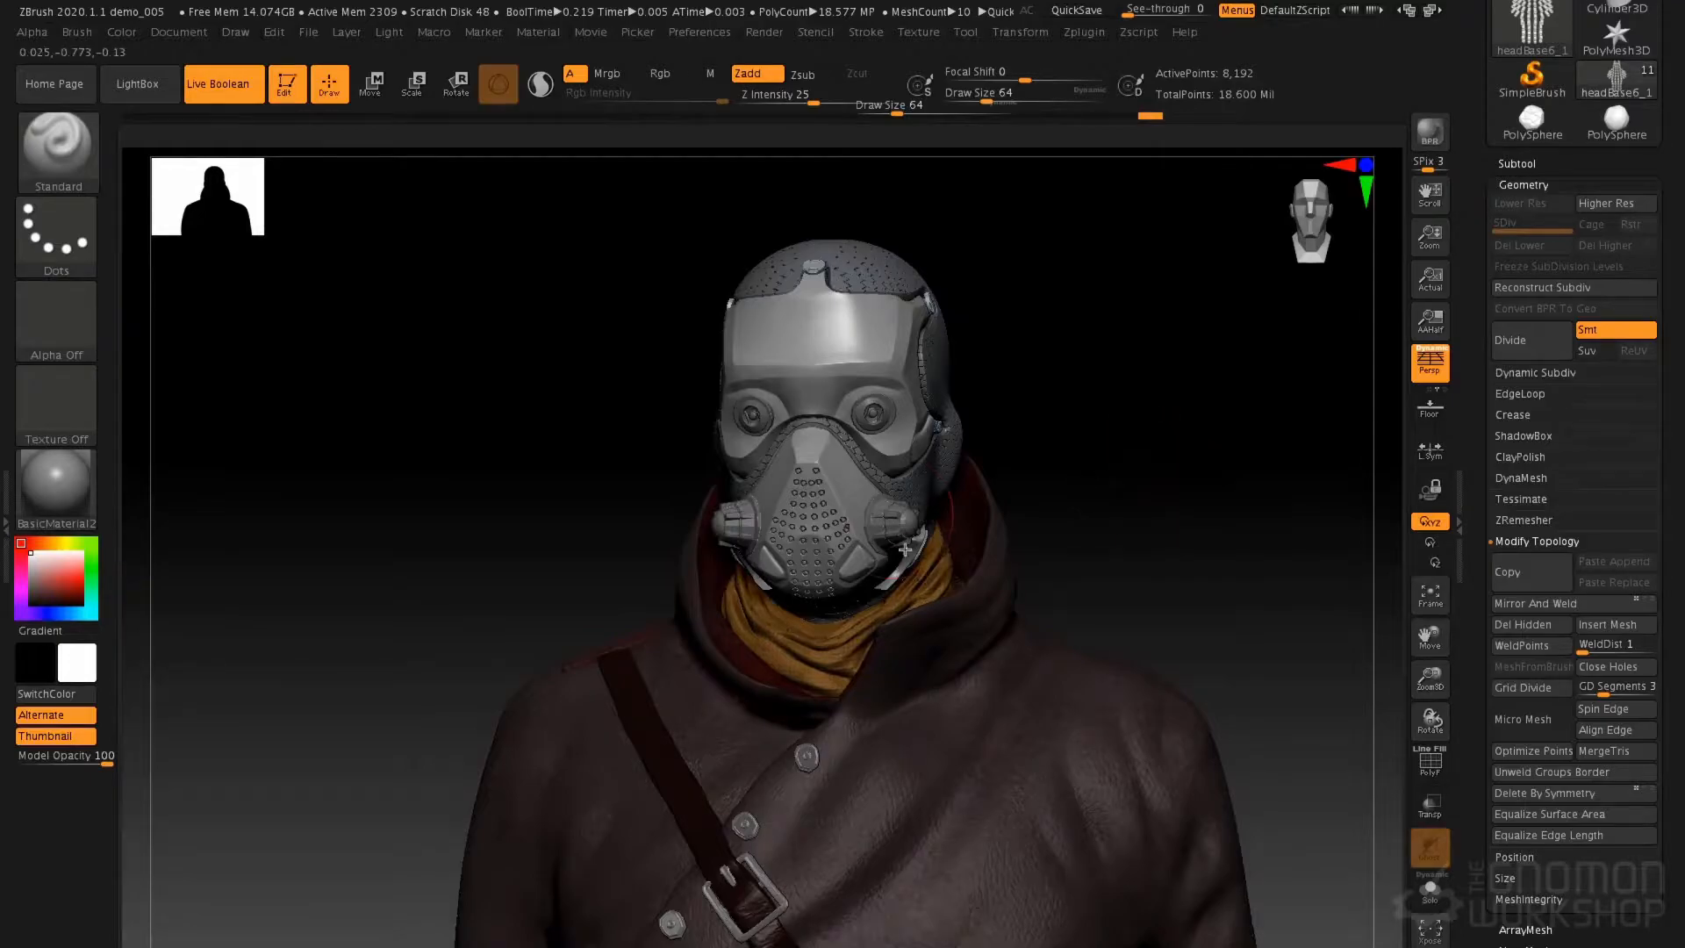
{"action": "left_click_drag", "start_coordinate": [1091, 425], "coordinate": [1115, 415]}
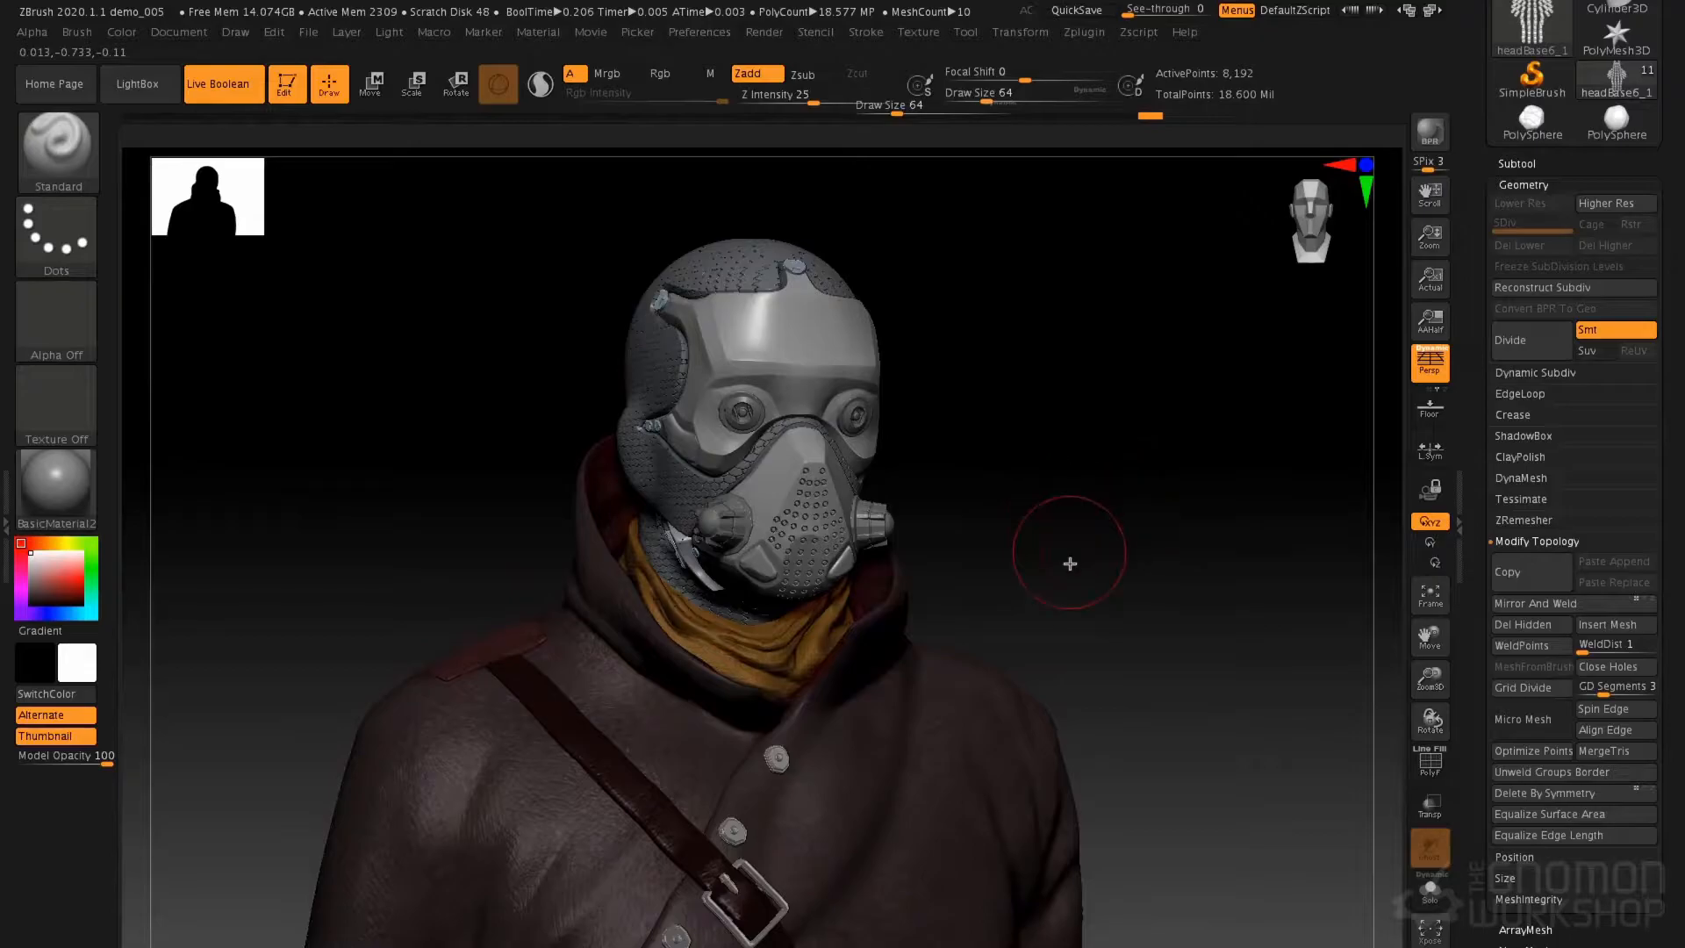
{"action": "mouse_move", "coordinate": [1118, 504]}
{"action": "left_mouse_down"}
{"action": "mouse_move", "coordinate": [1012, 604]}
{"action": "mouse_move", "coordinate": [1032, 508]}
{"action": "mouse_move", "coordinate": [1117, 482]}
{"action": "mouse_move", "coordinate": [1045, 450]}
{"action": "left_mouse_up"}
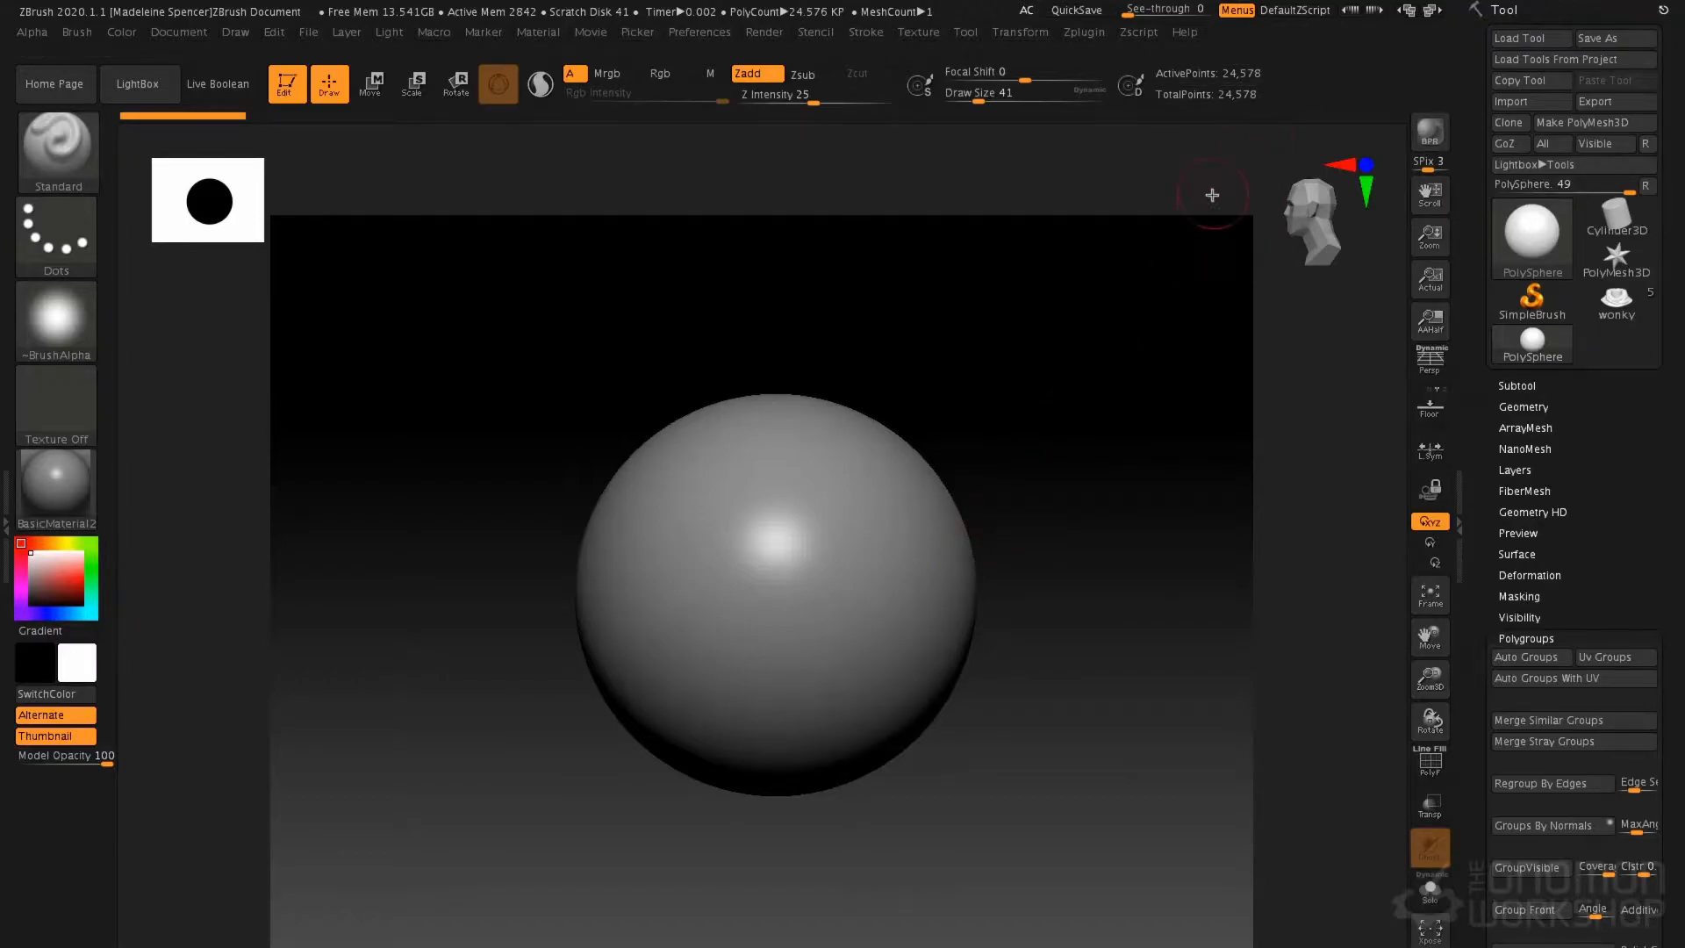
Subdivide the sphere three times
{"action": "key", "text": "ctrl+d"}
{"action": "key", "text": "ctrl+d"}
{"action": "key", "text": "ctrl+d"}
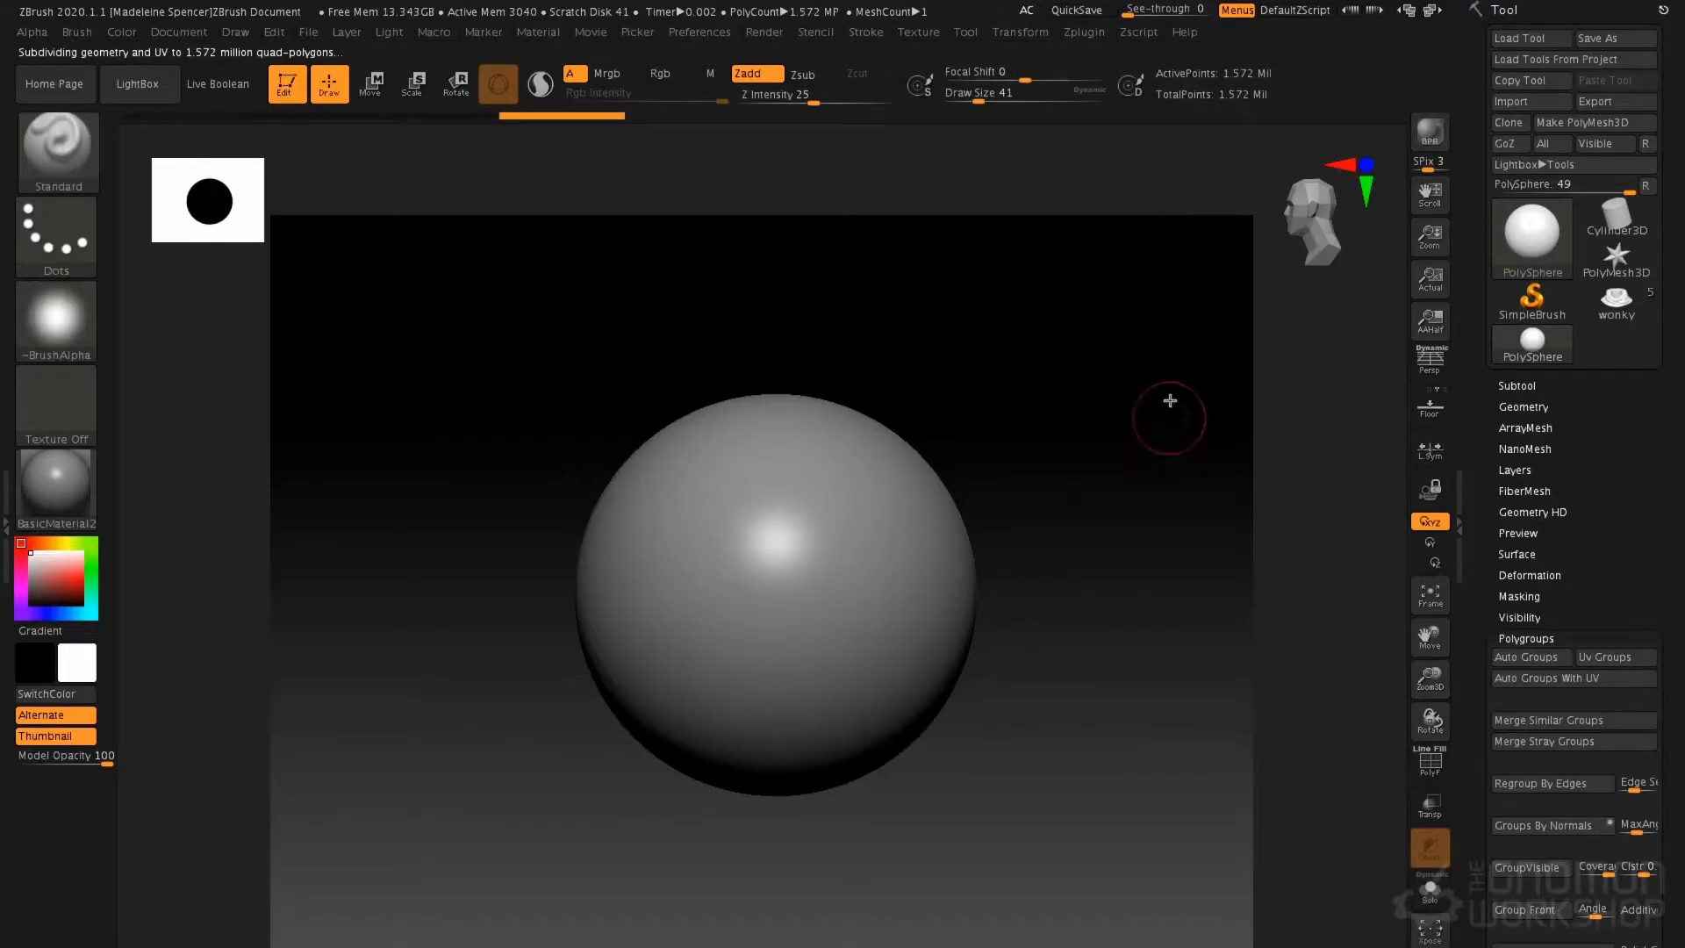
Set the brush draw size to 172 and turn on X symmetry
{"action": "key", "text": "space"}
{"action": "left_click_drag", "start_coordinate": [858, 532], "coordinate": [892, 532]}
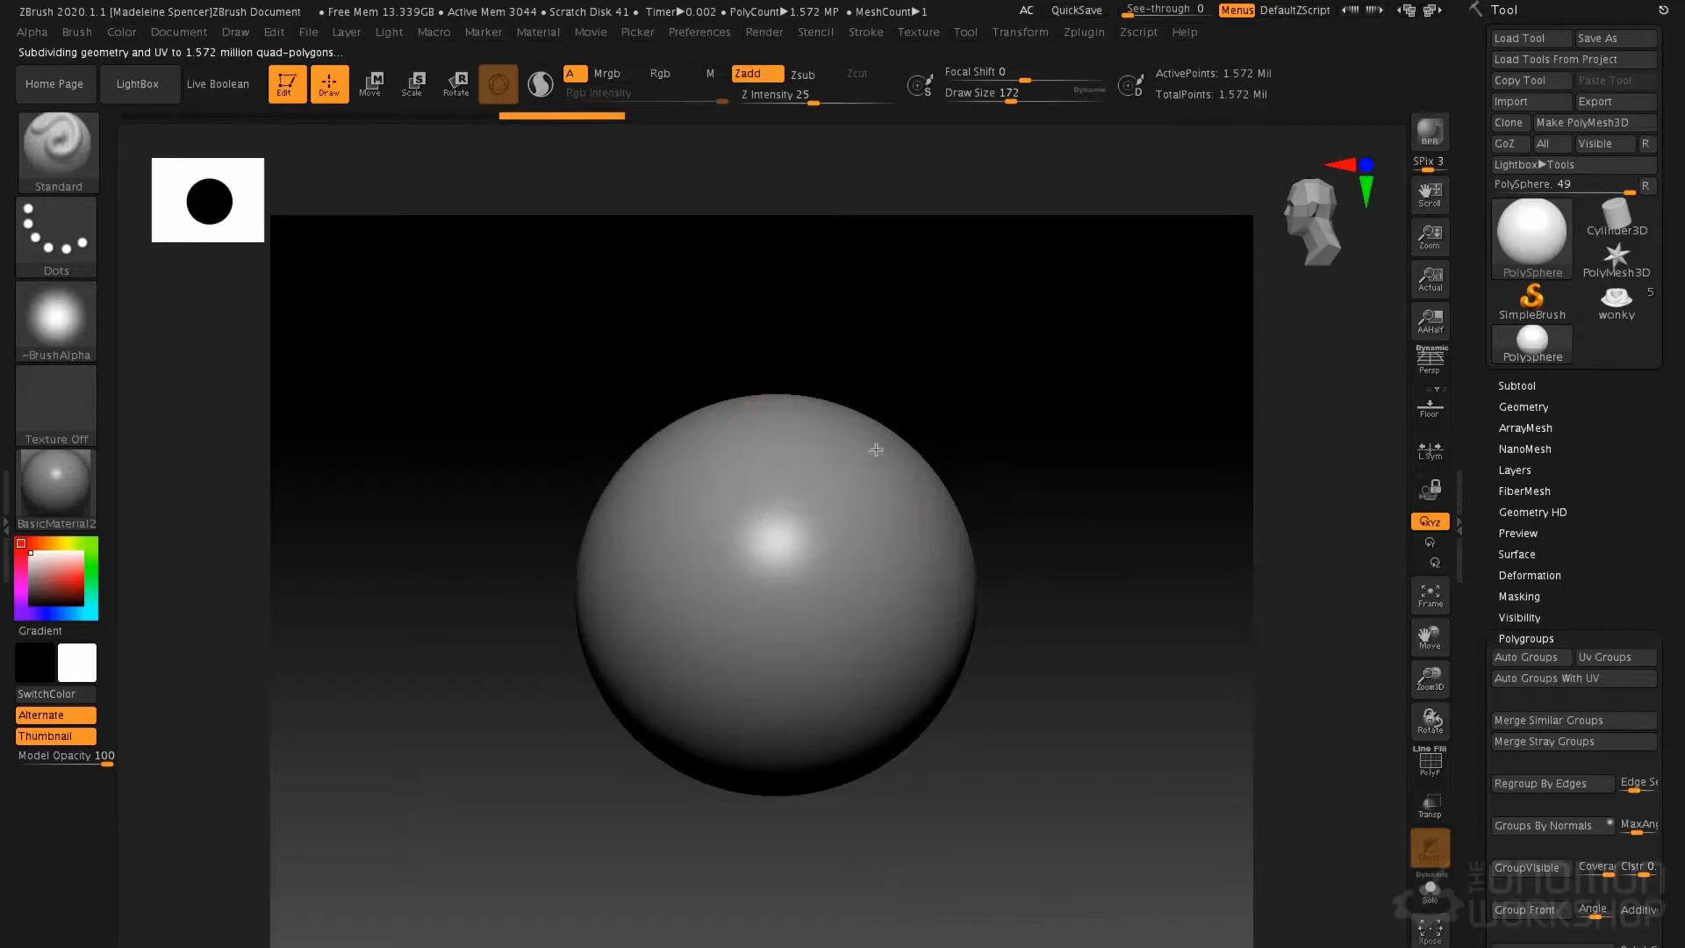
{"action": "key", "text": "x"}
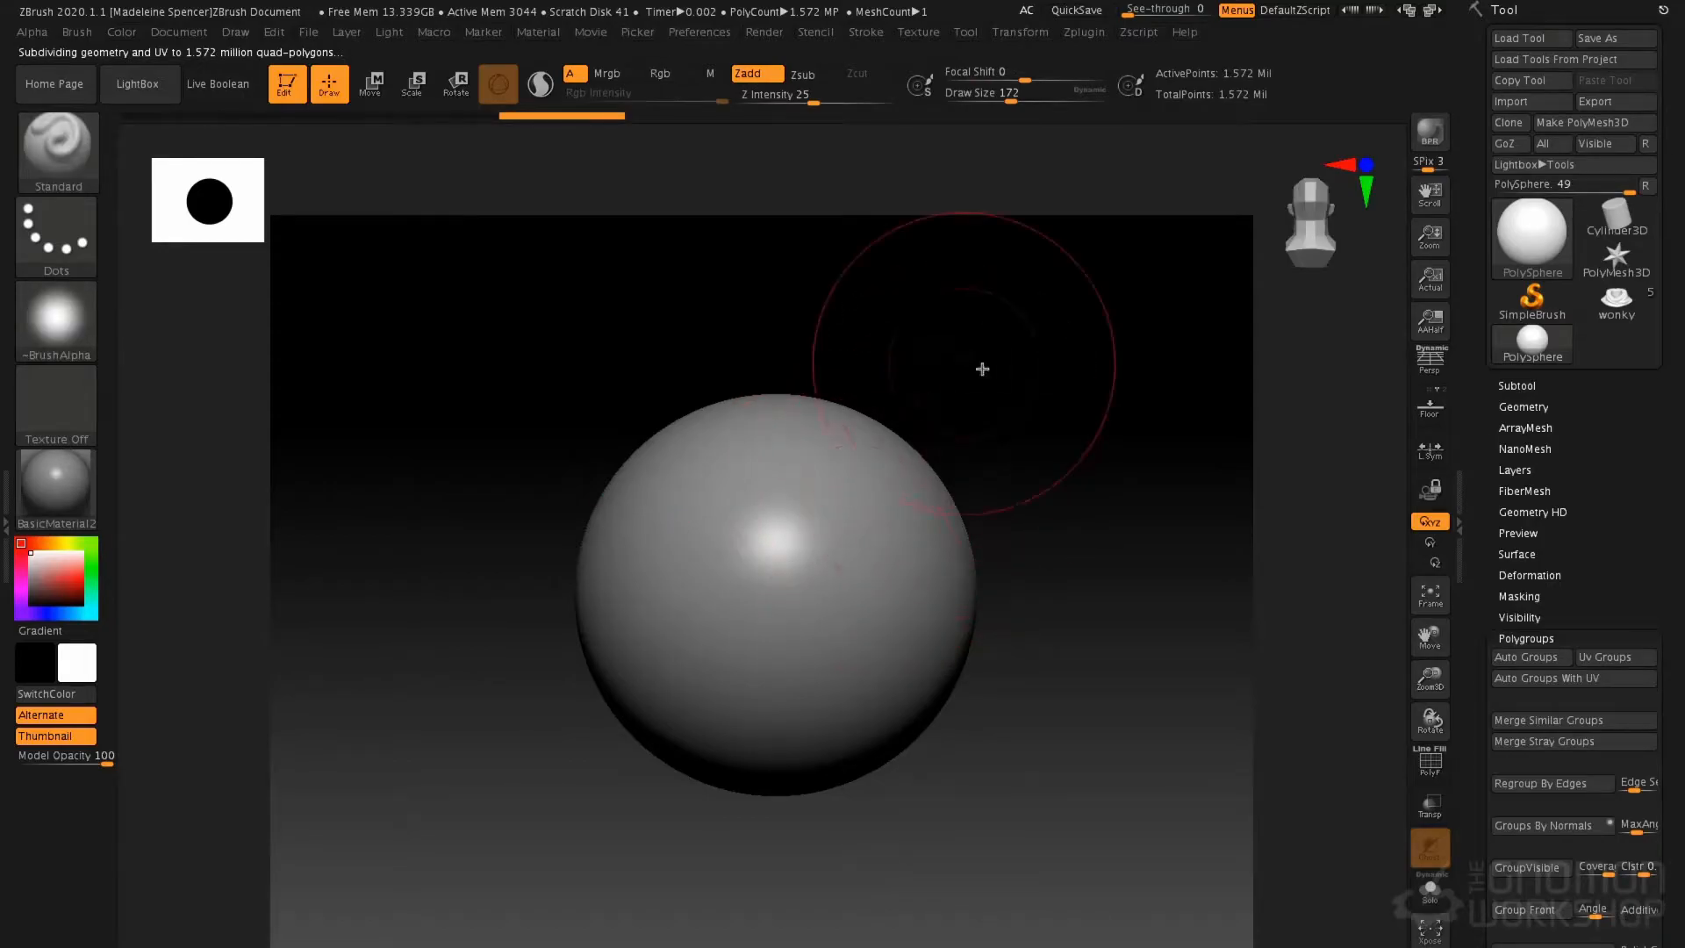
Browse the brush library for the hard-surface brushes, including the Clip, Trim and Planar brushes
{"action": "key", "text": "b"}
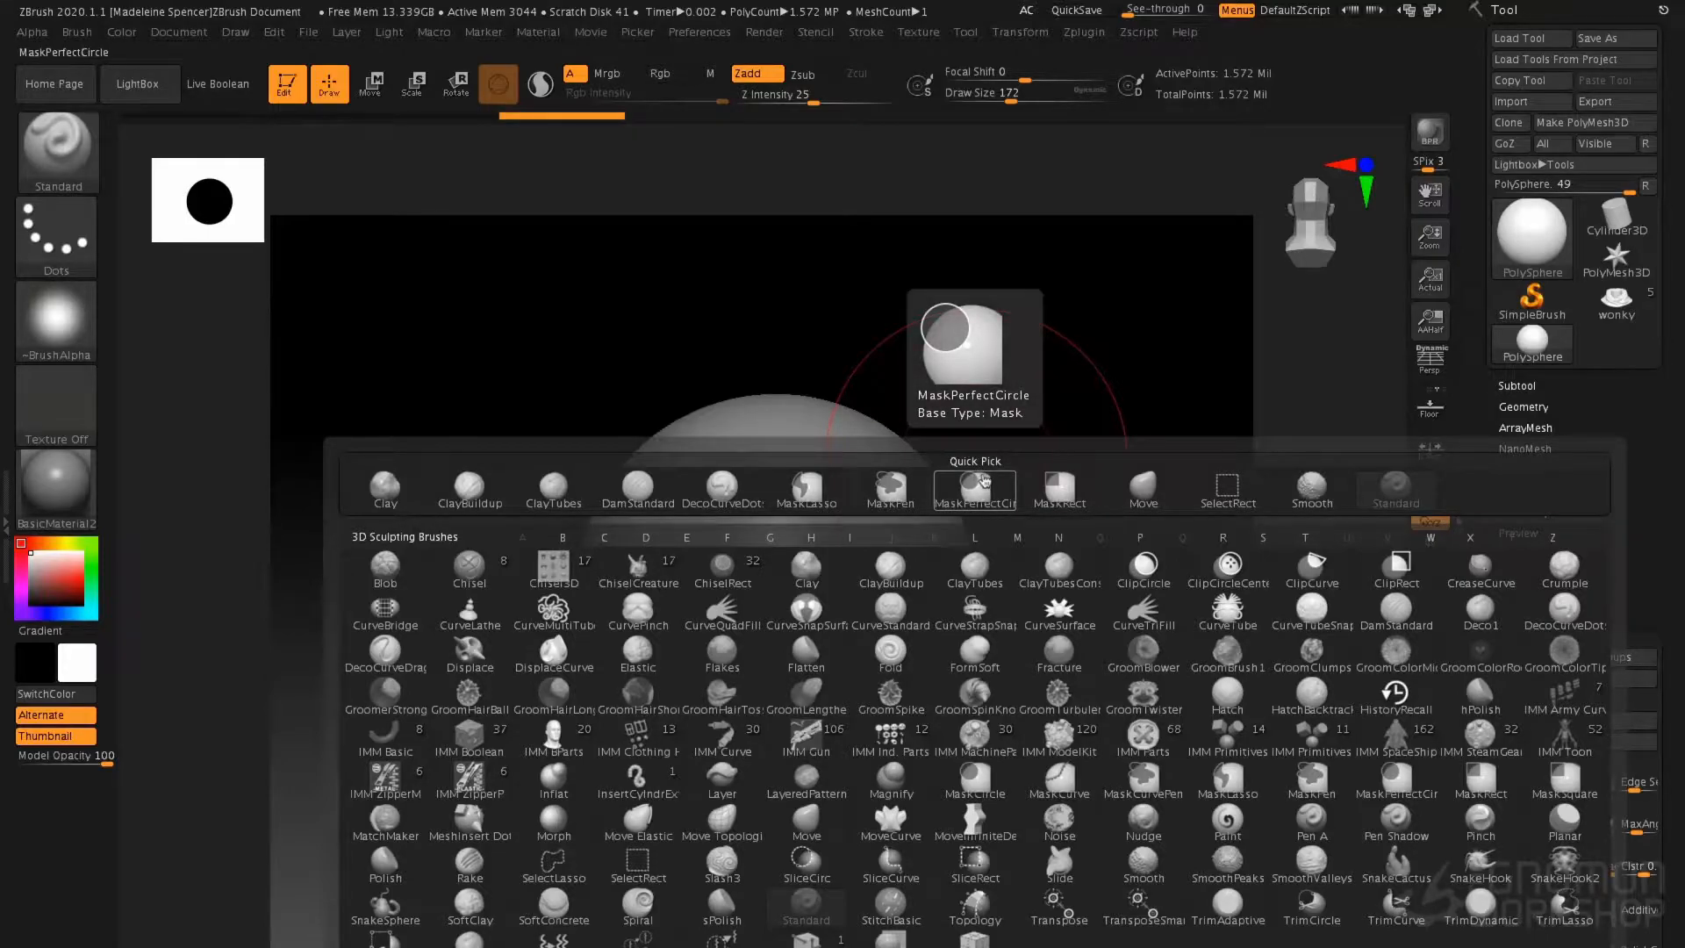
{"action": "key", "text": "c"}
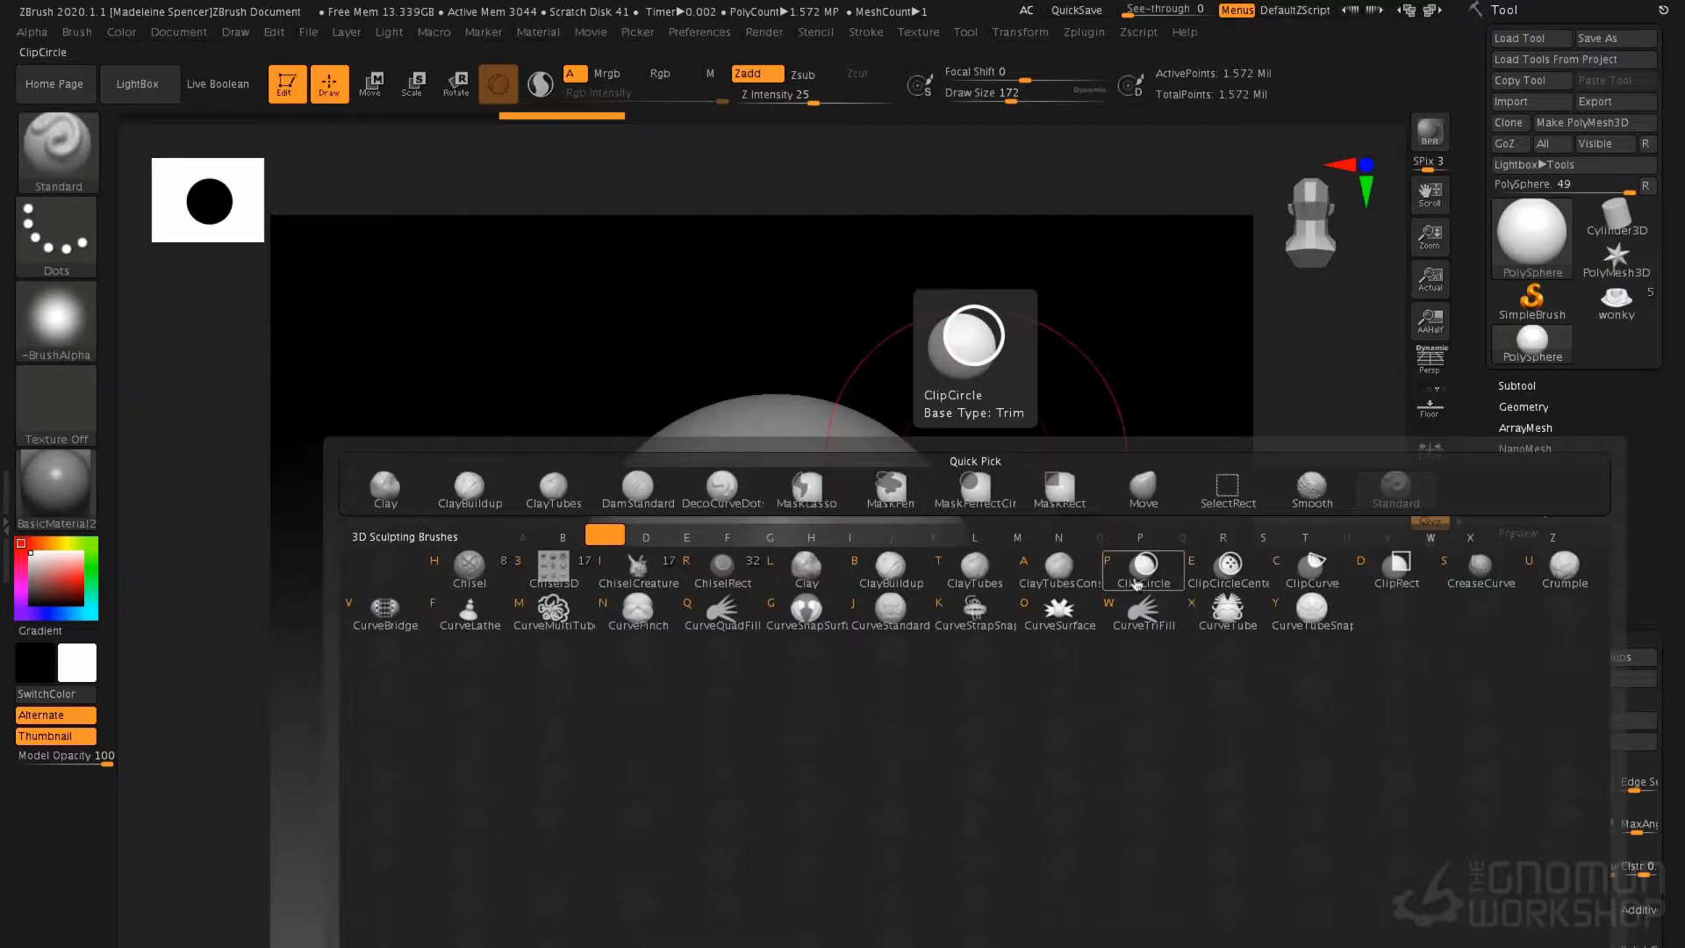
{"action": "left_click", "coordinate": [968, 586]}
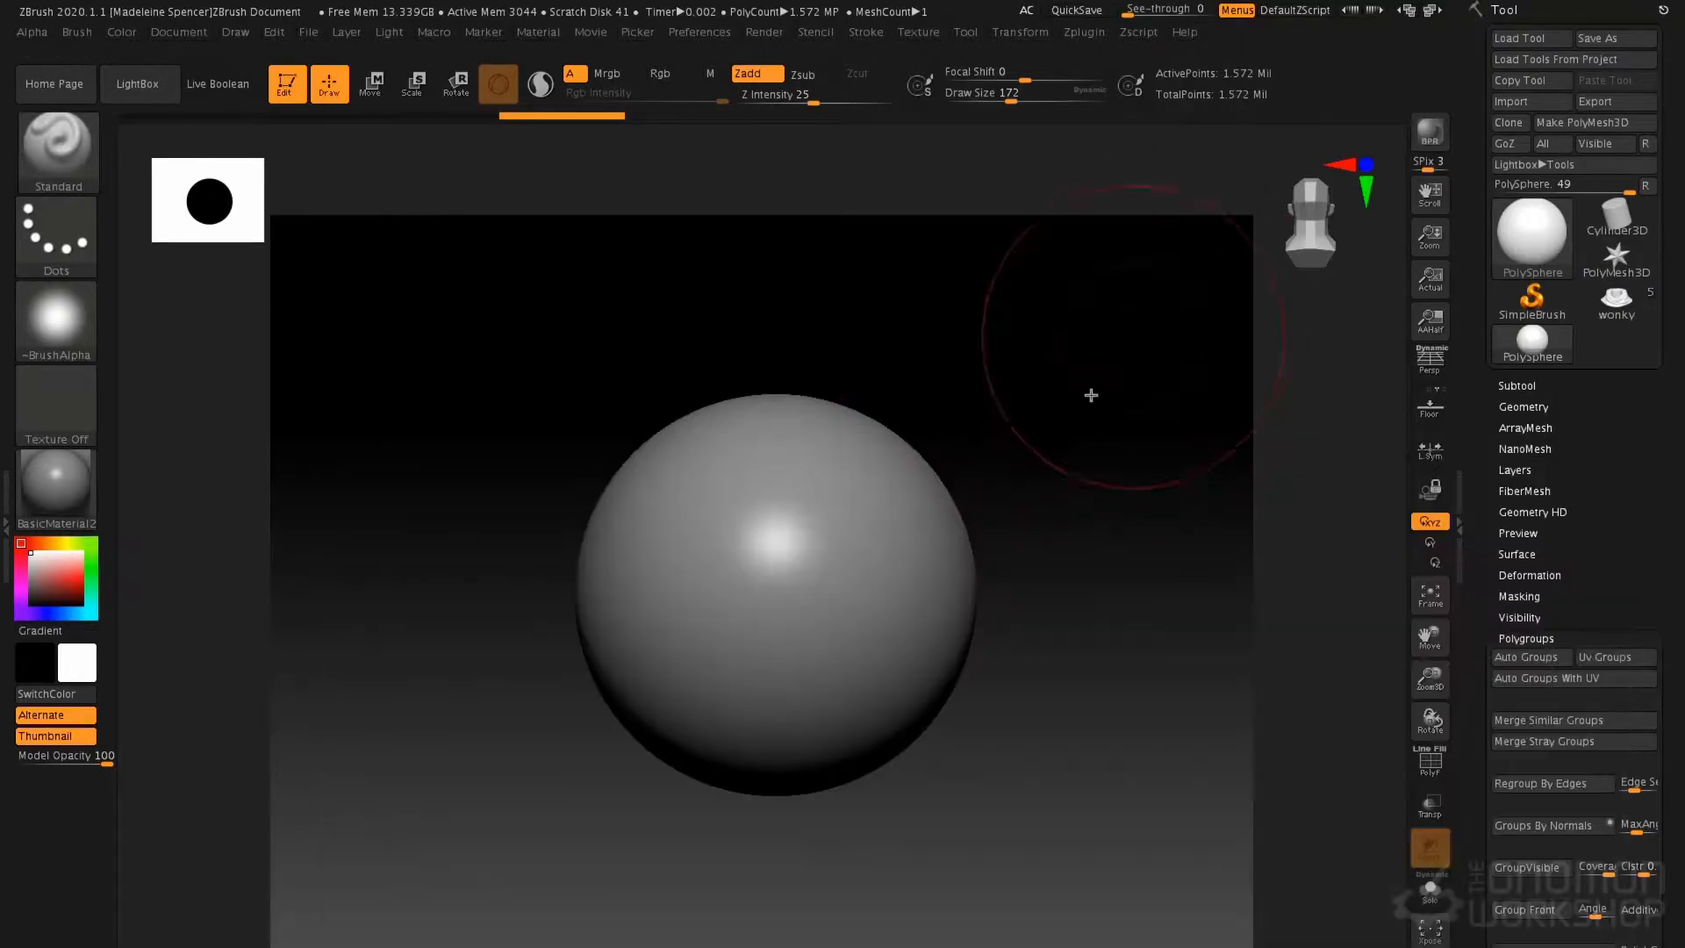
{"action": "key", "text": "b"}
{"action": "key", "text": "t"}
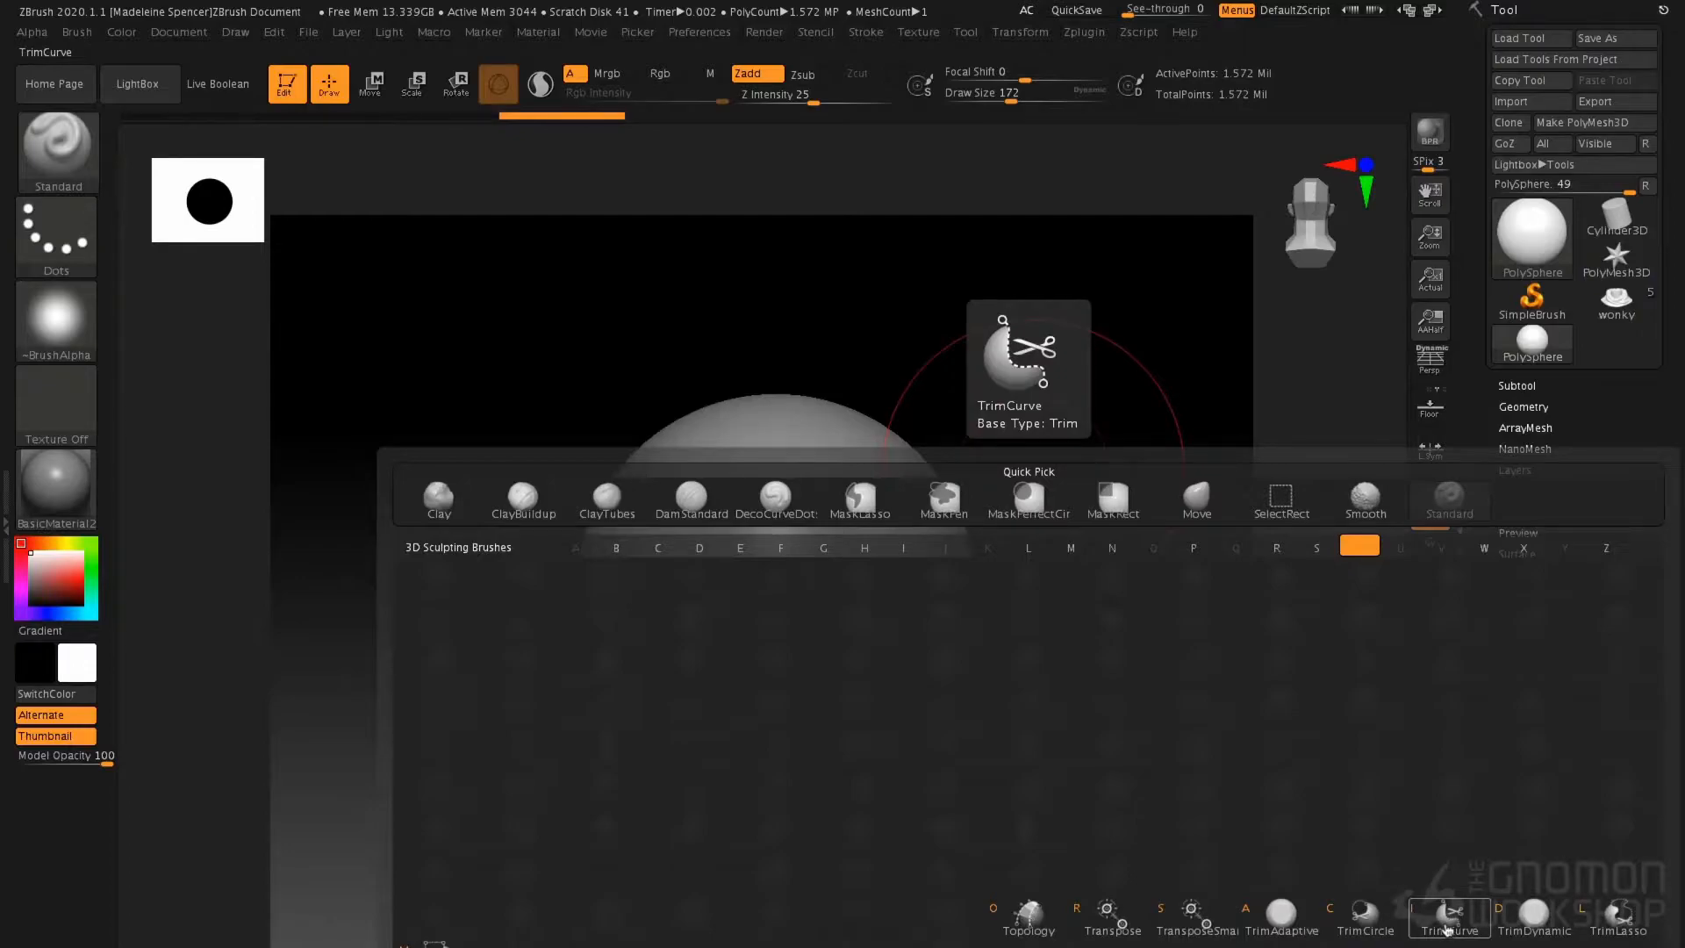
{"action": "key", "text": "b"}
{"action": "key", "text": "p"}
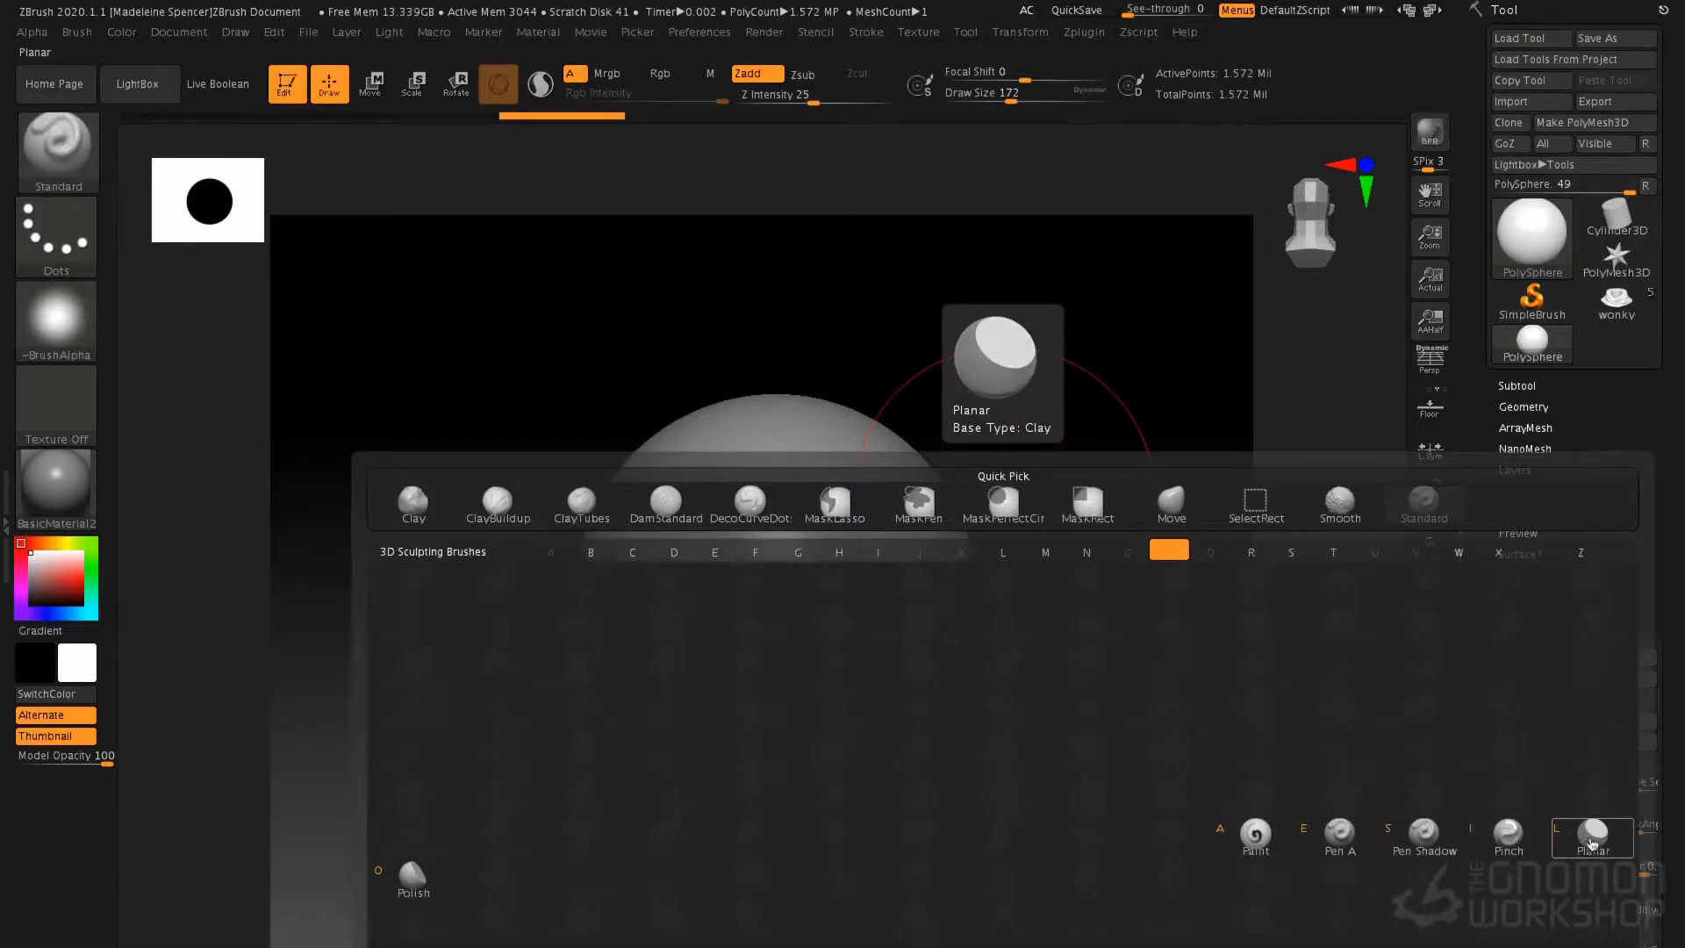
{"action": "left_click", "coordinate": [1593, 849]}
{"action": "key", "text": "b"}
{"action": "key", "text": "p"}
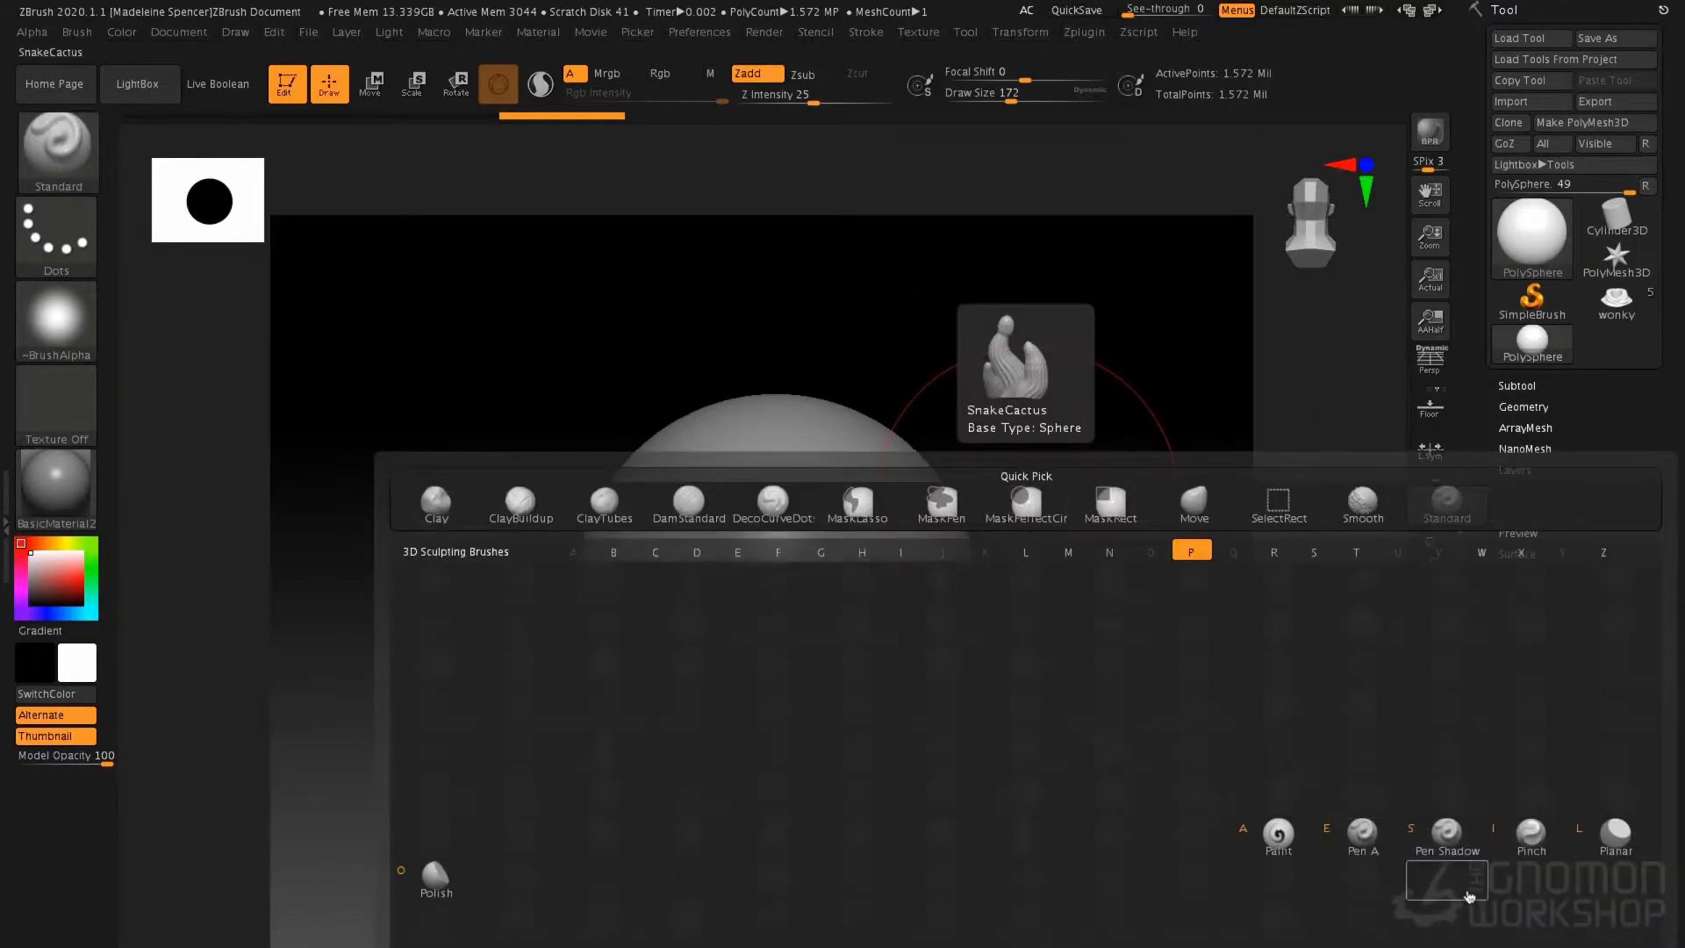
{"action": "key", "text": "Escape"}
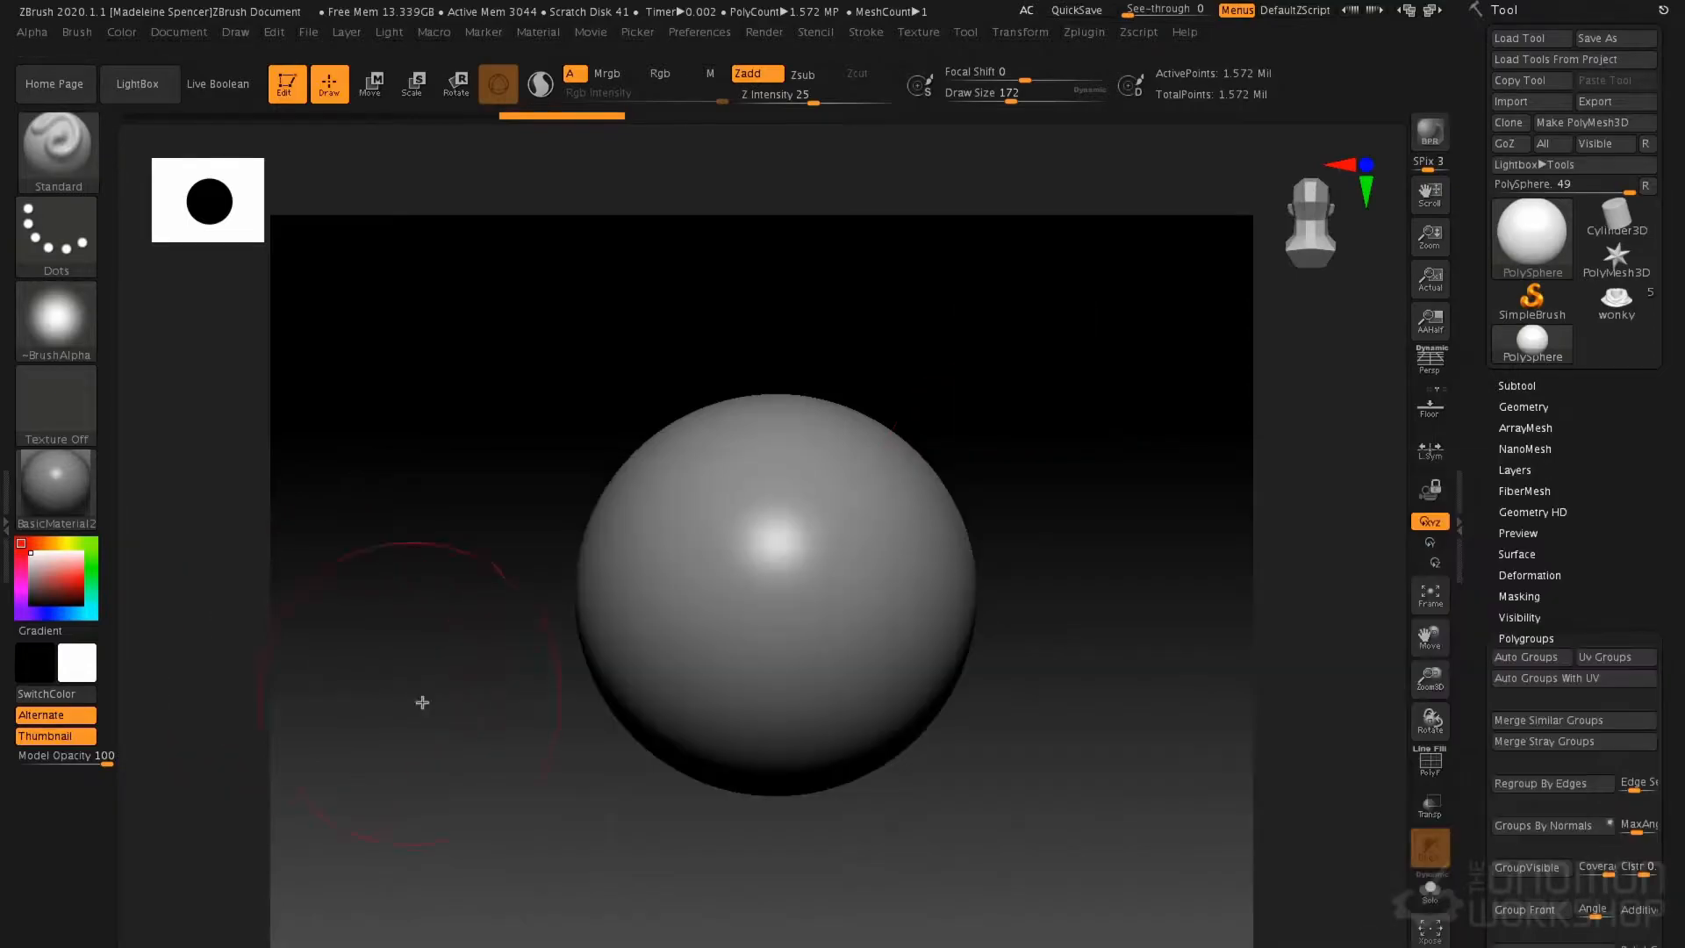
Select the sPolish brush
{"action": "key", "text": "b"}
{"action": "key", "text": "s"}
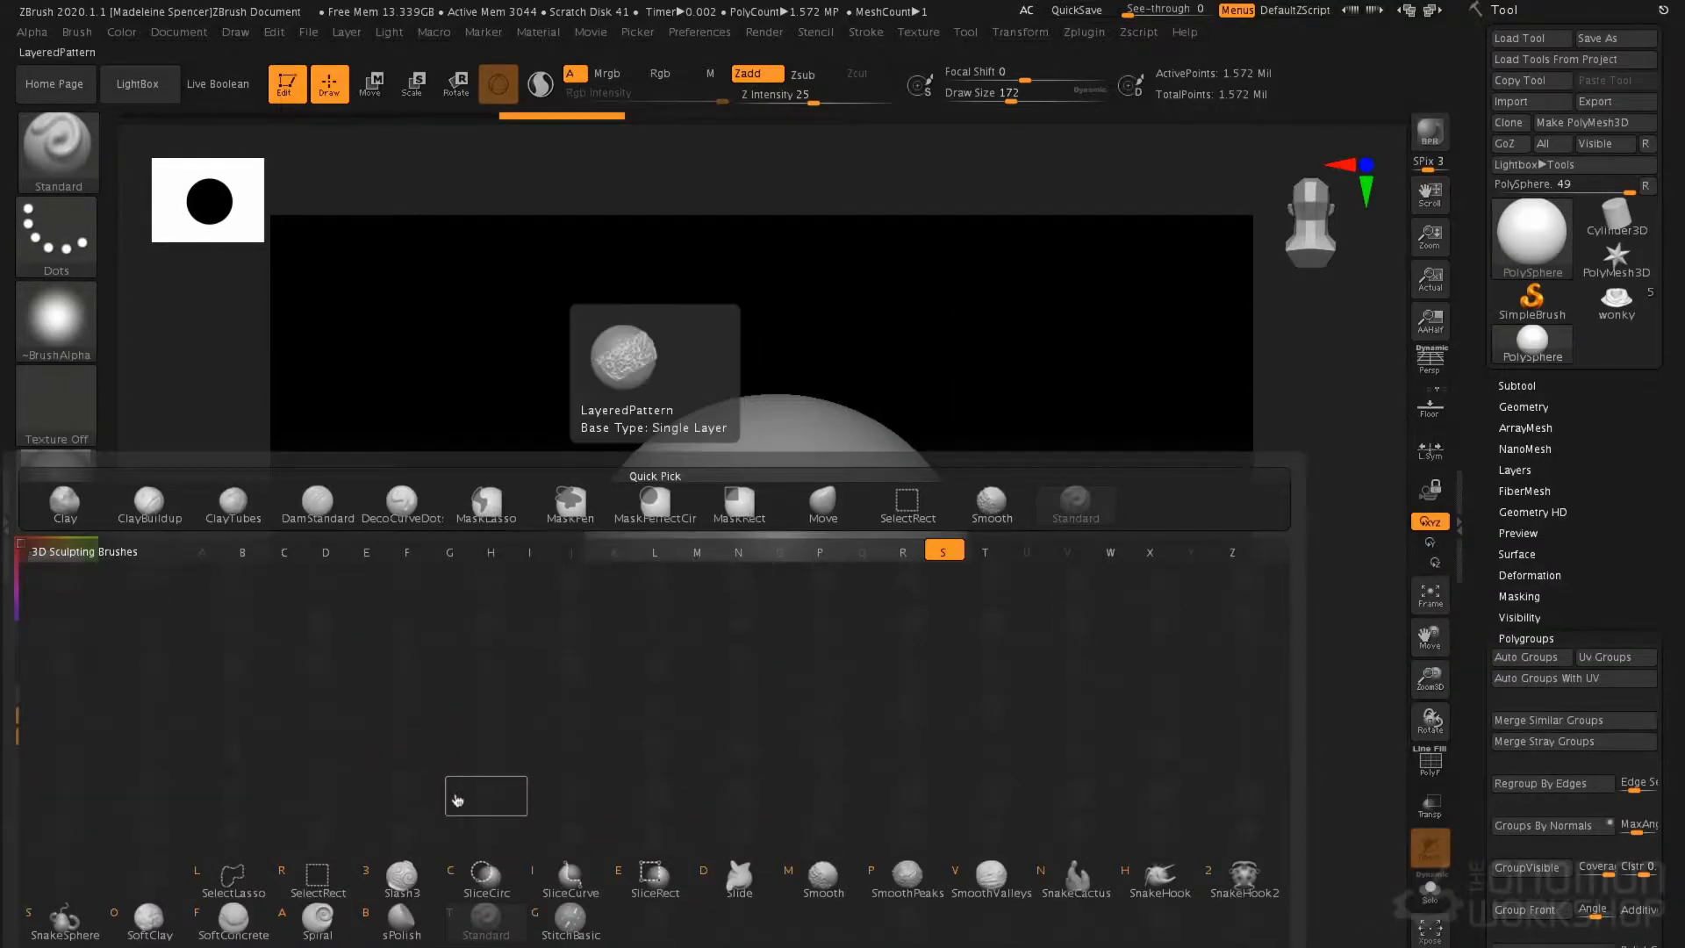
{"action": "left_click", "coordinate": [414, 936]}
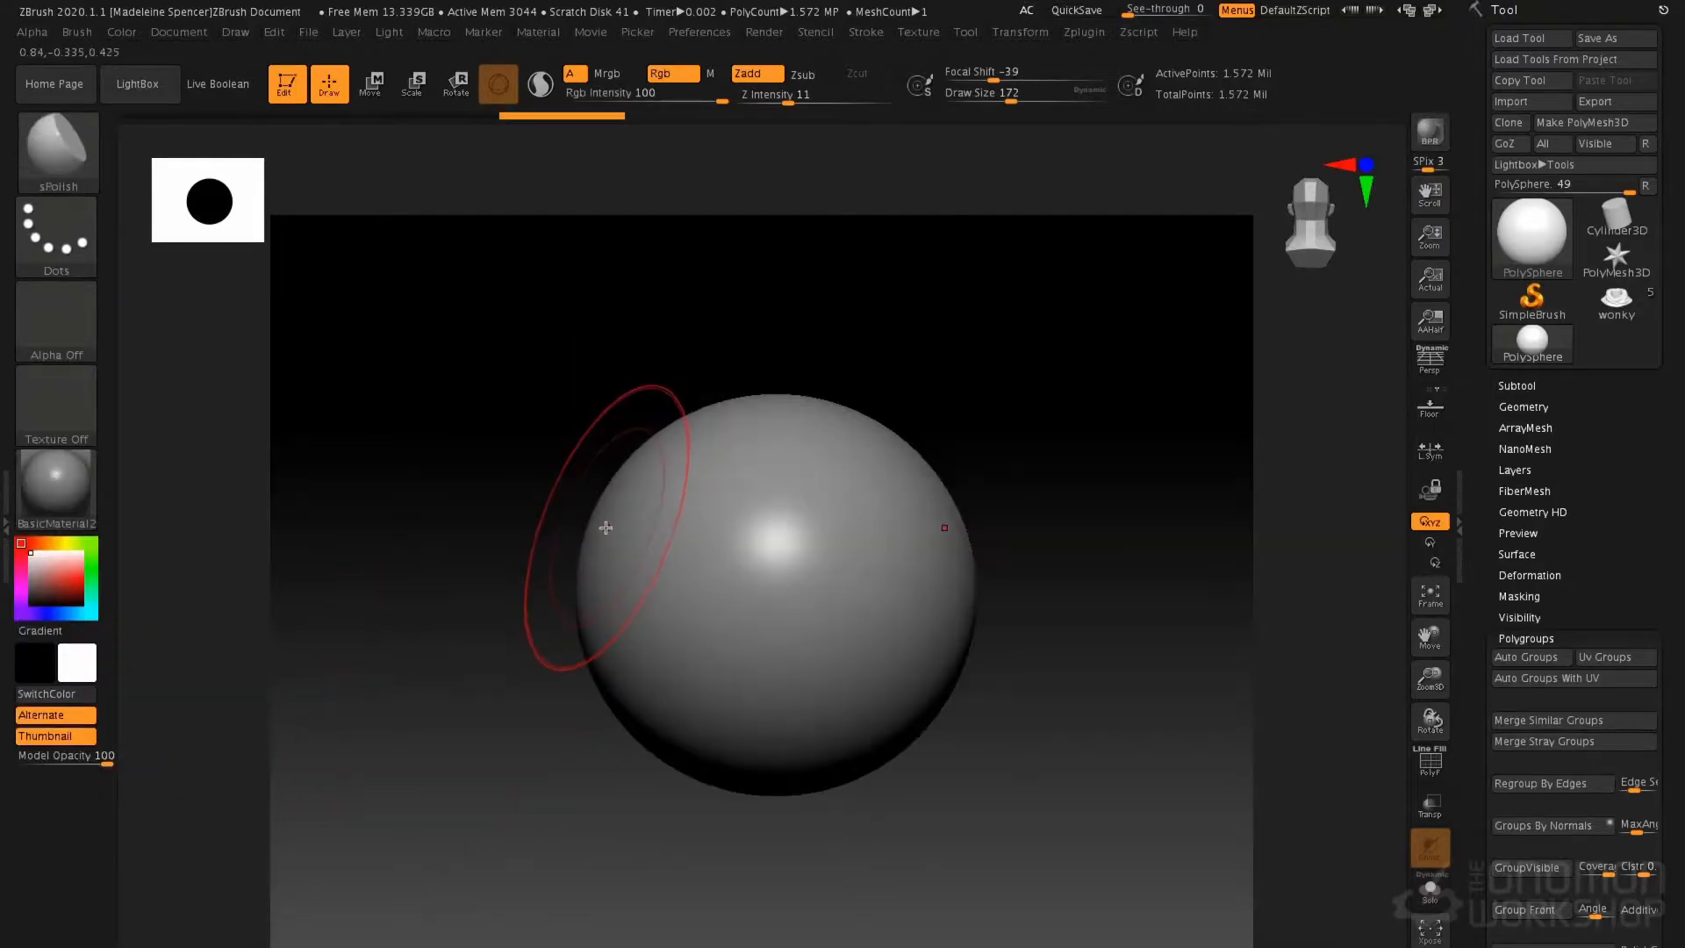
Examine the available Trim brushes and the EdgeLoop and ClayPolish options in the geometry settings
{"action": "key", "text": "b"}
{"action": "key", "text": "h"}
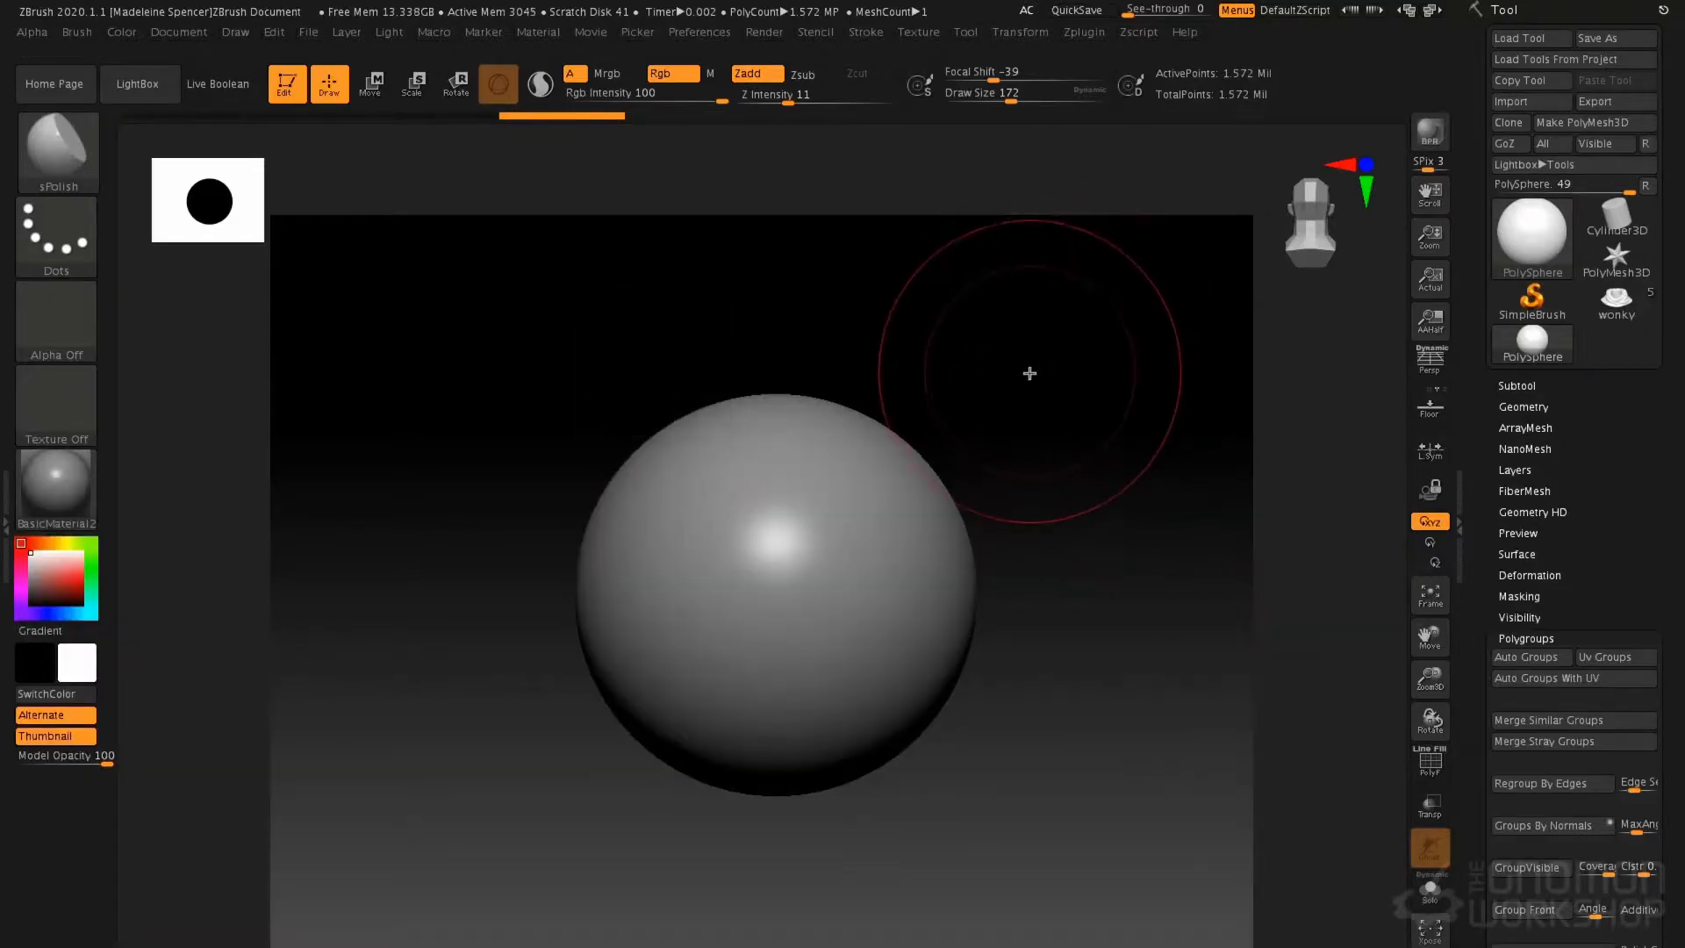
{"action": "key", "text": "b"}
{"action": "key", "text": "t"}
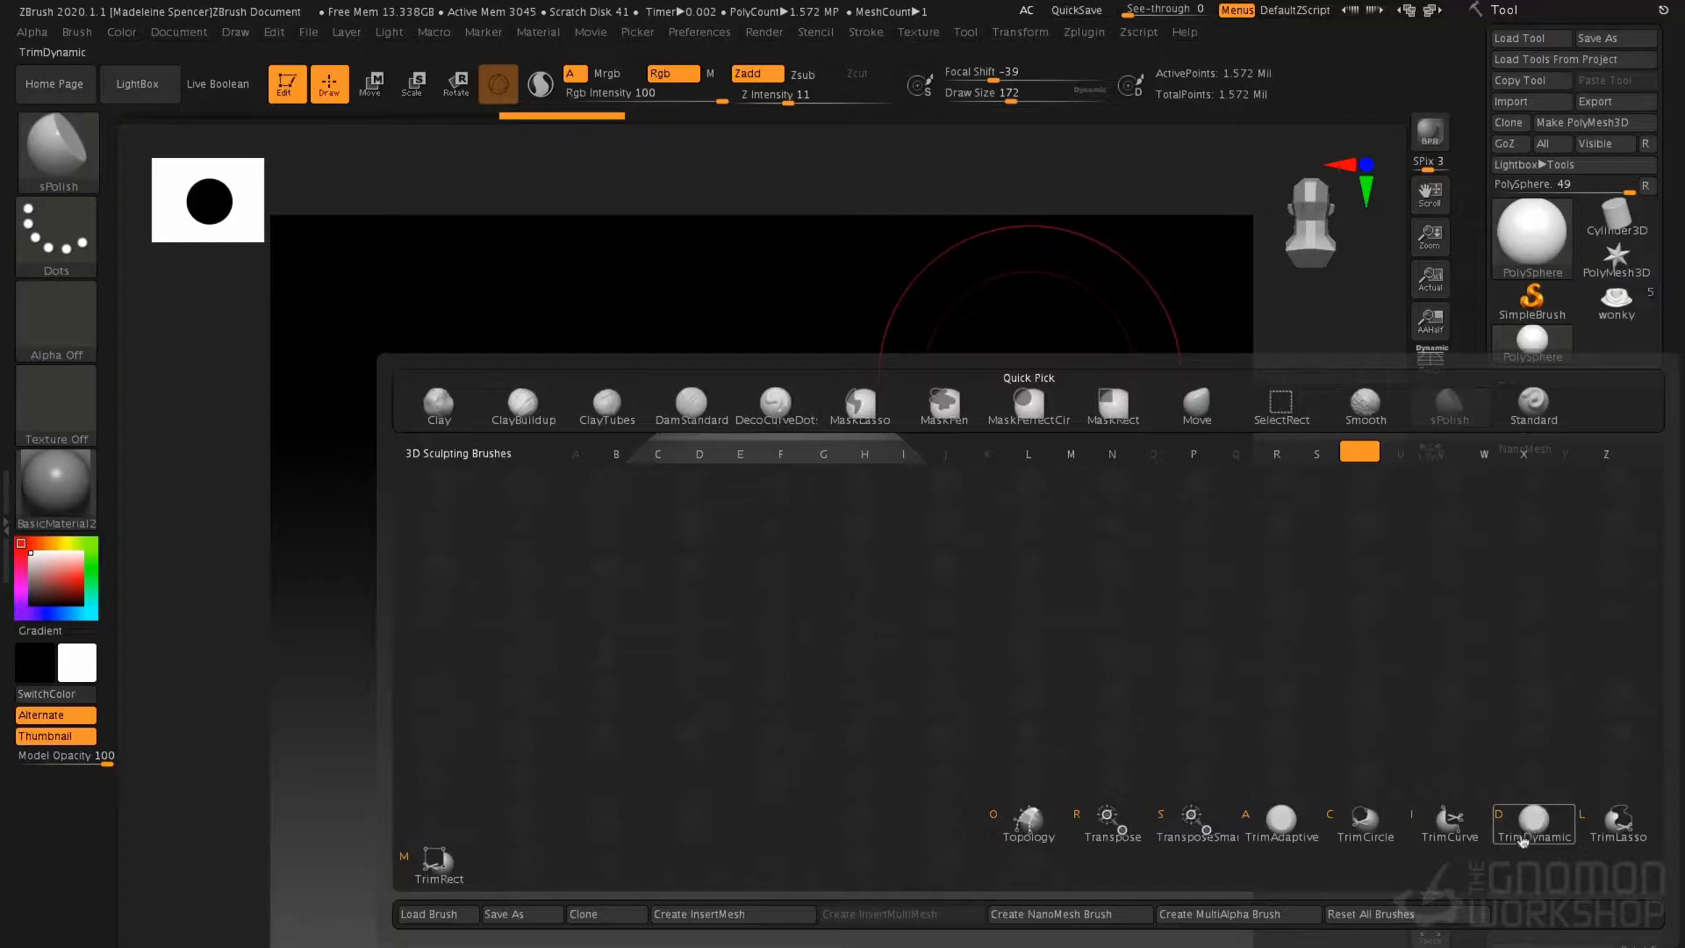
{"action": "mouse_move", "coordinate": [1526, 834]}
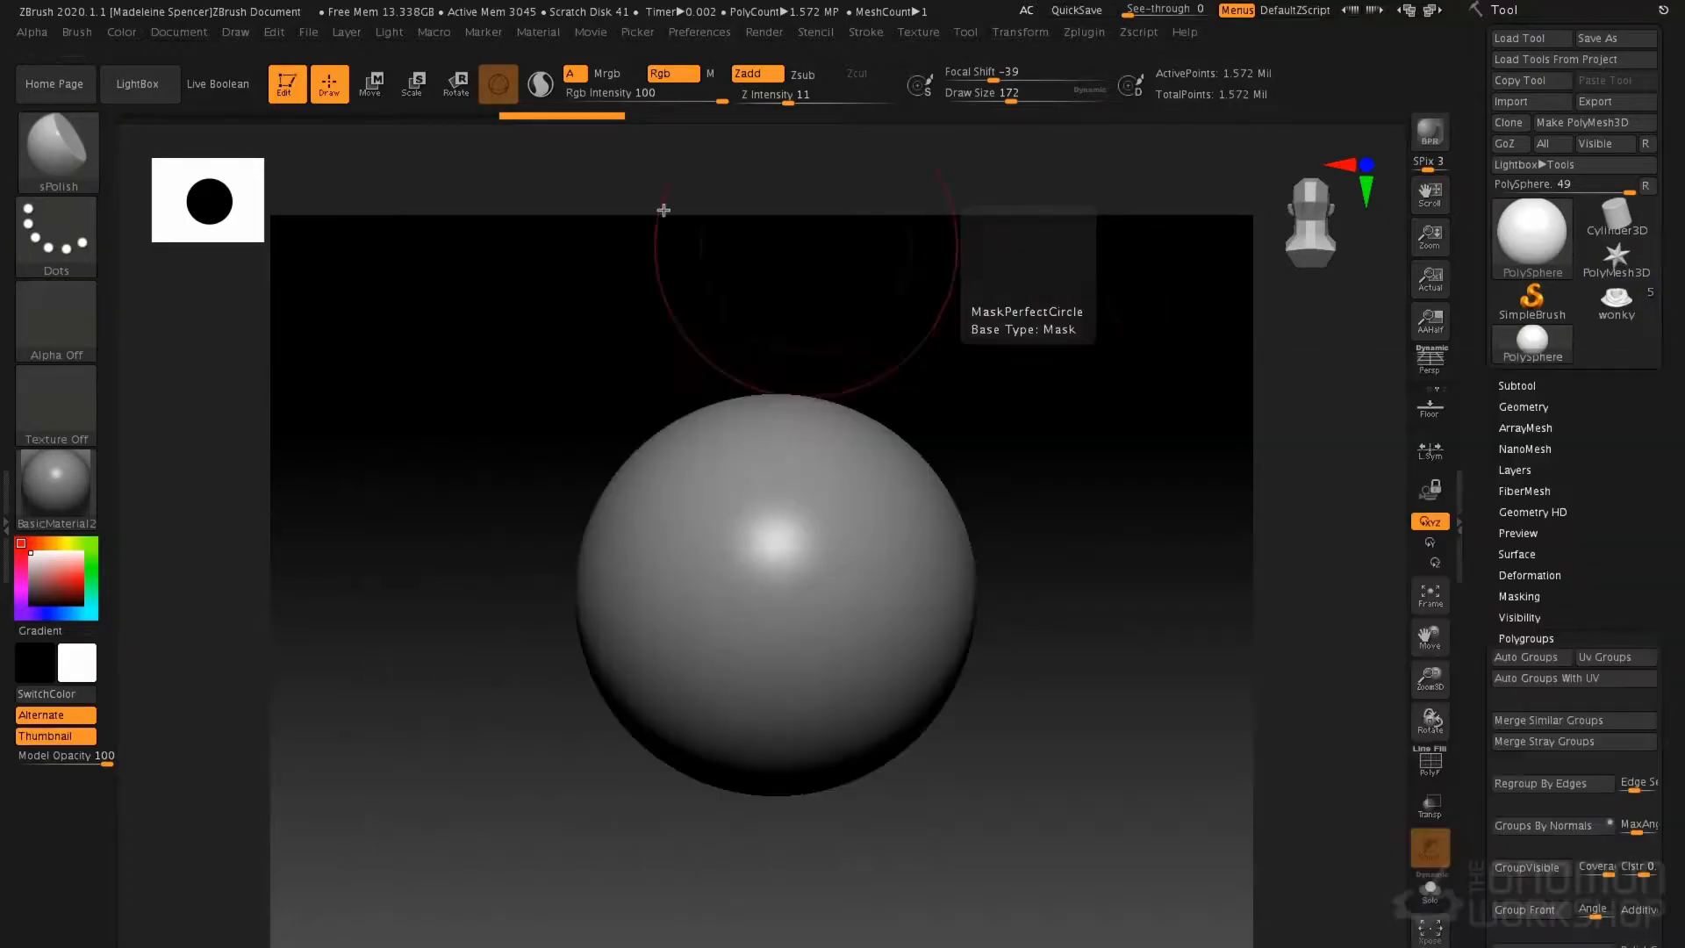
{"action": "left_click", "coordinate": [1532, 406]}
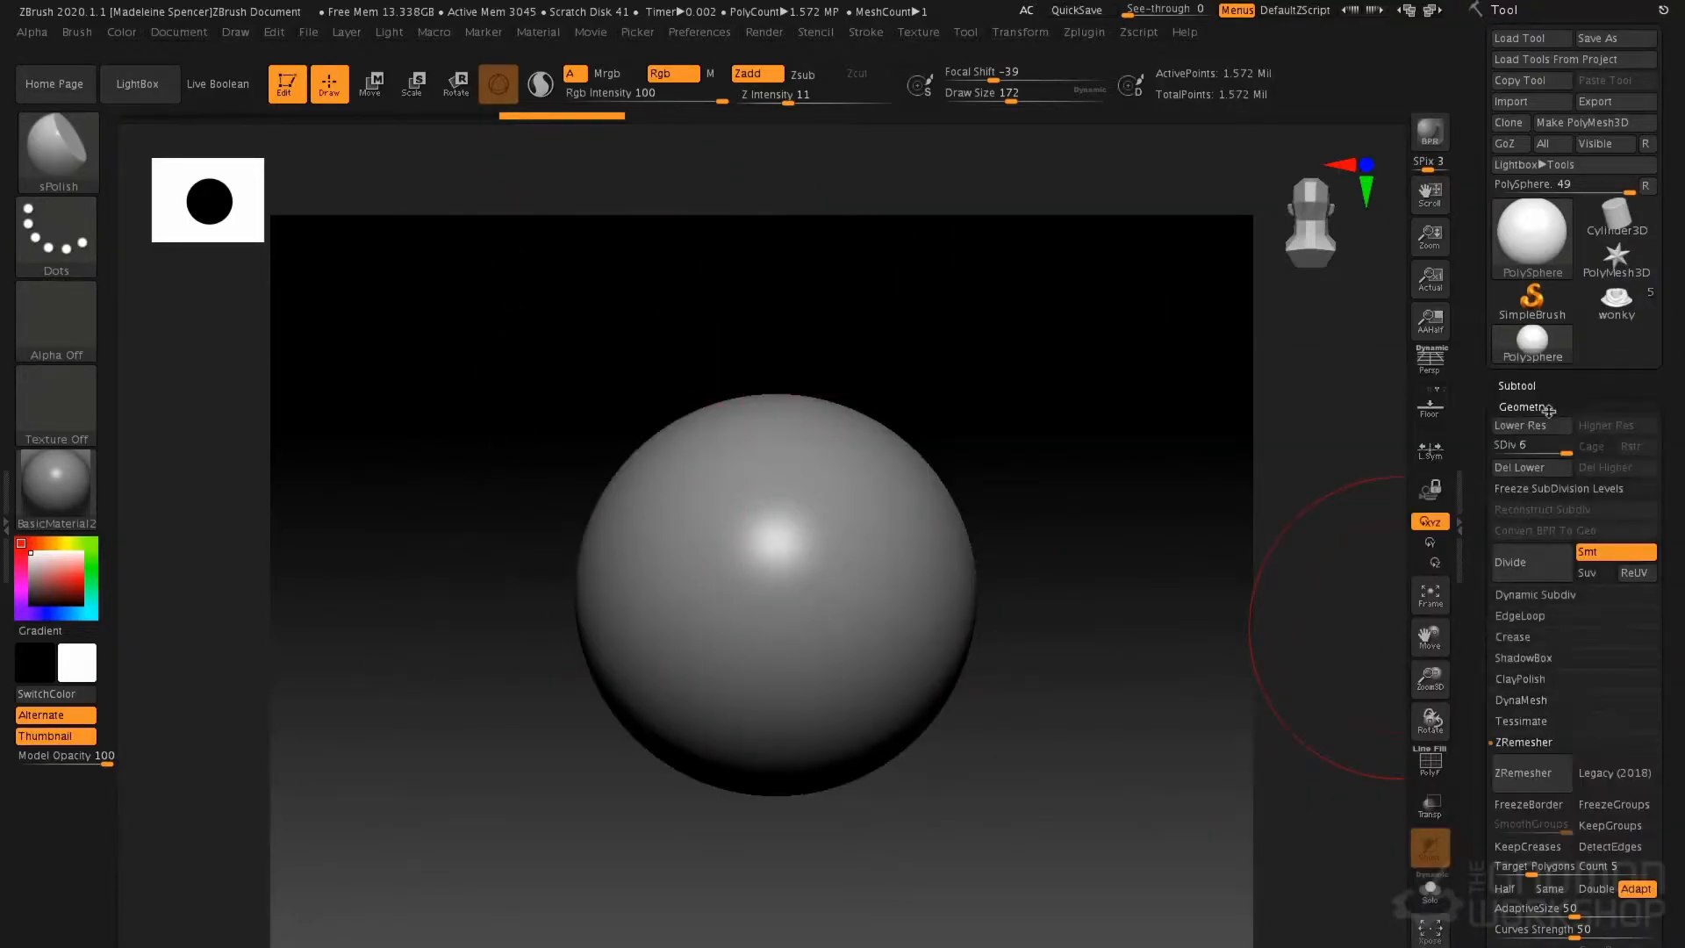
{"action": "left_click", "coordinate": [1523, 617]}
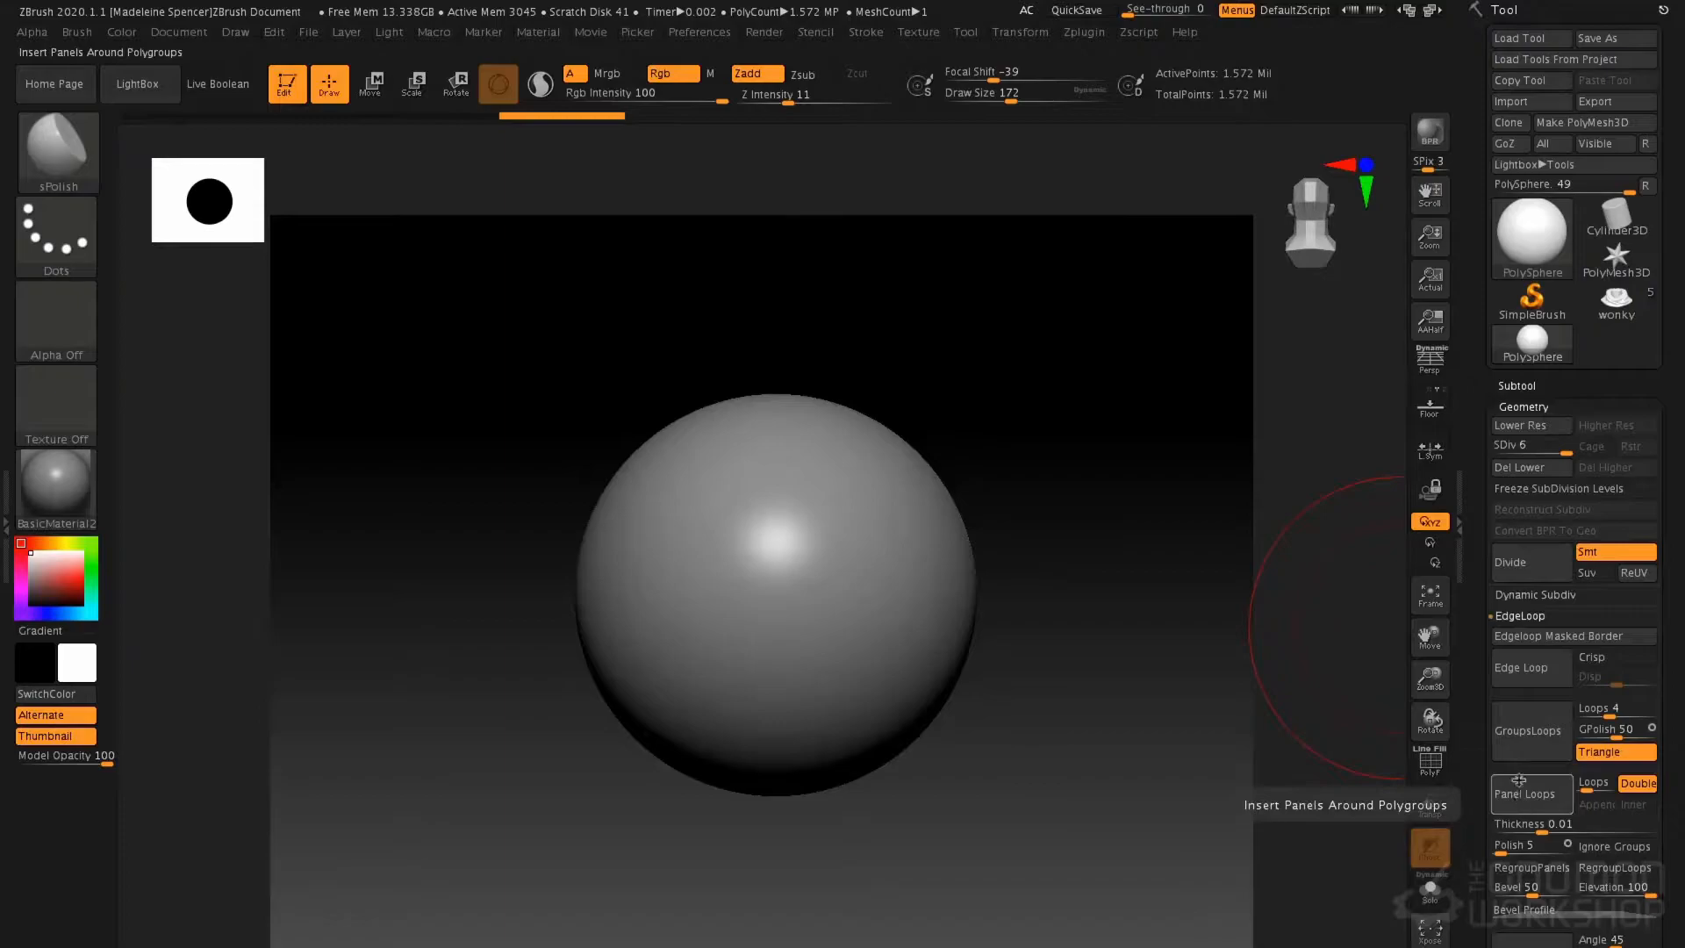
{"action": "left_click", "coordinate": [1528, 617]}
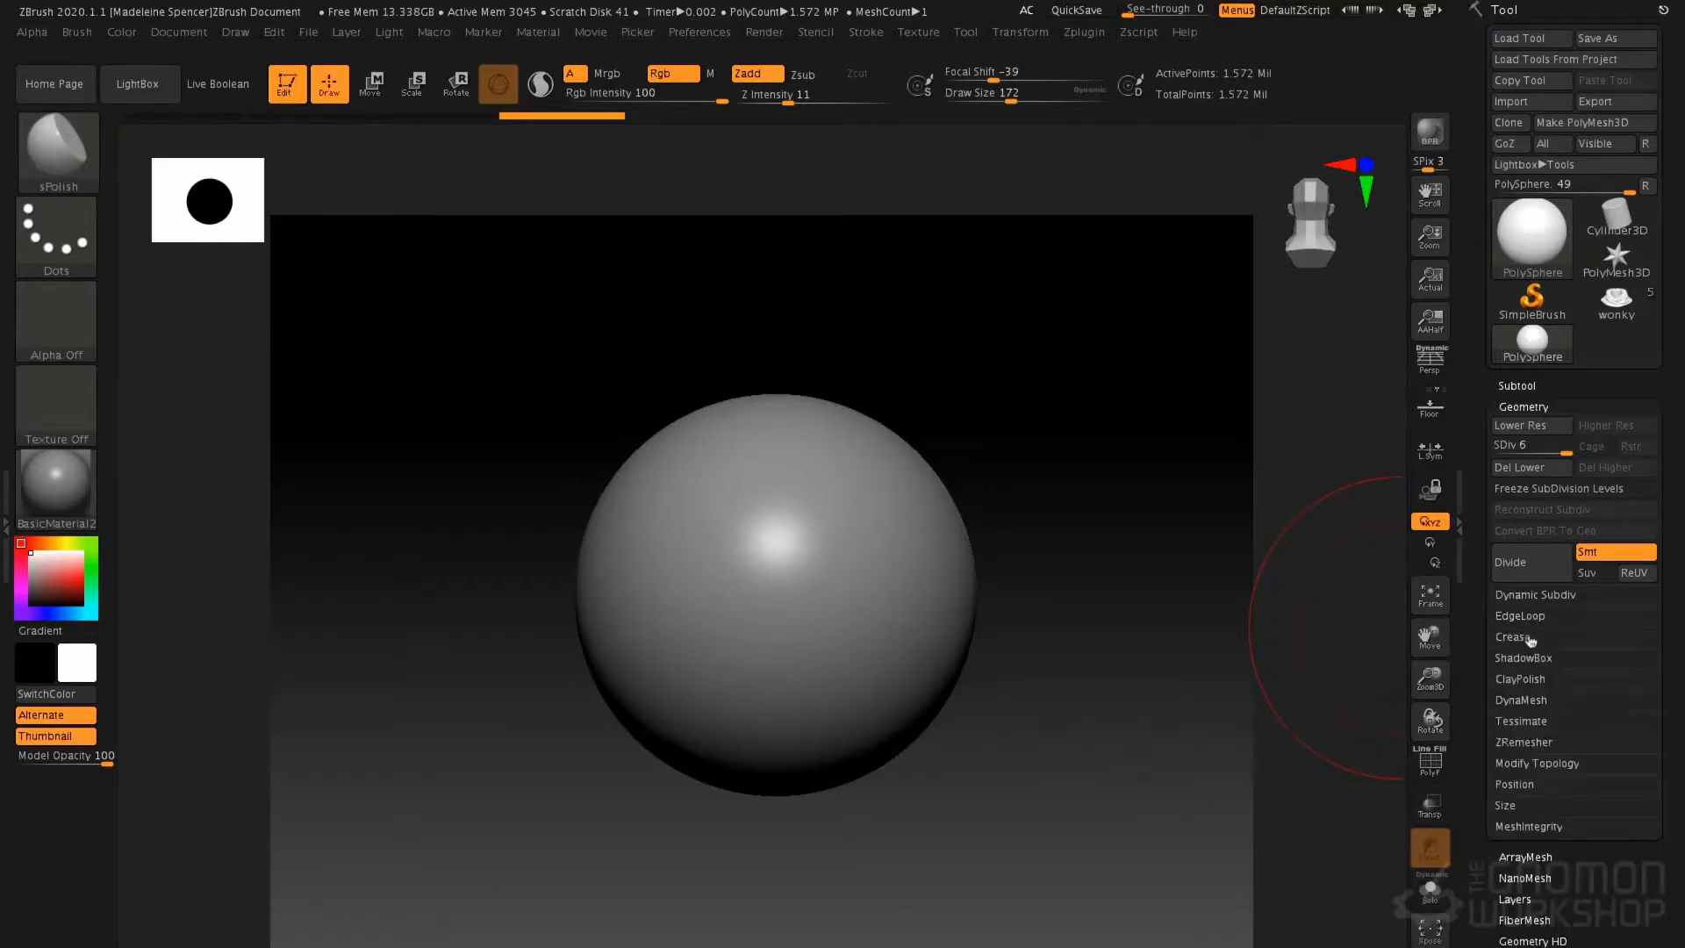
{"action": "left_click", "coordinate": [1531, 681]}
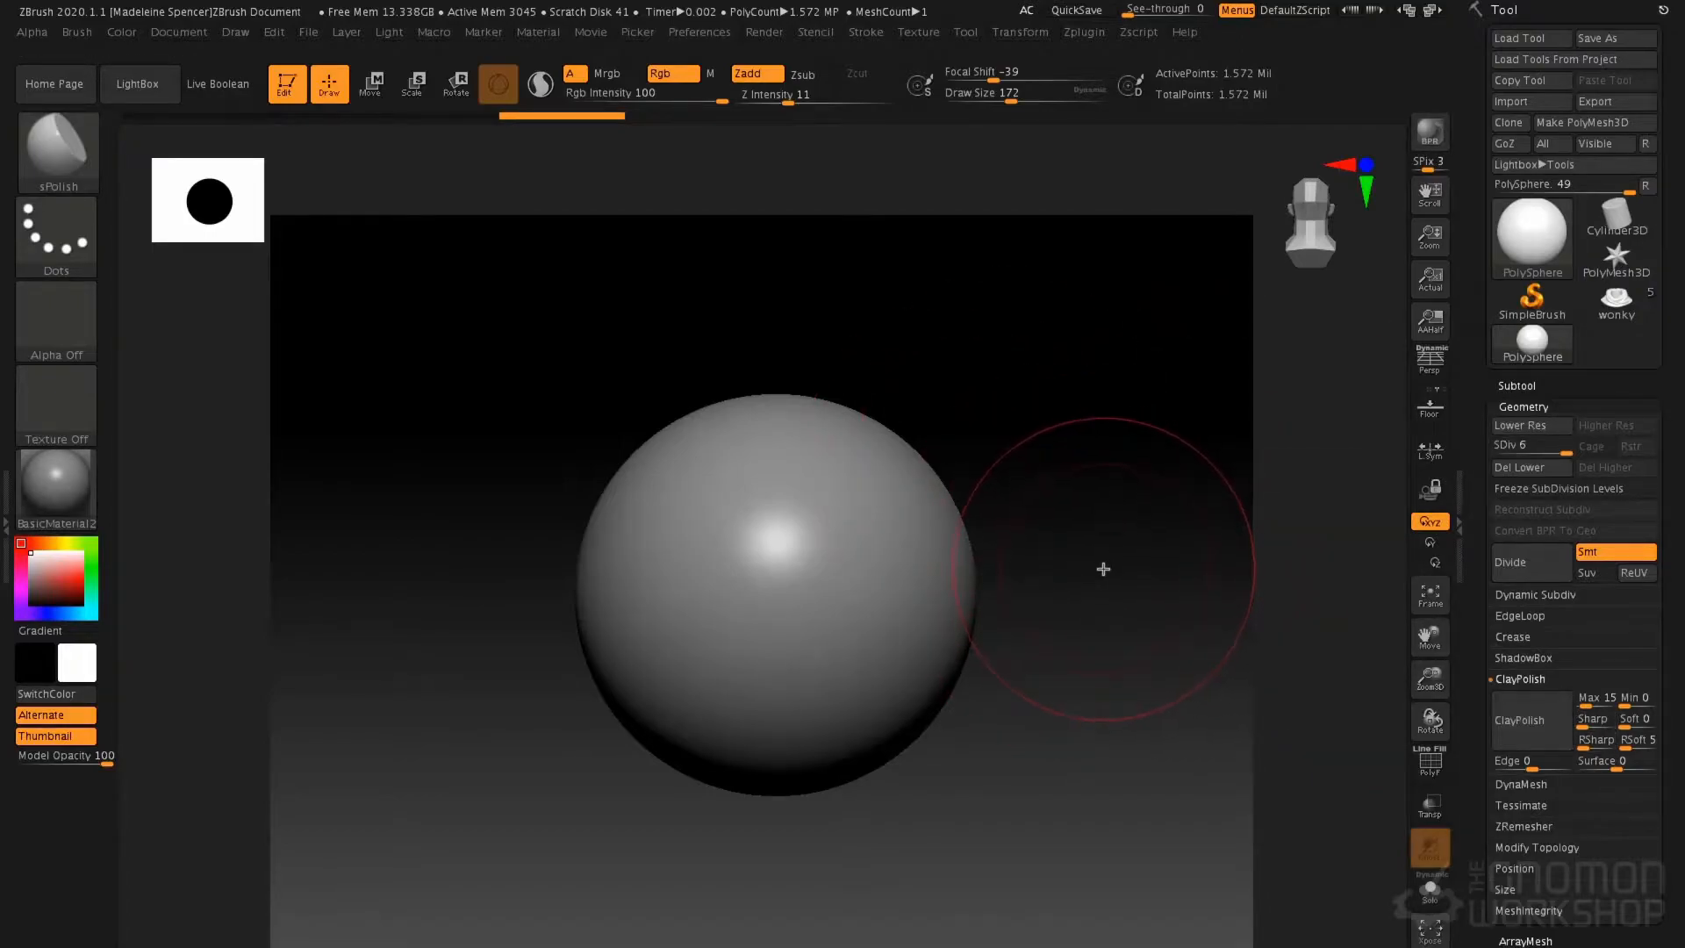
Select the Planar brush
{"action": "key", "text": "b"}
{"action": "key", "text": "p"}
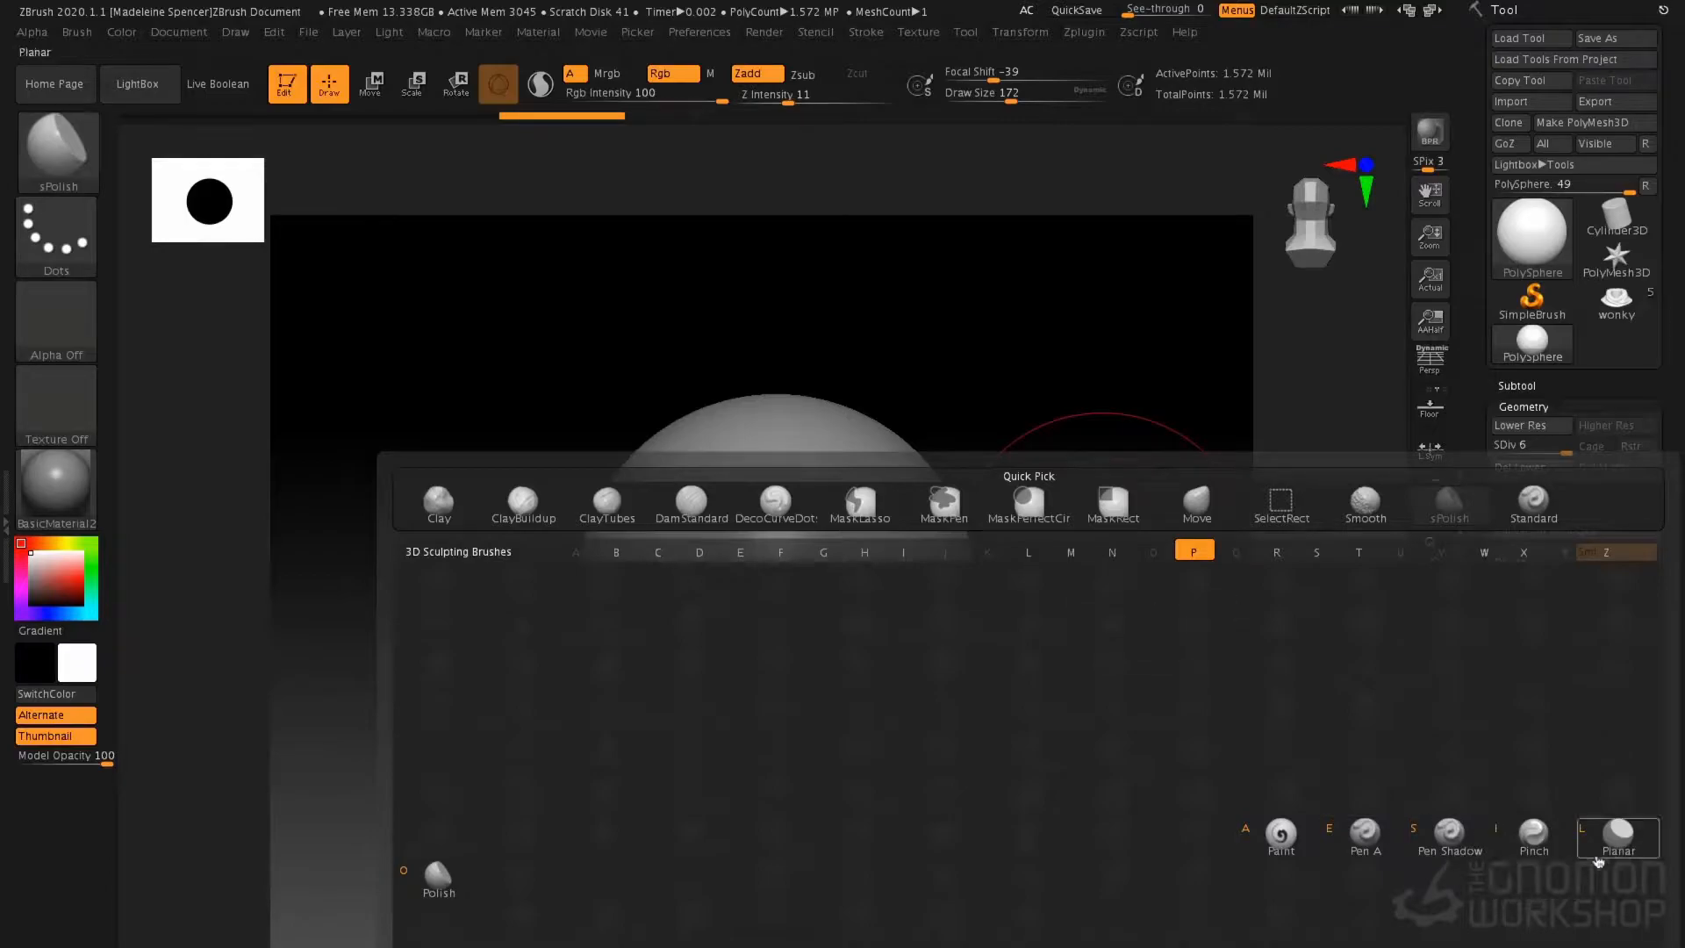
{"action": "left_click", "coordinate": [1624, 843]}
Try small Planar strokes on the front of the sphere and undo them
{"action": "left_click_drag", "start_coordinate": [898, 530], "coordinate": [882, 513]}
{"action": "right_click_drag", "start_coordinate": [874, 505], "coordinate": [794, 531]}
{"action": "mouse_move", "coordinate": [856, 505]}
{"action": "left_mouse_down"}
{"action": "mouse_move", "coordinate": [880, 530]}
{"action": "mouse_move", "coordinate": [840, 546]}
{"action": "mouse_move", "coordinate": [891, 508]}
{"action": "mouse_move", "coordinate": [864, 491]}
{"action": "left_mouse_up"}
{"action": "right_click_drag", "start_coordinate": [948, 497], "coordinate": [972, 495]}
{"action": "key", "text": "ctrl"}
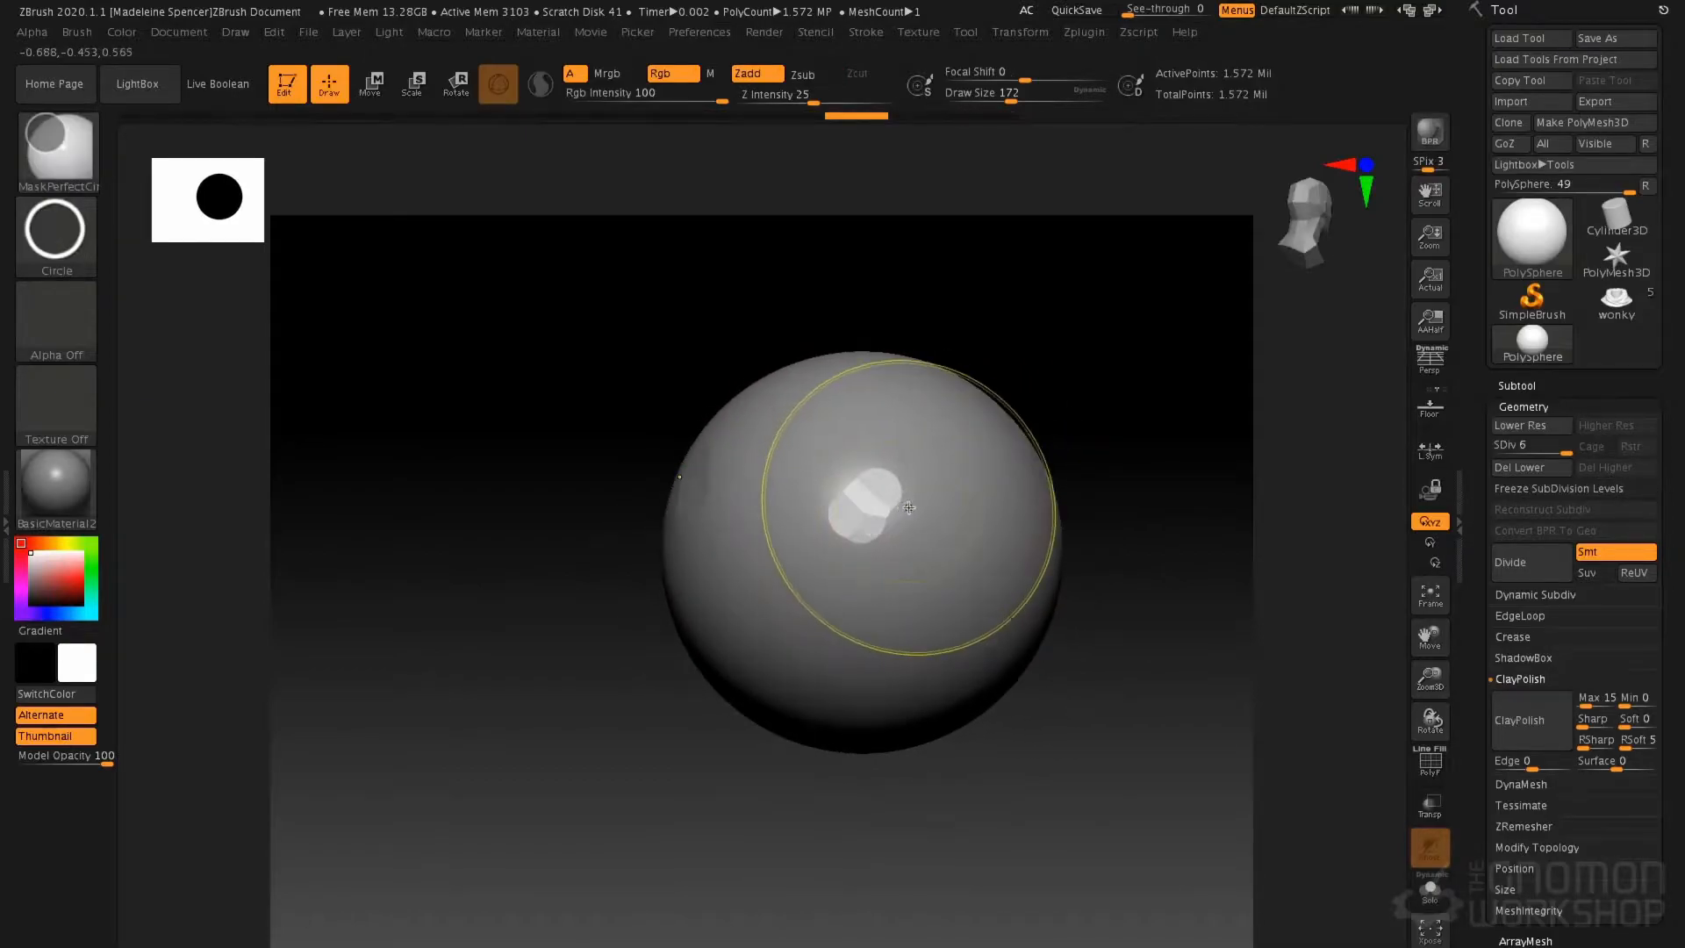
{"action": "key", "text": "ctrl+z"}
{"action": "key", "text": "ctrl+z"}
{"action": "key", "text": "ctrl+z"}
{"action": "key", "text": "ctrl+z"}
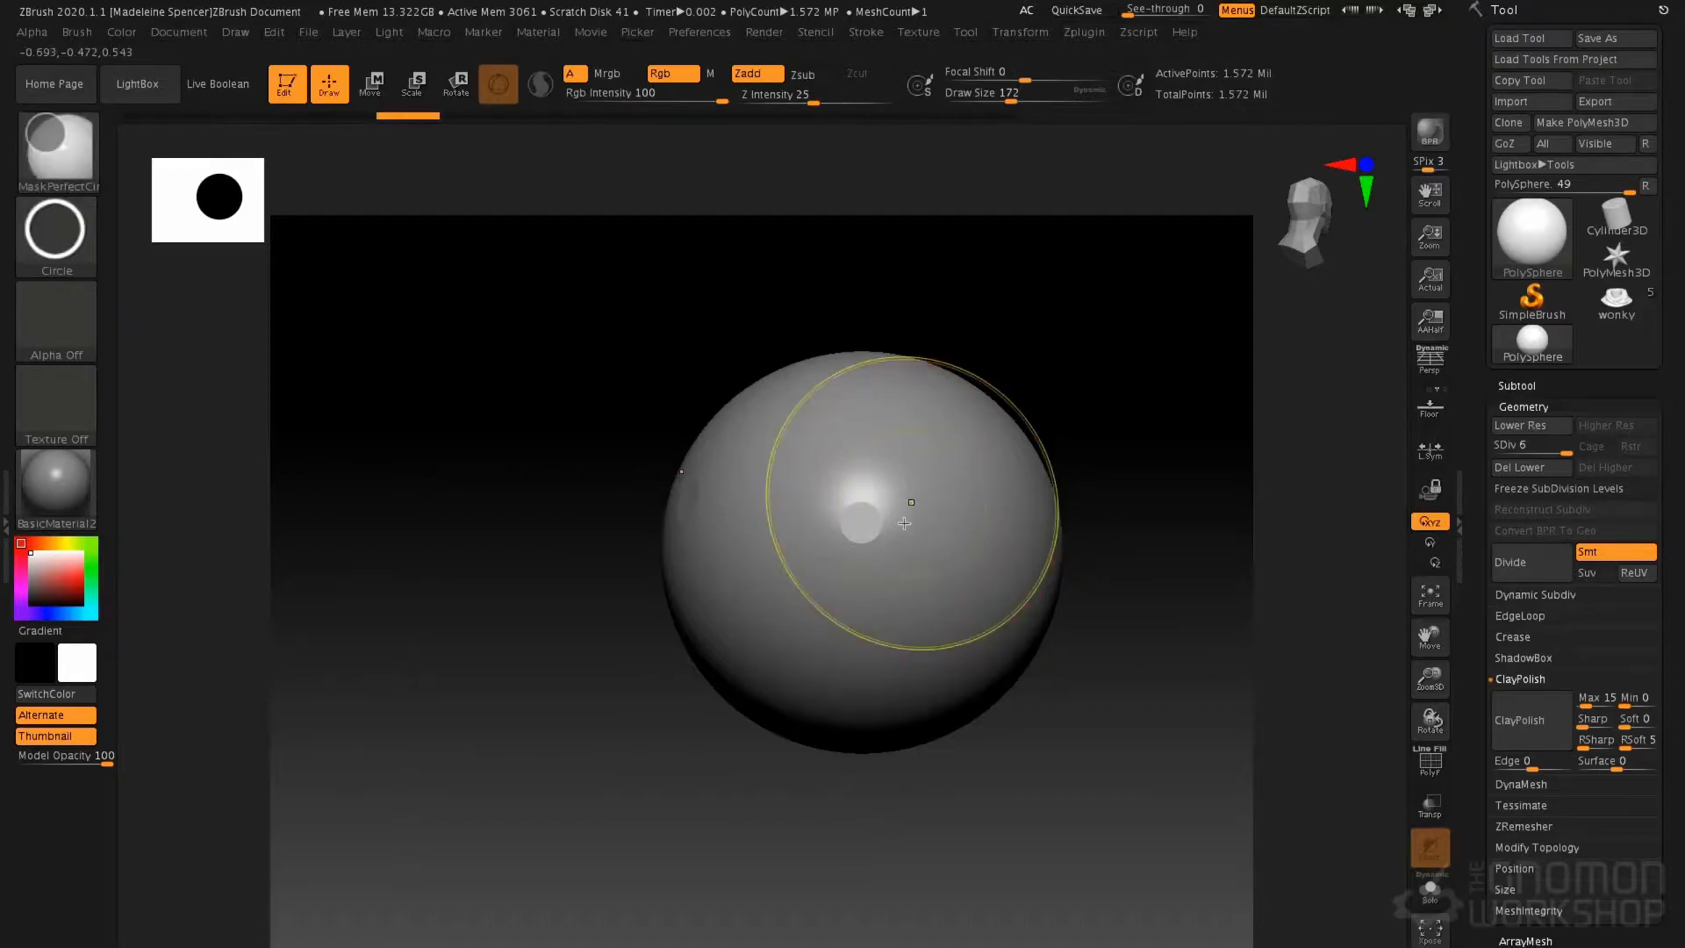
Set the Planar brush's Imbed depth to 26
{"action": "right_click_drag", "start_coordinate": [910, 507], "coordinate": [943, 499]}
{"action": "left_click", "coordinate": [76, 32]}
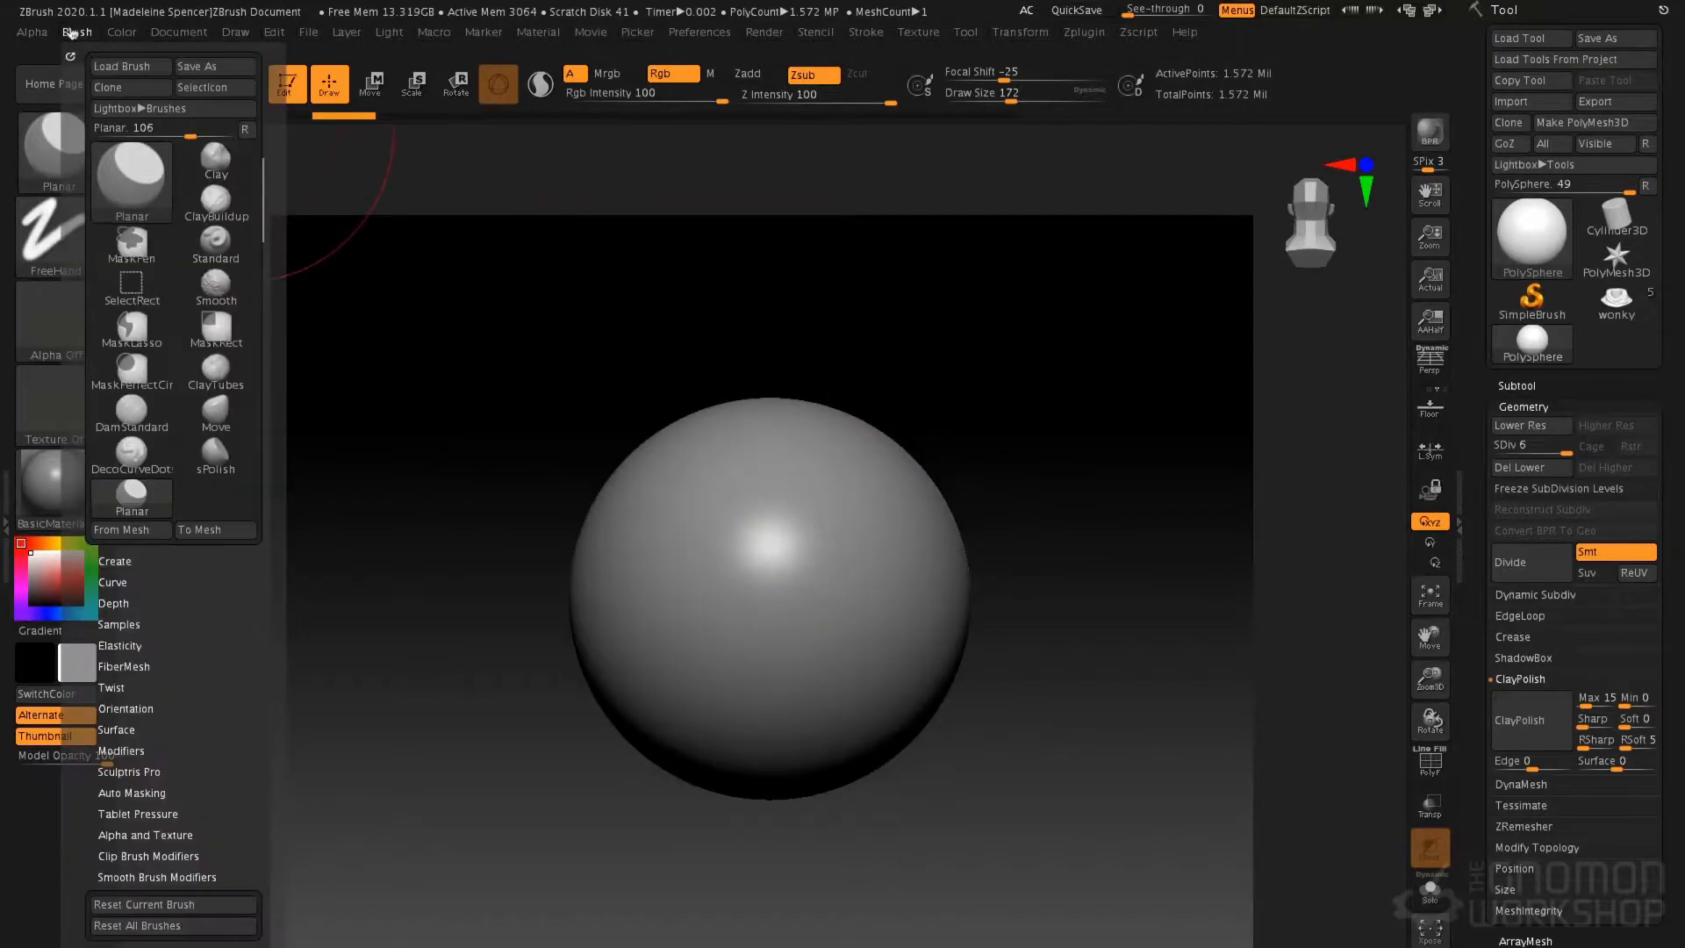
{"action": "left_click", "coordinate": [114, 603]}
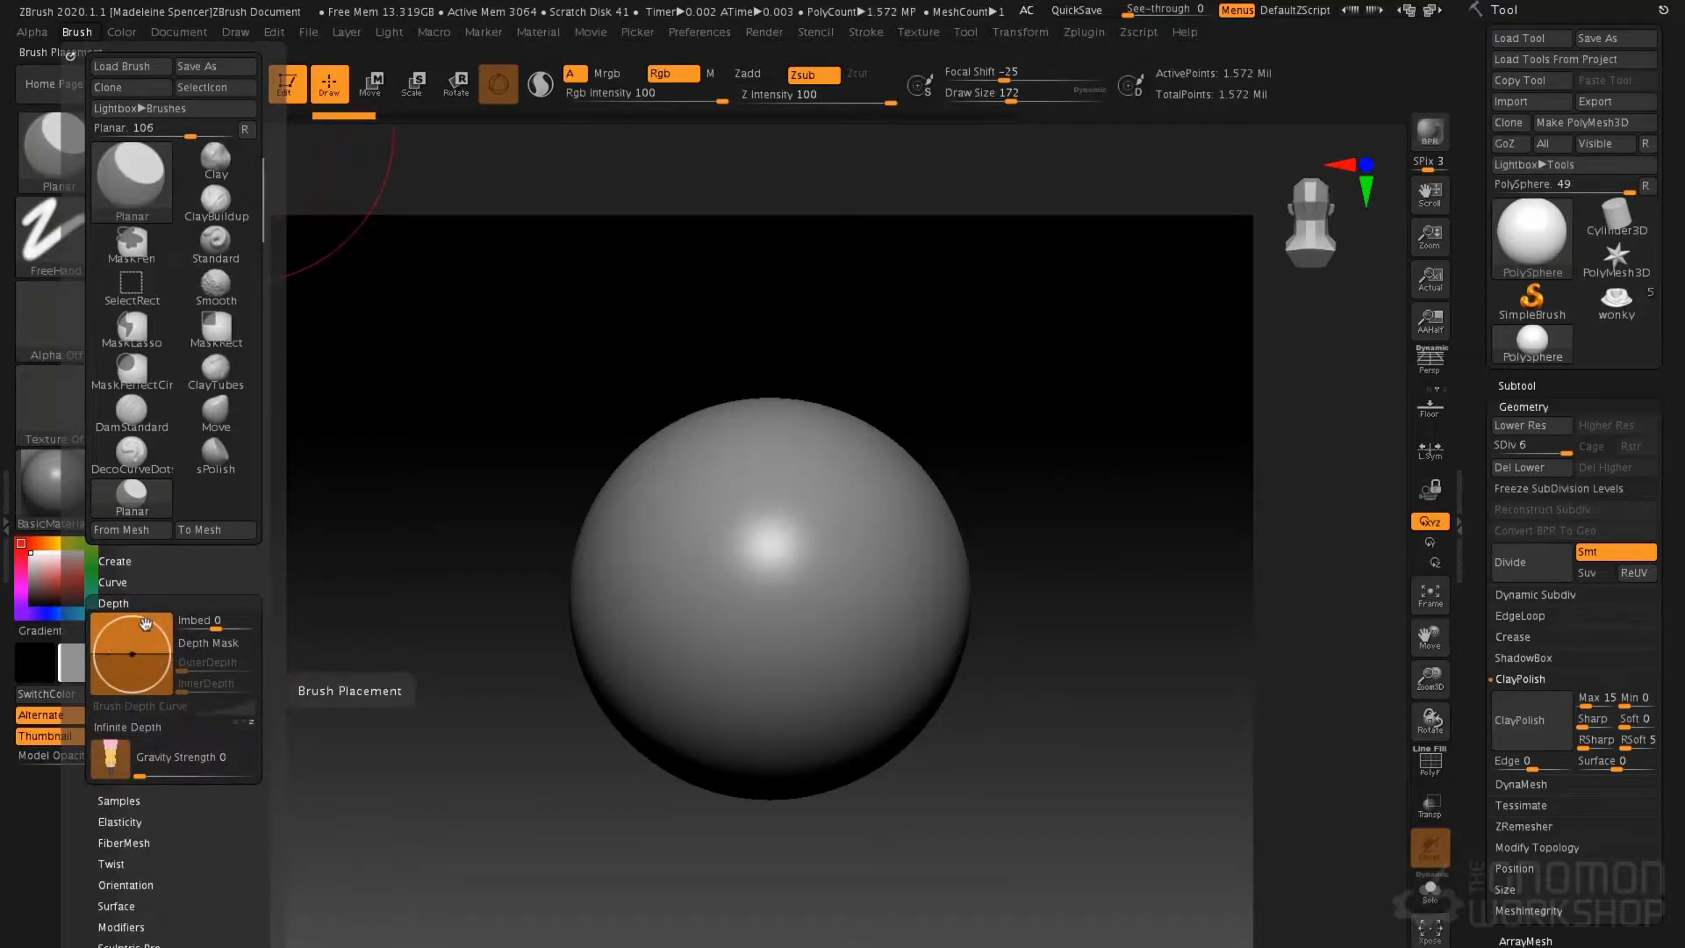
{"action": "left_click", "coordinate": [145, 625]}
{"action": "left_click_drag", "start_coordinate": [145, 625], "coordinate": [140, 634]}
{"action": "left_click", "coordinate": [235, 631]}
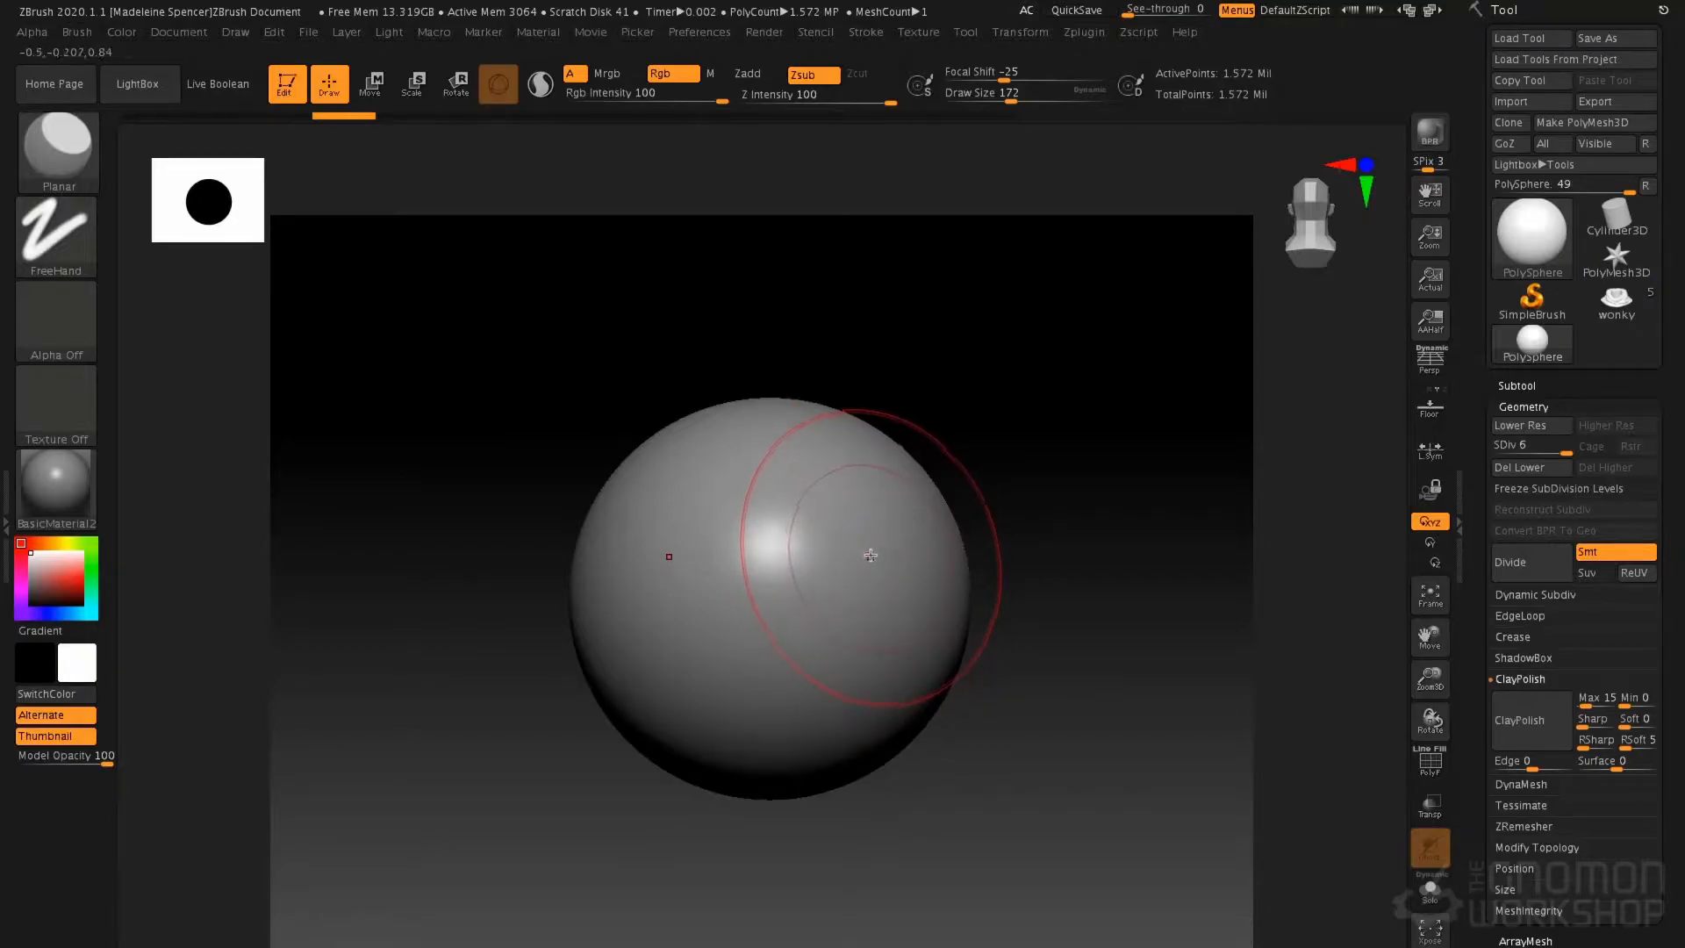
Cut large mirrored flat facets into the front and sides of the sphere with the Planar brush
{"action": "left_click_drag", "start_coordinate": [871, 554], "coordinate": [872, 558]}
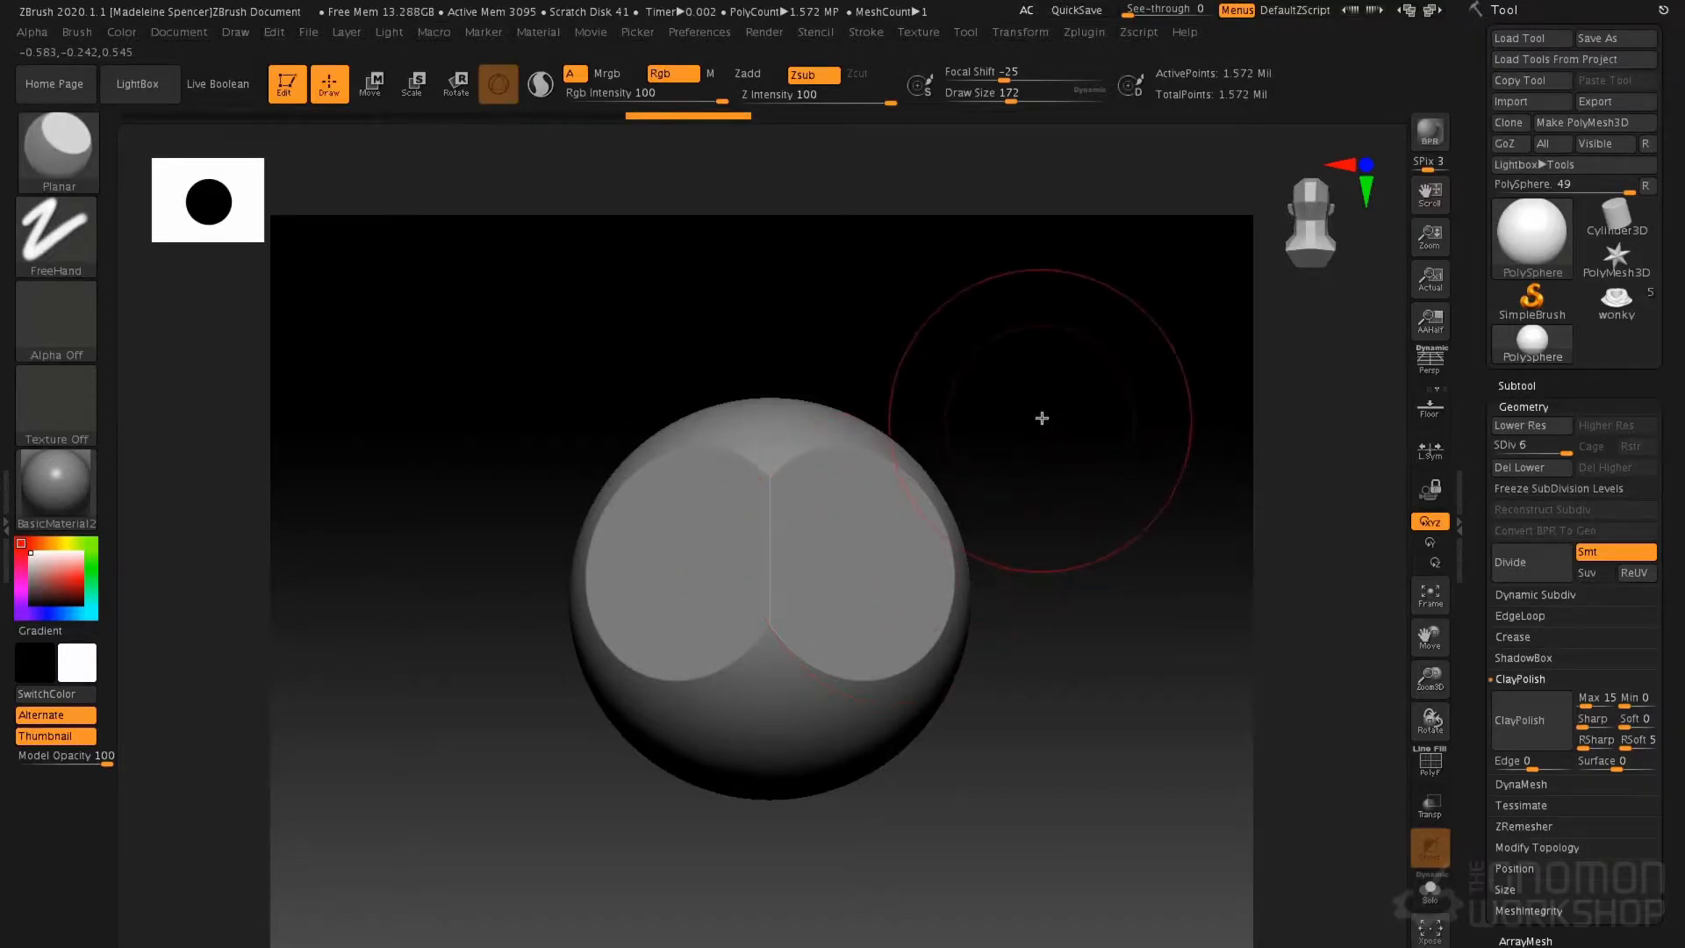
{"action": "left_click_drag", "start_coordinate": [1042, 414], "coordinate": [971, 451]}
{"action": "left_click_drag", "start_coordinate": [1056, 551], "coordinate": [1045, 552]}
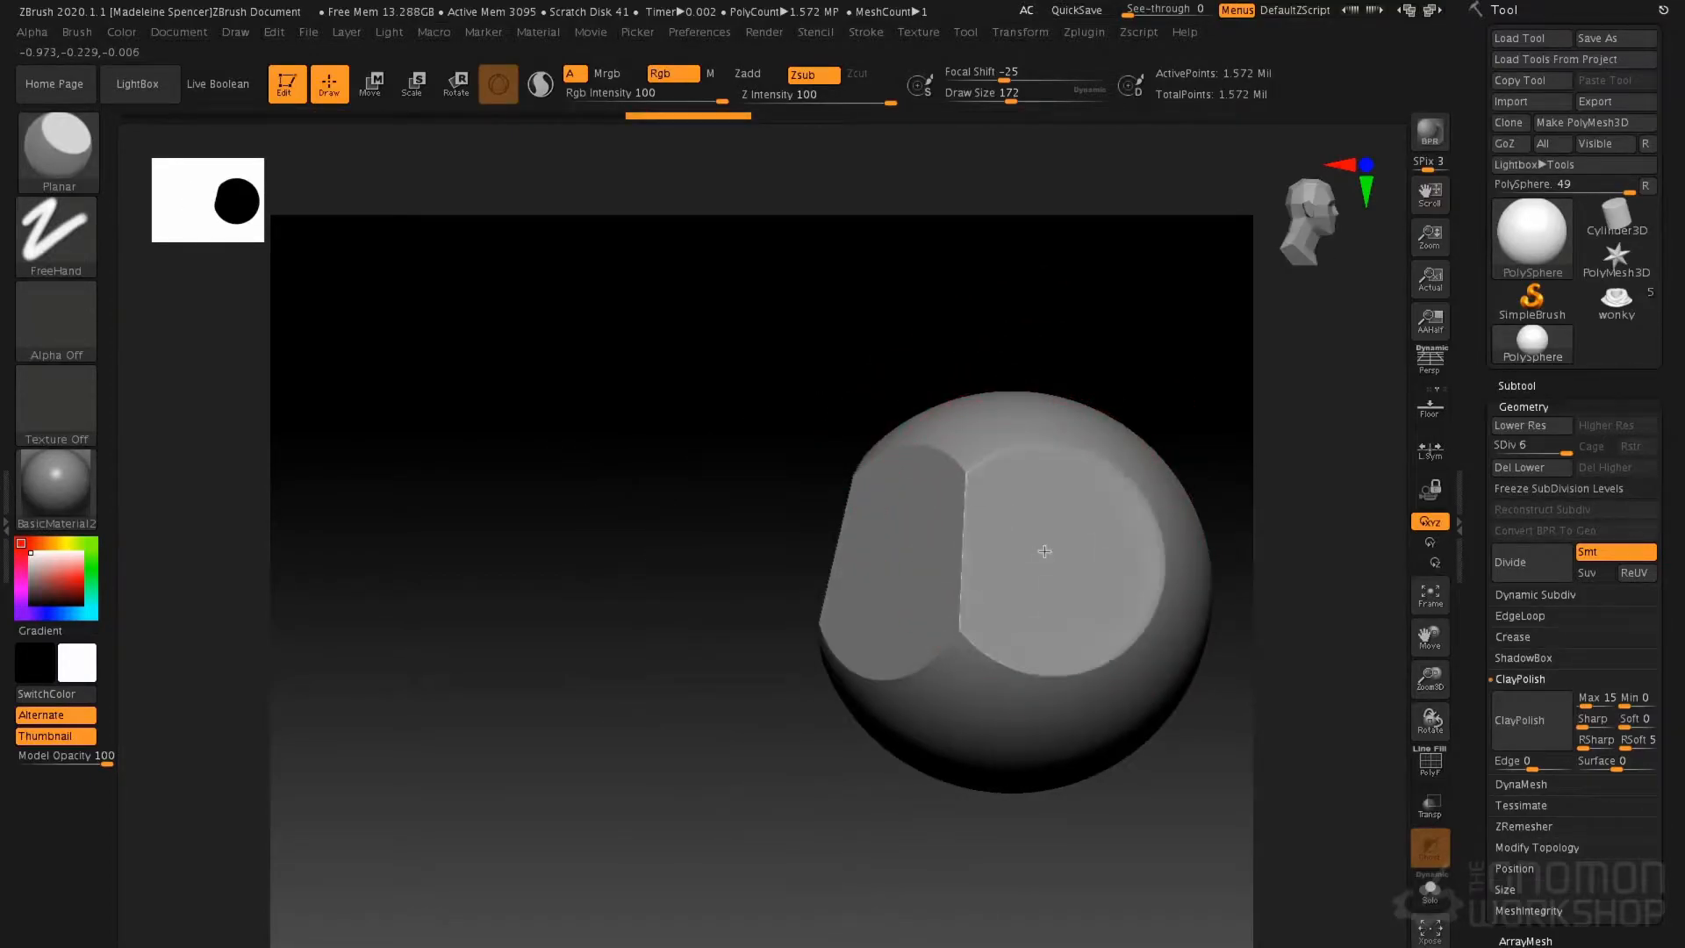
Cut further mirrored flat facets around the underside of the sphere, towards the front and the back, with the Planar brush
{"action": "left_click_drag", "start_coordinate": [849, 451], "coordinate": [1003, 575]}
{"action": "mouse_move", "coordinate": [903, 557]}
{"action": "left_mouse_down"}
{"action": "mouse_move", "coordinate": [982, 466]}
{"action": "mouse_move", "coordinate": [835, 602]}
{"action": "mouse_move", "coordinate": [769, 591]}
{"action": "mouse_move", "coordinate": [778, 662]}
{"action": "left_mouse_up"}
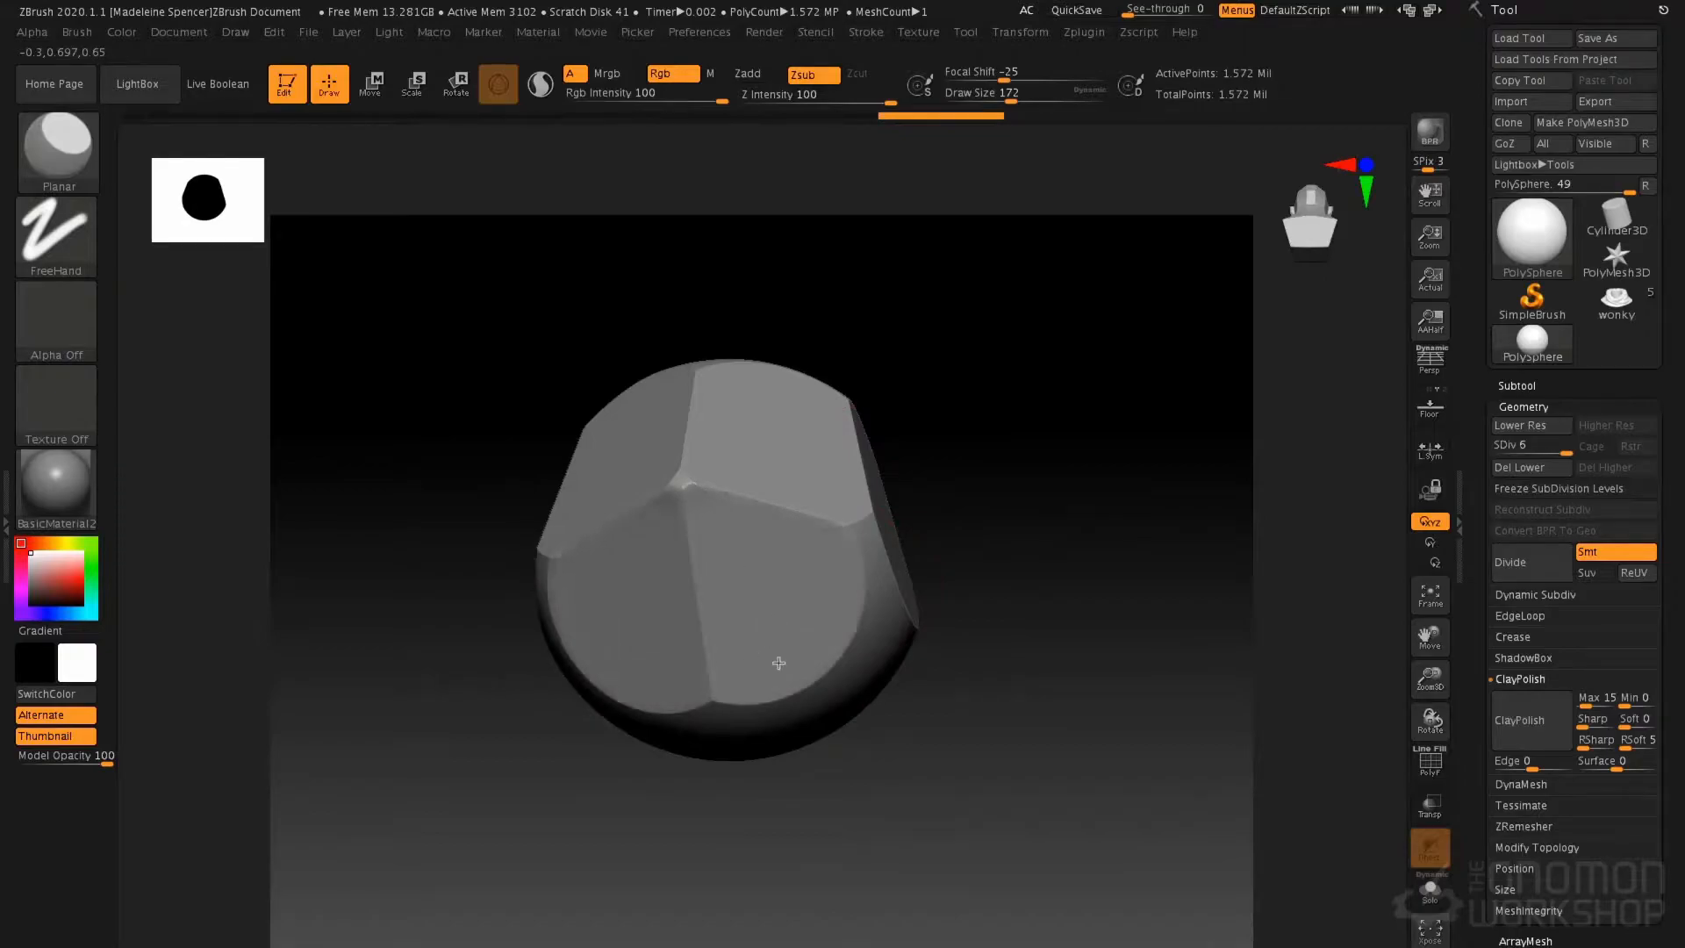
{"action": "right_click_drag", "start_coordinate": [771, 492], "coordinate": [790, 566]}
{"action": "left_click_drag", "start_coordinate": [825, 767], "coordinate": [849, 720]}
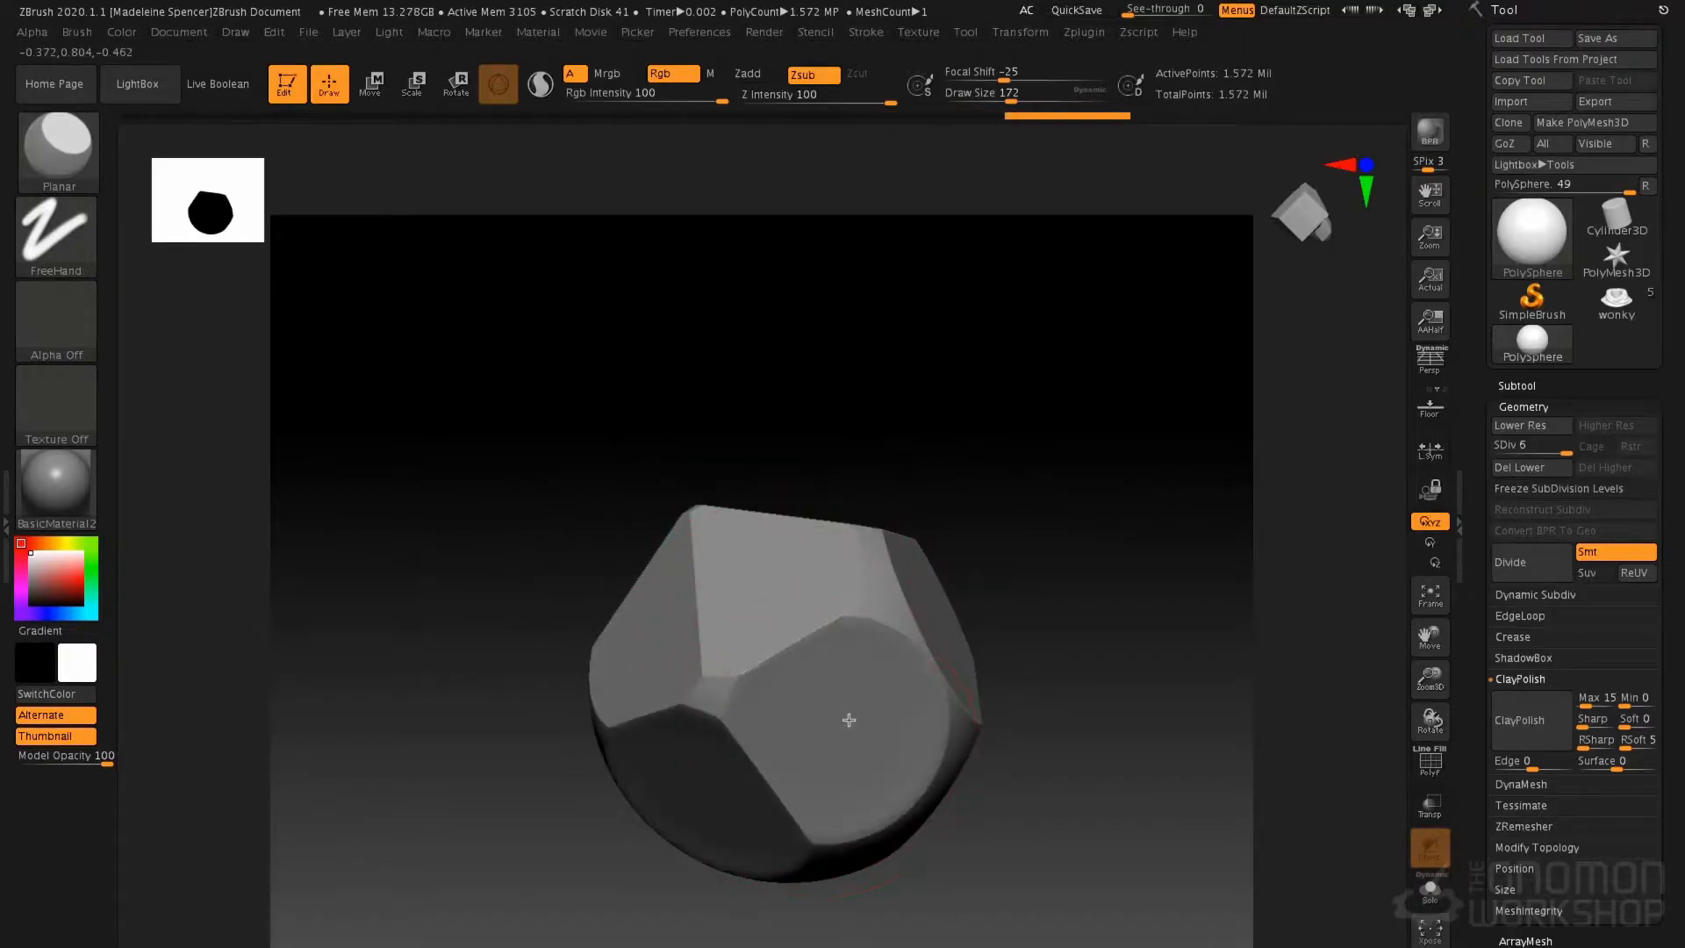
{"action": "left_click_drag", "start_coordinate": [967, 466], "coordinate": [826, 512]}
{"action": "key", "text": "f"}
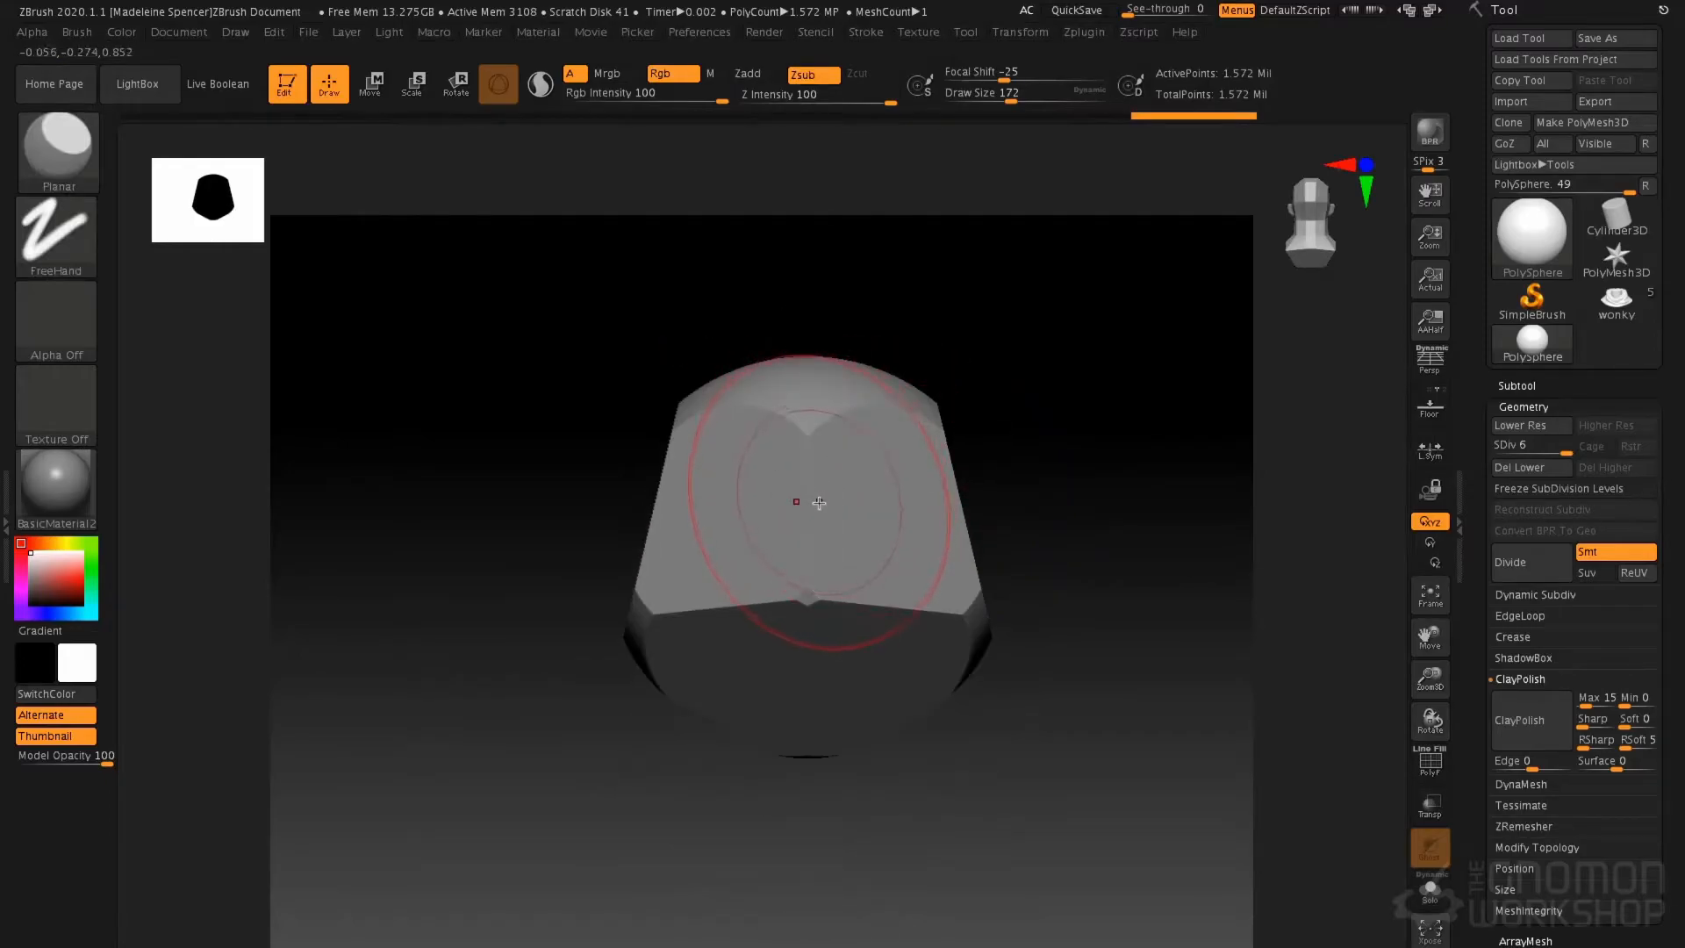
Turn on Depth Mask for the Planar brush and raise the brush placement in its depth gauge
{"action": "left_click", "coordinate": [77, 32]}
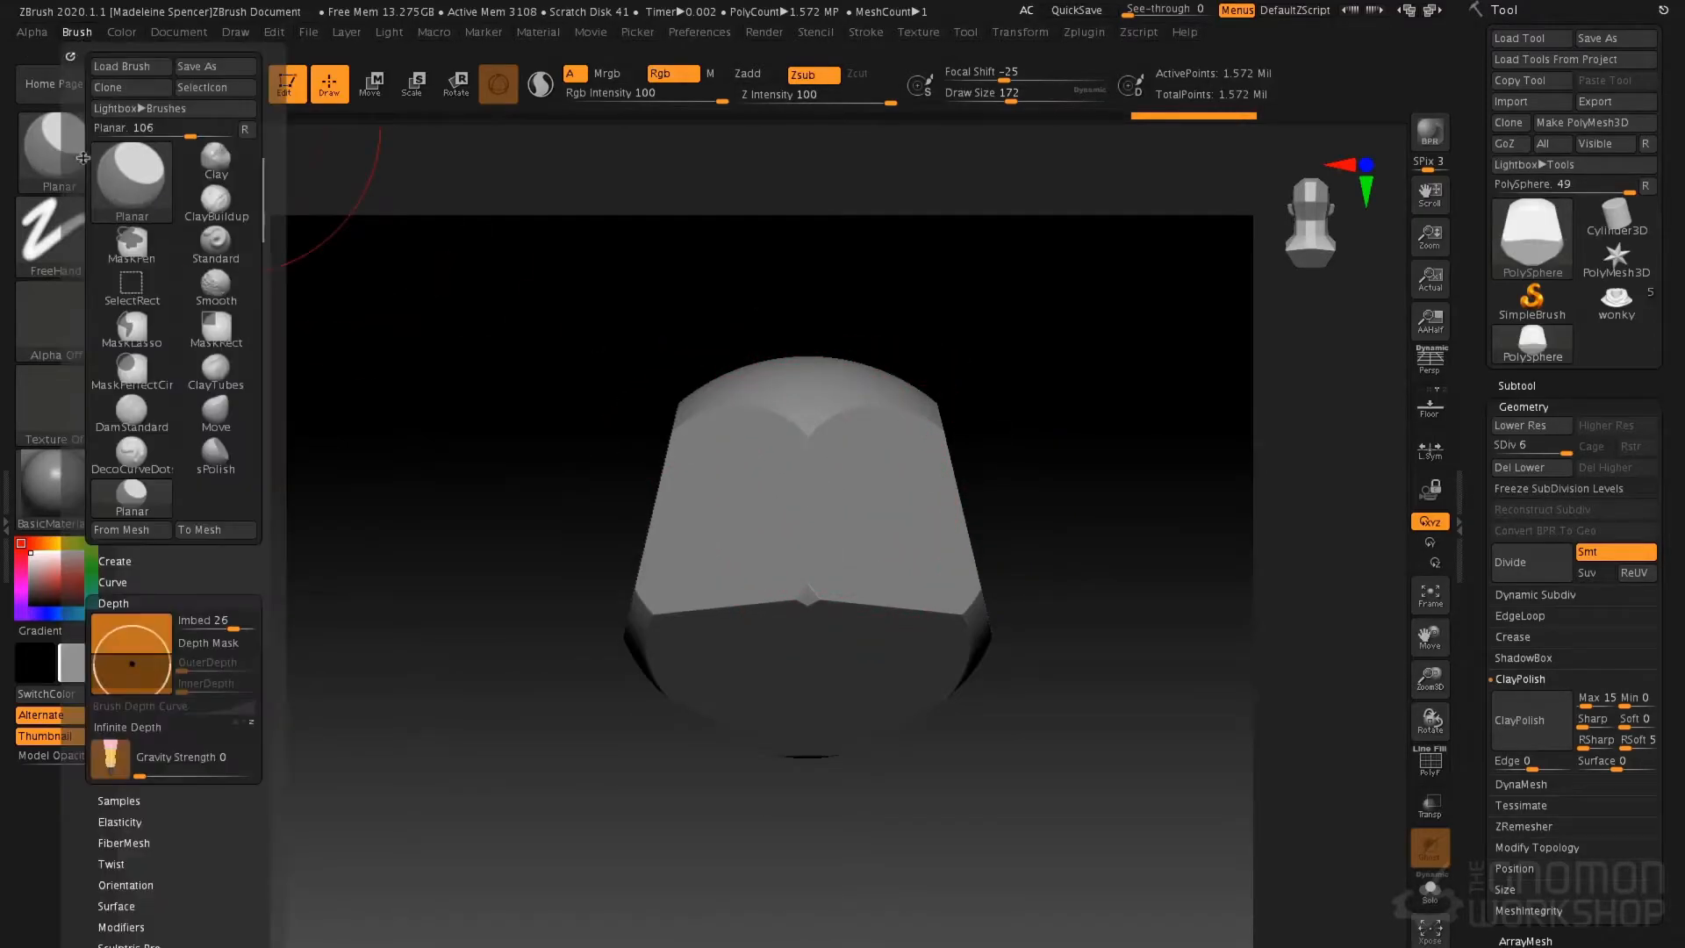
{"action": "left_click", "coordinate": [213, 645]}
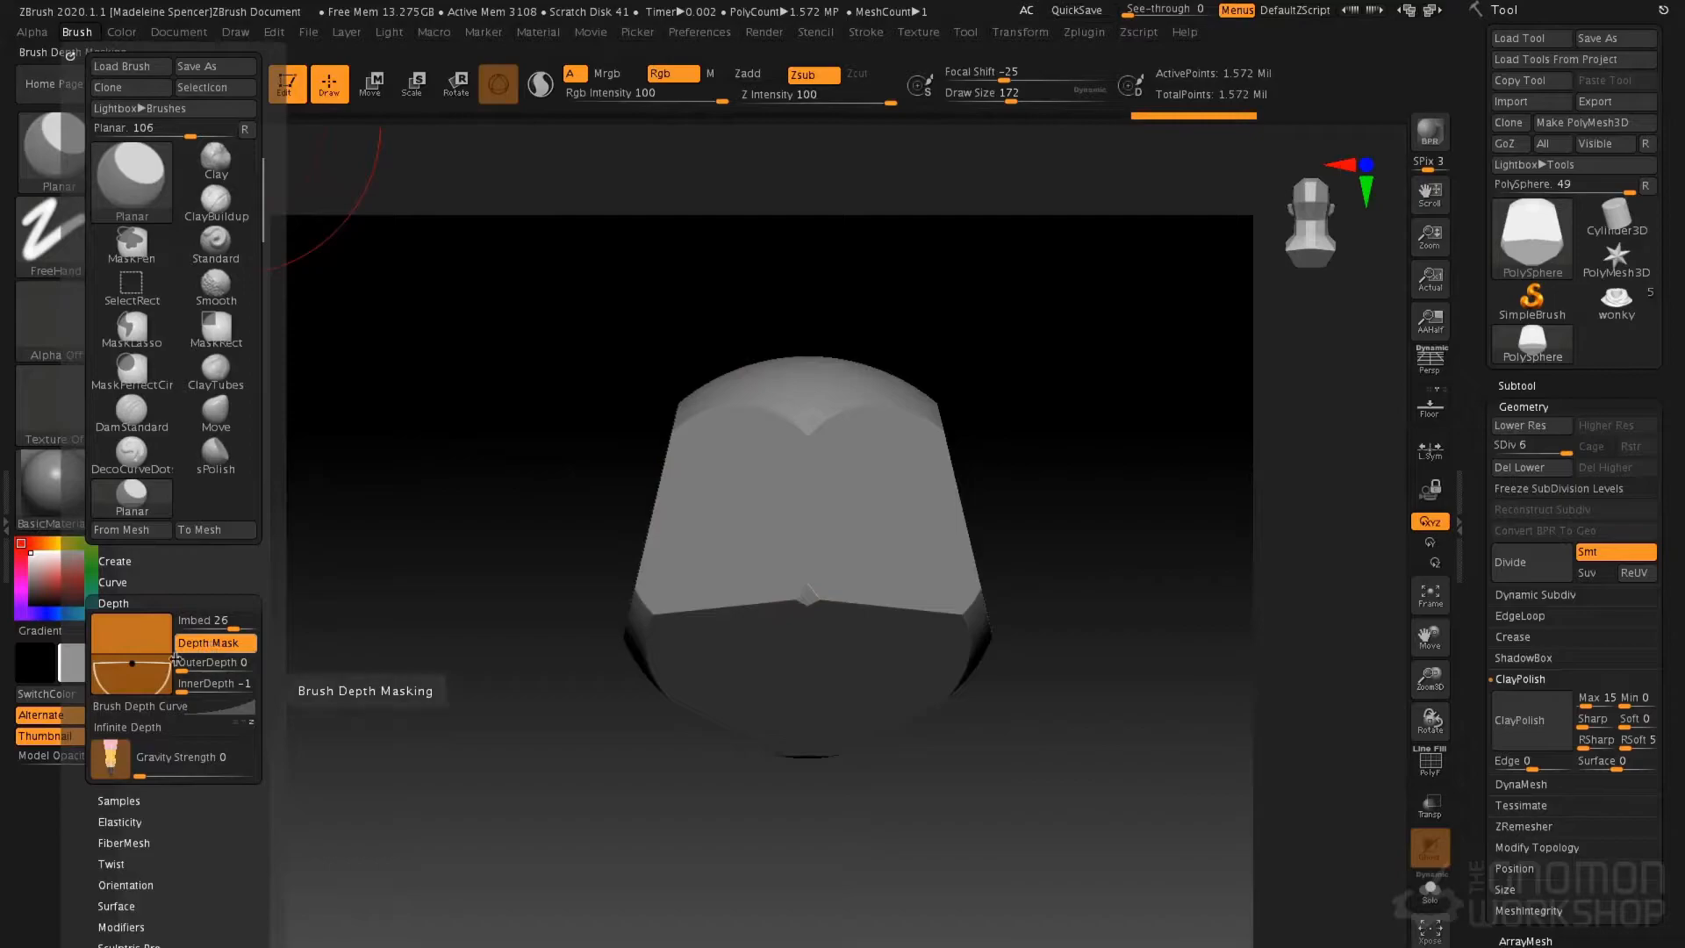
{"action": "left_click_drag", "start_coordinate": [142, 665], "coordinate": [144, 641]}
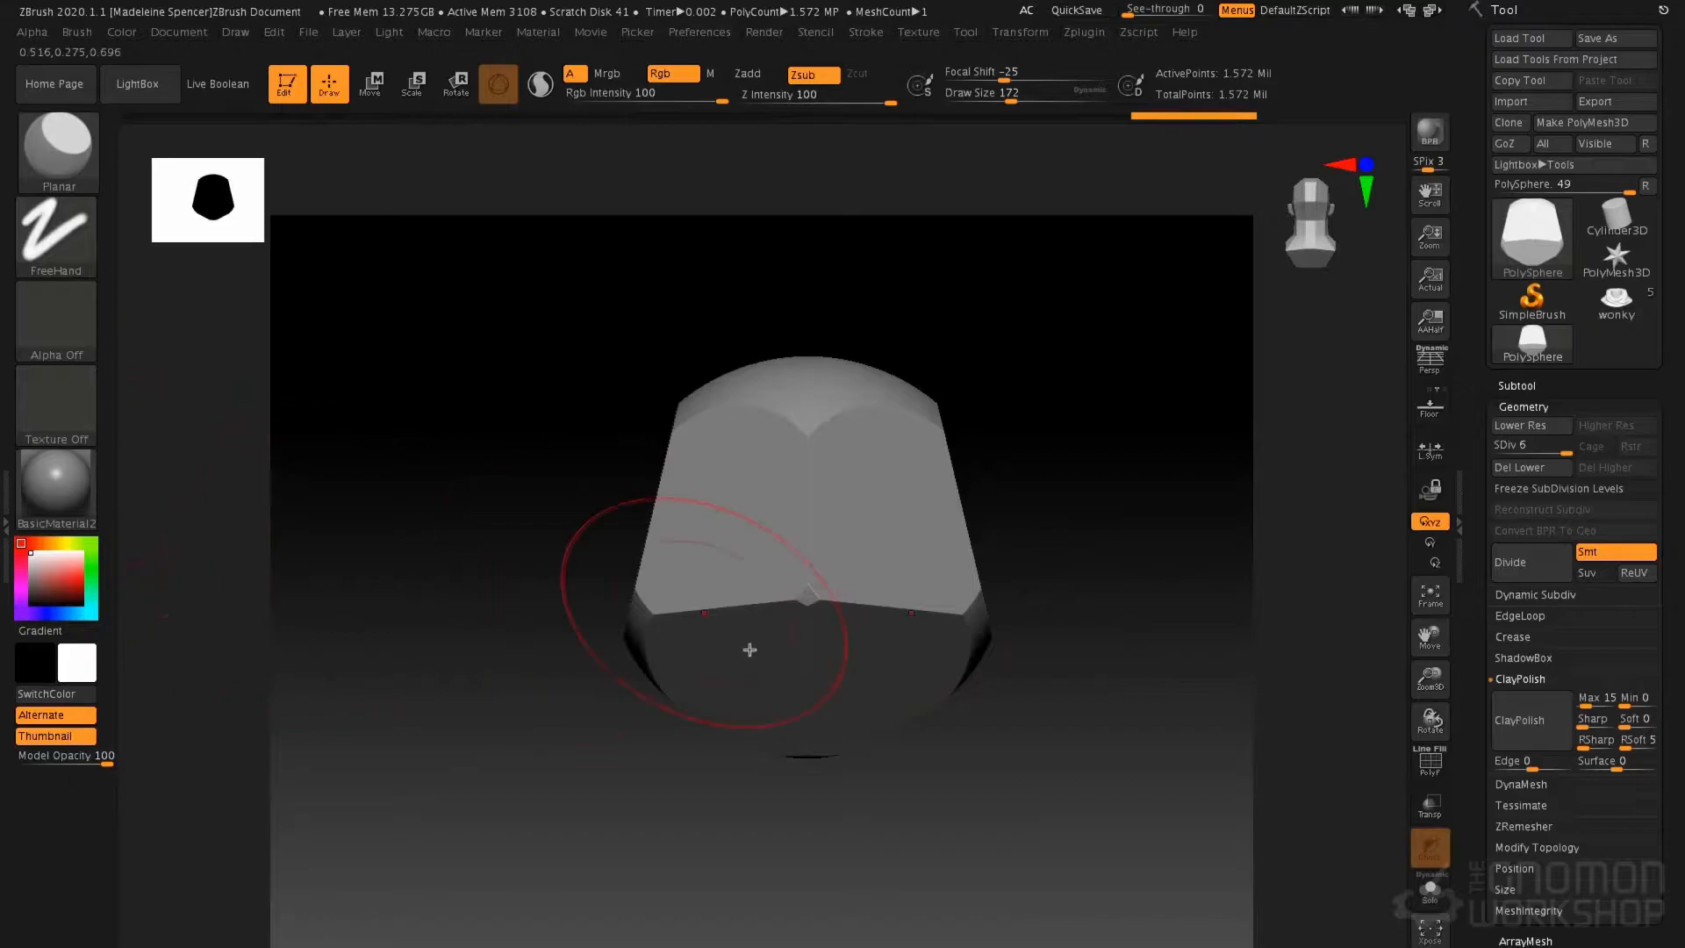
Try depth-masked Planar cuts along the front and side facets of the sphere, and undo them
{"action": "left_click_drag", "start_coordinate": [744, 610], "coordinate": [650, 610]}
{"action": "key", "text": "ctrl+z"}
{"action": "left_click_drag", "start_coordinate": [527, 619], "coordinate": [640, 613]}
{"action": "left_click_drag", "start_coordinate": [655, 410], "coordinate": [669, 421]}
{"action": "mouse_move", "coordinate": [767, 401]}
{"action": "right_mouse_down"}
{"action": "mouse_move", "coordinate": [734, 482]}
{"action": "mouse_move", "coordinate": [768, 524]}
{"action": "right_mouse_up"}
{"action": "key", "text": "ctrl+z"}
{"action": "key", "text": "ctrl+z"}
{"action": "key", "text": "ctrl+z"}
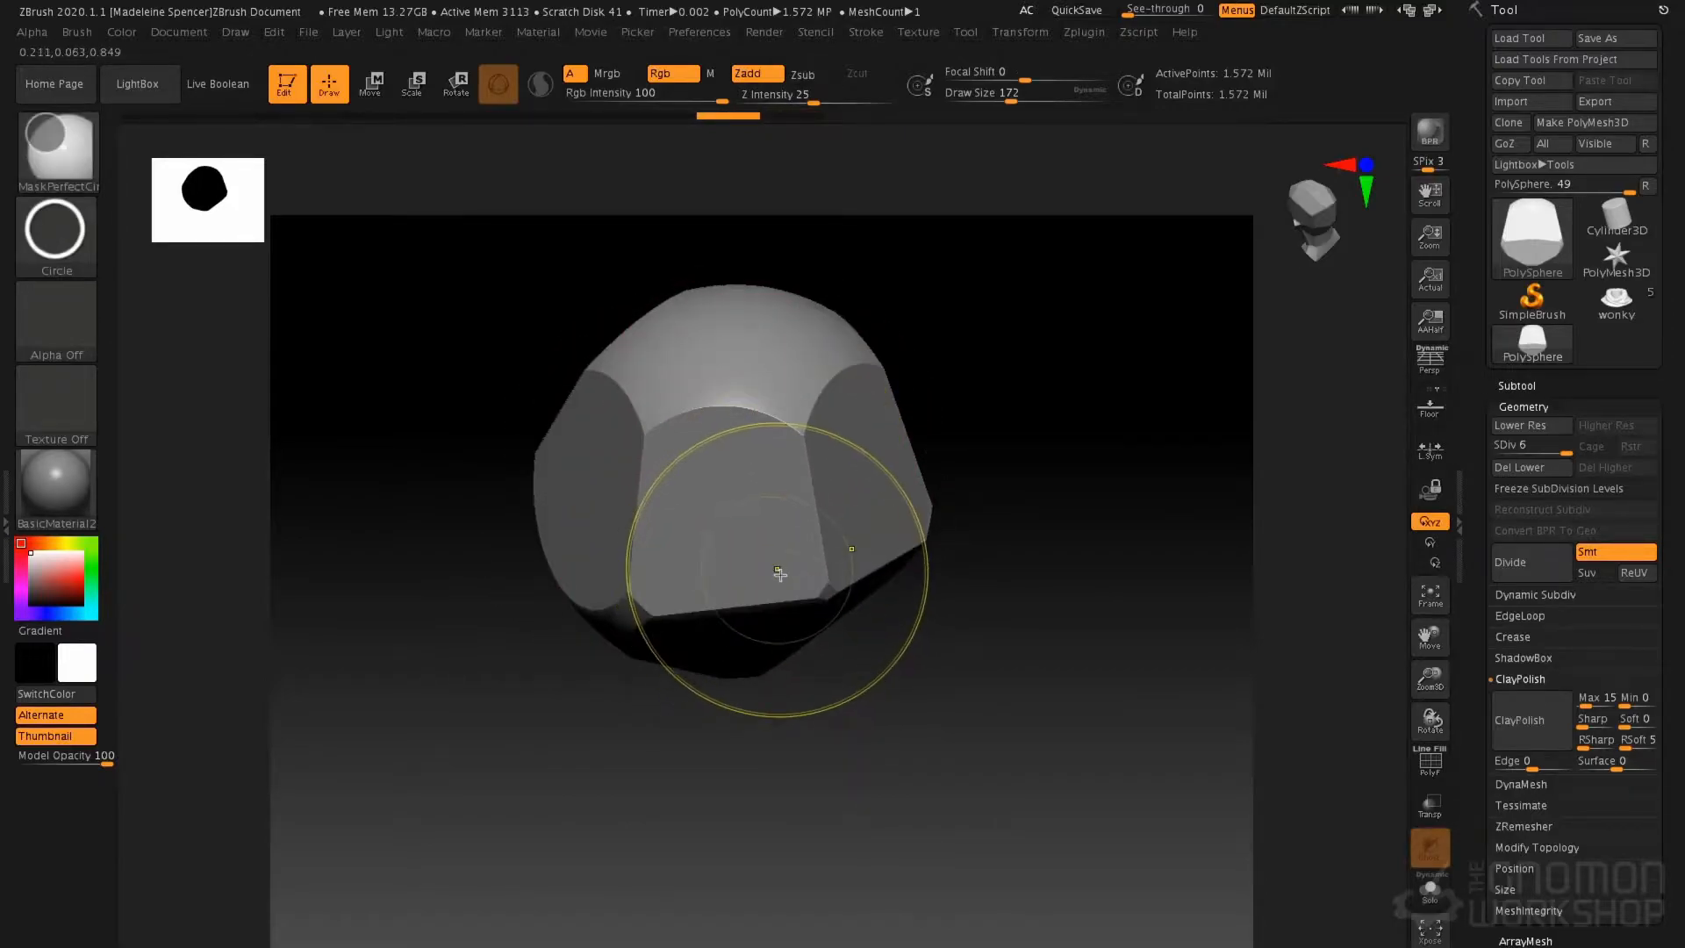
{"action": "key", "text": "ctrl+z"}
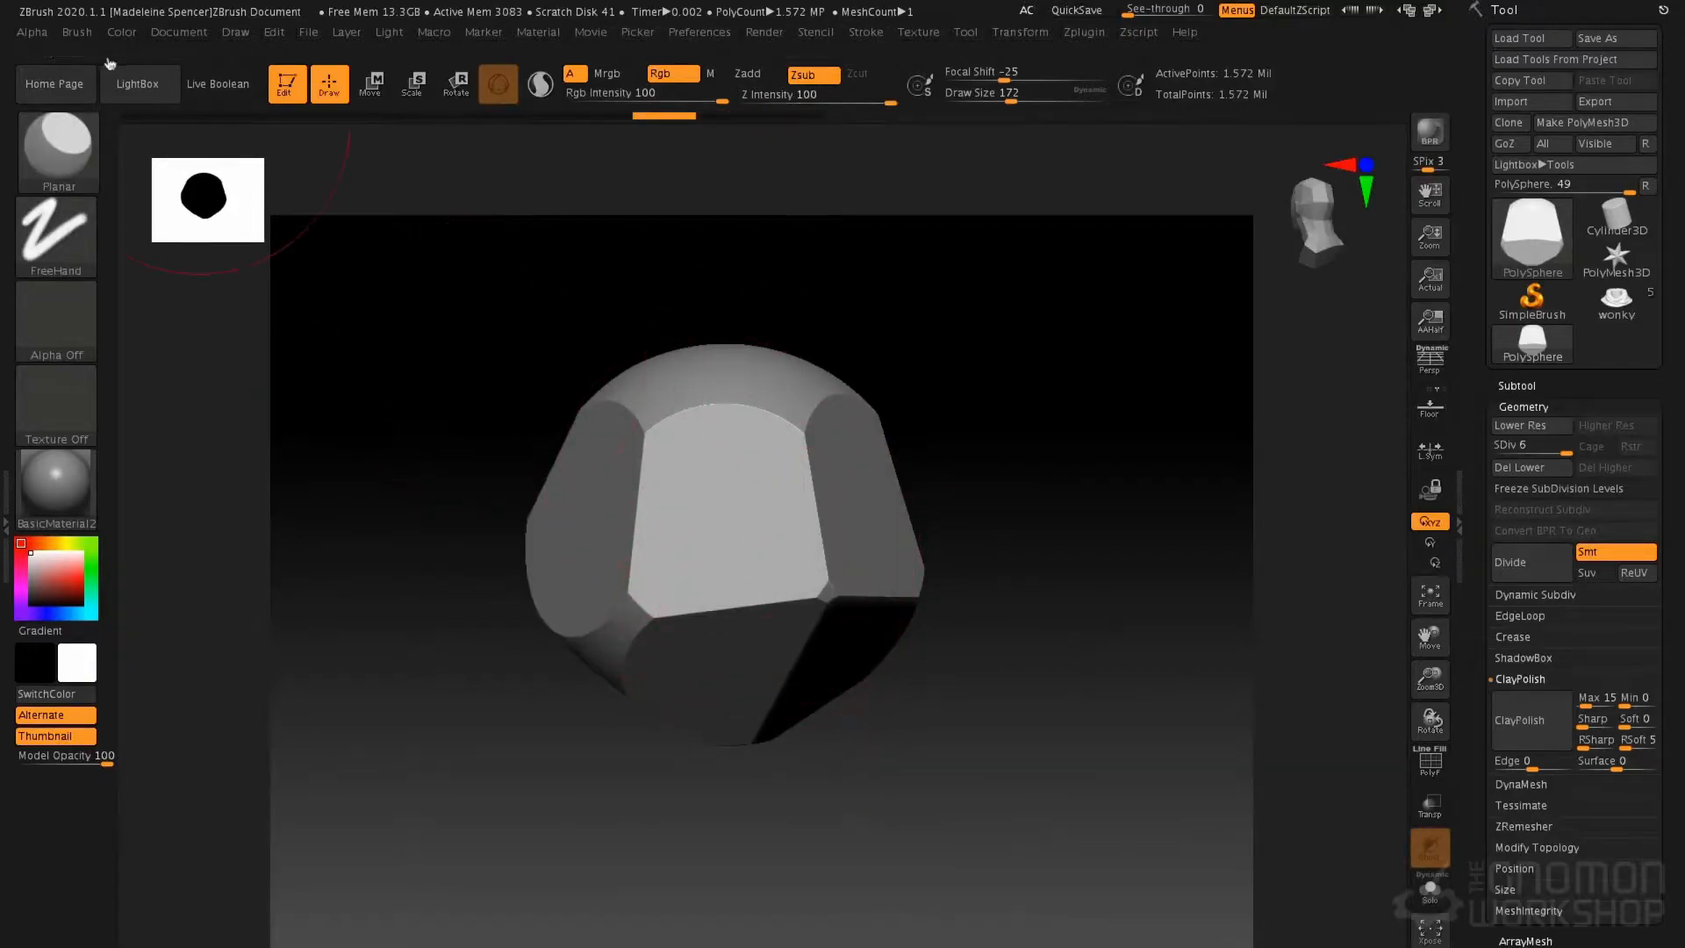
Load the PlanarCutXThin brush from the Planar folder of the brush library
{"action": "left_click", "coordinate": [137, 83]}
{"action": "left_click", "coordinate": [334, 141]}
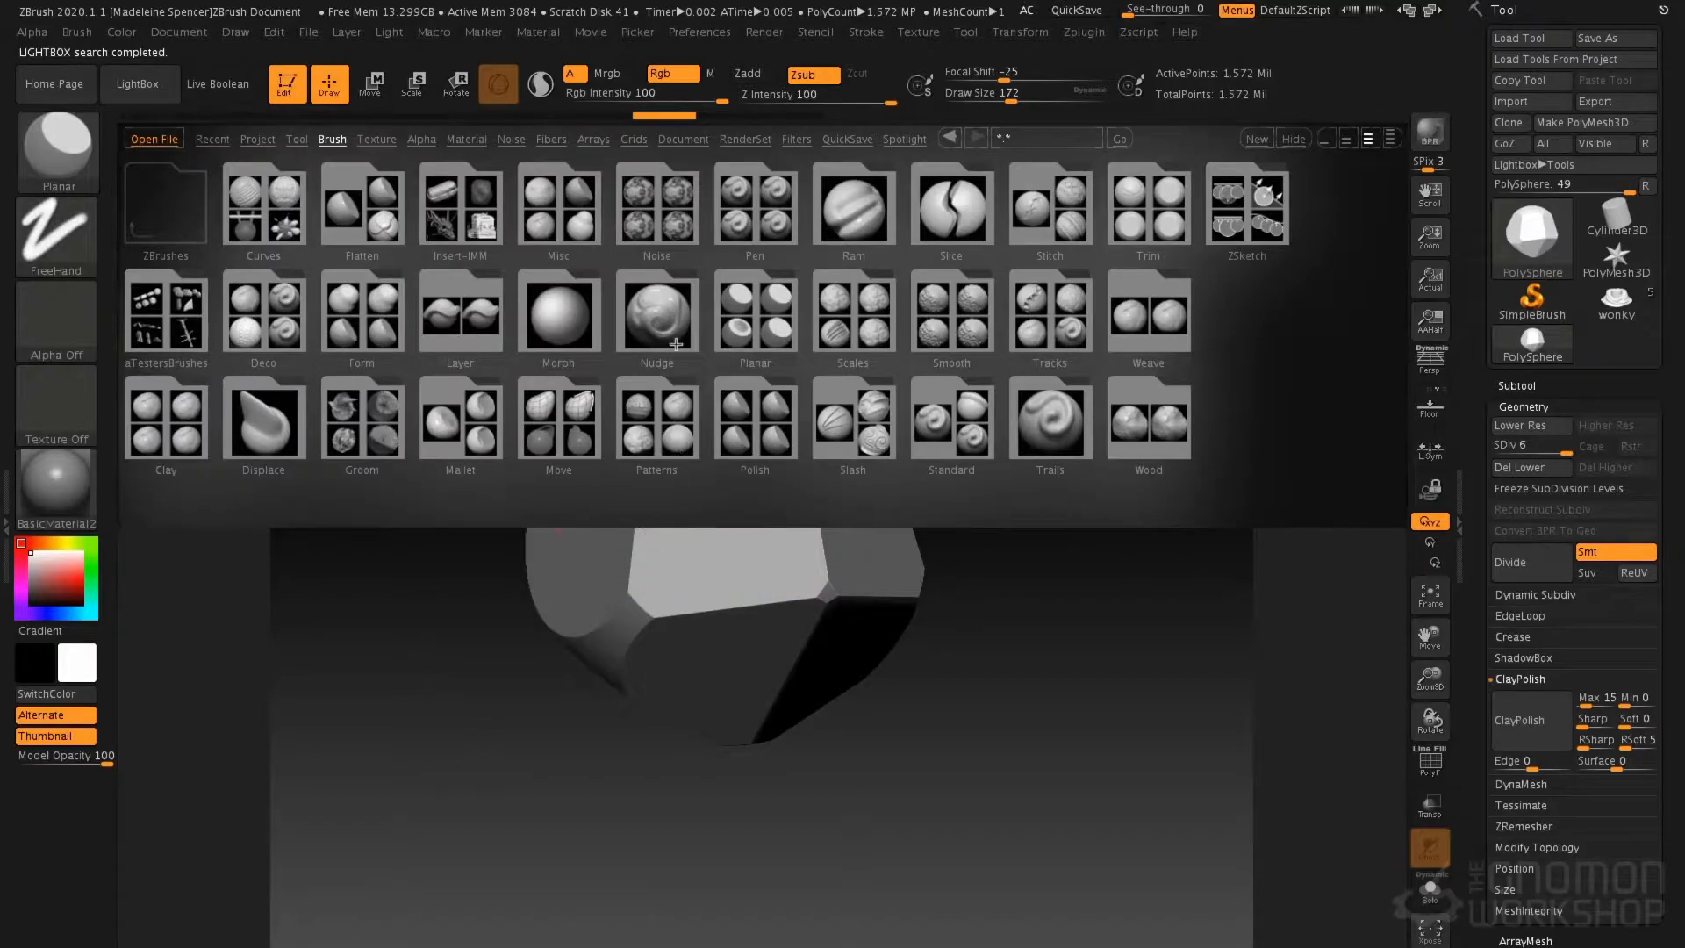
{"action": "double_click", "coordinate": [751, 343]}
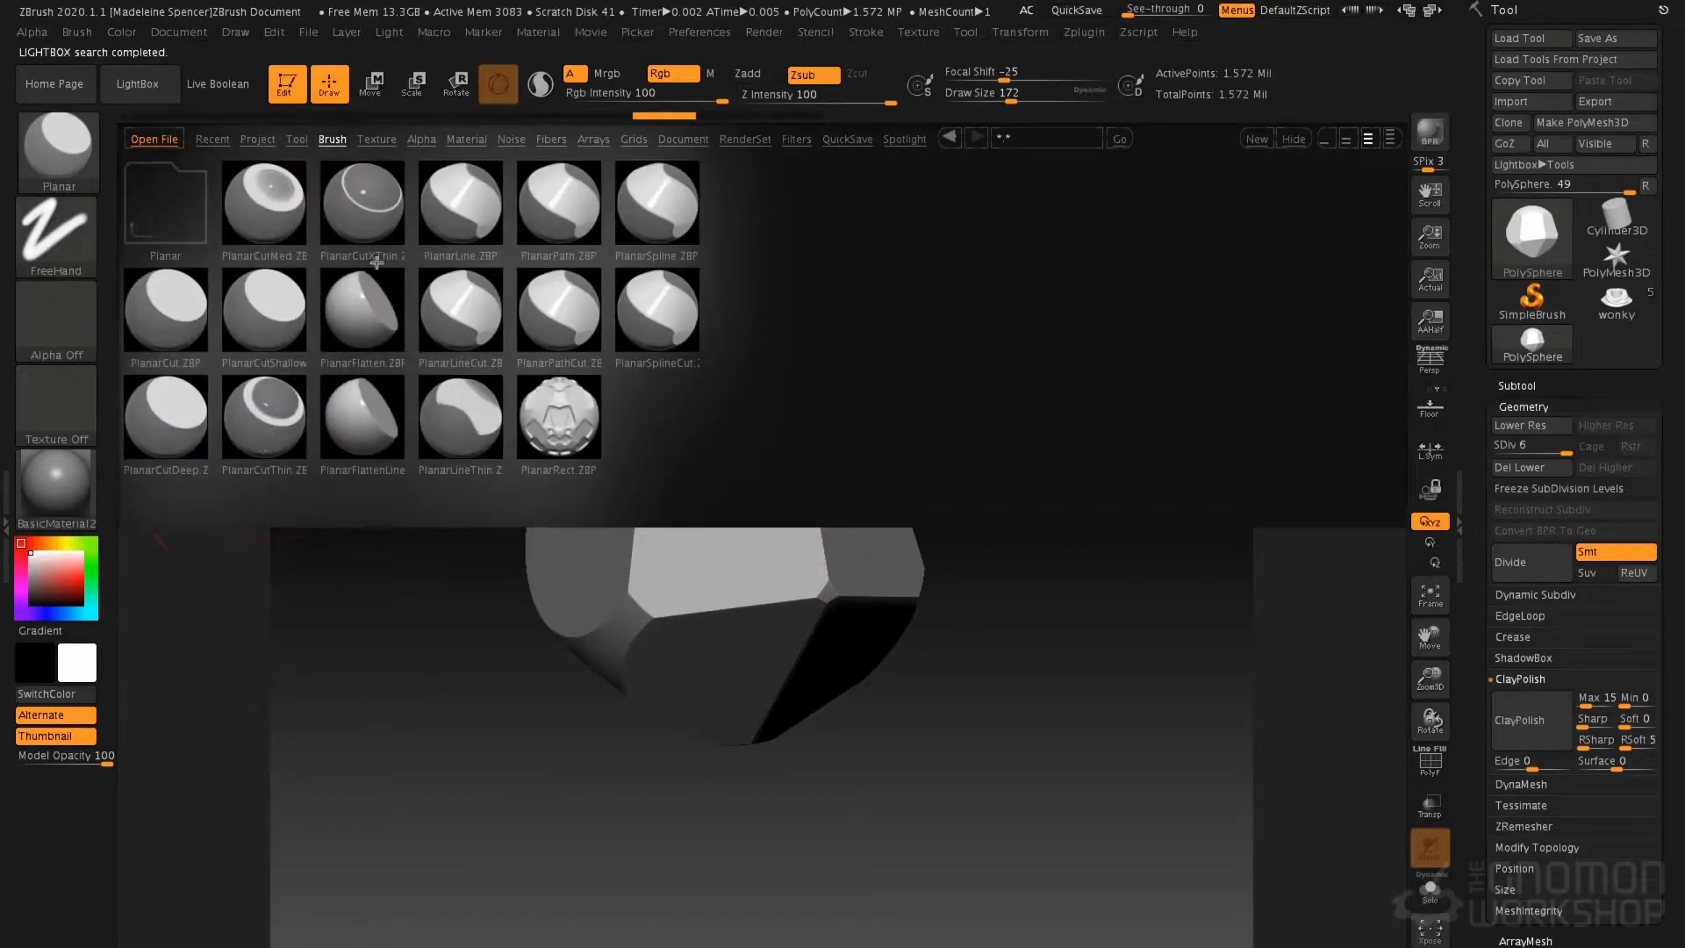
{"action": "double_click", "coordinate": [373, 210]}
Set the PlanarCutXThin brush's Draw Size to 251 and adjust its Imbed depth
{"action": "mouse_move", "coordinate": [643, 445]}
{"action": "right_mouse_down"}
{"action": "mouse_move", "coordinate": [703, 532]}
{"action": "mouse_move", "coordinate": [676, 540]}
{"action": "right_mouse_up"}
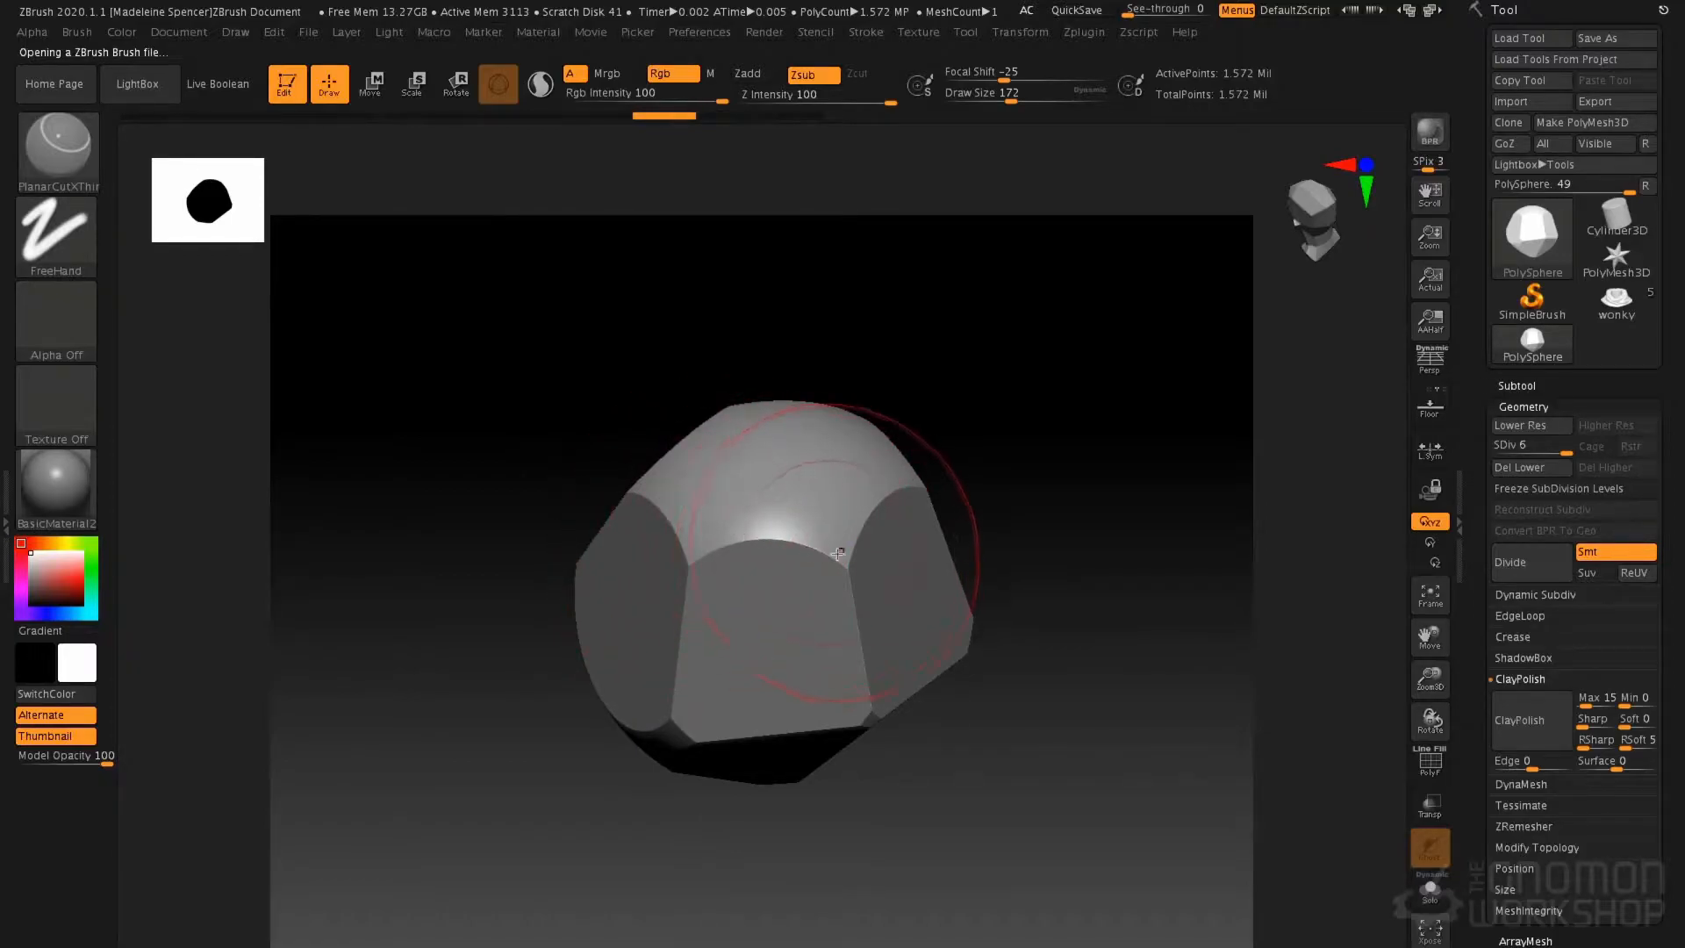
{"action": "right_click_drag", "start_coordinate": [838, 560], "coordinate": [834, 530]}
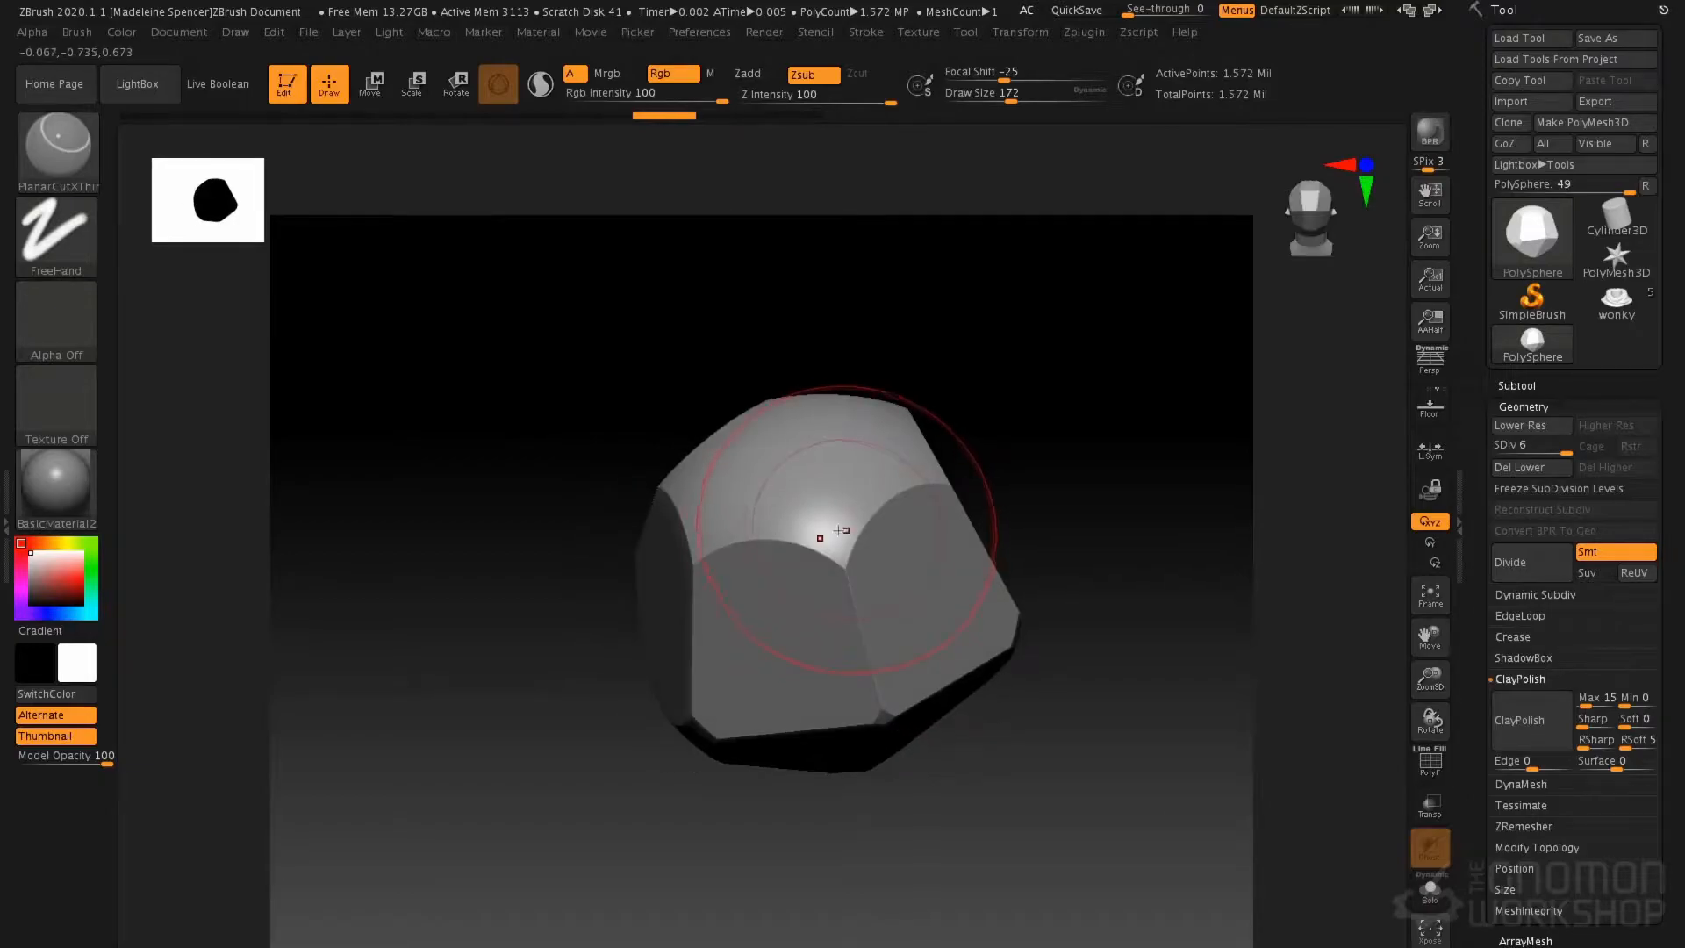
{"action": "right_click_drag", "start_coordinate": [737, 509], "coordinate": [843, 594]}
{"action": "key", "text": "space"}
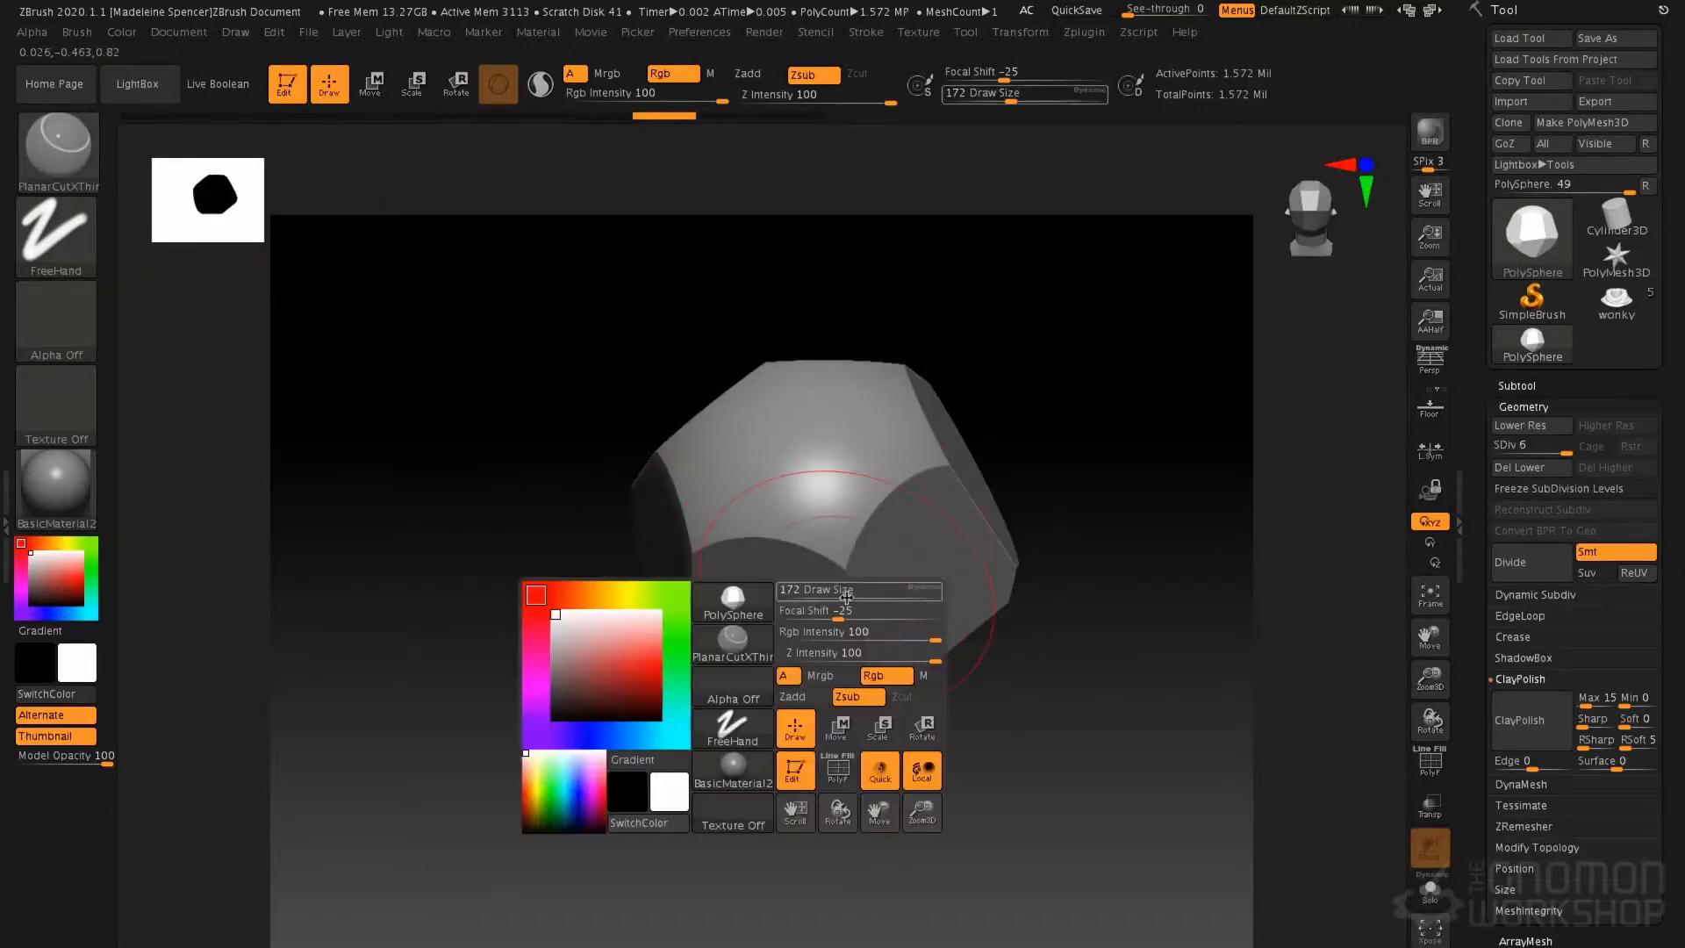
{"action": "left_click_drag", "start_coordinate": [847, 590], "coordinate": [848, 556]}
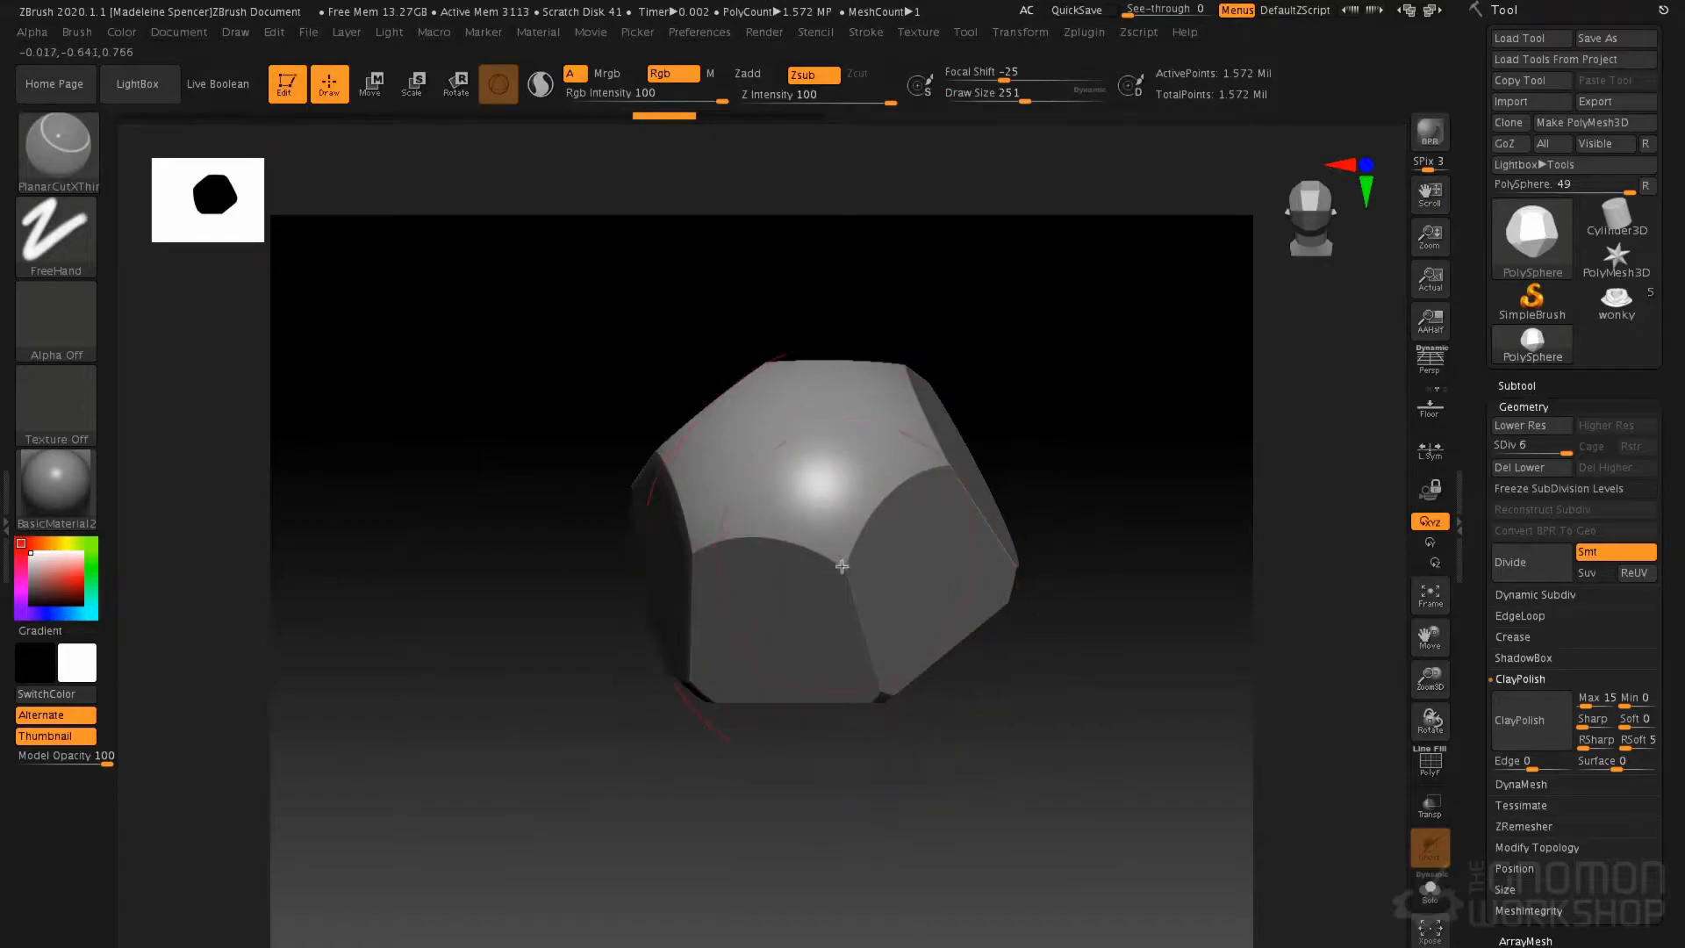
{"action": "right_click_drag", "start_coordinate": [820, 485], "coordinate": [808, 471]}
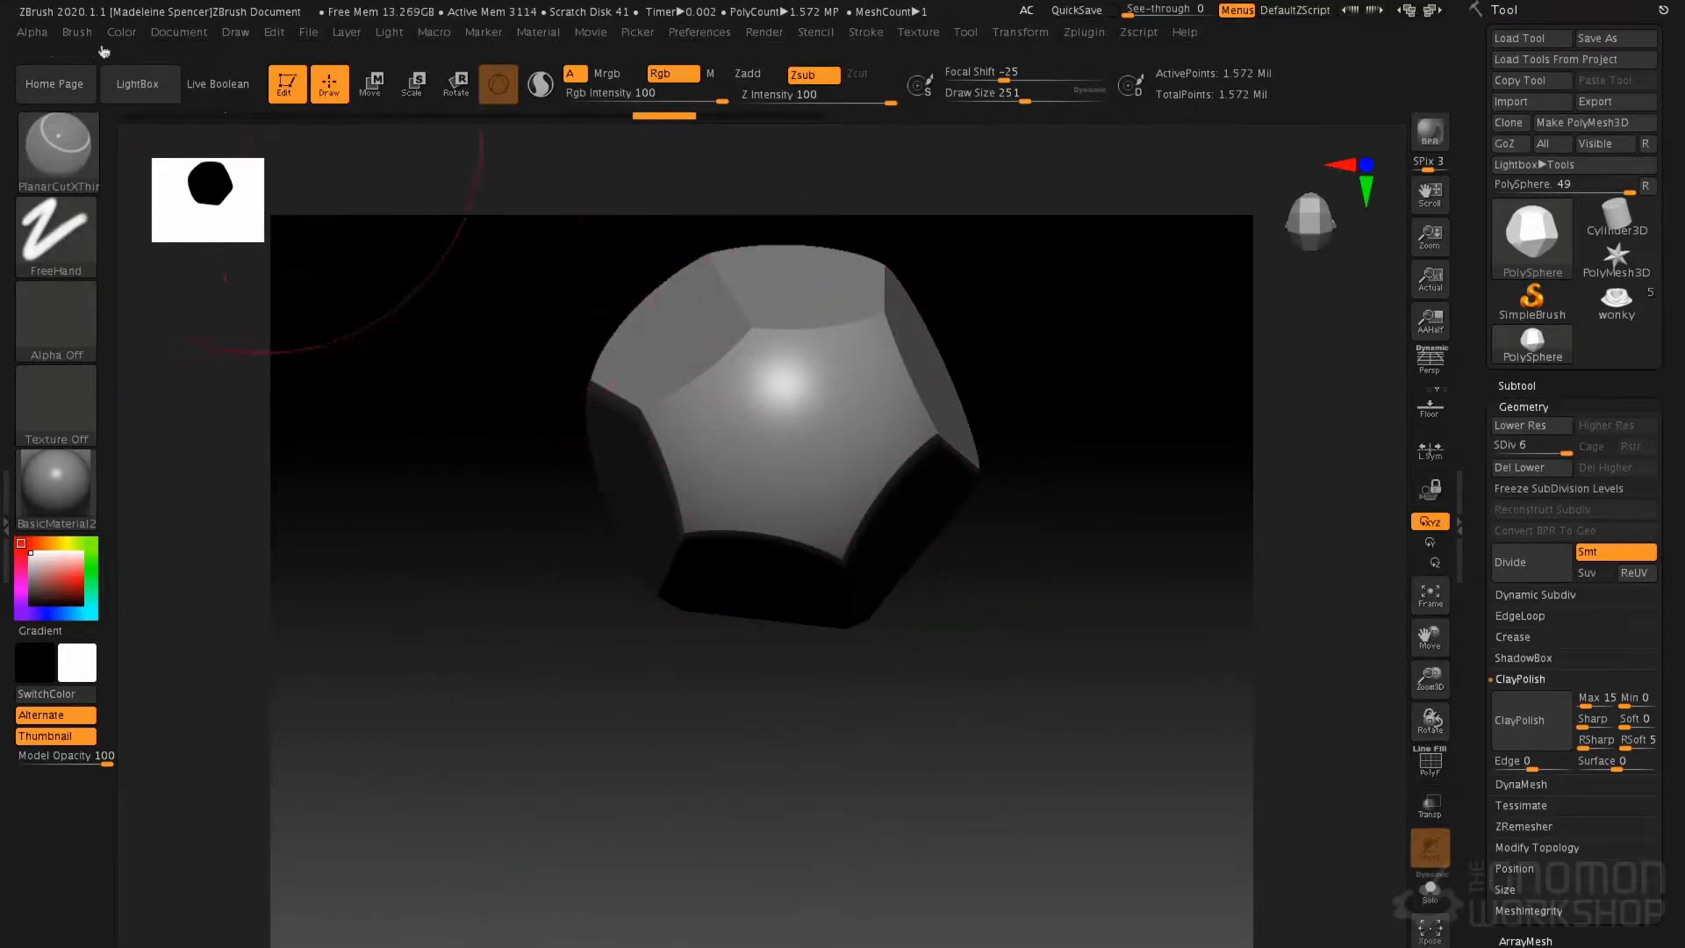
{"action": "left_click", "coordinate": [77, 32]}
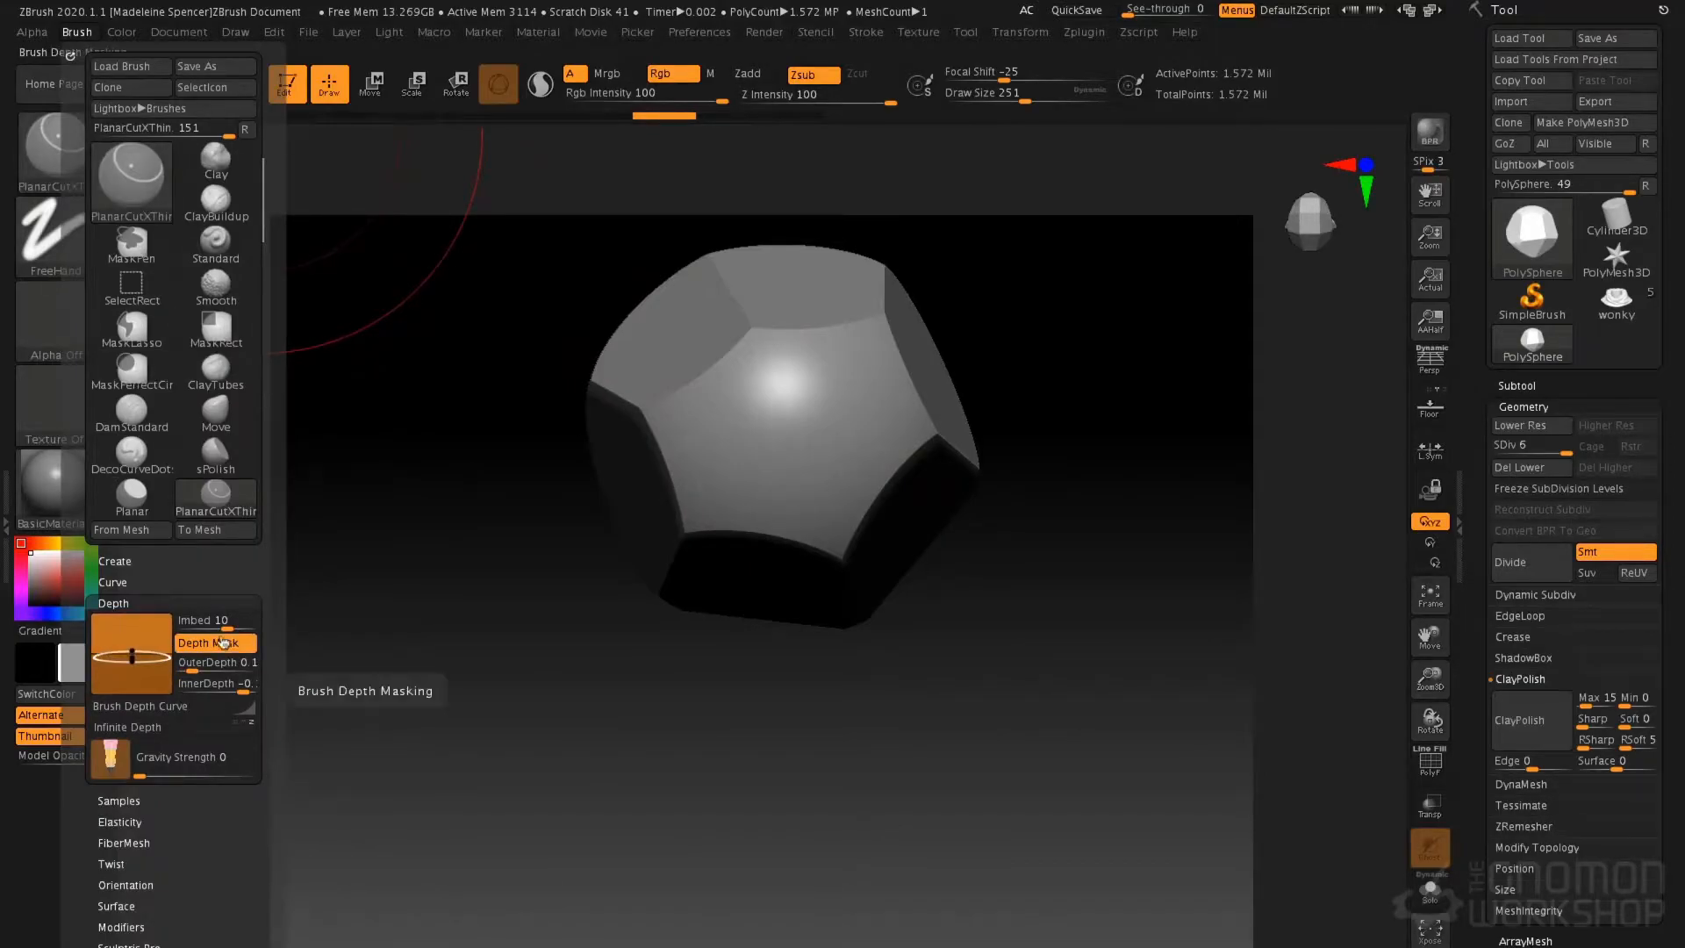
{"action": "left_click_drag", "start_coordinate": [224, 623], "coordinate": [230, 619]}
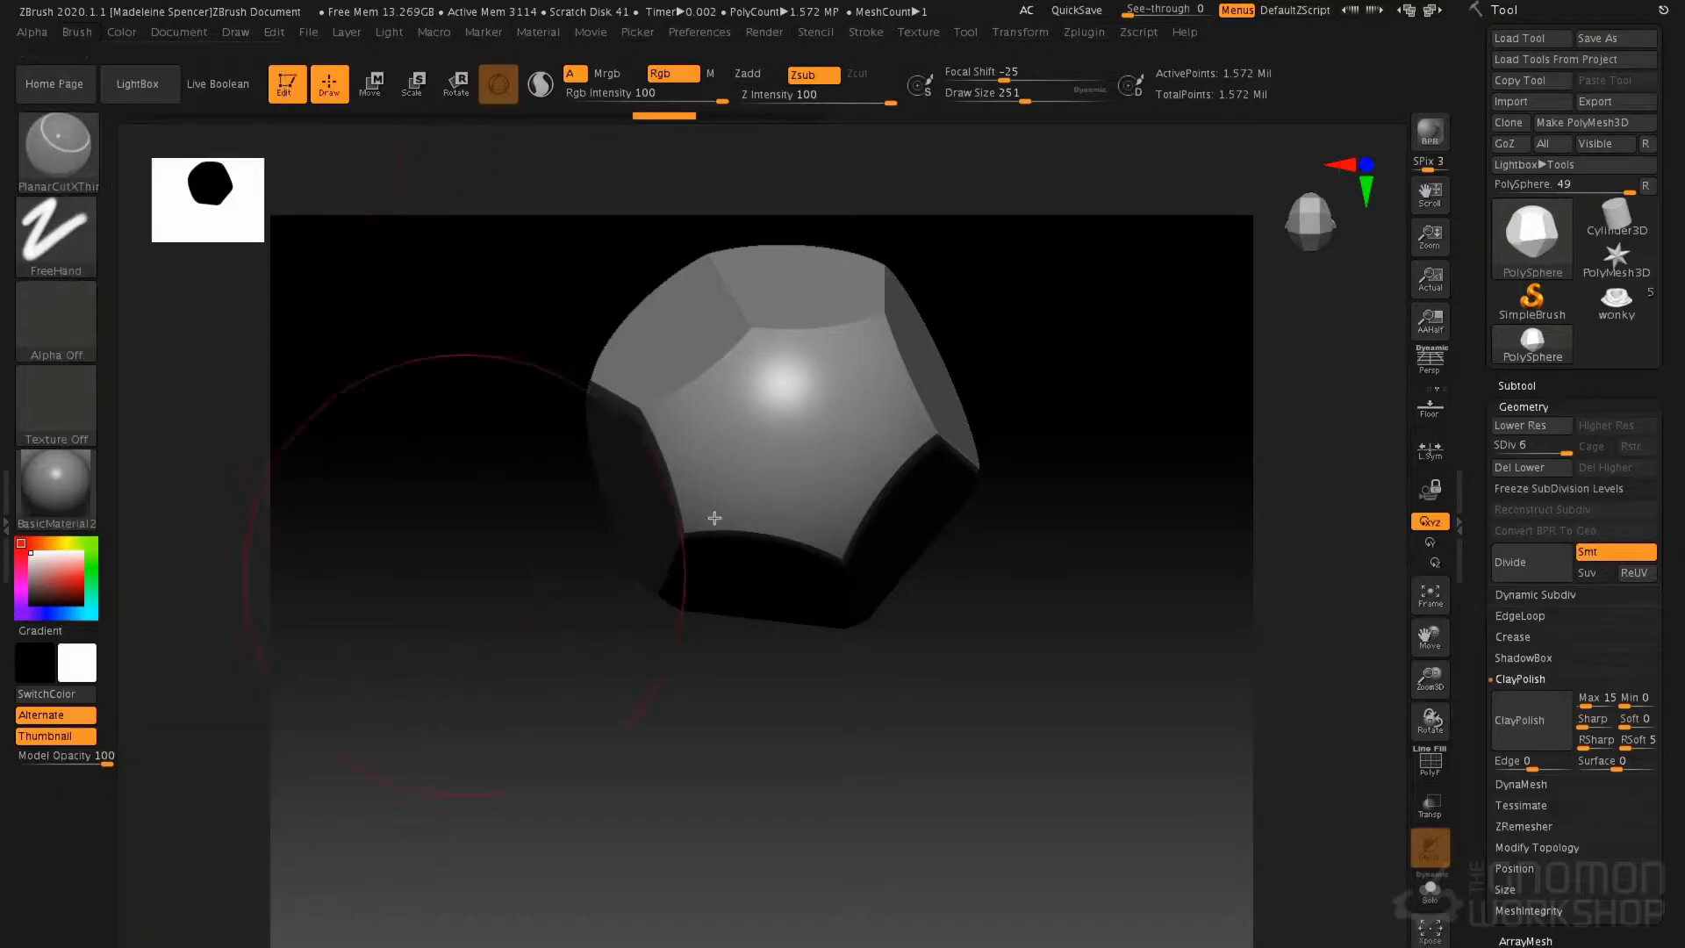
Cut very thin mirrored planar details into the crown, the rounded areas and the facet corners with PlanarCutXThin
{"action": "left_click", "coordinate": [795, 437]}
{"action": "mouse_move", "coordinate": [992, 412]}
{"action": "left_mouse_down"}
{"action": "mouse_move", "coordinate": [948, 342]}
{"action": "mouse_move", "coordinate": [982, 340]}
{"action": "left_mouse_up"}
{"action": "left_click", "coordinate": [706, 440]}
{"action": "right_click_drag", "start_coordinate": [798, 501], "coordinate": [825, 619]}
{"action": "left_click", "coordinate": [700, 377]}
{"action": "right_click_drag", "start_coordinate": [975, 364], "coordinate": [869, 403]}
{"action": "right_click_drag", "start_coordinate": [818, 476], "coordinate": [734, 470]}
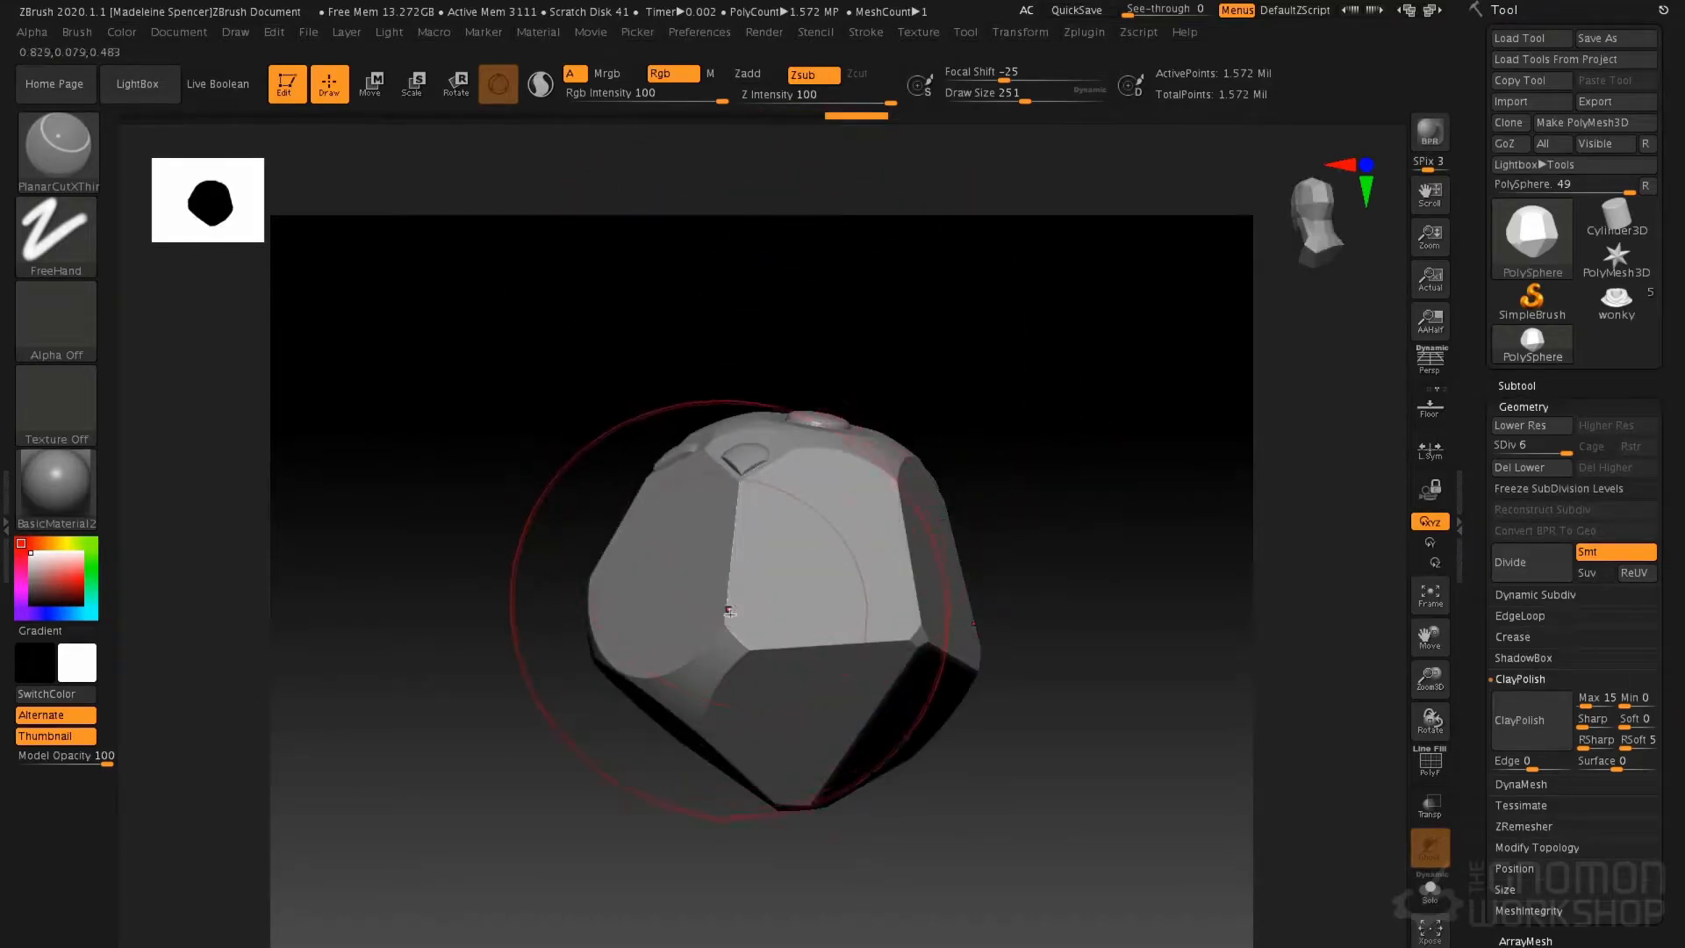
{"action": "mouse_move", "coordinate": [794, 597]}
{"action": "right_mouse_down"}
{"action": "mouse_move", "coordinate": [894, 590]}
{"action": "mouse_move", "coordinate": [878, 619]}
{"action": "mouse_move", "coordinate": [971, 588]}
{"action": "right_mouse_up"}
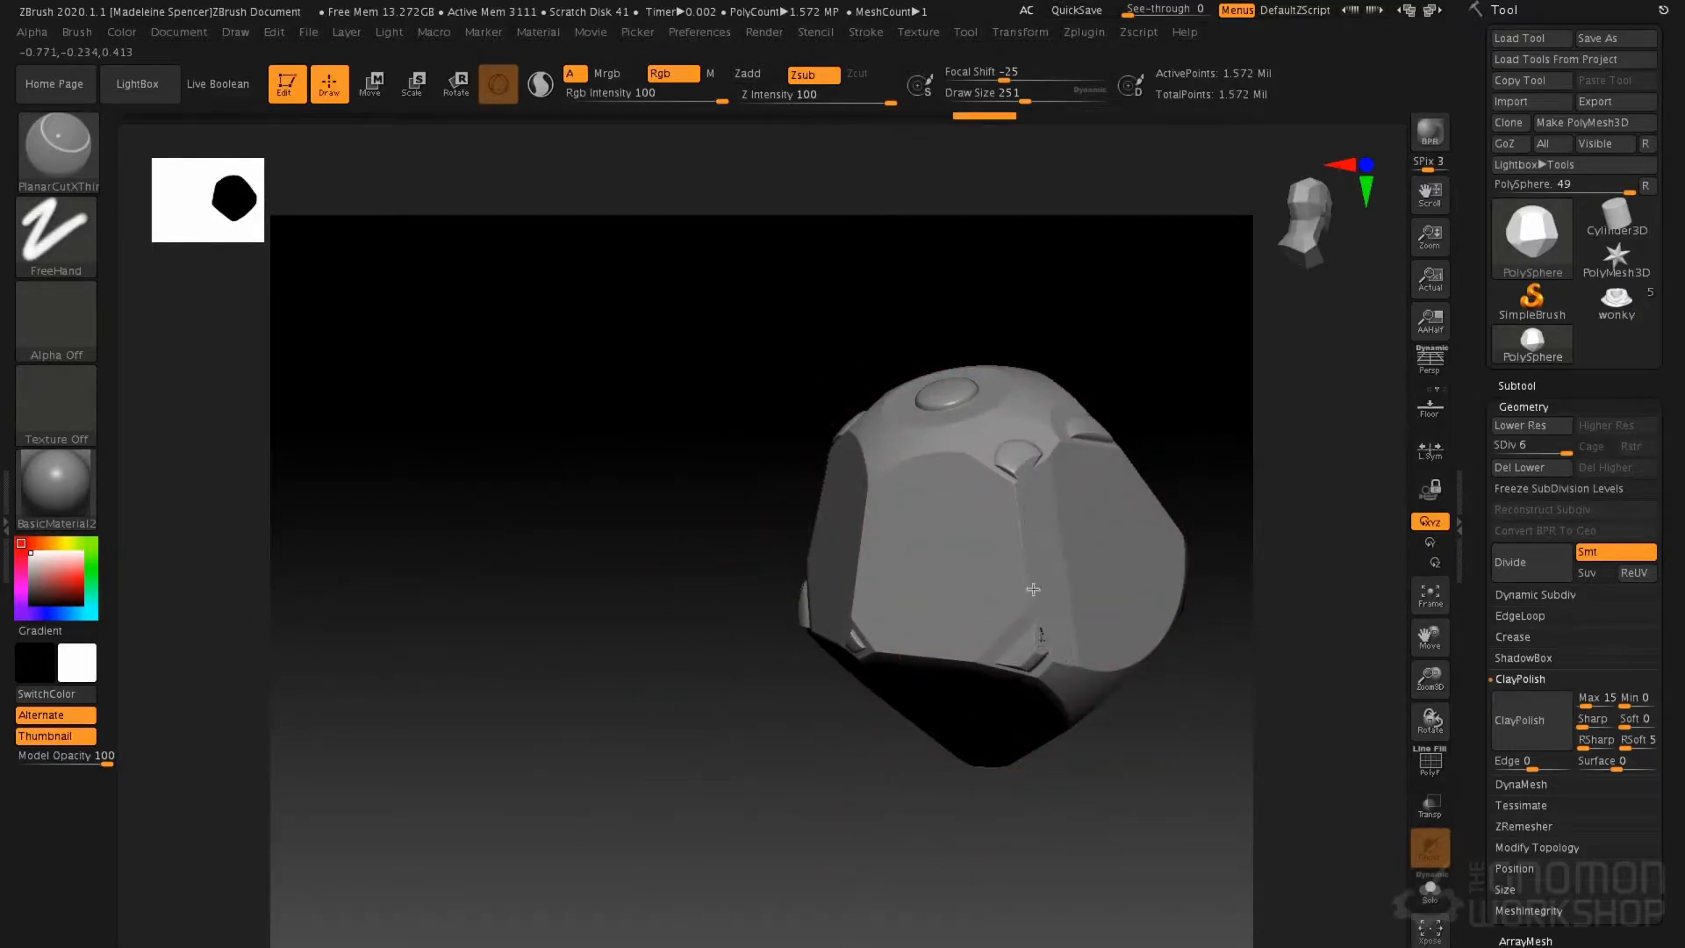
{"action": "right_click_drag", "start_coordinate": [1012, 561], "coordinate": [1102, 546]}
{"action": "mouse_move", "coordinate": [986, 509]}
{"action": "right_mouse_down"}
{"action": "mouse_move", "coordinate": [883, 553]}
{"action": "mouse_move", "coordinate": [910, 543]}
{"action": "right_mouse_up"}
Load the PlanarCutThin brush and carve mirrored stepped panels and grooves across the front and sides of the form
{"action": "key", "text": "b"}
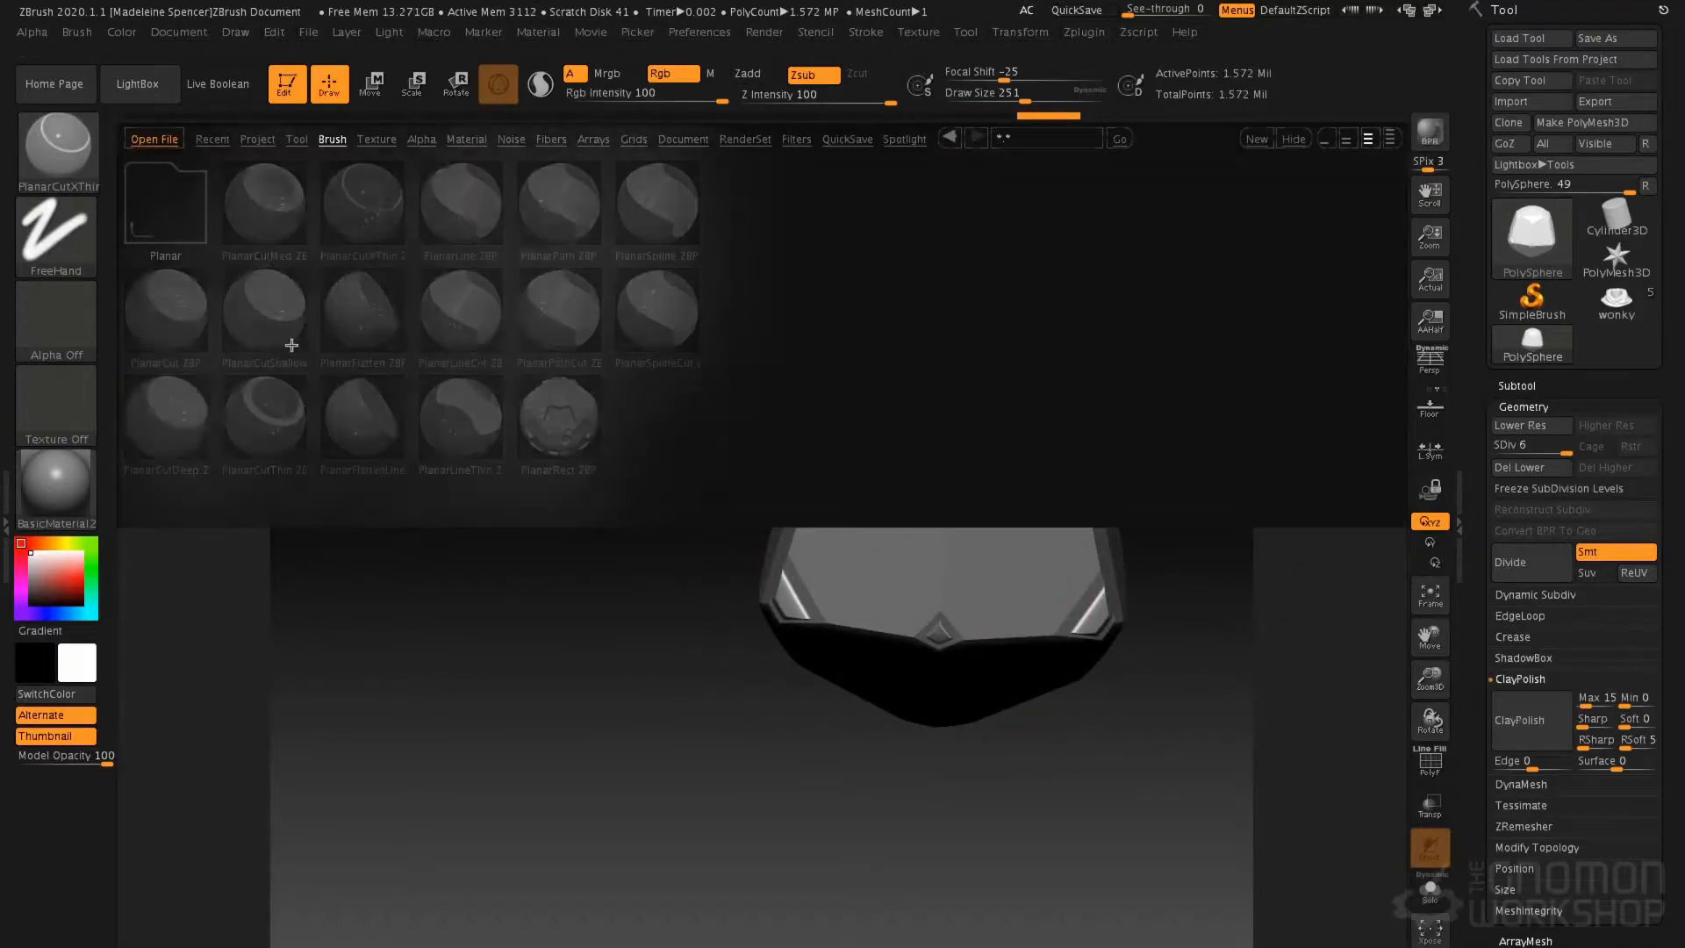
{"action": "left_click", "coordinate": [367, 387]}
{"action": "right_click_drag", "start_coordinate": [843, 526], "coordinate": [728, 511]}
{"action": "right_click_drag", "start_coordinate": [819, 434], "coordinate": [991, 572]}
Switch back to the Planar brush and turn off its Depth Mask
{"action": "key", "text": "b"}
{"action": "key", "text": "p"}
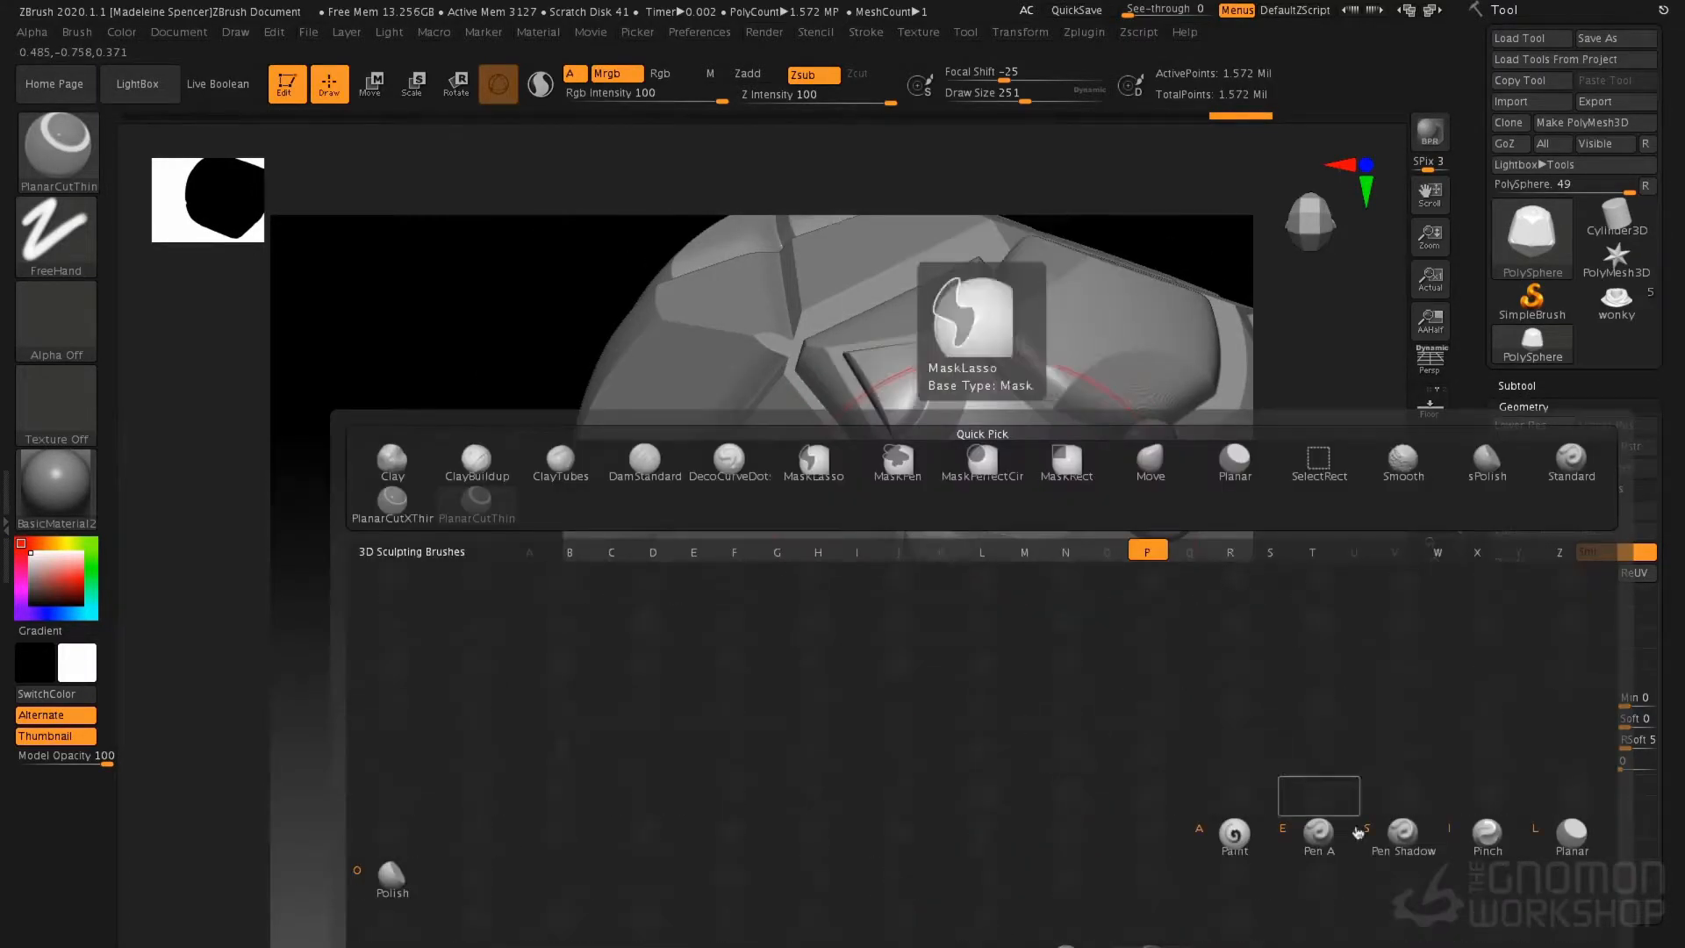
{"action": "key", "text": "l"}
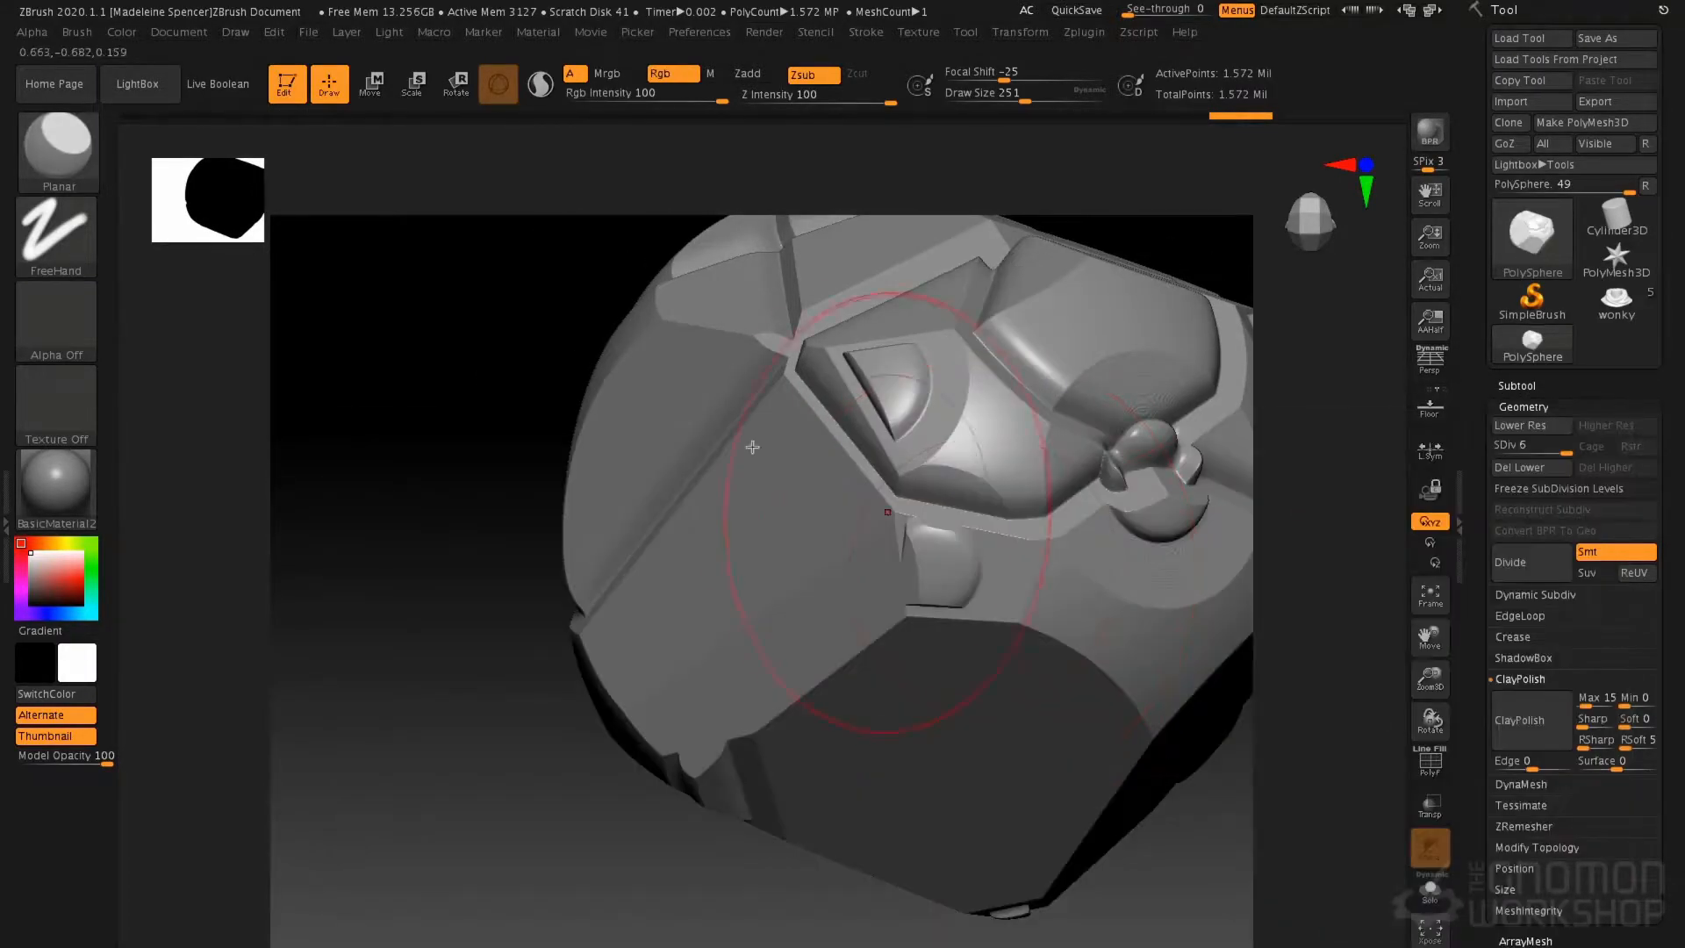
{"action": "left_click", "coordinate": [78, 35]}
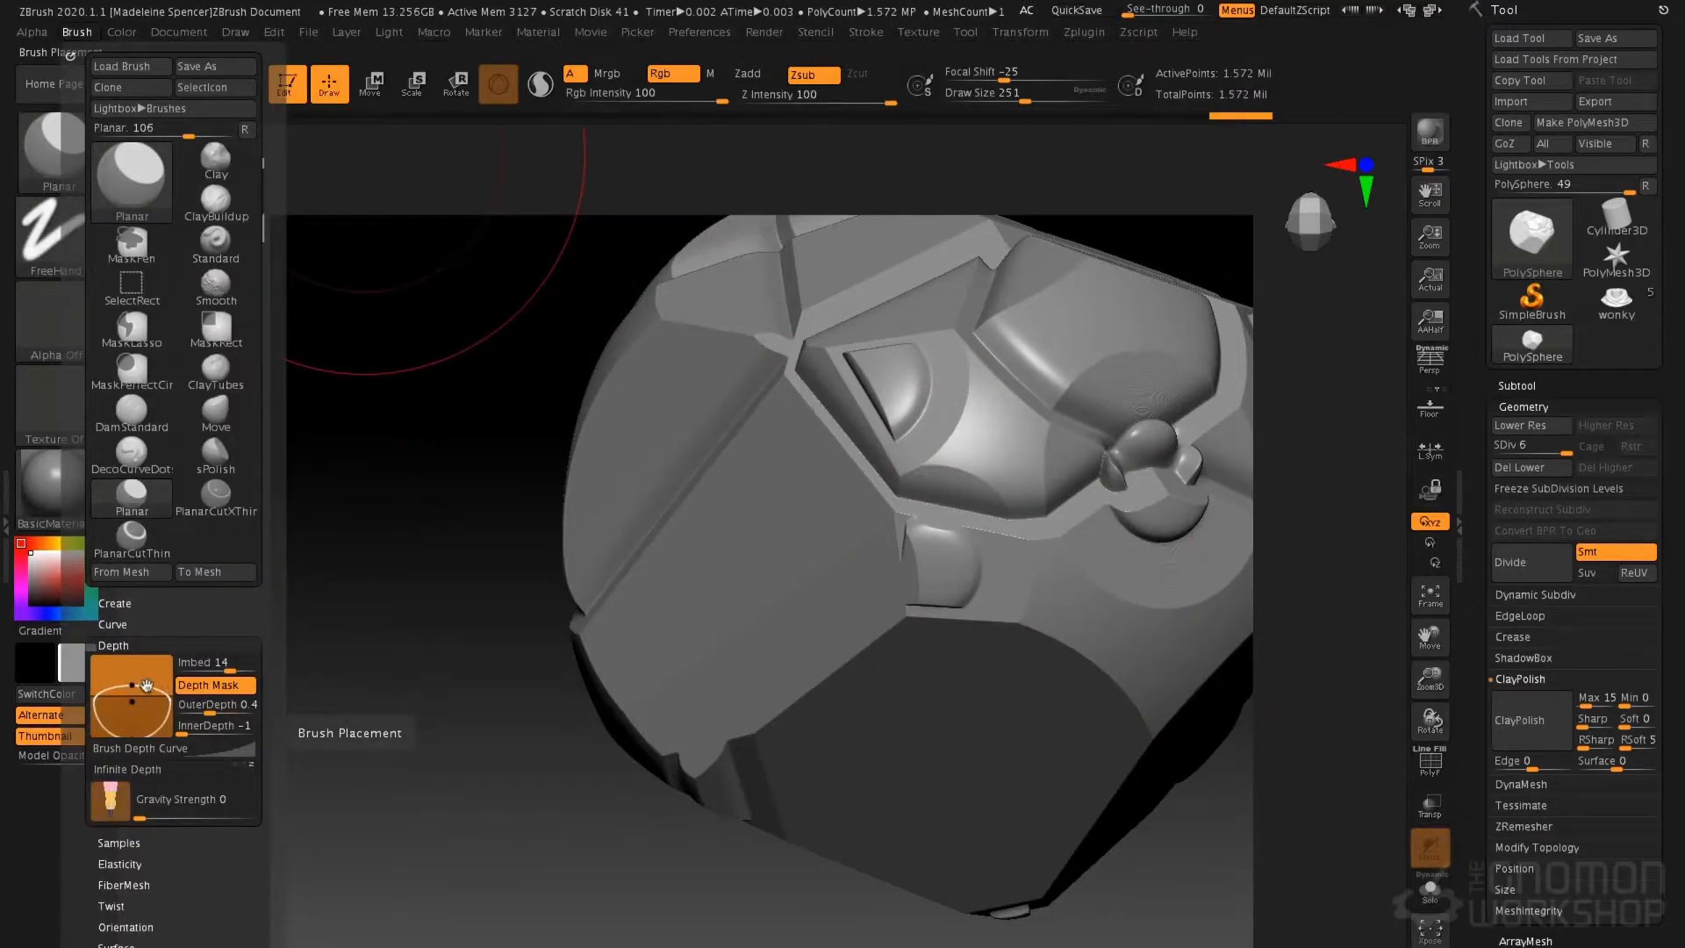
{"action": "left_click", "coordinate": [211, 684]}
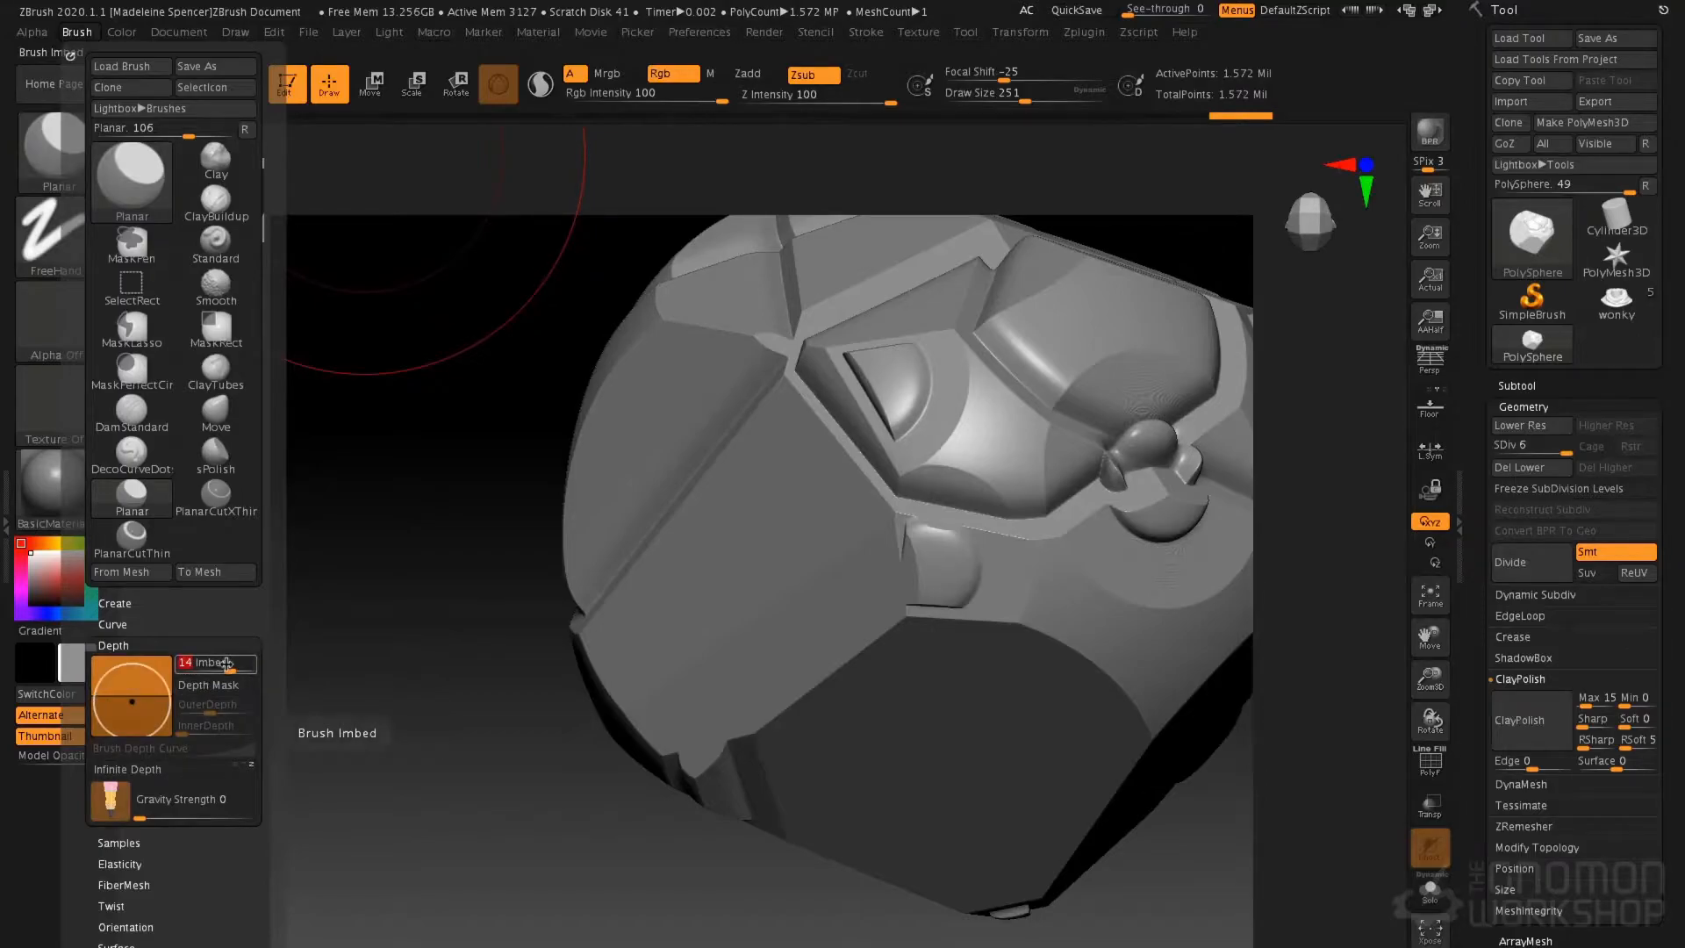
Flatten the mirrored panels and raised bits below the eye-like recess with the Planar brush, reducing Draw Size to 120
{"action": "mouse_move", "coordinate": [421, 599]}
{"action": "left_mouse_down"}
{"action": "mouse_move", "coordinate": [361, 609]}
{"action": "mouse_move", "coordinate": [421, 689]}
{"action": "left_mouse_up"}
{"action": "mouse_move", "coordinate": [572, 691]}
{"action": "left_mouse_down"}
{"action": "mouse_move", "coordinate": [601, 603]}
{"action": "mouse_move", "coordinate": [647, 606]}
{"action": "mouse_move", "coordinate": [677, 643]}
{"action": "mouse_move", "coordinate": [903, 621]}
{"action": "mouse_move", "coordinate": [941, 597]}
{"action": "mouse_move", "coordinate": [818, 625]}
{"action": "left_mouse_up"}
{"action": "key", "text": "space"}
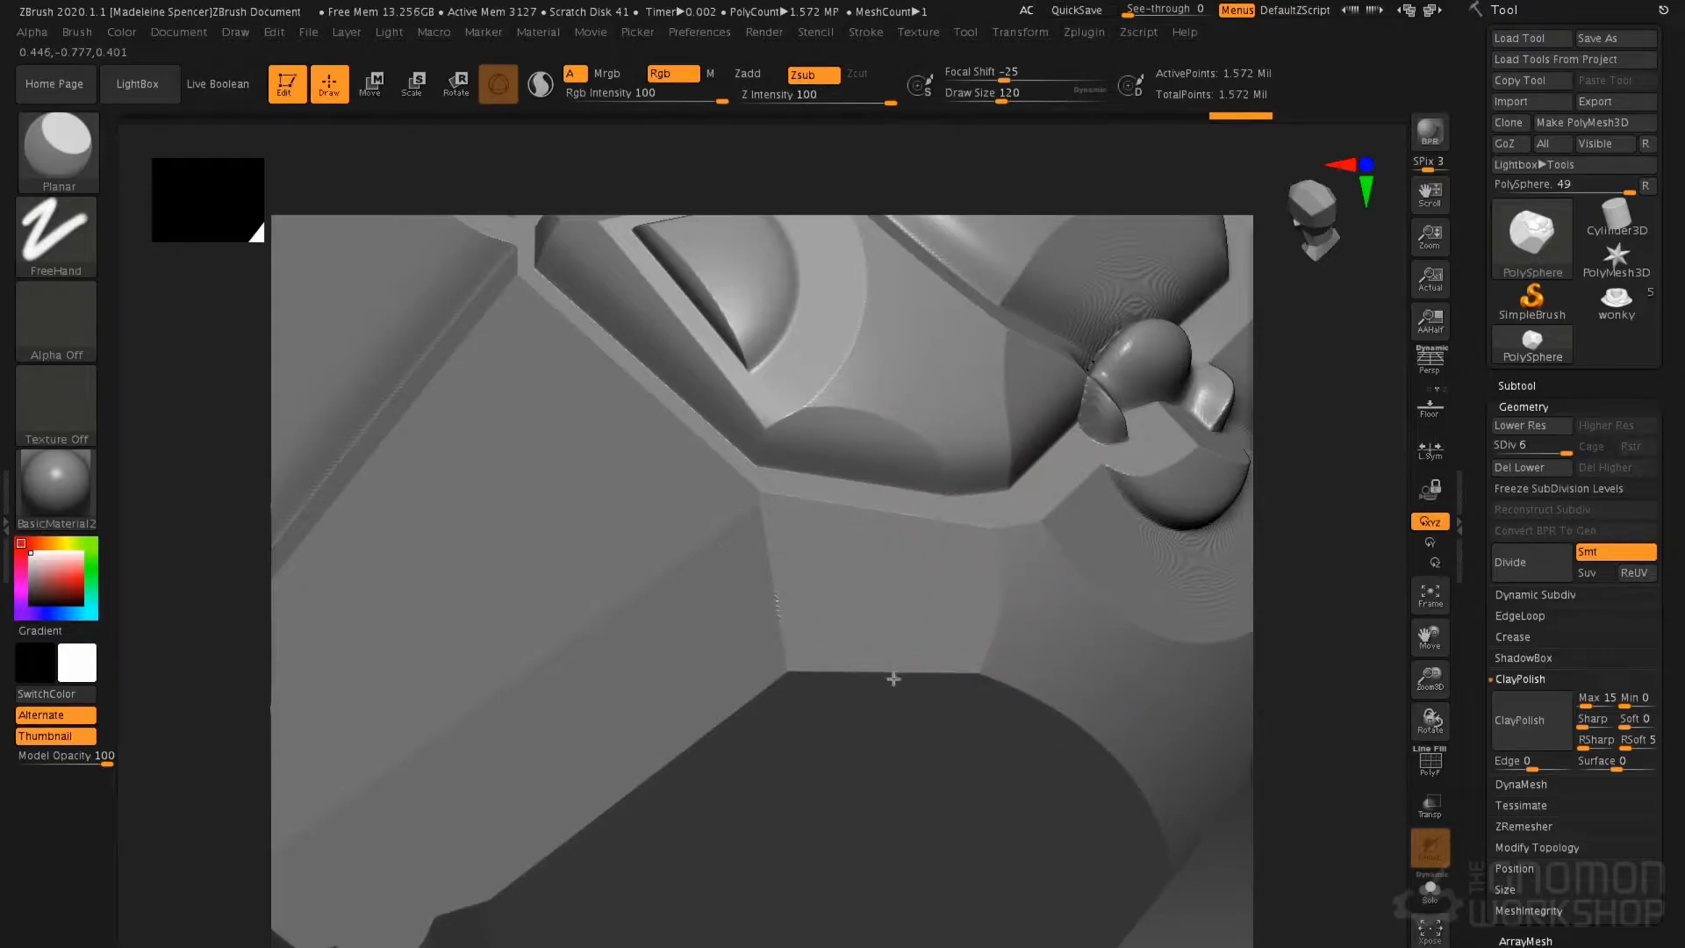
{"action": "right_click_drag", "start_coordinate": [961, 583], "coordinate": [883, 579]}
{"action": "right_click_drag", "start_coordinate": [984, 598], "coordinate": [1001, 579]}
Flatten the small round detail at the center of the front panels and smooth the surface around it
{"action": "mouse_move", "coordinate": [1032, 580]}
{"action": "left_mouse_down"}
{"action": "mouse_move", "coordinate": [1046, 521]}
{"action": "mouse_move", "coordinate": [928, 521]}
{"action": "left_mouse_up"}
{"action": "mouse_move", "coordinate": [1009, 412]}
{"action": "left_mouse_down"}
{"action": "mouse_move", "coordinate": [1018, 360]}
{"action": "mouse_move", "coordinate": [984, 393]}
{"action": "left_mouse_up"}
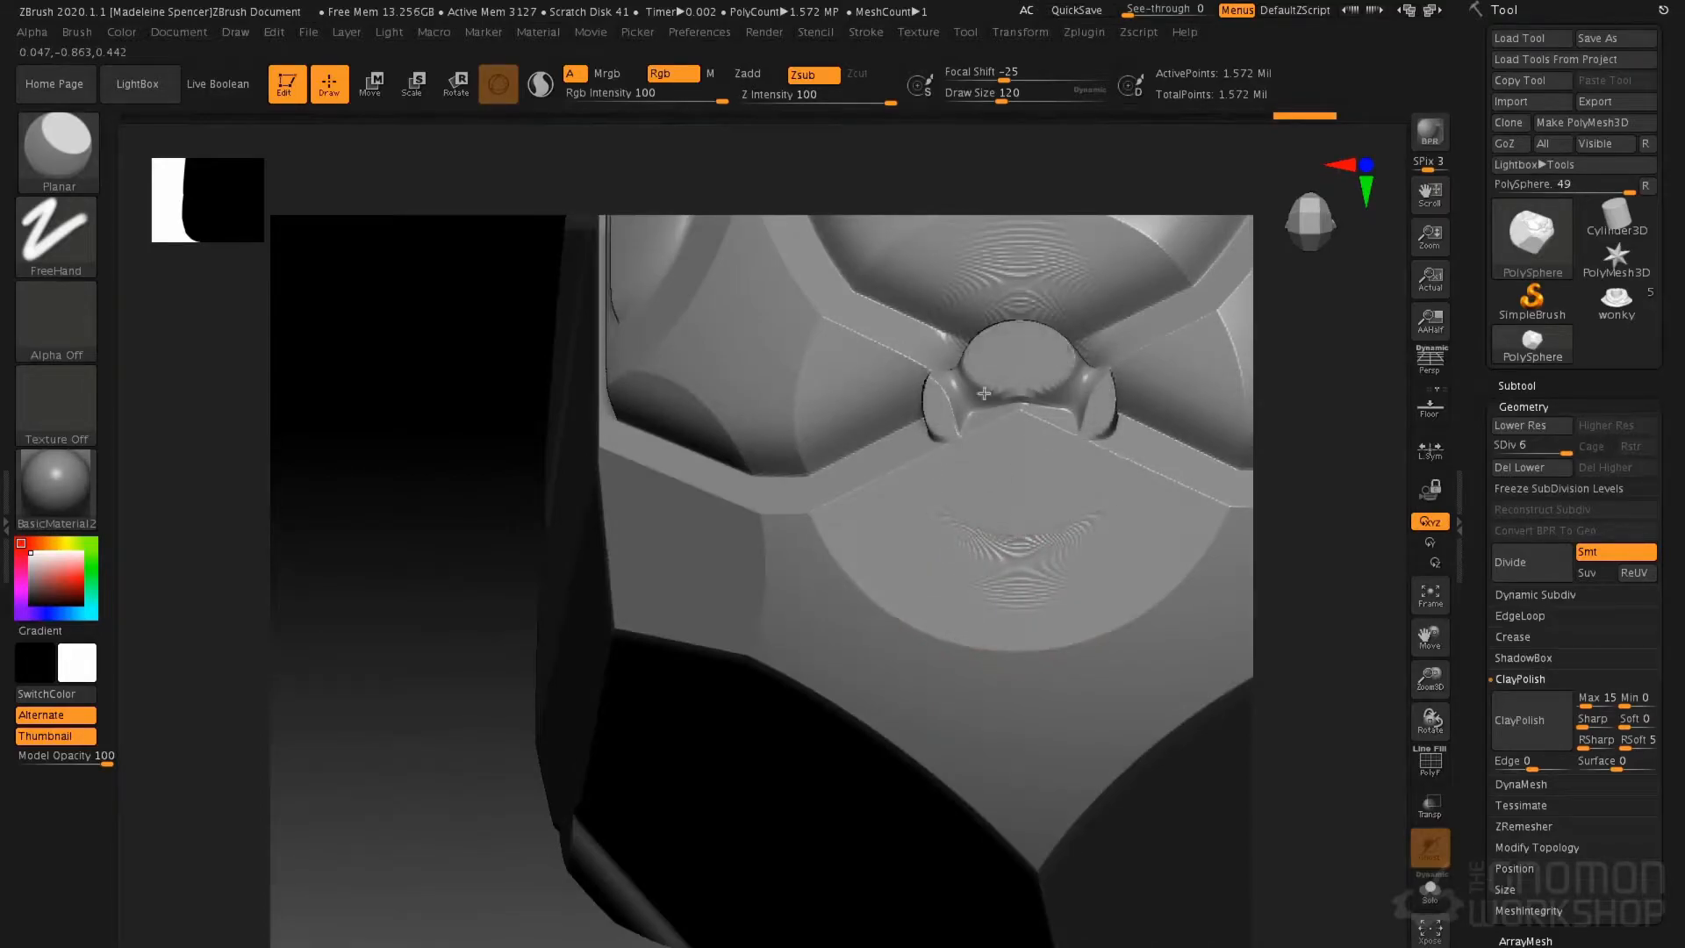
{"action": "right_click_drag", "start_coordinate": [1029, 564], "coordinate": [1032, 522], "text": "ctrl"}
{"action": "left_click_drag", "start_coordinate": [1009, 557], "coordinate": [1036, 540], "text": "shift"}
{"action": "right_click_drag", "start_coordinate": [1016, 538], "coordinate": [1025, 465]}
{"action": "left_click_drag", "start_coordinate": [1027, 403], "coordinate": [1019, 421], "text": "shift"}
Select the Polish brush and set its Draw Size to 77
{"action": "right_click_drag", "start_coordinate": [954, 582], "coordinate": [959, 478]}
{"action": "right_click_drag", "start_coordinate": [930, 760], "coordinate": [929, 609], "text": "alt"}
{"action": "right_click_drag", "start_coordinate": [816, 580], "coordinate": [886, 518]}
{"action": "mouse_move", "coordinate": [838, 417]}
{"action": "right_mouse_down", "text": "alt"}
{"action": "mouse_move", "coordinate": [904, 507]}
{"action": "mouse_move", "coordinate": [878, 562]}
{"action": "mouse_move", "coordinate": [909, 587]}
{"action": "right_mouse_up", "text": "alt"}
{"action": "key", "text": "b"}
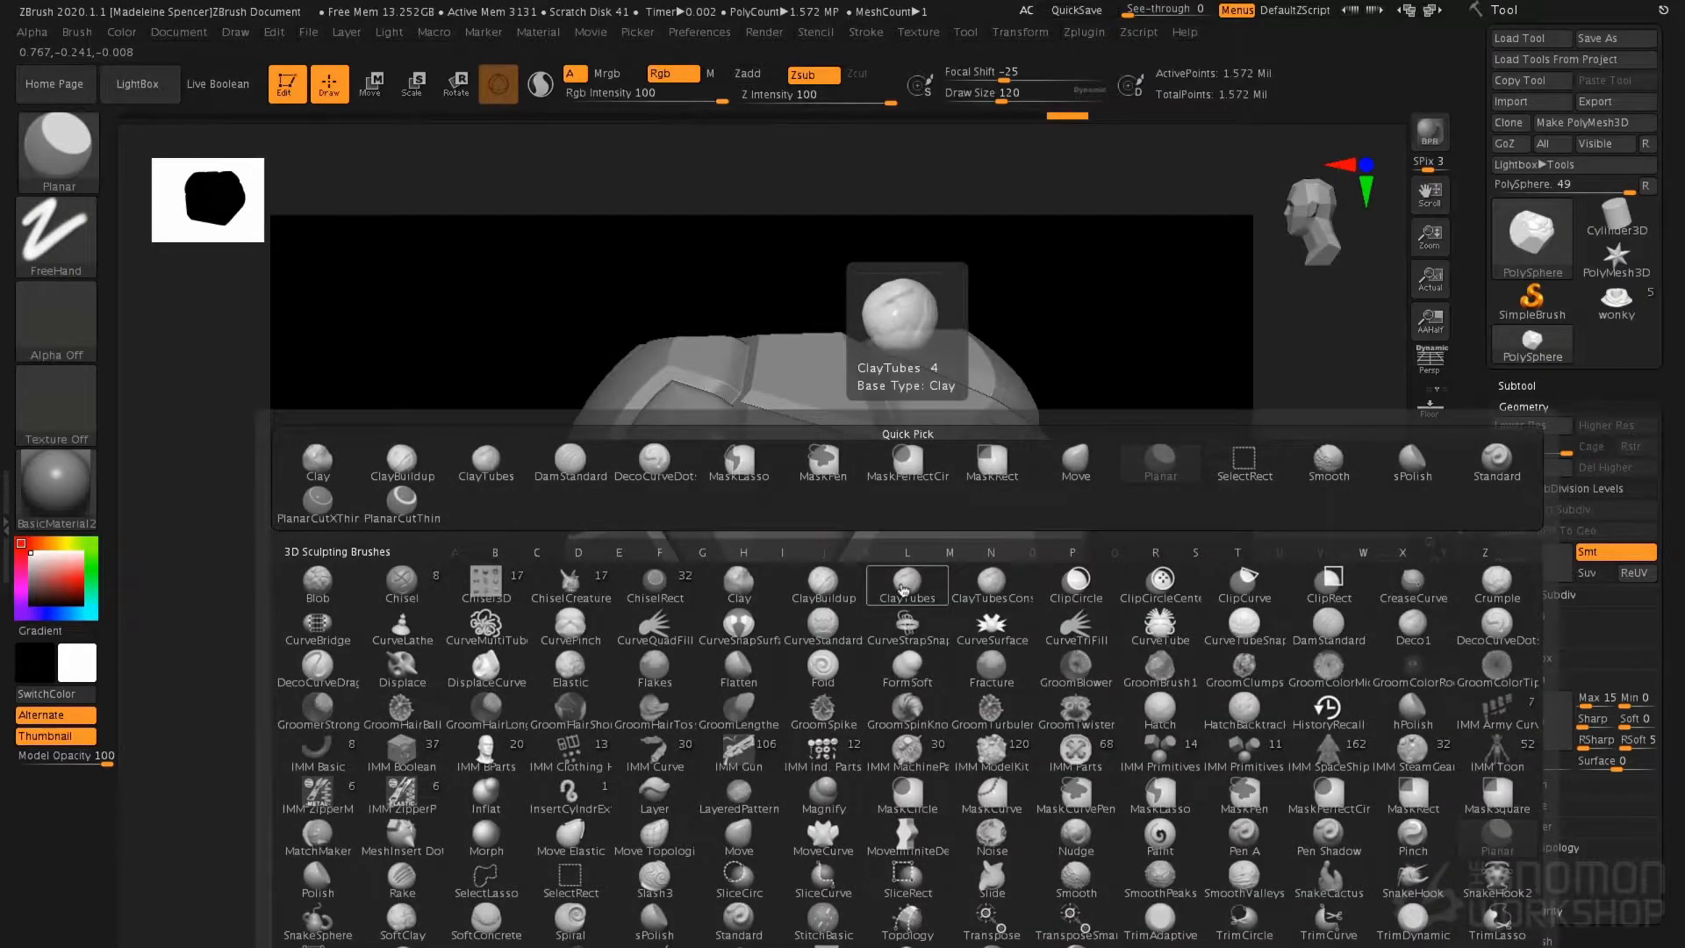
{"action": "key", "text": "p"}
{"action": "left_click", "coordinate": [317, 881]}
{"action": "mouse_move", "coordinate": [699, 458]}
{"action": "right_mouse_down", "text": "alt"}
{"action": "mouse_move", "coordinate": [760, 505]}
{"action": "mouse_move", "coordinate": [733, 553]}
{"action": "right_mouse_up", "text": "alt"}
{"action": "key", "text": "space"}
{"action": "left_click_drag", "start_coordinate": [774, 451], "coordinate": [764, 451]}
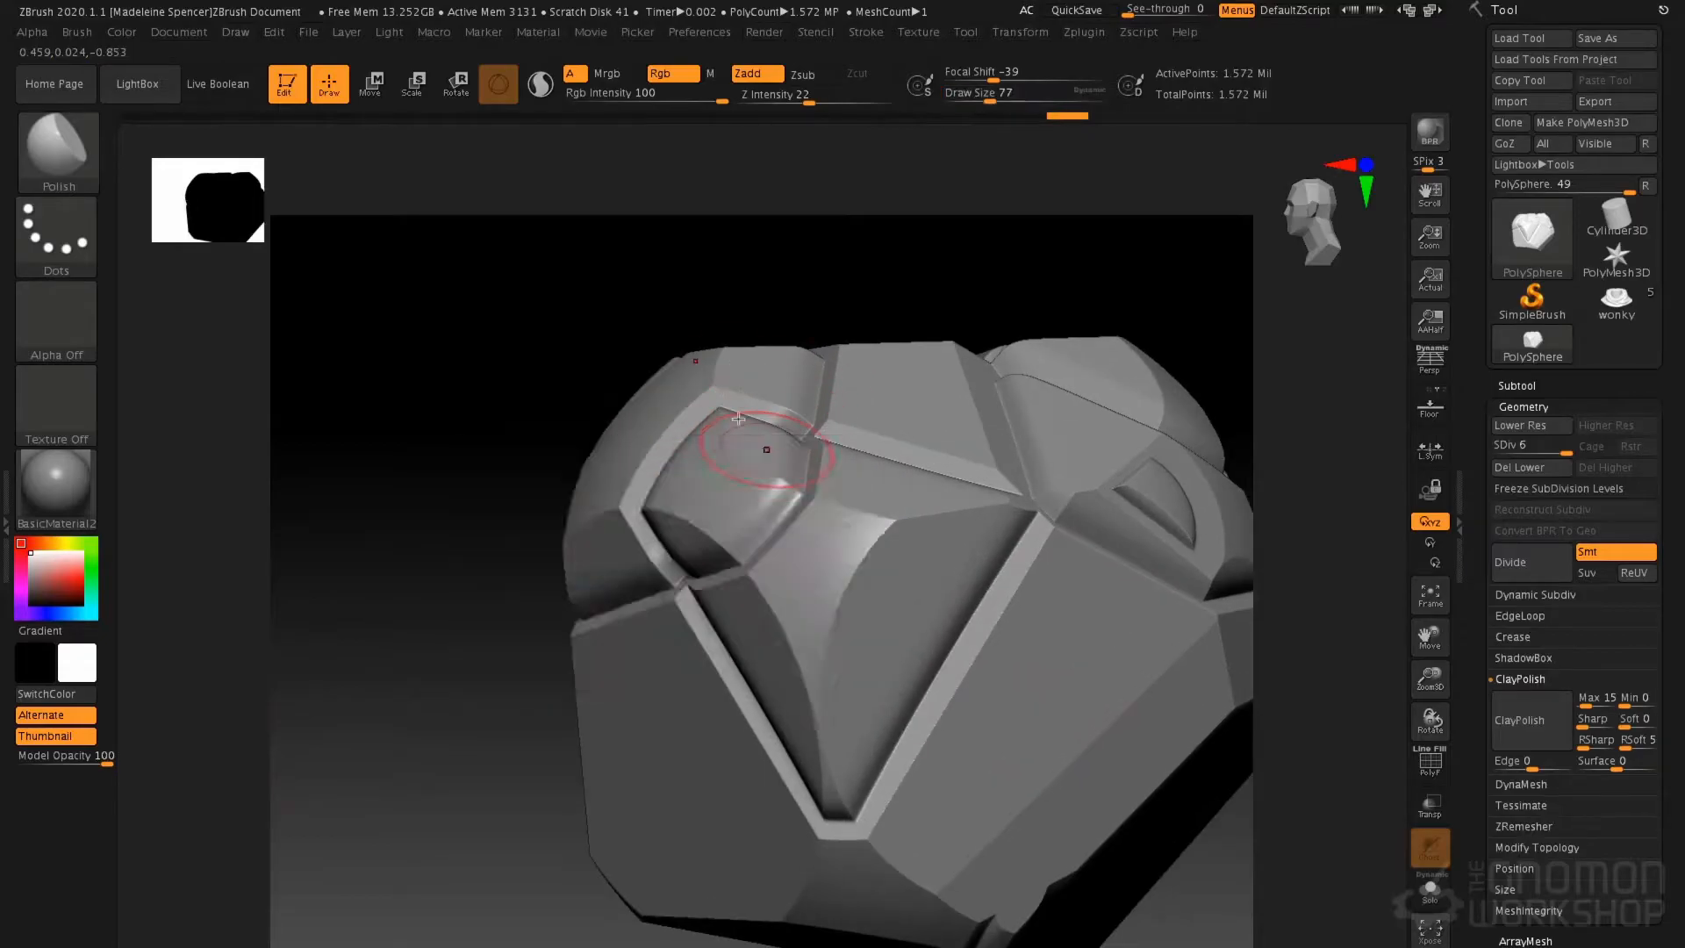
Soften the hard edge between the large lower side facet and its neighboring plane with the Polish brush
{"action": "mouse_move", "coordinate": [739, 418]}
{"action": "right_mouse_down"}
{"action": "mouse_move", "coordinate": [742, 527]}
{"action": "mouse_move", "coordinate": [734, 489]}
{"action": "mouse_move", "coordinate": [781, 456]}
{"action": "mouse_move", "coordinate": [772, 492]}
{"action": "mouse_move", "coordinate": [943, 496]}
{"action": "mouse_move", "coordinate": [749, 468]}
{"action": "right_mouse_up"}
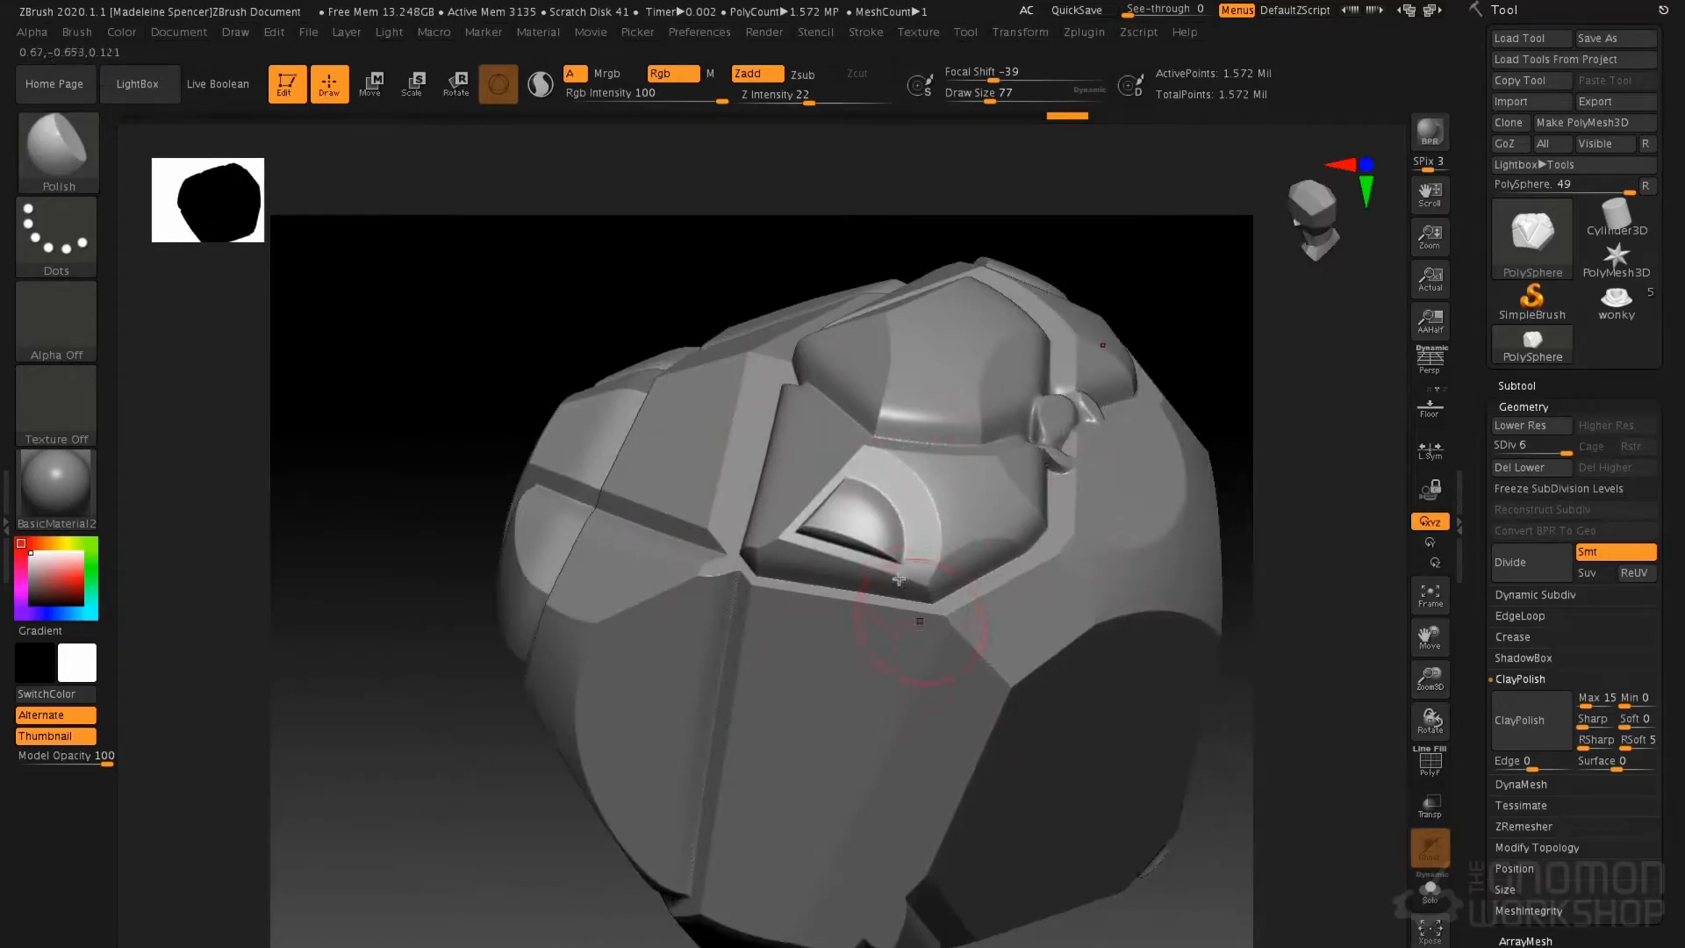
{"action": "right_click_drag", "start_coordinate": [922, 628], "coordinate": [878, 412], "text": "alt"}
{"action": "right_click_drag", "start_coordinate": [888, 493], "coordinate": [921, 439]}
{"action": "right_click_drag", "start_coordinate": [926, 501], "coordinate": [857, 478], "text": "alt"}
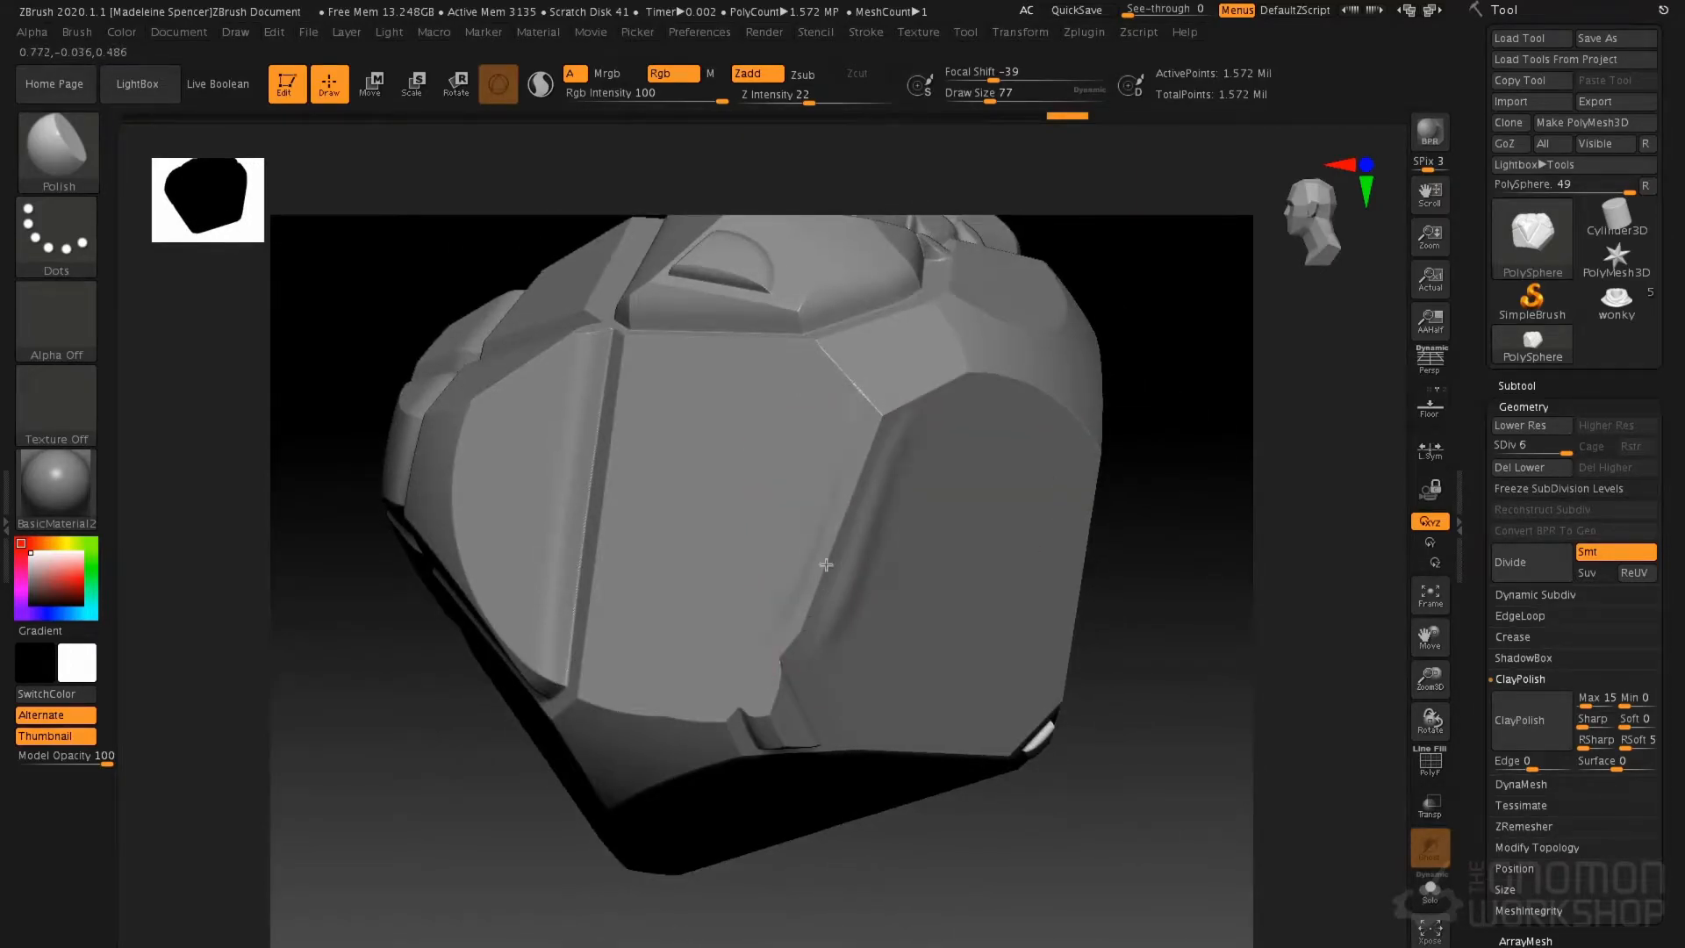
{"action": "right_click_drag", "start_coordinate": [881, 420], "coordinate": [835, 556]}
Select the hPolish brush and polish down the side and upper edges of the large lower side facet
{"action": "key", "text": "b"}
{"action": "key", "text": "p"}
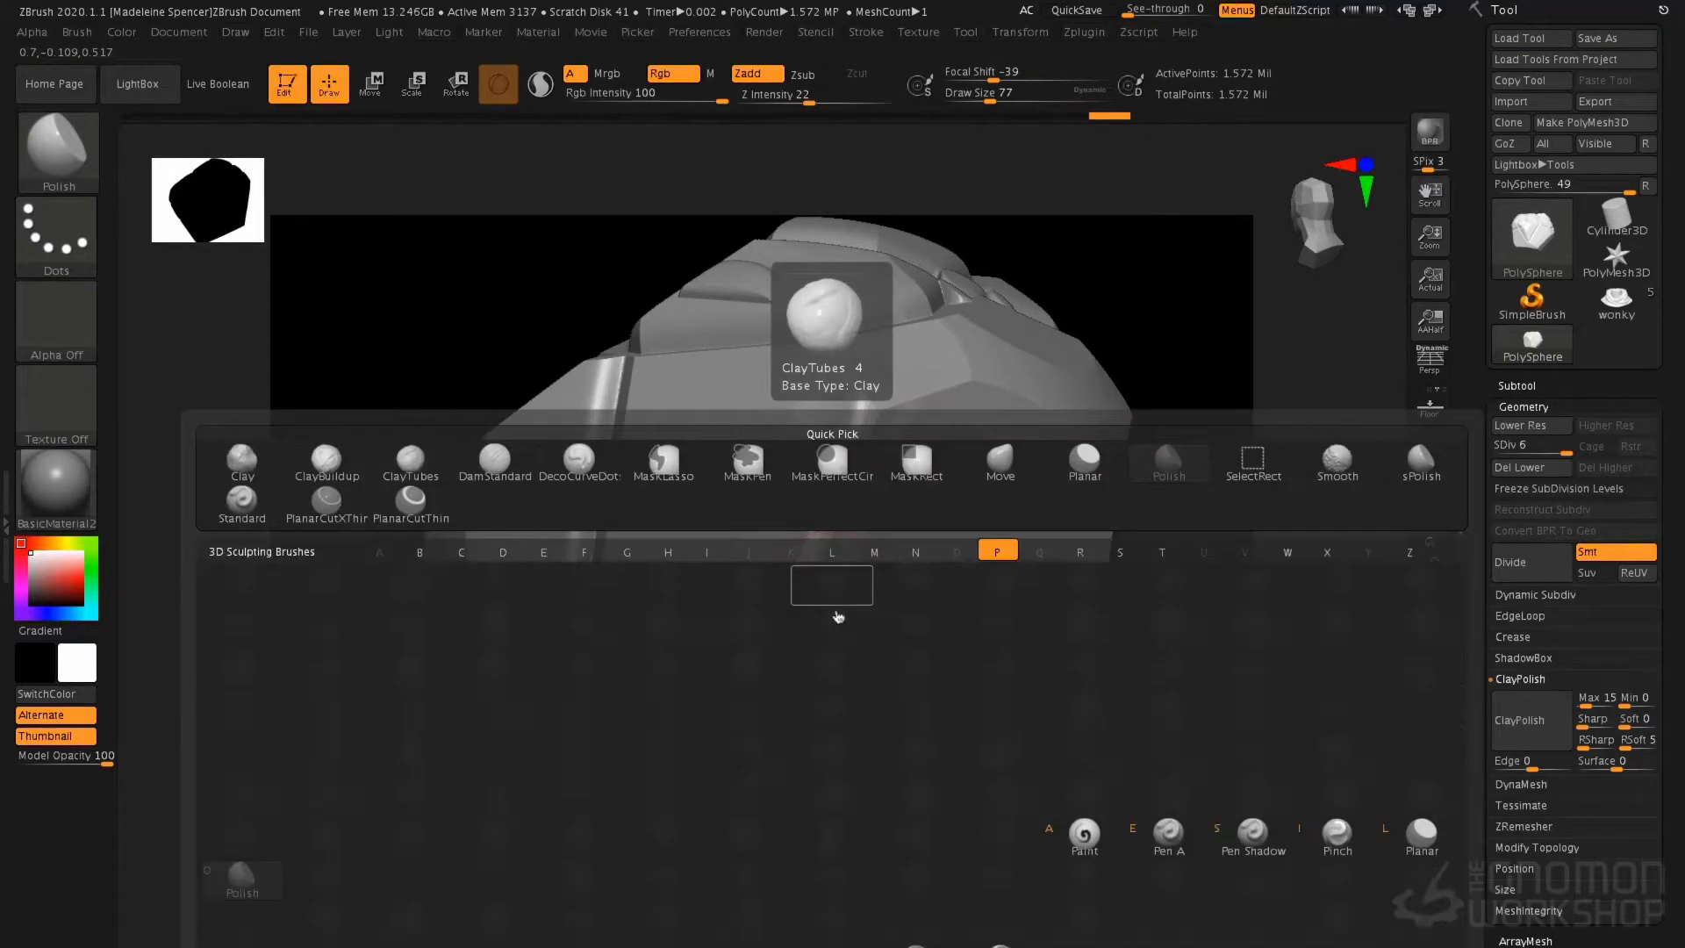
{"action": "key", "text": "b"}
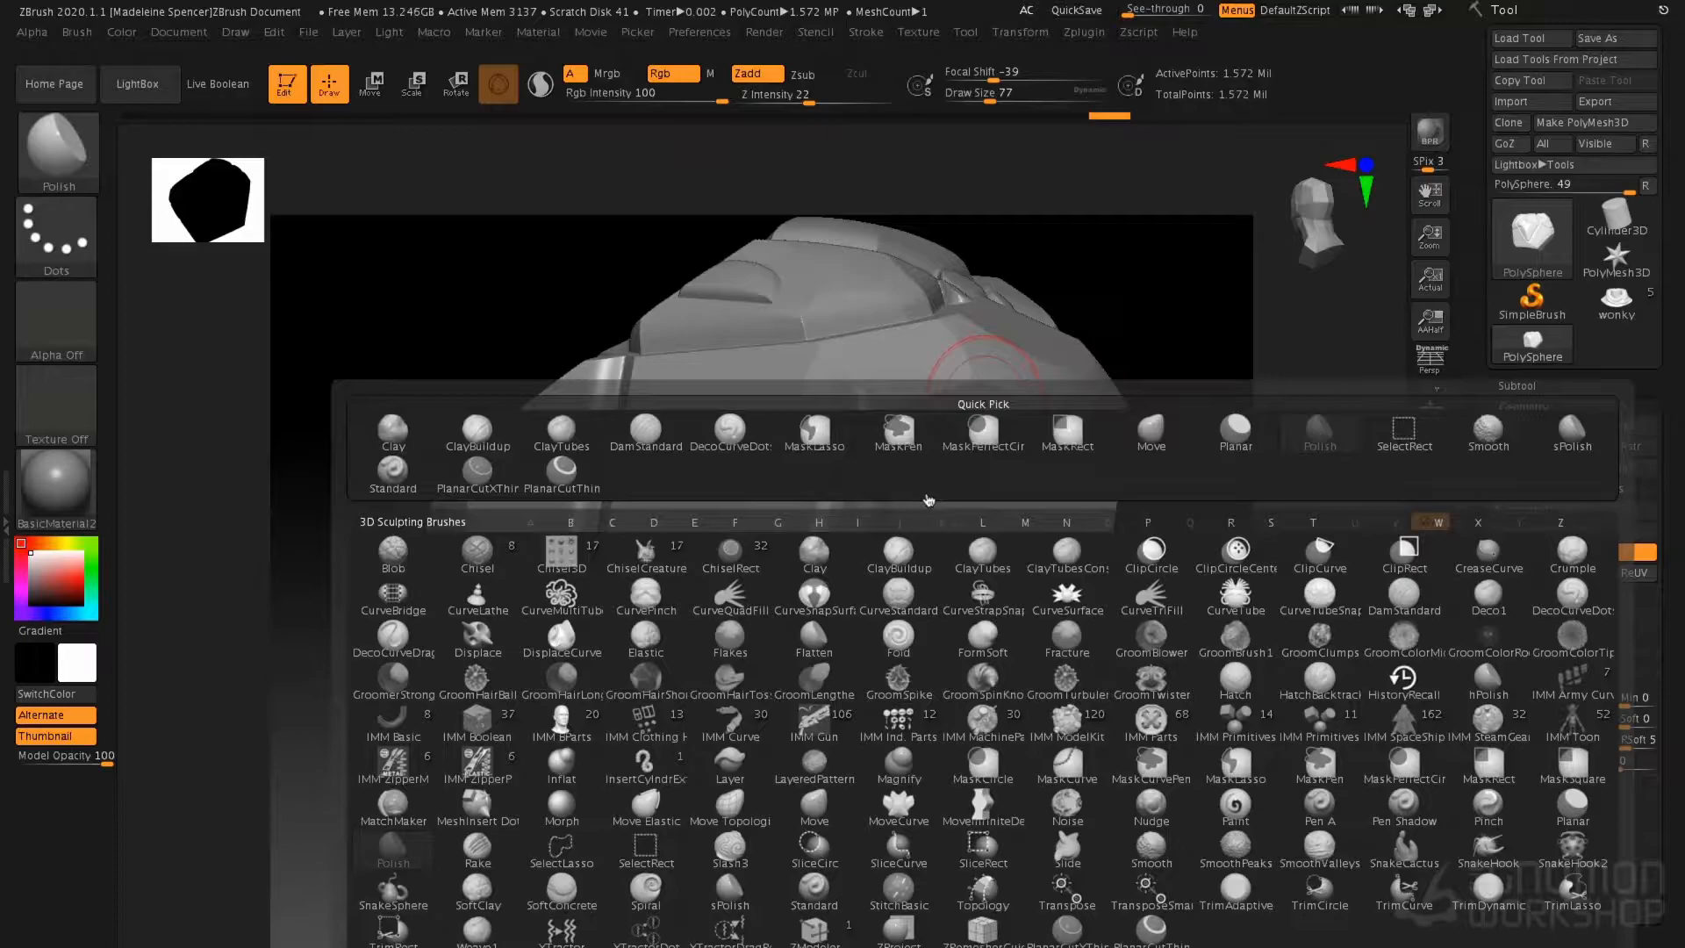
{"action": "key", "text": "h"}
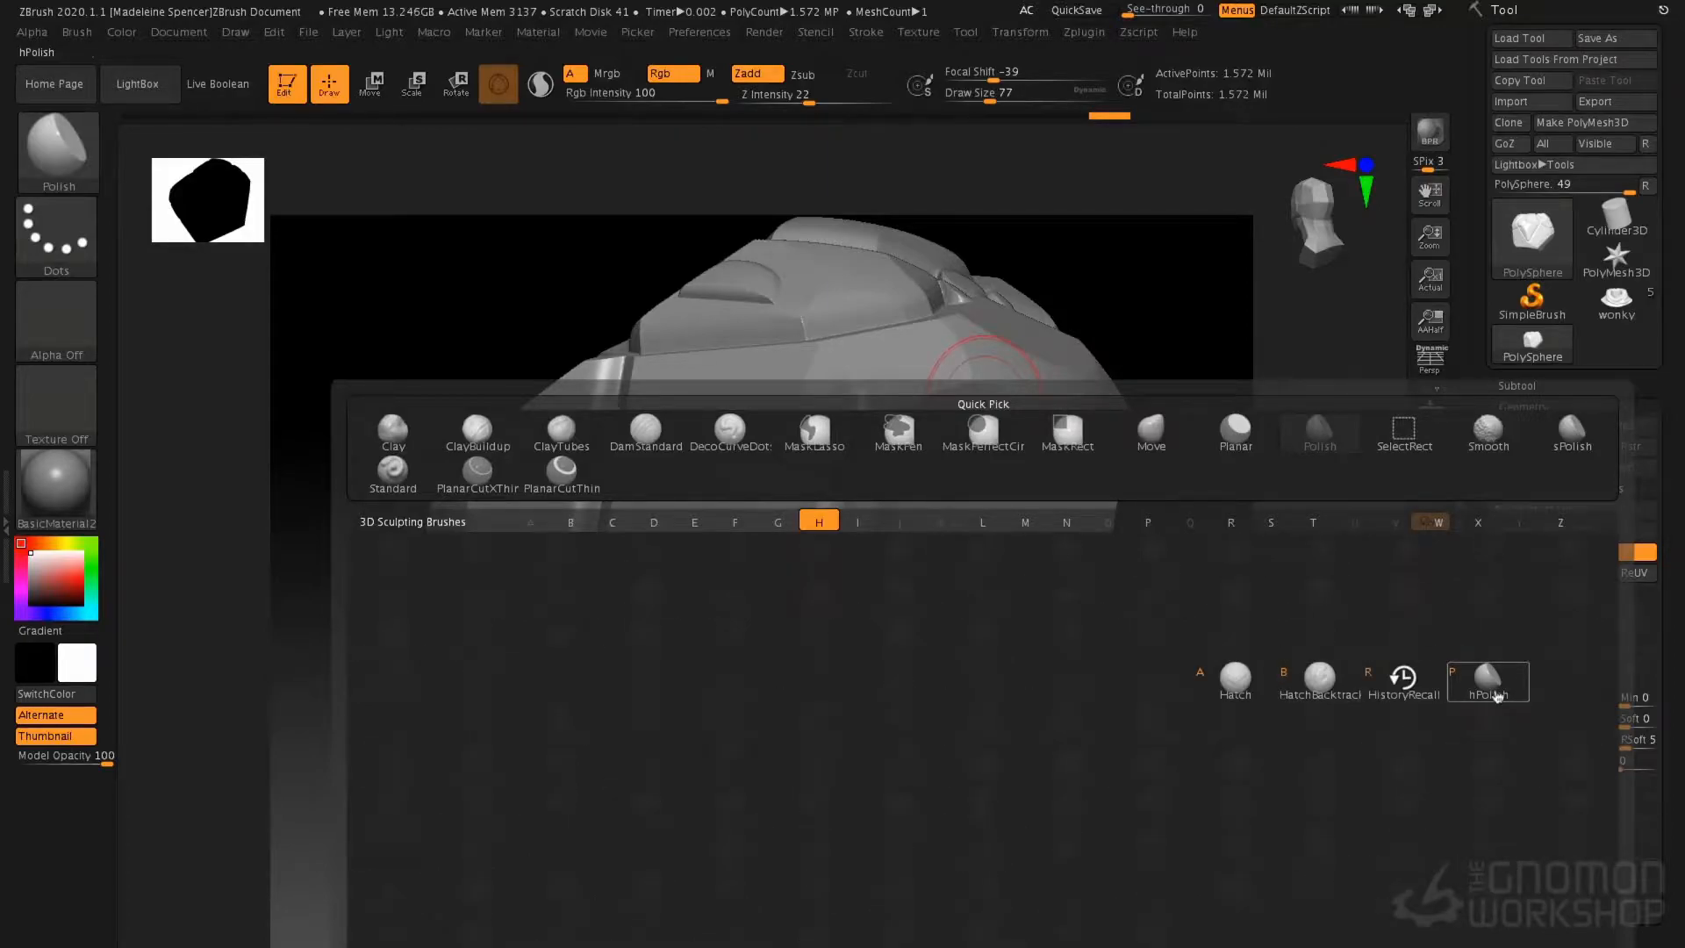
{"action": "left_click", "coordinate": [1493, 684]}
{"action": "mouse_move", "coordinate": [841, 518]}
{"action": "left_mouse_down"}
{"action": "mouse_move", "coordinate": [794, 625]}
{"action": "mouse_move", "coordinate": [886, 413]}
{"action": "left_mouse_up"}
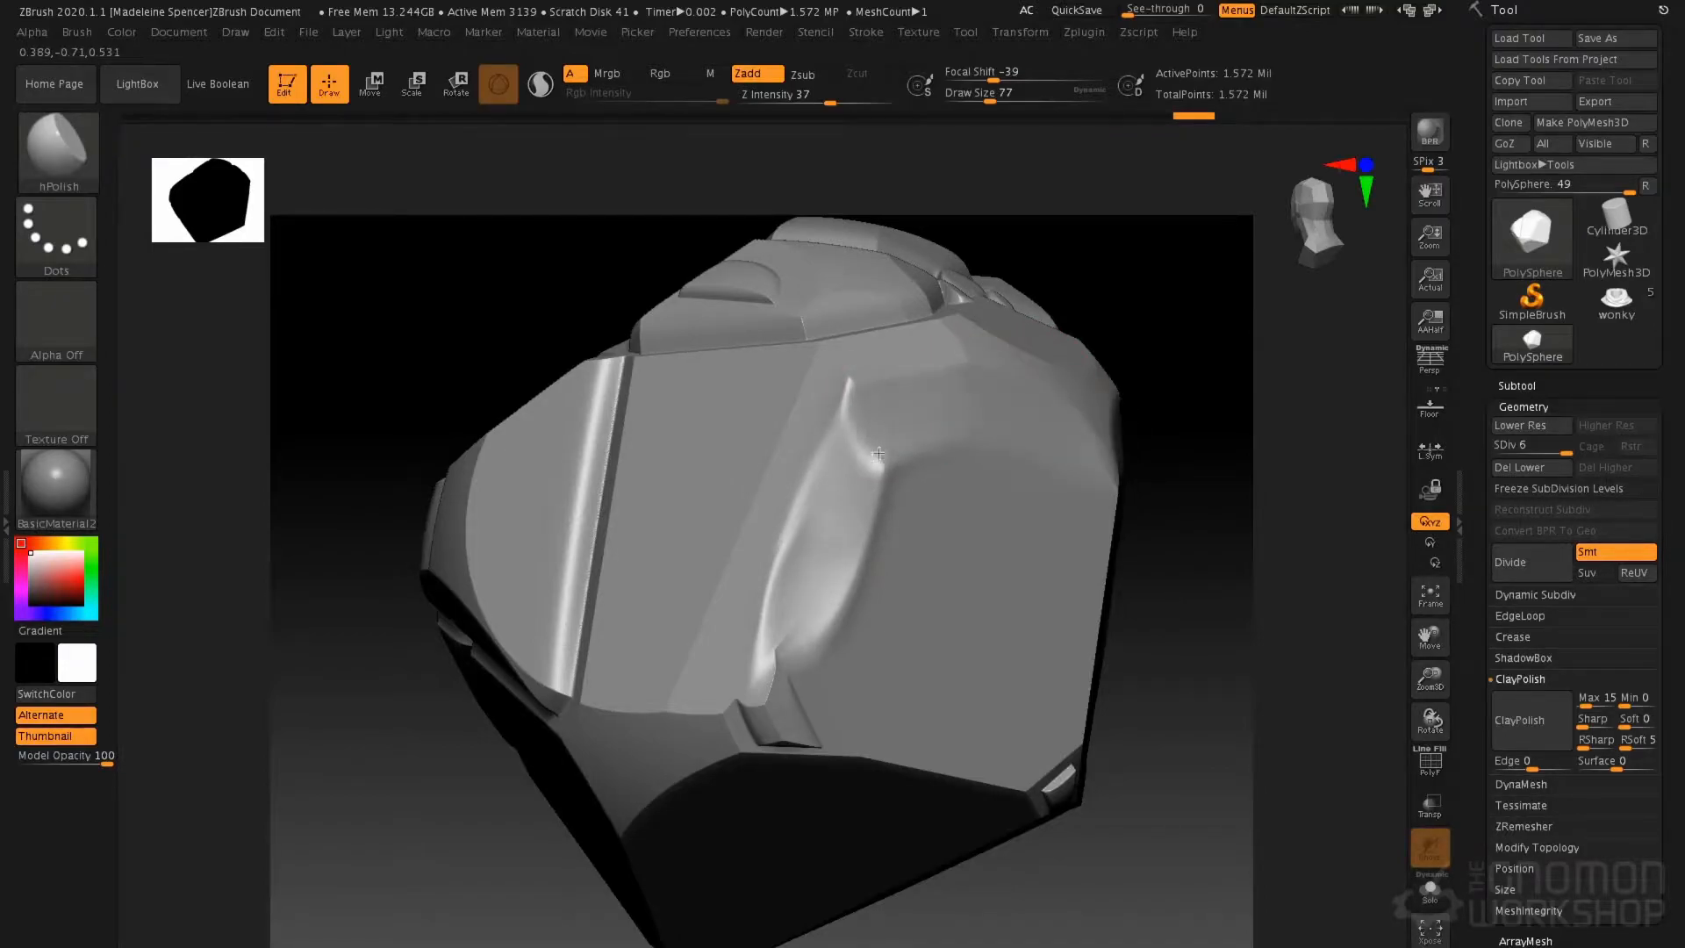
{"action": "left_click_drag", "start_coordinate": [849, 549], "coordinate": [855, 525]}
{"action": "right_click_drag", "start_coordinate": [855, 465], "coordinate": [927, 407]}
Select the TrimDynamic brush and set its Draw Size to 116
{"action": "key", "text": "b"}
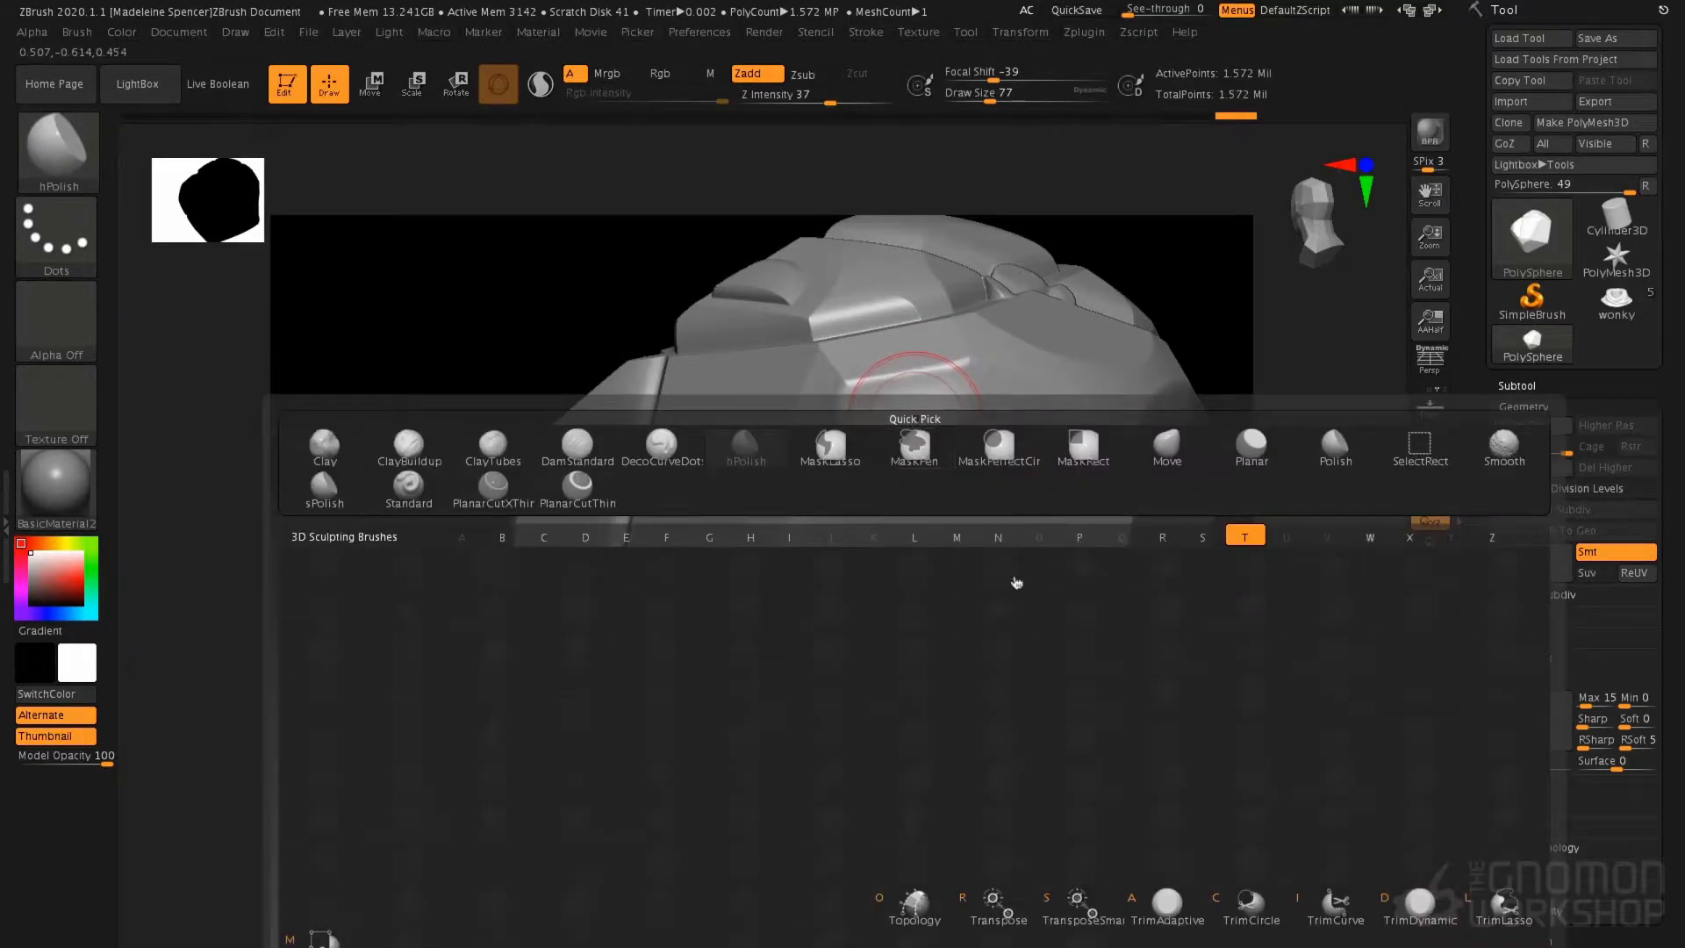
{"action": "left_click", "coordinate": [1422, 913]}
{"action": "key", "text": "space"}
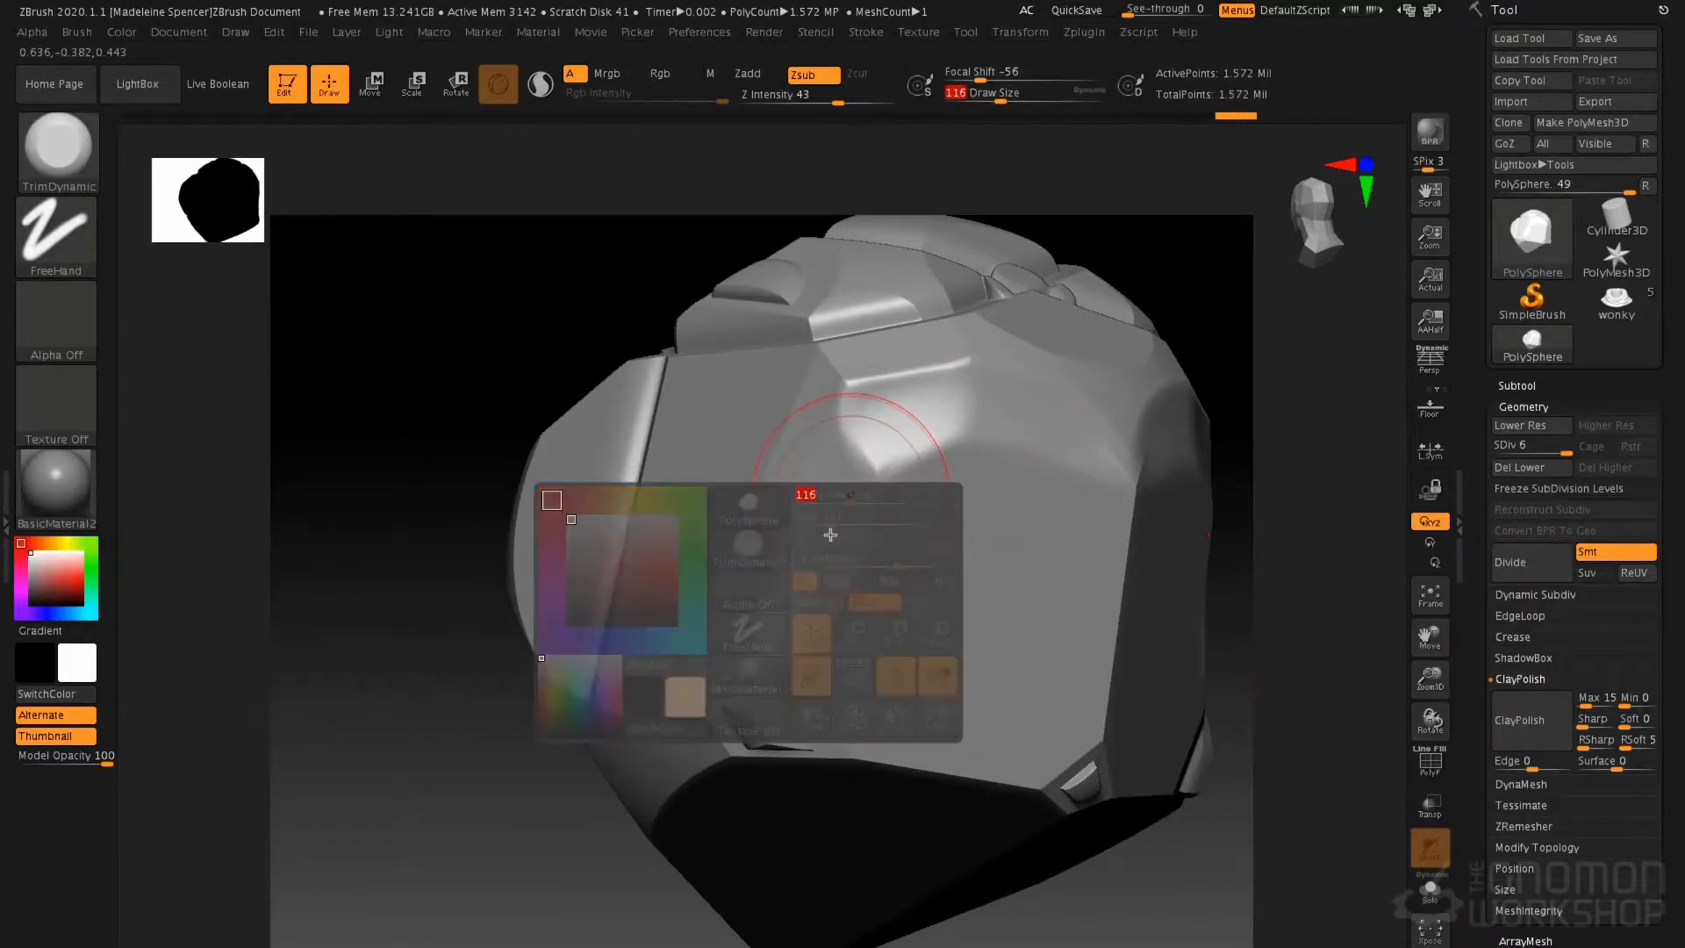
Trim the polished edges around the large lower side facet into crisp flat bevels with TrimDynamic
{"action": "left_click_drag", "start_coordinate": [787, 615], "coordinate": [799, 625]}
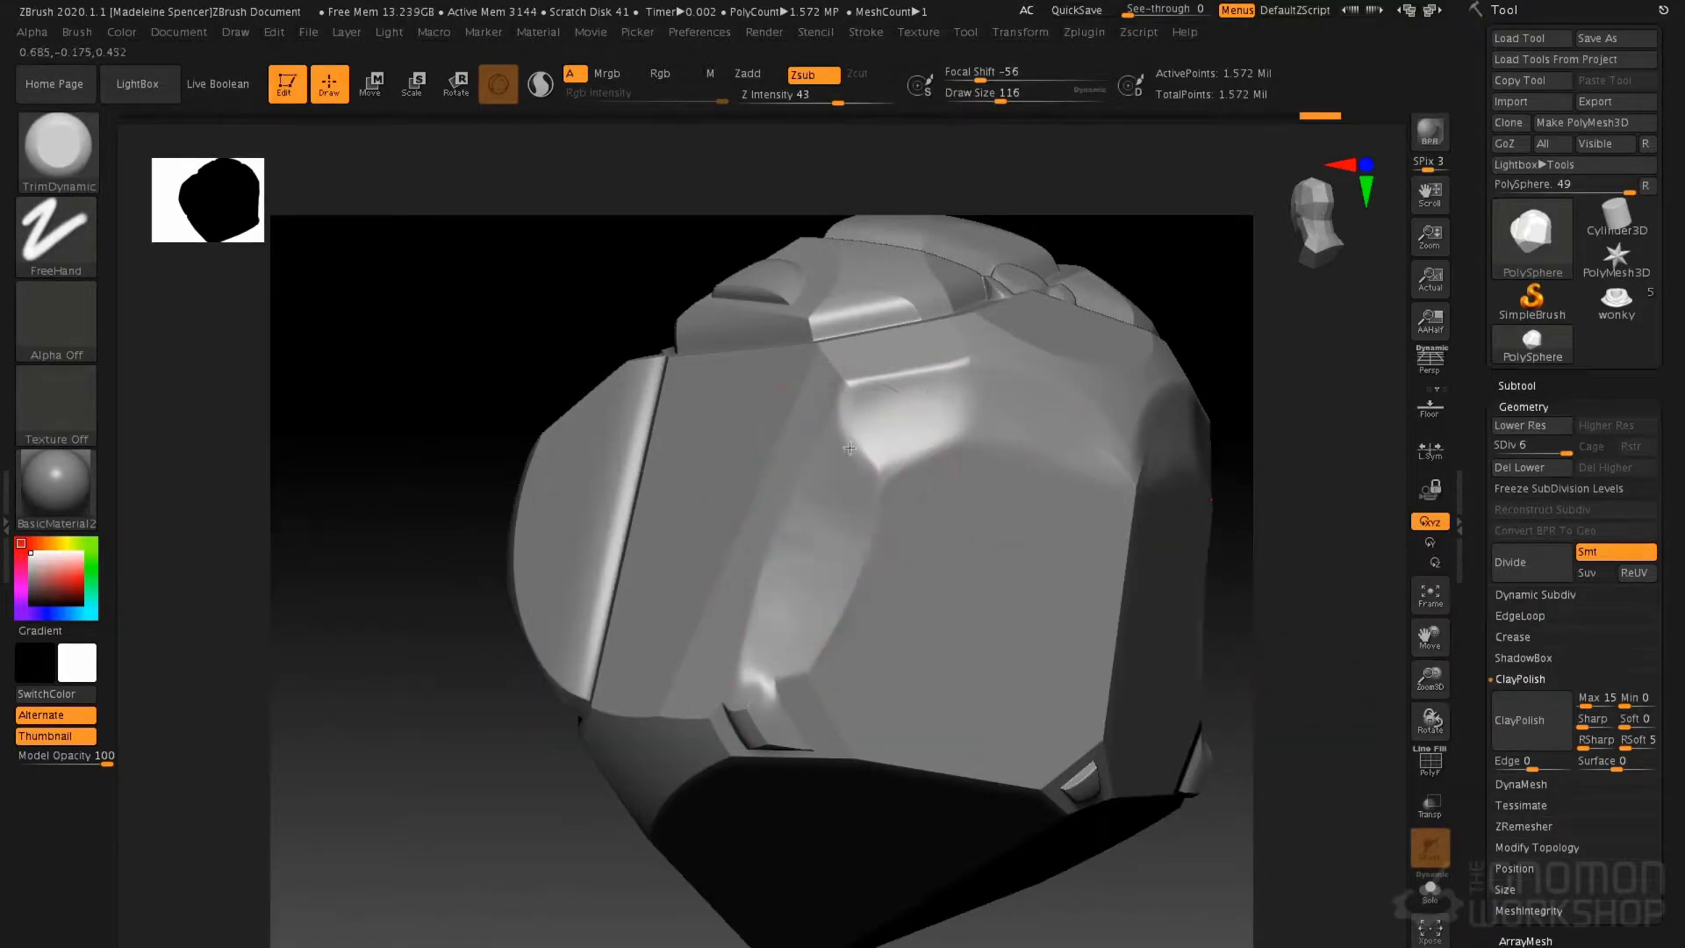
{"action": "mouse_move", "coordinate": [979, 429]}
{"action": "left_mouse_down"}
{"action": "mouse_move", "coordinate": [872, 387]}
{"action": "mouse_move", "coordinate": [913, 369]}
{"action": "mouse_move", "coordinate": [953, 401]}
{"action": "mouse_move", "coordinate": [1105, 453]}
{"action": "left_mouse_up"}
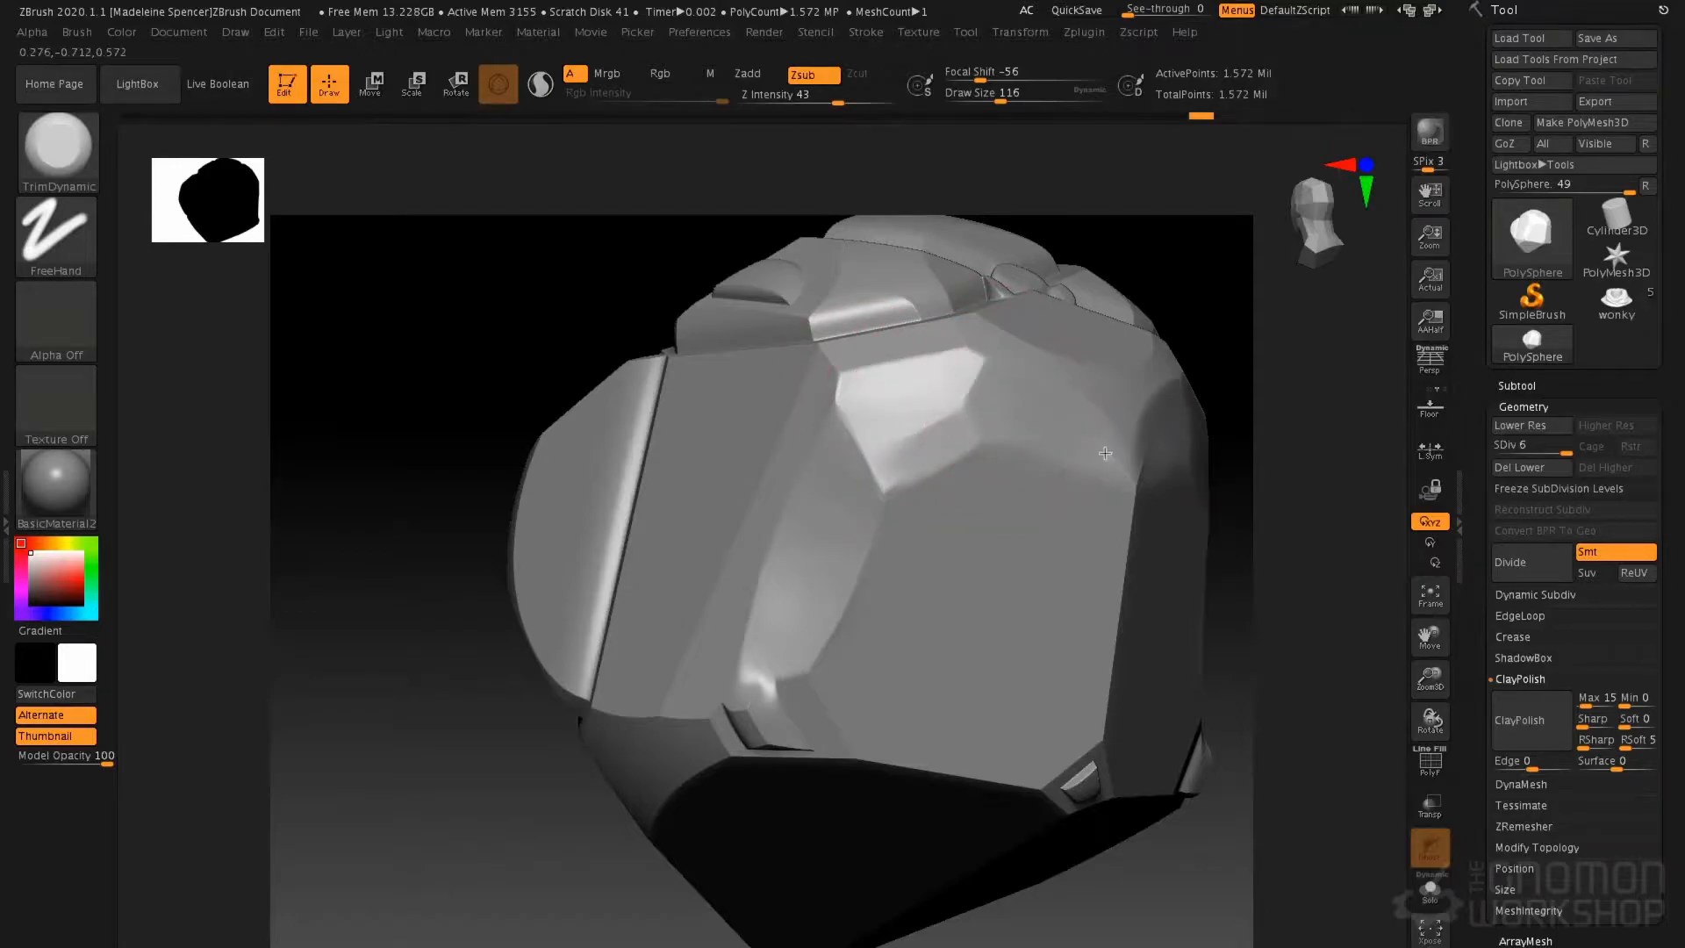
{"action": "mouse_move", "coordinate": [913, 443]}
{"action": "left_mouse_down"}
{"action": "mouse_move", "coordinate": [911, 396]}
{"action": "mouse_move", "coordinate": [888, 430]}
{"action": "left_mouse_up"}
{"action": "mouse_move", "coordinate": [948, 439]}
{"action": "right_mouse_down"}
{"action": "mouse_move", "coordinate": [884, 445]}
{"action": "mouse_move", "coordinate": [921, 439]}
{"action": "right_mouse_up"}
{"action": "mouse_move", "coordinate": [834, 448]}
{"action": "left_mouse_down"}
{"action": "mouse_move", "coordinate": [849, 489]}
{"action": "mouse_move", "coordinate": [786, 591]}
{"action": "mouse_move", "coordinate": [769, 707]}
{"action": "mouse_move", "coordinate": [797, 631]}
{"action": "left_mouse_up"}
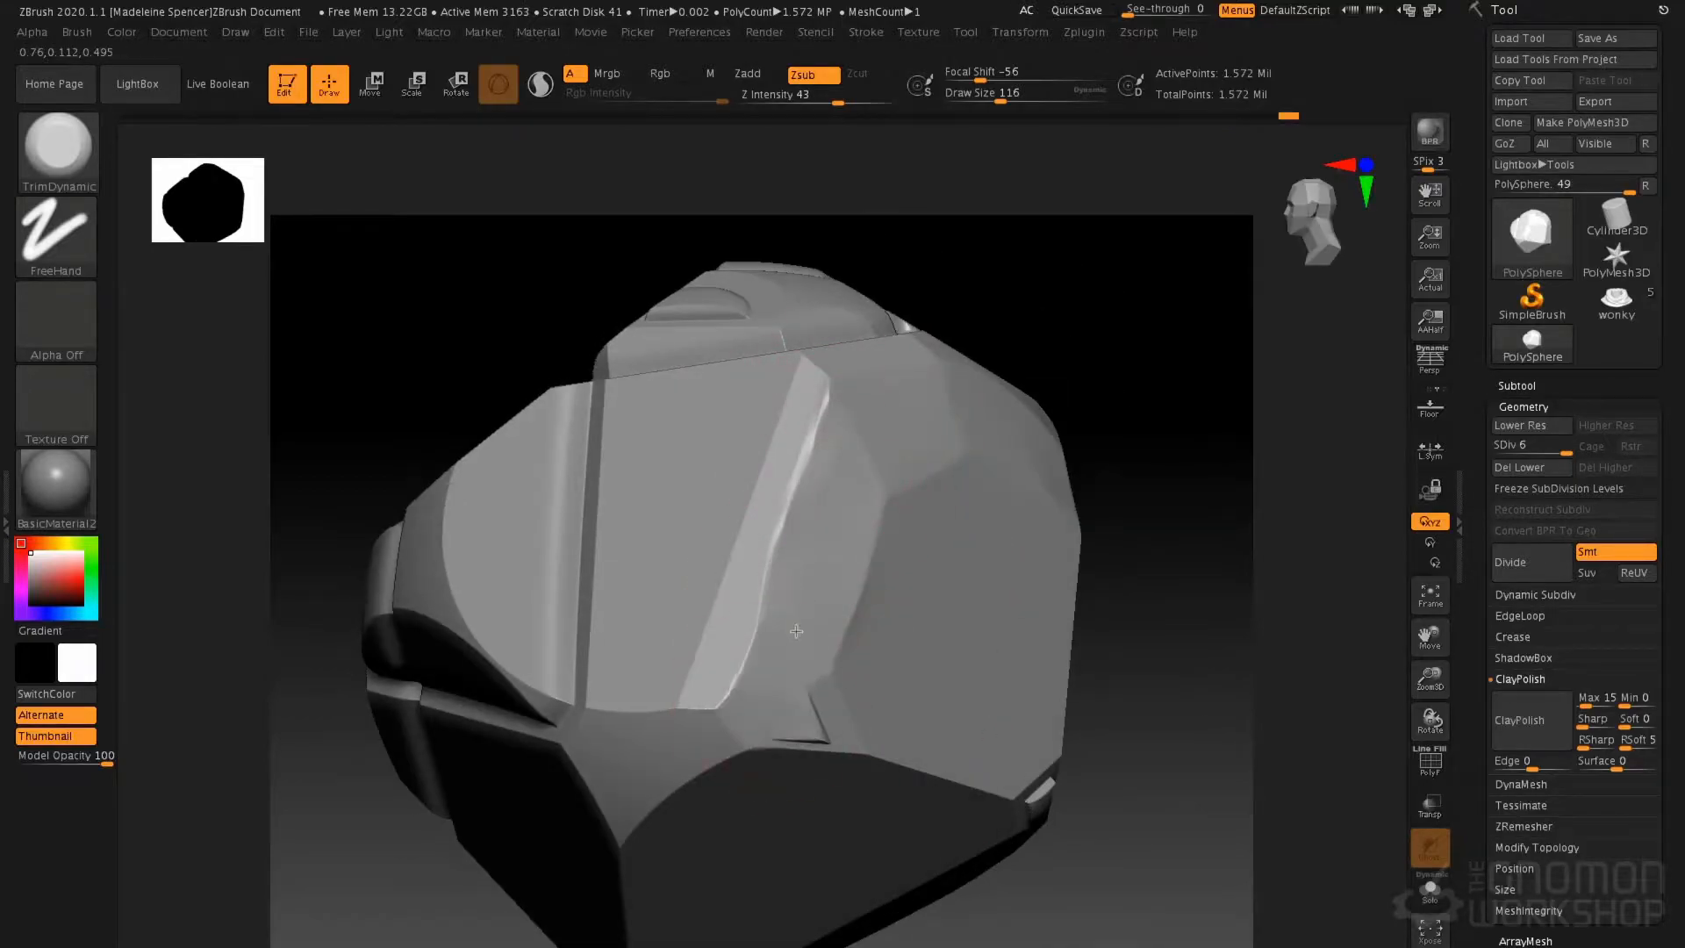
{"action": "mouse_move", "coordinate": [793, 711]}
{"action": "left_mouse_down"}
{"action": "mouse_move", "coordinate": [820, 508]}
{"action": "mouse_move", "coordinate": [776, 638]}
{"action": "left_mouse_up"}
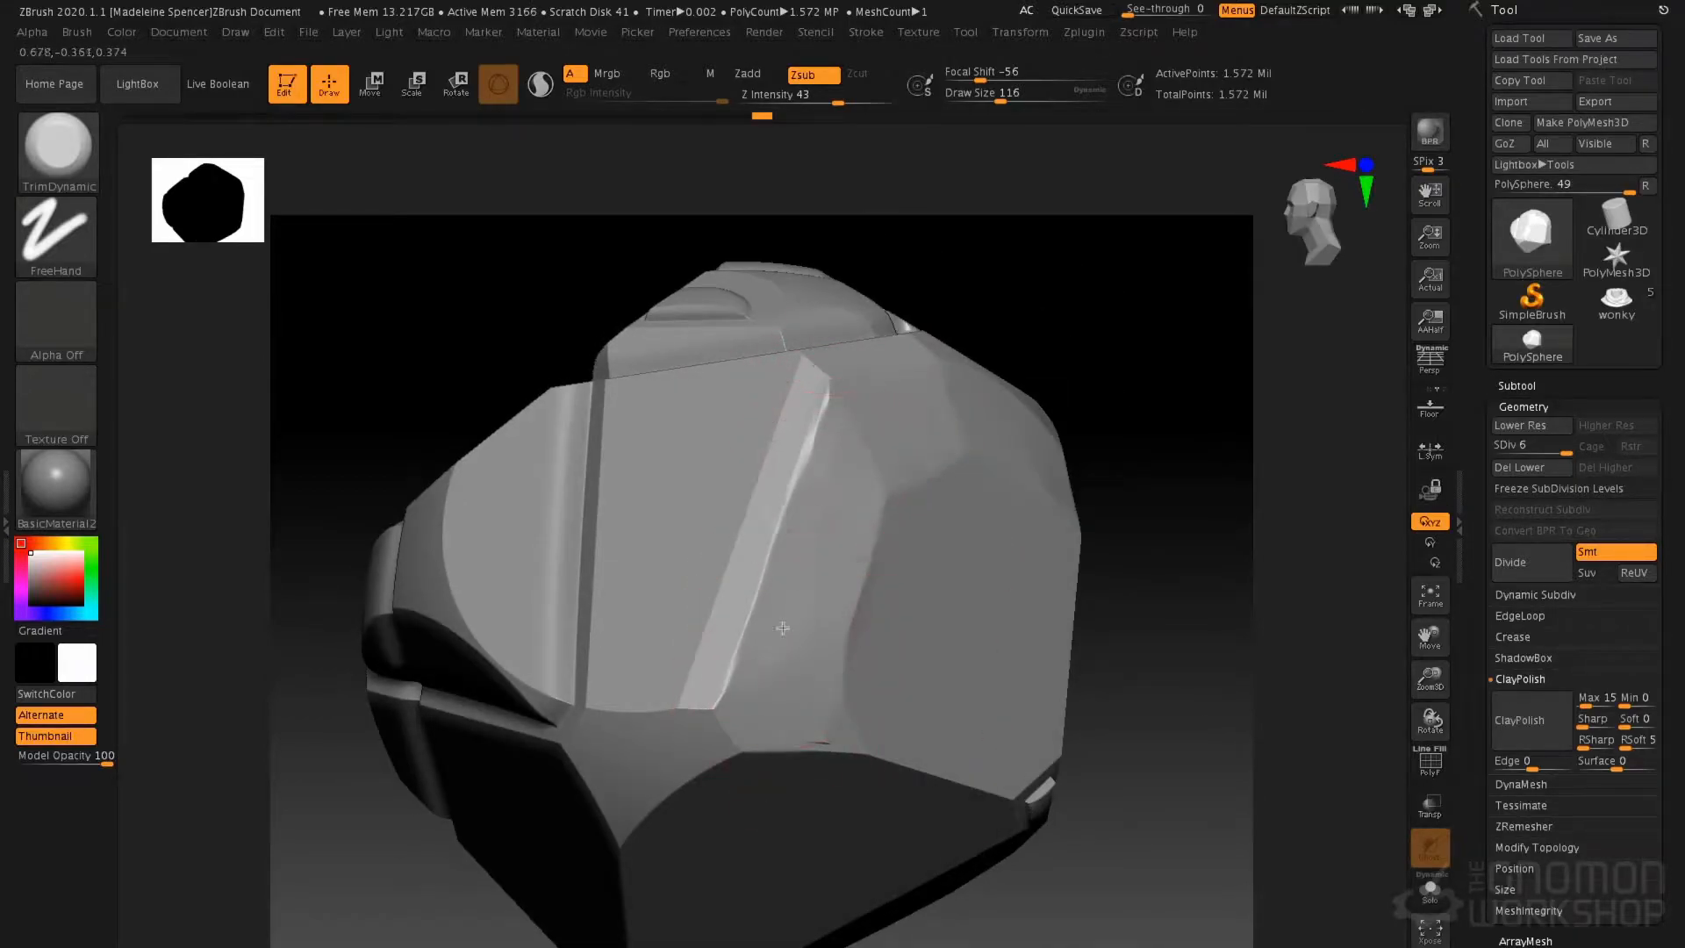
{"action": "mouse_move", "coordinate": [790, 693]}
{"action": "right_mouse_down"}
{"action": "mouse_move", "coordinate": [836, 518]}
{"action": "mouse_move", "coordinate": [891, 443]}
{"action": "right_mouse_up"}
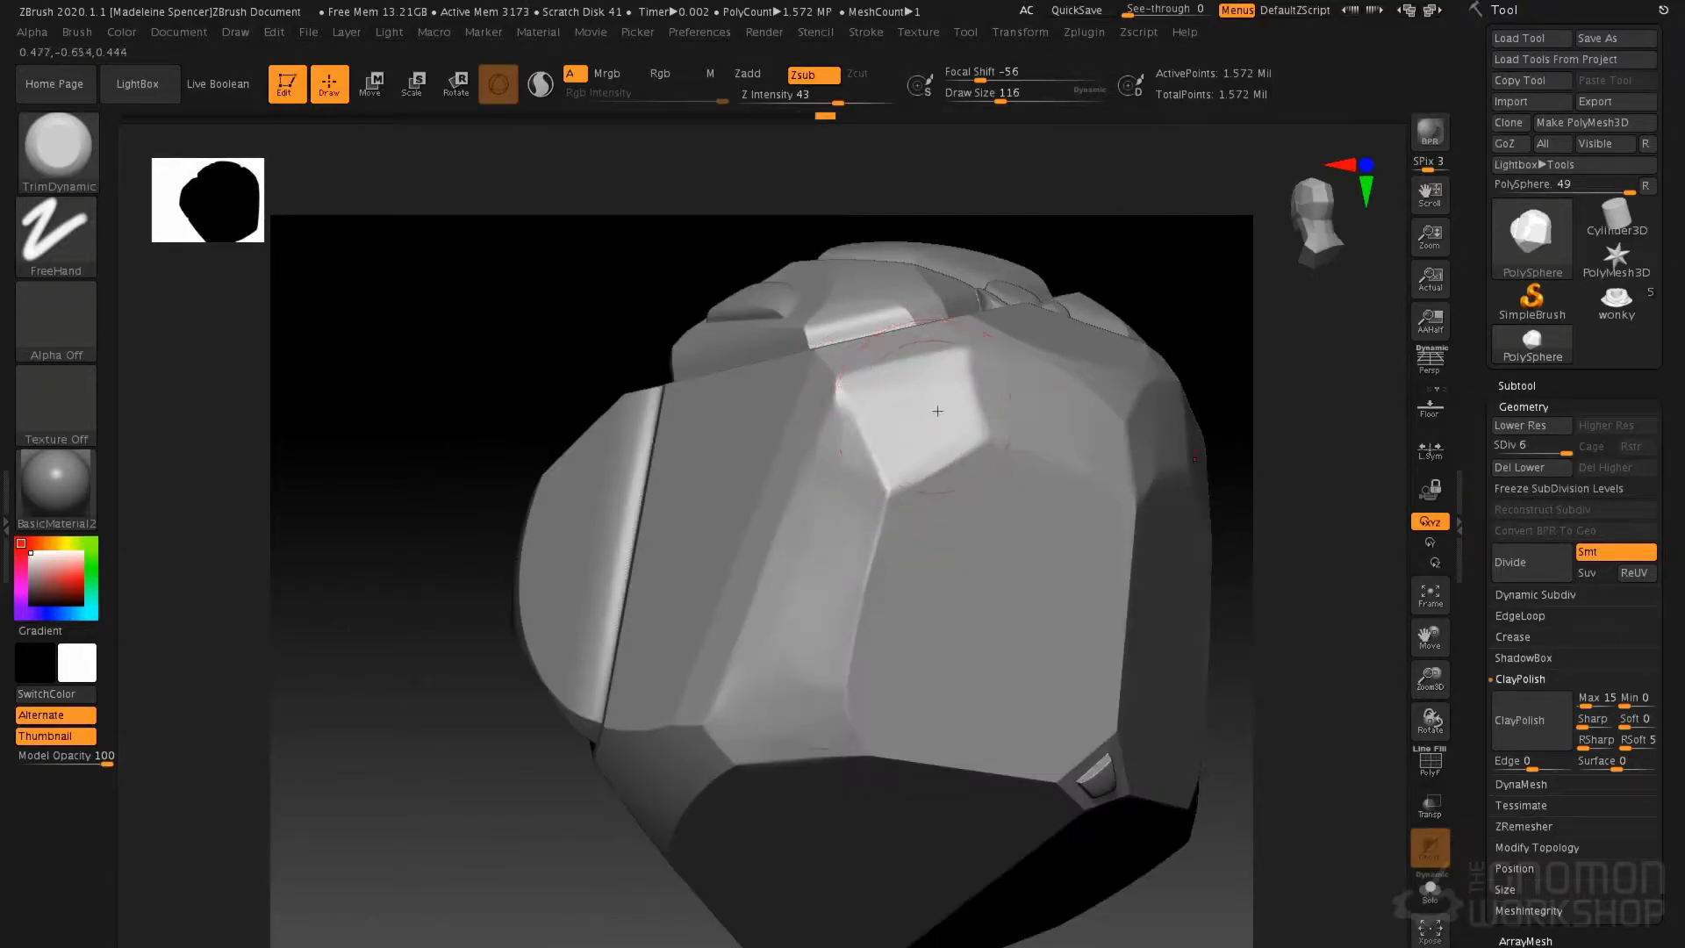
Trim the side bevel of the large lower facet and the rounded peak above the central ridge with TrimDynamic
{"action": "mouse_move", "coordinate": [868, 514]}
{"action": "left_mouse_down"}
{"action": "mouse_move", "coordinate": [848, 465]}
{"action": "mouse_move", "coordinate": [817, 601]}
{"action": "left_mouse_up"}
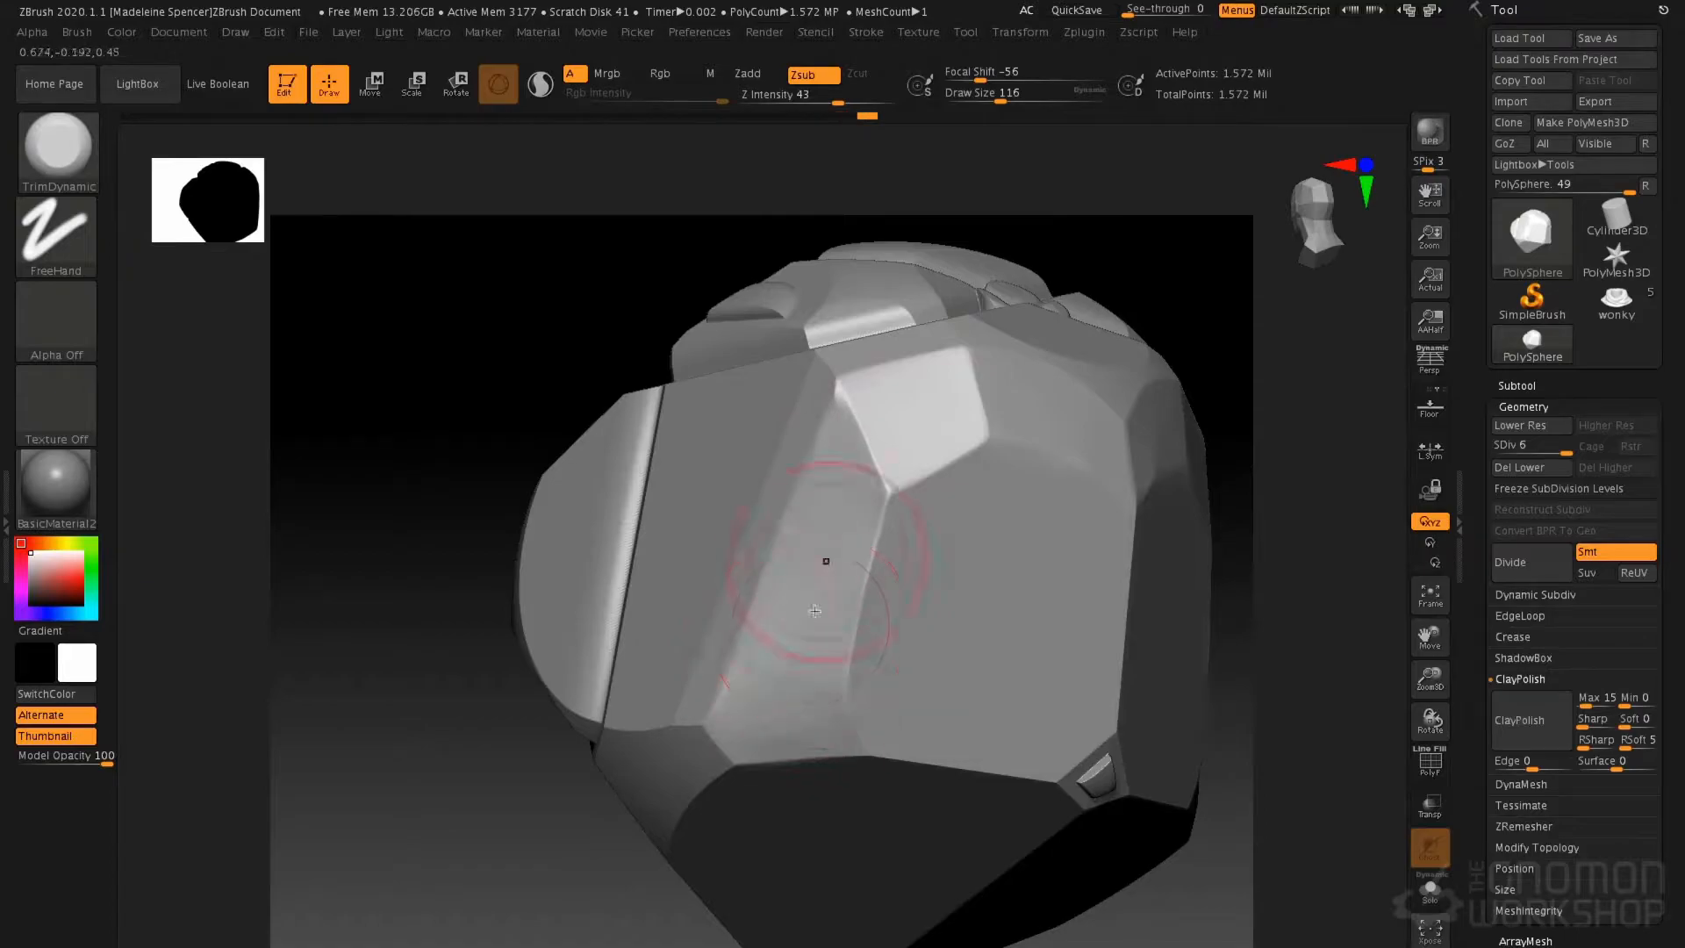
{"action": "left_click_drag", "start_coordinate": [790, 676], "coordinate": [784, 698]}
{"action": "mouse_move", "coordinate": [746, 545]}
{"action": "right_mouse_down"}
{"action": "mouse_move", "coordinate": [880, 429]}
{"action": "mouse_move", "coordinate": [931, 426]}
{"action": "right_mouse_up"}
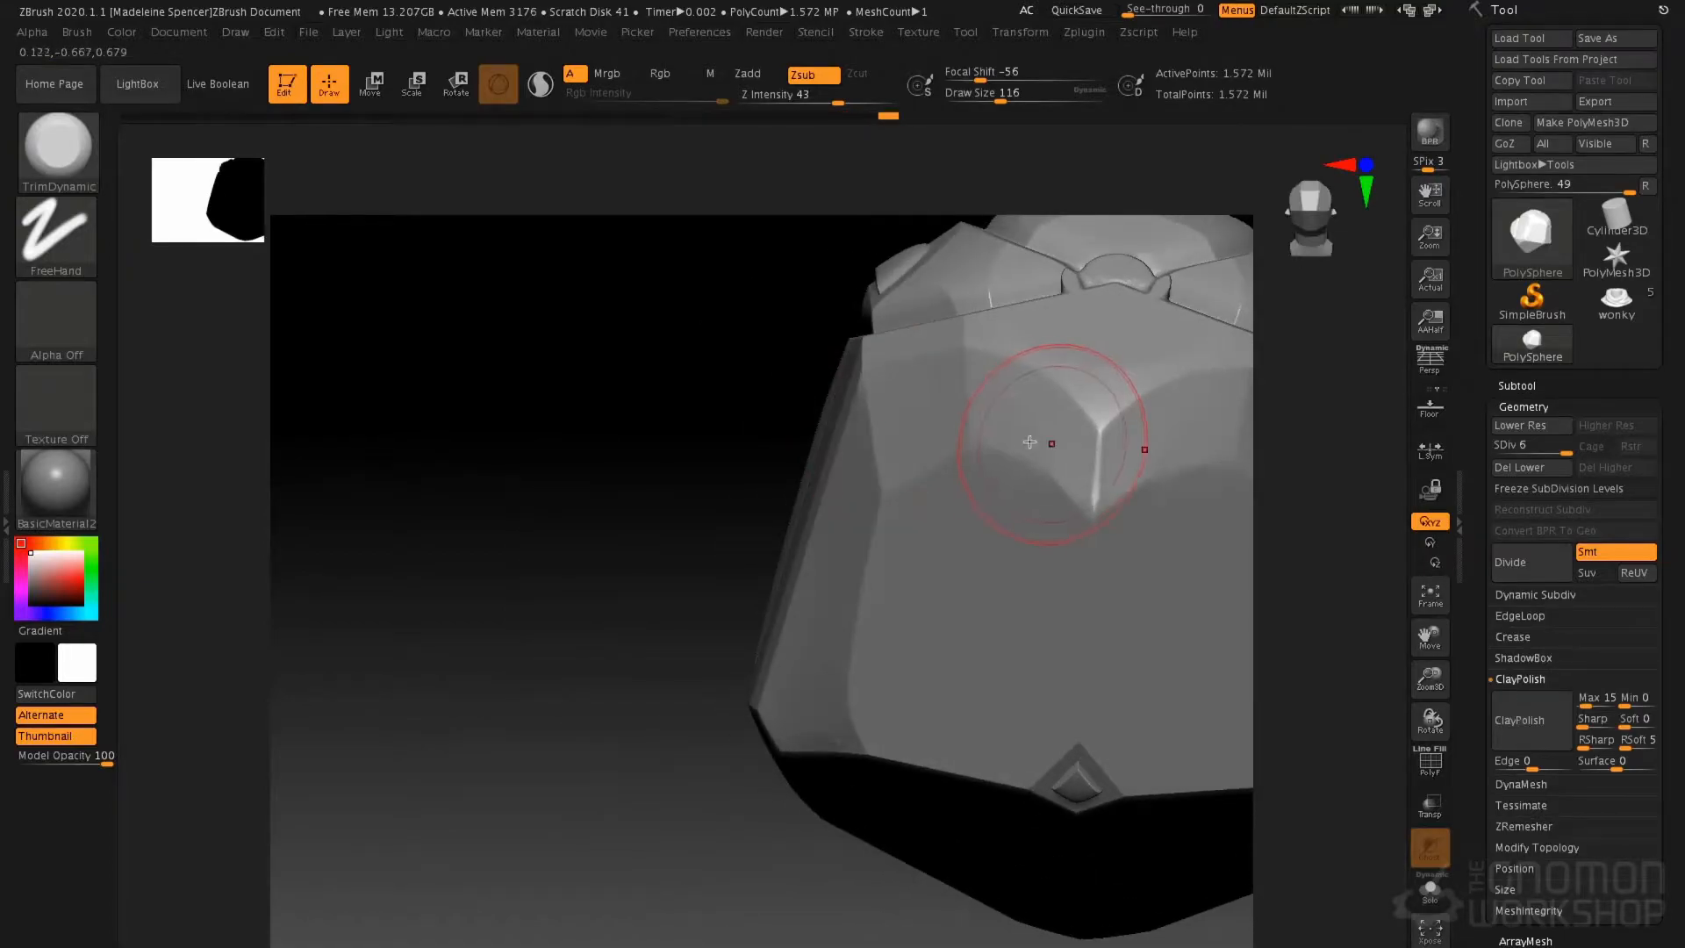
{"action": "left_click_drag", "start_coordinate": [1017, 404], "coordinate": [1076, 486]}
Set the Draw Size to 46 and trim narrow flat bevels along the upper edges above the large facets
{"action": "right_click_drag", "start_coordinate": [1089, 454], "coordinate": [1108, 395]}
{"action": "key", "text": "space"}
{"action": "left_click_drag", "start_coordinate": [1102, 387], "coordinate": [1081, 384]}
{"action": "mouse_move", "coordinate": [985, 317]}
{"action": "left_mouse_down"}
{"action": "mouse_move", "coordinate": [1034, 346]}
{"action": "mouse_move", "coordinate": [999, 321]}
{"action": "left_mouse_up"}
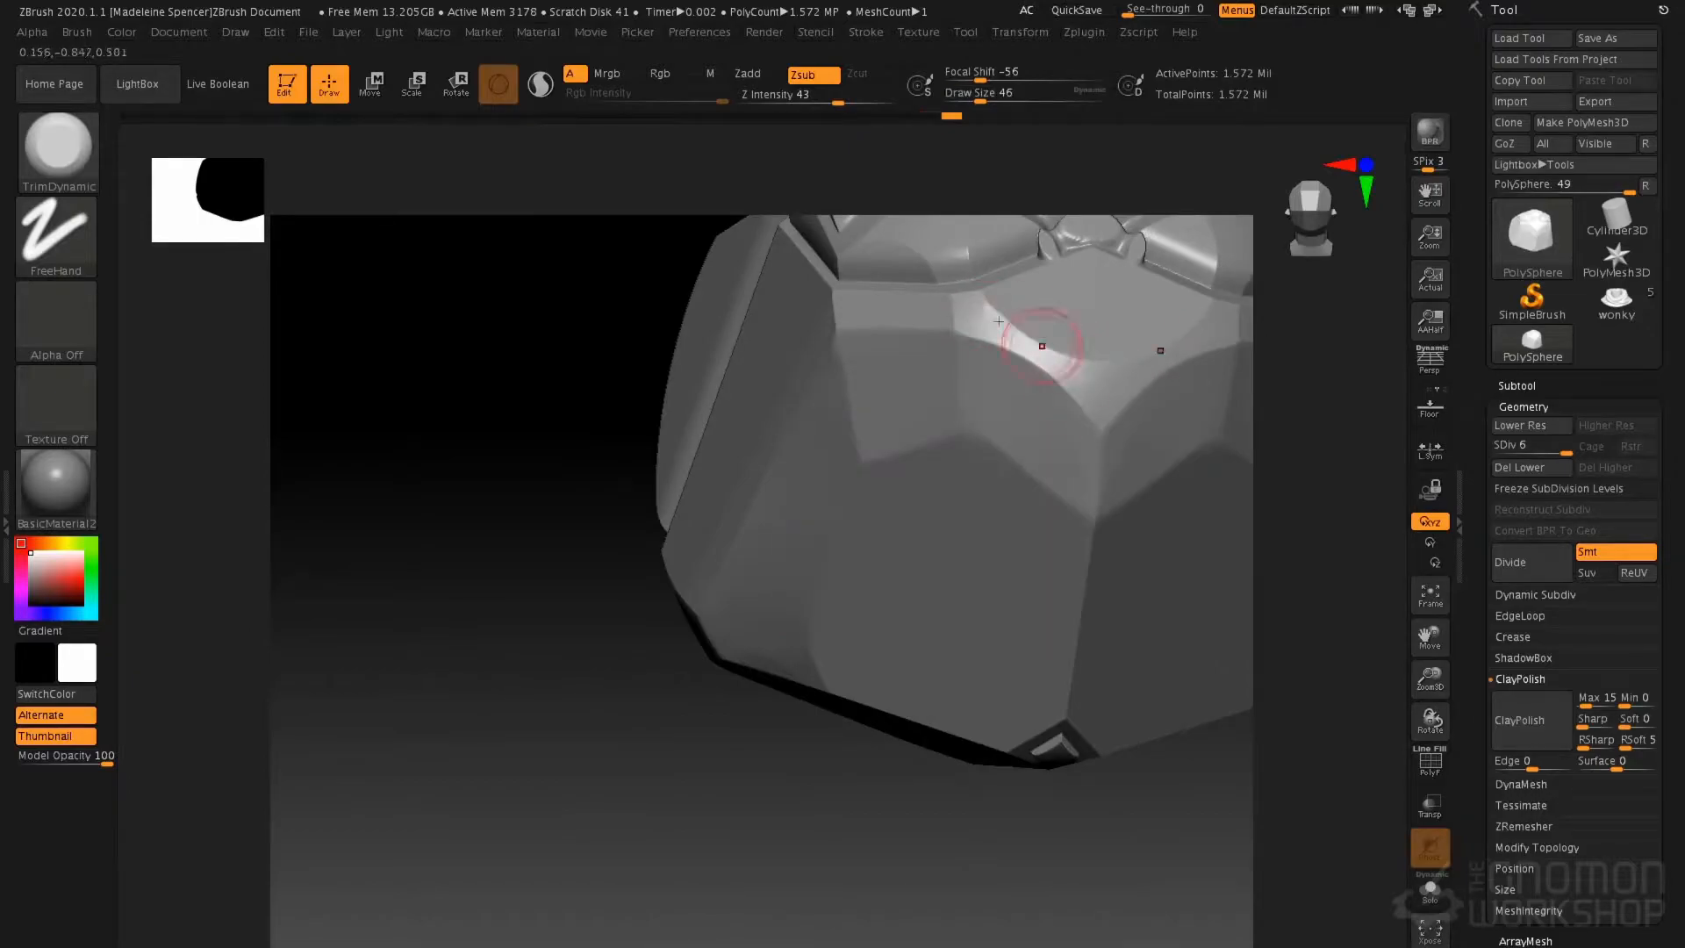
{"action": "left_click_drag", "start_coordinate": [1060, 383], "coordinate": [1027, 323]}
{"action": "right_click_drag", "start_coordinate": [945, 331], "coordinate": [960, 338]}
{"action": "mouse_move", "coordinate": [960, 315]}
{"action": "left_mouse_down"}
{"action": "mouse_move", "coordinate": [876, 304]}
{"action": "mouse_move", "coordinate": [828, 348]}
{"action": "left_mouse_up"}
Set the Draw Size to 94 and trim the upper corner and side edge of the large facet flat
{"action": "right_click_drag", "start_coordinate": [851, 442], "coordinate": [900, 439], "text": "ctrl"}
{"action": "key", "text": "space"}
{"action": "left_click_drag", "start_coordinate": [854, 399], "coordinate": [930, 368]}
{"action": "left_click_drag", "start_coordinate": [850, 405], "coordinate": [914, 331]}
{"action": "right_click_drag", "start_coordinate": [1107, 447], "coordinate": [1026, 508]}
{"action": "mouse_move", "coordinate": [1029, 518]}
{"action": "left_mouse_down"}
{"action": "mouse_move", "coordinate": [1054, 629]}
{"action": "mouse_move", "coordinate": [1058, 611]}
{"action": "left_mouse_up"}
Trim a flat bevel along the lower rim beside the small diamond inset with TrimDynamic
{"action": "right_click_drag", "start_coordinate": [981, 519], "coordinate": [1058, 453]}
{"action": "right_click_drag", "start_coordinate": [973, 672], "coordinate": [969, 615]}
{"action": "mouse_move", "coordinate": [894, 698]}
{"action": "left_mouse_down"}
{"action": "mouse_move", "coordinate": [1035, 711]}
{"action": "mouse_move", "coordinate": [1091, 696]}
{"action": "left_mouse_up"}
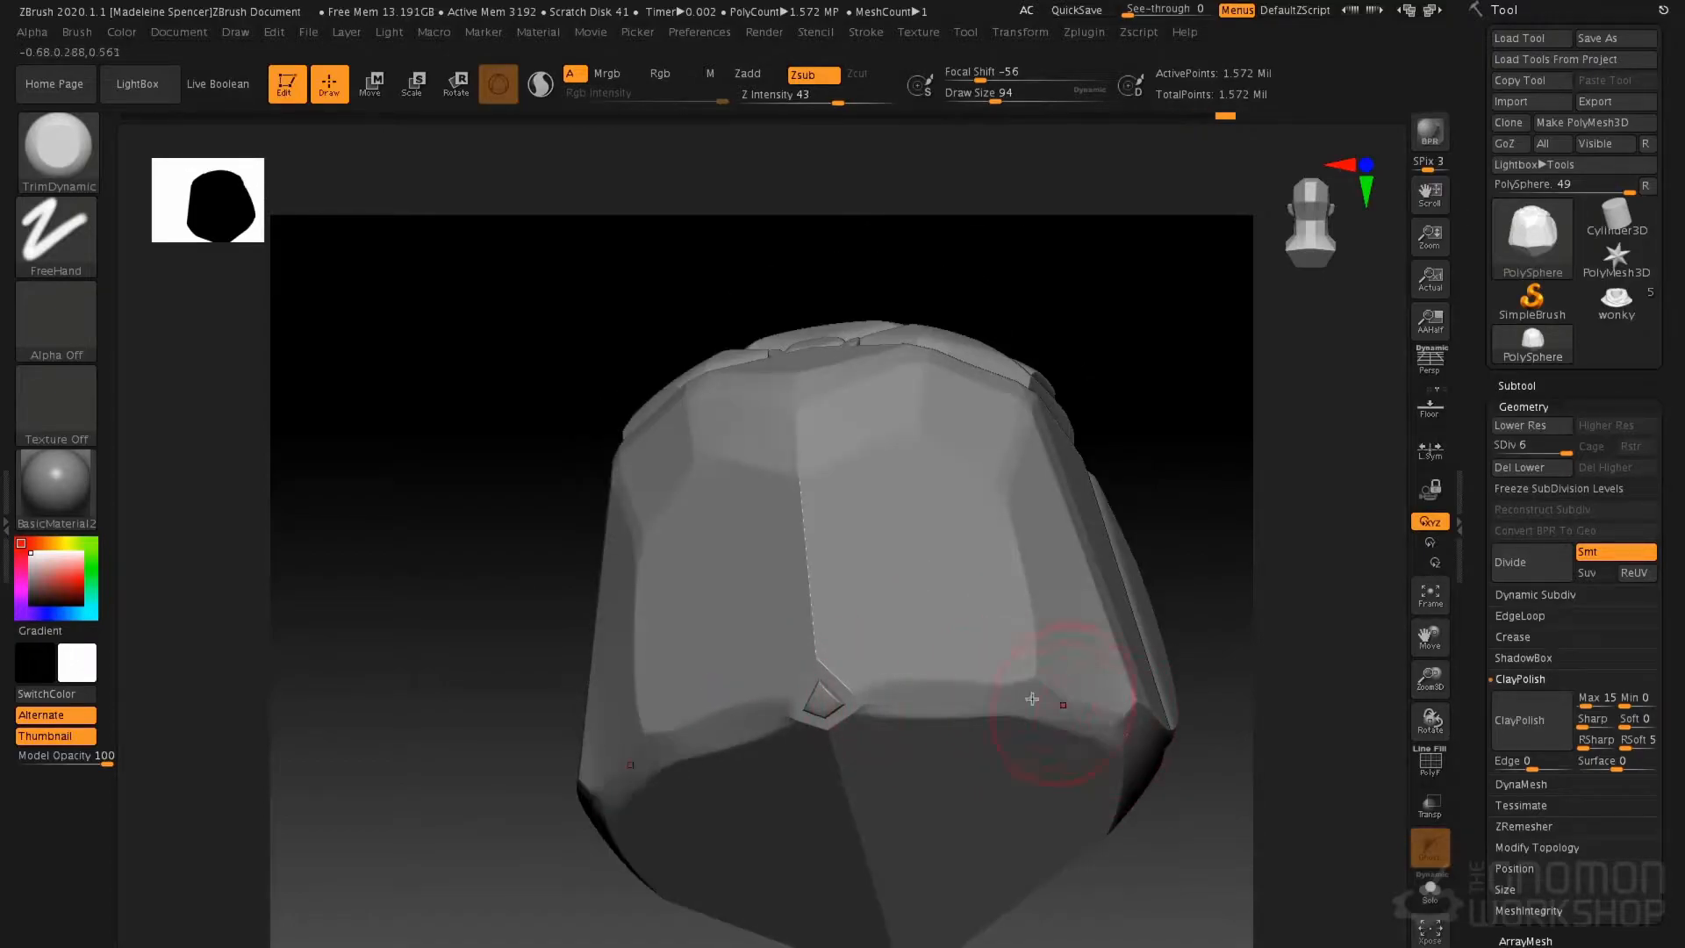
{"action": "mouse_move", "coordinate": [1091, 696]}
{"action": "right_mouse_down"}
{"action": "mouse_move", "coordinate": [1140, 571]}
{"action": "mouse_move", "coordinate": [1013, 611]}
{"action": "mouse_move", "coordinate": [1023, 587]}
{"action": "mouse_move", "coordinate": [1086, 571]}
{"action": "right_mouse_up"}
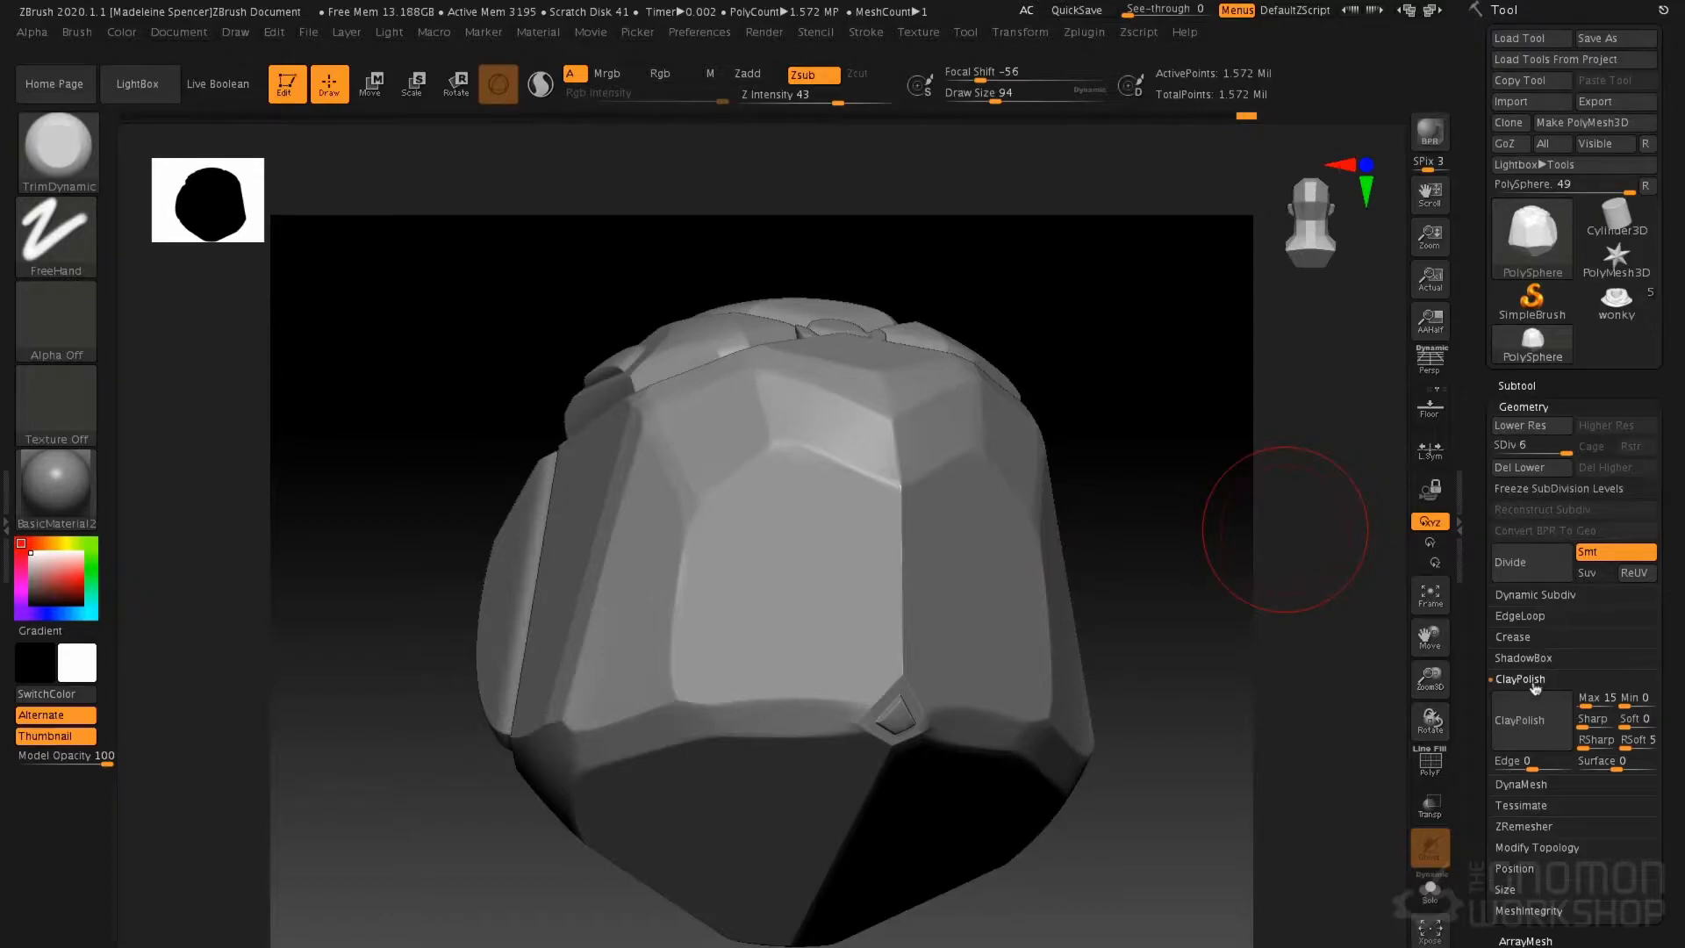
Try ClayPolish on the whole mesh, first with its current settings and again with Sharp set to 10
{"action": "scroll", "coordinate": [1474, 686], "scroll_direction": "down", "scroll_amount": 1}
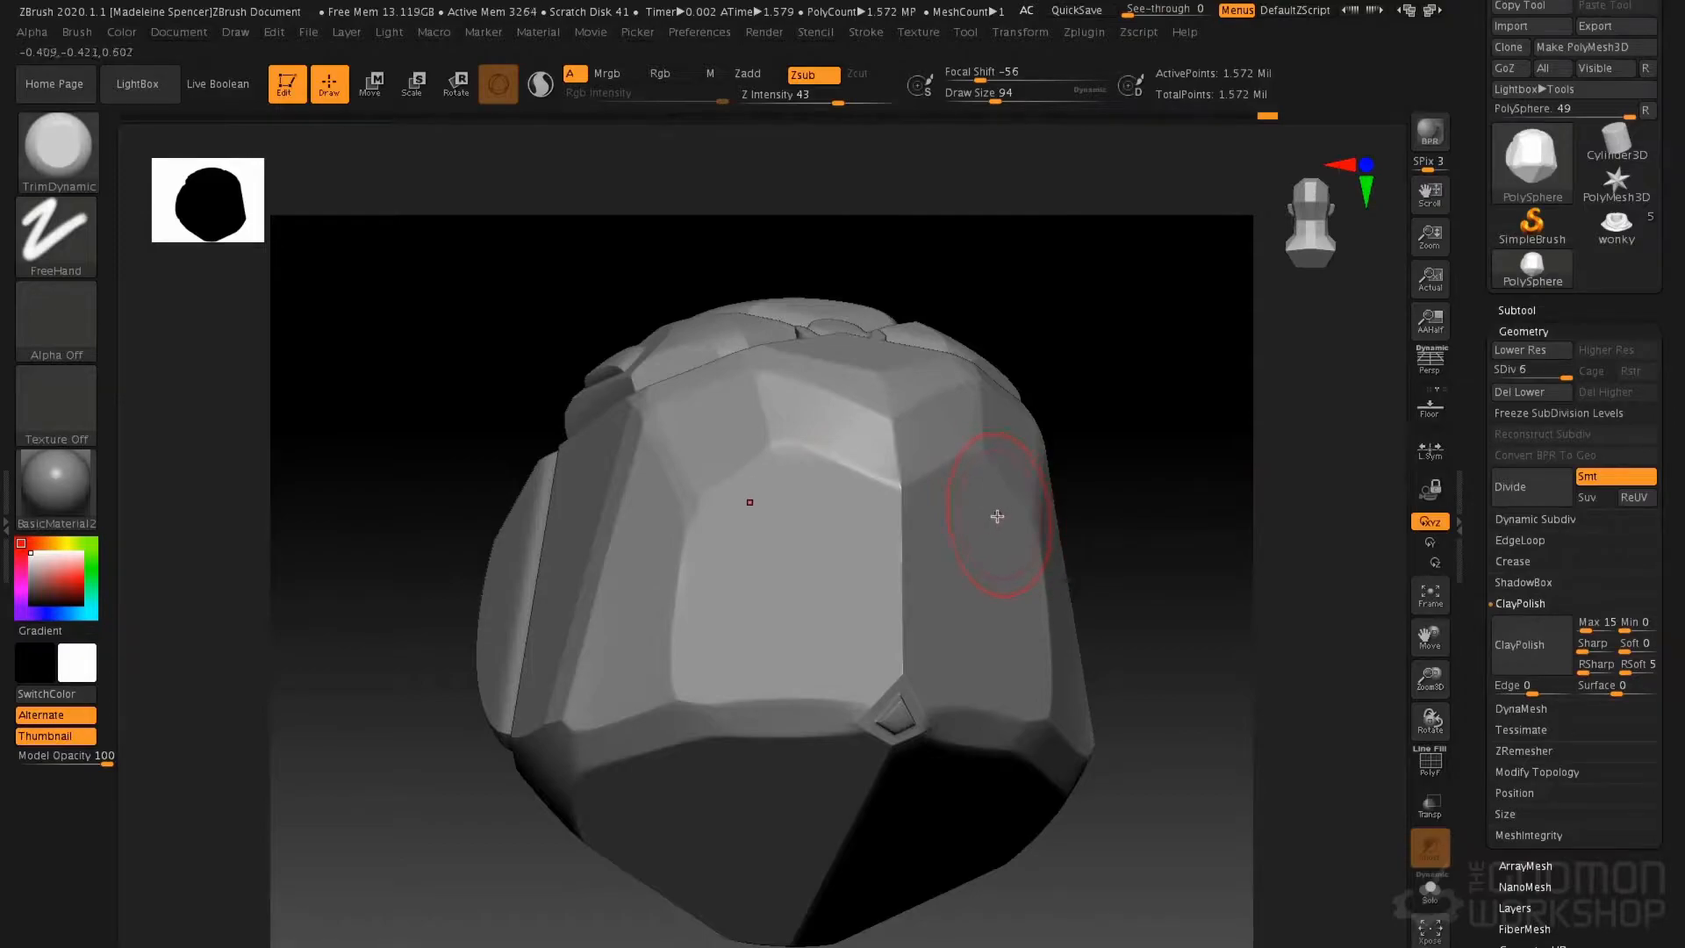
{"action": "key", "text": "ctrl+z"}
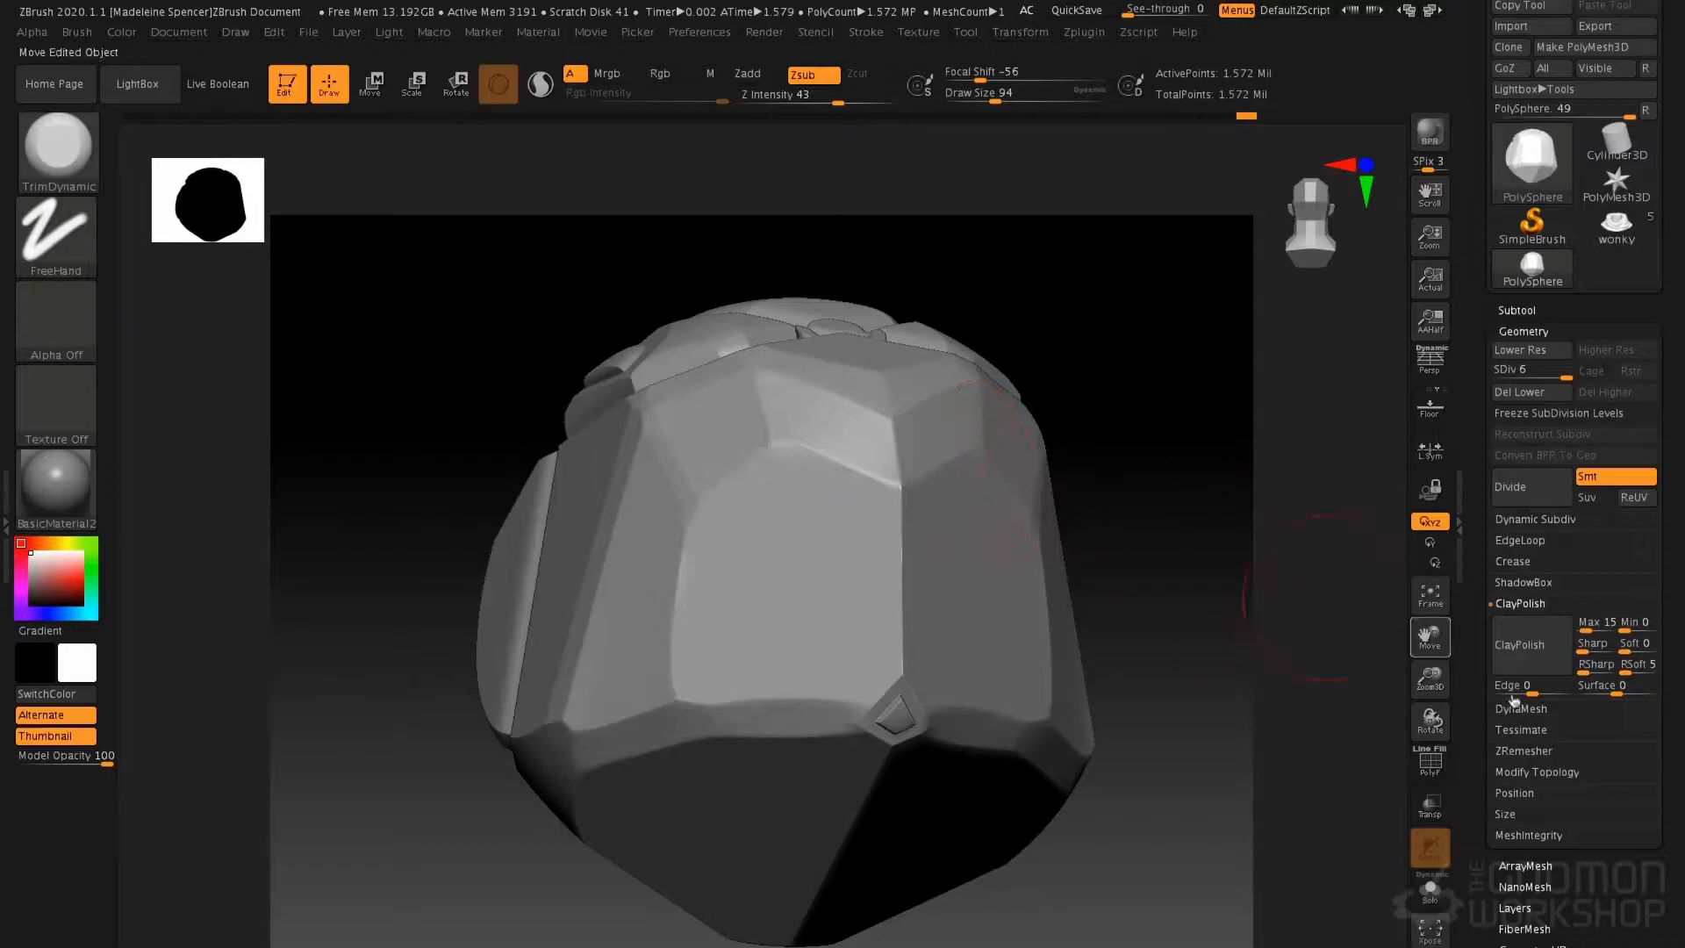
{"action": "left_click", "coordinate": [1588, 654]}
{"action": "type", "text": "10"}
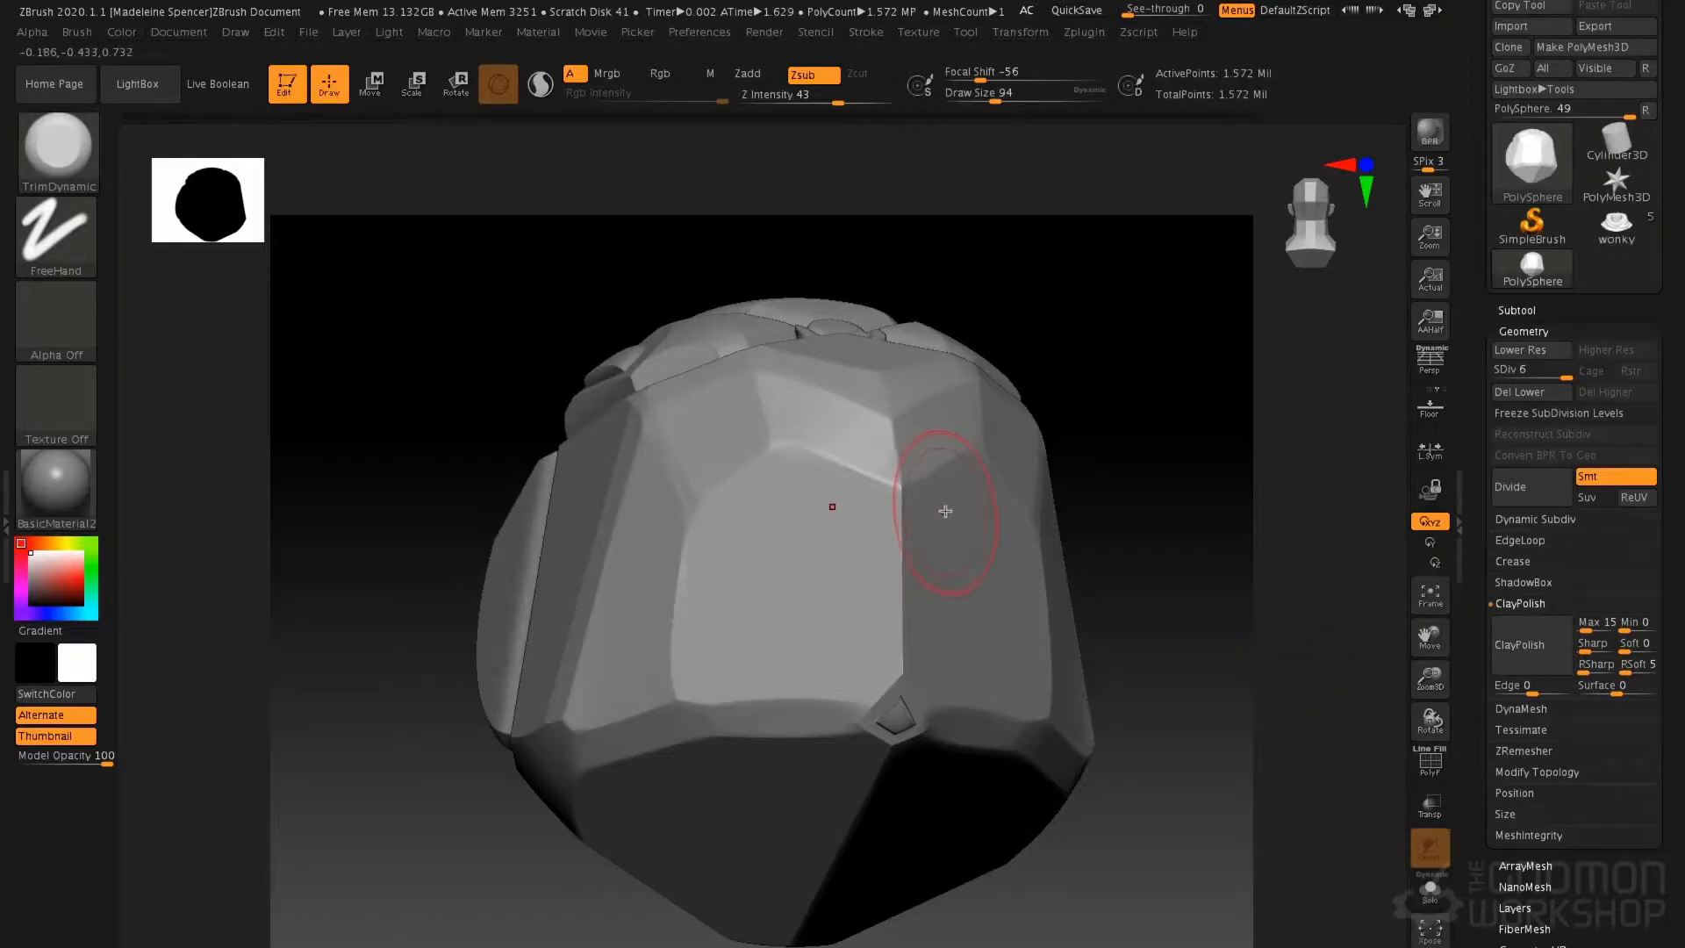
{"action": "key", "text": "ctrl+z"}
Set ClayPolish Sharp to 40 and RSharp to 23, and apply ClayPolish to the whole mesh
{"action": "left_click", "coordinate": [1590, 651]}
{"action": "type", "text": "40"}
{"action": "left_click", "coordinate": [1585, 664]}
{"action": "type", "text": "23"}
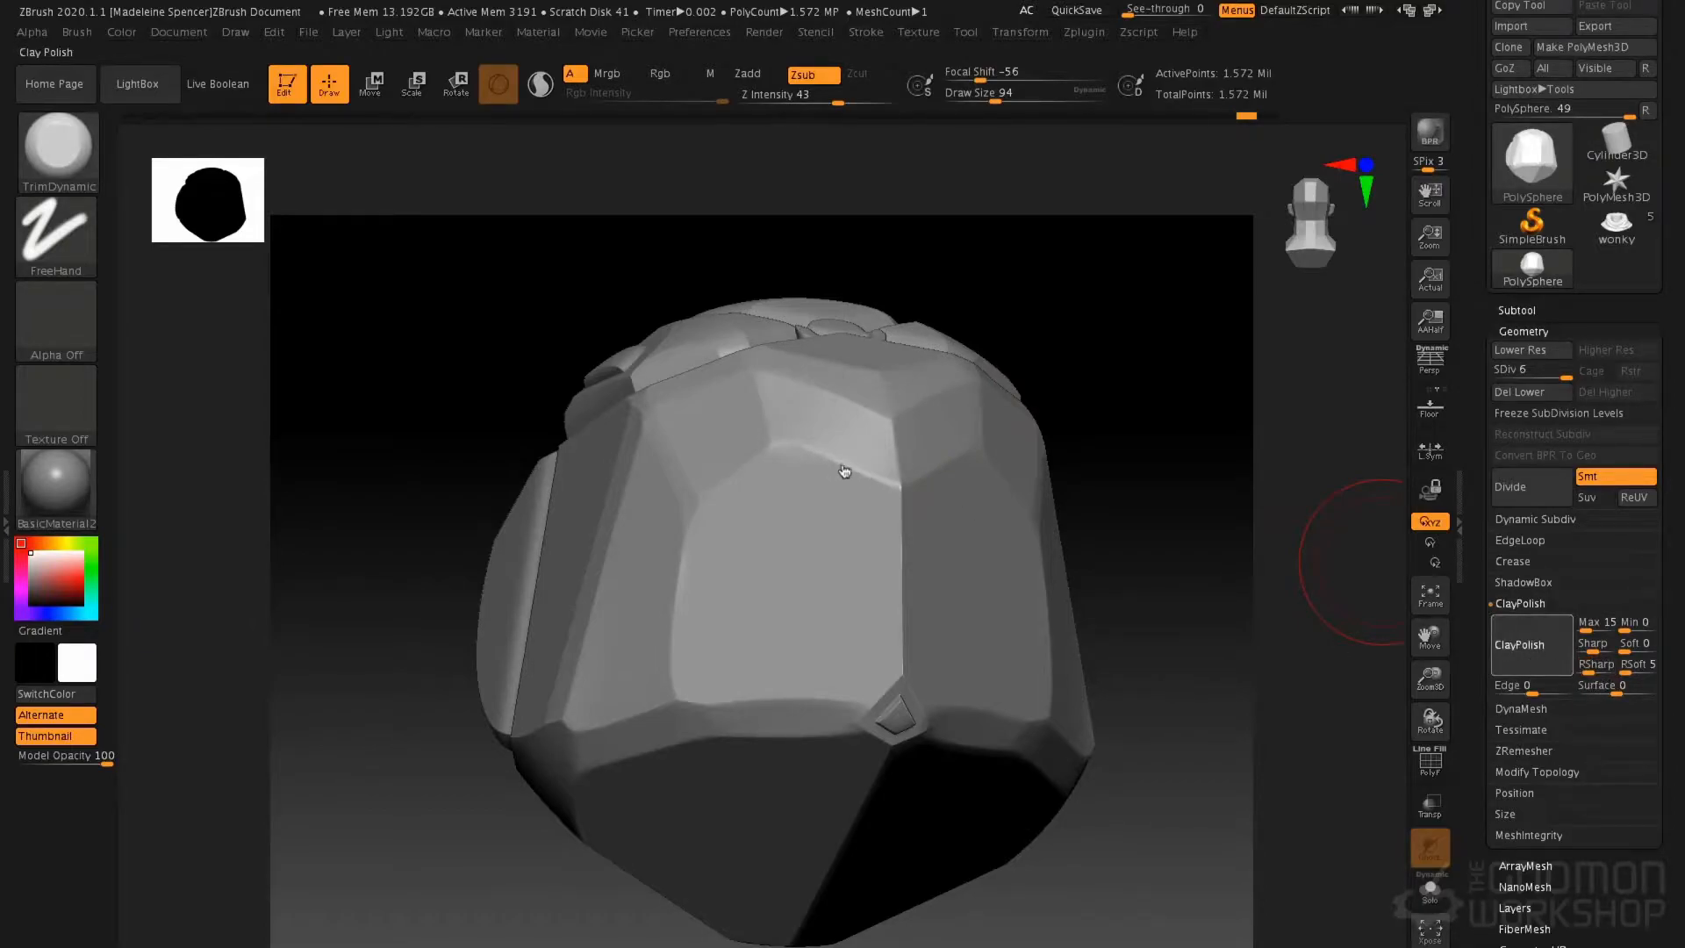
{"action": "left_click_drag", "start_coordinate": [1209, 624], "coordinate": [1167, 489]}
{"action": "left_click_drag", "start_coordinate": [1188, 614], "coordinate": [981, 545]}
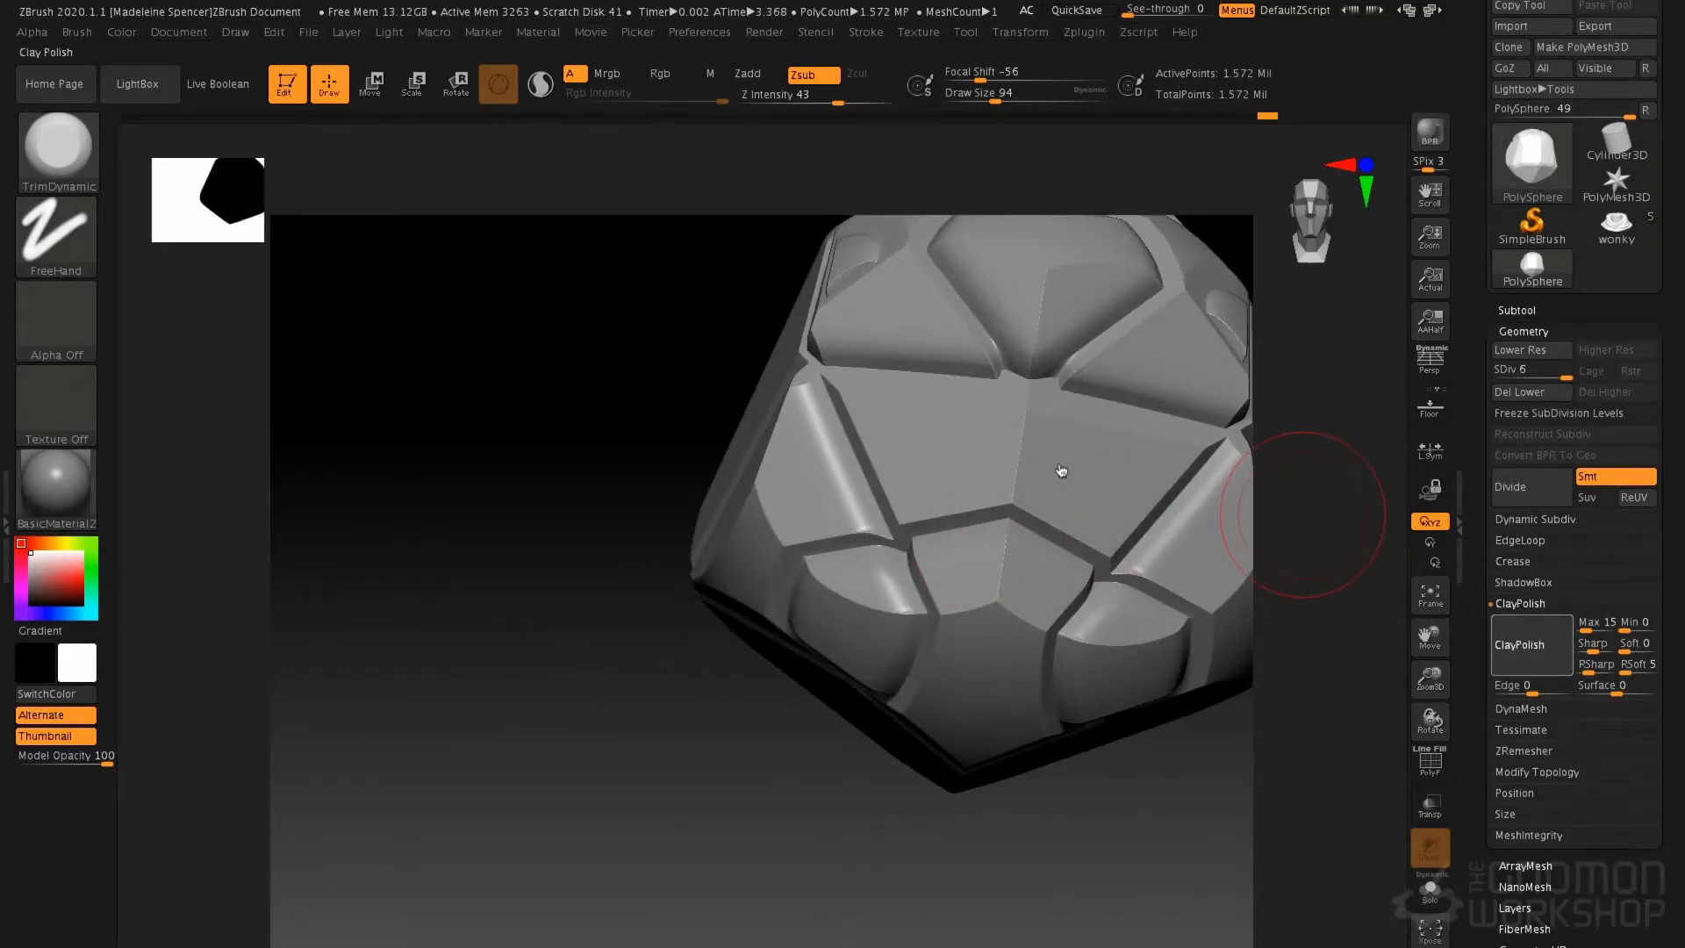
{"action": "right_click_drag", "start_coordinate": [1050, 474], "coordinate": [934, 507], "text": "alt"}
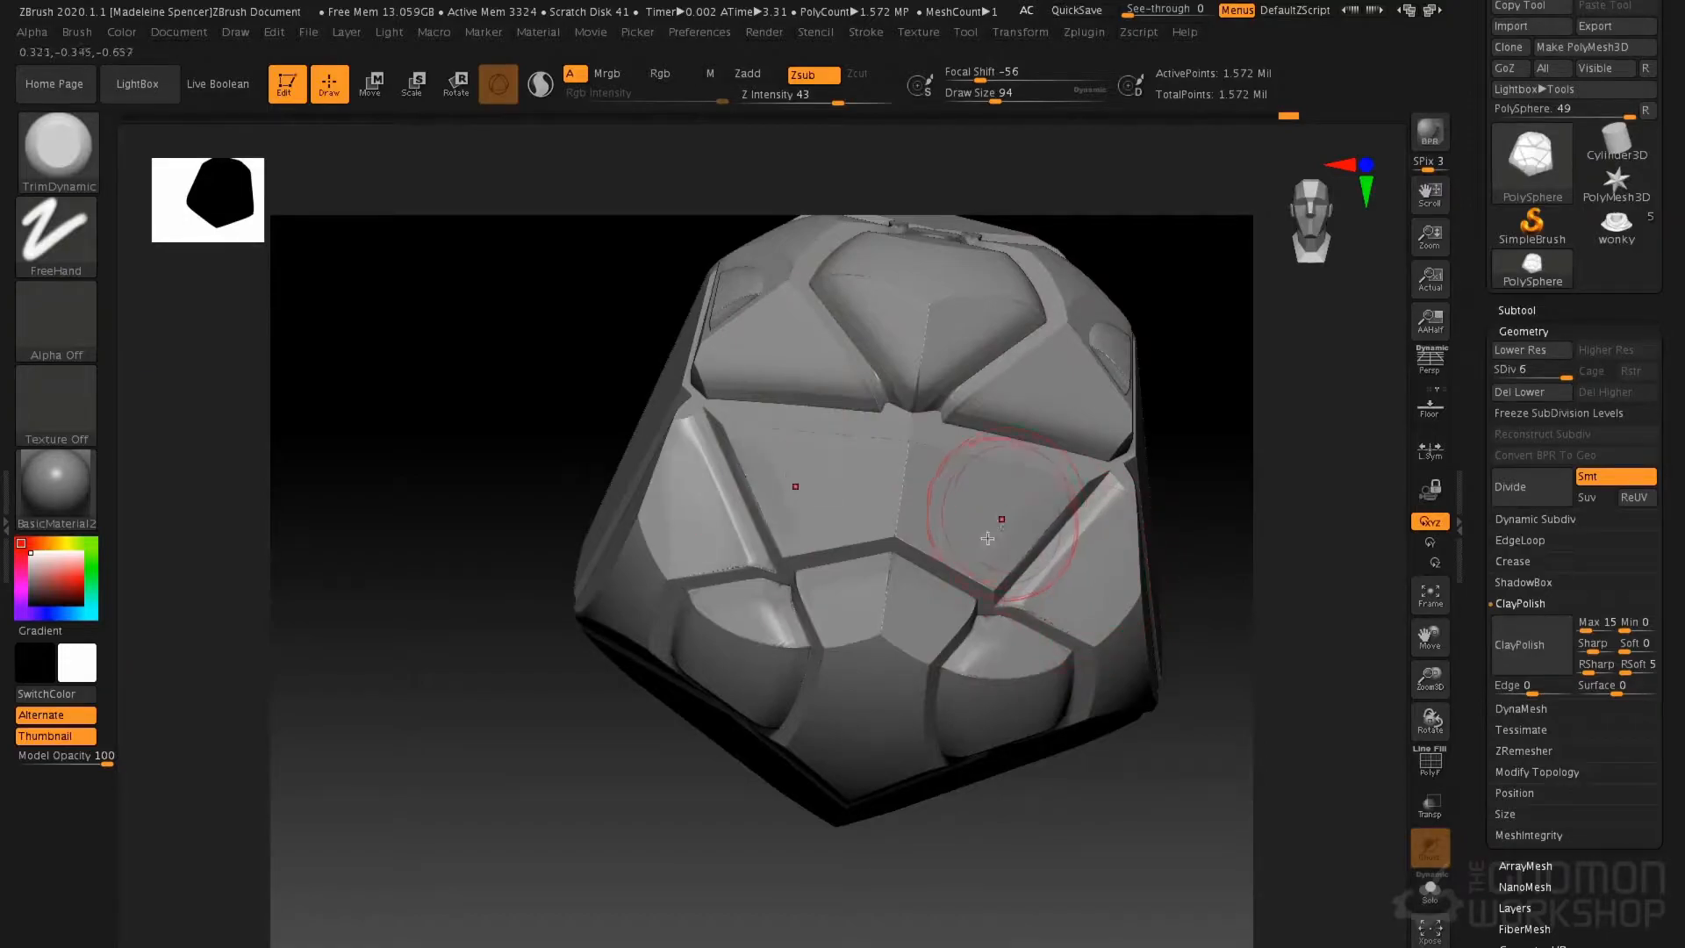
Smooth the jagged polish artifacts in the grooves around the small rounded front panels
{"action": "left_click_drag", "start_coordinate": [977, 661], "coordinate": [1000, 656]}
{"action": "right_click_drag", "start_coordinate": [1040, 544], "coordinate": [1009, 478]}
{"action": "key", "text": "ctrl"}
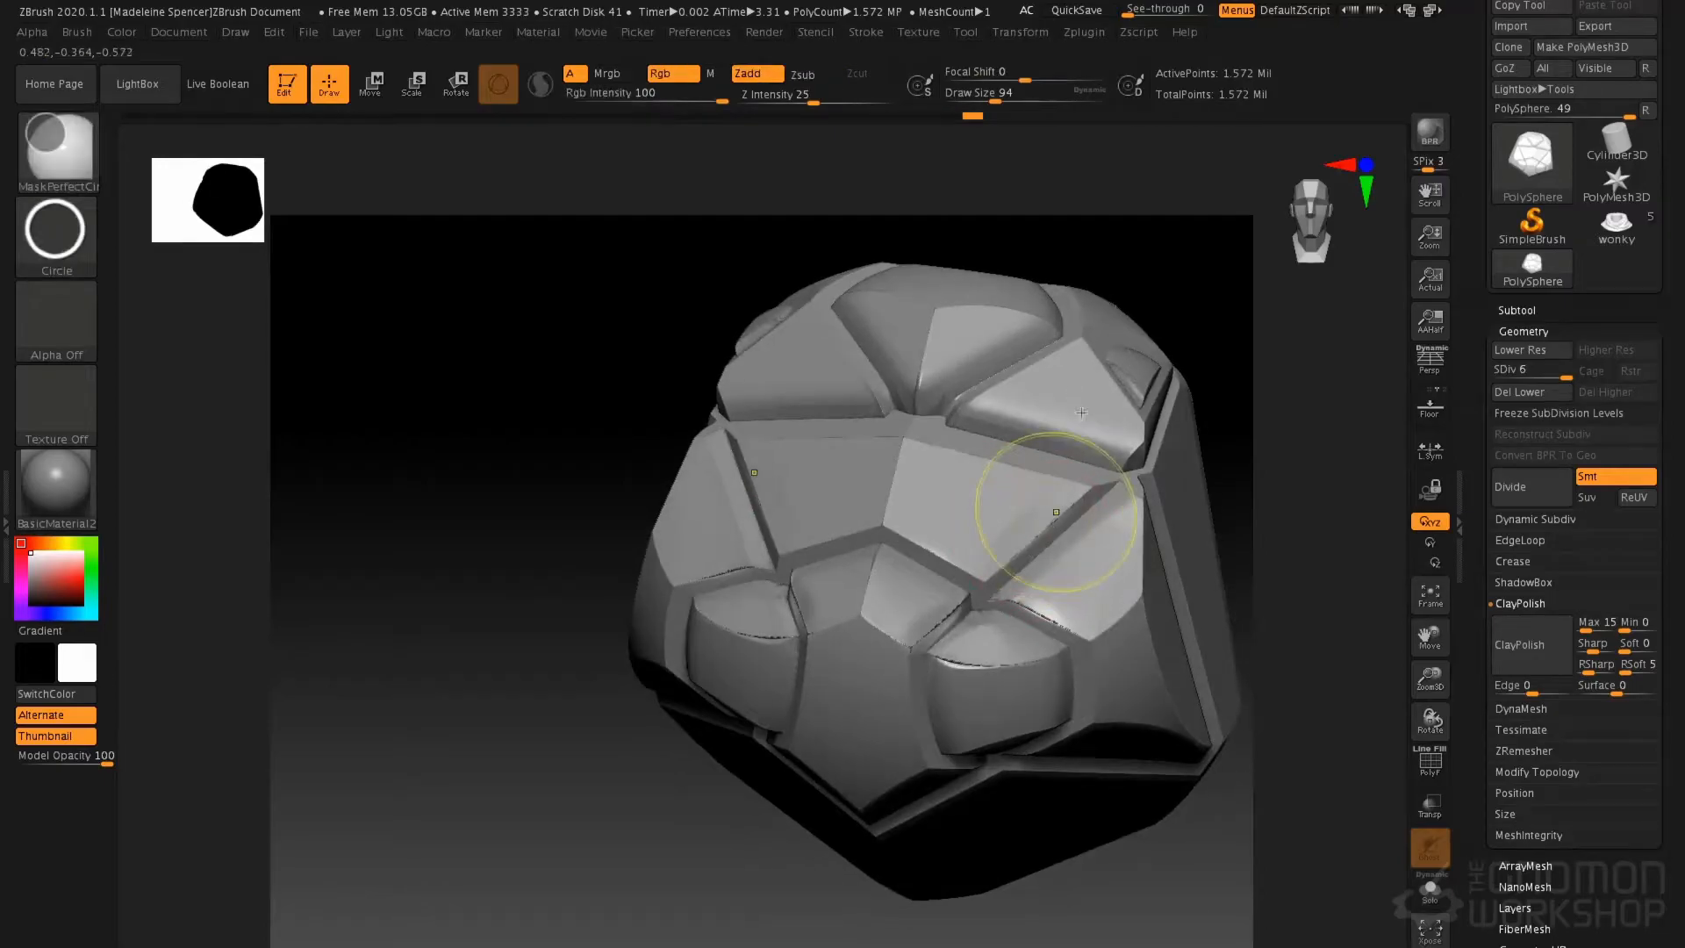
{"action": "key", "text": "ctrl"}
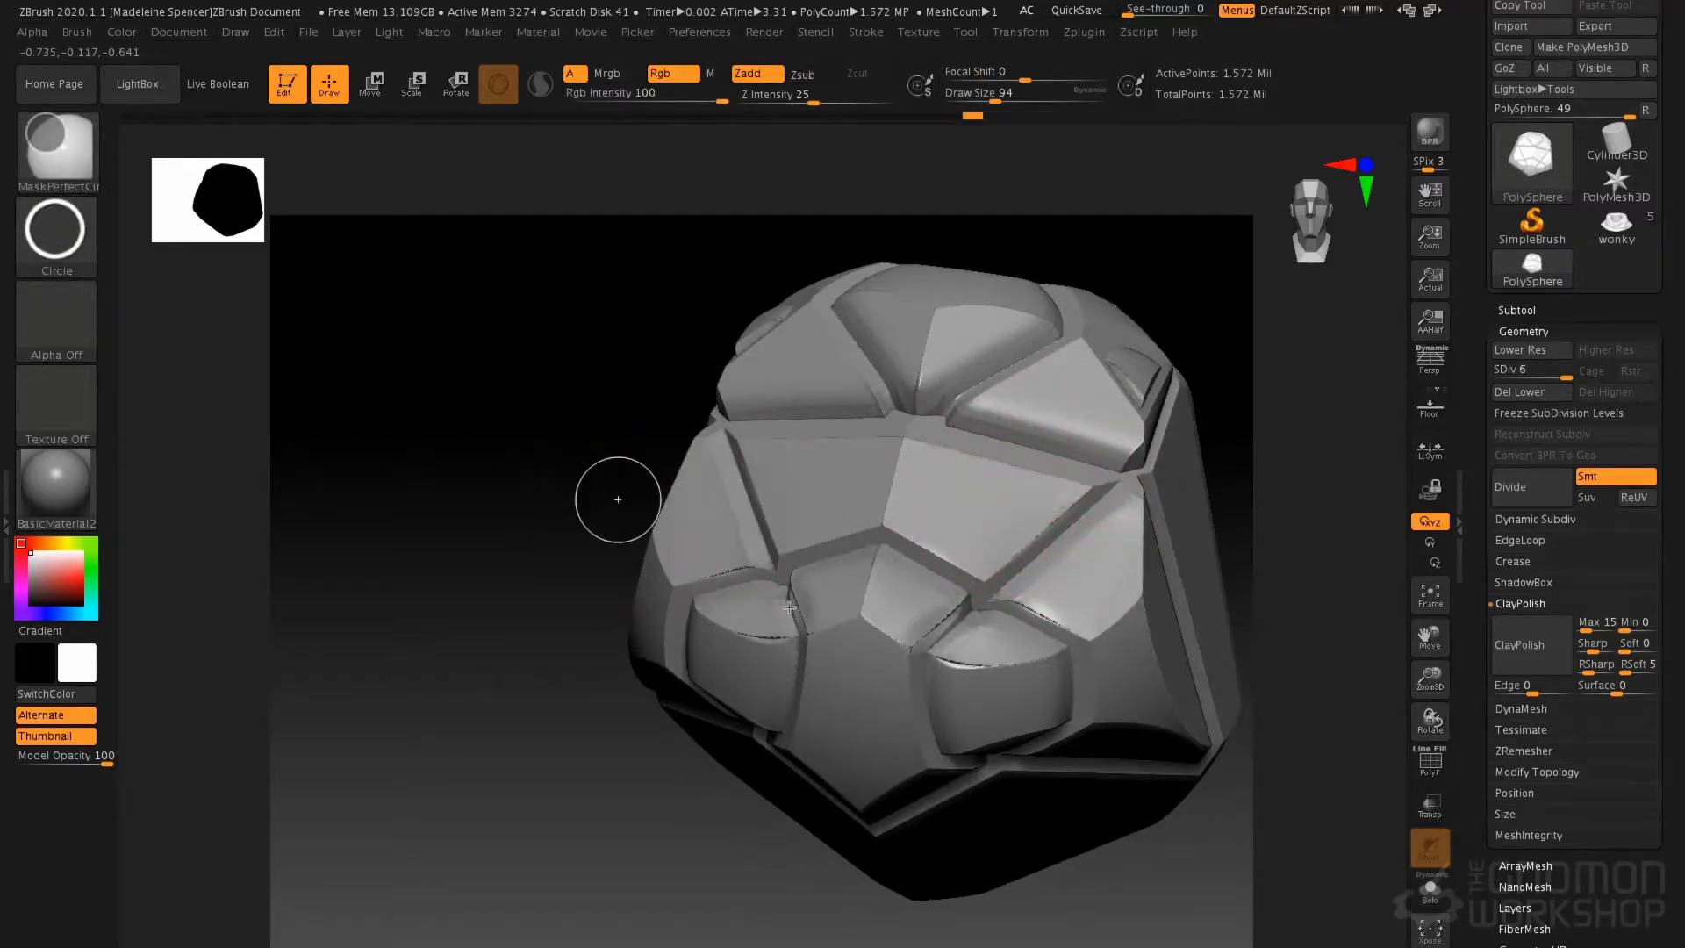
{"action": "mouse_move", "coordinate": [1040, 596]}
{"action": "left_mouse_down", "text": "shift"}
{"action": "mouse_move", "coordinate": [997, 651]}
{"action": "mouse_move", "coordinate": [1005, 619]}
{"action": "left_mouse_up", "text": "shift"}
Select the ClipCurve brush and slice through the lower side of the mesh with a slanted straight line at angle 336
{"action": "mouse_move", "coordinate": [1060, 472]}
{"action": "right_mouse_down"}
{"action": "mouse_move", "coordinate": [1034, 512]}
{"action": "mouse_move", "coordinate": [1071, 466]}
{"action": "mouse_move", "coordinate": [920, 425]}
{"action": "mouse_move", "coordinate": [1273, 430]}
{"action": "right_mouse_up"}
{"action": "right_click_drag", "start_coordinate": [1024, 602], "coordinate": [820, 538], "text": "alt"}
{"action": "mouse_move", "coordinate": [869, 465]}
{"action": "right_mouse_down", "text": "alt"}
{"action": "mouse_move", "coordinate": [798, 579]}
{"action": "mouse_move", "coordinate": [844, 571]}
{"action": "mouse_move", "coordinate": [842, 621]}
{"action": "right_mouse_up", "text": "alt"}
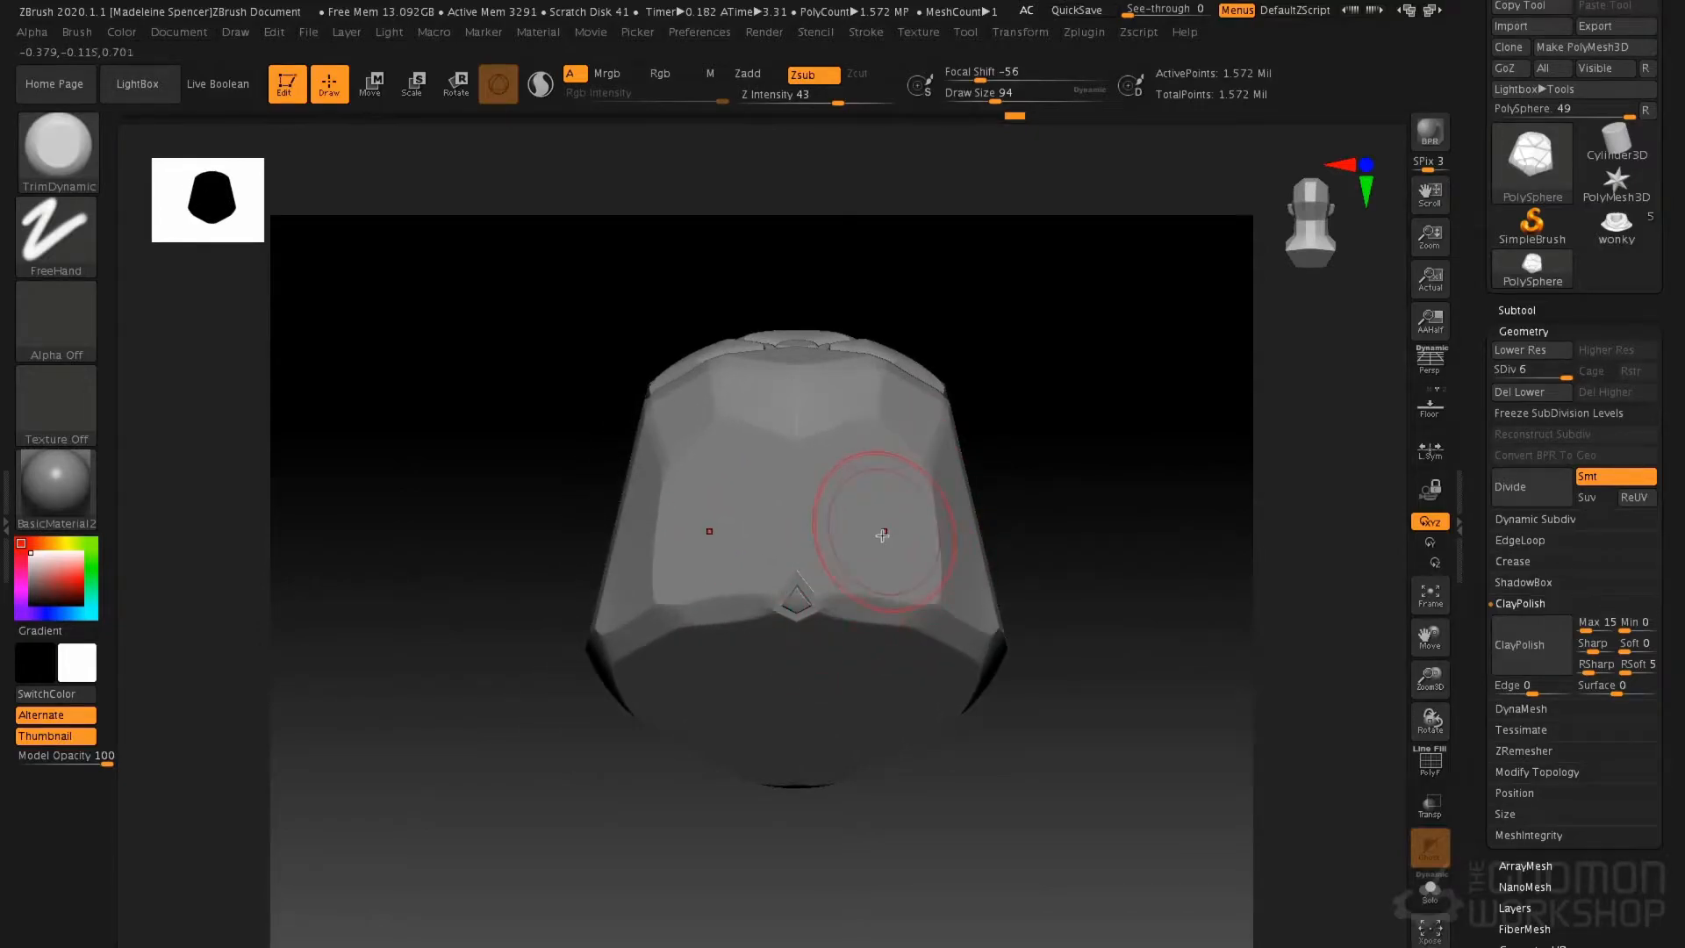
{"action": "key", "text": "b"}
{"action": "key", "text": "c"}
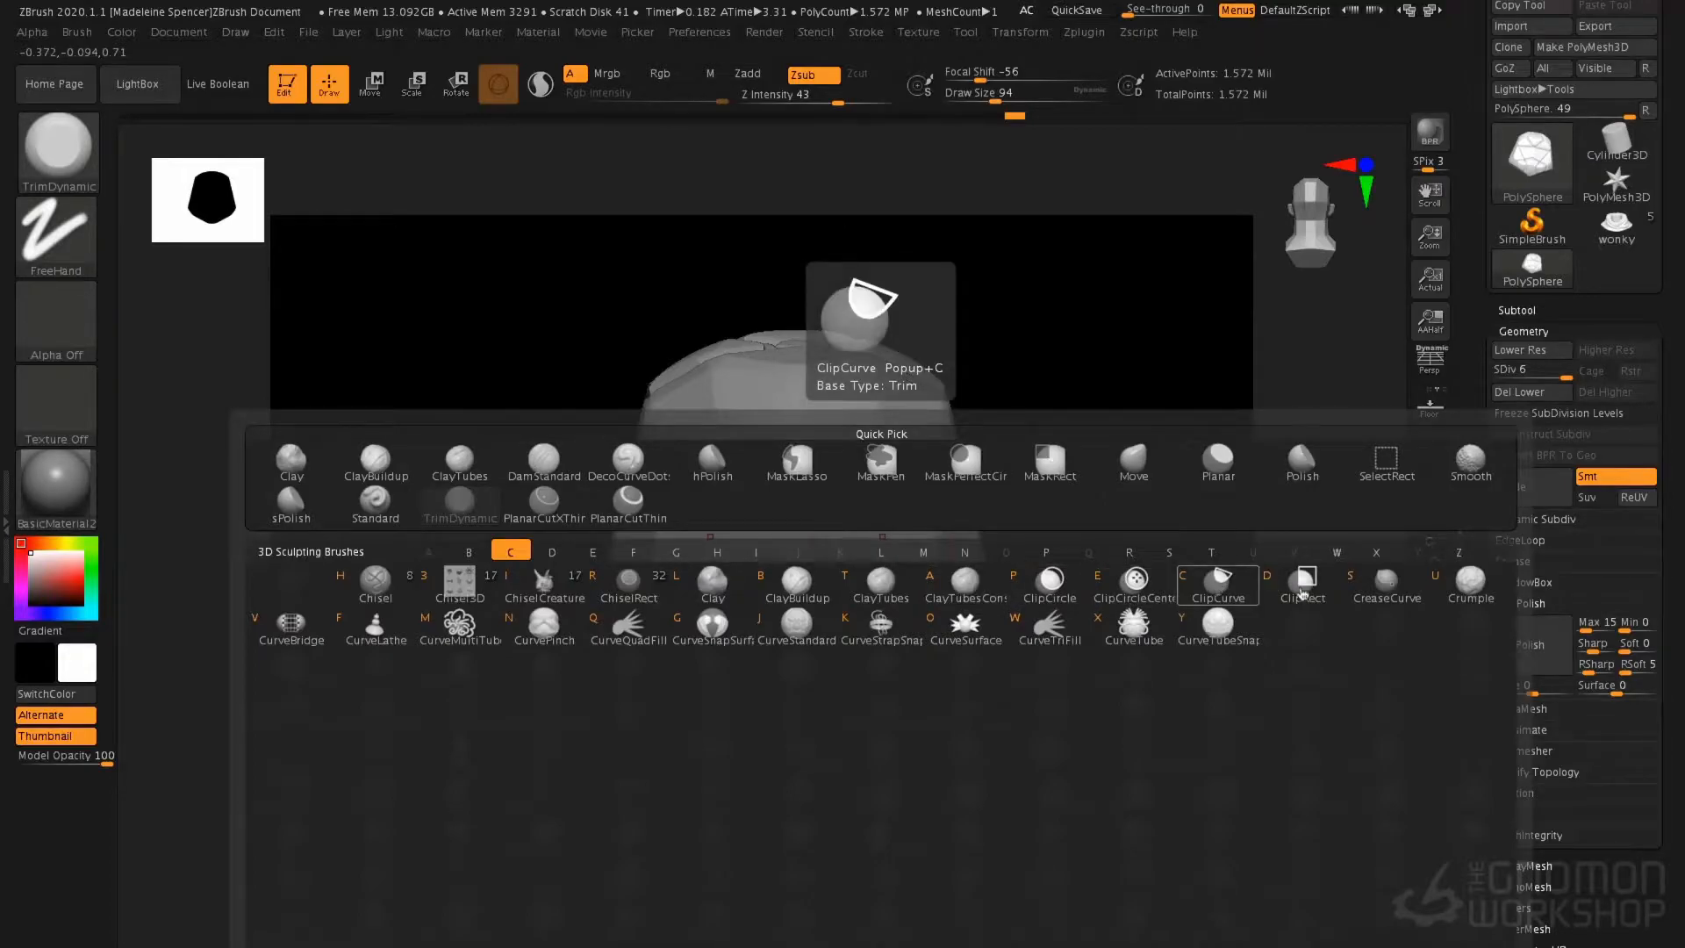
{"action": "left_click", "coordinate": [1220, 598]}
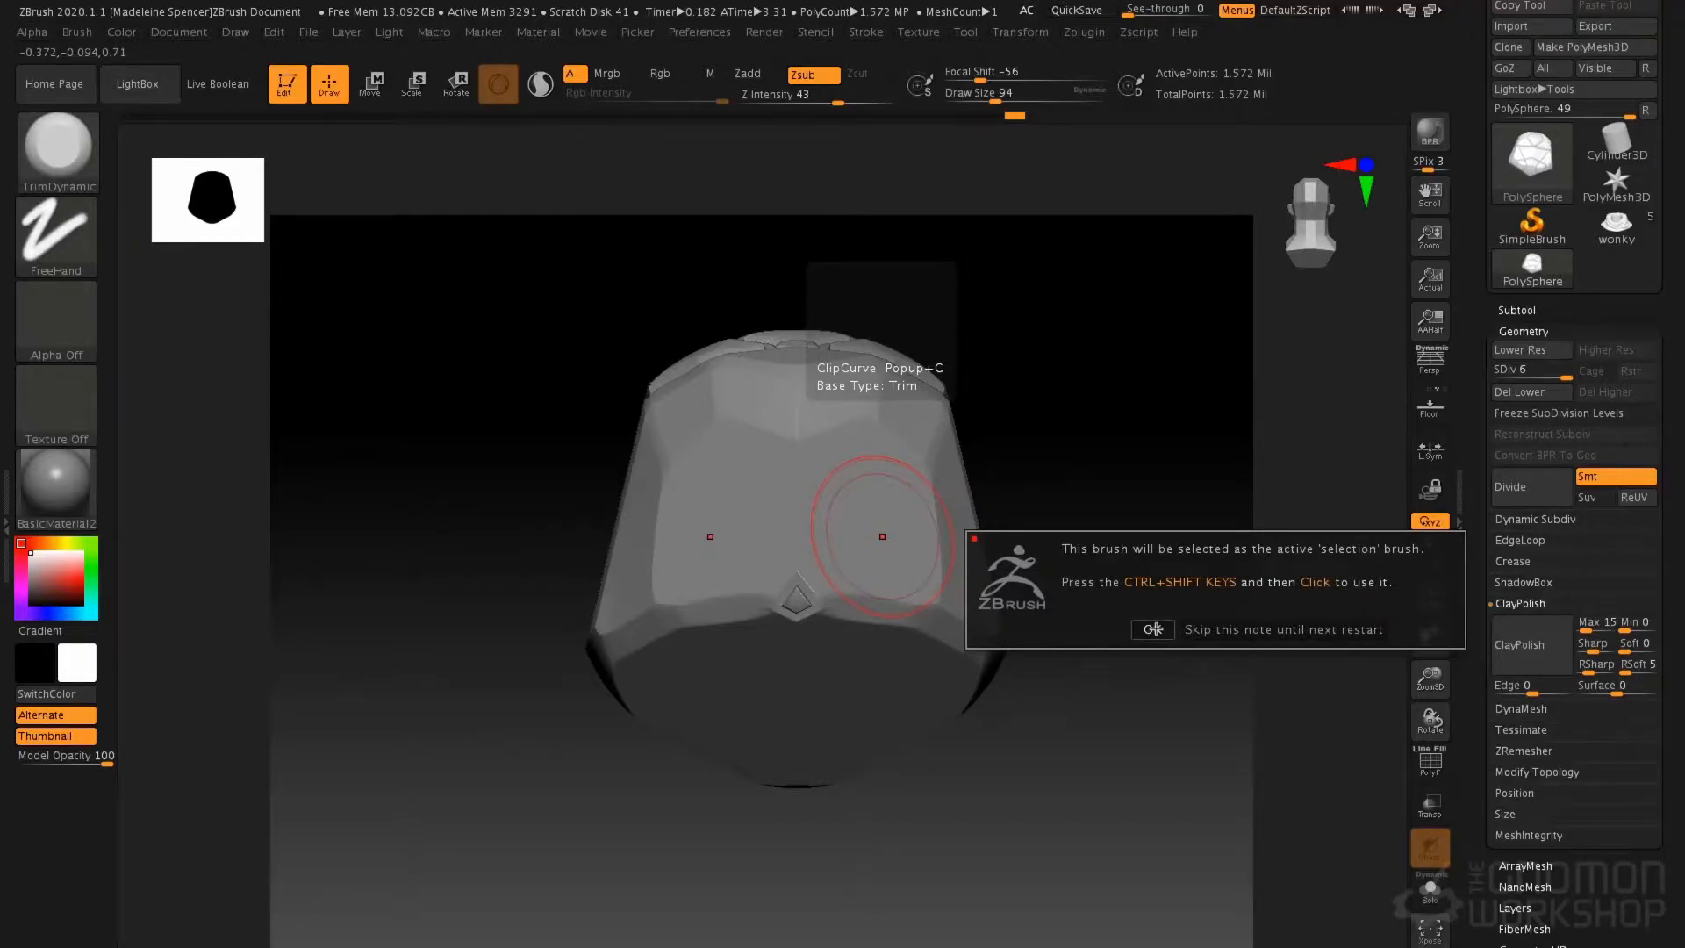
{"action": "left_click", "coordinate": [1153, 630]}
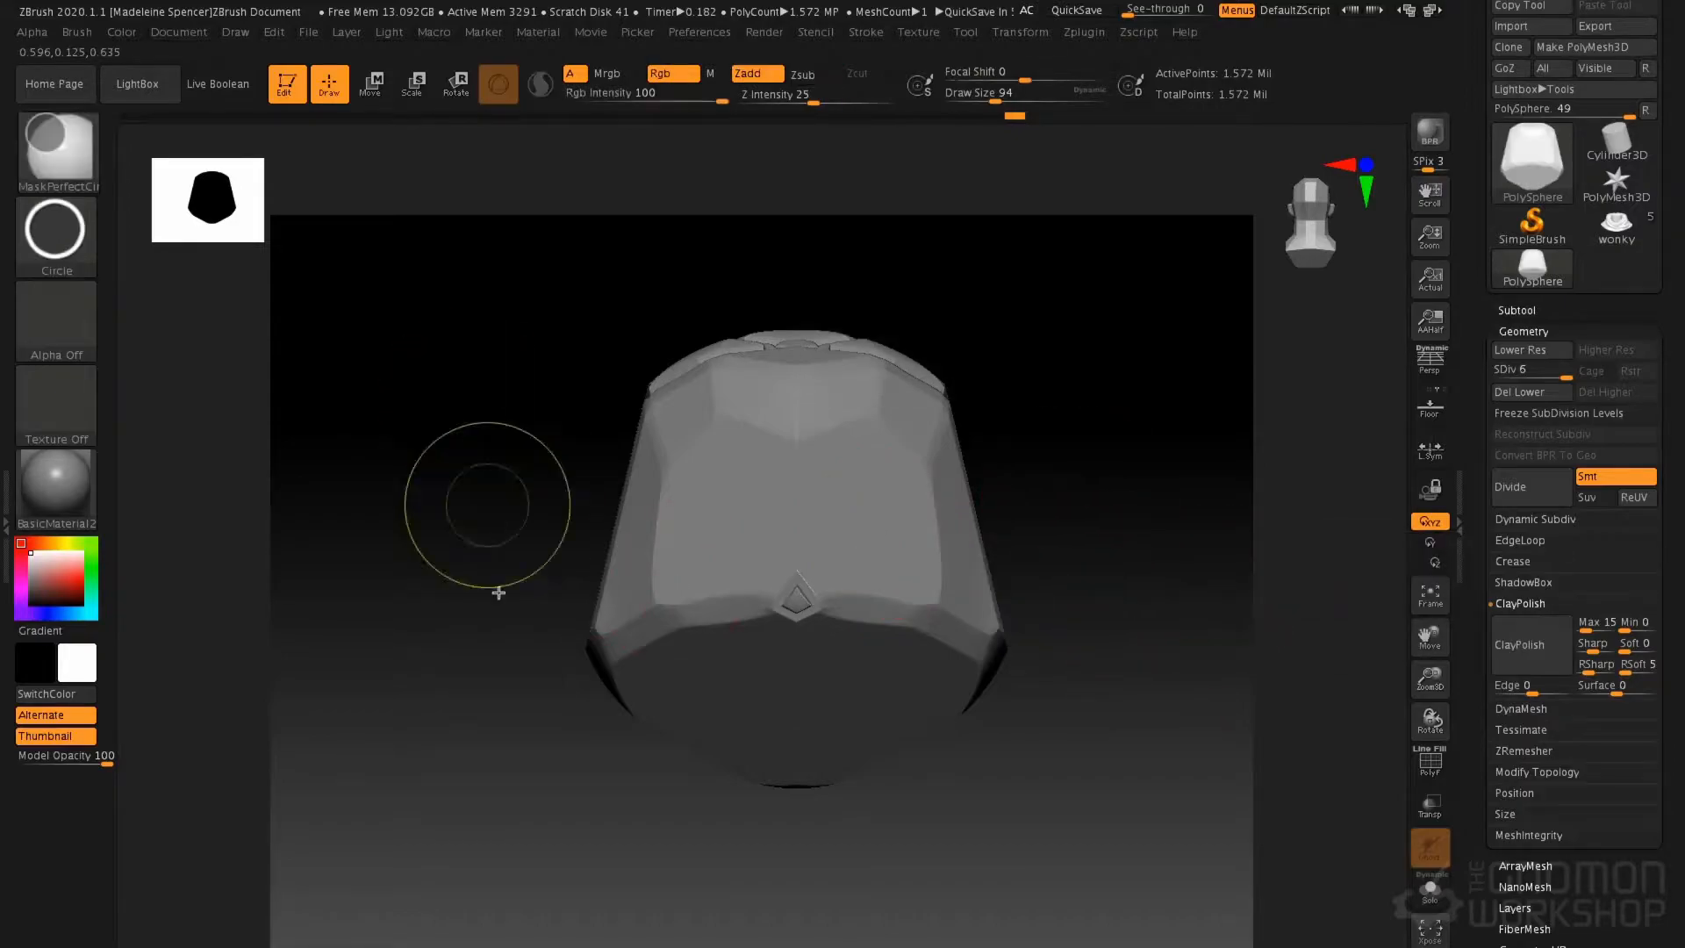
{"action": "mouse_move", "coordinate": [549, 721]}
{"action": "left_mouse_down", "text": "ctrl+shift"}
{"action": "mouse_move", "coordinate": [719, 715]}
{"action": "mouse_move", "coordinate": [650, 700]}
{"action": "mouse_move", "coordinate": [476, 564]}
{"action": "mouse_move", "coordinate": [501, 571]}
{"action": "mouse_move", "coordinate": [556, 717]}
{"action": "mouse_move", "coordinate": [443, 592]}
{"action": "mouse_move", "coordinate": [680, 702]}
{"action": "mouse_move", "coordinate": [518, 625]}
{"action": "mouse_move", "coordinate": [637, 688]}
{"action": "mouse_move", "coordinate": [707, 641]}
{"action": "mouse_move", "coordinate": [820, 376]}
{"action": "mouse_move", "coordinate": [632, 798]}
{"action": "mouse_move", "coordinate": [662, 752]}
{"action": "mouse_move", "coordinate": [569, 495]}
{"action": "mouse_move", "coordinate": [679, 442]}
{"action": "mouse_move", "coordinate": [562, 395]}
{"action": "mouse_move", "coordinate": [579, 460]}
{"action": "left_mouse_up", "text": "ctrl+shift"}
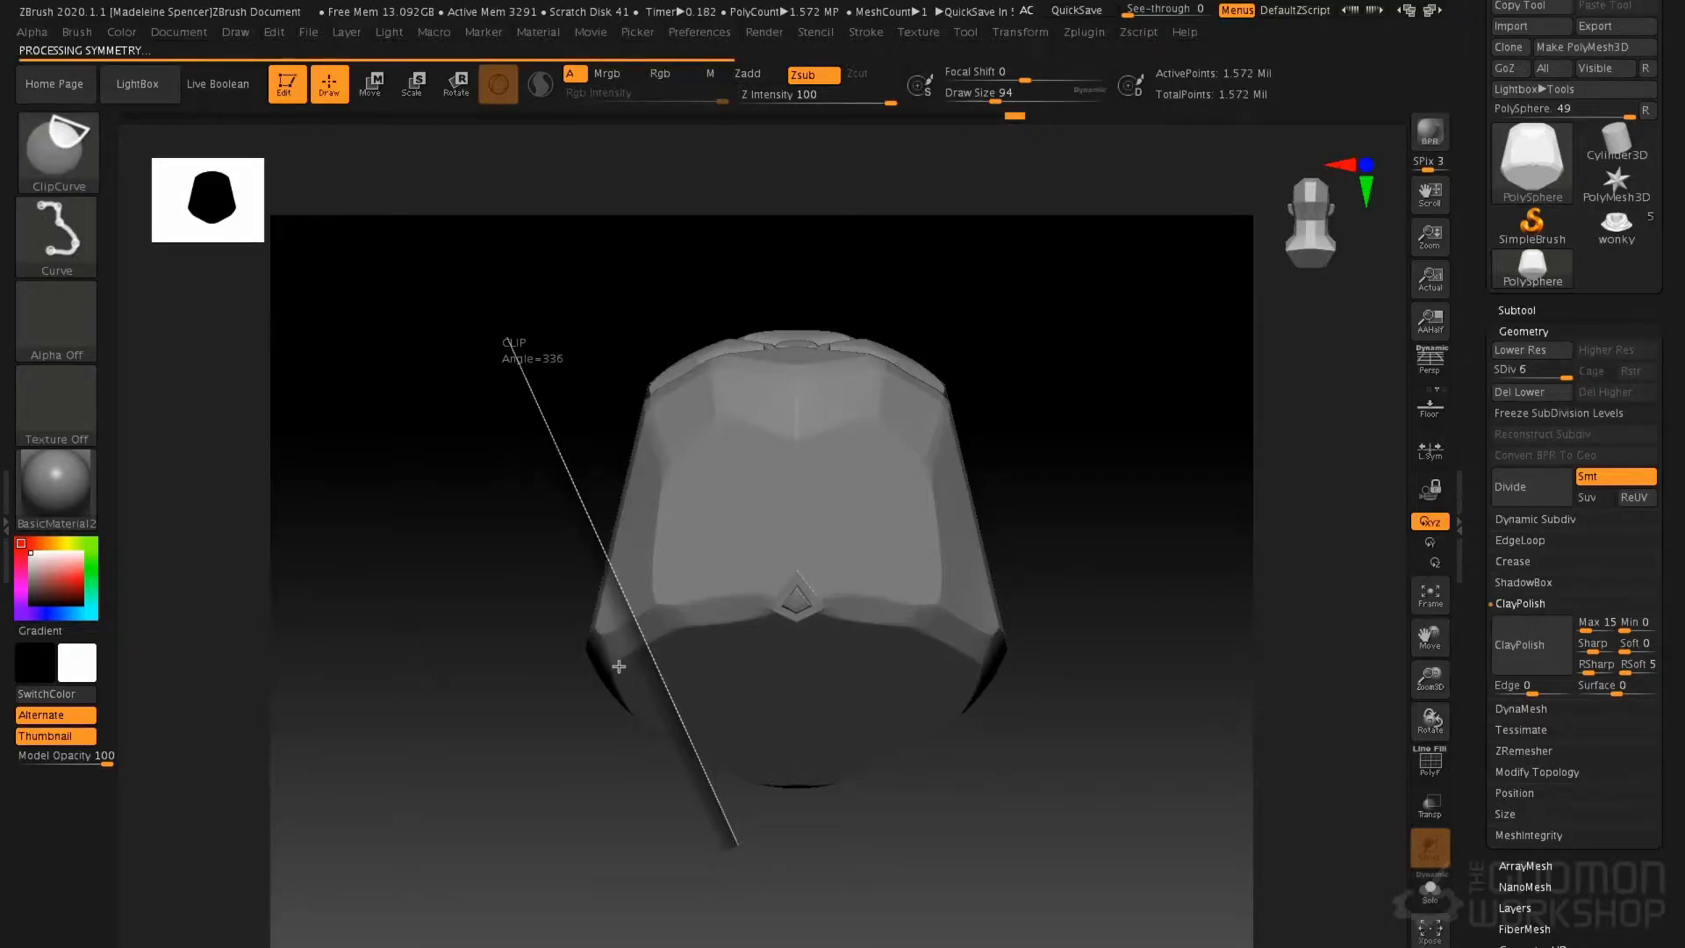
Clip off the mesh's lower point with a ClipCurve line that arcs across it and turns a sharp corner
{"action": "mouse_move", "coordinate": [579, 632]}
{"action": "left_mouse_down"}
{"action": "mouse_move", "coordinate": [556, 576]}
{"action": "mouse_move", "coordinate": [414, 579]}
{"action": "mouse_move", "coordinate": [610, 730]}
{"action": "left_mouse_up"}
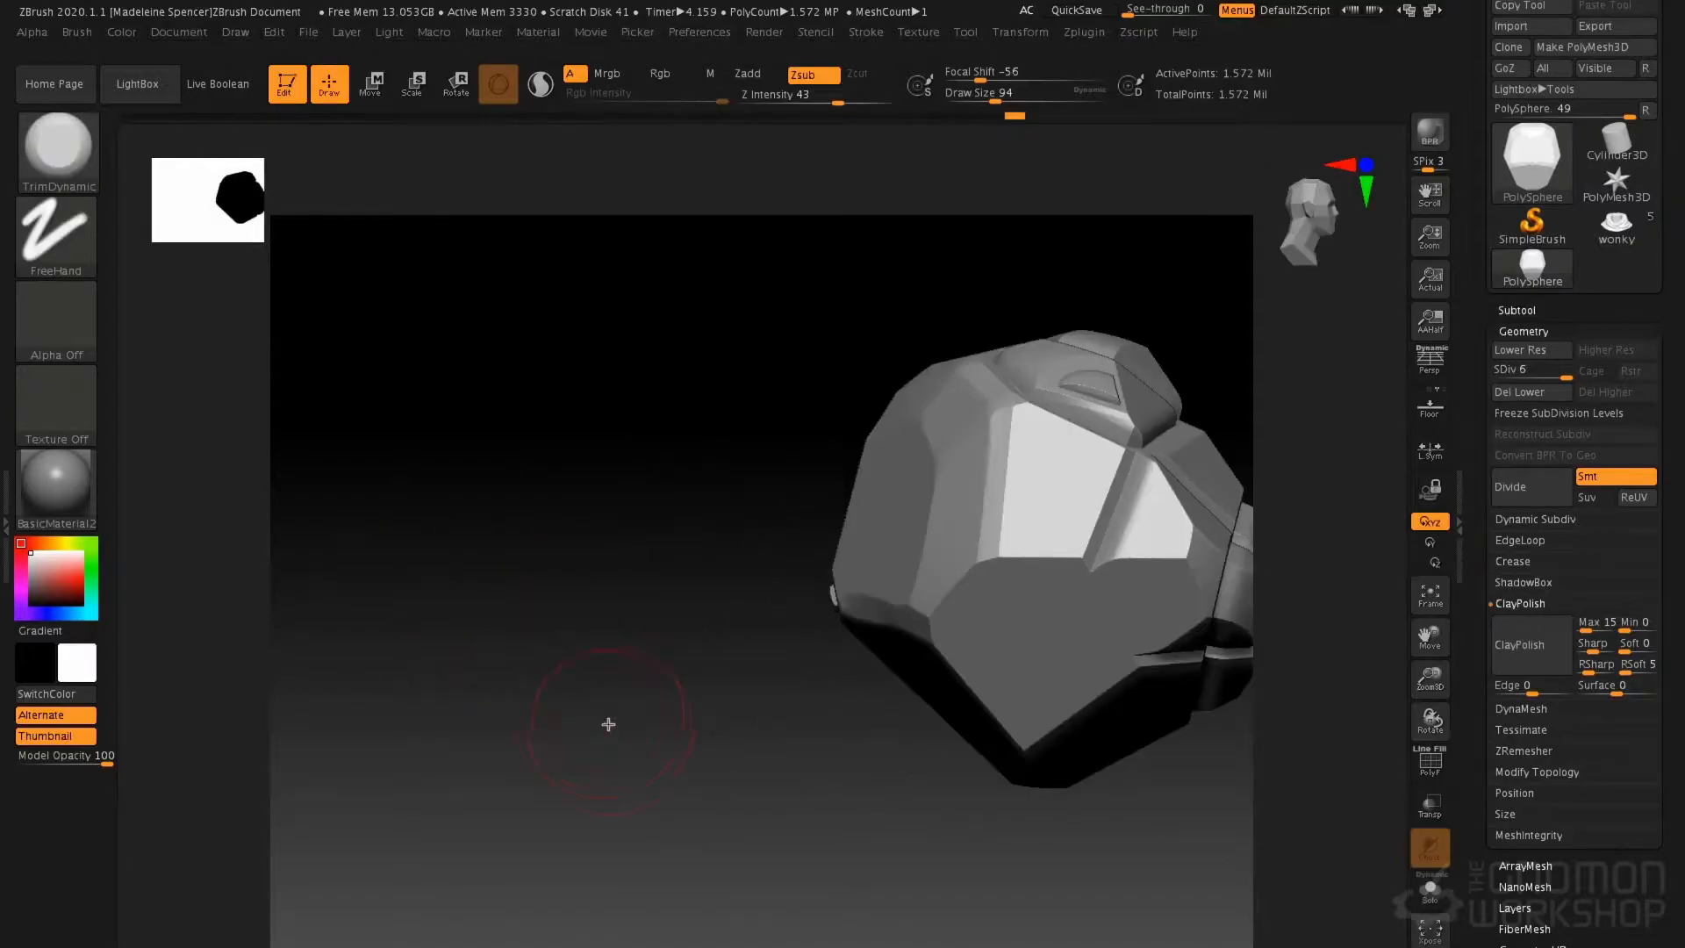
{"action": "left_click_drag", "start_coordinate": [401, 568], "coordinate": [493, 640]}
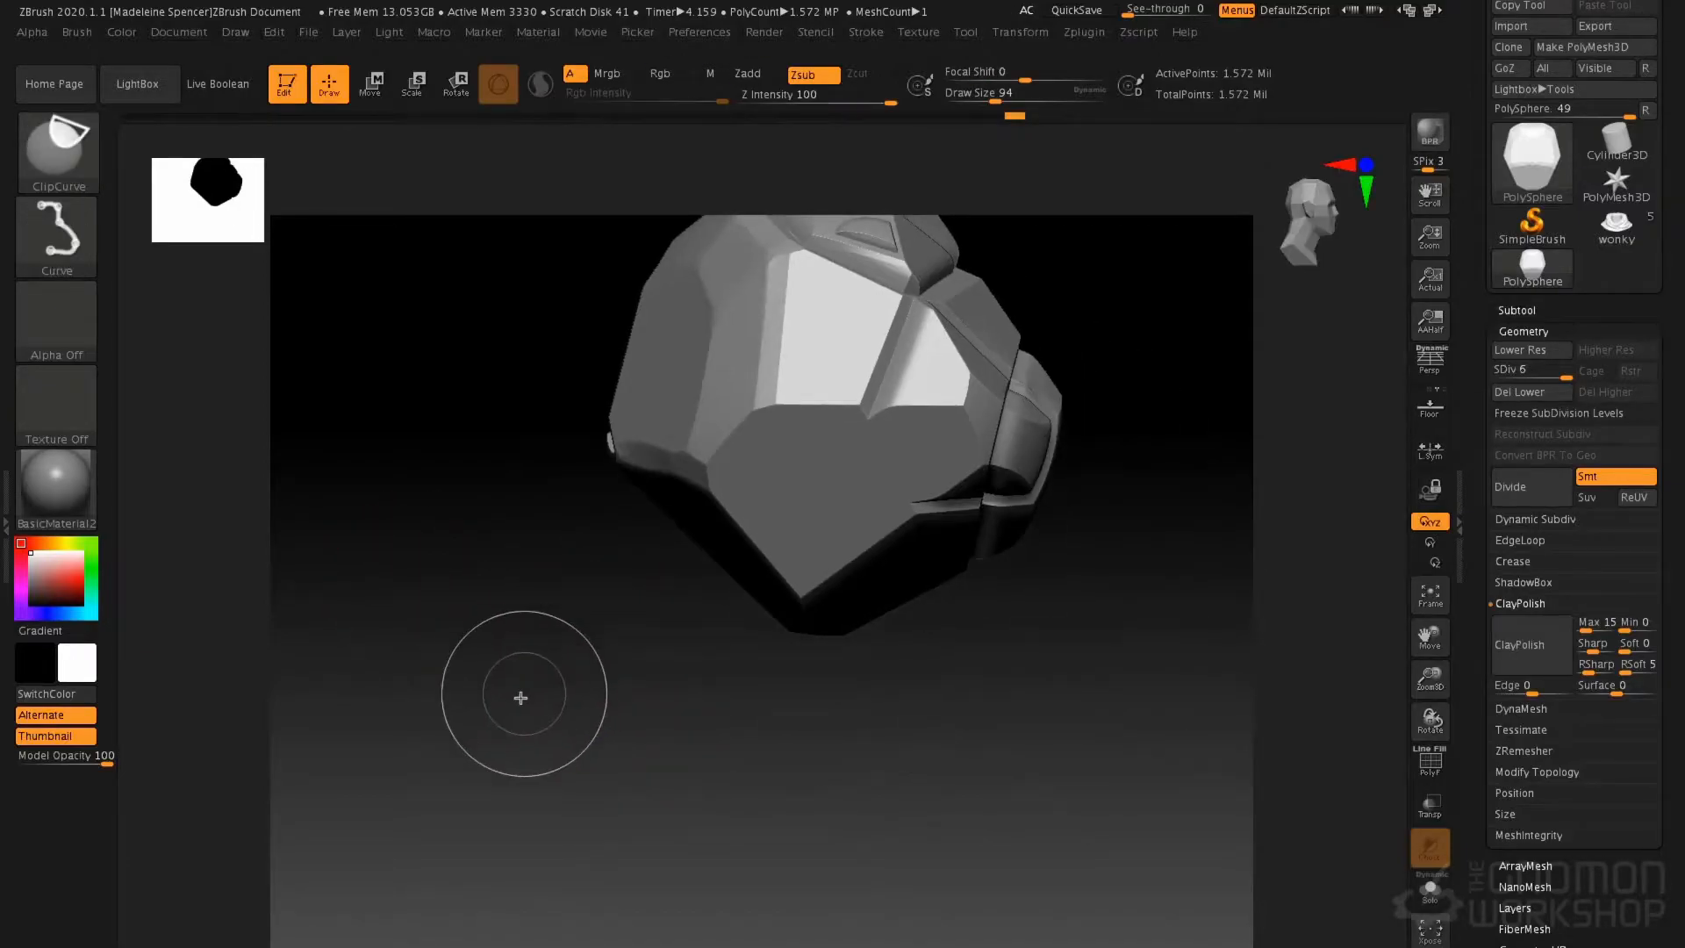
{"action": "mouse_move", "coordinate": [538, 726]}
{"action": "left_mouse_down", "text": "ctrl+shift"}
{"action": "mouse_move", "coordinate": [652, 713]}
{"action": "mouse_move", "coordinate": [508, 742]}
{"action": "mouse_move", "coordinate": [632, 752]}
{"action": "mouse_move", "coordinate": [459, 704]}
{"action": "mouse_move", "coordinate": [888, 629]}
{"action": "mouse_move", "coordinate": [989, 661]}
{"action": "mouse_move", "coordinate": [993, 640]}
{"action": "left_mouse_up", "text": "ctrl+shift"}
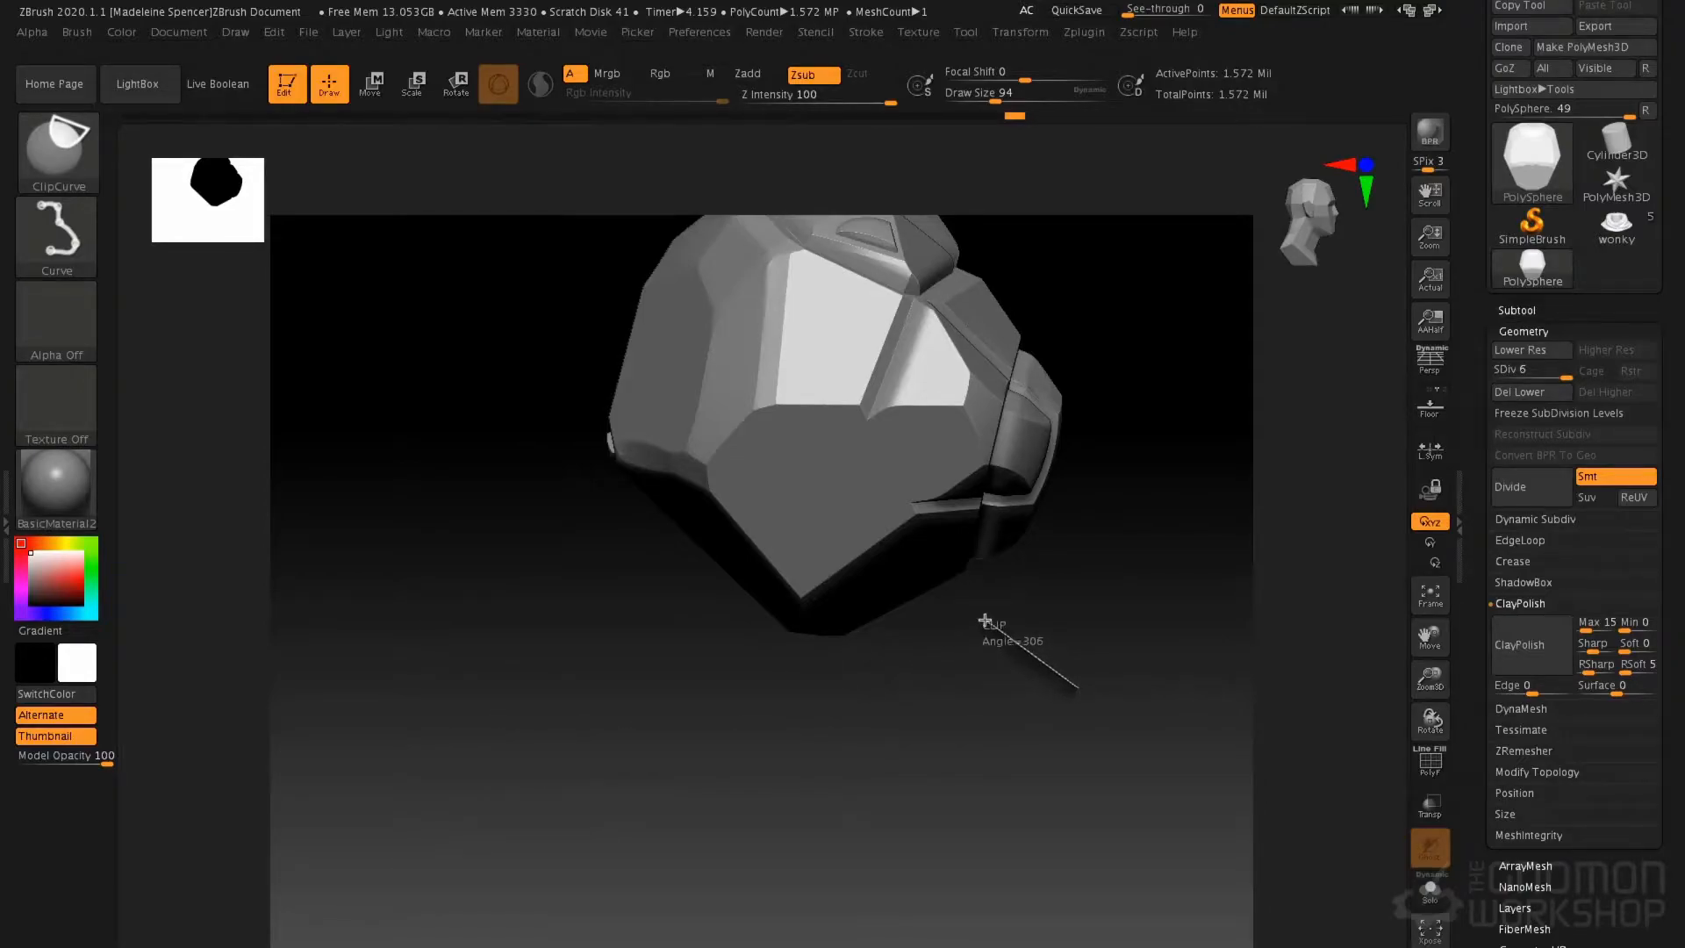
{"action": "left_click_drag", "start_coordinate": [916, 613], "coordinate": [824, 578], "text": "ctrl+shift"}
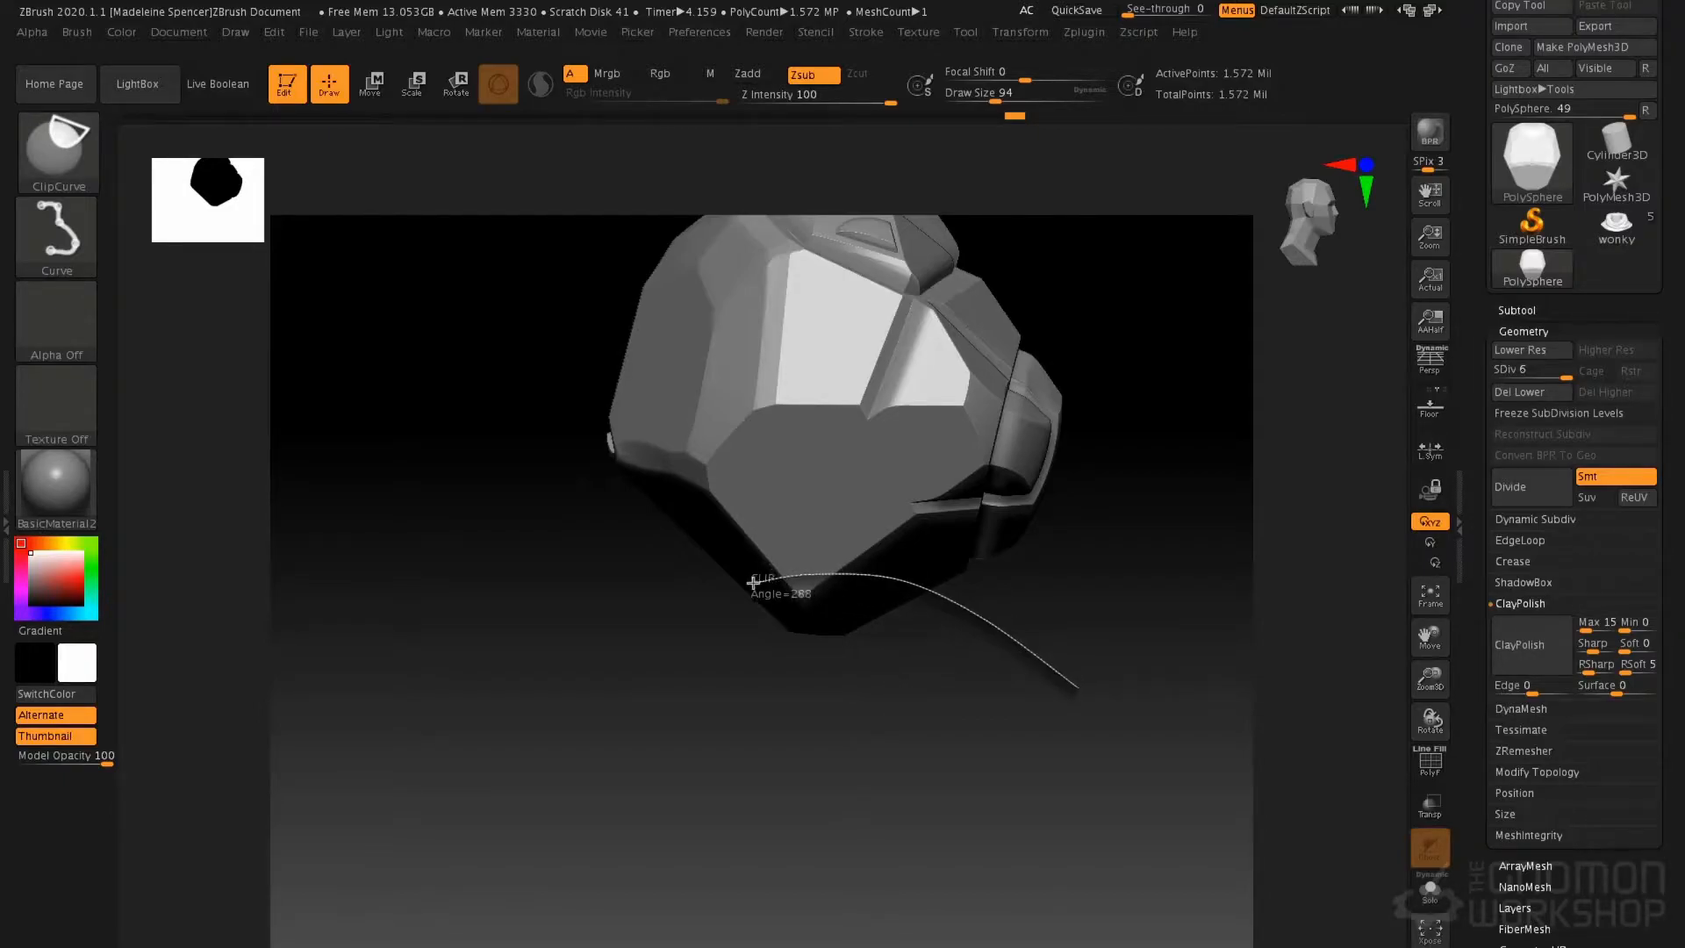
{"action": "left_click_drag", "start_coordinate": [751, 584], "coordinate": [743, 573], "text": "ctrl+shift"}
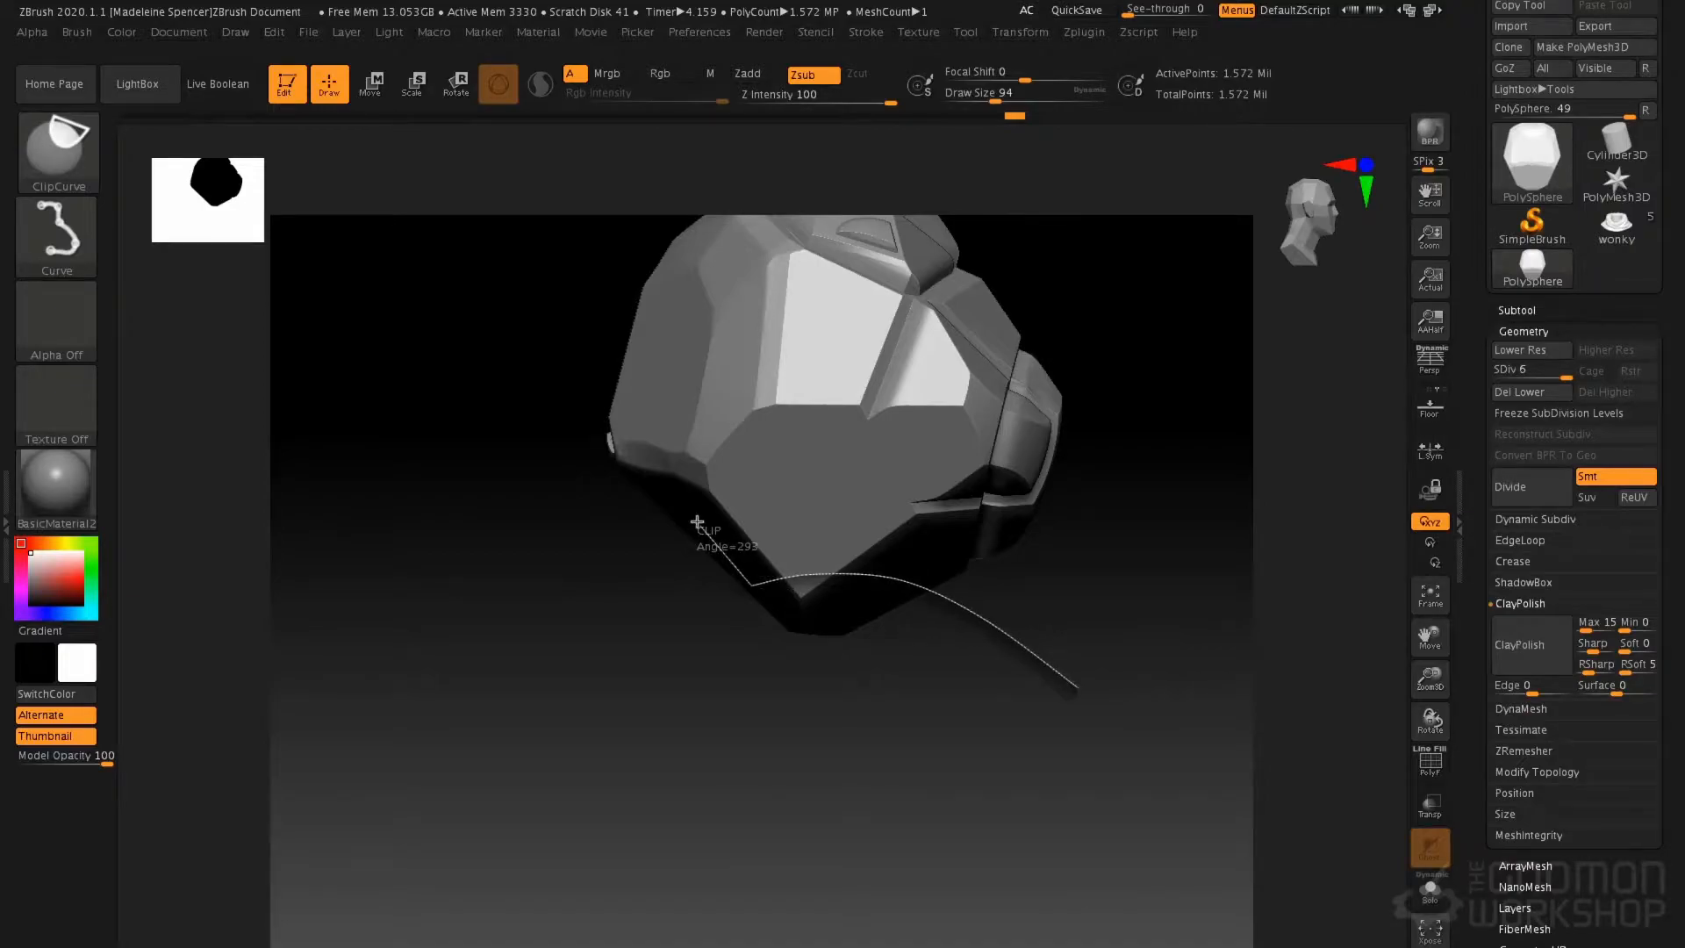
{"action": "left_click_drag", "start_coordinate": [695, 516], "coordinate": [437, 512], "text": "ctrl+shift"}
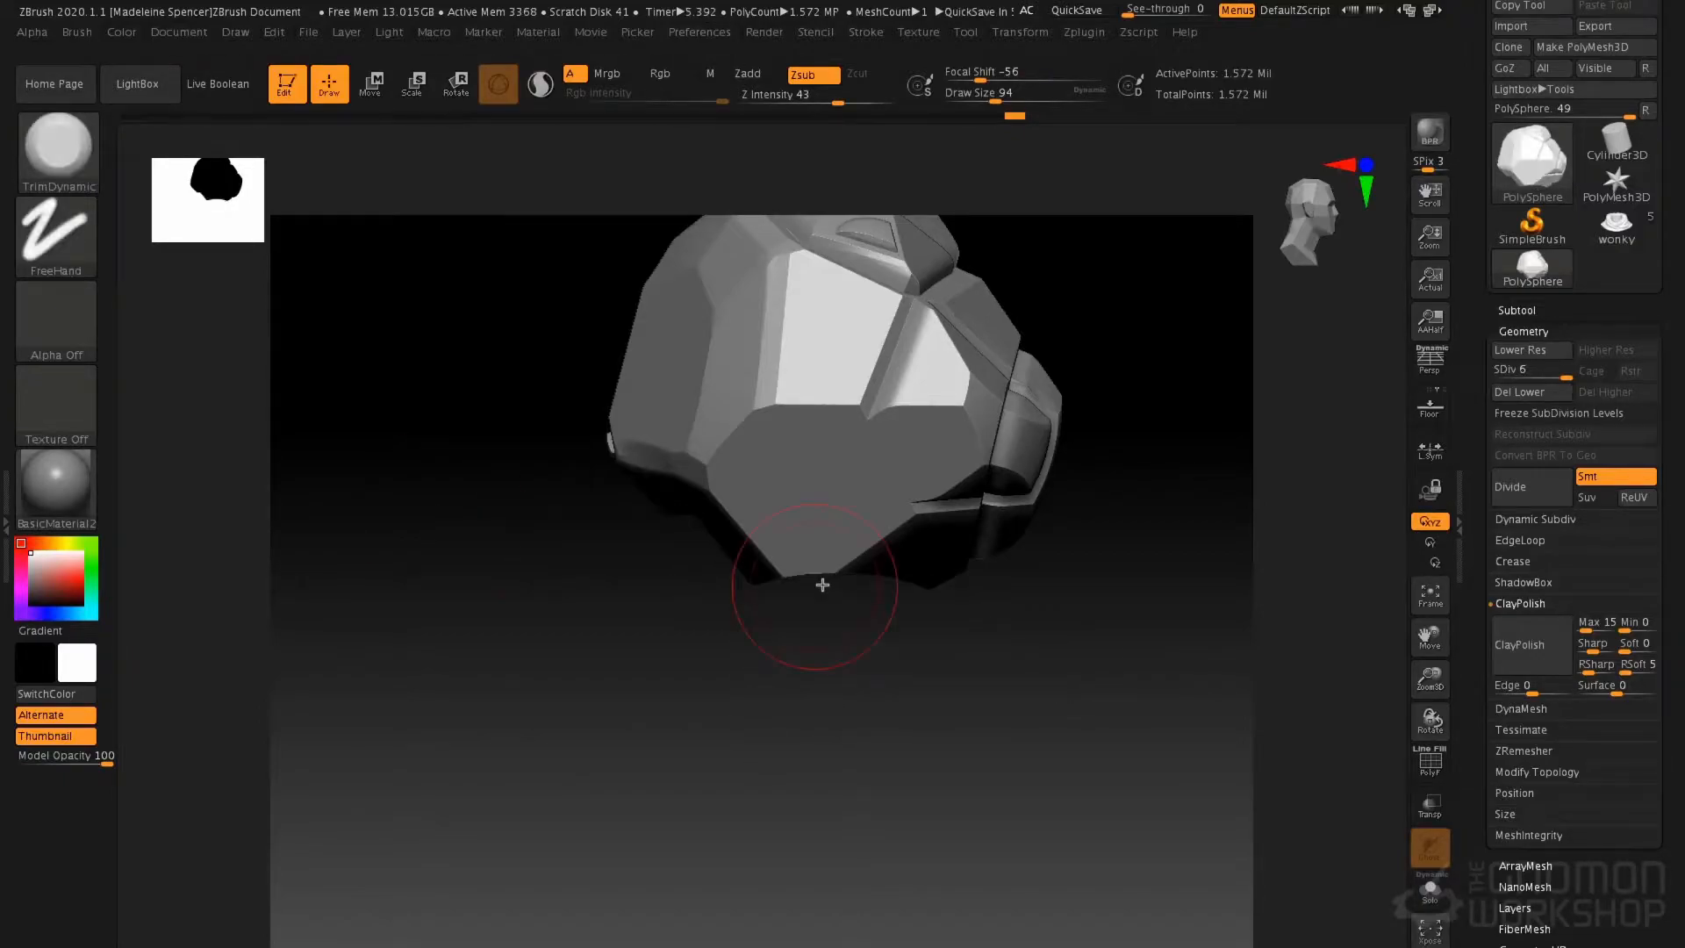
Select the ClipCircle brush and cut a concave round notch into the mesh's lower point
{"action": "mouse_move", "coordinate": [763, 720]}
{"action": "left_mouse_down"}
{"action": "mouse_move", "coordinate": [835, 711]}
{"action": "mouse_move", "coordinate": [835, 594]}
{"action": "mouse_move", "coordinate": [729, 624]}
{"action": "mouse_move", "coordinate": [801, 629]}
{"action": "mouse_move", "coordinate": [753, 715]}
{"action": "left_mouse_up"}
{"action": "key", "text": "b"}
{"action": "key", "text": "c"}
{"action": "key", "text": "p"}
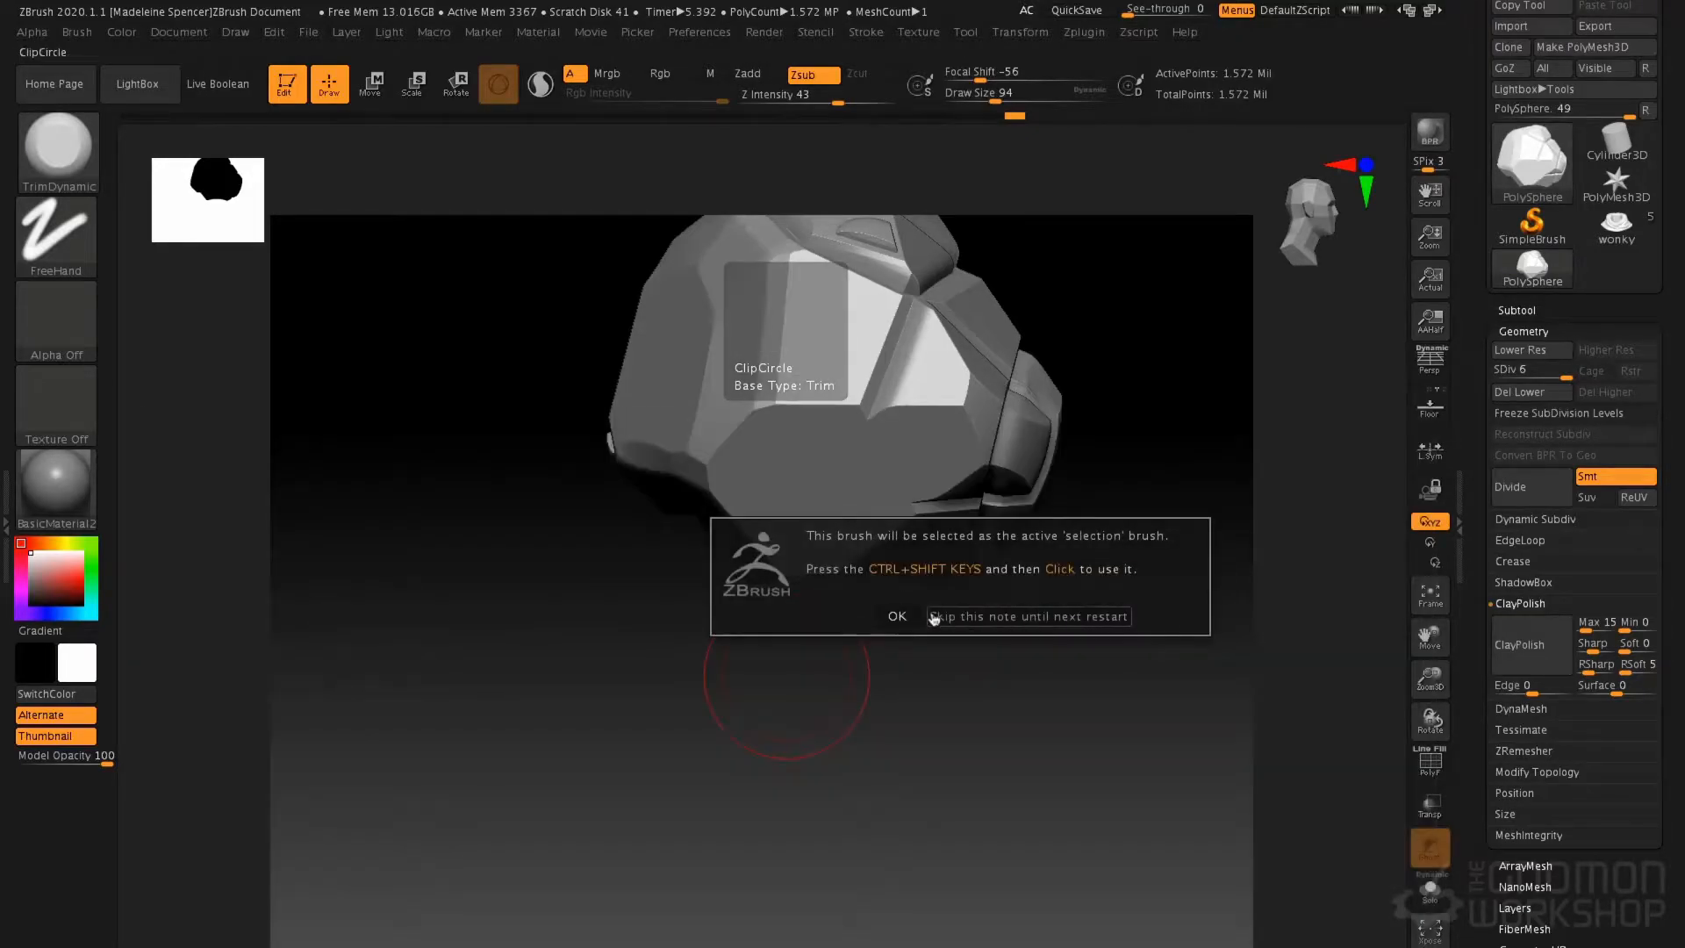
{"action": "mouse_move", "coordinate": [790, 676]}
{"action": "left_mouse_down", "text": "ctrl+shift"}
{"action": "mouse_move", "coordinate": [865, 790]}
{"action": "mouse_move", "coordinate": [944, 828]}
{"action": "mouse_move", "coordinate": [861, 793]}
{"action": "mouse_move", "coordinate": [904, 673]}
{"action": "mouse_move", "coordinate": [896, 637]}
{"action": "left_mouse_up", "text": "ctrl+shift"}
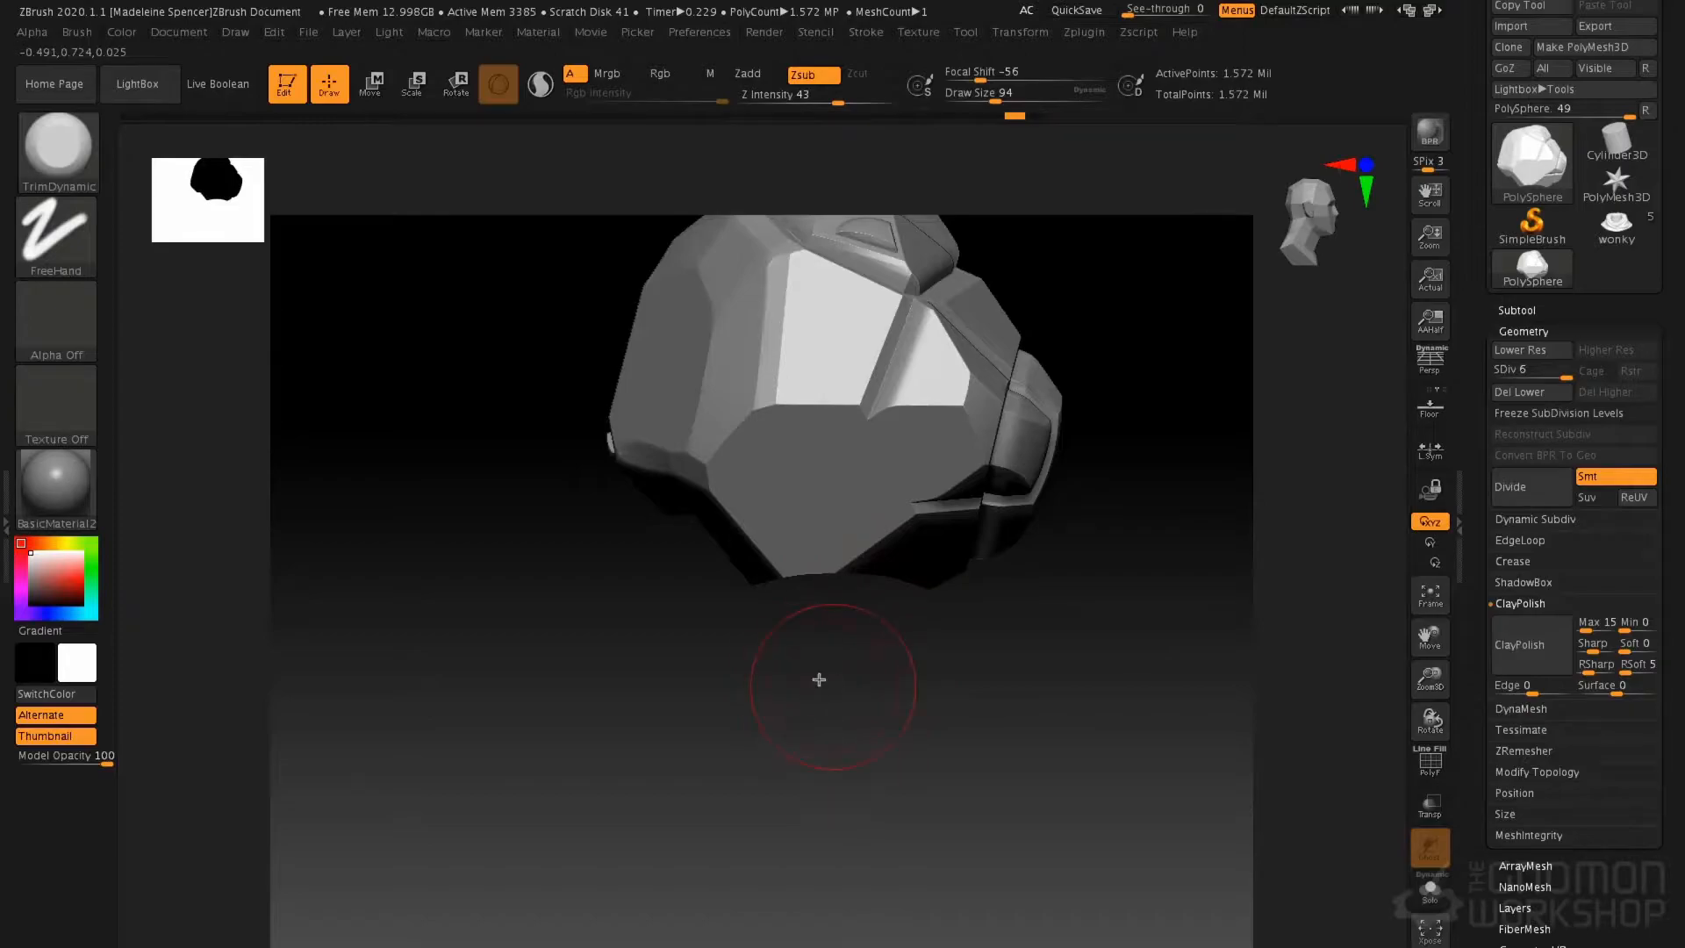
{"action": "mouse_move", "coordinate": [781, 677]}
{"action": "left_mouse_down", "text": "ctrl+shift"}
{"action": "mouse_move", "coordinate": [861, 827]}
{"action": "mouse_move", "coordinate": [904, 655]}
{"action": "mouse_move", "coordinate": [881, 621]}
{"action": "mouse_move", "coordinate": [820, 606]}
{"action": "mouse_move", "coordinate": [808, 529]}
{"action": "left_mouse_up", "text": "ctrl+shift"}
{"action": "left_click_drag", "start_coordinate": [922, 625], "coordinate": [831, 584]}
{"action": "key", "text": "ctrl+z"}
{"action": "mouse_move", "coordinate": [762, 658]}
{"action": "left_mouse_down", "text": "ctrl+shift"}
{"action": "mouse_move", "coordinate": [922, 857]}
{"action": "mouse_move", "coordinate": [898, 760]}
{"action": "mouse_move", "coordinate": [914, 734]}
{"action": "left_mouse_up", "text": "ctrl+shift"}
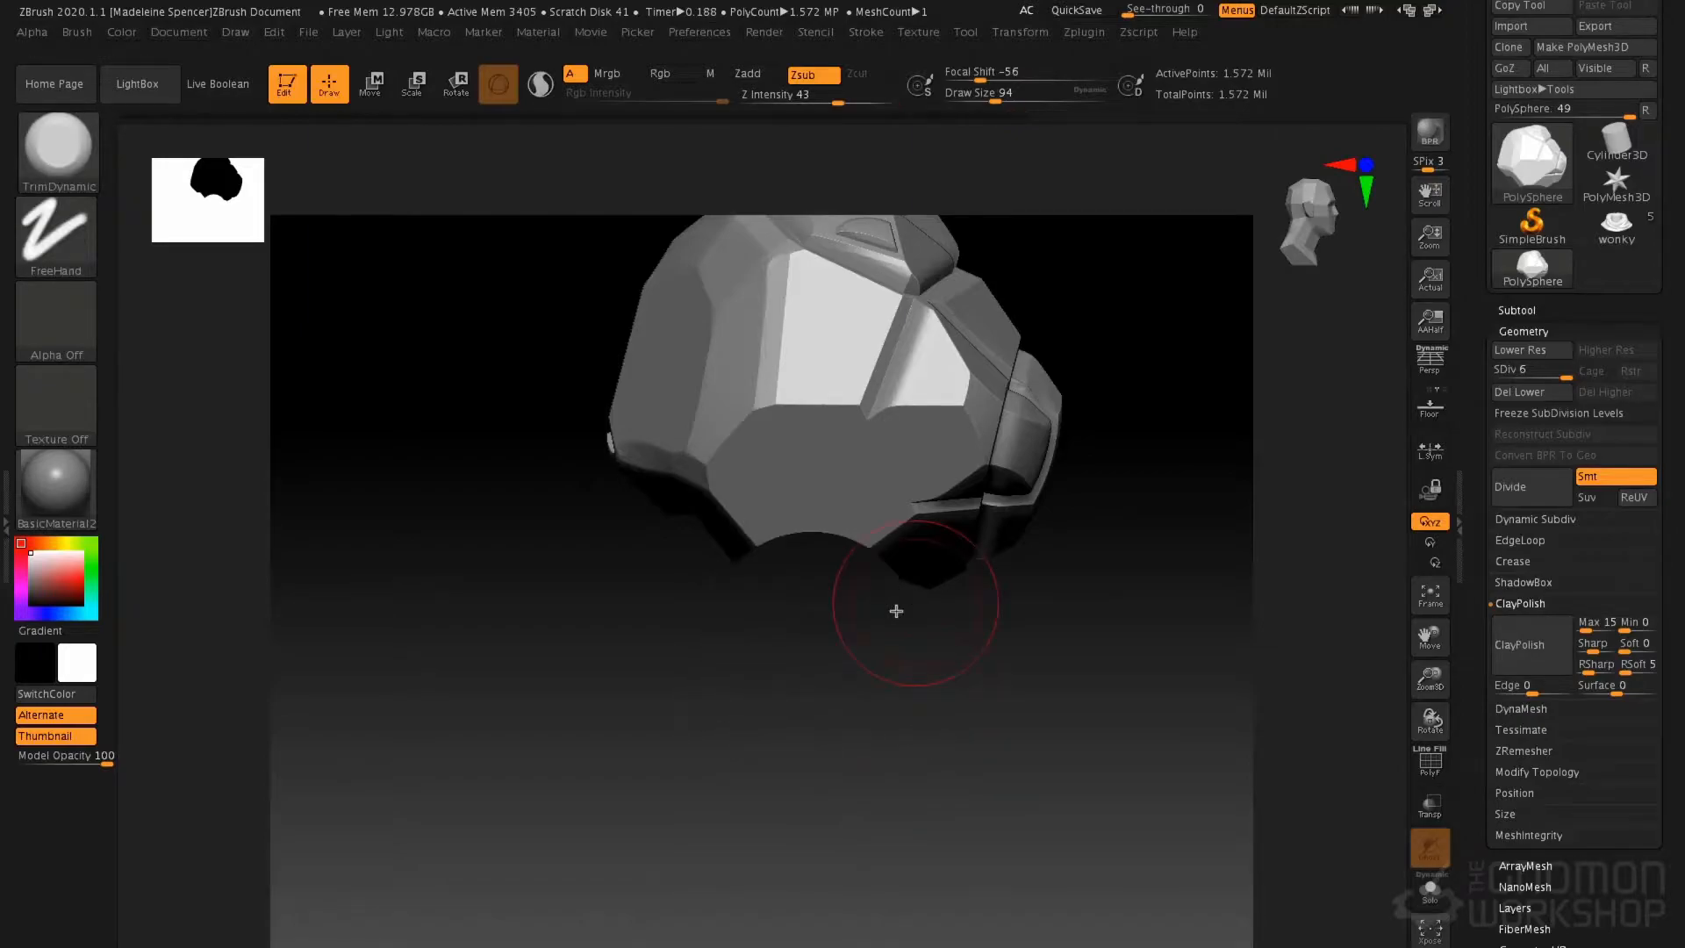
Select the ClipCircleCenter brush and widen the round notch at the bottom of the mesh
{"action": "mouse_move", "coordinate": [868, 603]}
{"action": "left_mouse_down"}
{"action": "mouse_move", "coordinate": [869, 561]}
{"action": "mouse_move", "coordinate": [802, 605]}
{"action": "mouse_move", "coordinate": [851, 666]}
{"action": "left_mouse_up"}
{"action": "key", "text": "b"}
{"action": "key", "text": "c"}
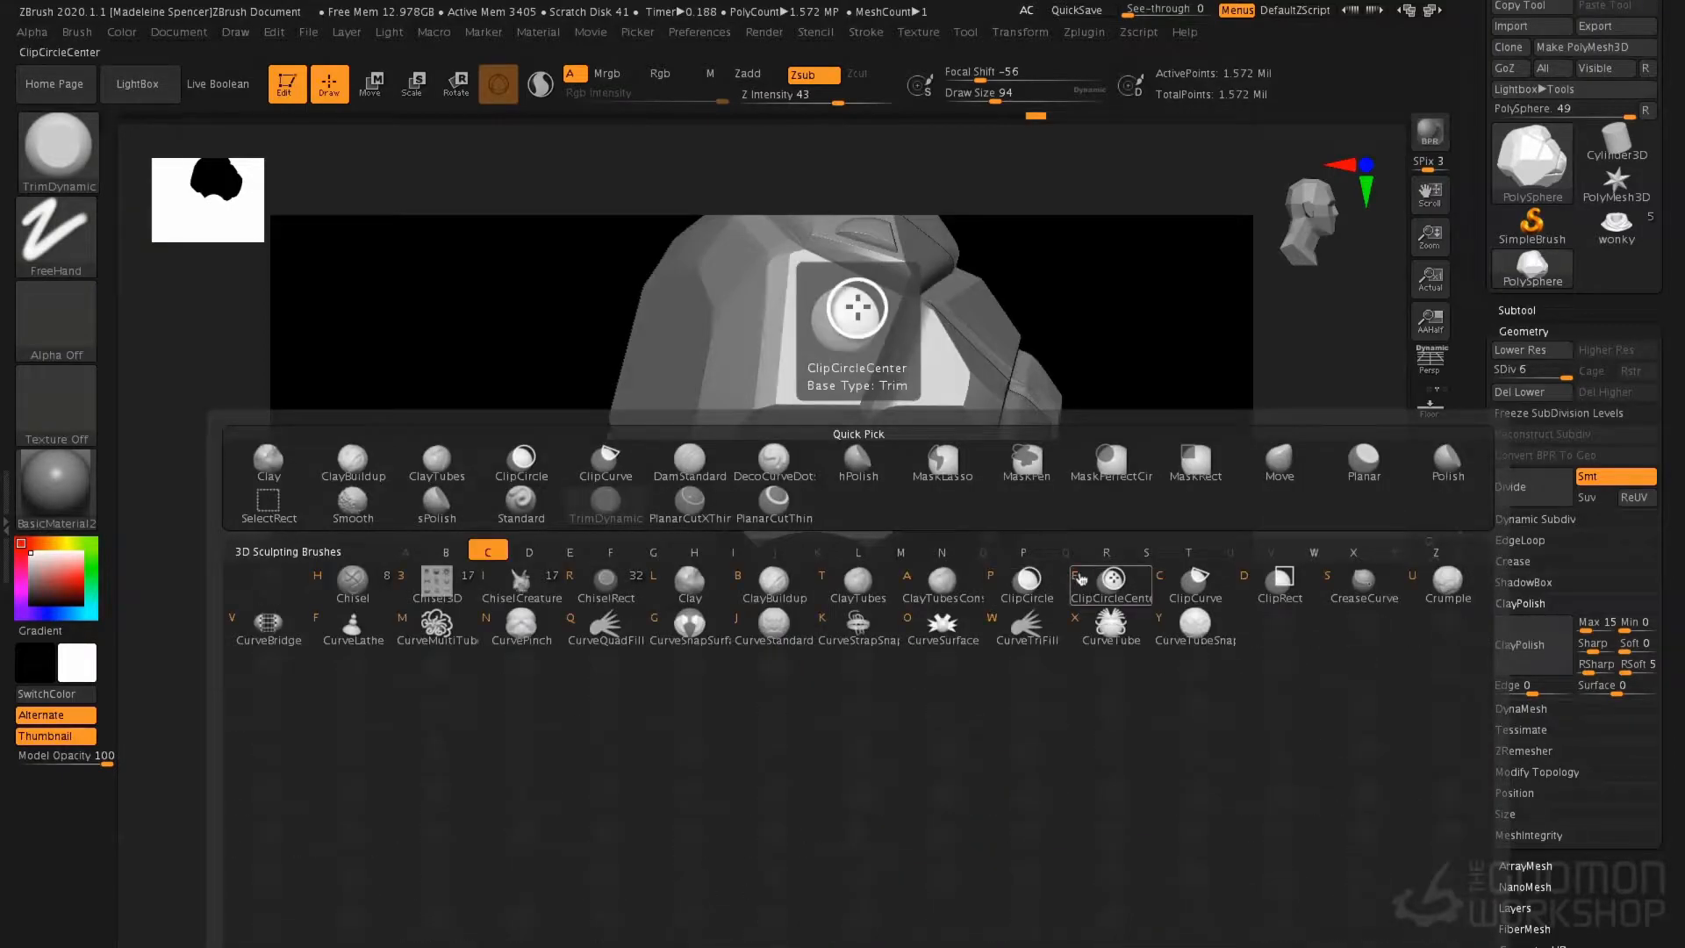
{"action": "left_click", "coordinate": [1087, 594]}
{"action": "left_click", "coordinate": [1046, 619]}
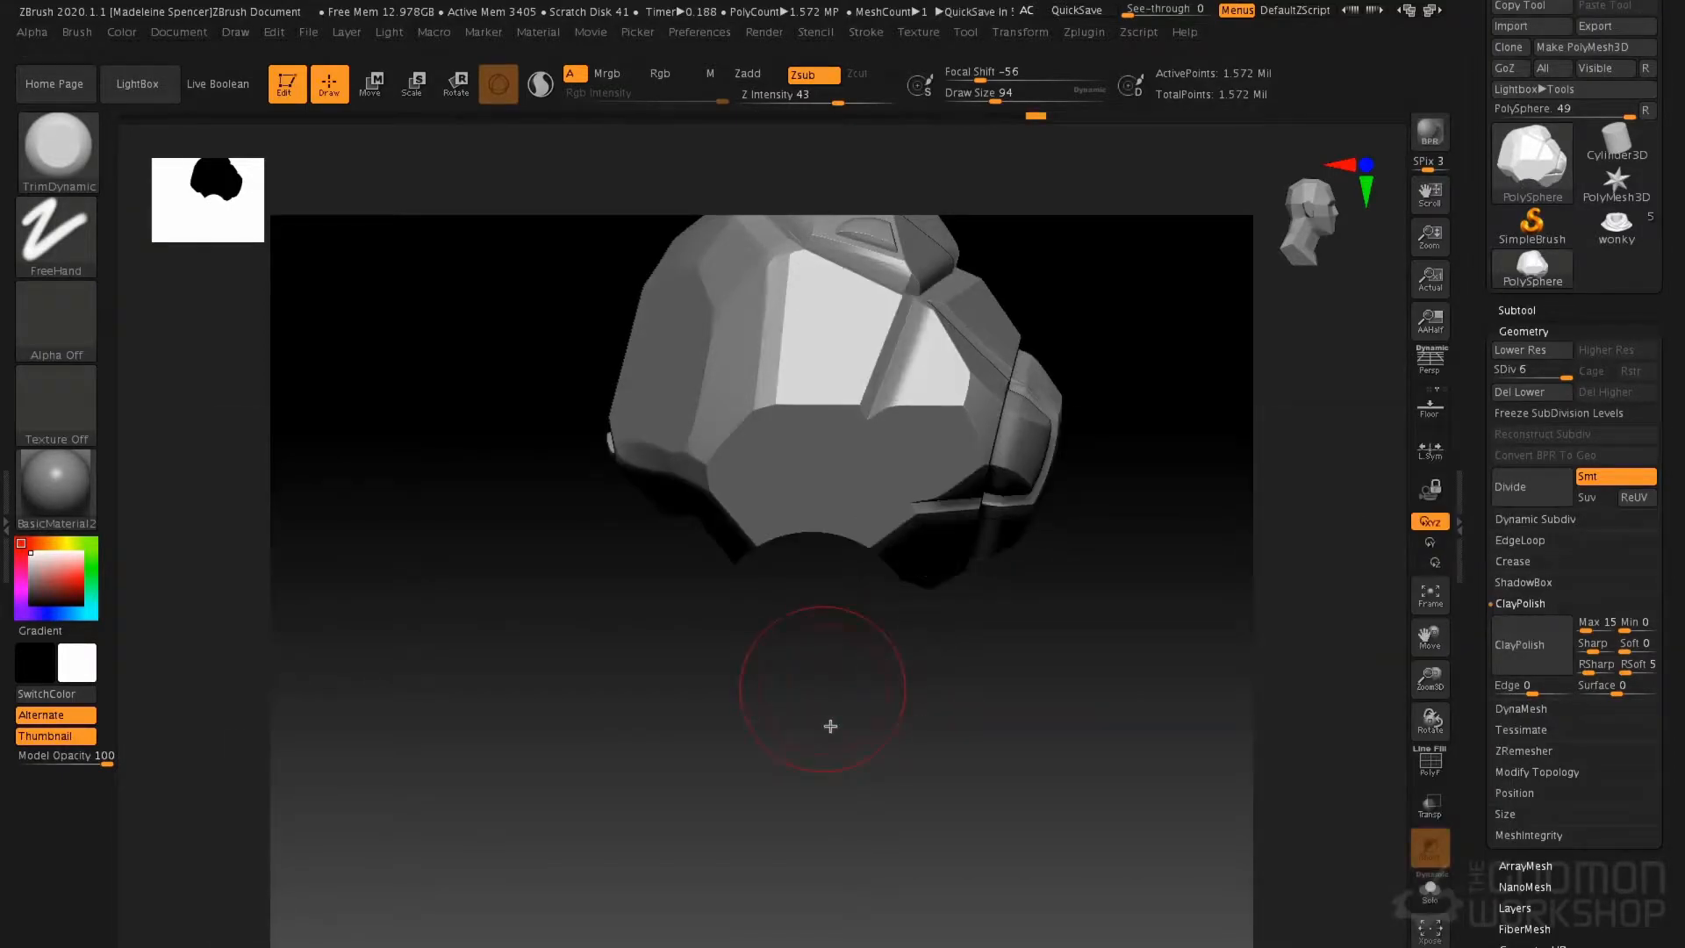
{"action": "left_click_drag", "start_coordinate": [859, 748], "coordinate": [895, 835], "text": "ctrl+shift"}
{"action": "left_click_drag", "start_coordinate": [913, 664], "coordinate": [1013, 576]}
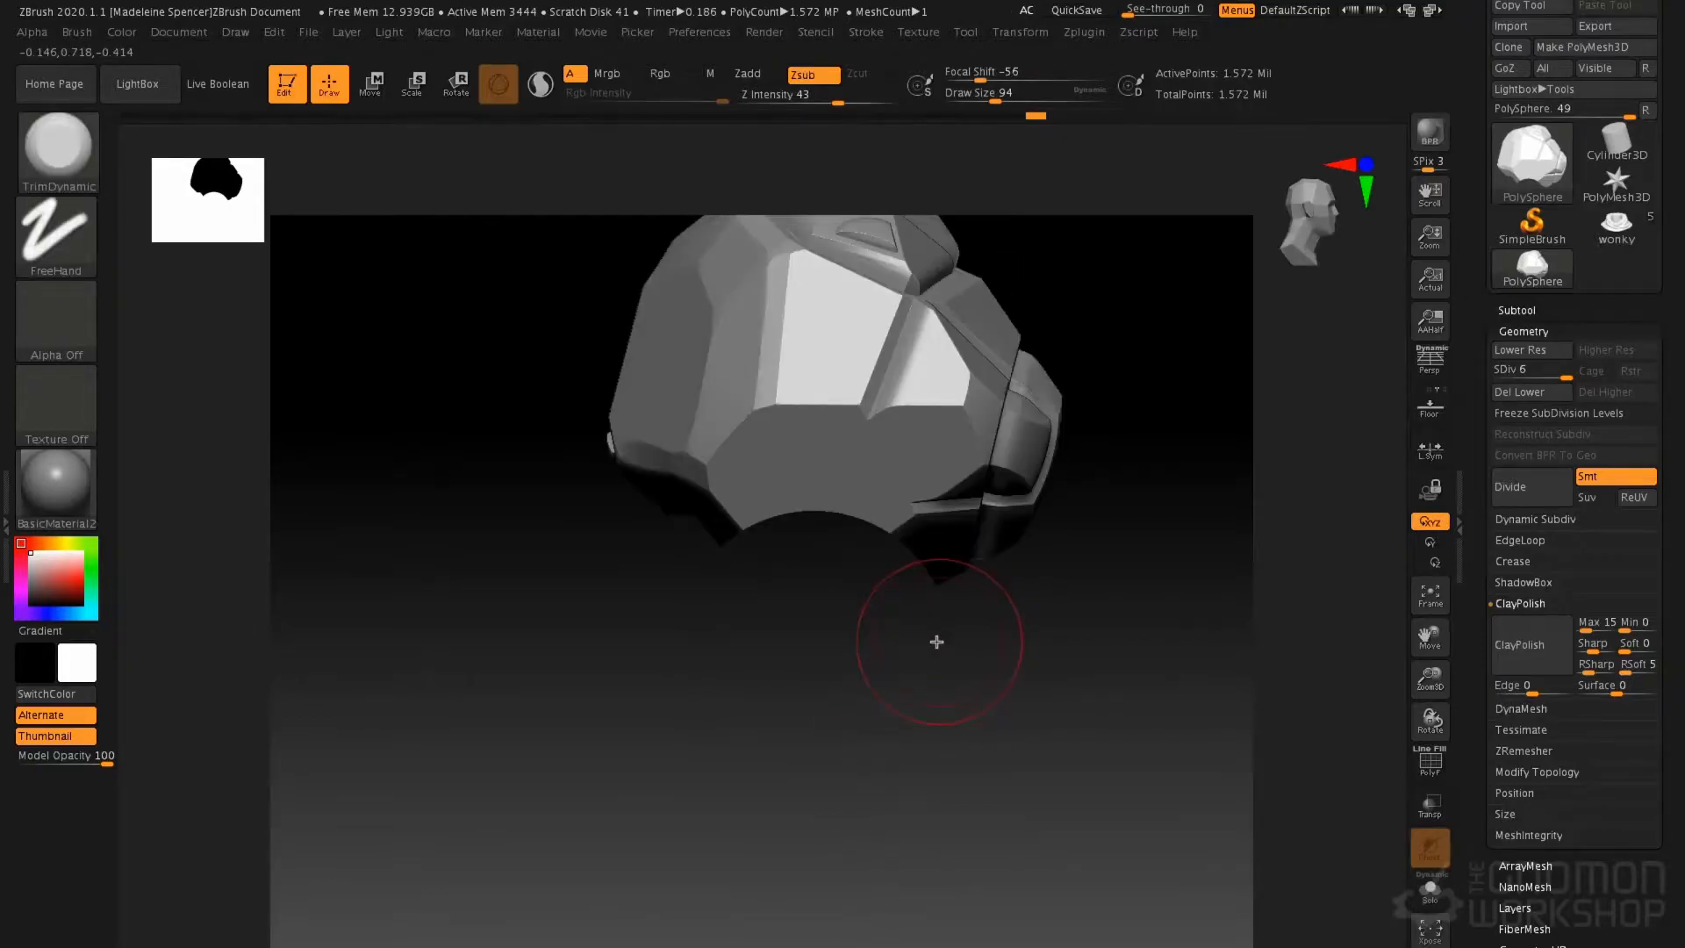
{"action": "key", "text": "b"}
{"action": "key", "text": "c"}
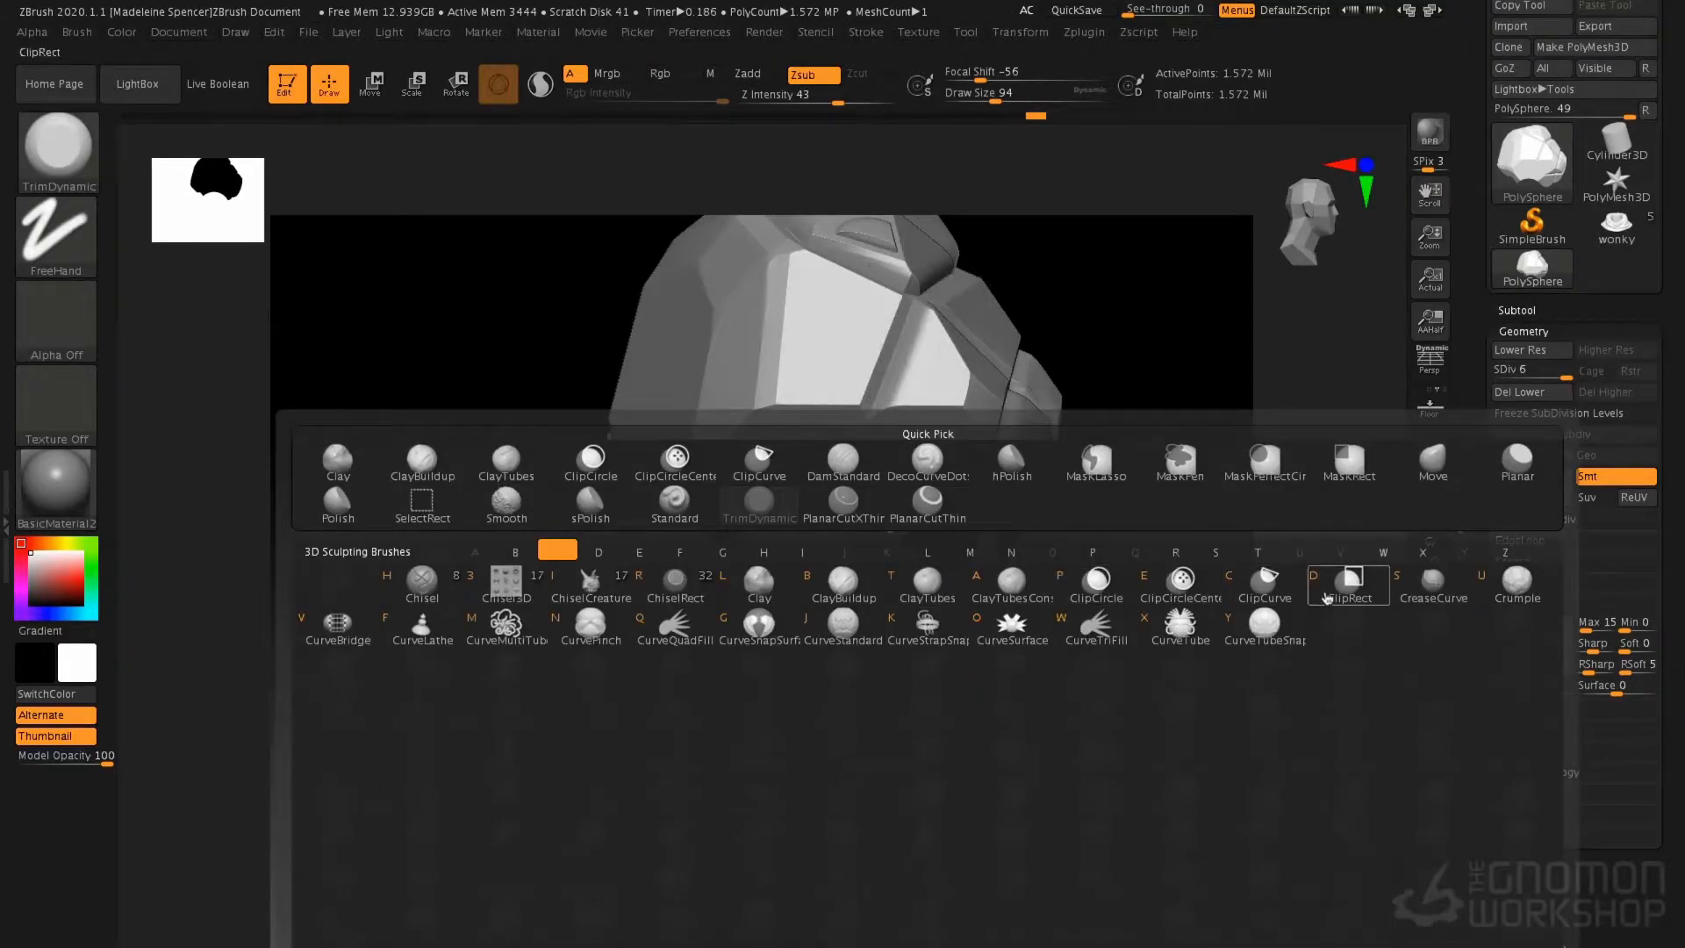
{"action": "mouse_move", "coordinate": [1332, 594]}
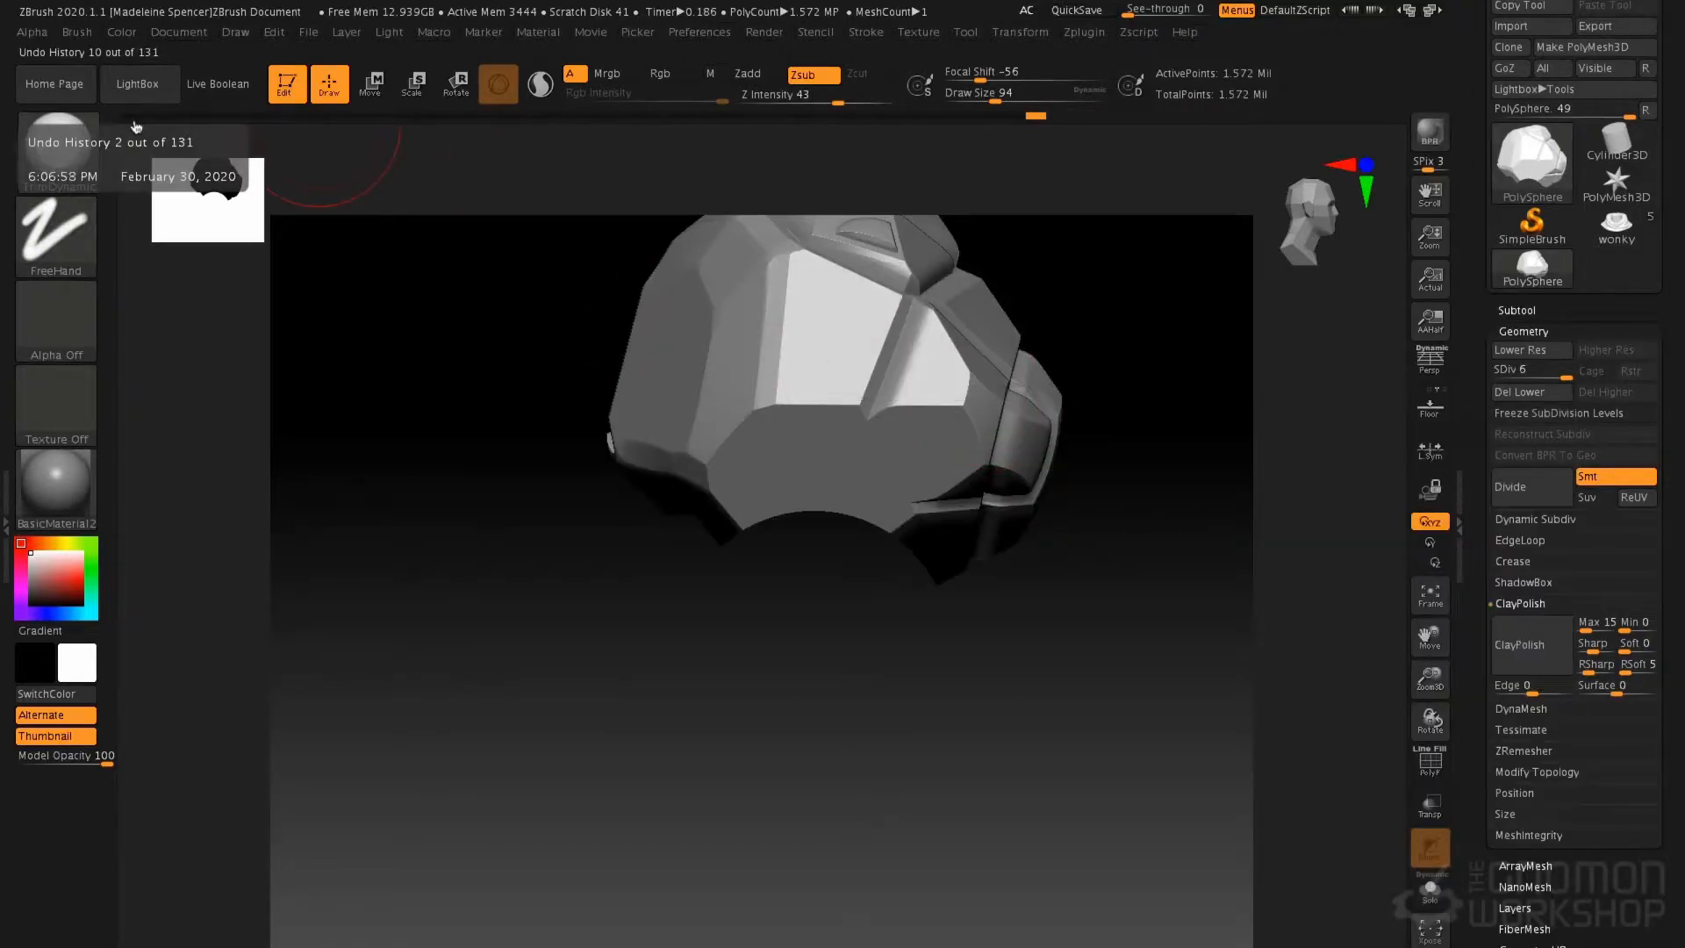
Load a fresh PolySphere.ZTL from LightBox as the active tool and adjust its framing on the canvas
{"action": "left_click", "coordinate": [163, 86]}
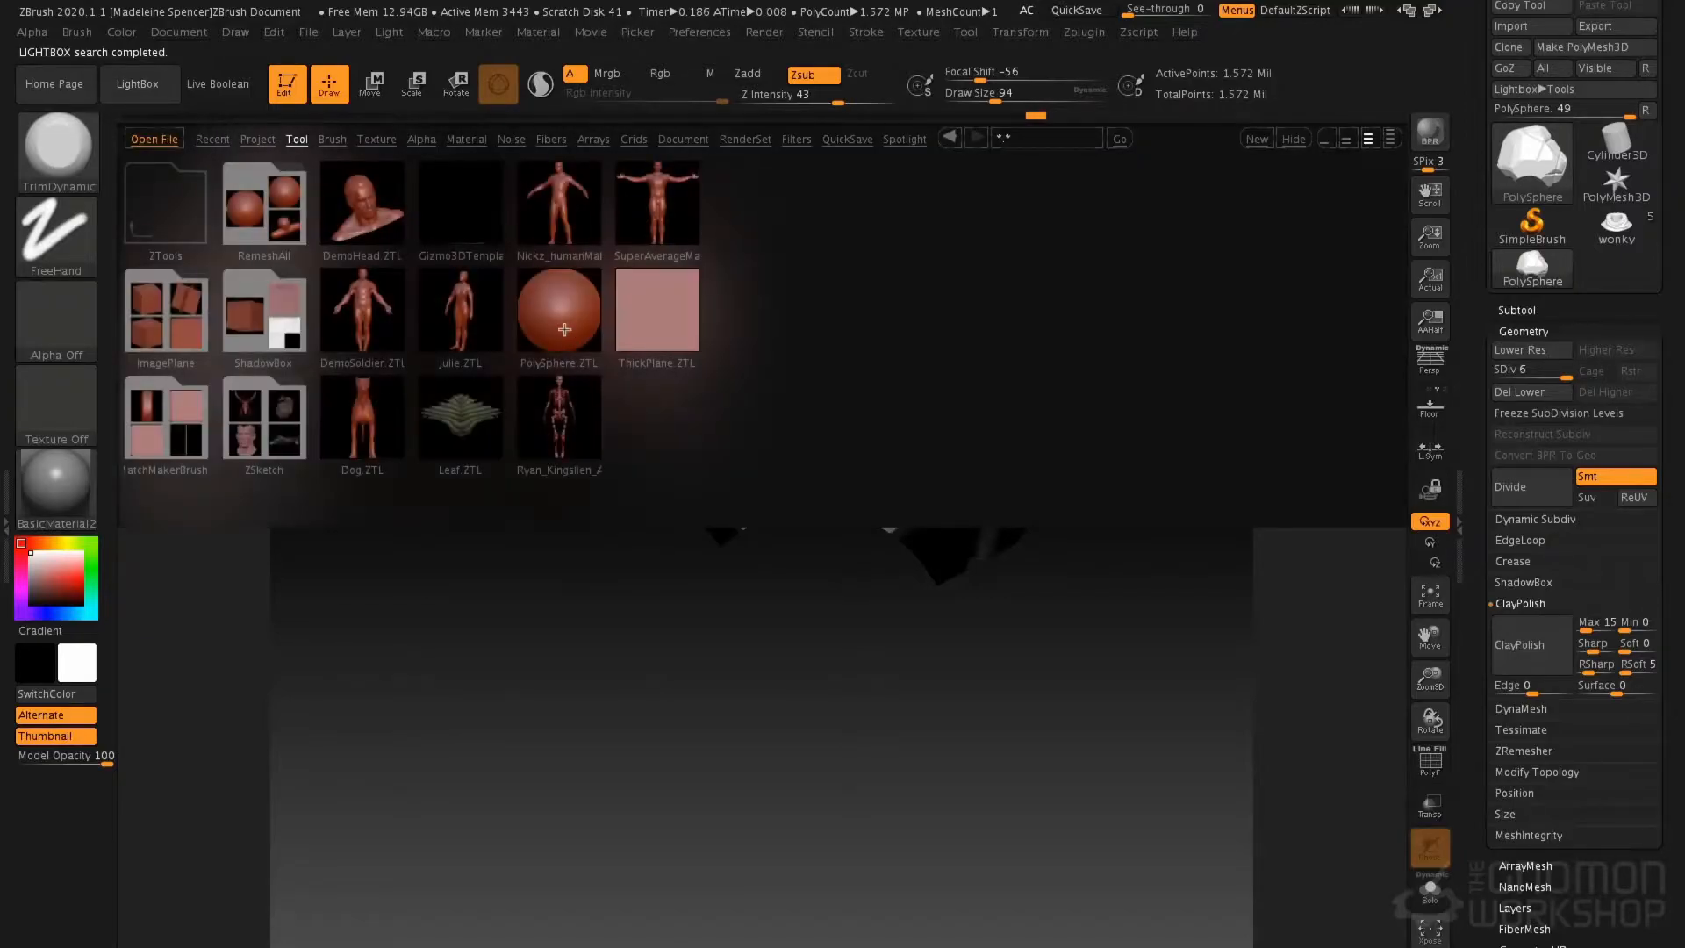
{"action": "double_click", "coordinate": [564, 327]}
{"action": "left_click", "coordinate": [168, 87]}
{"action": "left_click_drag", "start_coordinate": [912, 673], "coordinate": [884, 705], "text": "alt"}
Store a morph target for the fresh sphere
{"action": "left_click", "coordinate": [1532, 333]}
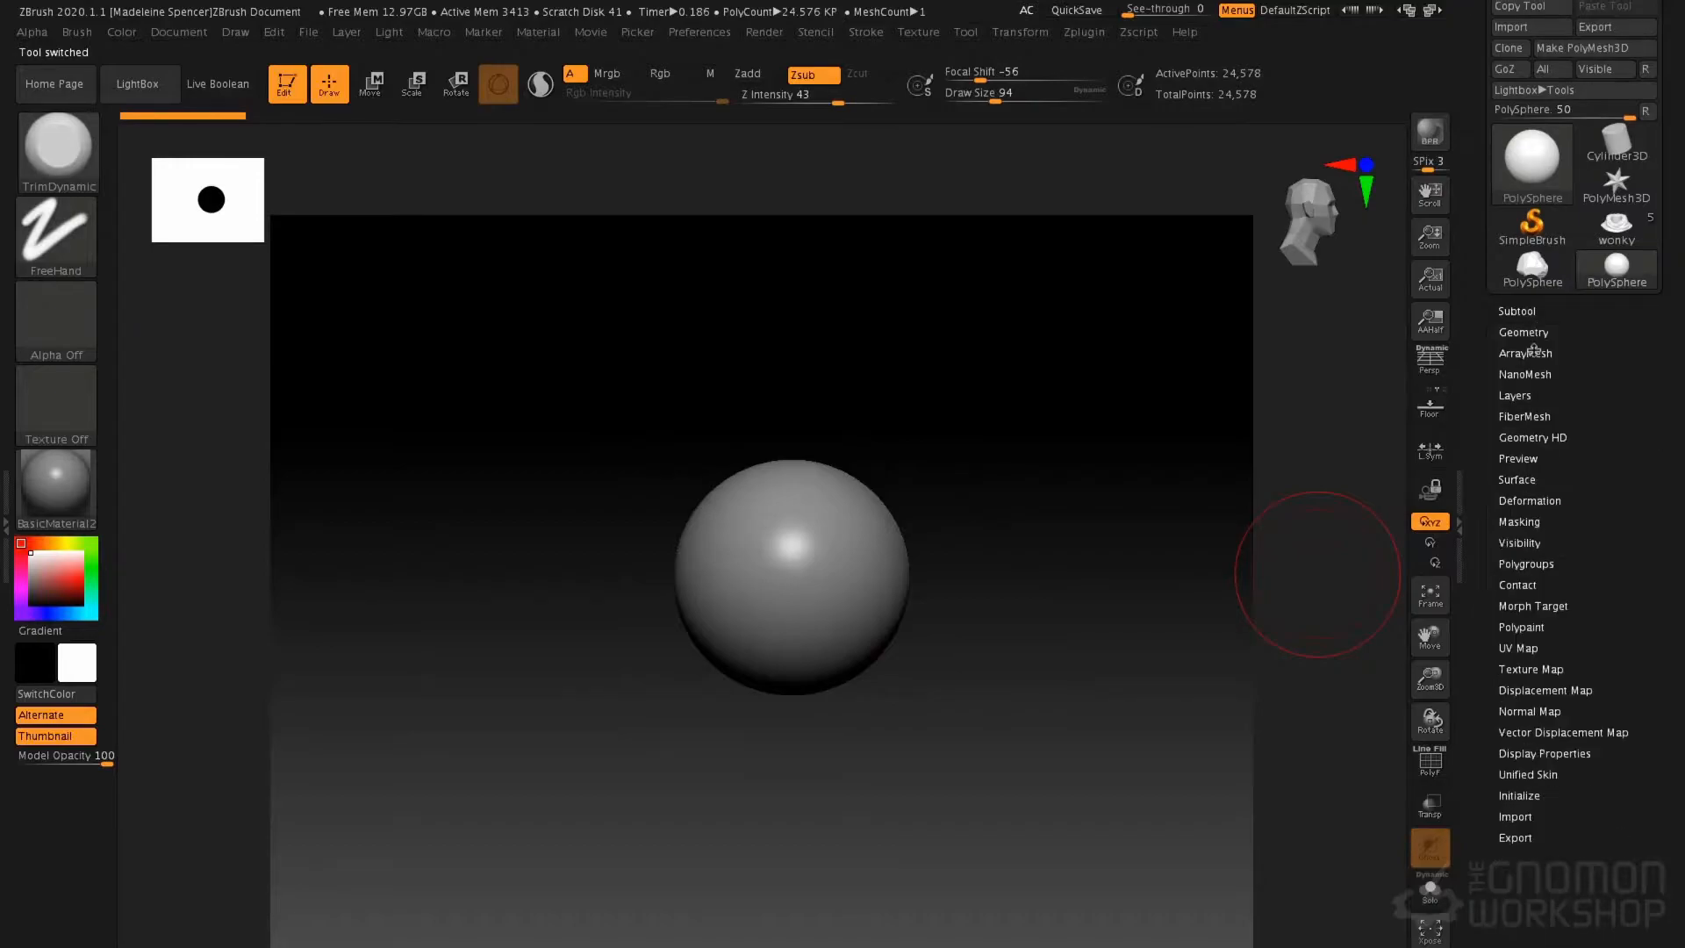
{"action": "left_click", "coordinate": [1541, 607]}
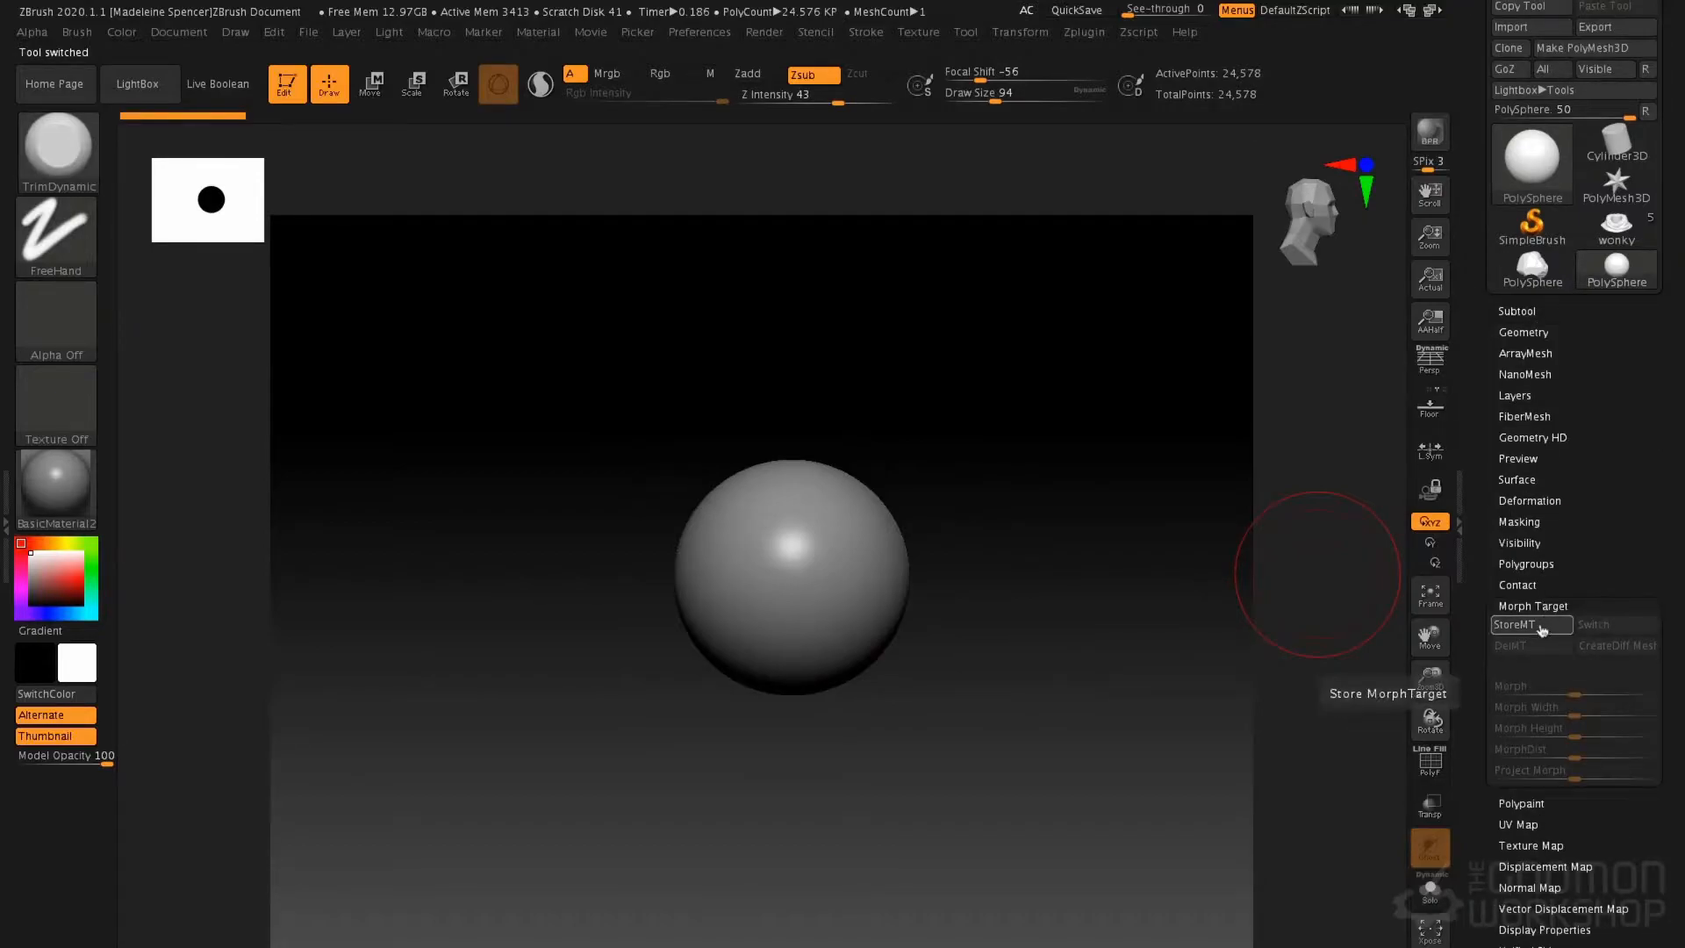
{"action": "left_click", "coordinate": [1521, 624]}
Clip away most of the sphere with a steep ClipCurve line and restore its stored shape with the Morph slider
{"action": "key", "text": "b"}
{"action": "key", "text": "c"}
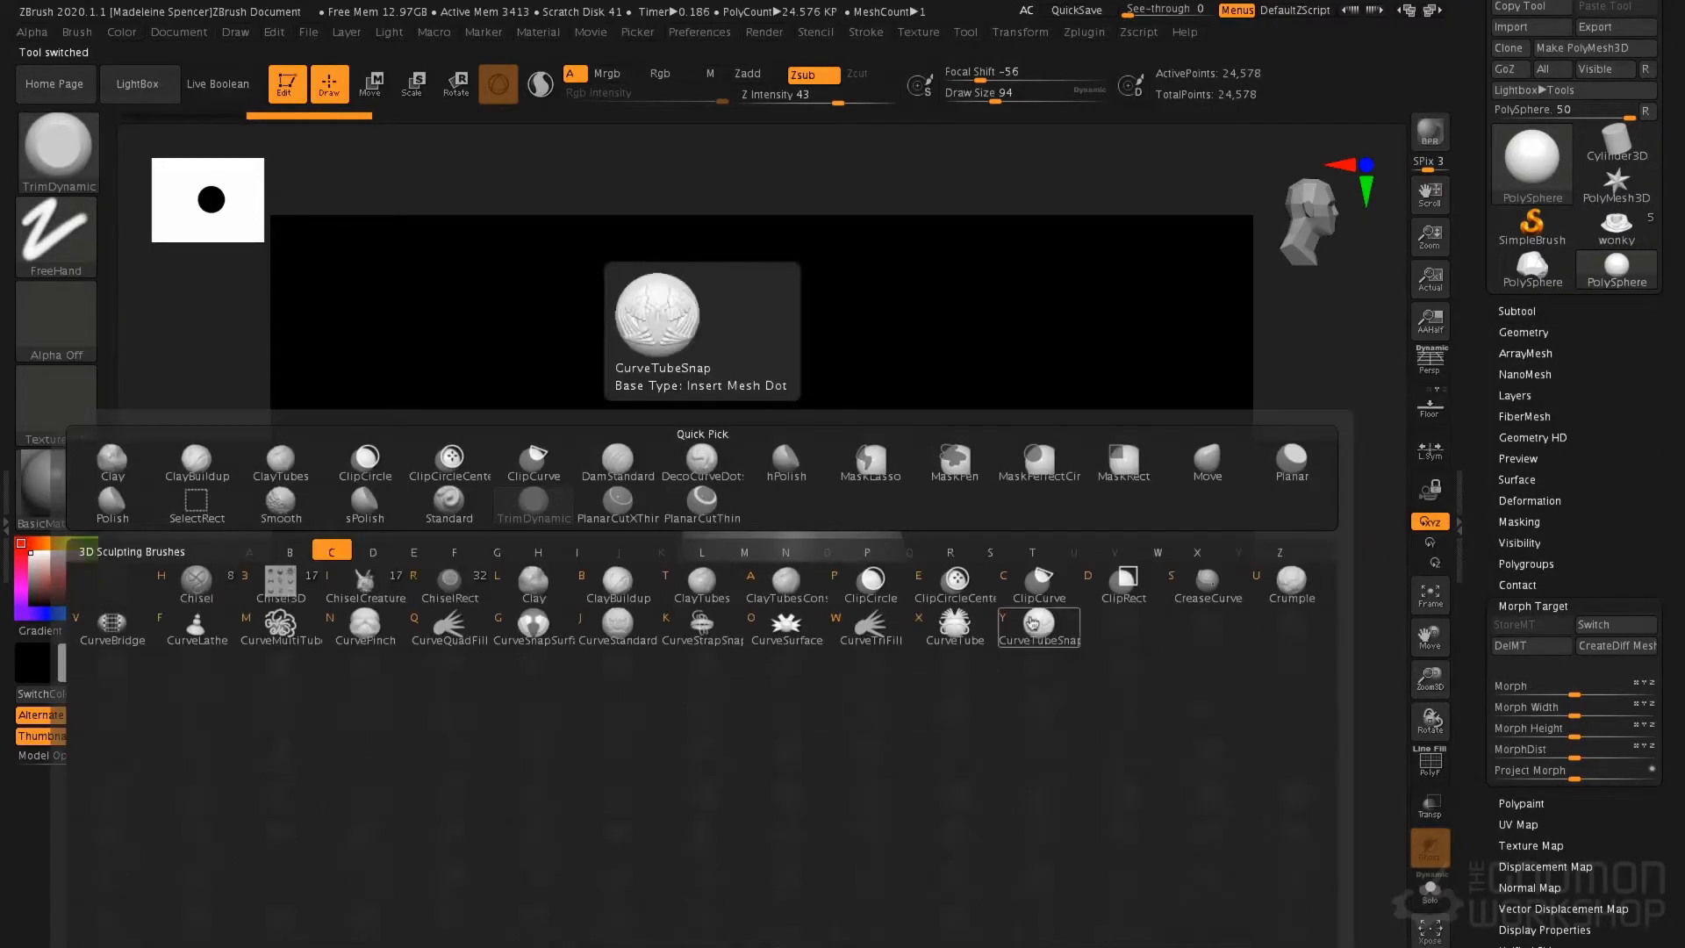
{"action": "left_click", "coordinate": [1040, 581]}
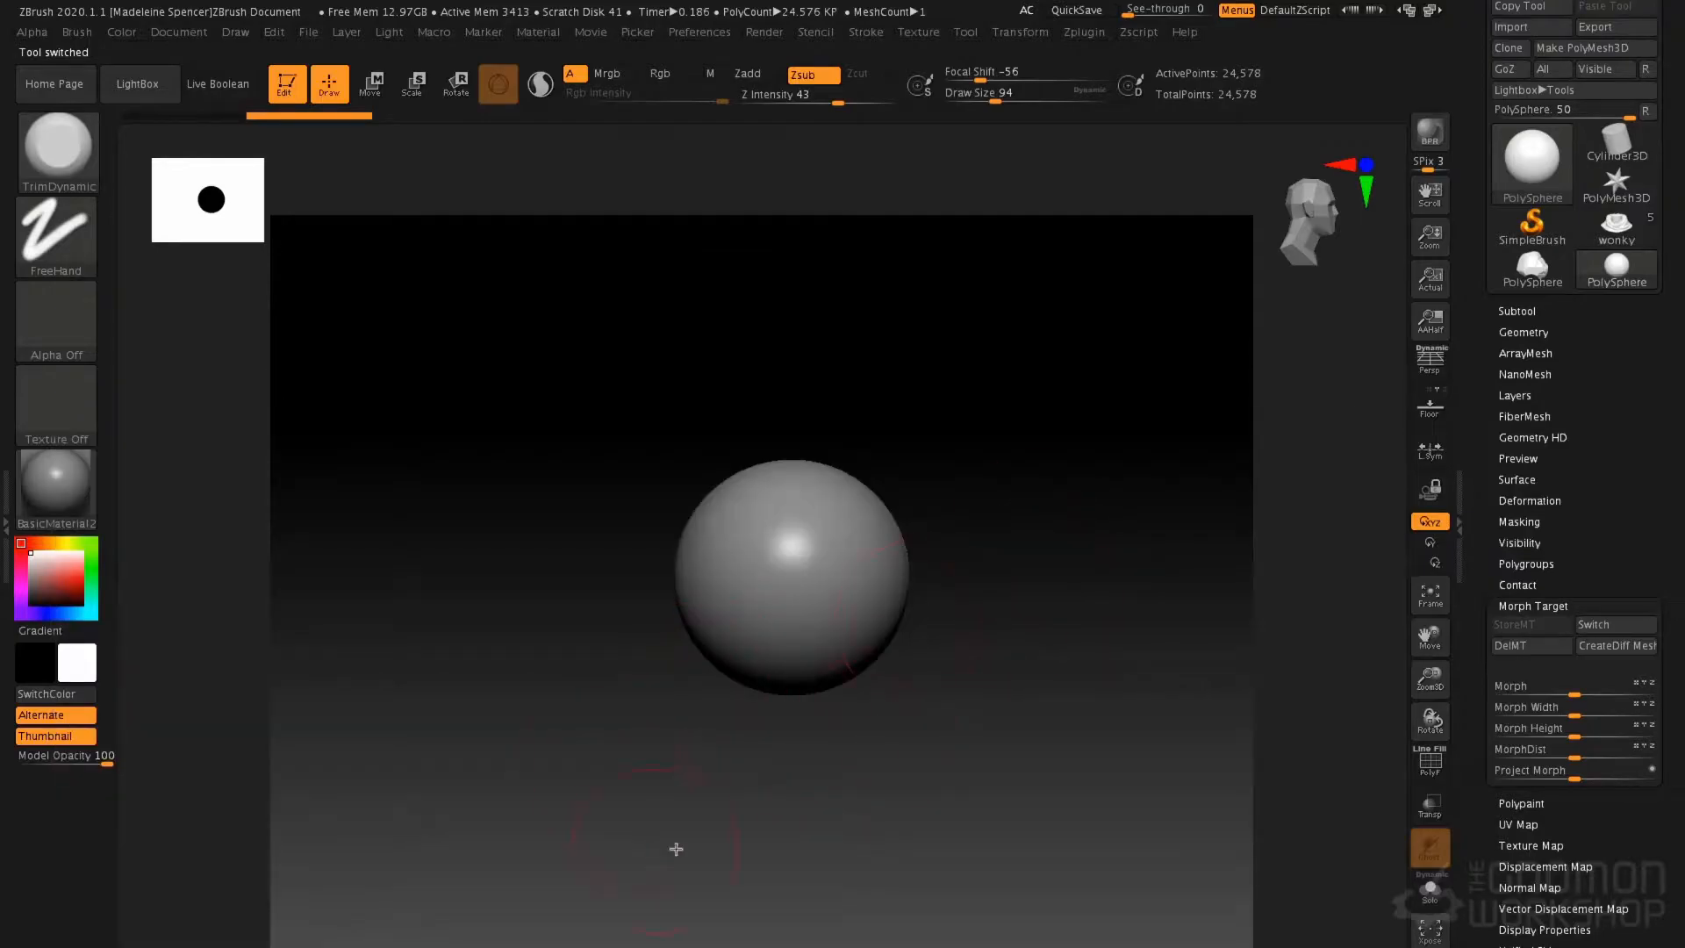
{"action": "mouse_move", "coordinate": [729, 867]}
{"action": "left_mouse_down"}
{"action": "mouse_move", "coordinate": [741, 282]}
{"action": "mouse_move", "coordinate": [722, 316]}
{"action": "mouse_move", "coordinate": [801, 324]}
{"action": "mouse_move", "coordinate": [742, 332]}
{"action": "left_mouse_up"}
{"action": "mouse_move", "coordinate": [591, 397]}
{"action": "left_mouse_down"}
{"action": "mouse_move", "coordinate": [655, 403]}
{"action": "mouse_move", "coordinate": [598, 385]}
{"action": "left_mouse_up"}
{"action": "key", "text": "ctrl+z"}
{"action": "key", "text": "space"}
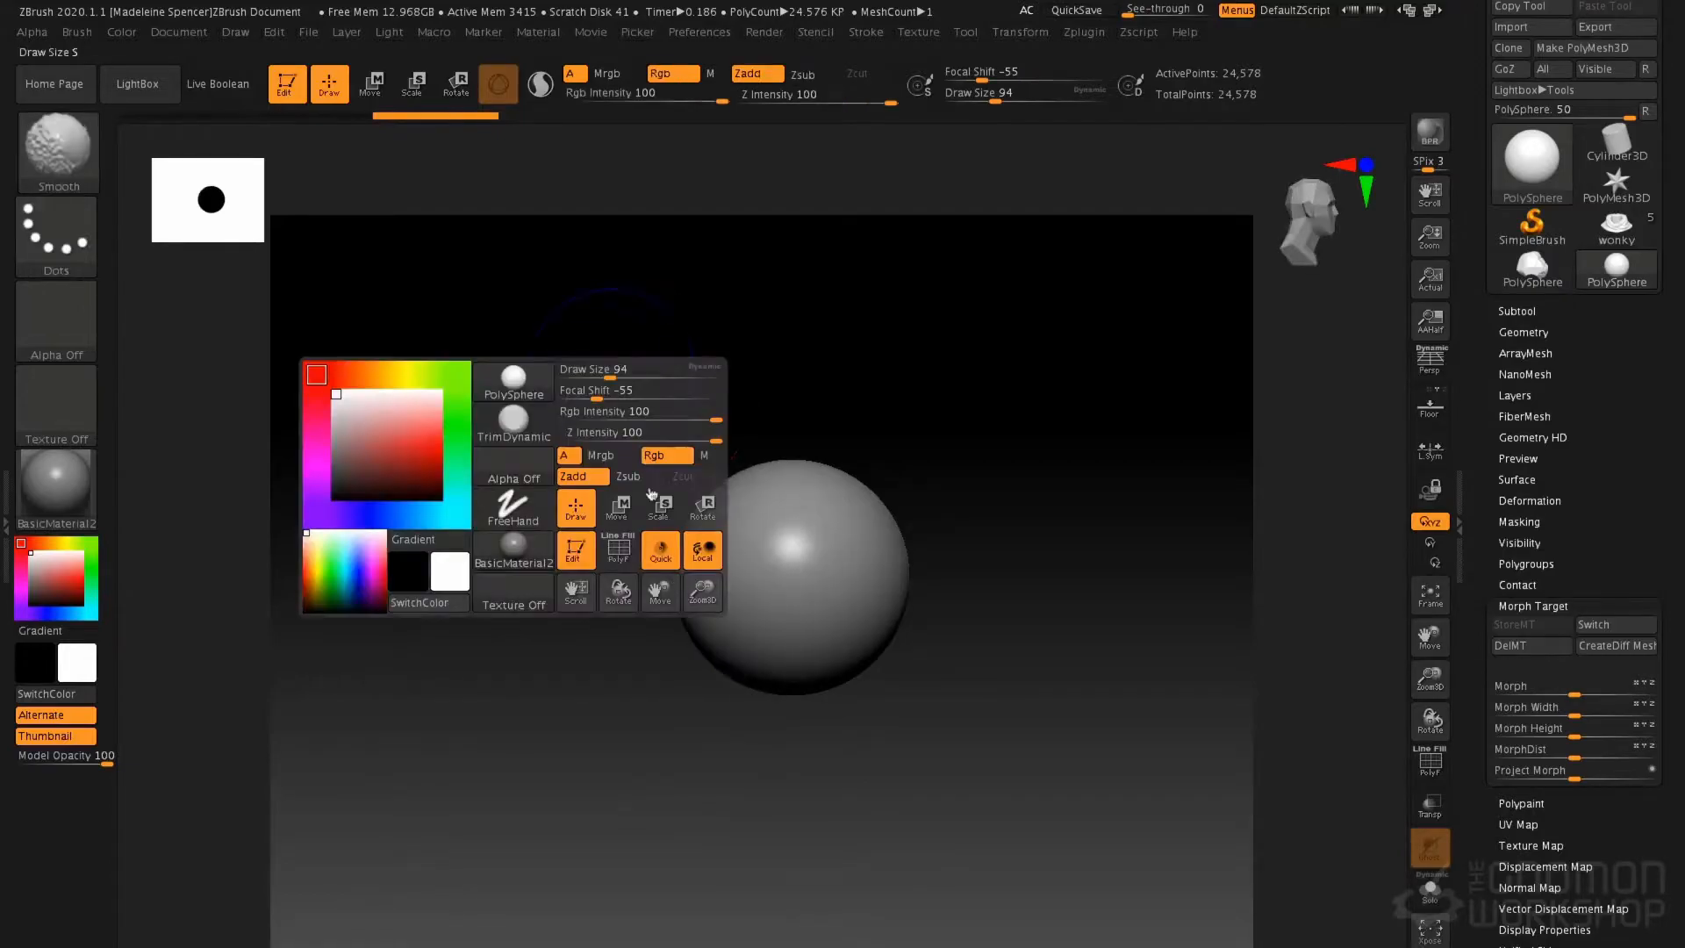
{"action": "mouse_move", "coordinate": [790, 795]}
{"action": "left_mouse_down", "text": "ctrl+shift"}
{"action": "mouse_move", "coordinate": [775, 343]}
{"action": "mouse_move", "coordinate": [978, 373]}
{"action": "mouse_move", "coordinate": [884, 346]}
{"action": "mouse_move", "coordinate": [970, 365]}
{"action": "mouse_move", "coordinate": [918, 373]}
{"action": "left_mouse_up", "text": "ctrl+shift"}
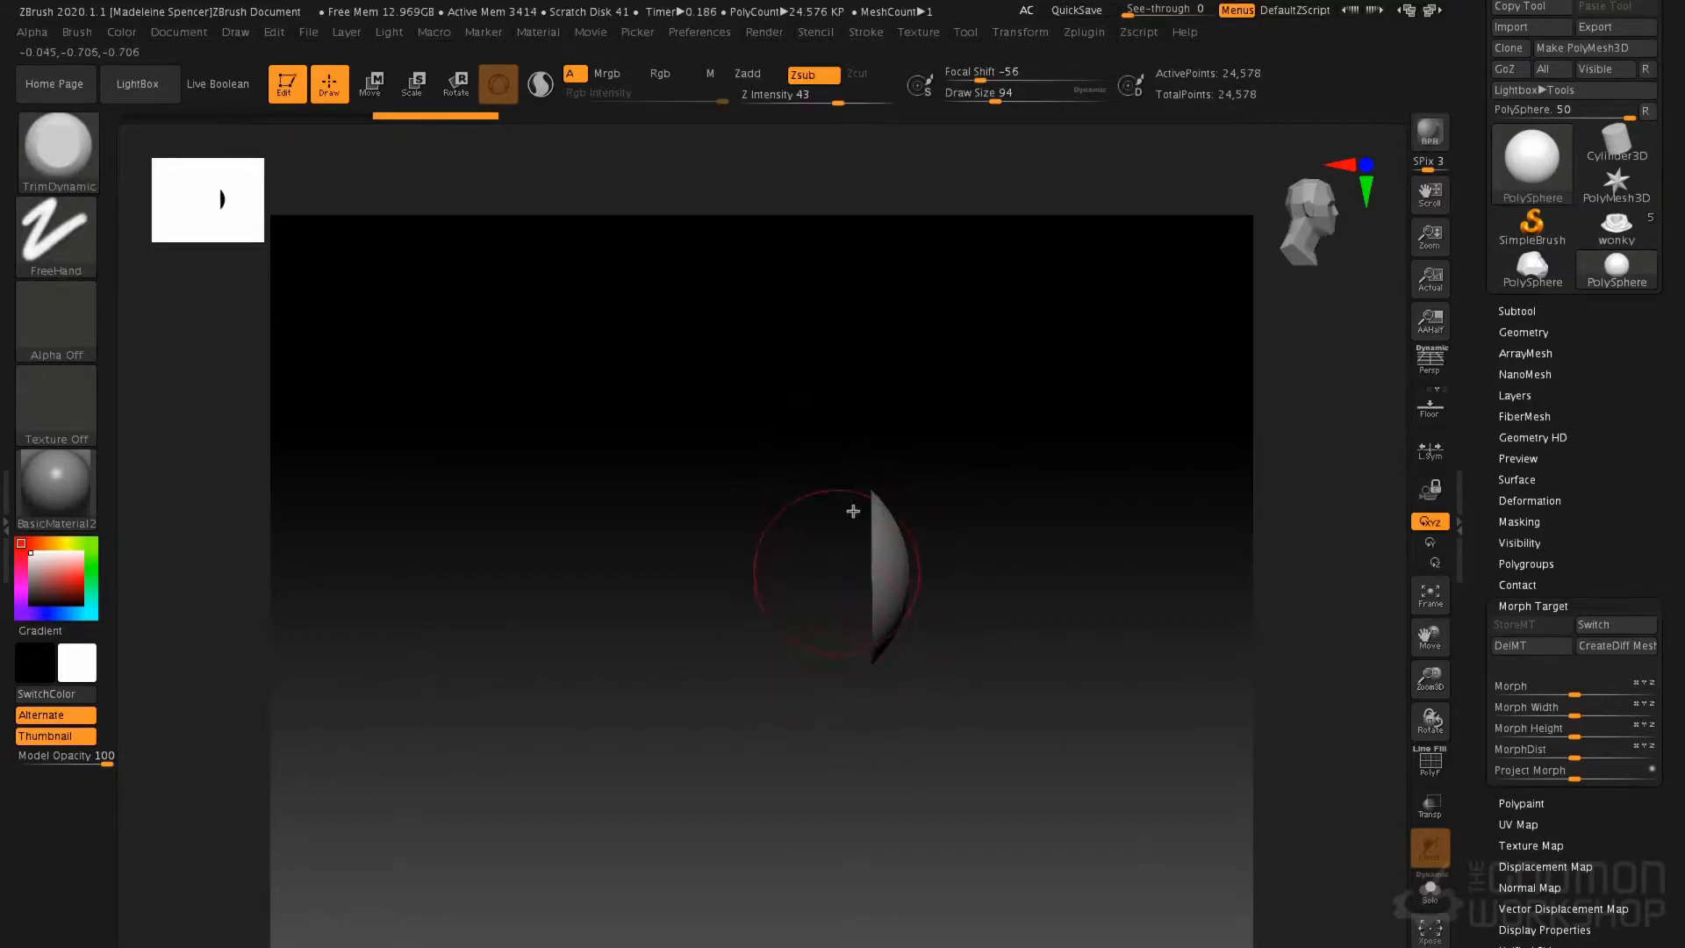
{"action": "left_click_drag", "start_coordinate": [1574, 693], "coordinate": [1680, 699]}
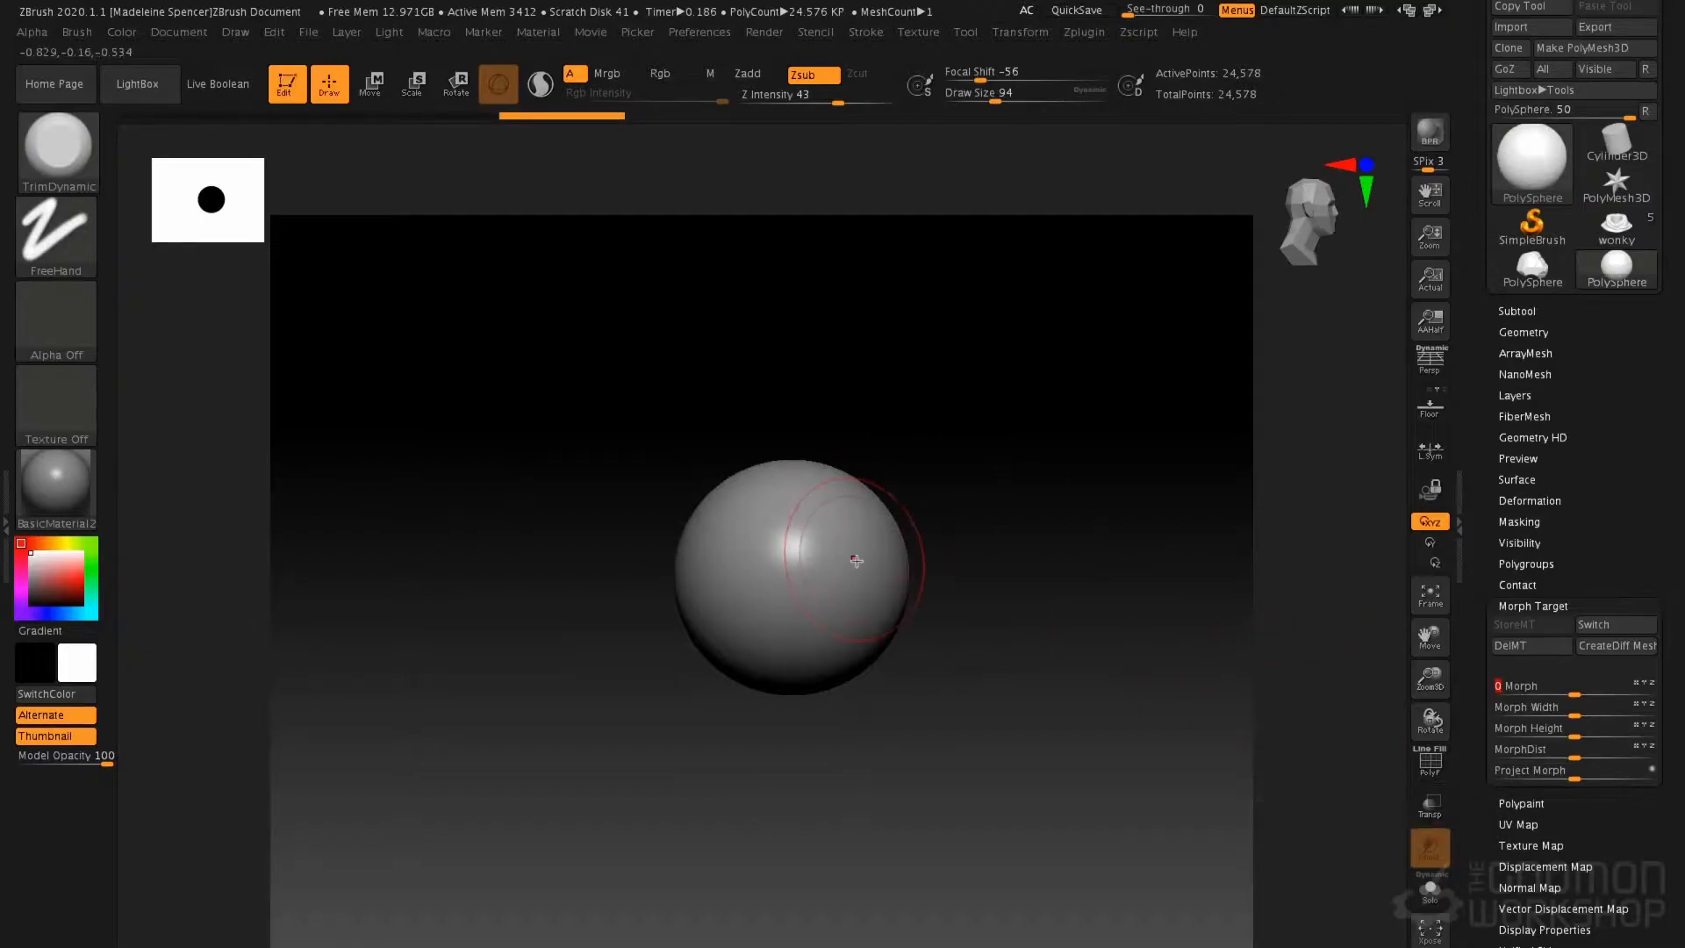
Select the TrimCurve brush and try to trim the sphere along a steep line right of its centre
{"action": "key", "text": "b"}
{"action": "key", "text": "t"}
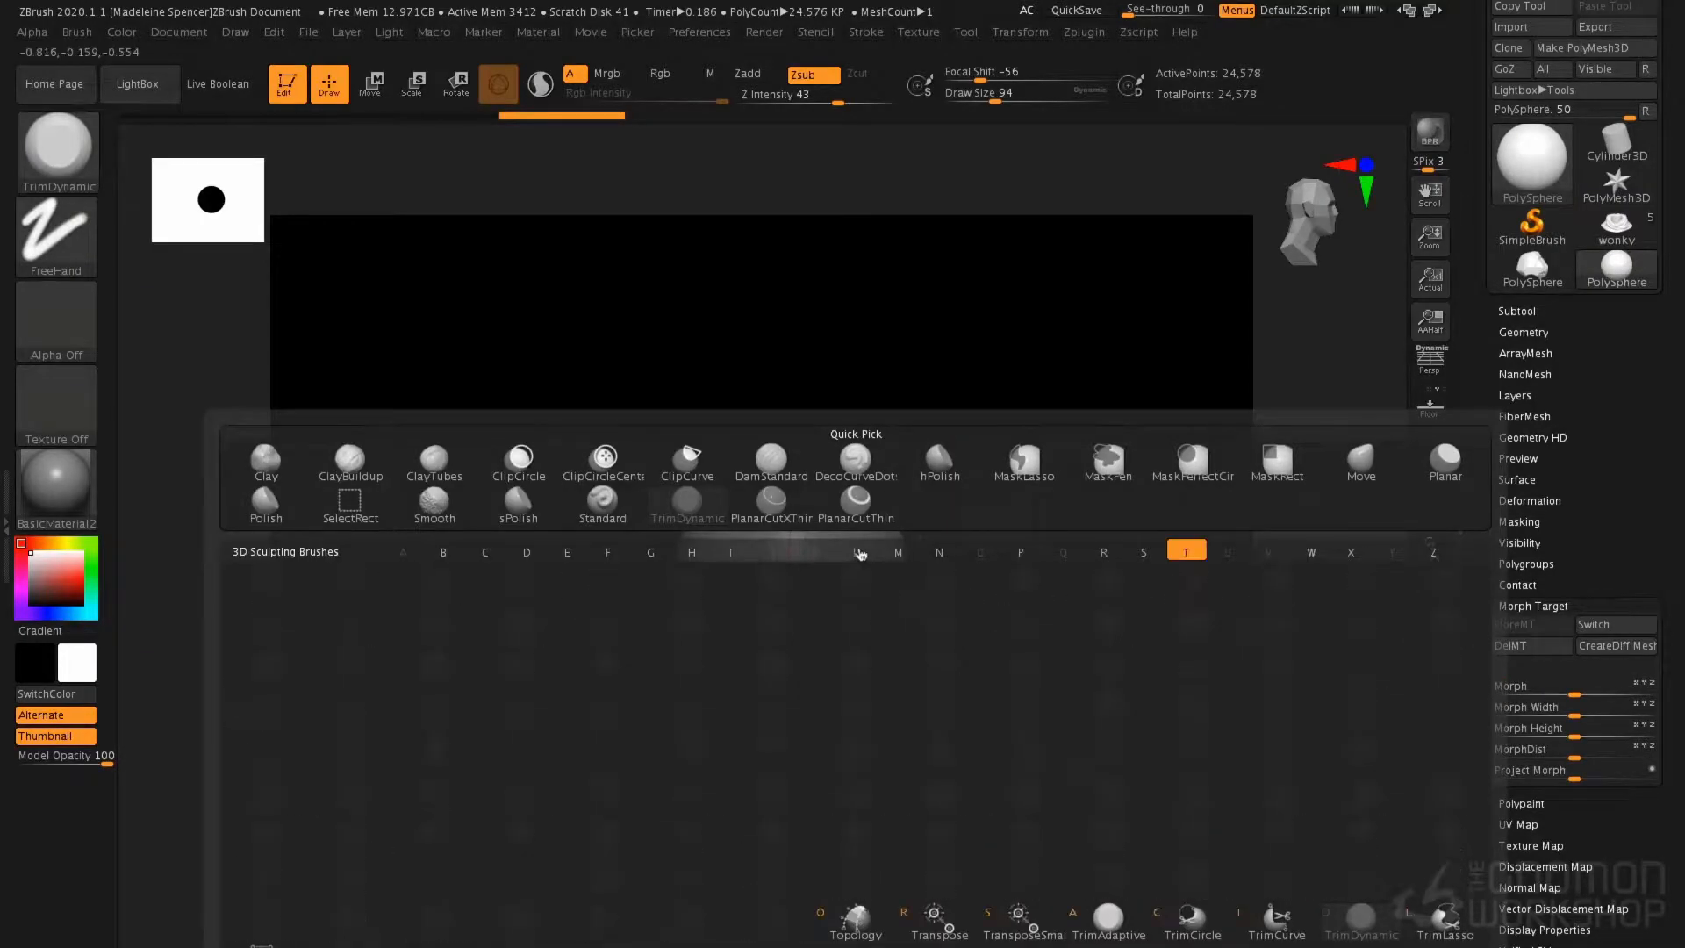
{"action": "key", "text": "d"}
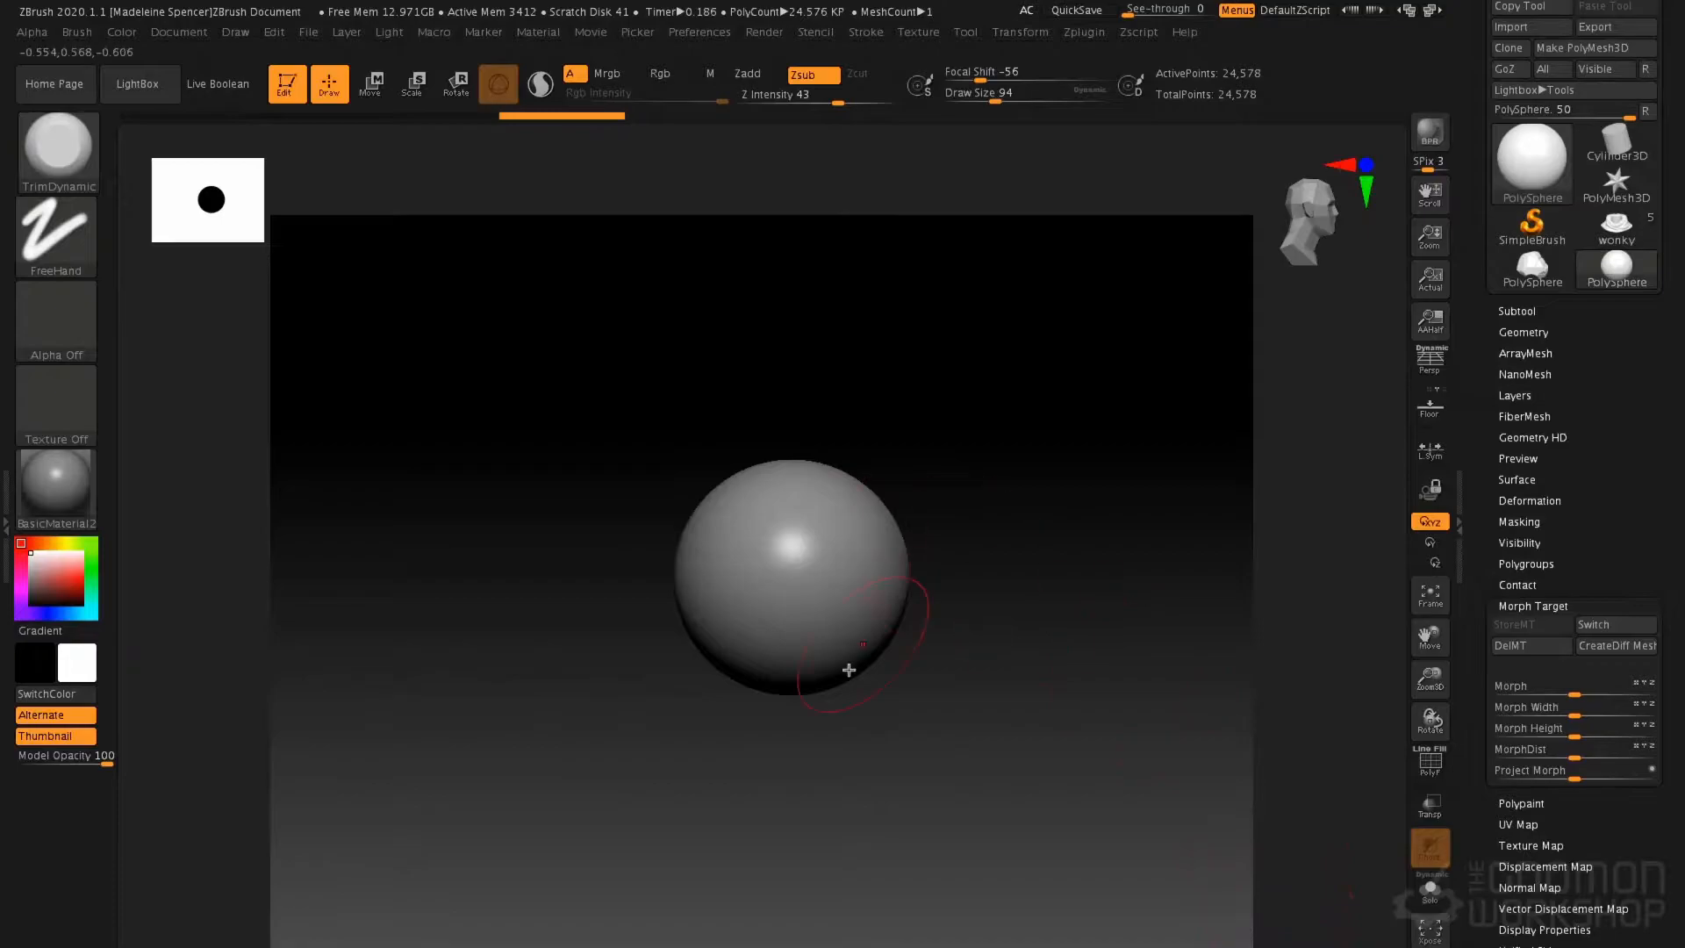
{"action": "left_click_drag", "start_coordinate": [819, 841], "coordinate": [873, 246], "text": "ctrl+shift"}
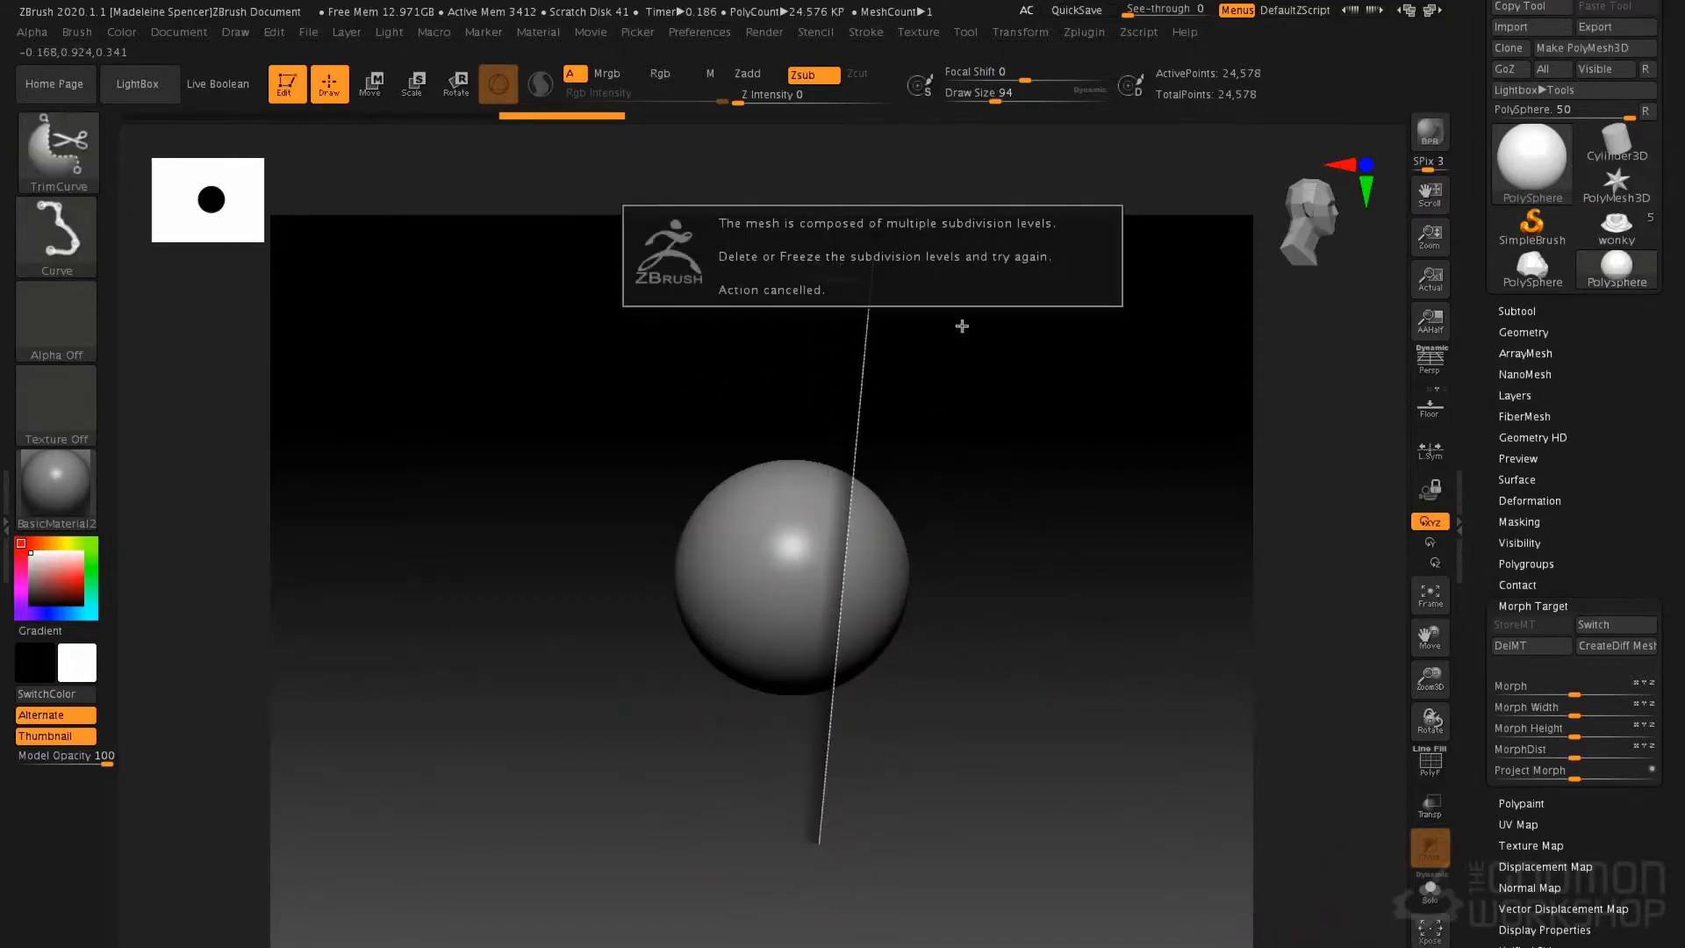
Delete the sphere's lower subdivision levels
{"action": "left_click", "coordinate": [1531, 322]}
{"action": "left_click", "coordinate": [1531, 321]}
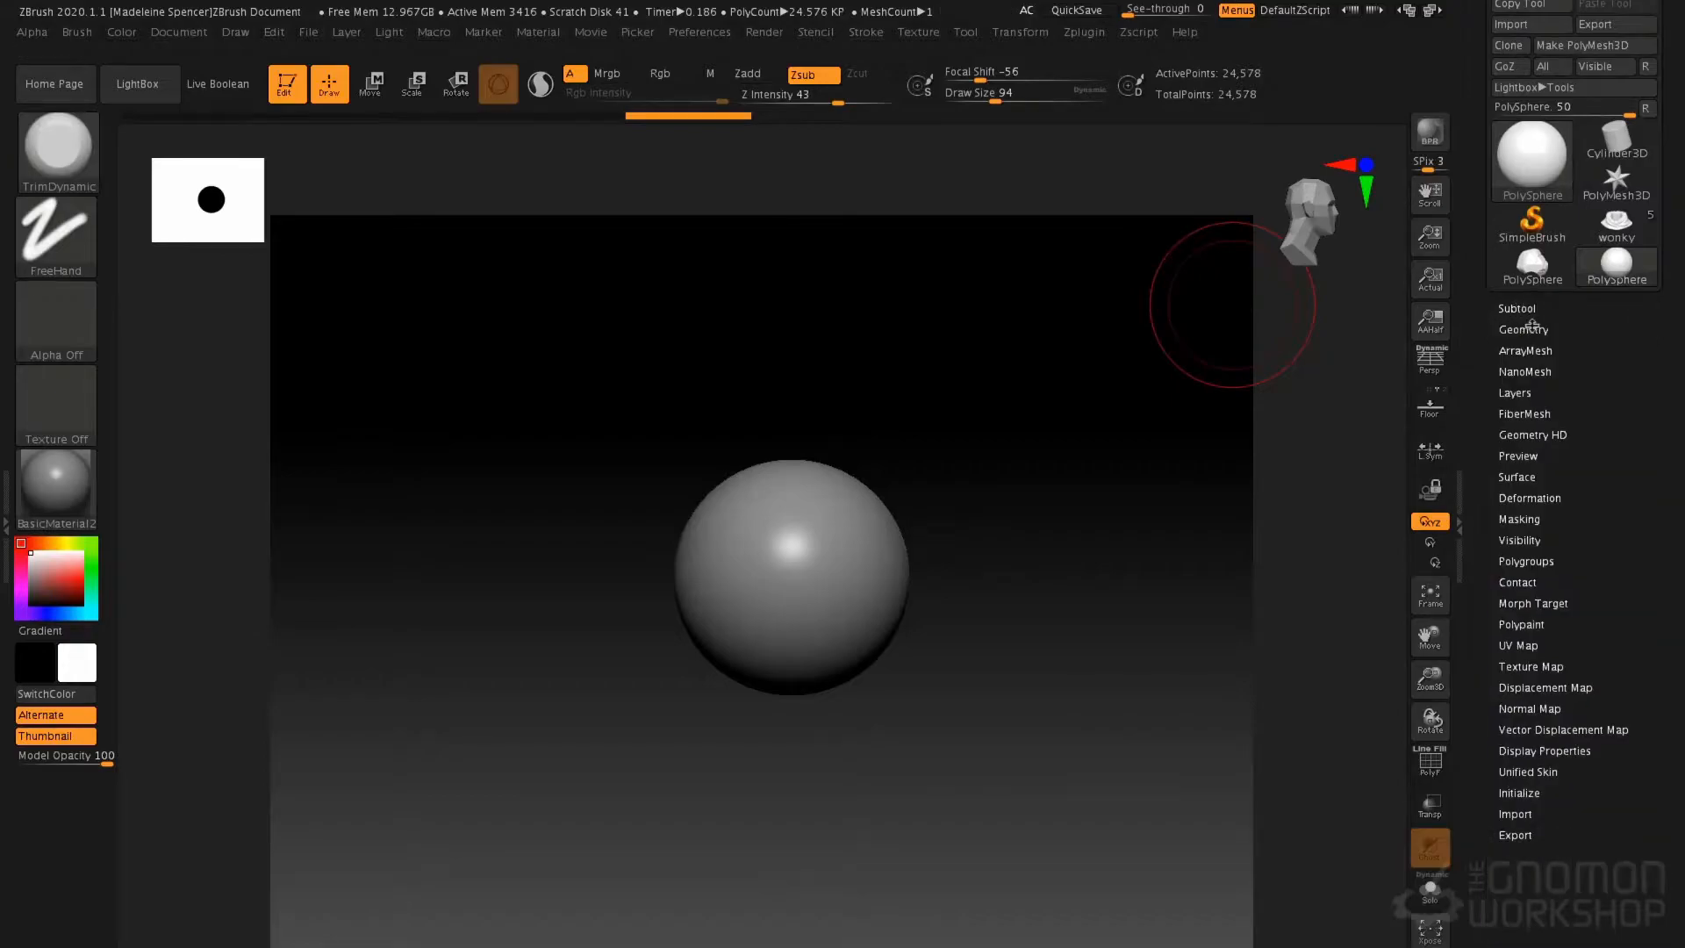
{"action": "left_click", "coordinate": [1532, 326]}
{"action": "left_click", "coordinate": [1519, 389]}
Try trimming away the larger part of the sphere with a steep TrimCurve line, and turn on PolyFrame to examine the cut
{"action": "mouse_move", "coordinate": [822, 867]}
{"action": "left_mouse_down", "text": "ctrl+shift"}
{"action": "mouse_move", "coordinate": [928, 314]}
{"action": "mouse_move", "coordinate": [884, 237]}
{"action": "mouse_move", "coordinate": [899, 241]}
{"action": "left_mouse_up", "text": "ctrl+shift"}
{"action": "mouse_move", "coordinate": [963, 421]}
{"action": "left_mouse_down"}
{"action": "mouse_move", "coordinate": [1042, 431]}
{"action": "mouse_move", "coordinate": [895, 403]}
{"action": "mouse_move", "coordinate": [1027, 436]}
{"action": "mouse_move", "coordinate": [1003, 468]}
{"action": "mouse_move", "coordinate": [936, 418]}
{"action": "mouse_move", "coordinate": [975, 425]}
{"action": "mouse_move", "coordinate": [979, 456]}
{"action": "mouse_move", "coordinate": [951, 534]}
{"action": "mouse_move", "coordinate": [877, 526]}
{"action": "left_mouse_up"}
{"action": "key", "text": "shift+f"}
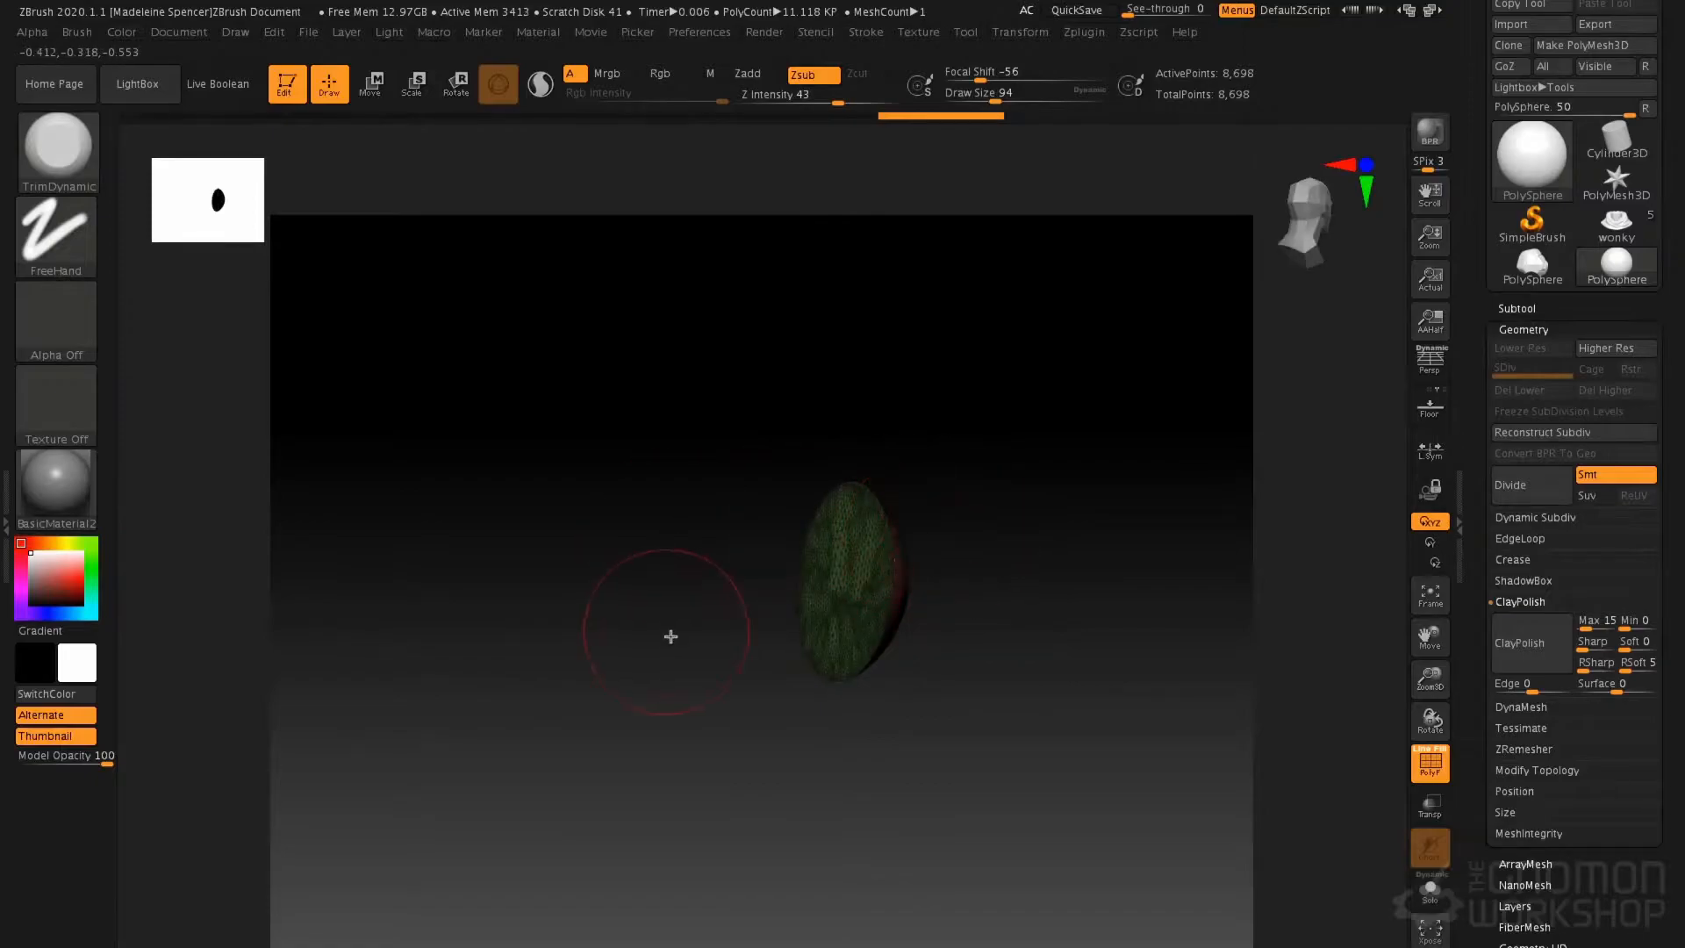
{"action": "mouse_move", "coordinate": [892, 633]}
{"action": "left_mouse_down"}
{"action": "mouse_move", "coordinate": [881, 436]}
{"action": "mouse_move", "coordinate": [1019, 482]}
{"action": "mouse_move", "coordinate": [890, 449]}
{"action": "mouse_move", "coordinate": [1016, 478]}
{"action": "mouse_move", "coordinate": [971, 468]}
{"action": "left_mouse_up"}
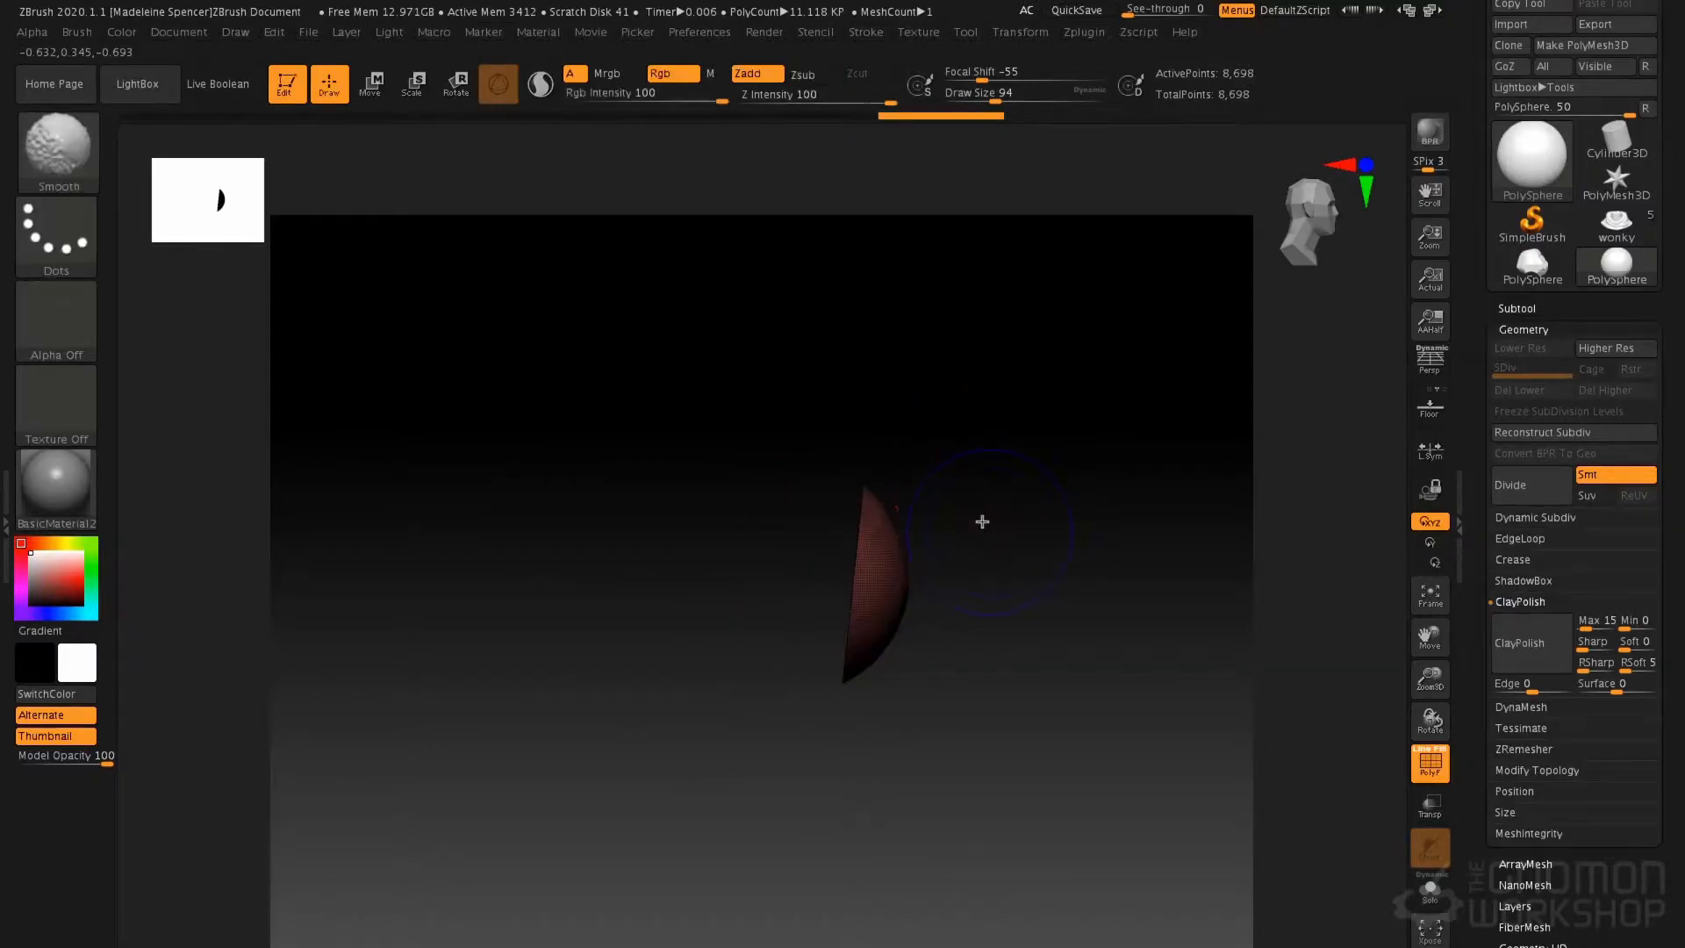
{"action": "key", "text": "ctrl+z"}
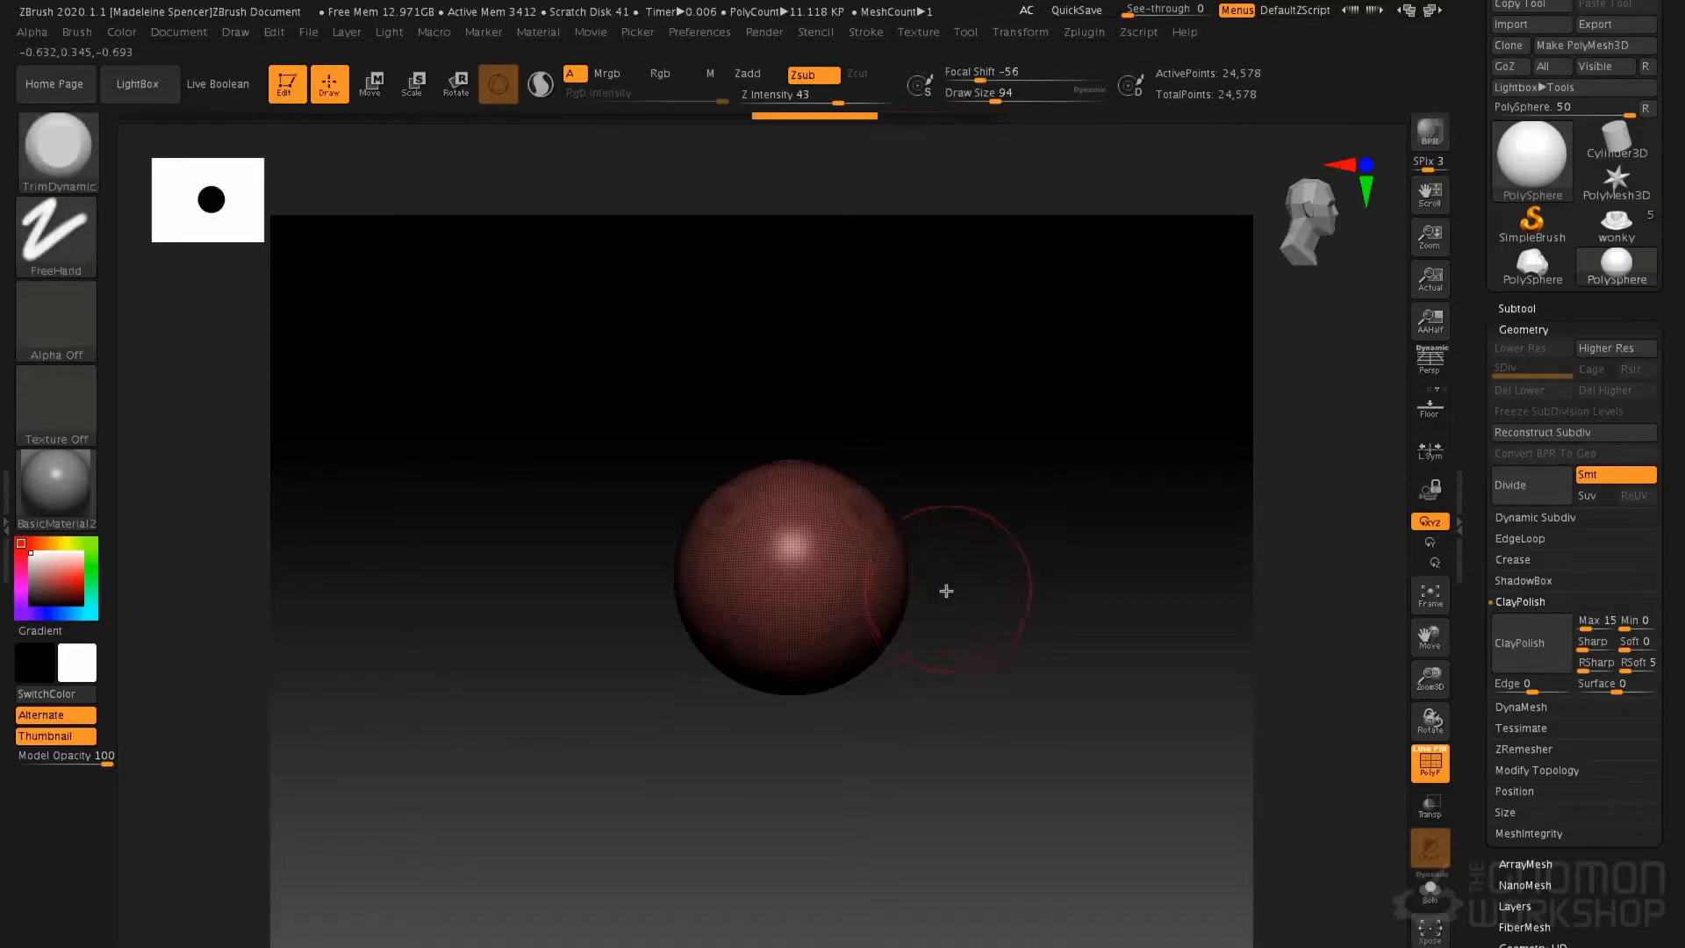
Select the SliceCurve brush and slice the sphere into two polygroups along a steep line right of its centre
{"action": "key", "text": "b"}
{"action": "key", "text": "s"}
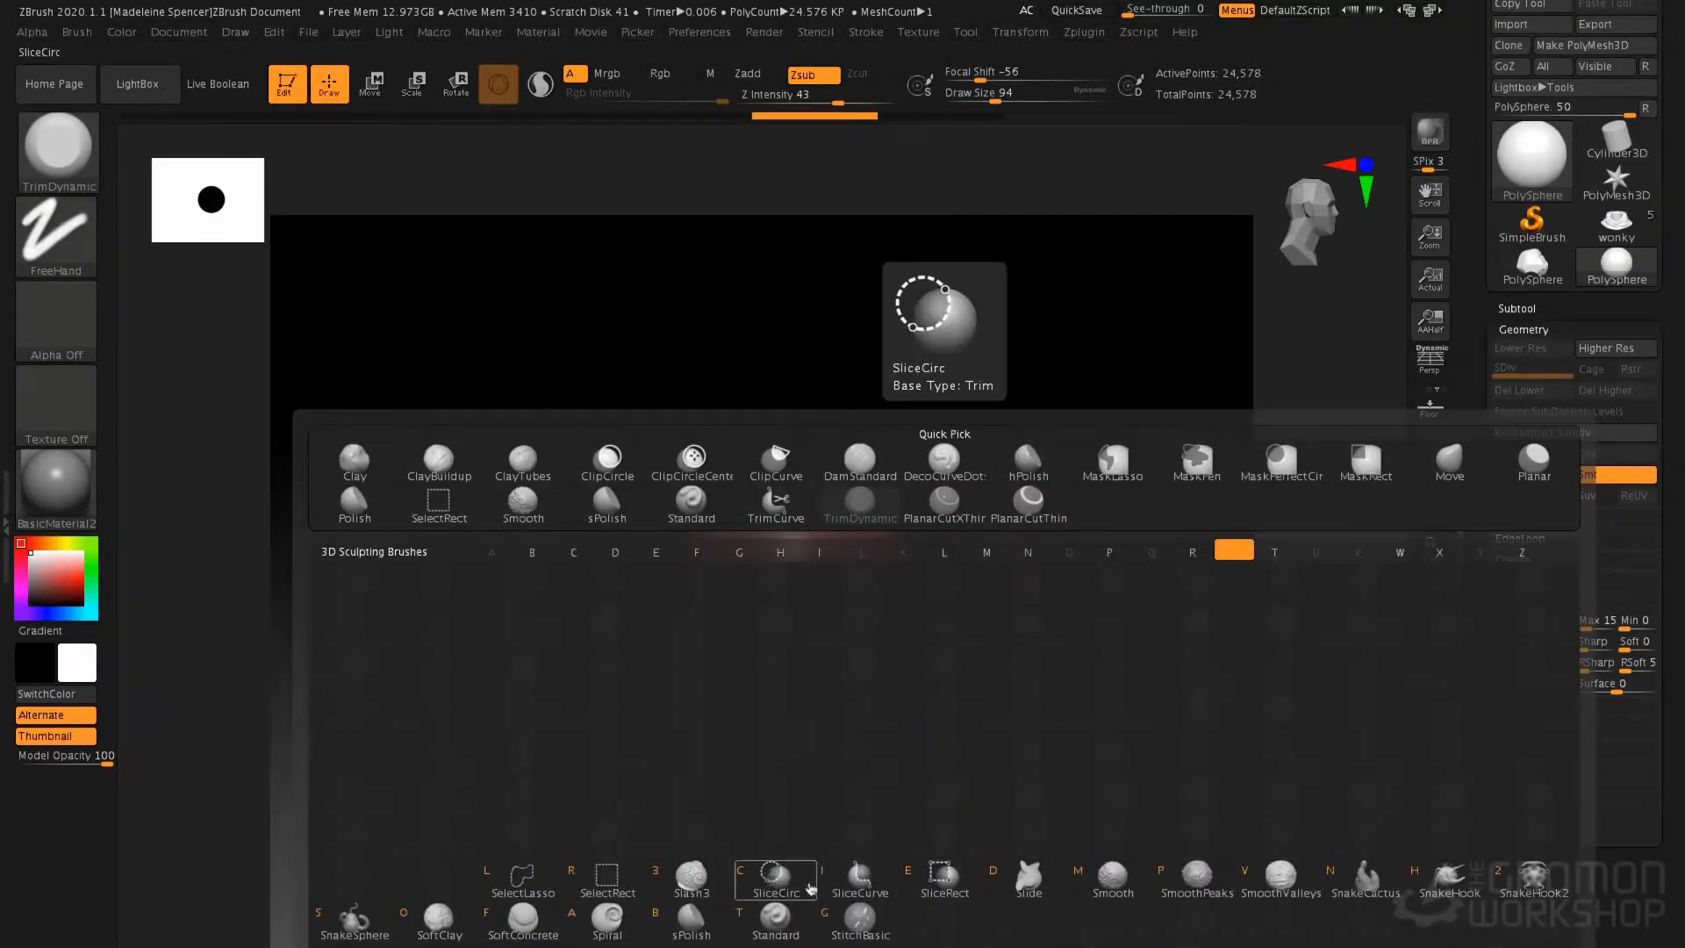
{"action": "left_click", "coordinate": [867, 885]}
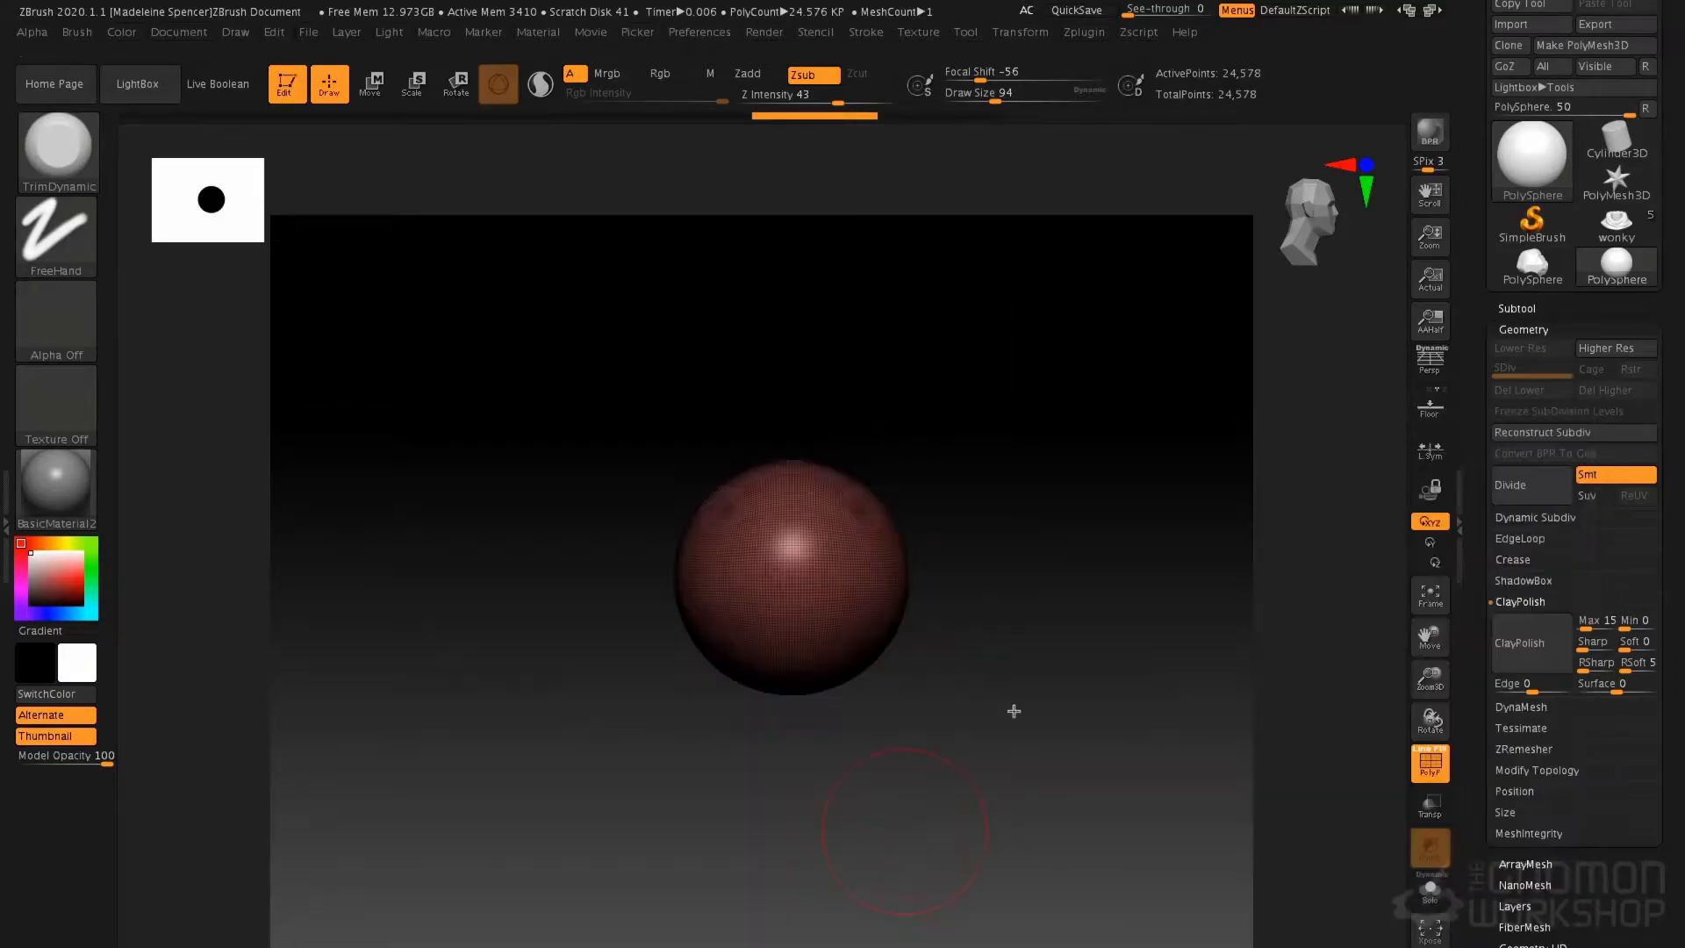
{"action": "left_click_drag", "start_coordinate": [771, 883], "coordinate": [891, 203], "text": "ctrl+shift"}
{"action": "mouse_move", "coordinate": [927, 435]}
{"action": "left_mouse_down"}
{"action": "mouse_move", "coordinate": [1038, 454]}
{"action": "mouse_move", "coordinate": [921, 413]}
{"action": "left_mouse_up"}
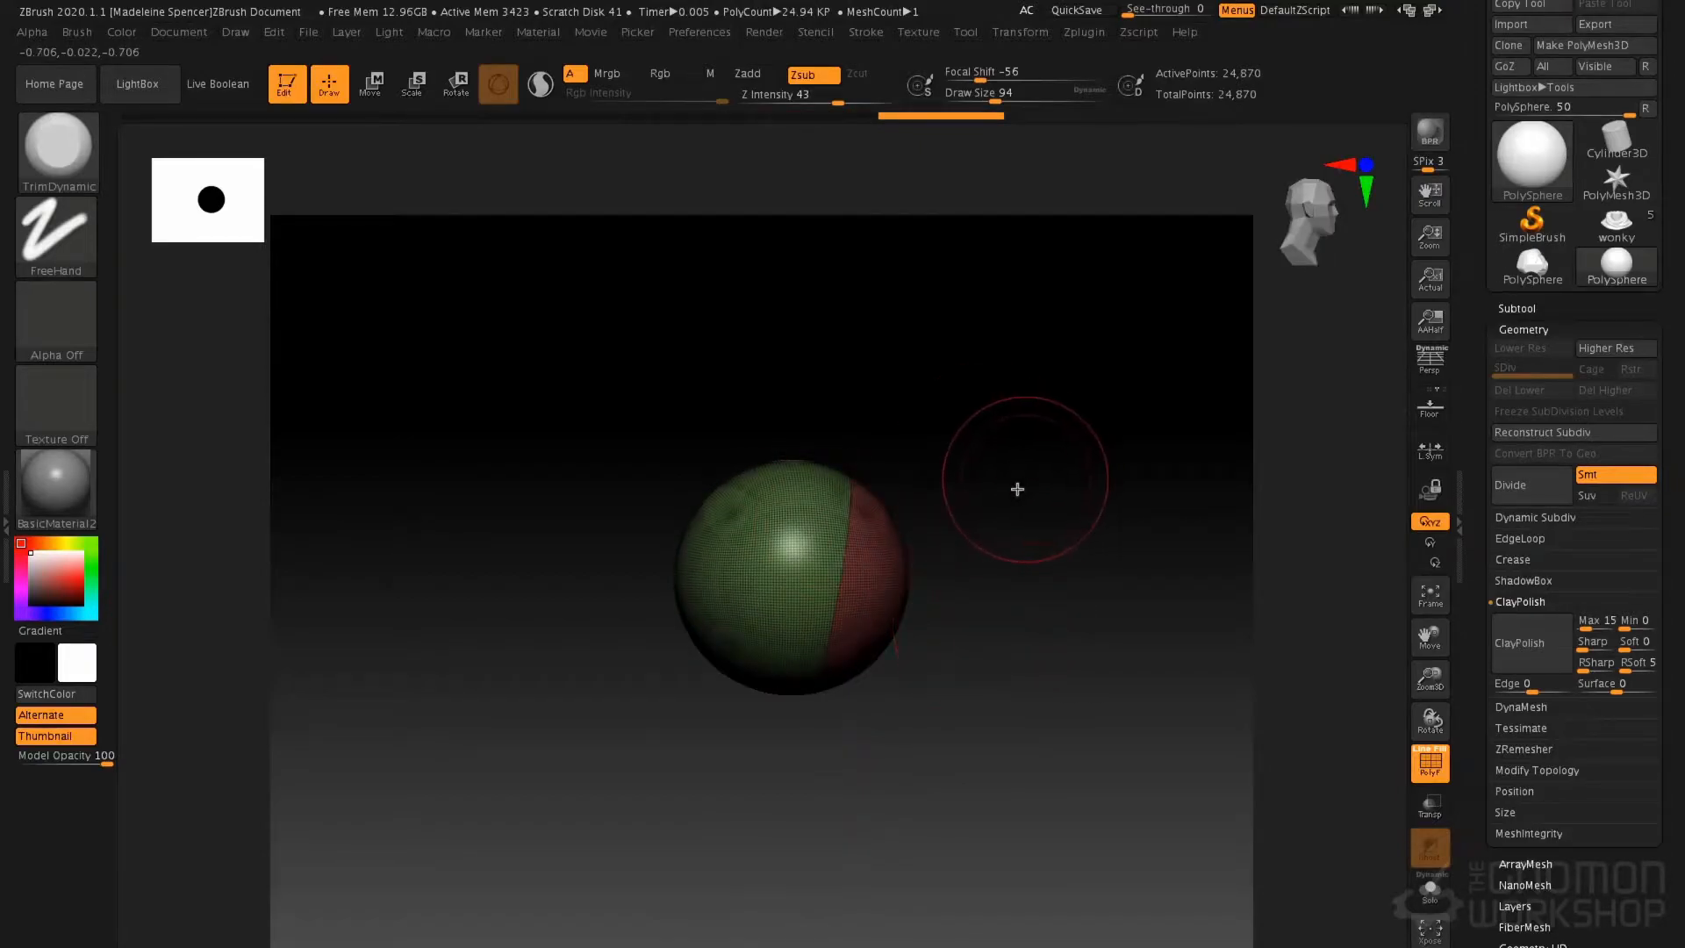
Isolate the sphere's larger green polygroup to check it, and show the whole mesh again
{"action": "left_click", "coordinate": [1558, 313]}
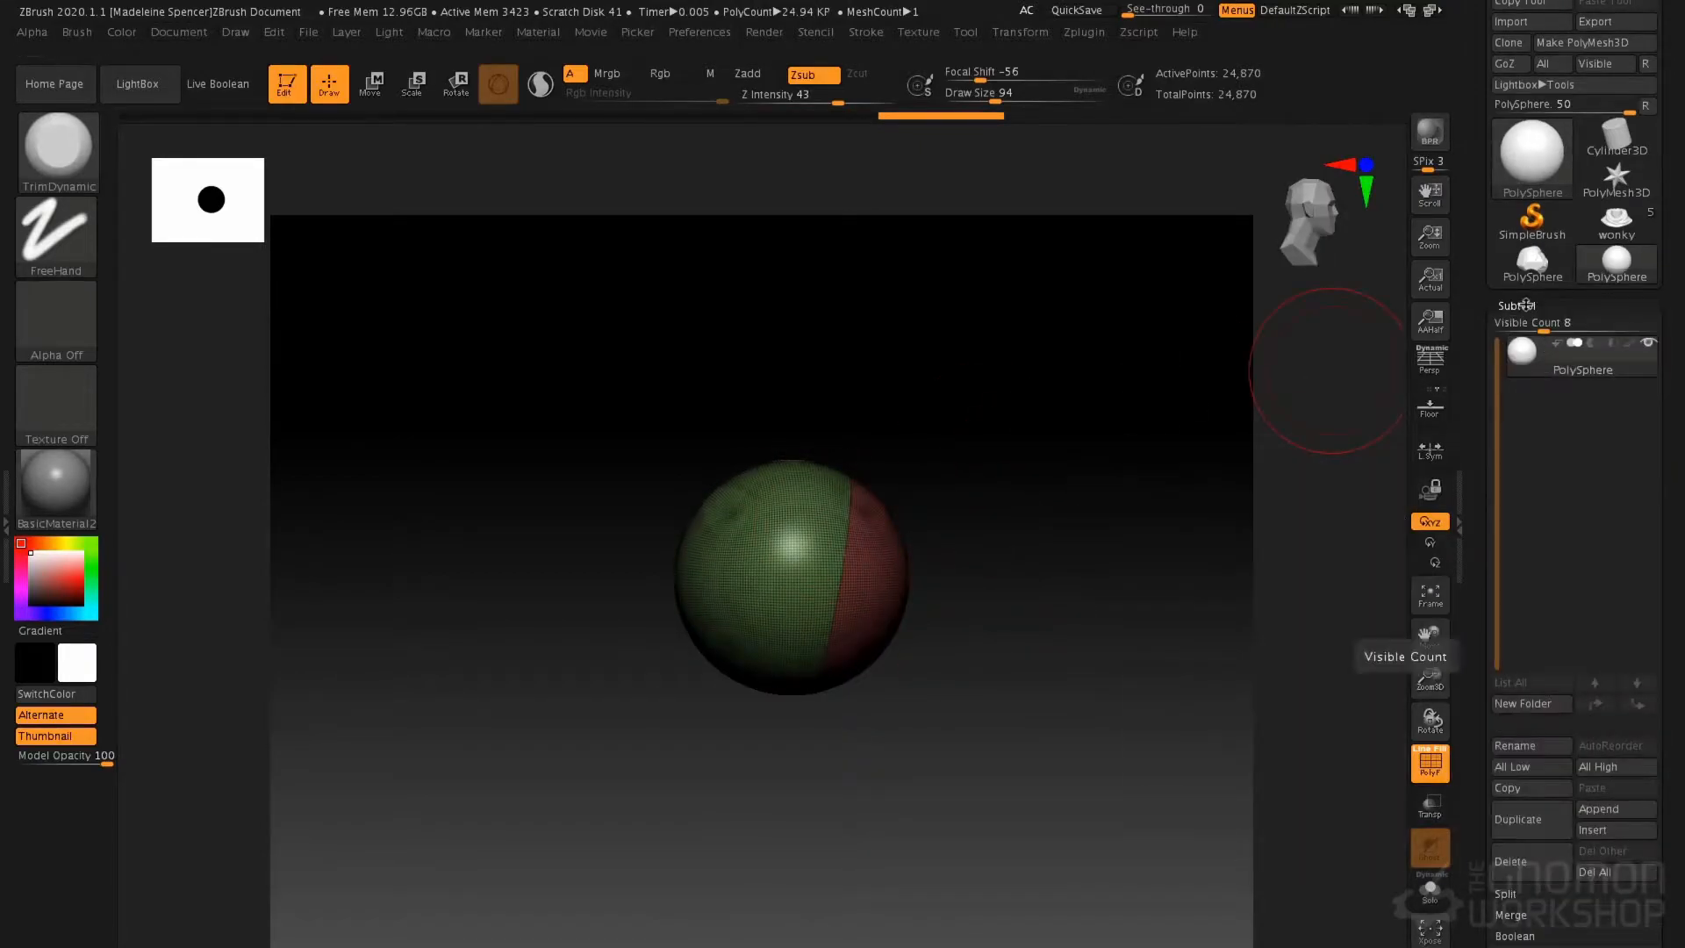
{"action": "key", "text": "ctrl+shift"}
{"action": "left_click", "coordinate": [730, 513], "text": "ctrl+shift"}
{"action": "left_click_drag", "start_coordinate": [877, 380], "coordinate": [945, 455]}
{"action": "left_click", "coordinate": [973, 381], "text": "ctrl+shift"}
Examine the mesh topology up close along the slice border between the two polygroups
{"action": "right_click_drag", "start_coordinate": [945, 455], "coordinate": [1065, 831], "text": "ctrl"}
{"action": "right_click_drag", "start_coordinate": [970, 590], "coordinate": [527, 328], "text": "alt"}
{"action": "right_click_drag", "start_coordinate": [922, 550], "coordinate": [773, 551], "text": "ctrl"}
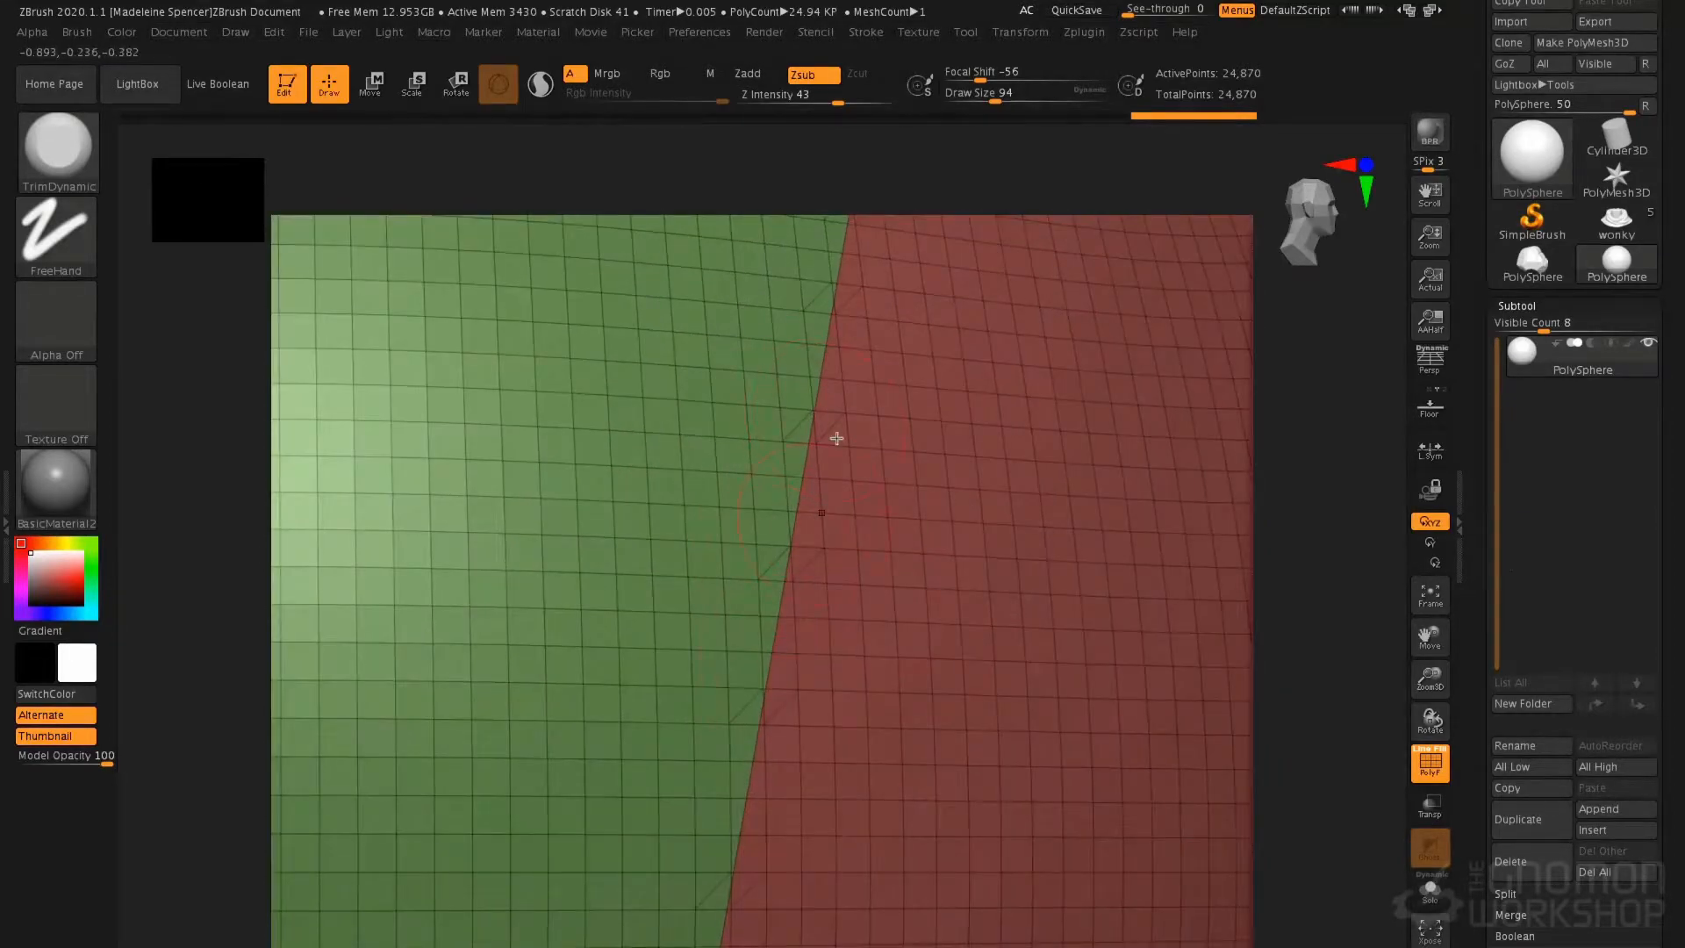
{"action": "right_click_drag", "start_coordinate": [804, 709], "coordinate": [775, 324], "text": "ctrl"}
{"action": "right_click_drag", "start_coordinate": [820, 619], "coordinate": [902, 470], "text": "ctrl"}
{"action": "right_click_drag", "start_coordinate": [870, 609], "coordinate": [907, 520], "text": "ctrl"}
{"action": "key", "text": "b"}
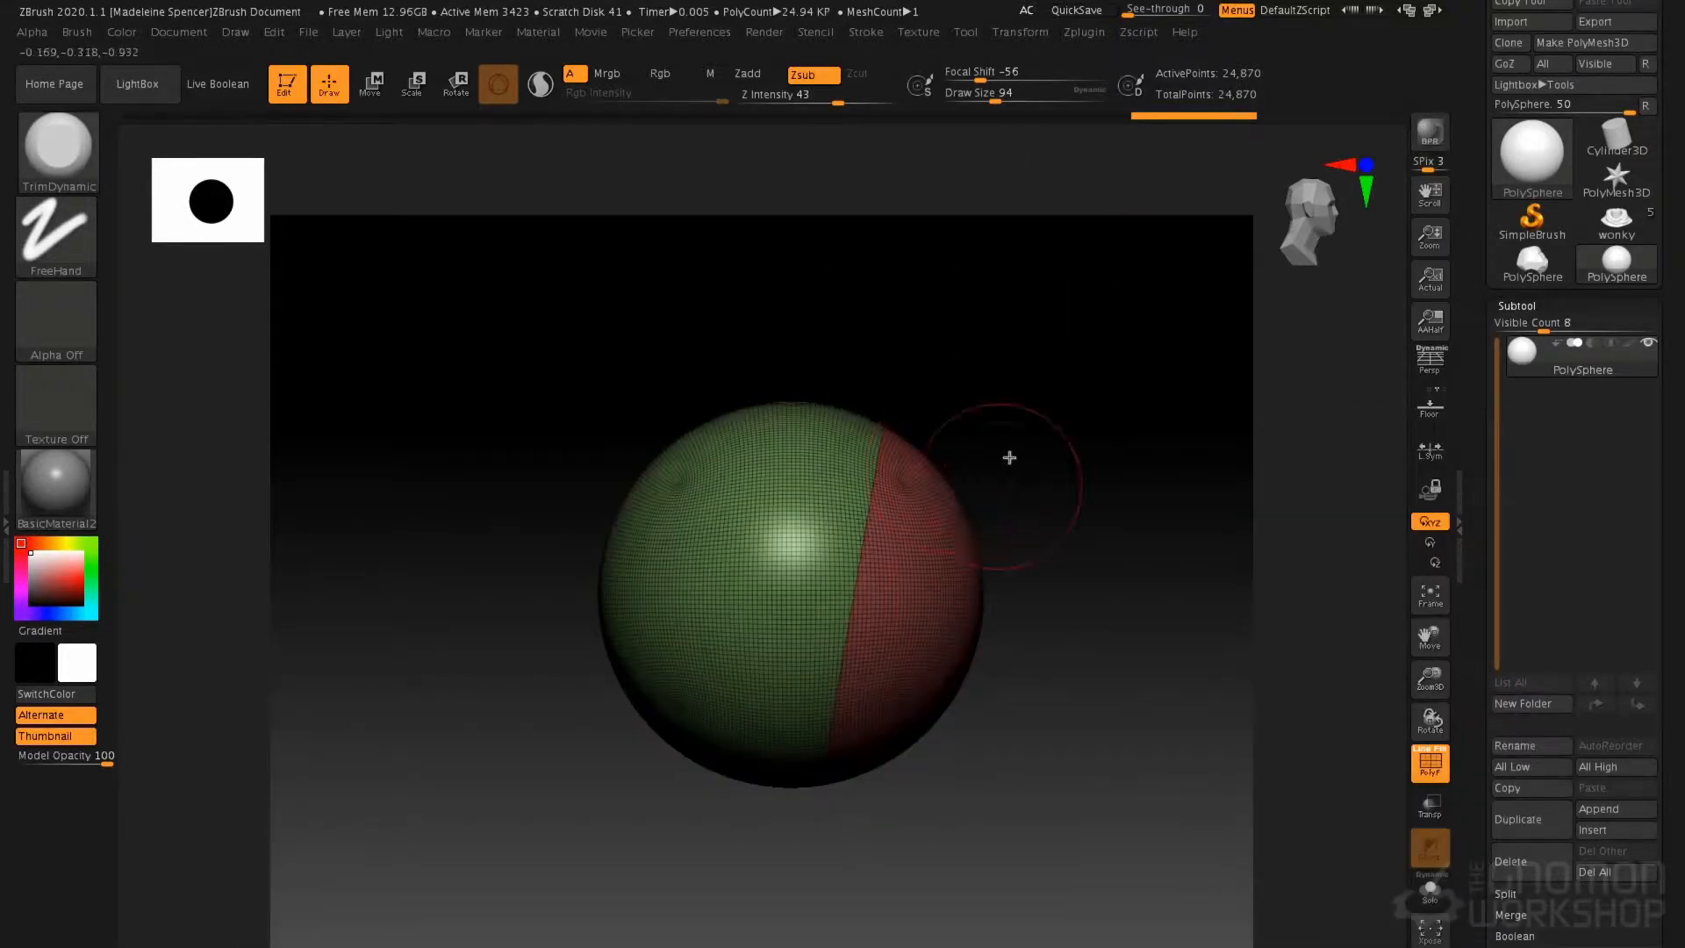
{"action": "left_click_drag", "start_coordinate": [987, 515], "coordinate": [987, 552], "text": "alt"}
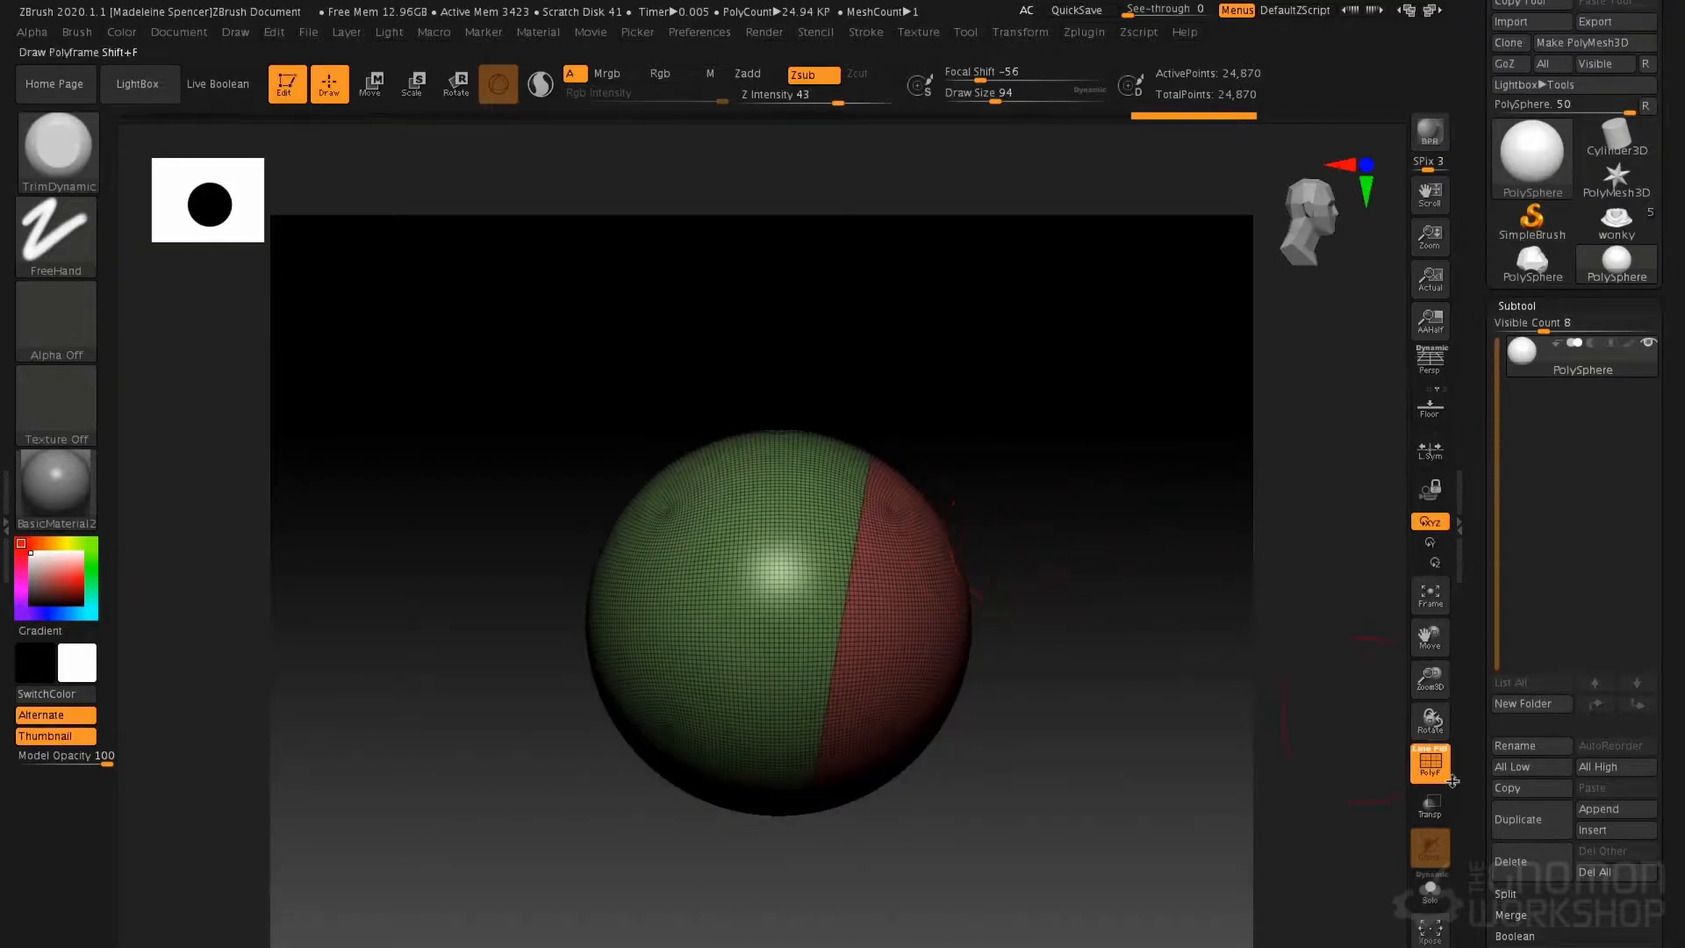
Open the EdgeLoop settings in Geometry and undo the last two polygroup visibility changes
{"action": "left_click", "coordinate": [1517, 306]}
{"action": "left_click", "coordinate": [1528, 324]}
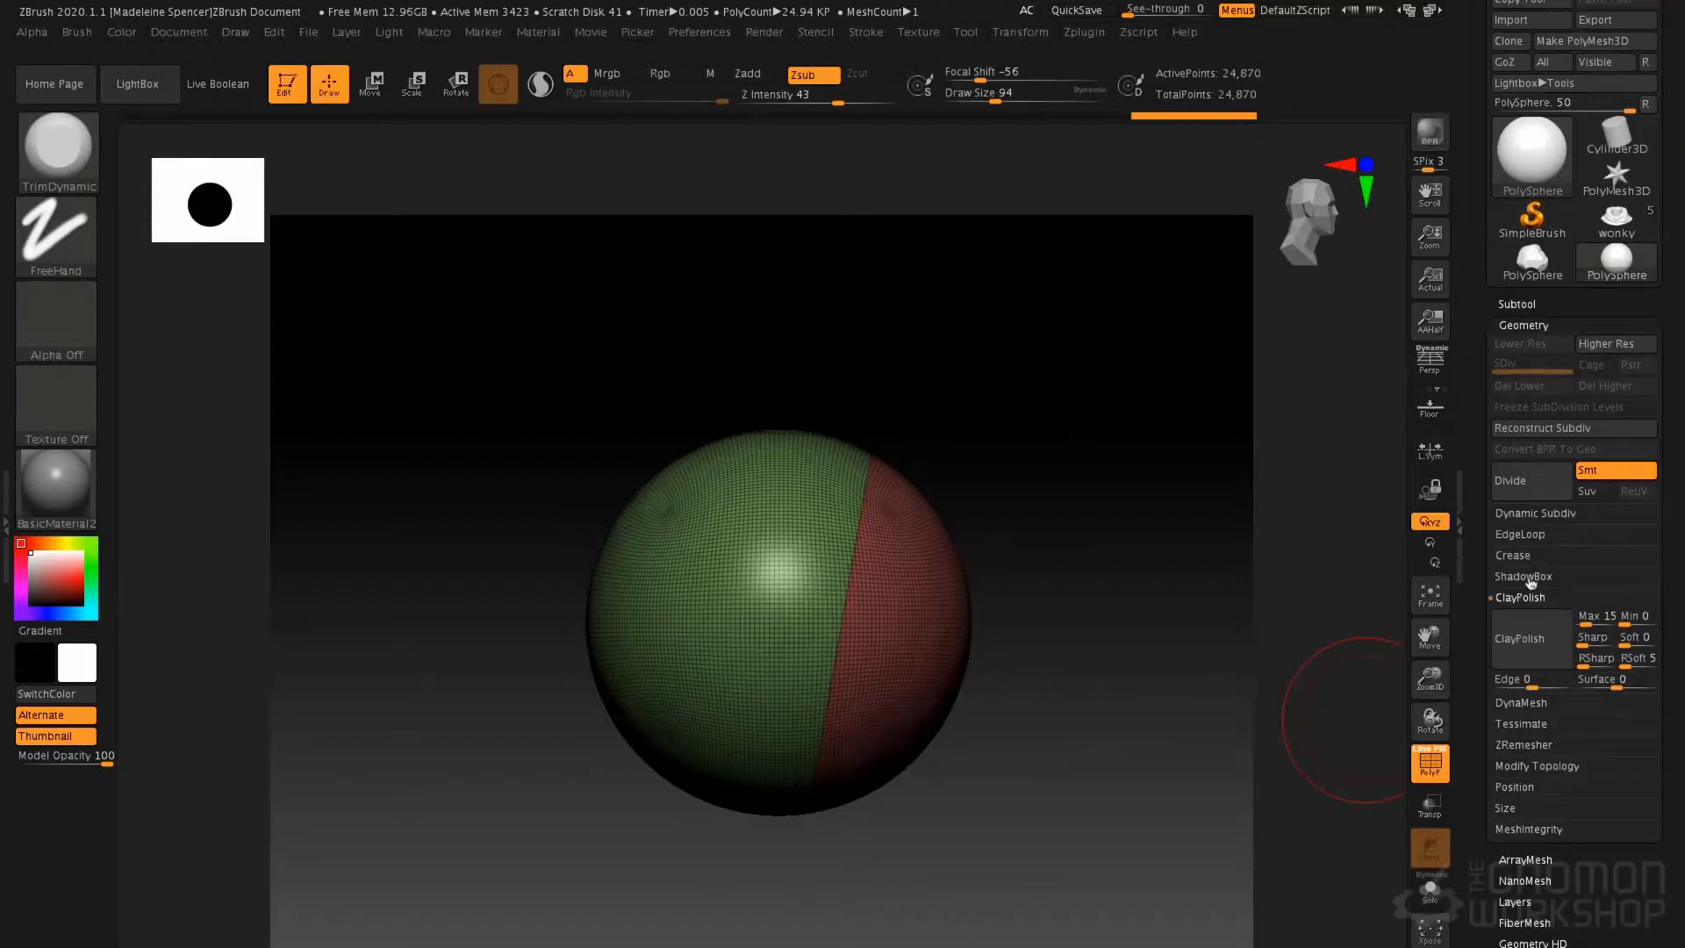
{"action": "left_click", "coordinate": [1527, 534]}
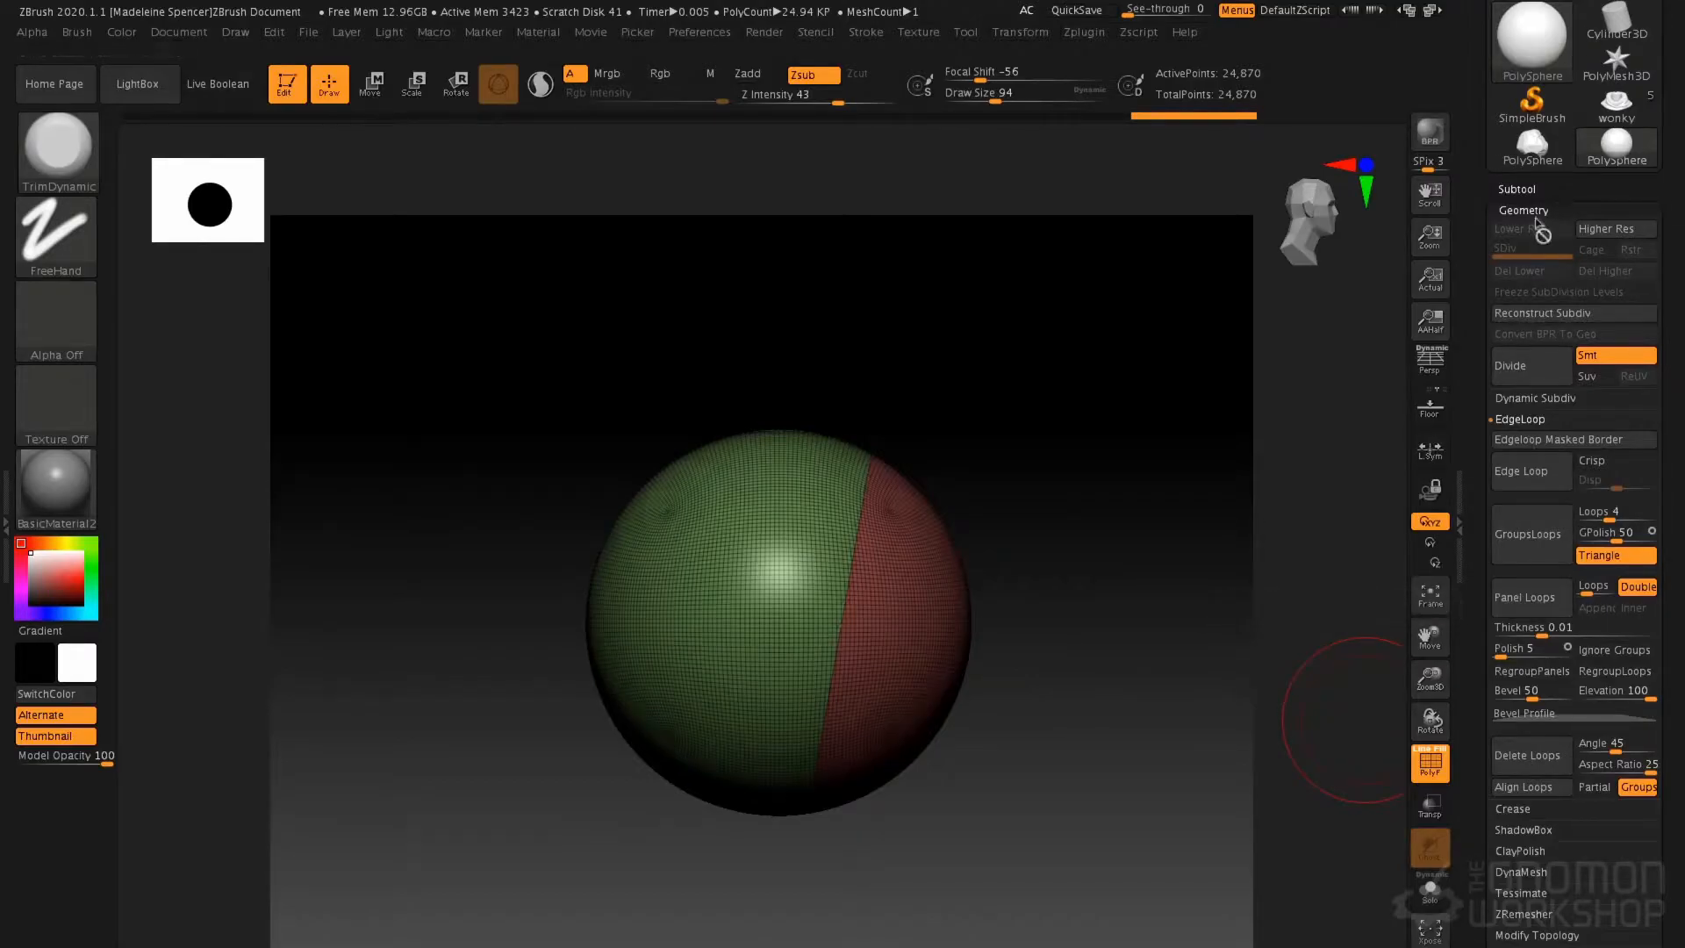
{"action": "left_click_drag", "start_coordinate": [1328, 493], "coordinate": [1324, 527], "text": "alt"}
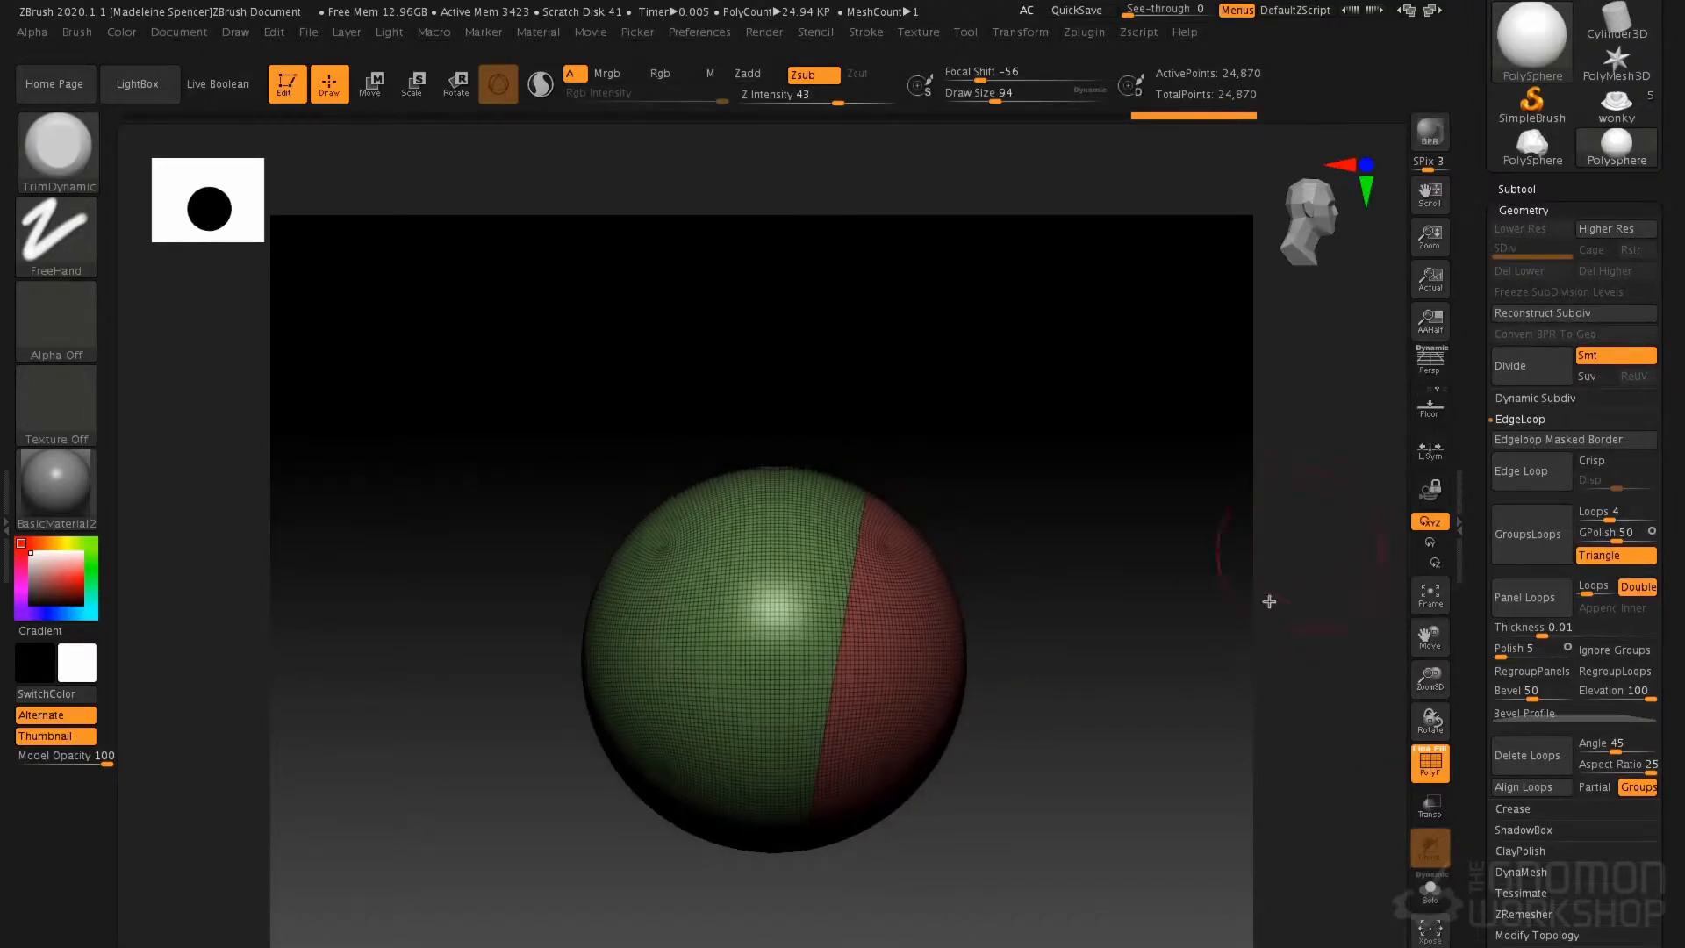
{"action": "left_click_drag", "start_coordinate": [1269, 602], "coordinate": [1273, 504], "text": "alt"}
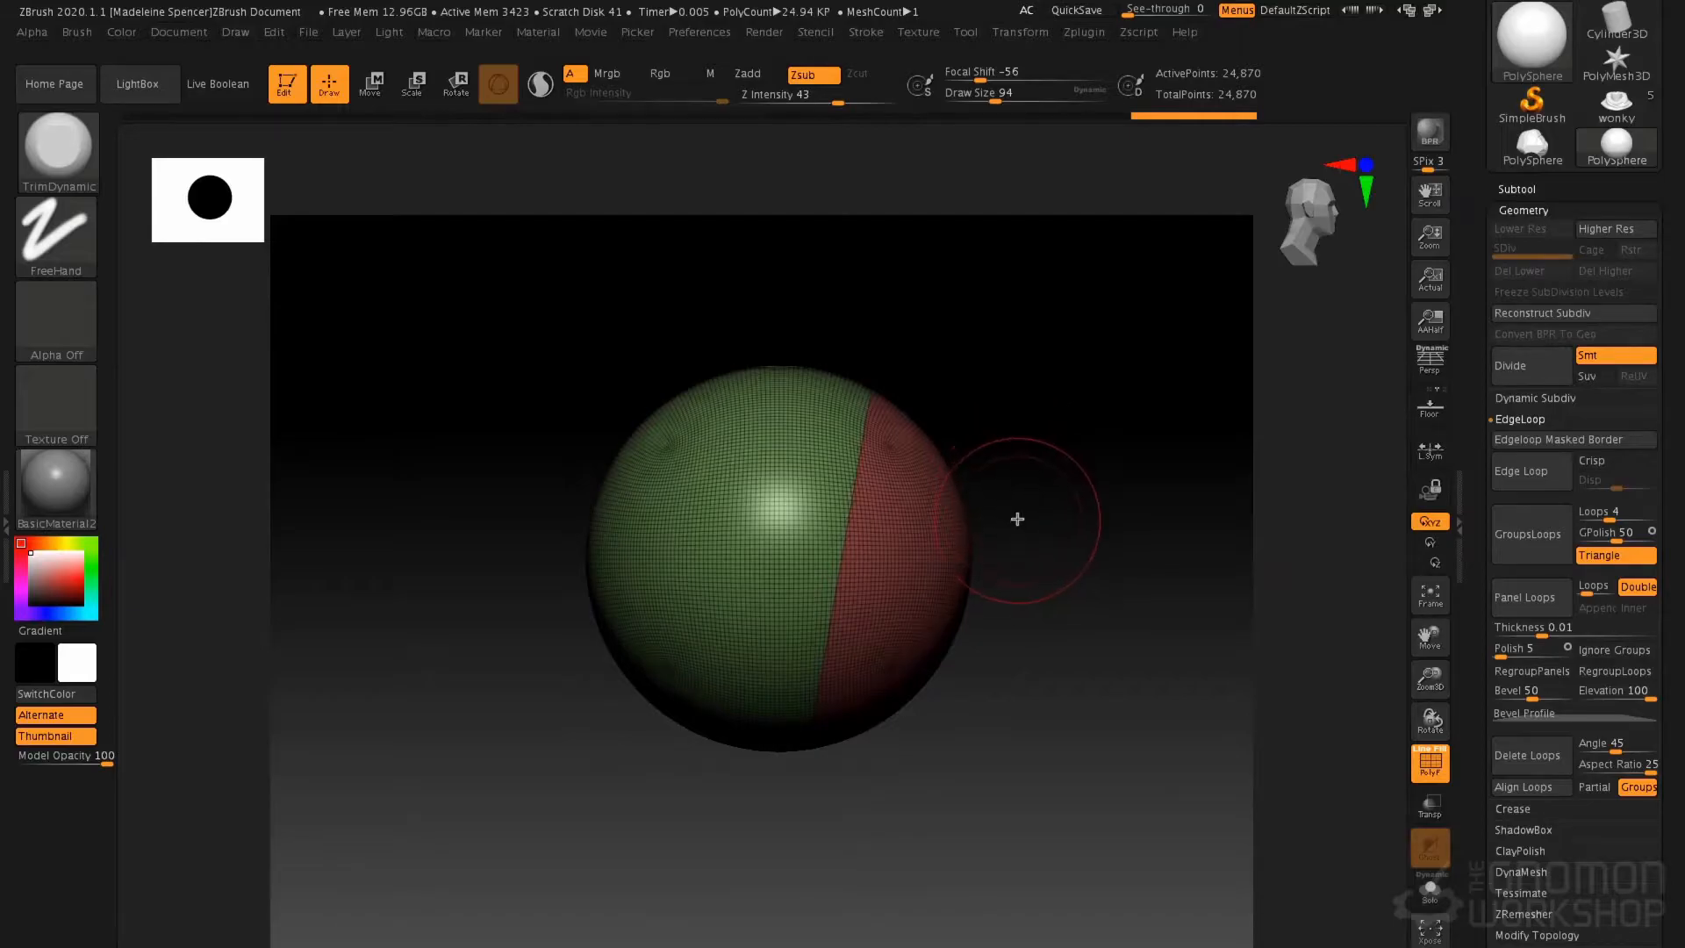
{"action": "key", "text": "ctrl+z"}
{"action": "key", "text": "ctrl+z"}
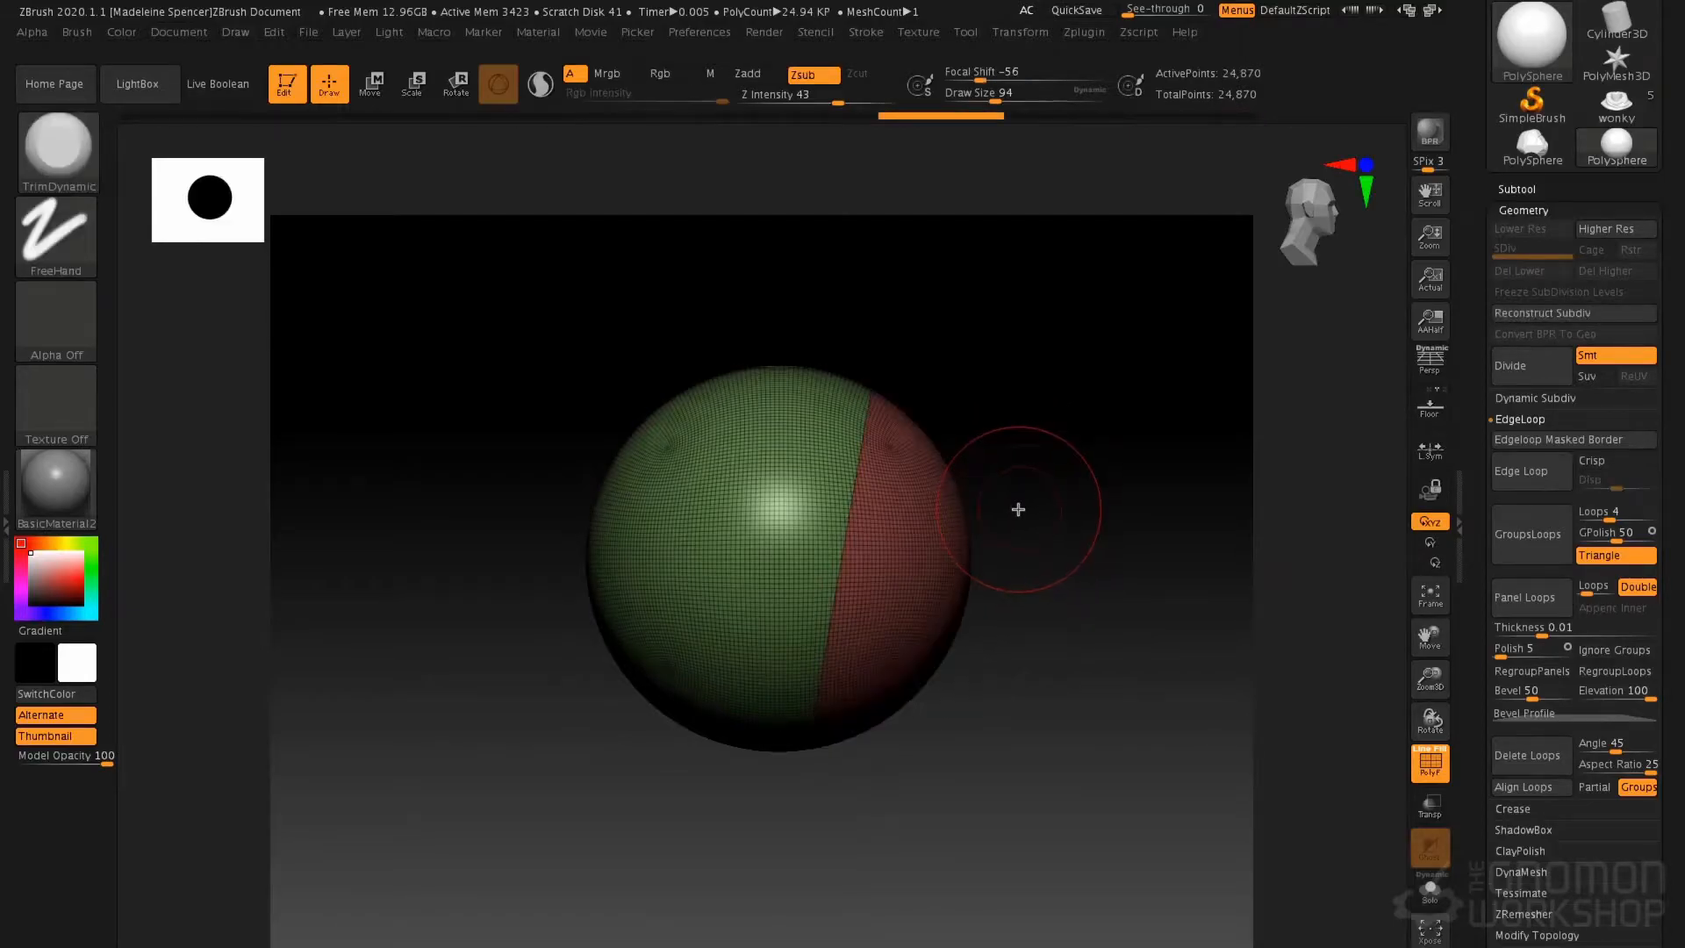
Select the TrimDynamic brush and set its Draw Size to 163
{"action": "key", "text": "b"}
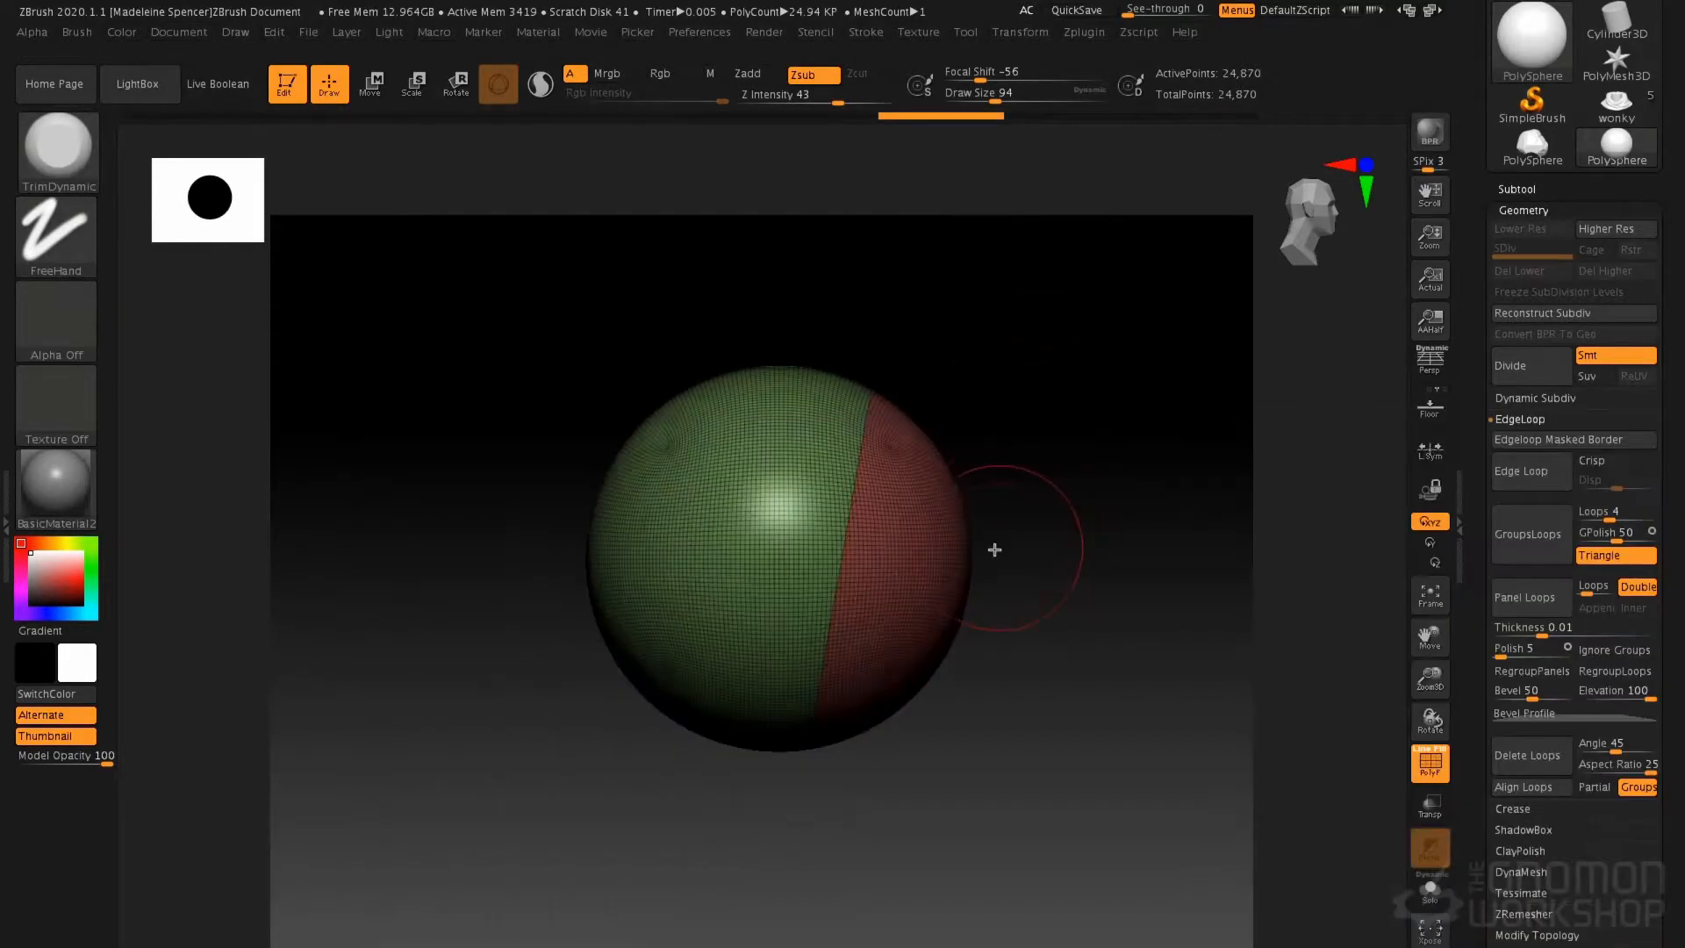
{"action": "key", "text": "b"}
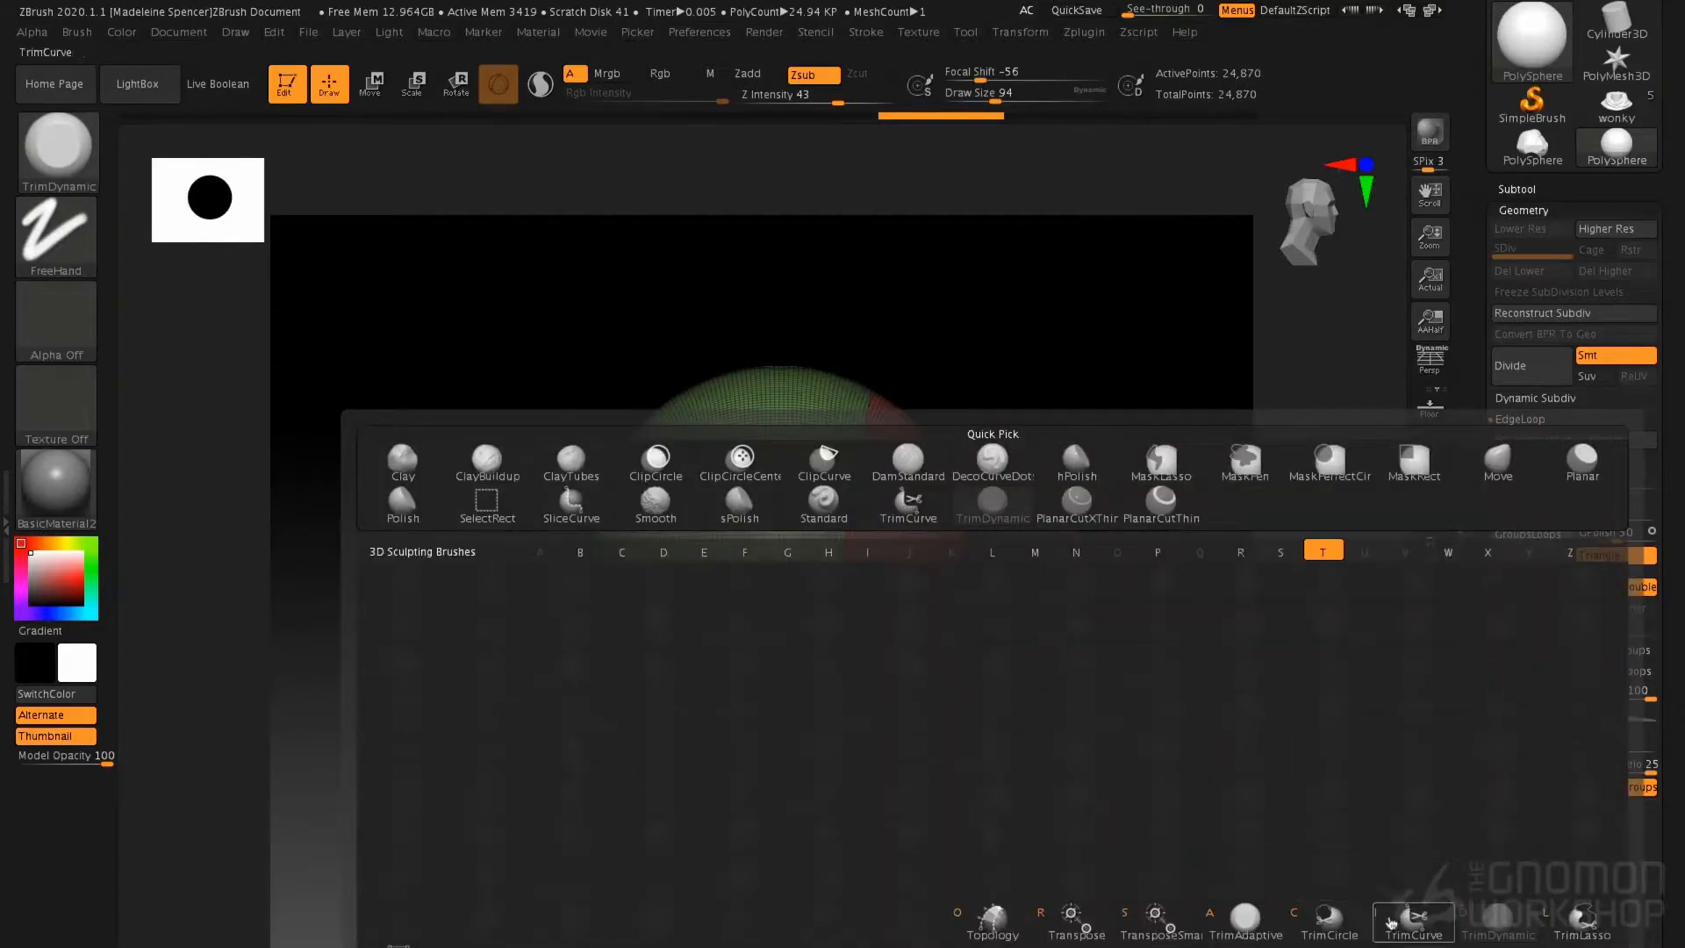
{"action": "left_click", "coordinate": [1486, 918]}
{"action": "key", "text": "space"}
{"action": "left_click_drag", "start_coordinate": [875, 426], "coordinate": [898, 426]}
Trim broad flat facets into the front and upper sides of the sphere and turn off PolyFrame
{"action": "right_click_drag", "start_coordinate": [715, 479], "coordinate": [749, 417]}
{"action": "mouse_move", "coordinate": [717, 467]}
{"action": "left_mouse_down"}
{"action": "mouse_move", "coordinate": [718, 426]}
{"action": "mouse_move", "coordinate": [703, 564]}
{"action": "mouse_move", "coordinate": [617, 531]}
{"action": "mouse_move", "coordinate": [632, 625]}
{"action": "mouse_move", "coordinate": [614, 542]}
{"action": "mouse_move", "coordinate": [726, 497]}
{"action": "mouse_move", "coordinate": [738, 548]}
{"action": "left_mouse_up"}
{"action": "left_click_drag", "start_coordinate": [623, 403], "coordinate": [613, 370]}
{"action": "key", "text": "shift+f"}
{"action": "right_click_drag", "start_coordinate": [664, 482], "coordinate": [607, 491]}
{"action": "left_click_drag", "start_coordinate": [609, 403], "coordinate": [641, 369]}
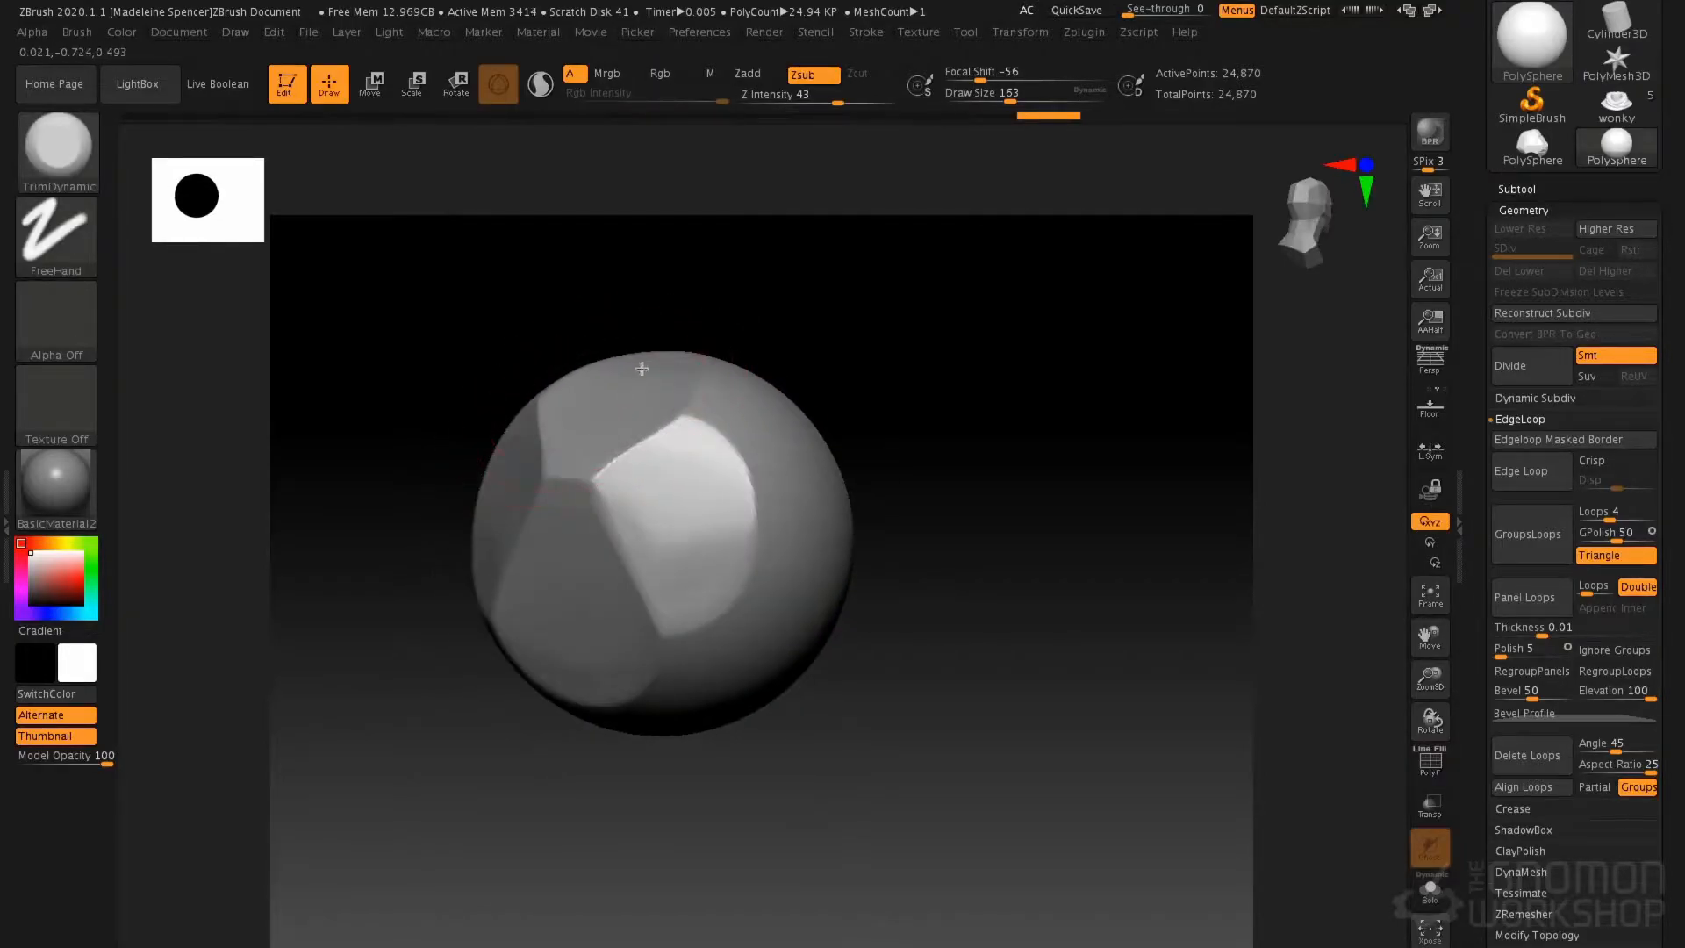
{"action": "mouse_move", "coordinate": [660, 535]}
{"action": "left_mouse_down"}
{"action": "mouse_move", "coordinate": [660, 504]}
{"action": "mouse_move", "coordinate": [688, 588]}
{"action": "mouse_move", "coordinate": [699, 492]}
{"action": "left_mouse_up"}
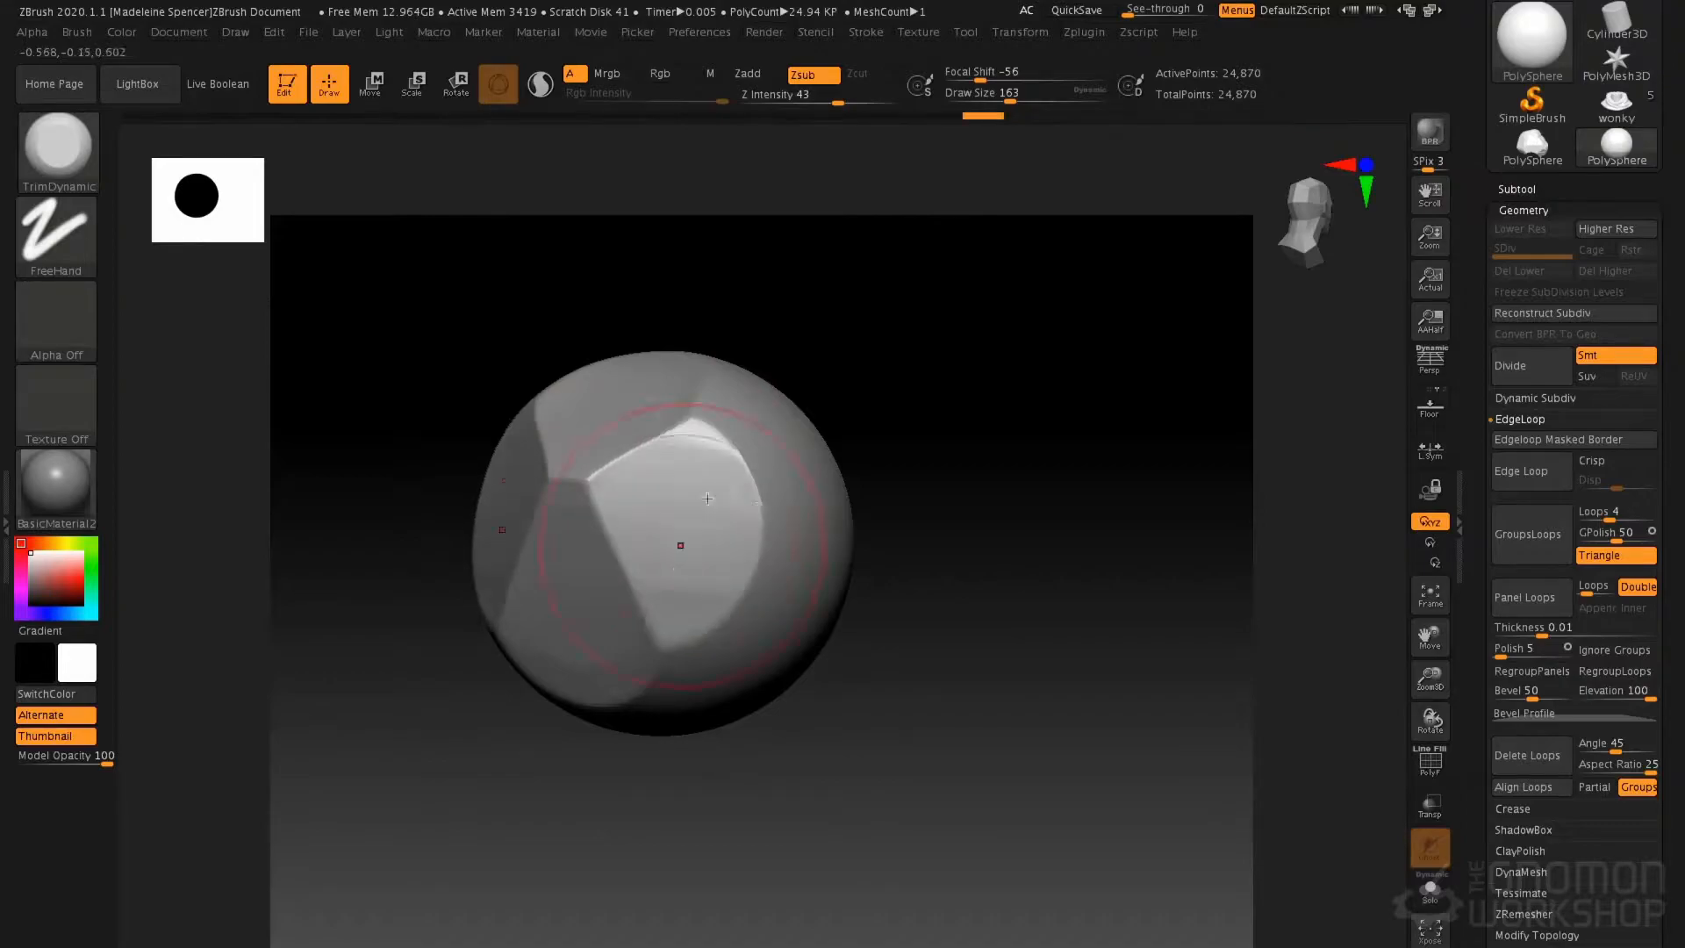
Trim further large flat facets around the sphere's sides and lower area with TrimDynamic
{"action": "right_click_drag", "start_coordinate": [681, 545], "coordinate": [579, 551]}
{"action": "mouse_move", "coordinate": [838, 536]}
{"action": "left_mouse_down"}
{"action": "mouse_move", "coordinate": [797, 602]}
{"action": "mouse_move", "coordinate": [790, 562]}
{"action": "left_mouse_up"}
{"action": "mouse_move", "coordinate": [864, 428]}
{"action": "left_mouse_down"}
{"action": "mouse_move", "coordinate": [926, 449]}
{"action": "mouse_move", "coordinate": [953, 597]}
{"action": "mouse_move", "coordinate": [904, 677]}
{"action": "mouse_move", "coordinate": [816, 696]}
{"action": "left_mouse_up"}
{"action": "left_click_drag", "start_coordinate": [723, 646], "coordinate": [713, 606]}
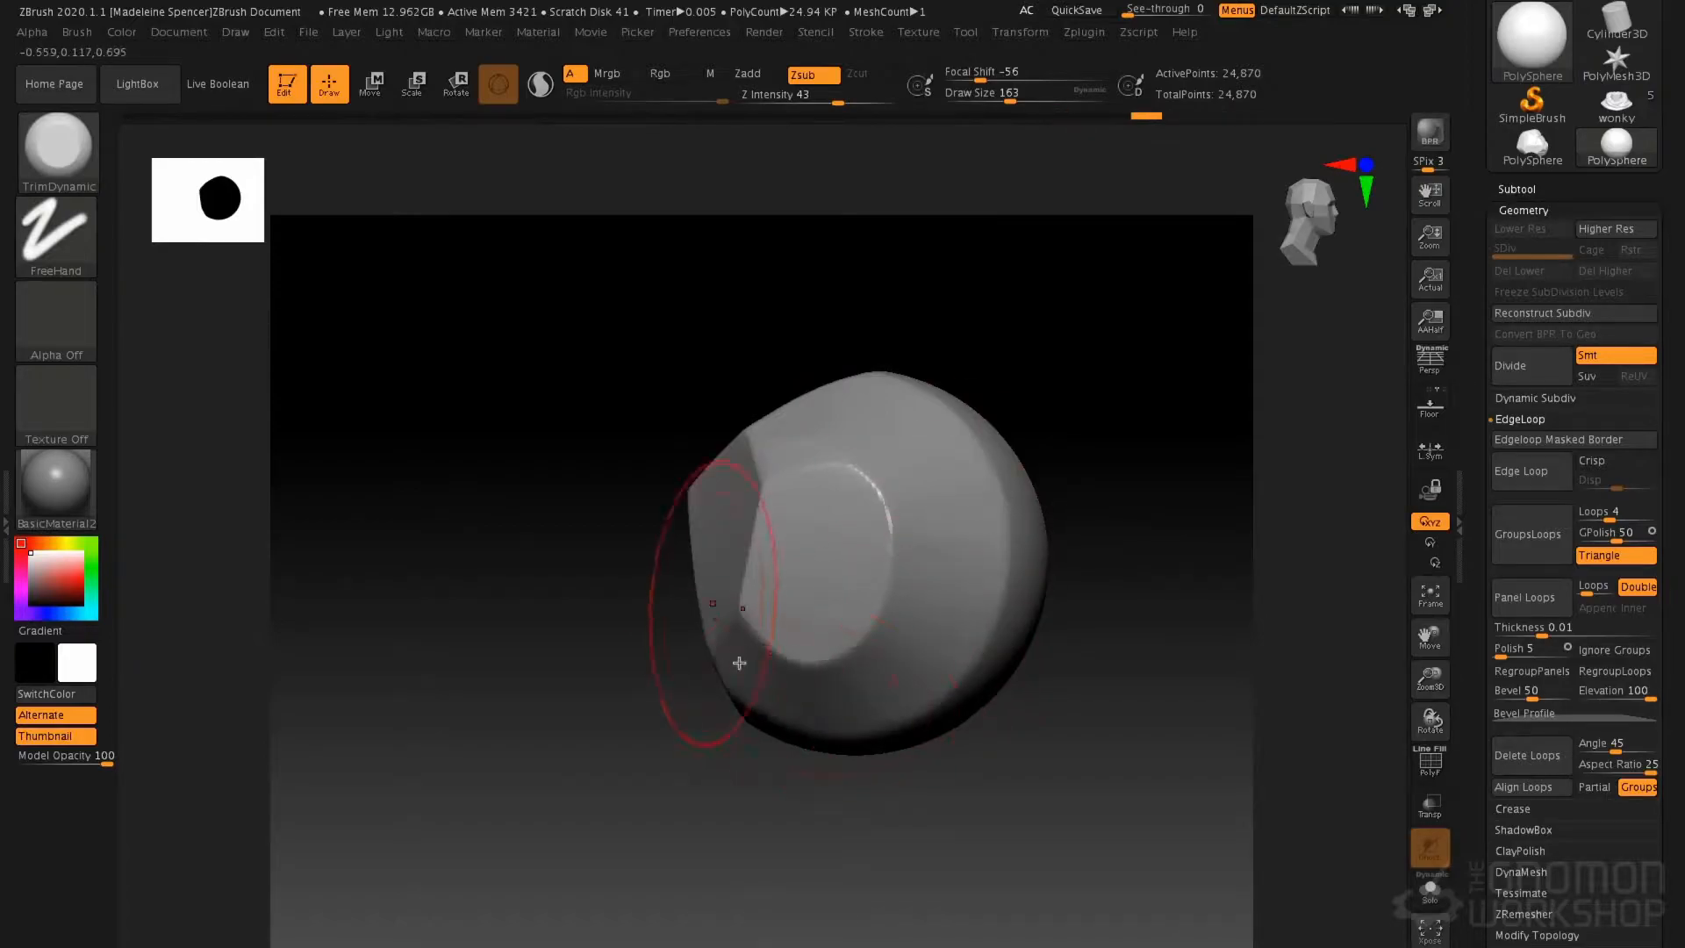
{"action": "right_click_drag", "start_coordinate": [737, 662], "coordinate": [816, 693]}
{"action": "left_click_drag", "start_coordinate": [722, 661], "coordinate": [771, 745]}
{"action": "left_click_drag", "start_coordinate": [911, 459], "coordinate": [1019, 386], "text": "shift"}
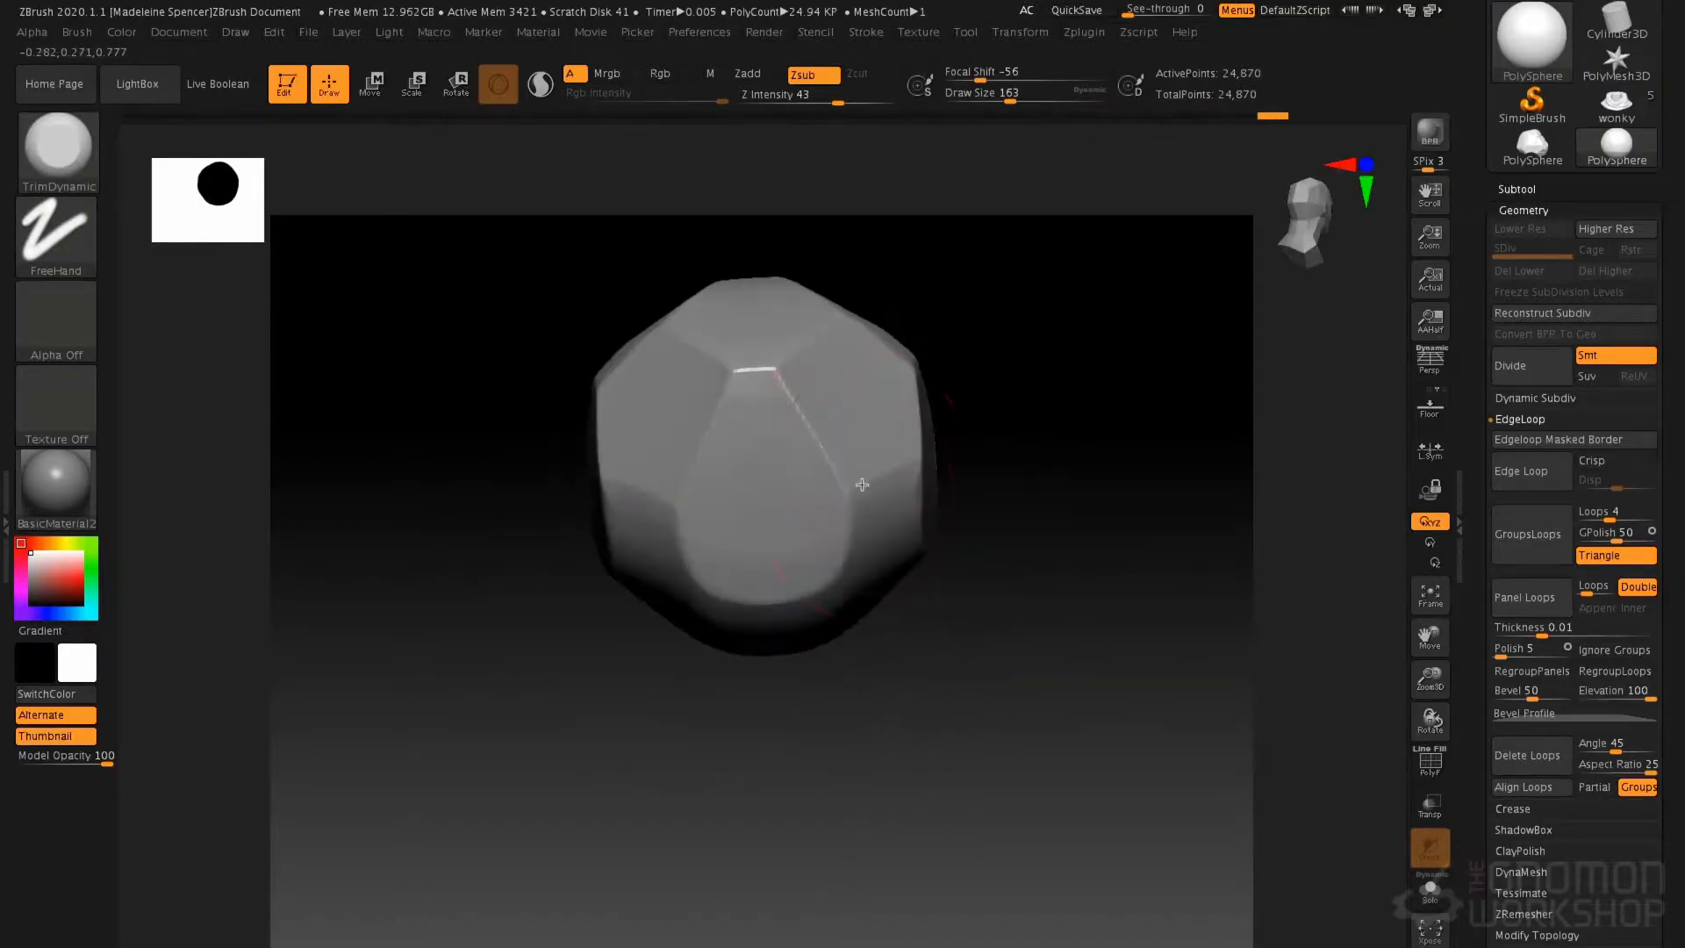
Set the Draw Size to 112 and sharpen the facets on the mesh's underside and side with TrimDynamic
{"action": "right_click_drag", "start_coordinate": [765, 560], "coordinate": [767, 564]}
{"action": "key", "text": "space"}
{"action": "left_click_drag", "start_coordinate": [767, 565], "coordinate": [756, 566]}
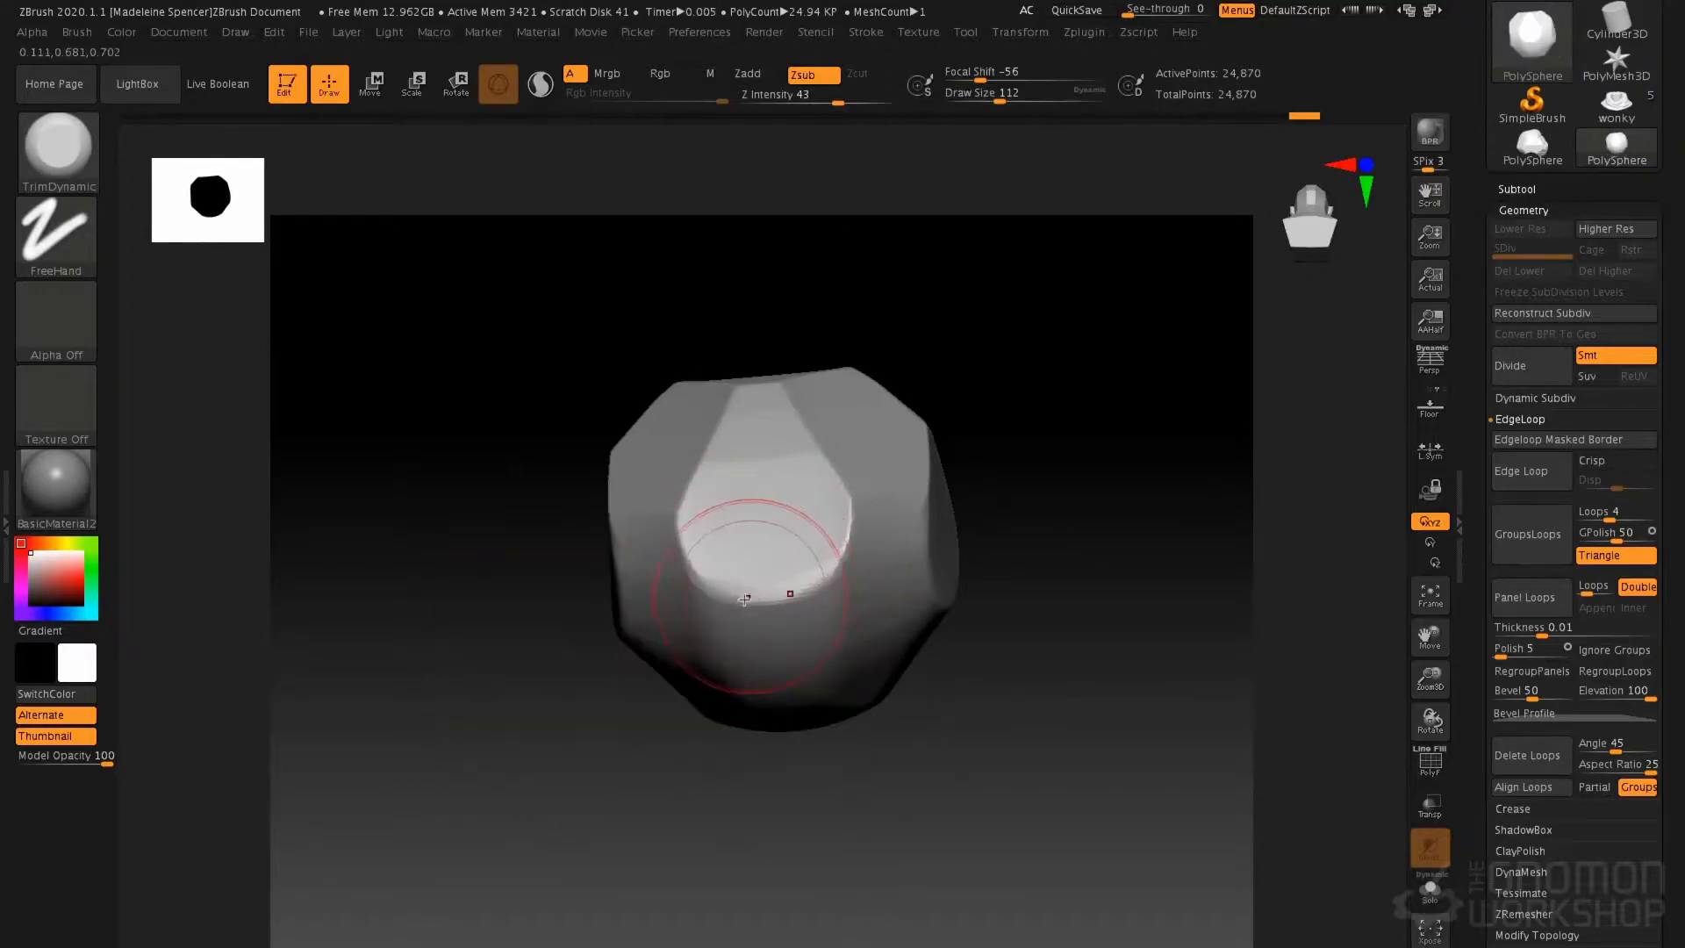
{"action": "mouse_move", "coordinate": [909, 510]}
{"action": "right_mouse_down"}
{"action": "mouse_move", "coordinate": [844, 601]}
{"action": "mouse_move", "coordinate": [939, 528]}
{"action": "right_mouse_up"}
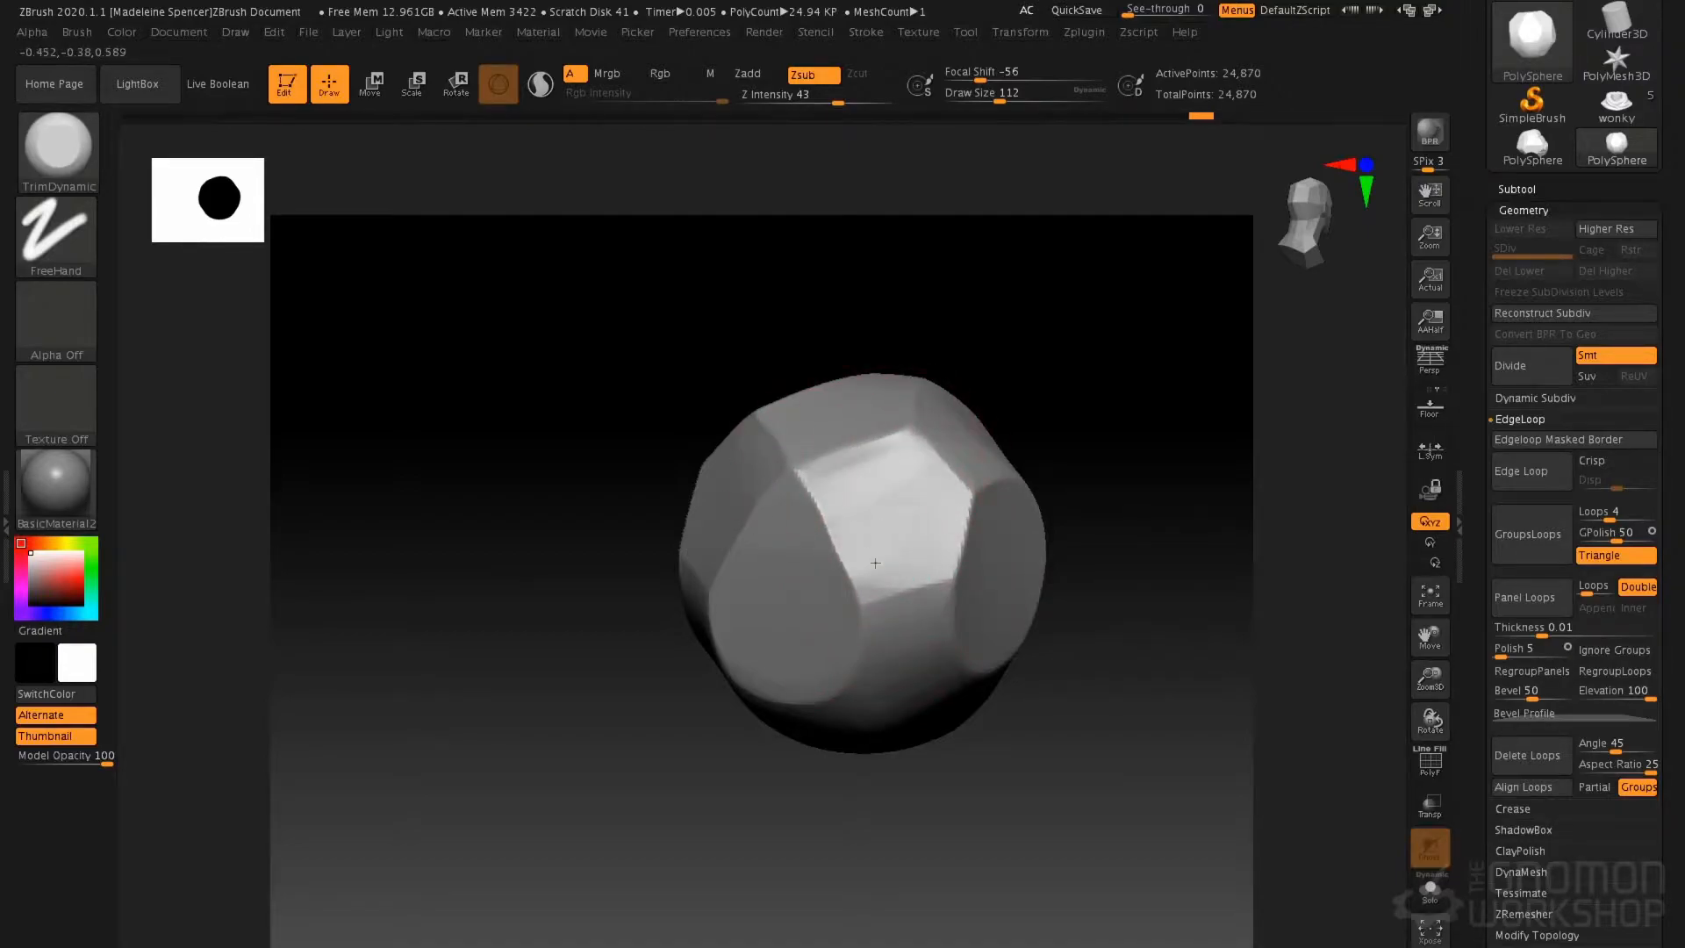
Set the Draw Size to 71 and trim a narrow bevel along the edge between two front facets with TrimDynamic
{"action": "key", "text": "space"}
{"action": "left_click_drag", "start_coordinate": [968, 537], "coordinate": [955, 539]}
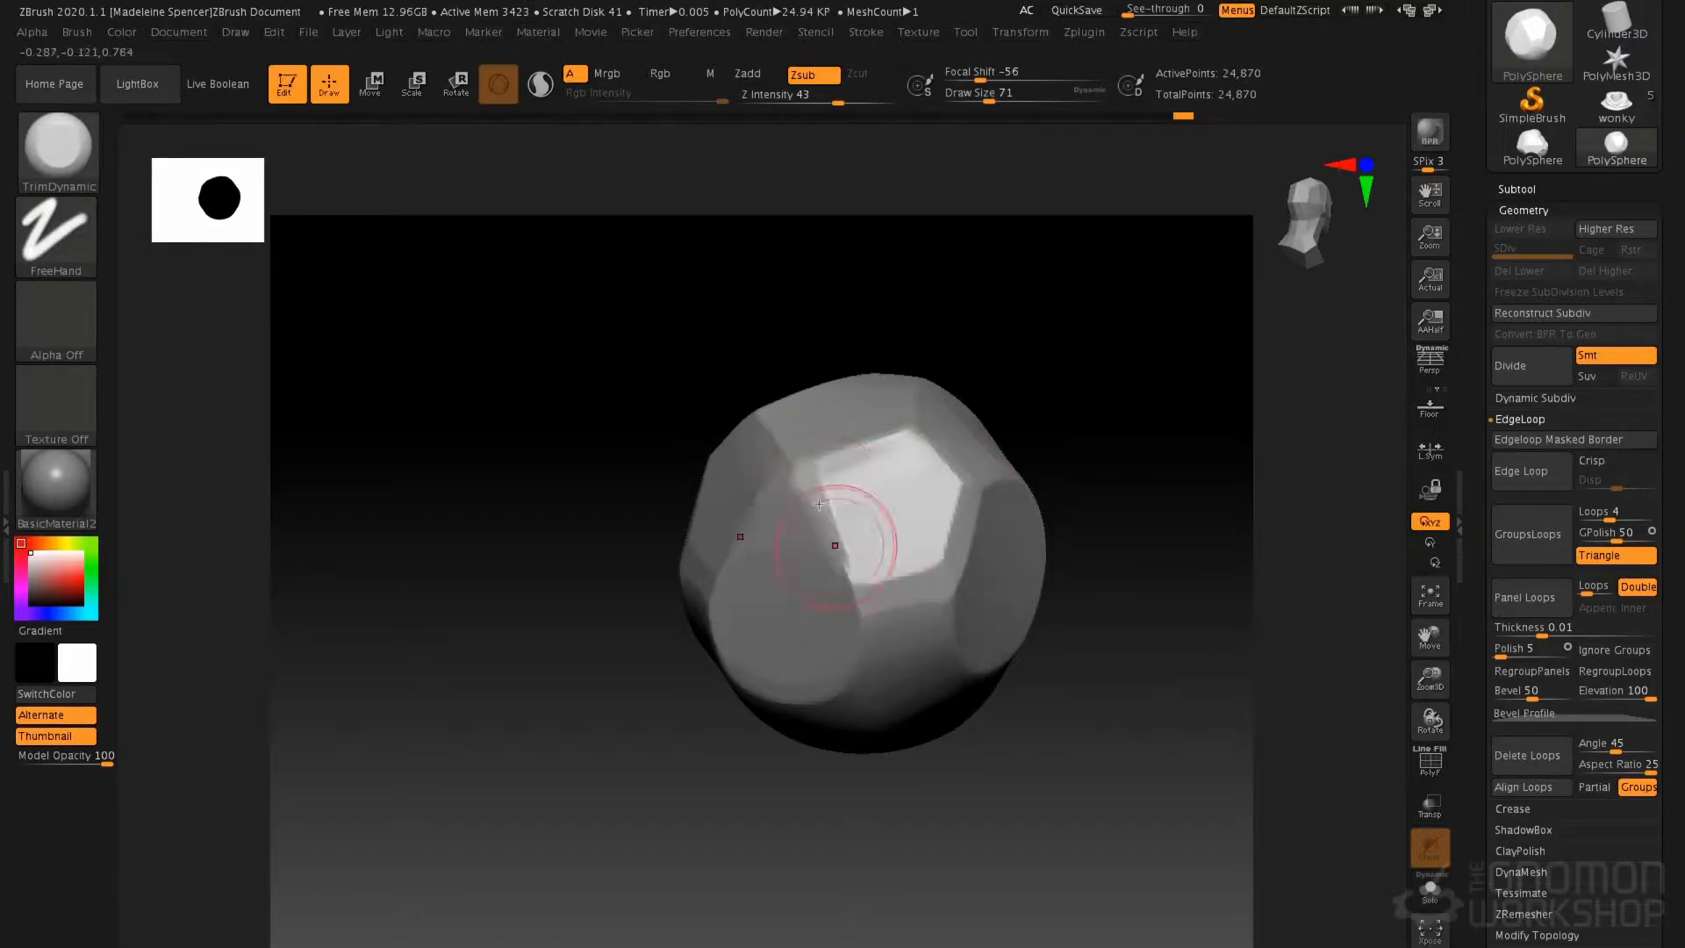
{"action": "left_click_drag", "start_coordinate": [813, 499], "coordinate": [849, 580]}
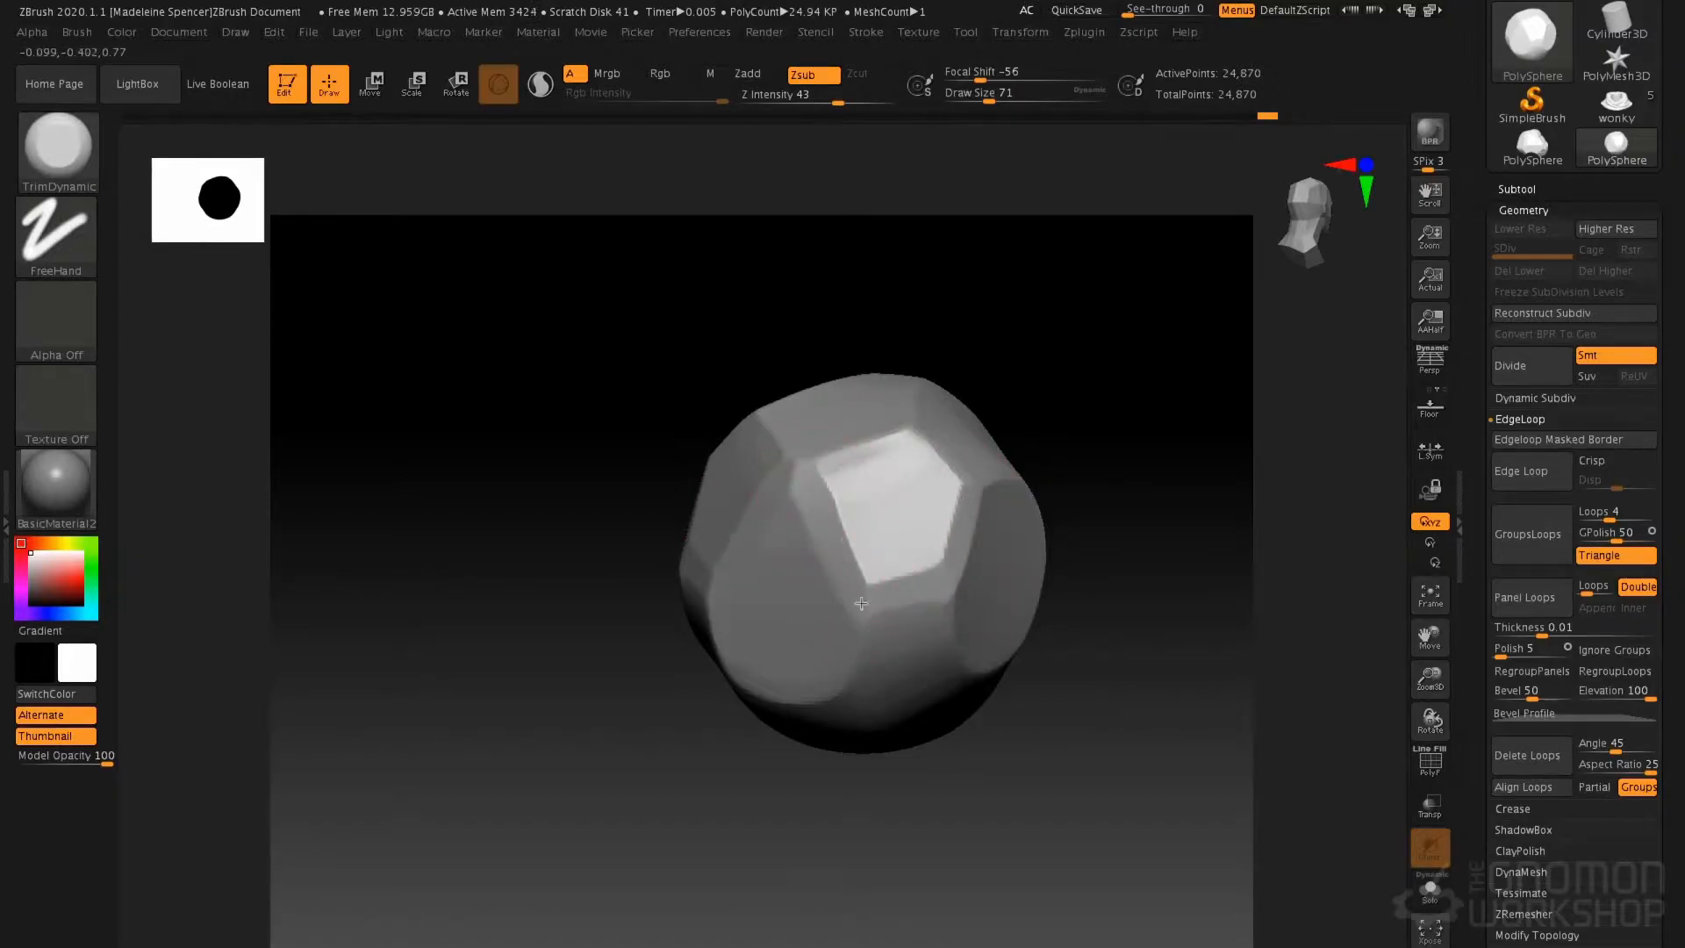
{"action": "mouse_move", "coordinate": [977, 468]}
{"action": "right_mouse_down"}
{"action": "mouse_move", "coordinate": [923, 427]}
{"action": "mouse_move", "coordinate": [801, 451]}
{"action": "mouse_move", "coordinate": [857, 427]}
{"action": "mouse_move", "coordinate": [865, 523]}
{"action": "mouse_move", "coordinate": [856, 509]}
{"action": "right_mouse_up"}
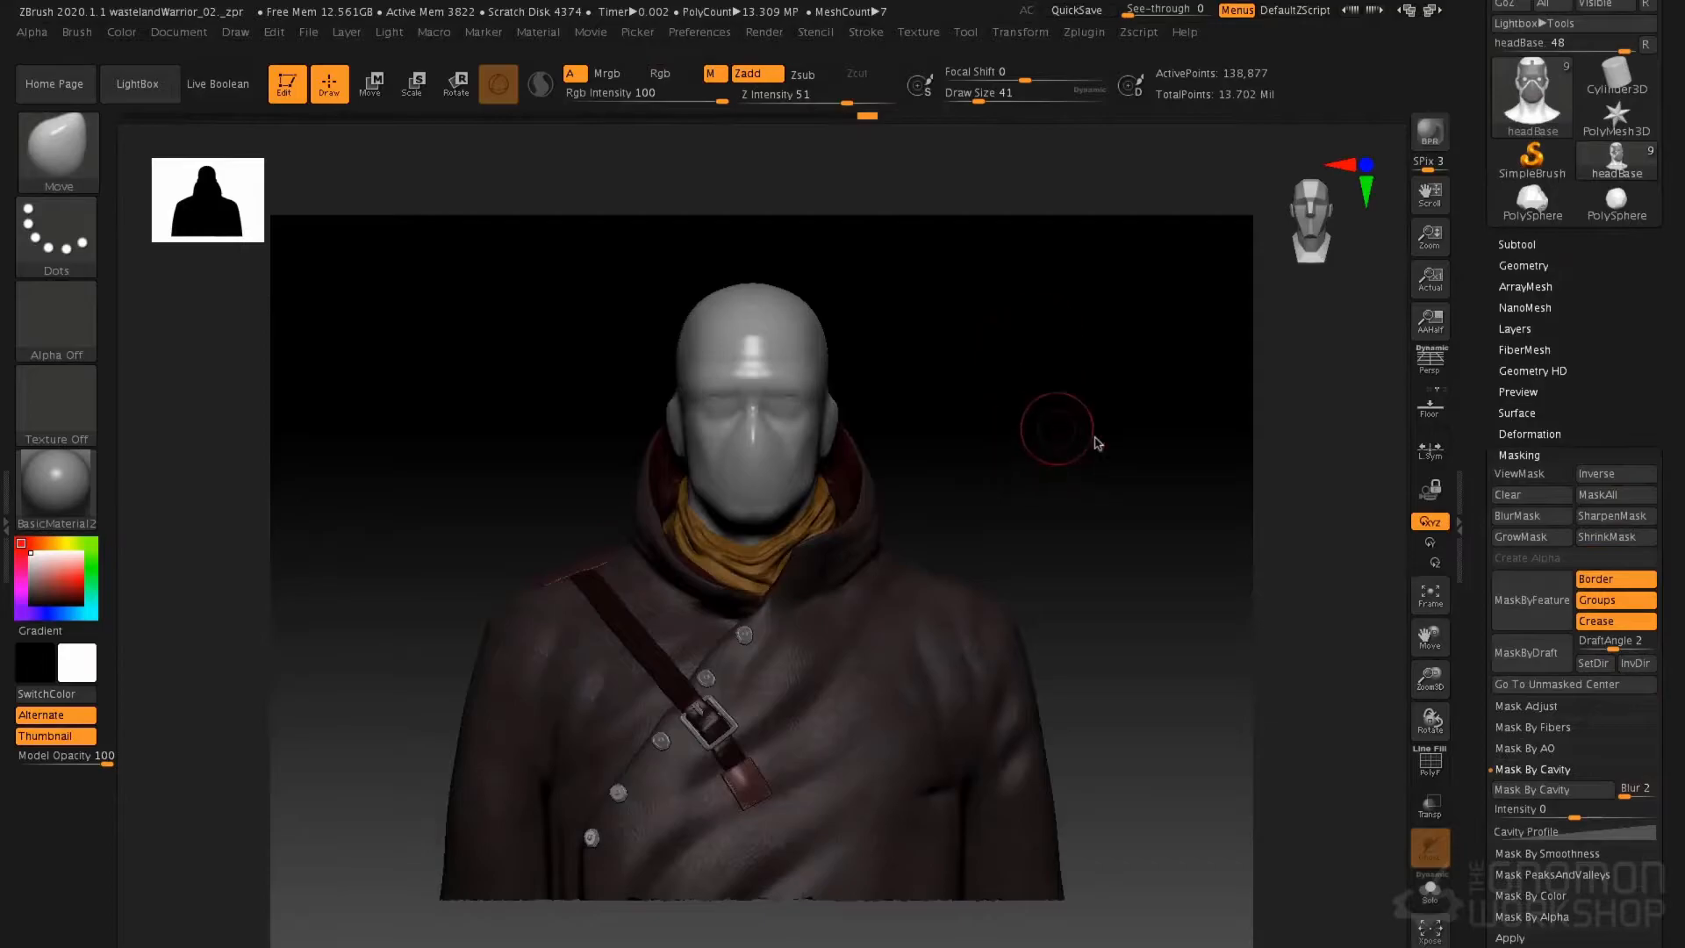
Smooth the ridges beside the bridge of the nose on the character's head
{"action": "mouse_move", "coordinate": [1117, 418]}
{"action": "left_mouse_down"}
{"action": "mouse_move", "coordinate": [1093, 421]}
{"action": "mouse_move", "coordinate": [1151, 433]}
{"action": "mouse_move", "coordinate": [1120, 428]}
{"action": "left_mouse_up"}
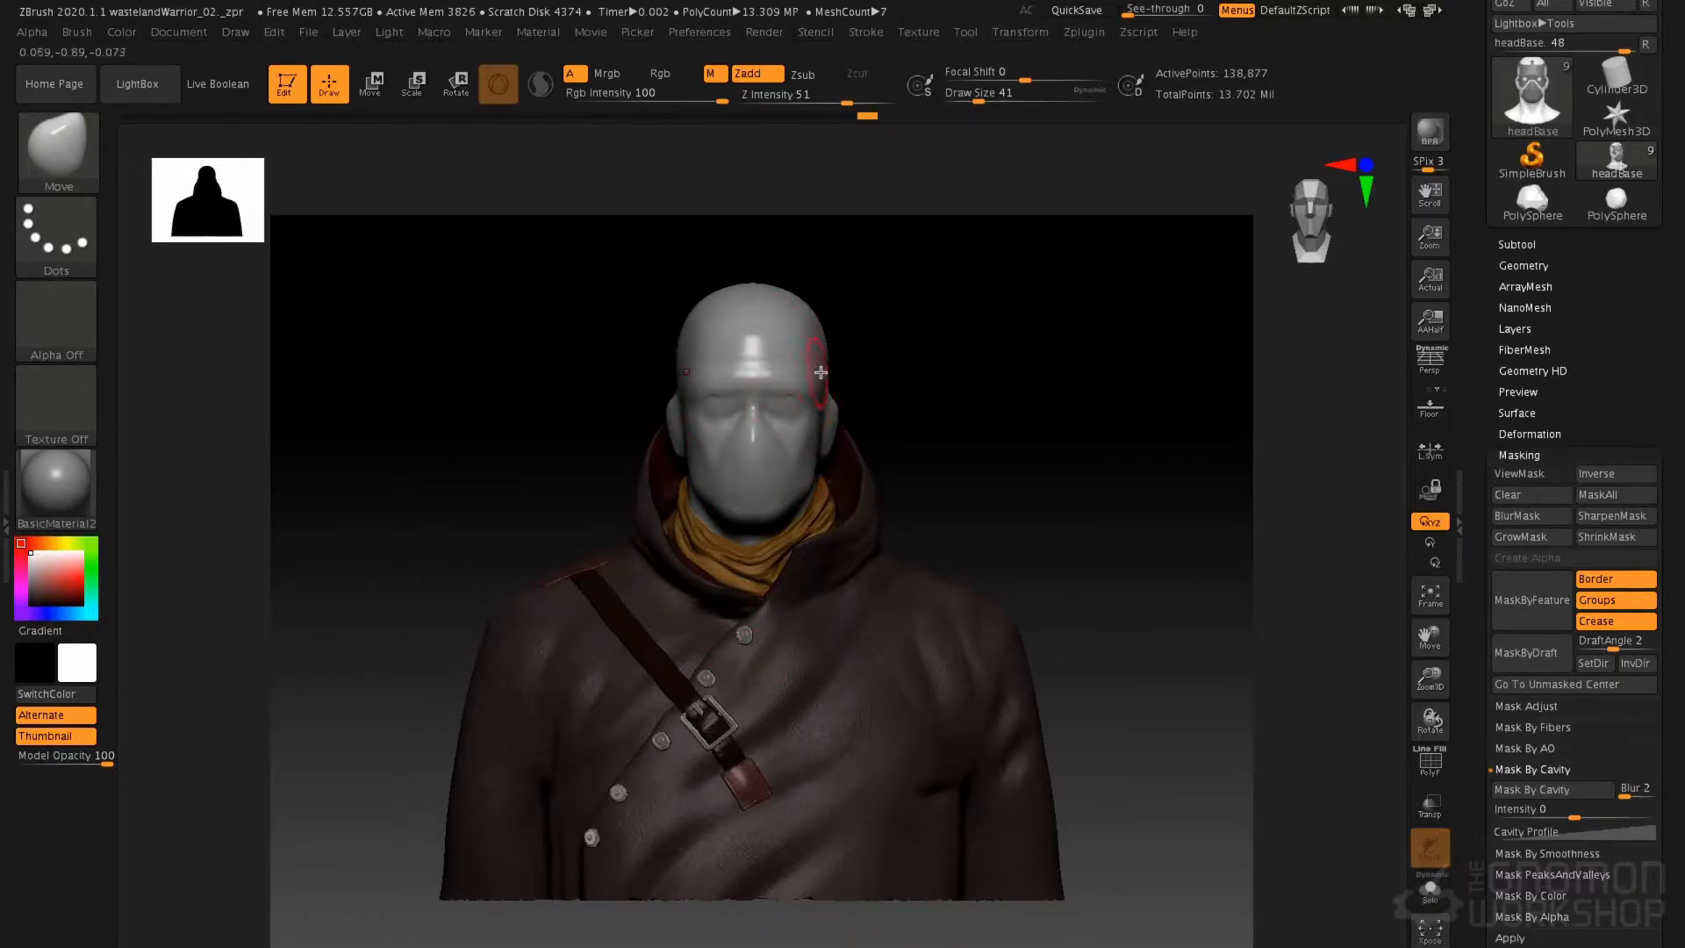
{"action": "left_click_drag", "start_coordinate": [837, 357], "coordinate": [855, 464], "text": "alt"}
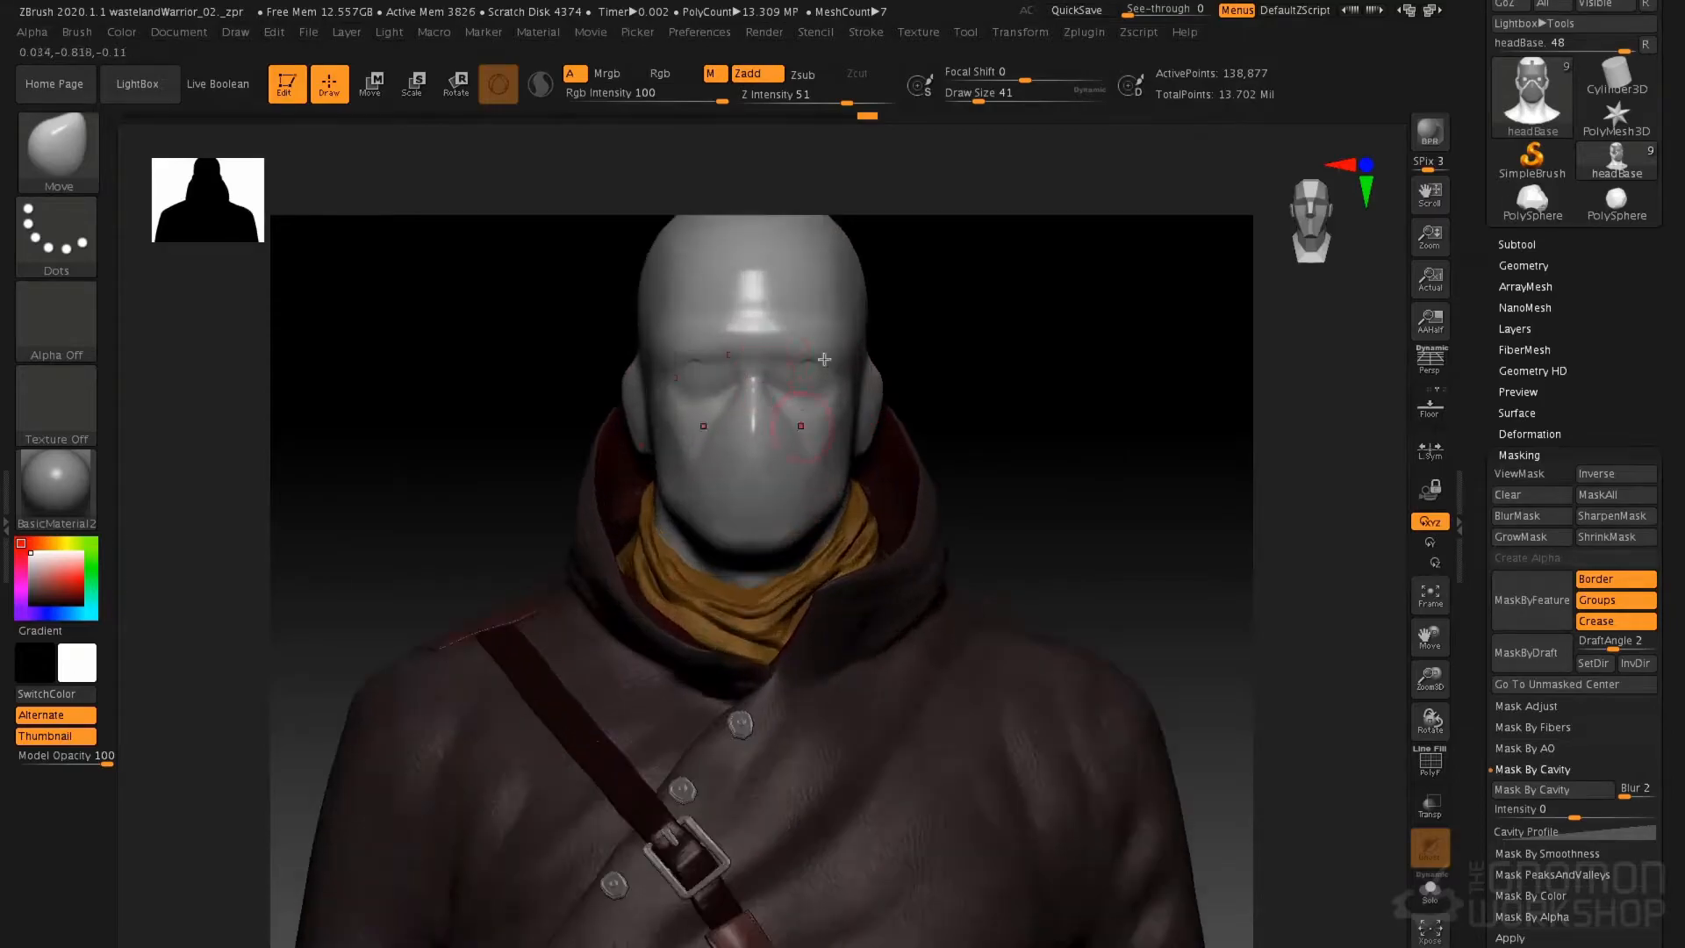
{"action": "right_click_drag", "start_coordinate": [818, 387], "coordinate": [830, 457], "text": "ctrl"}
{"action": "left_click_drag", "start_coordinate": [805, 358], "coordinate": [814, 351], "text": "shift"}
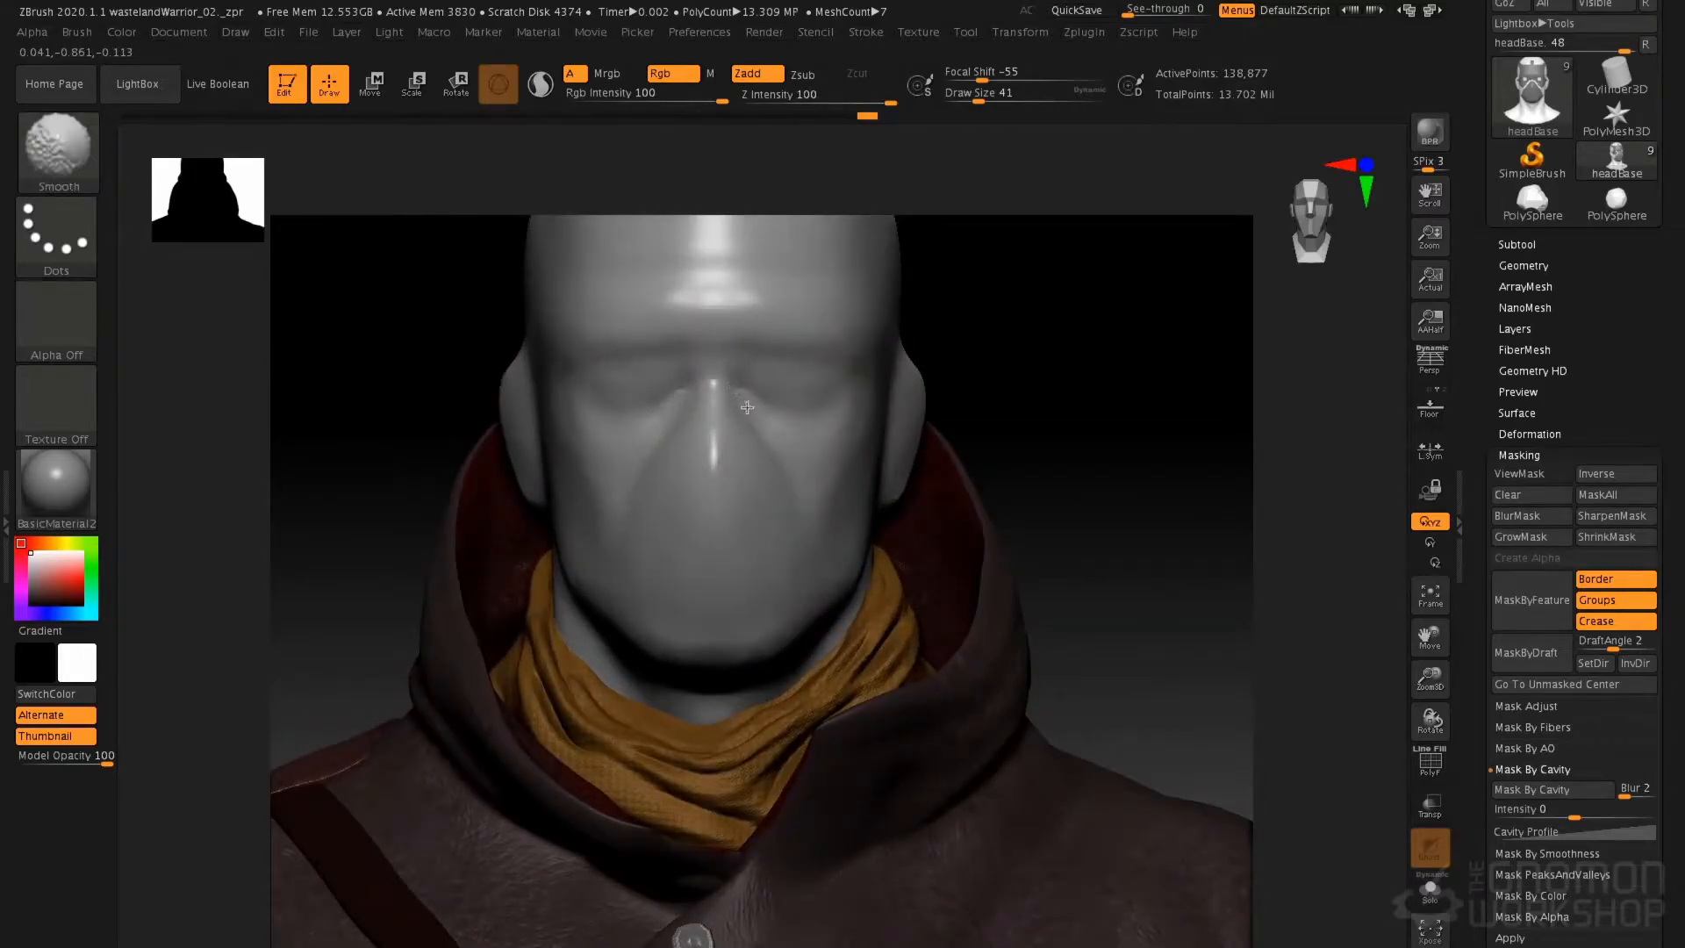
{"action": "left_click_drag", "start_coordinate": [747, 407], "coordinate": [730, 385], "text": "shift"}
{"action": "right_click_drag", "start_coordinate": [756, 380], "coordinate": [706, 388]}
{"action": "left_click_drag", "start_coordinate": [767, 410], "coordinate": [743, 388], "text": "shift"}
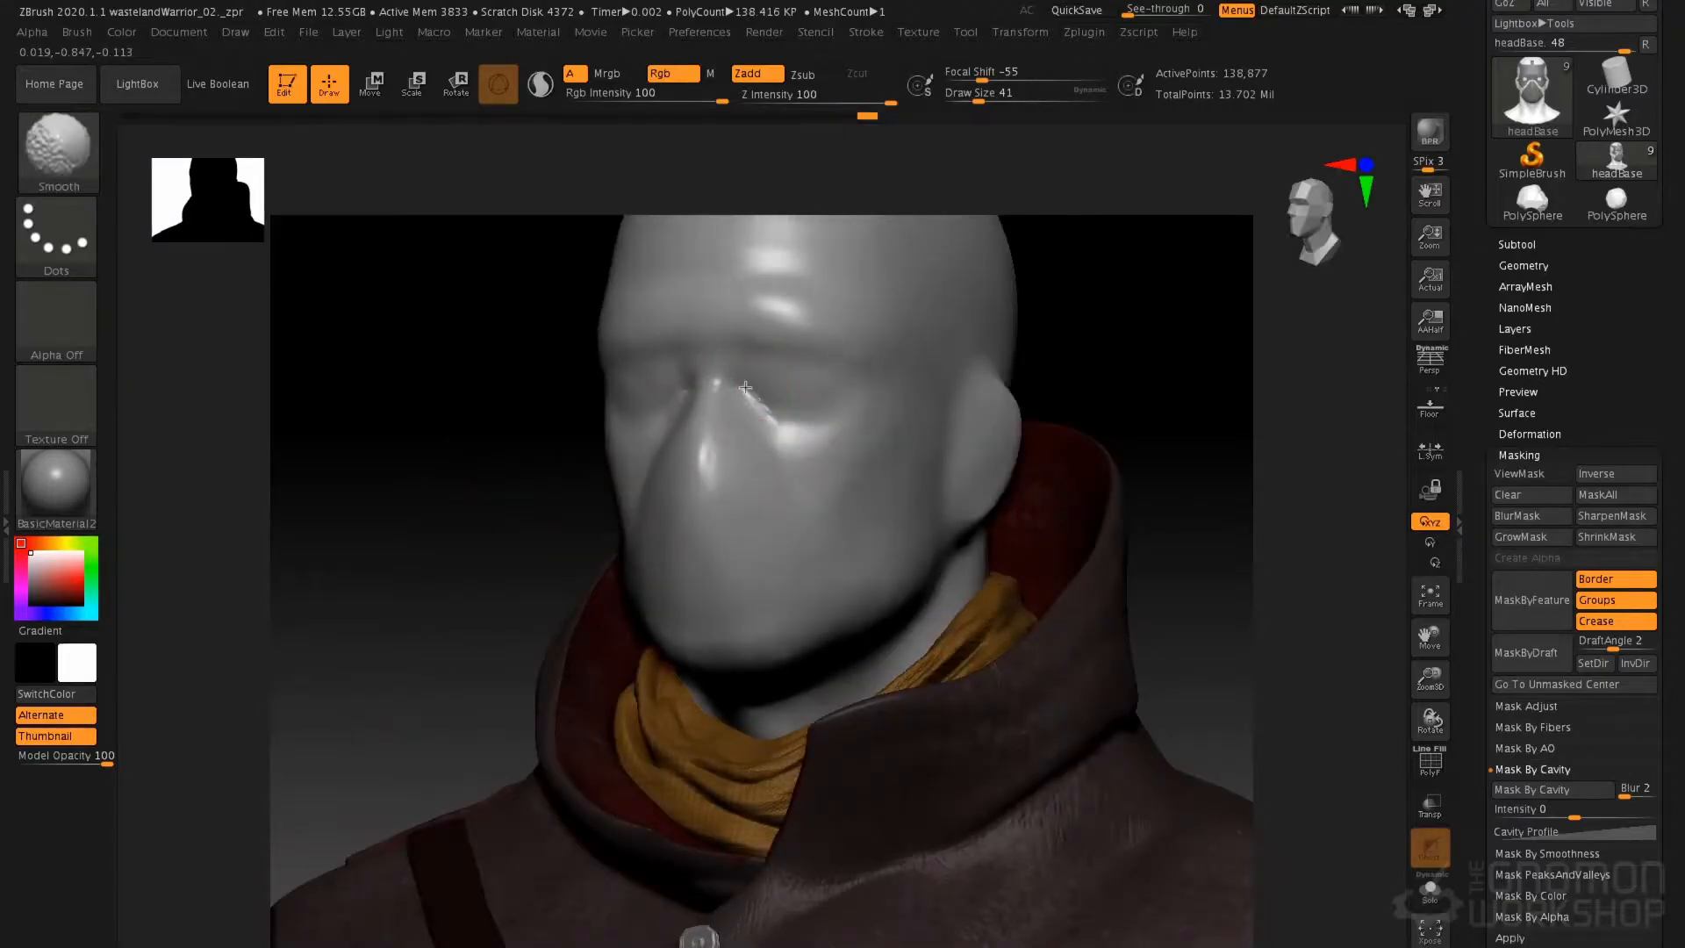
Select the ClayTubes brush and stroke and smooth the creases beside the bridge of the nose
{"action": "mouse_move", "coordinate": [806, 384]}
{"action": "right_mouse_down"}
{"action": "mouse_move", "coordinate": [865, 376]}
{"action": "mouse_move", "coordinate": [811, 465]}
{"action": "mouse_move", "coordinate": [810, 503]}
{"action": "right_mouse_up"}
{"action": "key", "text": "b"}
{"action": "key", "text": "c"}
{"action": "key", "text": "b"}
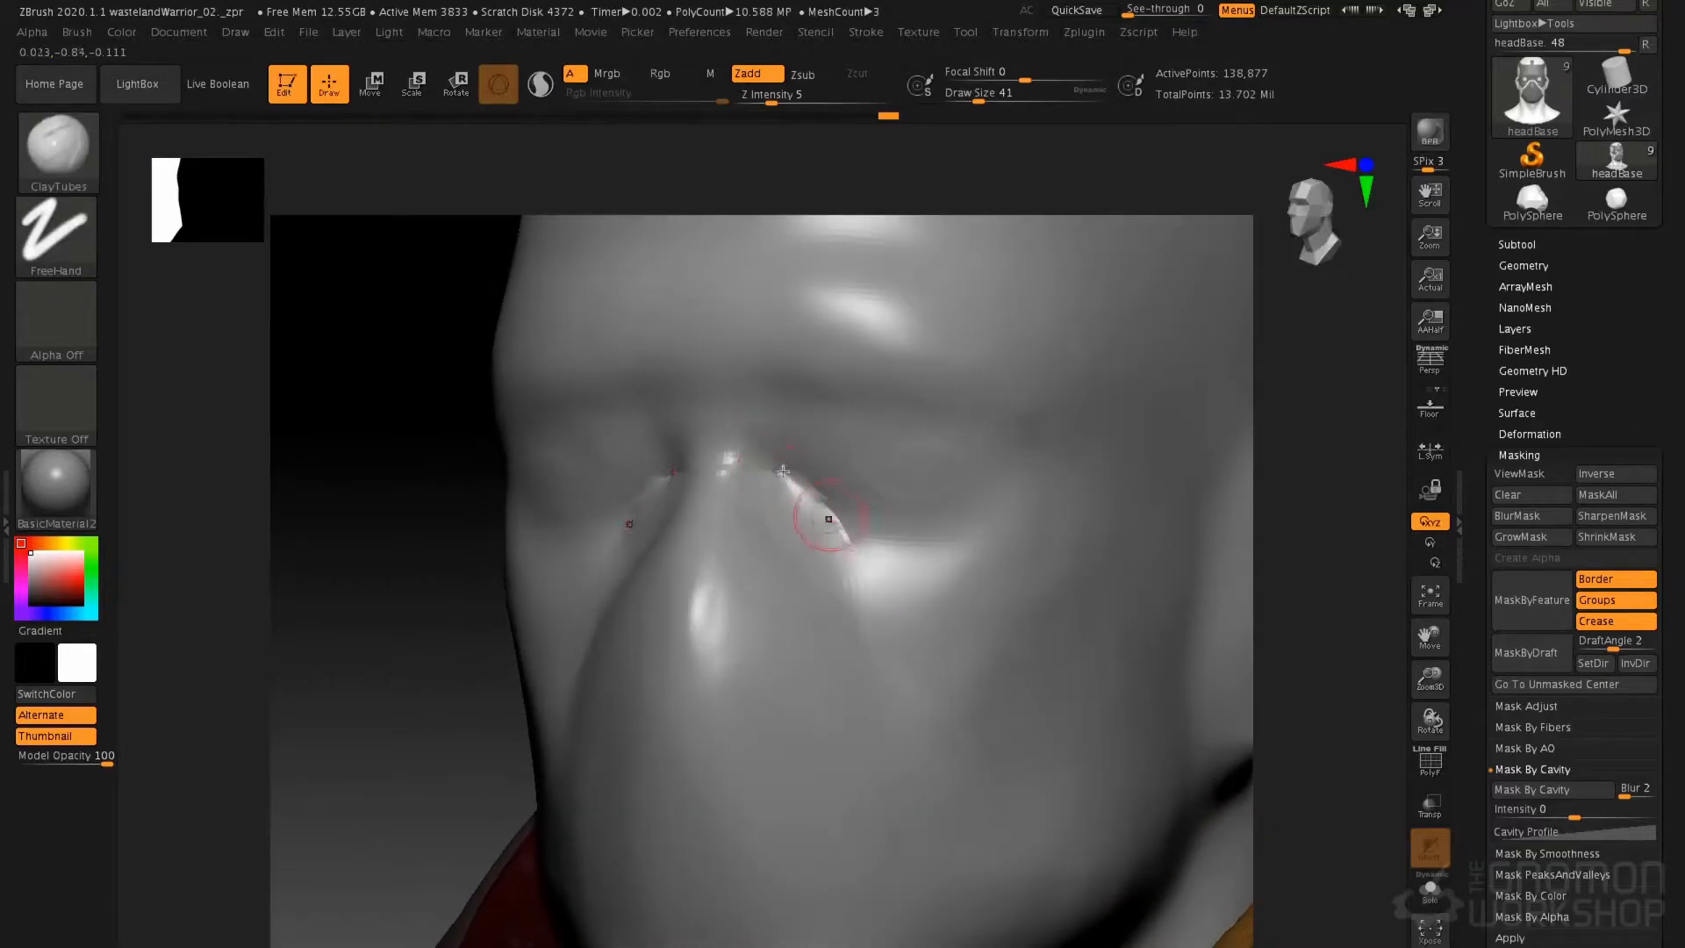
{"action": "left_click_drag", "start_coordinate": [773, 470], "coordinate": [835, 533]}
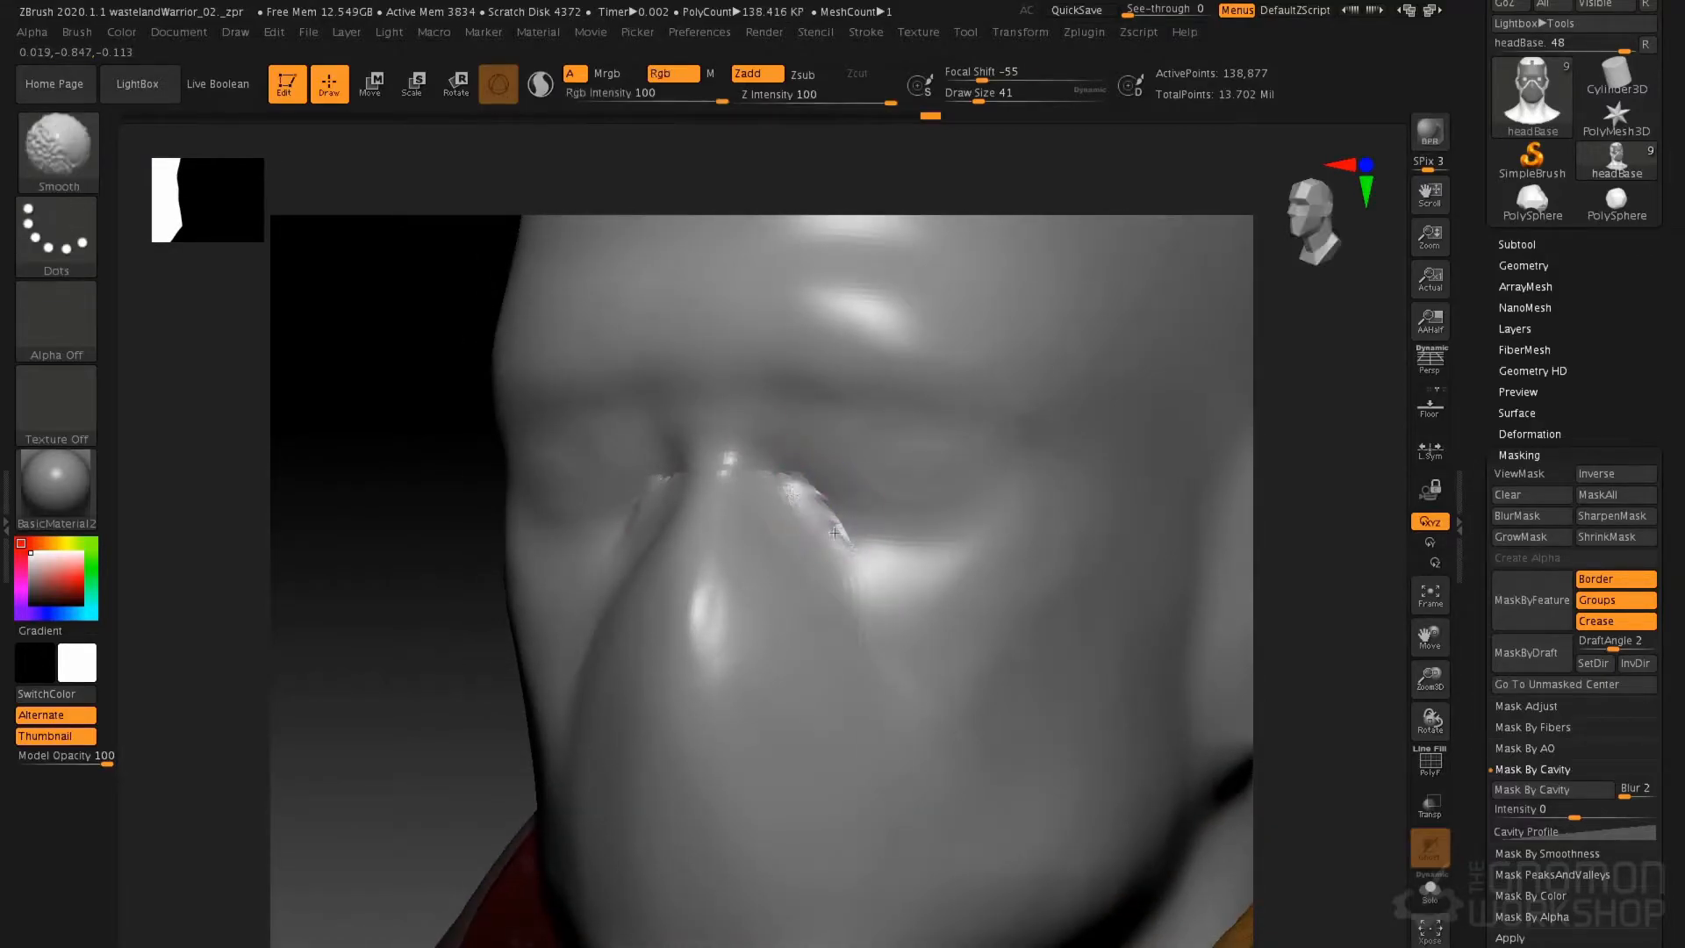
Show the head's painted mask with ViewMask and isolate the head with Solo to inspect its back
{"action": "mouse_move", "coordinate": [843, 448]}
{"action": "right_mouse_down", "text": "ctrl"}
{"action": "mouse_move", "coordinate": [838, 298]}
{"action": "mouse_move", "coordinate": [1104, 331]}
{"action": "right_mouse_up", "text": "ctrl"}
{"action": "left_click", "coordinate": [1520, 473]}
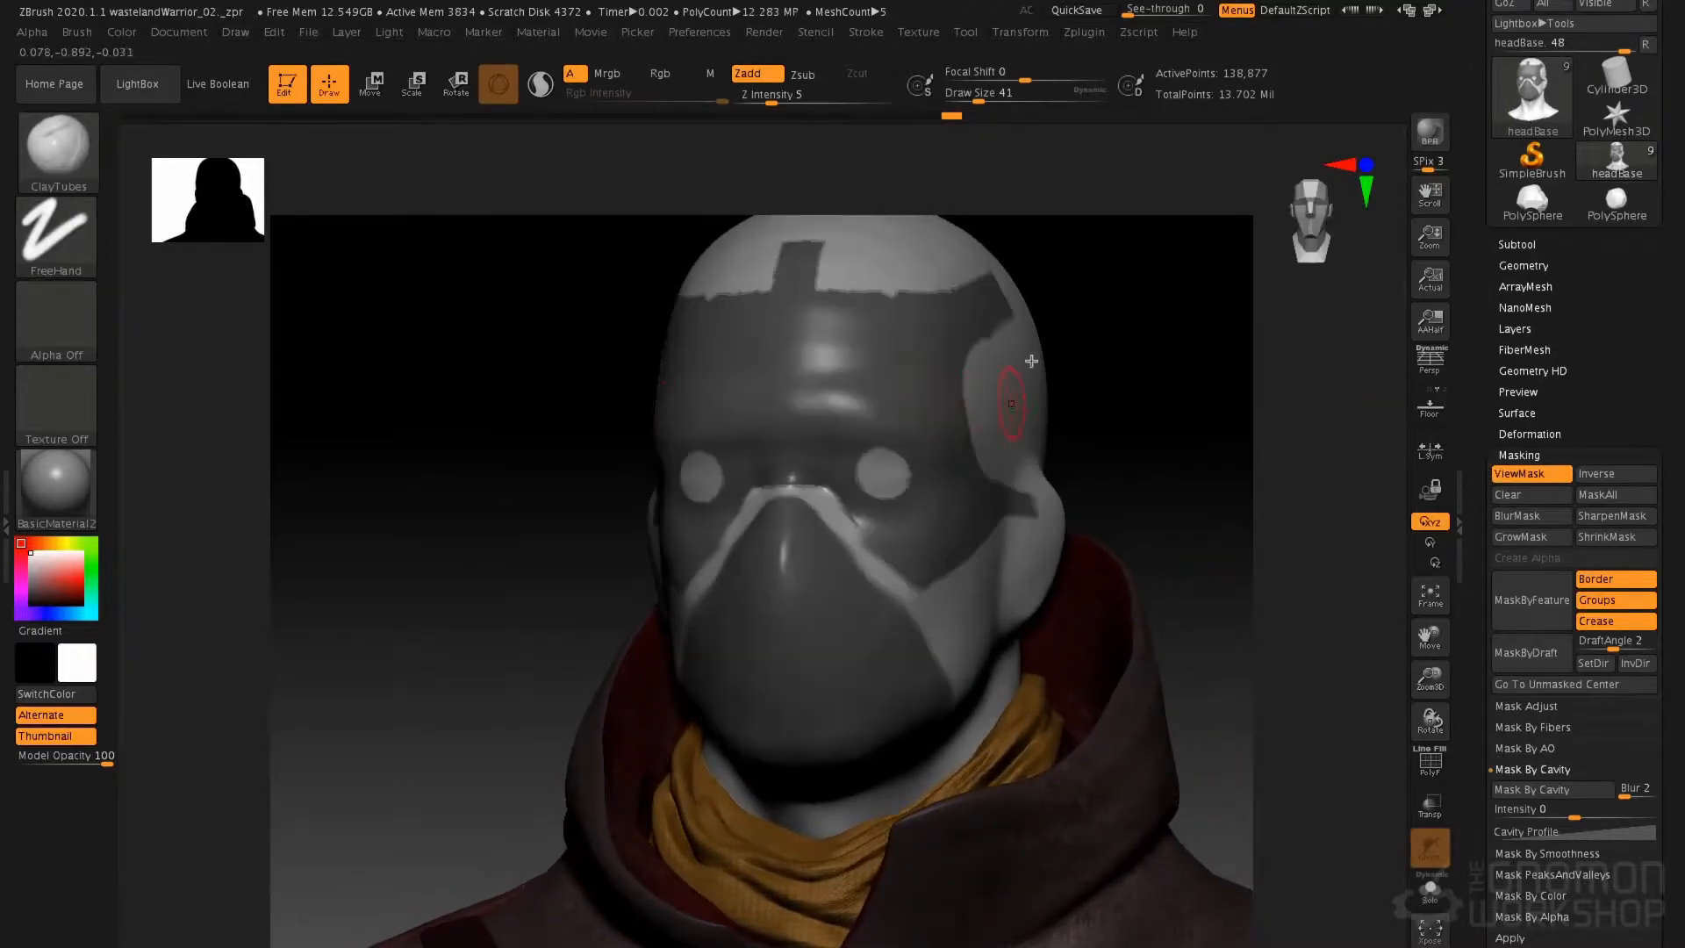
{"action": "right_click_drag", "start_coordinate": [1093, 336], "coordinate": [932, 439]}
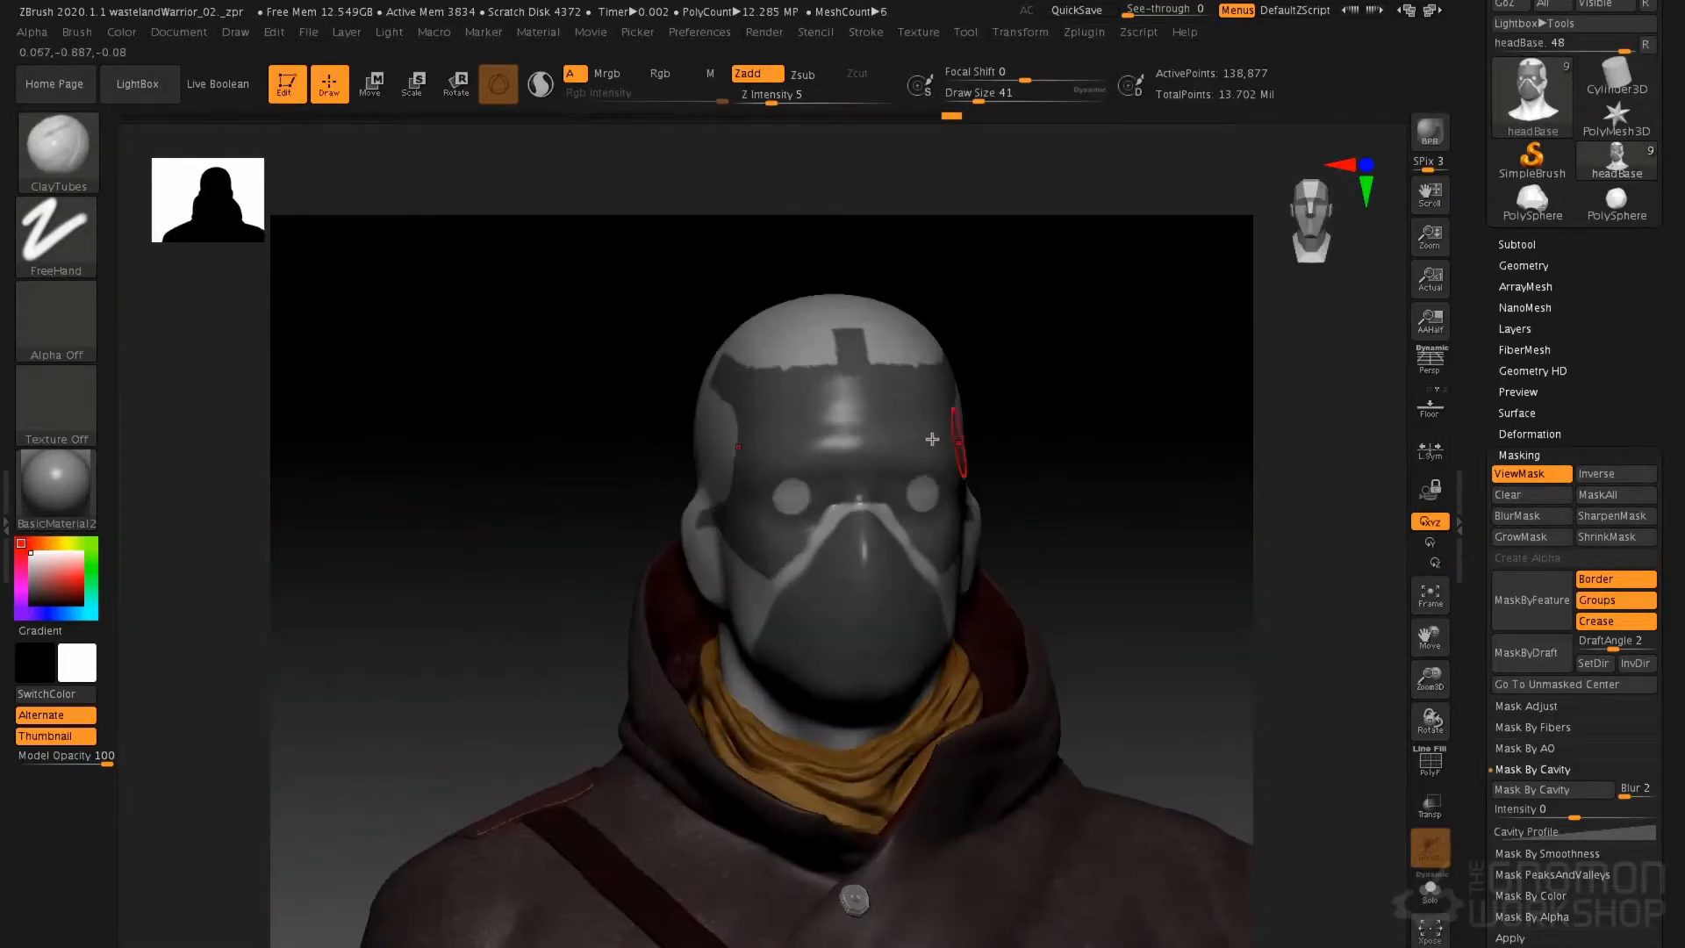
{"action": "left_click", "coordinate": [1430, 881]}
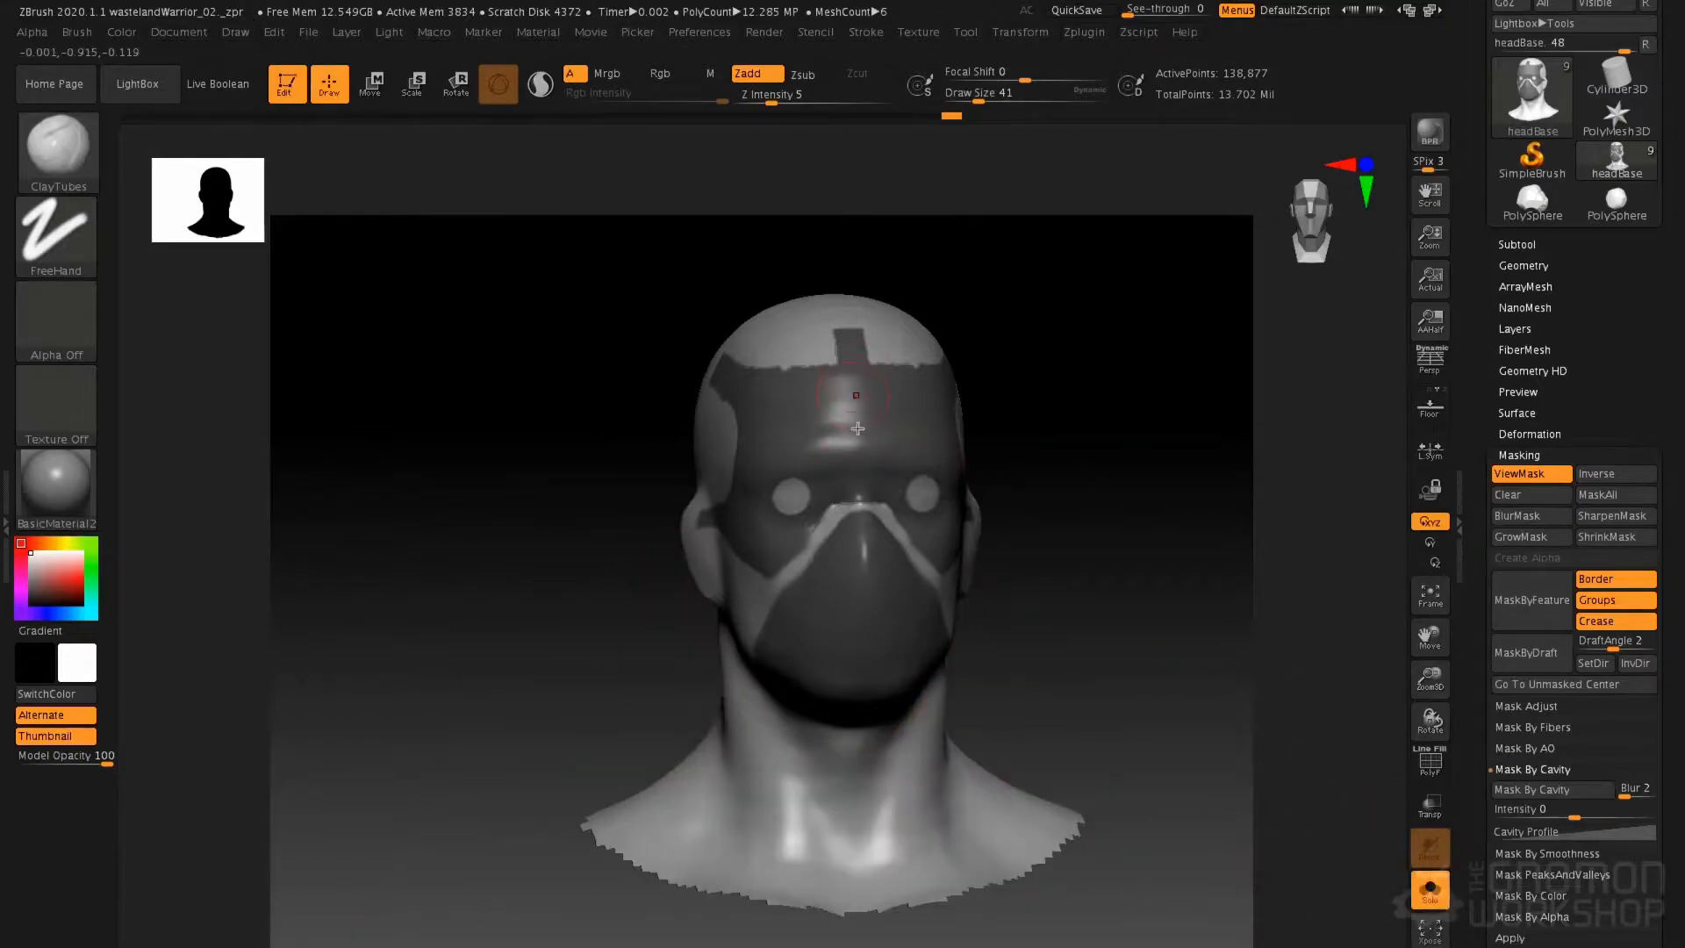
{"action": "right_click_drag", "start_coordinate": [788, 483], "coordinate": [745, 539]}
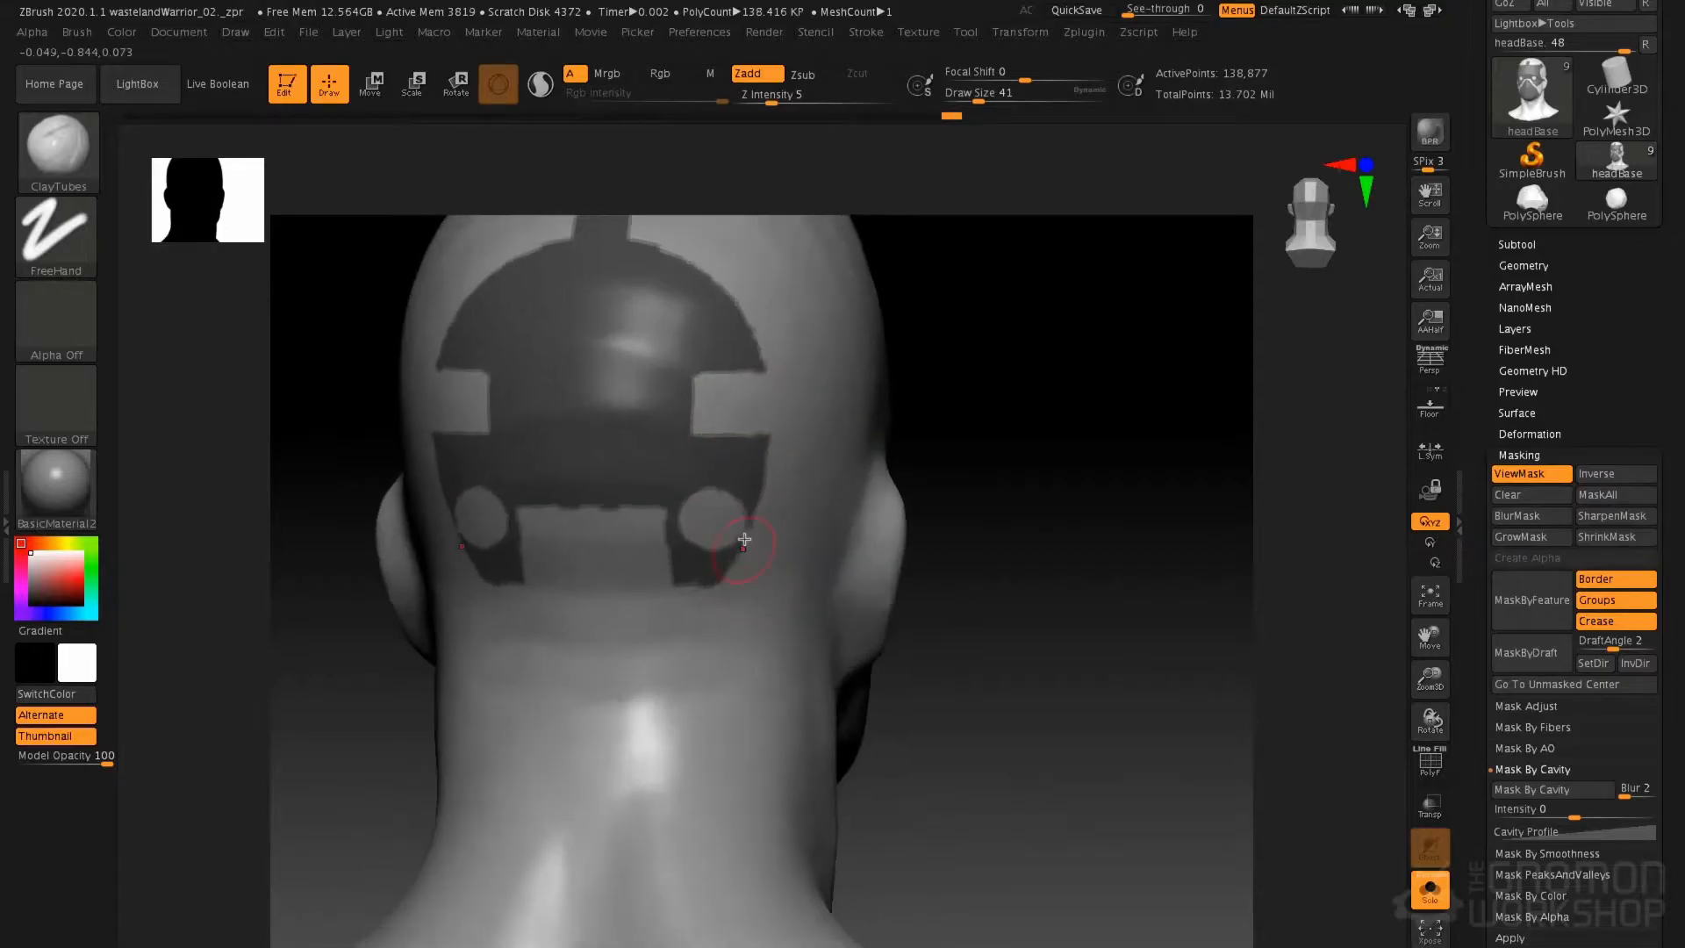
Set the Draw Size to 22, mask over the two circles on the back of the head, and clean the mask's upper side edge
{"action": "key", "text": "space"}
{"action": "mouse_move", "coordinate": [716, 512]}
{"action": "left_mouse_down"}
{"action": "mouse_move", "coordinate": [693, 491]}
{"action": "mouse_move", "coordinate": [724, 527]}
{"action": "mouse_move", "coordinate": [739, 513]}
{"action": "left_mouse_up"}
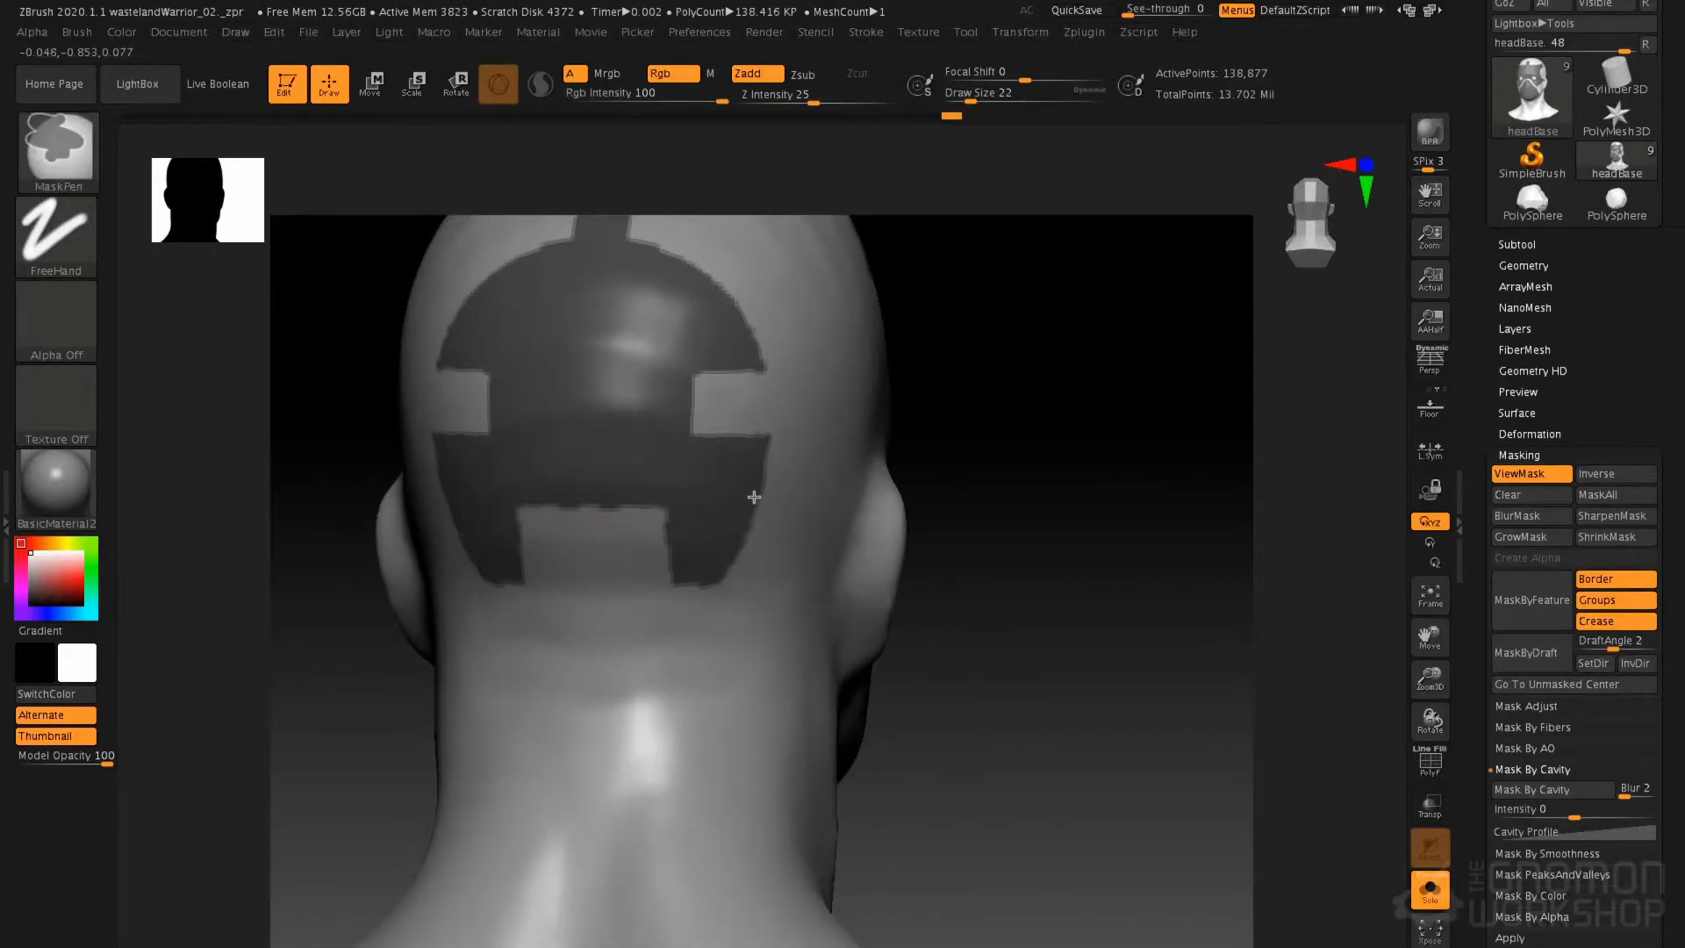
{"action": "left_click_drag", "start_coordinate": [903, 425], "coordinate": [926, 362]}
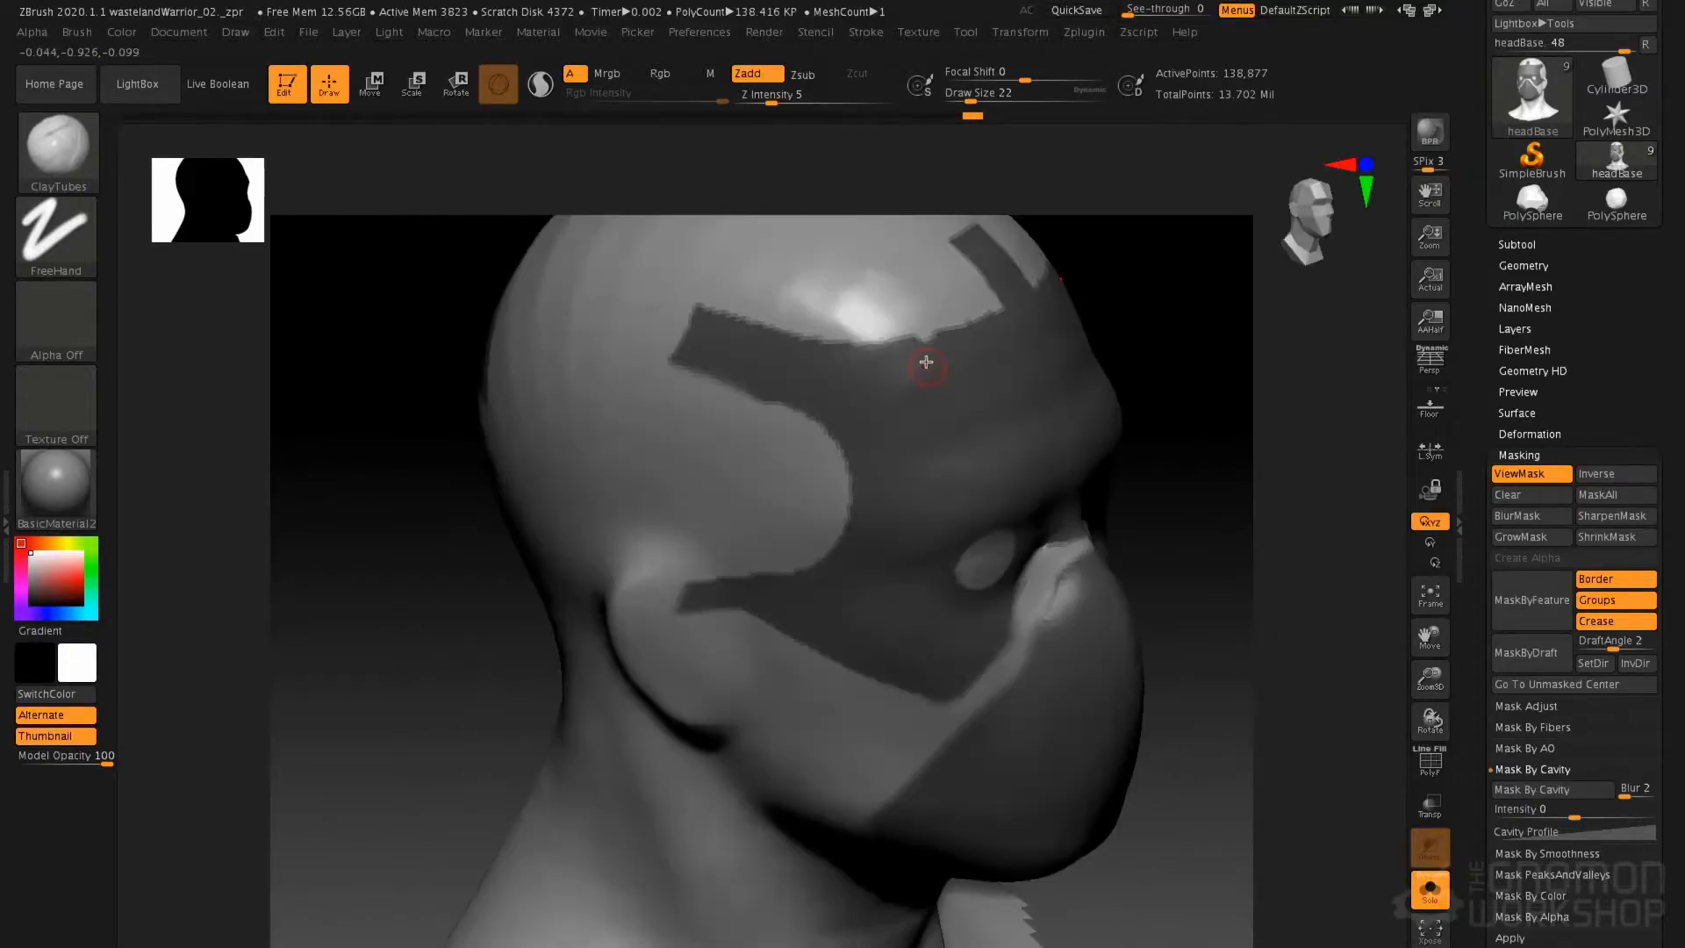
{"action": "key", "text": "ctrl"}
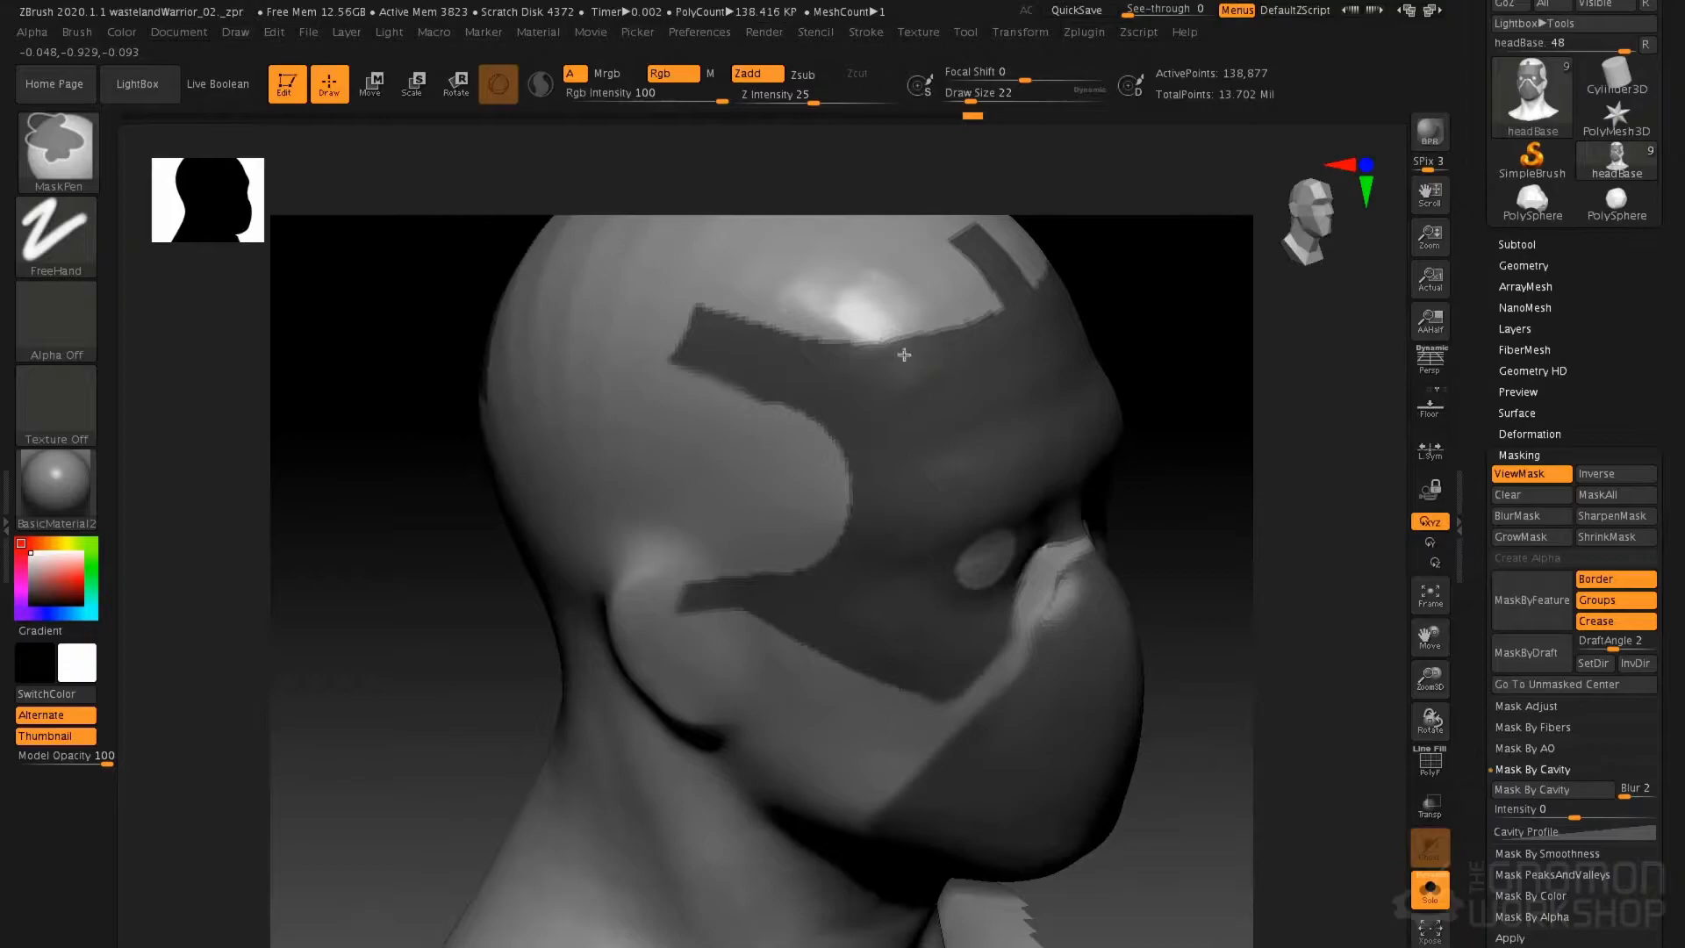
{"action": "mouse_move", "coordinate": [926, 423]}
{"action": "right_mouse_down", "text": "alt"}
{"action": "mouse_move", "coordinate": [929, 349]}
{"action": "mouse_move", "coordinate": [884, 388]}
{"action": "right_mouse_up", "text": "alt"}
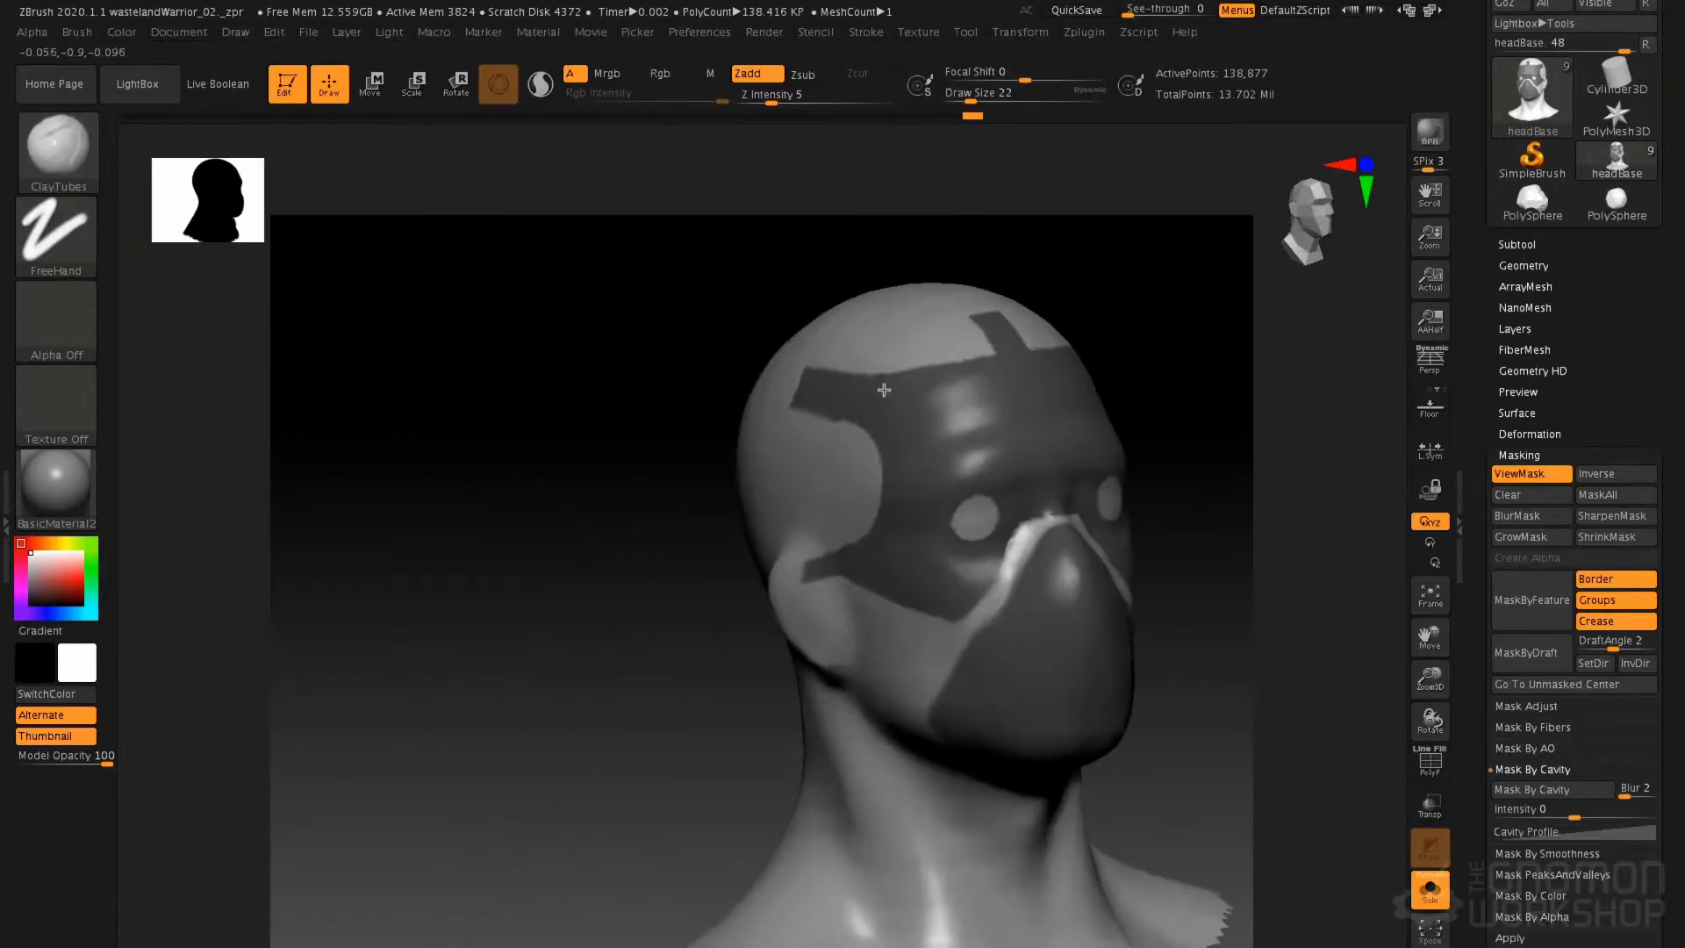
{"action": "right_click_drag", "start_coordinate": [887, 458], "coordinate": [807, 387]}
{"action": "right_click_drag", "start_coordinate": [891, 335], "coordinate": [639, 276], "text": "alt"}
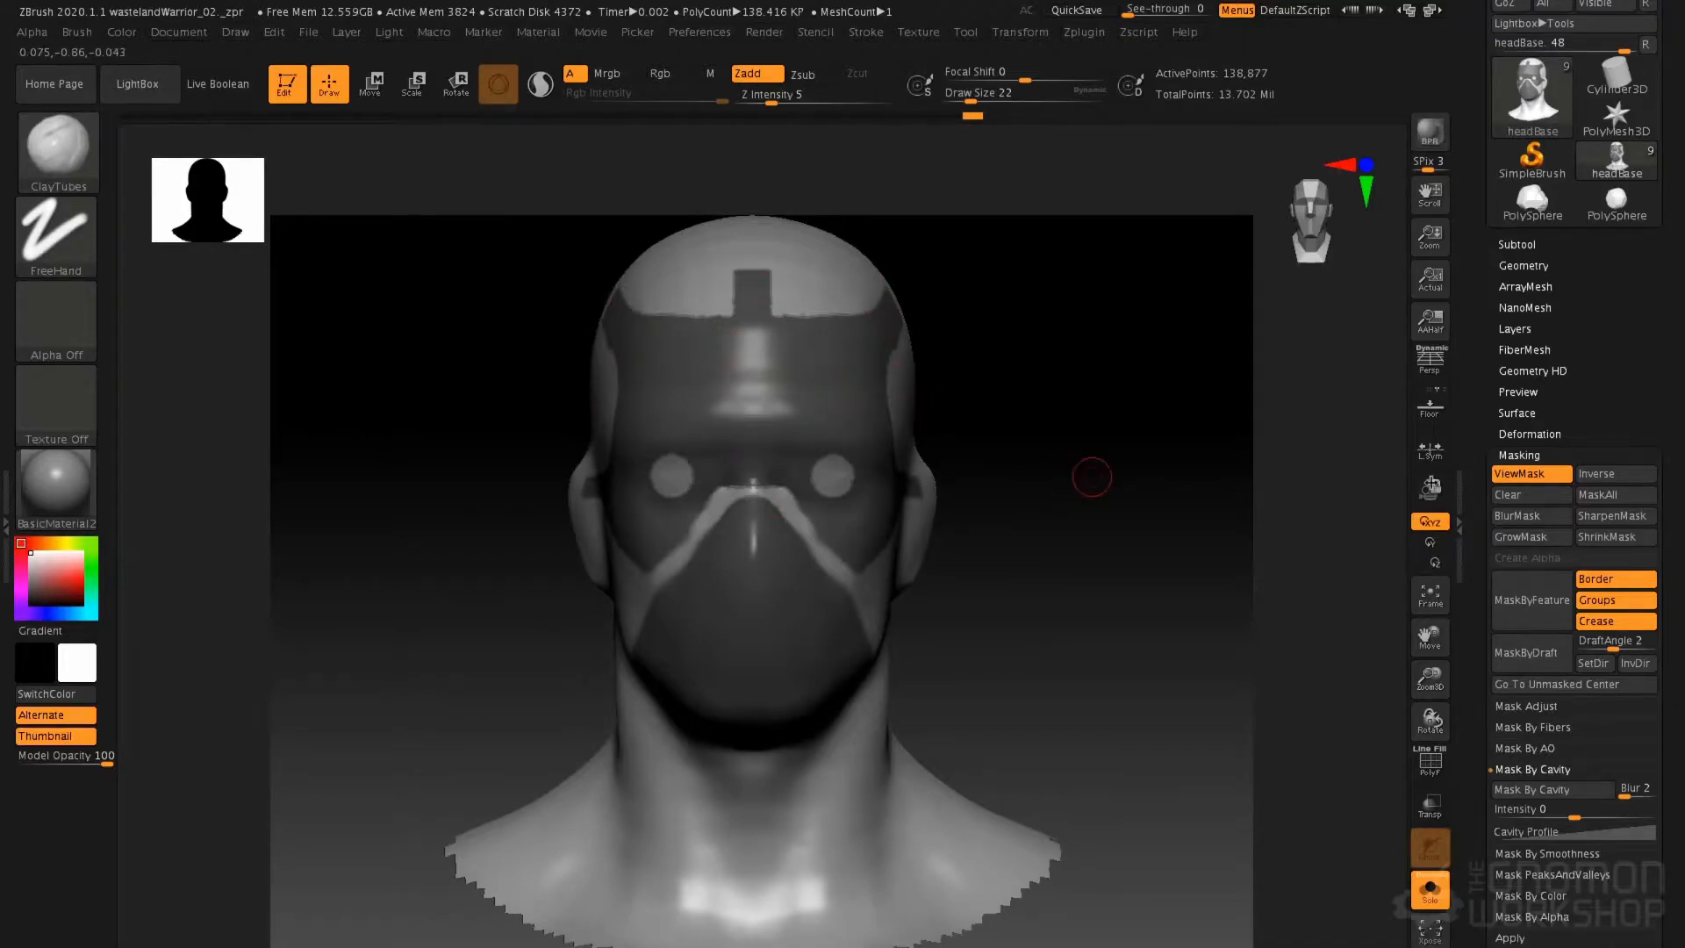
Duplicate the headBase subtool
{"action": "left_click", "coordinate": [1567, 458]}
{"action": "left_click", "coordinate": [1519, 246]}
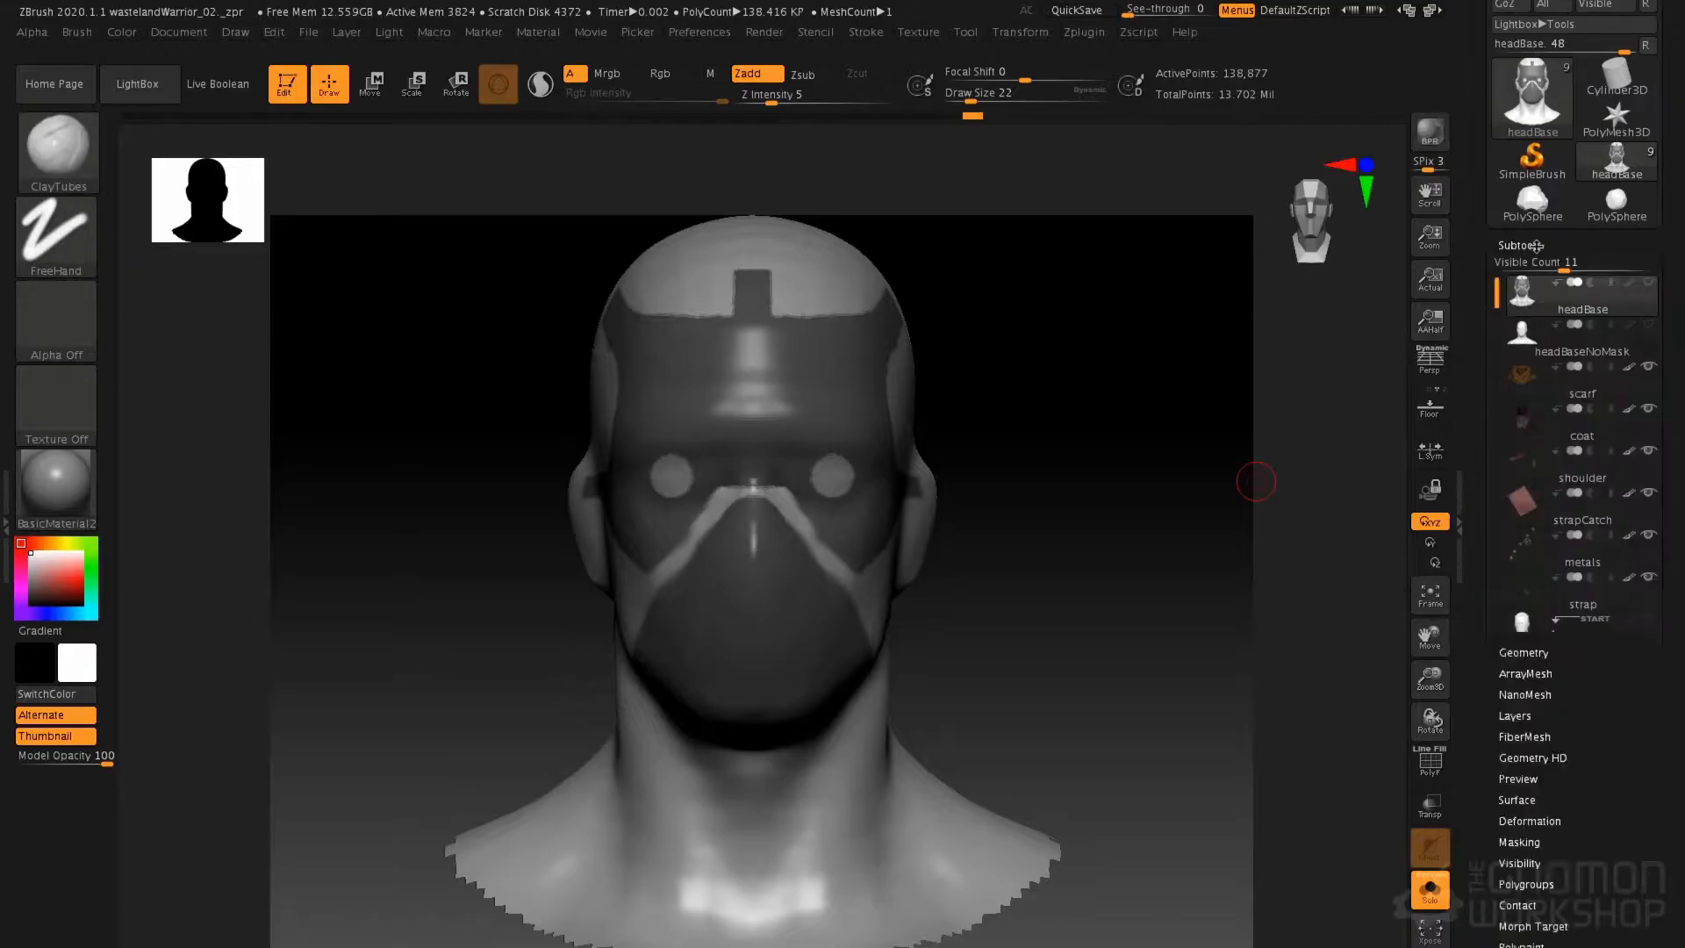
{"action": "left_click", "coordinate": [1516, 889]}
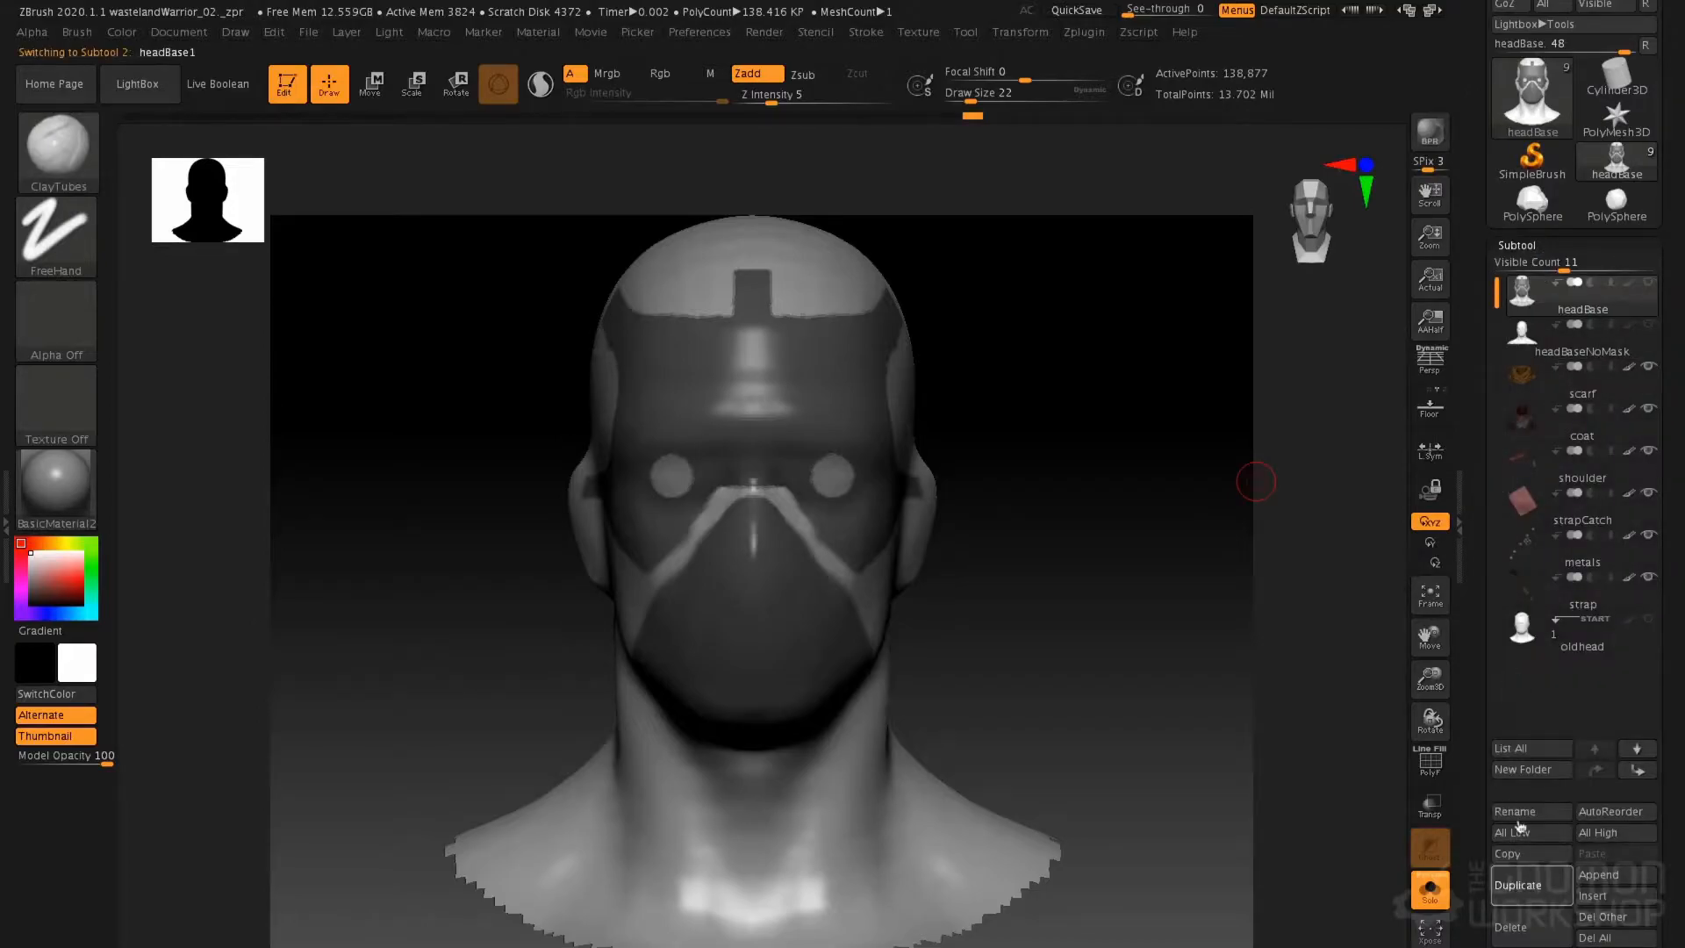
{"action": "left_click", "coordinate": [1517, 245]}
{"action": "mouse_move", "coordinate": [1016, 444]}
{"action": "left_mouse_down"}
{"action": "mouse_move", "coordinate": [1047, 460]}
{"action": "mouse_move", "coordinate": [1039, 430]}
{"action": "left_mouse_up"}
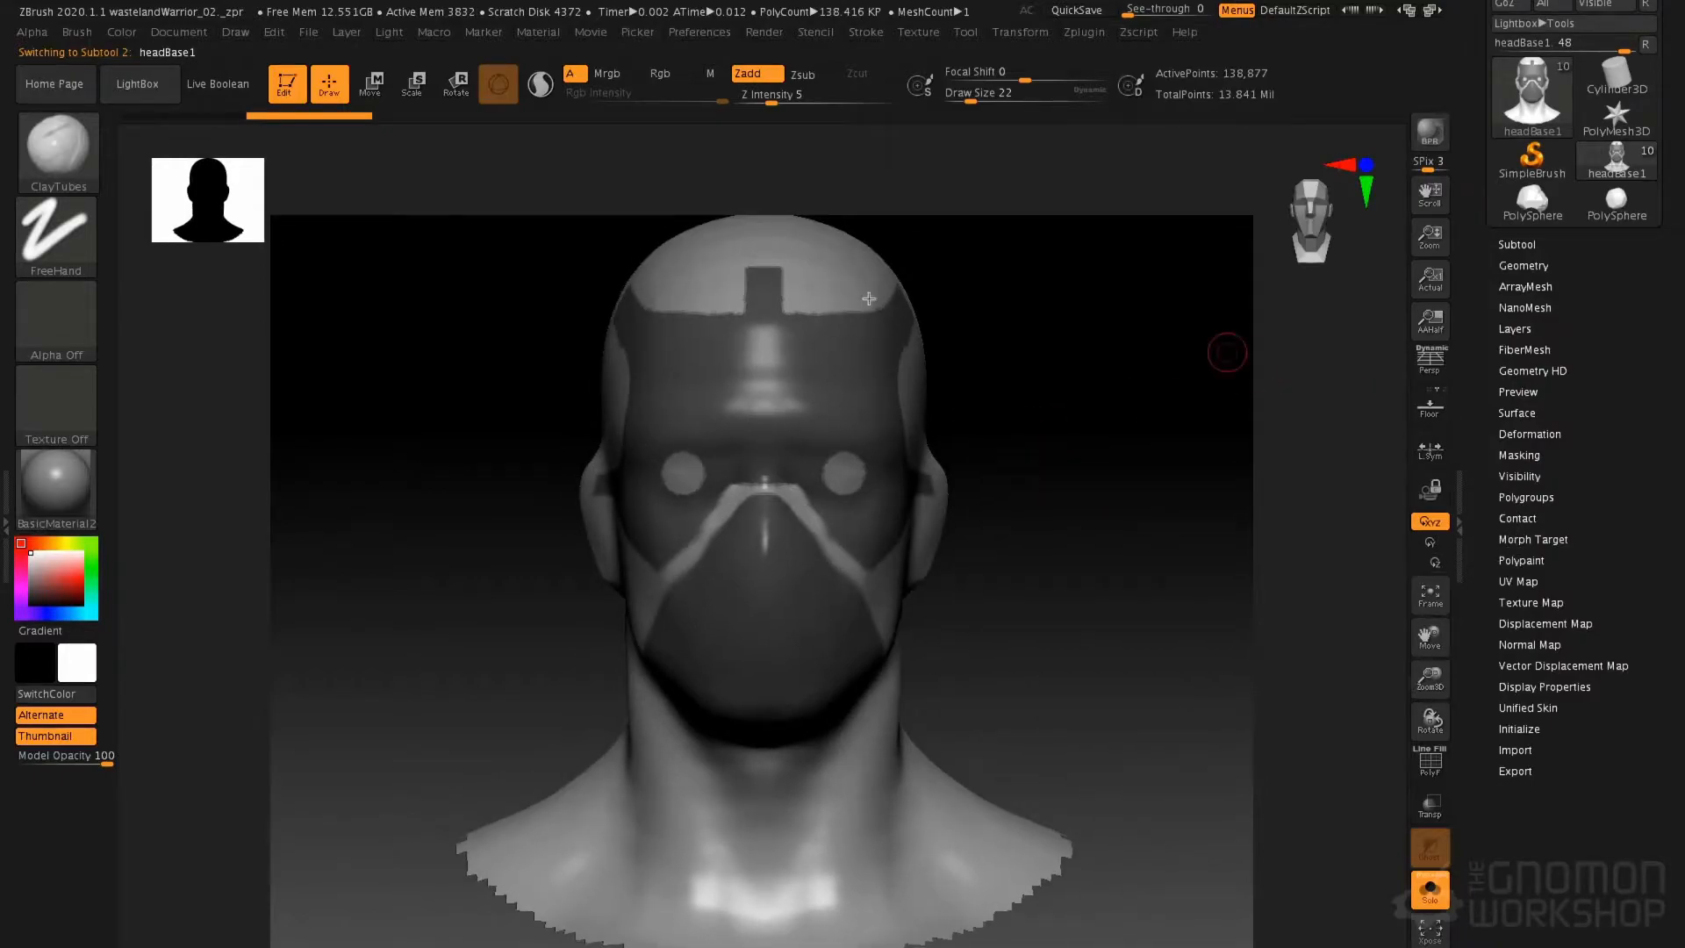
Create a polygroup from the masked area with Group Masked and turn on PolyFrame
{"action": "left_click", "coordinate": [1532, 499]}
{"action": "left_click_drag", "start_coordinate": [1602, 444], "coordinate": [1602, 337]}
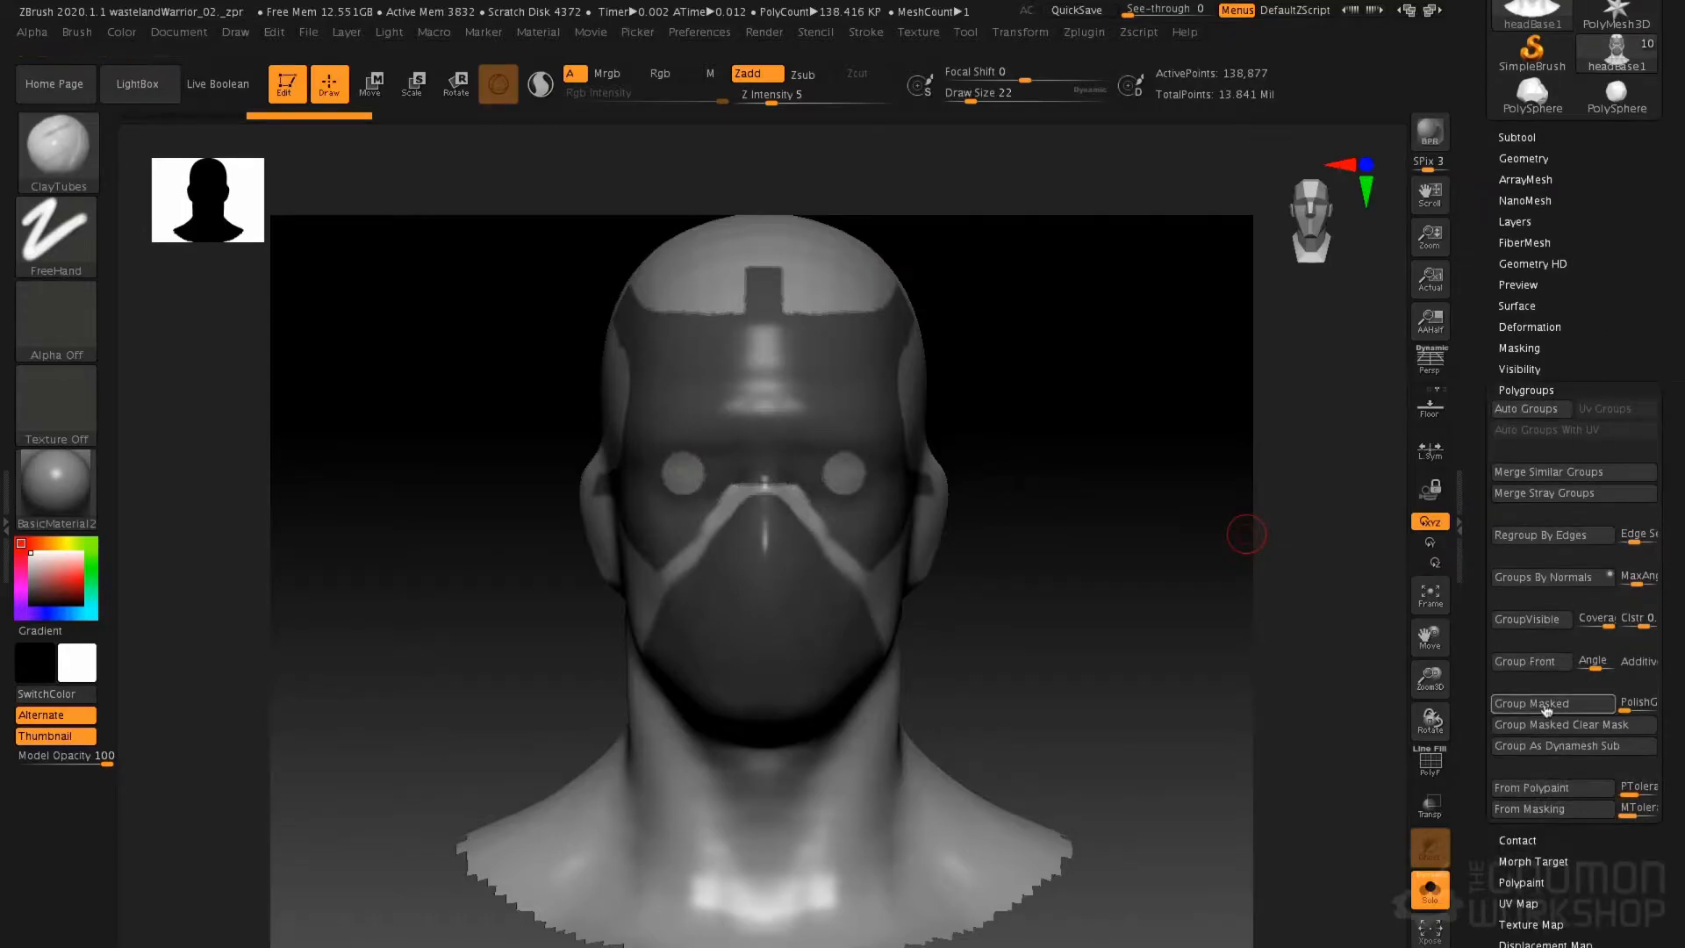
{"action": "left_click", "coordinate": [1549, 706]}
{"action": "key", "text": "f"}
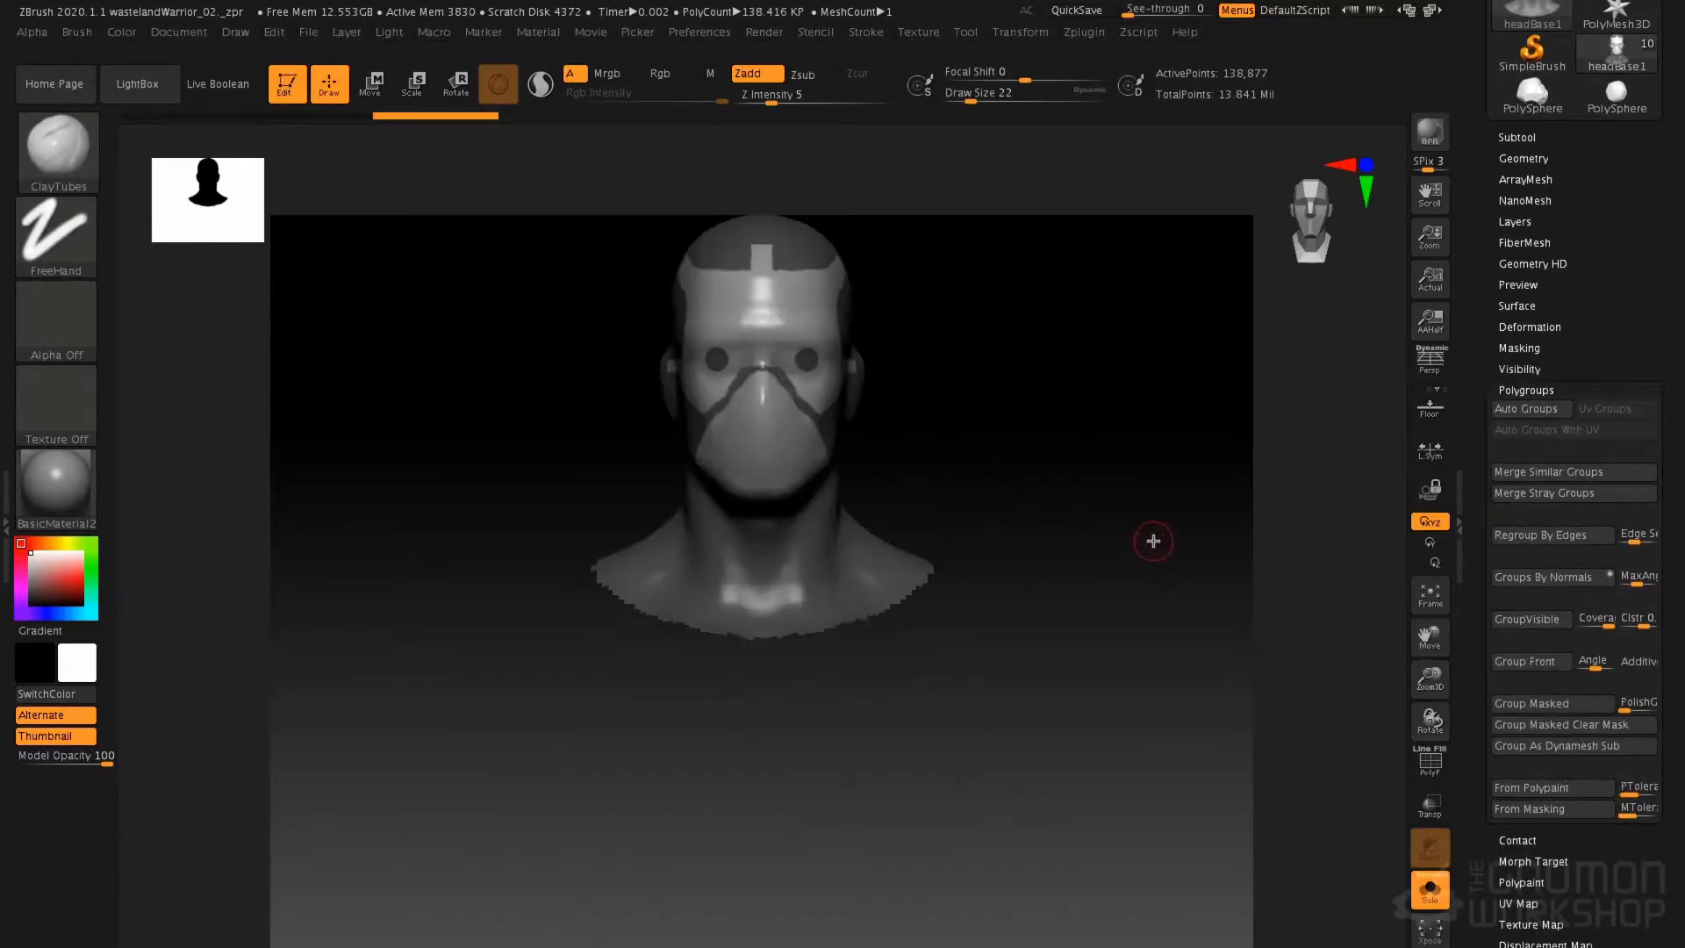
{"action": "key", "text": "shift+f"}
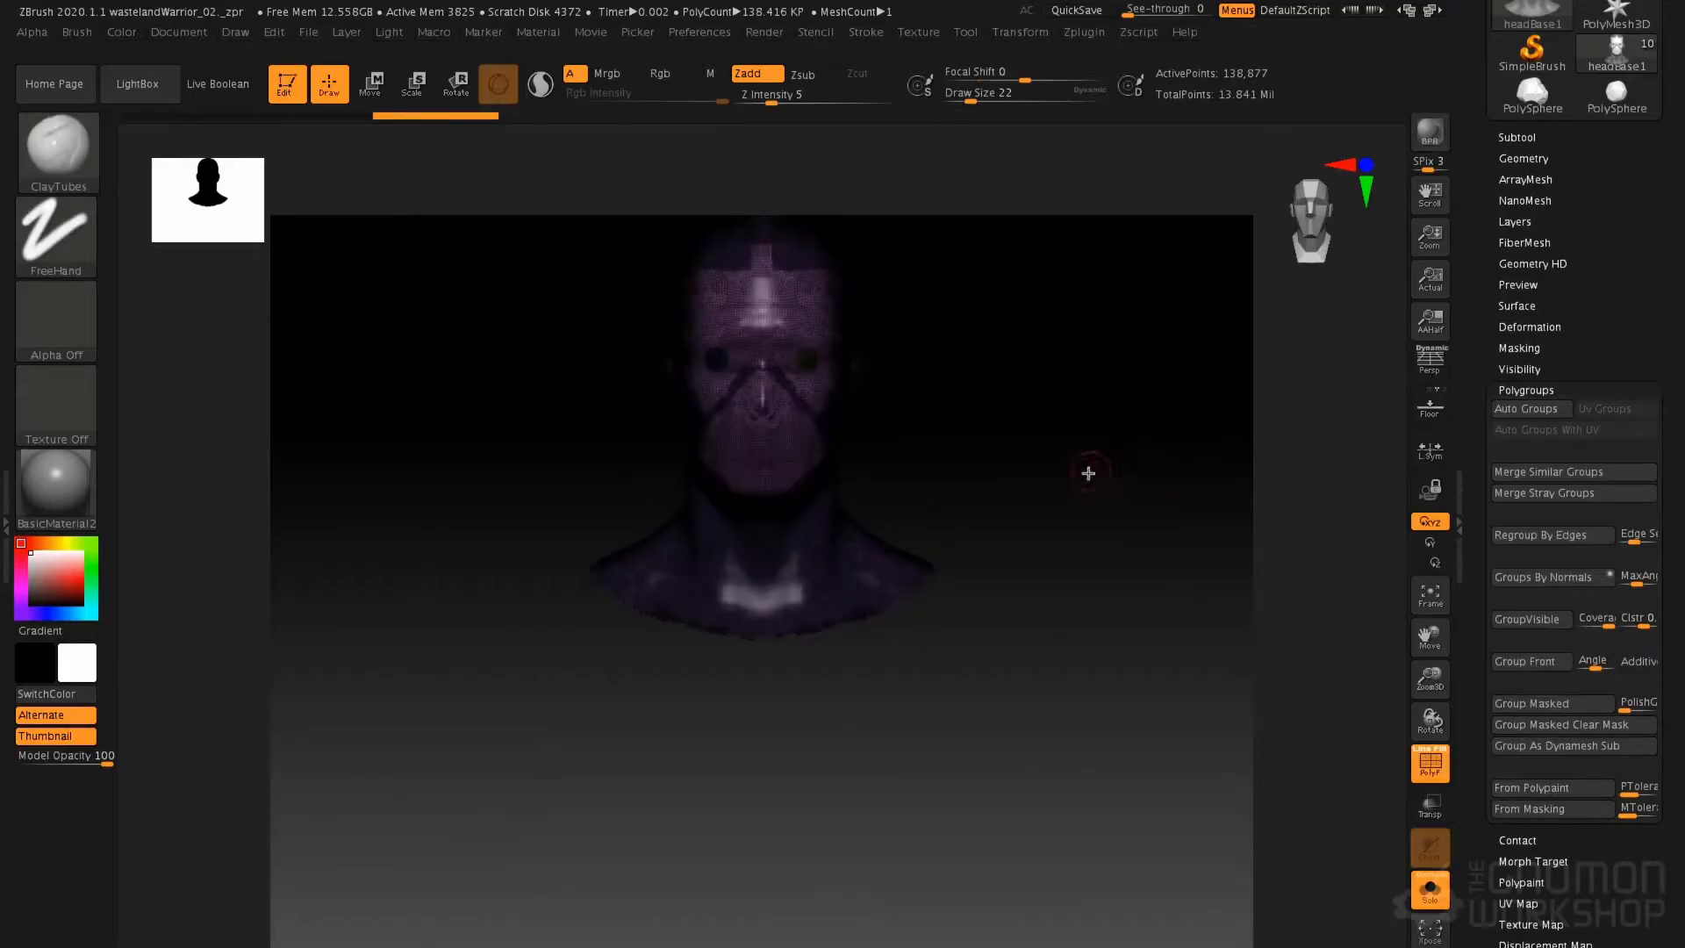
{"action": "left_click_drag", "start_coordinate": [1091, 459], "coordinate": [1118, 667], "text": "alt"}
{"action": "left_click_drag", "start_coordinate": [1211, 570], "coordinate": [1166, 527]}
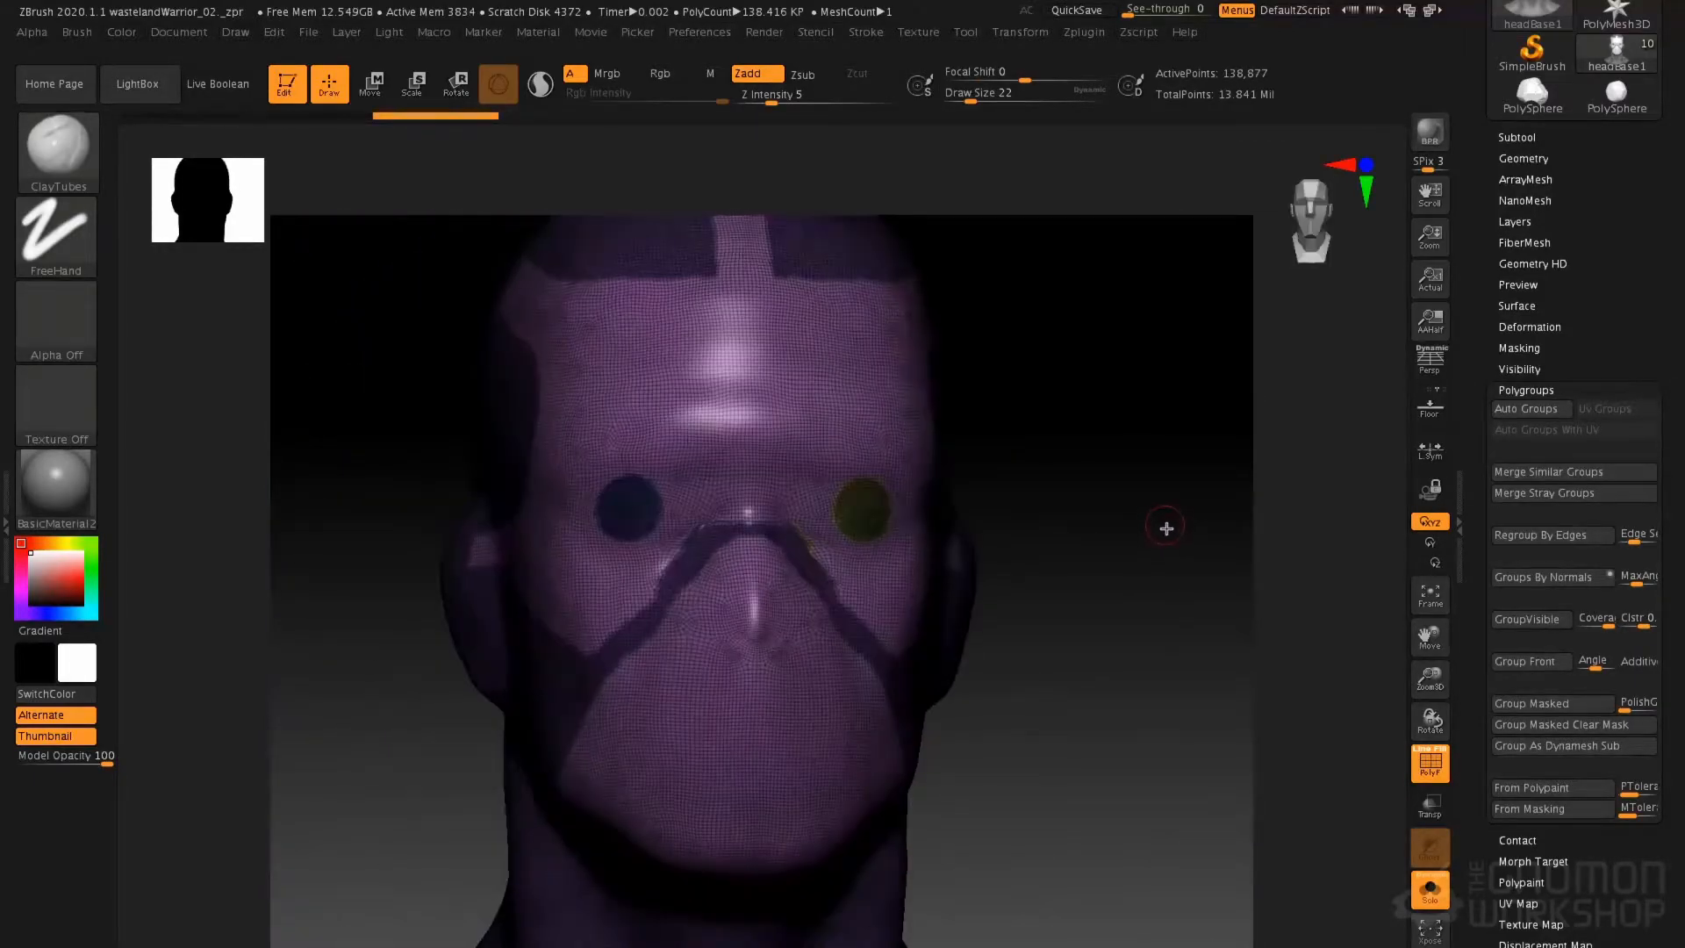
Isolate the mask-shaped polygroup on the face and split it into separate pieces with Auto Groups
{"action": "left_click", "coordinate": [832, 395], "text": "ctrl+shift"}
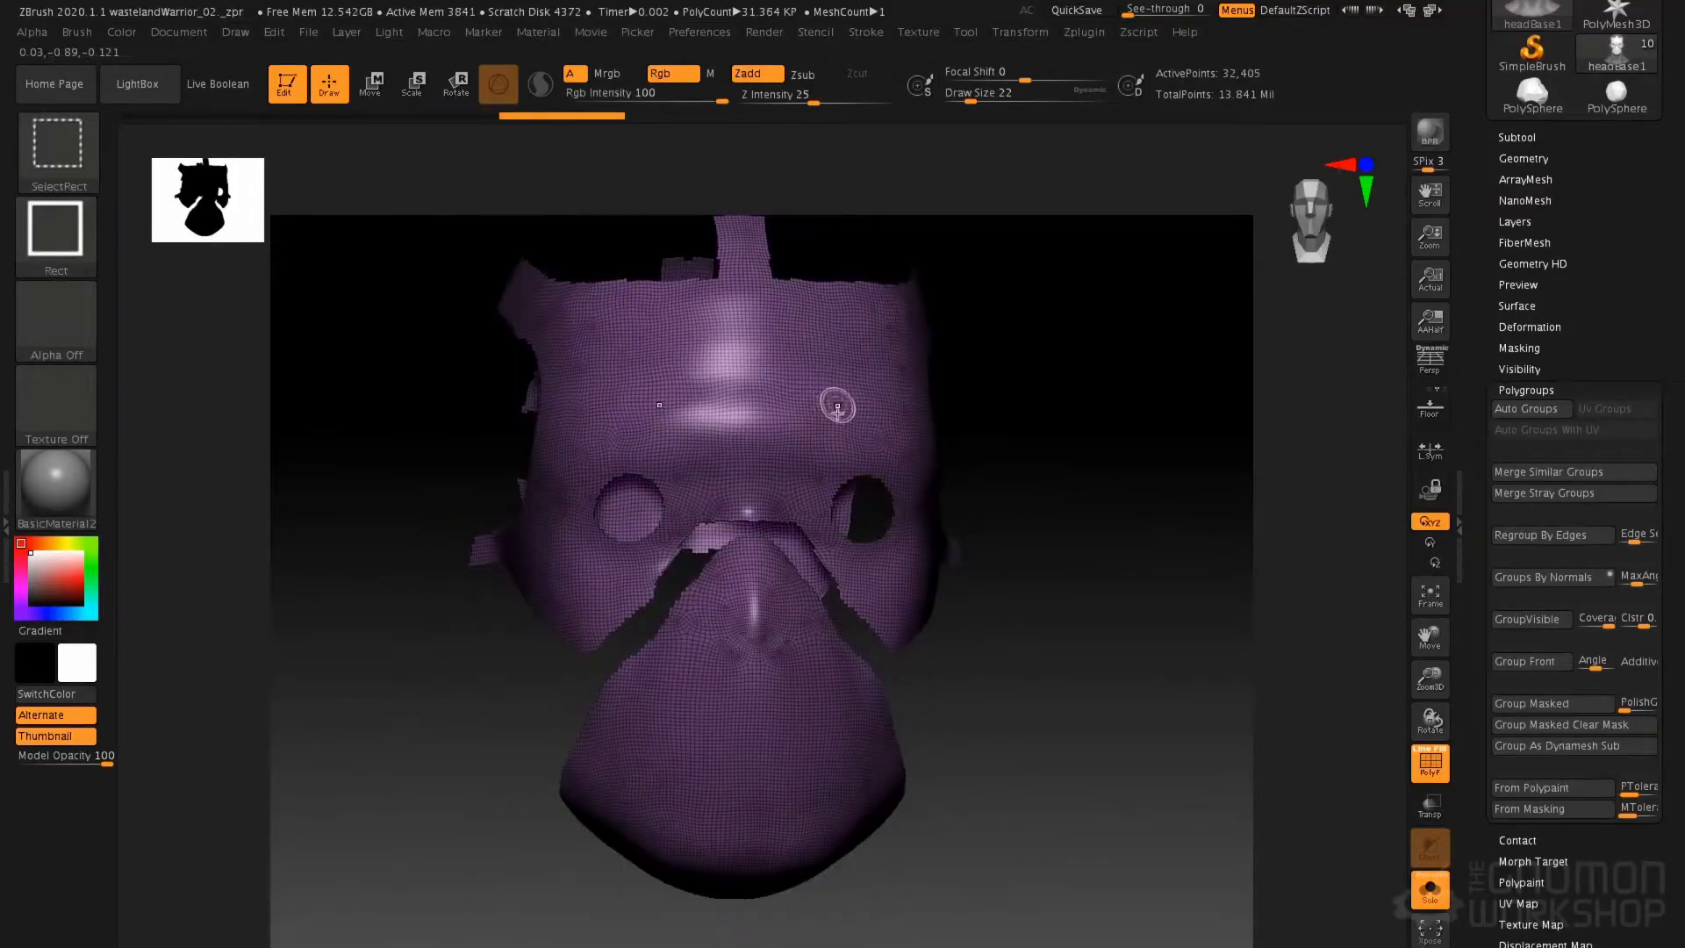
{"action": "left_click_drag", "start_coordinate": [901, 497], "coordinate": [1009, 395]}
{"action": "left_click", "coordinate": [1526, 408]}
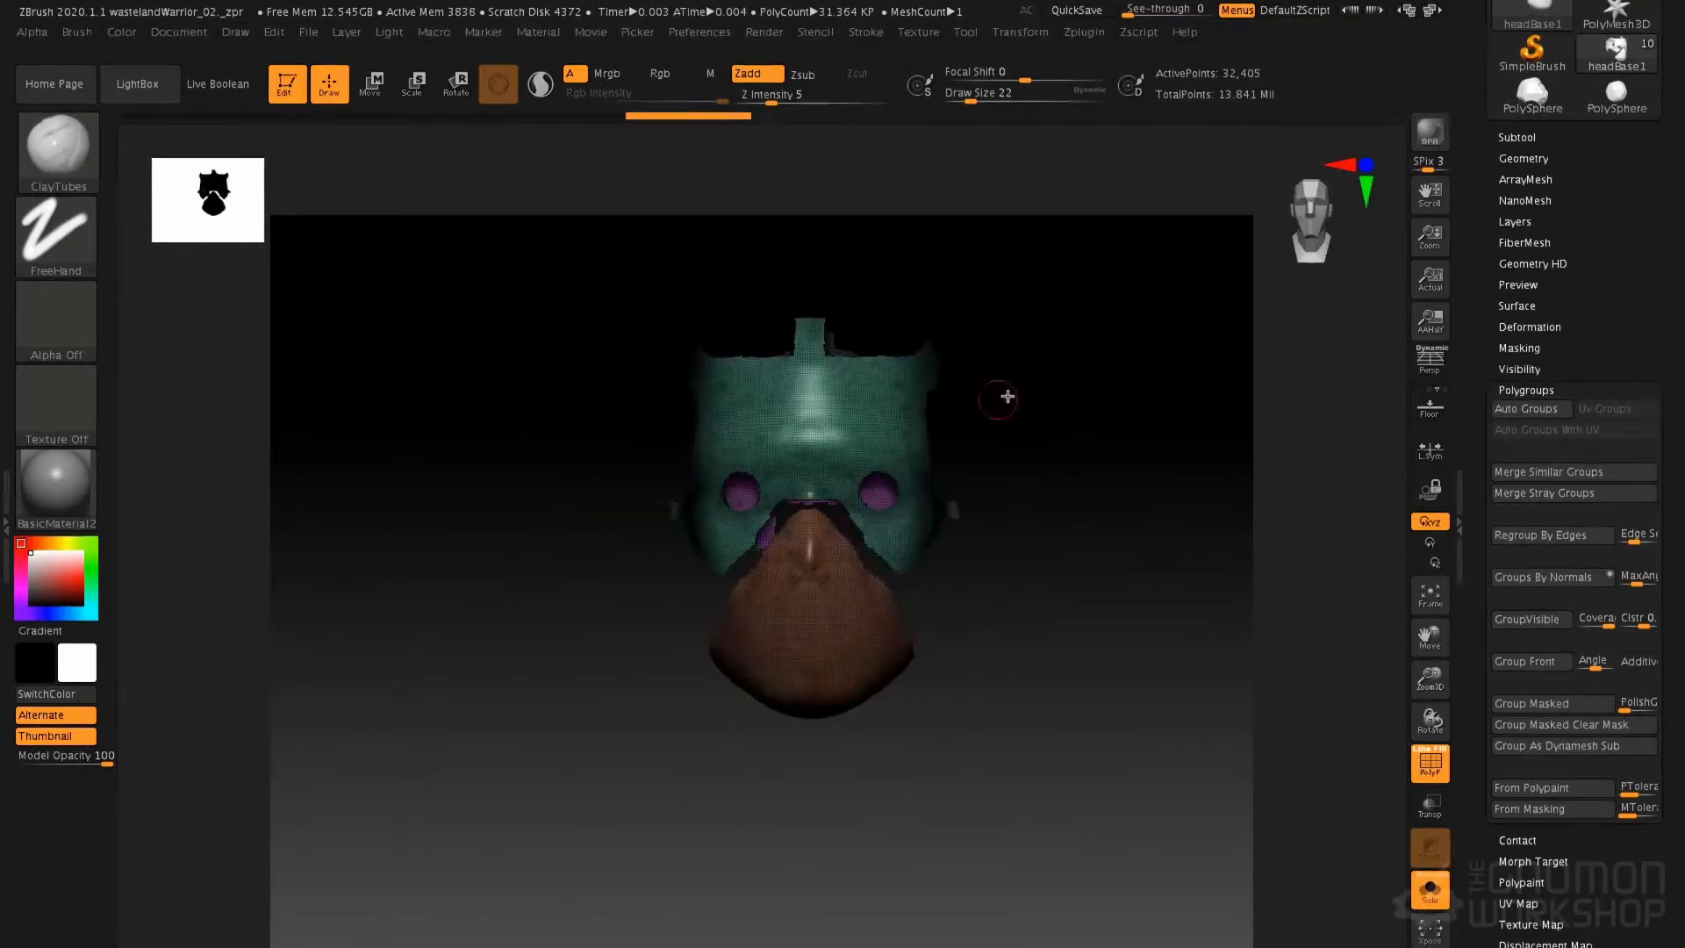
Invert the visibility and hide the head and cheek groups, leaving only the eye circles and the slivers beside the nose
{"action": "left_click", "coordinate": [1073, 495], "text": "ctrl+shift"}
{"action": "left_click_drag", "start_coordinate": [1073, 495], "coordinate": [1109, 392]}
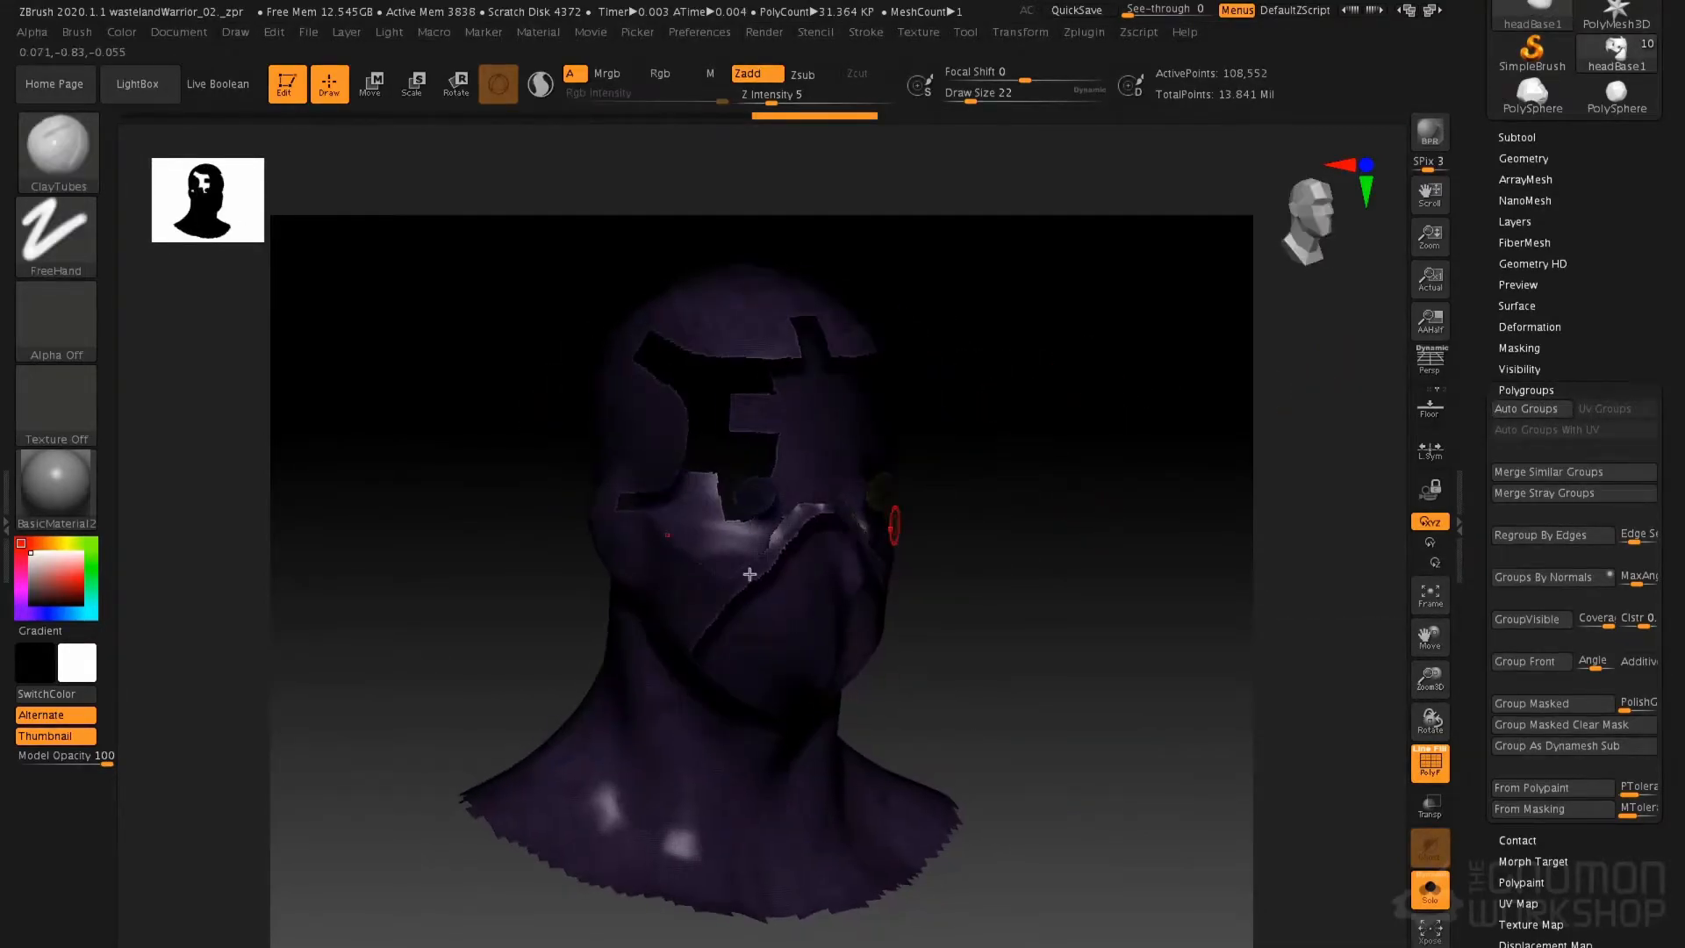
{"action": "left_click", "coordinate": [681, 567], "text": "ctrl+shift"}
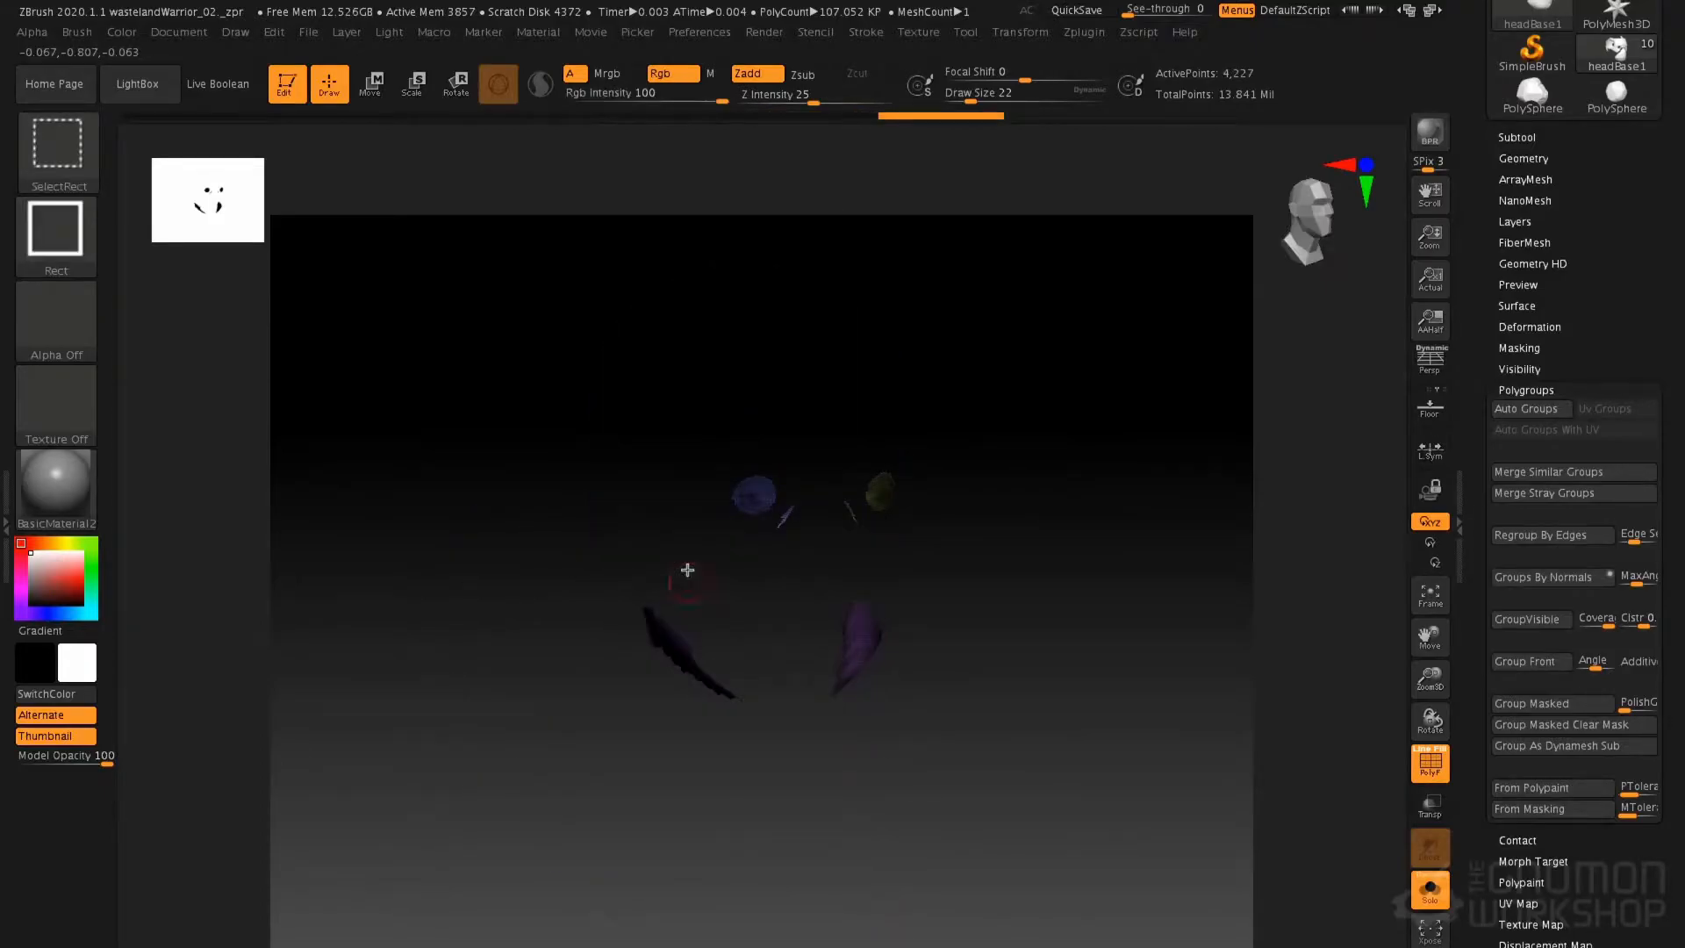
{"action": "left_click", "coordinate": [662, 657], "text": "ctrl+shift"}
{"action": "left_click", "coordinate": [795, 707], "text": "ctrl+shift"}
{"action": "left_click_drag", "start_coordinate": [760, 539], "coordinate": [848, 532]}
{"action": "key", "text": "ctrl+shift"}
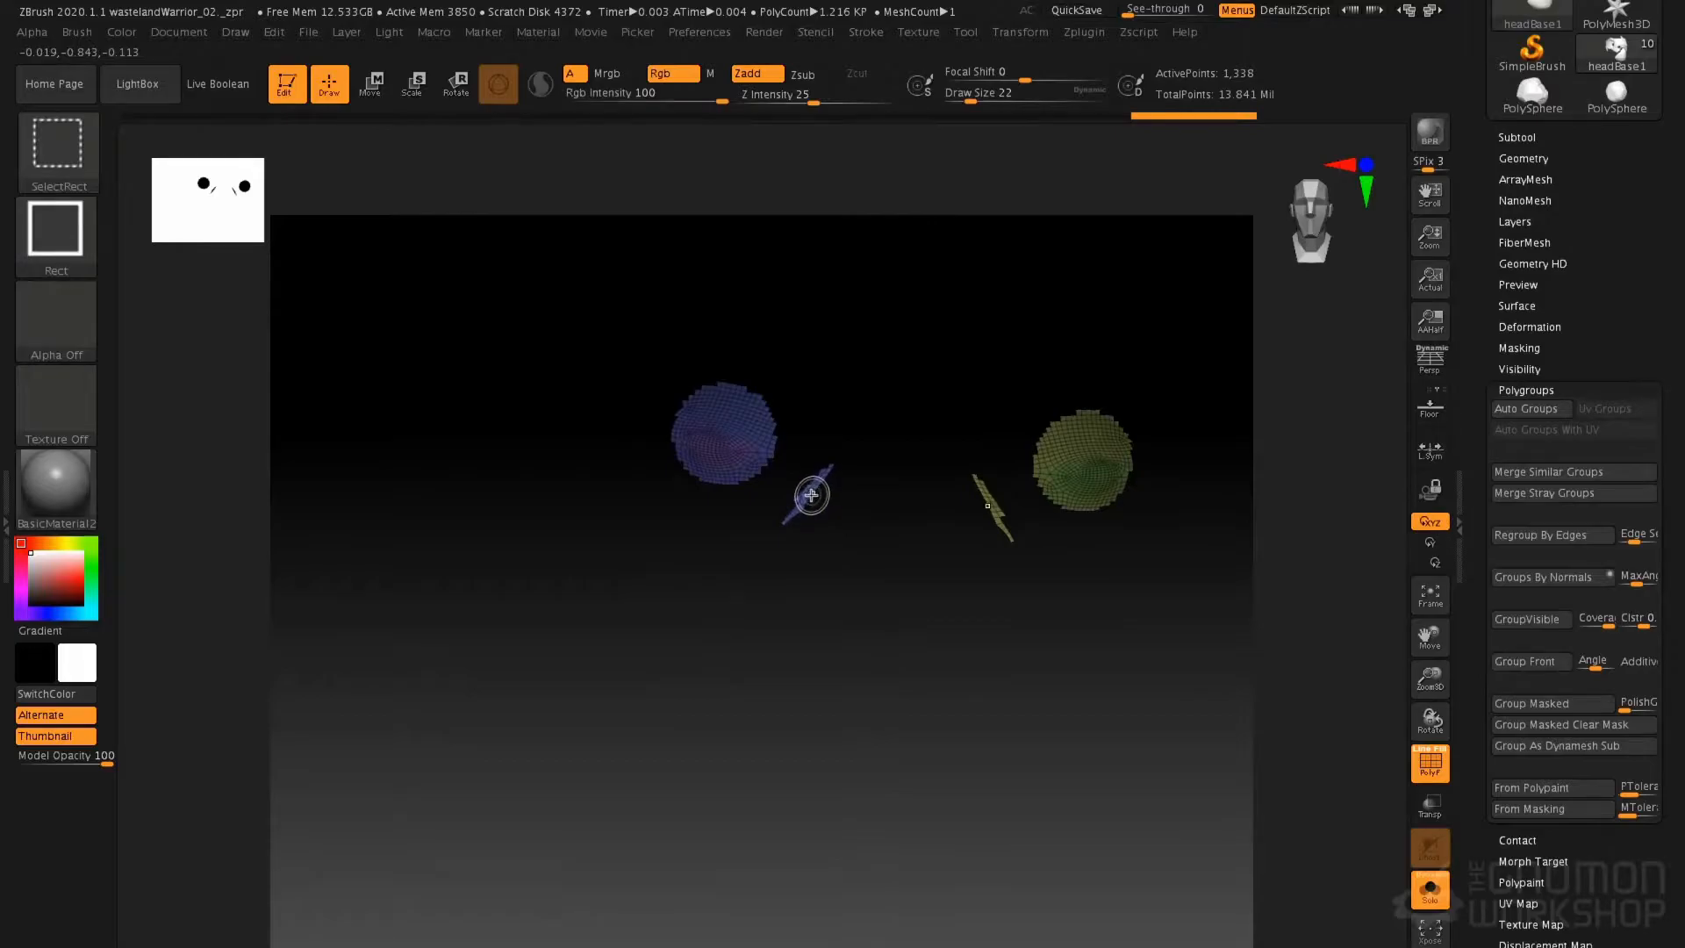
{"action": "left_click", "coordinate": [1008, 289], "text": "ctrl+shift"}
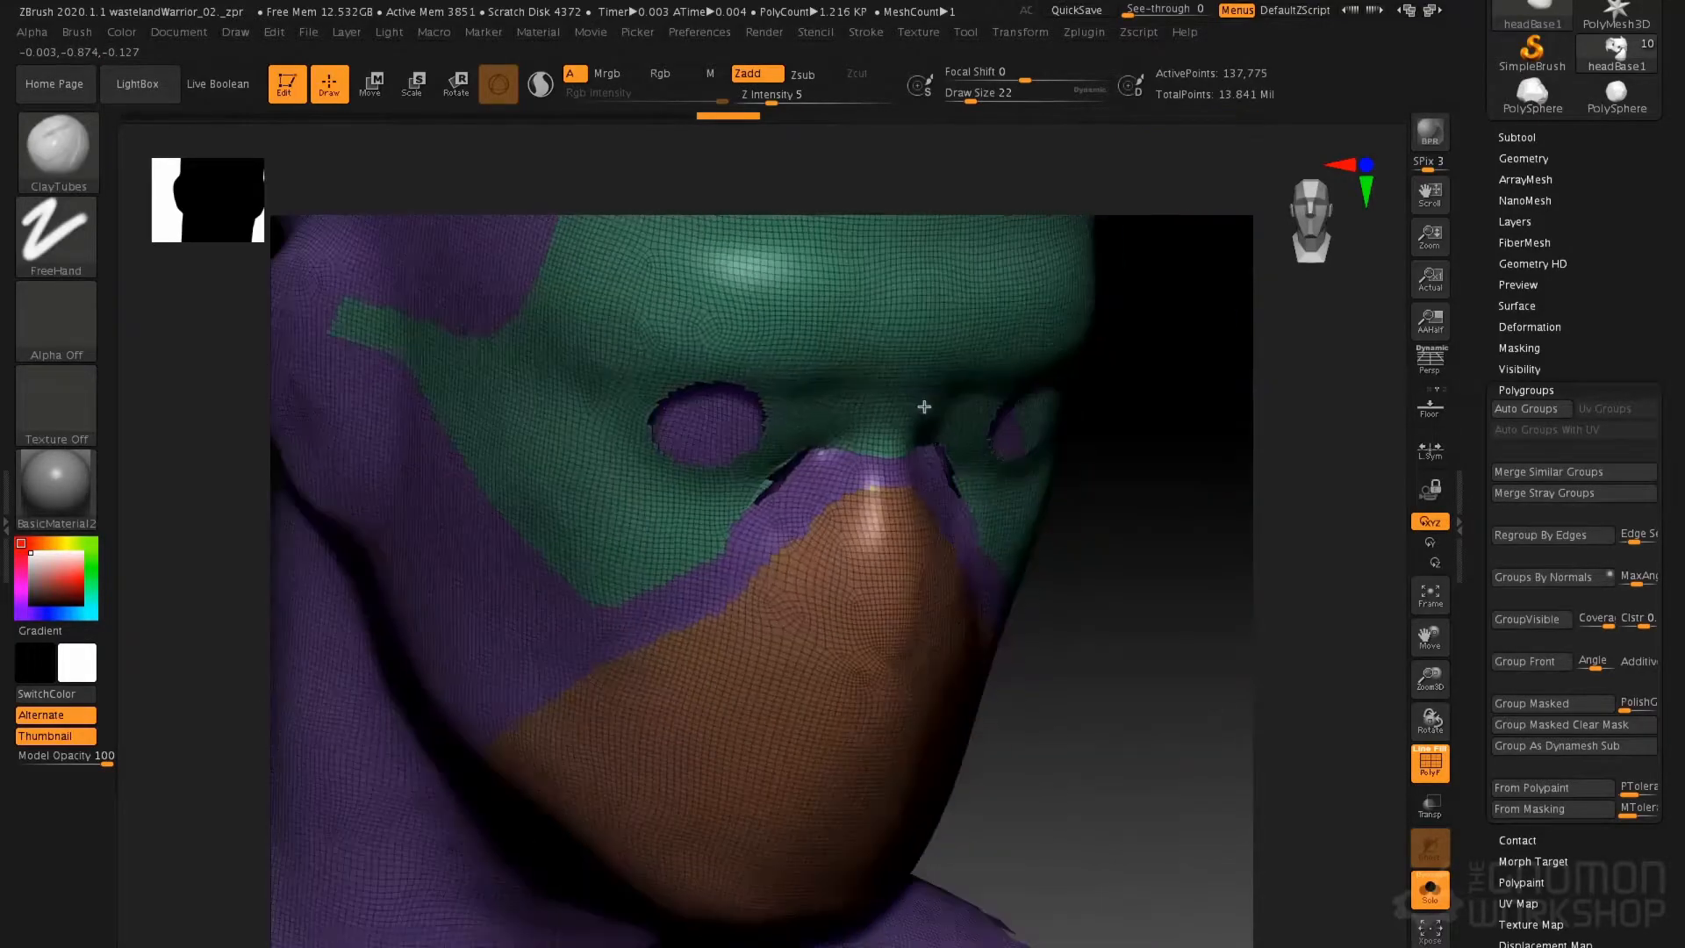
{"action": "right_click_drag", "start_coordinate": [924, 407], "coordinate": [887, 407]}
{"action": "key", "text": "ctrl+s"}
{"action": "key", "text": "Escape"}
Hide the slivers beside the nose and assign the two eye circles one shared polygroup with GroupVisible
{"action": "left_click", "coordinate": [1141, 479], "text": "ctrl+shift"}
{"action": "right_click_drag", "start_coordinate": [805, 477], "coordinate": [747, 540]}
{"action": "left_click_drag", "start_coordinate": [748, 518], "coordinate": [670, 702], "text": "ctrl+alt+shift"}
{"action": "right_click_drag", "start_coordinate": [775, 456], "coordinate": [782, 516]}
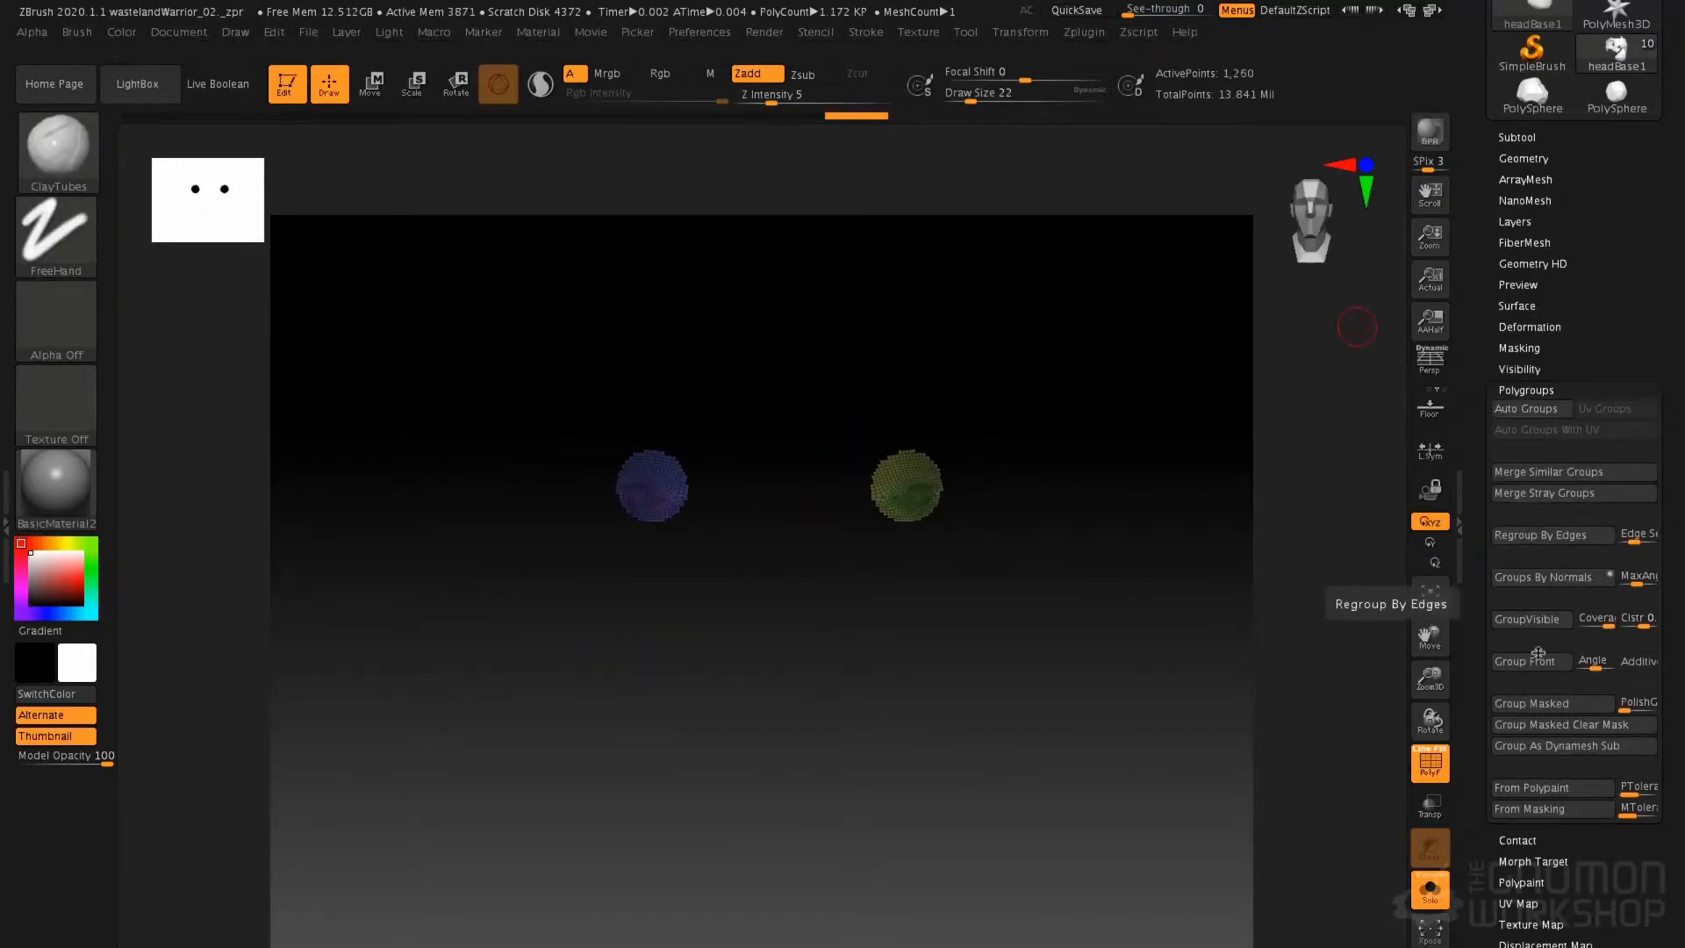
{"action": "left_click", "coordinate": [1533, 621]}
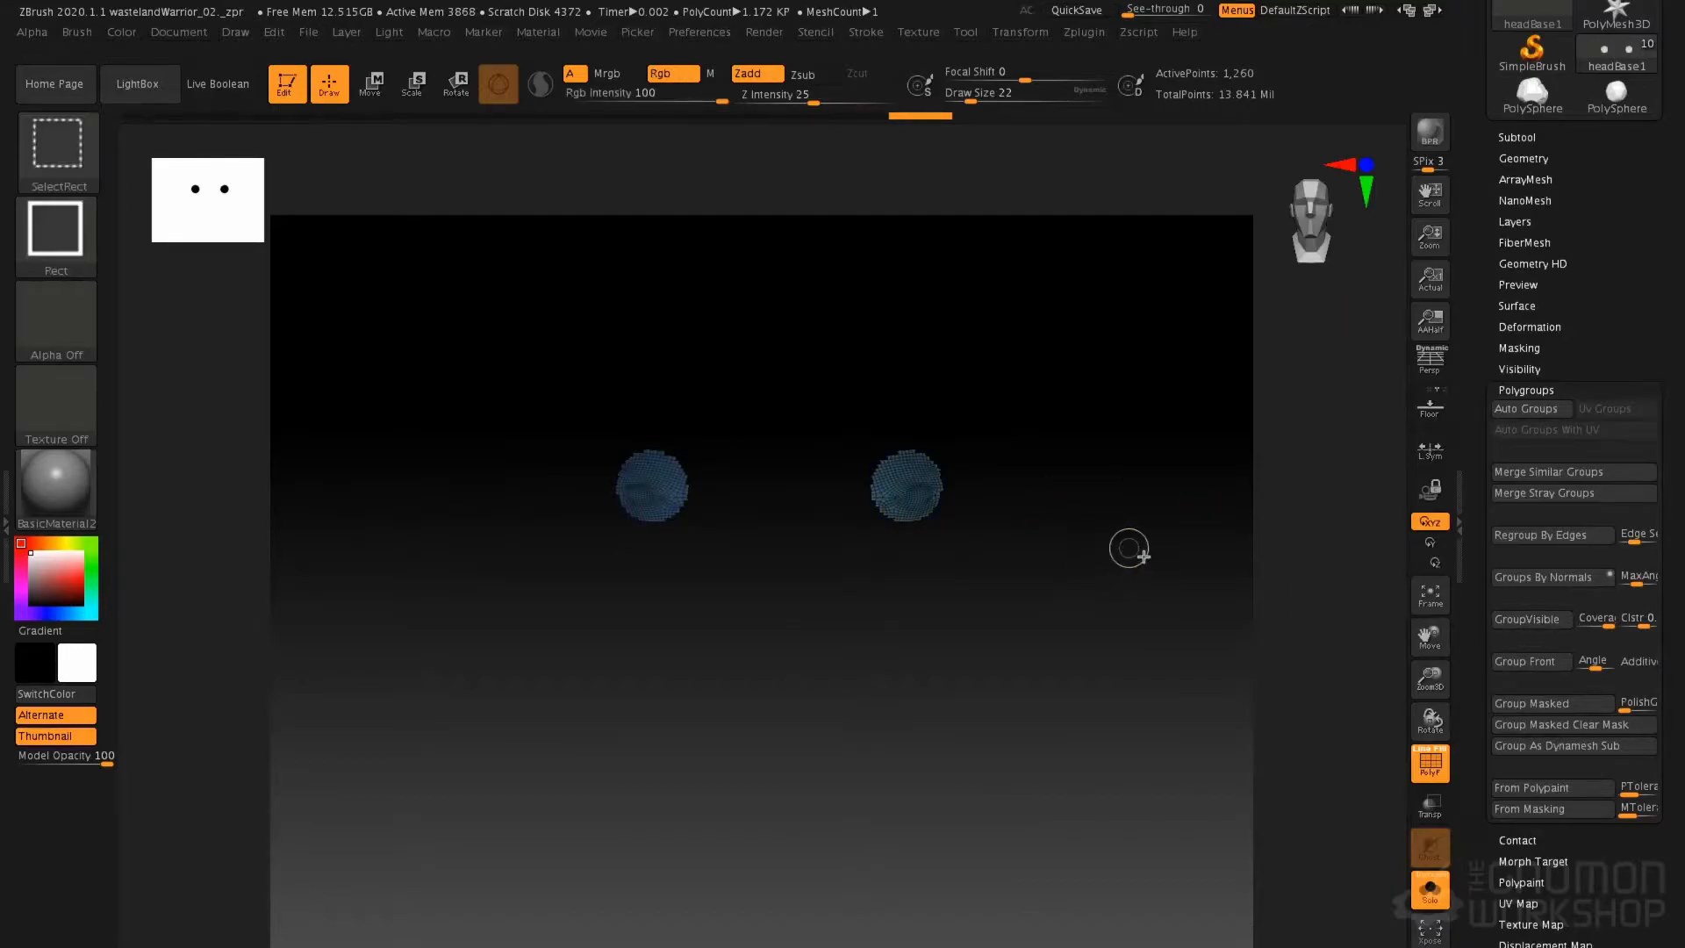
Isolate the eye-mask area with its slivers beside the nose, combine them into one polygroup with GroupVisible, and show the whole head again
{"action": "left_click", "coordinate": [1128, 548], "text": "ctrl+shift"}
{"action": "right_click_drag", "start_coordinate": [1004, 538], "coordinate": [1157, 619]}
{"action": "left_click", "coordinate": [834, 463], "text": "ctrl+shift"}
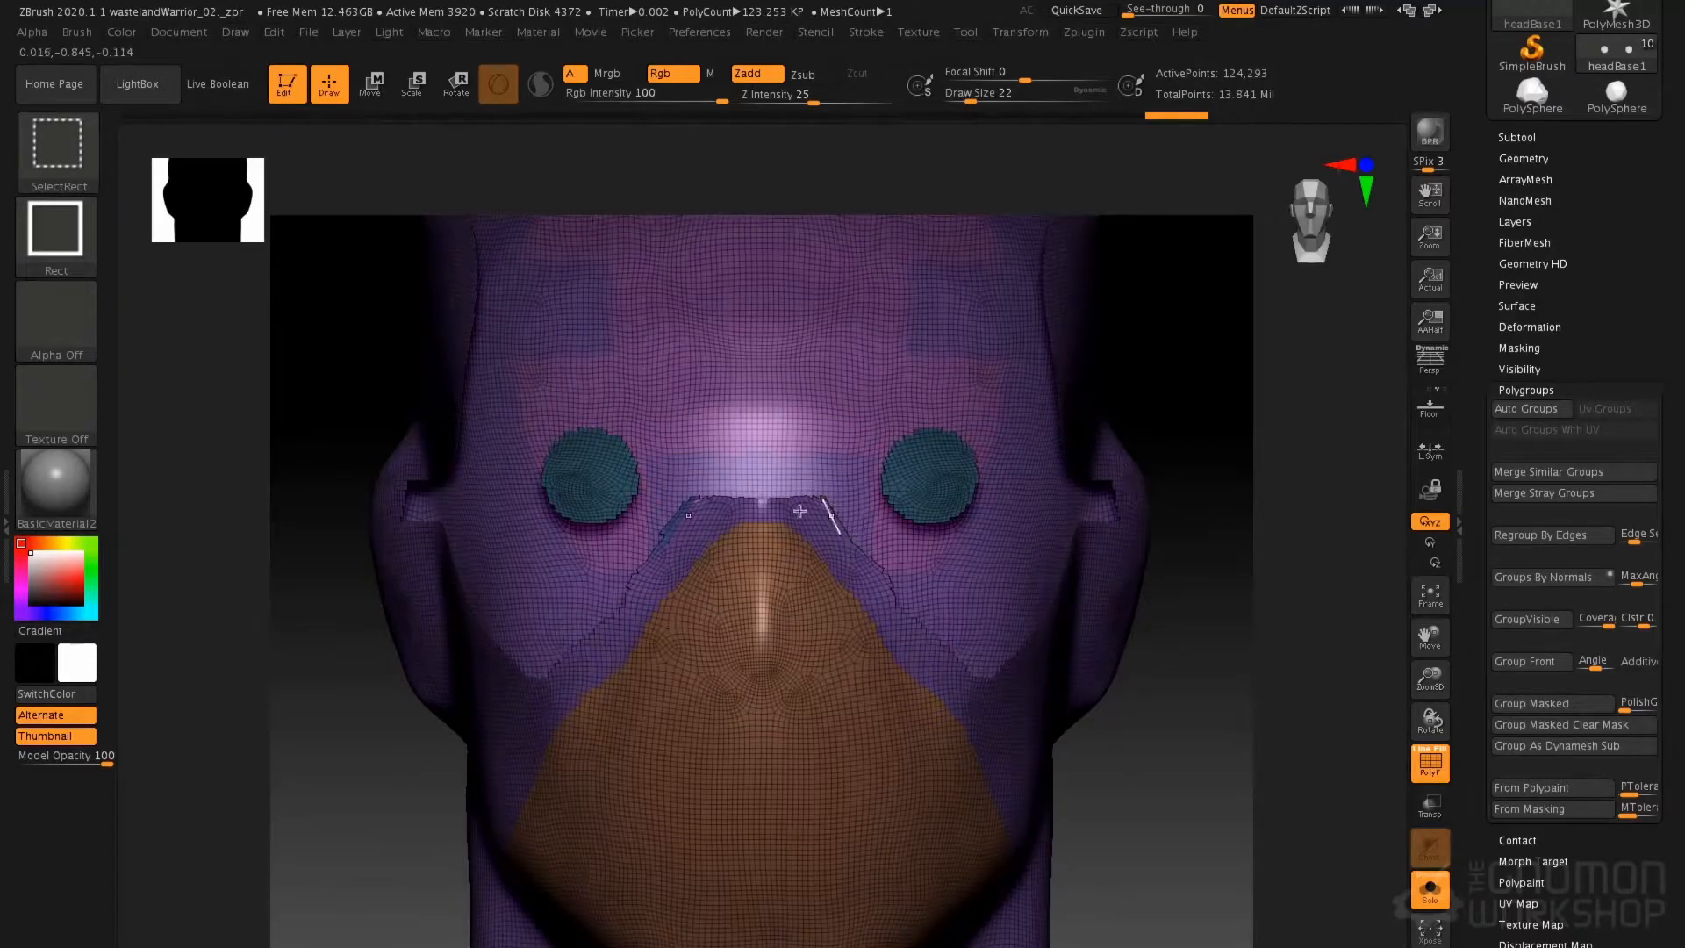
{"action": "key", "text": "ctrl"}
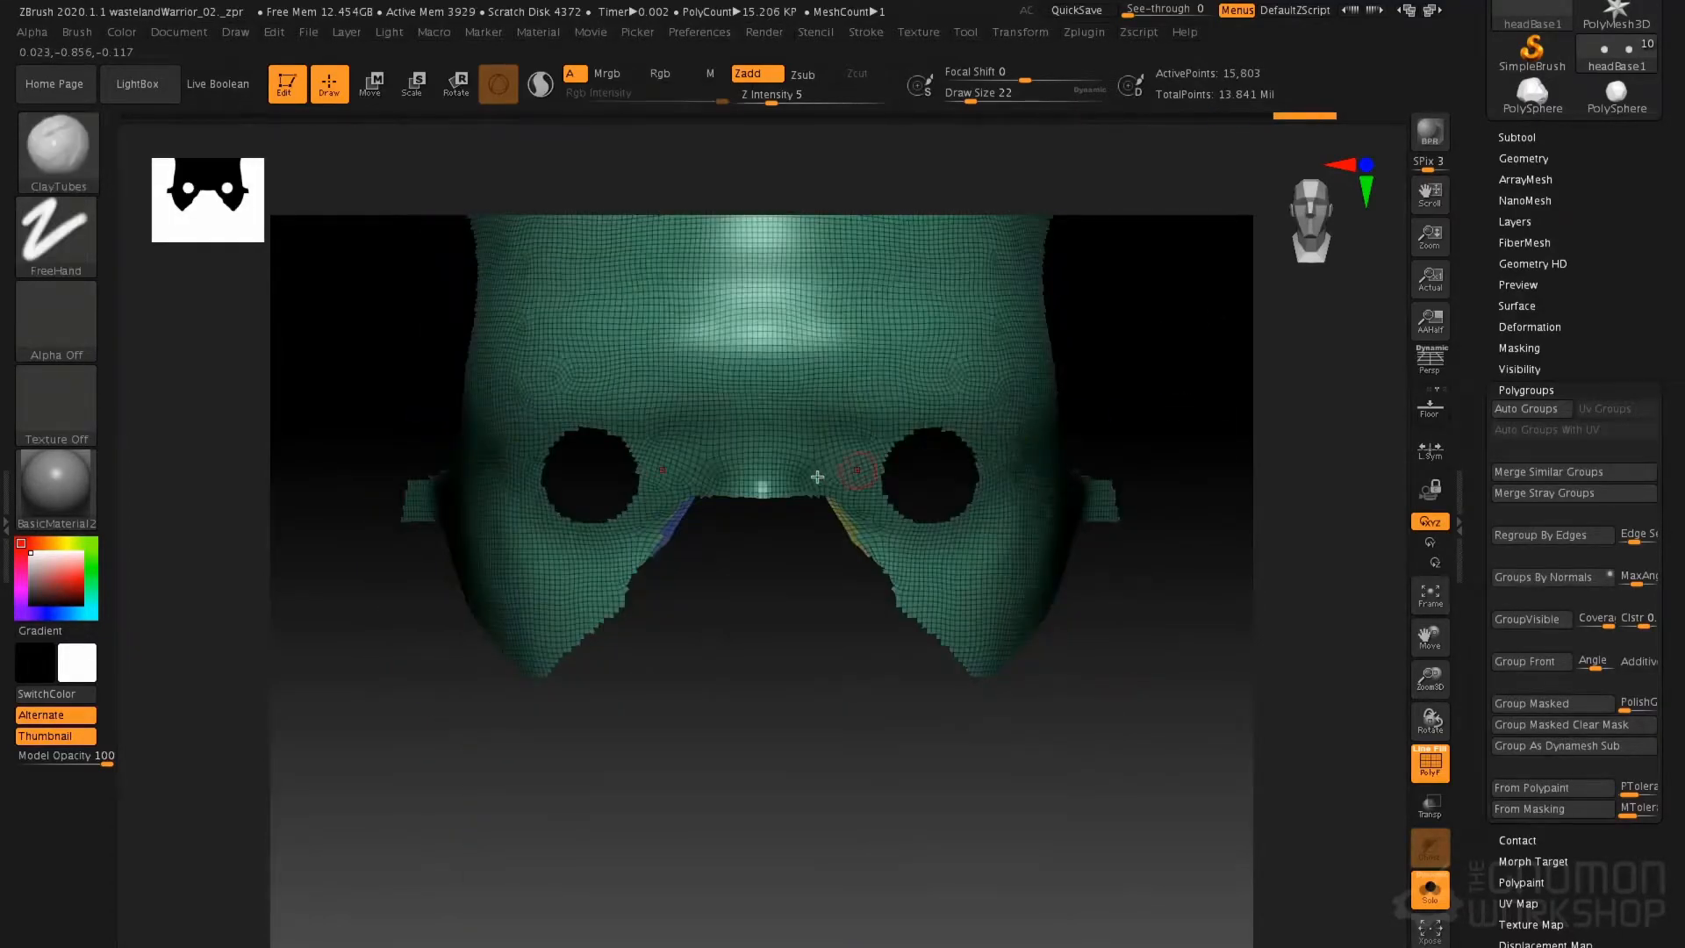
{"action": "mouse_move", "coordinate": [808, 481]}
{"action": "left_mouse_down"}
{"action": "mouse_move", "coordinate": [746, 517]}
{"action": "mouse_move", "coordinate": [689, 519]}
{"action": "left_mouse_up"}
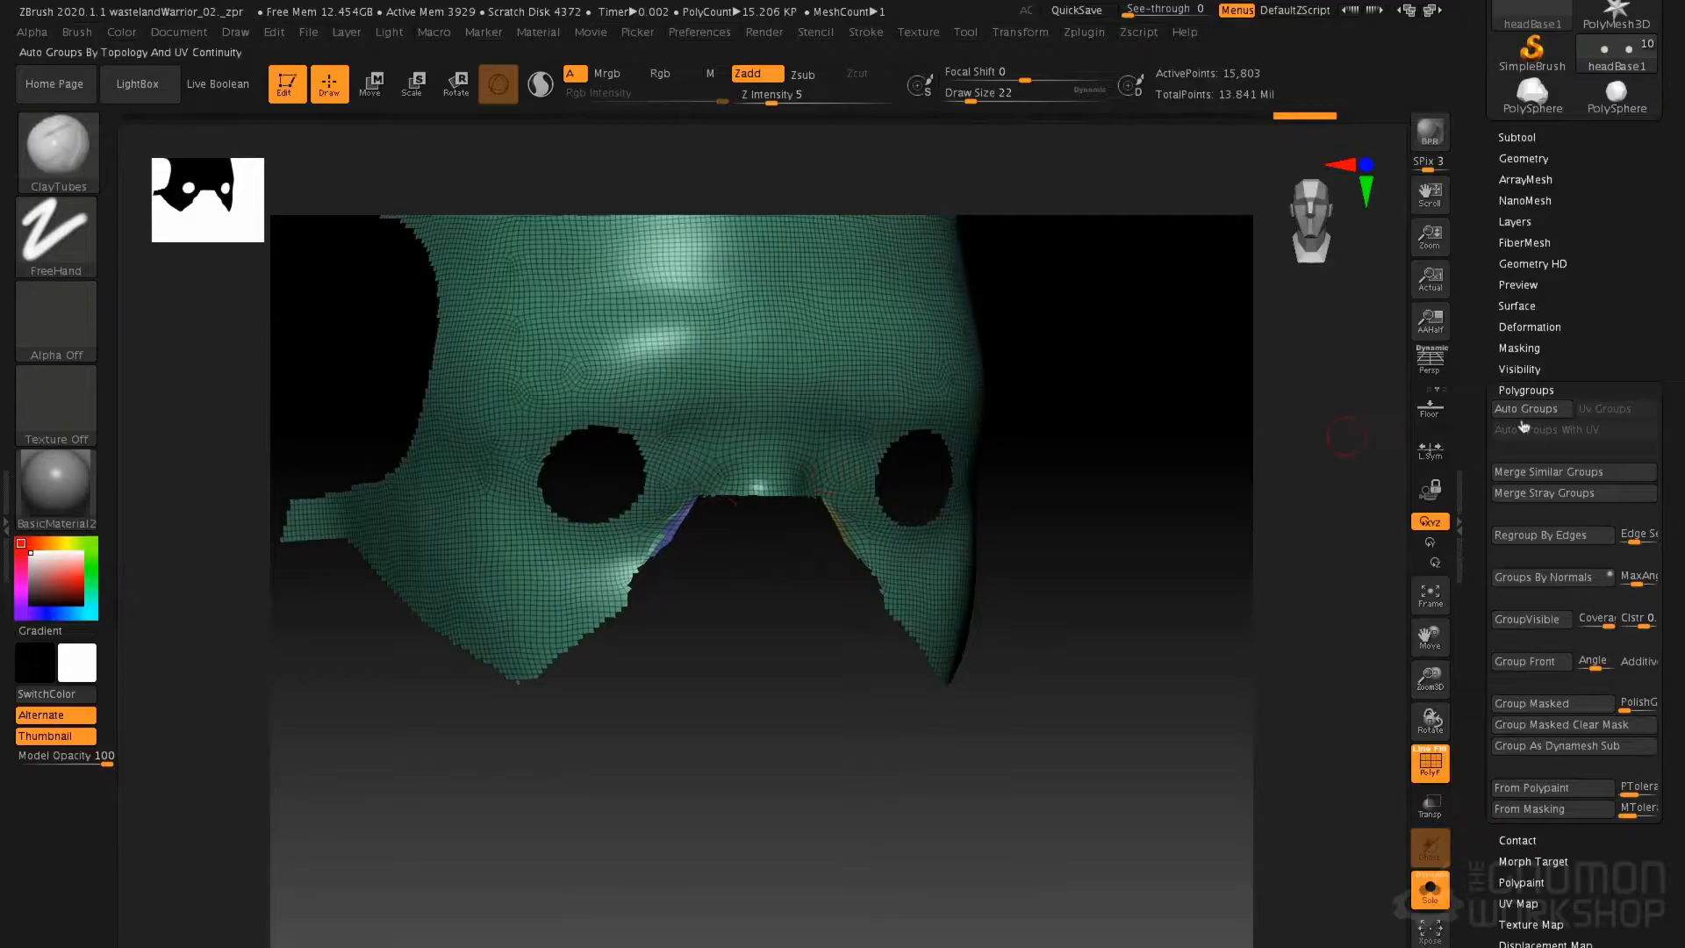
{"action": "left_click", "coordinate": [1527, 619]}
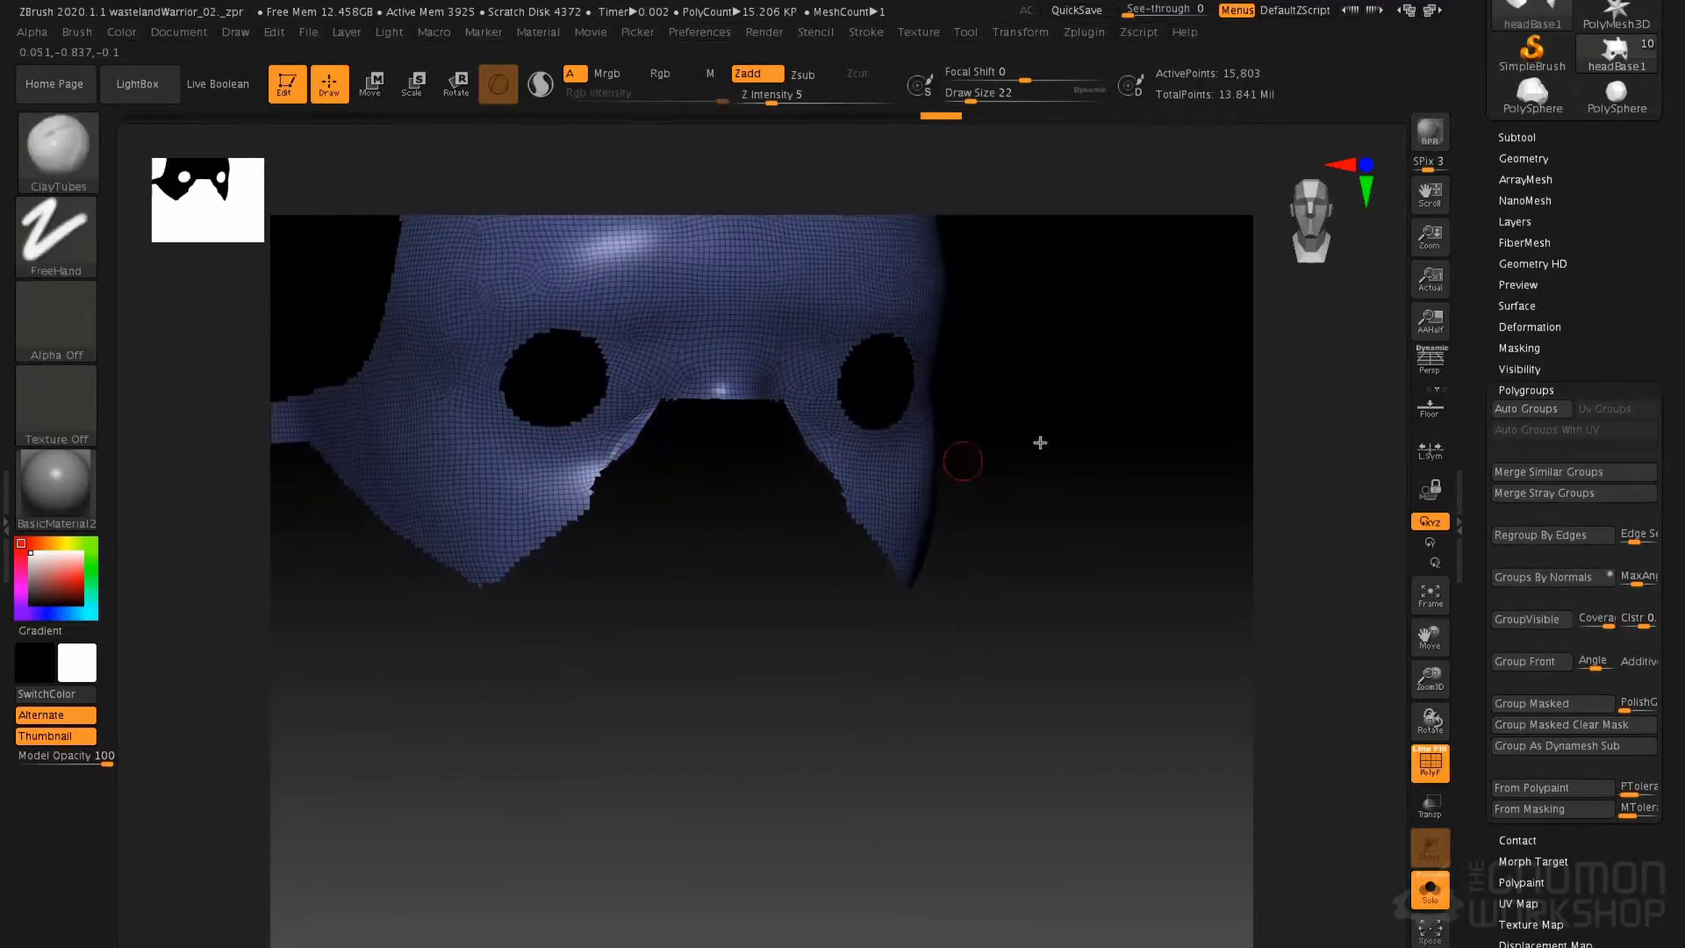
{"action": "left_click", "coordinate": [1073, 454], "text": "ctrl+shift"}
{"action": "key", "text": "f"}
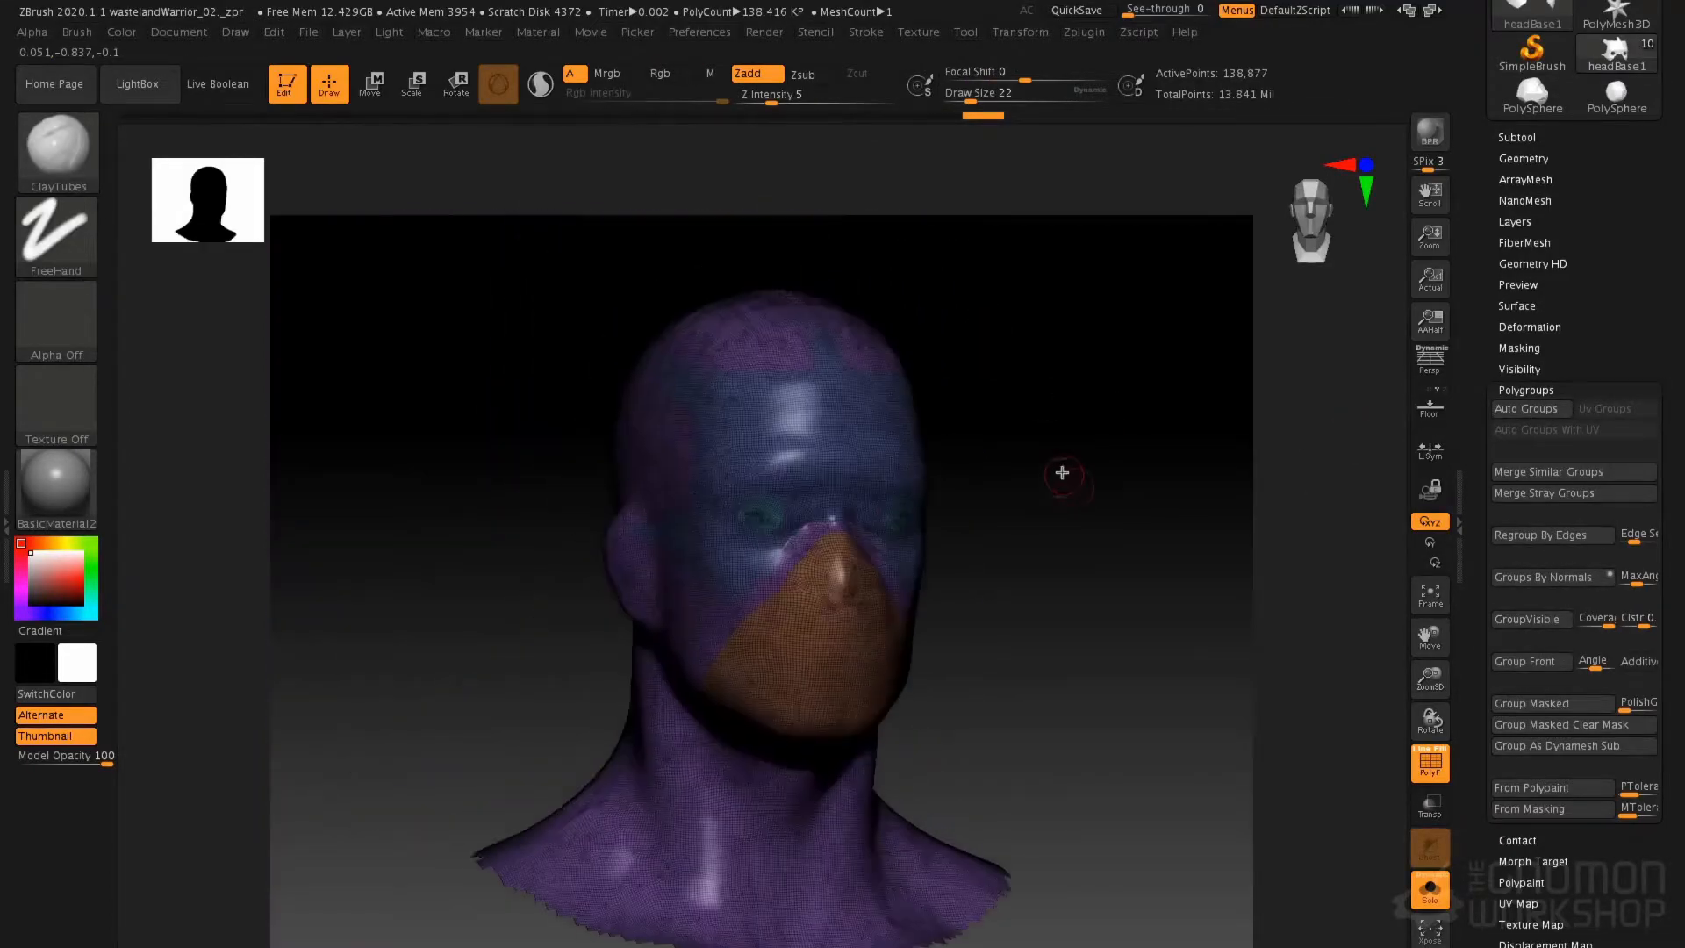
Open the EdgeLoop settings under Geometry and set the Panel Loops elevation to 50
{"action": "left_click", "coordinate": [1525, 159]}
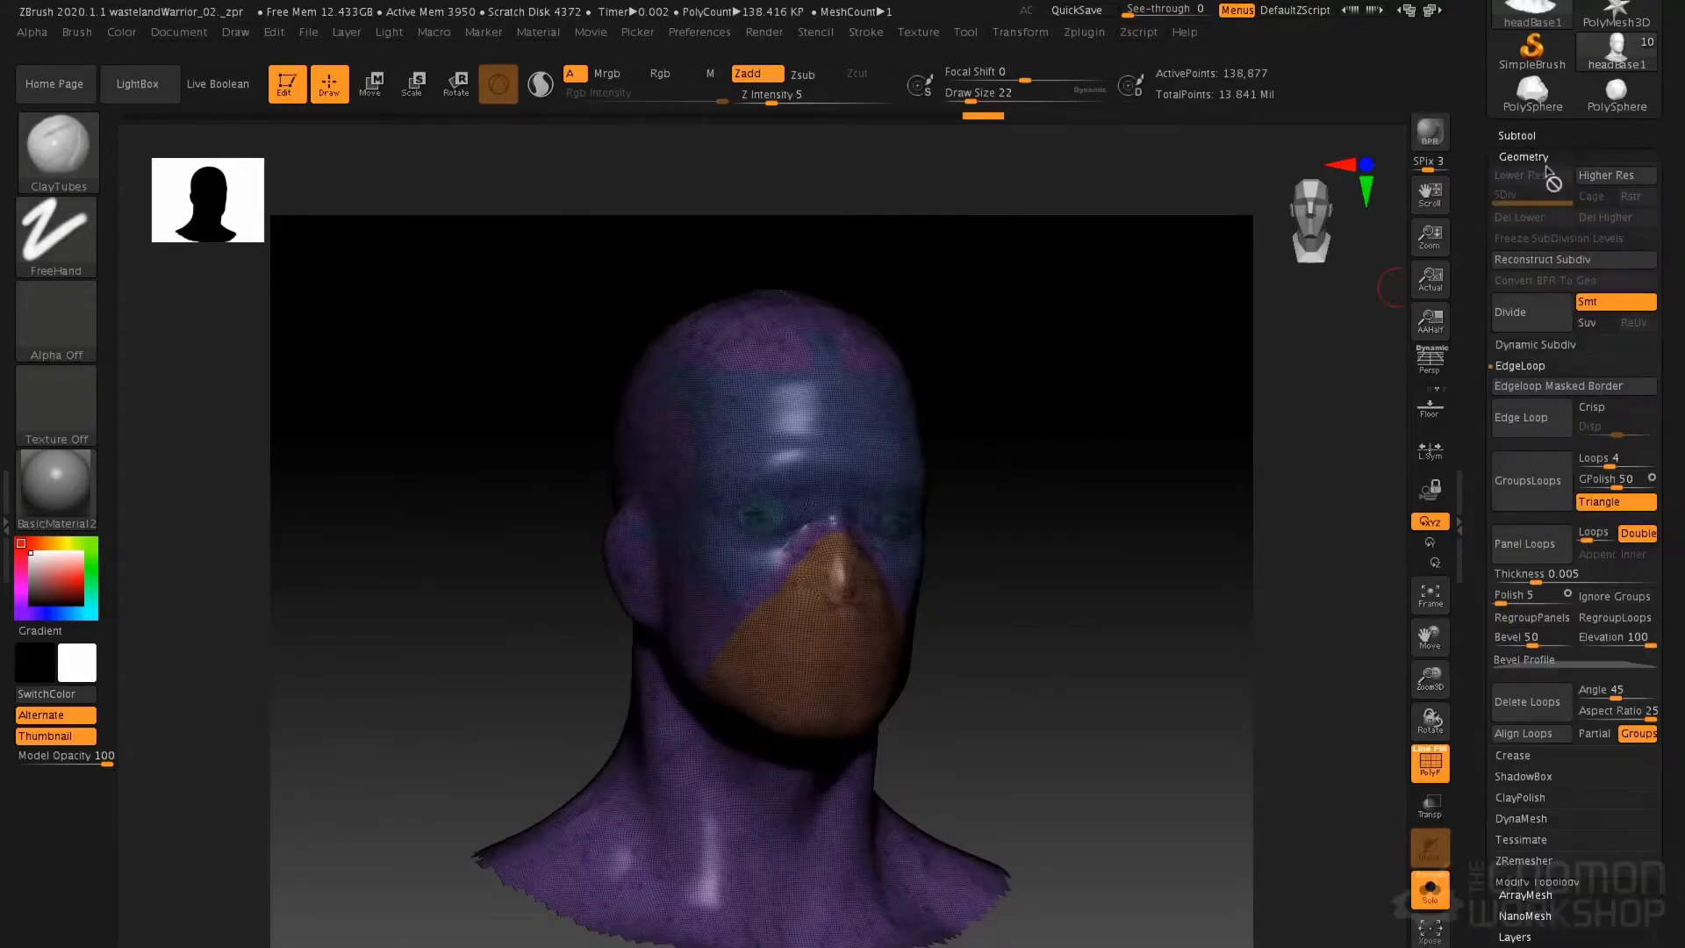
{"action": "left_click", "coordinate": [1521, 374]}
{"action": "left_click", "coordinate": [1525, 371]}
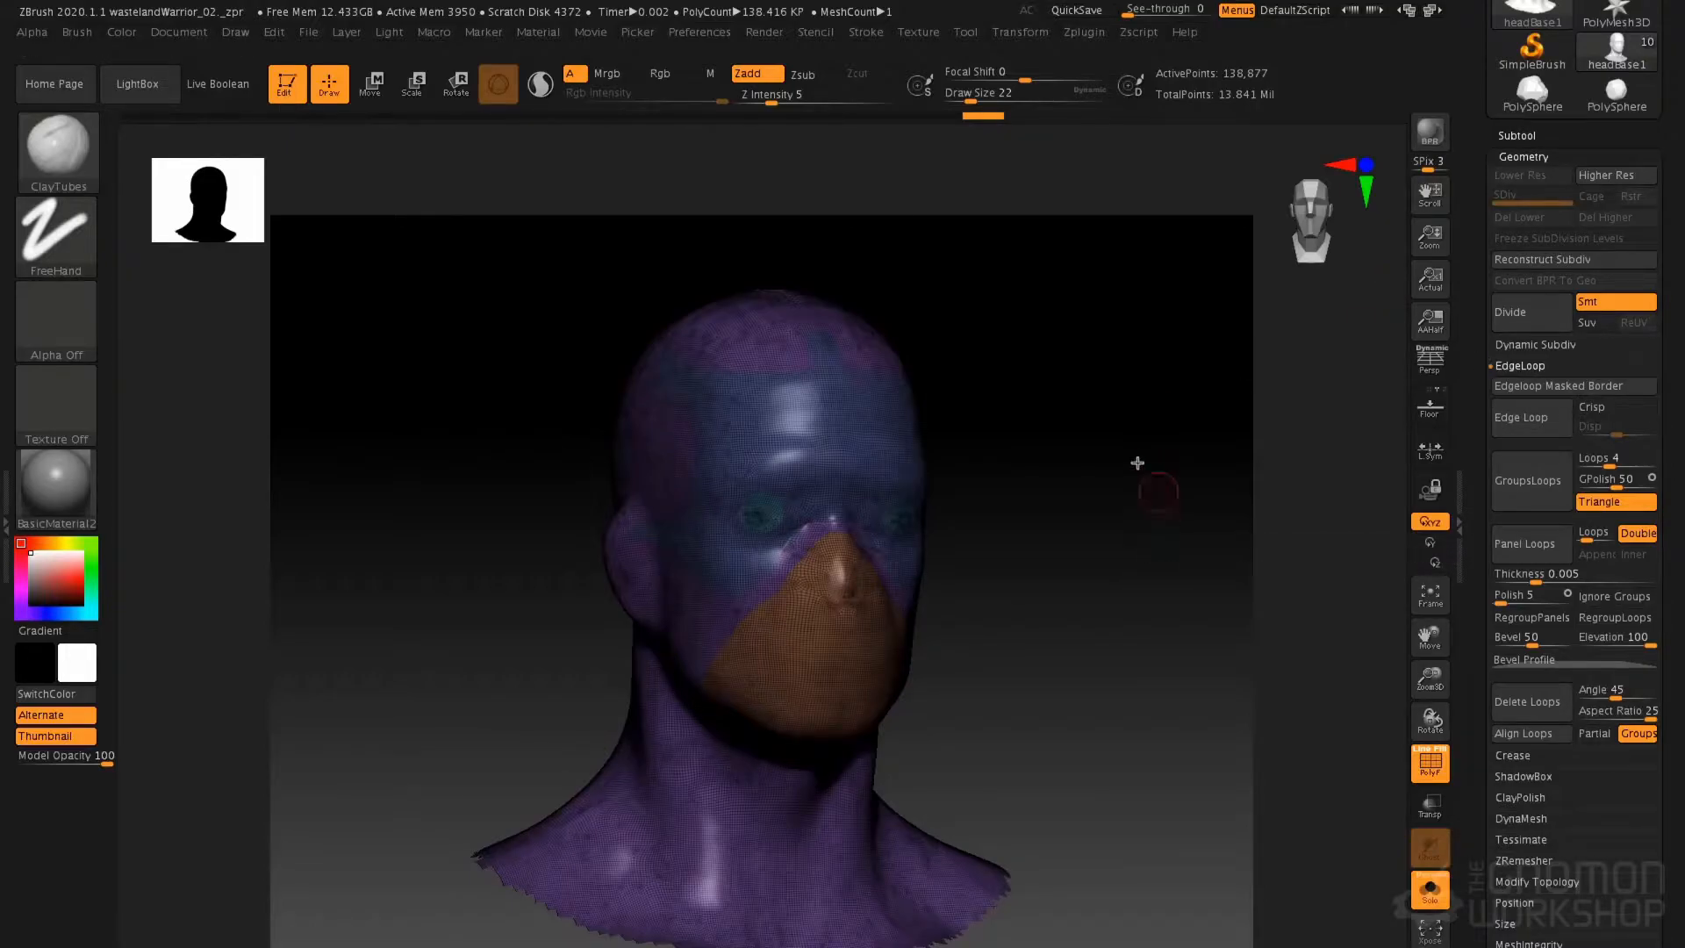
{"action": "left_click_drag", "start_coordinate": [1138, 463], "coordinate": [1179, 442], "text": "alt"}
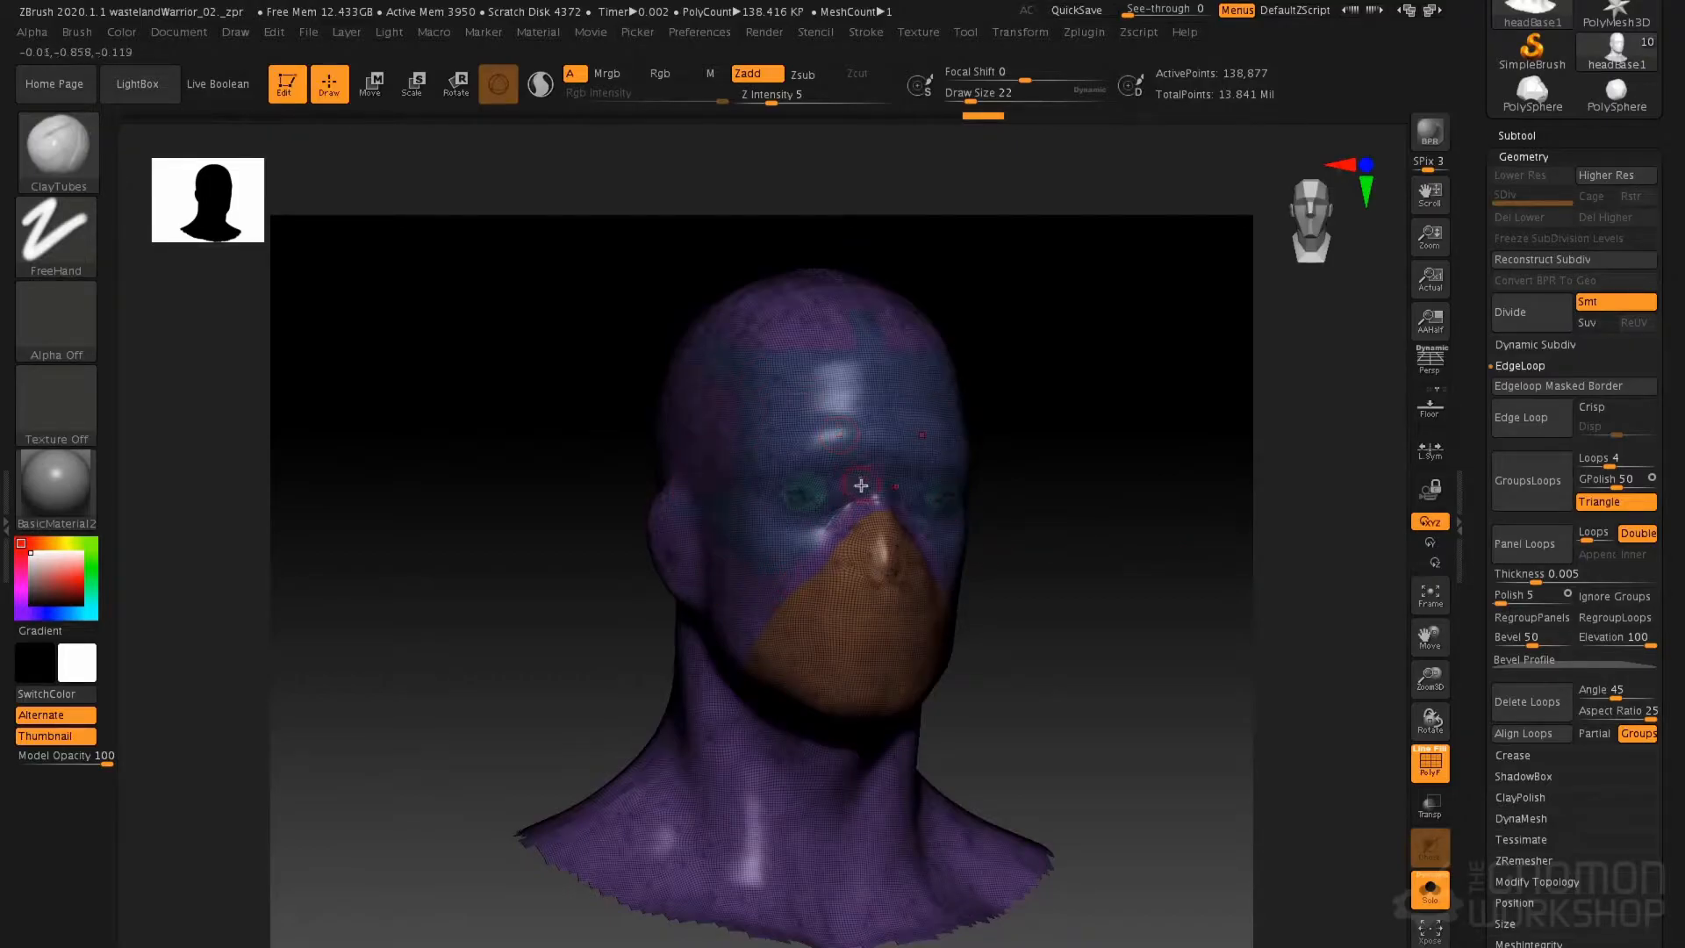
{"action": "left_click_drag", "start_coordinate": [1135, 451], "coordinate": [935, 420]}
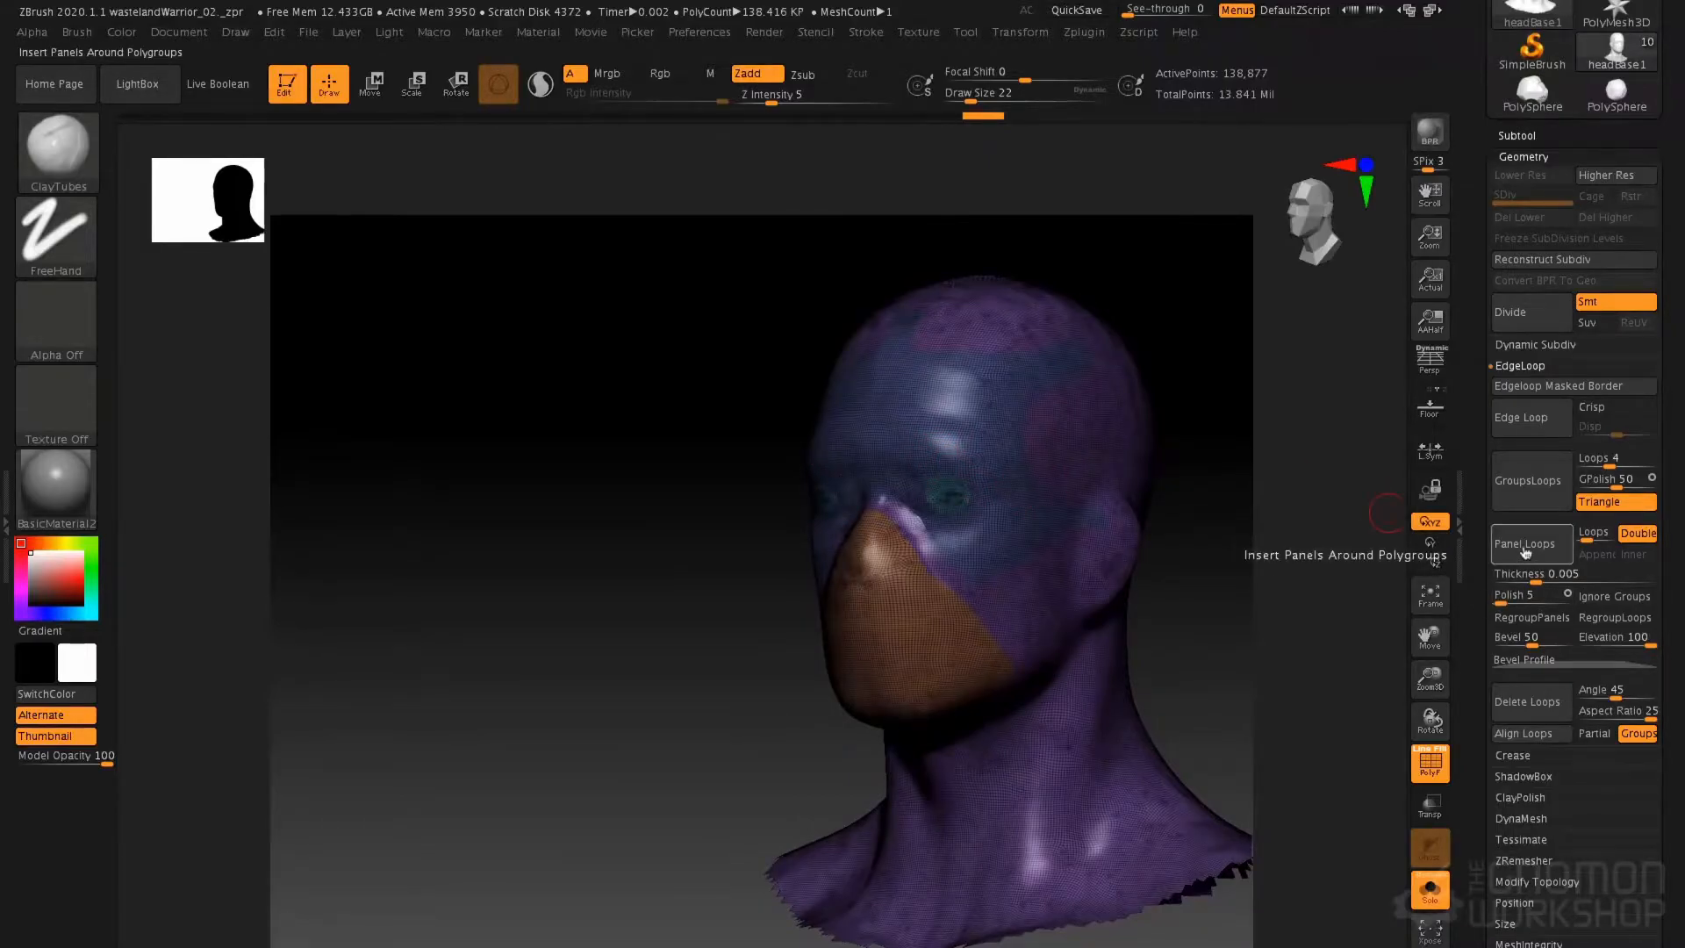
{"action": "left_click", "coordinate": [1534, 575]}
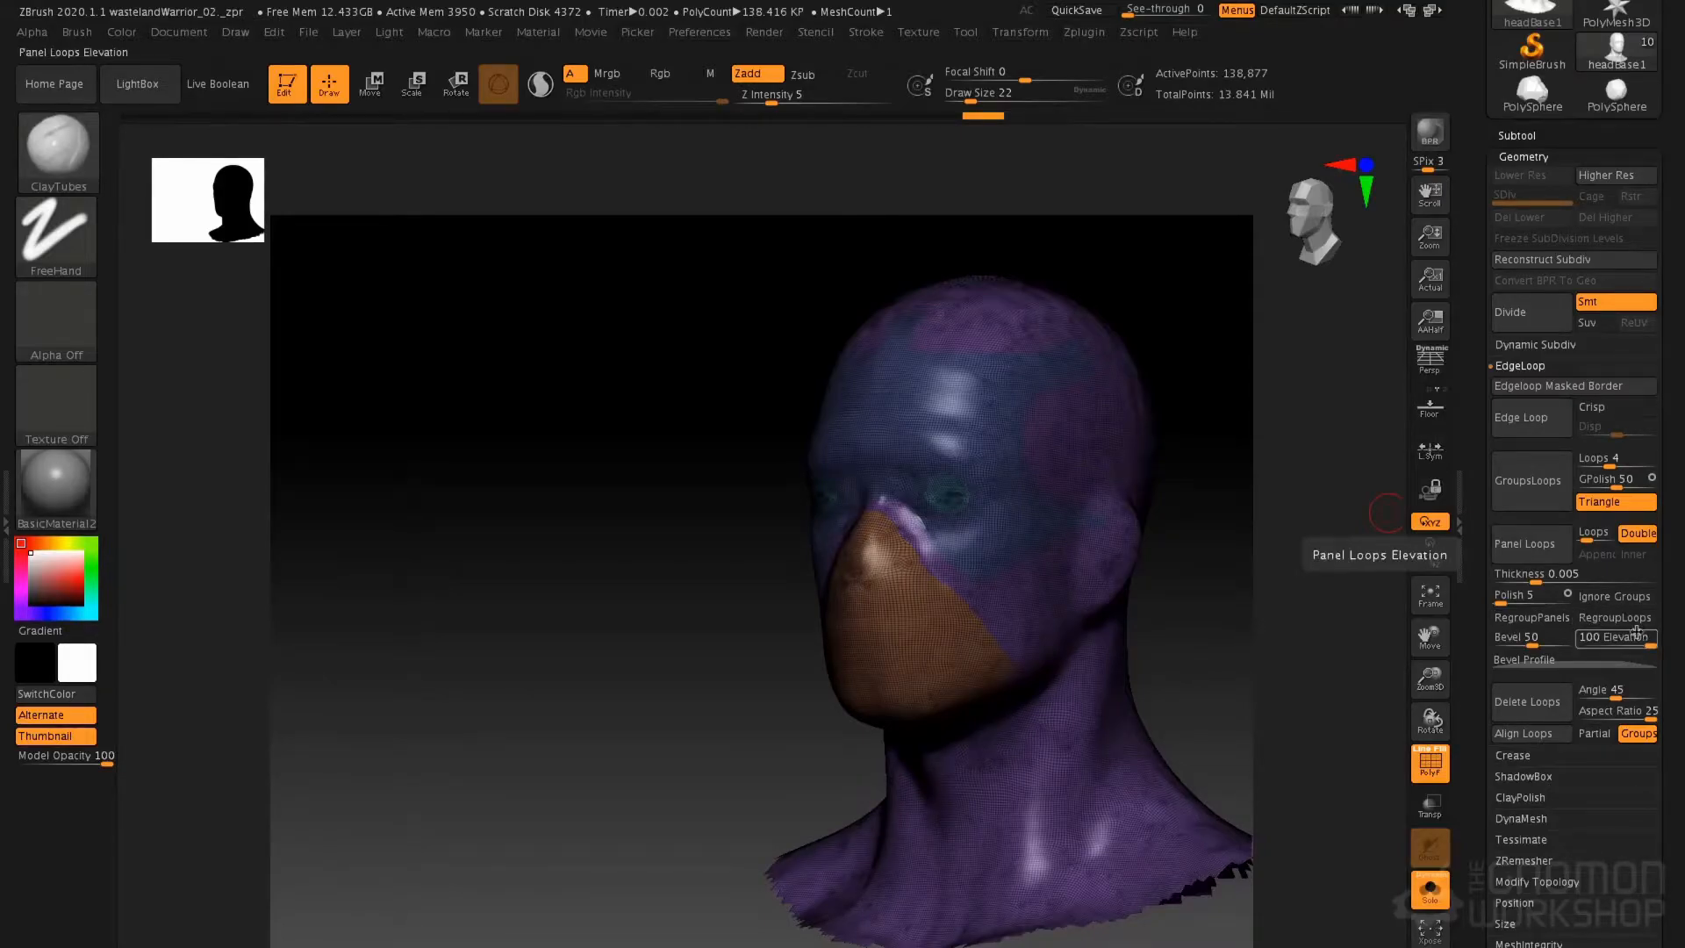
{"action": "left_click_drag", "start_coordinate": [1182, 589], "coordinate": [1199, 648], "text": "alt"}
{"action": "left_click_drag", "start_coordinate": [1331, 616], "coordinate": [1251, 651], "text": "alt"}
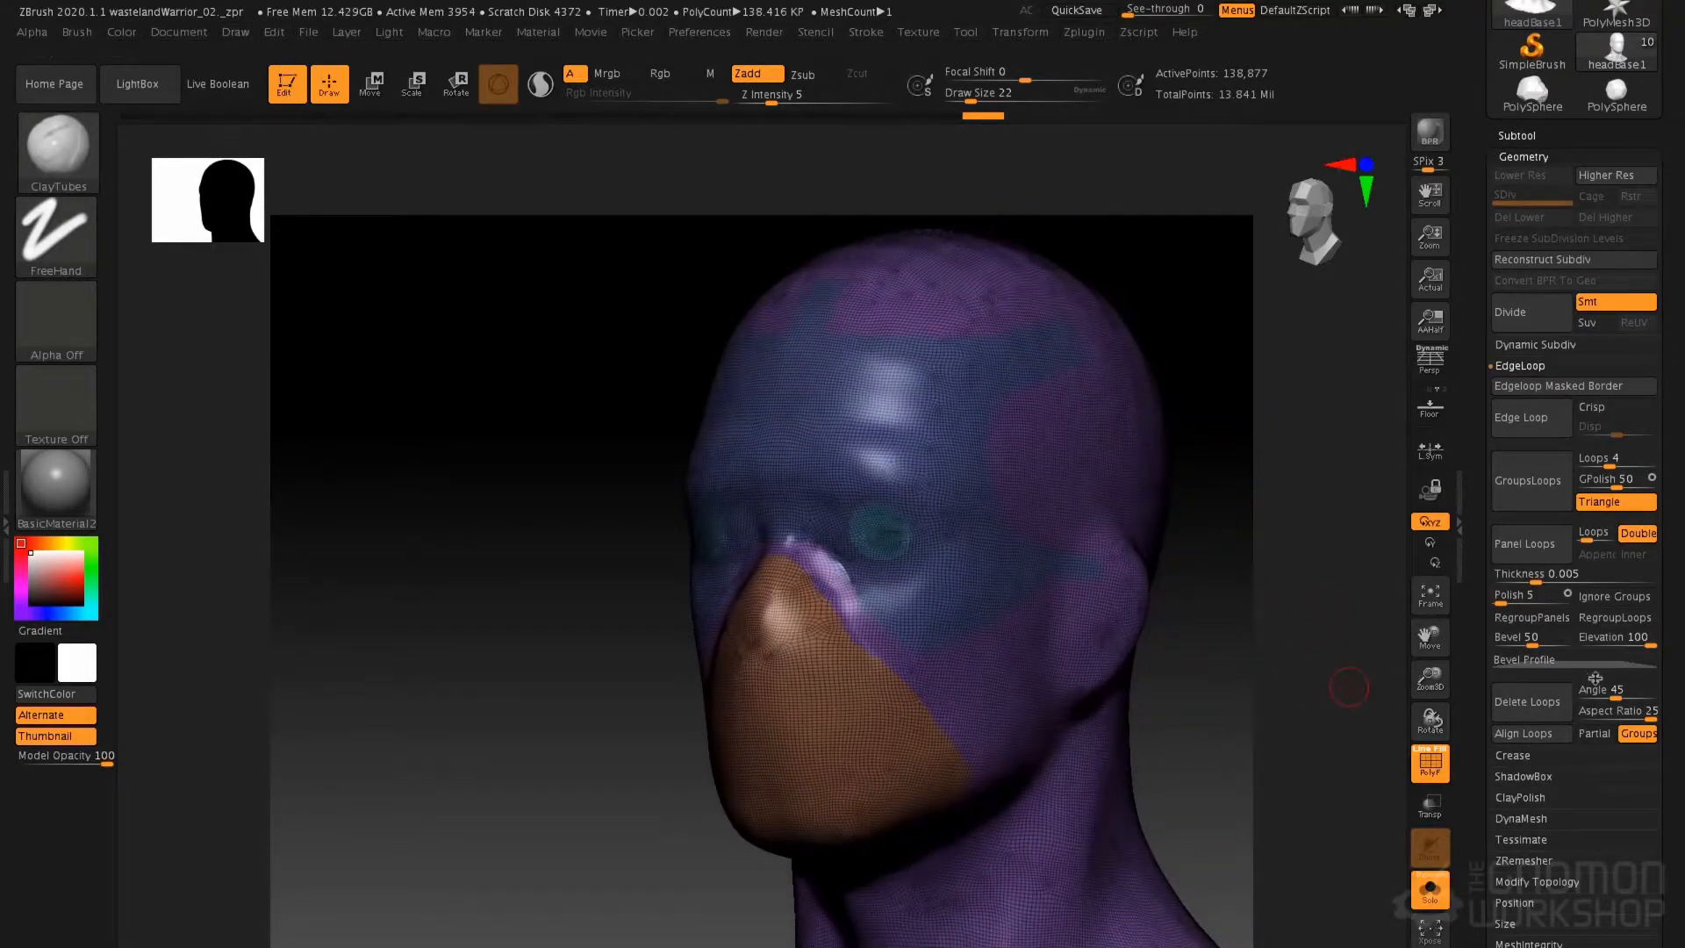
{"action": "left_click", "coordinate": [1635, 645]}
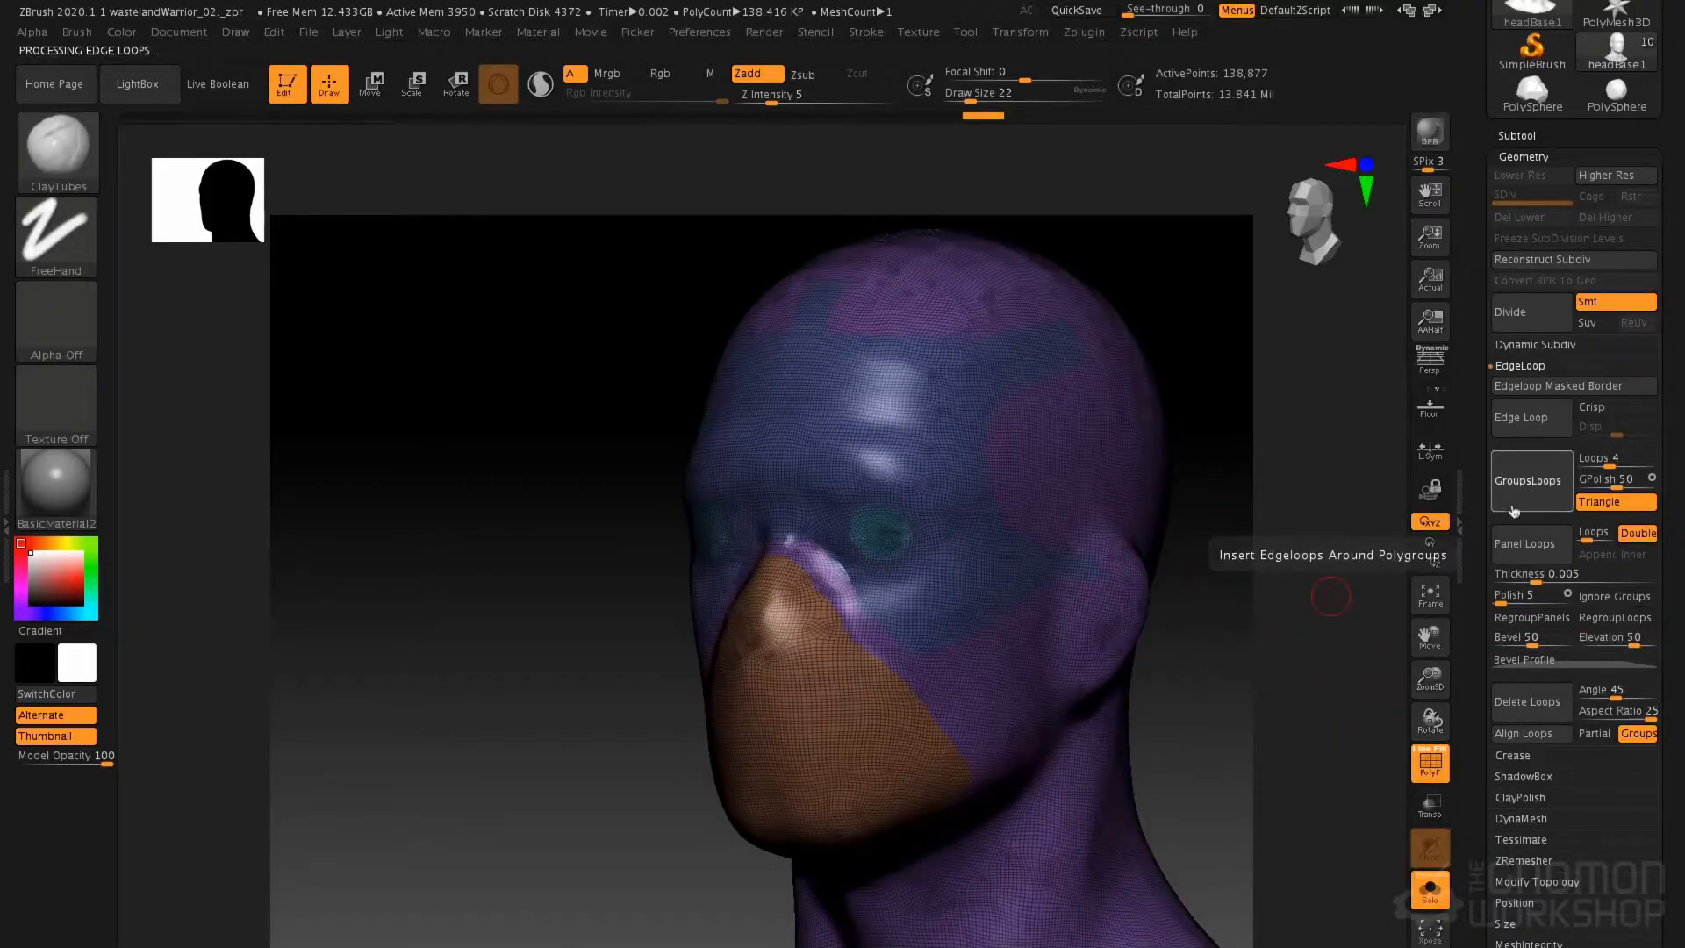
Try GroupsLoops with 4 loops on the head, examine the edge loops along the mask border, and undo them
{"action": "key", "text": "ctrl"}
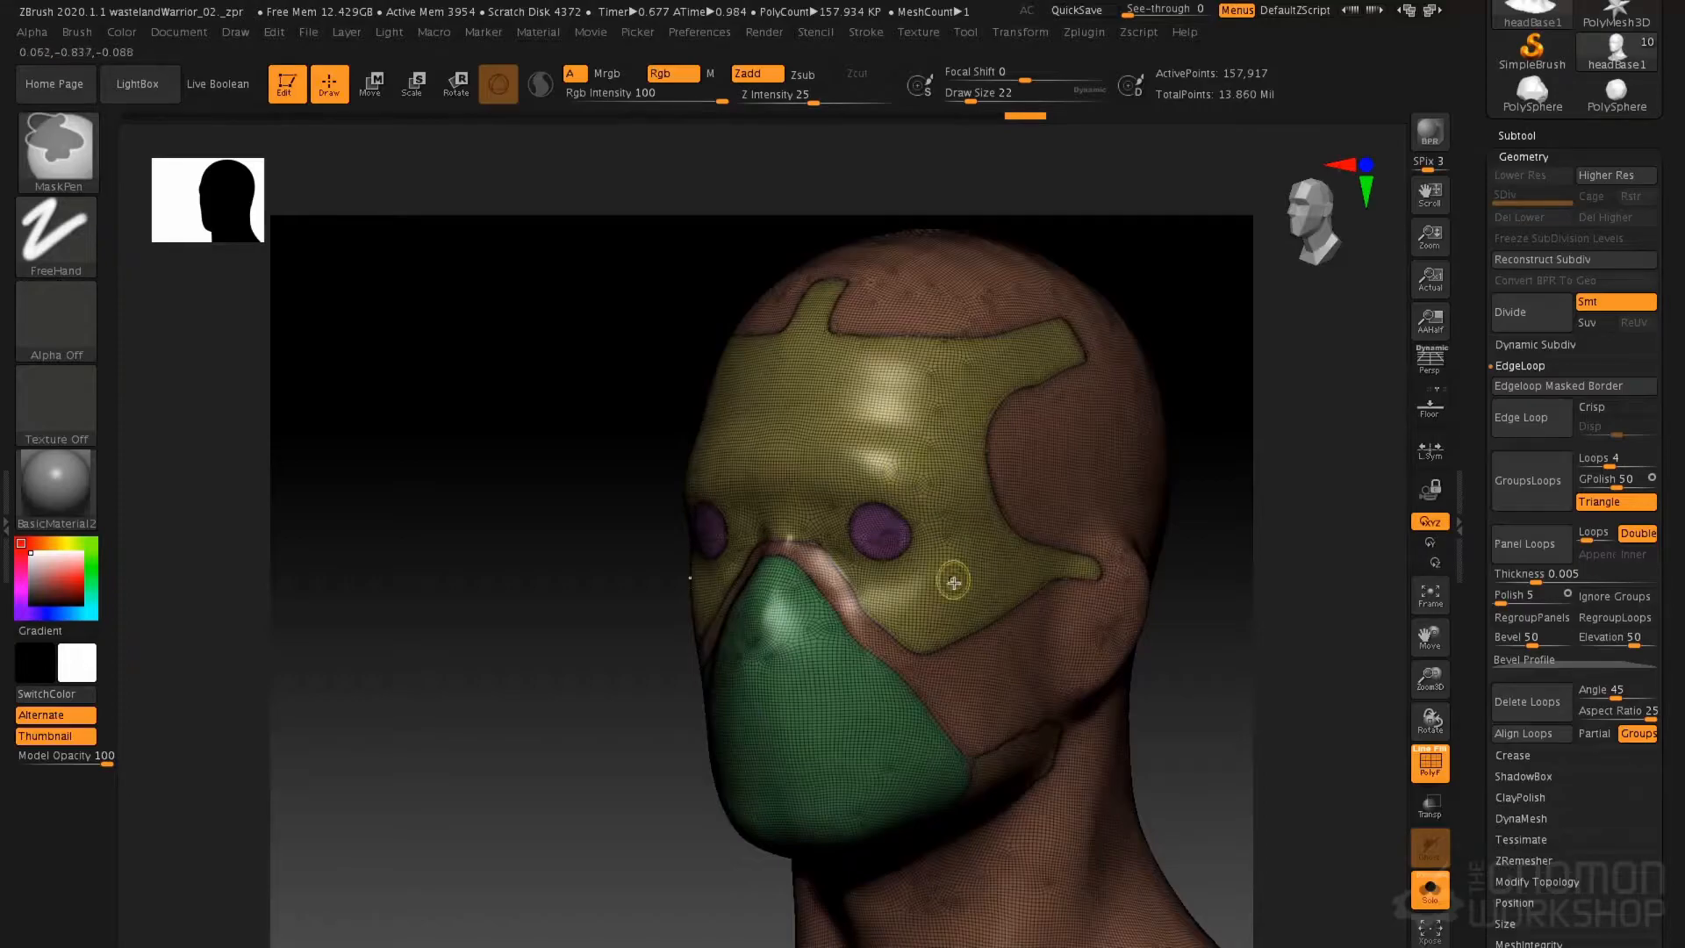
{"action": "mouse_move", "coordinate": [1011, 562]}
{"action": "right_mouse_down", "text": "alt"}
{"action": "mouse_move", "coordinate": [1038, 674]}
{"action": "mouse_move", "coordinate": [1037, 801]}
{"action": "right_mouse_up", "text": "alt"}
{"action": "mouse_move", "coordinate": [1023, 592]}
{"action": "right_mouse_down", "text": "alt"}
{"action": "mouse_move", "coordinate": [1036, 180]}
{"action": "mouse_move", "coordinate": [1014, 658]}
{"action": "right_mouse_up", "text": "alt"}
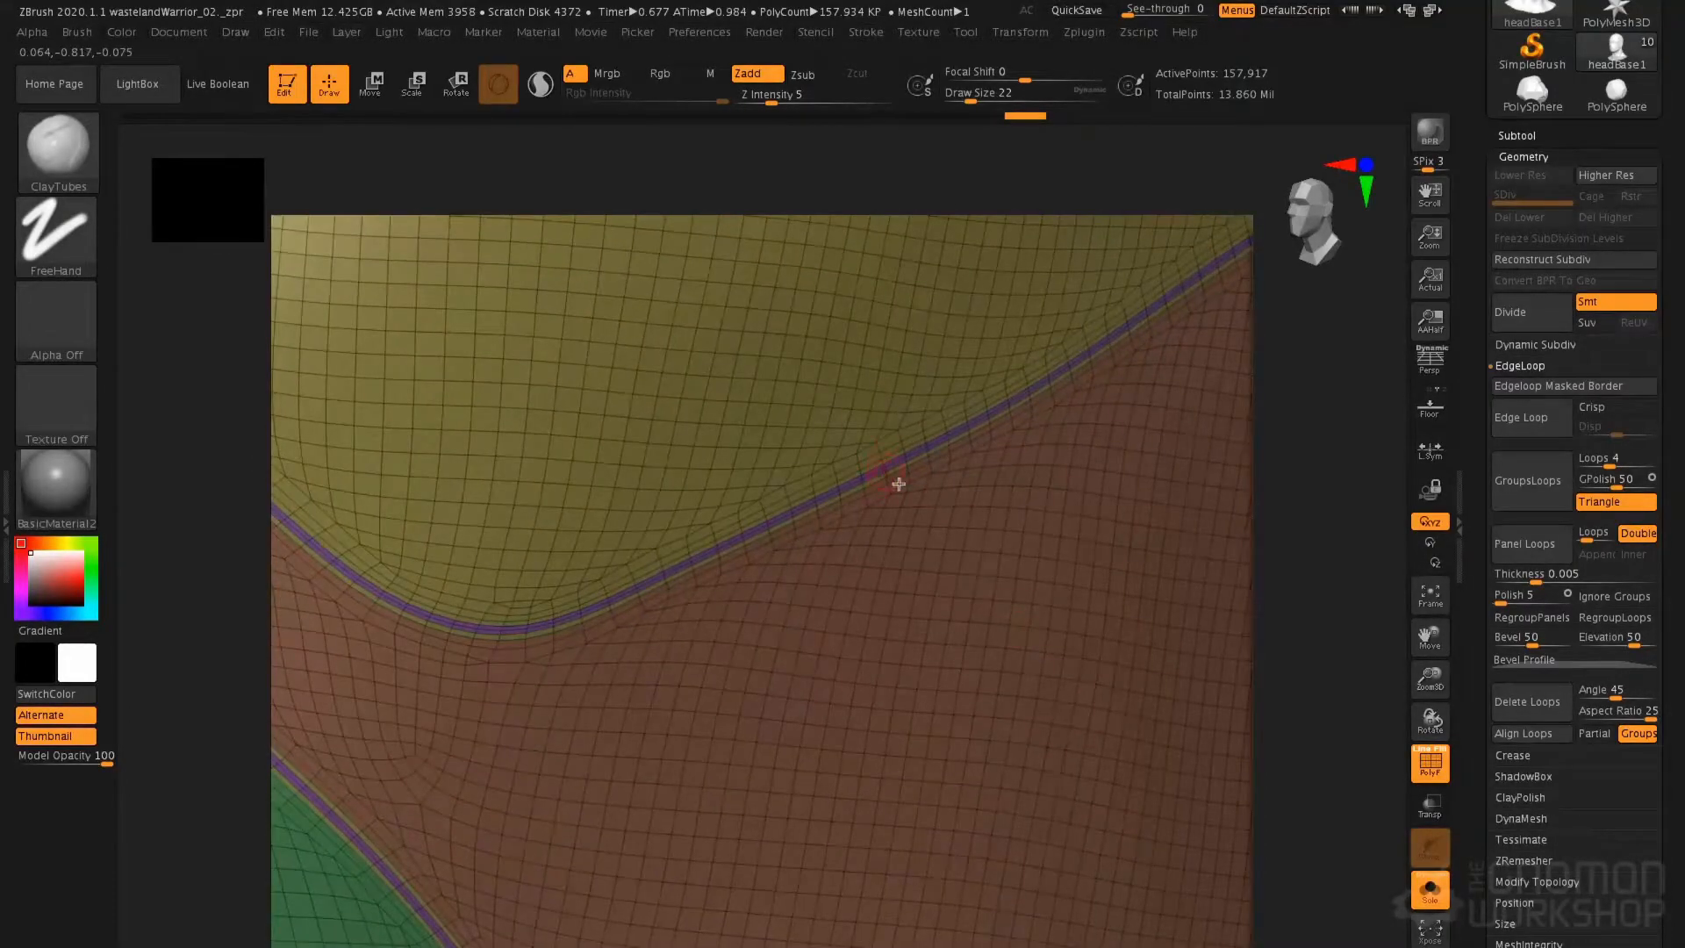
{"action": "key", "text": "f"}
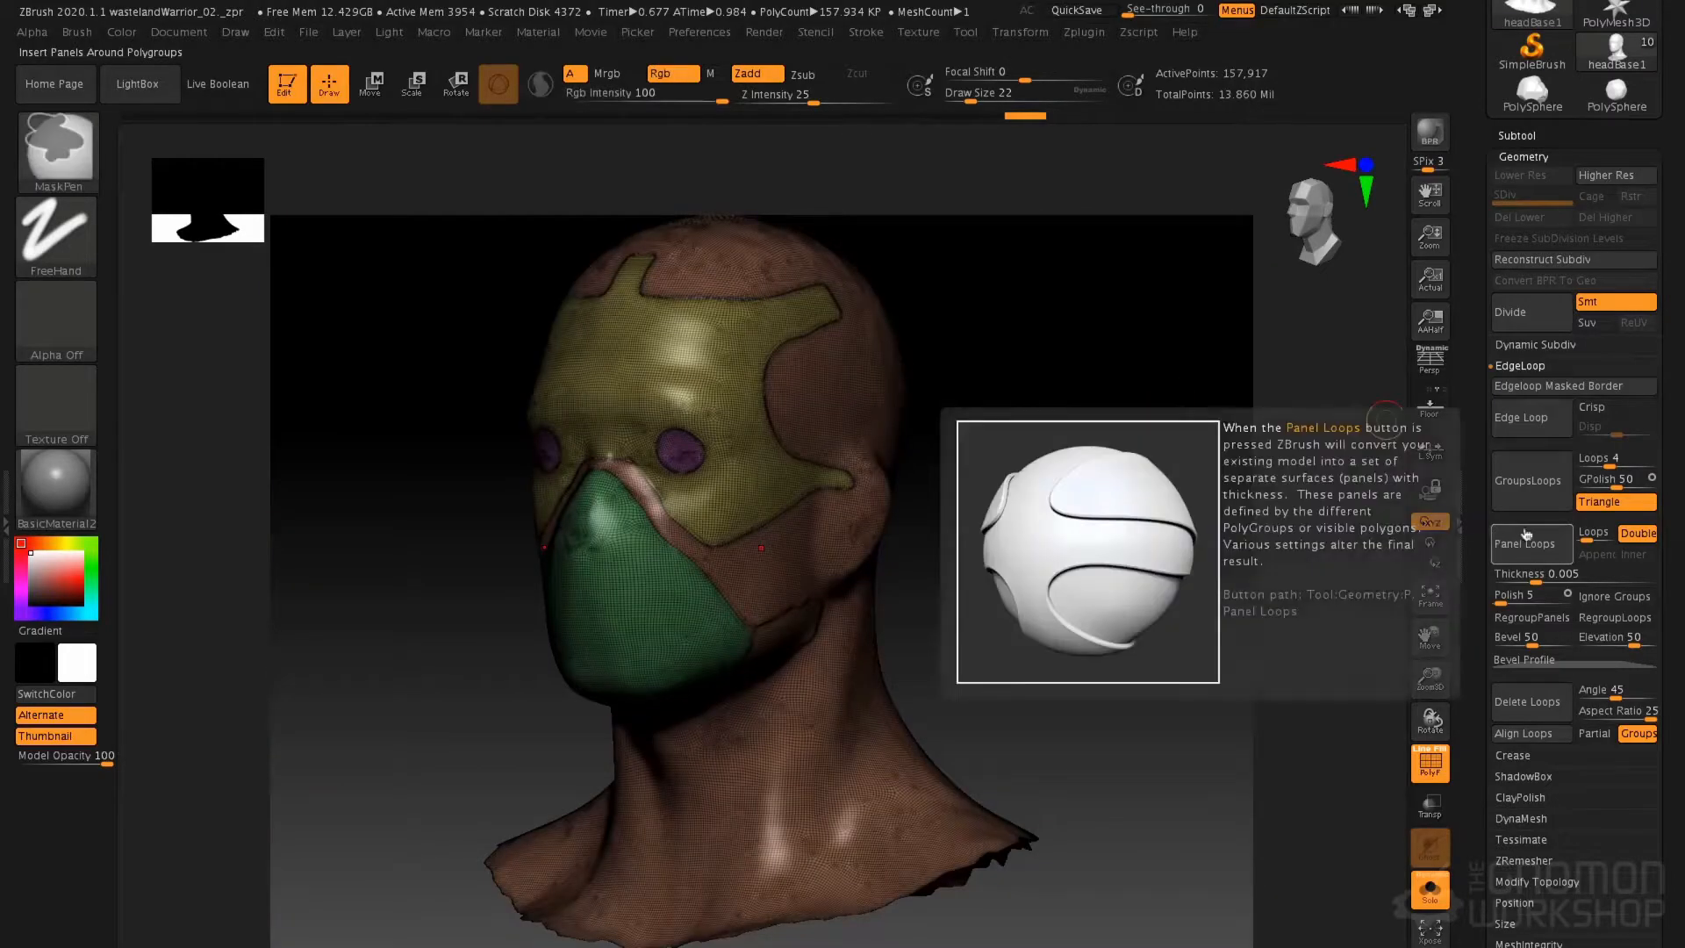
{"action": "key", "text": "ctrl+z"}
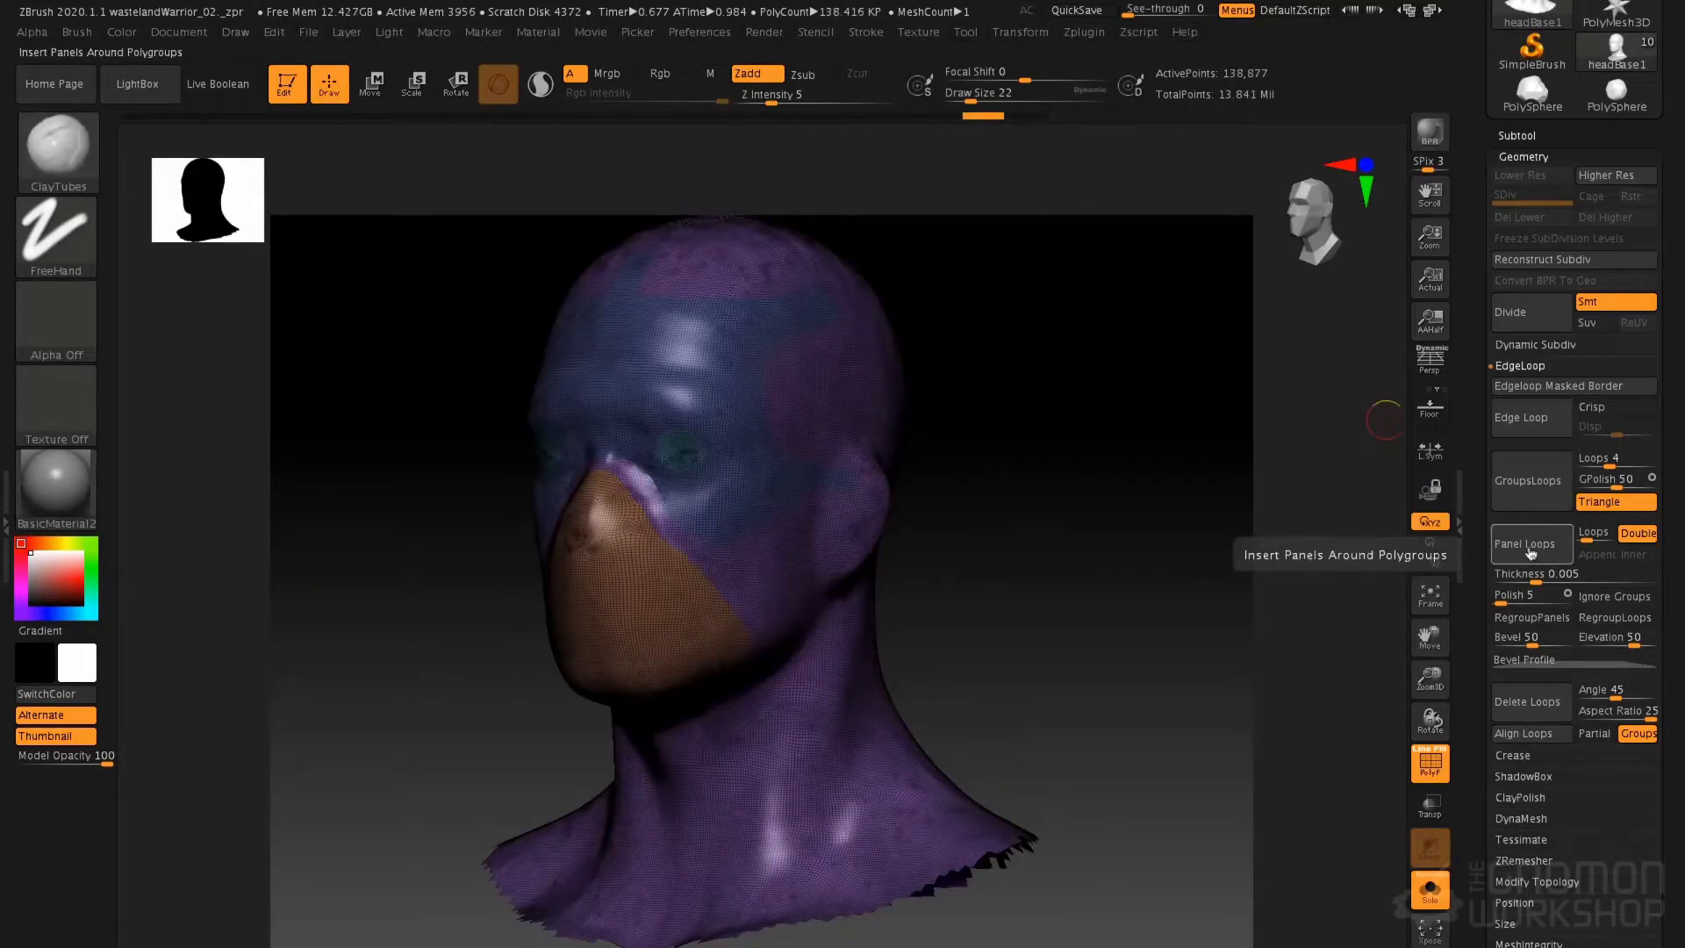
Apply Panel Loops to the head's polygroups with thickness 0.005, bevel 50 and elevation 50, and examine the panel borders
{"action": "left_click_drag", "start_coordinate": [1050, 470], "coordinate": [1027, 546], "text": "alt"}
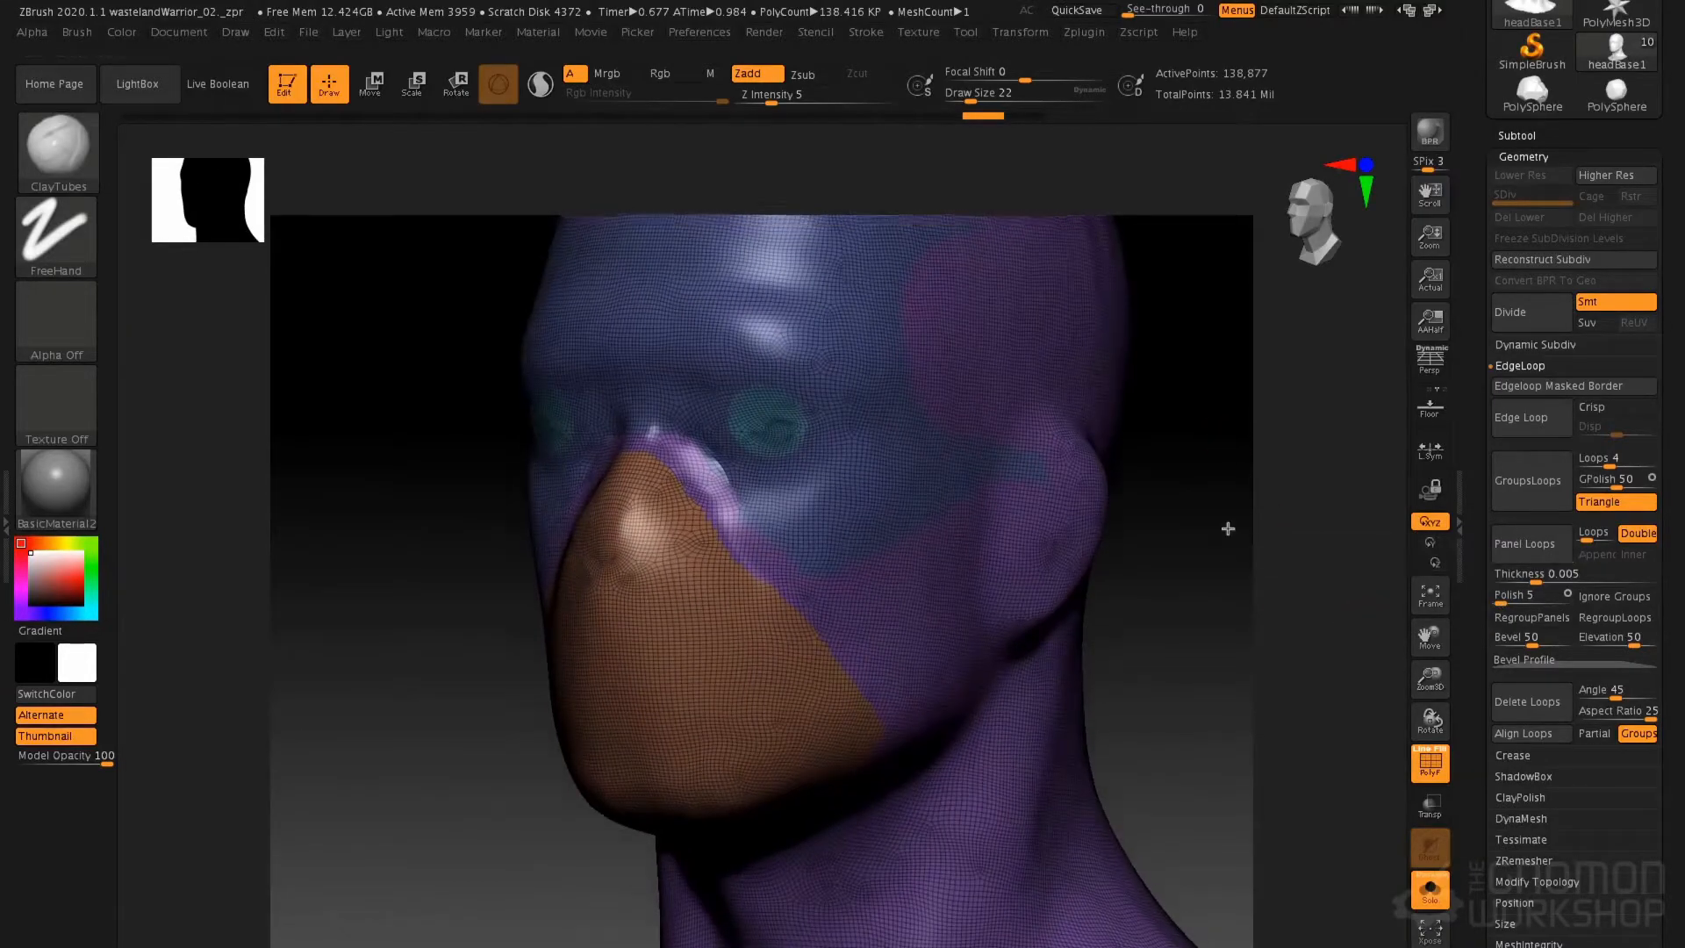
{"action": "left_click_drag", "start_coordinate": [1237, 440], "coordinate": [1457, 505]}
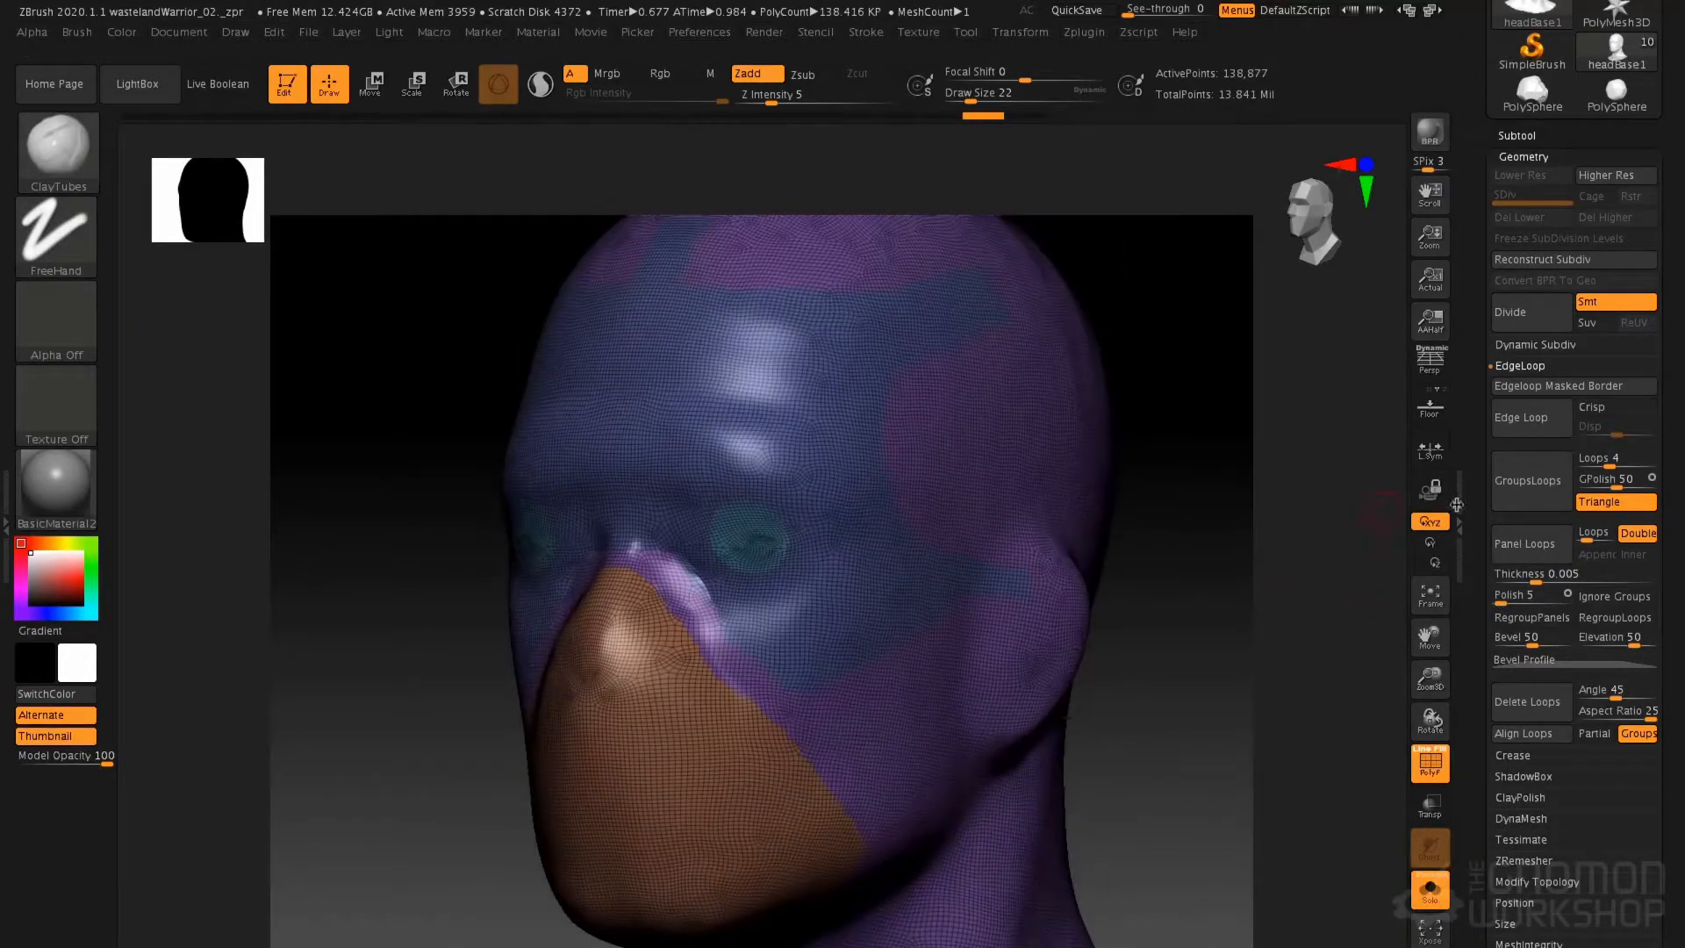
{"action": "left_click", "coordinate": [1526, 564]}
{"action": "mouse_move", "coordinate": [819, 453]}
{"action": "right_mouse_down"}
{"action": "mouse_move", "coordinate": [896, 445]}
{"action": "mouse_move", "coordinate": [787, 449]}
{"action": "right_mouse_up"}
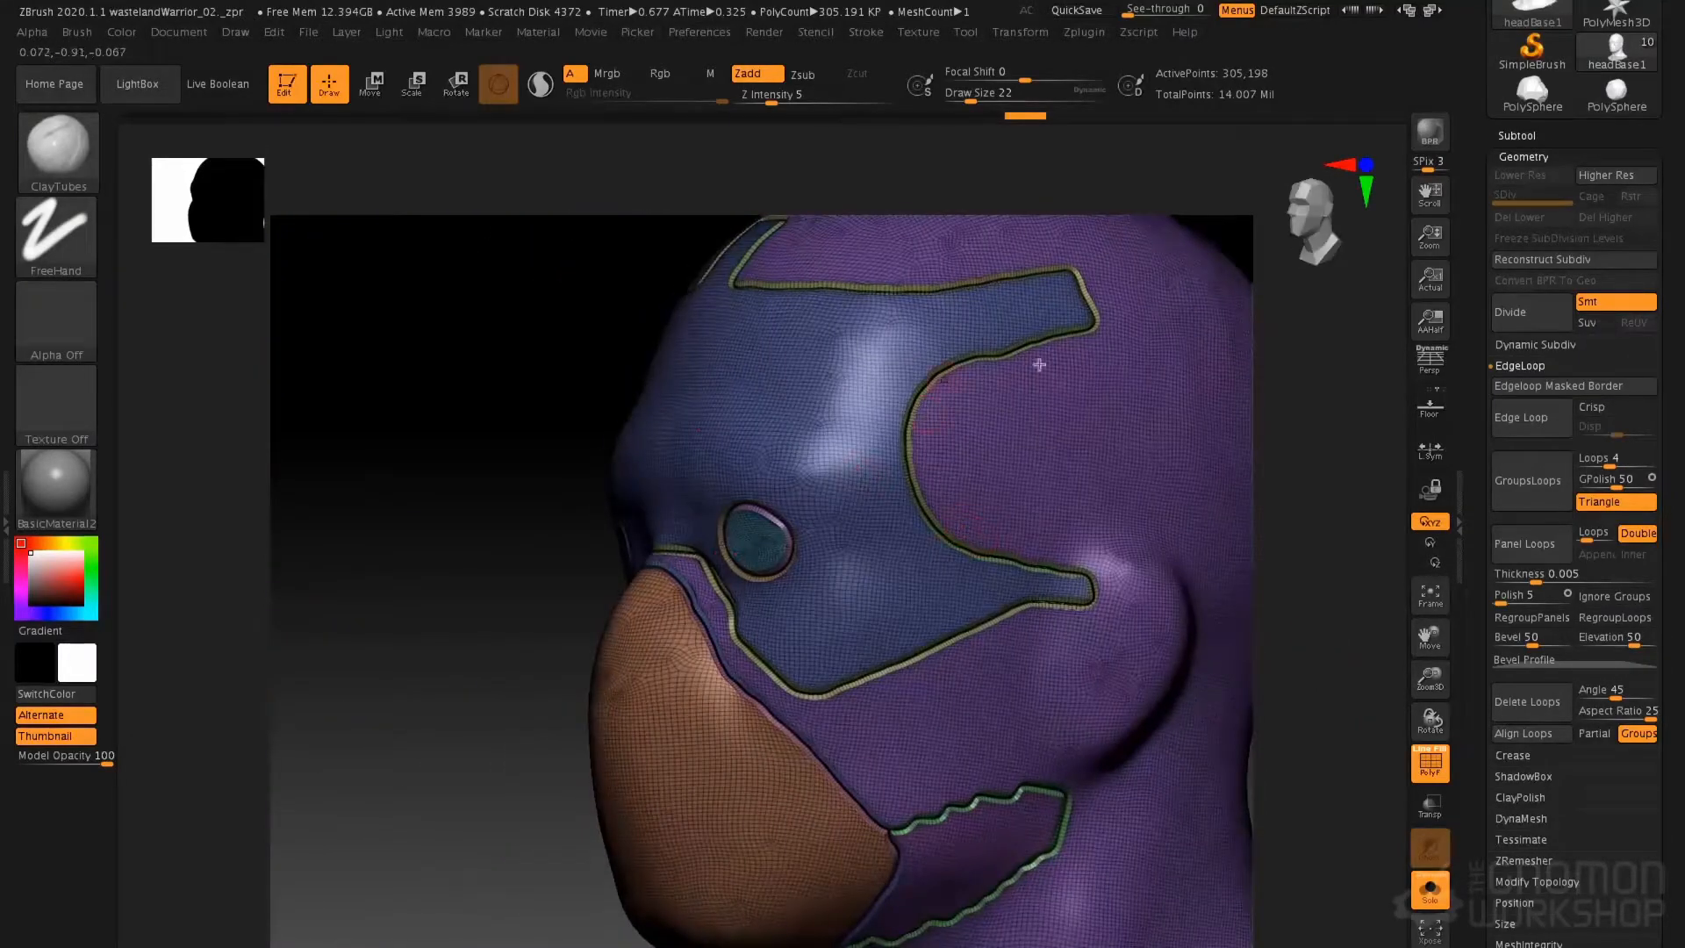
{"action": "right_click_drag", "start_coordinate": [808, 489], "coordinate": [858, 566]}
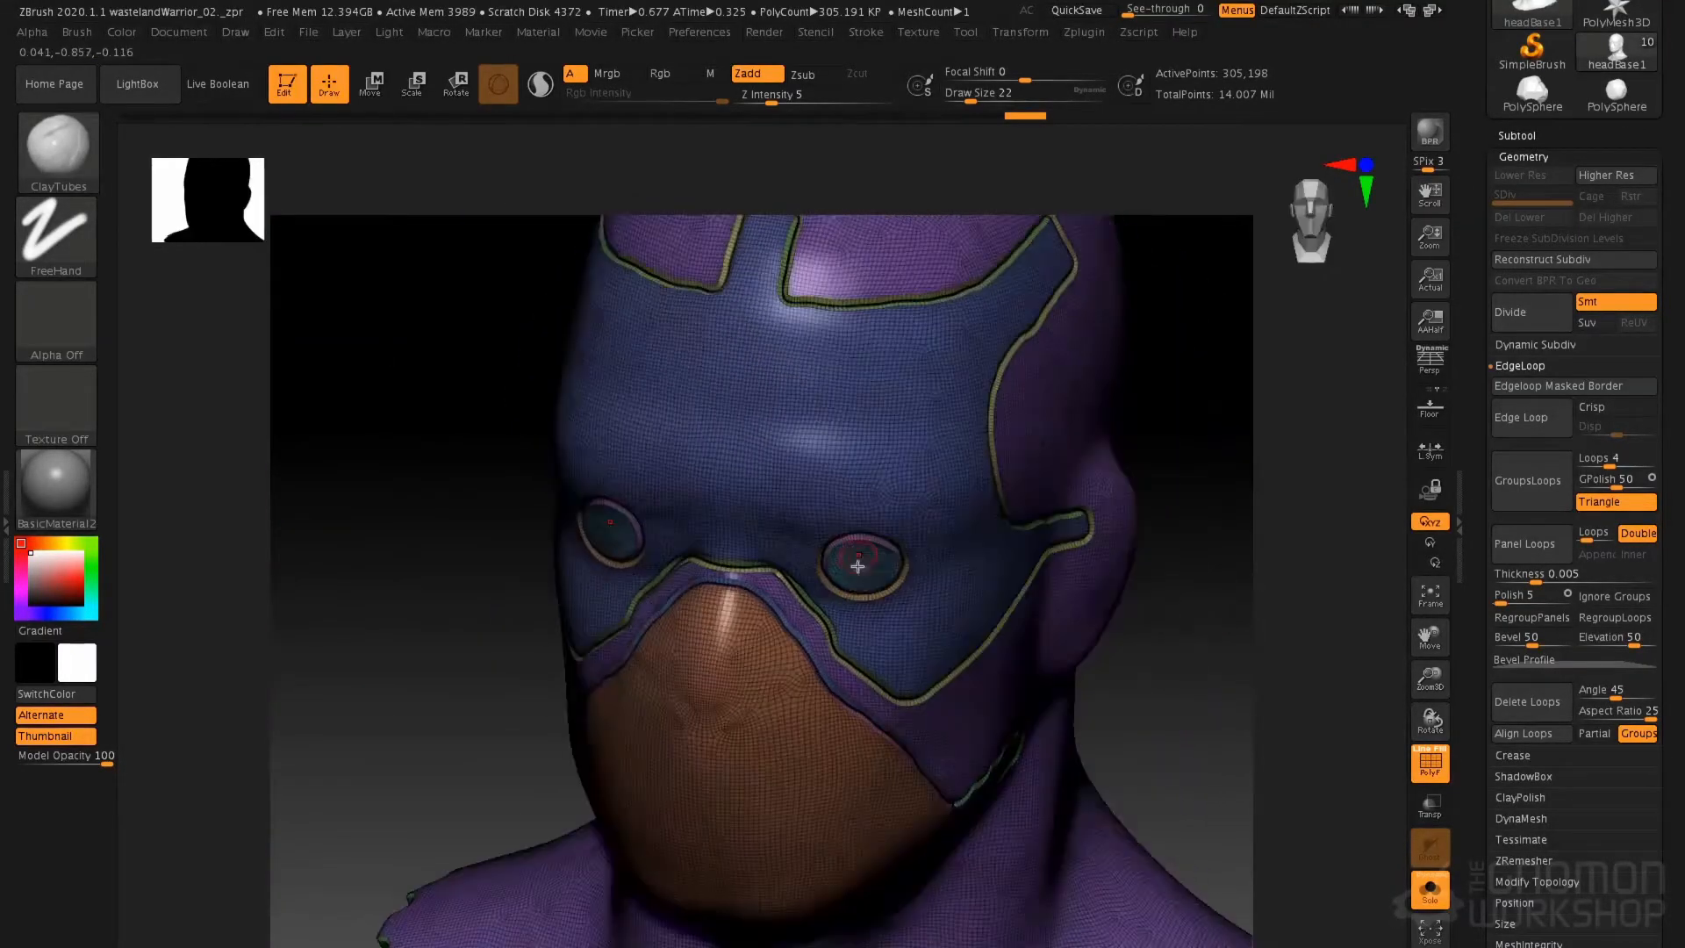
Isolate the two round eye panels together with their rims, hiding the rest of the head
{"action": "left_click", "coordinate": [851, 566], "text": "ctrl+shift"}
{"action": "left_click", "coordinate": [857, 565], "text": "ctrl+shift"}
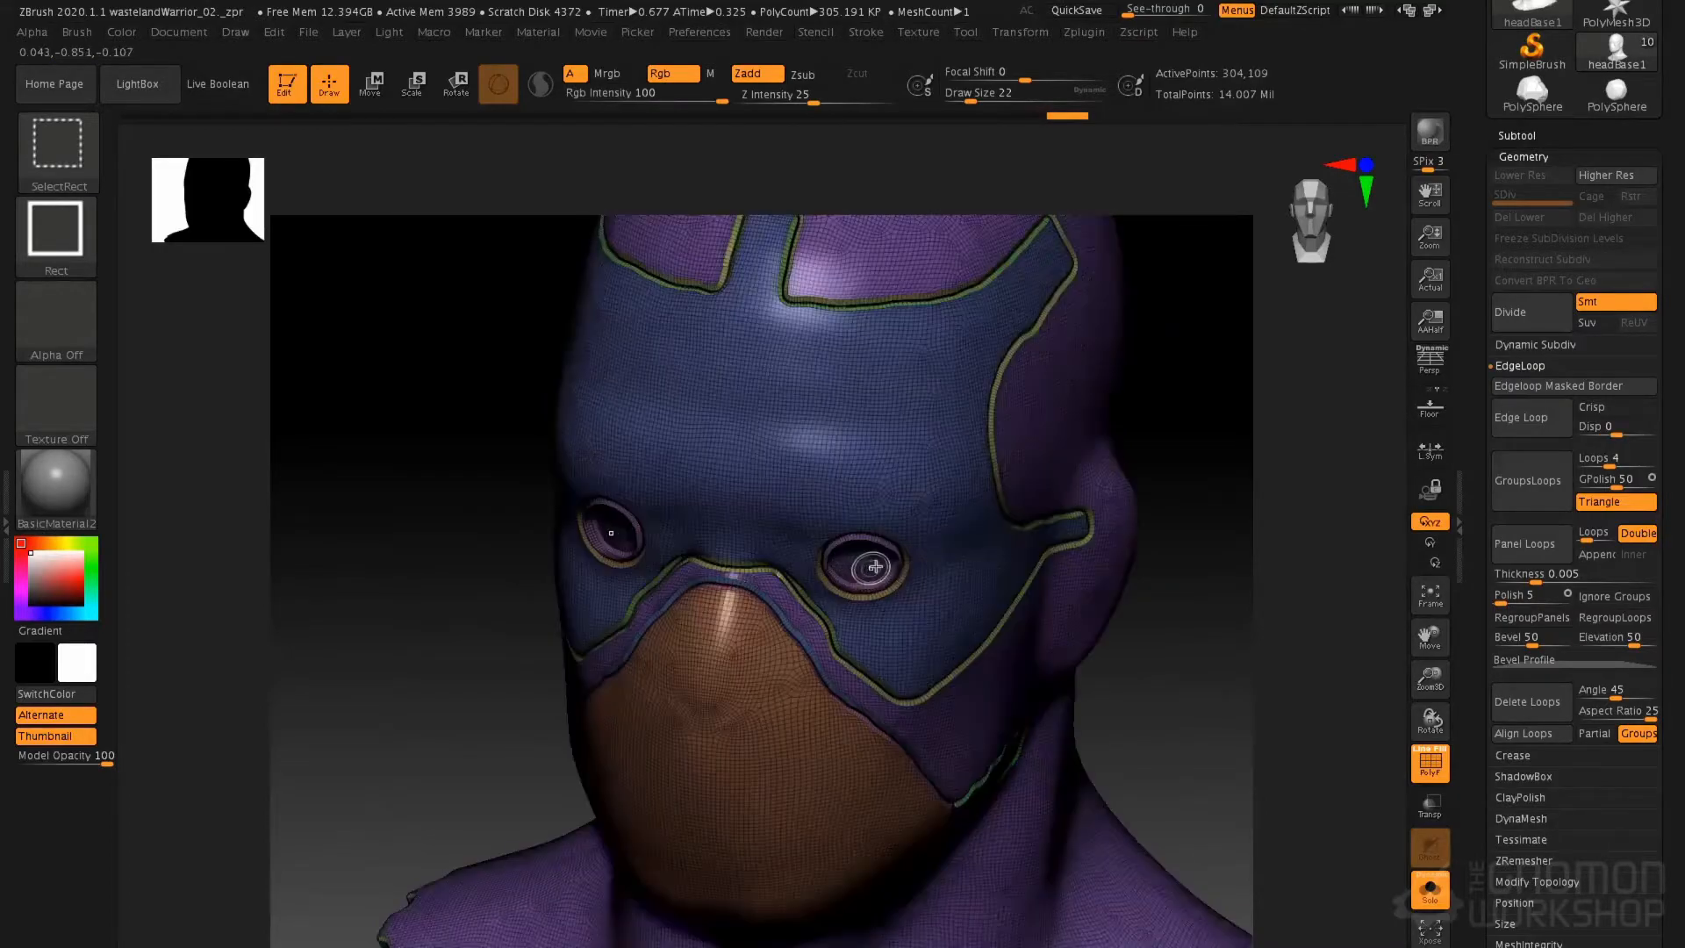
{"action": "mouse_move", "coordinate": [872, 520]}
{"action": "right_mouse_down", "text": "ctrl"}
{"action": "mouse_move", "coordinate": [905, 724]}
{"action": "mouse_move", "coordinate": [850, 536]}
{"action": "right_mouse_up", "text": "ctrl"}
{"action": "left_click", "coordinate": [874, 689], "text": "ctrl+shift"}
{"action": "right_click_drag", "start_coordinate": [850, 536], "coordinate": [1321, 293]}
{"action": "left_click", "coordinate": [993, 447], "text": "ctrl+shift"}
{"action": "left_click", "coordinate": [934, 552], "text": "ctrl+shift"}
Separate the two visible eye panels from the hidden head into their own subtool with Split Hidden
{"action": "left_click", "coordinate": [1524, 137]}
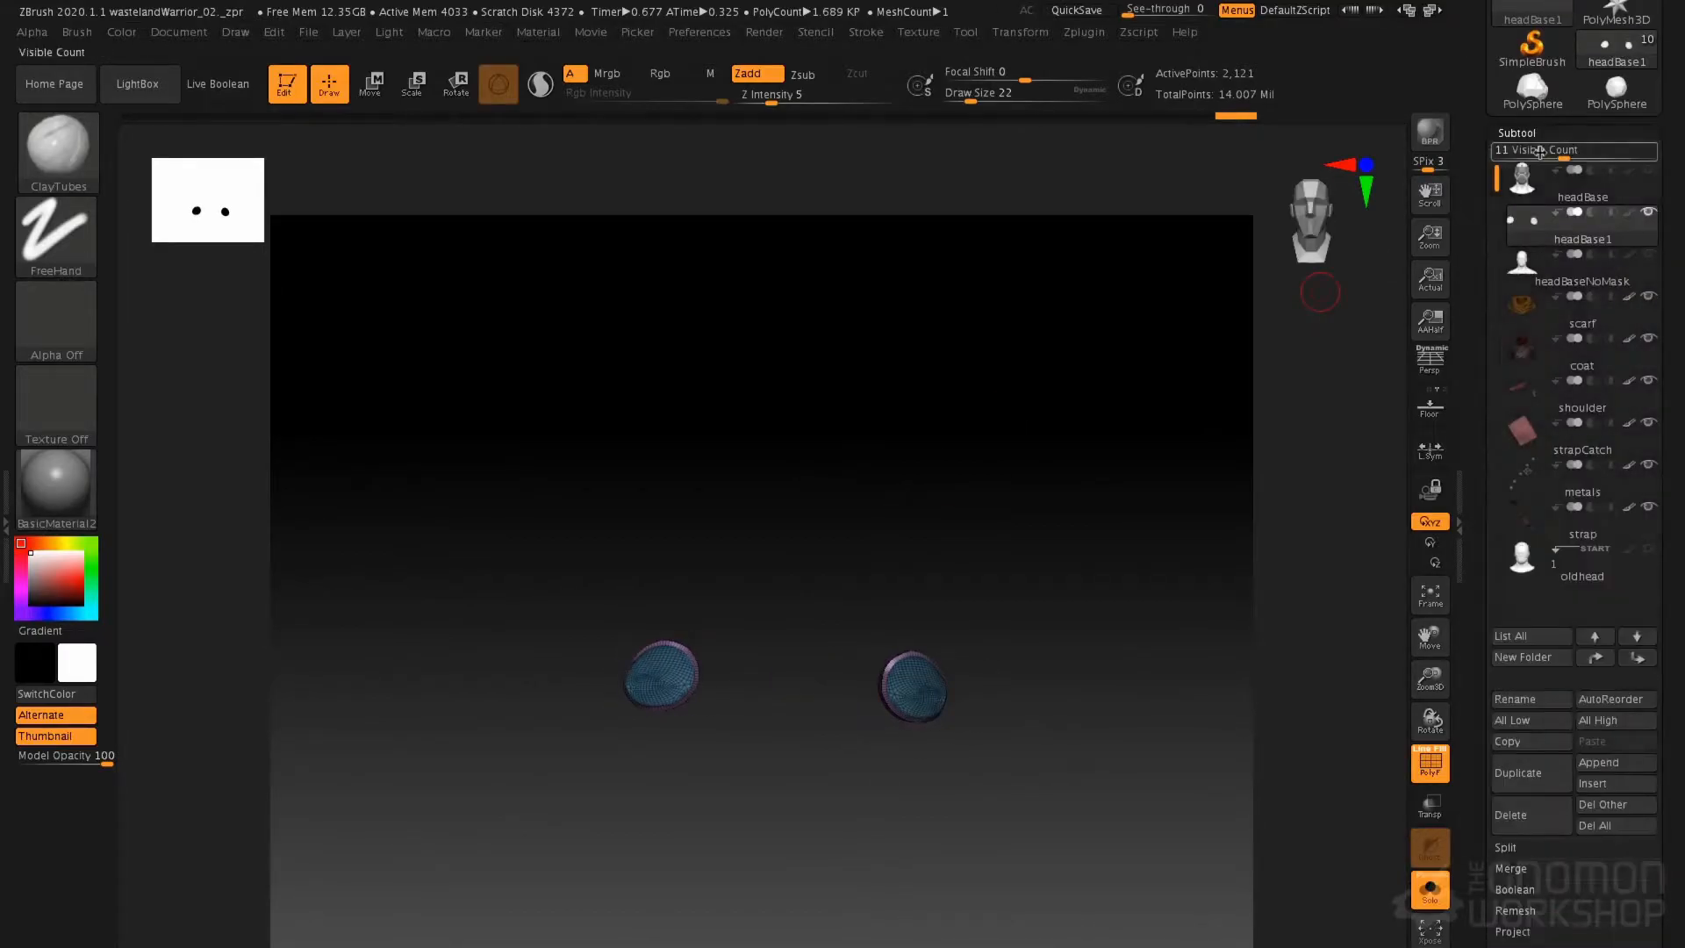
{"action": "left_click", "coordinate": [1506, 848]}
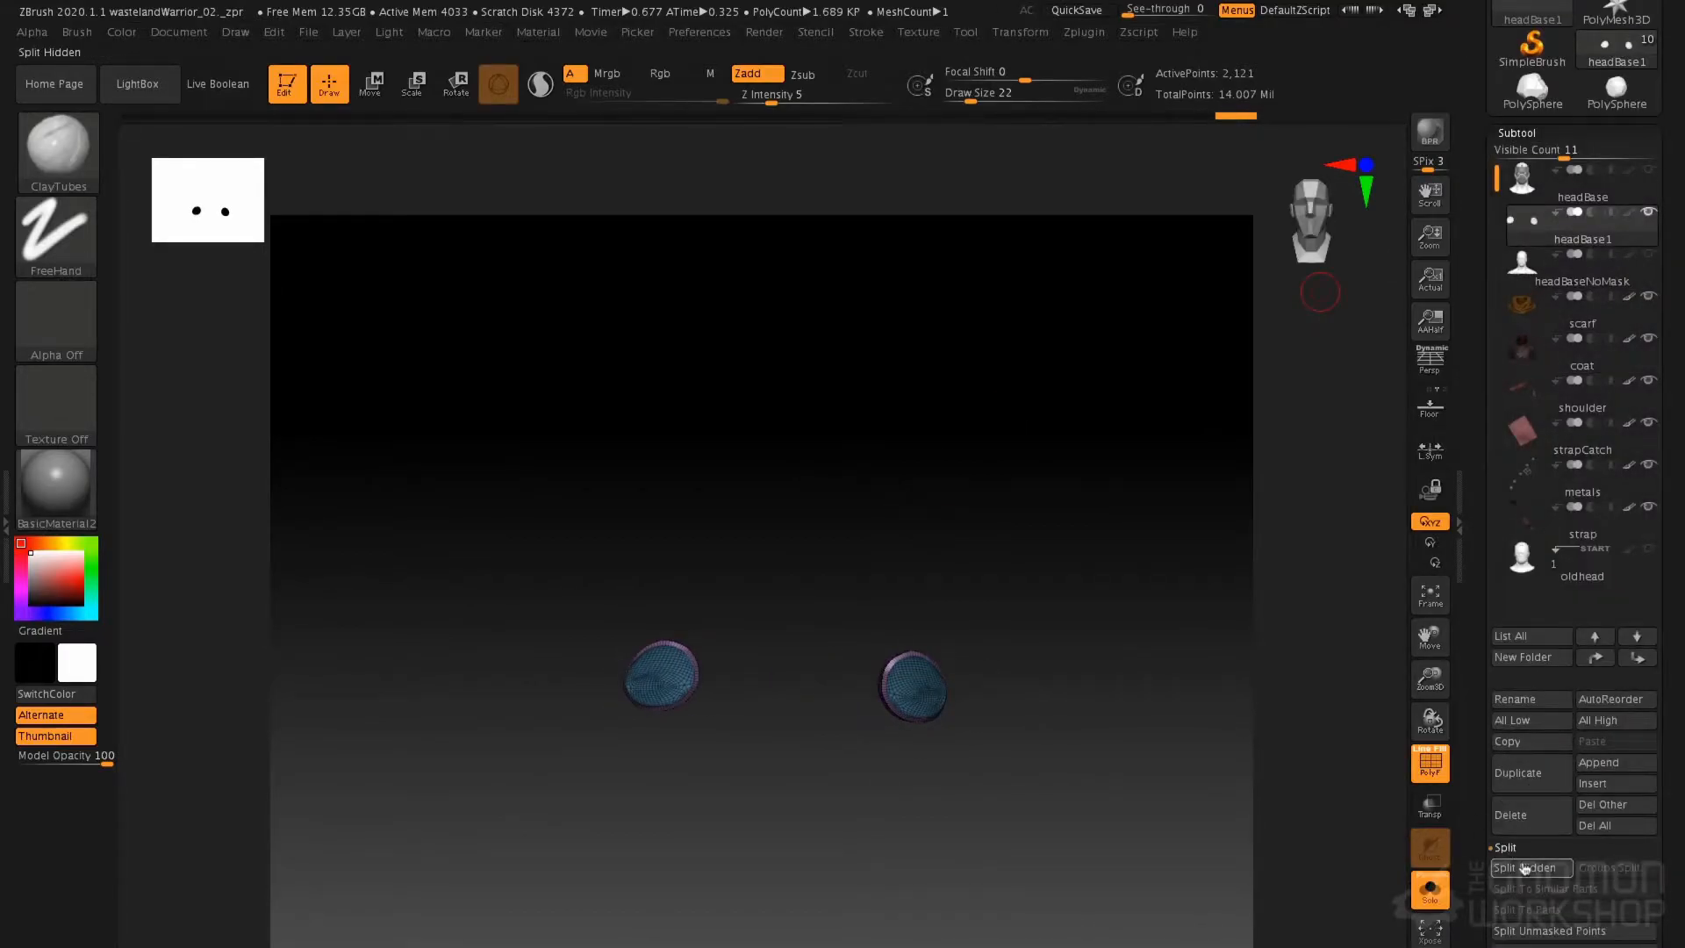
{"action": "left_click", "coordinate": [1525, 869]}
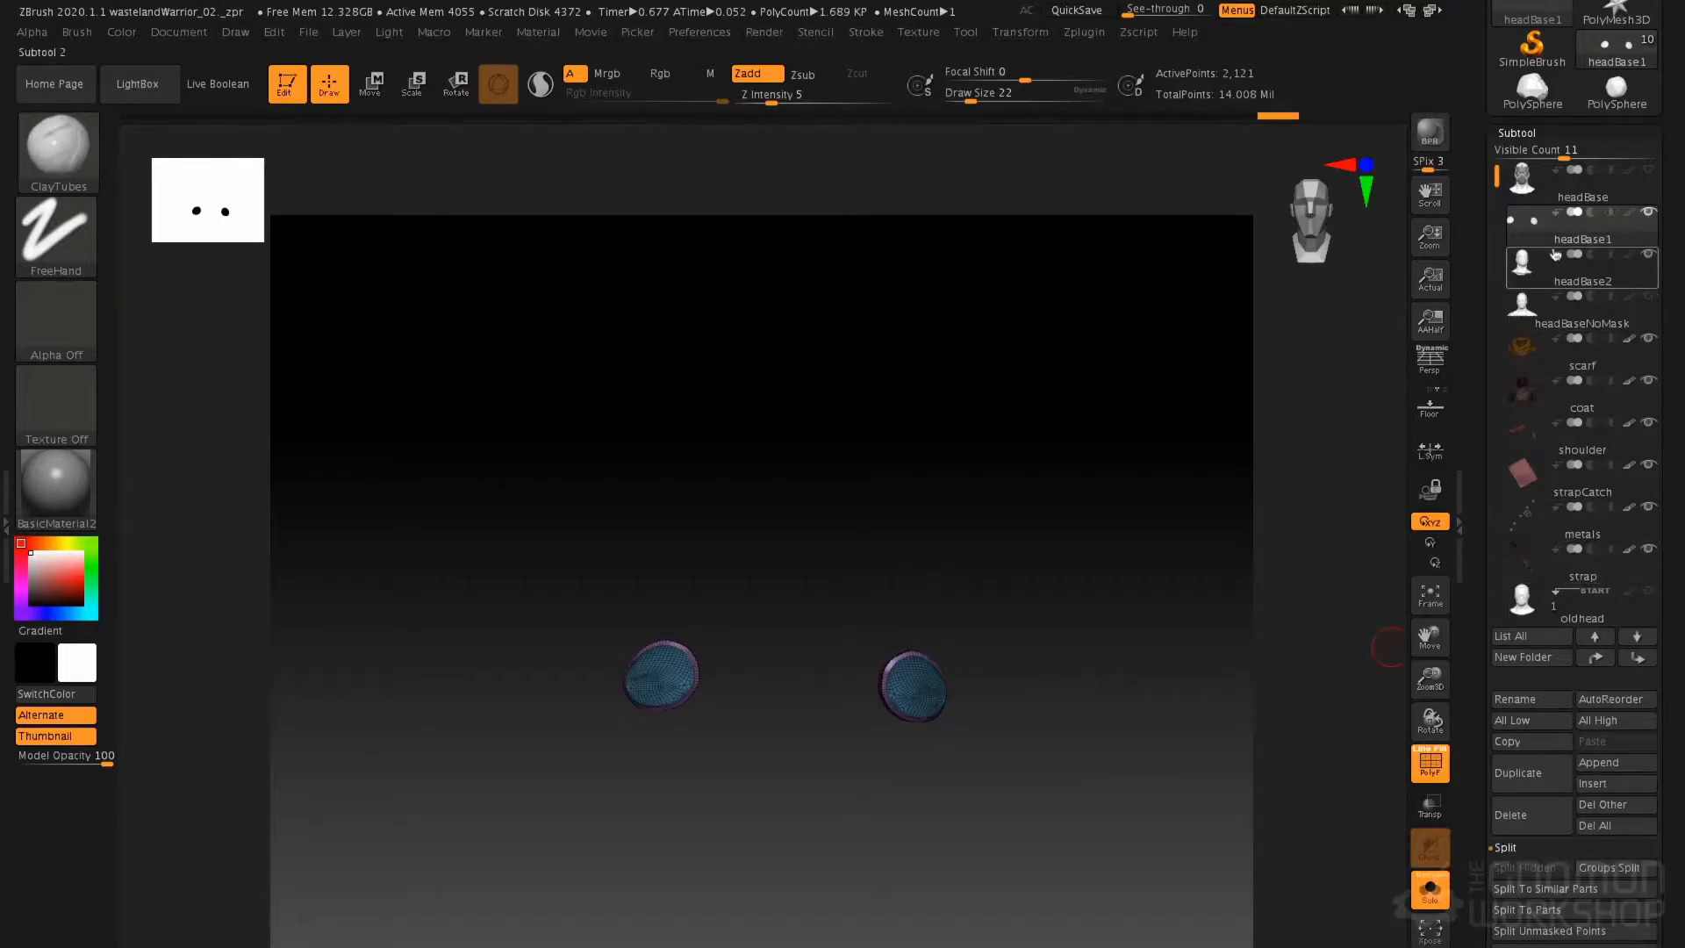
Select the headBase2 subtool and isolate the purple inner-surface polygroup seen through the eye holes
{"action": "left_click", "coordinate": [1554, 263]}
{"action": "left_click_drag", "start_coordinate": [1124, 412], "coordinate": [1092, 460]}
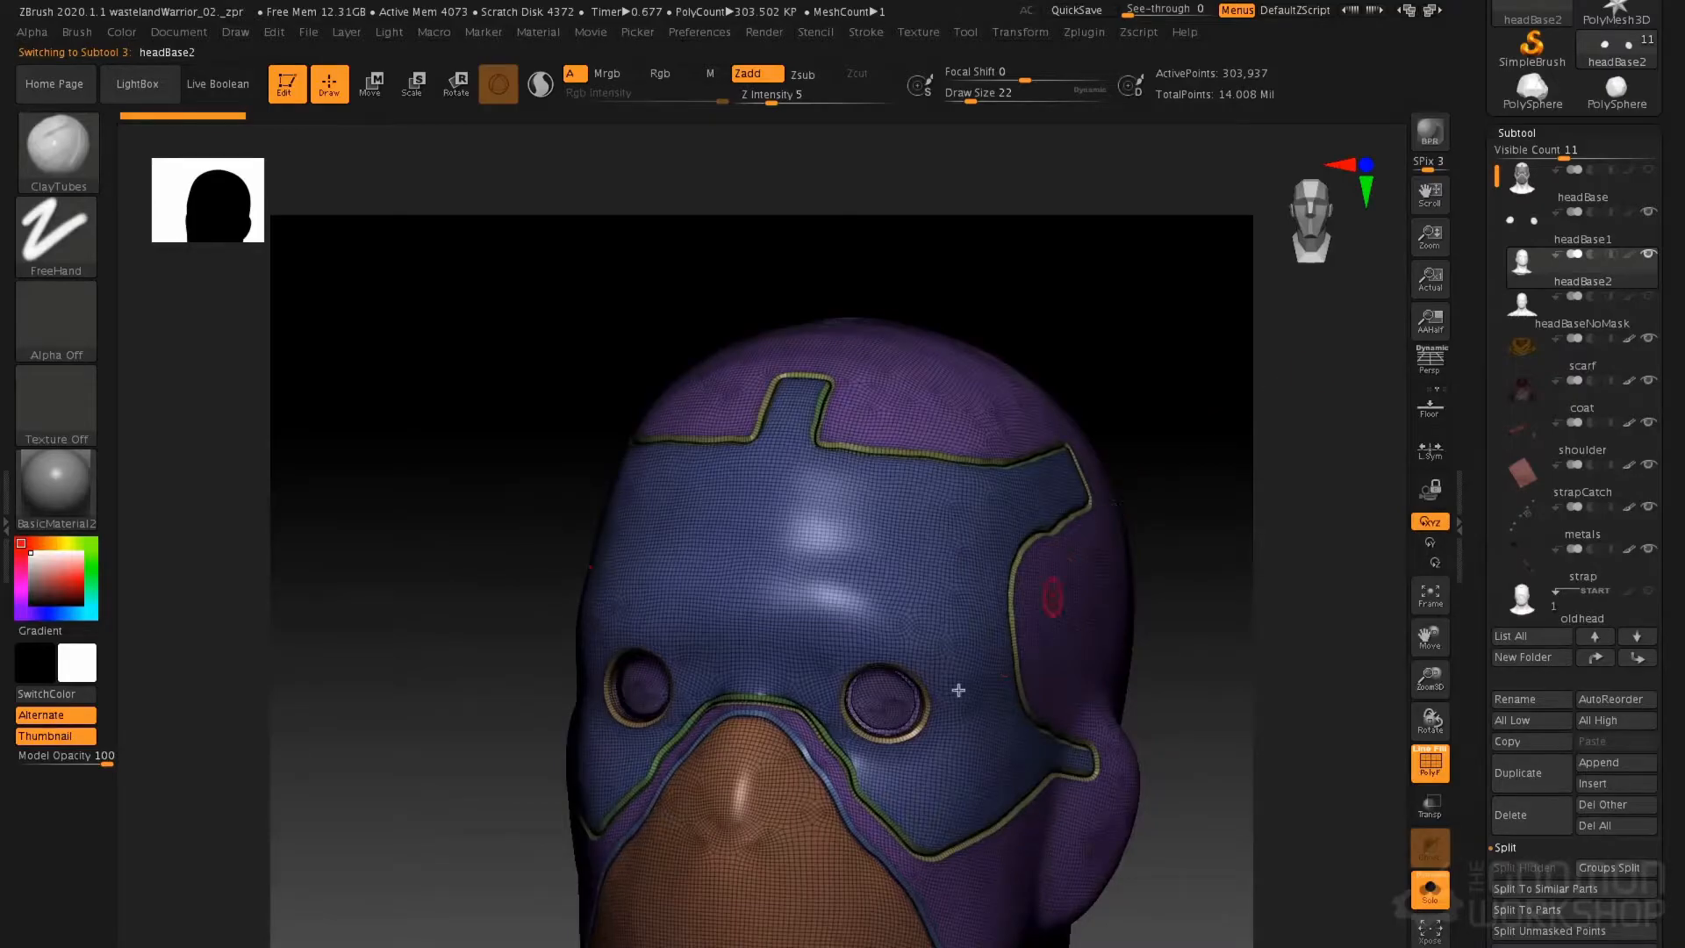
{"action": "right_click_drag", "start_coordinate": [863, 683], "coordinate": [906, 791], "text": "ctrl"}
{"action": "right_click_drag", "start_coordinate": [958, 667], "coordinate": [954, 704]}
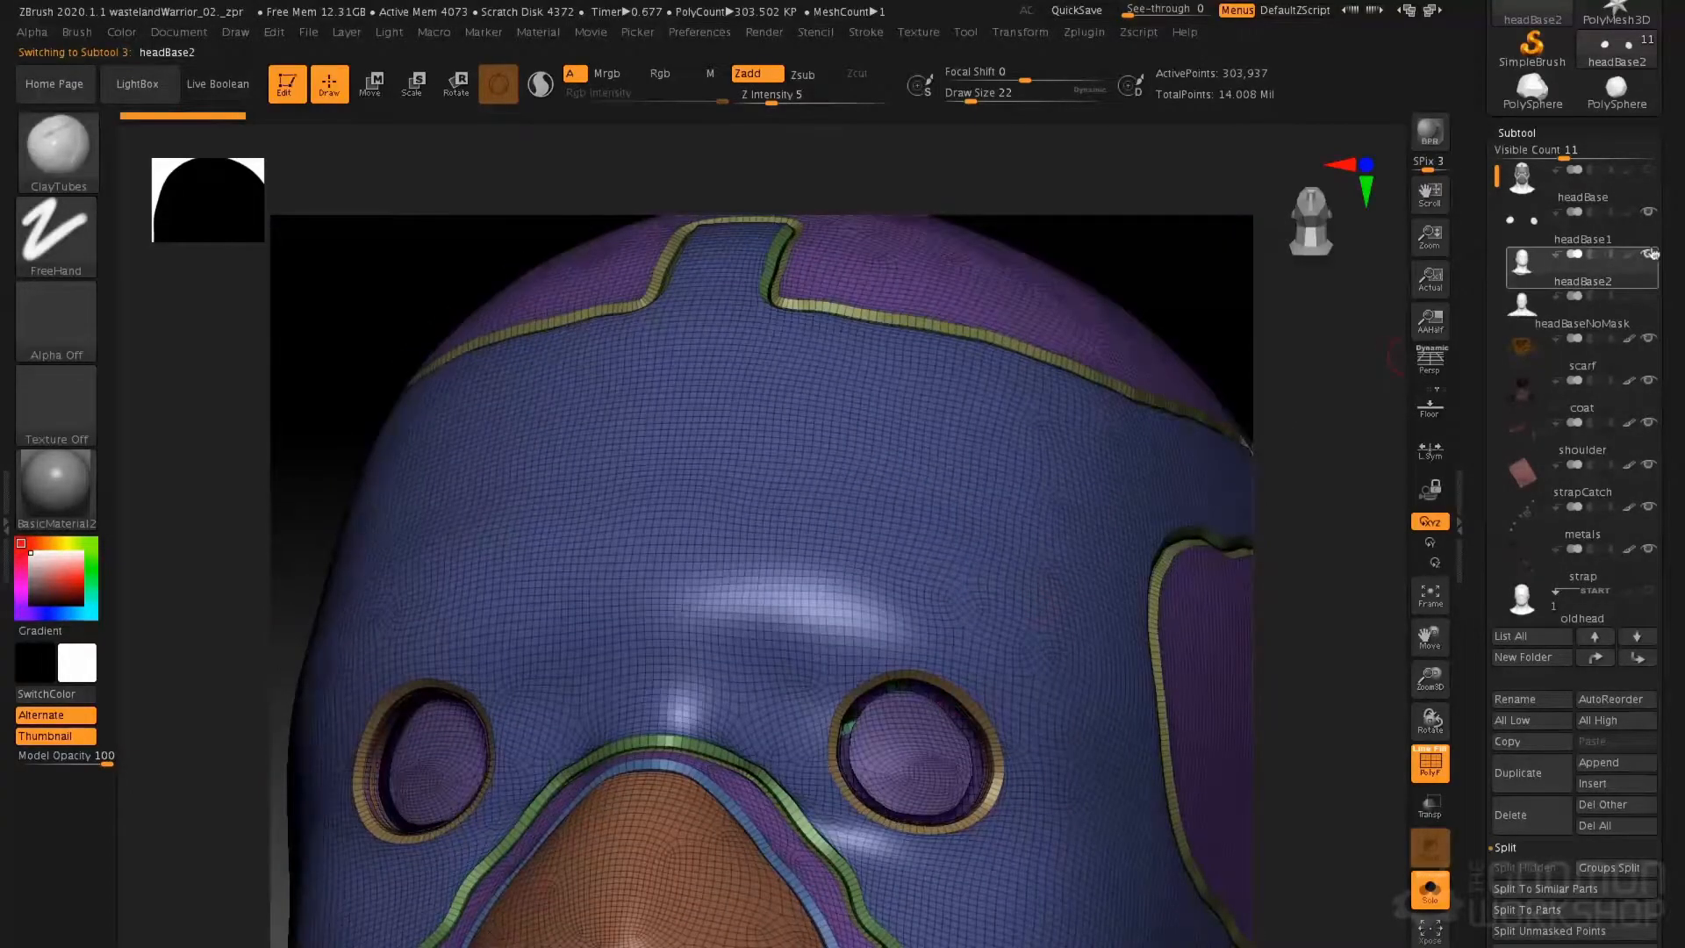
{"action": "left_click", "coordinate": [925, 750], "text": "ctrl+shift"}
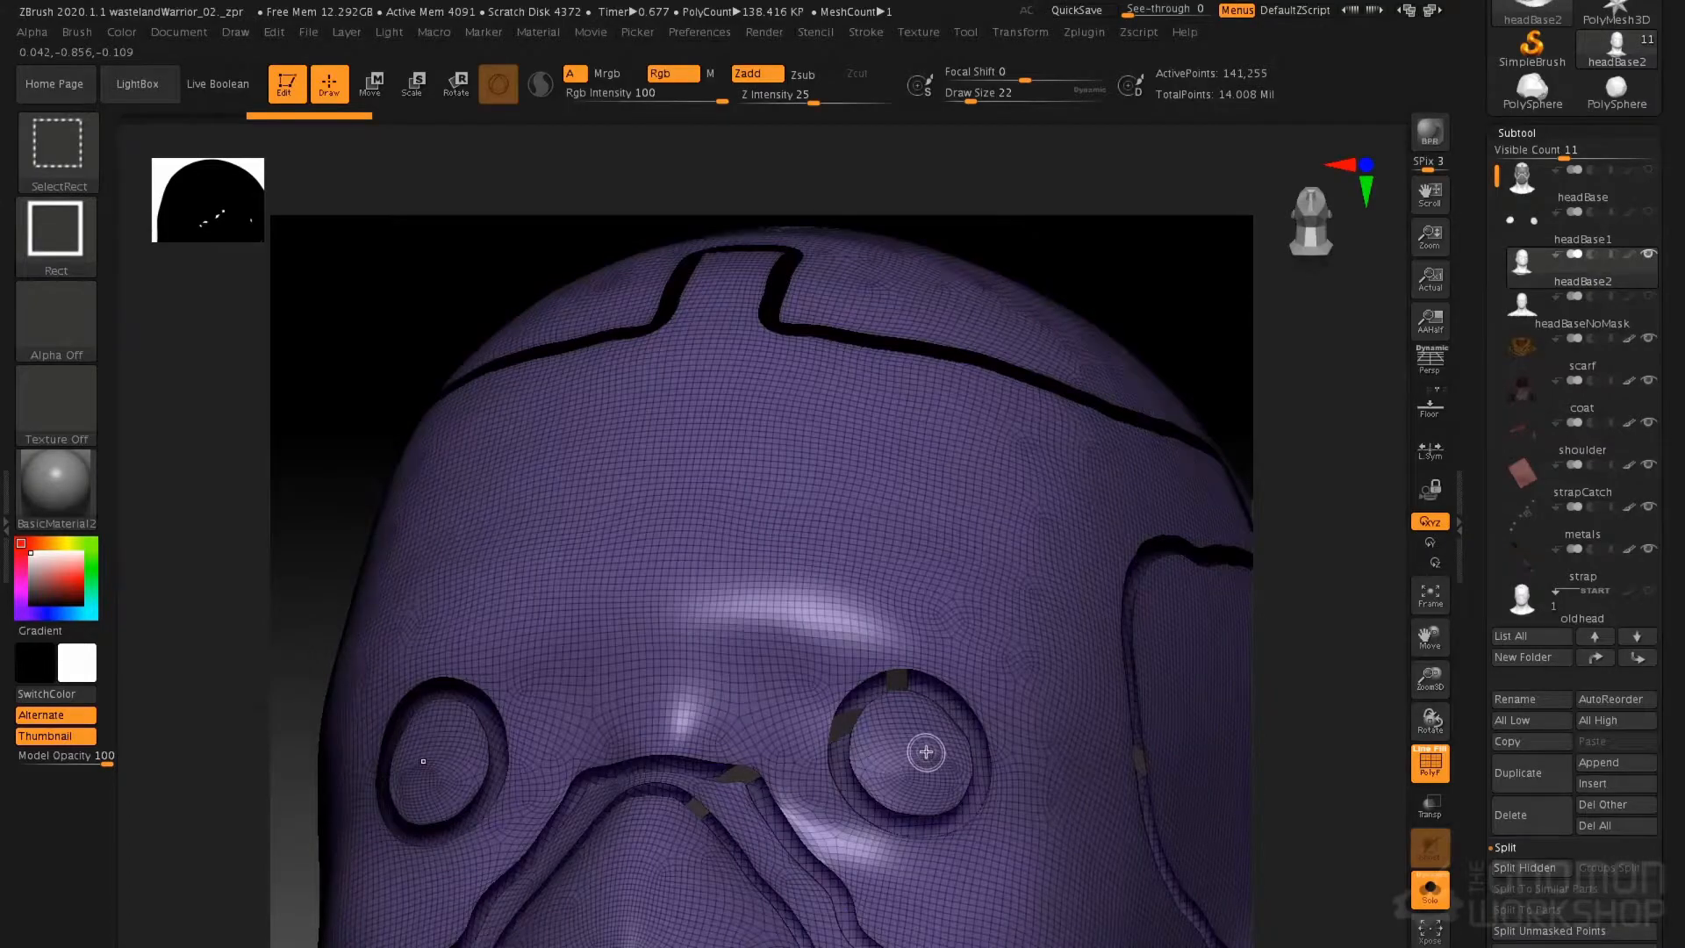
Divide the isolated inner surface into separate polygroups for each piece with Auto Groups
{"action": "right_click_drag", "start_coordinate": [926, 752], "coordinate": [904, 448]}
{"action": "right_click_drag", "start_coordinate": [925, 707], "coordinate": [1266, 511], "text": "alt"}
{"action": "scroll", "coordinate": [1483, 742], "scroll_direction": "down", "scroll_amount": 5}
{"action": "scroll", "coordinate": [1601, 644], "scroll_direction": "down", "scroll_amount": 5}
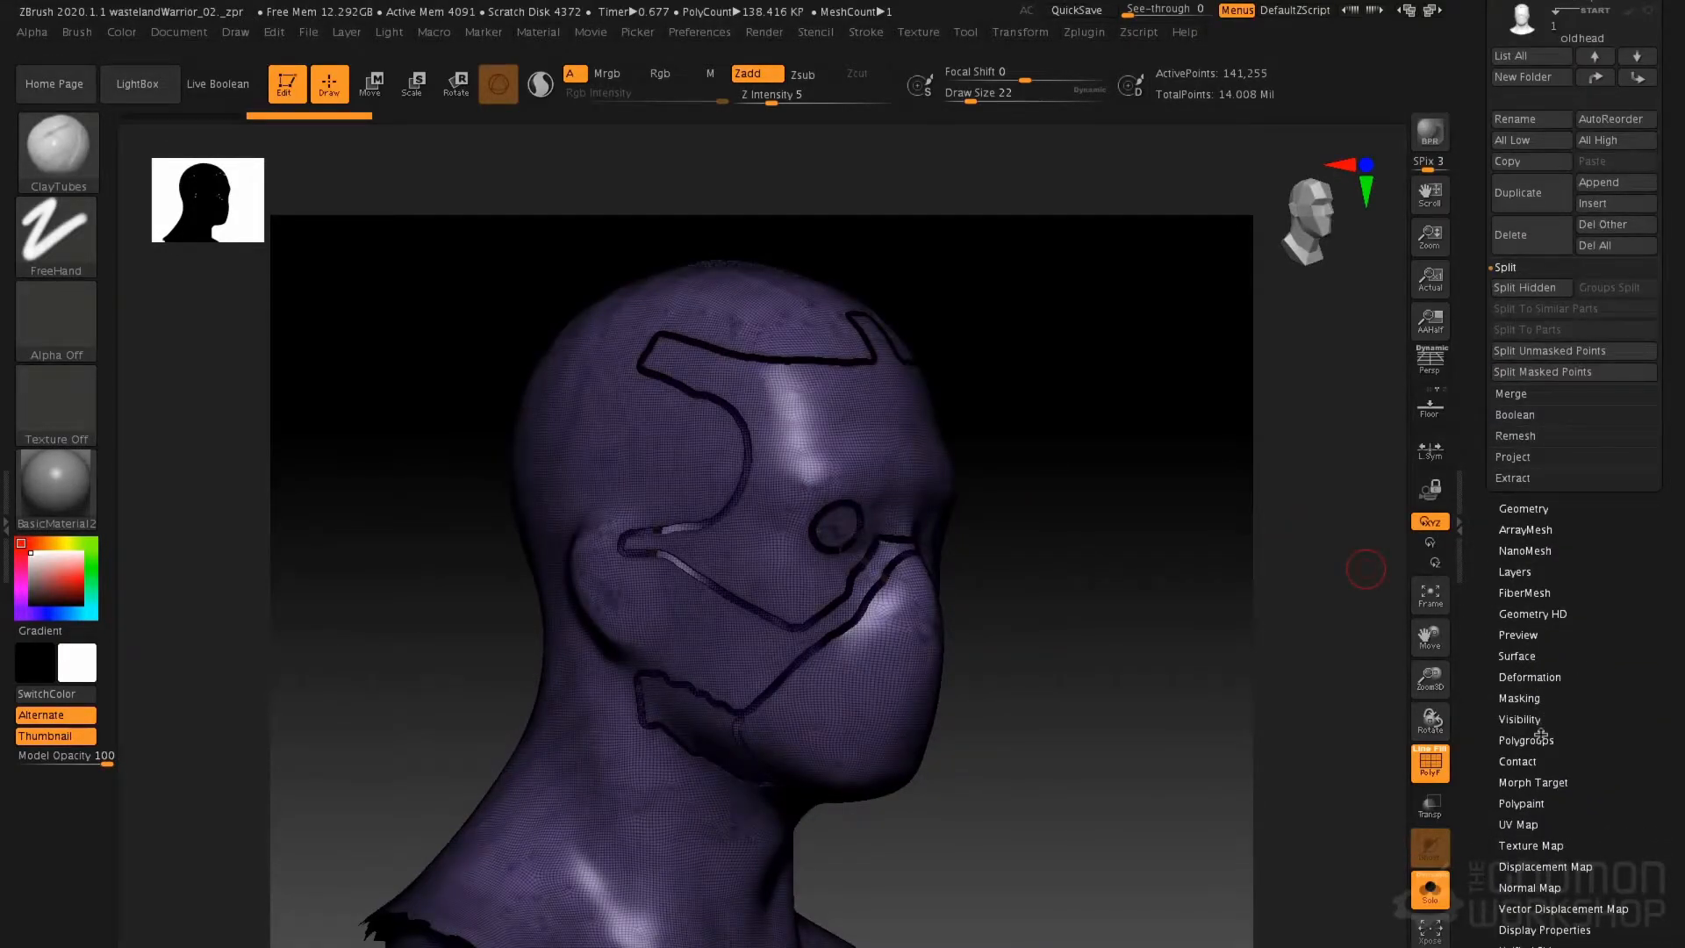
{"action": "left_click", "coordinate": [1542, 742]}
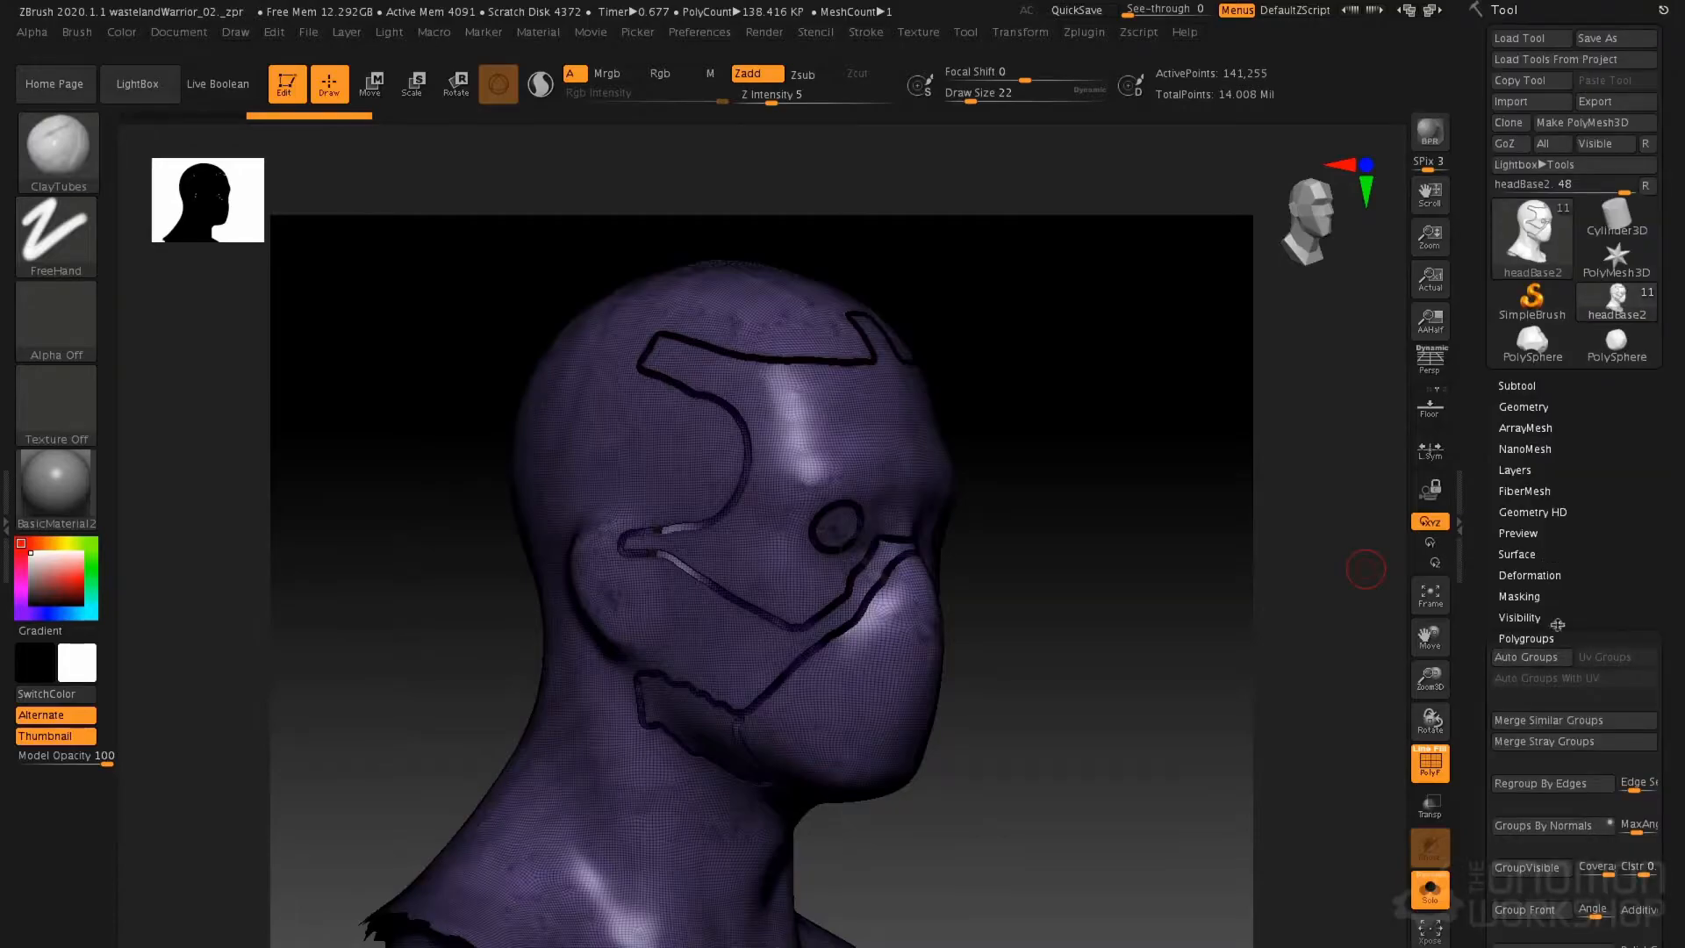
{"action": "left_click", "coordinate": [1534, 666]}
Hide the inner eye circles and separate the remaining visible inner surface from all hidden geometry with Split Hidden
{"action": "right_click_drag", "start_coordinate": [940, 395], "coordinate": [807, 514]}
{"action": "key", "text": "ctrl+shift"}
{"action": "left_click", "coordinate": [951, 535], "text": "ctrl+shift"}
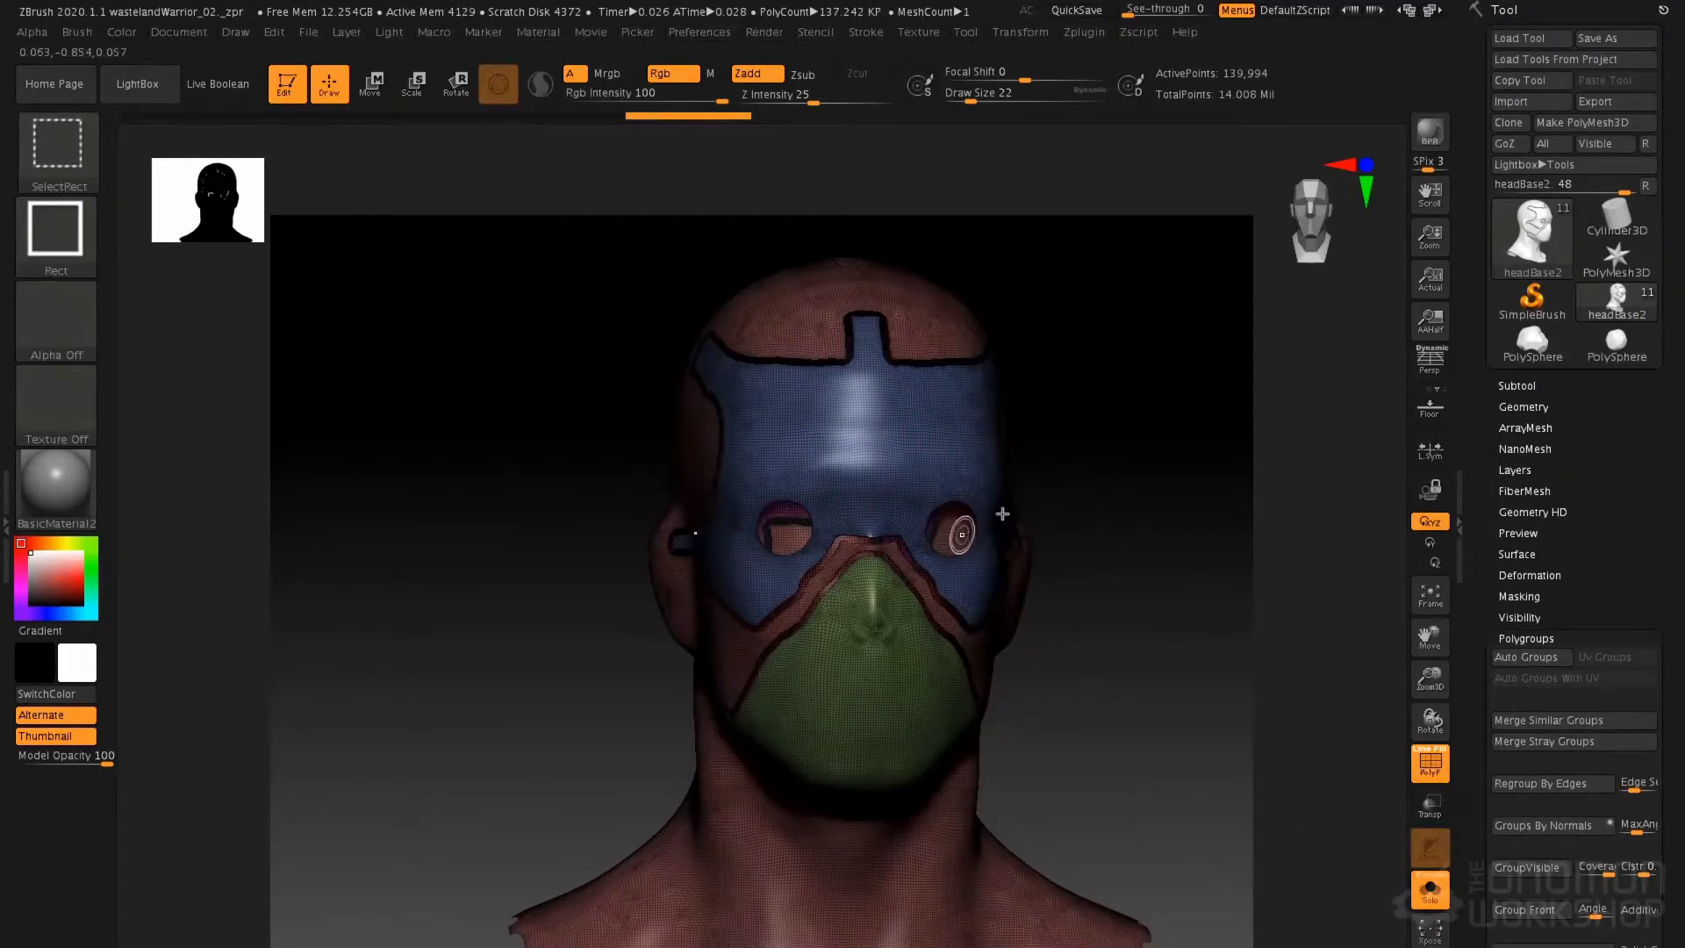
{"action": "left_click", "coordinate": [1538, 386]}
{"action": "left_click_drag", "start_coordinate": [1472, 597], "coordinate": [1486, 487]}
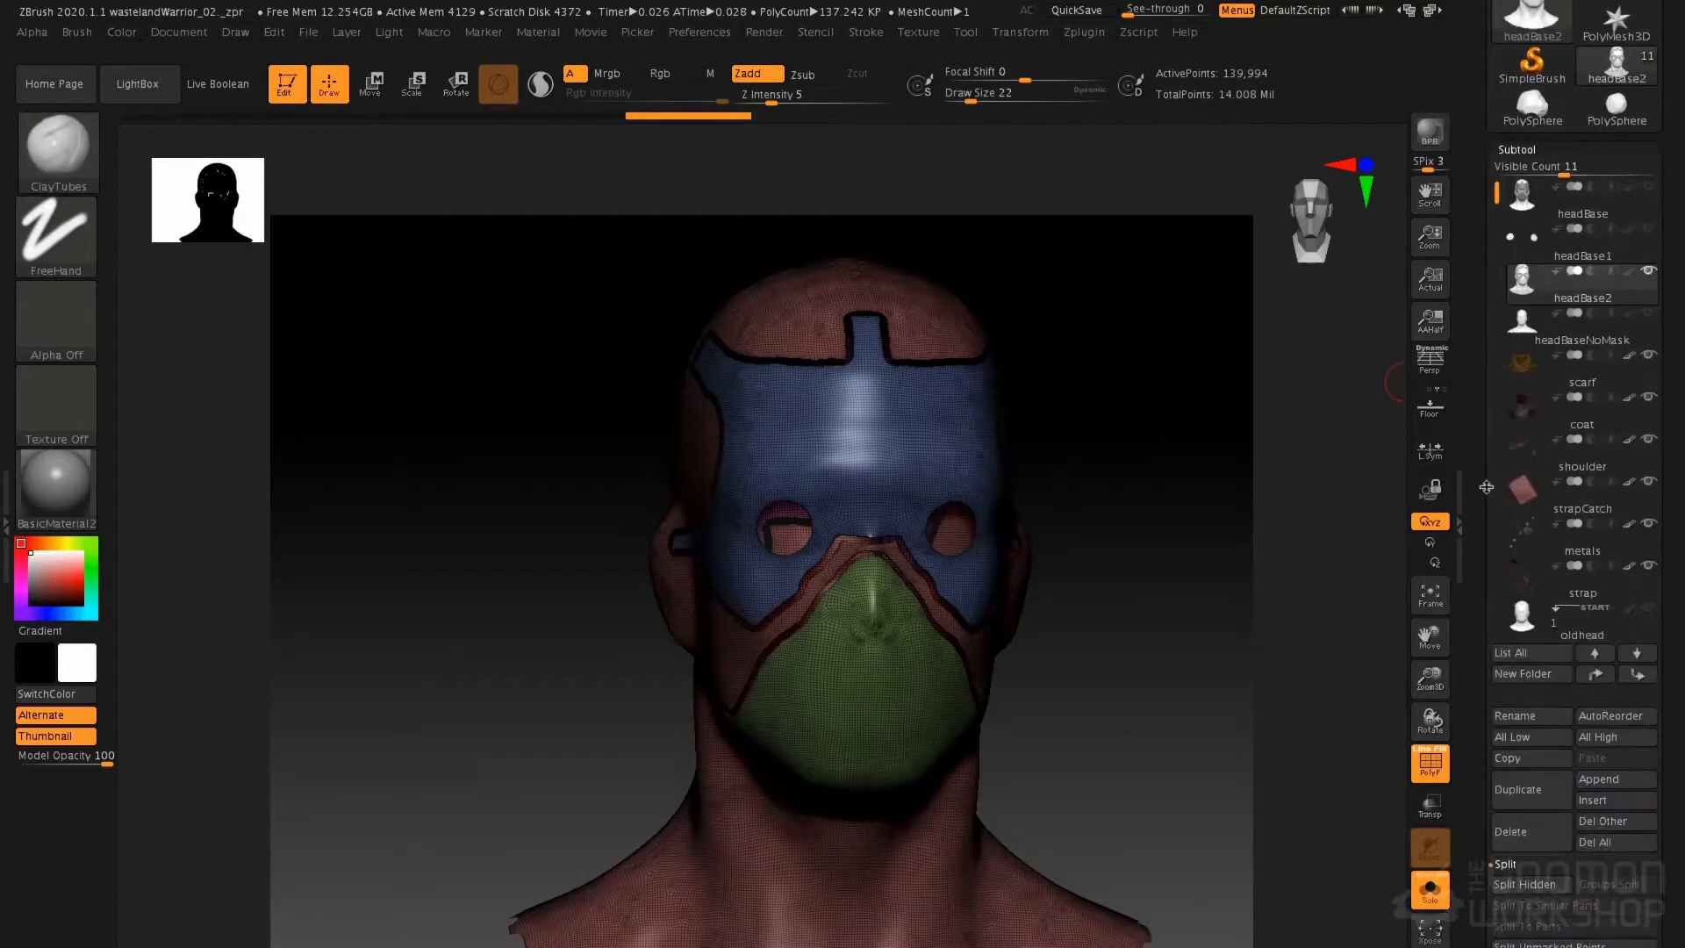
{"action": "left_click", "coordinate": [1525, 885]}
Make headBase3, the subtool with the outer mask panels, the active subtool
{"action": "mouse_move", "coordinate": [1542, 284]}
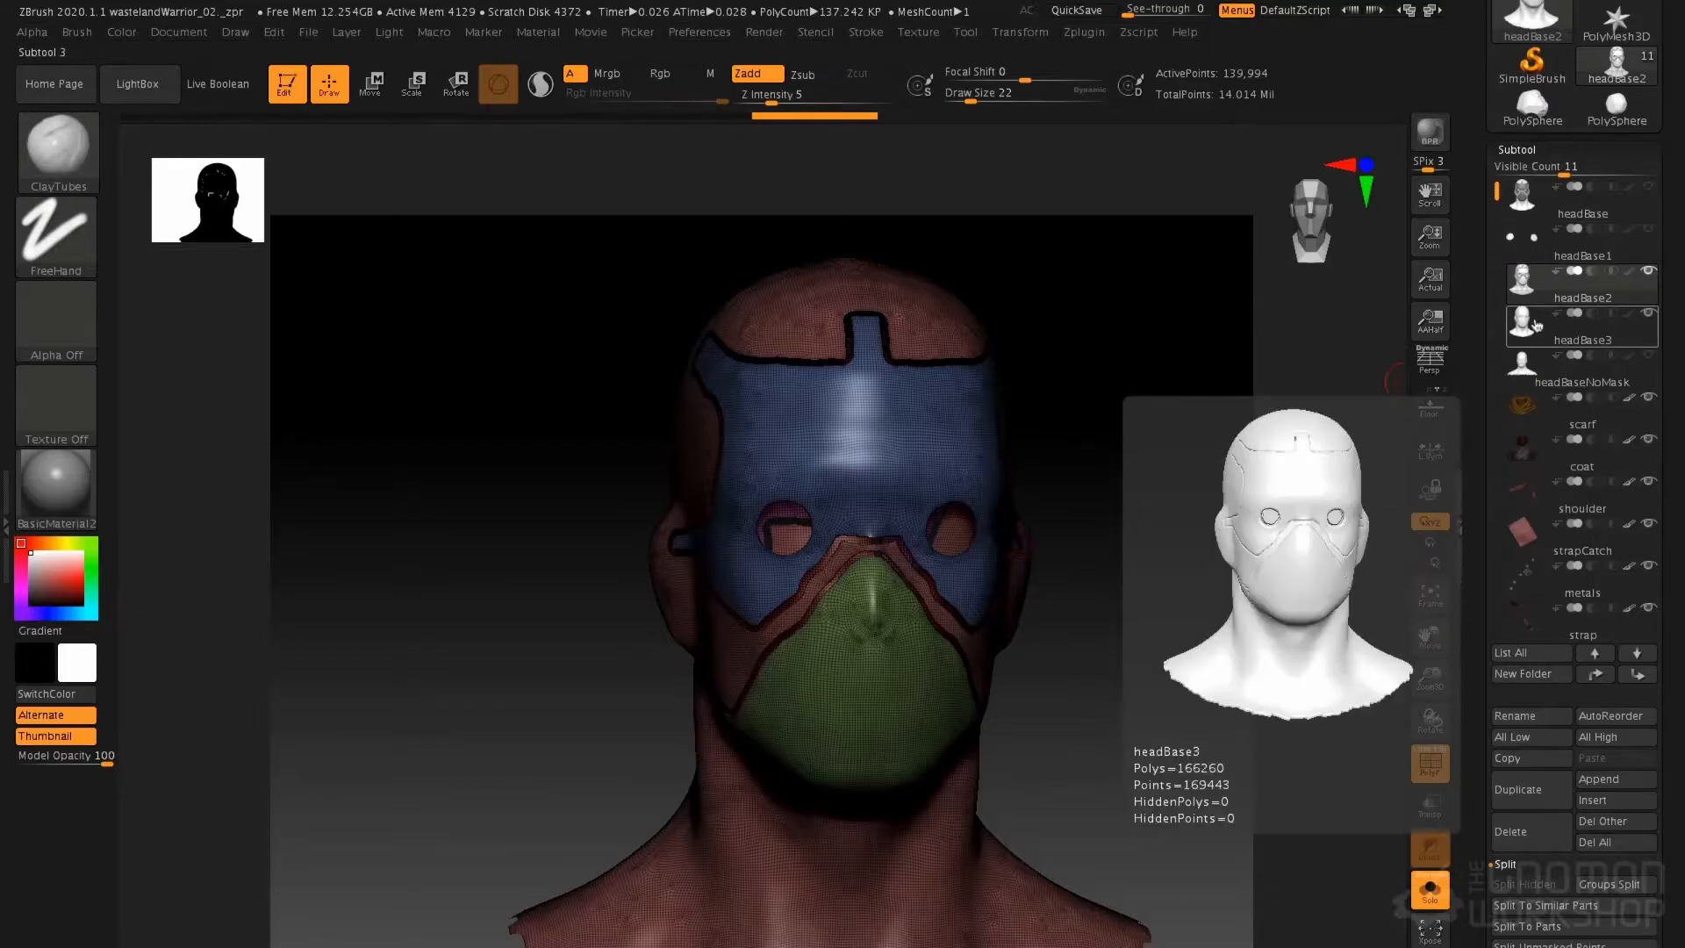
{"action": "left_click", "coordinate": [1523, 237]}
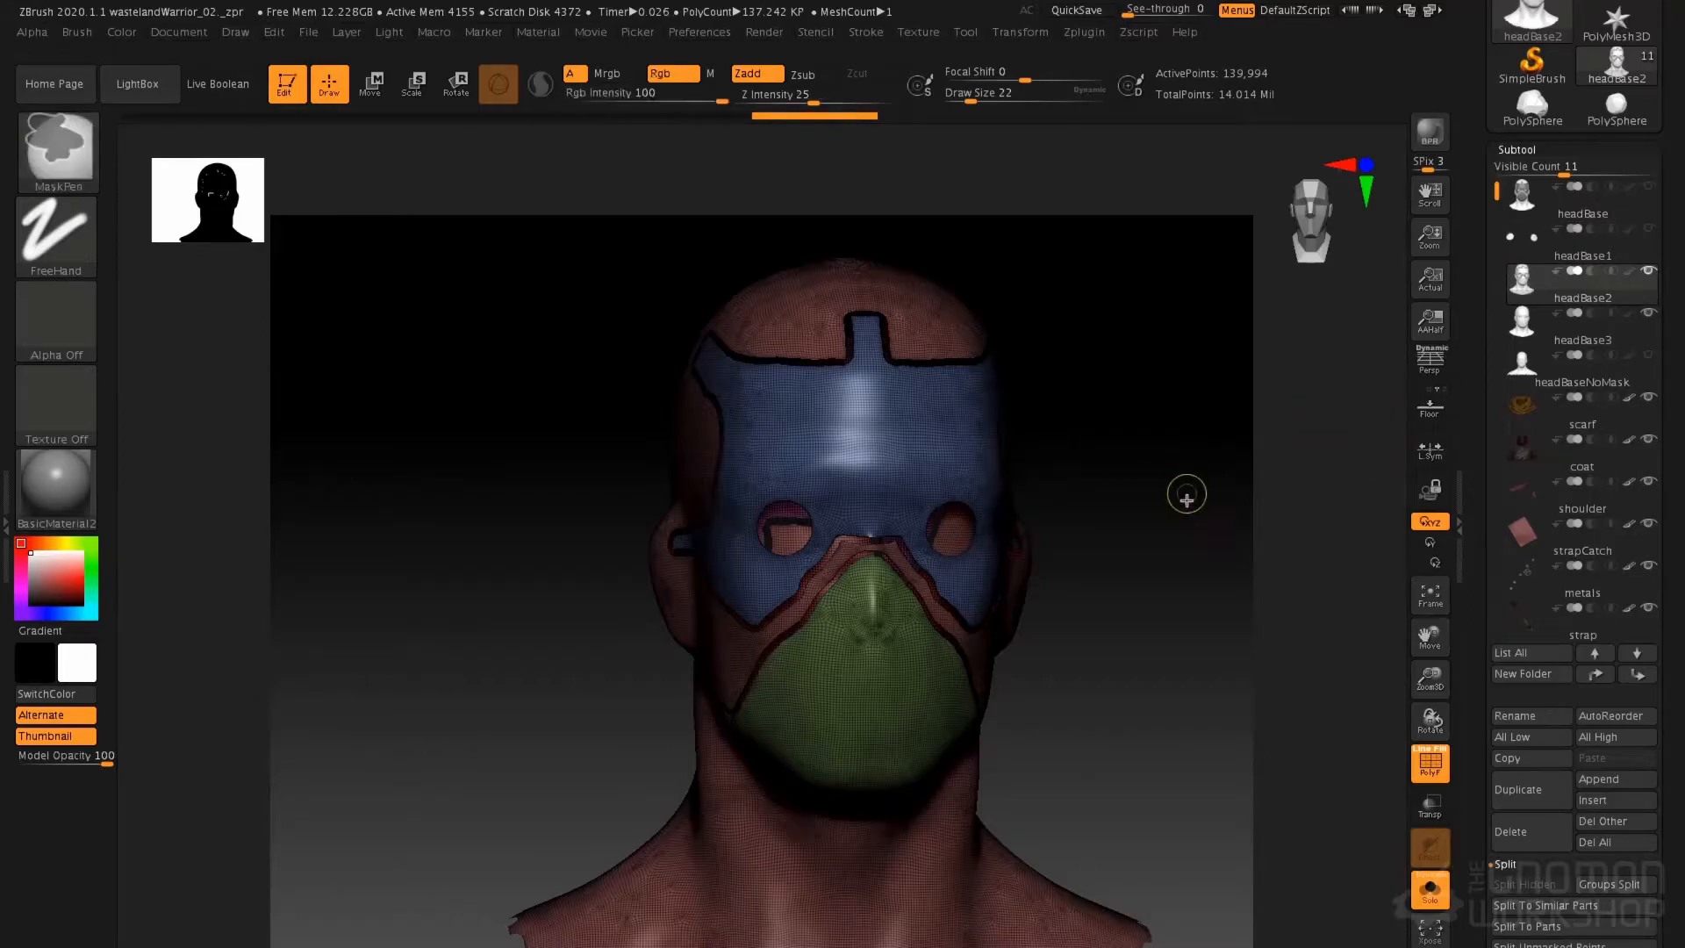
{"action": "mouse_move", "coordinate": [1527, 333]}
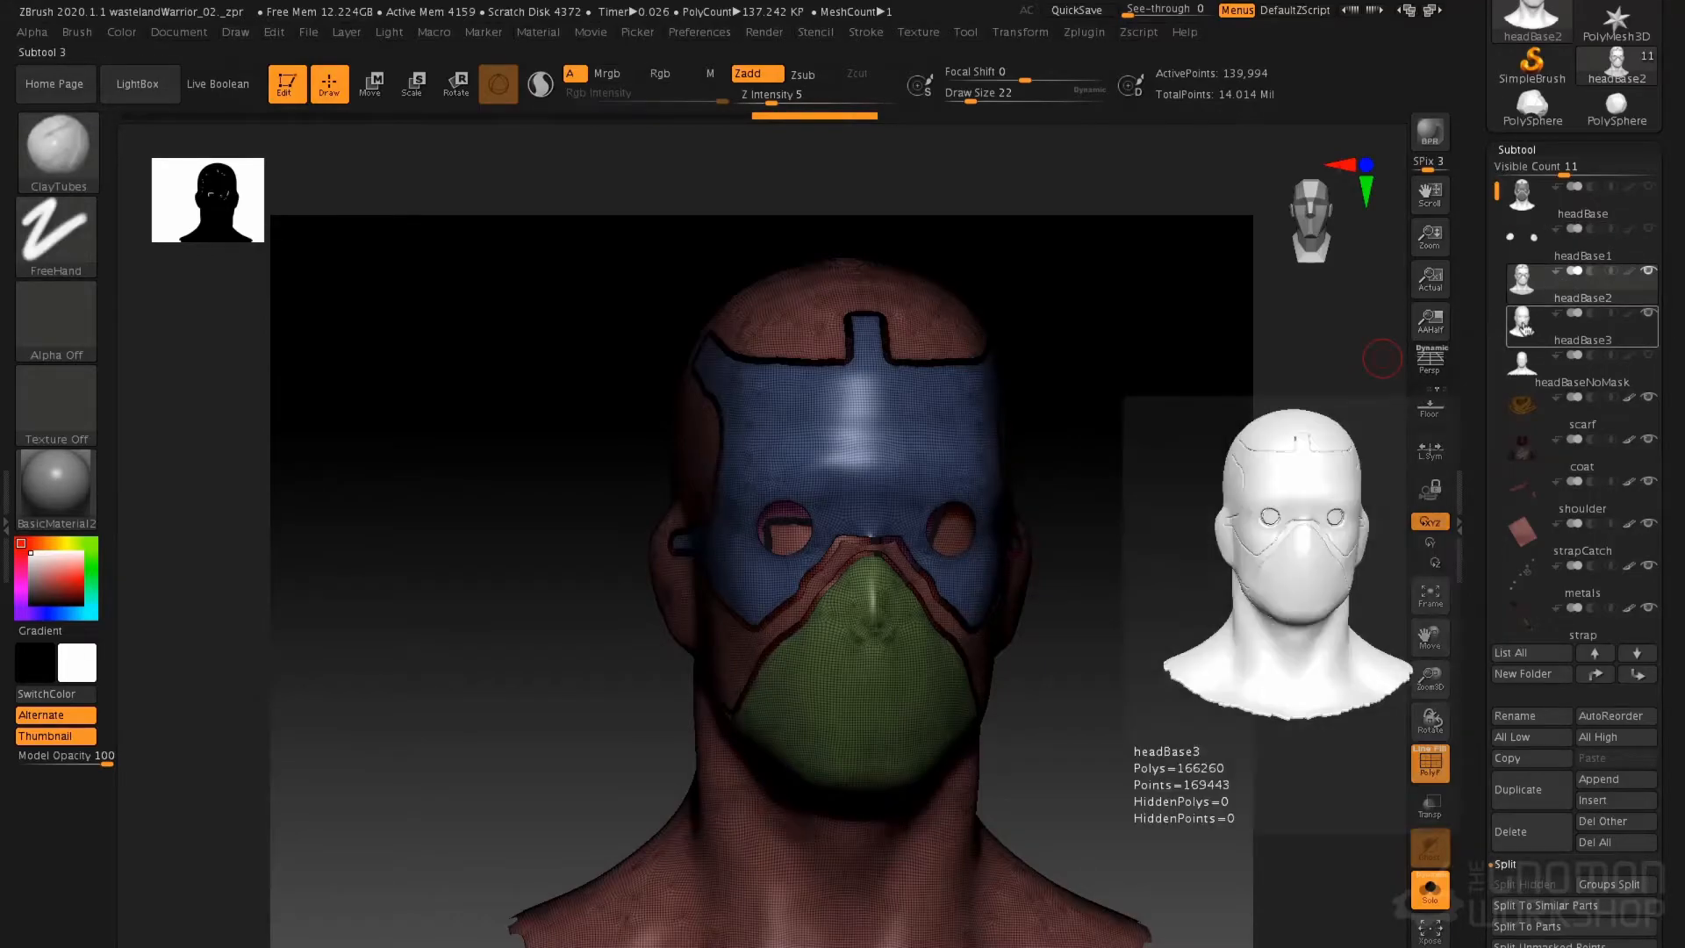
{"action": "left_click", "coordinate": [1522, 334]}
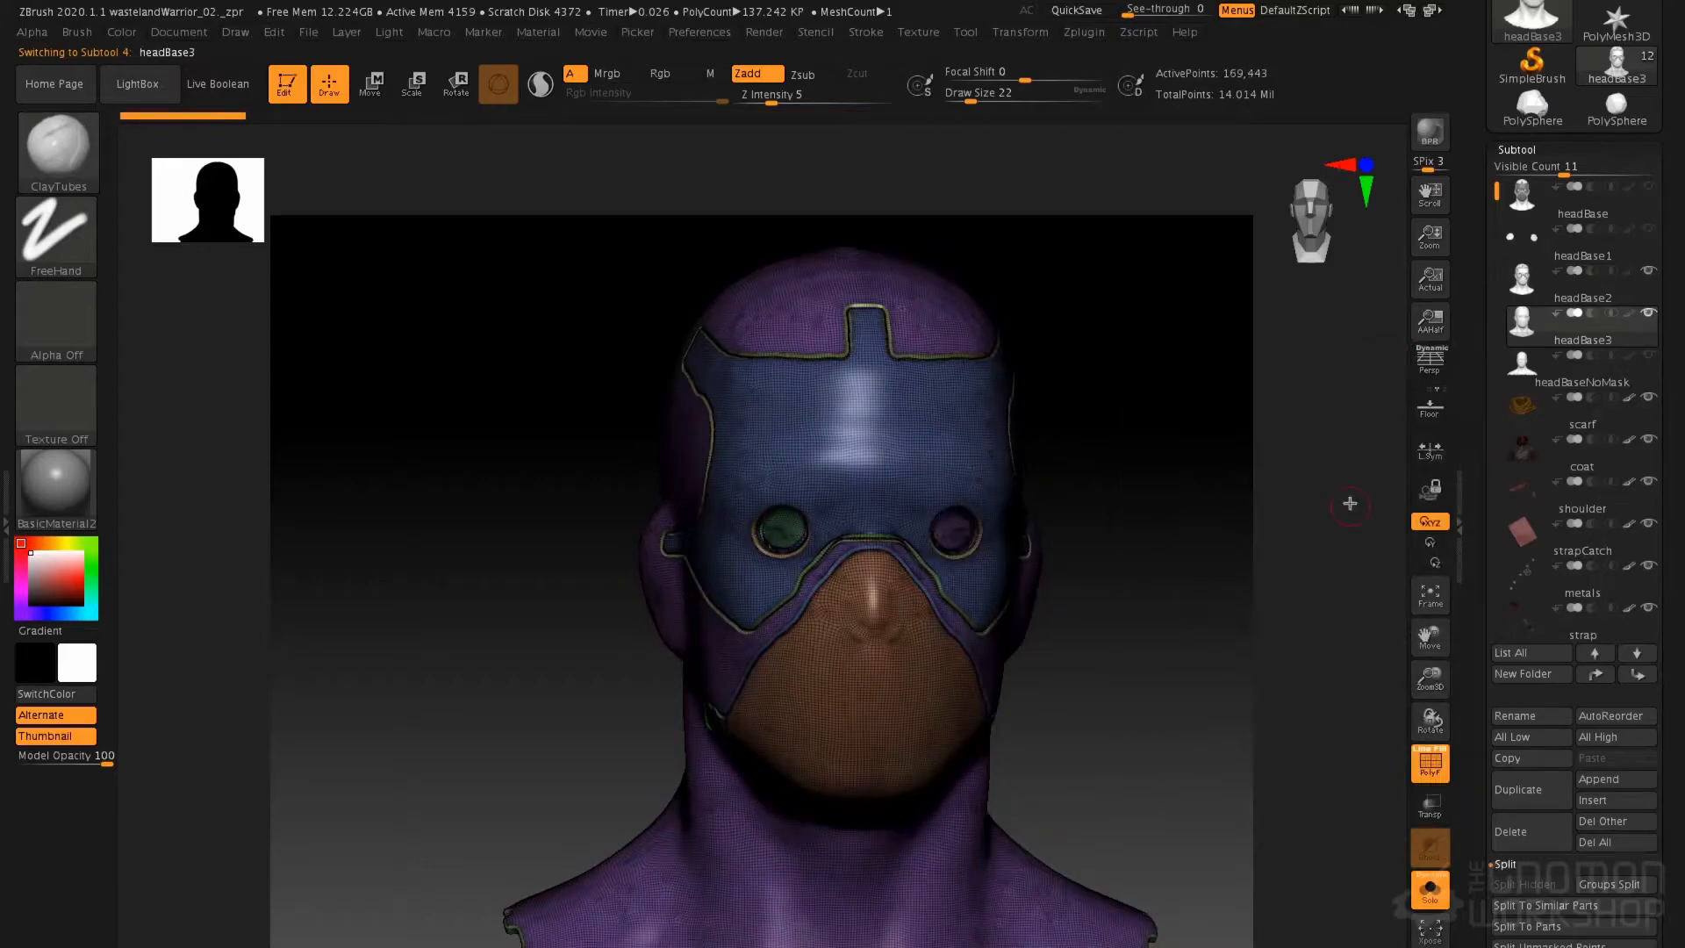
Isolate the two inner eye circles of headBase3 and separate them from the rest of the mesh with Split Hidden
{"action": "mouse_move", "coordinate": [1103, 407]}
{"action": "left_mouse_down"}
{"action": "mouse_move", "coordinate": [1076, 388]}
{"action": "mouse_move", "coordinate": [1141, 358]}
{"action": "mouse_move", "coordinate": [1117, 436]}
{"action": "left_mouse_up"}
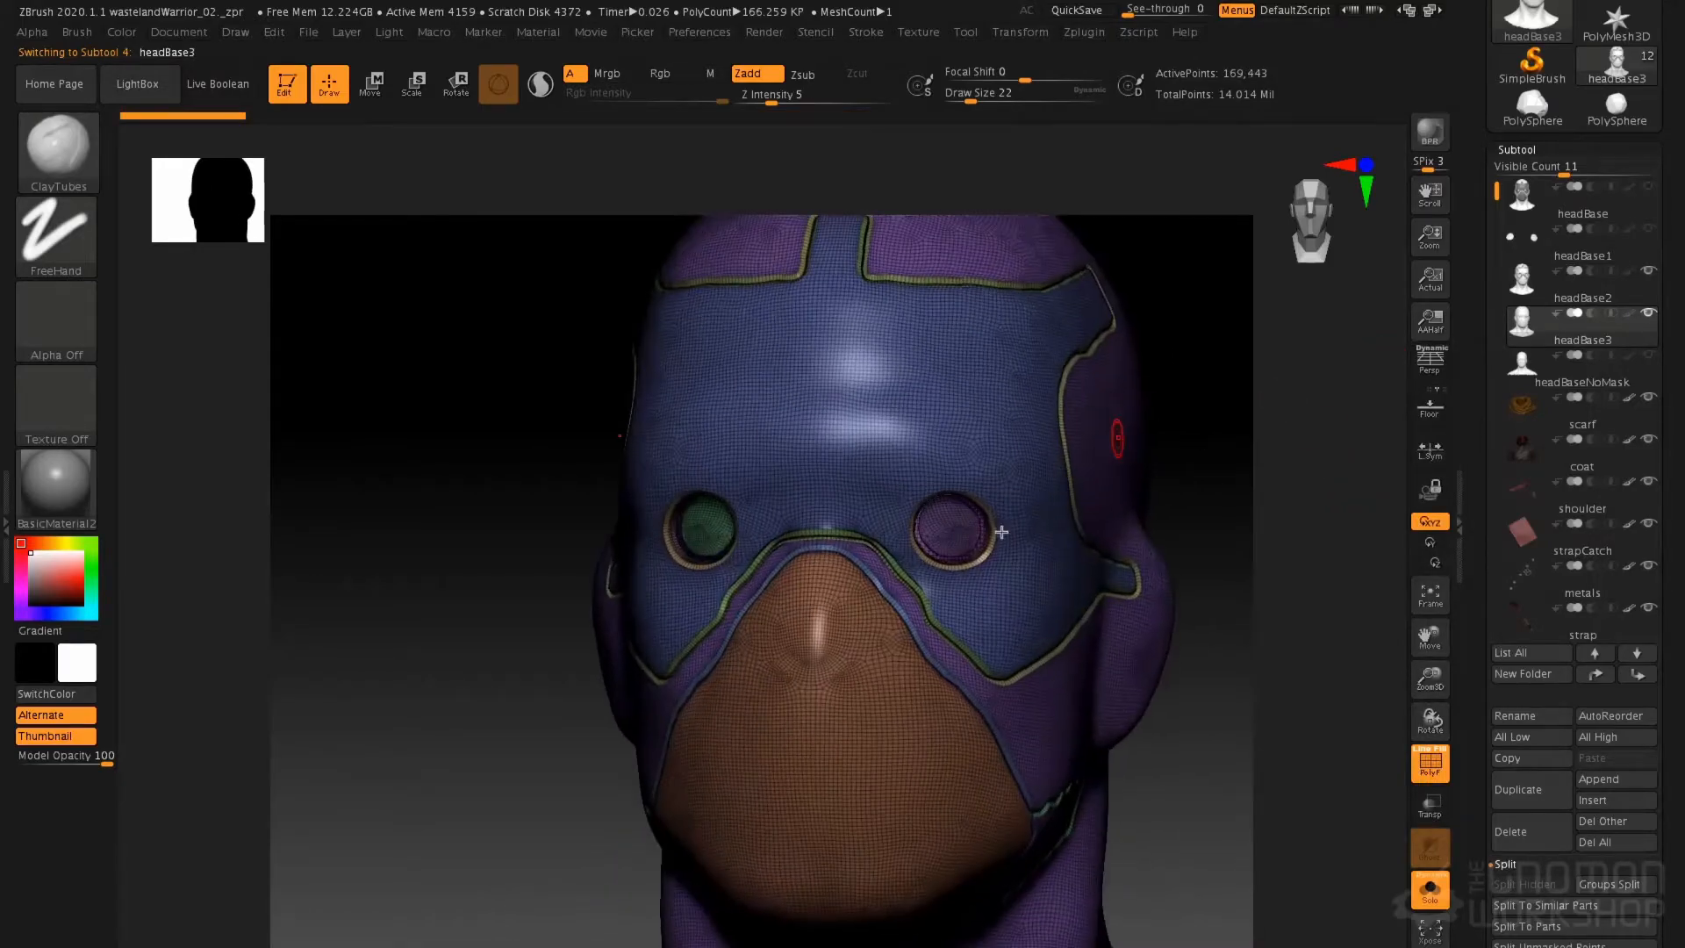
{"action": "left_click", "coordinate": [963, 533], "text": "ctrl+shift"}
{"action": "left_click", "coordinate": [952, 527], "text": "ctrl+shift"}
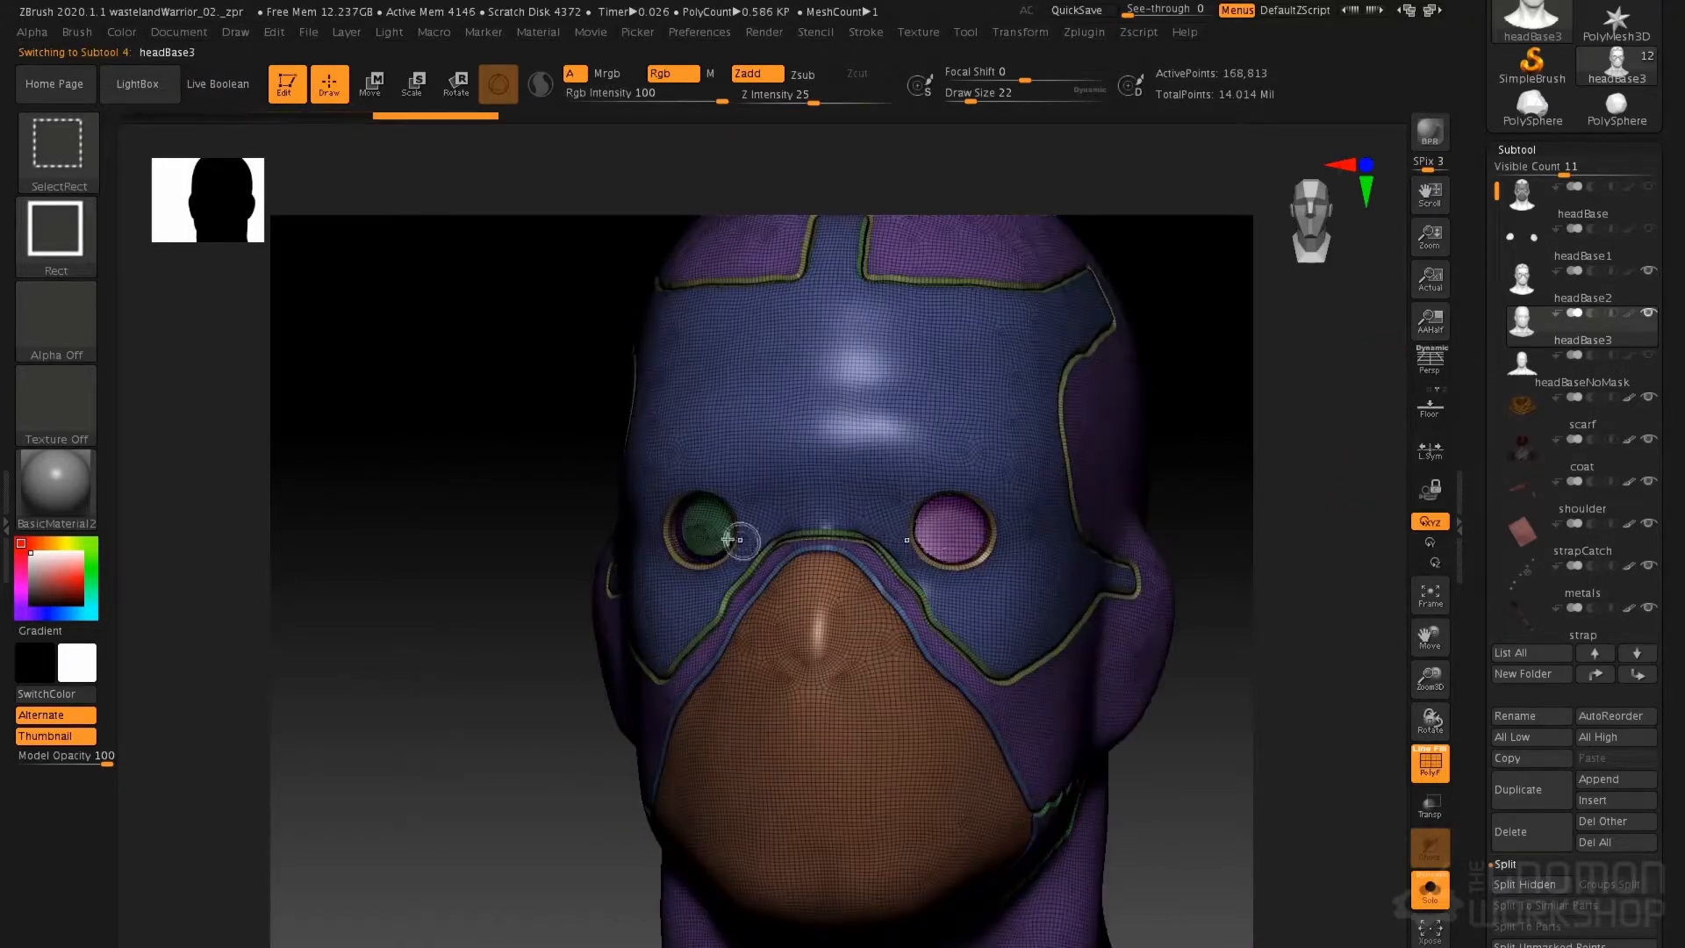
{"action": "left_click", "coordinate": [1230, 340], "text": "ctrl+shift"}
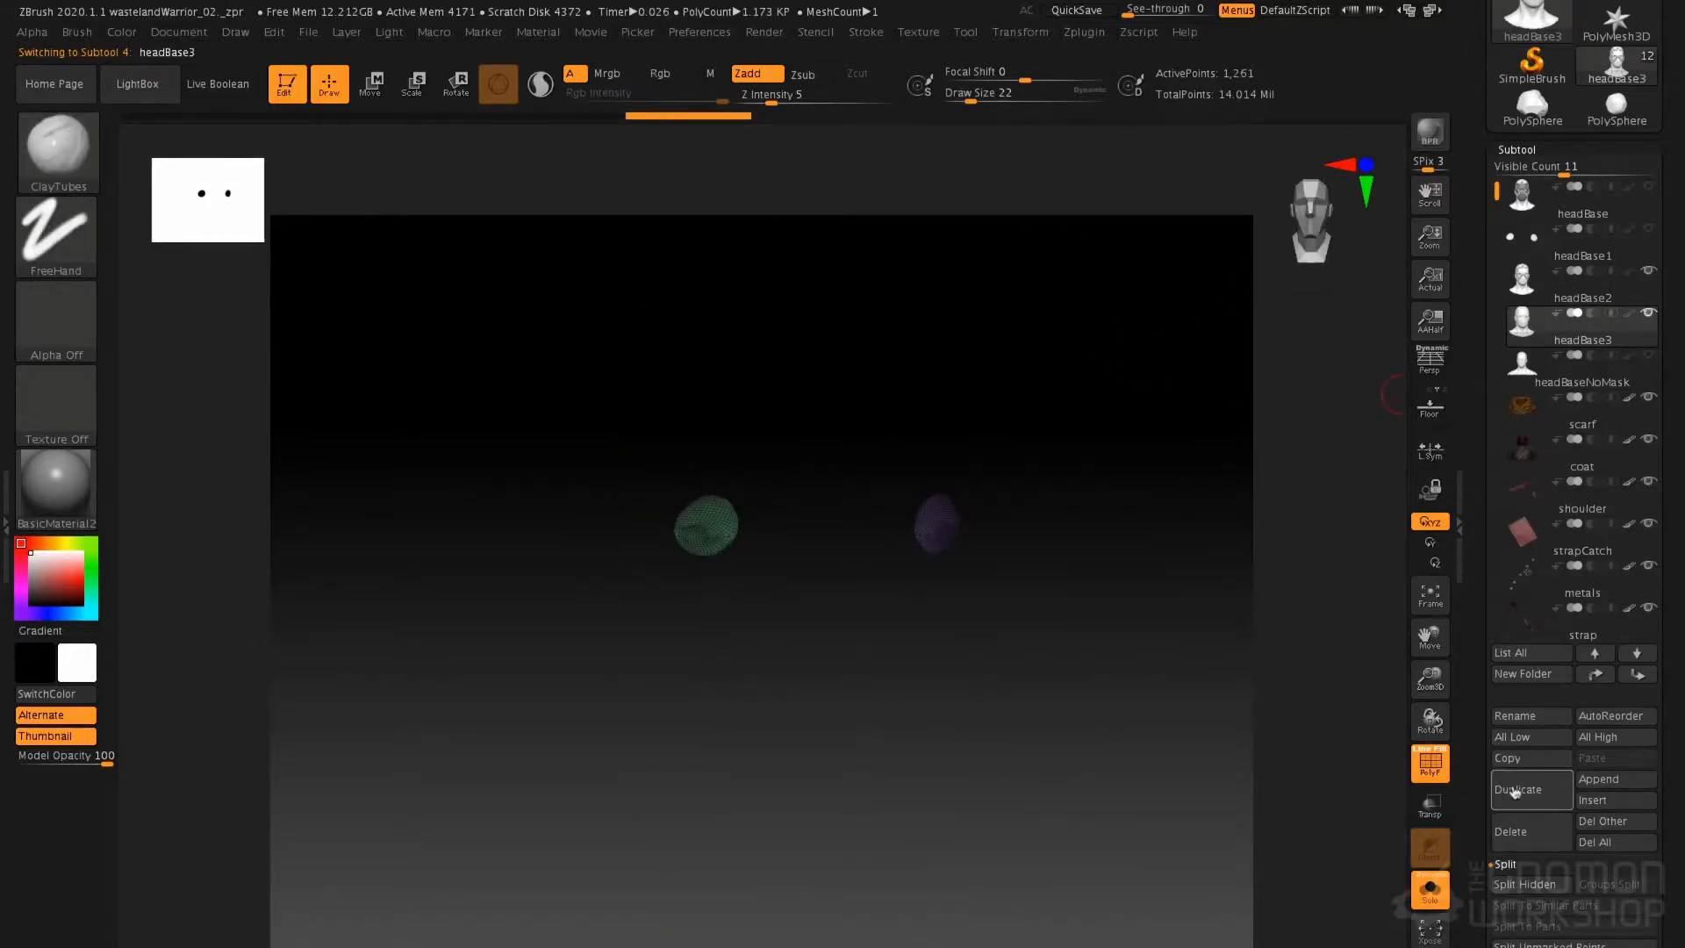
{"action": "left_click", "coordinate": [1525, 882]}
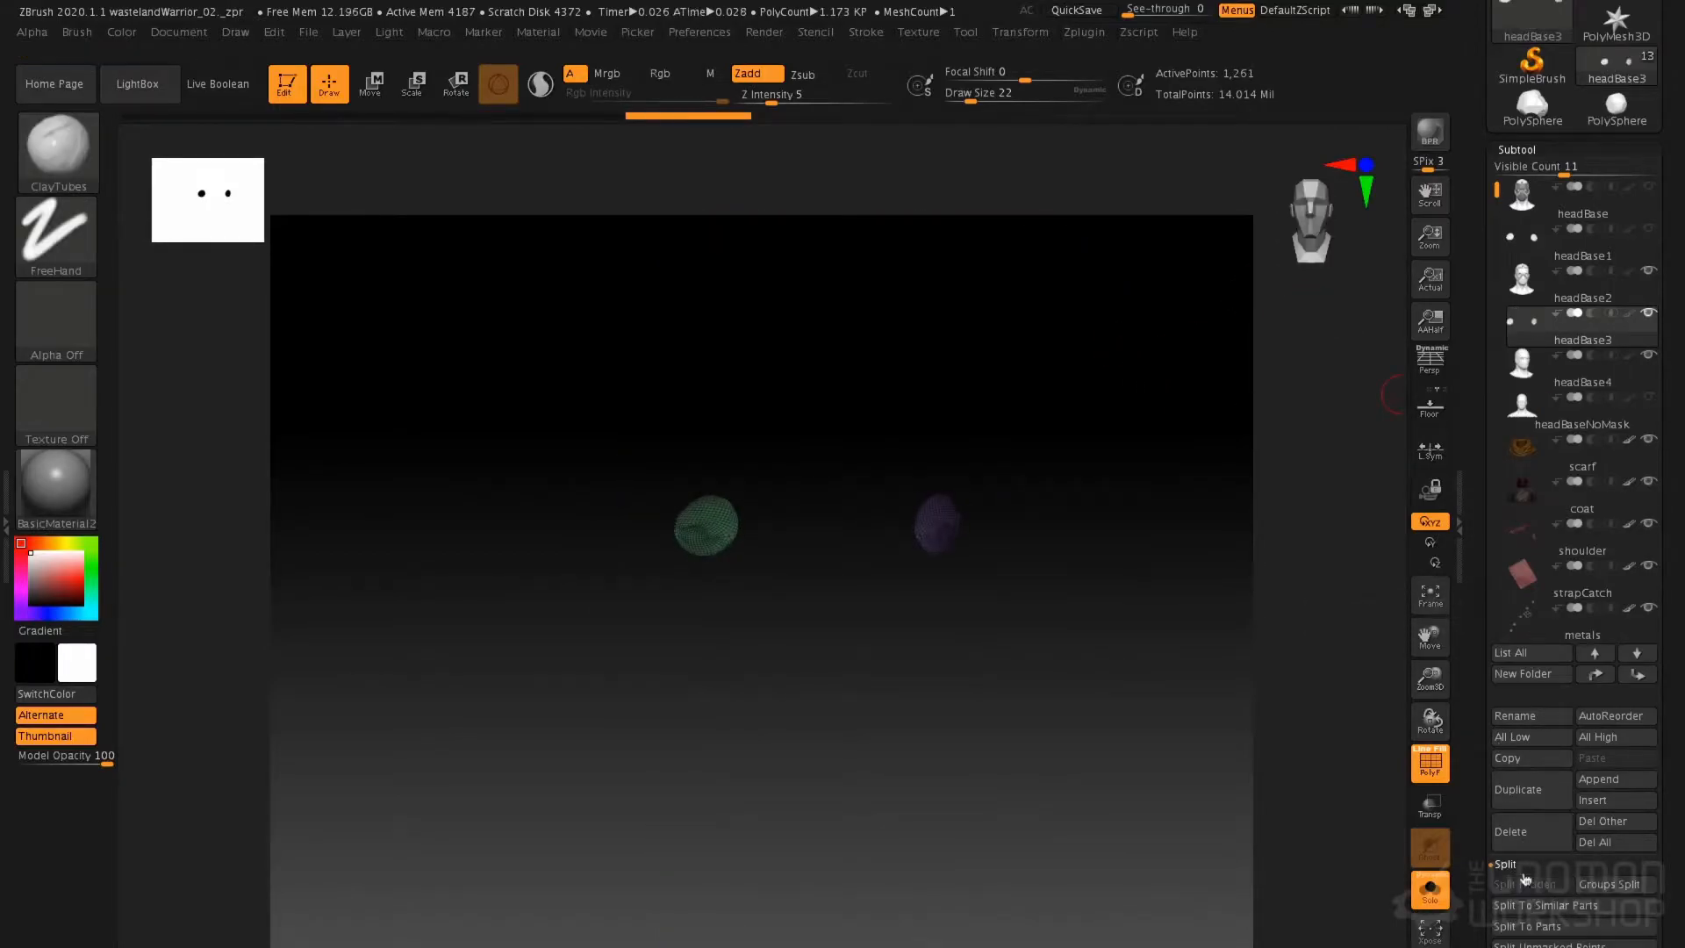
Move the split-off eye circles directly below headBase1 in the subtool order and merge them into headBase1 with MergeDown
{"action": "left_click", "coordinate": [1532, 330]}
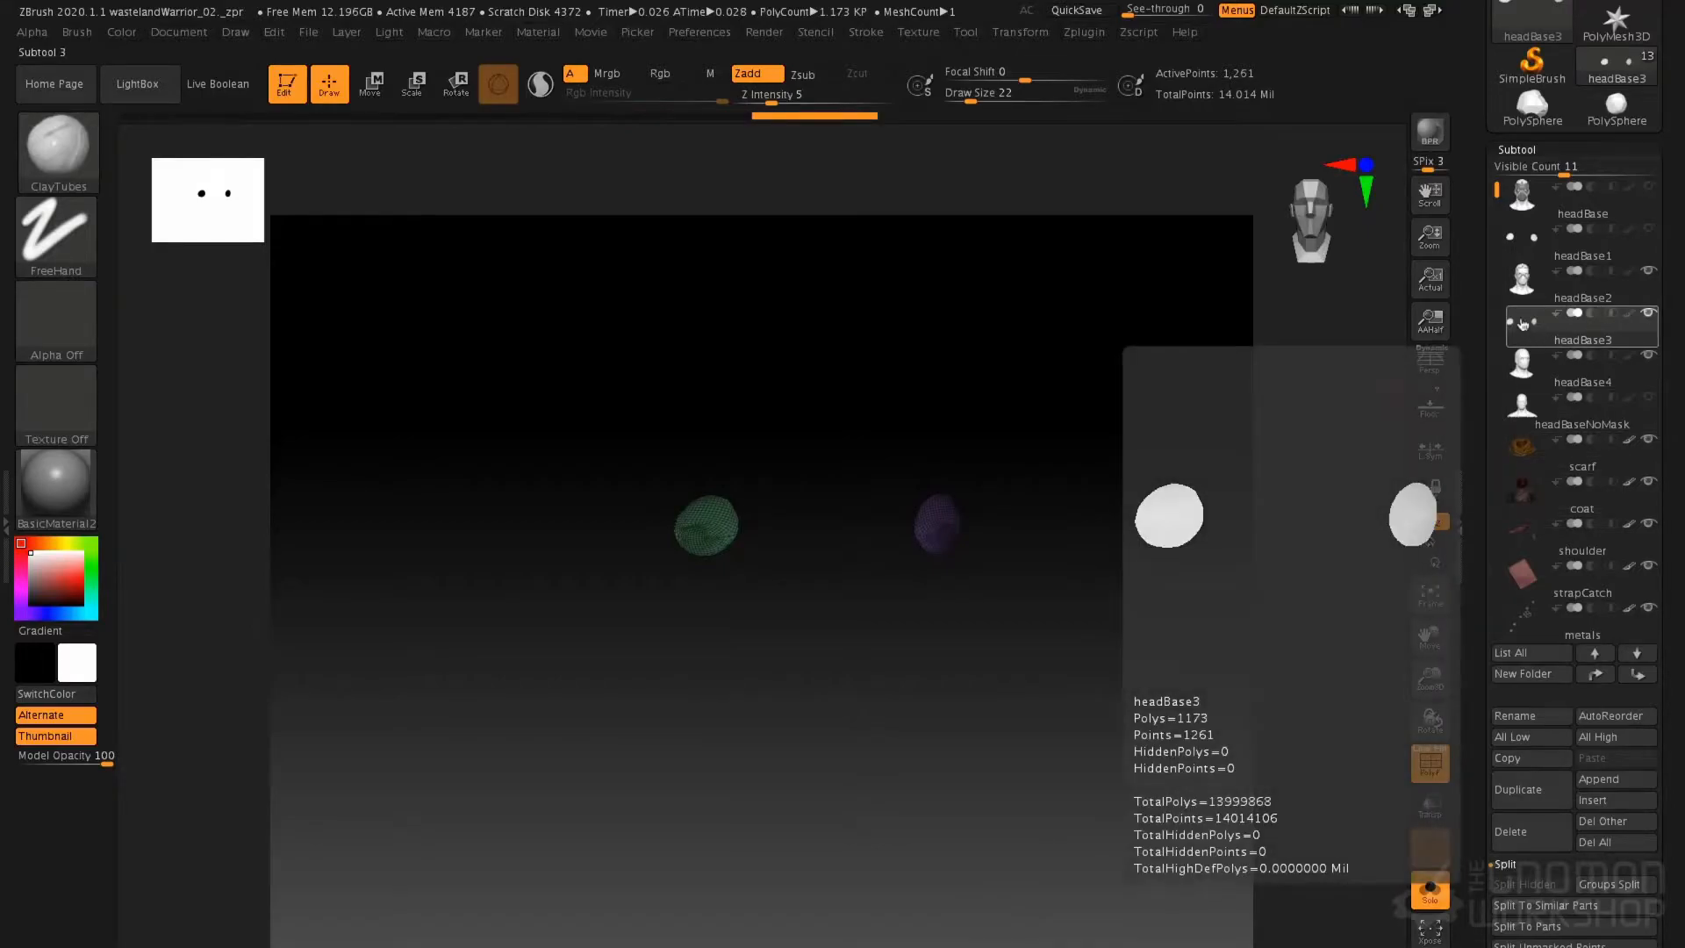
{"action": "left_click", "coordinate": [1599, 673]}
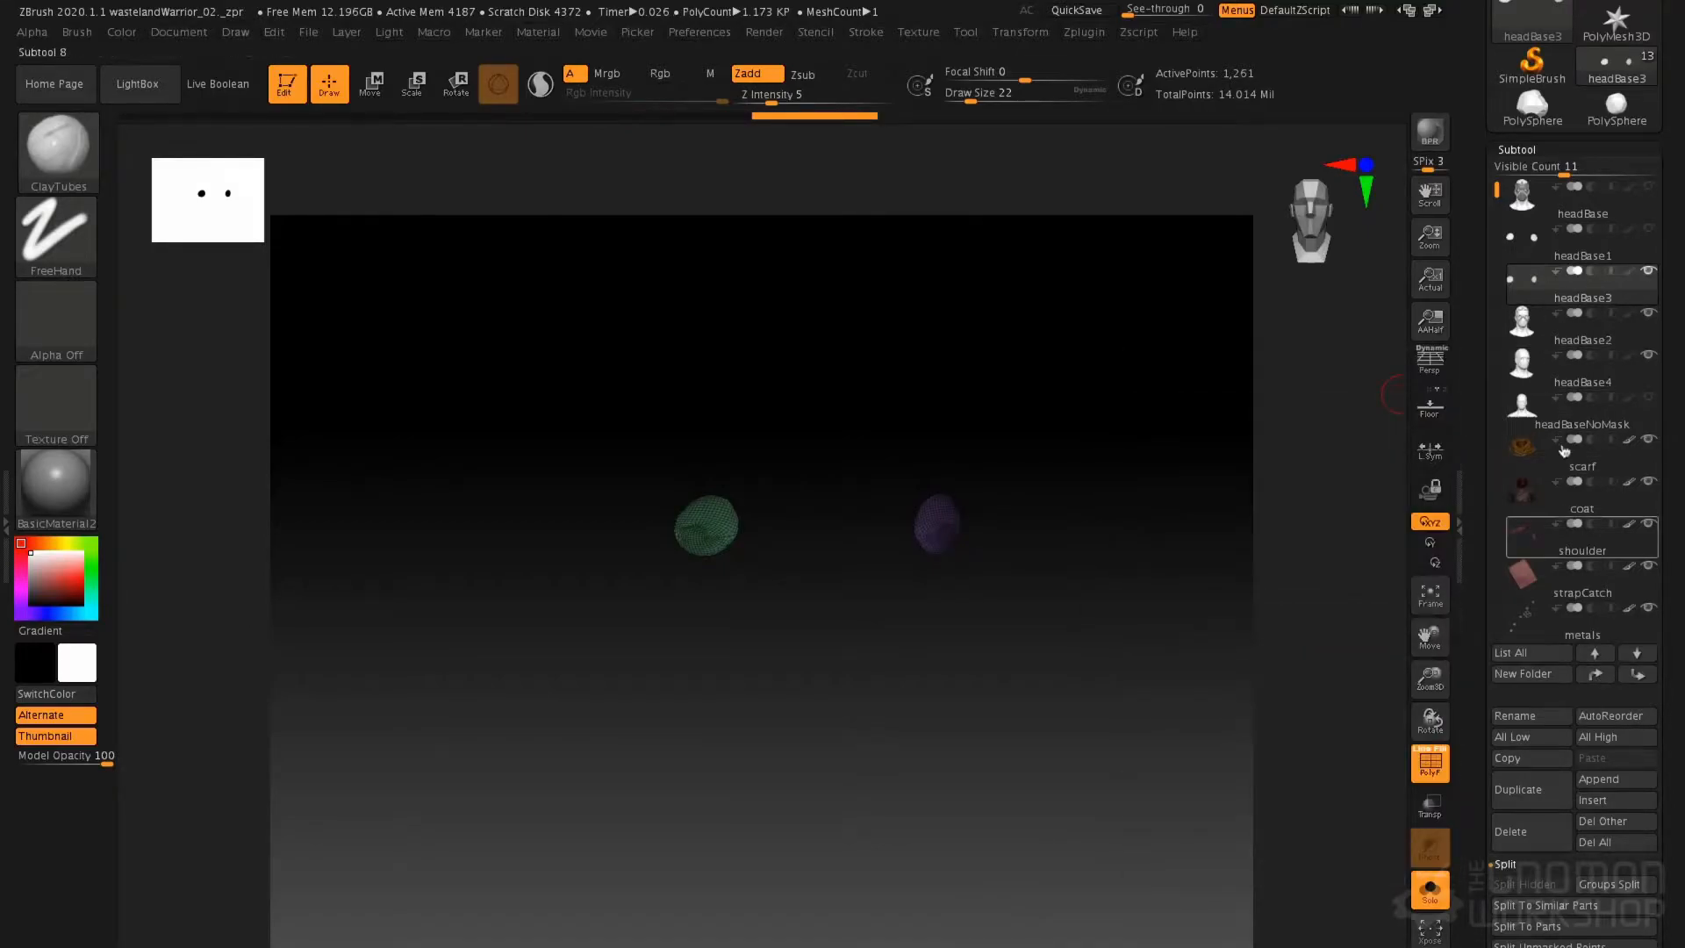
{"action": "left_click", "coordinate": [1530, 243]}
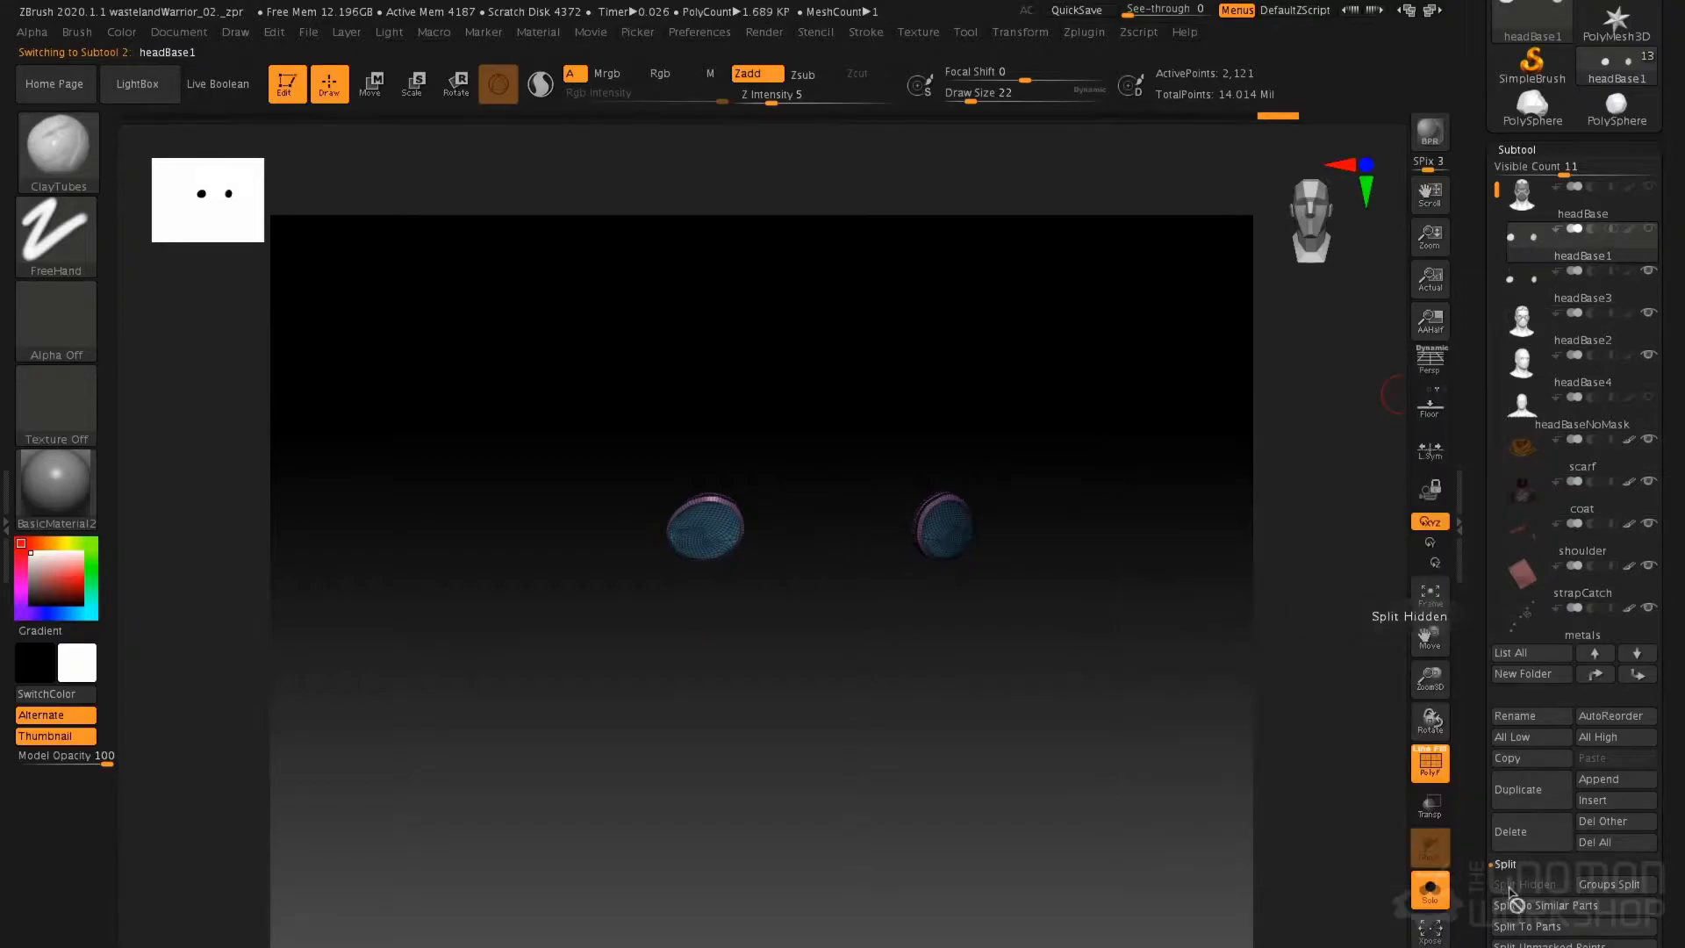
{"action": "left_click", "coordinate": [1539, 906]}
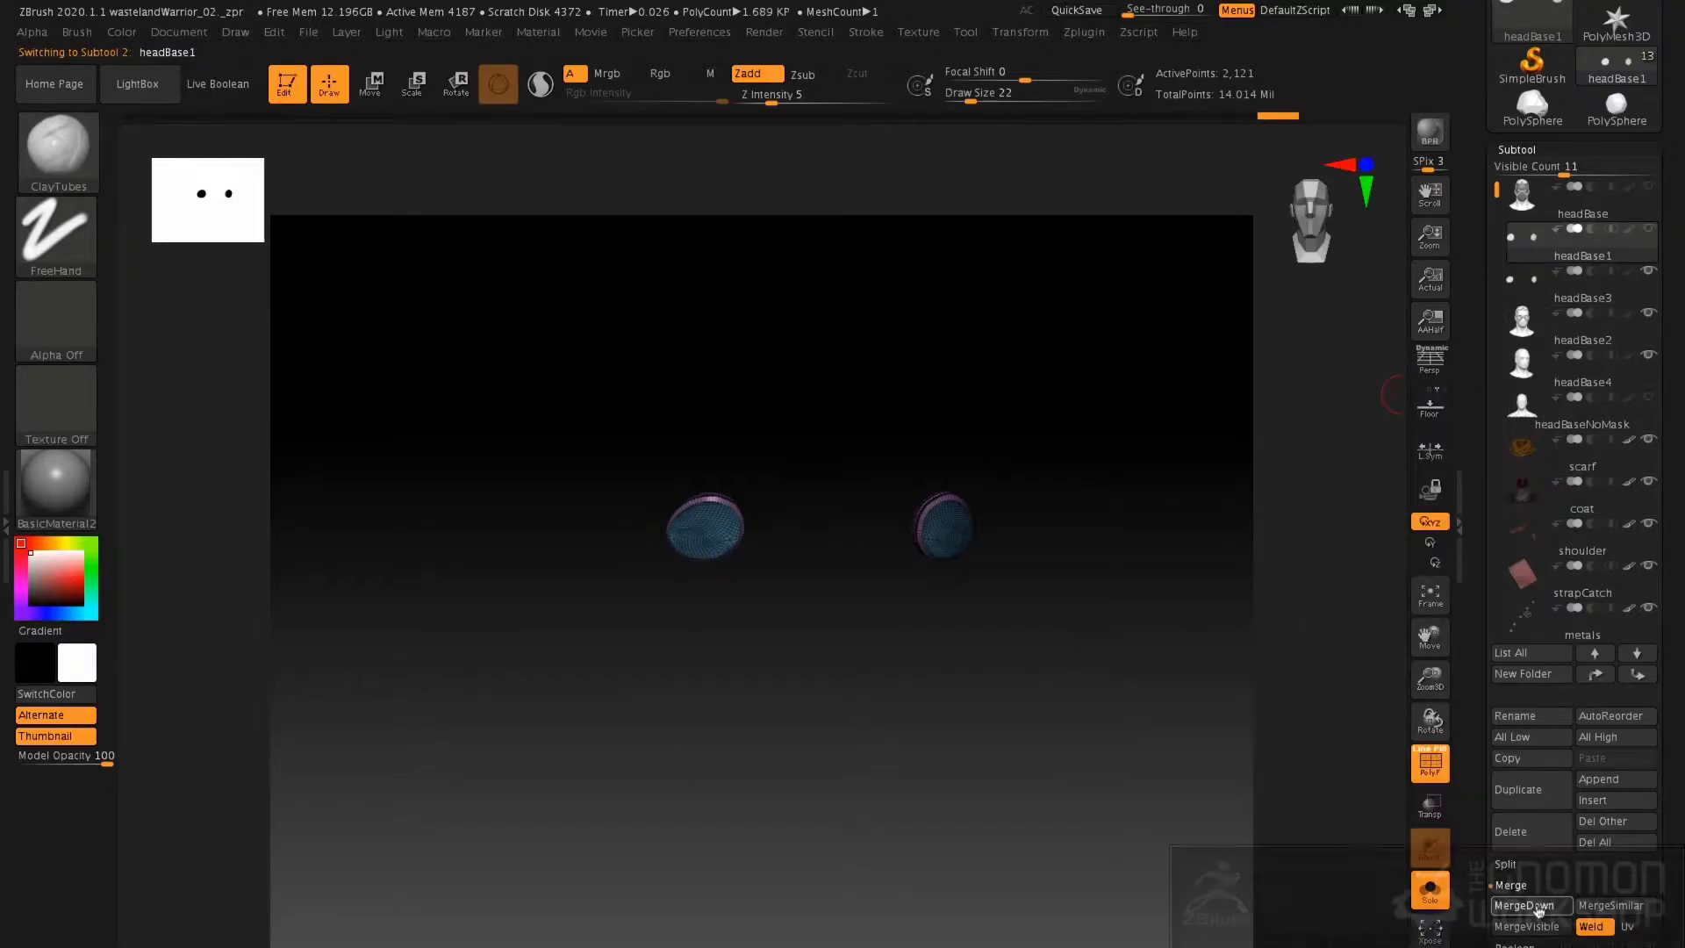
{"action": "left_click", "coordinate": [1355, 943]}
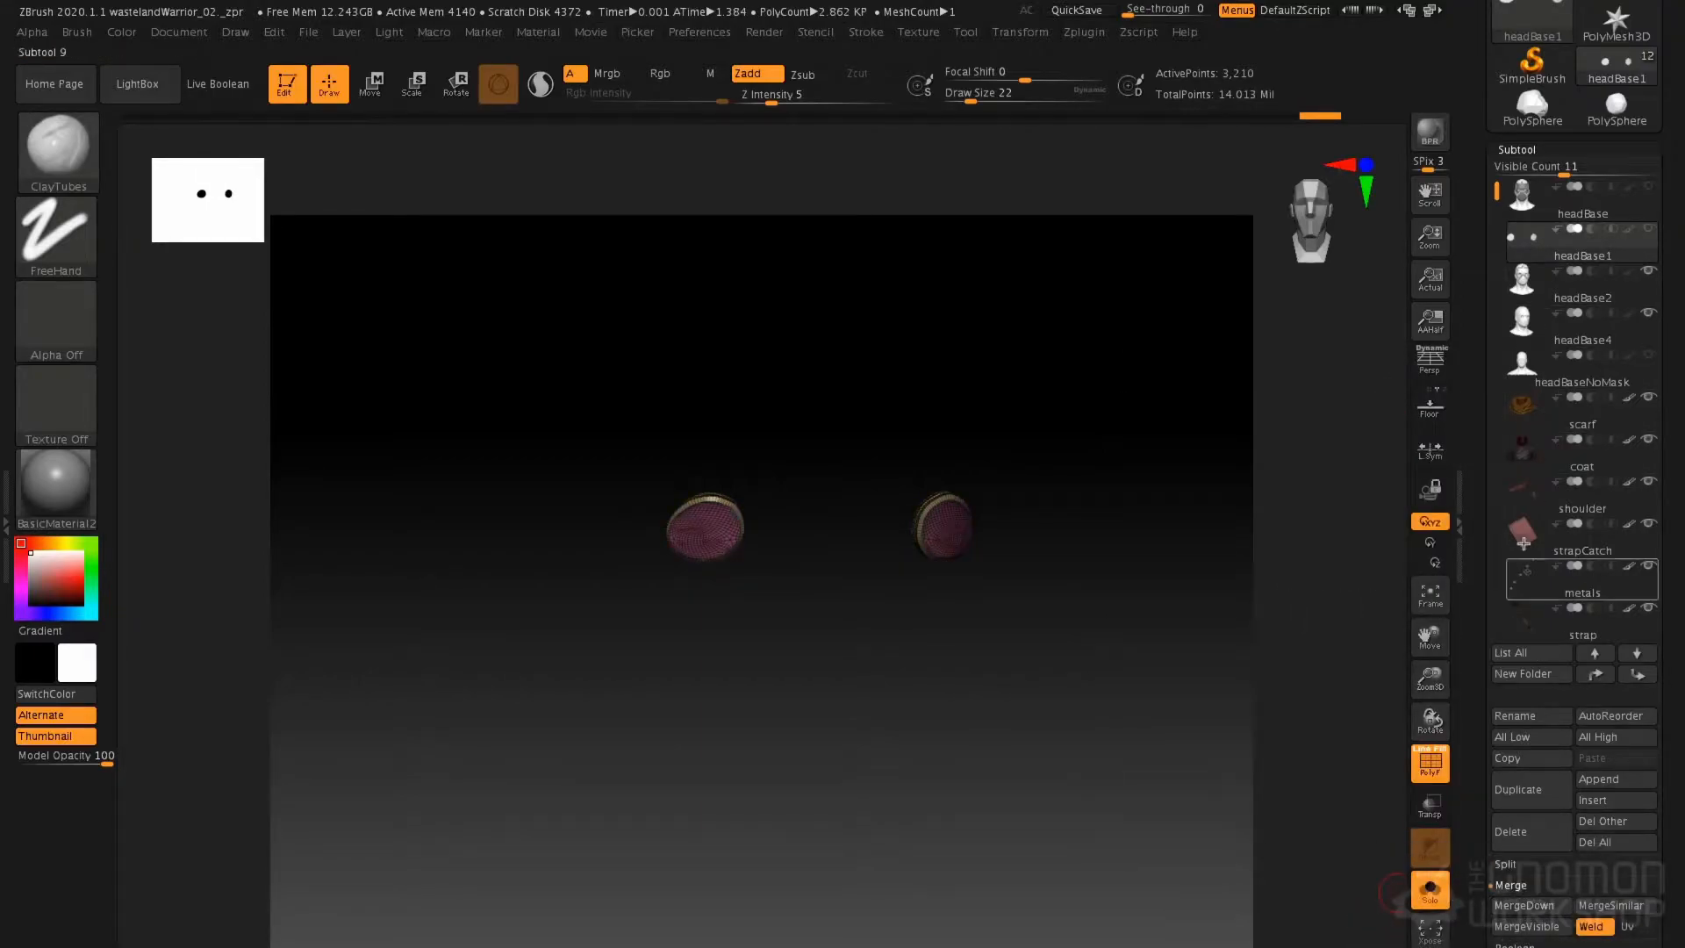
Select the headBase4 subtool and smooth its panel borders with several passes of Polish By Features
{"action": "left_click_drag", "start_coordinate": [1130, 421], "coordinate": [1117, 390]}
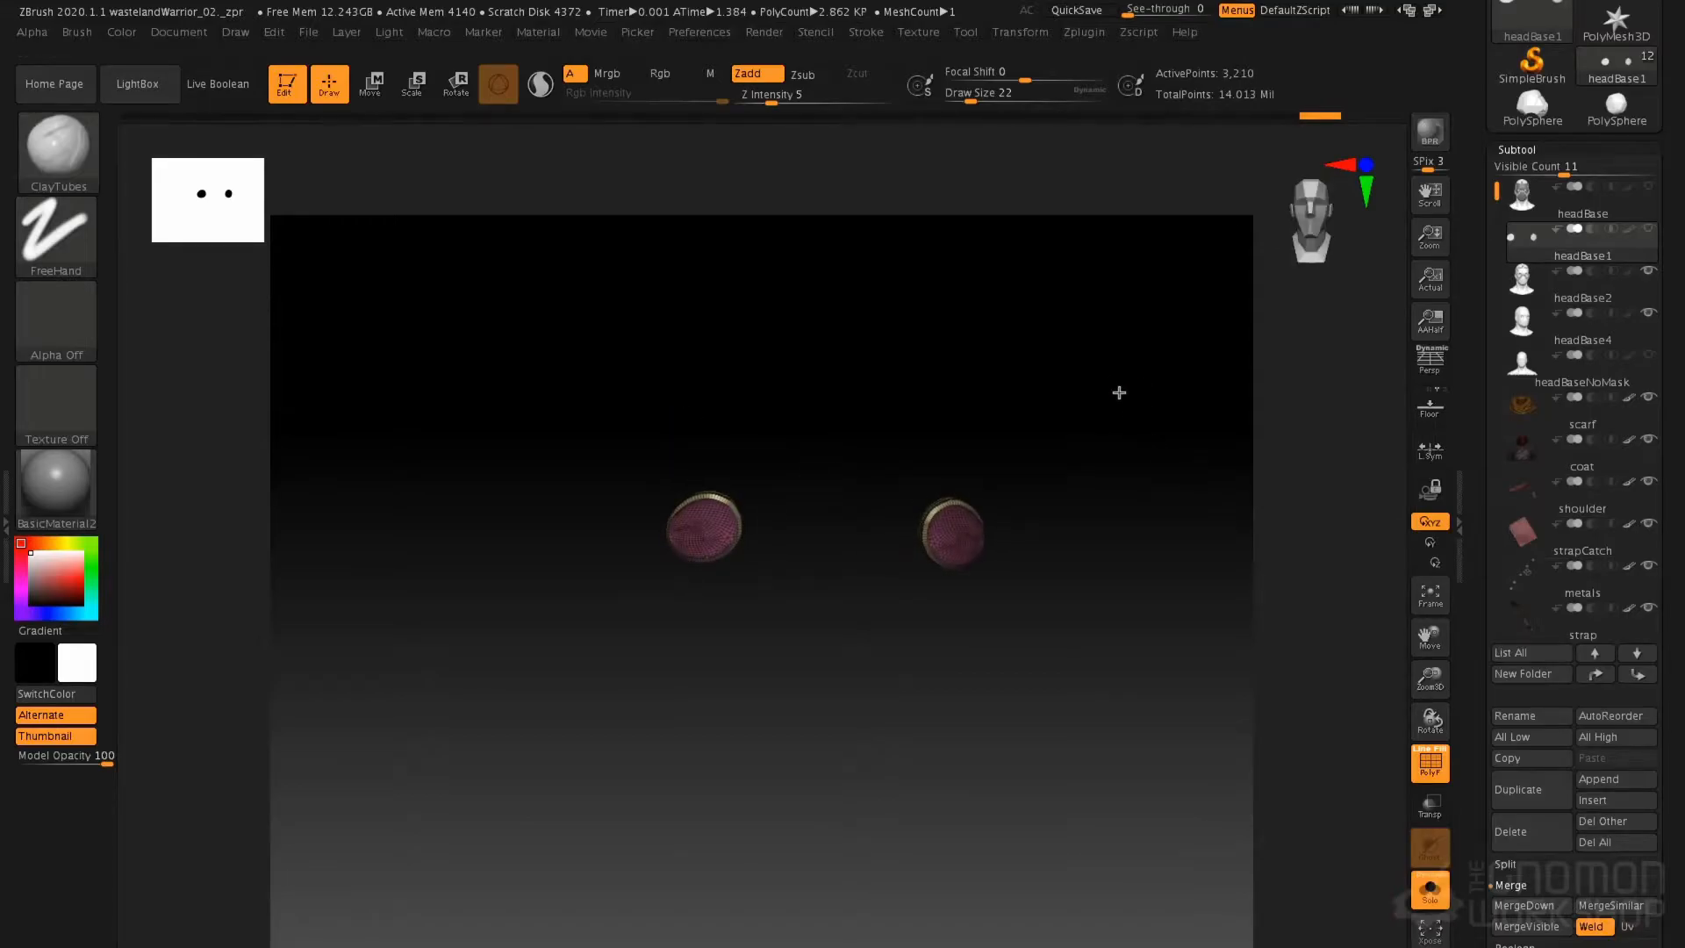
{"action": "left_click", "coordinate": [1527, 327]}
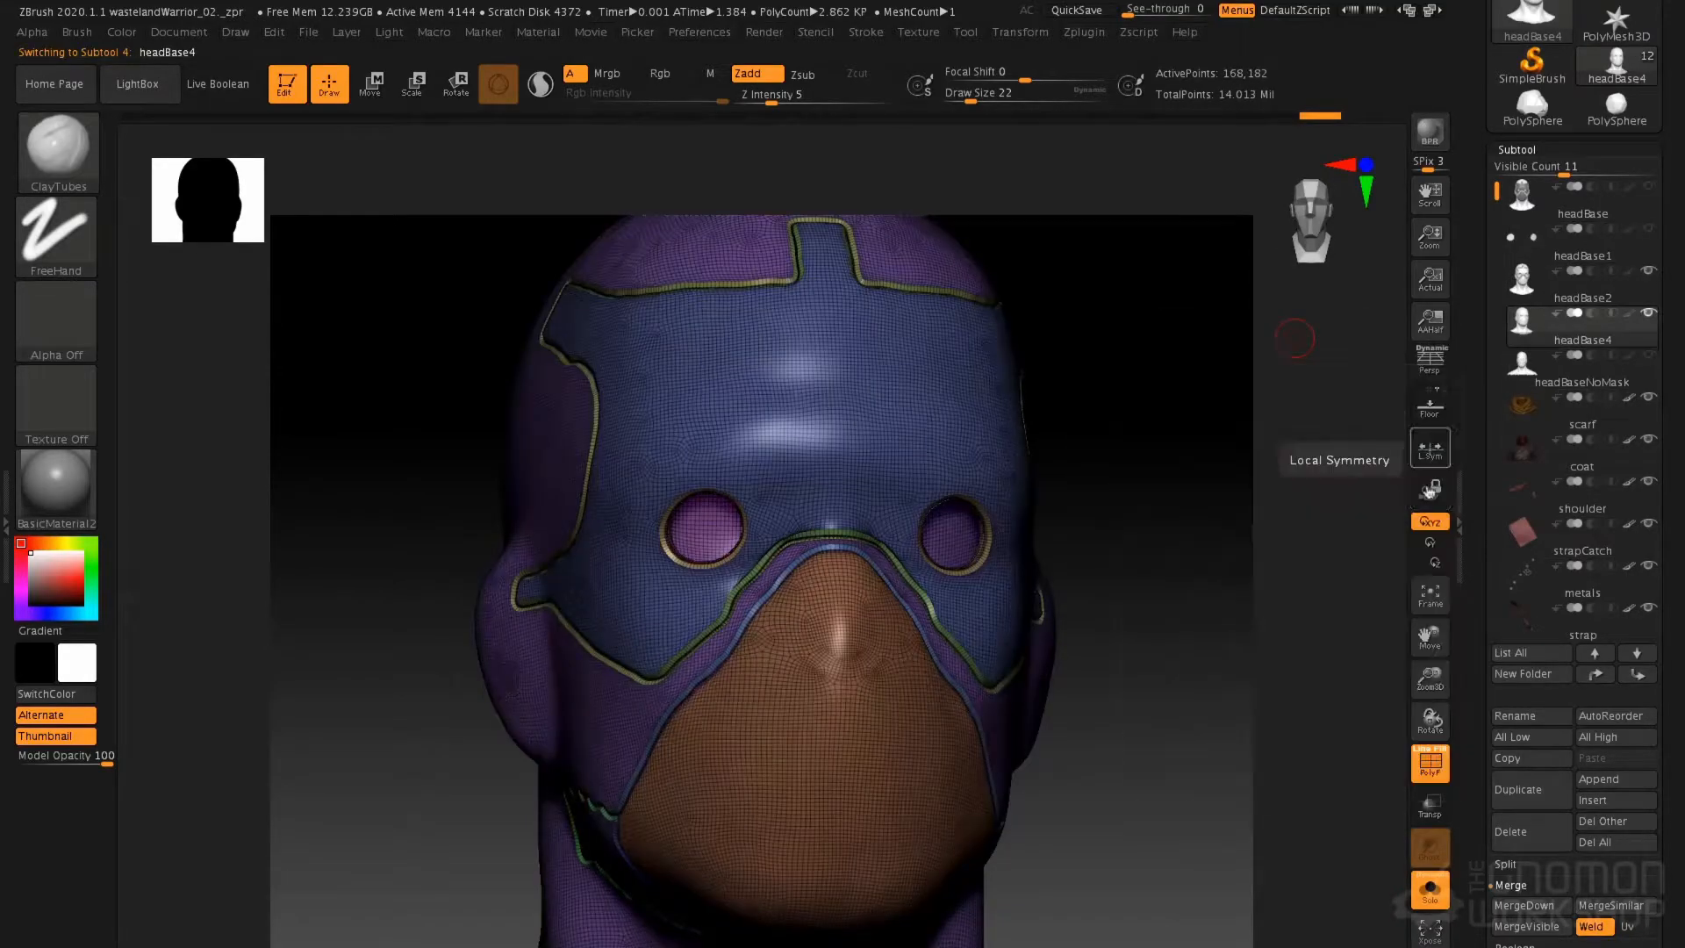
{"action": "left_click_drag", "start_coordinate": [1114, 451], "coordinate": [1021, 473]}
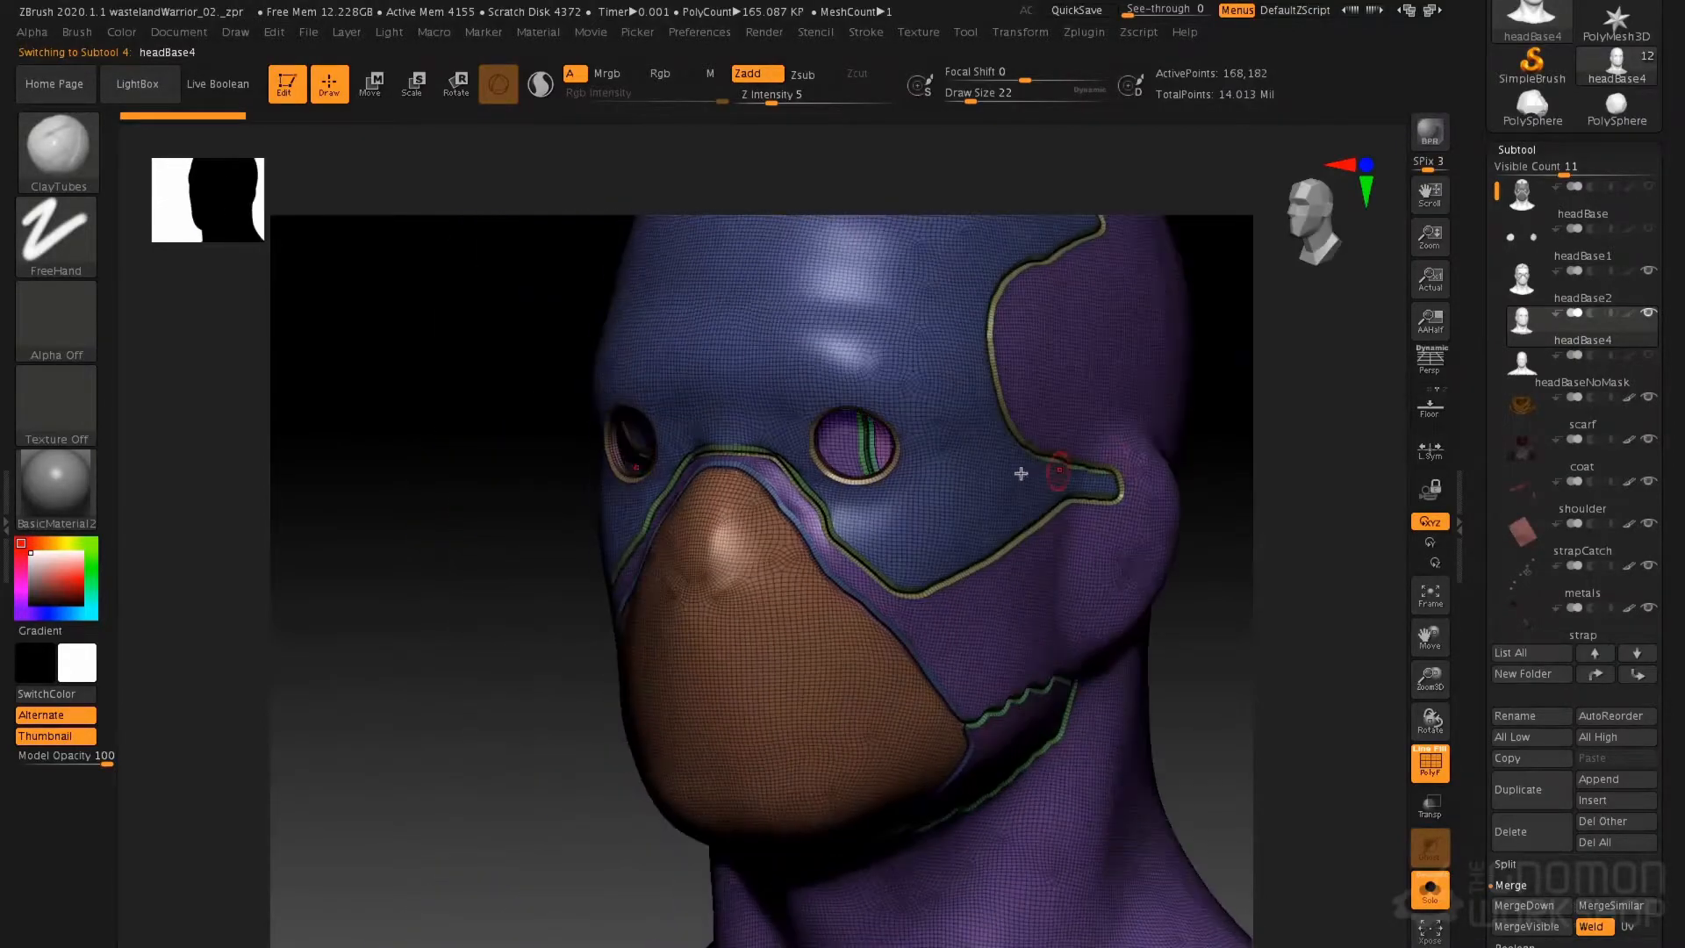
{"action": "left_click", "coordinate": [1529, 147]}
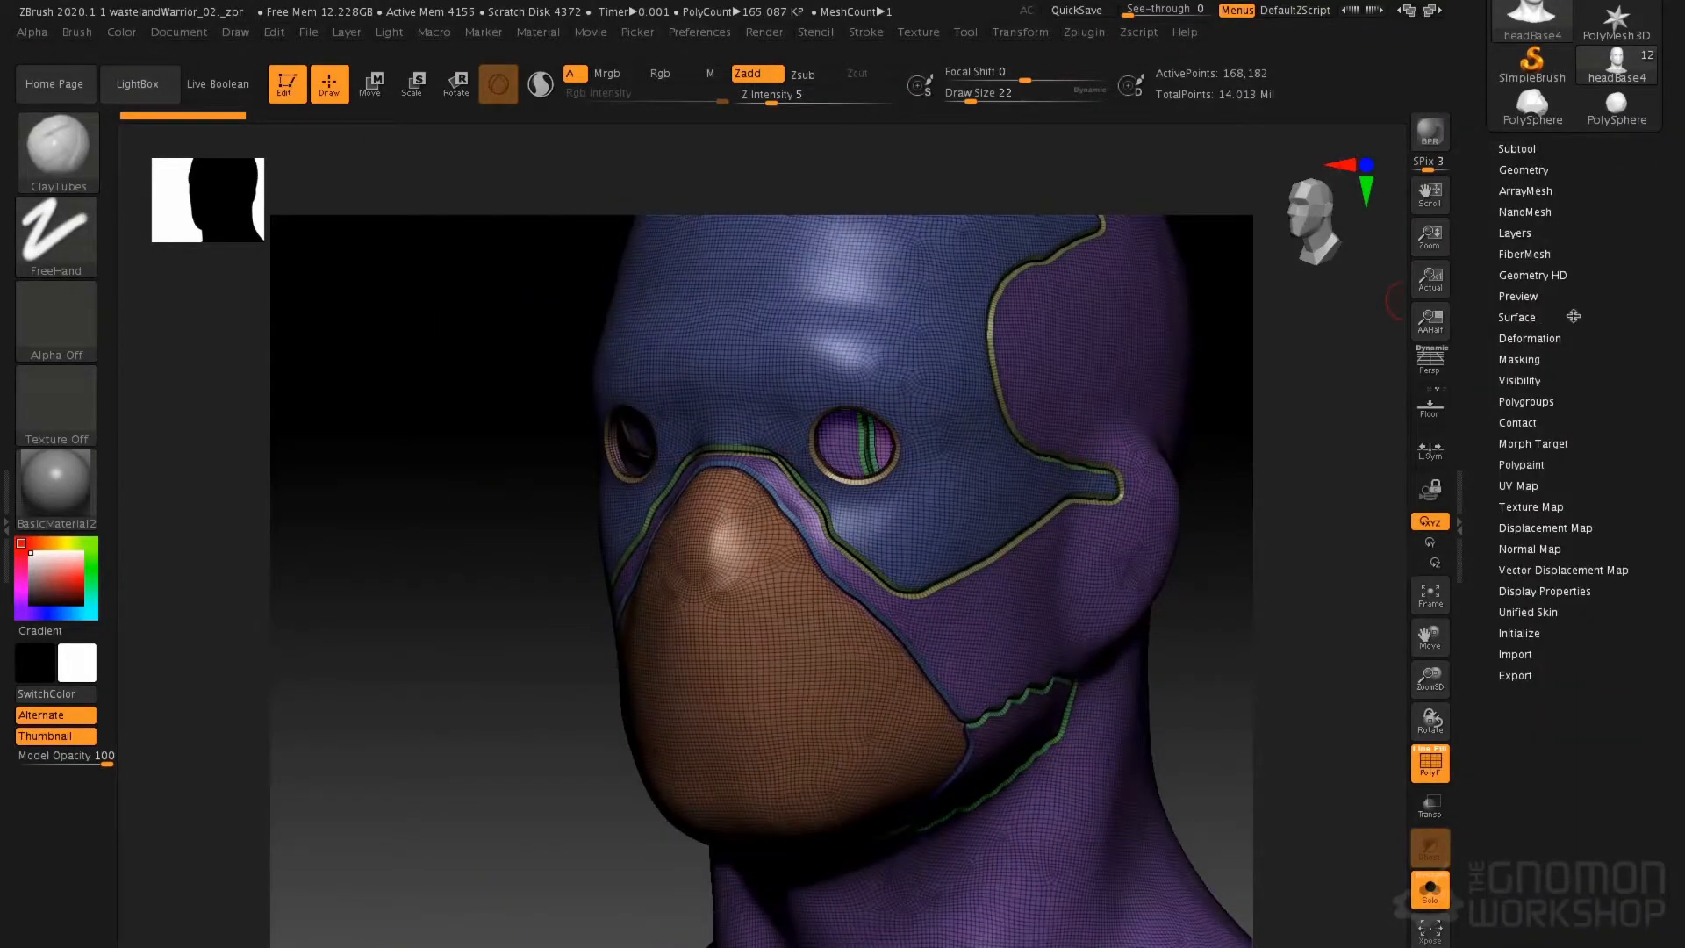
{"action": "left_click", "coordinate": [1536, 339]}
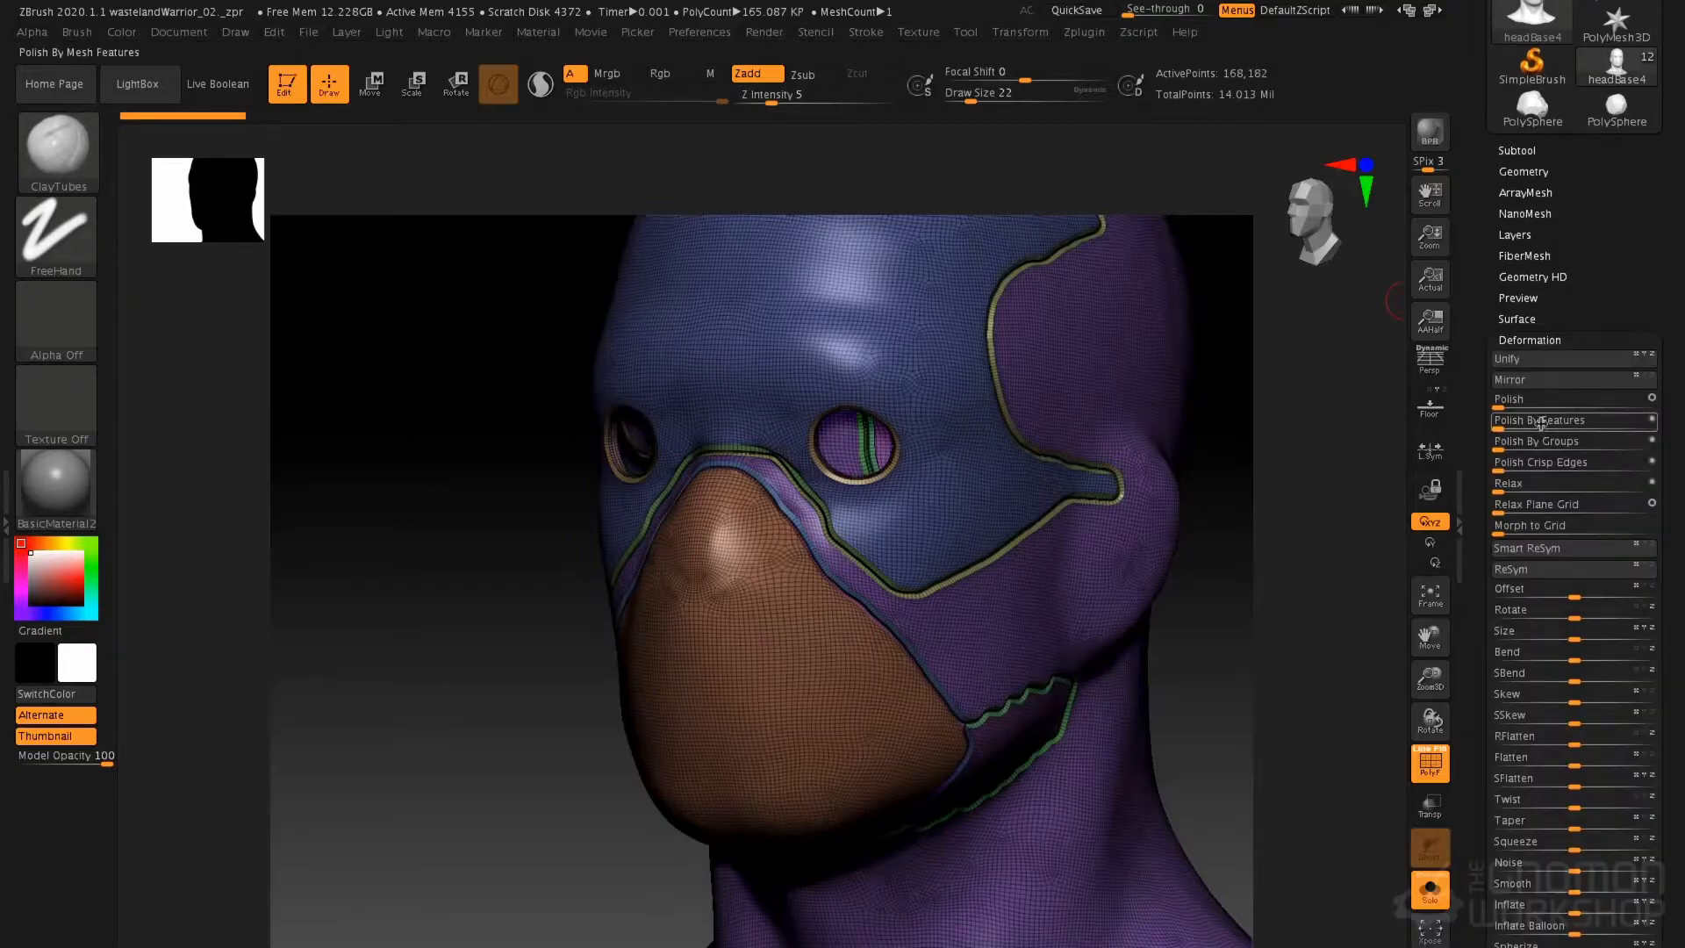
{"action": "left_click_drag", "start_coordinate": [1502, 425], "coordinate": [1551, 430]}
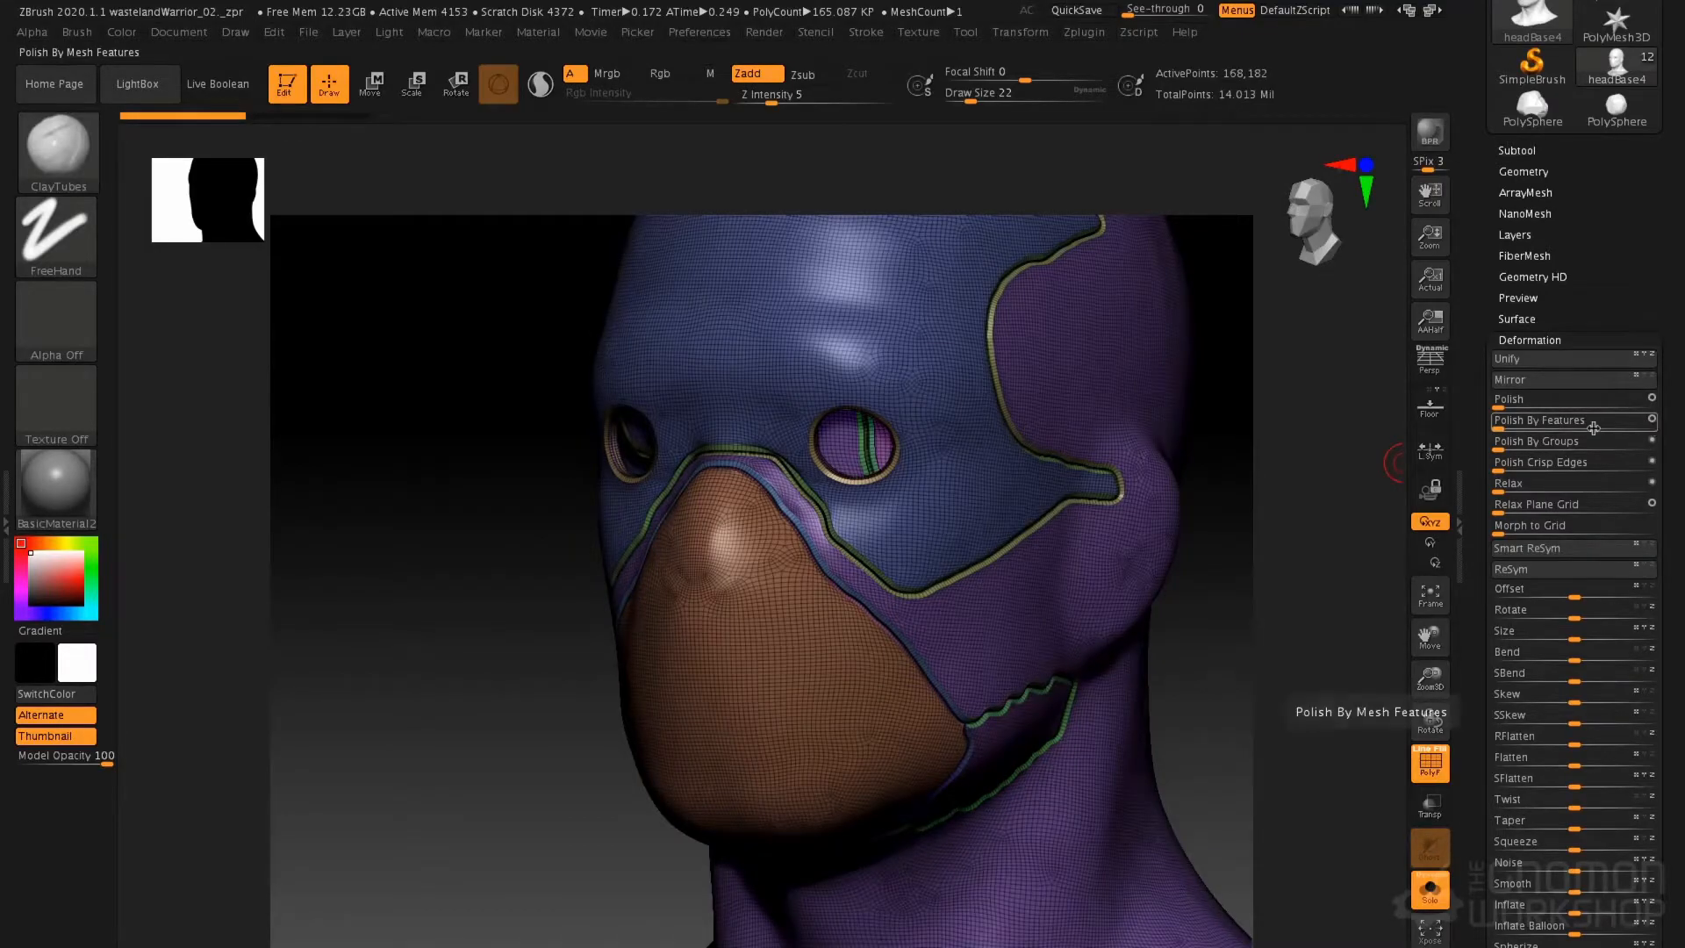
{"action": "left_click_drag", "start_coordinate": [1506, 422], "coordinate": [1541, 430]}
{"action": "right_click_drag", "start_coordinate": [1058, 379], "coordinate": [1194, 374]}
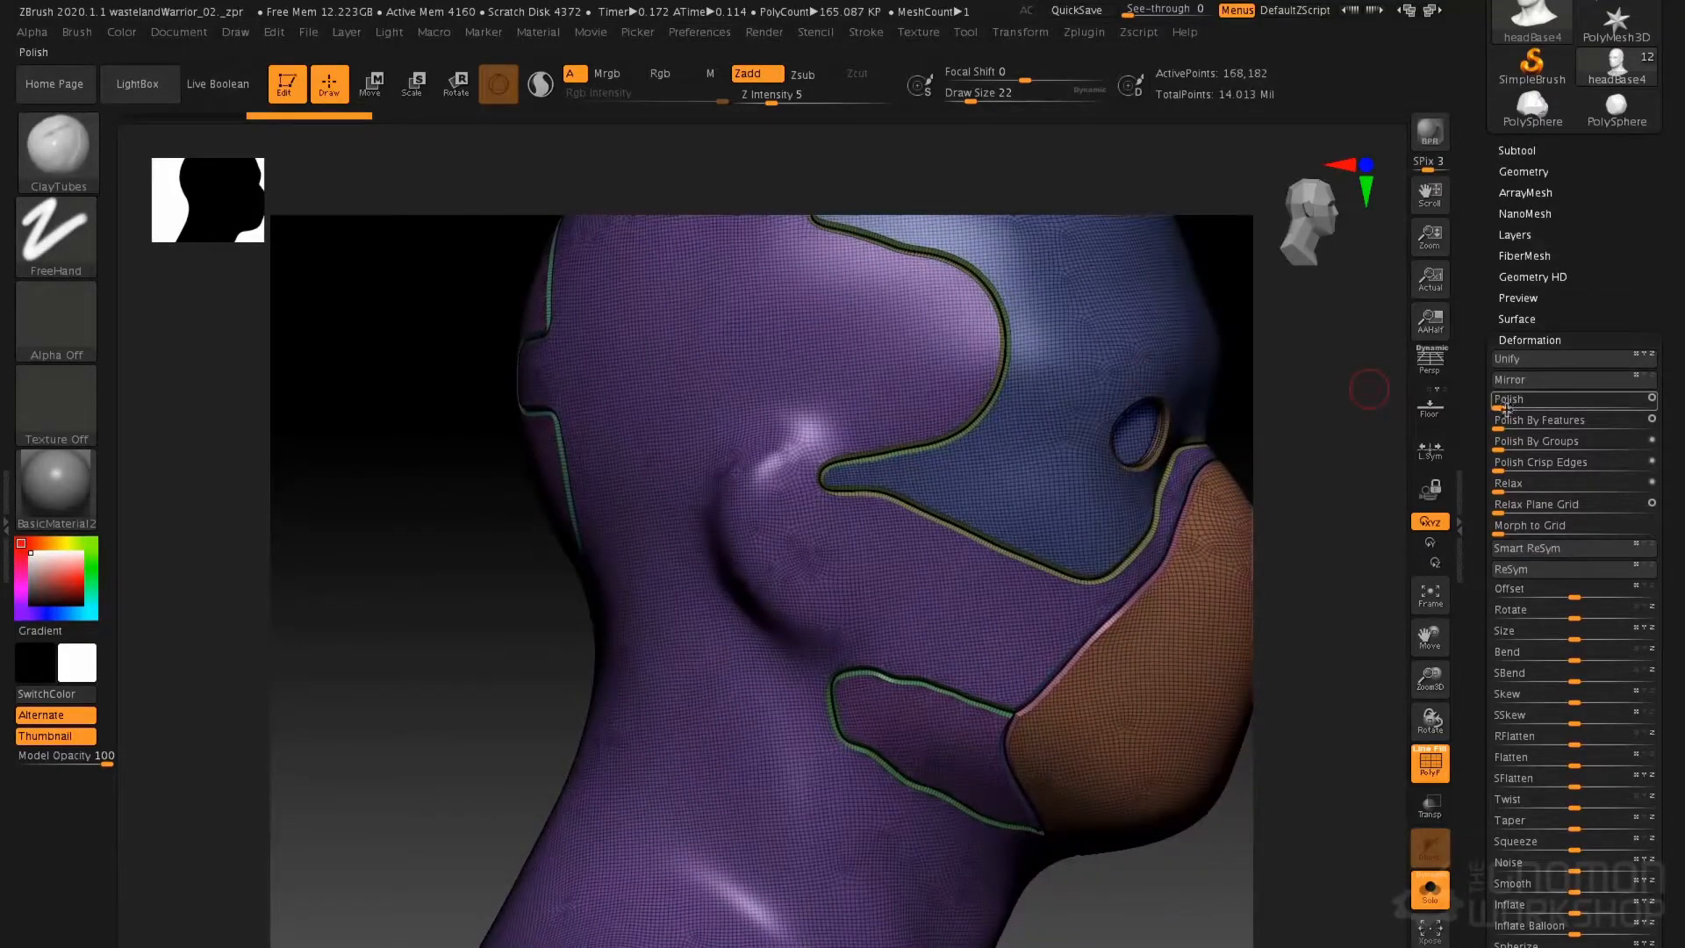
{"action": "left_click_drag", "start_coordinate": [1507, 429], "coordinate": [1533, 436]}
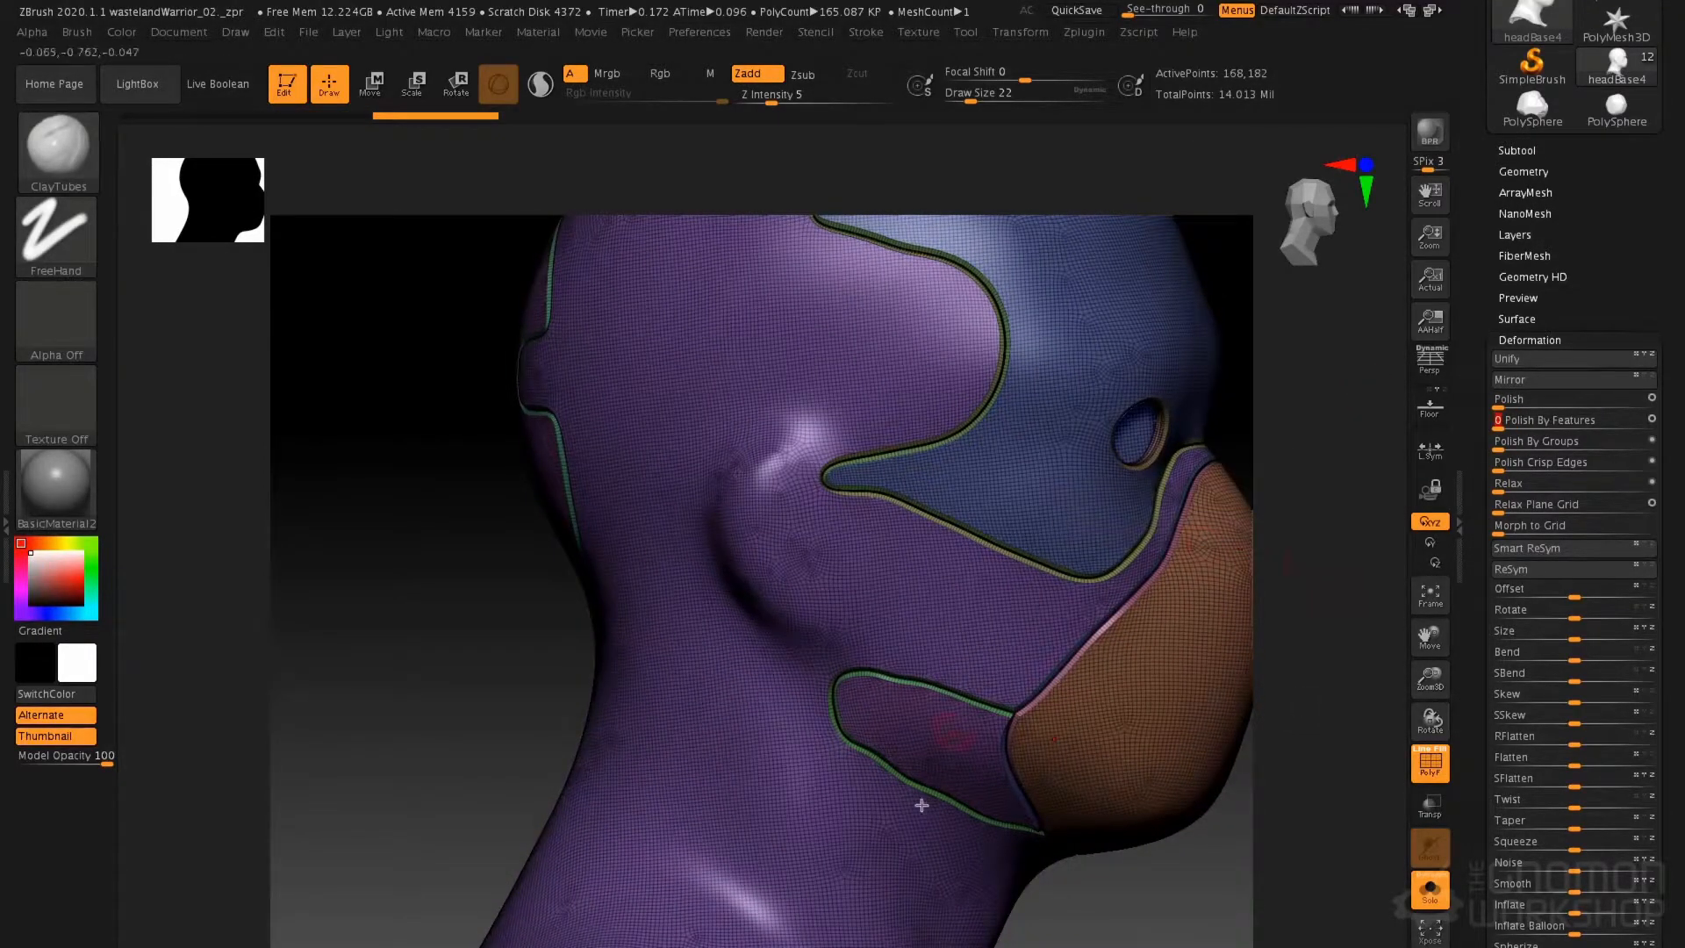
Isolate the blue upper-face panel, the orange lower-face panel and the back-of-head panel polygroups on headBase4
{"action": "right_click_drag", "start_coordinate": [1035, 514], "coordinate": [1024, 474]}
{"action": "left_click", "coordinate": [982, 462], "text": "ctrl+shift"}
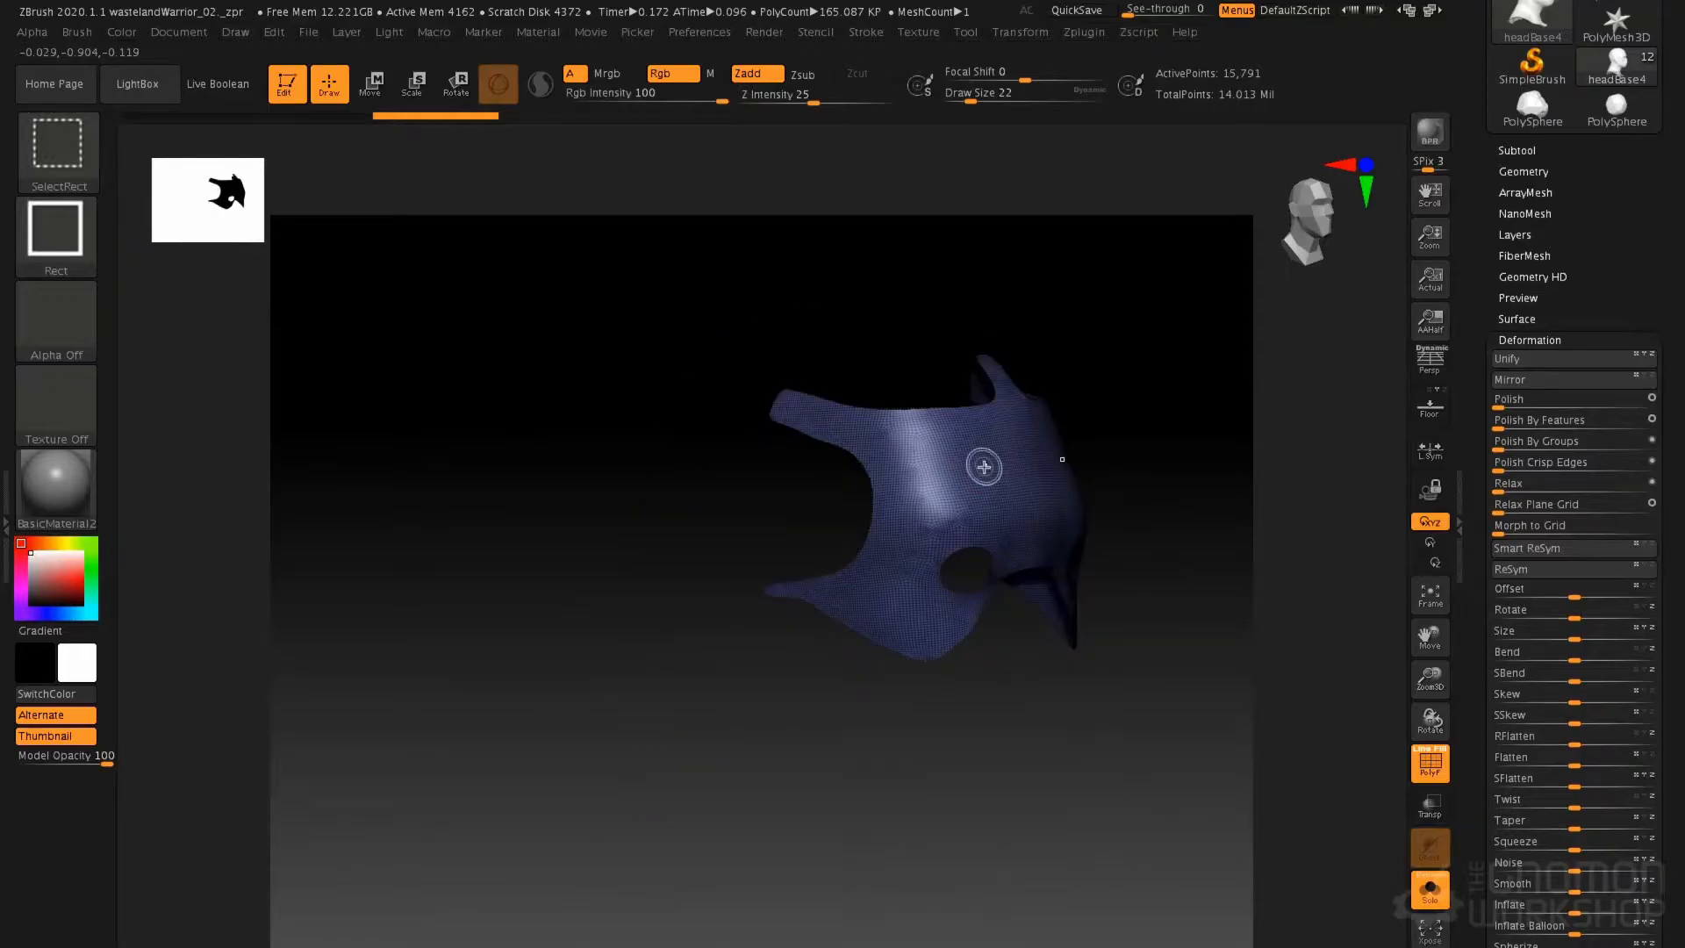
{"action": "left_click", "coordinate": [986, 463], "text": "ctrl+shift"}
{"action": "left_click", "coordinate": [1019, 645], "text": "ctrl+shift"}
{"action": "right_click_drag", "start_coordinate": [930, 575], "coordinate": [1004, 545]}
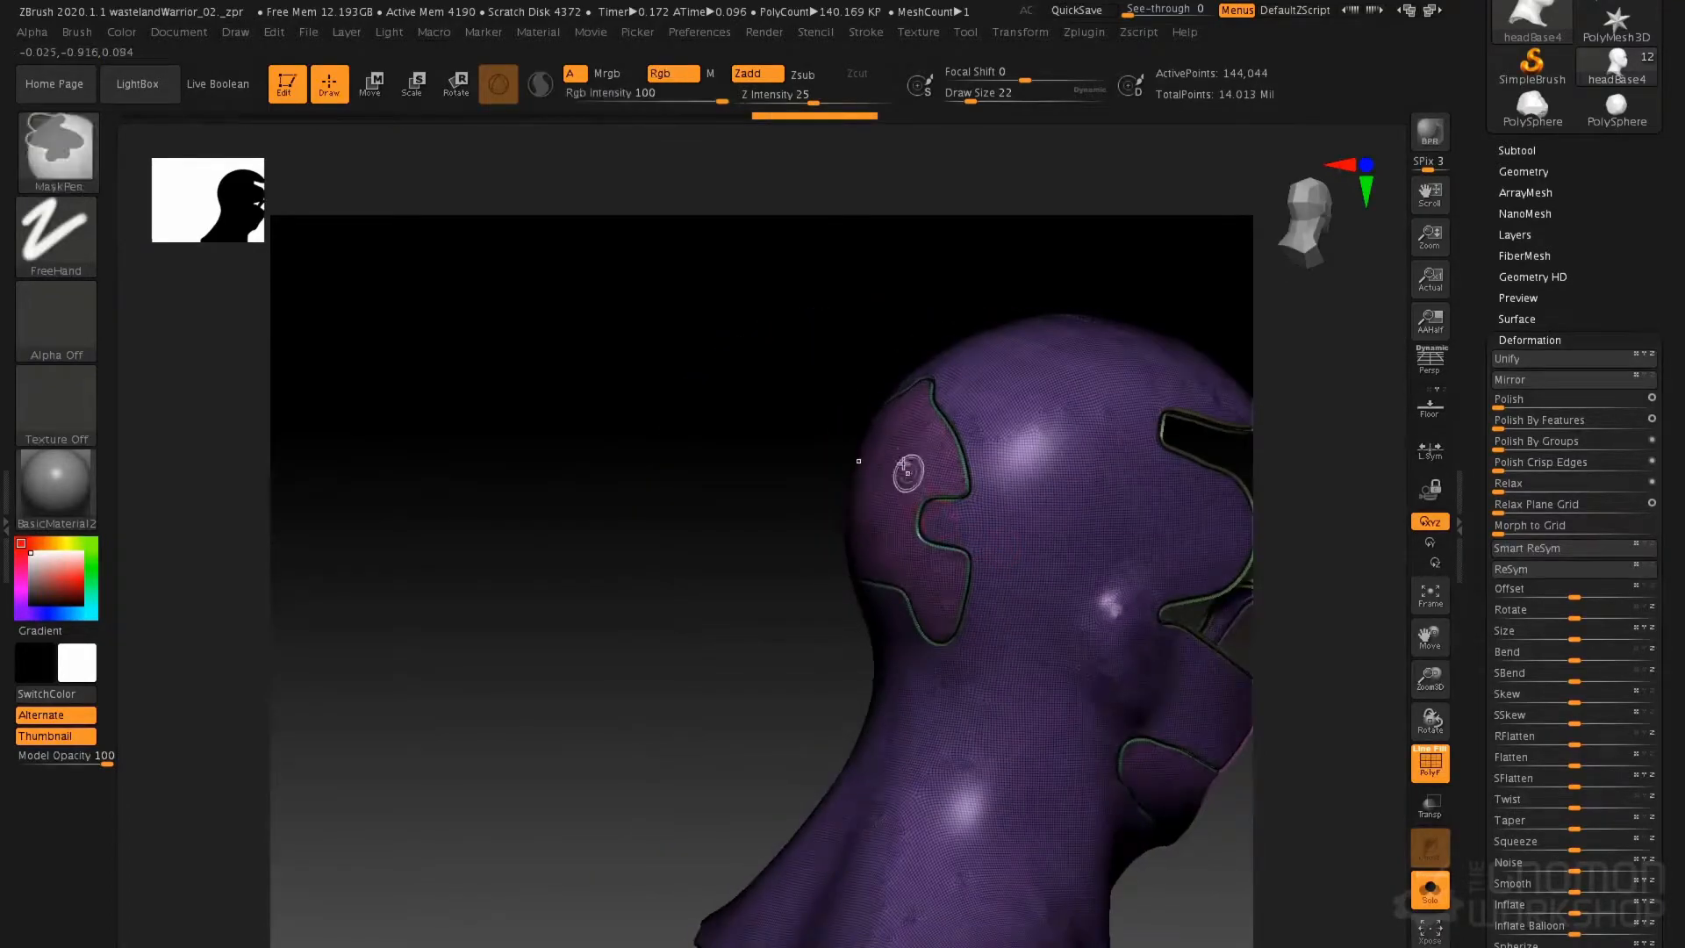
{"action": "left_click", "coordinate": [875, 460], "text": "ctrl+shift"}
{"action": "left_click_drag", "start_coordinate": [763, 452], "coordinate": [702, 559], "text": "ctrl+shift"}
{"action": "mouse_move", "coordinate": [793, 533]}
{"action": "right_mouse_down"}
{"action": "mouse_move", "coordinate": [775, 471]}
{"action": "mouse_move", "coordinate": [929, 451]}
{"action": "mouse_move", "coordinate": [772, 456]}
{"action": "right_mouse_up"}
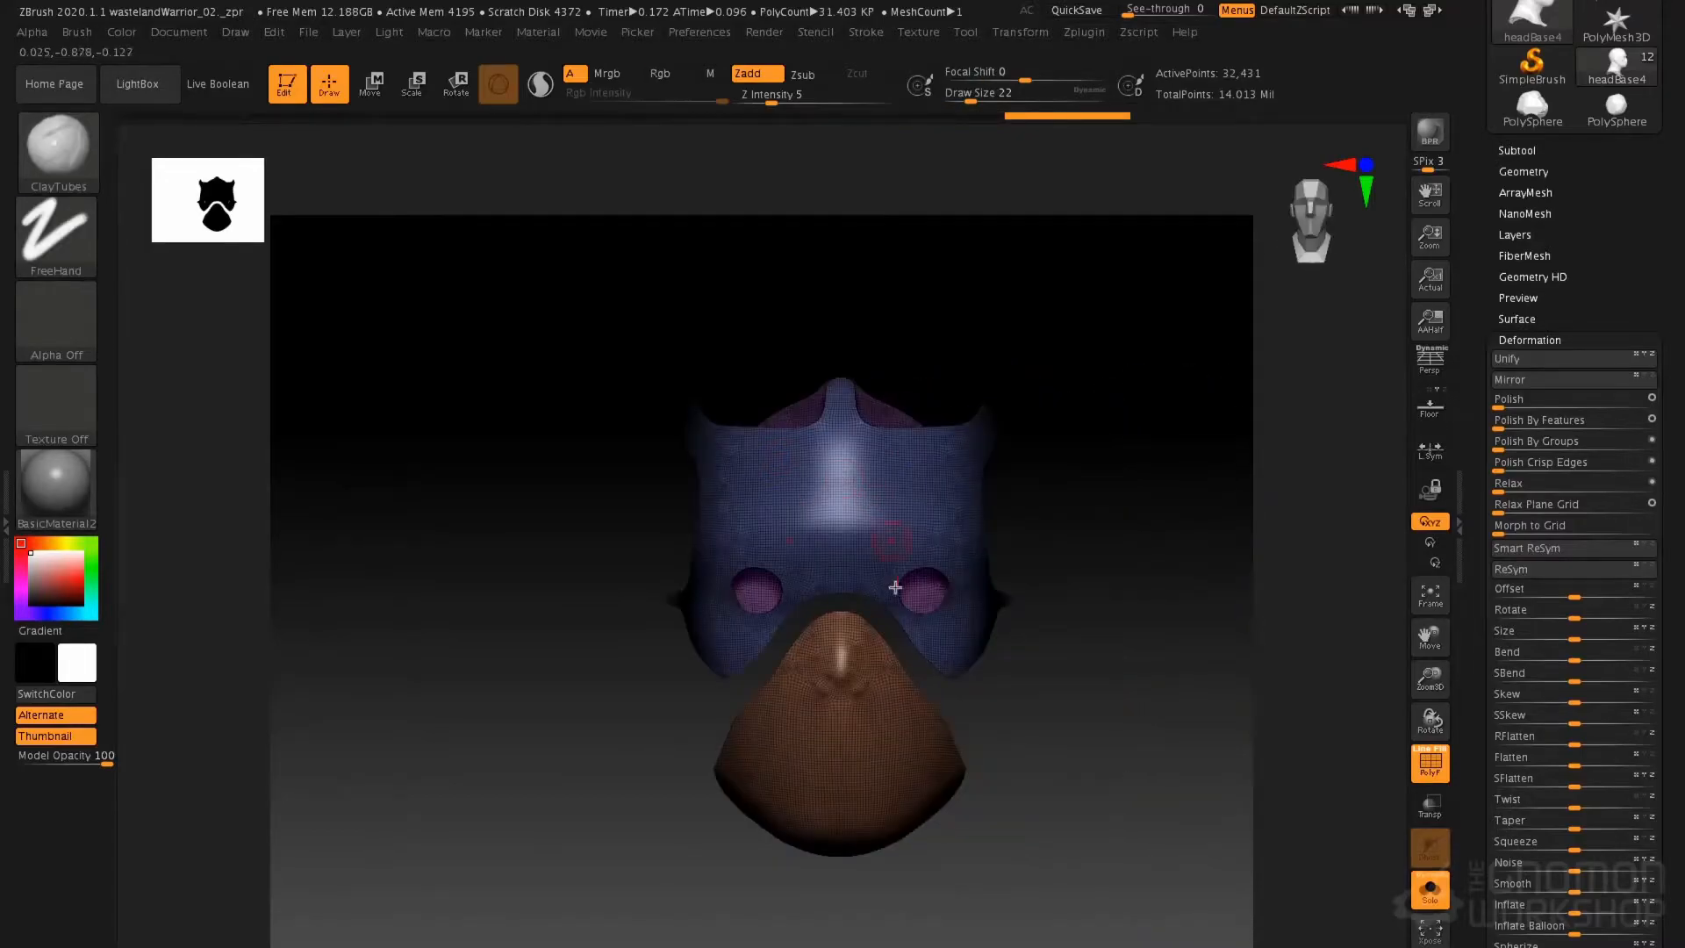
Centre the Scale gizmo on the isolated panels, mask them and show the whole head again
{"action": "key", "text": "e"}
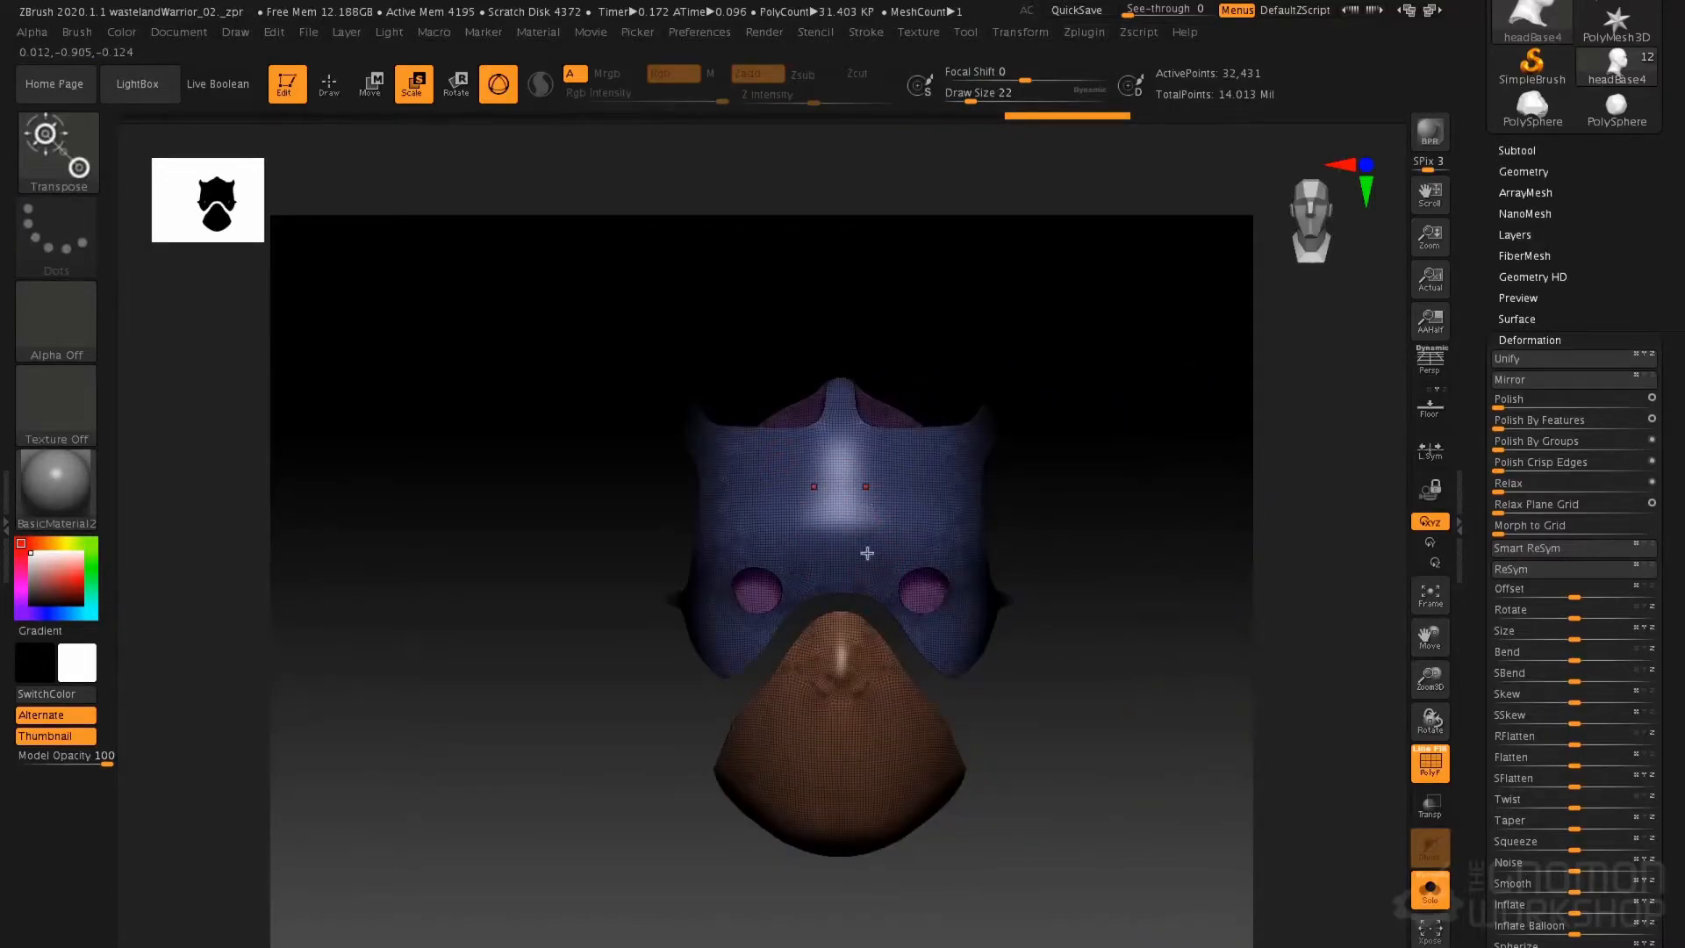
{"action": "left_click", "coordinate": [844, 524]}
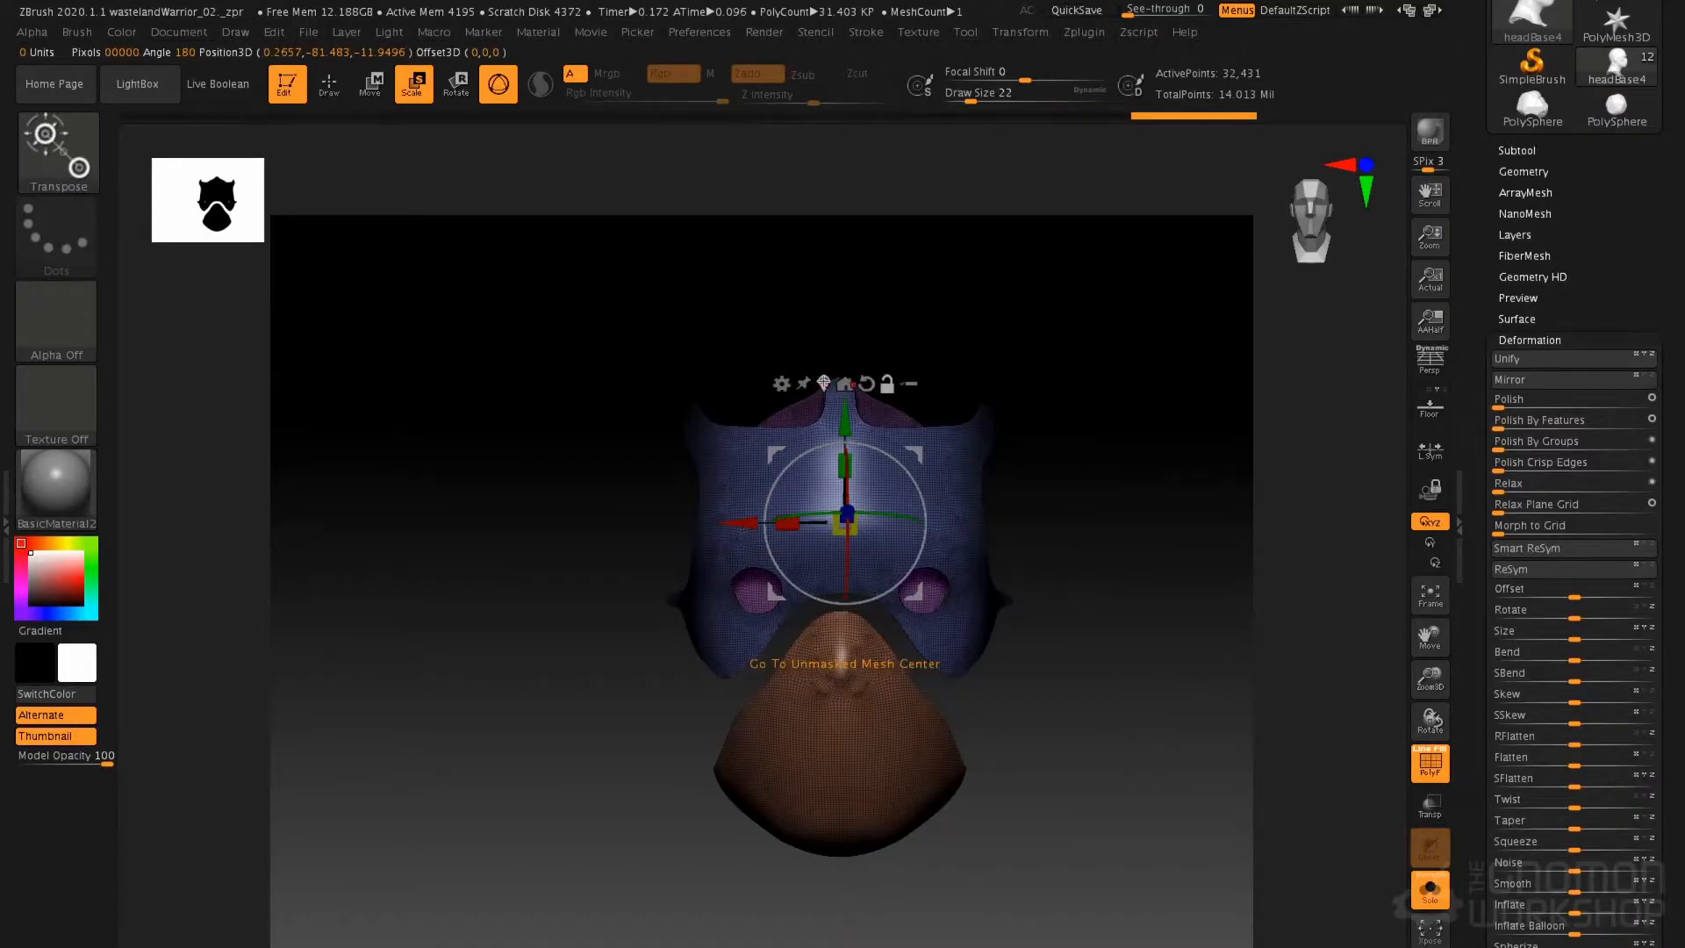
{"action": "left_click", "coordinate": [823, 384]}
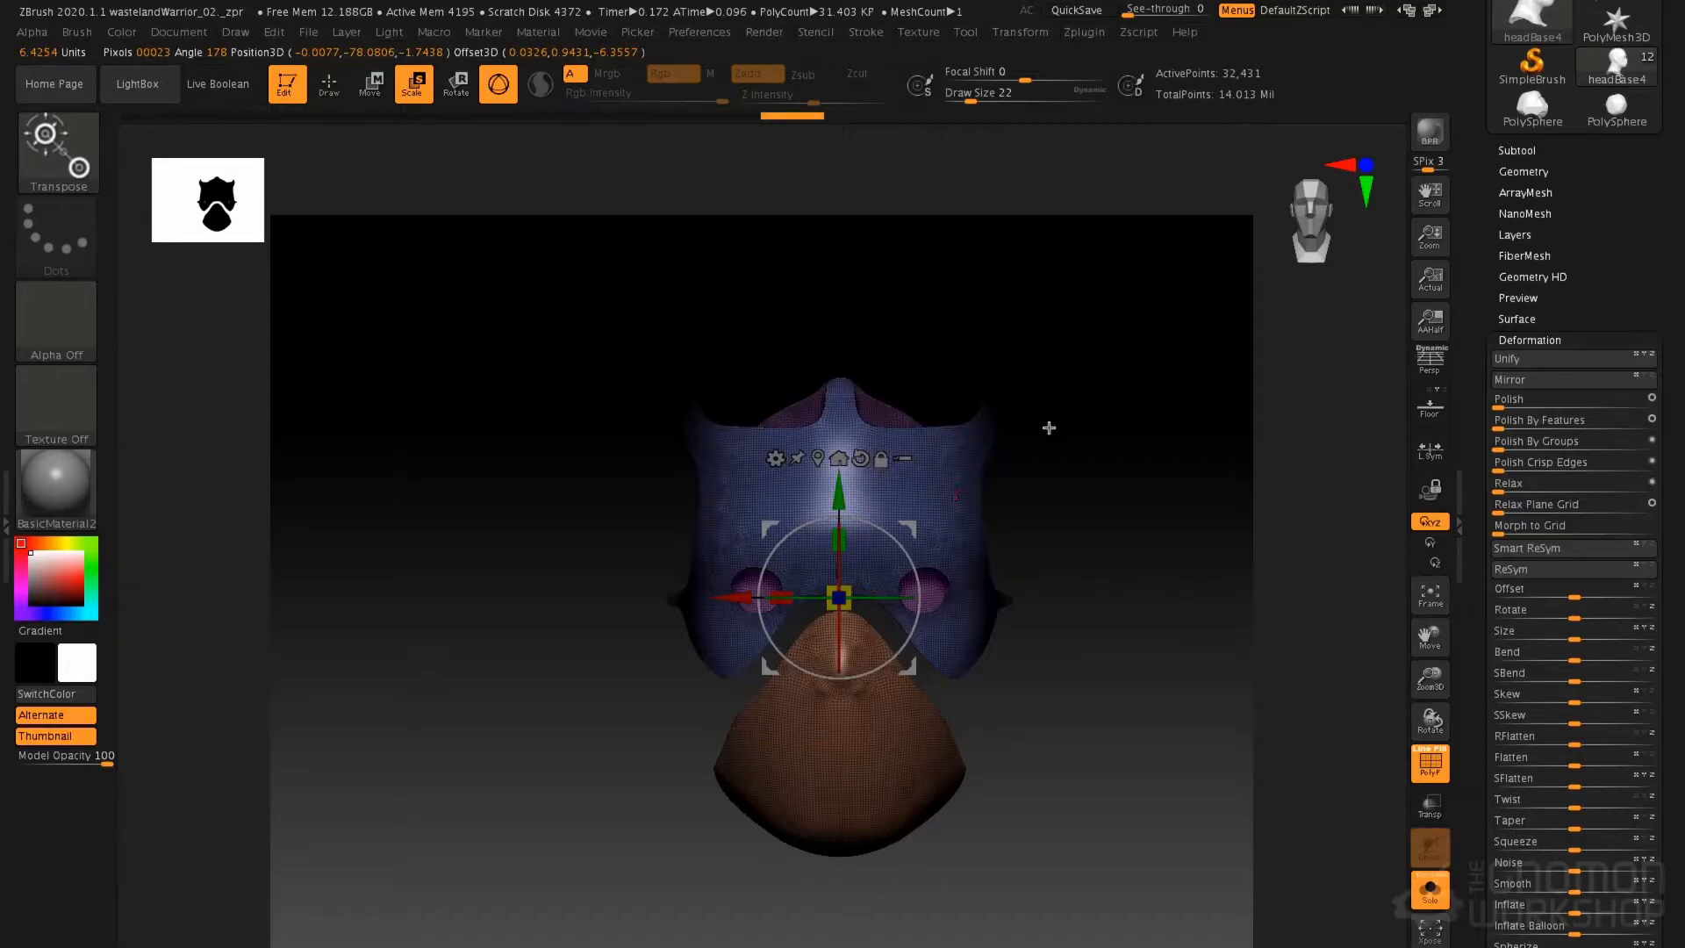
{"action": "left_click", "coordinate": [1086, 459], "text": "ctrl"}
{"action": "left_click", "coordinate": [1088, 380], "text": "ctrl+shift"}
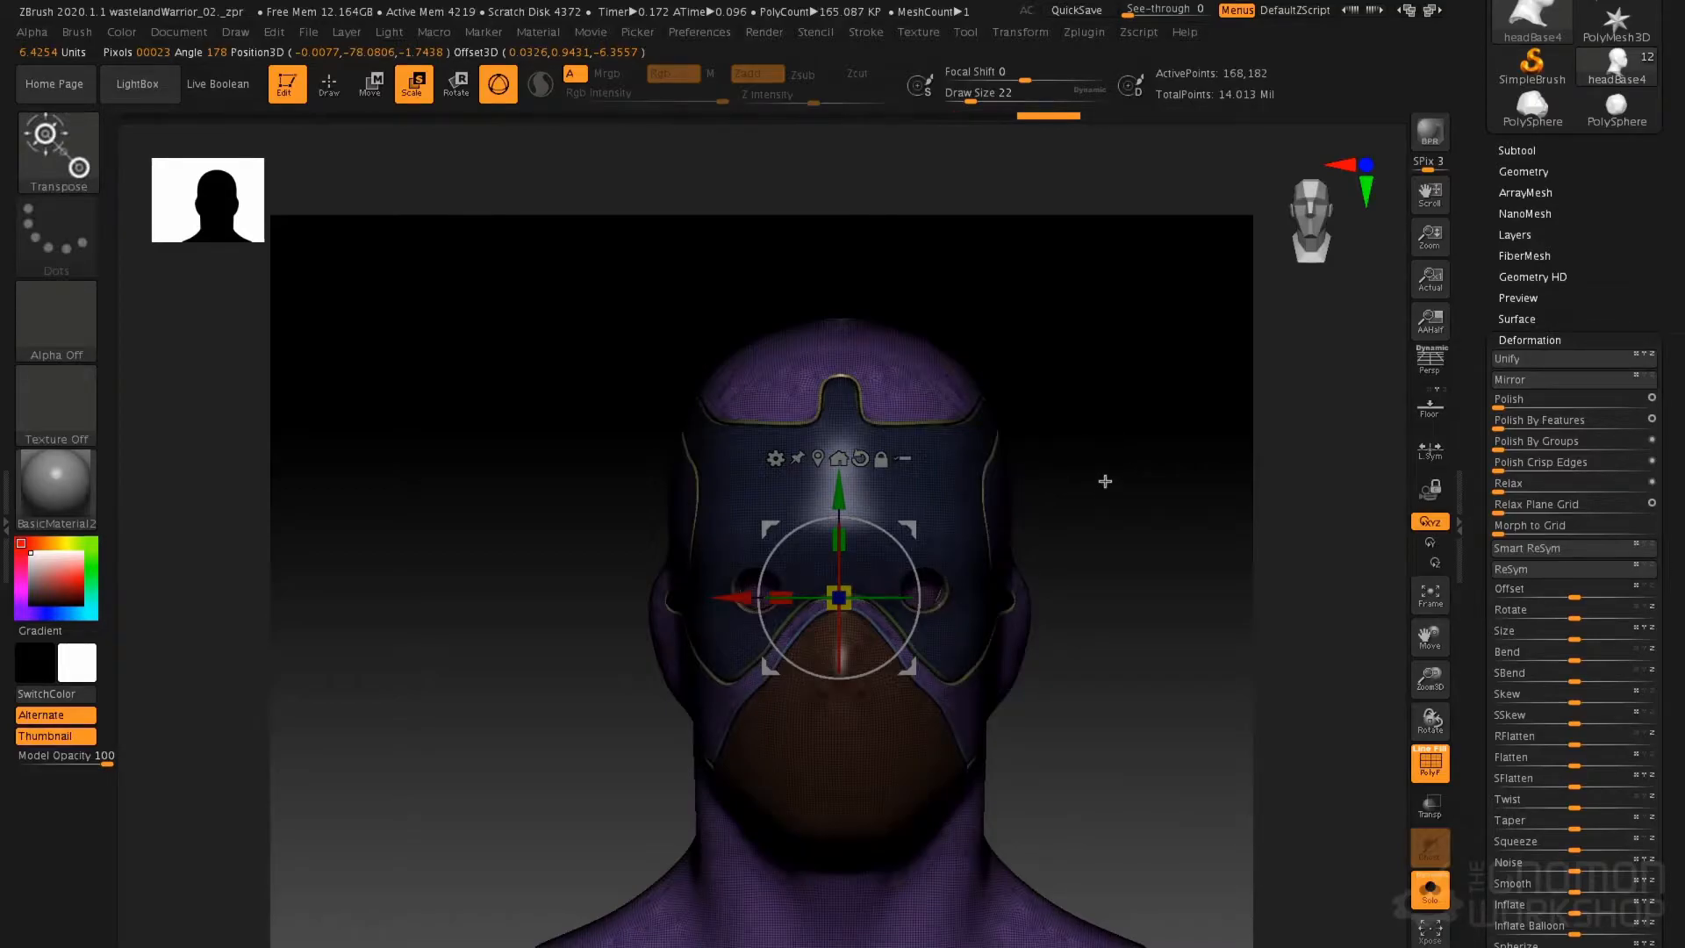
Invert the mask and scale the unmasked panels outward so they stand off the head surface
{"action": "left_click_drag", "start_coordinate": [1106, 466], "coordinate": [872, 595]}
{"action": "left_click_drag", "start_coordinate": [914, 451], "coordinate": [1016, 436]}
{"action": "left_click_drag", "start_coordinate": [955, 502], "coordinate": [831, 572]}
{"action": "left_click_drag", "start_coordinate": [654, 594], "coordinate": [661, 594]}
Reshape the sides of the raised blue panel using the Move brush at a draw size of 262
{"action": "key", "text": "q"}
{"action": "key", "text": "space"}
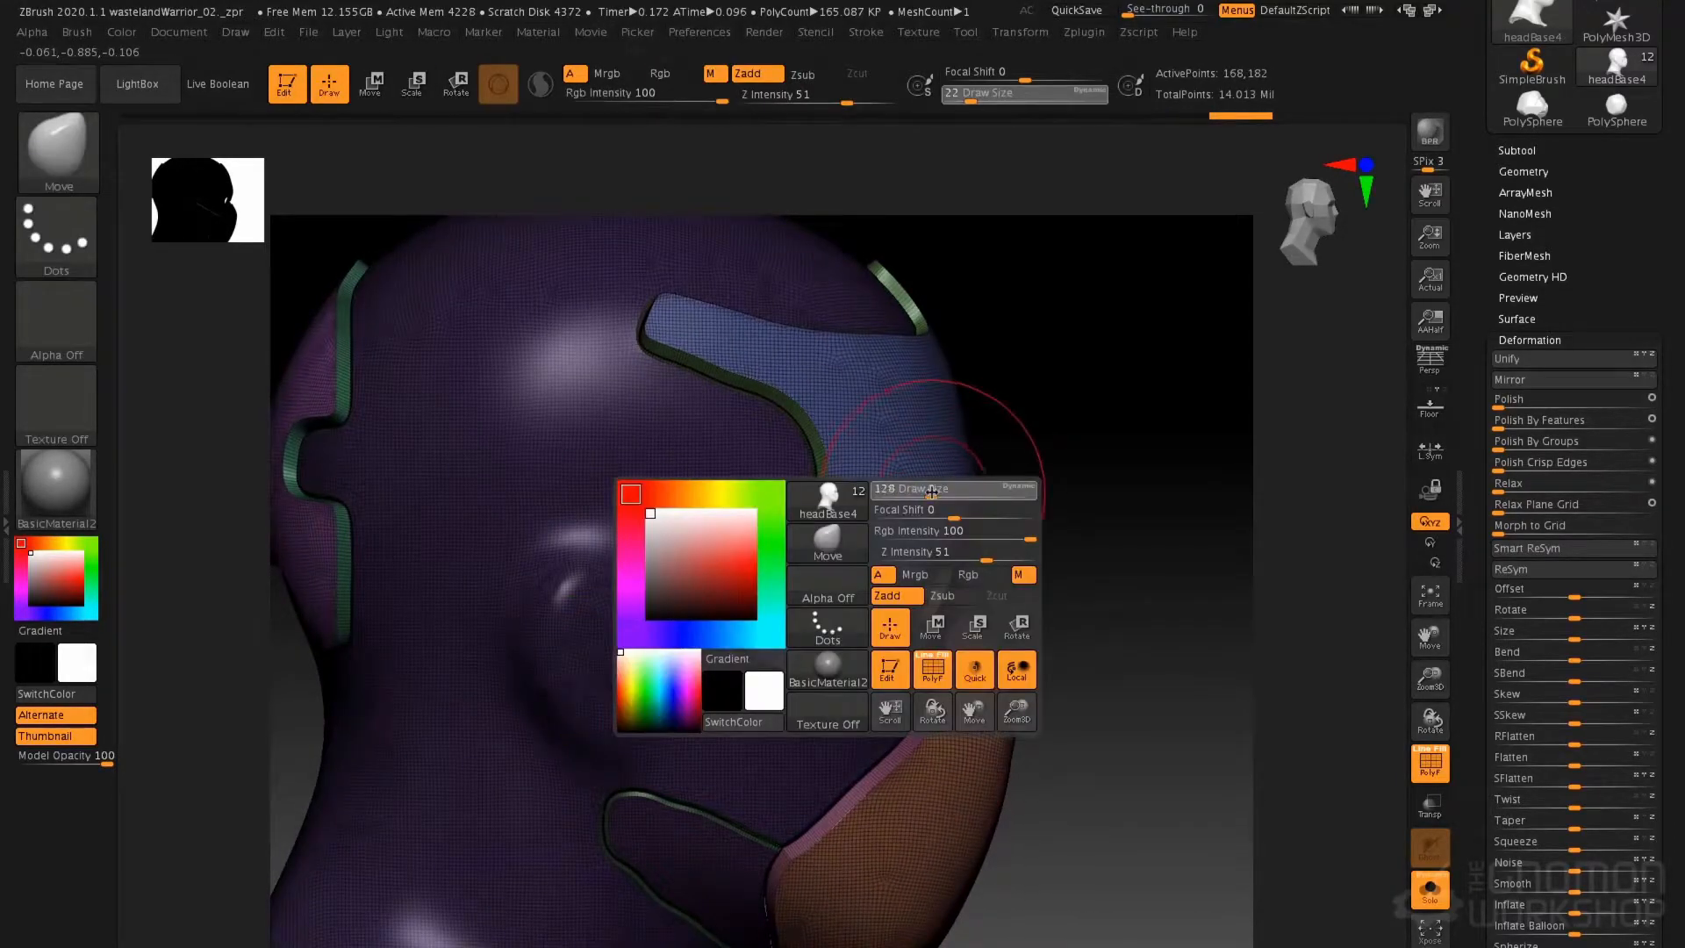
{"action": "left_click_drag", "start_coordinate": [1031, 441], "coordinate": [921, 395]}
{"action": "key", "text": "space"}
{"action": "left_click_drag", "start_coordinate": [854, 514], "coordinate": [868, 514]}
{"action": "left_click_drag", "start_coordinate": [952, 613], "coordinate": [880, 621]}
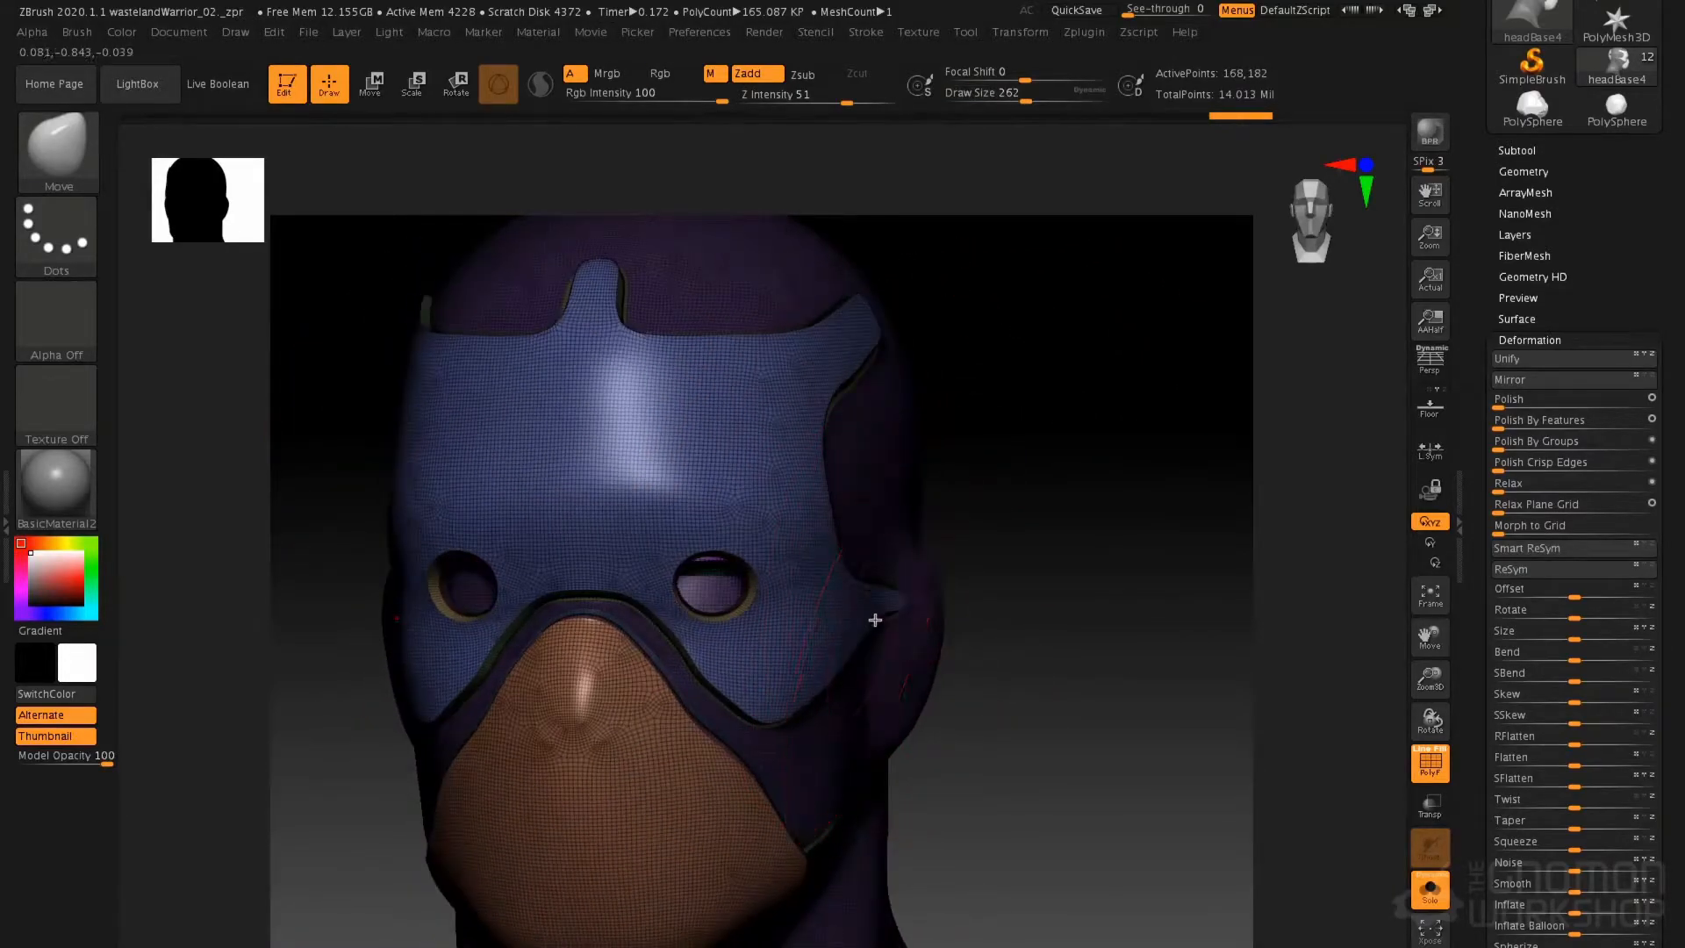
{"action": "left_click_drag", "start_coordinate": [910, 609], "coordinate": [793, 649]}
Reduce the Move brush's draw size to 197 and refine the blue panel's forehead and upper side contours
{"action": "mouse_move", "coordinate": [748, 639]}
{"action": "right_mouse_down"}
{"action": "mouse_move", "coordinate": [730, 684]}
{"action": "mouse_move", "coordinate": [741, 635]}
{"action": "right_mouse_up"}
{"action": "key", "text": "space"}
{"action": "left_click_drag", "start_coordinate": [688, 603], "coordinate": [678, 603]}
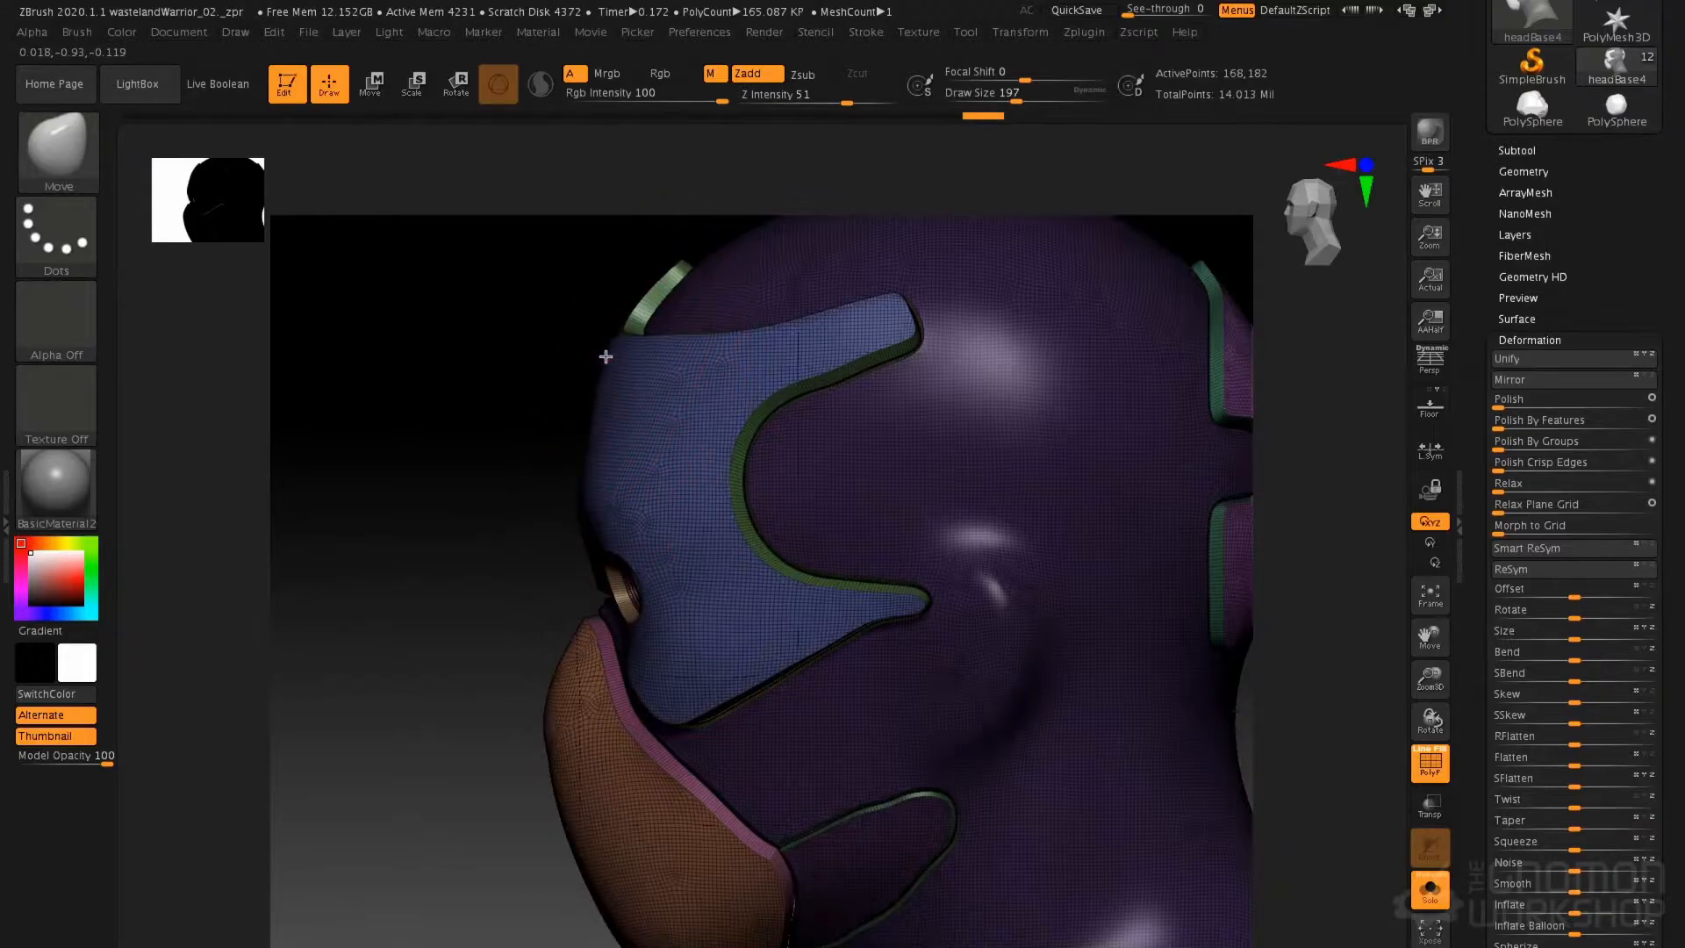
{"action": "mouse_move", "coordinate": [612, 410]}
{"action": "right_mouse_down"}
{"action": "mouse_move", "coordinate": [779, 402]}
{"action": "mouse_move", "coordinate": [579, 486]}
{"action": "mouse_move", "coordinate": [567, 381]}
{"action": "mouse_move", "coordinate": [504, 456]}
{"action": "mouse_move", "coordinate": [512, 158]}
{"action": "mouse_move", "coordinate": [511, 254]}
{"action": "right_mouse_up"}
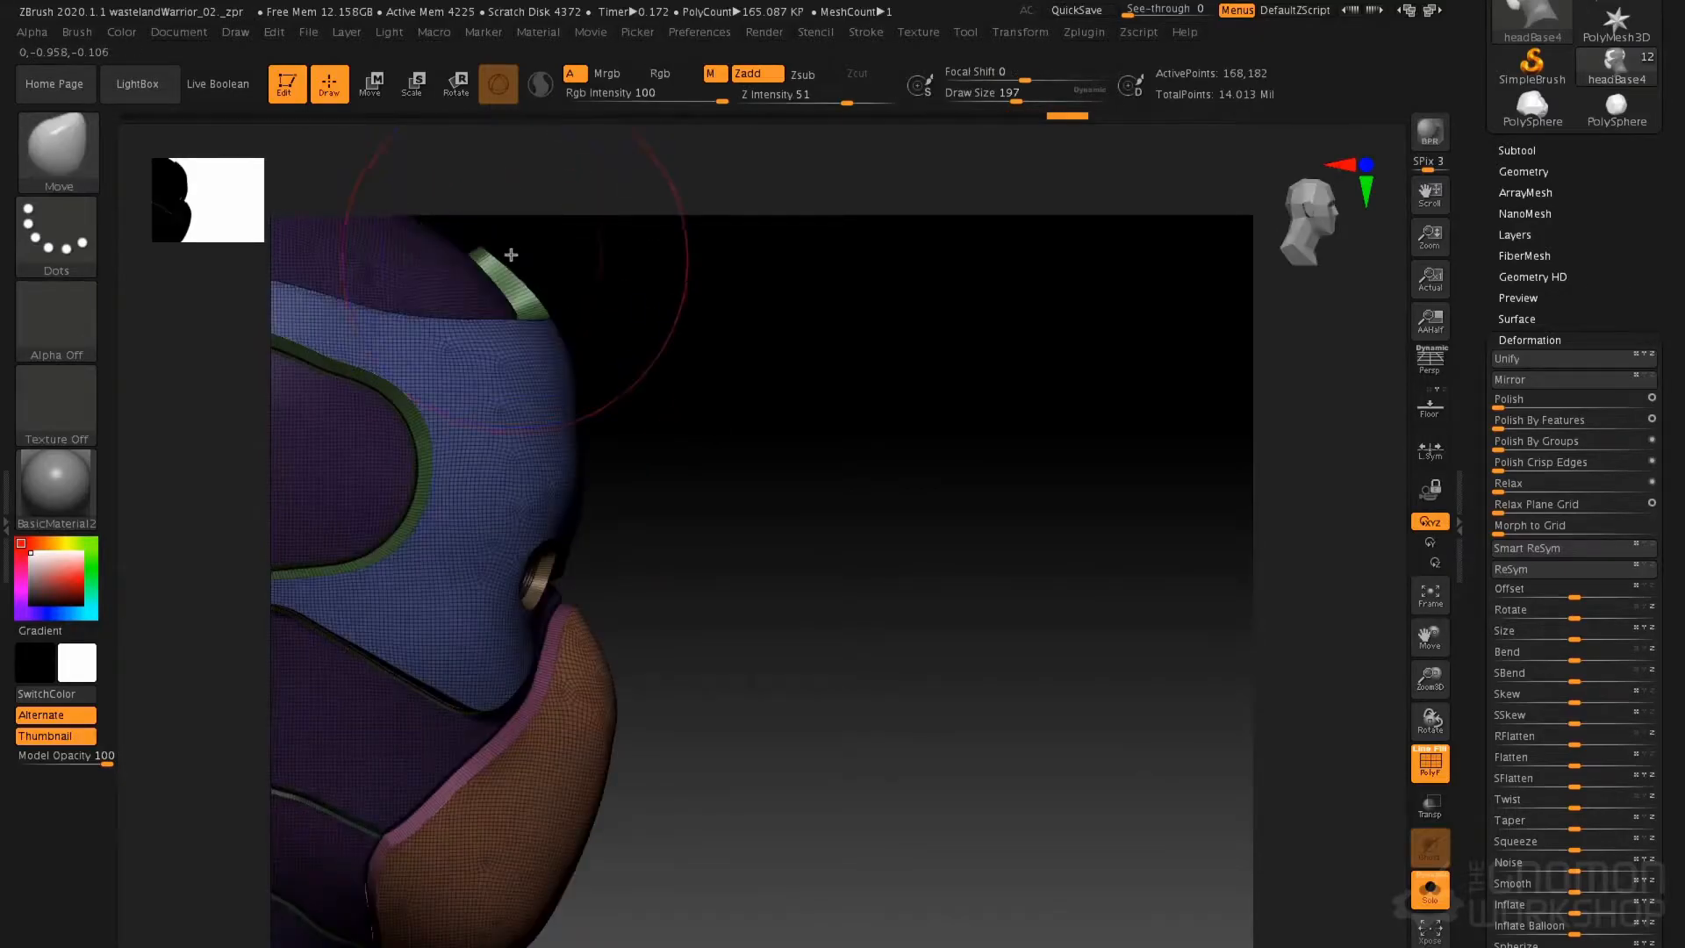
{"action": "right_click_drag", "start_coordinate": [584, 445], "coordinate": [493, 459], "text": "shift"}
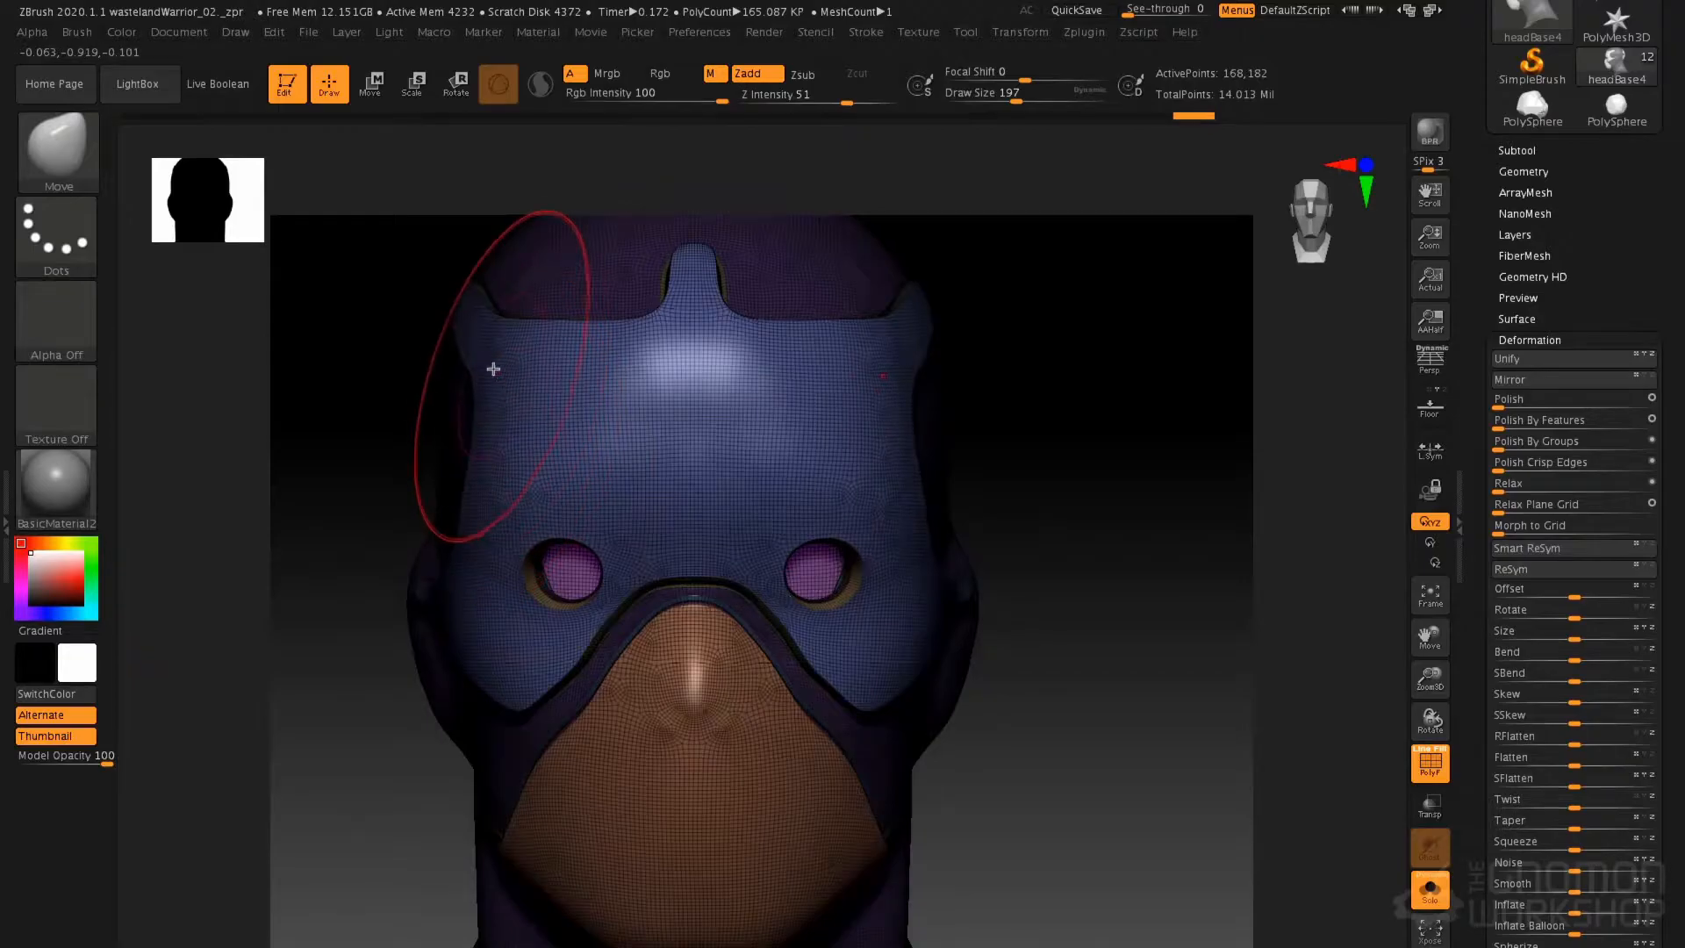
{"action": "left_click_drag", "start_coordinate": [1010, 300], "coordinate": [884, 361], "text": "alt"}
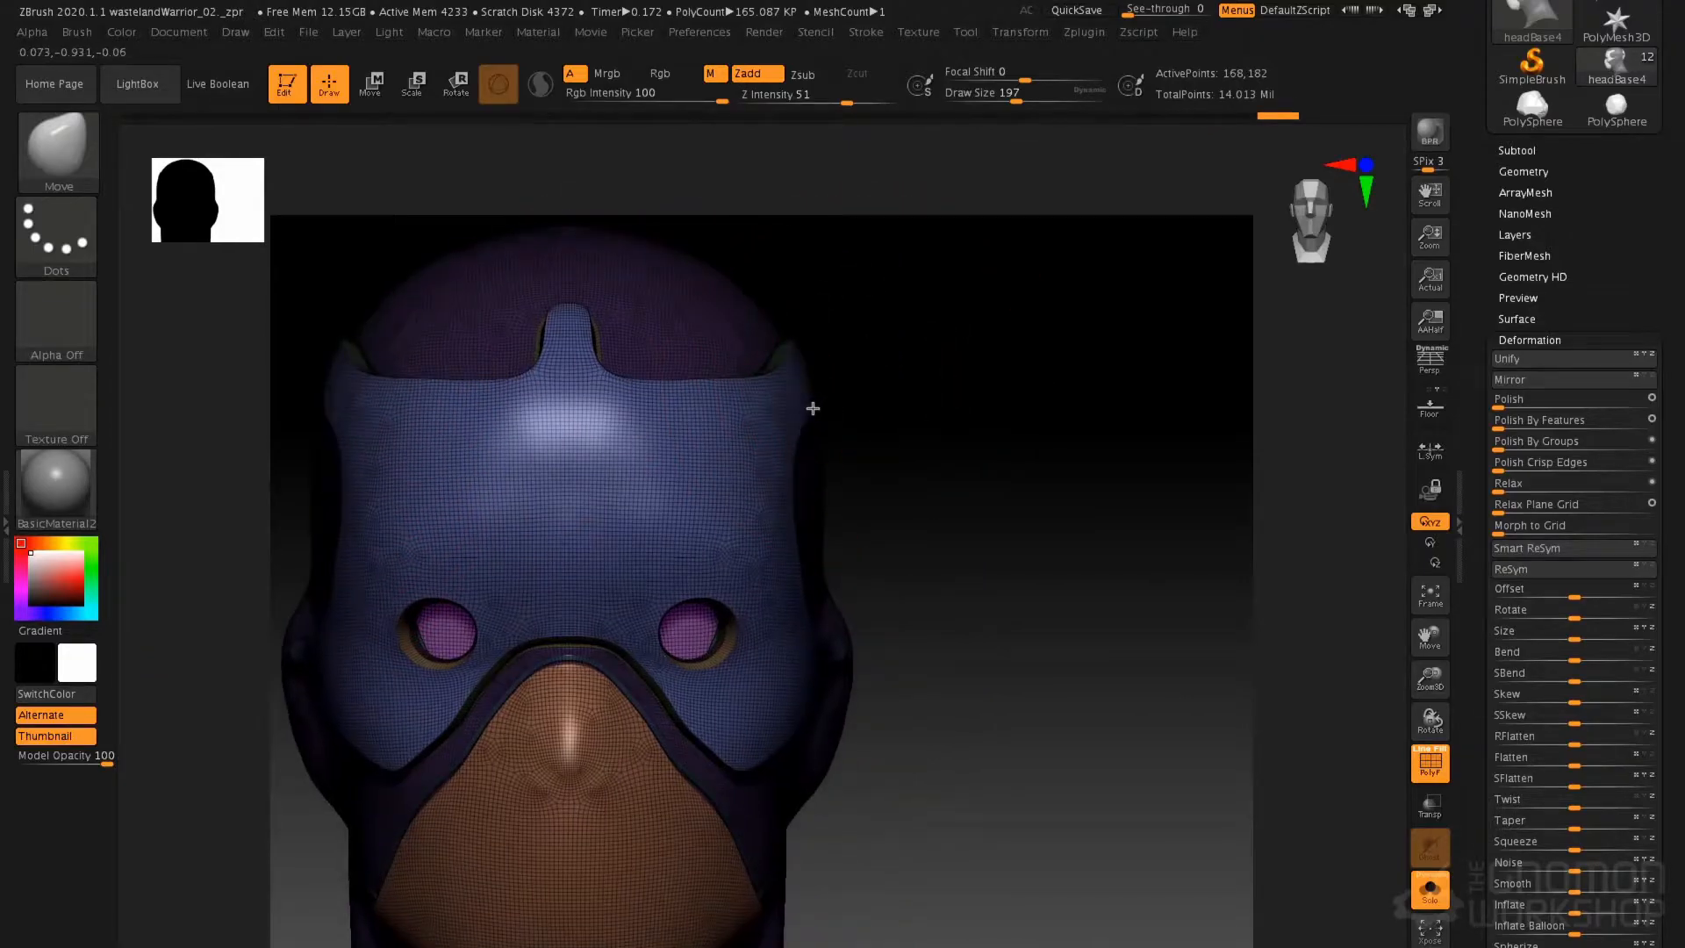
Adjust the side tips and lower corners of the blue panel using the Move brush at a draw size of 197
{"action": "right_click_drag", "start_coordinate": [794, 426], "coordinate": [921, 367]}
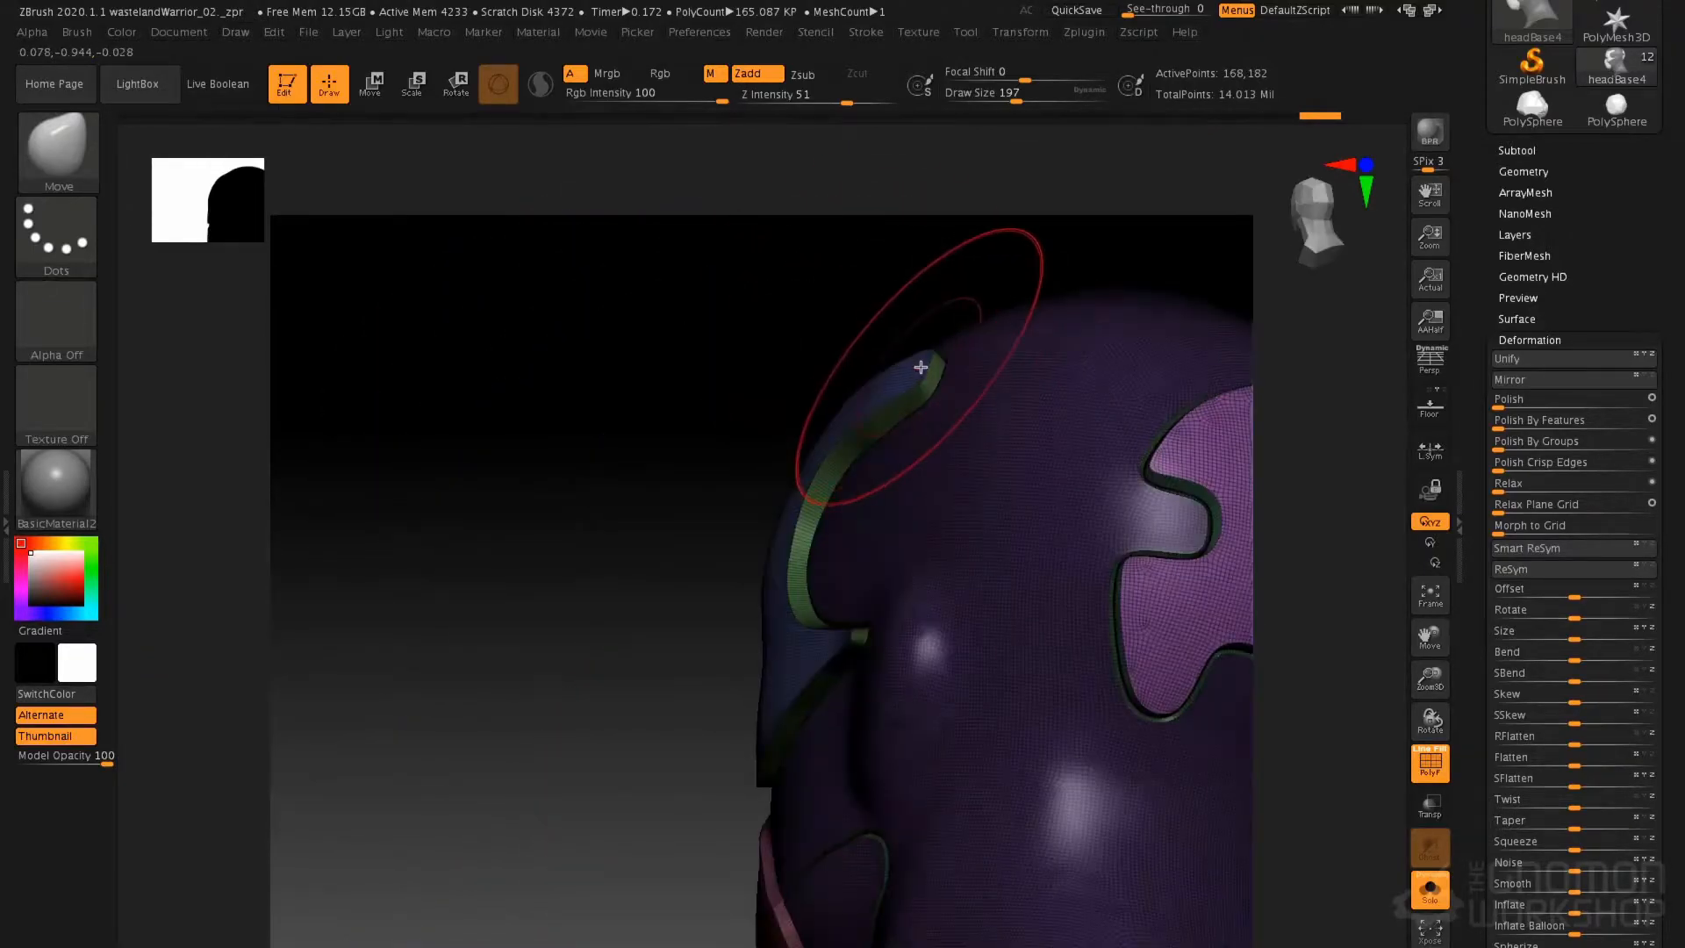
{"action": "right_click_drag", "start_coordinate": [898, 360], "coordinate": [984, 562]}
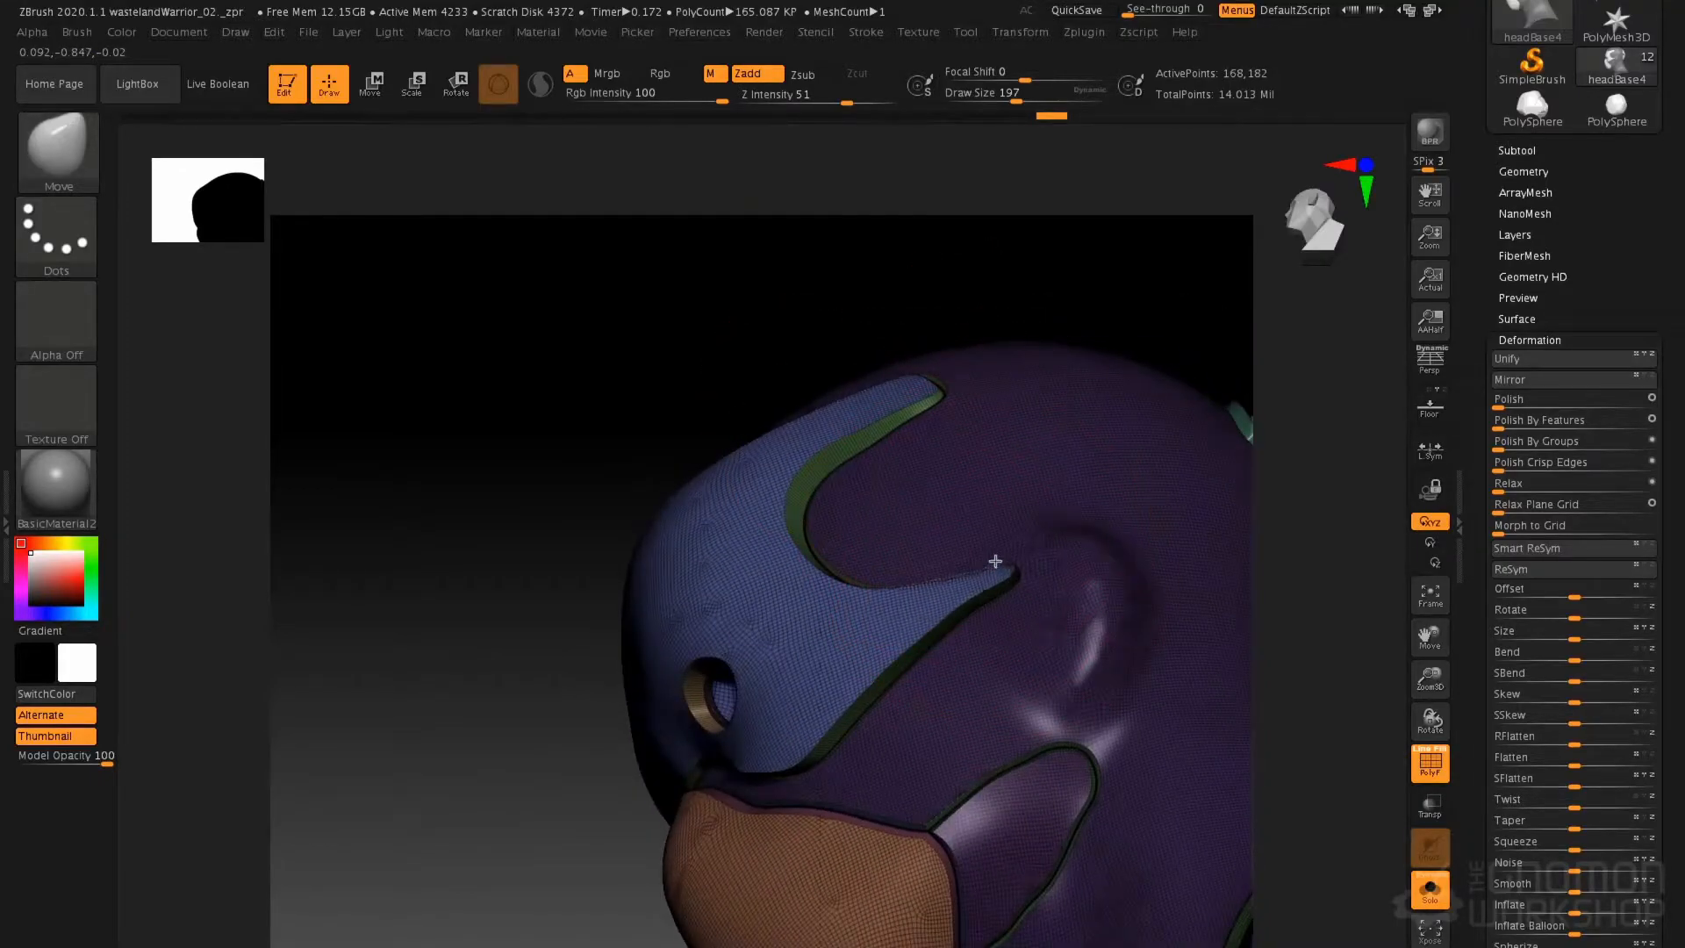
{"action": "right_click_drag", "start_coordinate": [1022, 496], "coordinate": [1045, 587]}
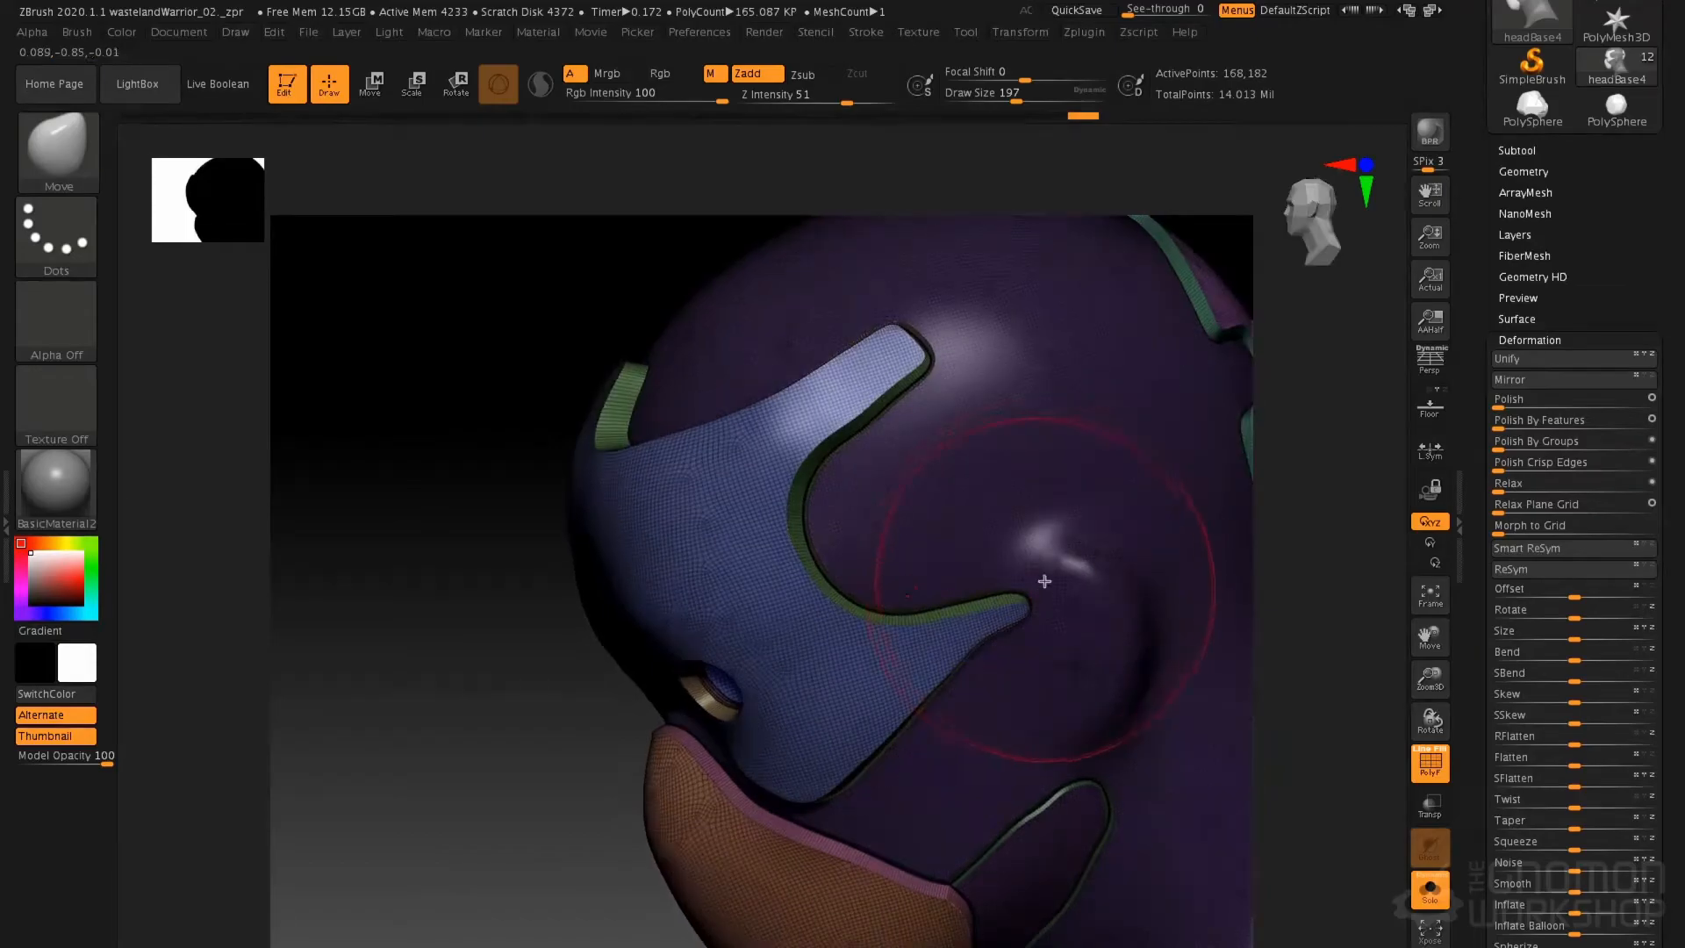
{"action": "right_click_drag", "start_coordinate": [1071, 508], "coordinate": [997, 596]}
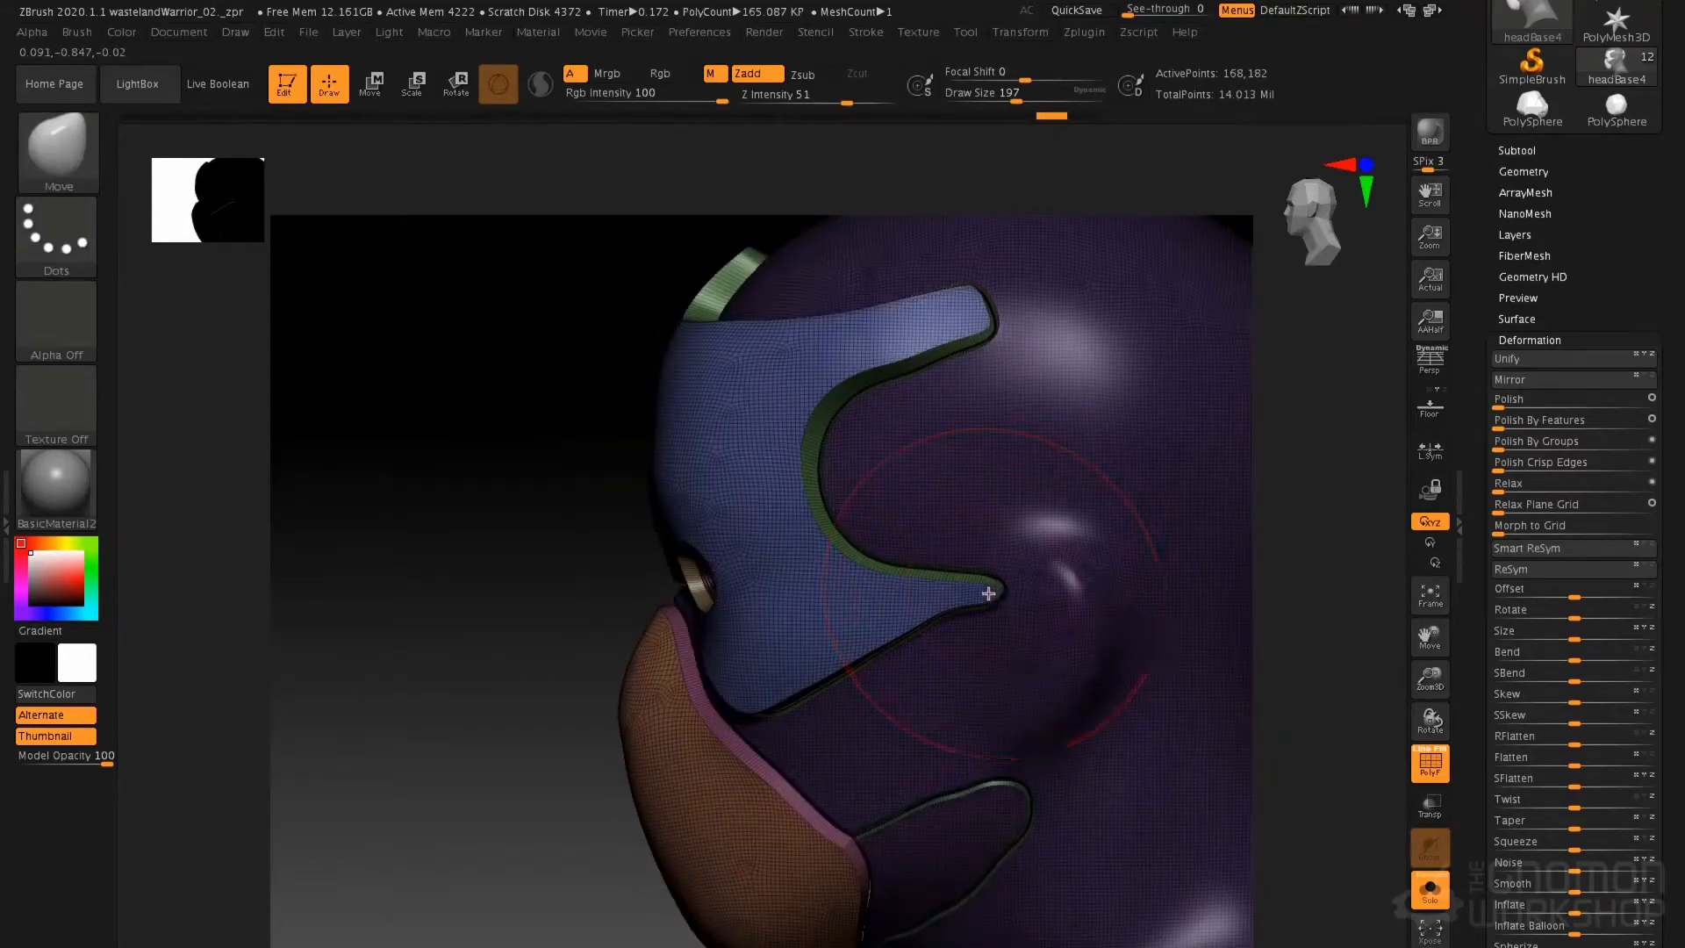
{"action": "right_click_drag", "start_coordinate": [1044, 496], "coordinate": [917, 550]}
{"action": "right_click_drag", "start_coordinate": [665, 642], "coordinate": [873, 575], "text": "alt"}
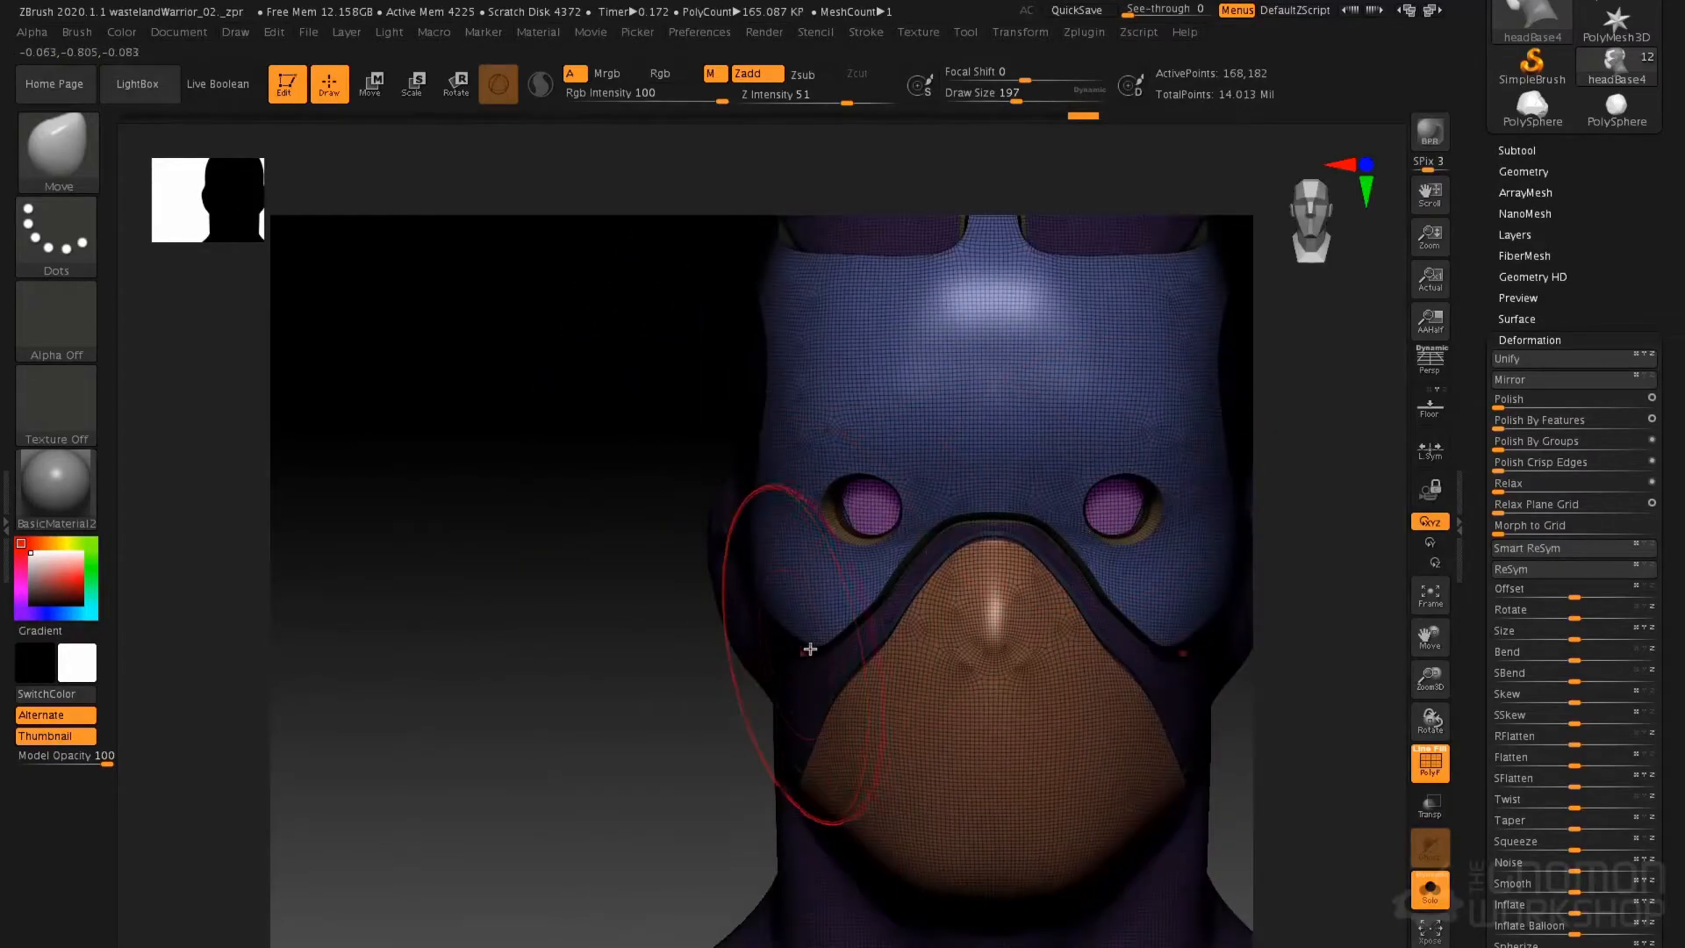
{"action": "left_click_drag", "start_coordinate": [802, 655], "coordinate": [797, 643]}
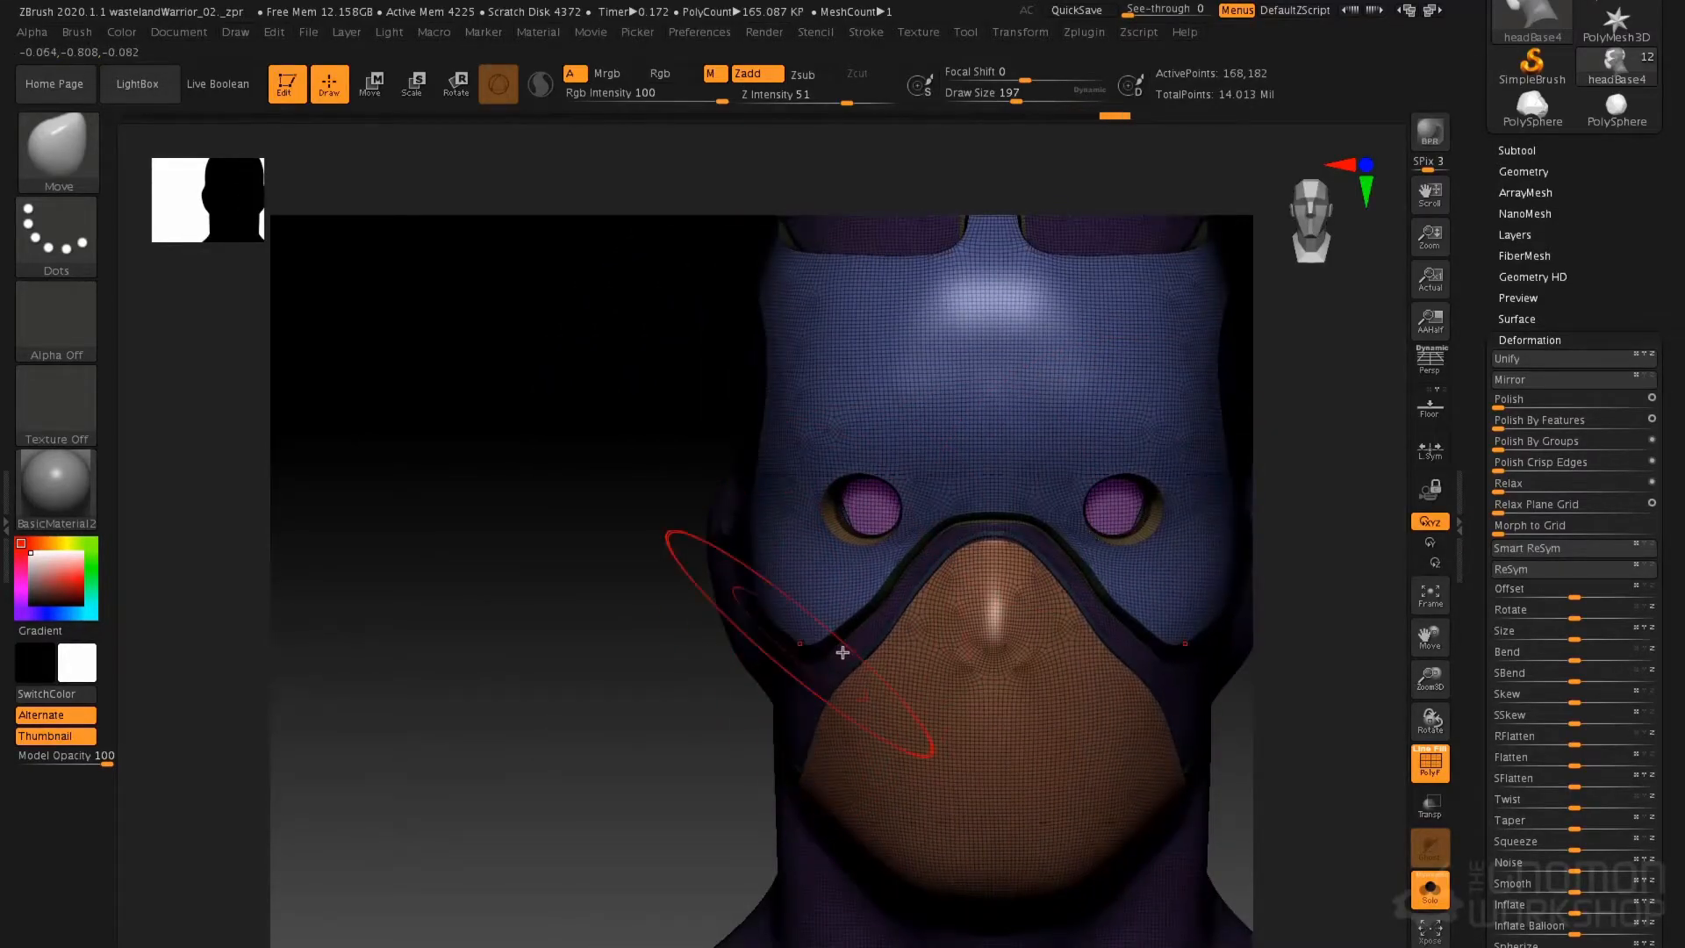
{"action": "right_click_drag", "start_coordinate": [998, 743], "coordinate": [1012, 603], "text": "alt"}
Isolate the orange mouth panel, then show the whole head with everything except that panel masked
{"action": "left_click", "coordinate": [990, 595], "text": "ctrl+shift"}
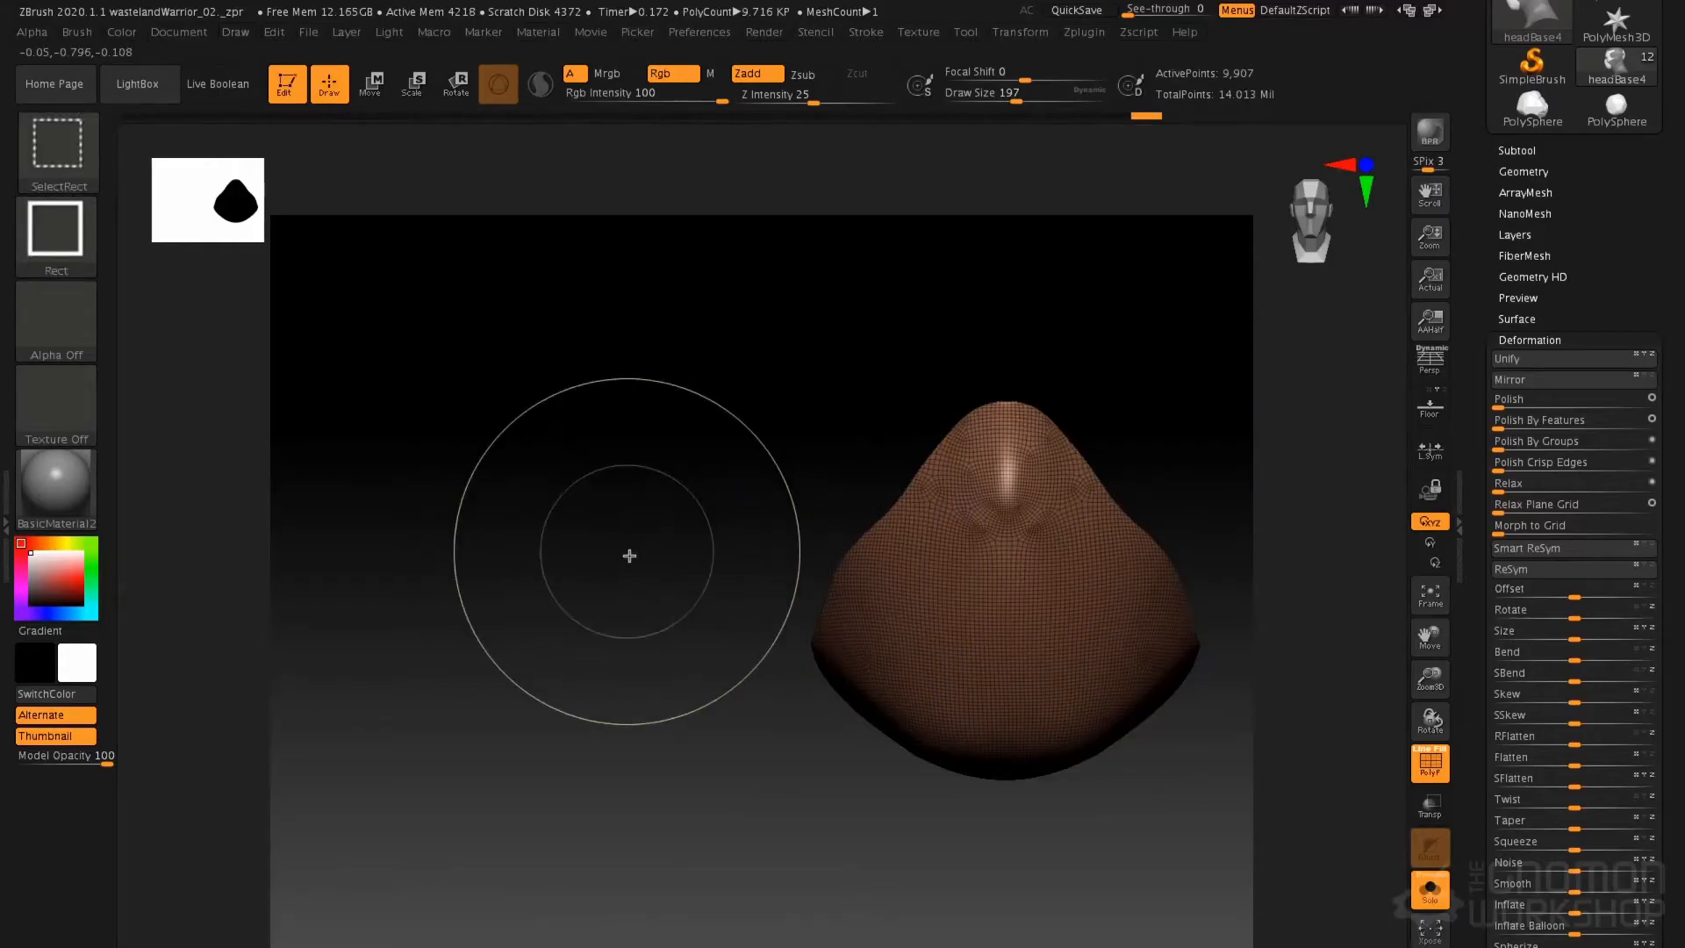
{"action": "left_click", "coordinate": [628, 557], "text": "ctrl+shift"}
{"action": "left_click", "coordinate": [957, 618], "text": "ctrl+shift"}
{"action": "left_click_drag", "start_coordinate": [707, 557], "coordinate": [1176, 462]}
{"action": "left_click", "coordinate": [1176, 461], "text": "ctrl+shift"}
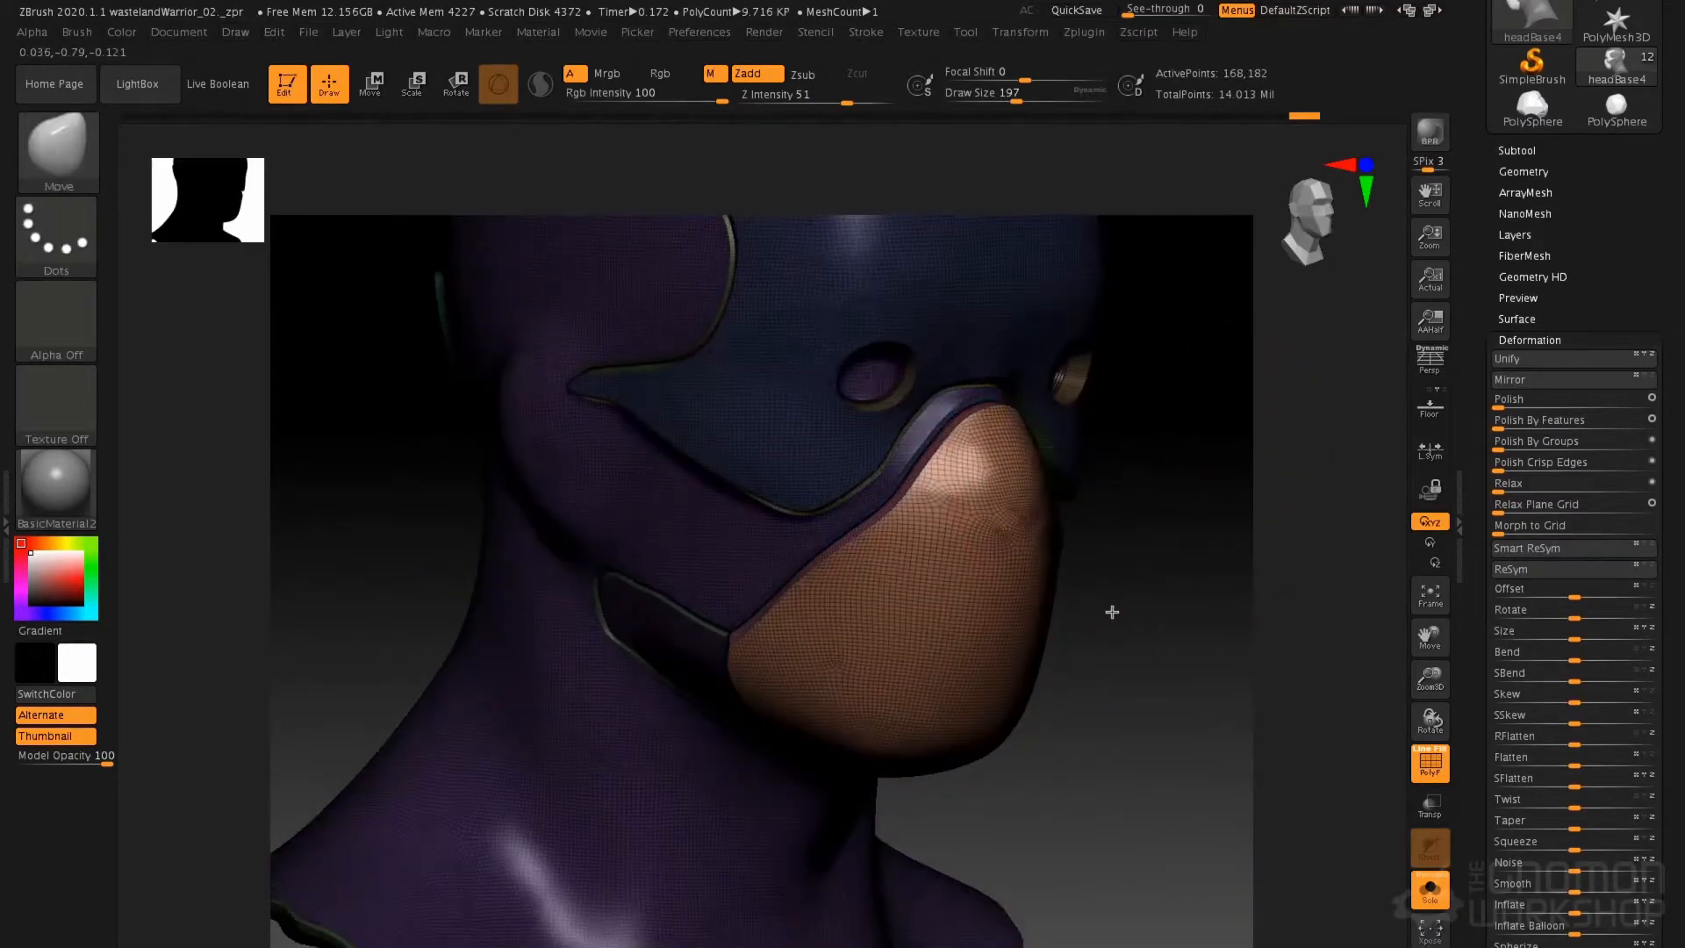
Reduce the Move brush's draw size to 145 and reshape the mouth panel's nose and side profile
{"action": "left_click_drag", "start_coordinate": [1110, 613], "coordinate": [1211, 625], "text": "shift"}
{"action": "key", "text": "space"}
{"action": "mouse_move", "coordinate": [1041, 683]}
{"action": "left_mouse_down"}
{"action": "mouse_move", "coordinate": [1098, 729]}
{"action": "mouse_move", "coordinate": [1119, 687]}
{"action": "left_mouse_up"}
{"action": "key", "text": "space"}
{"action": "left_click", "coordinate": [1151, 563]}
{"action": "left_click_drag", "start_coordinate": [1139, 540], "coordinate": [1159, 532]}
{"action": "key", "text": "space"}
{"action": "left_click", "coordinate": [1152, 474]}
{"action": "left_click_drag", "start_coordinate": [1148, 459], "coordinate": [1163, 454]}
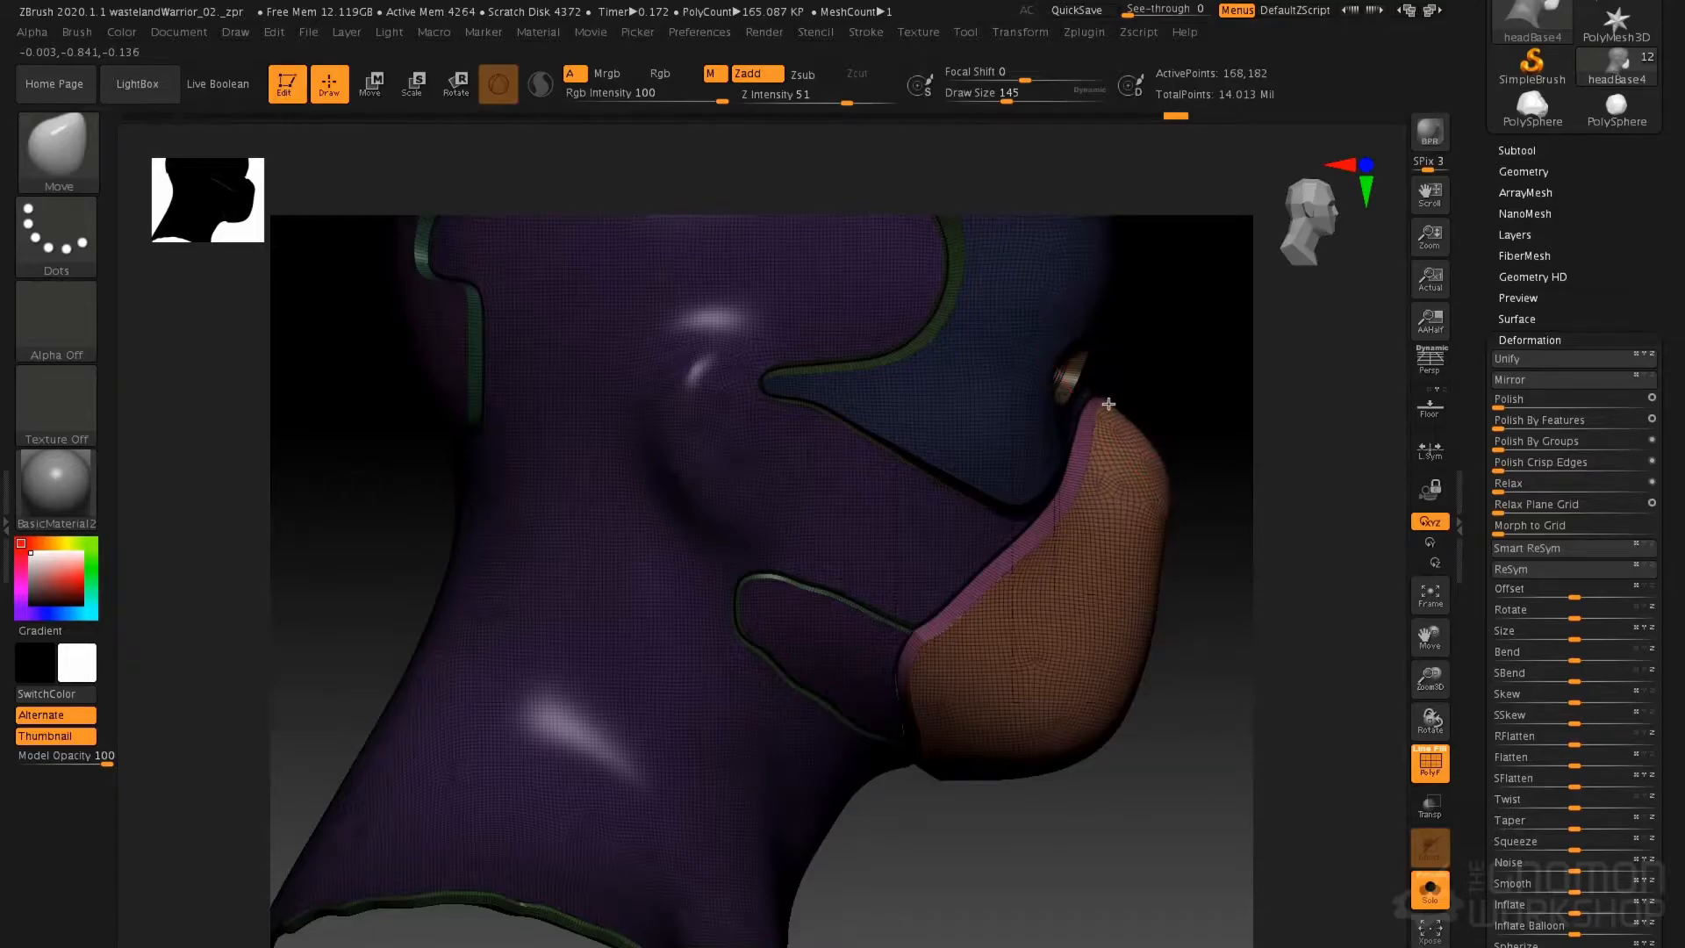
Refine the mouth panel's side contours from the front and clear the mask
{"action": "right_click_drag", "start_coordinate": [1076, 519], "coordinate": [1083, 492], "text": "shift"}
{"action": "left_click_drag", "start_coordinate": [1102, 485], "coordinate": [1081, 487]}
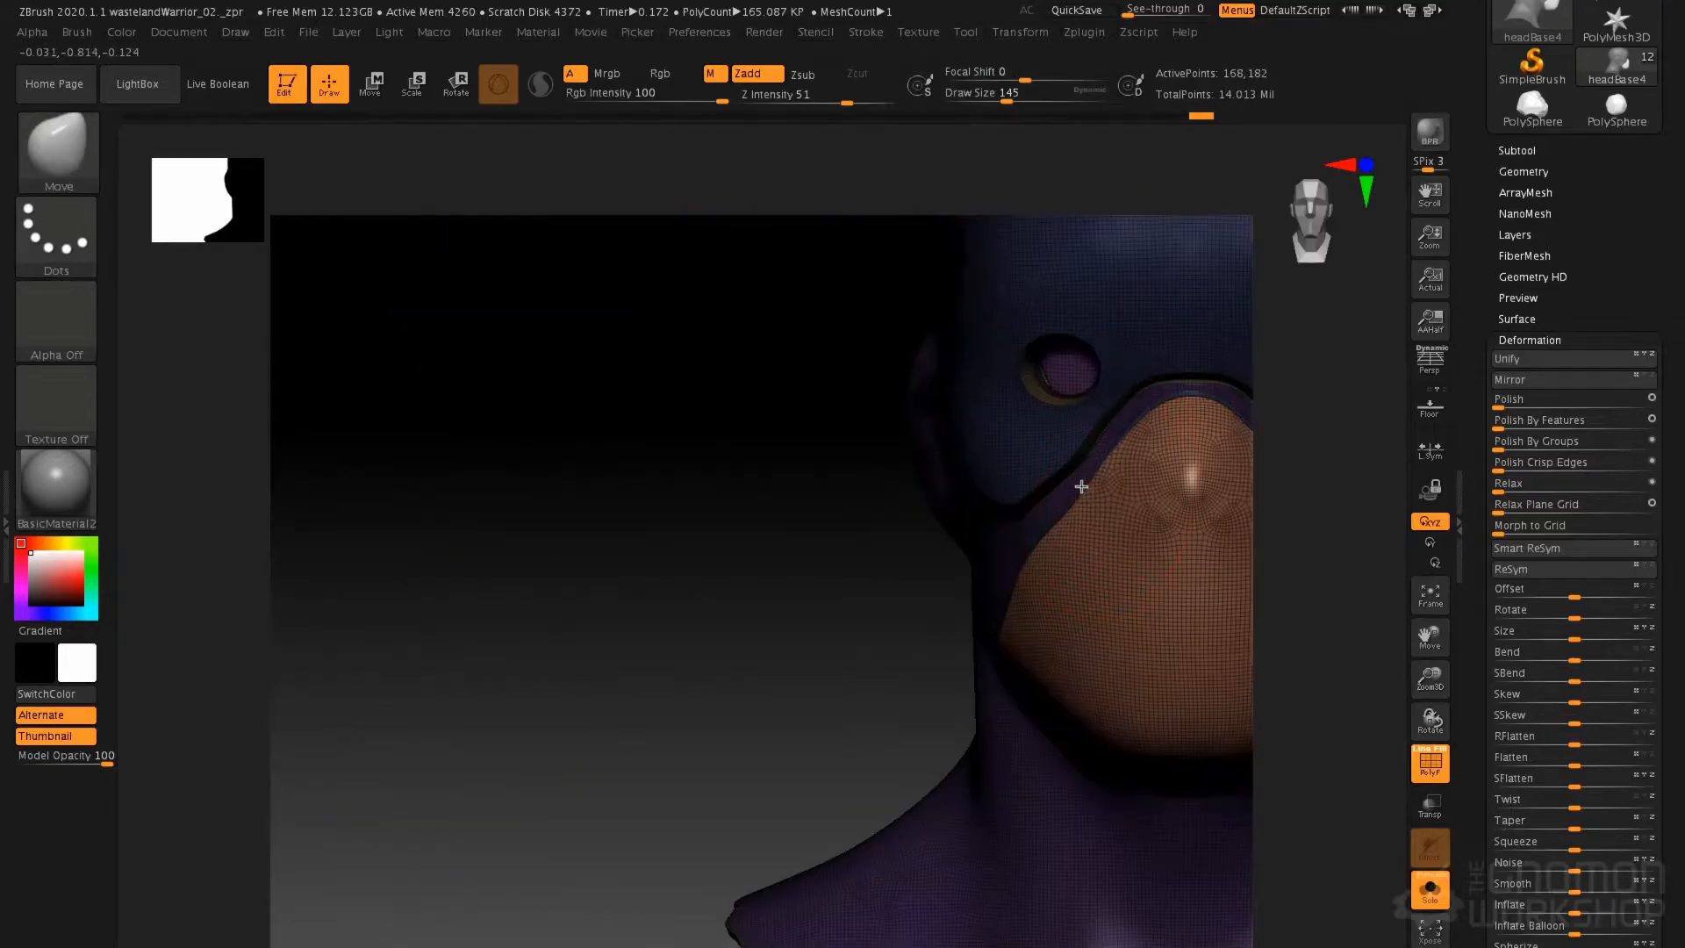
{"action": "right_click_drag", "start_coordinate": [1027, 557], "coordinate": [869, 545], "text": "shift"}
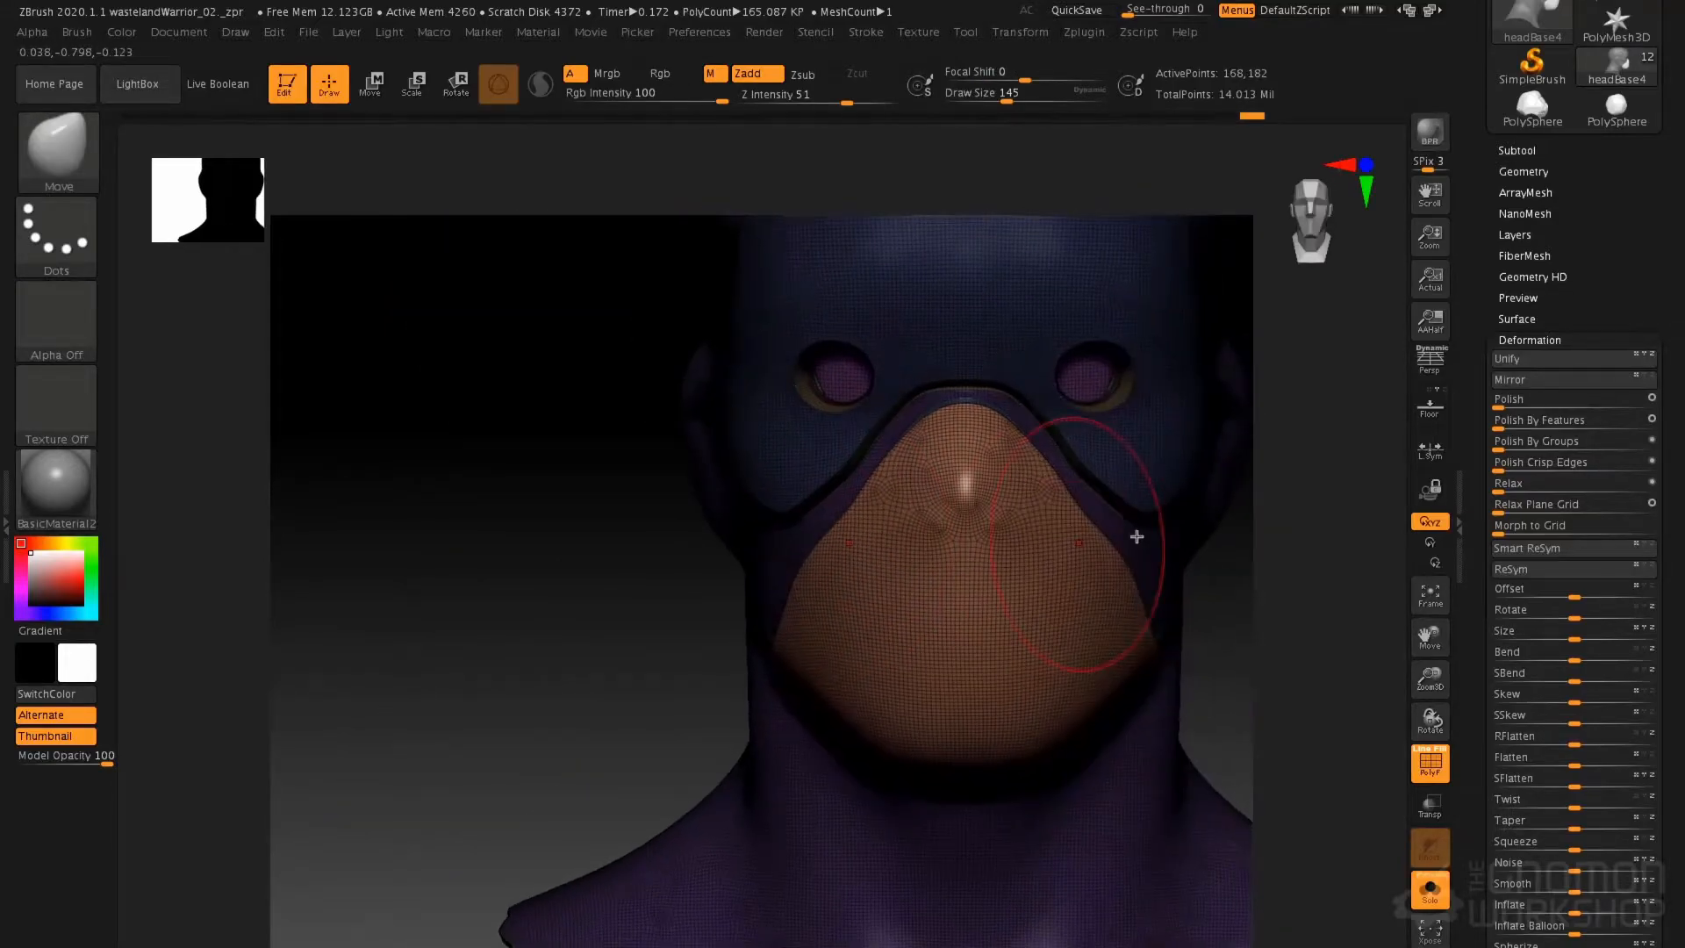
{"action": "right_click_drag", "start_coordinate": [1267, 603], "coordinate": [1285, 679], "text": "alt"}
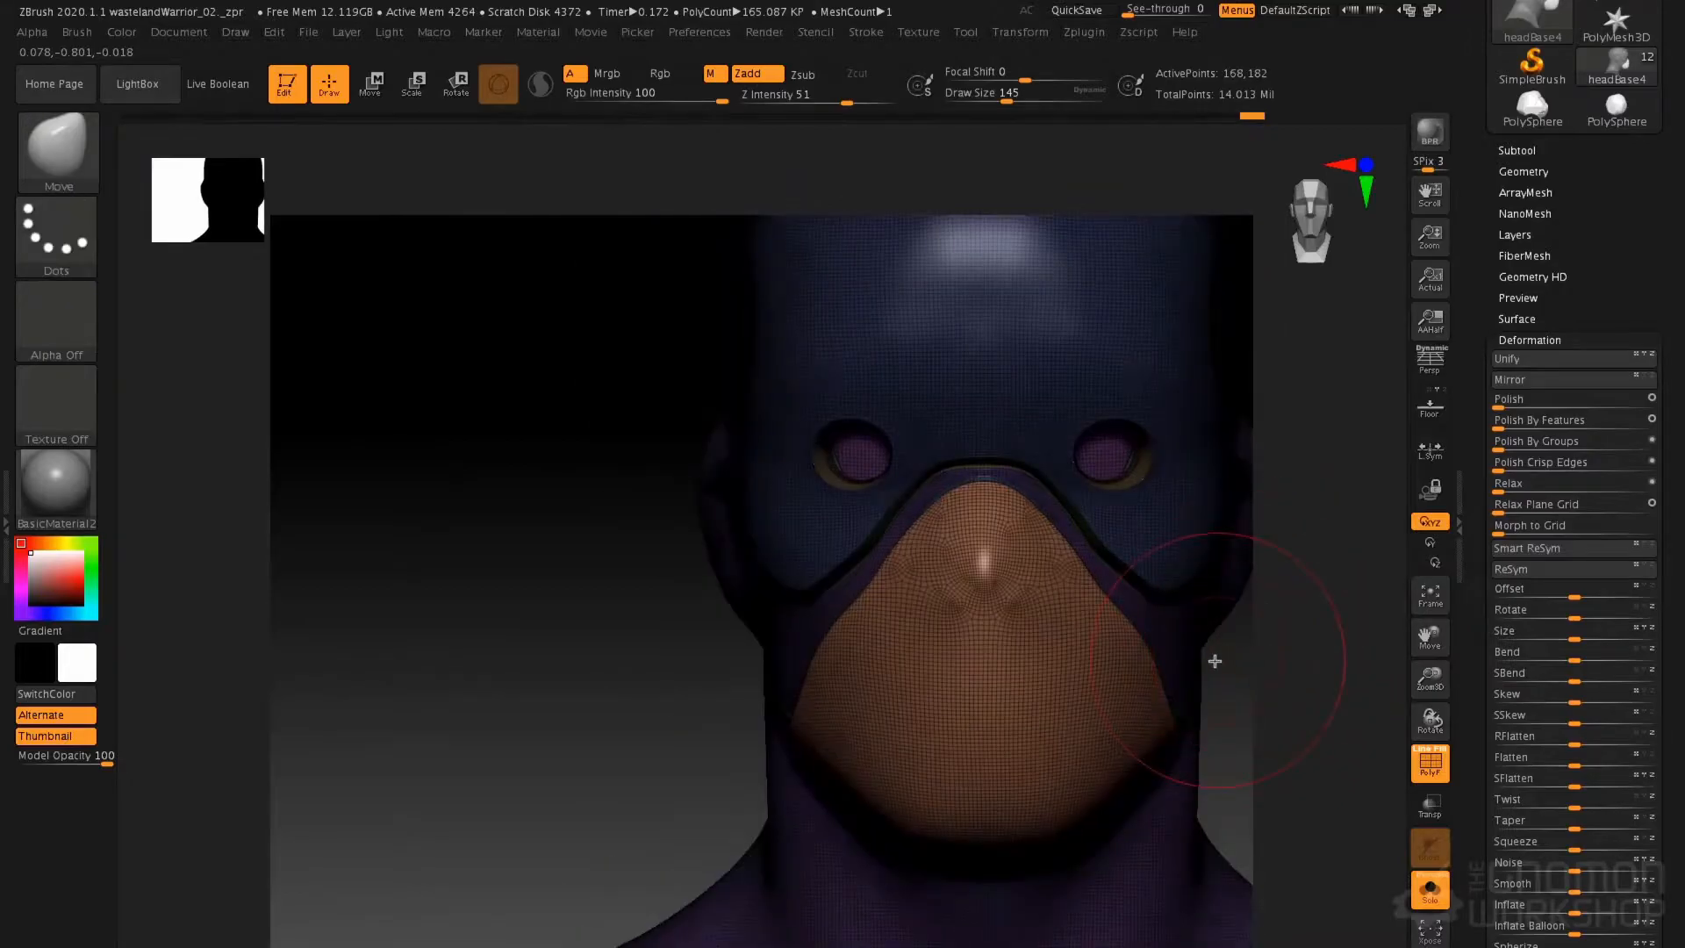
{"action": "key", "text": "f"}
{"action": "left_click_drag", "start_coordinate": [998, 644], "coordinate": [1042, 719], "text": "ctrl"}
{"action": "right_click_drag", "start_coordinate": [1044, 684], "coordinate": [1061, 556], "text": "ctrl"}
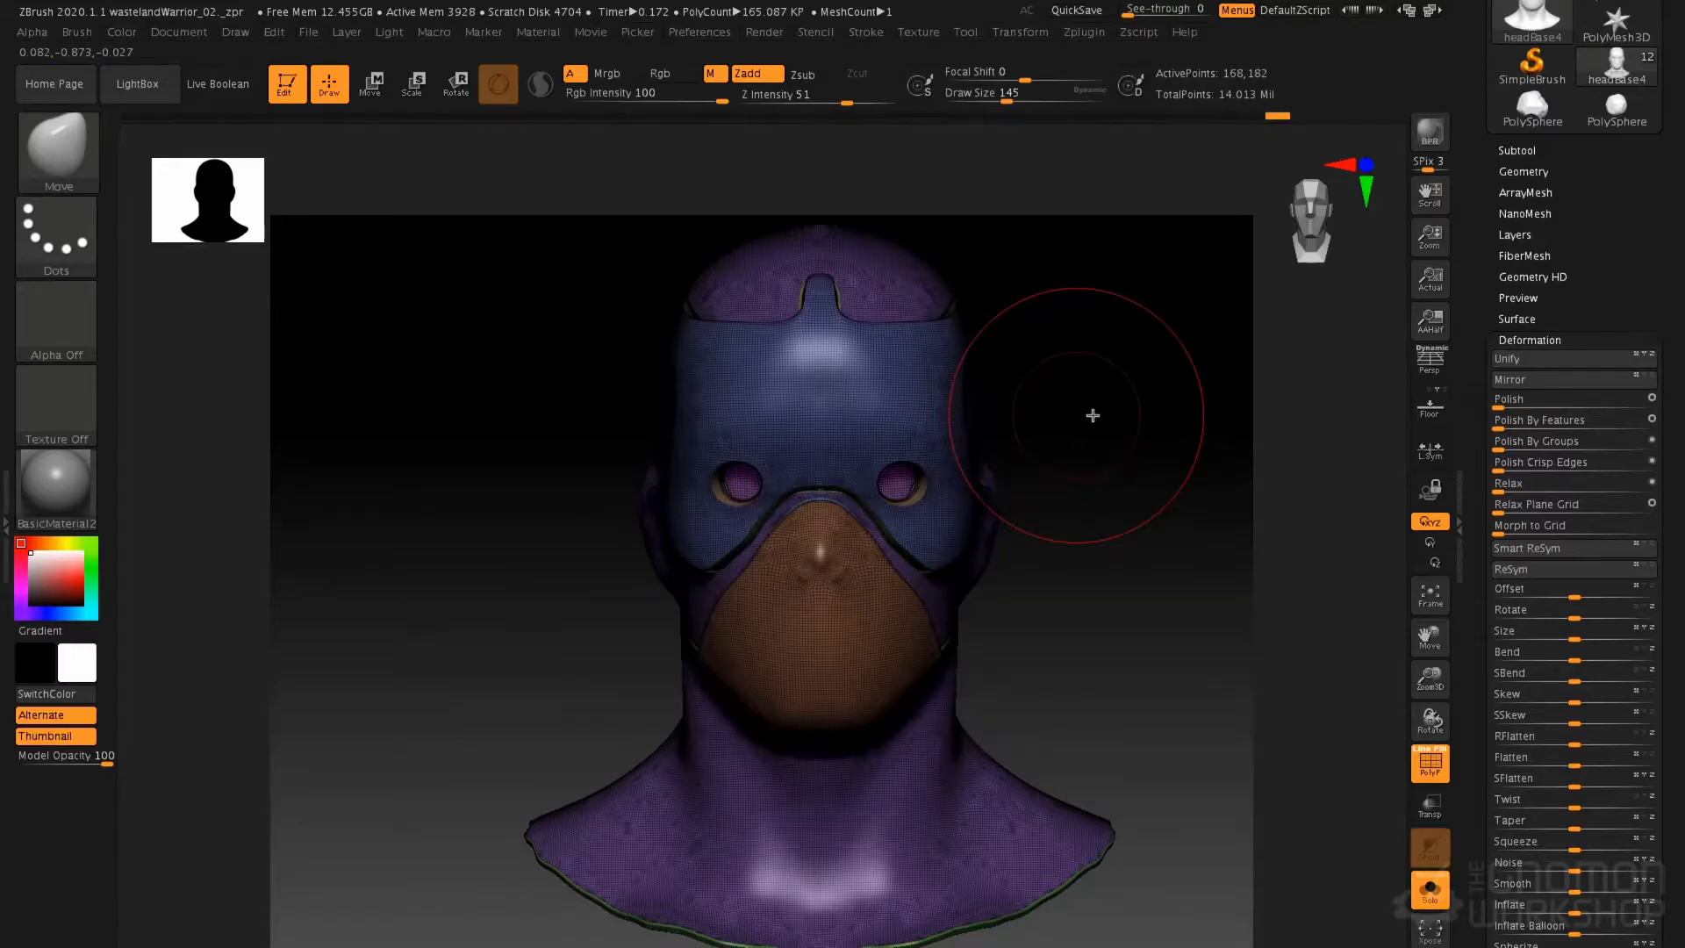
Examine the raised blue and orange panels on the head from the front and both sides
{"action": "left_click_drag", "start_coordinate": [1166, 403], "coordinate": [1080, 398]}
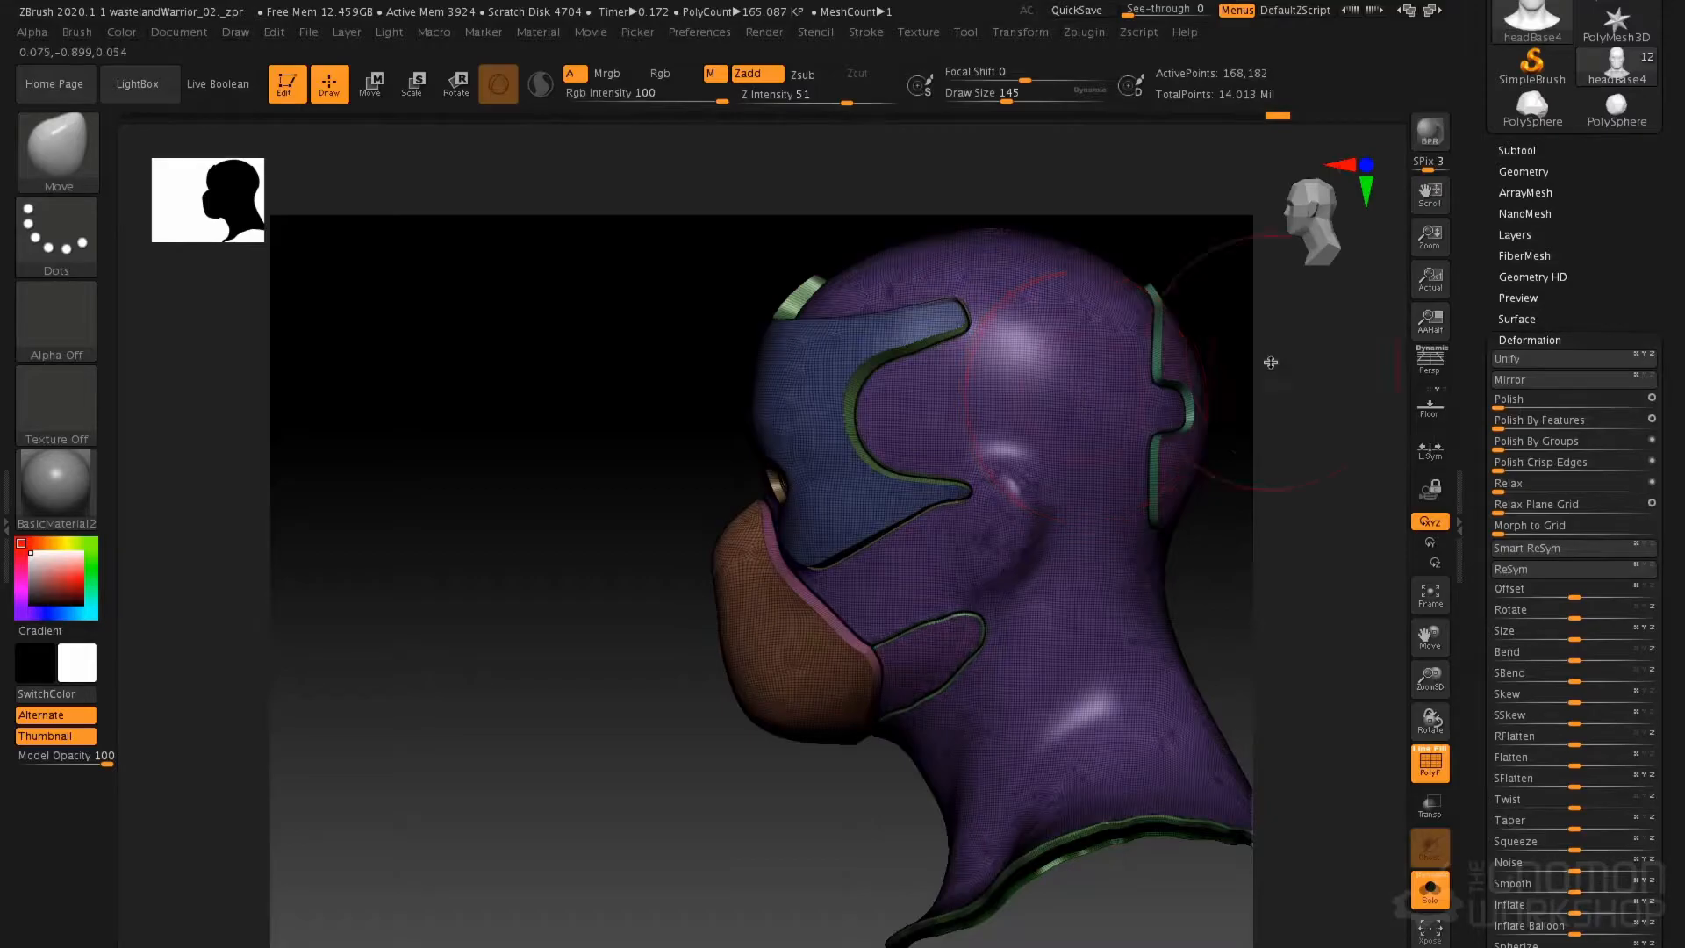
{"action": "left_click_drag", "start_coordinate": [1623, 232], "coordinate": [1647, 556]}
{"action": "left_click_drag", "start_coordinate": [1238, 345], "coordinate": [1185, 380]}
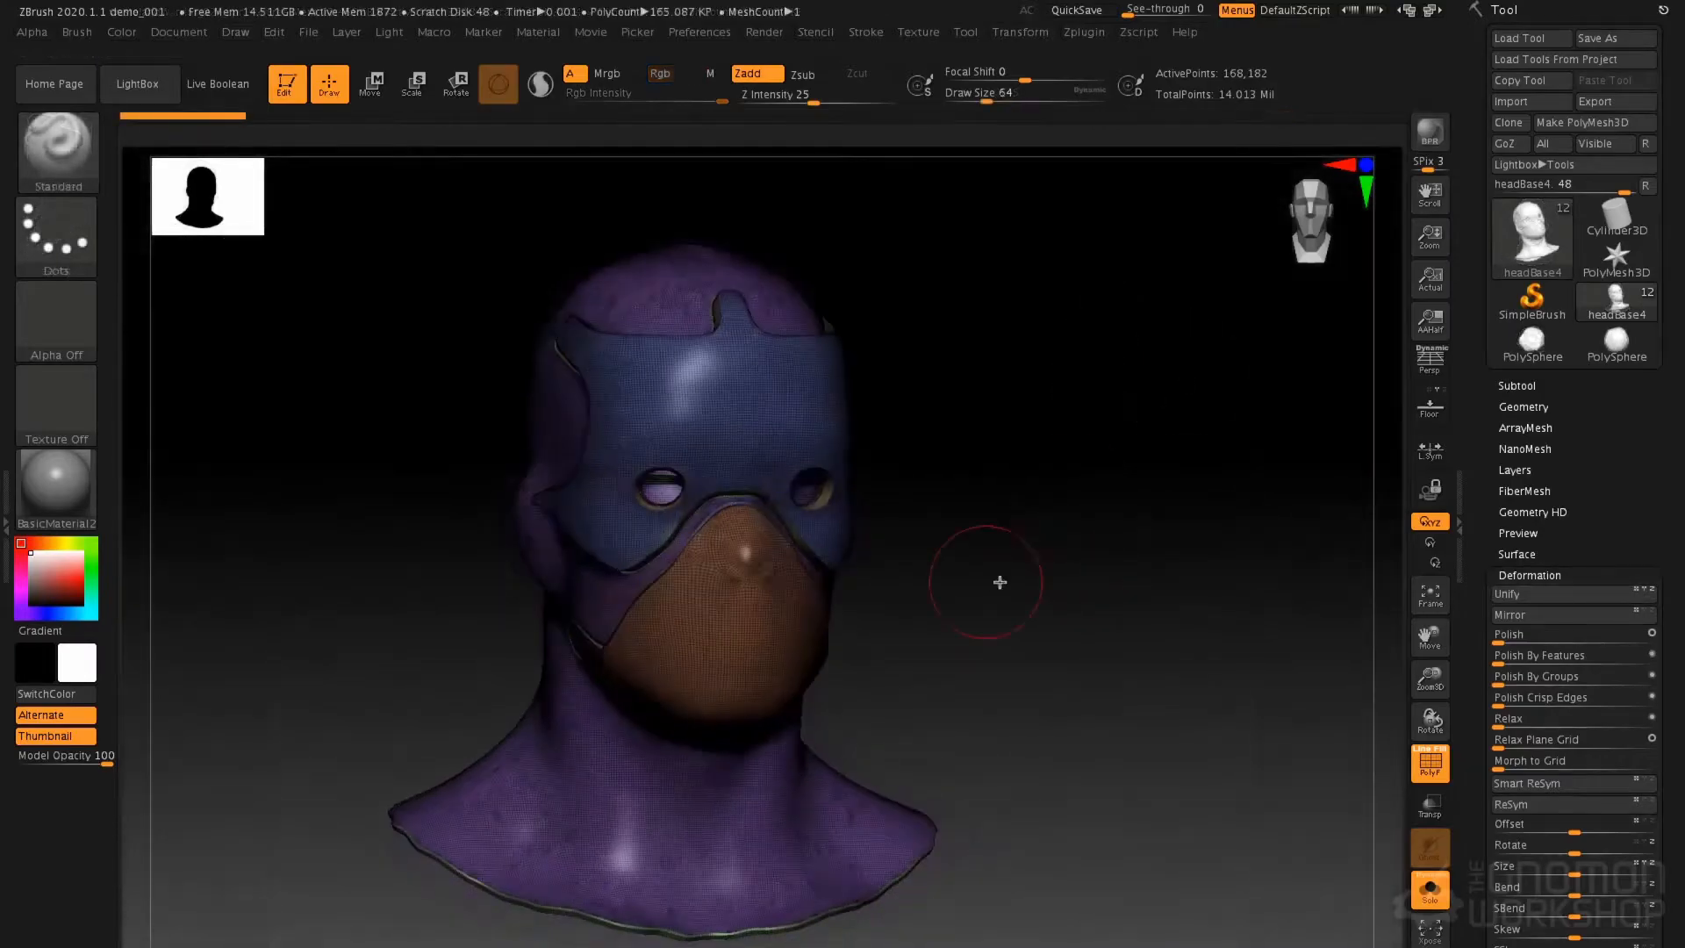
{"action": "left_click_drag", "start_coordinate": [1000, 582], "coordinate": [1047, 541]}
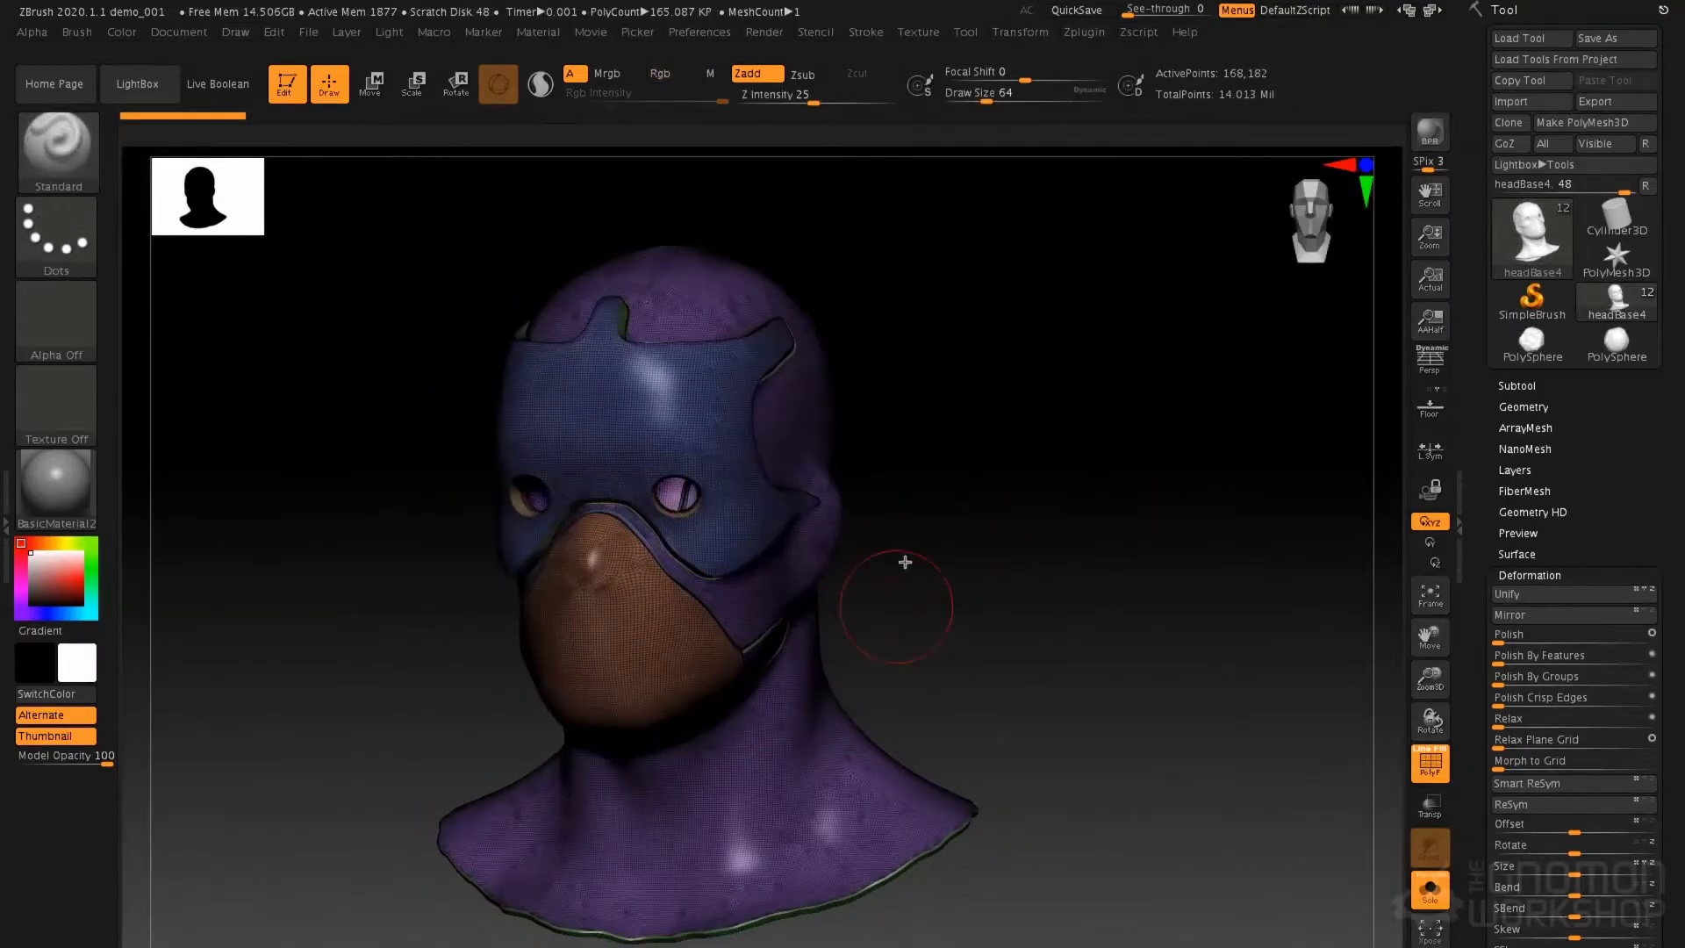
{"action": "left_click_drag", "start_coordinate": [905, 562], "coordinate": [1041, 538], "text": "alt"}
{"action": "mouse_move", "coordinate": [899, 498]}
{"action": "right_mouse_down"}
{"action": "mouse_move", "coordinate": [914, 503]}
{"action": "mouse_move", "coordinate": [896, 488]}
{"action": "right_mouse_up"}
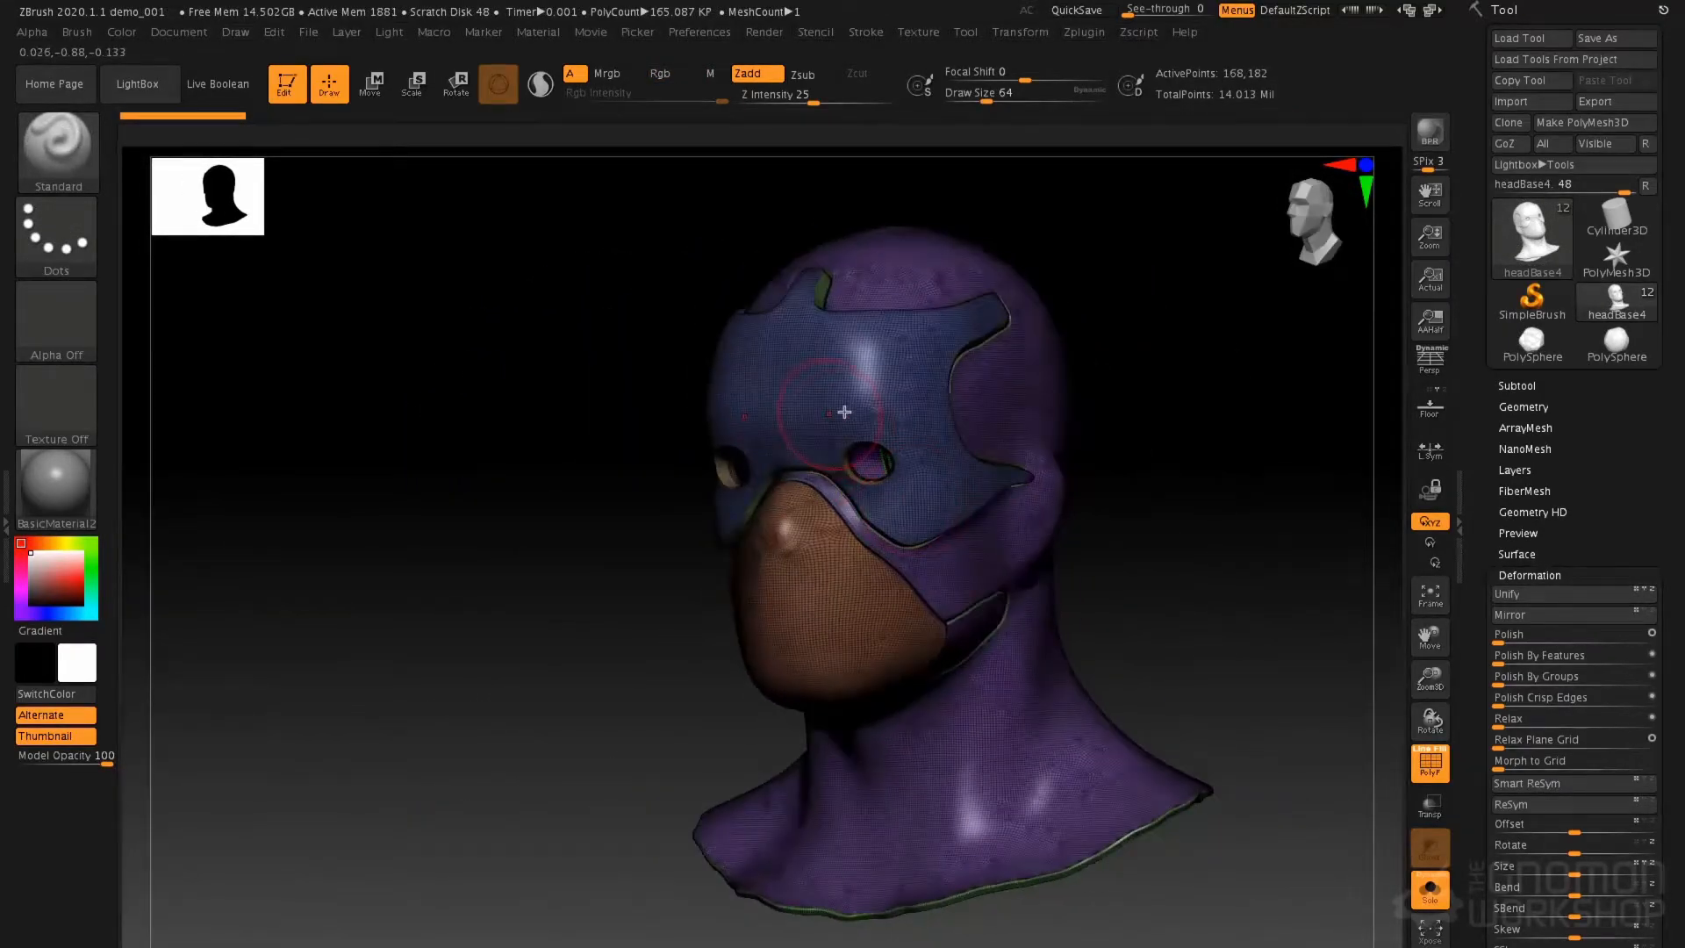
{"action": "right_click_drag", "start_coordinate": [828, 410], "coordinate": [862, 430]}
Isolate the orange mouth panel and select the ClayTubes brush with its alpha turned off
{"action": "left_click", "coordinate": [876, 638], "text": "ctrl+shift"}
{"action": "right_click_drag", "start_coordinate": [871, 562], "coordinate": [907, 576]}
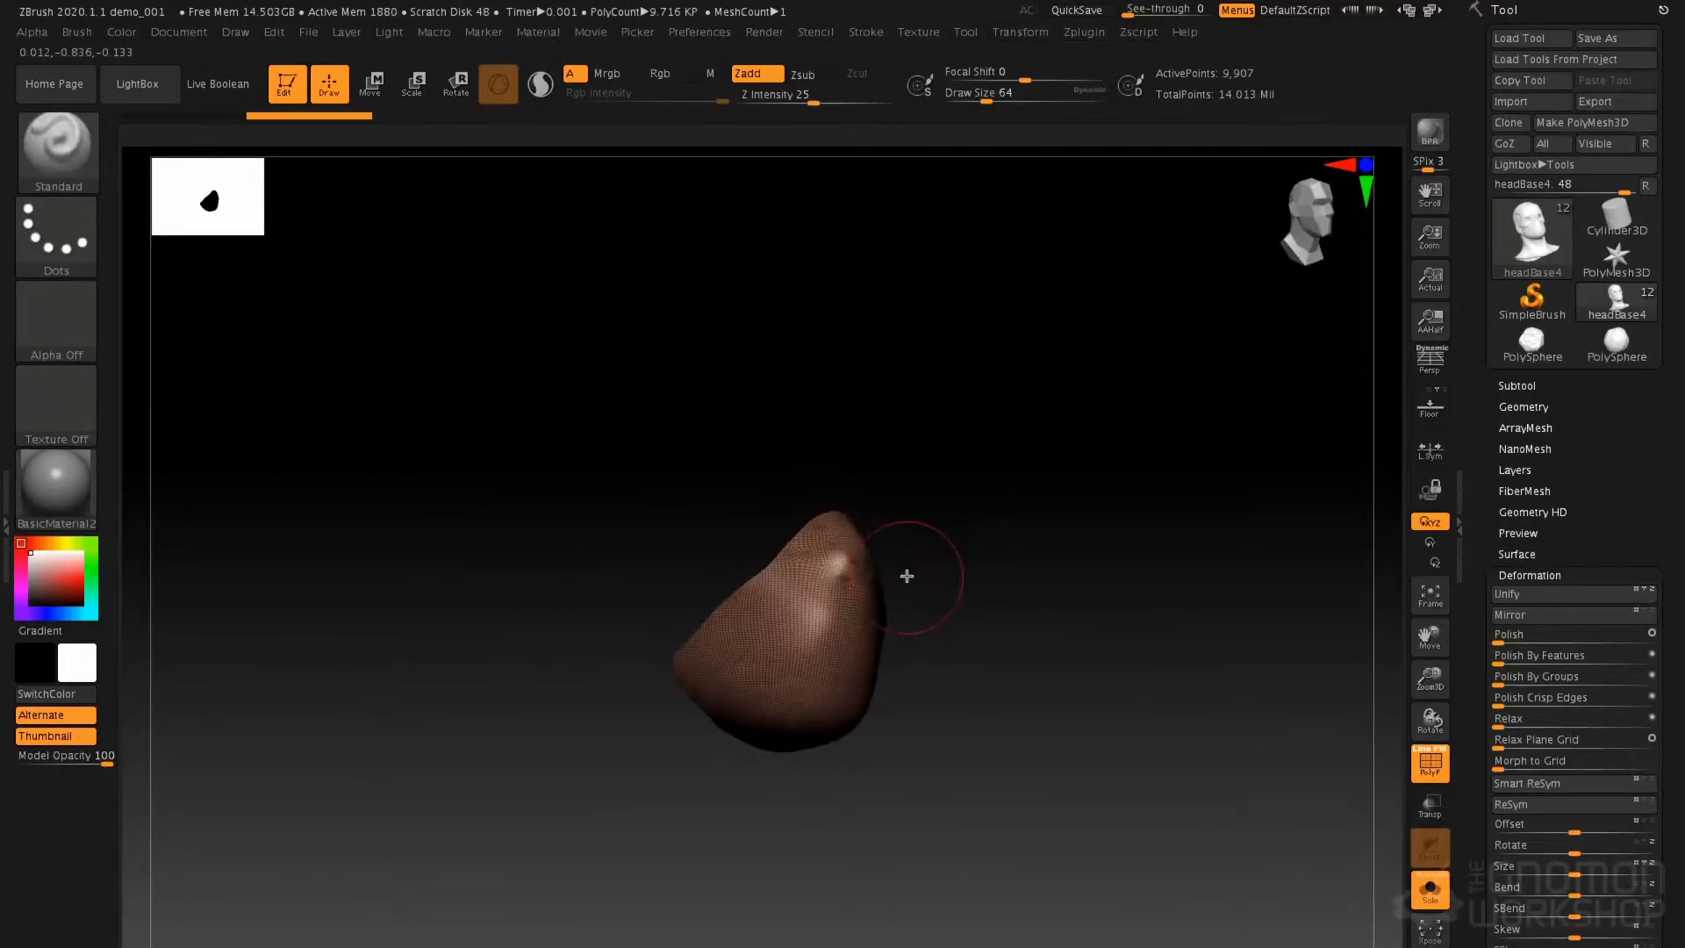
{"action": "key", "text": "b"}
{"action": "key", "text": "c"}
{"action": "key", "text": "t"}
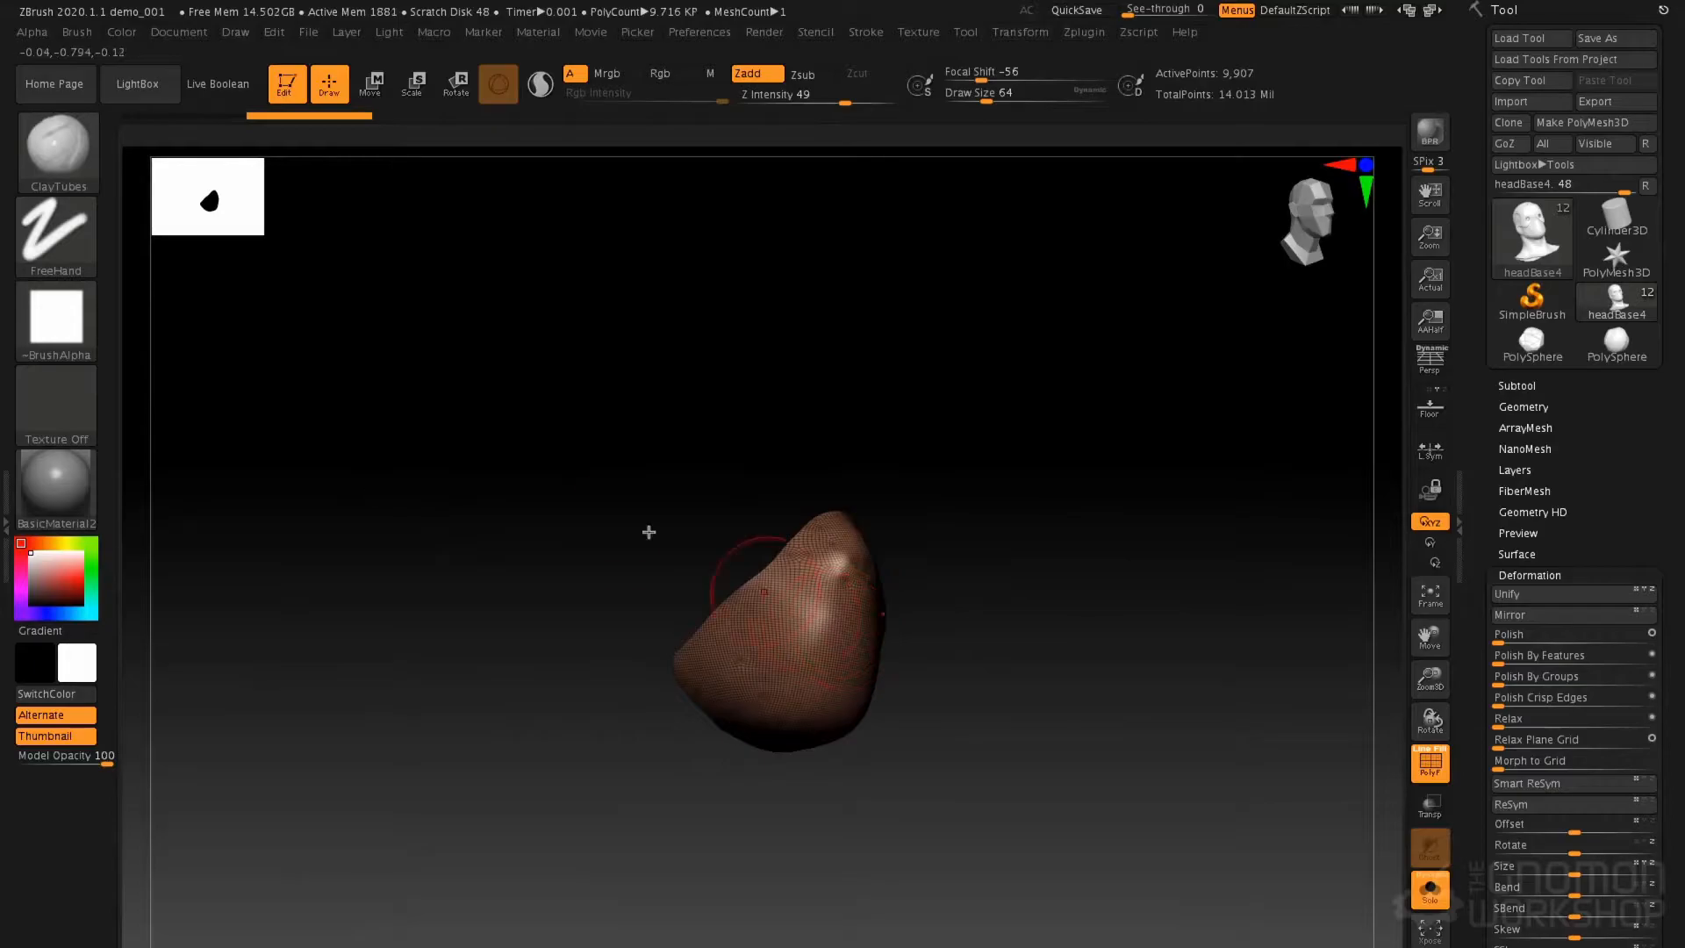
{"action": "left_click", "coordinate": [56, 318]}
{"action": "left_click", "coordinate": [163, 406]}
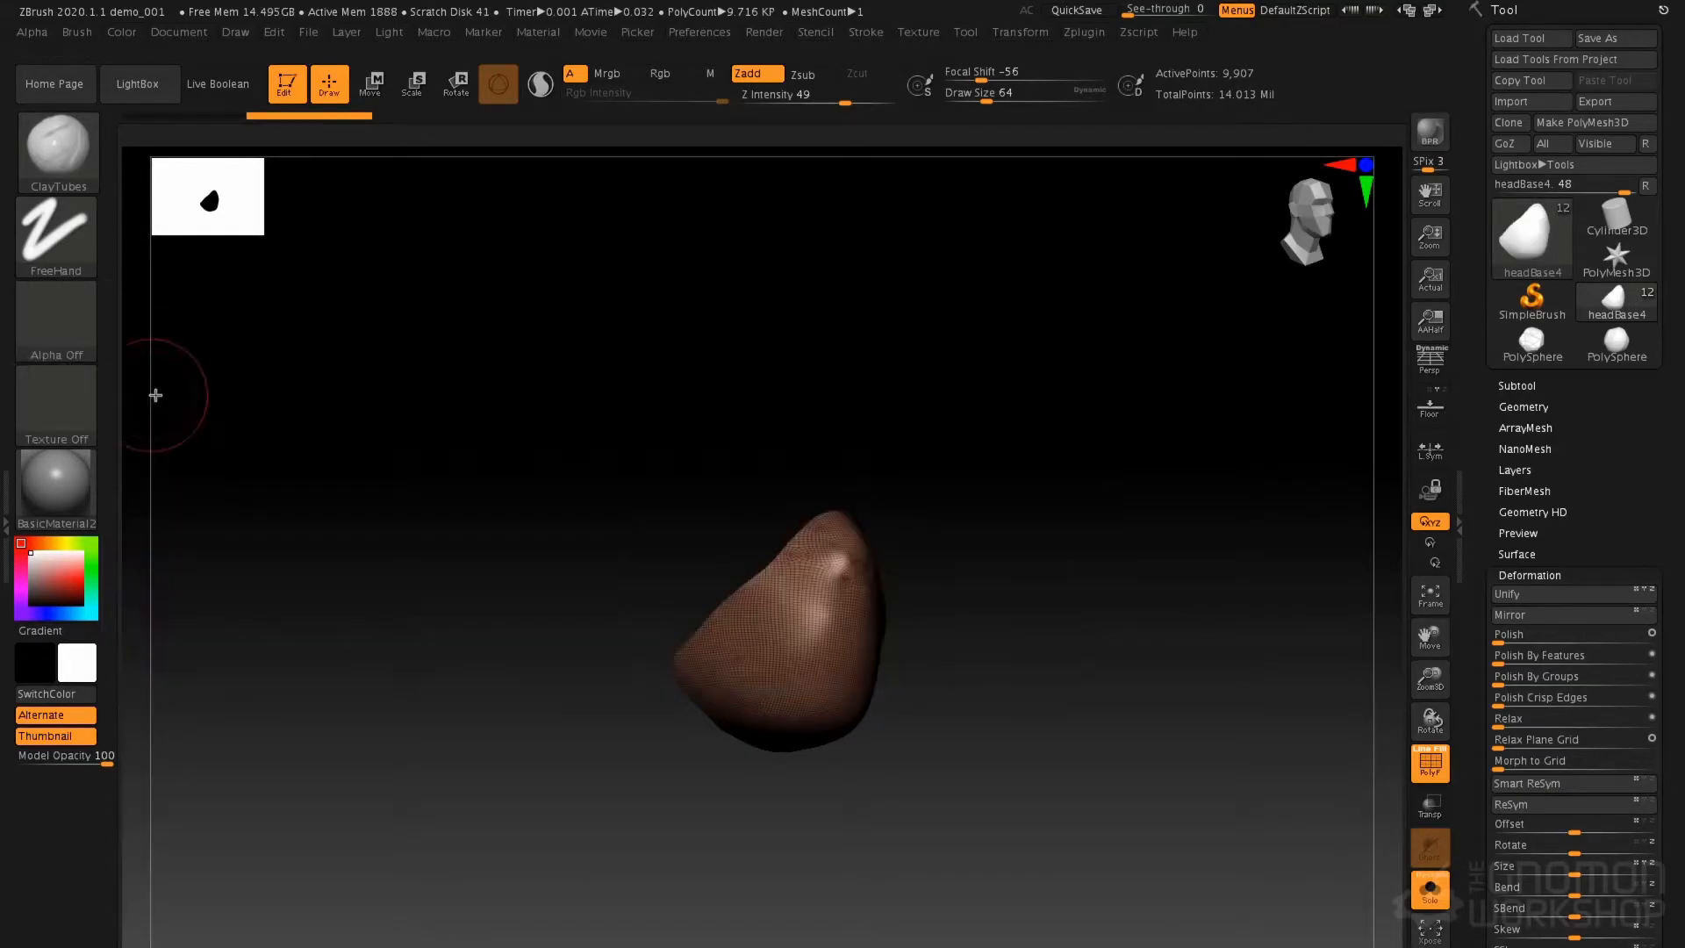
Set the ClayTubes draw size to 77 and focal shift to 0, and hide the polygroup wireframe
{"action": "key", "text": "space"}
{"action": "mouse_move", "coordinate": [669, 474]}
{"action": "left_mouse_down"}
{"action": "mouse_move", "coordinate": [717, 480]}
{"action": "mouse_move", "coordinate": [677, 453]}
{"action": "left_mouse_up"}
{"action": "mouse_move", "coordinate": [779, 485]}
{"action": "left_mouse_down", "text": "alt"}
{"action": "mouse_move", "coordinate": [781, 551]}
{"action": "mouse_move", "coordinate": [775, 500]}
{"action": "mouse_move", "coordinate": [602, 737]}
{"action": "mouse_move", "coordinate": [805, 456]}
{"action": "mouse_move", "coordinate": [749, 489]}
{"action": "mouse_move", "coordinate": [593, 675]}
{"action": "left_mouse_up", "text": "alt"}
{"action": "key", "text": "space"}
{"action": "left_click_drag", "start_coordinate": [597, 520], "coordinate": [777, 516]}
{"action": "key", "text": "shift+f"}
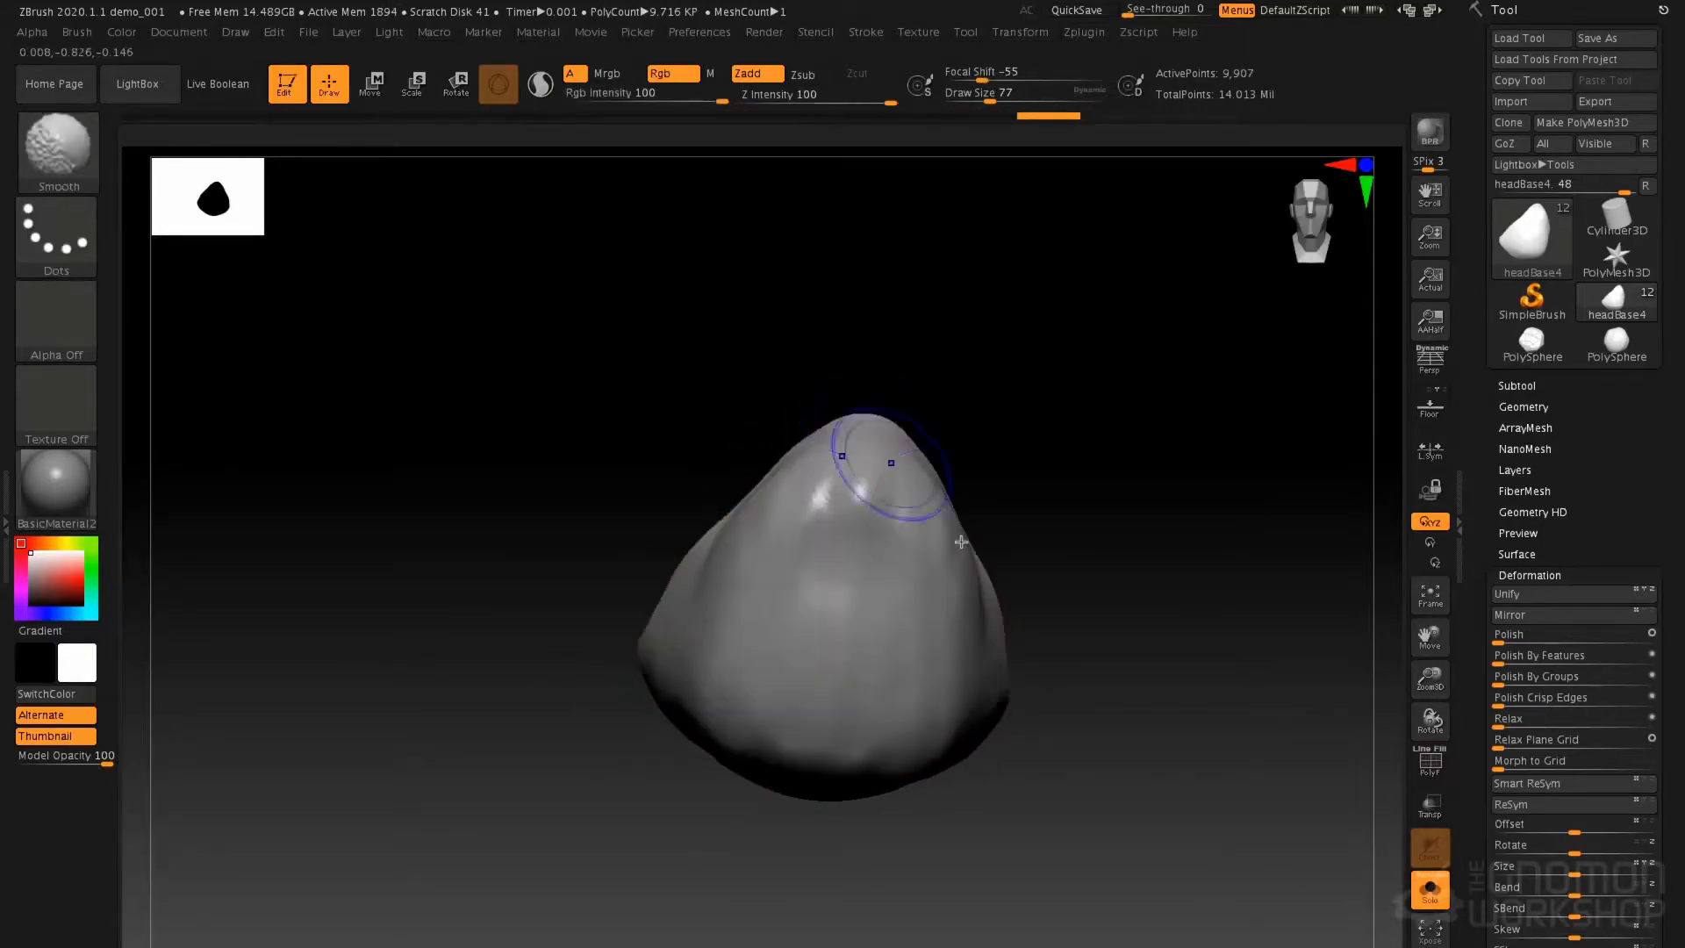
Build up the nose bridge, sides and front of the mouth panel with ClayTubes strokes
{"action": "right_click_drag", "start_coordinate": [838, 519], "coordinate": [930, 568]}
{"action": "mouse_move", "coordinate": [952, 528]}
{"action": "left_mouse_down"}
{"action": "mouse_move", "coordinate": [992, 692]}
{"action": "mouse_move", "coordinate": [937, 508]}
{"action": "mouse_move", "coordinate": [929, 531]}
{"action": "mouse_move", "coordinate": [933, 479]}
{"action": "mouse_move", "coordinate": [1012, 655]}
{"action": "left_mouse_up"}
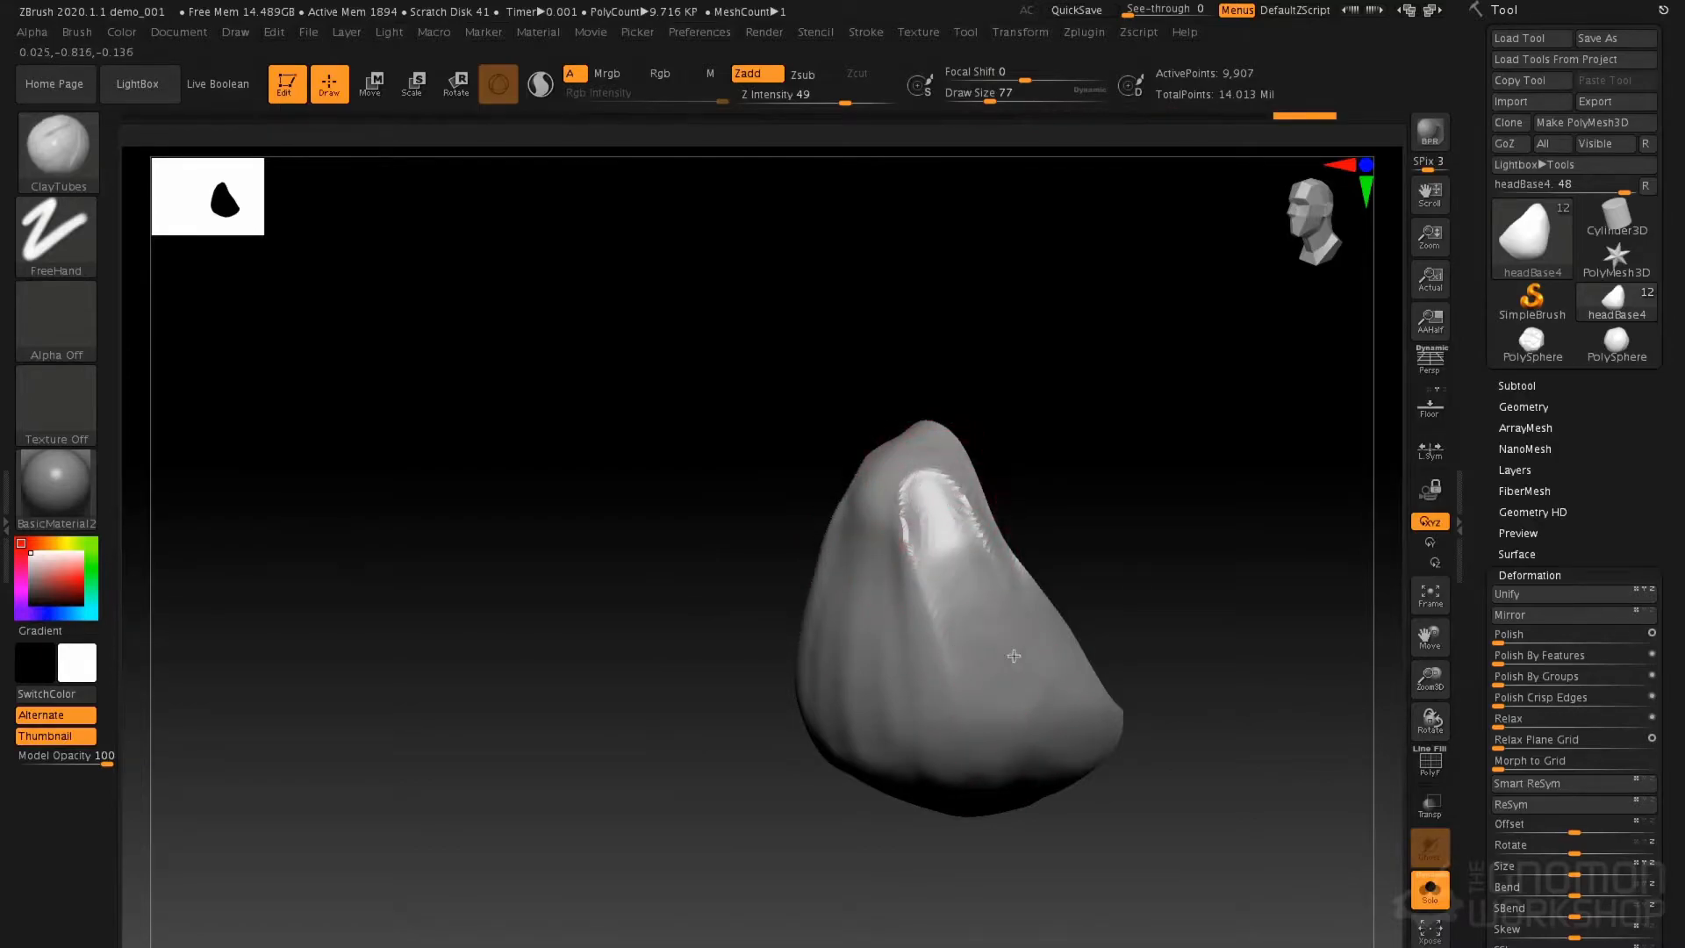
{"action": "right_click_drag", "start_coordinate": [1012, 655], "coordinate": [937, 527]}
{"action": "mouse_move", "coordinate": [908, 397]}
{"action": "left_mouse_down"}
{"action": "mouse_move", "coordinate": [871, 465]}
{"action": "mouse_move", "coordinate": [875, 443]}
{"action": "mouse_move", "coordinate": [865, 536]}
{"action": "left_mouse_up"}
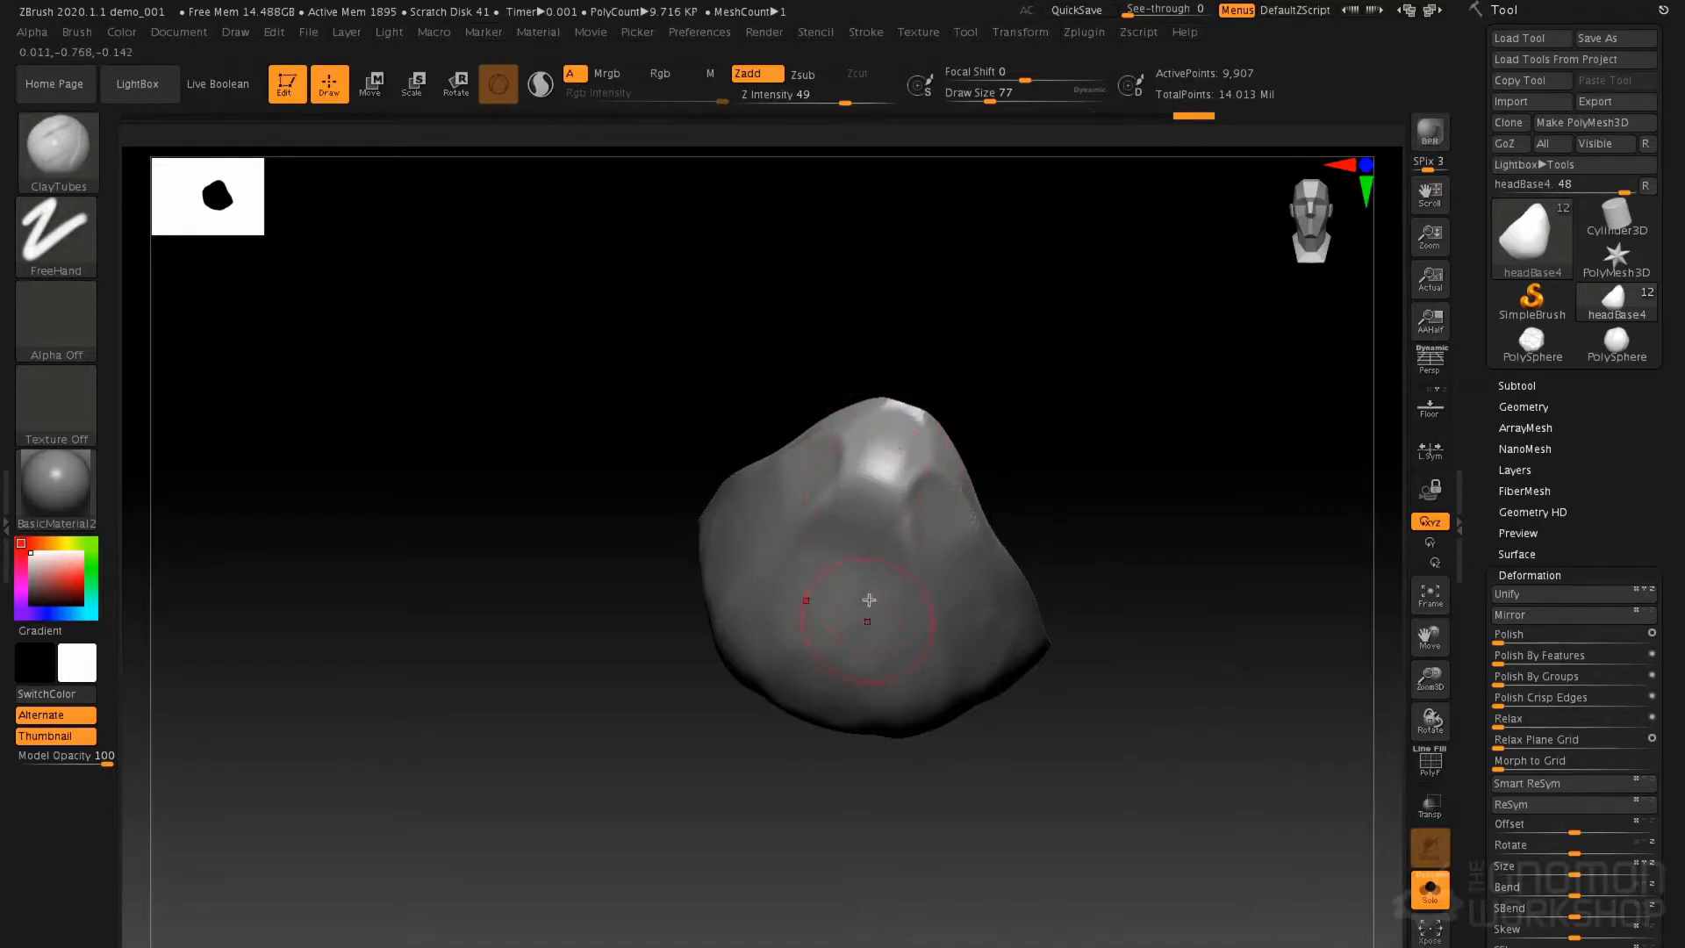
{"action": "right_click_drag", "start_coordinate": [869, 606], "coordinate": [864, 536]}
{"action": "left_click_drag", "start_coordinate": [861, 614], "coordinate": [862, 672]}
Switch to the TrimDynamic brush at a draw size of 154 and flatten the mouth panel's front planes
{"action": "key", "text": "b"}
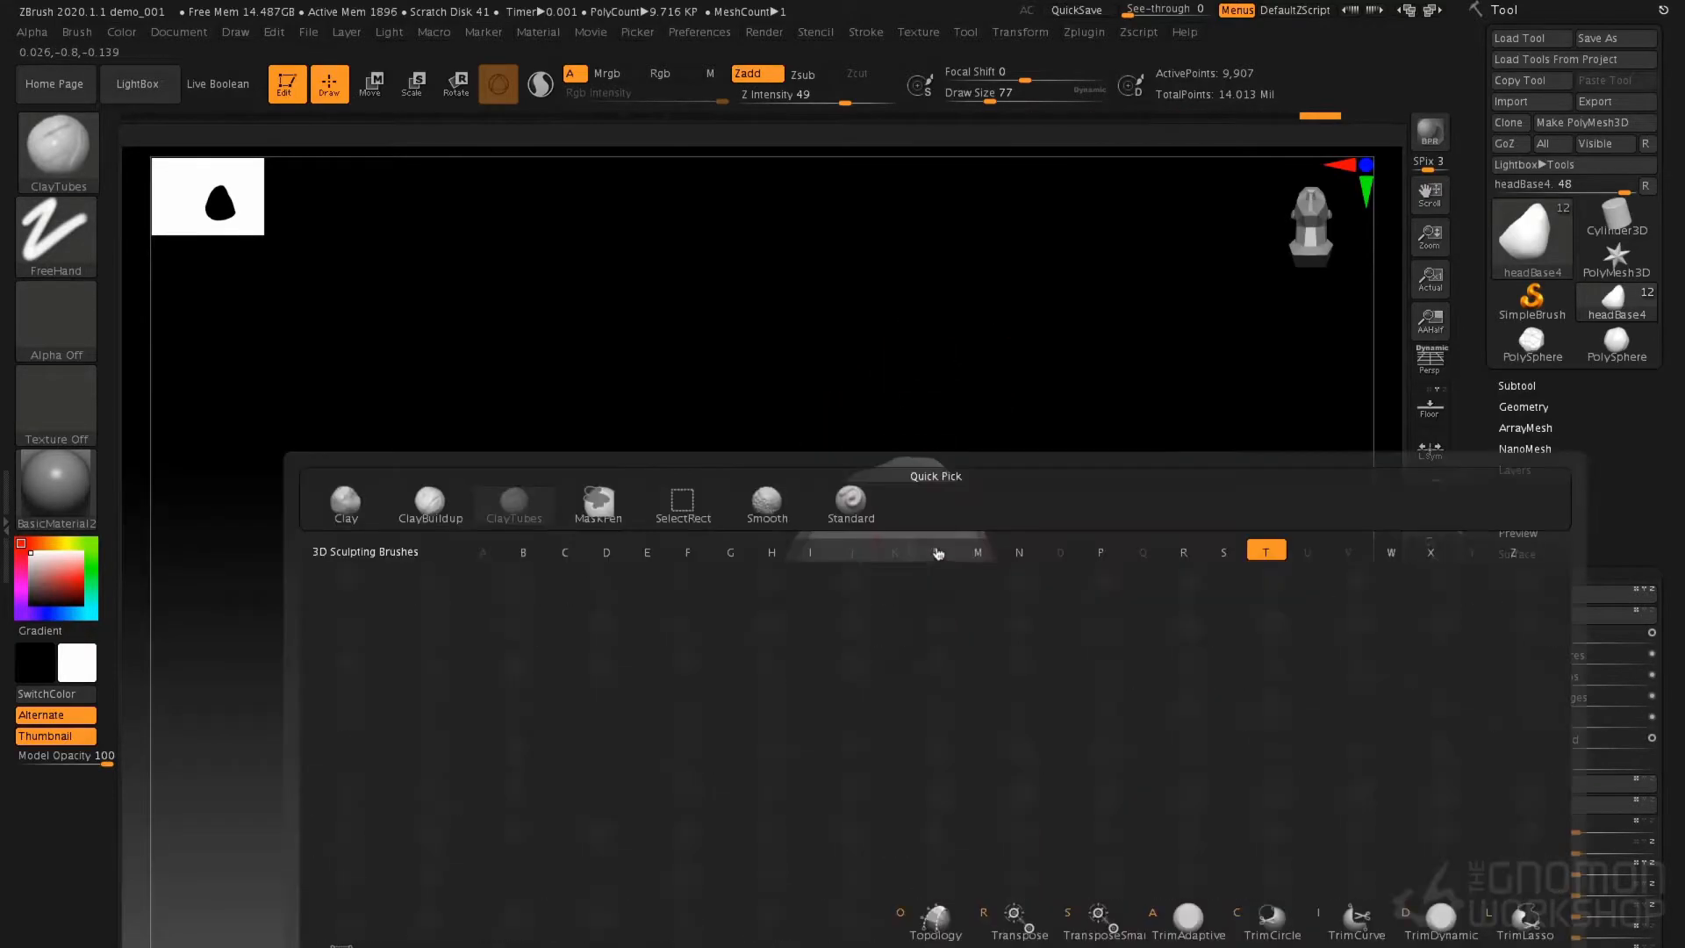
{"action": "key", "text": "t"}
{"action": "key", "text": "d"}
{"action": "key", "text": "space"}
{"action": "left_click_drag", "start_coordinate": [937, 513], "coordinate": [954, 513]}
{"action": "right_click_drag", "start_coordinate": [931, 566], "coordinate": [934, 597]}
{"action": "left_click_drag", "start_coordinate": [929, 540], "coordinate": [955, 655]}
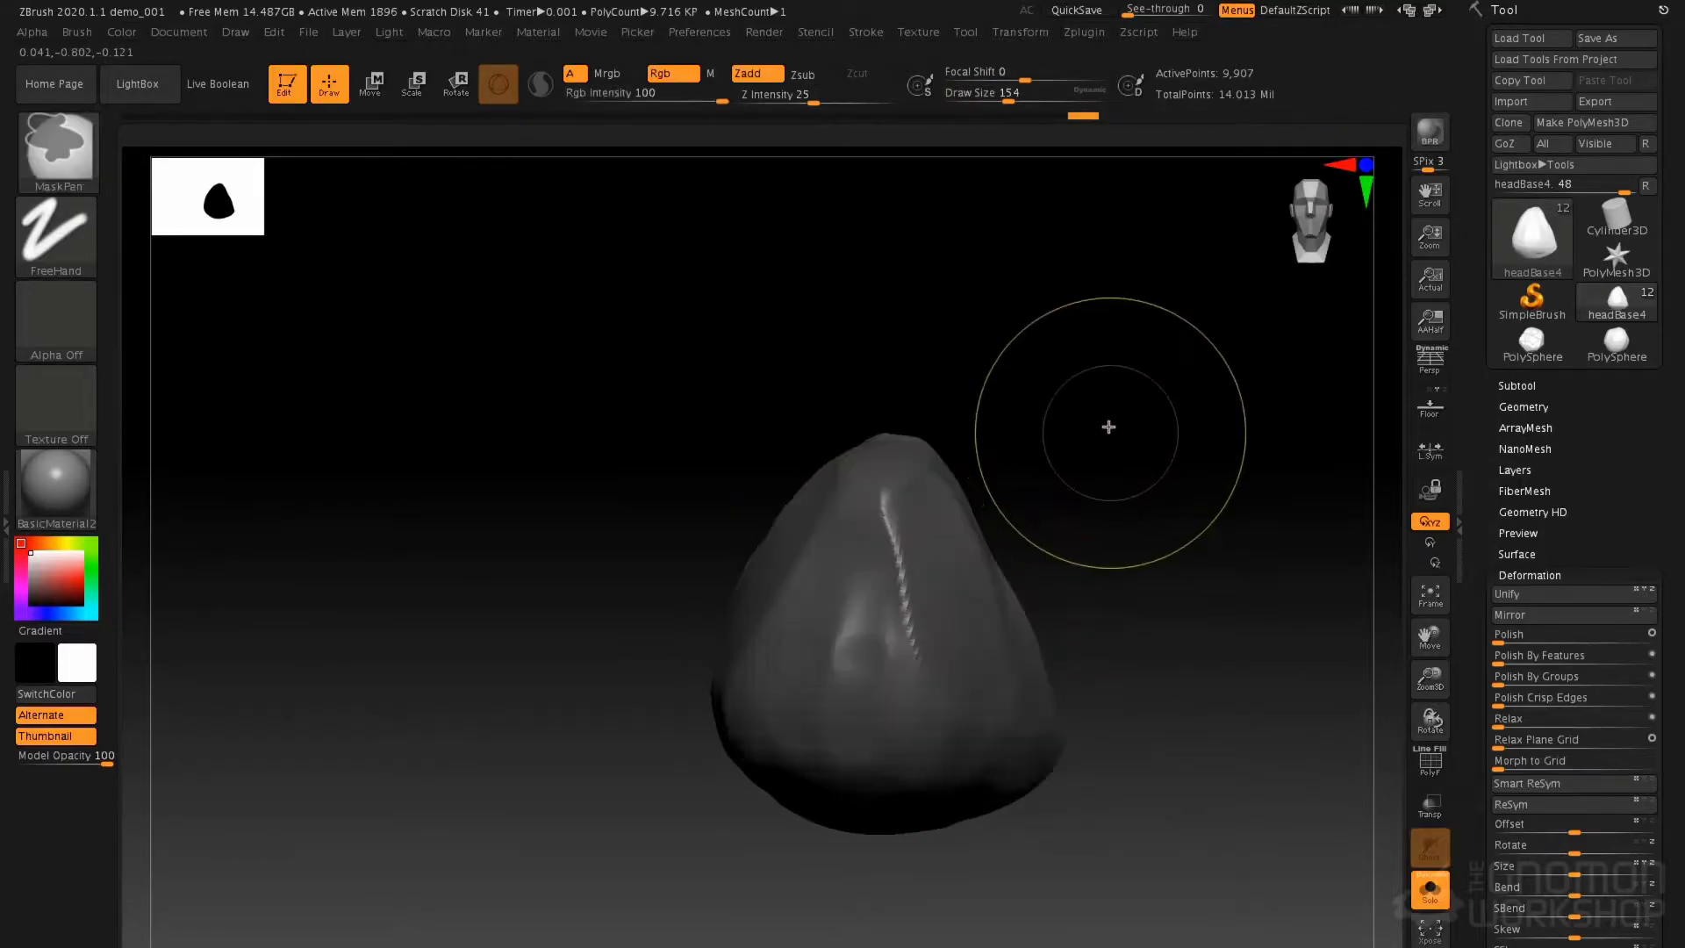
Show the whole head again and trim the mouth panel's cheek and chin into flat planes
{"action": "left_click", "coordinate": [1091, 427], "text": "ctrl+shift"}
{"action": "left_click_drag", "start_coordinate": [669, 551], "coordinate": [842, 536]}
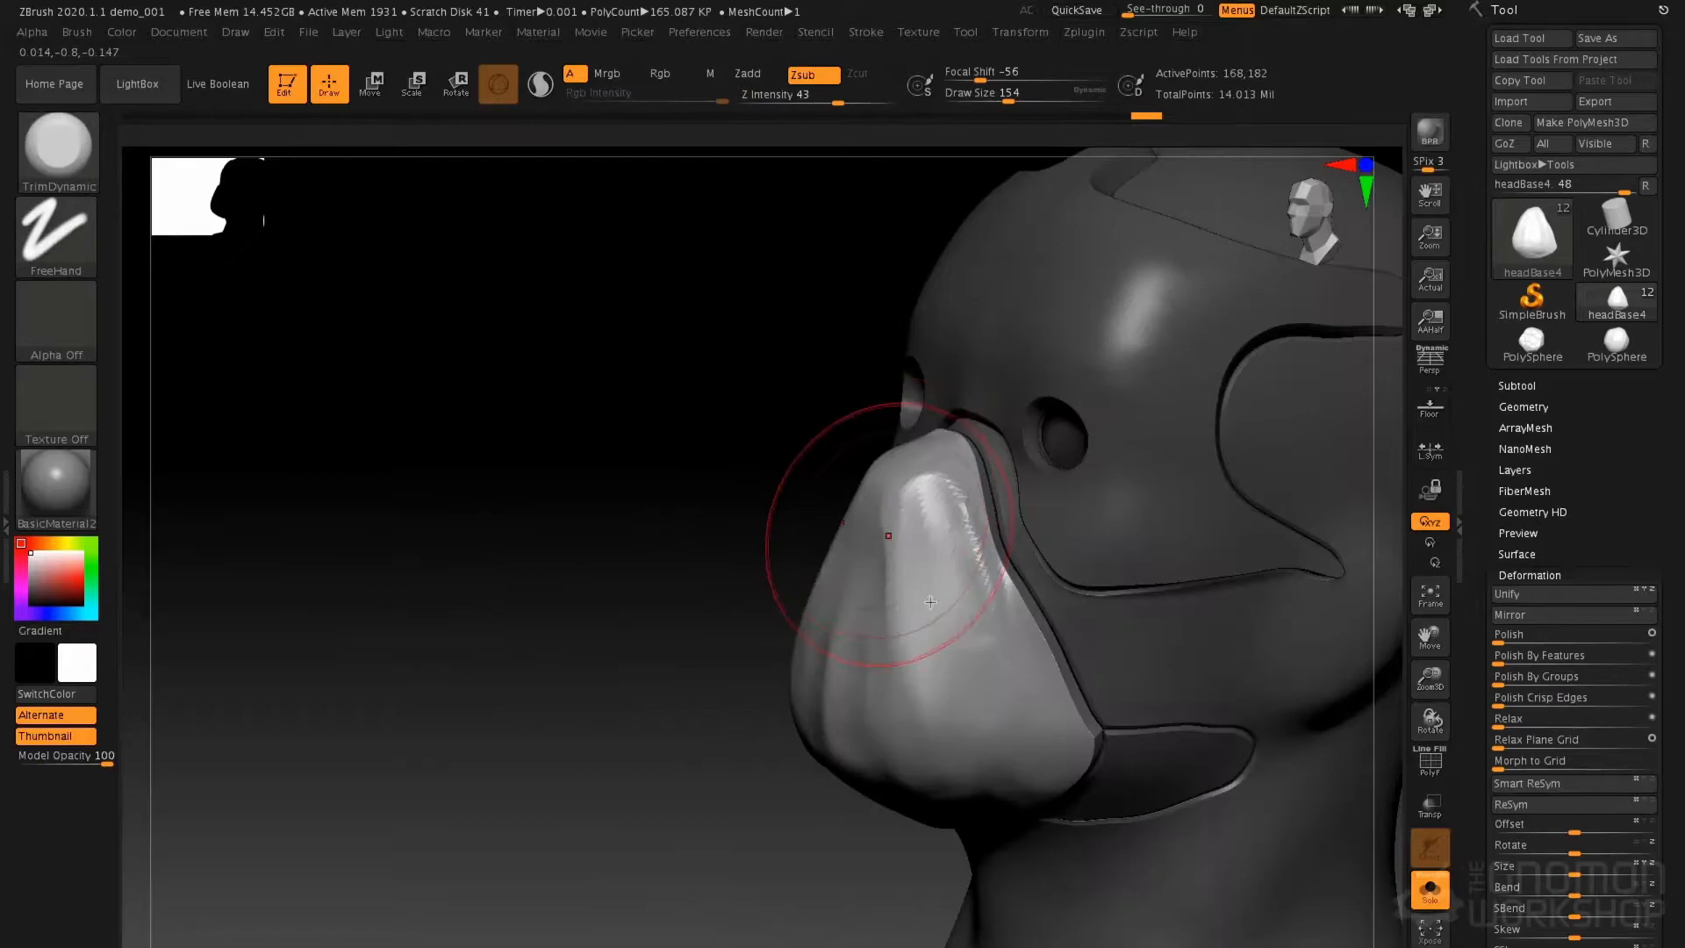
{"action": "mouse_move", "coordinate": [963, 540]}
{"action": "left_mouse_down"}
{"action": "mouse_move", "coordinate": [974, 661]}
{"action": "mouse_move", "coordinate": [960, 666]}
{"action": "left_mouse_up"}
{"action": "right_click_drag", "start_coordinate": [1036, 746], "coordinate": [1032, 674]}
{"action": "mouse_move", "coordinate": [1001, 772]}
{"action": "left_mouse_down"}
{"action": "mouse_move", "coordinate": [1048, 778]}
{"action": "mouse_move", "coordinate": [1038, 745]}
{"action": "left_mouse_up"}
{"action": "right_click_drag", "start_coordinate": [1037, 745], "coordinate": [1009, 677]}
{"action": "mouse_move", "coordinate": [896, 703]}
{"action": "left_mouse_down"}
{"action": "mouse_move", "coordinate": [944, 764]}
{"action": "mouse_move", "coordinate": [960, 759]}
{"action": "mouse_move", "coordinate": [830, 825]}
{"action": "left_mouse_up"}
Set TrimDynamic to a draw size of 104 and focal shift of -4, and flatten the mouth panel's front and chin
{"action": "key", "text": "space"}
{"action": "left_click", "coordinate": [935, 744]}
{"action": "mouse_move", "coordinate": [816, 762]}
{"action": "left_mouse_down"}
{"action": "mouse_move", "coordinate": [797, 697]}
{"action": "mouse_move", "coordinate": [803, 746]}
{"action": "left_mouse_up"}
{"action": "mouse_move", "coordinate": [790, 633]}
{"action": "left_mouse_down"}
{"action": "mouse_move", "coordinate": [849, 748]}
{"action": "mouse_move", "coordinate": [843, 735]}
{"action": "left_mouse_up"}
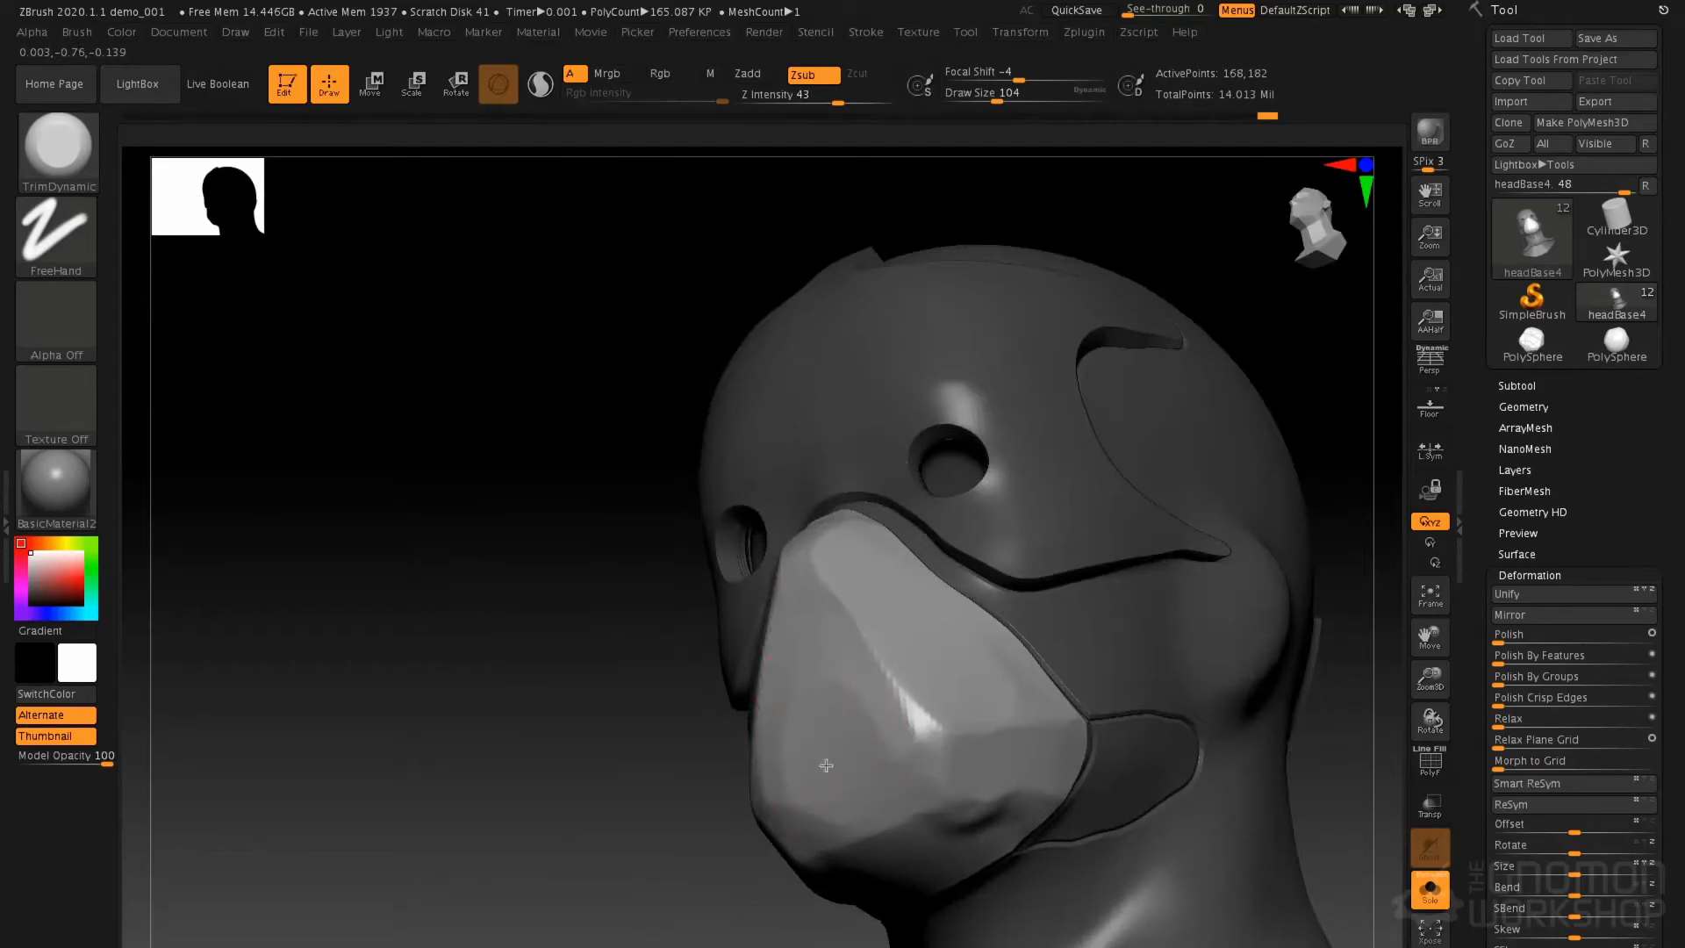
{"action": "right_click_drag", "start_coordinate": [826, 766], "coordinate": [857, 613]}
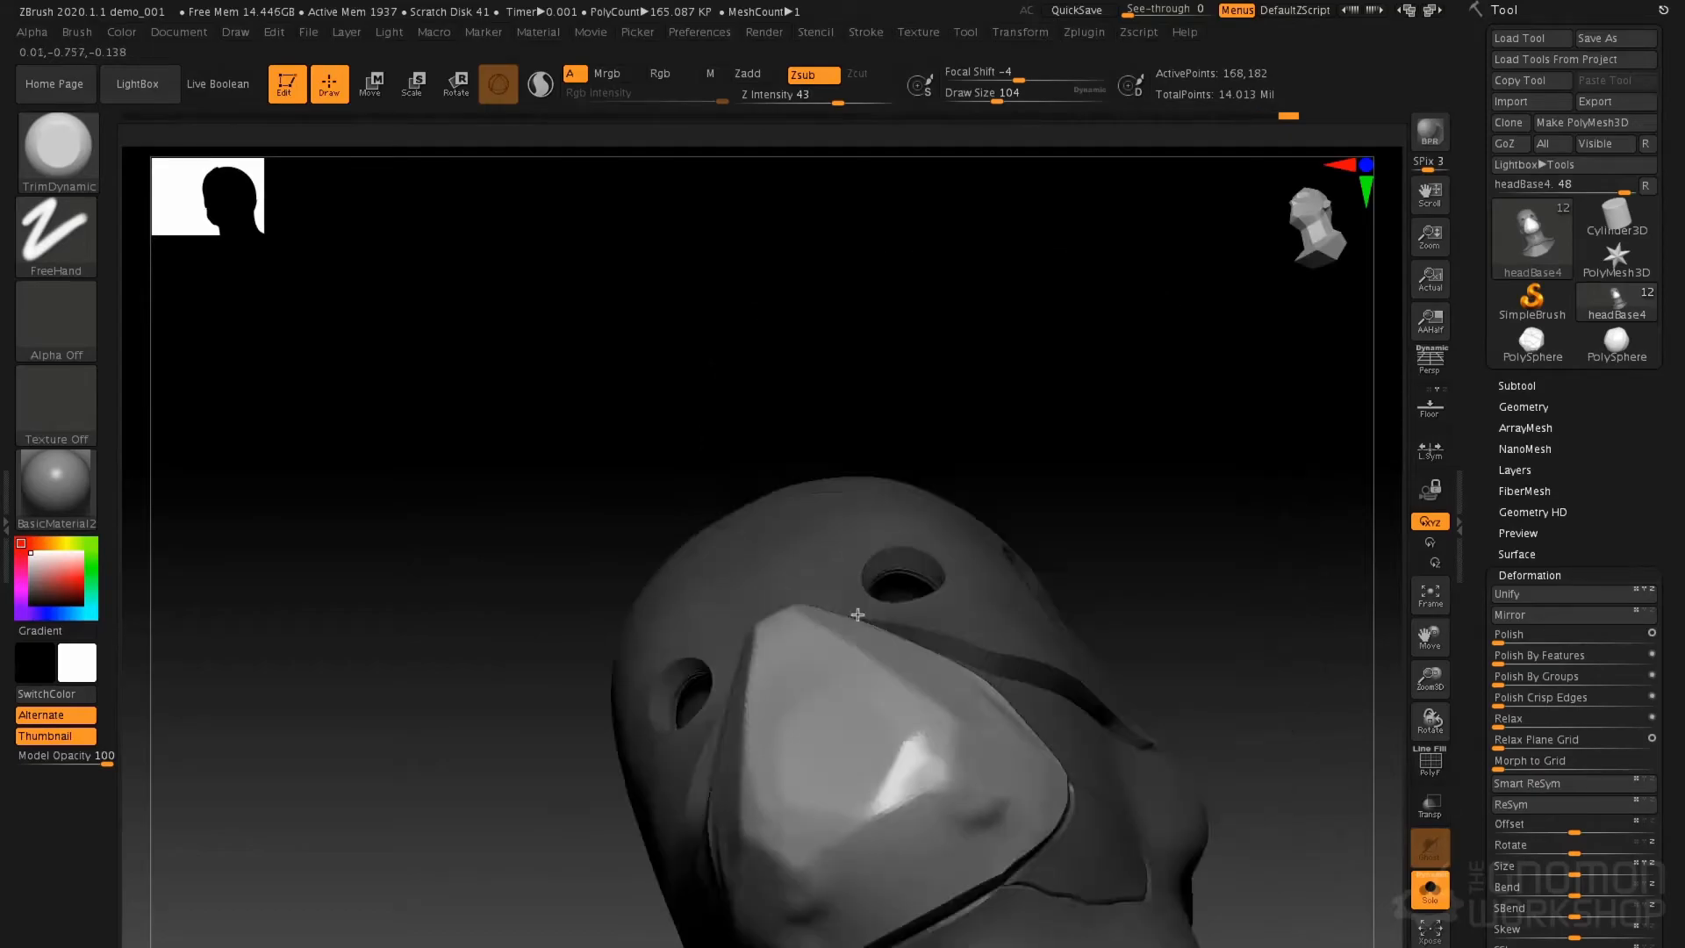
{"action": "right_click_drag", "start_coordinate": [846, 921], "coordinate": [839, 714], "text": "alt"}
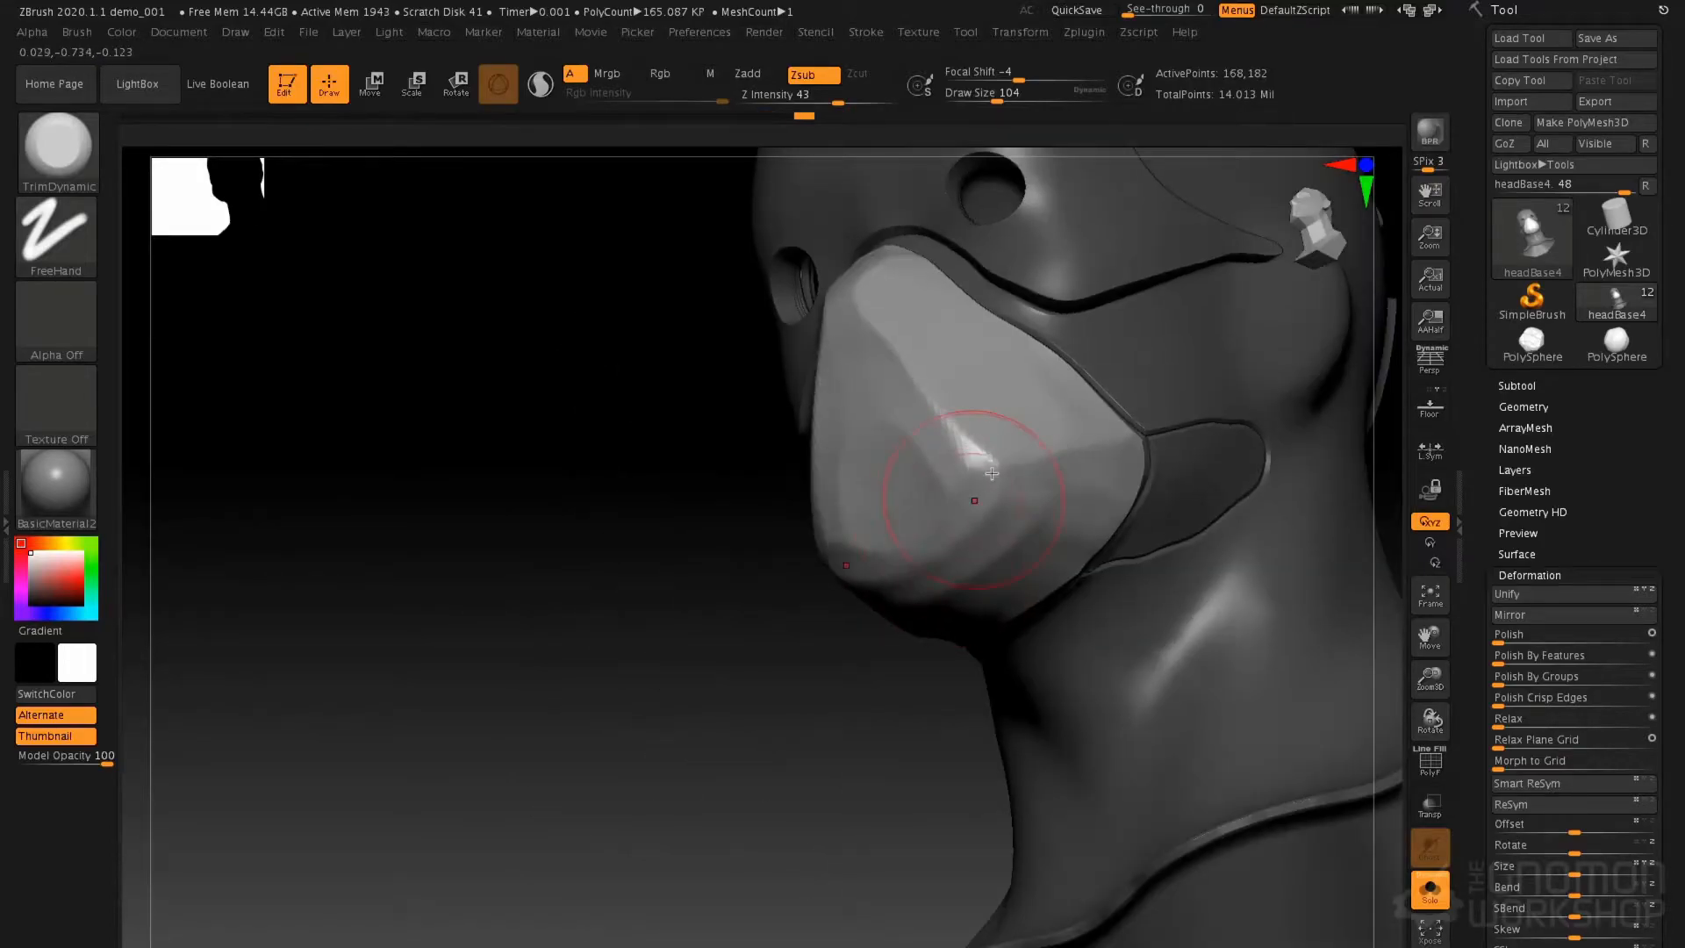
Sharpen the creases between the mouth panel's cheek, jaw and nose planes with TrimDynamic strokes
{"action": "right_click_drag", "start_coordinate": [1109, 471], "coordinate": [1023, 496]}
{"action": "left_click_drag", "start_coordinate": [1084, 528], "coordinate": [1052, 576]}
{"action": "right_click_drag", "start_coordinate": [1080, 533], "coordinate": [1071, 527]}
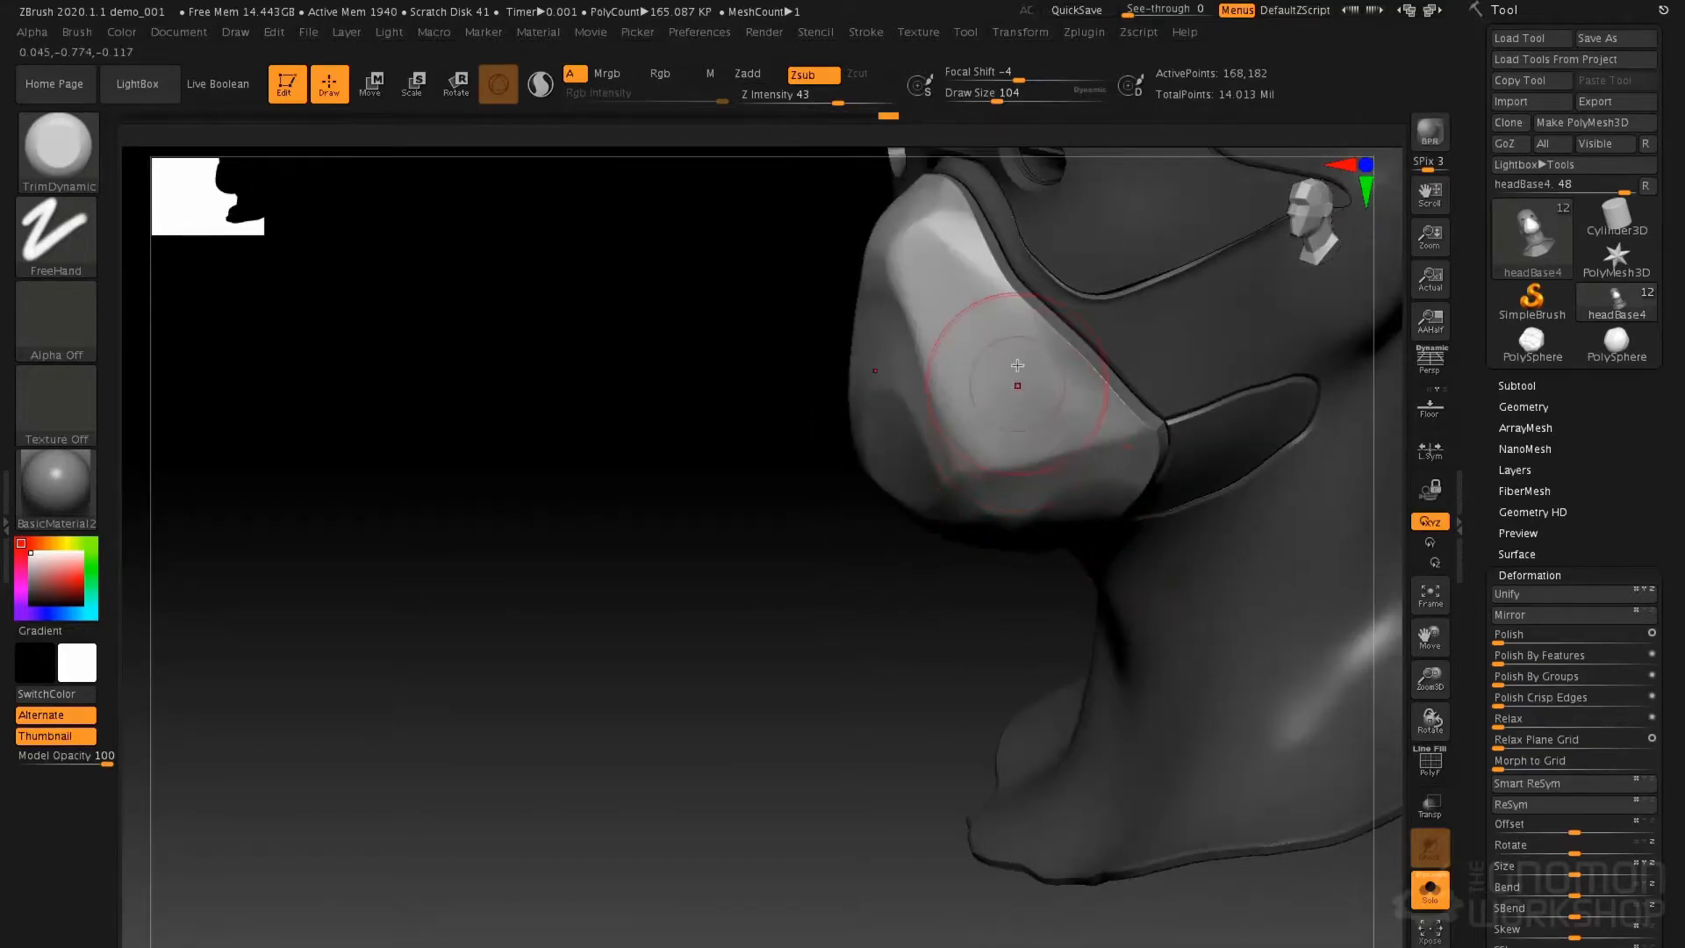
{"action": "right_click_drag", "start_coordinate": [1073, 409], "coordinate": [922, 301]}
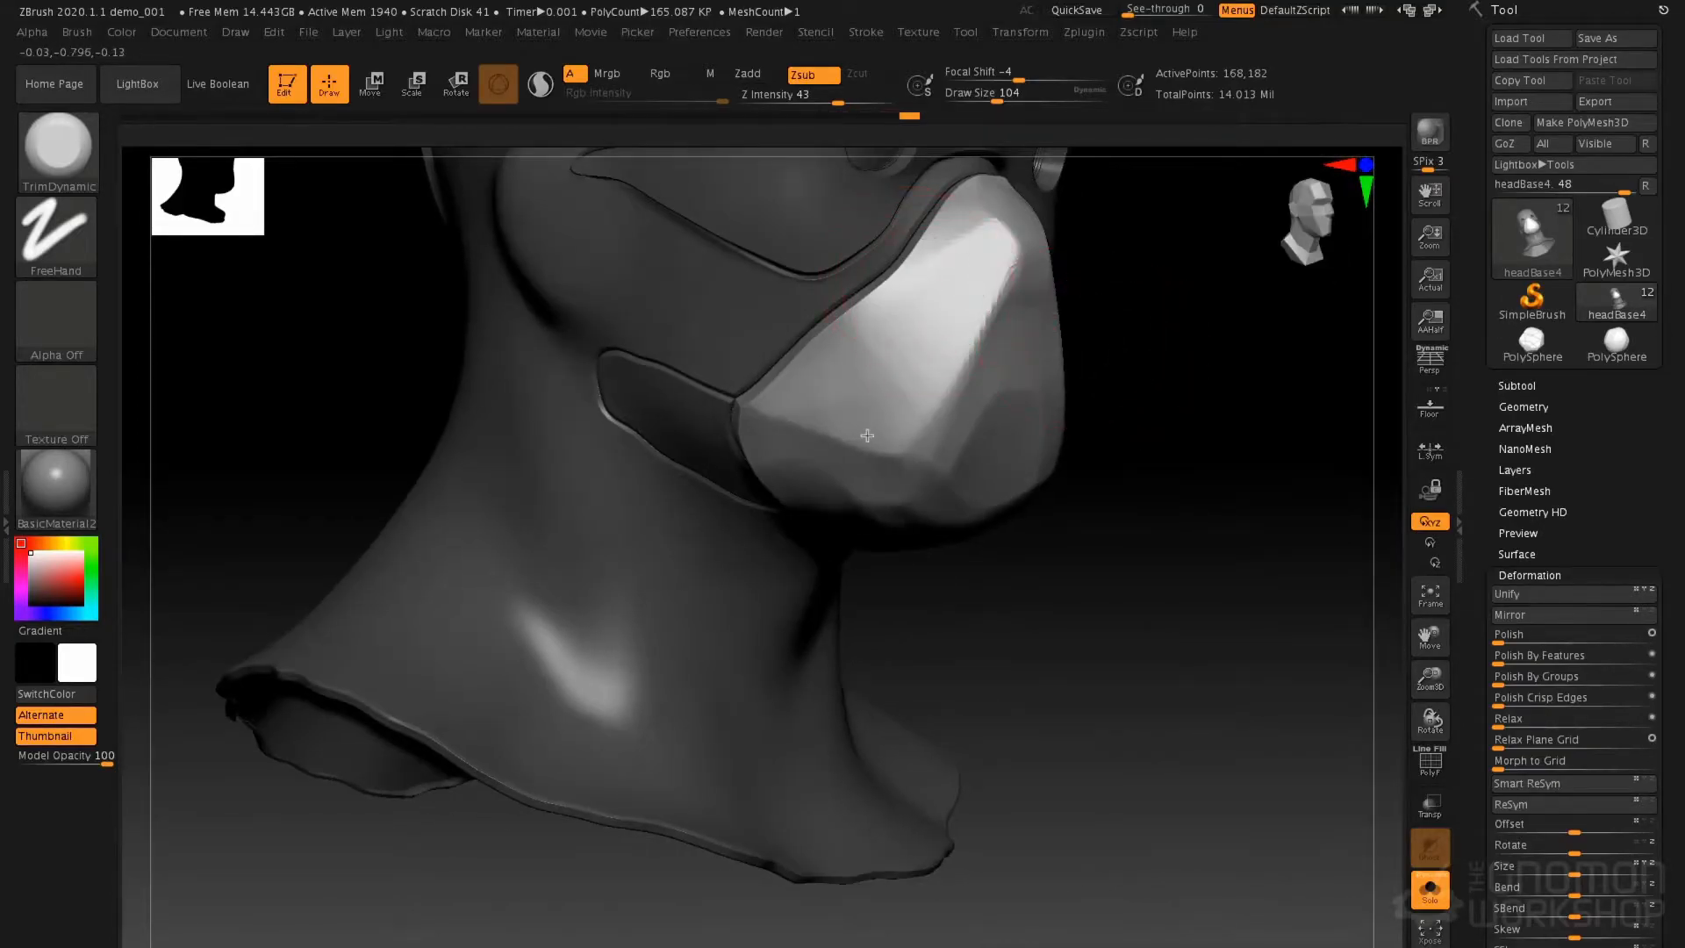
{"action": "right_click_drag", "start_coordinate": [883, 428], "coordinate": [808, 386]}
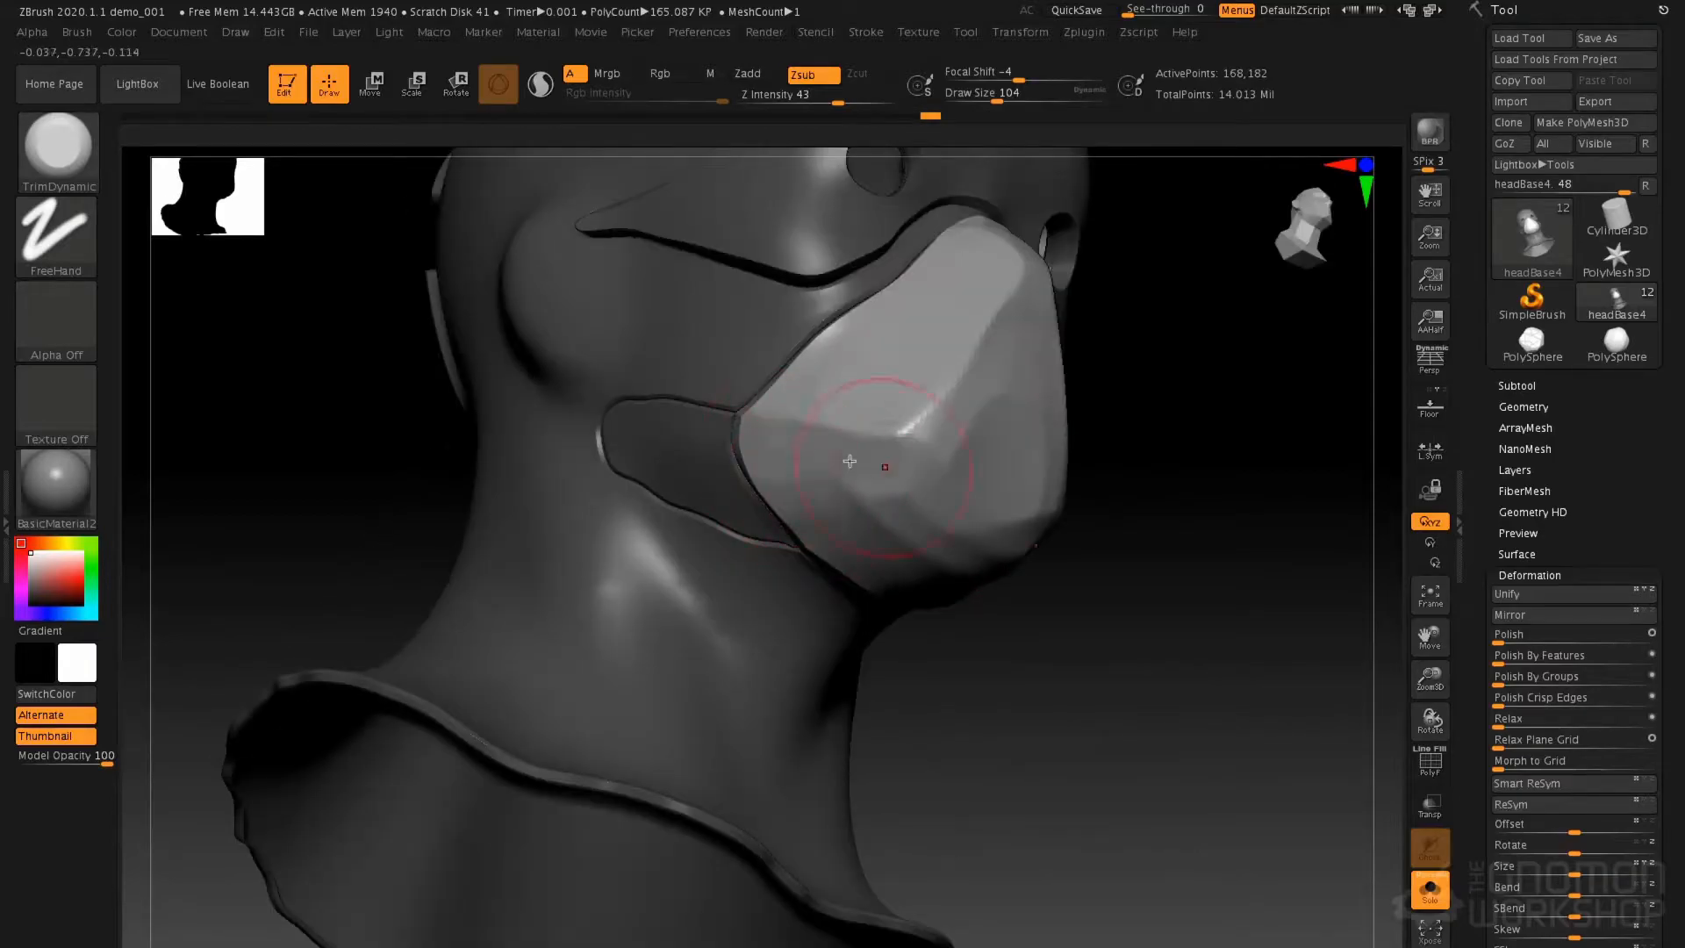
{"action": "right_click_drag", "start_coordinate": [877, 467], "coordinate": [979, 371]}
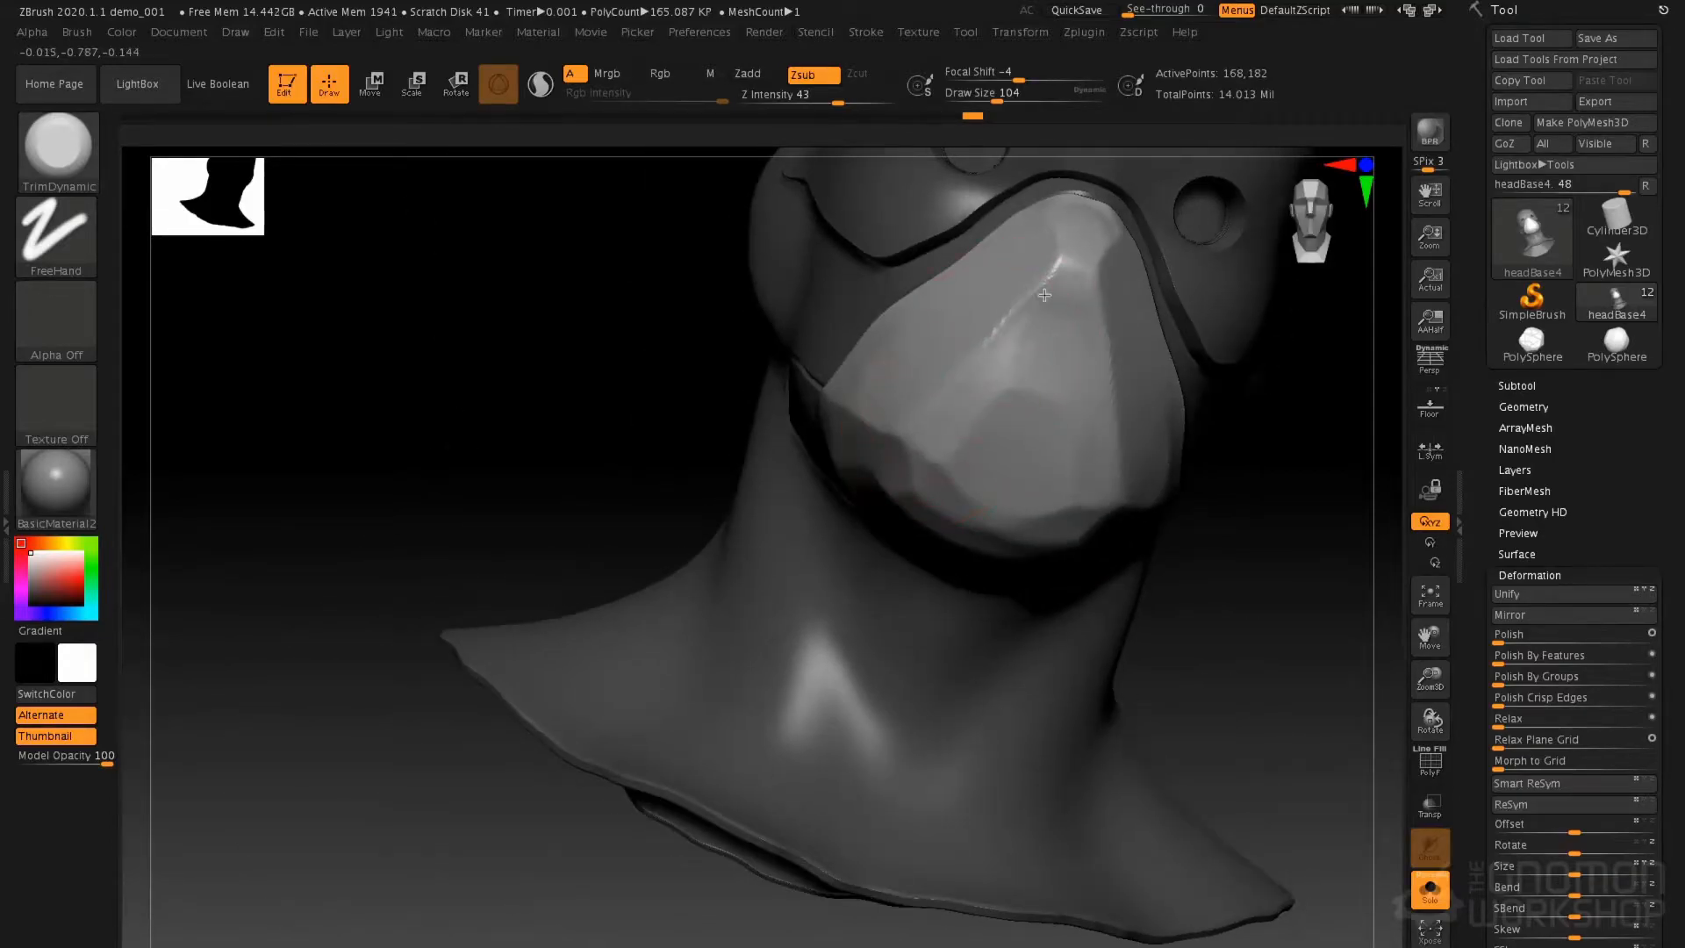
{"action": "right_click_drag", "start_coordinate": [945, 441], "coordinate": [1032, 368]}
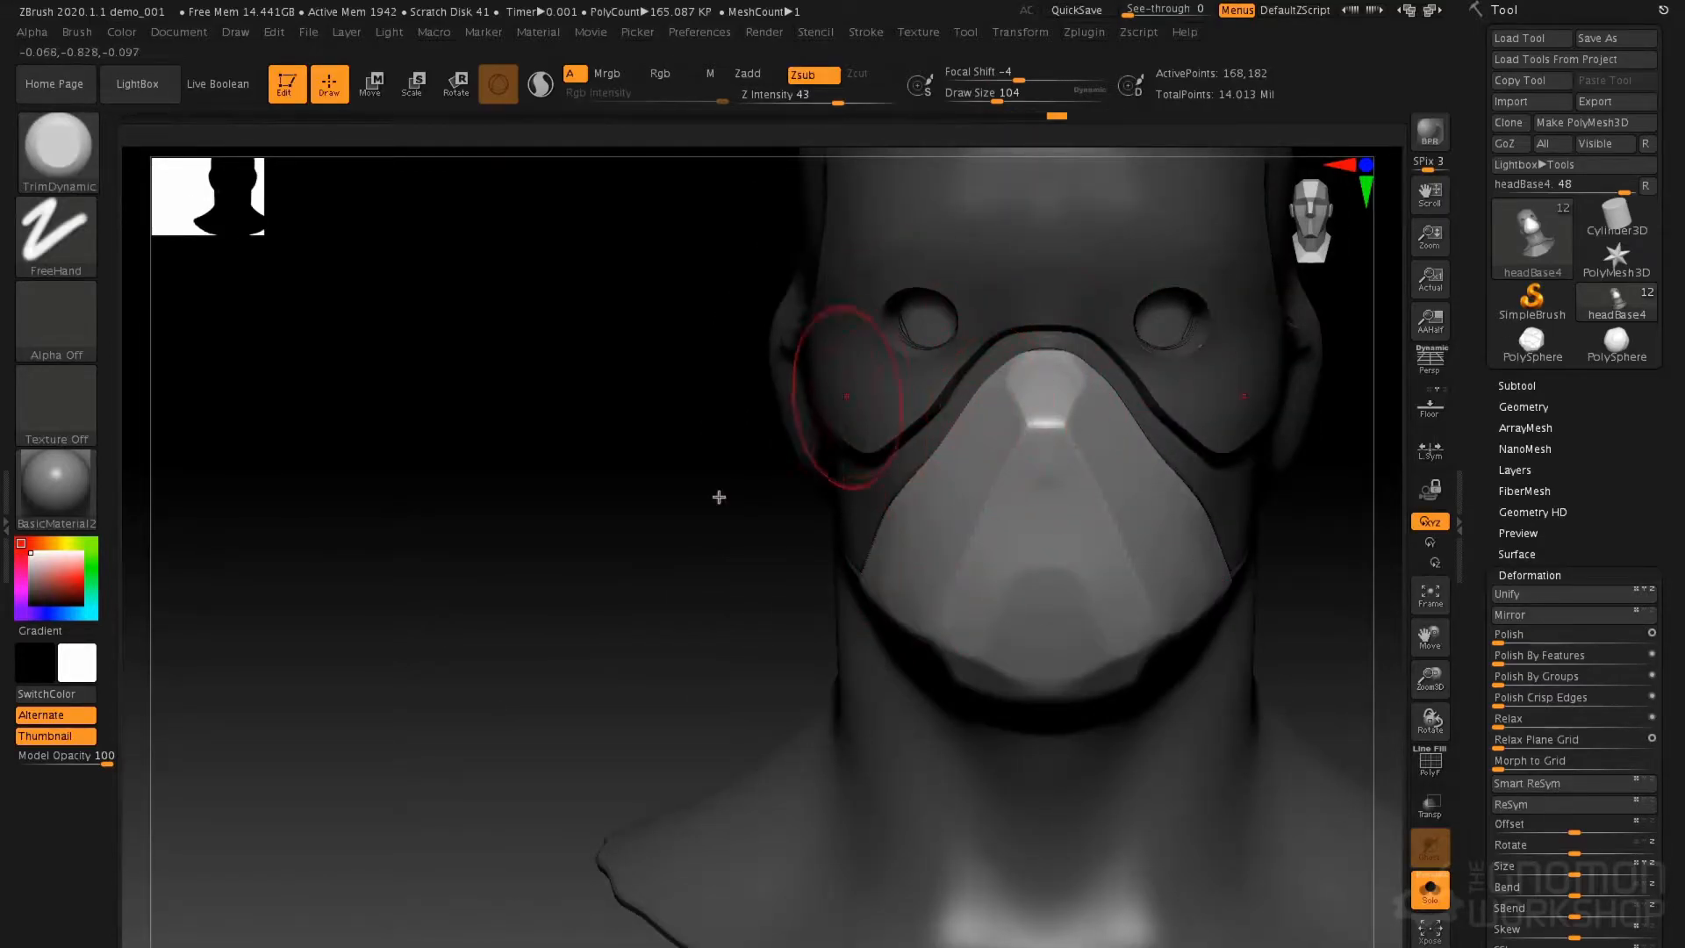
Isolate the upper face panel, mask it, and invert the mask on the whole head so only that panel can be sculpted
{"action": "left_click", "coordinate": [970, 231], "text": "ctrl+shift"}
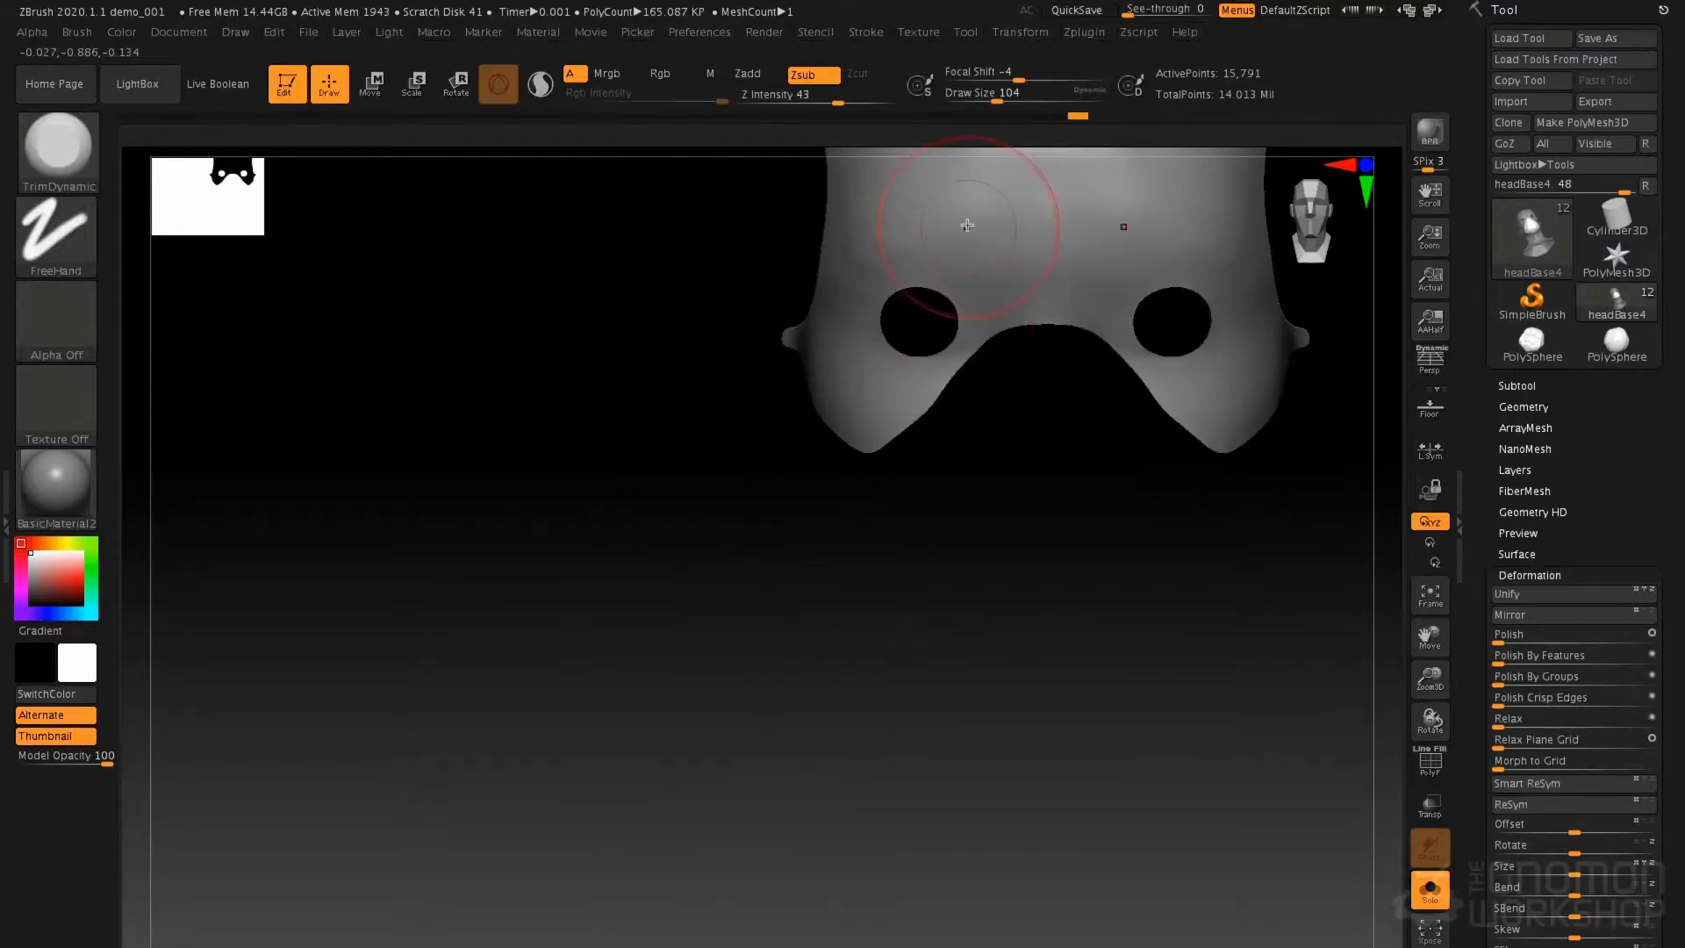
{"action": "right_click_drag", "start_coordinate": [967, 226], "coordinate": [901, 351], "text": "alt"}
{"action": "left_click", "coordinate": [516, 421], "text": "ctrl"}
{"action": "left_click", "coordinate": [518, 421], "text": "ctrl+shift"}
{"action": "left_click", "coordinate": [514, 372], "text": "ctrl"}
Build up the panel's brow ridge above the eye holes with ClayTubes at a draw size of 104
{"action": "right_click_drag", "start_coordinate": [790, 361], "coordinate": [888, 384]}
{"action": "mouse_move", "coordinate": [758, 386]}
{"action": "left_mouse_down"}
{"action": "mouse_move", "coordinate": [826, 376]}
{"action": "mouse_move", "coordinate": [828, 340]}
{"action": "mouse_move", "coordinate": [905, 324]}
{"action": "mouse_move", "coordinate": [966, 337]}
{"action": "left_mouse_up"}
{"action": "key", "text": "ctrl+z"}
{"action": "left_click_drag", "start_coordinate": [964, 416], "coordinate": [968, 422]}
Switch to TrimDynamic at a draw size of 35 and trim the outer end of the brow ridge
{"action": "key", "text": "b"}
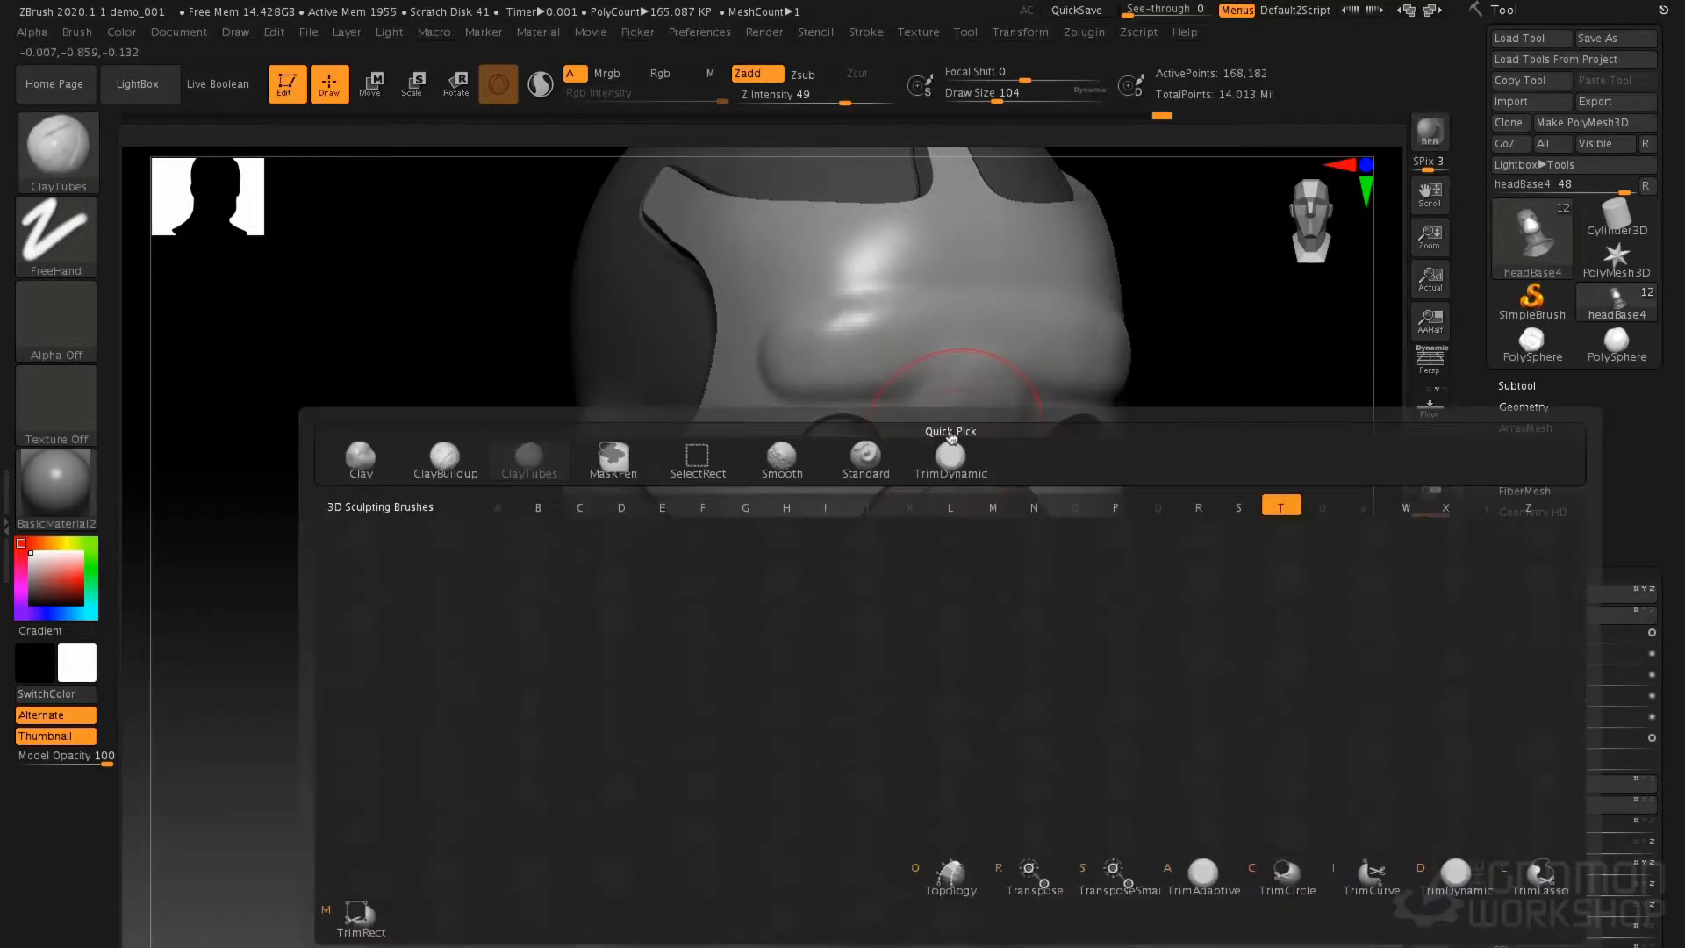
{"action": "key", "text": "t"}
{"action": "key", "text": "d"}
{"action": "key", "text": "space"}
{"action": "left_click_drag", "start_coordinate": [931, 407], "coordinate": [915, 407]}
{"action": "key", "text": "space"}
{"action": "left_click_drag", "start_coordinate": [810, 390], "coordinate": [797, 389]}
{"action": "right_click_drag", "start_coordinate": [804, 347], "coordinate": [793, 386]}
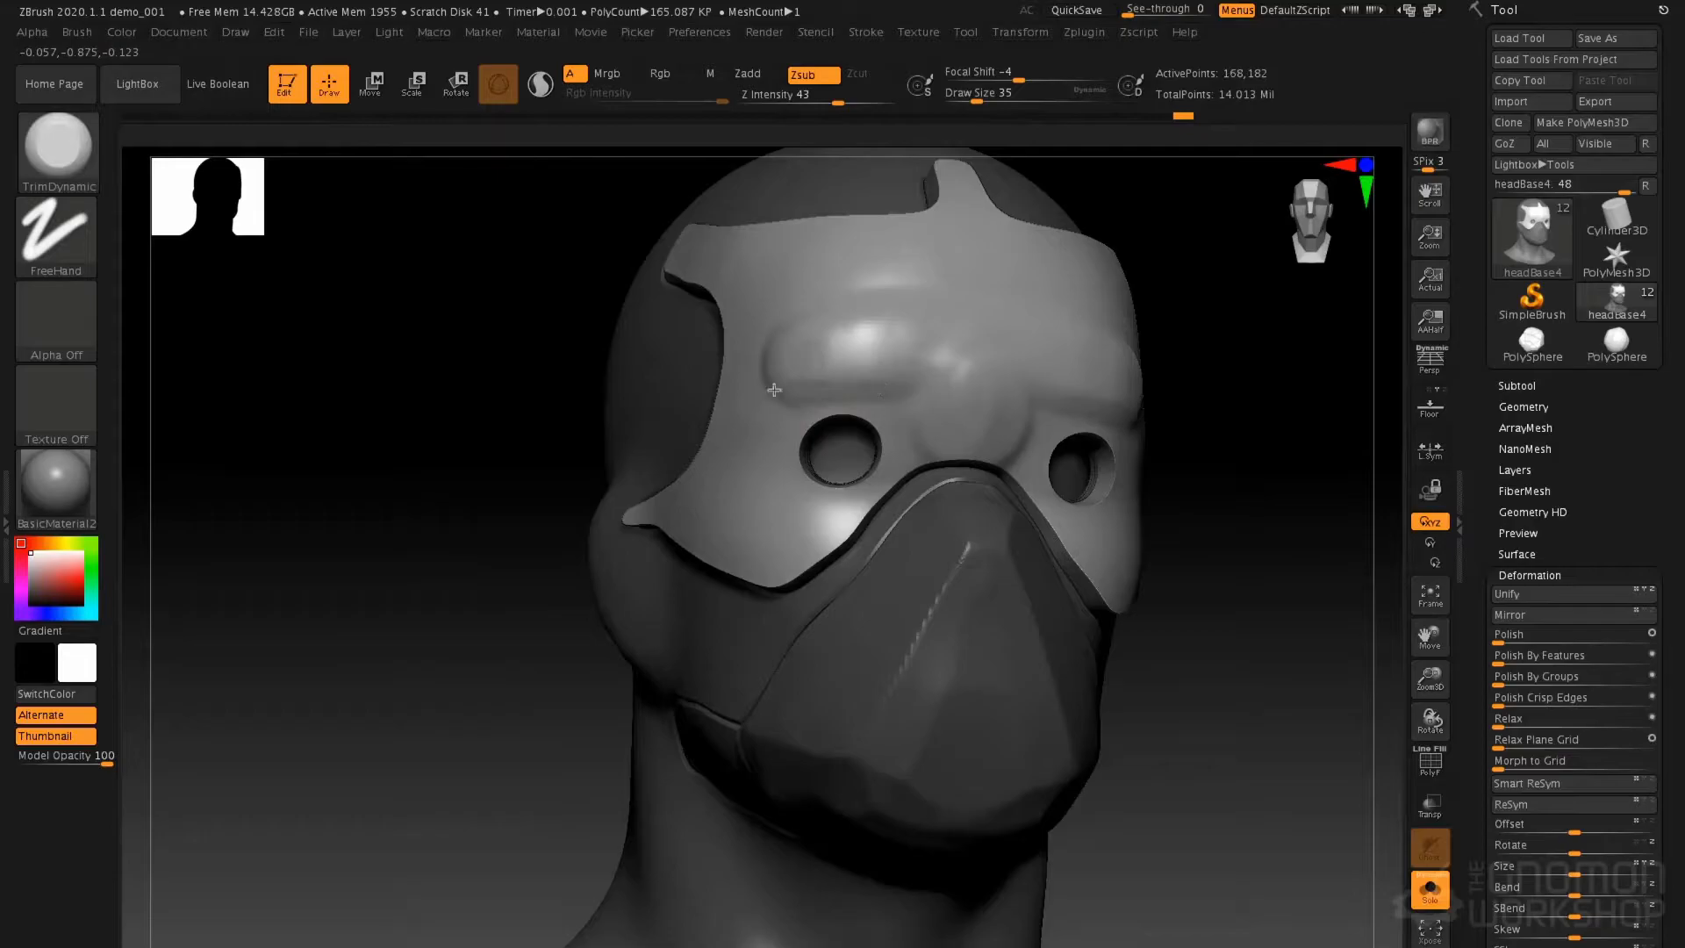
Flatten the underside and outer side of the brow with TrimDynamic at draw sizes of 83 and 101
{"action": "left_click_drag", "start_coordinate": [918, 410], "coordinate": [915, 396]}
{"action": "key", "text": "space"}
{"action": "left_click_drag", "start_coordinate": [904, 408], "coordinate": [918, 407]}
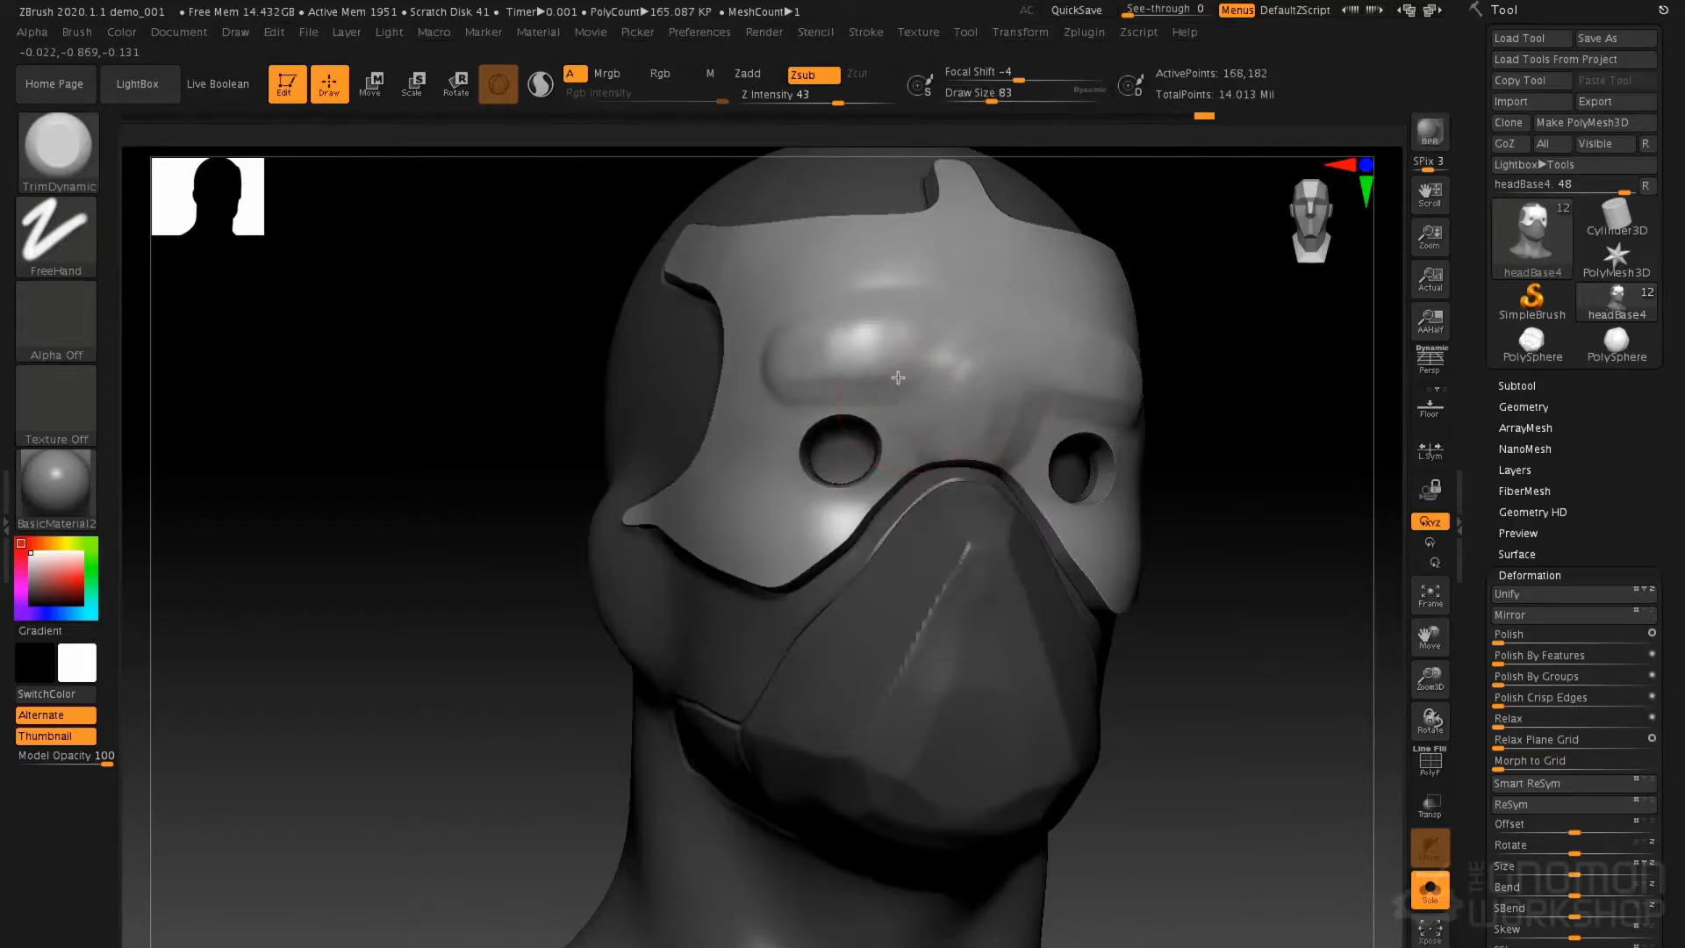
{"action": "left_click_drag", "start_coordinate": [754, 343], "coordinate": [739, 376]}
{"action": "key", "text": "space"}
{"action": "left_click_drag", "start_coordinate": [735, 359], "coordinate": [742, 357]}
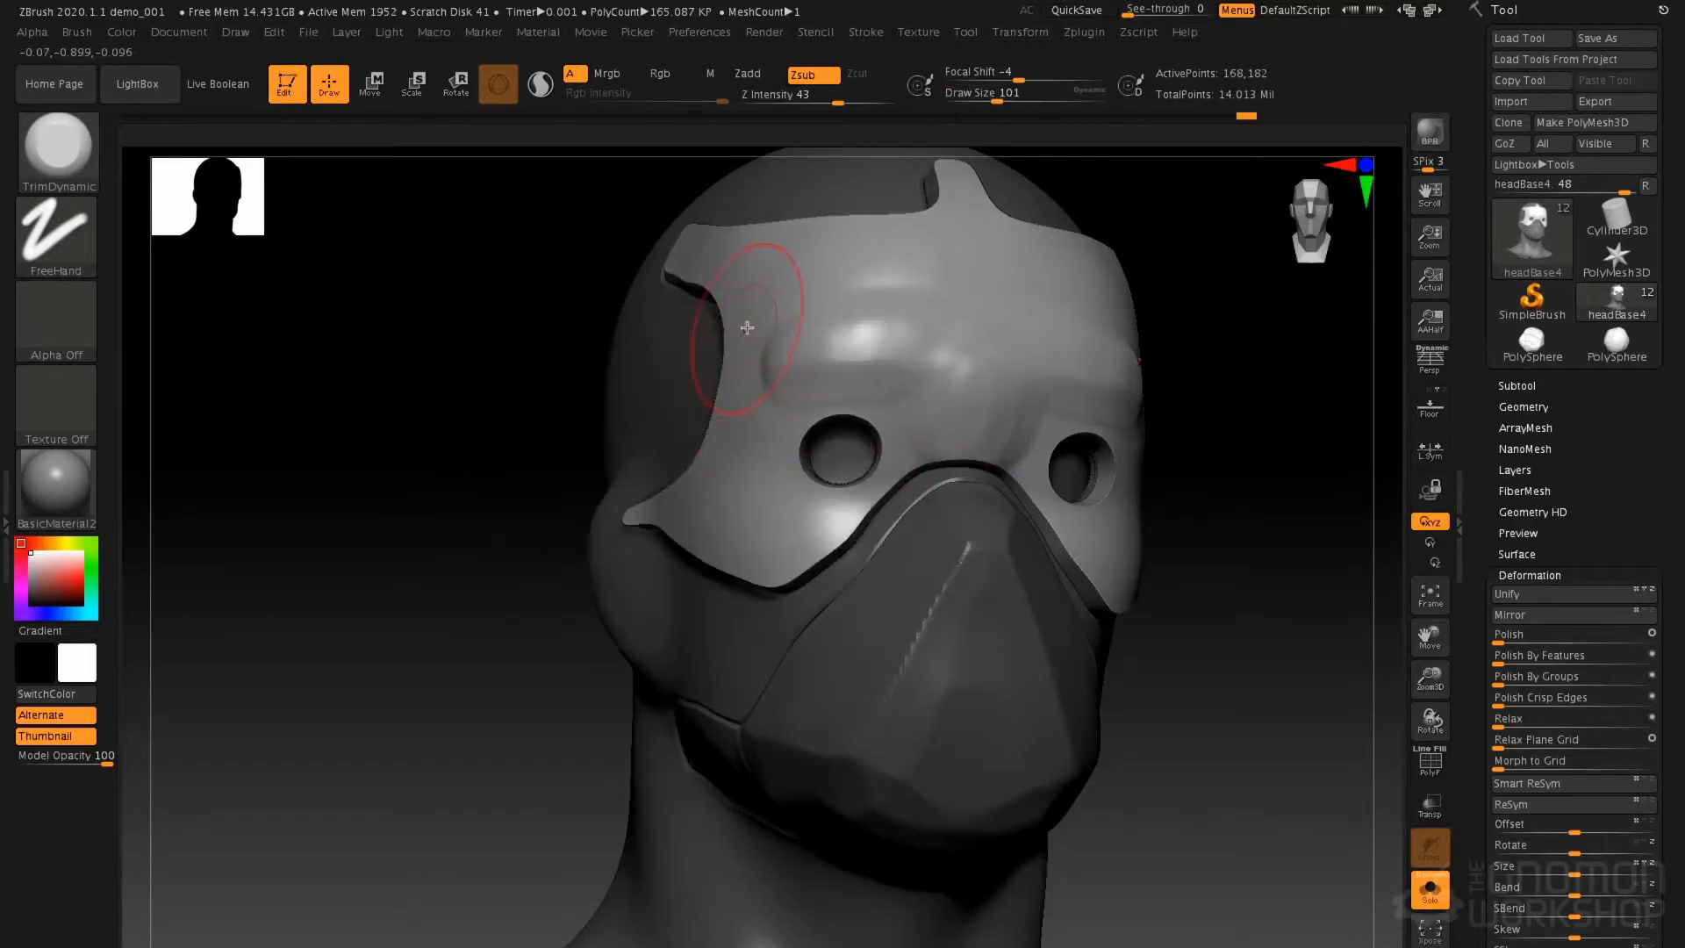
Set TrimDynamic to a draw size of 163 and flatten the temple, brow and forehead into broad planes
{"action": "right_click_drag", "start_coordinate": [760, 329], "coordinate": [790, 319]}
{"action": "key", "text": "space"}
{"action": "left_click_drag", "start_coordinate": [732, 360], "coordinate": [753, 360]}
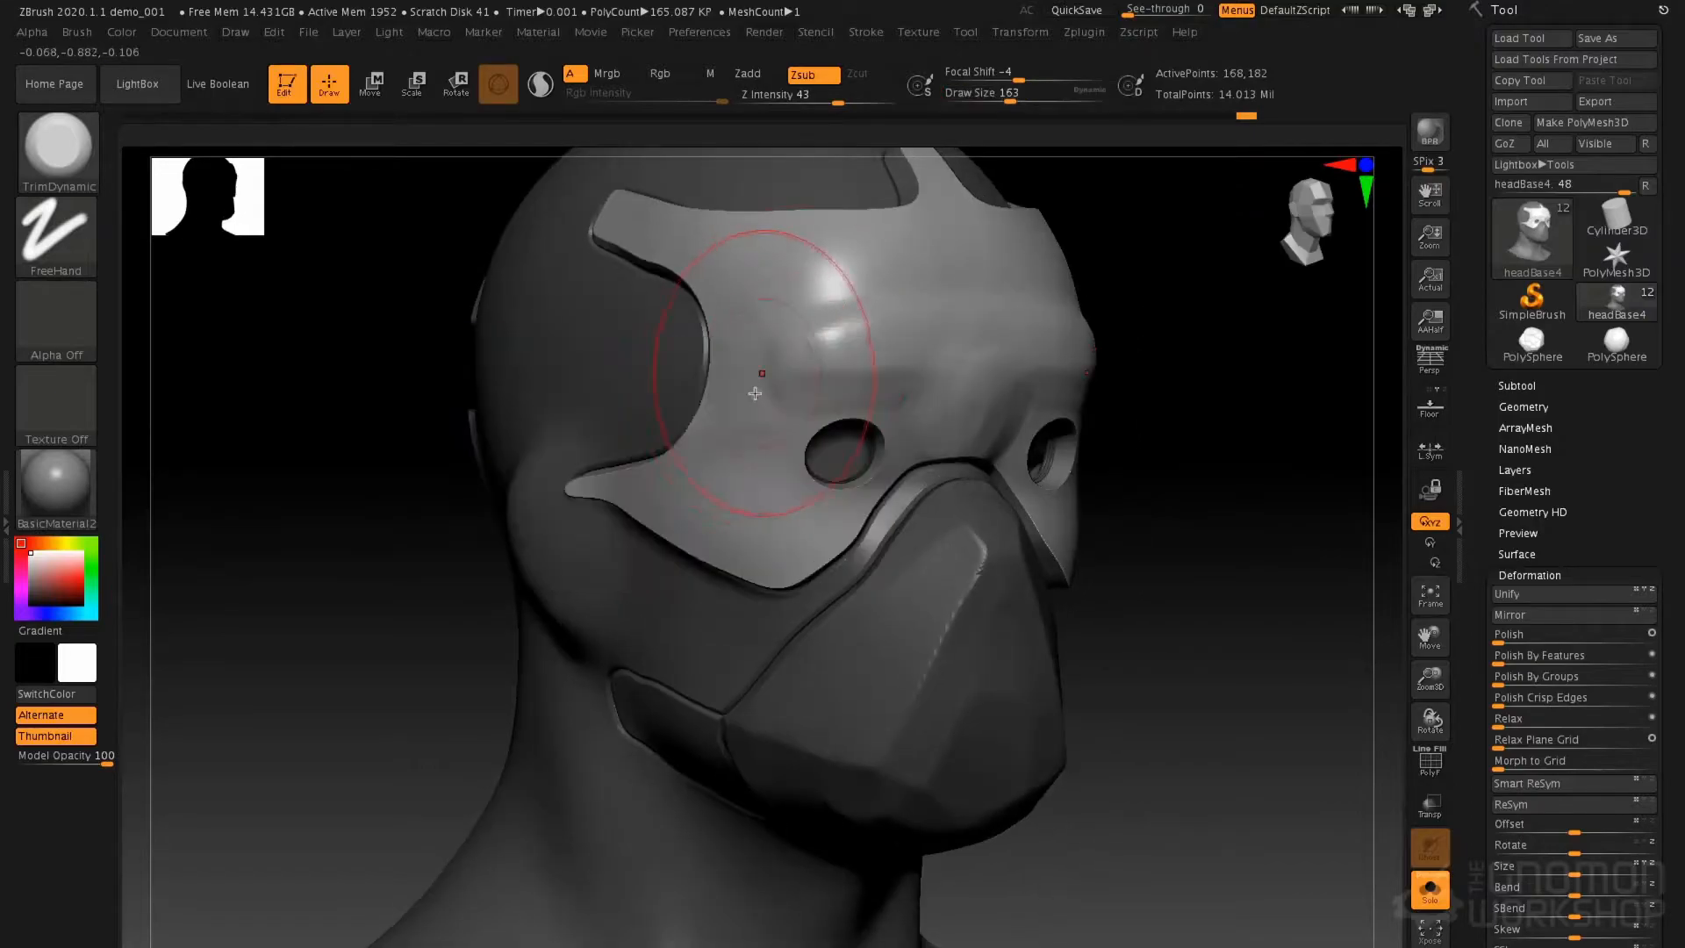
{"action": "mouse_move", "coordinate": [805, 295]}
{"action": "left_mouse_down"}
{"action": "mouse_move", "coordinate": [970, 254]}
{"action": "mouse_move", "coordinate": [795, 288]}
{"action": "mouse_move", "coordinate": [943, 239]}
{"action": "mouse_move", "coordinate": [887, 272]}
{"action": "left_mouse_up"}
{"action": "right_click_drag", "start_coordinate": [957, 303], "coordinate": [858, 329]}
{"action": "mouse_move", "coordinate": [1117, 303]}
{"action": "left_mouse_down"}
{"action": "mouse_move", "coordinate": [1140, 283]}
{"action": "mouse_move", "coordinate": [1097, 303]}
{"action": "left_mouse_up"}
{"action": "right_click_drag", "start_coordinate": [1133, 269], "coordinate": [1054, 285]}
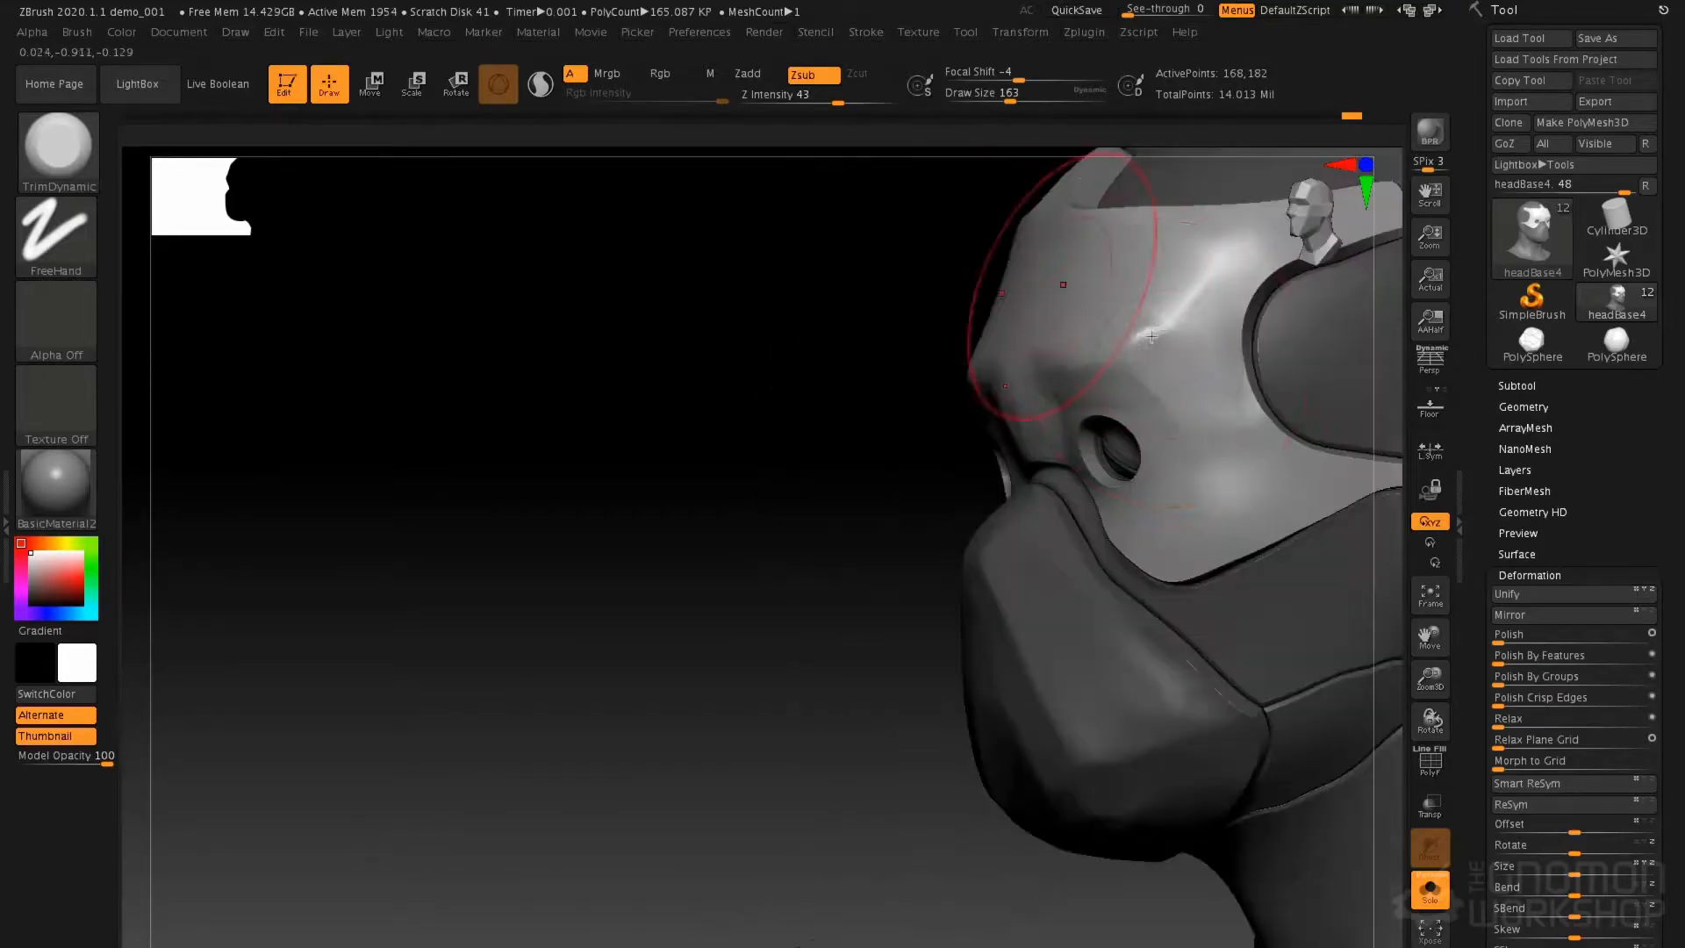
{"action": "mouse_move", "coordinate": [1205, 361]}
{"action": "left_mouse_down"}
{"action": "mouse_move", "coordinate": [1260, 376]}
{"action": "mouse_move", "coordinate": [1180, 354]}
{"action": "mouse_move", "coordinate": [1222, 326]}
{"action": "left_mouse_up"}
Set TrimDynamic to a draw size of 83 and flatten the panel's upper side arm and temple edge
{"action": "key", "text": "space"}
{"action": "mouse_move", "coordinate": [1264, 329]}
{"action": "right_mouse_down", "text": "ctrl"}
{"action": "mouse_move", "coordinate": [1189, 256]}
{"action": "mouse_move", "coordinate": [957, 329]}
{"action": "mouse_move", "coordinate": [991, 460]}
{"action": "mouse_move", "coordinate": [944, 476]}
{"action": "right_mouse_up", "text": "ctrl"}
{"action": "key", "text": "space"}
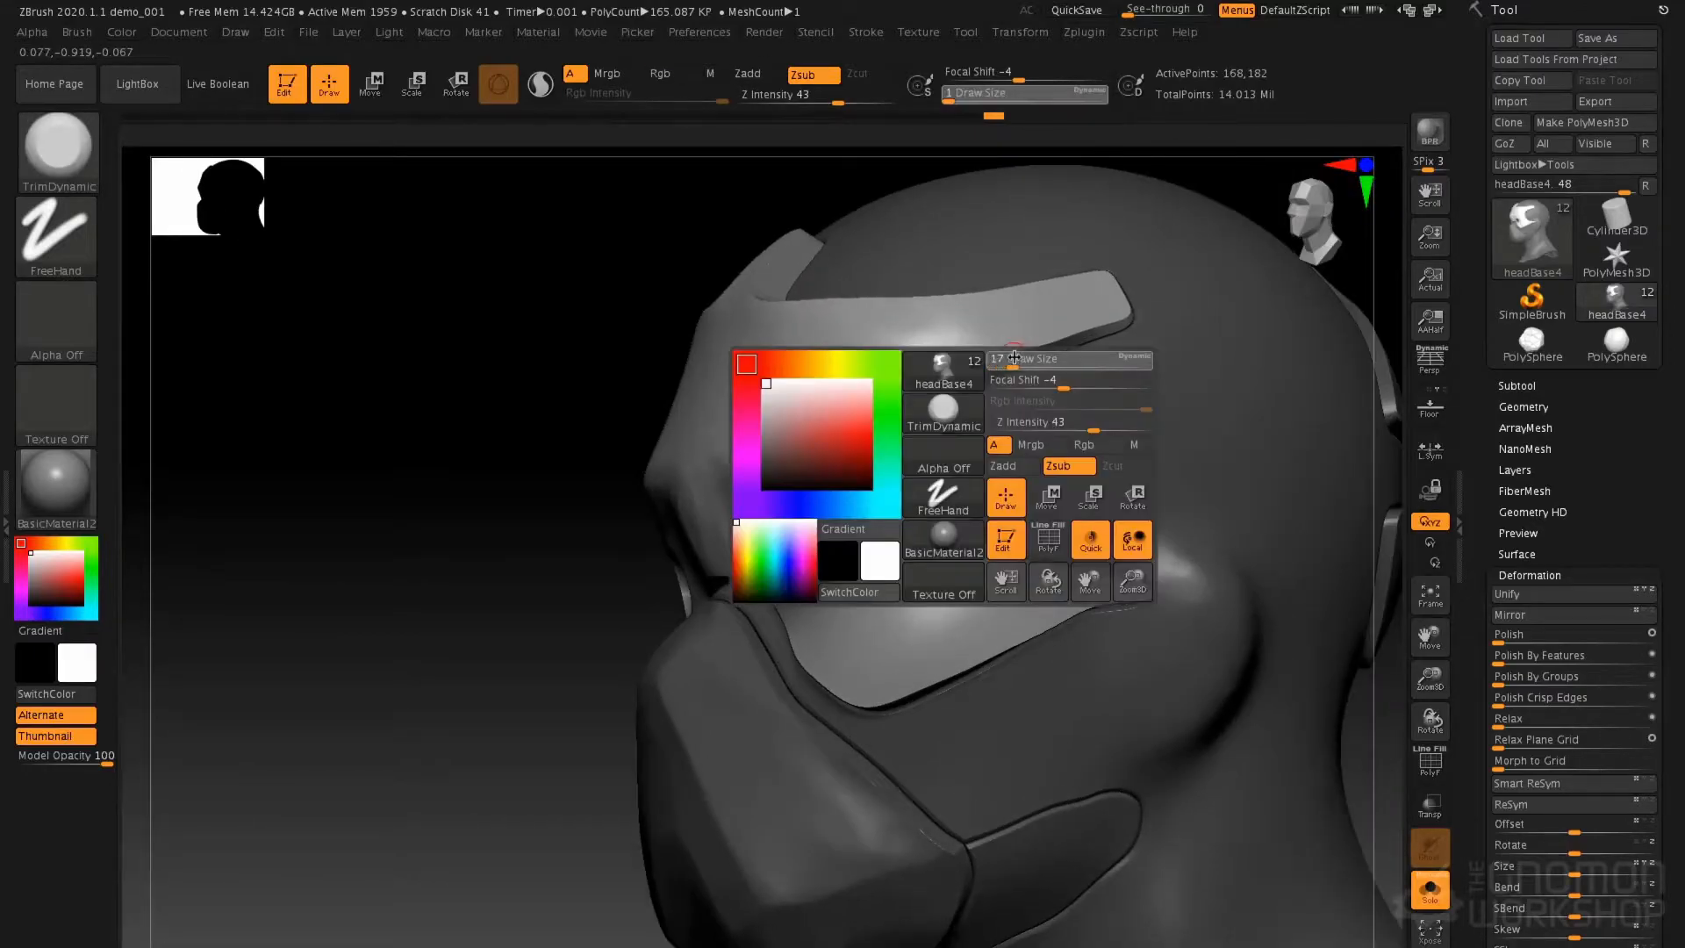
{"action": "left_click_drag", "start_coordinate": [1033, 358], "coordinate": [1039, 359]}
{"action": "right_click_drag", "start_coordinate": [970, 345], "coordinate": [1012, 377]}
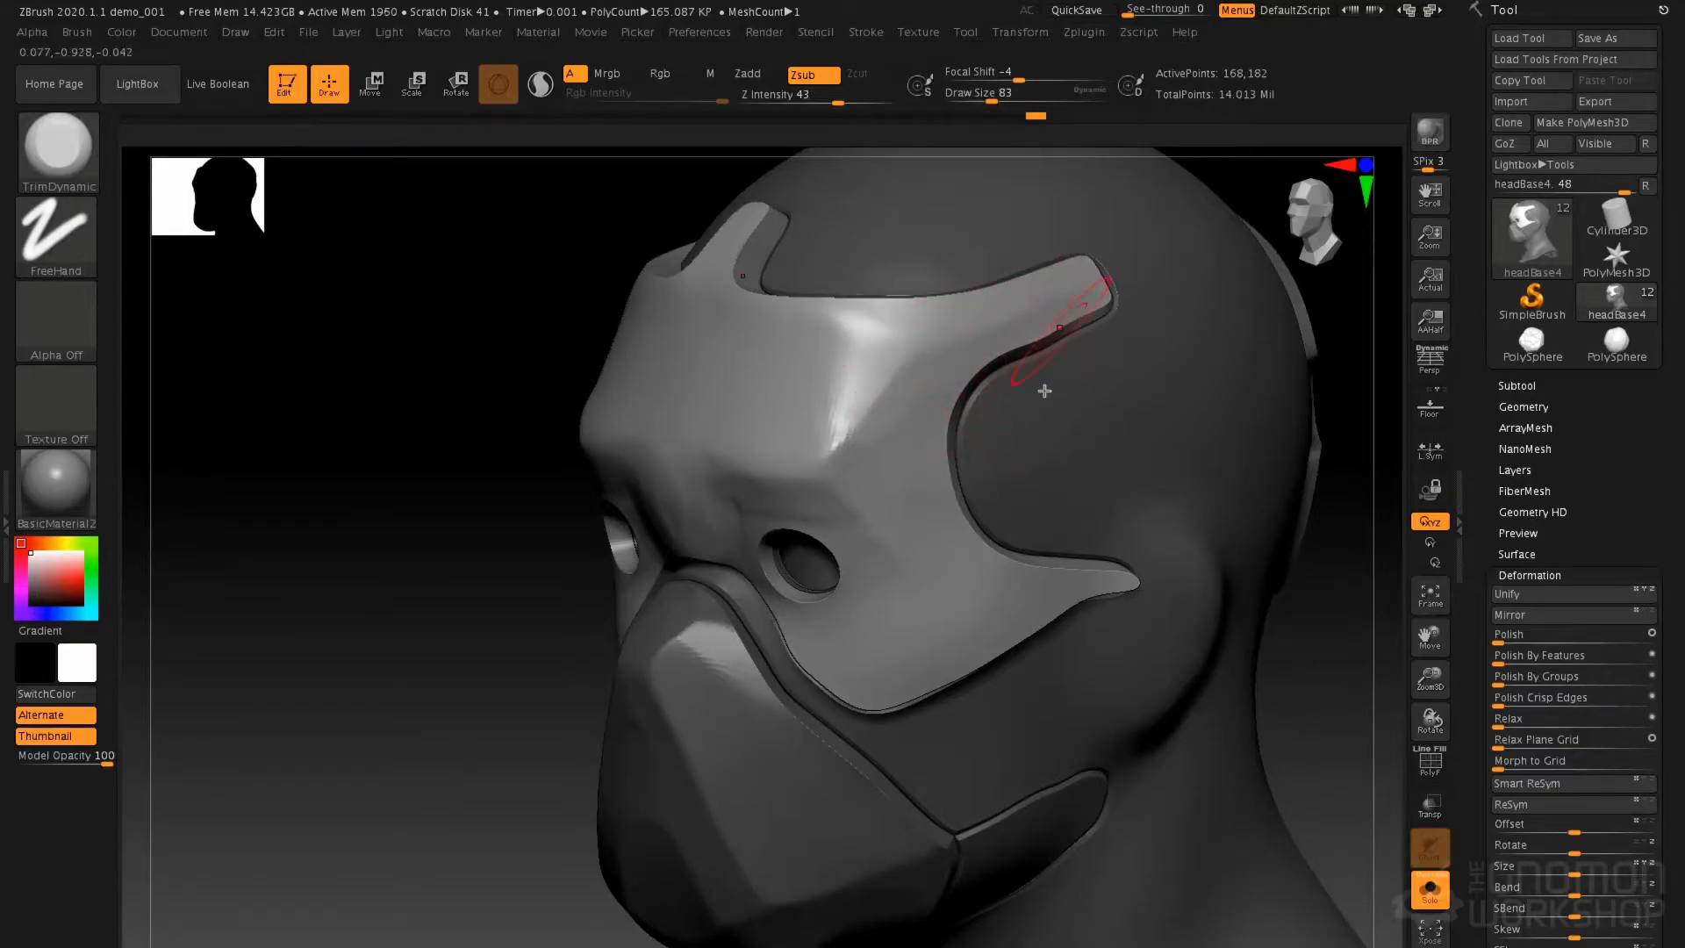
Trim a bevel along the panel's lower cheek edge and out to the tip of its lower side arm
{"action": "right_click_drag", "start_coordinate": [1033, 570], "coordinate": [1049, 626]}
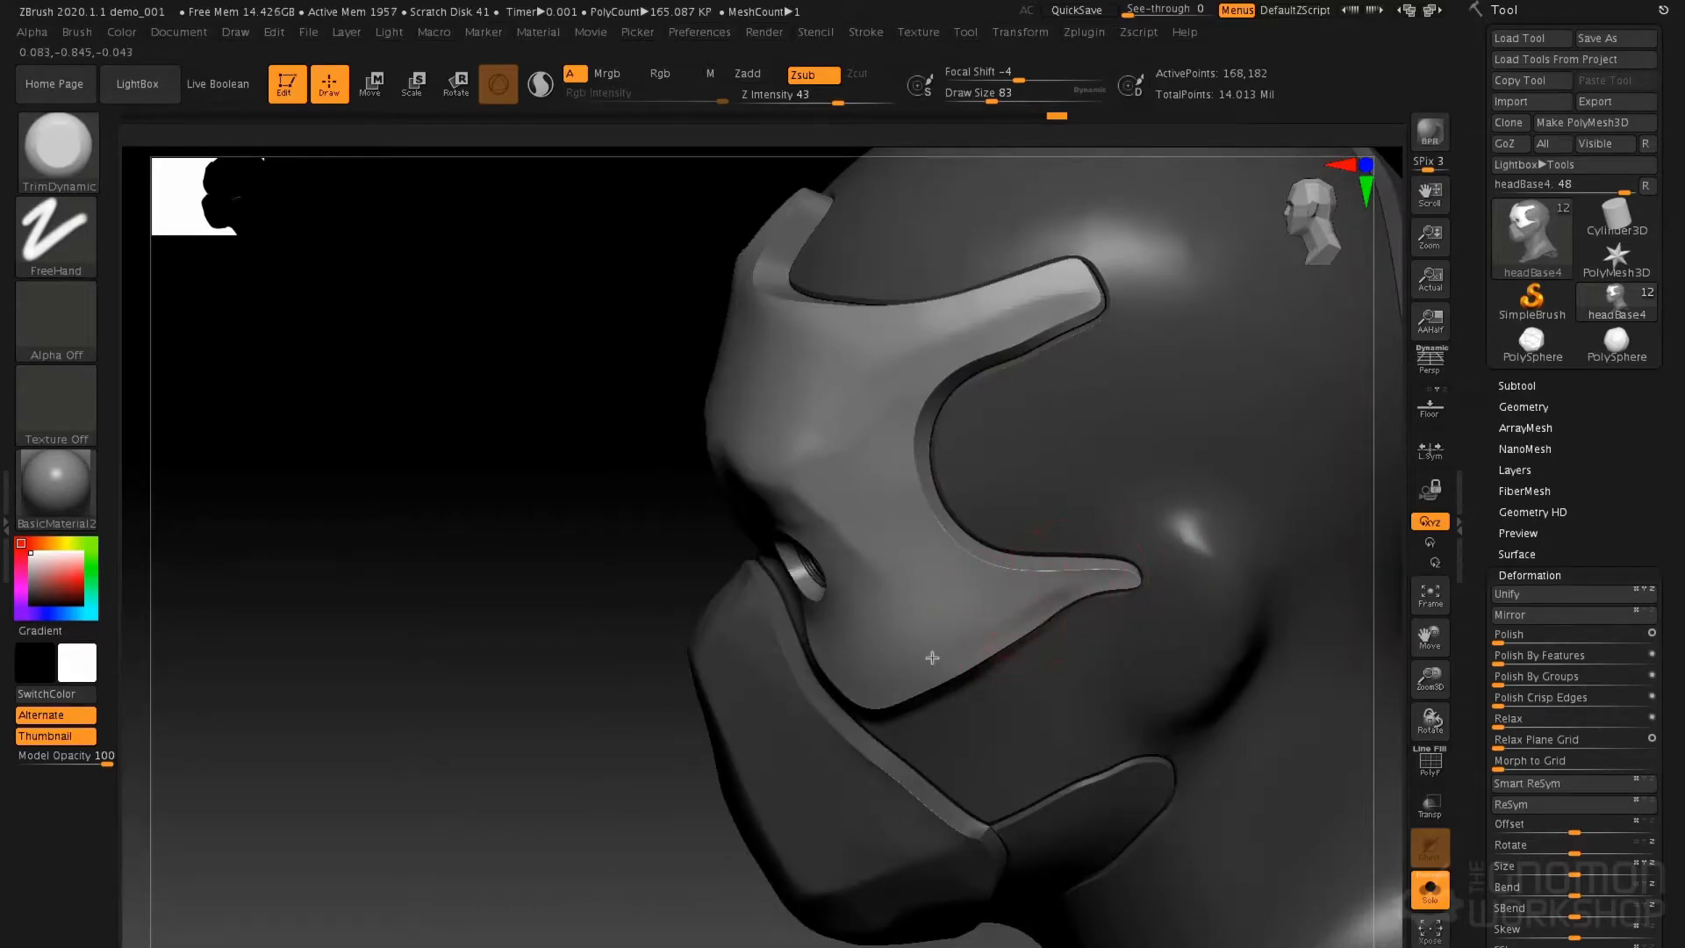
{"action": "right_click_drag", "start_coordinate": [960, 628], "coordinate": [849, 707]}
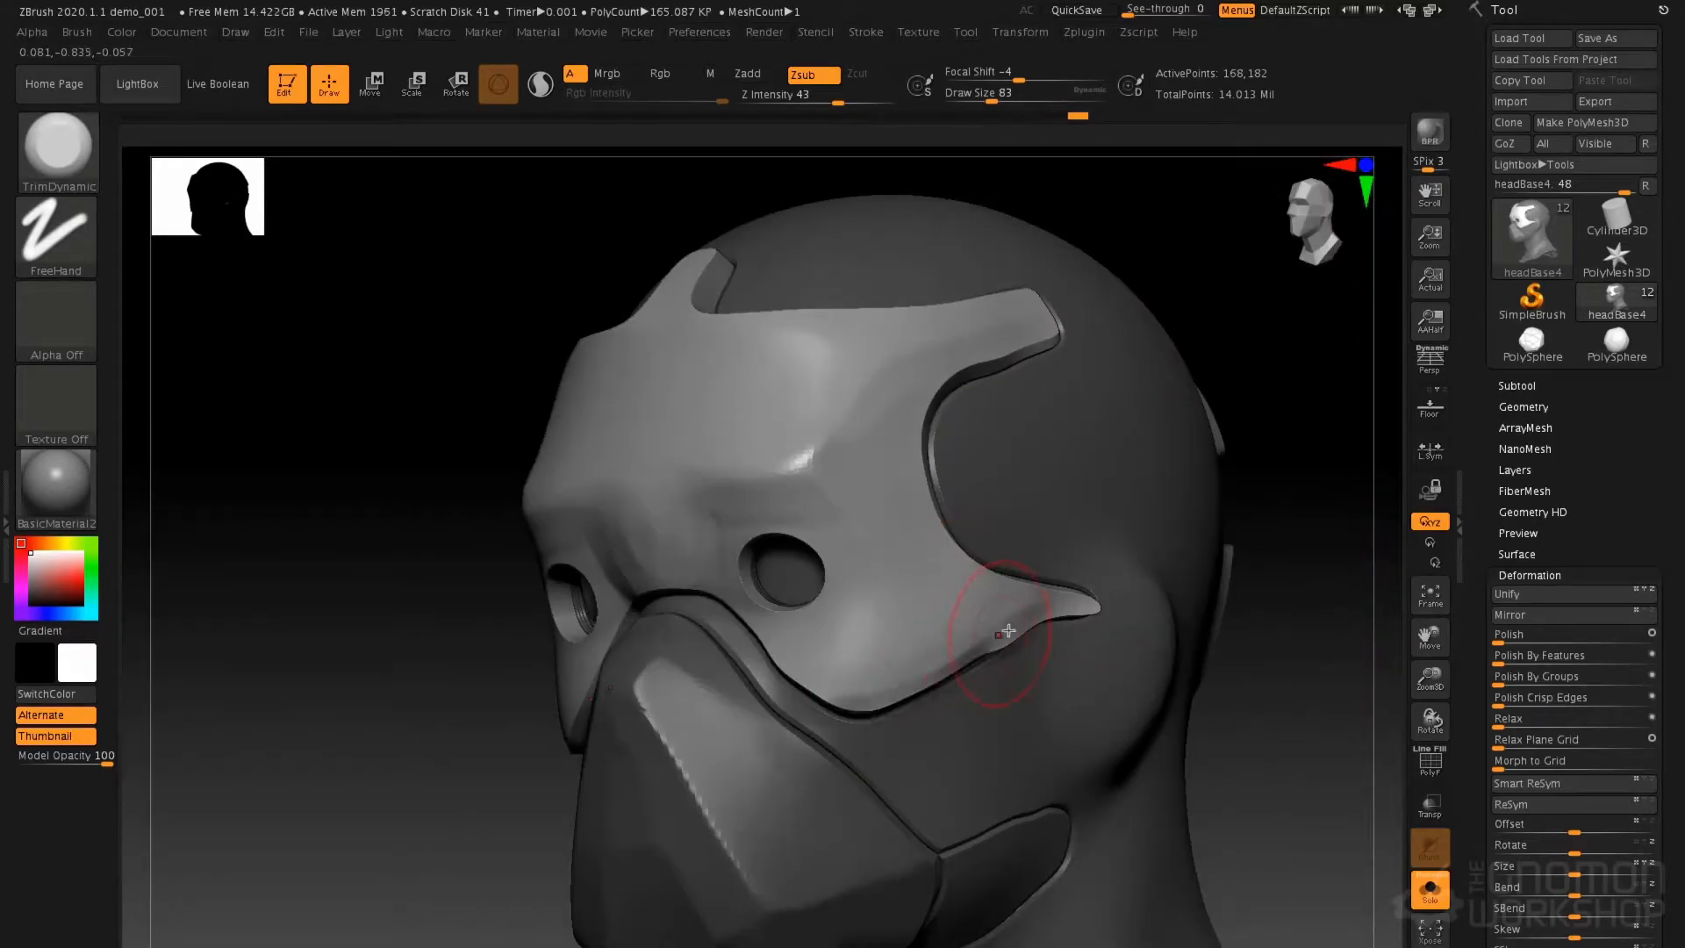
{"action": "right_click_drag", "start_coordinate": [1008, 630], "coordinate": [881, 708]}
{"action": "mouse_move", "coordinate": [884, 683]}
{"action": "left_mouse_down"}
{"action": "mouse_move", "coordinate": [1038, 634]}
{"action": "mouse_move", "coordinate": [913, 675]}
{"action": "left_mouse_up"}
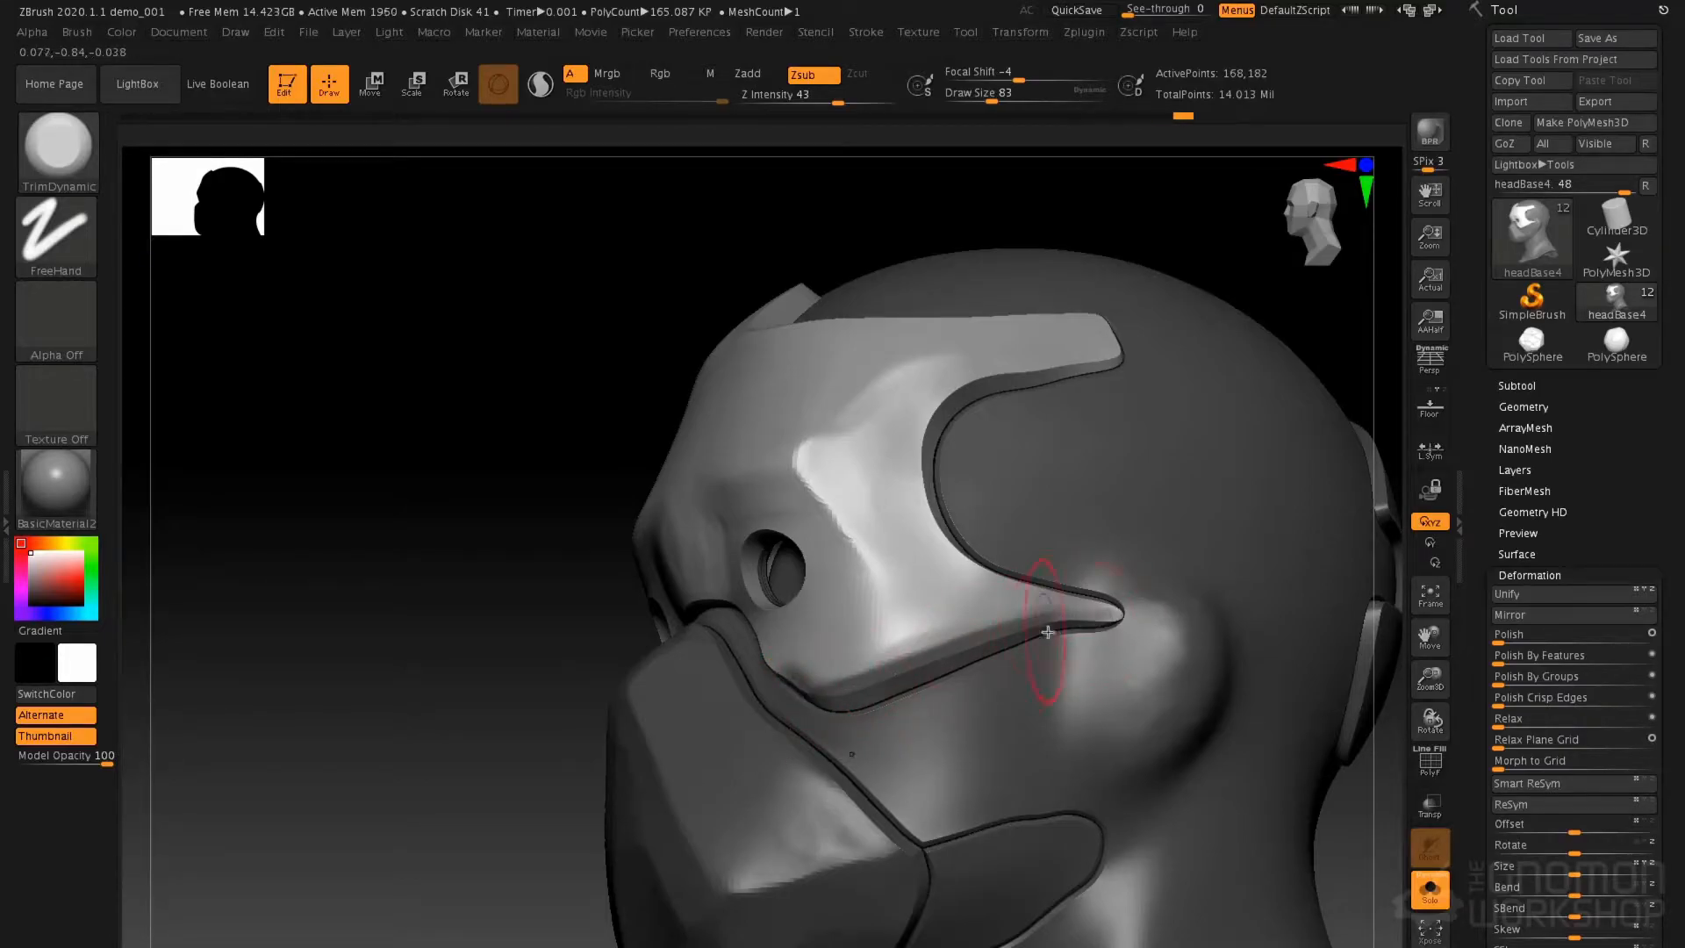
{"action": "right_click_drag", "start_coordinate": [1086, 573], "coordinate": [1053, 620]}
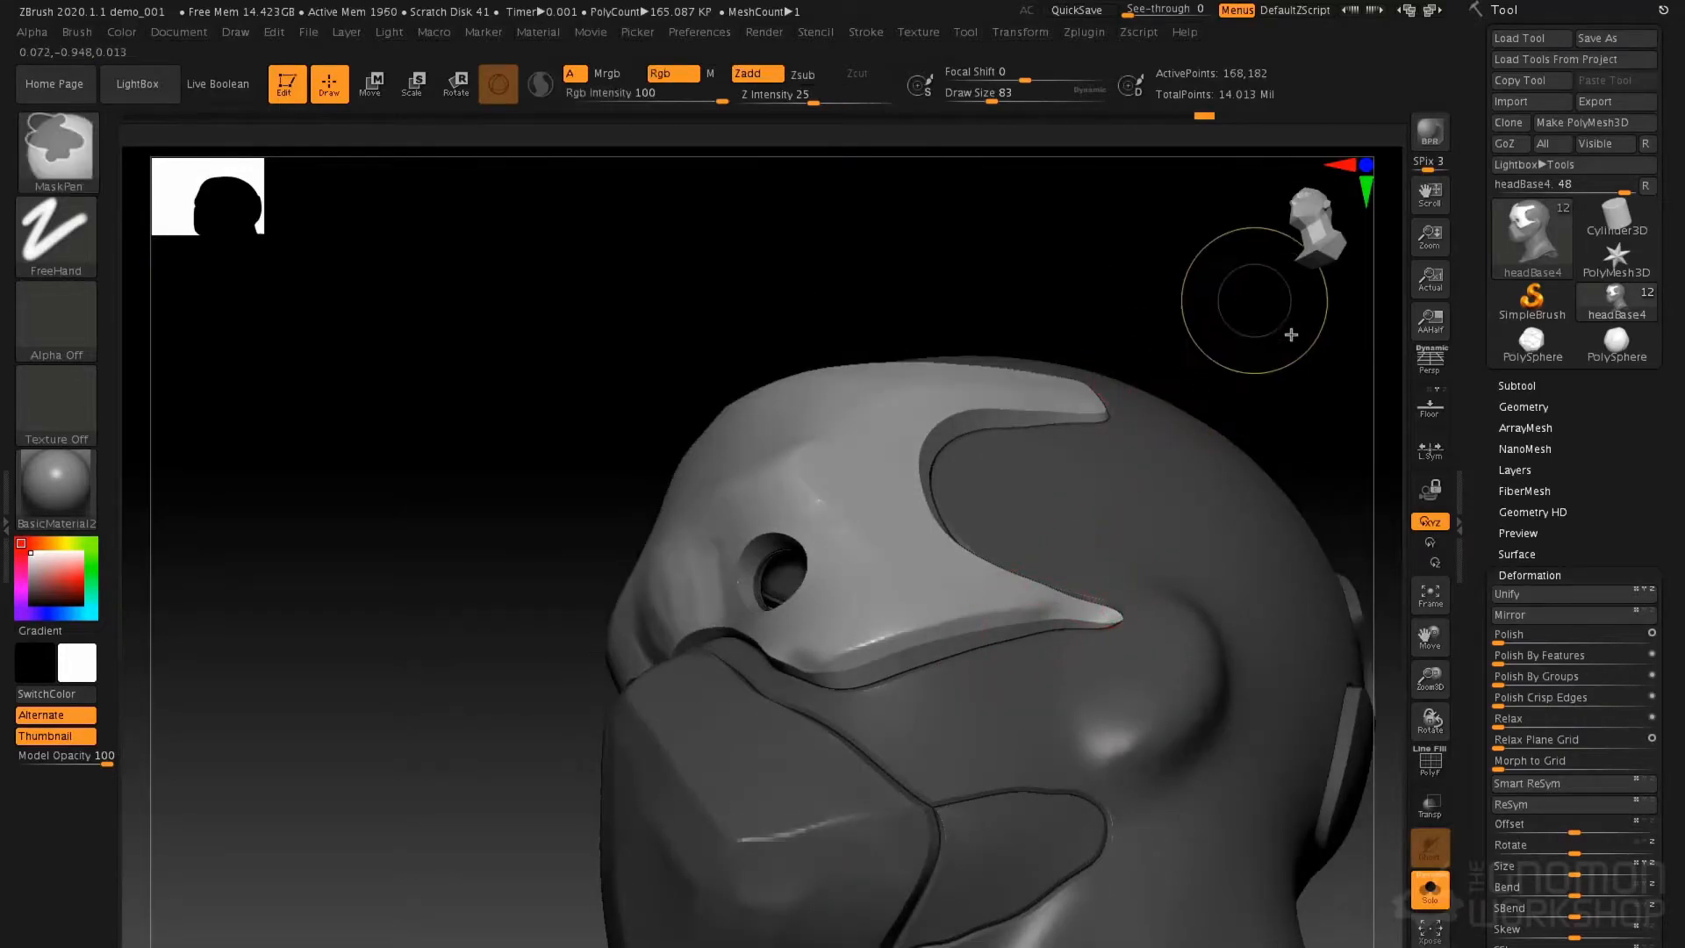
Clear the mask and smooth the lower side arm's edge with a draw size of 54
{"action": "left_click_drag", "start_coordinate": [1215, 336], "coordinate": [1289, 272], "text": "ctrl"}
{"action": "key", "text": "space"}
{"action": "left_click_drag", "start_coordinate": [1012, 624], "coordinate": [981, 636]}
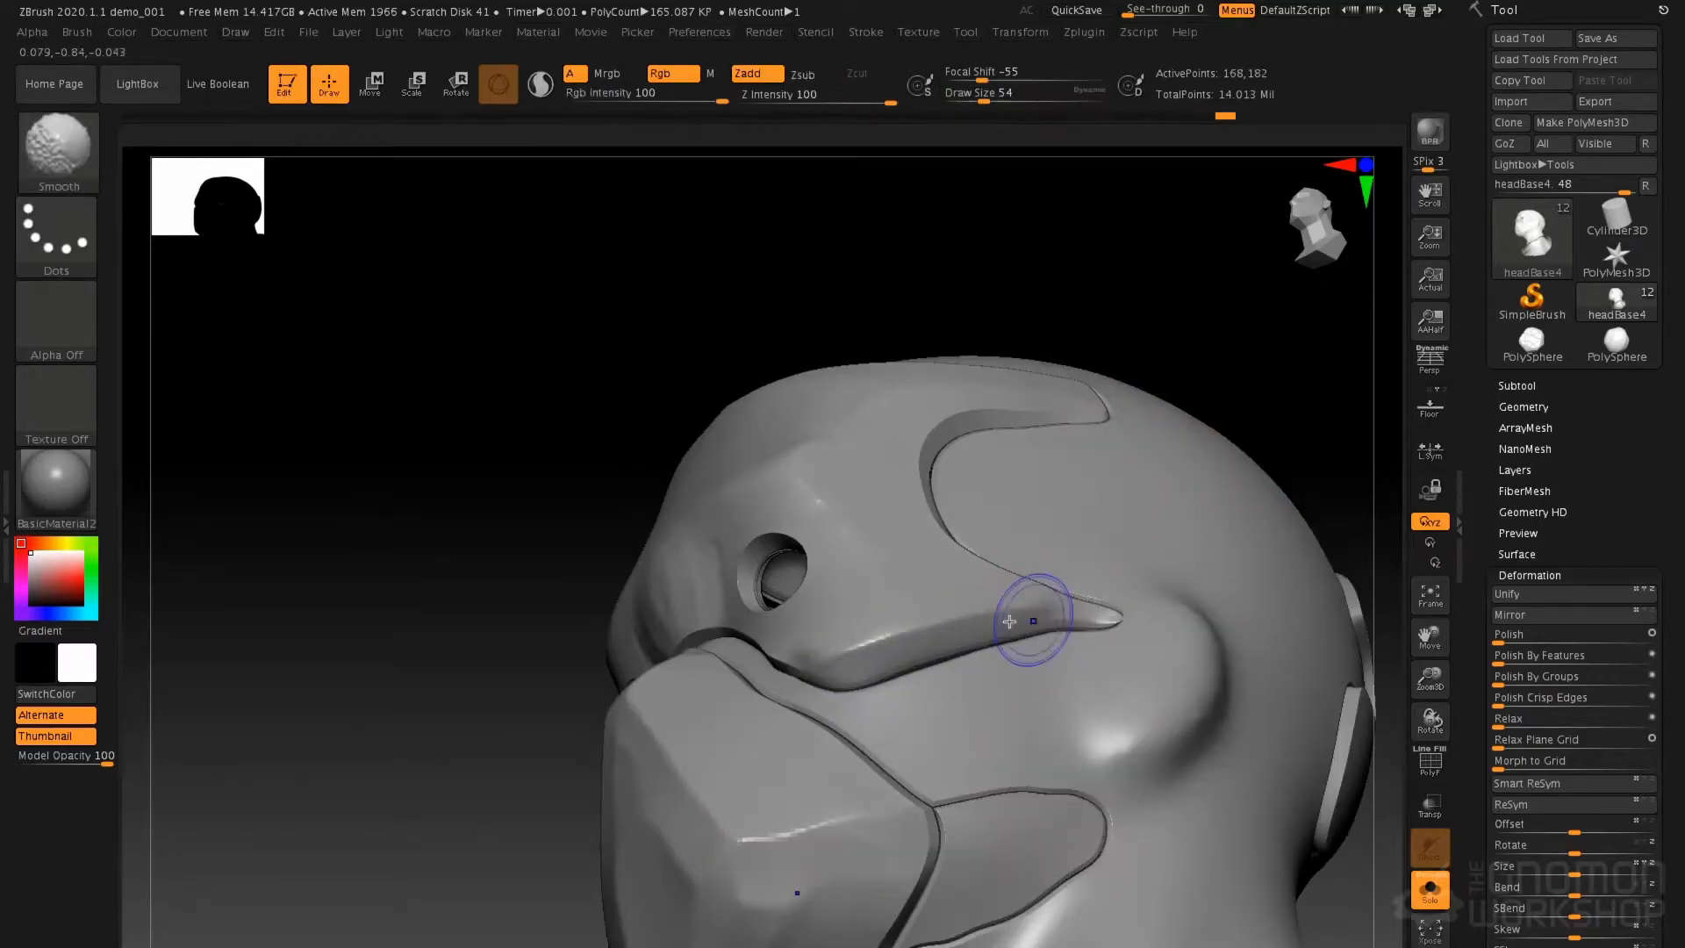
Switch back to TrimDynamic at a draw size of 54 and trim the cheek beneath the eye hole
{"action": "key", "text": "b"}
{"action": "key", "text": "t"}
{"action": "key", "text": "d"}
{"action": "right_click_drag", "start_coordinate": [1129, 619], "coordinate": [826, 615]}
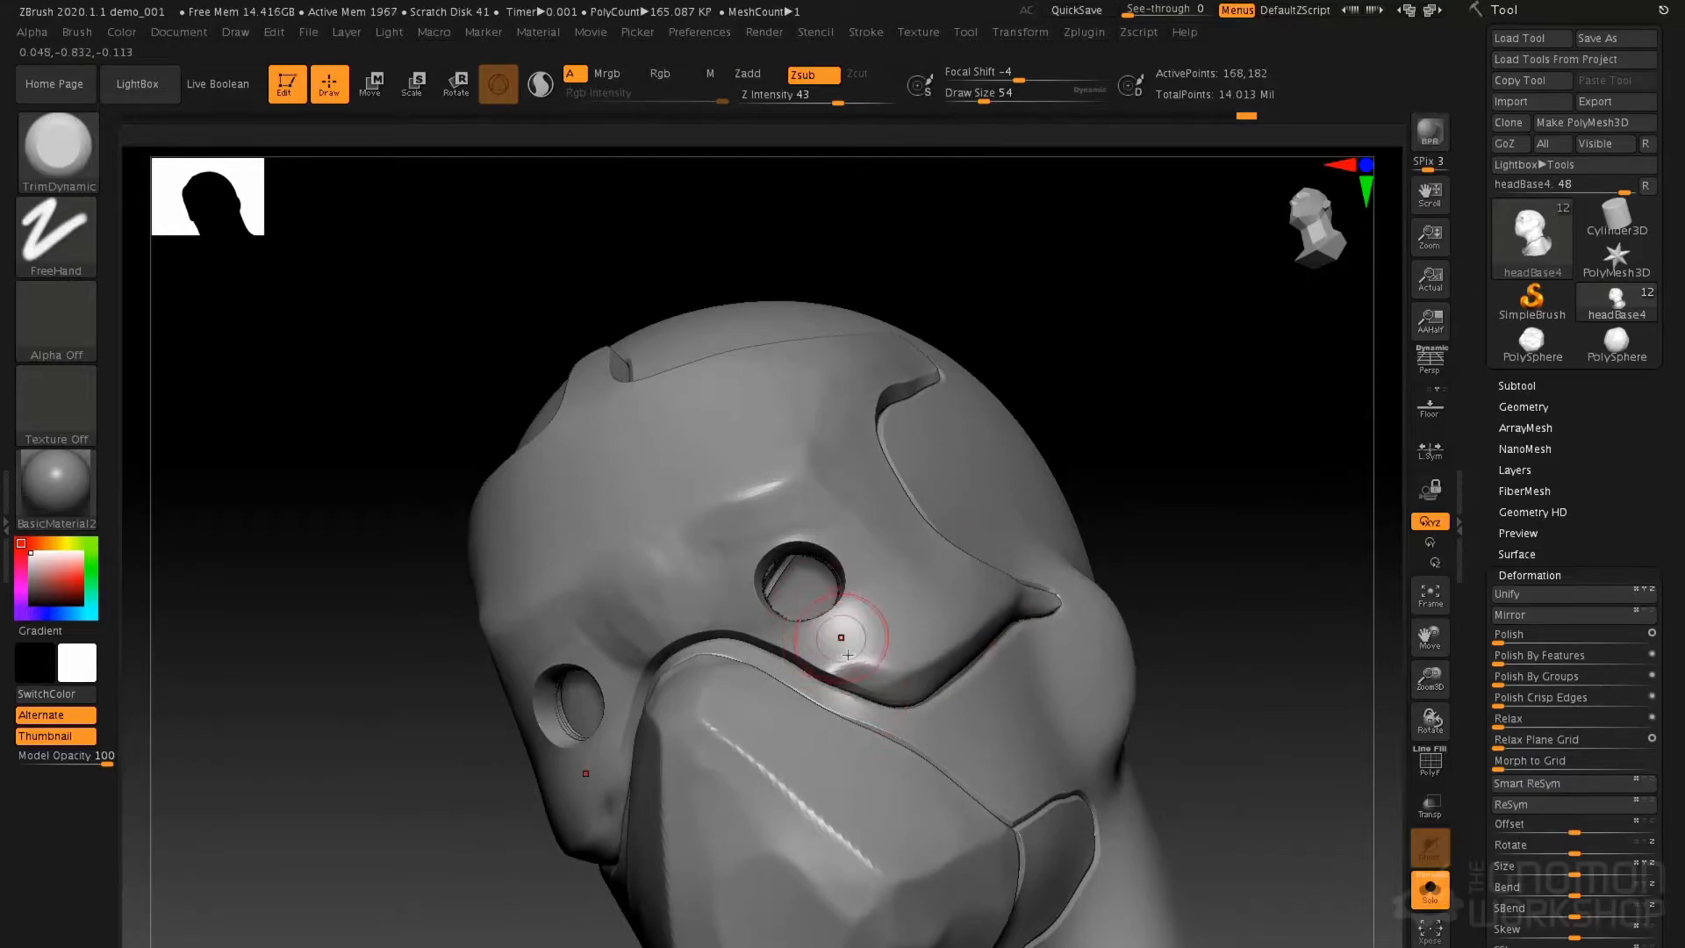
Isolate the upper face panel and grow its visibility to include the surrounding edge walls, using the polyframe as a guide
{"action": "left_click", "coordinate": [909, 674], "text": "ctrl+shift"}
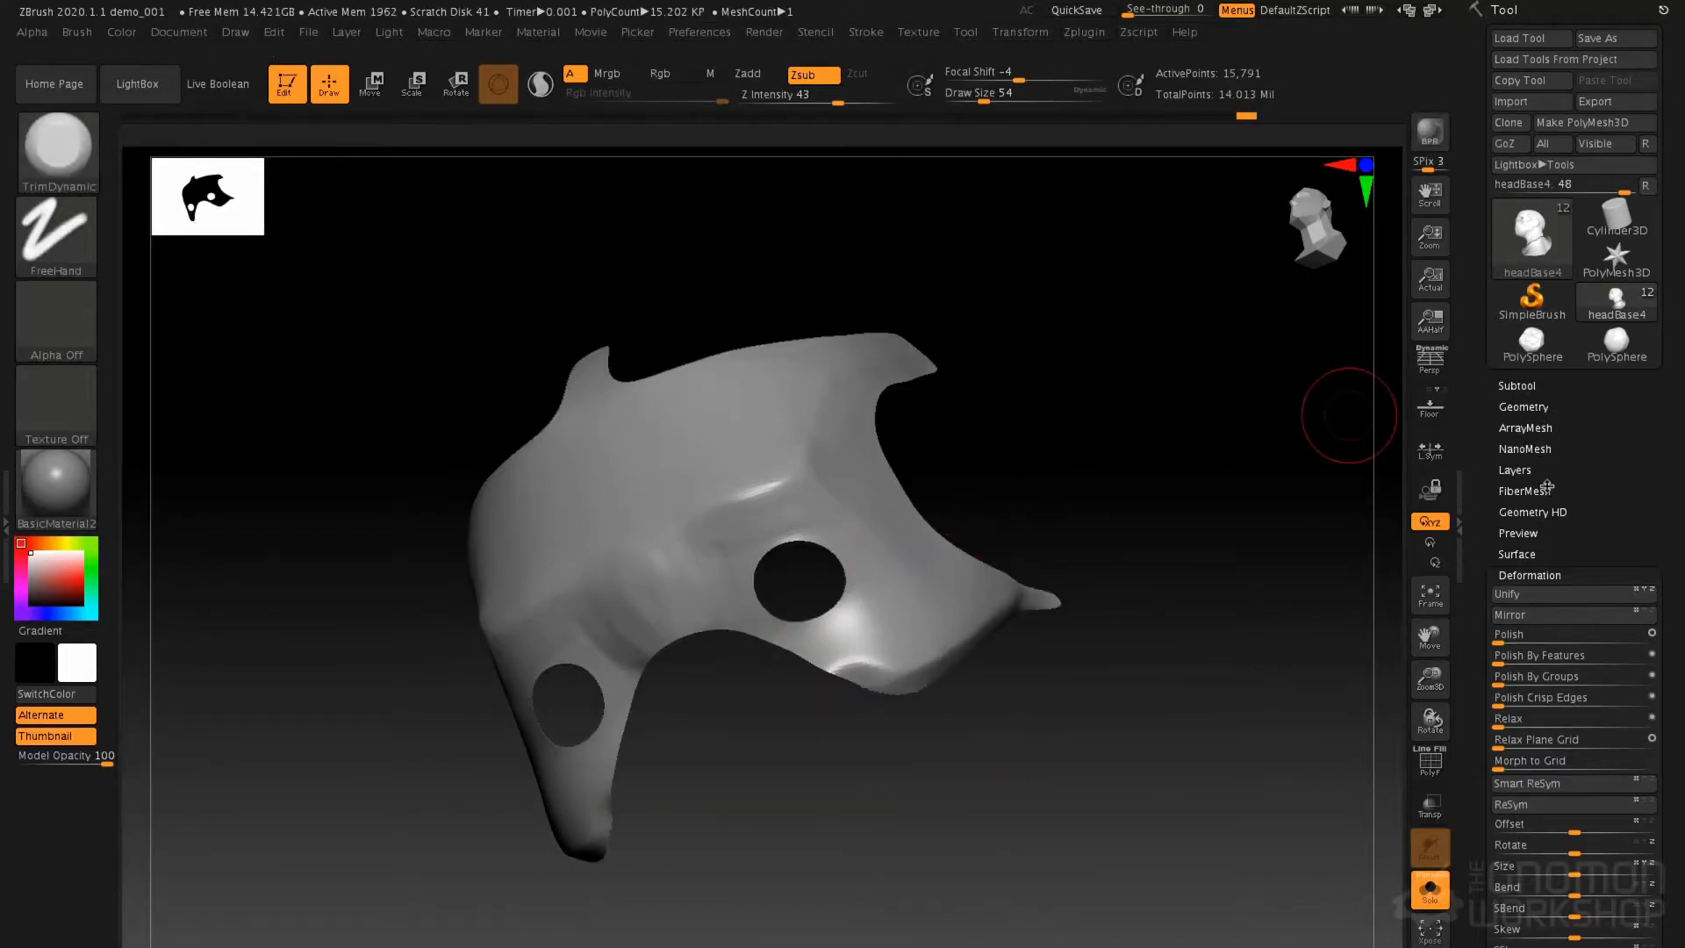
{"action": "left_click", "coordinate": [1532, 575]}
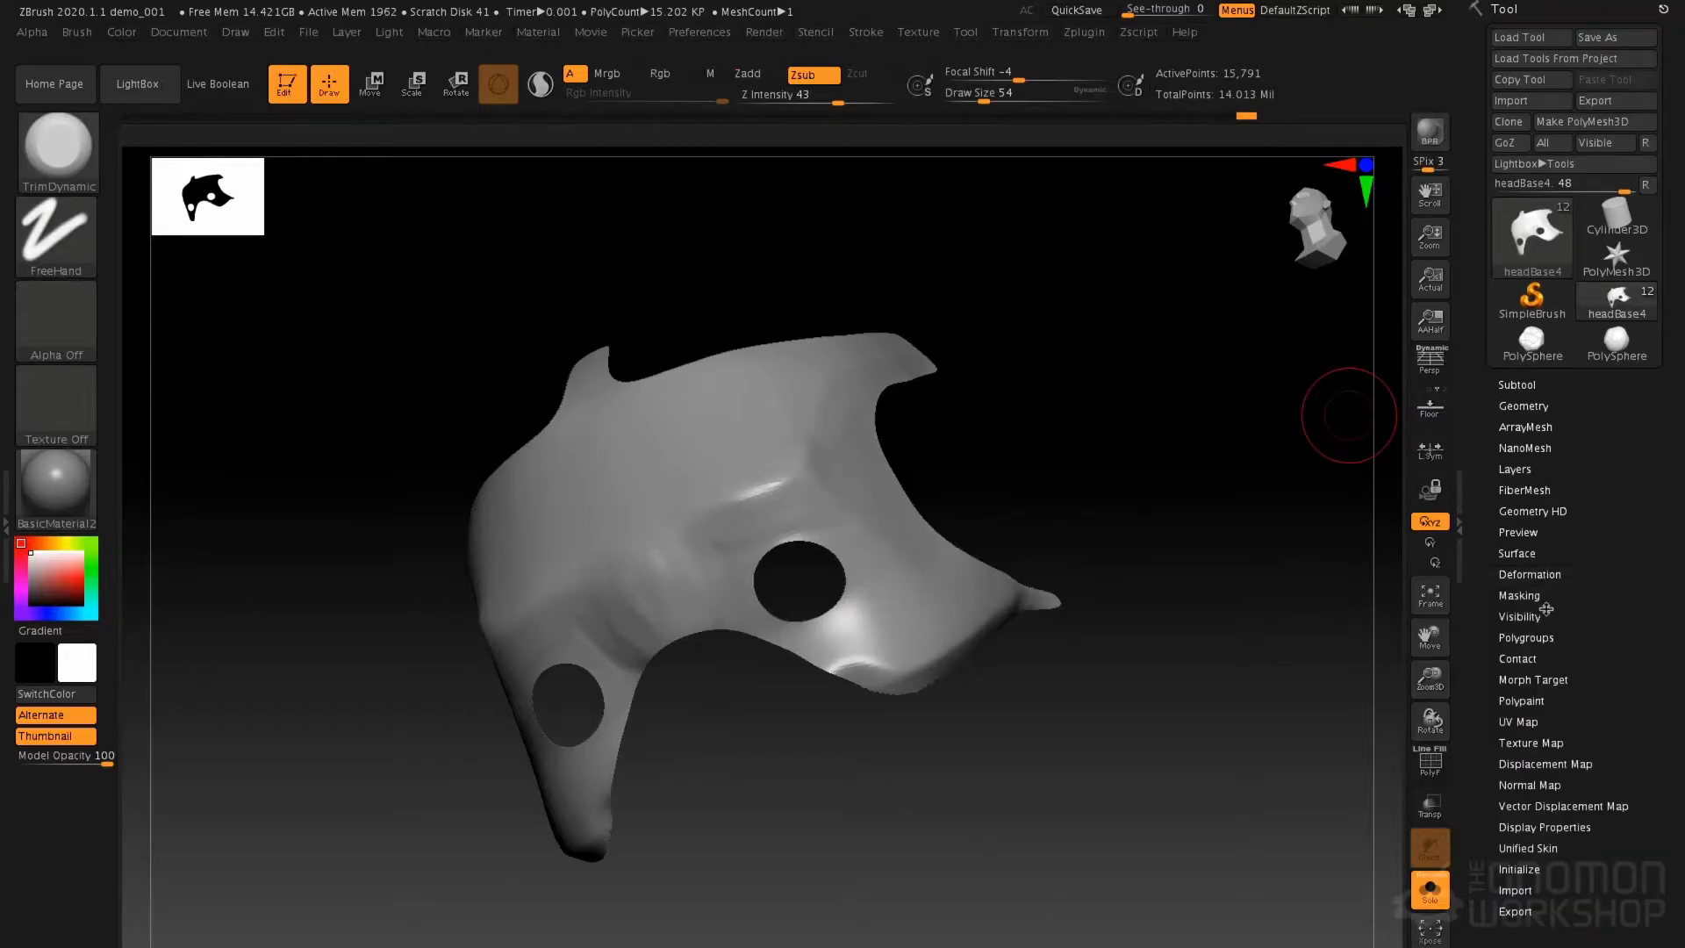
{"action": "left_click", "coordinate": [1537, 616]}
{"action": "key", "text": "shift+f"}
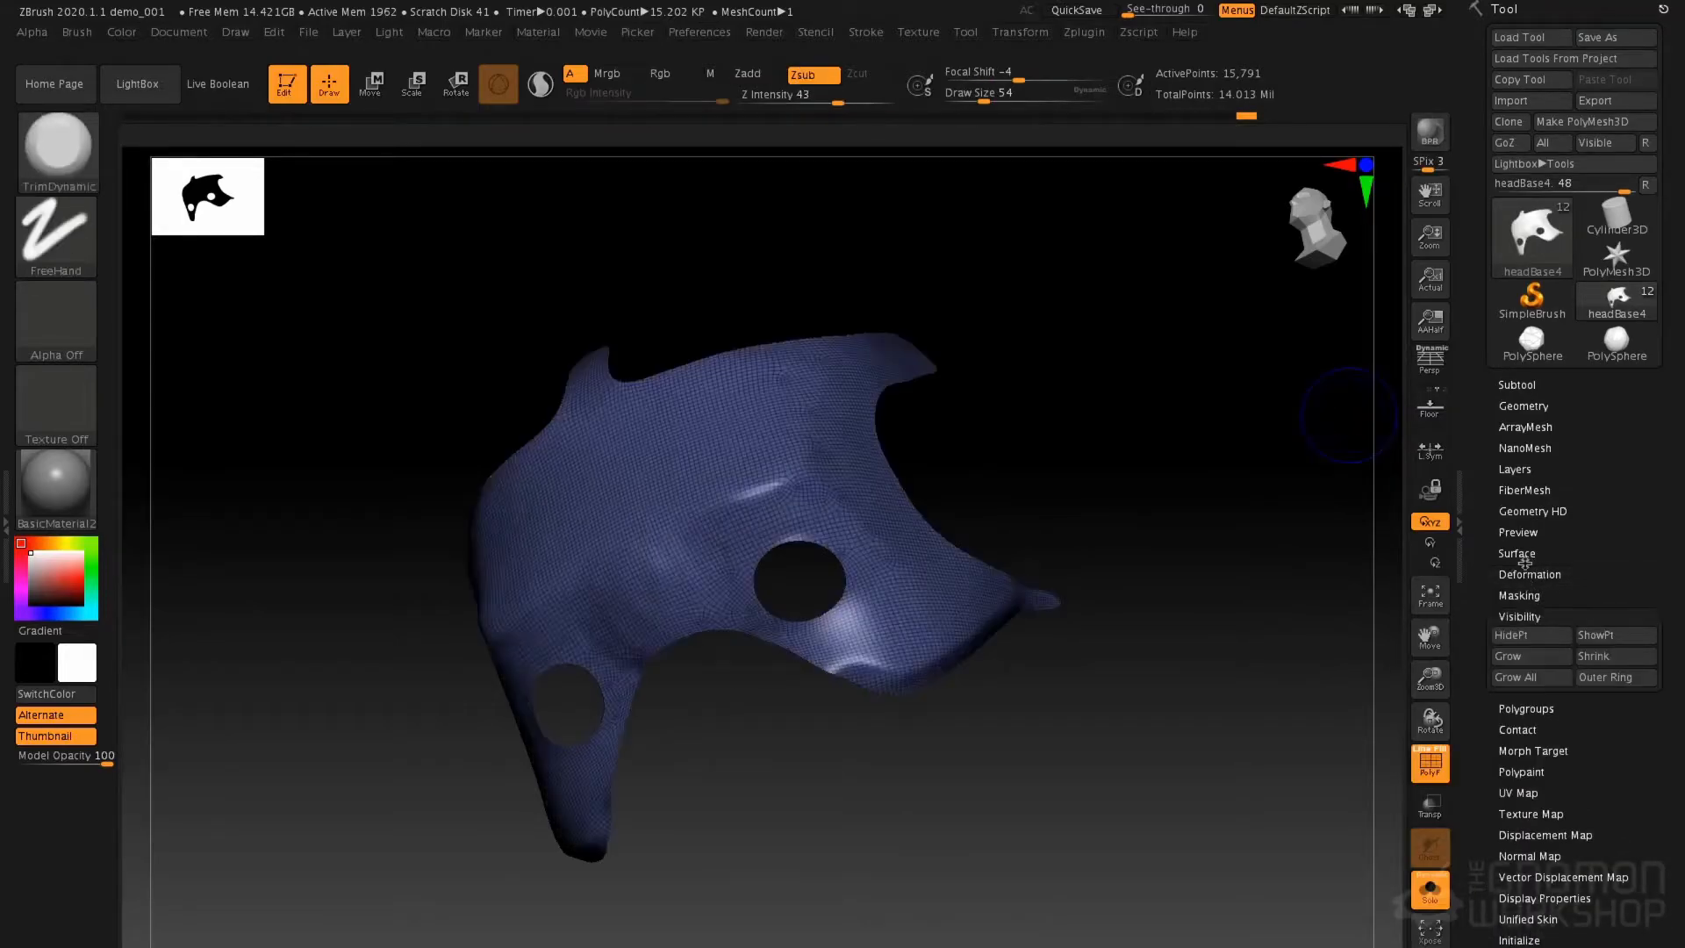
{"action": "left_click", "coordinate": [1551, 654]}
{"action": "mouse_move", "coordinate": [1163, 658]}
{"action": "left_mouse_down"}
{"action": "mouse_move", "coordinate": [970, 669]}
{"action": "mouse_move", "coordinate": [1016, 662]}
{"action": "mouse_move", "coordinate": [1007, 675]}
{"action": "left_mouse_up"}
{"action": "key", "text": "shift+f"}
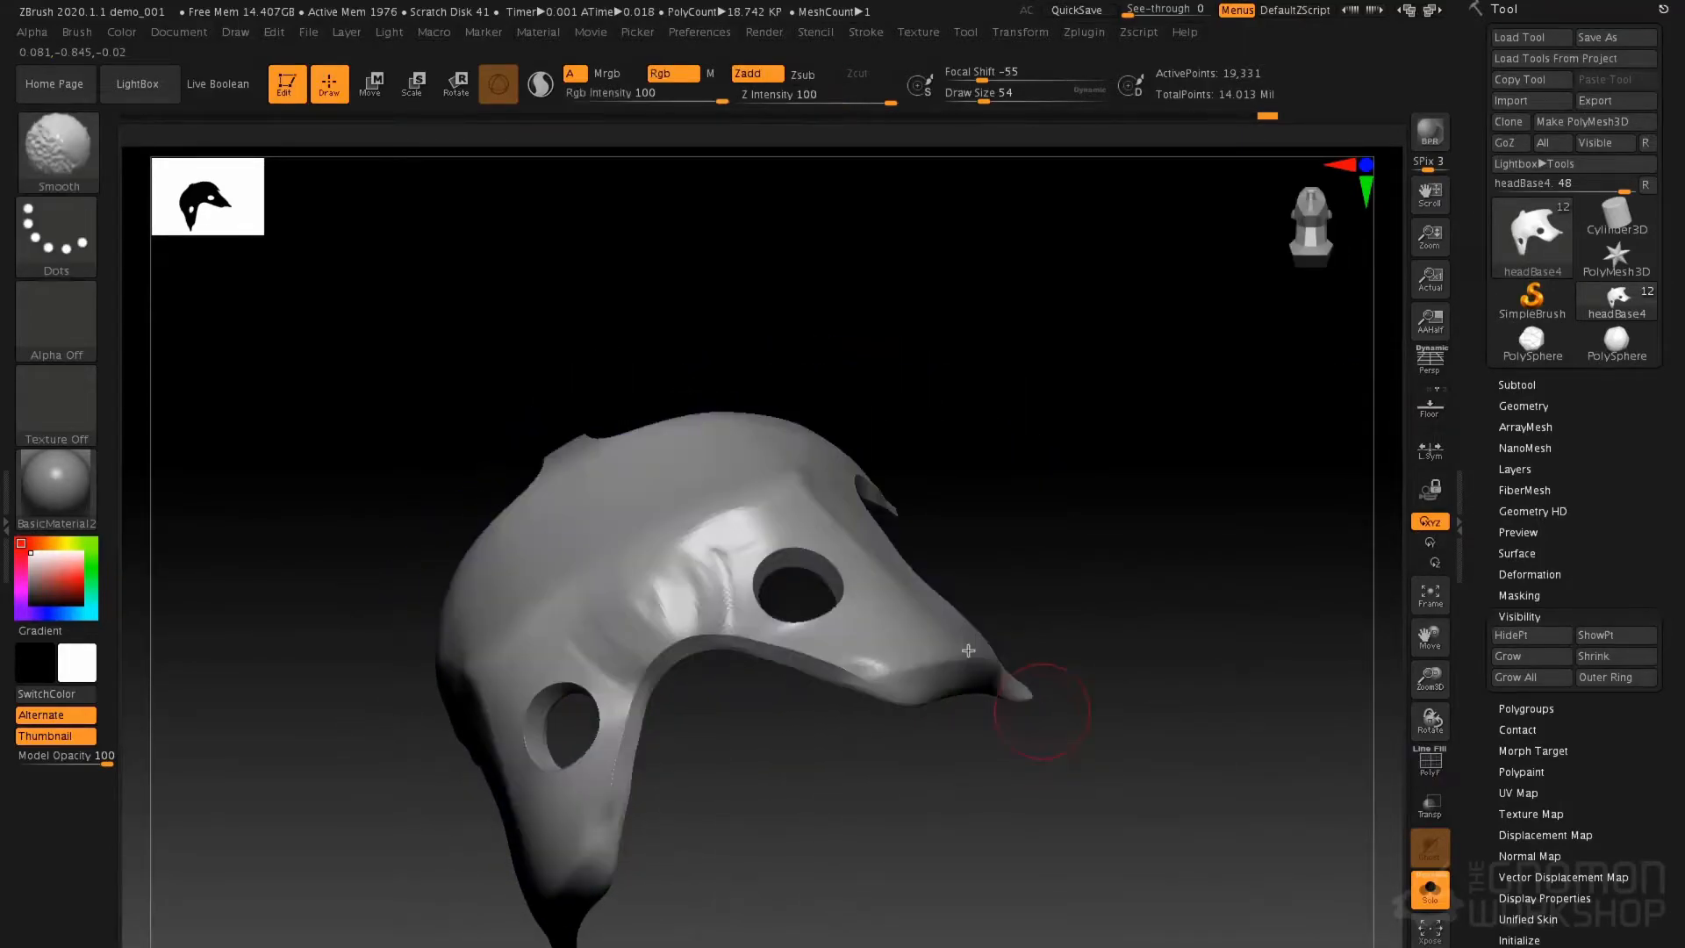
Trim the isolated panel's lower cheek edge and side arm with TrimDynamic, reducing the draw size to 41
{"action": "mouse_move", "coordinate": [776, 629]}
{"action": "left_mouse_down"}
{"action": "mouse_move", "coordinate": [716, 615]}
{"action": "mouse_move", "coordinate": [794, 652]}
{"action": "mouse_move", "coordinate": [891, 663]}
{"action": "left_mouse_up"}
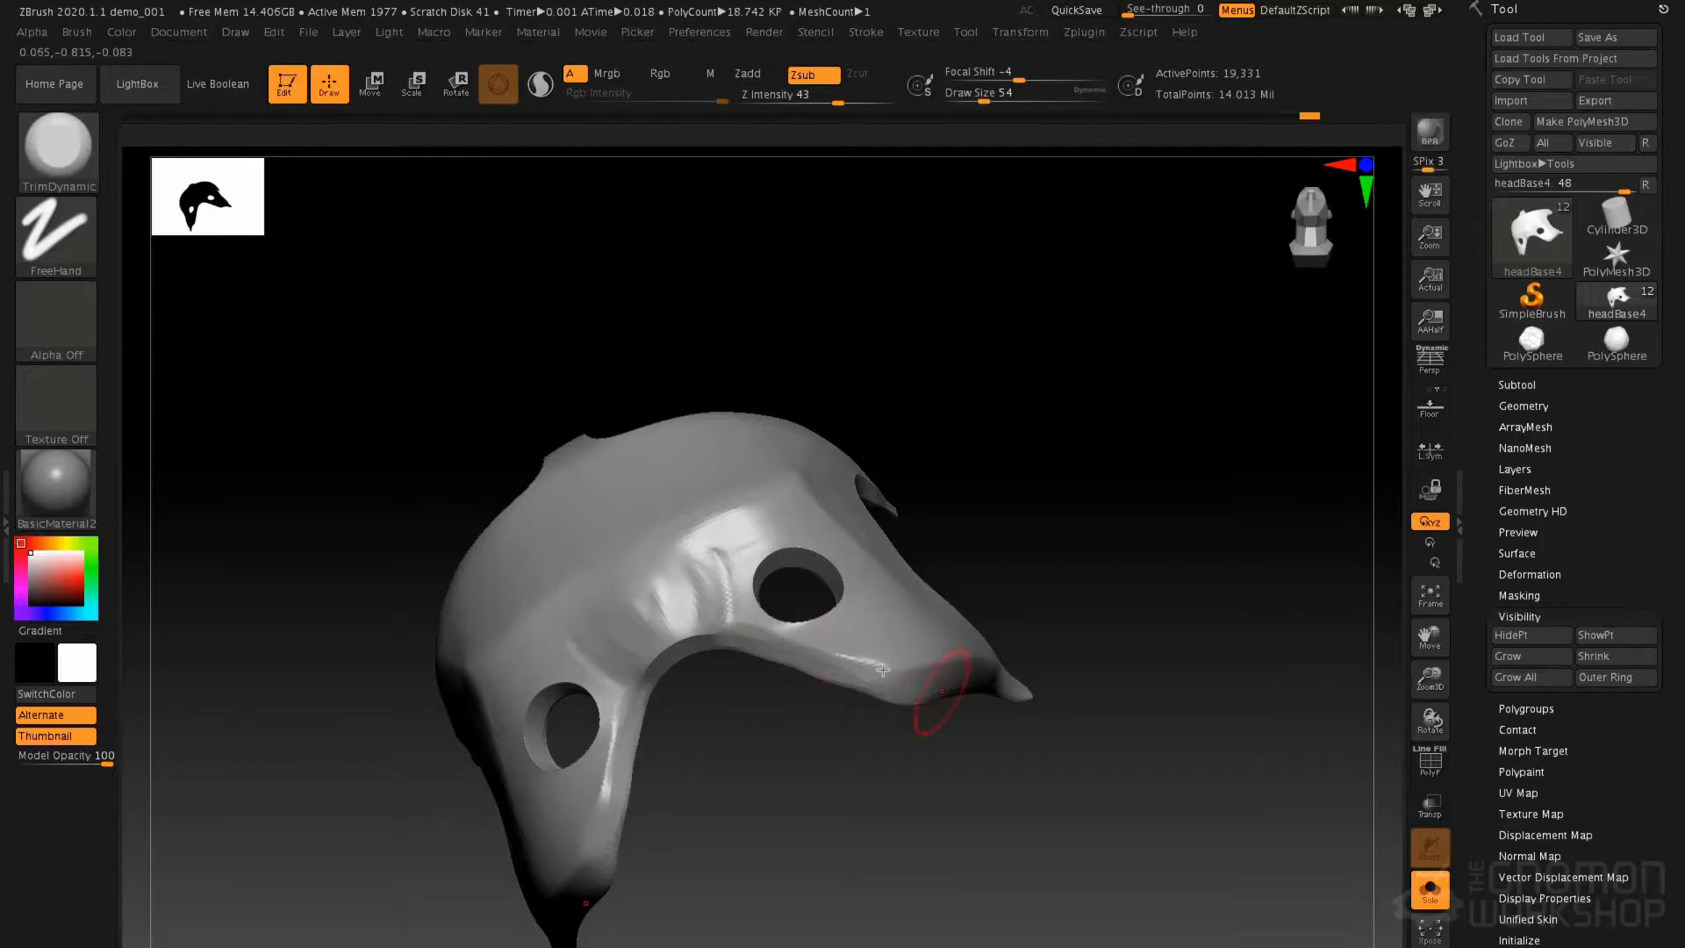
{"action": "left_click_drag", "start_coordinate": [963, 595], "coordinate": [923, 663]}
{"action": "key", "text": "space"}
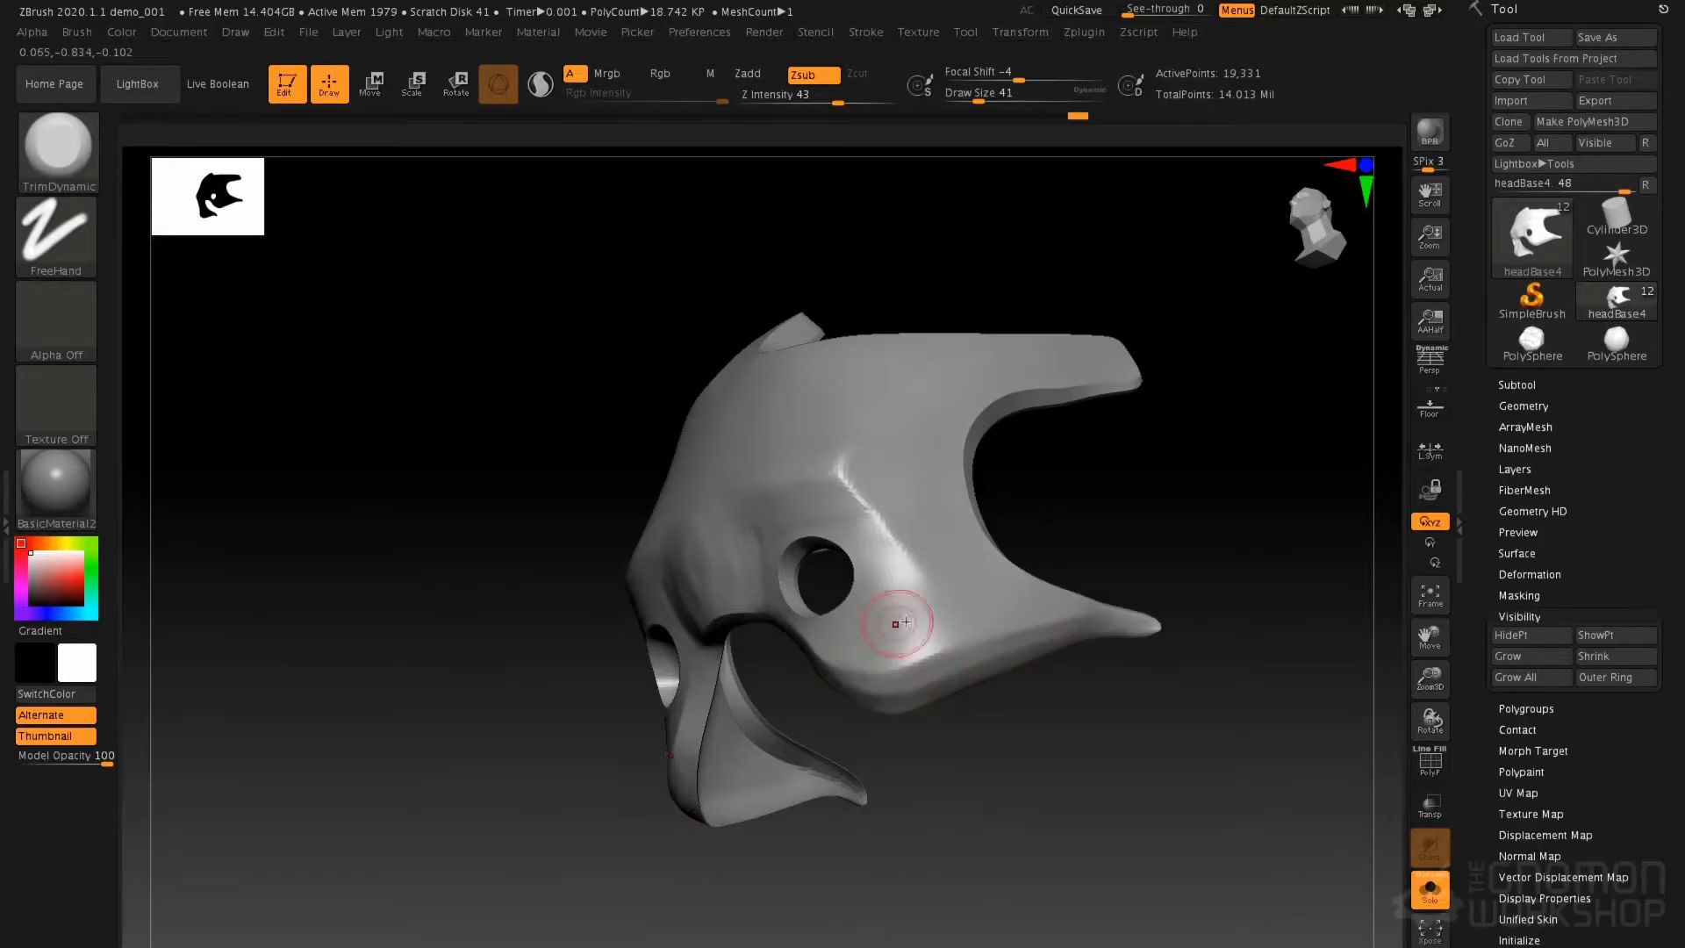
{"action": "right_click_drag", "start_coordinate": [907, 623], "coordinate": [963, 654], "text": "shift"}
Set TrimDynamic to a draw size of 77 and flatten the brow area above the nose
{"action": "key", "text": "space"}
{"action": "left_click_drag", "start_coordinate": [690, 507], "coordinate": [735, 527]}
{"action": "mouse_move", "coordinate": [738, 526]}
{"action": "right_mouse_down"}
{"action": "mouse_move", "coordinate": [702, 519]}
{"action": "mouse_move", "coordinate": [789, 360]}
{"action": "right_mouse_up"}
Switch to the Pinch brush at a draw size of 46 and turn on LazyMouse for its stroke
{"action": "key", "text": "b"}
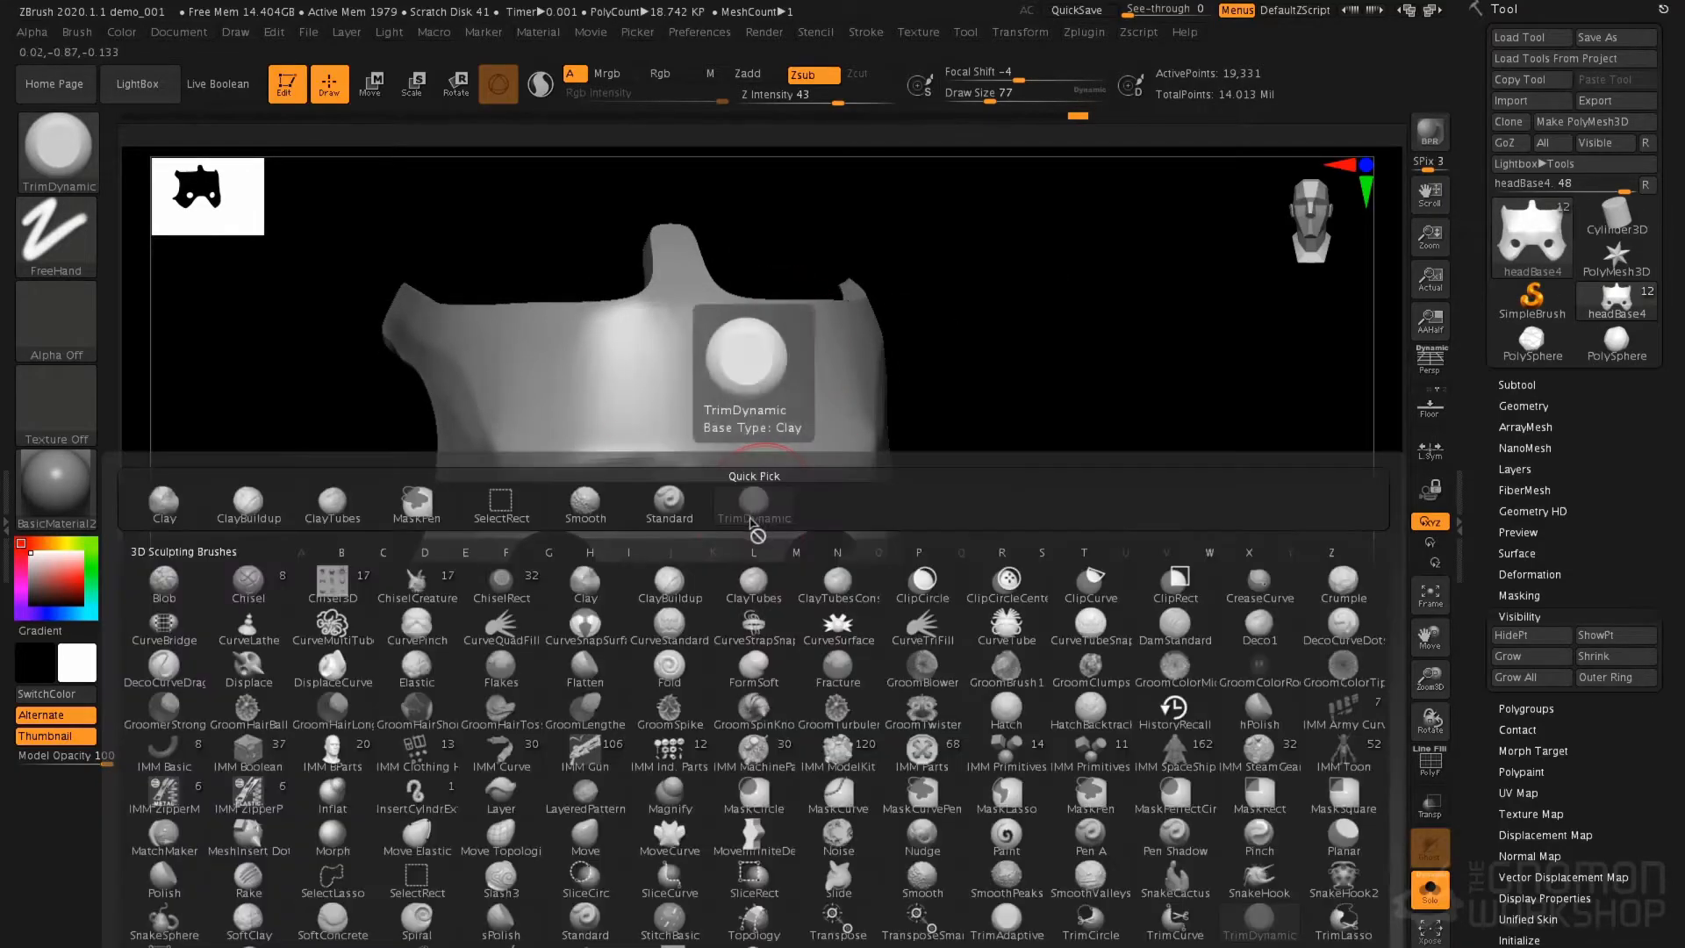
{"action": "key", "text": "i"}
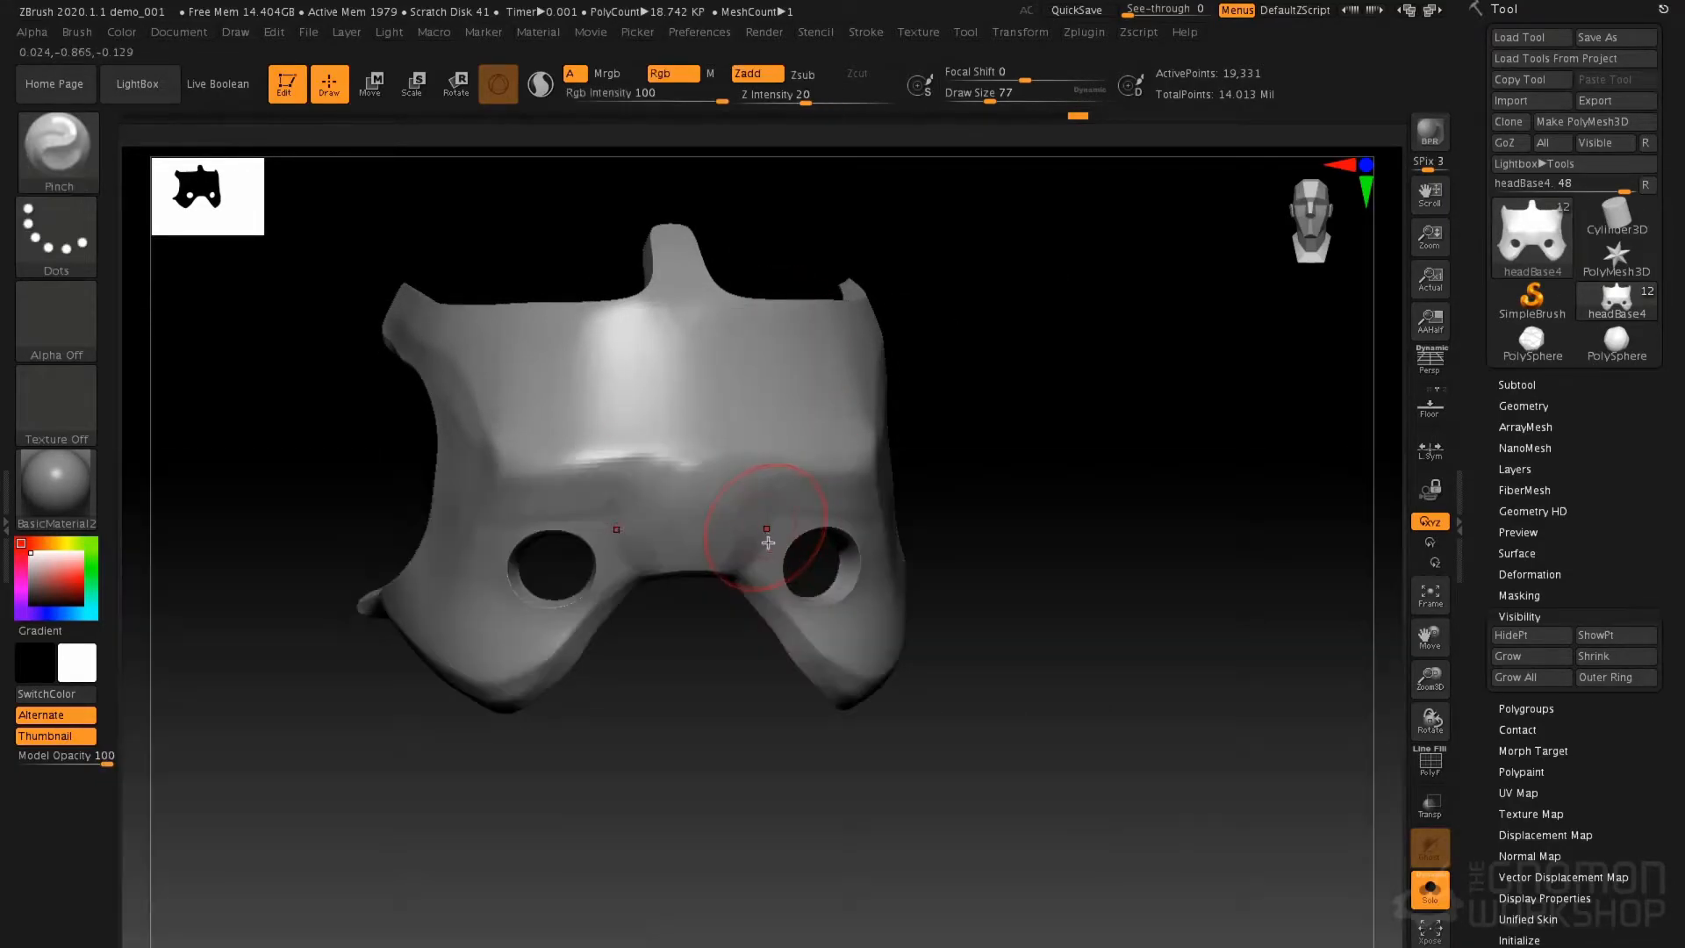
{"action": "key", "text": "space"}
{"action": "left_click_drag", "start_coordinate": [689, 461], "coordinate": [679, 461]}
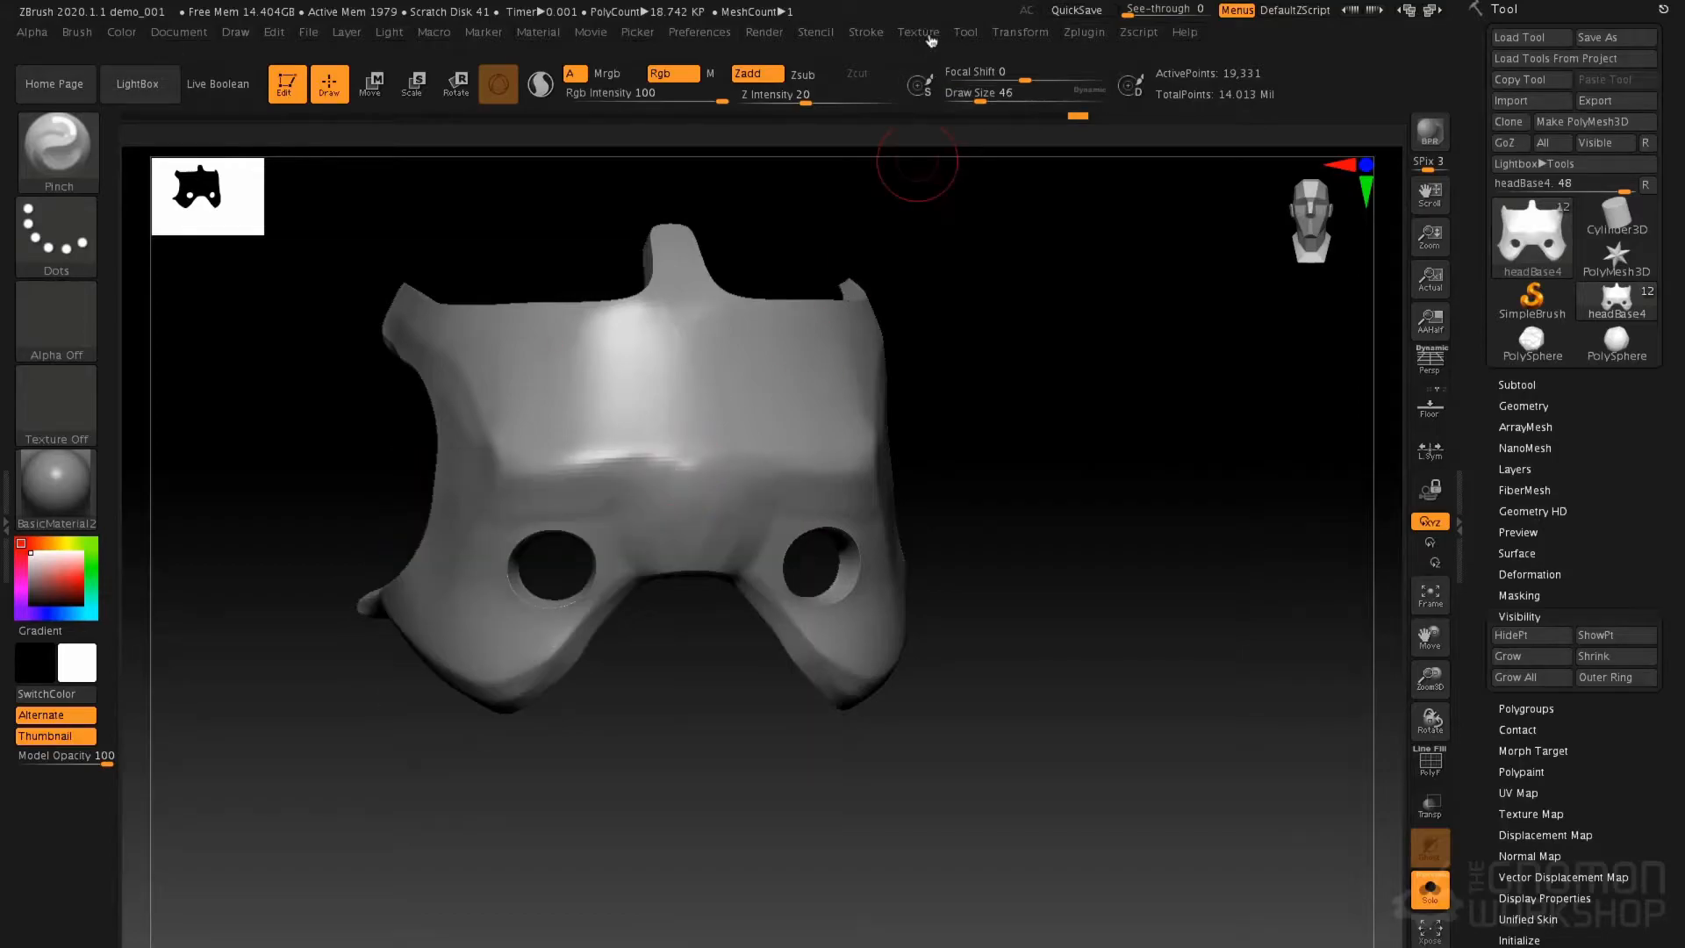
{"action": "left_click", "coordinate": [866, 32]}
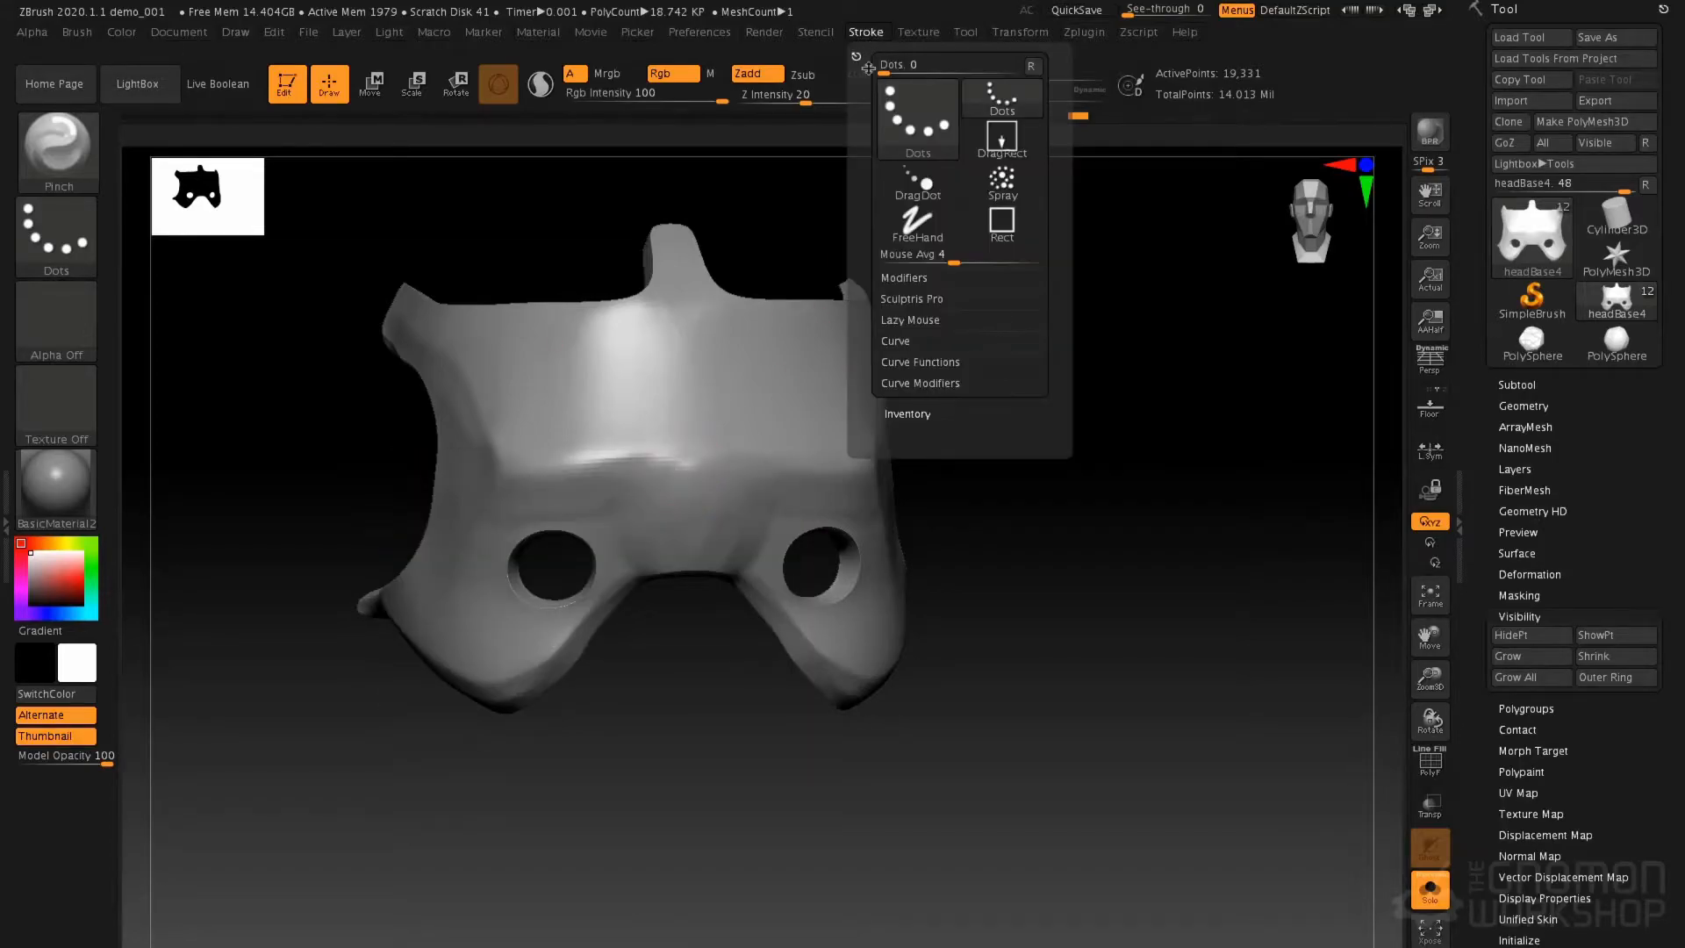
{"action": "left_click", "coordinate": [909, 321]}
{"action": "left_click", "coordinate": [917, 343]}
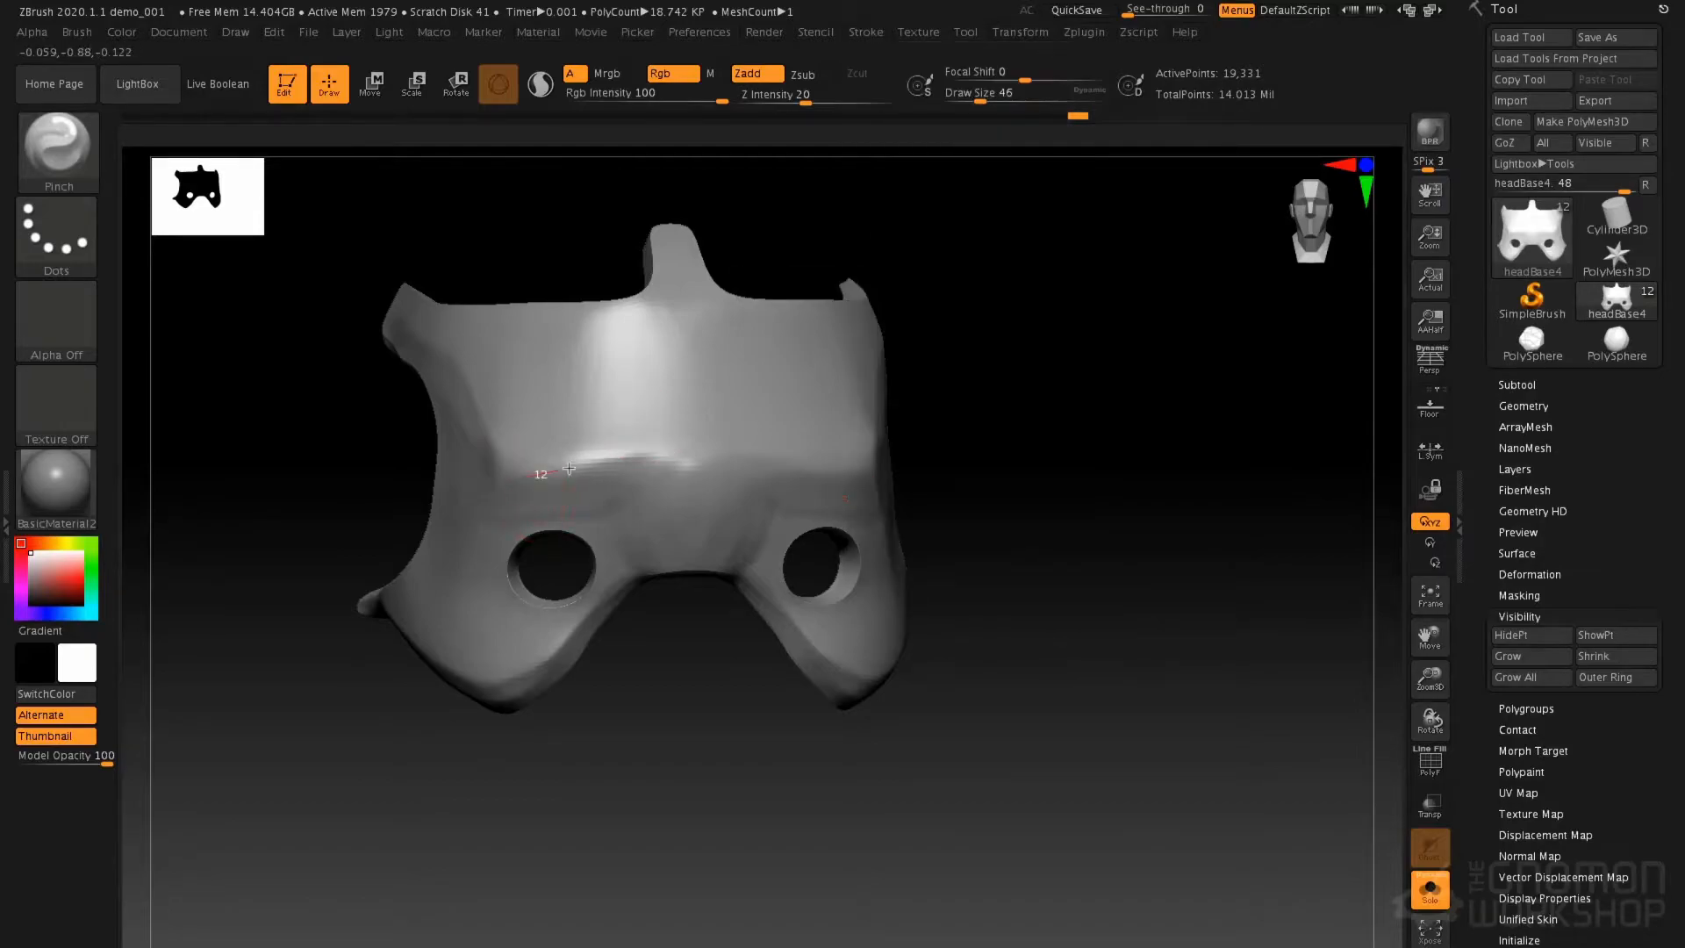
Pinch the crease along the brow ridge and undo a stroke to compare the edge
{"action": "left_click_drag", "start_coordinate": [611, 373], "coordinate": [615, 404]}
{"action": "key", "text": "ctrl+z"}
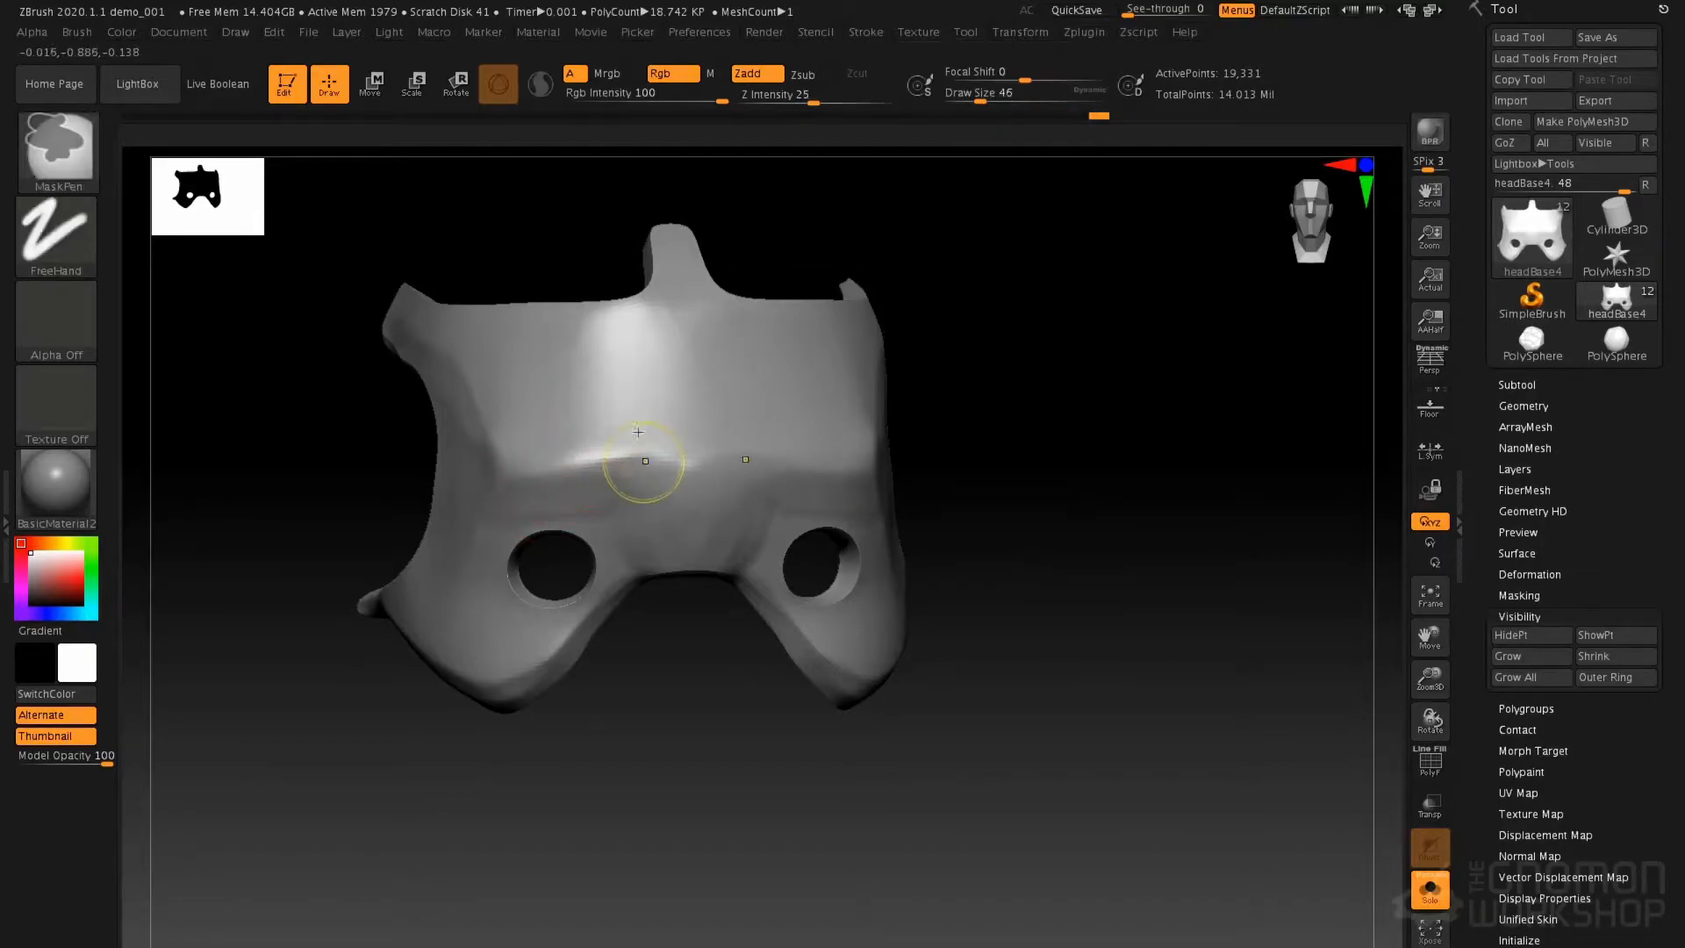
{"action": "left_click_drag", "start_coordinate": [695, 458], "coordinate": [474, 497]}
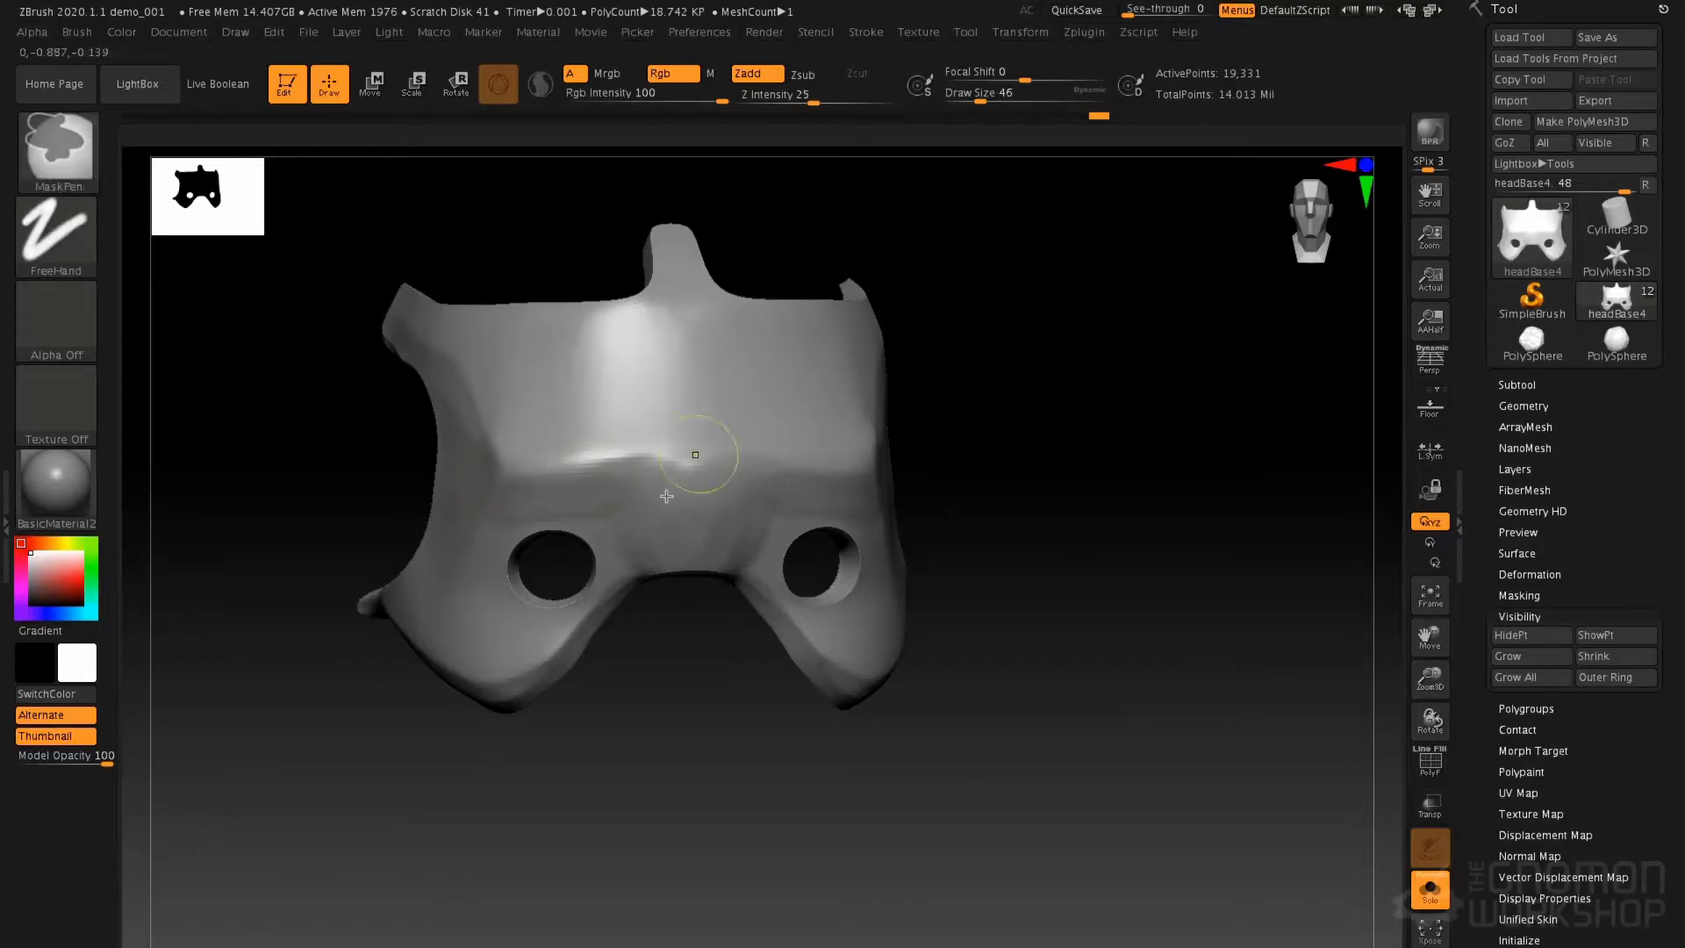
Undo the last stroke and set Lazy Mouse to Backtrack in Line mode, with SnapToTrack on and Track Curvature 100
{"action": "key", "text": "ctrl+z"}
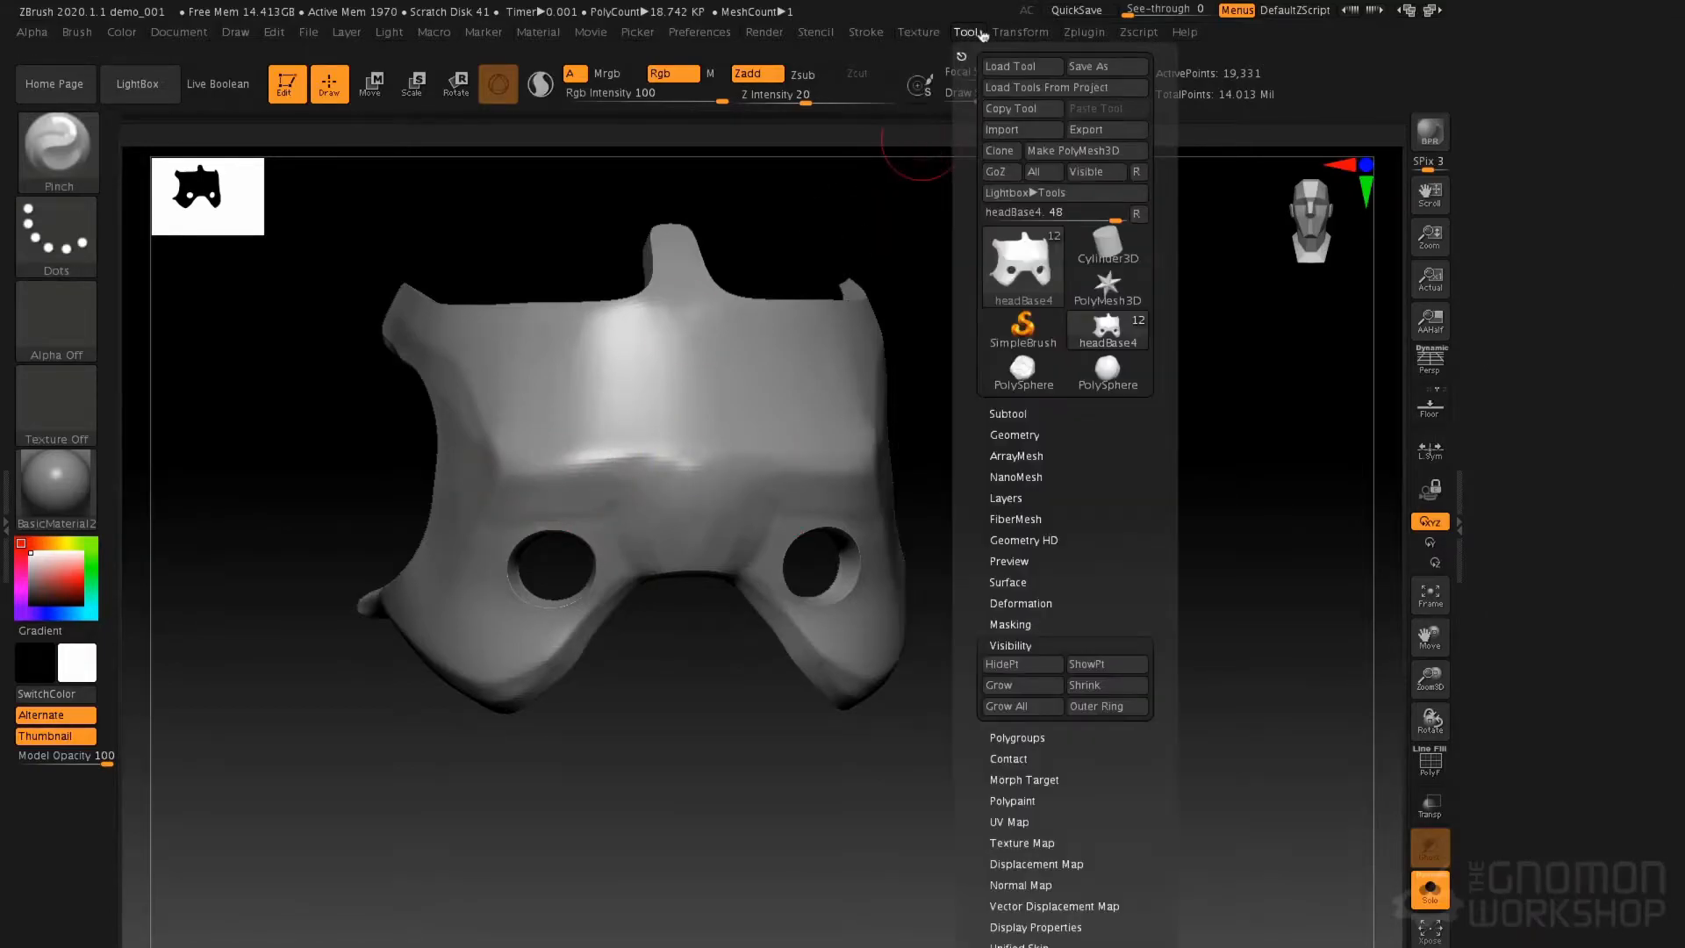
{"action": "left_click", "coordinate": [866, 32]}
{"action": "left_click", "coordinate": [924, 405]}
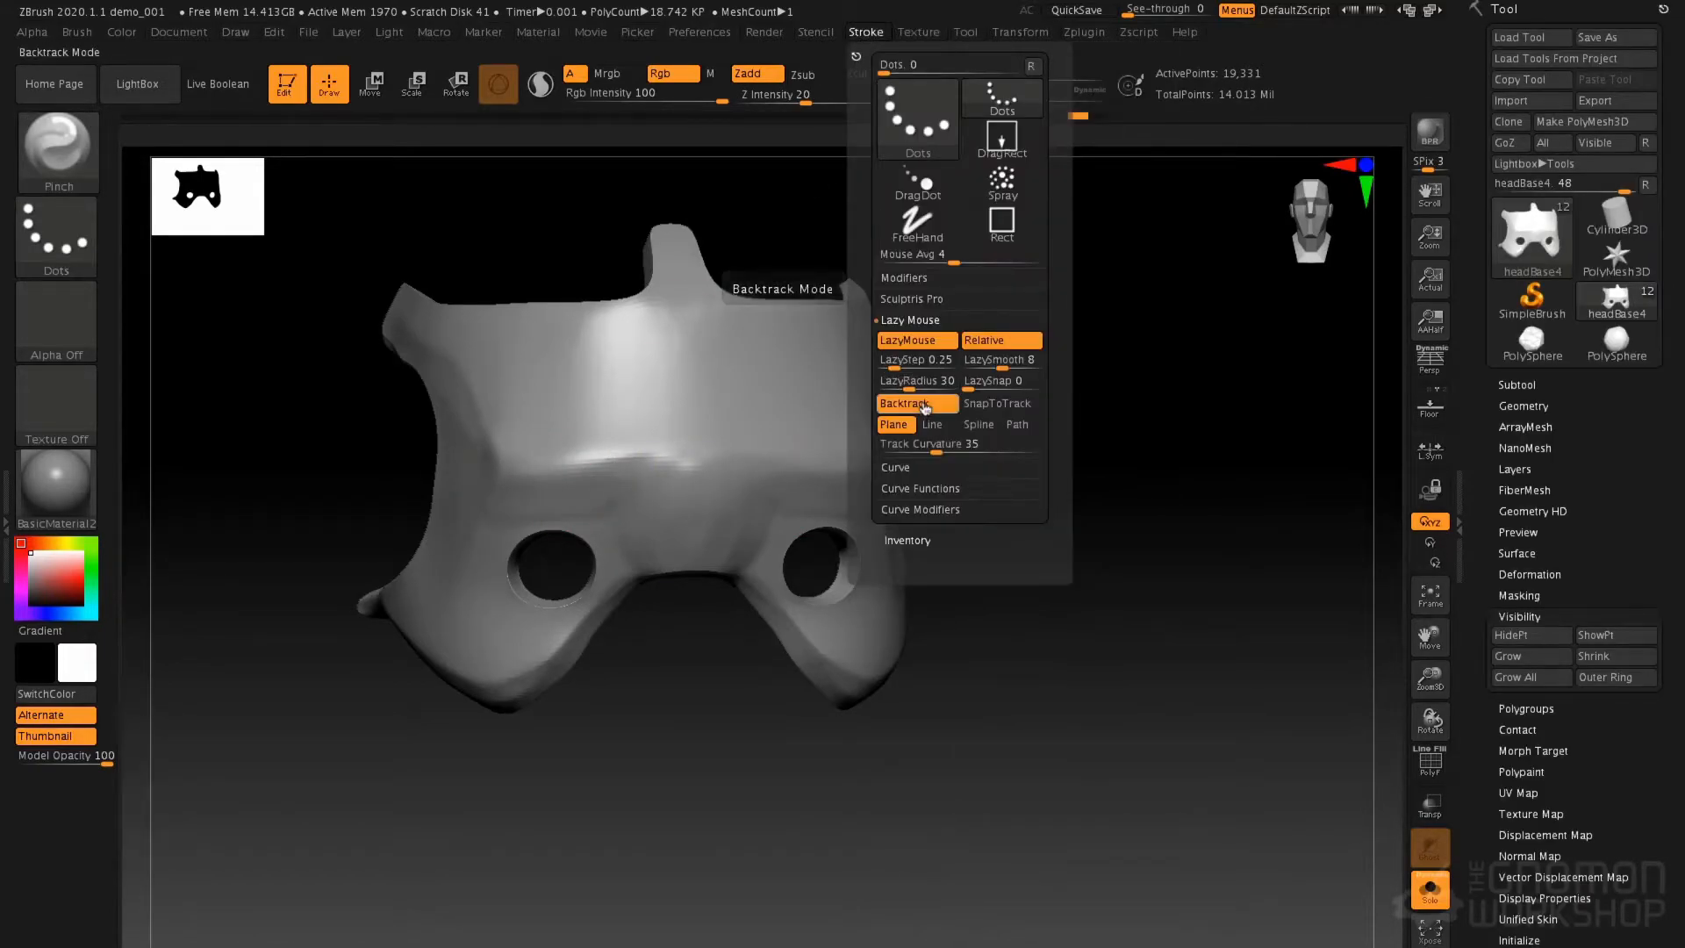
{"action": "left_click", "coordinate": [937, 426]}
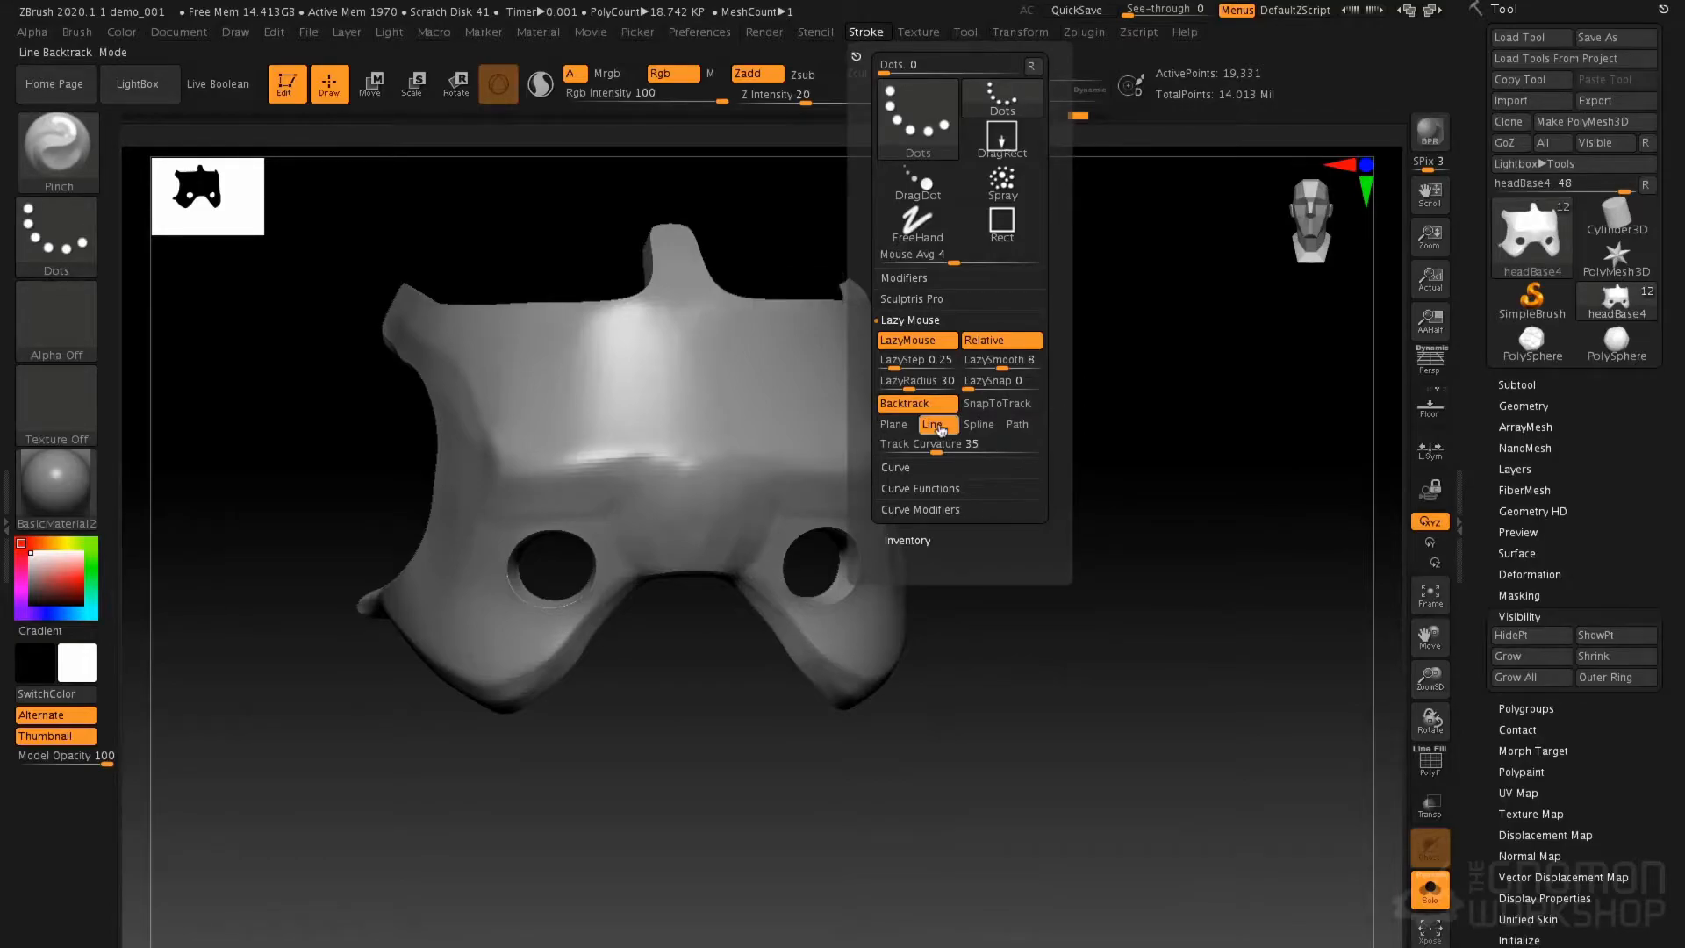
{"action": "left_click", "coordinate": [1005, 405]}
{"action": "left_click_drag", "start_coordinate": [934, 441], "coordinate": [1061, 441]}
Smooth the centre of the brow ridge, then pinch a straight, sharp edge along the ridge
{"action": "right_click_drag", "start_coordinate": [712, 447], "coordinate": [690, 481], "text": "shift"}
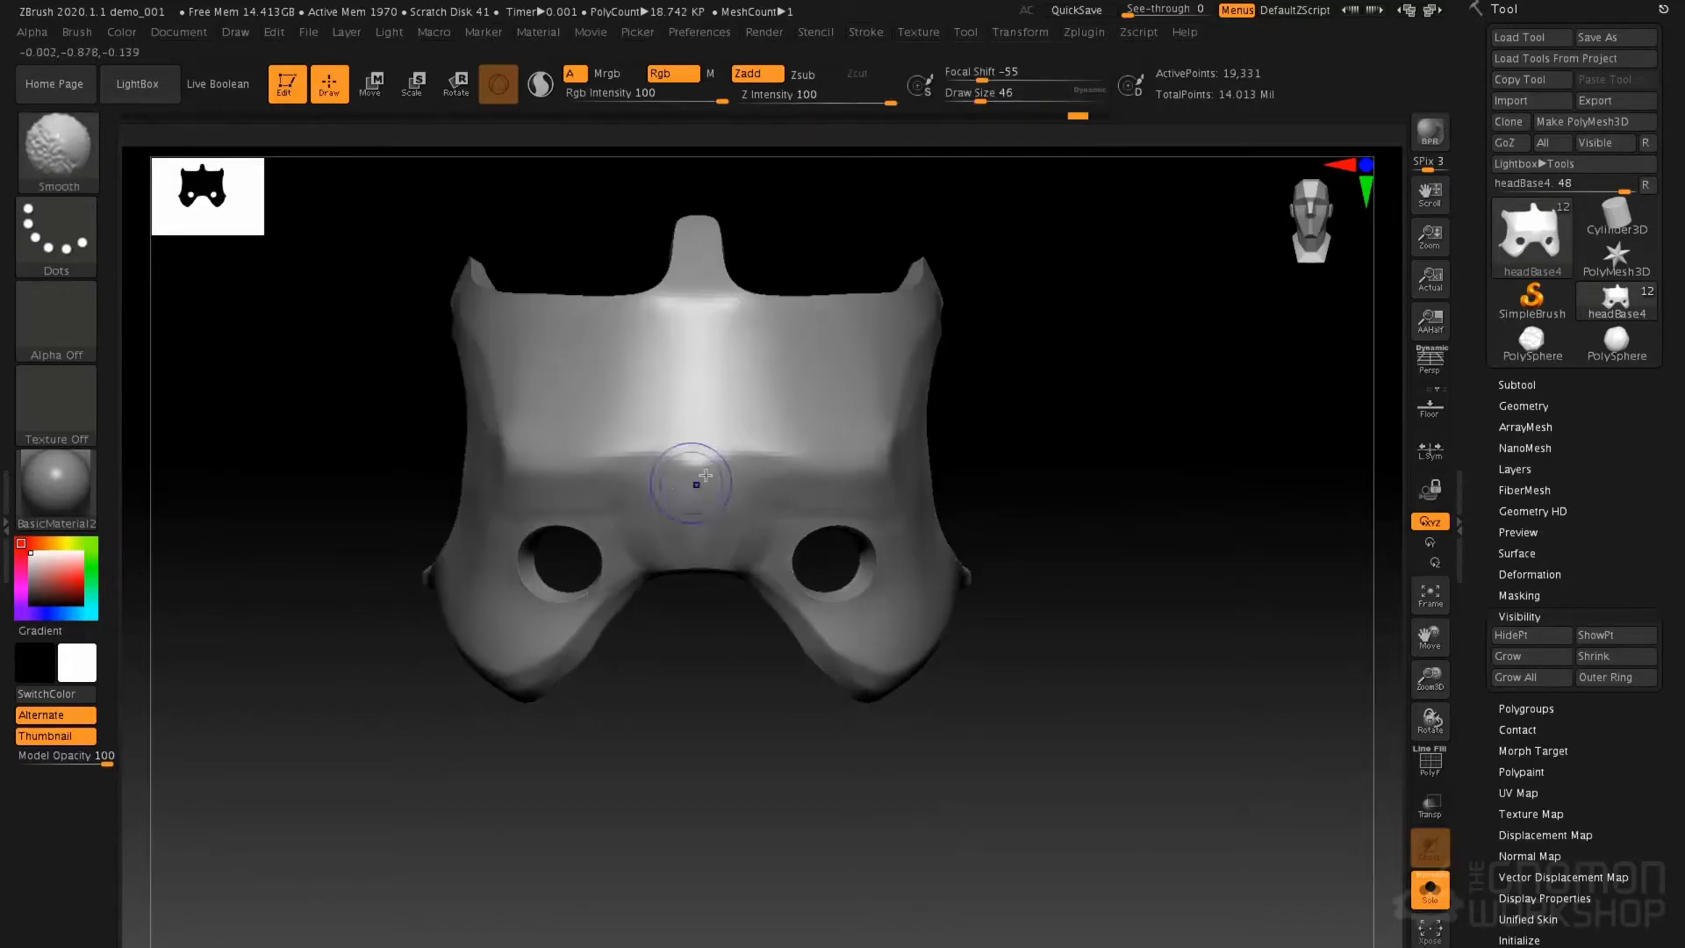
{"action": "left_click_drag", "start_coordinate": [698, 467], "coordinate": [651, 453]}
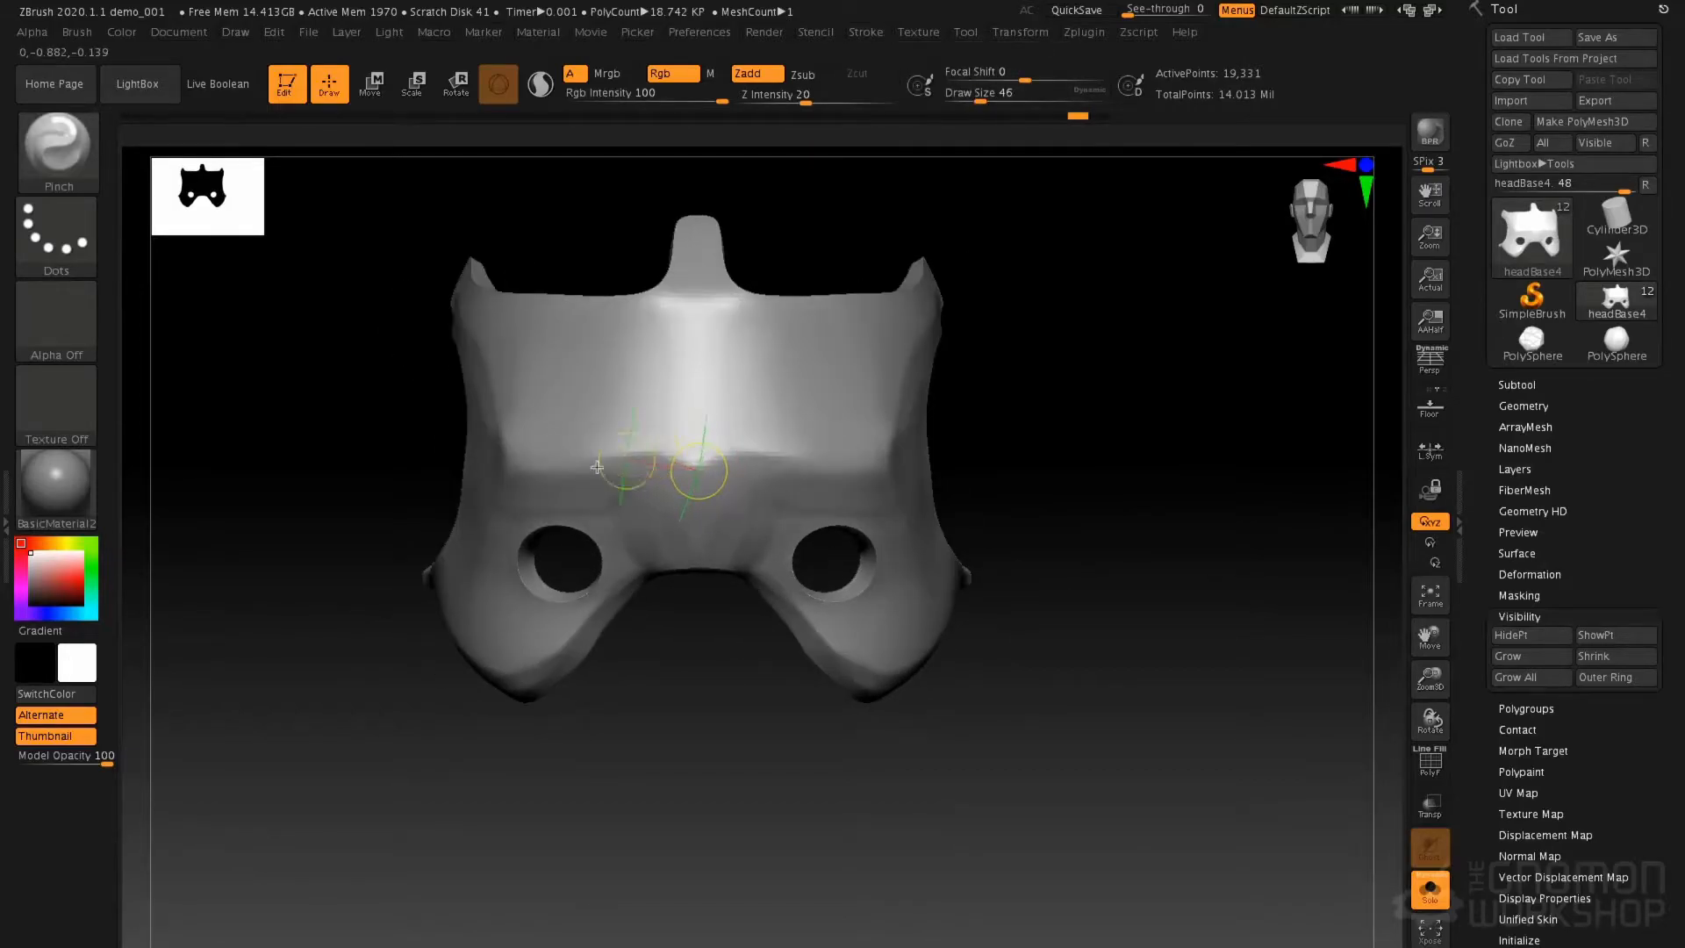
{"action": "left_click_drag", "start_coordinate": [517, 471], "coordinate": [504, 477]}
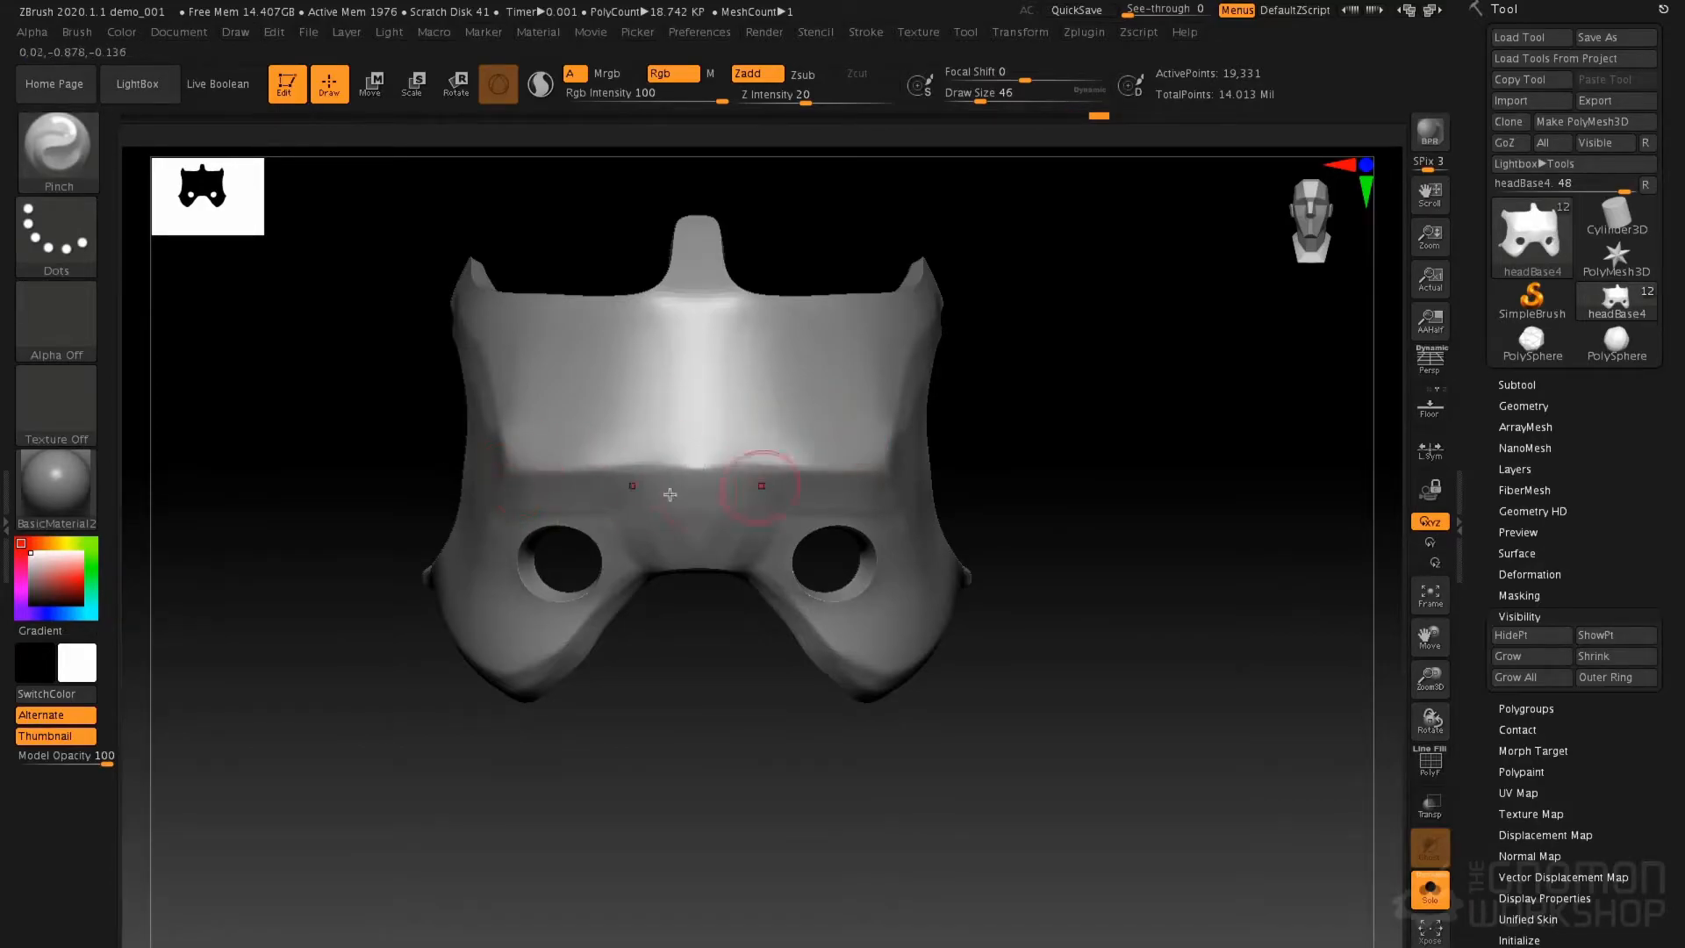
{"action": "left_click", "coordinate": [866, 33]}
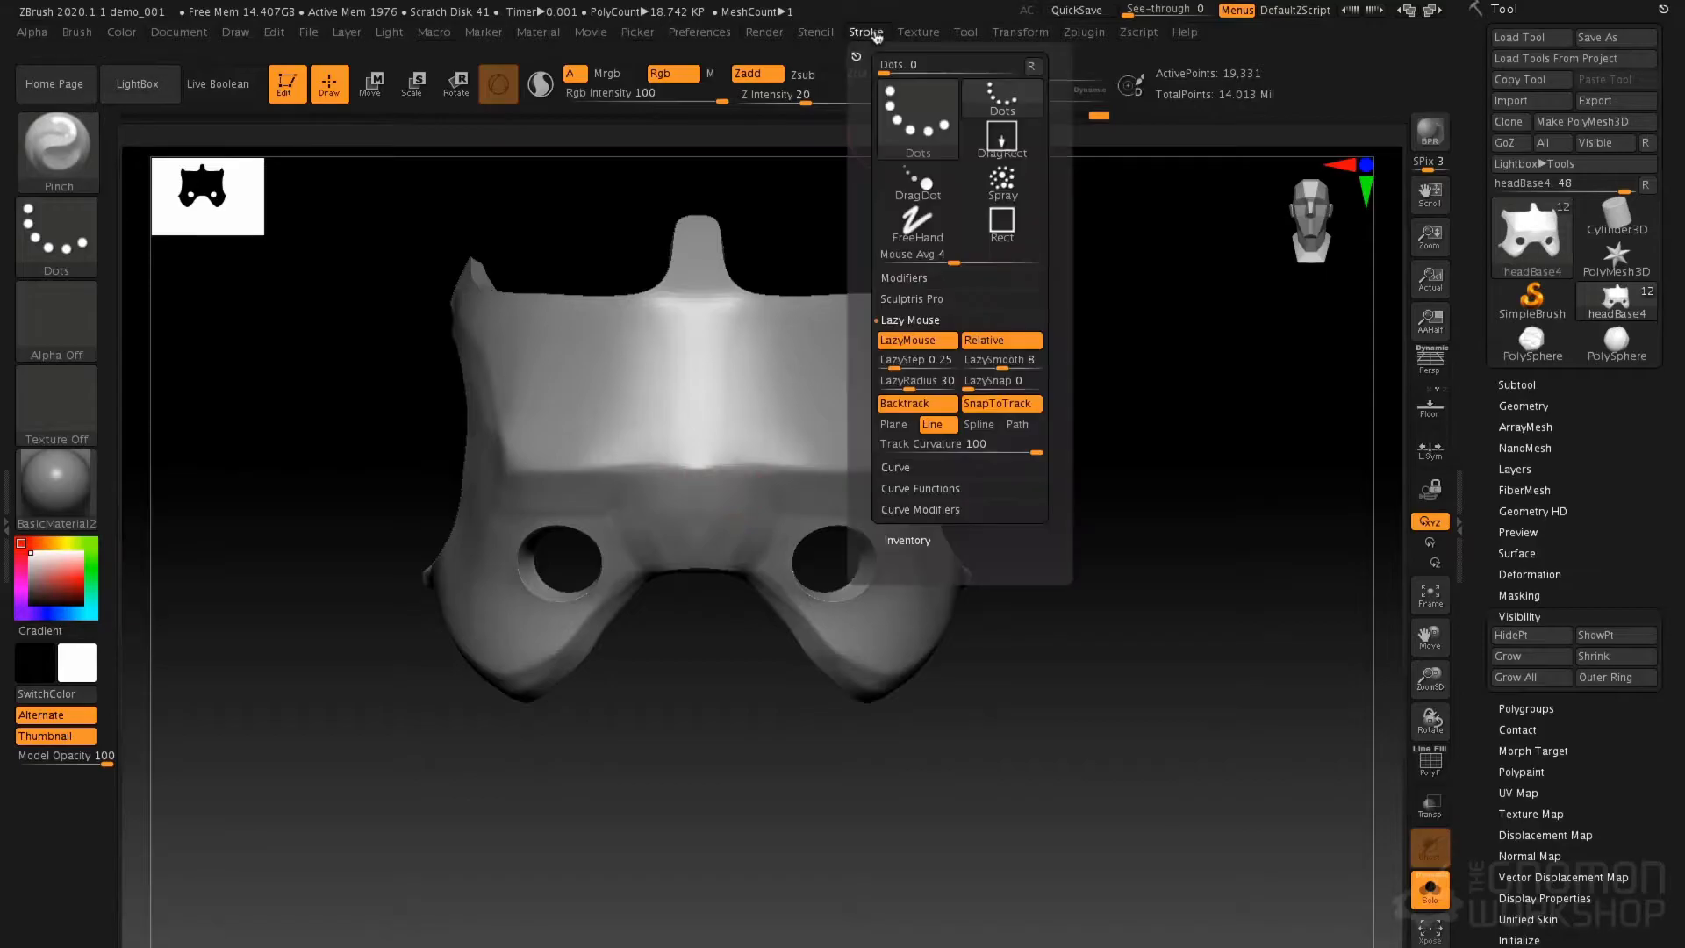
{"action": "left_click", "coordinate": [910, 279]}
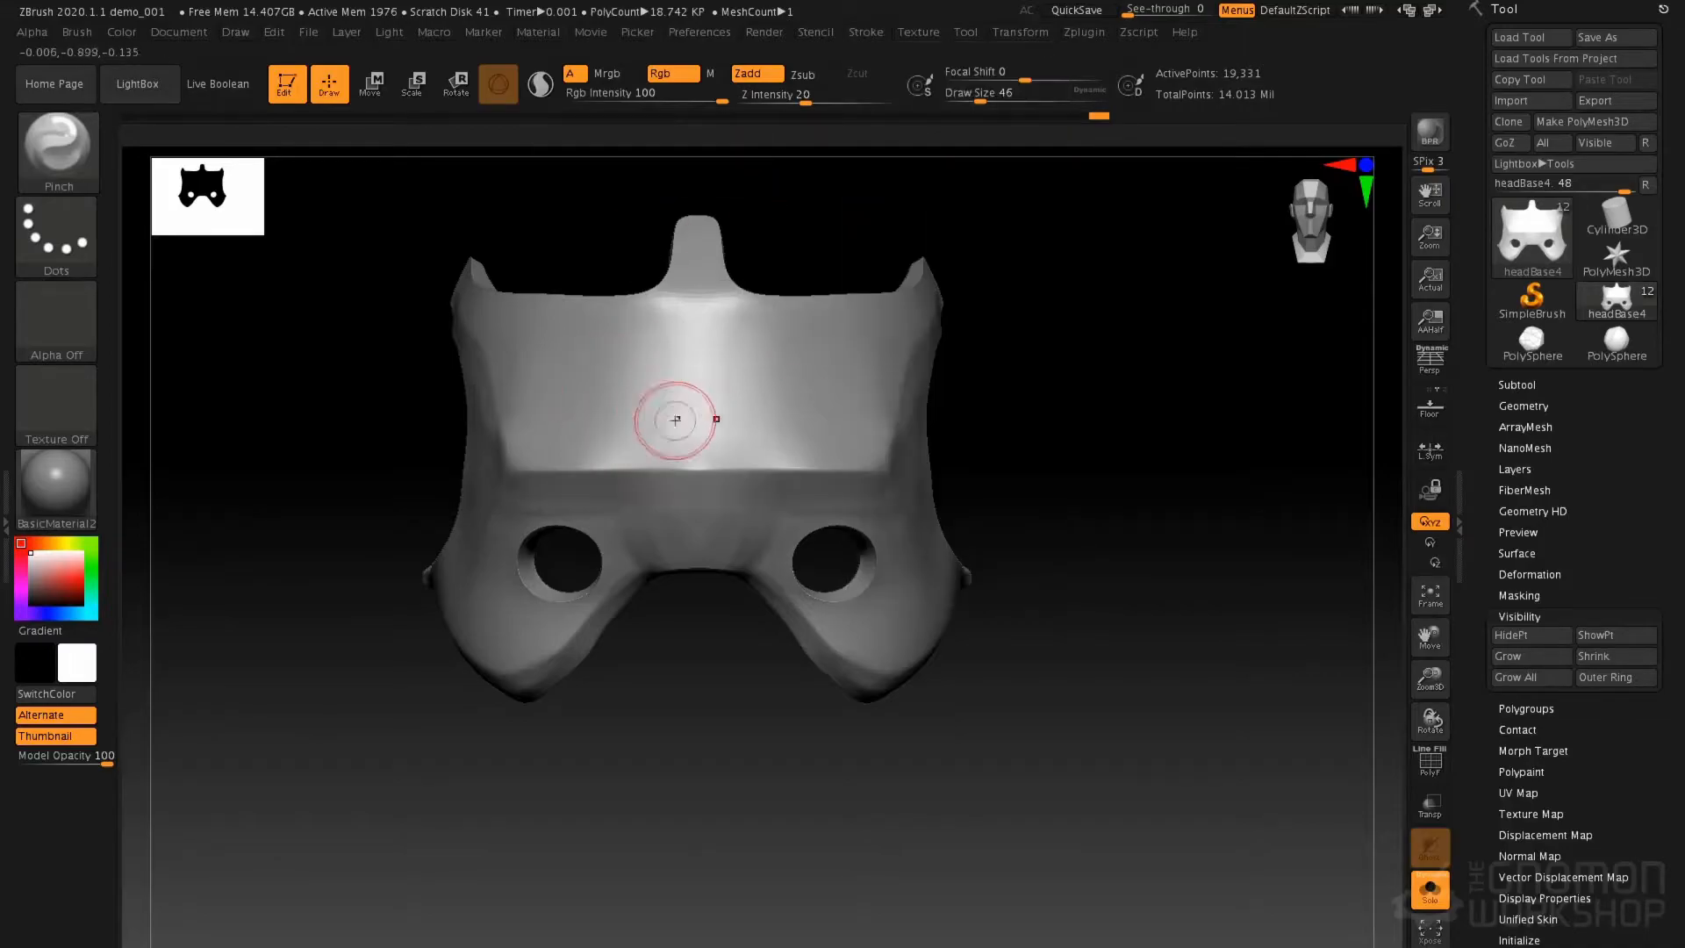
Reduce the Pinch brush to draw size 23 for the edge running from the brow corner down to the cheek
{"action": "right_click_drag", "start_coordinate": [527, 449], "coordinate": [621, 463]}
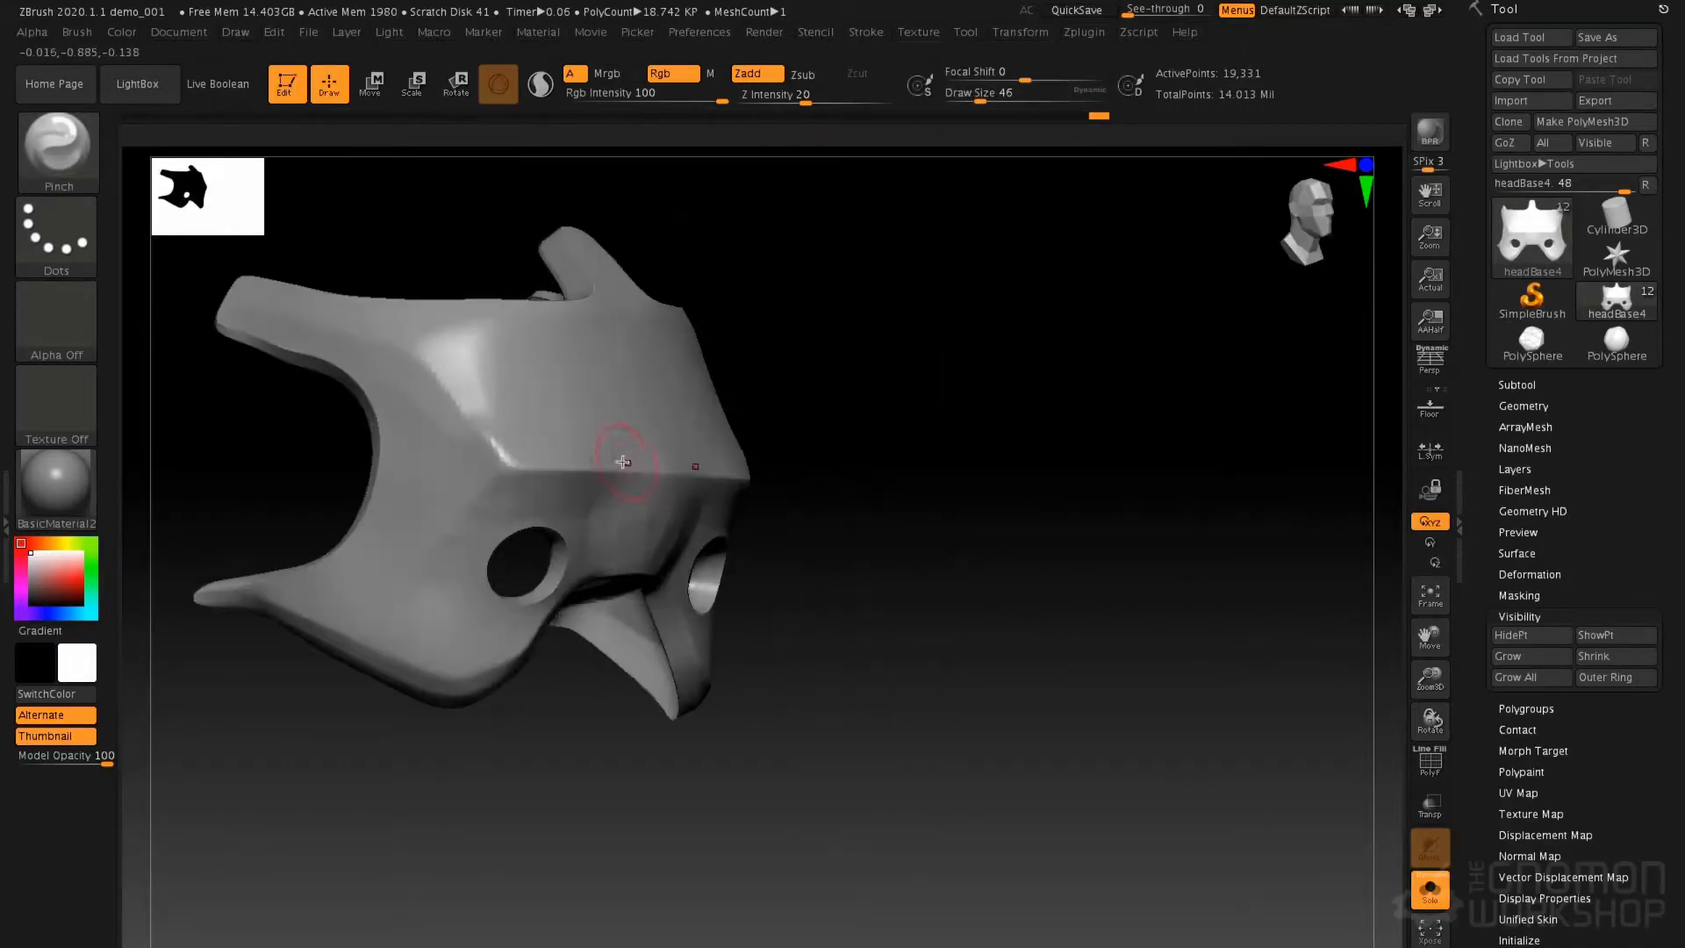
{"action": "right_click_drag", "start_coordinate": [467, 528], "coordinate": [521, 506]}
{"action": "key", "text": "space"}
{"action": "left_click_drag", "start_coordinate": [520, 506], "coordinate": [508, 502]}
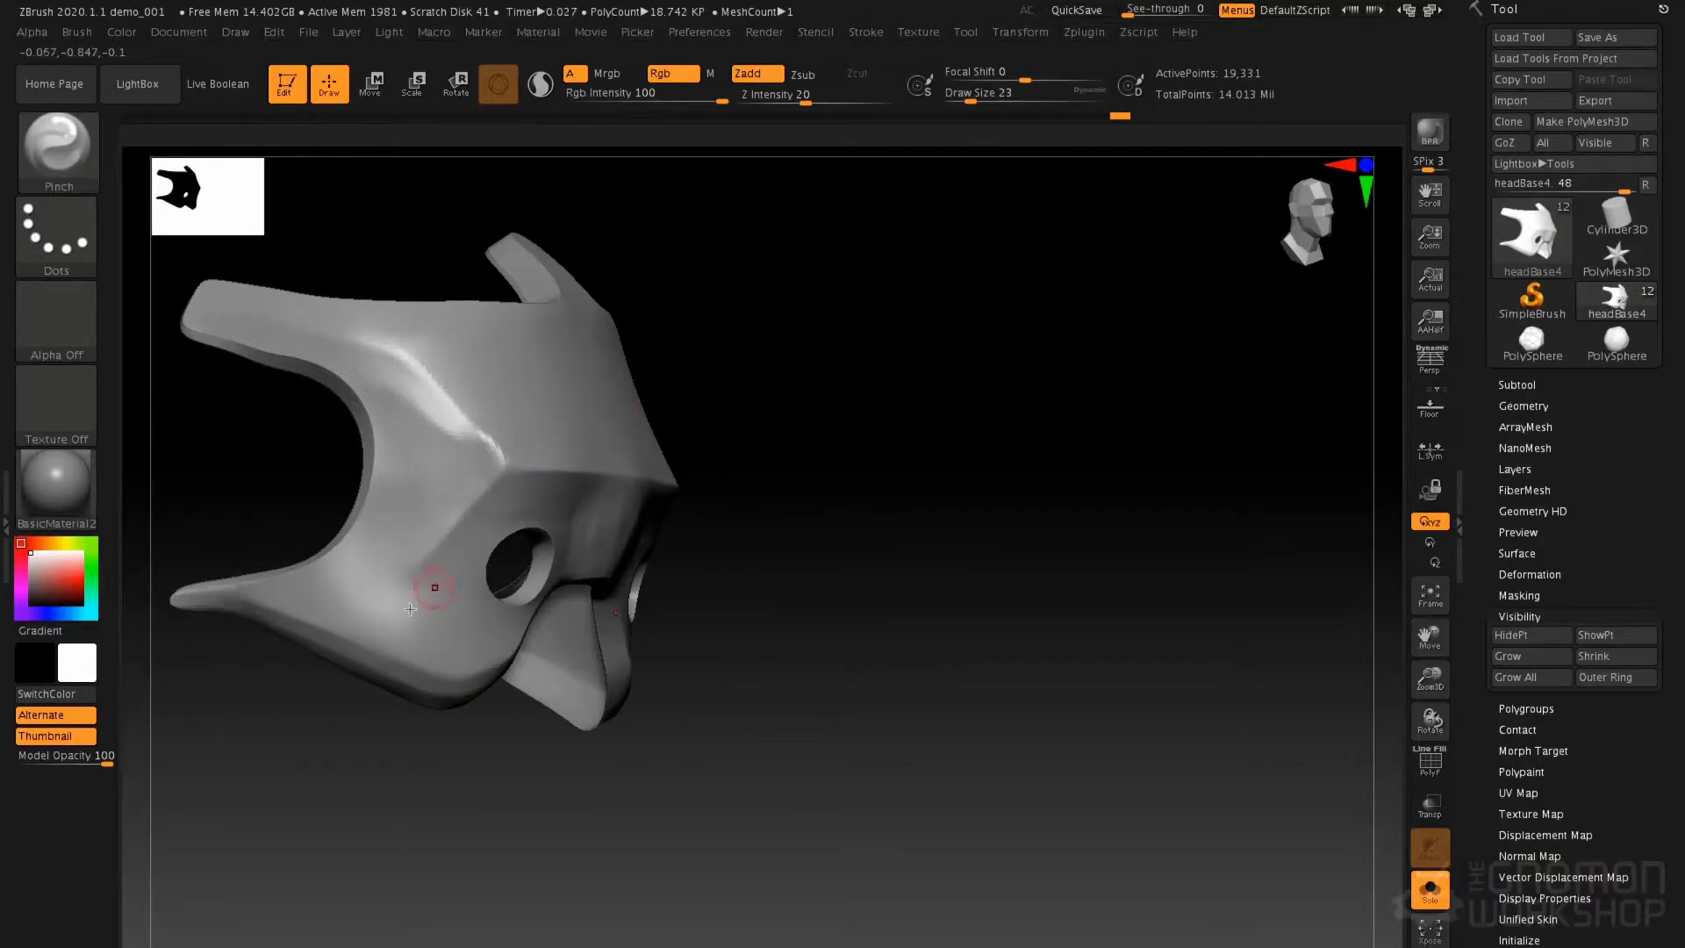
Set the draw size to 51, smooth the temple surface, and pinch the edge running up from the brow corner
{"action": "mouse_move", "coordinate": [527, 429]}
{"action": "right_mouse_down"}
{"action": "mouse_move", "coordinate": [466, 431]}
{"action": "mouse_move", "coordinate": [540, 430]}
{"action": "right_mouse_up"}
{"action": "key", "text": "space"}
{"action": "left_click_drag", "start_coordinate": [441, 514], "coordinate": [454, 512]}
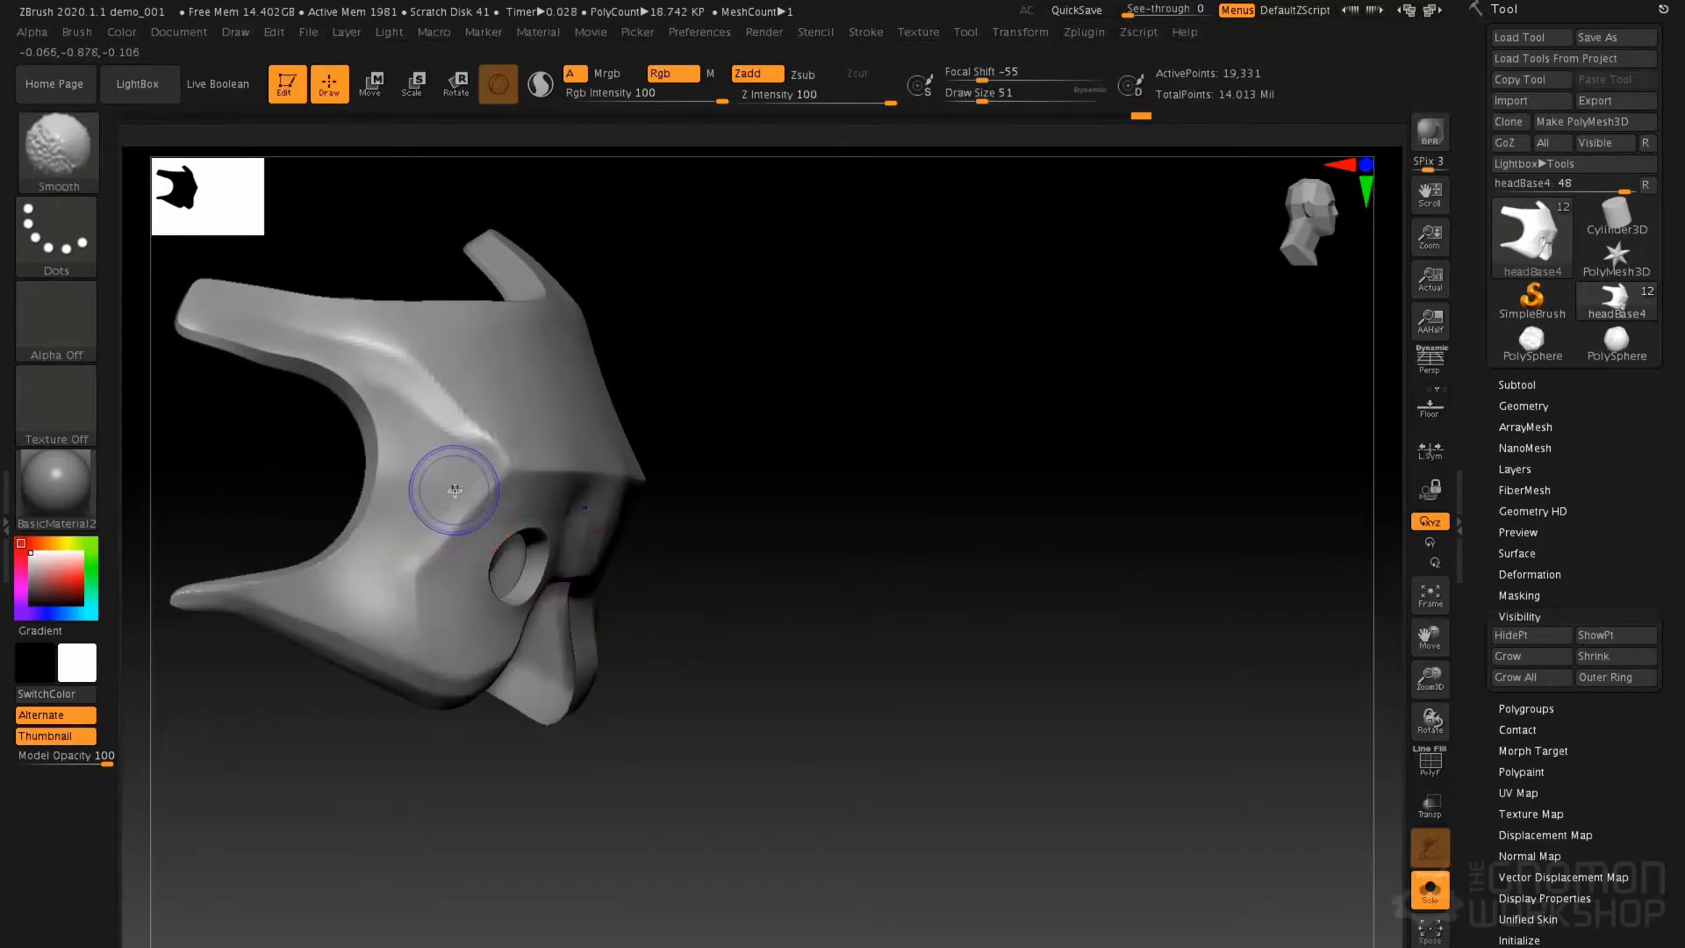
{"action": "left_click_drag", "start_coordinate": [422, 399], "coordinate": [369, 378], "text": "shift"}
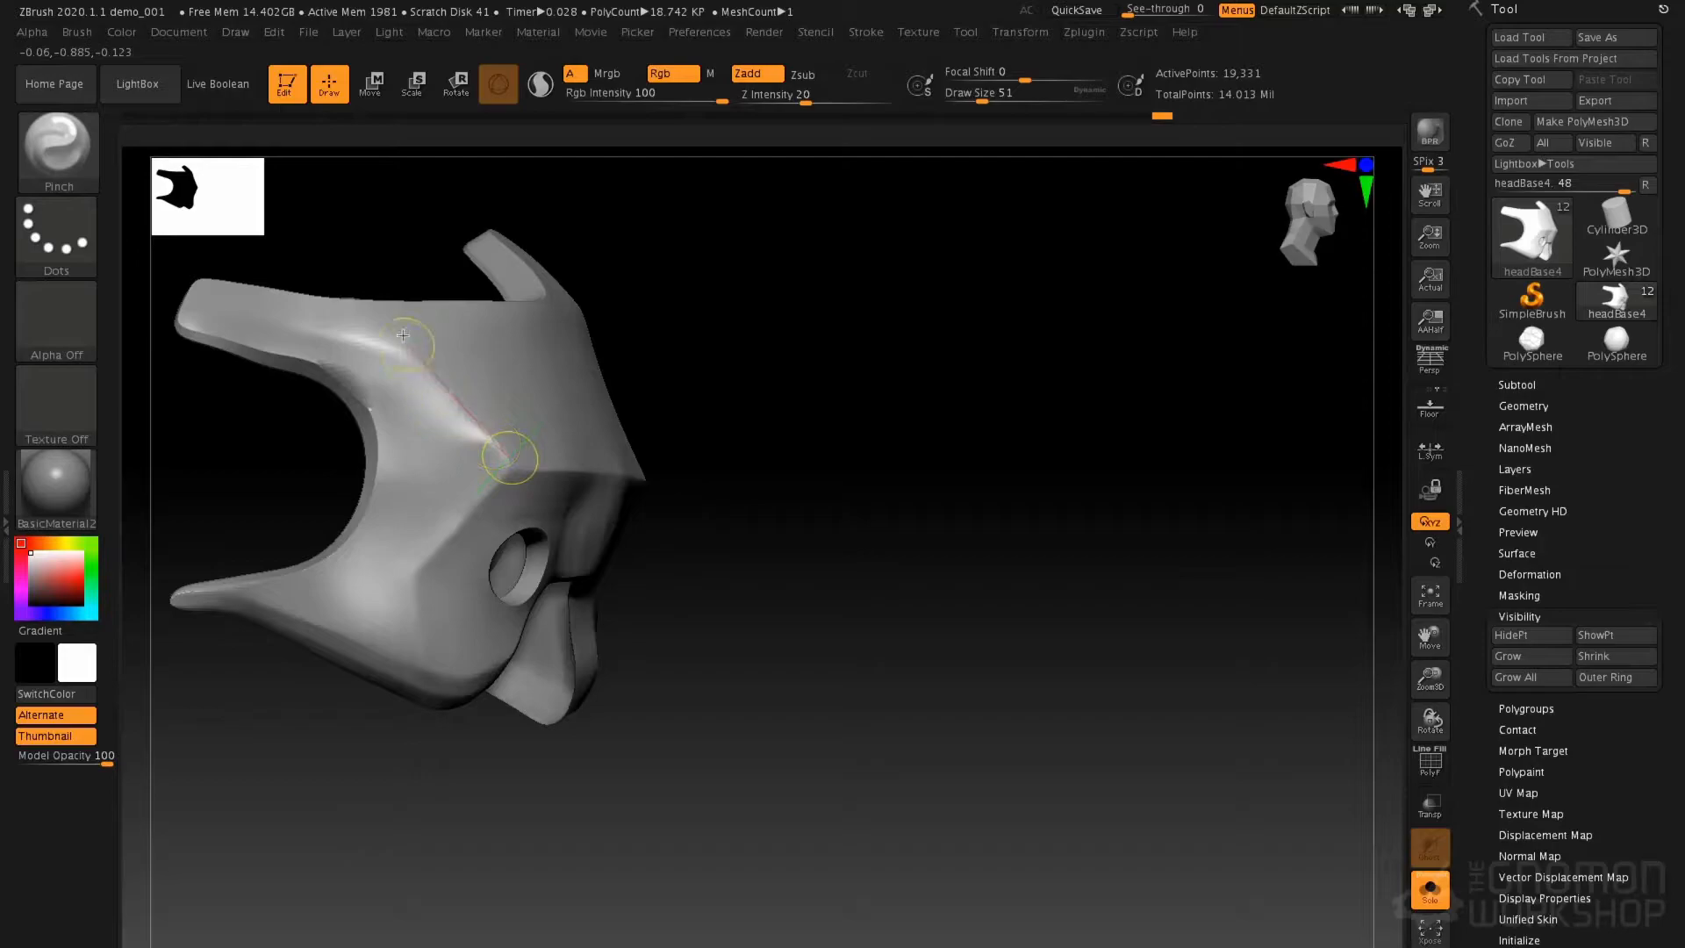
{"action": "mouse_move", "coordinate": [430, 369]}
{"action": "left_mouse_down"}
{"action": "mouse_move", "coordinate": [481, 402]}
{"action": "mouse_move", "coordinate": [439, 413]}
{"action": "mouse_move", "coordinate": [444, 427]}
{"action": "mouse_move", "coordinate": [465, 406]}
{"action": "left_mouse_up"}
Pinch the angled edges between the nose bridge and the eye openings, using draw sizes 23 and 33
{"action": "mouse_move", "coordinate": [465, 407]}
{"action": "right_mouse_down"}
{"action": "mouse_move", "coordinate": [478, 376]}
{"action": "mouse_move", "coordinate": [565, 339]}
{"action": "mouse_move", "coordinate": [629, 423]}
{"action": "mouse_move", "coordinate": [630, 457]}
{"action": "right_mouse_up"}
{"action": "right_click_drag", "start_coordinate": [500, 421], "coordinate": [562, 423]}
{"action": "key", "text": "space"}
{"action": "left_click_drag", "start_coordinate": [541, 416], "coordinate": [530, 416]}
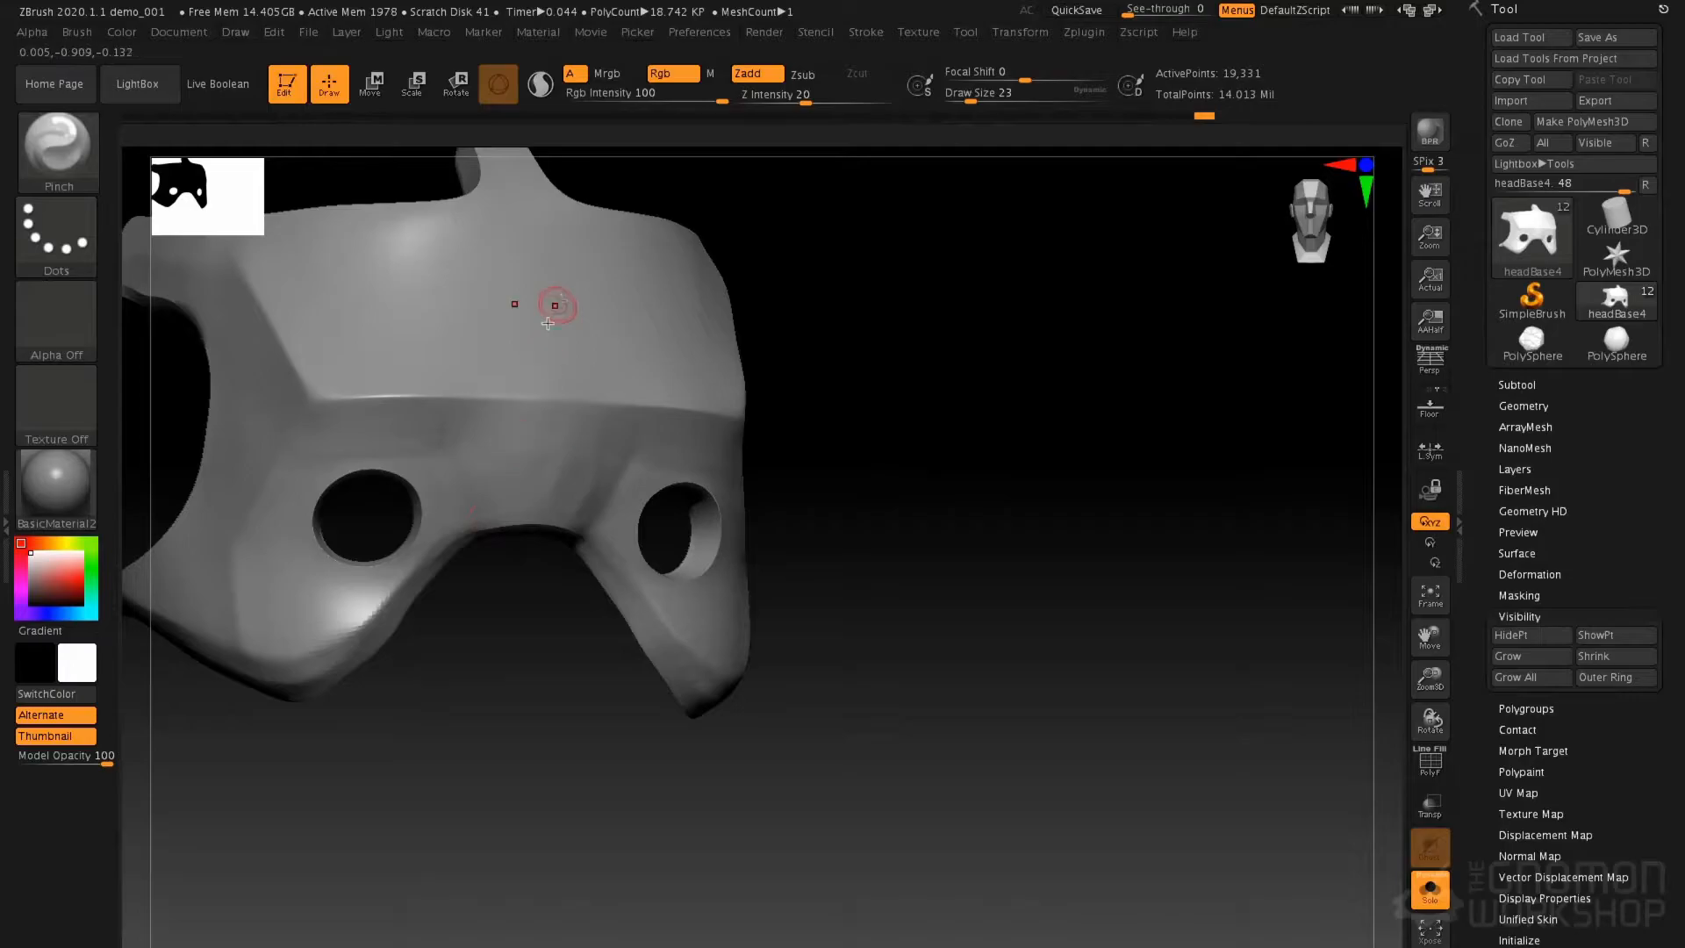
{"action": "key", "text": "space"}
{"action": "mouse_move", "coordinate": [495, 442]}
{"action": "left_mouse_down"}
{"action": "mouse_move", "coordinate": [512, 441]}
{"action": "mouse_move", "coordinate": [430, 466]}
{"action": "left_mouse_up"}
{"action": "key", "text": "space"}
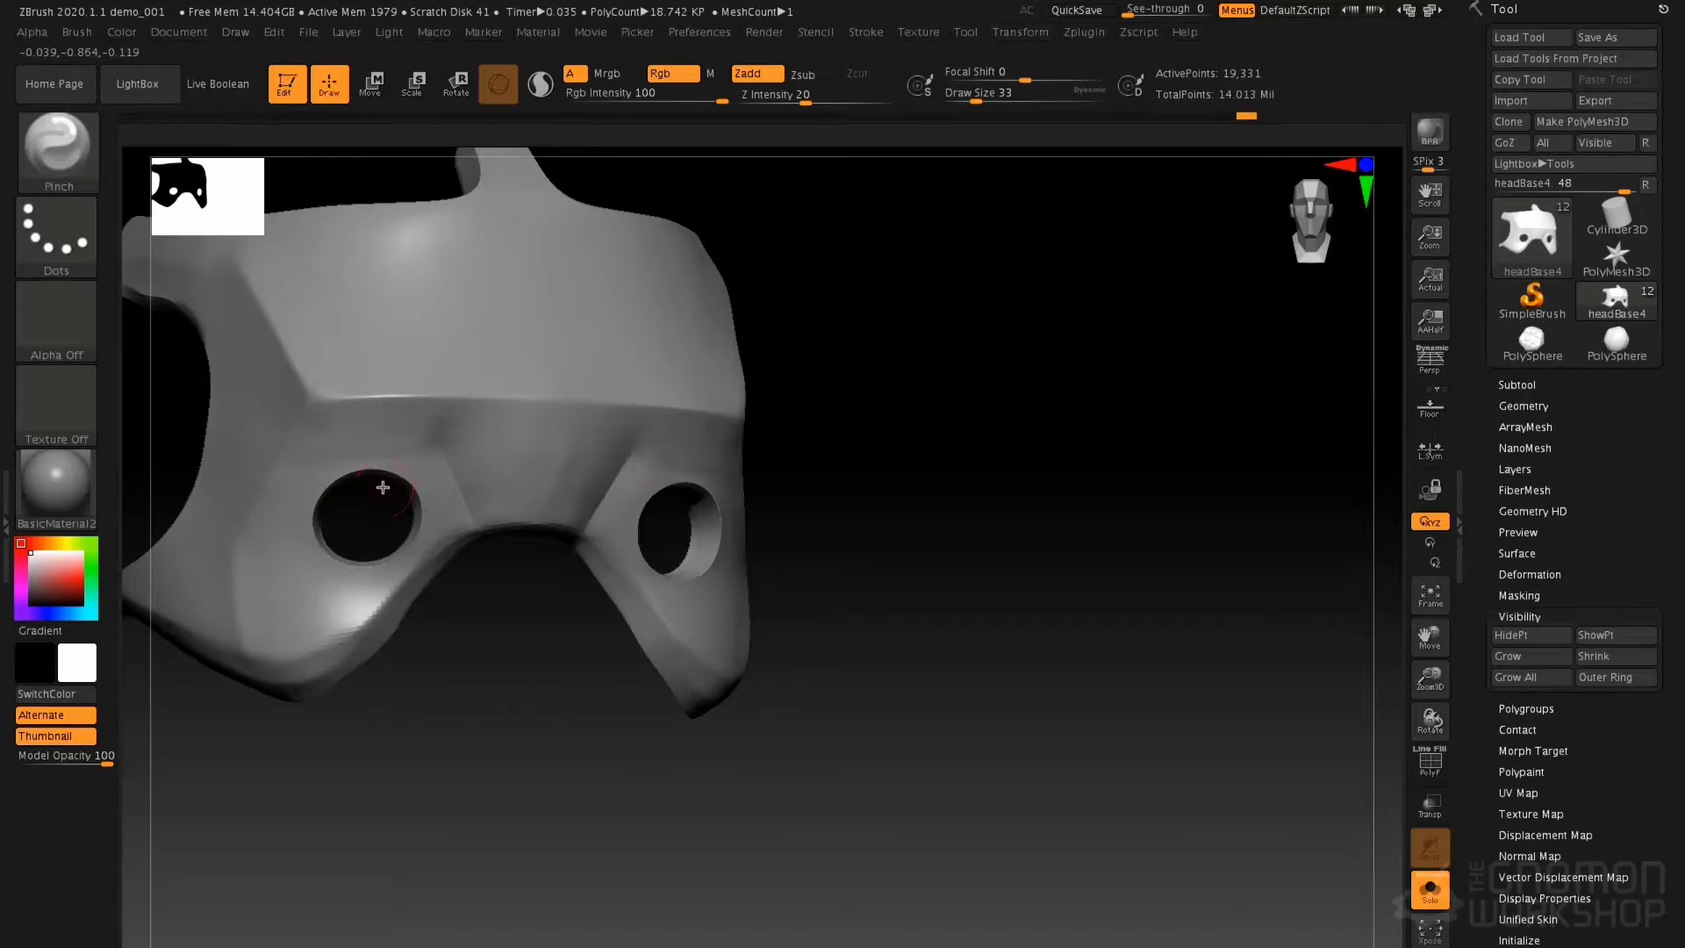
Mask the area around the eyes and cheeks, and pinch the surface above the mask border with draw size 62
{"action": "right_click_drag", "start_coordinate": [383, 487], "coordinate": [375, 482], "text": "shift"}
{"action": "left_click_drag", "start_coordinate": [208, 764], "coordinate": [445, 450], "text": "ctrl"}
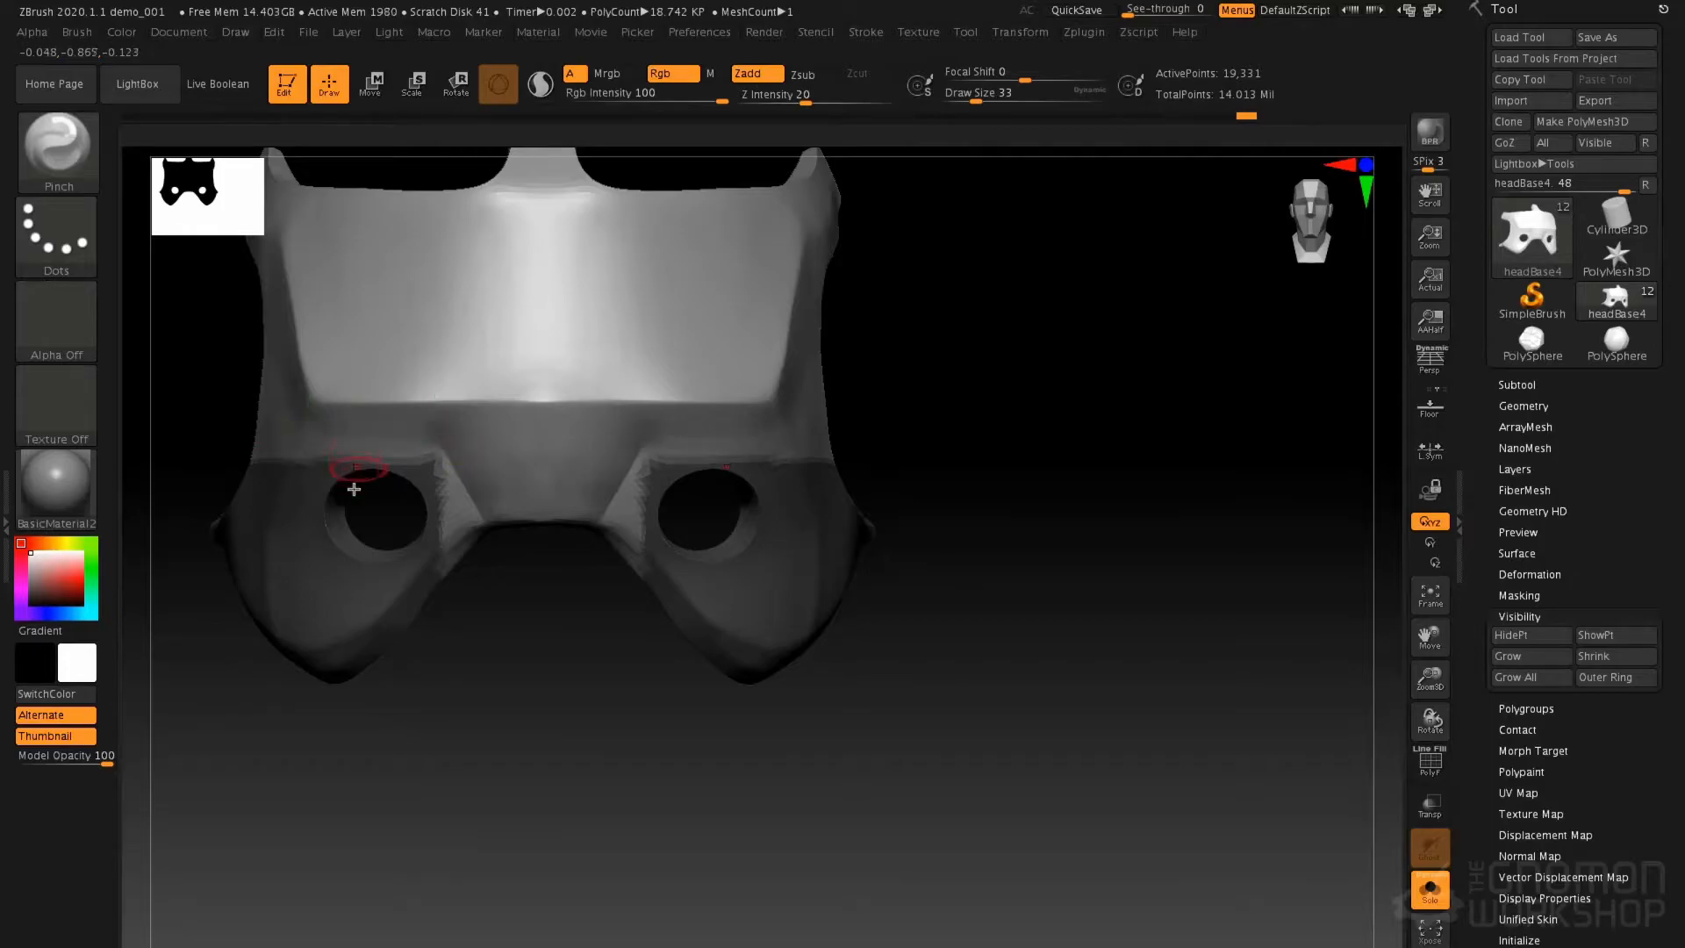
{"action": "key", "text": "space"}
{"action": "mouse_move", "coordinate": [387, 445]}
{"action": "left_mouse_down"}
{"action": "mouse_move", "coordinate": [403, 446]}
{"action": "mouse_move", "coordinate": [361, 432]}
{"action": "mouse_move", "coordinate": [439, 432]}
{"action": "left_mouse_up"}
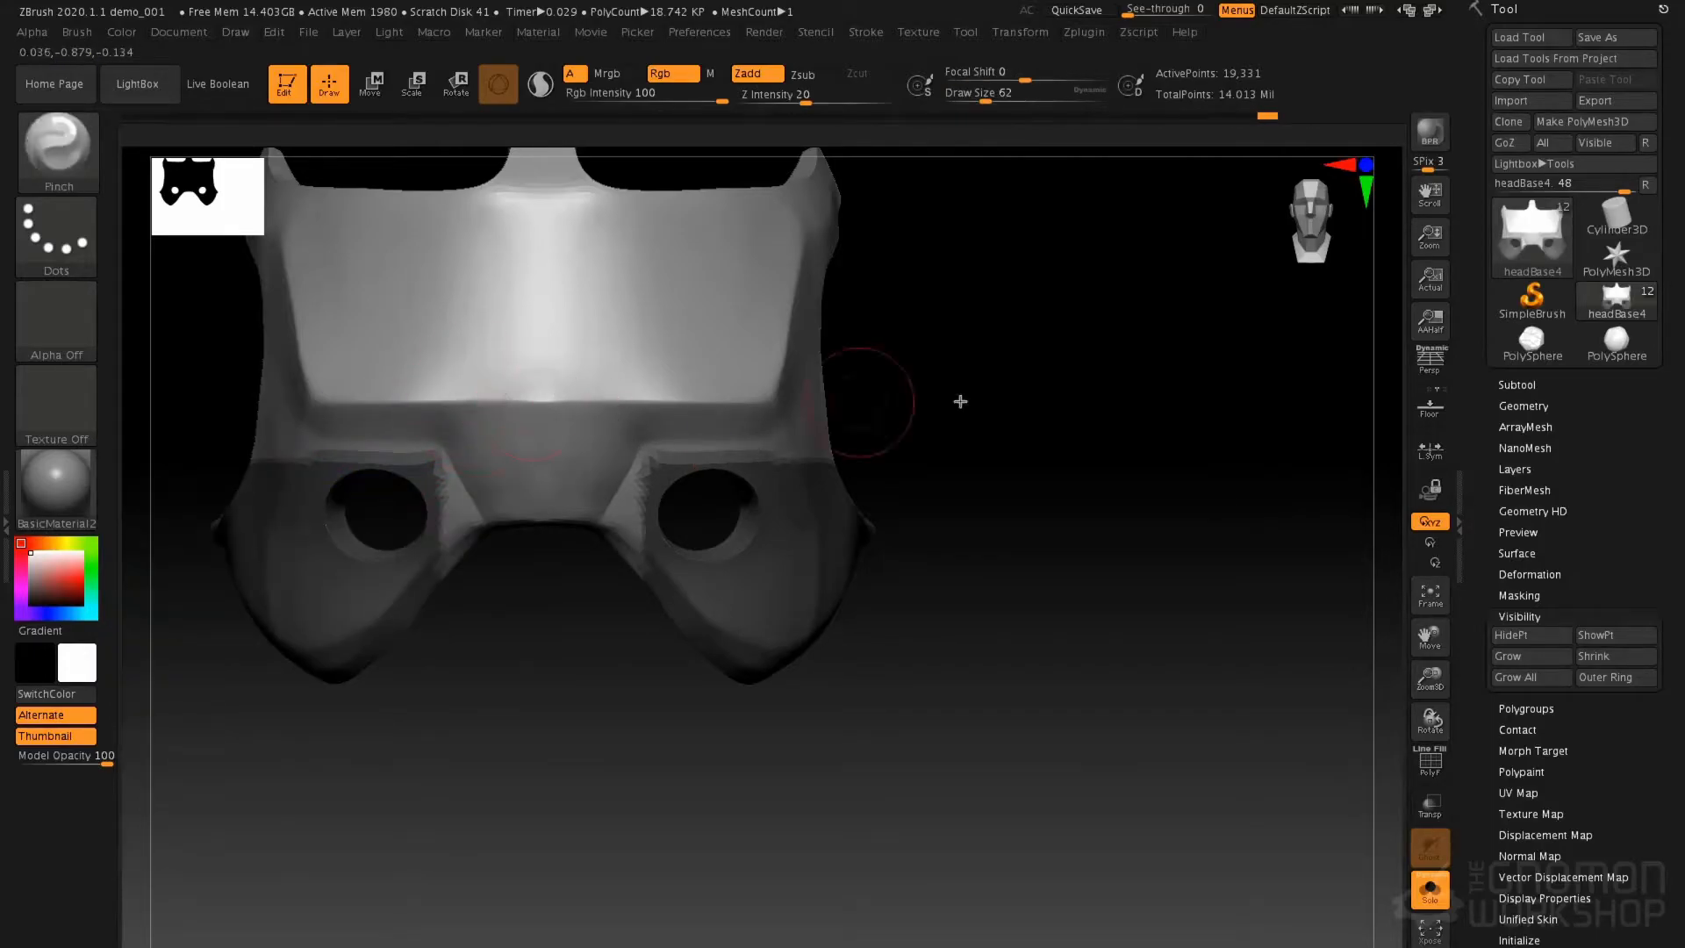
{"action": "left_click_drag", "start_coordinate": [1031, 395], "coordinate": [865, 425]}
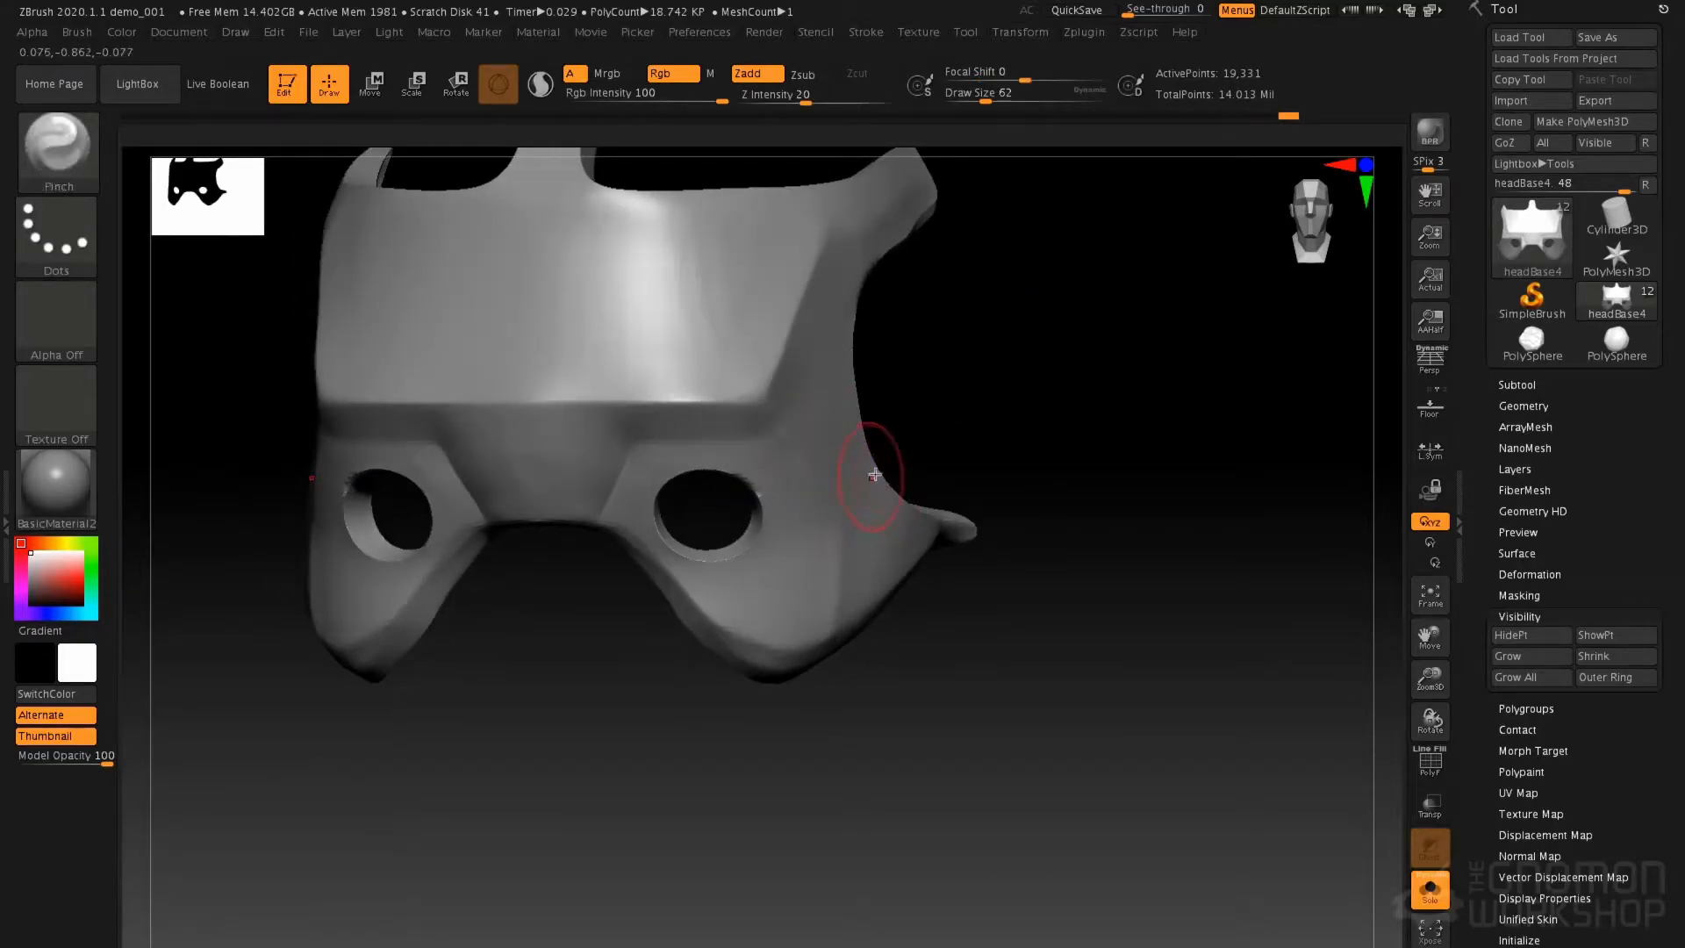
Show the whole head again and switch to the TrimDynamic brush with draw size 46
{"action": "left_click_drag", "start_coordinate": [957, 455], "coordinate": [938, 372], "text": "alt"}
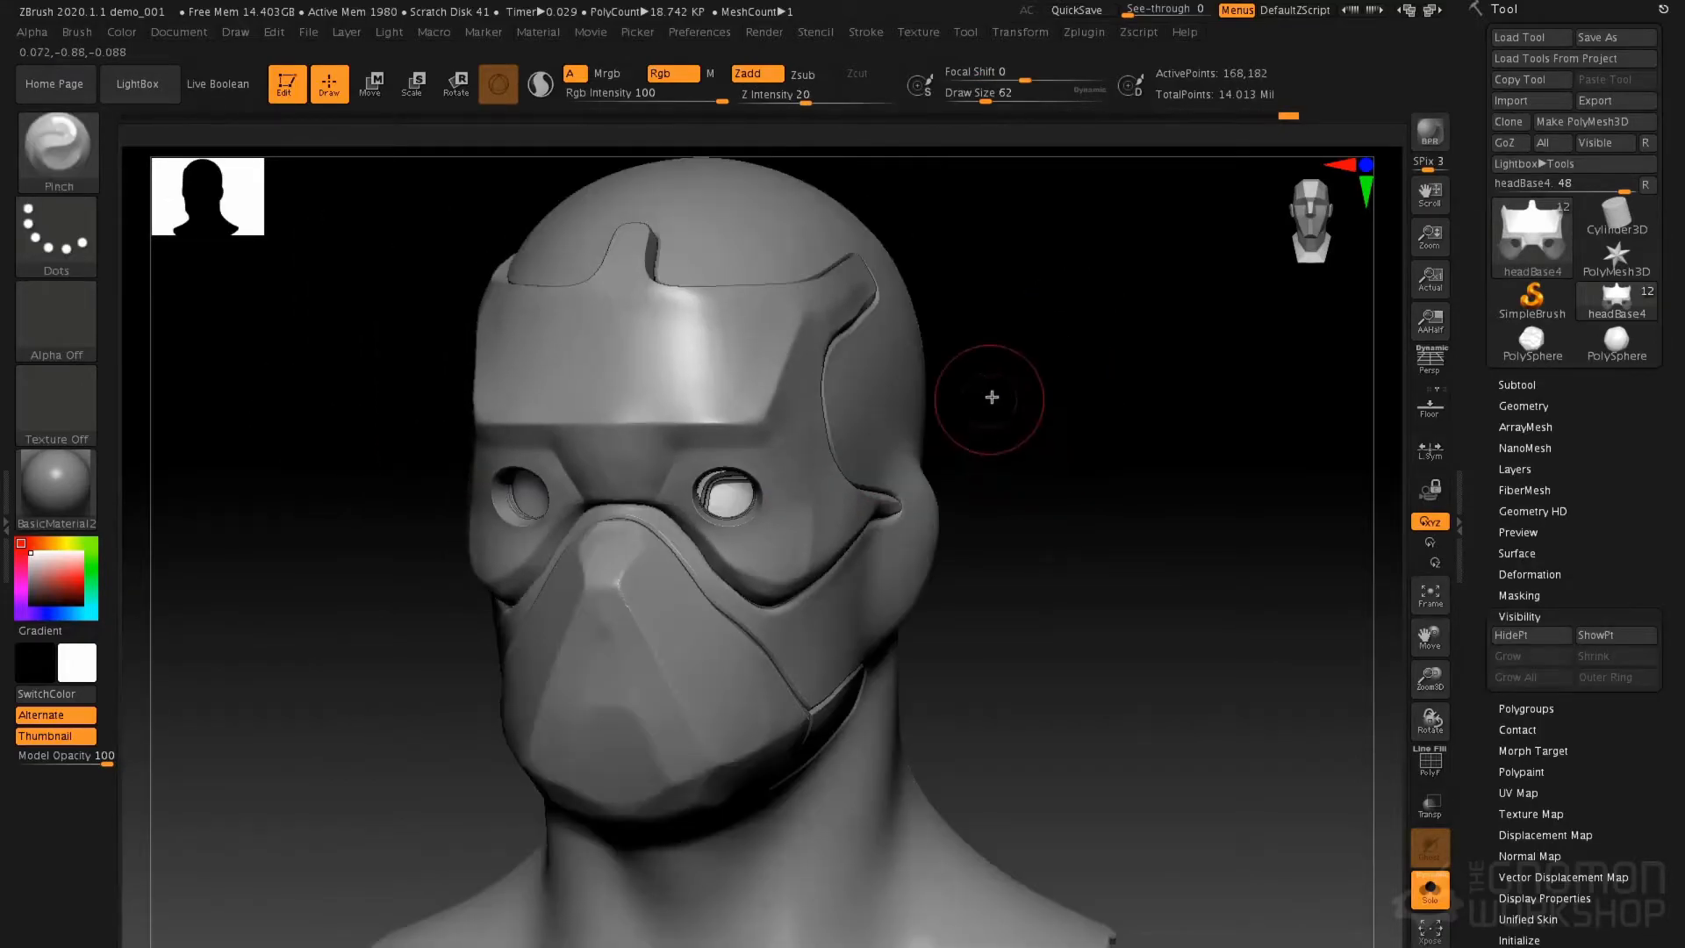
{"action": "mouse_move", "coordinate": [989, 395]}
{"action": "left_mouse_down"}
{"action": "mouse_move", "coordinate": [1031, 395]}
{"action": "mouse_move", "coordinate": [977, 396]}
{"action": "left_mouse_up"}
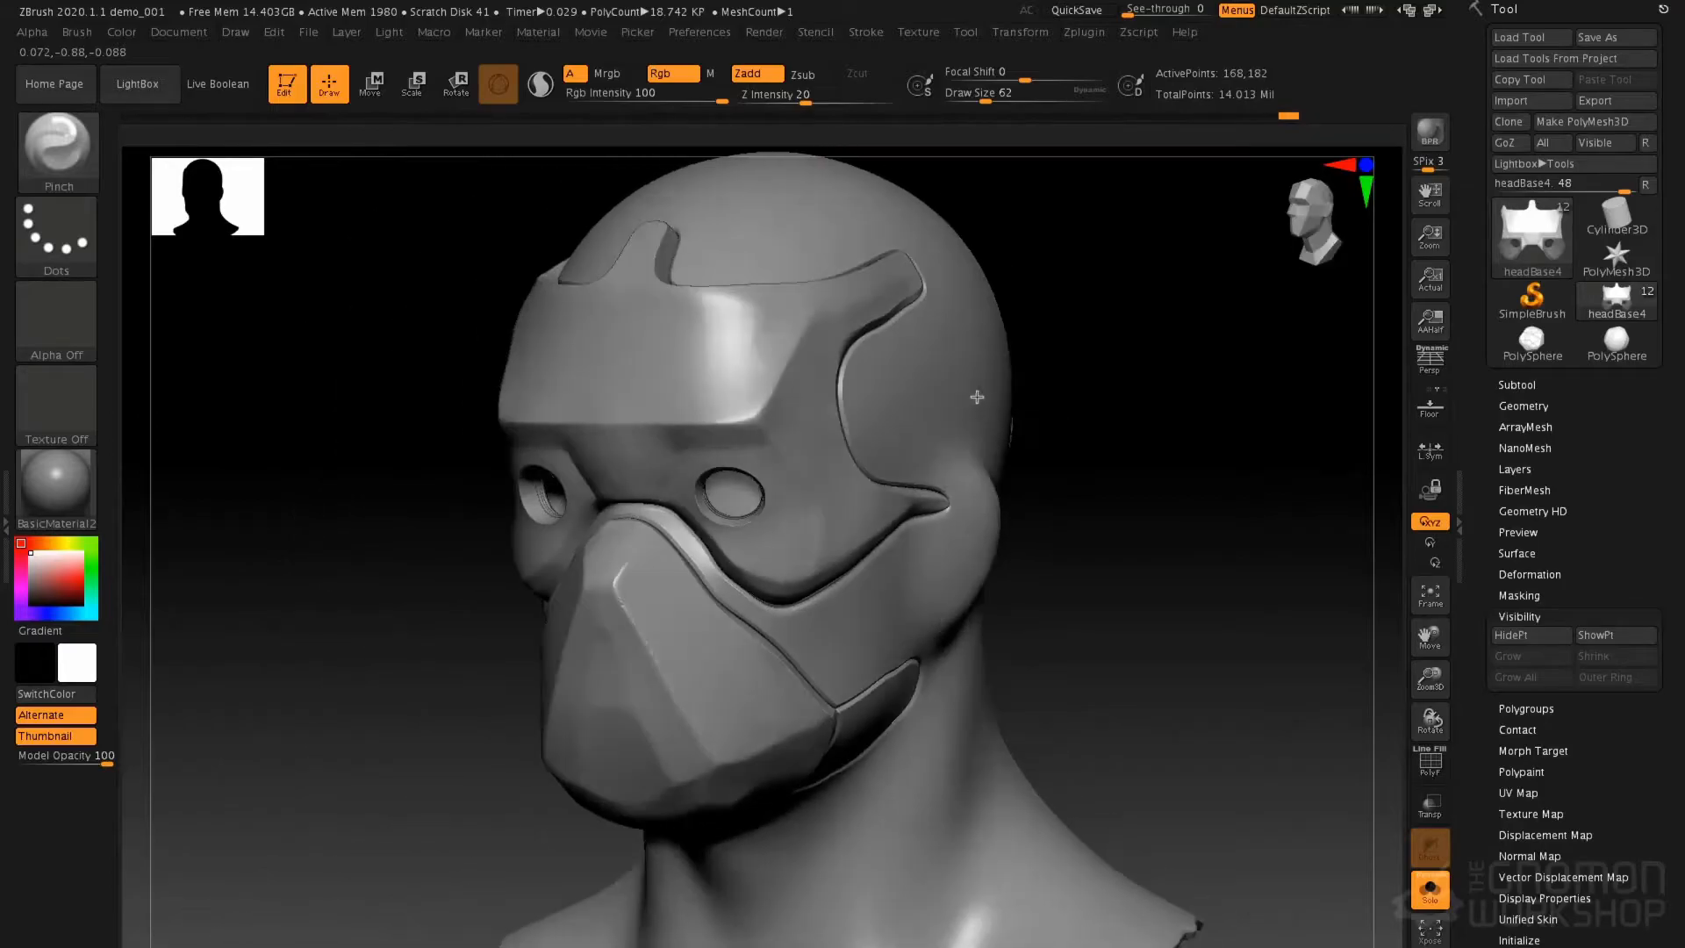
{"action": "left_click", "coordinate": [977, 397], "text": "alt"}
{"action": "key", "text": "b"}
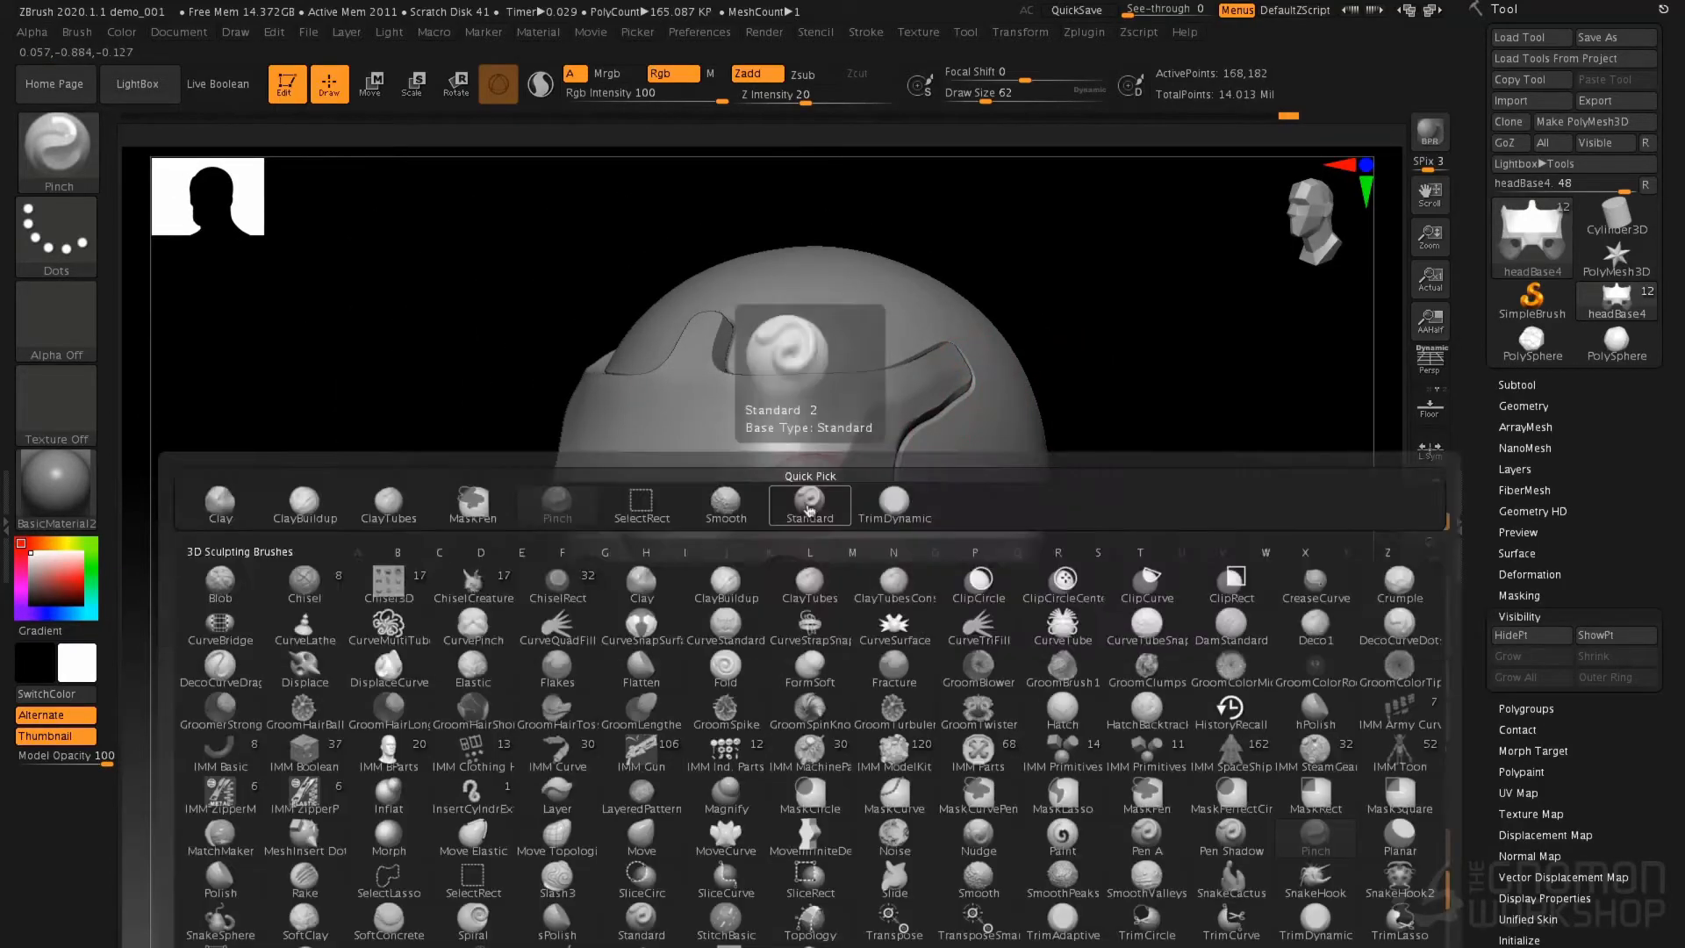
{"action": "key", "text": "t"}
{"action": "key", "text": "d"}
{"action": "key", "text": "space"}
{"action": "left_click_drag", "start_coordinate": [798, 438], "coordinate": [792, 437]}
{"action": "mouse_move", "coordinate": [839, 391]}
{"action": "right_mouse_down", "text": "alt"}
{"action": "mouse_move", "coordinate": [833, 518]}
{"action": "mouse_move", "coordinate": [816, 542]}
{"action": "right_mouse_up", "text": "alt"}
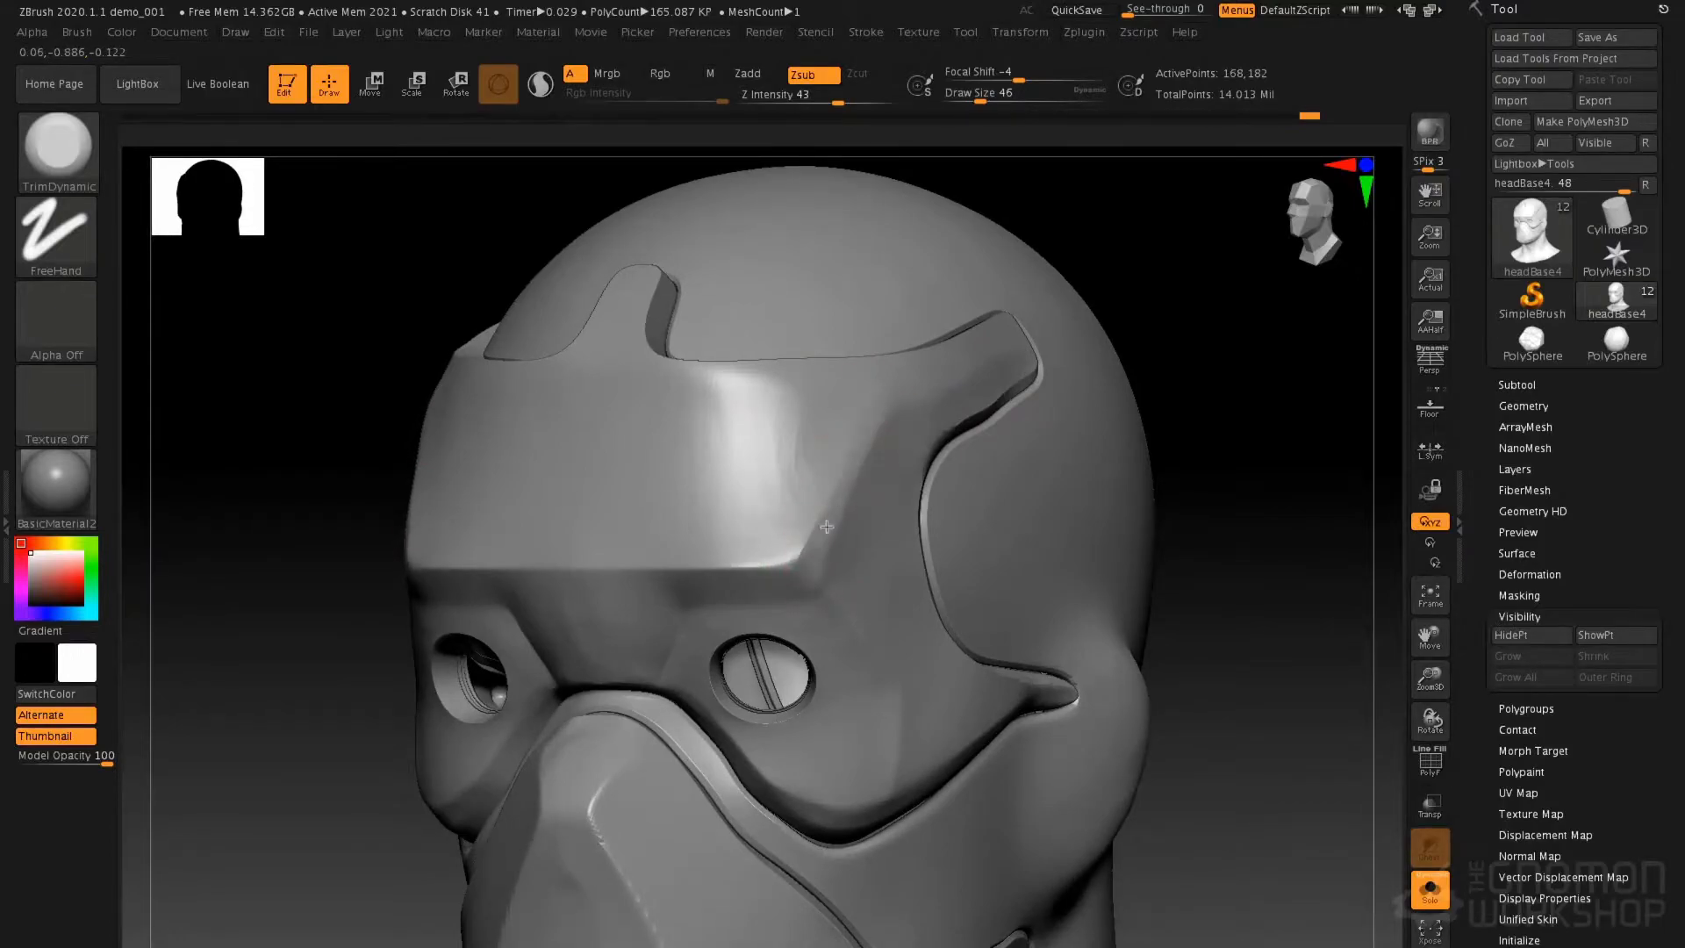
Flatten the temple planes beside the brow with TrimDynamic at draw size 77, then trim along the brow at 46
{"action": "key", "text": "space"}
{"action": "left_click_drag", "start_coordinate": [833, 497], "coordinate": [845, 484]}
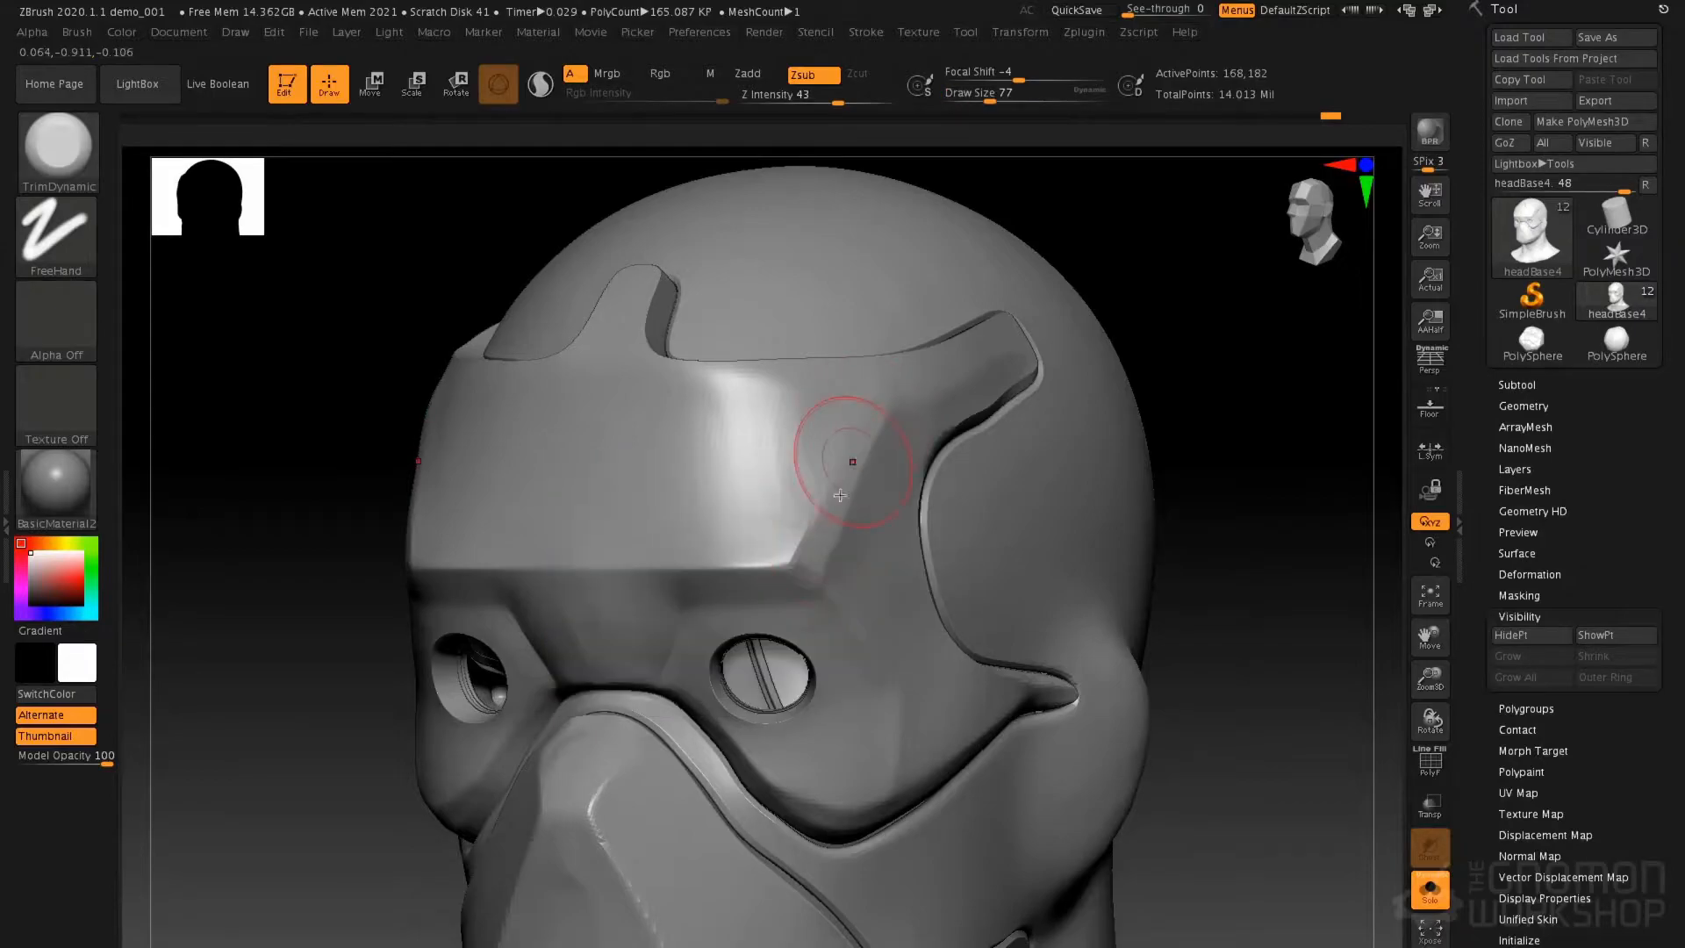
{"action": "left_click_drag", "start_coordinate": [873, 424], "coordinate": [956, 381]}
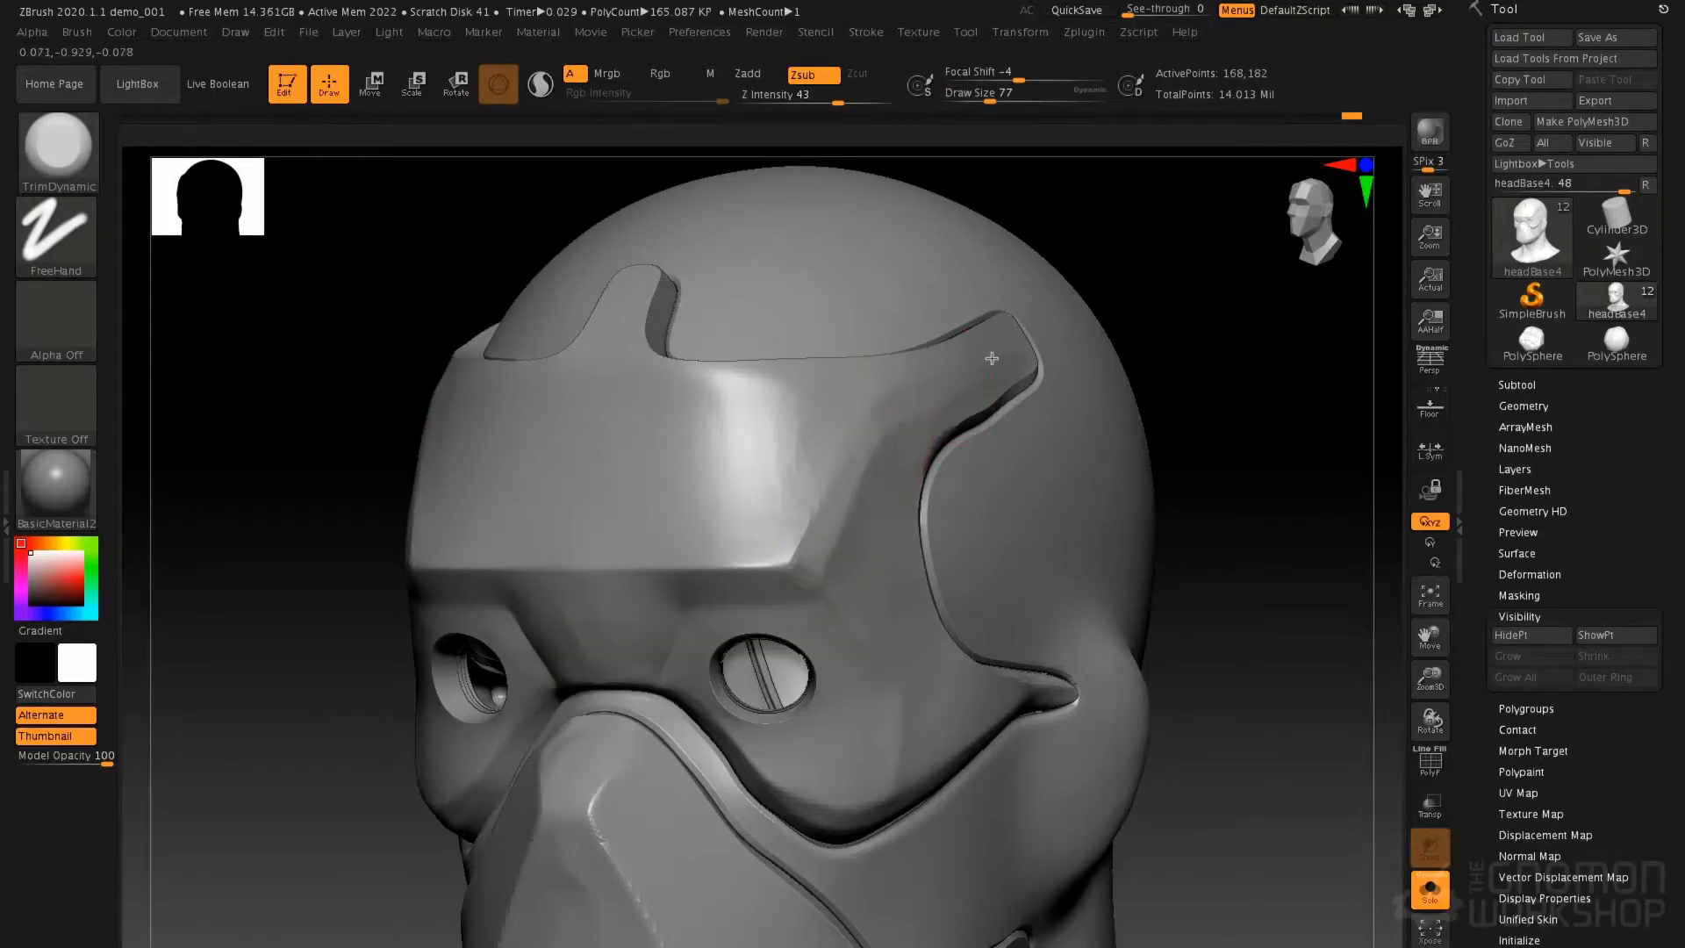
{"action": "left_click_drag", "start_coordinate": [342, 421], "coordinate": [933, 387]}
{"action": "key", "text": "space"}
{"action": "left_click_drag", "start_coordinate": [518, 559], "coordinate": [669, 551]}
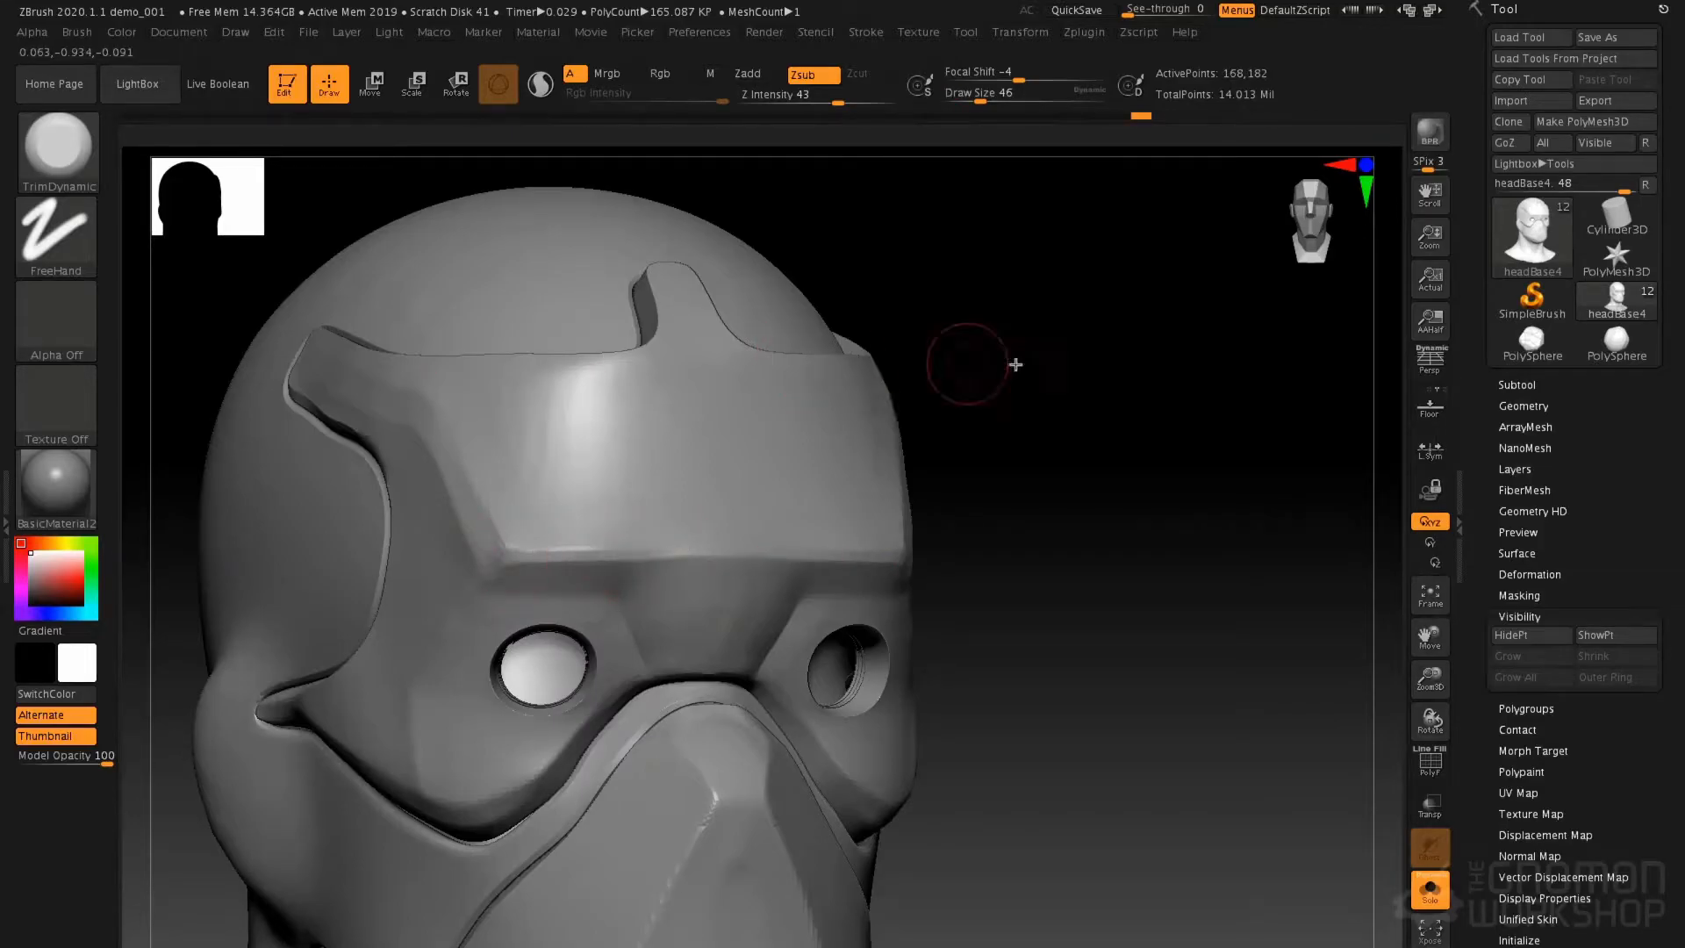
Open the ClayPolish settings and isolate the face plate with its adjoining surfaces, hiding the rest of the head
{"action": "left_click", "coordinate": [1527, 406]}
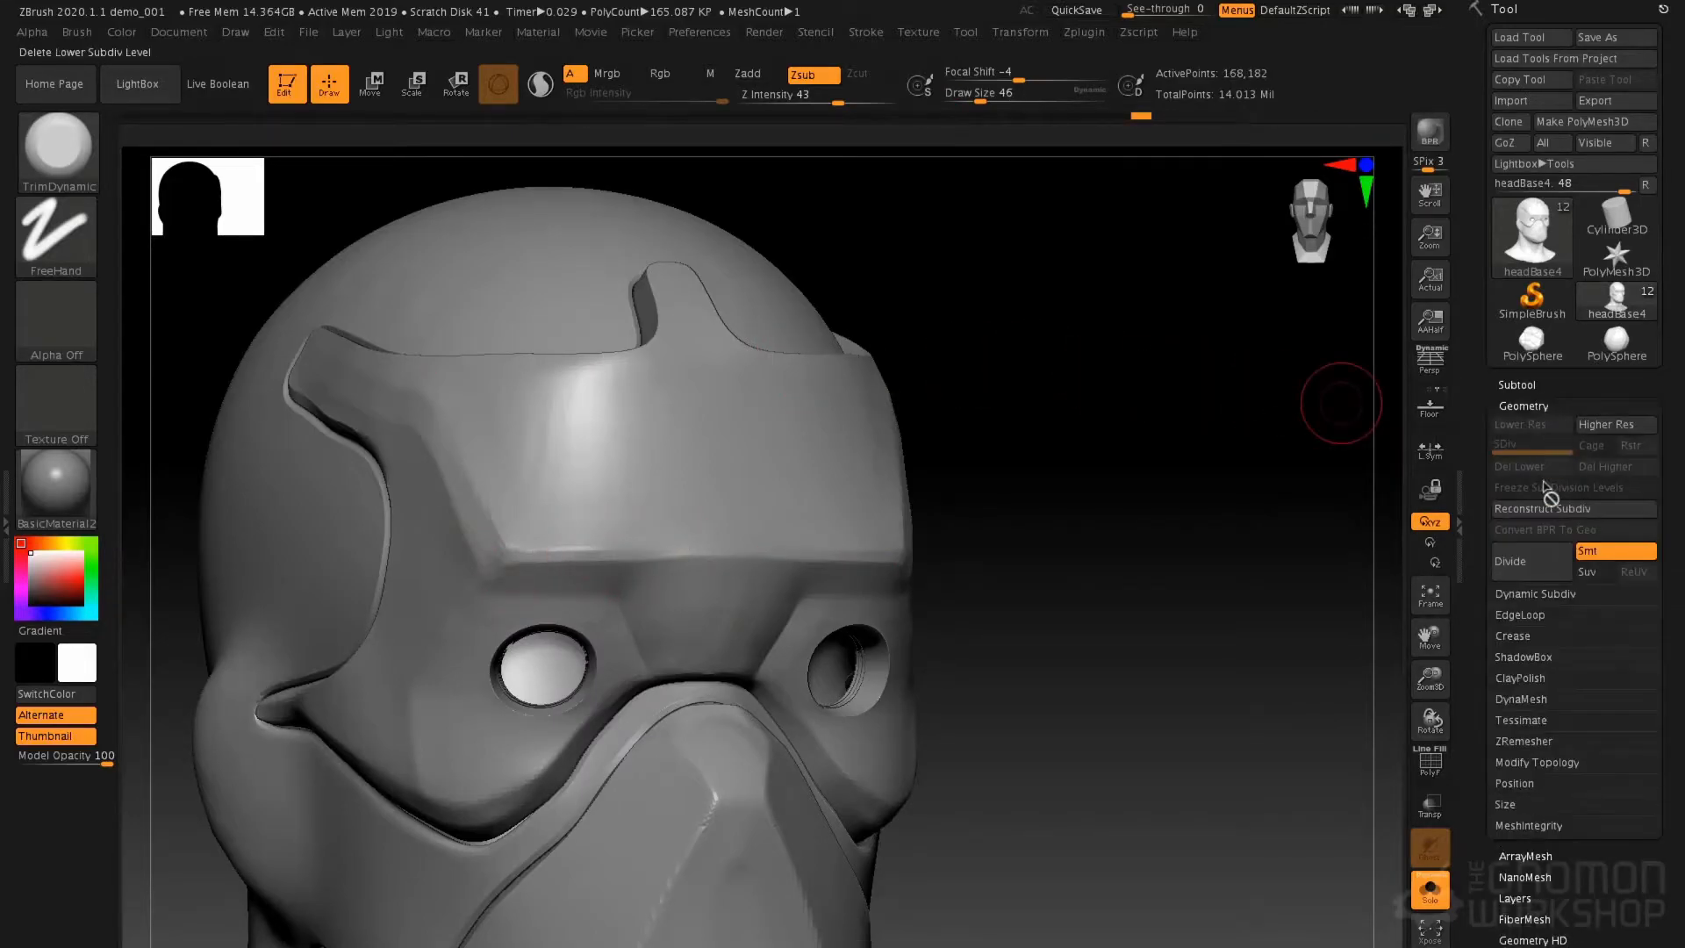
{"action": "left_click", "coordinate": [1527, 678]}
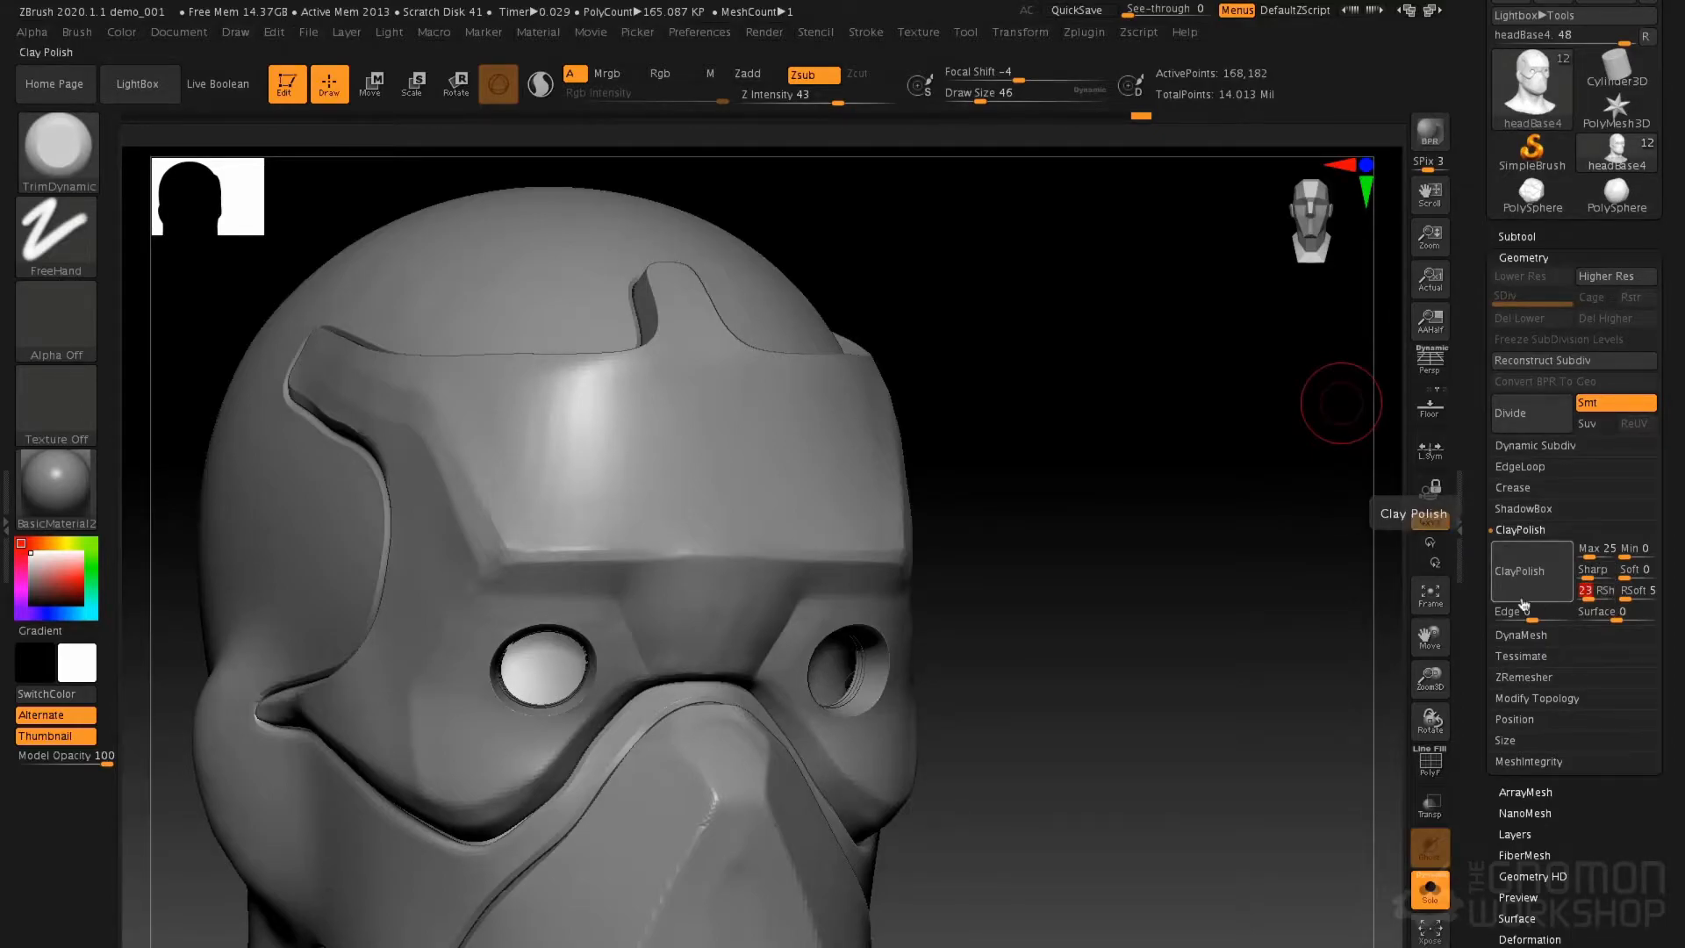
{"action": "left_click", "coordinate": [786, 561], "text": "ctrl+shift"}
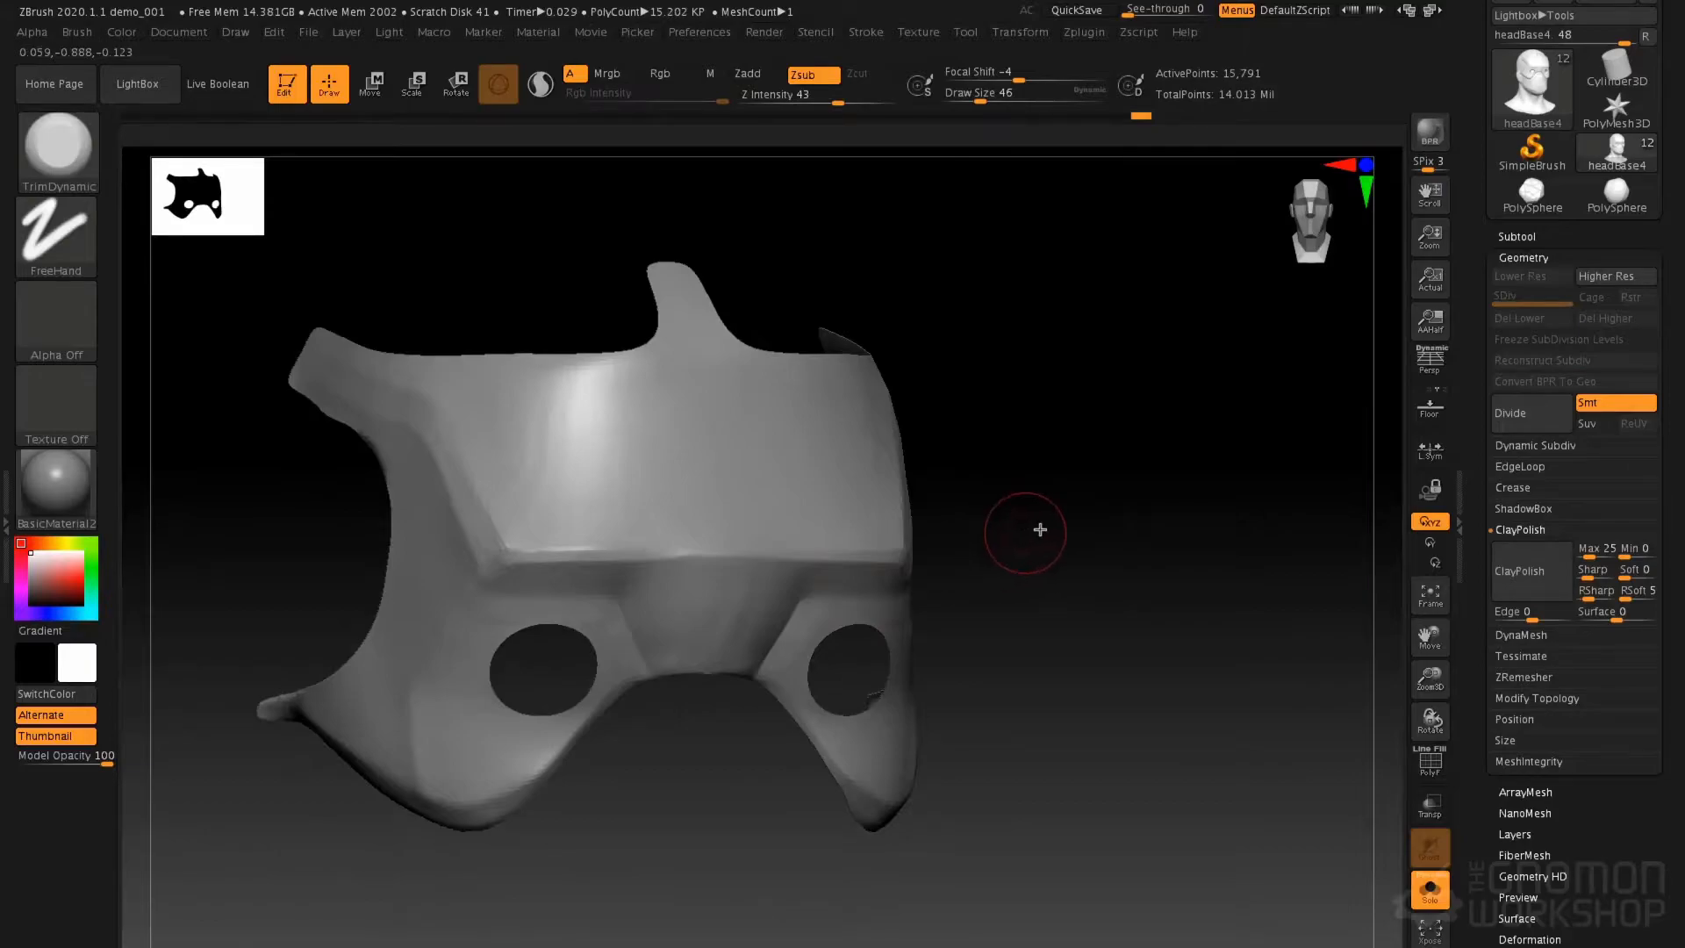
{"action": "left_click", "coordinate": [1042, 557], "text": "ctrl+shift"}
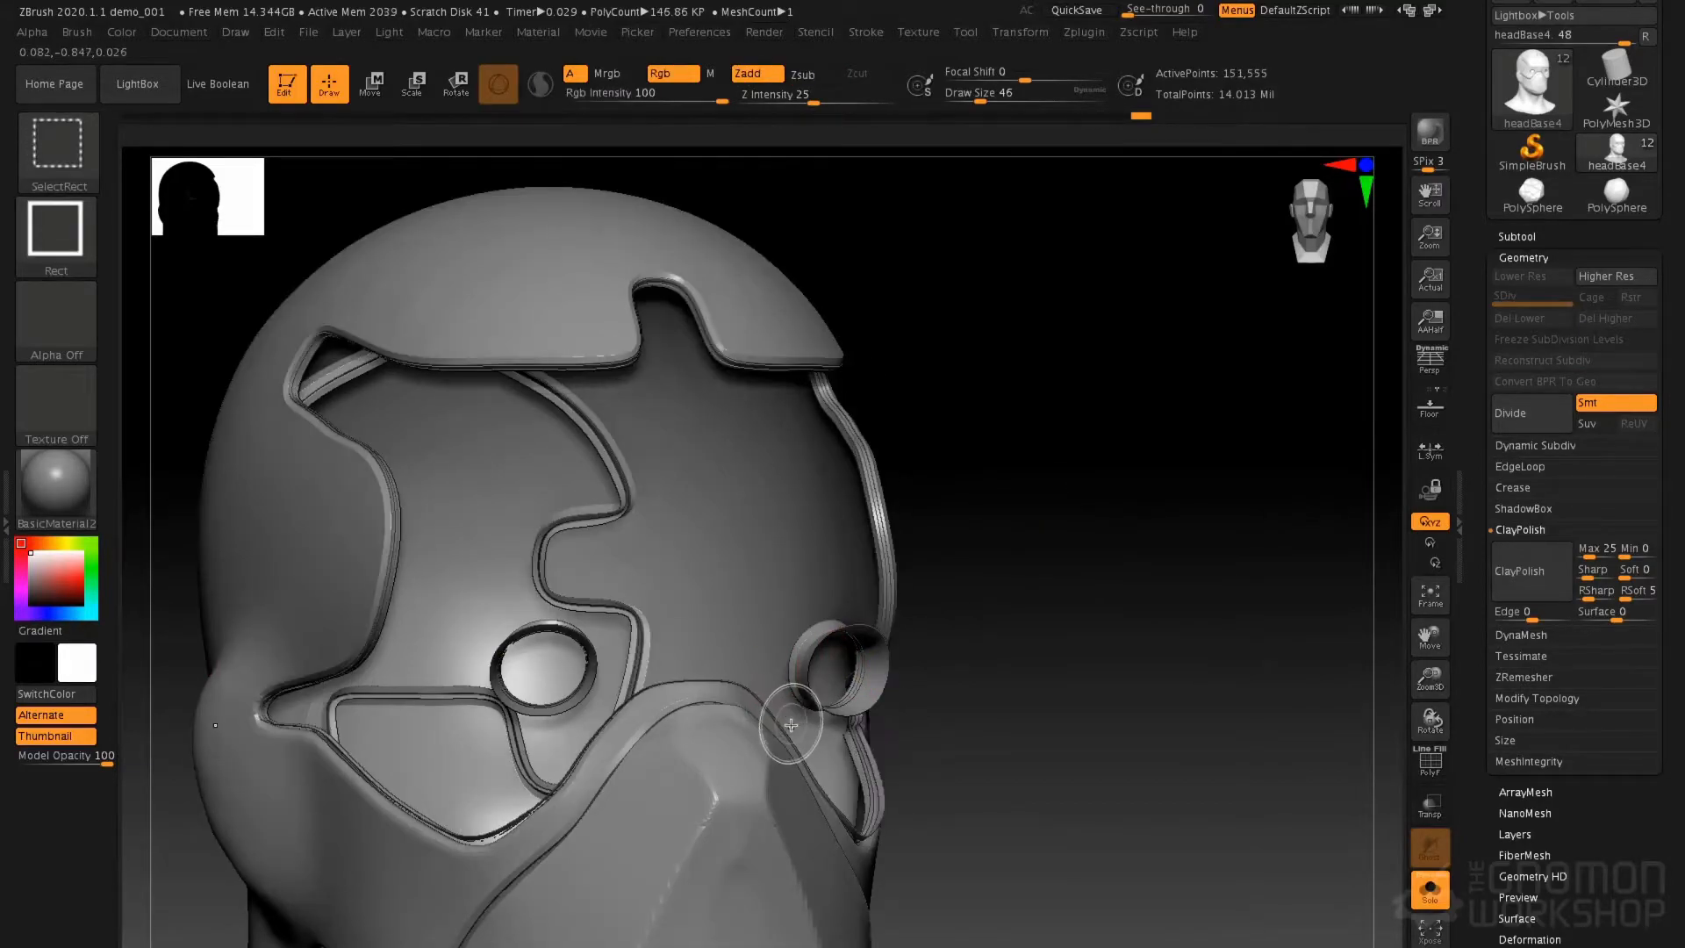
{"action": "mouse_move", "coordinate": [940, 527]}
{"action": "left_mouse_down"}
{"action": "mouse_move", "coordinate": [830, 530]}
{"action": "mouse_move", "coordinate": [879, 531]}
{"action": "left_mouse_up"}
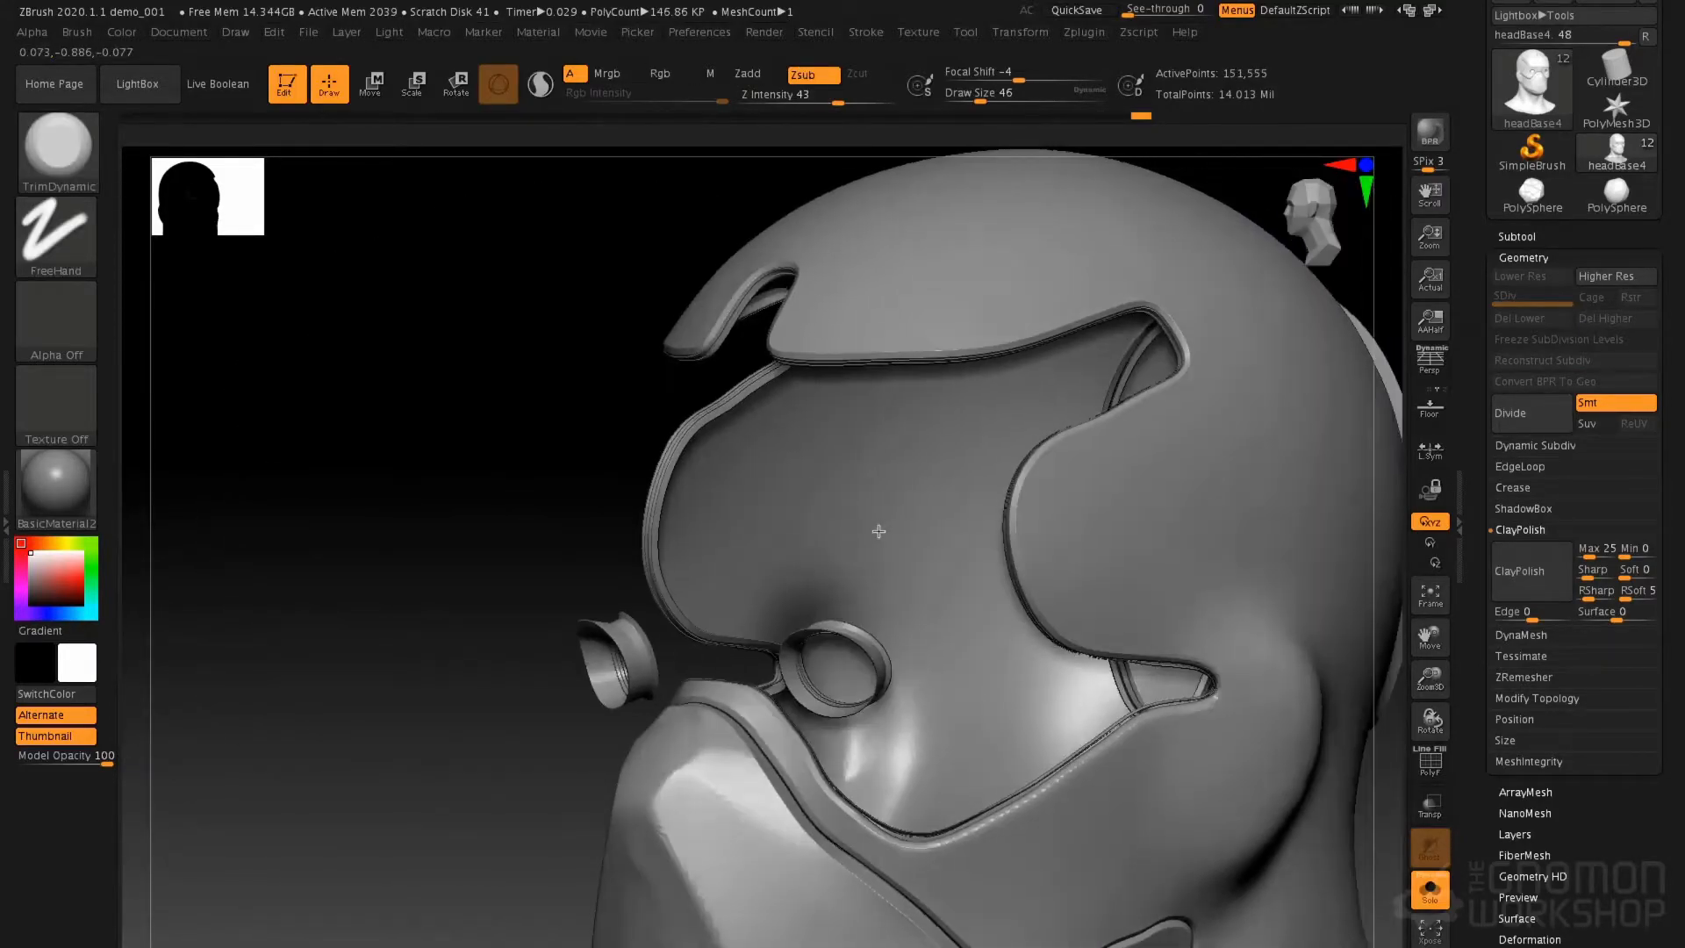
{"action": "left_click", "coordinate": [877, 520], "text": "ctrl+shift"}
Try ClayPolish on the isolated face plate, then undo it
{"action": "left_click_drag", "start_coordinate": [1297, 557], "coordinate": [978, 583]}
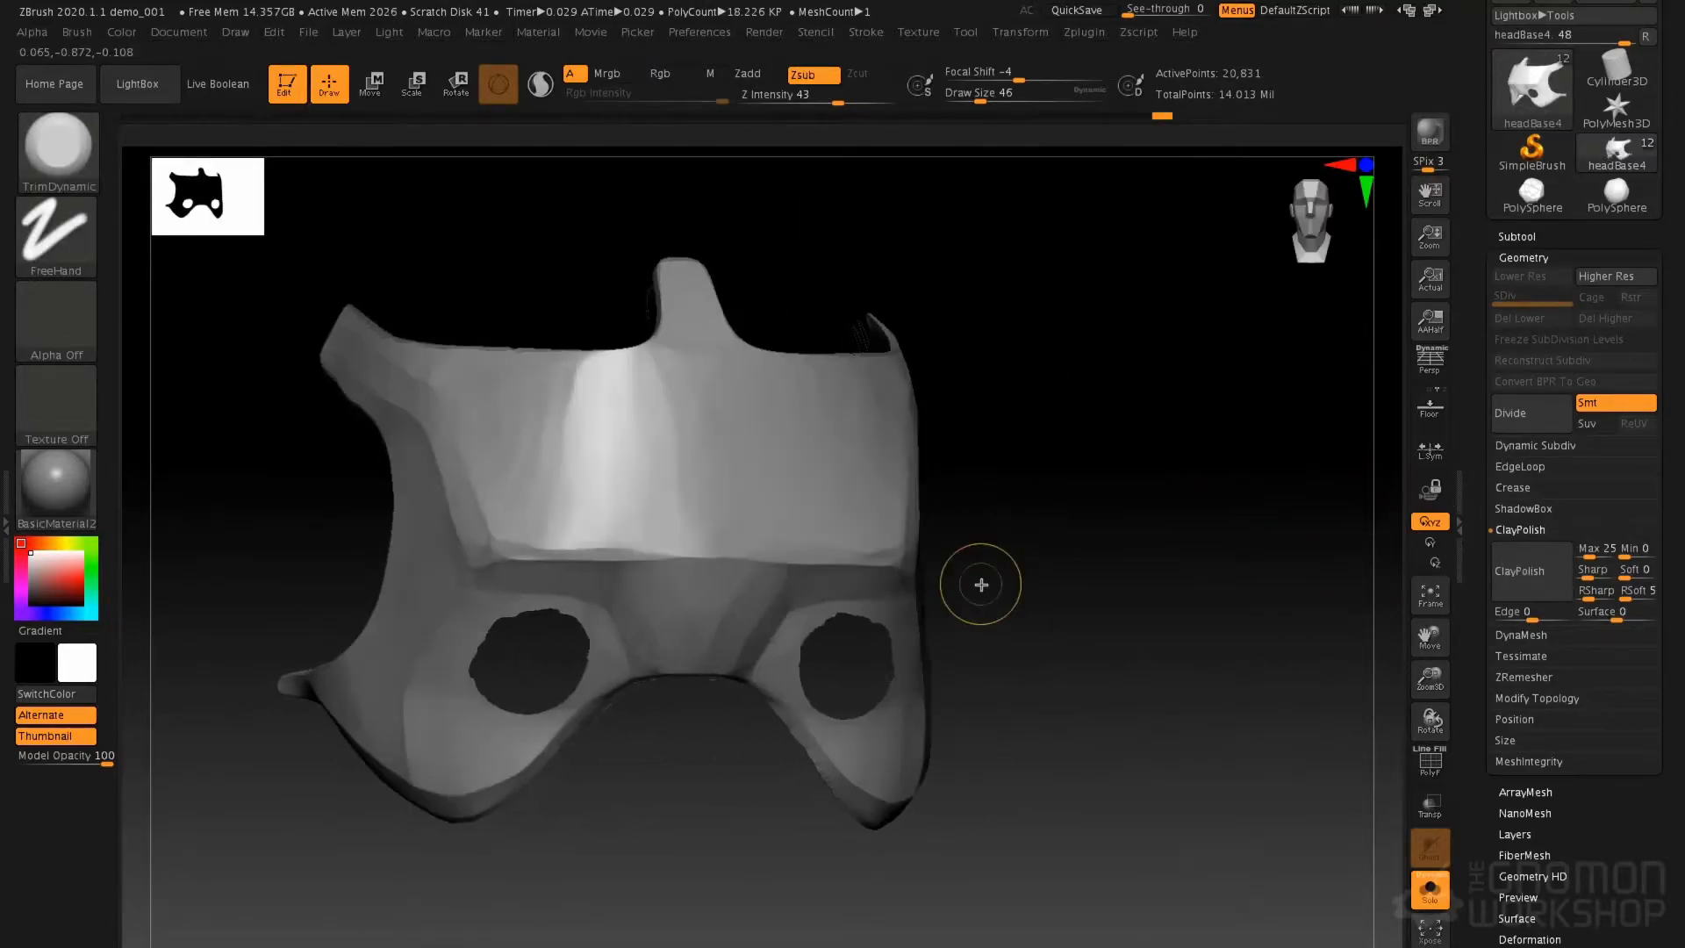
{"action": "left_click", "coordinate": [1542, 564]}
{"action": "left_click_drag", "start_coordinate": [1335, 549], "coordinate": [737, 537]}
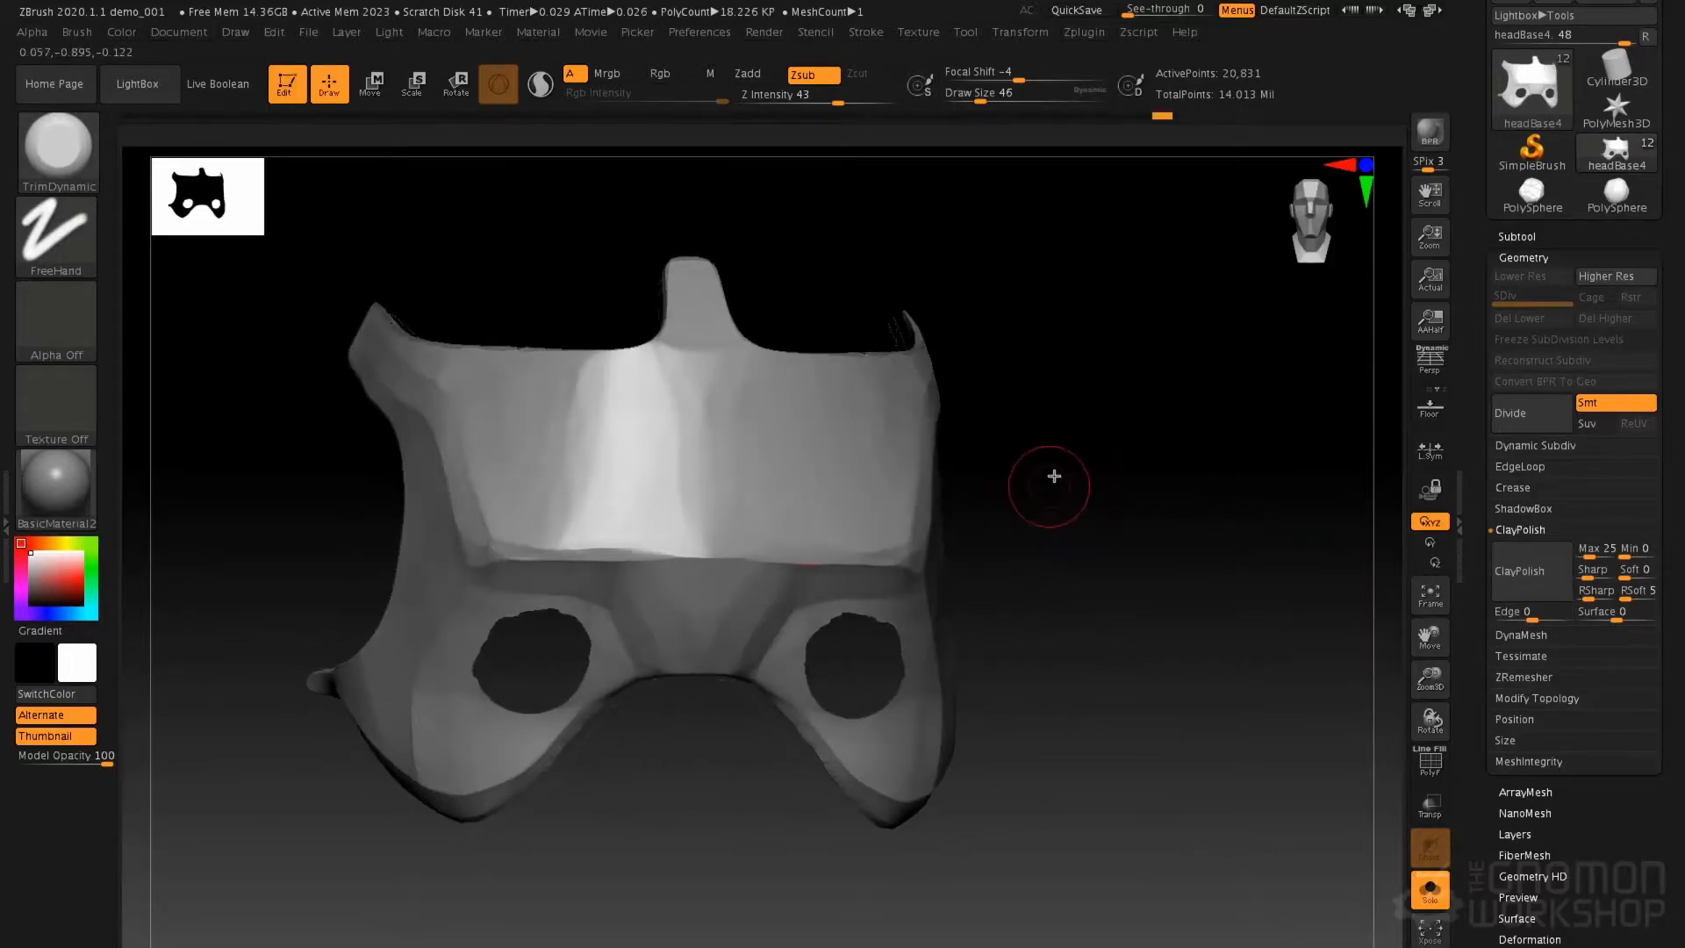
{"action": "left_click", "coordinate": [1002, 518], "text": "ctrl+shift"}
{"action": "left_click_drag", "start_coordinate": [990, 527], "coordinate": [874, 609]}
{"action": "left_click", "coordinate": [874, 609], "text": "ctrl+shift"}
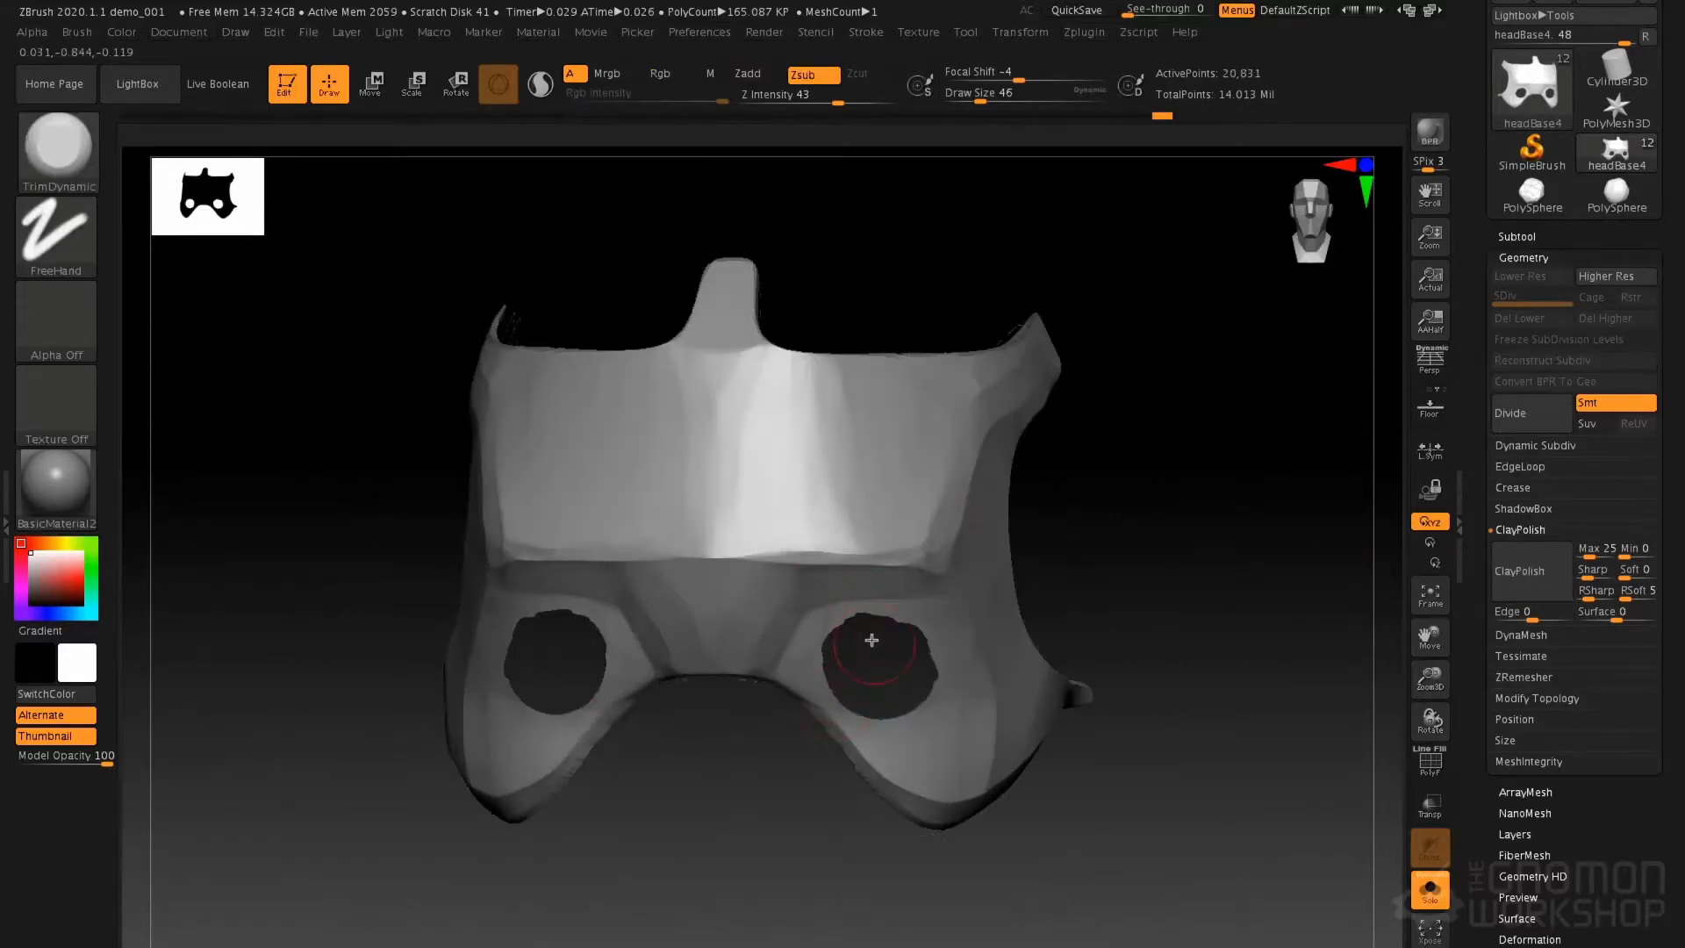
{"action": "key", "text": "ctrl+z"}
{"action": "left_click_drag", "start_coordinate": [877, 632], "coordinate": [557, 666]}
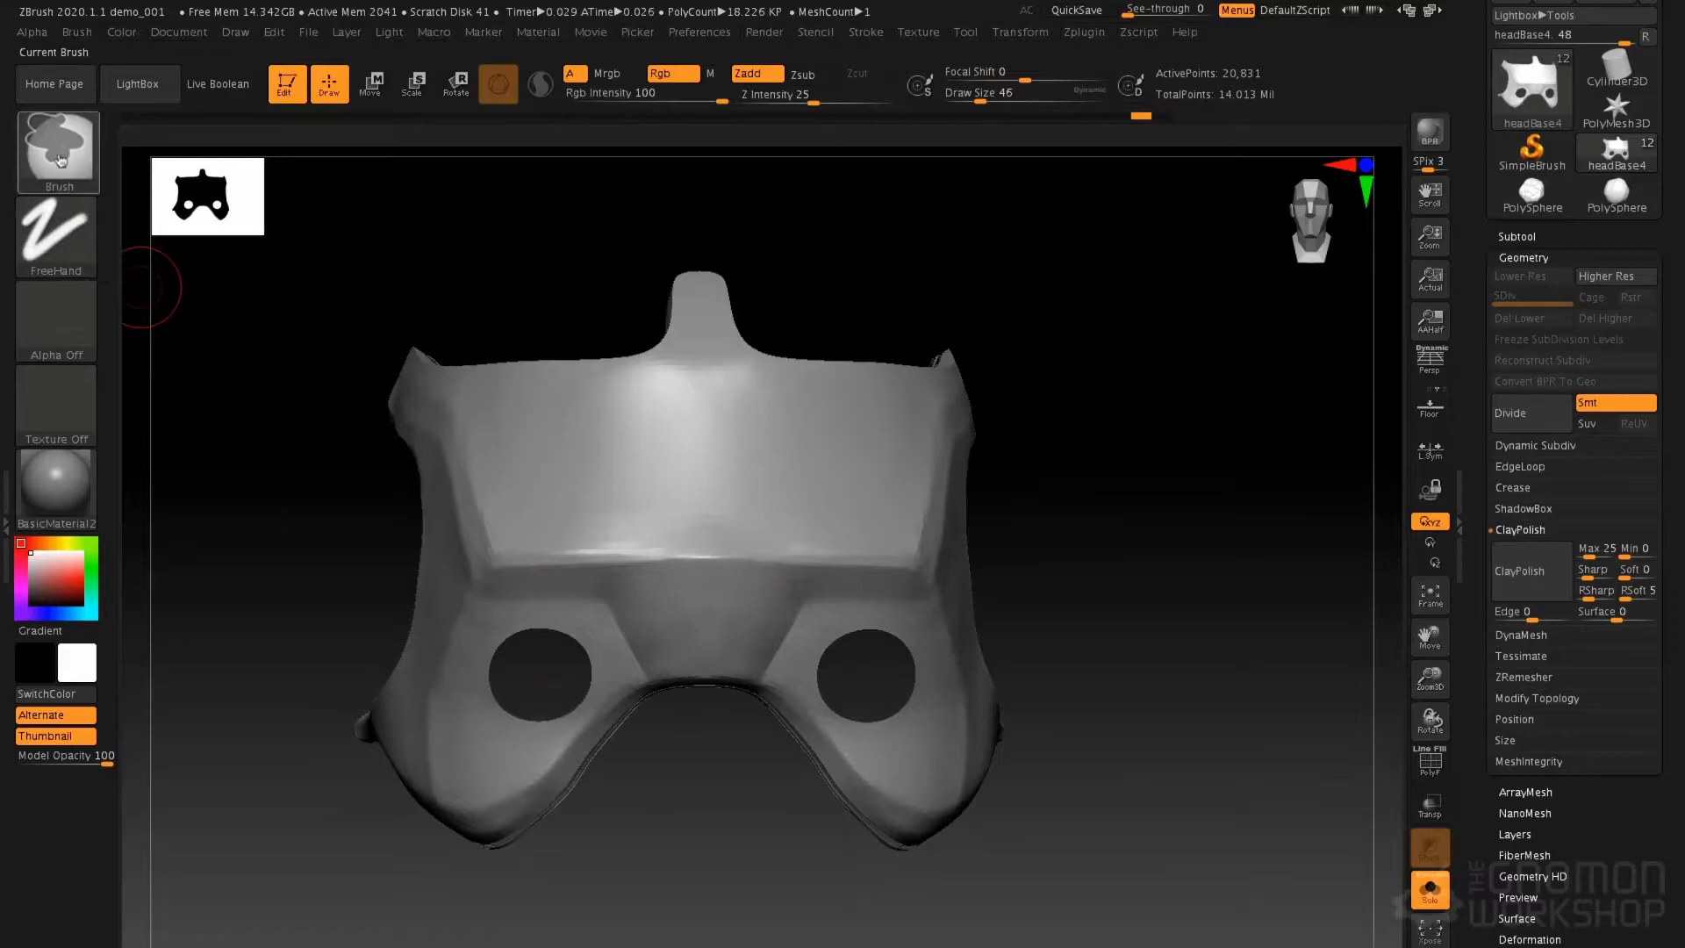
Choose MaskPerfectCircle as the masking brush and mask a circle around the eye openings
{"action": "key", "text": "ctrl+b"}
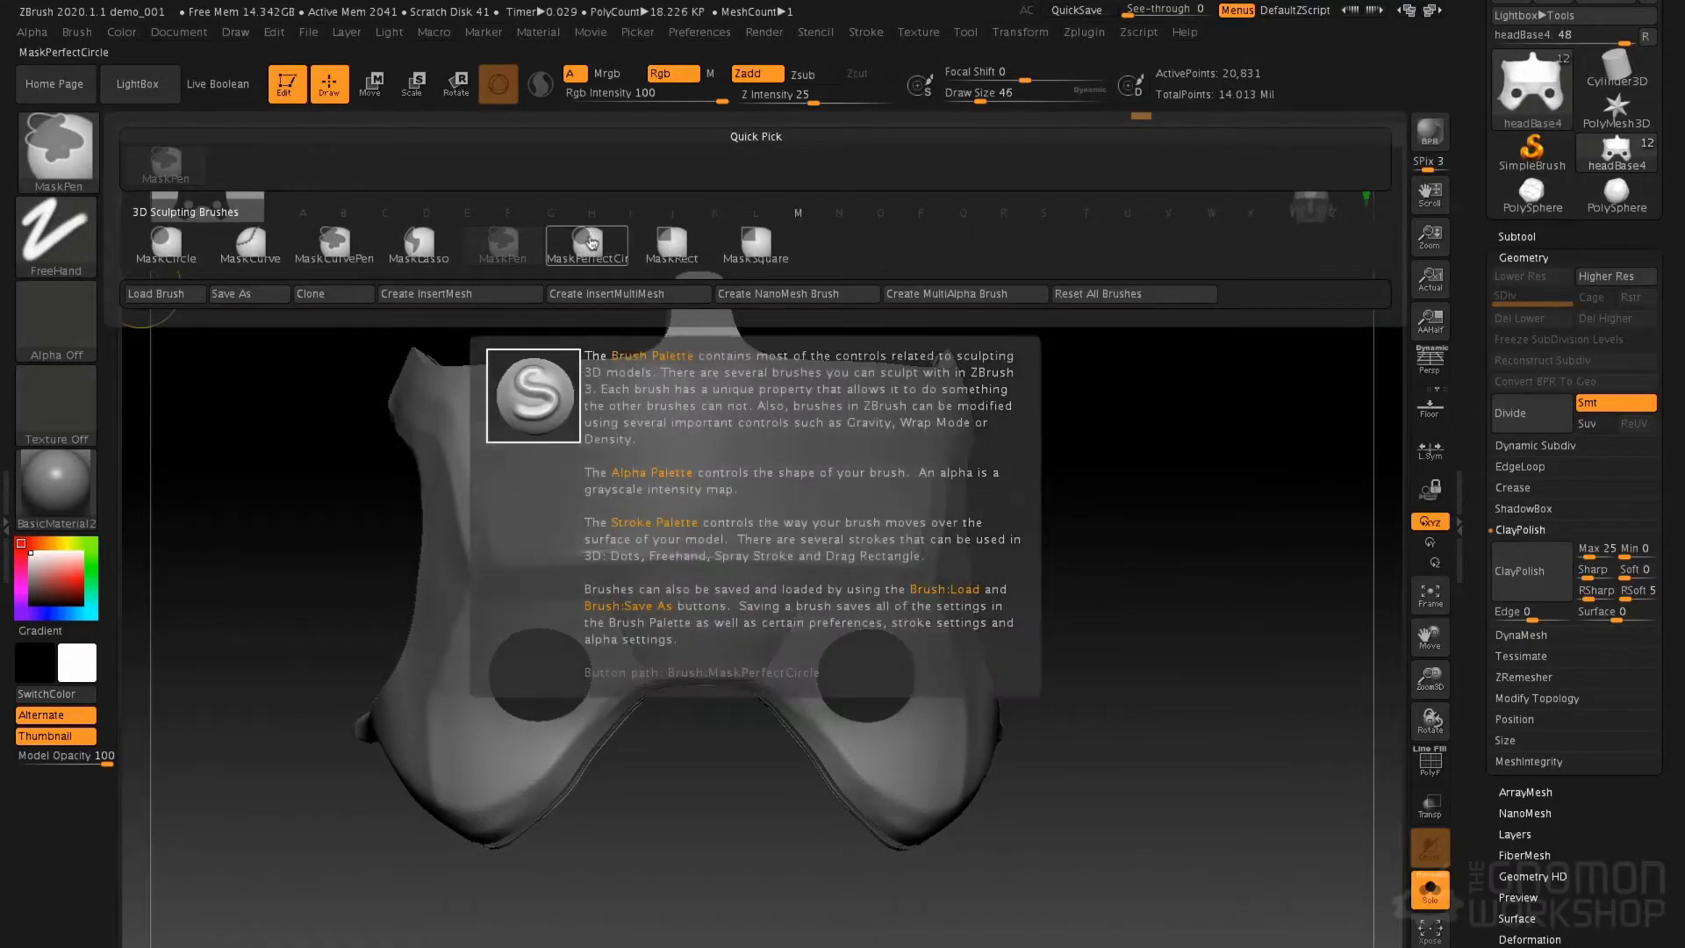
{"action": "left_click", "coordinate": [586, 242]}
{"action": "right_click_drag", "start_coordinate": [606, 683], "coordinate": [593, 648]}
{"action": "left_click_drag", "start_coordinate": [539, 674], "coordinate": [583, 727], "text": "ctrl"}
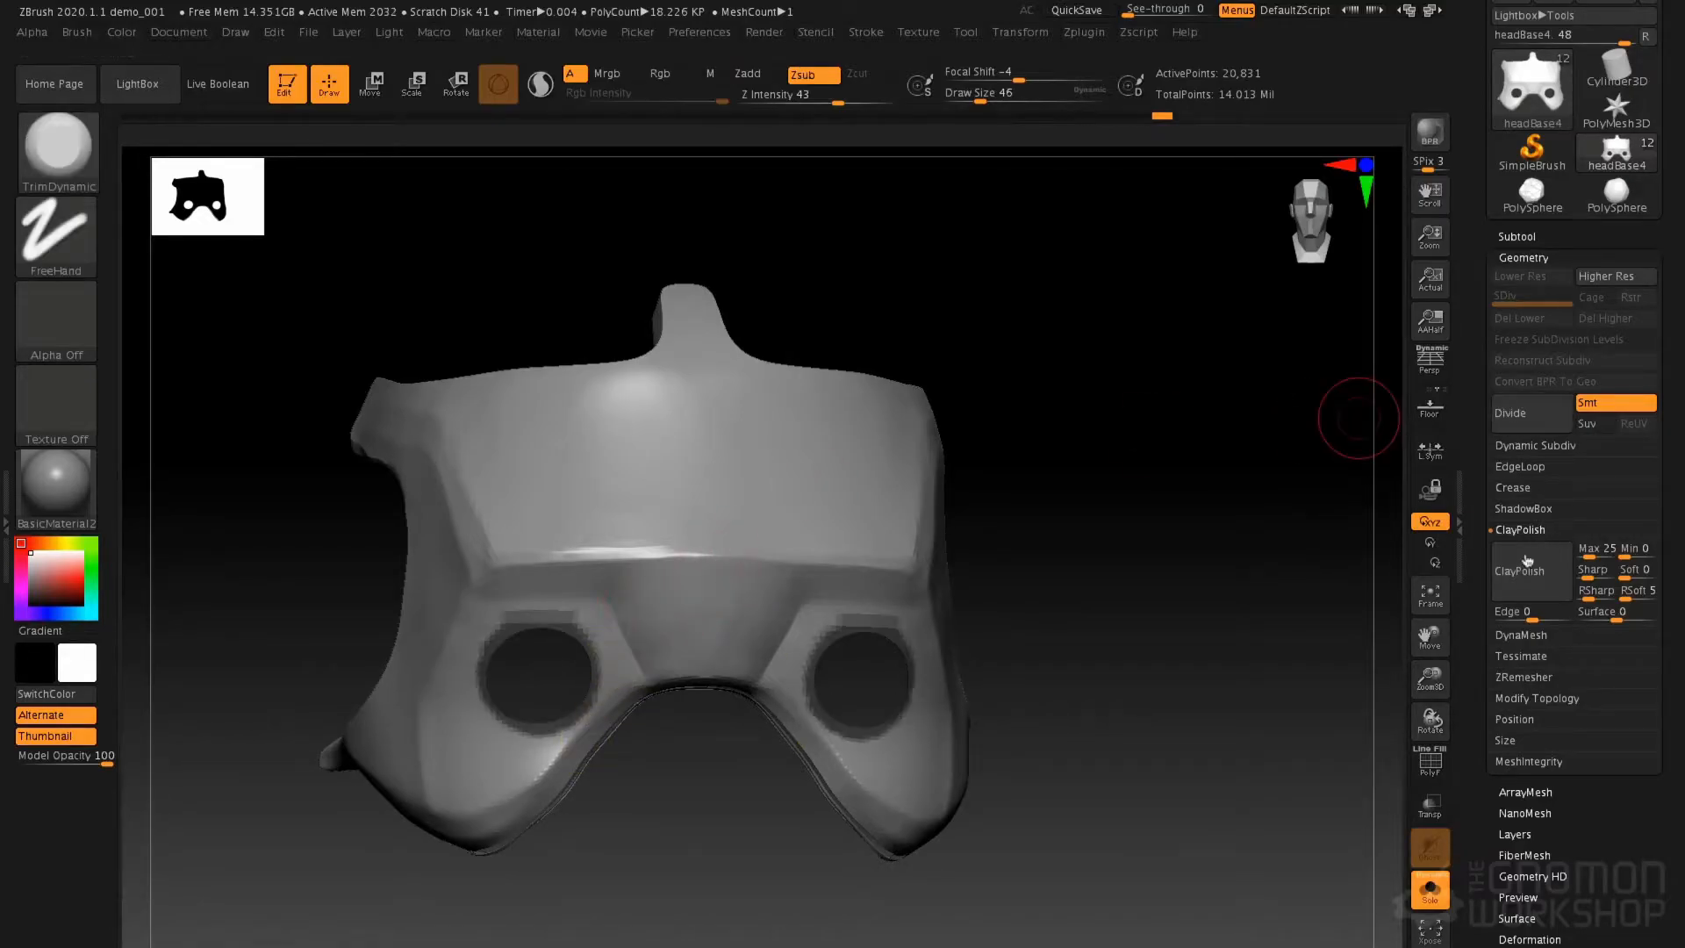
Try ClayPolish on the face plate with the eye openings masked, then undo the polishing and the mask
{"action": "left_click", "coordinate": [1532, 575]}
{"action": "left_click_drag", "start_coordinate": [1001, 531], "coordinate": [1185, 557]}
{"action": "left_click", "coordinate": [1529, 572]}
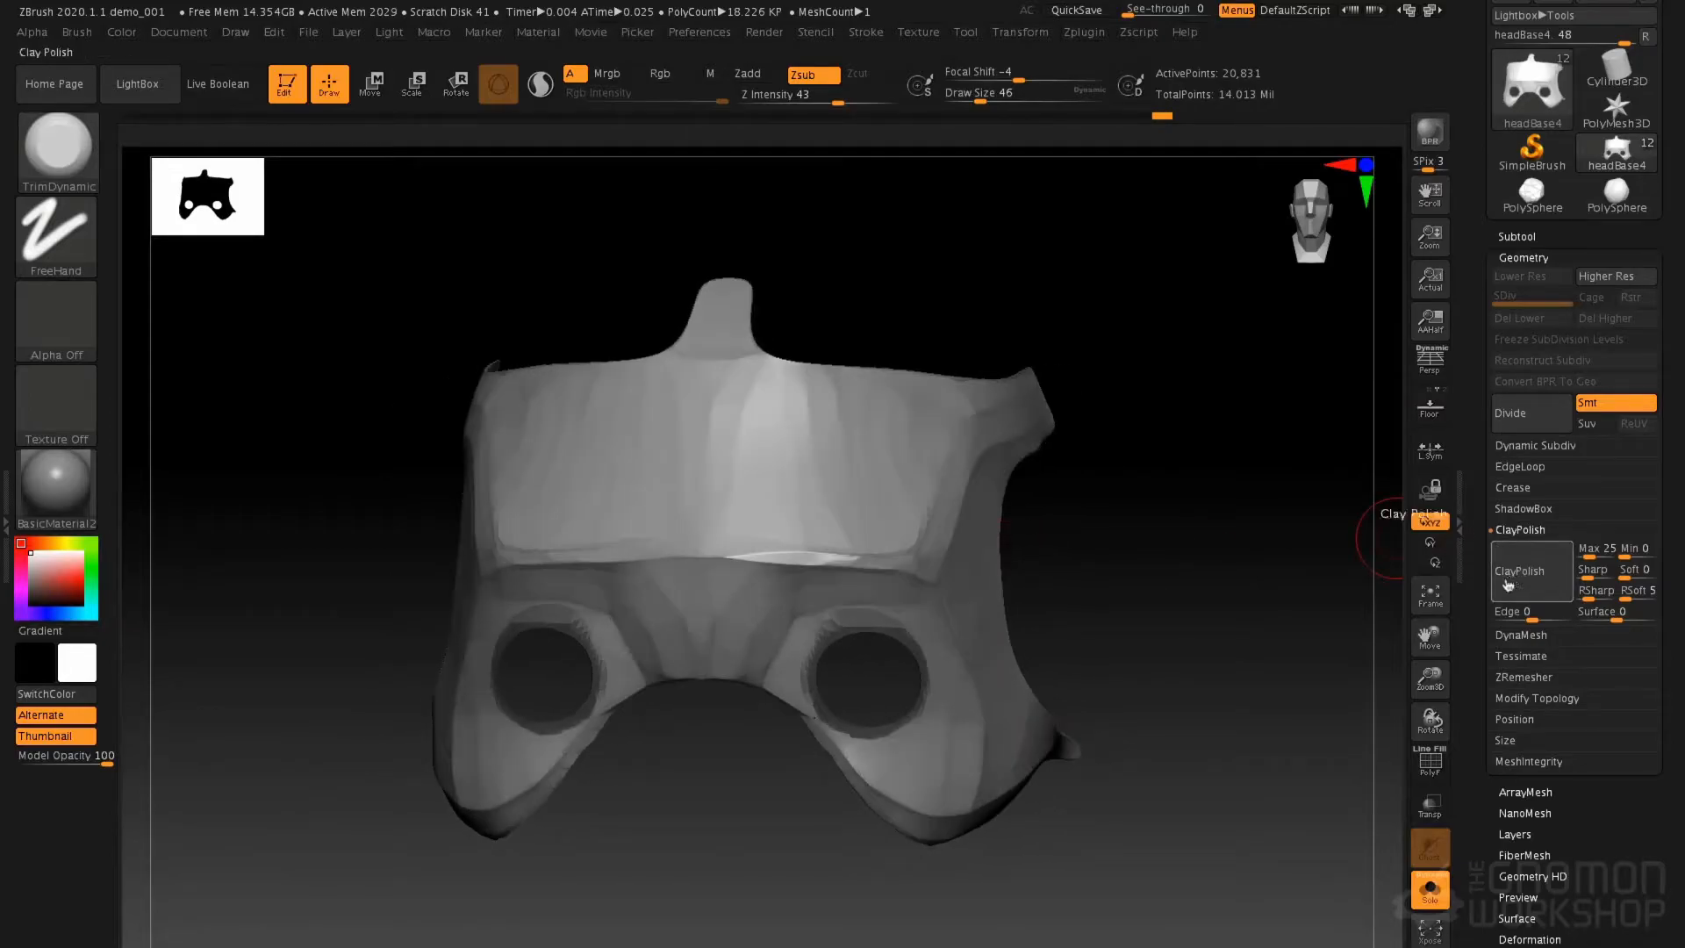
{"action": "key", "text": "ctrl+z"}
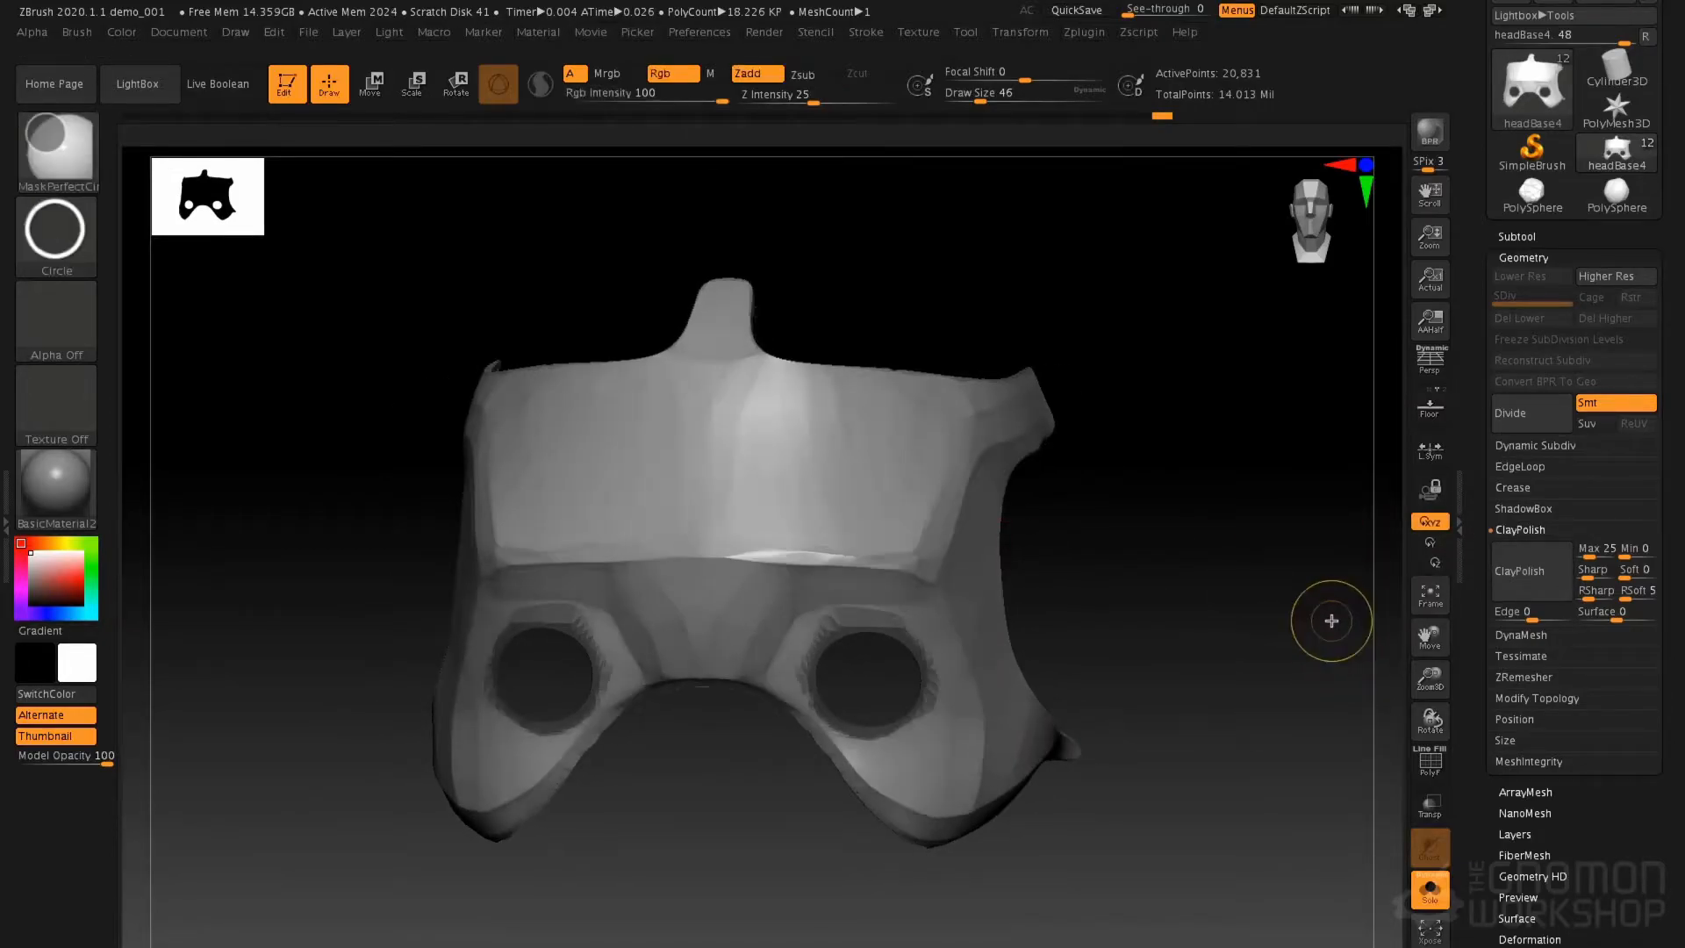
{"action": "key", "text": "ctrl+z"}
{"action": "key", "text": "ctrl+z"}
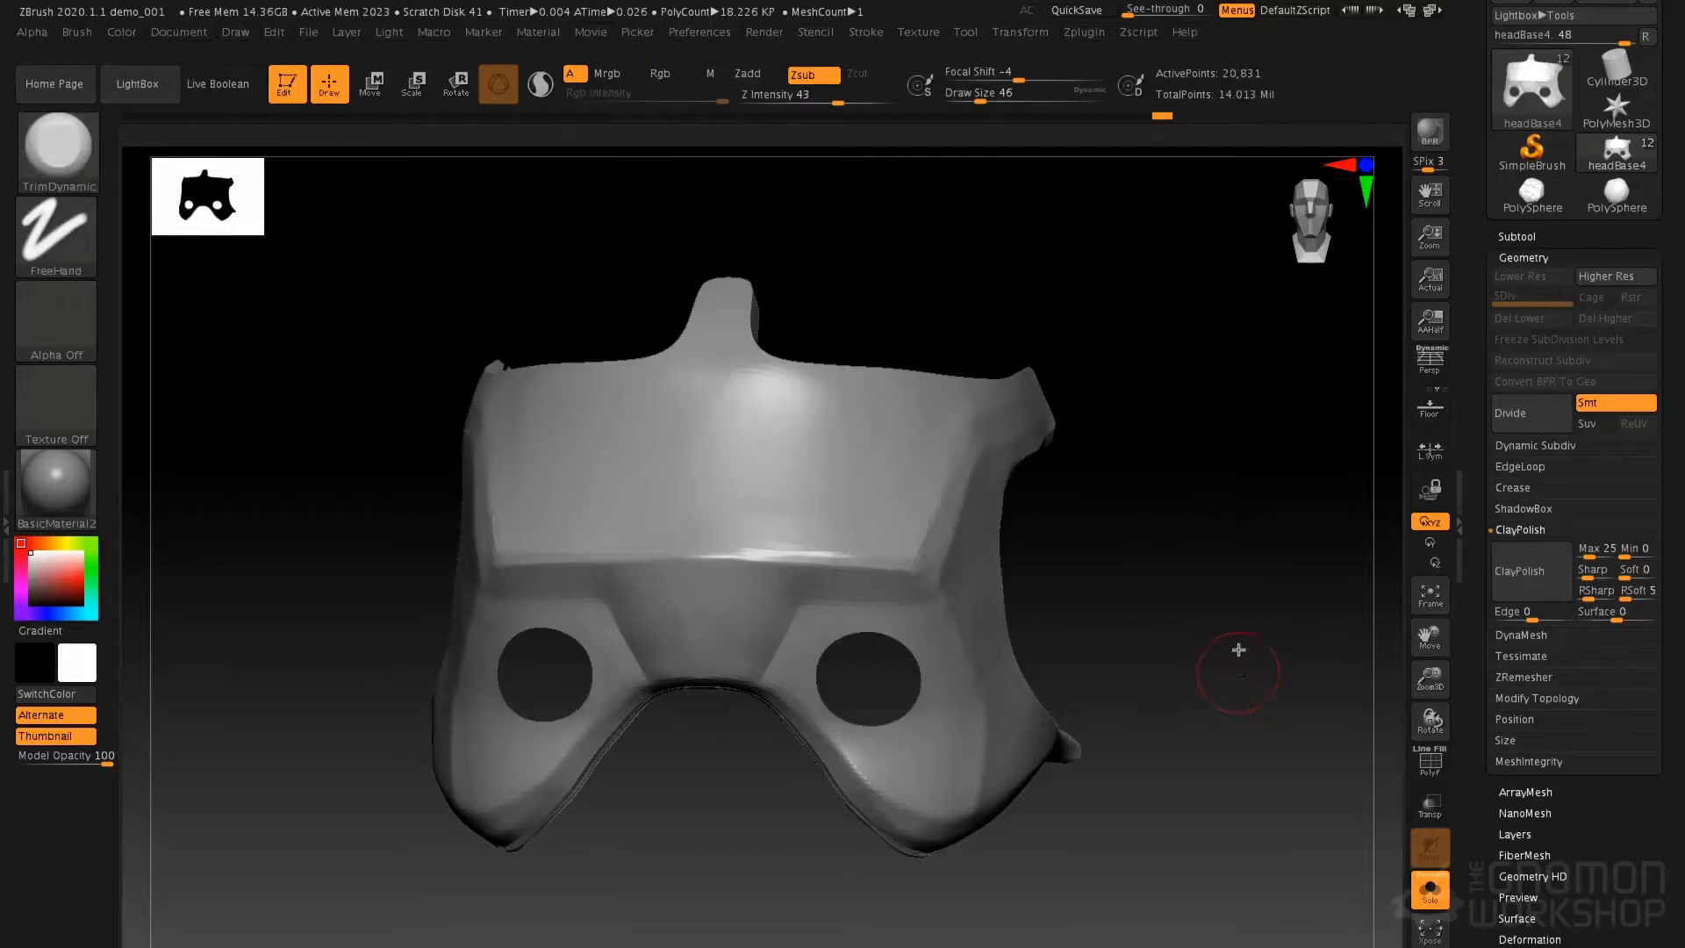
Unhide the full head and isolate the muzzle piece that covers the nose and mouth
{"action": "left_click", "coordinate": [1231, 602], "text": "ctrl+shift"}
{"action": "left_click_drag", "start_coordinate": [1185, 551], "coordinate": [1156, 504], "text": "alt"}
{"action": "mouse_move", "coordinate": [1250, 441]}
{"action": "left_mouse_down"}
{"action": "mouse_move", "coordinate": [1128, 483]}
{"action": "mouse_move", "coordinate": [1264, 492]}
{"action": "left_mouse_up"}
{"action": "mouse_move", "coordinate": [729, 550]}
{"action": "right_mouse_down"}
{"action": "mouse_move", "coordinate": [715, 550]}
{"action": "mouse_move", "coordinate": [740, 548]}
{"action": "mouse_move", "coordinate": [712, 629]}
{"action": "right_mouse_up"}
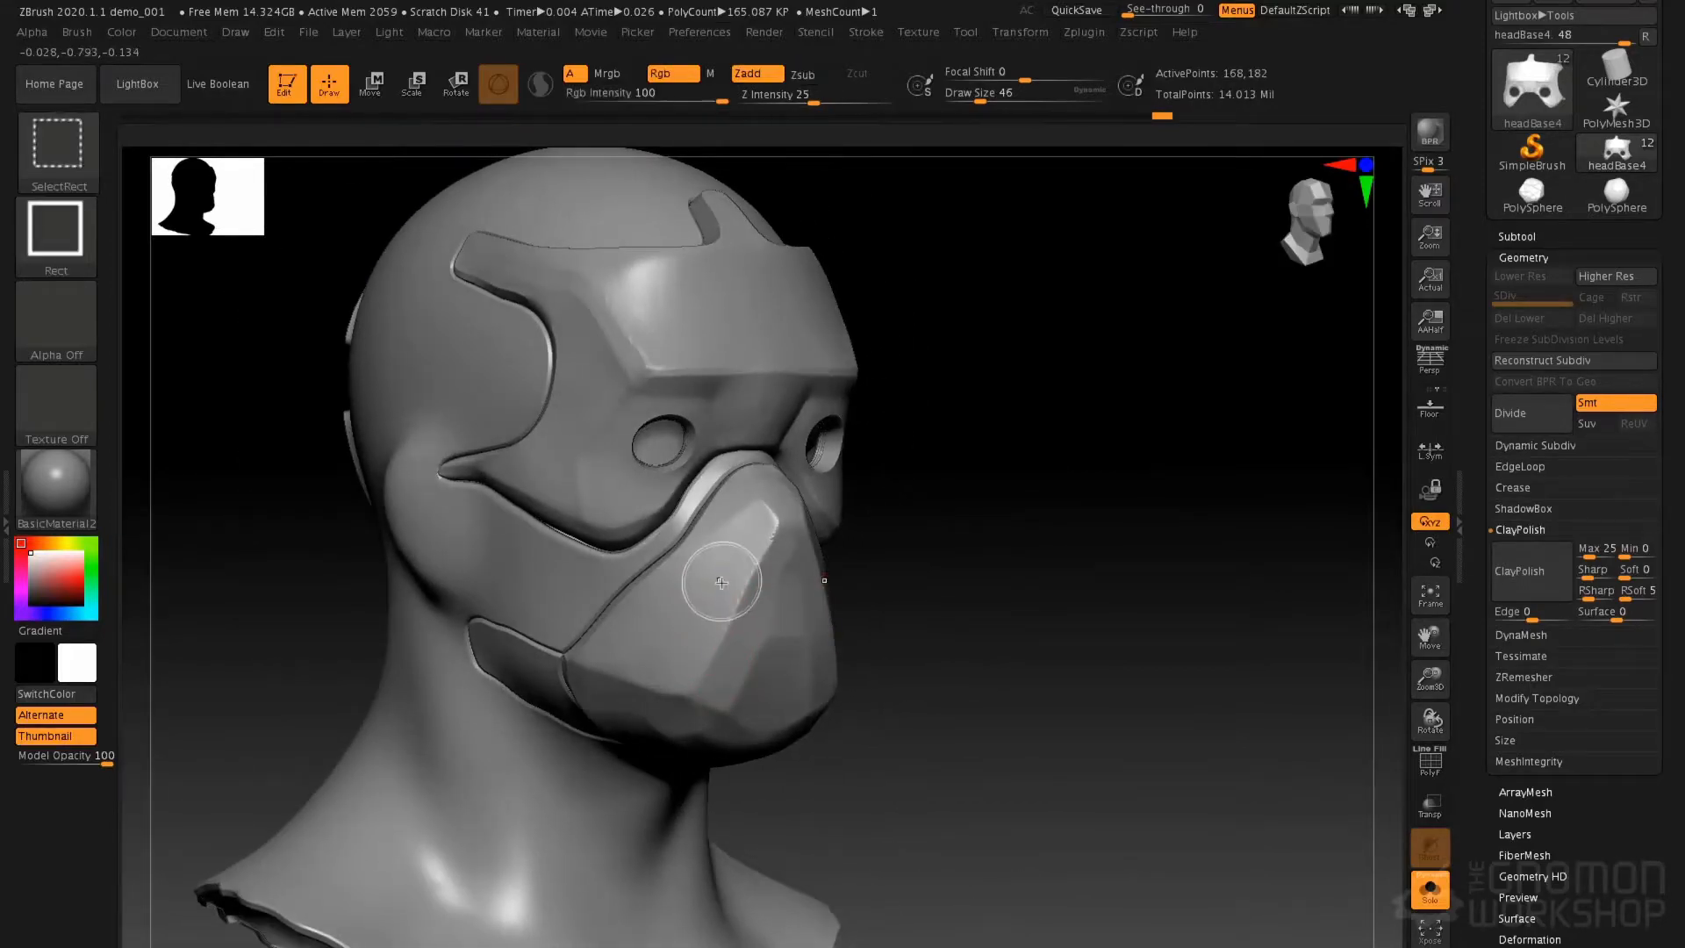
{"action": "left_click", "coordinate": [722, 580], "text": "ctrl+shift"}
{"action": "right_click_drag", "start_coordinate": [755, 545], "coordinate": [727, 730], "text": "ctrl"}
{"action": "right_click_drag", "start_coordinate": [728, 731], "coordinate": [751, 667], "text": "alt"}
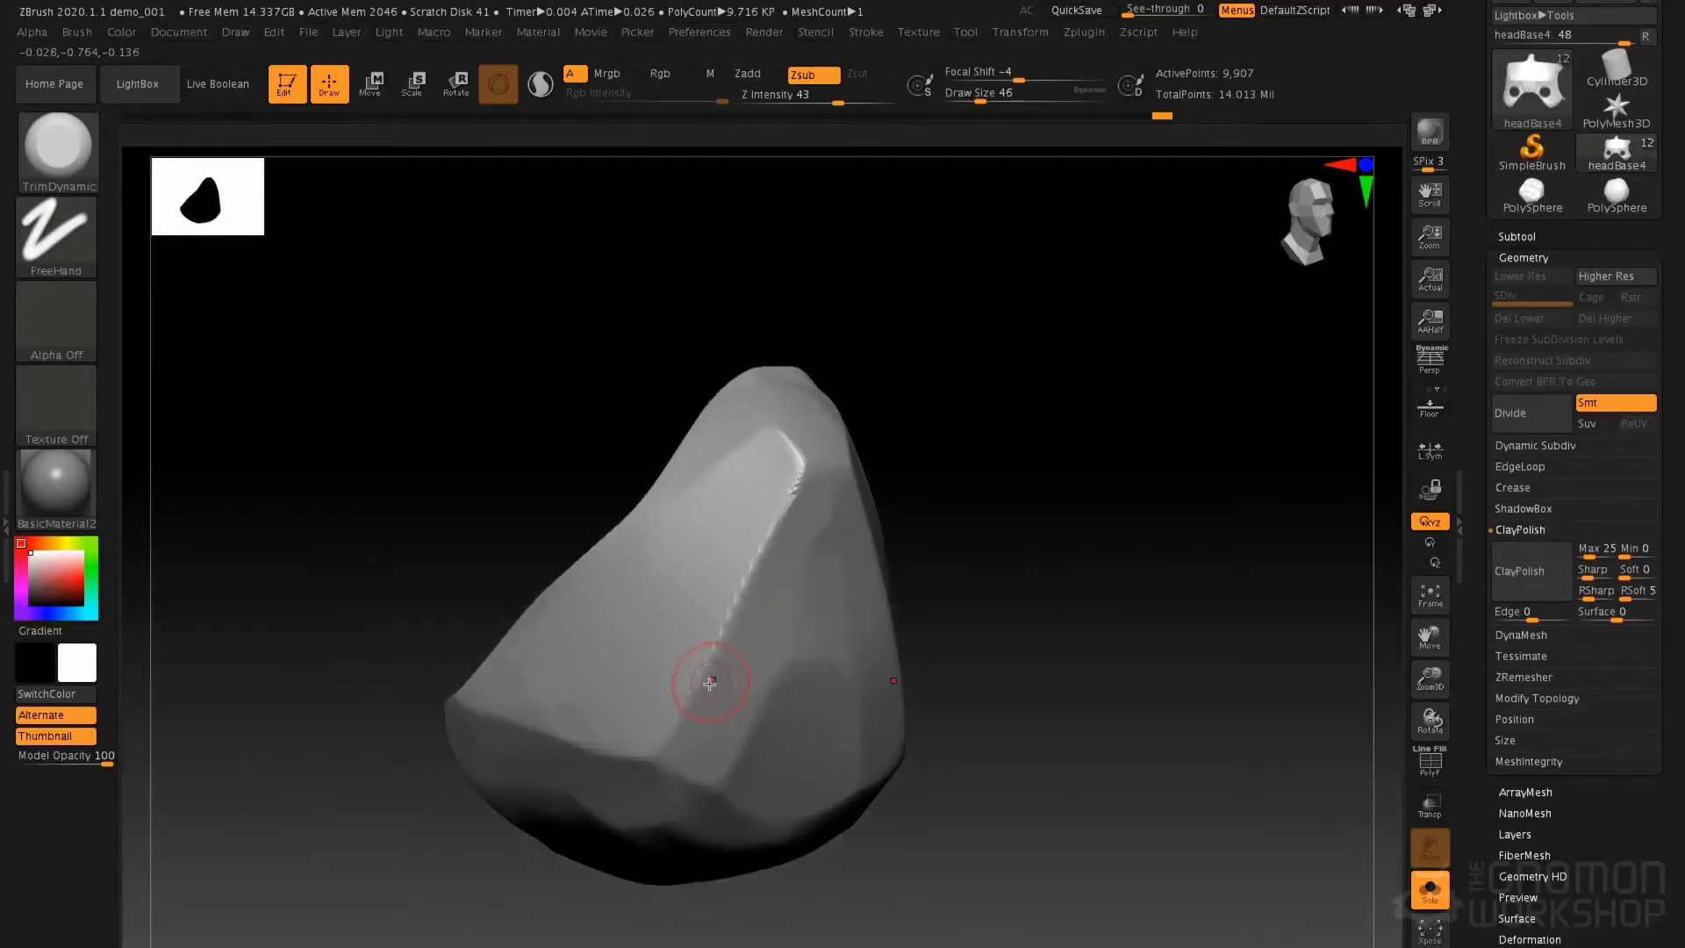
Sharpen the long diagonal ridge of the muzzle with the Pinch brush at draw size 39
{"action": "key", "text": "b"}
{"action": "key", "text": "p"}
{"action": "key", "text": "i"}
{"action": "key", "text": "space"}
{"action": "left_click_drag", "start_coordinate": [806, 468], "coordinate": [764, 572]}
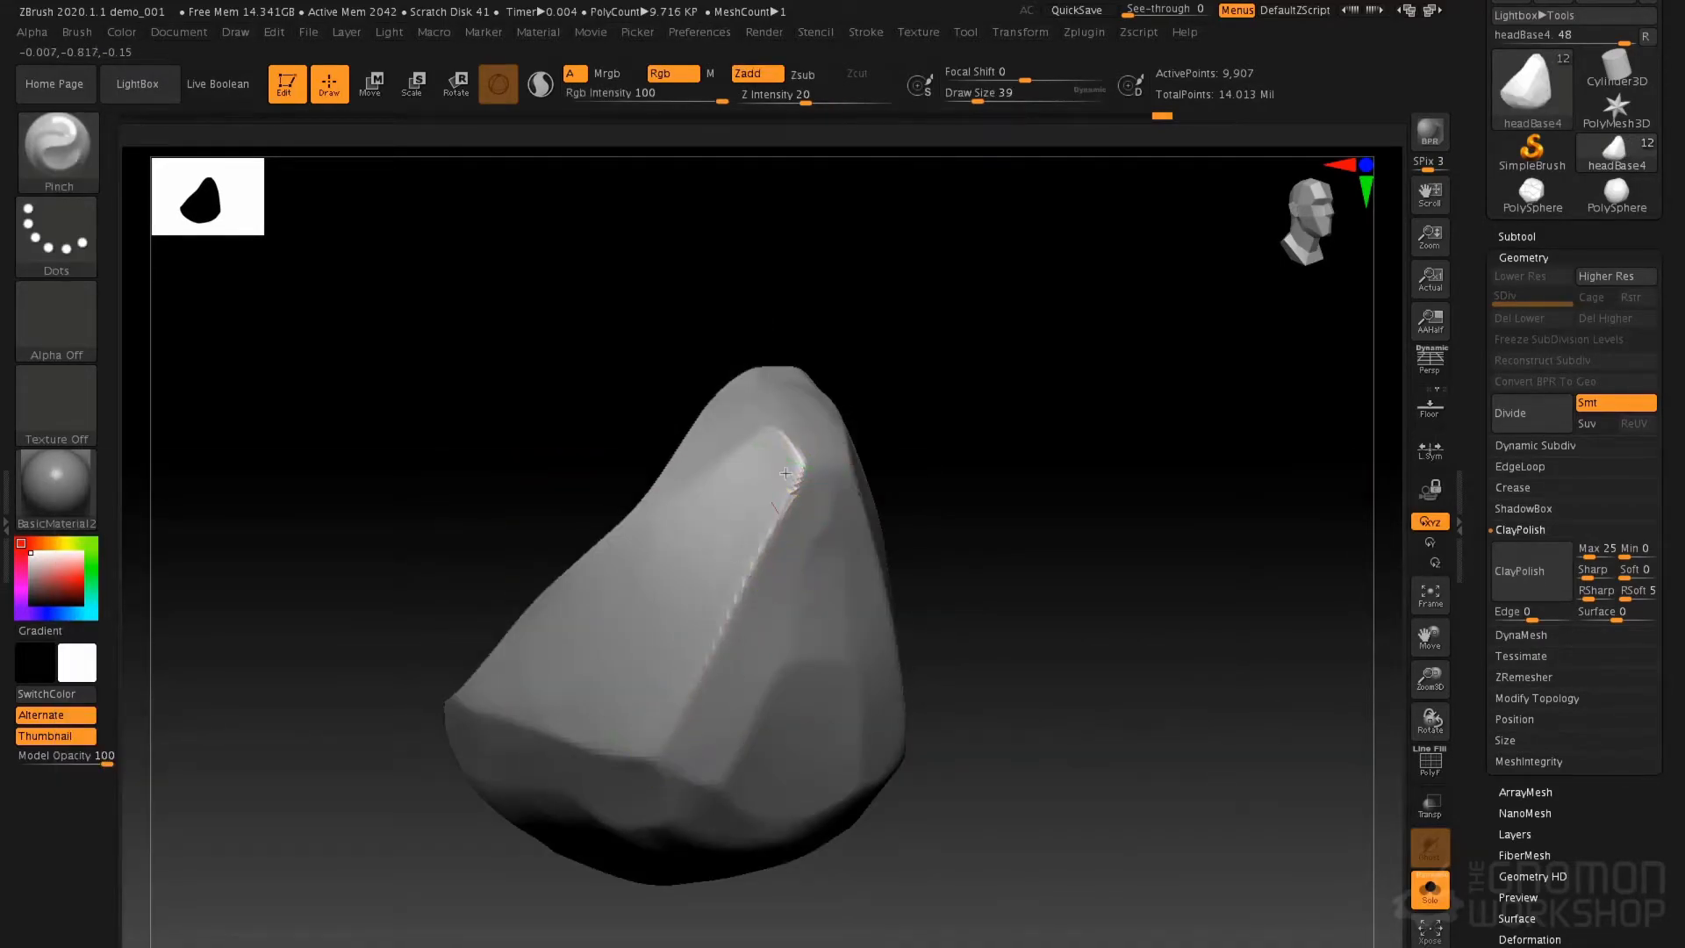
{"action": "left_click_drag", "start_coordinate": [841, 400], "coordinate": [843, 403]}
{"action": "left_click_drag", "start_coordinate": [777, 550], "coordinate": [810, 470]}
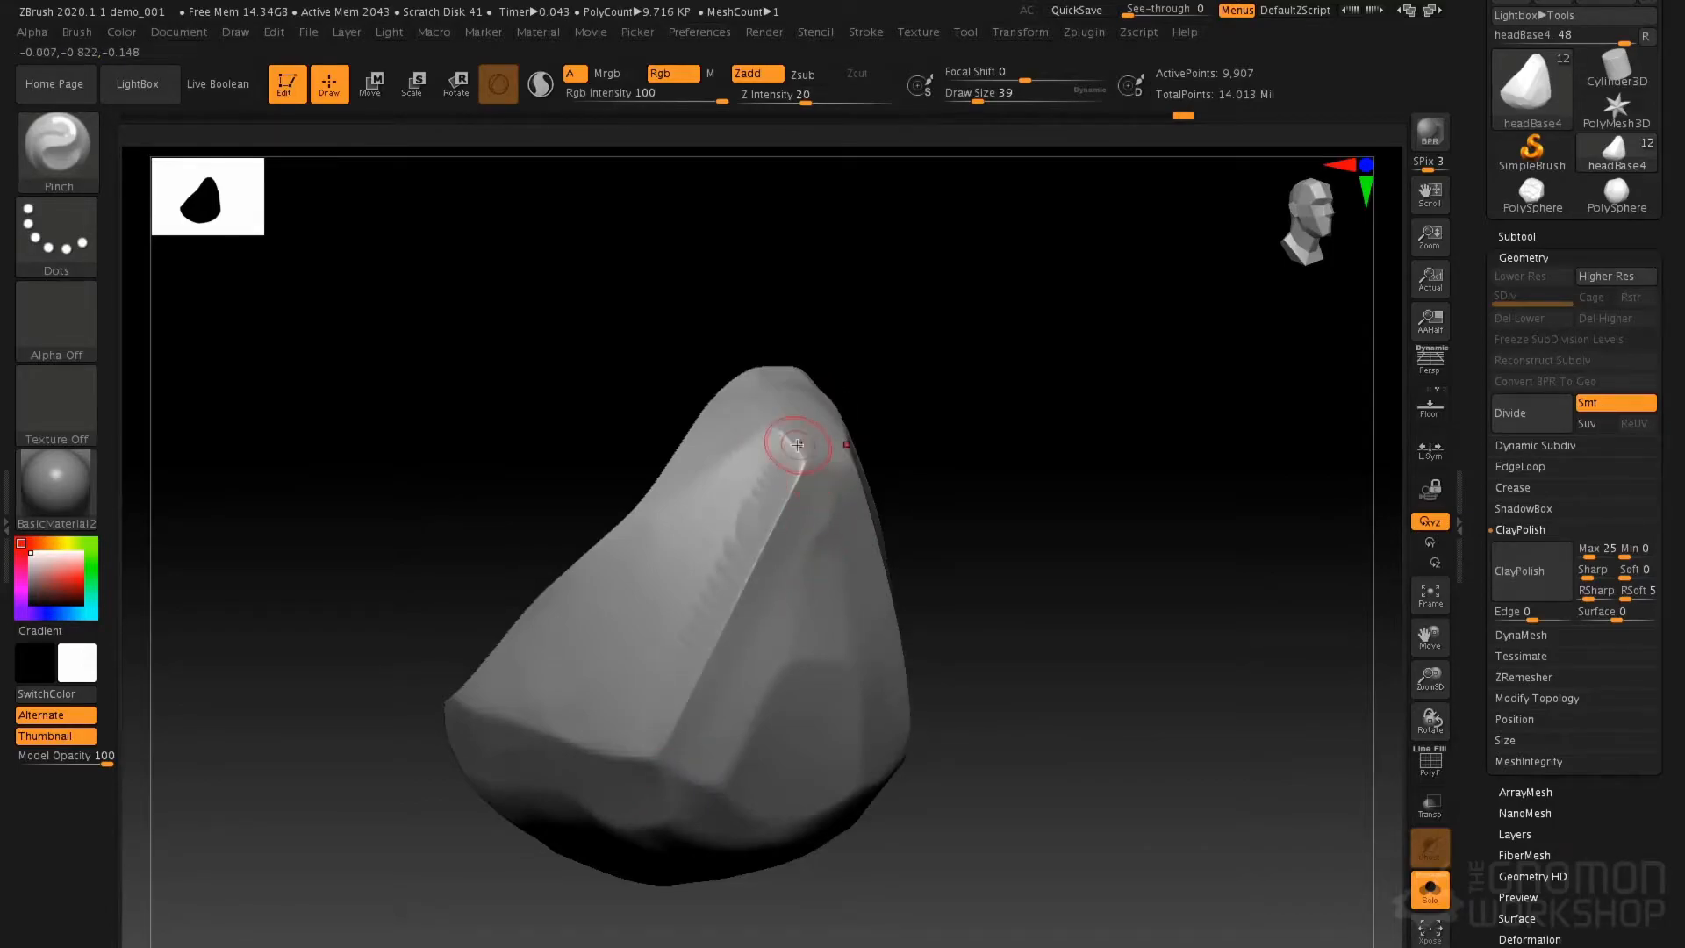
Pinch the short horizontal edge across the muzzle's nose bridge at draw size 23
{"action": "right_click_drag", "start_coordinate": [797, 445], "coordinate": [772, 451]}
{"action": "key", "text": "space"}
{"action": "left_click_drag", "start_coordinate": [846, 453], "coordinate": [841, 453]}
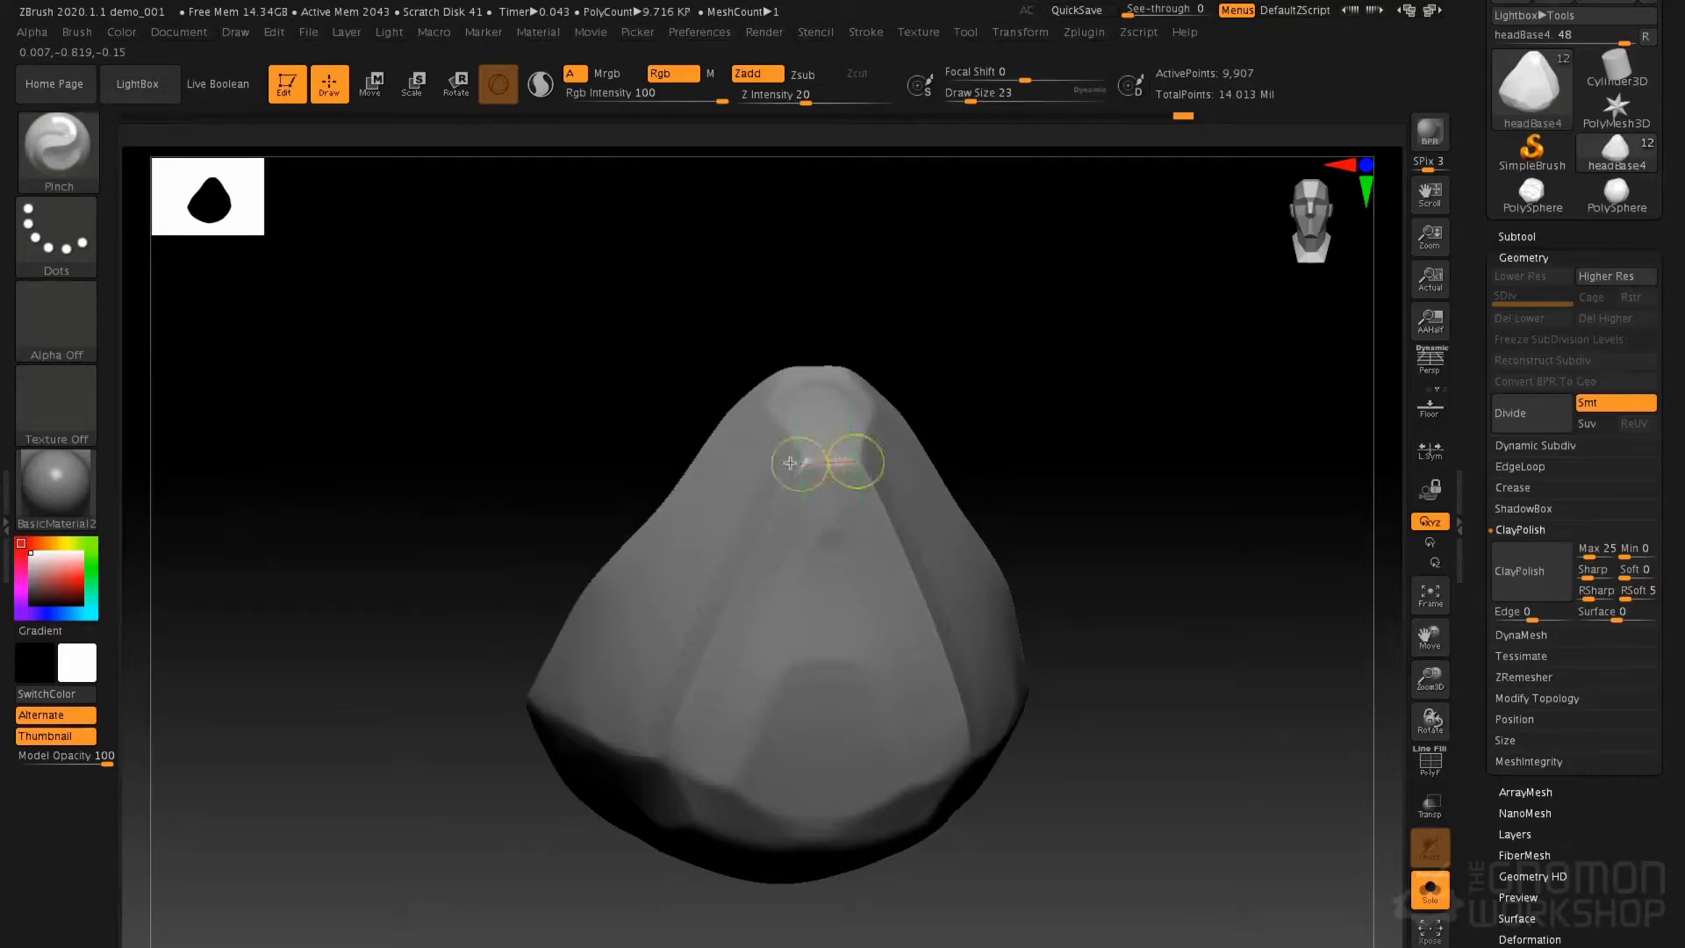
{"action": "right_click_drag", "start_coordinate": [921, 446], "coordinate": [812, 358]}
{"action": "right_click_drag", "start_coordinate": [812, 359], "coordinate": [802, 413], "text": "alt"}
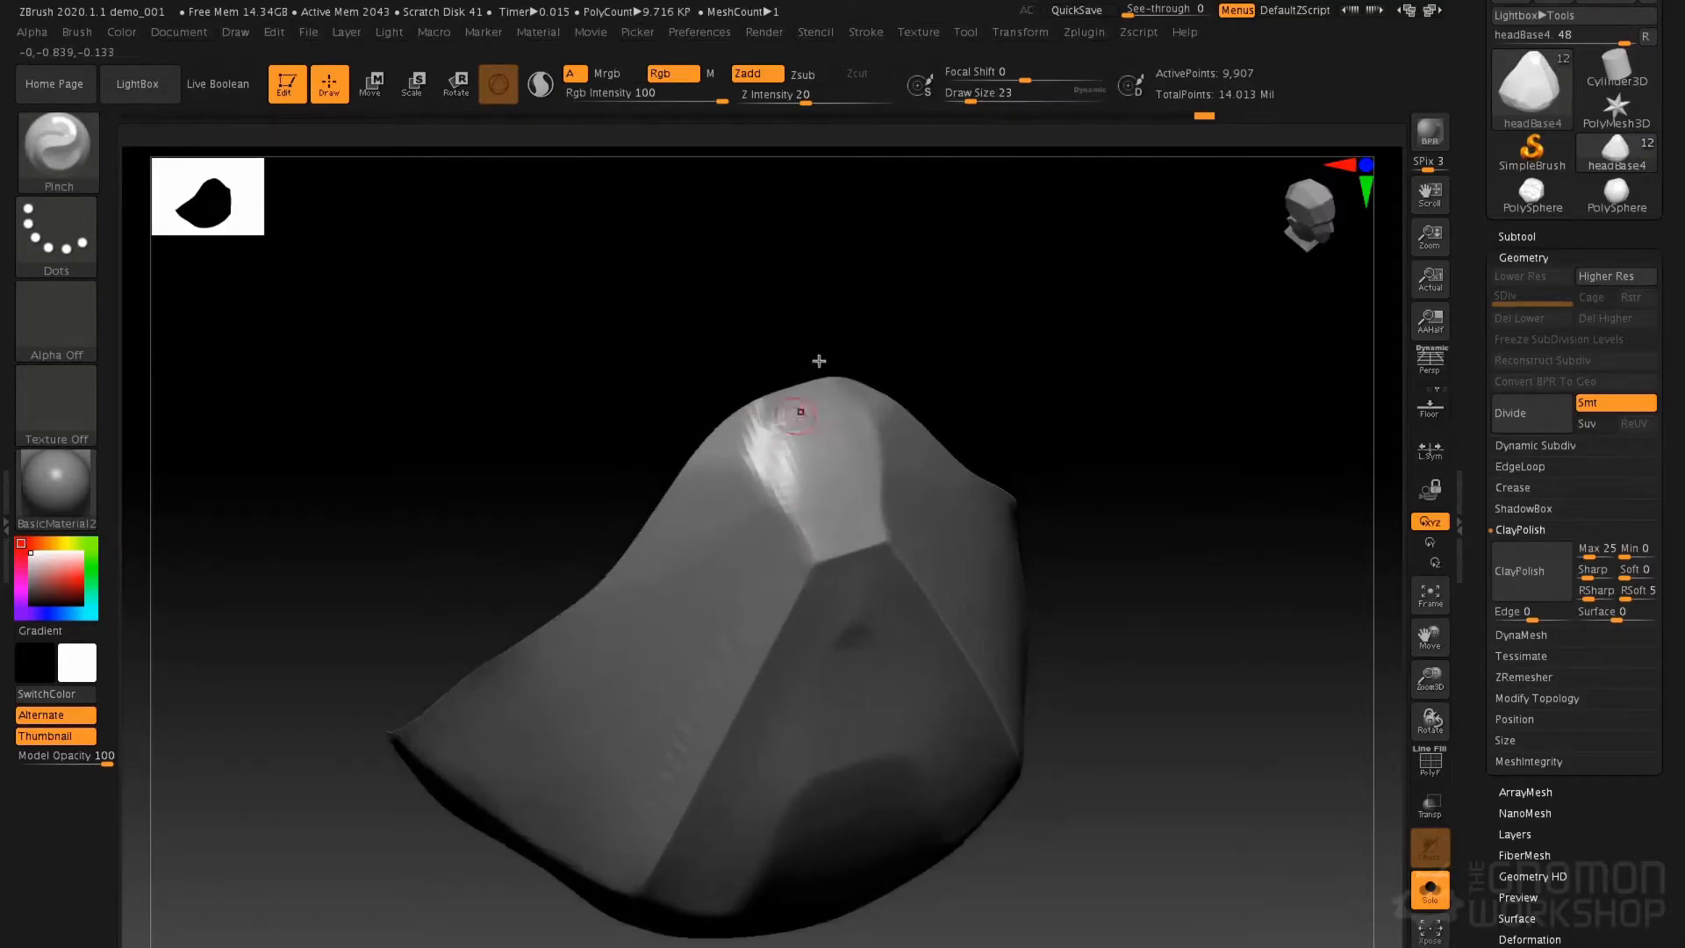
Examine the Pinch brush's Lazy Mouse settings, including the Backtrack and Line options
{"action": "left_click", "coordinate": [969, 35]}
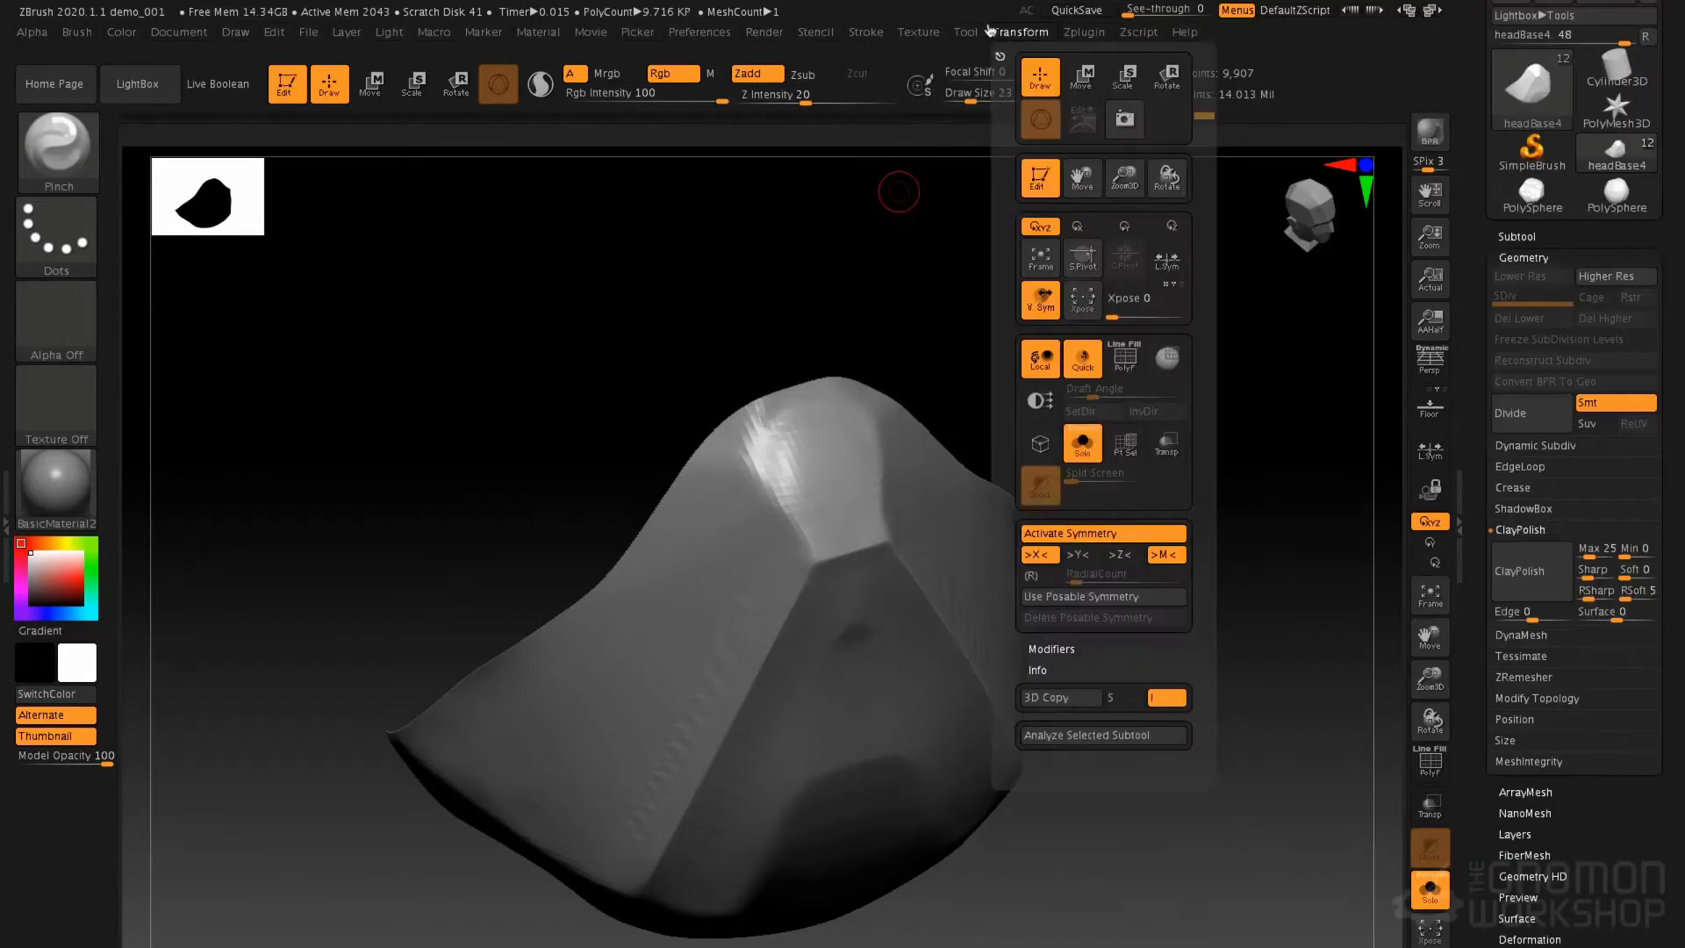
{"action": "mouse_move", "coordinate": [869, 35]}
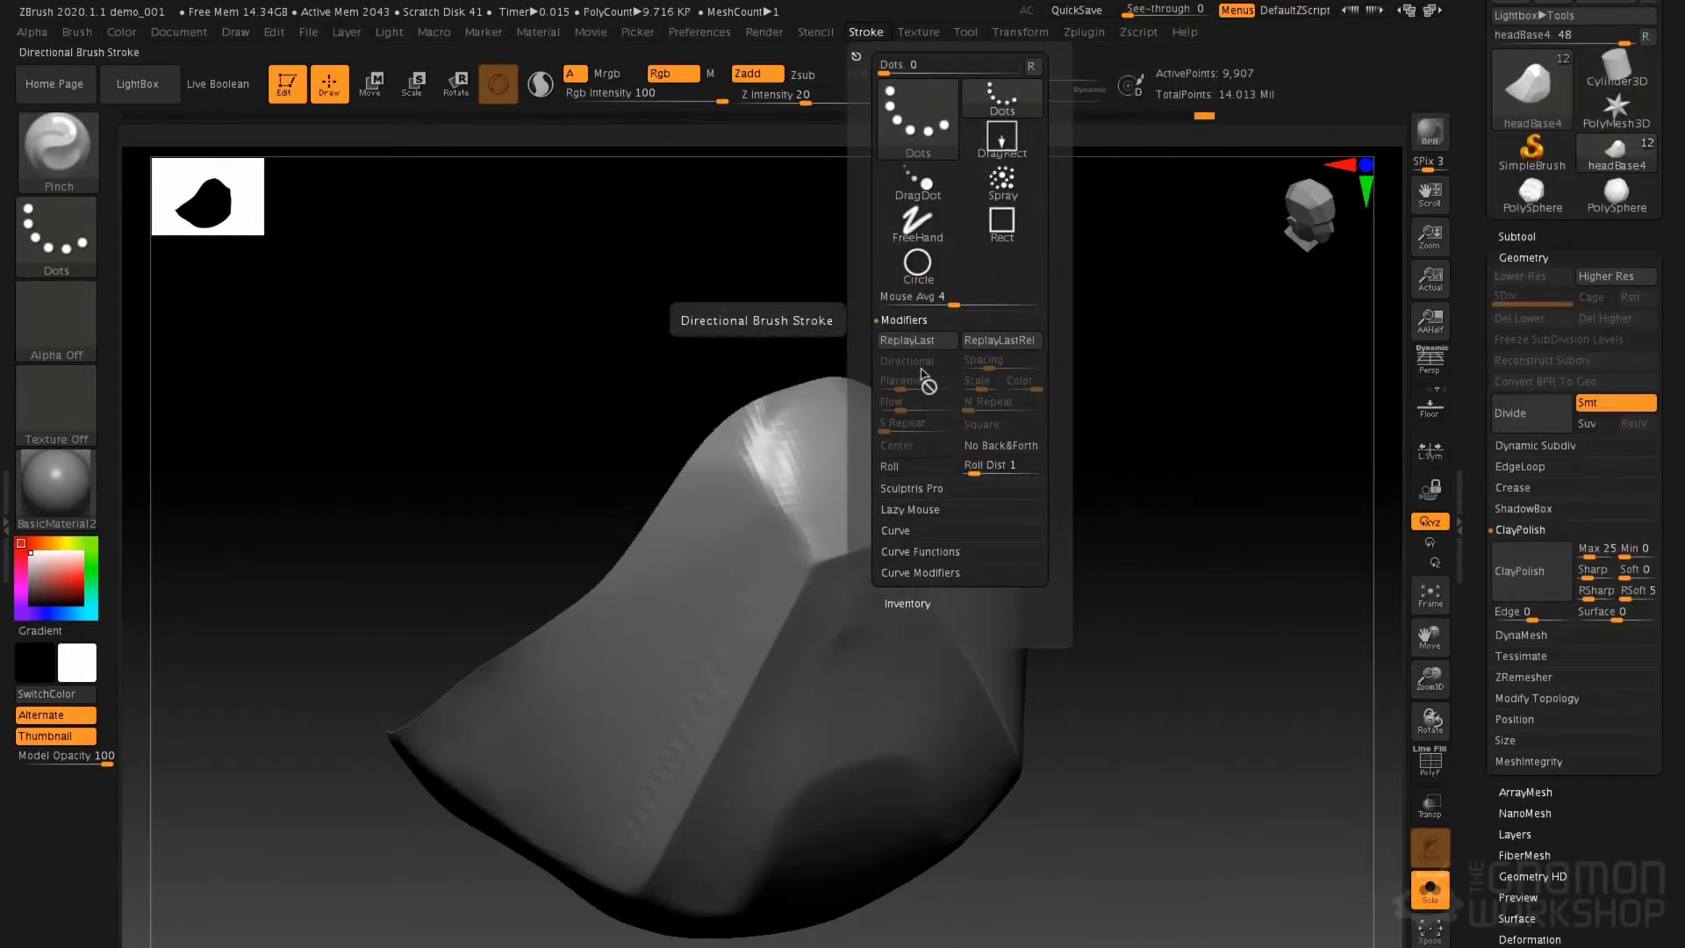
{"action": "left_click", "coordinate": [919, 510]}
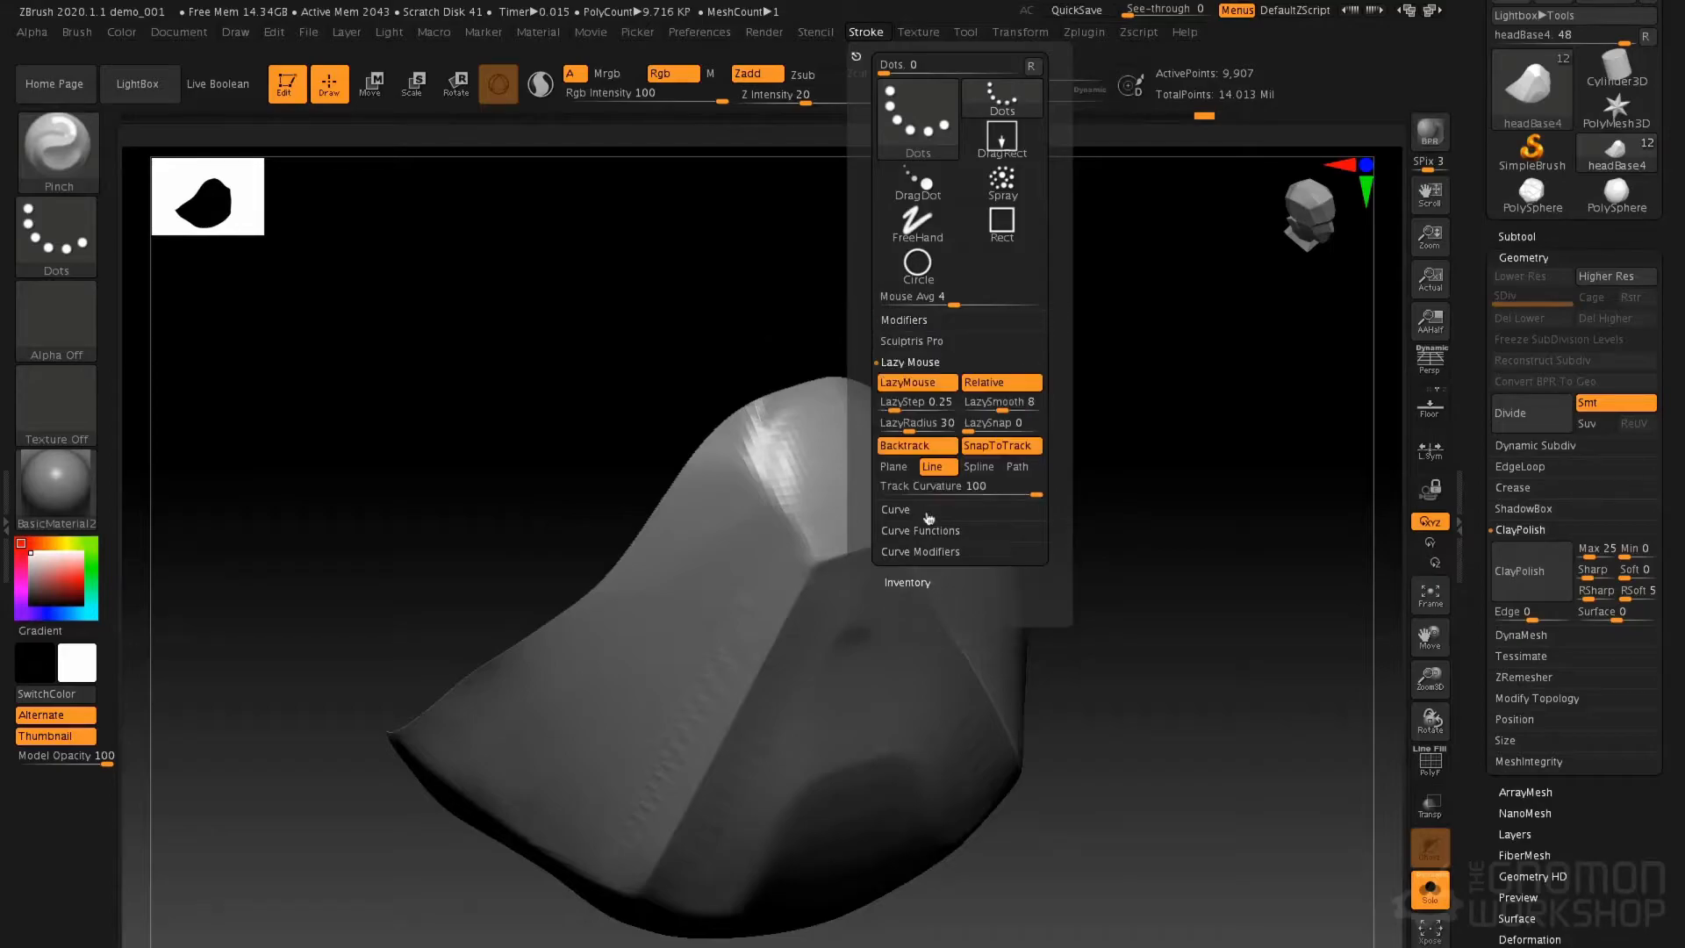
{"action": "left_click", "coordinate": [906, 446]}
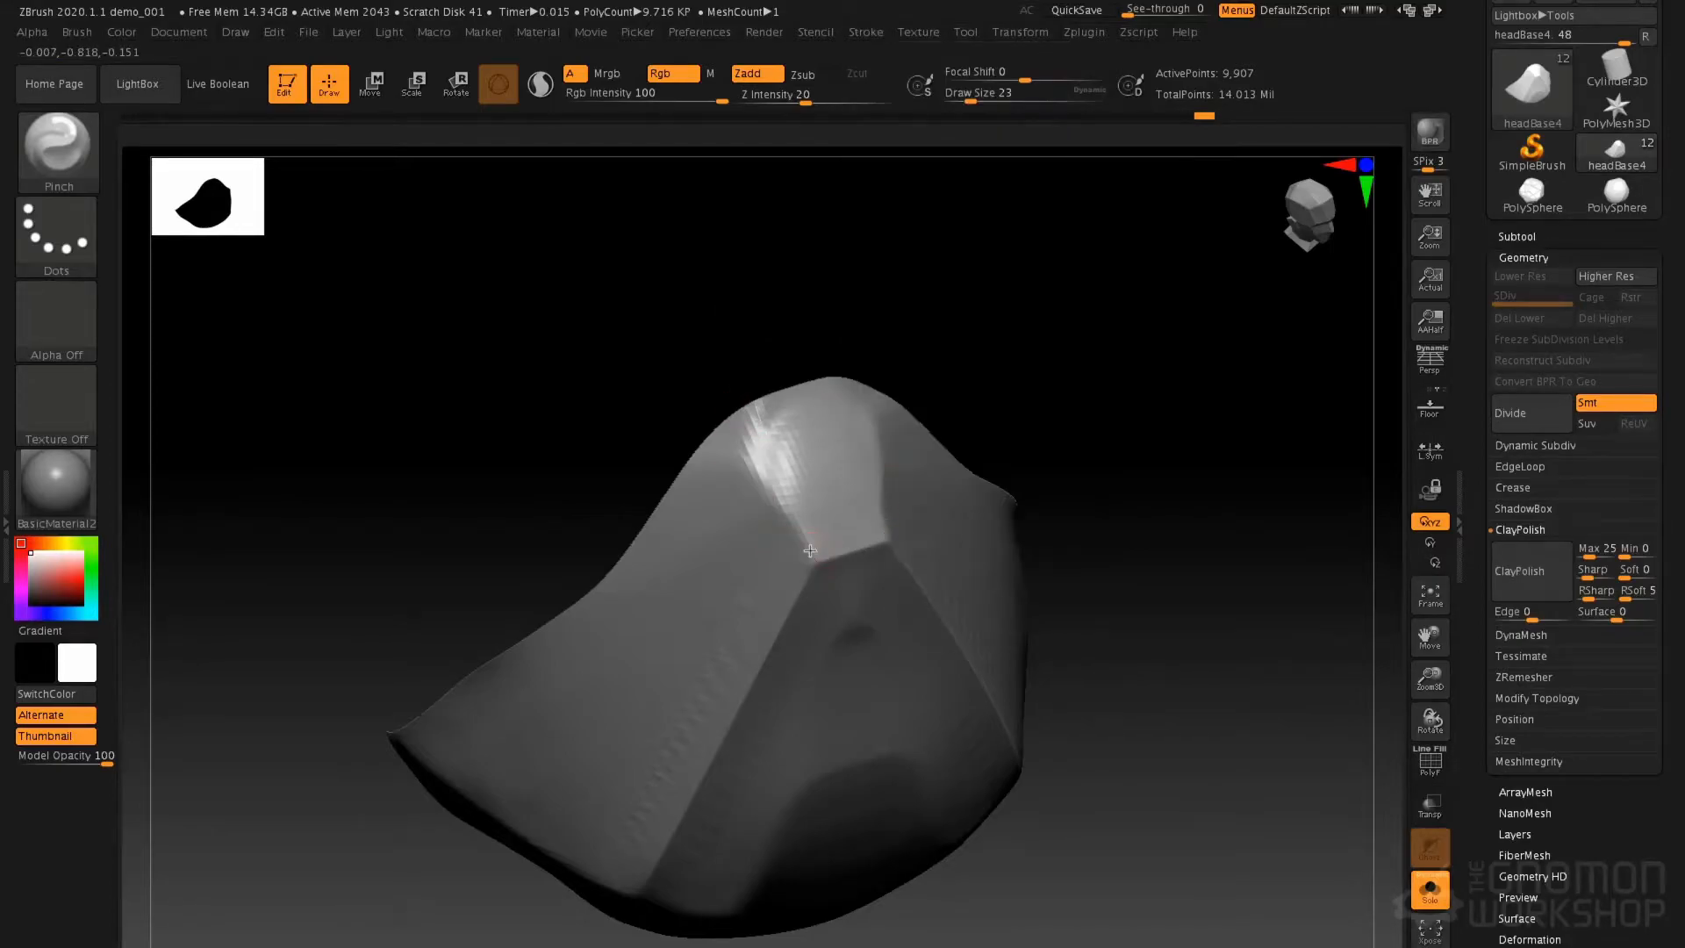
Pinch the ridges beside the nose bridge, smooth the muzzle's front surface, and resize the brush to 35
{"action": "mouse_move", "coordinate": [724, 393]}
{"action": "left_mouse_down"}
{"action": "mouse_move", "coordinate": [866, 368]}
{"action": "mouse_move", "coordinate": [846, 370]}
{"action": "mouse_move", "coordinate": [846, 424]}
{"action": "mouse_move", "coordinate": [820, 459]}
{"action": "mouse_move", "coordinate": [793, 367]}
{"action": "mouse_move", "coordinate": [844, 678]}
{"action": "left_mouse_up"}
{"action": "key", "text": "s"}
{"action": "mouse_move", "coordinate": [741, 756]}
{"action": "left_mouse_down", "text": "shift"}
{"action": "mouse_move", "coordinate": [775, 576]}
{"action": "mouse_move", "coordinate": [850, 597]}
{"action": "mouse_move", "coordinate": [971, 775]}
{"action": "left_mouse_up", "text": "shift"}
{"action": "mouse_move", "coordinate": [904, 602]}
{"action": "right_mouse_down"}
{"action": "mouse_move", "coordinate": [887, 526]}
{"action": "mouse_move", "coordinate": [896, 539]}
{"action": "right_mouse_up"}
{"action": "key", "text": "space"}
{"action": "left_click_drag", "start_coordinate": [891, 539], "coordinate": [874, 539]}
{"action": "right_click_drag", "start_coordinate": [863, 613], "coordinate": [887, 616]}
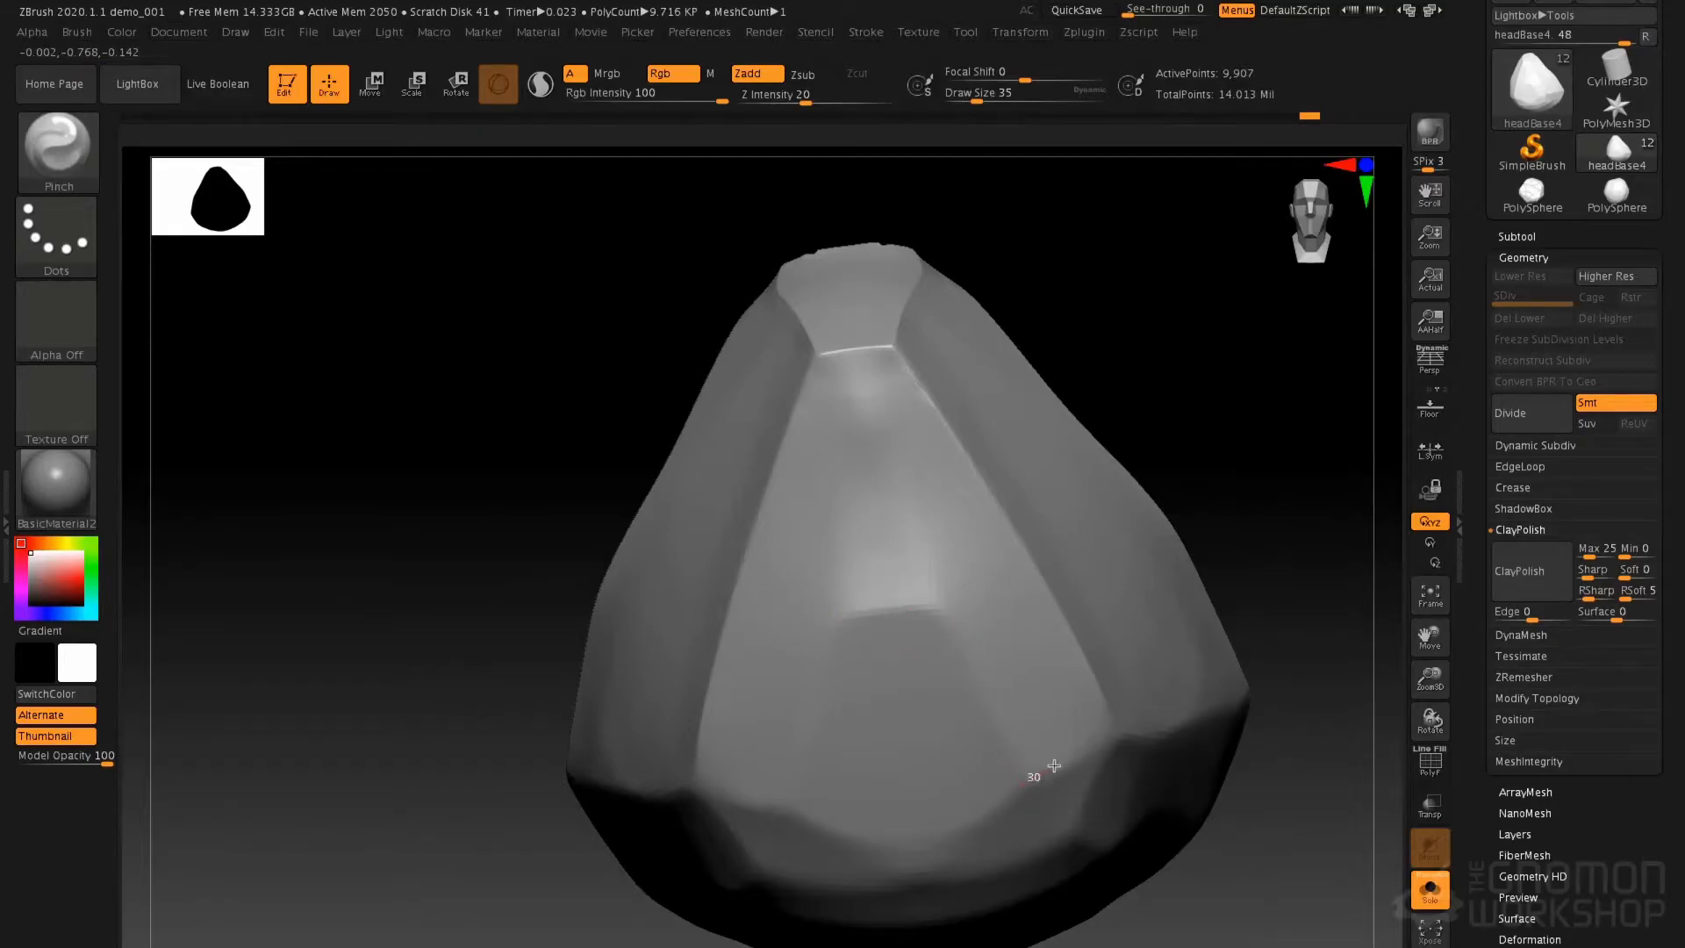
Pinch the edge around the muzzle's front facet and set the brush's draw size to 65
{"action": "mouse_move", "coordinate": [950, 606]}
{"action": "left_mouse_down"}
{"action": "mouse_move", "coordinate": [841, 611]}
{"action": "mouse_move", "coordinate": [955, 619]}
{"action": "mouse_move", "coordinate": [941, 594]}
{"action": "mouse_move", "coordinate": [884, 608]}
{"action": "mouse_move", "coordinate": [788, 698]}
{"action": "mouse_move", "coordinate": [843, 615]}
{"action": "mouse_move", "coordinate": [903, 813]}
{"action": "mouse_move", "coordinate": [936, 579]}
{"action": "left_mouse_up"}
{"action": "key", "text": "space"}
{"action": "mouse_move", "coordinate": [956, 685]}
{"action": "right_mouse_down"}
{"action": "mouse_move", "coordinate": [1036, 614]}
{"action": "mouse_move", "coordinate": [940, 587]}
{"action": "mouse_move", "coordinate": [866, 602]}
{"action": "mouse_move", "coordinate": [821, 667]}
{"action": "right_mouse_up"}
{"action": "key", "text": "space"}
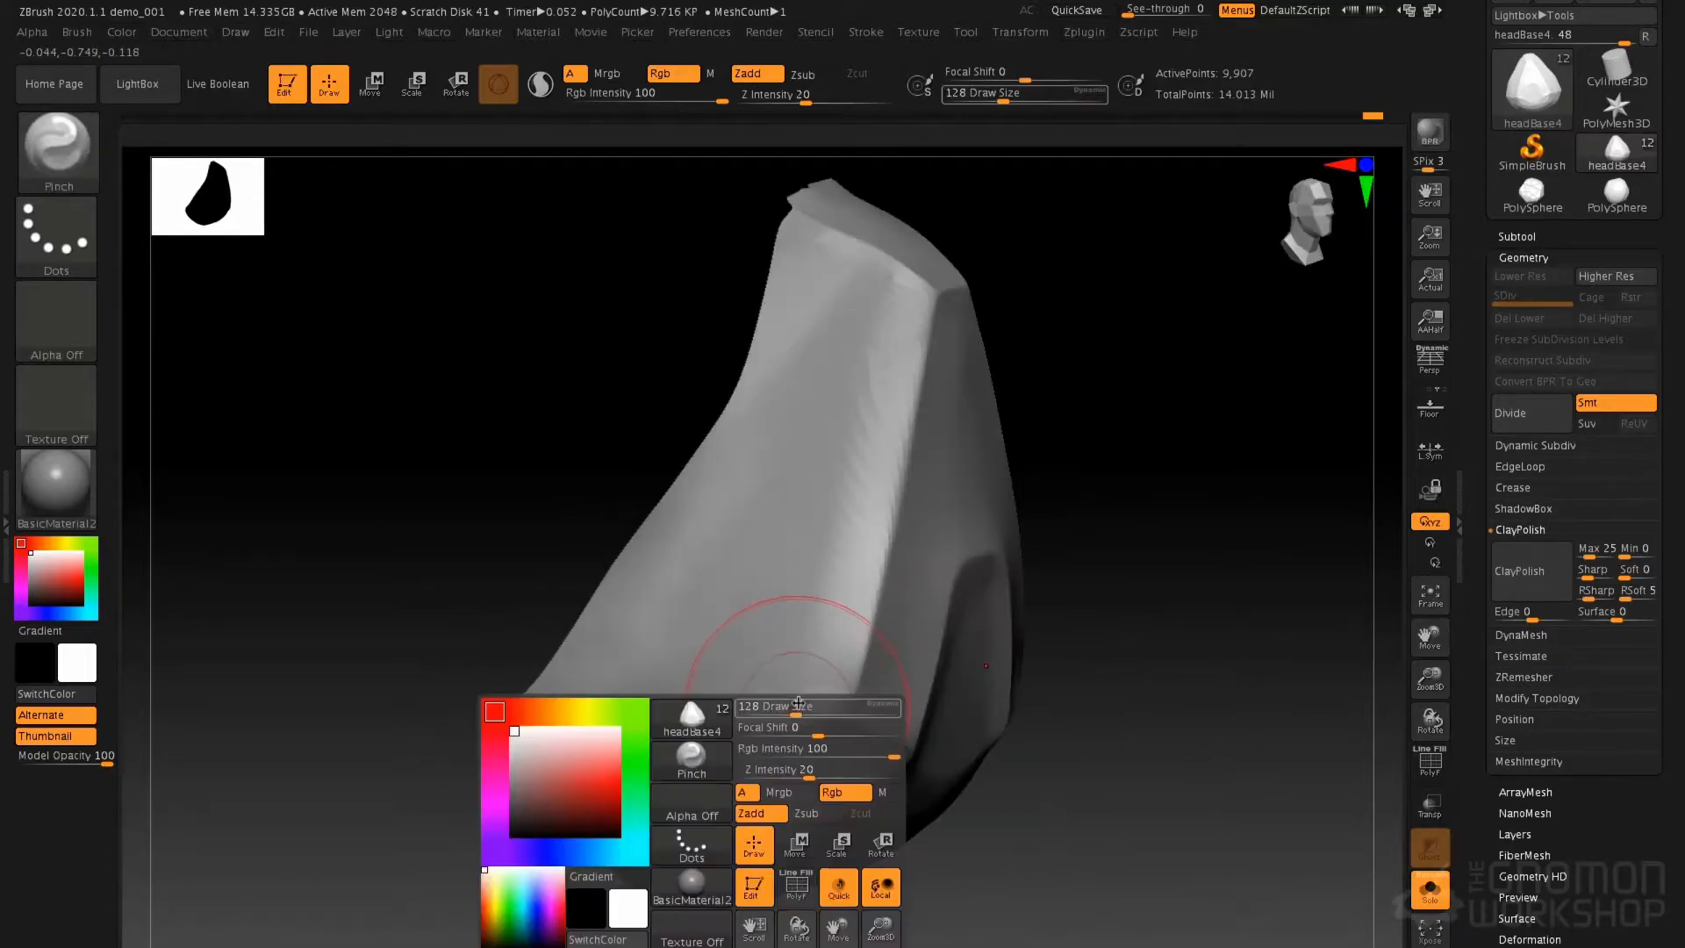
{"action": "left_click_drag", "start_coordinate": [798, 702], "coordinate": [782, 703]}
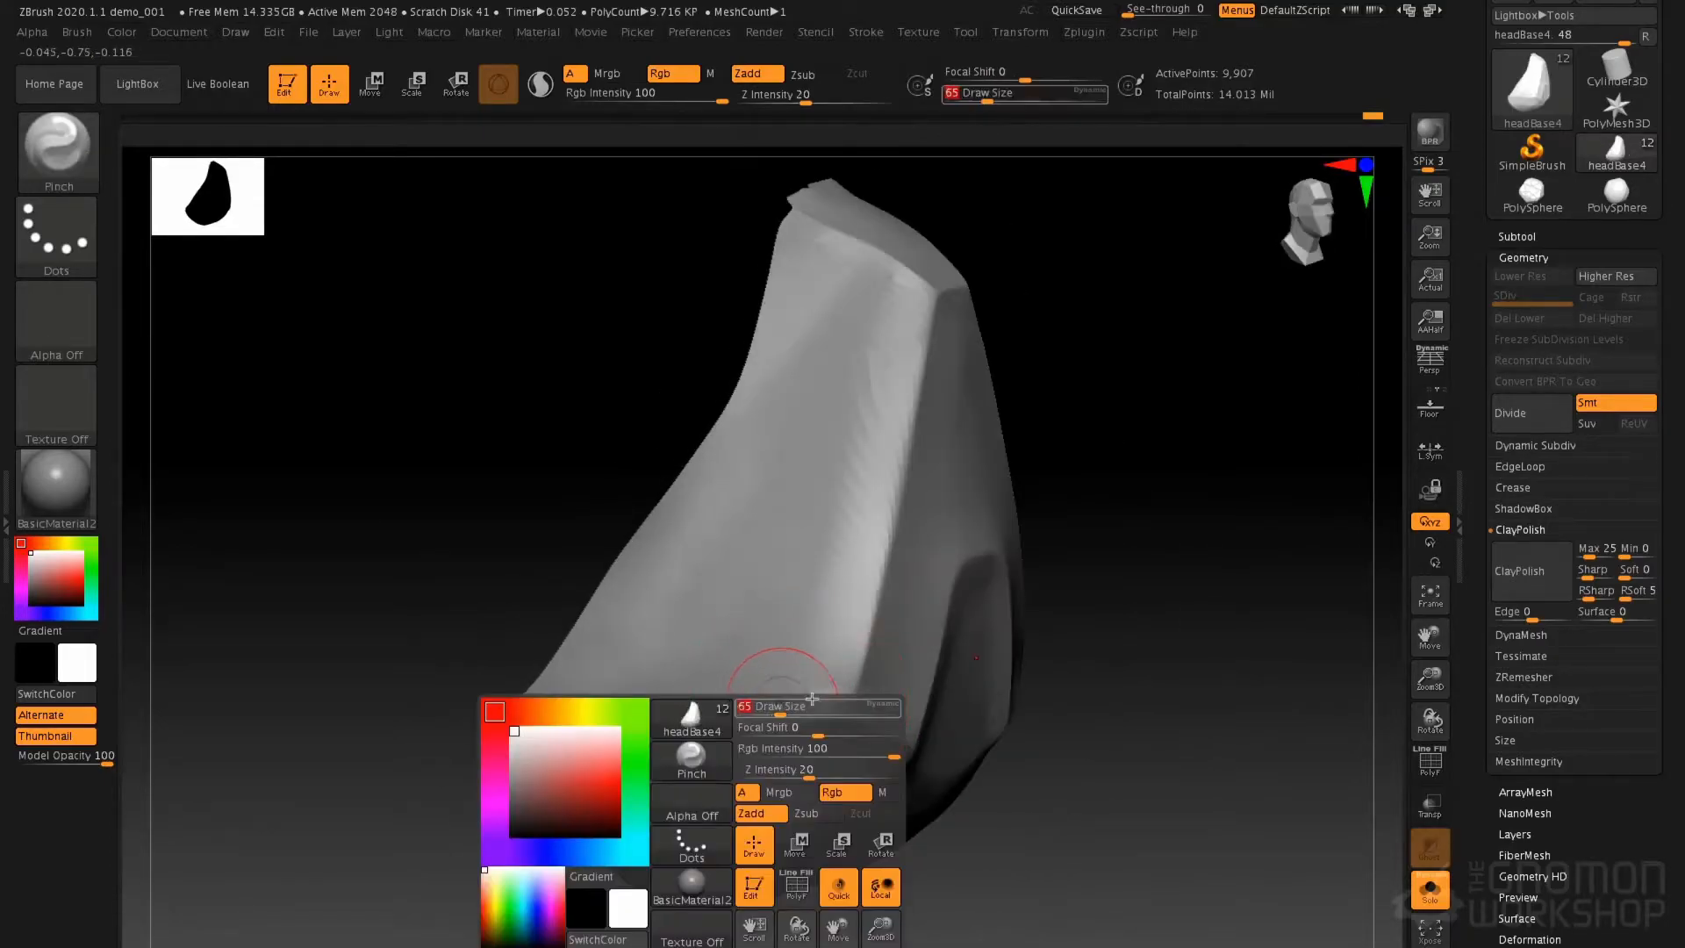
Switch the Lazy Mouse backtrack mode to Spline and try a Pinch stroke along the muzzle's lower side edge
{"action": "left_click", "coordinate": [873, 32]}
{"action": "left_click", "coordinate": [936, 467]}
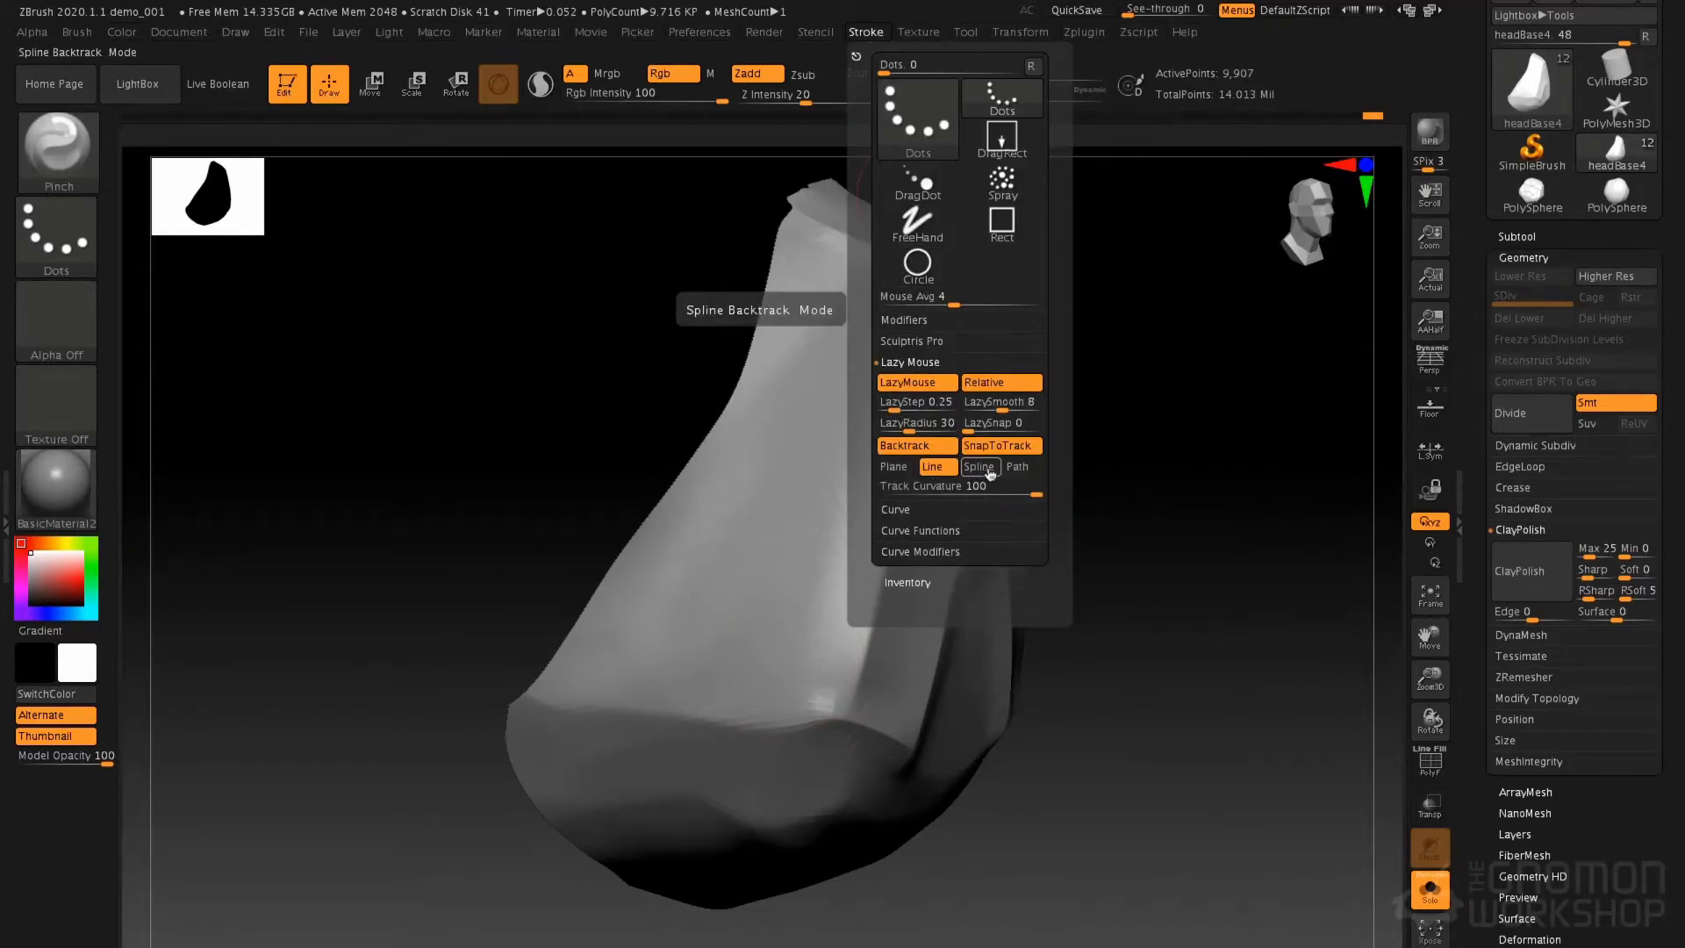
{"action": "left_click", "coordinate": [980, 467]}
{"action": "left_click_drag", "start_coordinate": [538, 704], "coordinate": [651, 713]}
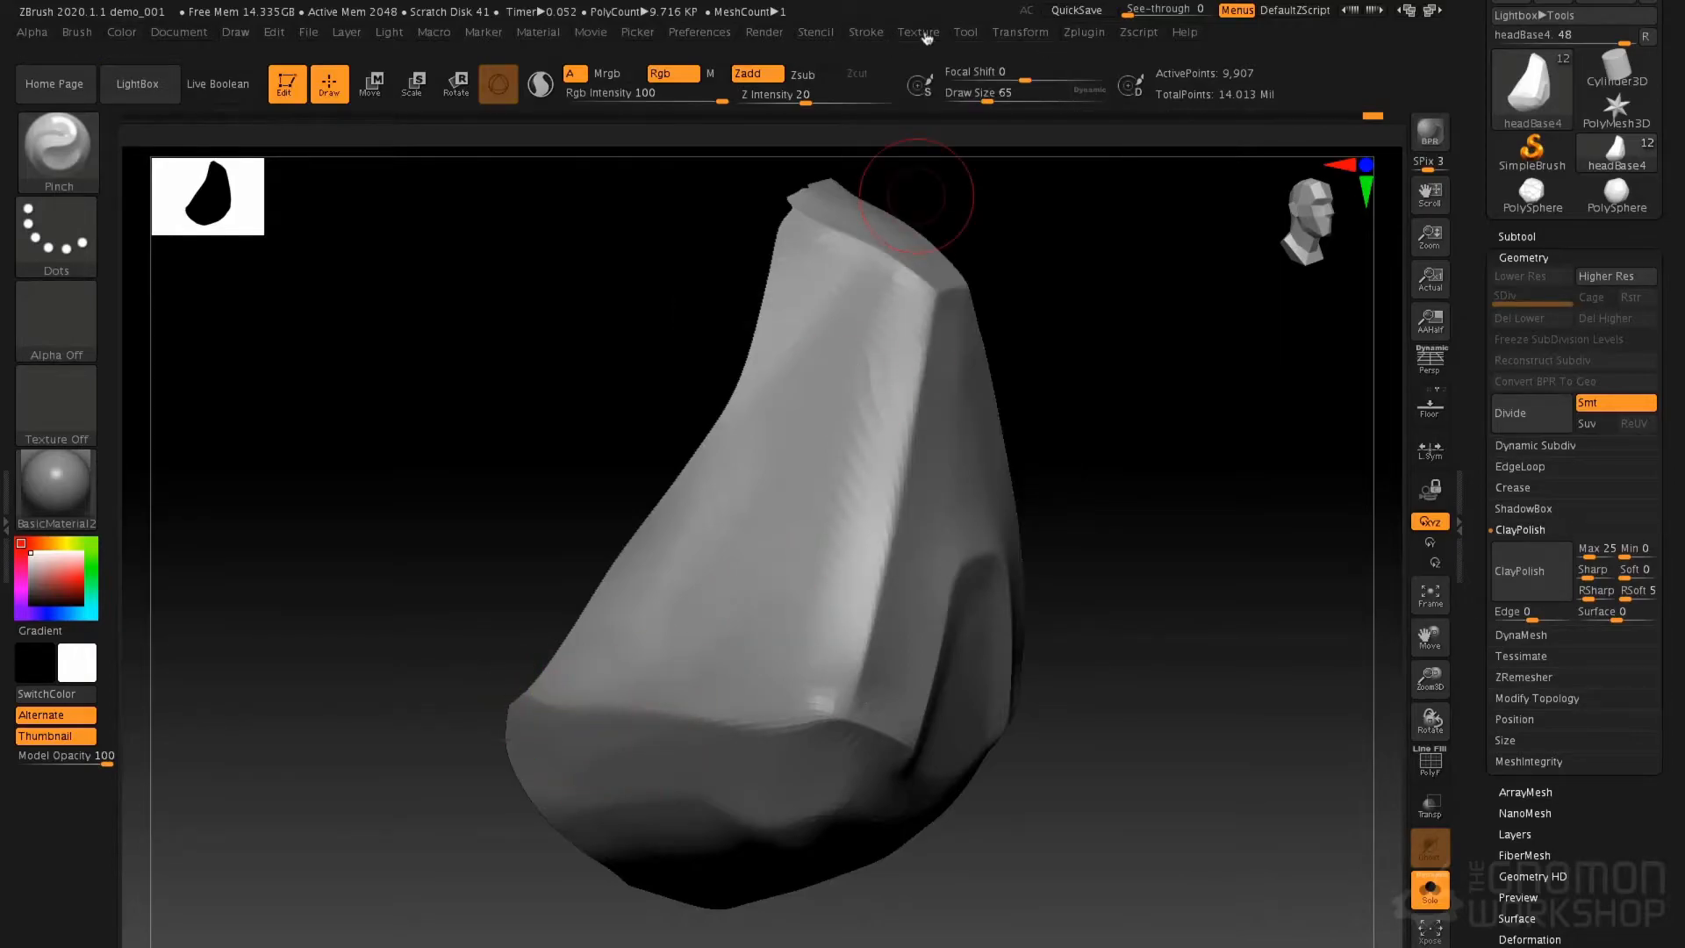
Toggle SnapToTrack, set the backtrack mode to Path, and try Pinch strokes along the muzzle's lower side edge
{"action": "left_click", "coordinate": [966, 33]}
{"action": "left_click", "coordinate": [869, 33]}
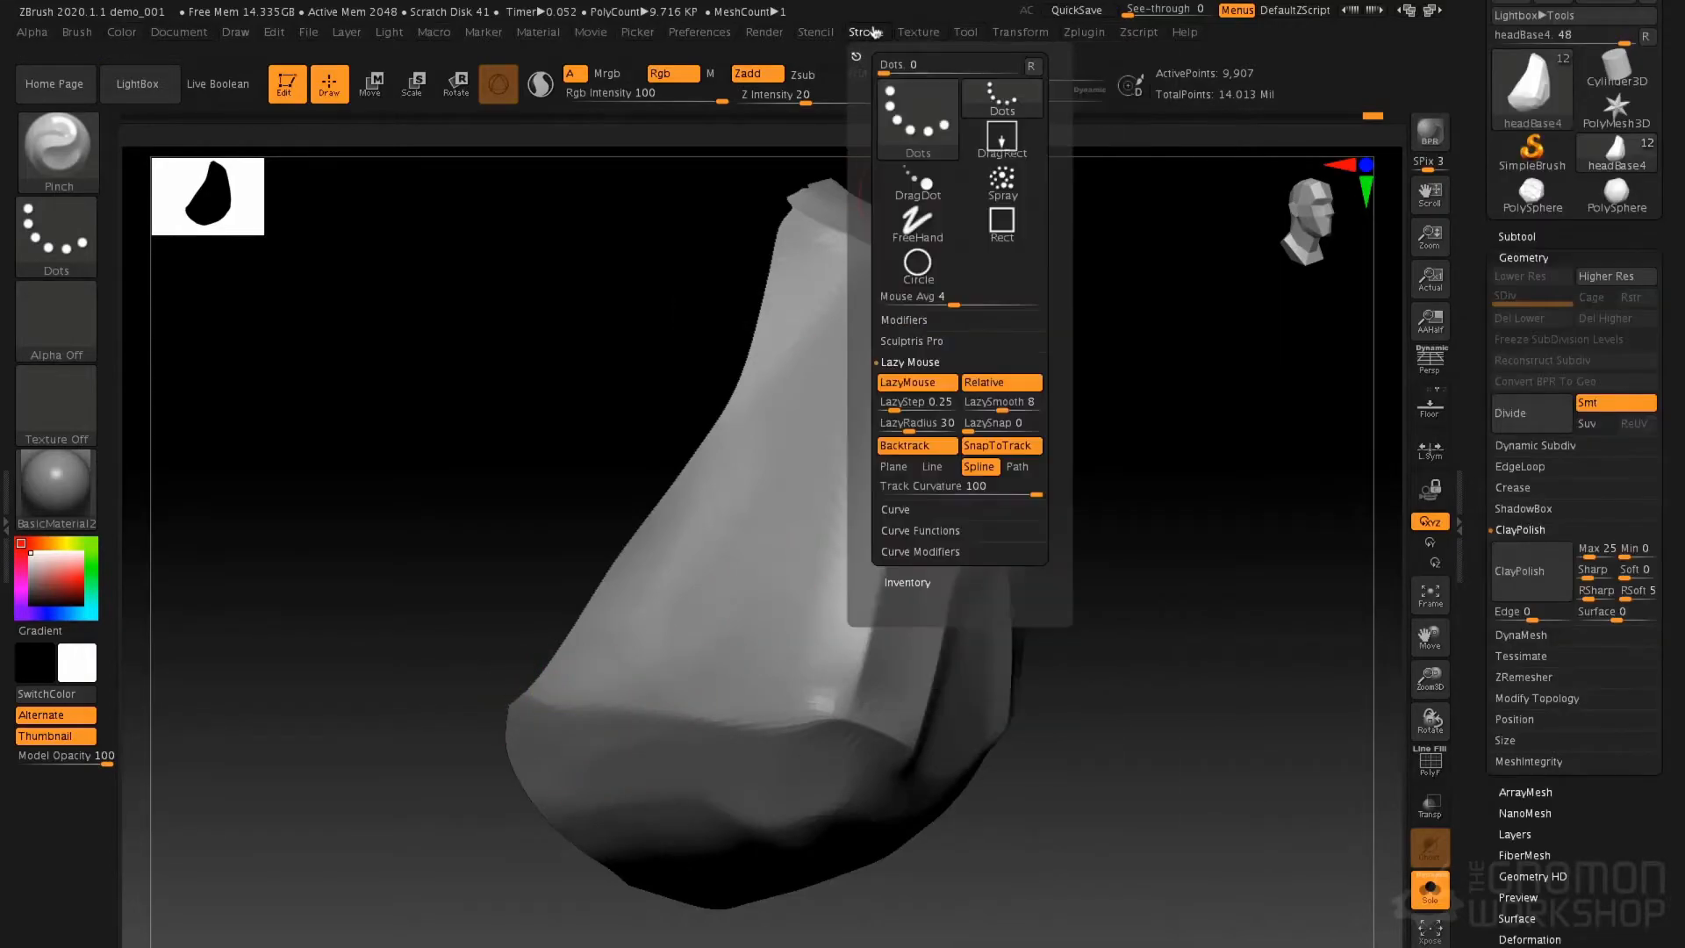
{"action": "left_click", "coordinate": [997, 445]}
{"action": "left_click", "coordinate": [1019, 466]}
{"action": "left_click_drag", "start_coordinate": [537, 708], "coordinate": [843, 729]}
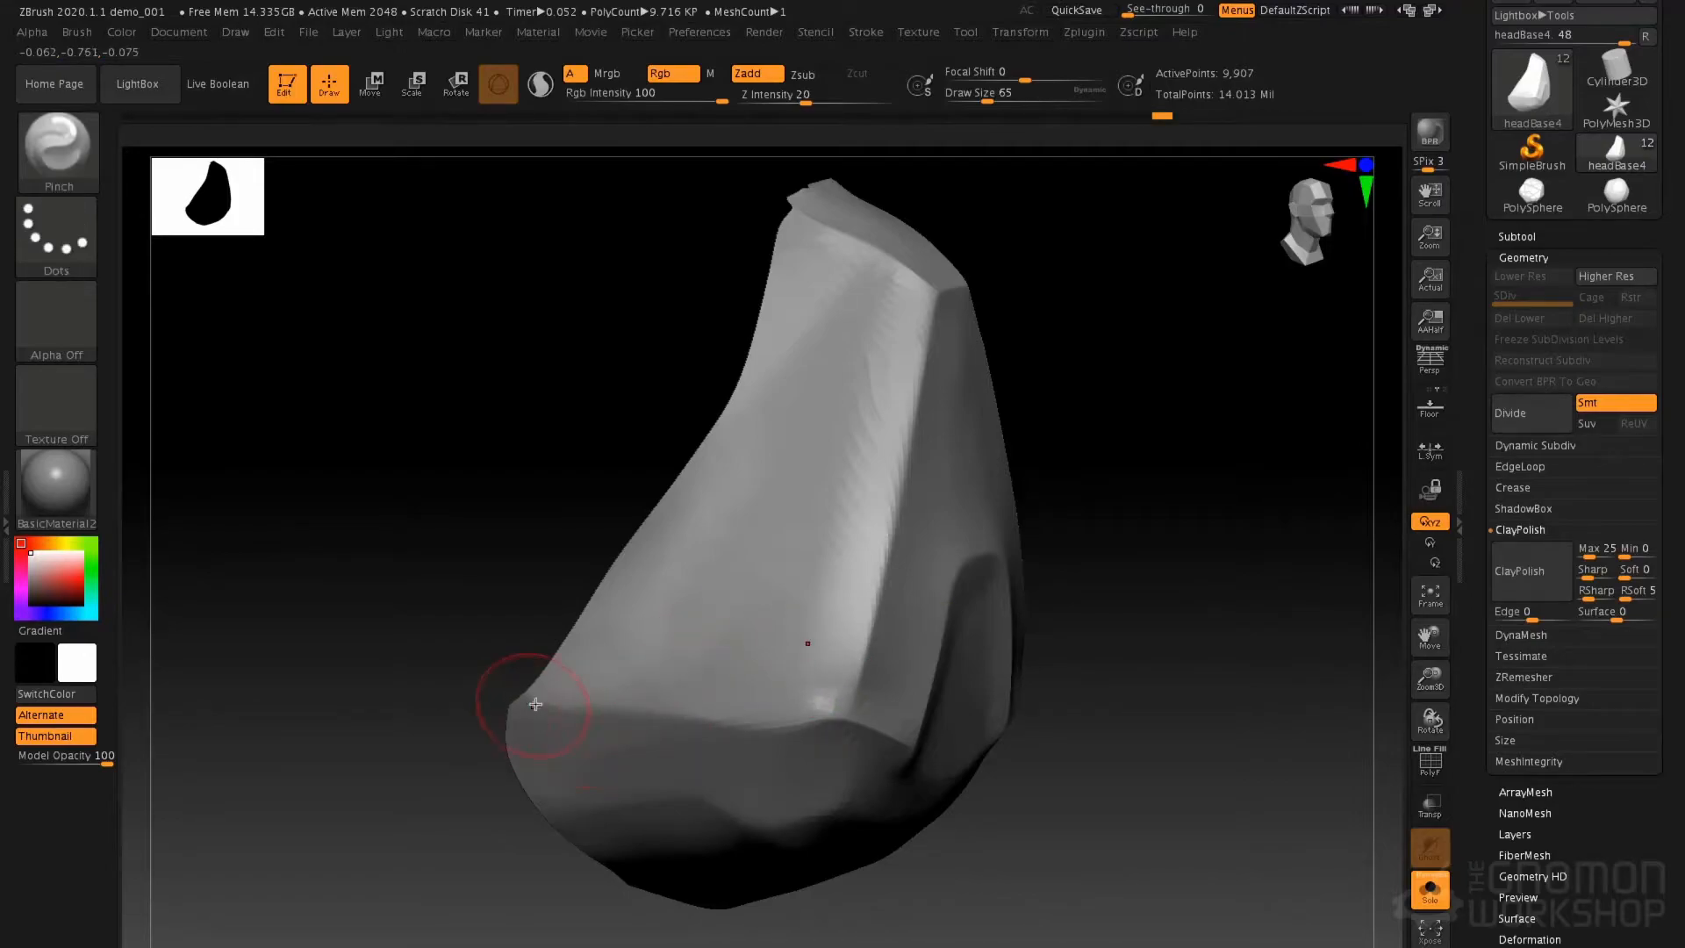
{"action": "left_click_drag", "start_coordinate": [541, 699], "coordinate": [730, 727]}
Pinch the muzzle's lower side edge along a backtrack line from the rear corner to the front corner
{"action": "key", "text": "ctrl+a"}
{"action": "right_click_drag", "start_coordinate": [606, 711], "coordinate": [613, 721]}
{"action": "key", "text": "ctrl+shift+a"}
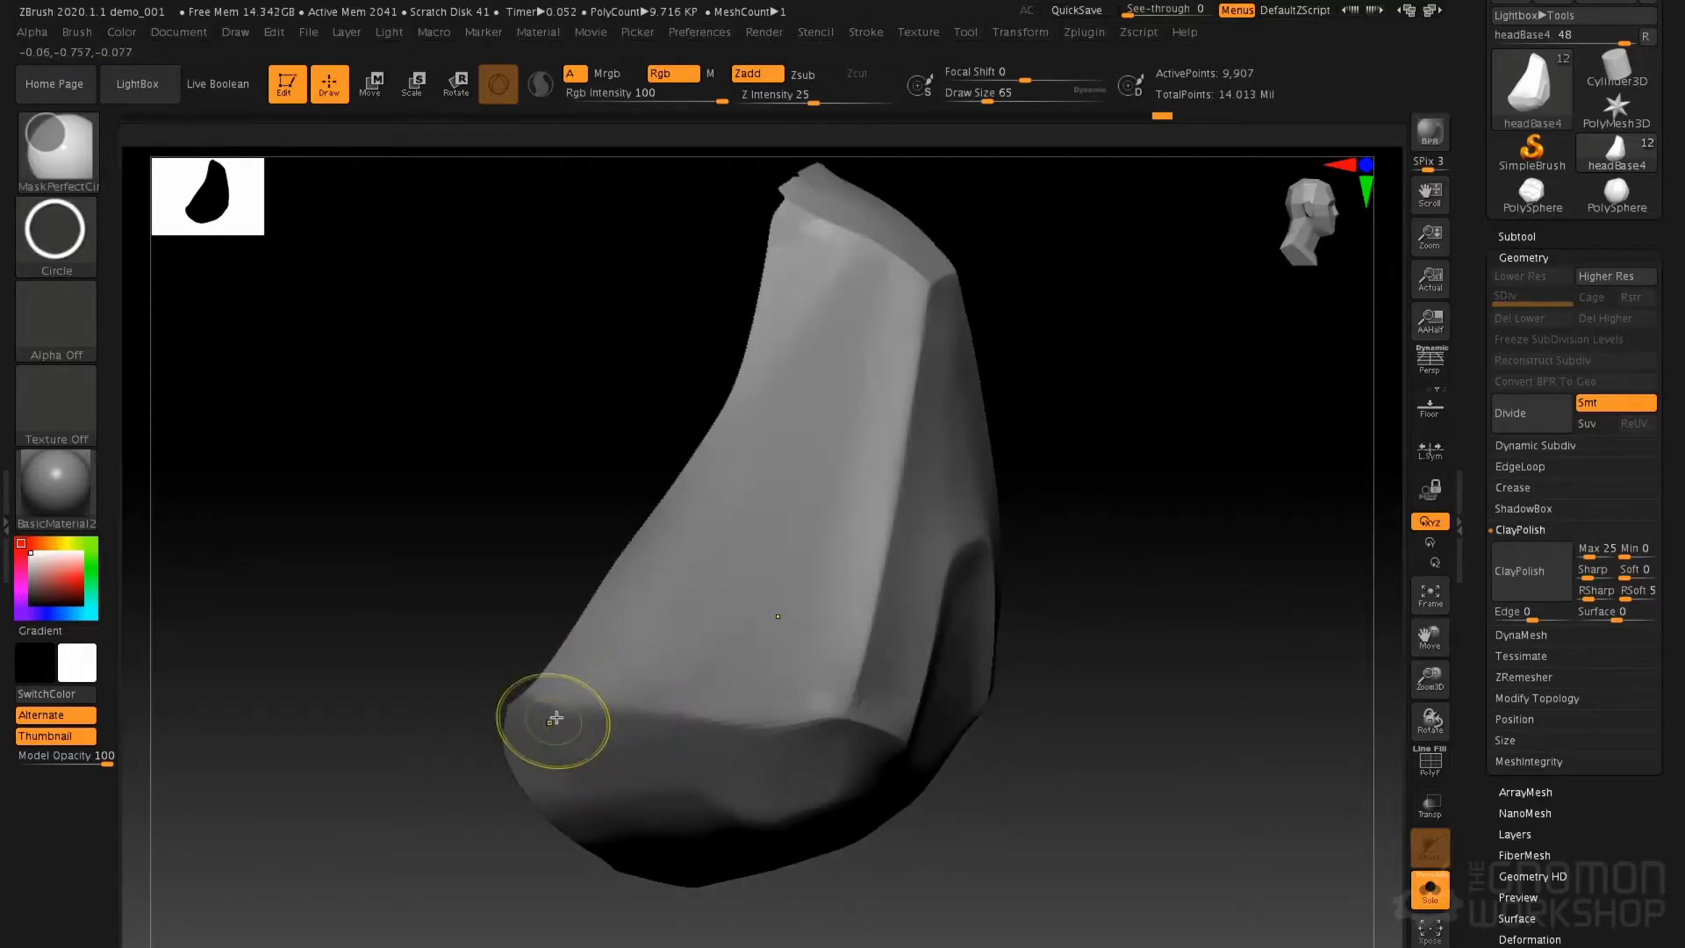
{"action": "left_click_drag", "start_coordinate": [531, 692], "coordinate": [653, 715]}
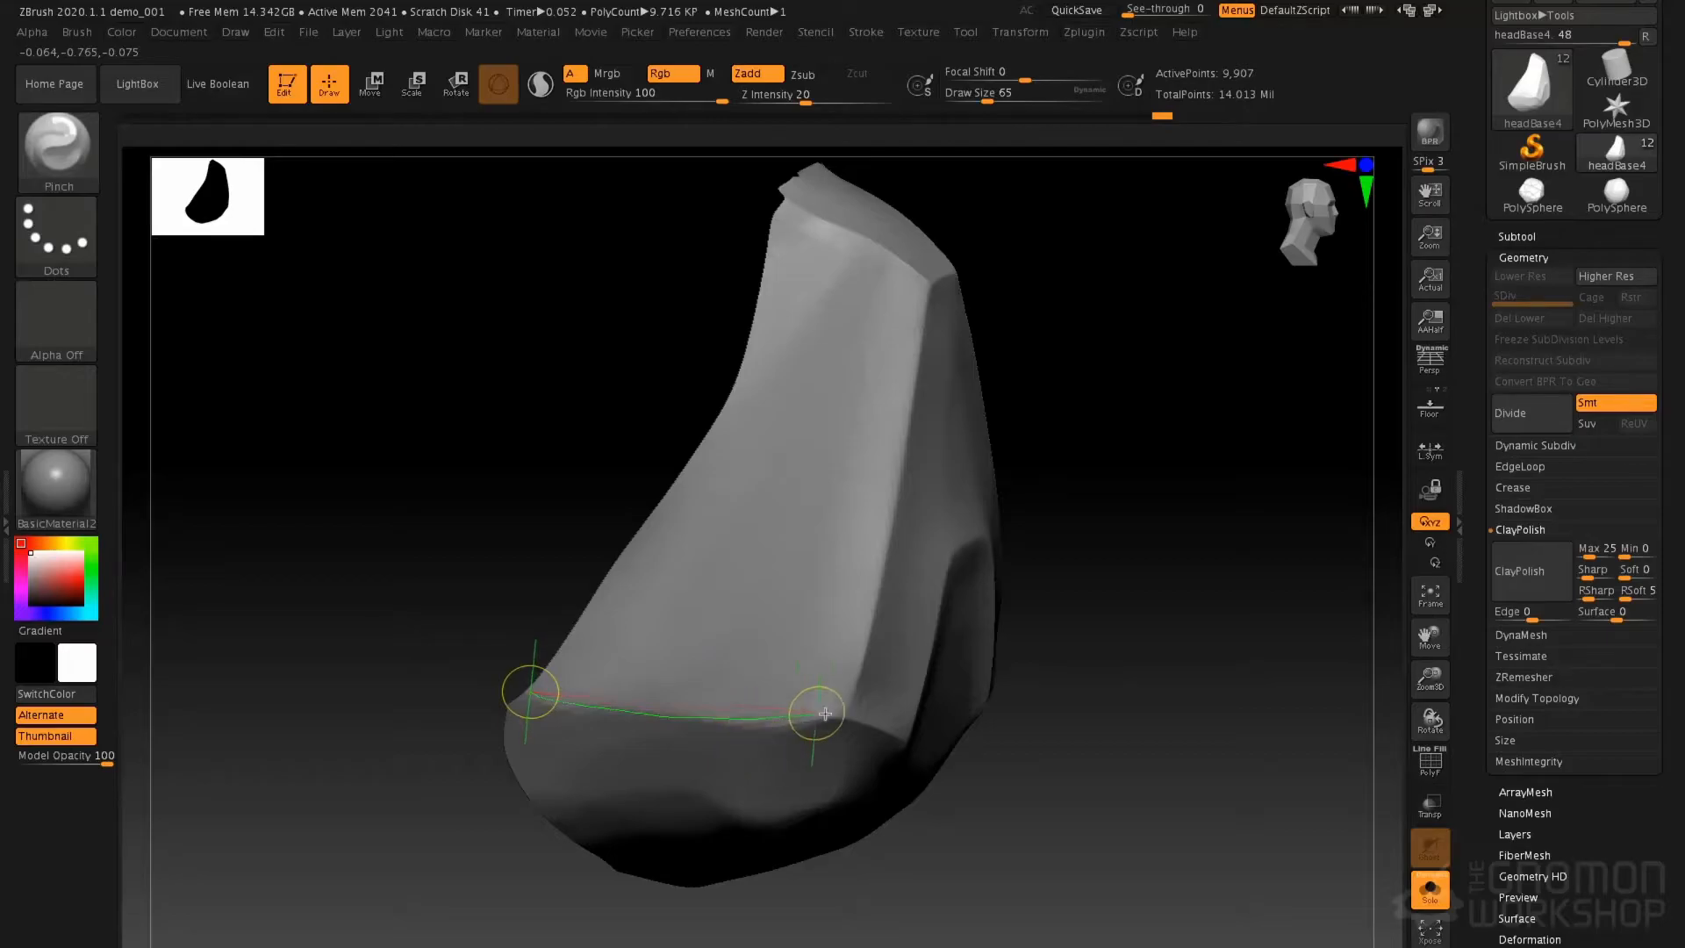
{"action": "left_click_drag", "start_coordinate": [825, 713], "coordinate": [827, 713]}
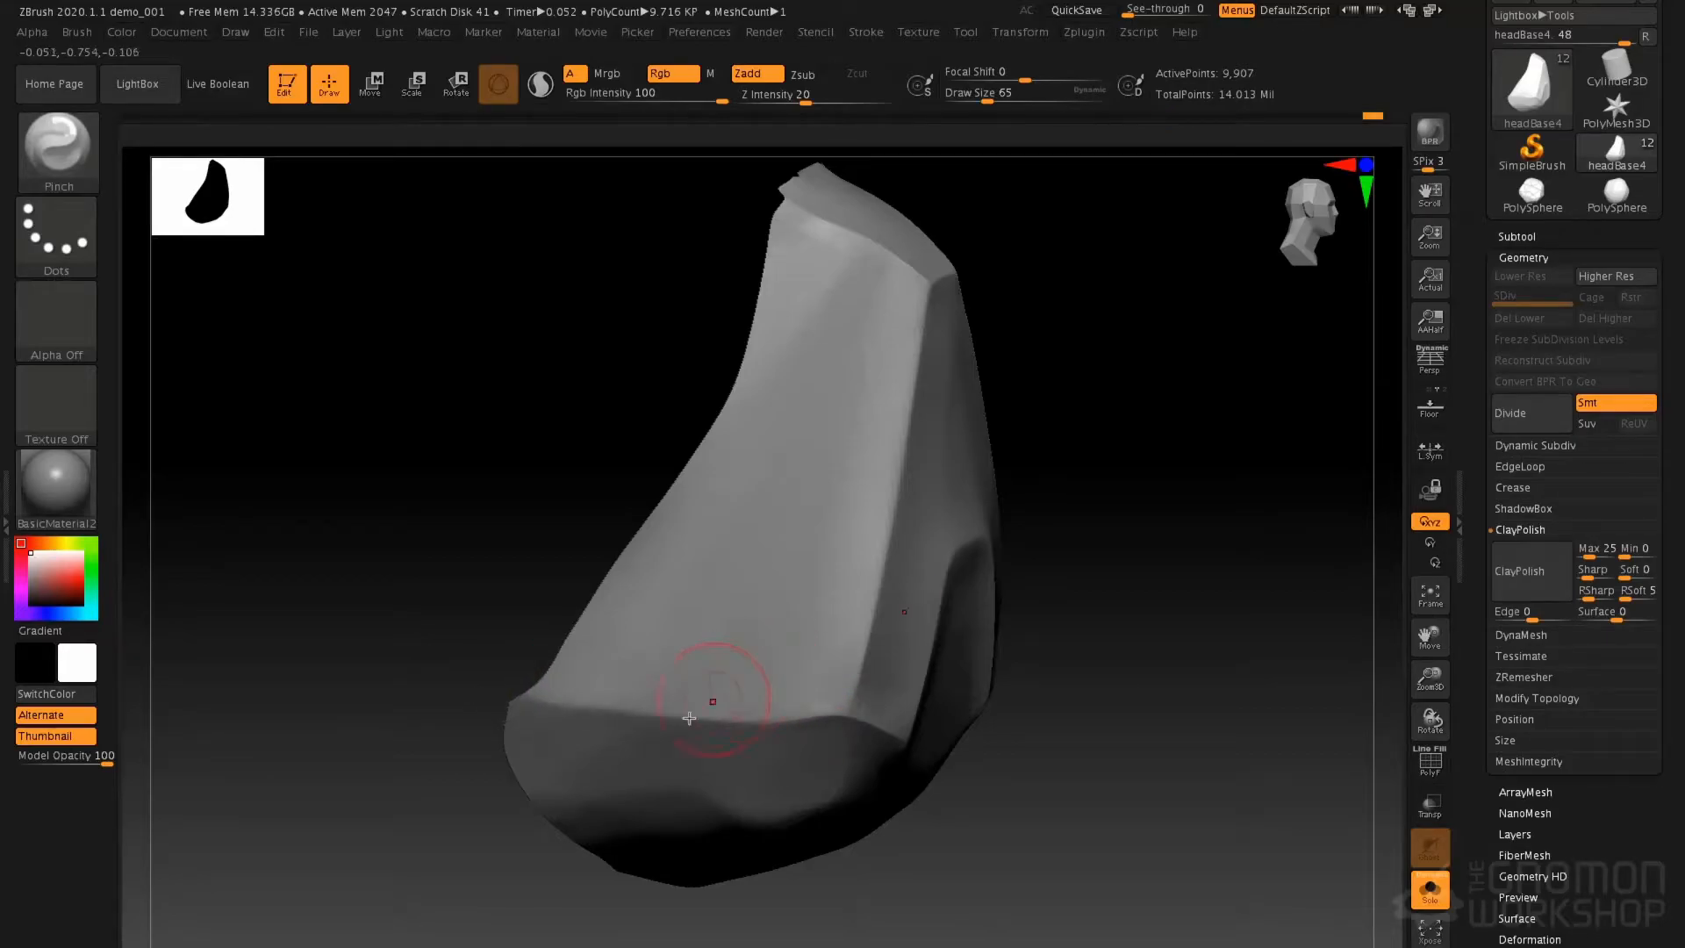
Flatten the underside planes of the muzzle with TrimDynamic at draw size 167
{"action": "key", "text": "space"}
{"action": "left_click_drag", "start_coordinate": [772, 662], "coordinate": [797, 663]}
{"action": "right_click_drag", "start_coordinate": [848, 722], "coordinate": [785, 709]}
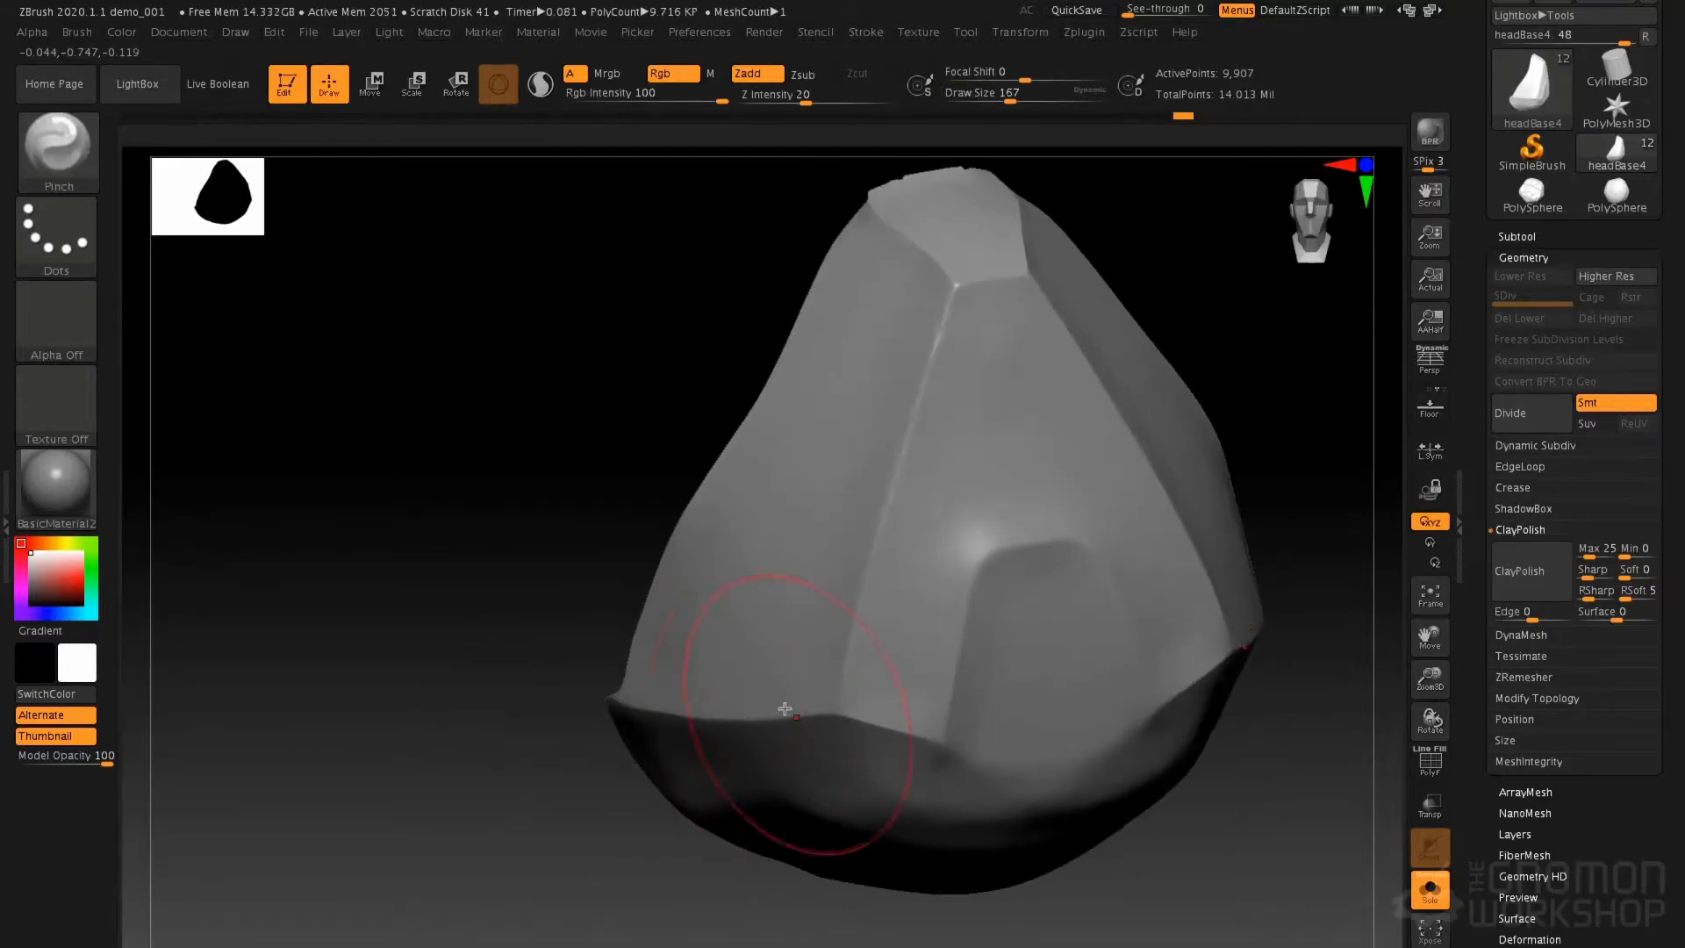
{"action": "right_click_drag", "start_coordinate": [887, 698], "coordinate": [760, 643], "text": "alt"}
{"action": "right_click_drag", "start_coordinate": [760, 772], "coordinate": [748, 625]}
{"action": "key", "text": "b"}
{"action": "key", "text": "t"}
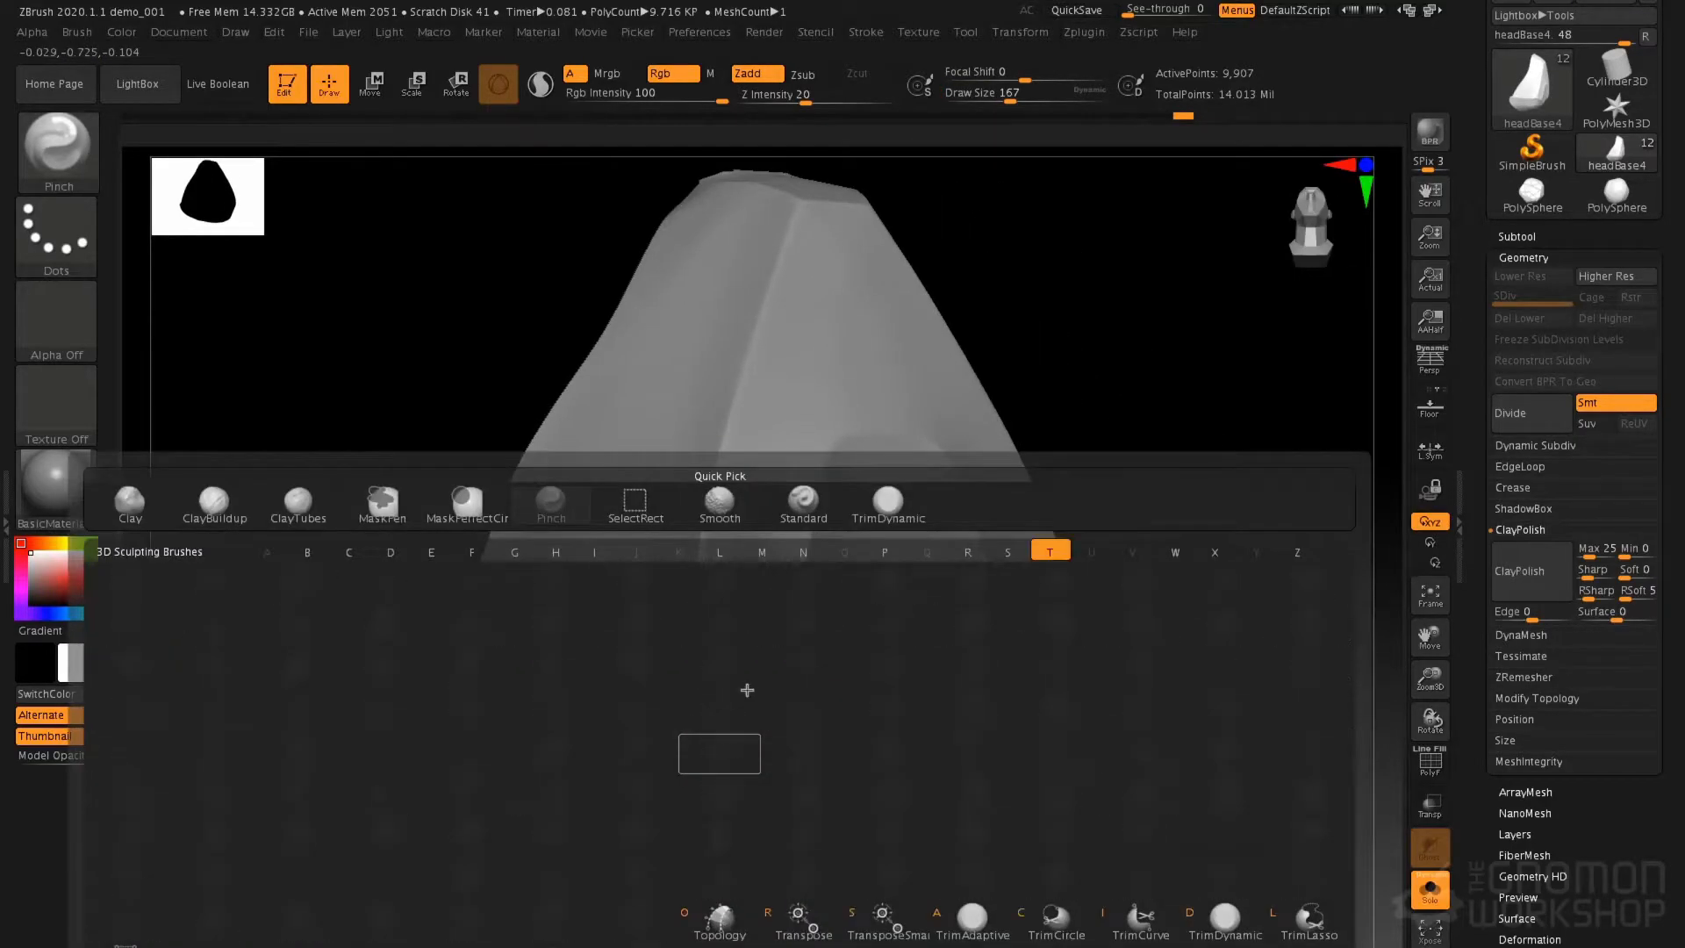
{"action": "key", "text": "d"}
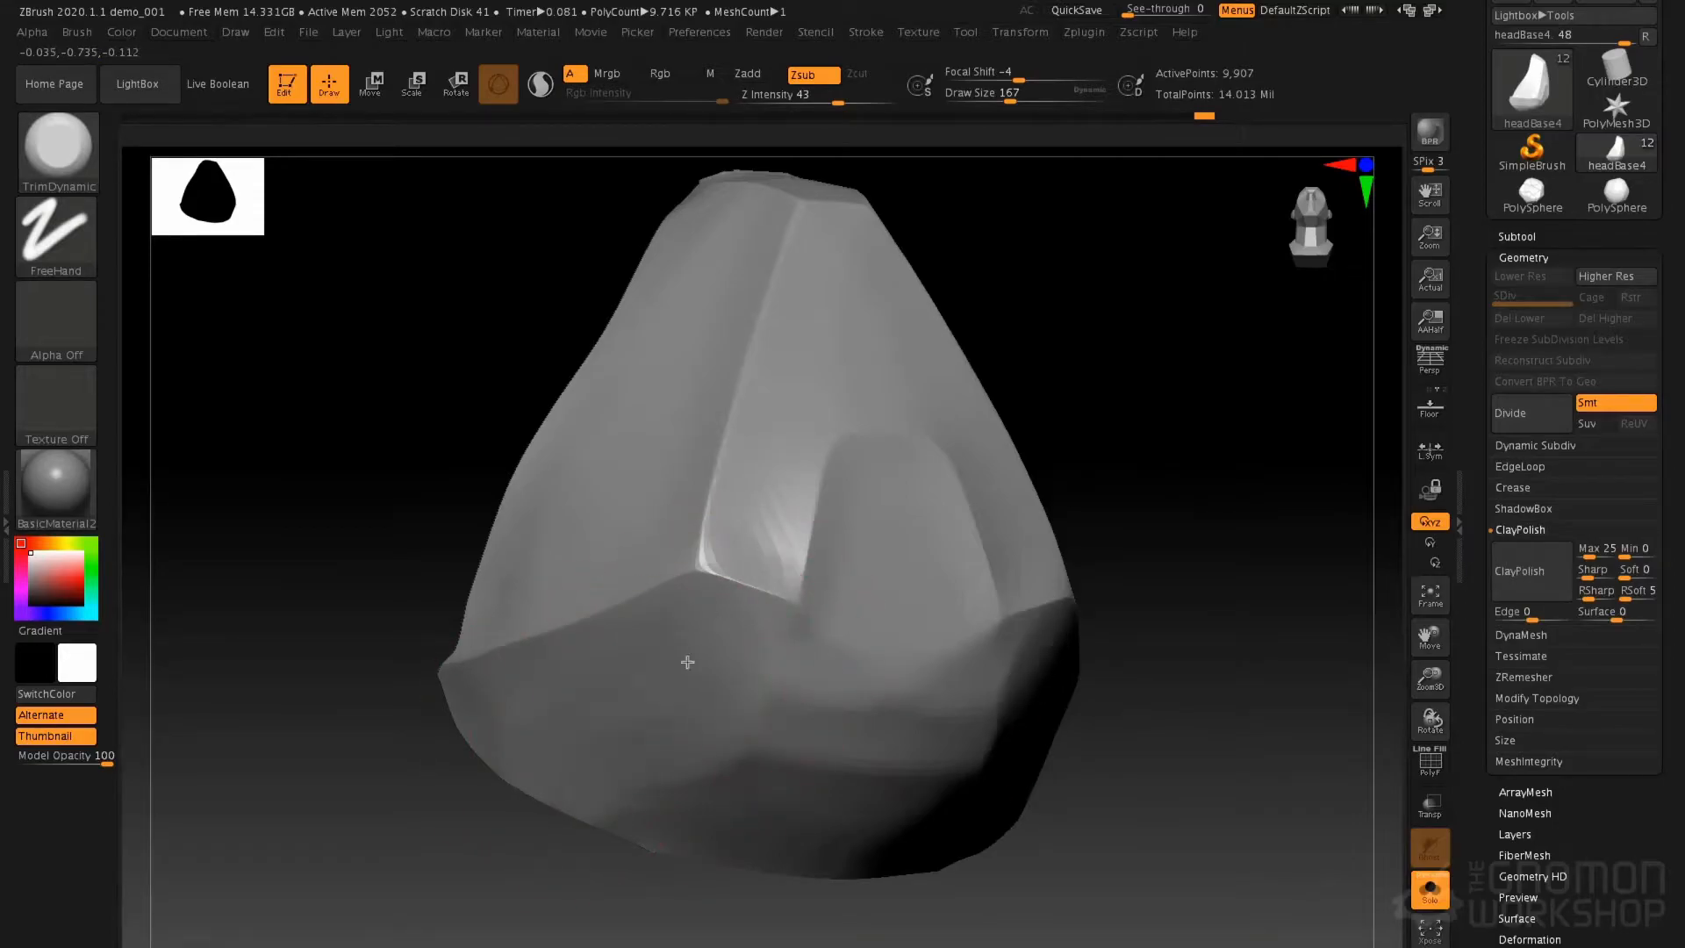
{"action": "mouse_move", "coordinate": [798, 740]}
{"action": "left_mouse_down"}
{"action": "mouse_move", "coordinate": [771, 741]}
{"action": "mouse_move", "coordinate": [707, 813]}
{"action": "left_mouse_up"}
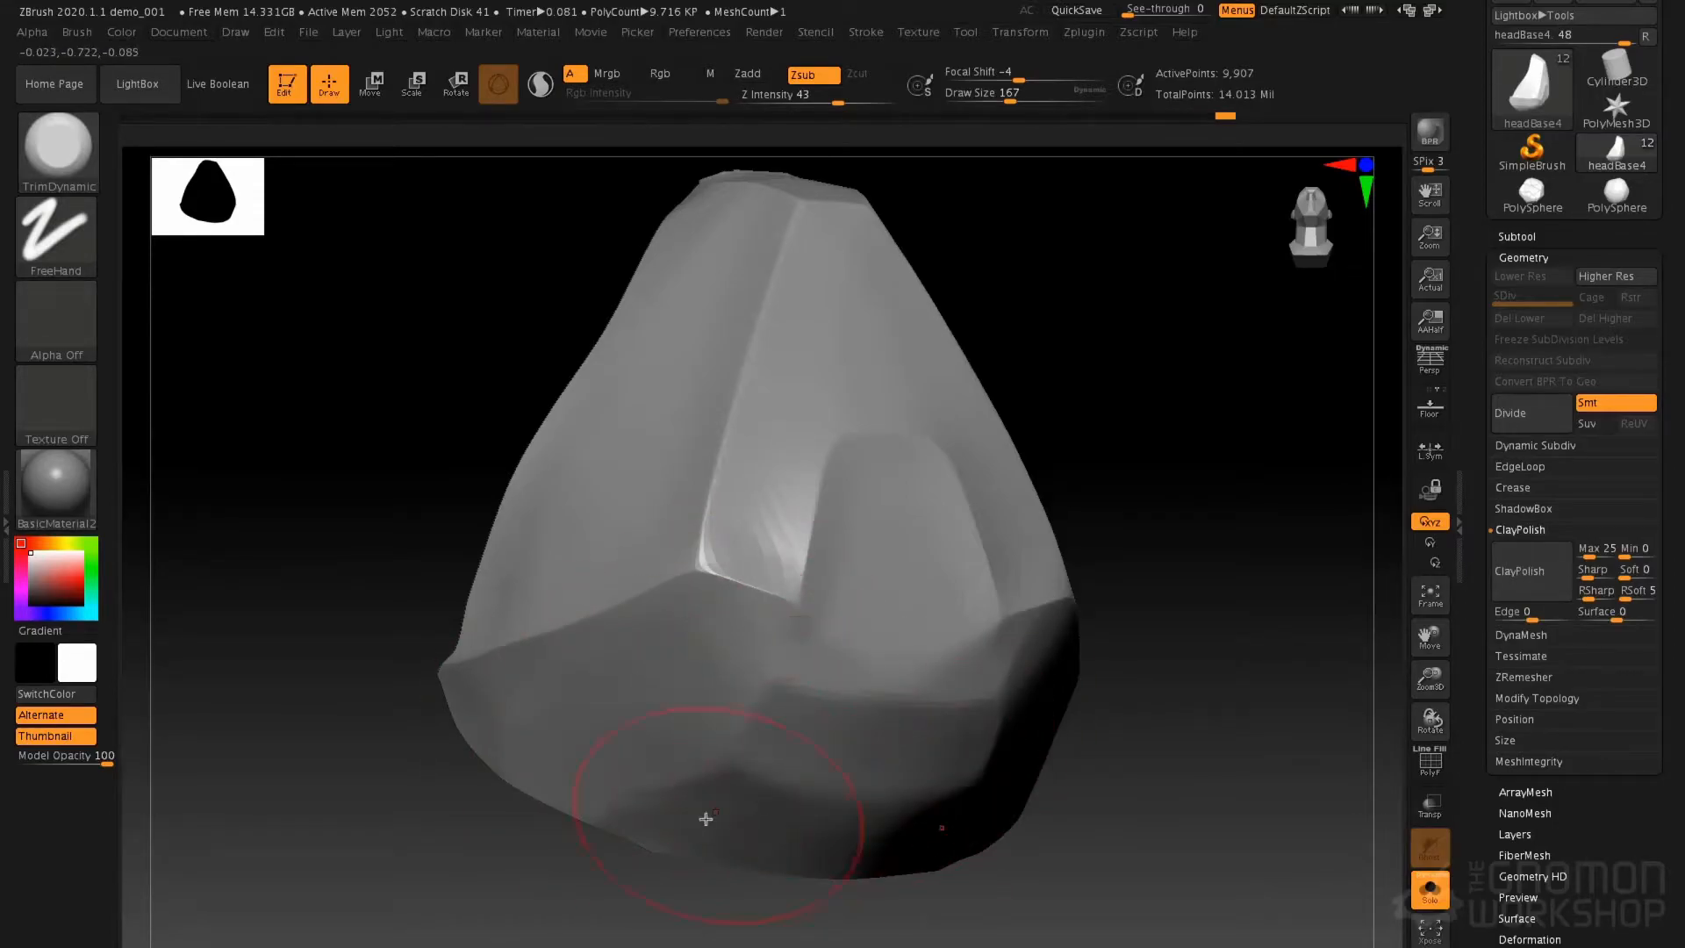
Trim the muzzle's front chin planes with TrimDynamic at draw size 112
{"action": "mouse_move", "coordinate": [897, 730]}
{"action": "right_mouse_down"}
{"action": "mouse_move", "coordinate": [856, 741]}
{"action": "mouse_move", "coordinate": [869, 727]}
{"action": "right_mouse_up"}
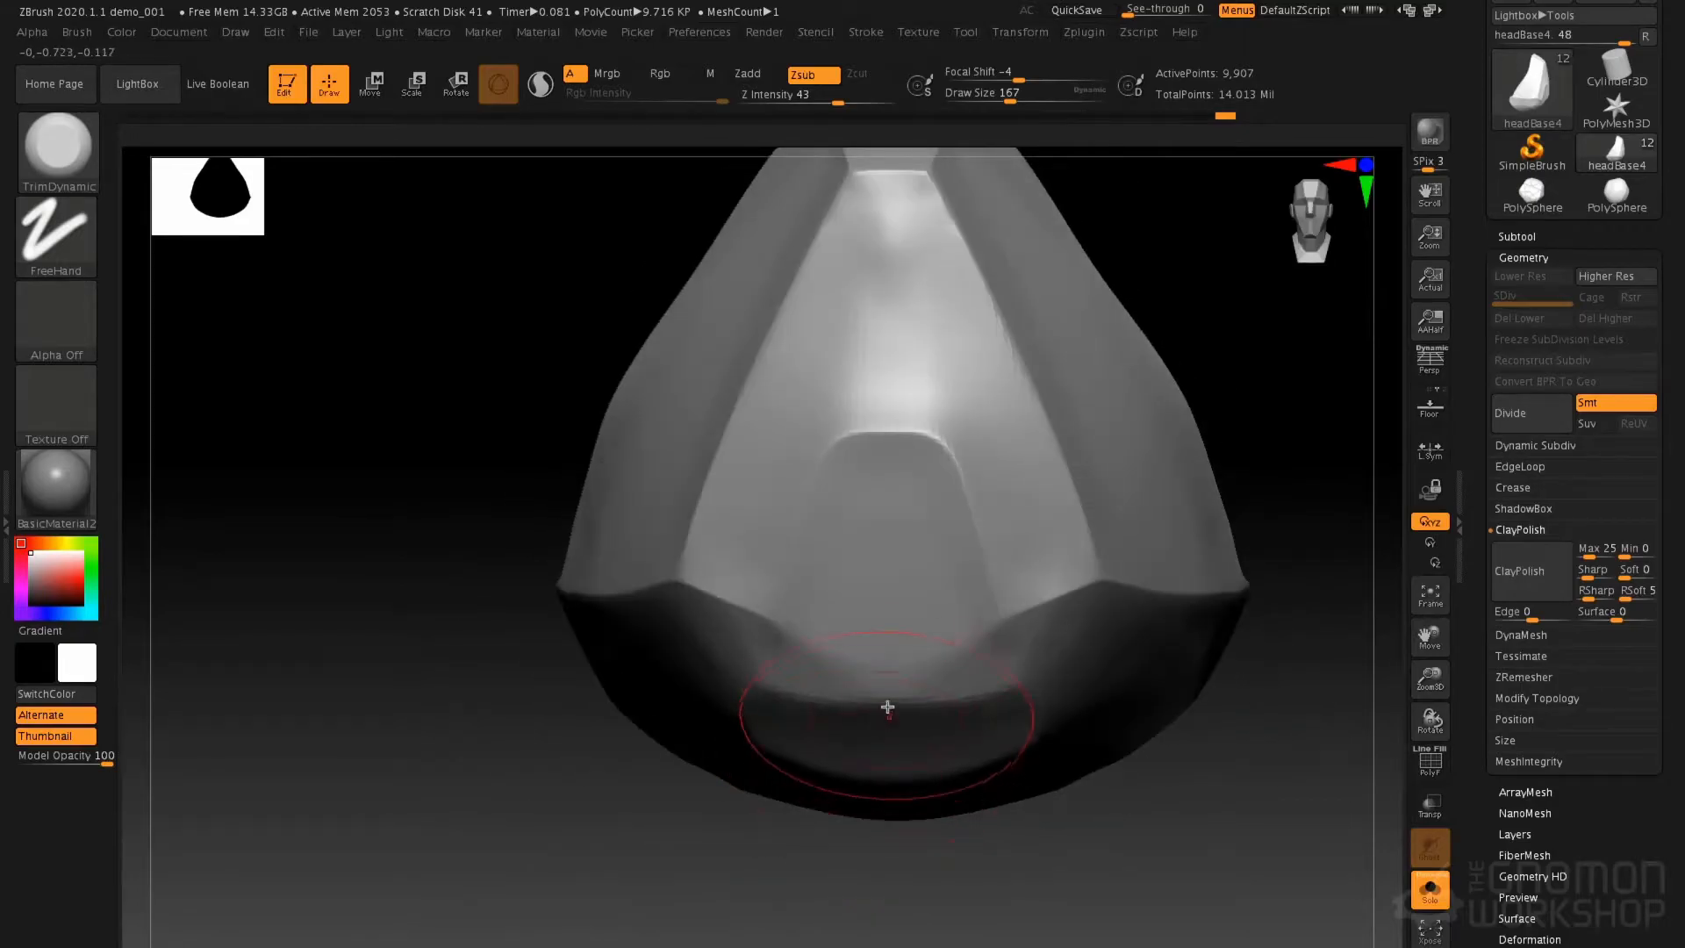
{"action": "key", "text": "space"}
{"action": "left_click_drag", "start_coordinate": [880, 664], "coordinate": [862, 664]}
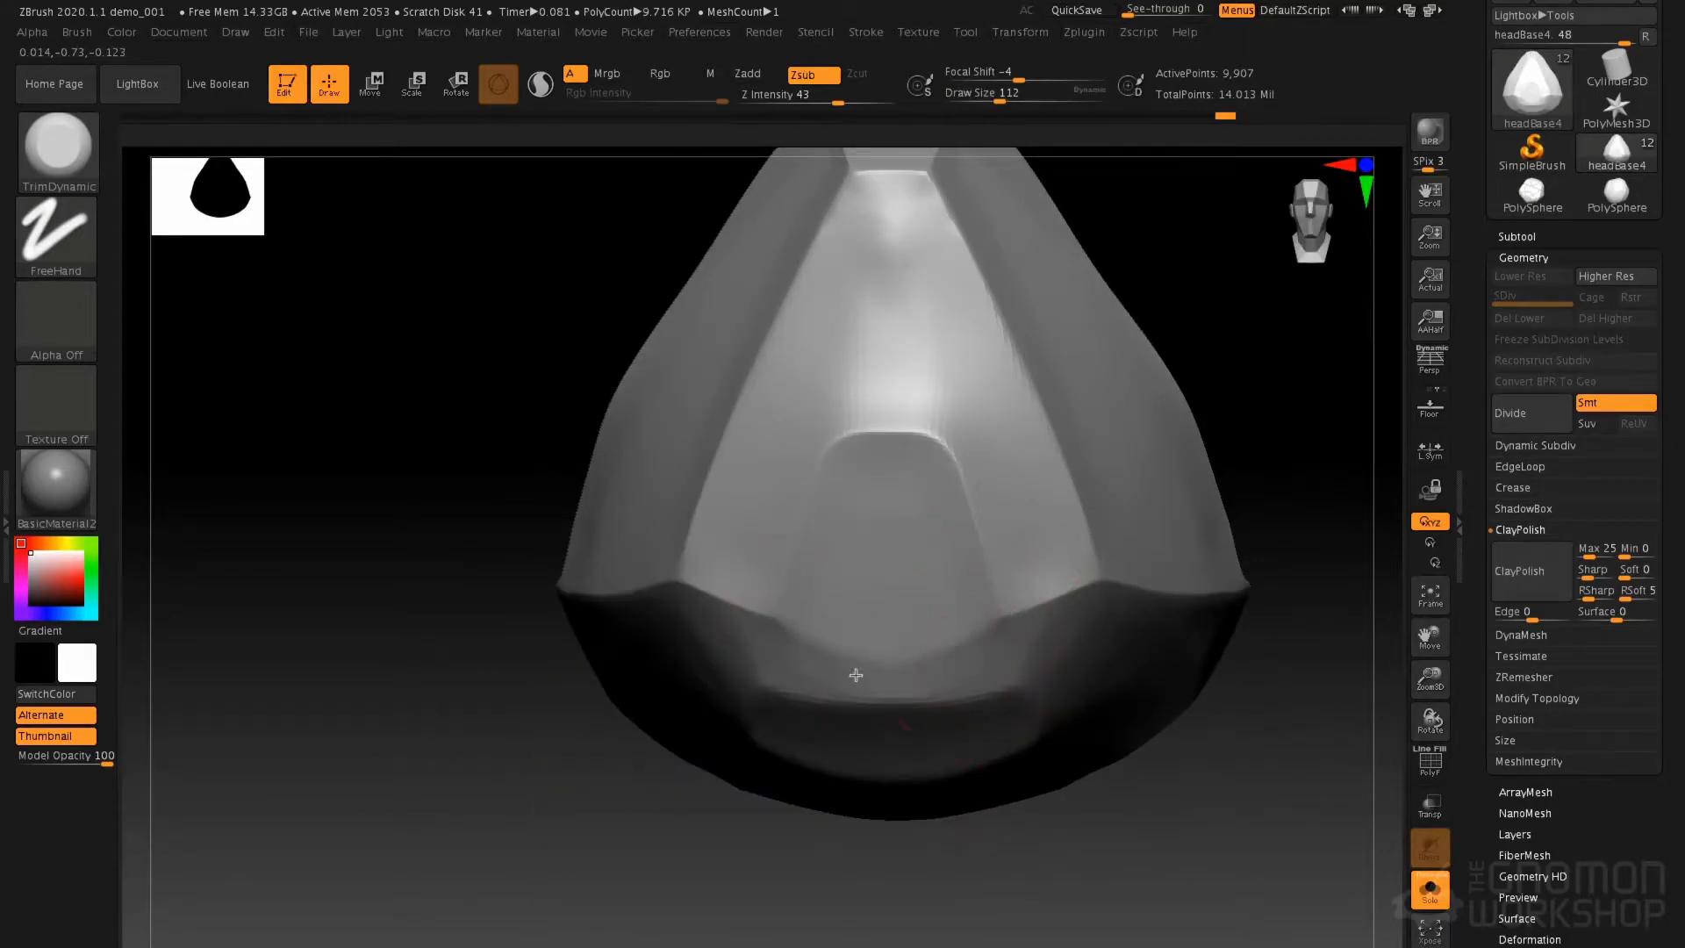
{"action": "right_click_drag", "start_coordinate": [931, 725], "coordinate": [970, 535]}
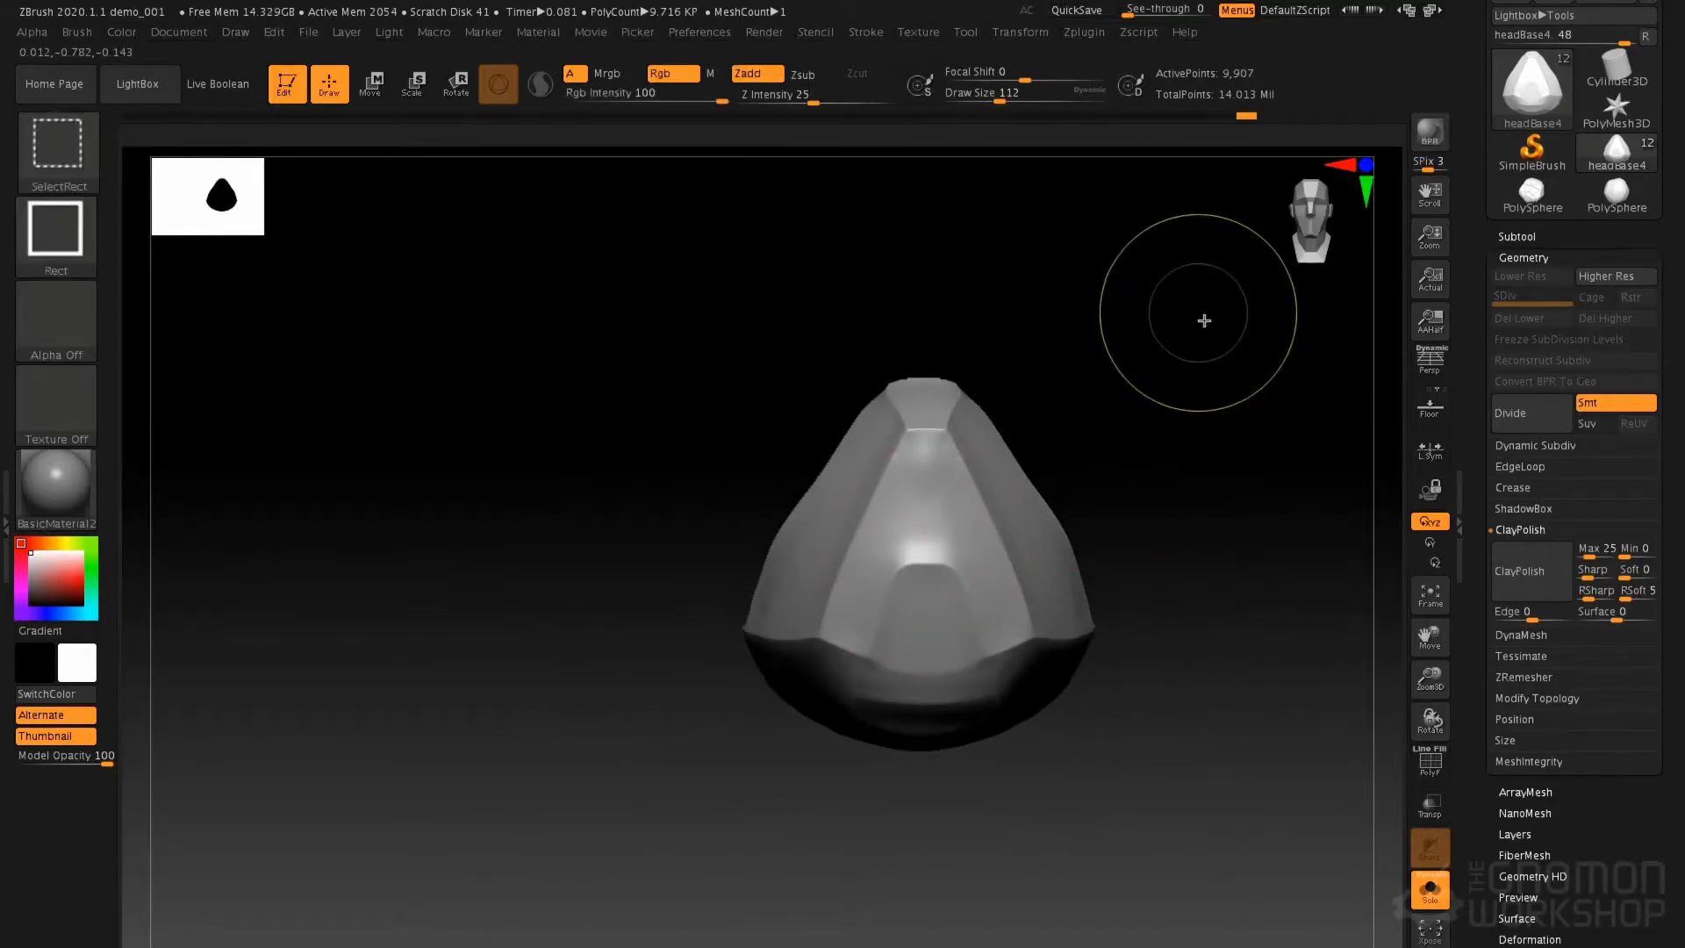
Unhide the full head and mask the armour plates, leaving only the underlying head surface unmasked
{"action": "left_click", "coordinate": [1197, 315], "text": "ctrl+shift"}
{"action": "right_click_drag", "start_coordinate": [1188, 372], "coordinate": [1067, 512], "text": "alt"}
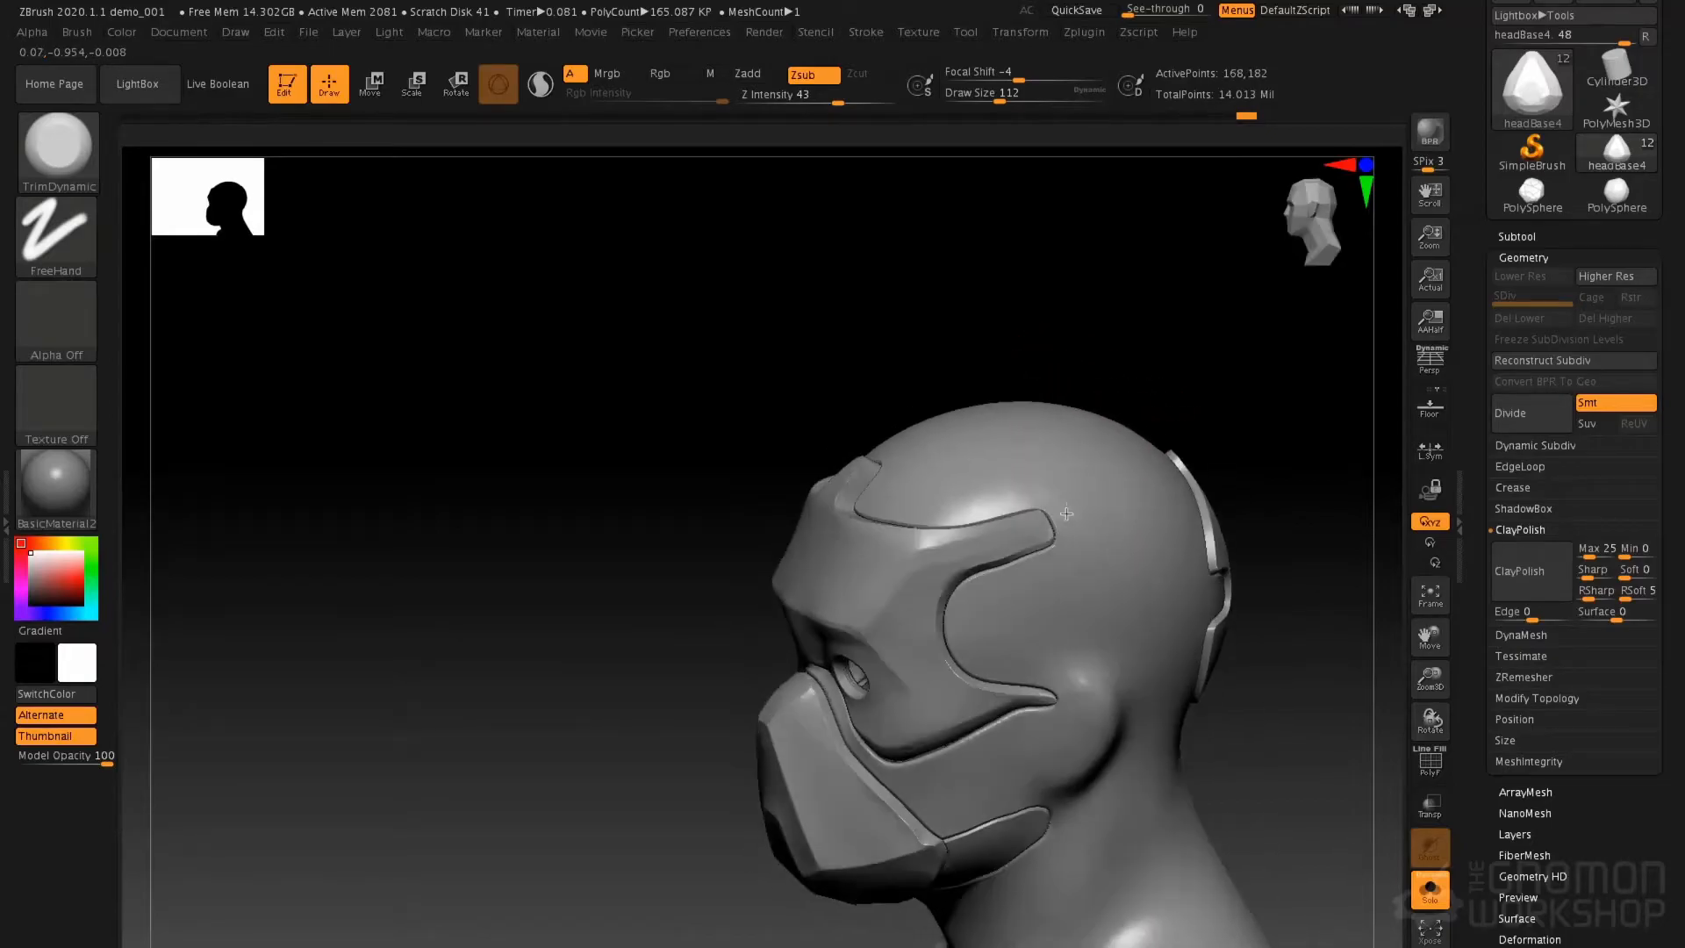
{"action": "left_click", "coordinate": [1045, 450], "text": "ctrl+shift"}
{"action": "right_click_drag", "start_coordinate": [1117, 435], "coordinate": [1117, 369]}
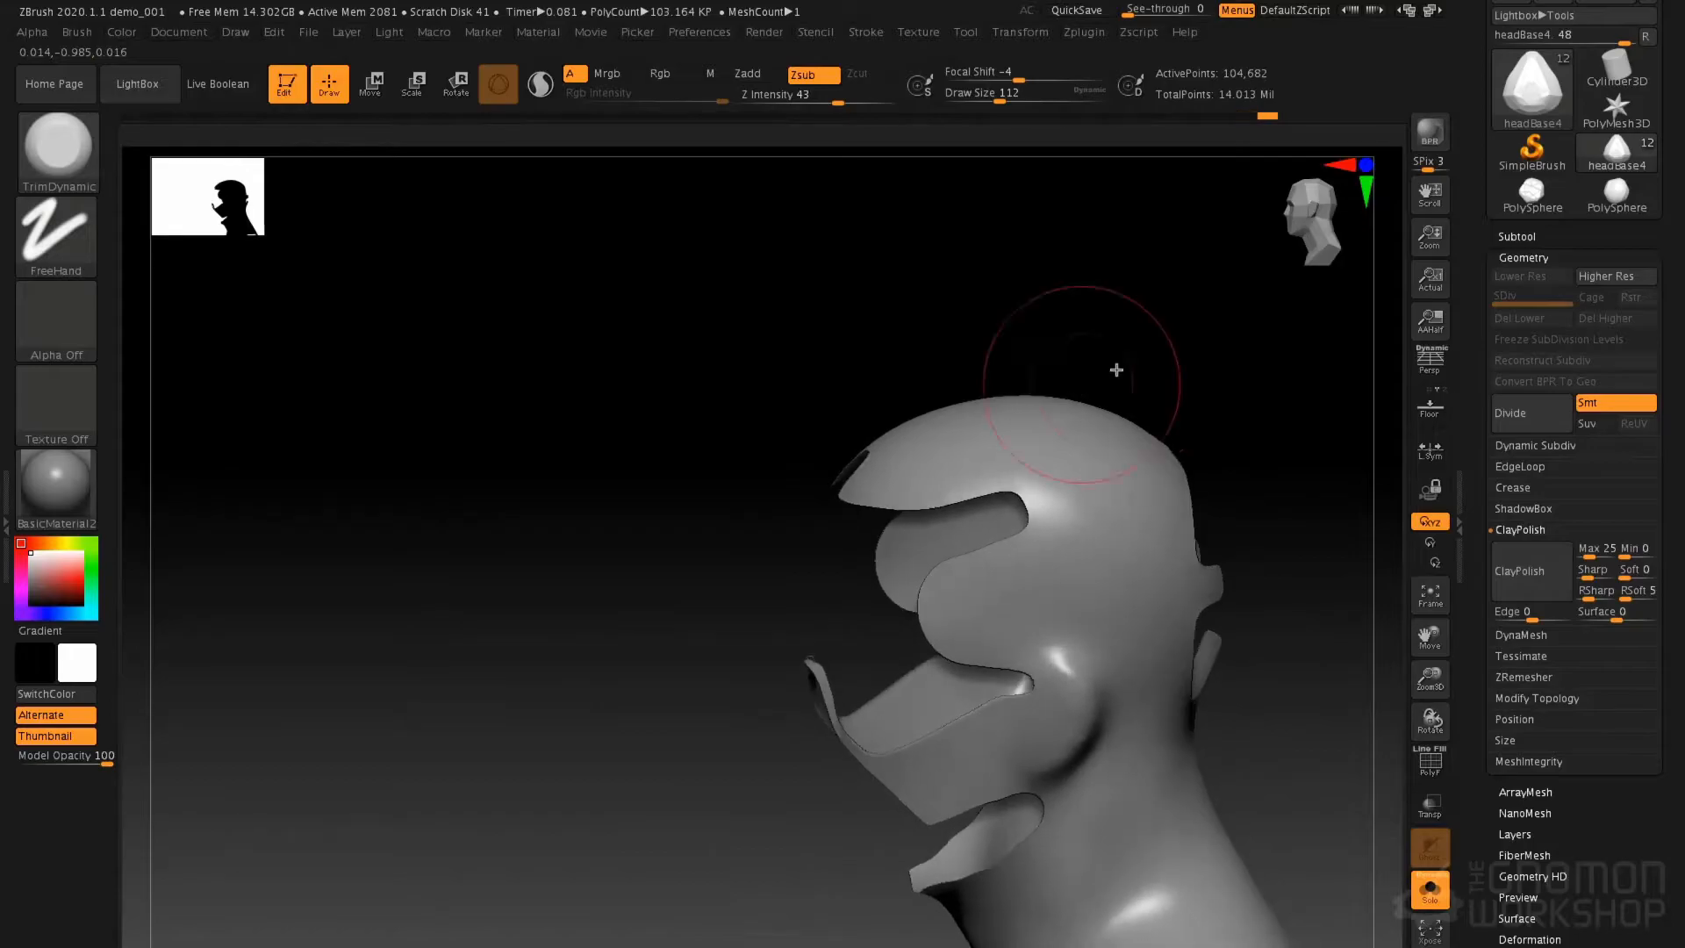
{"action": "left_click", "coordinate": [1172, 341], "text": "ctrl+shift"}
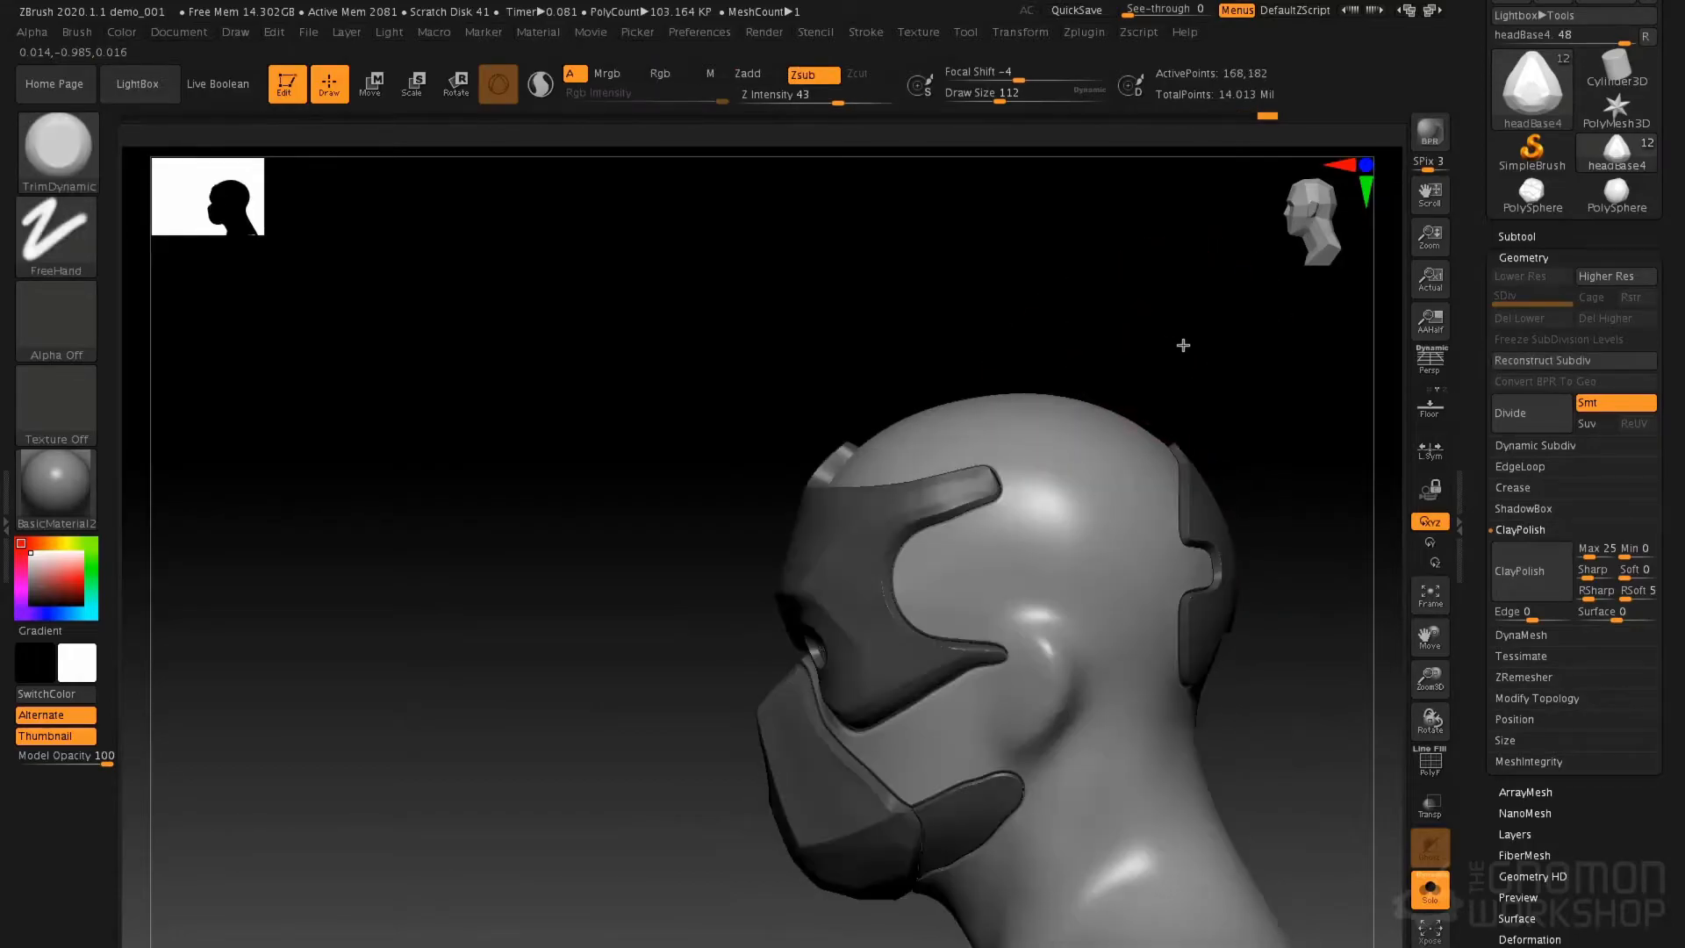
Center the scale gizmo on the unmasked head, rescale that surface slightly against the plates, and return to sculpting
{"action": "key", "text": "e"}
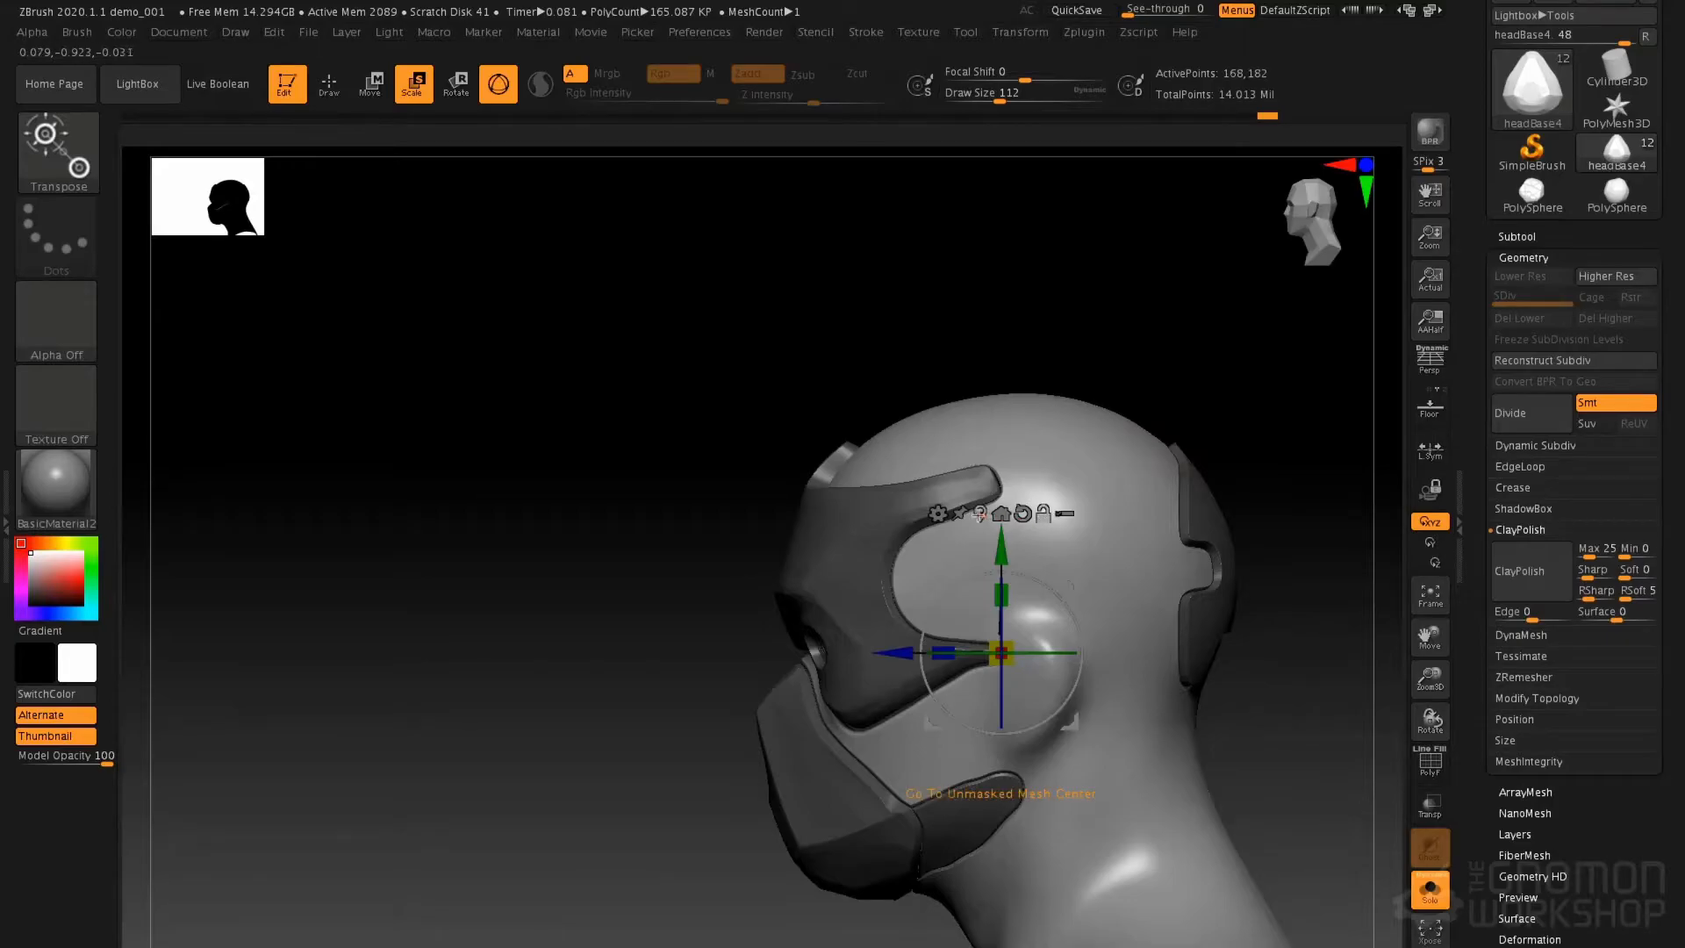
{"action": "left_click", "coordinate": [979, 513]}
{"action": "left_click_drag", "start_coordinate": [1063, 753], "coordinate": [1062, 749]}
{"action": "right_click_drag", "start_coordinate": [1128, 515], "coordinate": [1062, 698]}
{"action": "left_click_drag", "start_coordinate": [1092, 776], "coordinate": [1089, 776]}
{"action": "mouse_move", "coordinate": [1132, 584]}
{"action": "right_mouse_down"}
{"action": "mouse_move", "coordinate": [1078, 553]}
{"action": "mouse_move", "coordinate": [1093, 545]}
{"action": "mouse_move", "coordinate": [1005, 531]}
{"action": "right_mouse_up"}
{"action": "key", "text": "q"}
{"action": "right_click_drag", "start_coordinate": [771, 512], "coordinate": [670, 556]}
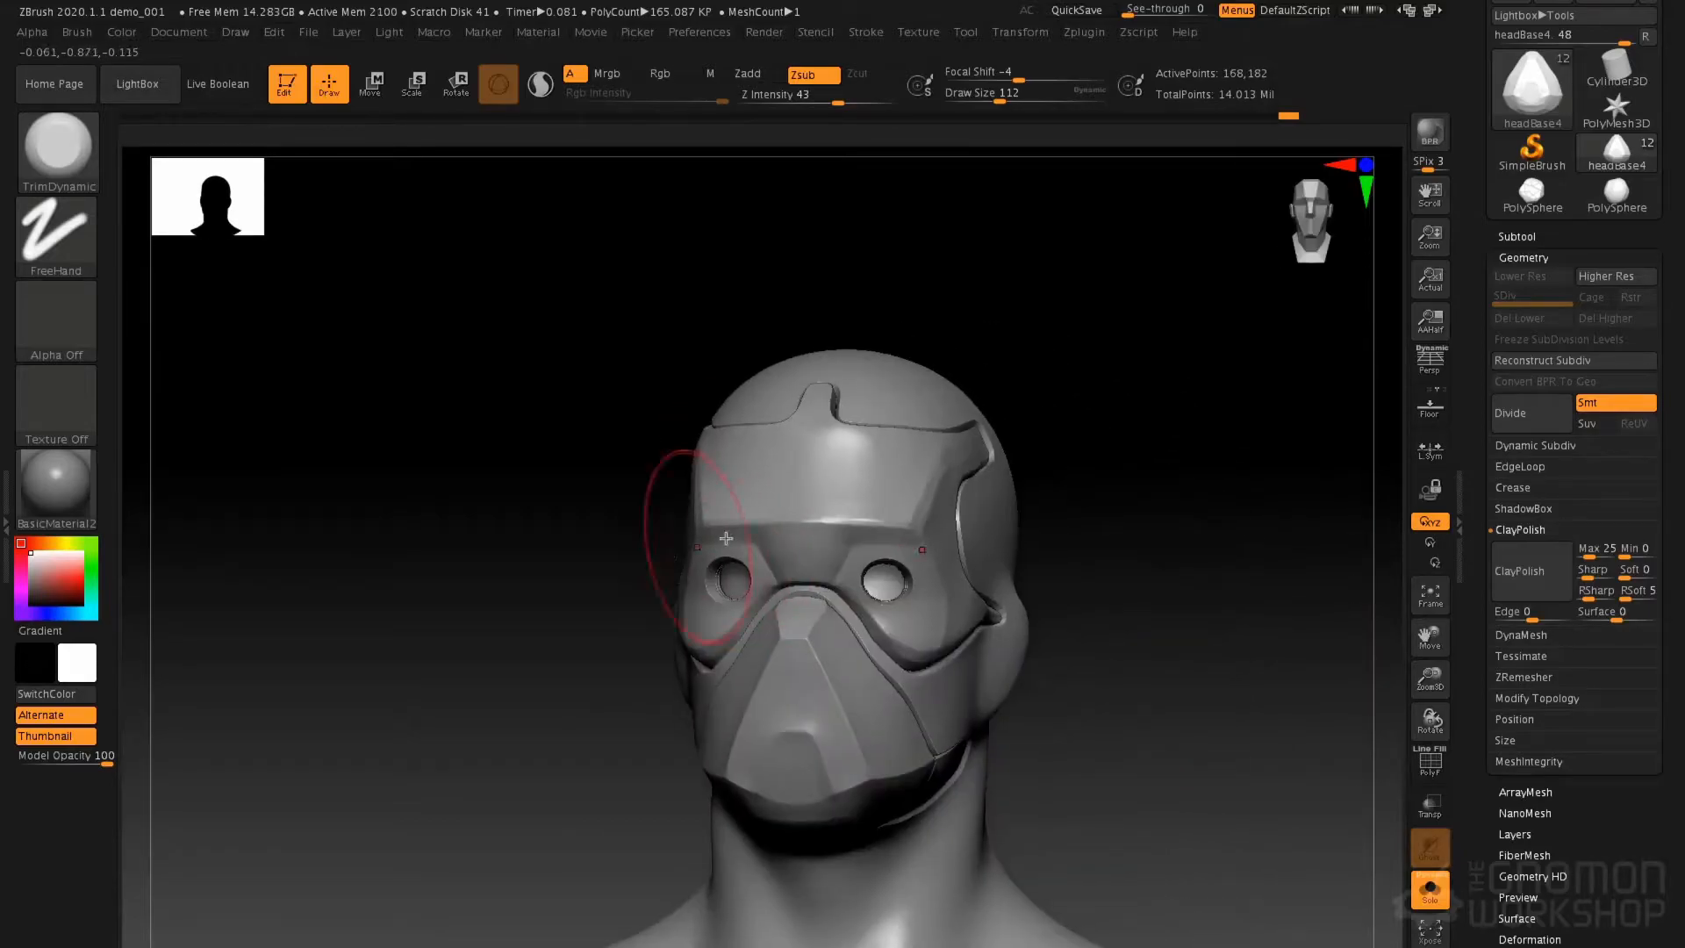
Duplicate the headBase4 subtool and hide the original, keeping the copy active for remeshing
{"action": "left_click", "coordinate": [1519, 236]}
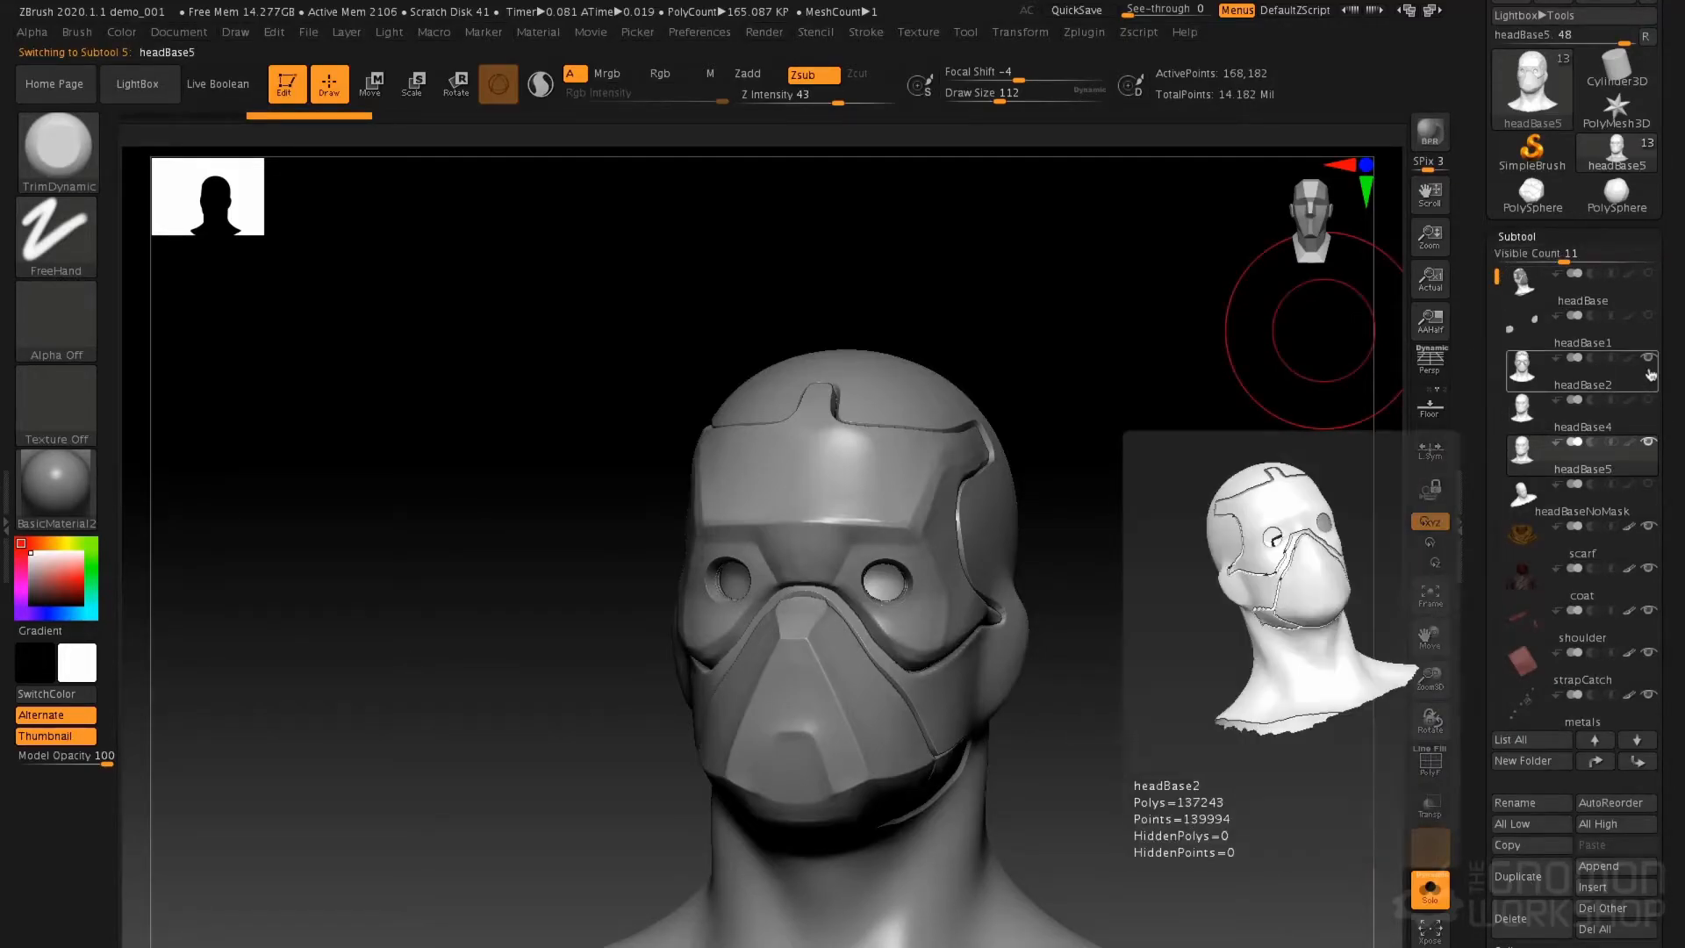
{"action": "left_click", "coordinate": [1530, 234]}
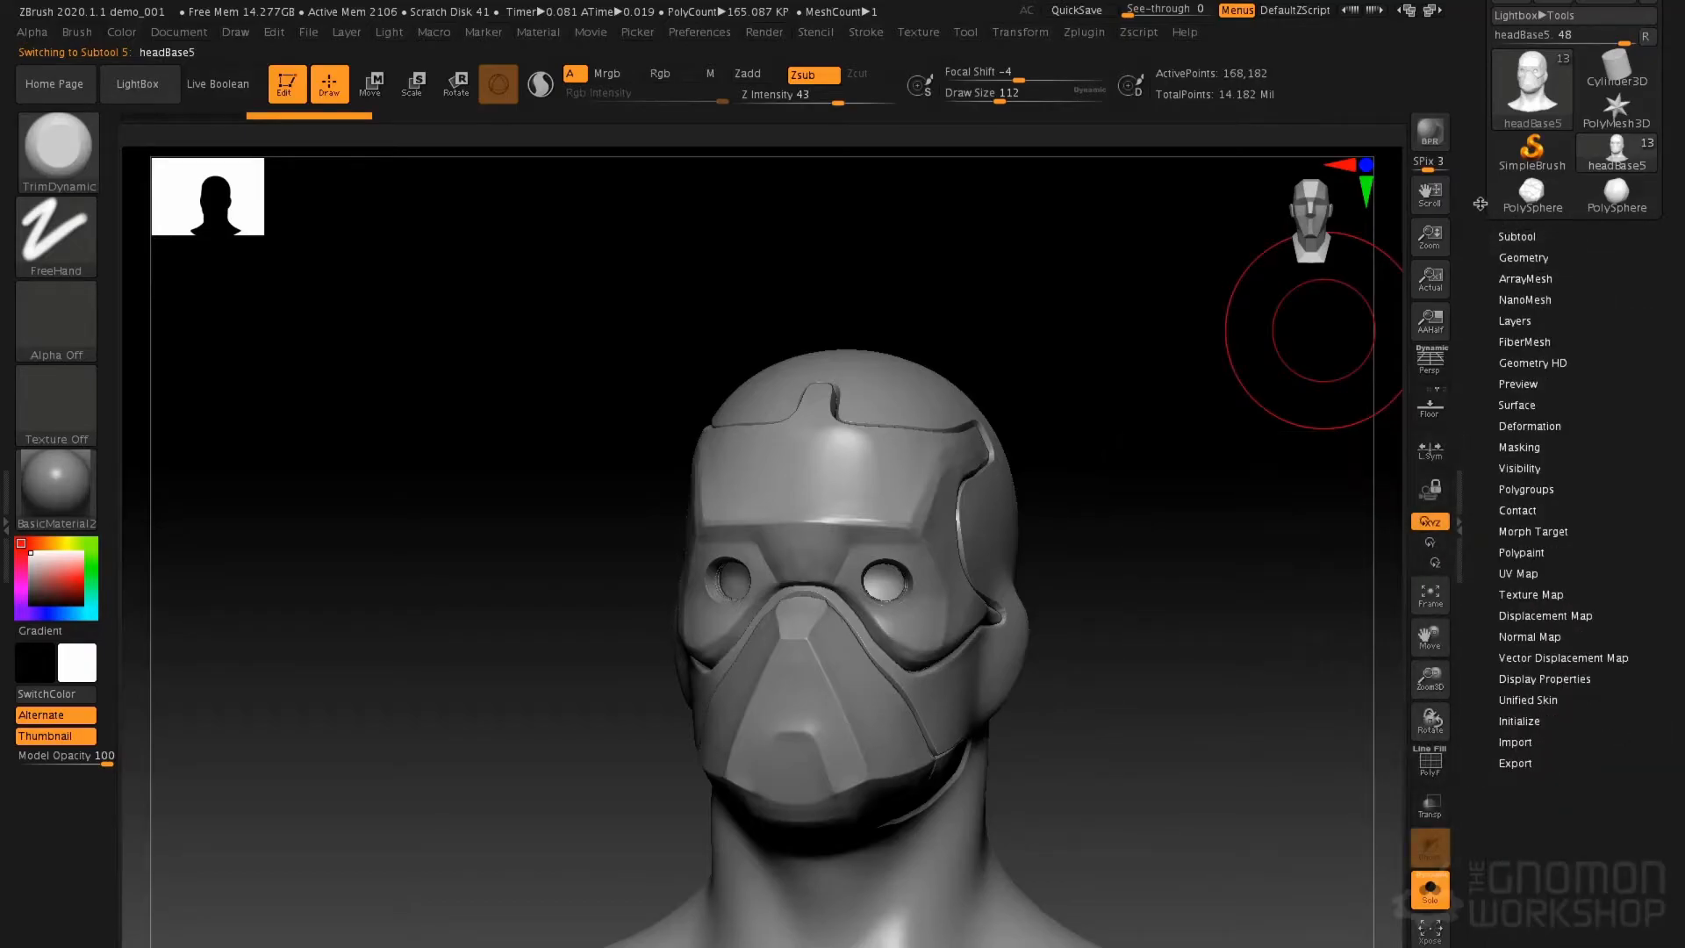
{"action": "left_click_drag", "start_coordinate": [1088, 512], "coordinate": [1129, 597]}
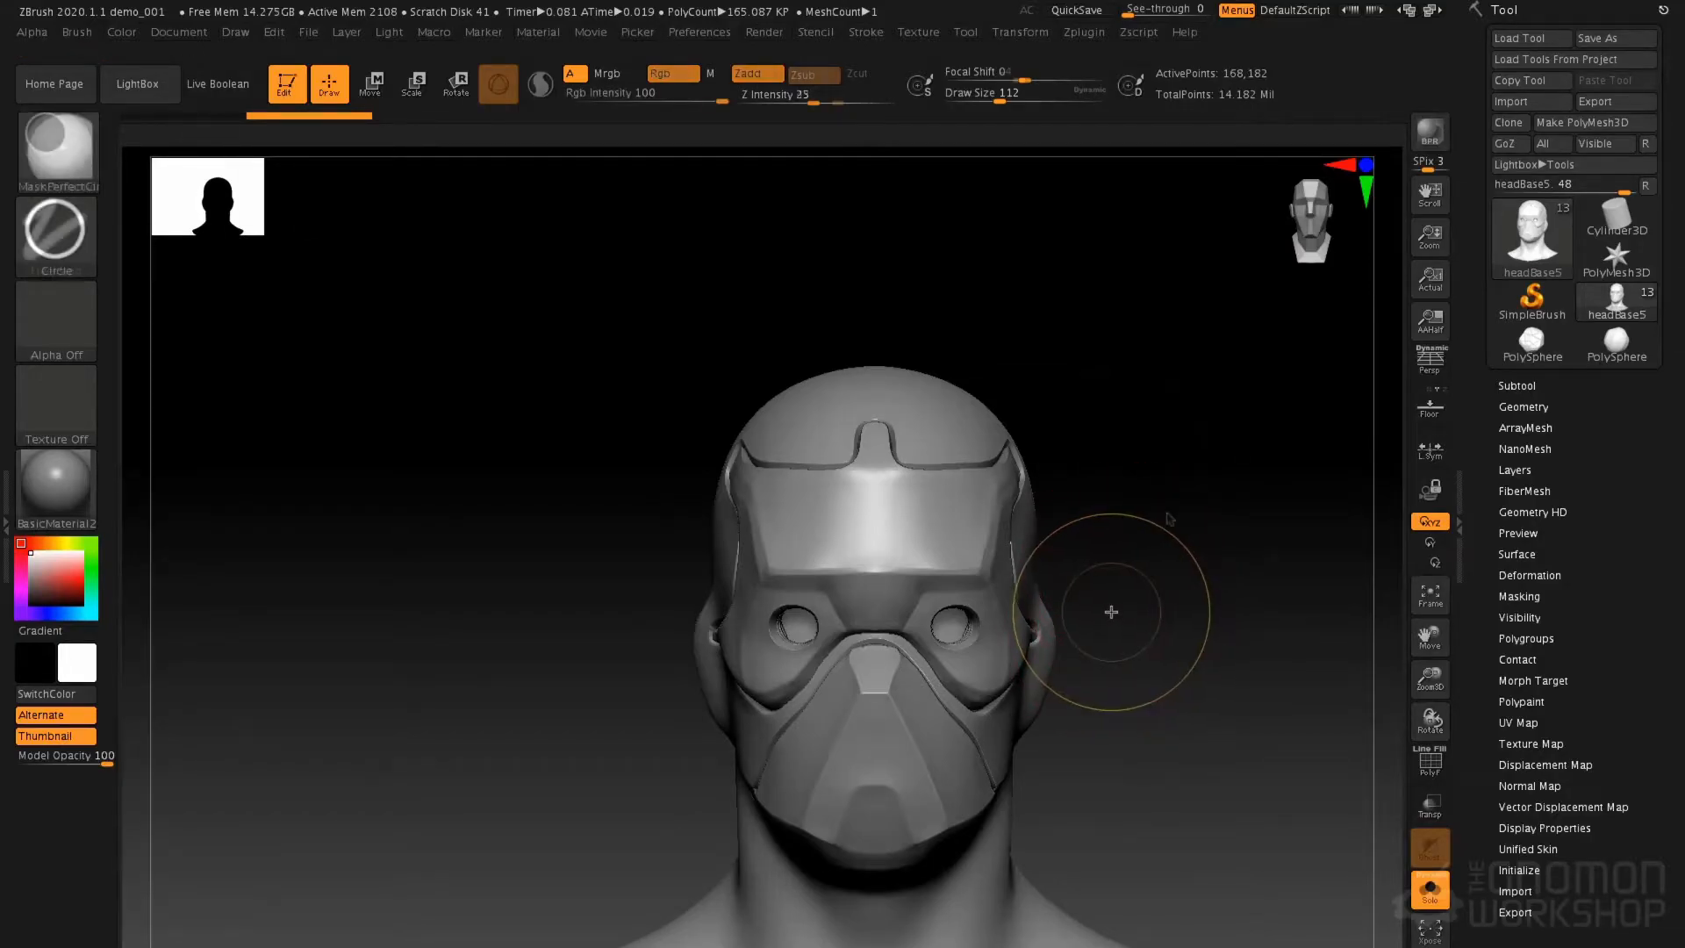
{"action": "left_click_drag", "start_coordinate": [1157, 617], "coordinate": [1058, 532], "text": "alt"}
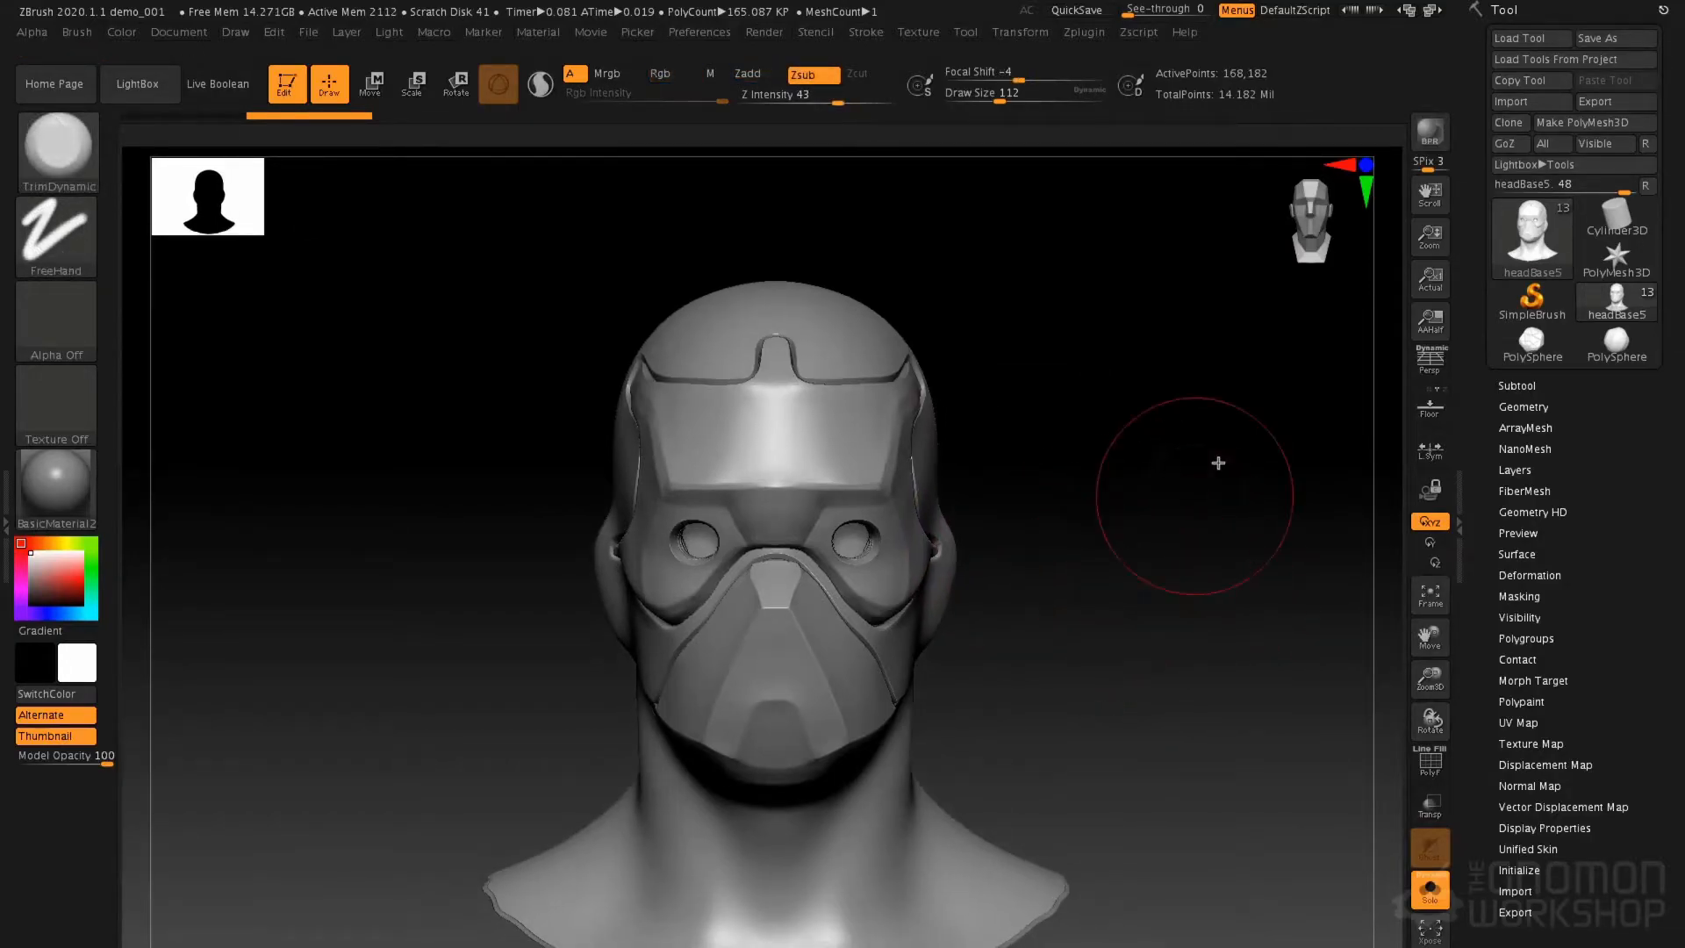
Enable DetectEdges and KeepGroups in the ZRemesher settings for the duplicated head
{"action": "left_click", "coordinate": [1545, 409]}
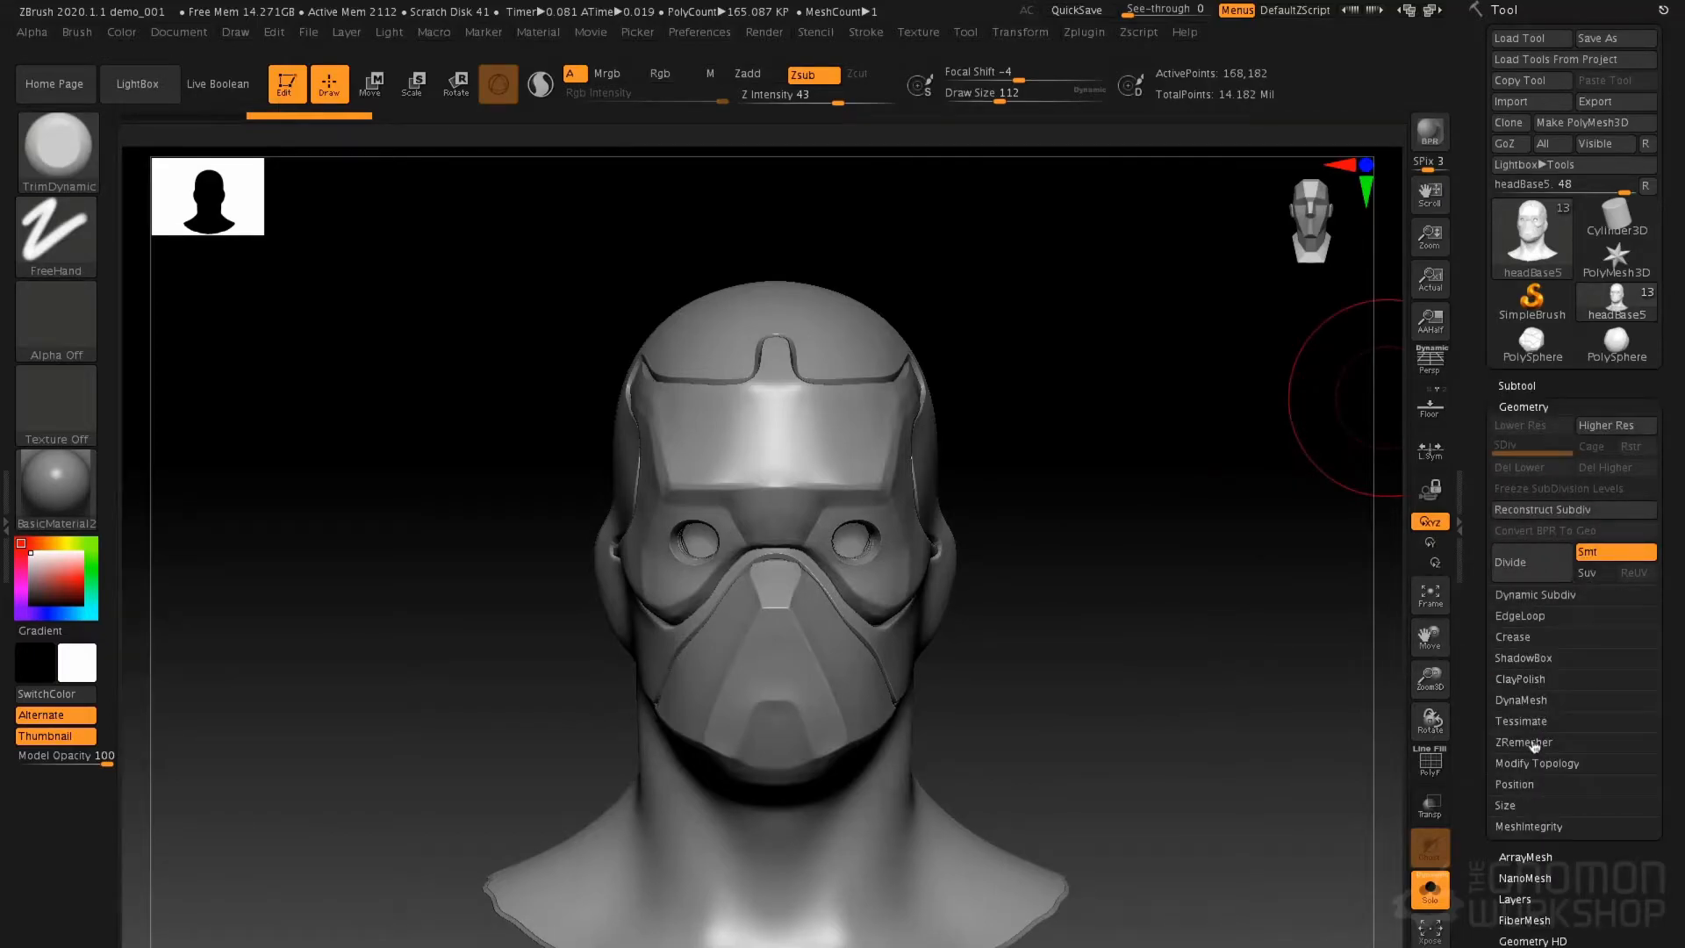
{"action": "left_click", "coordinate": [1527, 742]}
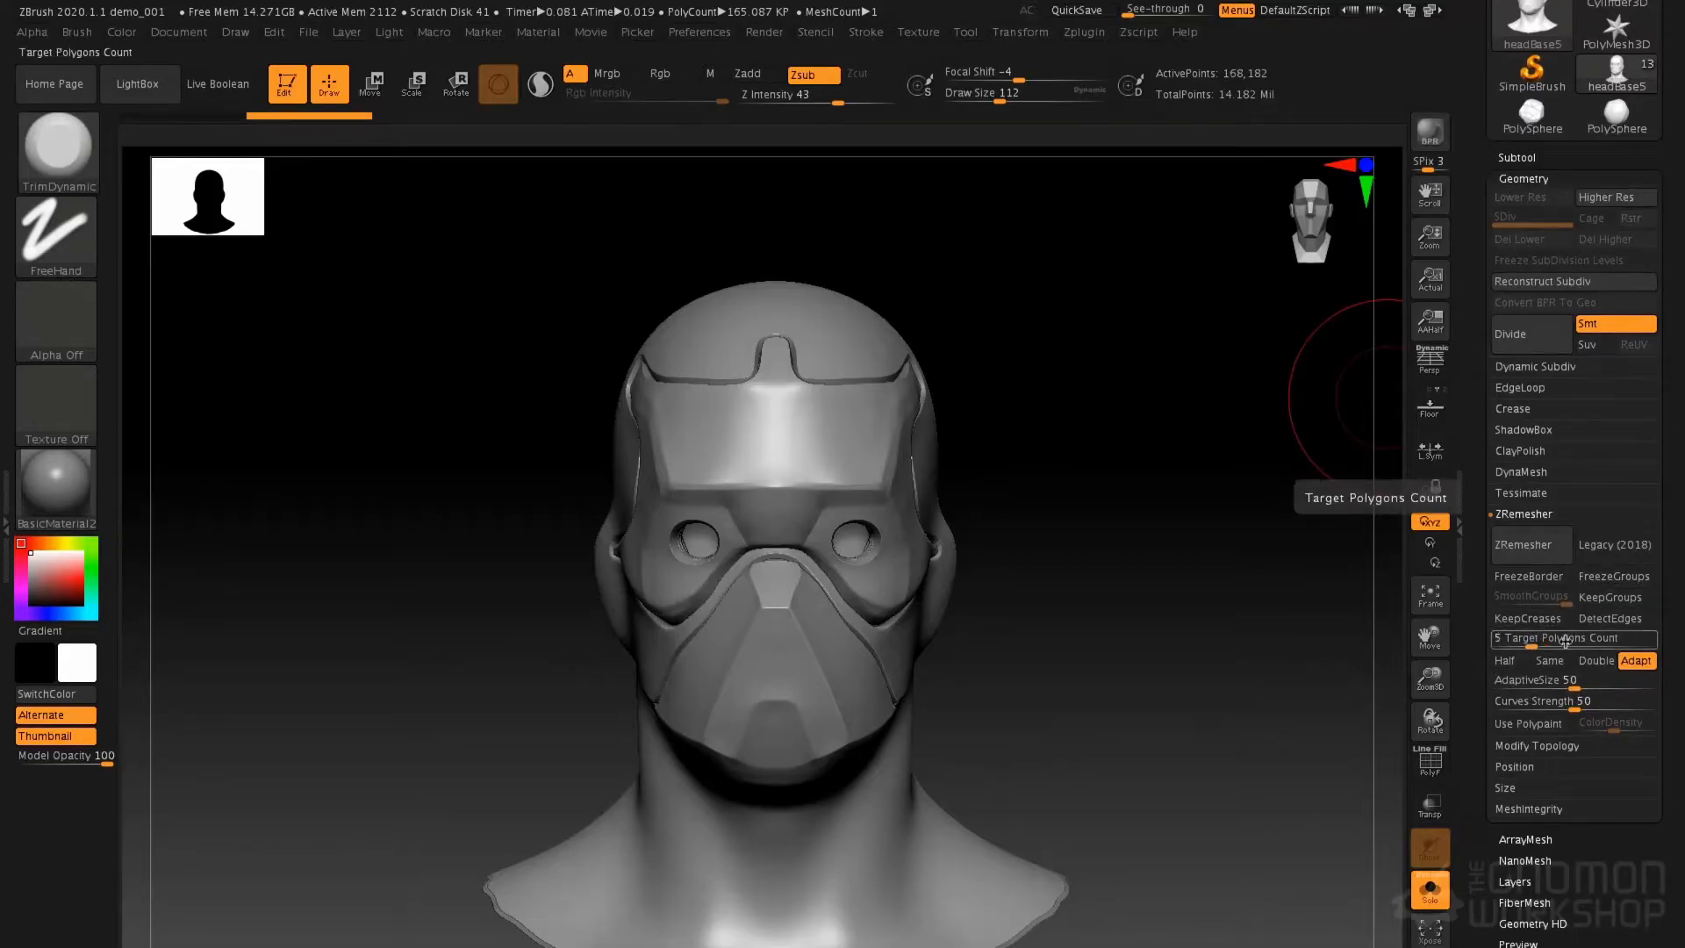
{"action": "left_click_drag", "start_coordinate": [1245, 693], "coordinate": [1370, 609]}
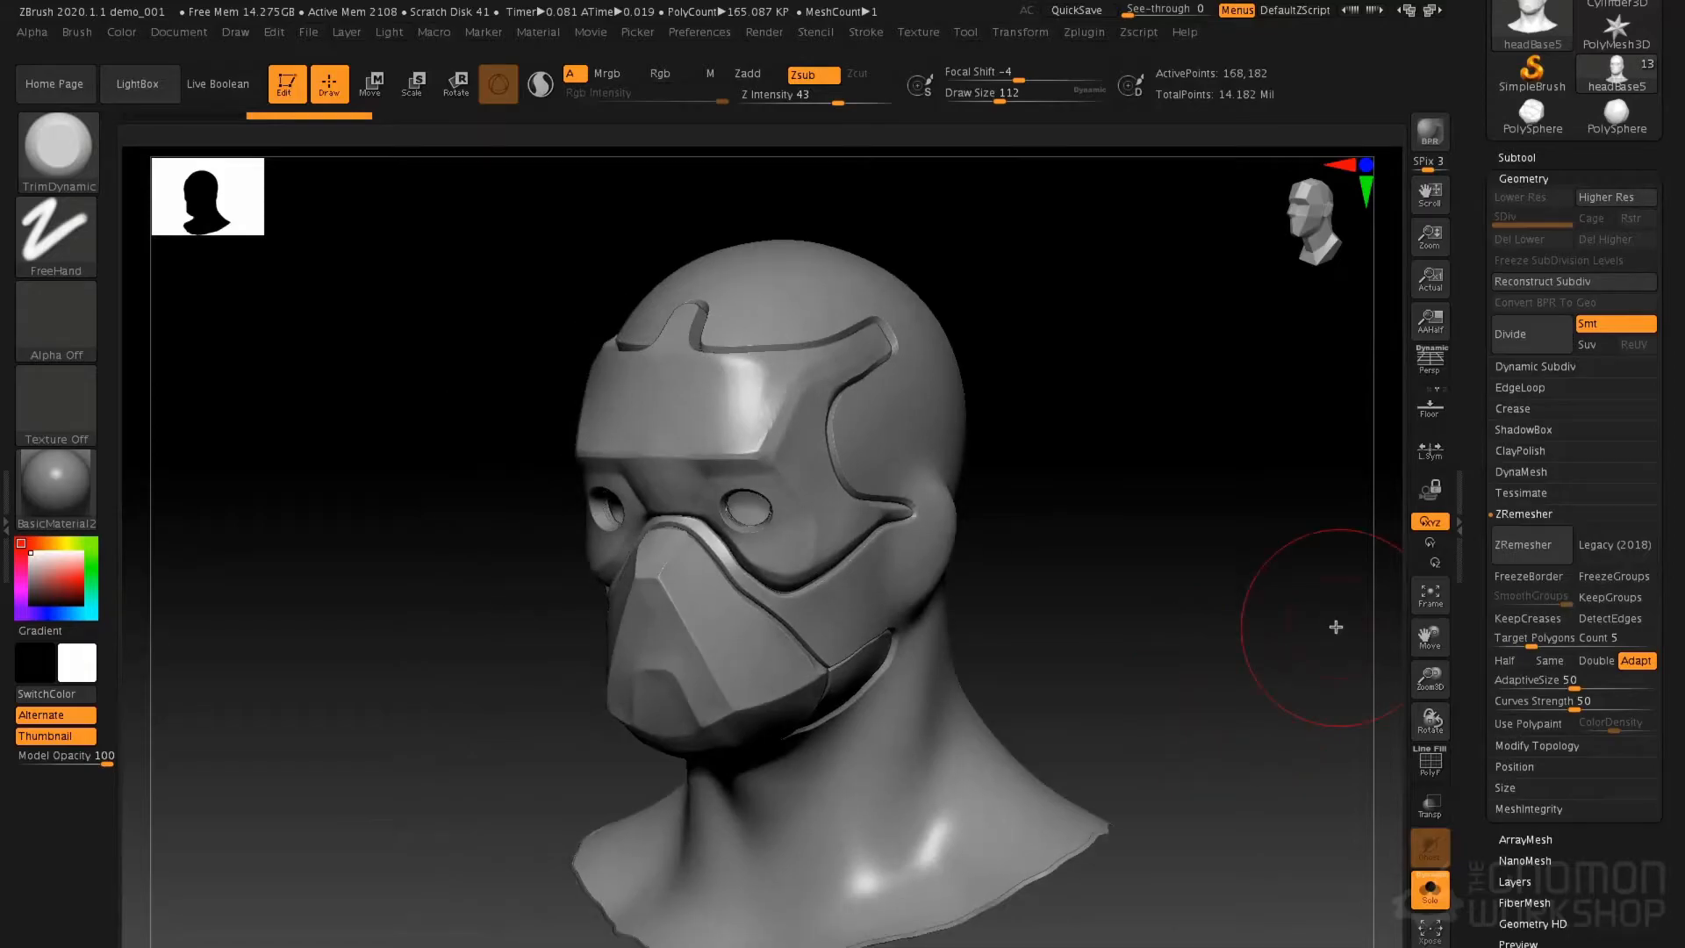
{"action": "left_click", "coordinate": [1630, 624]}
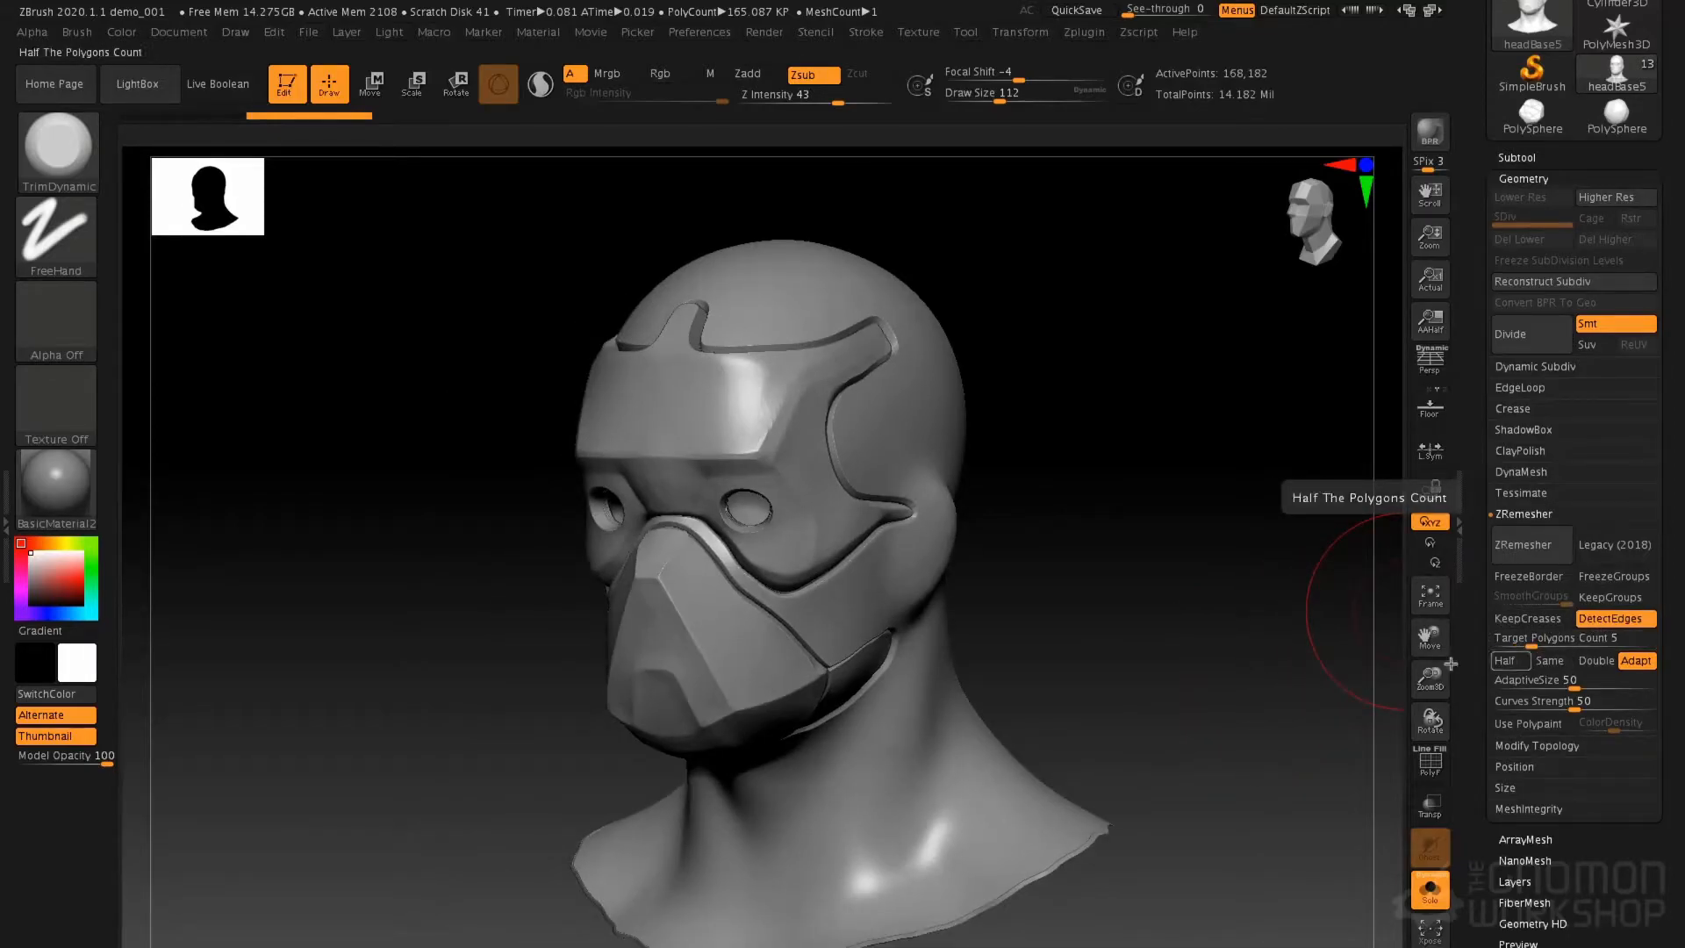
{"action": "left_click_drag", "start_coordinate": [1215, 673], "coordinate": [1259, 670]}
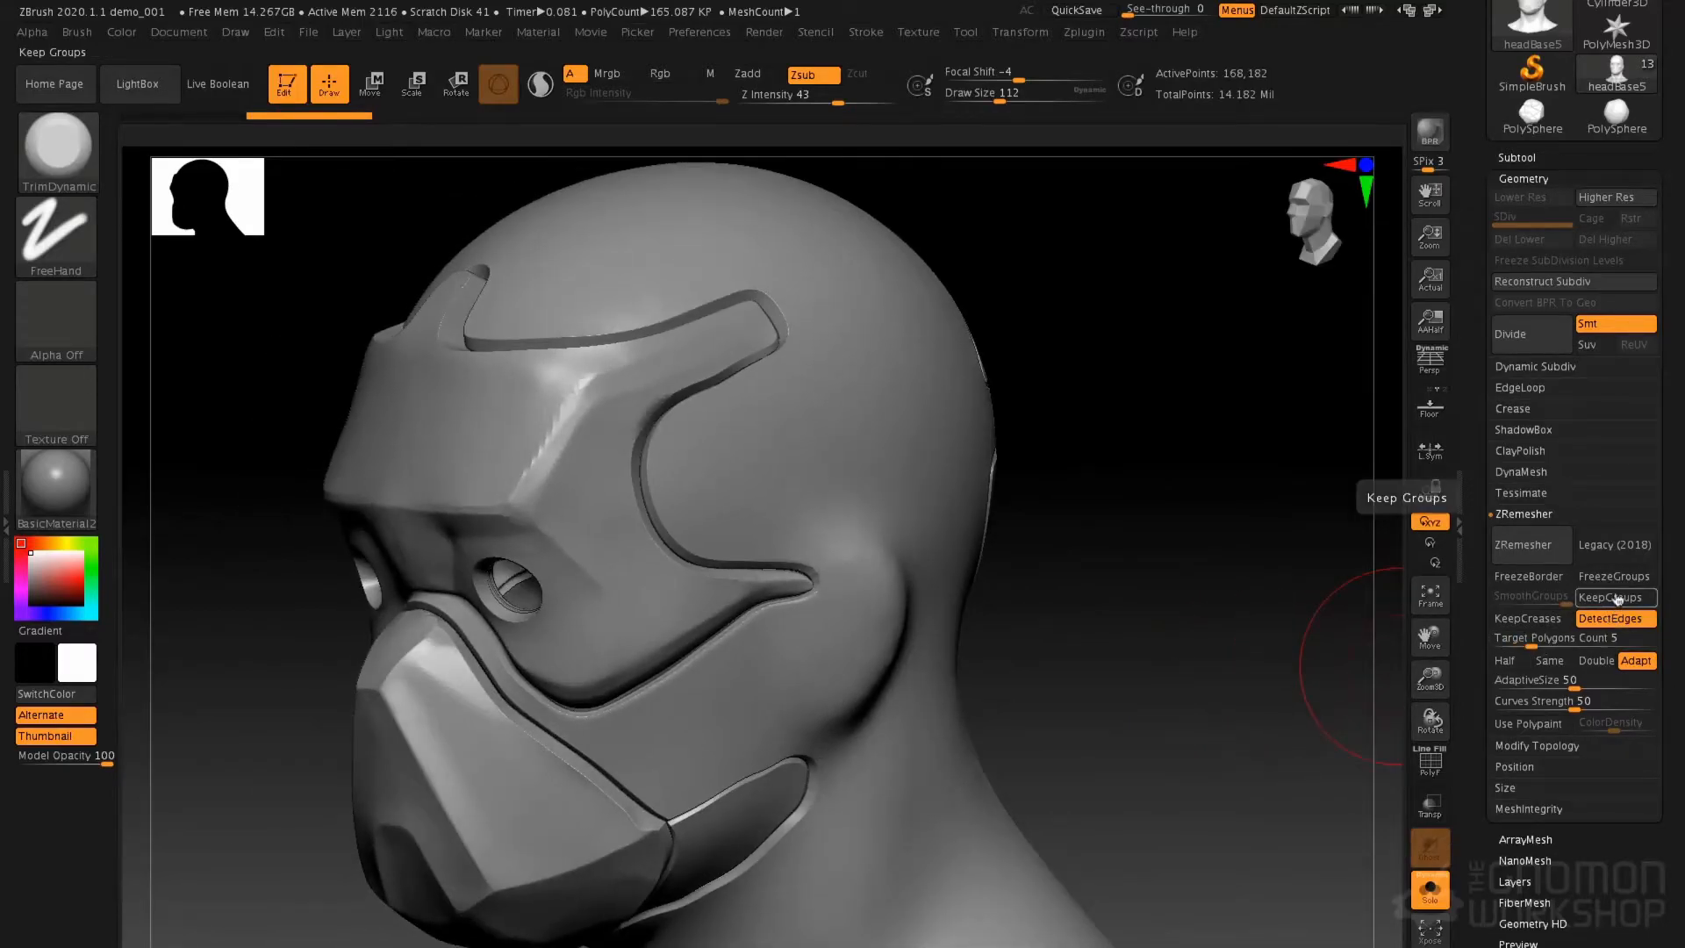
{"action": "left_click", "coordinate": [1617, 600]}
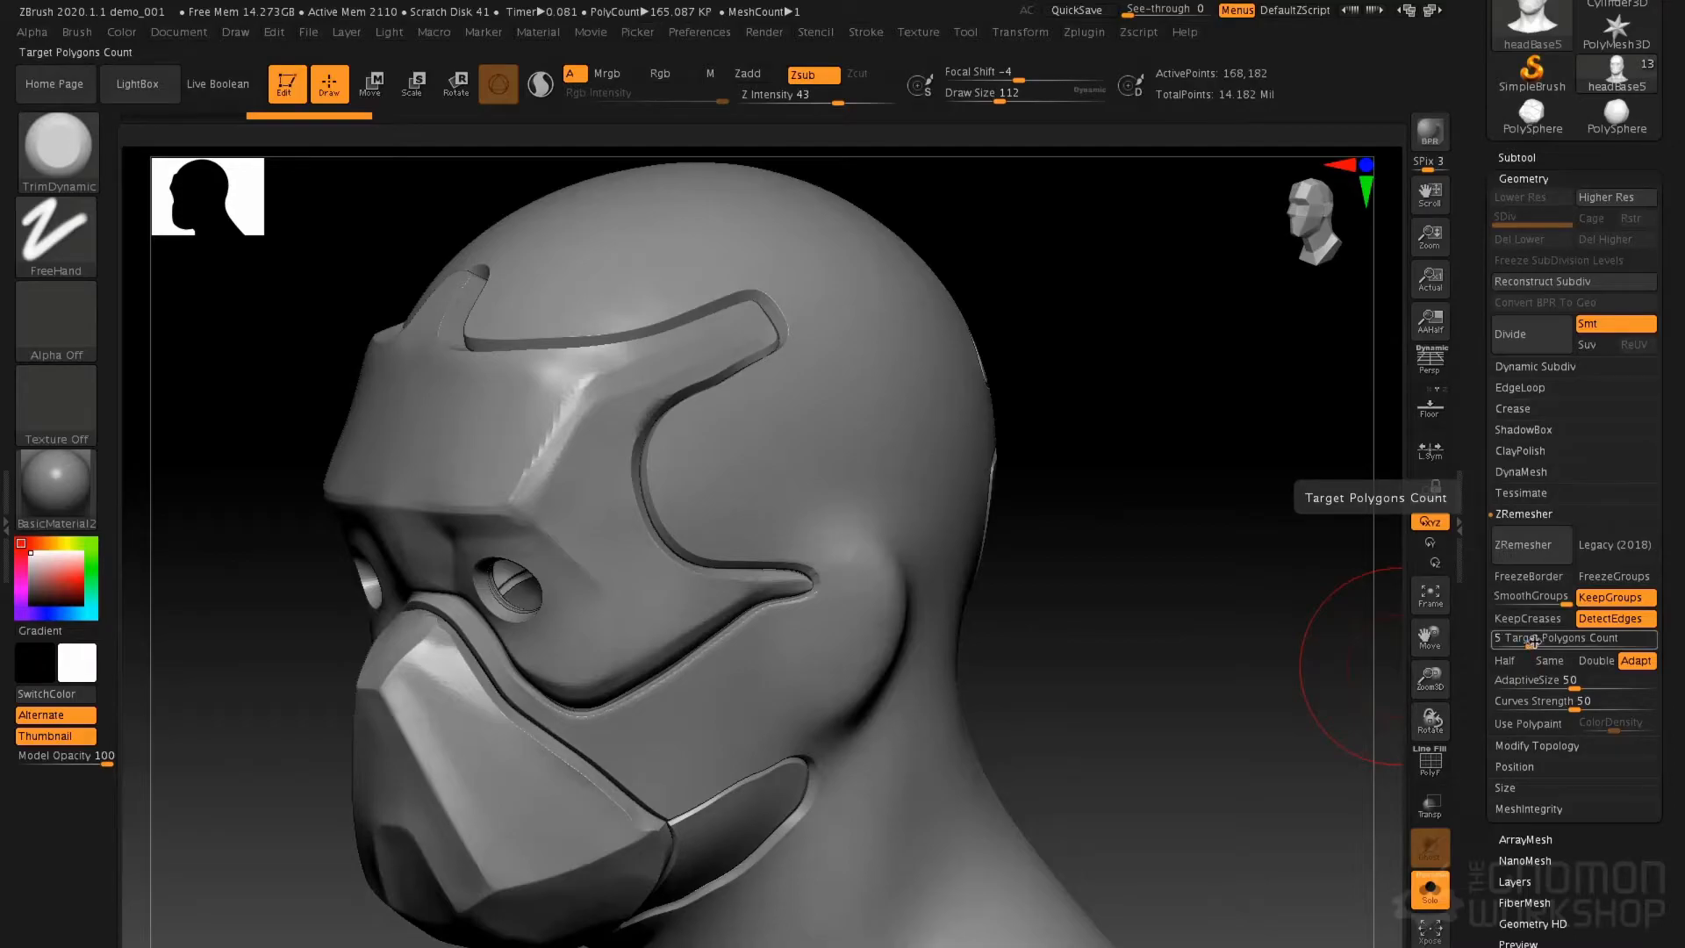
Try ZRemesher on the head at a target polygon count of 5, check its wireframe, and undo the remesh
{"action": "left_click", "coordinate": [1523, 569]}
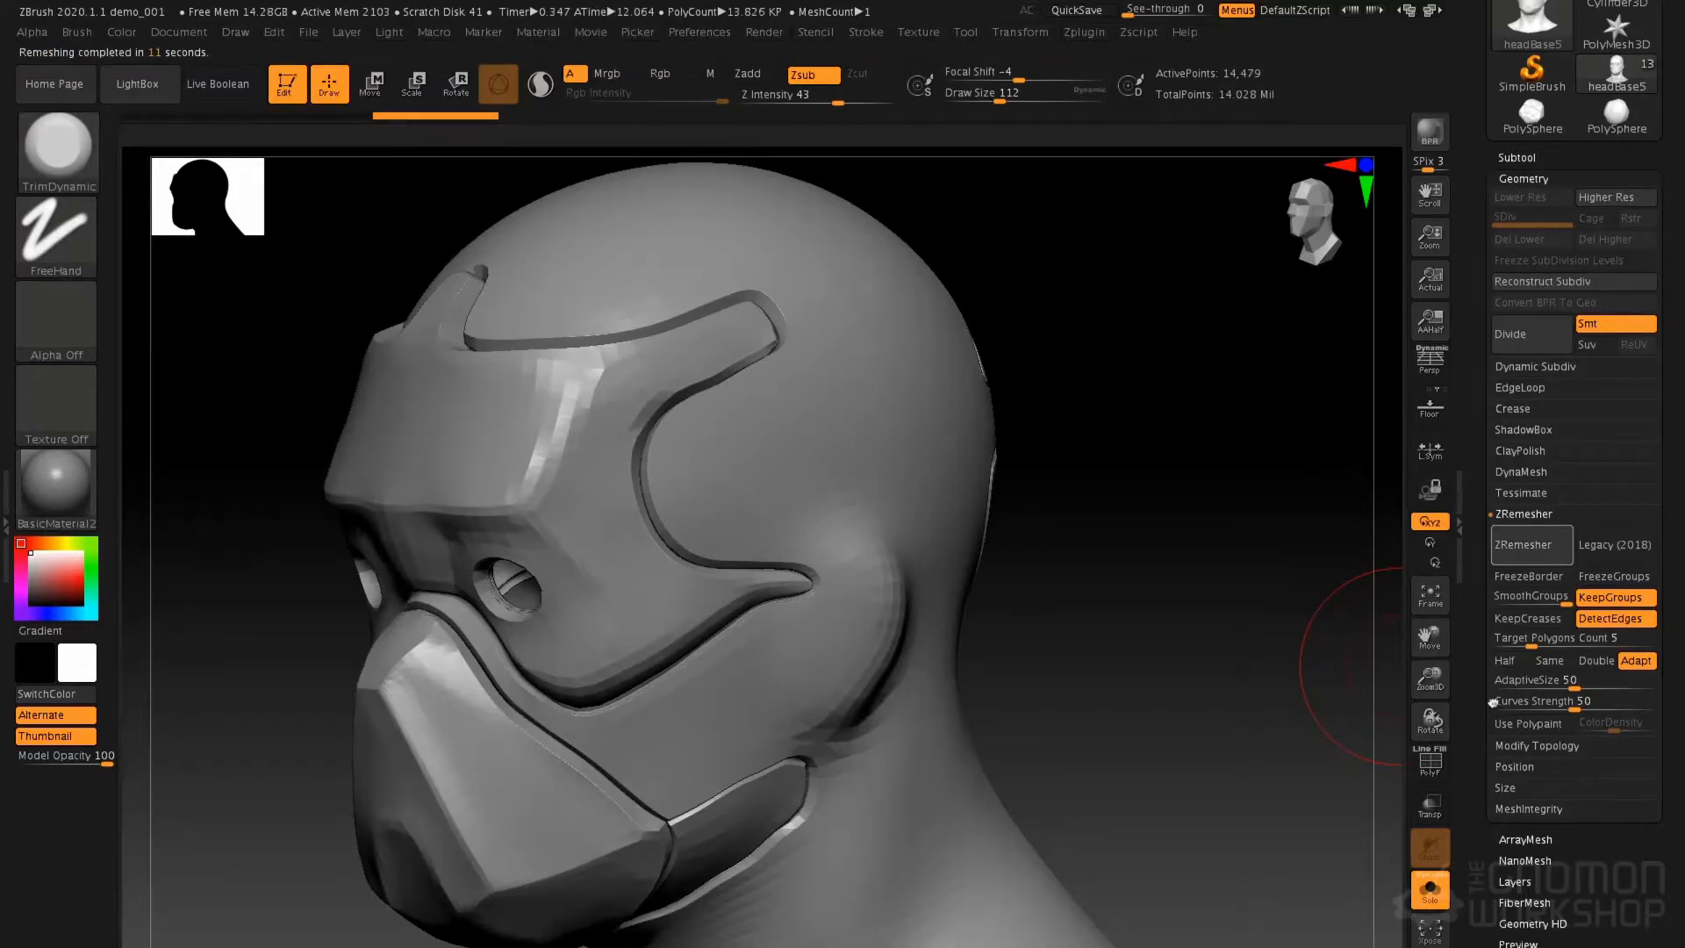
{"action": "key", "text": "shift+f"}
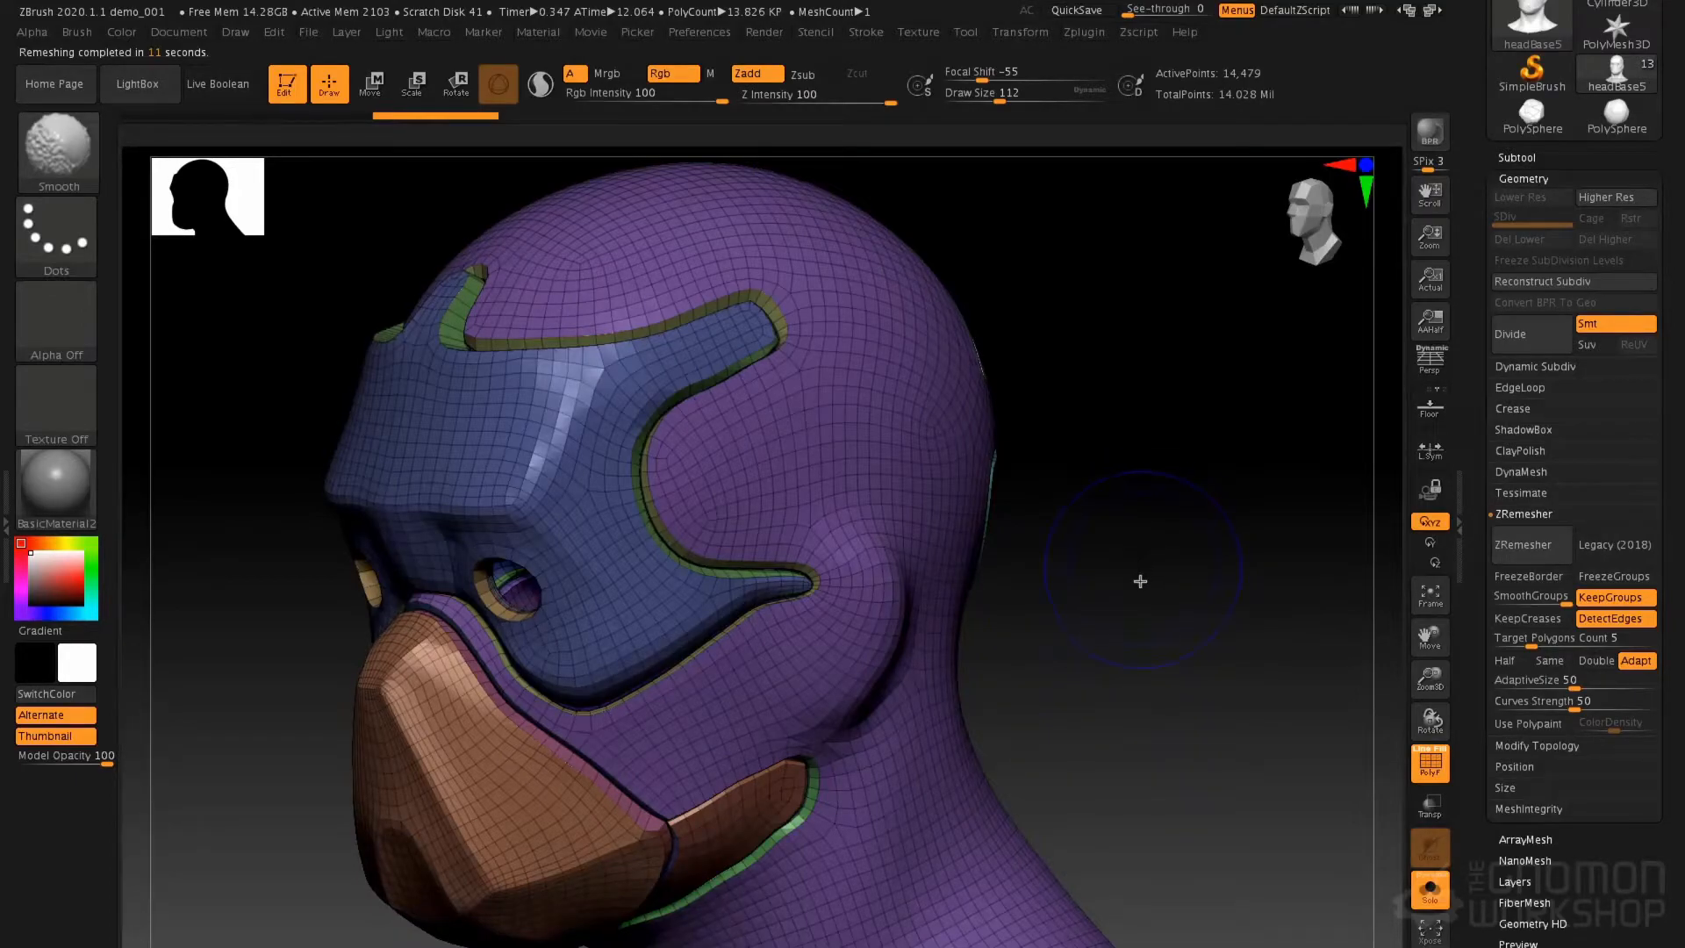
{"action": "key", "text": "shift+f"}
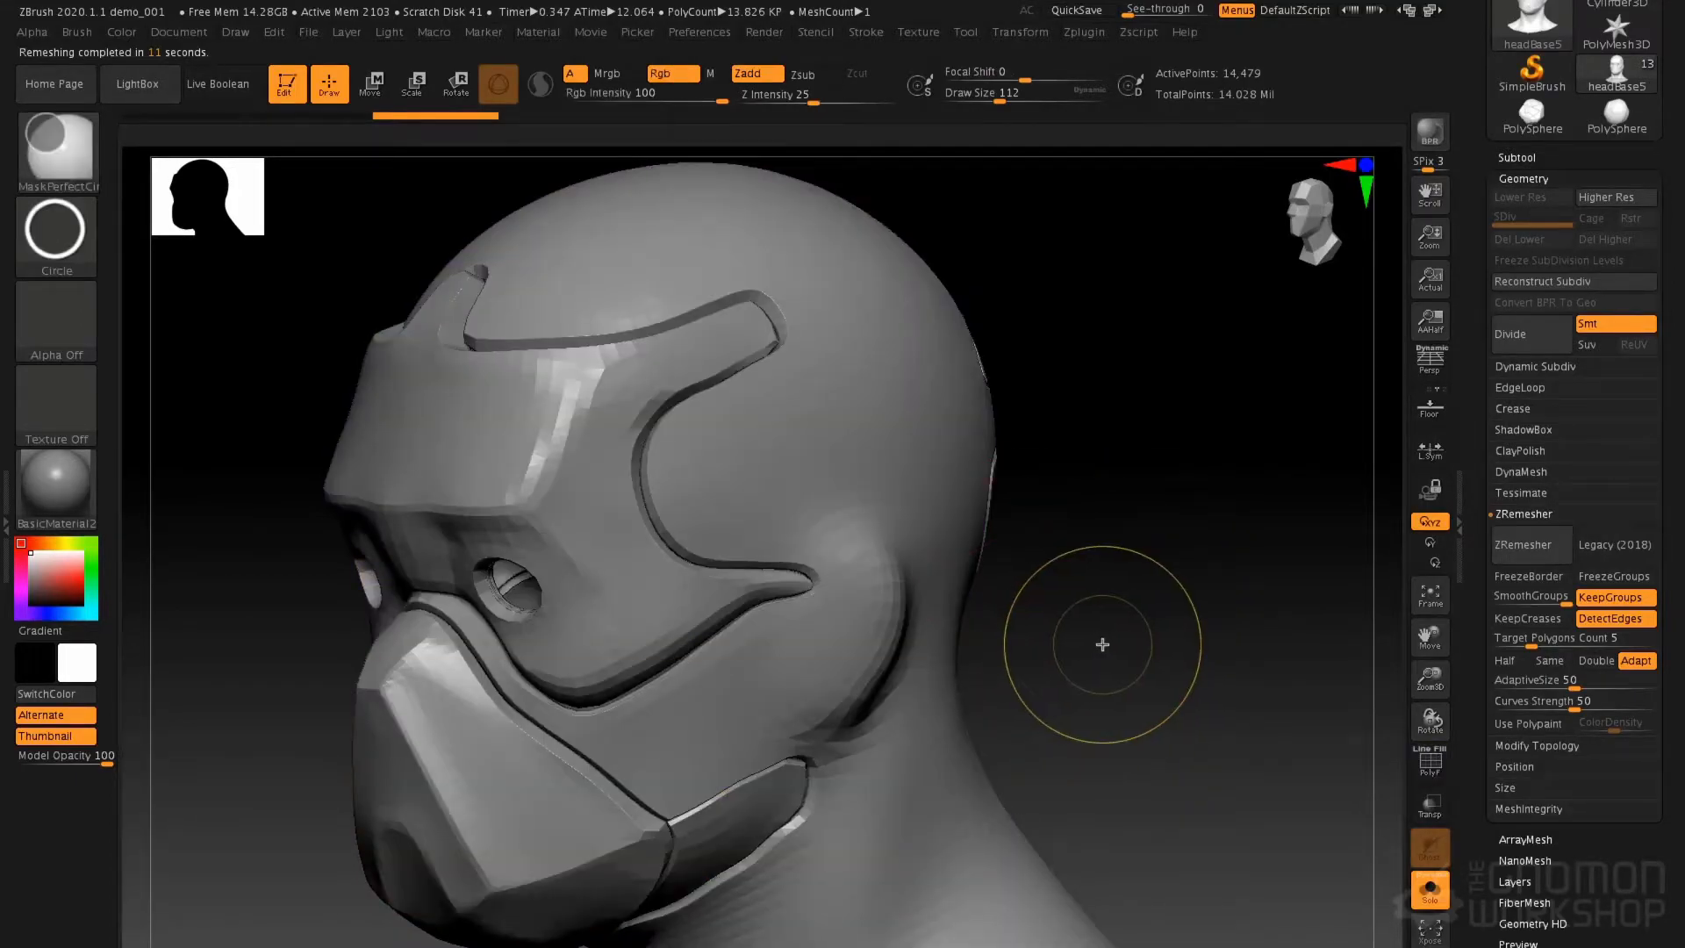
{"action": "key", "text": "shift+d"}
Try ZRemesher at a target polygon count of 10, inspect the wireframe along the muzzle seams, and undo the remesh
{"action": "left_click", "coordinate": [1535, 640]}
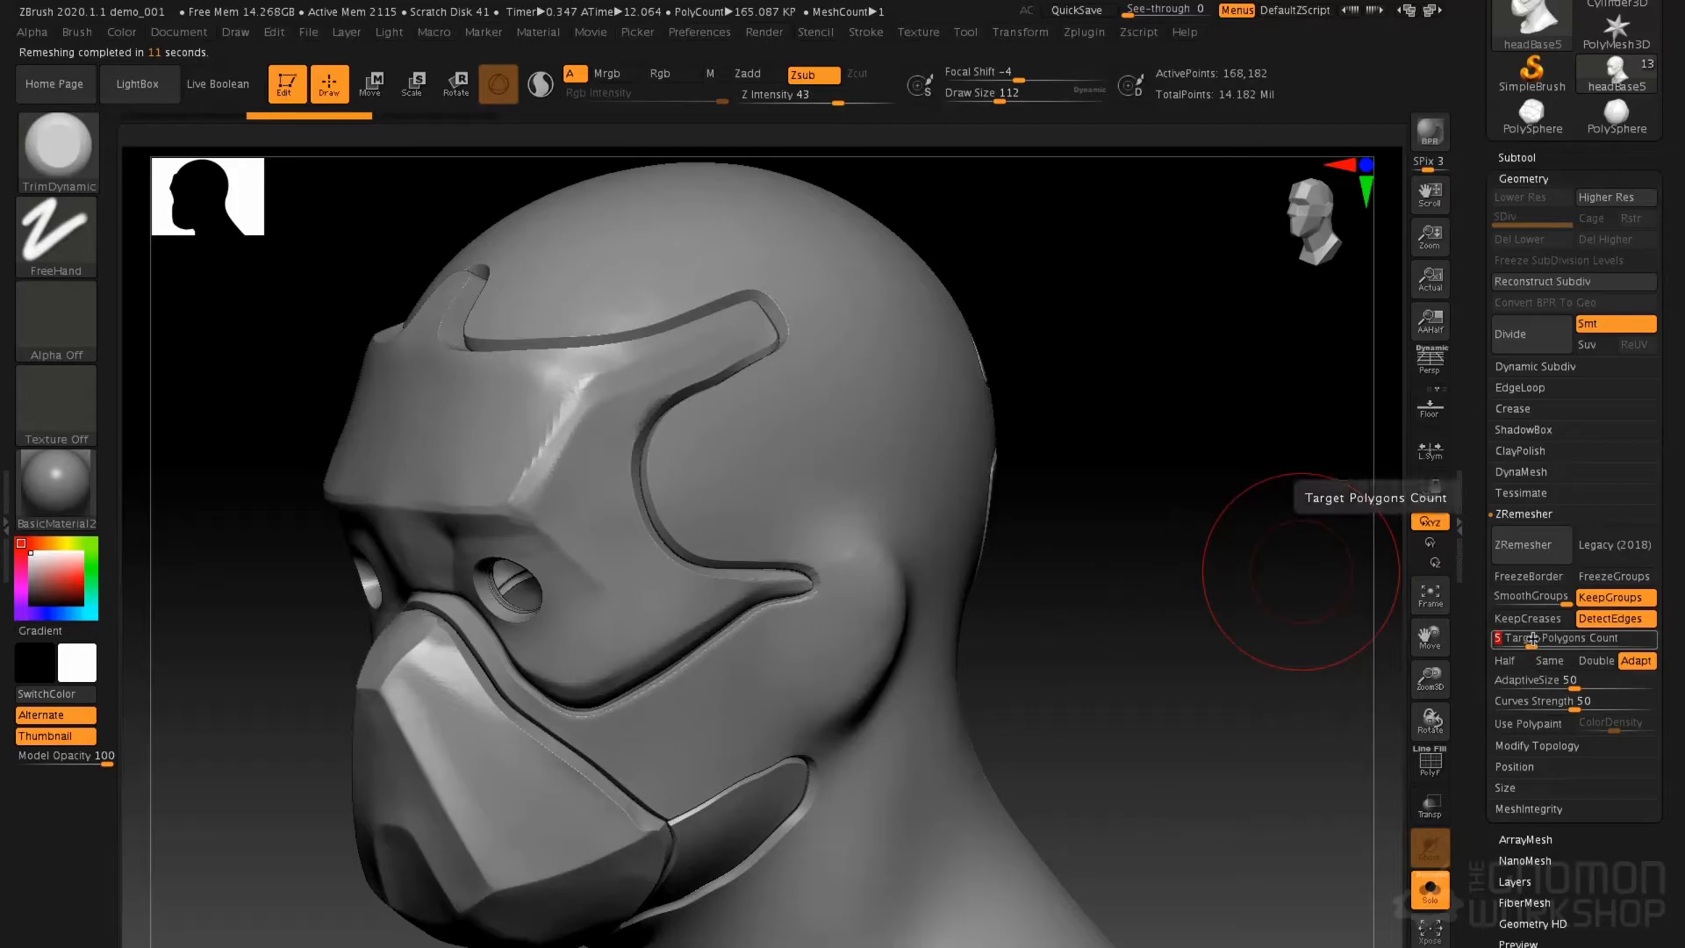
{"action": "type", "text": "10"}
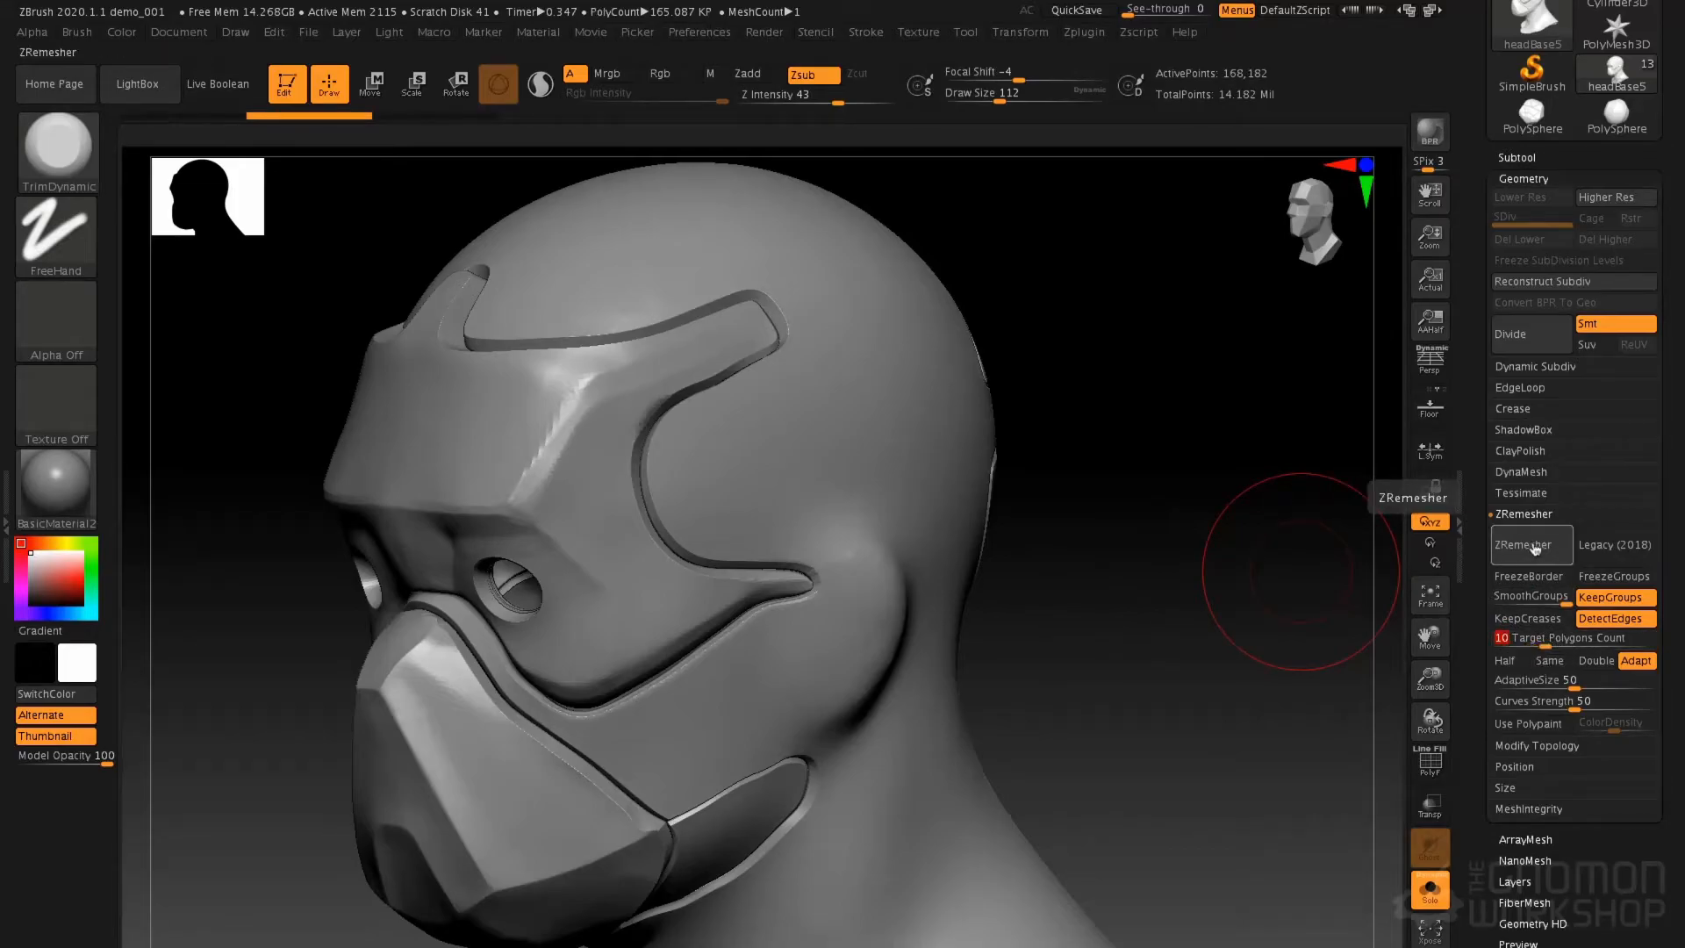
{"action": "left_click", "coordinate": [1539, 552]}
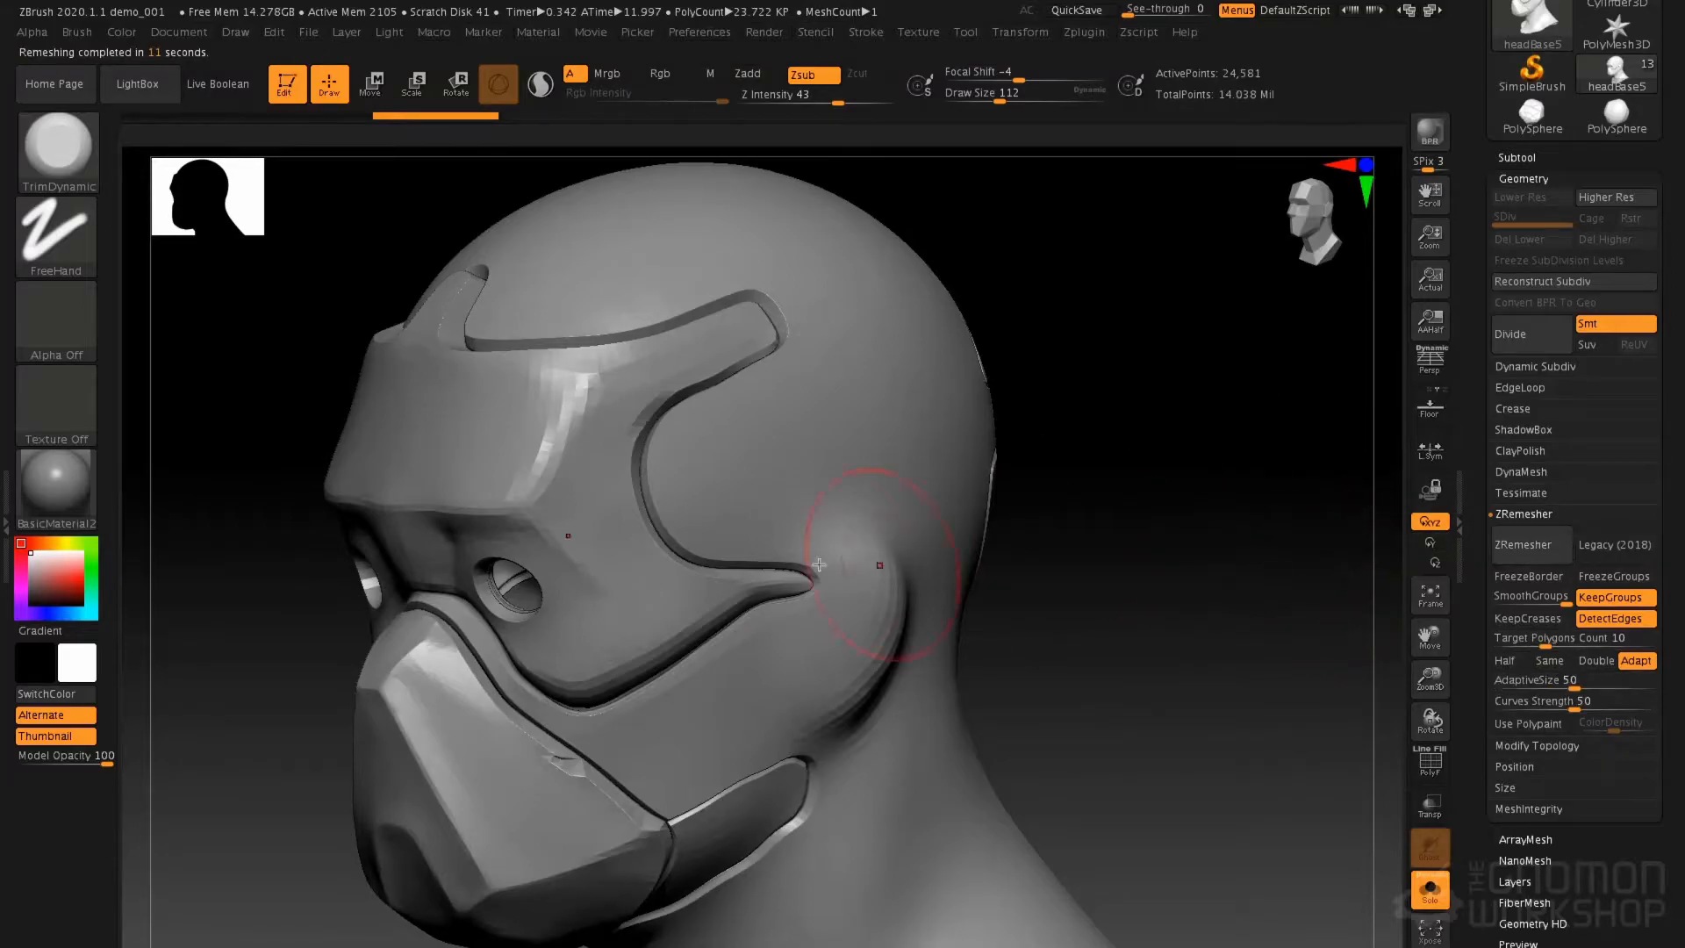
{"action": "mouse_move", "coordinate": [829, 518]}
{"action": "left_mouse_down", "text": "shift"}
{"action": "mouse_move", "coordinate": [845, 520]}
{"action": "mouse_move", "coordinate": [843, 676]}
{"action": "left_mouse_up", "text": "shift"}
{"action": "key", "text": "shift"}
{"action": "key", "text": "shift+f"}
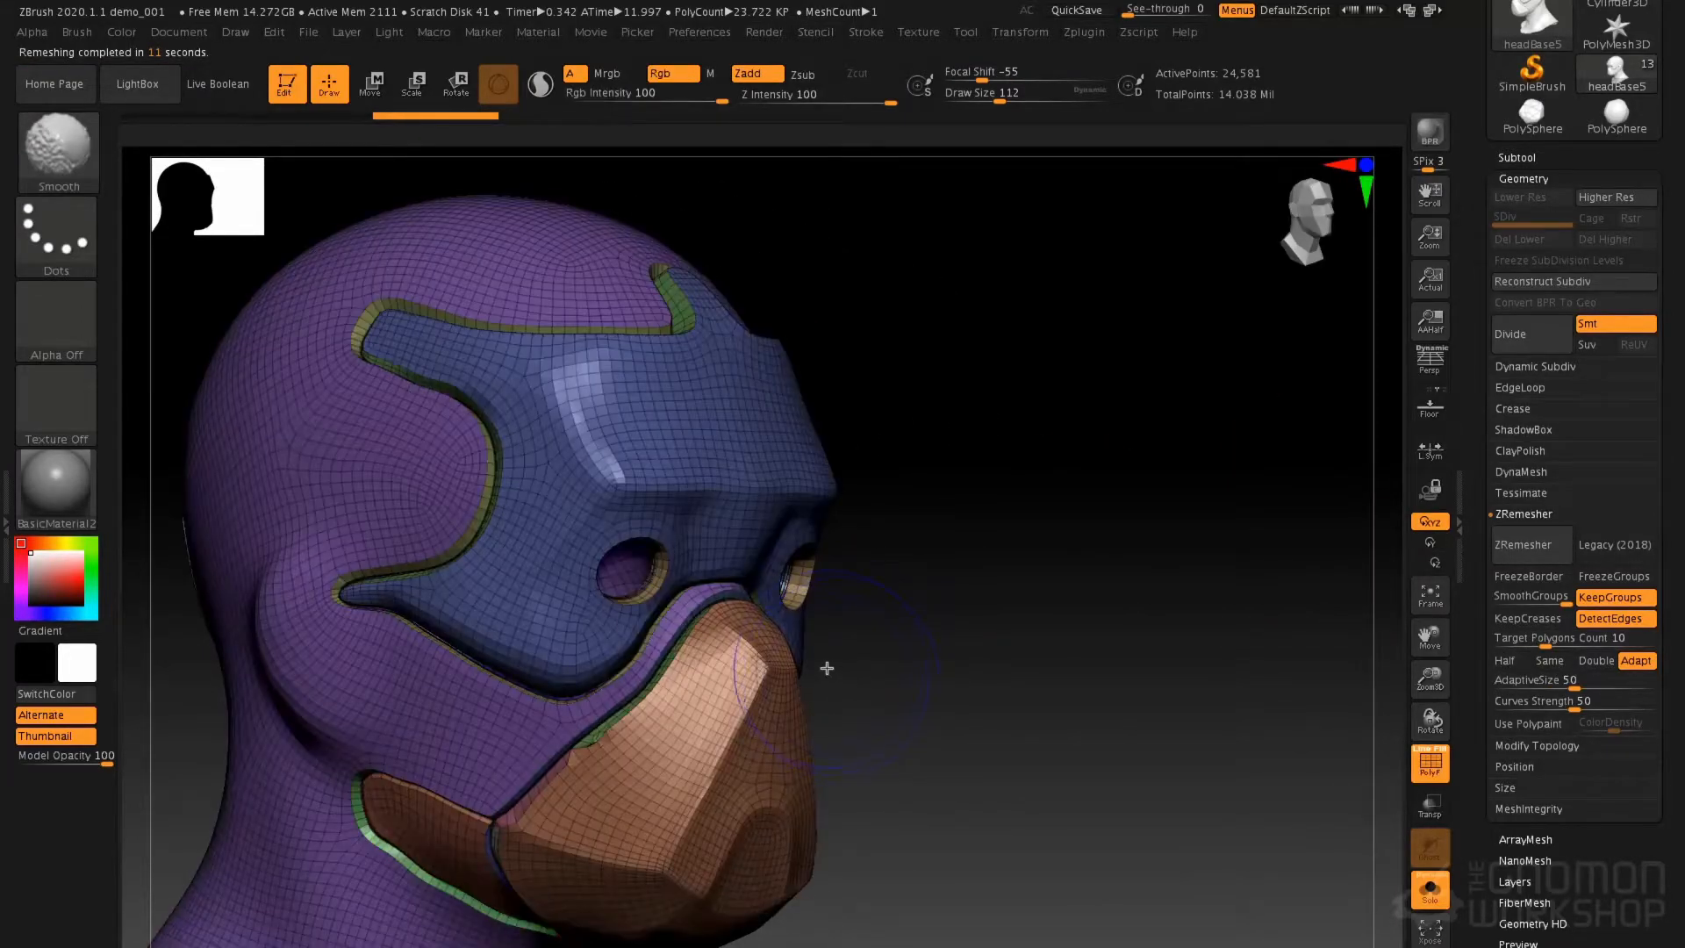
{"action": "scroll", "coordinate": [580, 771], "scroll_direction": "up", "scroll_amount": 3}
{"action": "right_click_drag", "start_coordinate": [579, 772], "coordinate": [581, 777], "text": "alt"}
{"action": "mouse_move", "coordinate": [565, 687]}
{"action": "right_mouse_down", "text": "alt"}
{"action": "mouse_move", "coordinate": [594, 712]}
{"action": "mouse_move", "coordinate": [621, 657]}
{"action": "mouse_move", "coordinate": [564, 670]}
{"action": "mouse_move", "coordinate": [538, 640]}
{"action": "mouse_move", "coordinate": [571, 628]}
{"action": "mouse_move", "coordinate": [670, 668]}
{"action": "mouse_move", "coordinate": [614, 673]}
{"action": "mouse_move", "coordinate": [649, 660]}
{"action": "right_mouse_up", "text": "alt"}
{"action": "key", "text": "ctrl+d"}
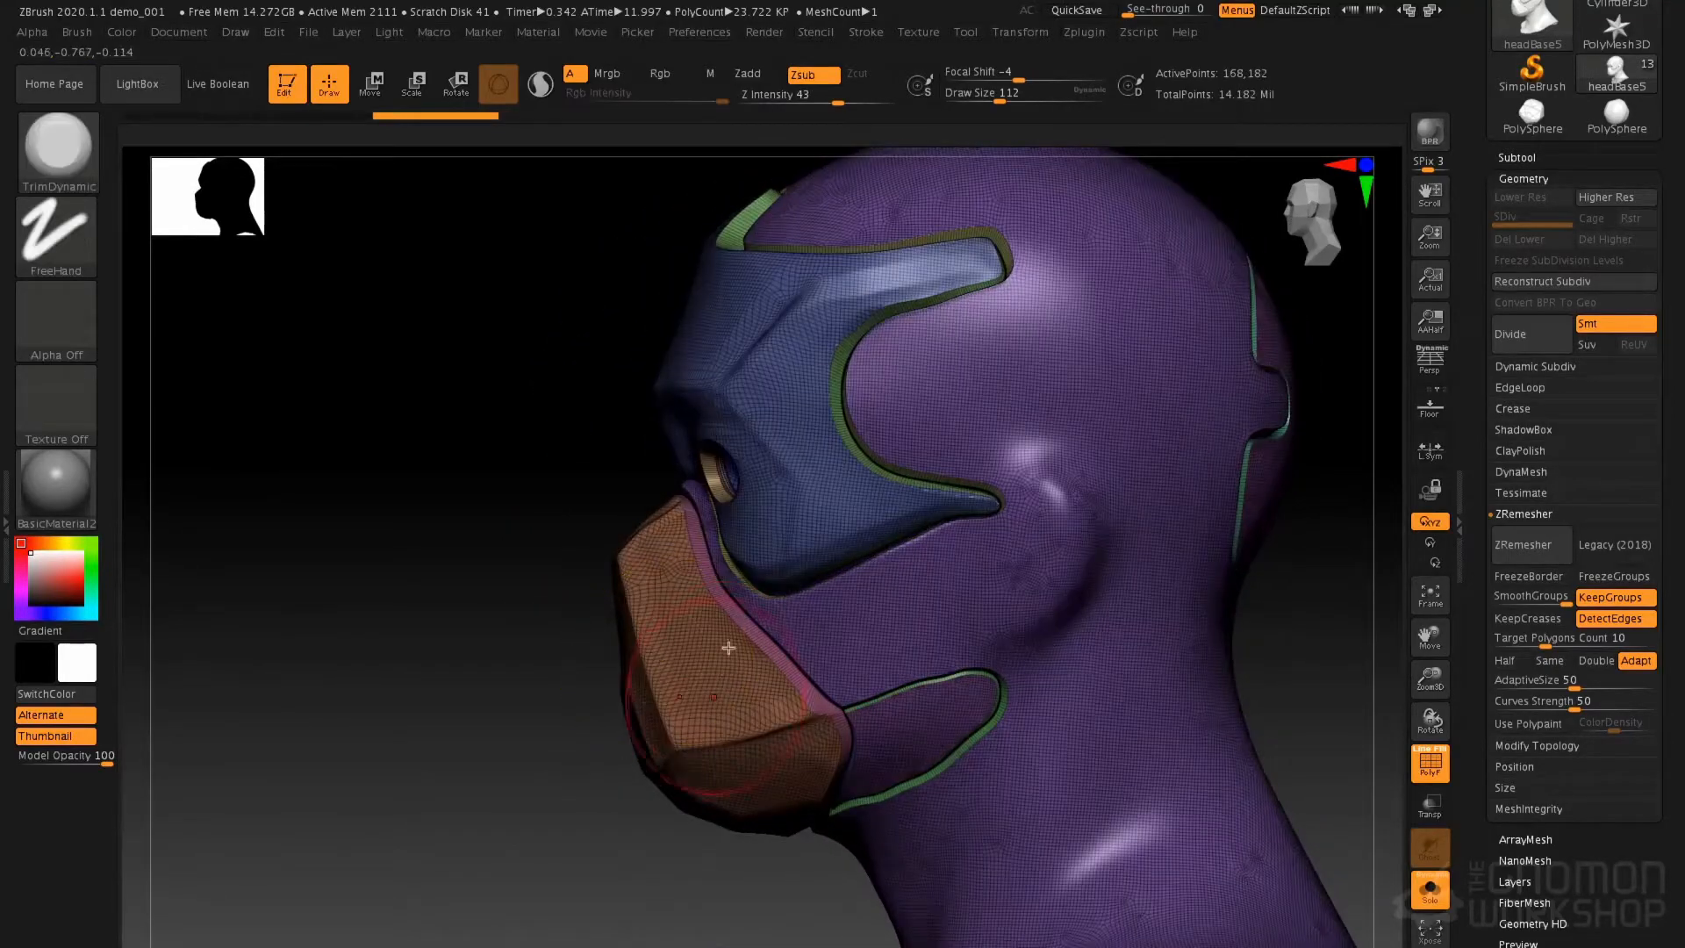
Disable KeepGroups for ZRemesher and apply Crease to the head mesh's edges
{"action": "left_click", "coordinate": [1632, 599]}
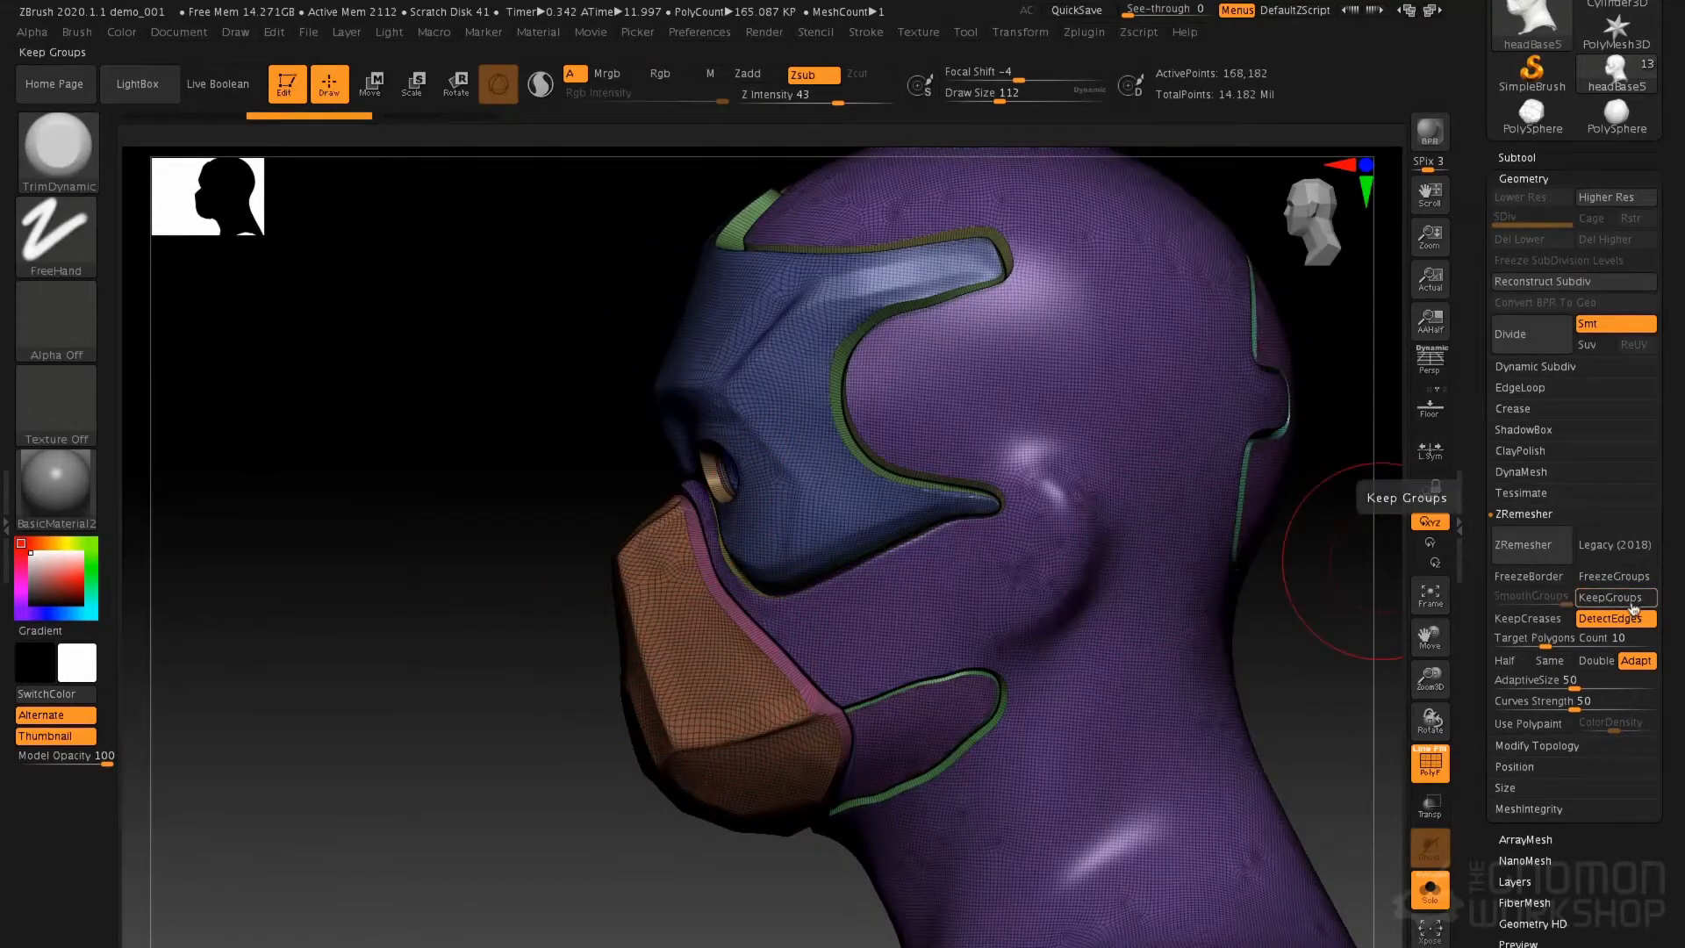
{"action": "key", "text": "ctrl"}
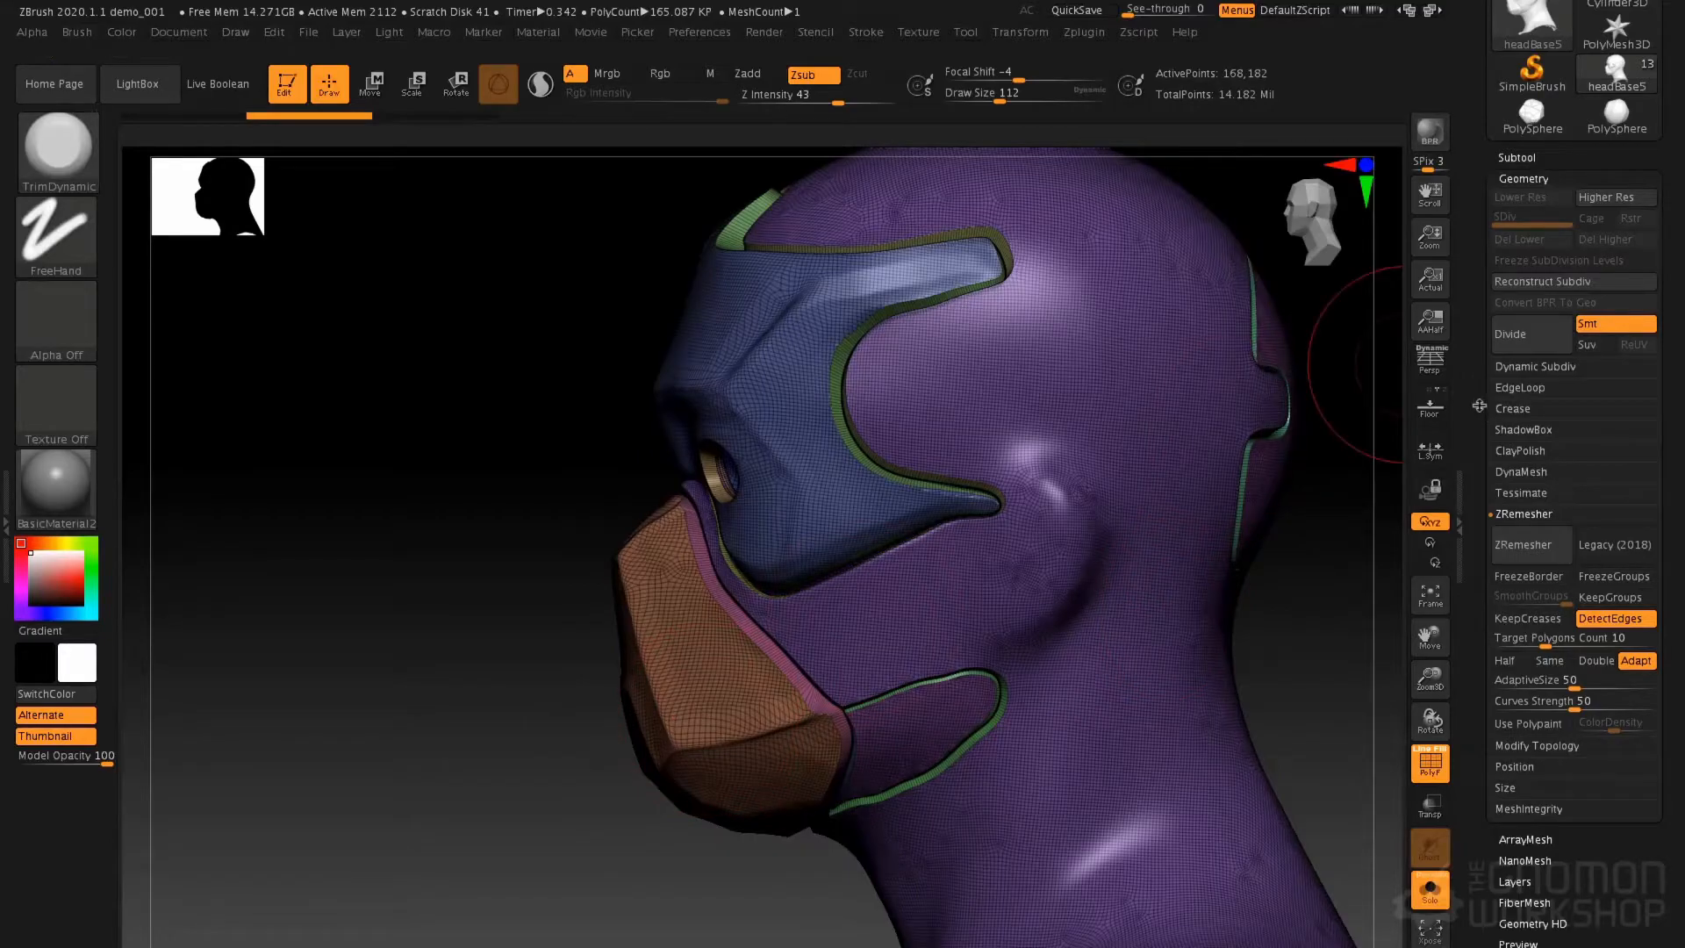
{"action": "left_click", "coordinate": [1525, 409]}
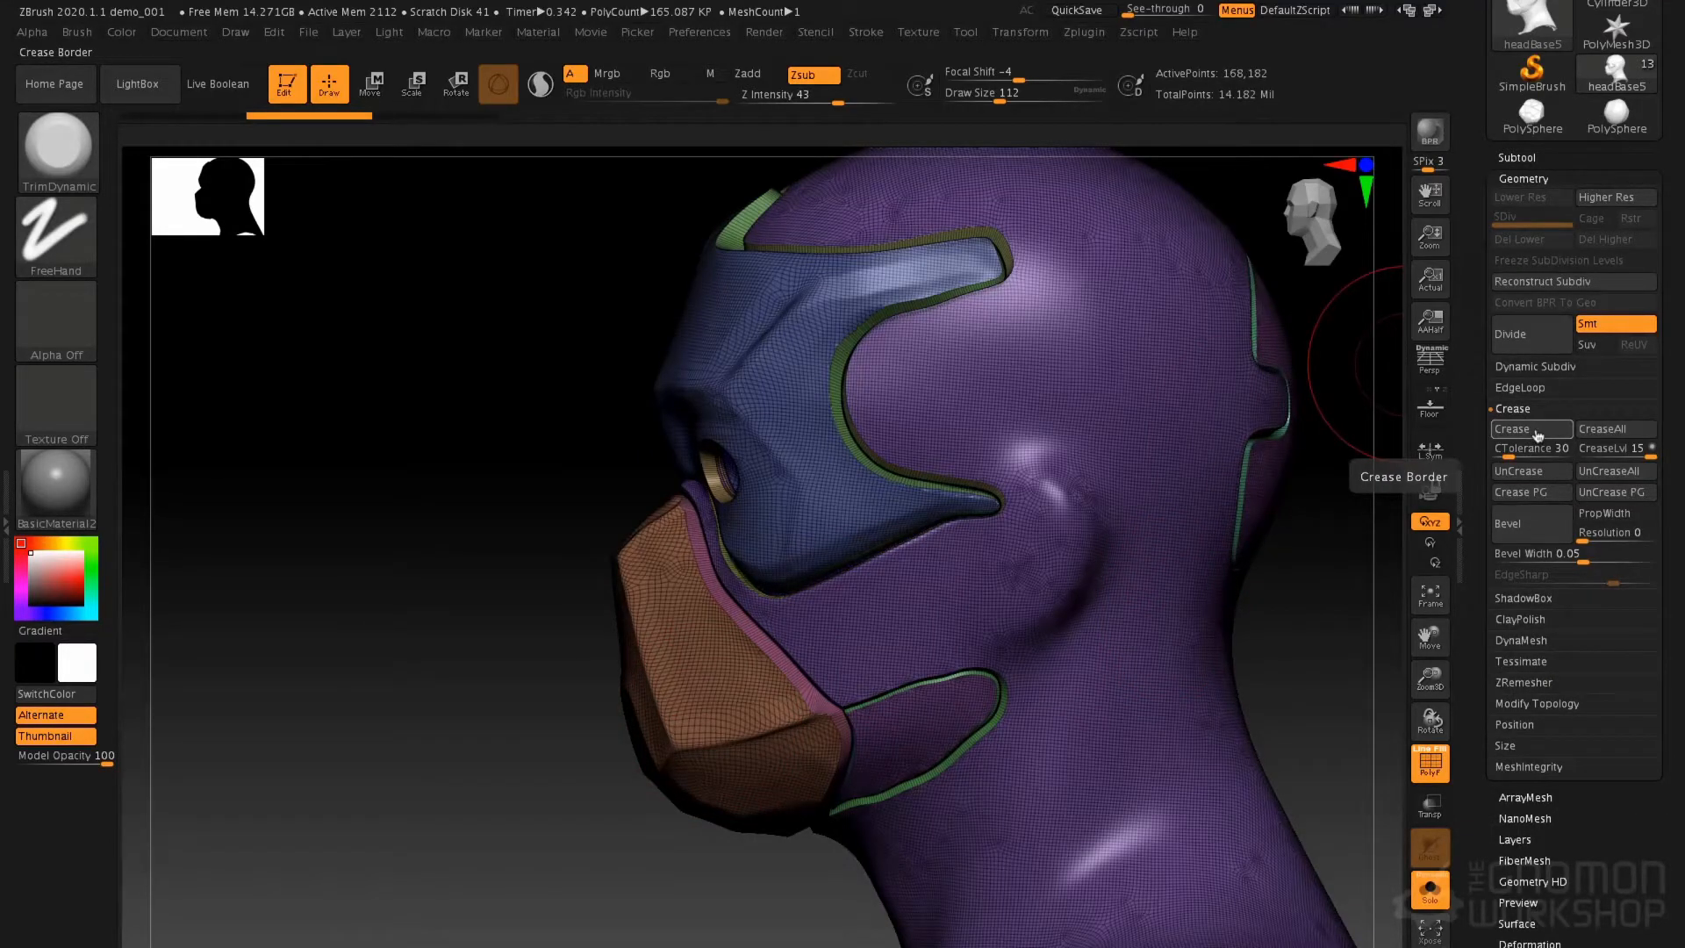
{"action": "key", "text": "ctrl"}
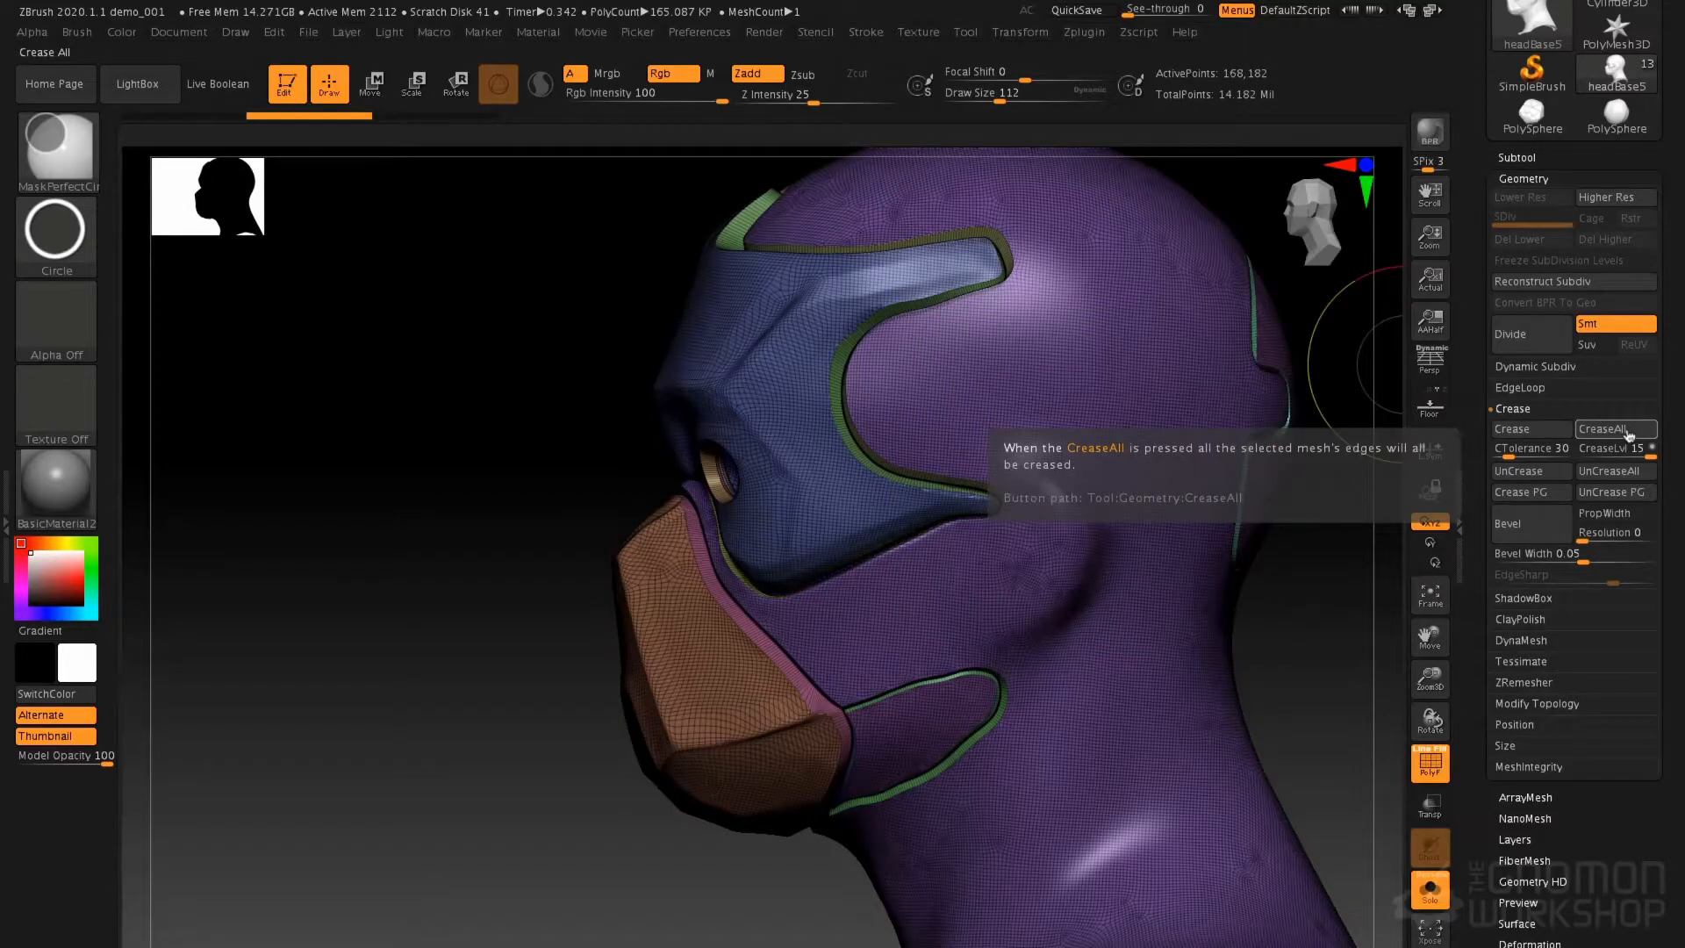
{"action": "left_click", "coordinate": [1540, 432]}
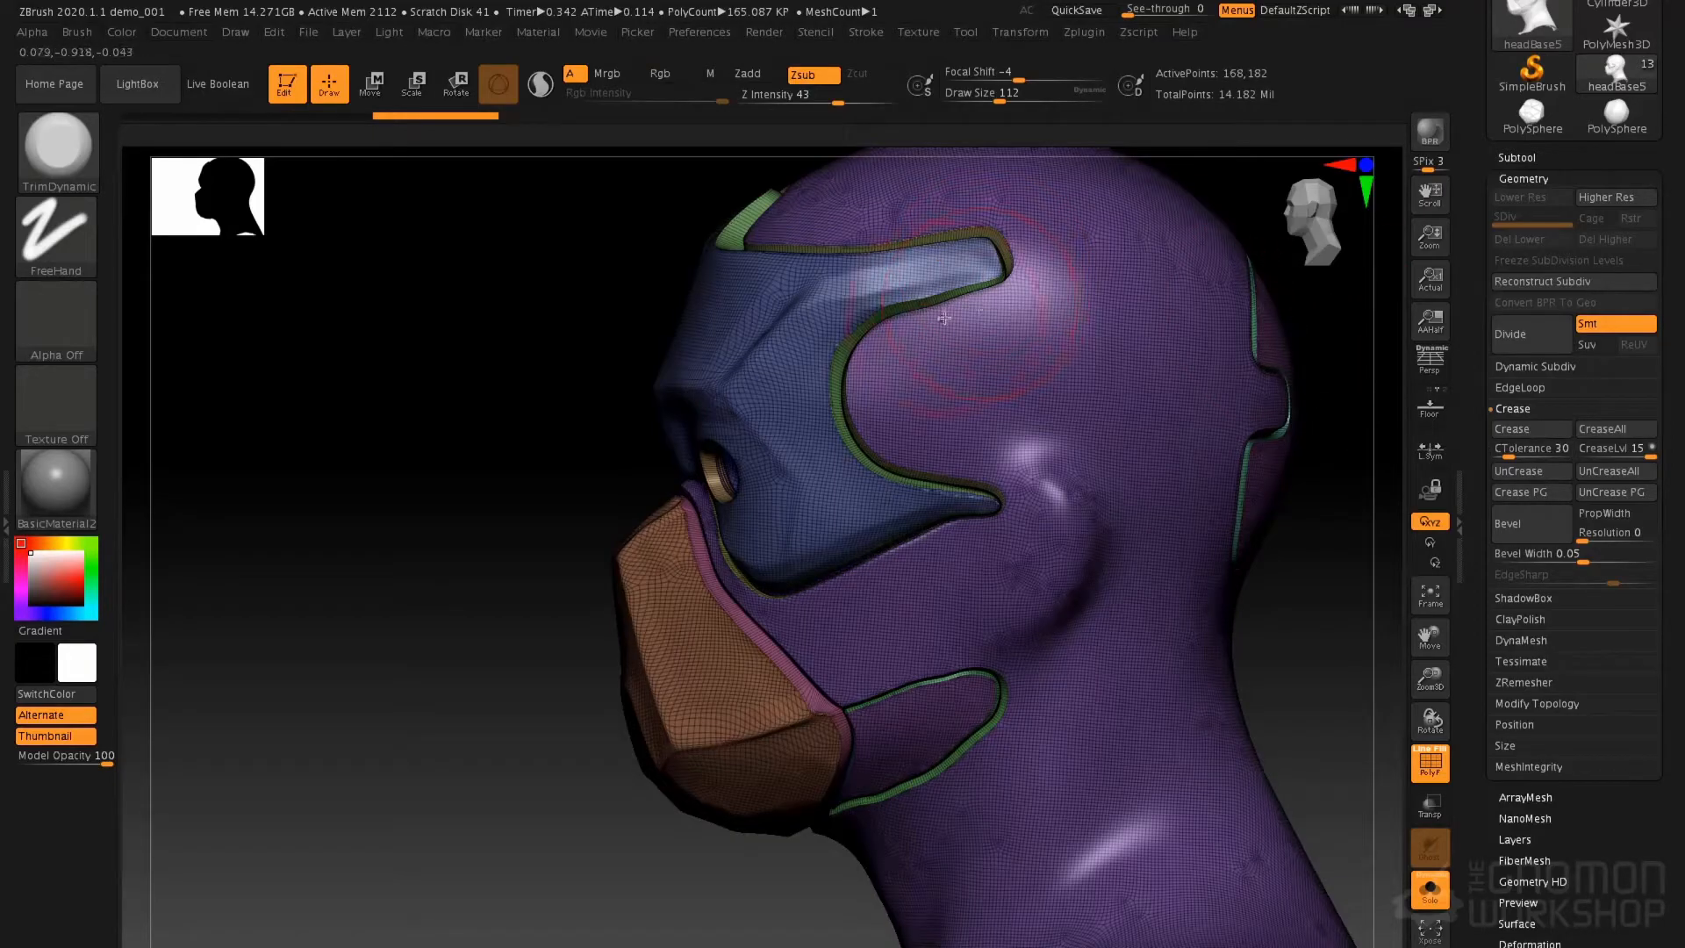
Enable KeepCreases alongside DetectEdges and run ZRemesher on the head with the target polygon count at 10
{"action": "scroll", "coordinate": [1523, 630], "scroll_direction": "down", "scroll_amount": 3}
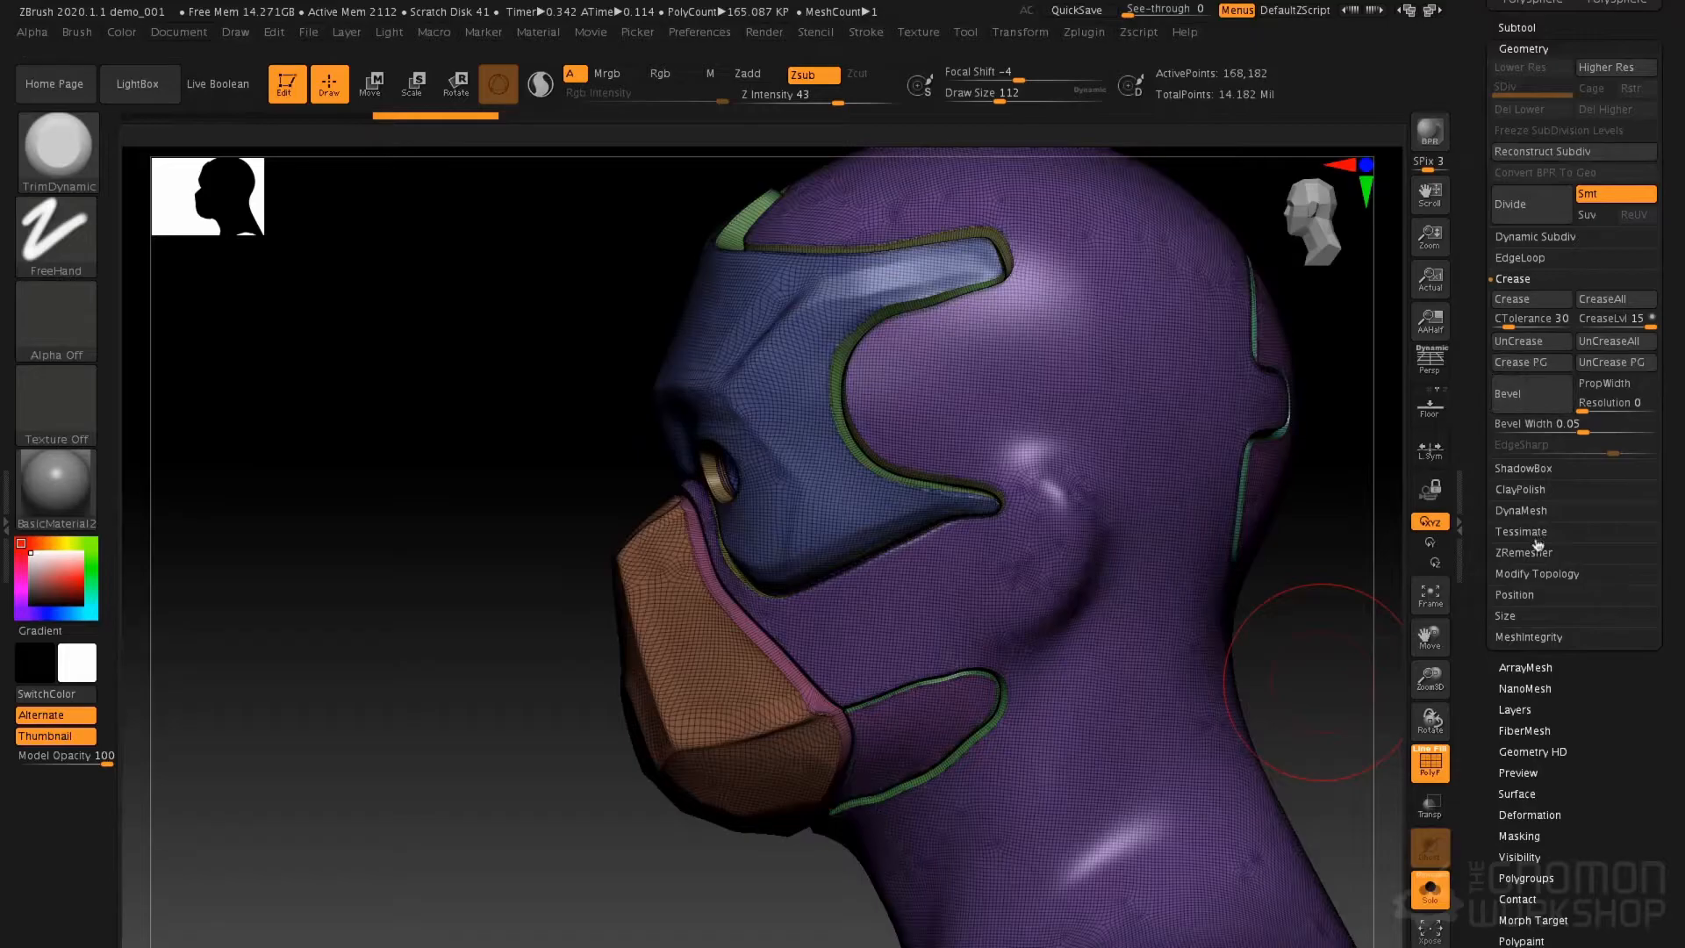
{"action": "left_click", "coordinate": [1525, 552]}
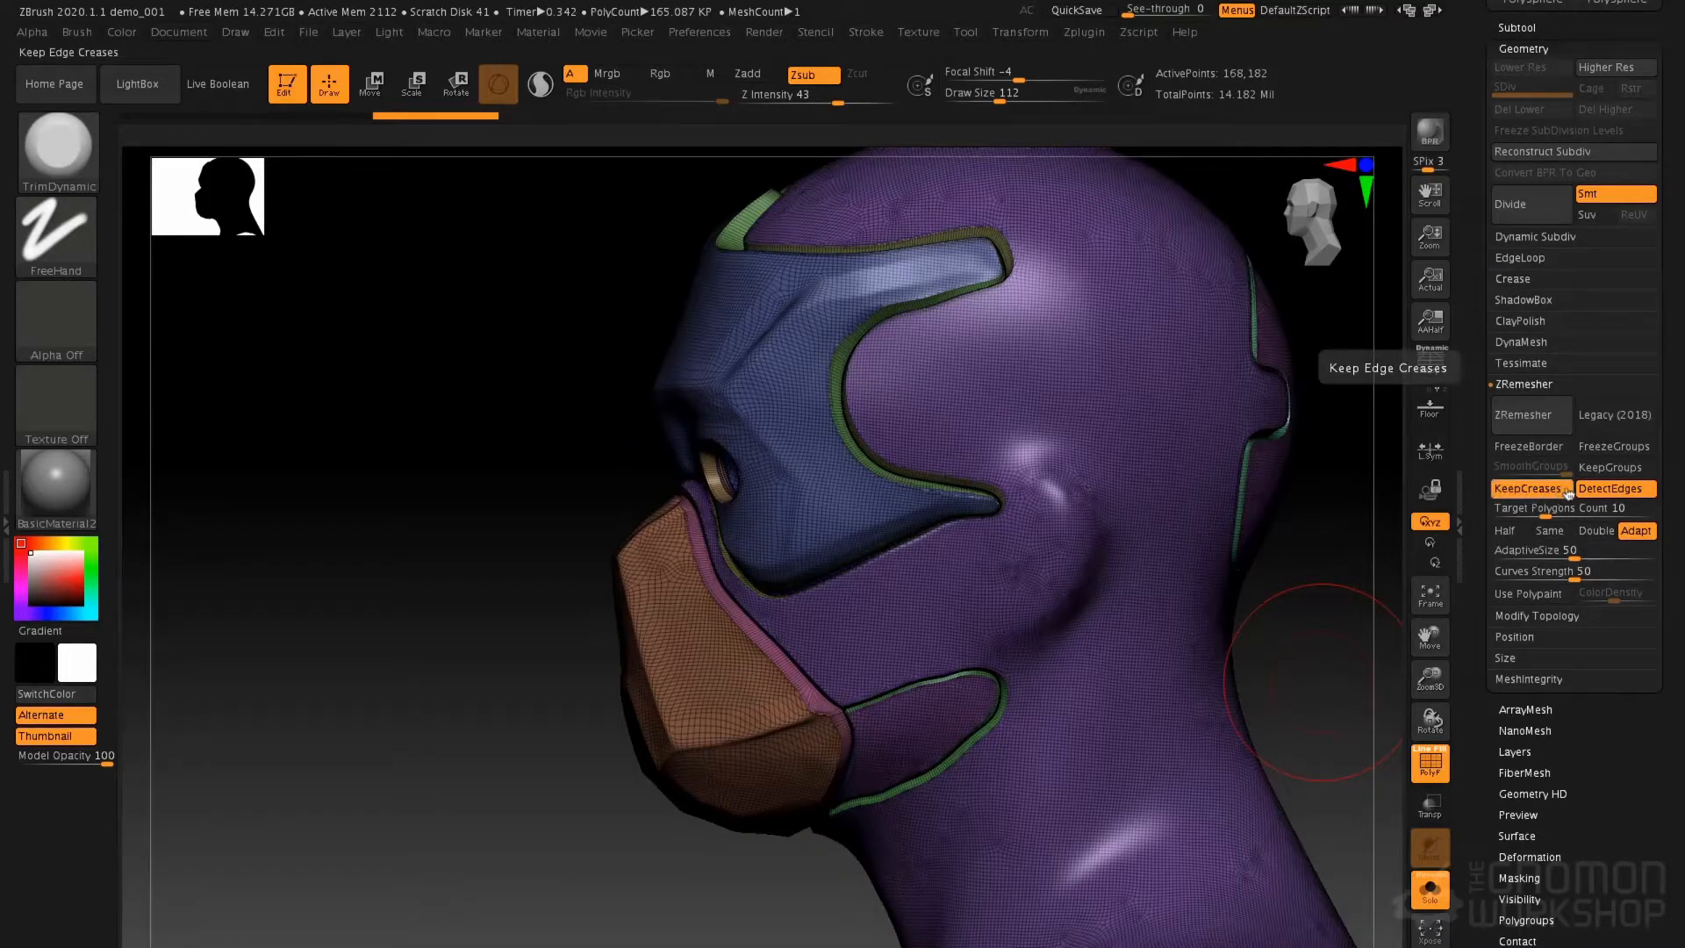
{"action": "left_click", "coordinate": [1536, 414]}
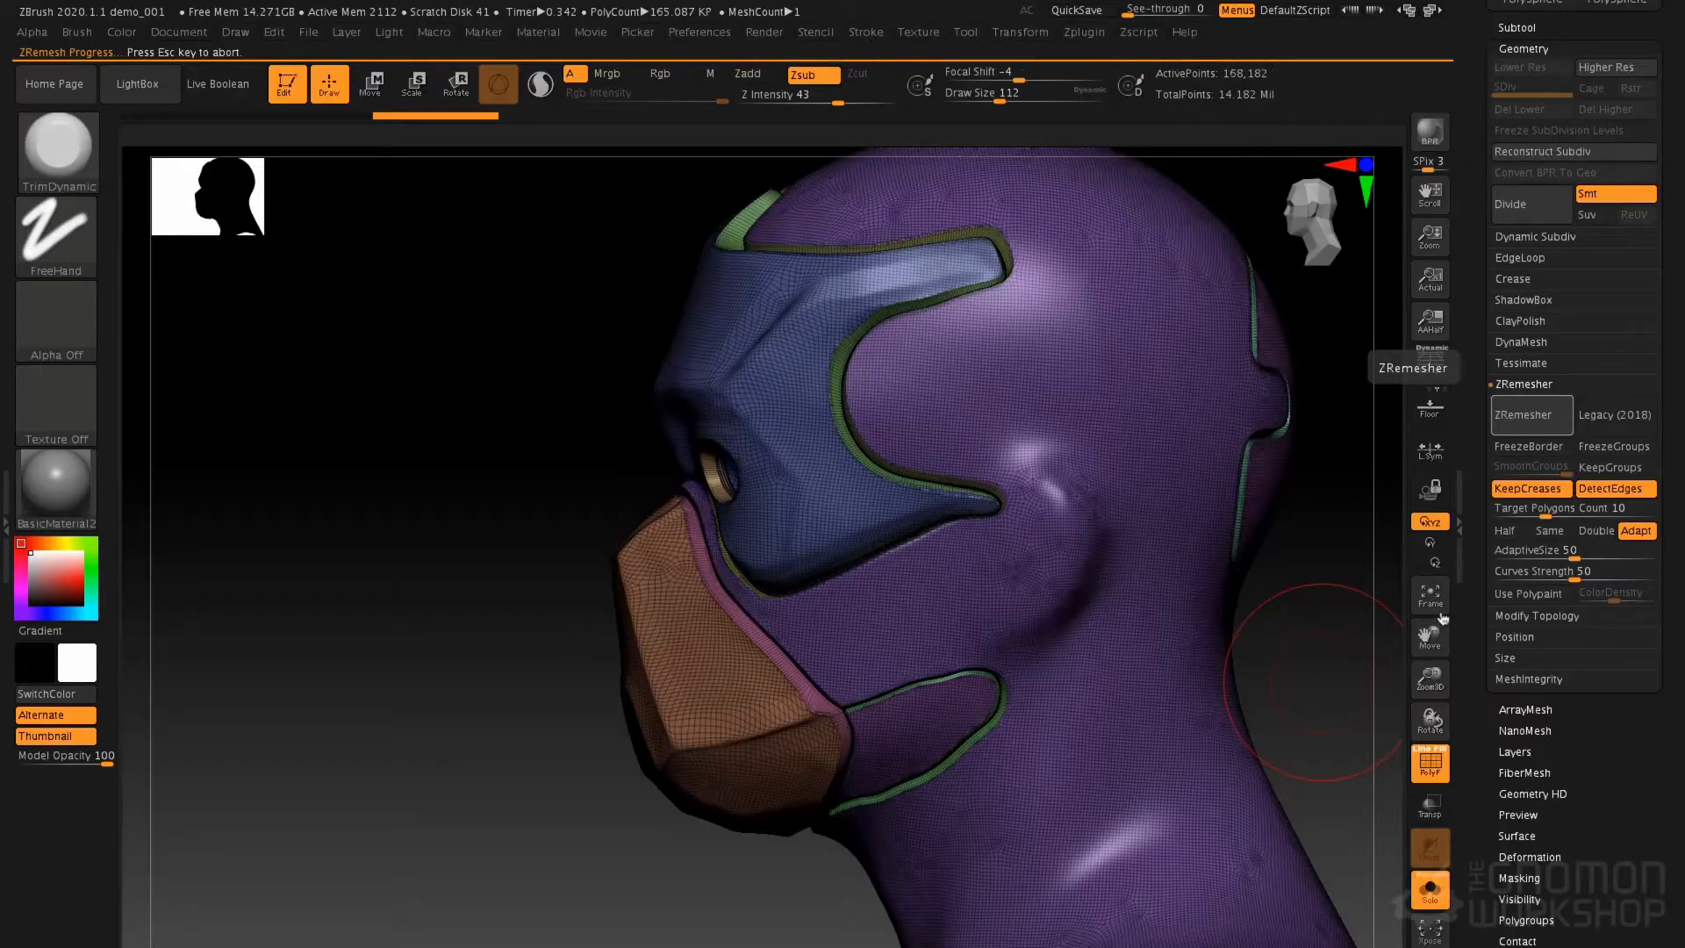
{"action": "left_click_drag", "start_coordinate": [1319, 558], "coordinate": [1370, 557]}
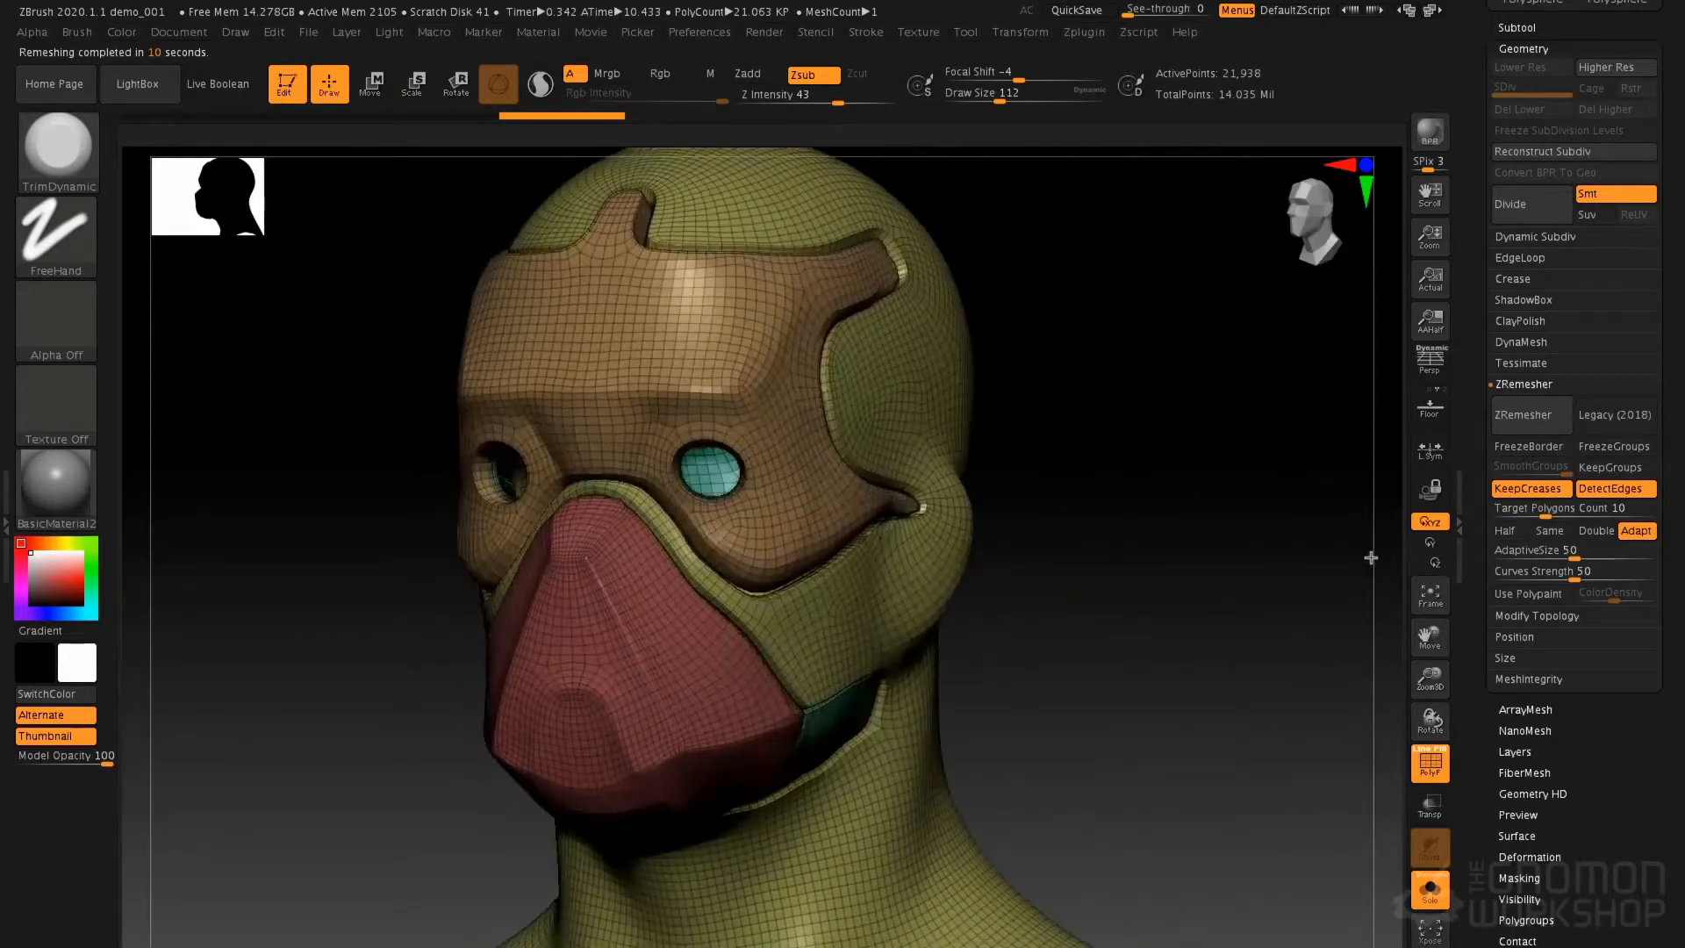
Subdivide the remeshed head once and hide its wireframe
{"action": "left_click_drag", "start_coordinate": [1004, 503], "coordinate": [1071, 532], "text": "alt"}
{"action": "left_click_drag", "start_coordinate": [1162, 455], "coordinate": [1071, 441]}
{"action": "key", "text": "ctrl+d"}
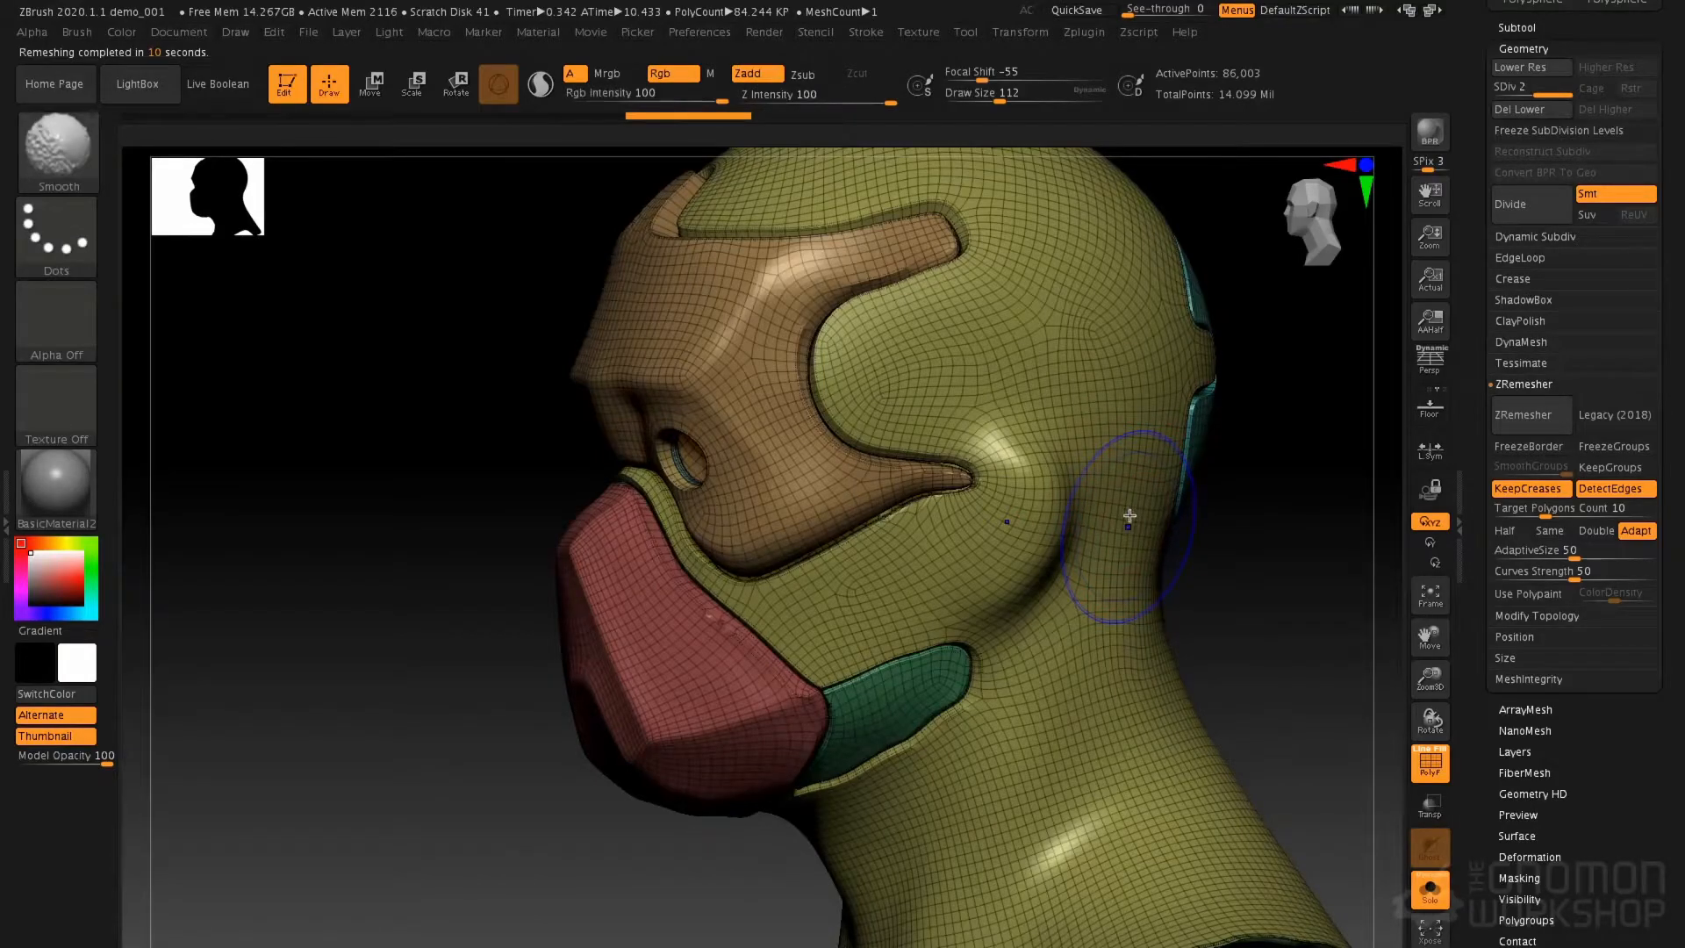
{"action": "key", "text": "shift+f"}
Carve short skin creases behind the ear and a first line on the neck with DamStandard at draw size 59
{"action": "left_click_drag", "start_coordinate": [1129, 489], "coordinate": [980, 467]}
{"action": "right_click_drag", "start_coordinate": [1046, 490], "coordinate": [981, 502]}
{"action": "key", "text": "b"}
{"action": "key", "text": "d"}
{"action": "key", "text": "s"}
{"action": "key", "text": "space"}
{"action": "mouse_move", "coordinate": [1087, 465]}
{"action": "left_mouse_down"}
{"action": "mouse_move", "coordinate": [1068, 470]}
{"action": "mouse_move", "coordinate": [1130, 438]}
{"action": "left_mouse_up"}
{"action": "left_click_drag", "start_coordinate": [1069, 494], "coordinate": [1117, 484]}
{"action": "right_click_drag", "start_coordinate": [1226, 577], "coordinate": [1149, 541]}
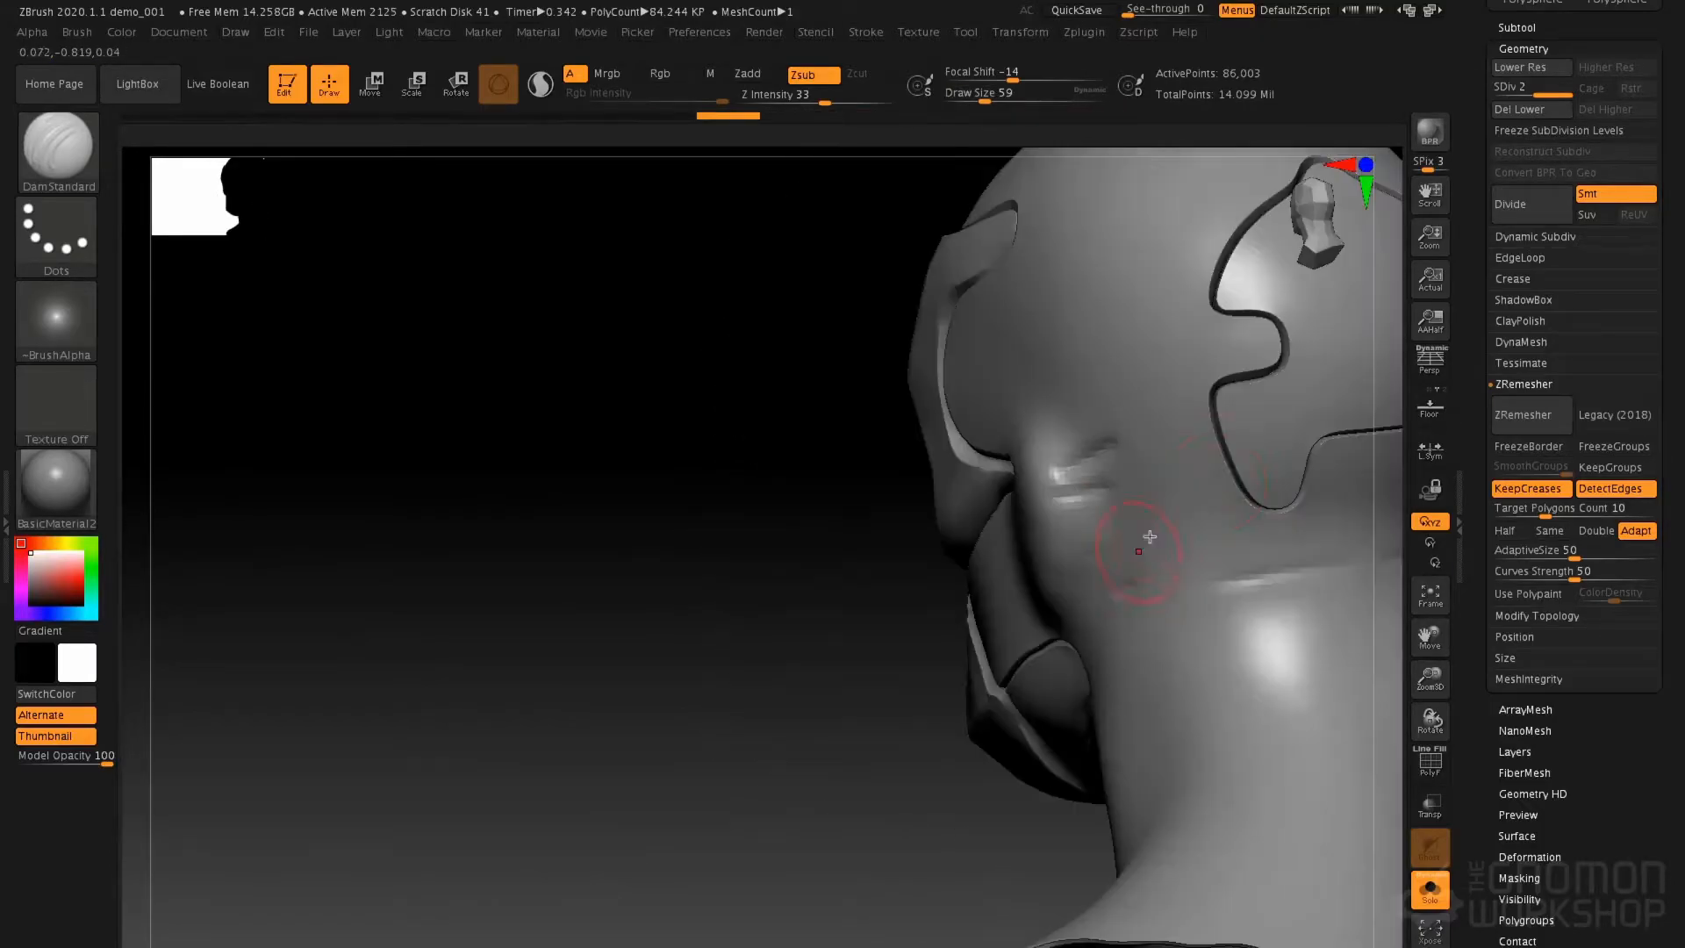
Carve several horizontal fold lines across the back and side of the neck, below the rear skull panel, with DamStandard
{"action": "right_click_drag", "start_coordinate": [1224, 469], "coordinate": [1025, 442], "text": "alt"}
{"action": "right_click_drag", "start_coordinate": [1114, 491], "coordinate": [1102, 459]}
{"action": "left_click_drag", "start_coordinate": [1229, 548], "coordinate": [1058, 594]}
{"action": "left_click_drag", "start_coordinate": [1049, 521], "coordinate": [1193, 508]}
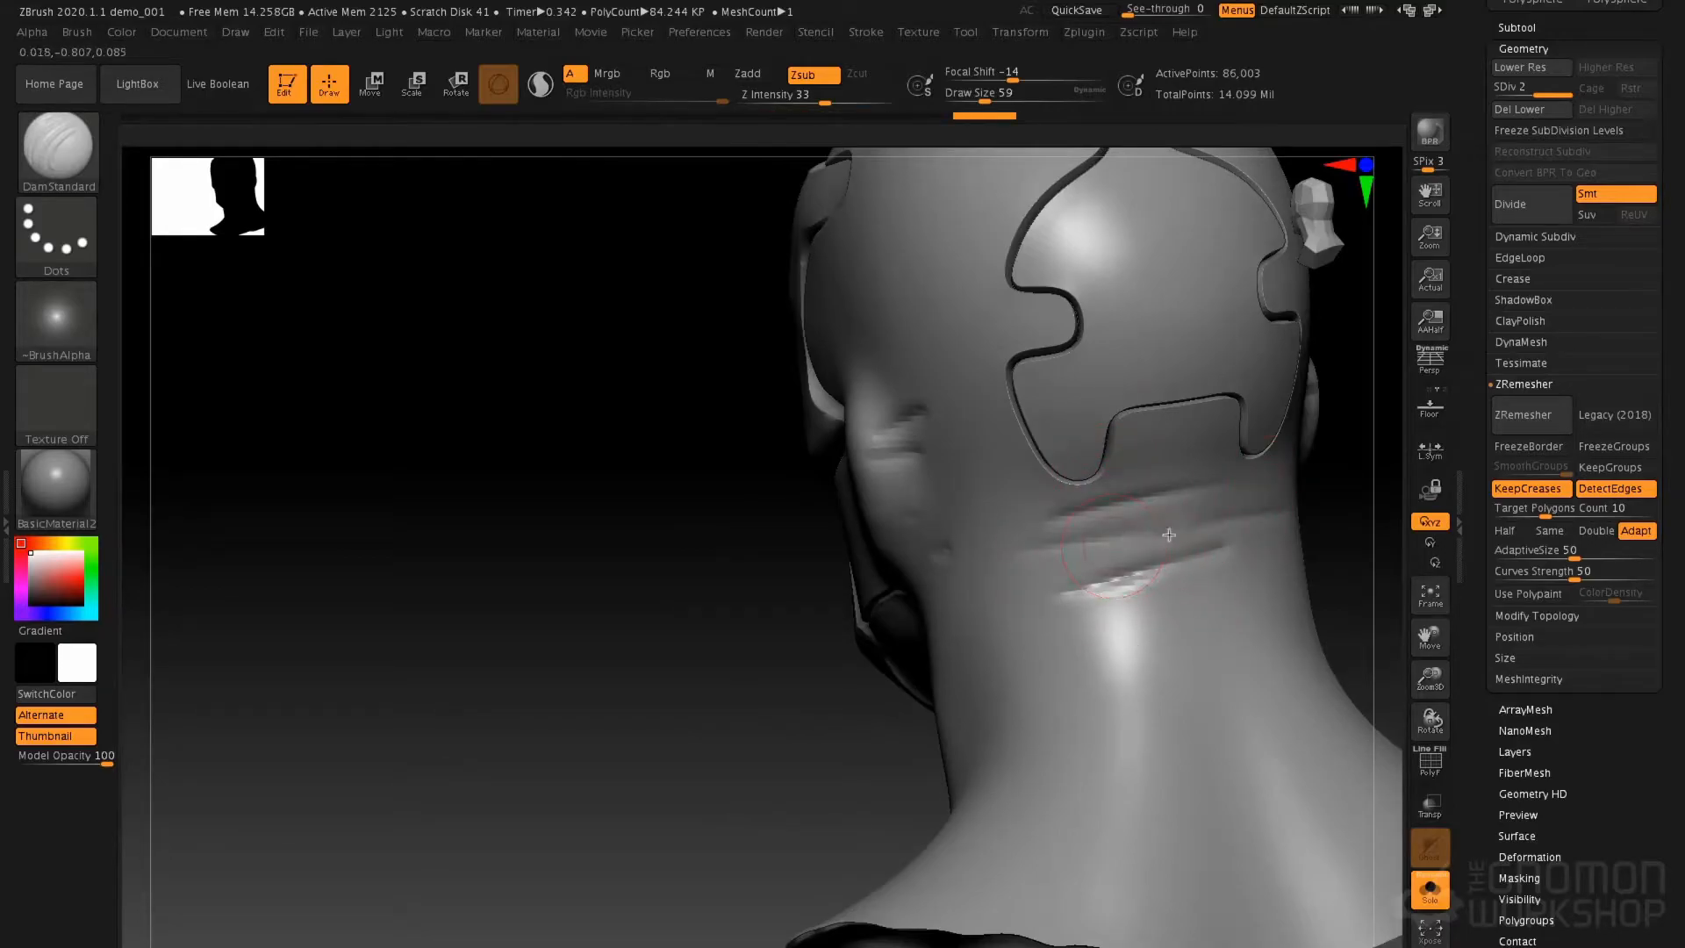
{"action": "mouse_move", "coordinate": [1107, 589]}
{"action": "left_mouse_down"}
{"action": "mouse_move", "coordinate": [1051, 604]}
{"action": "mouse_move", "coordinate": [1091, 575]}
{"action": "left_mouse_up"}
{"action": "right_click_drag", "start_coordinate": [1091, 575], "coordinate": [974, 567]}
{"action": "mouse_move", "coordinate": [1115, 567]}
{"action": "left_mouse_down"}
{"action": "mouse_move", "coordinate": [1170, 553]}
{"action": "mouse_move", "coordinate": [1331, 571]}
{"action": "left_mouse_up"}
{"action": "left_click_drag", "start_coordinate": [1203, 485], "coordinate": [1336, 491]}
{"action": "right_click_drag", "start_coordinate": [1212, 532], "coordinate": [1290, 522]}
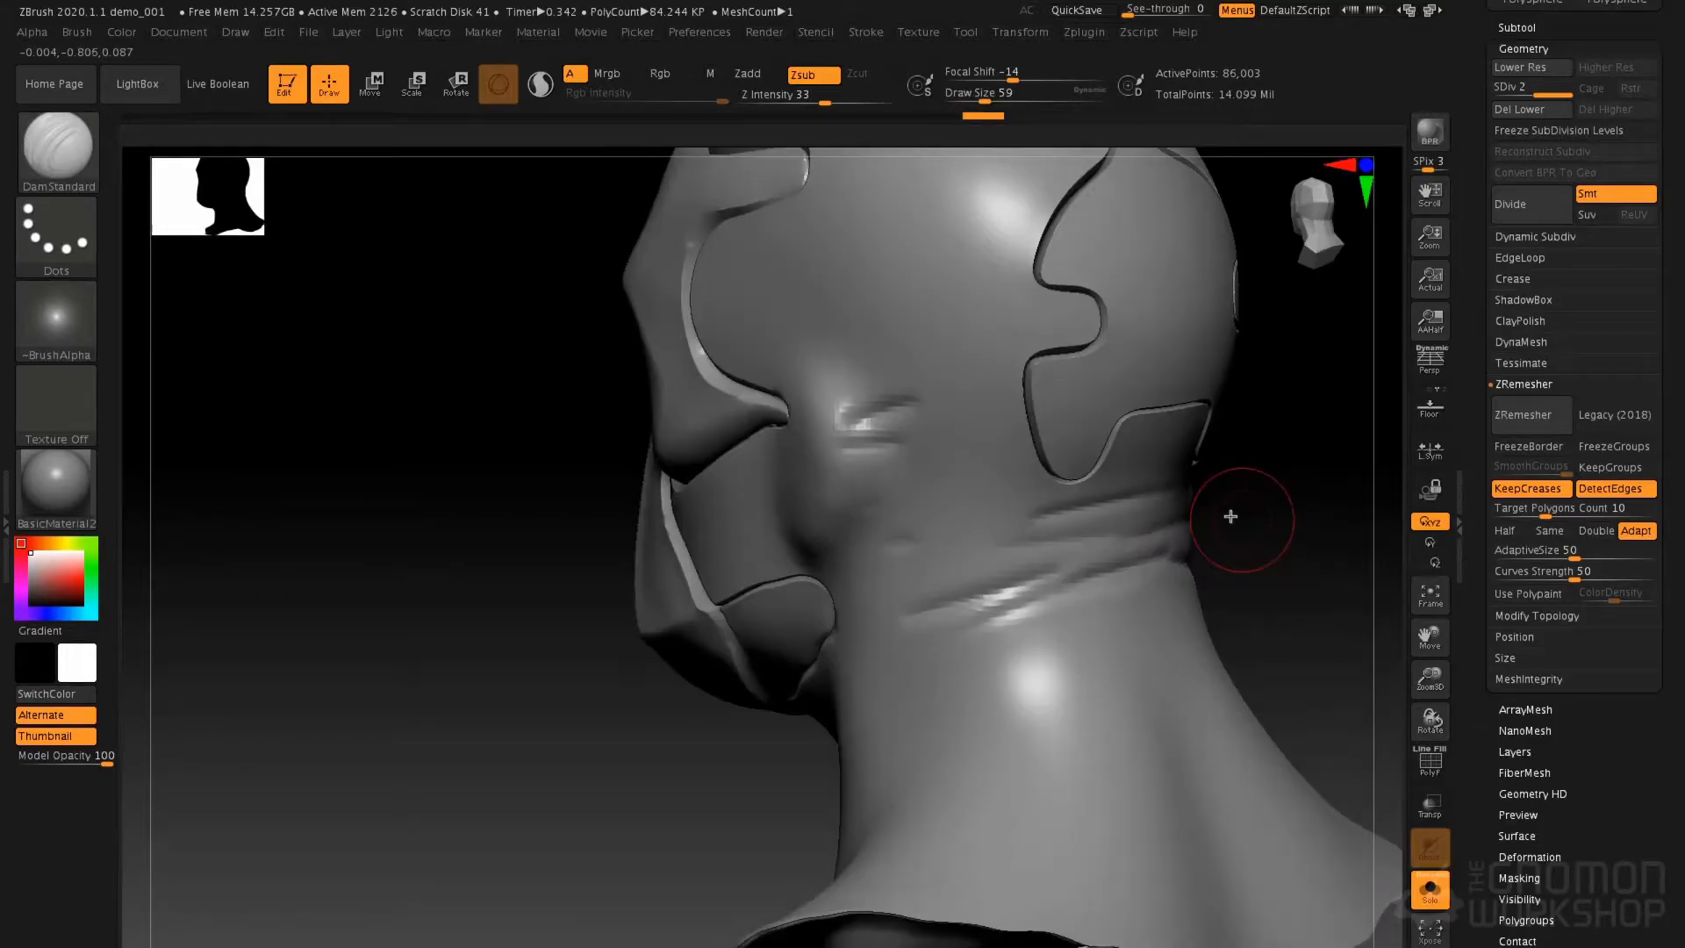
Build up raised skin between the rear neck folds using the Standard brush with Alpha 01 at draw size 41
{"action": "key", "text": "b"}
{"action": "key", "text": "s"}
{"action": "key", "text": "t"}
{"action": "left_click", "coordinate": [58, 324]}
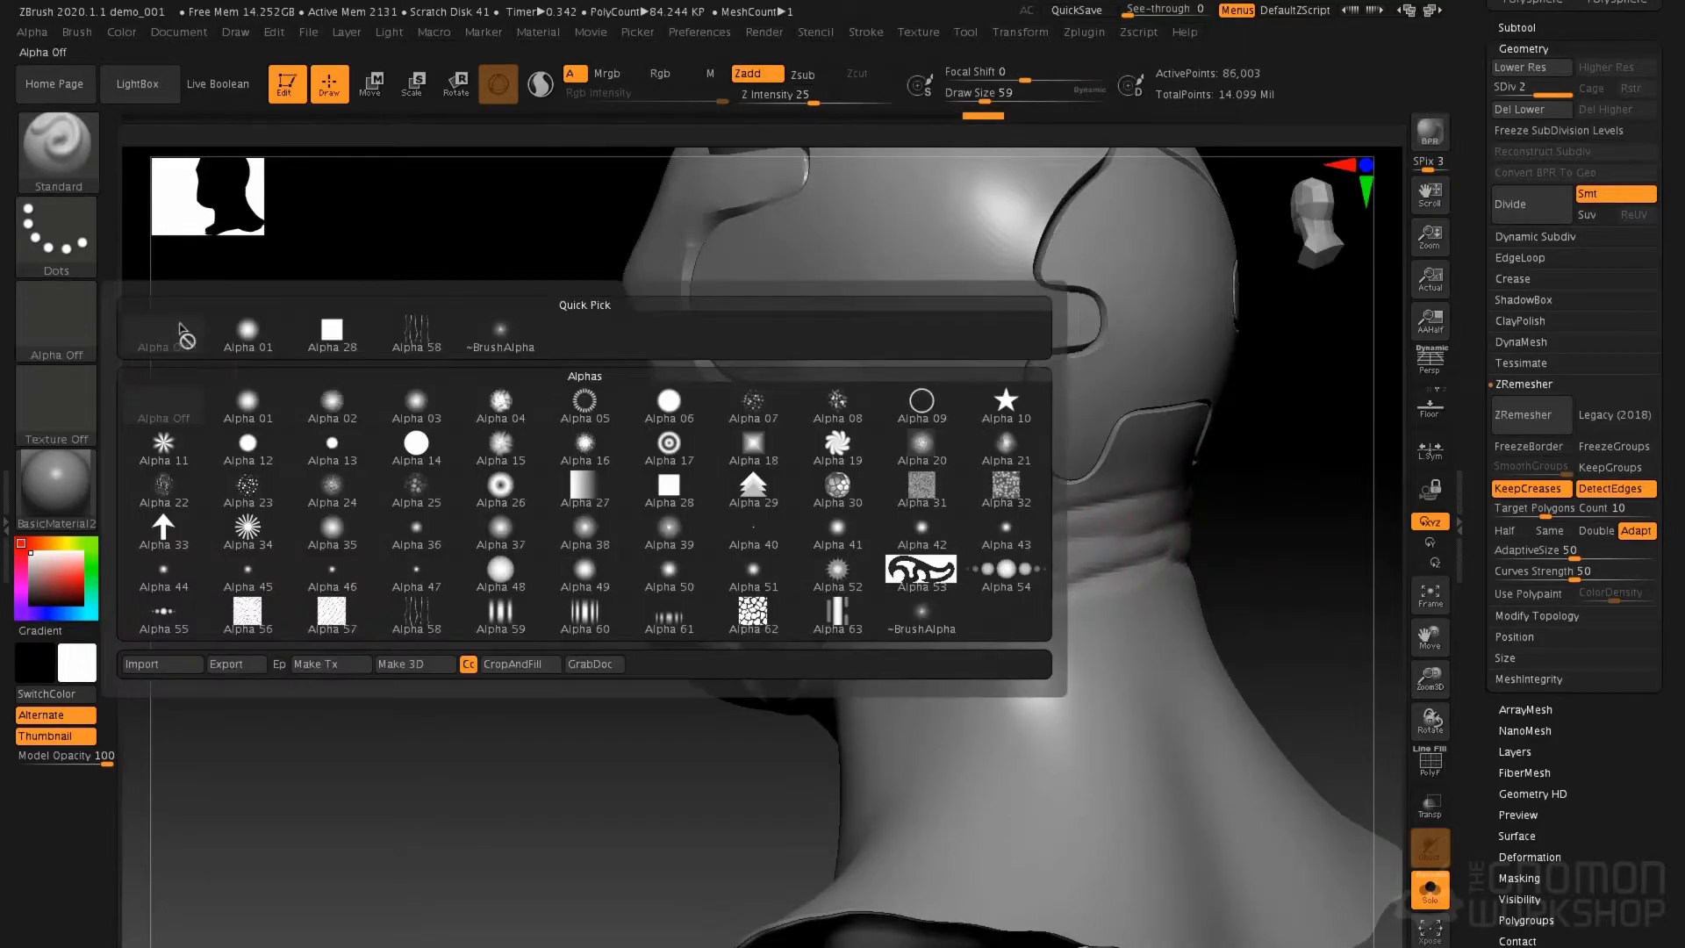
{"action": "left_click", "coordinate": [249, 338]}
{"action": "key", "text": "space"}
{"action": "left_click_drag", "start_coordinate": [1027, 567], "coordinate": [1049, 550]}
{"action": "left_click_drag", "start_coordinate": [934, 562], "coordinate": [1088, 543]}
{"action": "left_click_drag", "start_coordinate": [979, 610], "coordinate": [1135, 525]}
{"action": "left_click_drag", "start_coordinate": [1272, 527], "coordinate": [1097, 531]}
{"action": "mouse_move", "coordinate": [1084, 537]}
{"action": "left_mouse_down"}
{"action": "mouse_move", "coordinate": [1286, 518]}
{"action": "mouse_move", "coordinate": [1292, 496]}
{"action": "mouse_move", "coordinate": [1295, 512]}
{"action": "left_mouse_up"}
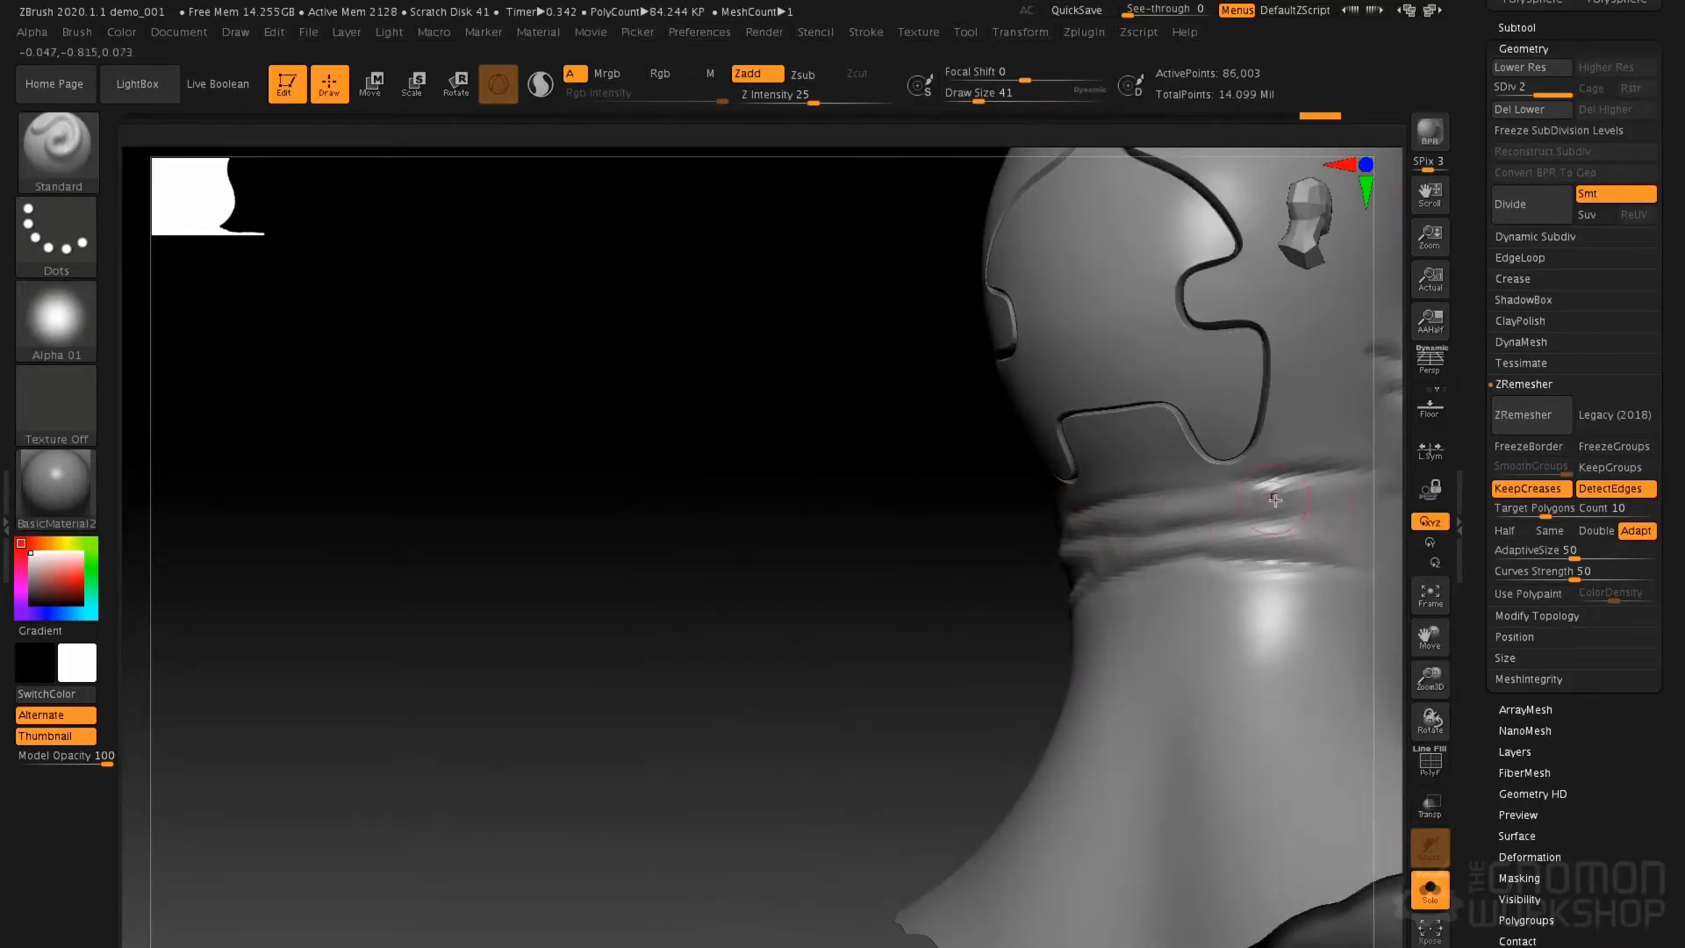
Add volume to the folds on the side of the neck and behind the ear, and undo the last stroke
{"action": "left_click_drag", "start_coordinate": [1010, 504], "coordinate": [754, 513]}
{"action": "left_click_drag", "start_coordinate": [1091, 532], "coordinate": [1180, 524]}
{"action": "left_click_drag", "start_coordinate": [1198, 430], "coordinate": [1106, 414]}
{"action": "left_click_drag", "start_coordinate": [1156, 469], "coordinate": [1271, 473]}
{"action": "mouse_move", "coordinate": [1141, 569]}
{"action": "left_mouse_down"}
{"action": "mouse_move", "coordinate": [1266, 506]}
{"action": "mouse_move", "coordinate": [1334, 402]}
{"action": "left_mouse_up"}
{"action": "mouse_move", "coordinate": [1324, 432]}
{"action": "right_mouse_down", "text": "alt"}
{"action": "mouse_move", "coordinate": [1200, 493]}
{"action": "mouse_move", "coordinate": [1277, 543]}
{"action": "right_mouse_up", "text": "alt"}
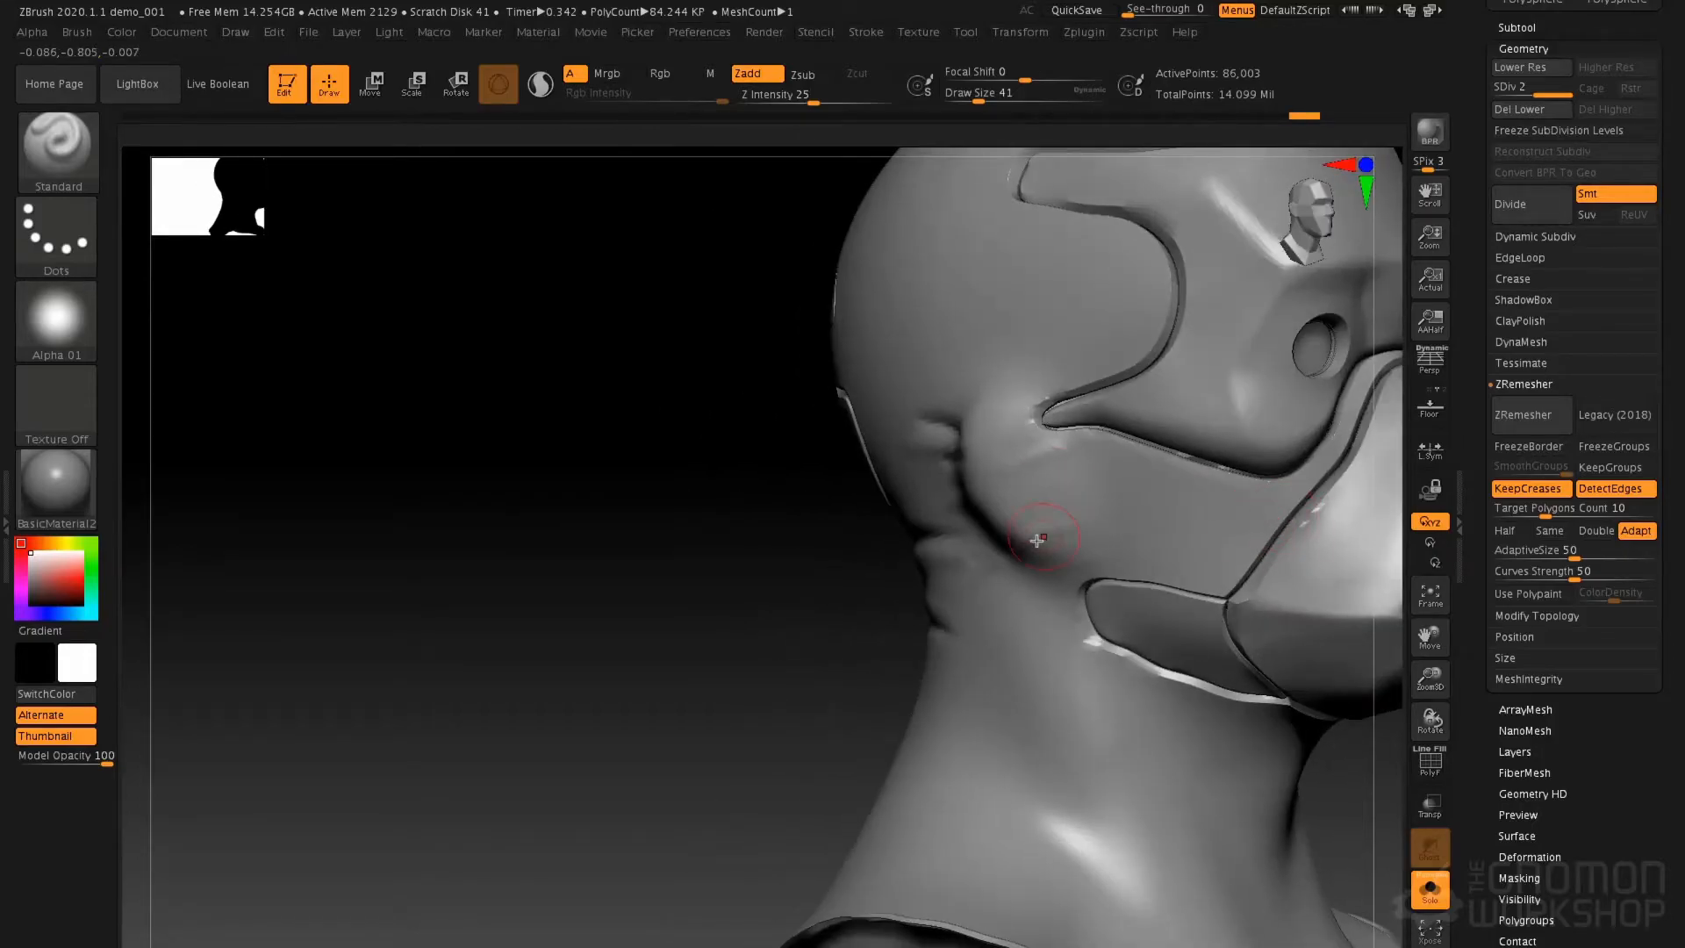
{"action": "key", "text": "ctrl+z"}
Sculpt raised wrinkles on the front and side of the neck beneath the jaw plate with the Standard brush
{"action": "right_click_drag", "start_coordinate": [1092, 712], "coordinate": [929, 637]}
{"action": "mouse_move", "coordinate": [1084, 669]}
{"action": "left_mouse_down"}
{"action": "mouse_move", "coordinate": [1007, 695]}
{"action": "mouse_move", "coordinate": [1064, 653]}
{"action": "left_mouse_up"}
{"action": "right_click_drag", "start_coordinate": [1064, 653], "coordinate": [1167, 677]}
{"action": "left_click_drag", "start_coordinate": [1142, 655], "coordinate": [1222, 621]}
{"action": "left_click_drag", "start_coordinate": [1079, 698], "coordinate": [1312, 613]}
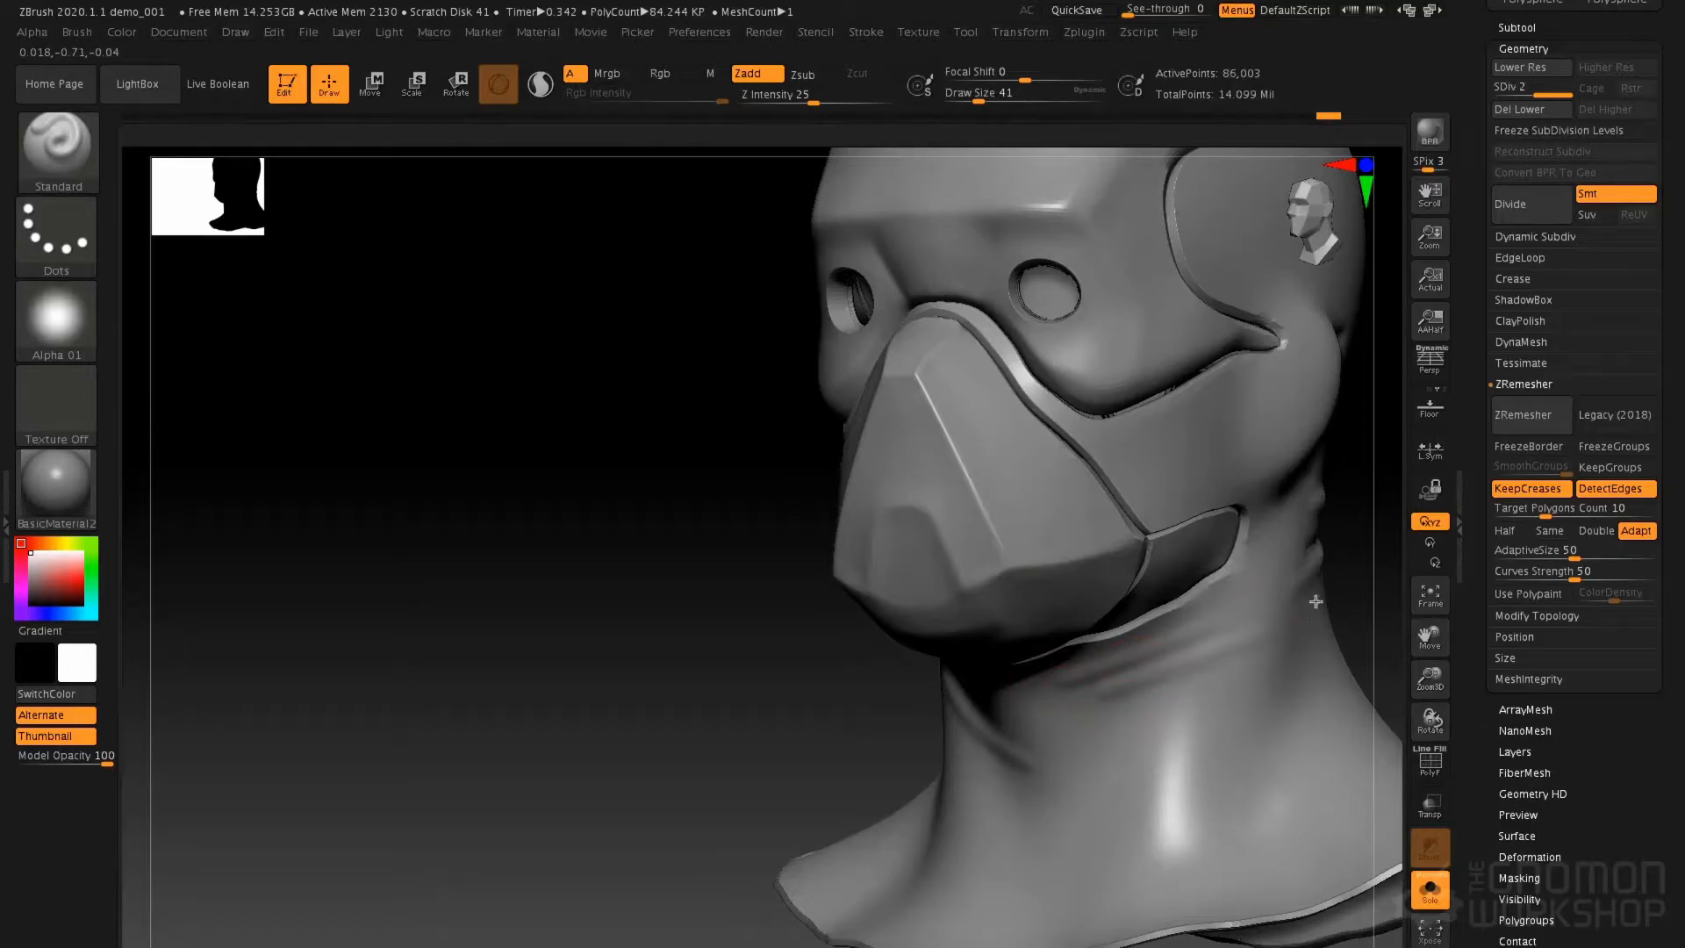
Smooth the wrinkles below the jaw plate and carve new horizontal fold lines down the side of the neck with DamStandard
{"action": "key", "text": "shift"}
{"action": "mouse_move", "coordinate": [1152, 666]}
{"action": "left_mouse_down", "text": "shift"}
{"action": "mouse_move", "coordinate": [1108, 692]}
{"action": "mouse_move", "coordinate": [1235, 618]}
{"action": "left_mouse_up", "text": "shift"}
{"action": "key", "text": "b"}
{"action": "key", "text": "d"}
{"action": "key", "text": "s"}
{"action": "left_click_drag", "start_coordinate": [1090, 680], "coordinate": [1255, 617]}
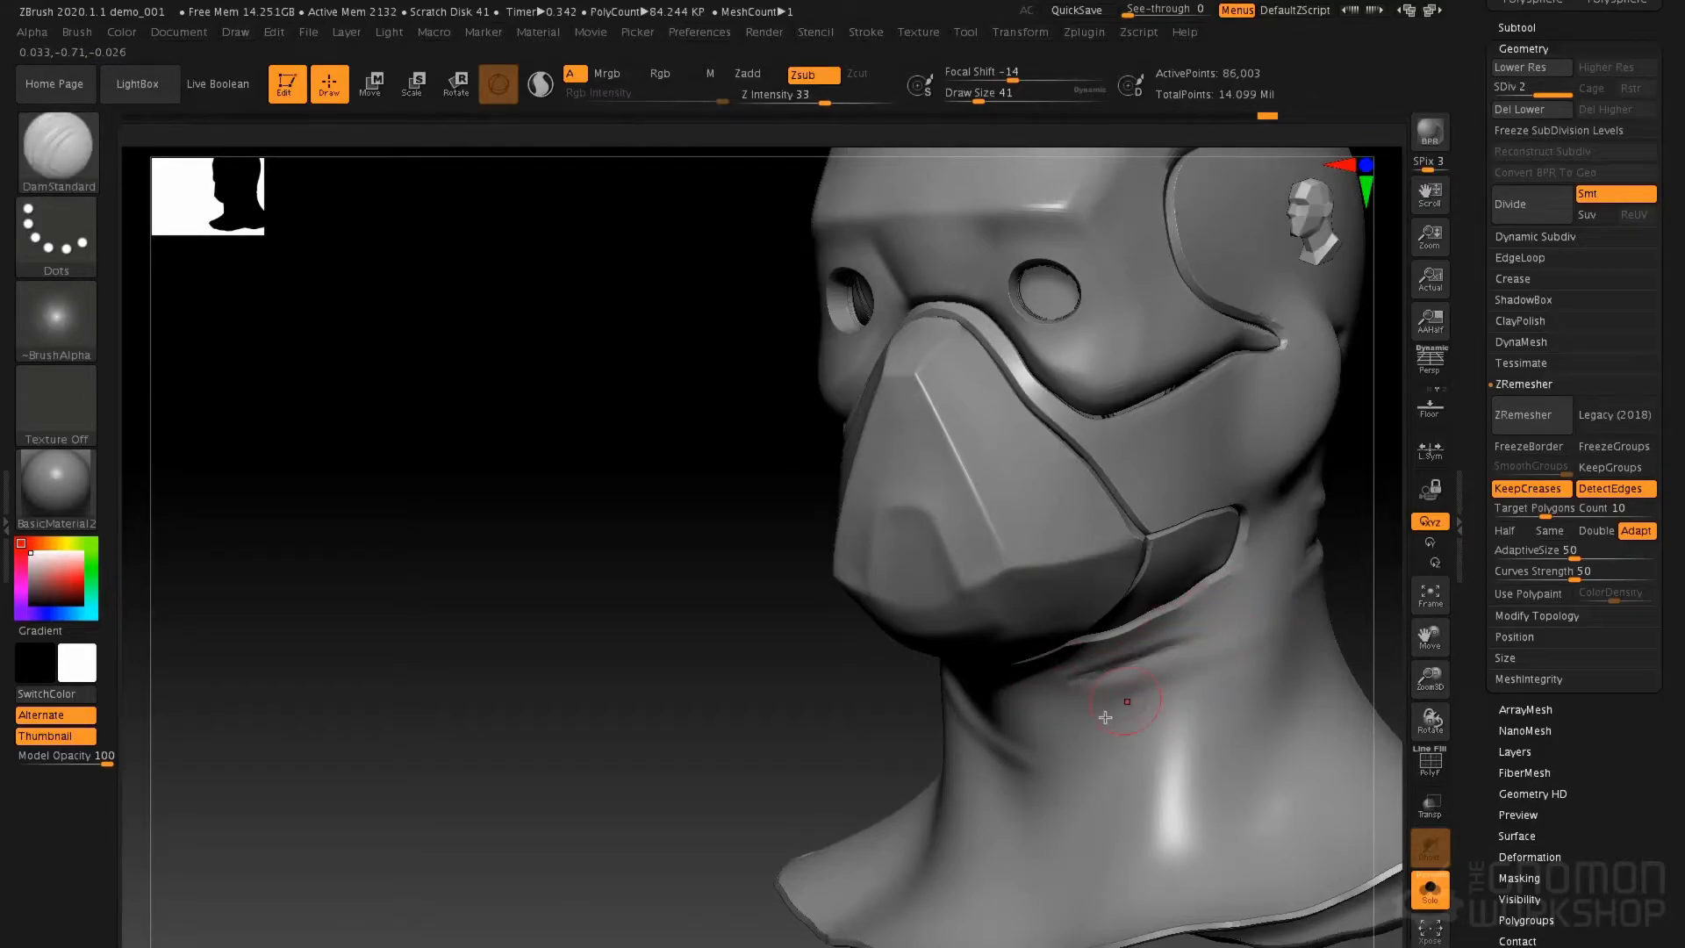
{"action": "left_click_drag", "start_coordinate": [1106, 717], "coordinate": [1238, 665]}
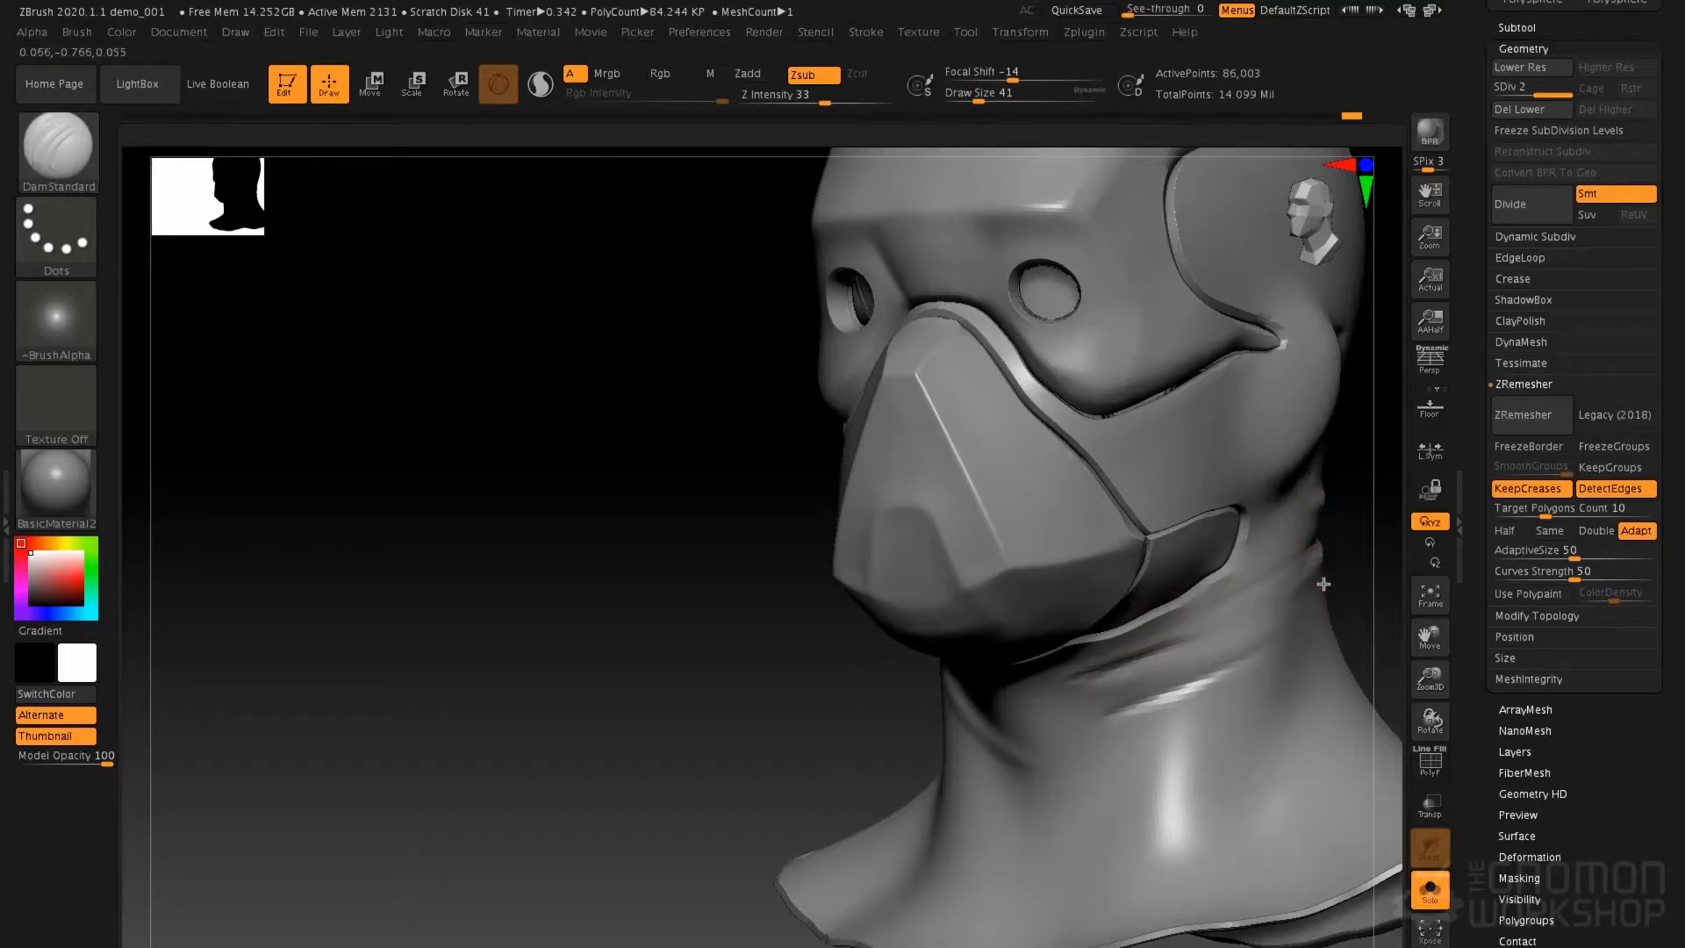
{"action": "left_click_drag", "start_coordinate": [1157, 739], "coordinate": [1219, 705]}
{"action": "left_click_drag", "start_coordinate": [980, 823], "coordinate": [1161, 809]}
{"action": "left_click_drag", "start_coordinate": [1009, 795], "coordinate": [1197, 762]}
Build up raised skin between the front and side neck folds using the Standard brush at draw size 41
{"action": "key", "text": "b"}
{"action": "key", "text": "s"}
{"action": "key", "text": "t"}
{"action": "left_click_drag", "start_coordinate": [1023, 806], "coordinate": [1082, 802]}
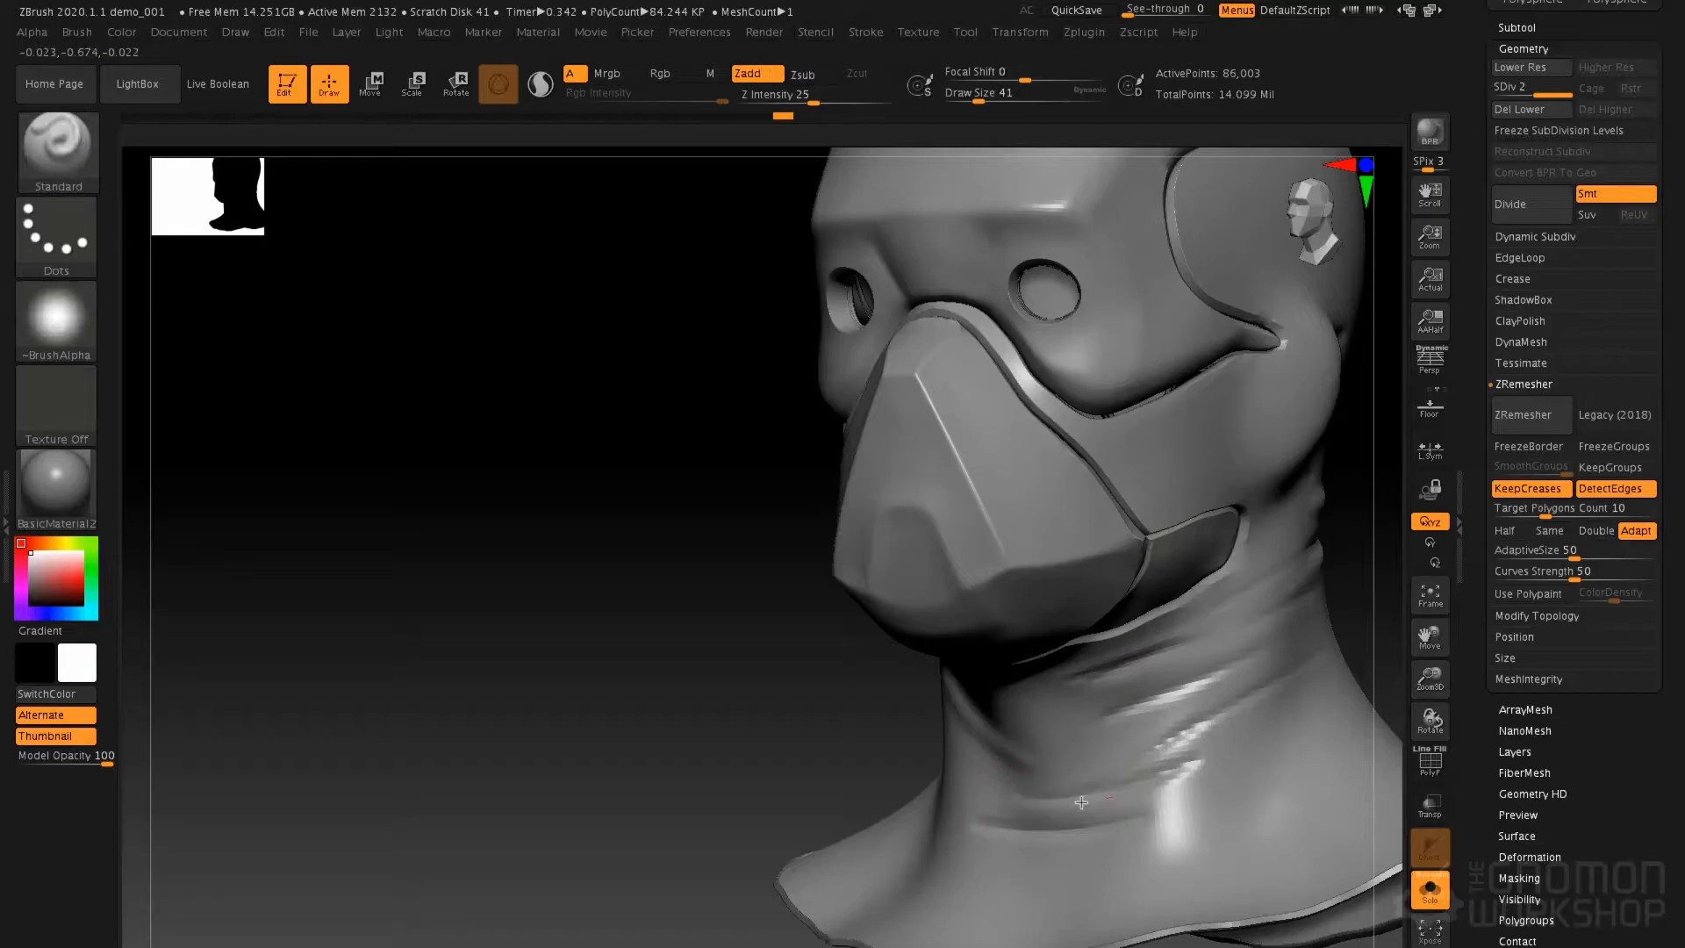
{"action": "mouse_move", "coordinate": [1142, 719]}
{"action": "left_mouse_down"}
{"action": "mouse_move", "coordinate": [1259, 653]}
{"action": "mouse_move", "coordinate": [1280, 621]}
{"action": "mouse_move", "coordinate": [1131, 681]}
{"action": "mouse_move", "coordinate": [1001, 688]}
{"action": "left_mouse_up"}
{"action": "mouse_move", "coordinate": [1049, 684]}
{"action": "right_mouse_down"}
{"action": "mouse_move", "coordinate": [1111, 681]}
{"action": "mouse_move", "coordinate": [929, 693]}
{"action": "right_mouse_up"}
{"action": "left_click_drag", "start_coordinate": [799, 623], "coordinate": [852, 649]}
{"action": "mouse_move", "coordinate": [719, 685]}
{"action": "right_mouse_down"}
{"action": "mouse_move", "coordinate": [779, 727]}
{"action": "mouse_move", "coordinate": [693, 699]}
{"action": "right_mouse_up"}
{"action": "left_click_drag", "start_coordinate": [719, 692], "coordinate": [878, 741]}
{"action": "left_click_drag", "start_coordinate": [761, 755], "coordinate": [913, 795]}
{"action": "left_click_drag", "start_coordinate": [769, 708], "coordinate": [913, 729]}
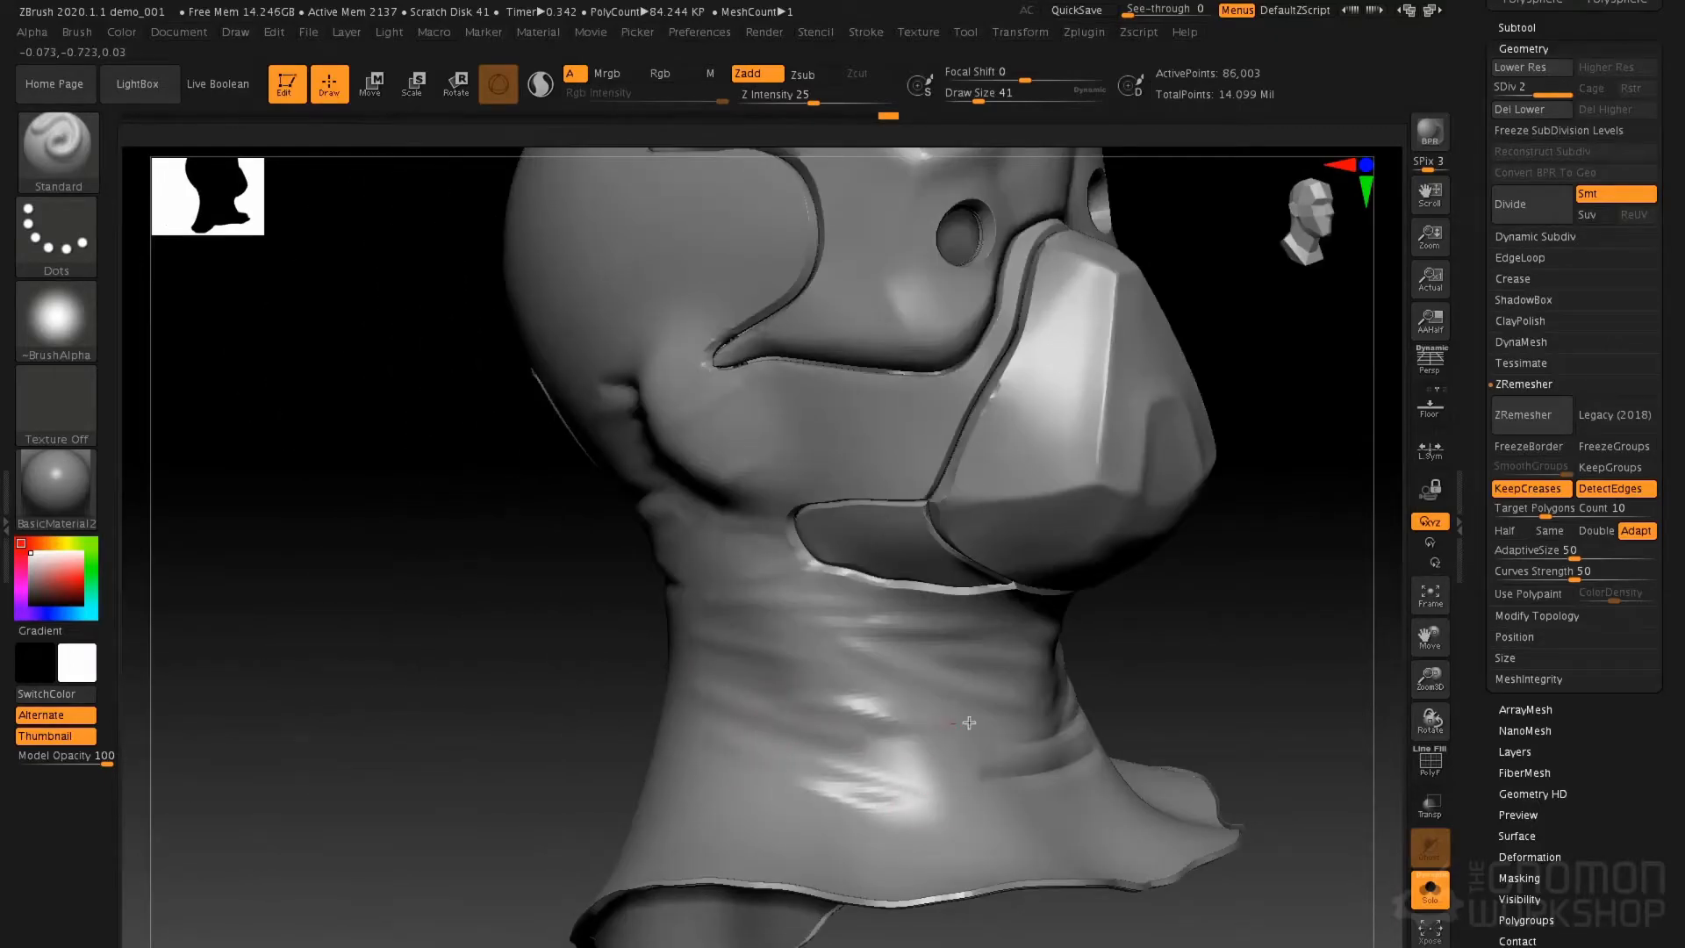
Hide the armour plates to isolate the head skin, and grow the visible region twice to include the groove walls
{"action": "right_click_drag", "start_coordinate": [824, 518], "coordinate": [771, 444]}
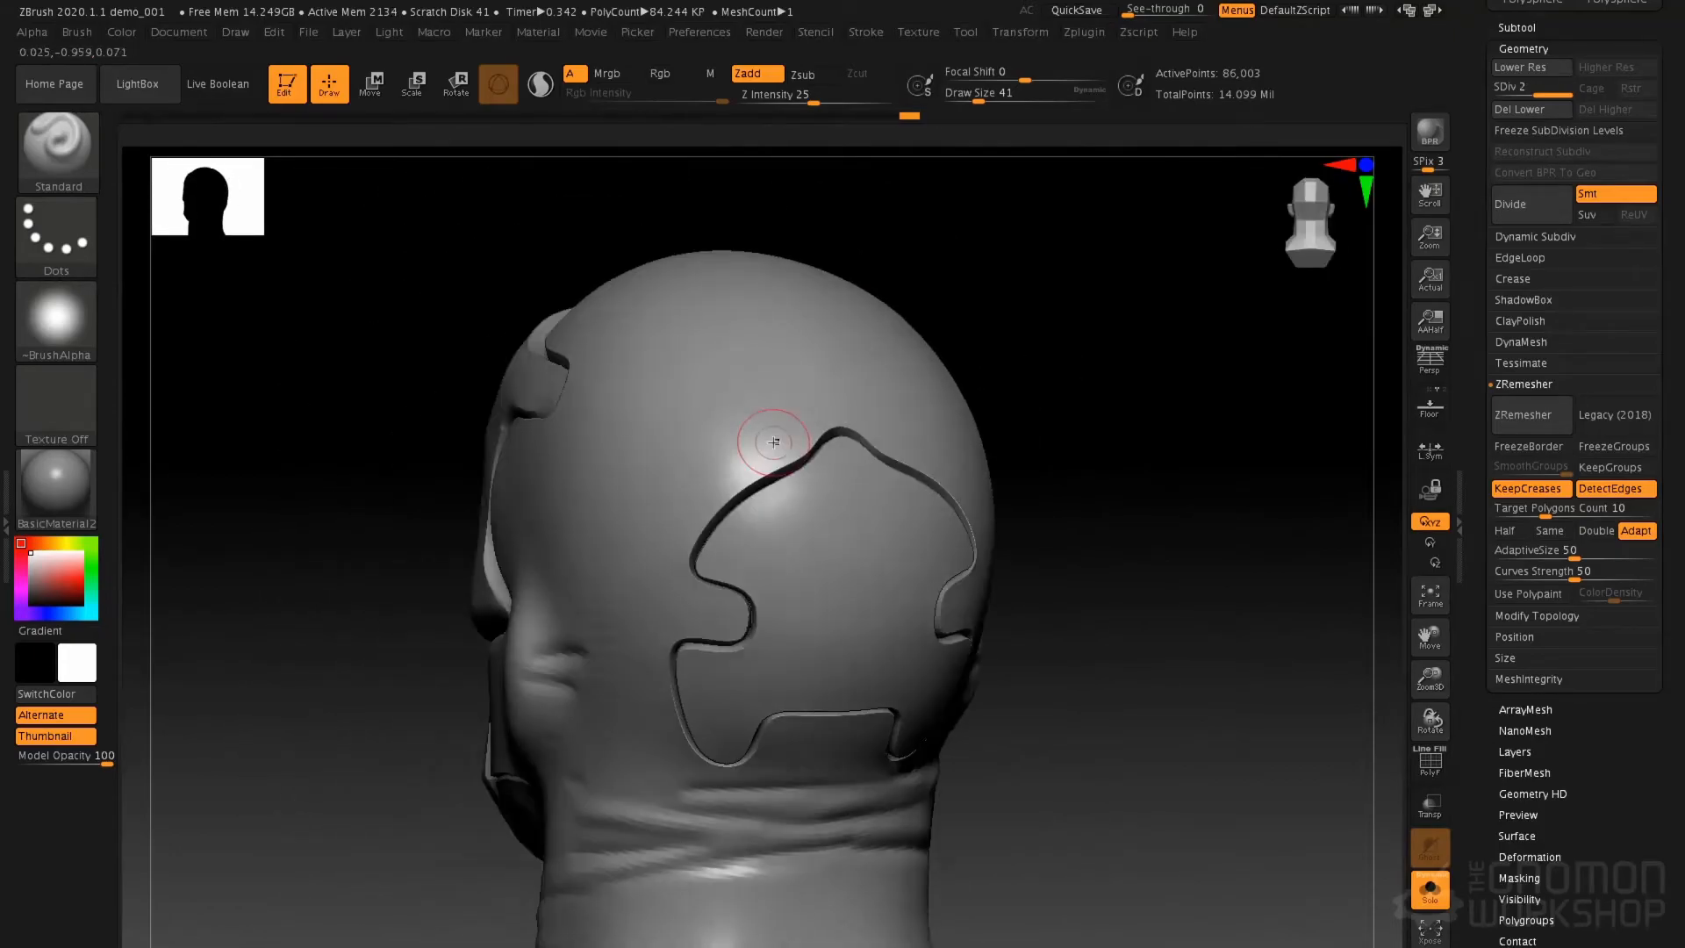
{"action": "left_click", "coordinate": [790, 487], "text": "ctrl+alt+shift"}
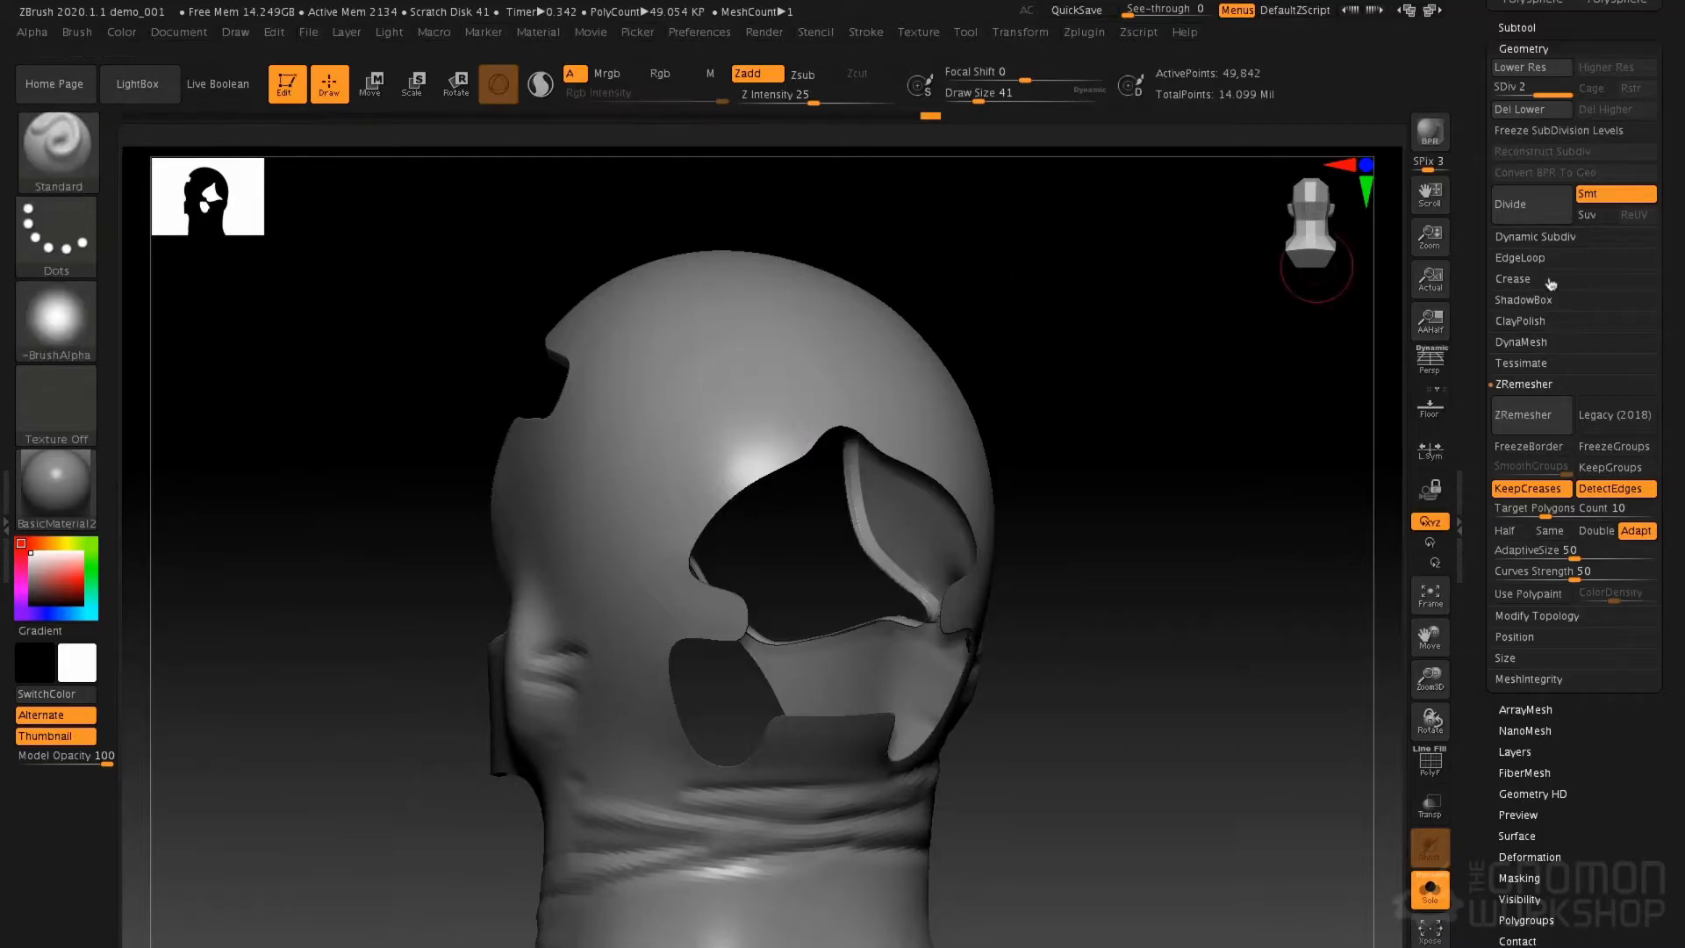
{"action": "scroll", "coordinate": [1558, 746], "scroll_direction": "down", "scroll_amount": 2}
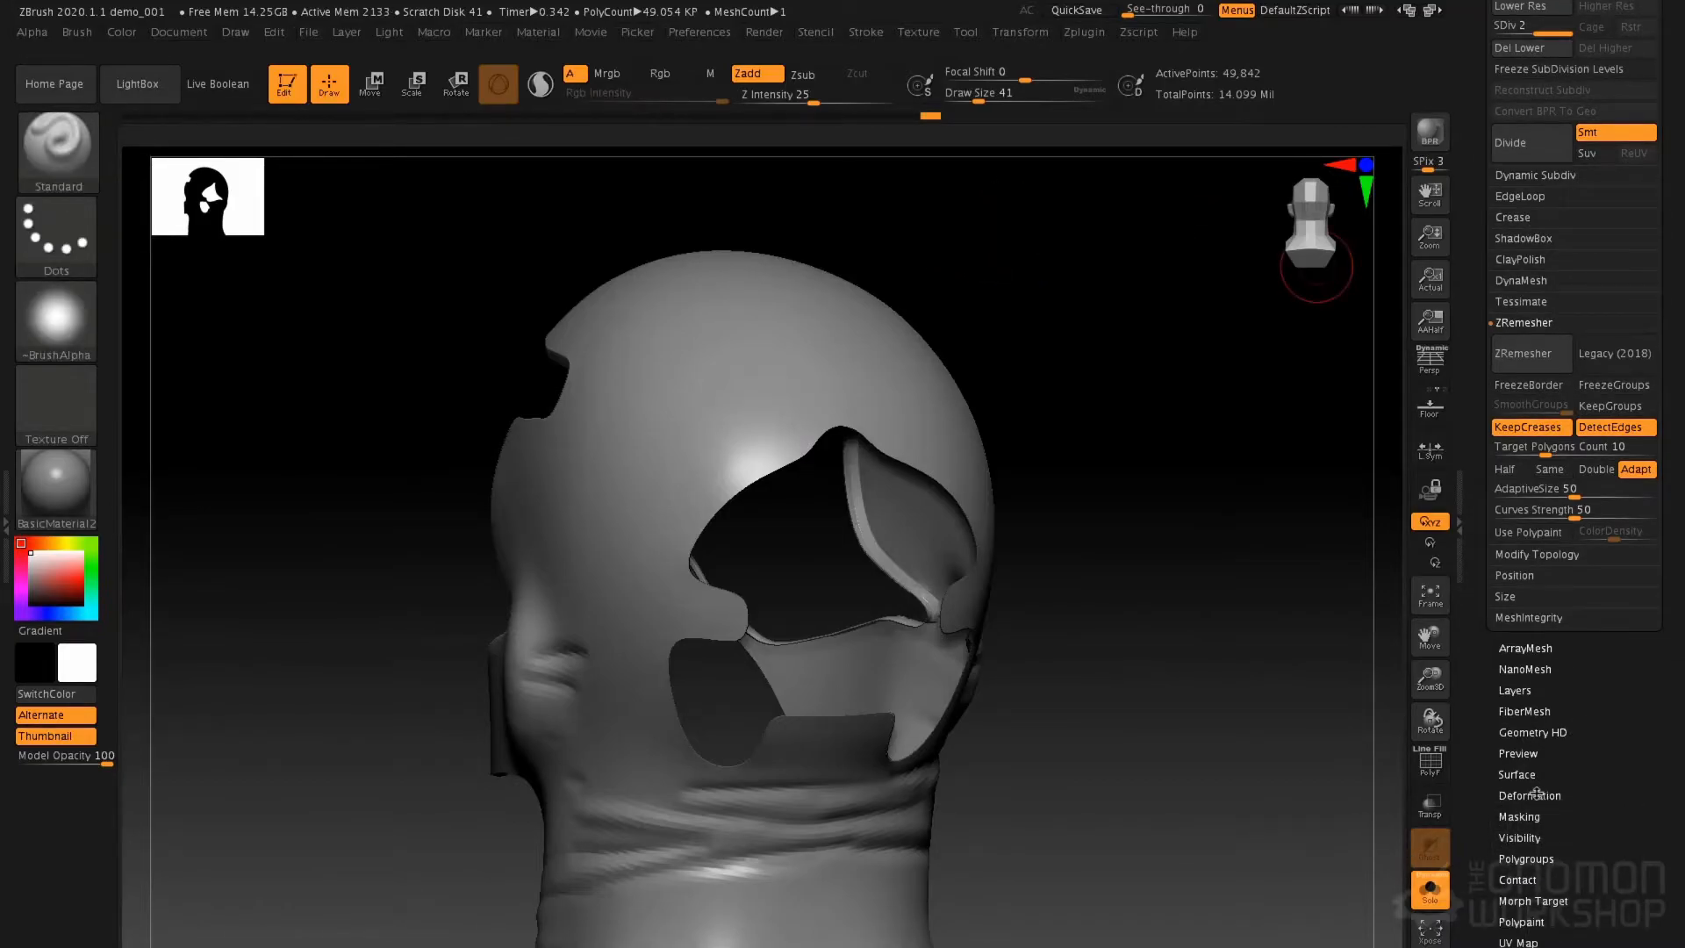
{"action": "left_click", "coordinate": [1536, 836]}
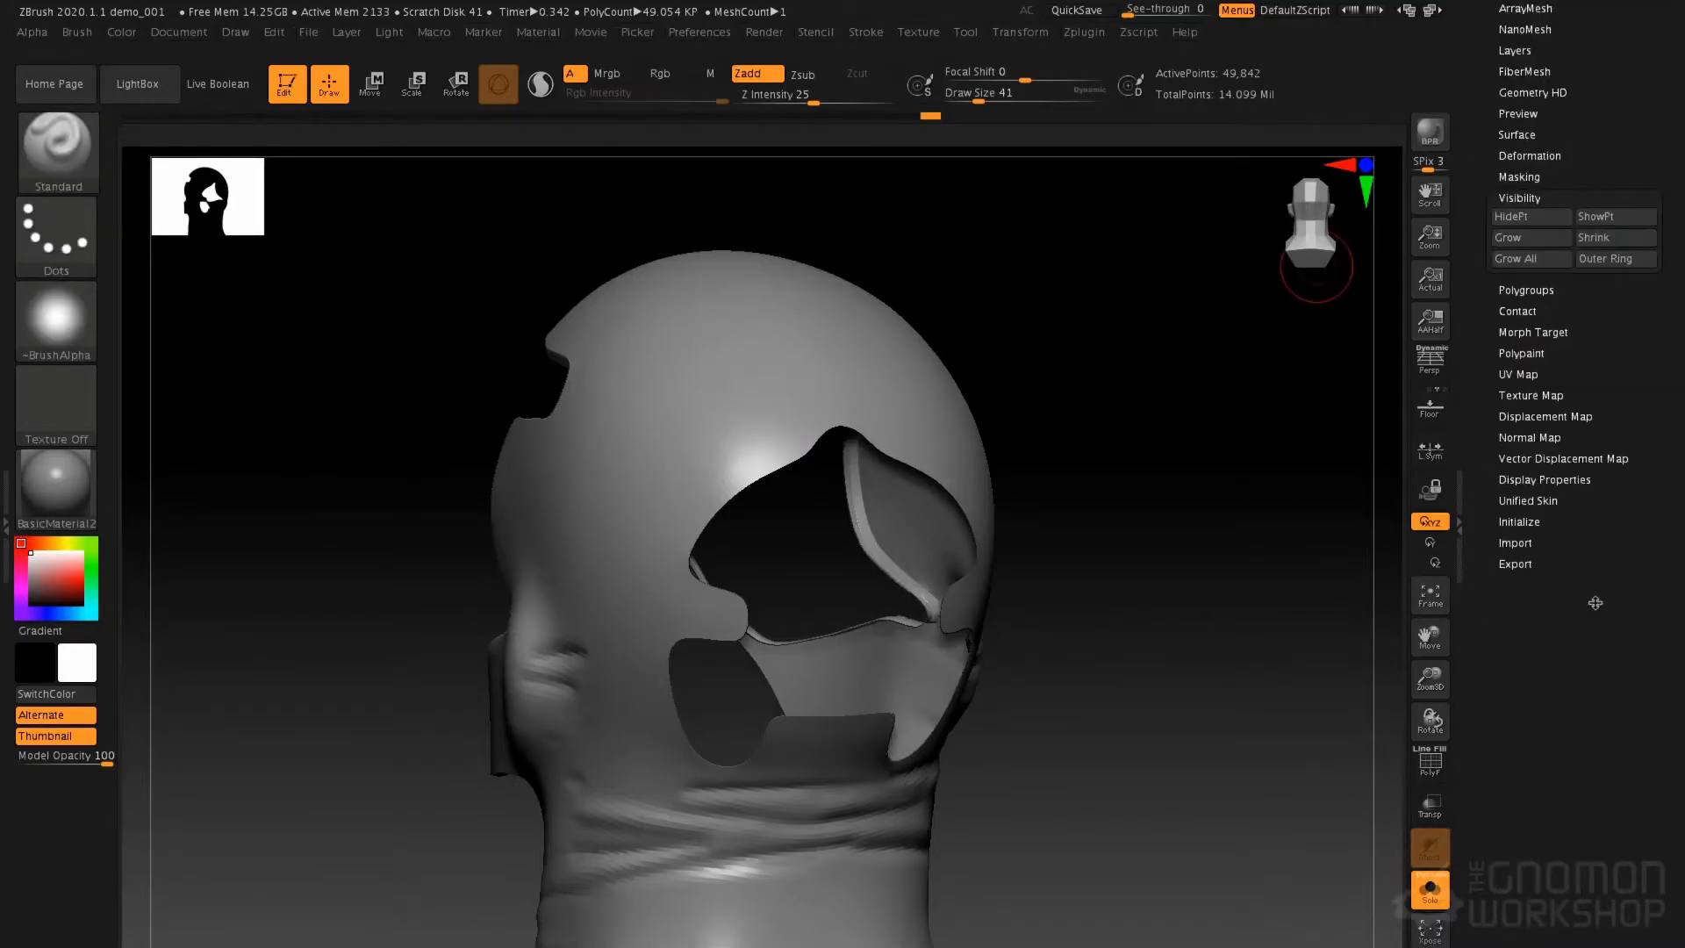
{"action": "left_click", "coordinate": [1542, 241]}
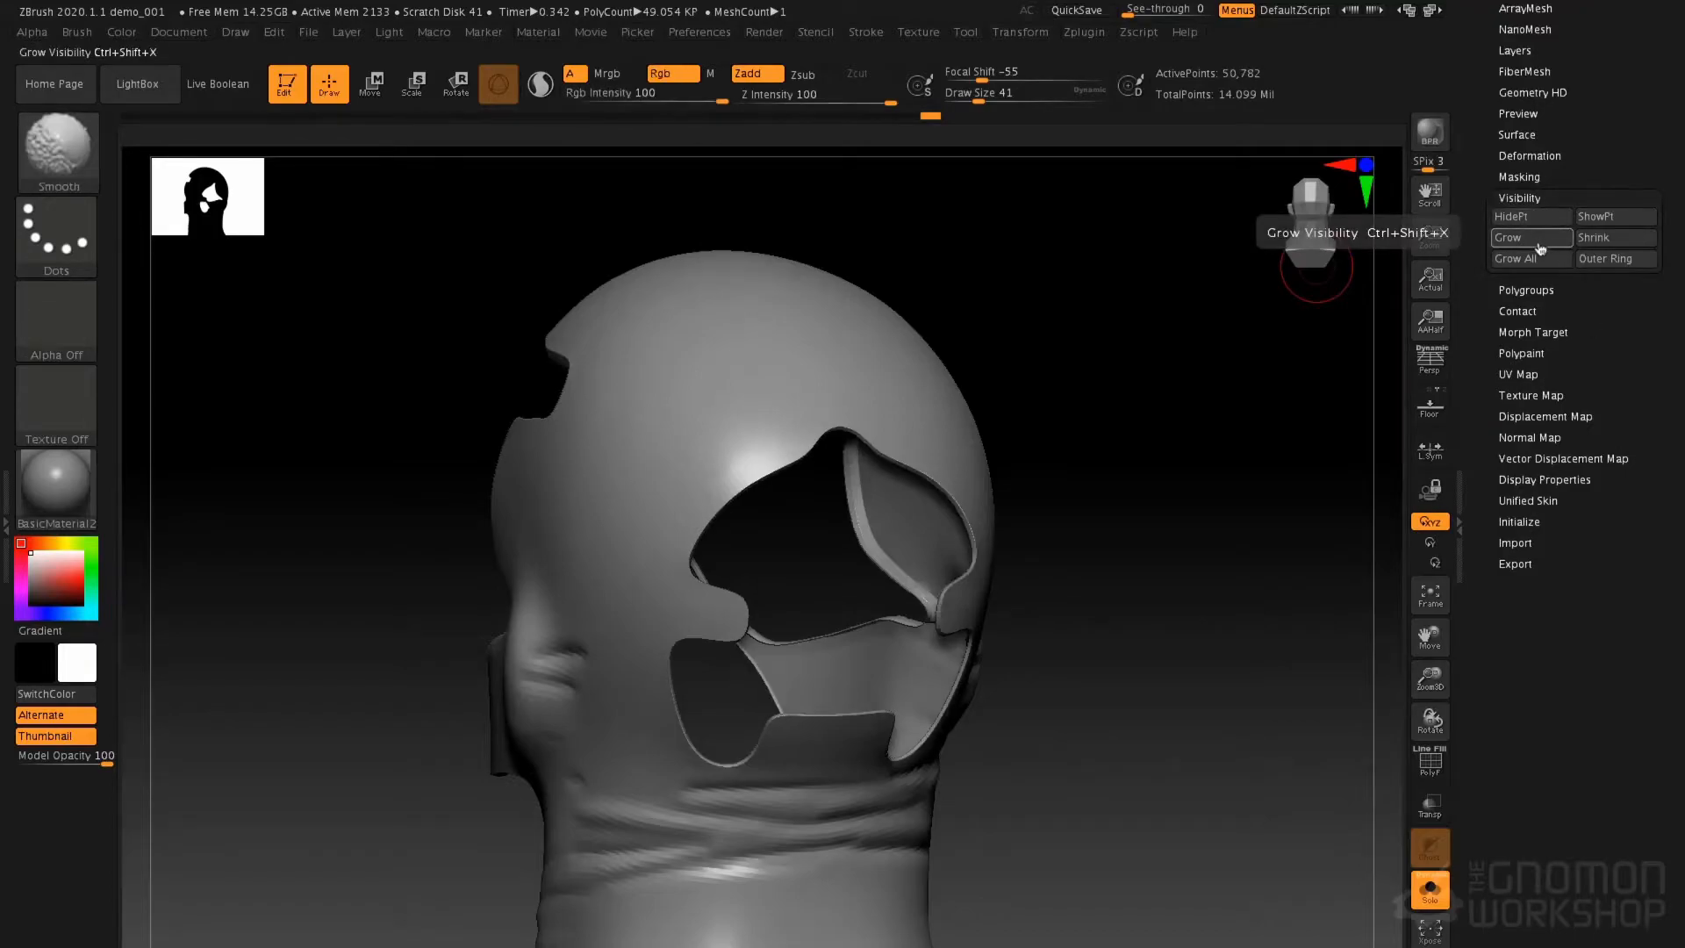
{"action": "key", "text": "shift+f"}
{"action": "left_click", "coordinate": [1535, 245]}
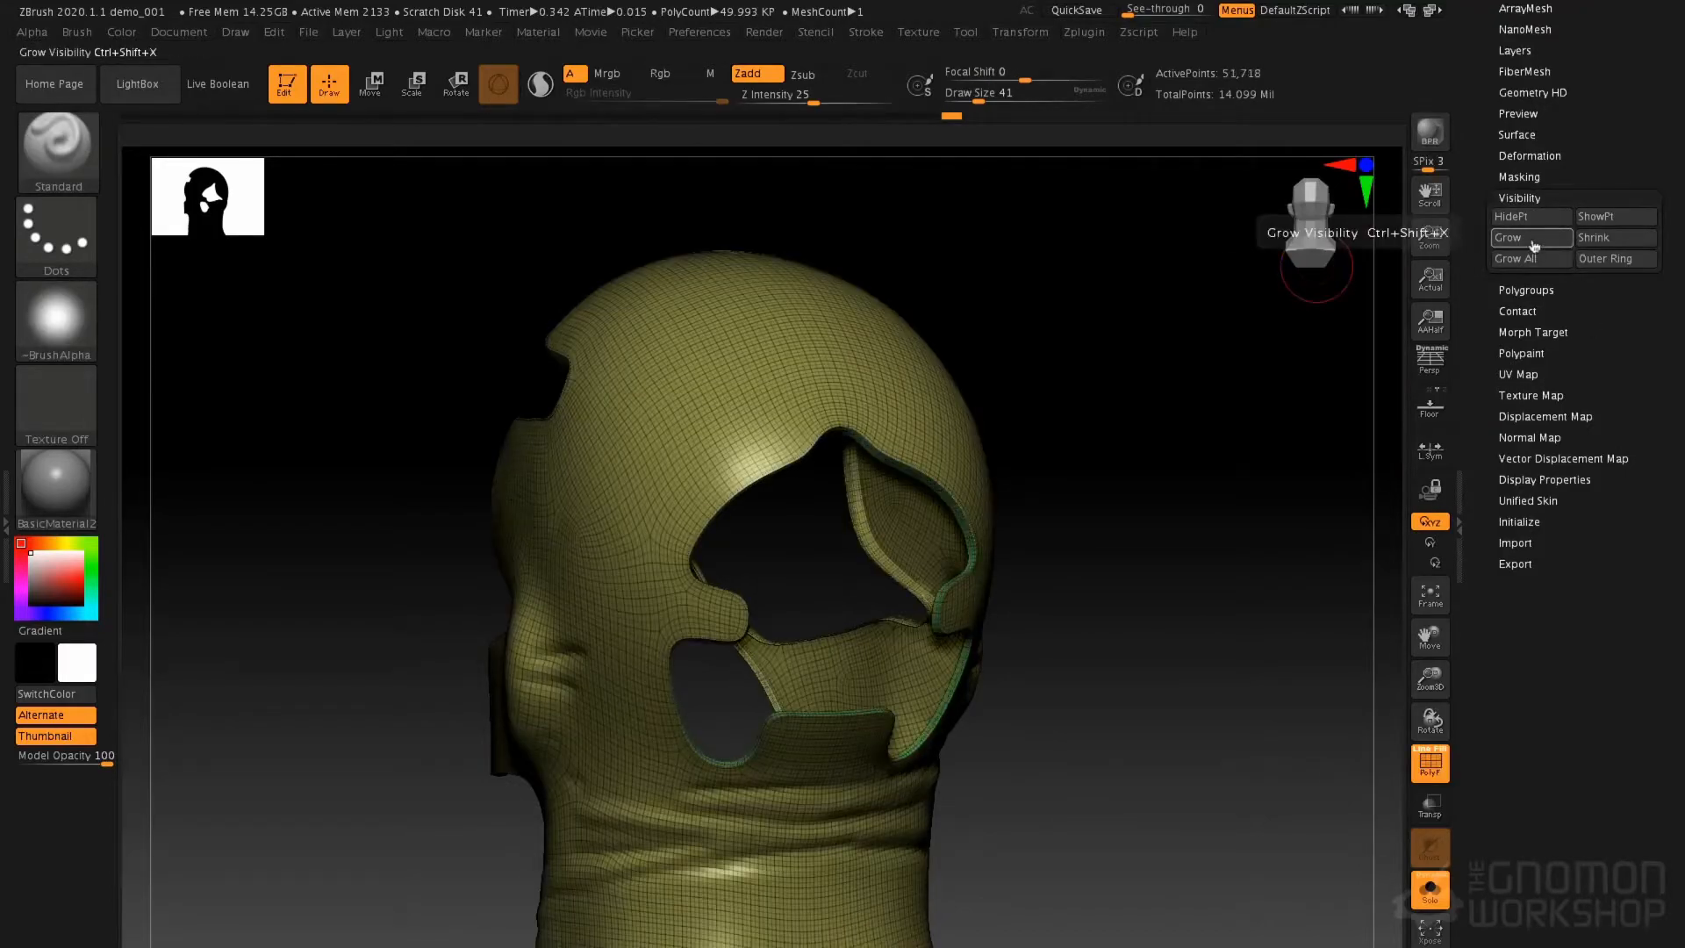
Show the whole head again with the armour plates masked and the skin left editable
{"action": "left_click_drag", "start_coordinate": [1192, 570], "coordinate": [1231, 391]}
{"action": "key", "text": "shift+f"}
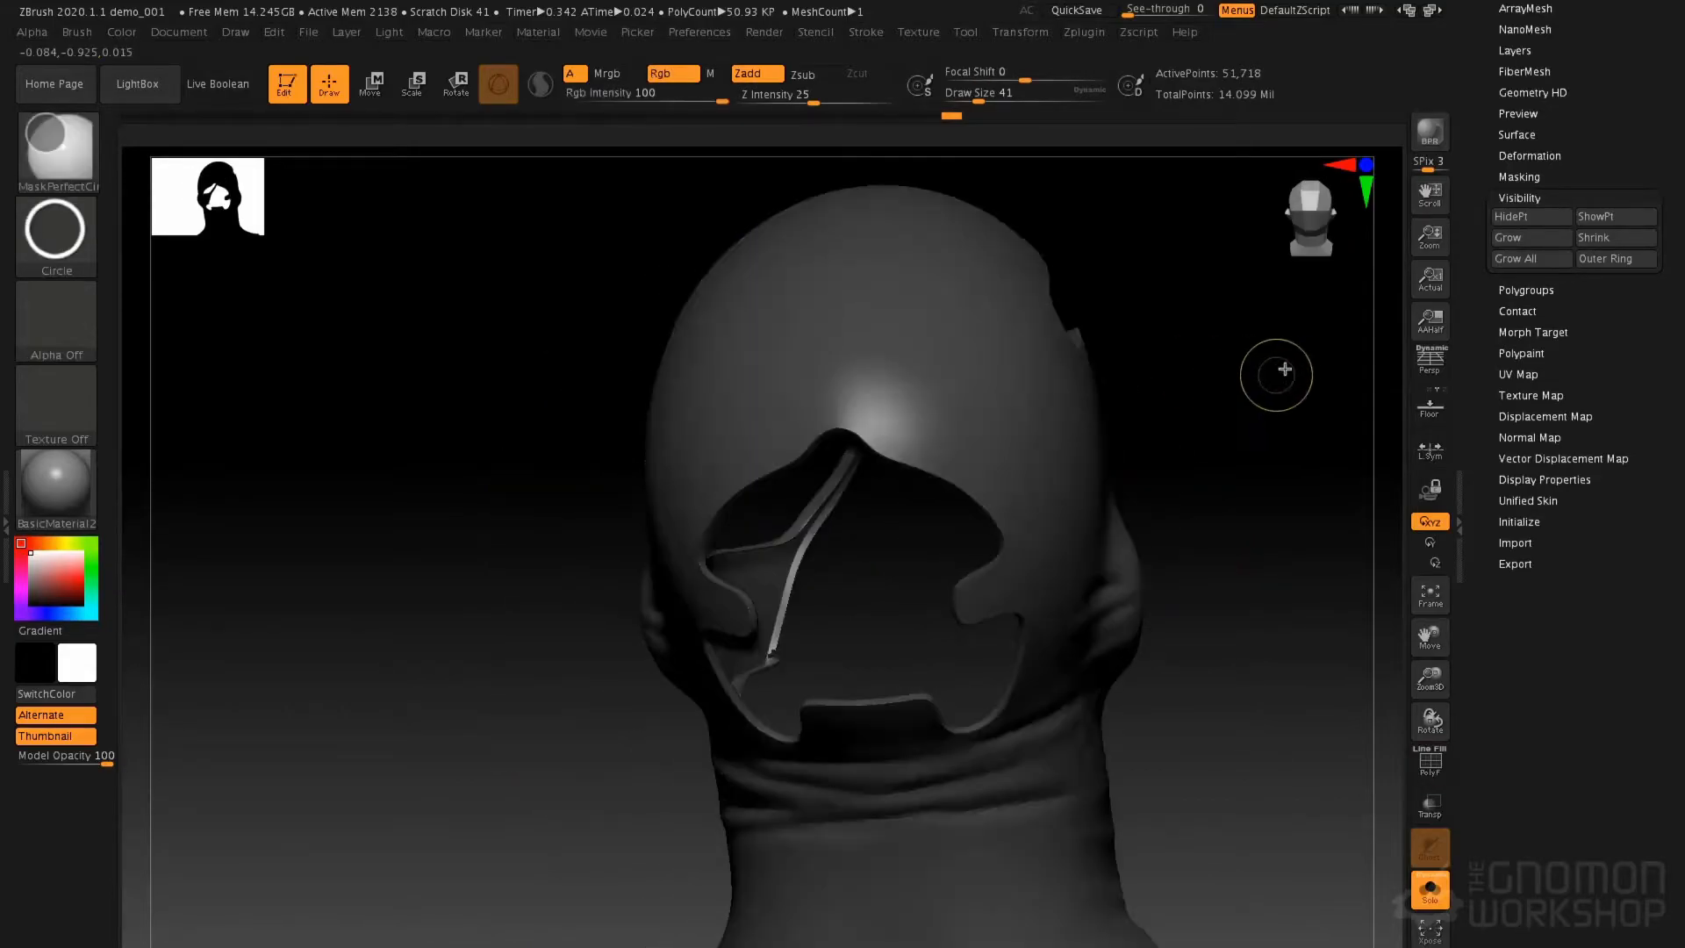
{"action": "left_click", "coordinate": [1282, 365], "text": "ctrl+shift"}
Sculpt raised wrinkles running from behind the ear to the rear skull plate with the Standard brush at draw sizes 29 and 68
{"action": "key", "text": "bracketleft"}
{"action": "right_click_drag", "start_coordinate": [909, 466], "coordinate": [1018, 543]}
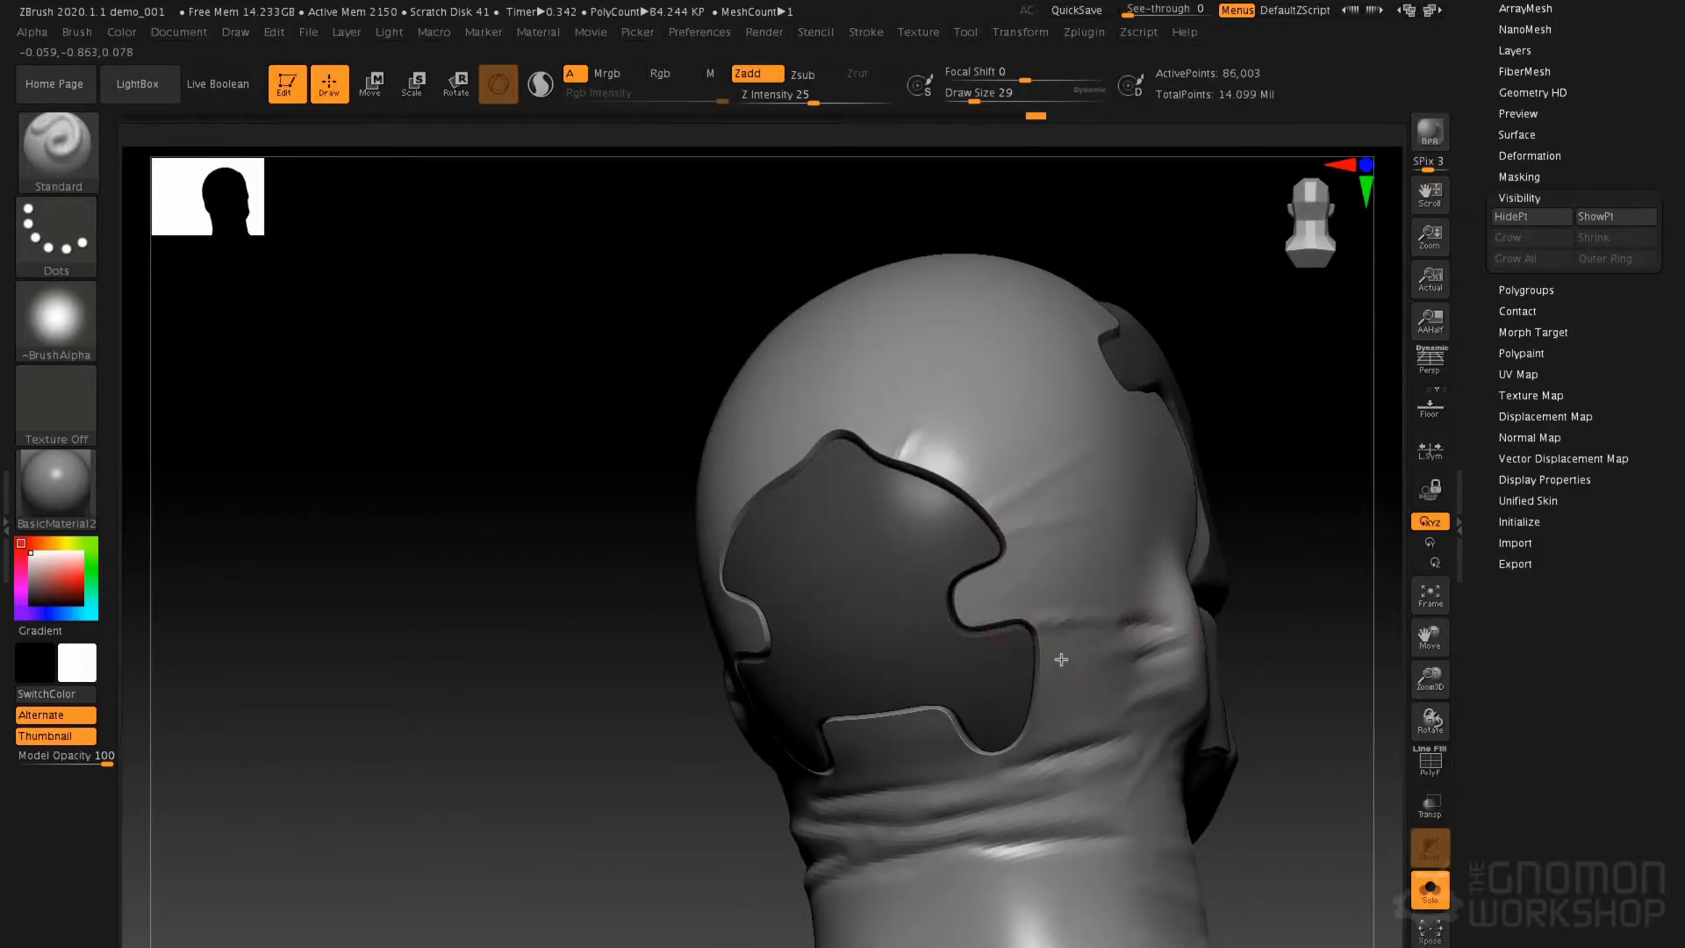
{"action": "right_click_drag", "start_coordinate": [902, 522], "coordinate": [936, 497]}
{"action": "right_click_drag", "start_coordinate": [580, 536], "coordinate": [674, 543]}
{"action": "mouse_move", "coordinate": [504, 611]}
{"action": "left_mouse_down"}
{"action": "mouse_move", "coordinate": [672, 642]}
{"action": "mouse_move", "coordinate": [683, 665]}
{"action": "left_mouse_up"}
{"action": "key", "text": "space"}
{"action": "left_click_drag", "start_coordinate": [592, 580], "coordinate": [606, 580]}
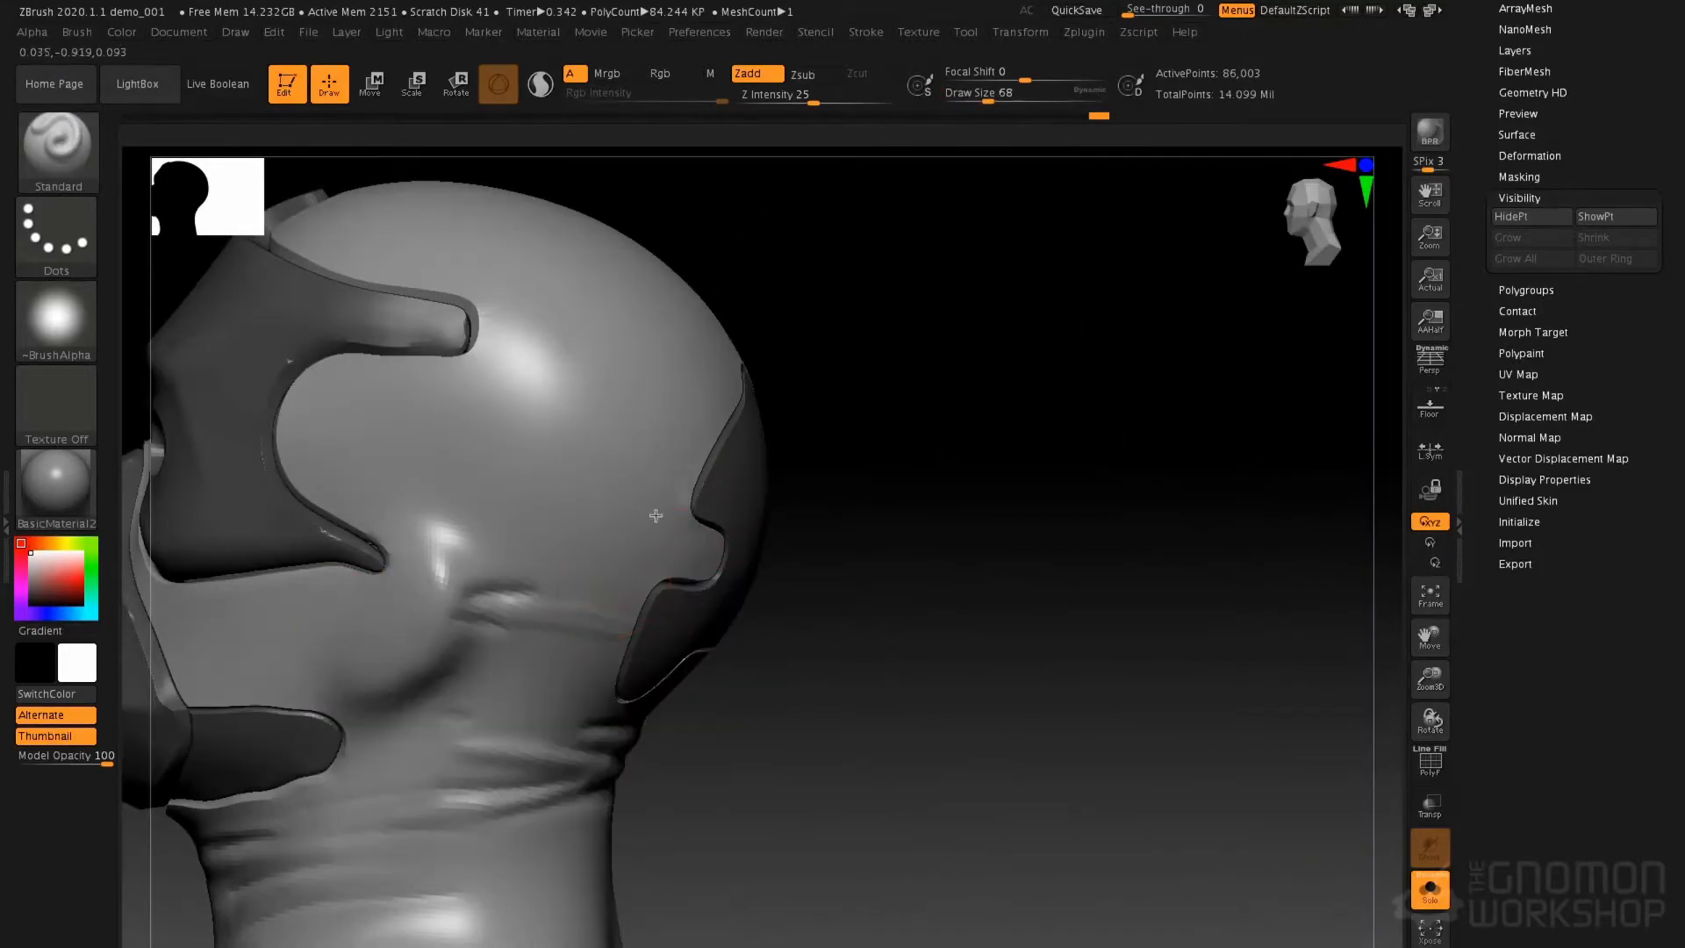
{"action": "right_click_drag", "start_coordinate": [580, 509], "coordinate": [675, 422]}
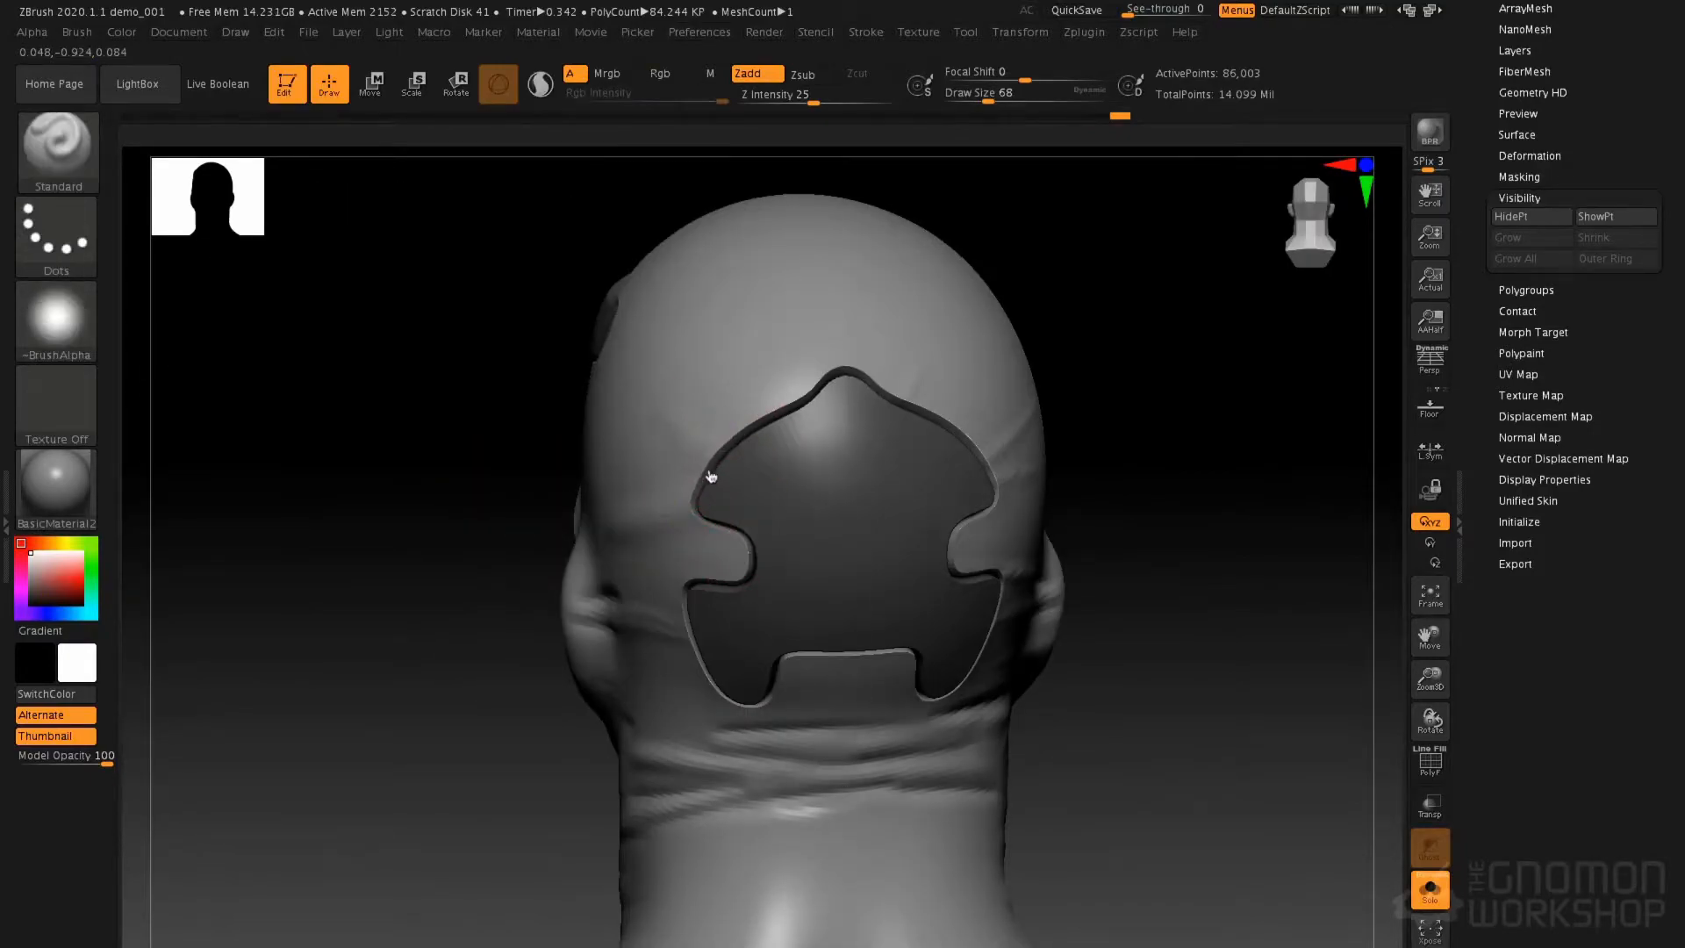
{"action": "key", "text": "F1"}
{"action": "left_click", "coordinate": [152, 87]}
{"action": "left_click", "coordinate": [153, 91]}
Add broad skin folds on the skull side beside the rear plate and smooth the wrinkles behind the ear
{"action": "key", "text": "space"}
{"action": "key", "text": "space"}
{"action": "left_click_drag", "start_coordinate": [599, 450], "coordinate": [587, 449]}
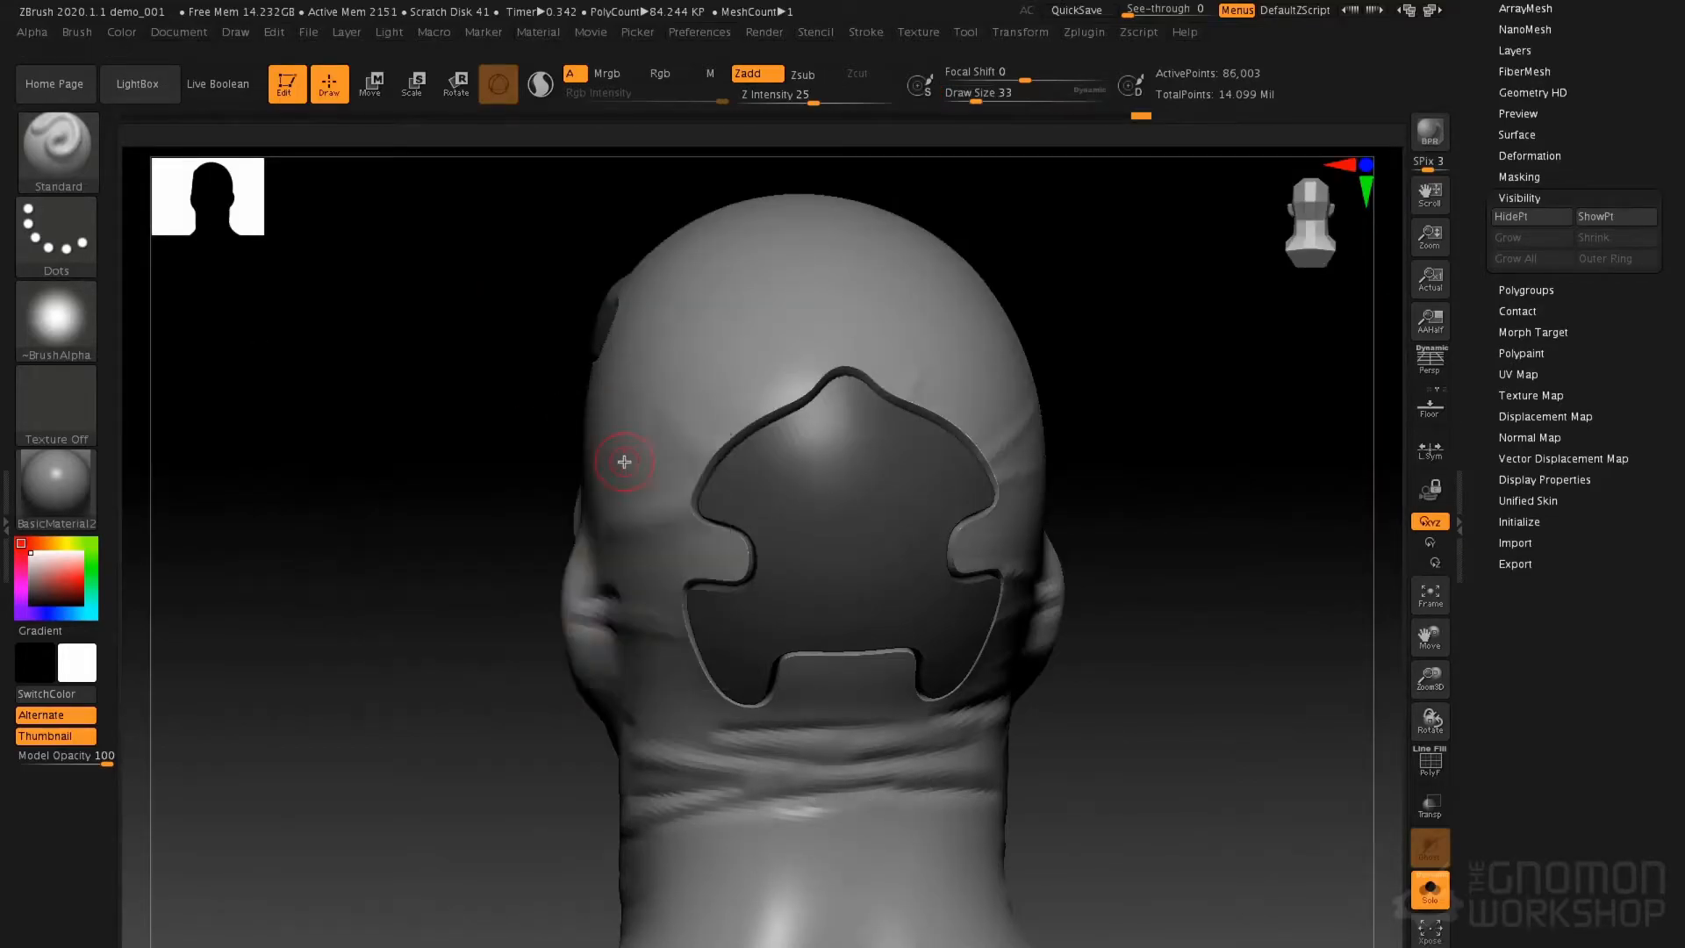
{"action": "right_click_drag", "start_coordinate": [653, 487], "coordinate": [710, 495]}
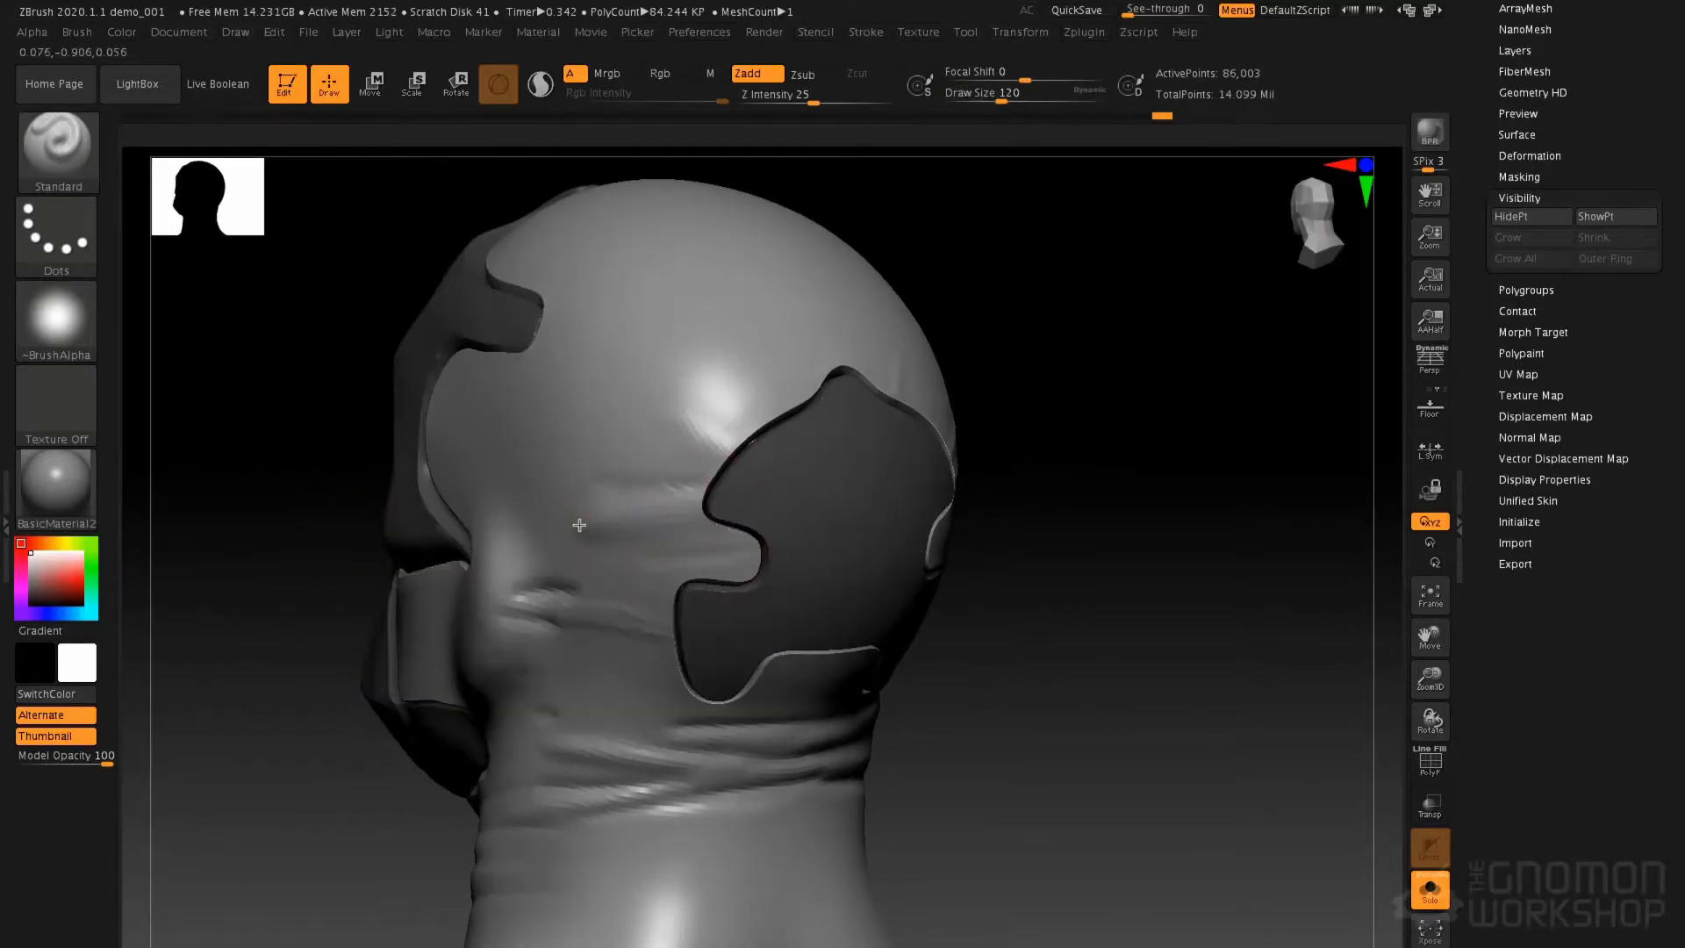
{"action": "key", "text": "shift"}
{"action": "mouse_move", "coordinate": [621, 635]}
{"action": "left_mouse_down", "text": "shift"}
{"action": "mouse_move", "coordinate": [580, 715]}
{"action": "mouse_move", "coordinate": [665, 746]}
{"action": "left_mouse_up", "text": "shift"}
{"action": "mouse_move", "coordinate": [650, 526]}
{"action": "right_mouse_down", "text": "ctrl"}
{"action": "mouse_move", "coordinate": [644, 467]}
{"action": "mouse_move", "coordinate": [735, 434]}
{"action": "right_mouse_up", "text": "ctrl"}
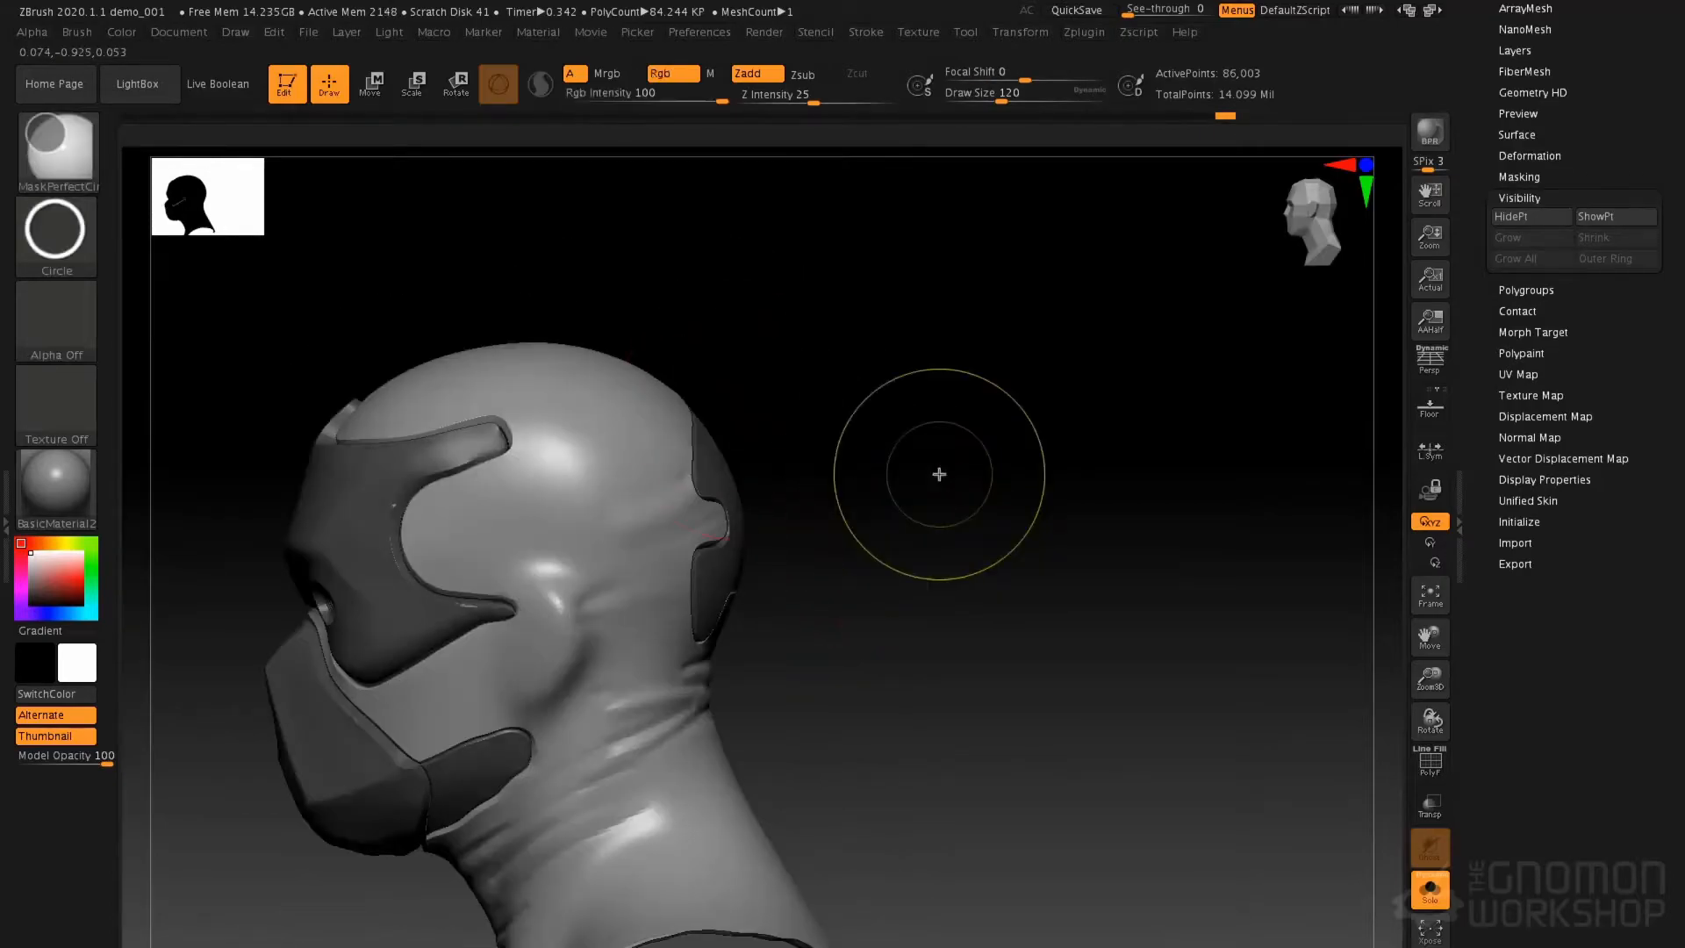
Invert the mask so the skin is protected and the armour plates are editable
{"action": "left_click", "coordinate": [939, 474], "text": "ctrl"}
{"action": "right_click_drag", "start_coordinate": [555, 564], "coordinate": [858, 508], "text": "alt"}
{"action": "right_click_drag", "start_coordinate": [733, 509], "coordinate": [915, 583]}
{"action": "mouse_move", "coordinate": [808, 518]}
{"action": "right_mouse_down"}
{"action": "mouse_move", "coordinate": [908, 535]}
{"action": "mouse_move", "coordinate": [880, 530]}
{"action": "mouse_move", "coordinate": [872, 444]}
{"action": "right_mouse_up"}
Set up the TrimDynamic brush at draw size 68 and subdivide the head by one level
{"action": "key", "text": "b"}
{"action": "key", "text": "t"}
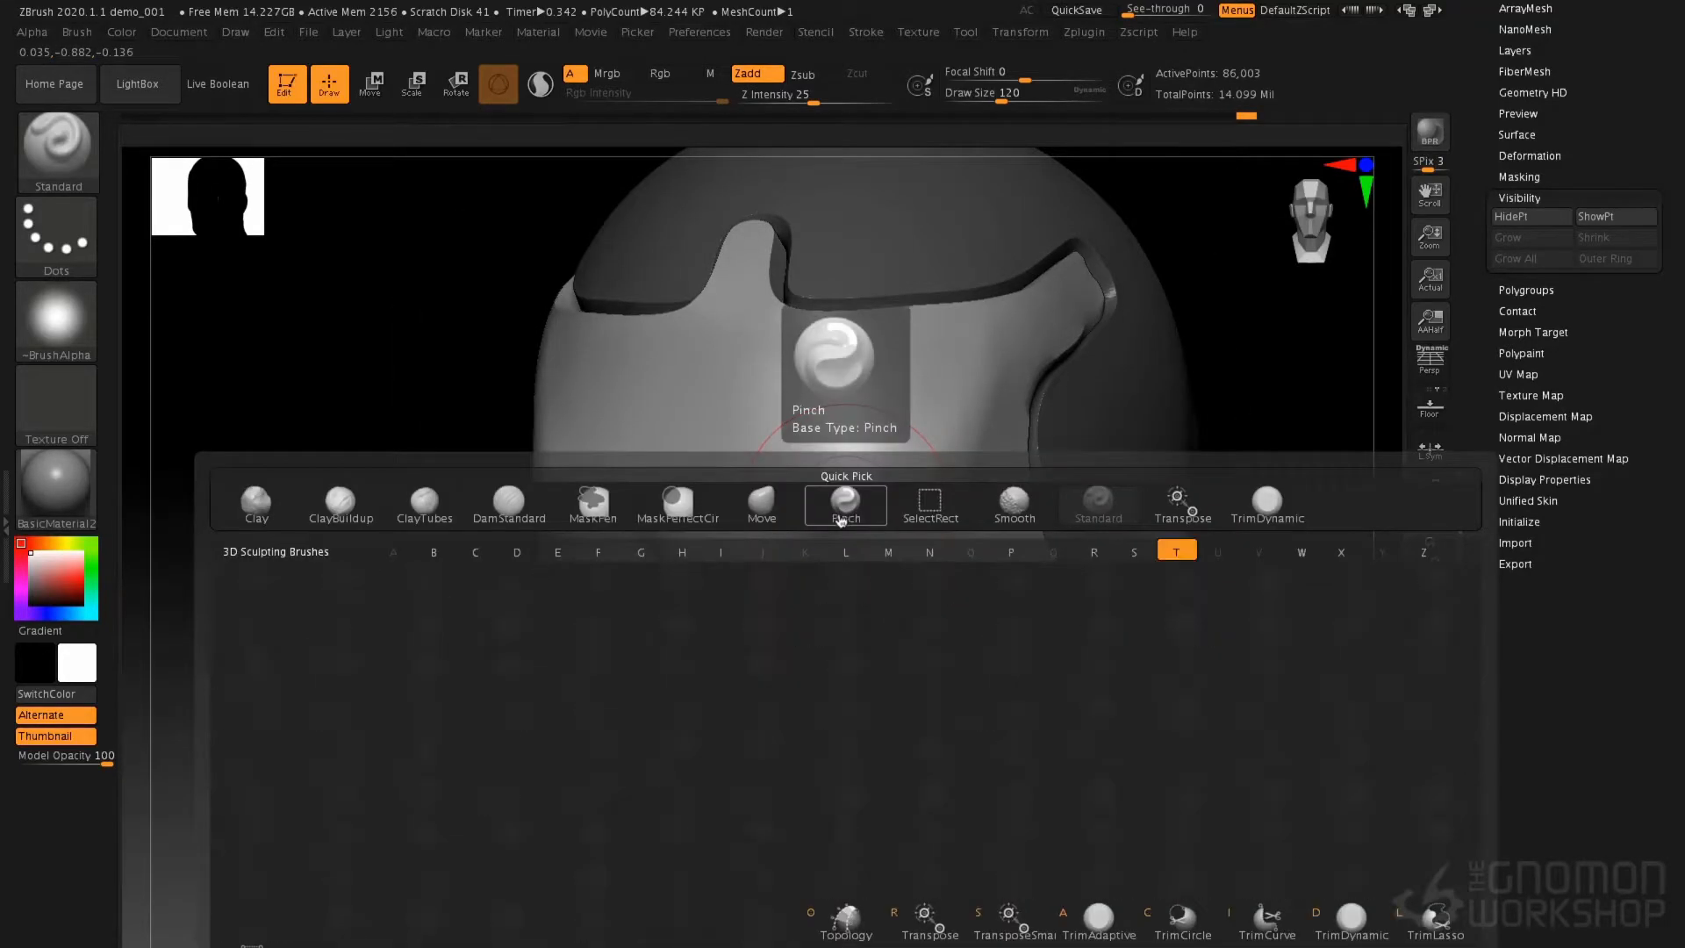
{"action": "key", "text": "d"}
{"action": "key", "text": "space"}
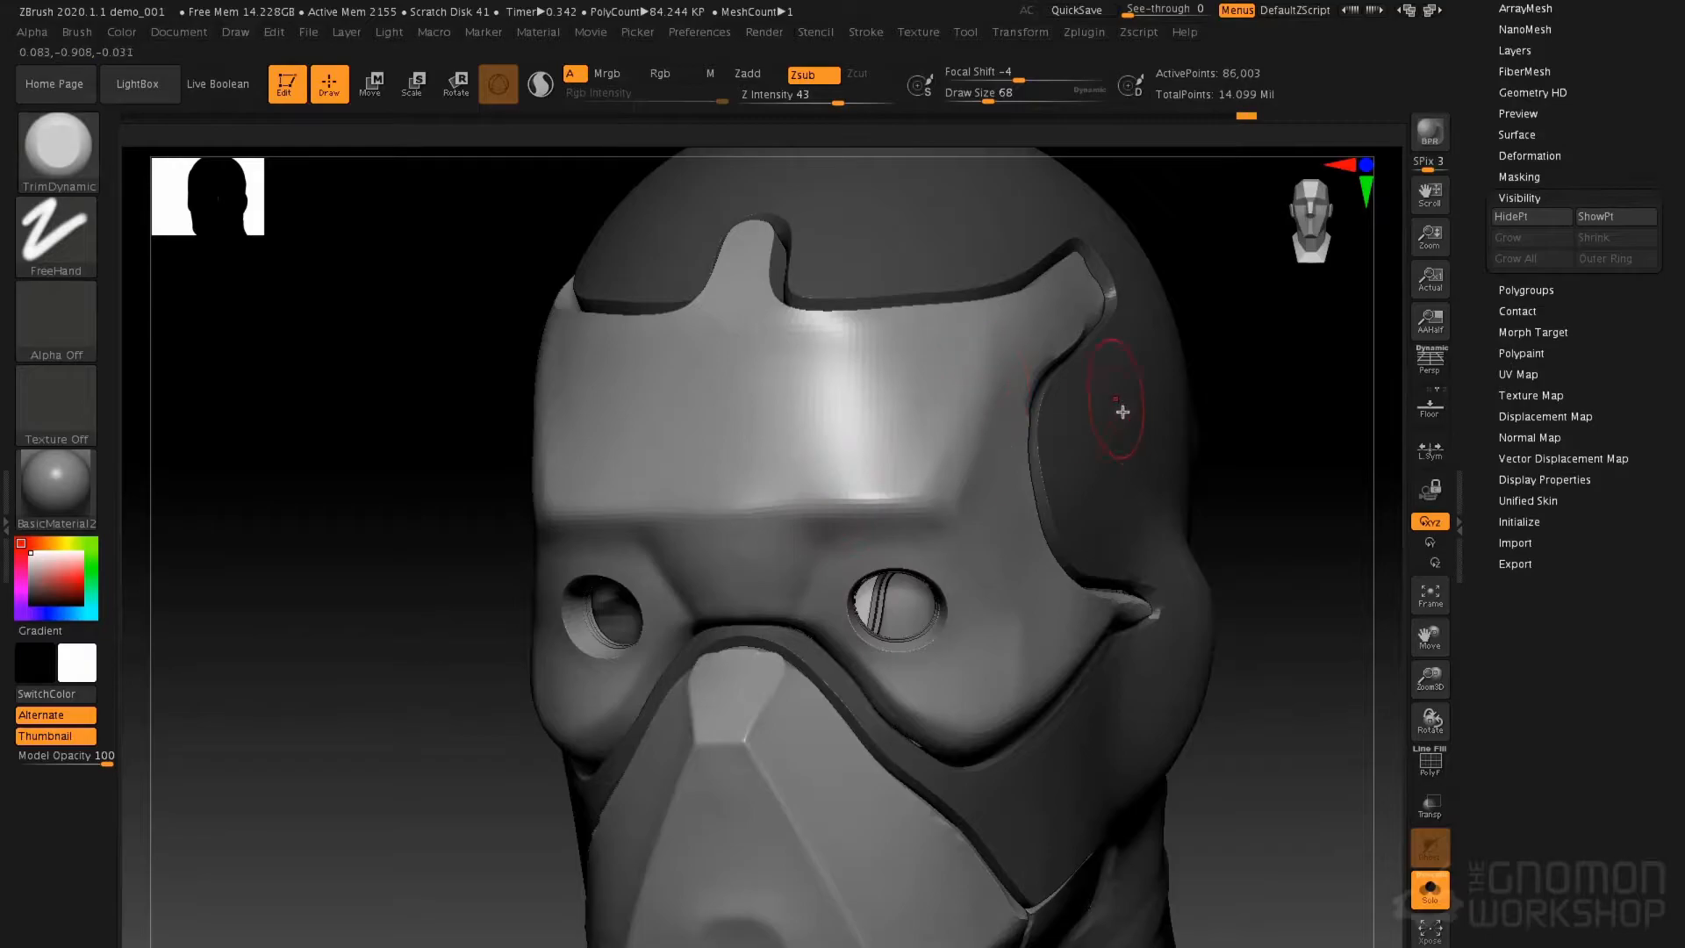
{"action": "key", "text": "ctrl+d"}
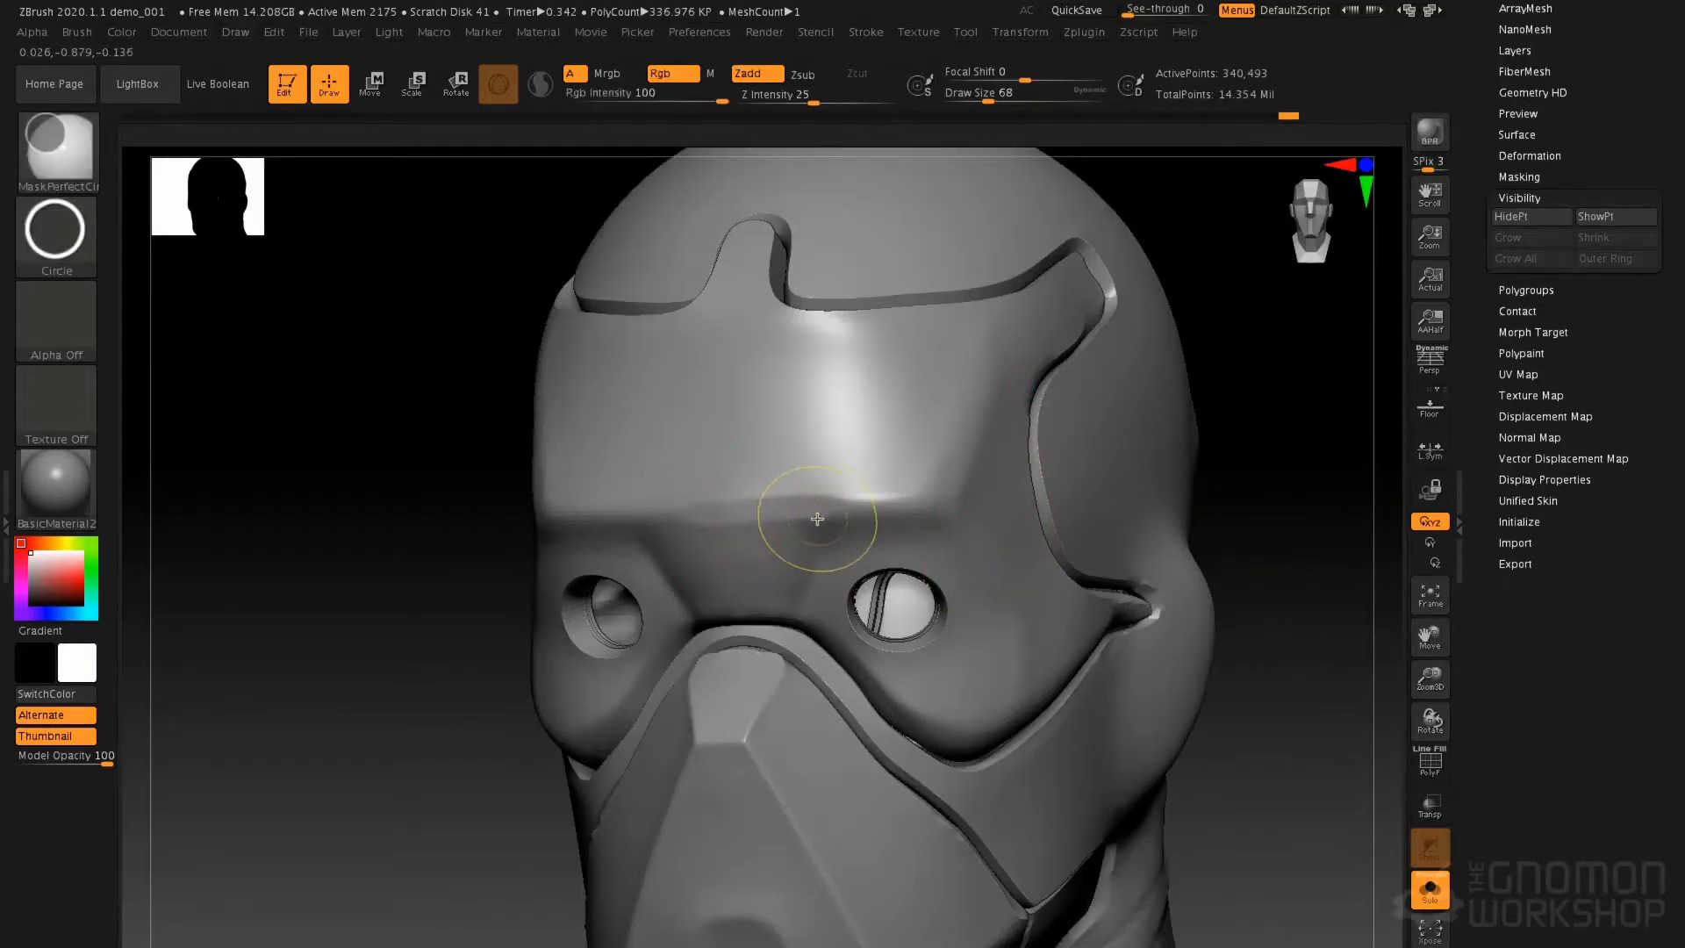
Flatten and sharpen the brow ridge across the front of the face plate with TrimDynamic
{"action": "left_click_drag", "start_coordinate": [698, 513], "coordinate": [995, 433]}
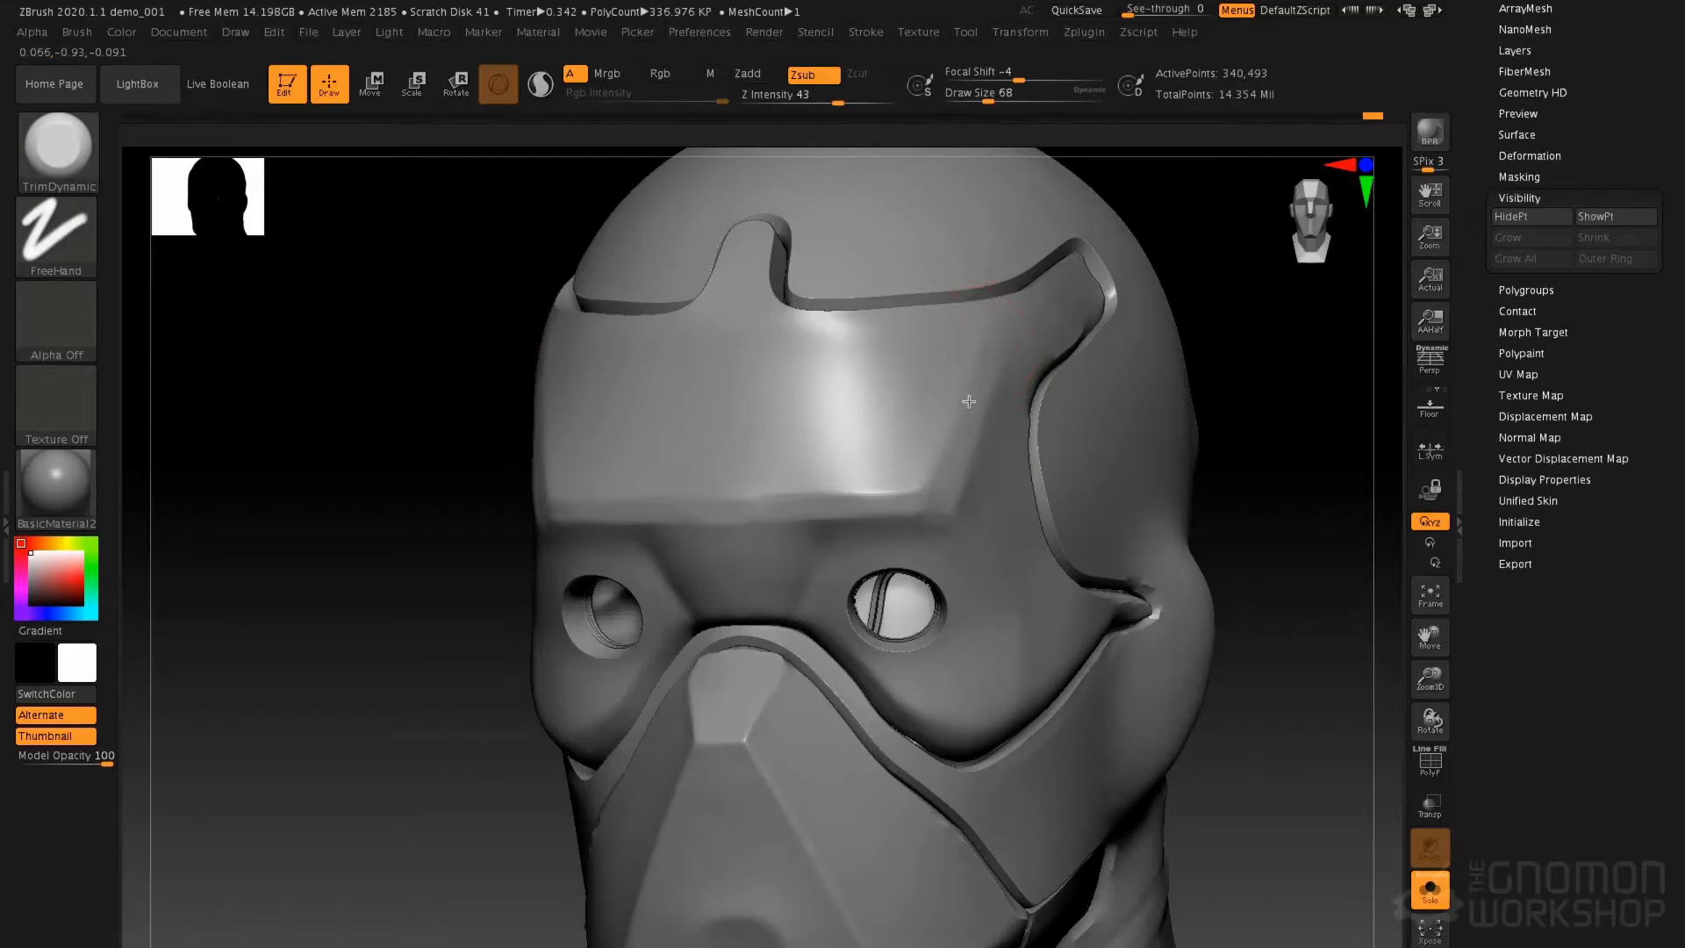
{"action": "mouse_move", "coordinate": [924, 493]}
{"action": "right_mouse_down"}
{"action": "mouse_move", "coordinate": [955, 472]}
{"action": "mouse_move", "coordinate": [955, 387]}
{"action": "mouse_move", "coordinate": [825, 506]}
{"action": "right_mouse_up"}
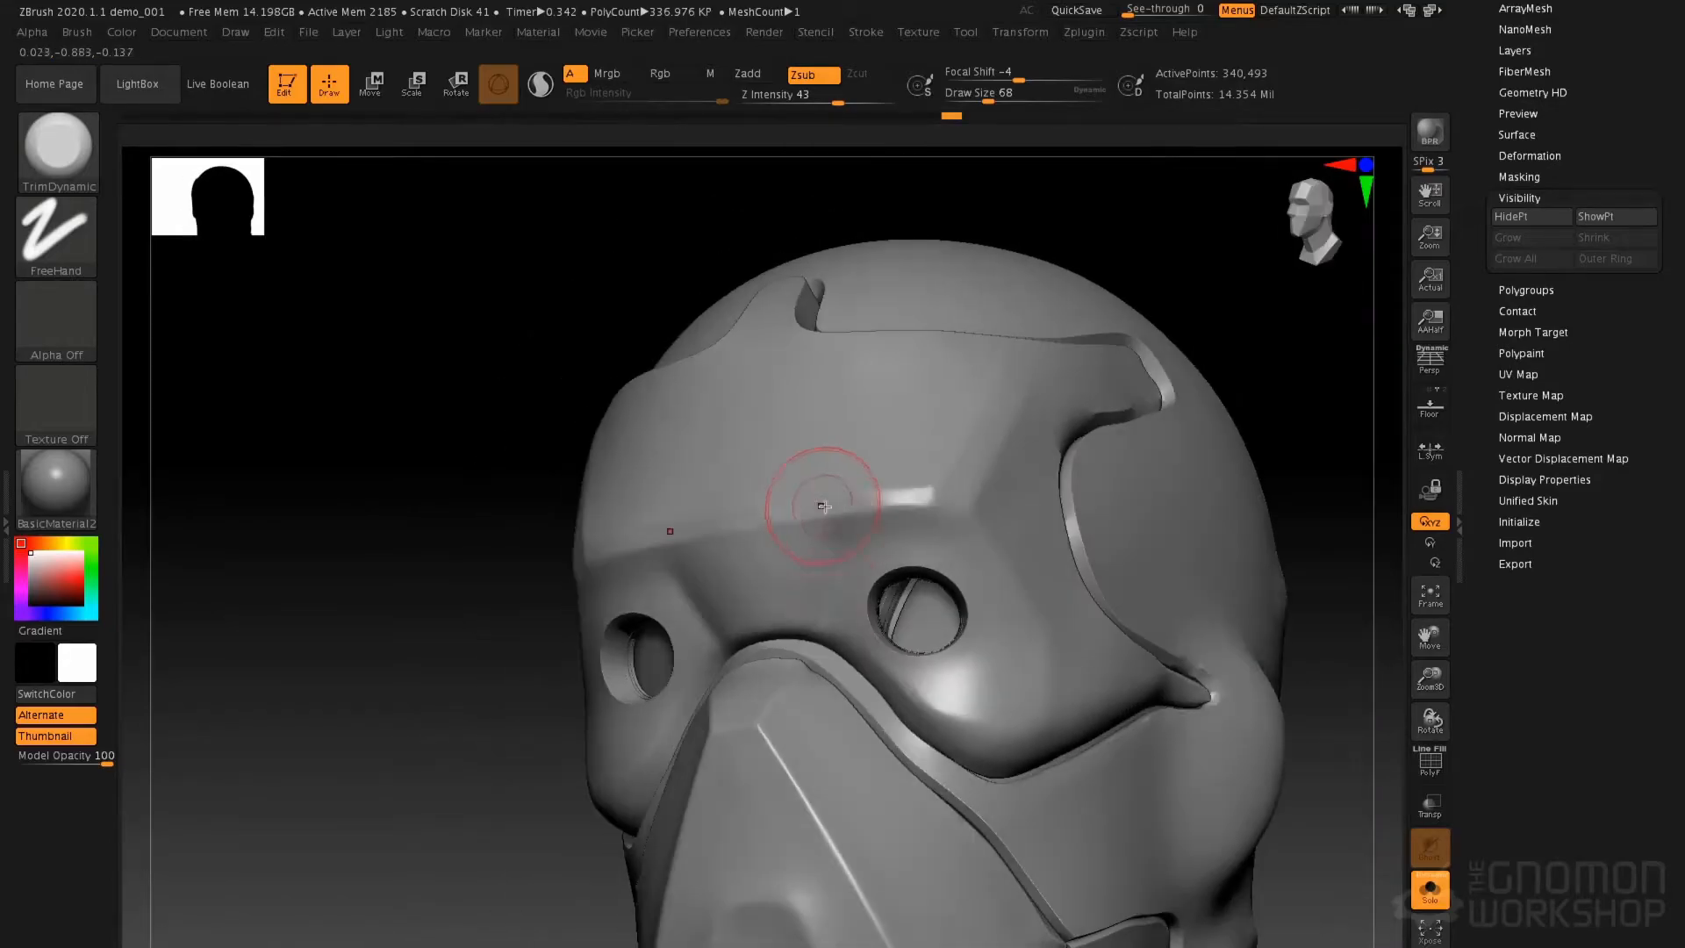
{"action": "left_click_drag", "start_coordinate": [869, 495], "coordinate": [808, 508]}
{"action": "left_click_drag", "start_coordinate": [925, 495], "coordinate": [824, 500]}
{"action": "mouse_move", "coordinate": [704, 507]}
{"action": "right_mouse_down"}
{"action": "mouse_move", "coordinate": [806, 505]}
{"action": "mouse_move", "coordinate": [706, 526]}
{"action": "right_mouse_up"}
{"action": "left_click_drag", "start_coordinate": [708, 517], "coordinate": [724, 512]}
{"action": "right_click_drag", "start_coordinate": [723, 512], "coordinate": [769, 493]}
{"action": "right_click_drag", "start_coordinate": [565, 575], "coordinate": [553, 572]}
Trim the cheek area and lower side of the face plate below the eye into flatter planes
{"action": "mouse_move", "coordinate": [552, 572]}
{"action": "left_mouse_down"}
{"action": "mouse_move", "coordinate": [502, 621]}
{"action": "mouse_move", "coordinate": [498, 714]}
{"action": "mouse_move", "coordinate": [527, 762]}
{"action": "mouse_move", "coordinate": [489, 708]}
{"action": "mouse_move", "coordinate": [515, 782]}
{"action": "mouse_move", "coordinate": [566, 733]}
{"action": "left_mouse_up"}
{"action": "right_click_drag", "start_coordinate": [566, 737], "coordinate": [634, 756]}
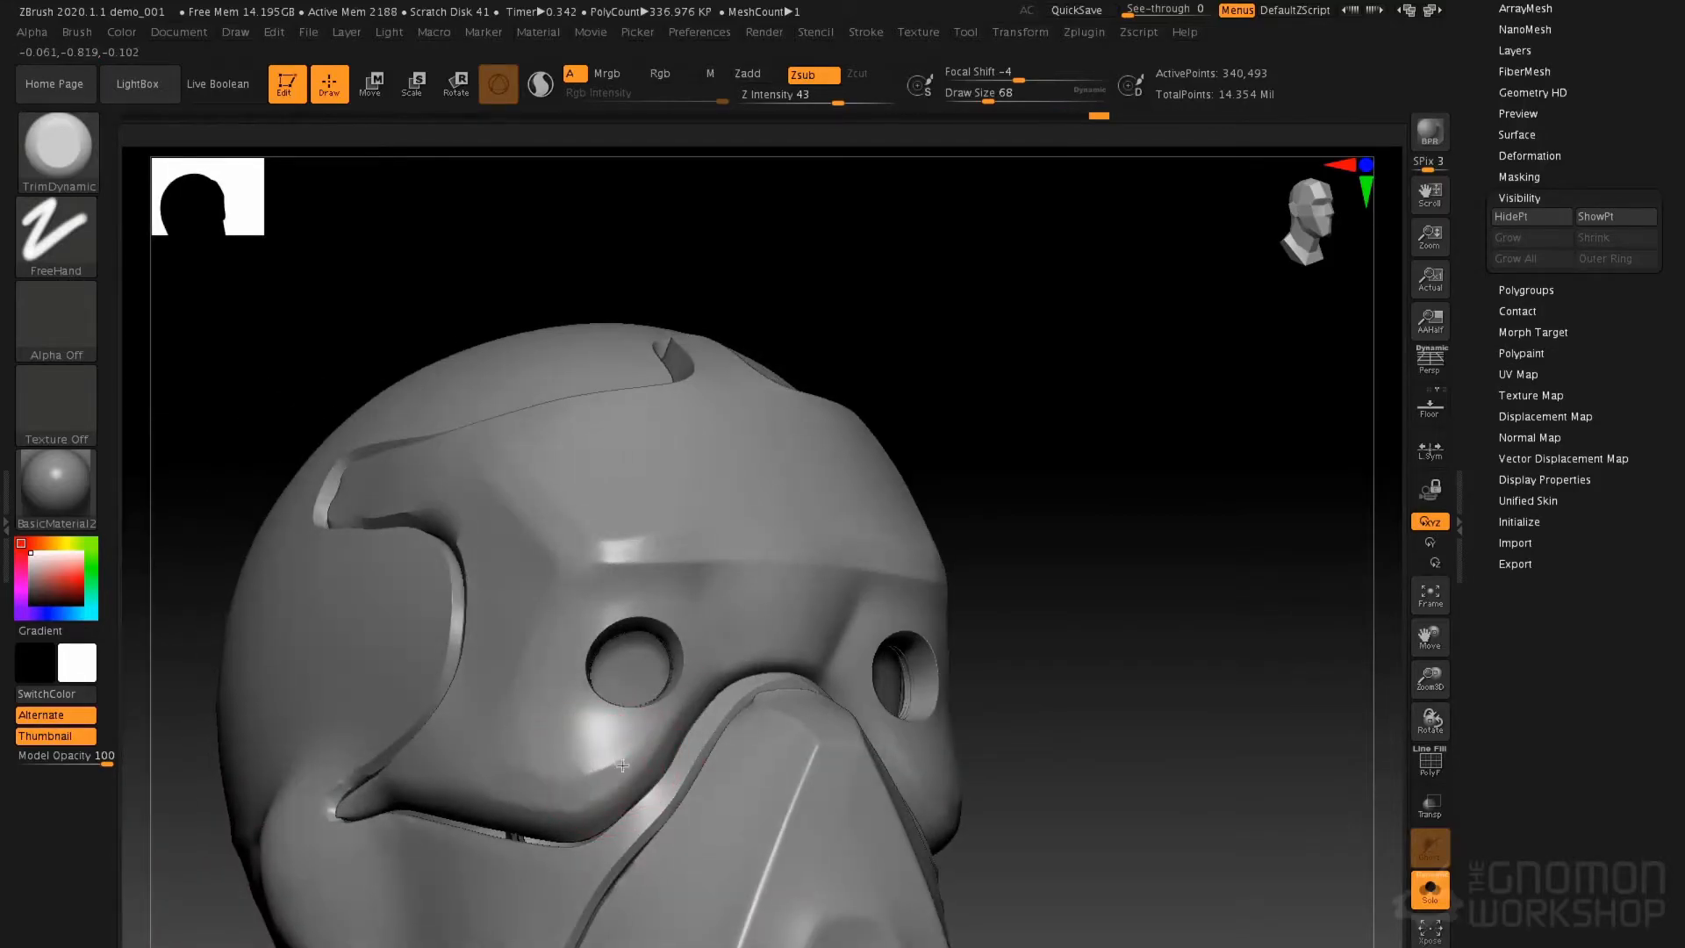
{"action": "right_click_drag", "start_coordinate": [779, 617], "coordinate": [376, 846]}
{"action": "left_click_drag", "start_coordinate": [519, 777], "coordinate": [566, 781]}
{"action": "mouse_move", "coordinate": [410, 790]}
{"action": "left_mouse_down"}
{"action": "mouse_move", "coordinate": [517, 780]}
{"action": "mouse_move", "coordinate": [569, 798]}
{"action": "mouse_move", "coordinate": [560, 737]}
{"action": "mouse_move", "coordinate": [545, 788]}
{"action": "left_mouse_up"}
{"action": "mouse_move", "coordinate": [494, 521]}
{"action": "right_mouse_down"}
{"action": "mouse_move", "coordinate": [488, 601]}
{"action": "mouse_move", "coordinate": [350, 527]}
{"action": "right_mouse_up"}
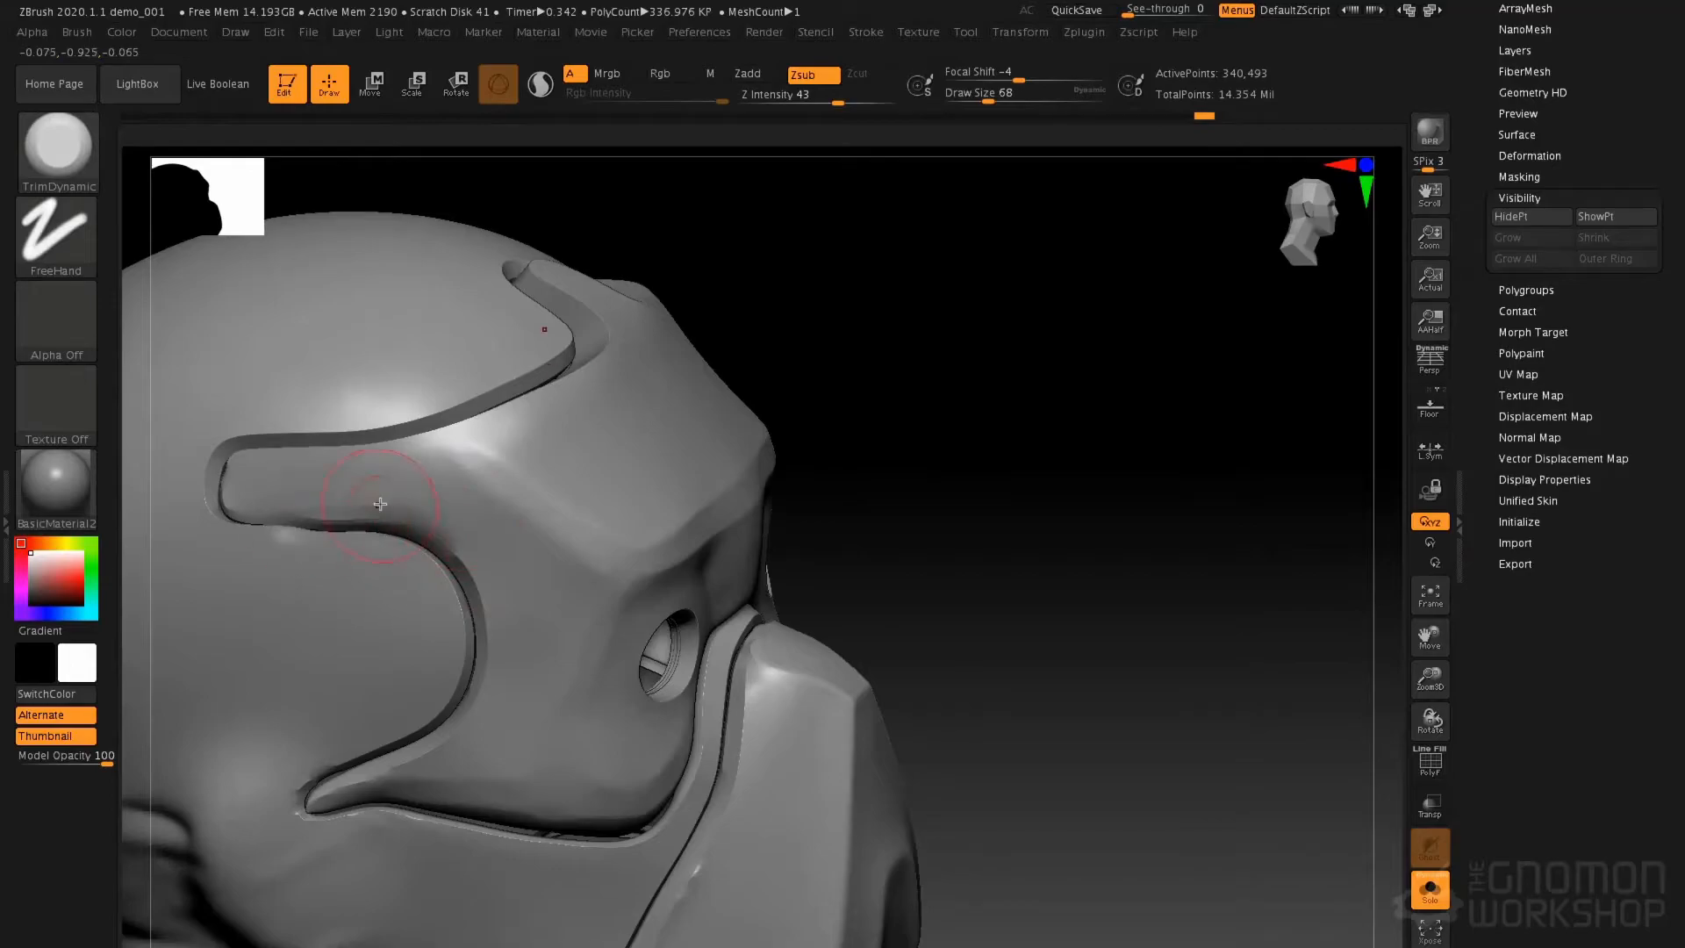
Isolate the face plate and grow its visible region to include the surrounding side walls
{"action": "left_click", "coordinate": [402, 482], "text": "ctrl+shift"}
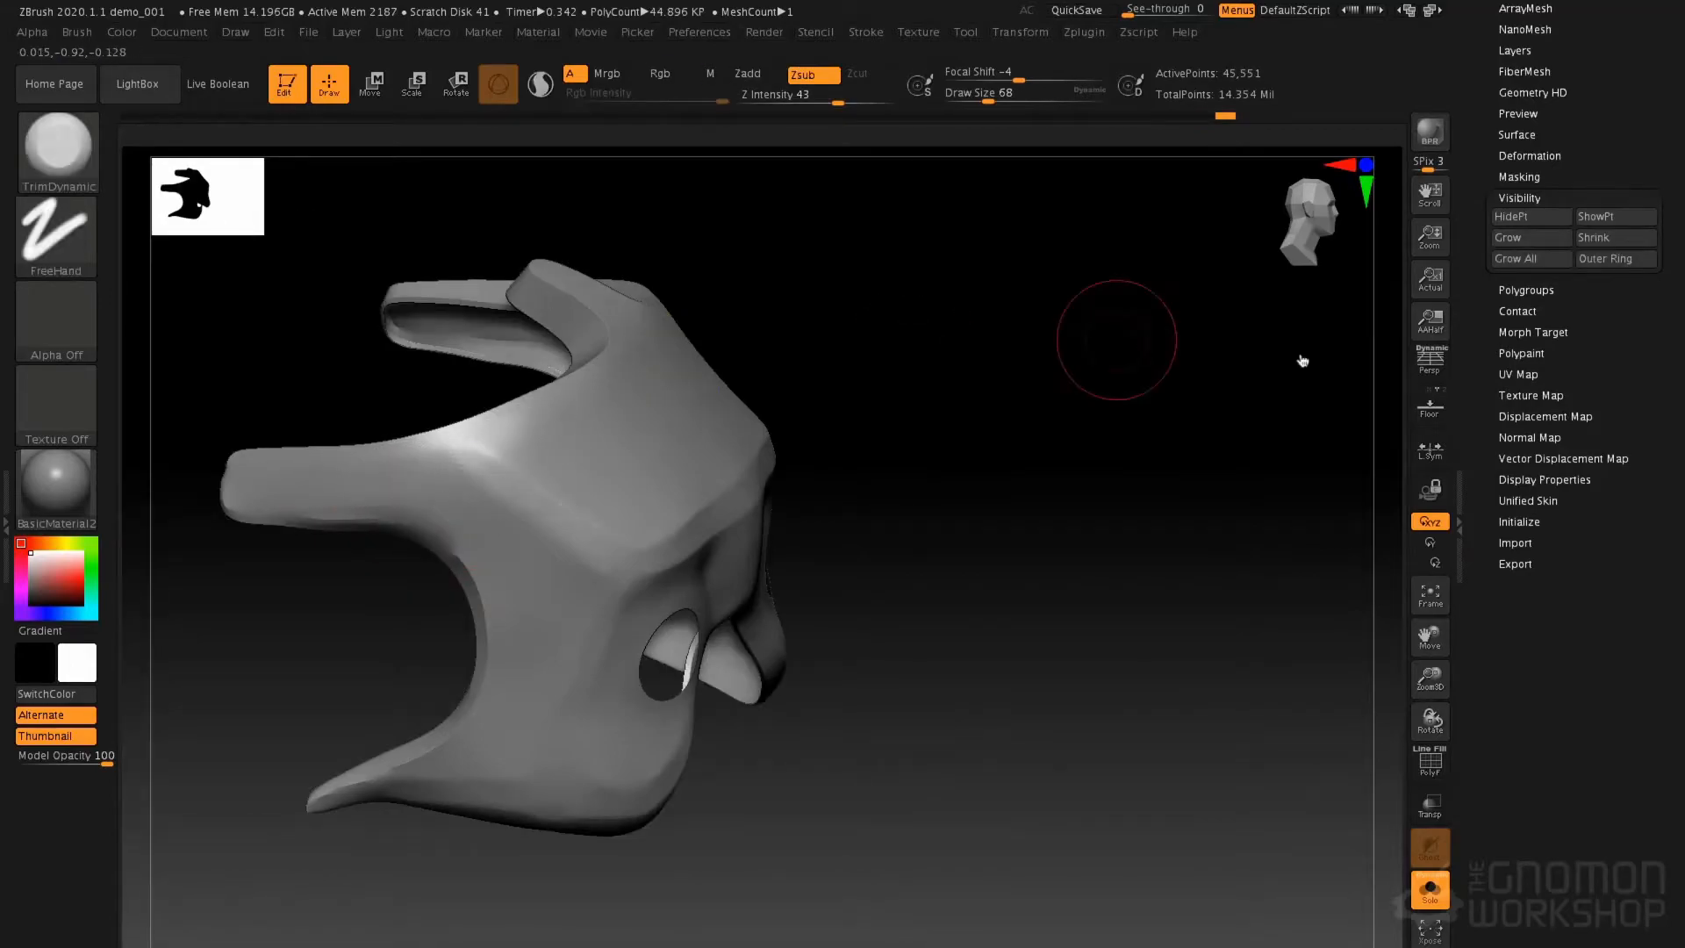
{"action": "left_click", "coordinate": [1538, 238]}
{"action": "left_click", "coordinate": [1538, 238]}
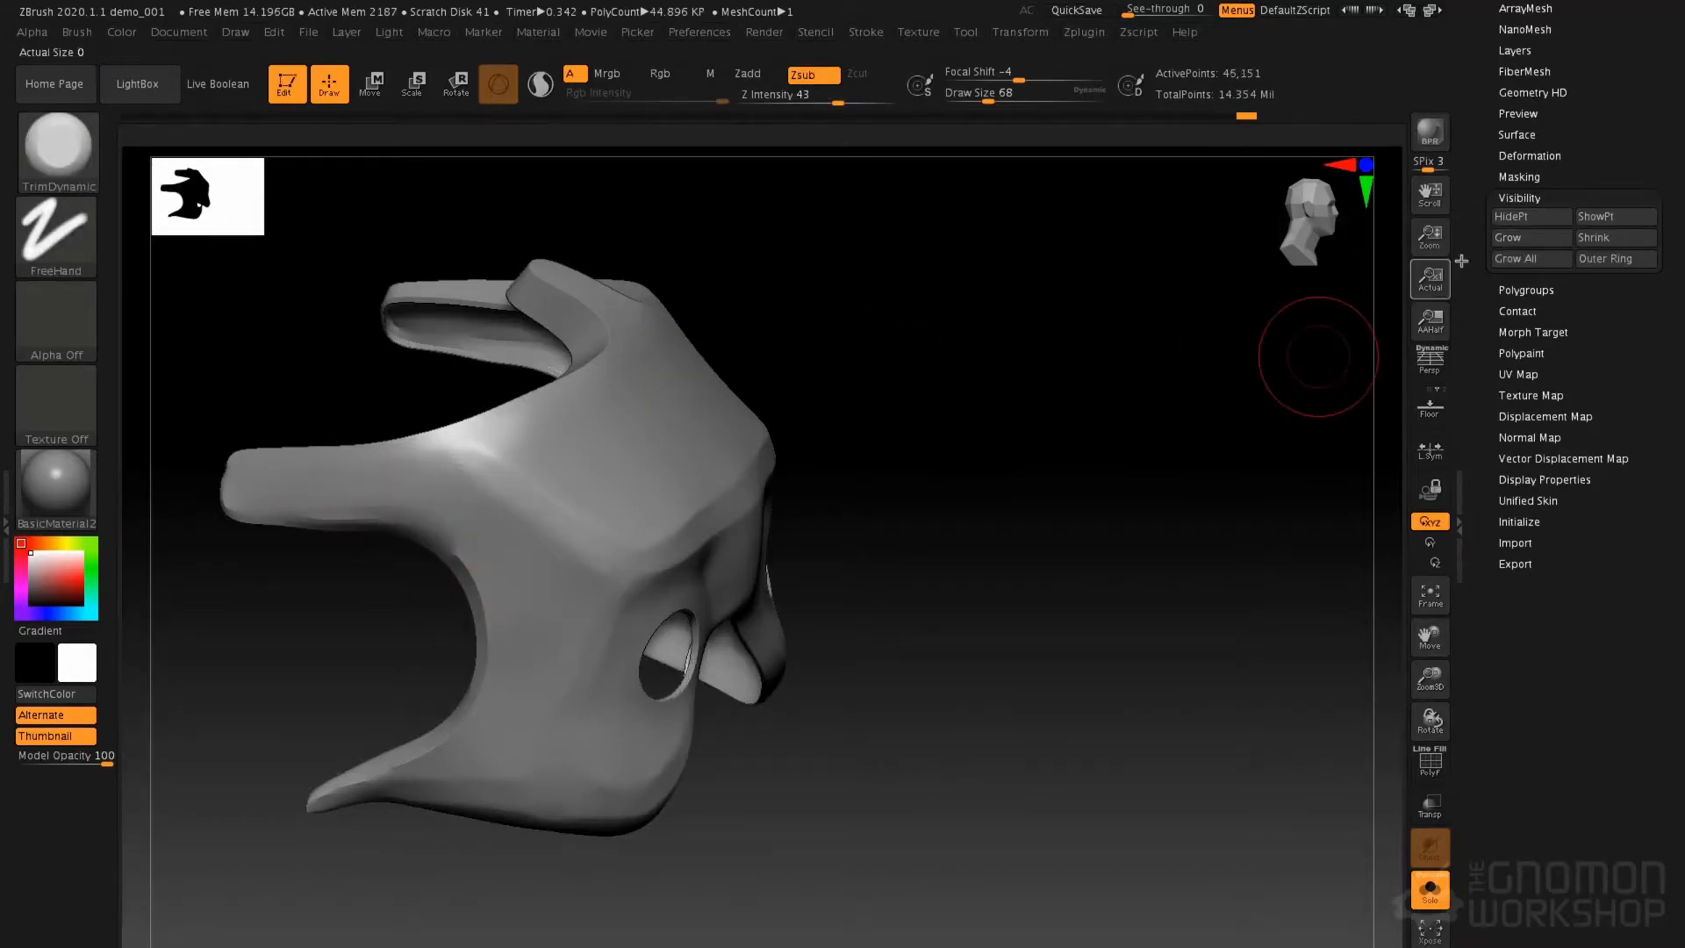
Bevel the curved rear edge of the face plate between its upper and lower side arms with TrimDynamic
{"action": "left_click_drag", "start_coordinate": [931, 404], "coordinate": [850, 425]}
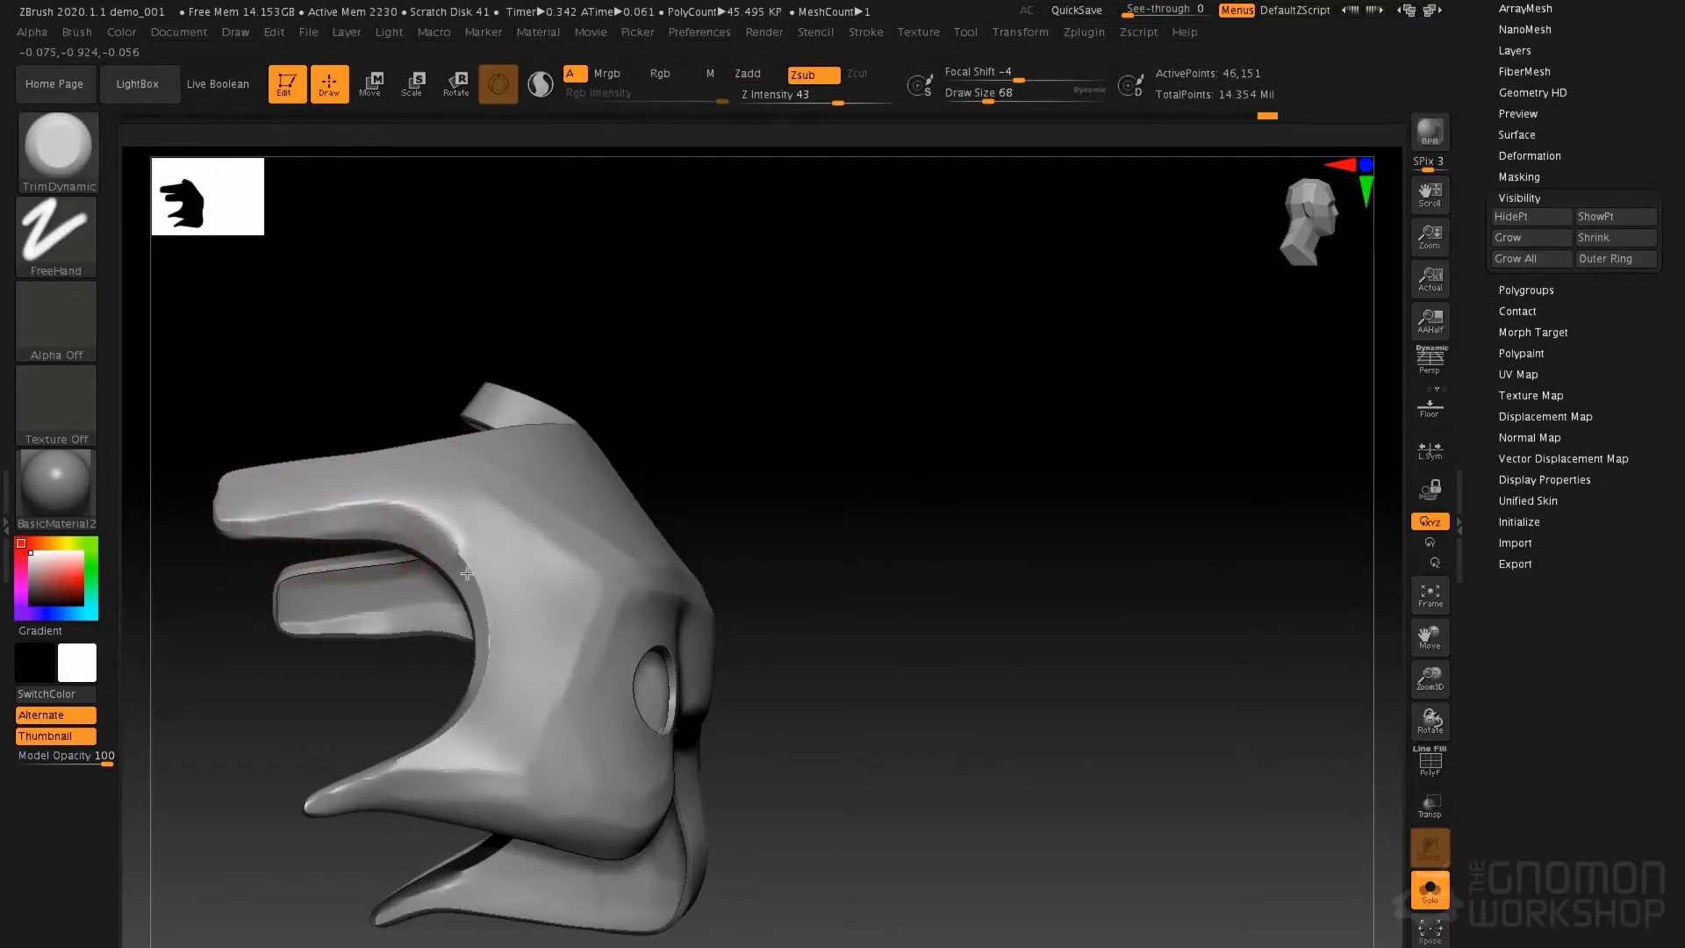
{"action": "left_click_drag", "start_coordinate": [488, 629], "coordinate": [470, 695]}
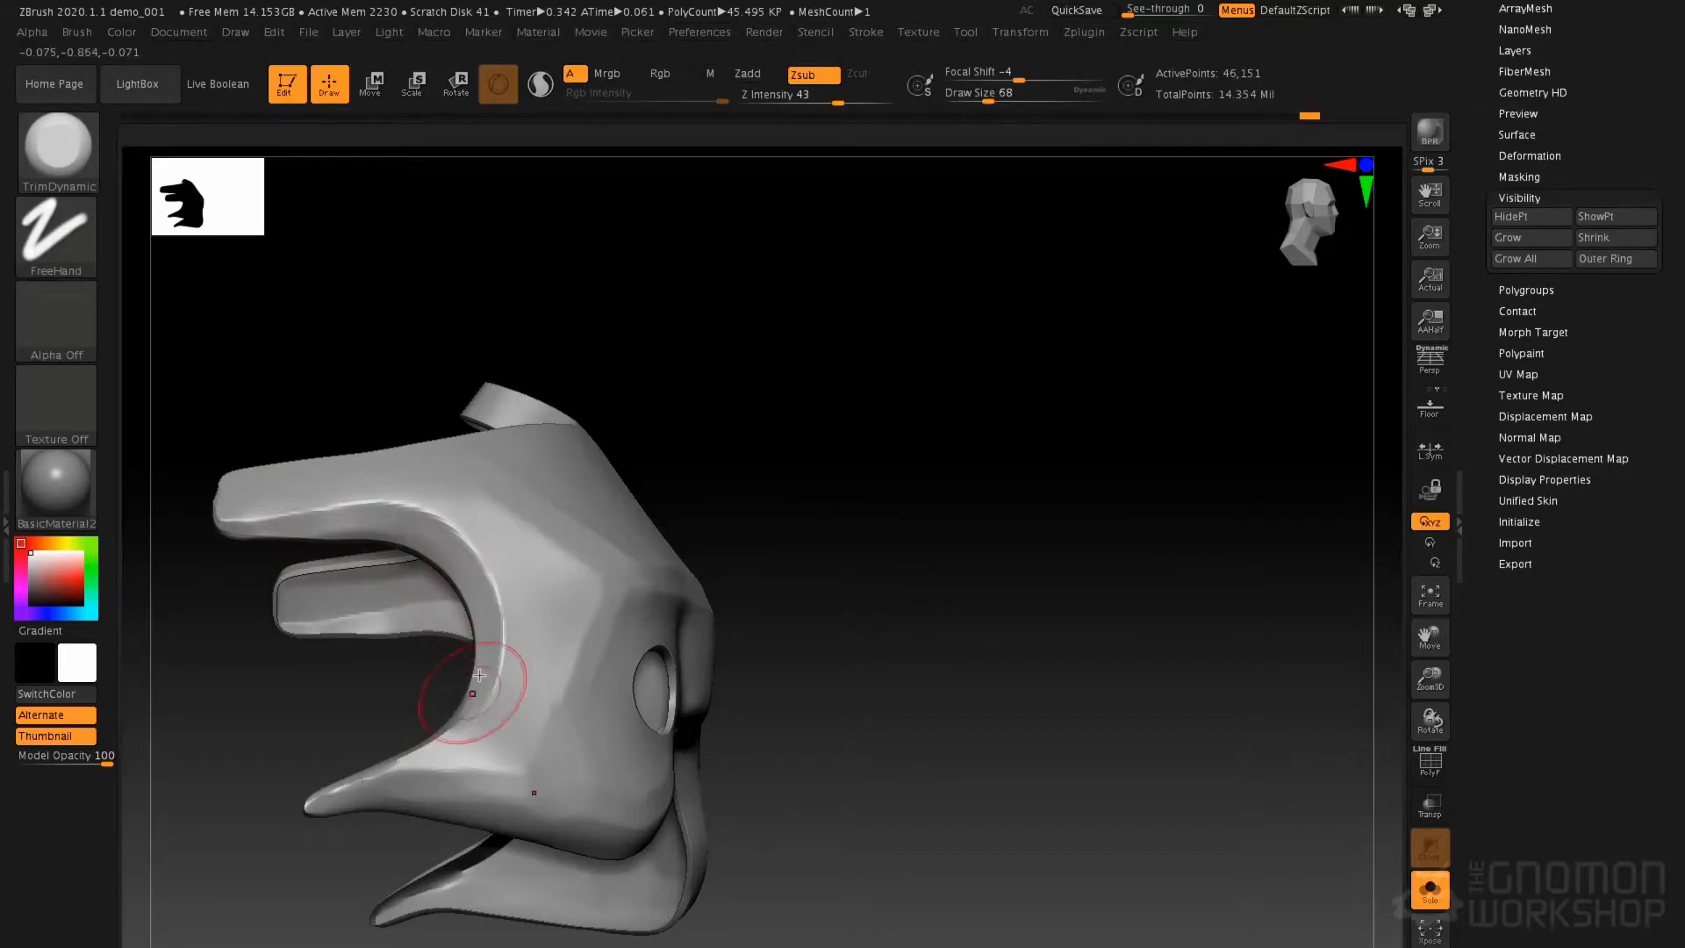
{"action": "right_click_drag", "start_coordinate": [462, 657], "coordinate": [481, 695]}
{"action": "mouse_move", "coordinate": [460, 732]}
{"action": "left_mouse_down"}
{"action": "mouse_move", "coordinate": [404, 773]}
{"action": "mouse_move", "coordinate": [483, 679]}
{"action": "left_mouse_up"}
{"action": "left_click_drag", "start_coordinate": [434, 543], "coordinate": [391, 527]}
Flatten the cheek planes below the eye and the temple ridge on the face plate
{"action": "mouse_move", "coordinate": [419, 538]}
{"action": "right_mouse_down"}
{"action": "mouse_move", "coordinate": [369, 529]}
{"action": "mouse_move", "coordinate": [425, 545]}
{"action": "mouse_move", "coordinate": [448, 606]}
{"action": "mouse_move", "coordinate": [726, 591]}
{"action": "mouse_move", "coordinate": [881, 675]}
{"action": "mouse_move", "coordinate": [813, 749]}
{"action": "mouse_move", "coordinate": [873, 700]}
{"action": "mouse_move", "coordinate": [716, 707]}
{"action": "right_mouse_up"}
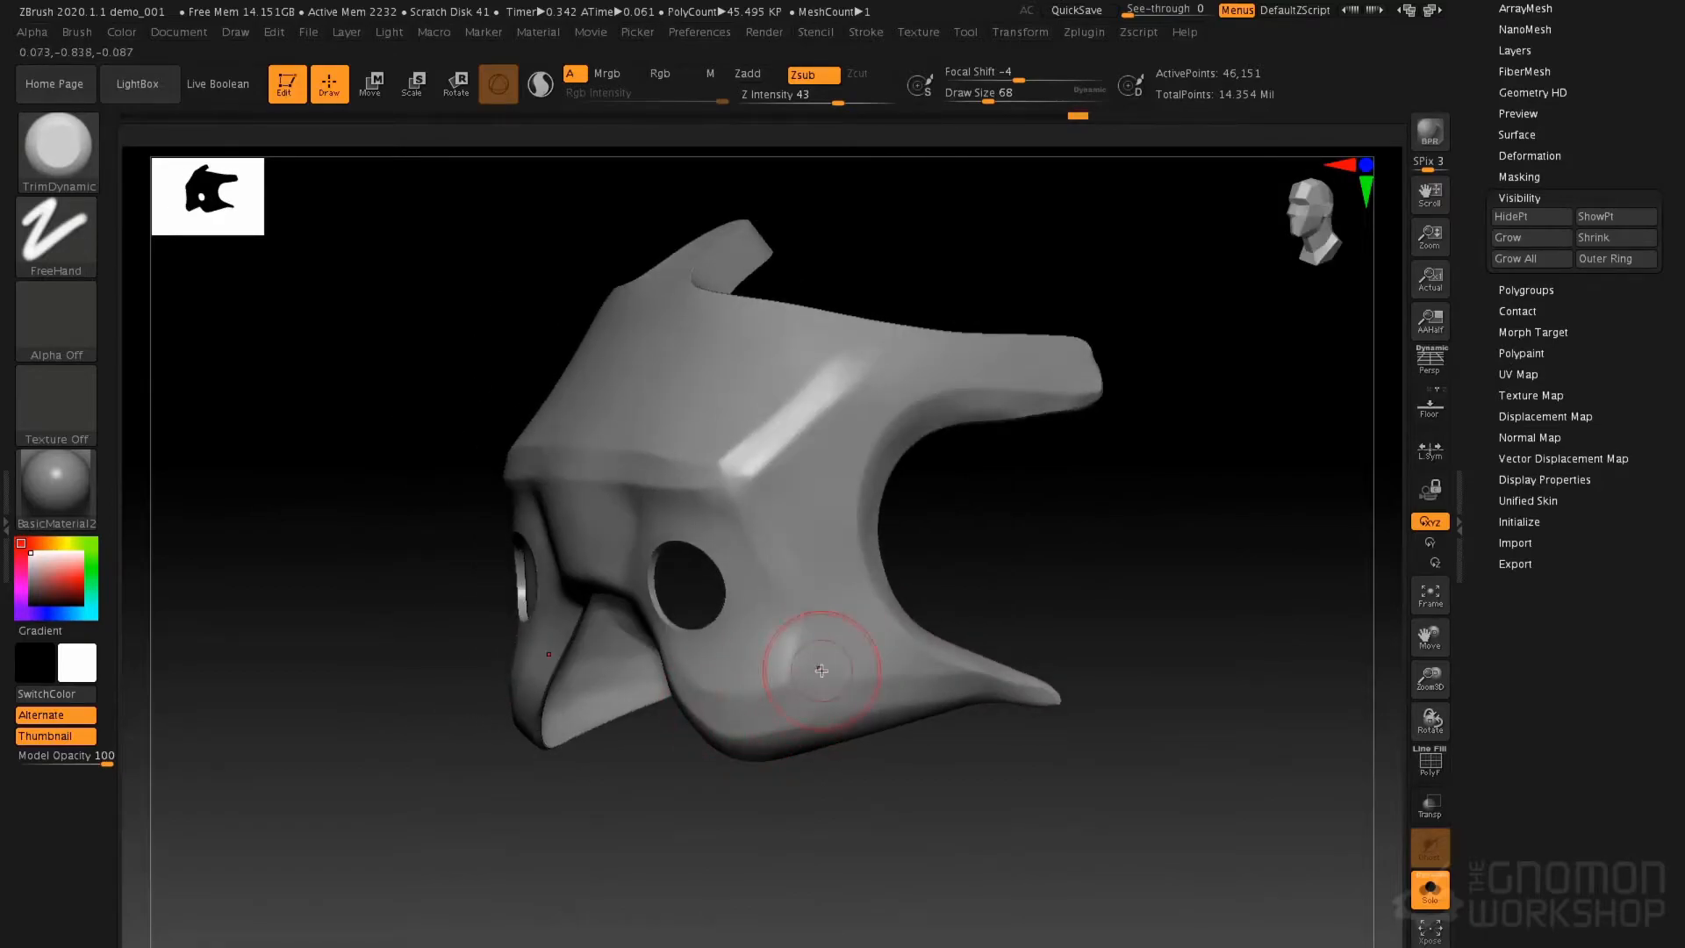
{"action": "left_click_drag", "start_coordinate": [813, 682], "coordinate": [861, 677]}
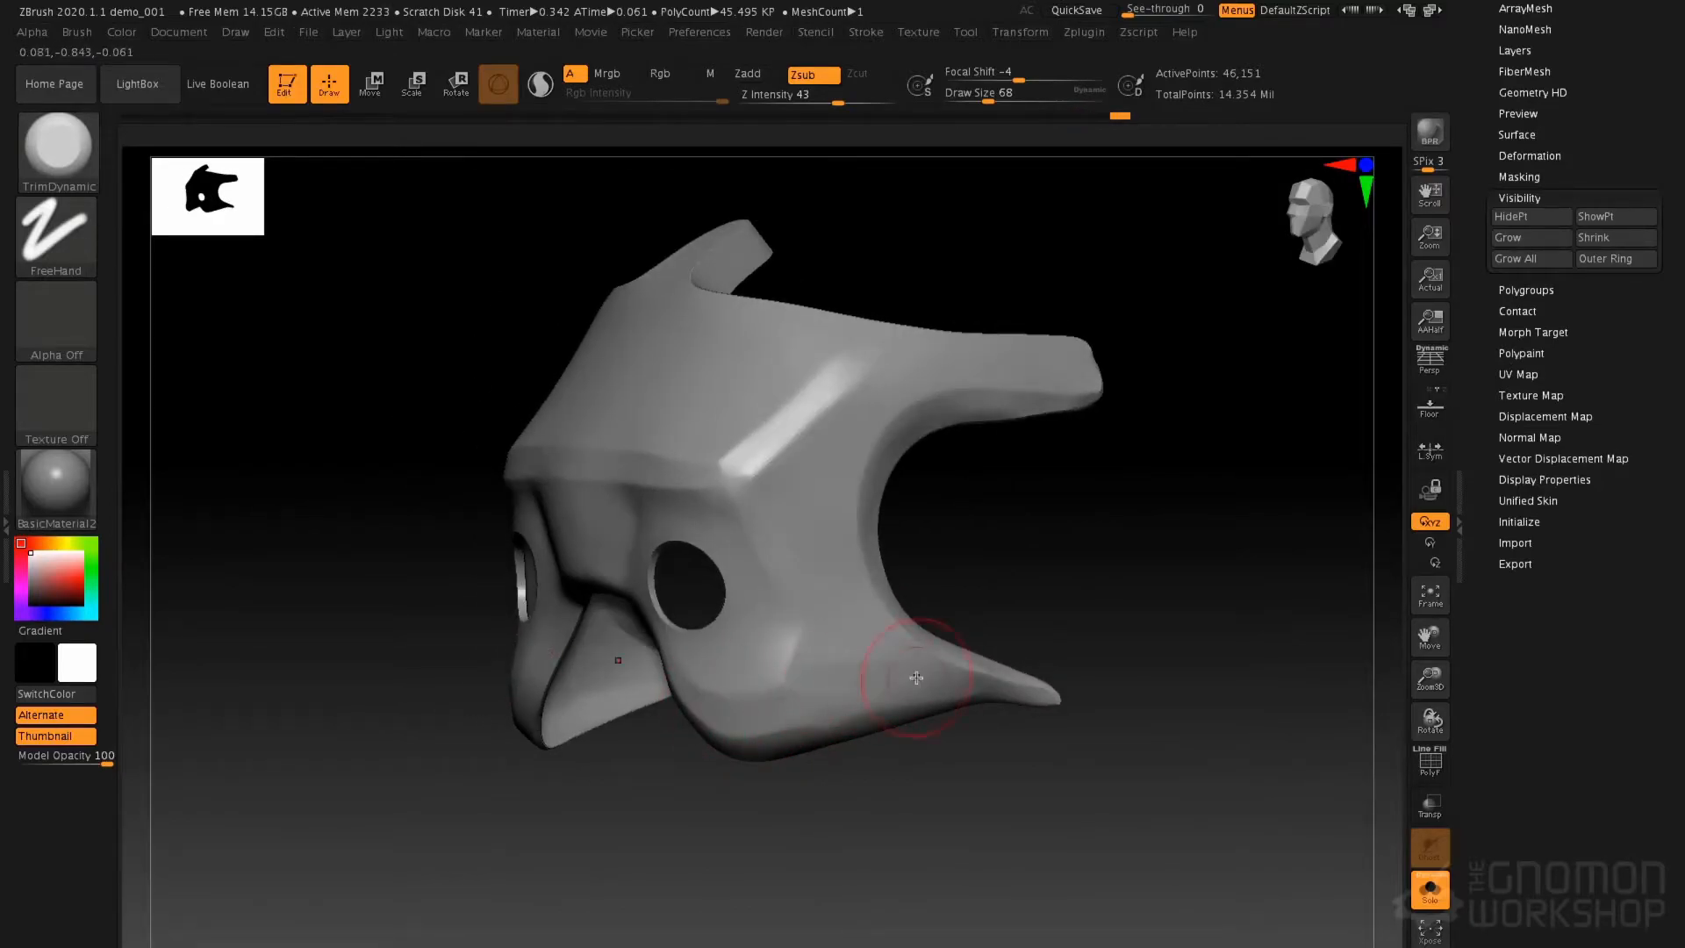
{"action": "left_click_drag", "start_coordinate": [752, 486], "coordinate": [863, 343]}
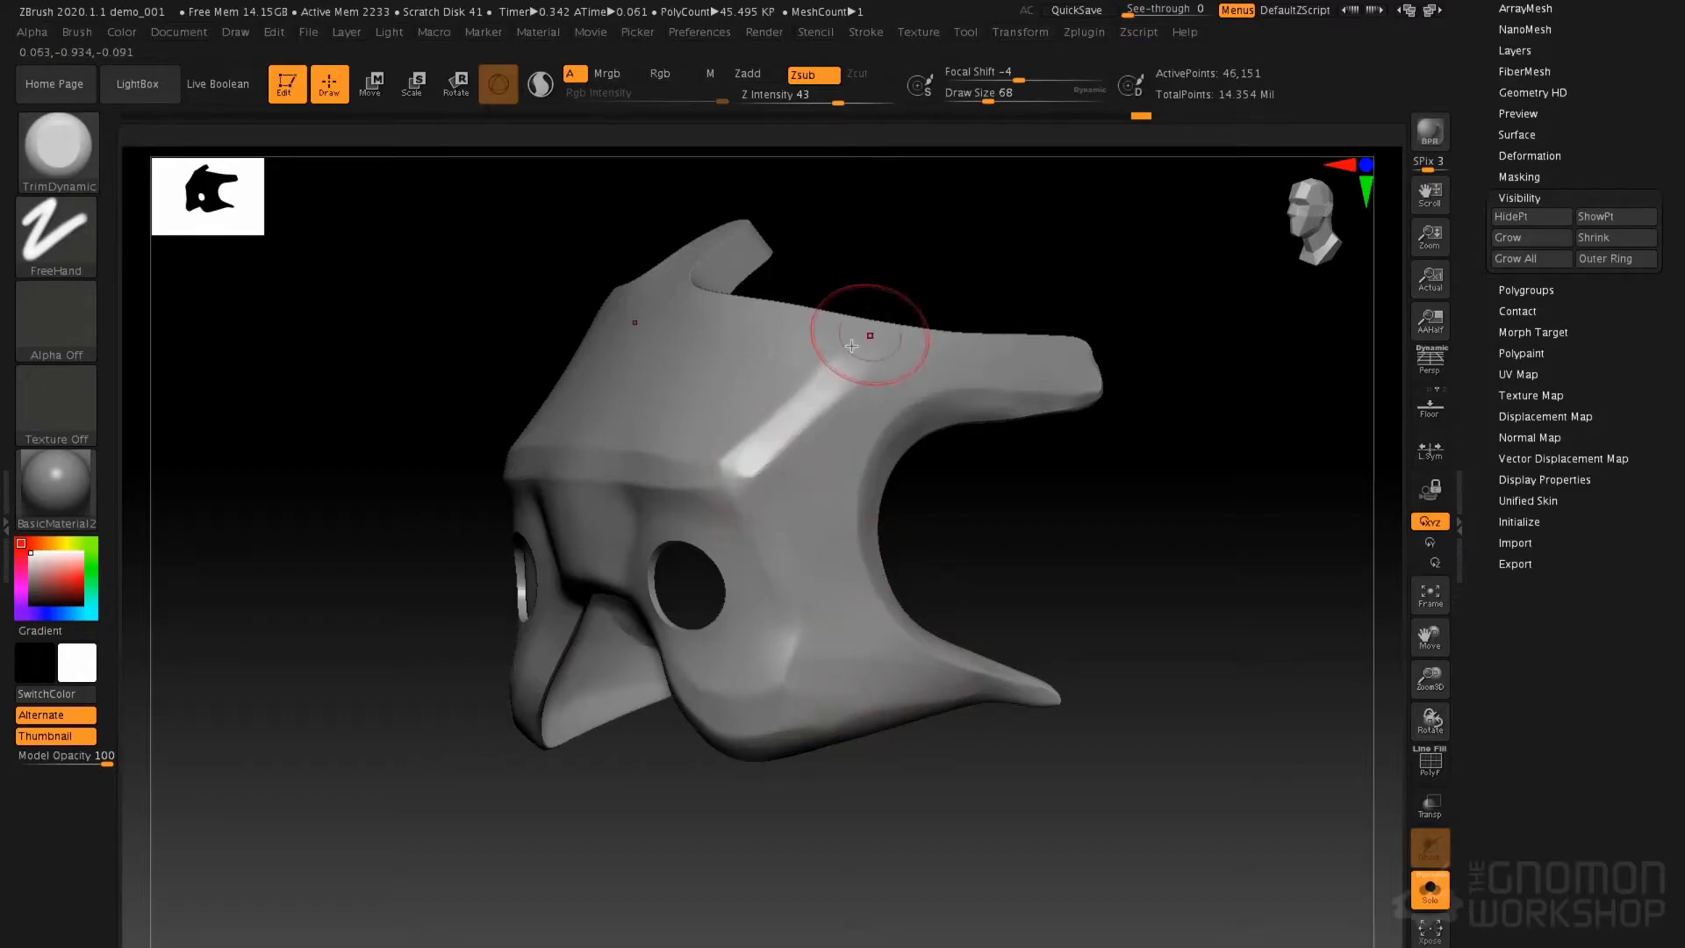
Bevel the top edge of the face plate's upper side arm out to its tip with TrimDynamic
{"action": "mouse_move", "coordinate": [872, 337]}
{"action": "right_mouse_down"}
{"action": "mouse_move", "coordinate": [878, 383]}
{"action": "mouse_move", "coordinate": [821, 369]}
{"action": "mouse_move", "coordinate": [940, 357]}
{"action": "right_mouse_up"}
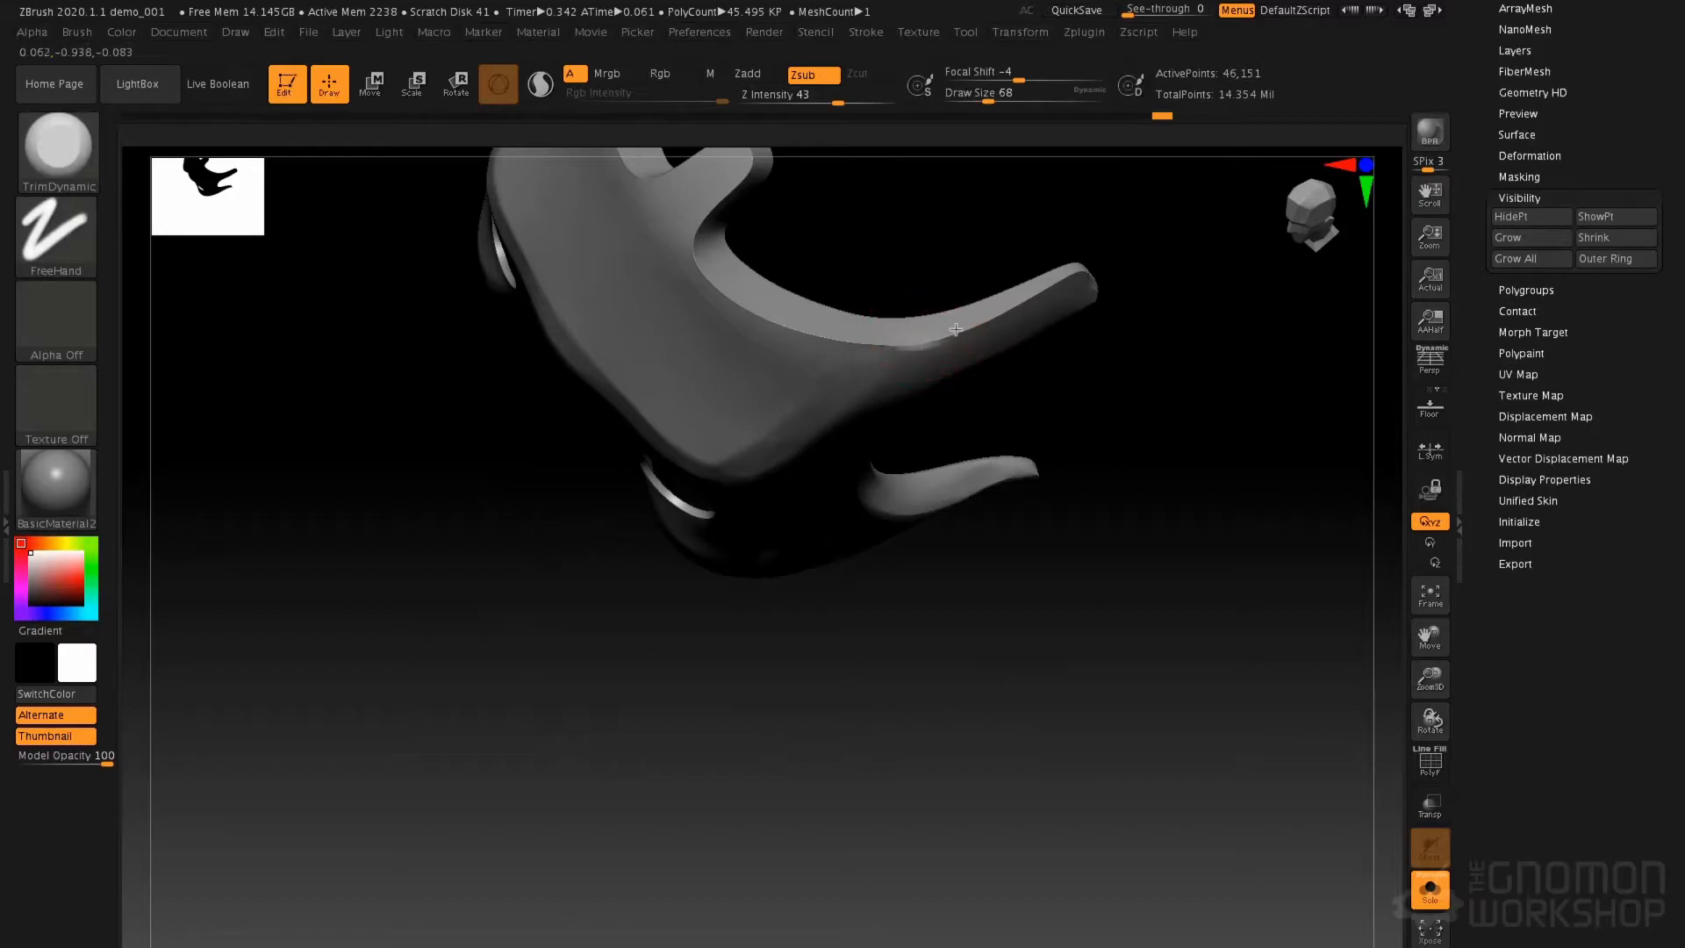
{"action": "left_click_drag", "start_coordinate": [974, 324], "coordinate": [1098, 278]}
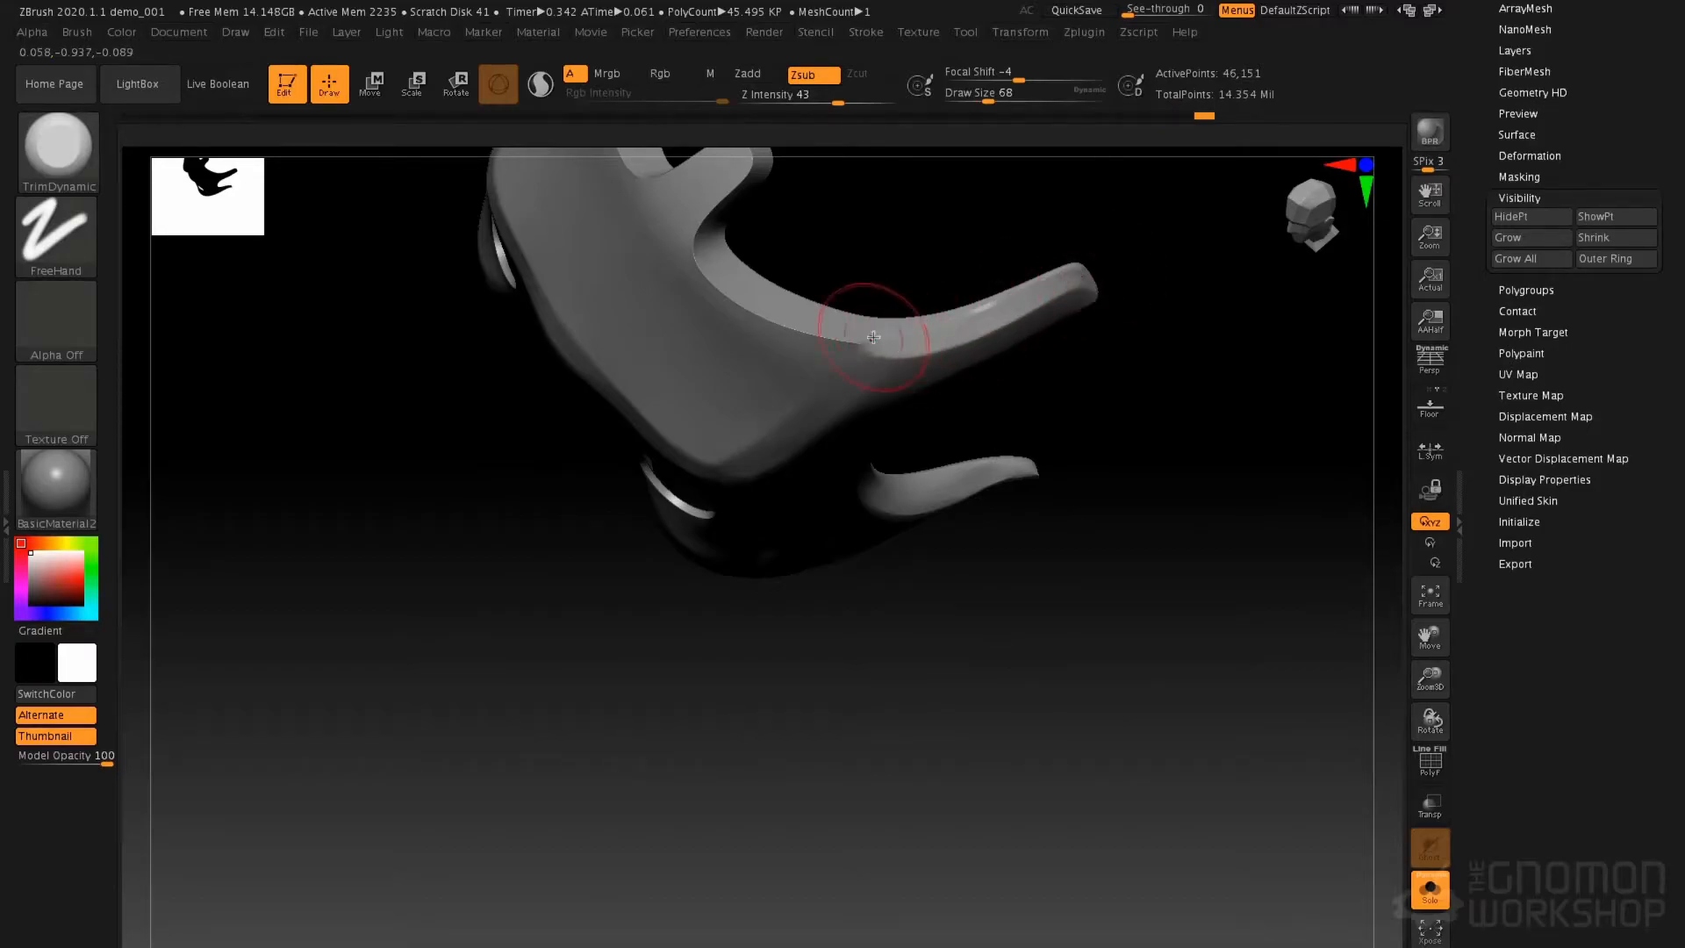
{"action": "mouse_move", "coordinate": [1023, 264]}
{"action": "right_mouse_down"}
{"action": "mouse_move", "coordinate": [1042, 293]}
{"action": "mouse_move", "coordinate": [864, 285]}
{"action": "right_mouse_up"}
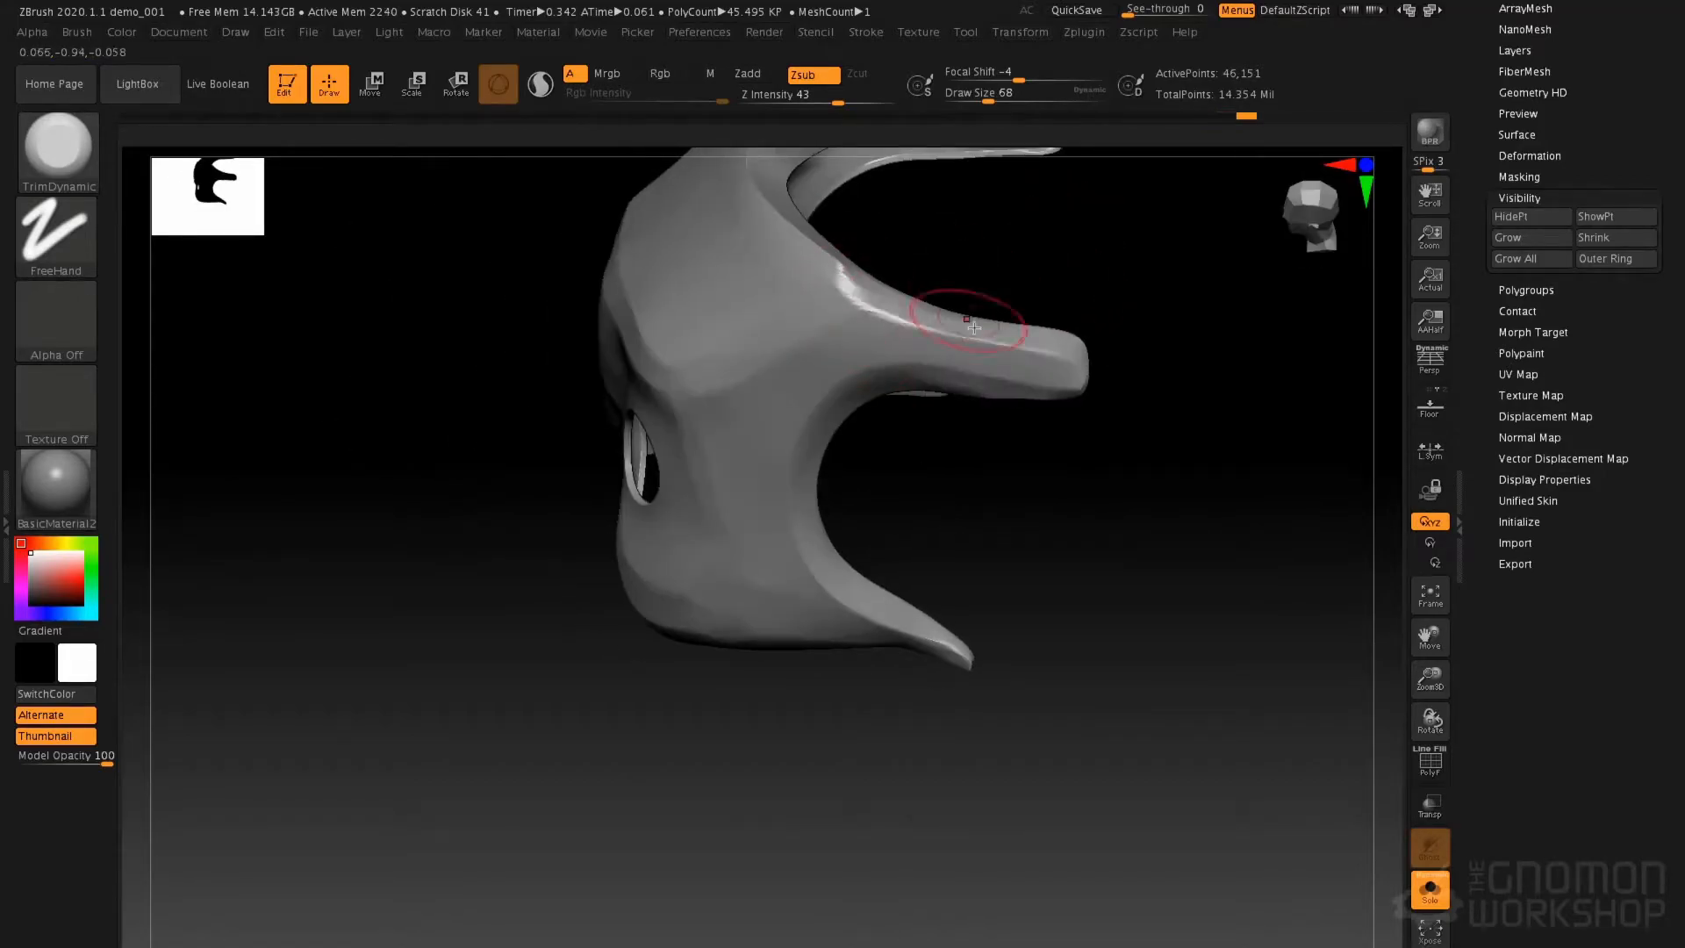
{"action": "left_click_drag", "start_coordinate": [1007, 339], "coordinate": [981, 344]}
{"action": "mouse_move", "coordinate": [1044, 372]}
{"action": "right_mouse_down"}
{"action": "mouse_move", "coordinate": [1035, 278]}
{"action": "mouse_move", "coordinate": [922, 391]}
{"action": "right_mouse_up"}
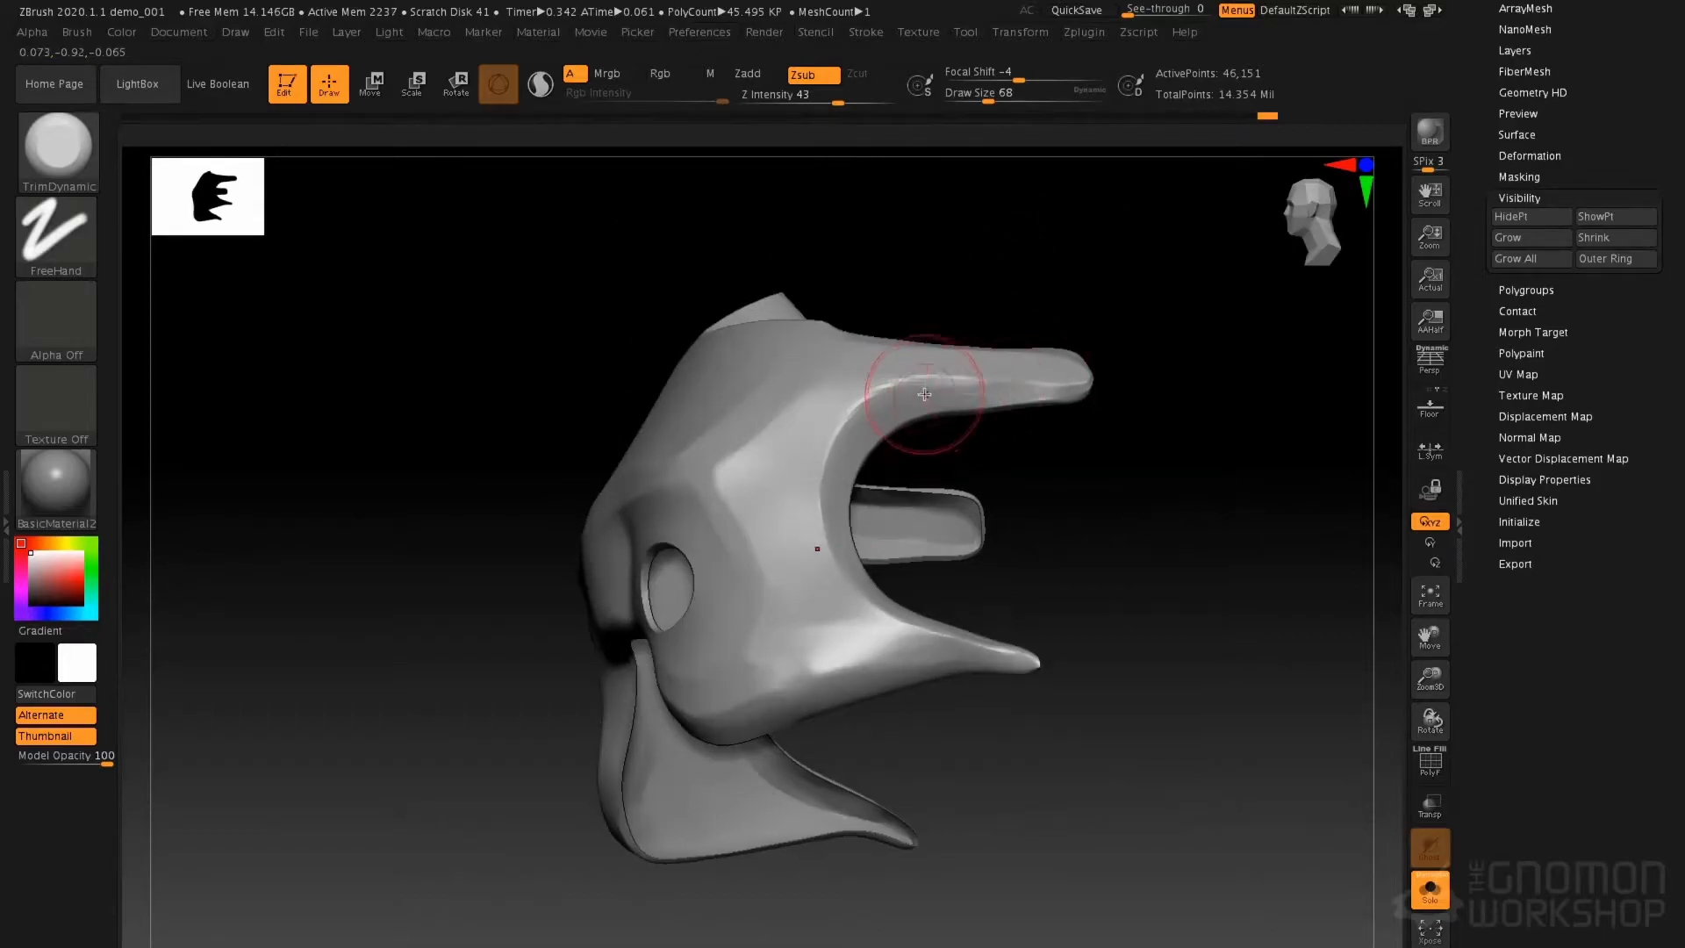
Flatten the brow corner at the temple and the cheek plane below the eye on the face plate with TrimDynamic
{"action": "mouse_move", "coordinate": [1097, 386]}
{"action": "right_mouse_down"}
{"action": "mouse_move", "coordinate": [1036, 369]}
{"action": "mouse_move", "coordinate": [1079, 382]}
{"action": "right_mouse_up"}
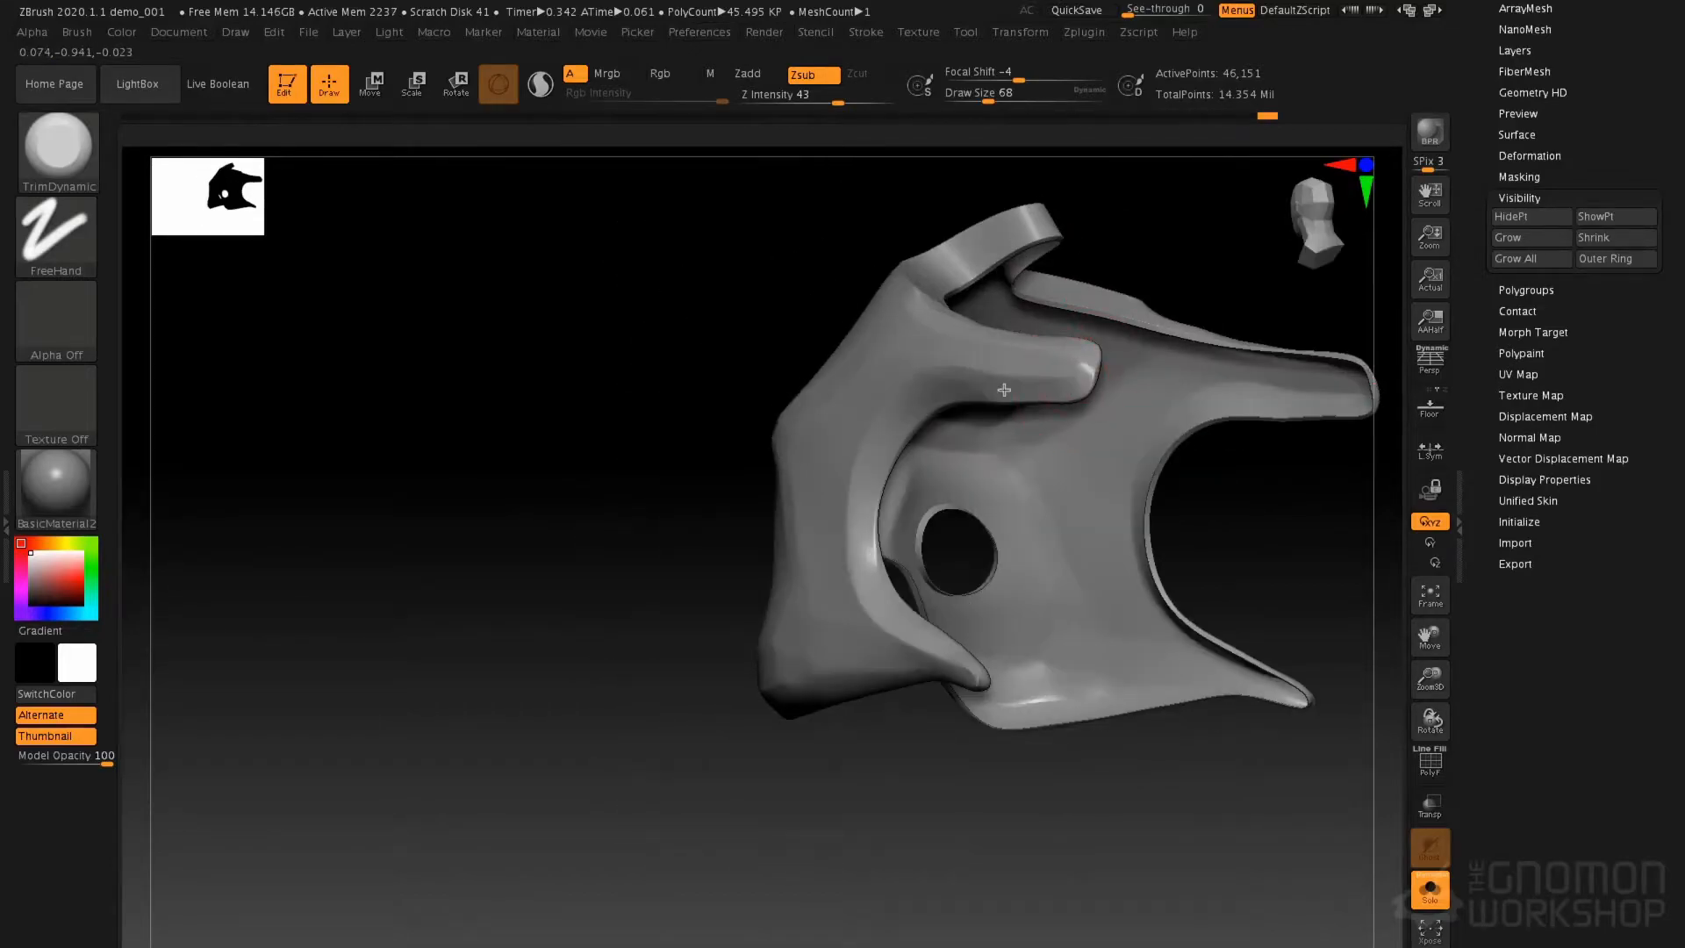
{"action": "right_click_drag", "start_coordinate": [947, 386], "coordinate": [986, 407]}
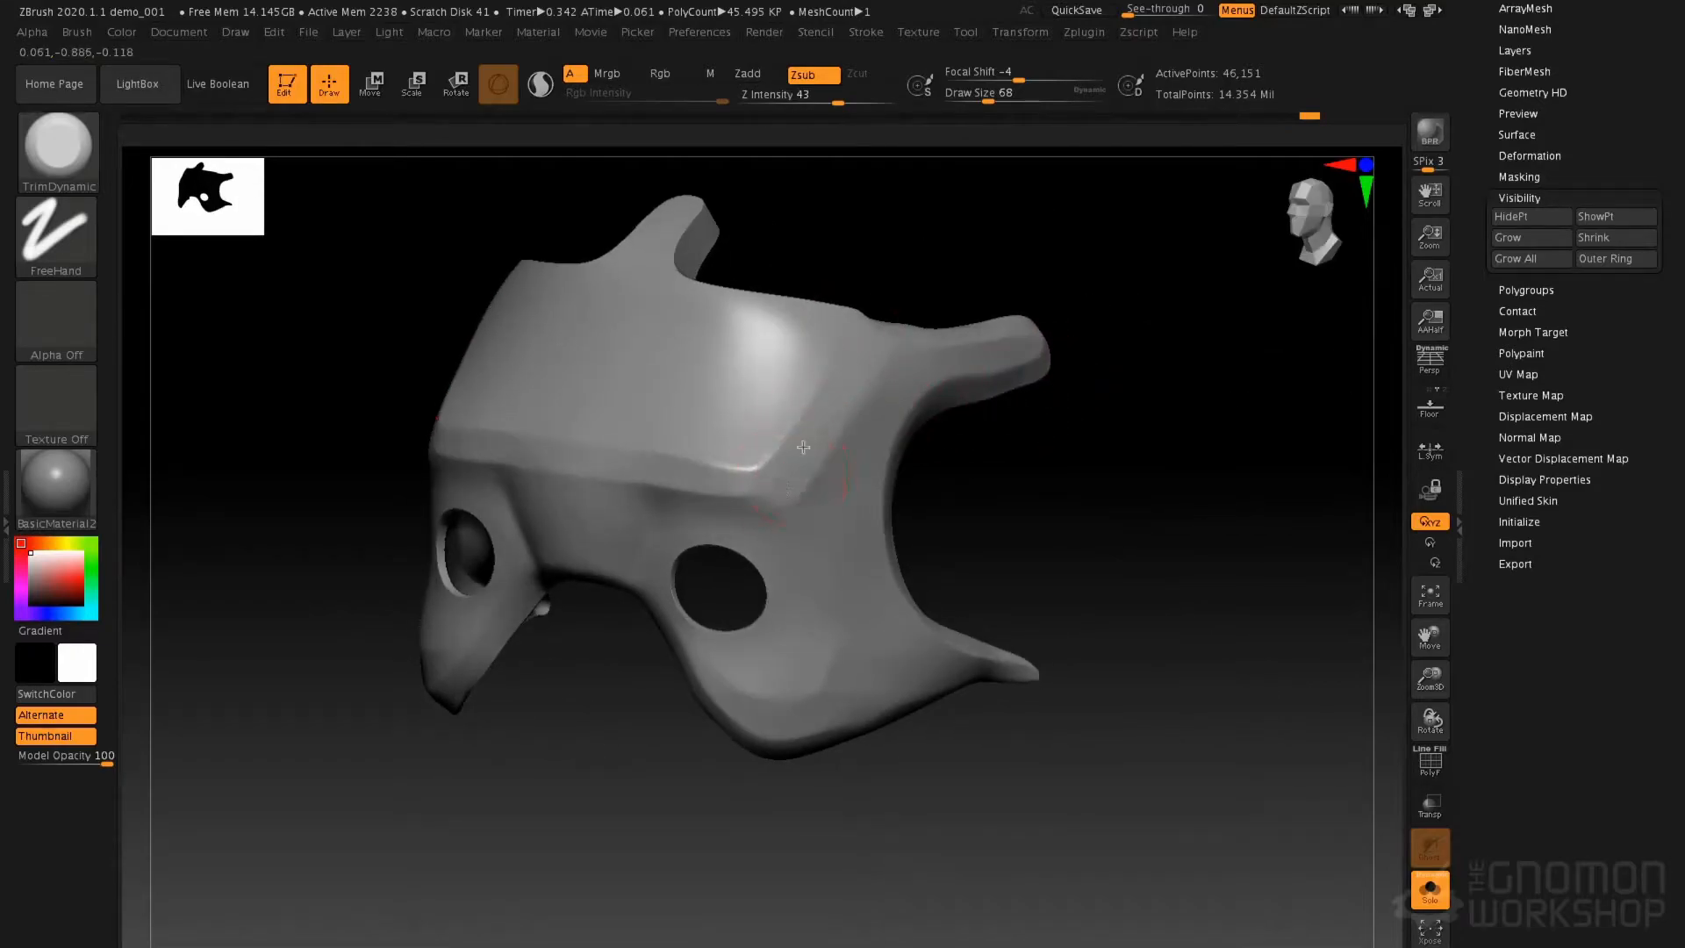
{"action": "mouse_move", "coordinate": [781, 469]}
{"action": "left_mouse_down"}
{"action": "mouse_move", "coordinate": [743, 502]}
{"action": "mouse_move", "coordinate": [773, 490]}
{"action": "left_mouse_up"}
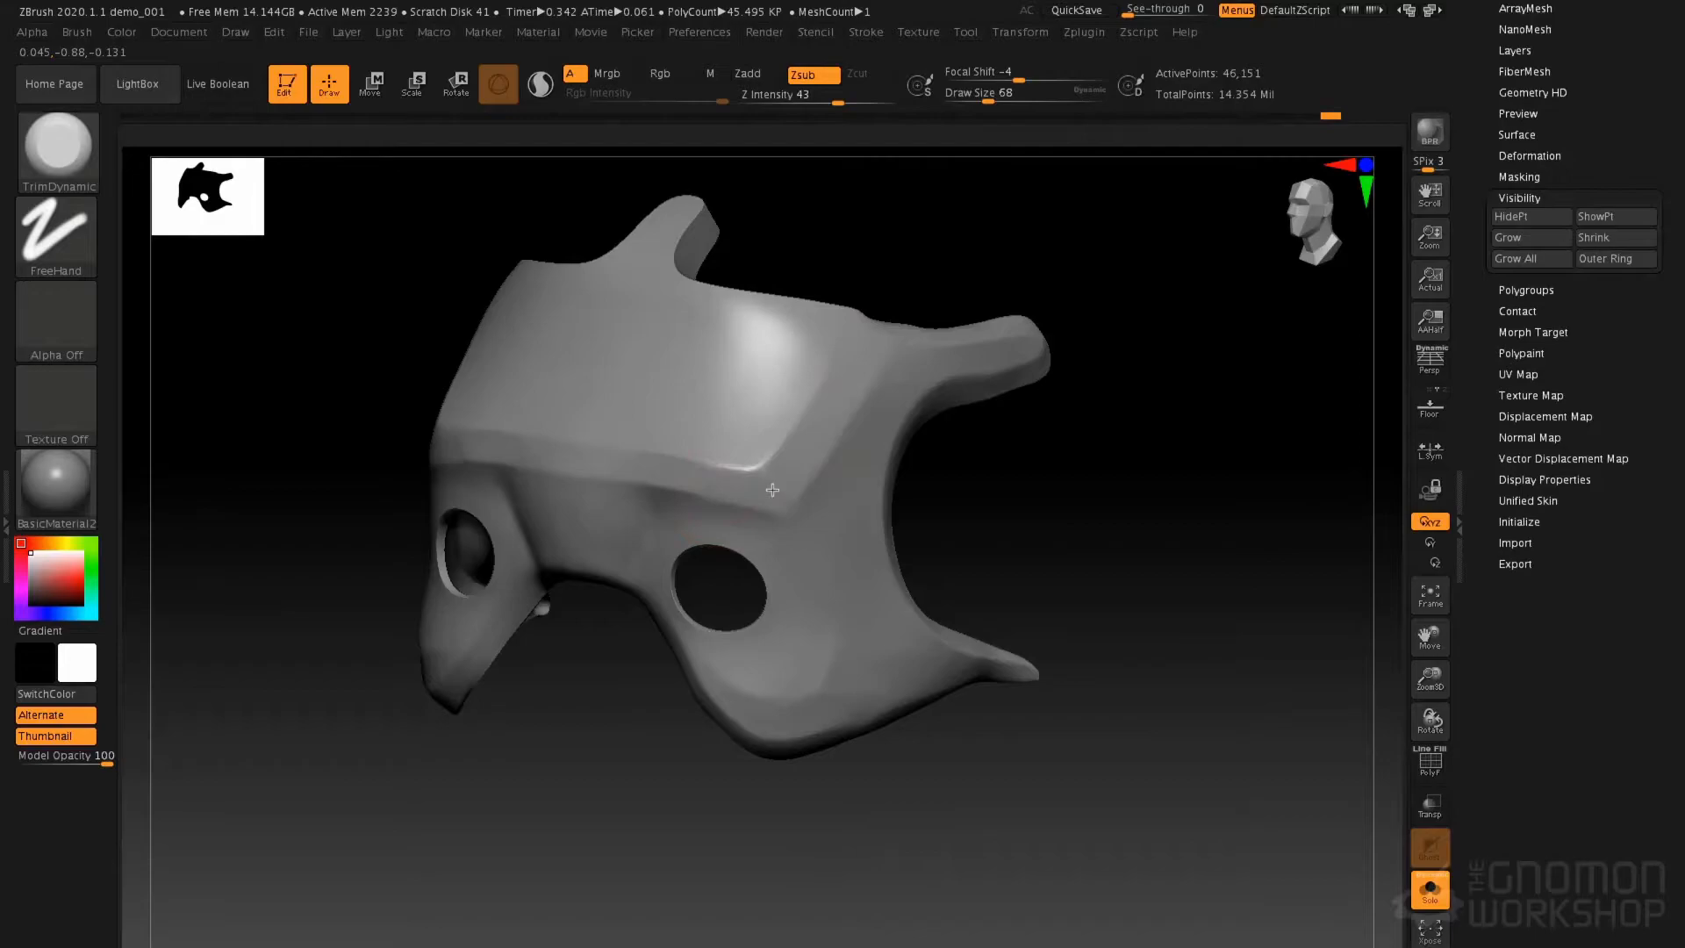
{"action": "right_click_drag", "start_coordinate": [747, 463], "coordinate": [857, 489]}
{"action": "right_click_drag", "start_coordinate": [965, 384], "coordinate": [723, 680]}
{"action": "left_click_drag", "start_coordinate": [771, 718], "coordinate": [813, 730]}
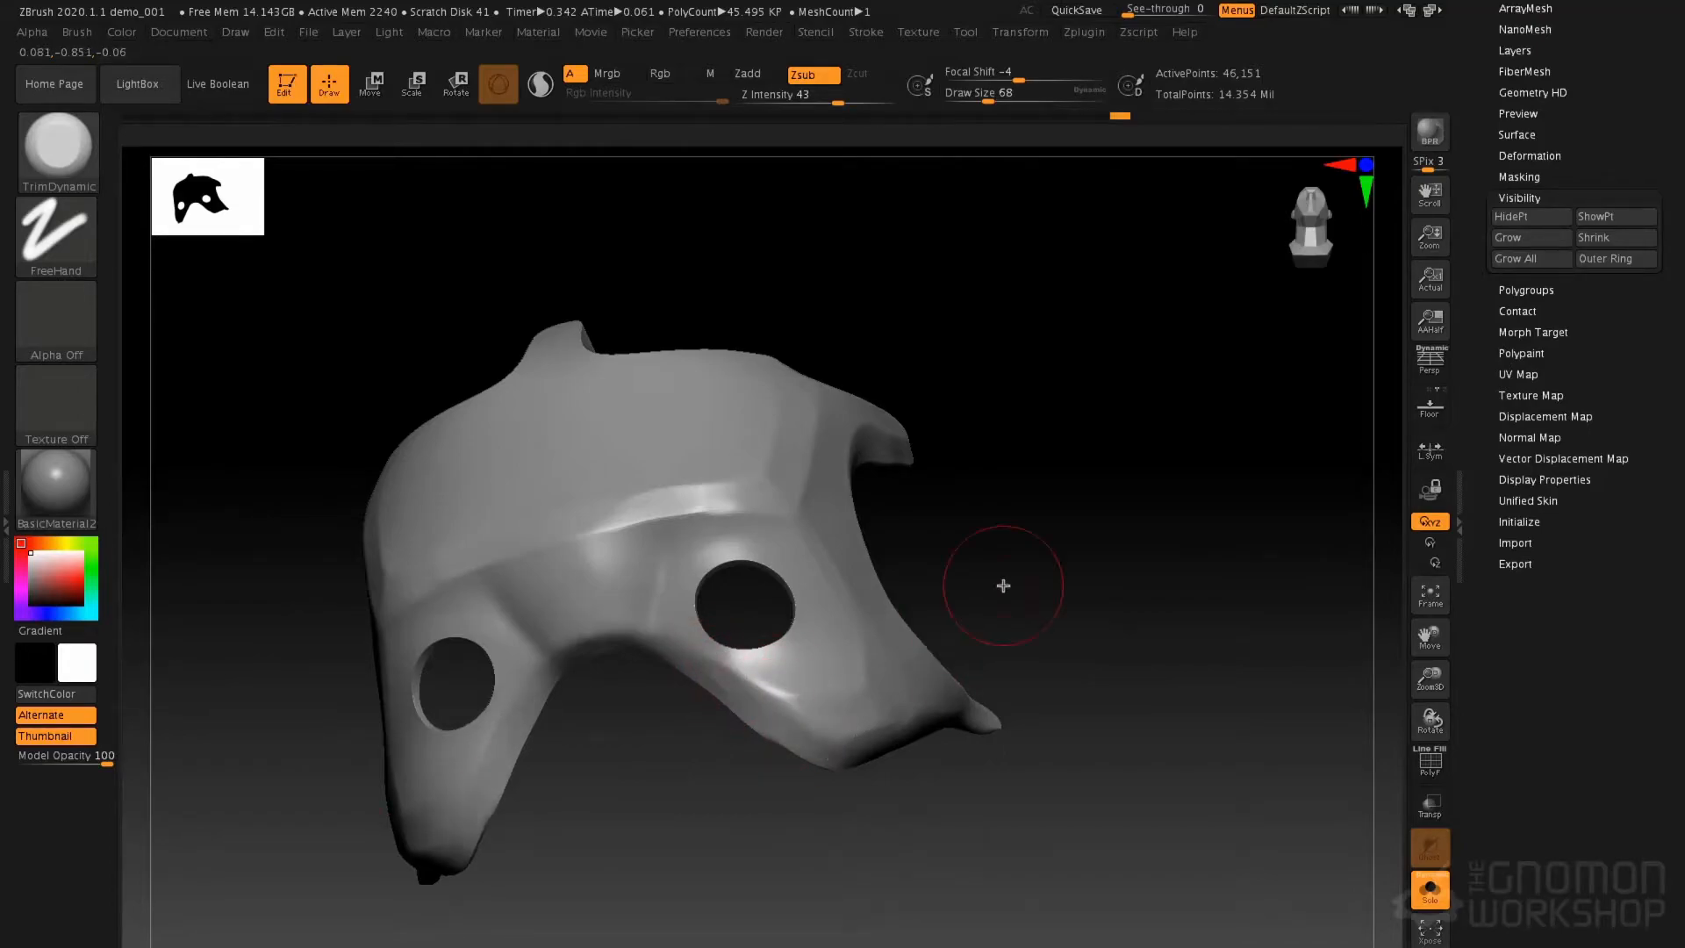
Unhide the rest of the head and examine the face plate's bevels in place from the front and side
{"action": "left_click", "coordinate": [1004, 586], "text": "ctrl+shift"}
{"action": "right_click_drag", "start_coordinate": [1057, 497], "coordinate": [916, 572]}
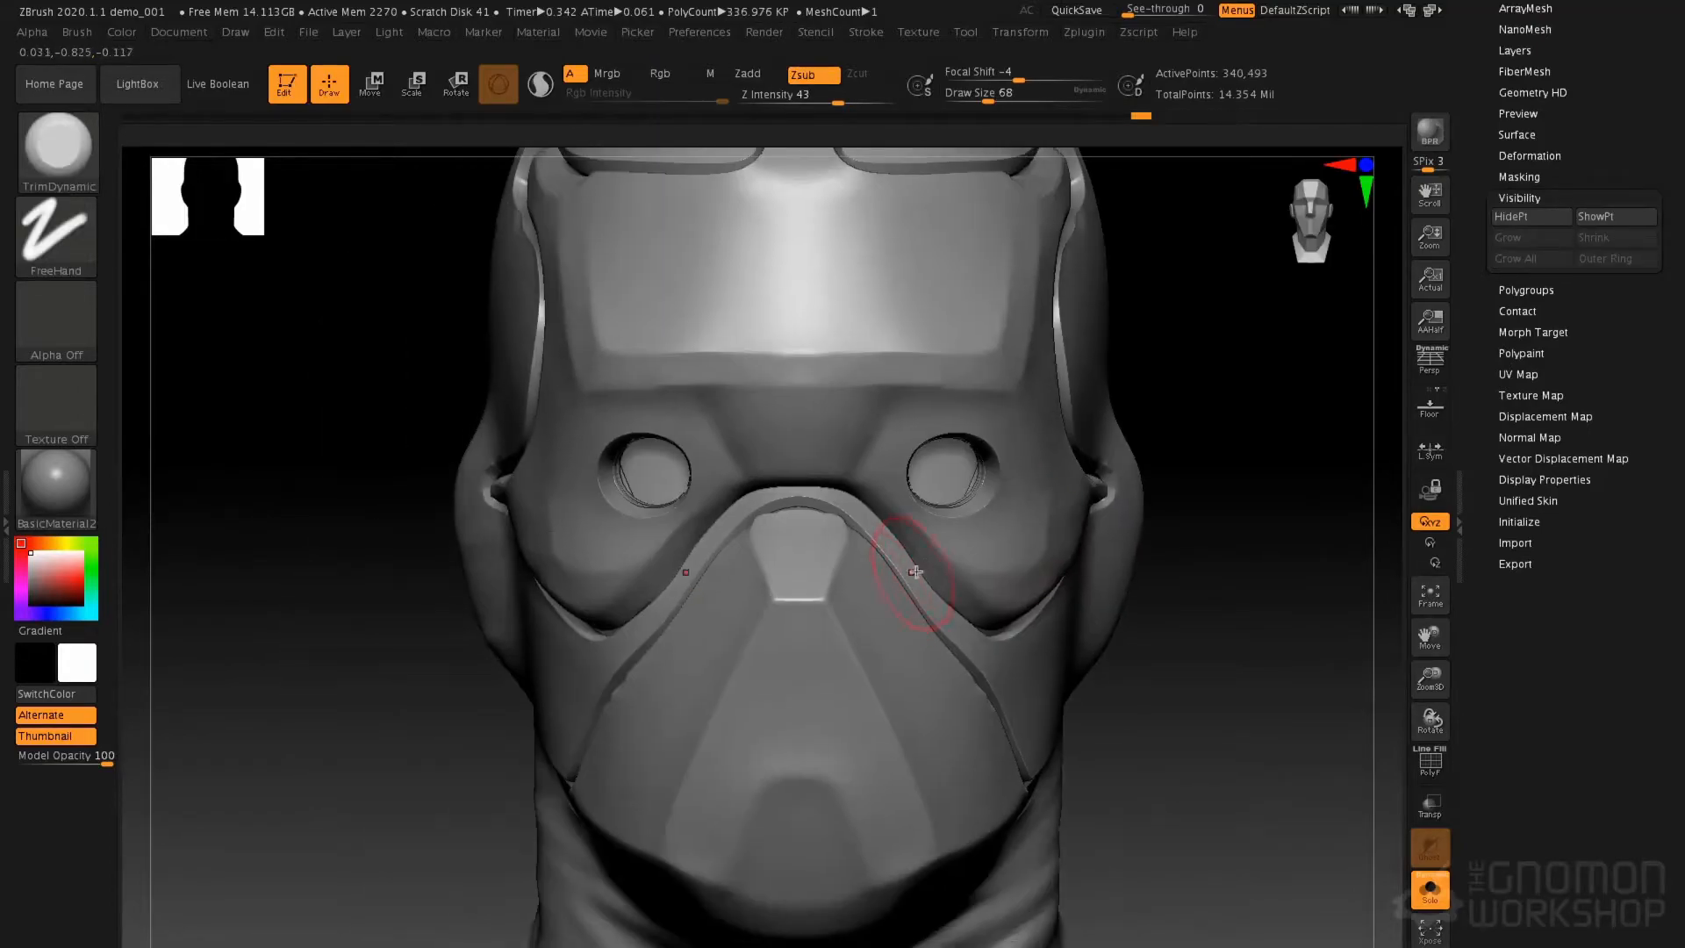
{"action": "right_click_drag", "start_coordinate": [853, 725], "coordinate": [908, 664], "text": "alt"}
{"action": "right_click_drag", "start_coordinate": [878, 556], "coordinate": [762, 590]}
{"action": "right_click_drag", "start_coordinate": [925, 751], "coordinate": [798, 877], "text": "alt"}
{"action": "right_click_drag", "start_coordinate": [973, 465], "coordinate": [891, 624], "text": "alt"}
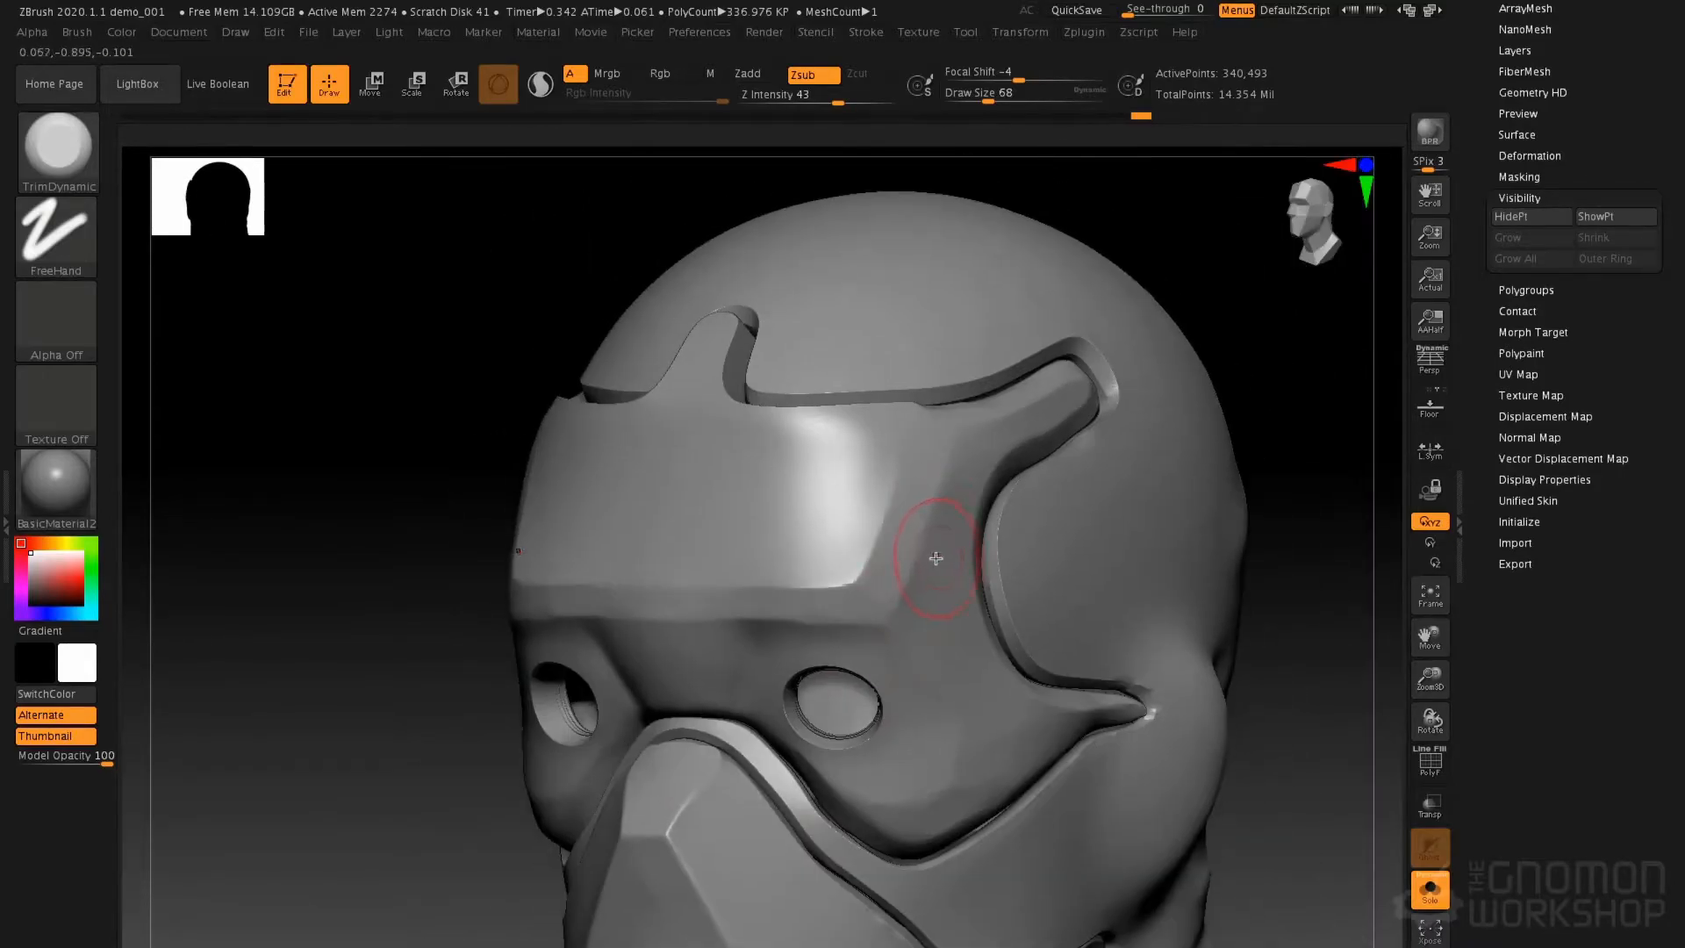
Choose the Pinch brush and set its Lazy Mouse backtrack to Line with SnapToTrack on
{"action": "key", "text": "b"}
{"action": "key", "text": "p"}
{"action": "key", "text": "i"}
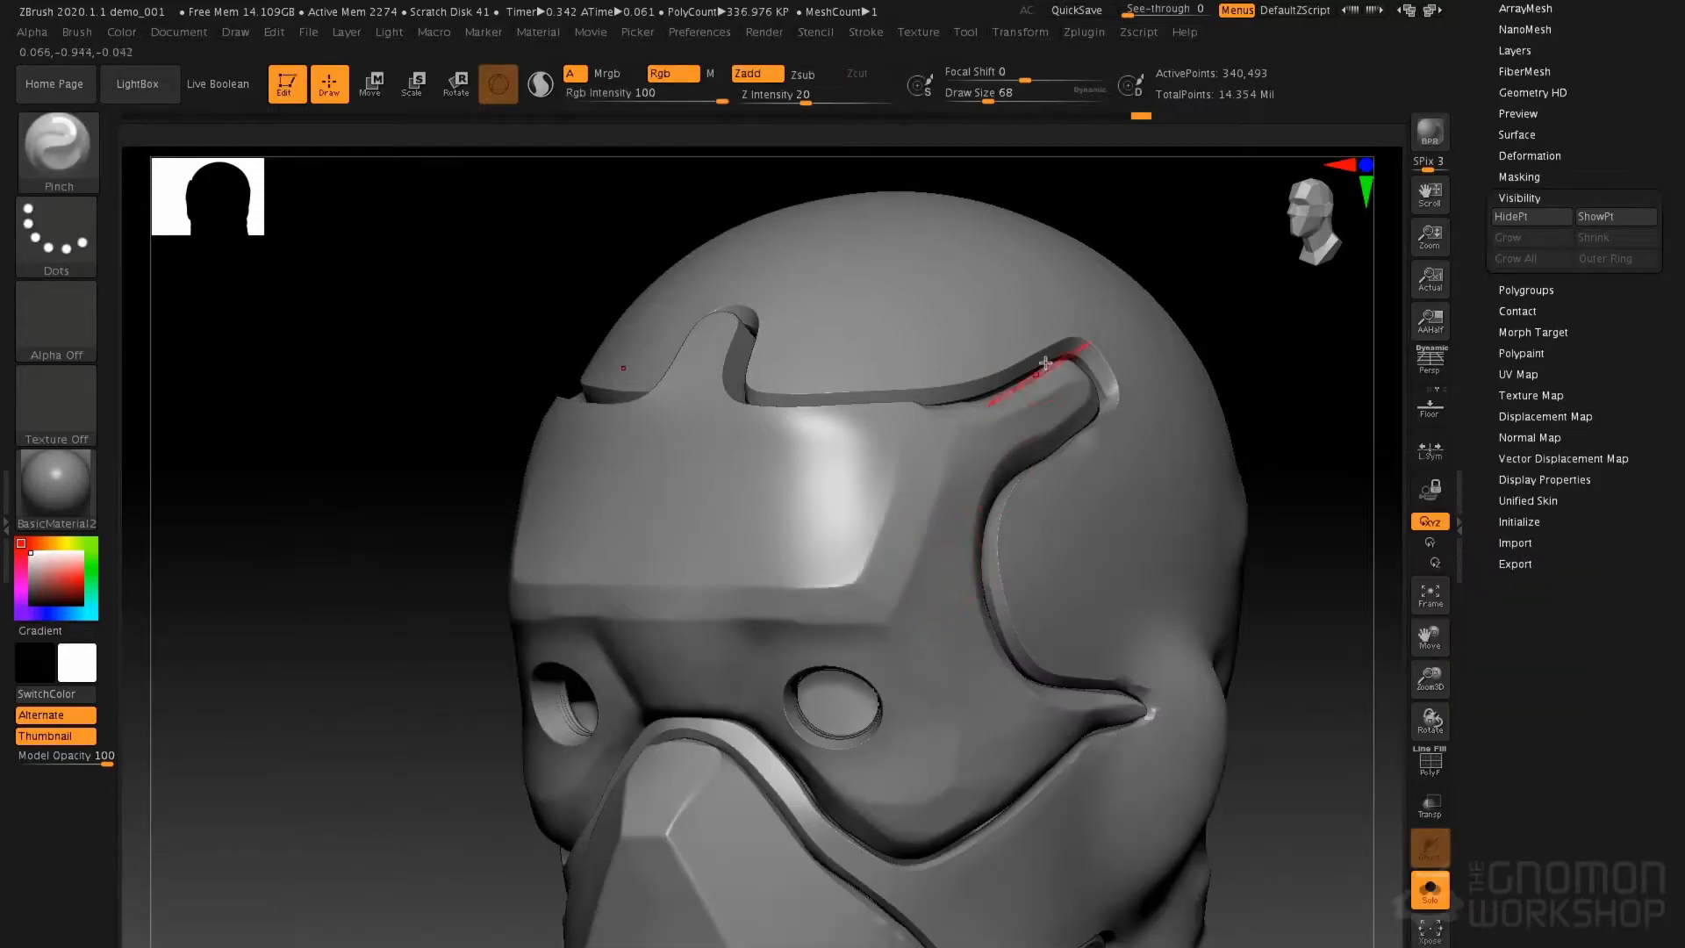
{"action": "left_click", "coordinate": [869, 32]}
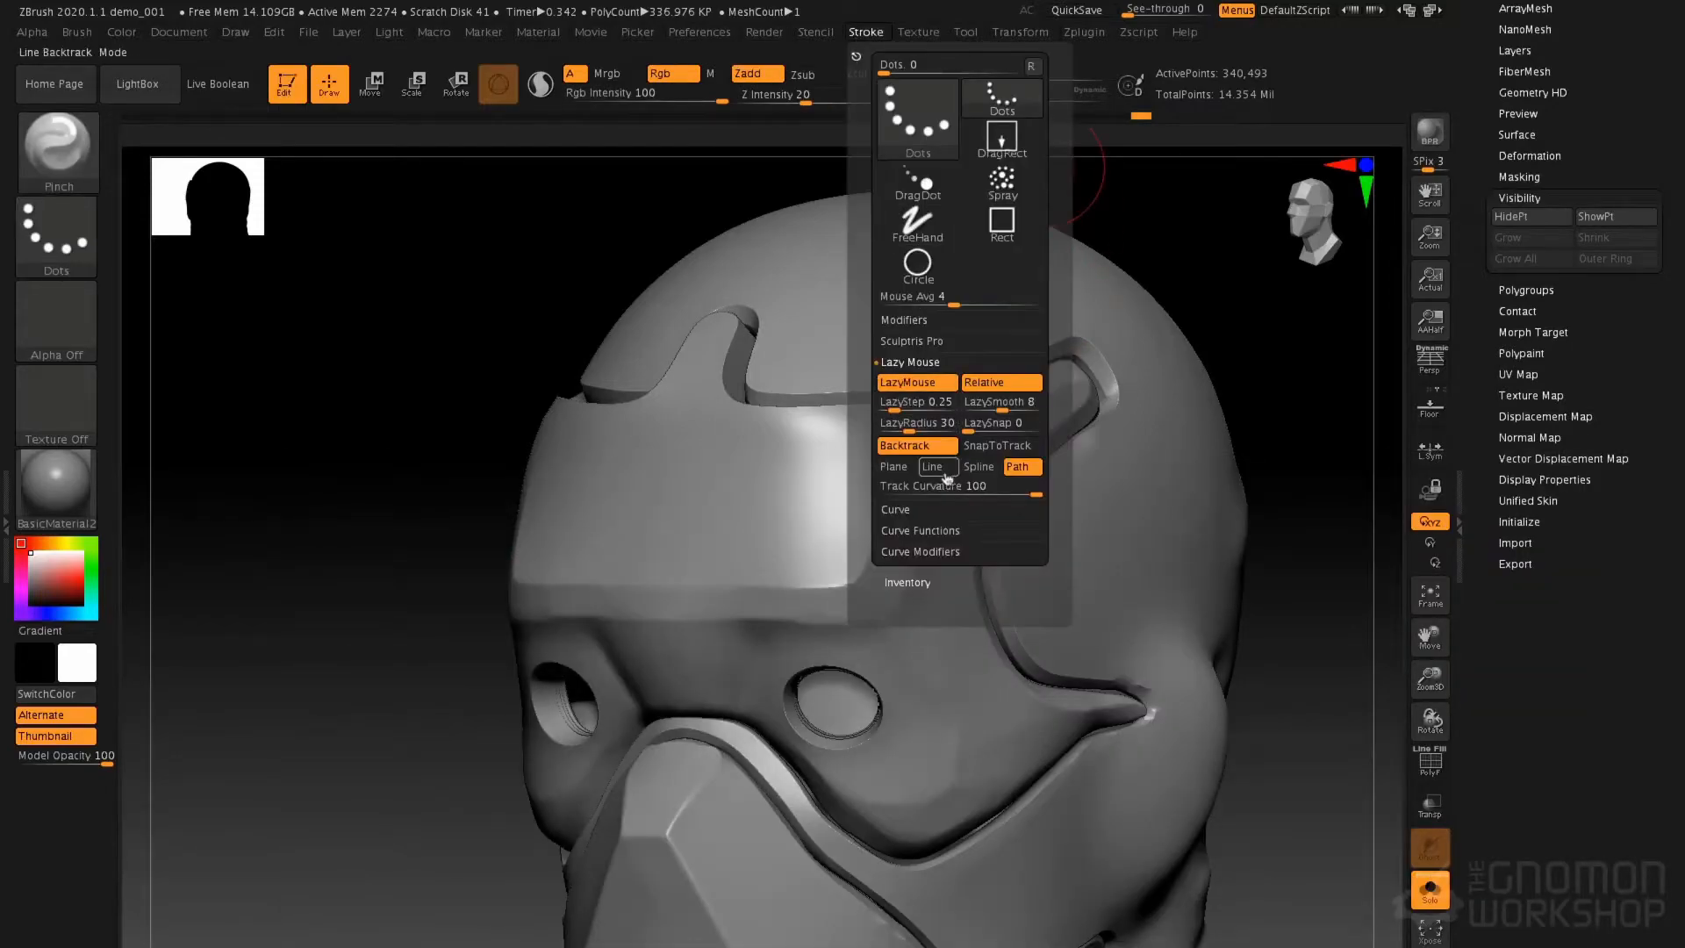
{"action": "left_click", "coordinate": [1015, 454]}
Sharpen the temple and lower edges of the forehead panel with straight Pinch strokes, smoothing around its lower corner
{"action": "key", "text": "space"}
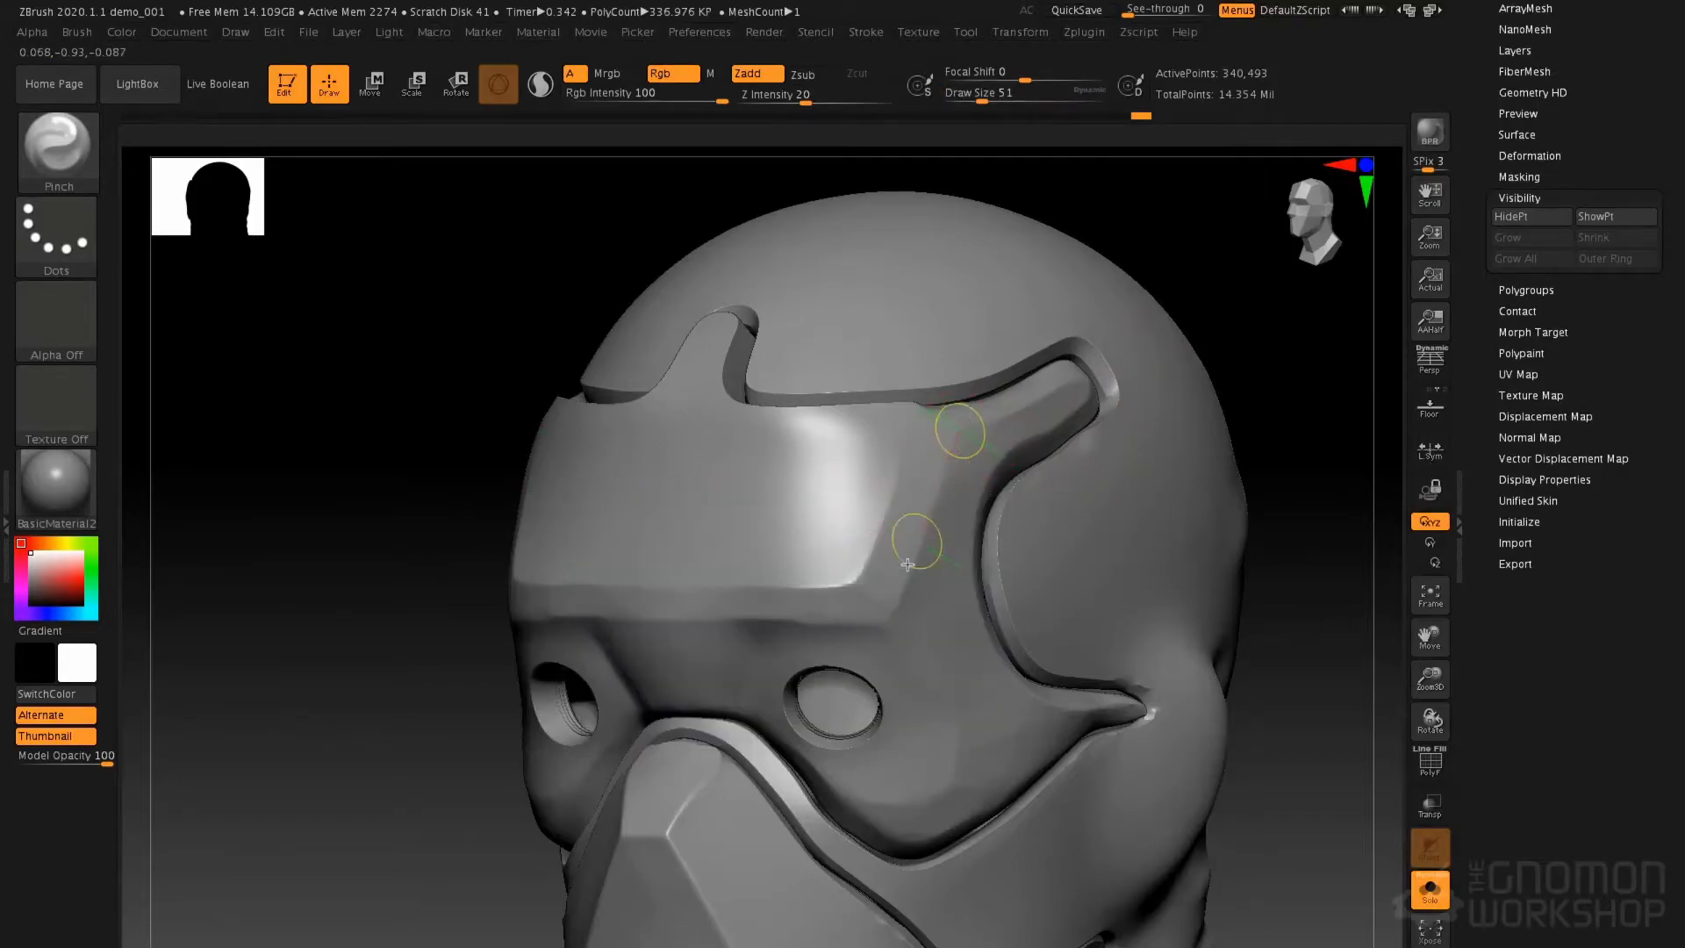
{"action": "key", "text": "space"}
{"action": "left_click_drag", "start_coordinate": [1002, 392], "coordinate": [993, 393]}
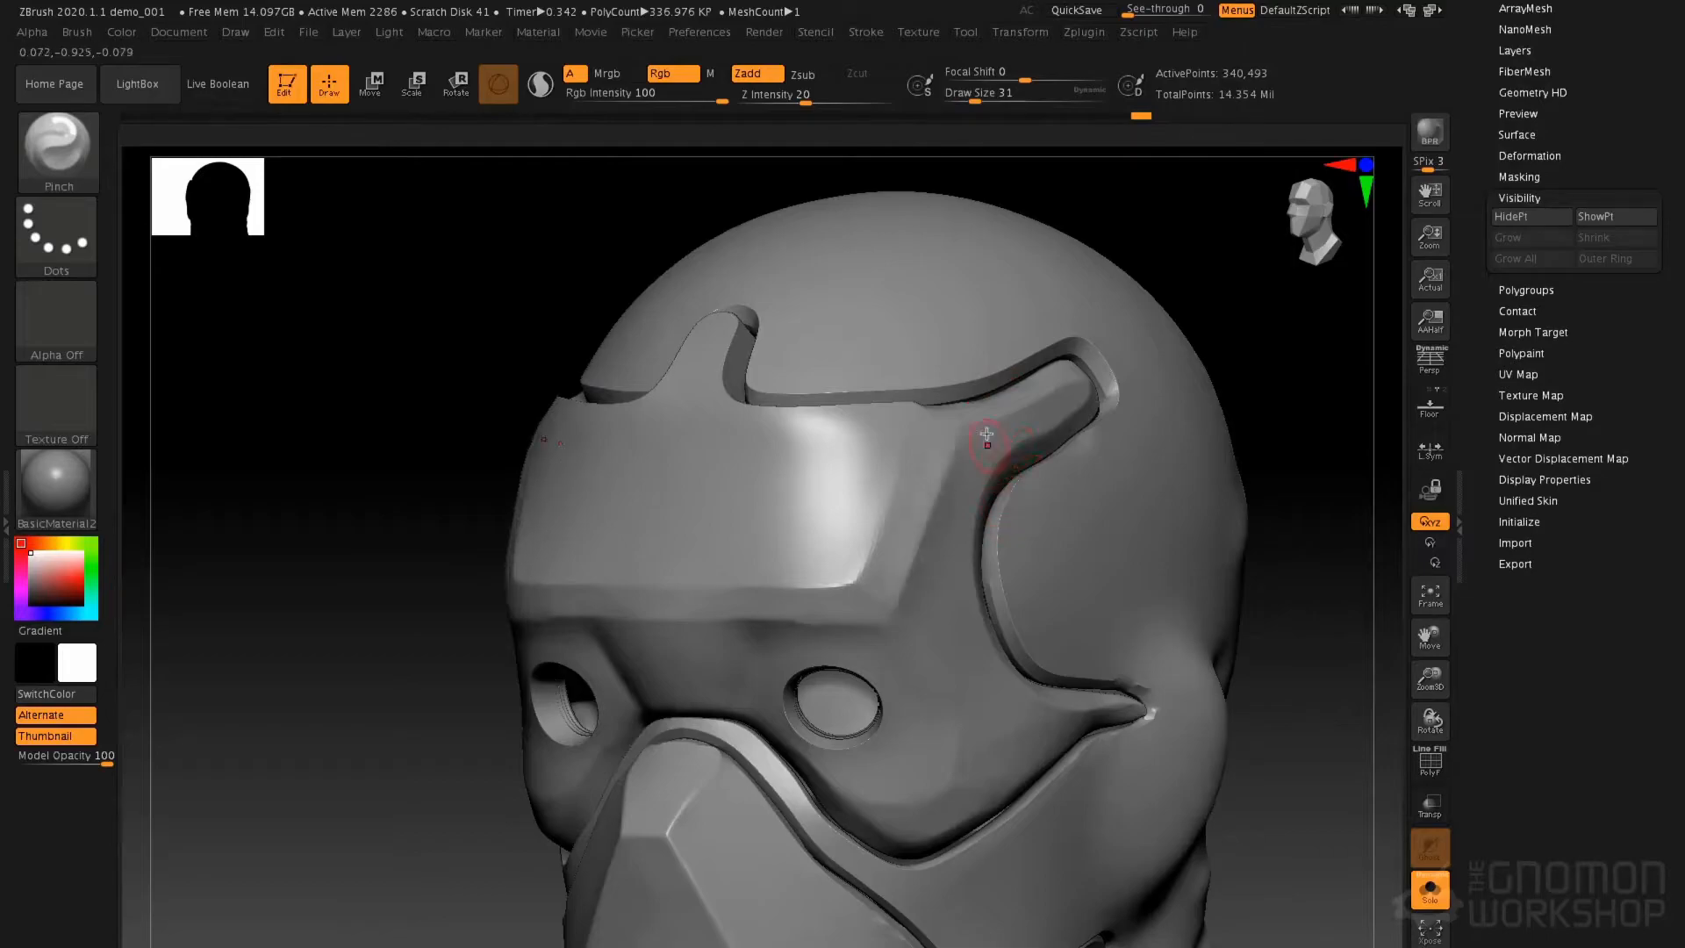
{"action": "right_click_drag", "start_coordinate": [998, 487], "coordinate": [1004, 448]}
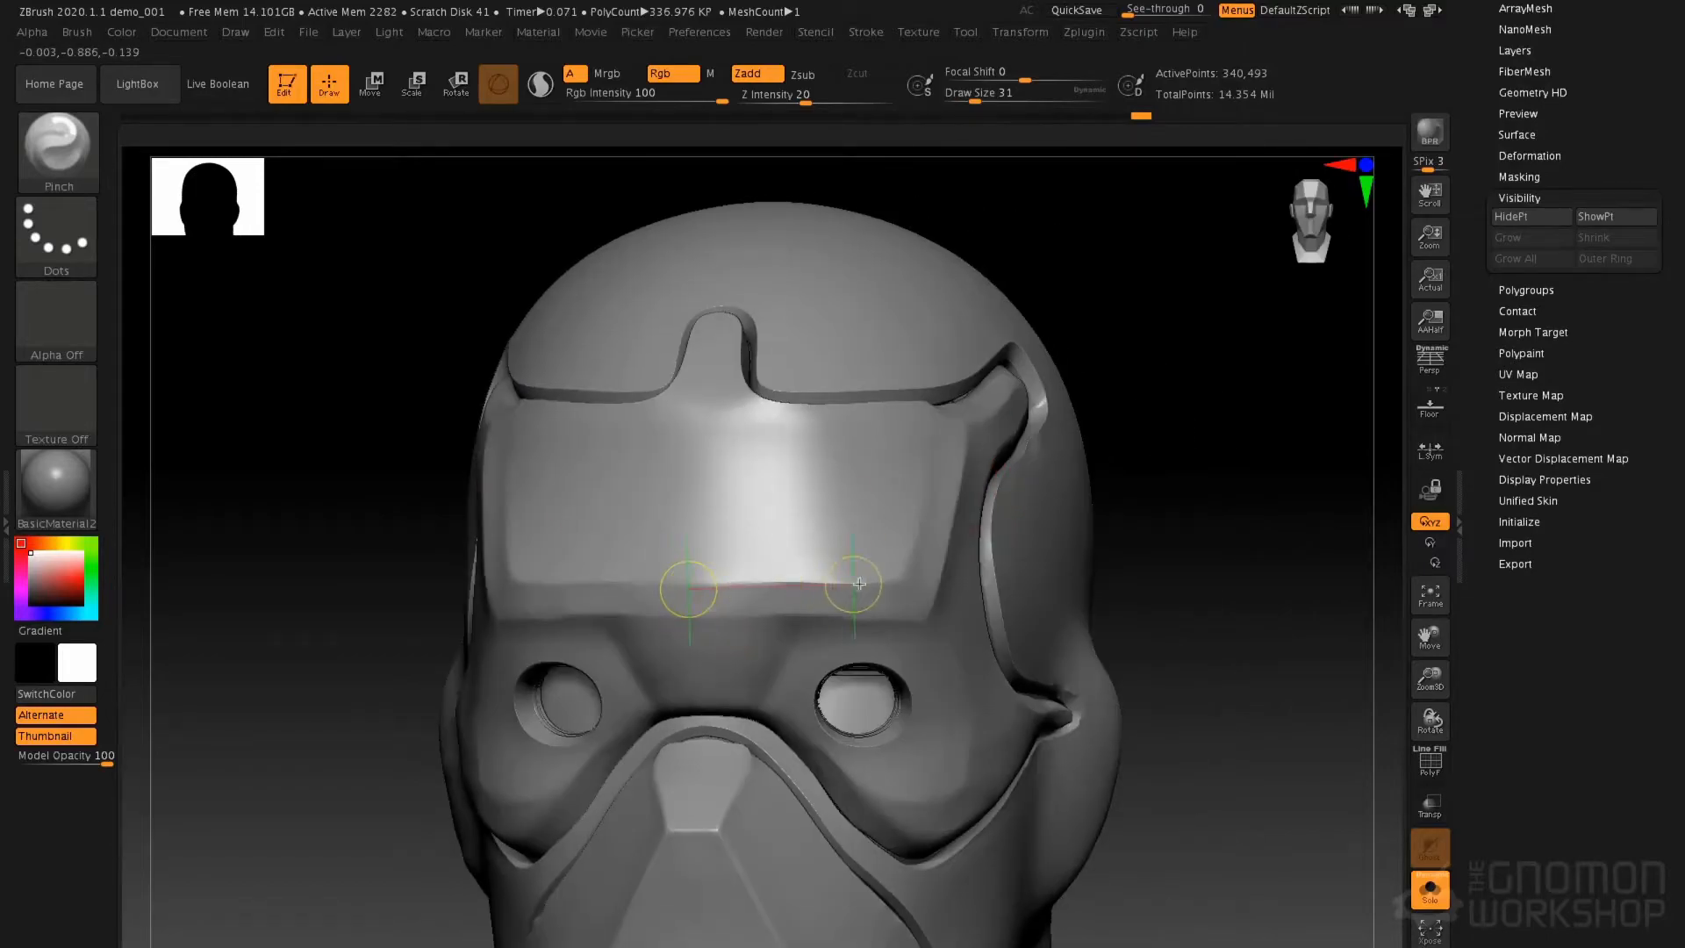
{"action": "left_click_drag", "start_coordinate": [938, 598], "coordinate": [941, 599]}
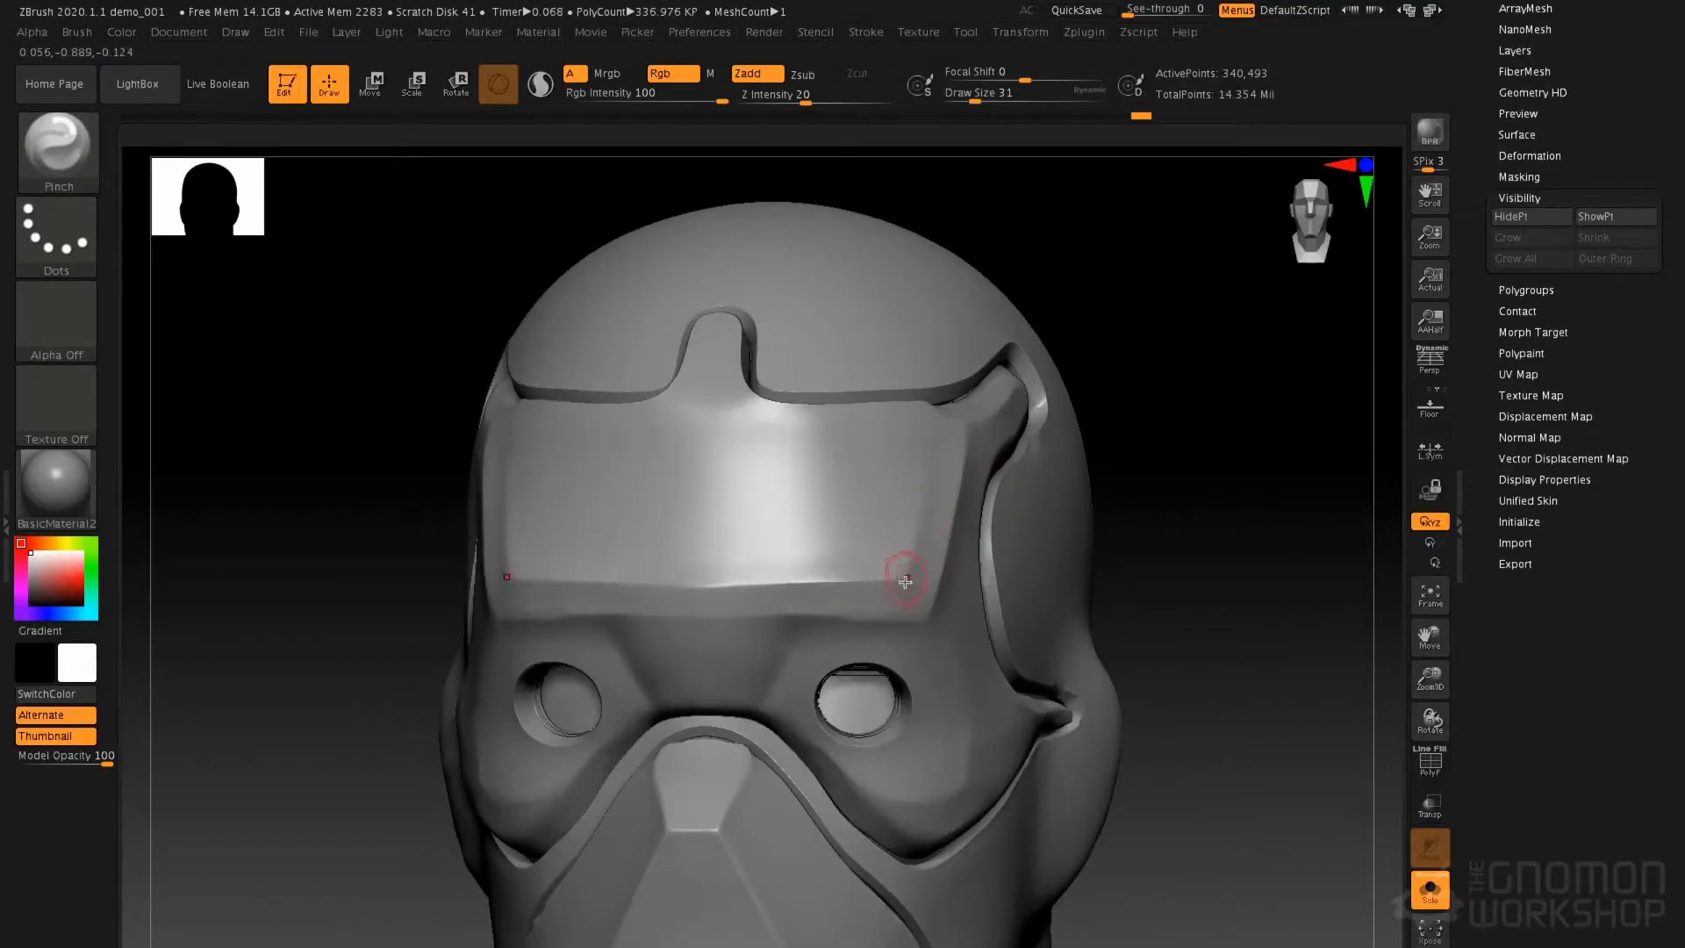
{"action": "left_click_drag", "start_coordinate": [944, 424], "coordinate": [930, 402]}
{"action": "key", "text": "space"}
{"action": "key", "text": "space"}
{"action": "left_click_drag", "start_coordinate": [945, 463], "coordinate": [961, 464]}
{"action": "mouse_move", "coordinate": [915, 586]}
{"action": "left_mouse_down", "text": "shift"}
{"action": "mouse_move", "coordinate": [713, 602]}
{"action": "mouse_move", "coordinate": [825, 594]}
{"action": "left_mouse_up", "text": "shift"}
Switch the Pinch backtrack to Path and sharpen the curved outer edge of the plane beside the eye at draw size 41
{"action": "mouse_move", "coordinate": [950, 658]}
{"action": "right_mouse_down", "text": "alt"}
{"action": "mouse_move", "coordinate": [922, 490]}
{"action": "mouse_move", "coordinate": [884, 500]}
{"action": "mouse_move", "coordinate": [913, 489]}
{"action": "mouse_move", "coordinate": [903, 500]}
{"action": "right_mouse_up", "text": "alt"}
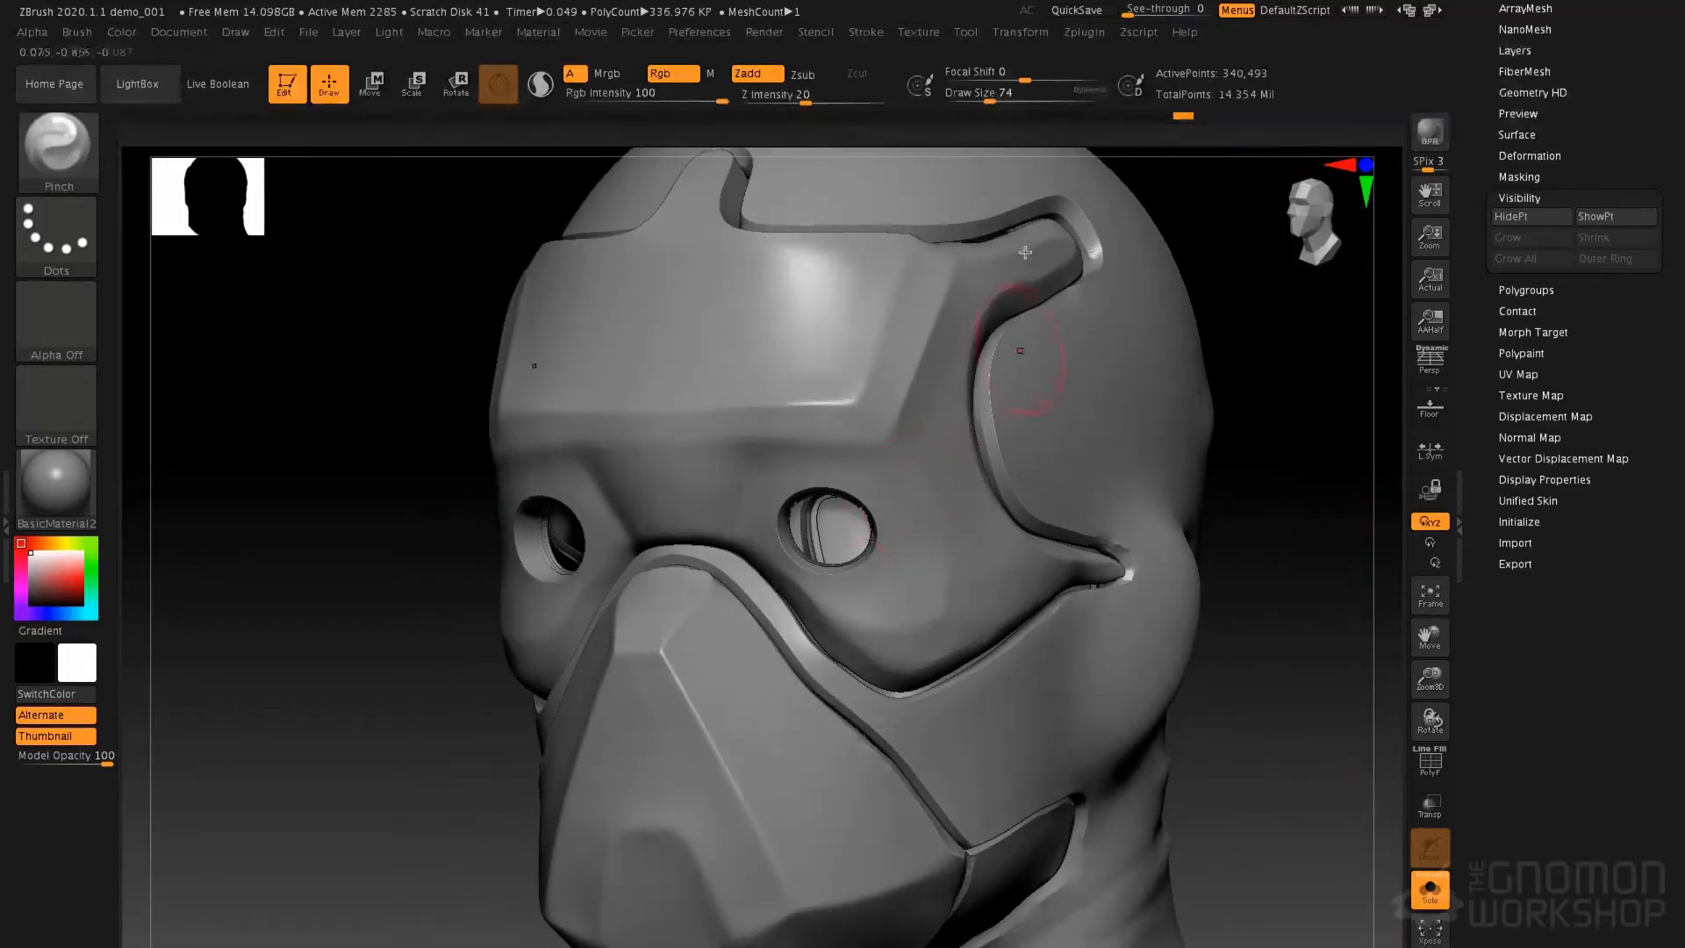
{"action": "left_click", "coordinate": [866, 32]}
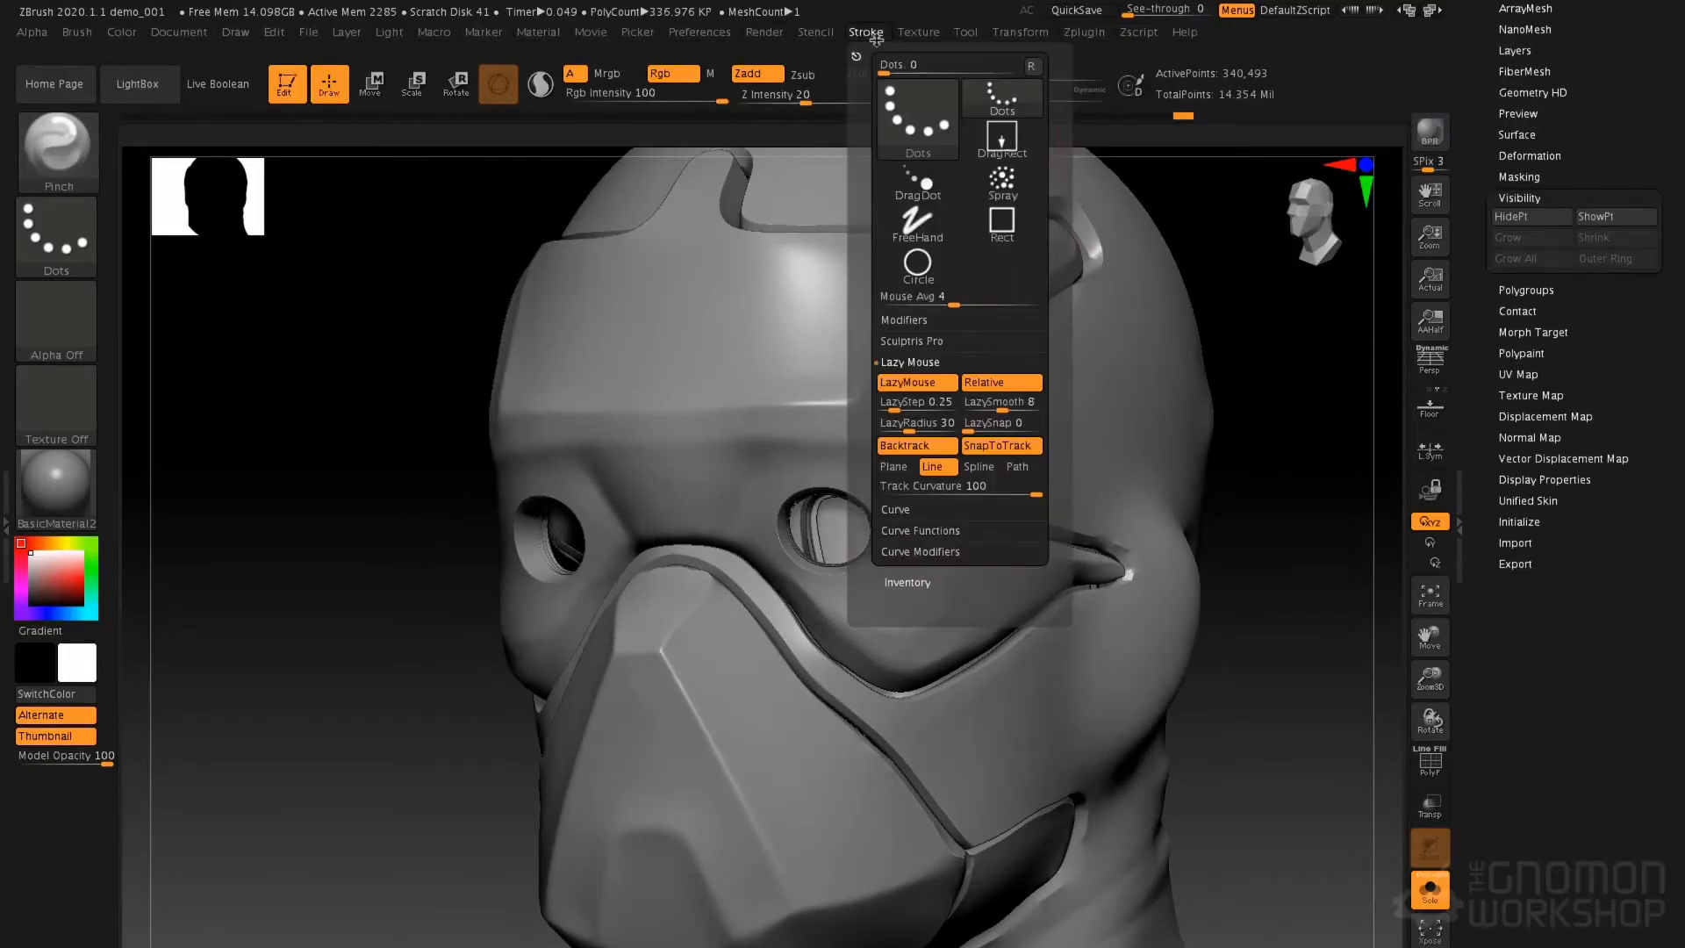
{"action": "left_click", "coordinate": [1018, 467]}
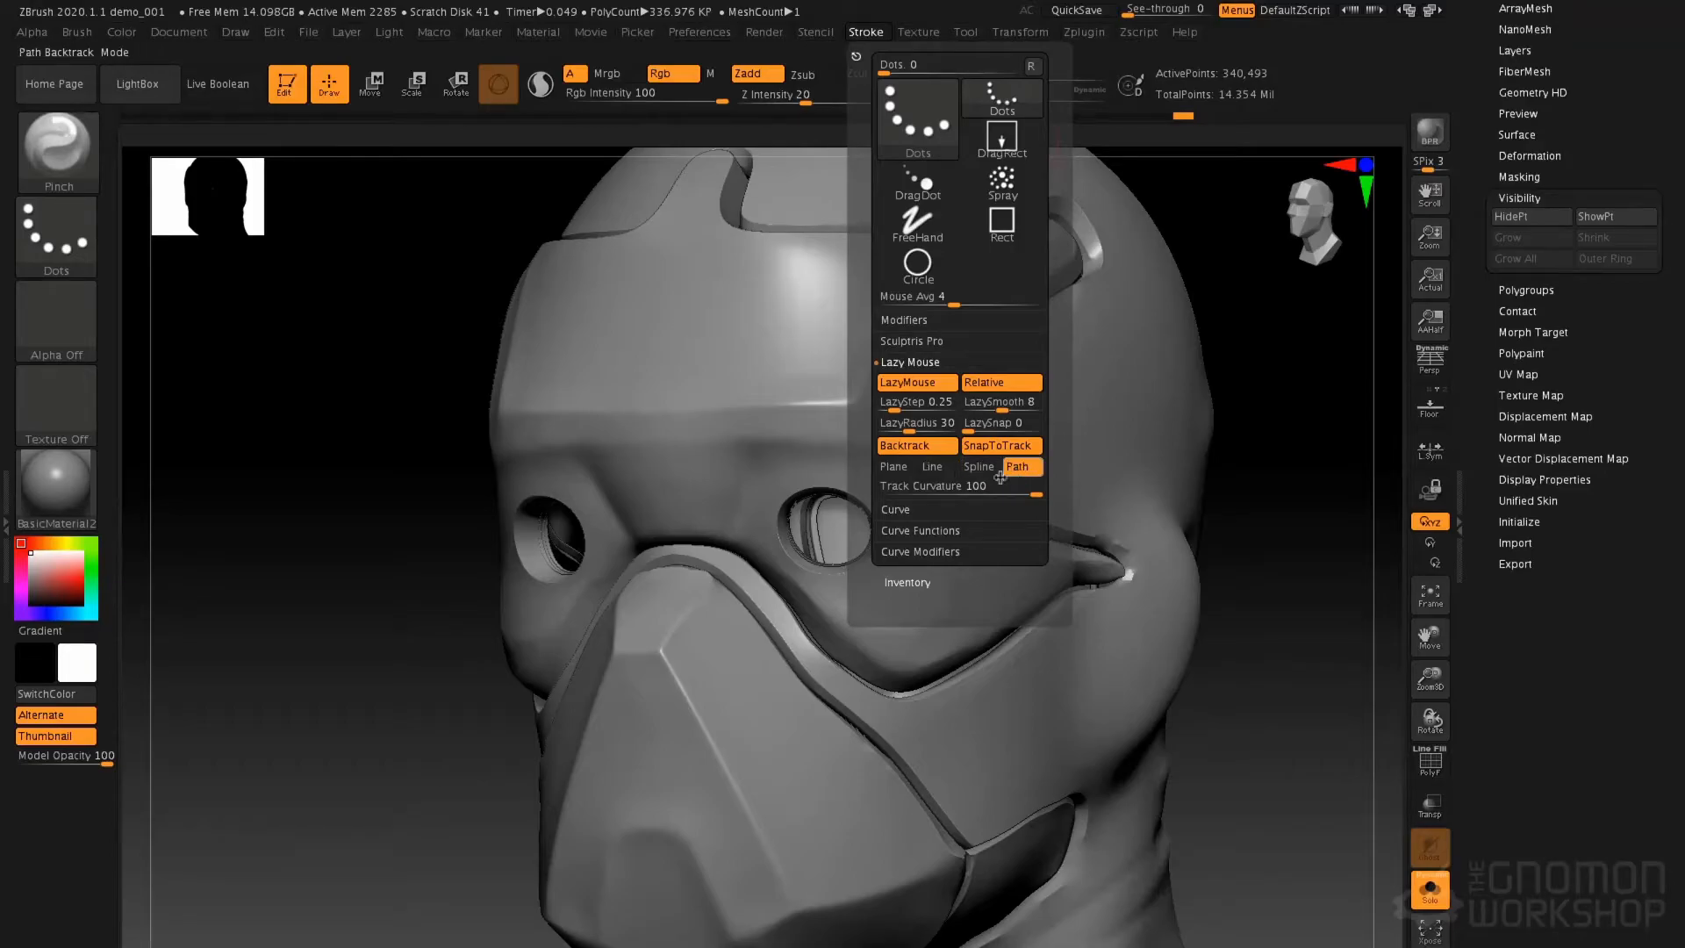
{"action": "key", "text": "space"}
{"action": "left_click_drag", "start_coordinate": [925, 471], "coordinate": [913, 470]}
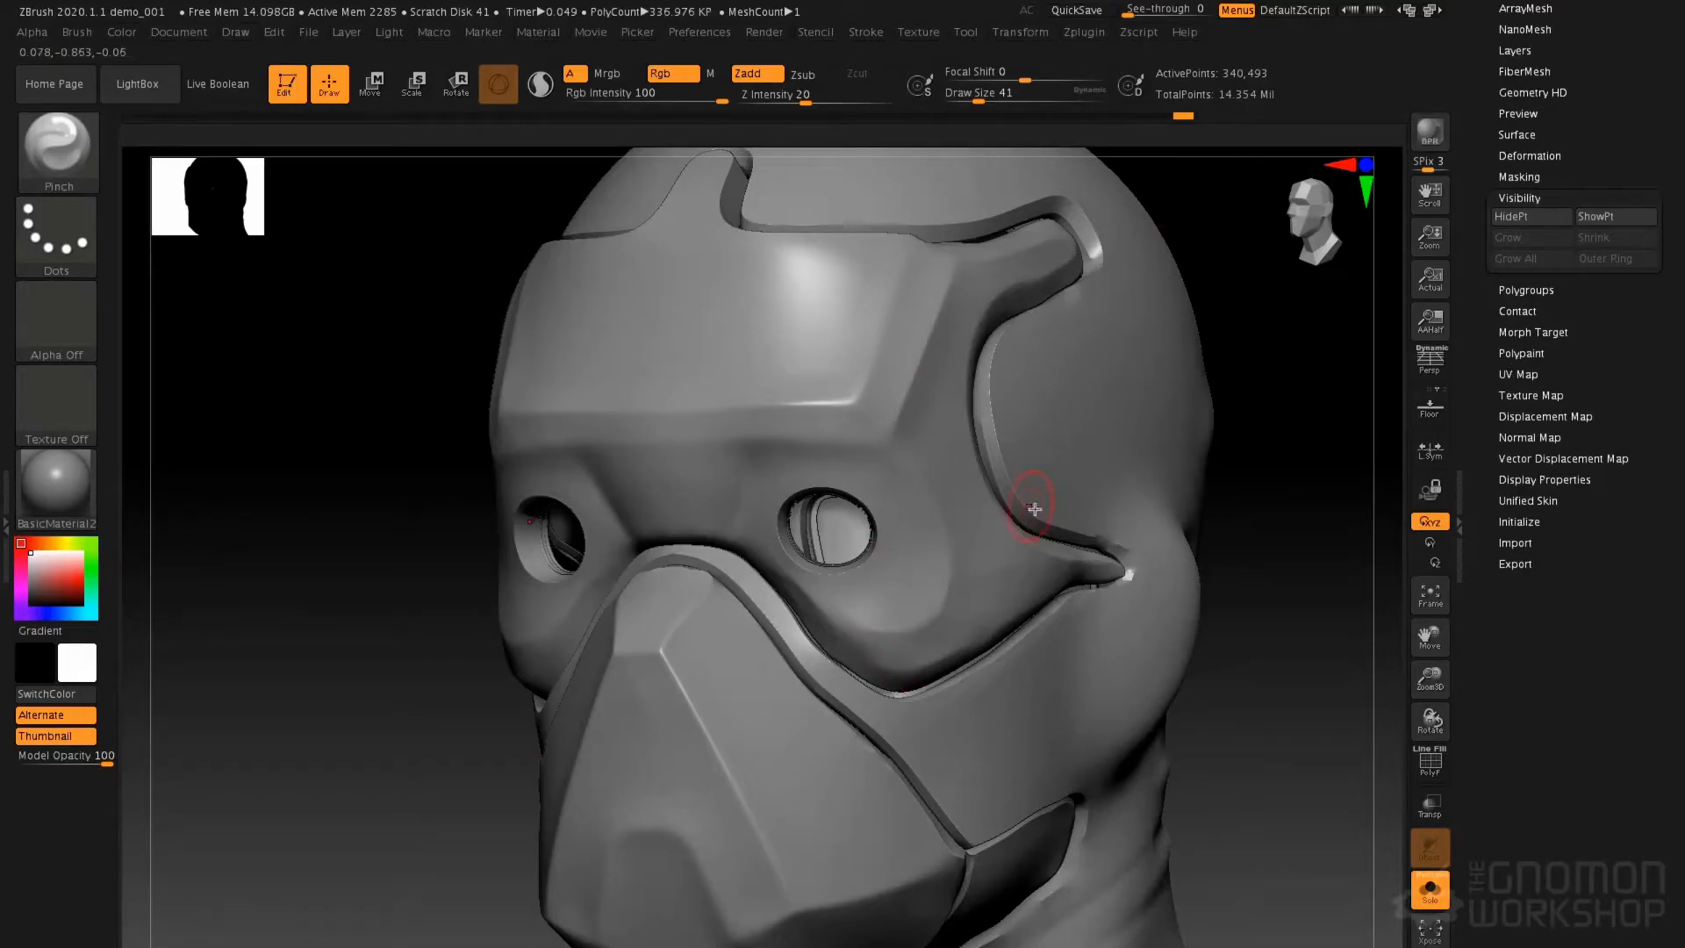
Smooth the cheek plane below the eye along its pinched outer edge
{"action": "key", "text": "space"}
{"action": "key", "text": "shift"}
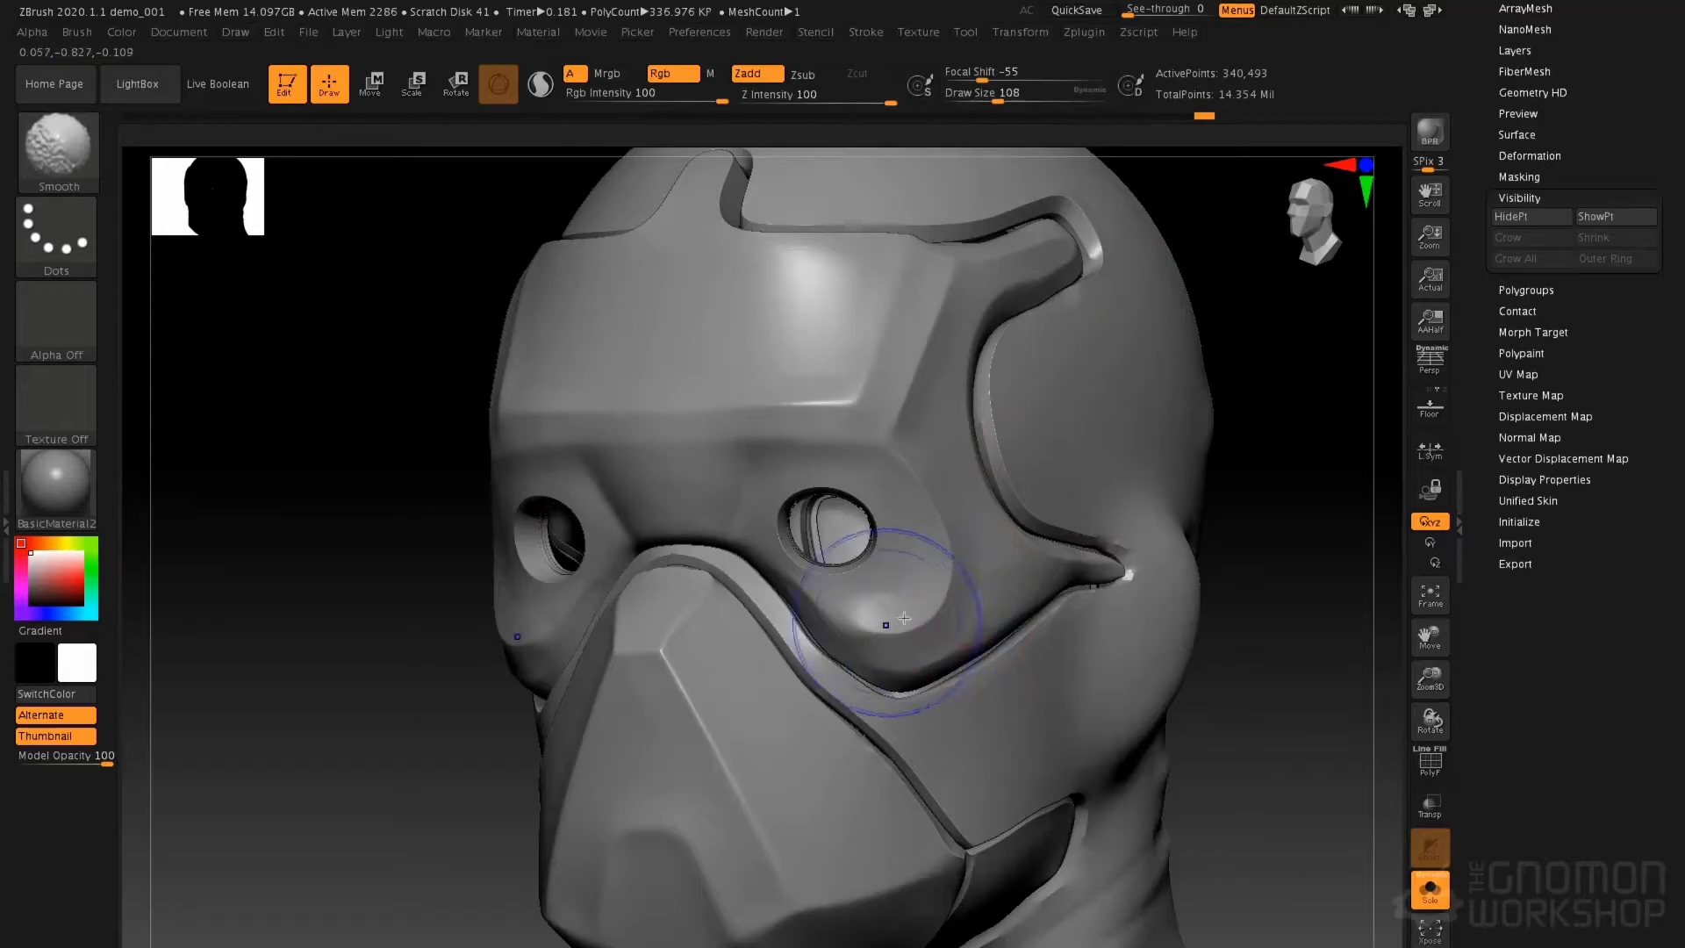
{"action": "mouse_move", "coordinate": [959, 530]}
{"action": "right_mouse_down"}
{"action": "mouse_move", "coordinate": [974, 509]}
{"action": "mouse_move", "coordinate": [940, 463]}
{"action": "right_mouse_up"}
{"action": "key", "text": "space"}
{"action": "left_click_drag", "start_coordinate": [940, 463], "coordinate": [912, 449]}
{"action": "key", "text": "shift"}
{"action": "right_click_drag", "start_coordinate": [912, 448], "coordinate": [977, 518]}
Turn off mask display and pinch the cheek plane's inner edge beside the nose guard at draw size 20
{"action": "right_click_drag", "start_coordinate": [509, 572], "coordinate": [633, 507]}
{"action": "left_click_drag", "start_coordinate": [627, 503], "coordinate": [677, 566], "text": "ctrl"}
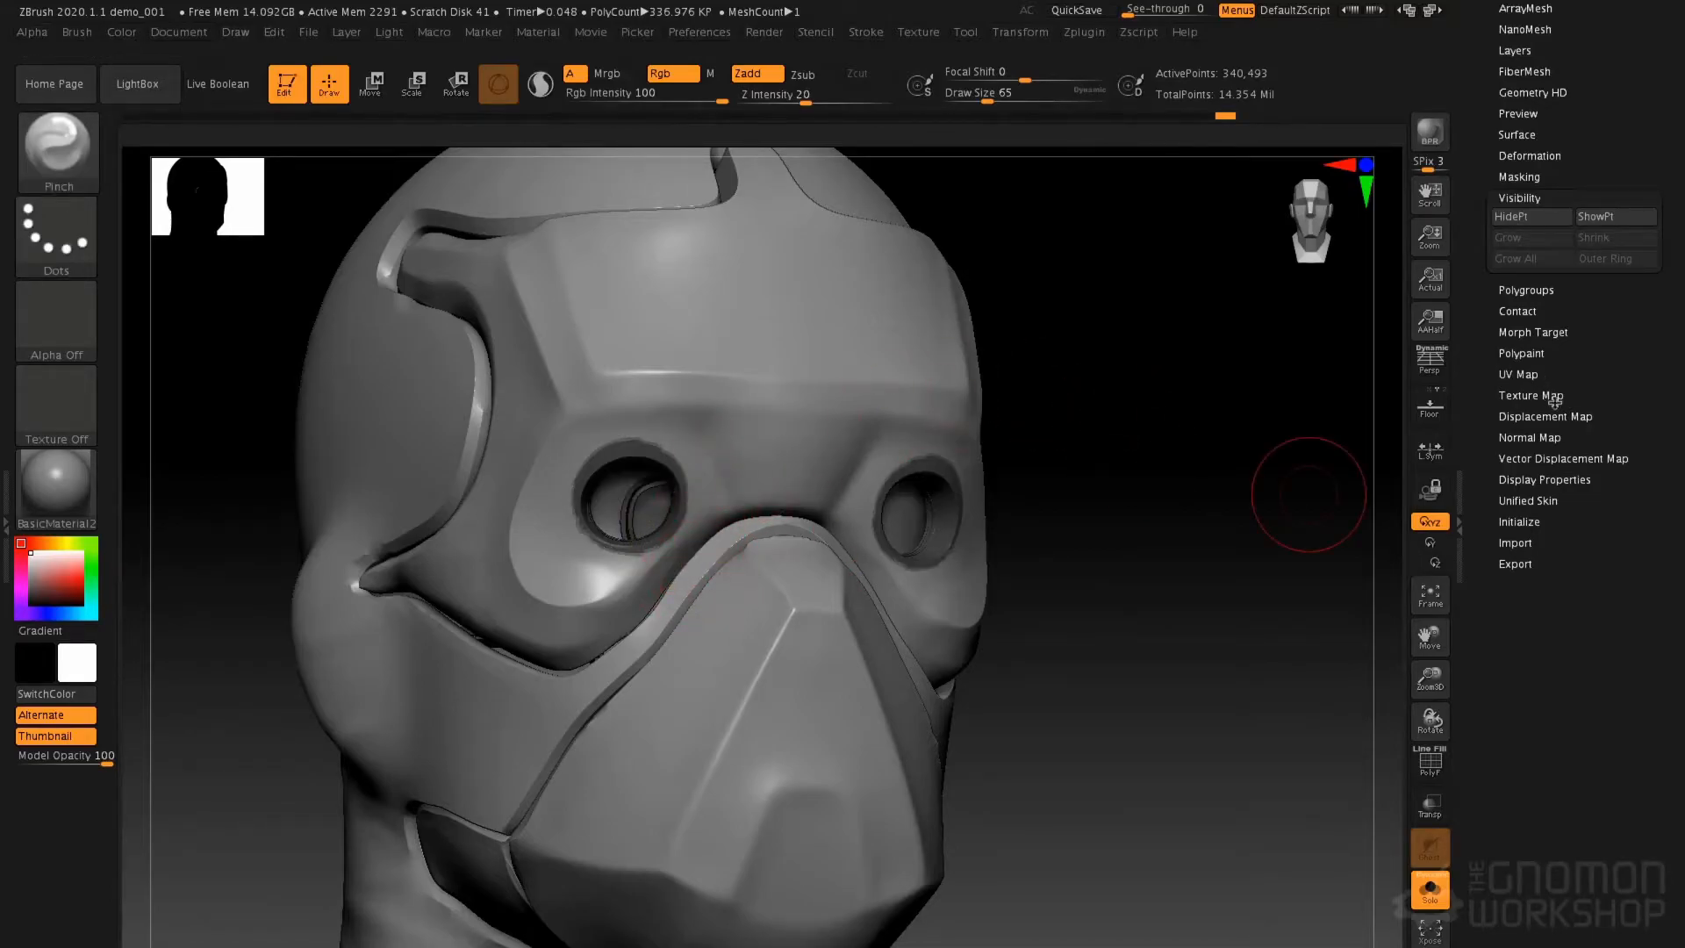
{"action": "left_click", "coordinate": [1520, 176]}
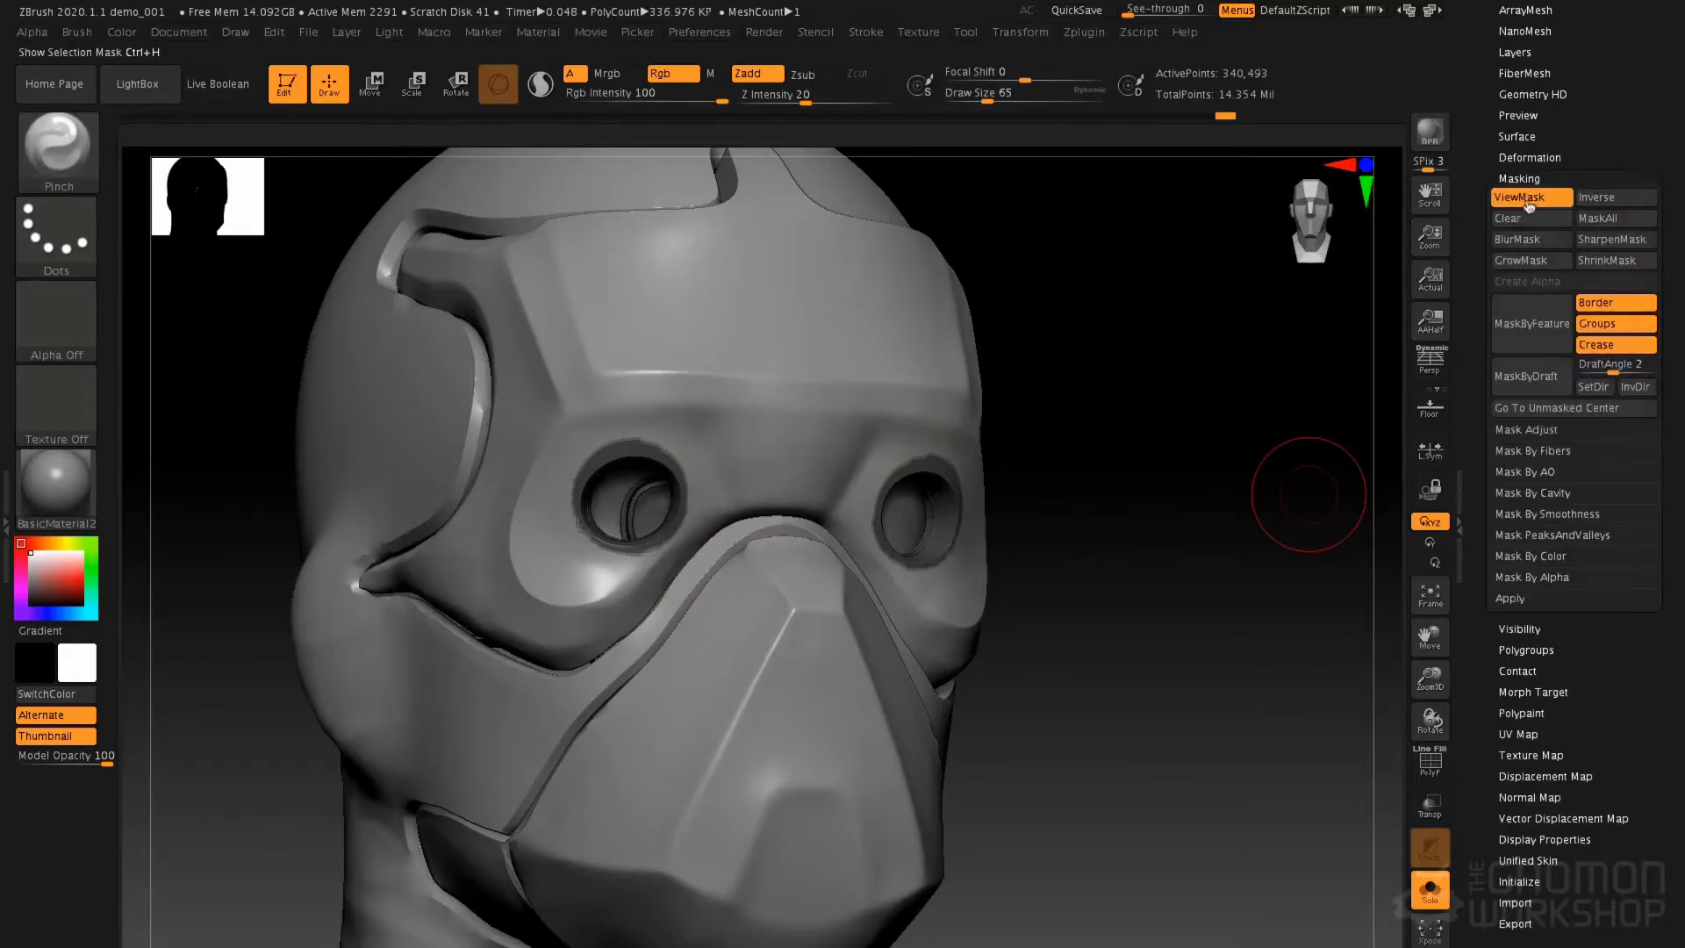
{"action": "key", "text": "space"}
{"action": "left_click_drag", "start_coordinate": [659, 558], "coordinate": [611, 601]}
{"action": "key", "text": "space"}
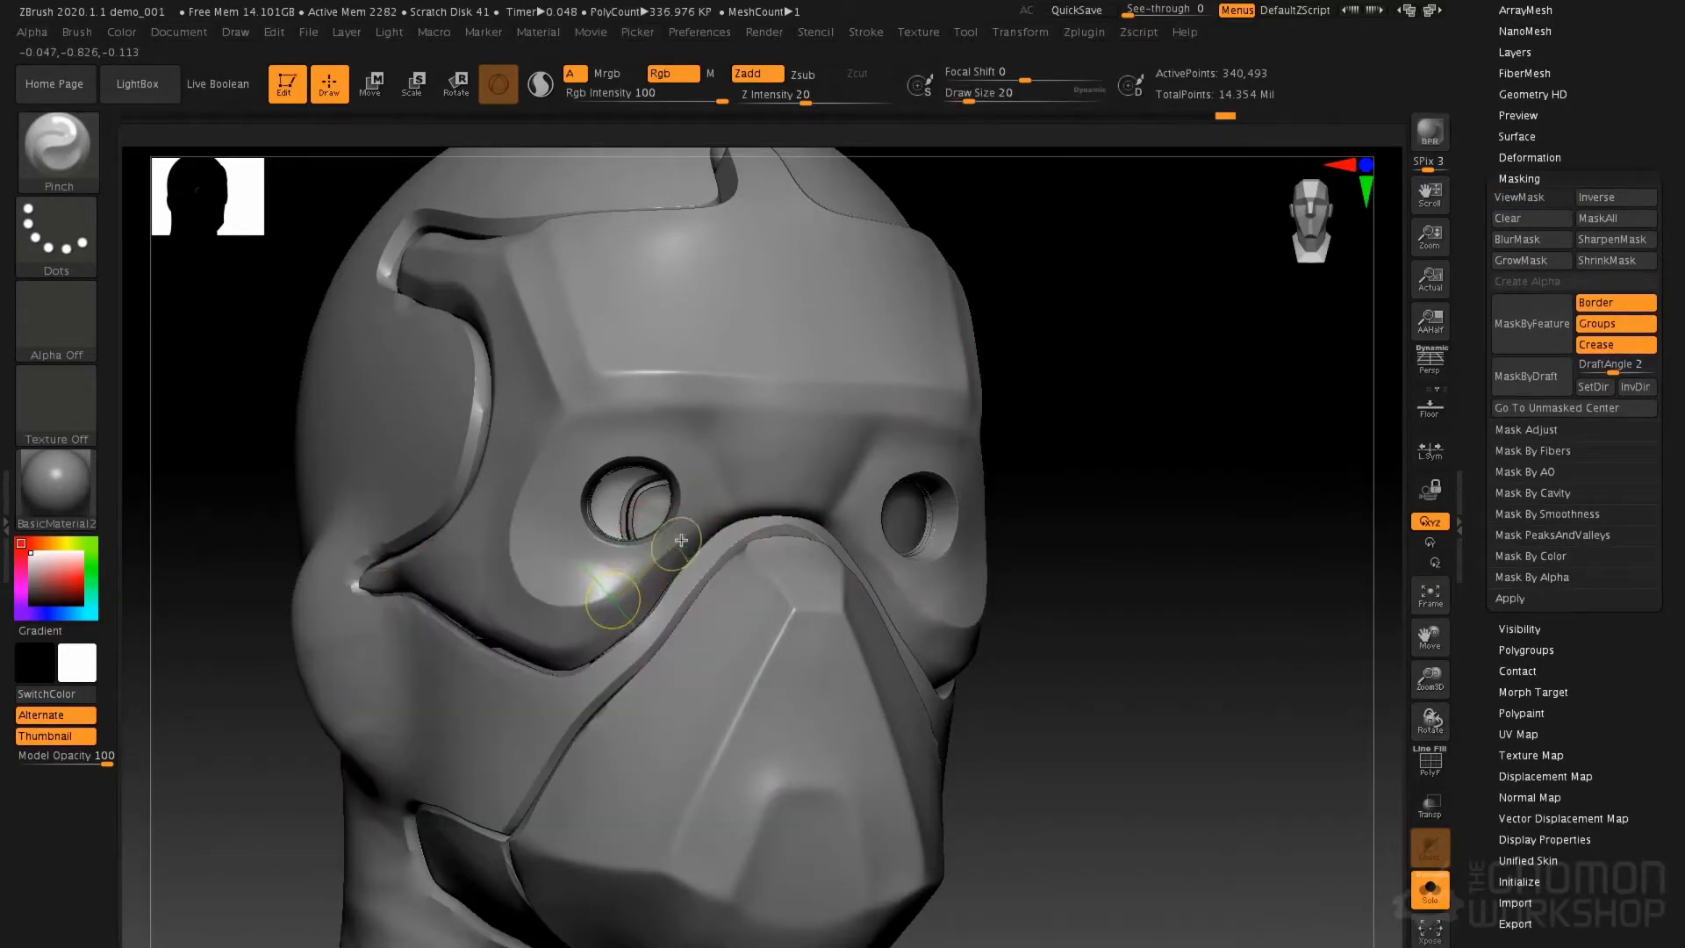
{"action": "left_click_drag", "start_coordinate": [784, 507], "coordinate": [621, 595]}
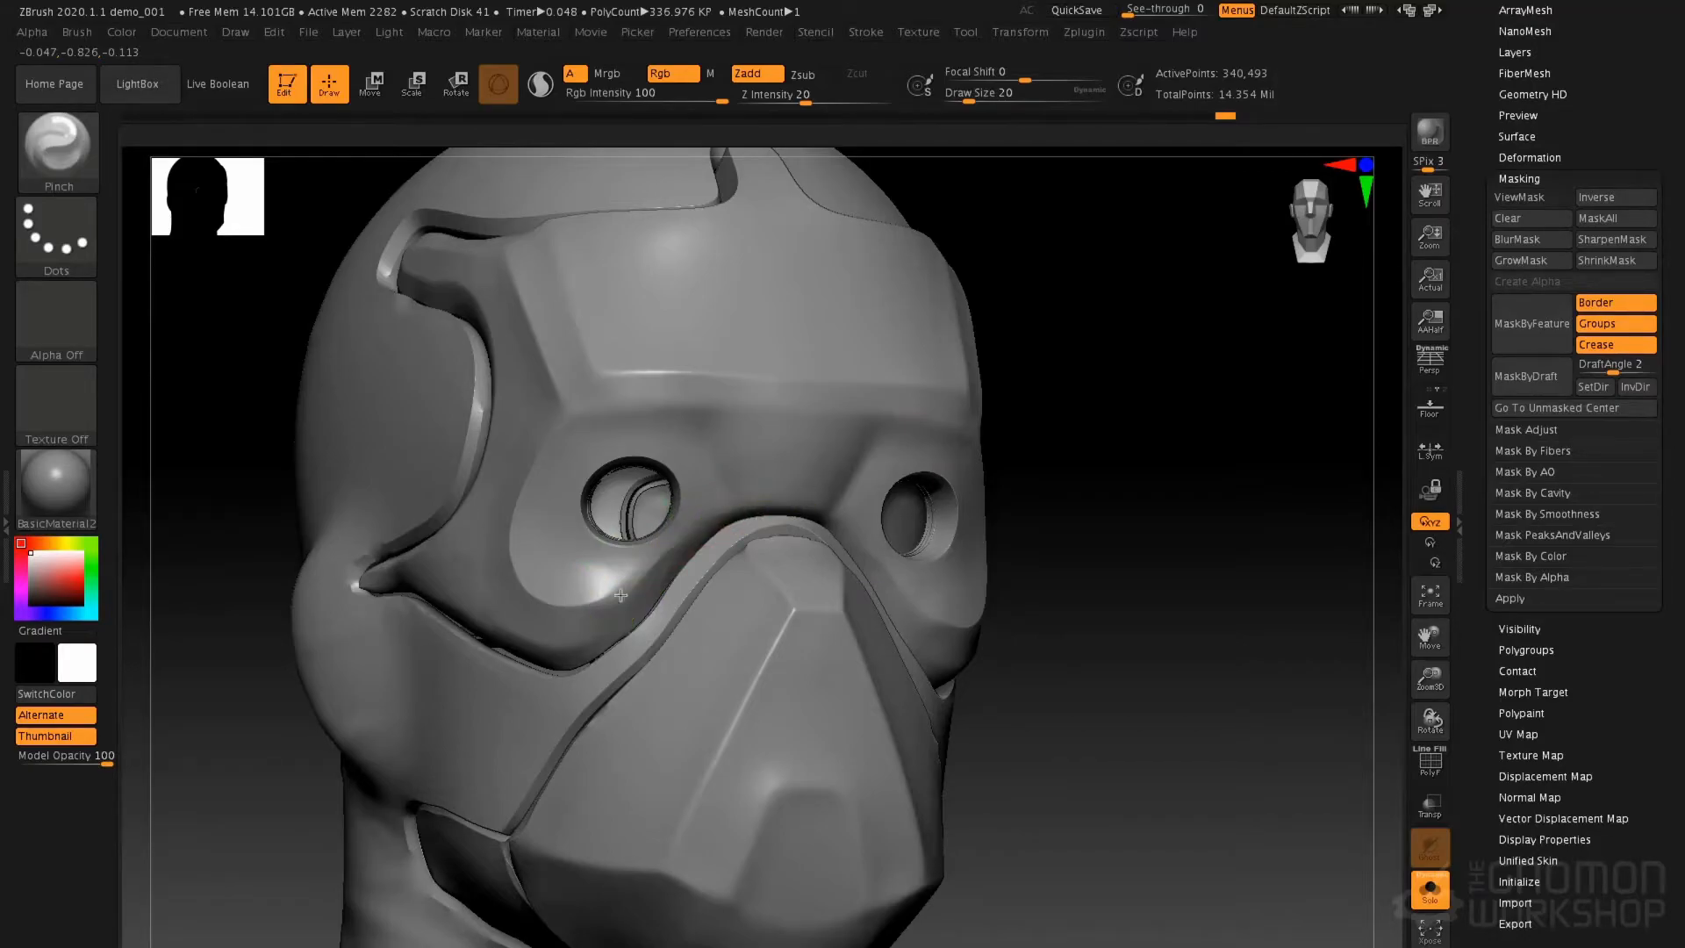
Isolate the face plate, then pinch and smooth the inner cheek ridge up towards the nose bridge
{"action": "left_click", "coordinate": [755, 472], "text": "ctrl+shift"}
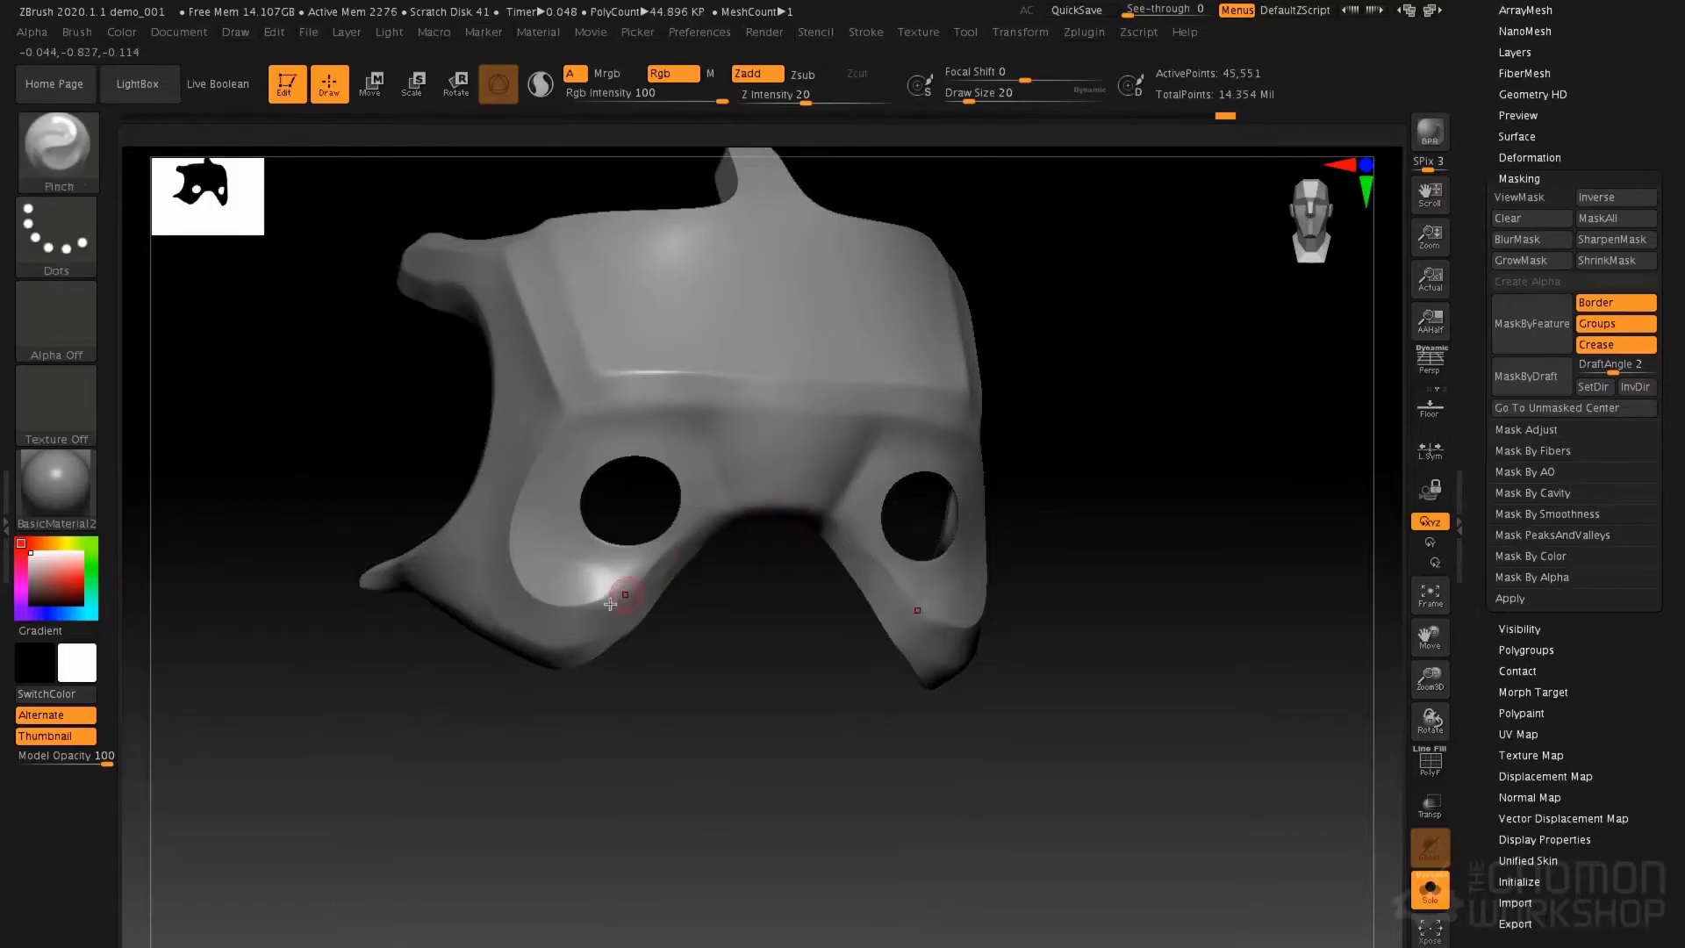
{"action": "mouse_move", "coordinate": [618, 598]}
{"action": "left_mouse_down"}
{"action": "mouse_move", "coordinate": [685, 534]}
{"action": "mouse_move", "coordinate": [776, 504]}
{"action": "left_mouse_up"}
{"action": "key", "text": "space"}
{"action": "key", "text": "shift"}
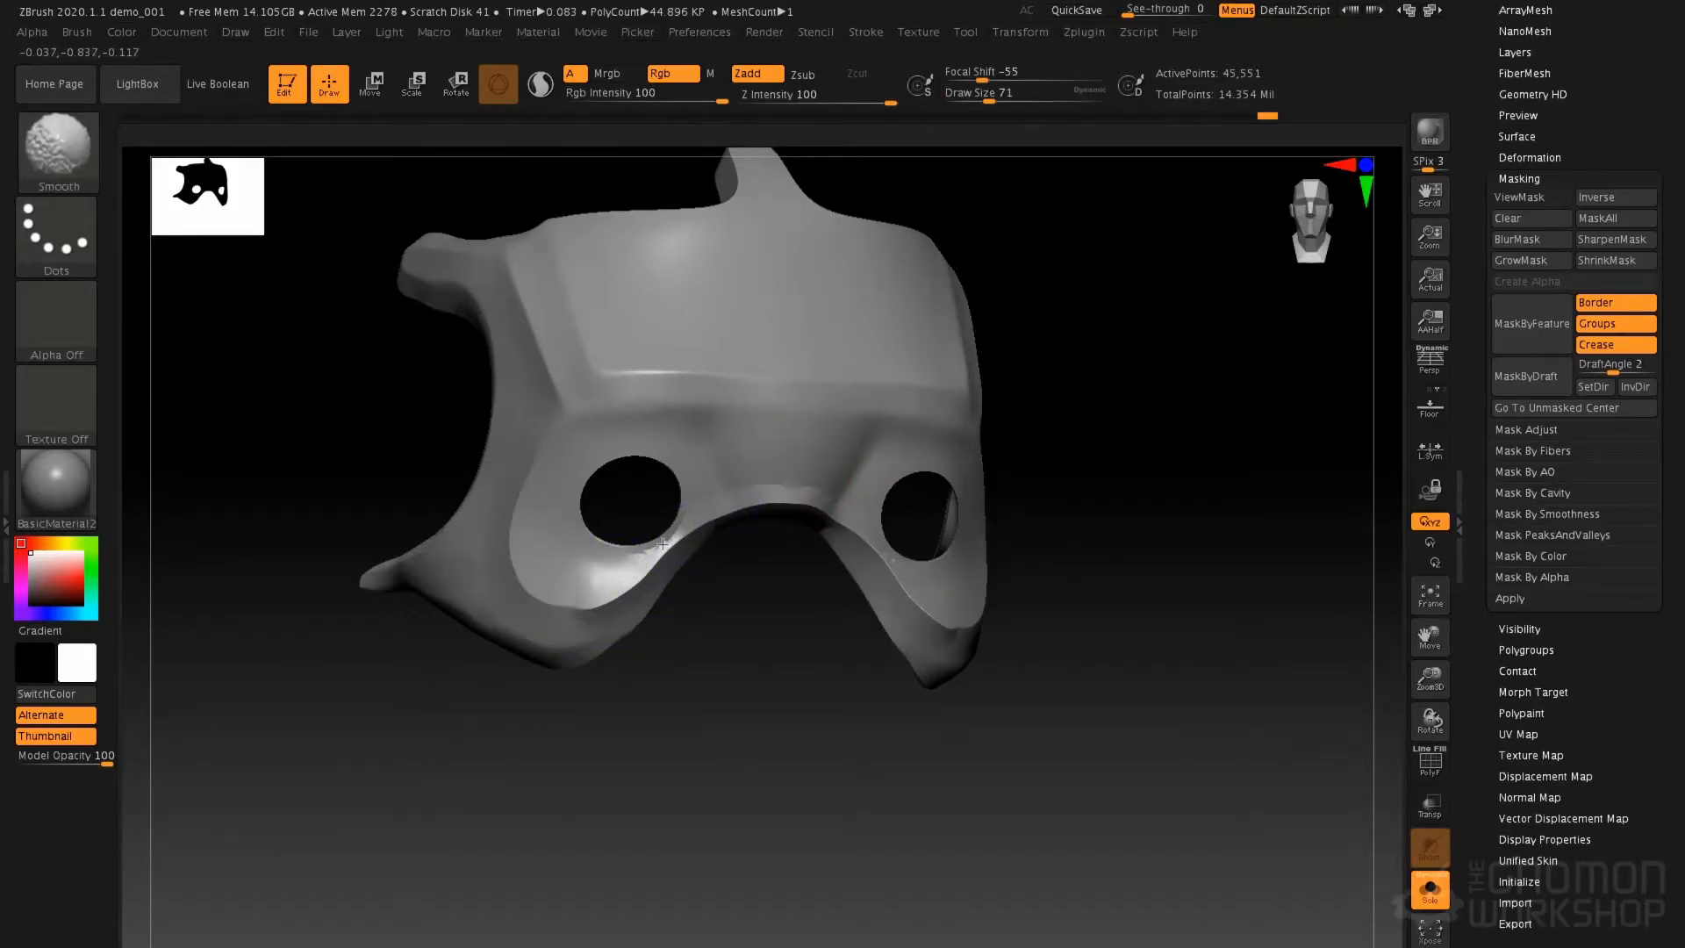
{"action": "left_click_drag", "start_coordinate": [682, 538], "coordinate": [720, 520], "text": "shift"}
Extend the pinched ridge from the nose bridge over the top of the eye socket and smooth it
{"action": "right_click_drag", "start_coordinate": [887, 491], "coordinate": [765, 520]}
{"action": "key", "text": "space"}
{"action": "left_click_drag", "start_coordinate": [858, 467], "coordinate": [841, 444]}
{"action": "key", "text": "space"}
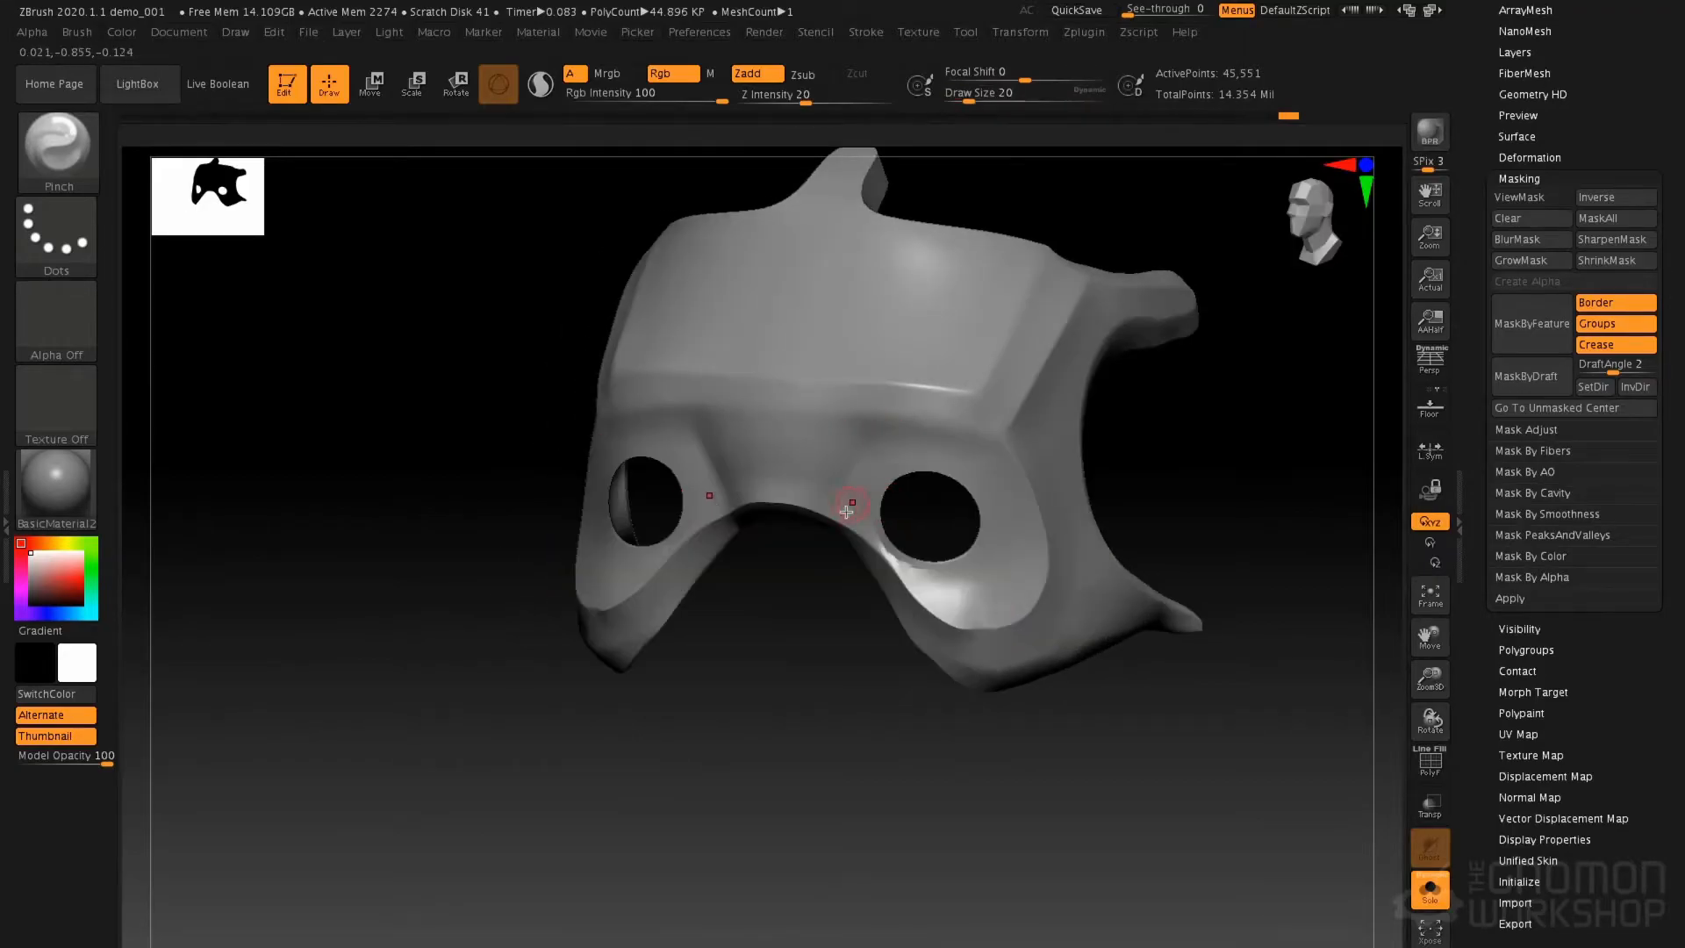
{"action": "left_click_drag", "start_coordinate": [839, 514], "coordinate": [847, 489]}
{"action": "left_click_drag", "start_coordinate": [957, 453], "coordinate": [991, 463]}
{"action": "left_click_drag", "start_coordinate": [916, 444], "coordinate": [851, 488], "text": "shift"}
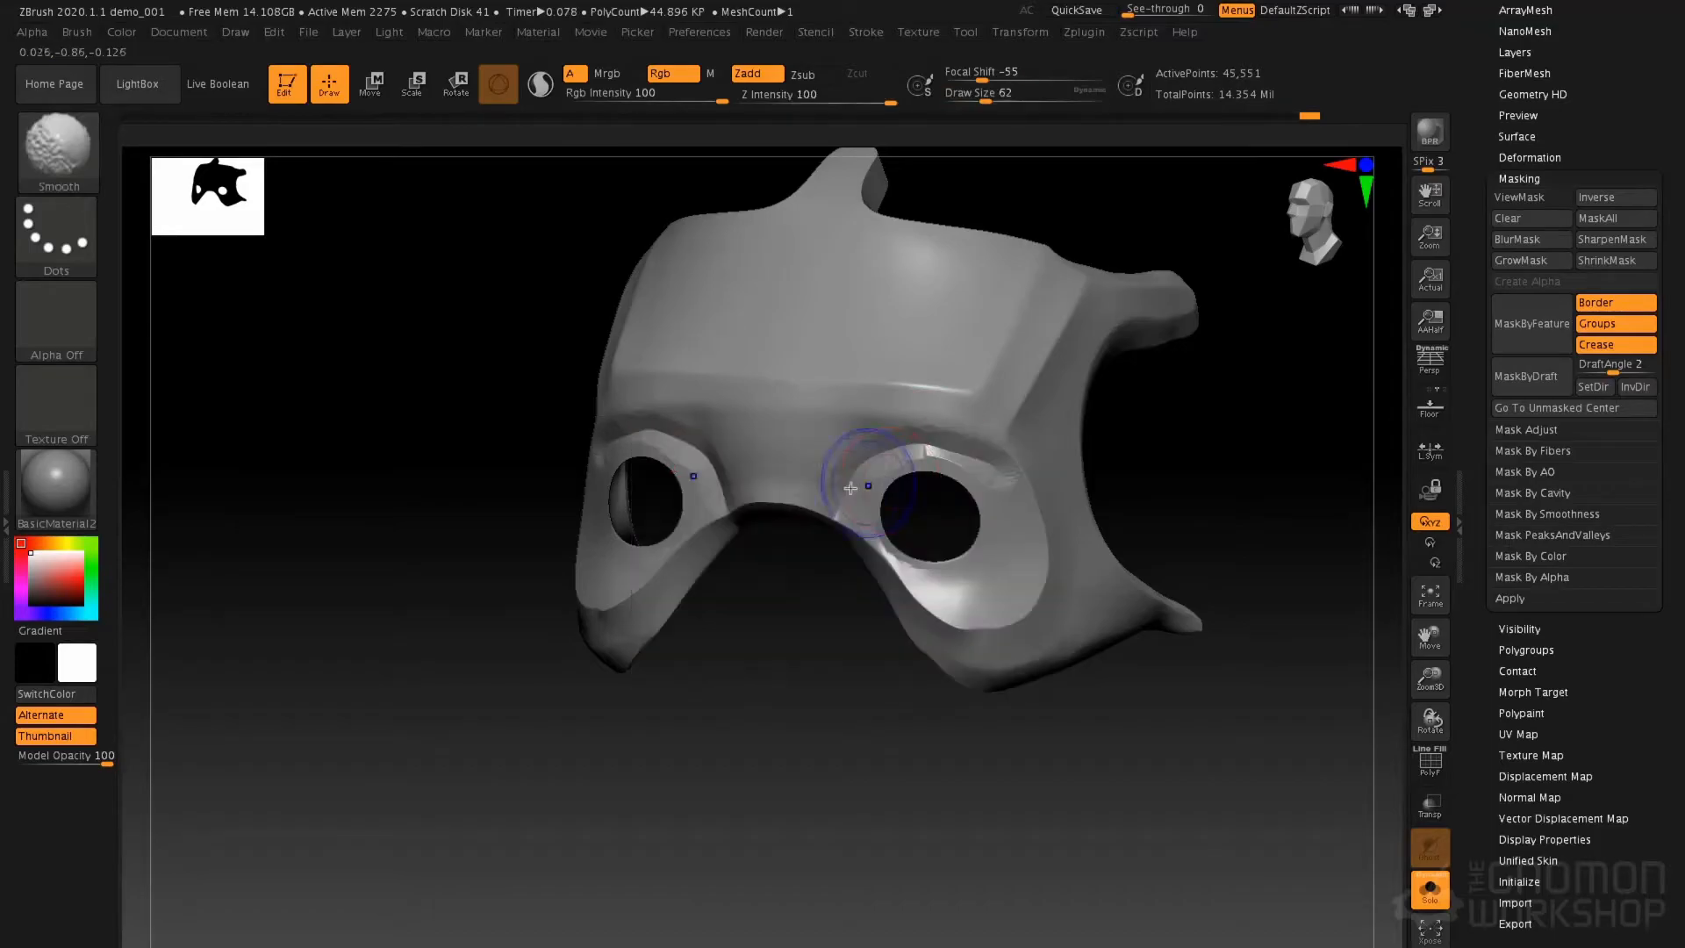
Refine the upper rim of the eye socket from the front with another Pinch stroke and light smoothing
{"action": "mouse_move", "coordinate": [1128, 505]}
{"action": "left_mouse_down"}
{"action": "mouse_move", "coordinate": [1221, 500]}
{"action": "mouse_move", "coordinate": [1180, 495]}
{"action": "left_mouse_up"}
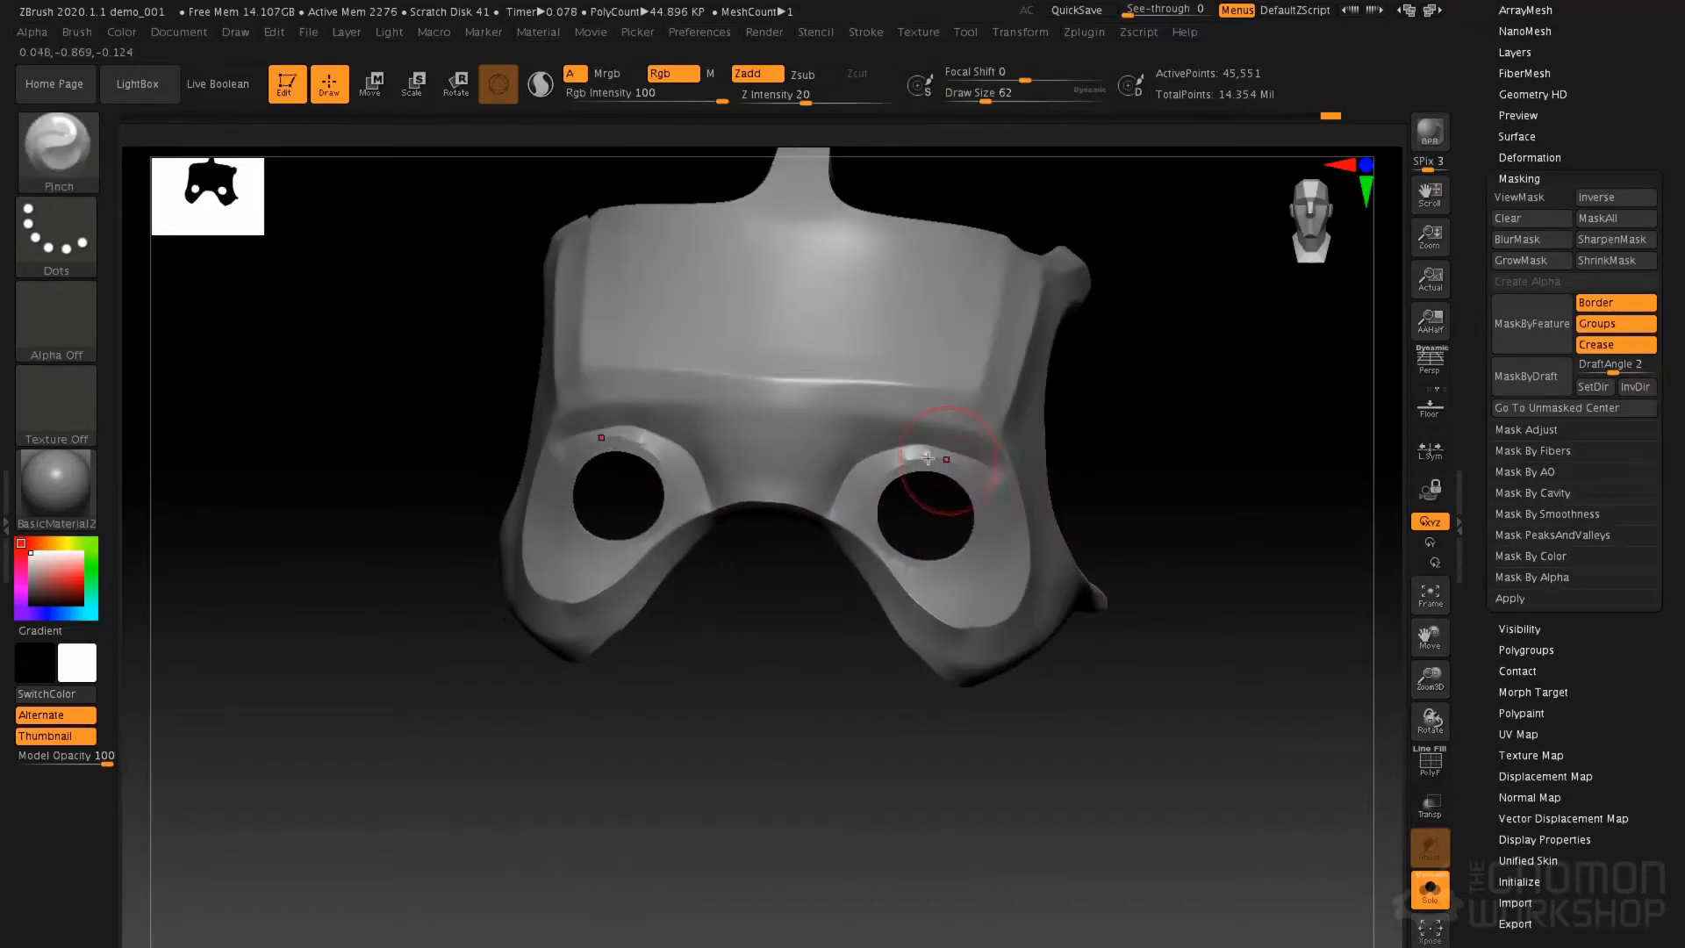
{"action": "key", "text": "space"}
{"action": "left_click_drag", "start_coordinate": [948, 458], "coordinate": [981, 454]}
{"action": "key", "text": "space"}
{"action": "left_click_drag", "start_coordinate": [931, 458], "coordinate": [893, 465], "text": "shift"}
Turn mask display back on, check the whole head, and isolate the face plate again
{"action": "left_click", "coordinate": [1531, 198]}
{"action": "left_click", "coordinate": [1198, 489], "text": "ctrl+shift"}
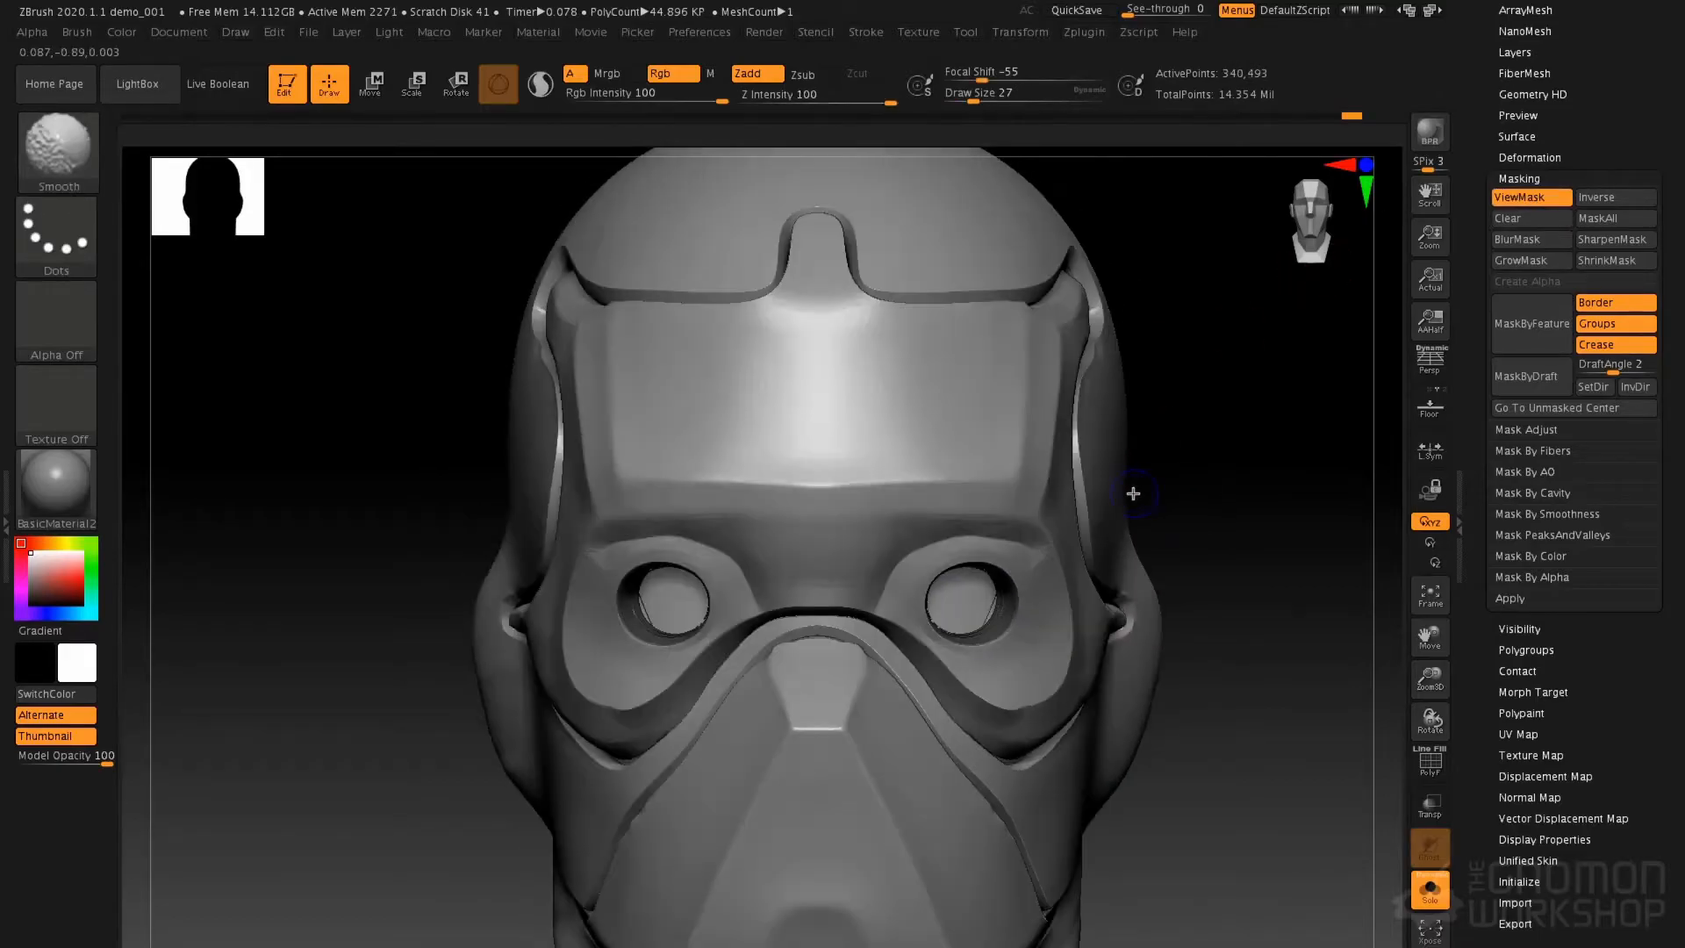
{"action": "left_click", "coordinate": [952, 474], "text": "ctrl+shift"}
Try ClayPolish on the isolated face plate with Max 25 and RSoft 5
{"action": "scroll", "coordinate": [1549, 143], "scroll_direction": "up", "scroll_amount": 5}
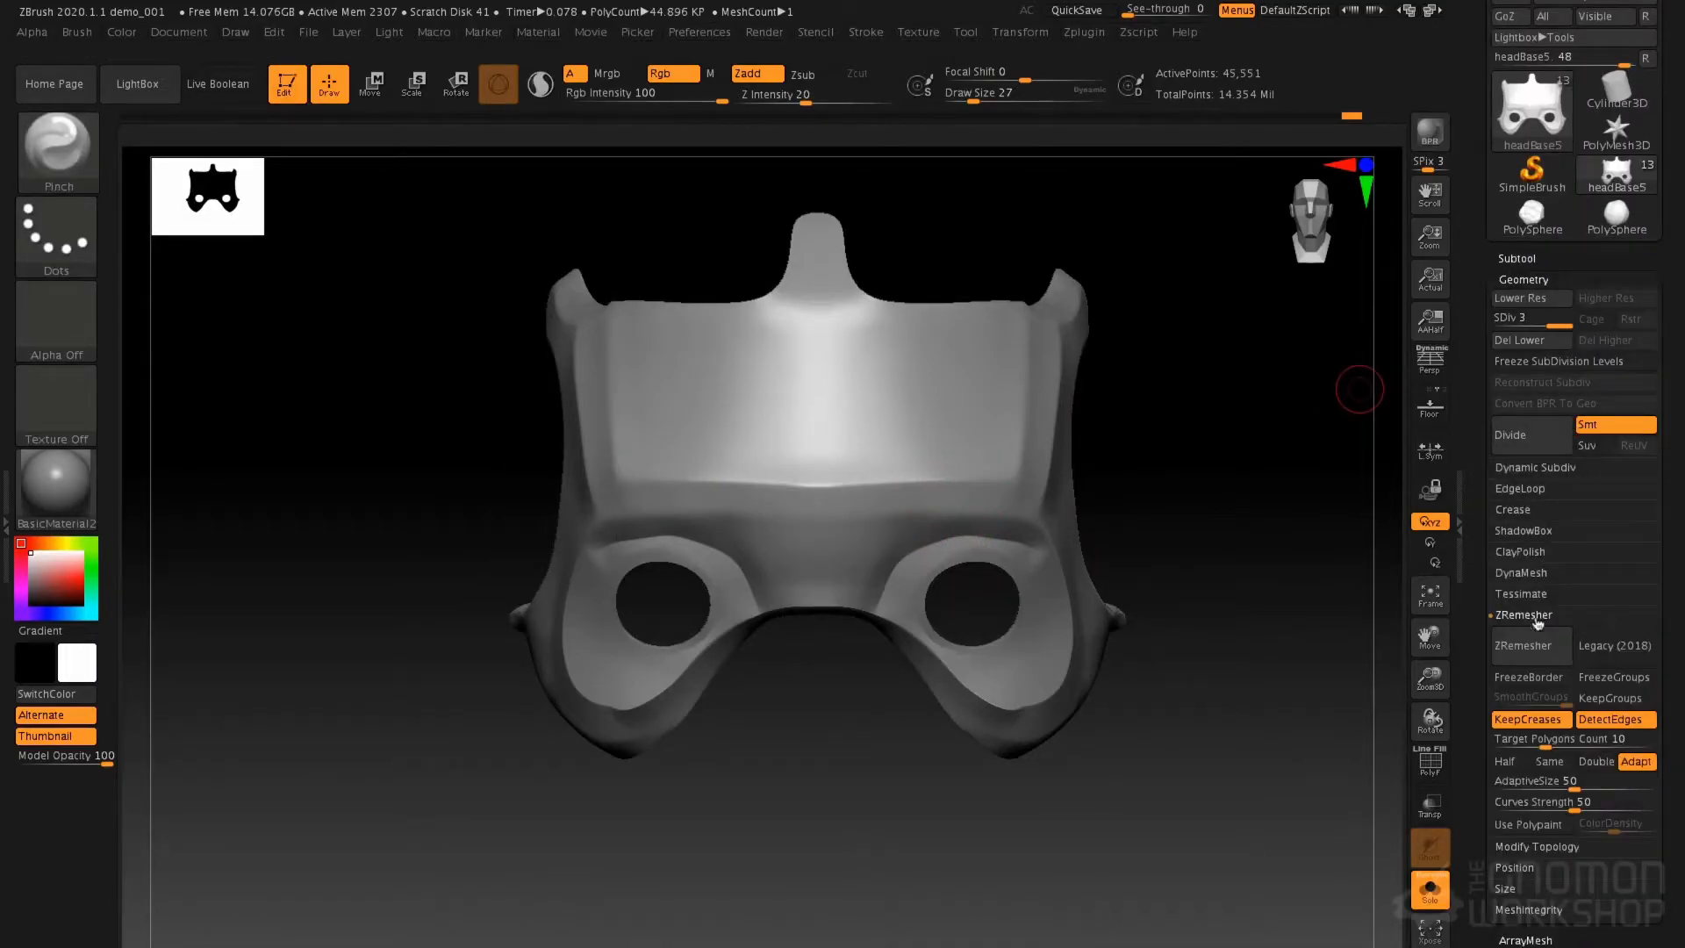
{"action": "left_click", "coordinate": [1533, 553]}
{"action": "left_click", "coordinate": [1527, 540]}
{"action": "left_click", "coordinate": [1538, 536]}
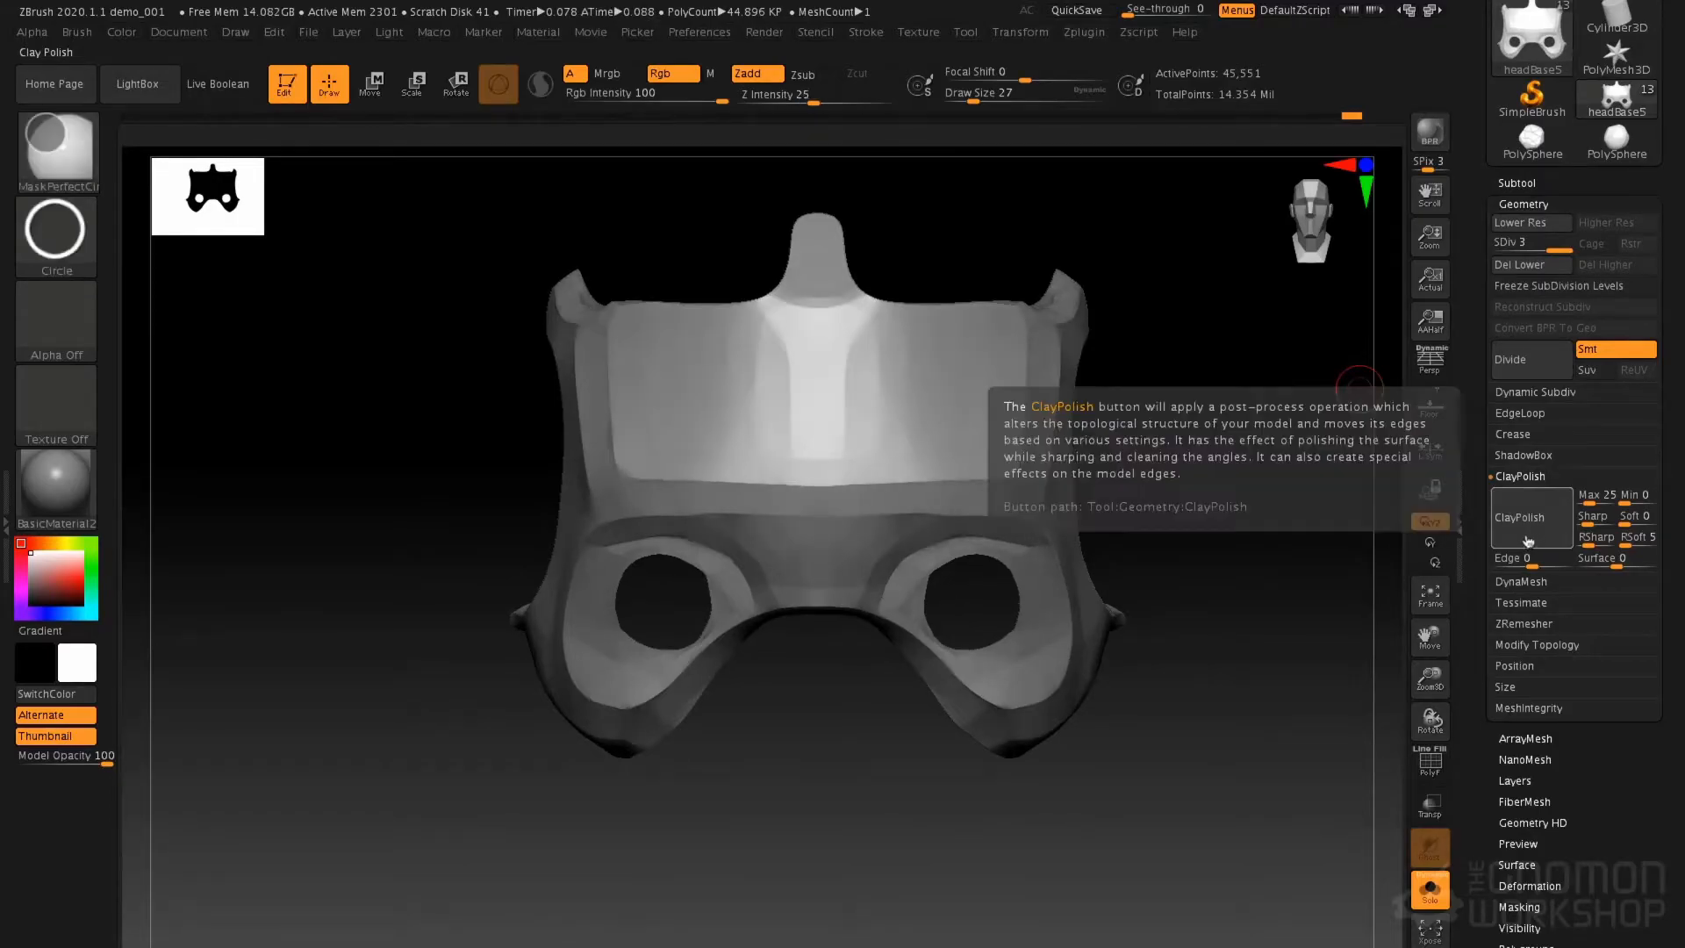
{"action": "left_click_drag", "start_coordinate": [1220, 518], "coordinate": [1114, 503]}
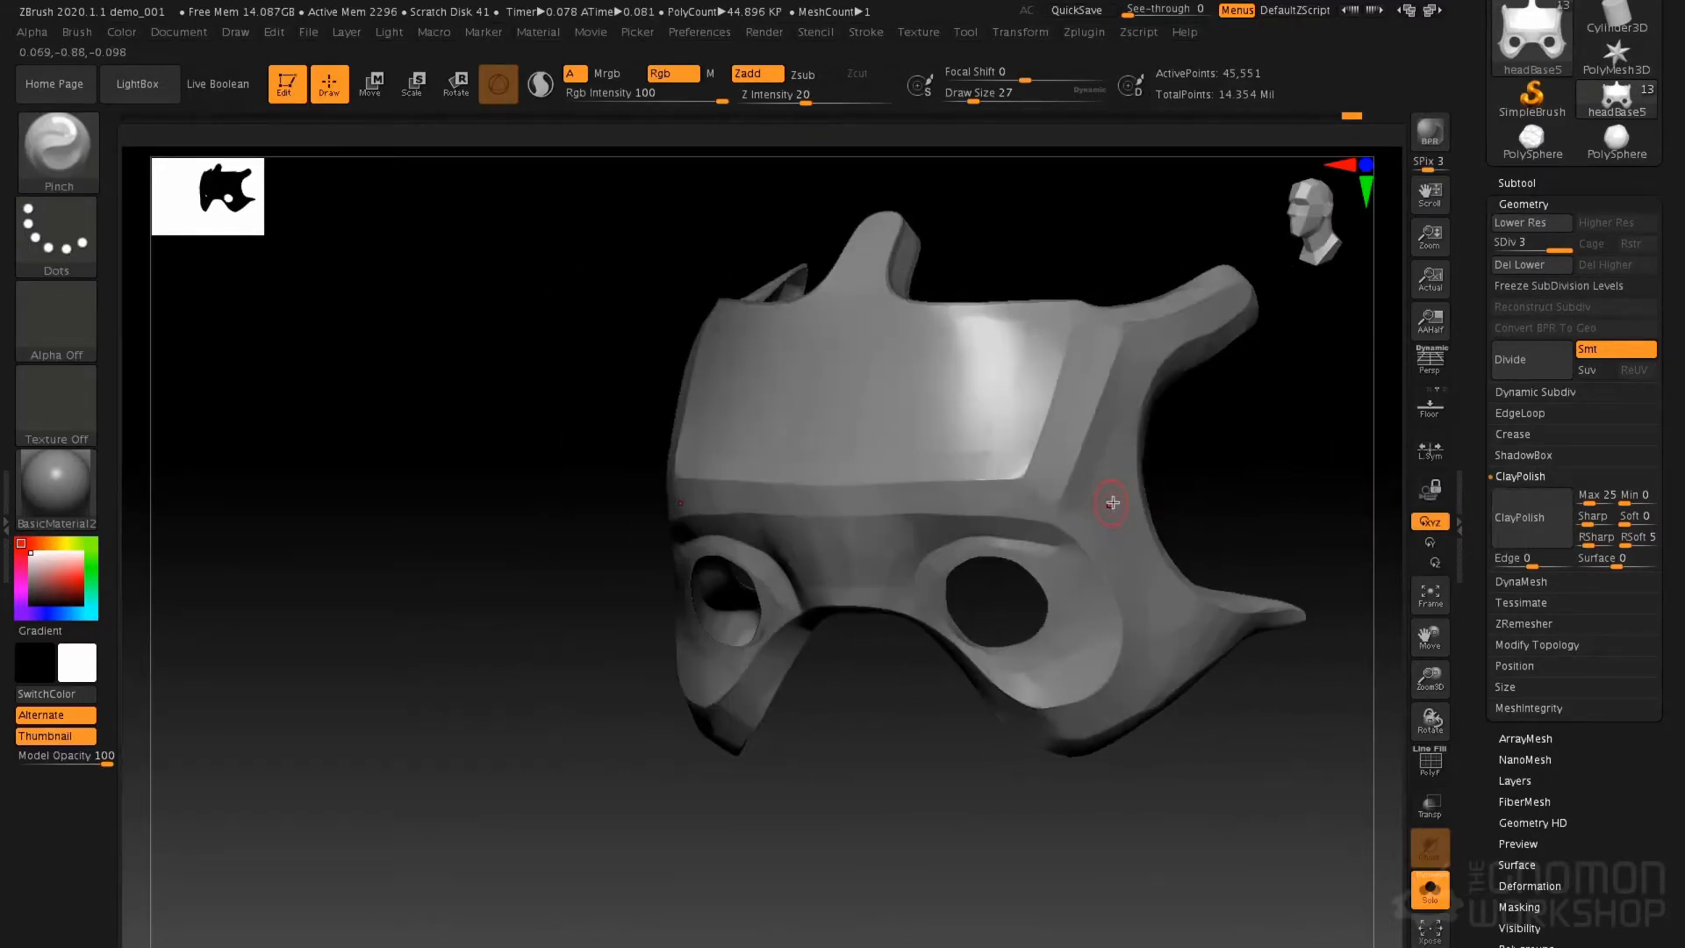
Lower ClayPolish's sharpness, polish the face plate again, and clear the mask
{"action": "left_click", "coordinate": [1584, 518]}
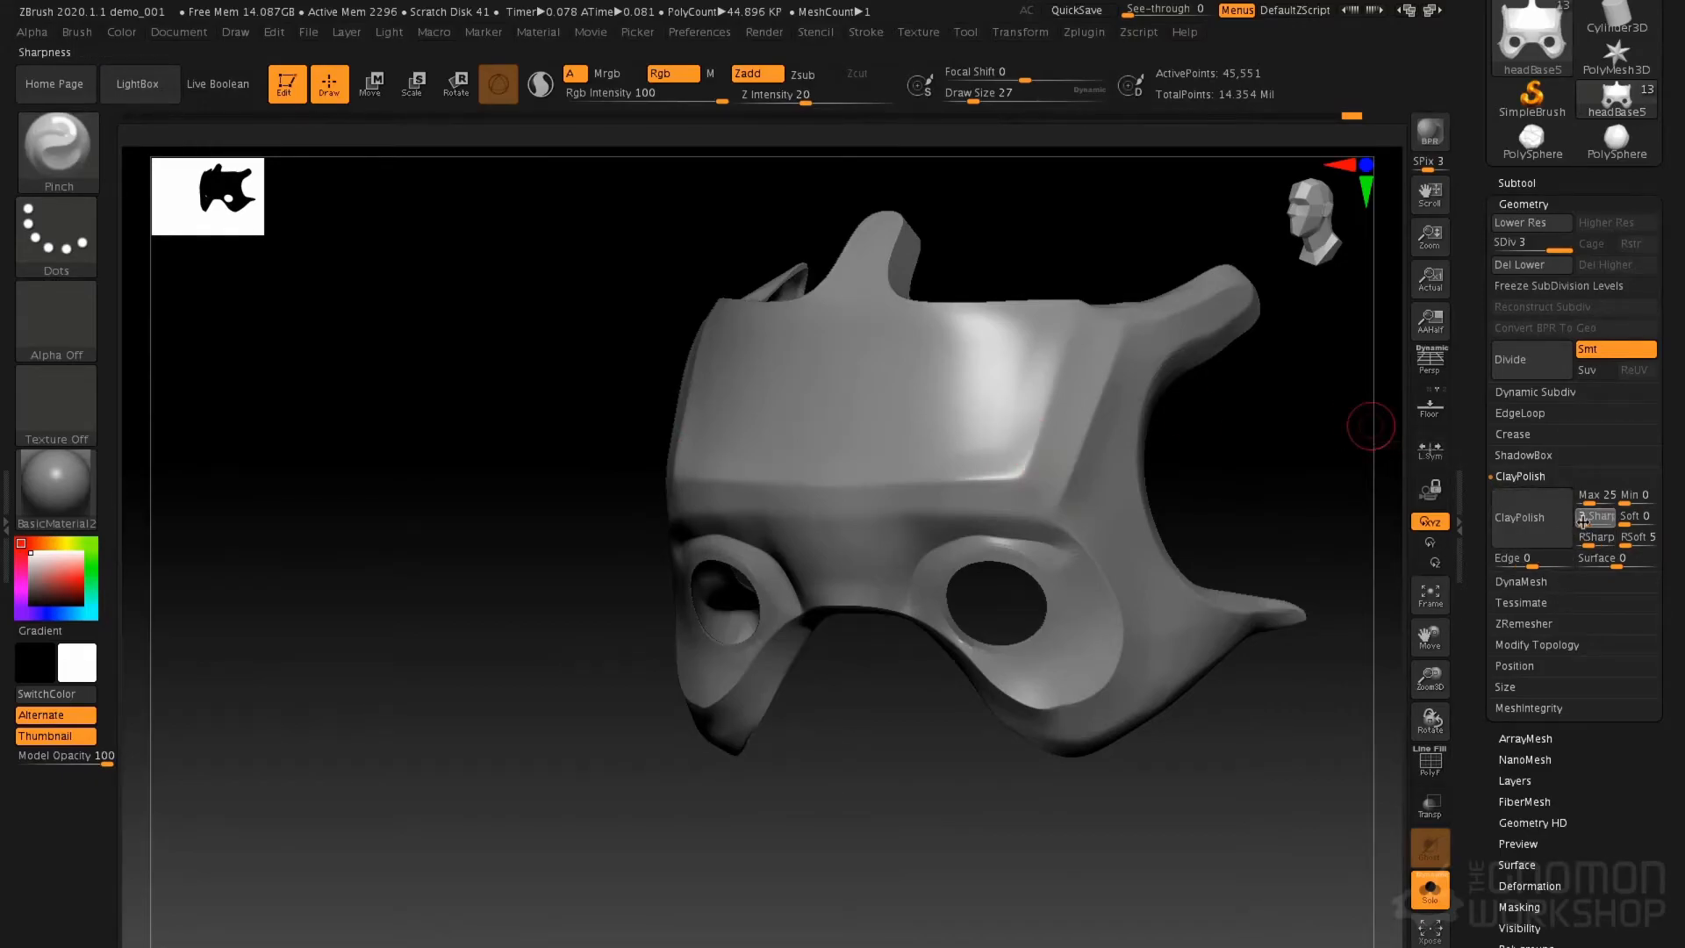
{"action": "left_click", "coordinate": [1535, 529]}
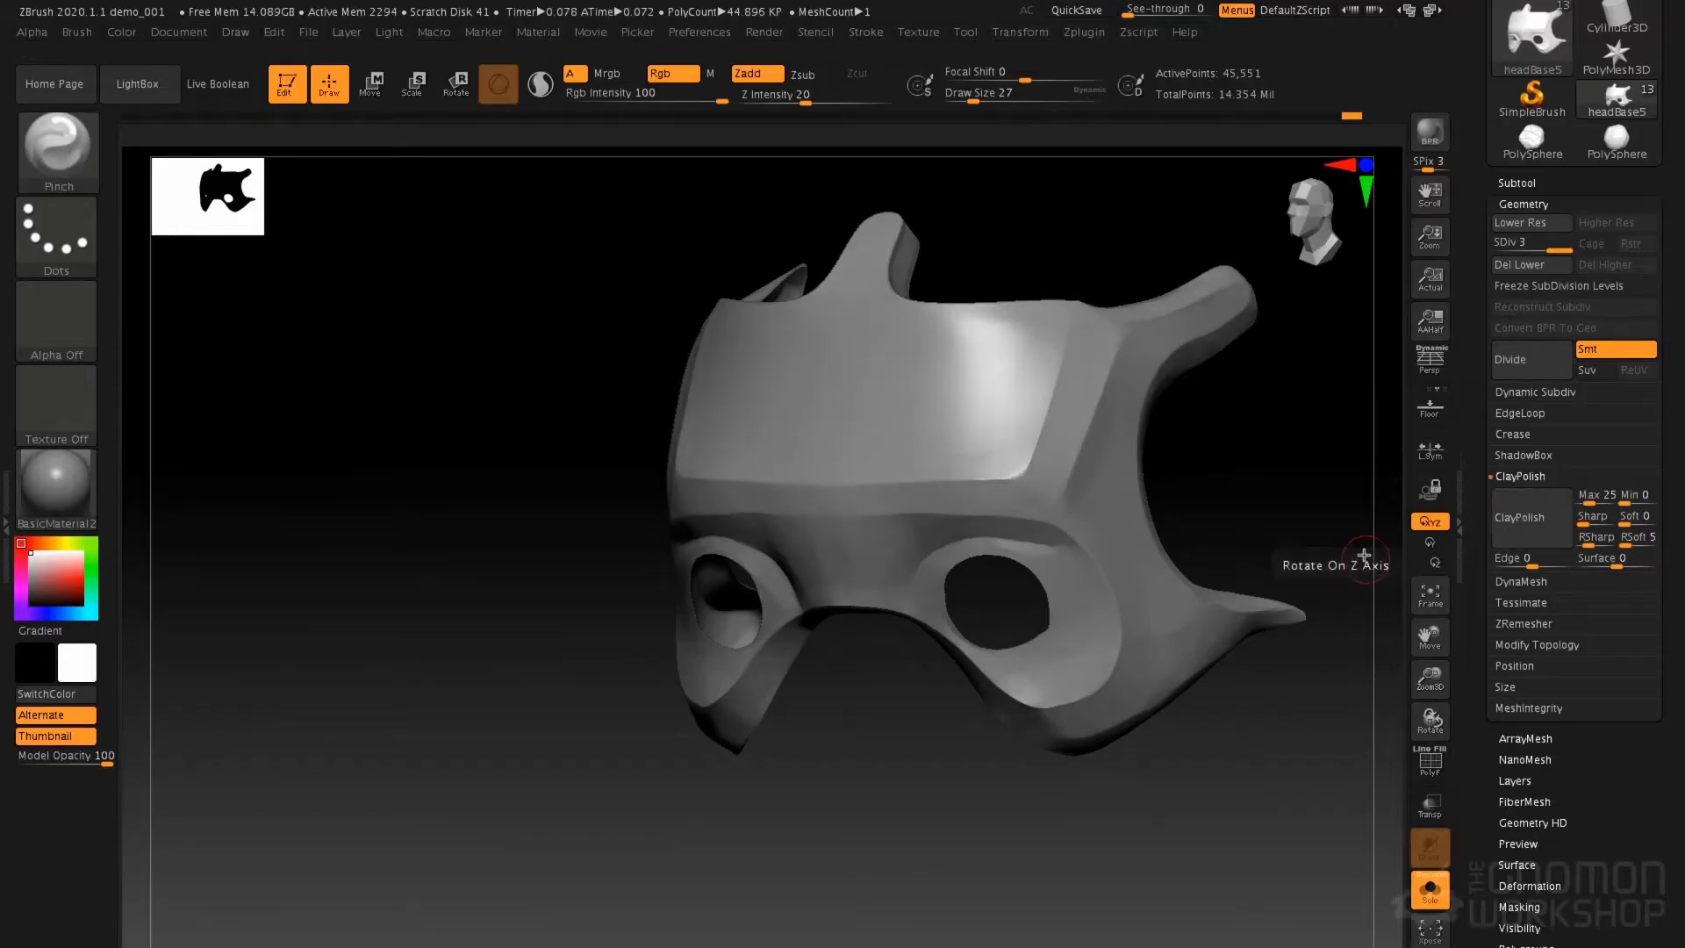
{"action": "left_click_drag", "start_coordinate": [911, 820], "coordinate": [985, 771], "text": "shift"}
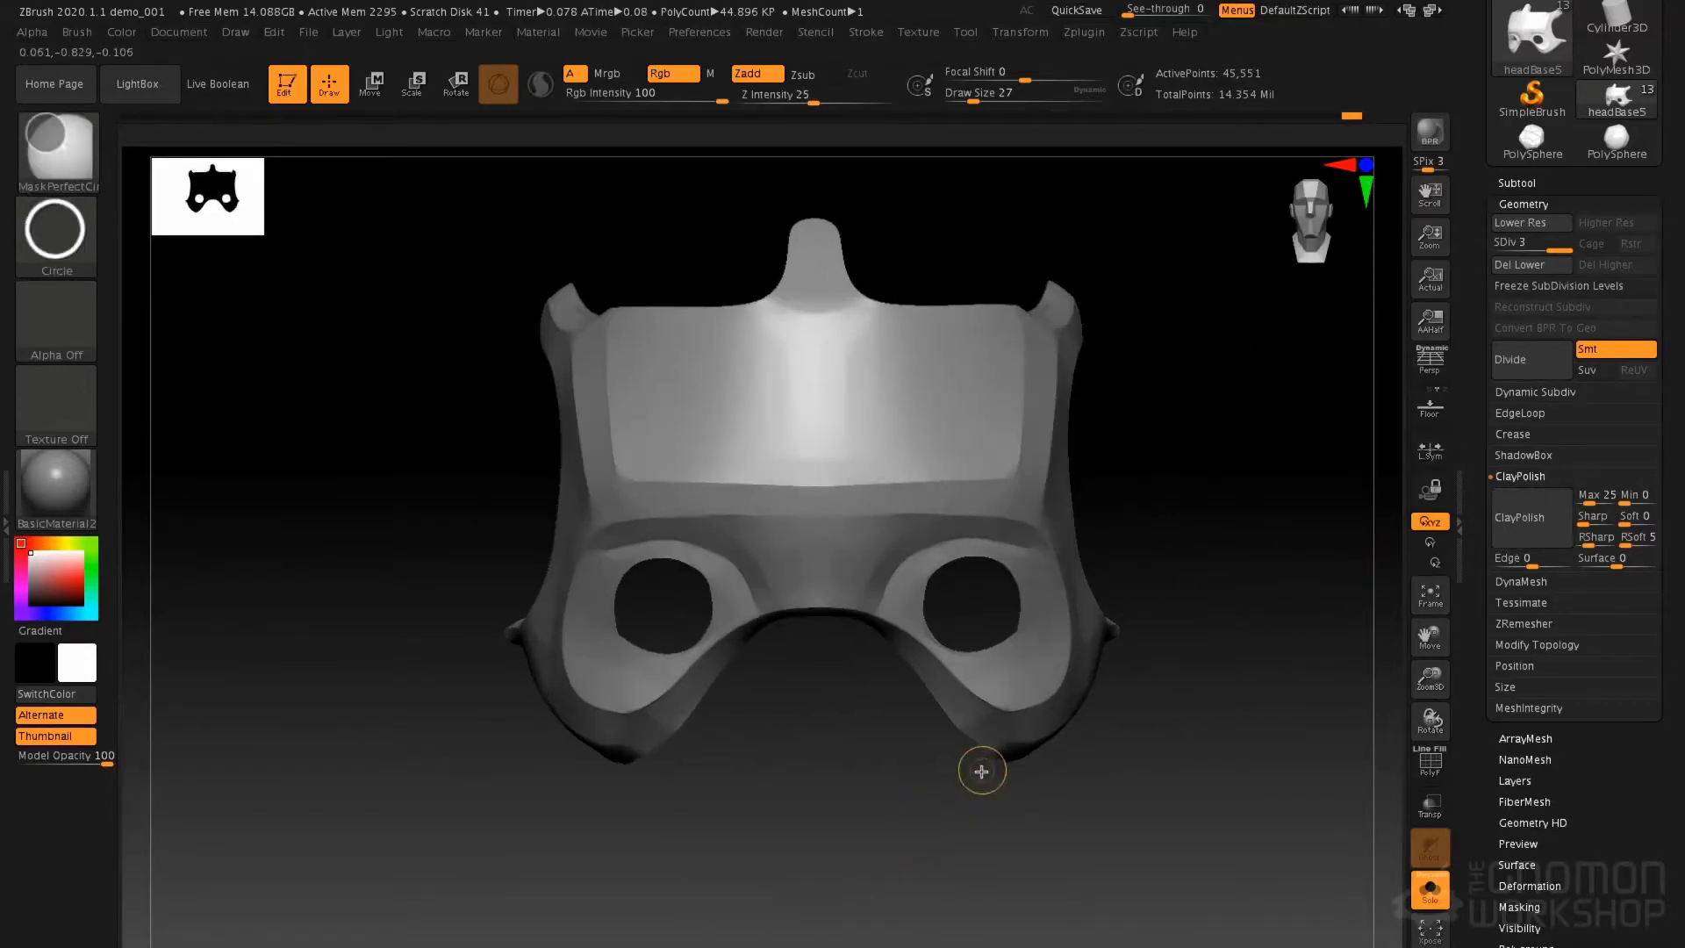
{"action": "left_click_drag", "start_coordinate": [866, 820], "coordinate": [953, 940], "text": "ctrl"}
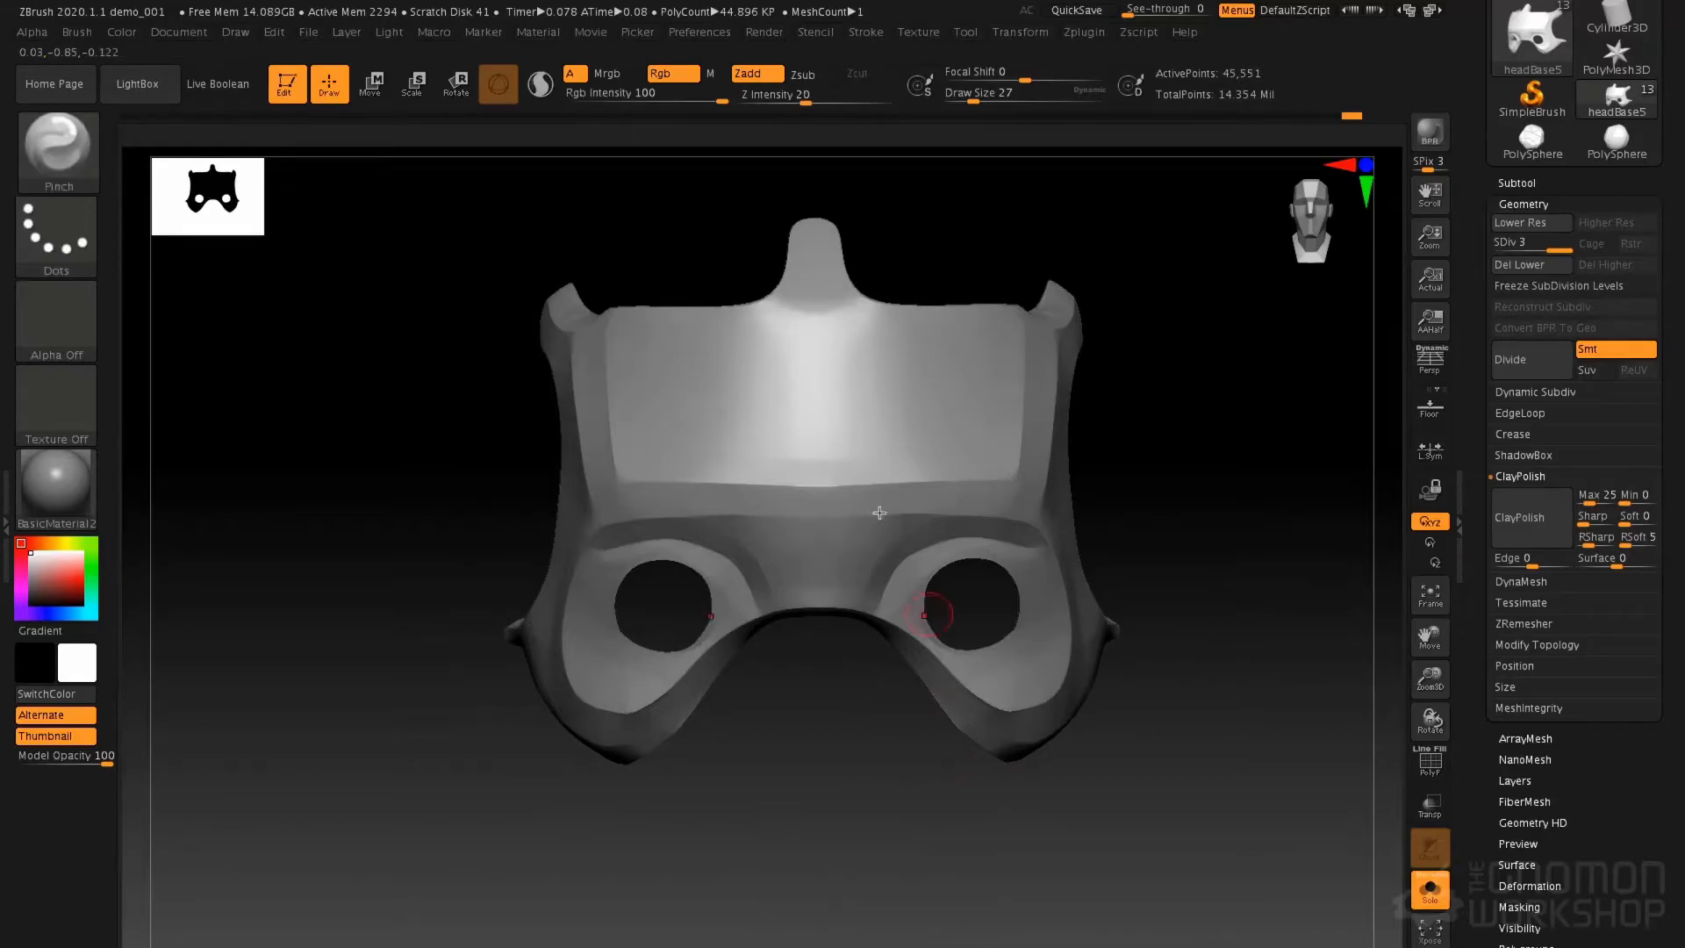
Enlarge the brush to Draw Size 217 and smooth the face plate's forehead panel
{"action": "key", "text": "space"}
{"action": "left_click", "coordinate": [857, 466]}
{"action": "key", "text": "space"}
{"action": "left_click", "coordinate": [876, 428]}
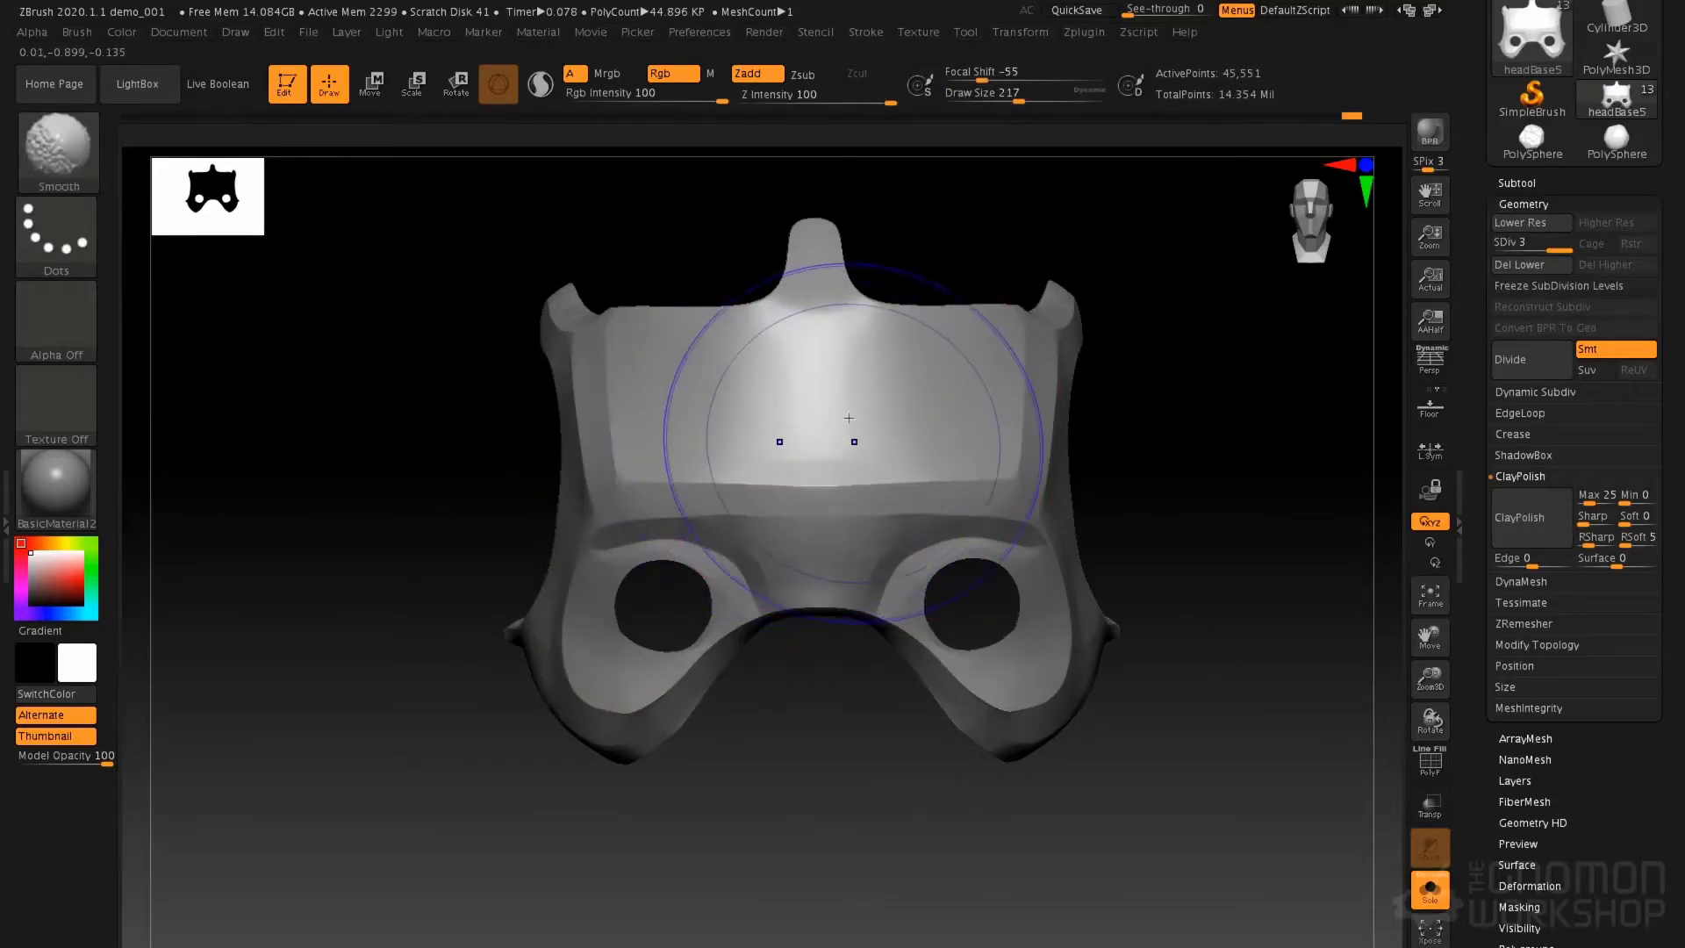
Switch to the sPolish brush at Draw Size 116 and polish the forehead panel
{"action": "key", "text": "b"}
{"action": "key", "text": "s"}
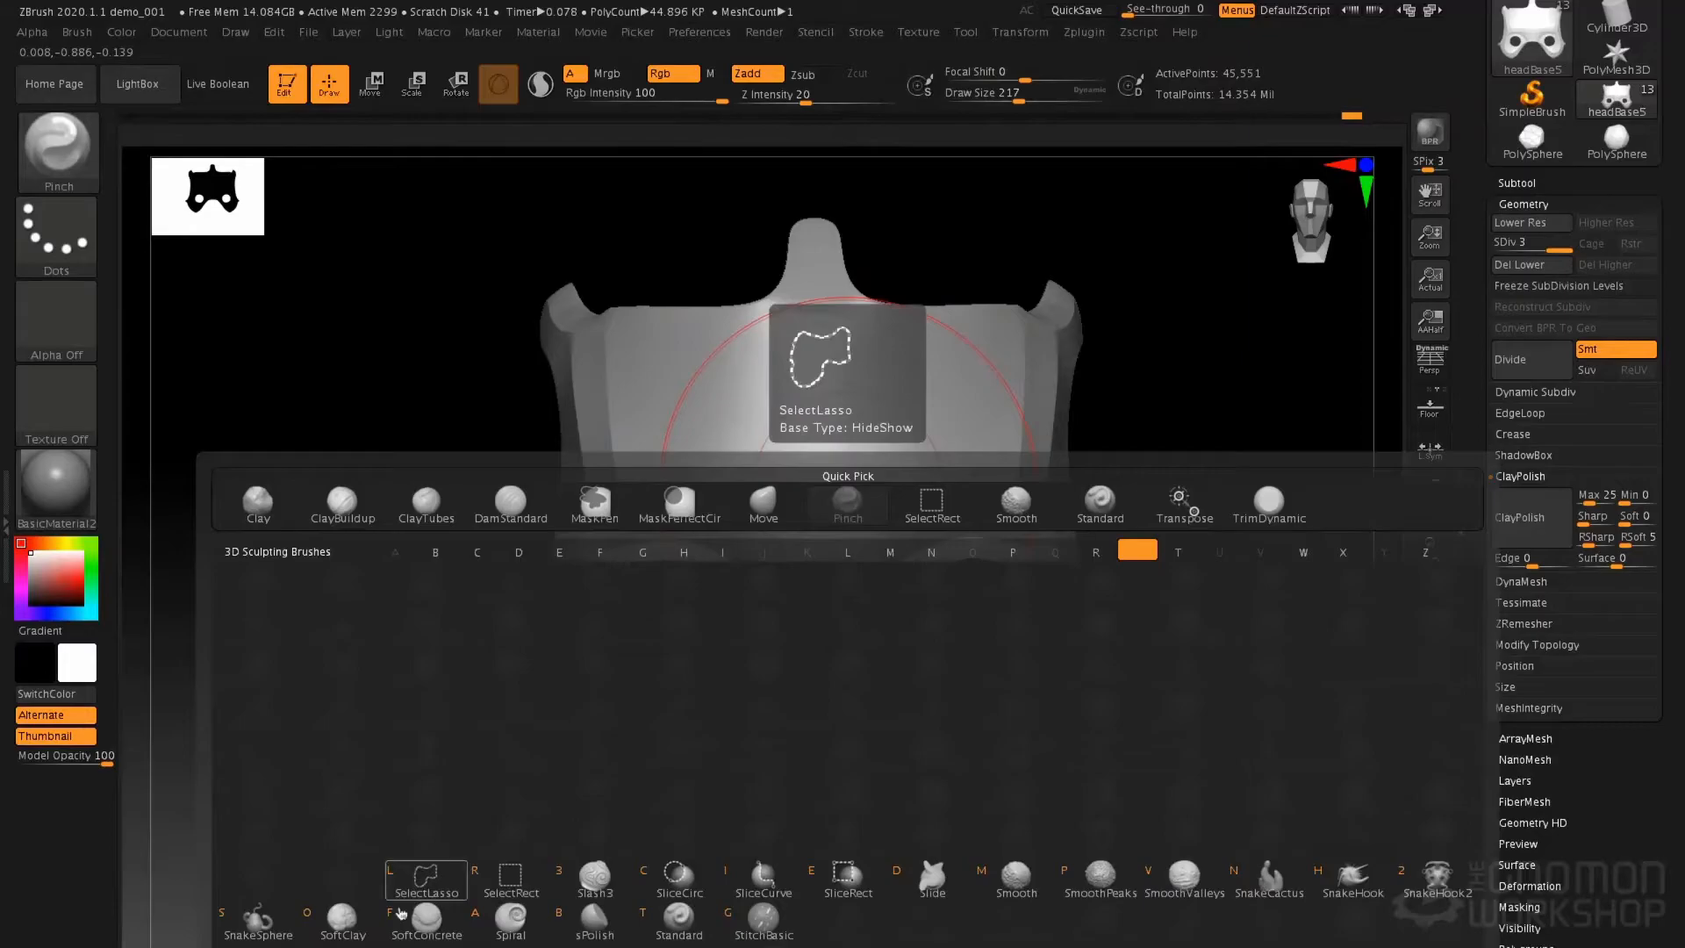
{"action": "left_click", "coordinate": [595, 939]}
{"action": "key", "text": "space"}
{"action": "left_click", "coordinate": [742, 429]}
{"action": "mouse_move", "coordinate": [776, 406]}
{"action": "right_mouse_down"}
{"action": "mouse_move", "coordinate": [913, 466]}
{"action": "mouse_move", "coordinate": [795, 422]}
{"action": "right_mouse_up"}
Apply the Green Metallic material and inspect the face plate's planes from several angles
{"action": "left_click", "coordinate": [102, 532]}
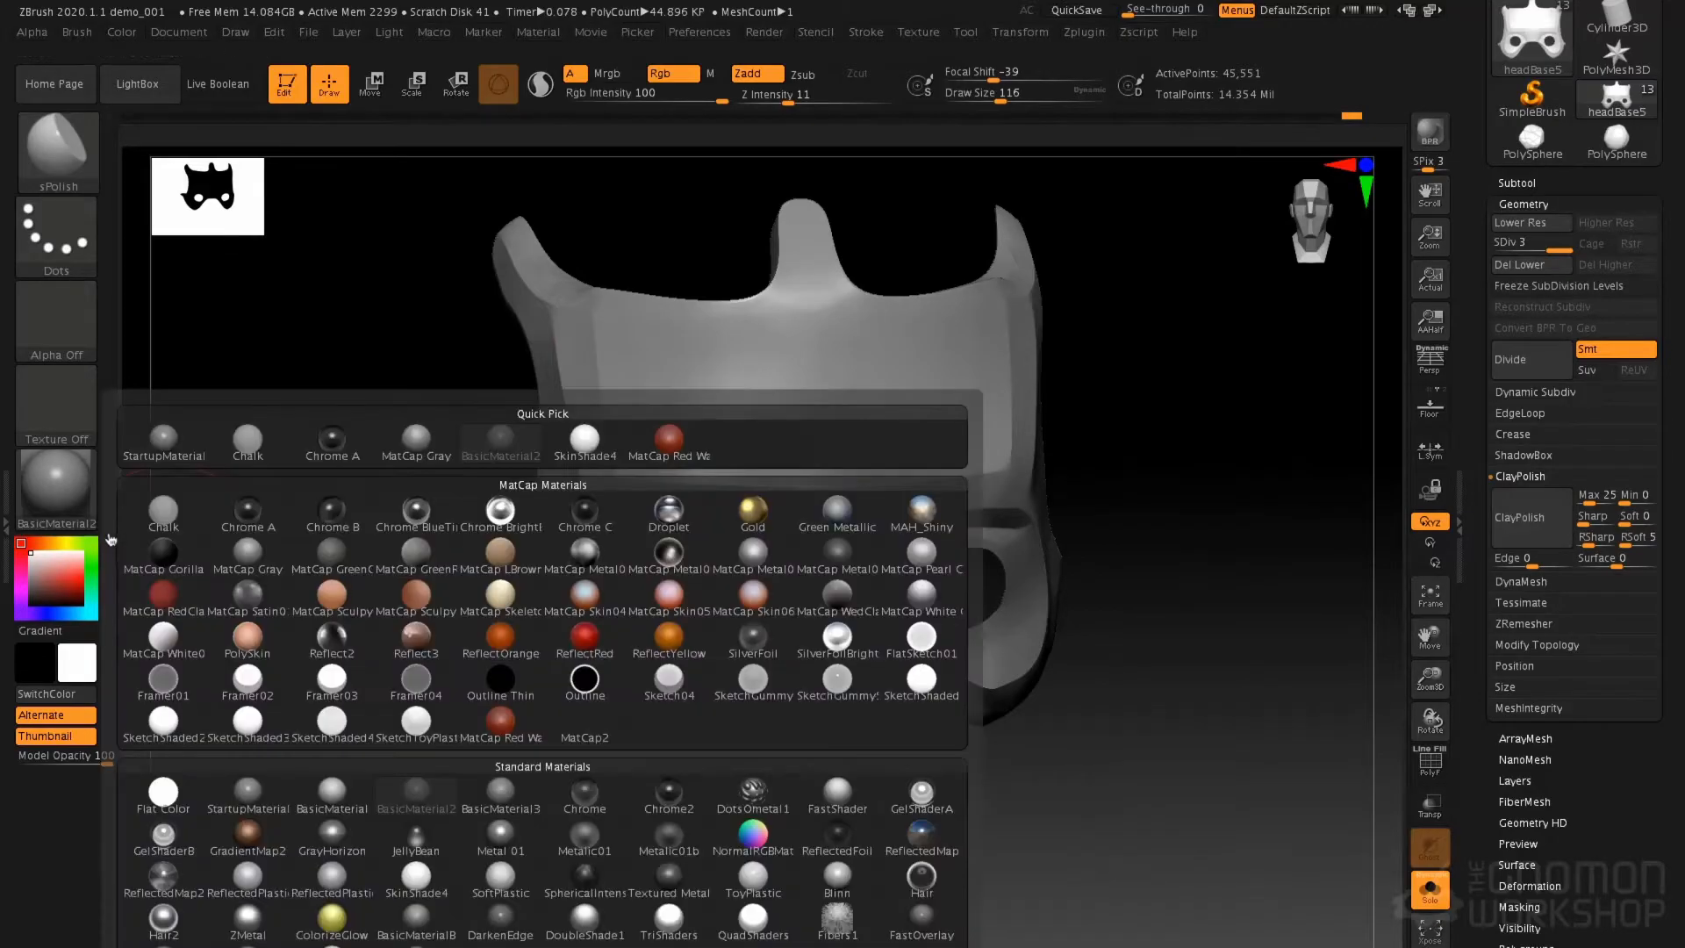
{"action": "left_click", "coordinate": [837, 516]}
{"action": "right_click_drag", "start_coordinate": [772, 395], "coordinate": [808, 470]}
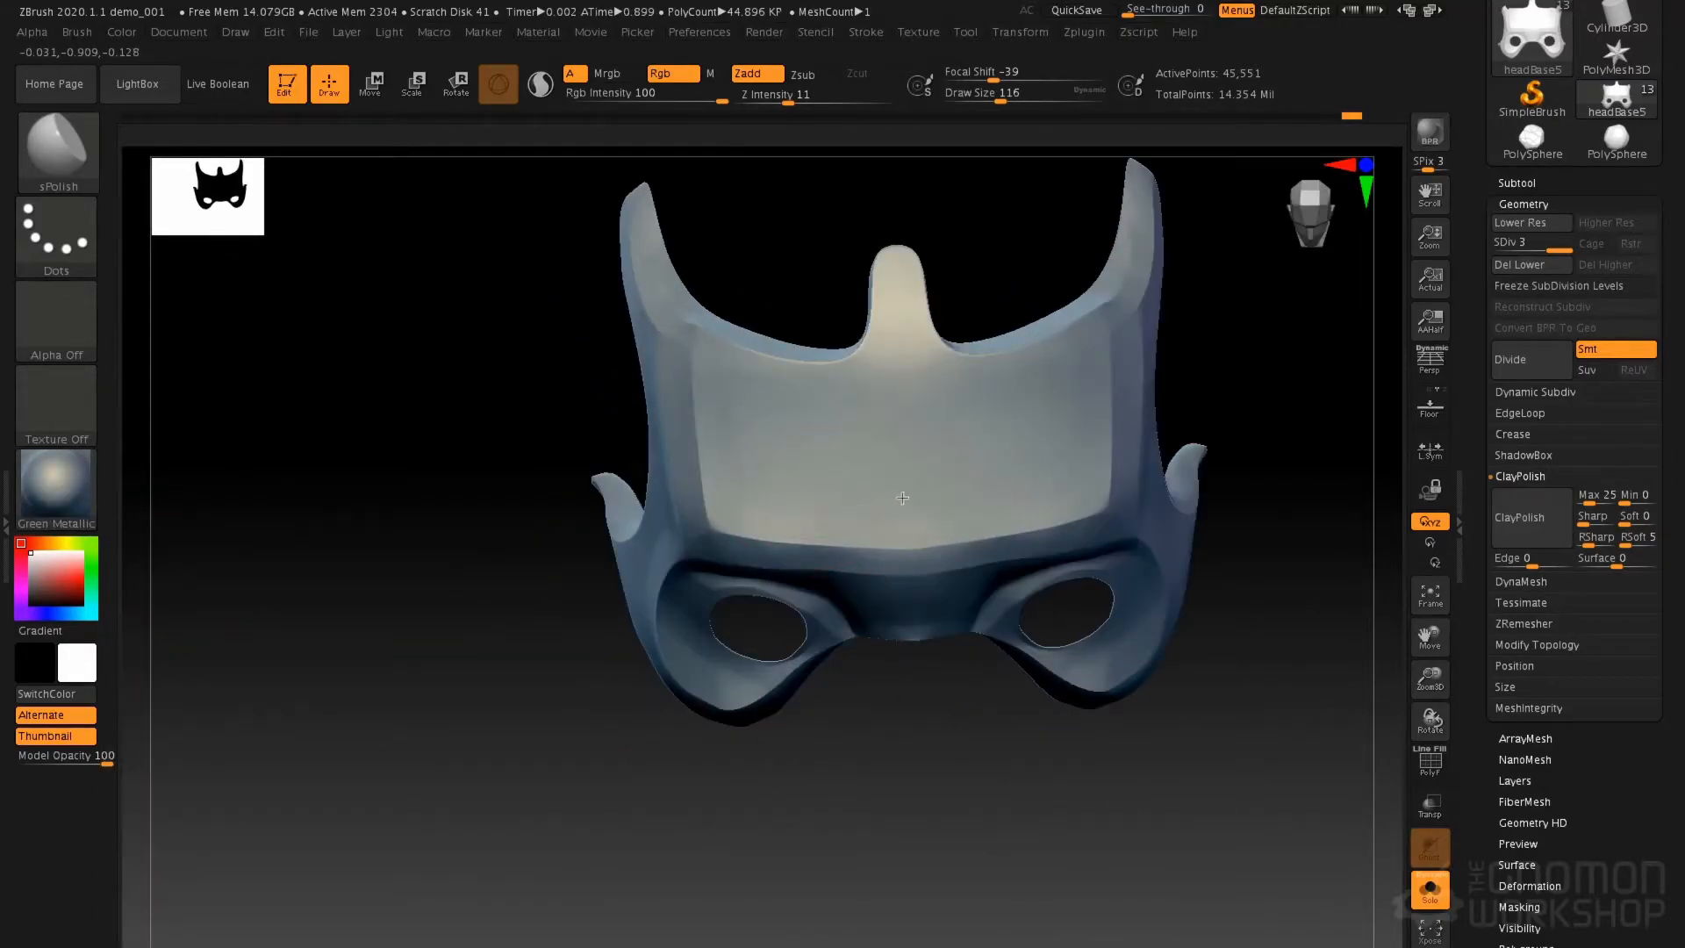
{"action": "right_click_drag", "start_coordinate": [798, 456], "coordinate": [820, 378]}
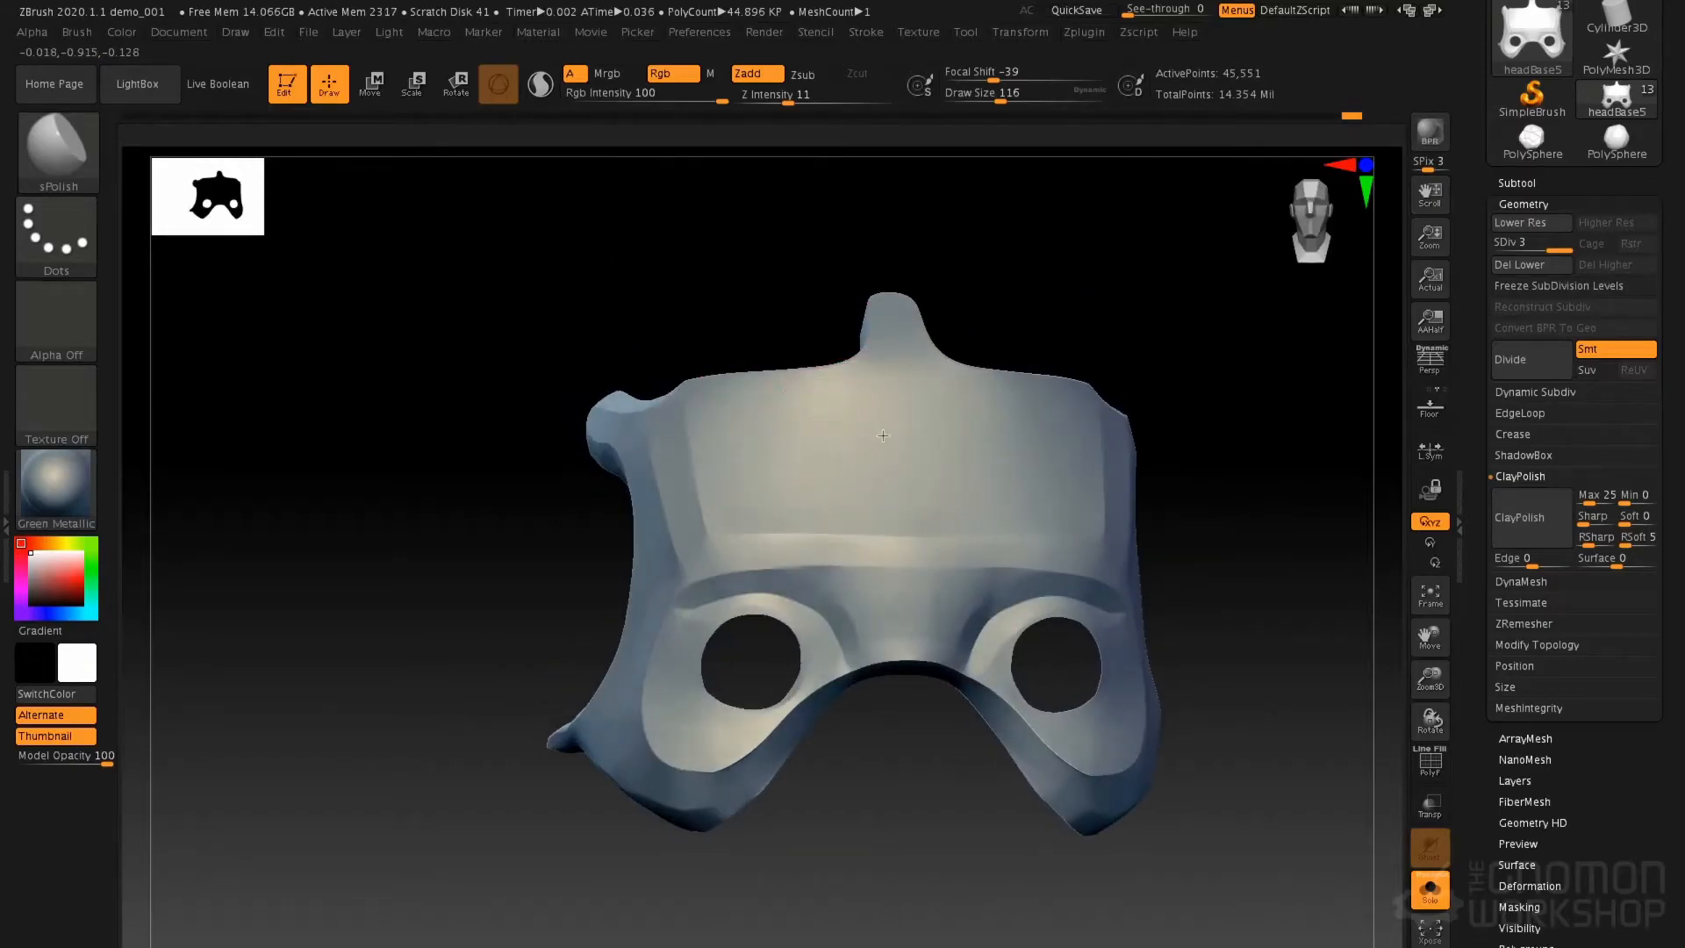
{"action": "right_click_drag", "start_coordinate": [969, 450], "coordinate": [704, 350]}
Reduce sPolish to Draw Size 62 and polish the face plate's brow and side planes
{"action": "key", "text": "space"}
{"action": "left_click_drag", "start_coordinate": [943, 614], "coordinate": [929, 615]}
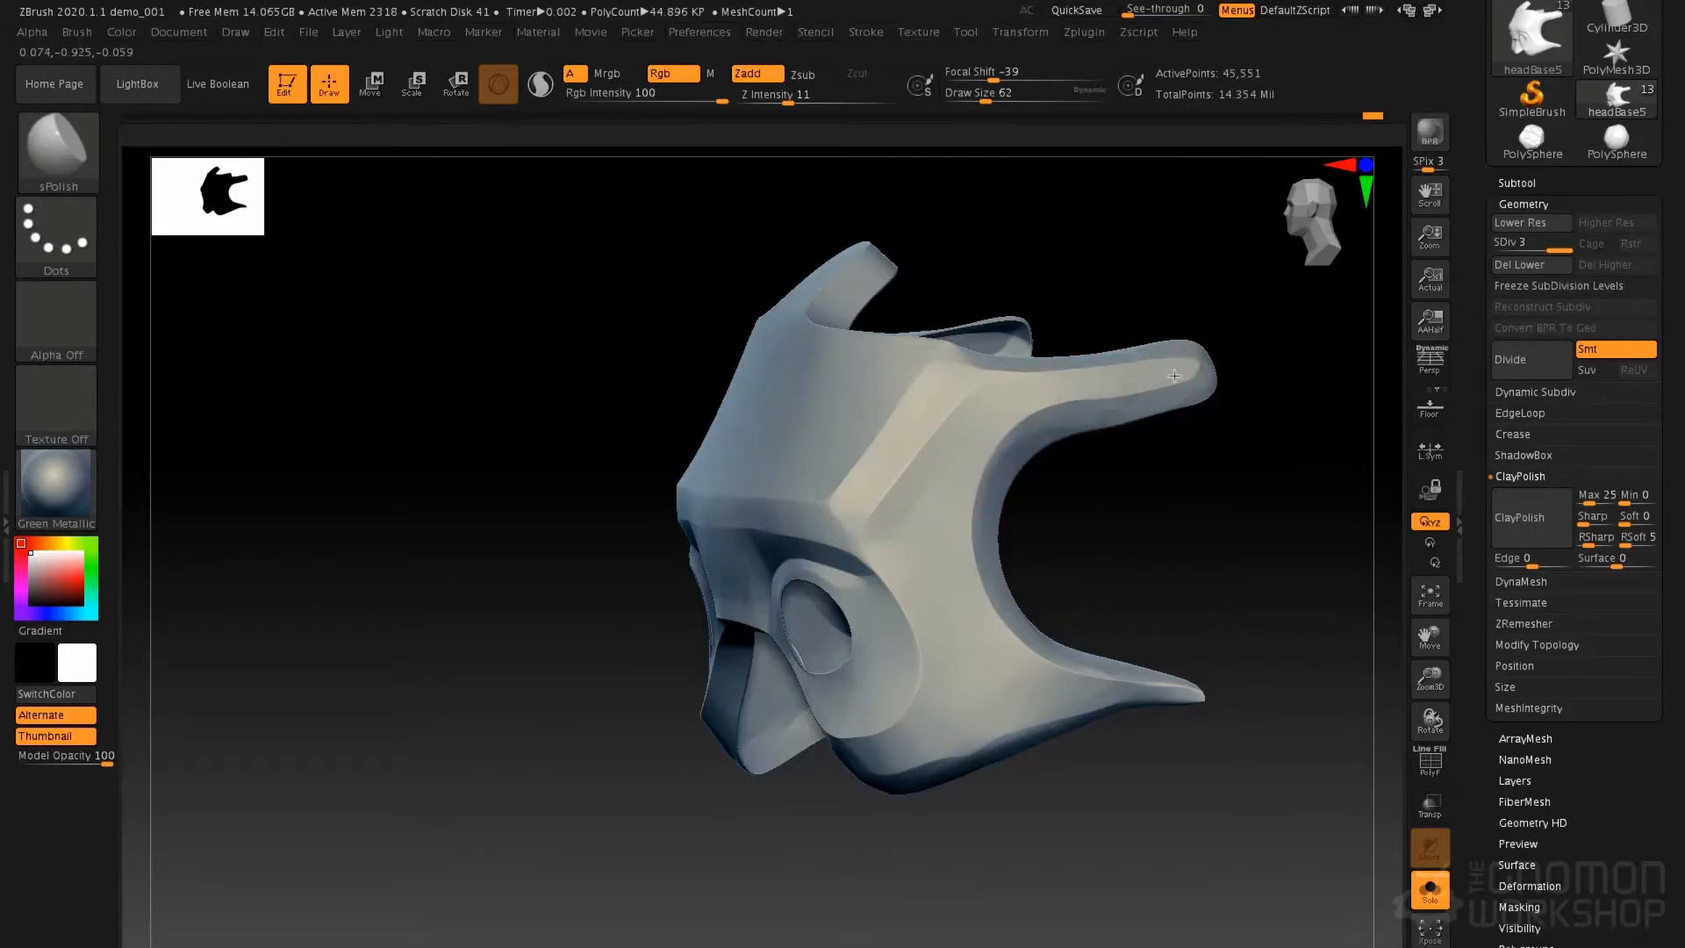
{"action": "right_click_drag", "start_coordinate": [931, 375], "coordinate": [999, 383]}
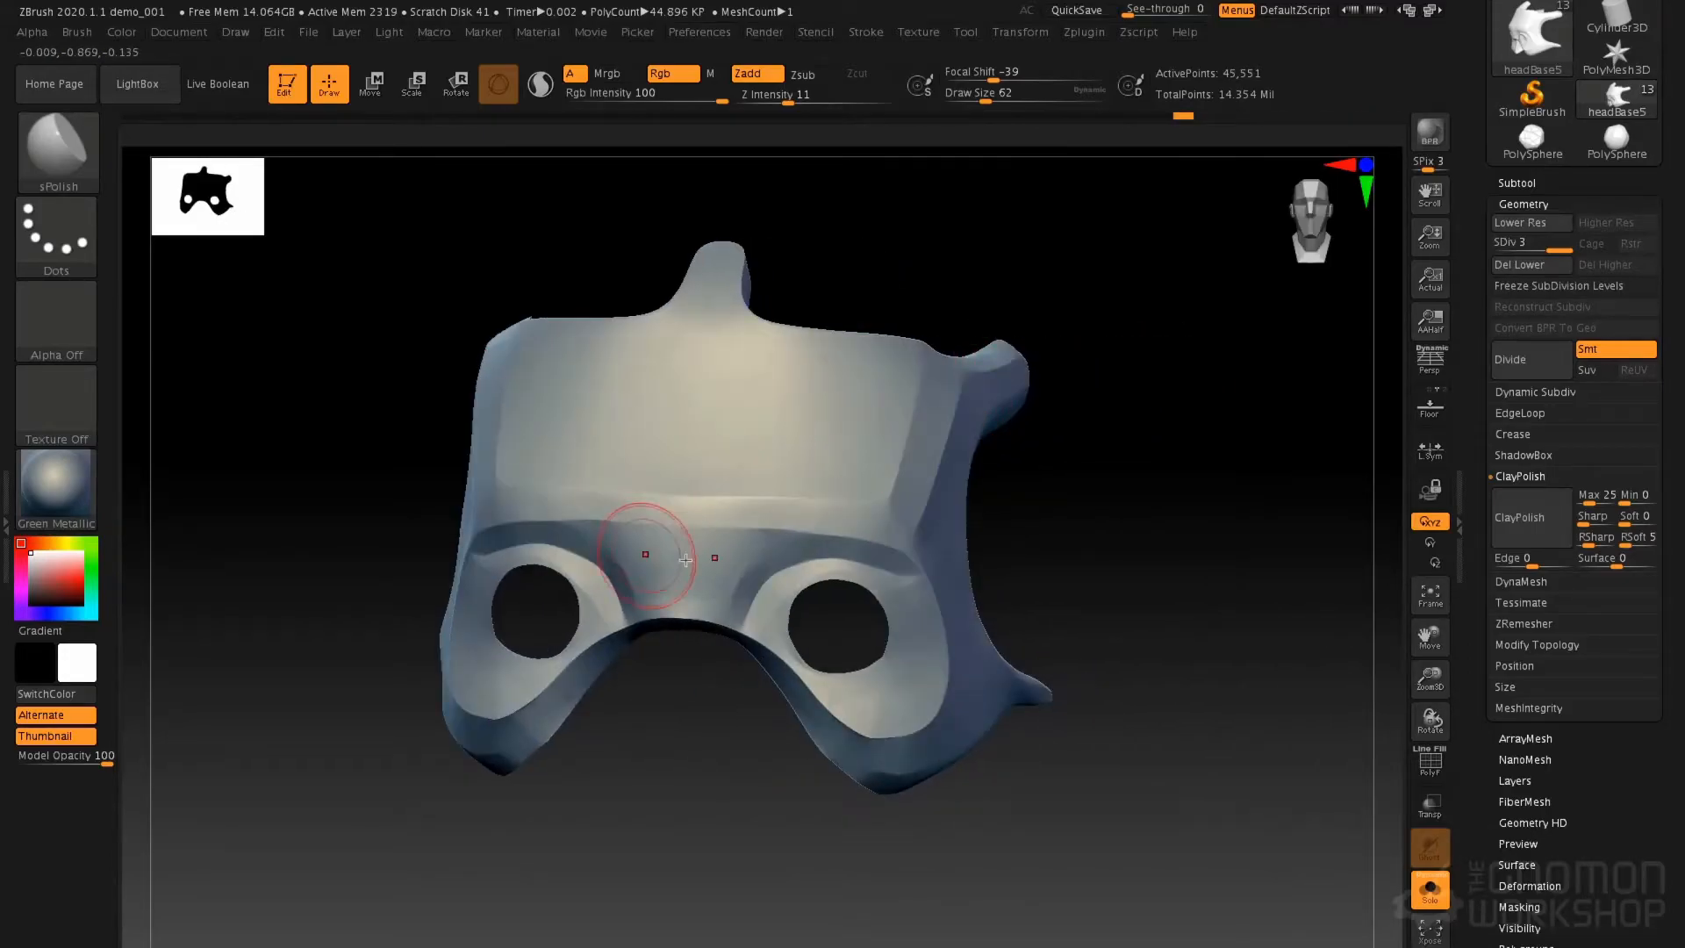
{"action": "right_click_drag", "start_coordinate": [675, 579], "coordinate": [618, 563]}
{"action": "left_click_drag", "start_coordinate": [528, 511], "coordinate": [473, 509]}
{"action": "mouse_move", "coordinate": [657, 448]}
{"action": "right_mouse_down"}
{"action": "mouse_move", "coordinate": [913, 386]}
{"action": "mouse_move", "coordinate": [668, 498]}
{"action": "right_mouse_up"}
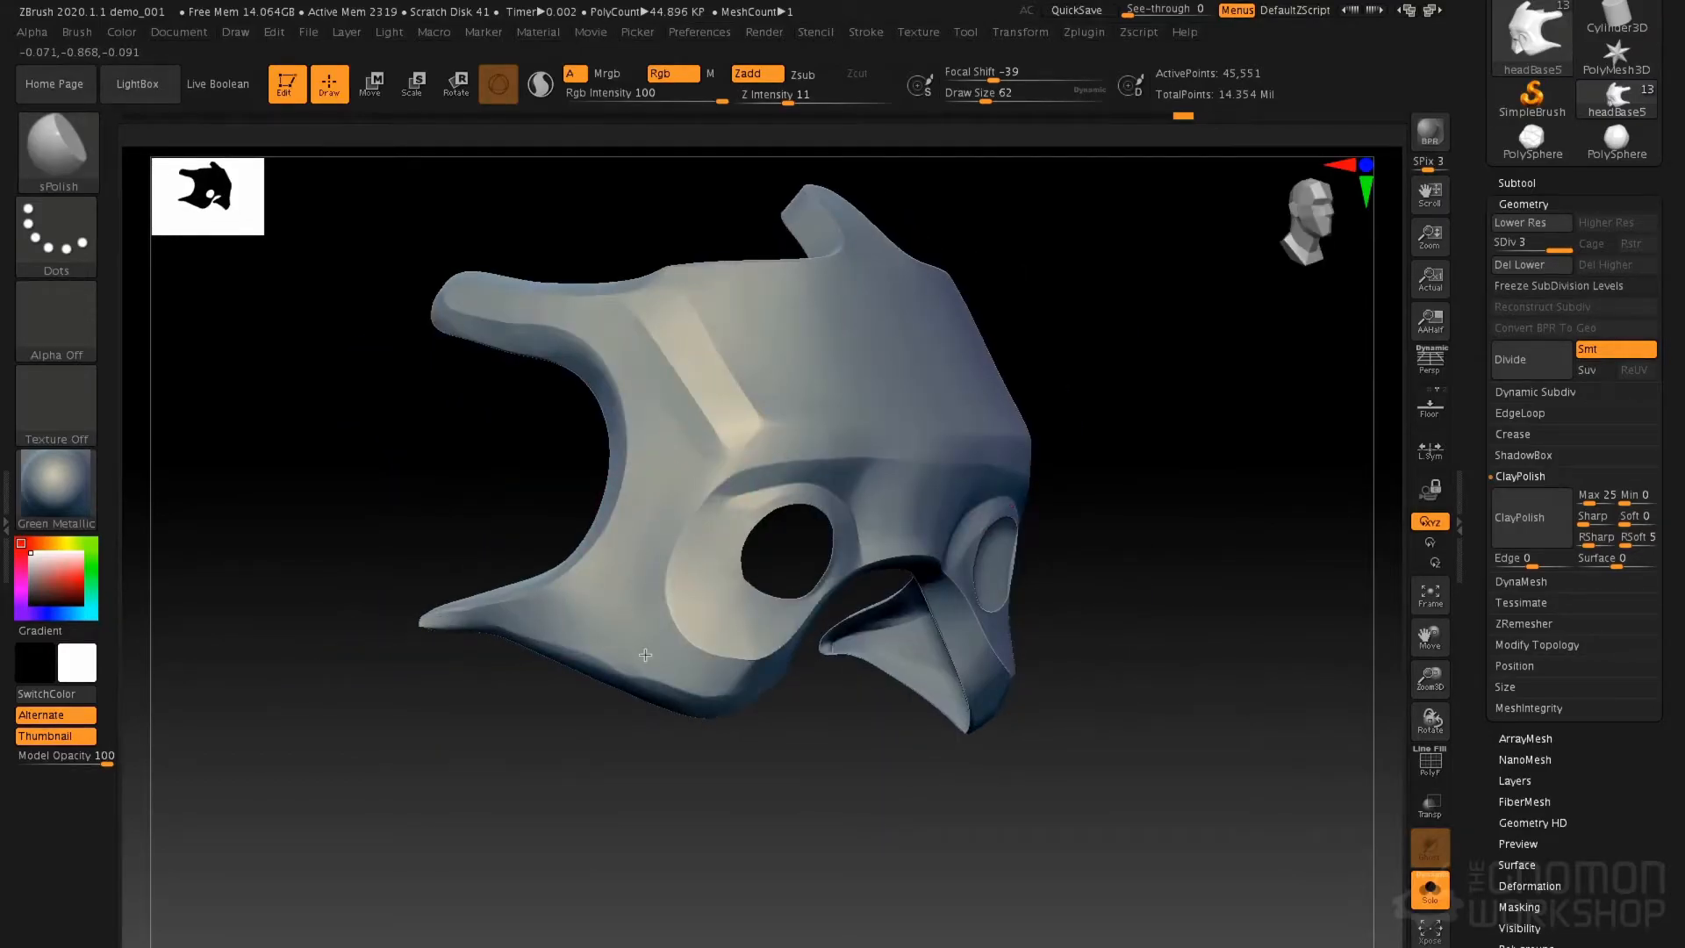
{"action": "mouse_move", "coordinate": [693, 688]}
{"action": "right_mouse_down"}
{"action": "mouse_move", "coordinate": [632, 459]}
{"action": "mouse_move", "coordinate": [670, 436]}
{"action": "mouse_move", "coordinate": [590, 428]}
{"action": "right_mouse_up"}
Preview the face plate in the MatCap Skeleton material and restore BasicMaterial2
{"action": "left_click", "coordinate": [62, 487]}
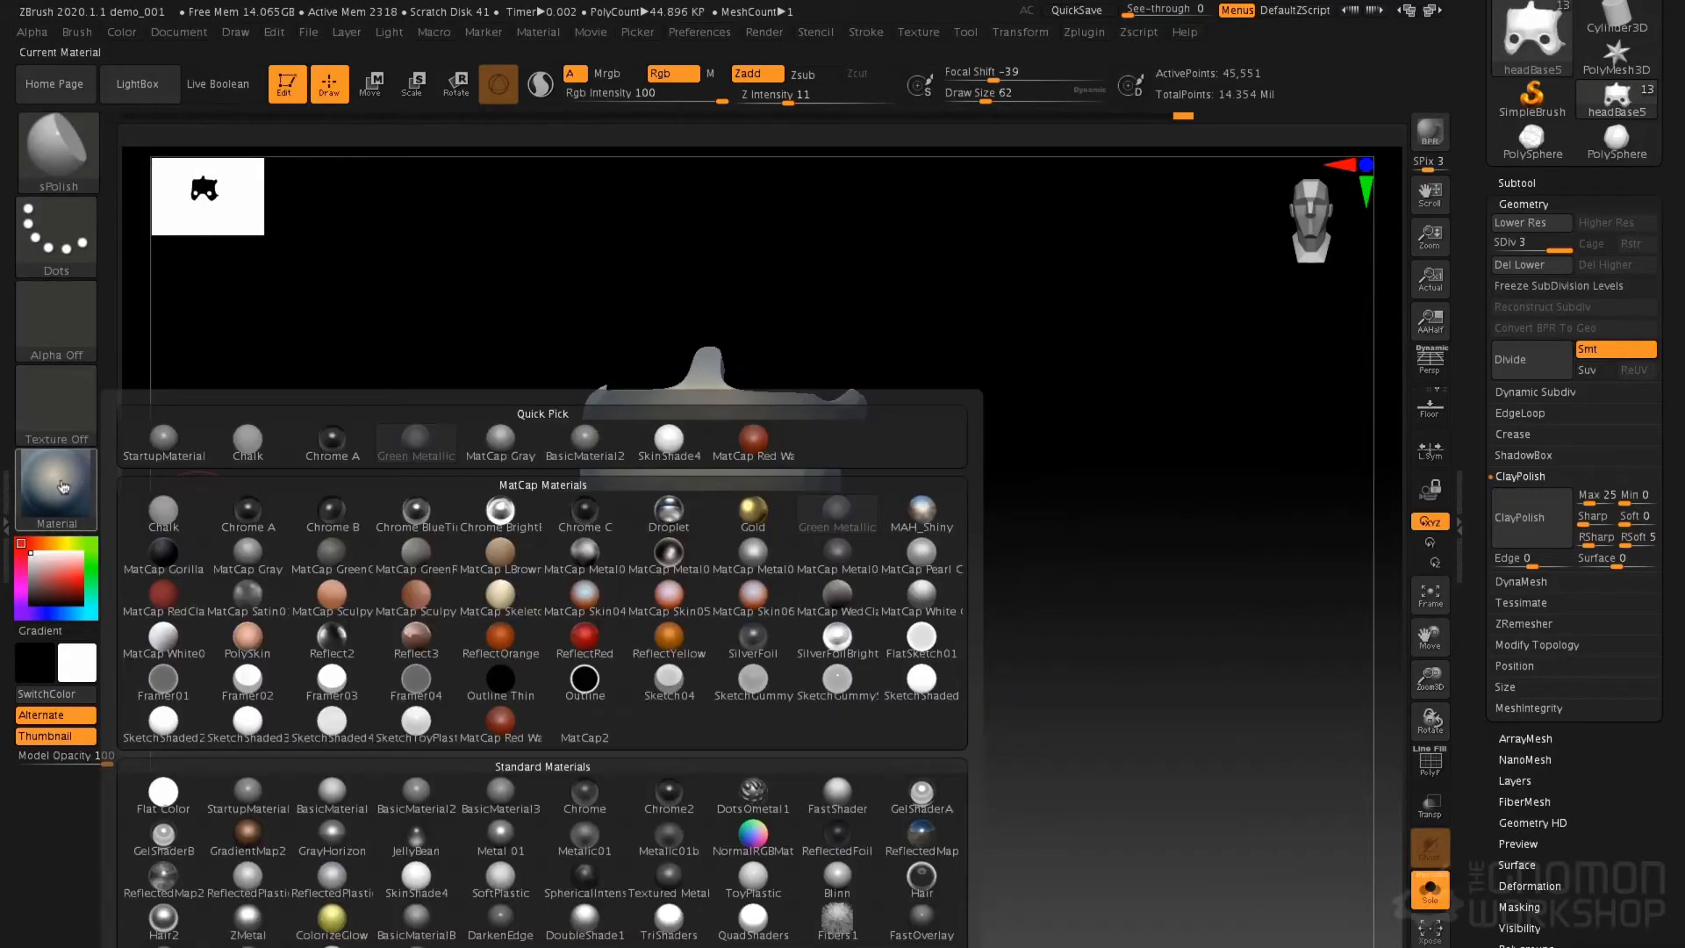
{"action": "left_click", "coordinate": [515, 615]}
{"action": "mouse_move", "coordinate": [675, 391]}
{"action": "right_mouse_down"}
{"action": "mouse_move", "coordinate": [621, 391]}
{"action": "mouse_move", "coordinate": [764, 386]}
{"action": "mouse_move", "coordinate": [701, 375]}
{"action": "right_mouse_up"}
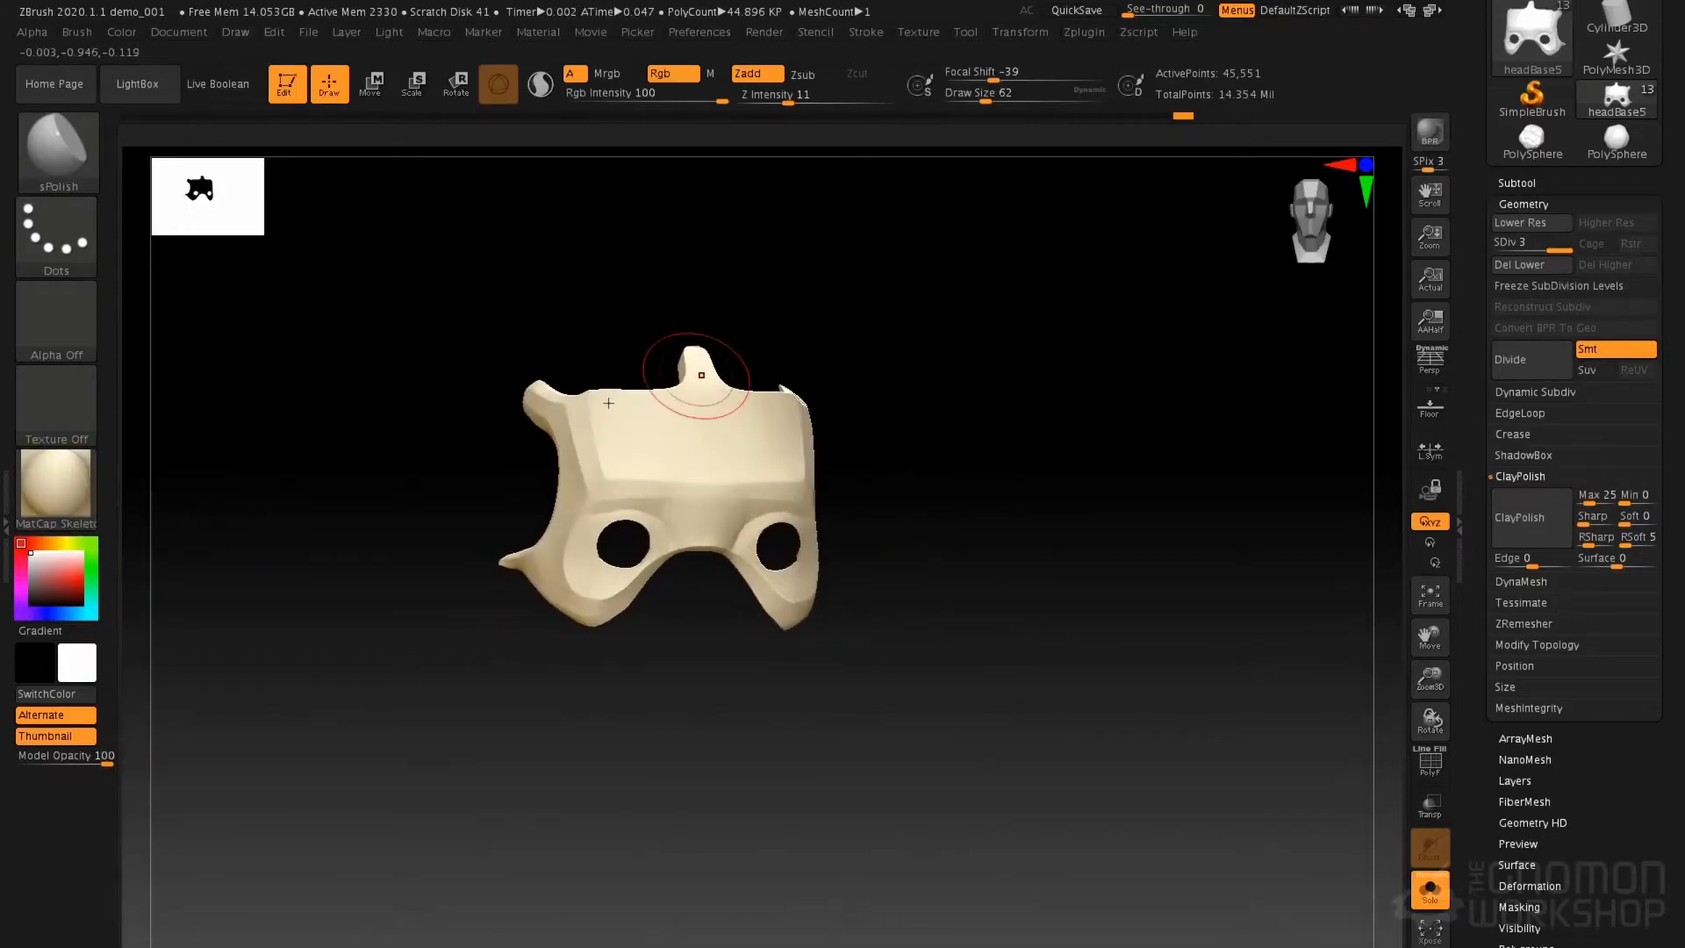
{"action": "left_click", "coordinate": [90, 483]}
{"action": "left_click", "coordinate": [422, 791]}
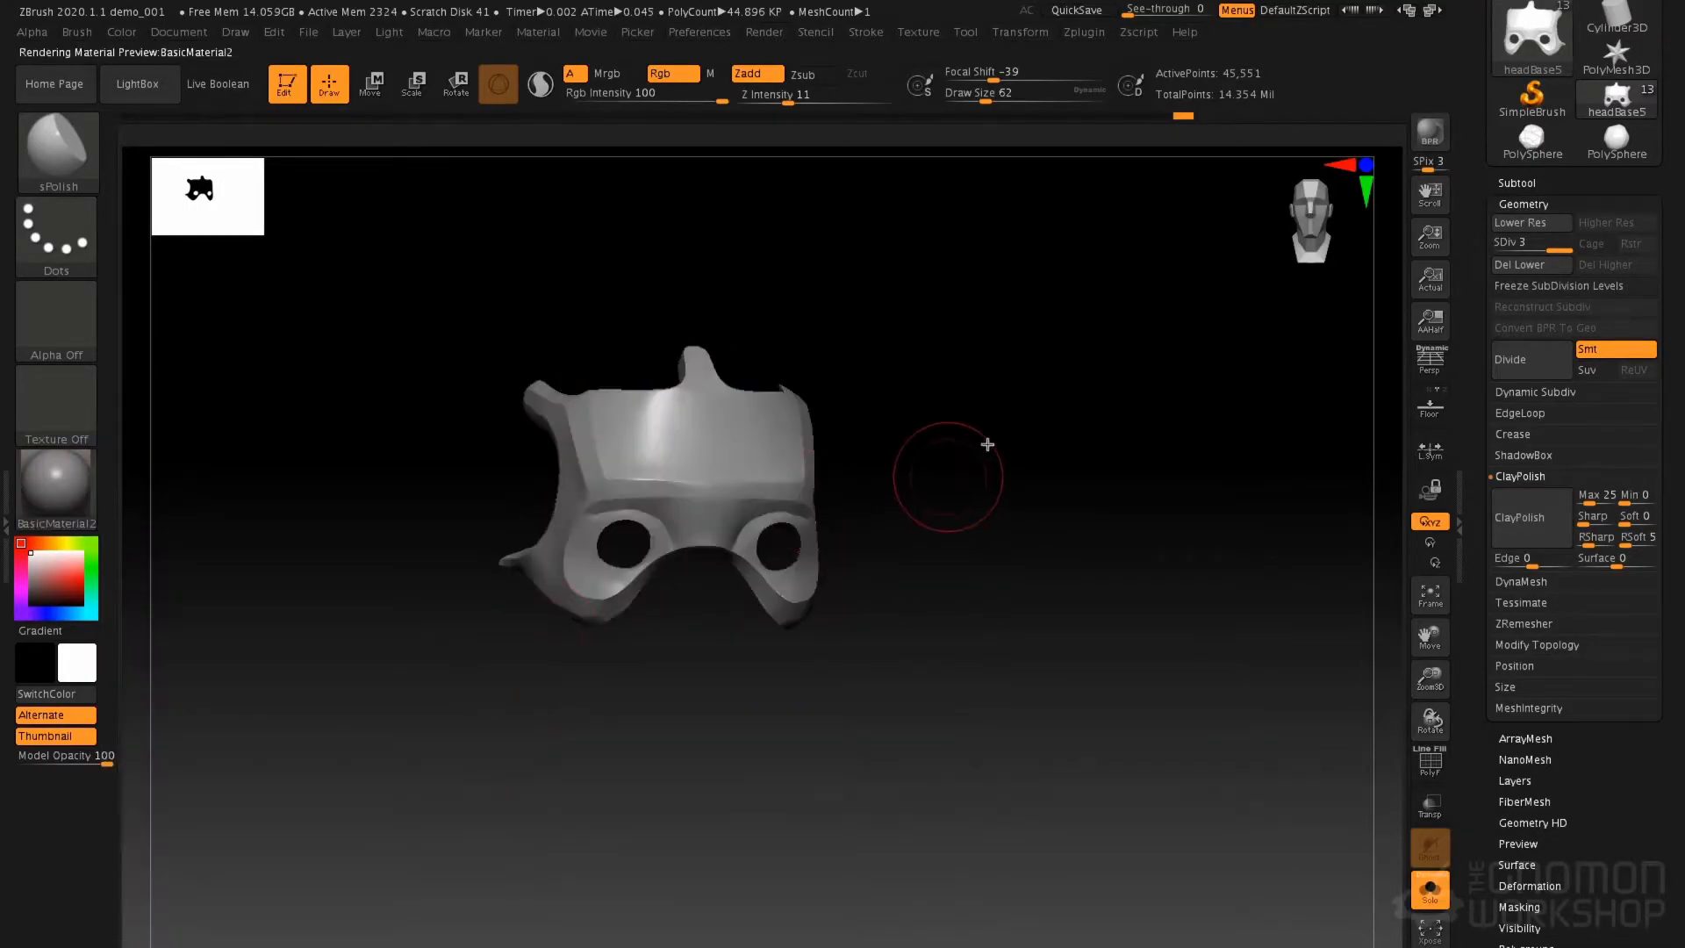
Show the whole head again and isolate the mouth mask for close-up work on its upper edge
{"action": "right_click_drag", "start_coordinate": [986, 445], "coordinate": [1114, 413]}
{"action": "left_click", "coordinate": [1106, 403], "text": "ctrl+shift"}
{"action": "right_click_drag", "start_coordinate": [1034, 516], "coordinate": [949, 638]}
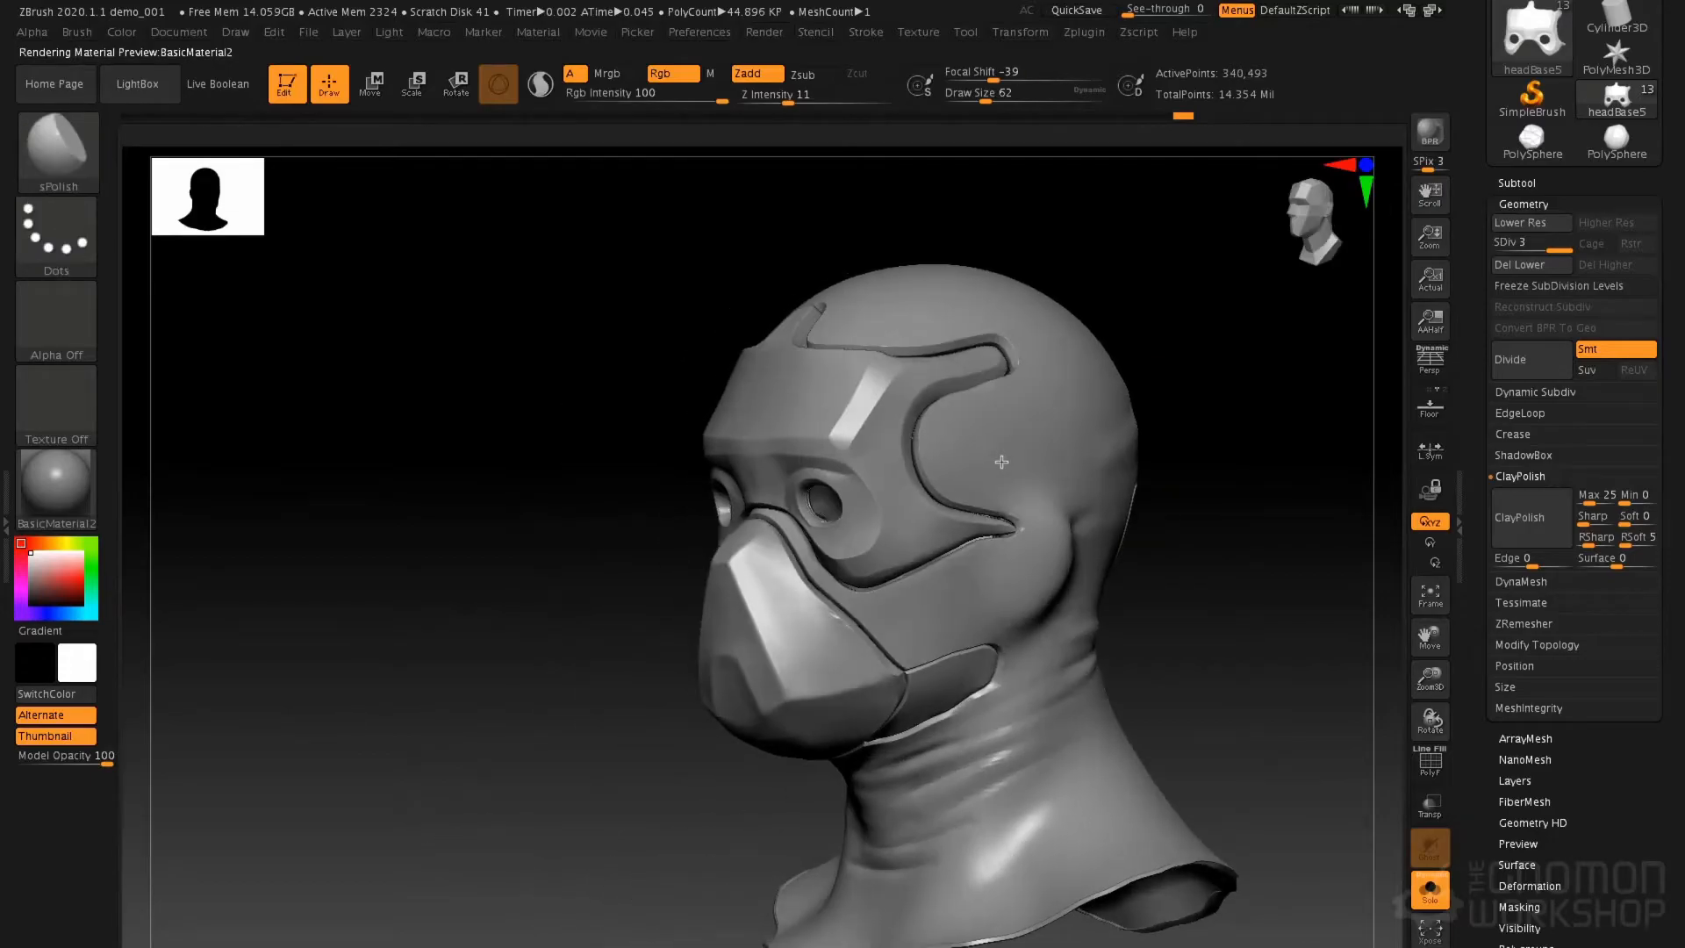
{"action": "left_click", "coordinate": [825, 661], "text": "ctrl+shift"}
{"action": "mouse_move", "coordinate": [825, 661]}
{"action": "right_mouse_down"}
{"action": "mouse_move", "coordinate": [883, 670]}
{"action": "mouse_move", "coordinate": [825, 532]}
{"action": "mouse_move", "coordinate": [832, 562]}
{"action": "right_mouse_up"}
{"action": "right_click_drag", "start_coordinate": [832, 562], "coordinate": [804, 708], "text": "ctrl"}
Flatten the bevel along the mouth mask's upper side edge with TrimDynamic at Draw Size 51
{"action": "key", "text": "b"}
{"action": "key", "text": "t"}
{"action": "key", "text": "d"}
{"action": "key", "text": "space"}
{"action": "left_click_drag", "start_coordinate": [843, 672], "coordinate": [801, 670]}
{"action": "key", "text": "space"}
{"action": "left_click_drag", "start_coordinate": [797, 593], "coordinate": [786, 594]}
{"action": "left_click_drag", "start_coordinate": [721, 430], "coordinate": [718, 449]}
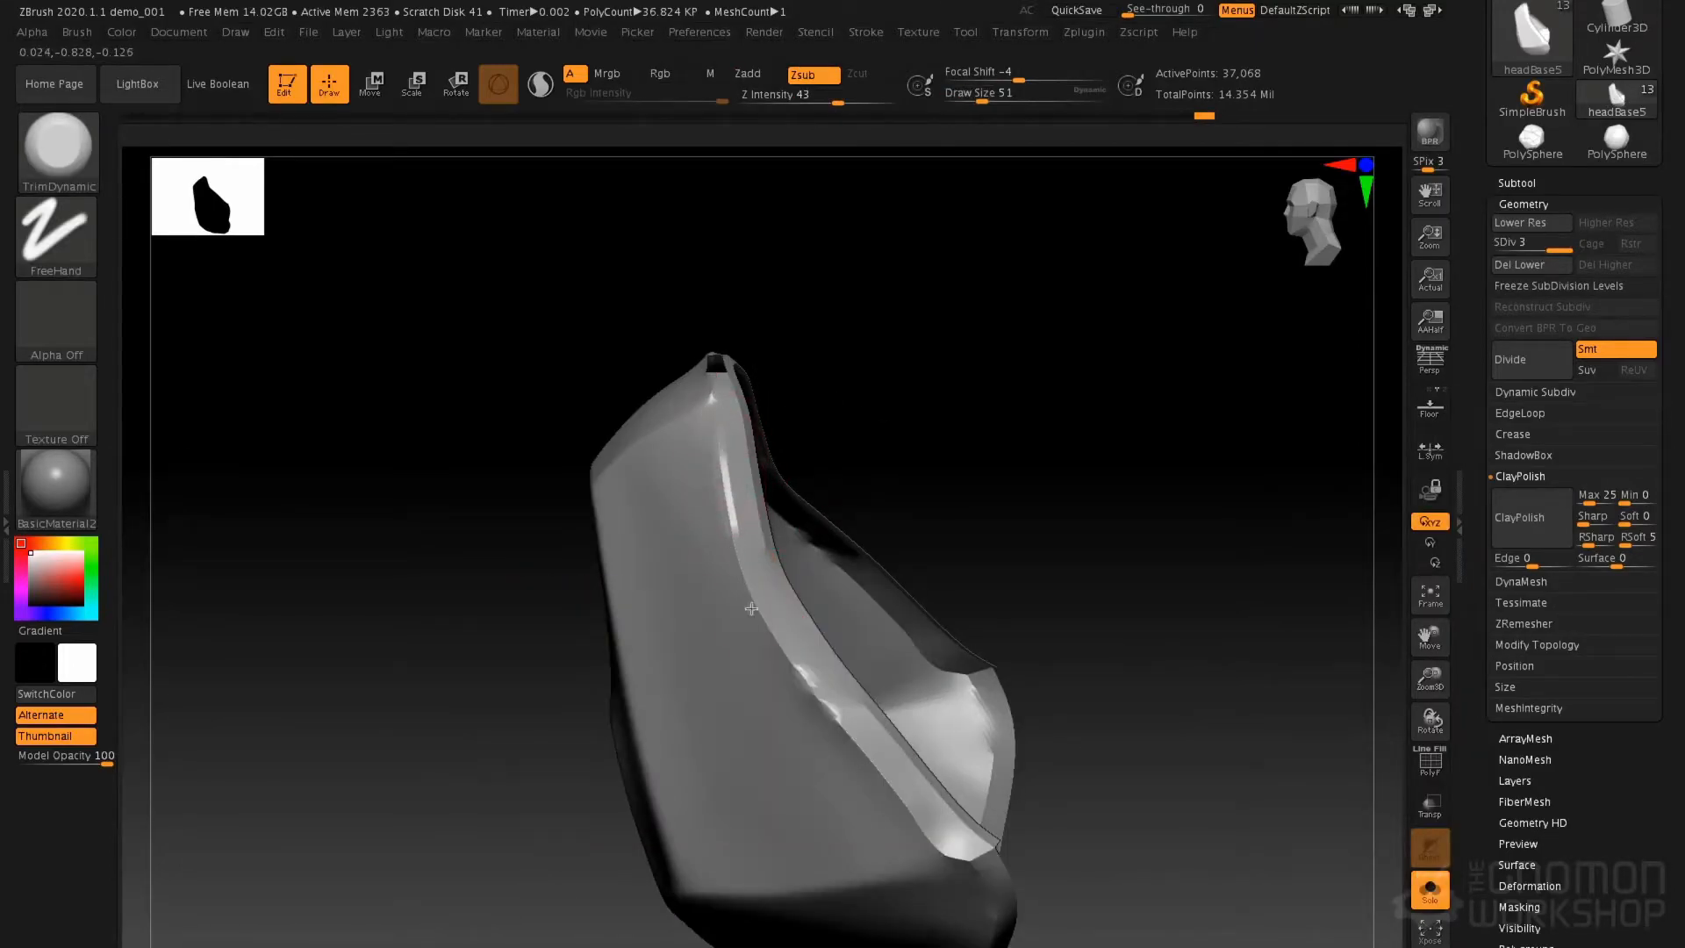
{"action": "left_click_drag", "start_coordinate": [762, 607], "coordinate": [834, 722]}
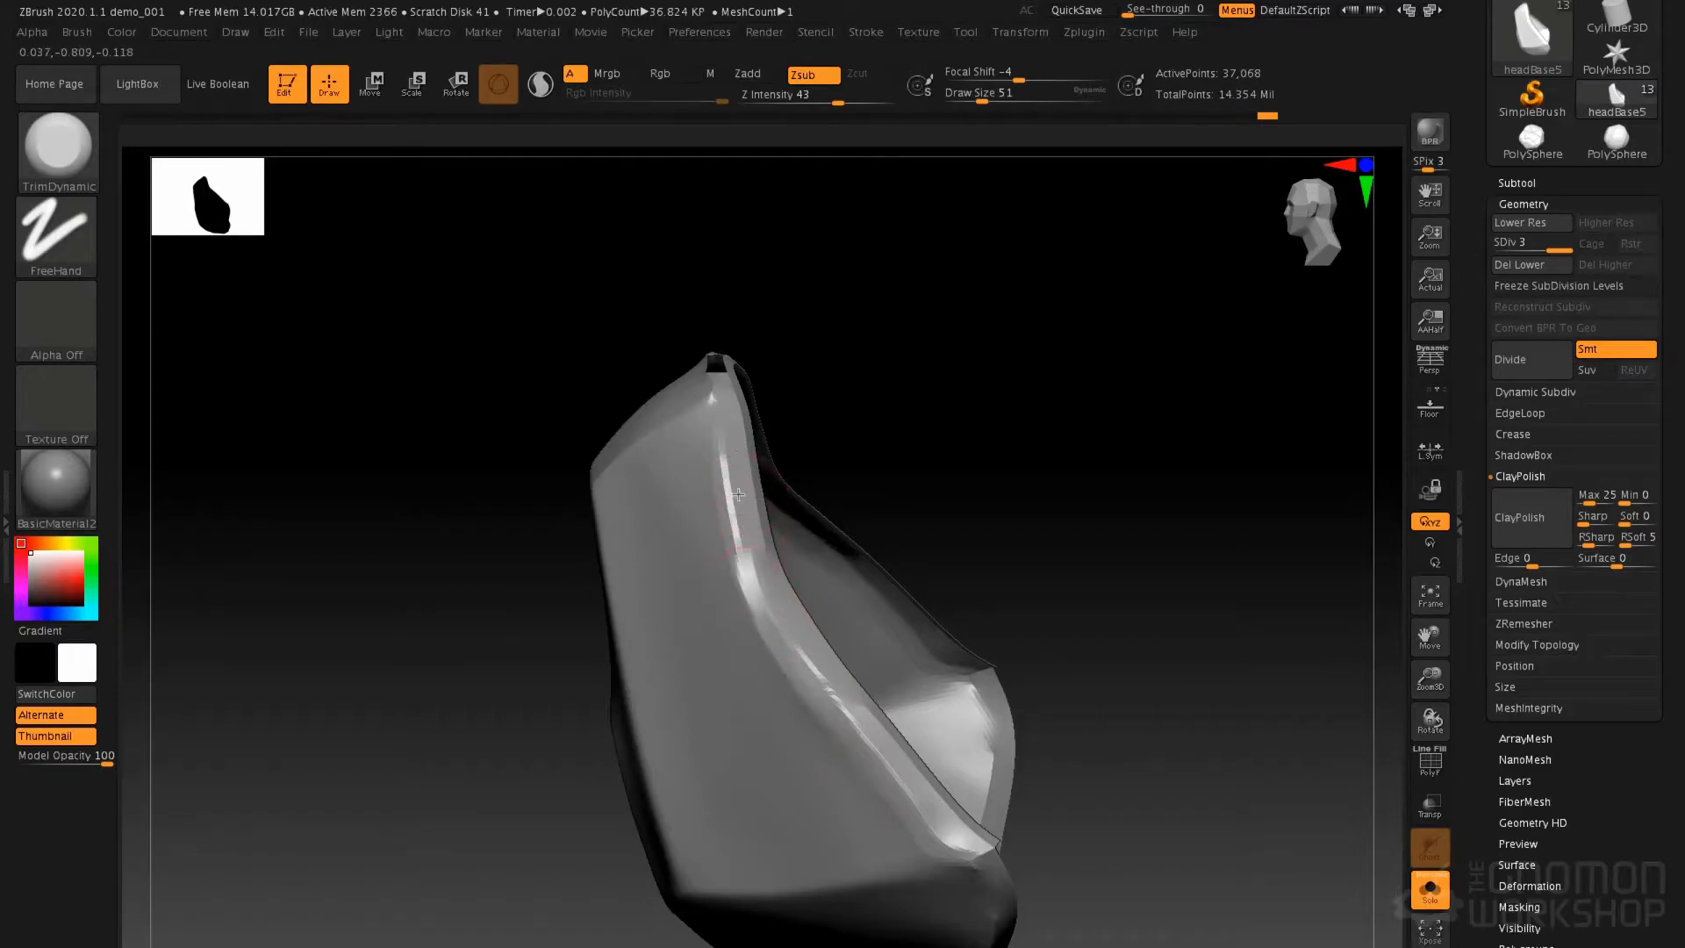
{"action": "left_click_drag", "start_coordinate": [723, 413], "coordinate": [749, 562]}
{"action": "left_click_drag", "start_coordinate": [725, 443], "coordinate": [762, 597]}
Apply ClayPolish with Max 25 and RSoft 5 to the isolated mouth mask
{"action": "mouse_move", "coordinate": [761, 597]}
{"action": "right_mouse_down"}
{"action": "mouse_move", "coordinate": [909, 562]}
{"action": "mouse_move", "coordinate": [917, 526]}
{"action": "right_mouse_up"}
{"action": "mouse_move", "coordinate": [917, 527]}
{"action": "right_mouse_down", "text": "ctrl"}
{"action": "mouse_move", "coordinate": [901, 457]}
{"action": "mouse_move", "coordinate": [670, 568]}
{"action": "mouse_move", "coordinate": [824, 714]}
{"action": "mouse_move", "coordinate": [859, 666]}
{"action": "right_mouse_up", "text": "ctrl"}
{"action": "mouse_move", "coordinate": [859, 666]}
{"action": "right_mouse_down", "text": "alt"}
{"action": "mouse_move", "coordinate": [824, 629]}
{"action": "mouse_move", "coordinate": [826, 729]}
{"action": "mouse_move", "coordinate": [741, 694]}
{"action": "mouse_move", "coordinate": [686, 702]}
{"action": "right_mouse_up", "text": "alt"}
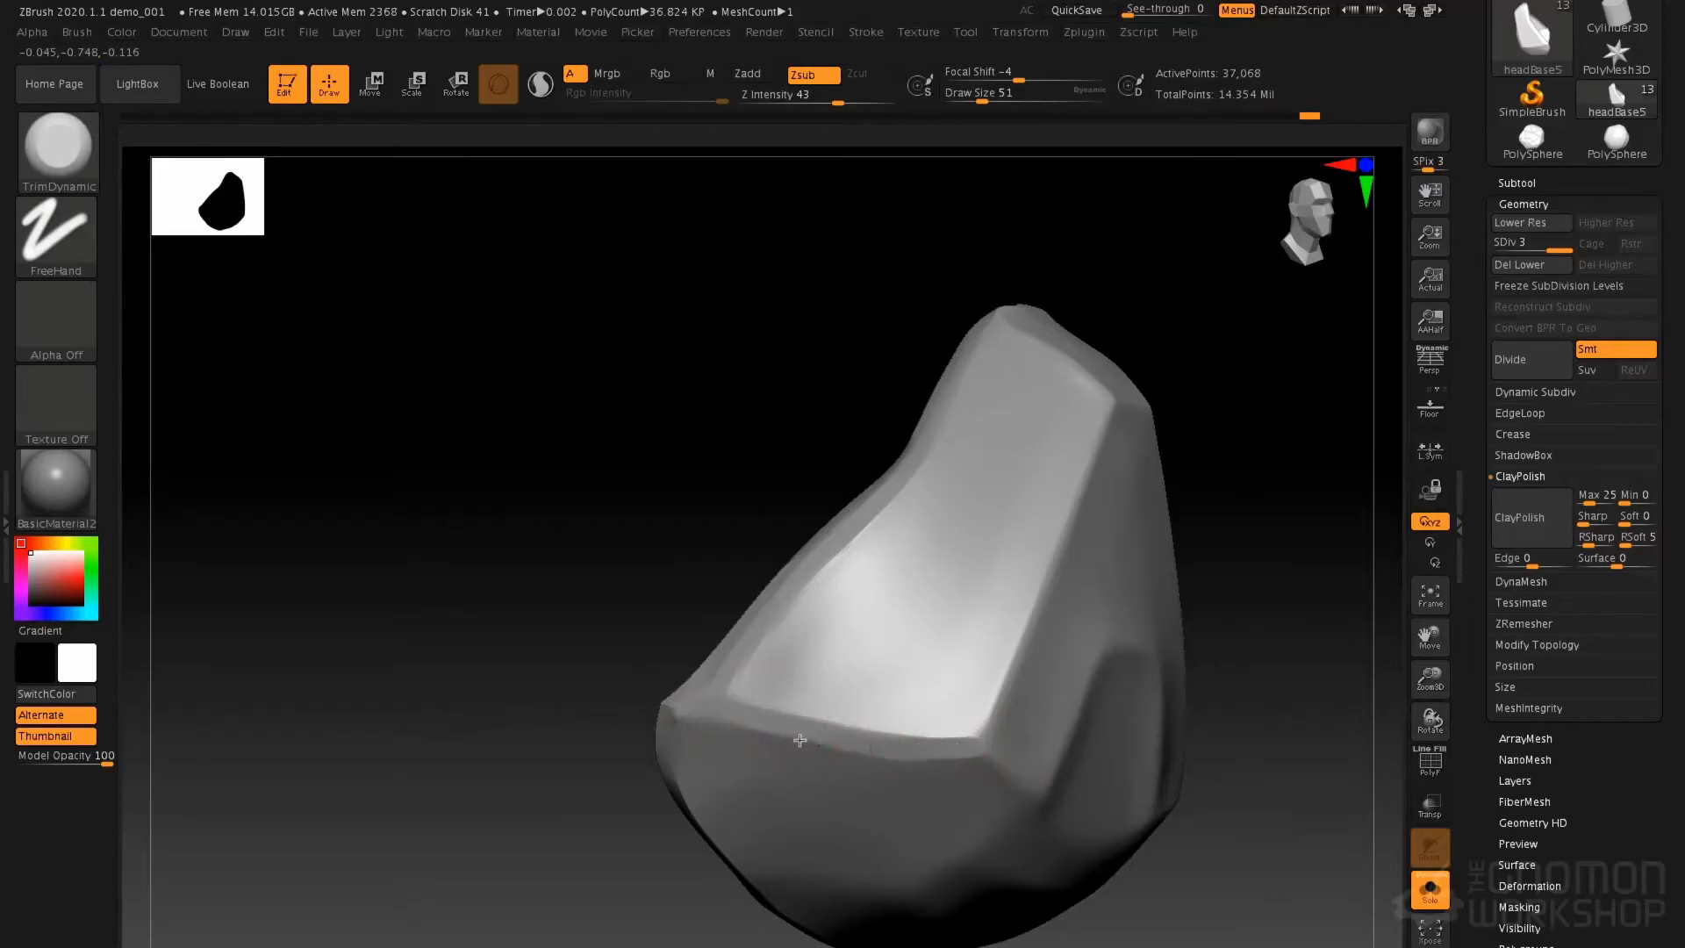
{"action": "left_click", "coordinate": [1543, 519]}
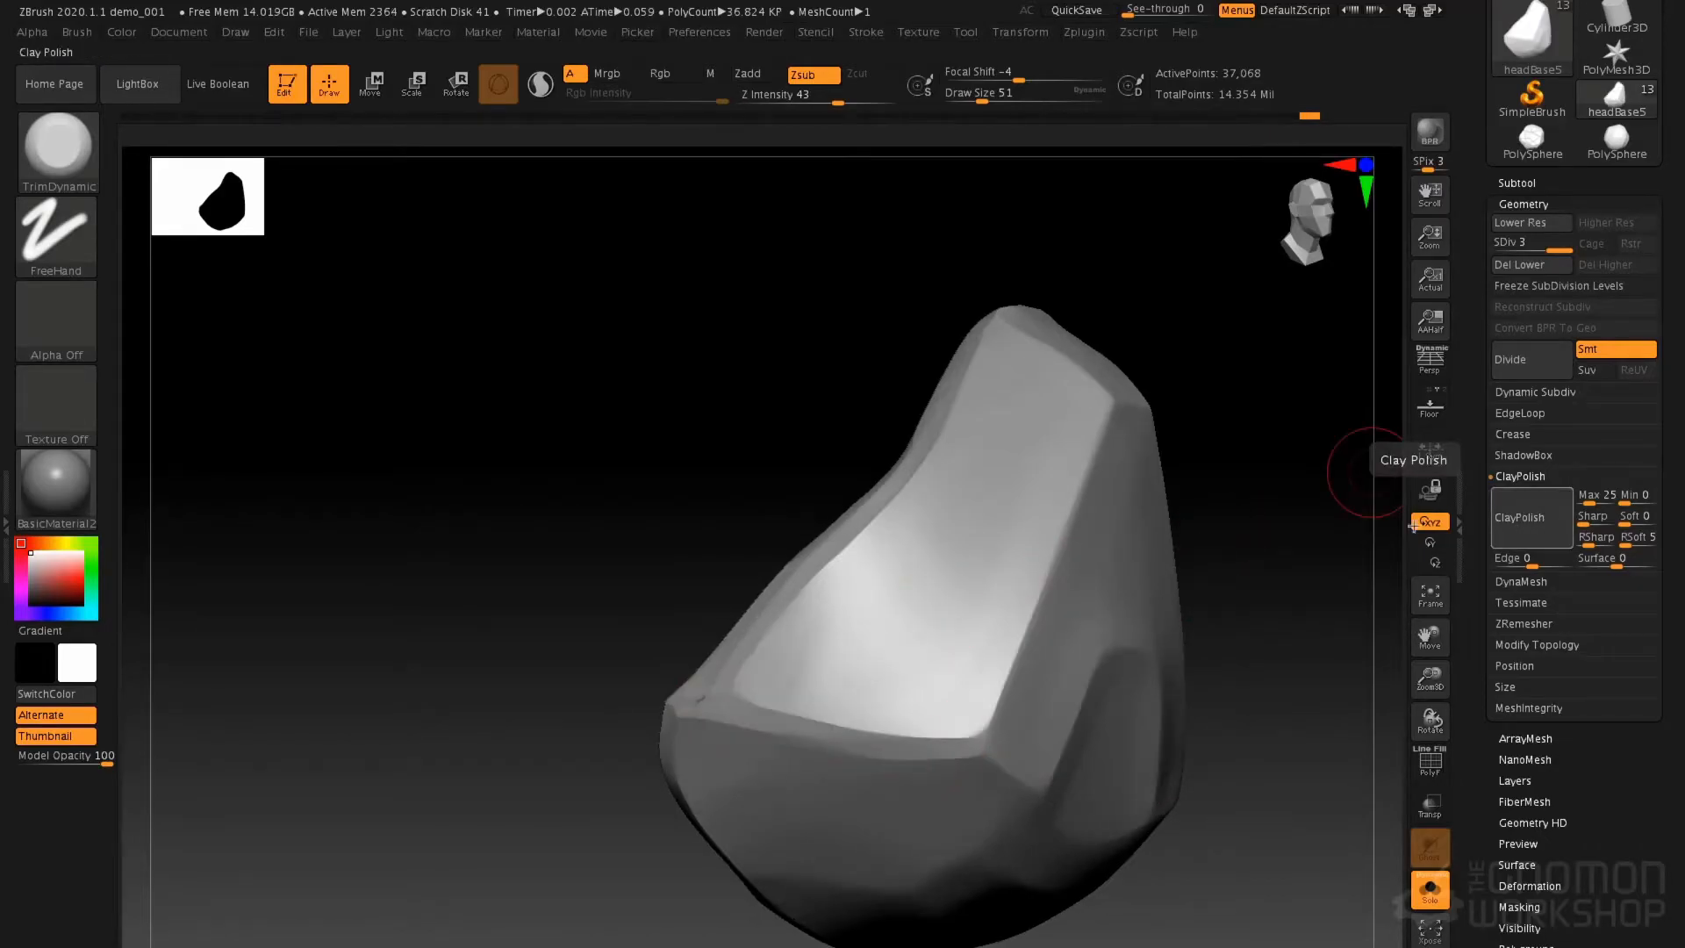
{"action": "left_click", "coordinate": [1548, 535]}
Set the Draw Size to 120, bring back the whole head, and check its plates from several angles
{"action": "key", "text": "space"}
{"action": "left_click_drag", "start_coordinate": [983, 485], "coordinate": [1005, 485]}
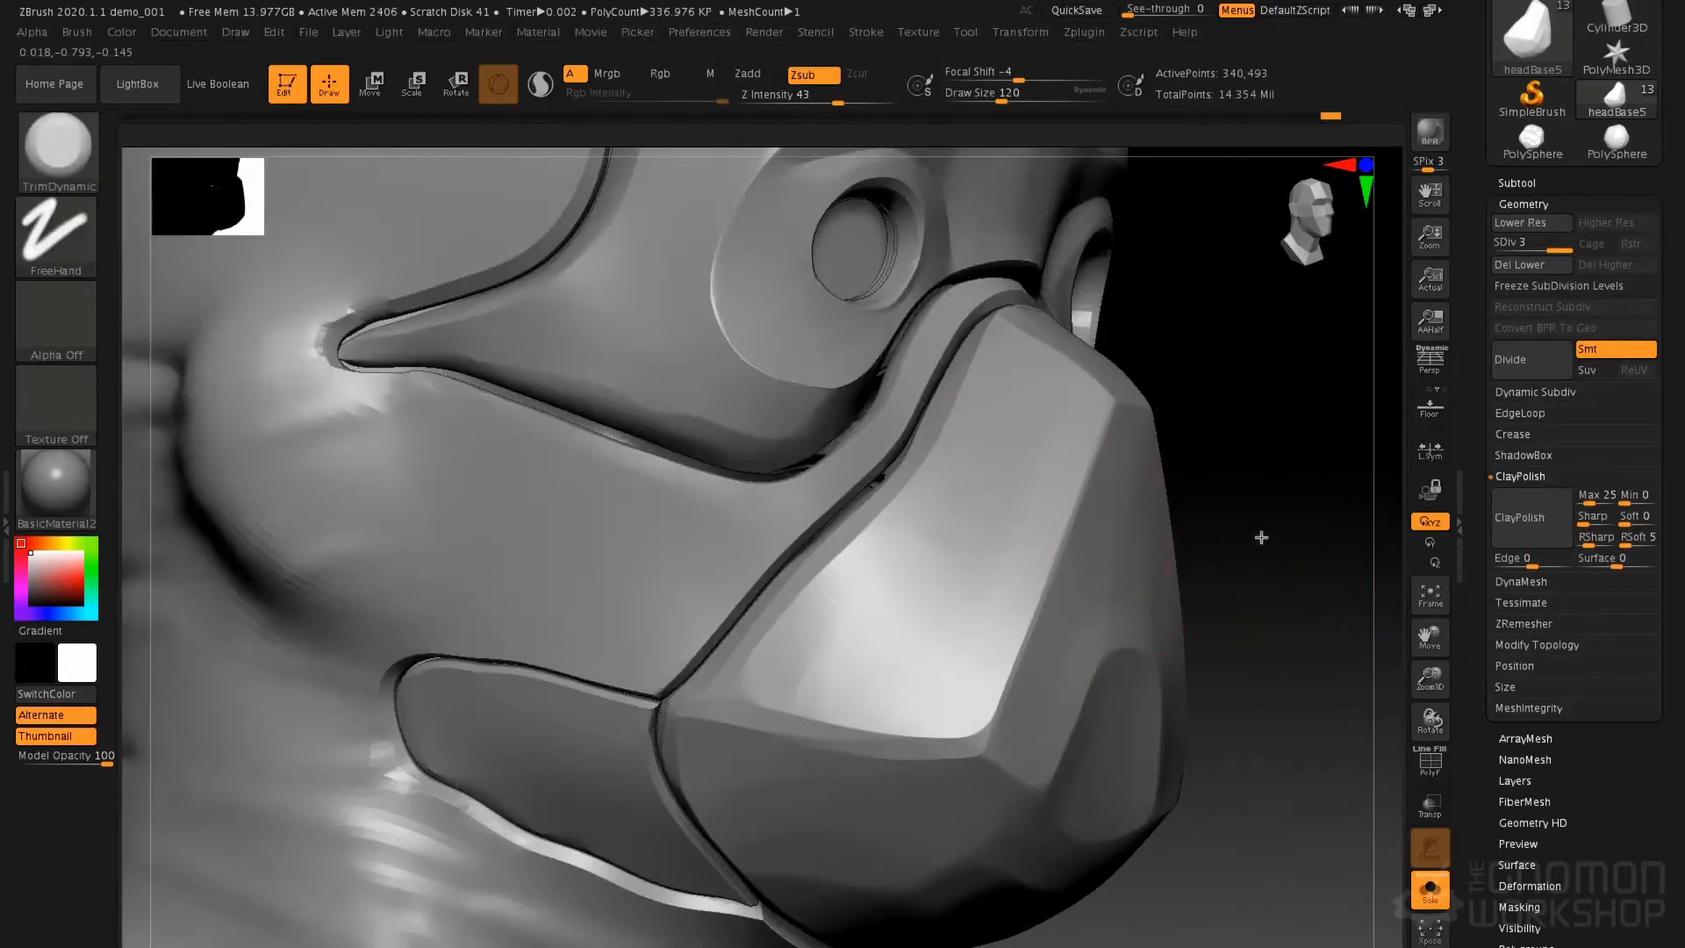
{"action": "mouse_move", "coordinate": [1261, 537]}
{"action": "left_mouse_down", "text": "alt"}
{"action": "mouse_move", "coordinate": [1242, 523]}
{"action": "mouse_move", "coordinate": [1287, 557]}
{"action": "mouse_move", "coordinate": [1165, 559]}
{"action": "mouse_move", "coordinate": [1166, 515]}
{"action": "mouse_move", "coordinate": [1223, 513]}
{"action": "mouse_move", "coordinate": [1160, 511]}
{"action": "left_mouse_up", "text": "alt"}
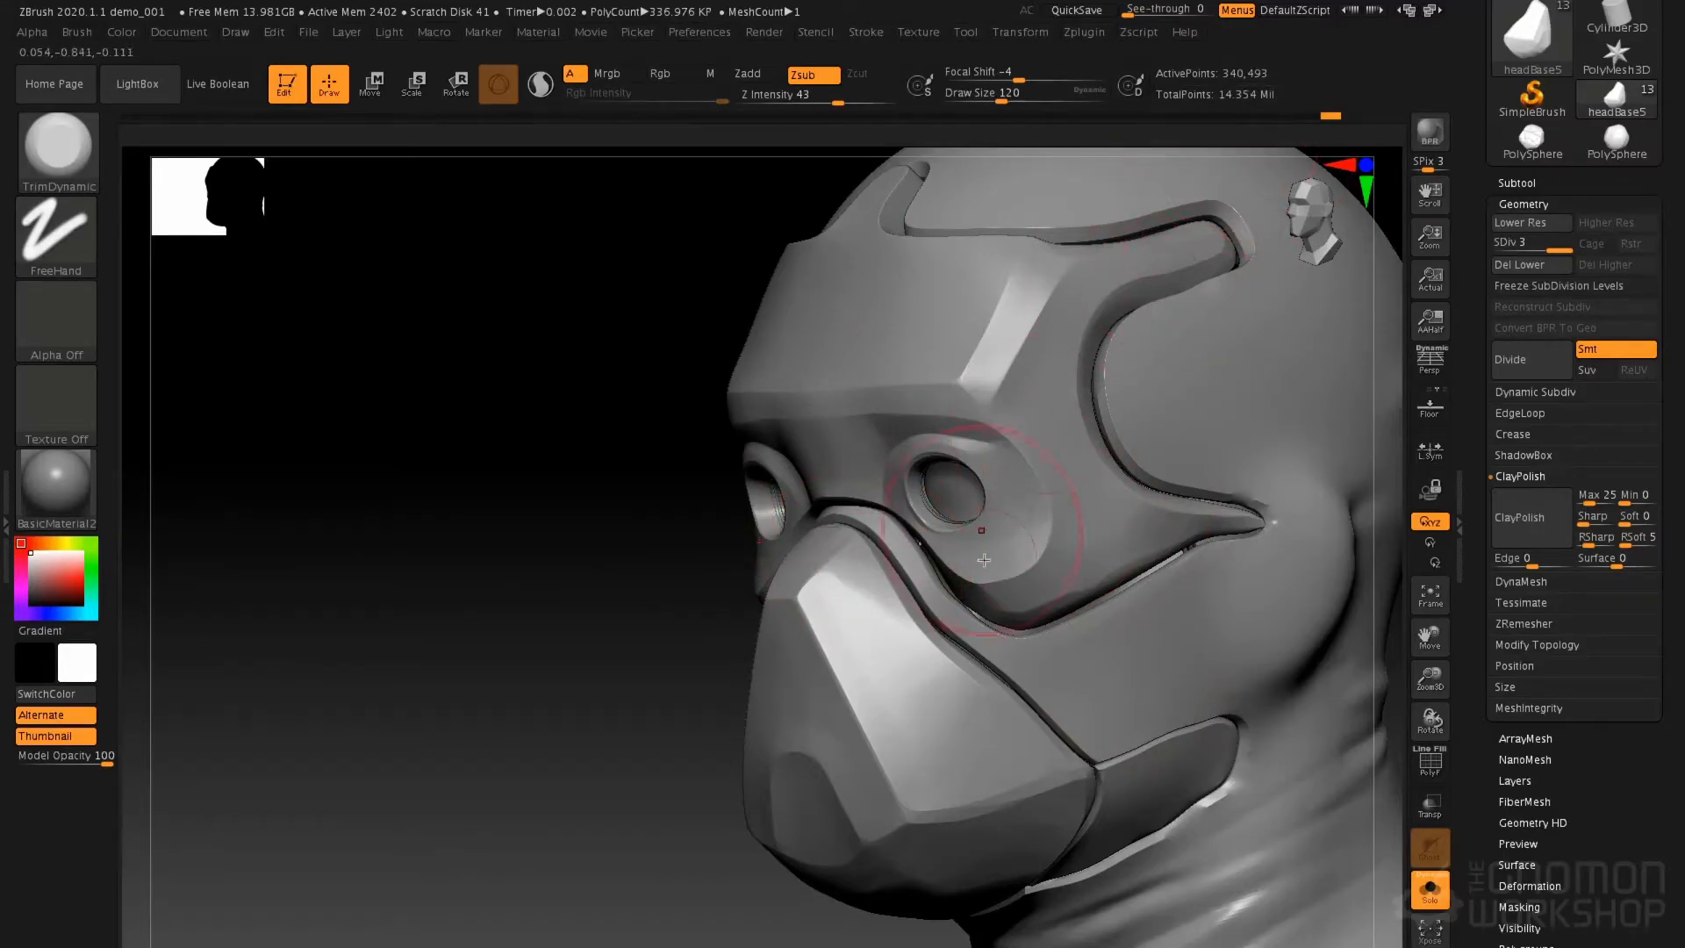
{"action": "right_click_drag", "start_coordinate": [779, 681], "coordinate": [720, 801], "text": "alt"}
{"action": "right_click_drag", "start_coordinate": [935, 425], "coordinate": [894, 455]}
{"action": "right_click_drag", "start_coordinate": [980, 255], "coordinate": [943, 379], "text": "alt"}
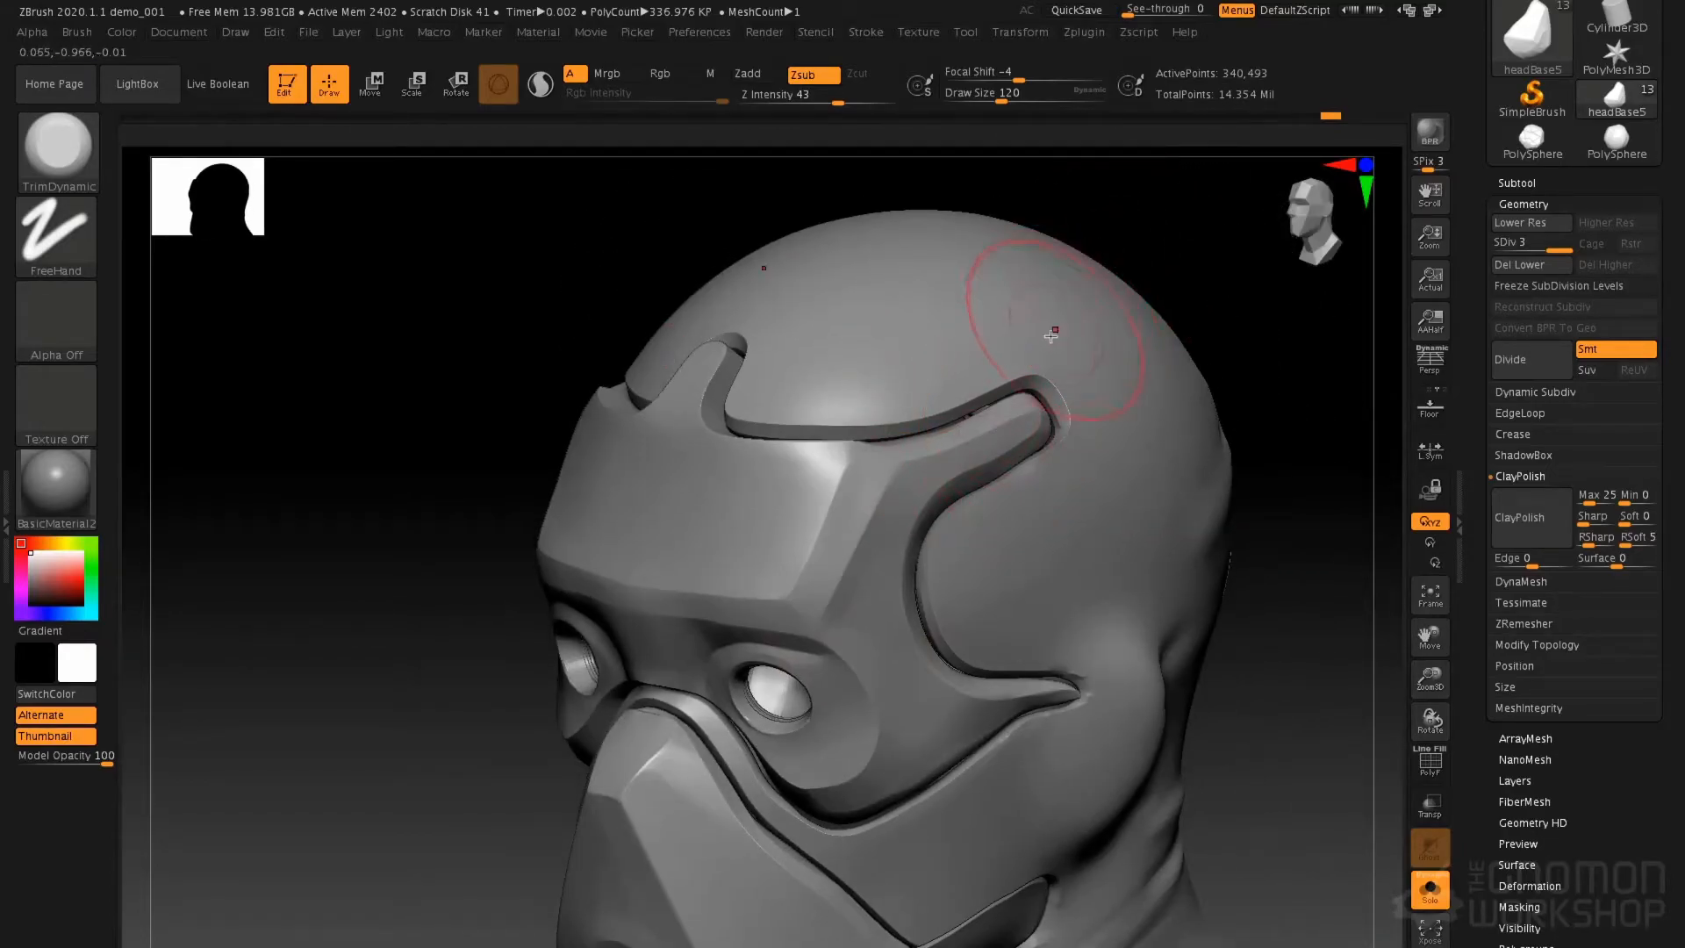
Clear any mask on the head and divide the geometry to subdivision level 4
{"action": "key", "text": "ctrl+d"}
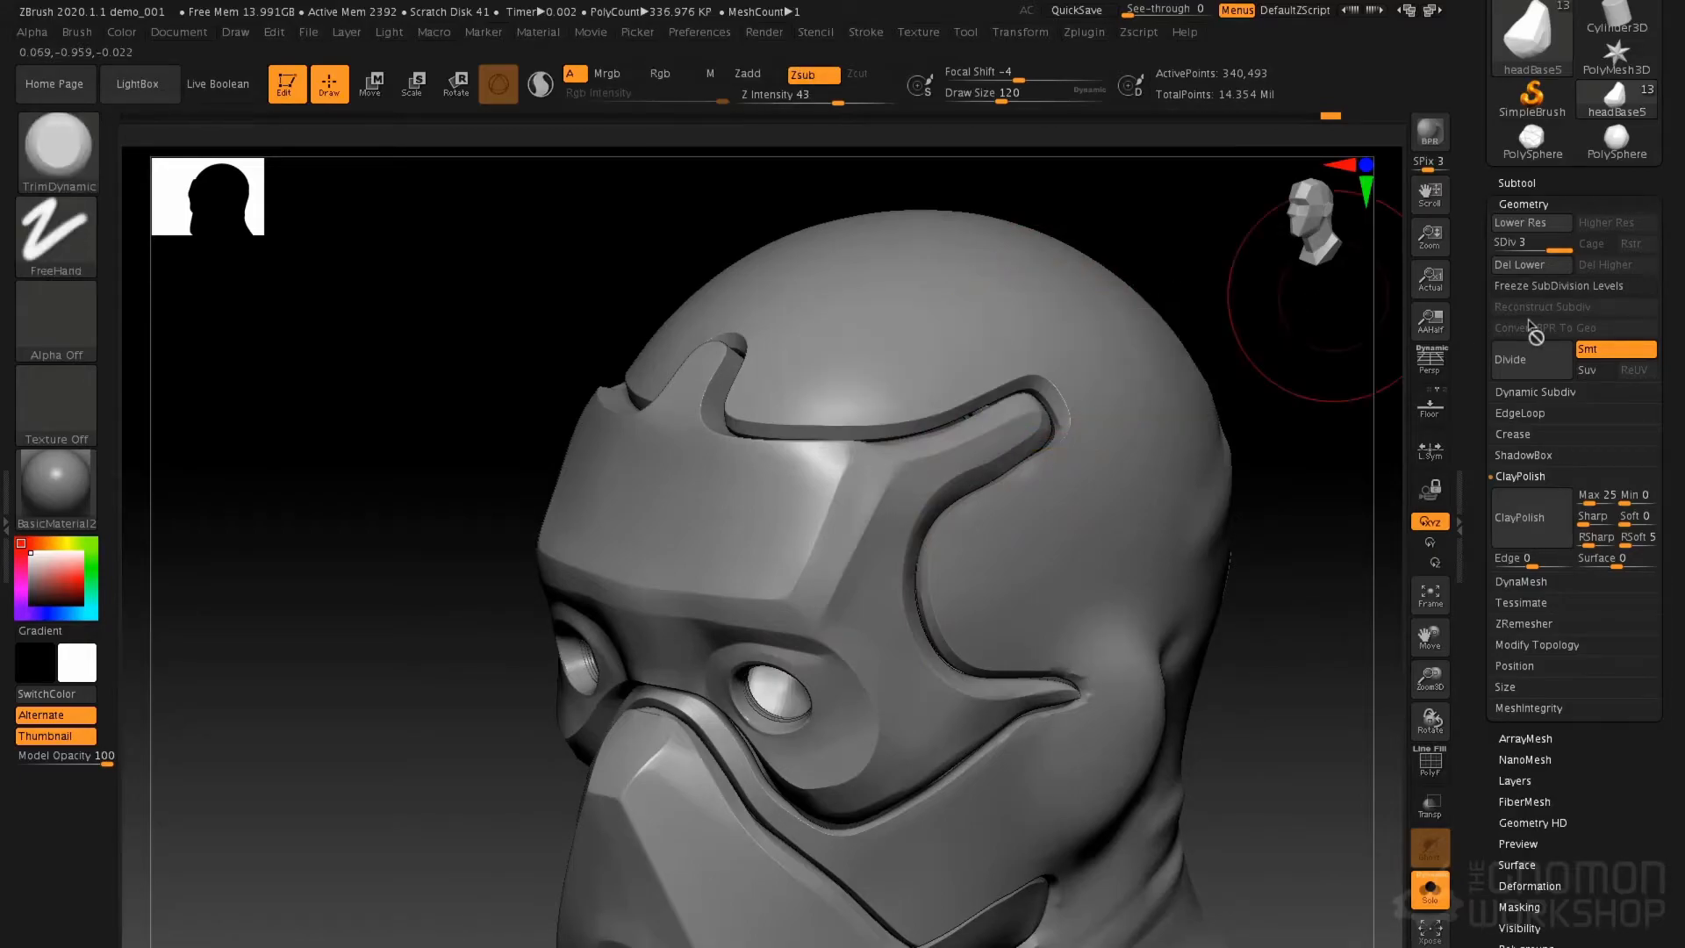
{"action": "key", "text": "ctrl+shift"}
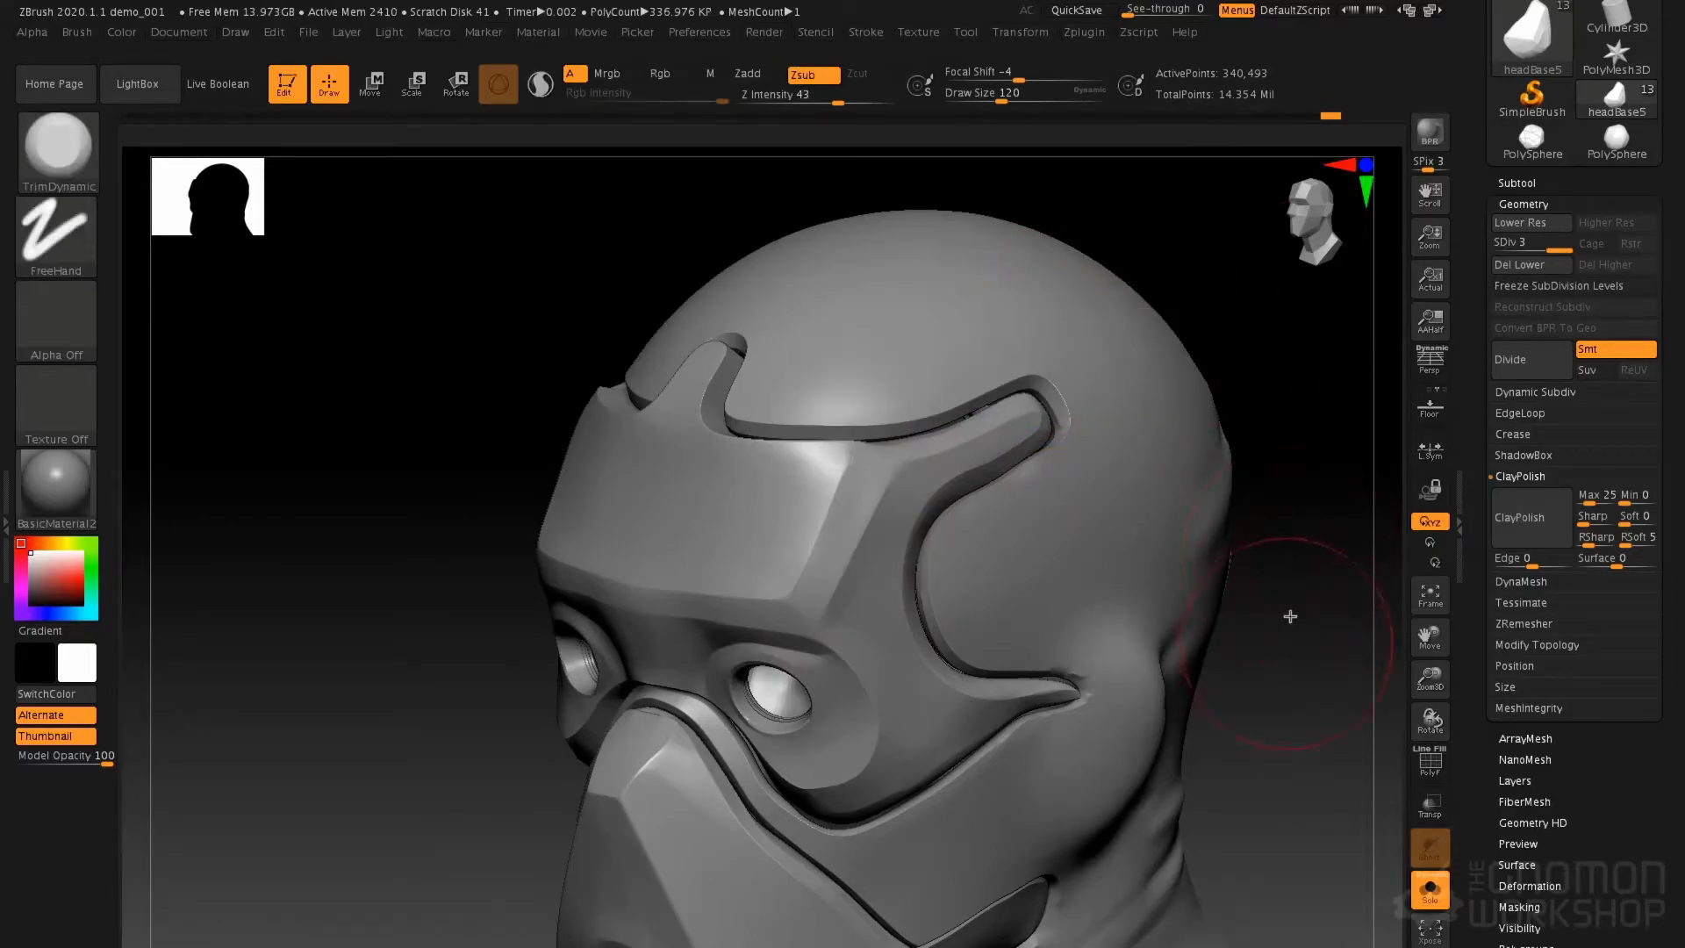
{"action": "left_click", "coordinate": [1320, 452], "text": "ctrl"}
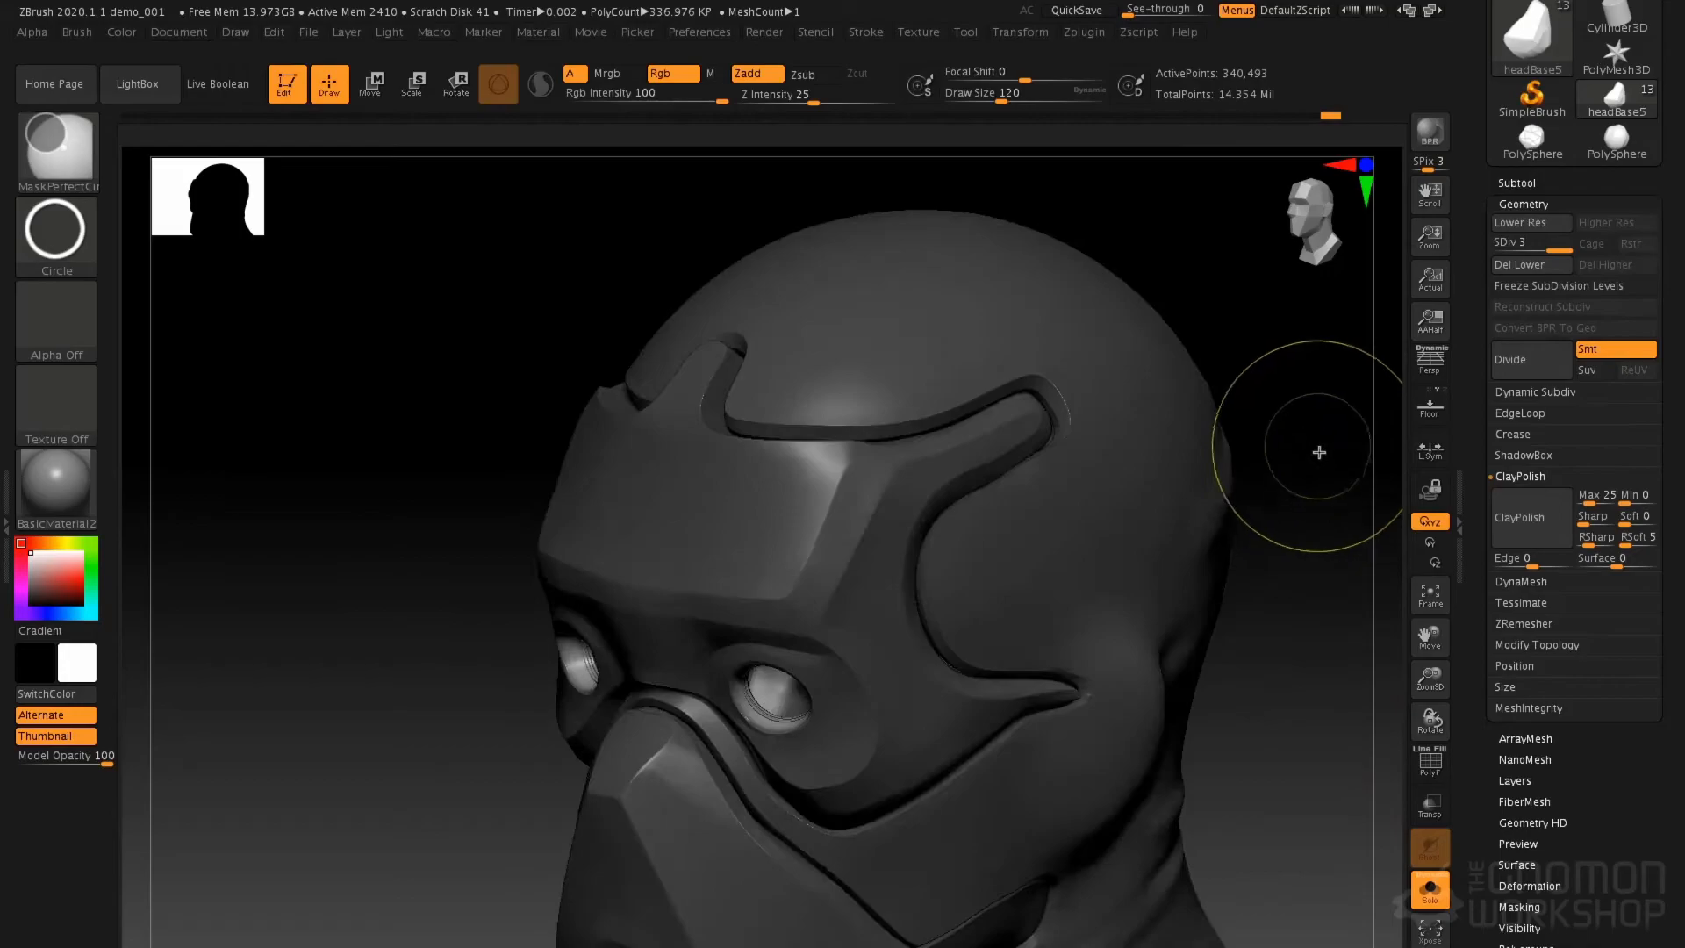
{"action": "left_click", "coordinate": [1312, 583], "text": "ctrl"}
{"action": "key", "text": "ctrl+d"}
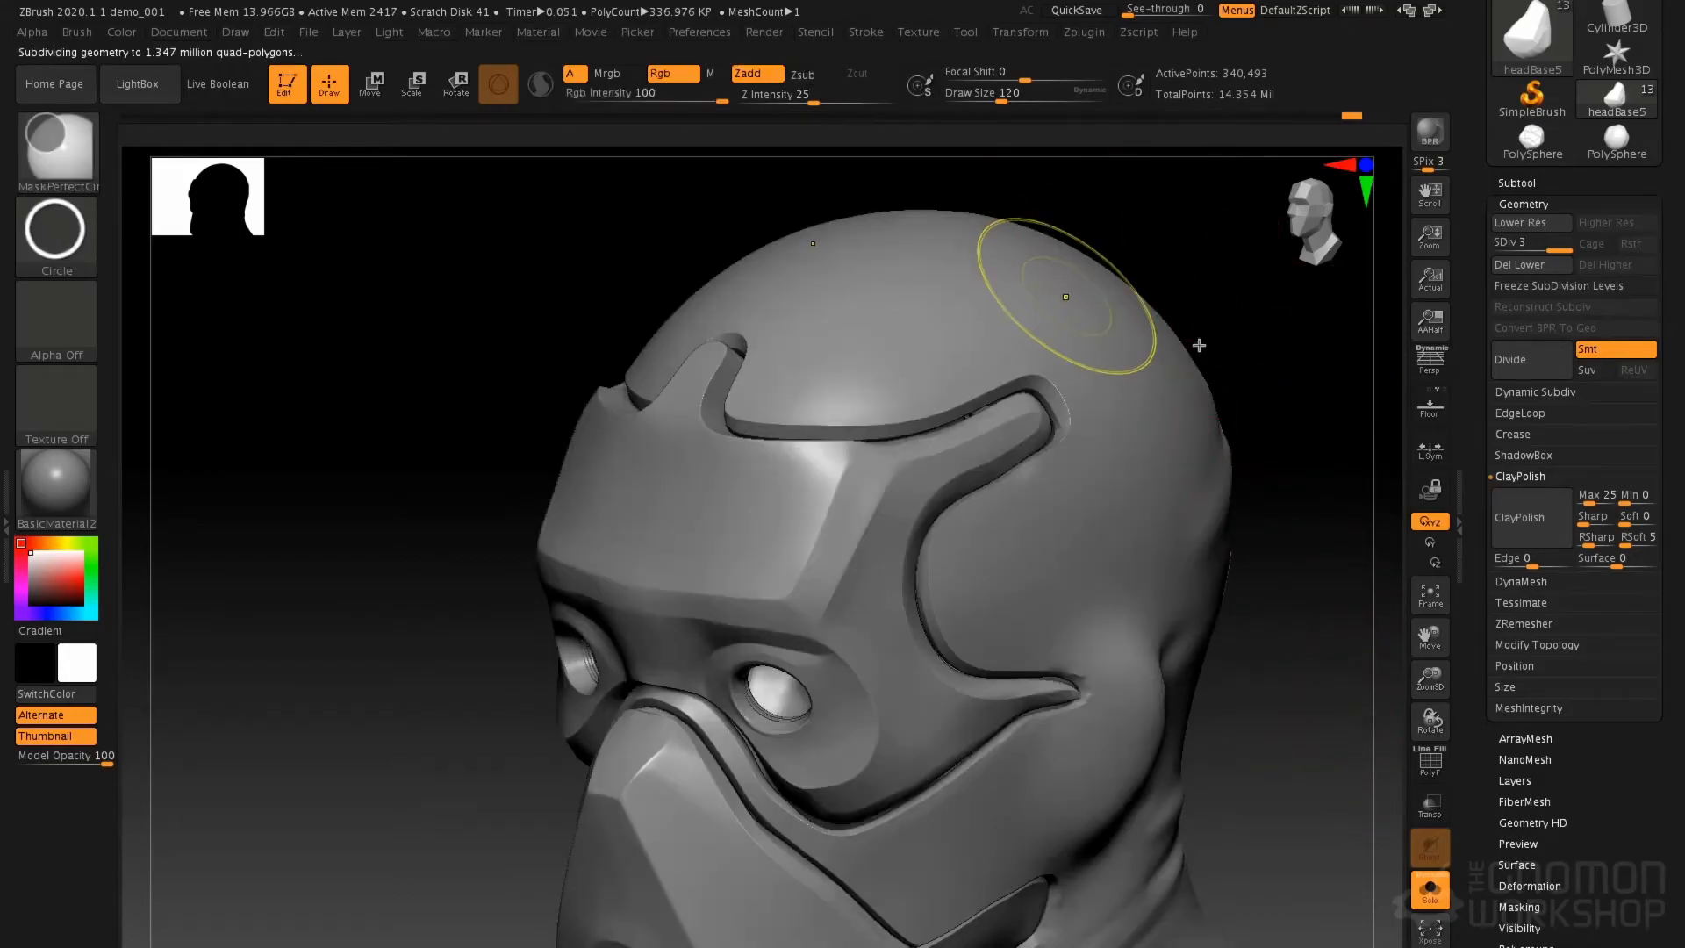
{"action": "right_click_drag", "start_coordinate": [859, 706], "coordinate": [998, 481], "text": "alt"}
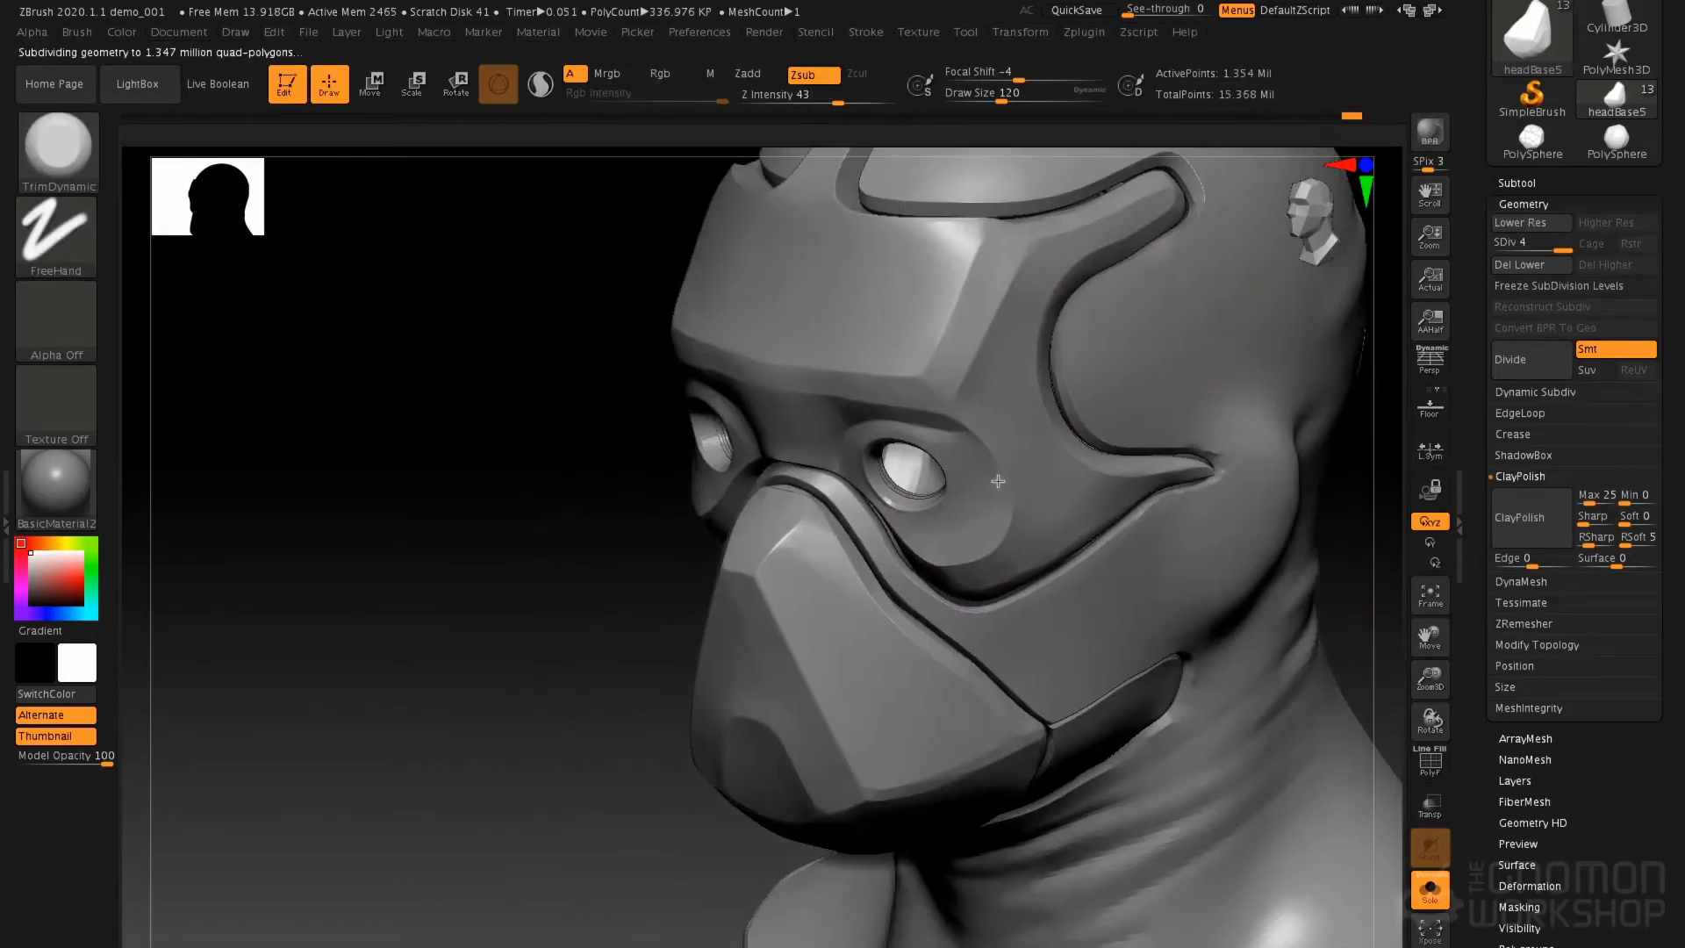
Load the PlanarCutThin brush from LightBox's Planar brush folder
{"action": "left_click", "coordinate": [158, 90]}
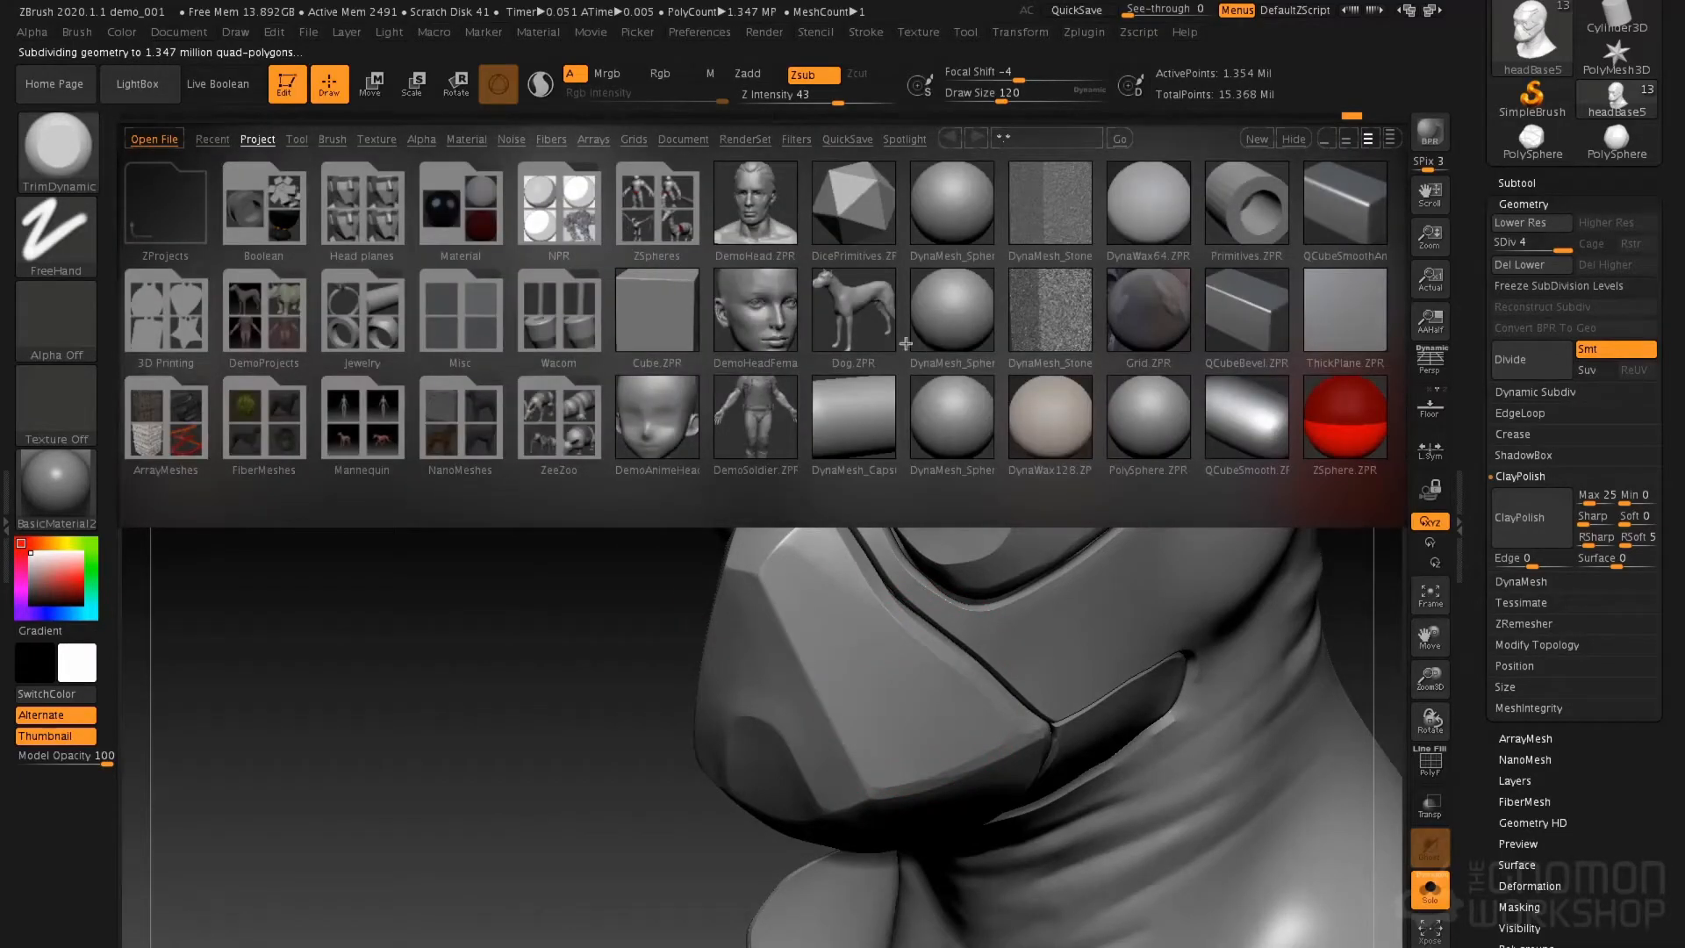
{"action": "left_click", "coordinate": [332, 141]}
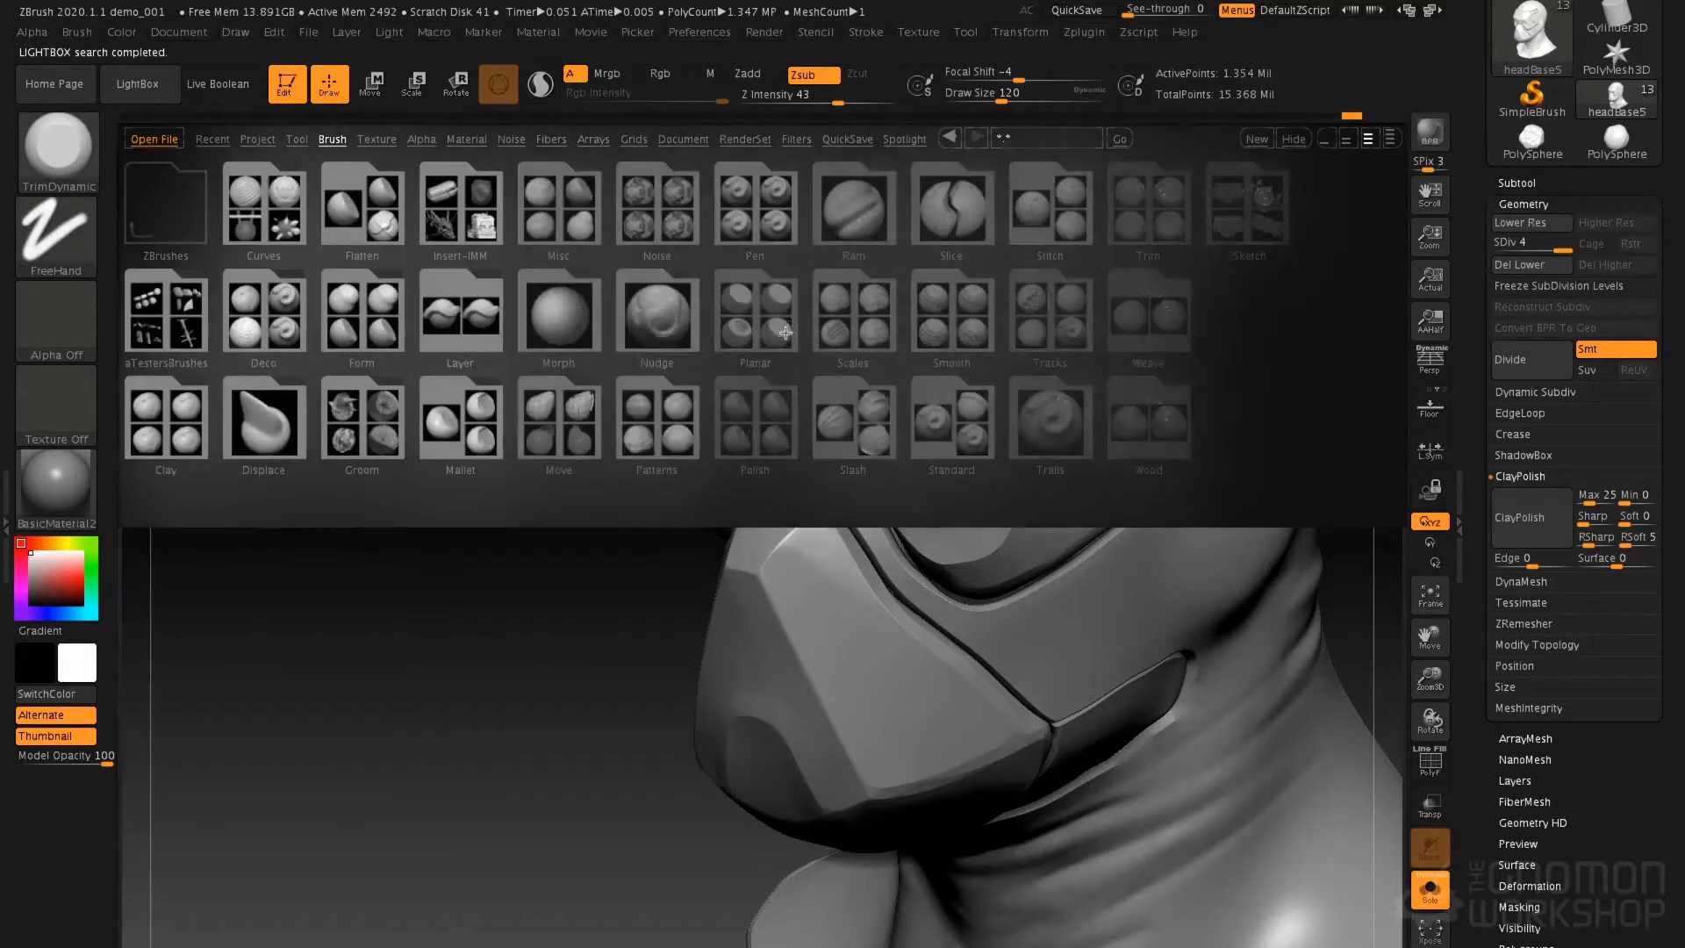
{"action": "double_click", "coordinate": [760, 319]}
{"action": "left_click_drag", "start_coordinate": [286, 411], "coordinate": [228, 413]}
{"action": "double_click", "coordinate": [216, 434]}
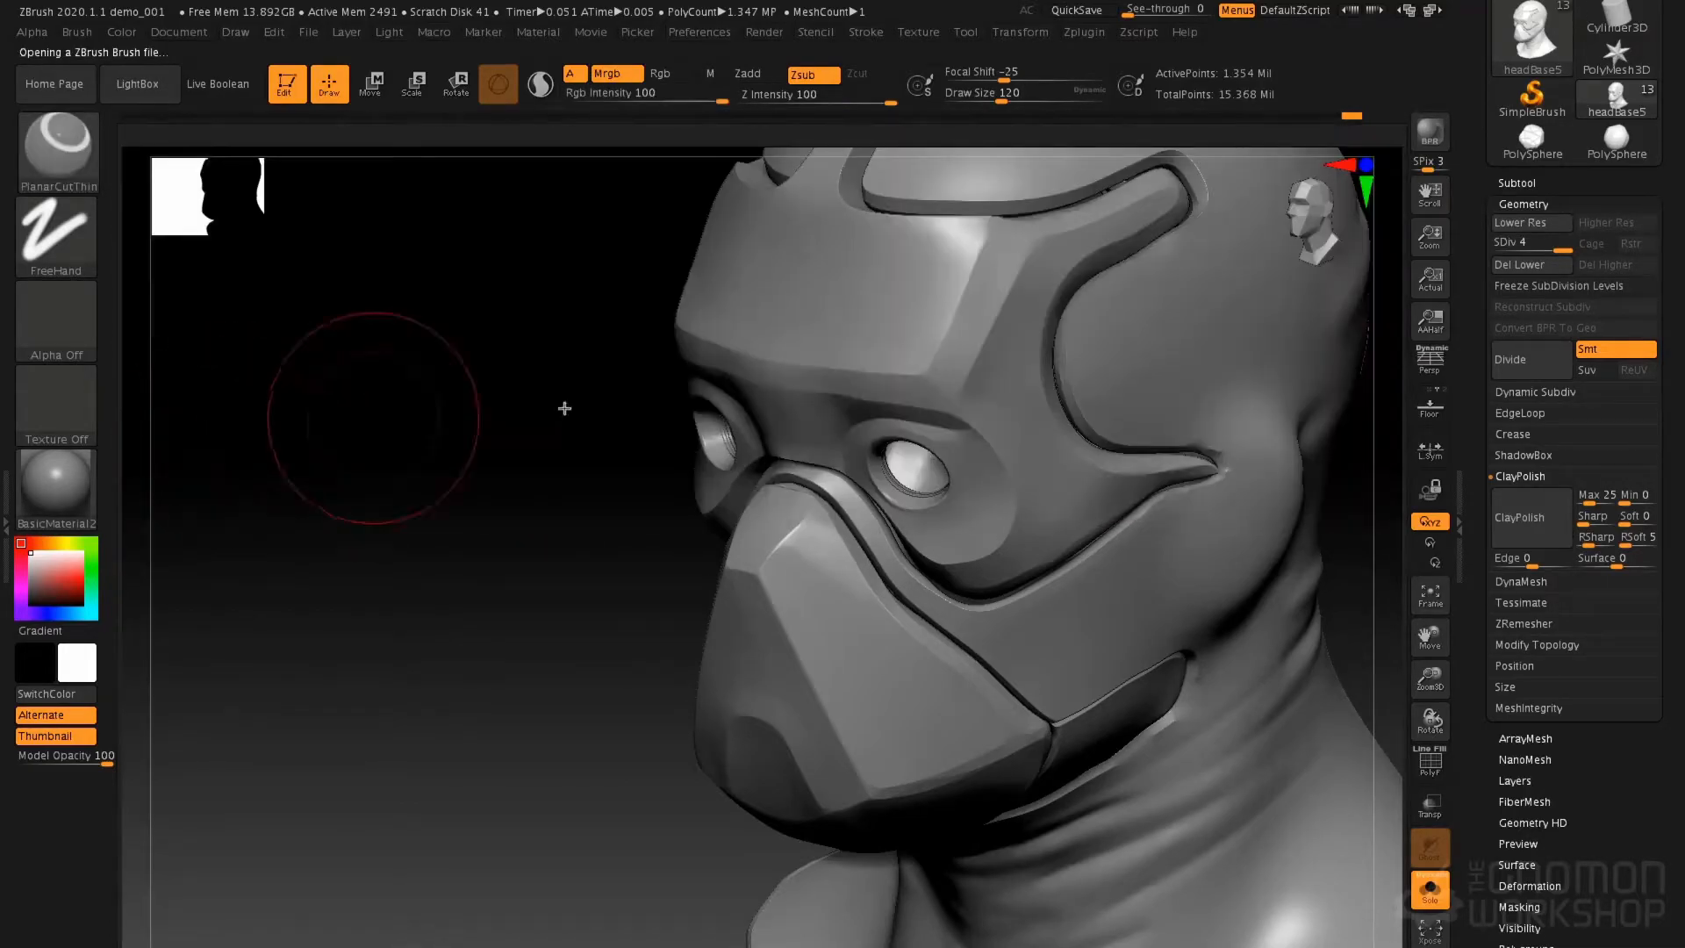
Try planar cuts with PlanarCutThin at Draw Size 120 on the mouth mask's lower area
{"action": "right_click_drag", "start_coordinate": [950, 512], "coordinate": [946, 465]}
{"action": "left_click_drag", "start_coordinate": [835, 813], "coordinate": [843, 820]}
{"action": "right_click_drag", "start_coordinate": [866, 620], "coordinate": [896, 626], "text": "shift"}
{"action": "right_click_drag", "start_coordinate": [842, 709], "coordinate": [1023, 781], "text": "alt"}
{"action": "right_click_drag", "start_coordinate": [835, 486], "coordinate": [761, 383]}
{"action": "mouse_move", "coordinate": [760, 384]}
{"action": "left_mouse_down"}
{"action": "mouse_move", "coordinate": [733, 311]}
{"action": "mouse_move", "coordinate": [800, 352]}
{"action": "left_mouse_up"}
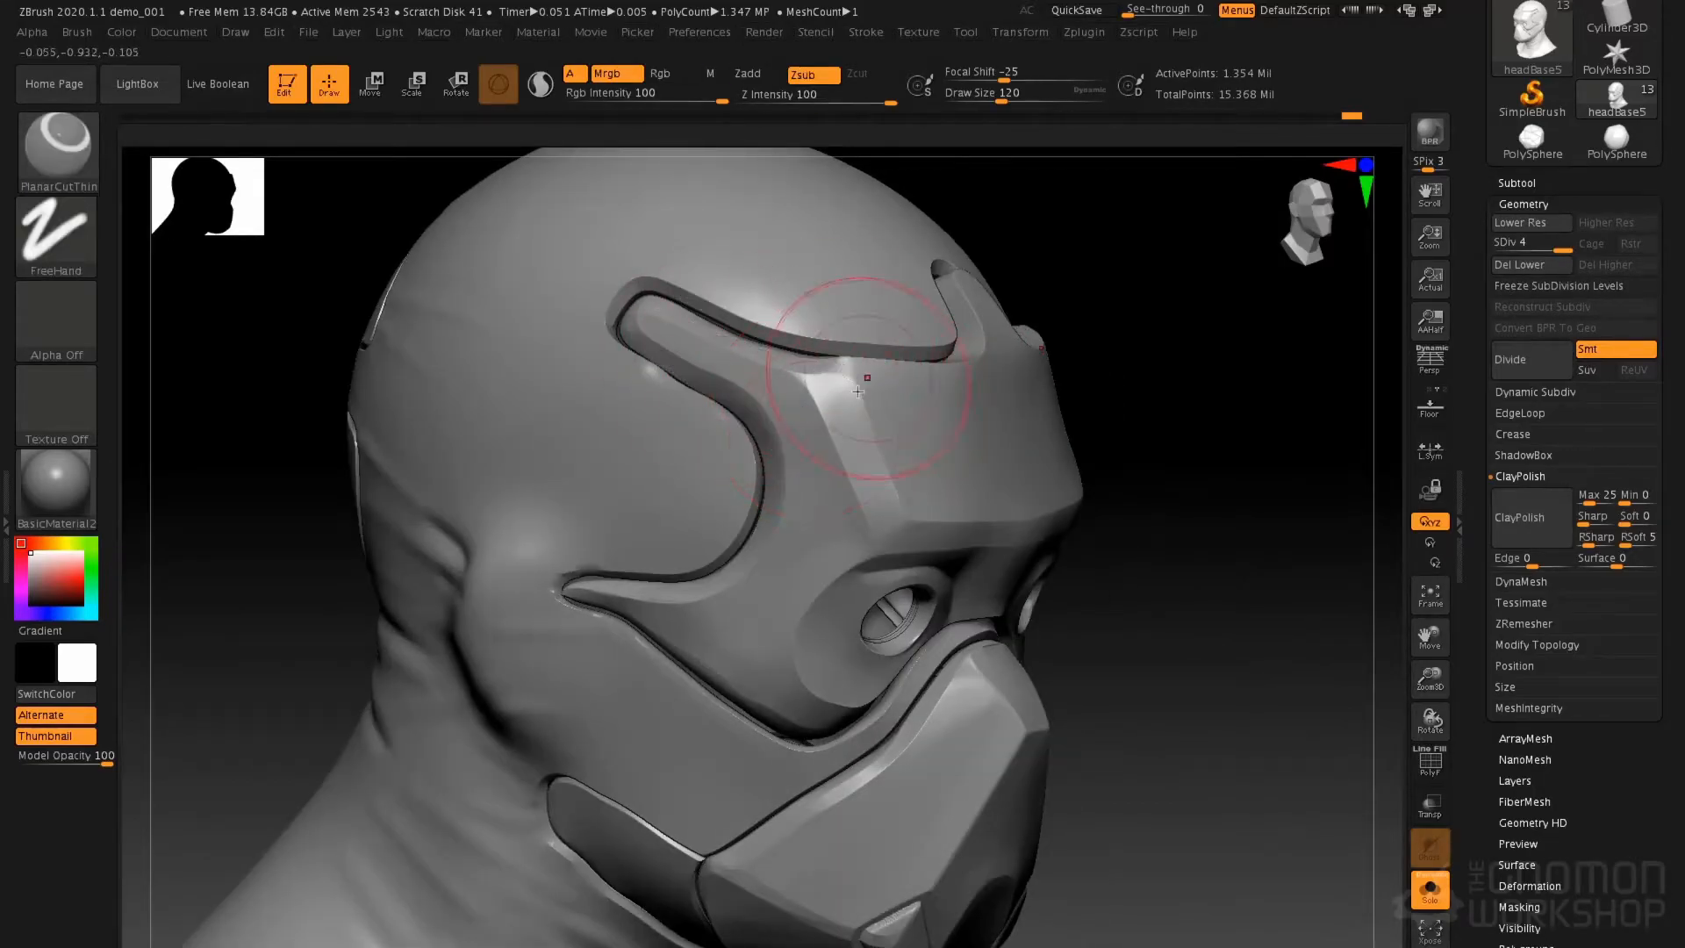
Isolate the face plate from the rest of the head
{"action": "left_click", "coordinate": [848, 435], "text": "ctrl+shift"}
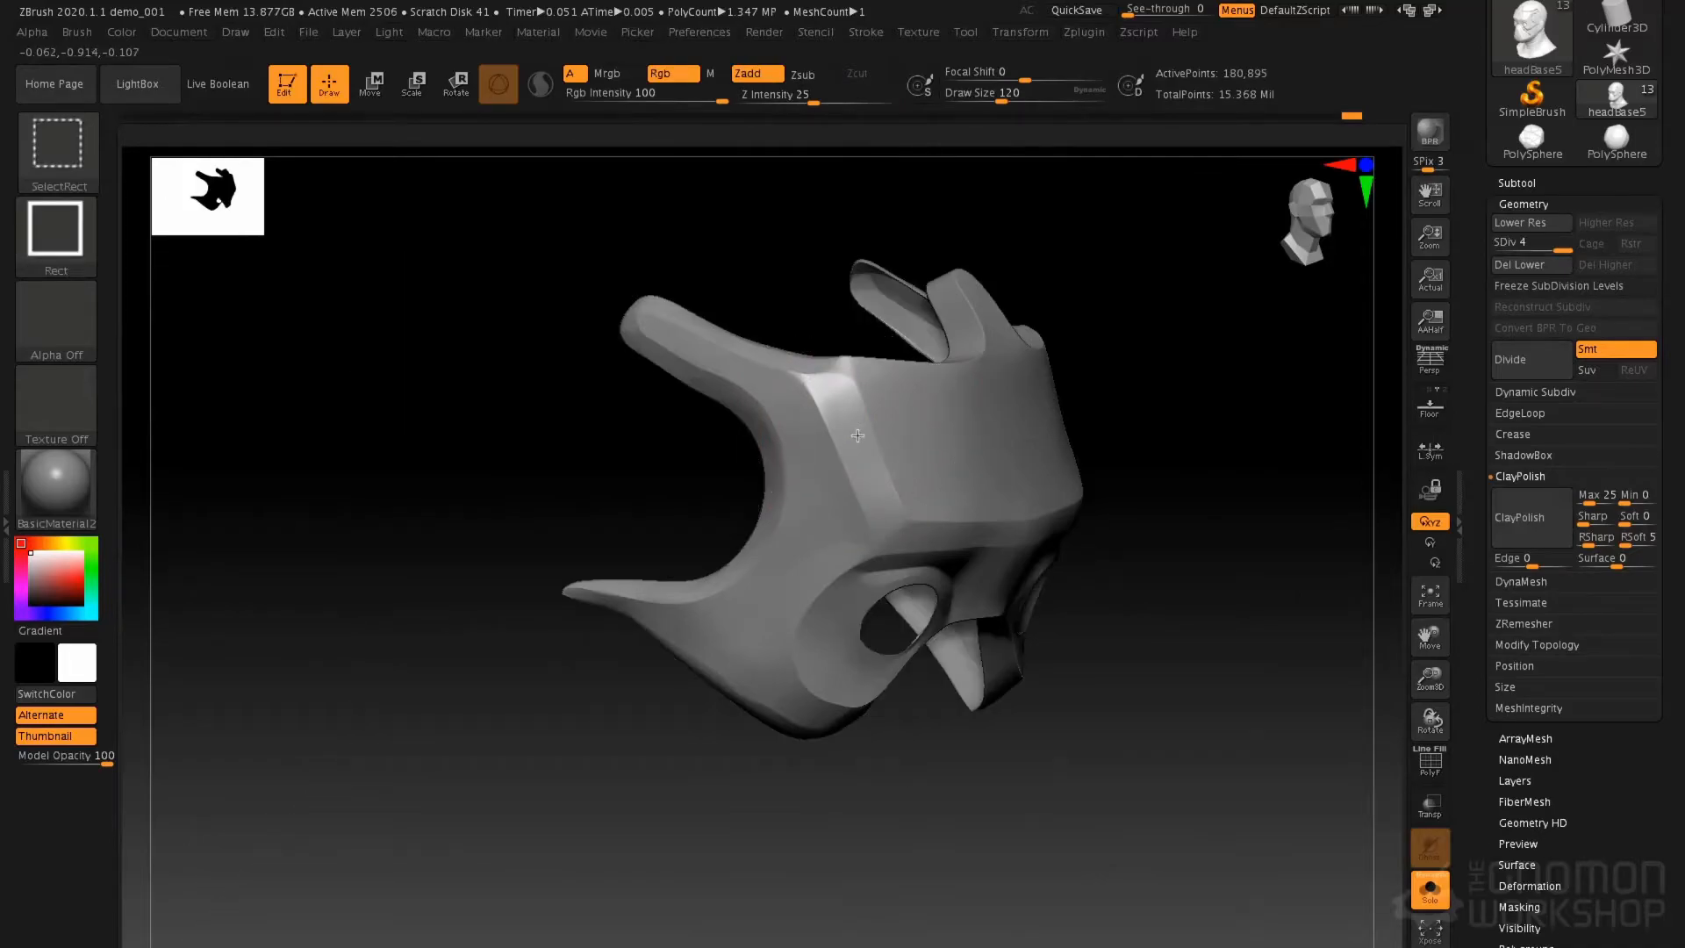
{"action": "left_click", "coordinate": [859, 440], "text": "ctrl+shift"}
{"action": "left_click", "coordinate": [871, 436], "text": "ctrl+shift"}
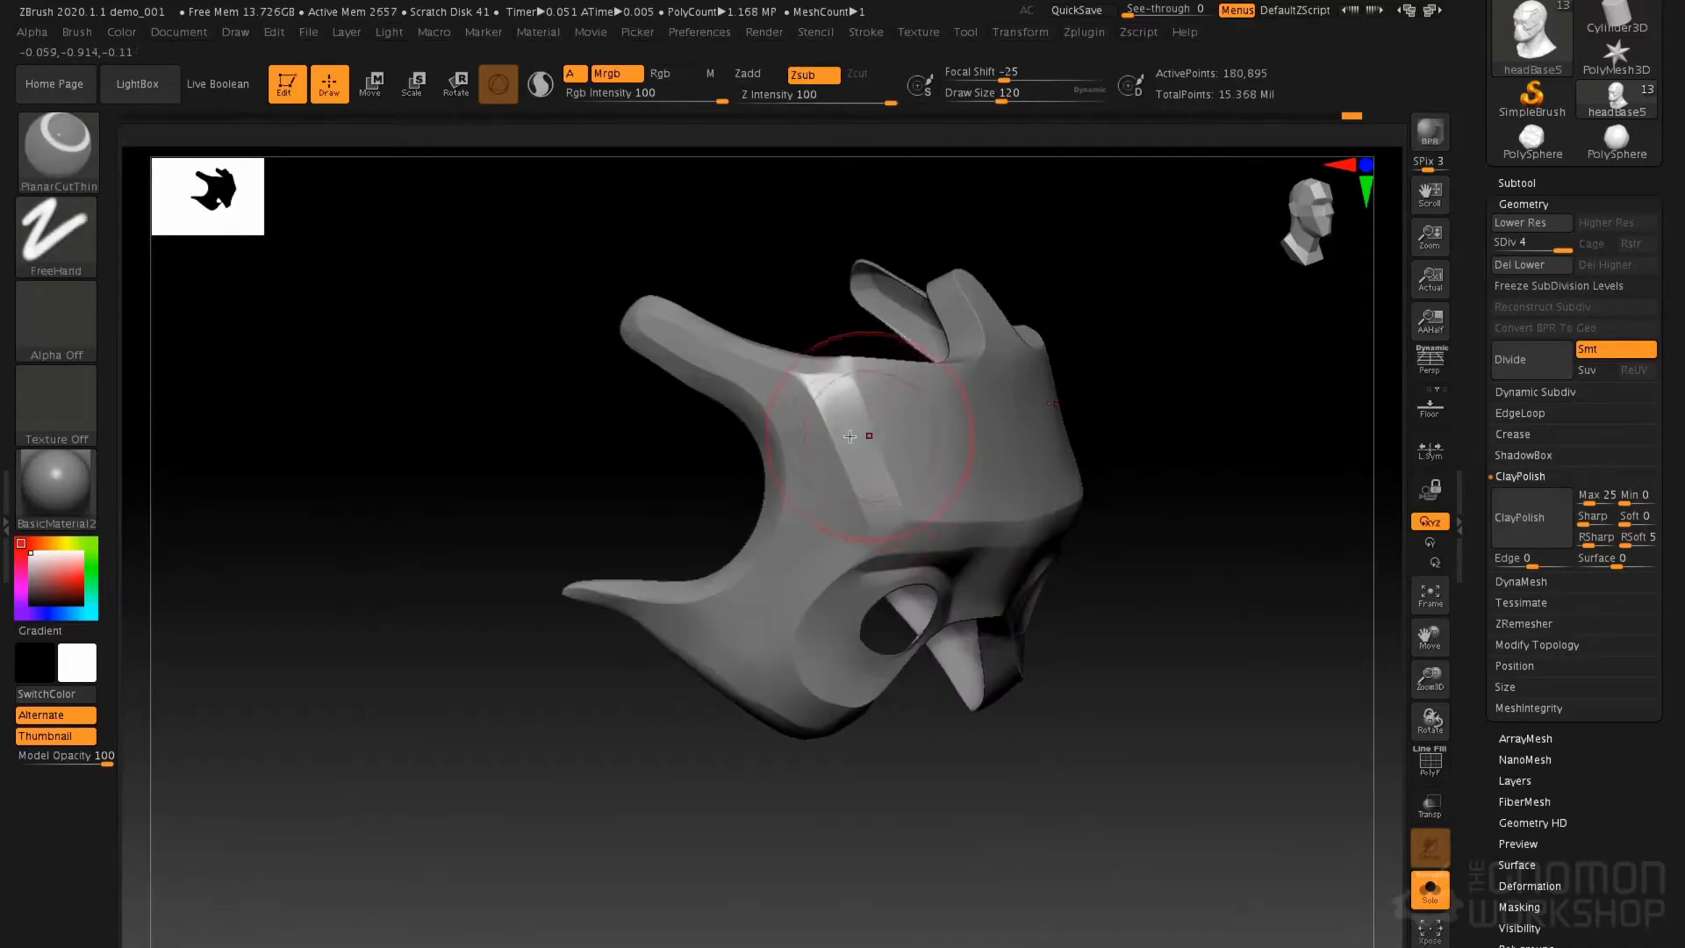
Cut a planar facet into the tip of the face plate's upper arm at Draw Size 68, undoing the extra cut near its base
{"action": "mouse_move", "coordinate": [855, 428]}
{"action": "right_mouse_down"}
{"action": "mouse_move", "coordinate": [851, 482]}
{"action": "mouse_move", "coordinate": [861, 470]}
{"action": "mouse_move", "coordinate": [797, 370]}
{"action": "right_mouse_up"}
{"action": "key", "text": "space"}
{"action": "left_click_drag", "start_coordinate": [761, 367], "coordinate": [748, 368]}
{"action": "mouse_move", "coordinate": [748, 368]}
{"action": "right_mouse_down"}
{"action": "mouse_move", "coordinate": [762, 353]}
{"action": "mouse_move", "coordinate": [746, 338]}
{"action": "mouse_move", "coordinate": [658, 384]}
{"action": "right_mouse_up"}
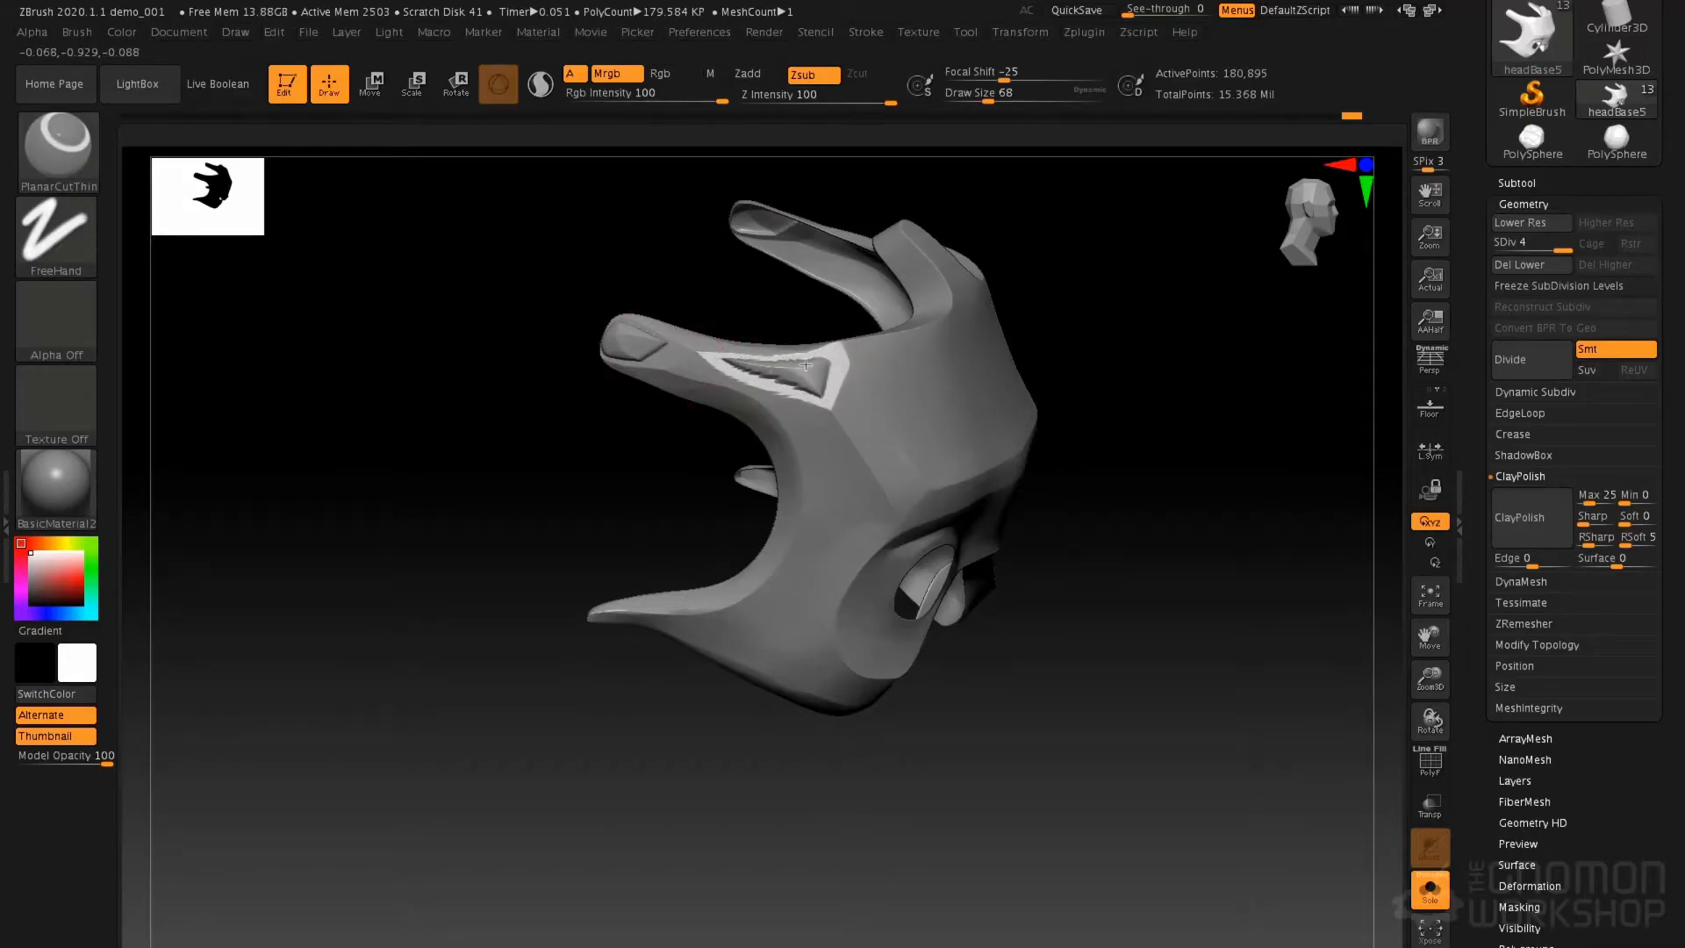
{"action": "key", "text": "ctrl+z"}
Set the Draw Size to 124, cut a planar facet into the face plate's lower cheek prong, and undo the last unwanted stroke
{"action": "mouse_move", "coordinate": [741, 572]}
{"action": "right_mouse_down"}
{"action": "mouse_move", "coordinate": [722, 523]}
{"action": "mouse_move", "coordinate": [684, 642]}
{"action": "mouse_move", "coordinate": [654, 615]}
{"action": "right_mouse_up"}
{"action": "key", "text": "space"}
{"action": "mouse_move", "coordinate": [743, 621]}
{"action": "left_mouse_down"}
{"action": "mouse_move", "coordinate": [757, 621]}
{"action": "mouse_move", "coordinate": [656, 621]}
{"action": "left_mouse_up"}
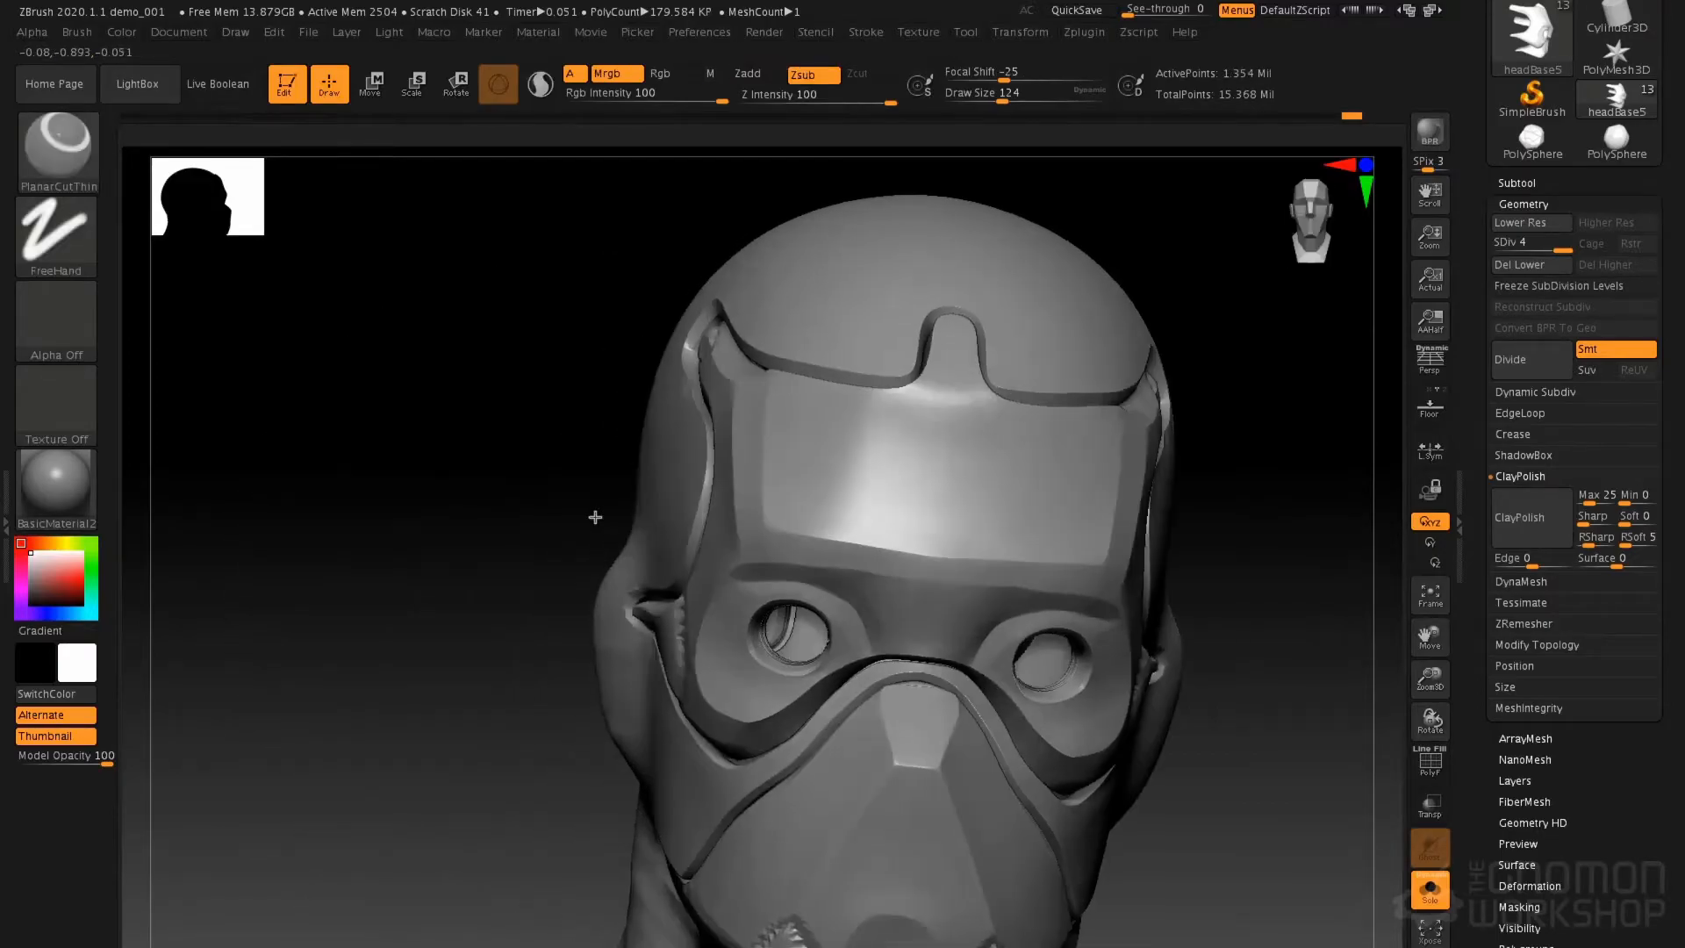
{"action": "mouse_move", "coordinate": [595, 517]}
{"action": "left_mouse_down"}
{"action": "mouse_move", "coordinate": [723, 553]}
{"action": "mouse_move", "coordinate": [624, 443]}
{"action": "mouse_move", "coordinate": [782, 501]}
{"action": "left_mouse_up"}
{"action": "left_click_drag", "start_coordinate": [1044, 509], "coordinate": [805, 511]}
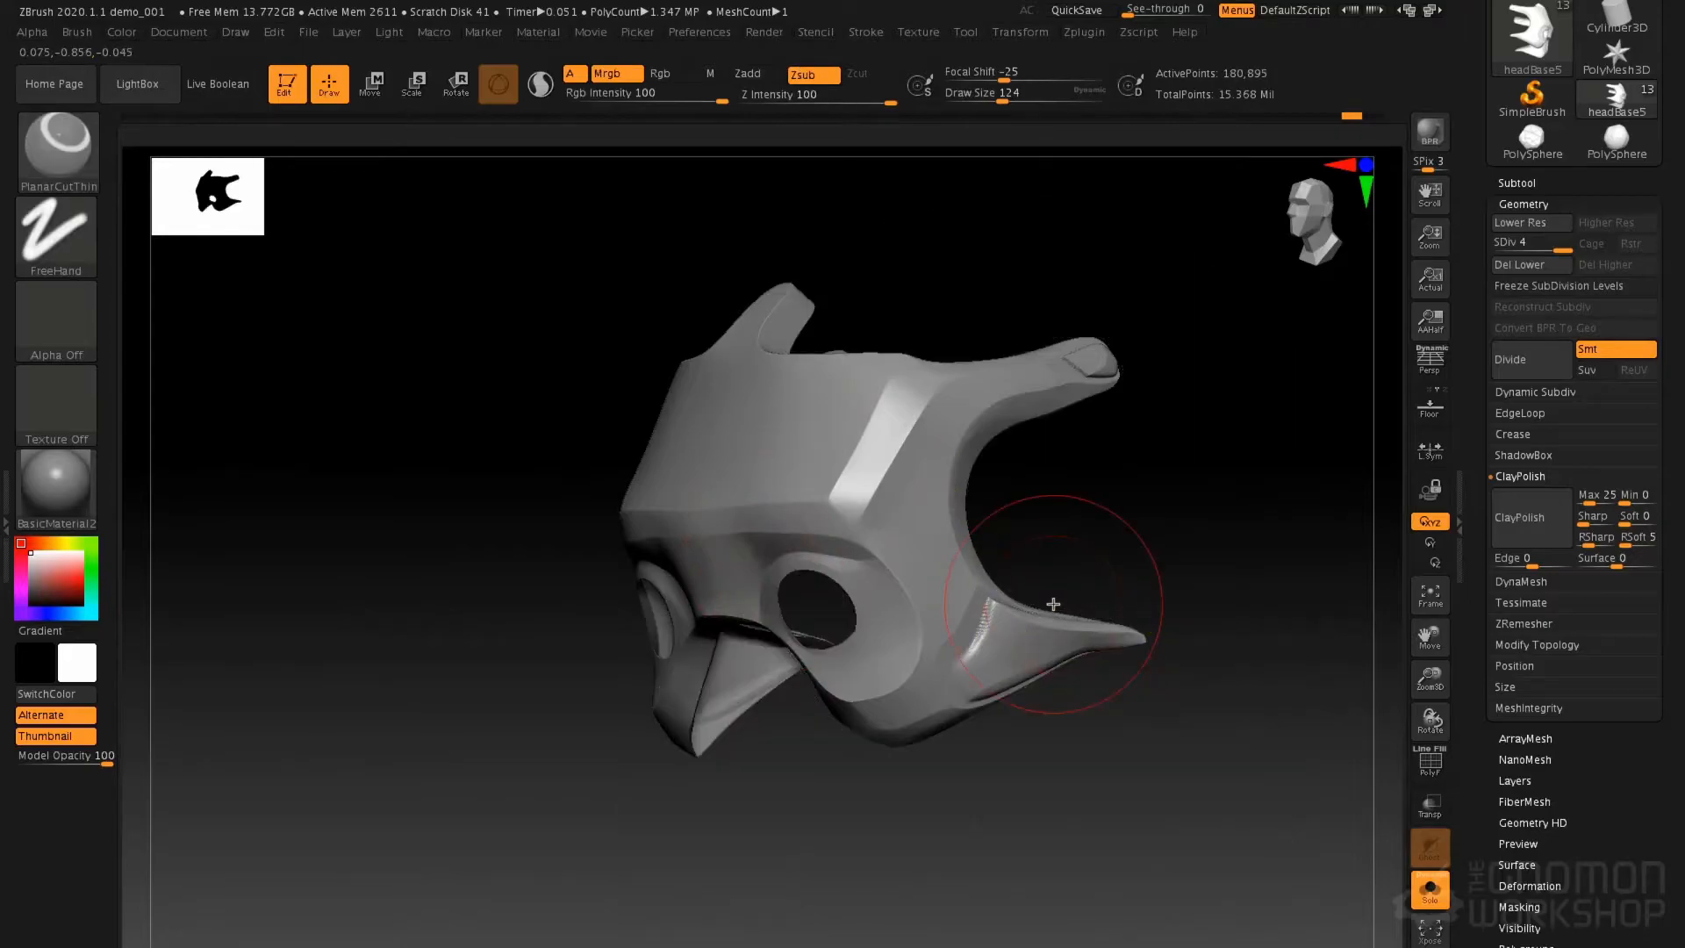
{"action": "left_click_drag", "start_coordinate": [1053, 591], "coordinate": [978, 619]}
{"action": "key", "text": "ctrl+z"}
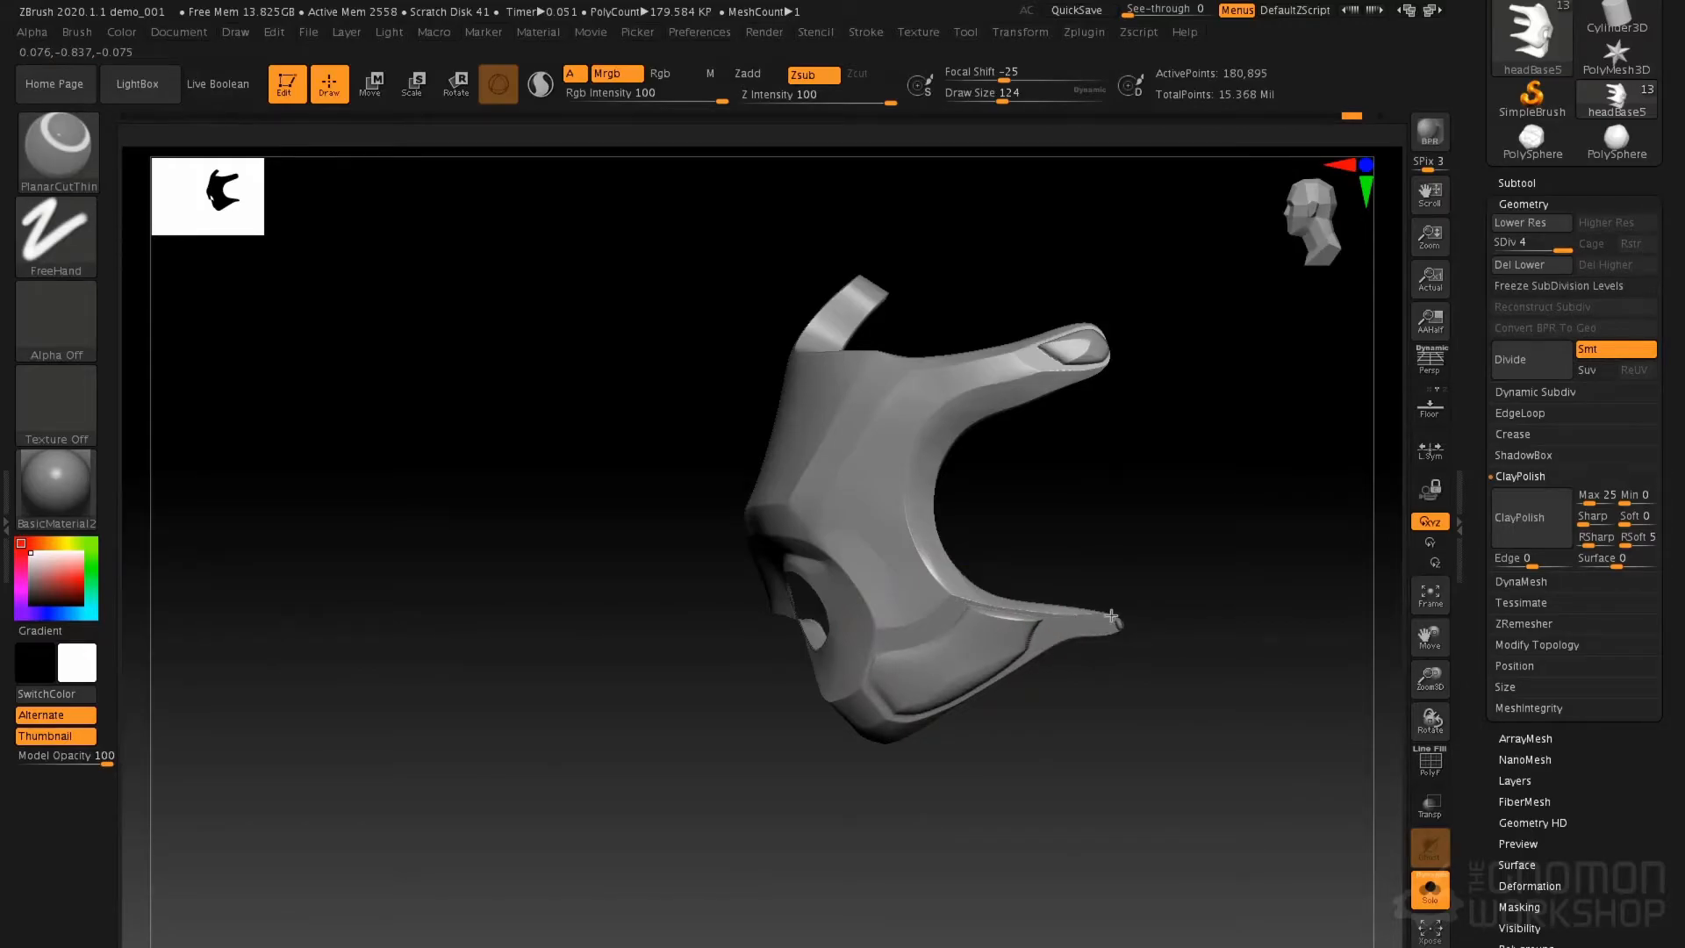
Cut a flat facet into the face plate's lower cheek prong with the Planar brush at Draw Size 41 and Focal Shift -69
{"action": "key", "text": "b"}
{"action": "key", "text": "p"}
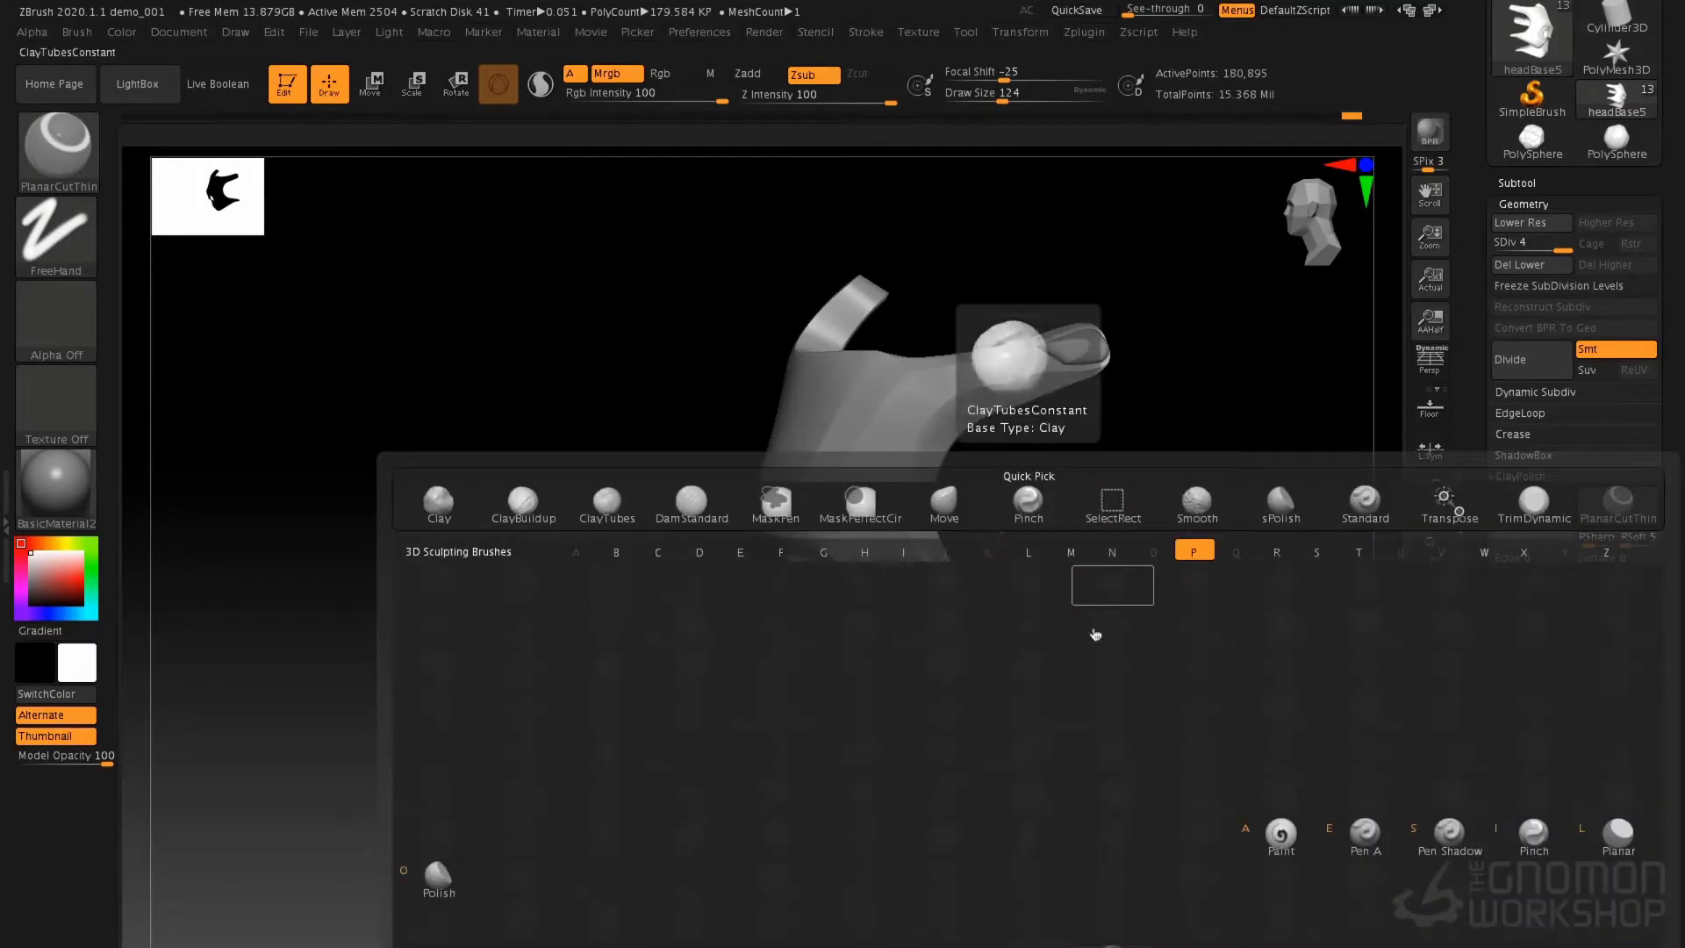
{"action": "left_click", "coordinate": [1630, 836]}
{"action": "key", "text": "space"}
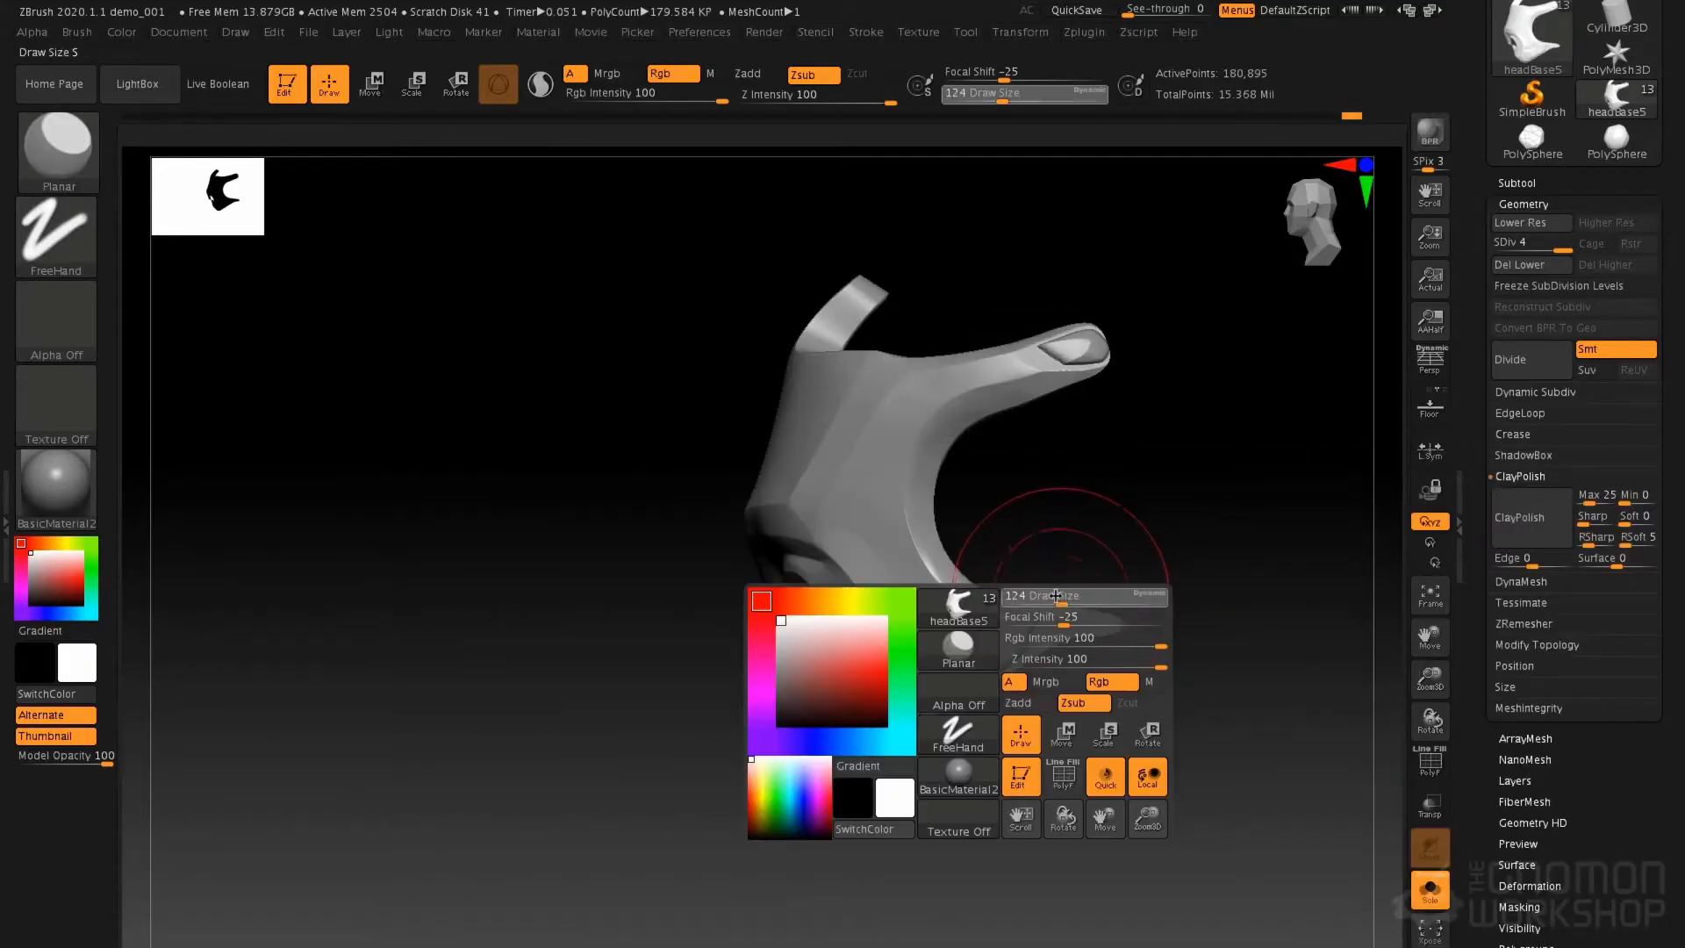
{"action": "left_click_drag", "start_coordinate": [1041, 596], "coordinate": [1032, 618]}
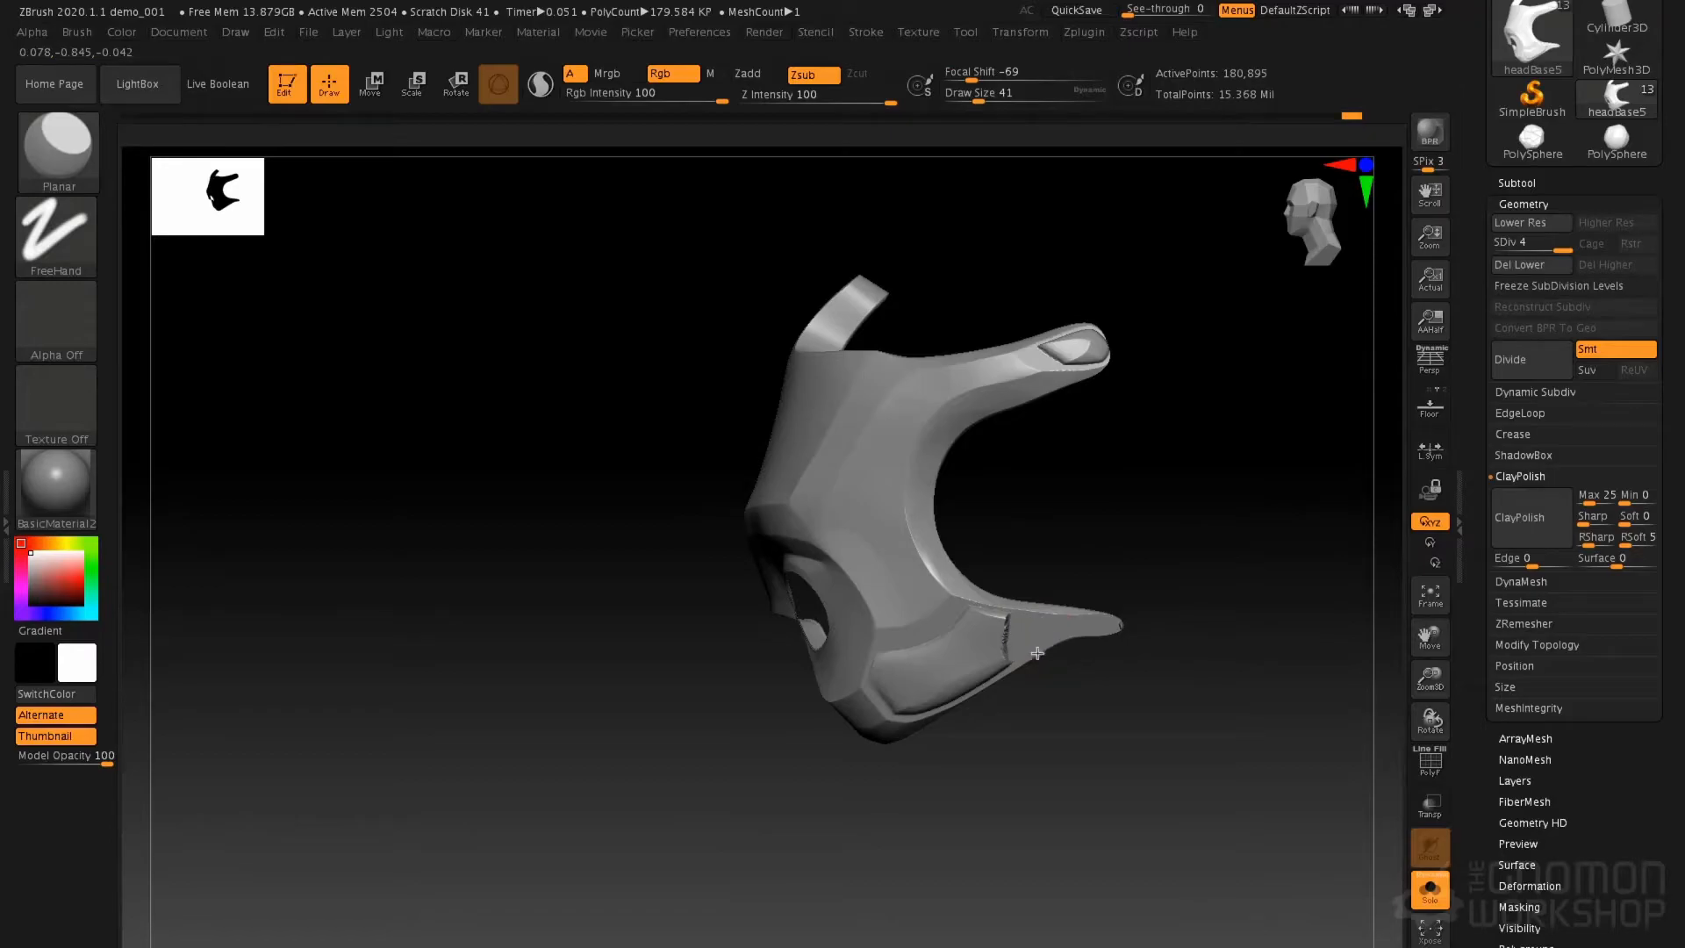
Refine the facet's edge across the cheek prong at Draw Size 14 and flatten along the prong at Draw Size 59
{"action": "key", "text": "space"}
{"action": "left_click_drag", "start_coordinate": [908, 618], "coordinate": [886, 618]}
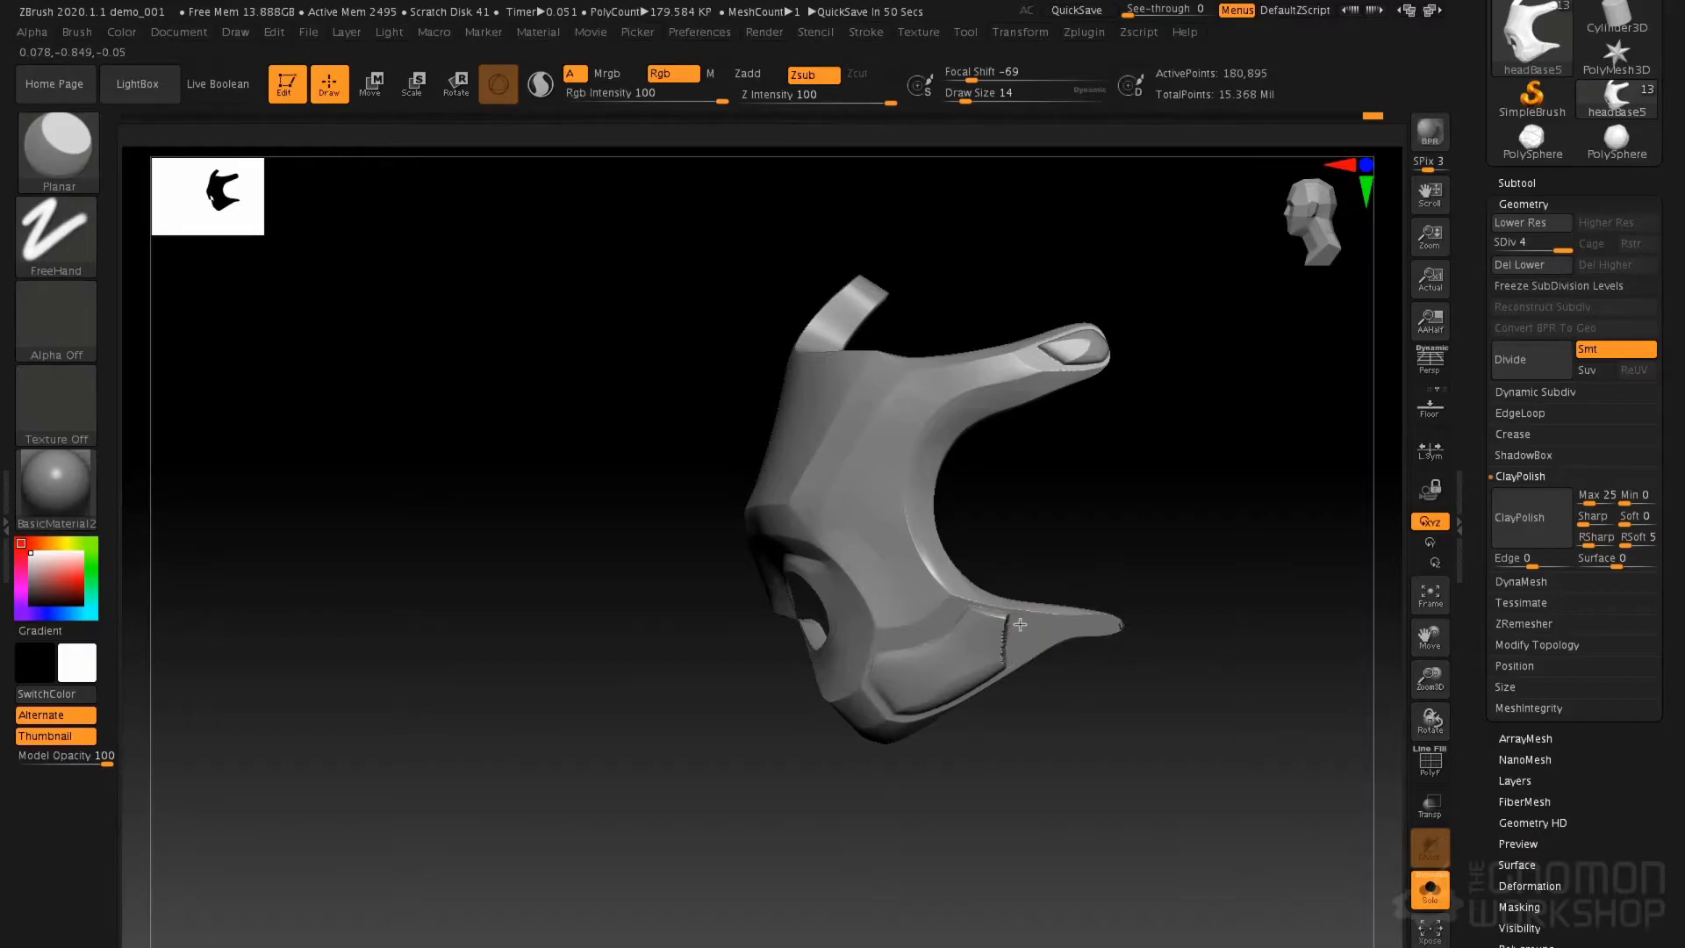
{"action": "mouse_move", "coordinate": [1122, 494]}
{"action": "left_mouse_down"}
{"action": "mouse_move", "coordinate": [1159, 510]}
{"action": "mouse_move", "coordinate": [1116, 530]}
{"action": "left_mouse_up"}
{"action": "key", "text": "space"}
{"action": "mouse_move", "coordinate": [1007, 619]}
{"action": "left_mouse_down", "text": "shift"}
{"action": "mouse_move", "coordinate": [1014, 663]}
{"action": "mouse_move", "coordinate": [1151, 617]}
{"action": "left_mouse_up", "text": "shift"}
{"action": "left_click_drag", "start_coordinate": [1181, 523], "coordinate": [1215, 497]}
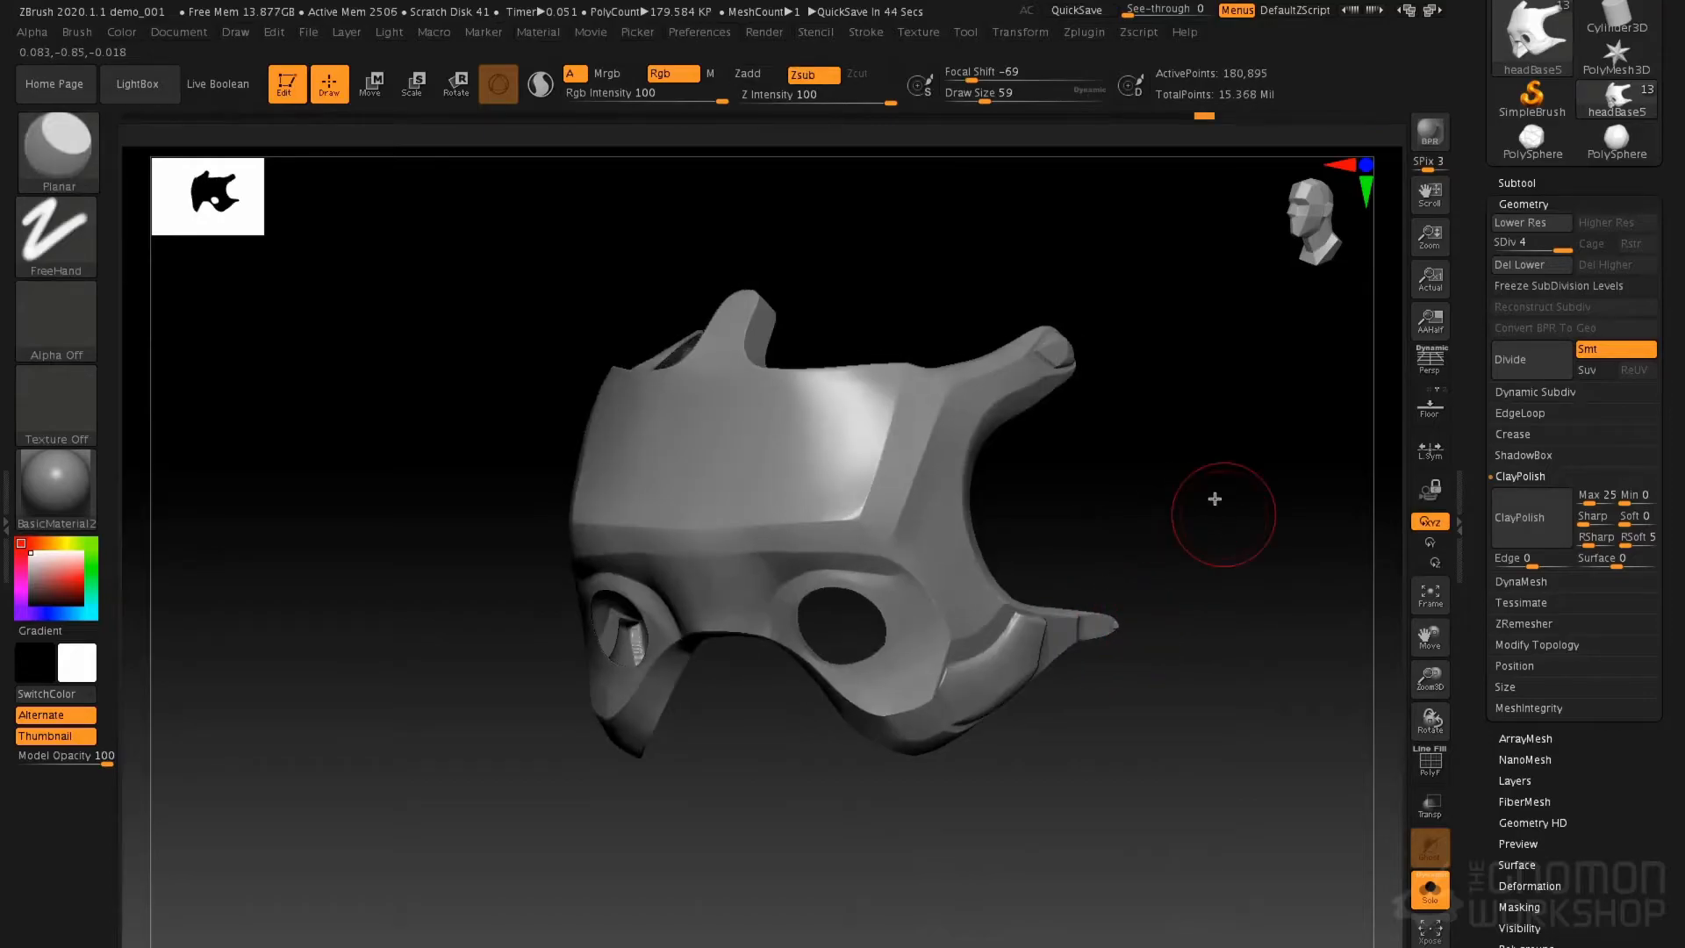
Unhide the rest of the head and turn off Solo to show it with the full character
{"action": "left_click", "coordinate": [1215, 497]}
{"action": "right_click_drag", "start_coordinate": [1018, 574], "coordinate": [983, 509], "text": "ctrl"}
{"action": "right_click_drag", "start_coordinate": [965, 588], "coordinate": [1077, 529]}
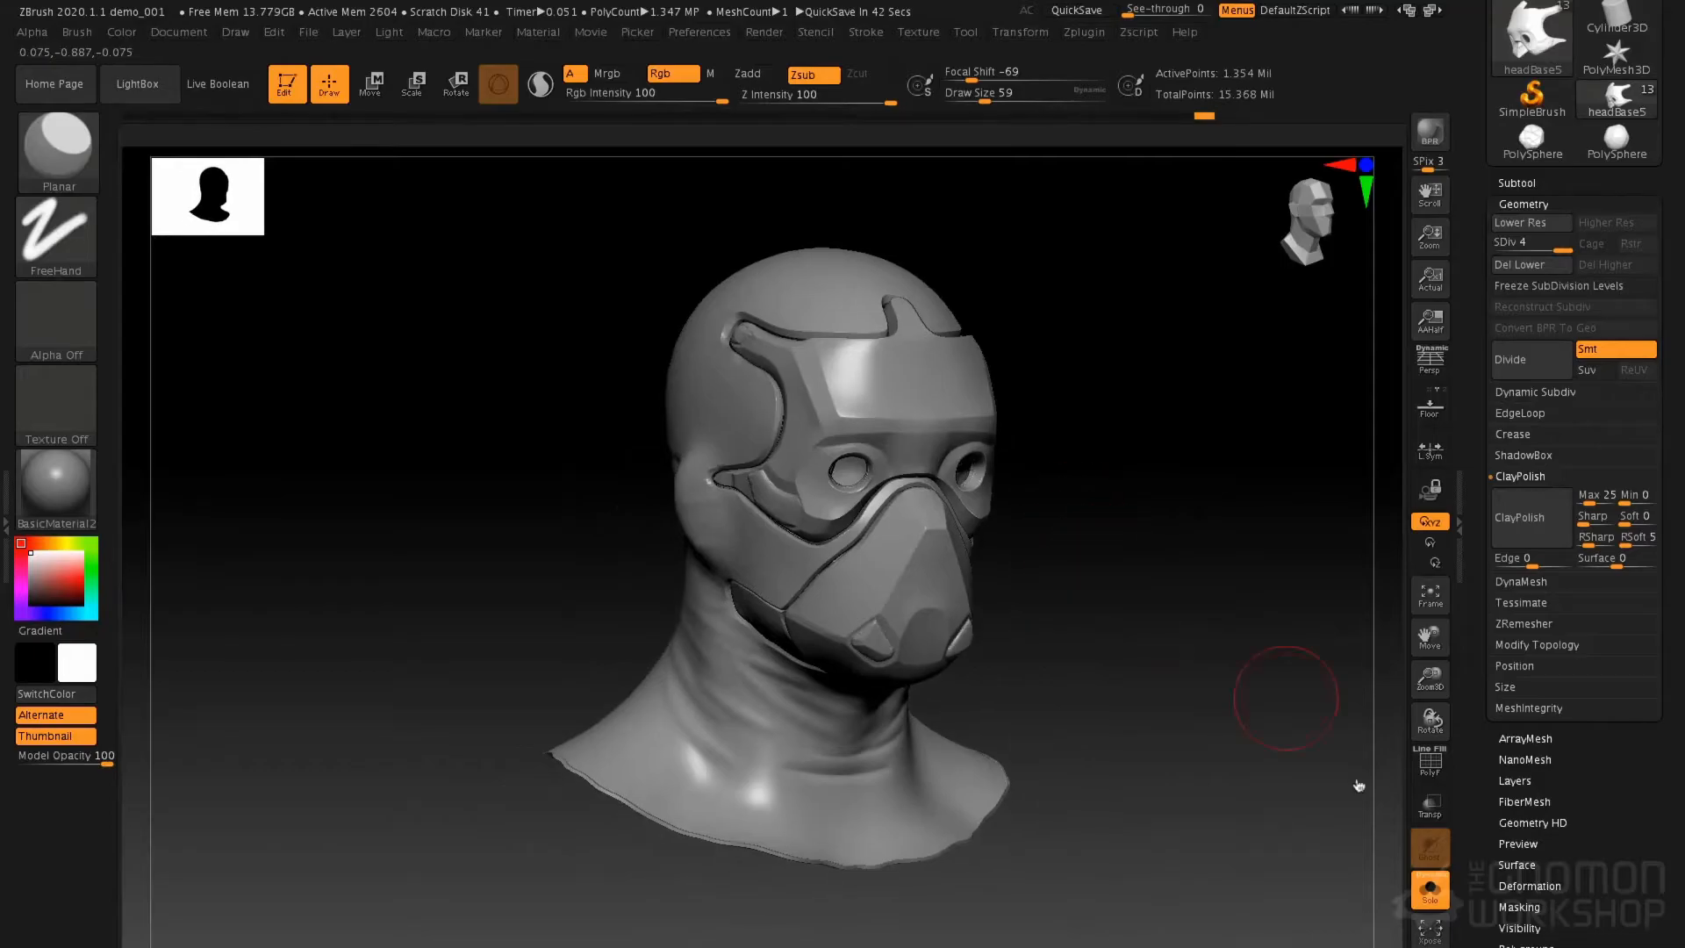
{"action": "left_click", "coordinate": [1009, 530]}
{"action": "left_click_drag", "start_coordinate": [1076, 527], "coordinate": [1010, 513]}
{"action": "left_click_drag", "start_coordinate": [1176, 409], "coordinate": [999, 520], "text": "alt"}
{"action": "mouse_move", "coordinate": [1043, 513]}
{"action": "right_mouse_down"}
{"action": "mouse_move", "coordinate": [1145, 506]}
{"action": "mouse_move", "coordinate": [1017, 506]}
{"action": "right_mouse_up"}
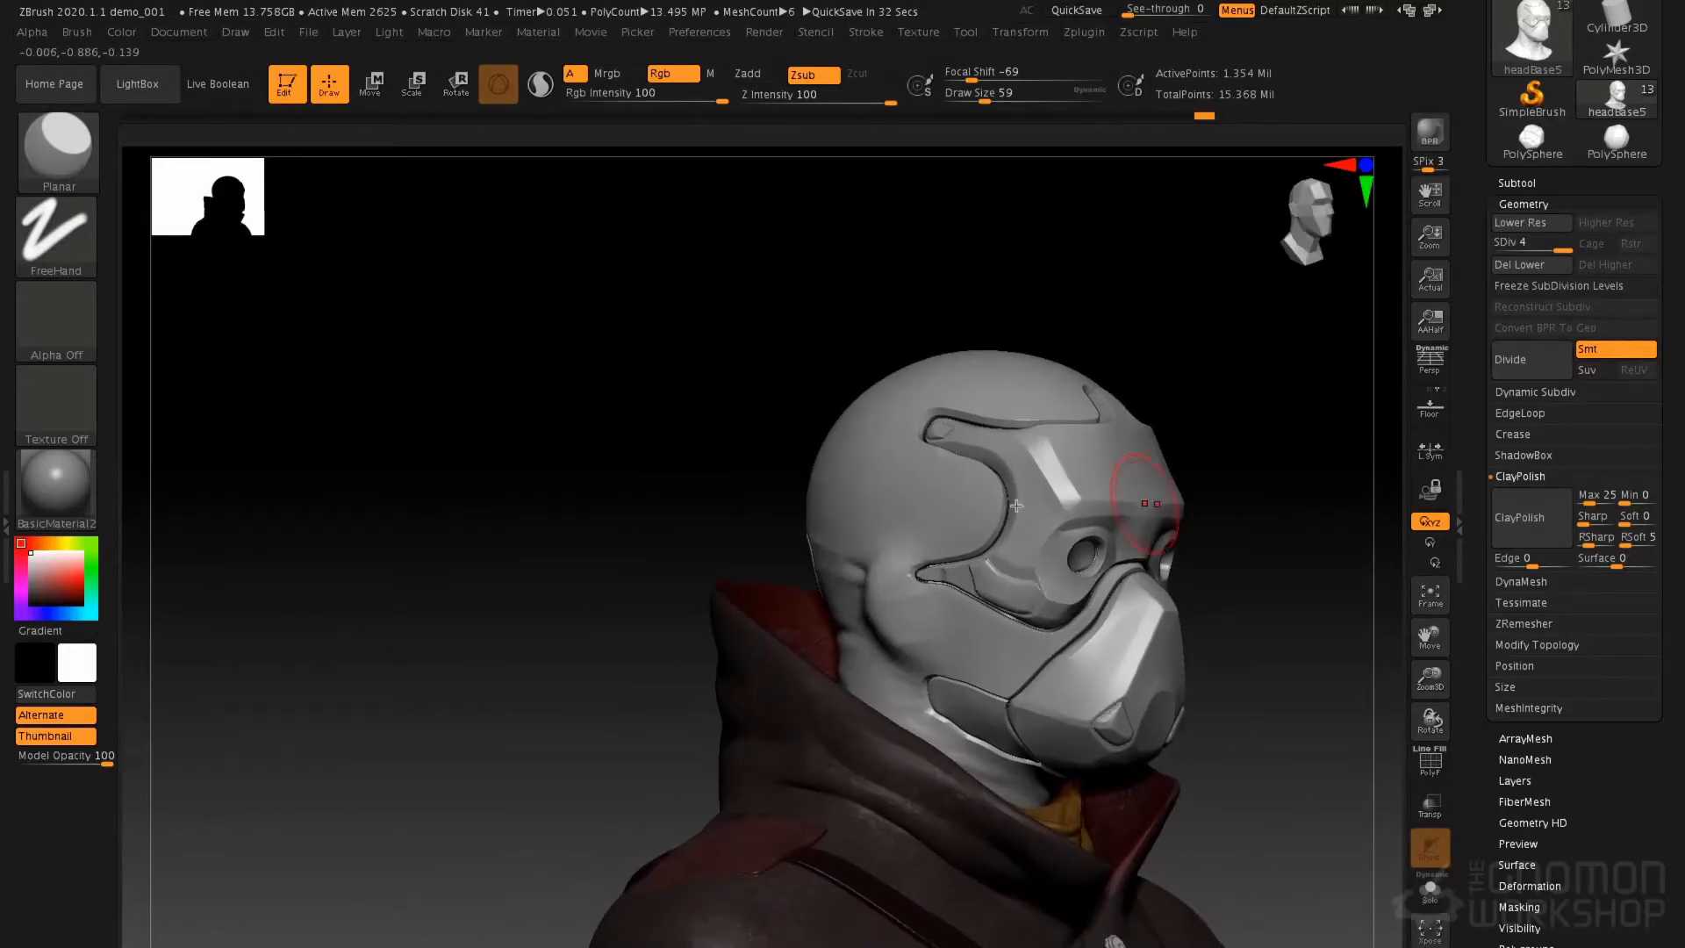
{"action": "right_click_drag", "start_coordinate": [858, 487], "coordinate": [868, 510]}
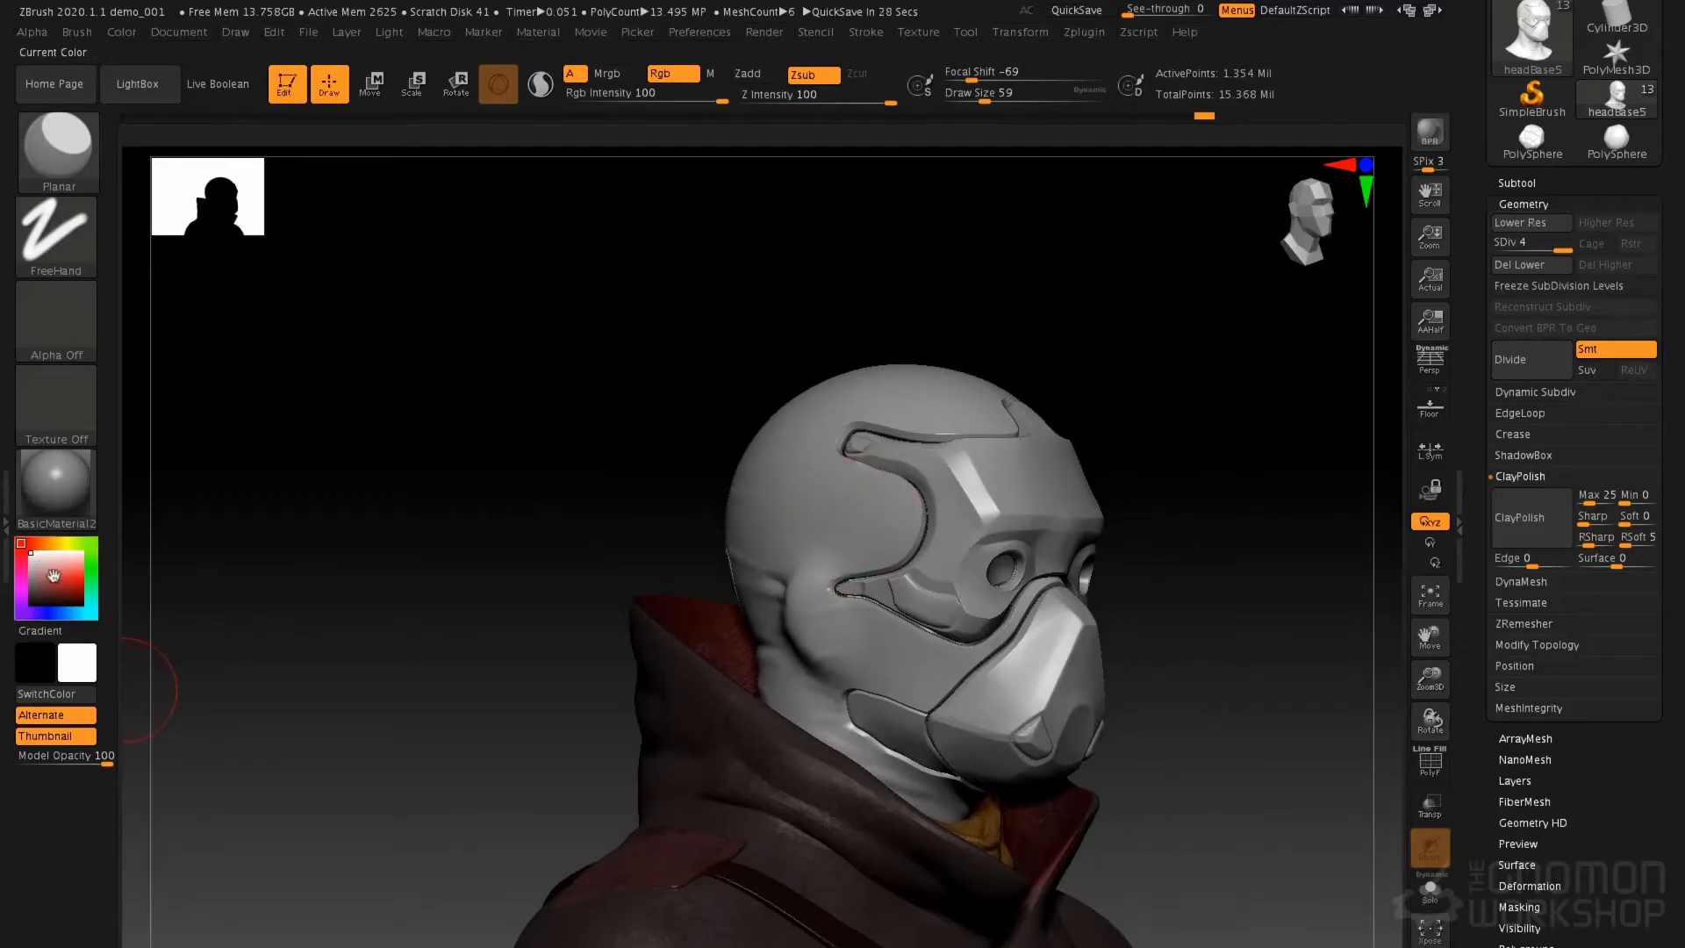
Try filling the whole head with progressively darker shades of red
{"action": "left_click", "coordinate": [60, 587]}
{"action": "key", "text": "ctrl+f"}
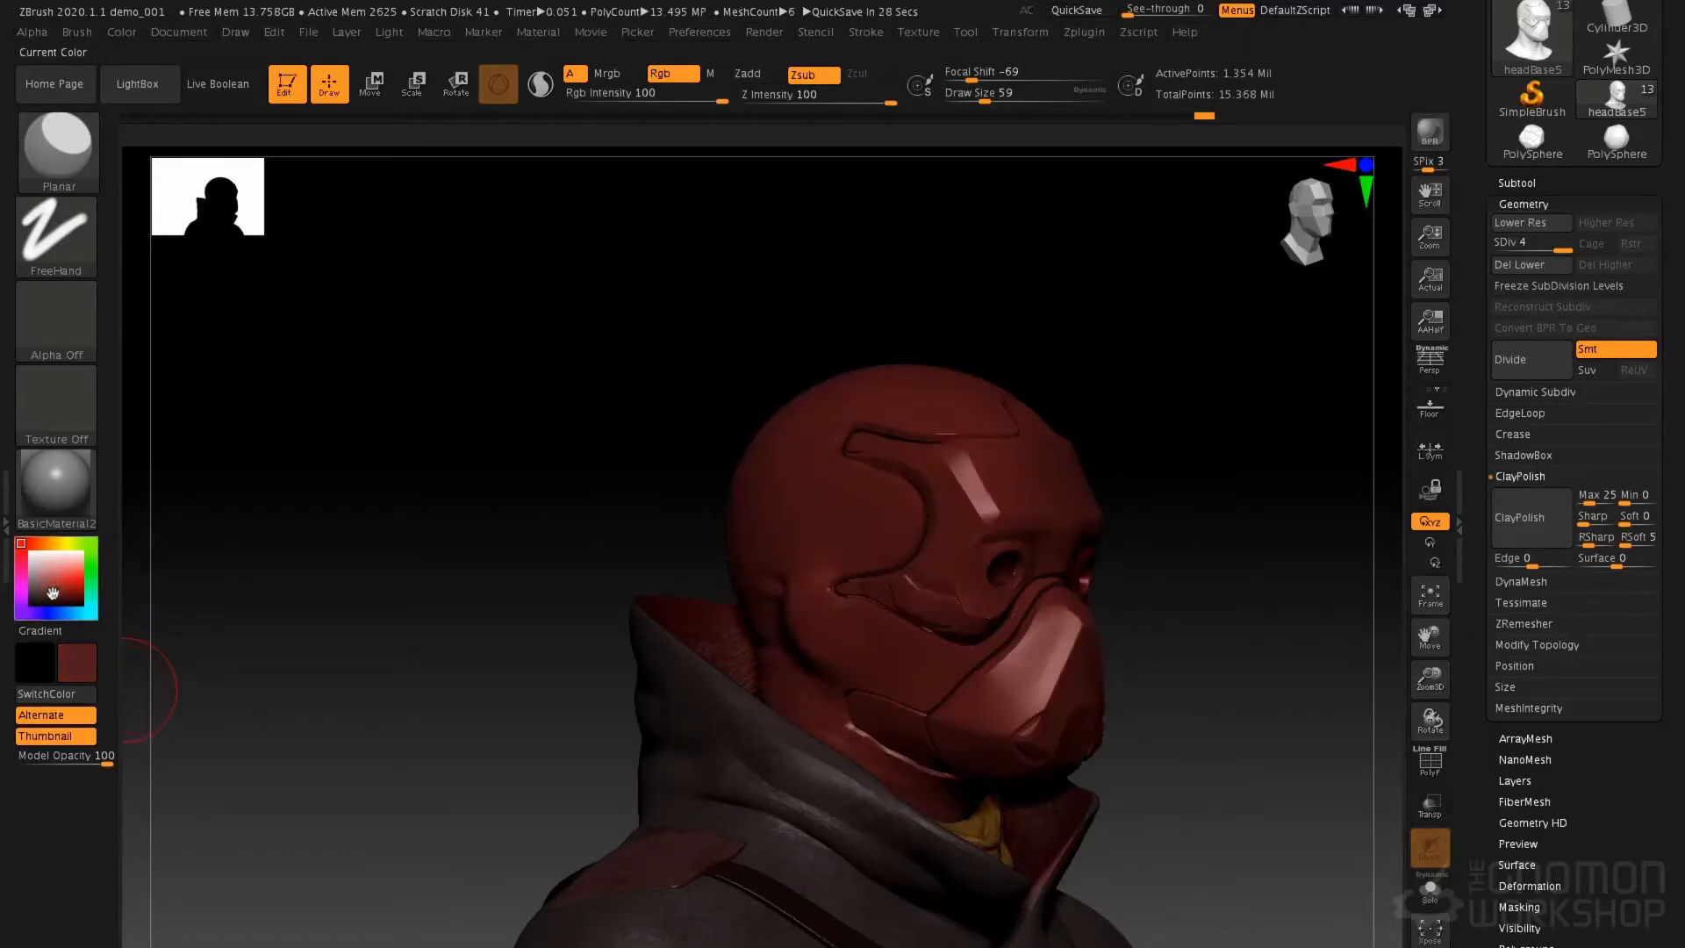
{"action": "key", "text": "ctrl+f"}
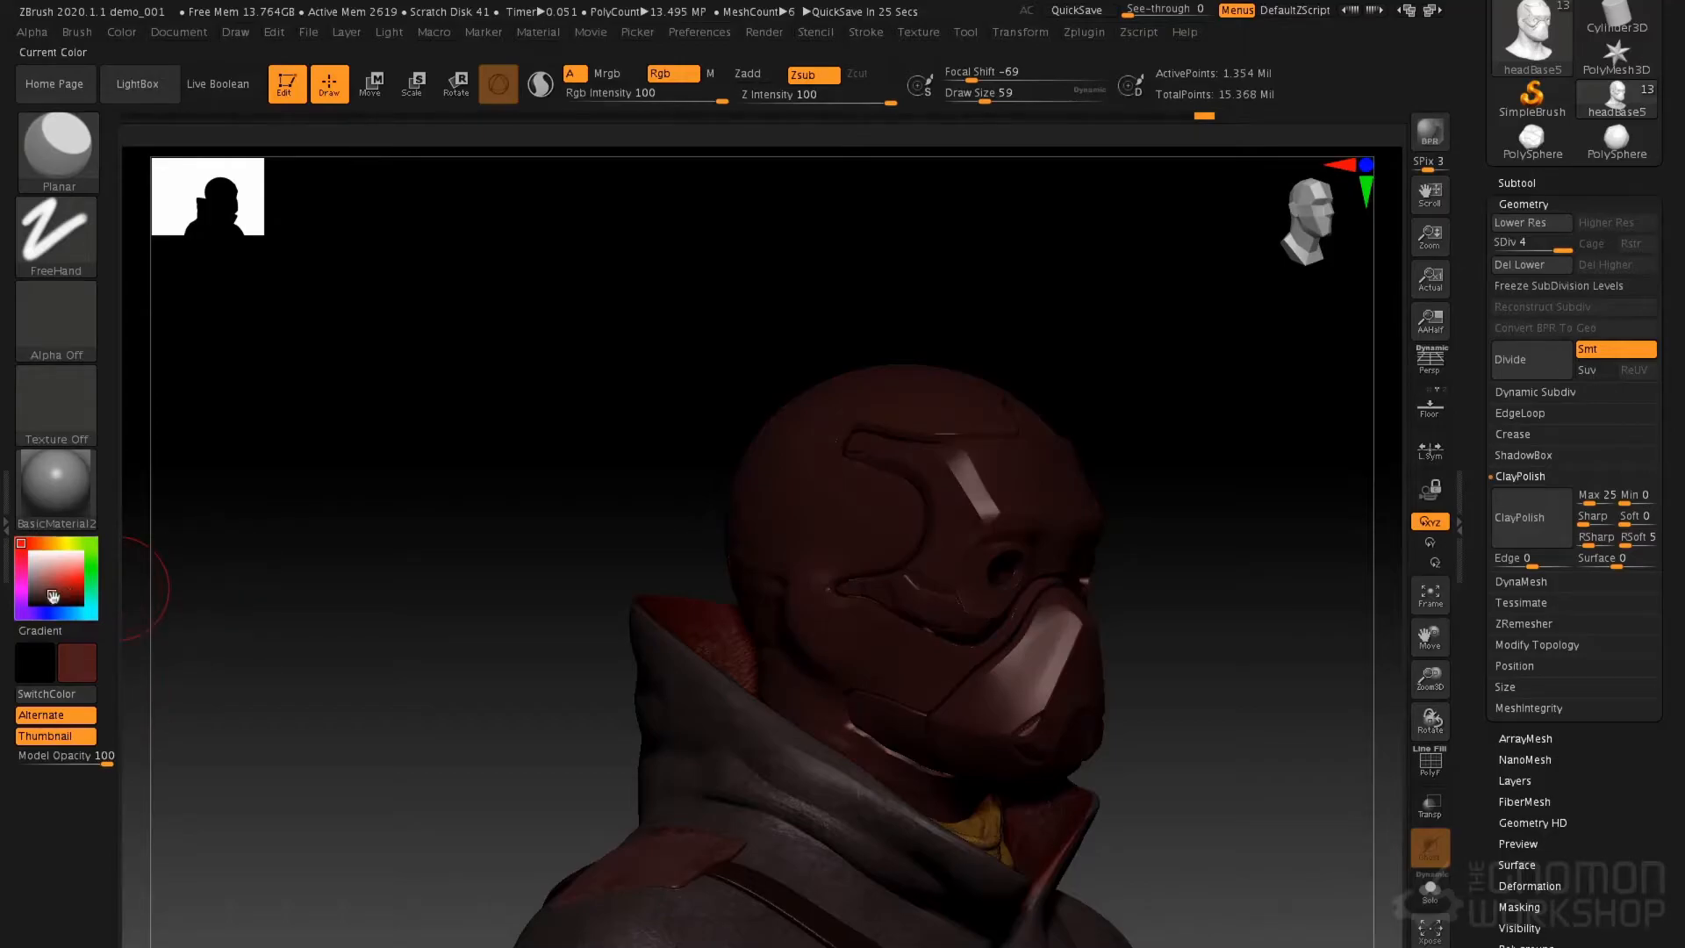
{"action": "key", "text": "ctrl+f"}
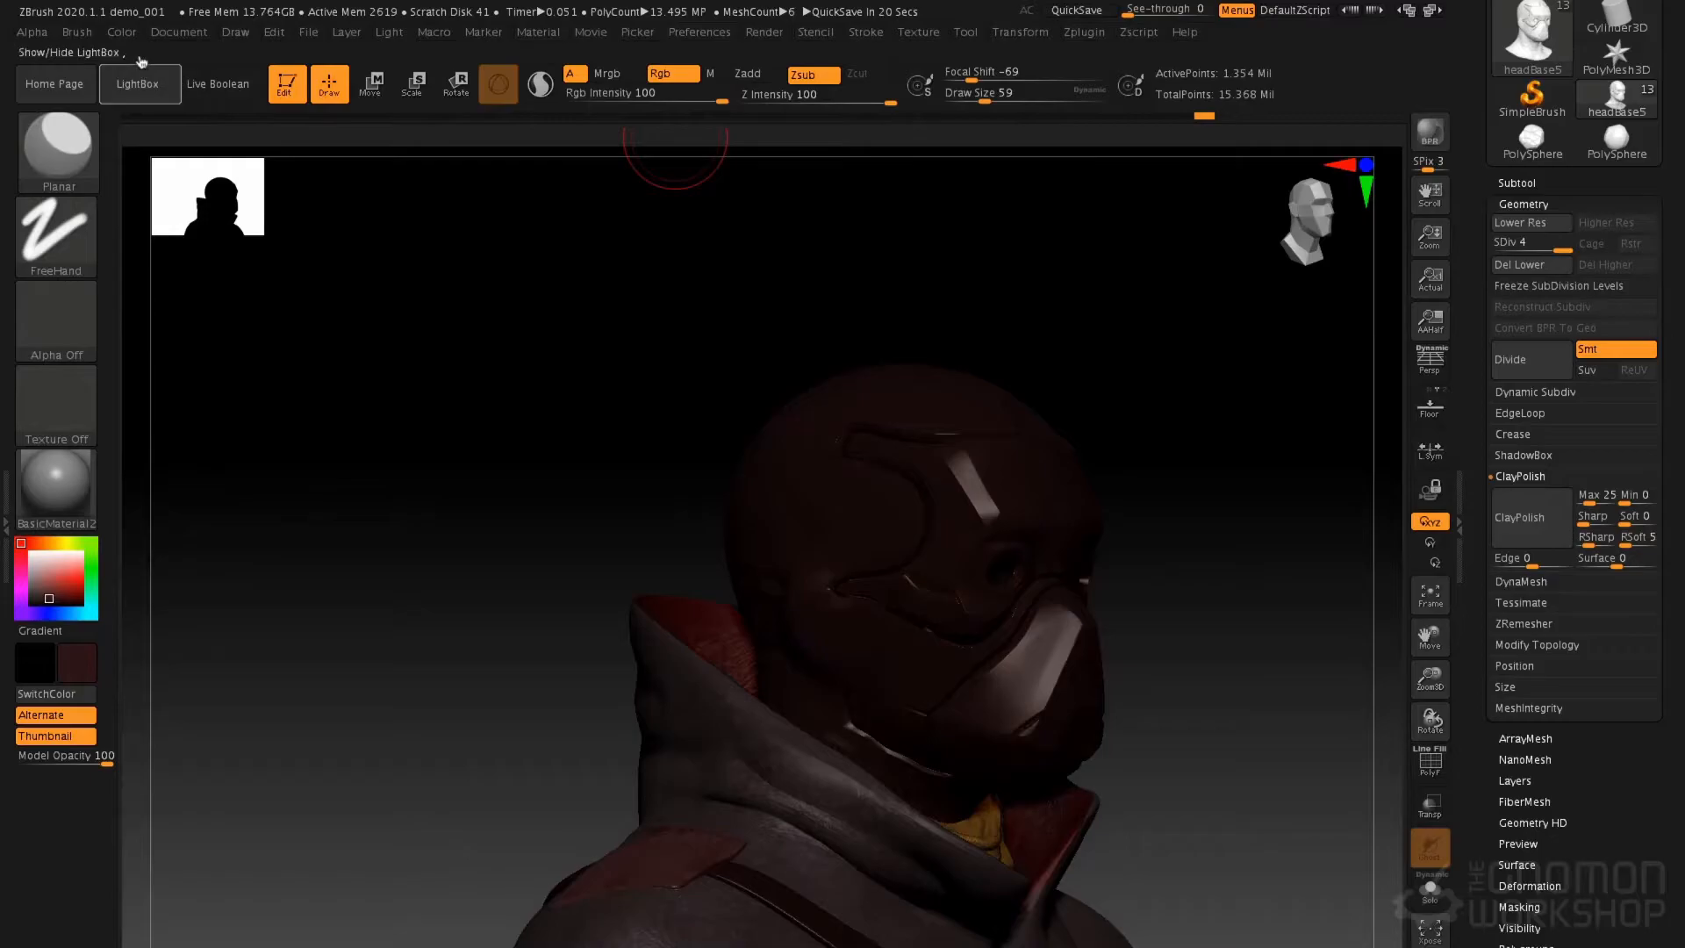
Hide the armour plates and fill the remaining under-helmet with dark red, R 45, G 20, B 20
{"action": "left_click", "coordinate": [848, 504], "text": "ctrl+shift"}
{"action": "left_click_drag", "start_coordinate": [1039, 365], "coordinate": [1103, 377]}
{"action": "left_click", "coordinate": [121, 32]}
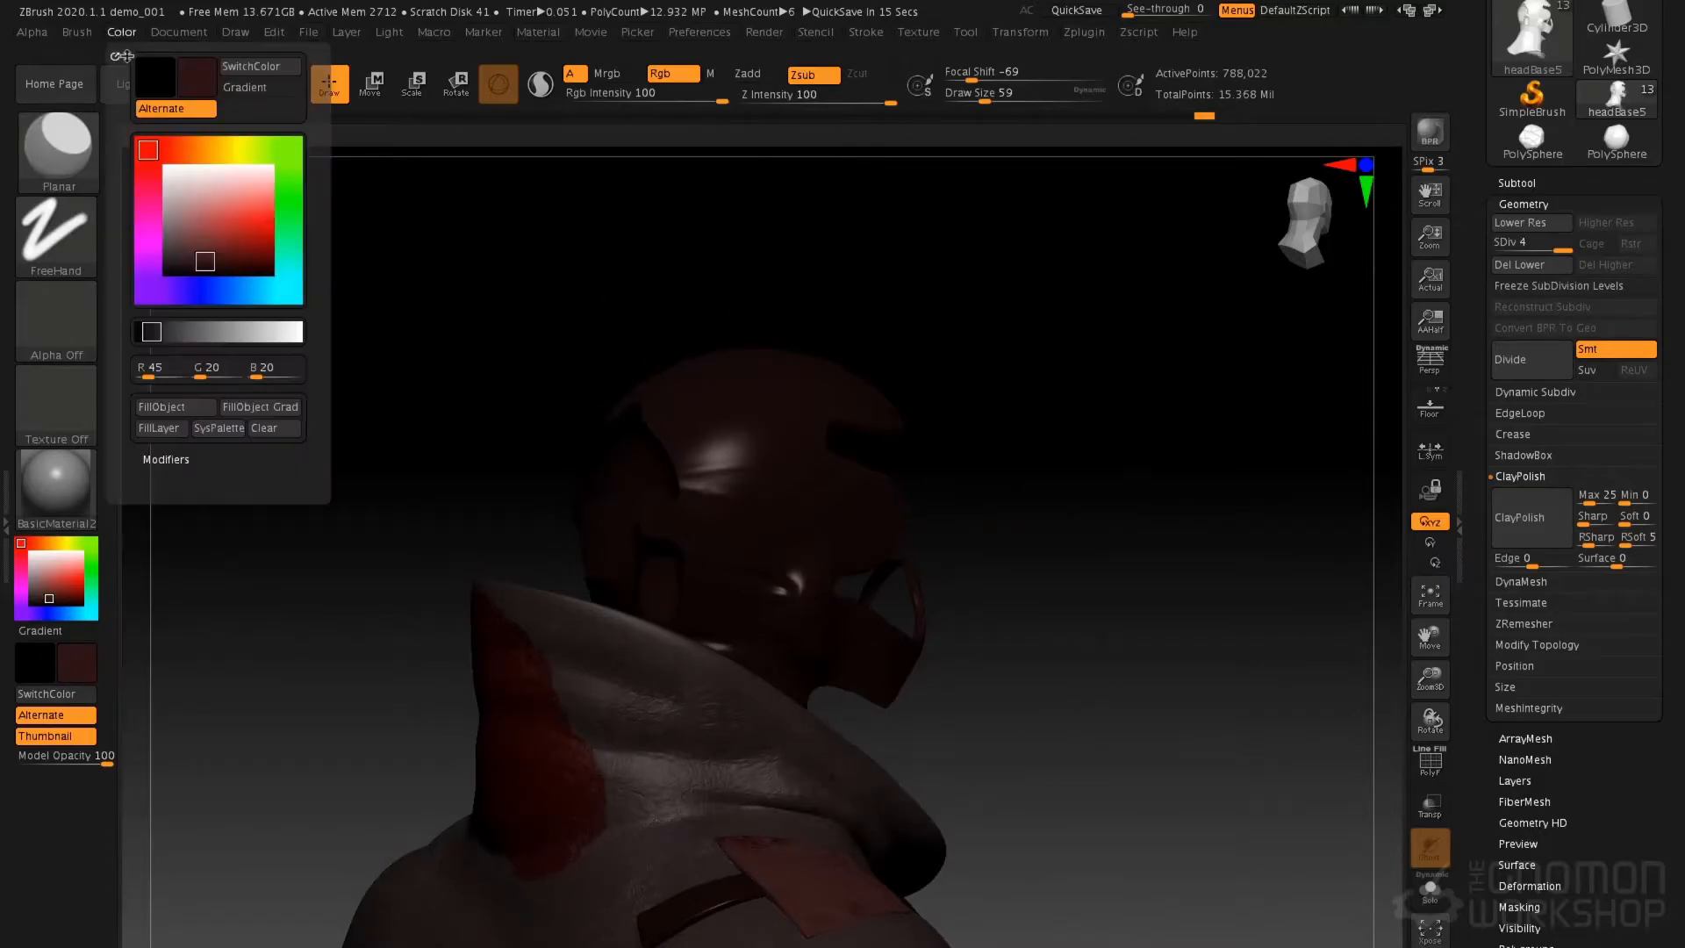
{"action": "left_click", "coordinate": [176, 406]}
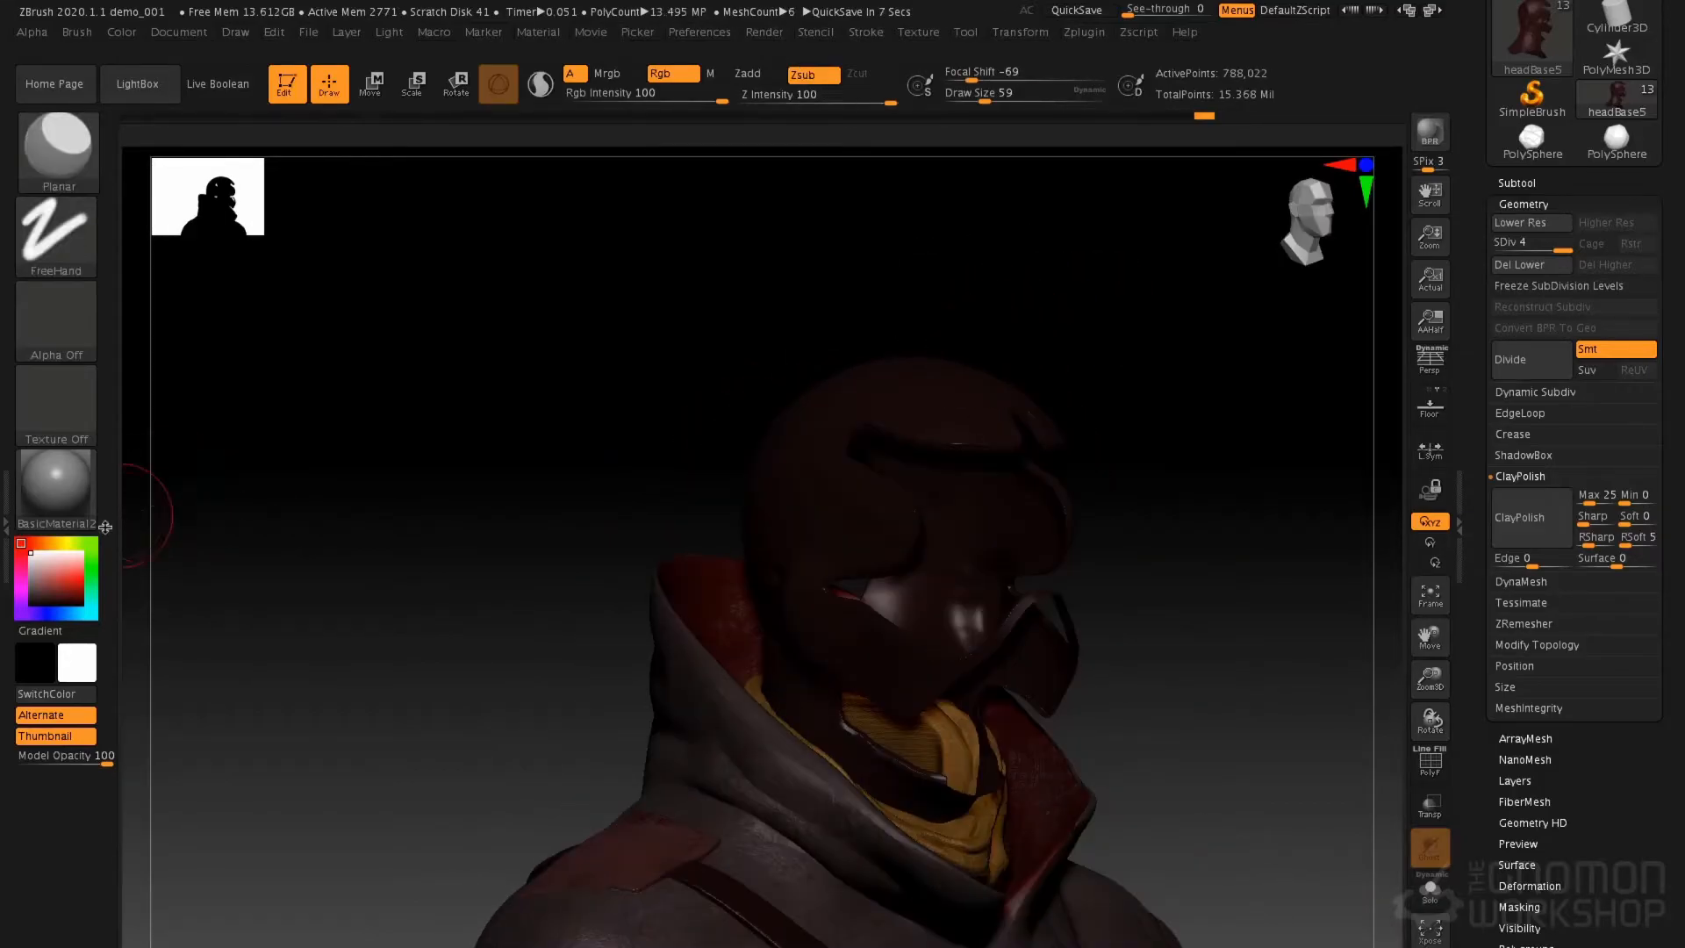
Fill the under-helmet with slate blue, R 59, G 73, B 87, and unhide the armour plates
{"action": "left_click", "coordinate": [65, 614]}
{"action": "left_click", "coordinate": [66, 577]}
{"action": "left_click_drag", "start_coordinate": [59, 581], "coordinate": [49, 585]}
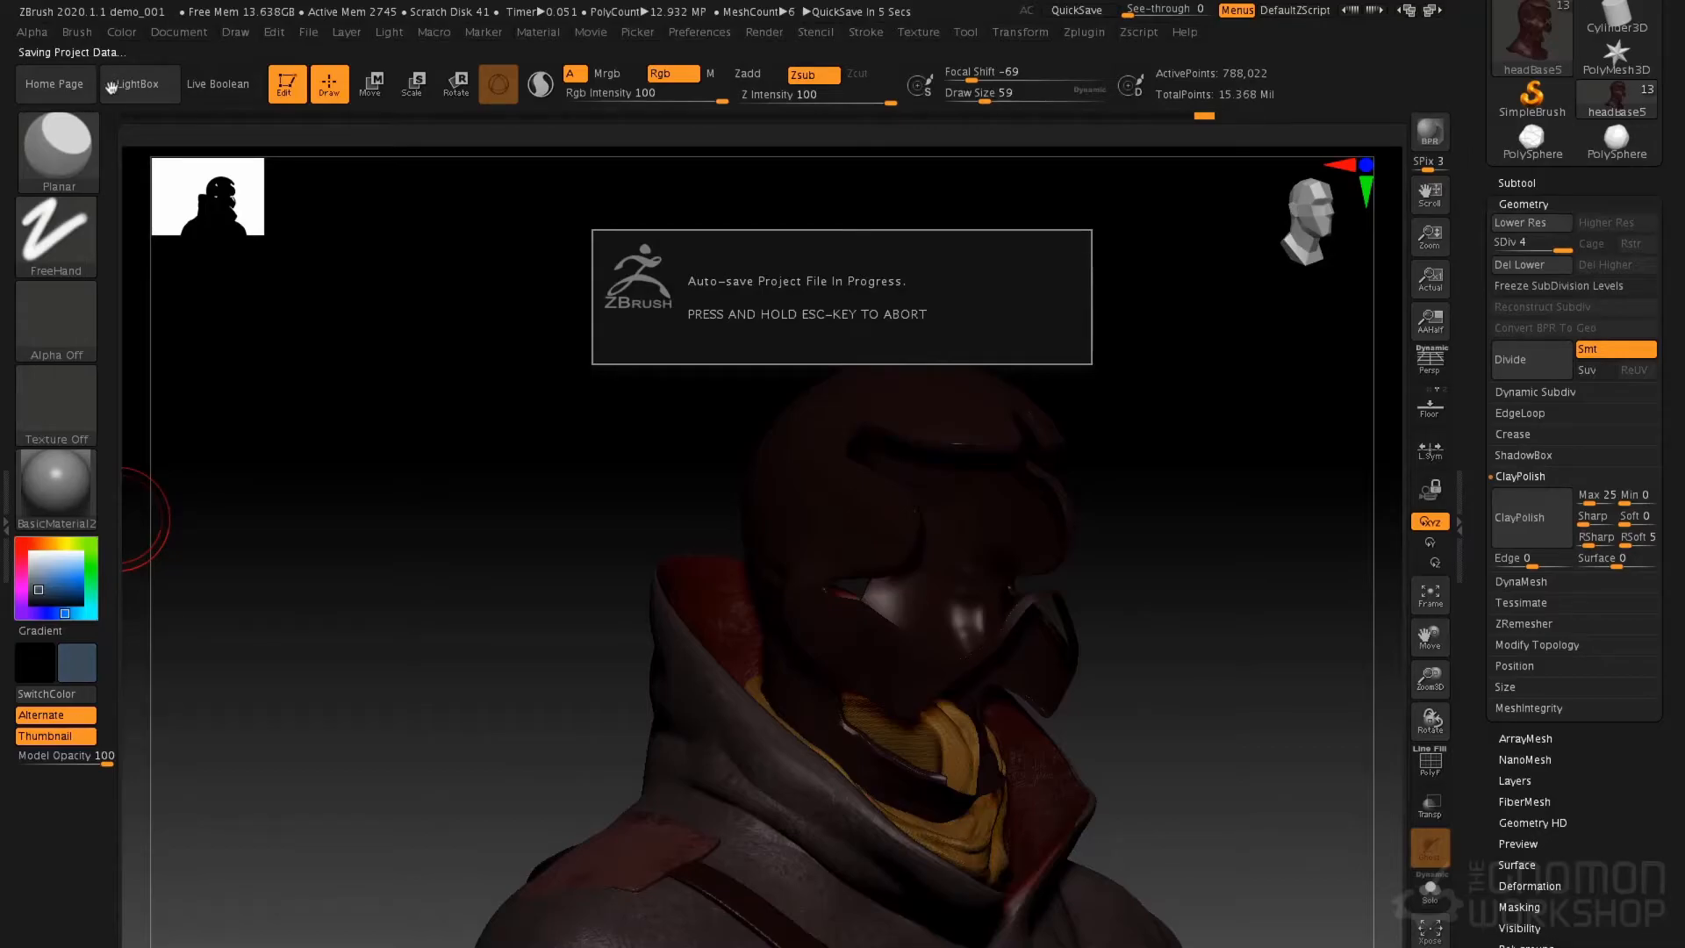
{"action": "left_click", "coordinate": [122, 33]}
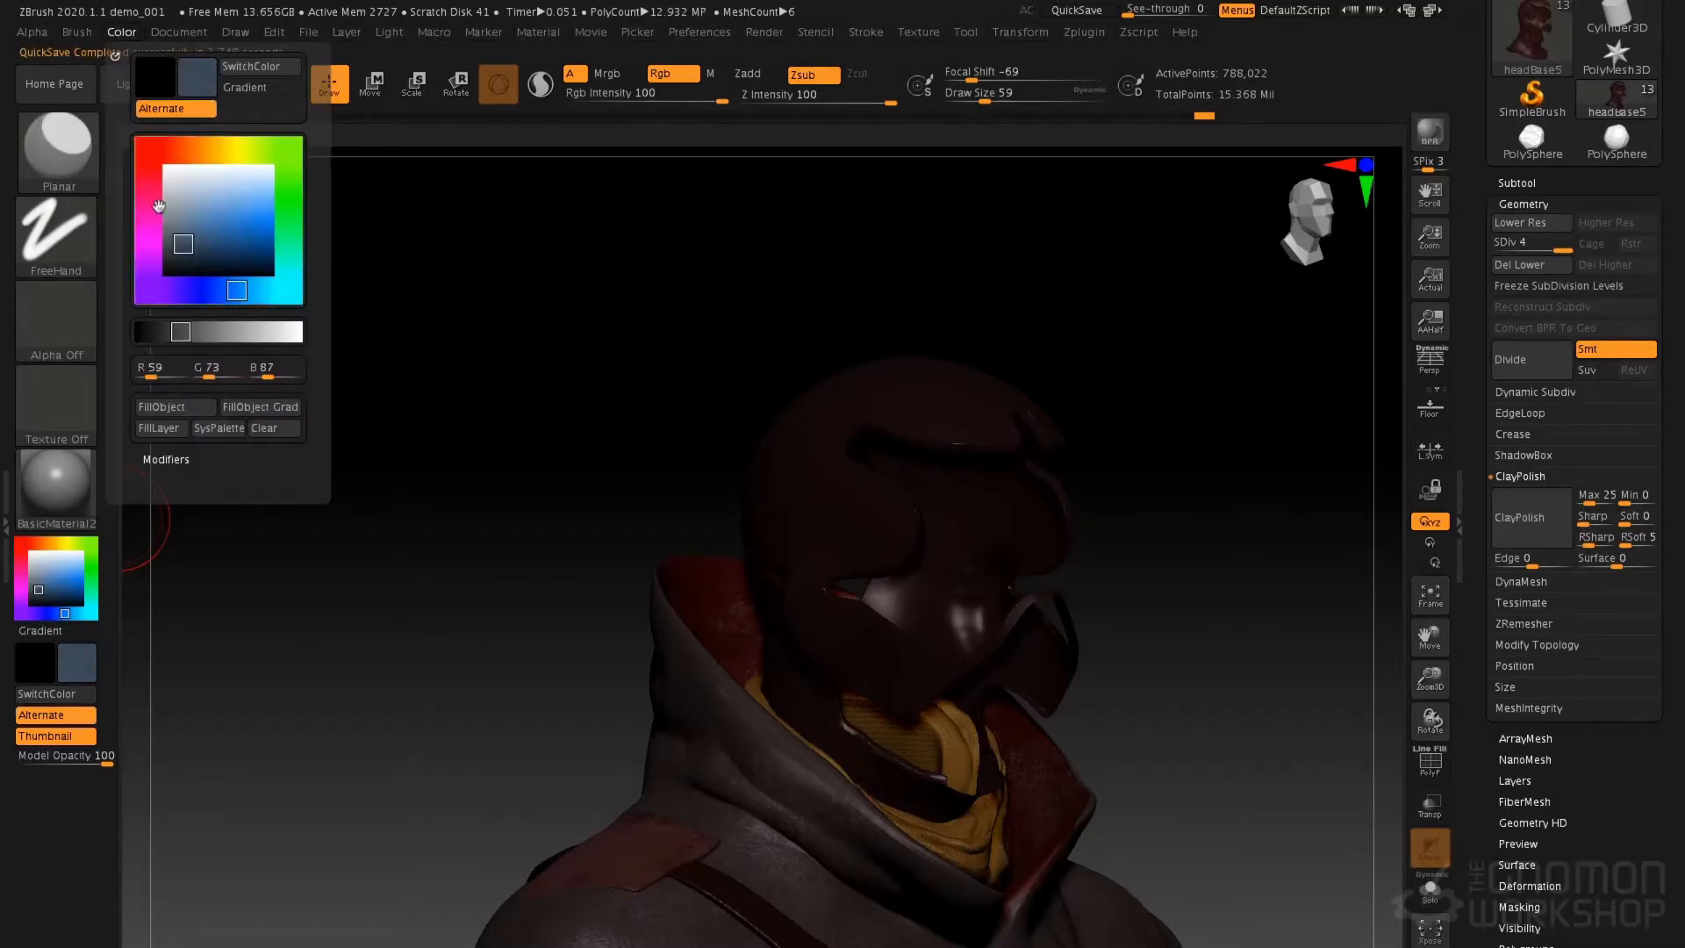
{"action": "left_click", "coordinate": [174, 411]}
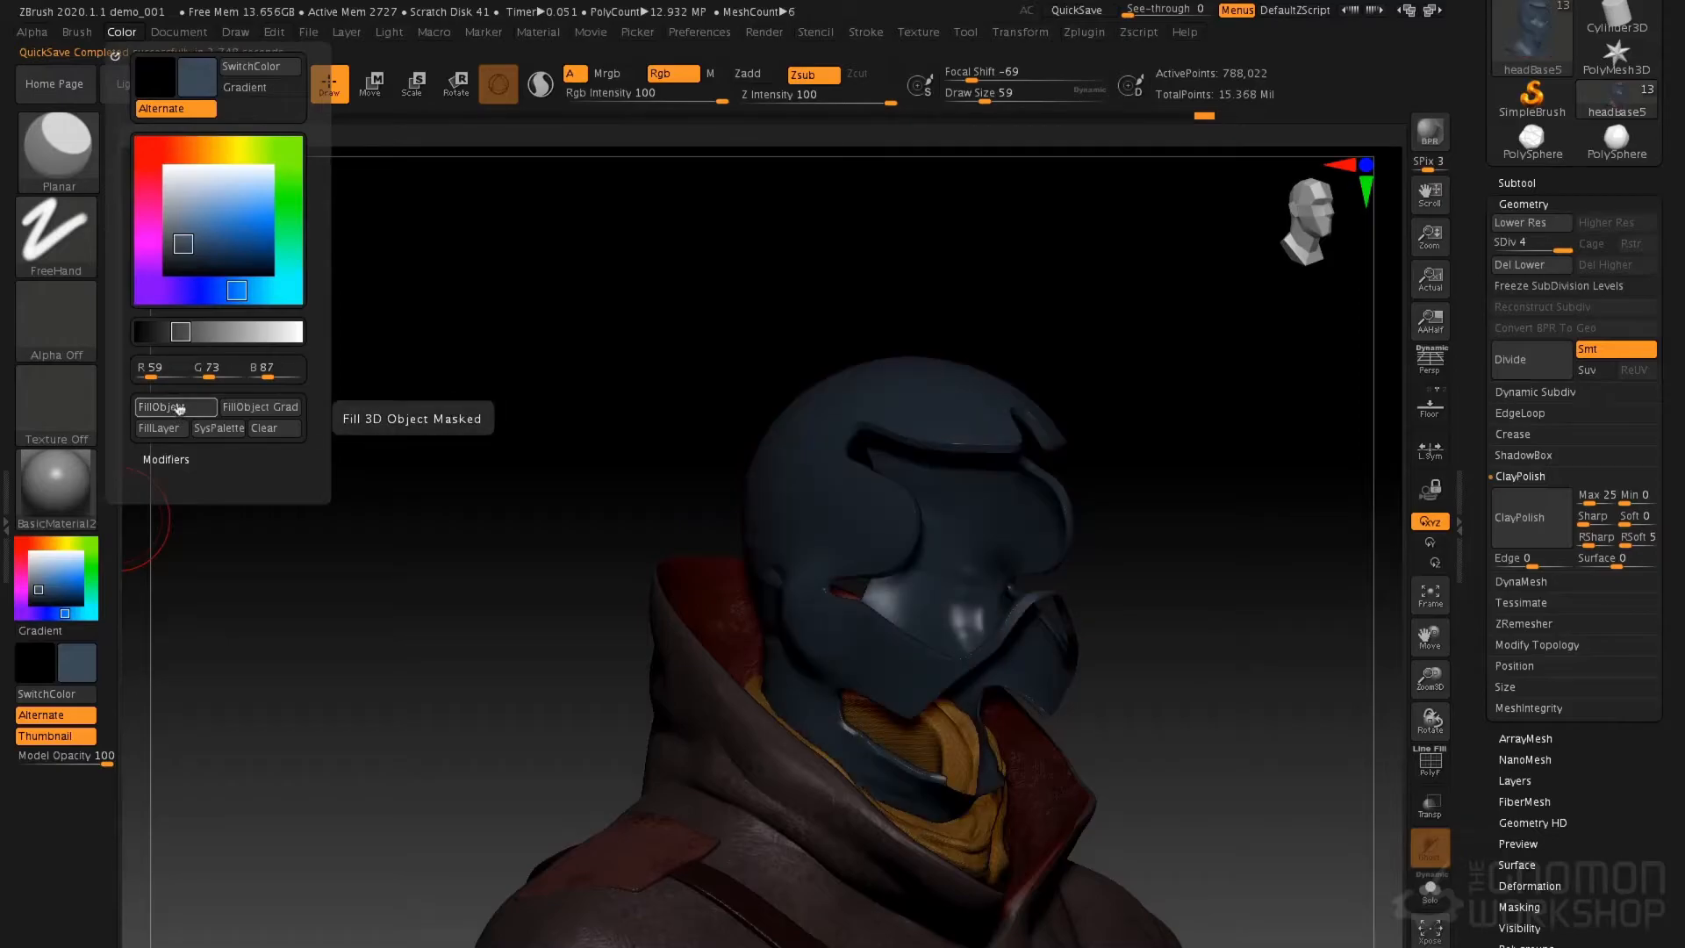
{"action": "key", "text": "ctrl+shift"}
{"action": "left_click", "coordinate": [583, 329], "text": "ctrl+shift"}
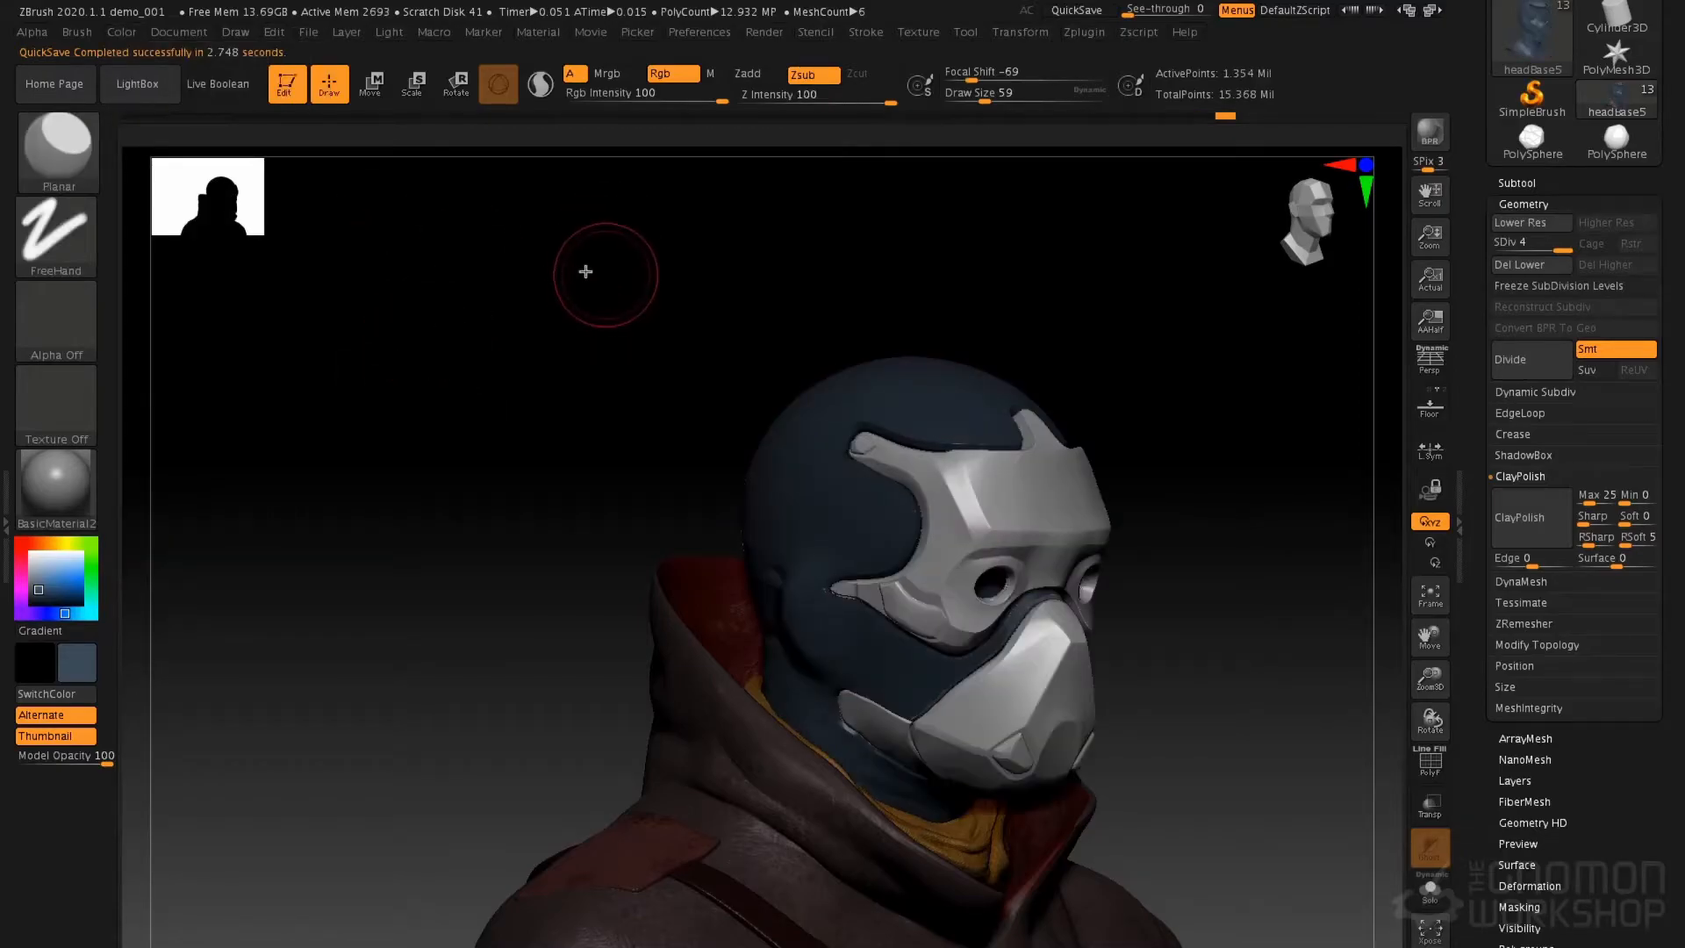
Examine the coloured helmet and armour plates on the character from the front and side
{"action": "left_click_drag", "start_coordinate": [583, 272], "coordinate": [572, 264], "text": "shift"}
{"action": "left_click_drag", "start_coordinate": [734, 301], "coordinate": [577, 252], "text": "shift"}
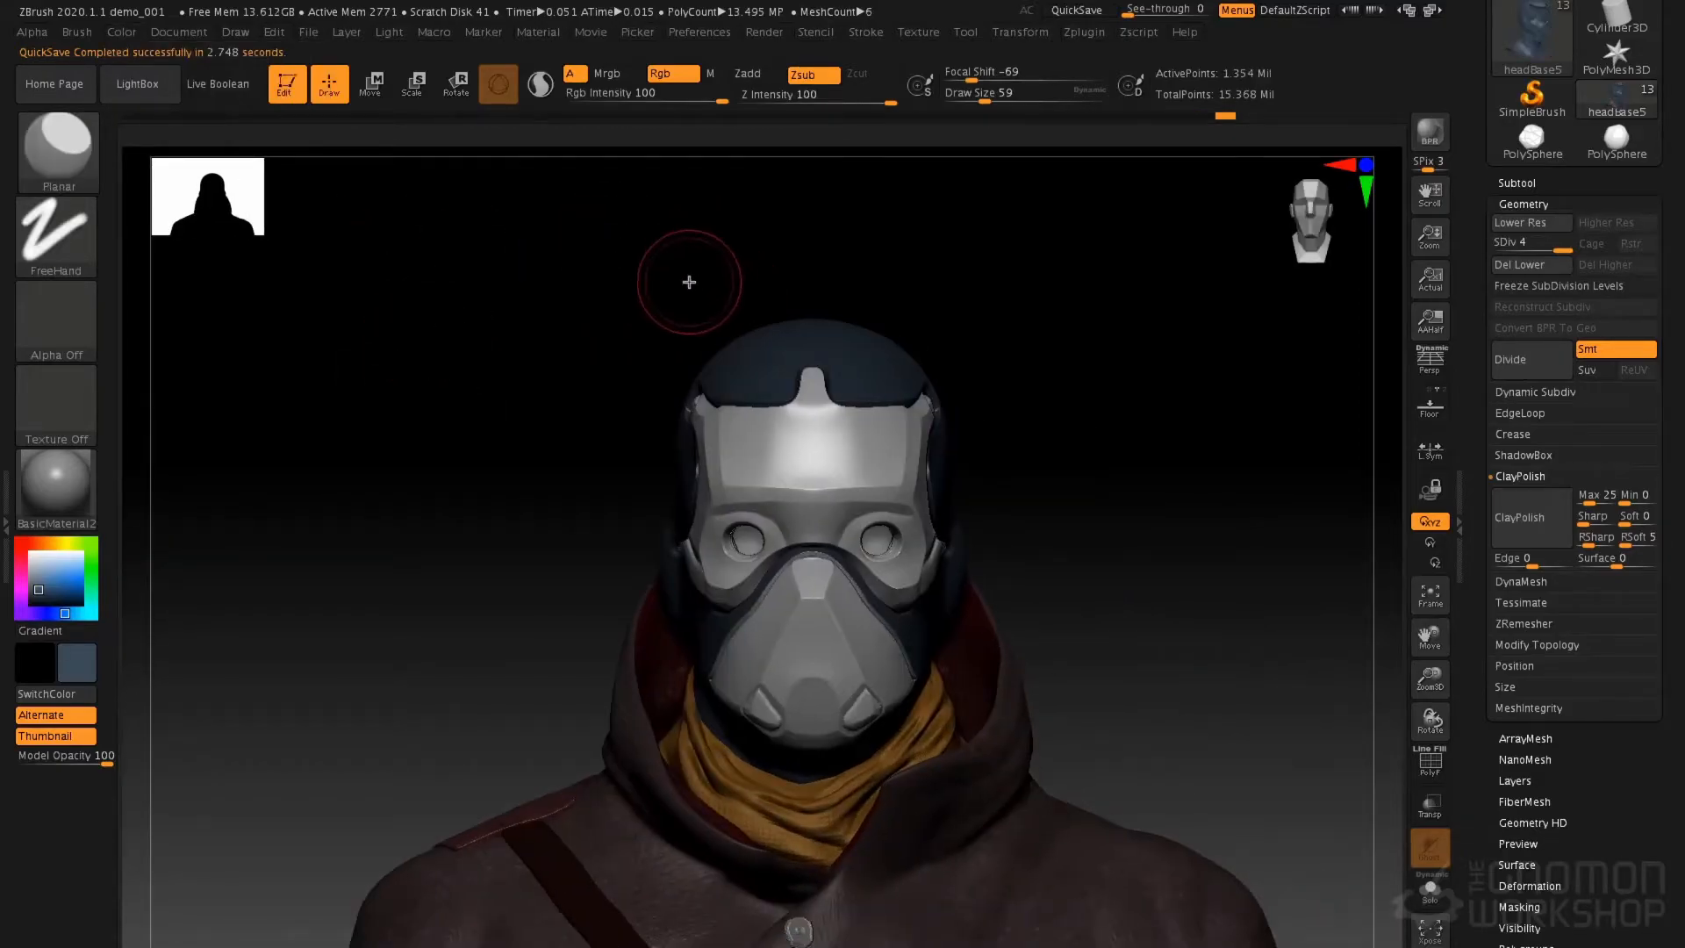
{"action": "left_click_drag", "start_coordinate": [689, 279], "coordinate": [655, 279]}
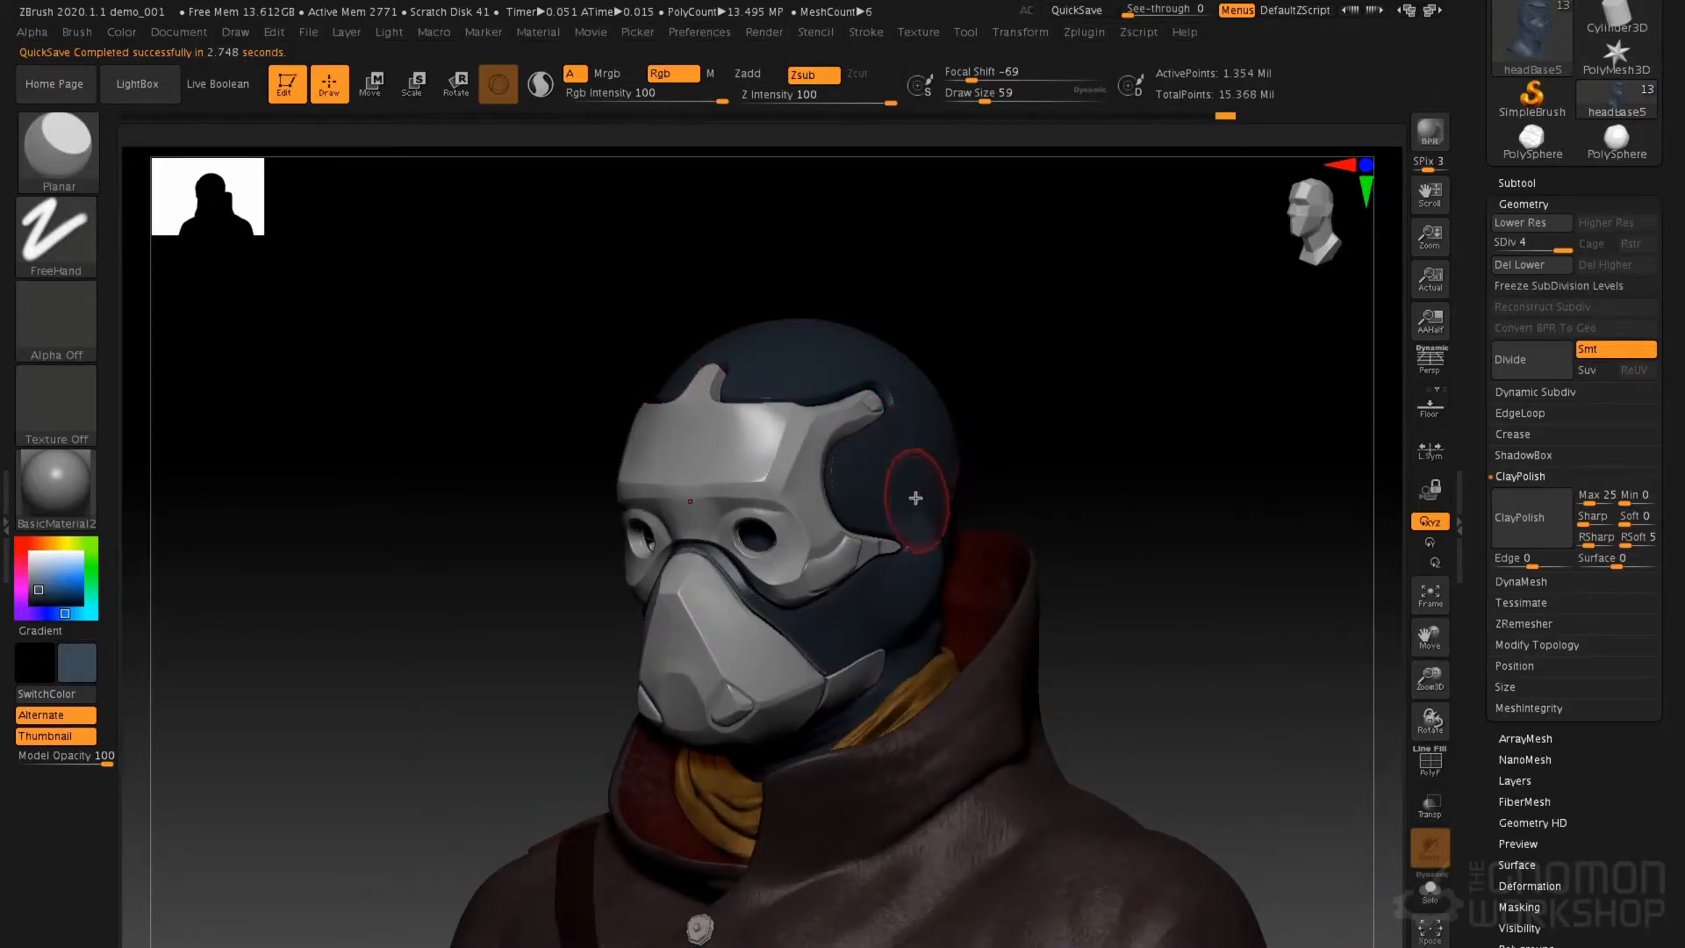
{"action": "left_click", "coordinate": [1004, 426], "text": "ctrl+shift"}
{"action": "left_click_drag", "start_coordinate": [1023, 394], "coordinate": [1038, 412]}
{"action": "left_click", "coordinate": [1086, 375], "text": "ctrl+shift"}
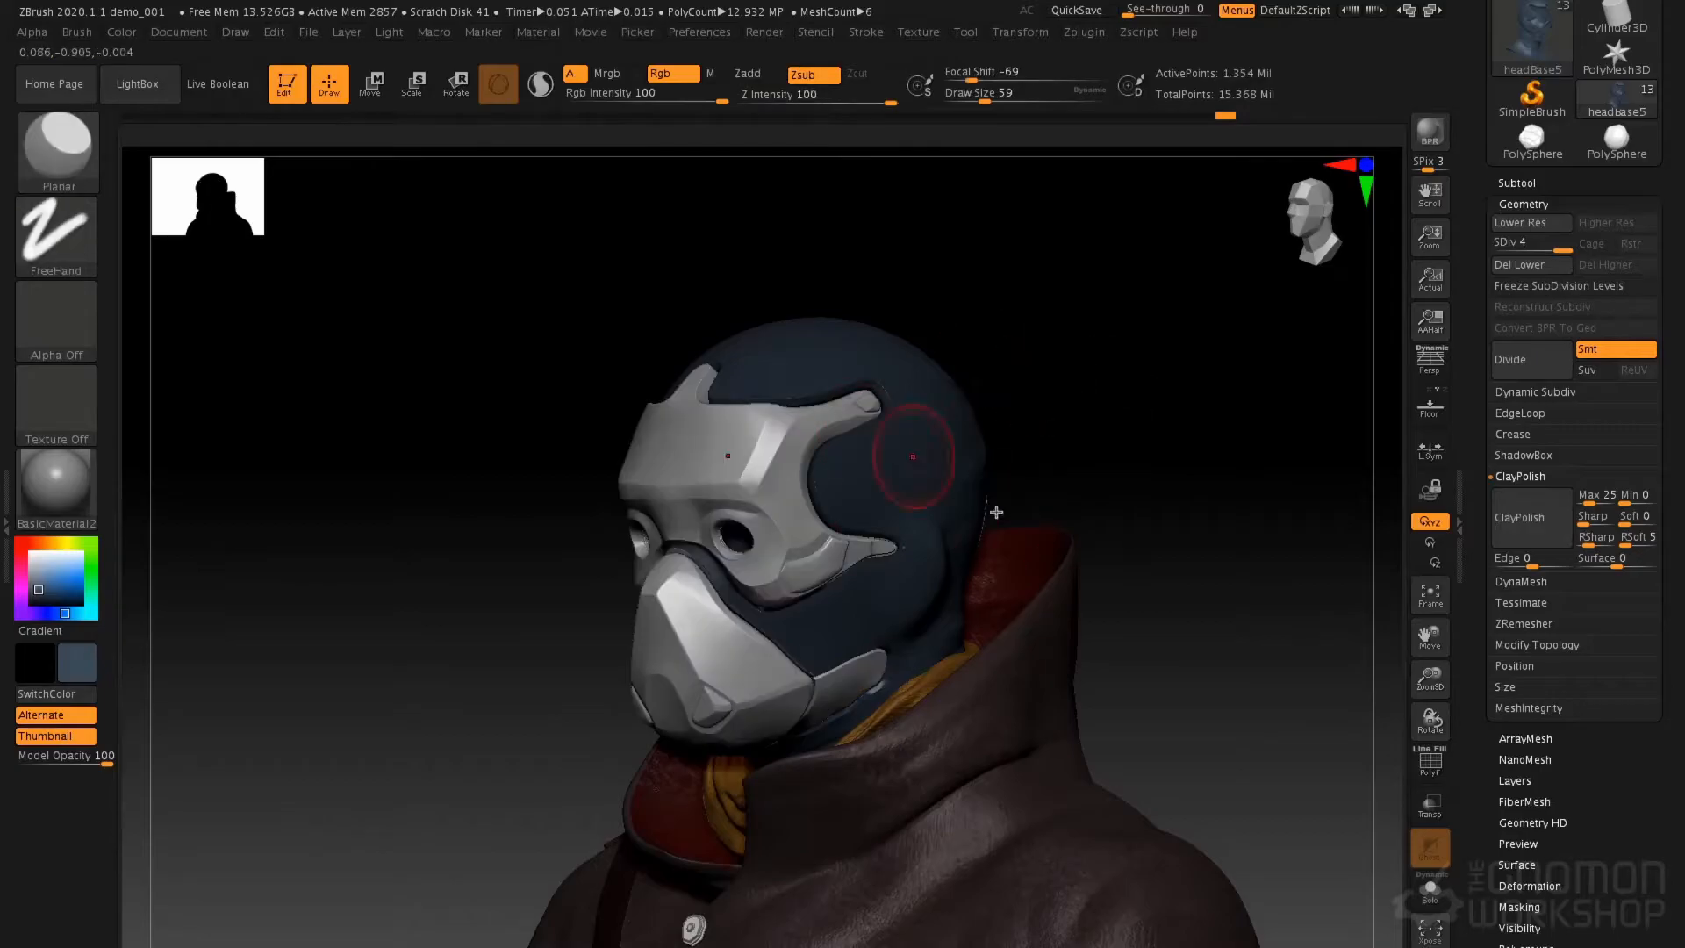
{"action": "mouse_move", "coordinate": [1024, 451]}
{"action": "left_mouse_down"}
{"action": "mouse_move", "coordinate": [1072, 432]}
{"action": "mouse_move", "coordinate": [1056, 429]}
{"action": "left_mouse_up"}
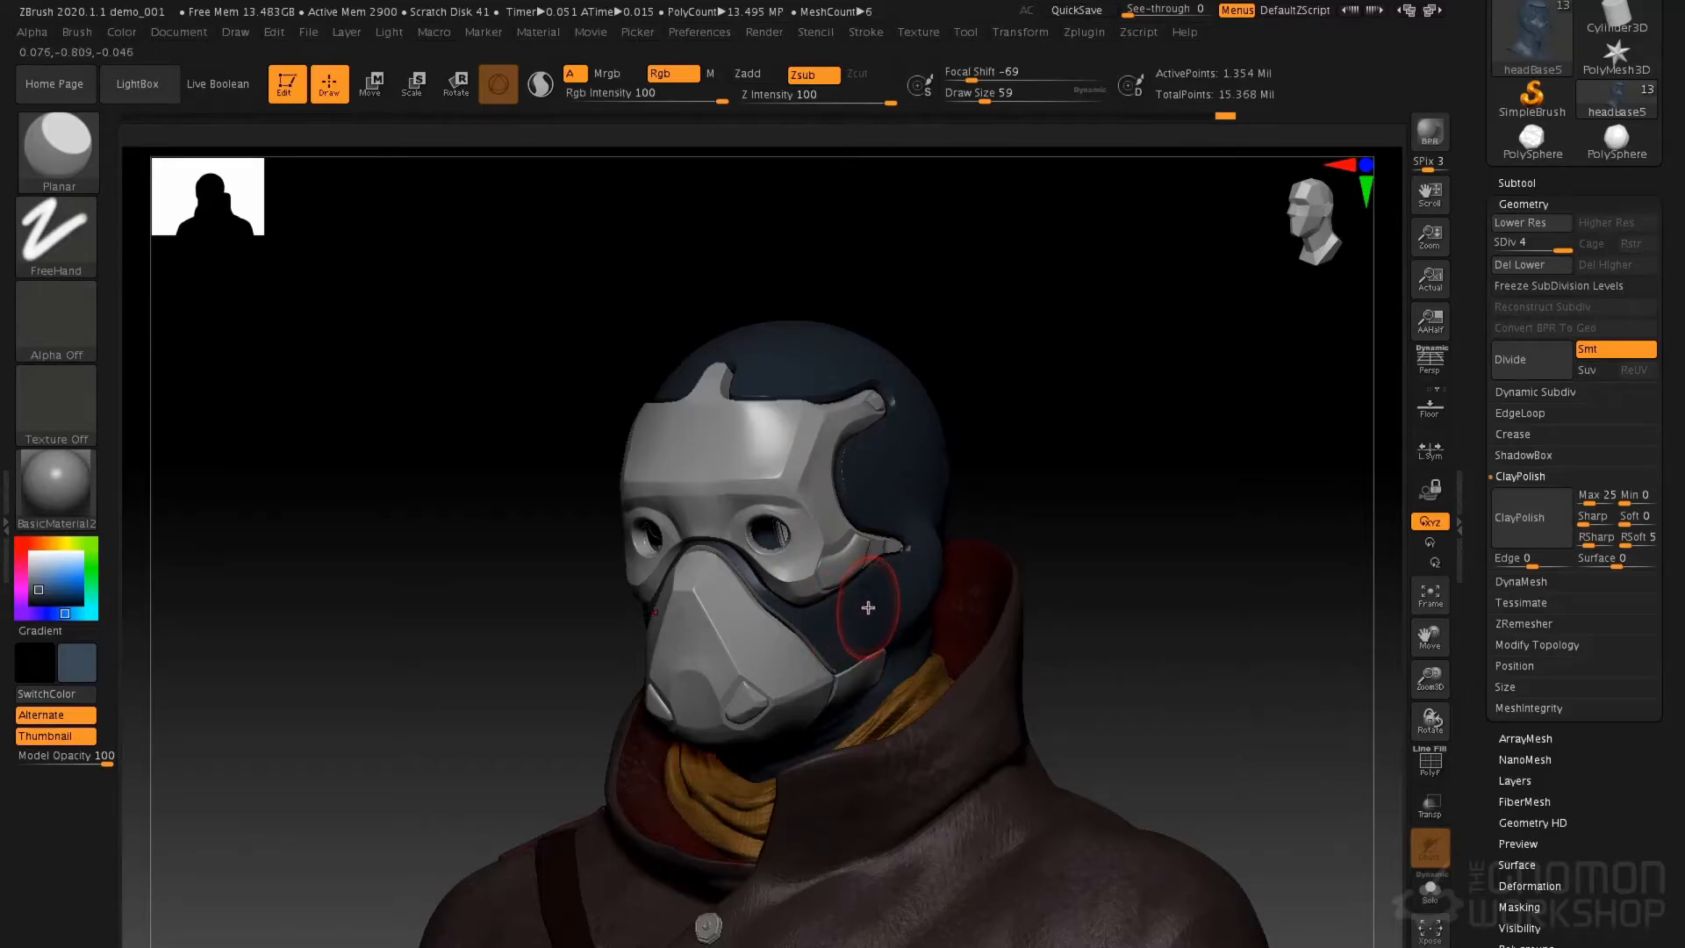
Isolate the blue under-helmet, open its surface noise settings and frame the mesh in the NoiseMaker preview
{"action": "mouse_move", "coordinate": [1144, 587]}
{"action": "left_mouse_down"}
{"action": "mouse_move", "coordinate": [1125, 587]}
{"action": "mouse_move", "coordinate": [1119, 551]}
{"action": "left_mouse_up"}
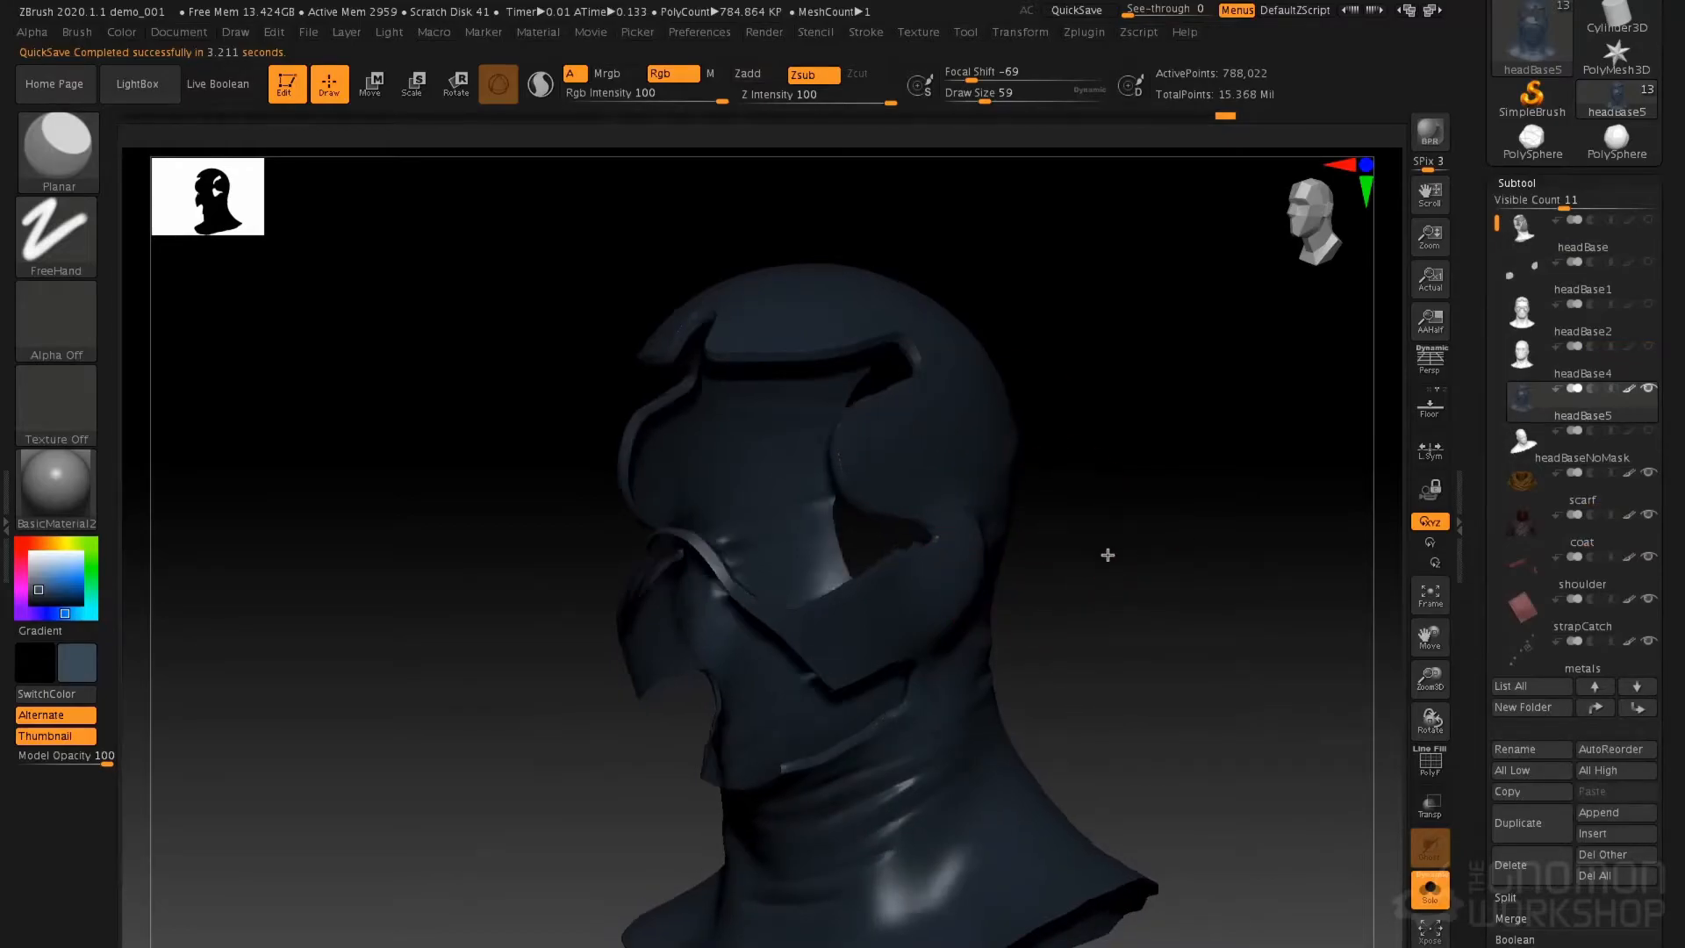
{"action": "left_click_drag", "start_coordinate": [1479, 732], "coordinate": [1496, 503]}
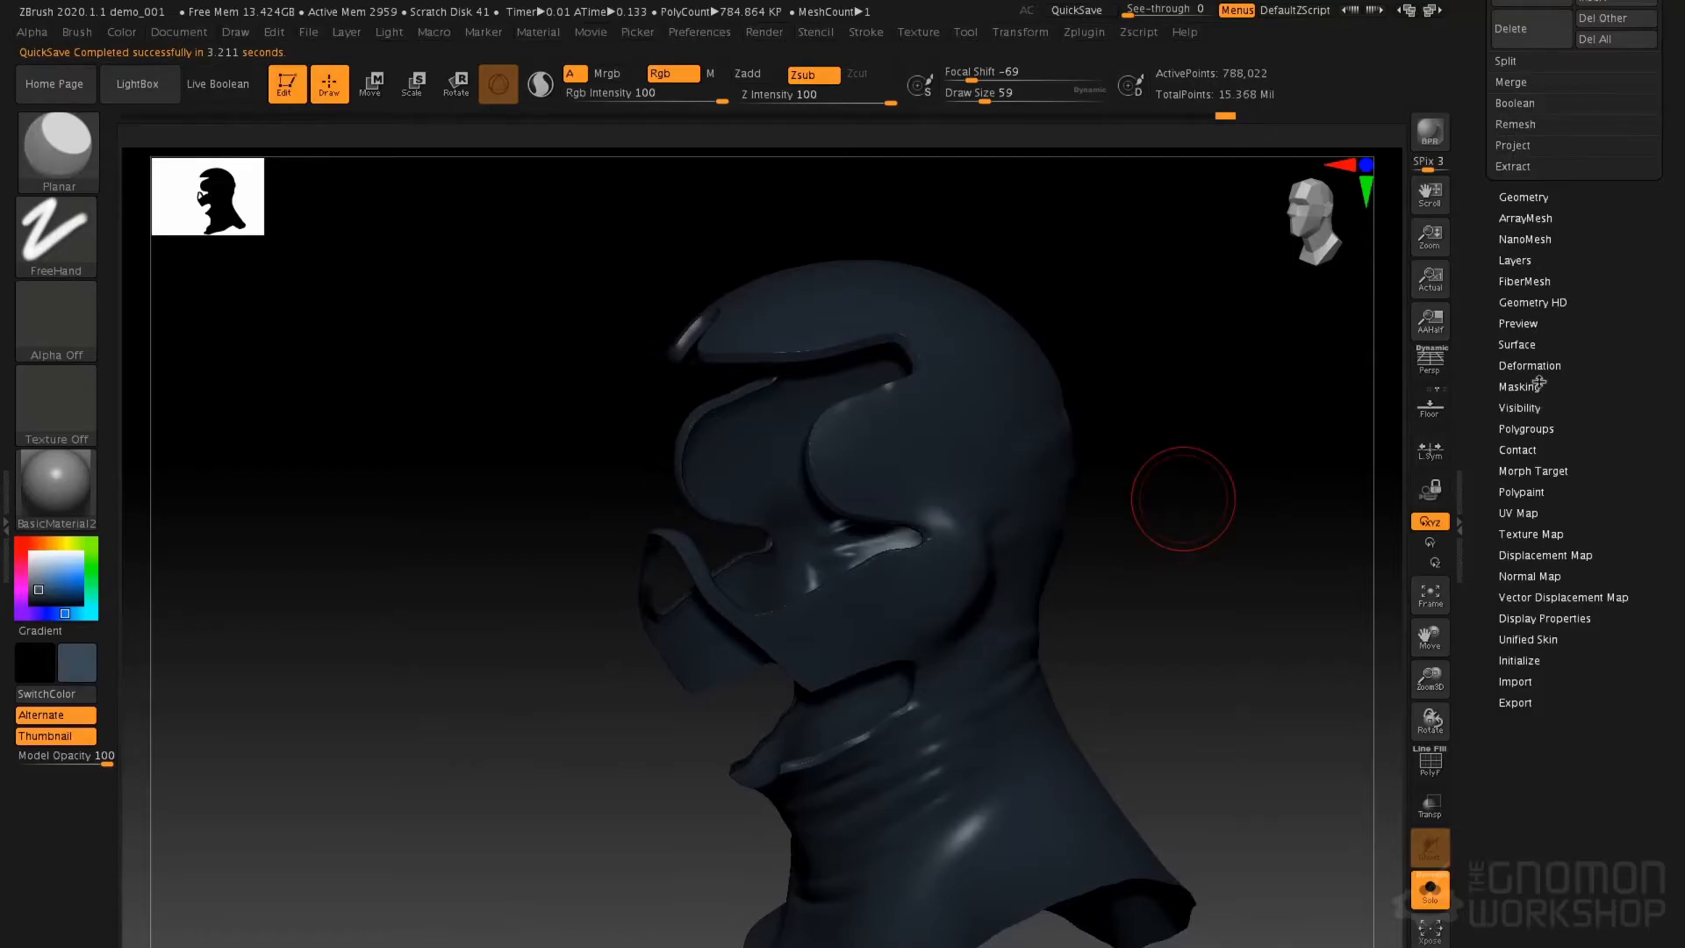
{"action": "left_click", "coordinate": [1523, 344]}
{"action": "left_click", "coordinate": [1509, 425]}
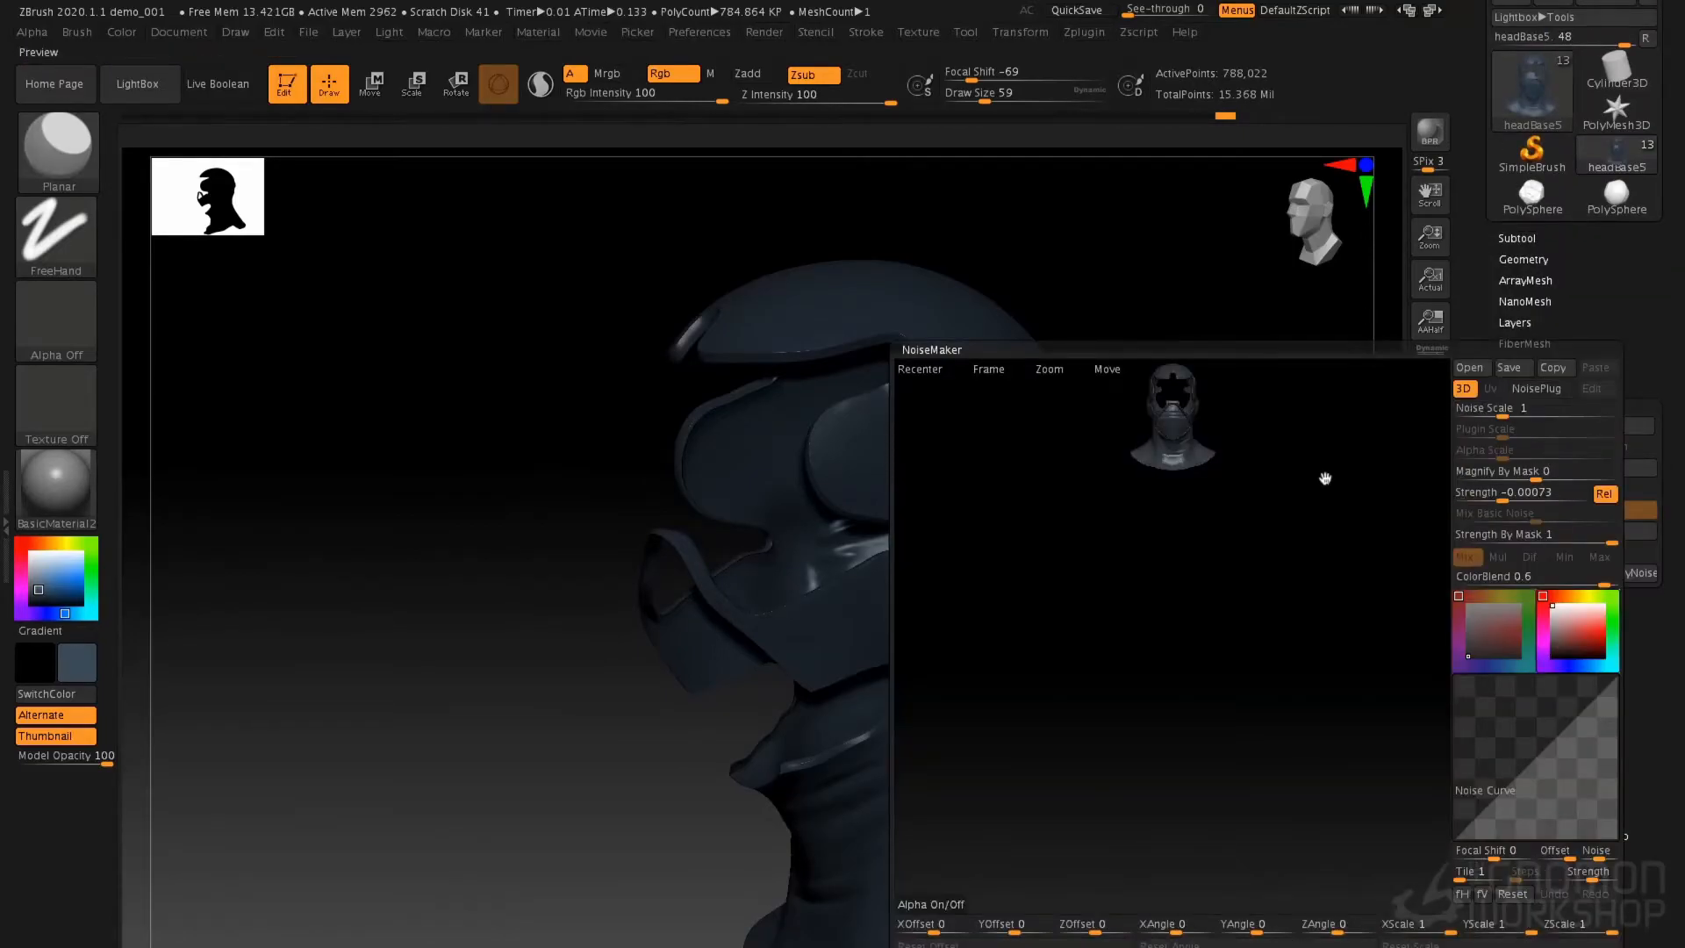
{"action": "left_click", "coordinate": [989, 370]}
{"action": "left_click_drag", "start_coordinate": [1384, 461], "coordinate": [1330, 463]}
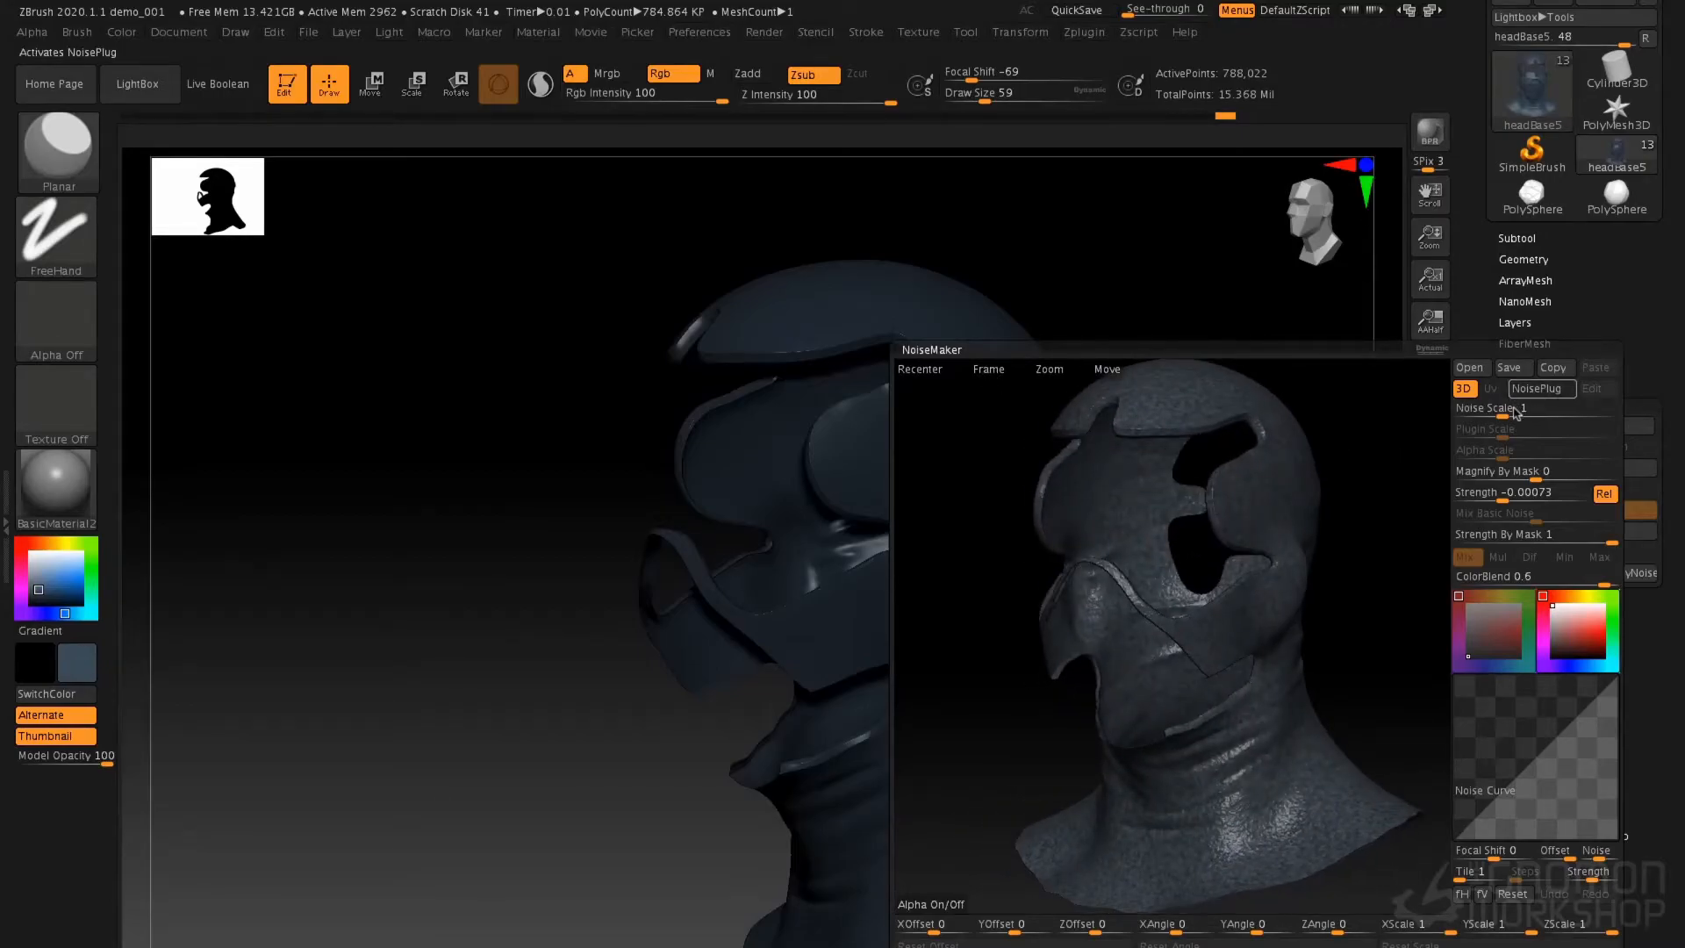
Apply the HexTile pattern through NoisePlug and set Mix Basic Noise to 0
{"action": "left_click", "coordinate": [1528, 397]}
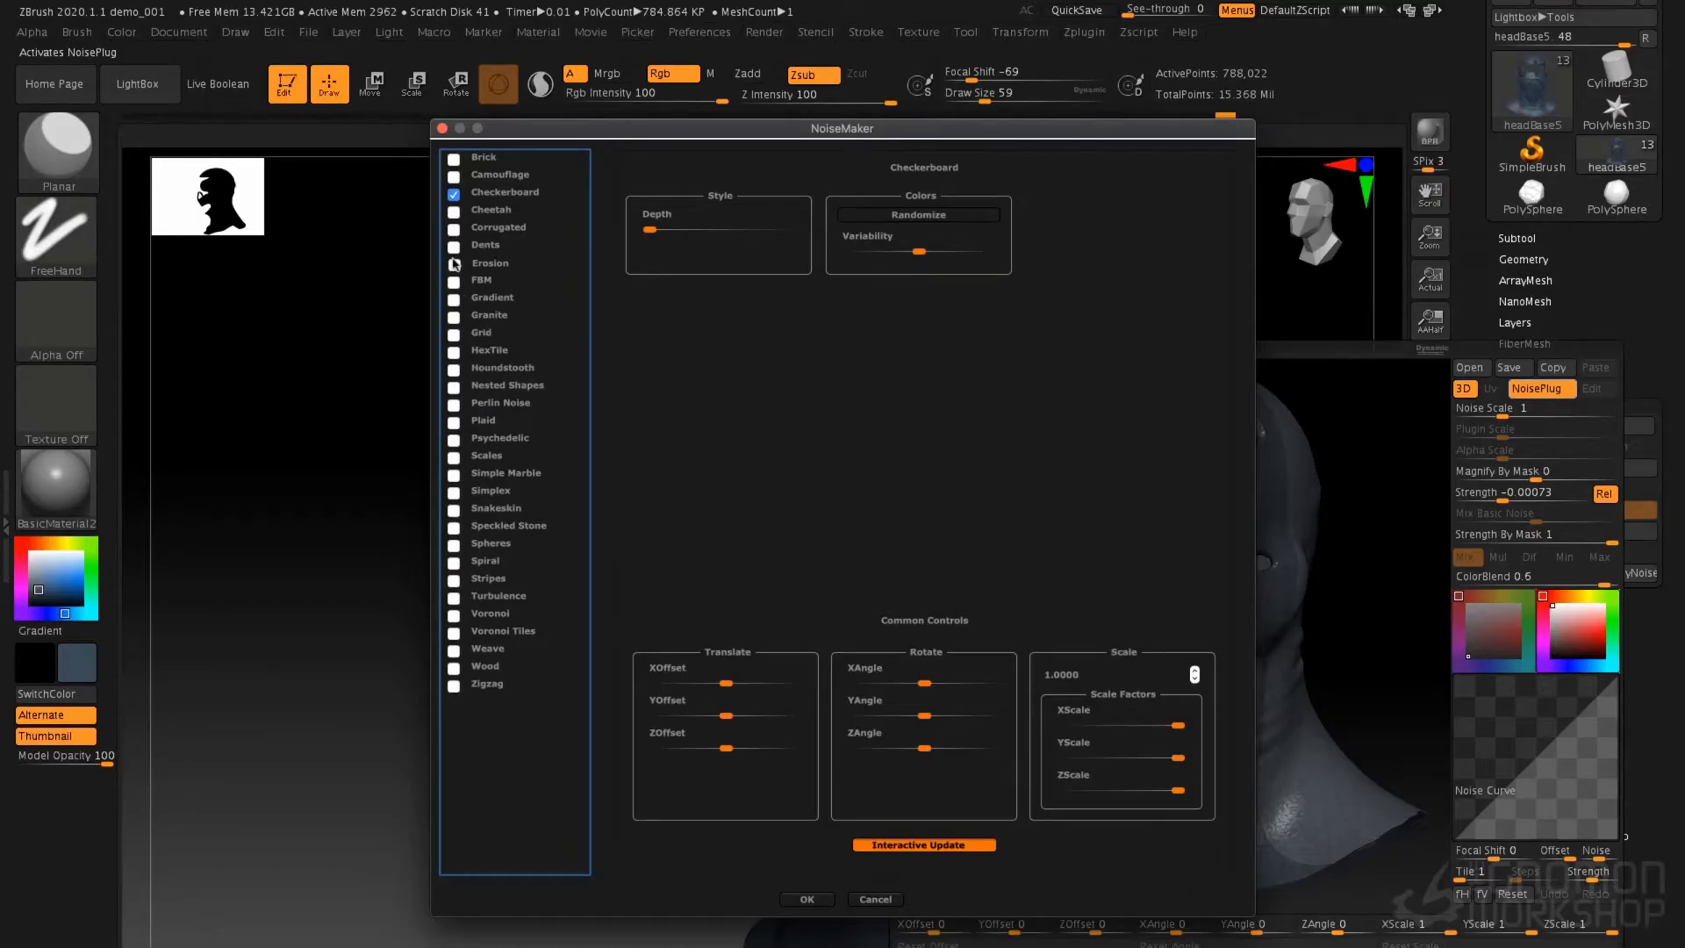
{"action": "left_click", "coordinate": [454, 354]}
{"action": "left_click", "coordinate": [807, 899]}
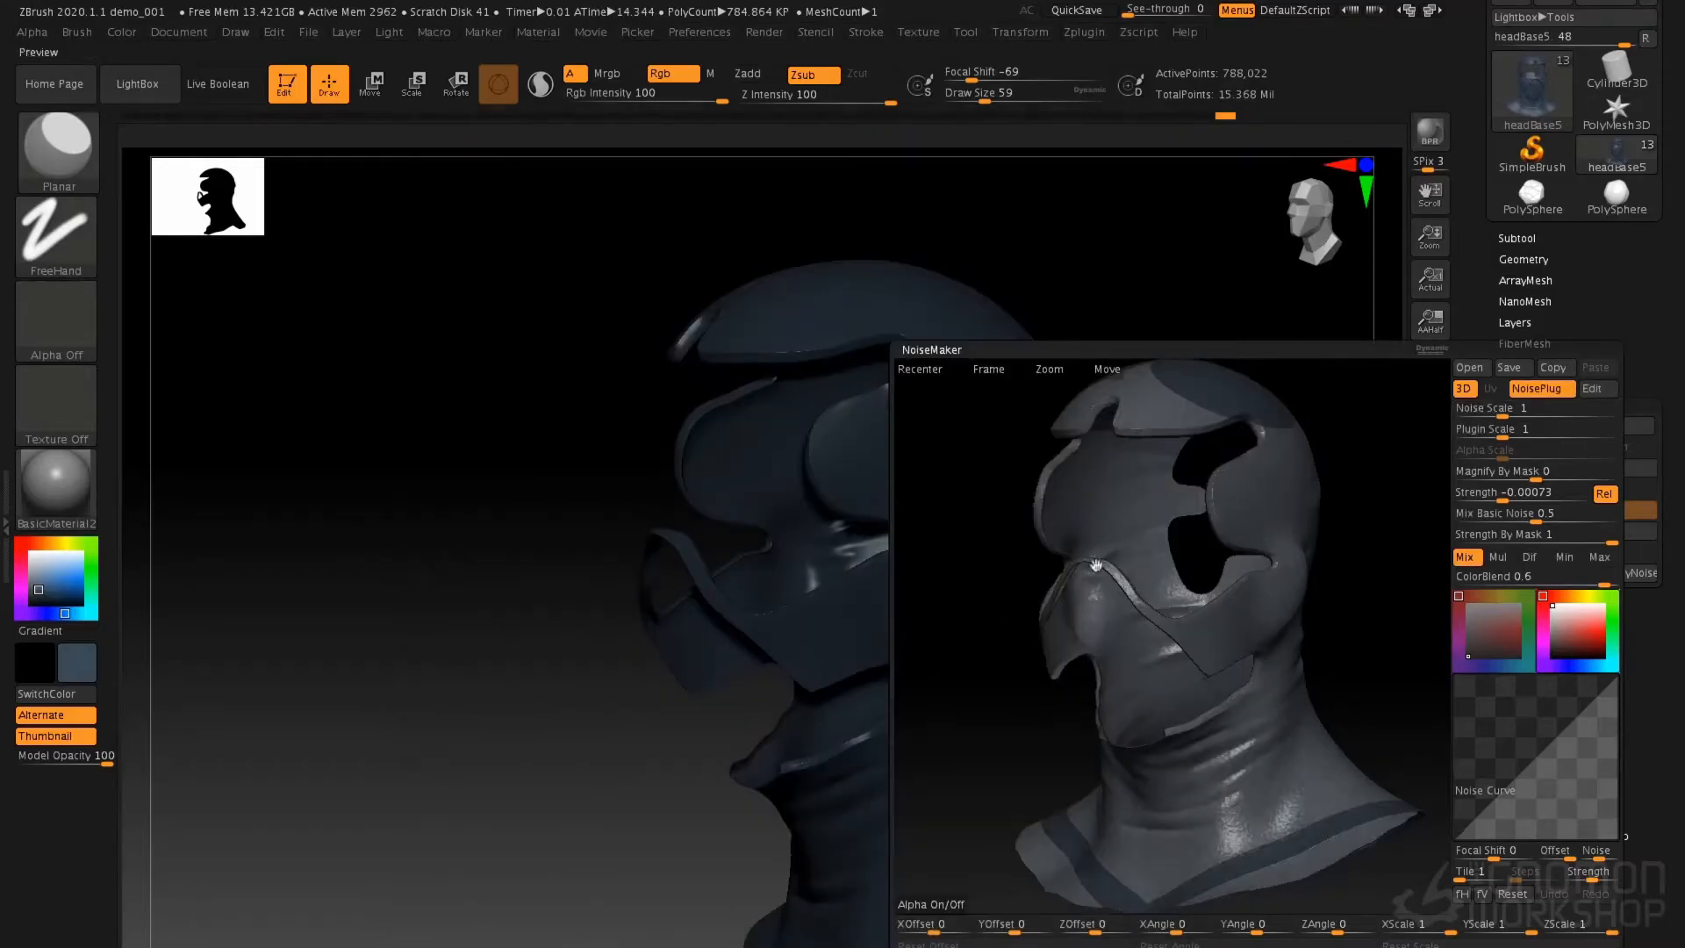
{"action": "left_click_drag", "start_coordinate": [1536, 515], "coordinate": [1446, 507]}
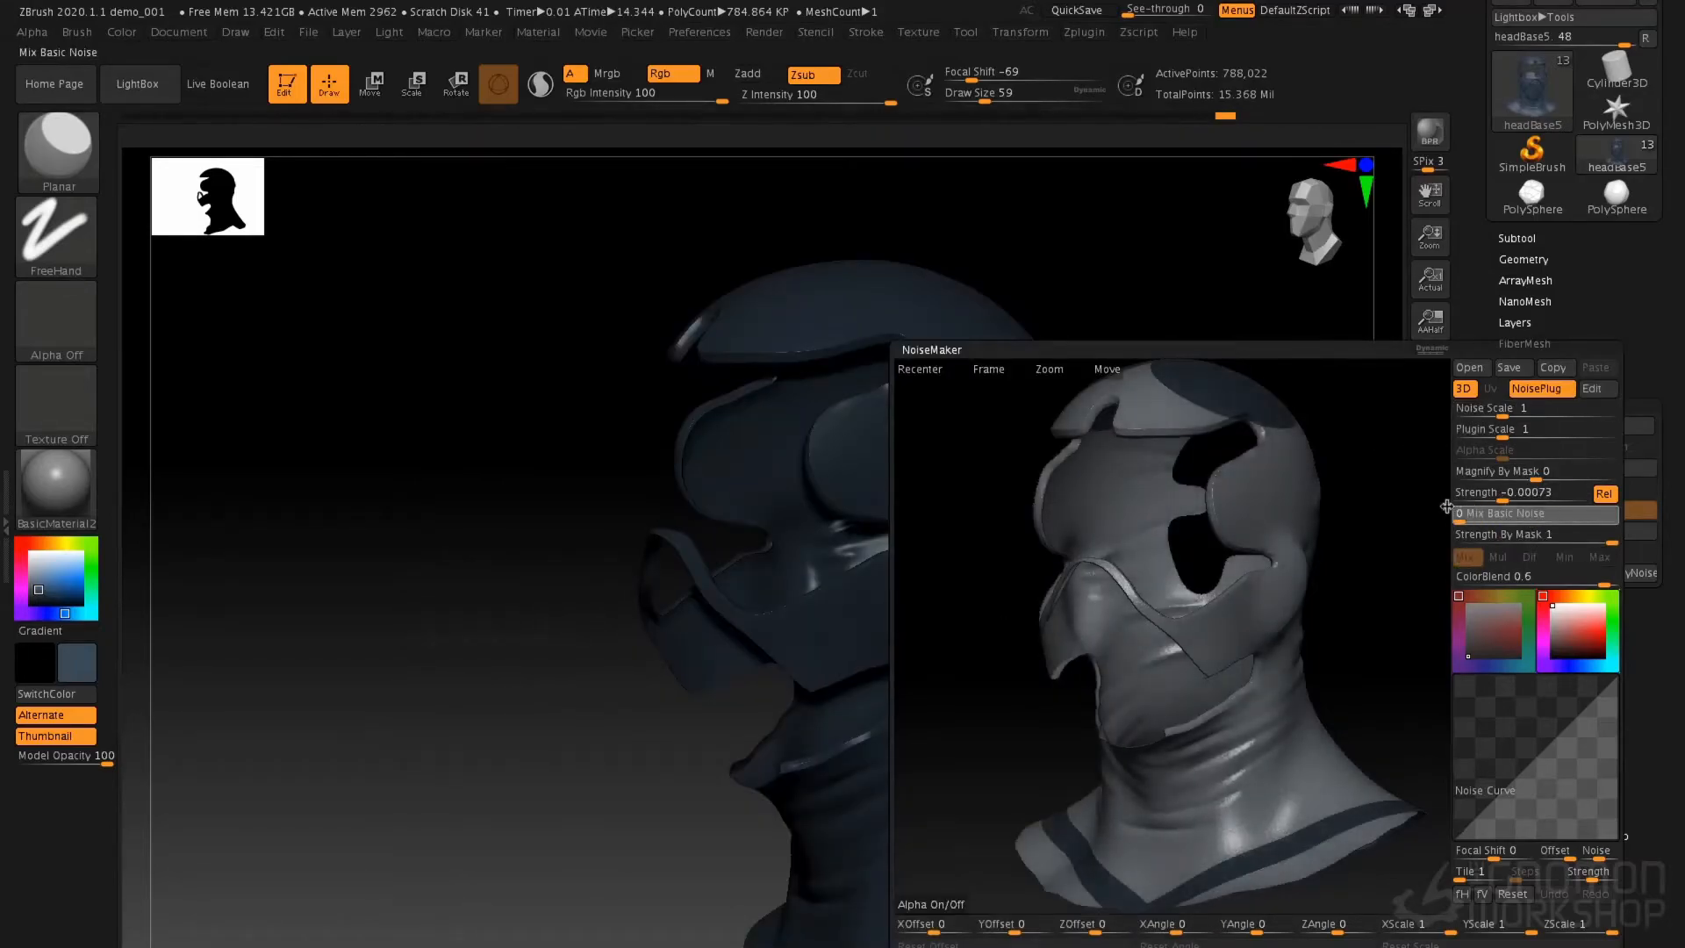
Set the hex pattern's Plugin Scale to 0.01654 and the noise Strength to 0.08016
{"action": "left_click", "coordinate": [1501, 428]}
{"action": "left_click_drag", "start_coordinate": [1501, 428], "coordinate": [1479, 433]}
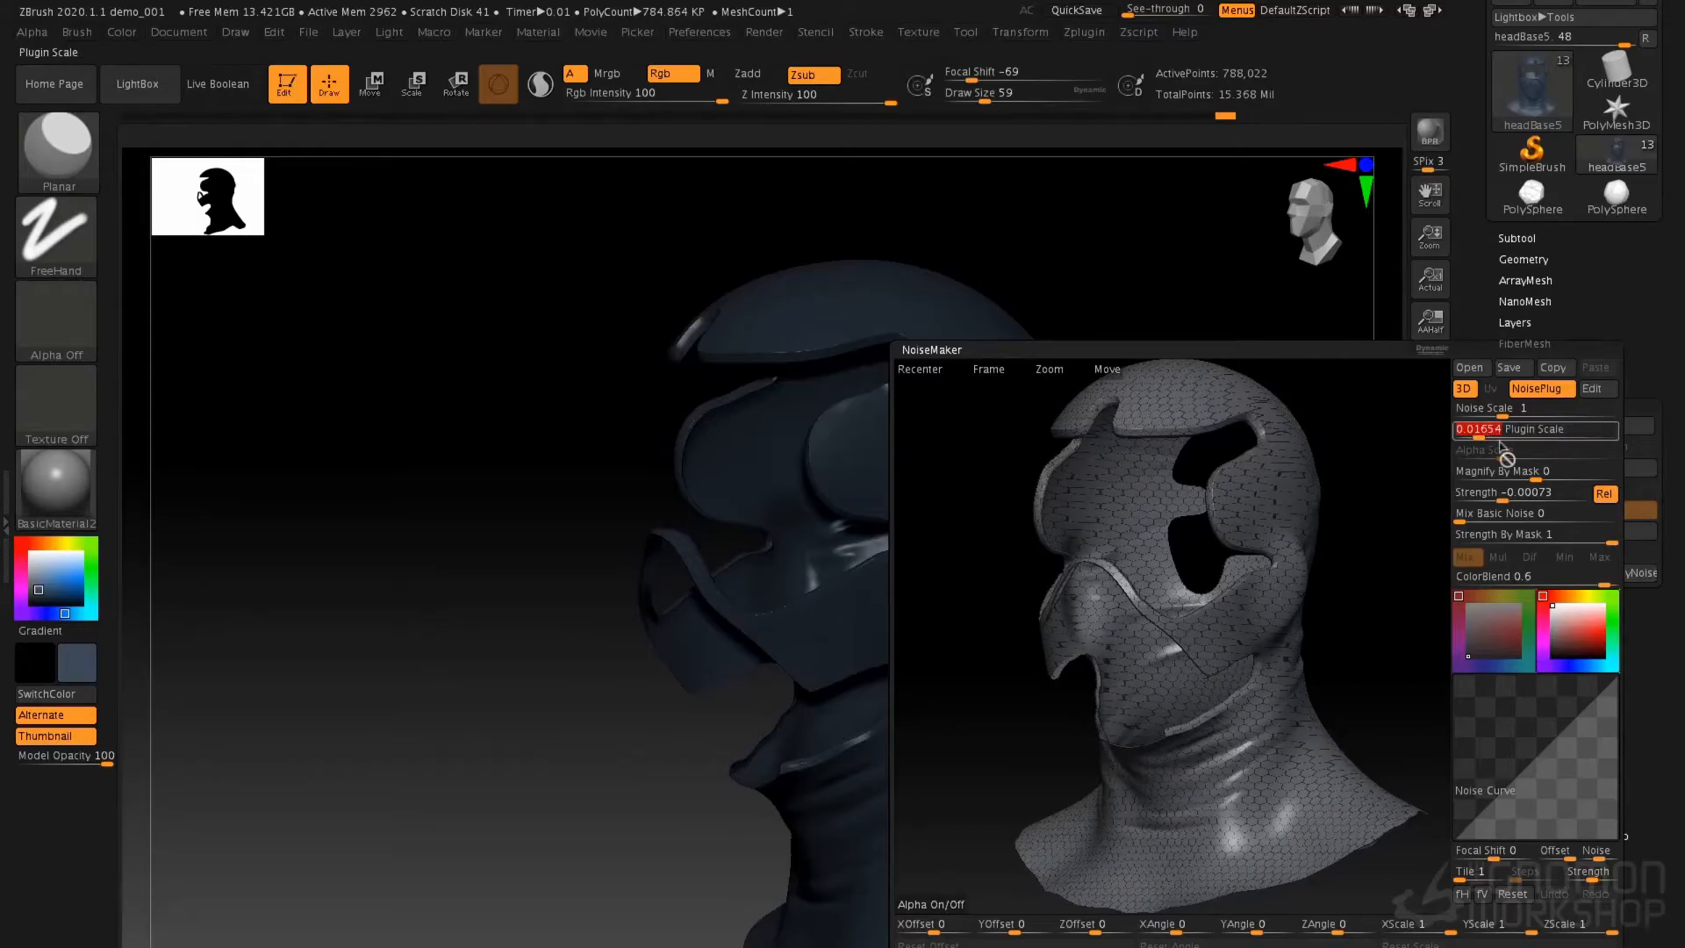
{"action": "left_click_drag", "start_coordinate": [1506, 497], "coordinate": [1566, 501]}
{"action": "left_click_drag", "start_coordinate": [1361, 451], "coordinate": [1325, 519]}
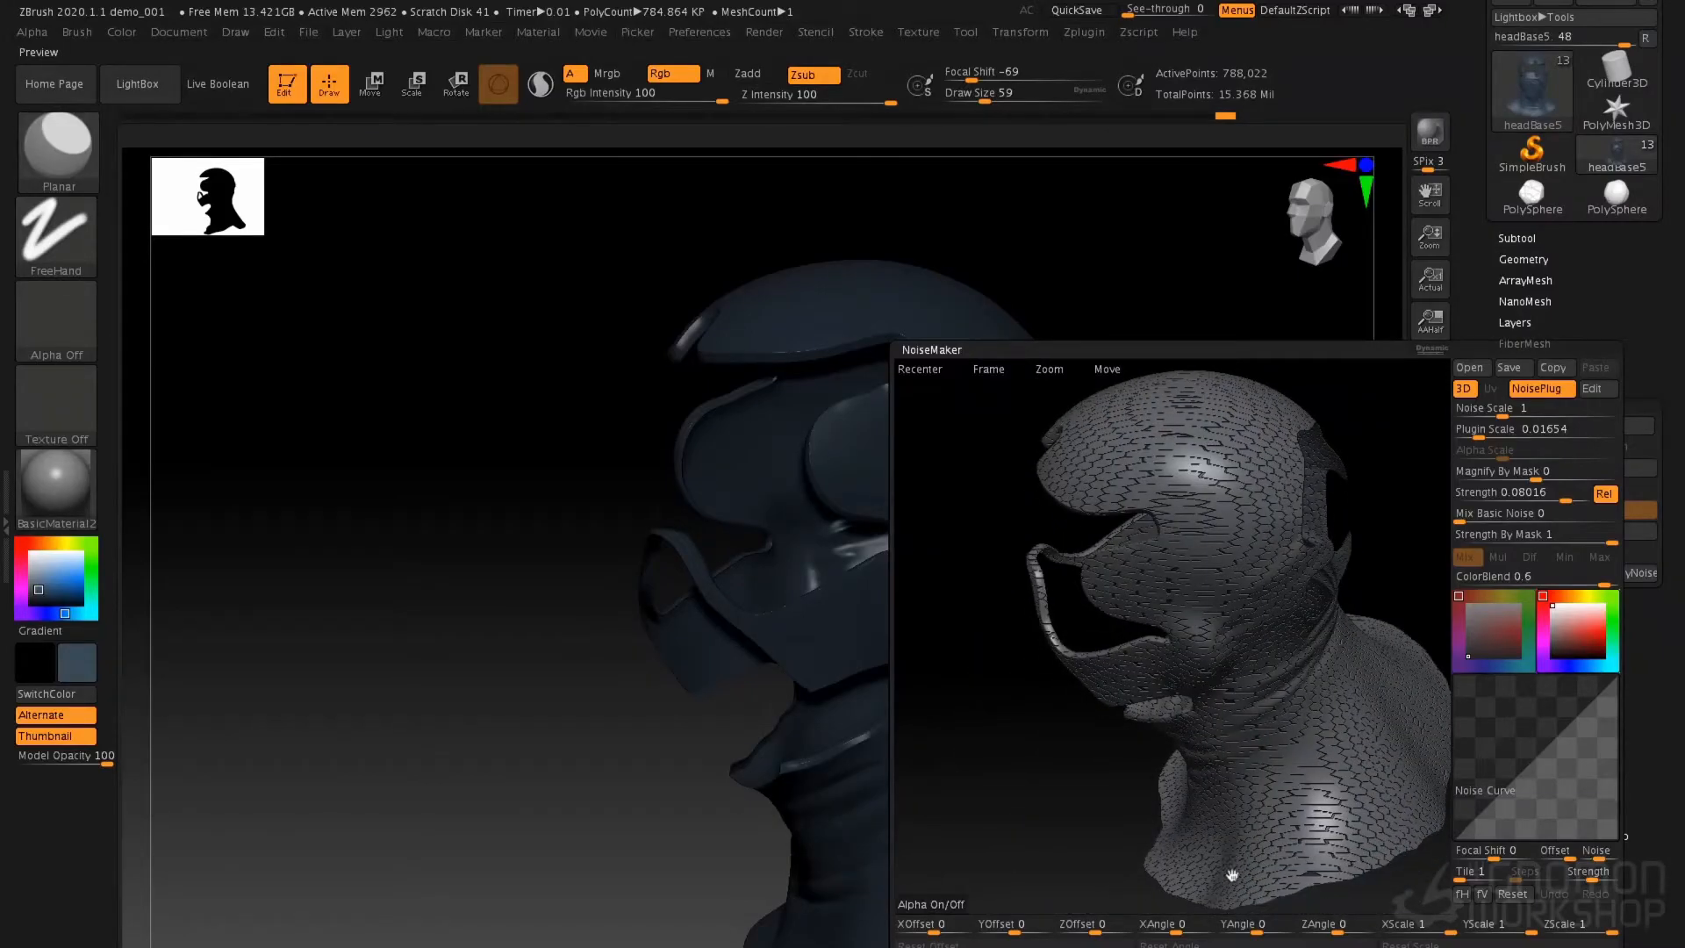
Try a Y Angle of 39 on the hex pattern and reset it to 0
{"action": "left_click_drag", "start_coordinate": [1261, 926], "coordinate": [1265, 926]}
{"action": "left_click", "coordinate": [1267, 926]}
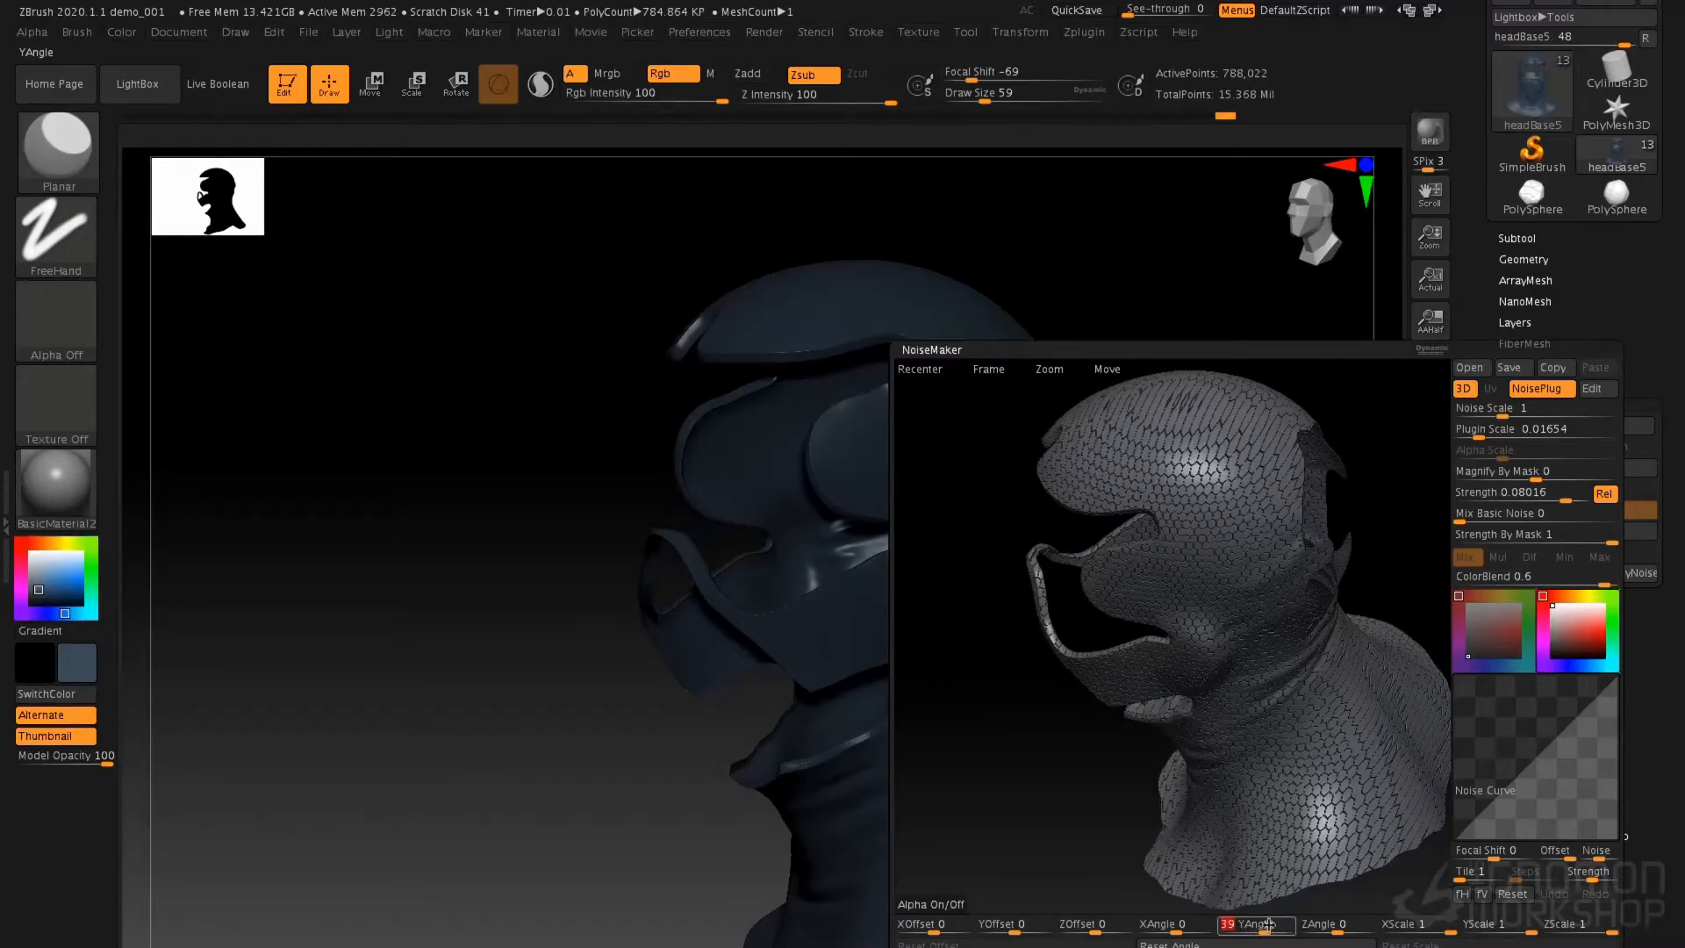
{"action": "type", "text": "0"}
{"action": "key", "text": "Return"}
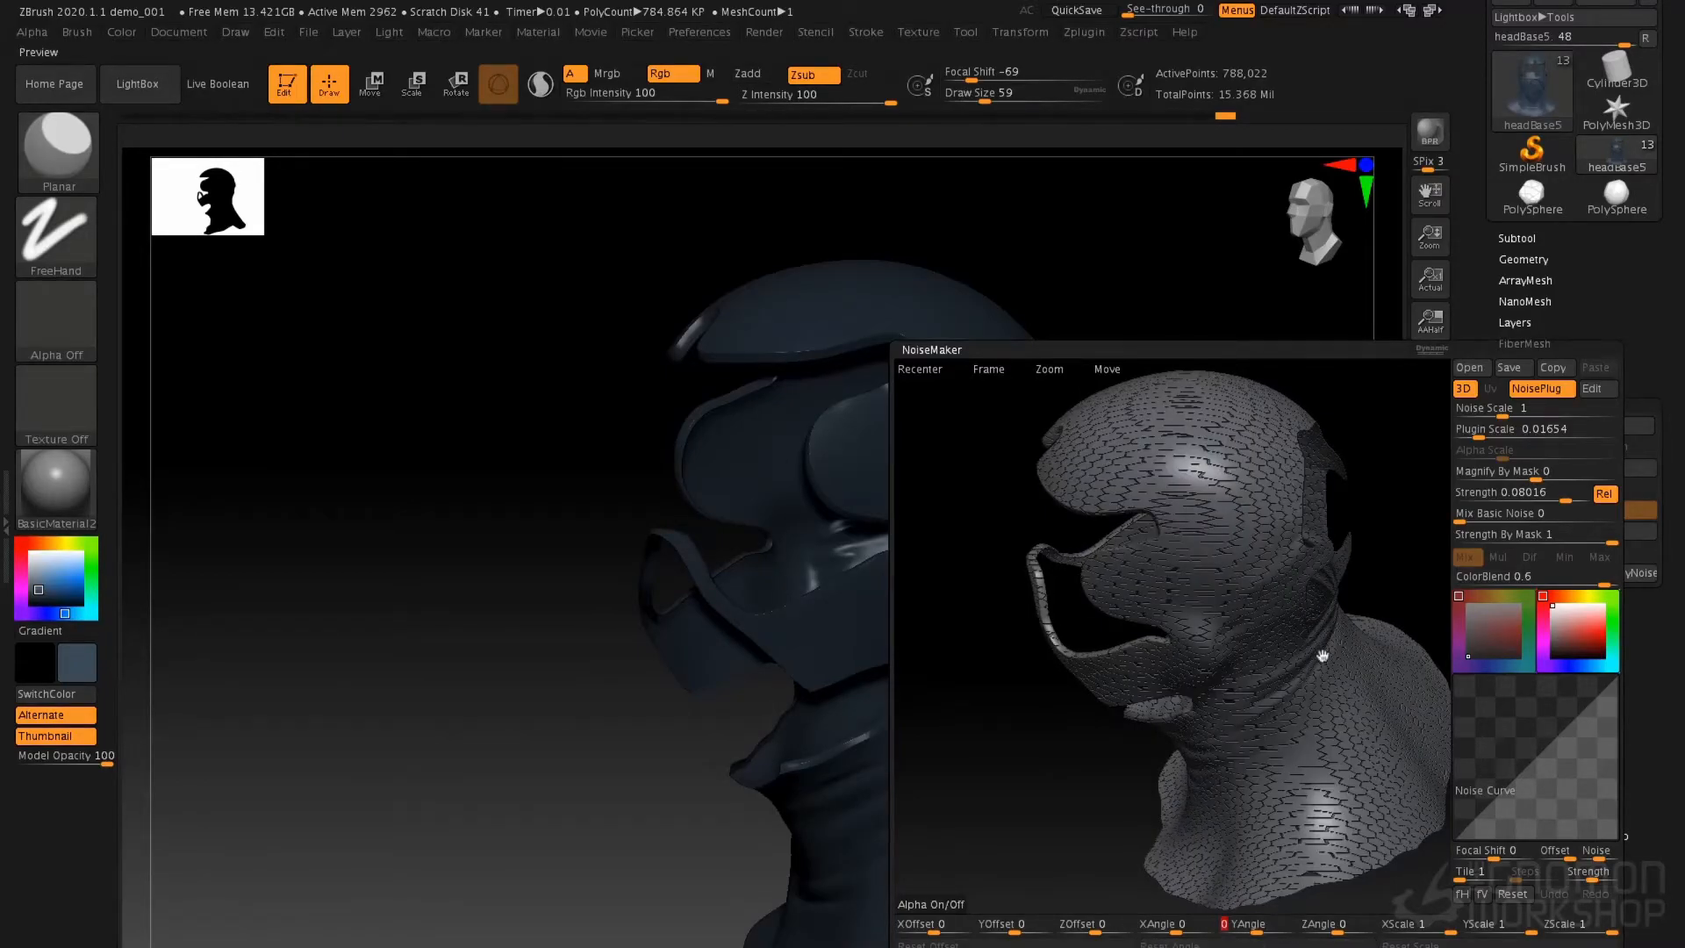
Set the hex pattern's Y Angle to 44 and the noise Strength to 0.13222
{"action": "left_click_drag", "start_coordinate": [1383, 556], "coordinate": [1278, 713]}
{"action": "left_click_drag", "start_coordinate": [1257, 931], "coordinate": [1421, 673]}
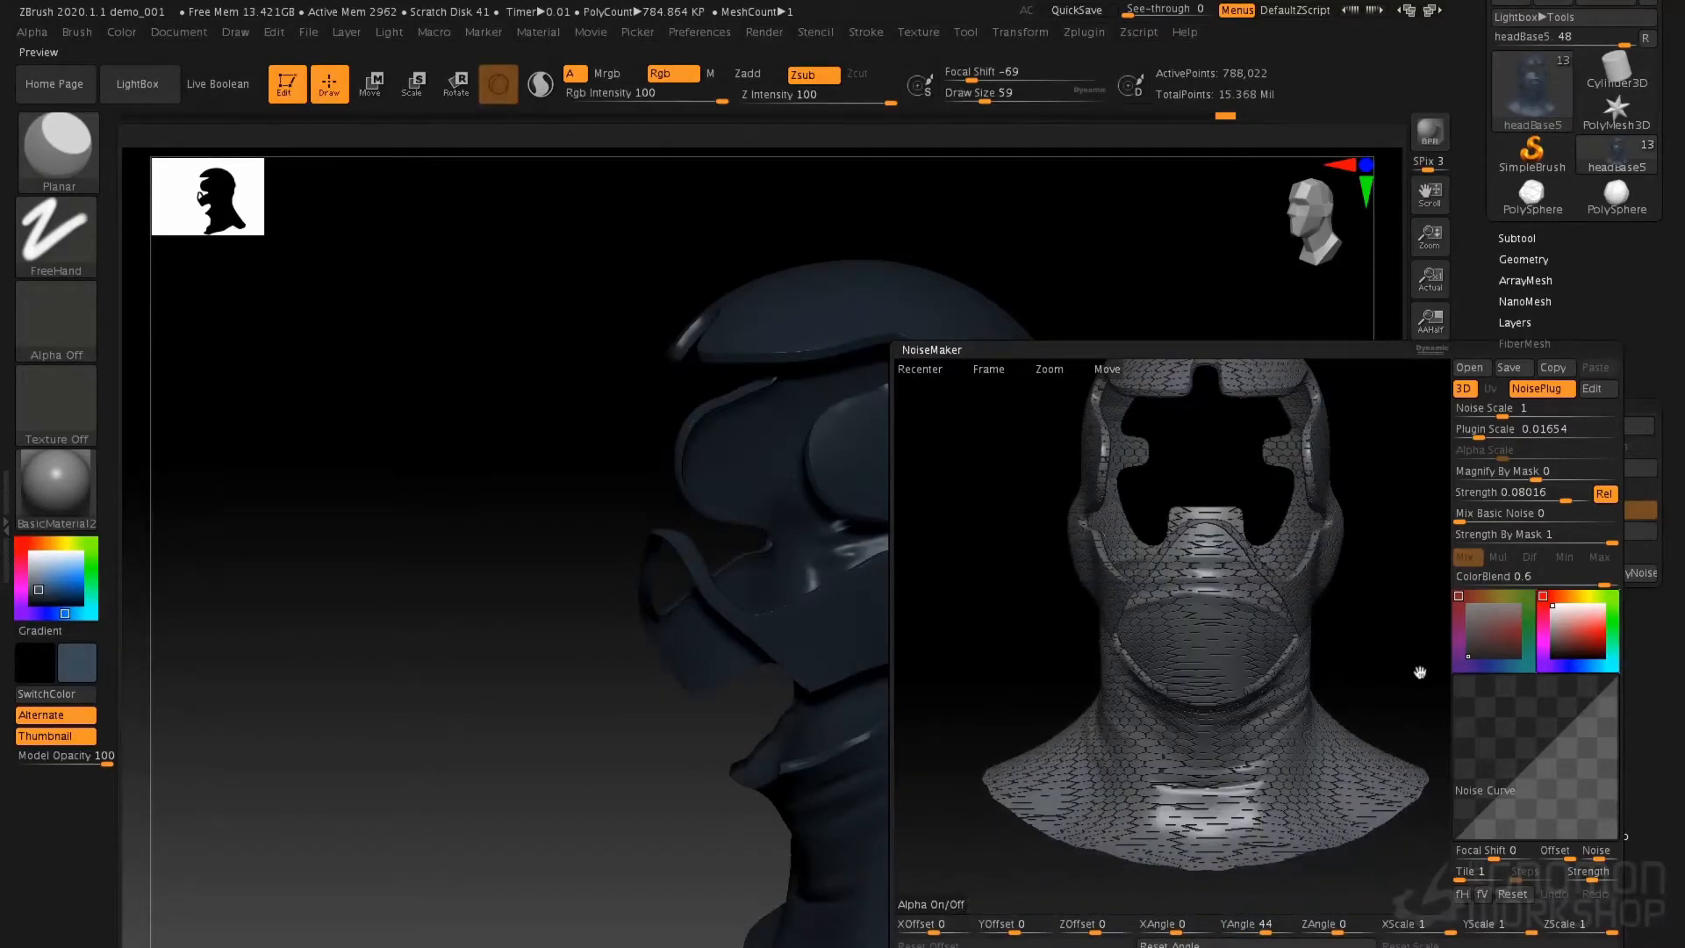
{"action": "mouse_move", "coordinate": [1327, 699]}
{"action": "left_mouse_down"}
{"action": "mouse_move", "coordinate": [1363, 694]}
{"action": "mouse_move", "coordinate": [1336, 692]}
{"action": "left_mouse_up"}
{"action": "left_click", "coordinate": [1553, 494]}
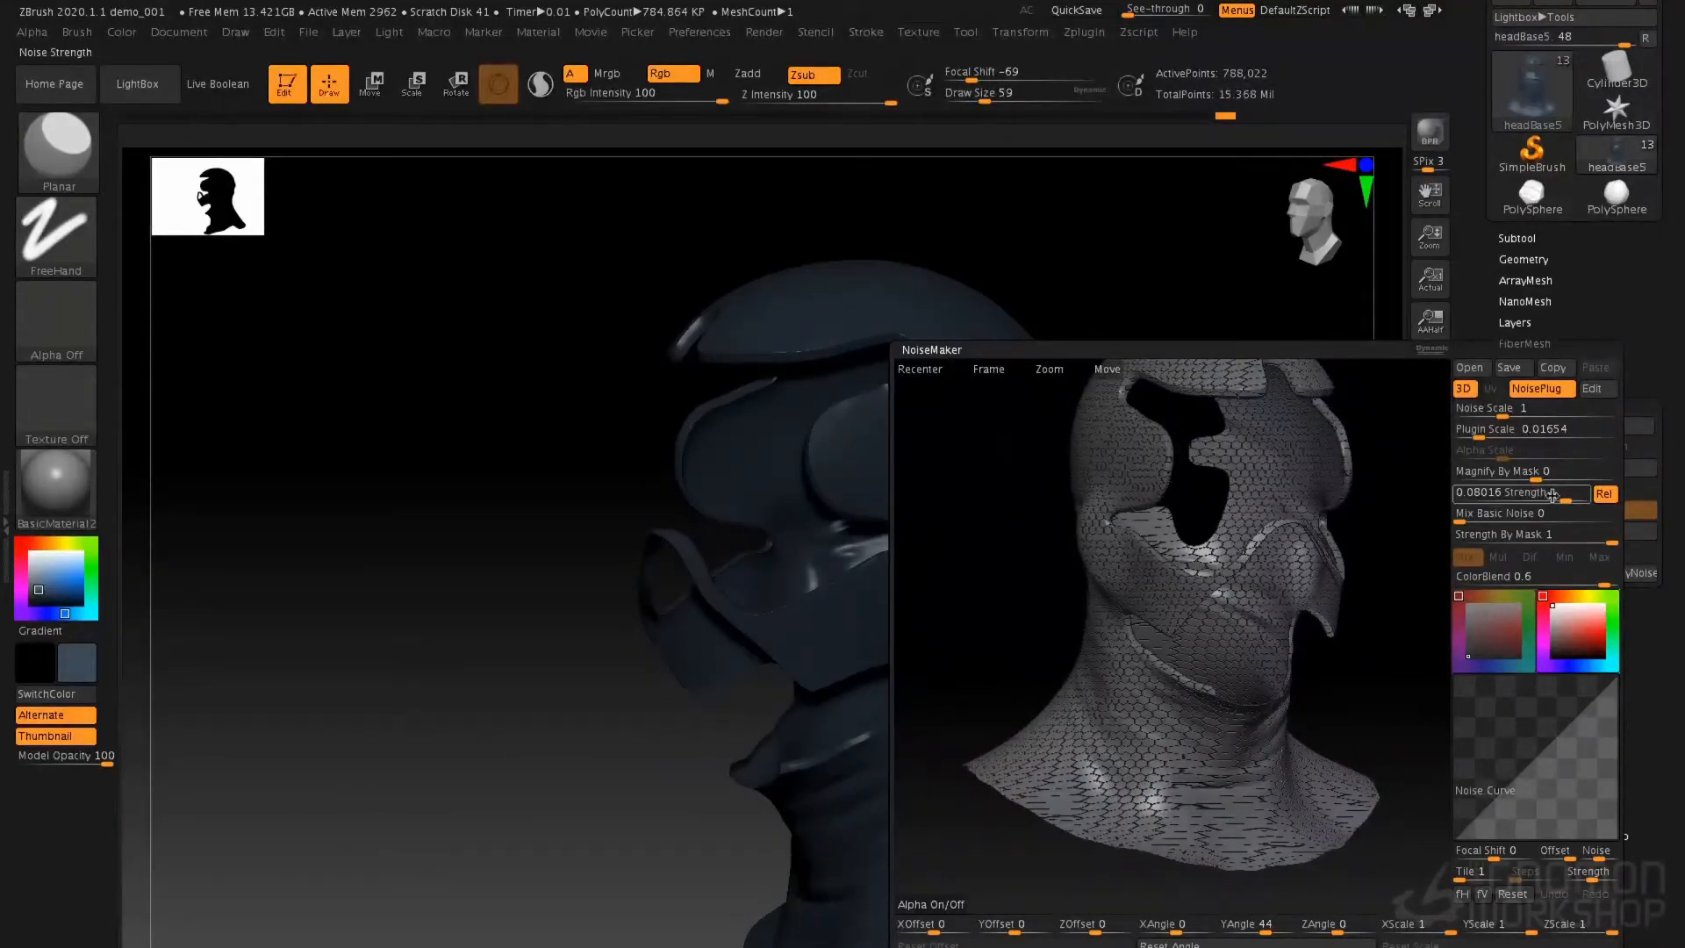
{"action": "left_click_drag", "start_coordinate": [1573, 500], "coordinate": [1568, 497]}
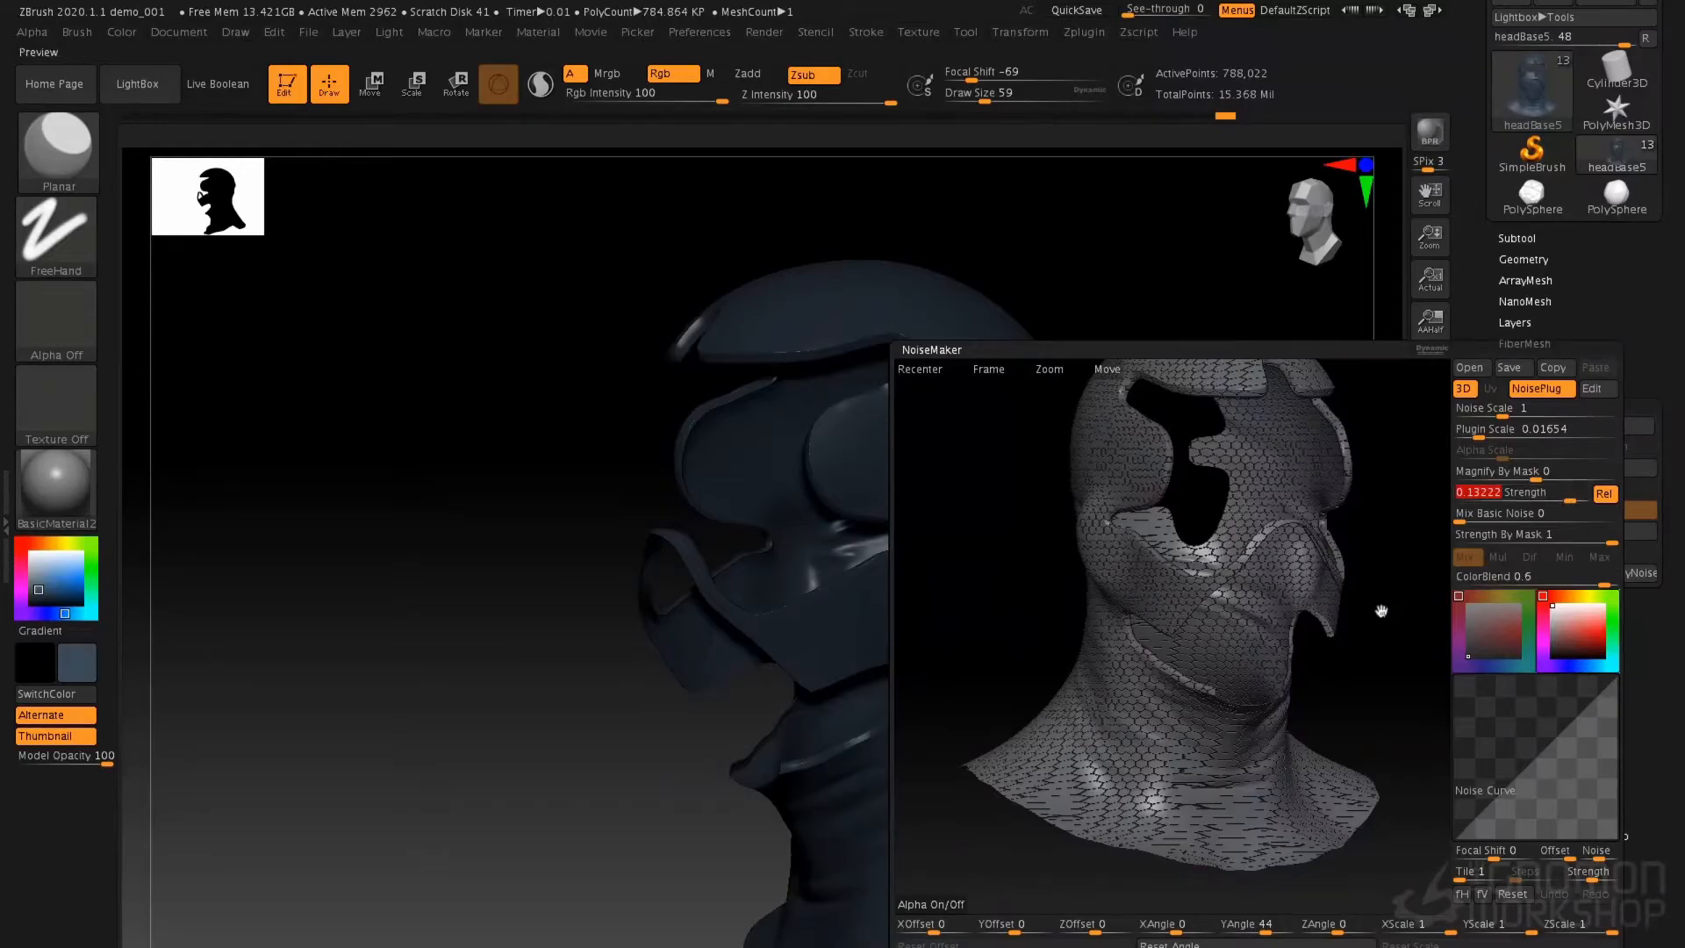
Accept the hex-tile noise settings and show the Split options for the head's subtool
{"action": "left_click", "coordinate": [1216, 947]}
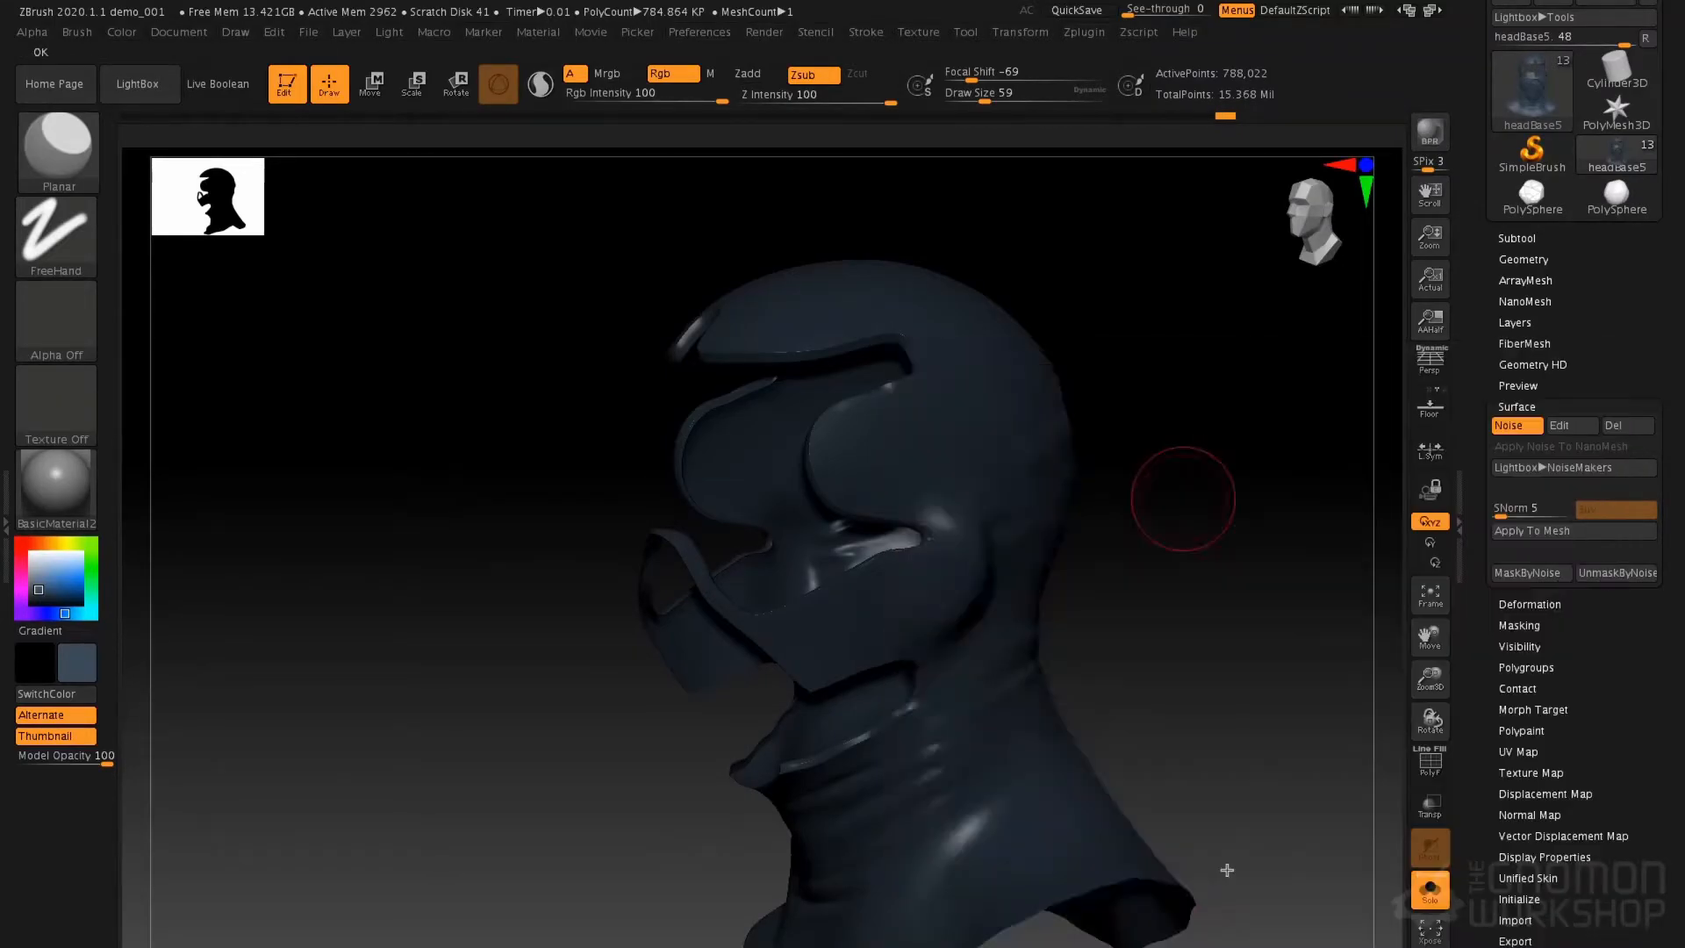
{"action": "left_click_drag", "start_coordinate": [1154, 437], "coordinate": [1344, 378]}
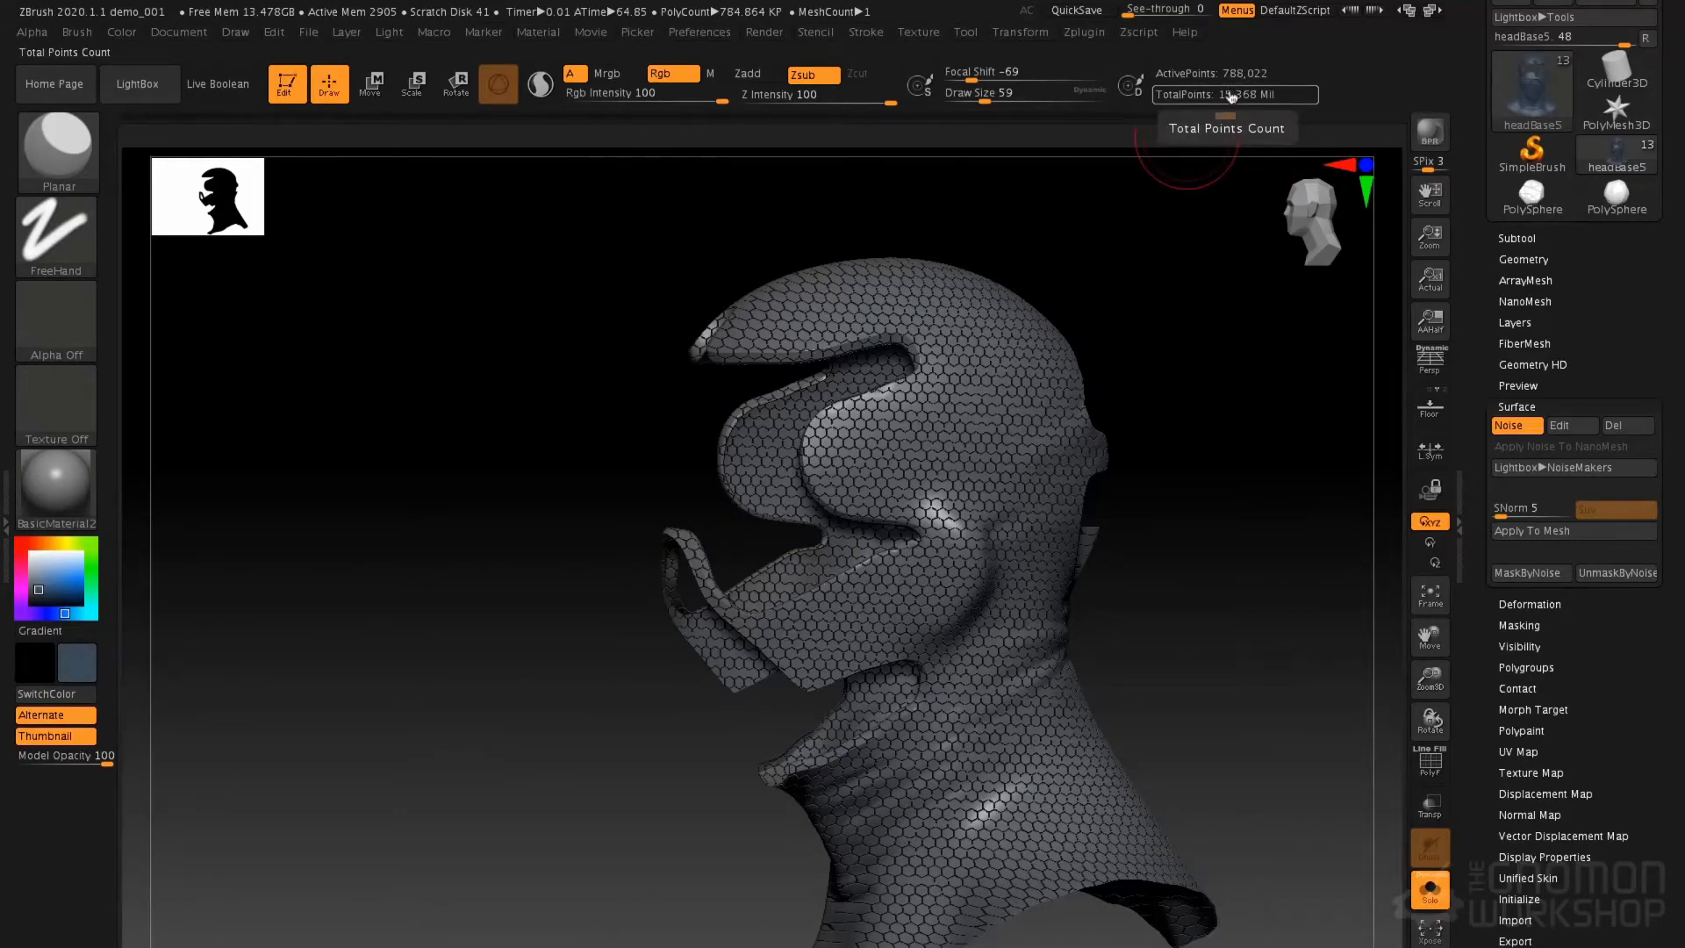
{"action": "left_click", "coordinate": [1548, 248]}
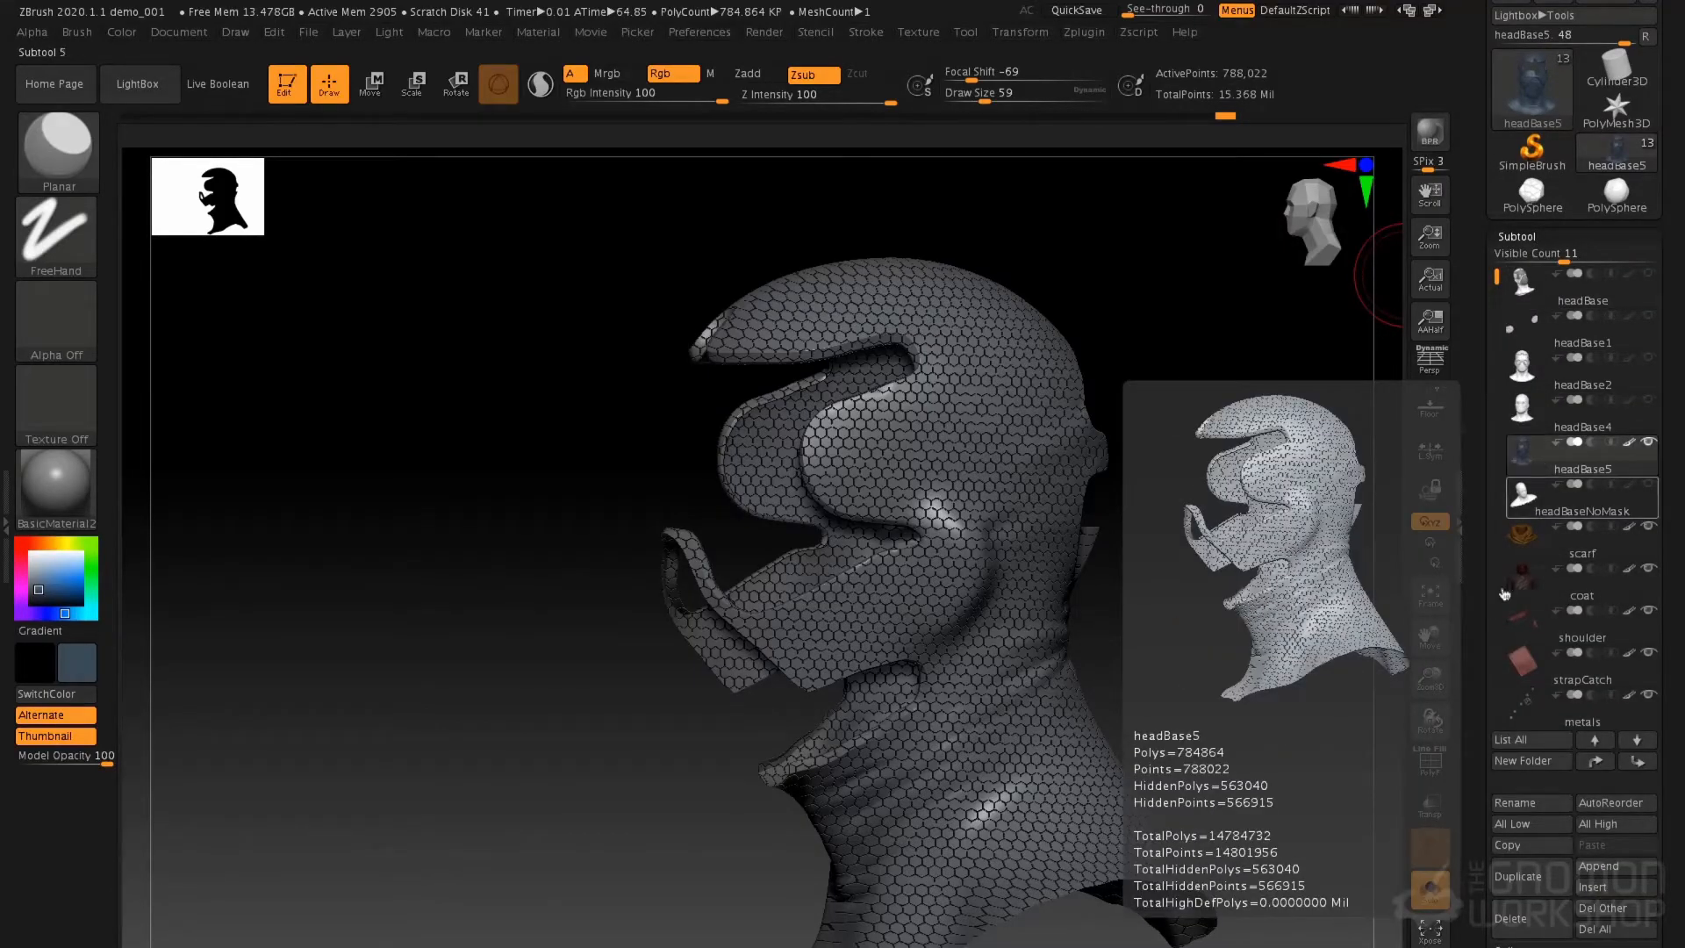
{"action": "scroll", "coordinate": [1478, 615], "scroll_direction": "down", "scroll_amount": 5}
{"action": "left_click", "coordinate": [1519, 596]}
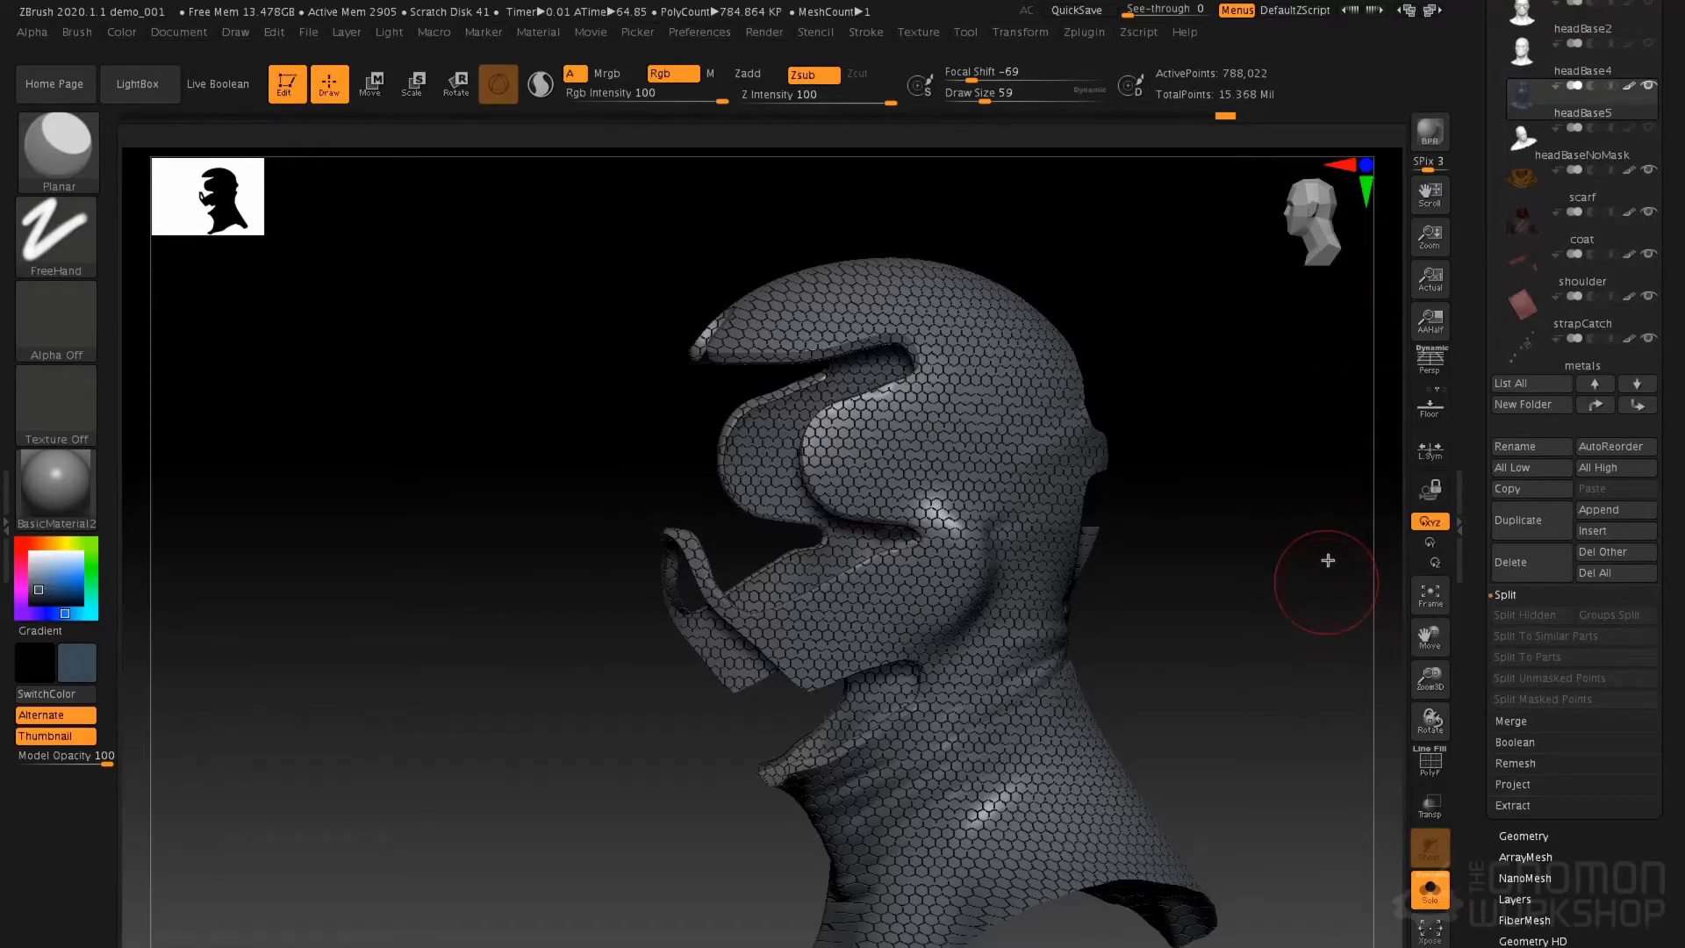
Compare the hex noise on the whole head and on the isolated under-helmet by switching polygroup visibility
{"action": "left_click", "coordinate": [1307, 608], "text": "ctrl+shift"}
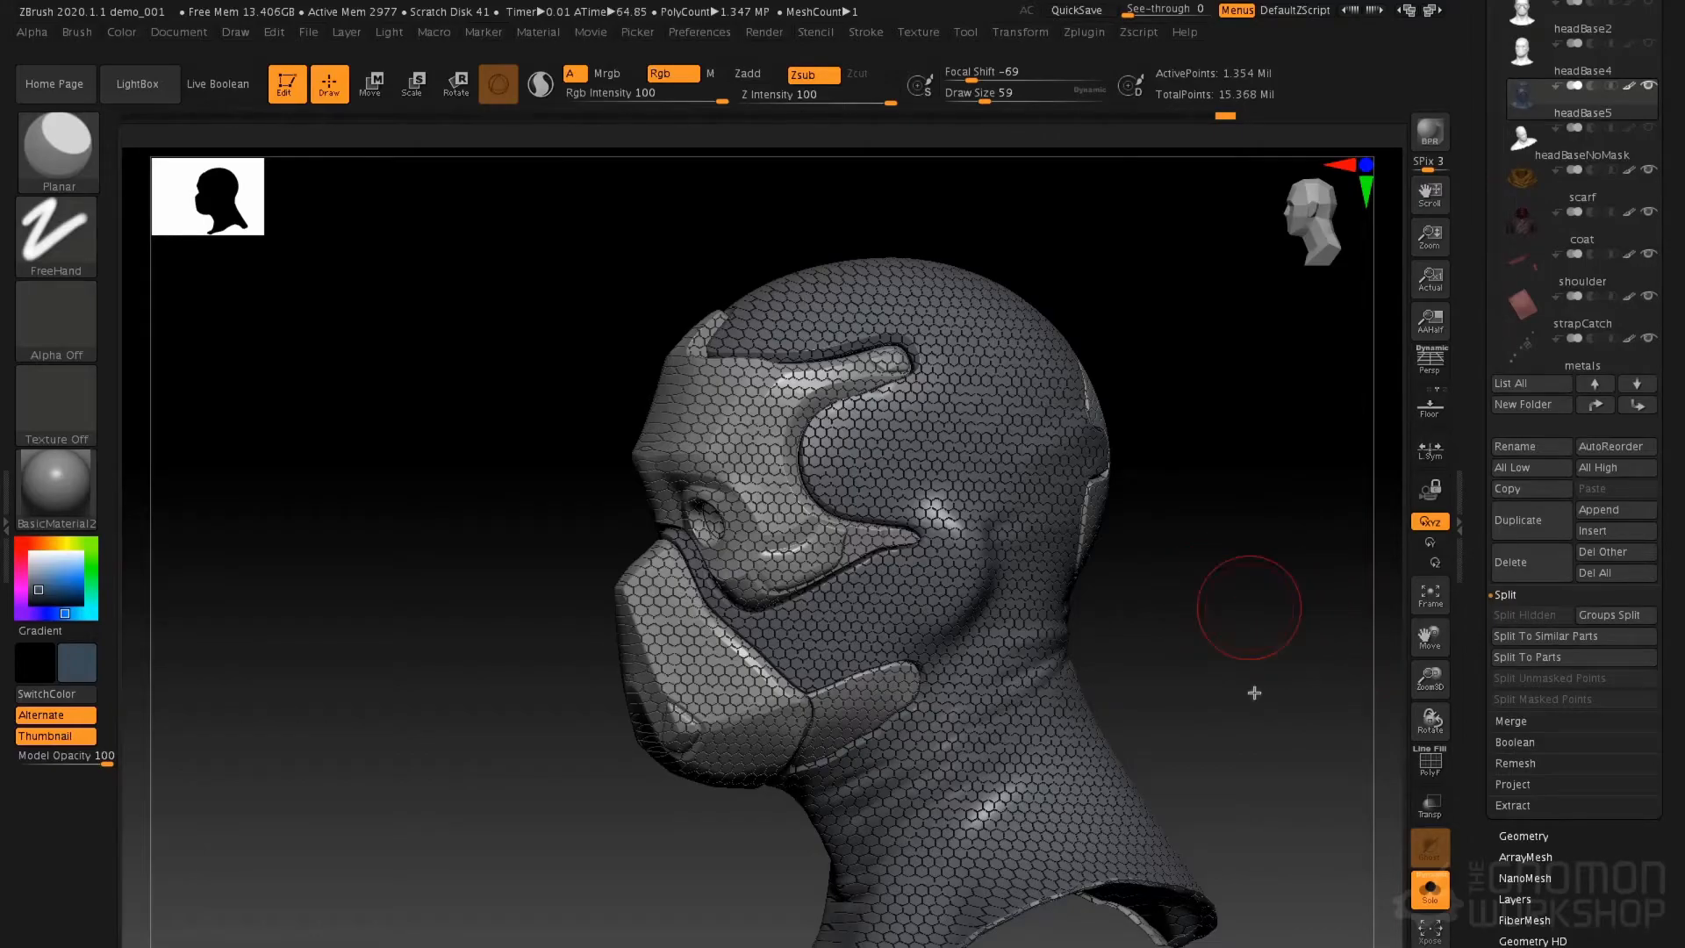
{"action": "left_click", "coordinate": [1015, 476], "text": "ctrl+shift"}
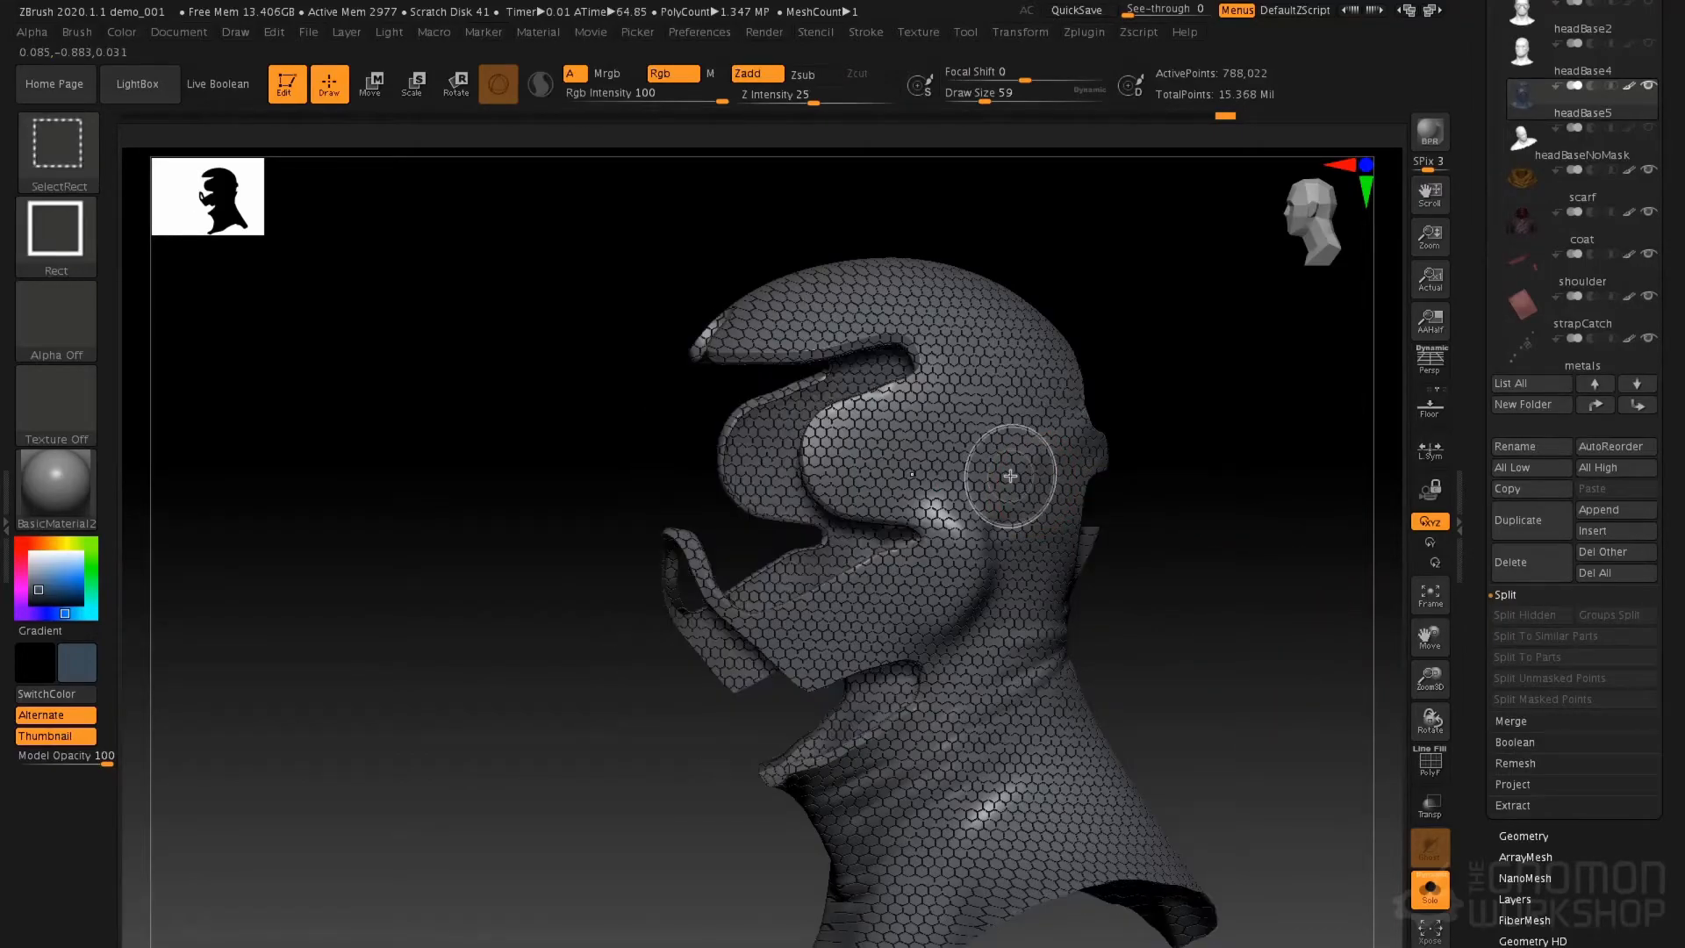
{"action": "left_click", "coordinate": [1151, 489], "text": "ctrl+shift"}
{"action": "mouse_move", "coordinate": [1158, 489]}
{"action": "left_mouse_down", "text": "ctrl+shift"}
{"action": "mouse_move", "coordinate": [1215, 489]}
{"action": "mouse_move", "coordinate": [1166, 538]}
{"action": "mouse_move", "coordinate": [1144, 500]}
{"action": "left_mouse_up", "text": "ctrl+shift"}
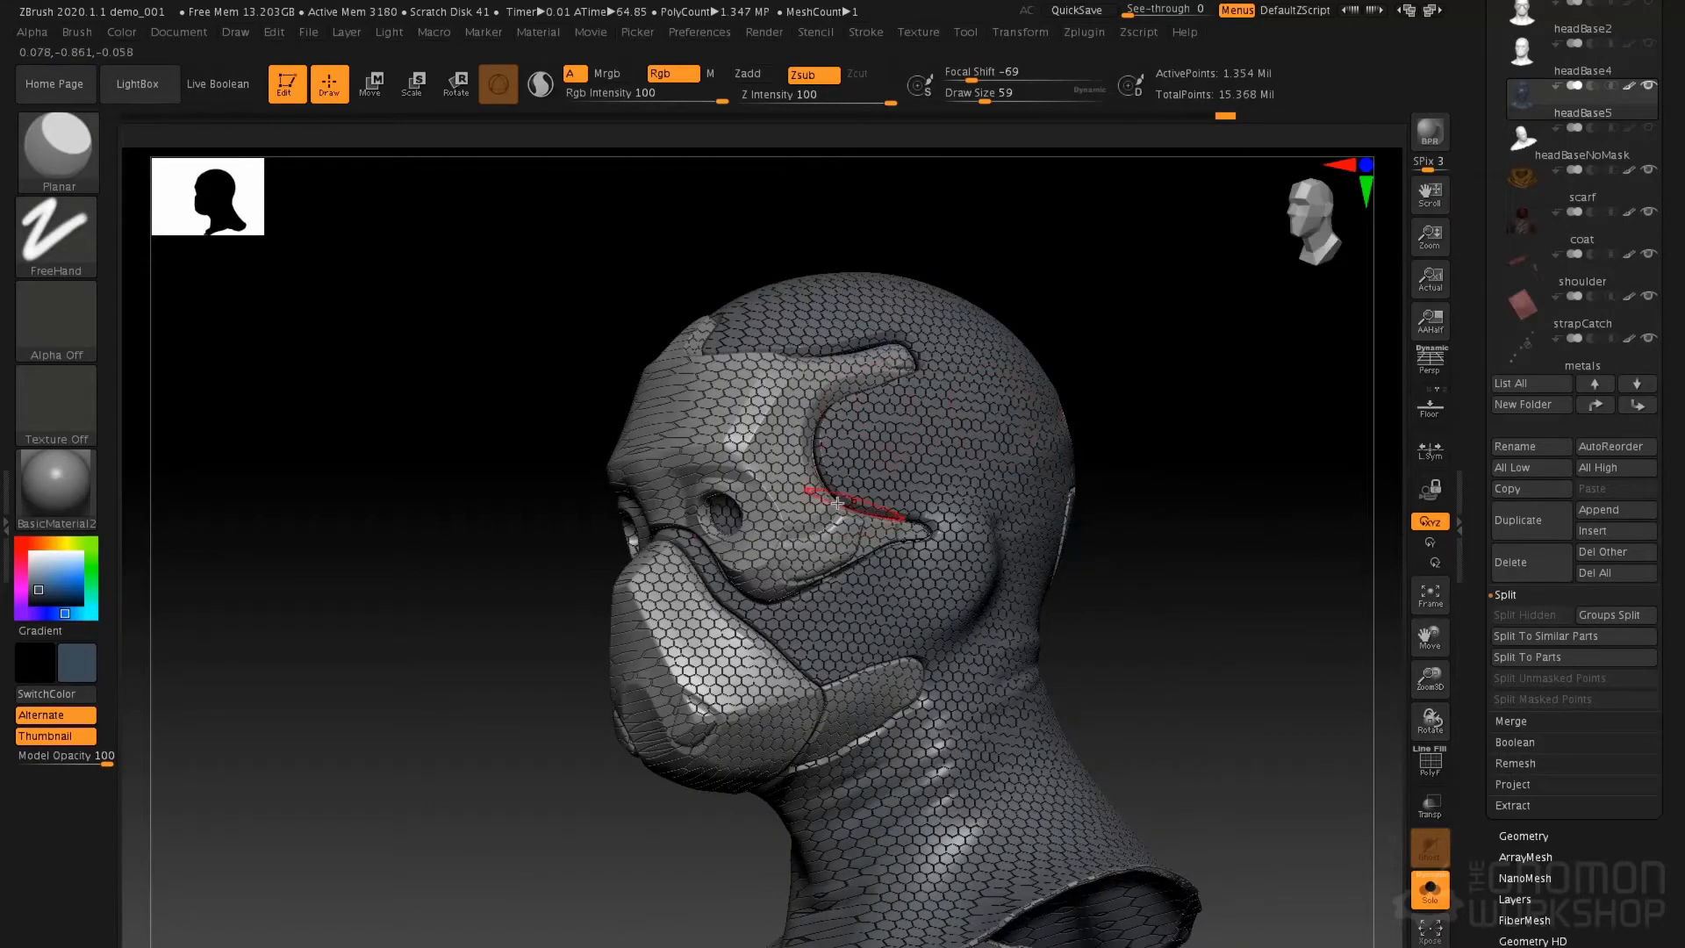
{"action": "left_click", "coordinate": [926, 476], "text": "ctrl+shift"}
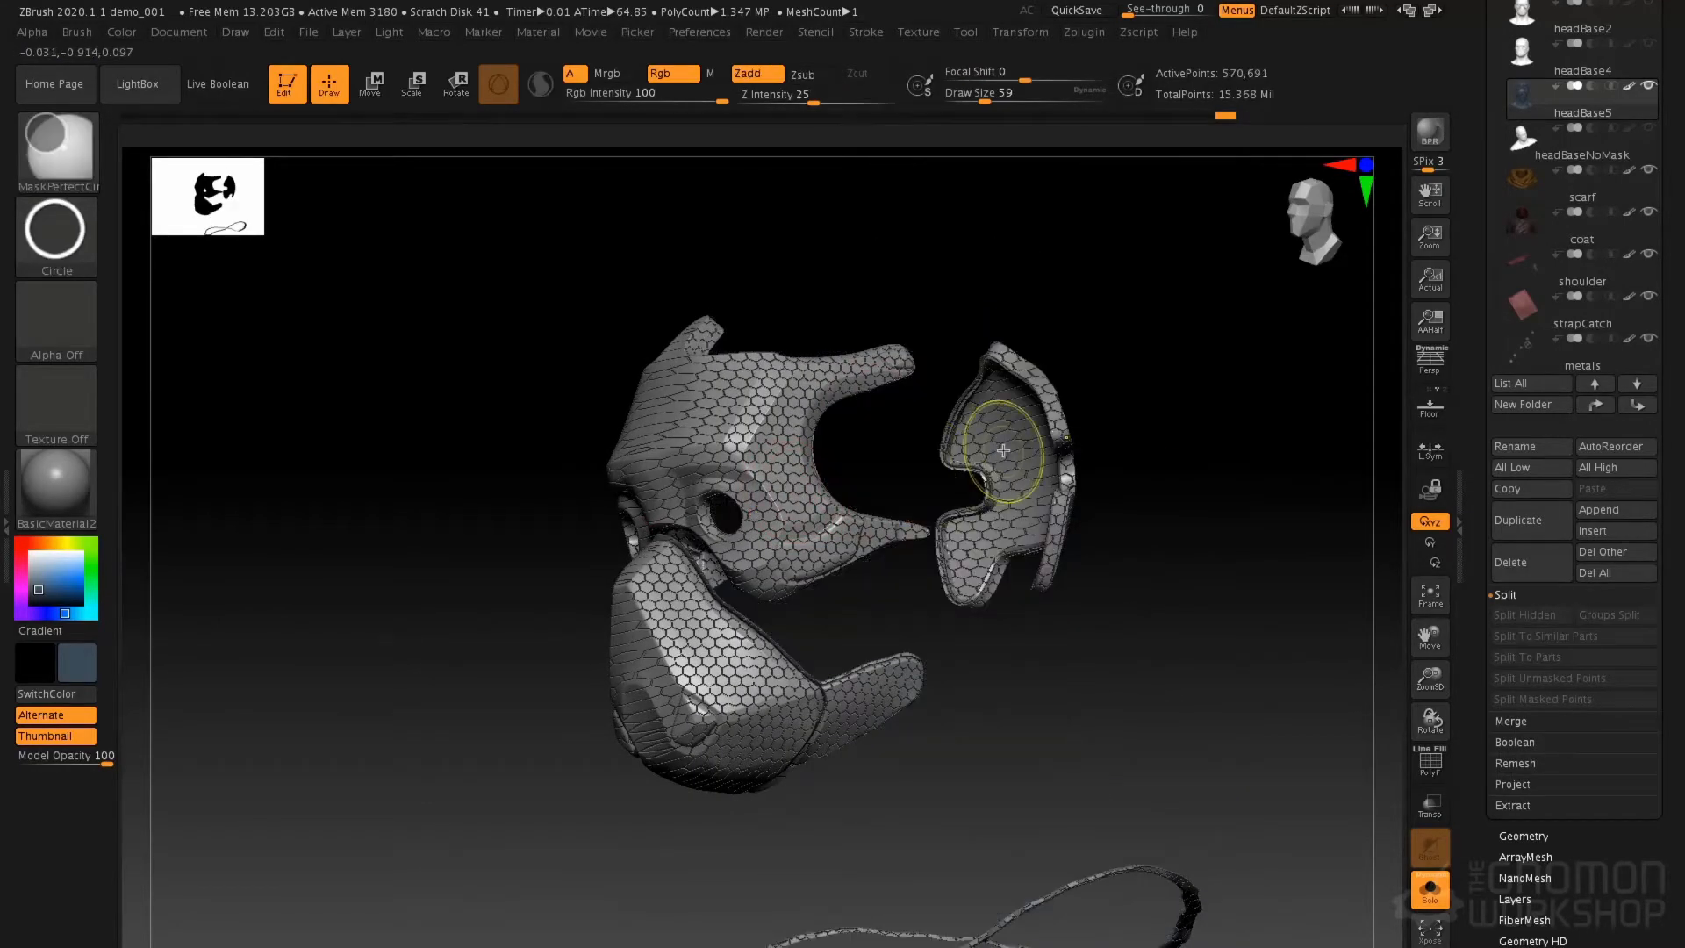
{"action": "left_click_drag", "start_coordinate": [1177, 422], "coordinate": [1171, 400], "text": "ctrl+shift"}
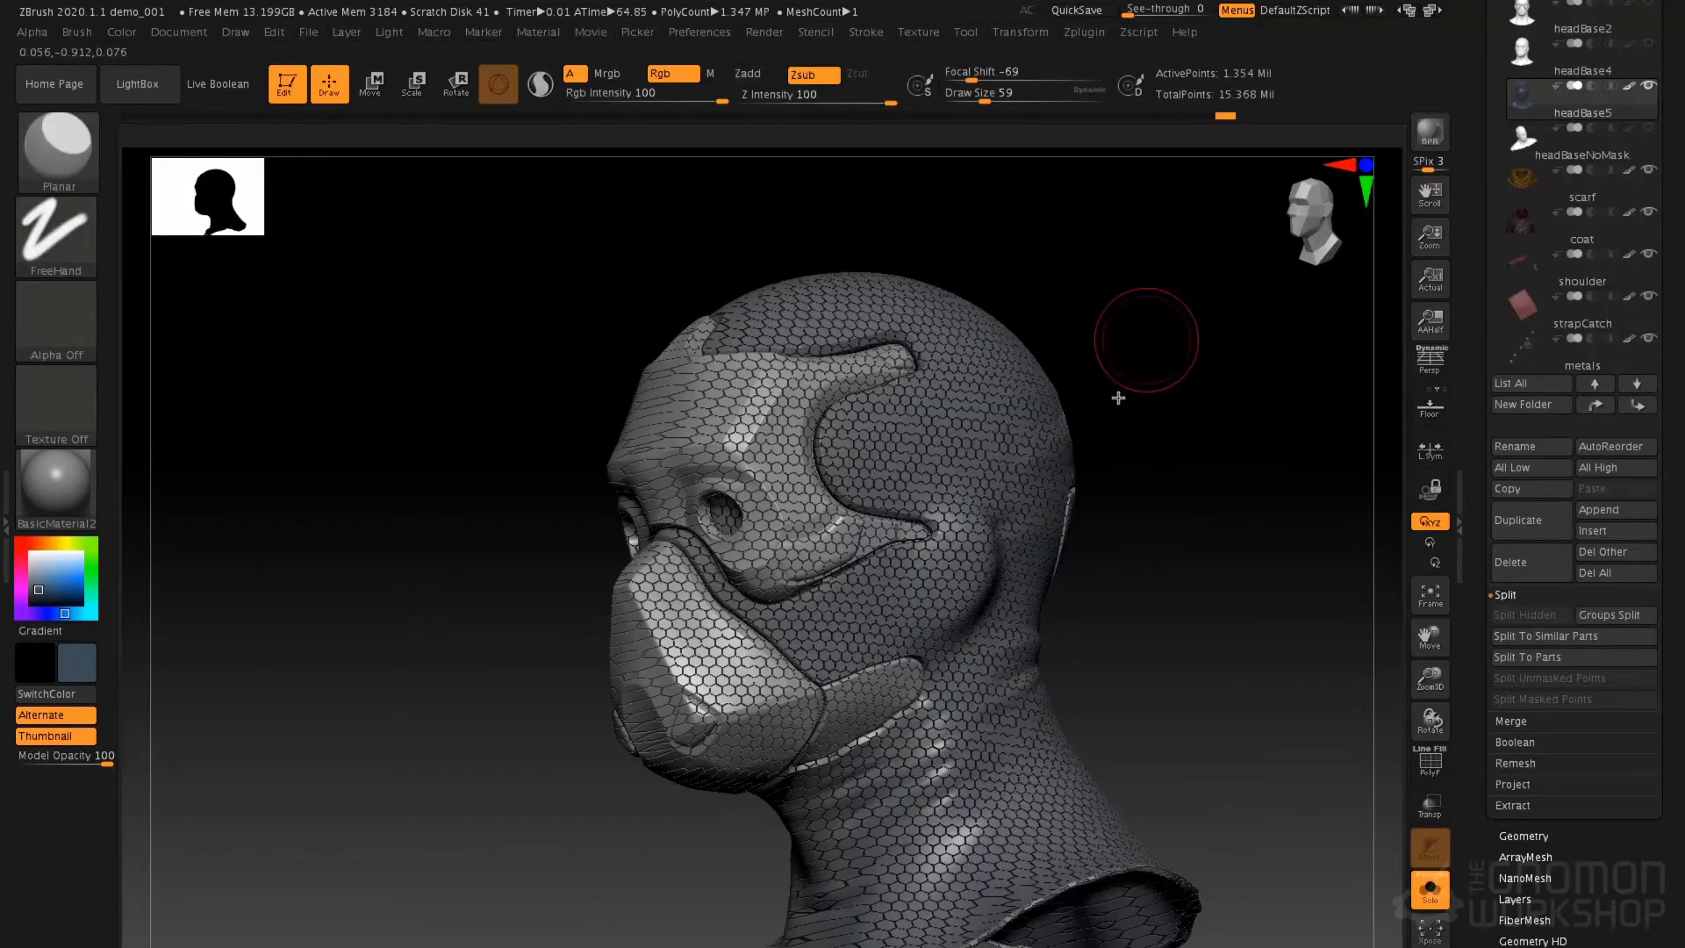
{"action": "left_click_drag", "start_coordinate": [1177, 336], "coordinate": [1015, 495]}
{"action": "left_click", "coordinate": [988, 478], "text": "ctrl+shift"}
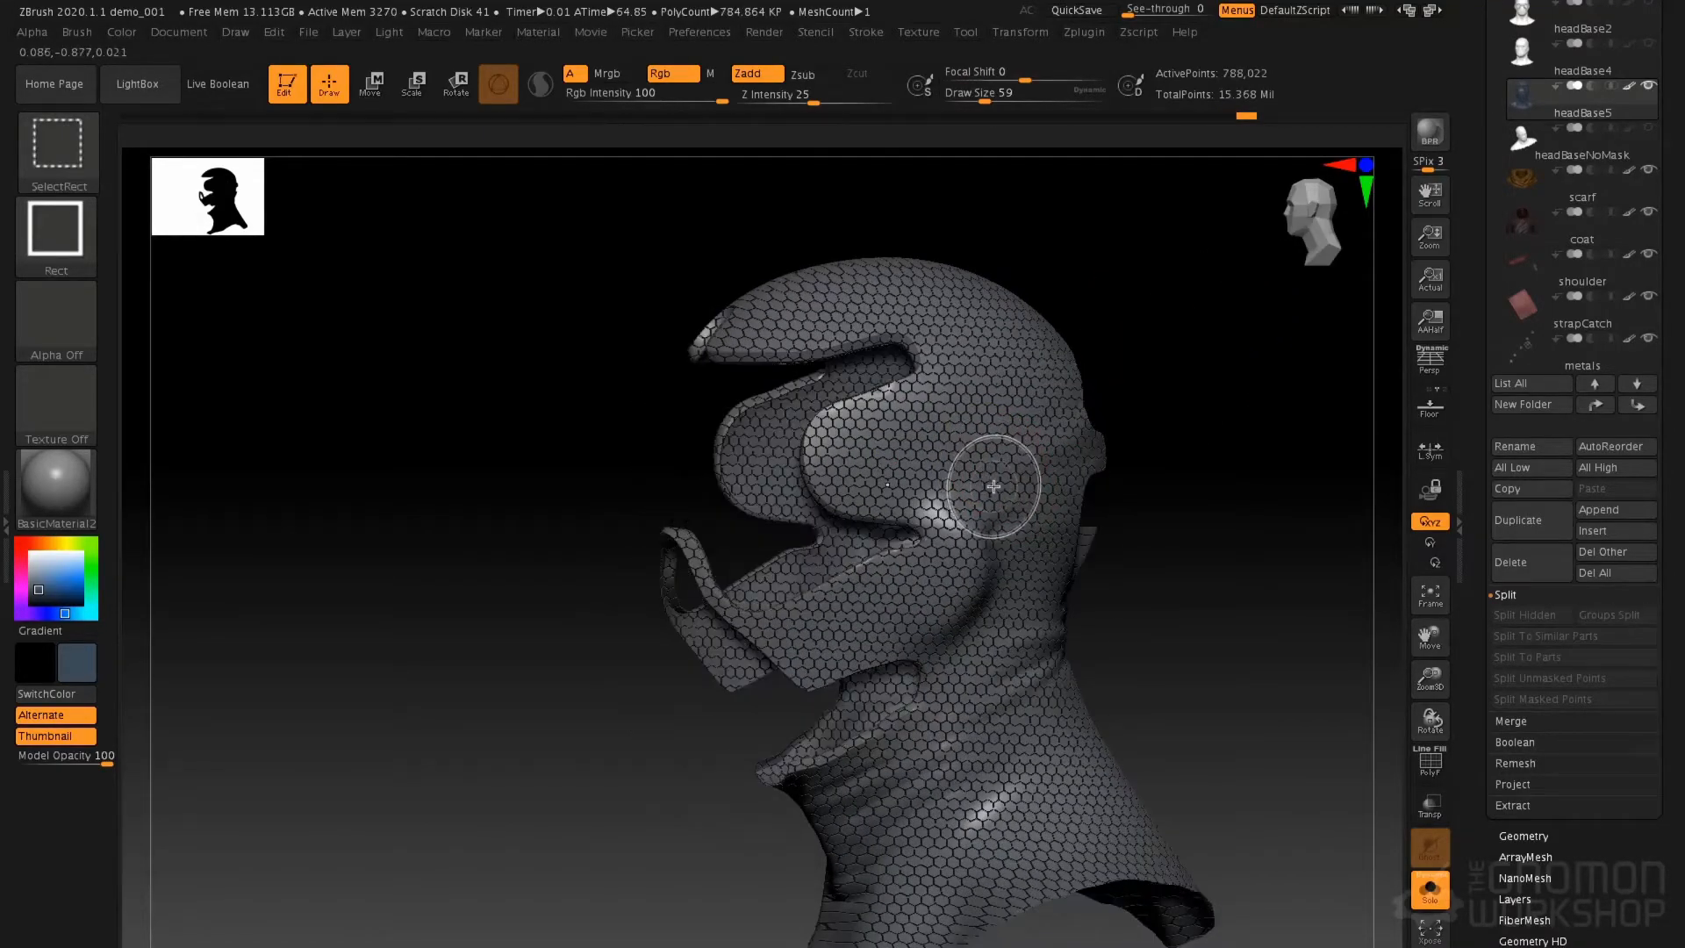
{"action": "left_click_drag", "start_coordinate": [1103, 391], "coordinate": [1174, 366]}
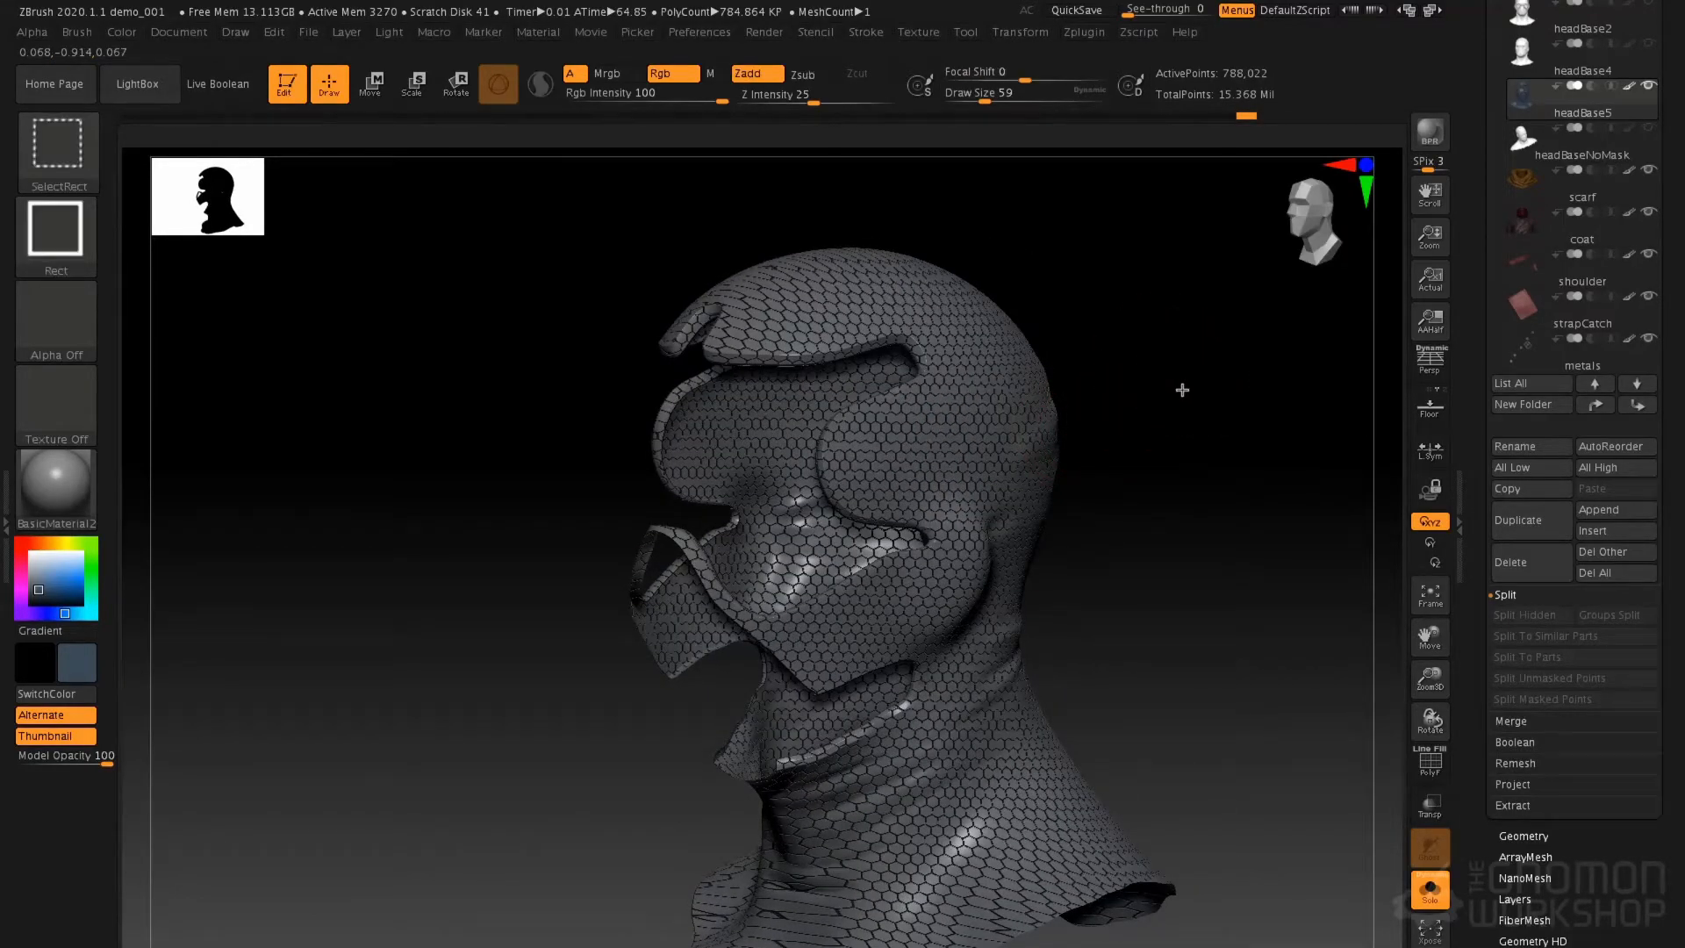
Subdivide the whole head to 5.391 million polygons and mask the armour plates, leaving only the under-helmet unmasked
{"action": "left_click", "coordinate": [1182, 387], "text": "ctrl+shift"}
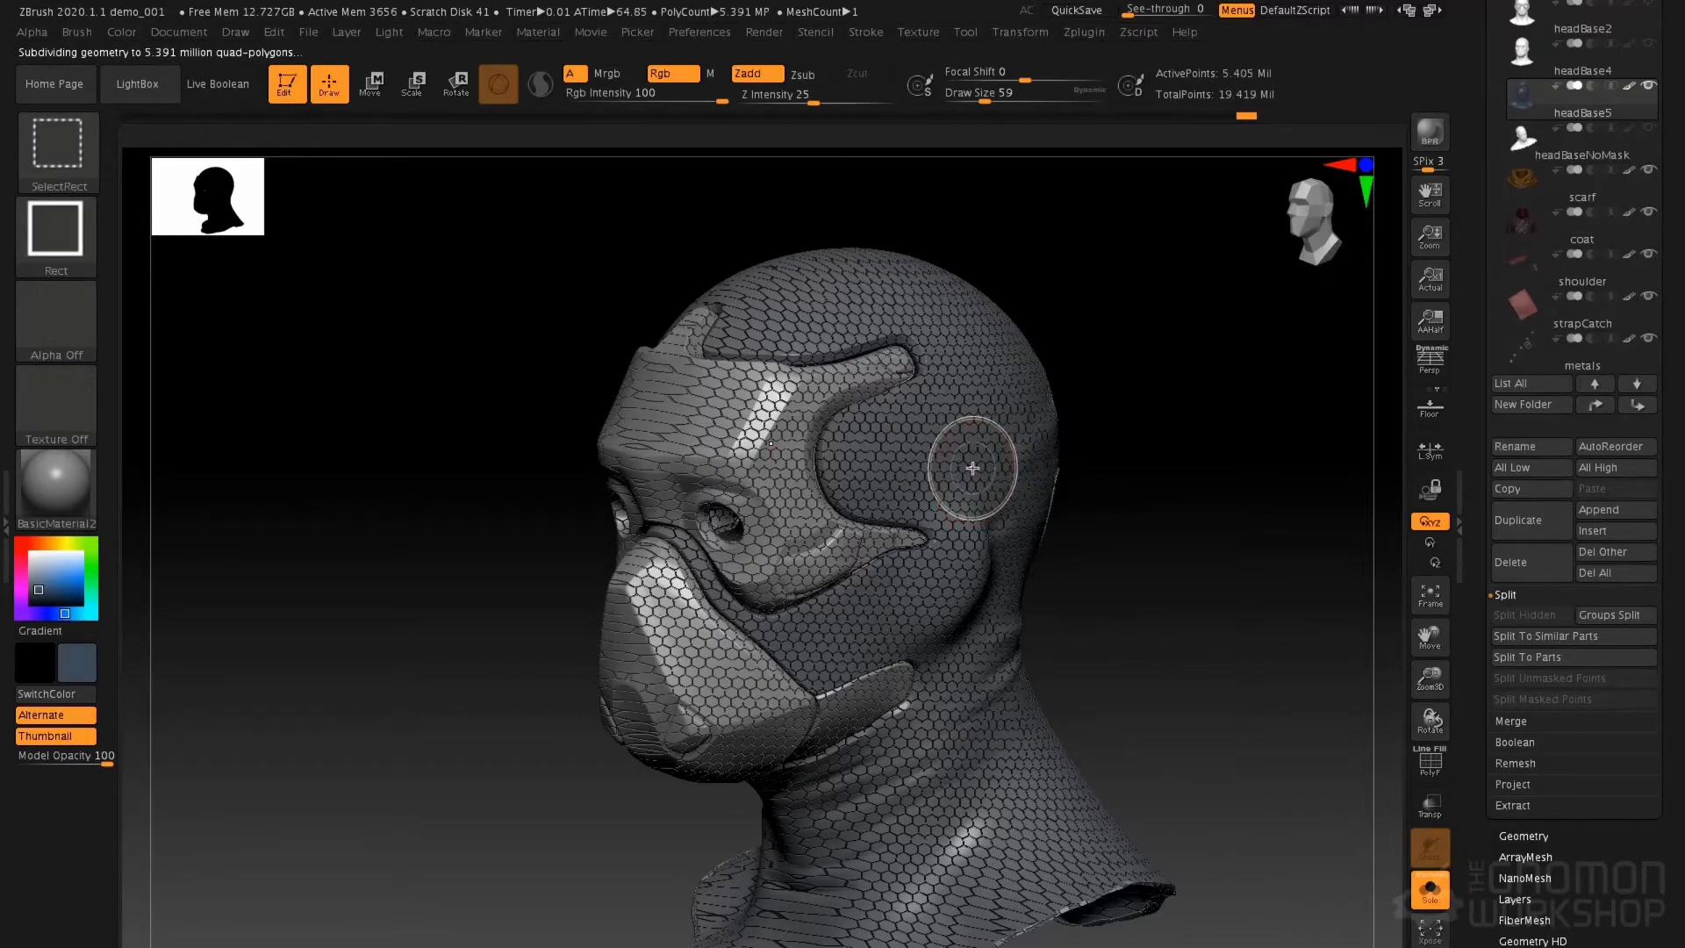
{"action": "left_click", "coordinate": [976, 478], "text": "ctrl+shift"}
{"action": "key", "text": "shift+f"}
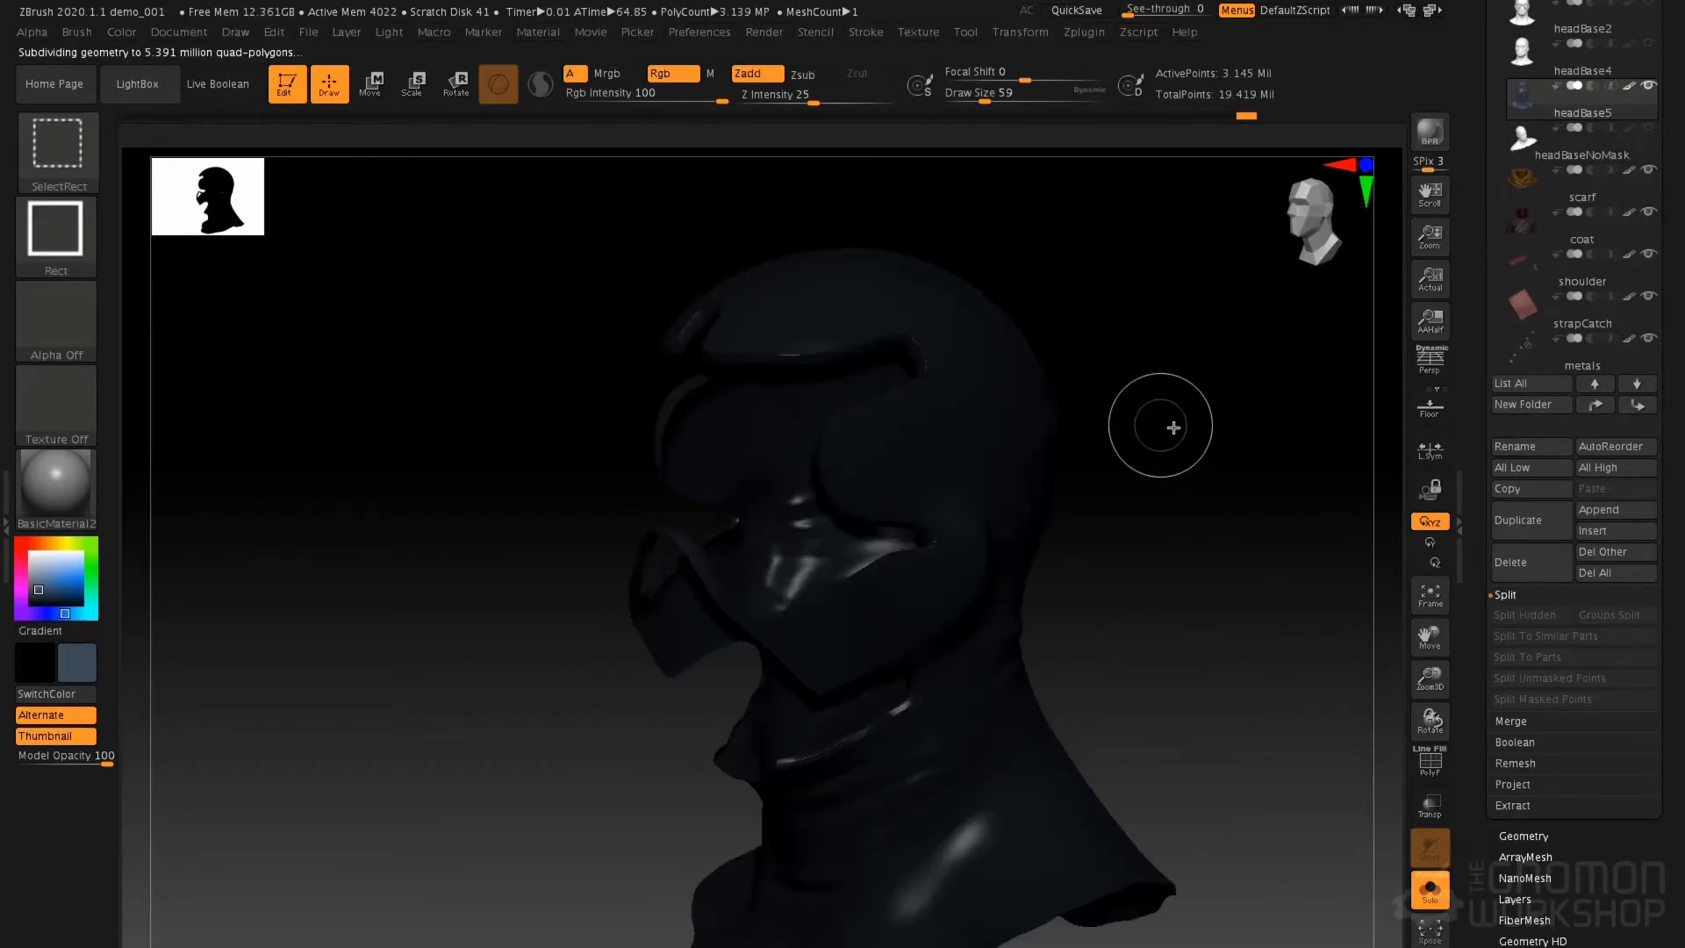
{"action": "left_click", "coordinate": [1176, 446], "text": "ctrl+shift"}
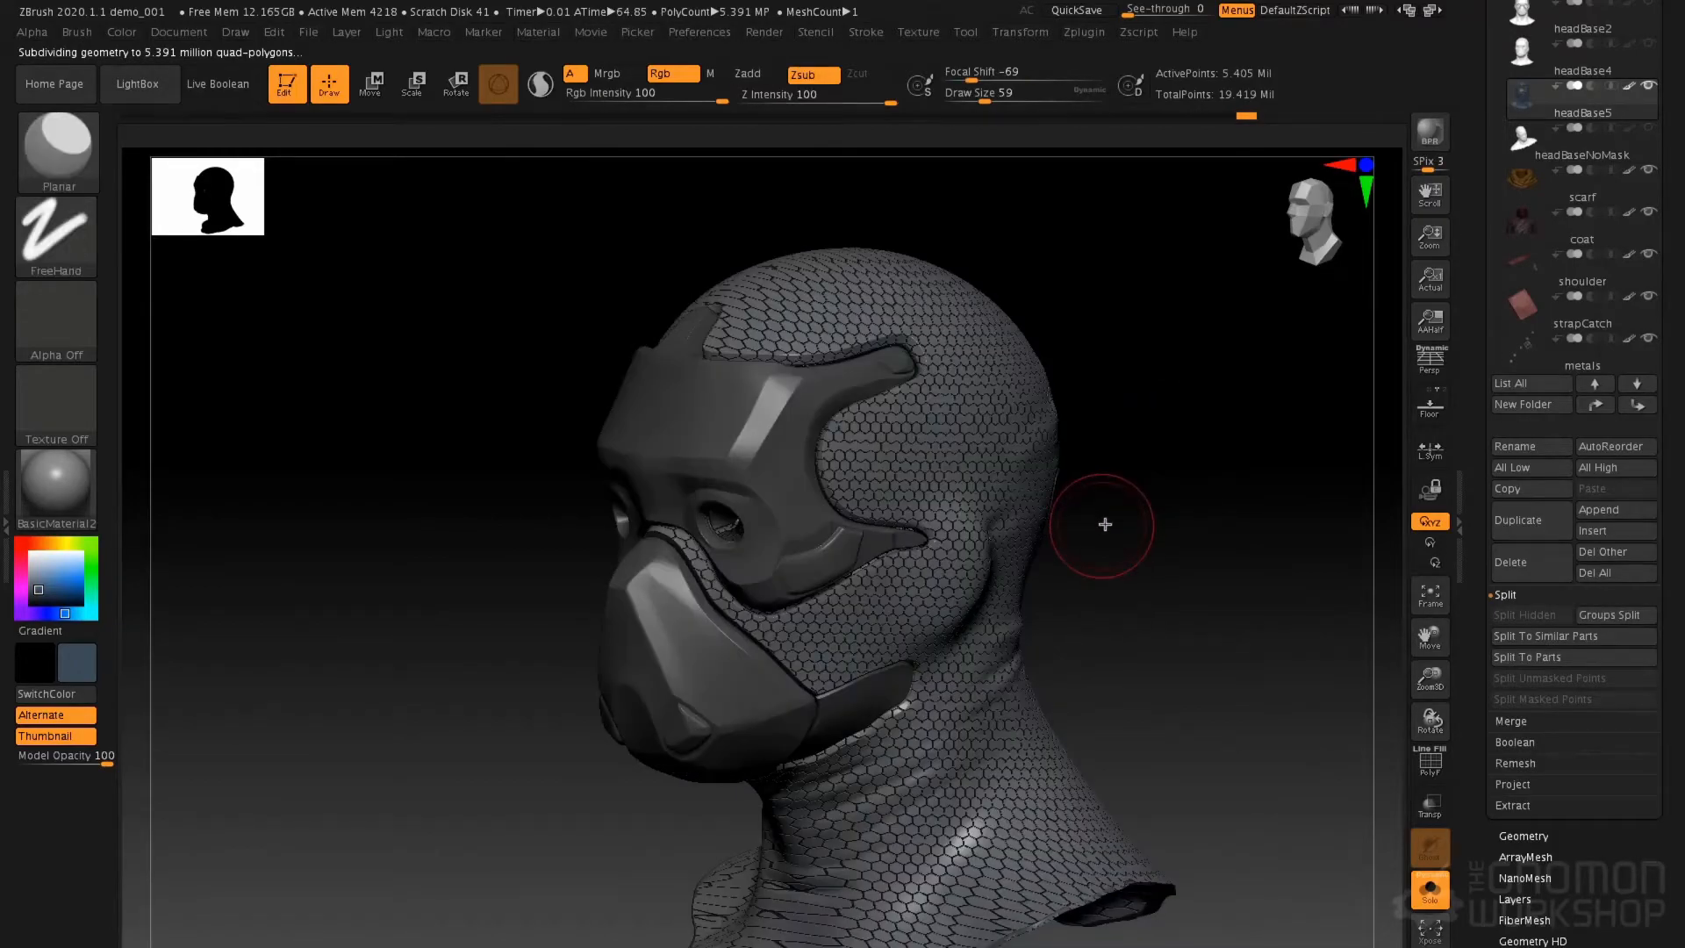
Apply the hex surface noise to the mesh and clear the mask from the armour plates
{"action": "scroll", "coordinate": [1568, 835], "scroll_direction": "down", "scroll_amount": 4}
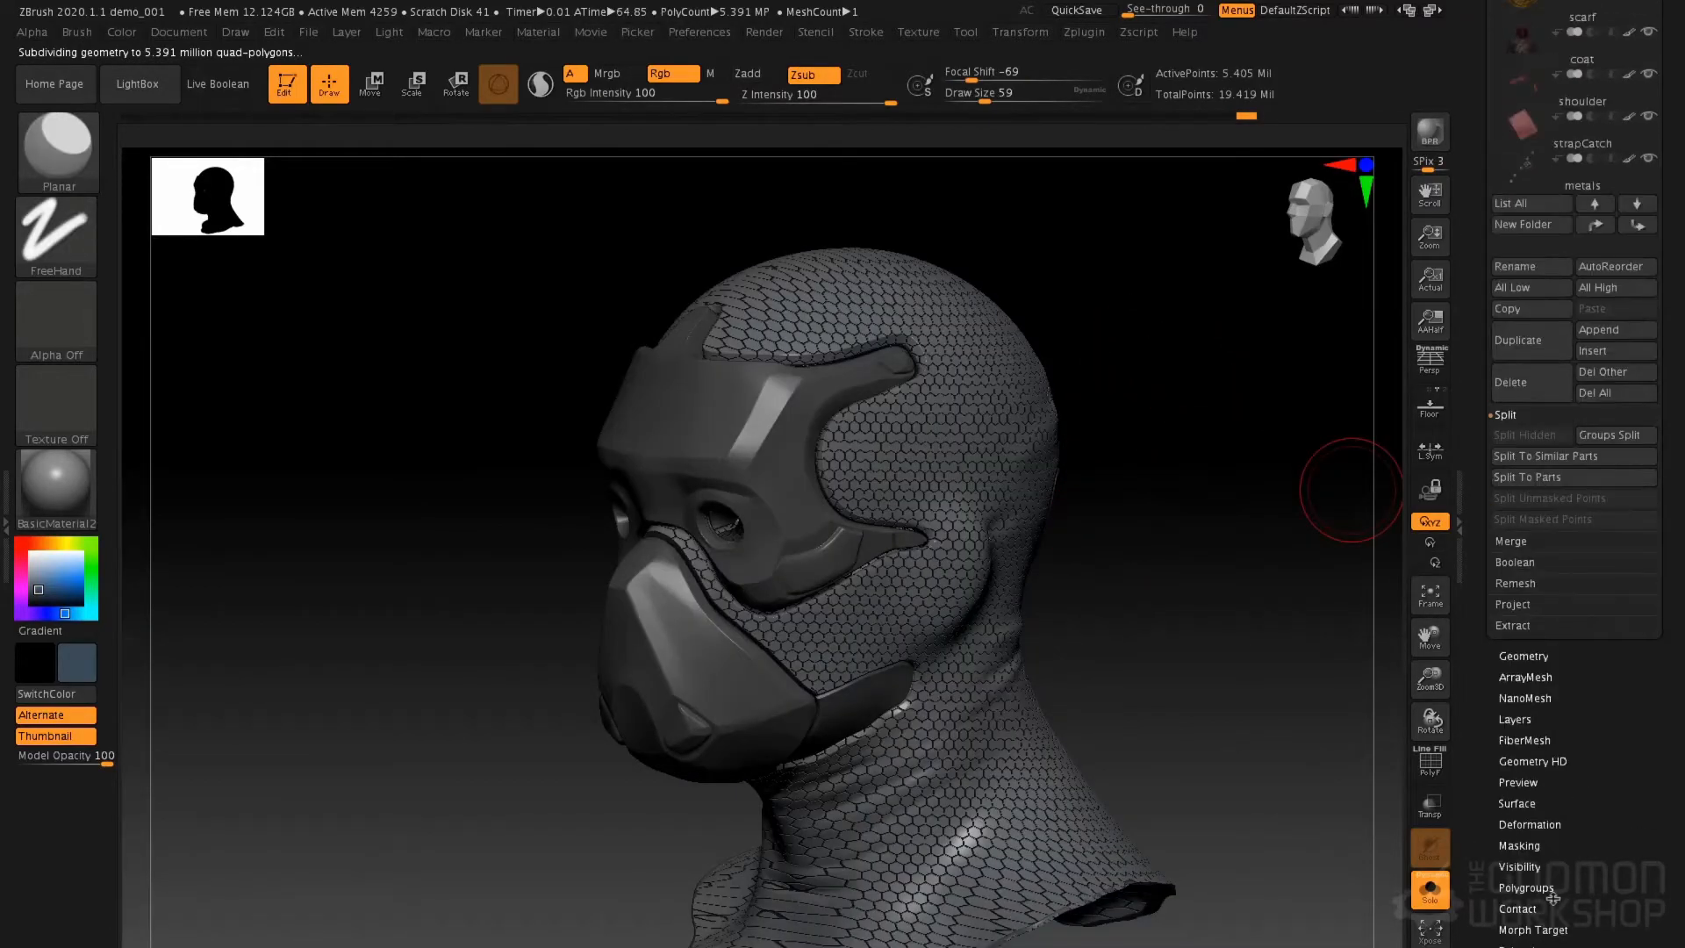
{"action": "left_click", "coordinate": [1523, 804]}
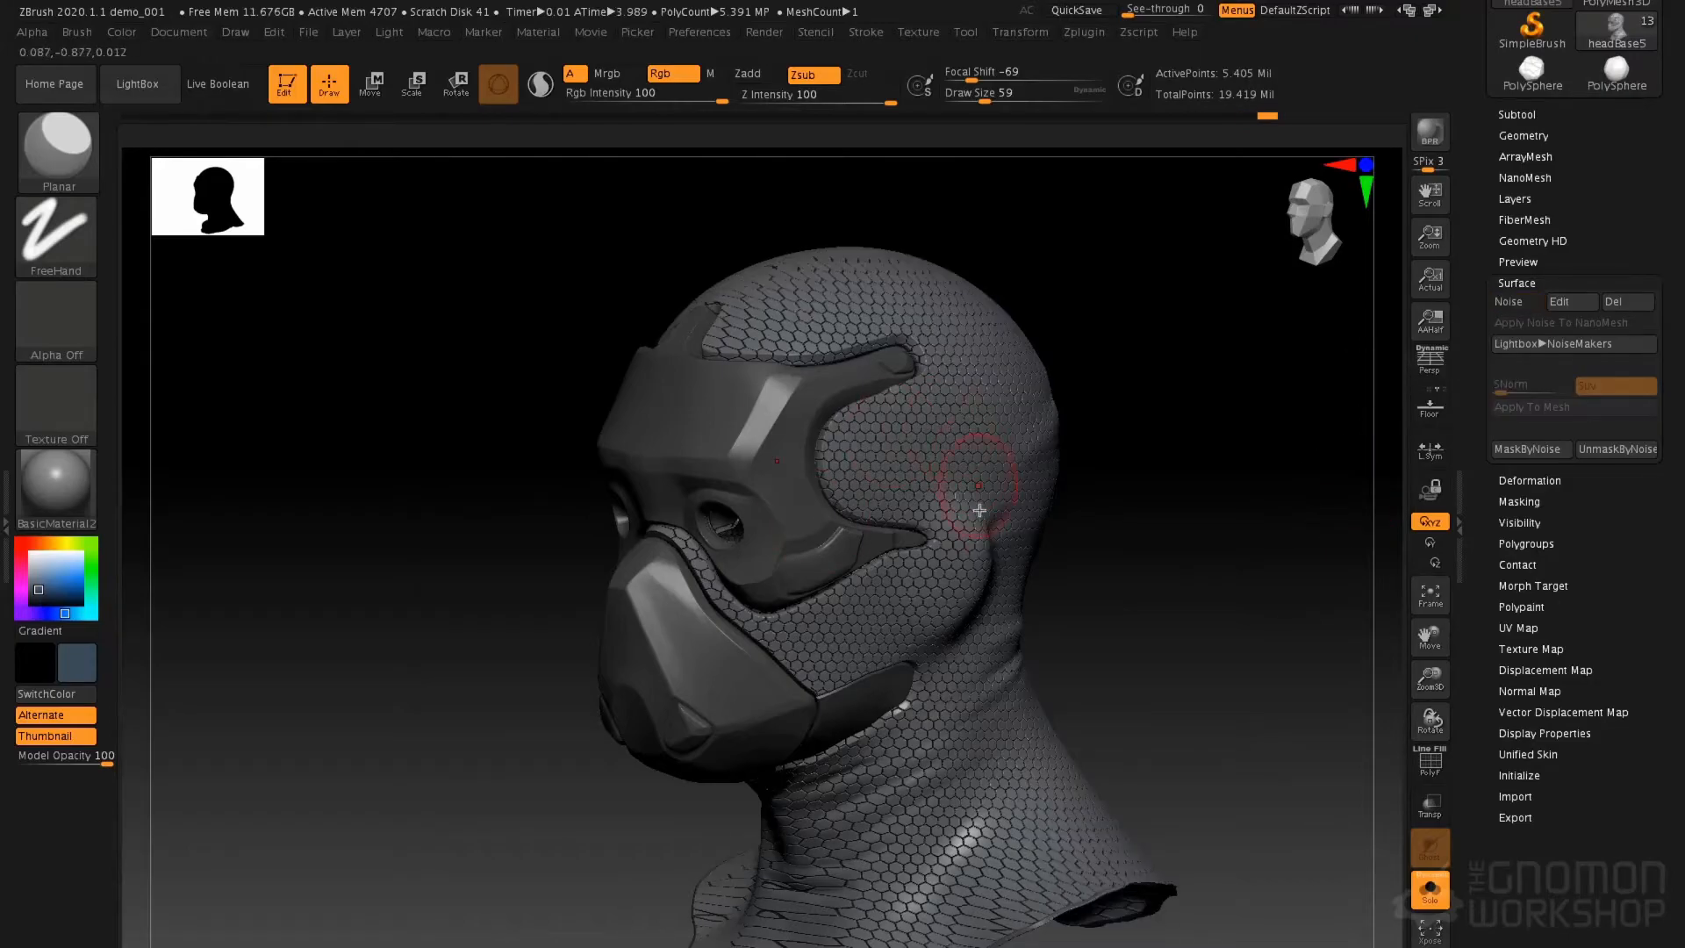
{"action": "mouse_move", "coordinate": [1176, 366]}
{"action": "left_mouse_down"}
{"action": "mouse_move", "coordinate": [1234, 357]}
{"action": "mouse_move", "coordinate": [1062, 373]}
{"action": "mouse_move", "coordinate": [1203, 387]}
{"action": "mouse_move", "coordinate": [939, 636]}
{"action": "left_mouse_up"}
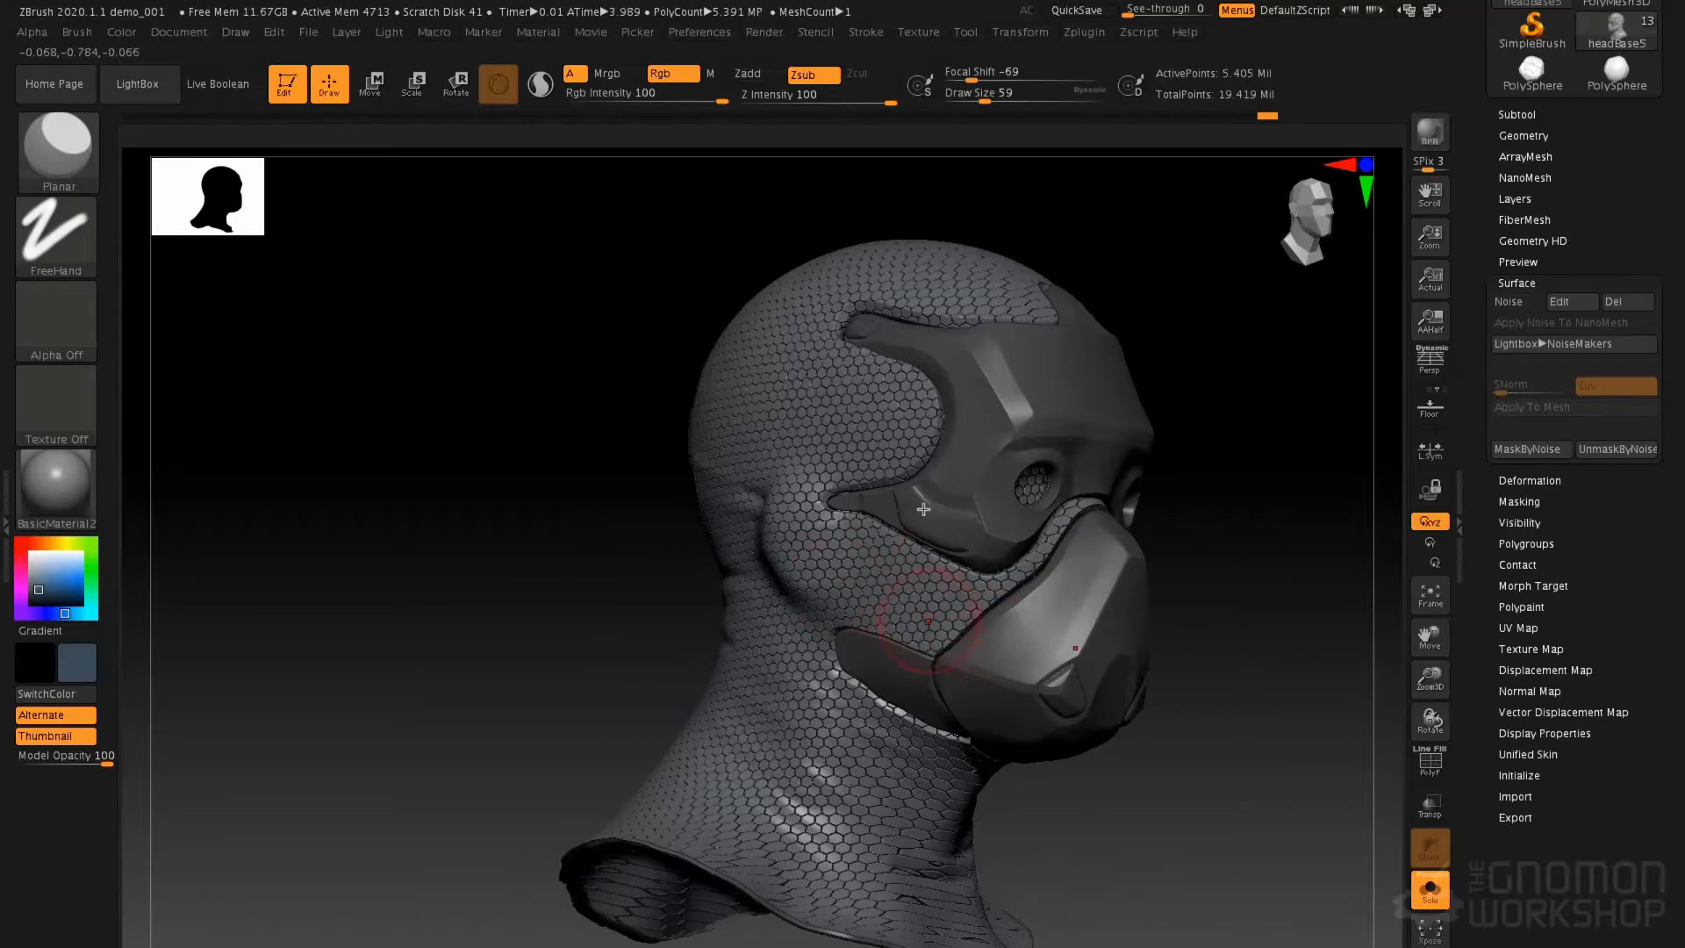
{"action": "left_click_drag", "start_coordinate": [1238, 414], "coordinate": [1166, 527], "text": "ctrl"}
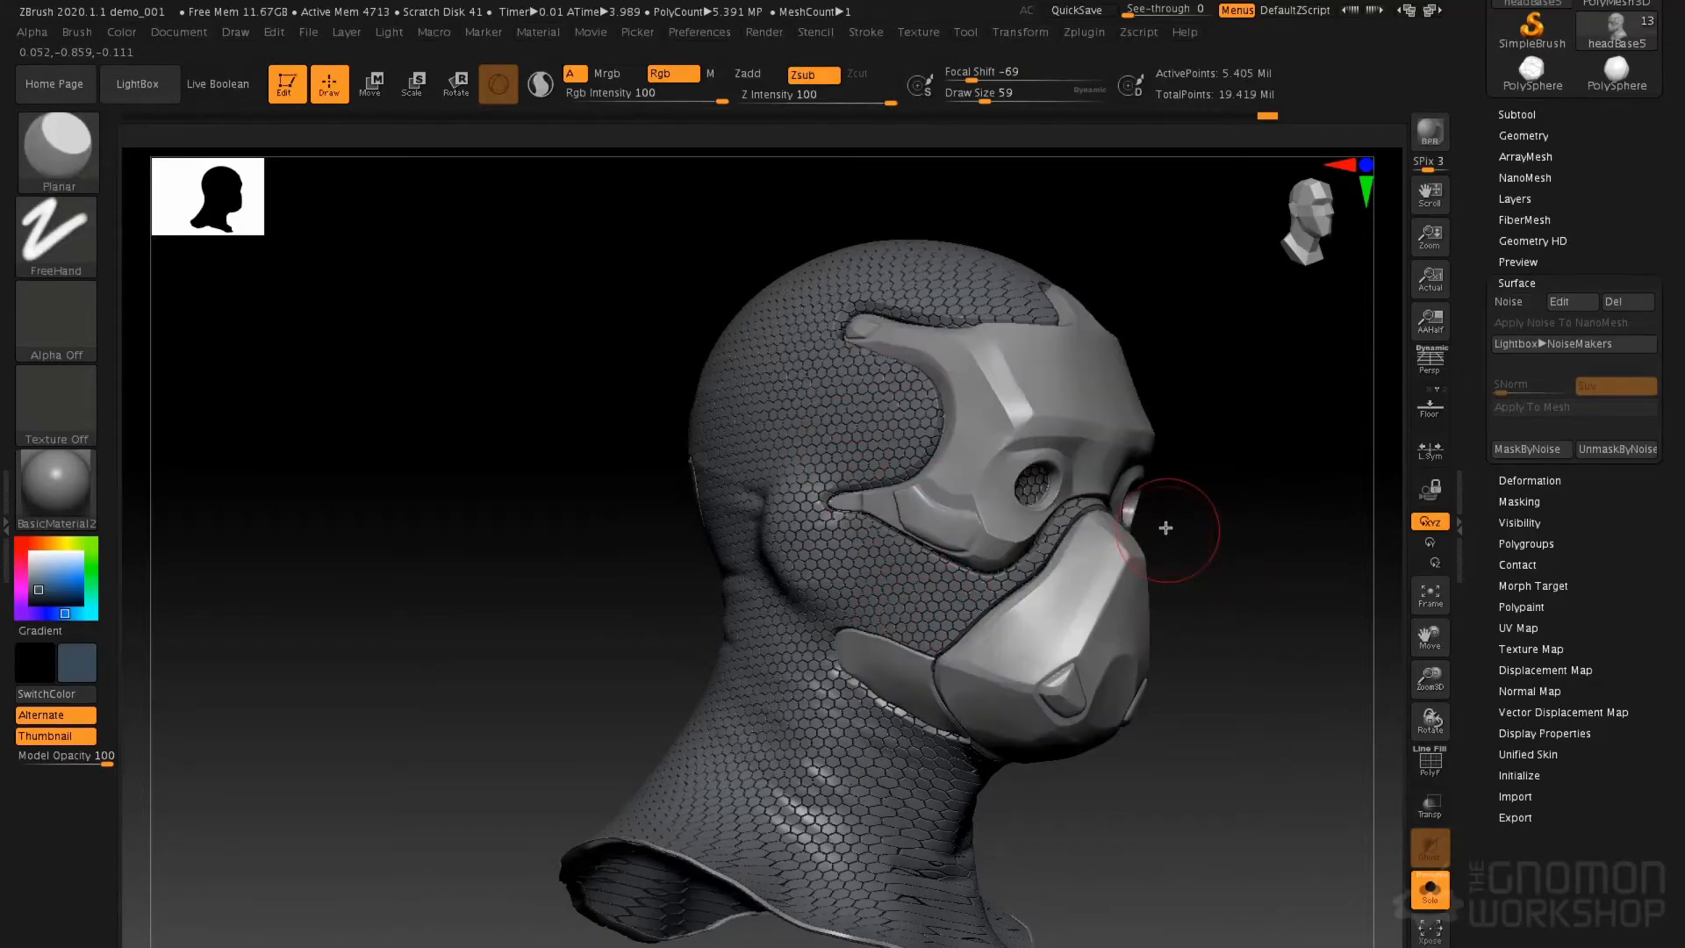
Isolate the narrow jaw plate below the cheek, show its polyframe and go down four subdivision levels
{"action": "left_click", "coordinate": [897, 676], "text": "ctrl+shift"}
{"action": "left_click_drag", "start_coordinate": [948, 602], "coordinate": [935, 688]}
{"action": "key", "text": "shift+f"}
{"action": "mouse_move", "coordinate": [937, 613]}
{"action": "left_mouse_down"}
{"action": "mouse_move", "coordinate": [930, 527]}
{"action": "mouse_move", "coordinate": [952, 598]}
{"action": "mouse_move", "coordinate": [1006, 590]}
{"action": "mouse_move", "coordinate": [1124, 421]}
{"action": "mouse_move", "coordinate": [1067, 595]}
{"action": "mouse_move", "coordinate": [1081, 553]}
{"action": "left_mouse_up"}
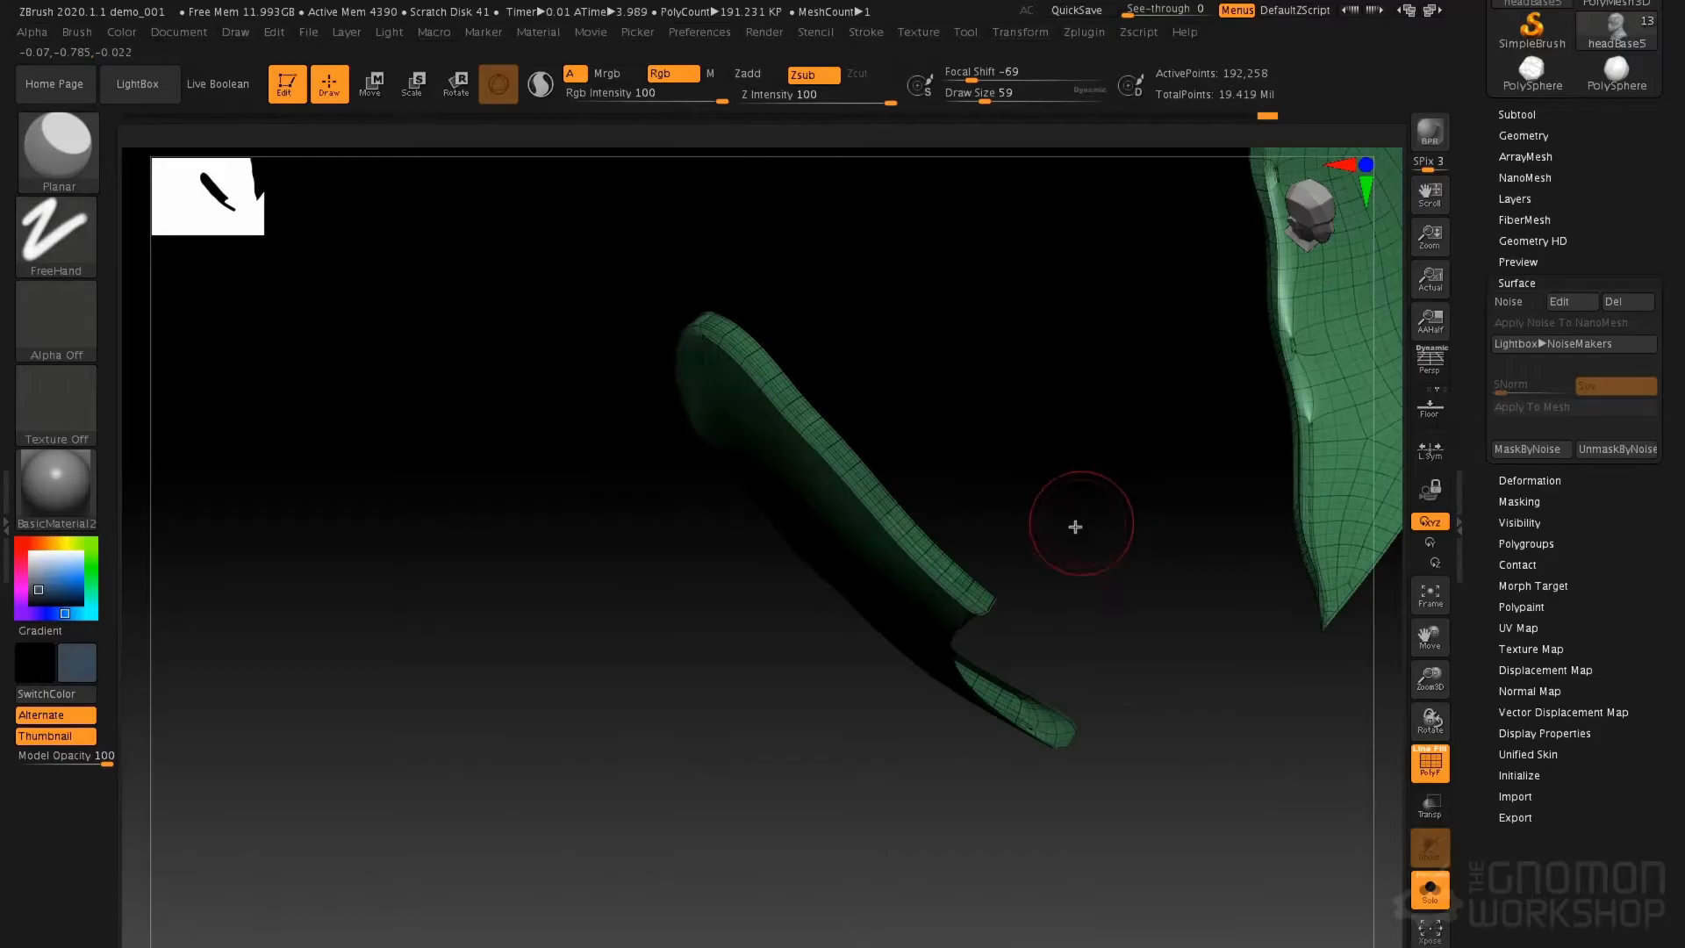
{"action": "key", "text": "shift+d"}
{"action": "key", "text": "shift+d"}
{"action": "key", "text": "shift+d"}
{"action": "key", "text": "shift+d"}
{"action": "mouse_move", "coordinate": [1004, 514]}
{"action": "left_mouse_down", "text": "alt"}
{"action": "mouse_move", "coordinate": [1030, 565]}
{"action": "mouse_move", "coordinate": [1147, 440]}
{"action": "mouse_move", "coordinate": [1019, 477]}
{"action": "mouse_move", "coordinate": [1004, 565]}
{"action": "mouse_move", "coordinate": [974, 564]}
{"action": "mouse_move", "coordinate": [955, 708]}
{"action": "left_mouse_up", "text": "alt"}
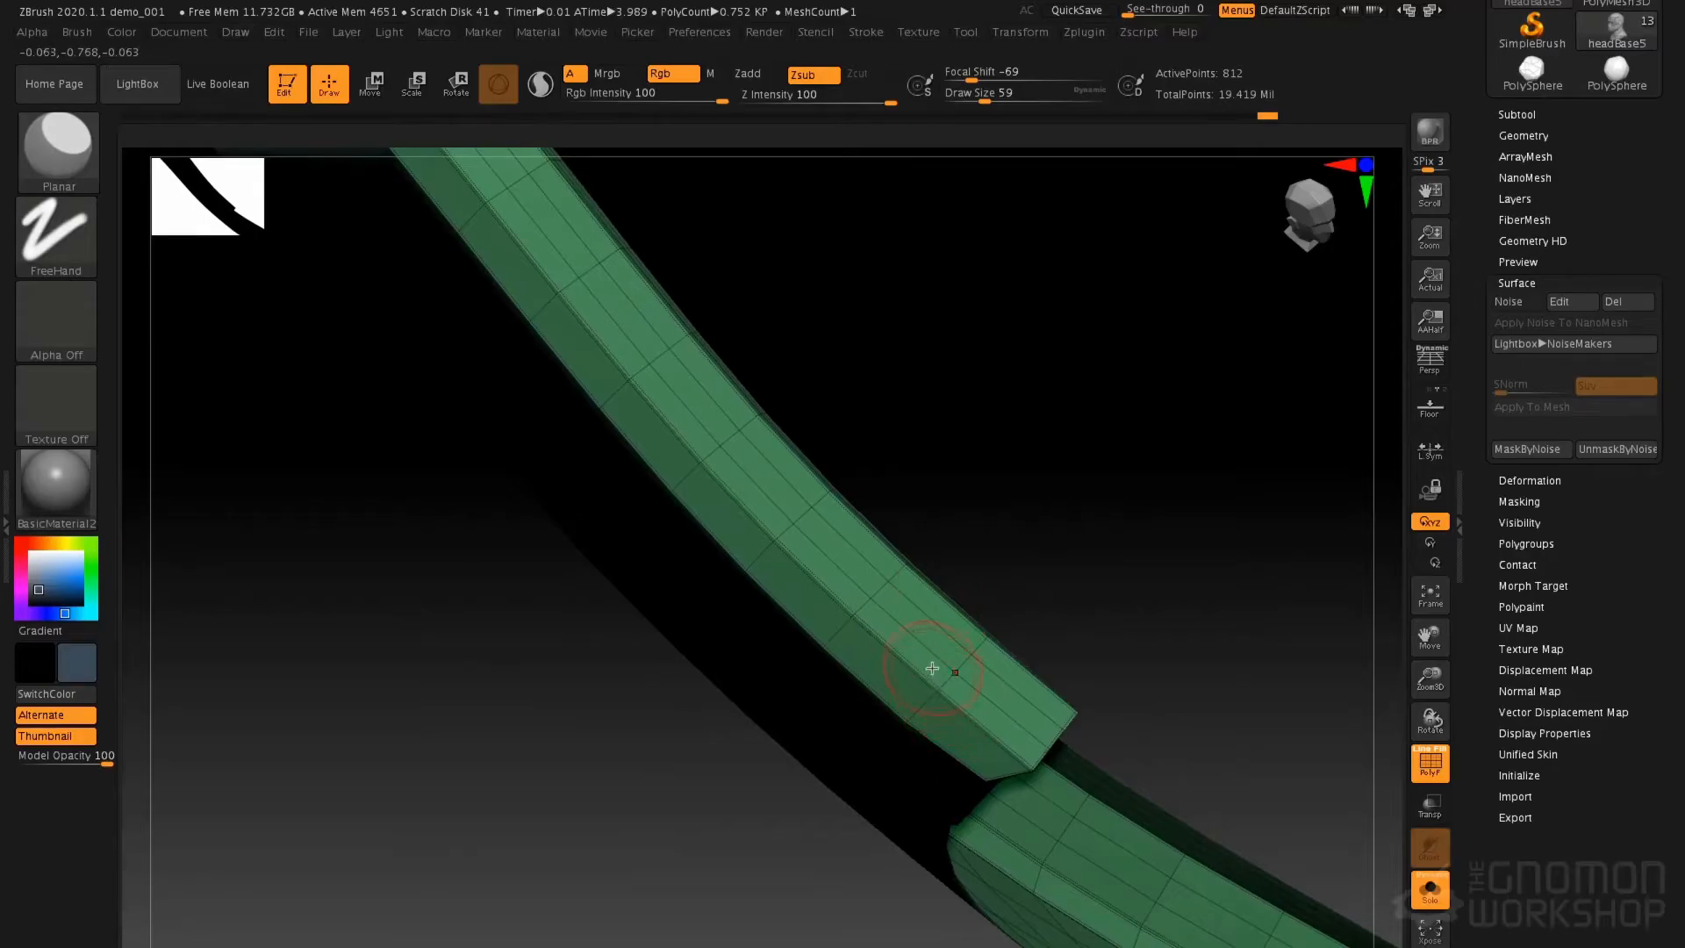
Set the ZModeler brush's polygon action to PolyGroup with the Polyloop target and try it on the jaw plate's rim
{"action": "key", "text": "b"}
{"action": "key", "text": "z"}
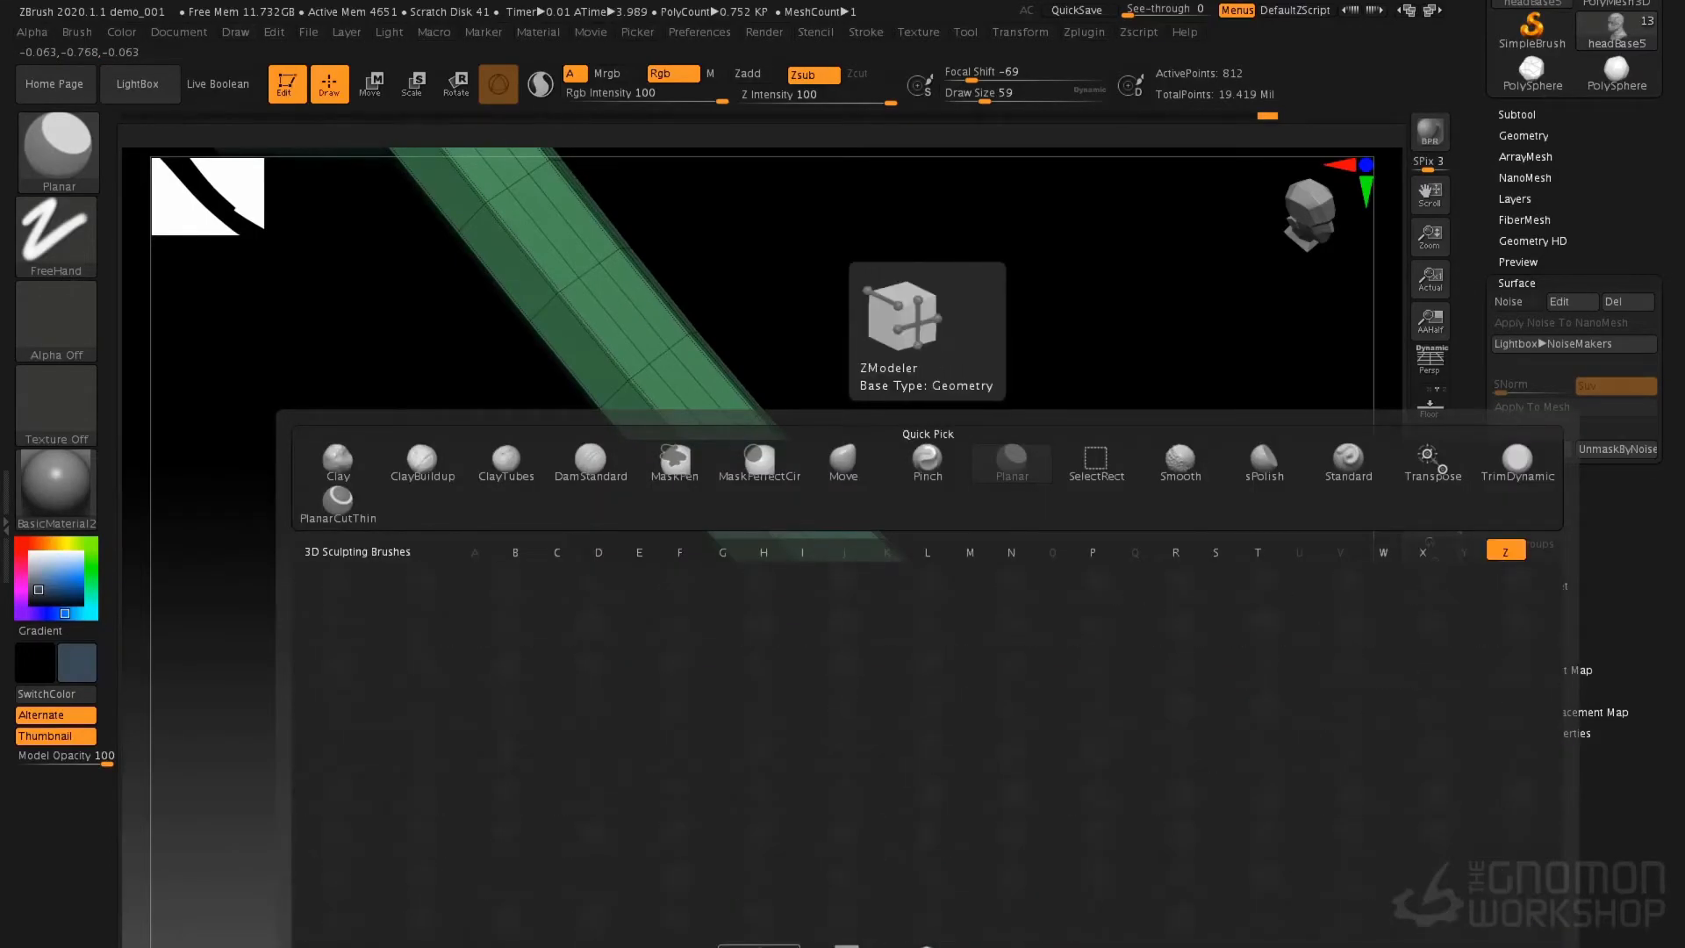
{"action": "key", "text": "m"}
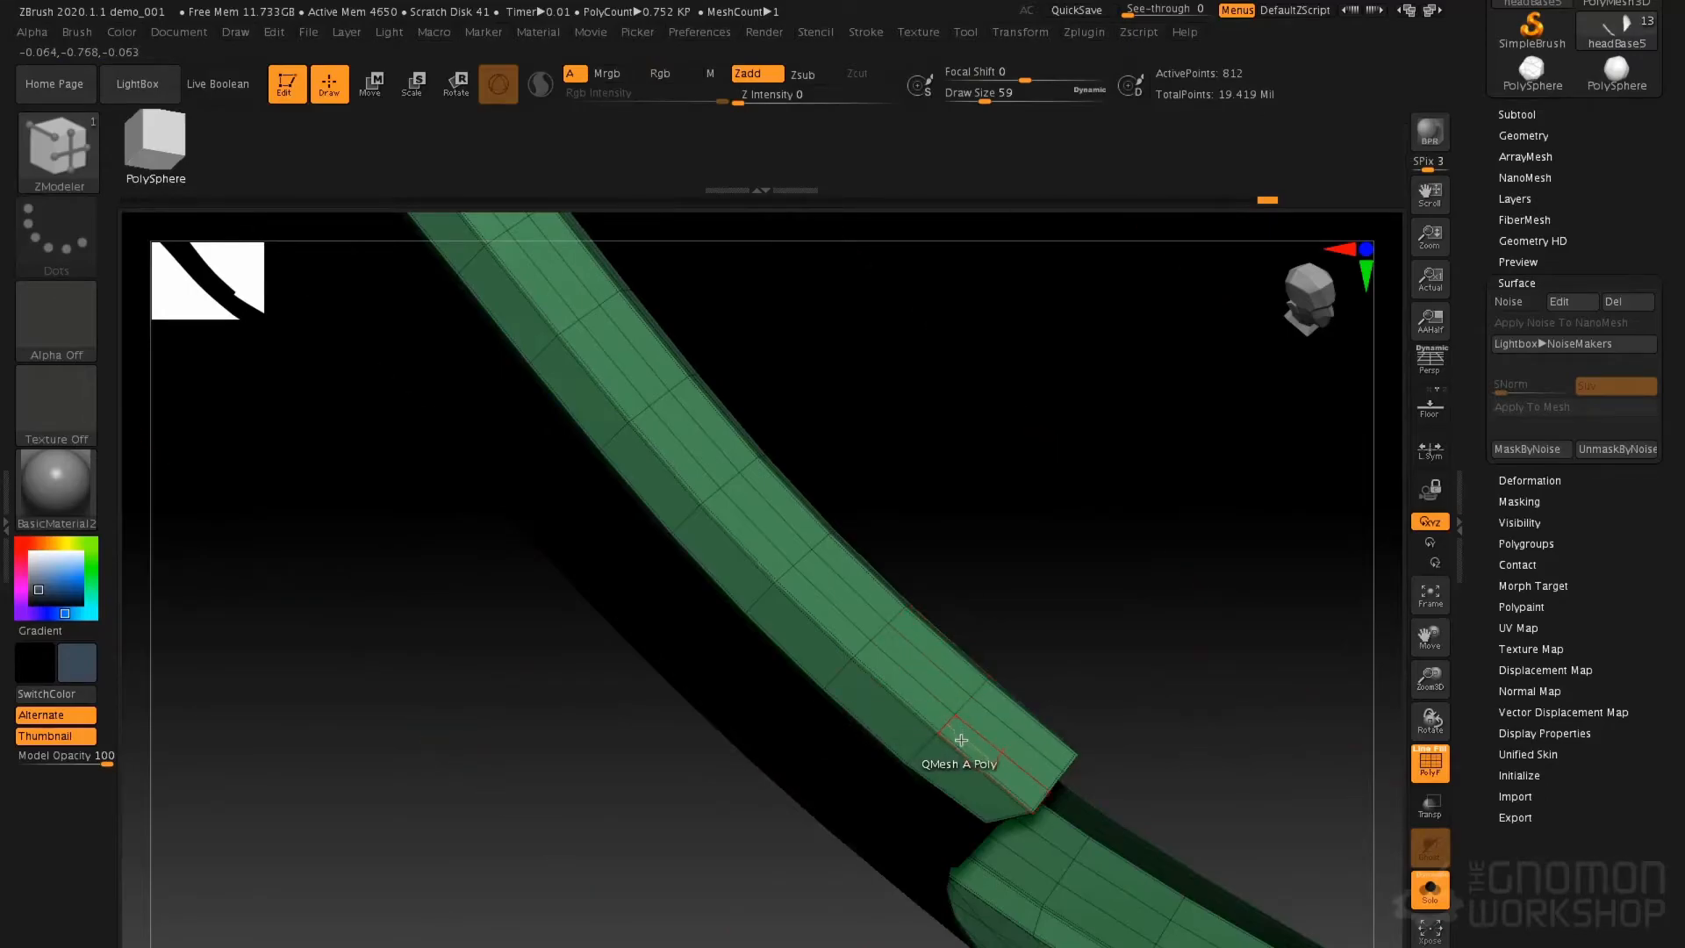
{"action": "key", "text": "space"}
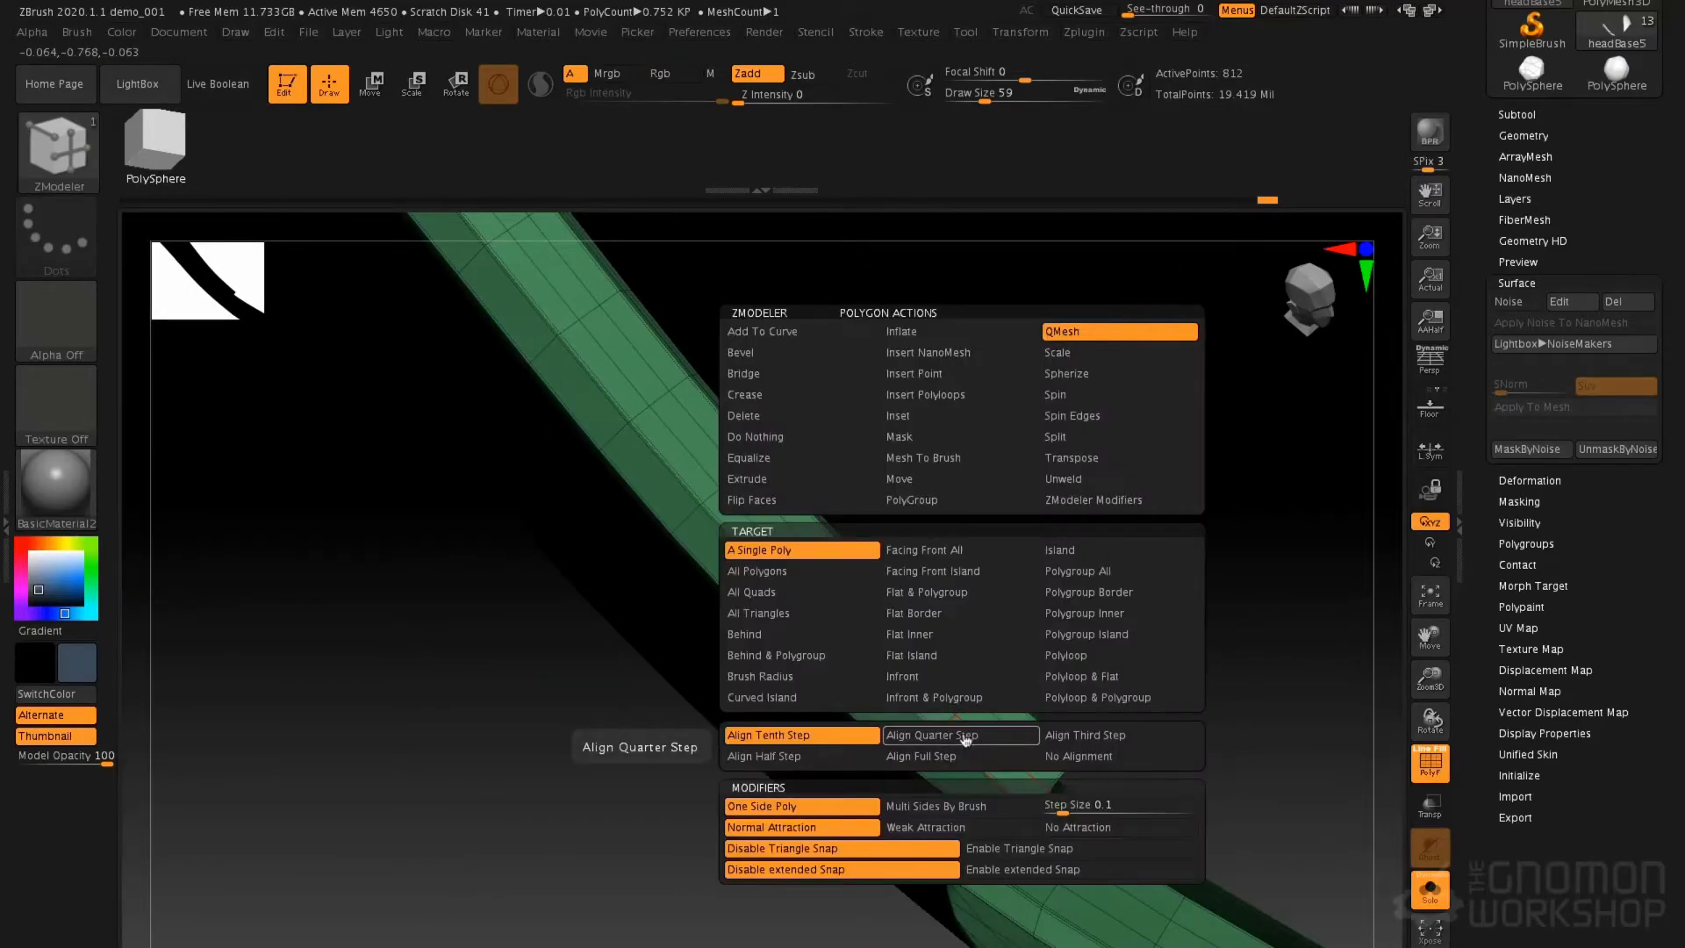
{"action": "left_click", "coordinate": [912, 499]}
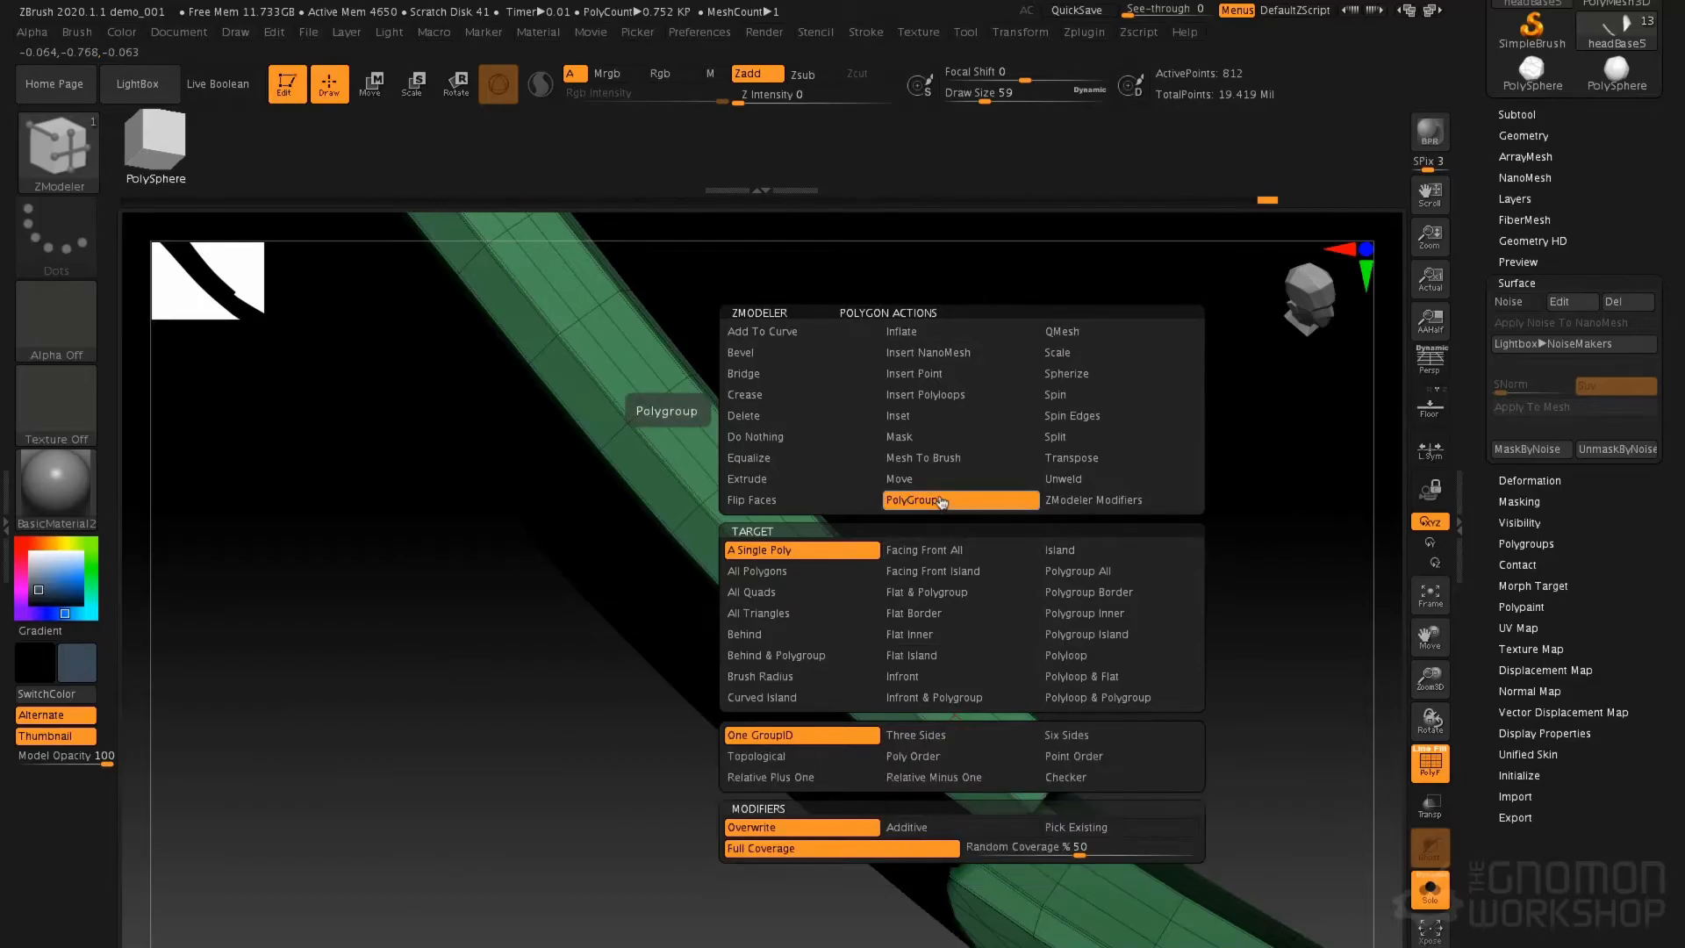
{"action": "left_click", "coordinate": [1069, 654]}
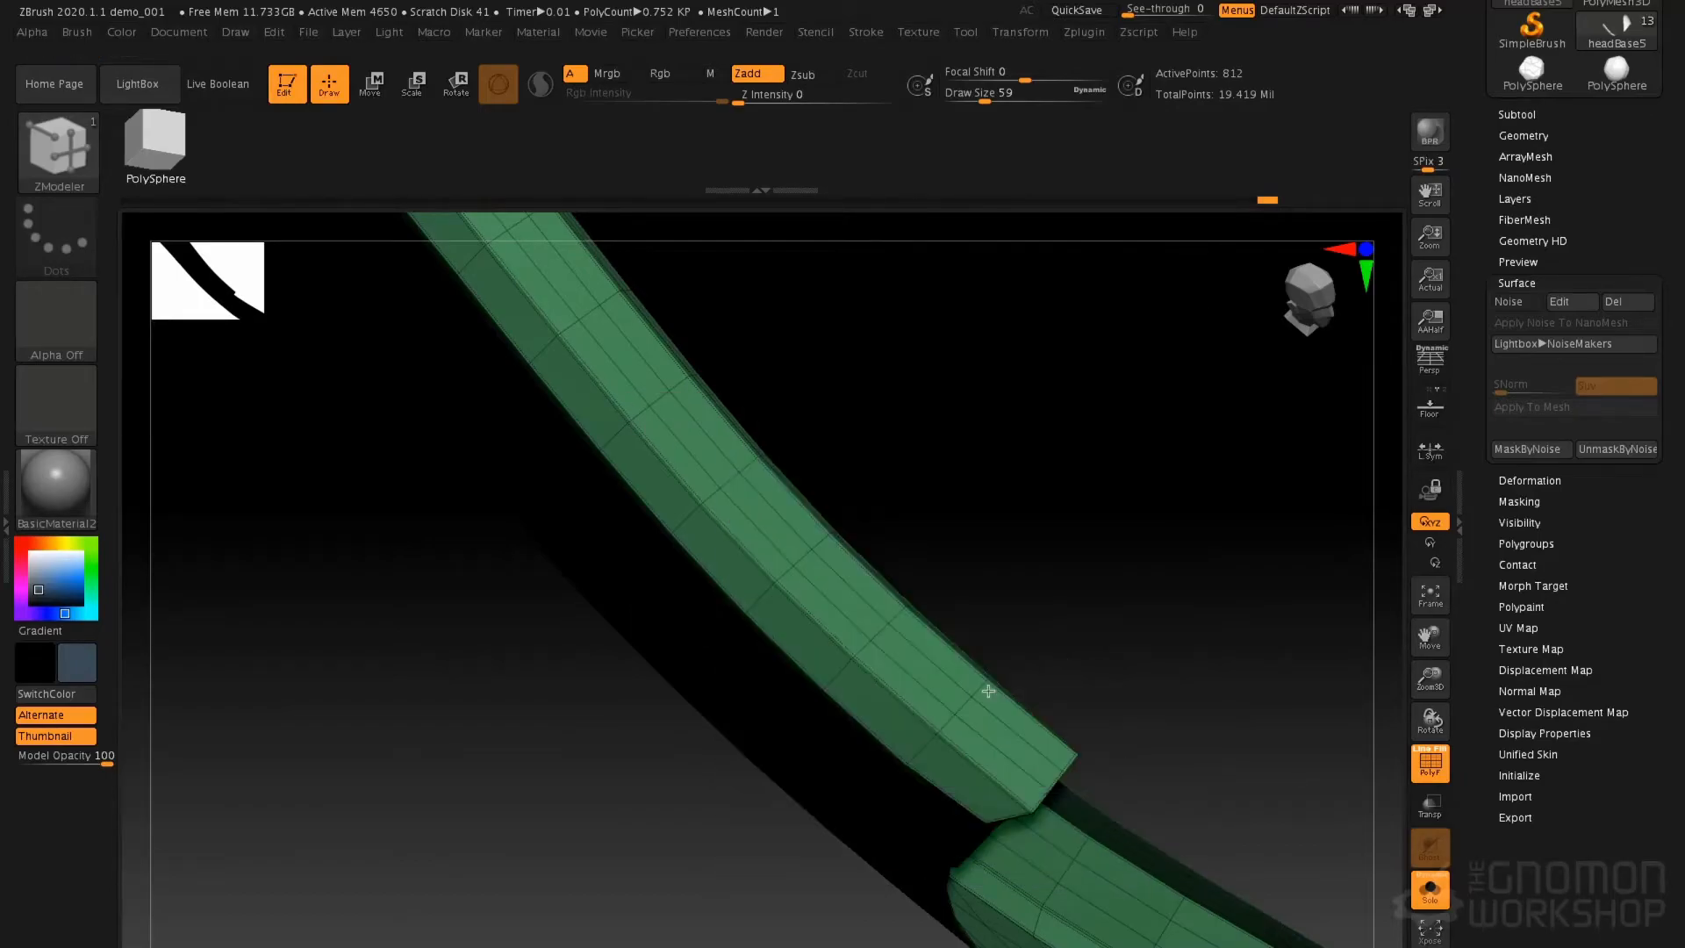
{"action": "left_click", "coordinate": [962, 736]}
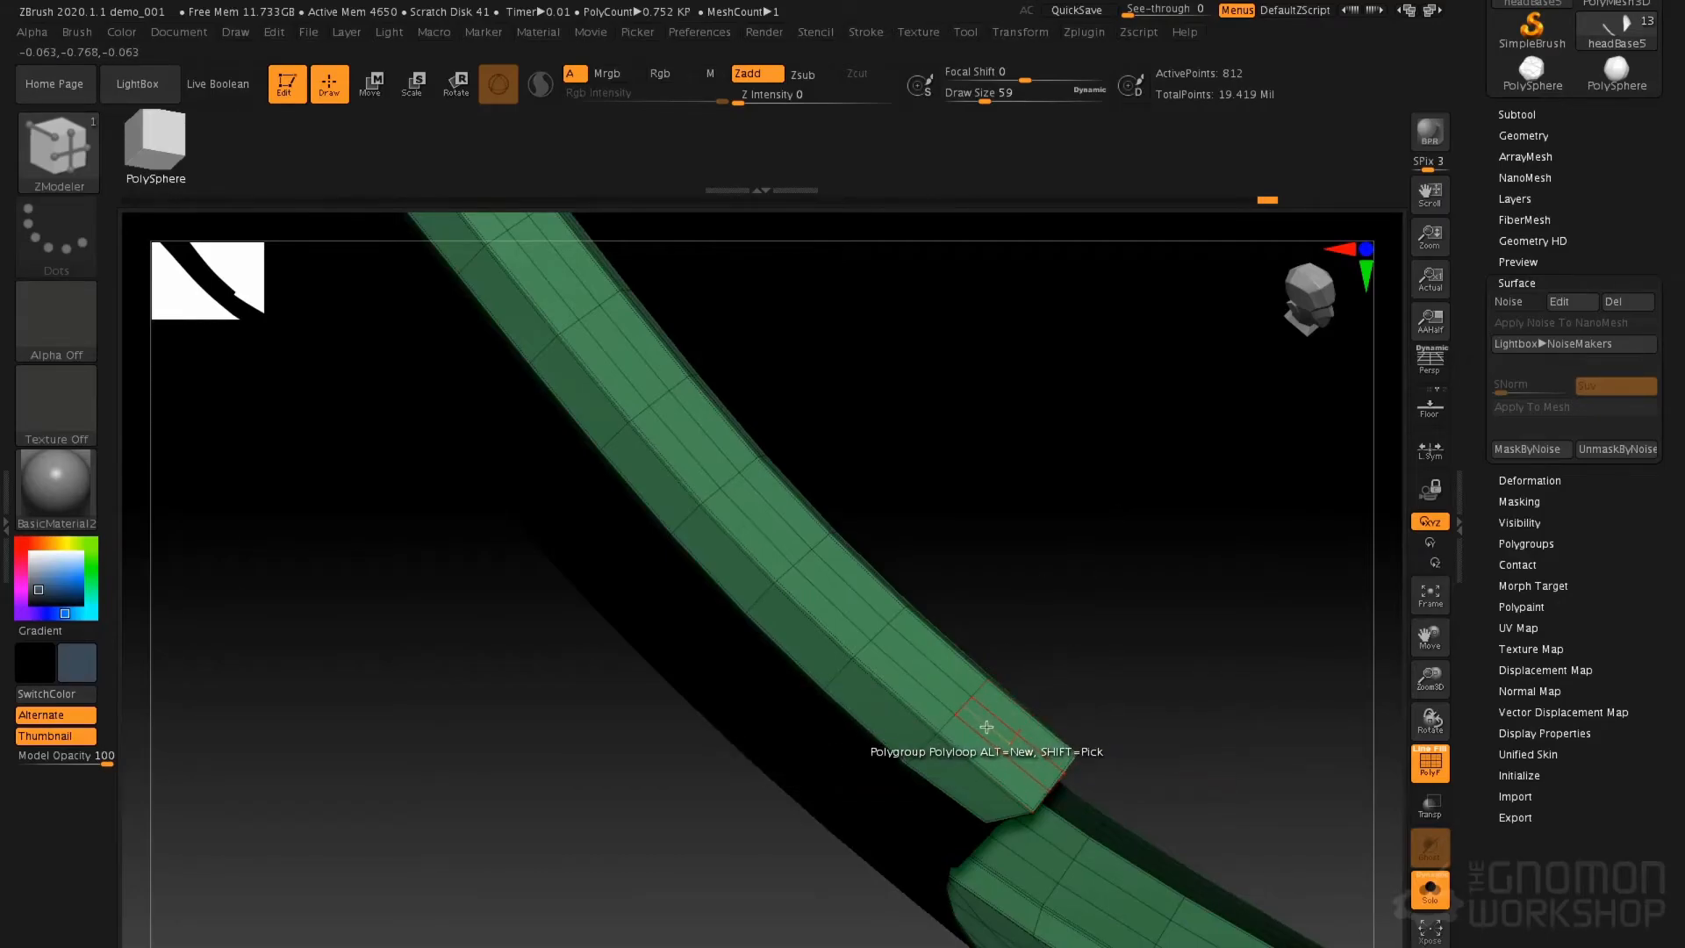
Choose the SelectLasso brush for hiding and showing geometry
{"action": "key", "text": "b"}
{"action": "key", "text": "s"}
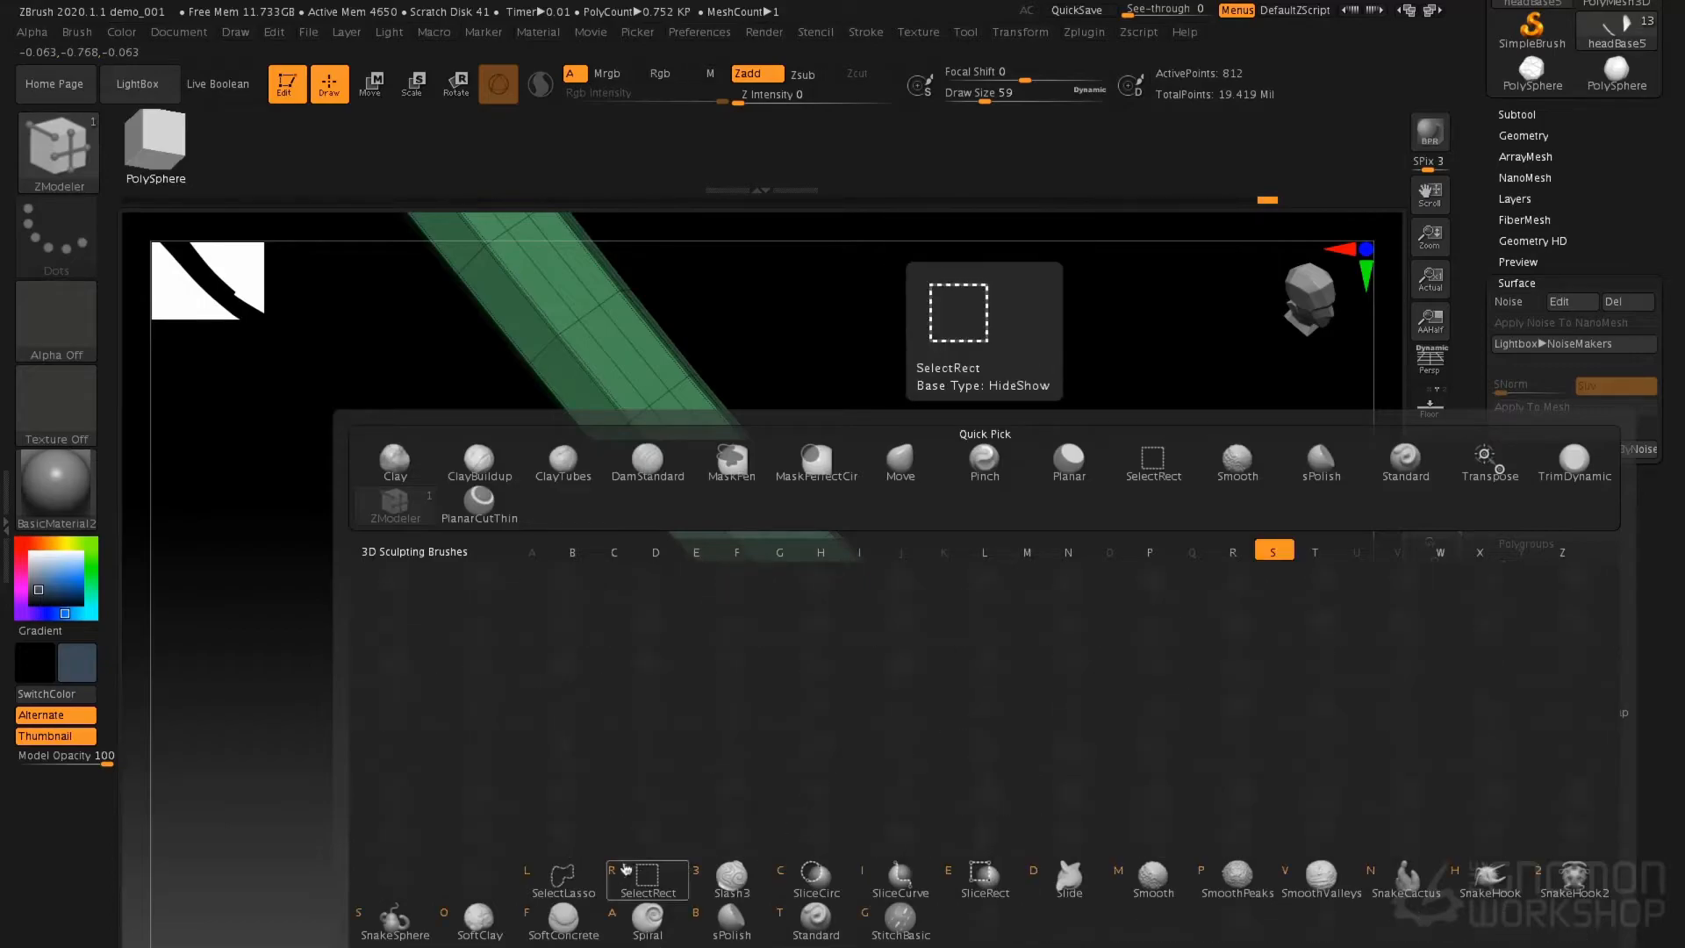
{"action": "key", "text": "l"}
{"action": "left_click", "coordinate": [536, 899]}
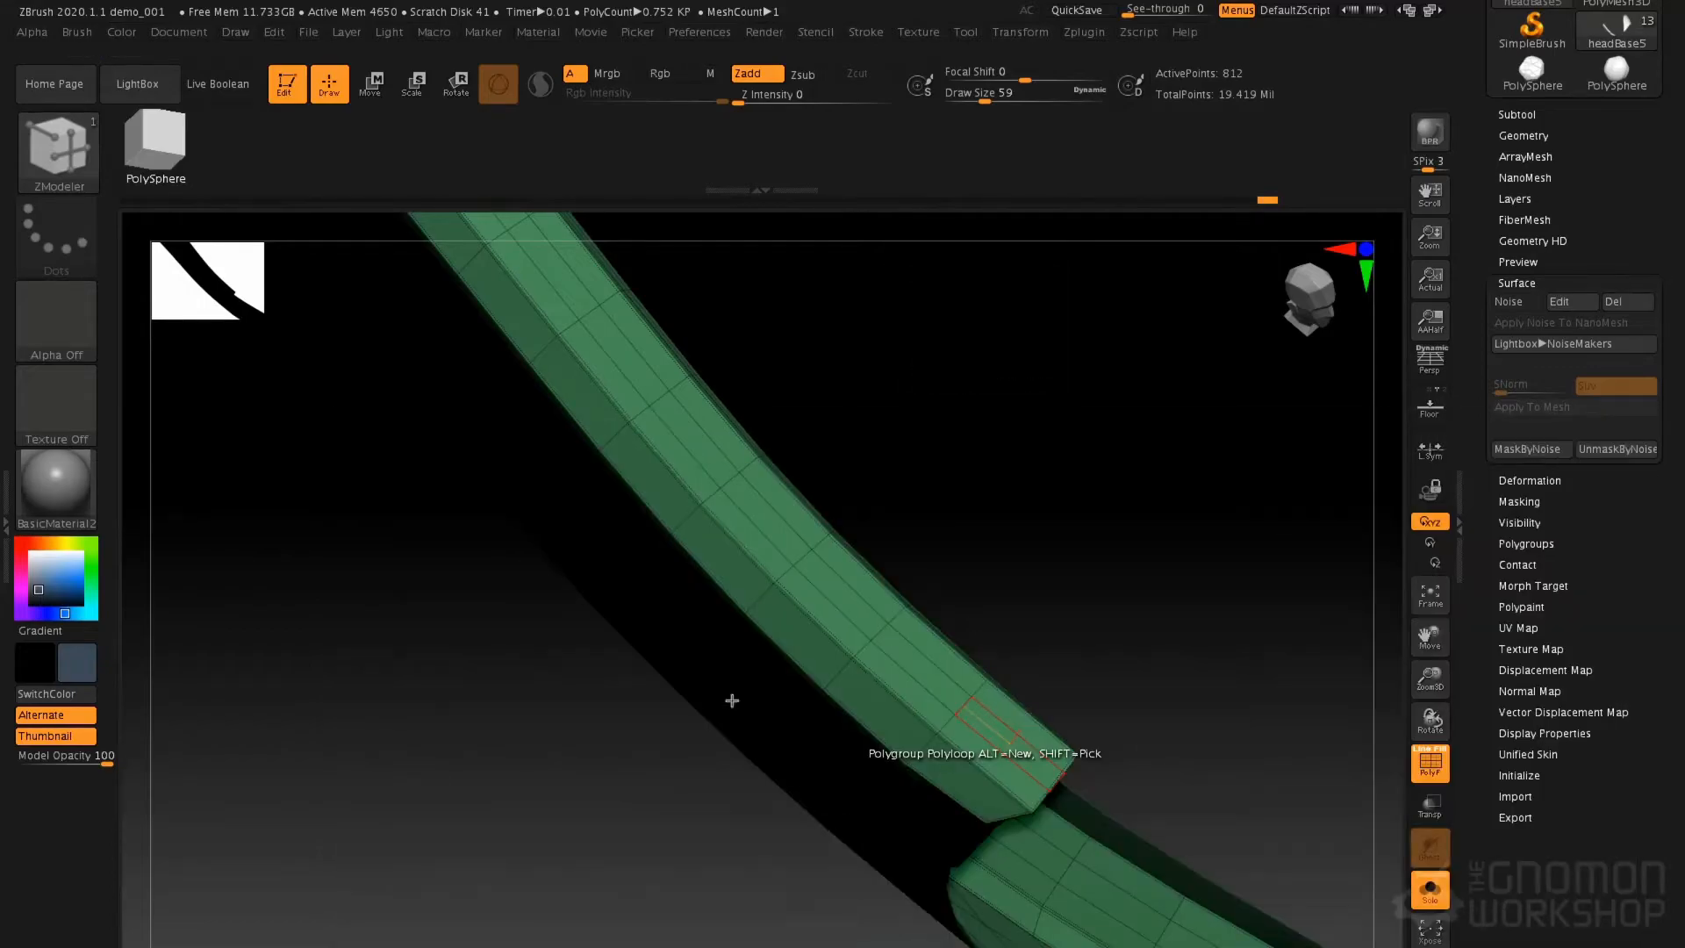
{"action": "key", "text": "ctrl+shift"}
Bring the whole head back into view and isolate the narrow jaw plate again at its rim
{"action": "left_click", "coordinate": [978, 717], "text": "ctrl+shift"}
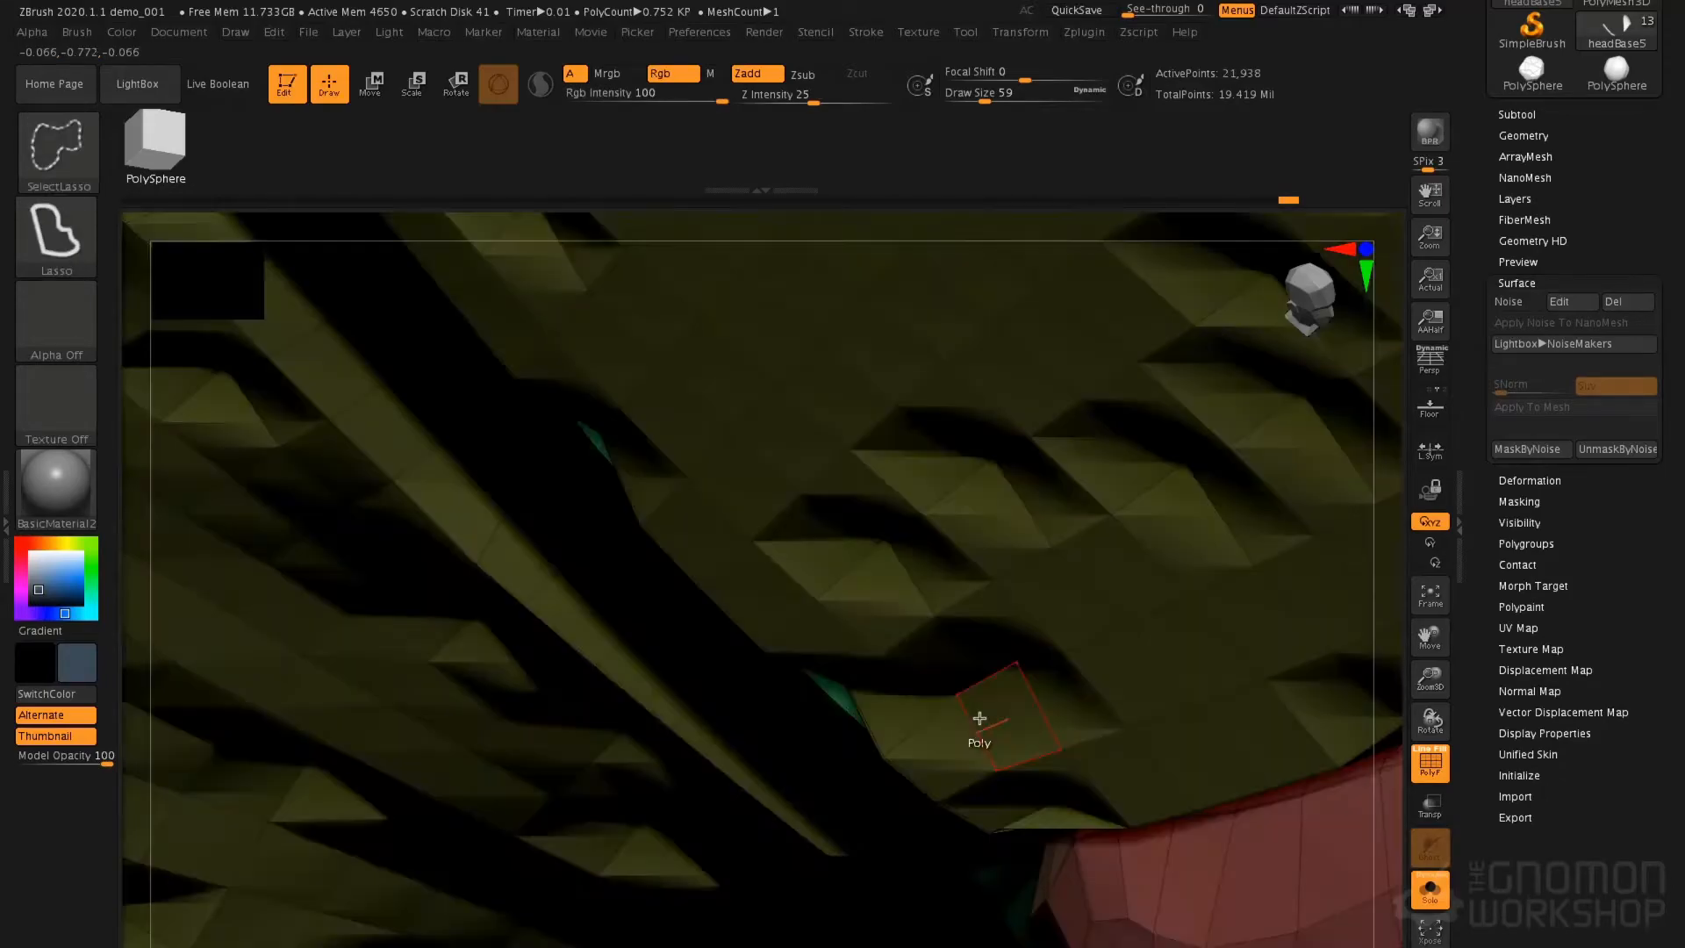
{"action": "key", "text": "f"}
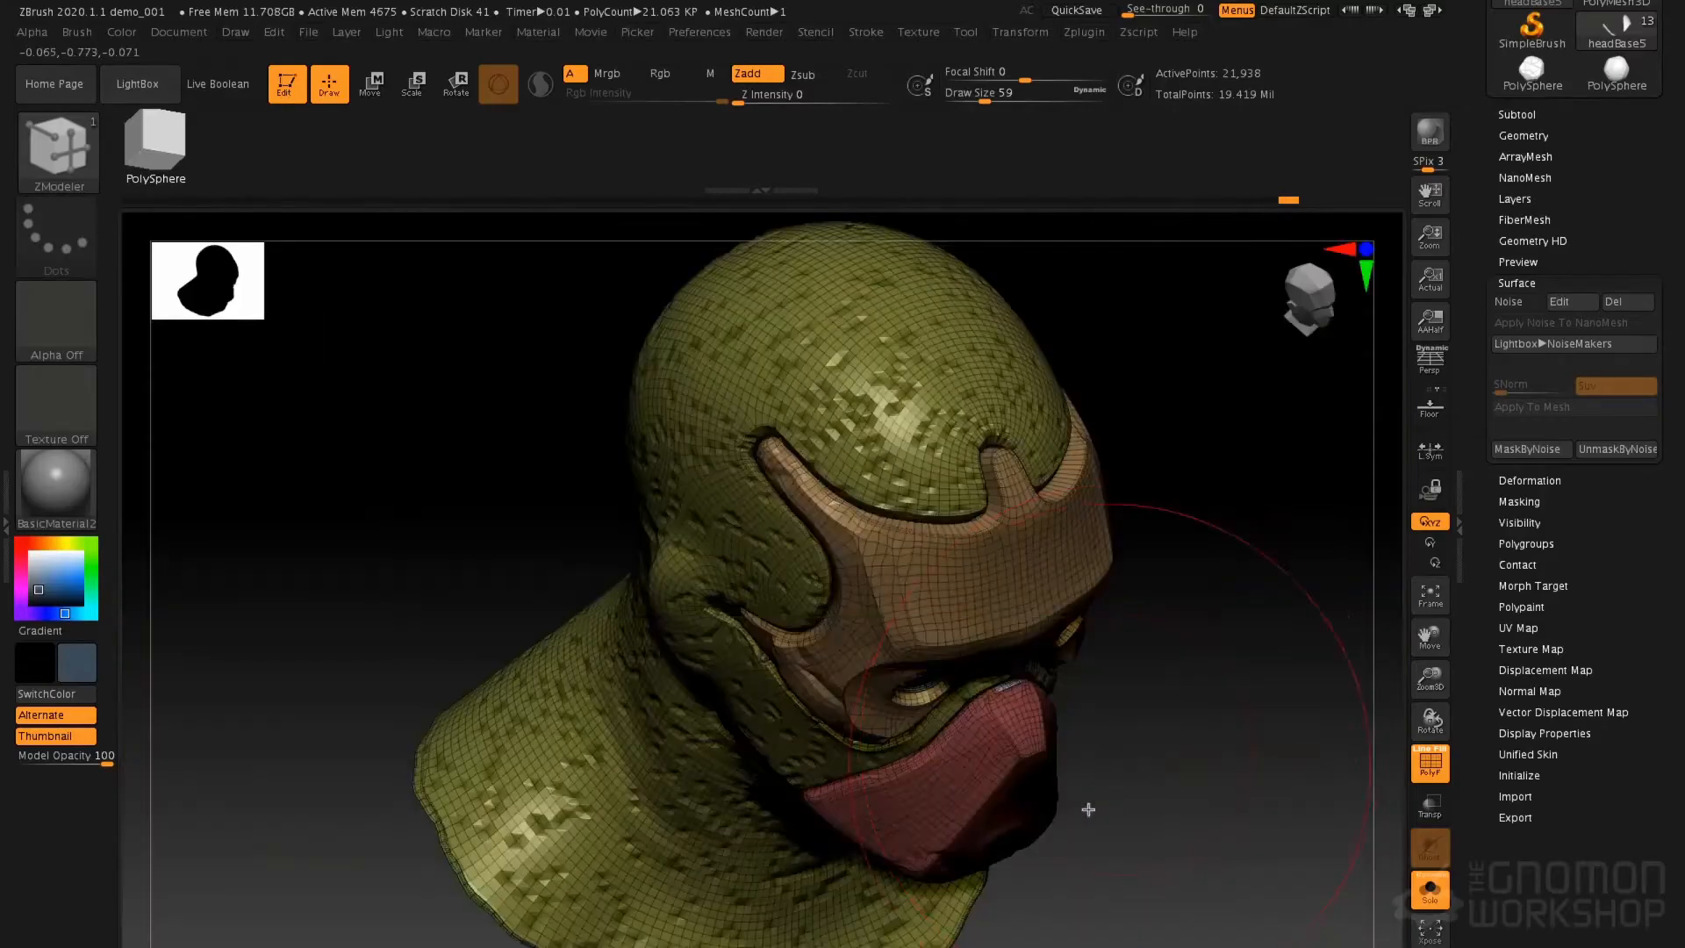
{"action": "right_click_drag", "start_coordinate": [1238, 720], "coordinate": [1129, 527]}
{"action": "right_click_drag", "start_coordinate": [957, 589], "coordinate": [948, 452], "text": "alt"}
{"action": "right_click_drag", "start_coordinate": [948, 550], "coordinate": [1026, 728], "text": "alt"}
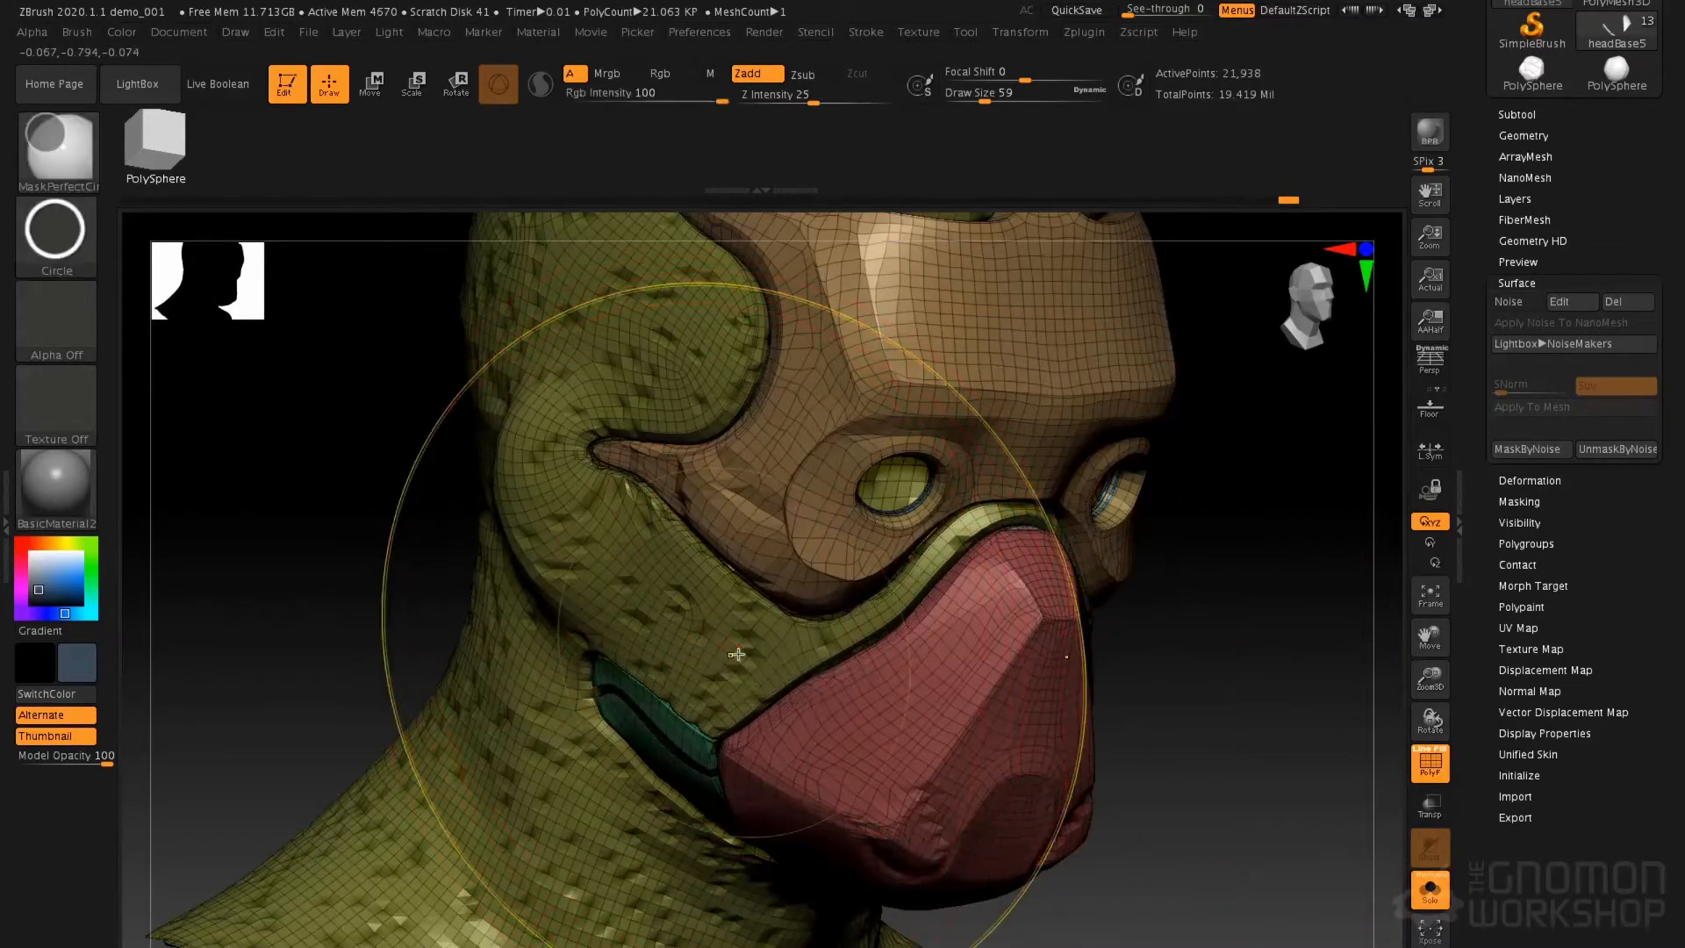
{"action": "left_click", "coordinate": [663, 680], "text": "ctrl+shift"}
{"action": "mouse_move", "coordinate": [670, 760]}
{"action": "right_mouse_down"}
{"action": "mouse_move", "coordinate": [675, 562]}
{"action": "mouse_move", "coordinate": [775, 843]}
{"action": "right_mouse_up"}
{"action": "mouse_move", "coordinate": [762, 639]}
{"action": "right_mouse_down", "text": "ctrl"}
{"action": "mouse_move", "coordinate": [752, 685]}
{"action": "mouse_move", "coordinate": [847, 716]}
{"action": "right_mouse_up", "text": "ctrl"}
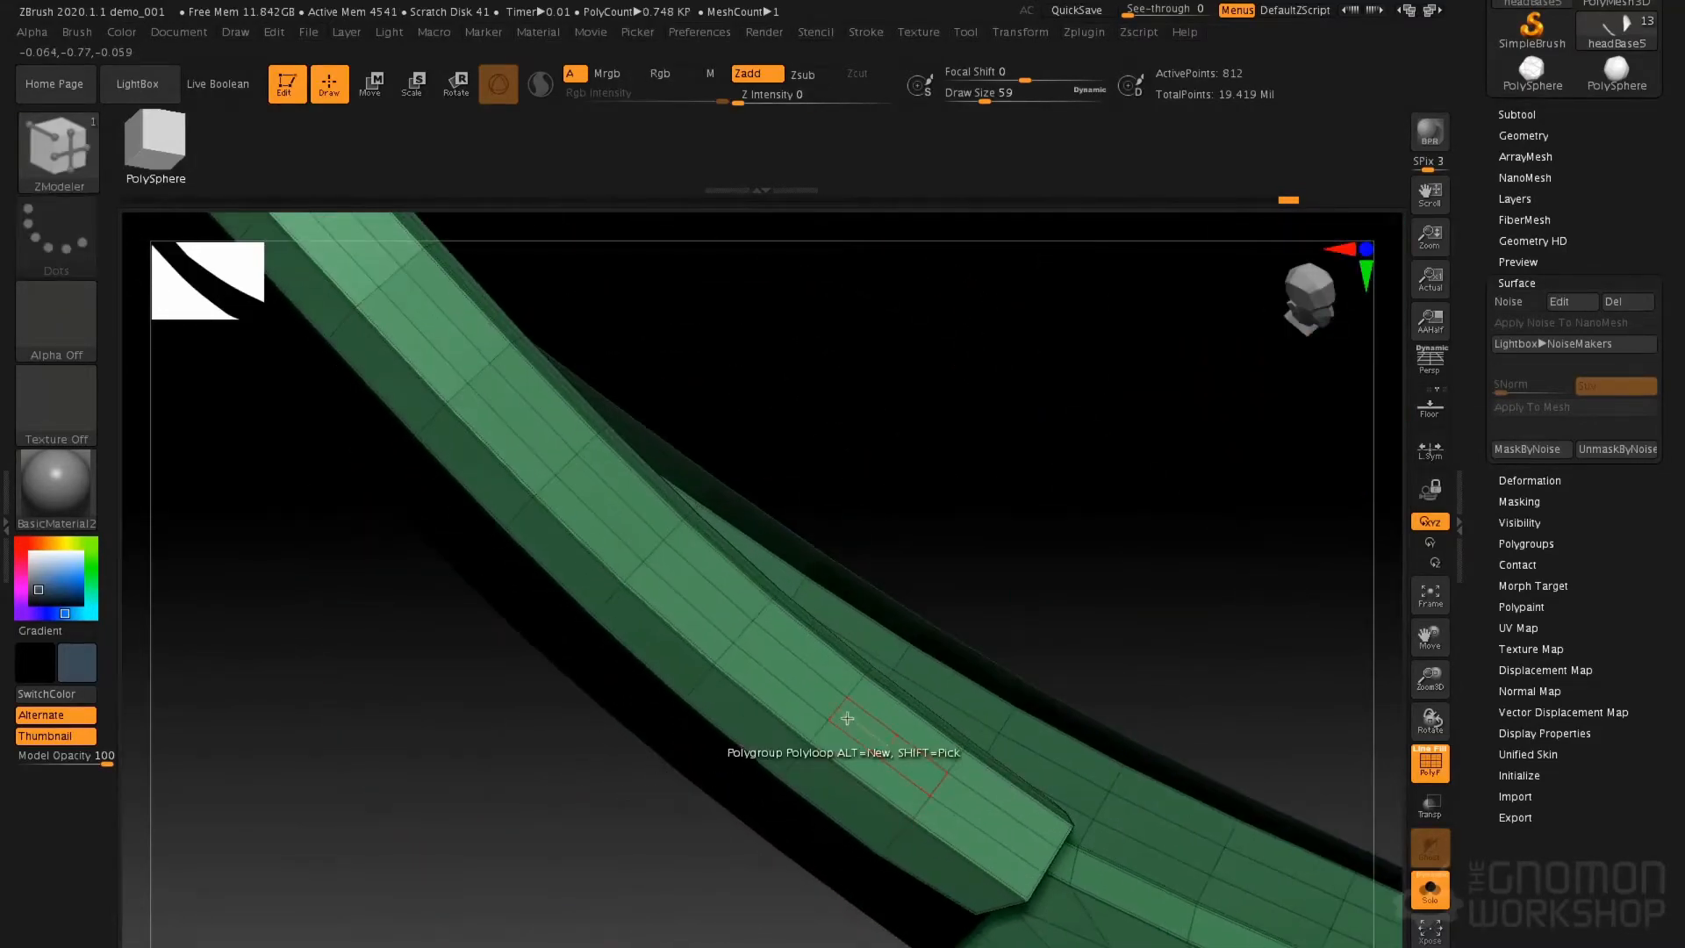
Hide the edge loops around the narrow jaw plate's rim and inner side, leaving only its outer face visible
{"action": "left_click", "coordinate": [841, 708], "text": "ctrl+shift"}
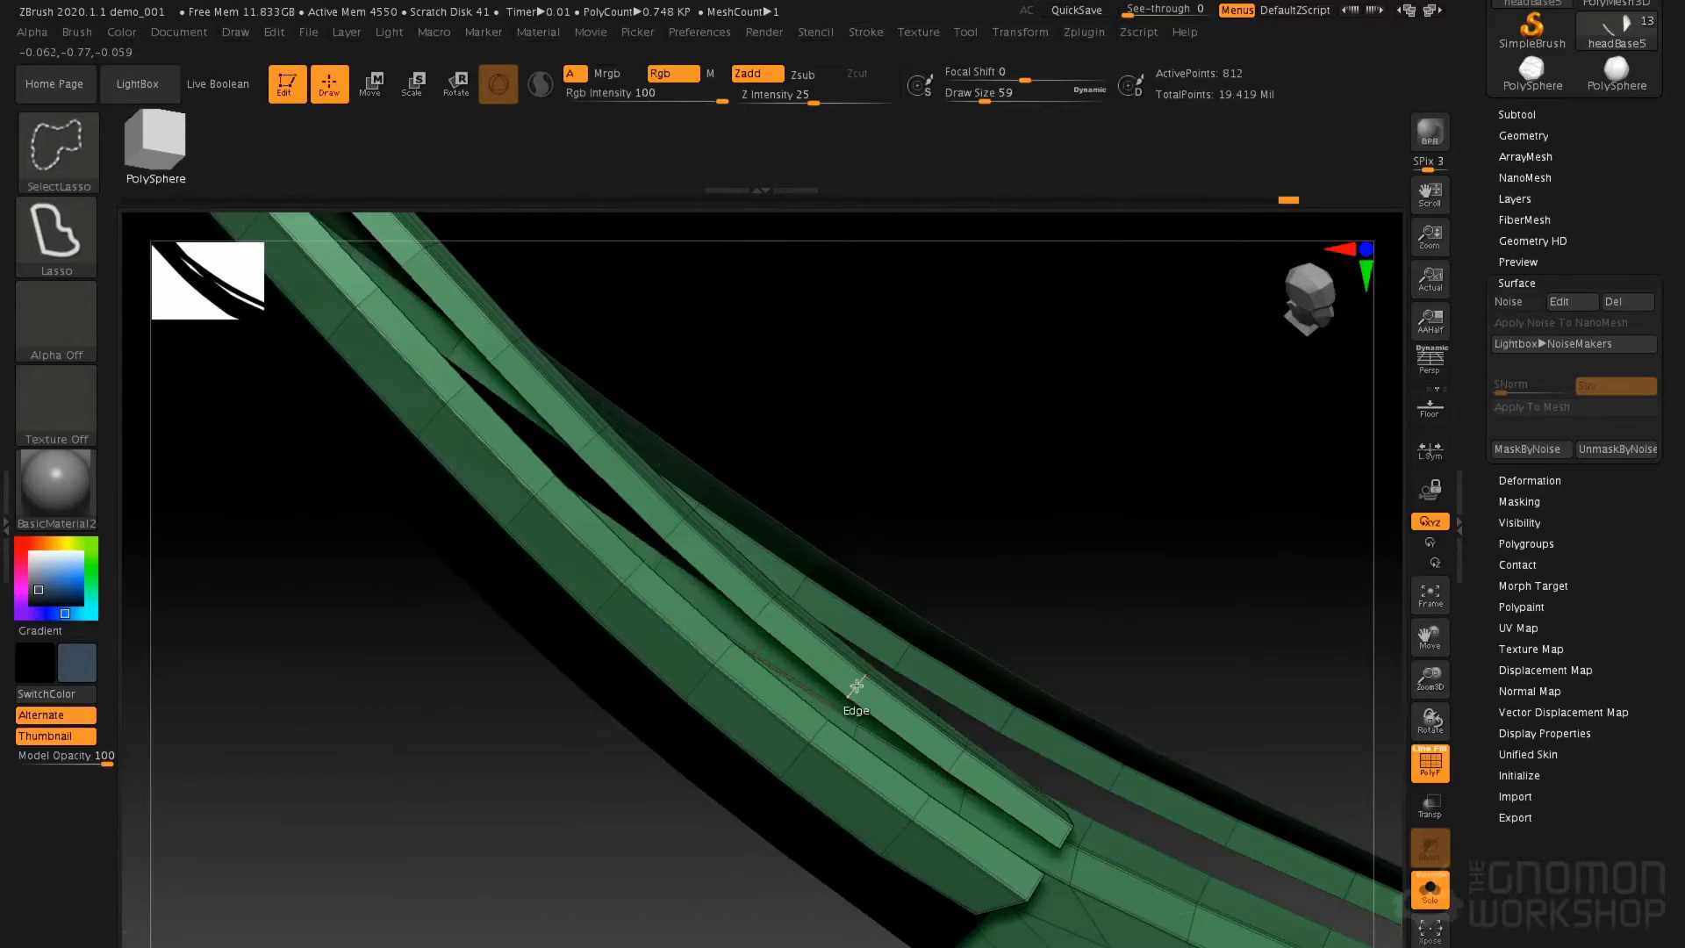
{"action": "left_click", "coordinate": [857, 688], "text": "ctrl+shift"}
{"action": "mouse_move", "coordinate": [861, 670]}
{"action": "right_mouse_down"}
{"action": "mouse_move", "coordinate": [846, 688]}
{"action": "mouse_move", "coordinate": [861, 650]}
{"action": "mouse_move", "coordinate": [824, 734]}
{"action": "mouse_move", "coordinate": [851, 685]}
{"action": "right_mouse_up"}
{"action": "left_click", "coordinate": [852, 685], "text": "ctrl+shift"}
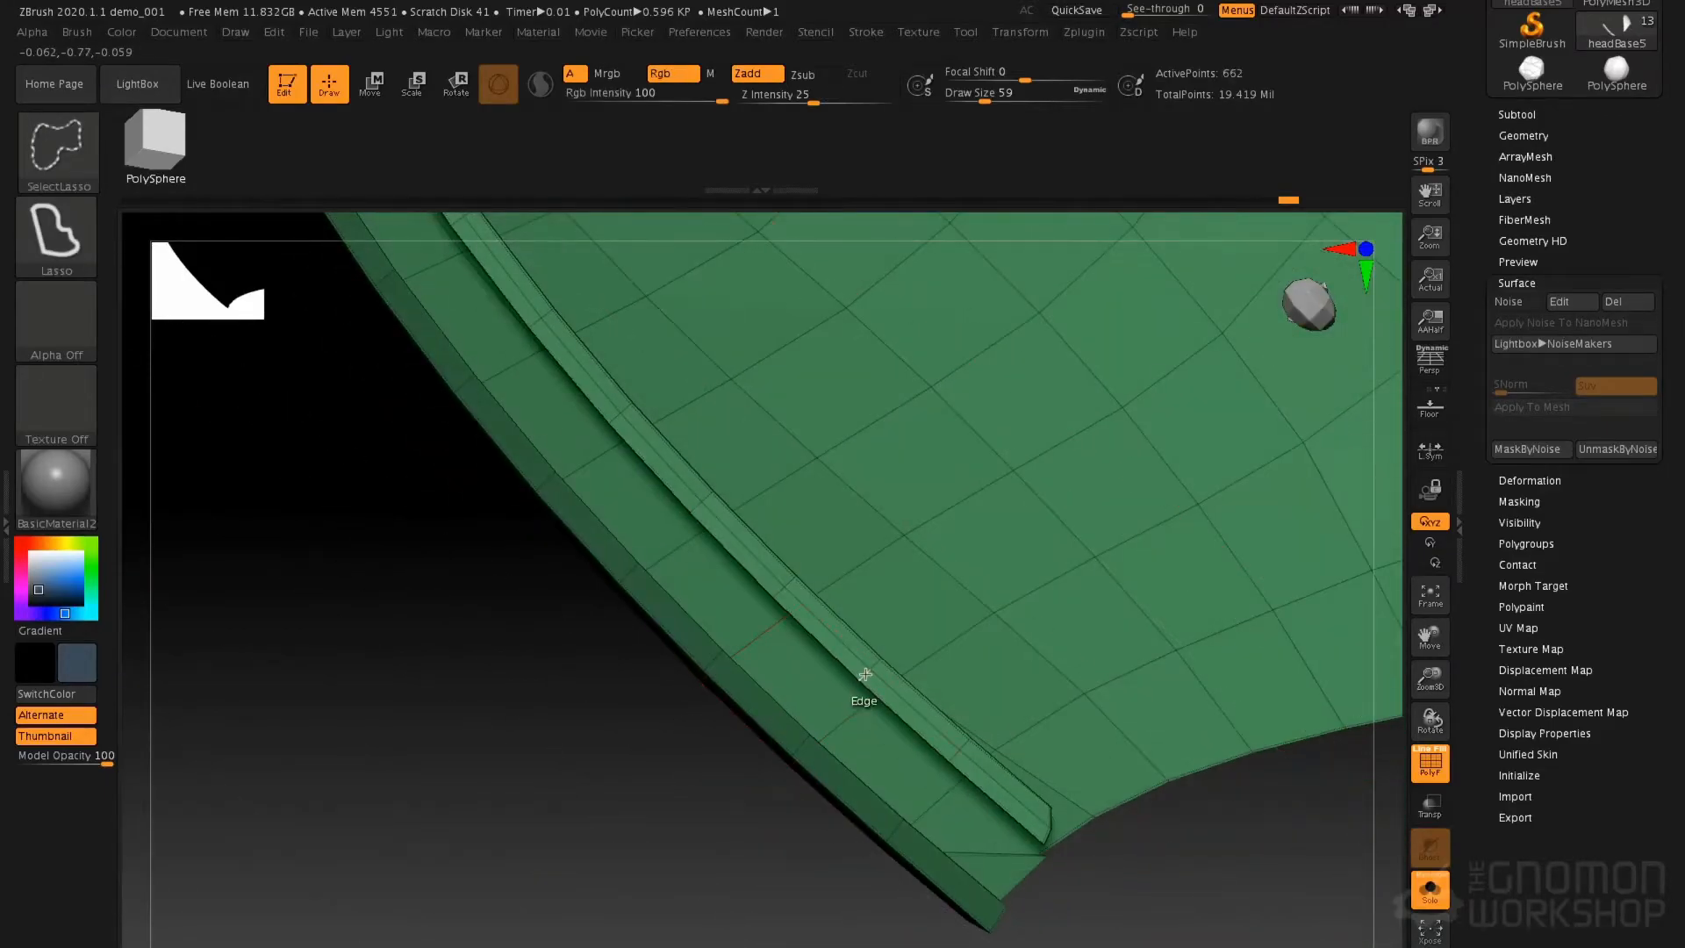
{"action": "left_click", "coordinate": [865, 675], "text": "ctrl+shift"}
{"action": "mouse_move", "coordinate": [881, 612]}
{"action": "right_mouse_down"}
{"action": "mouse_move", "coordinate": [828, 721]}
{"action": "mouse_move", "coordinate": [808, 697]}
{"action": "mouse_move", "coordinate": [806, 763]}
{"action": "mouse_move", "coordinate": [760, 515]}
{"action": "mouse_move", "coordinate": [793, 561]}
{"action": "mouse_move", "coordinate": [846, 508]}
{"action": "mouse_move", "coordinate": [933, 684]}
{"action": "mouse_move", "coordinate": [903, 646]}
{"action": "right_mouse_up"}
{"action": "left_click", "coordinate": [830, 729], "text": "ctrl+shift"}
{"action": "left_click", "coordinate": [815, 727], "text": "ctrl+shift"}
{"action": "left_click", "coordinate": [806, 766], "text": "ctrl+shift"}
{"action": "left_click", "coordinate": [904, 645], "text": "ctrl+shift"}
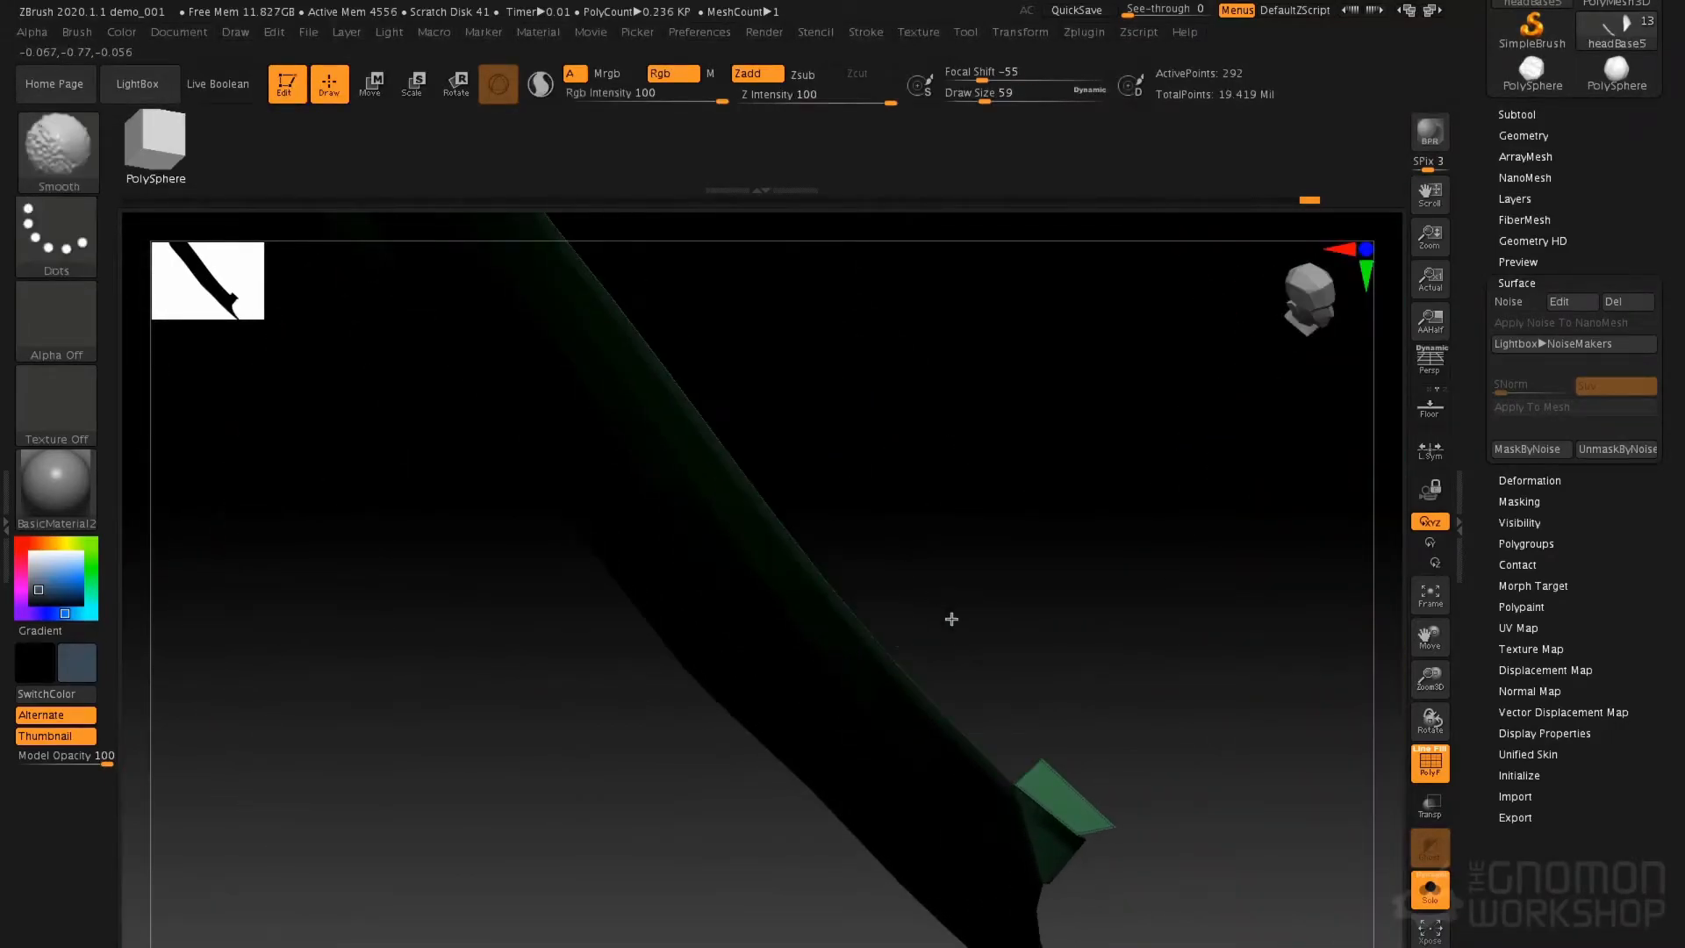
{"action": "mouse_move", "coordinate": [1032, 771]}
{"action": "right_mouse_down"}
{"action": "mouse_move", "coordinate": [1117, 737]}
{"action": "mouse_move", "coordinate": [1095, 760]}
{"action": "mouse_move", "coordinate": [1016, 629]}
{"action": "mouse_move", "coordinate": [991, 652]}
{"action": "mouse_move", "coordinate": [1046, 591]}
{"action": "mouse_move", "coordinate": [1004, 682]}
{"action": "mouse_move", "coordinate": [1089, 516]}
{"action": "right_mouse_up"}
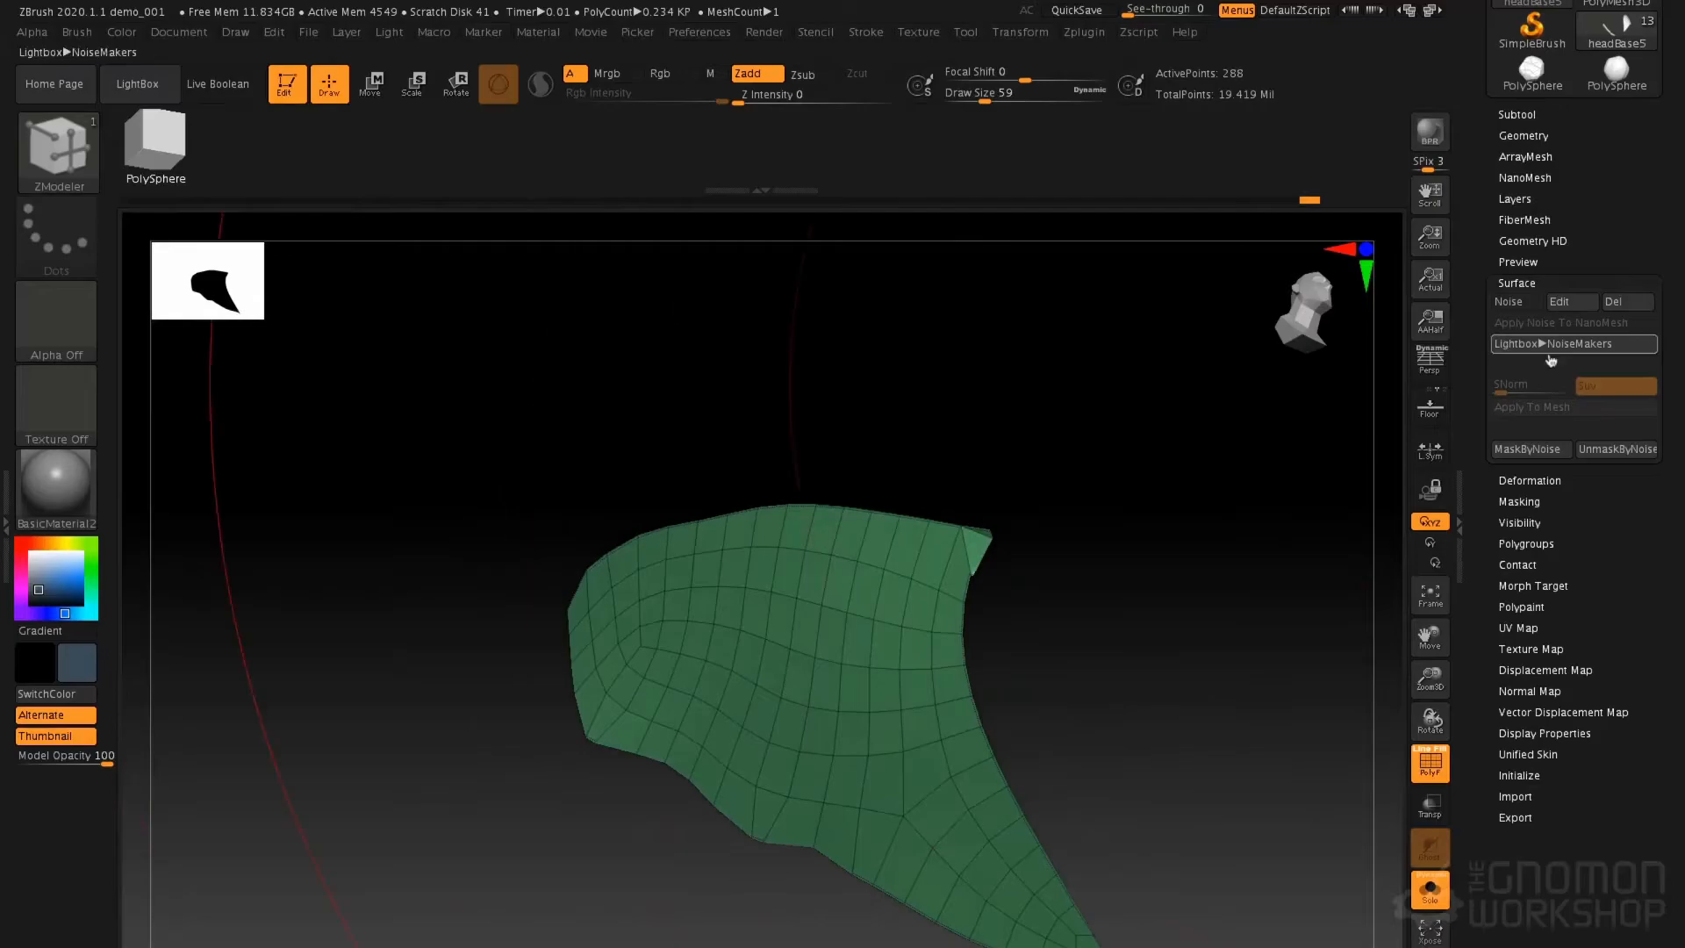
Assign the jaw plate's visible face to its own polygroup with GroupVisible and show the whole head again
{"action": "left_click", "coordinate": [1542, 544]}
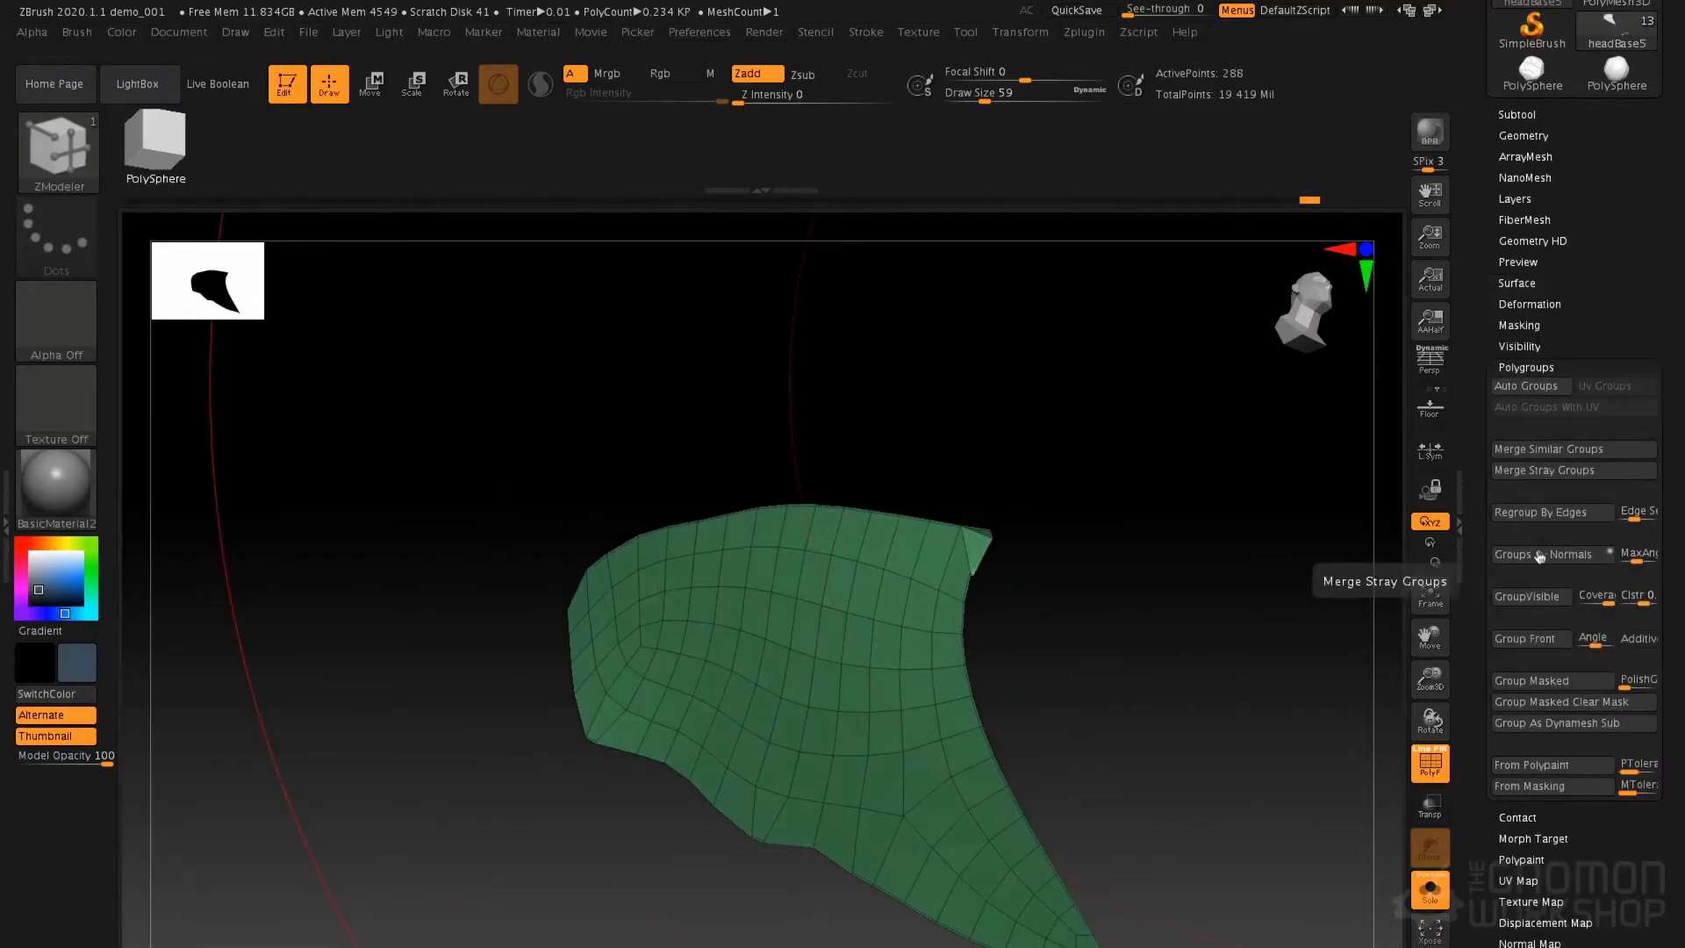
{"action": "left_click", "coordinate": [1544, 604]}
{"action": "left_click", "coordinate": [1207, 579], "text": "ctrl+shift"}
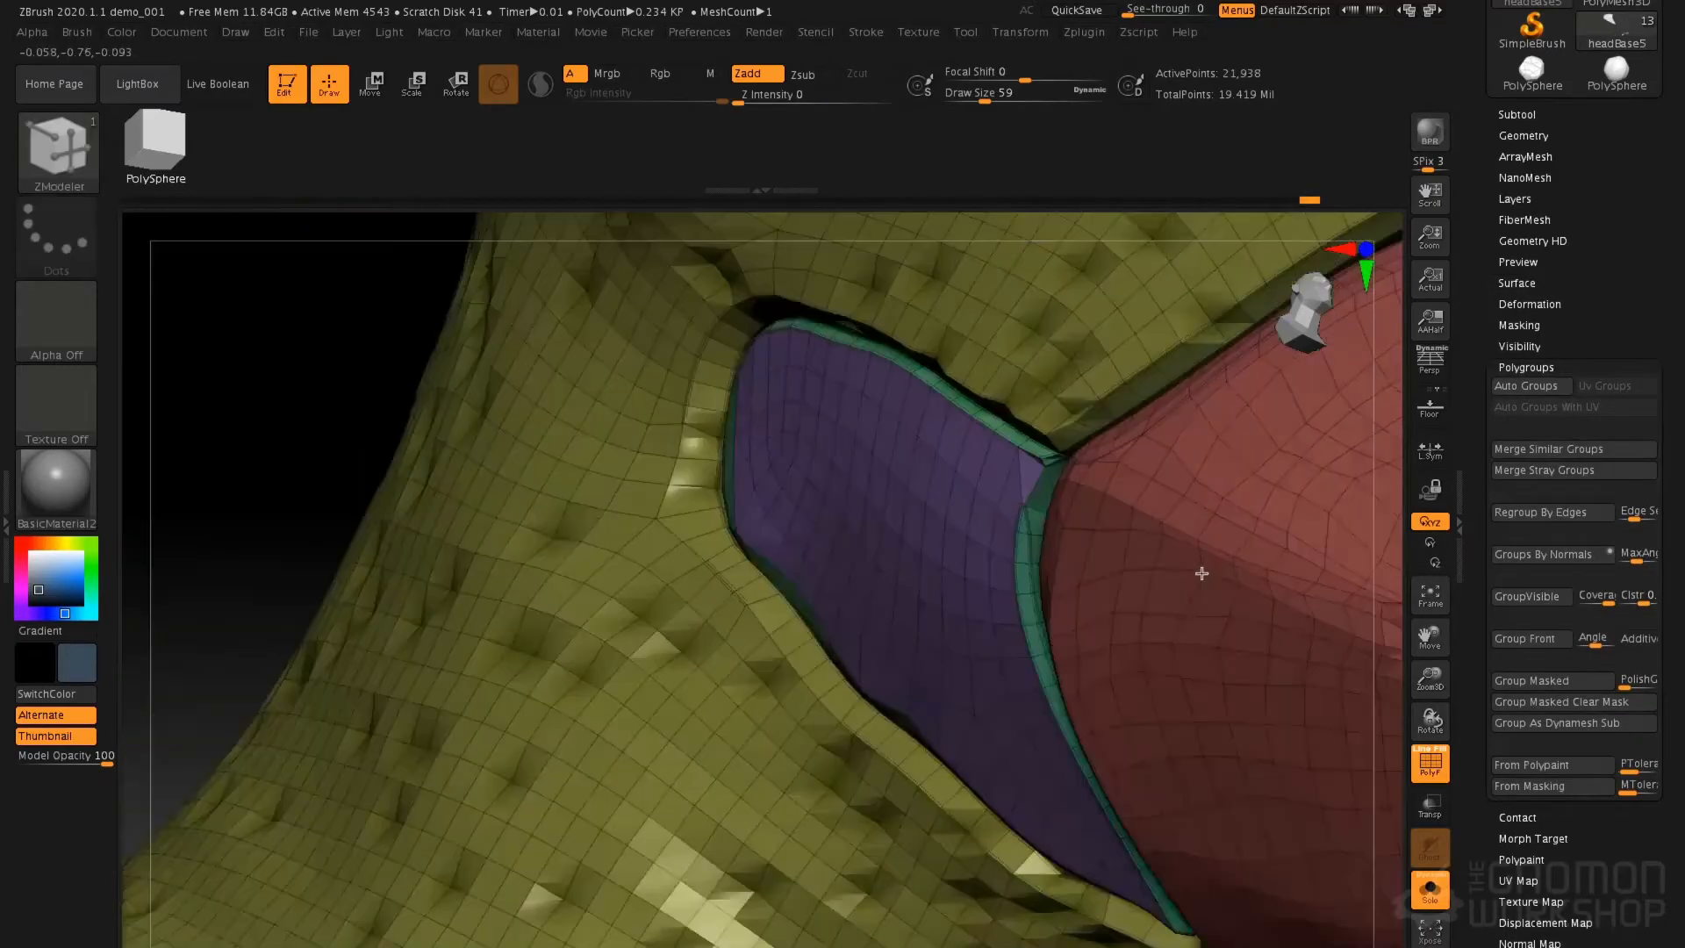
Raise the head back up four subdivision levels and turn off the polyframe display
{"action": "key", "text": "ctrl+d"}
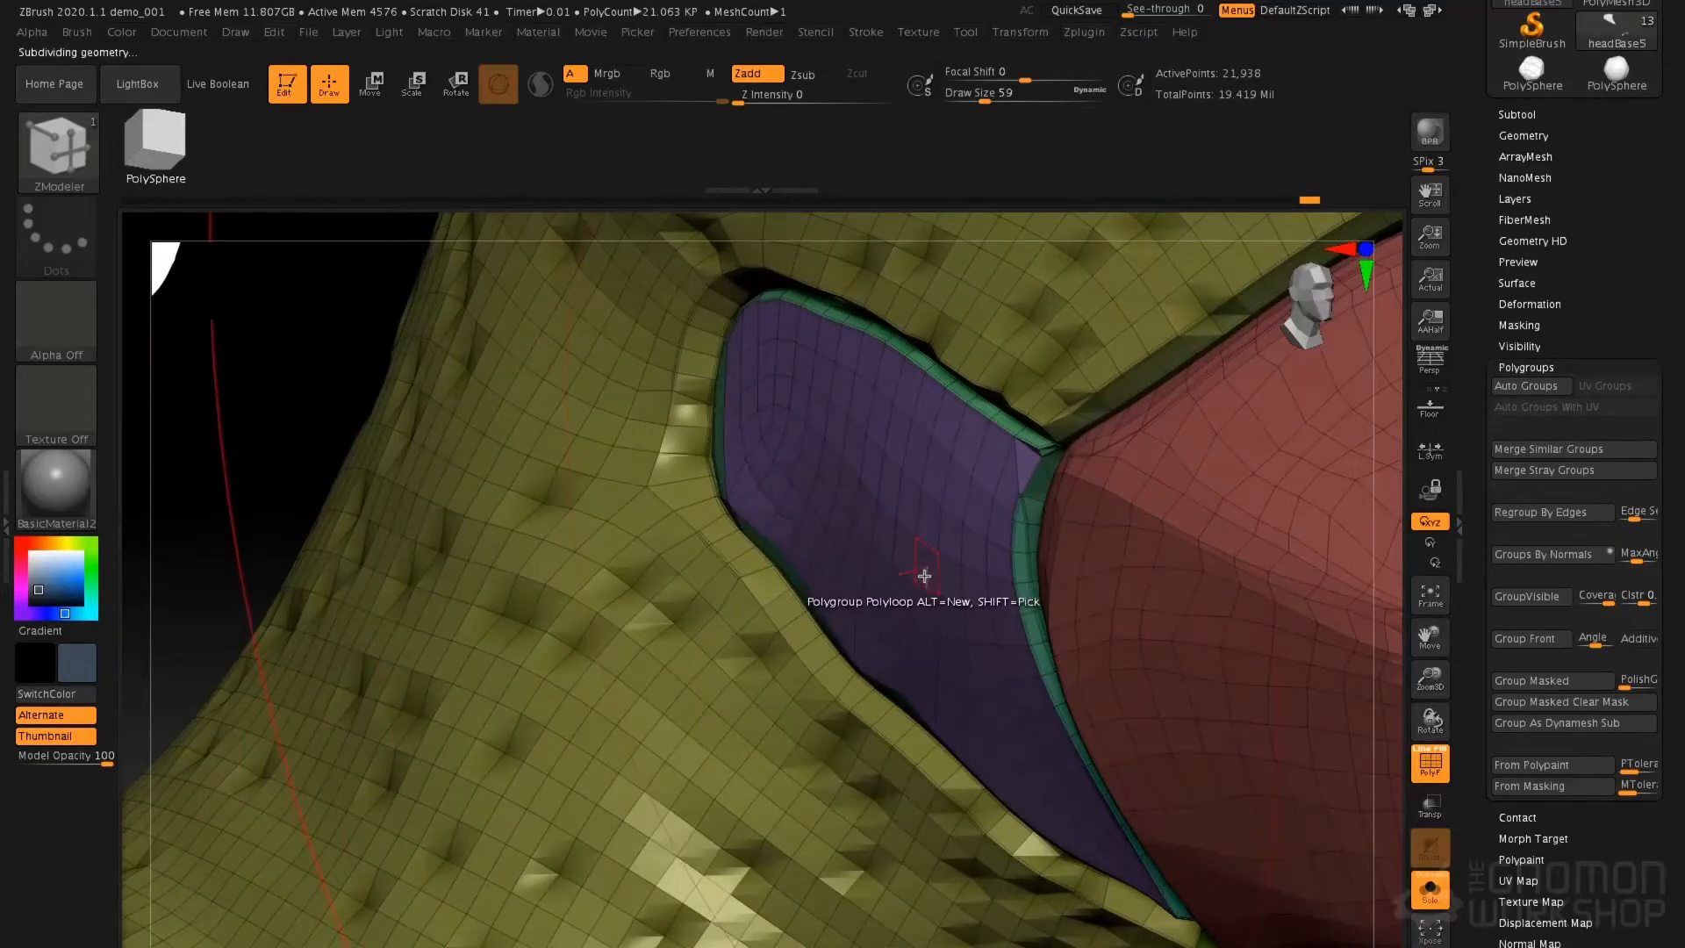
{"action": "key", "text": "ctrl+d"}
{"action": "key", "text": "ctrl+d"}
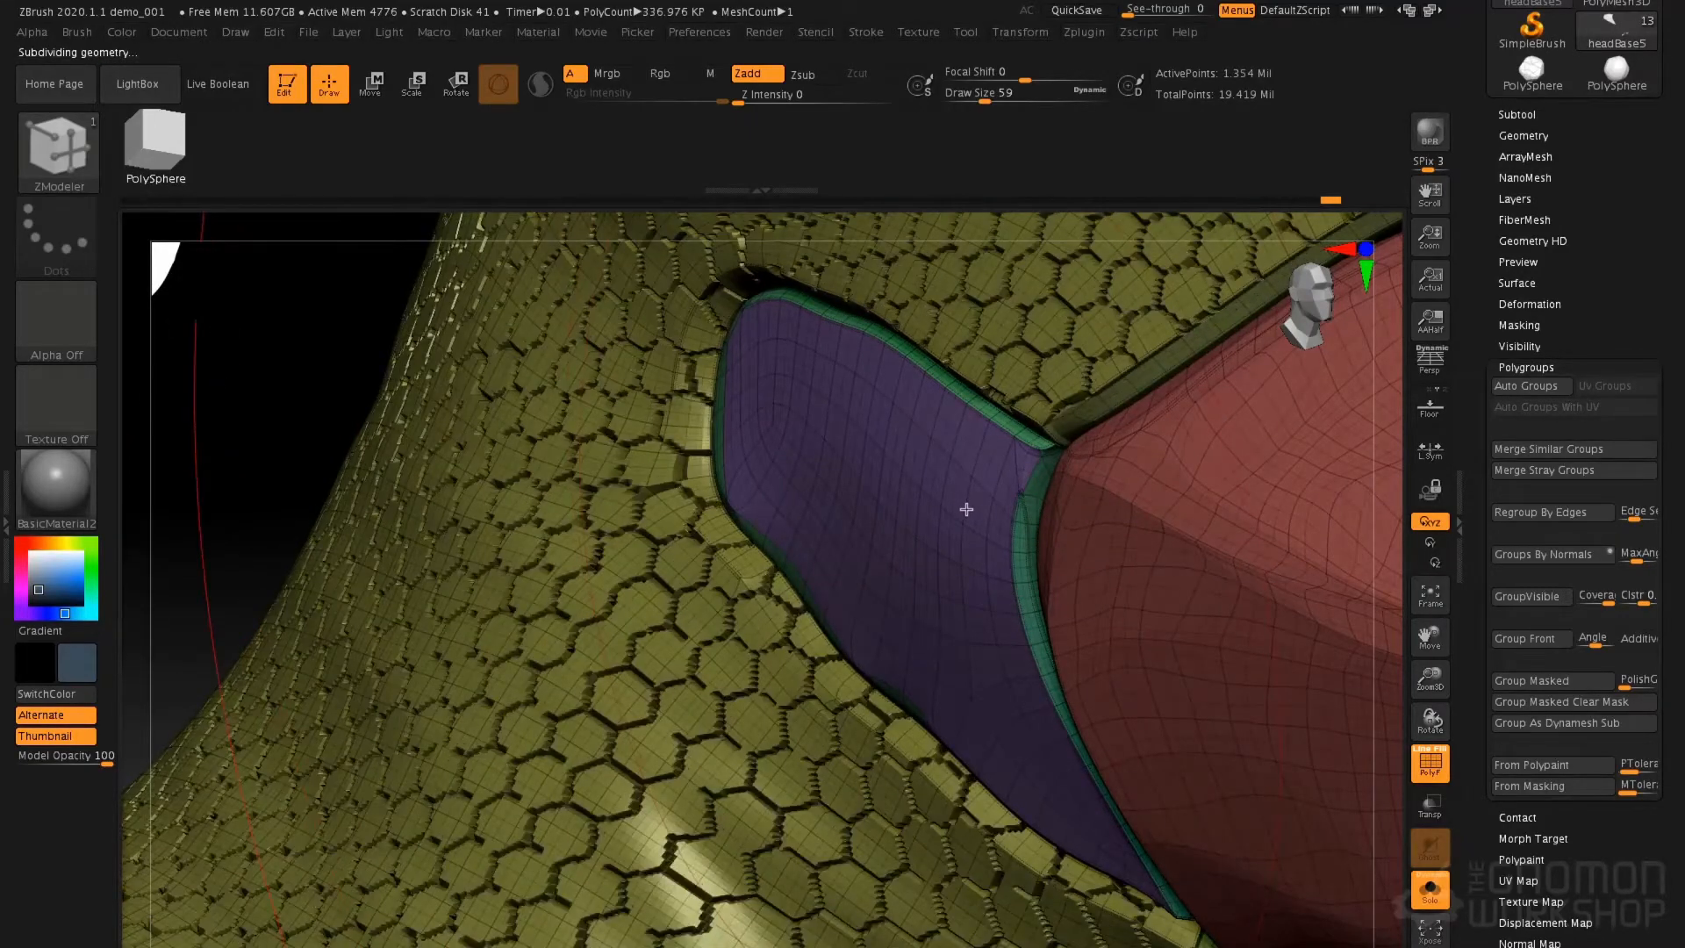
{"action": "key", "text": "ctrl+d"}
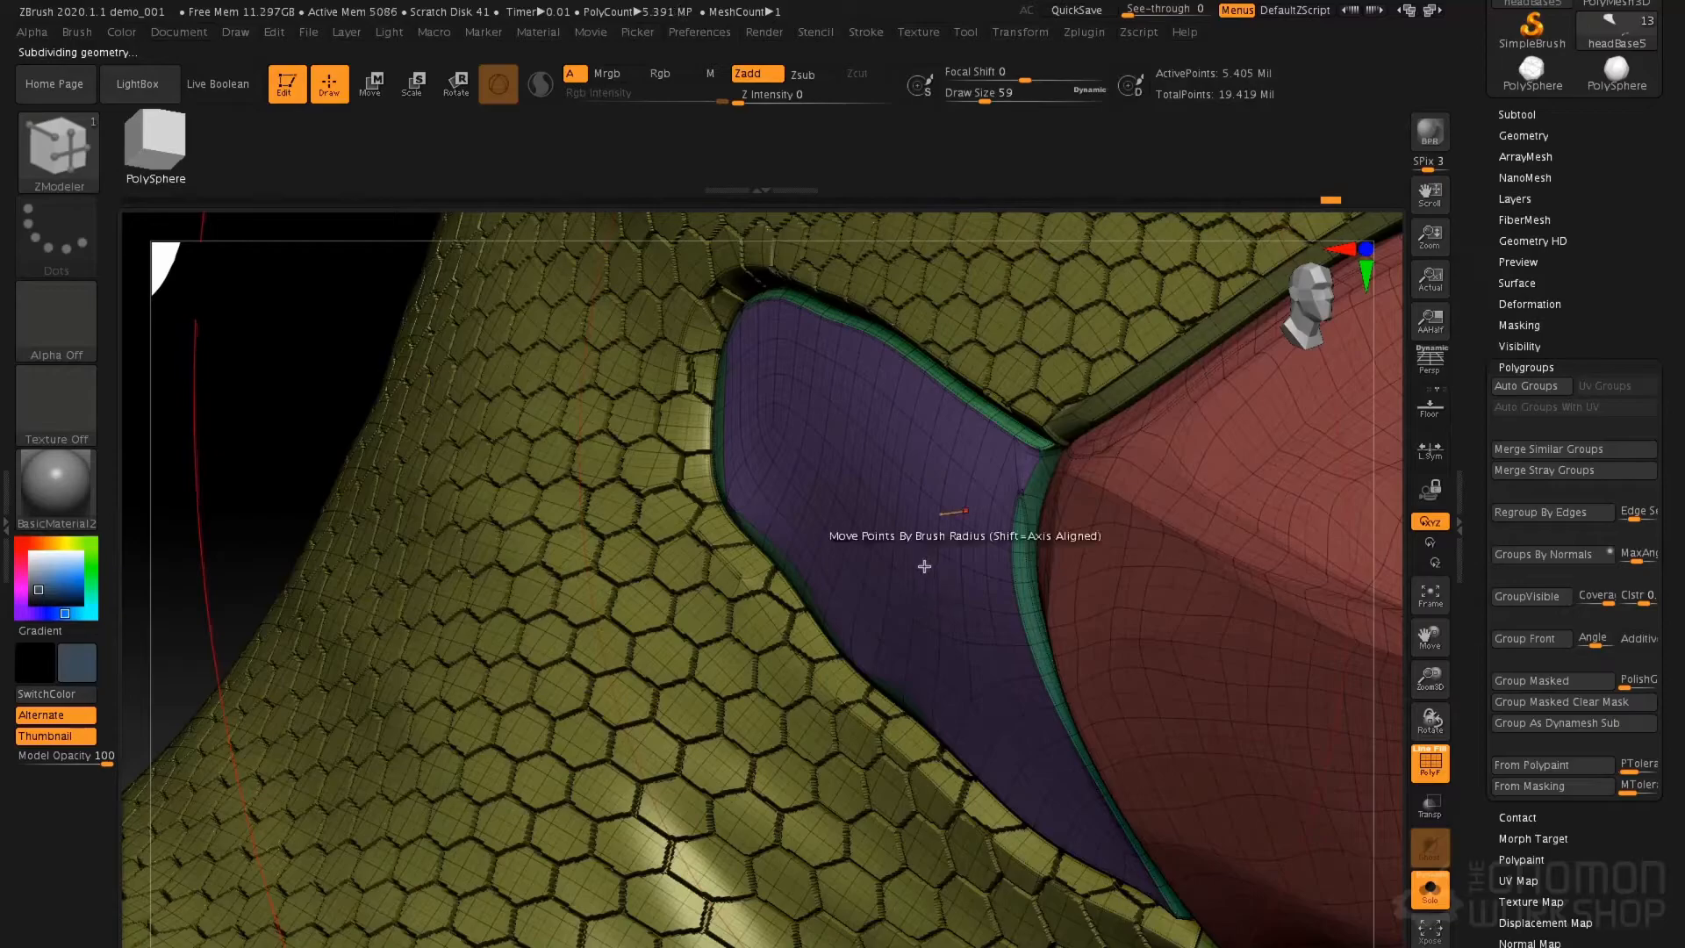
{"action": "key", "text": "shift+f"}
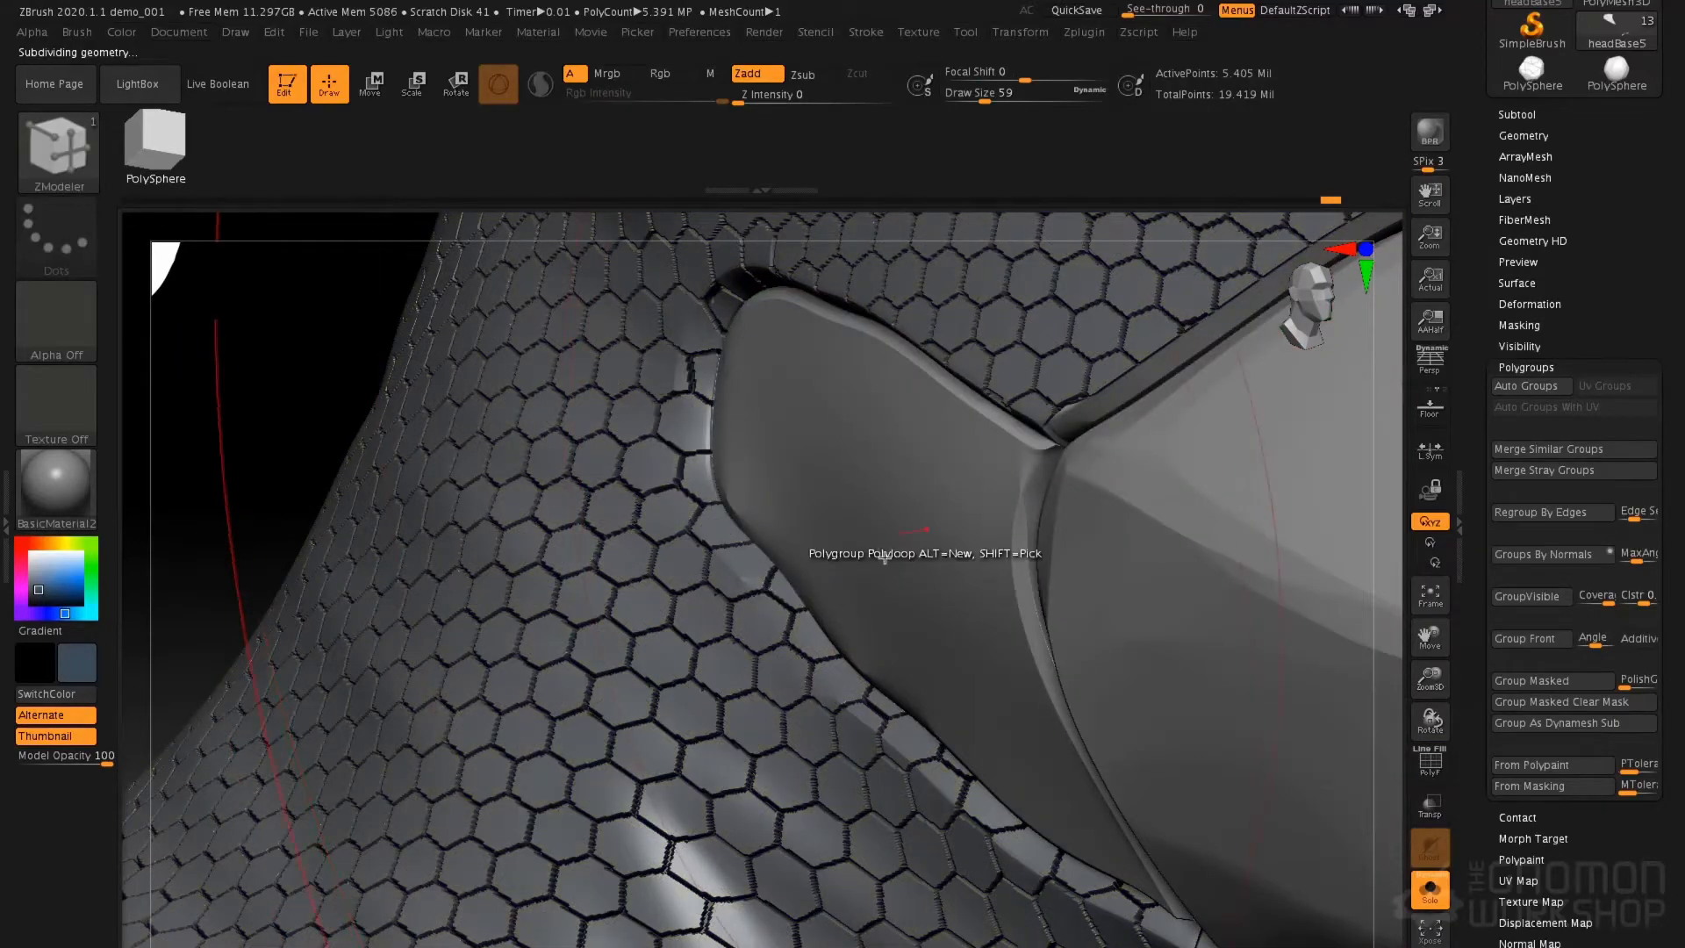
{"action": "right_click_drag", "start_coordinate": [903, 558], "coordinate": [944, 532]}
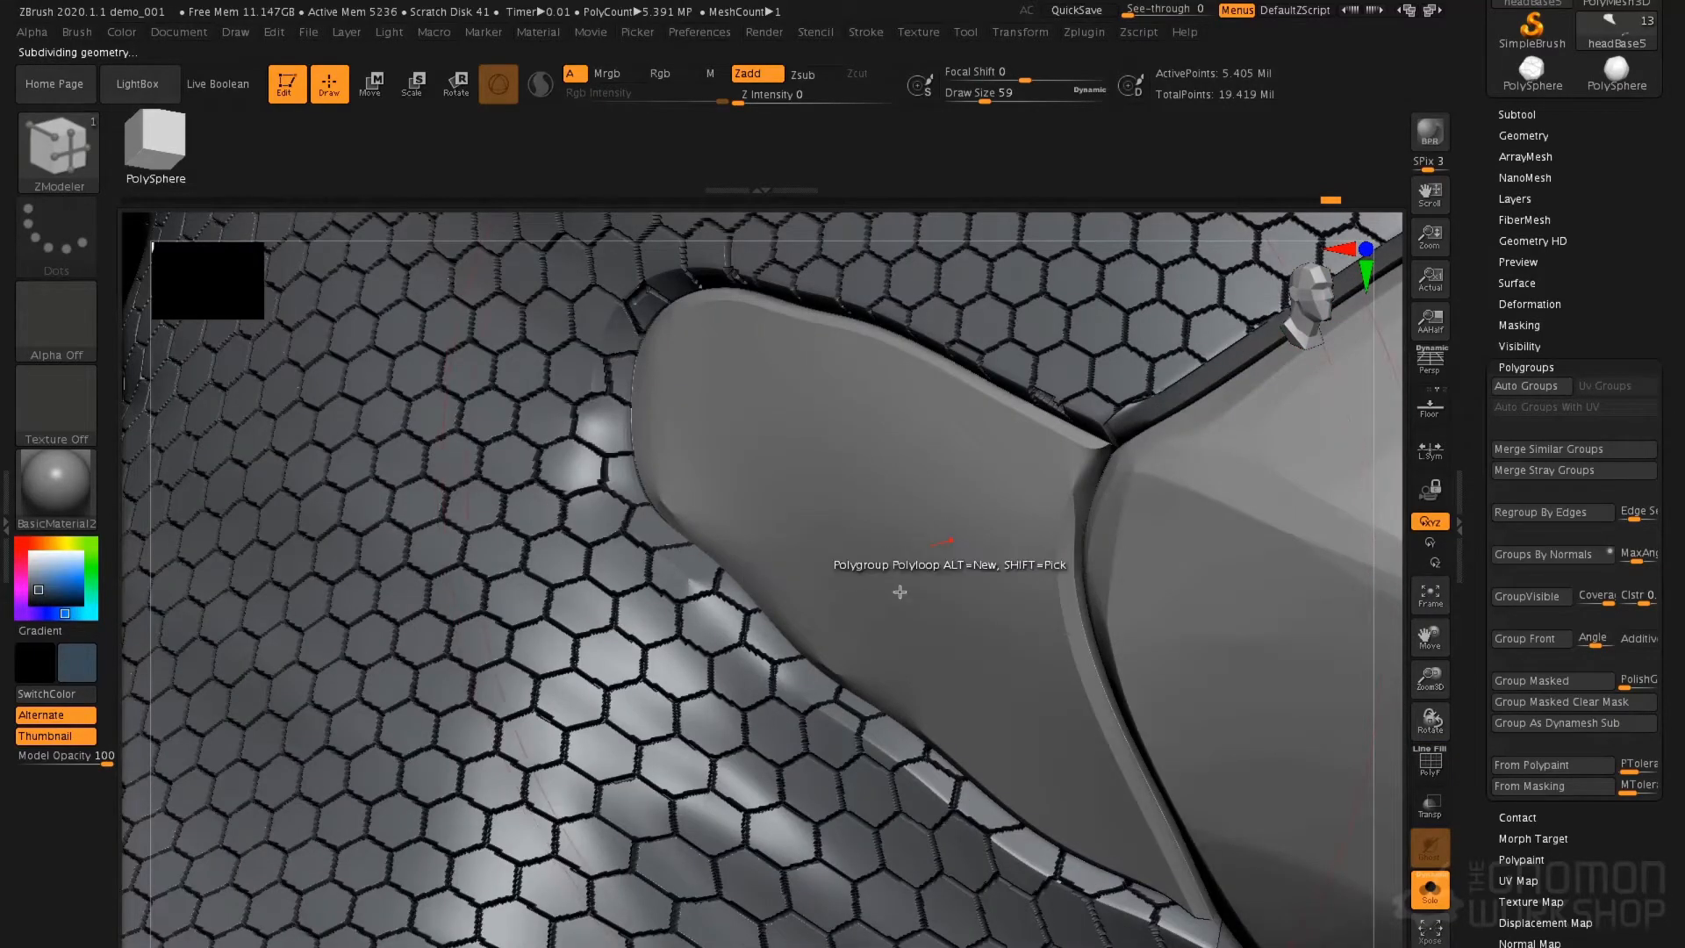
Choose the Standard brush and set its draw size to 18
{"action": "key", "text": "b"}
{"action": "key", "text": "s"}
{"action": "key", "text": "t"}
{"action": "key", "text": "f"}
{"action": "key", "text": "space"}
{"action": "left_click_drag", "start_coordinate": [907, 461], "coordinate": [889, 462]}
{"action": "right_click_drag", "start_coordinate": [1025, 484], "coordinate": [977, 639], "text": "ctrl"}
{"action": "mouse_move", "coordinate": [1085, 459]}
{"action": "right_mouse_down"}
{"action": "mouse_move", "coordinate": [882, 536]}
{"action": "mouse_move", "coordinate": [888, 597]}
{"action": "right_mouse_up"}
Save the project as a new version named demo_002 in the hardsurface folder
{"action": "key", "text": "super+s"}
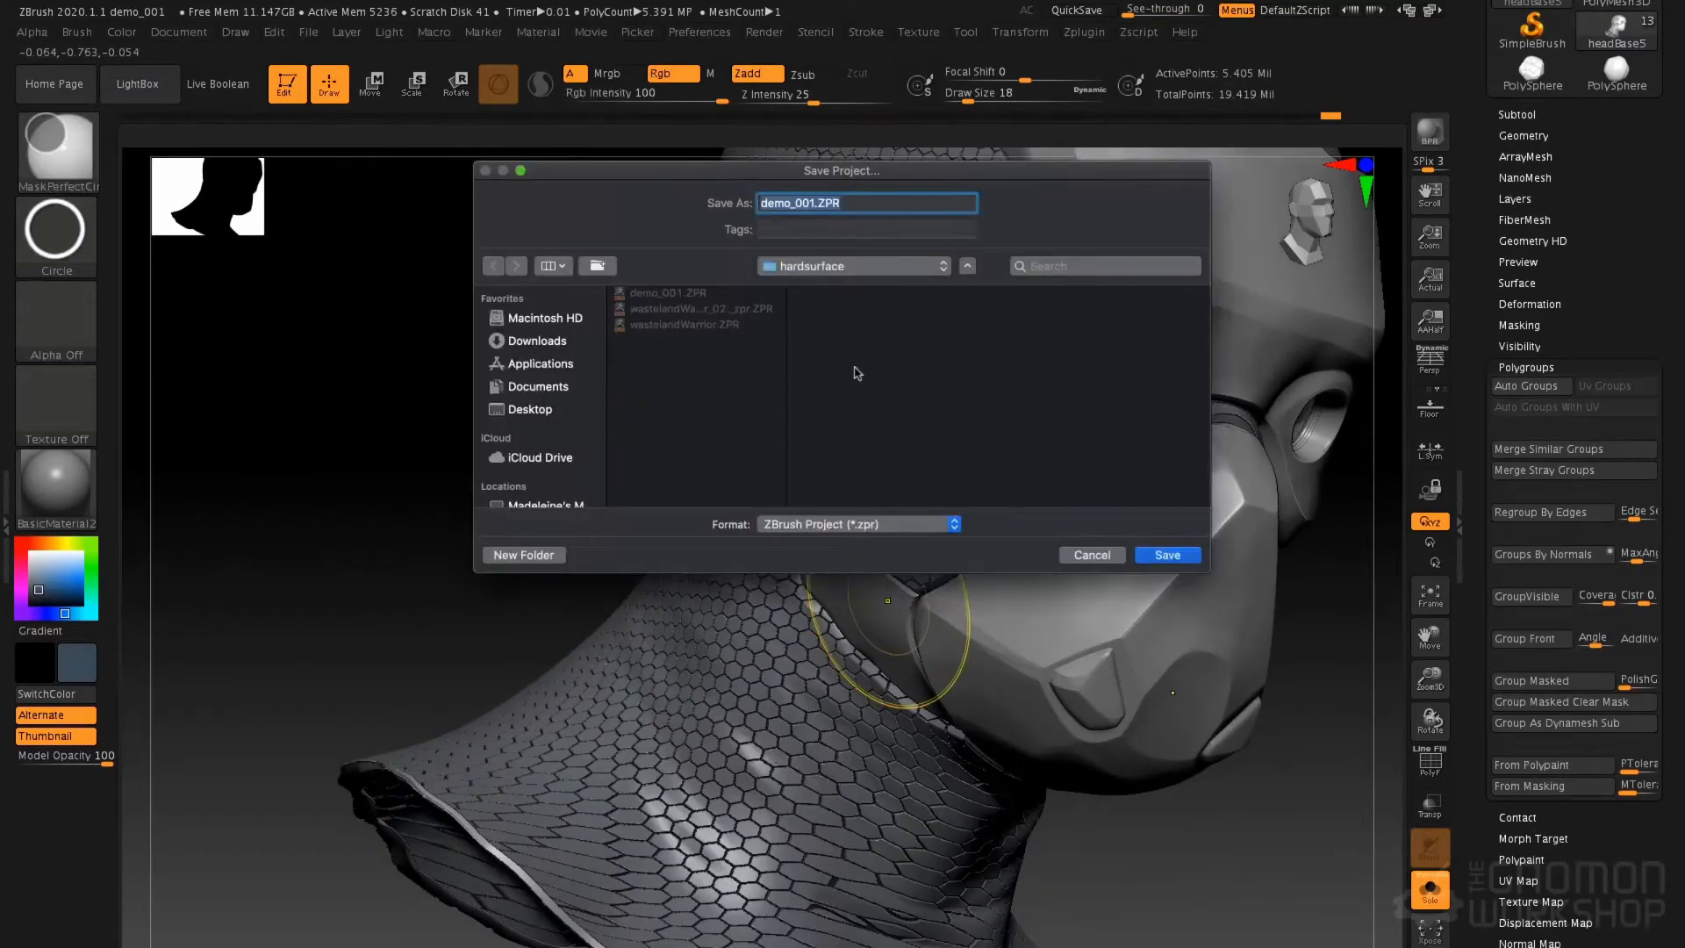
{"action": "left_click", "coordinate": [690, 294]}
{"action": "key", "text": "Return"}
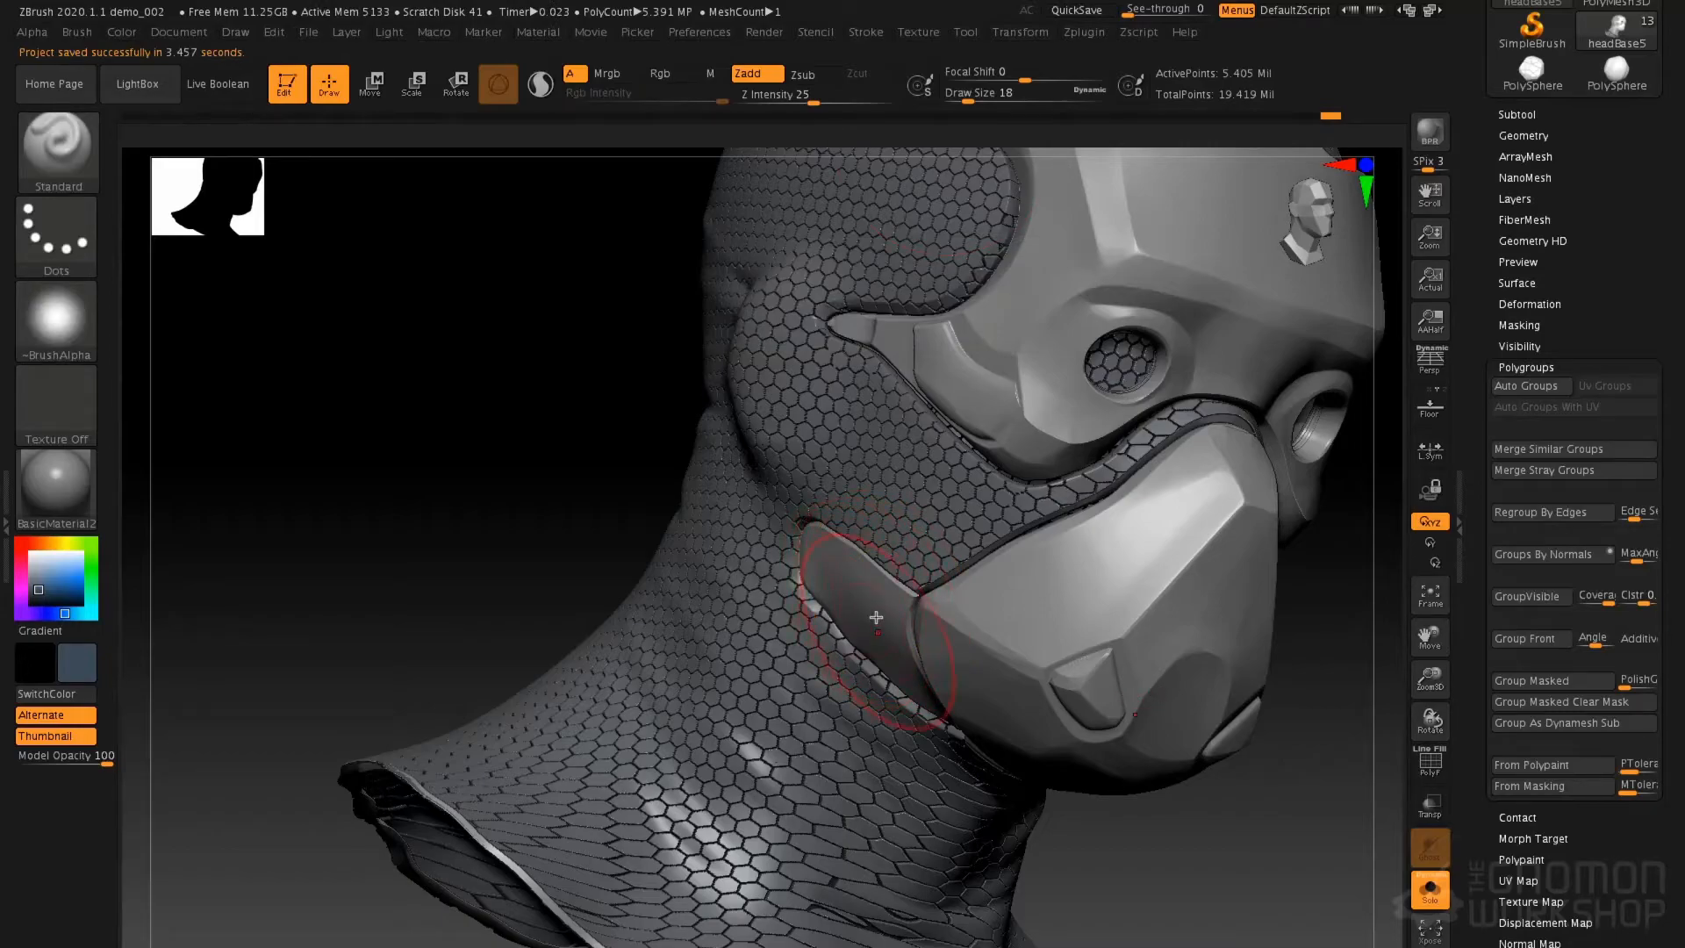
Isolate the jaw plate's face and rim by hiding both polygroups and then inverting the visibility
{"action": "right_click_drag", "start_coordinate": [876, 592], "coordinate": [864, 640]}
{"action": "key", "text": "ctrl"}
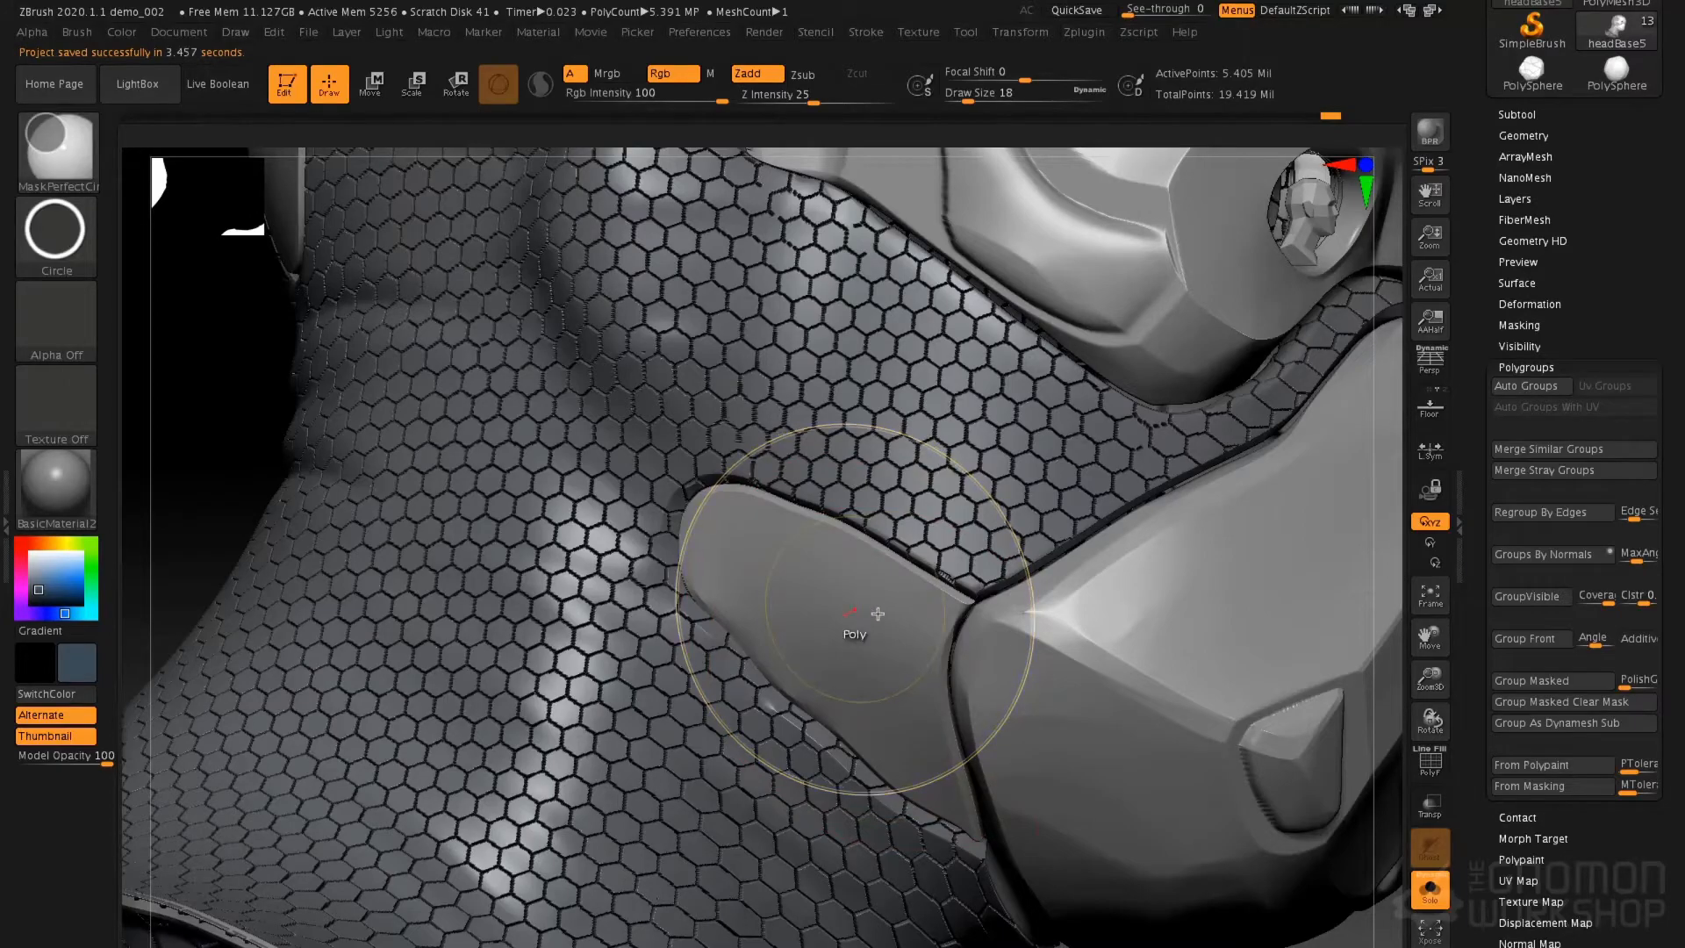
{"action": "left_click", "coordinate": [877, 614], "text": "ctrl+shift"}
{"action": "right_click_drag", "start_coordinate": [904, 583], "coordinate": [888, 602]}
{"action": "left_click_drag", "start_coordinate": [780, 755], "coordinate": [804, 841], "text": "ctrl+shift"}
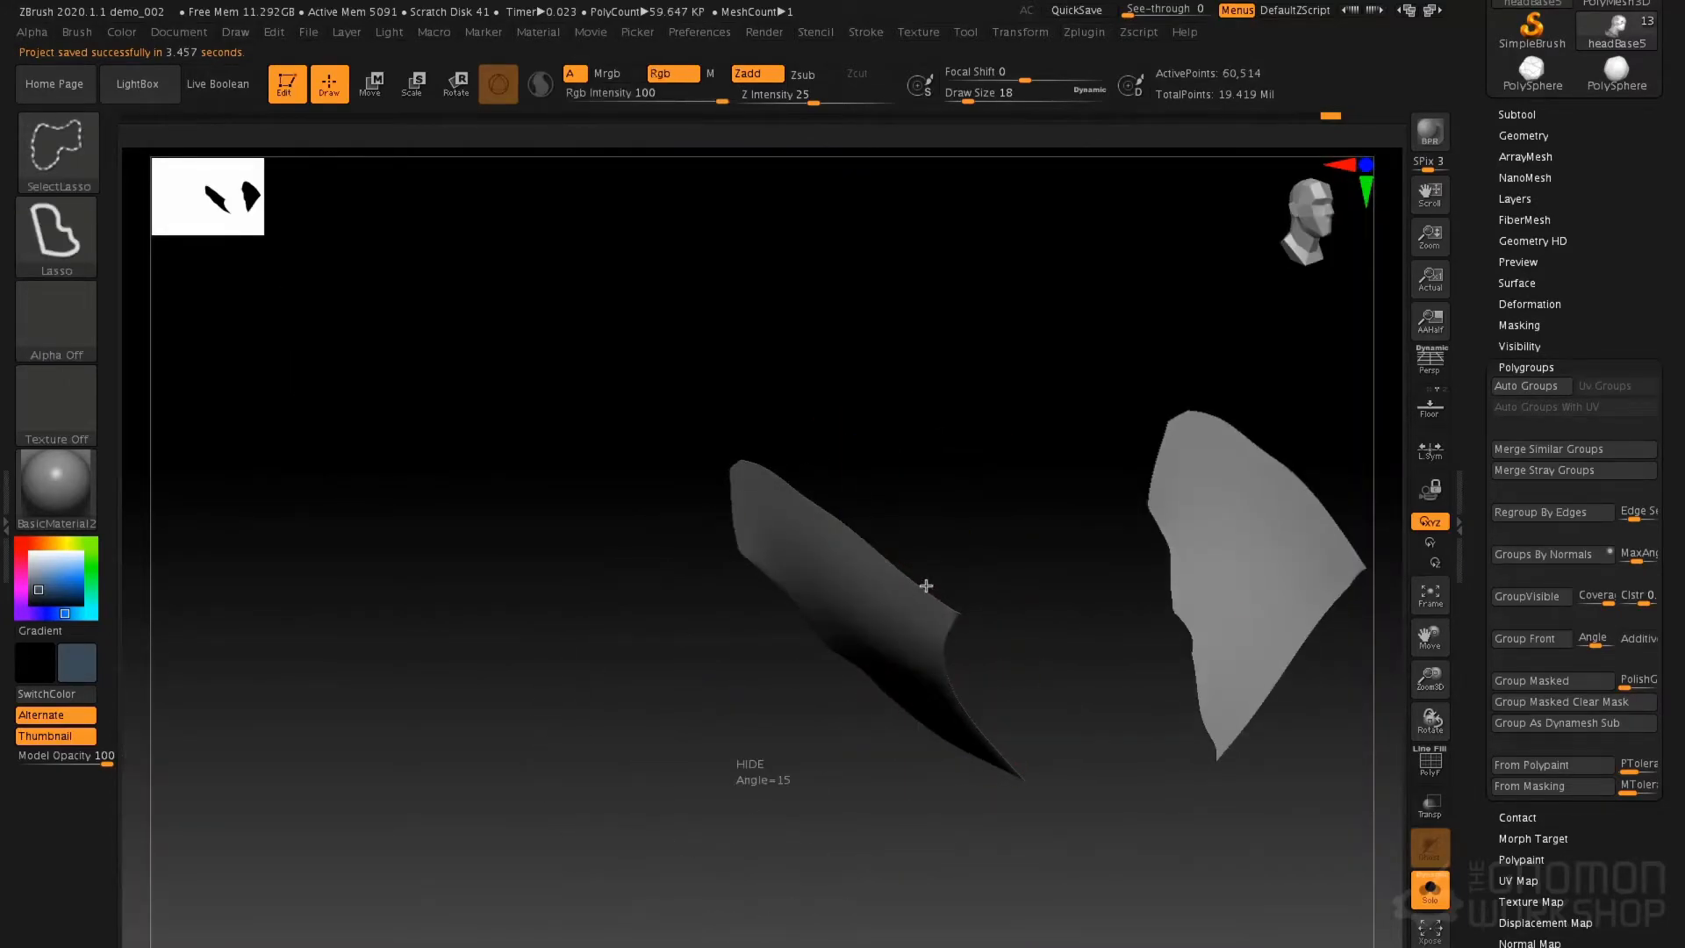
{"action": "left_click", "coordinate": [881, 707], "text": "ctrl+shift"}
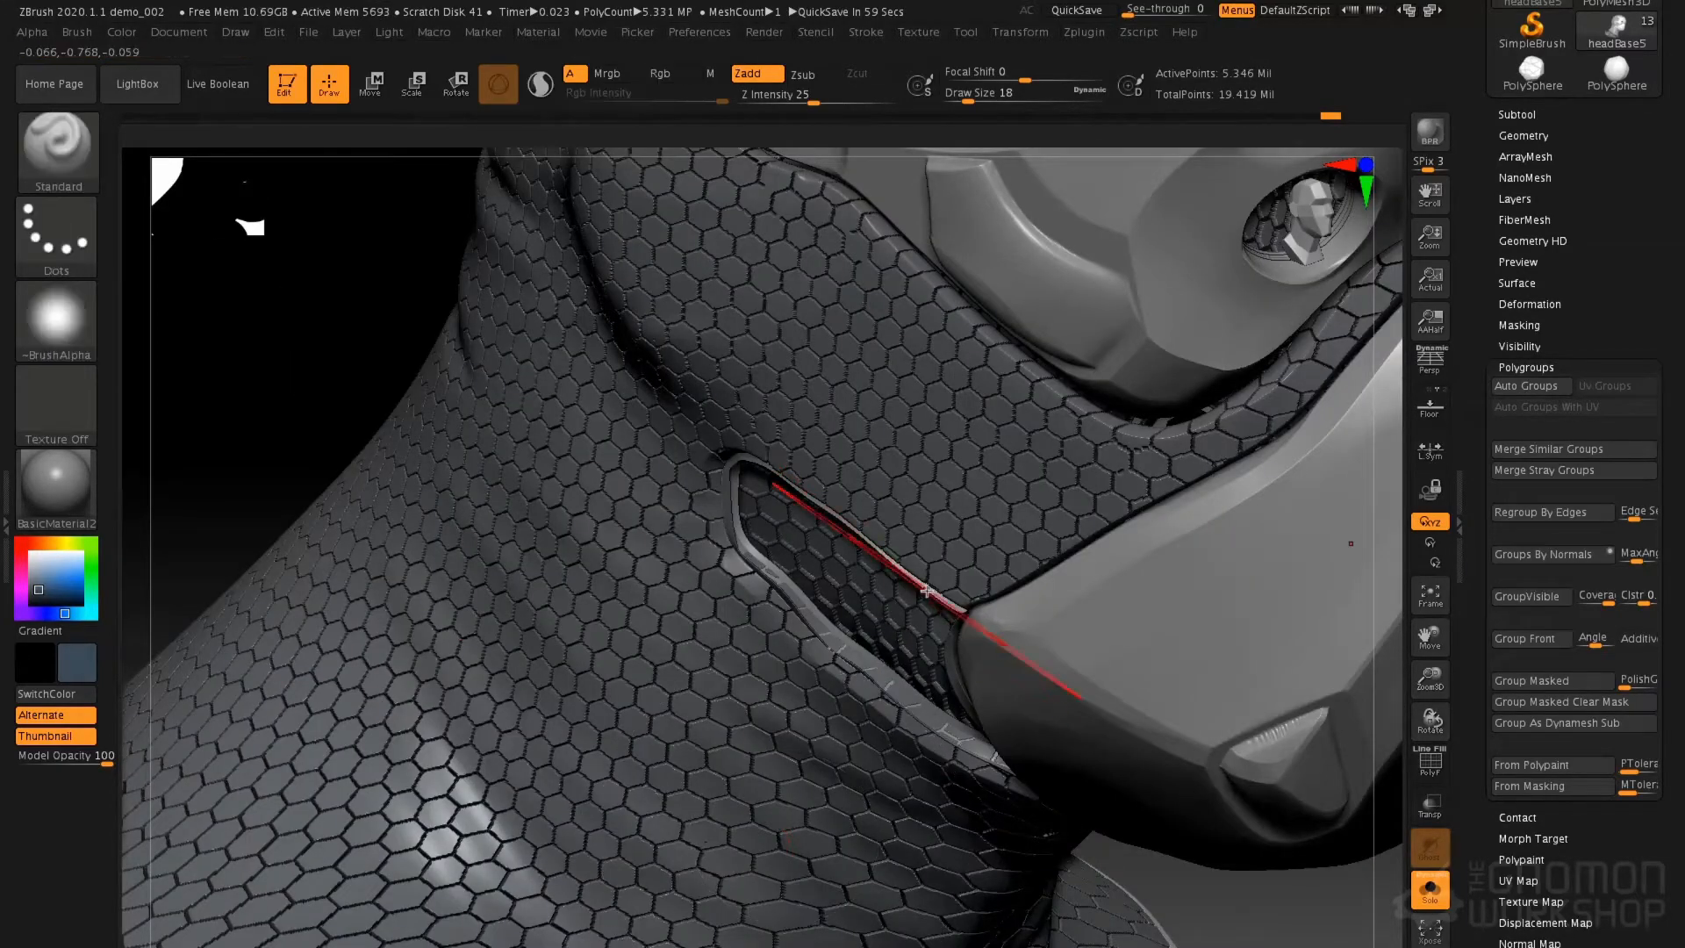
{"action": "key", "text": "ctrl"}
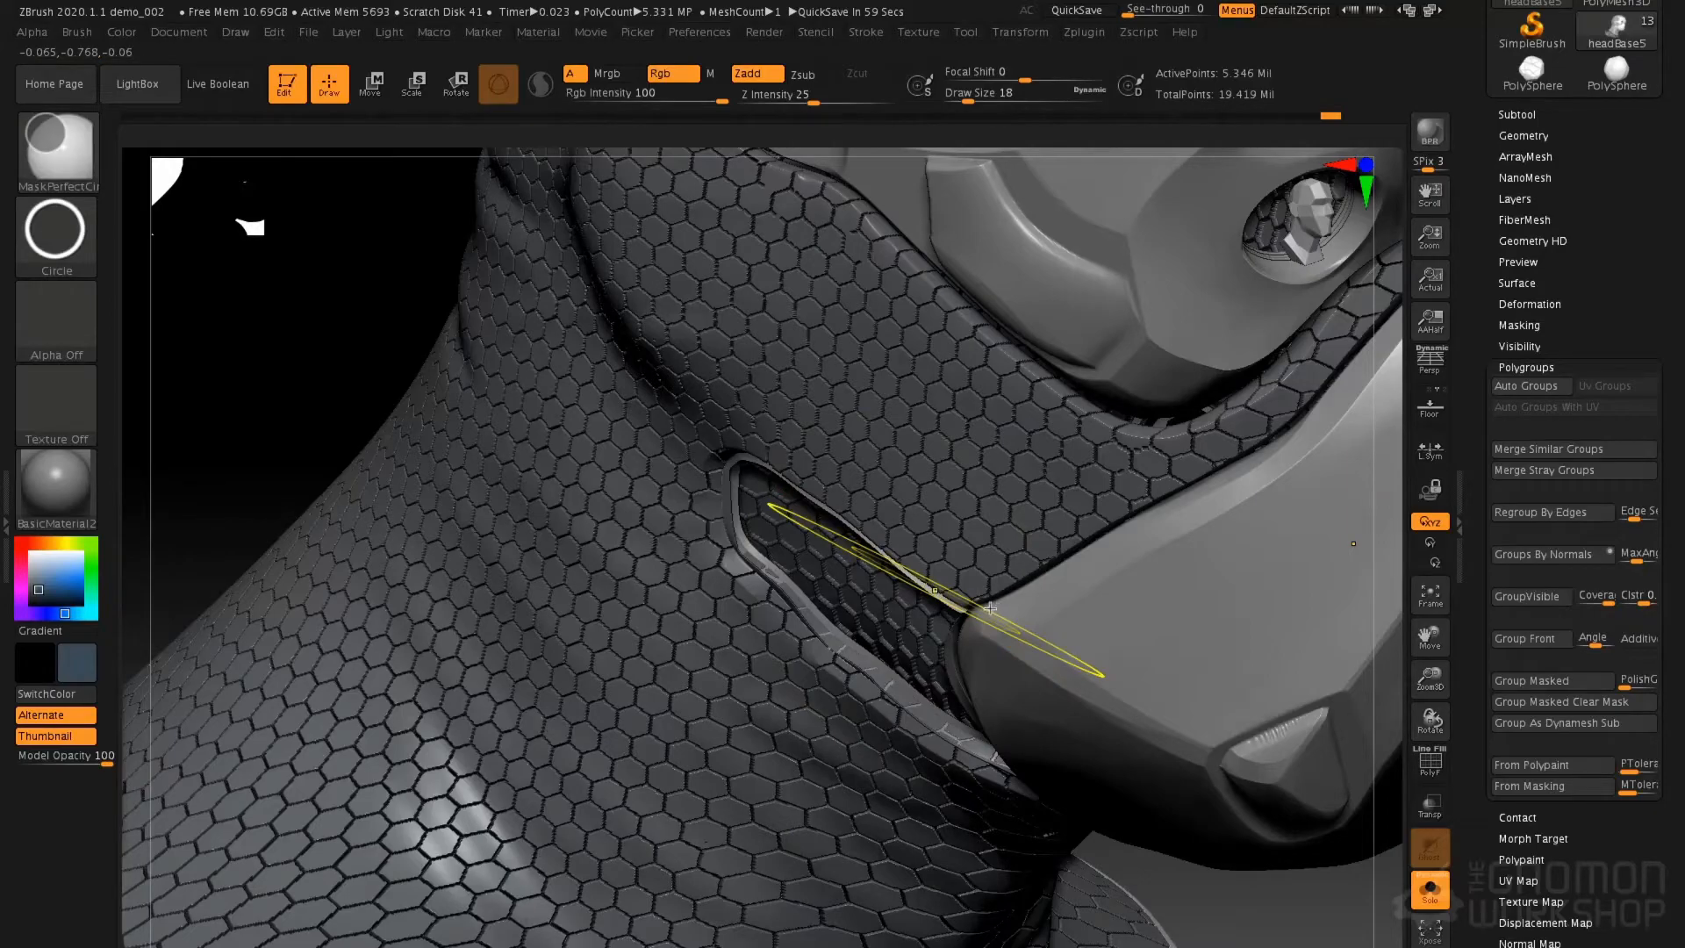
{"action": "left_click", "coordinate": [936, 592], "text": "ctrl+shift"}
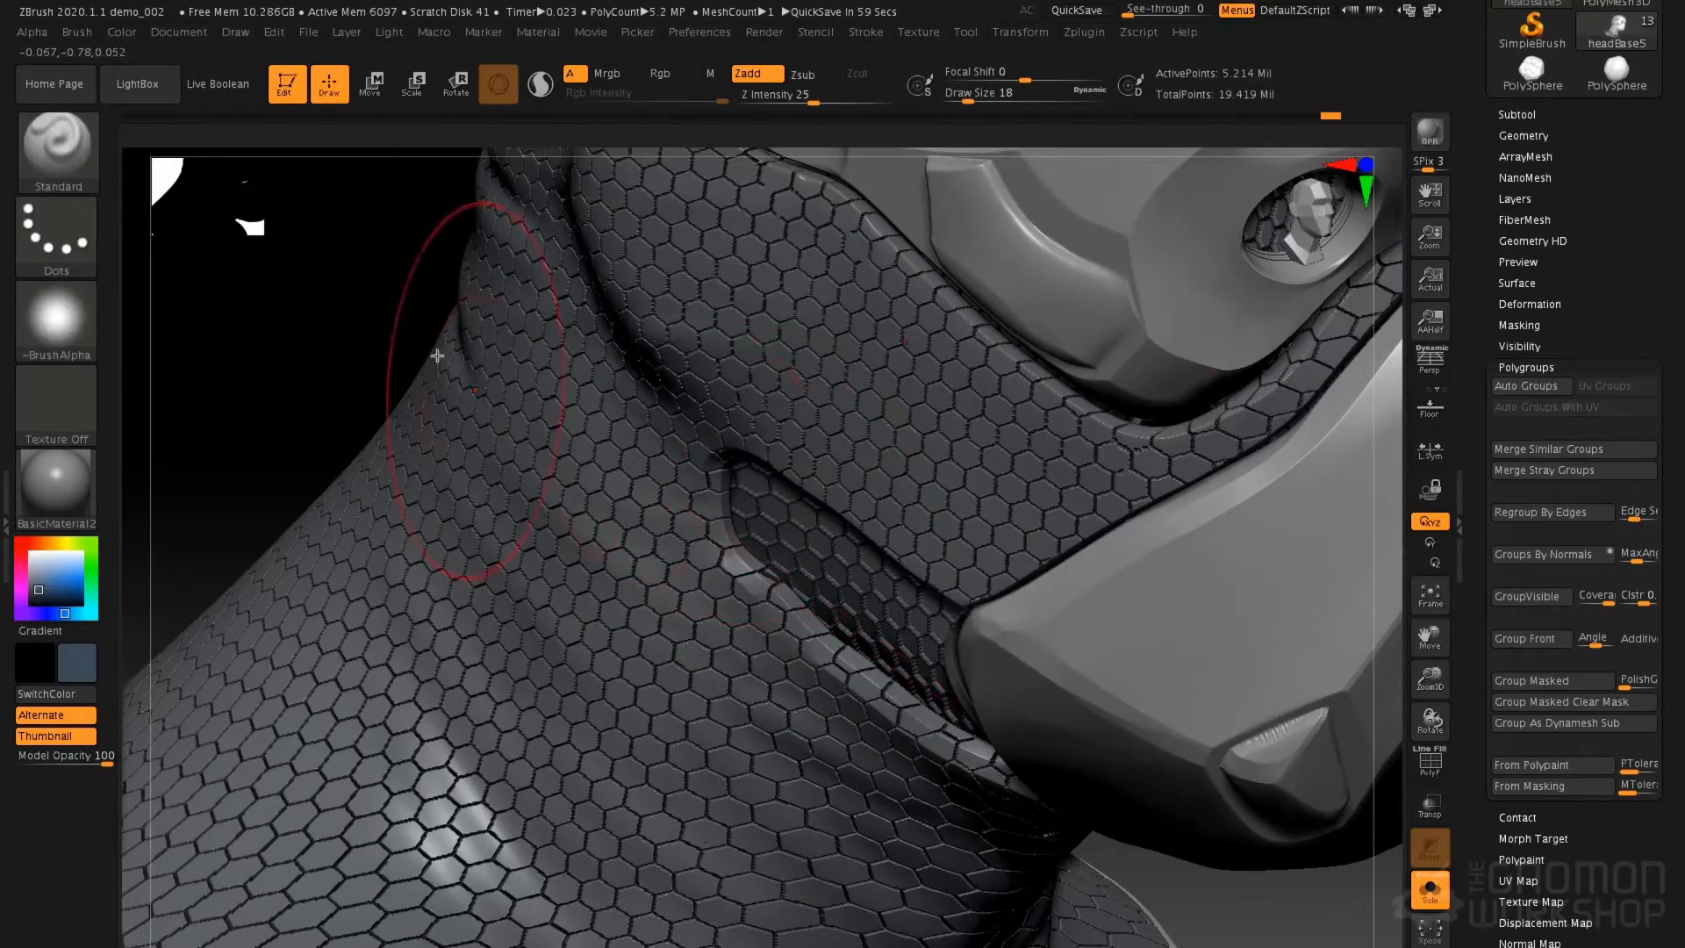
{"action": "key", "text": "ctrl+shift"}
{"action": "left_click_drag", "start_coordinate": [308, 288], "coordinate": [320, 300], "text": "ctrl+shift"}
Smooth the isolated jaw plate with the Polish By Features deformation at 57
{"action": "left_click_drag", "start_coordinate": [1085, 520], "coordinate": [1167, 463]}
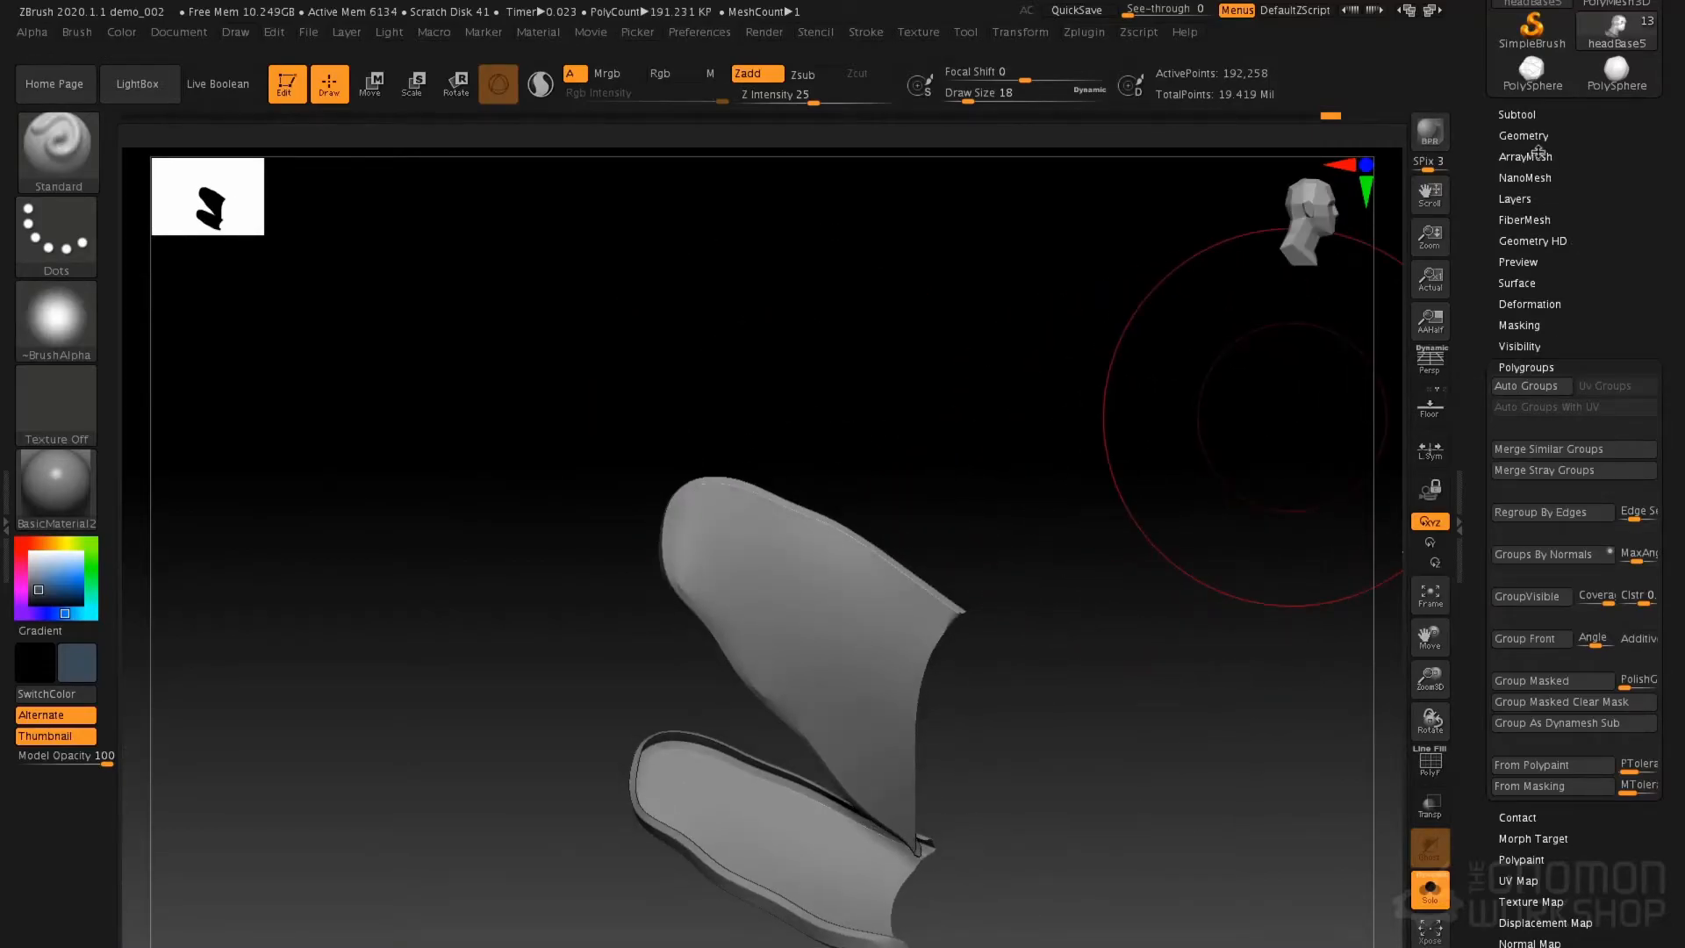
{"action": "left_click_drag", "start_coordinate": [1551, 316], "coordinate": [1551, 312]}
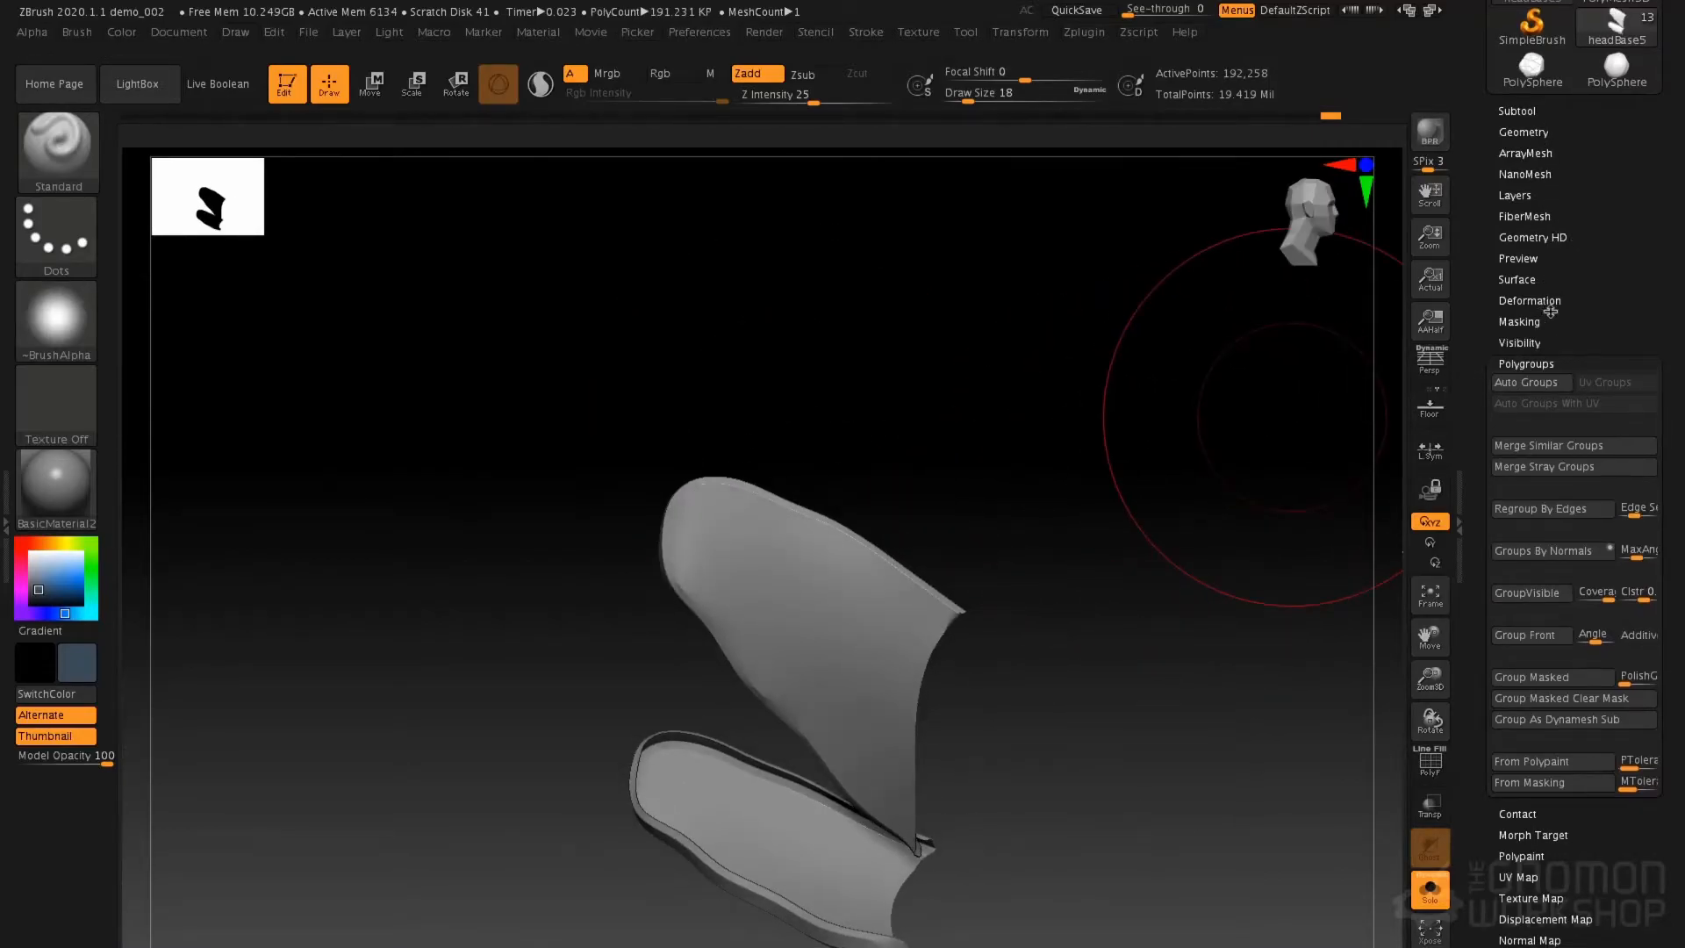
{"action": "left_click", "coordinate": [1558, 300]}
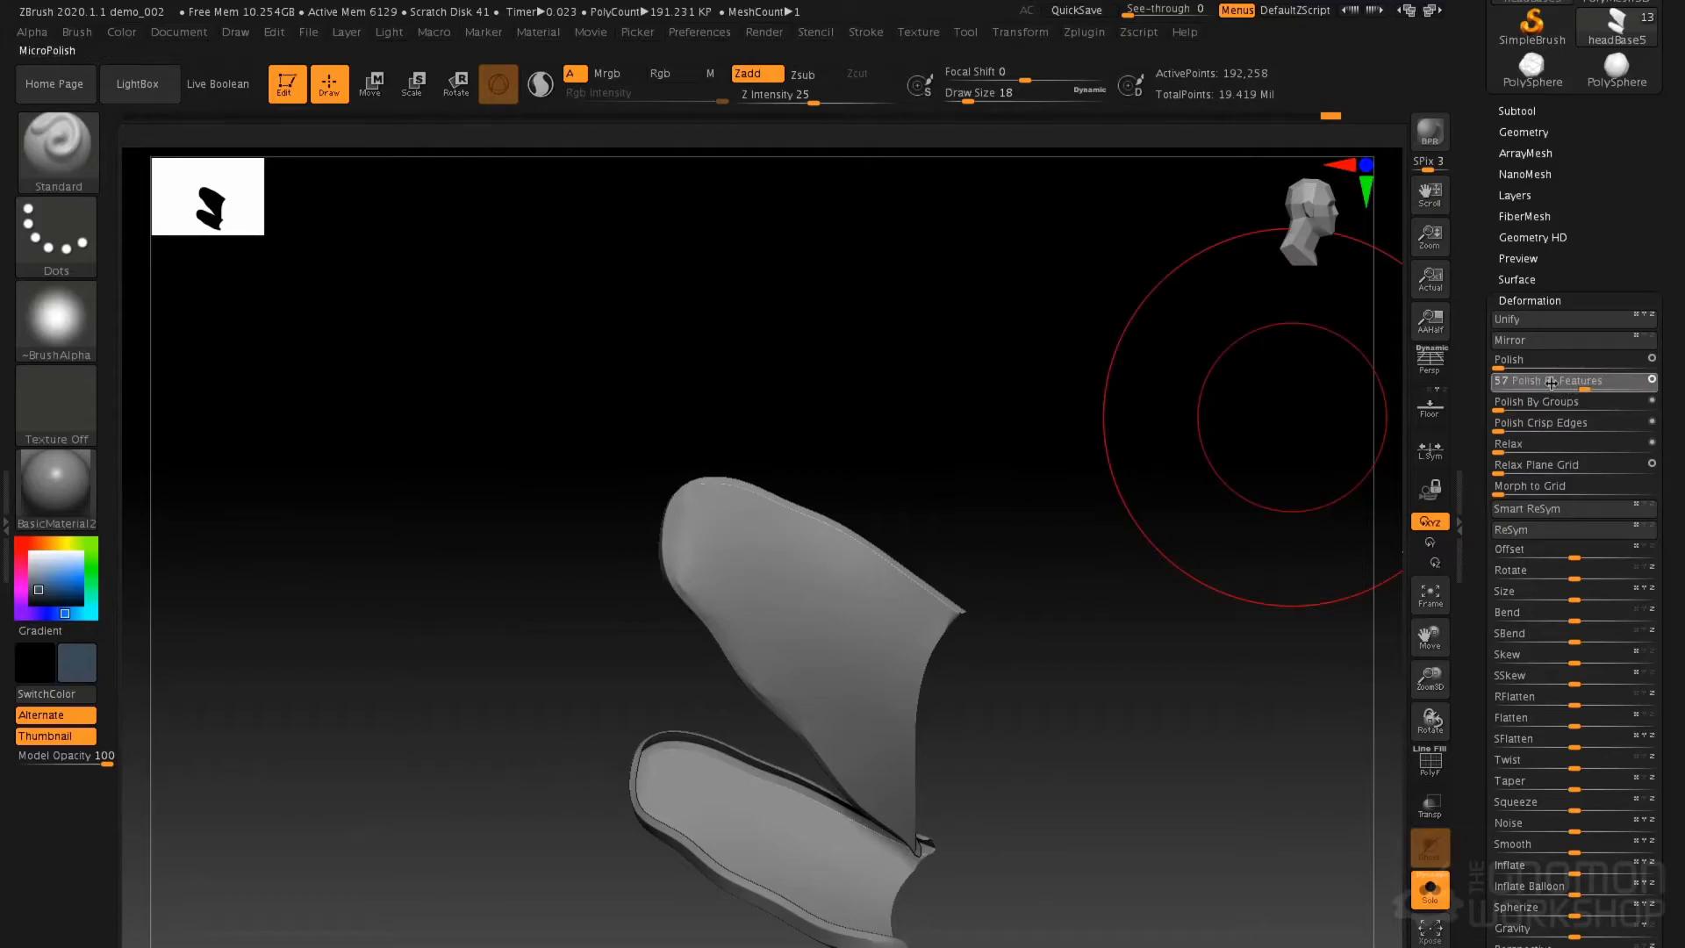
{"action": "left_click_drag", "start_coordinate": [1551, 381], "coordinate": [1551, 382]}
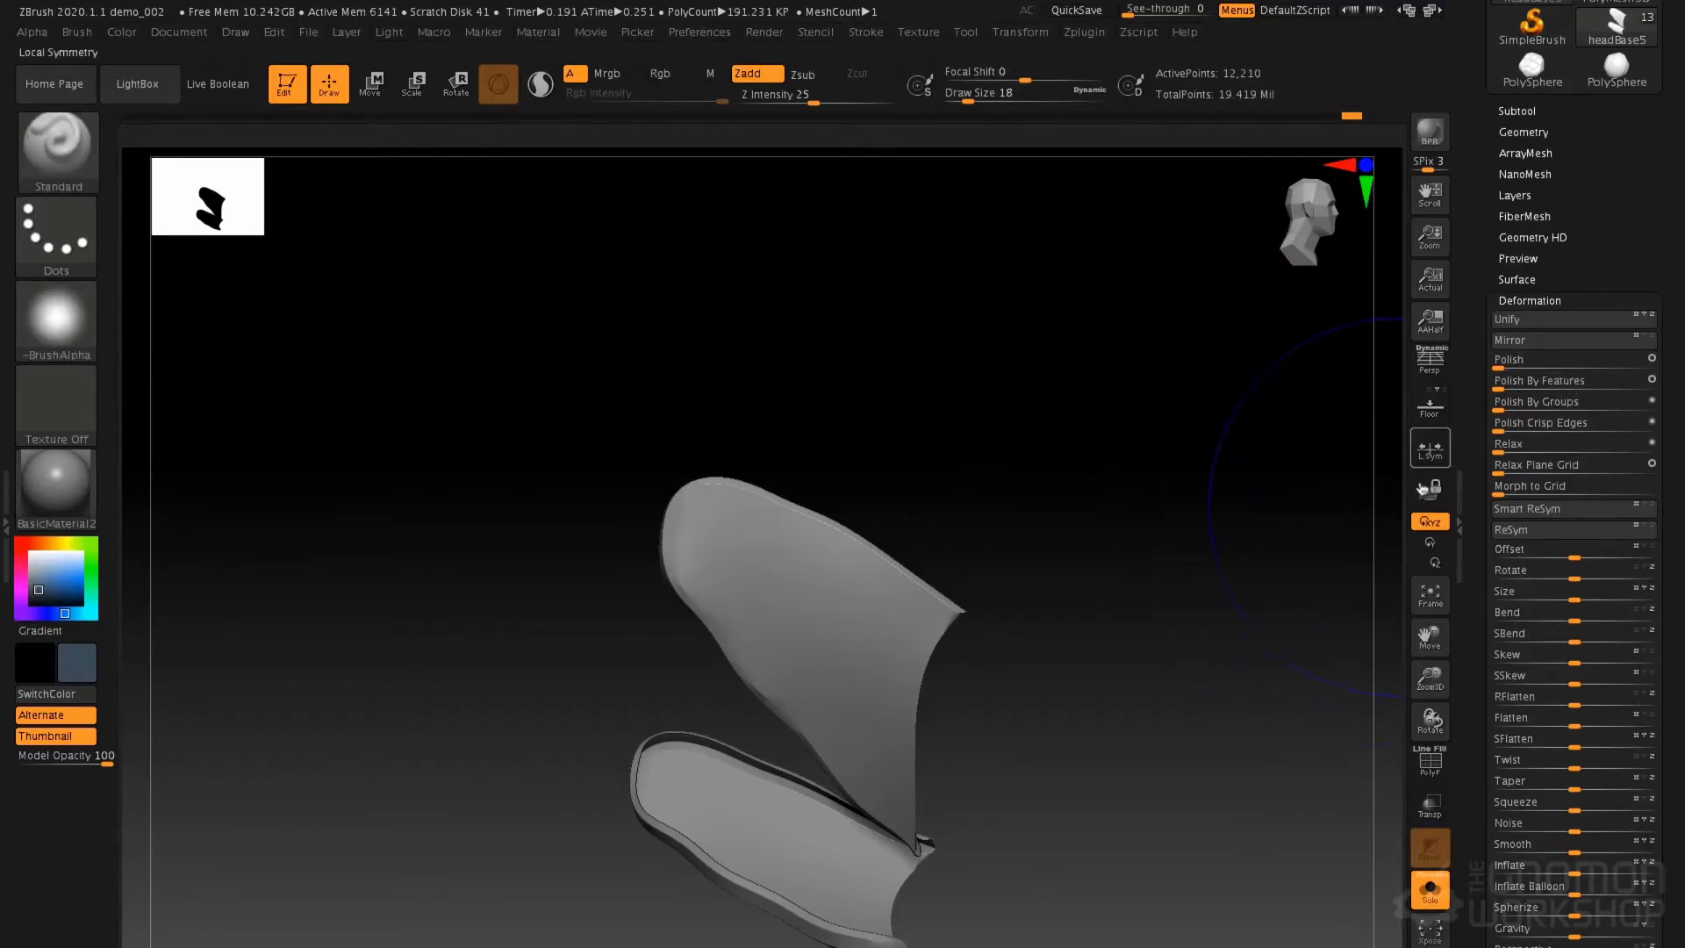
Polish the isolated jaw strap panels by features and mask everything on the head except them
{"action": "left_click", "coordinate": [1524, 382]}
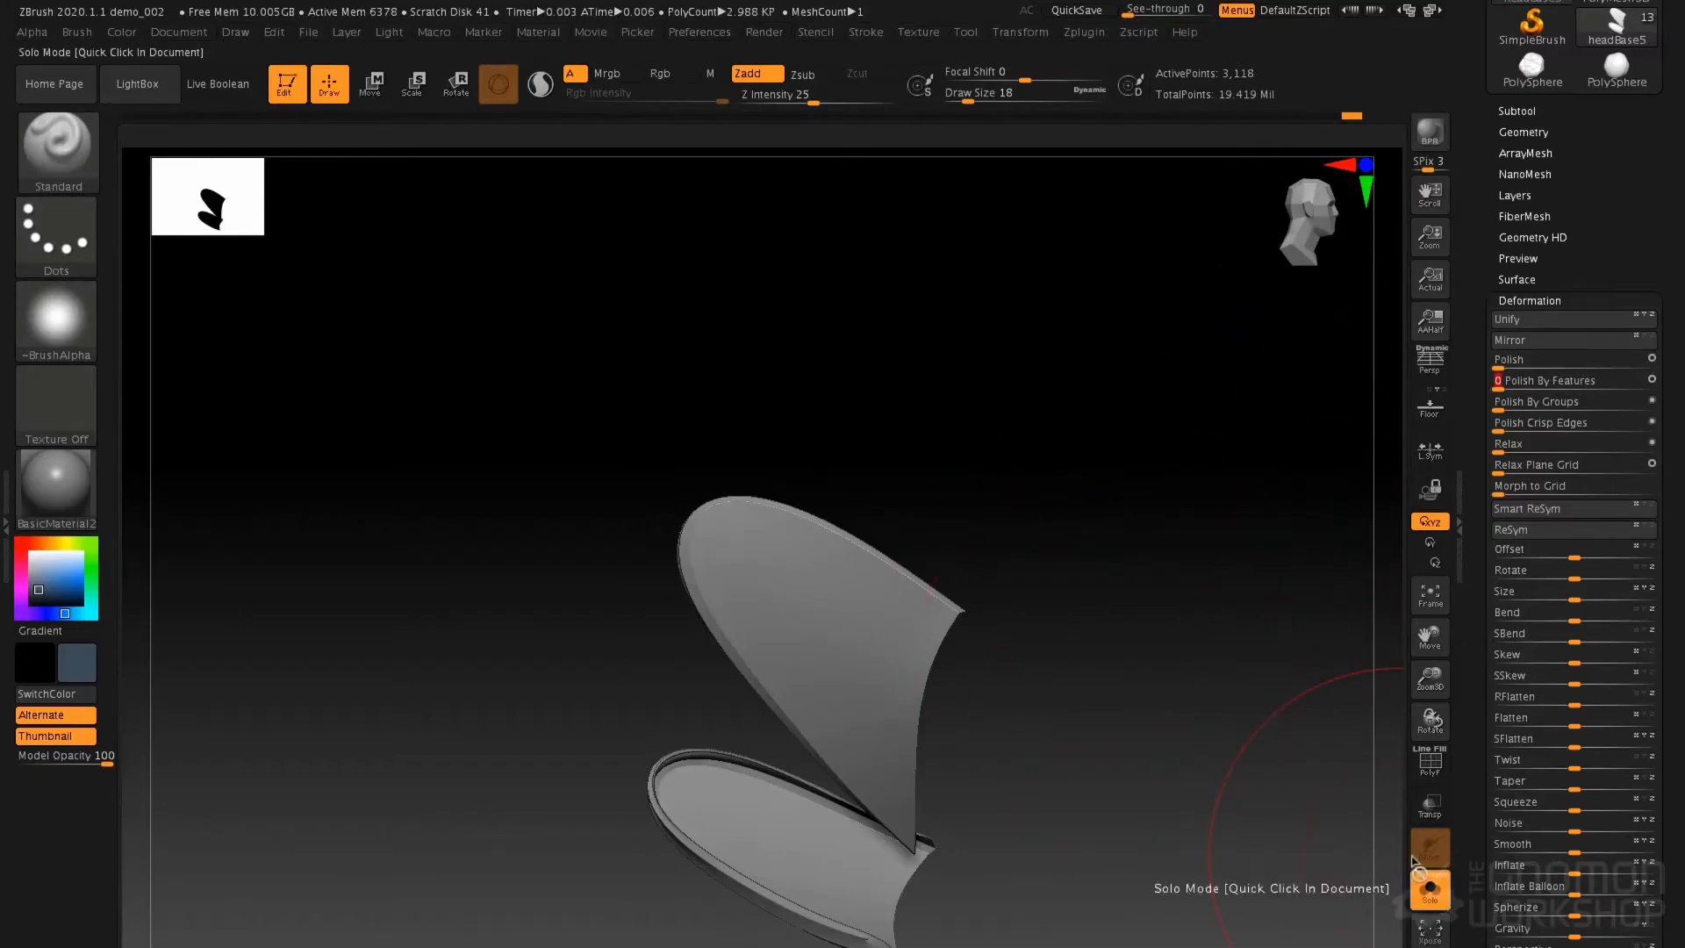
{"action": "left_click", "coordinate": [1204, 690], "text": "ctrl"}
{"action": "left_click", "coordinate": [1207, 660], "text": "ctrl+shift"}
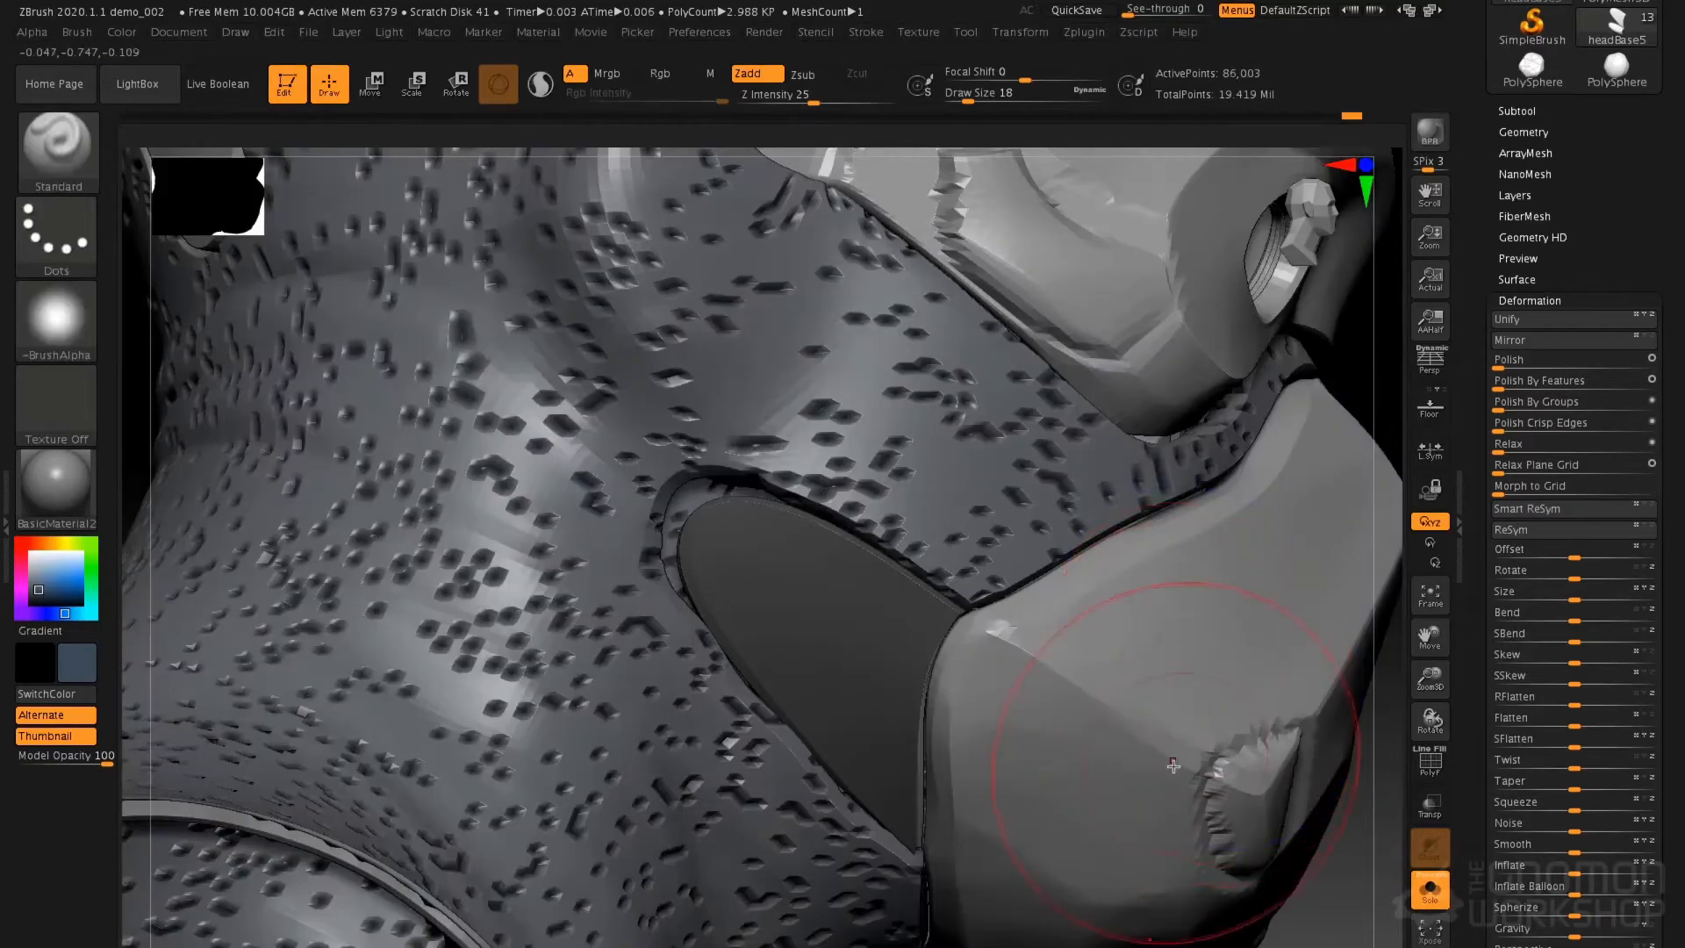
{"action": "left_click", "coordinate": [1352, 853], "text": "ctrl"}
Using the Move brush at draw size 33, pull the strap panel's rounded upper edge out toward the rim of its recess
{"action": "key", "text": "b"}
{"action": "key", "text": "m"}
{"action": "key", "text": "v"}
{"action": "key", "text": "space"}
{"action": "left_click", "coordinate": [719, 542]}
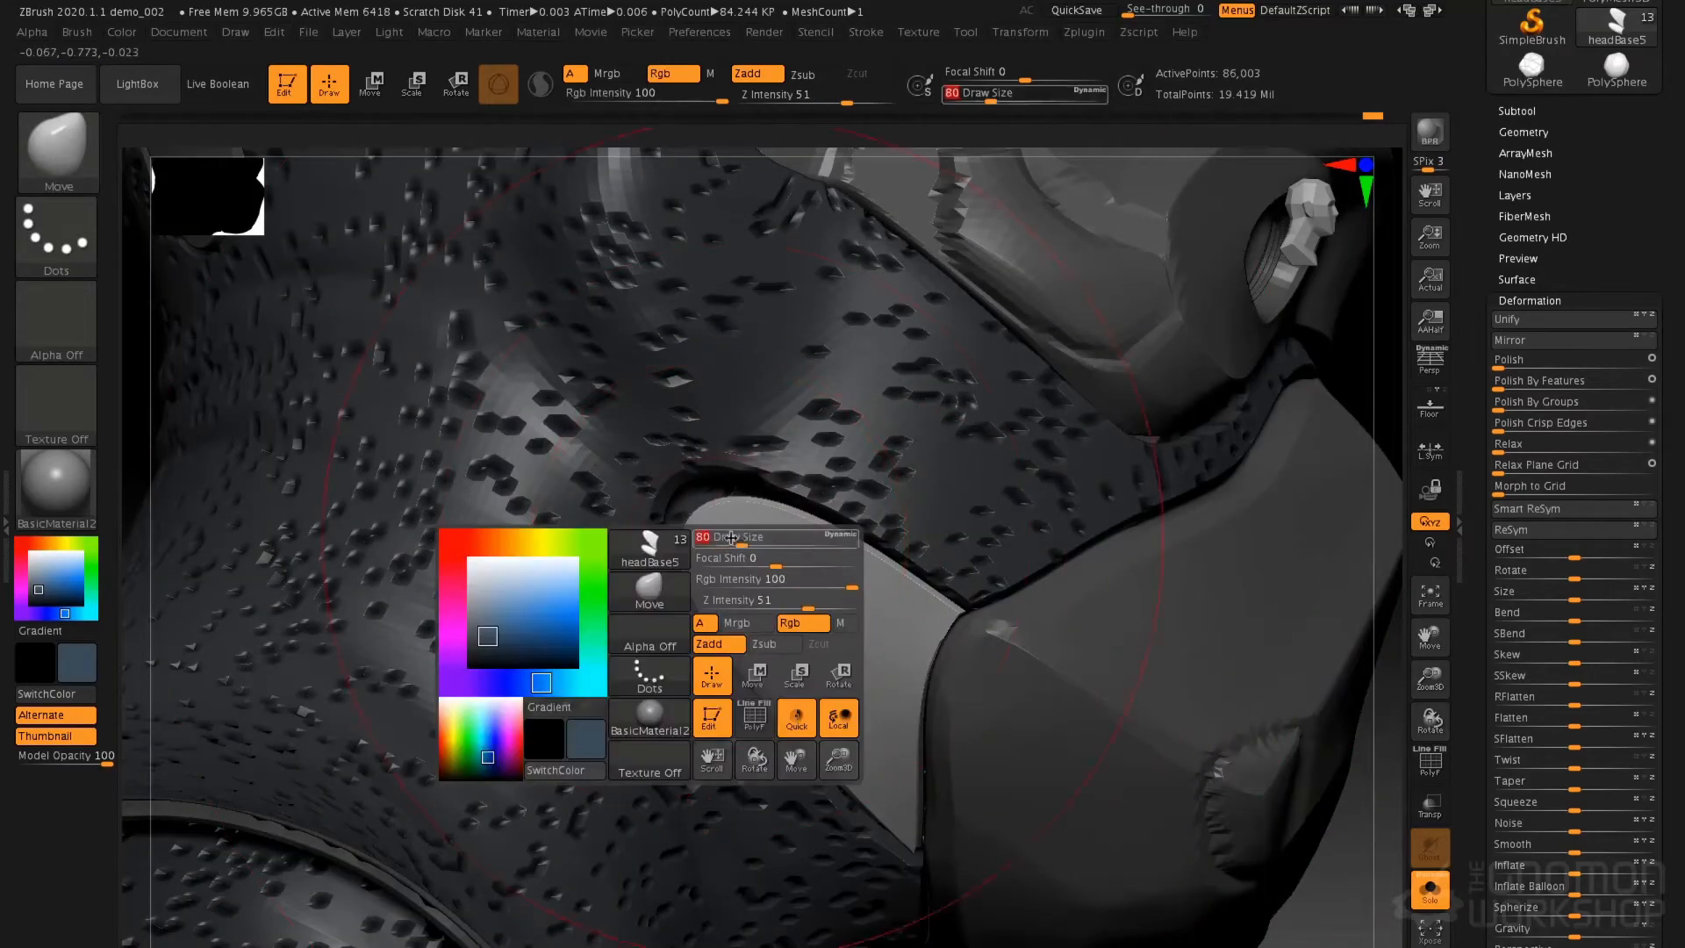
{"action": "key", "text": "space"}
{"action": "left_click_drag", "start_coordinate": [693, 530], "coordinate": [699, 530]}
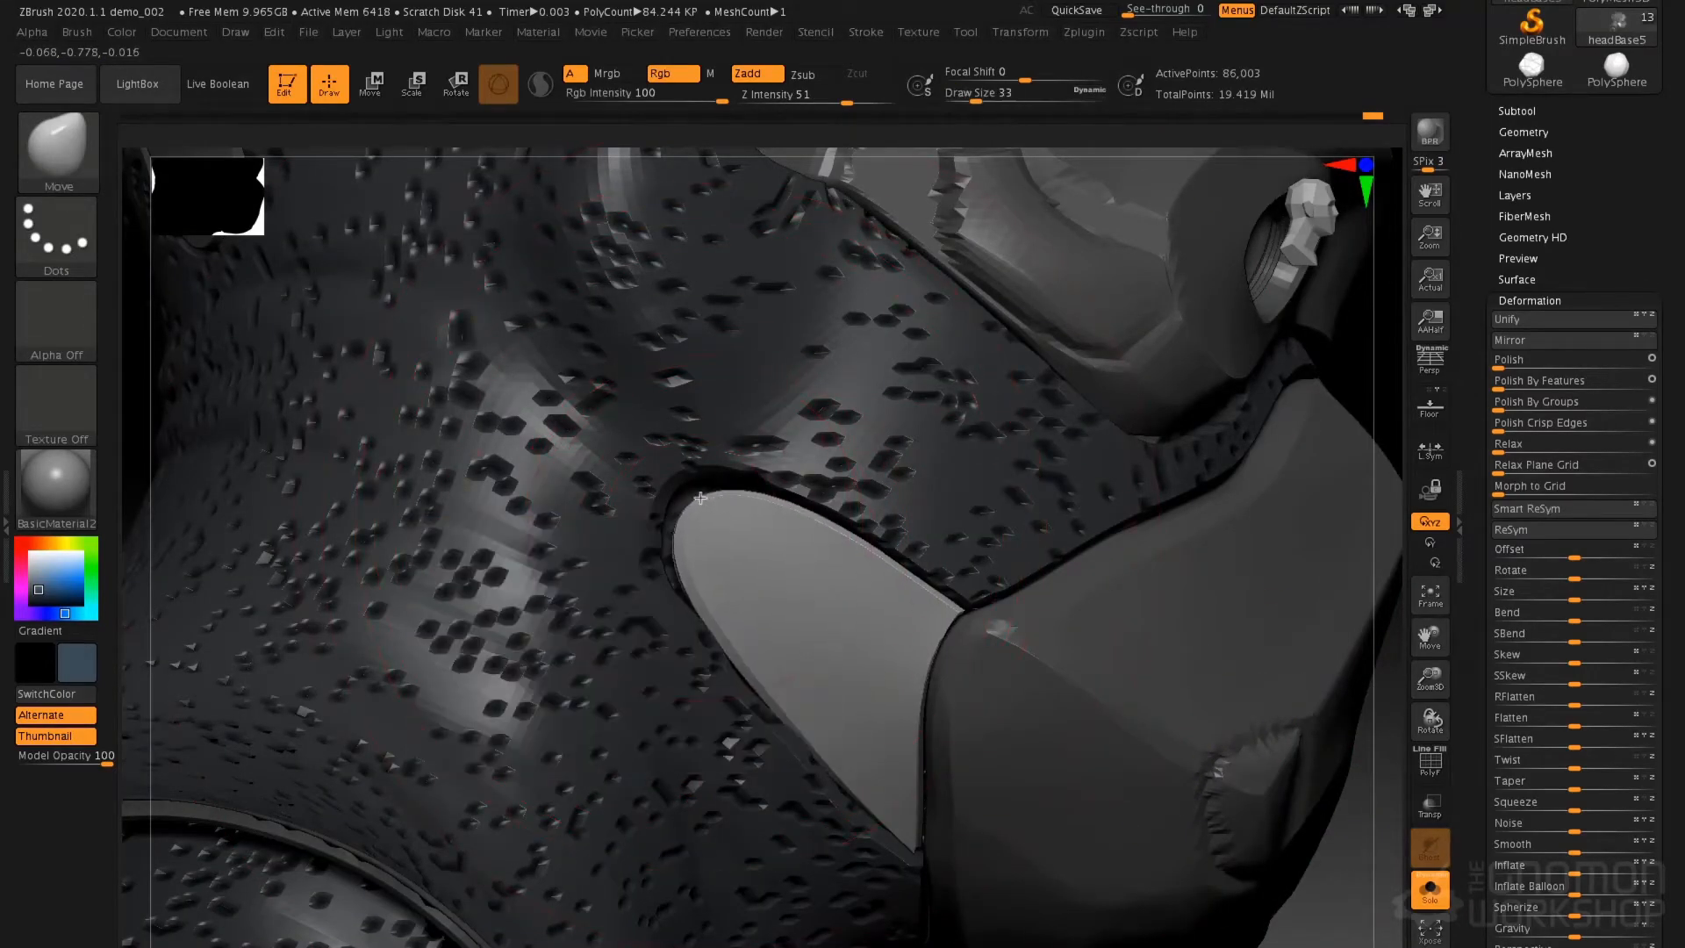
Isolate and mask the strap panels, bring back the whole head and invert the mask so only the straps are editable
{"action": "key", "text": "ctrl+shift"}
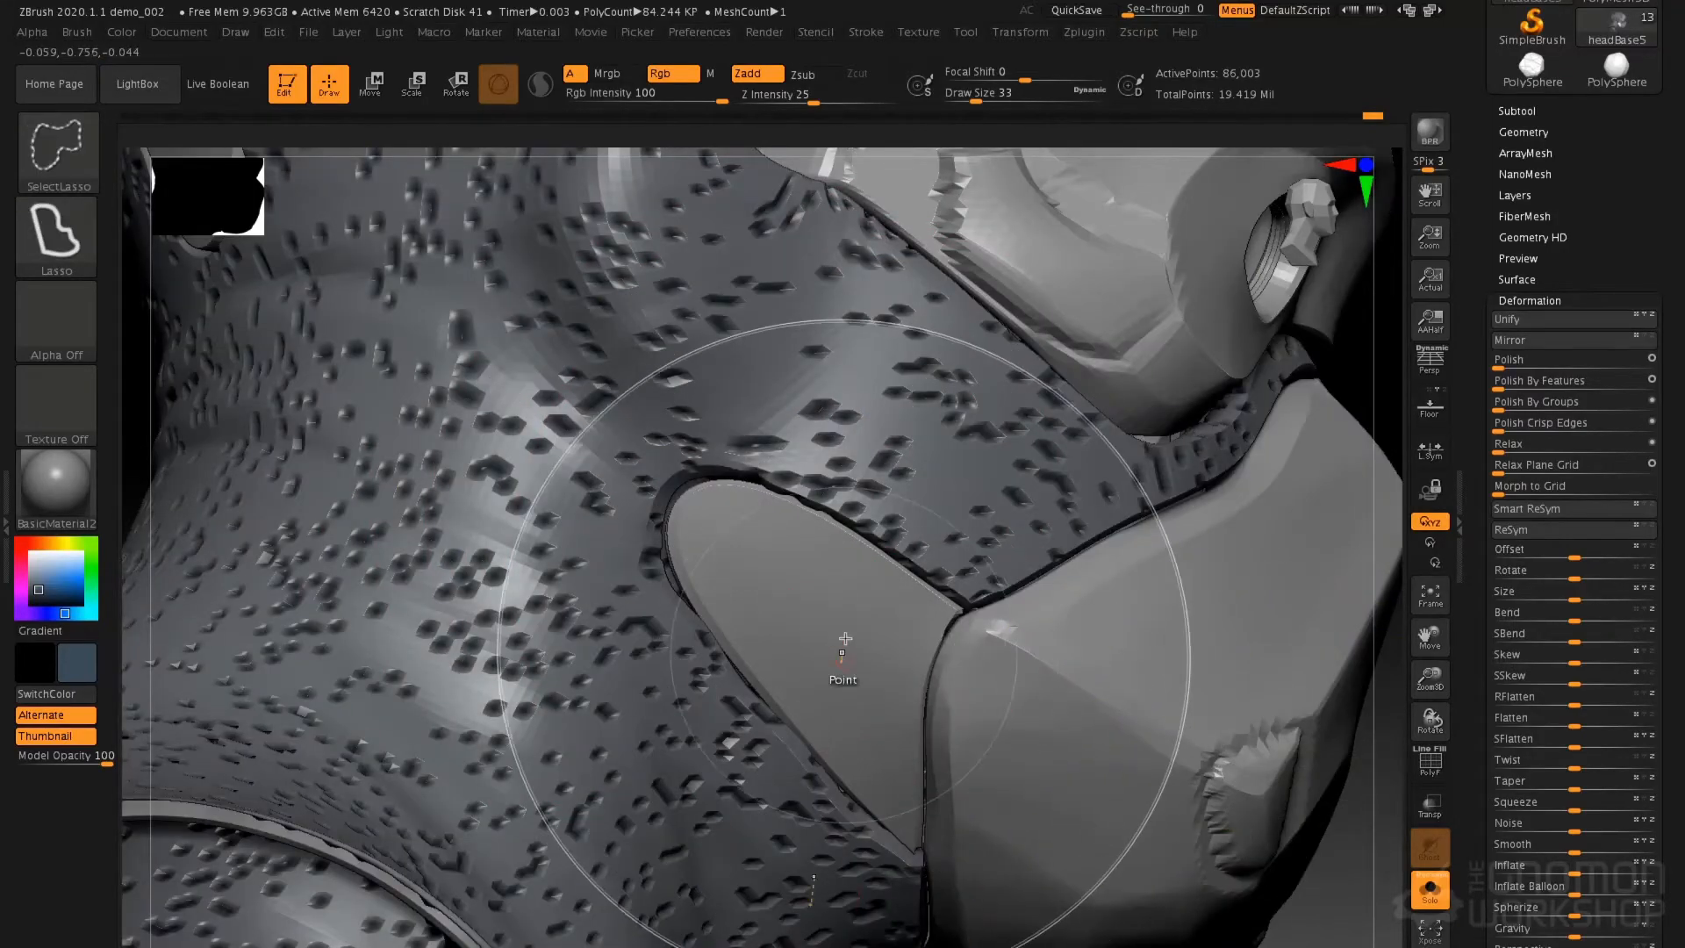
{"action": "left_click", "coordinate": [848, 654], "text": "ctrl+shift"}
{"action": "left_click_drag", "start_coordinate": [1010, 654], "coordinate": [970, 667]}
{"action": "left_click", "coordinate": [738, 770], "text": "ctrl"}
{"action": "left_click", "coordinate": [654, 752], "text": "ctrl+shift"}
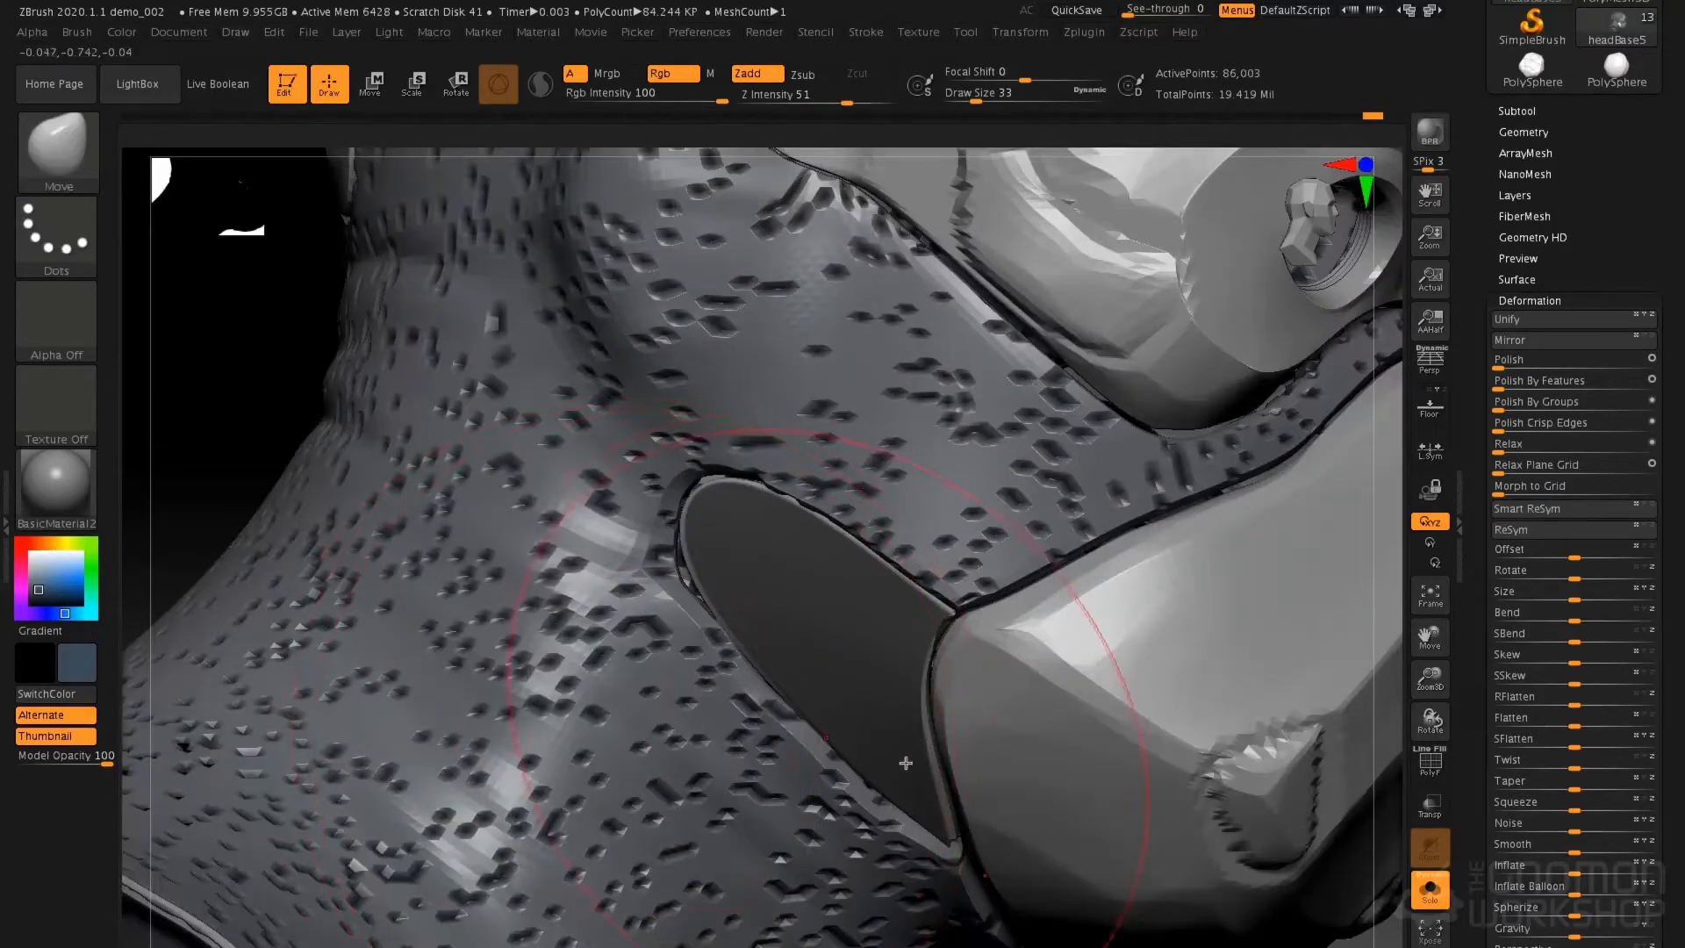
{"action": "key", "text": "ctrl+i"}
Inflate the unmasked strap panels slightly and save the project
{"action": "mouse_move", "coordinate": [1063, 803]}
{"action": "right_mouse_down"}
{"action": "mouse_move", "coordinate": [1047, 744]}
{"action": "mouse_move", "coordinate": [1009, 734]}
{"action": "right_mouse_up"}
{"action": "left_click_drag", "start_coordinate": [1578, 869], "coordinate": [1579, 867]}
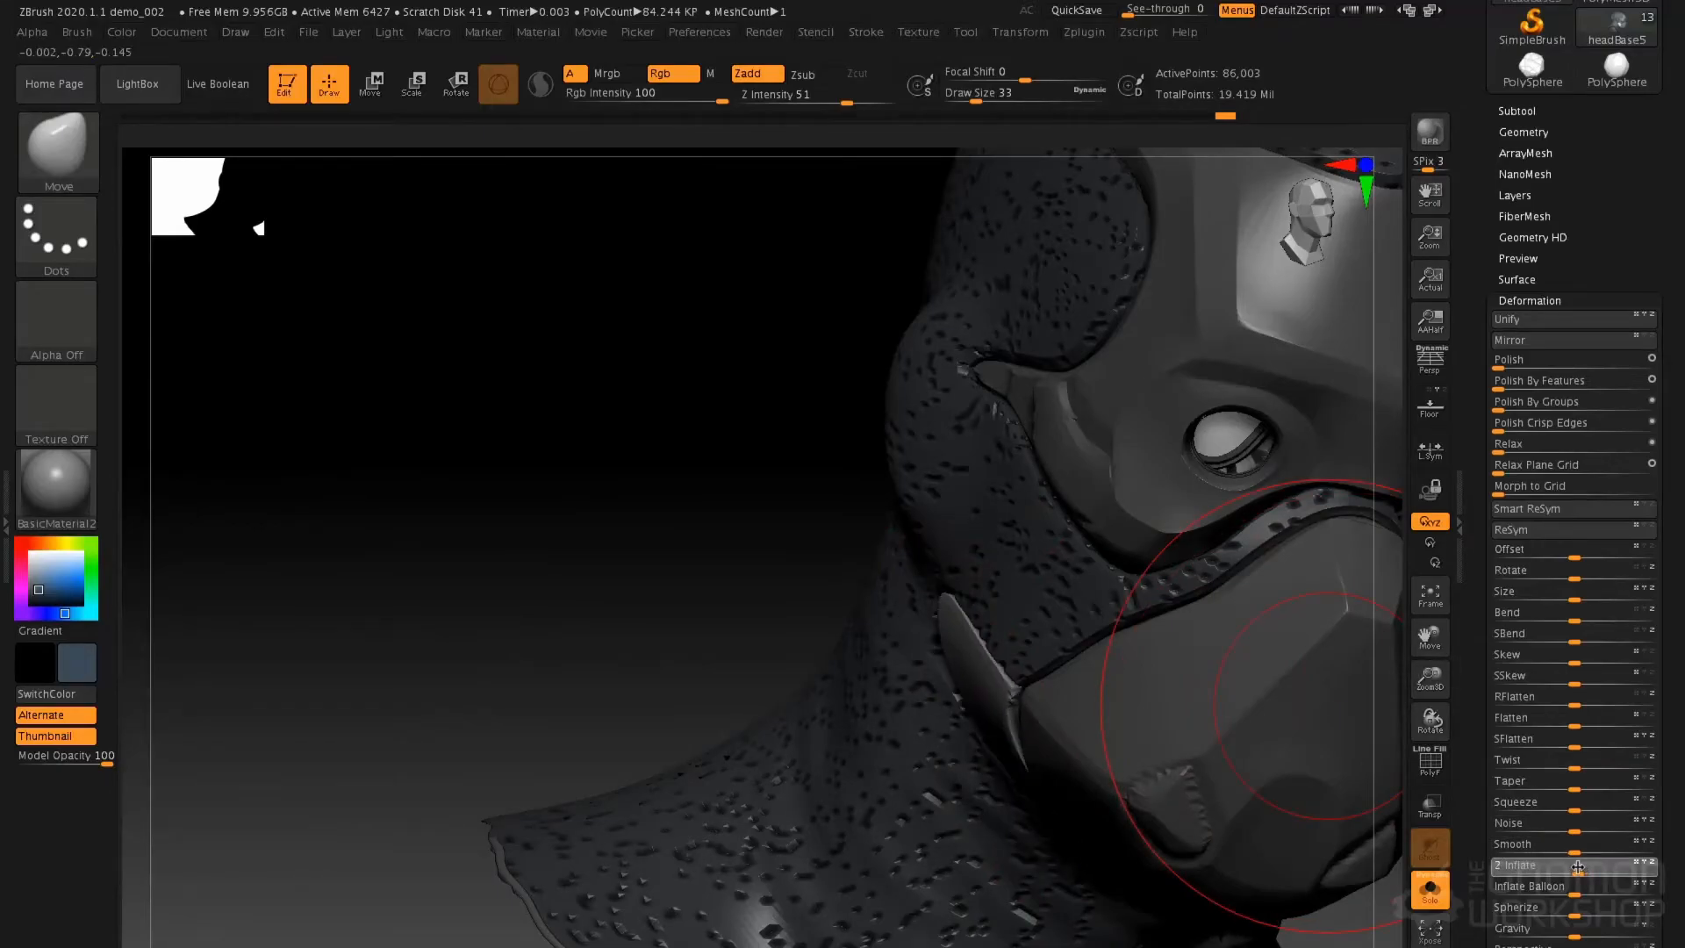
{"action": "key", "text": "ctrl+s"}
{"action": "key", "text": "Return"}
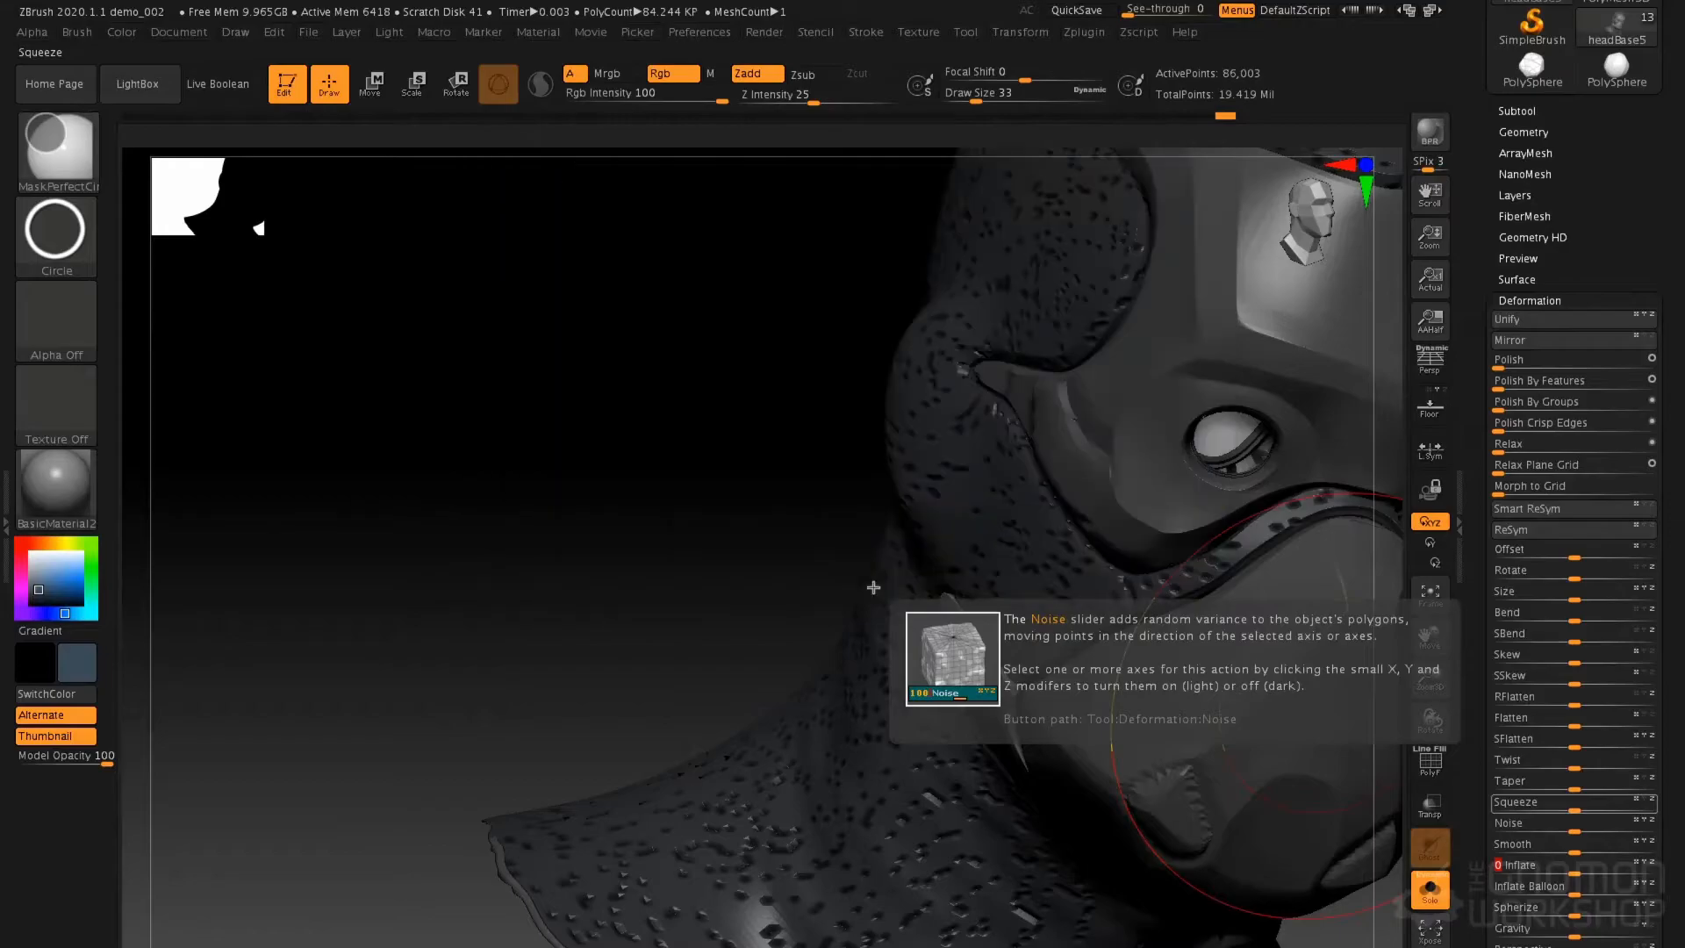
Center the transform gizmo on the unmasked strap panels and nudge their position beside the jaw
{"action": "mouse_move", "coordinate": [750, 606]}
{"action": "right_mouse_down"}
{"action": "mouse_move", "coordinate": [756, 568]}
{"action": "mouse_move", "coordinate": [767, 592]}
{"action": "right_mouse_up"}
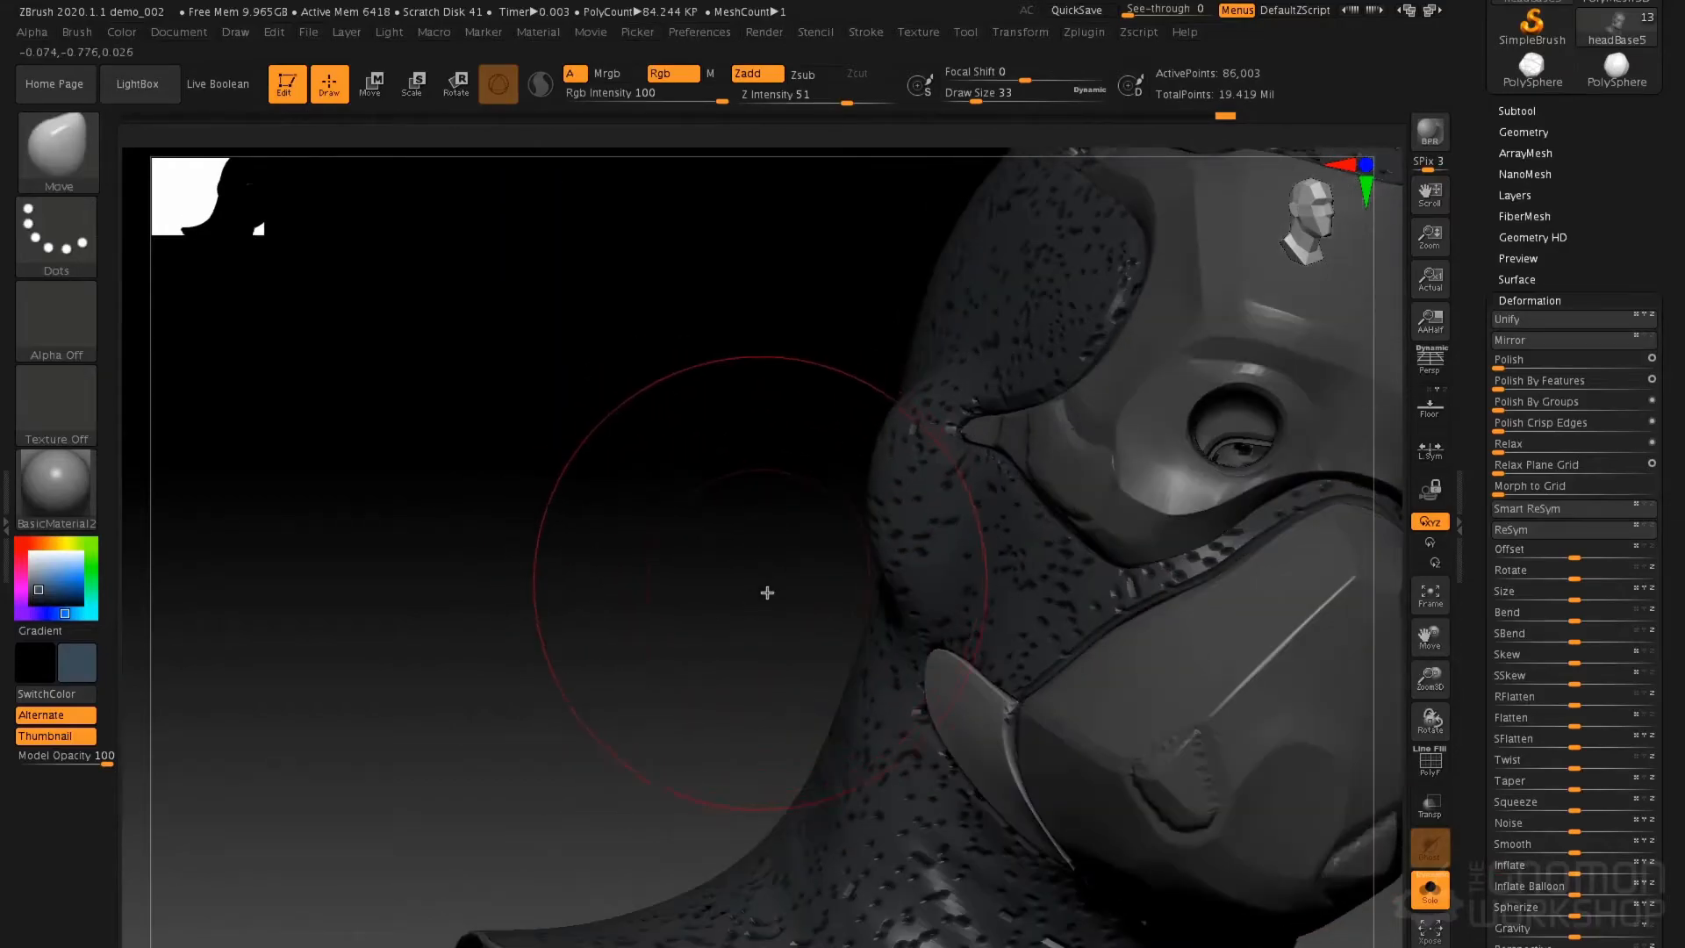
{"action": "key", "text": "w"}
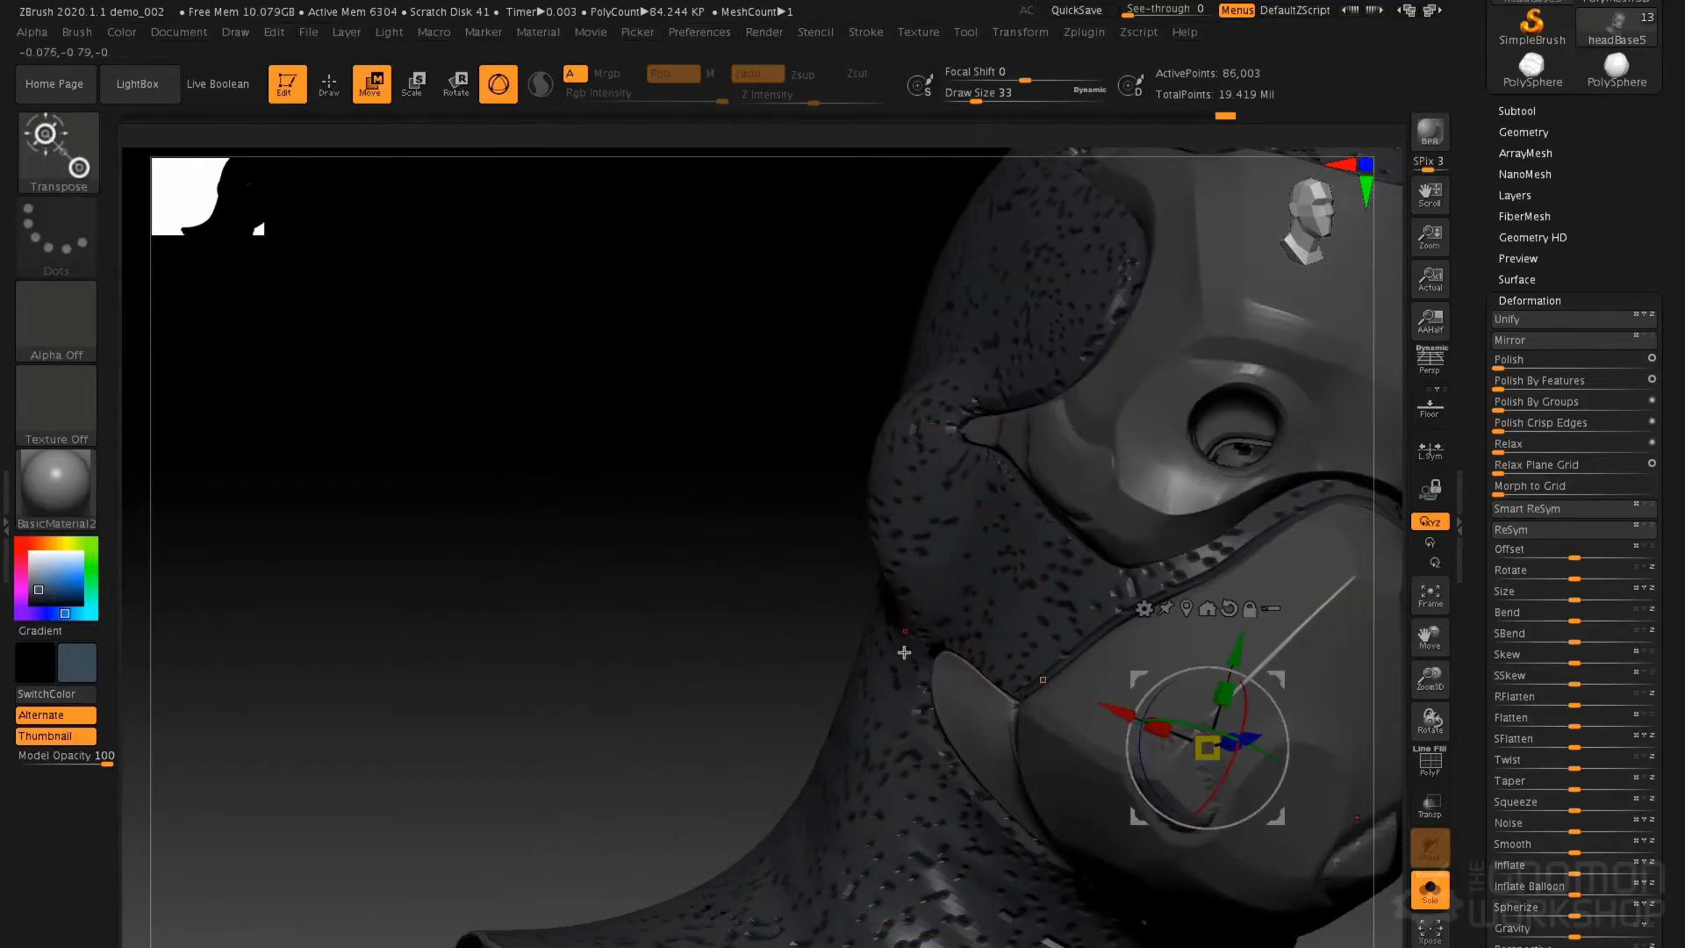
{"action": "right_click_drag", "start_coordinate": [904, 652], "coordinate": [880, 655], "text": "shift"}
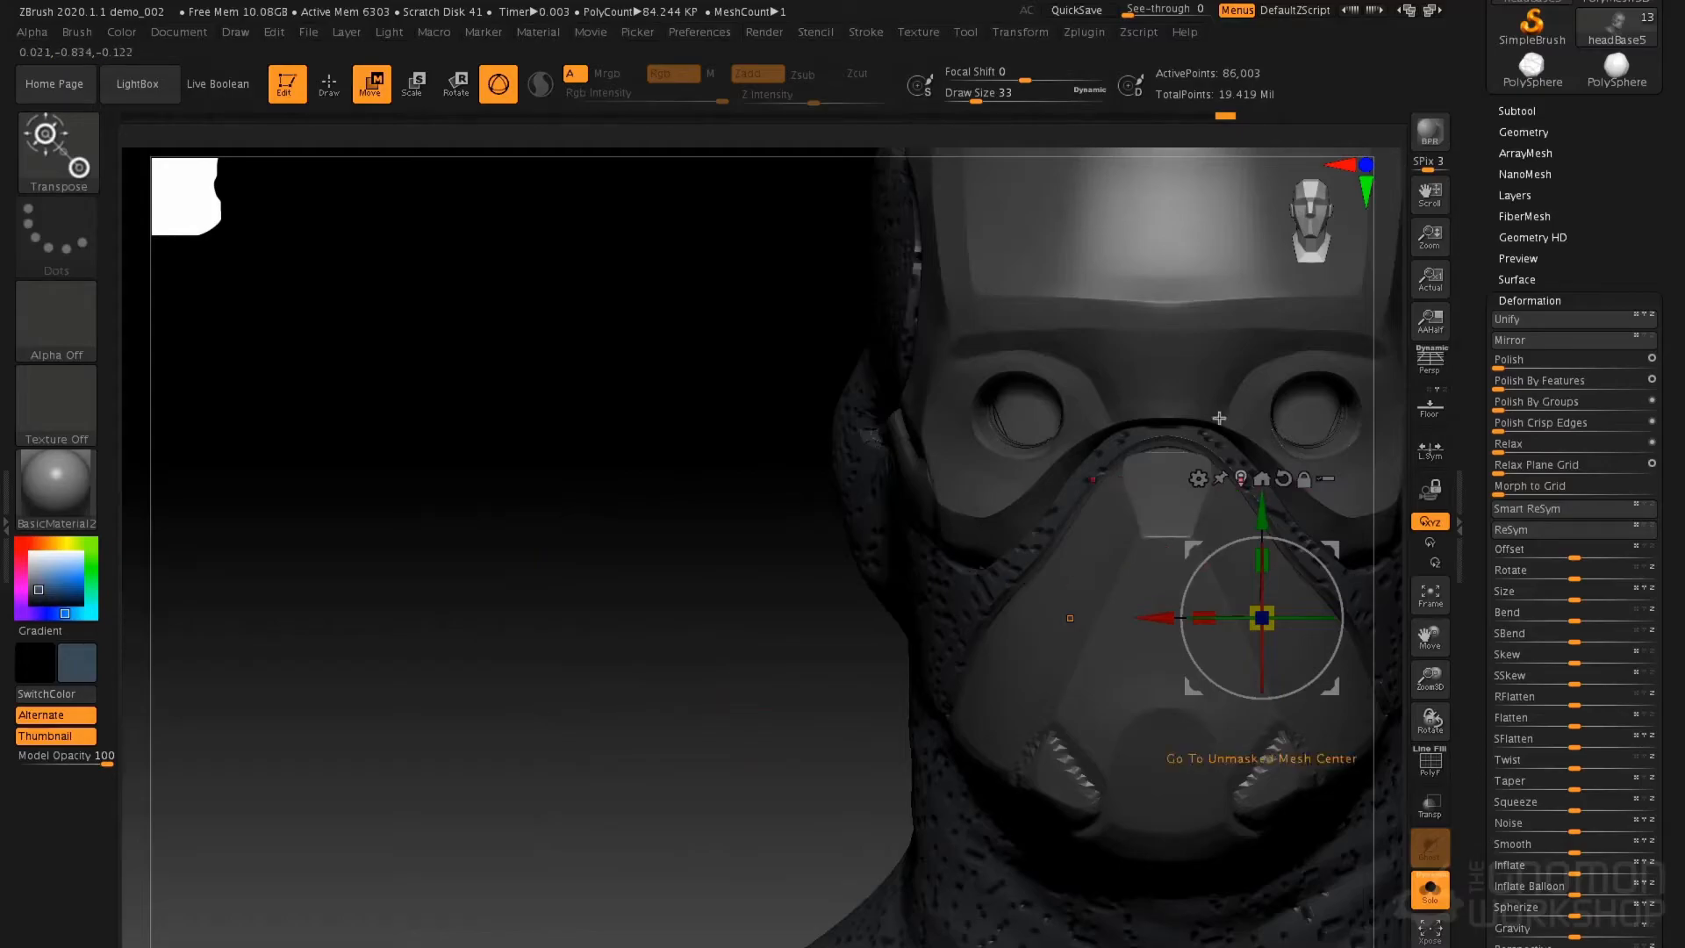
{"action": "right_click_drag", "start_coordinate": [780, 539], "coordinate": [419, 497], "text": "alt"}
{"action": "right_click_drag", "start_coordinate": [1133, 614], "coordinate": [783, 704], "text": "shift"}
{"action": "left_click", "coordinate": [844, 702], "text": "alt"}
{"action": "right_click_drag", "start_coordinate": [882, 766], "coordinate": [989, 746], "text": "shift"}
{"action": "left_click_drag", "start_coordinate": [992, 757], "coordinate": [1010, 769]}
Align the gizmo with the strap's length and place its pivot at the strap's rear end
{"action": "right_click_drag", "start_coordinate": [1040, 659], "coordinate": [1062, 604]}
{"action": "right_click_drag", "start_coordinate": [966, 603], "coordinate": [1019, 636]}
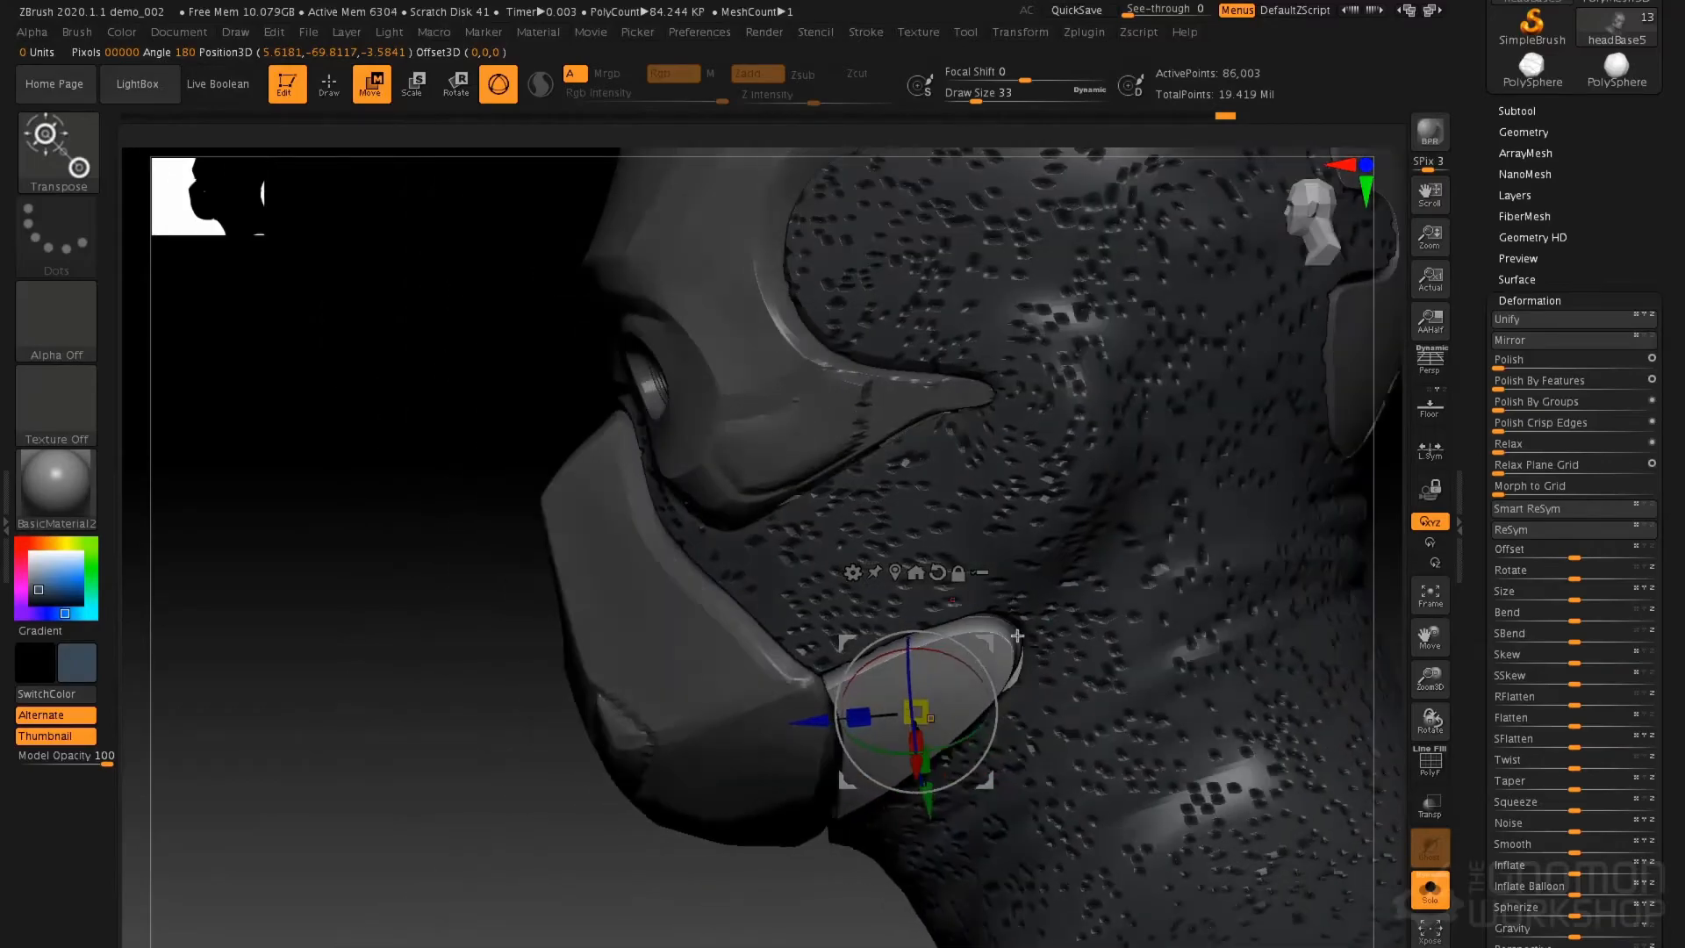
{"action": "right_click_drag", "start_coordinate": [1065, 530], "coordinate": [1088, 555]}
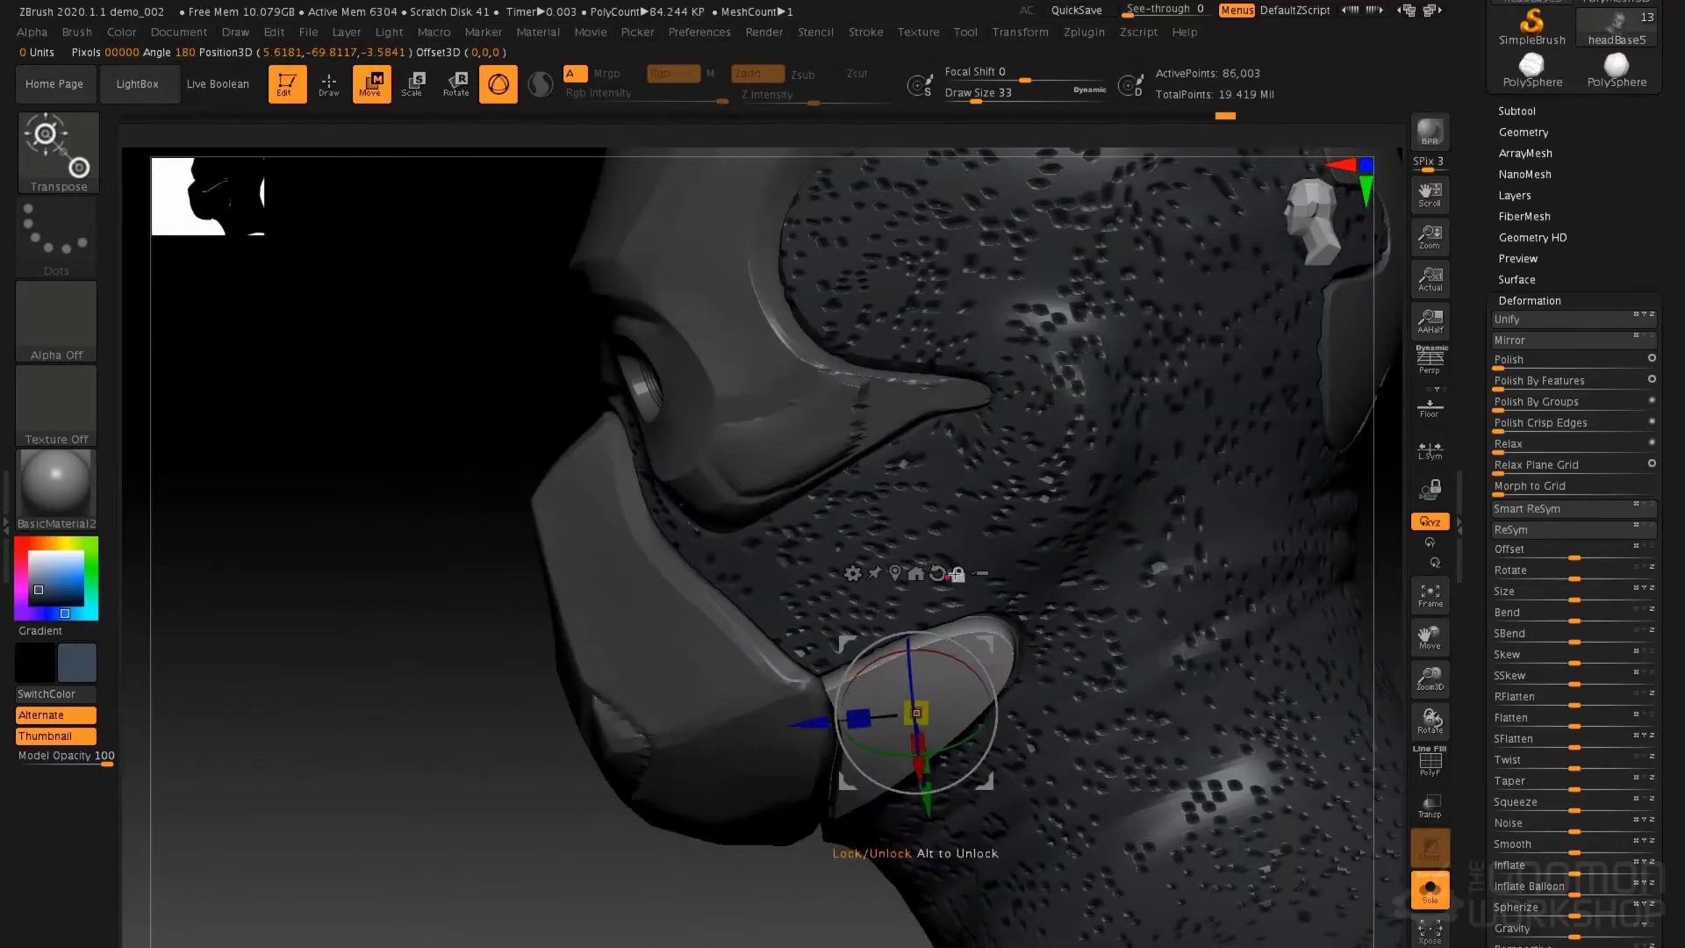
{"action": "left_click", "coordinate": [939, 574]}
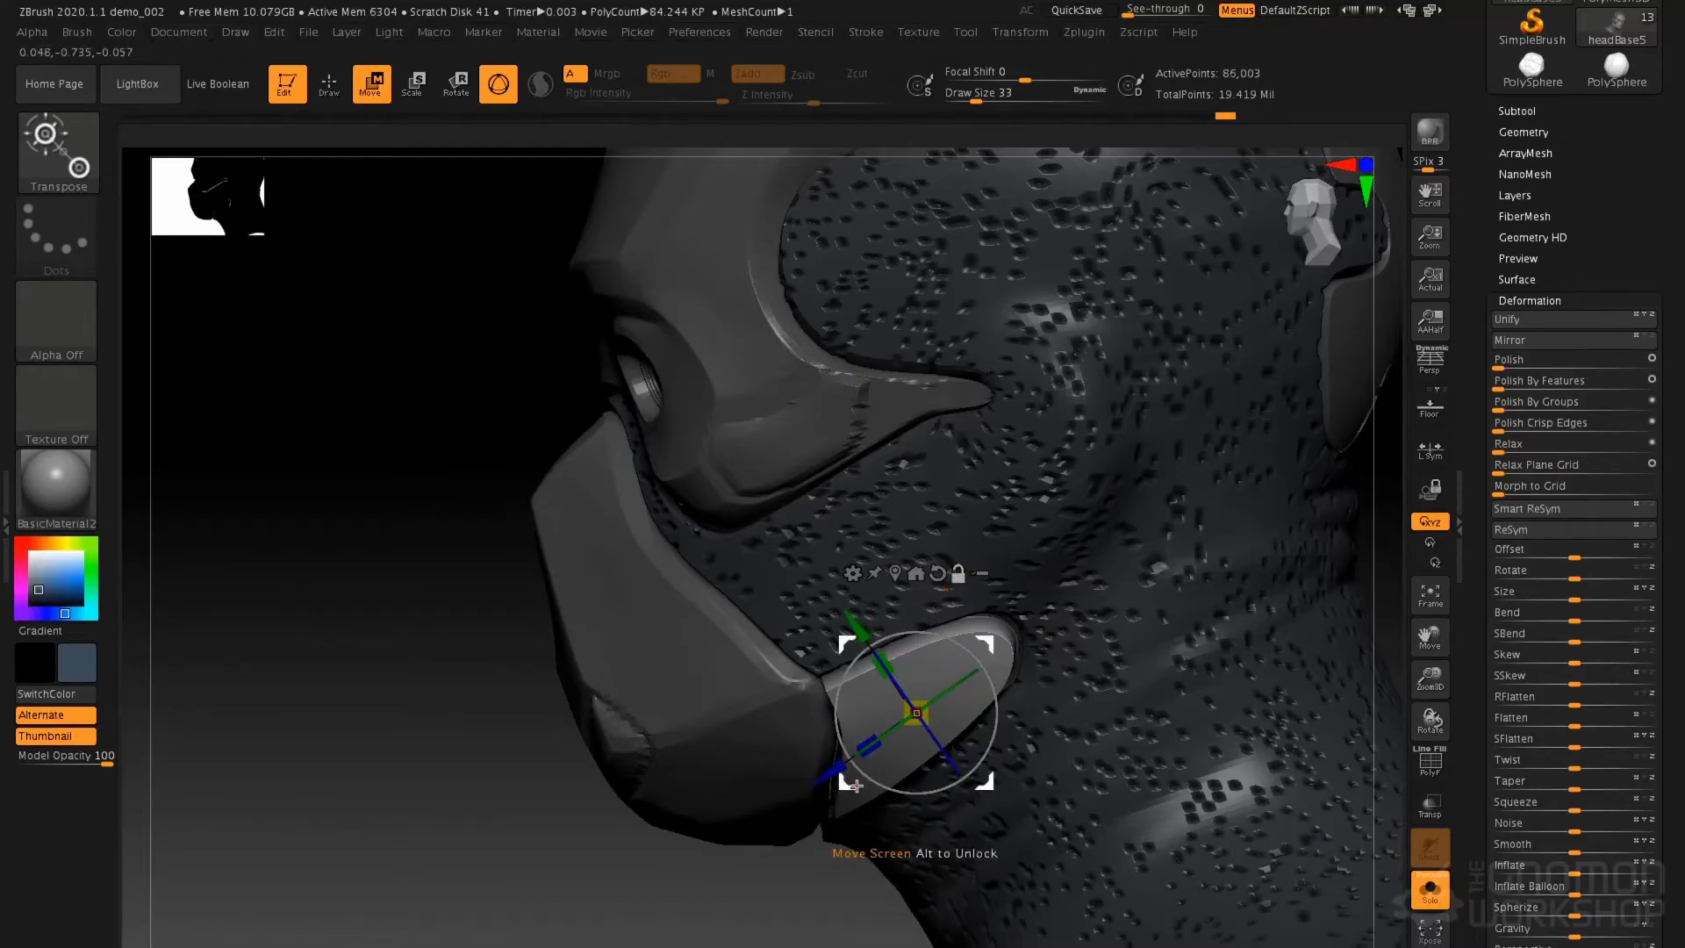
{"action": "left_click_drag", "start_coordinate": [881, 733], "coordinate": [914, 710]}
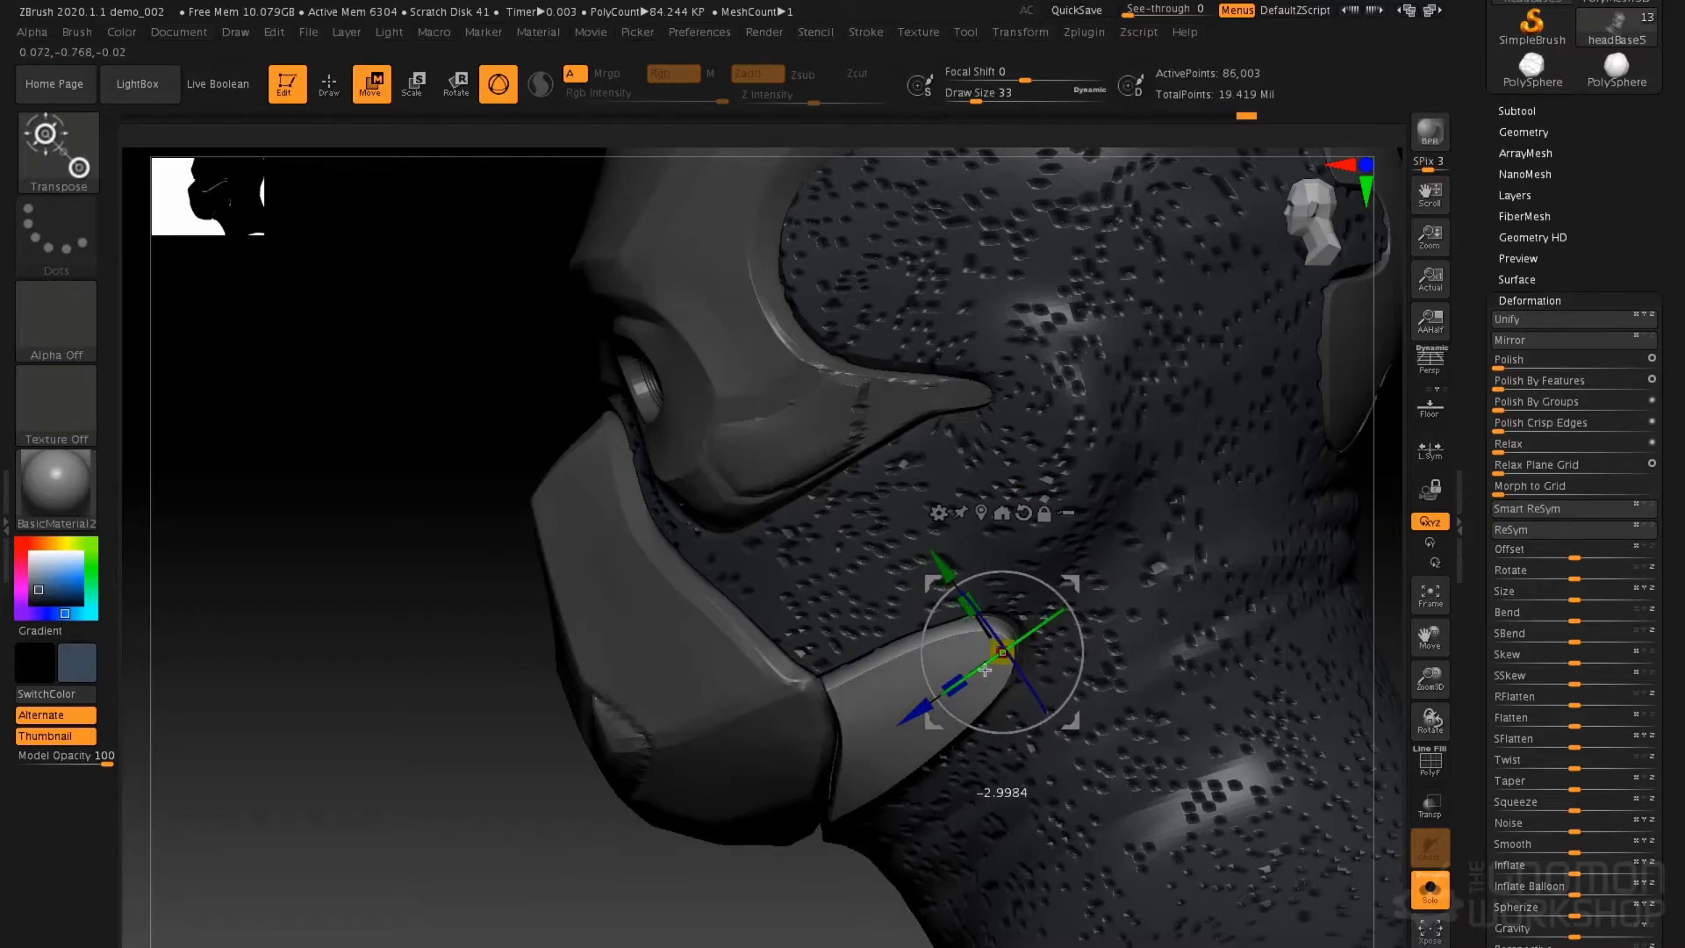
Move and rotate the strap panels about their rear end to fit them into the recess behind the jaw
{"action": "left_click_drag", "start_coordinate": [992, 664], "coordinate": [1003, 654]}
{"action": "right_click_drag", "start_coordinate": [1003, 655], "coordinate": [1229, 681]}
{"action": "left_click_drag", "start_coordinate": [787, 664], "coordinate": [754, 668]}
{"action": "right_click_drag", "start_coordinate": [1001, 621], "coordinate": [811, 696]}
{"action": "left_click_drag", "start_coordinate": [810, 696], "coordinate": [764, 675]}
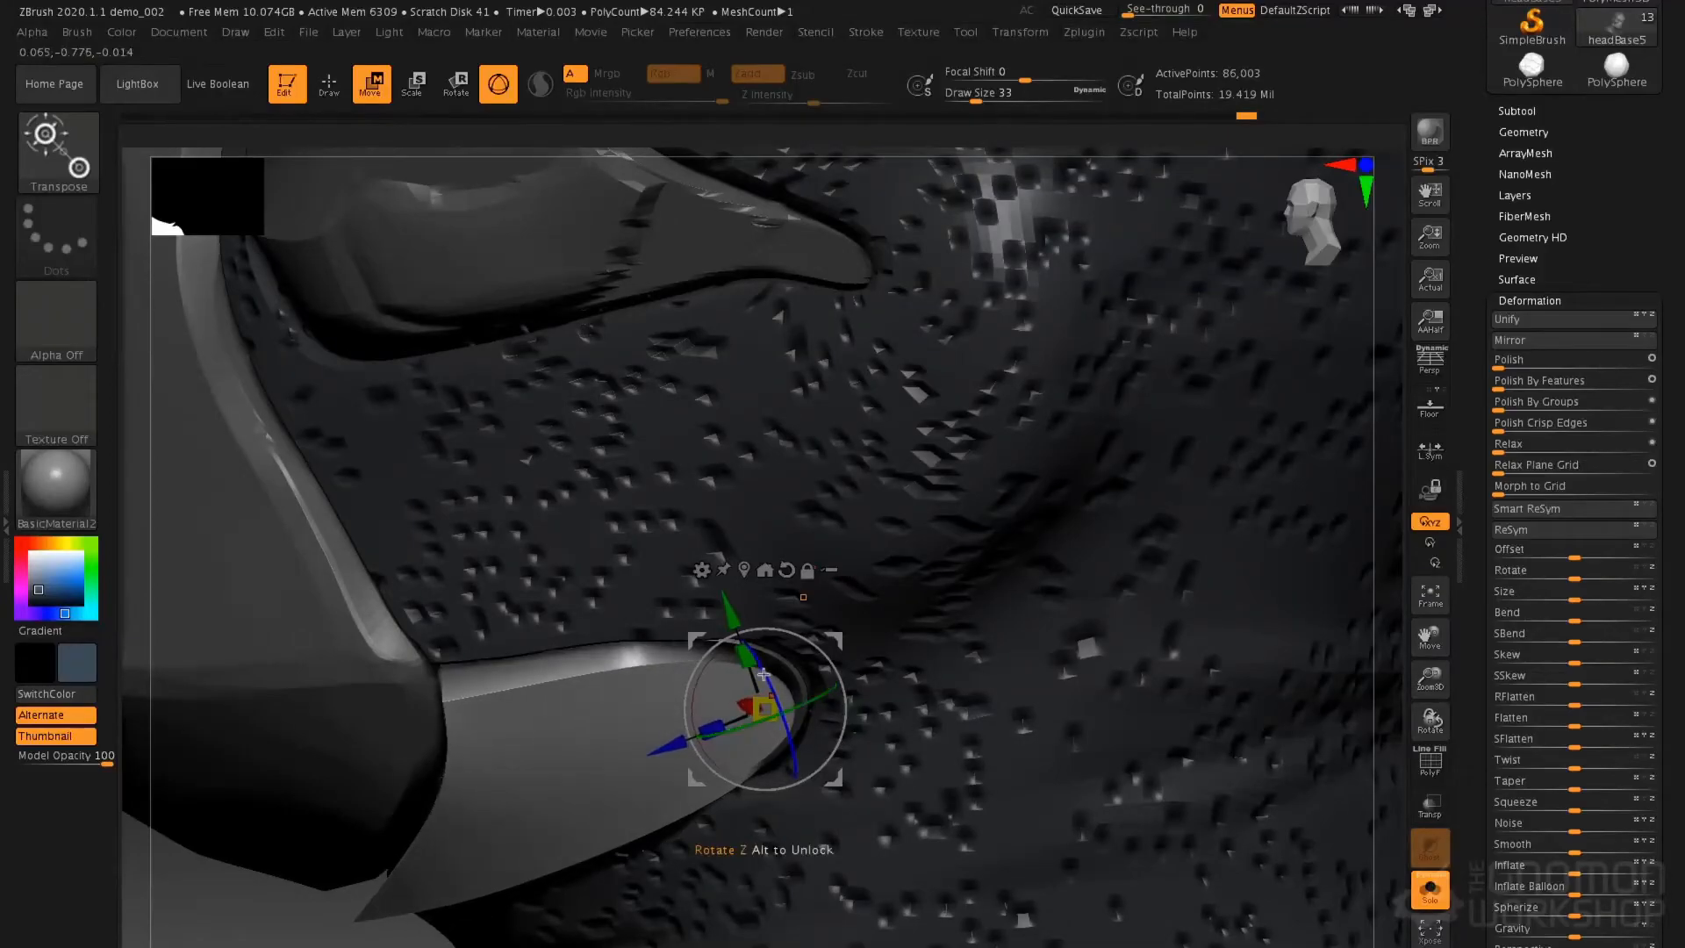
{"action": "left_click_drag", "start_coordinate": [726, 612], "coordinate": [720, 595]}
{"action": "right_click_drag", "start_coordinate": [899, 674], "coordinate": [747, 683]}
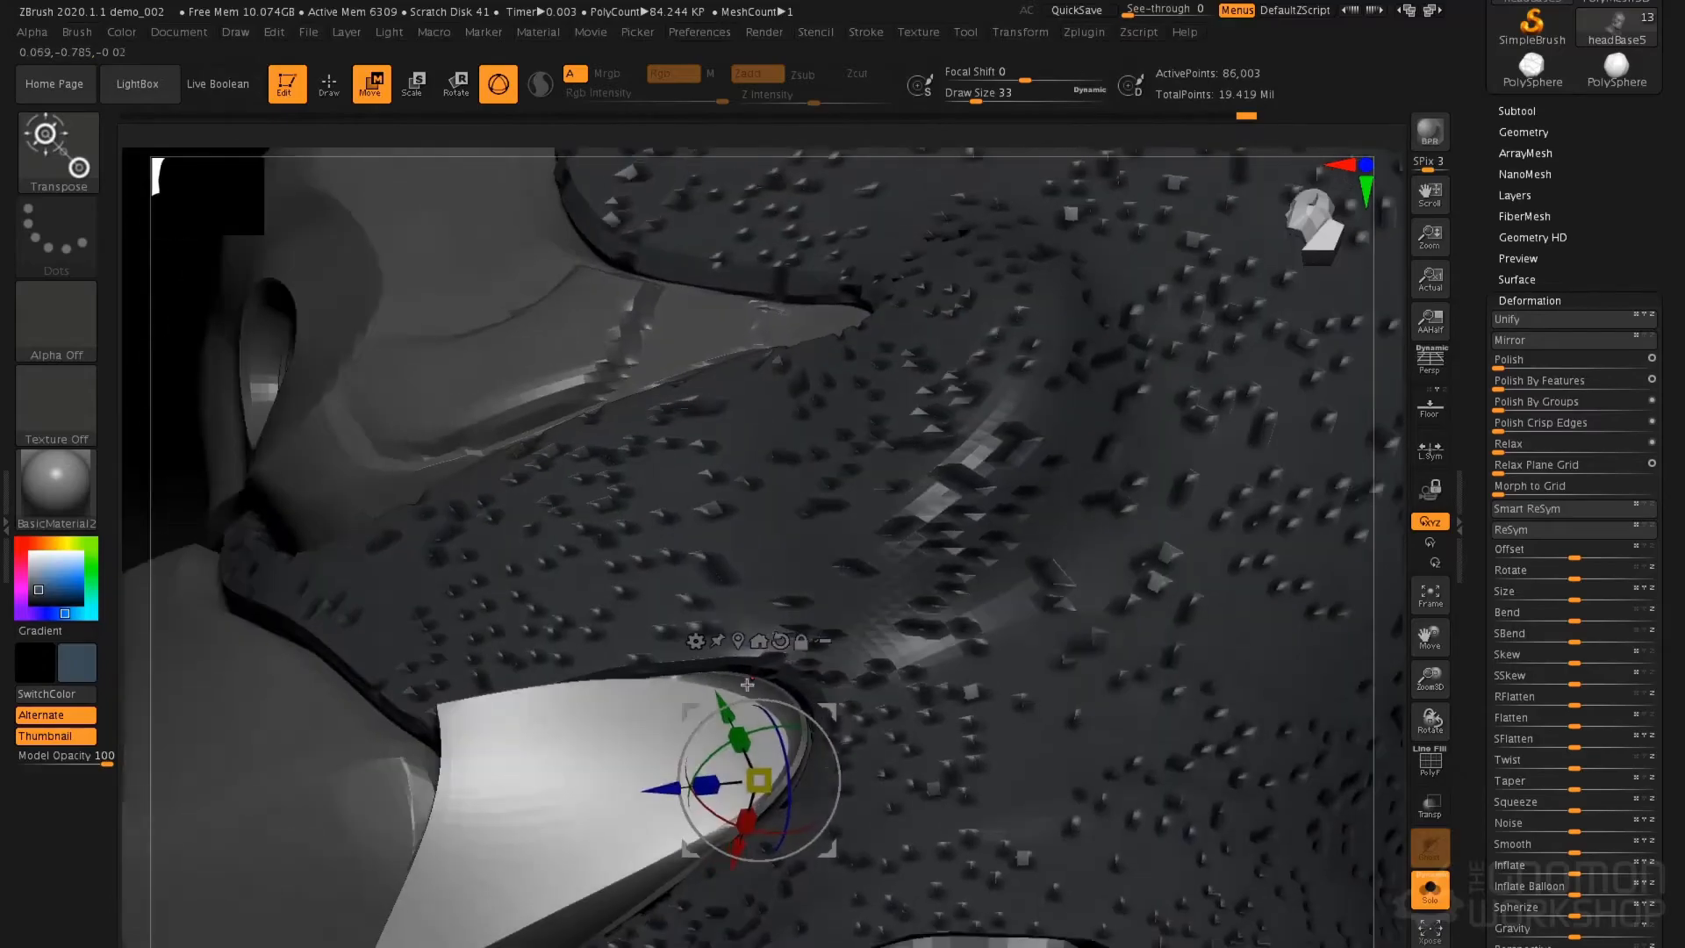
{"action": "left_click_drag", "start_coordinate": [759, 779], "coordinate": [752, 779]}
{"action": "right_click_drag", "start_coordinate": [802, 667], "coordinate": [748, 712]}
{"action": "left_click_drag", "start_coordinate": [699, 718], "coordinate": [730, 775]}
Return to the Move brush and set its draw size to 11
{"action": "key", "text": "q"}
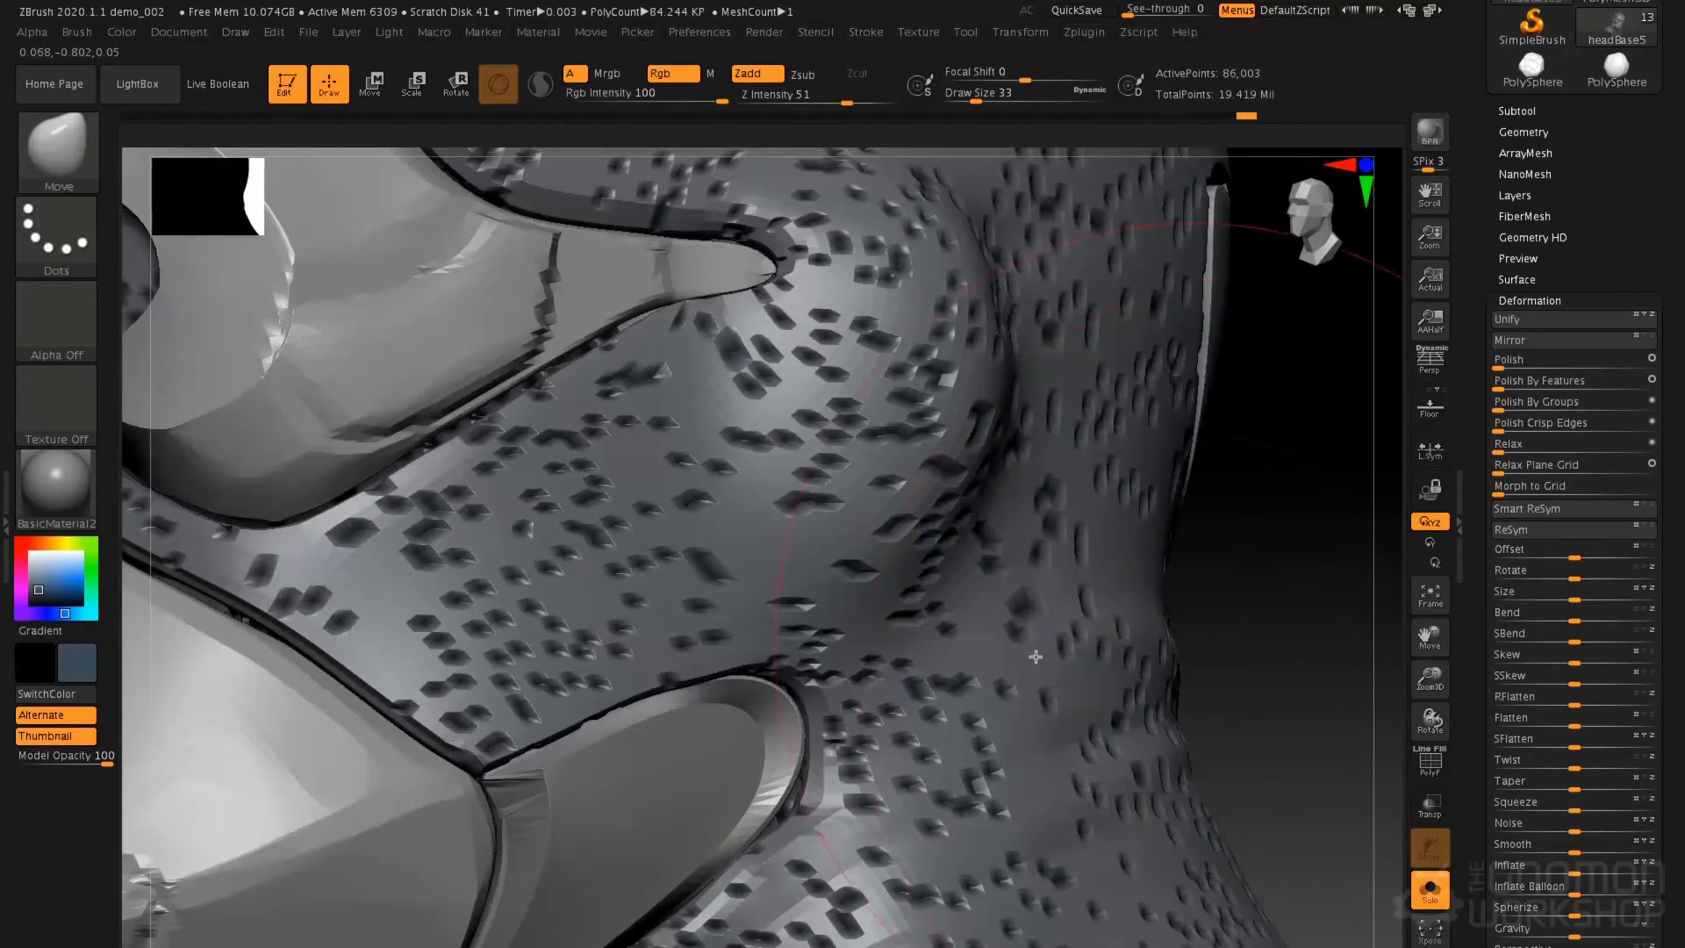
{"action": "key", "text": "space"}
{"action": "left_click", "coordinate": [714, 696]}
{"action": "type", "text": "11"}
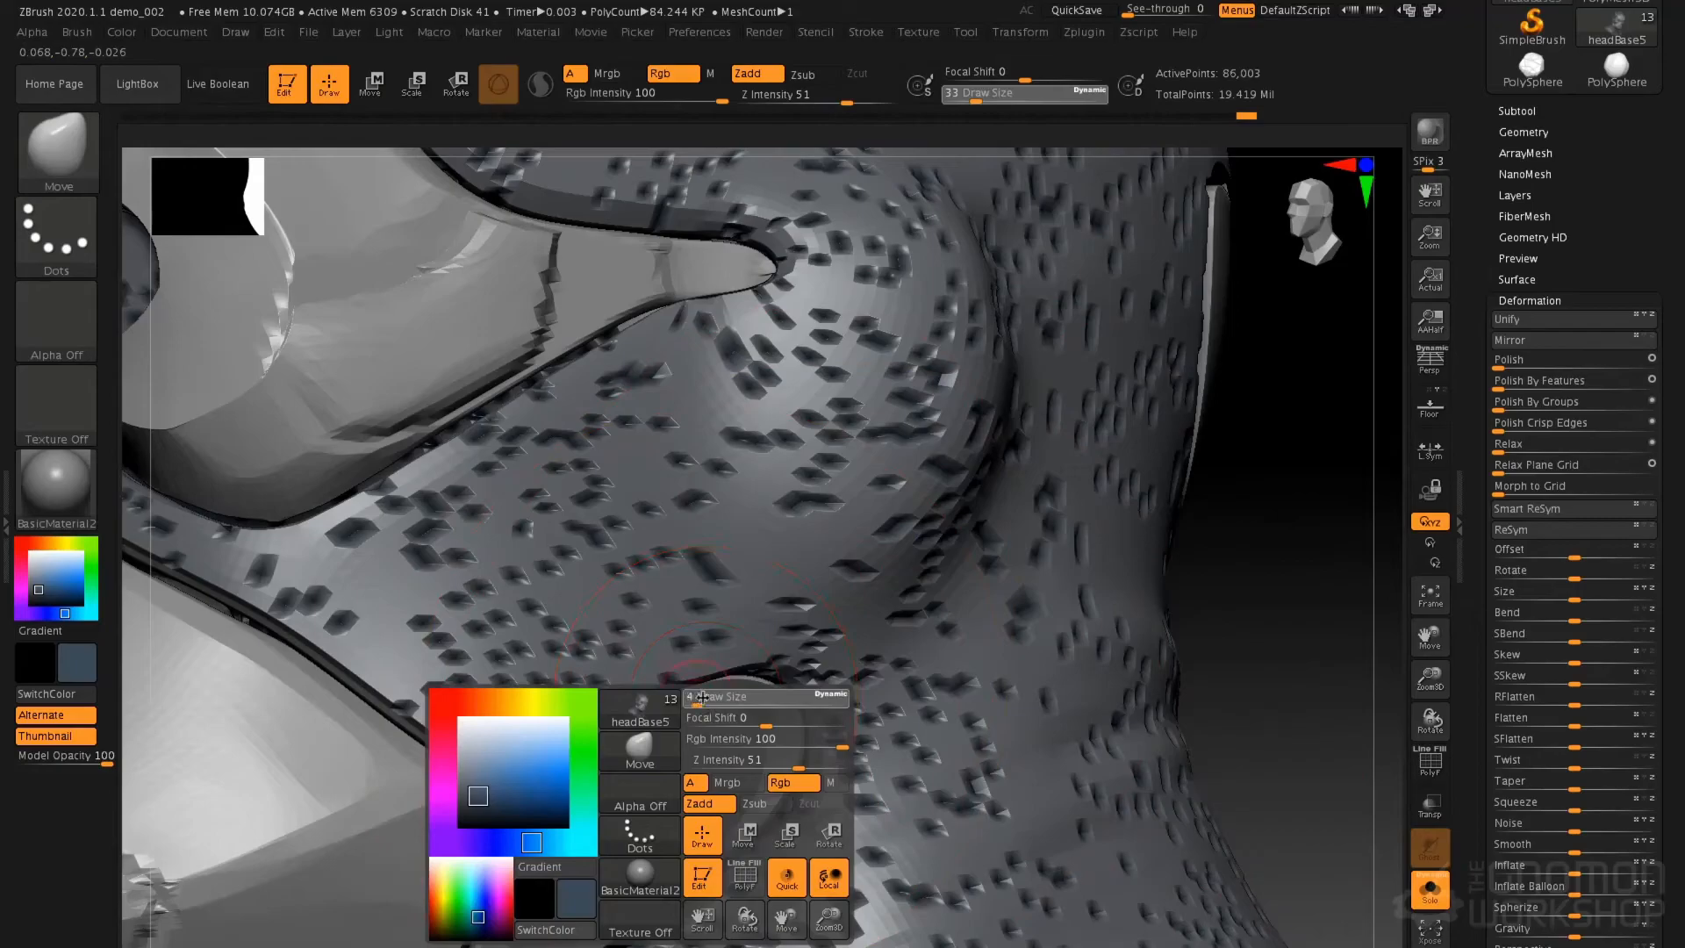
{"action": "key", "text": "Return"}
{"action": "right_click_drag", "start_coordinate": [733, 730], "coordinate": [600, 786], "text": "ctrl"}
{"action": "key", "text": "space"}
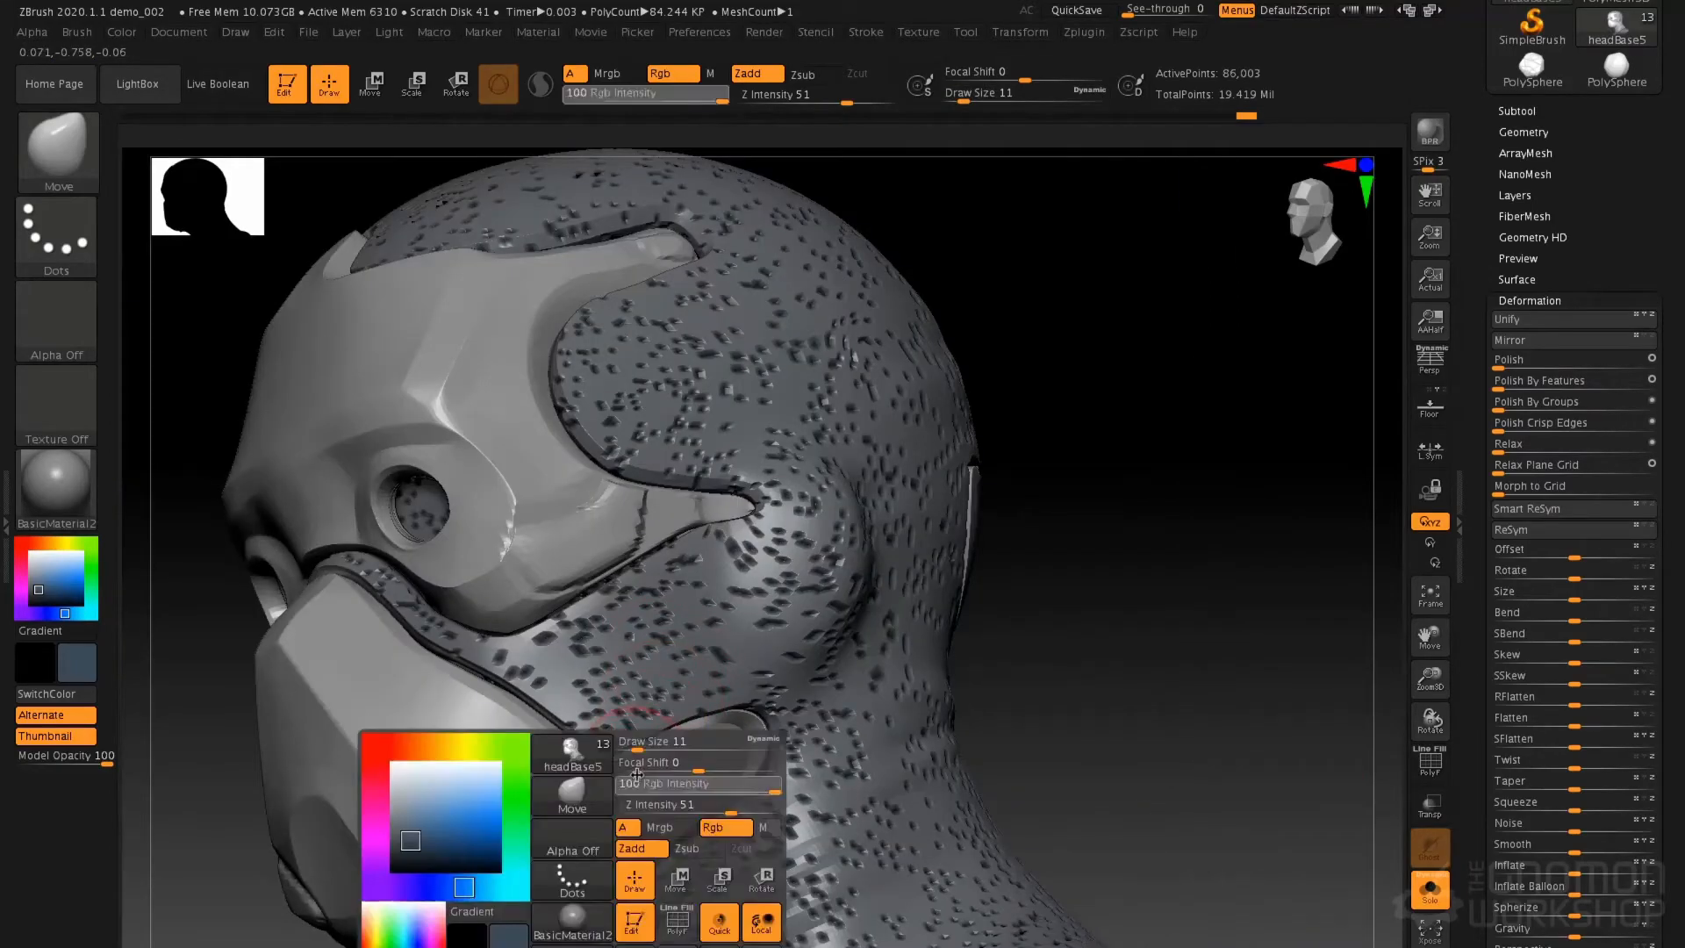
Raise the head mesh to subdivision level 5
{"action": "key", "text": "shift"}
{"action": "mouse_move", "coordinate": [640, 766]}
{"action": "right_mouse_down"}
{"action": "mouse_move", "coordinate": [745, 715]}
{"action": "mouse_move", "coordinate": [726, 752]}
{"action": "mouse_move", "coordinate": [703, 631]}
{"action": "right_mouse_up"}
{"action": "right_click_drag", "start_coordinate": [790, 631], "coordinate": [962, 649], "text": "alt"}
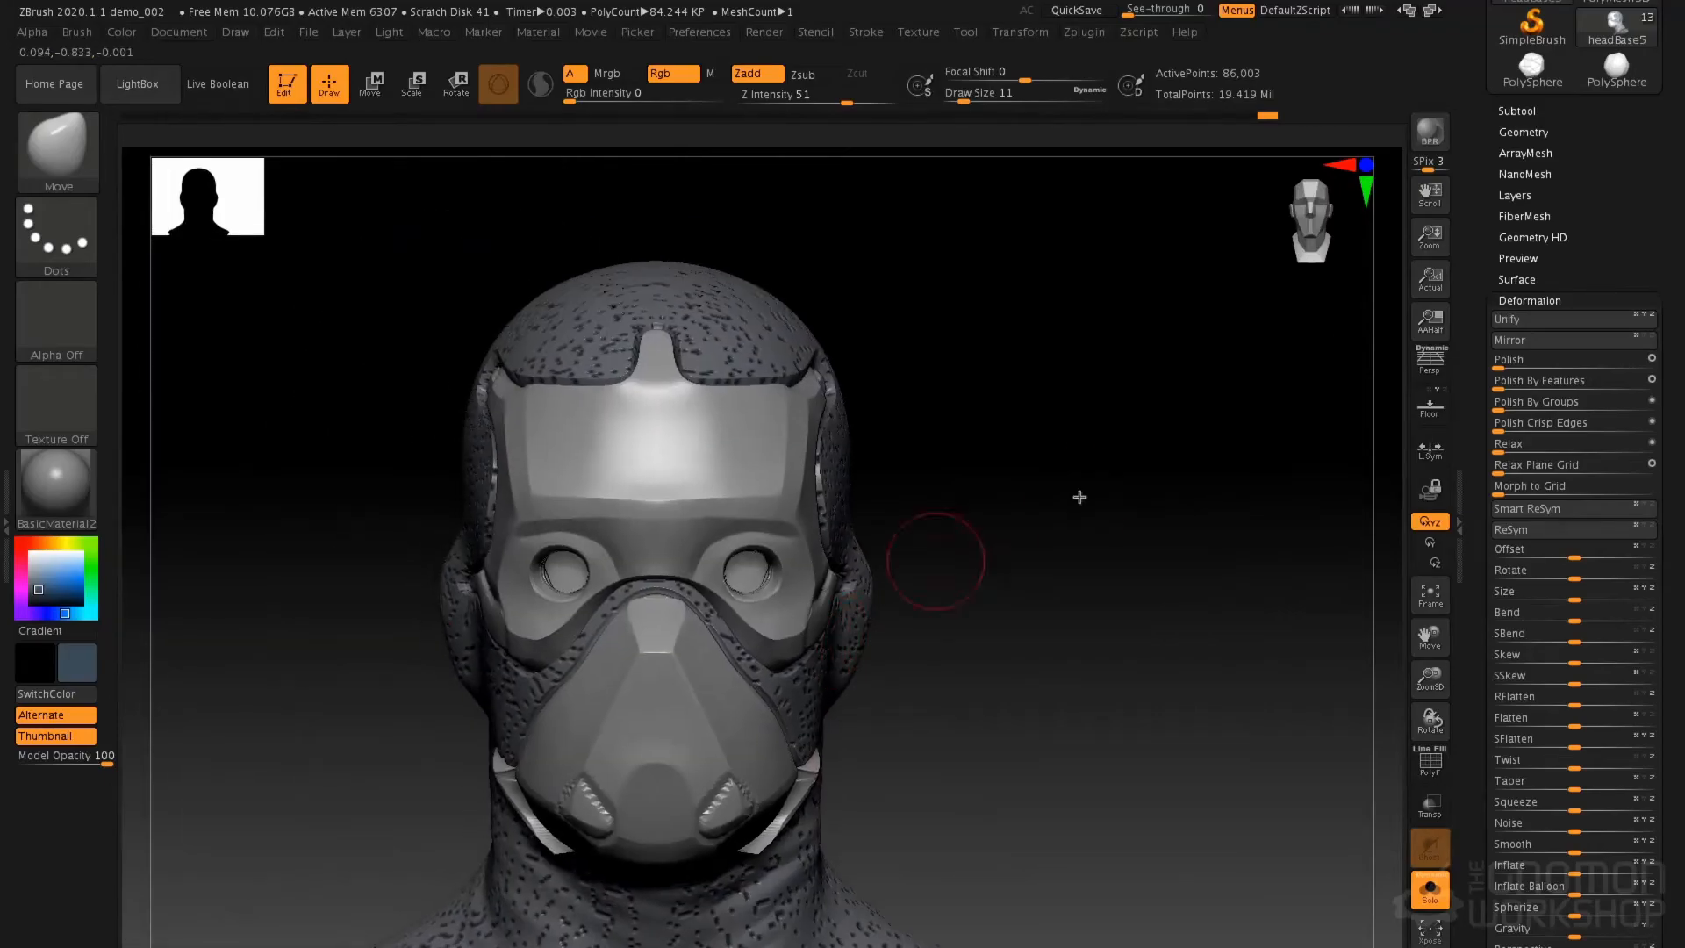
{"action": "left_click", "coordinate": [1525, 131]}
{"action": "left_click_drag", "start_coordinate": [1532, 176], "coordinate": [1581, 179]}
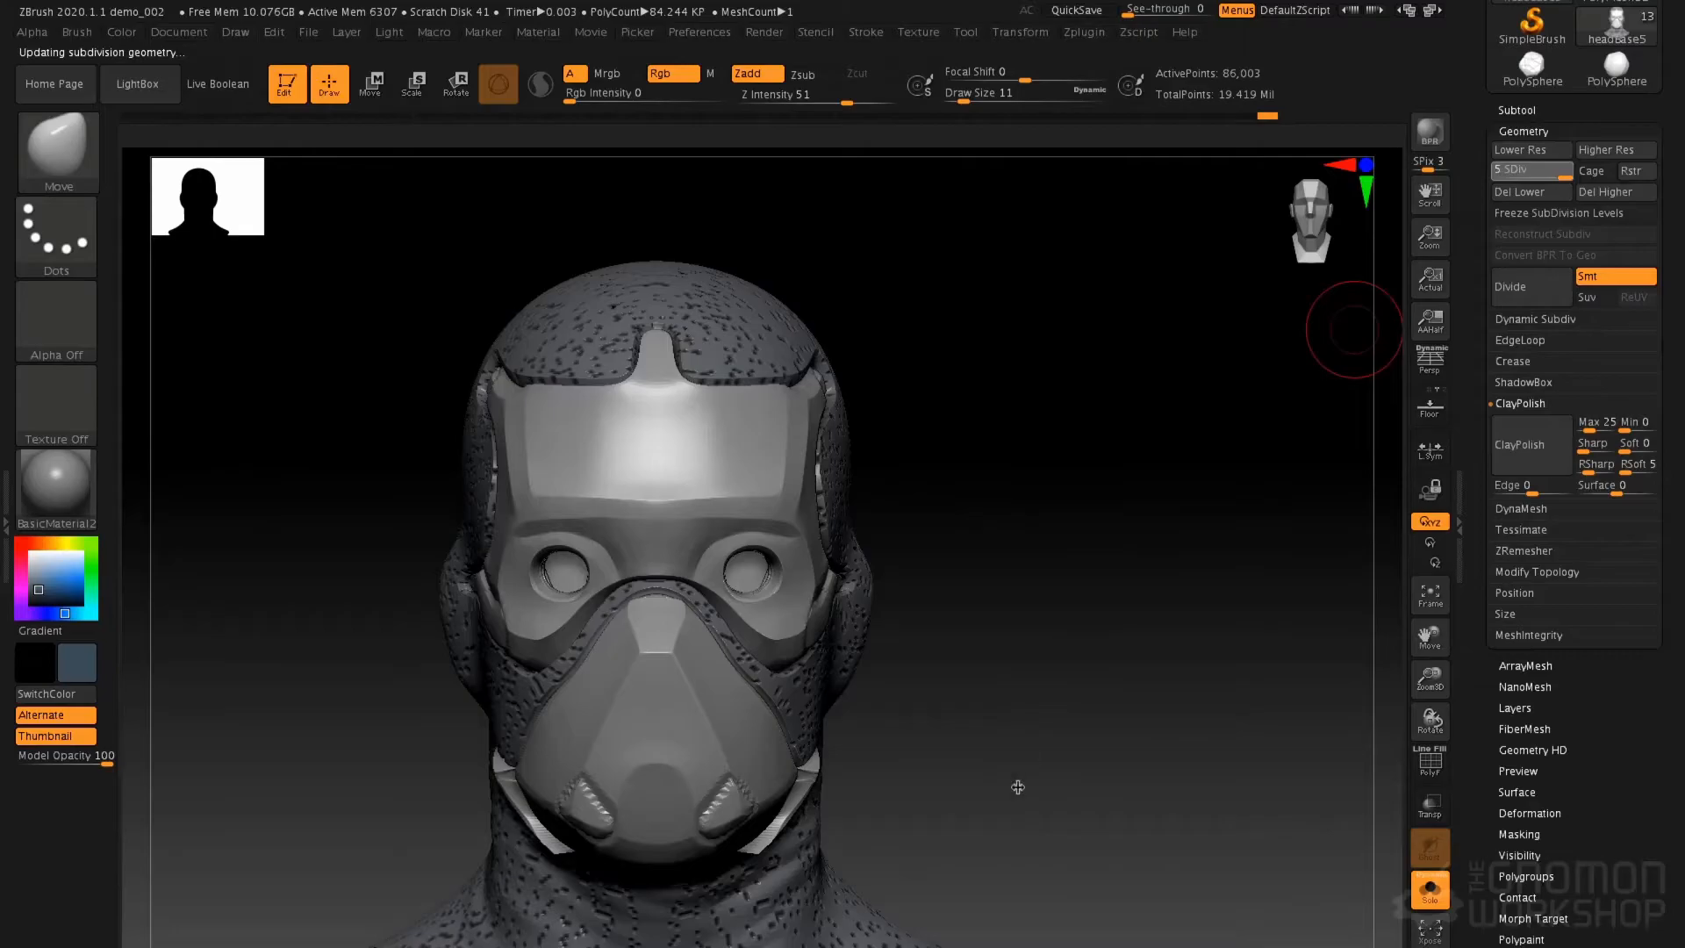
{"action": "left_click_drag", "start_coordinate": [1037, 713], "coordinate": [978, 696]}
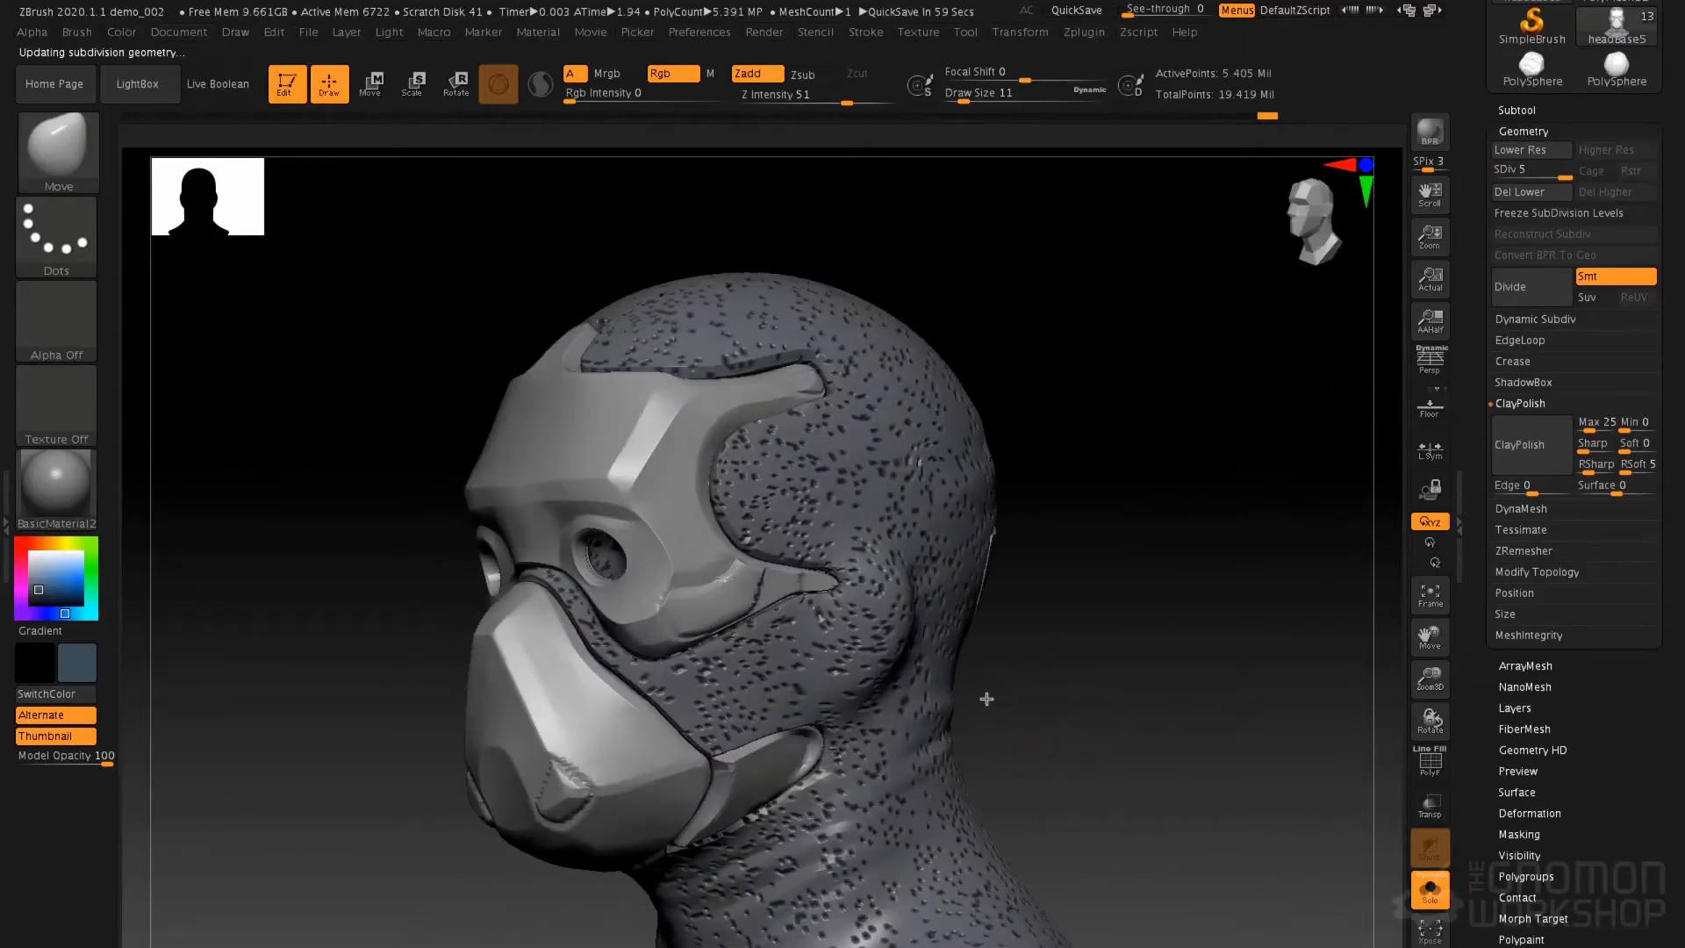
Isolate the strap's front strip polygroup next to the mask, and hide it from the head
{"action": "key", "text": "shift"}
{"action": "key", "text": "ctrl"}
{"action": "key", "text": "ctrl"}
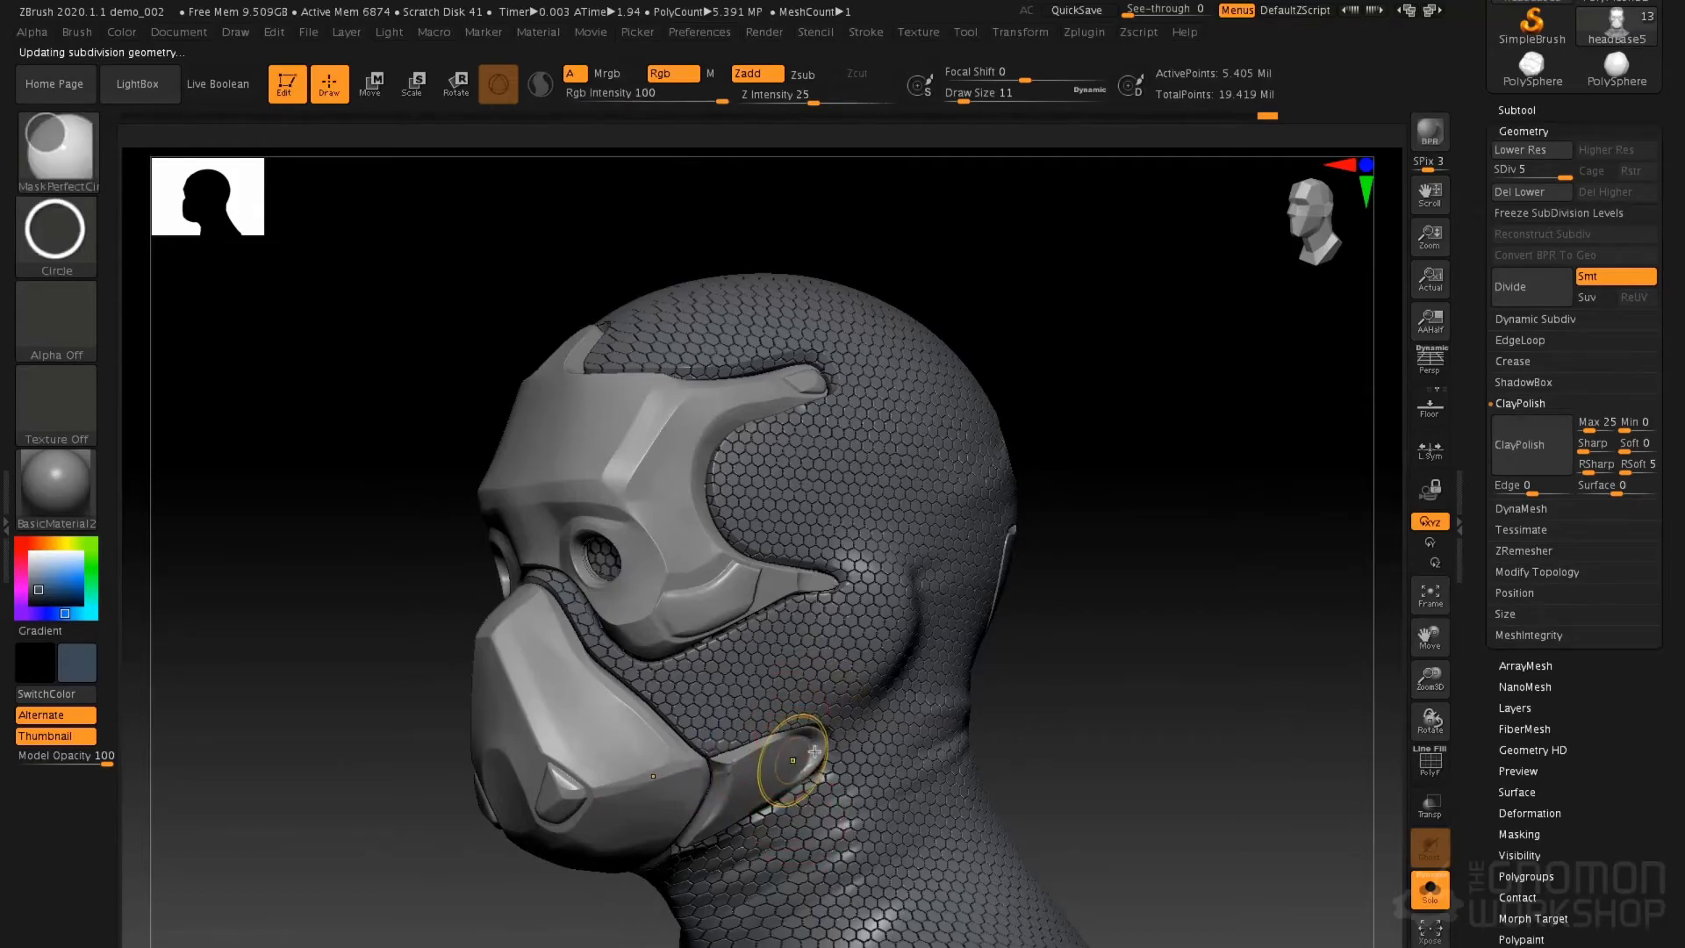
{"action": "mouse_move", "coordinate": [776, 744]}
{"action": "right_mouse_down", "text": "ctrl"}
{"action": "mouse_move", "coordinate": [752, 843]}
{"action": "mouse_move", "coordinate": [689, 824]}
{"action": "right_mouse_up", "text": "ctrl"}
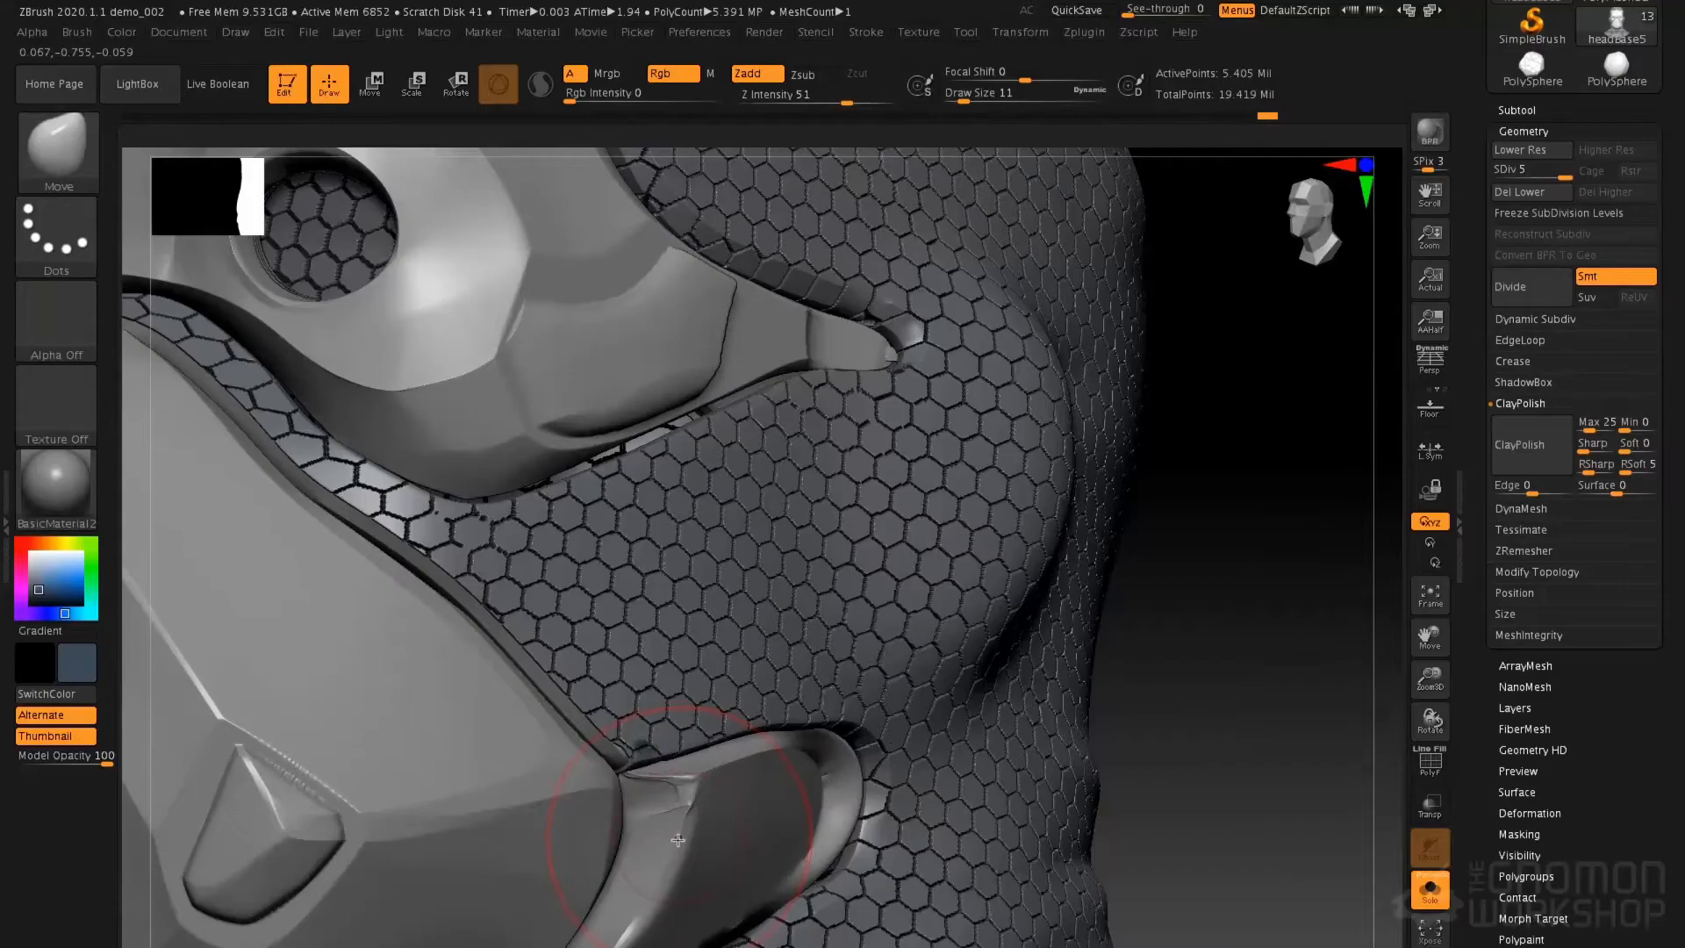
{"action": "key", "text": "ctrl"}
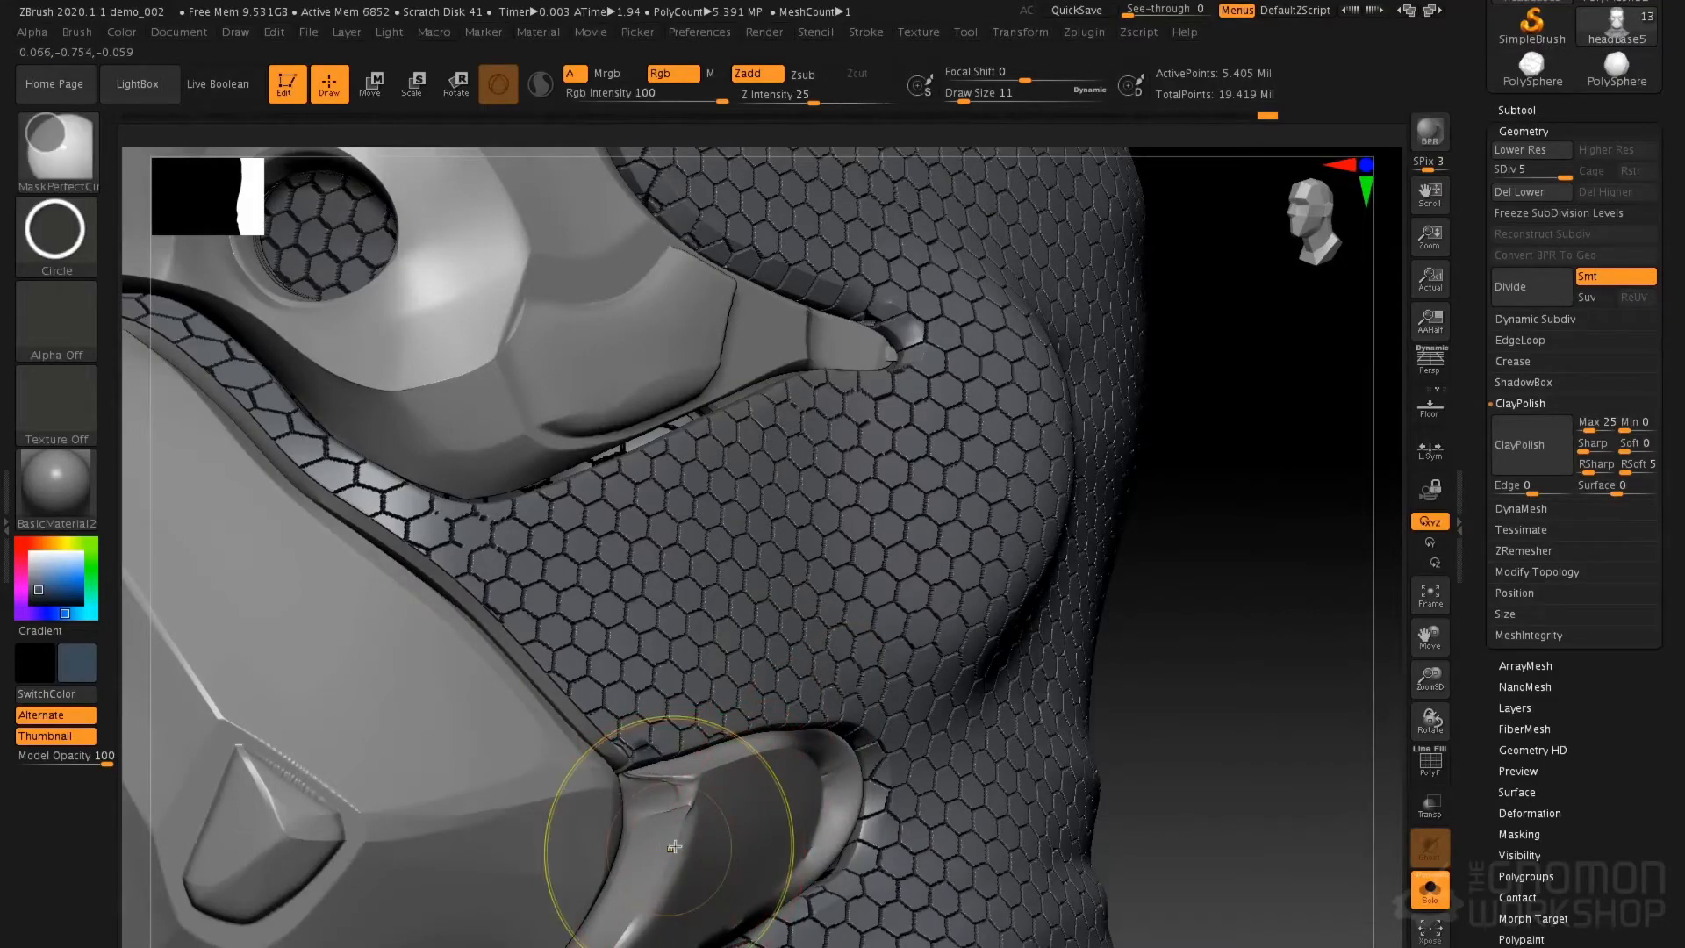
{"action": "left_click", "coordinate": [672, 849], "text": "ctrl+shift"}
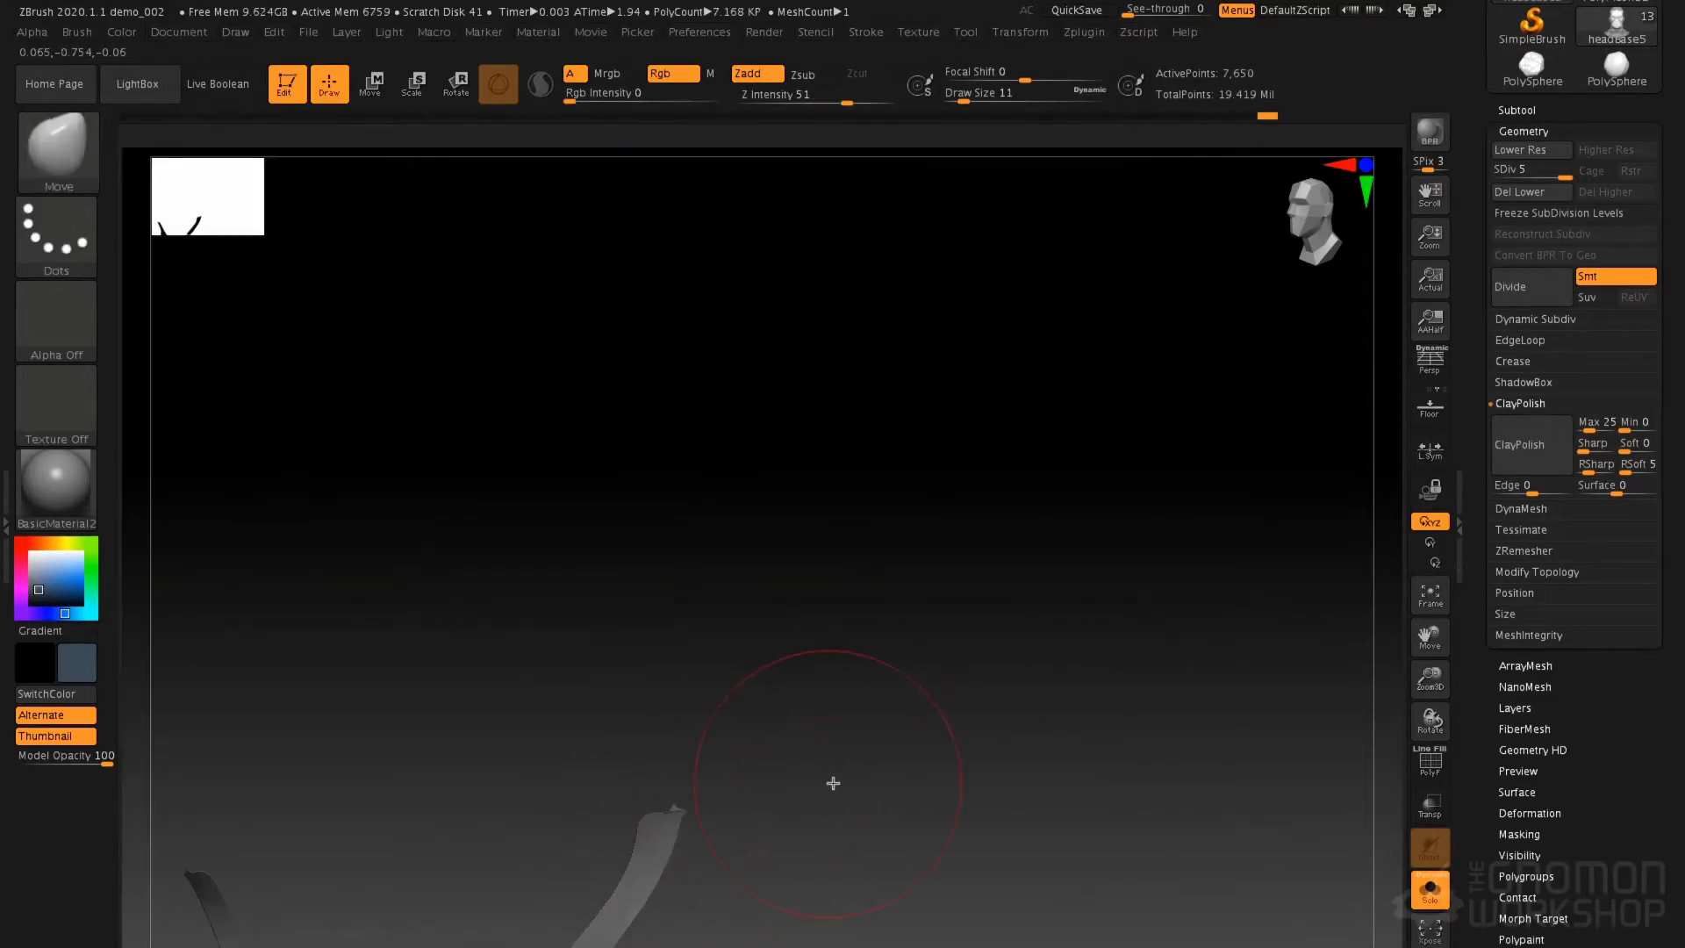
{"action": "key", "text": "ctrl+shift"}
{"action": "left_click", "coordinate": [722, 800], "text": "ctrl+shift"}
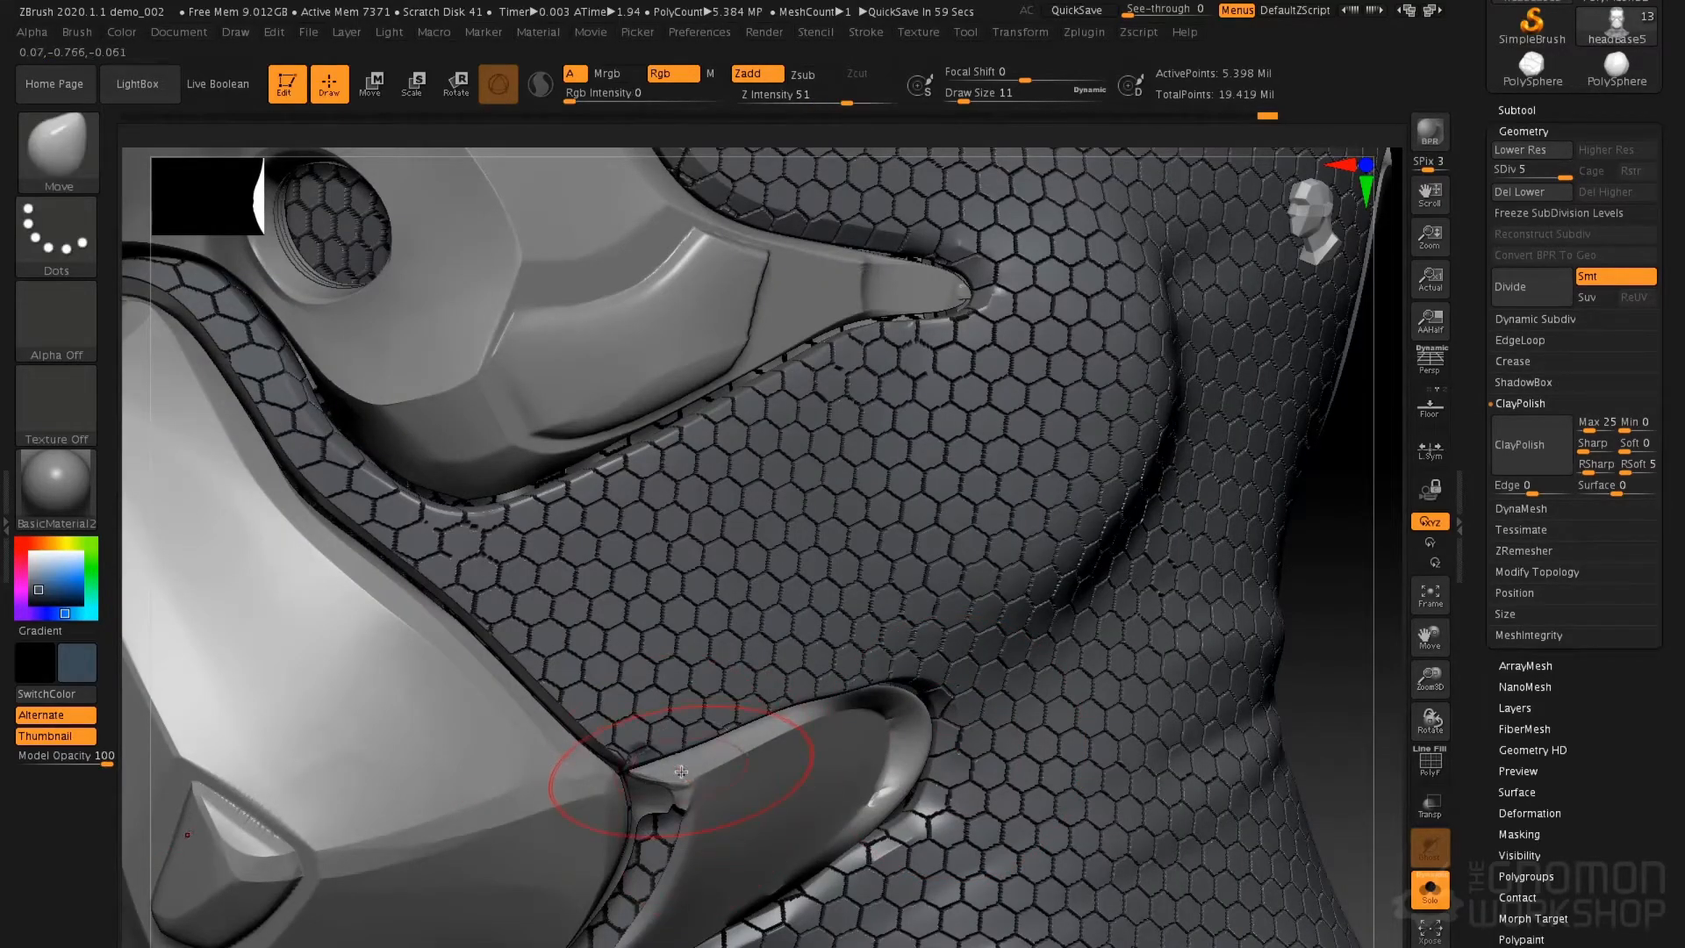
Switch the active selection brush to SelectRect
{"action": "key", "text": "b"}
{"action": "key", "text": "s"}
{"action": "left_click", "coordinate": [340, 877]}
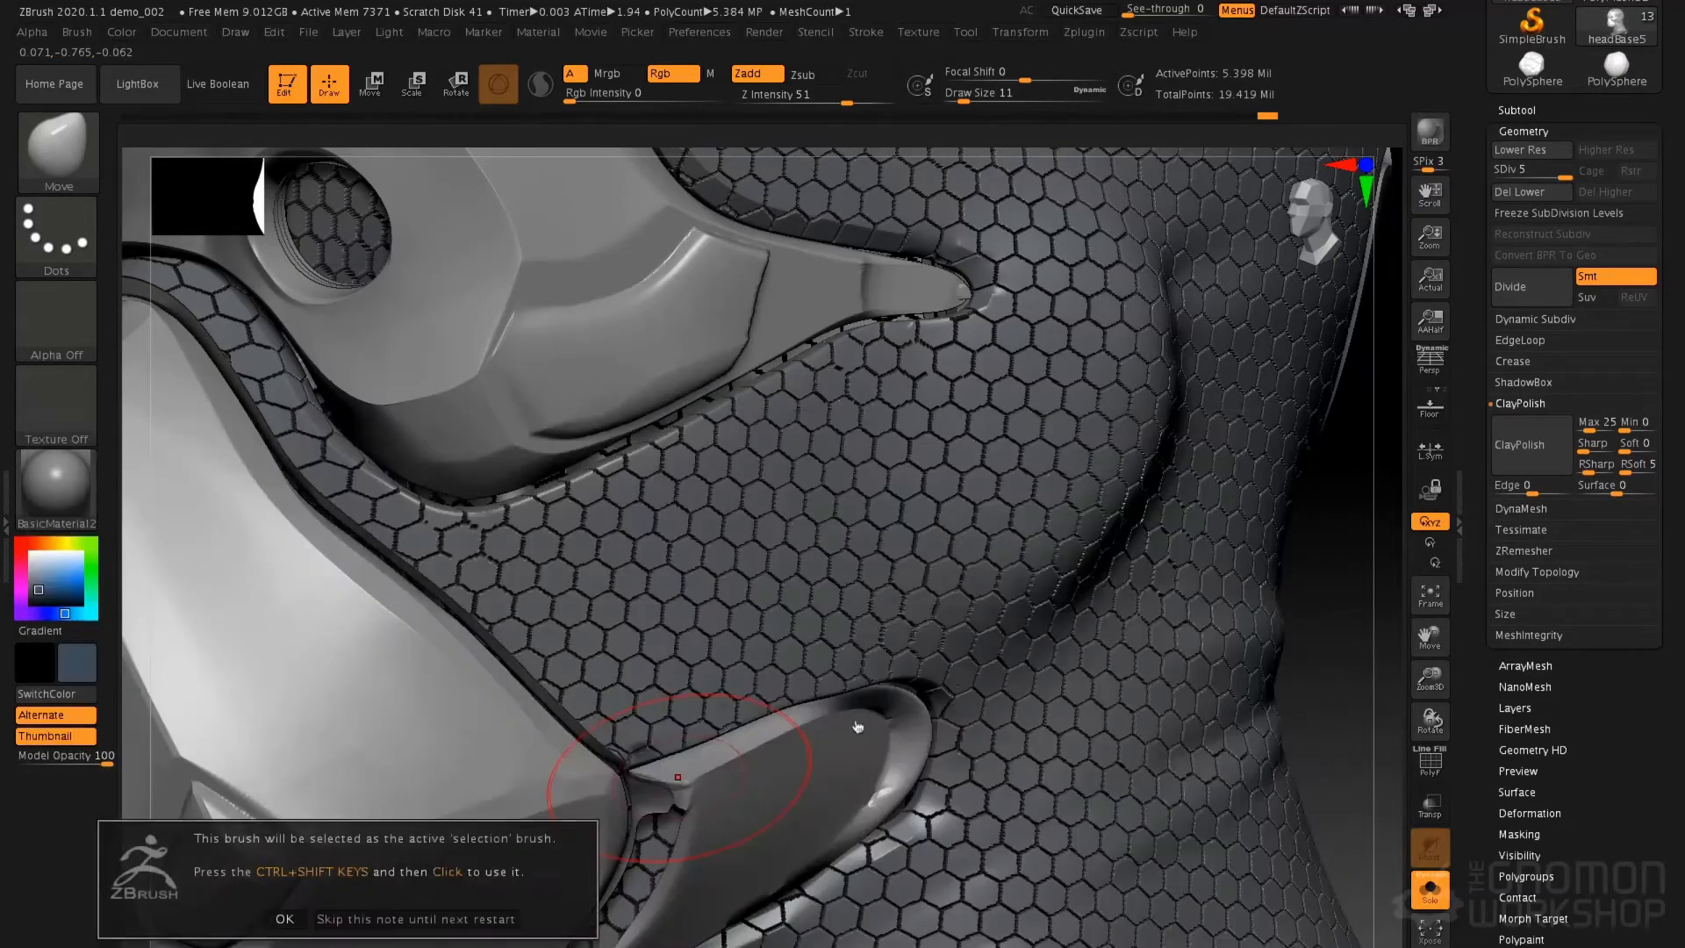
{"action": "left_click", "coordinate": [284, 919]}
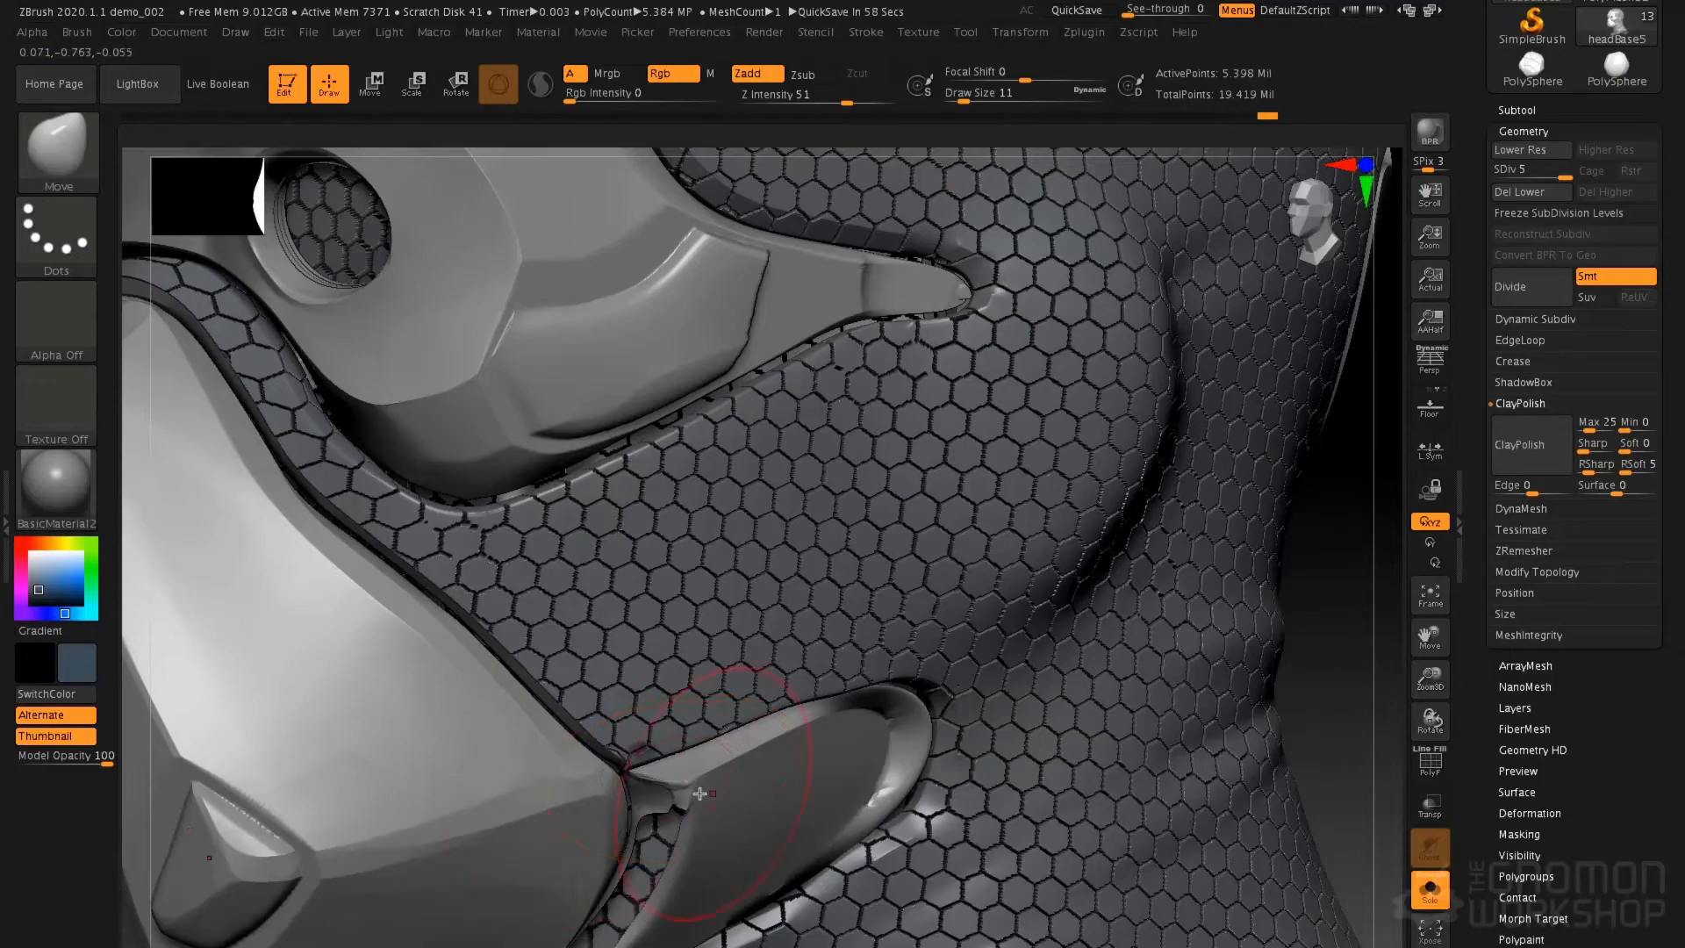
Hide the remaining strap polygroups and invert the visibility to isolate the complete straps
{"action": "left_click", "coordinate": [748, 791], "text": "ctrl+shift"}
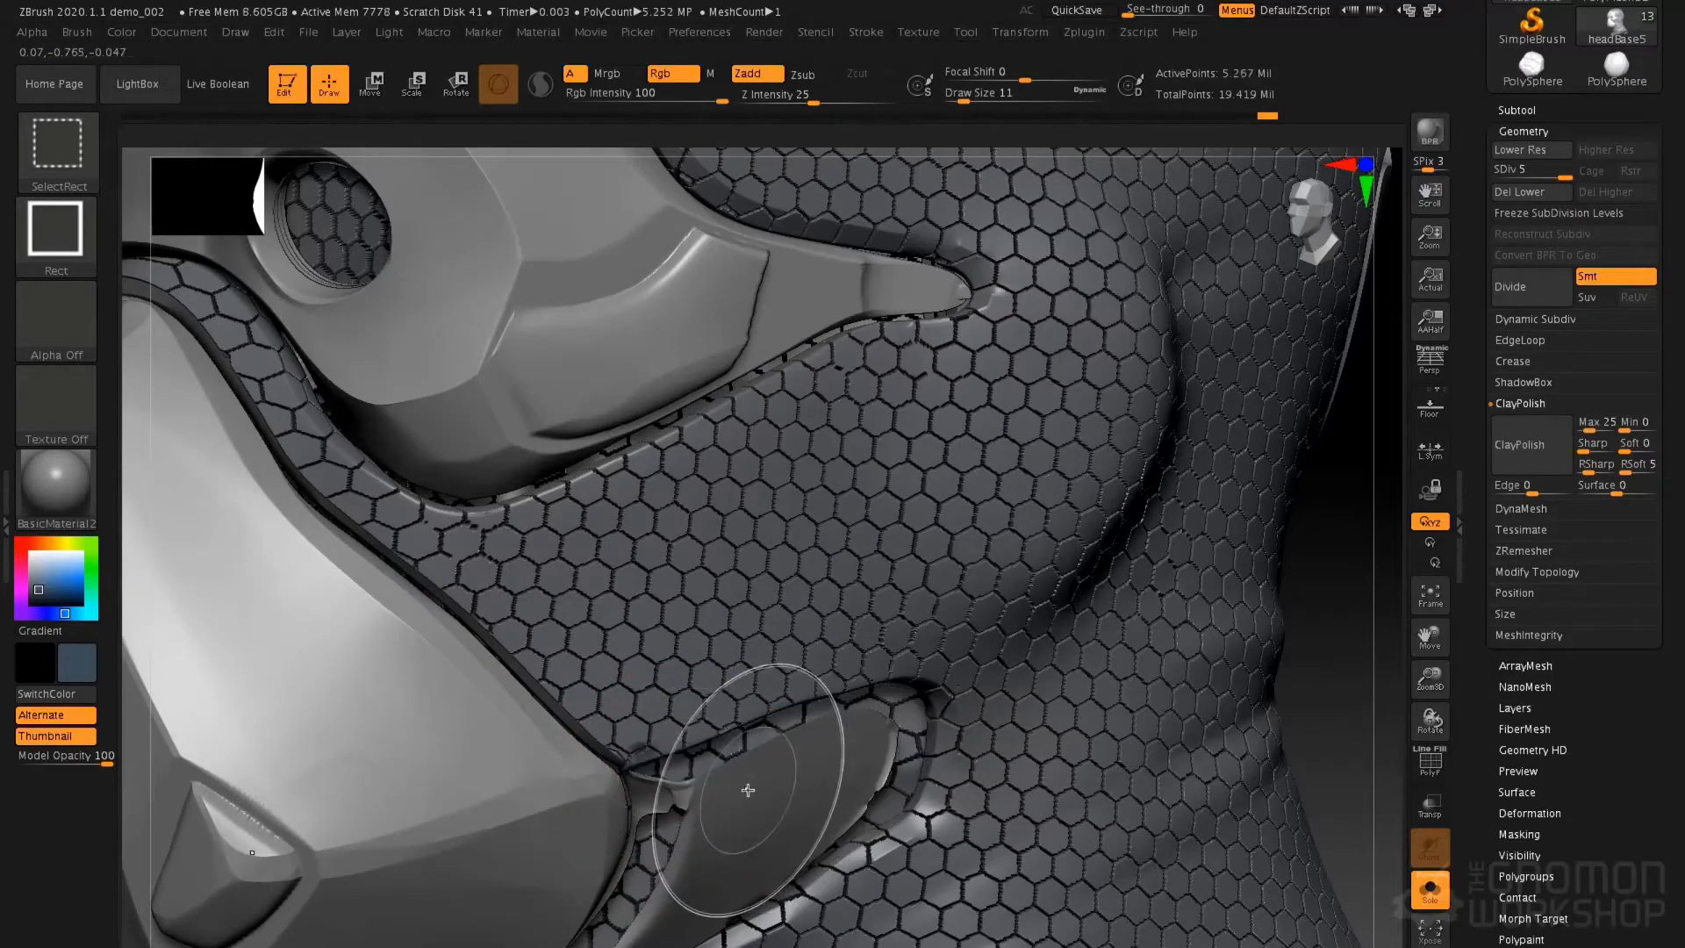
{"action": "left_click", "coordinate": [718, 829], "text": "ctrl+shift"}
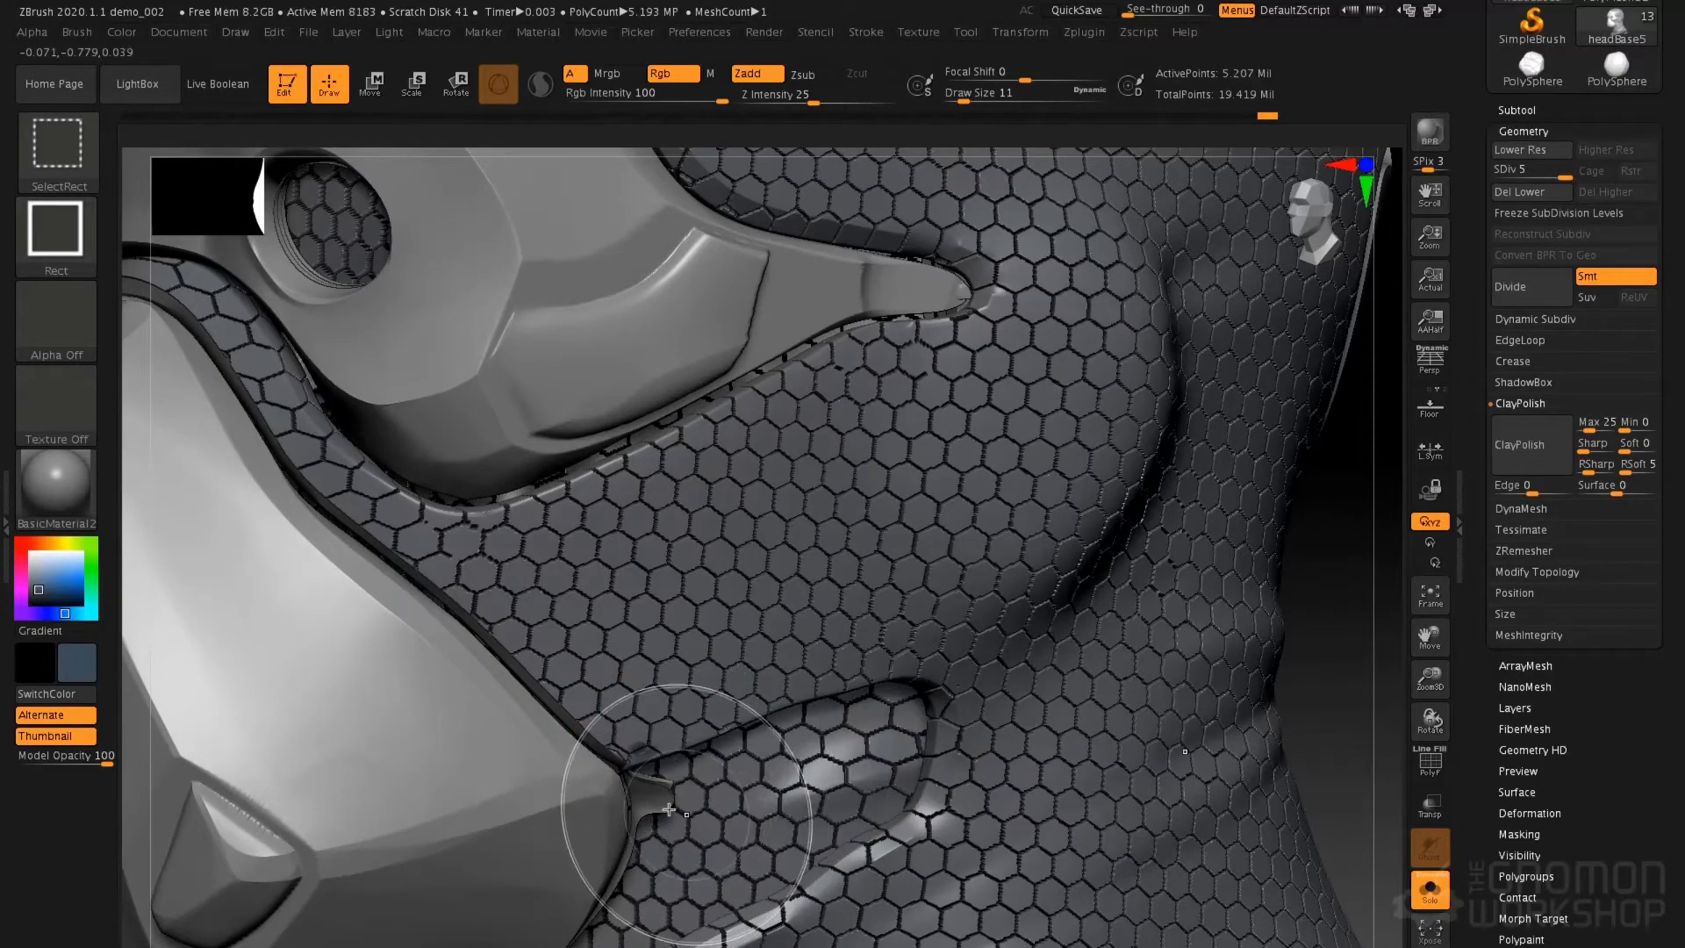
{"action": "left_click", "coordinate": [682, 843], "text": "ctrl+shift"}
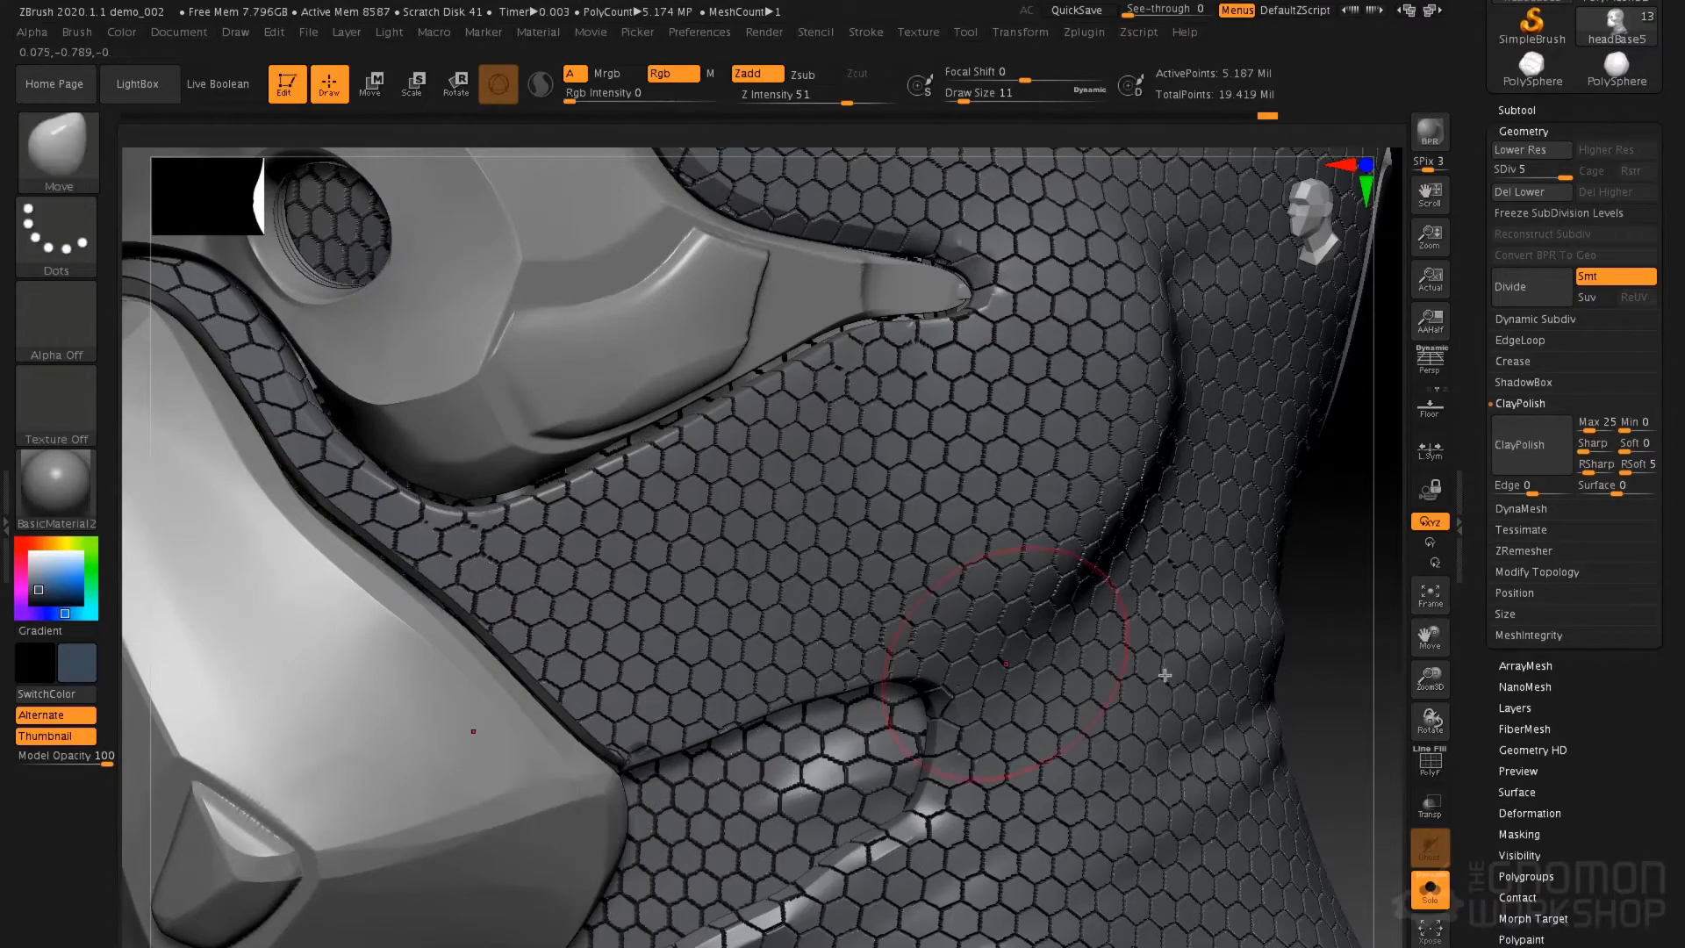
{"action": "left_click_drag", "start_coordinate": [1316, 648], "coordinate": [1346, 739], "text": "ctrl+shift"}
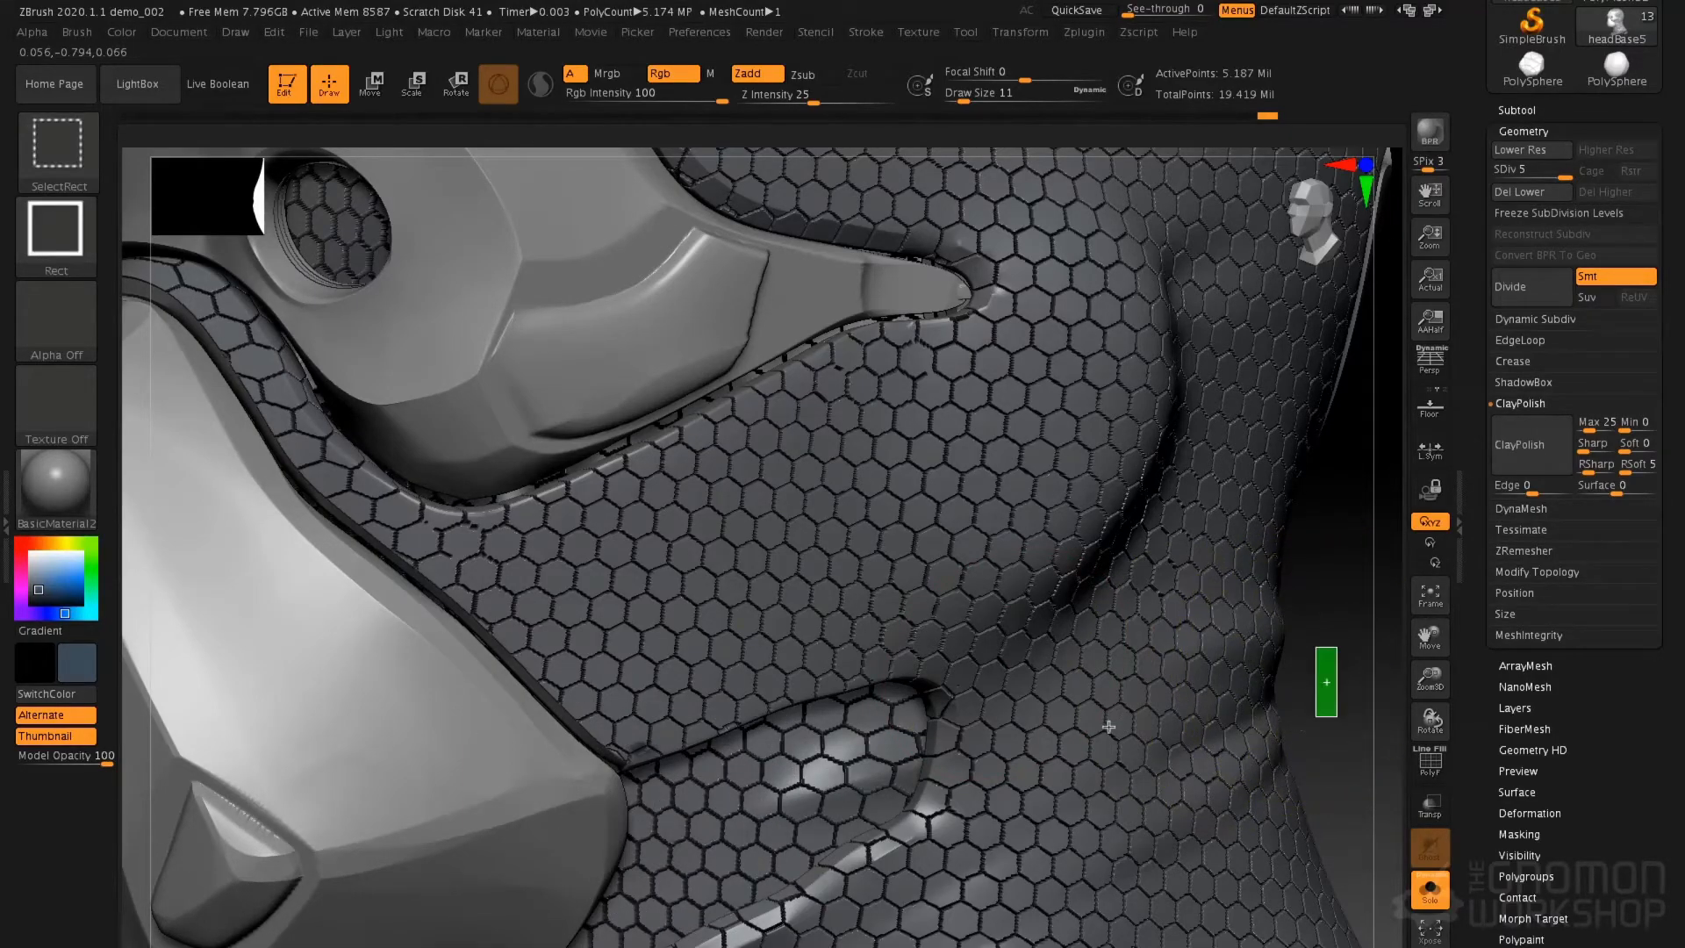
Flatten the front and upper edges of the isolated jaw strap using the TrimDynamic brush at draw size 7
{"action": "key", "text": "b"}
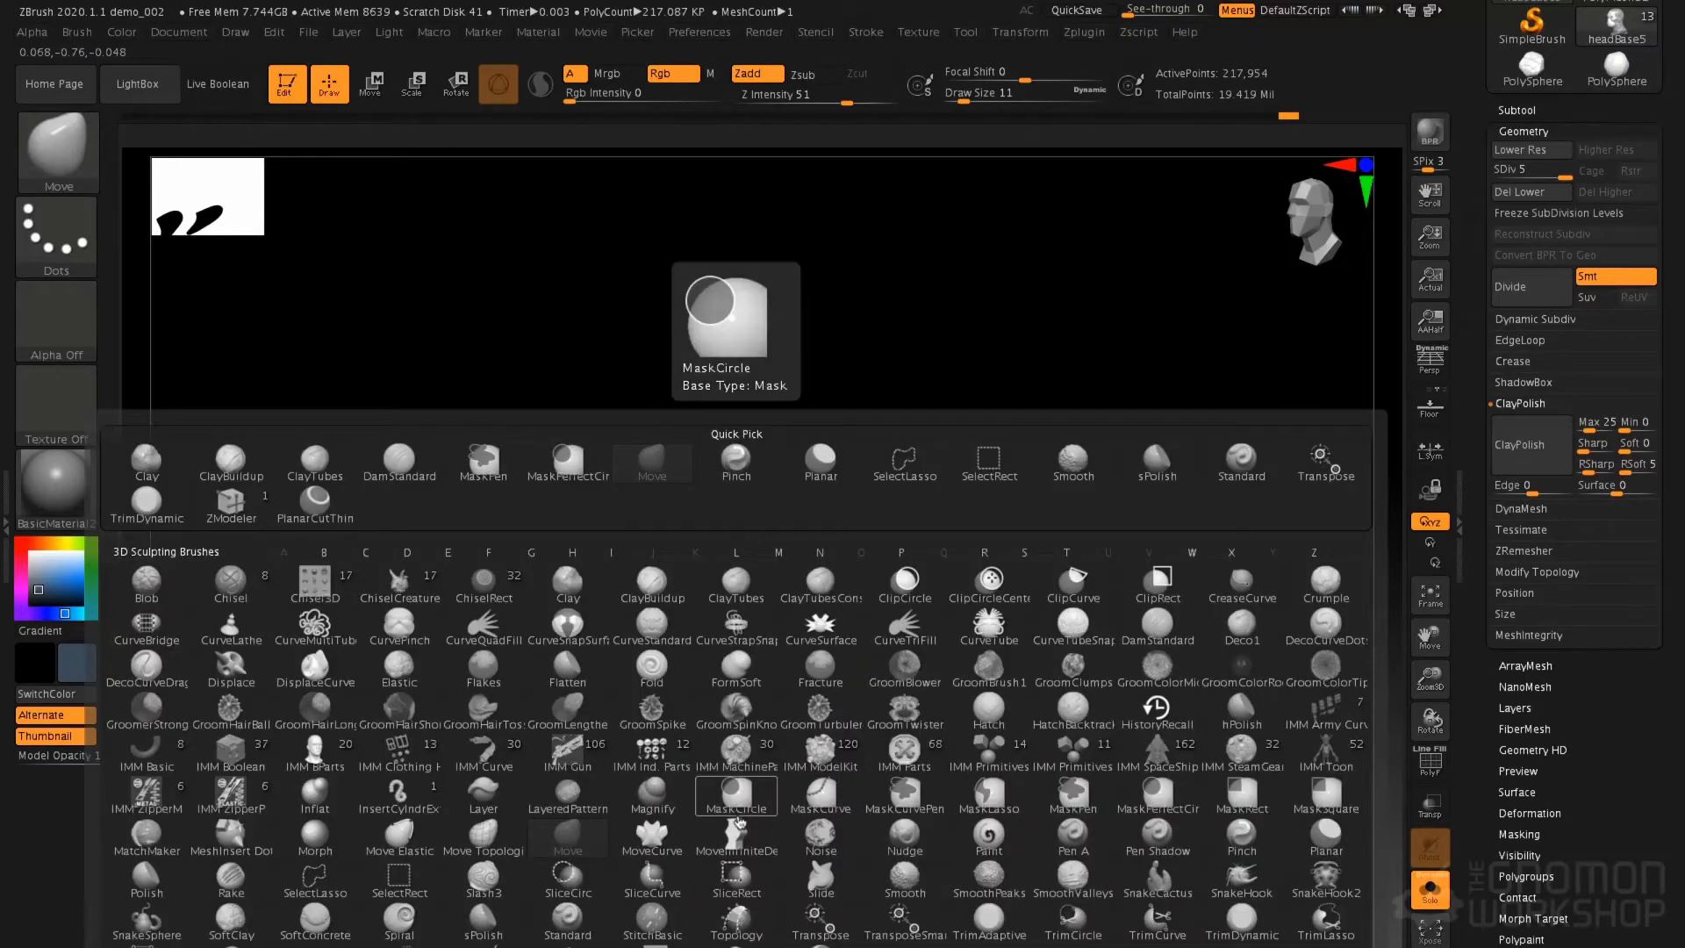
{"action": "key", "text": "t"}
{"action": "key", "text": "d"}
{"action": "right_click_drag", "start_coordinate": [743, 799], "coordinate": [719, 773]}
{"action": "key", "text": "space"}
{"action": "mouse_move", "coordinate": [717, 770]}
{"action": "left_mouse_down"}
{"action": "mouse_move", "coordinate": [794, 764]}
{"action": "mouse_move", "coordinate": [709, 745]}
{"action": "left_mouse_up"}
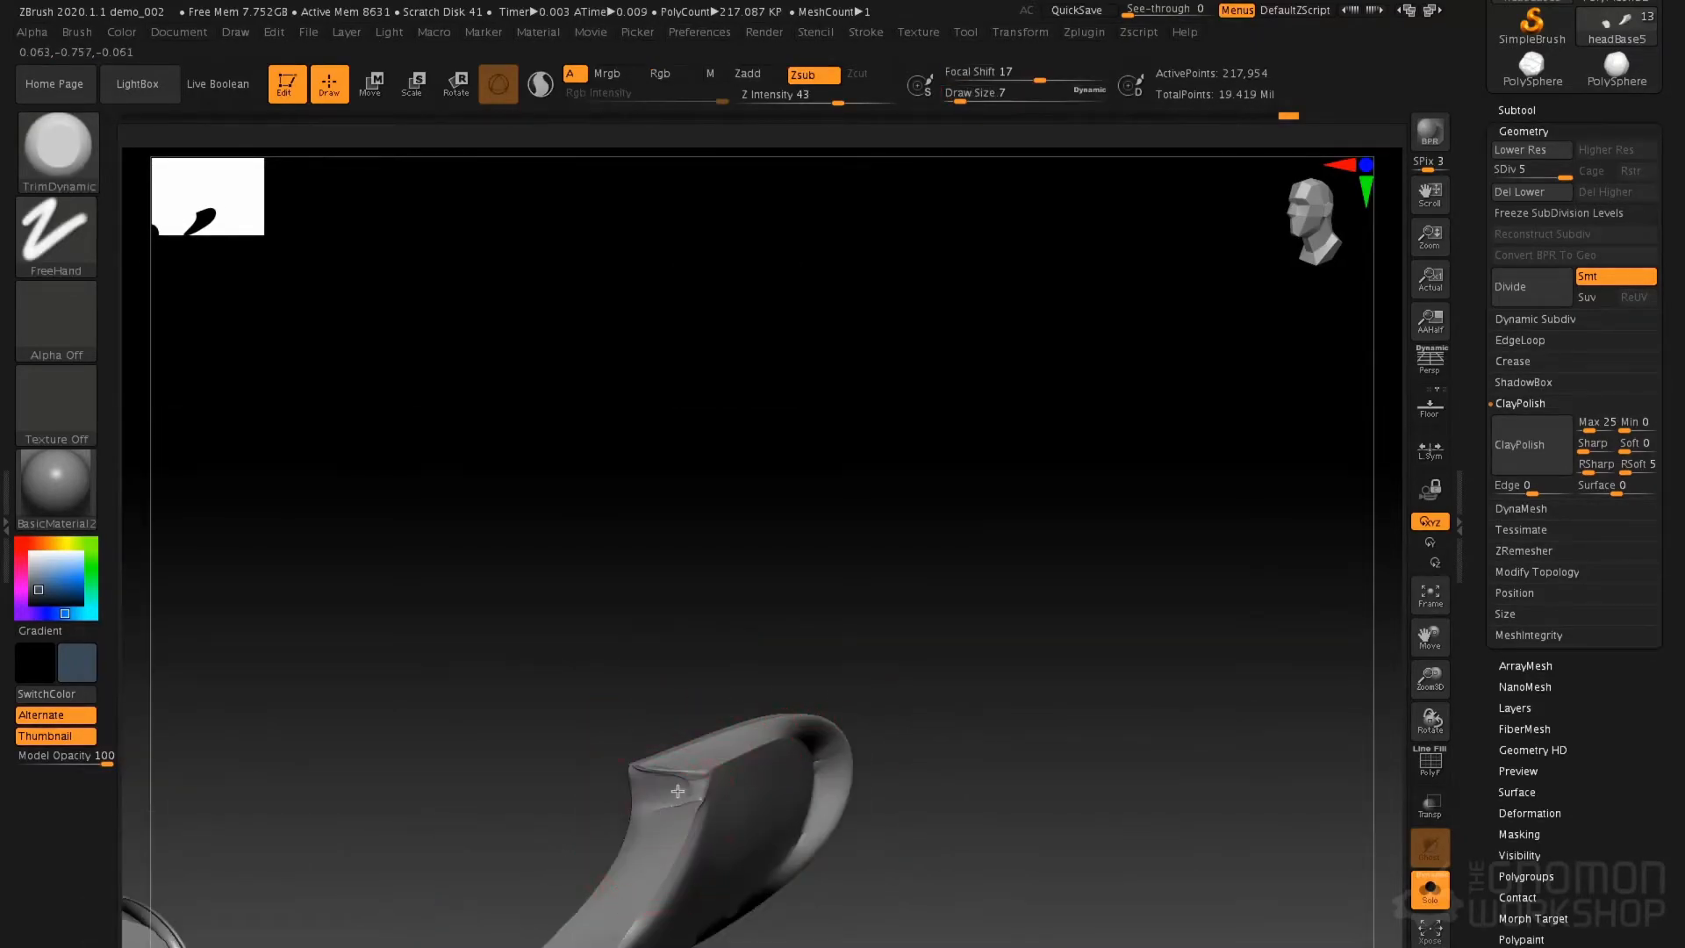
{"action": "left_click_drag", "start_coordinate": [680, 792], "coordinate": [648, 893]}
{"action": "right_click_drag", "start_coordinate": [682, 825], "coordinate": [736, 726], "text": "alt"}
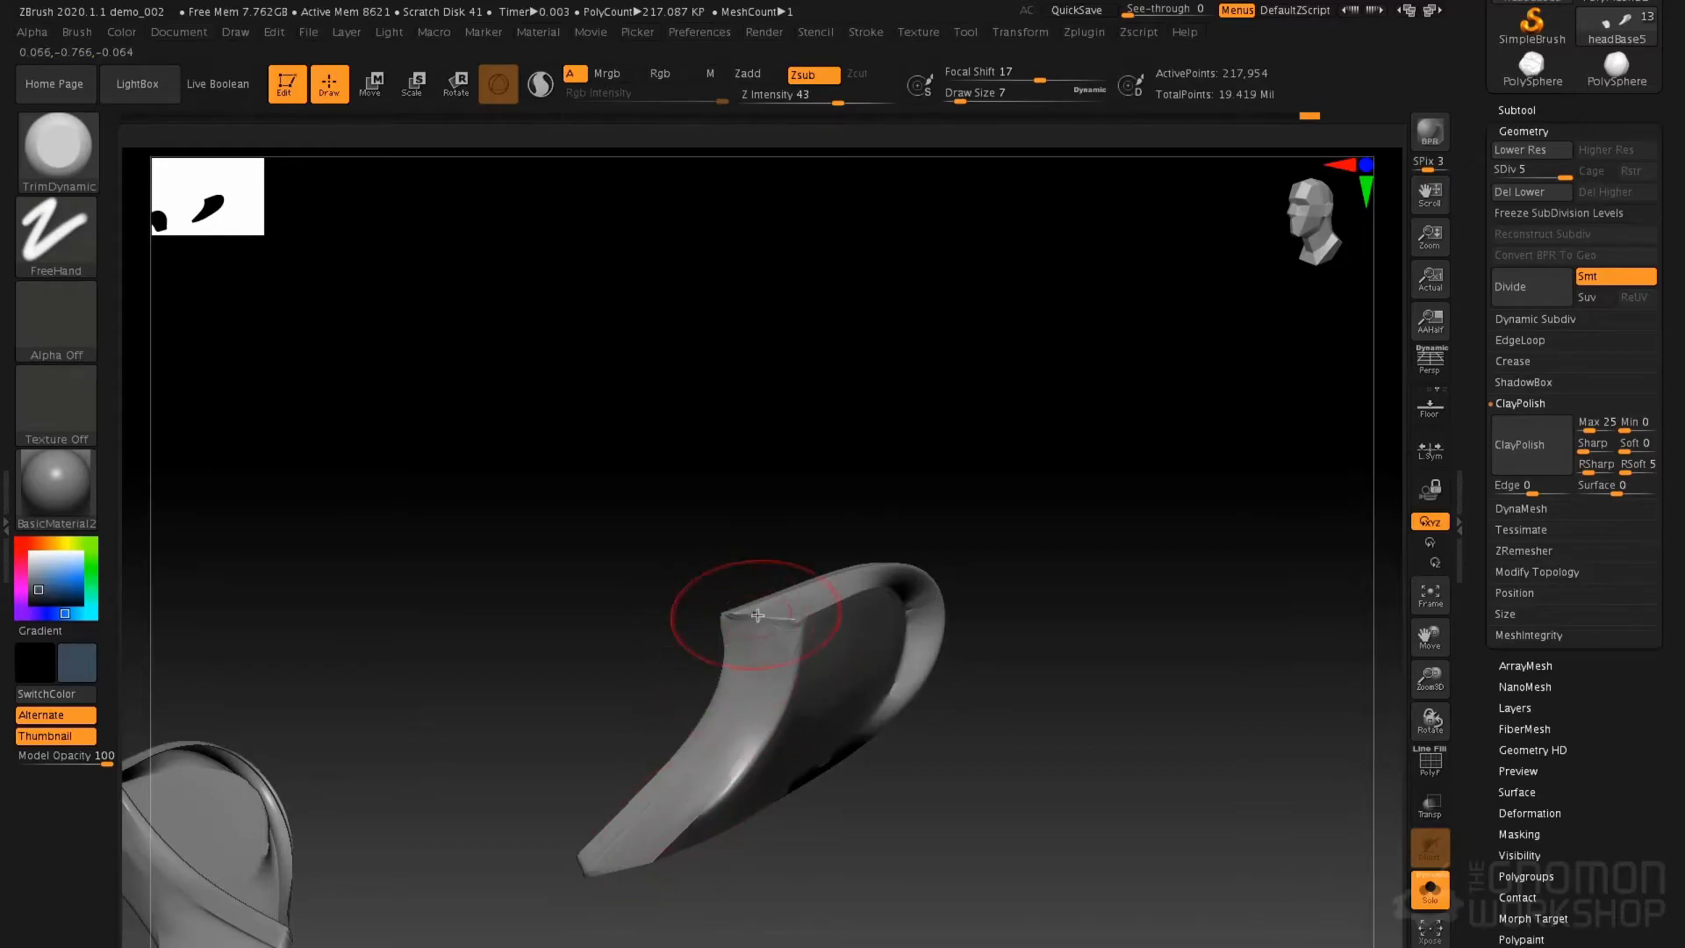
{"action": "right_click_drag", "start_coordinate": [758, 616], "coordinate": [775, 643]}
{"action": "mouse_move", "coordinate": [758, 606]}
{"action": "left_mouse_down"}
{"action": "mouse_move", "coordinate": [790, 619]}
{"action": "mouse_move", "coordinate": [795, 590]}
{"action": "mouse_move", "coordinate": [904, 525]}
{"action": "left_mouse_up"}
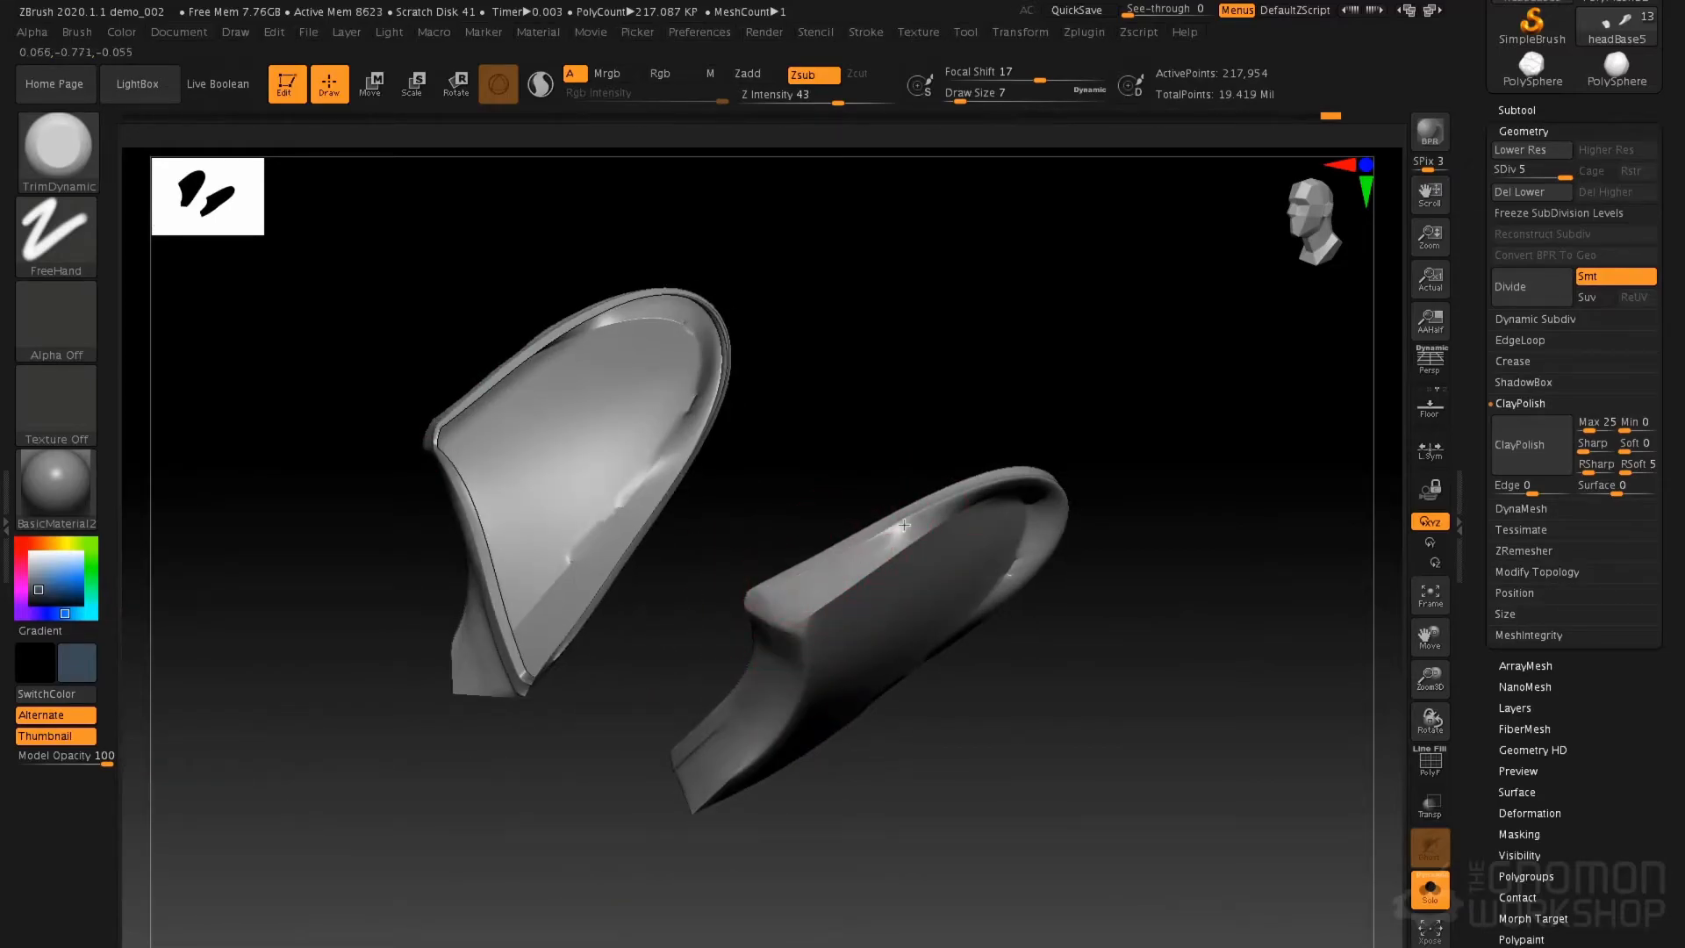
Unhide the complete head mesh and turn off solo mode to show the coat and scarf with it
{"action": "key", "text": "ctrl+shift"}
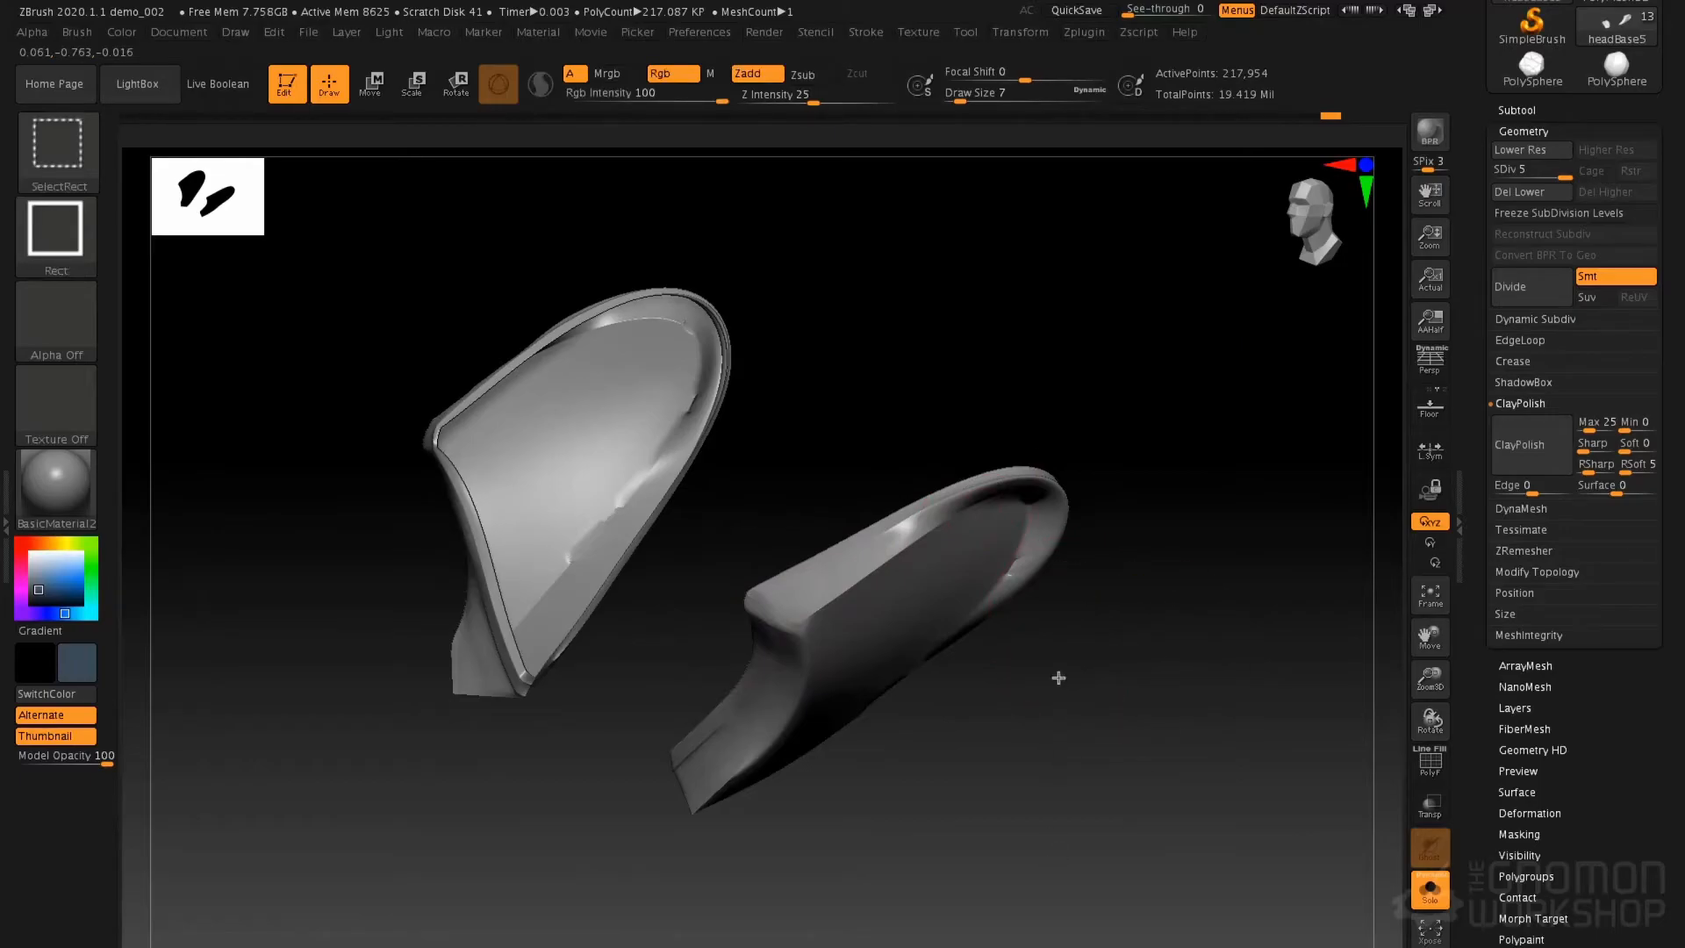
{"action": "left_click", "coordinate": [1058, 839], "text": "ctrl+shift"}
{"action": "mouse_move", "coordinate": [1063, 804]}
{"action": "right_mouse_down", "text": "ctrl"}
{"action": "mouse_move", "coordinate": [997, 608]}
{"action": "mouse_move", "coordinate": [1136, 606]}
{"action": "mouse_move", "coordinate": [1110, 539]}
{"action": "mouse_move", "coordinate": [1047, 546]}
{"action": "right_mouse_up", "text": "ctrl"}
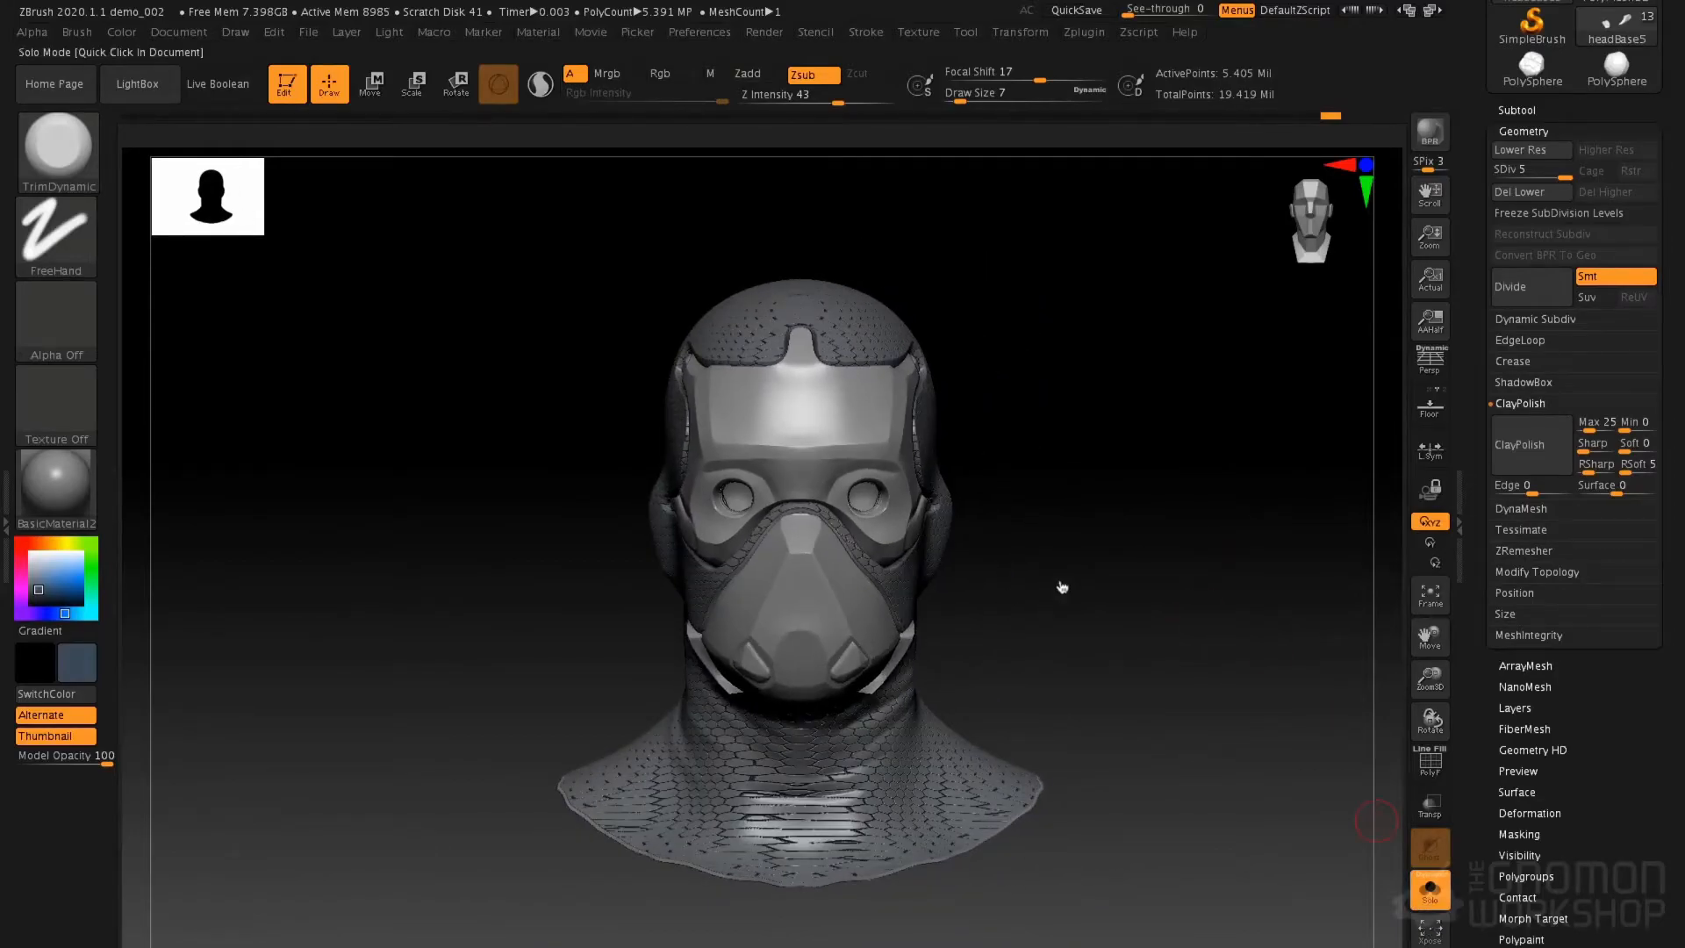
{"action": "right_click_drag", "start_coordinate": [1087, 495], "coordinate": [1095, 467], "text": "alt"}
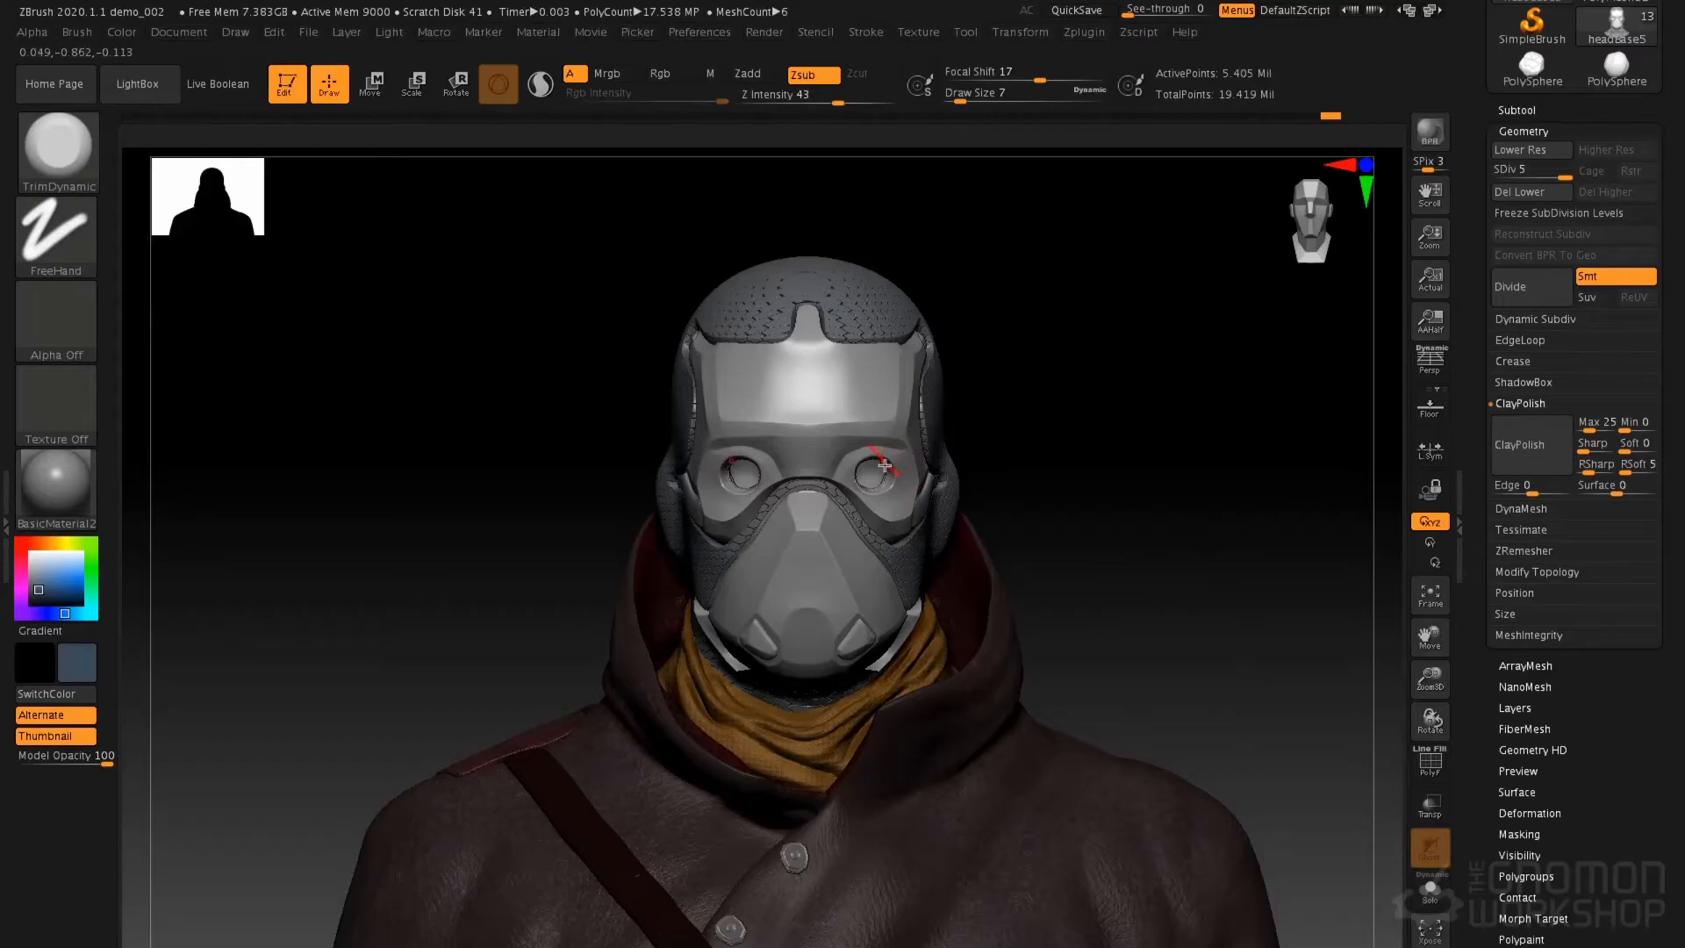
{"action": "mouse_move", "coordinate": [892, 587]}
{"action": "right_mouse_down"}
{"action": "mouse_move", "coordinate": [854, 598]}
{"action": "mouse_move", "coordinate": [944, 591]}
{"action": "right_mouse_up"}
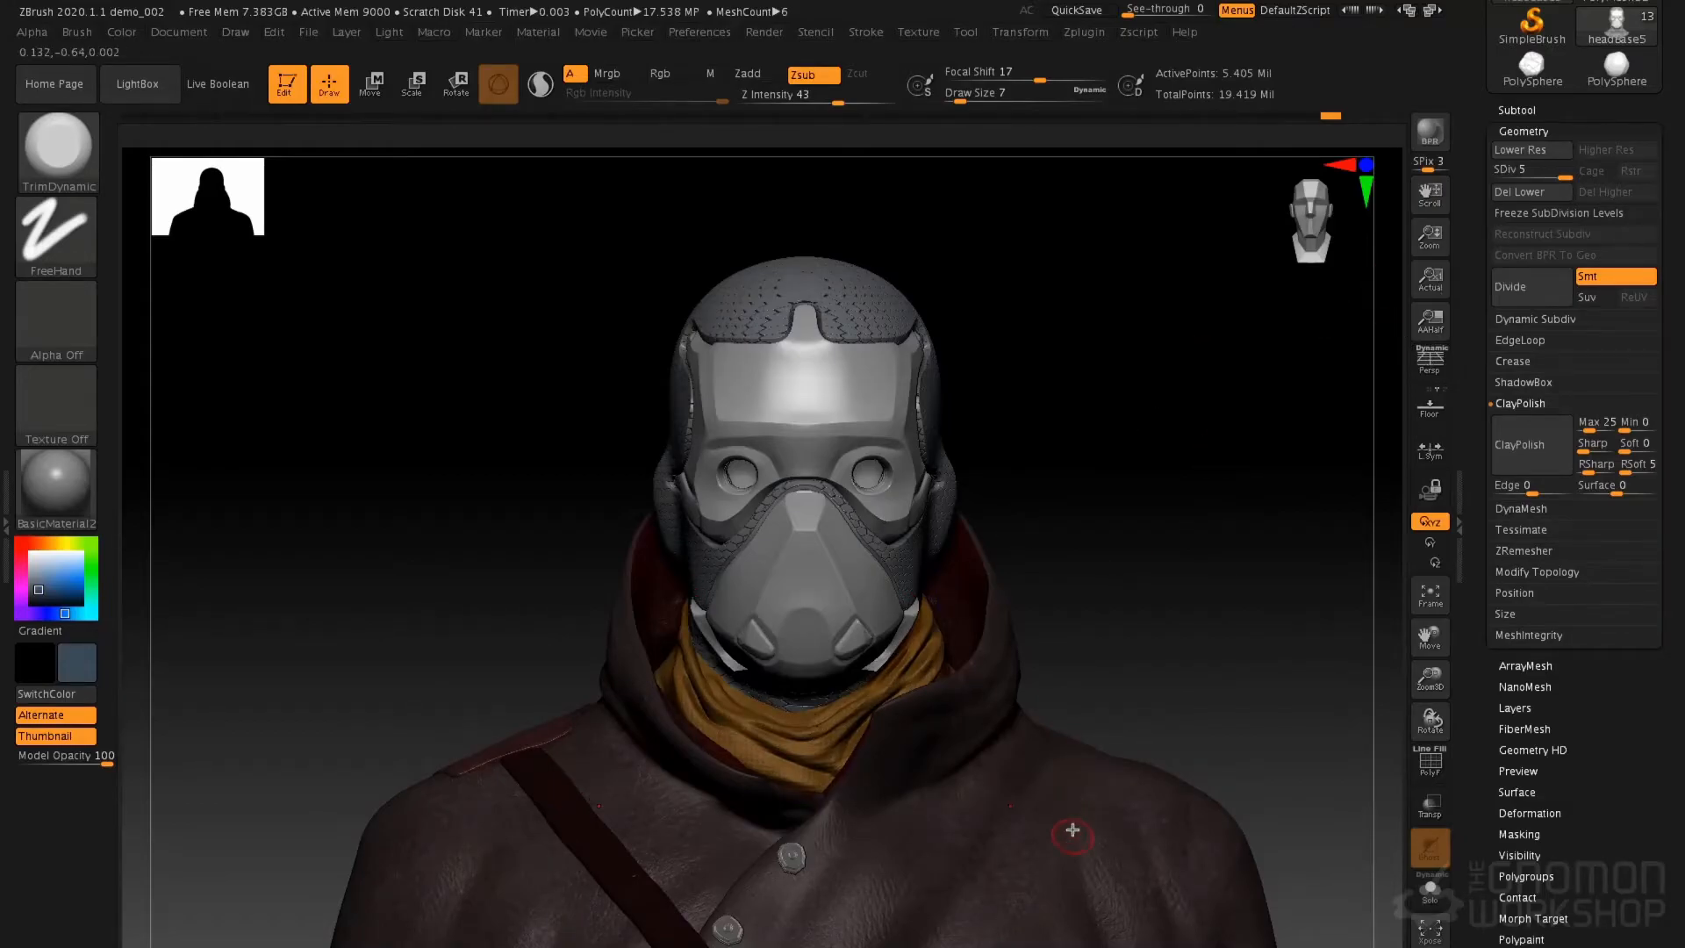
Duplicate the headBase5 subtool and isolate the copy in solo mode
{"action": "left_click", "coordinate": [1530, 109]}
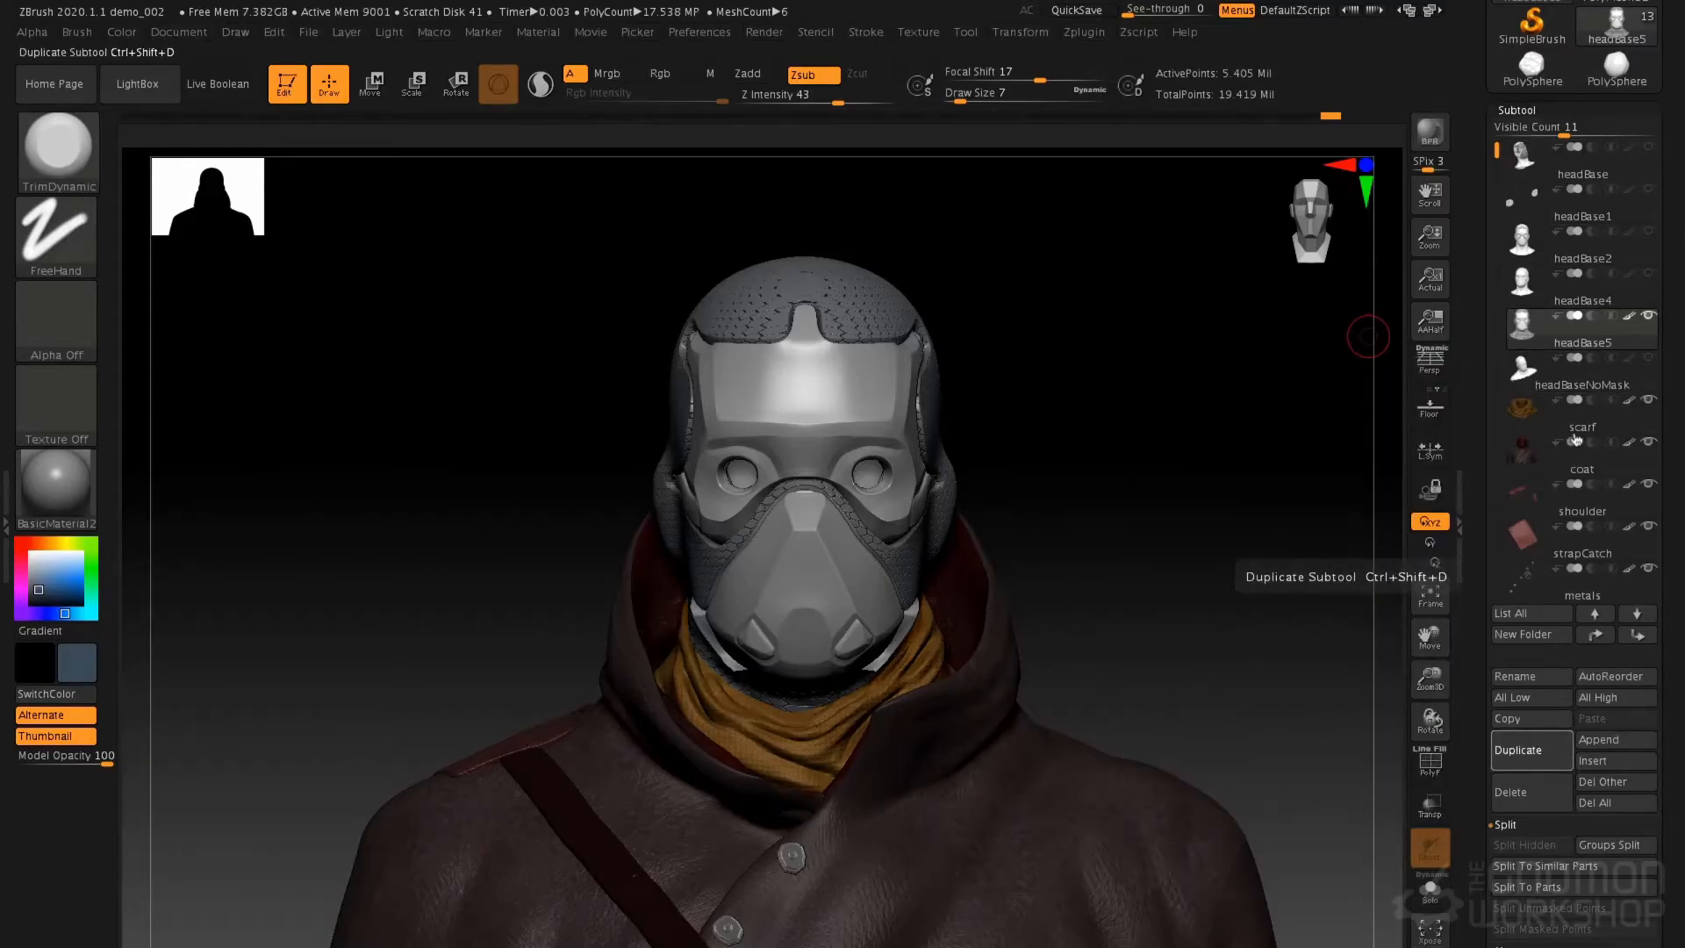
{"action": "key", "text": "ctrl+shift+d"}
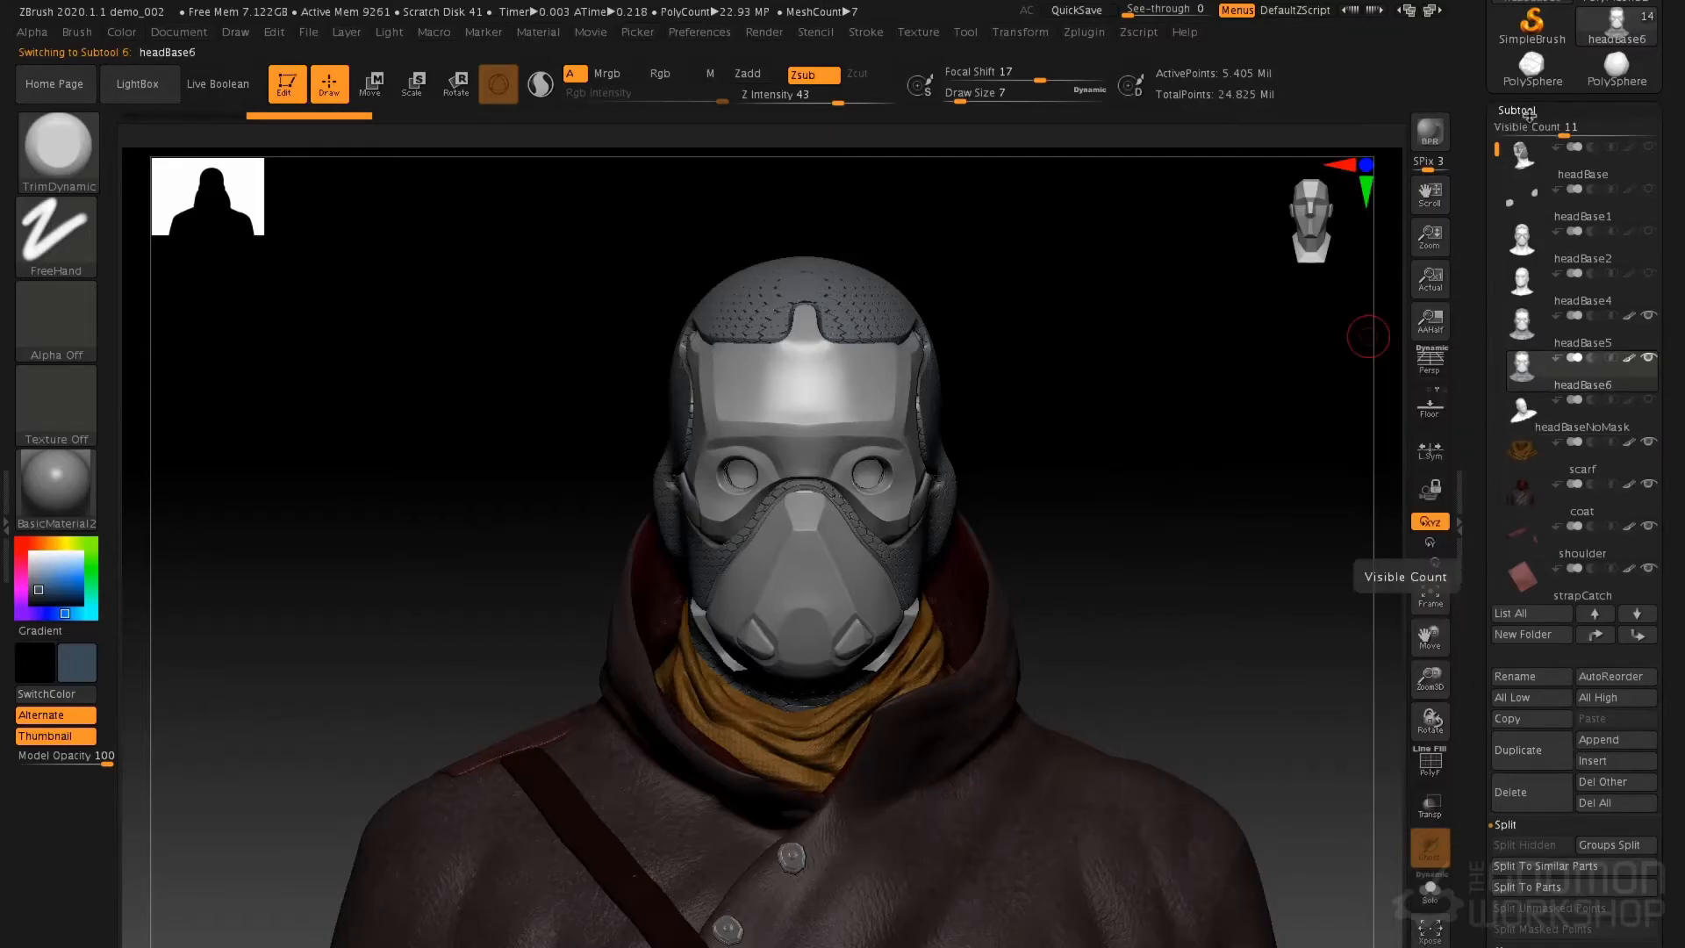
{"action": "left_click", "coordinate": [1529, 112]}
{"action": "left_click", "coordinate": [1431, 889]}
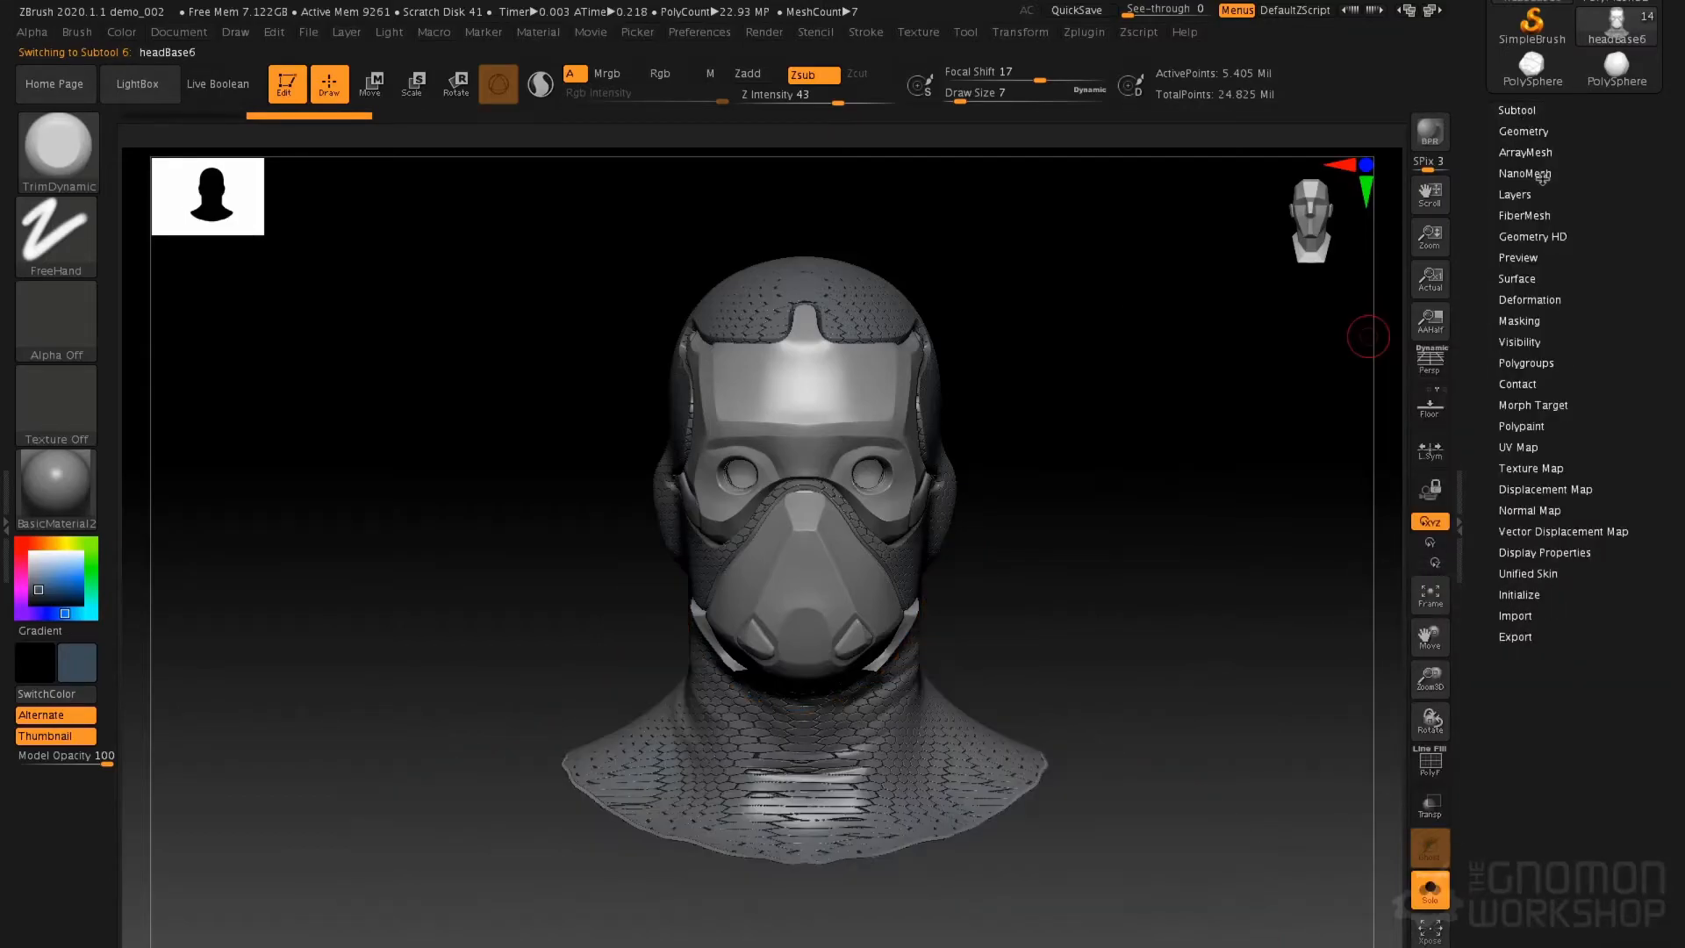
Lower the duplicated head to subdivision level 1 and delete its higher subdivision levels
{"action": "left_click", "coordinate": [1523, 131]}
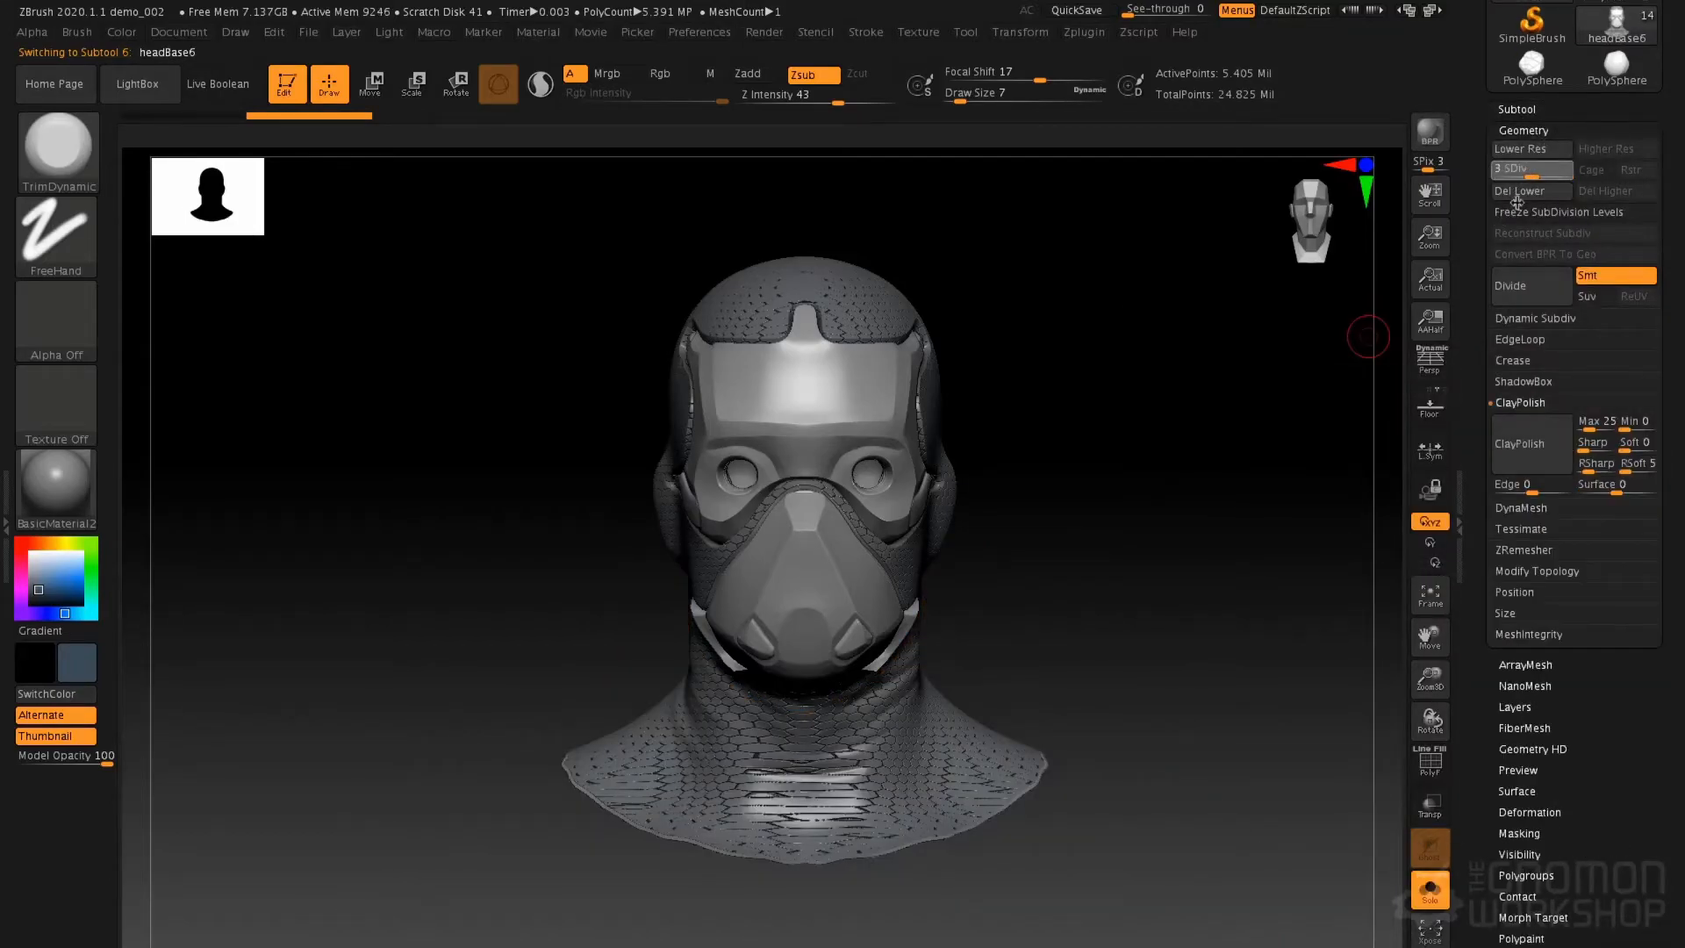
{"action": "left_click", "coordinate": [1516, 171]}
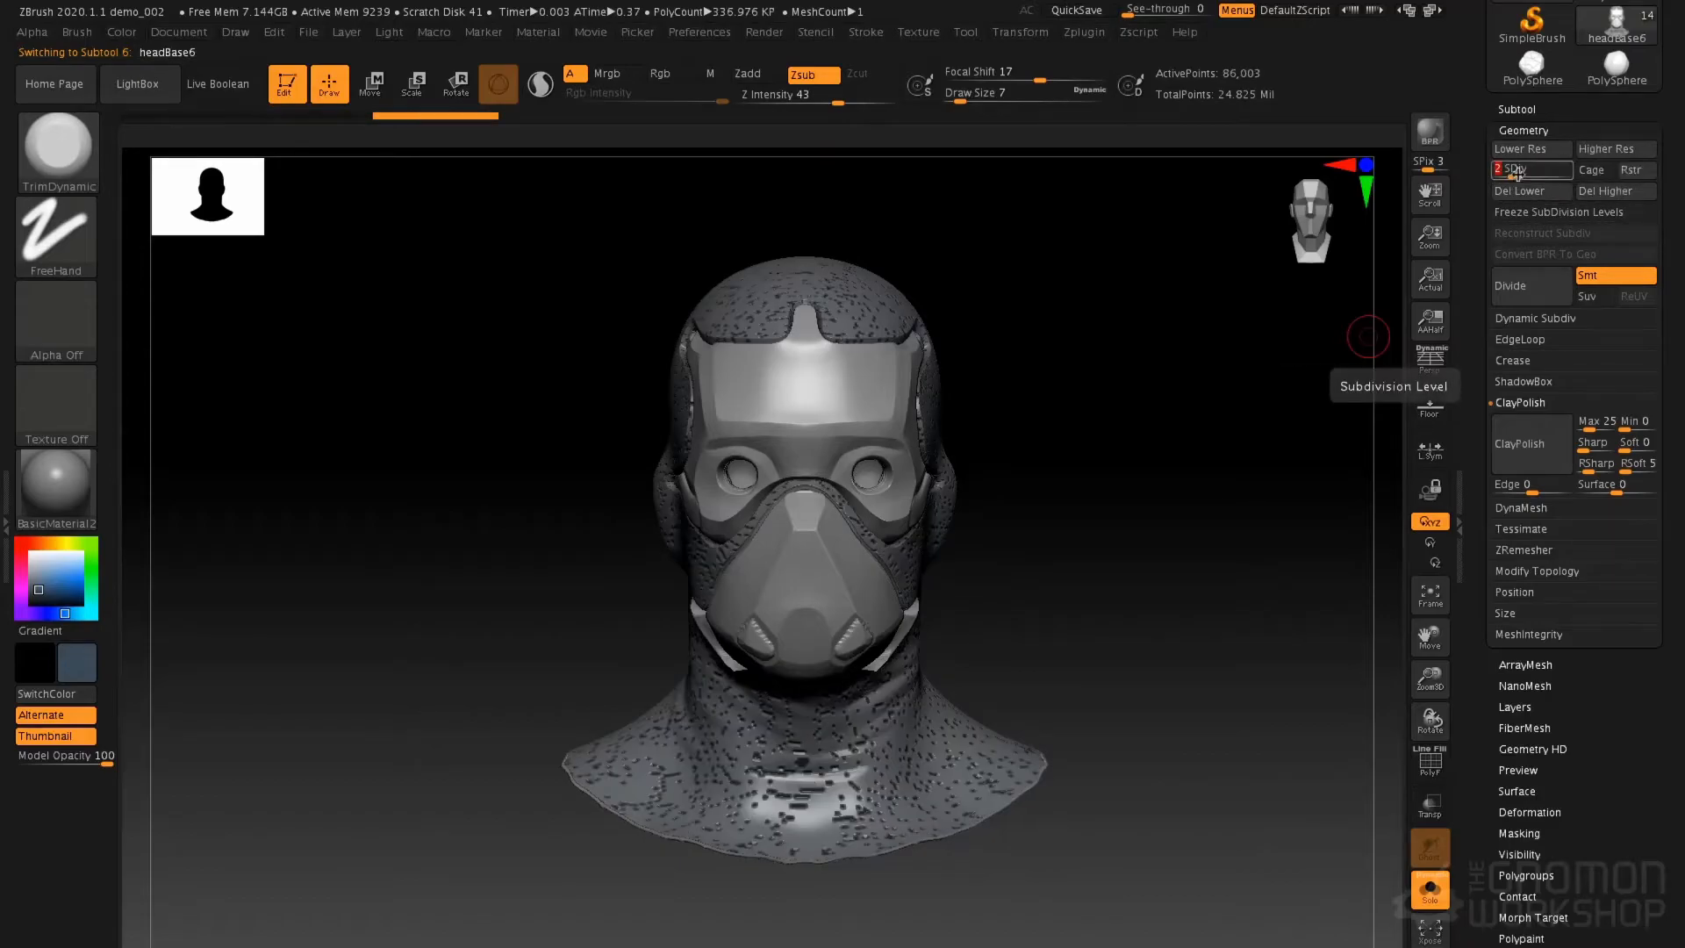
{"action": "key", "text": "shift+d"}
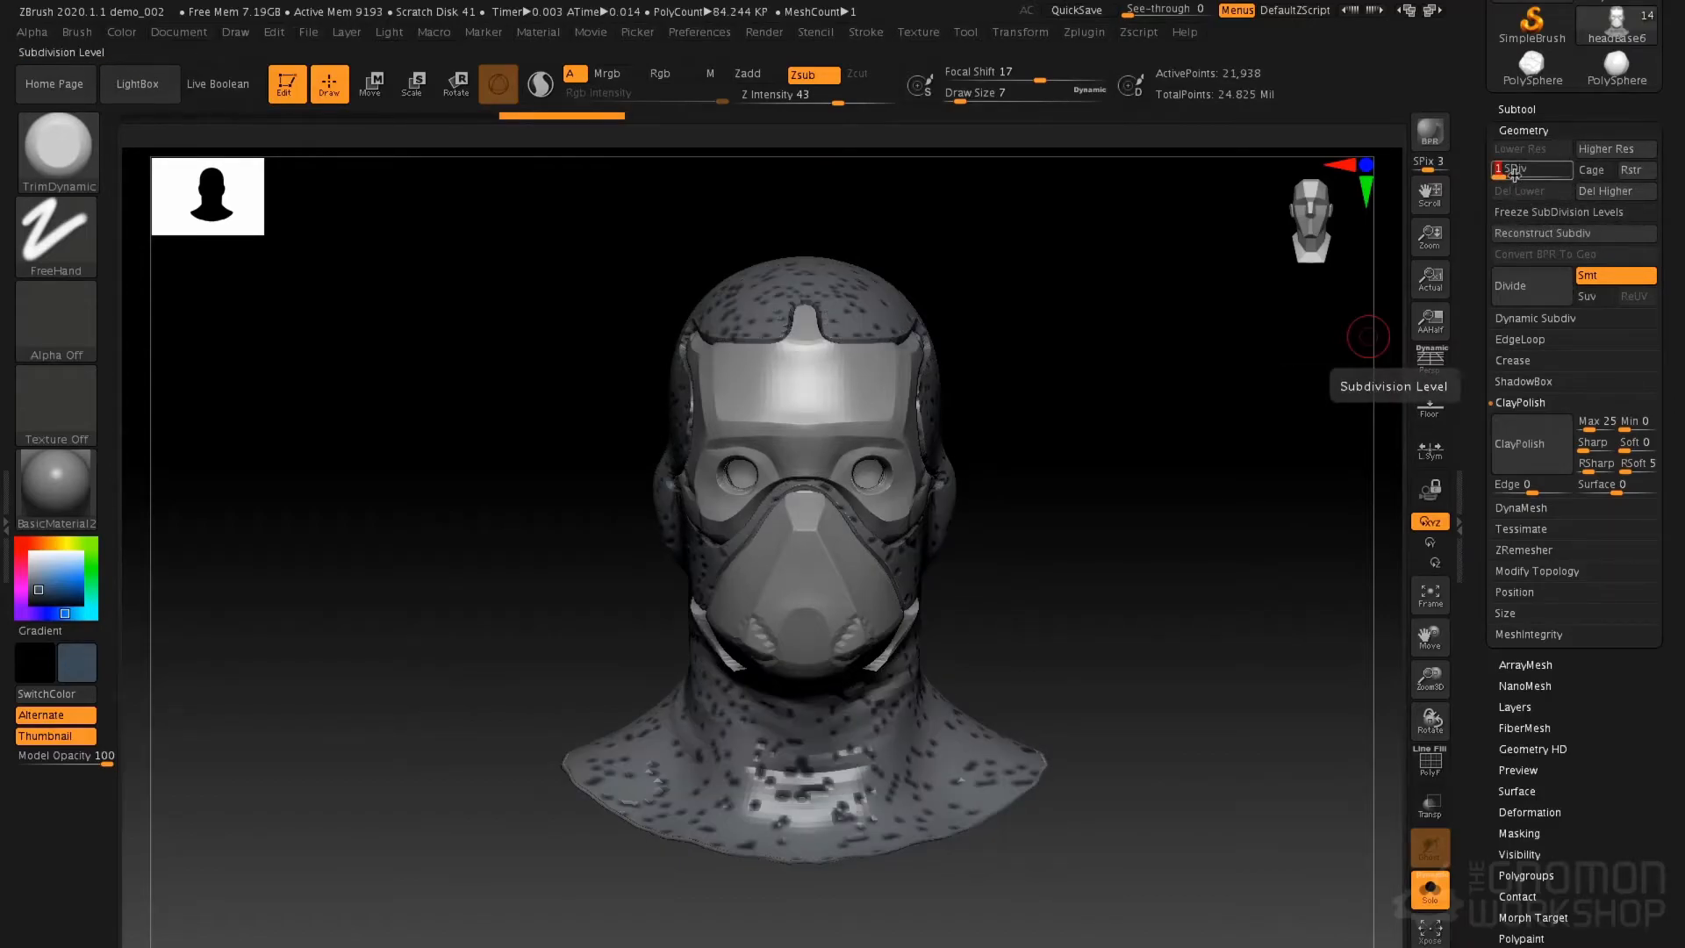
{"action": "left_click", "coordinate": [1615, 190]}
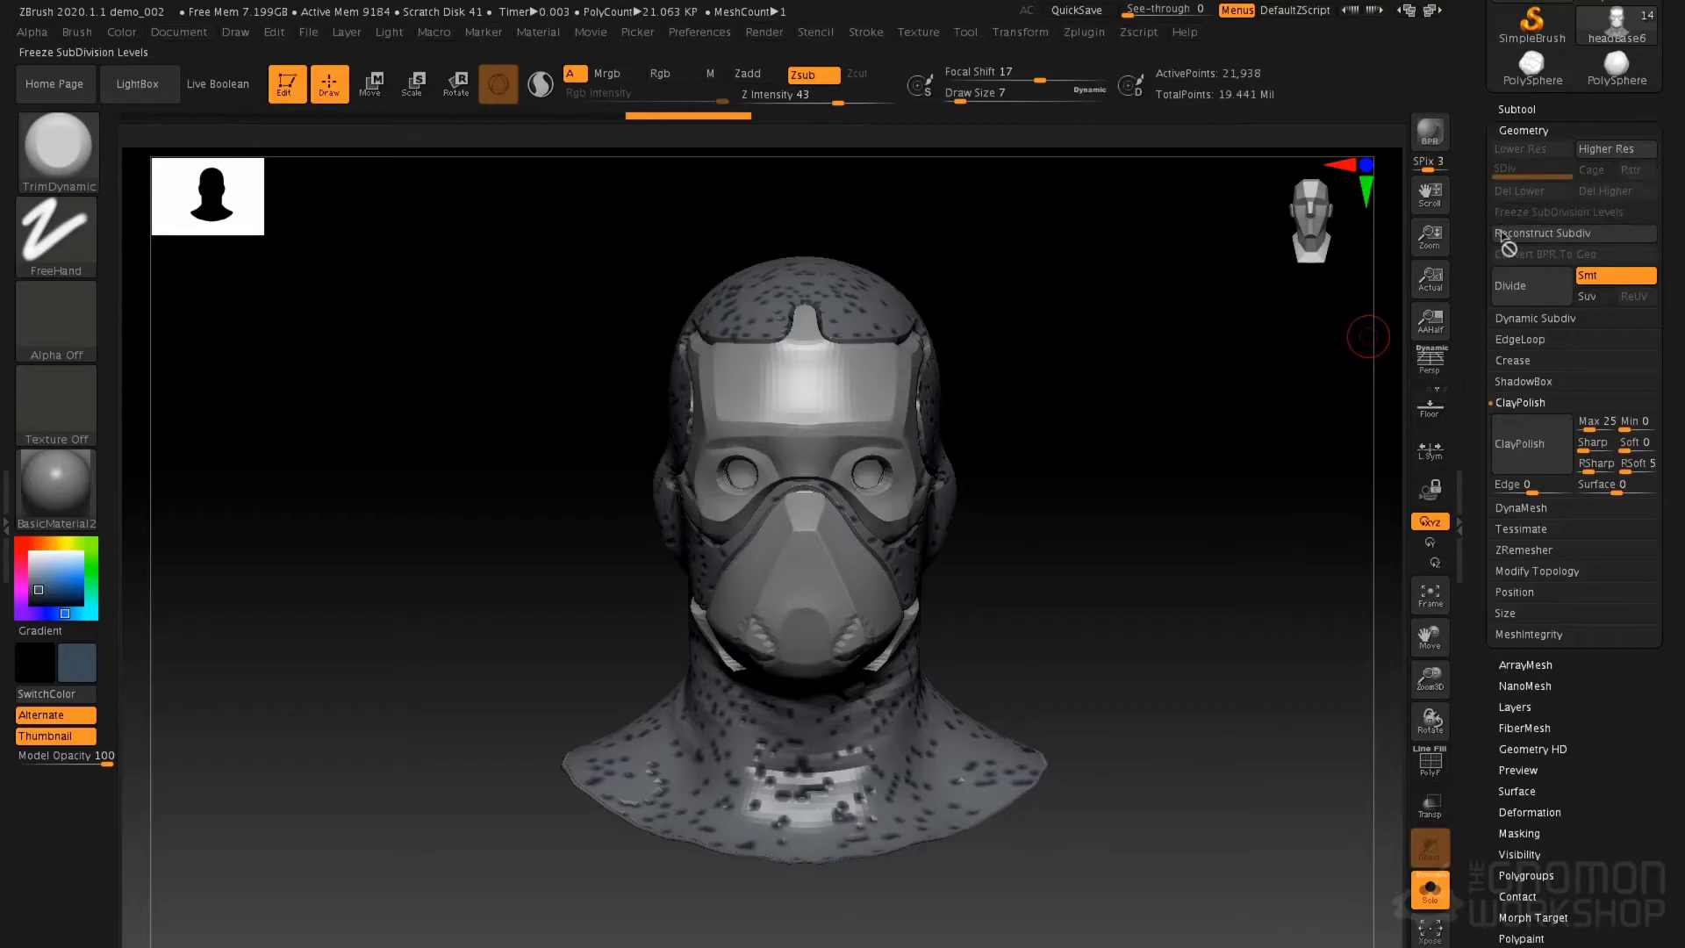
Load the IMM MachineParts insert brush for adding mechanical details to the mask
{"action": "left_click_drag", "start_coordinate": [1320, 392], "coordinate": [1028, 583]}
{"action": "right_click_drag", "start_coordinate": [1138, 616], "coordinate": [1032, 571], "text": "alt"}
{"action": "right_click_drag", "start_coordinate": [1066, 648], "coordinate": [1008, 624], "text": "ctrl"}
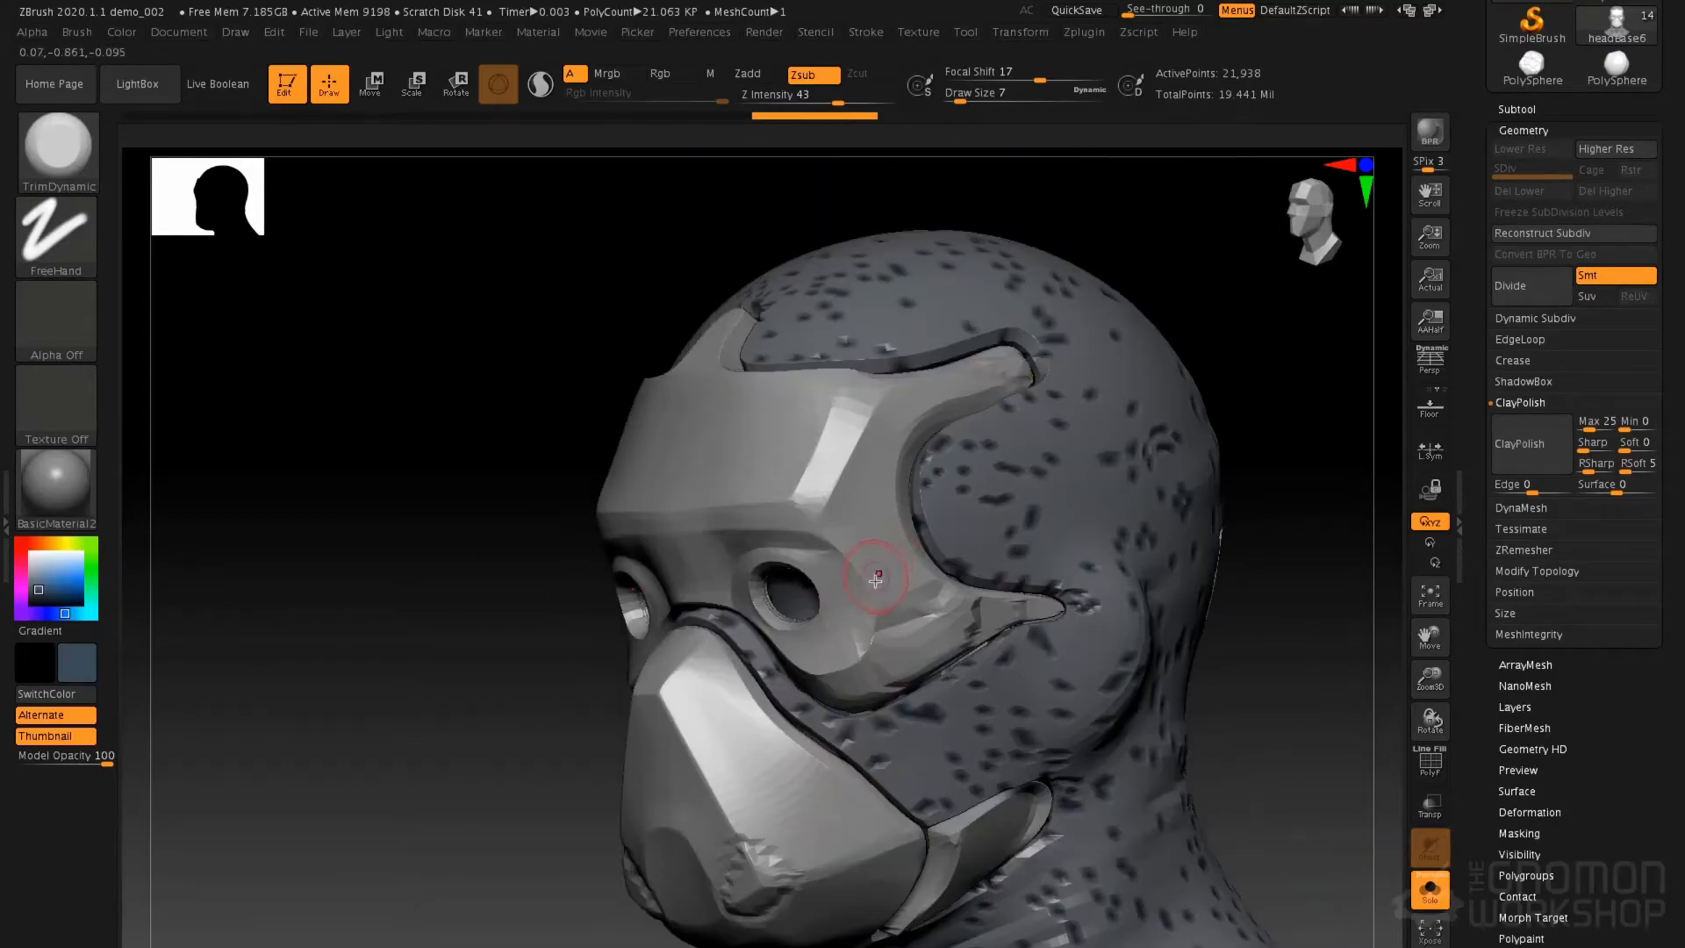
{"action": "key", "text": "b"}
{"action": "key", "text": "i"}
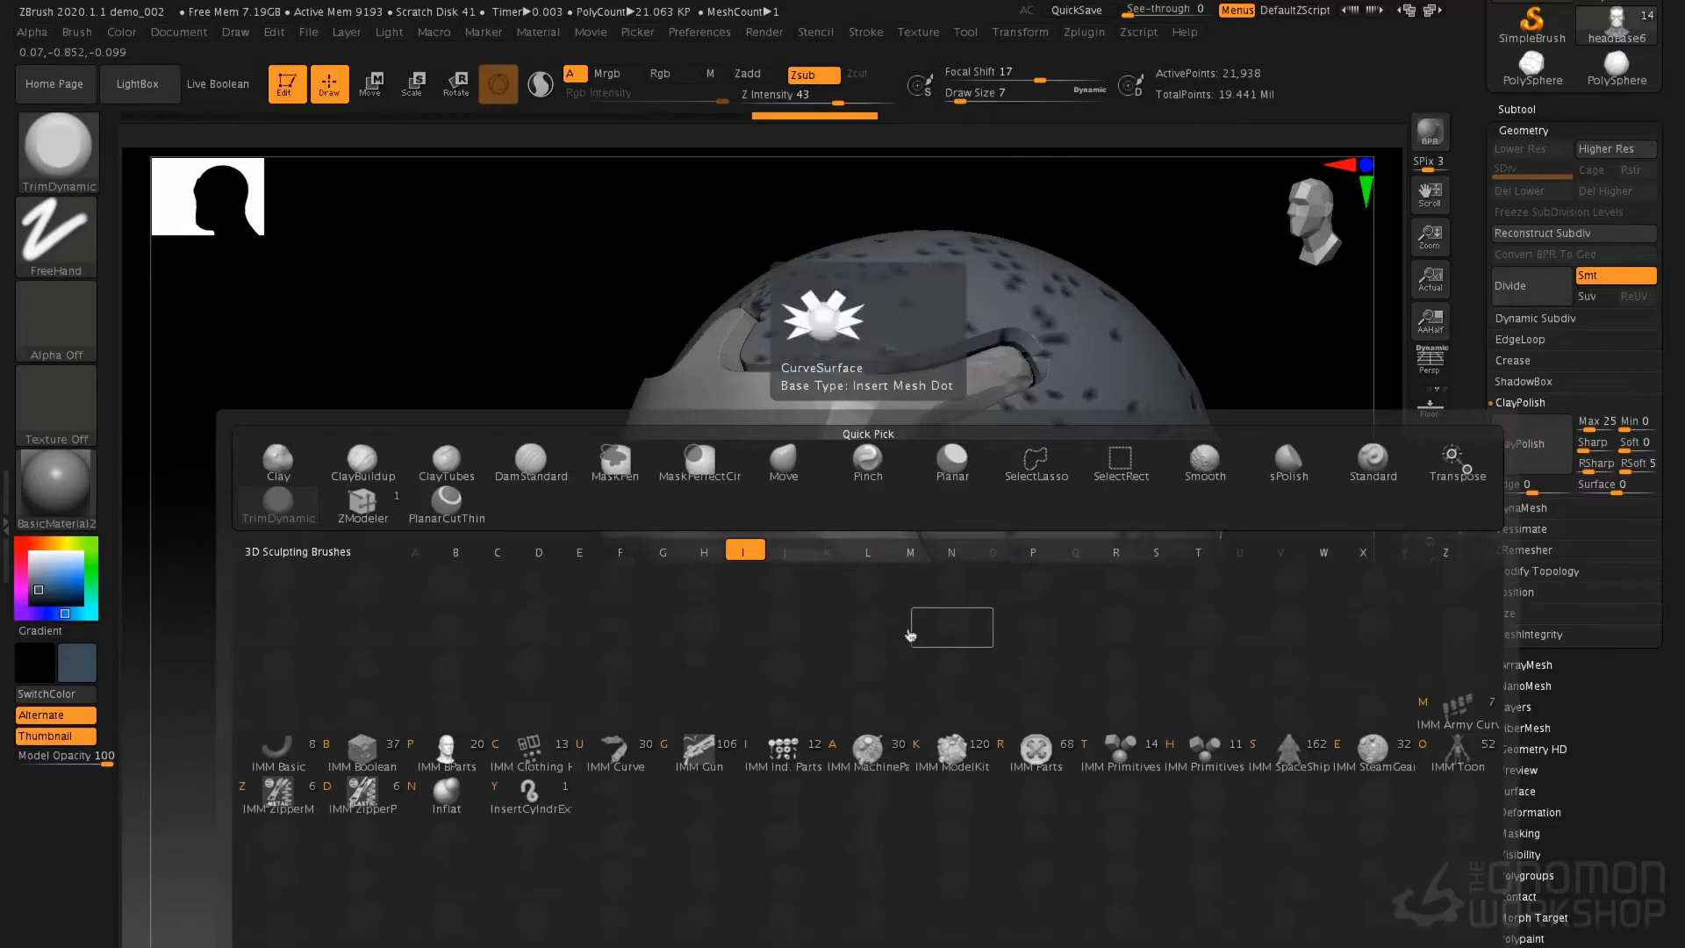
{"action": "left_click", "coordinate": [869, 747]}
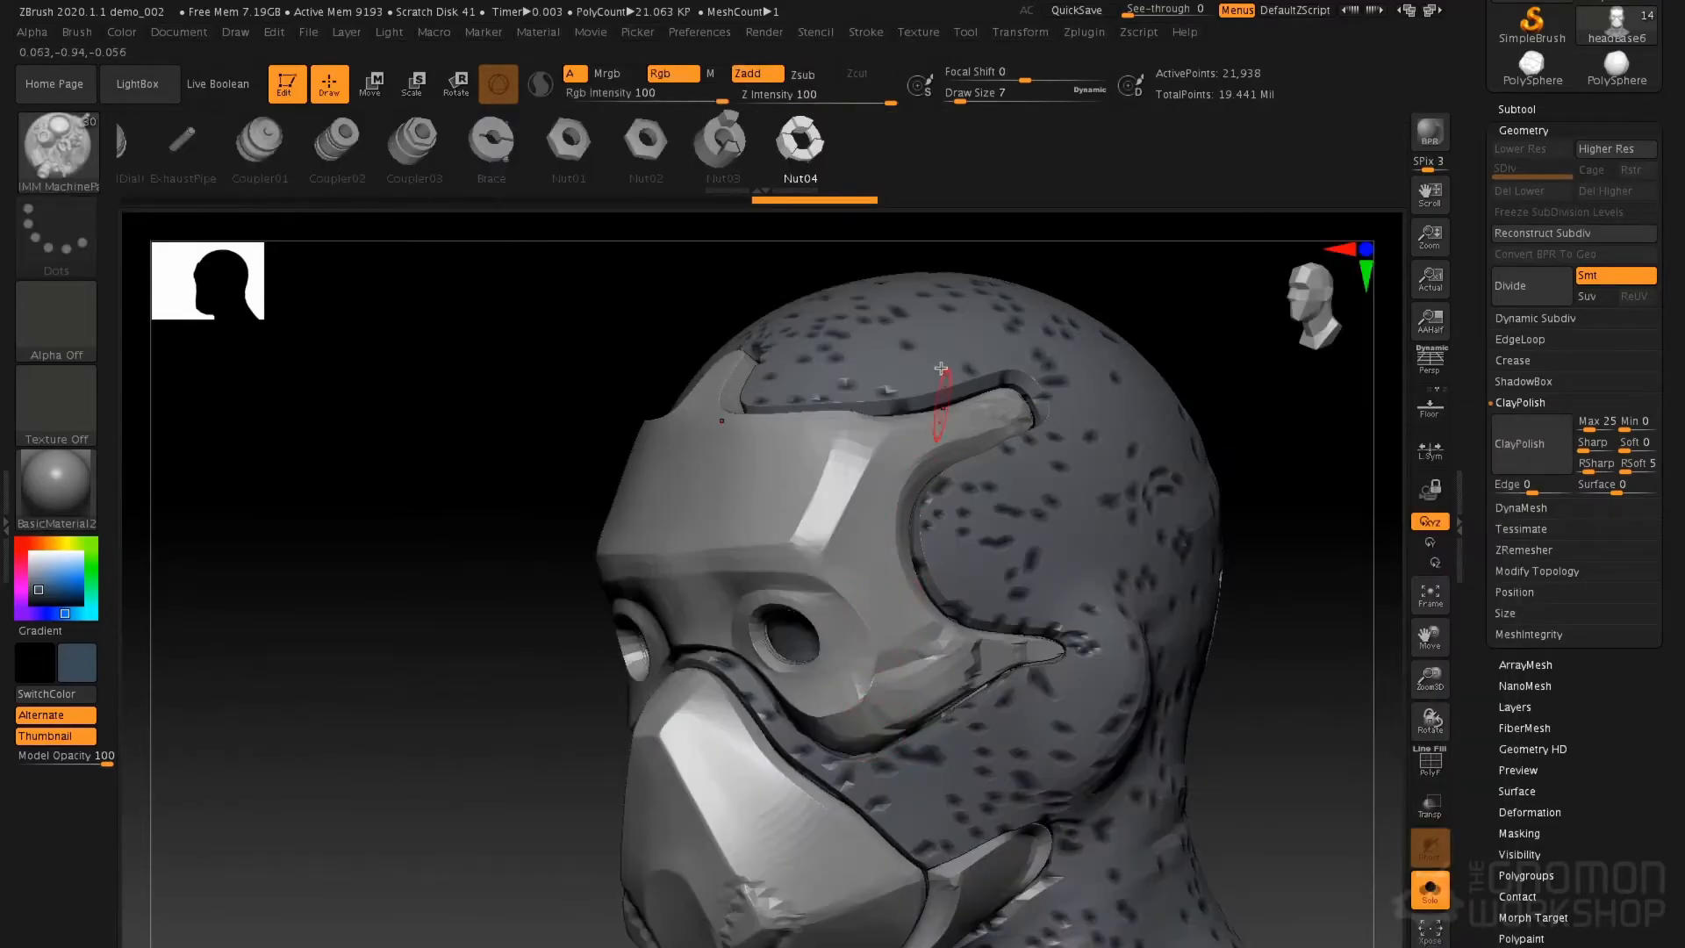
Load the IMM ModelKit insert brush and choose its Circular_13 part
{"action": "key", "text": "b"}
{"action": "key", "text": "i"}
{"action": "left_click", "coordinate": [926, 748]}
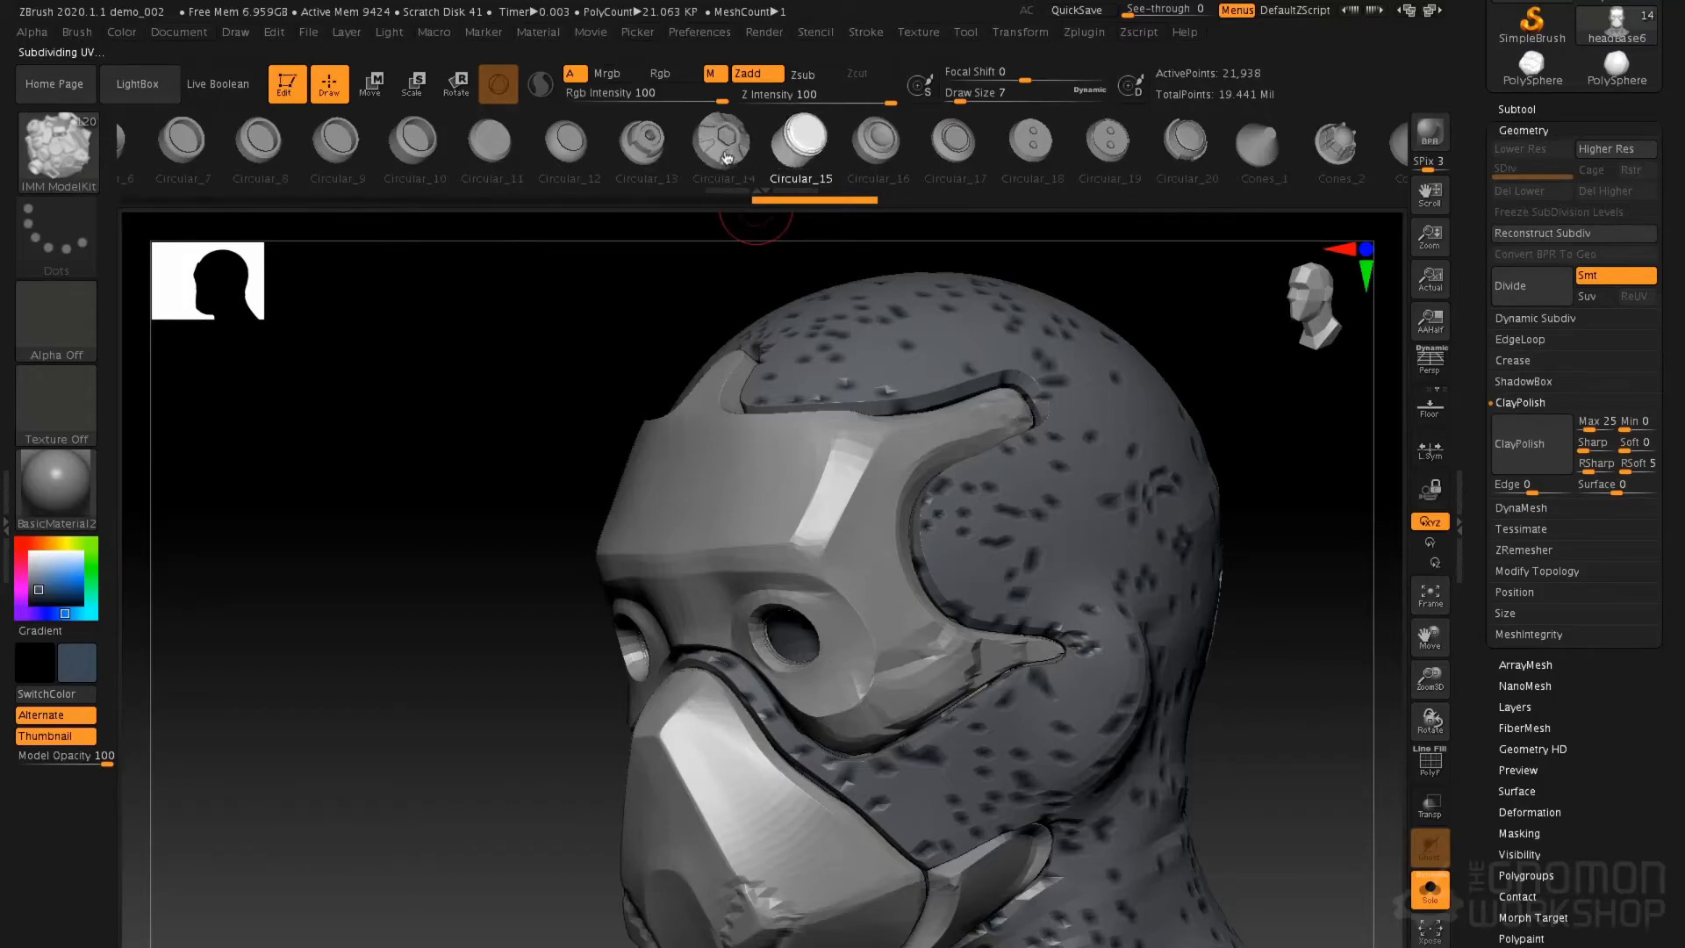
{"action": "left_click", "coordinate": [654, 140]}
Try to insert Circular_13 parts on the lower corners of the rear head plate at draw size 2, and undo it
{"action": "right_click_drag", "start_coordinate": [798, 386], "coordinate": [931, 413]}
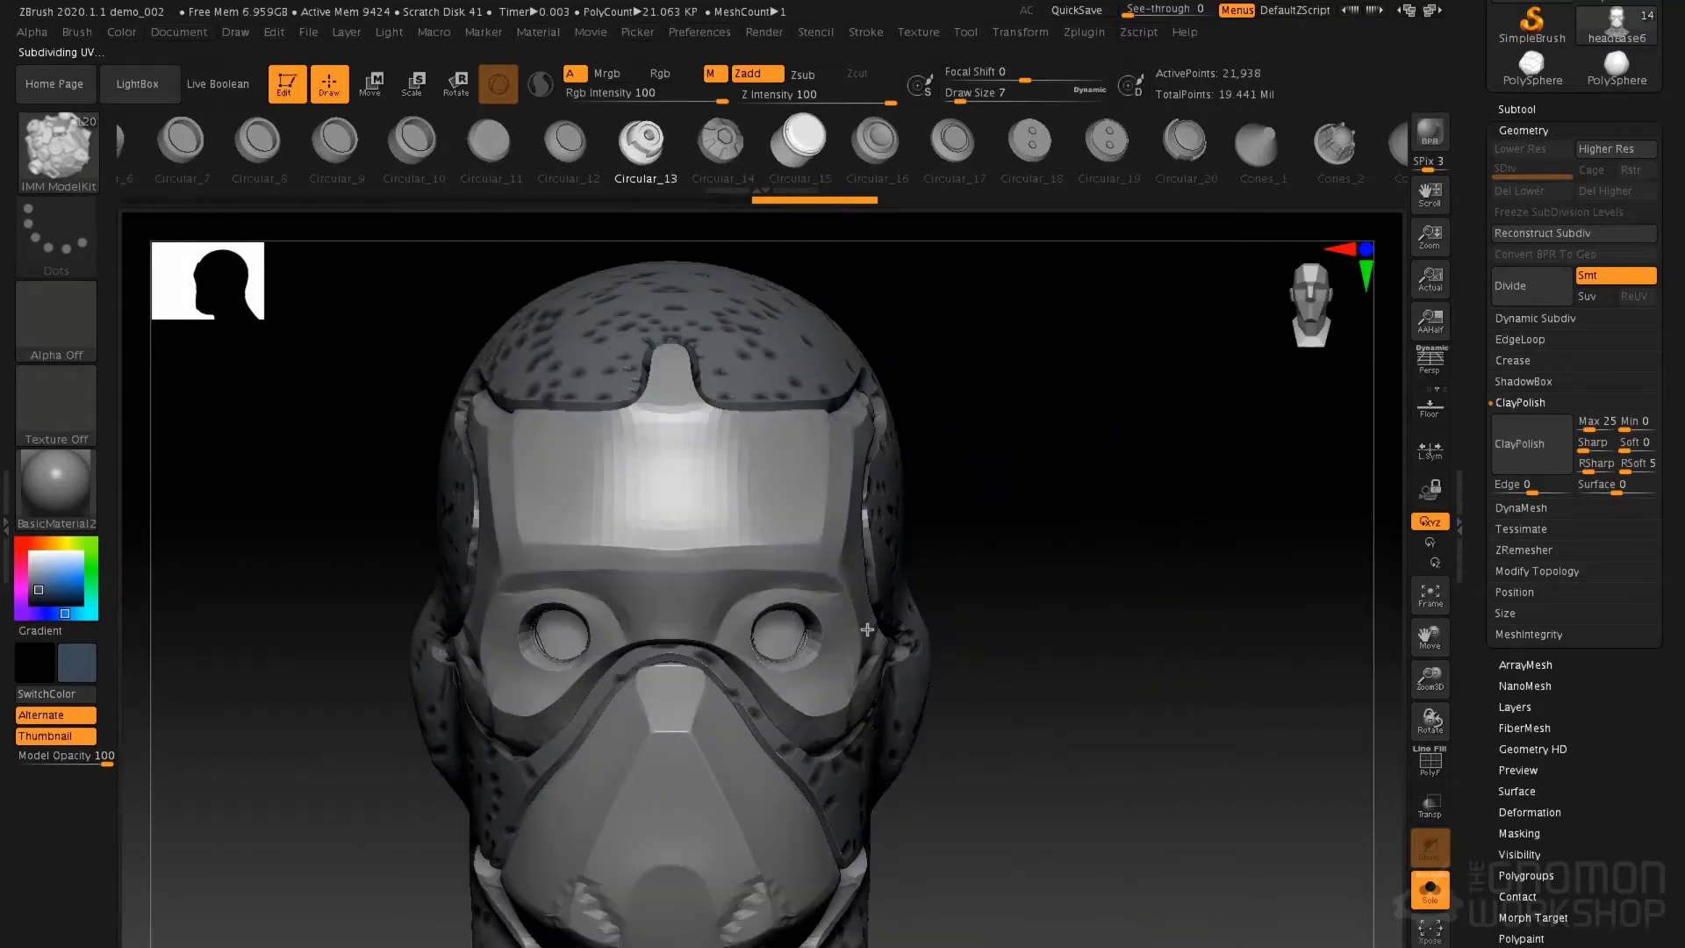
{"action": "right_click_drag", "start_coordinate": [789, 650], "coordinate": [776, 631]}
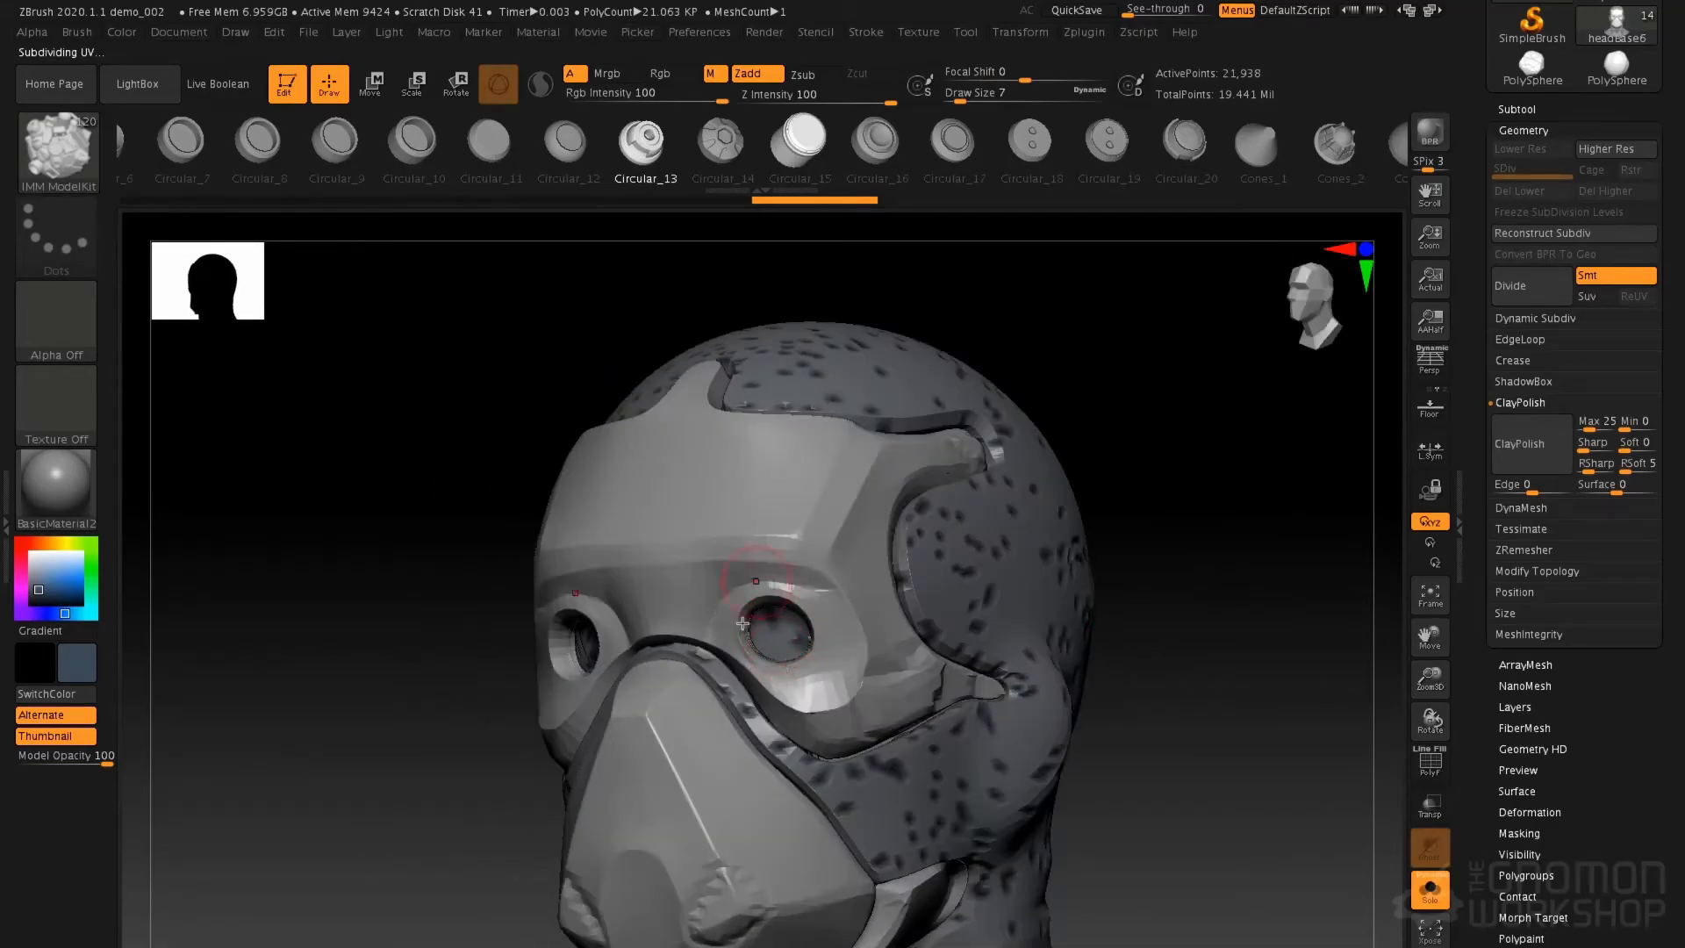
{"action": "right_click_drag", "start_coordinate": [797, 661], "coordinate": [759, 533]}
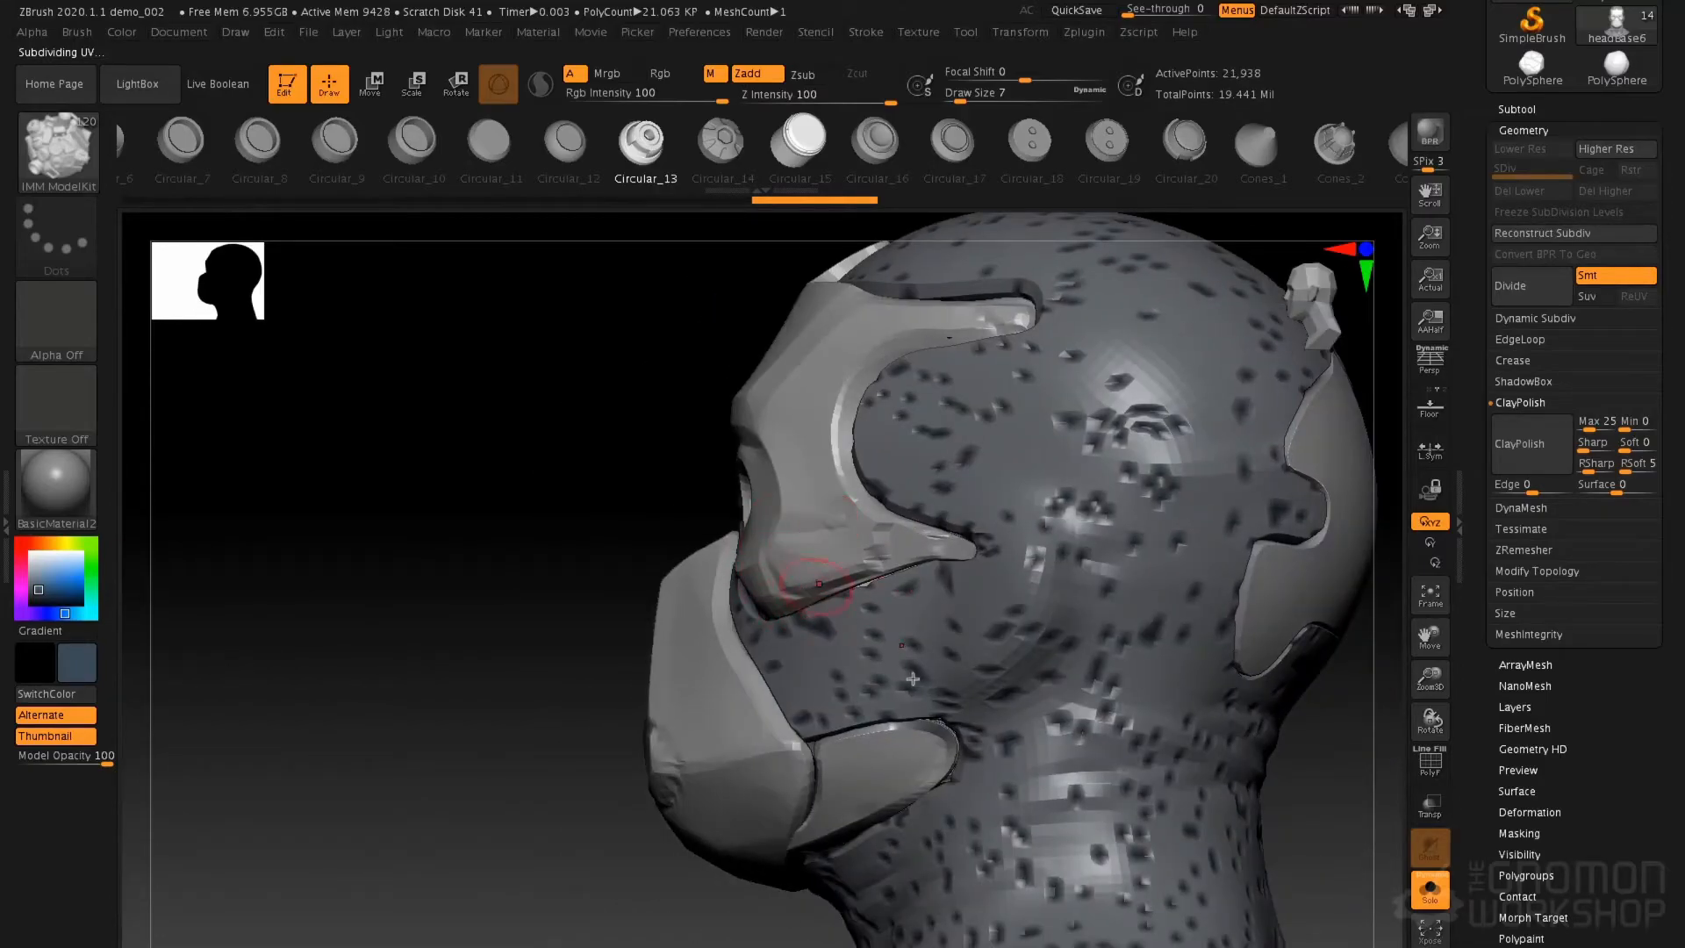
{"action": "right_click_drag", "start_coordinate": [1005, 563], "coordinate": [999, 452], "text": "ctrl"}
{"action": "right_click_drag", "start_coordinate": [1150, 561], "coordinate": [1015, 594], "text": "shift"}
{"action": "mouse_move", "coordinate": [1147, 501]}
{"action": "right_mouse_down", "text": "alt"}
{"action": "mouse_move", "coordinate": [971, 583]}
{"action": "mouse_move", "coordinate": [1010, 676]}
{"action": "mouse_move", "coordinate": [991, 708]}
{"action": "right_mouse_up", "text": "alt"}
{"action": "key", "text": "space"}
{"action": "left_click_drag", "start_coordinate": [1005, 633], "coordinate": [994, 634]}
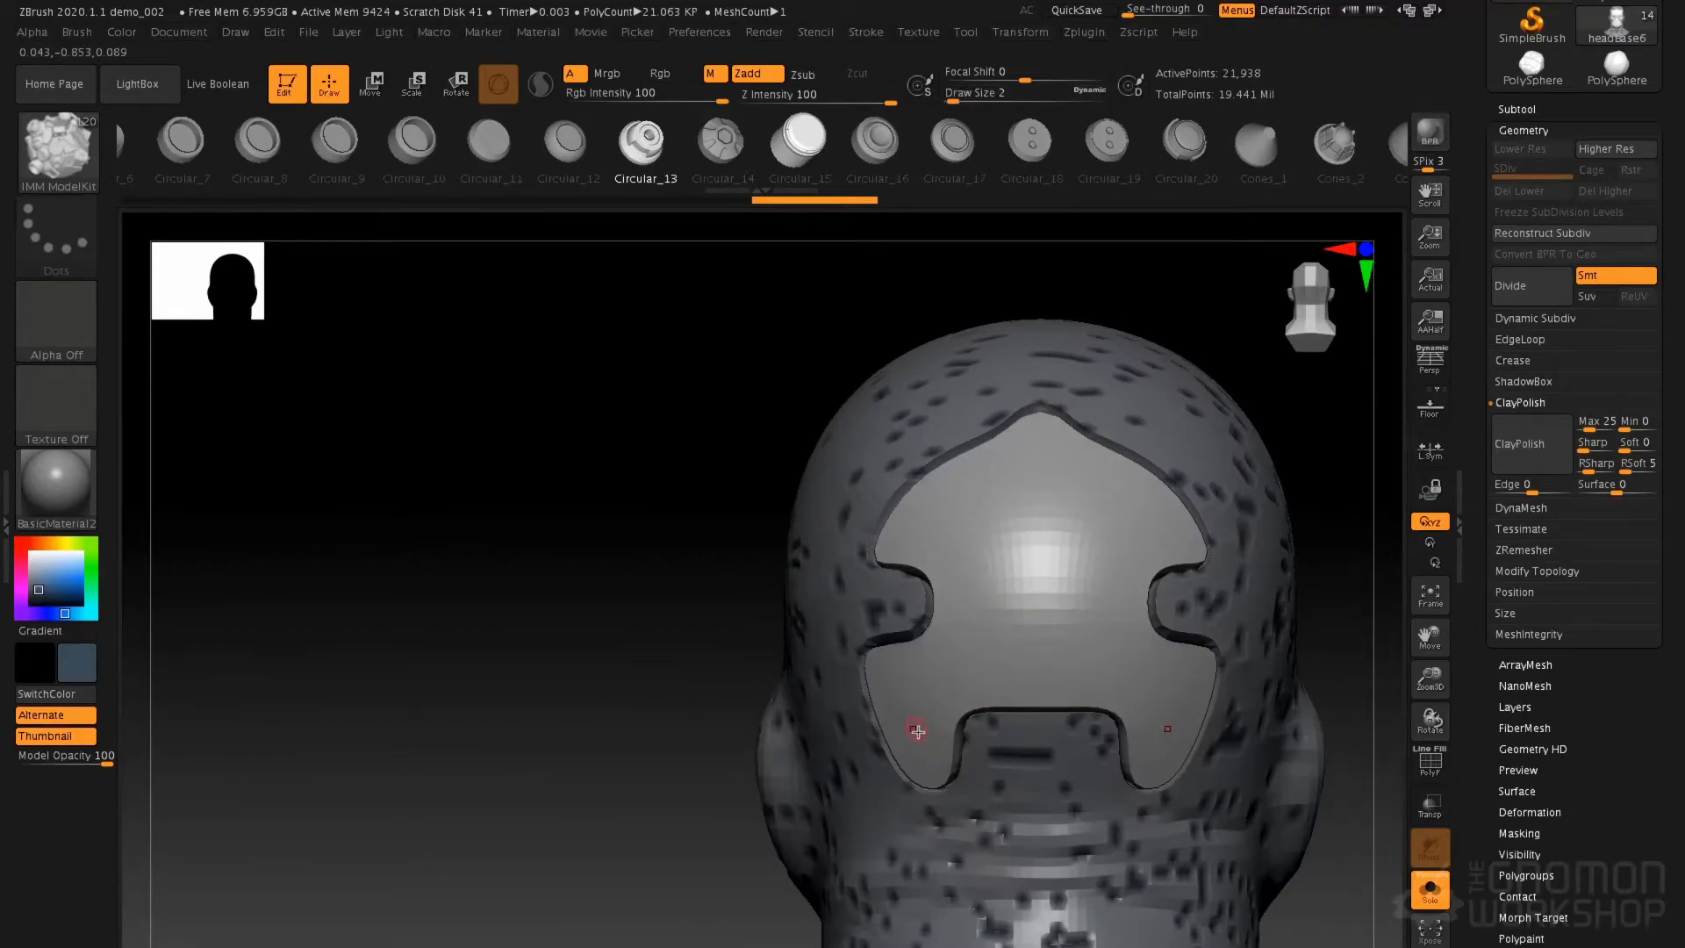
{"action": "left_click_drag", "start_coordinate": [917, 745], "coordinate": [939, 789]}
{"action": "right_click_drag", "start_coordinate": [913, 676], "coordinate": [955, 682]}
{"action": "key", "text": "ctrl+z"}
Insert mirrored Circular_13 parts on the lower corners of the rear head plate at draw size 7
{"action": "key", "text": "space"}
{"action": "left_click_drag", "start_coordinate": [982, 651], "coordinate": [988, 652]}
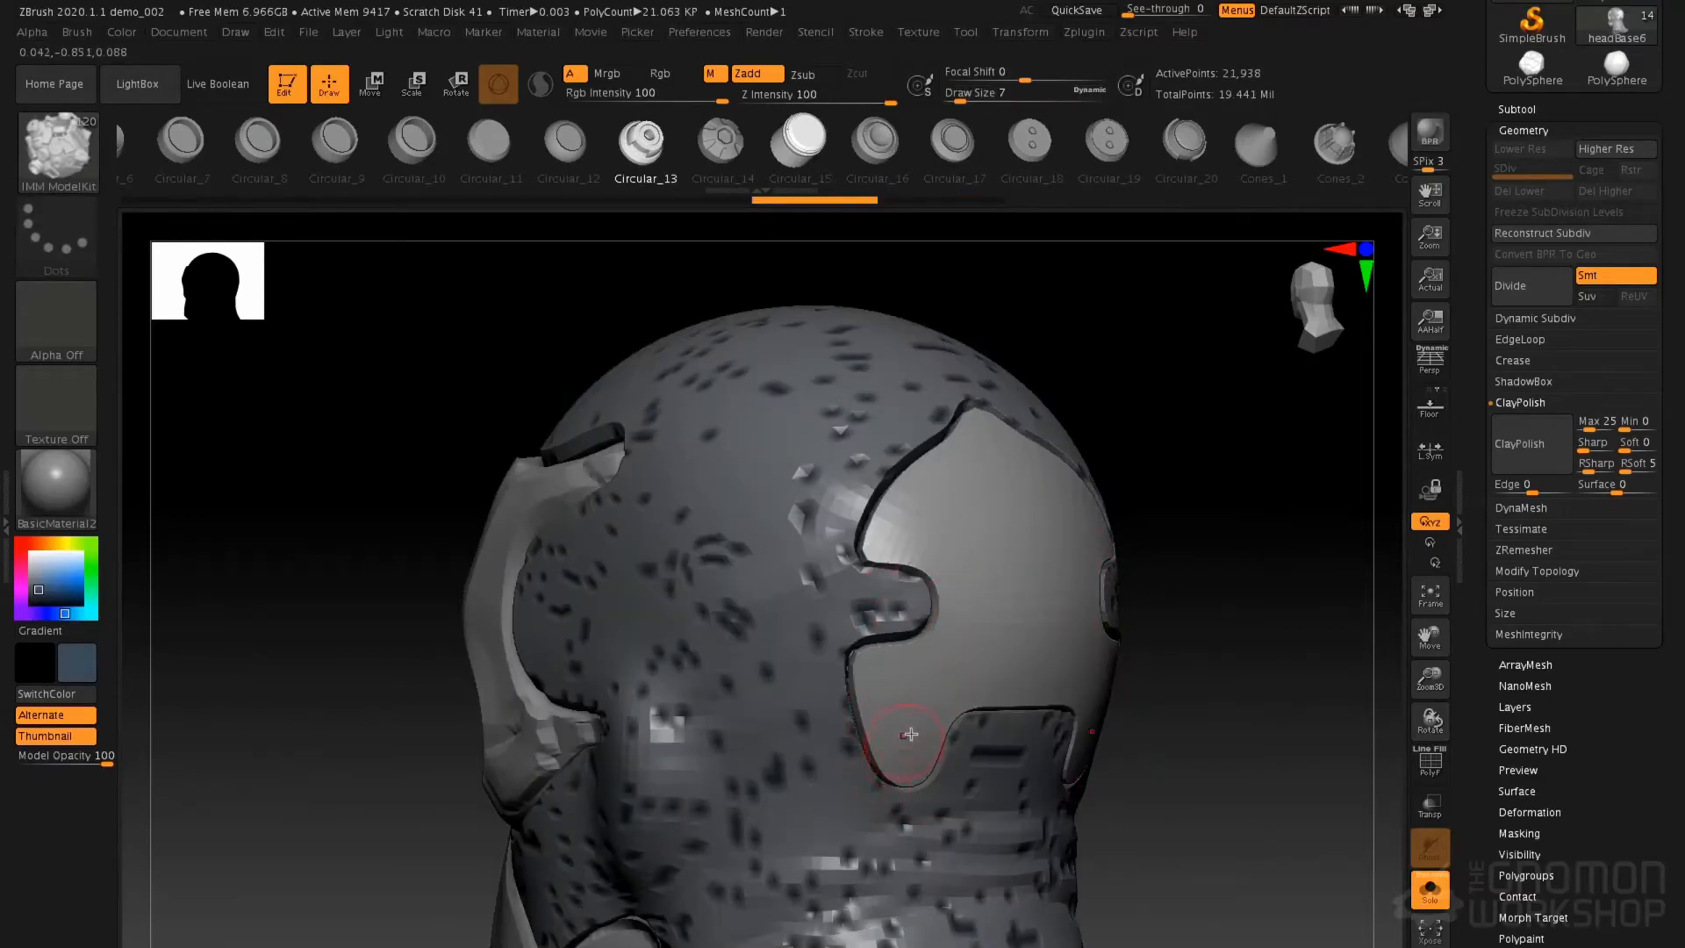
{"action": "left_click_drag", "start_coordinate": [910, 734], "coordinate": [923, 768]}
Move the lower pair of circular parts so they sit deeper in the rear plate's surface
{"action": "mouse_move", "coordinate": [1088, 602]}
{"action": "right_mouse_down"}
{"action": "mouse_move", "coordinate": [1019, 606]}
{"action": "mouse_move", "coordinate": [1075, 614]}
{"action": "right_mouse_up"}
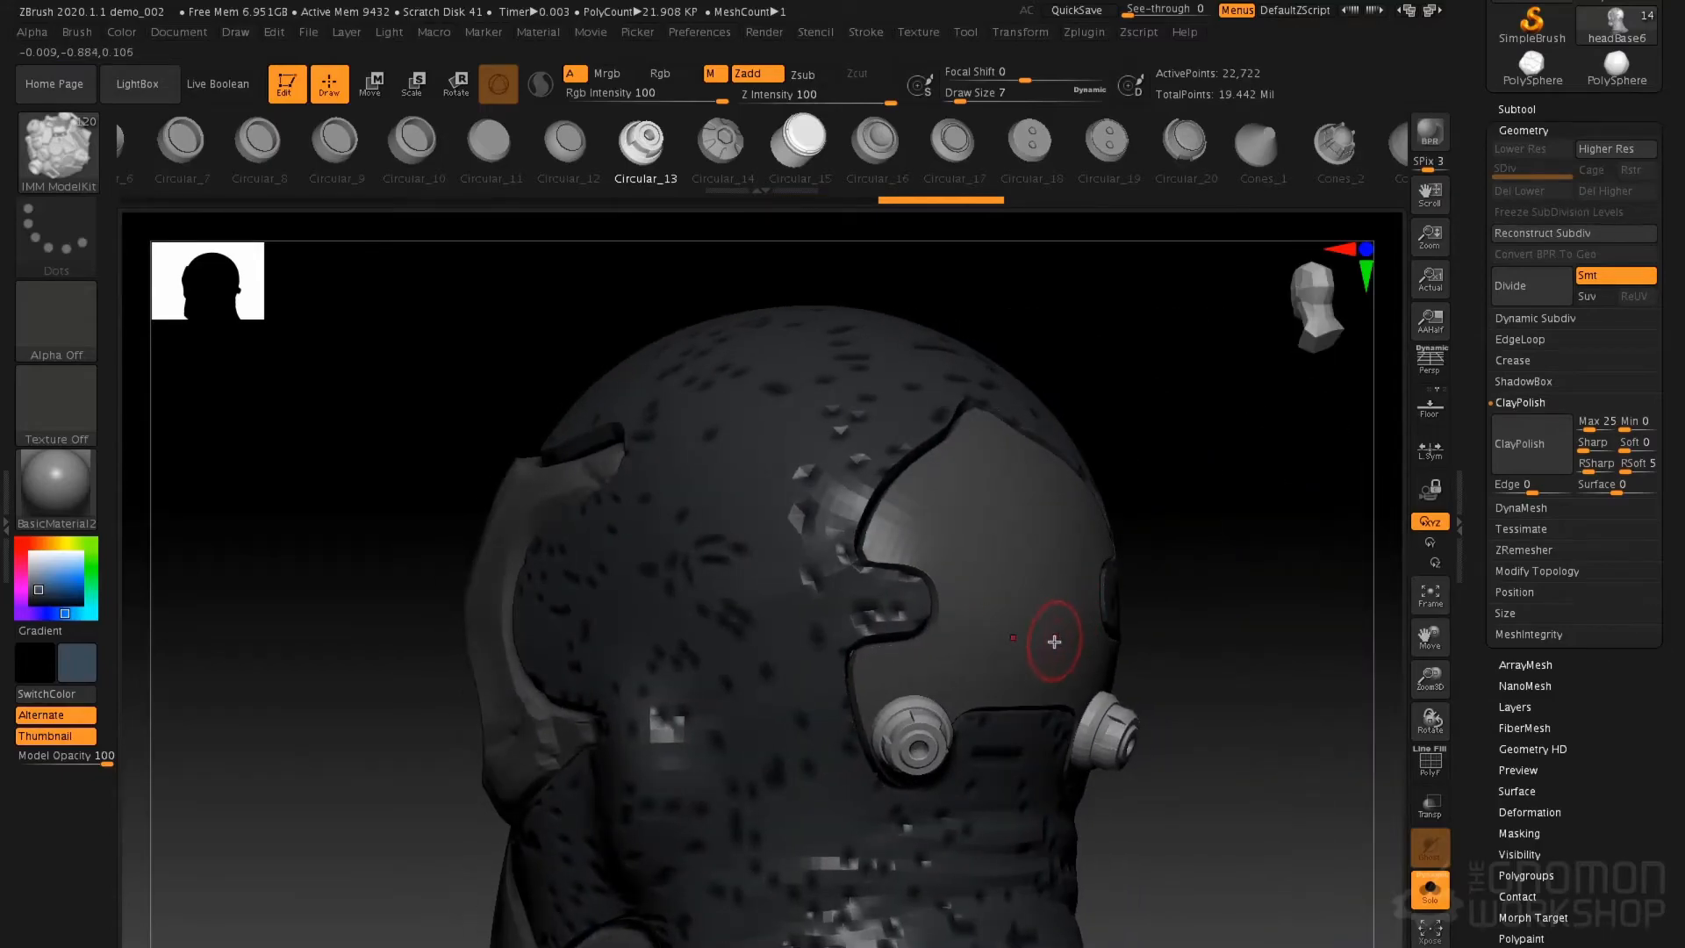
{"action": "key", "text": "w"}
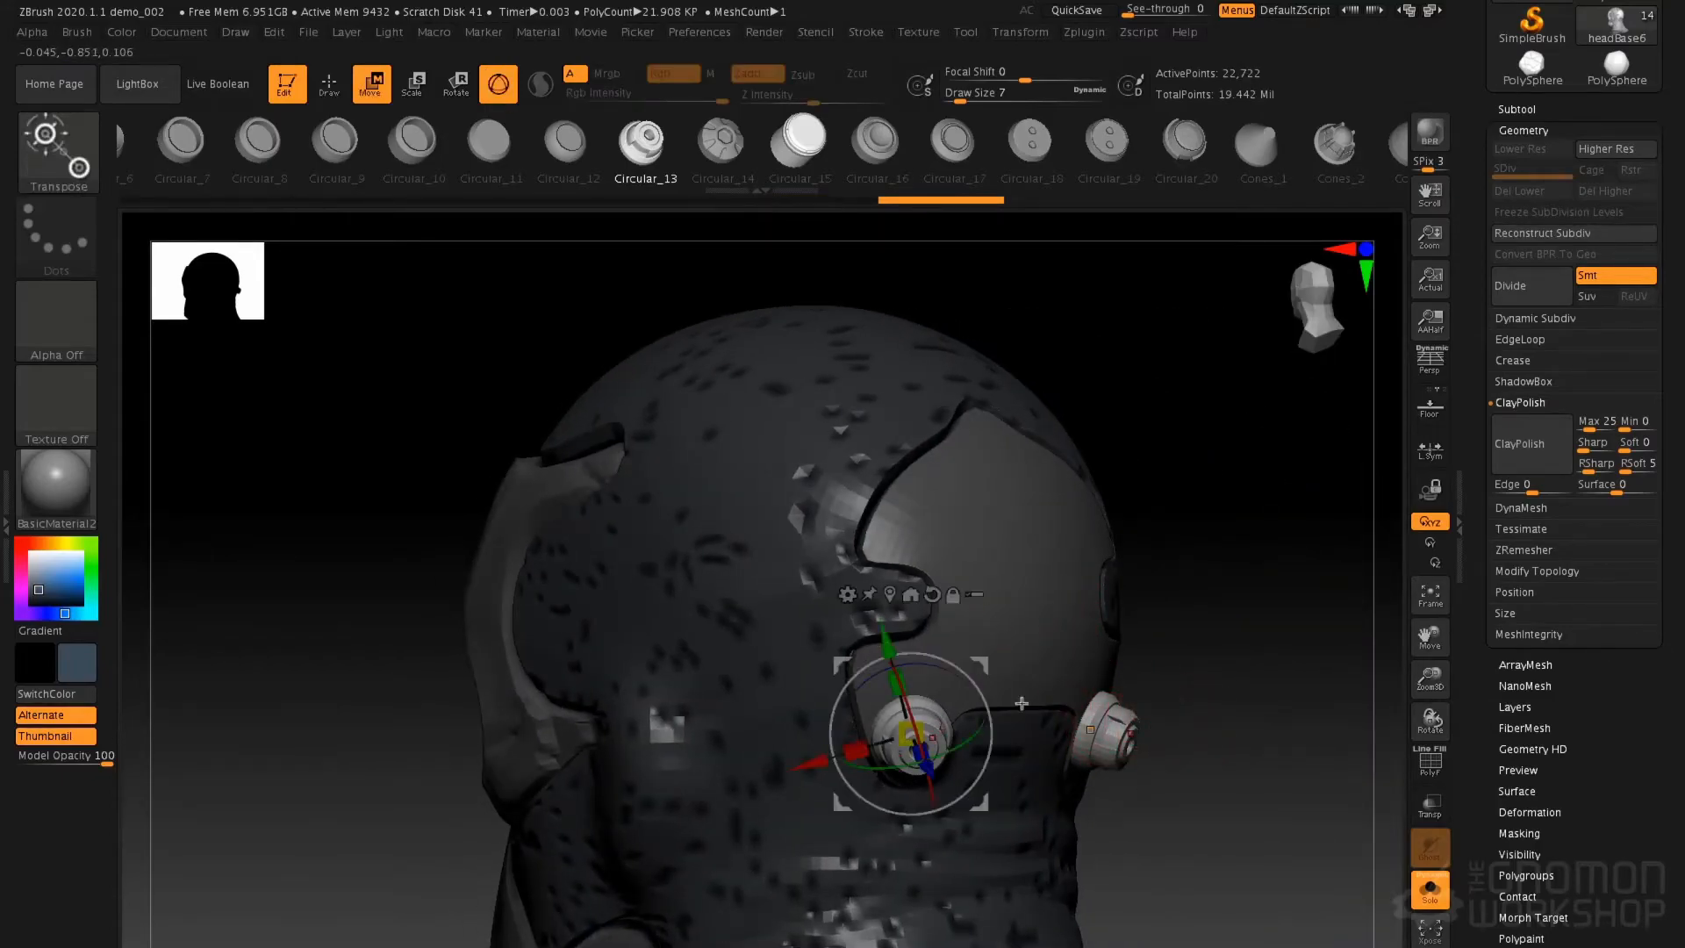
{"action": "right_click_drag", "start_coordinate": [989, 594], "coordinate": [1000, 779]}
{"action": "left_click_drag", "start_coordinate": [1001, 779], "coordinate": [1124, 661]}
{"action": "right_click_drag", "start_coordinate": [1065, 660], "coordinate": [1099, 659]}
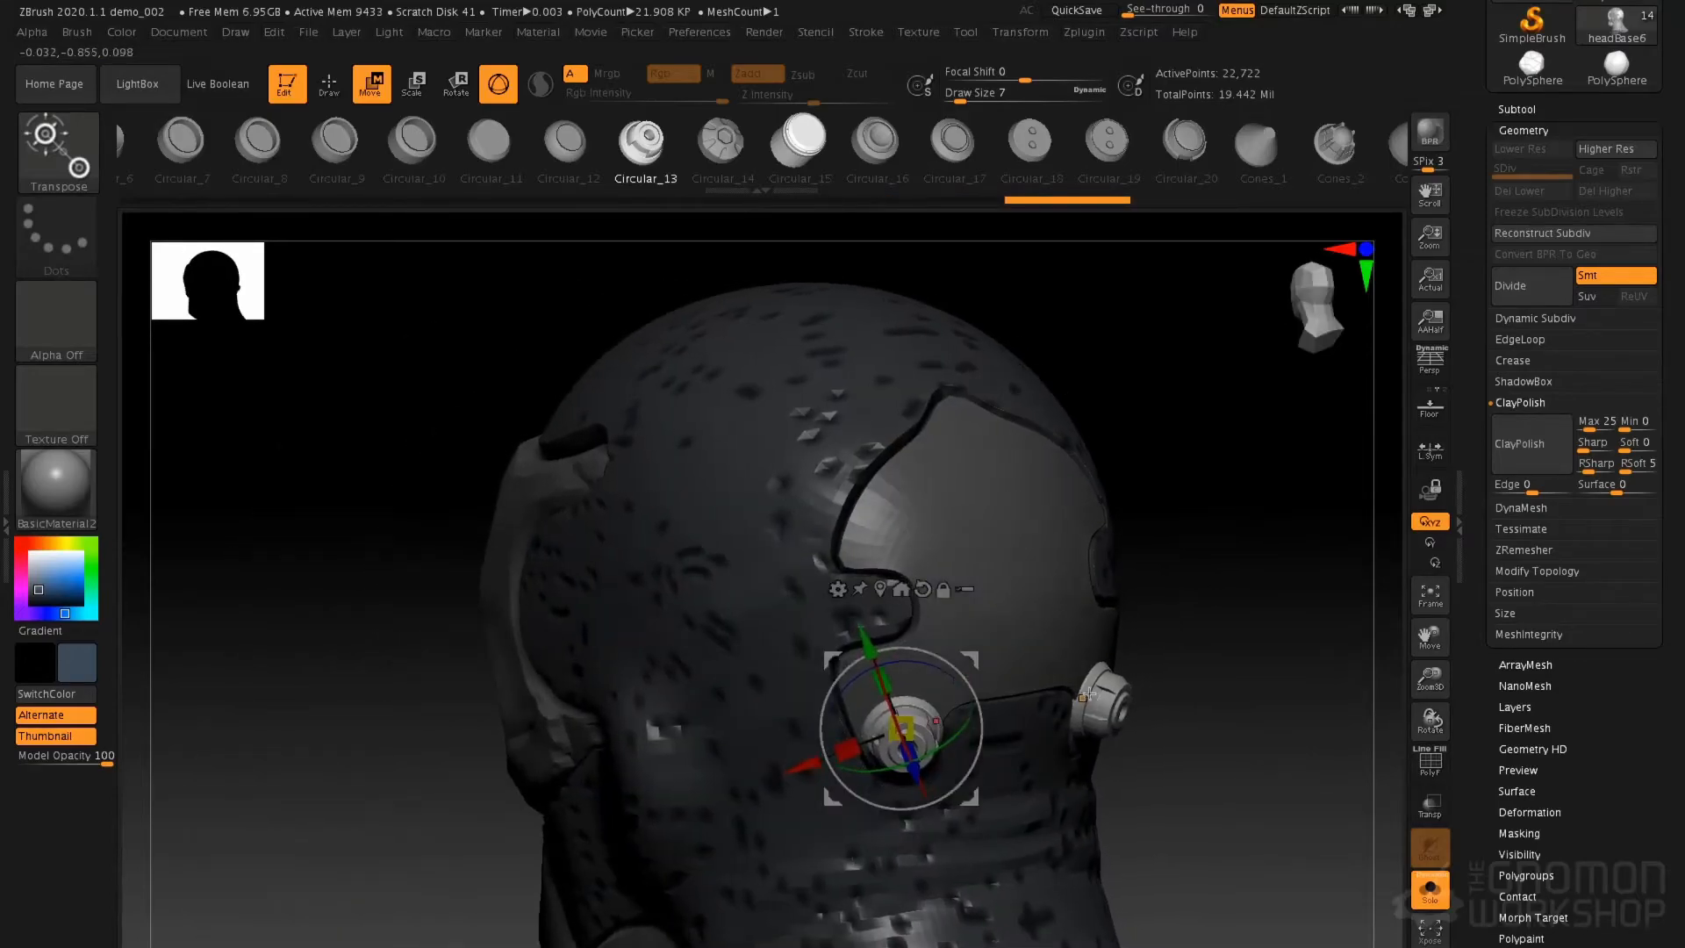
Insert mirrored Circular_13 parts on the rear plate's upper corners, adjust their depth, and clear the mask
{"action": "key", "text": "q"}
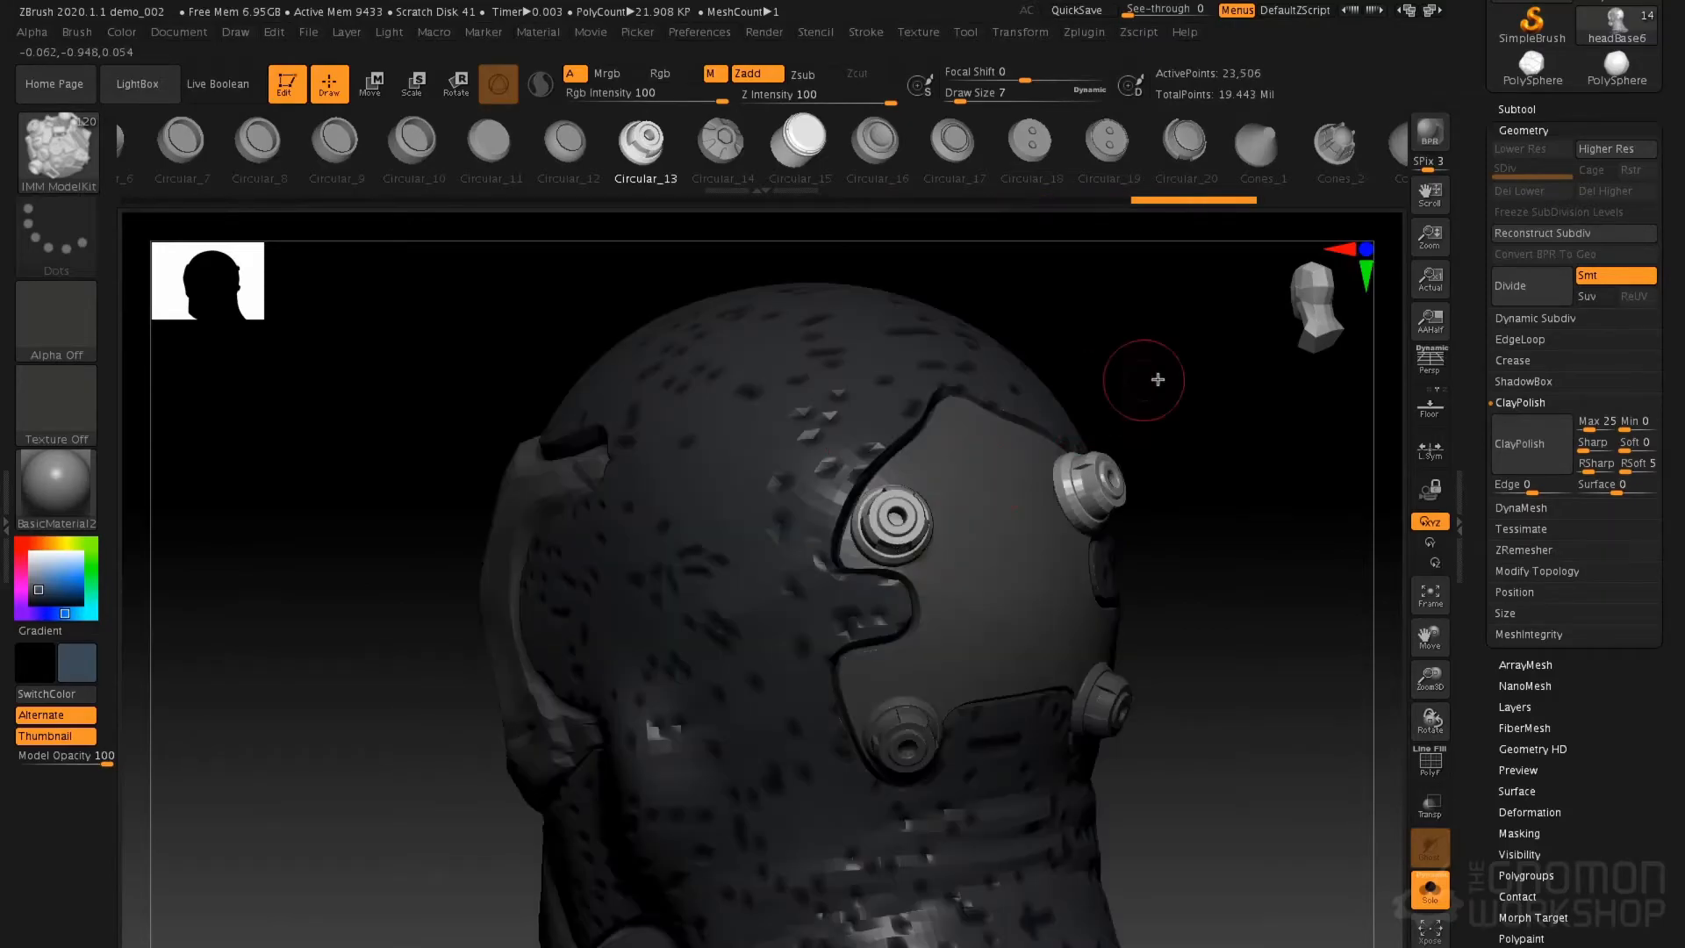
{"action": "right_click_drag", "start_coordinate": [1148, 368], "coordinate": [838, 521]}
{"action": "key", "text": "w"}
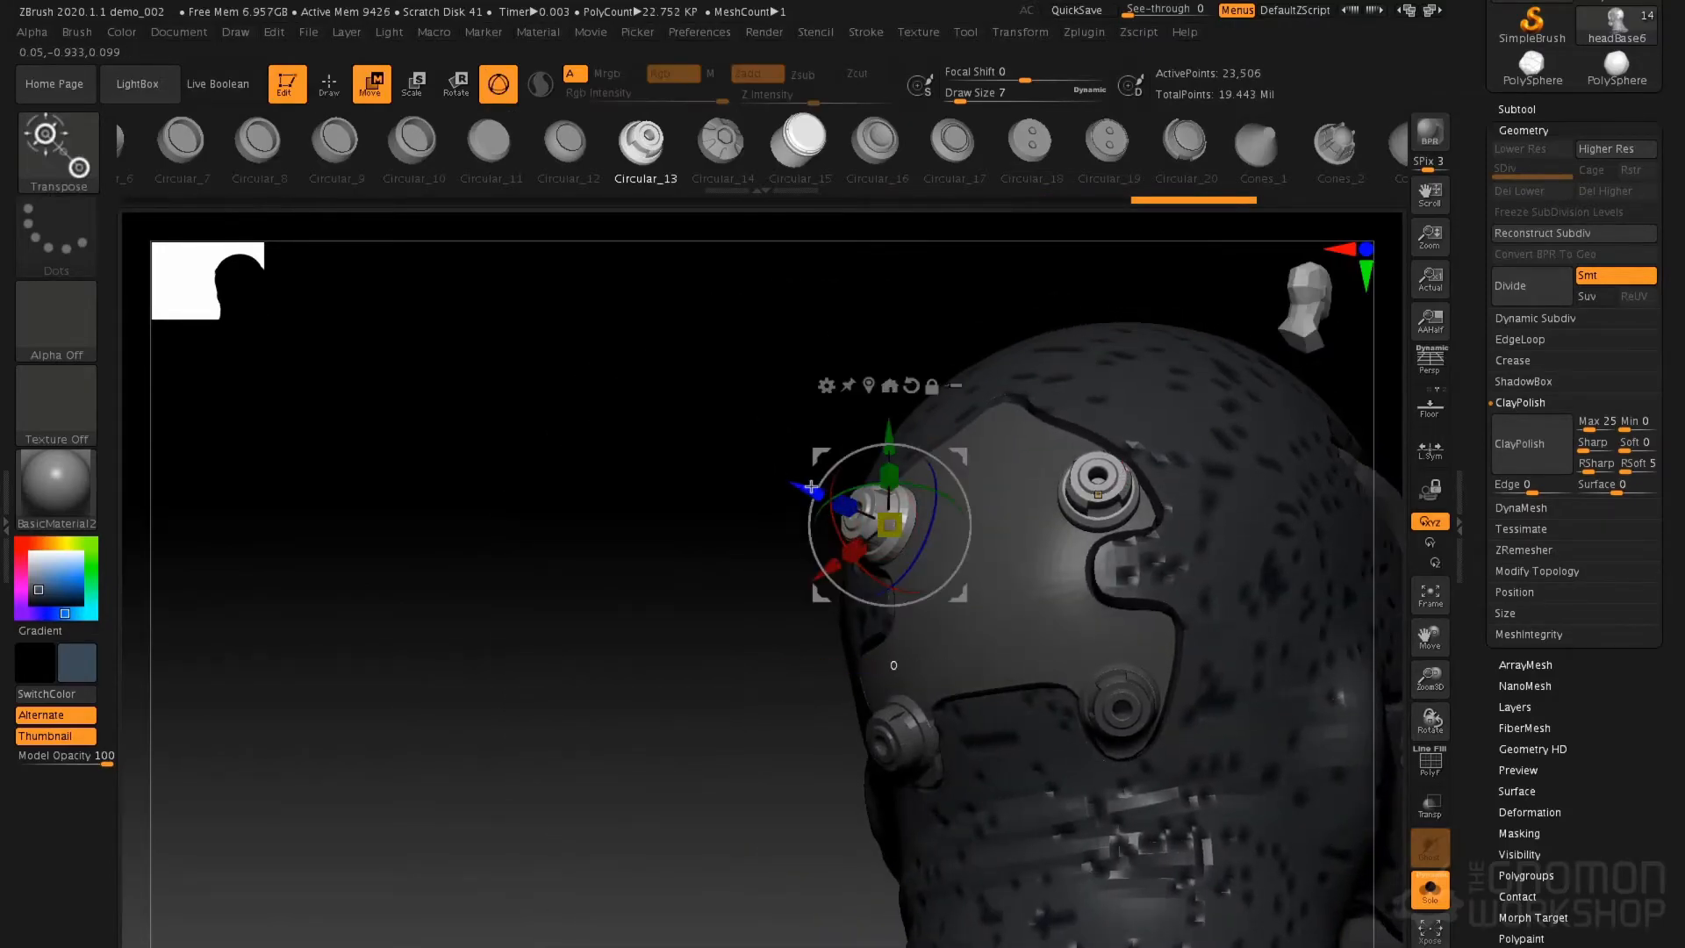
{"action": "left_click_drag", "start_coordinate": [811, 486], "coordinate": [813, 488]}
{"action": "key", "text": "q"}
{"action": "left_click_drag", "start_coordinate": [693, 619], "coordinate": [780, 618], "text": "ctrl"}
Browse the IMM ModelKit parts and choose Panels_11 as the insert mesh
{"action": "mouse_move", "coordinate": [782, 618]}
{"action": "right_mouse_down", "text": "ctrl"}
{"action": "mouse_move", "coordinate": [776, 541]}
{"action": "mouse_move", "coordinate": [864, 567]}
{"action": "mouse_move", "coordinate": [763, 562]}
{"action": "mouse_move", "coordinate": [824, 561]}
{"action": "mouse_move", "coordinate": [1013, 435]}
{"action": "right_mouse_up", "text": "ctrl"}
{"action": "left_click_drag", "start_coordinate": [1187, 154], "coordinate": [490, 154]}
{"action": "left_click_drag", "start_coordinate": [1120, 148], "coordinate": [581, 153]}
{"action": "left_click_drag", "start_coordinate": [1145, 151], "coordinate": [460, 153]}
{"action": "left_click_drag", "start_coordinate": [1089, 151], "coordinate": [817, 152]}
{"action": "left_click_drag", "start_coordinate": [1054, 151], "coordinate": [738, 153]}
{"action": "left_click_drag", "start_coordinate": [1108, 151], "coordinate": [812, 153]}
{"action": "left_click_drag", "start_coordinate": [992, 151], "coordinate": [680, 151]}
{"action": "left_click_drag", "start_coordinate": [1056, 149], "coordinate": [750, 148]}
{"action": "left_click_drag", "start_coordinate": [1132, 145], "coordinate": [594, 144]}
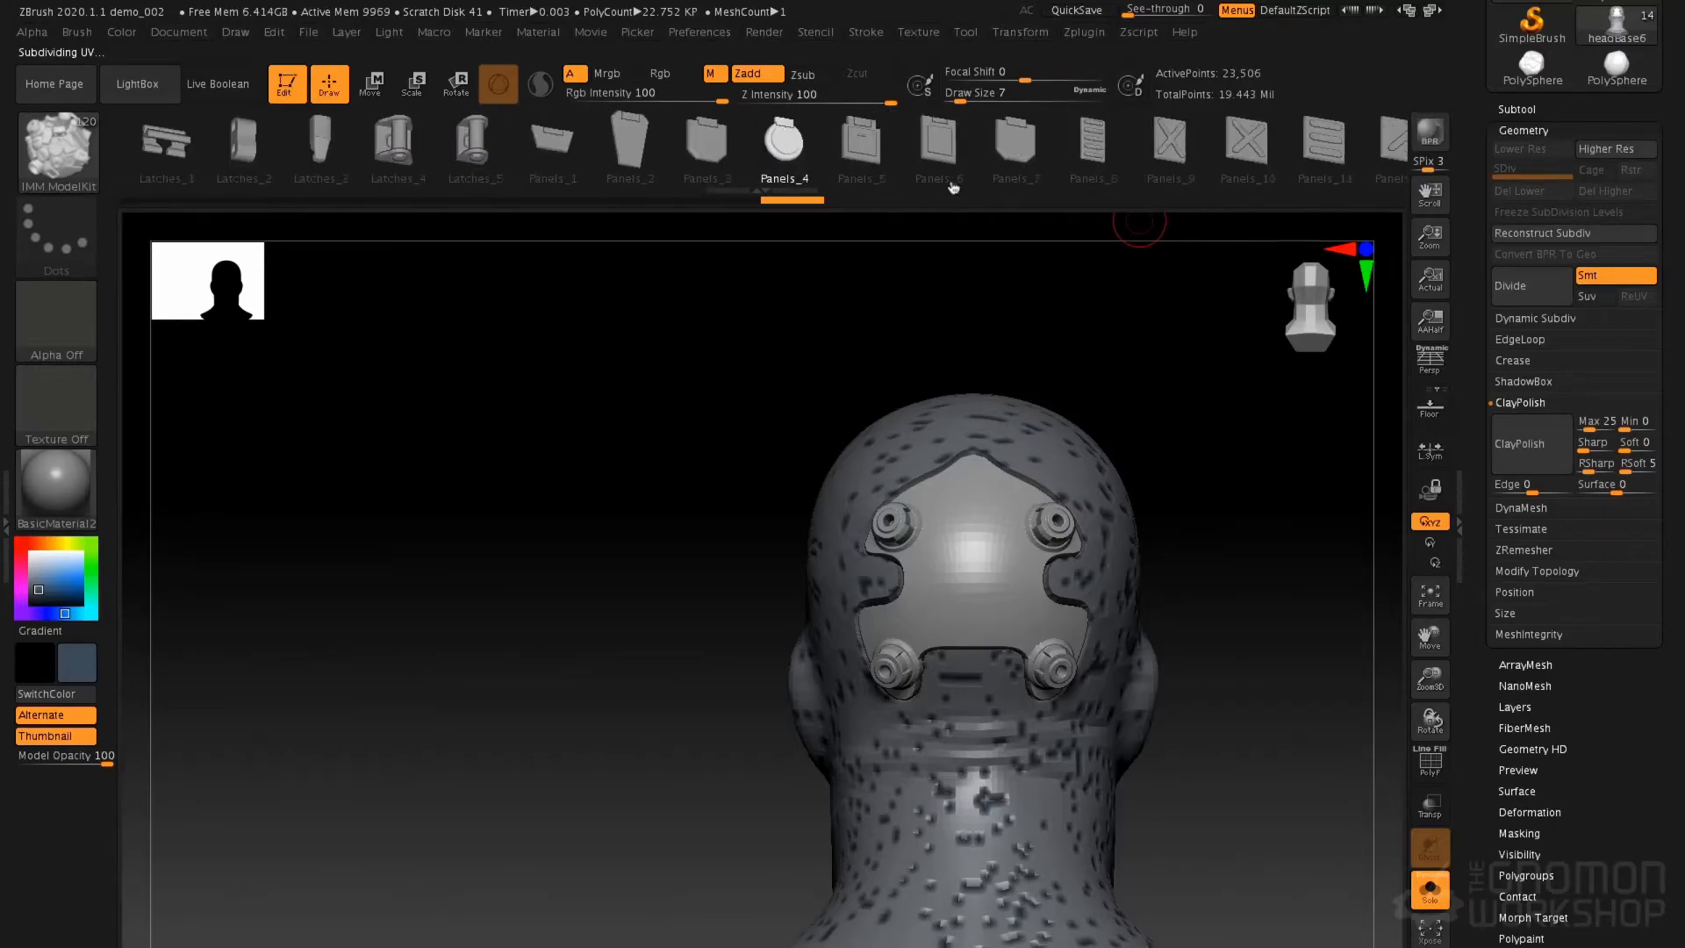
{"action": "left_click", "coordinate": [1132, 151]}
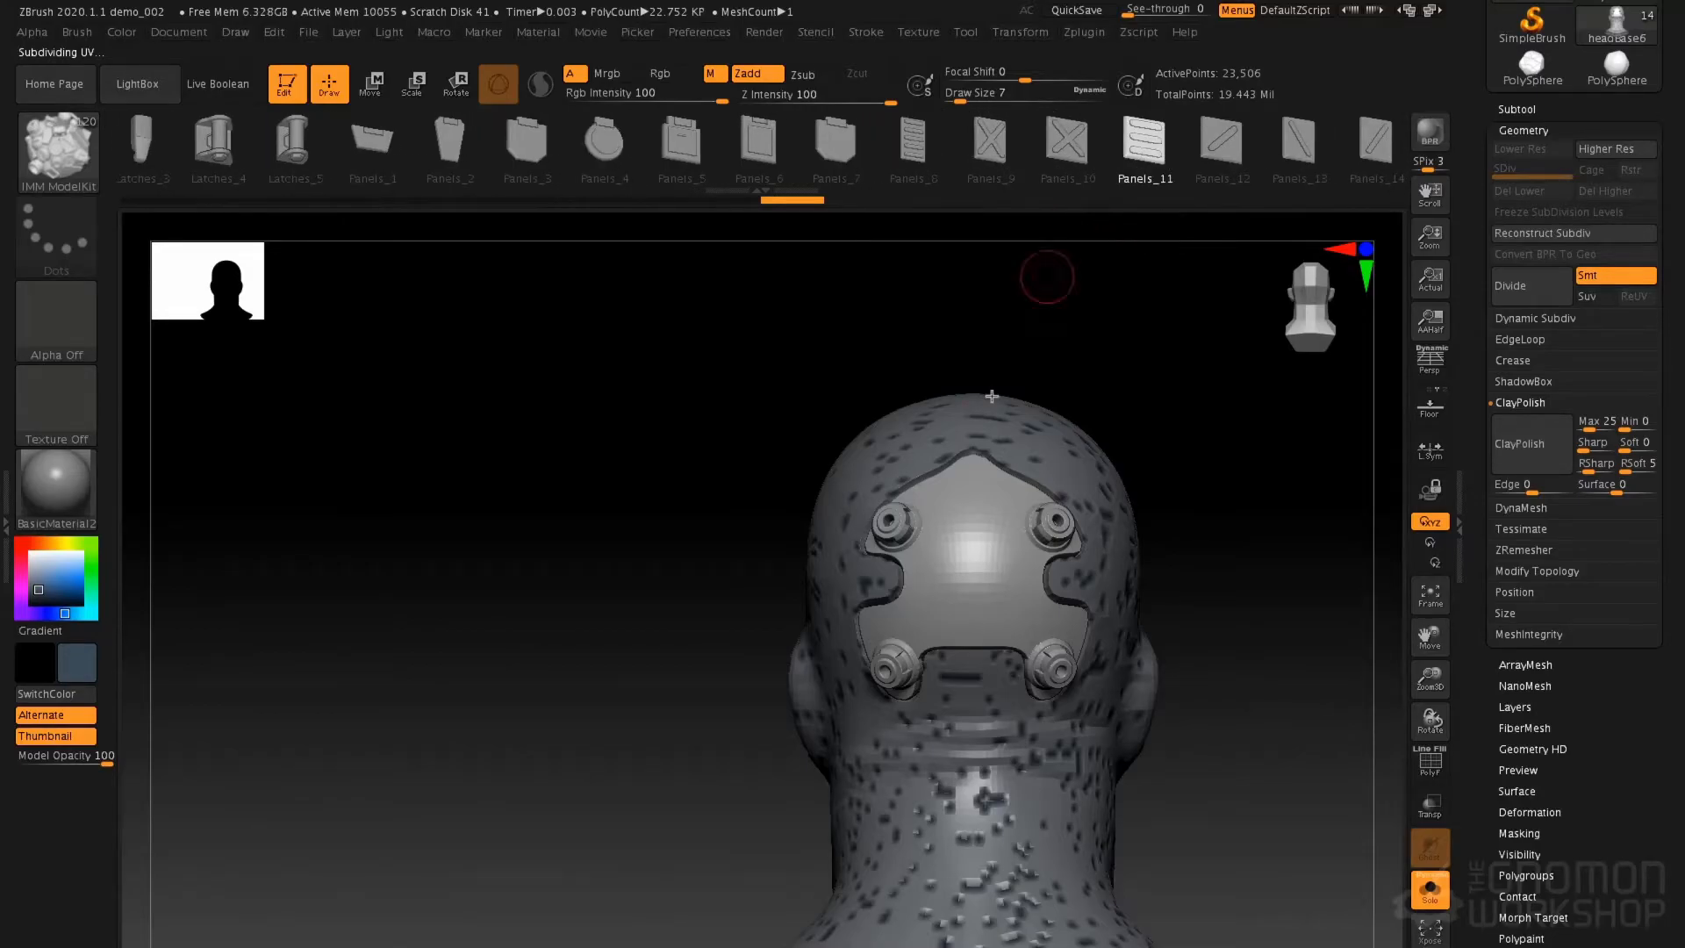
Try to insert the Panels_11 part at the centre of the rear head plate, and undo it
{"action": "left_click_drag", "start_coordinate": [973, 579], "coordinate": [976, 624]}
{"action": "mouse_move", "coordinate": [1018, 550]}
{"action": "right_mouse_down"}
{"action": "mouse_move", "coordinate": [860, 557]}
{"action": "mouse_move", "coordinate": [998, 550]}
{"action": "right_mouse_up"}
{"action": "key", "text": "ctrl+z"}
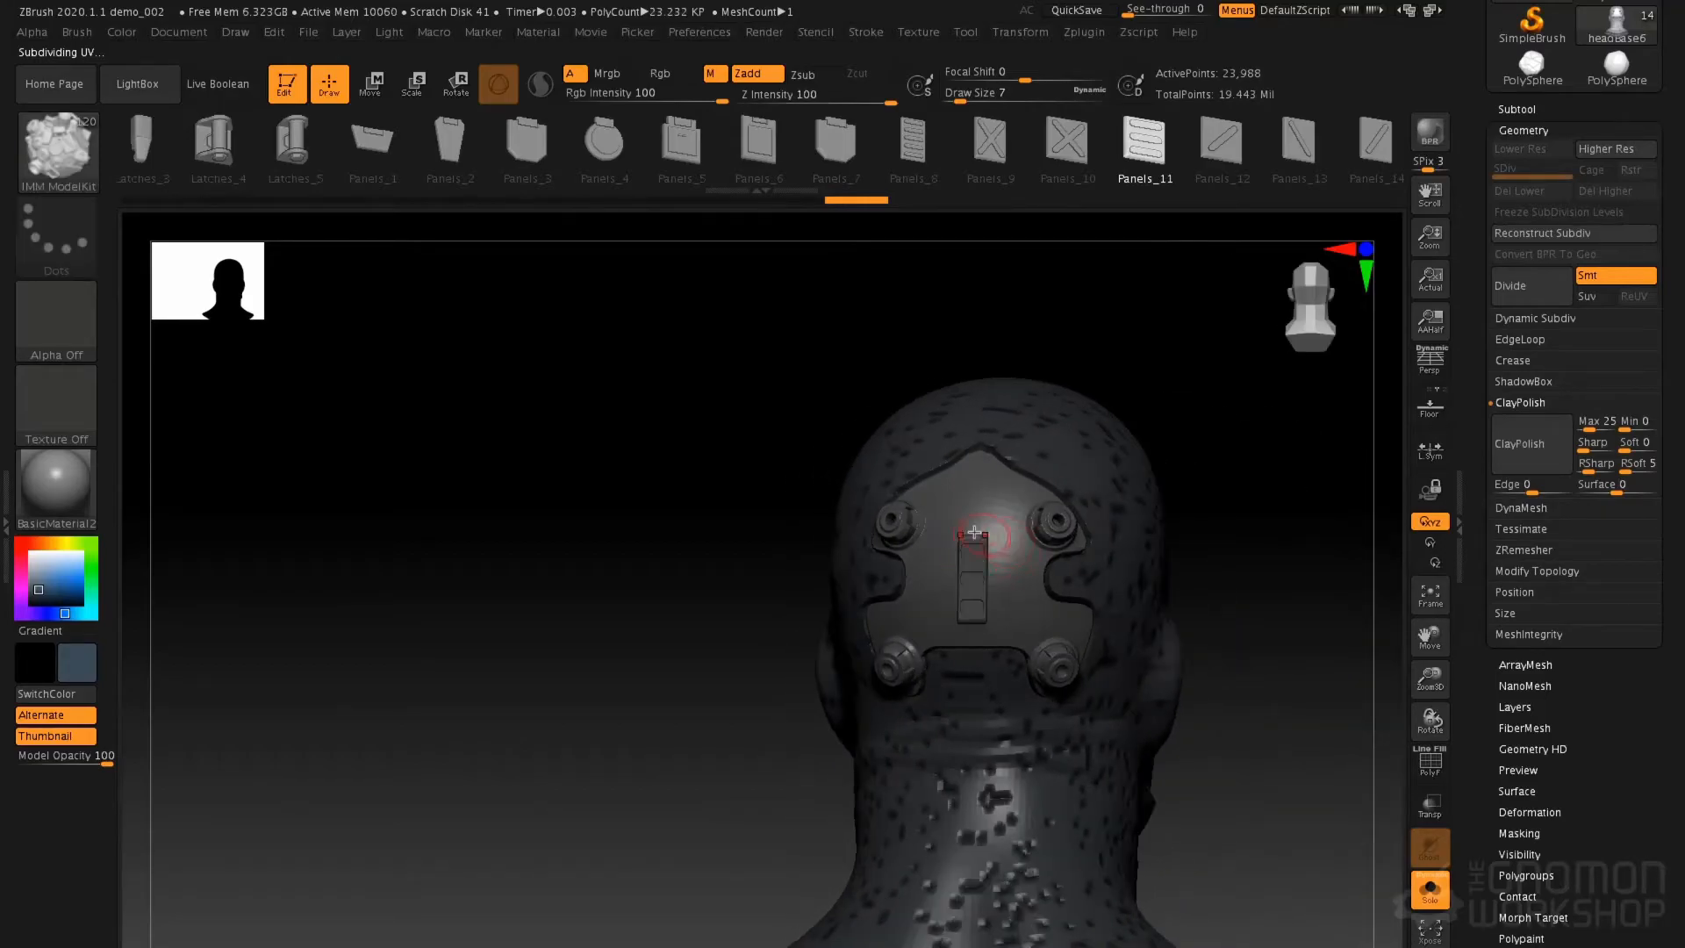
{"action": "key", "text": "ctrl+z"}
Insert the round Panel_17 part at the centre of the rear head plate at draw size 37, and activate the Scale gizmo
{"action": "left_click_drag", "start_coordinate": [1152, 159], "coordinate": [680, 138]}
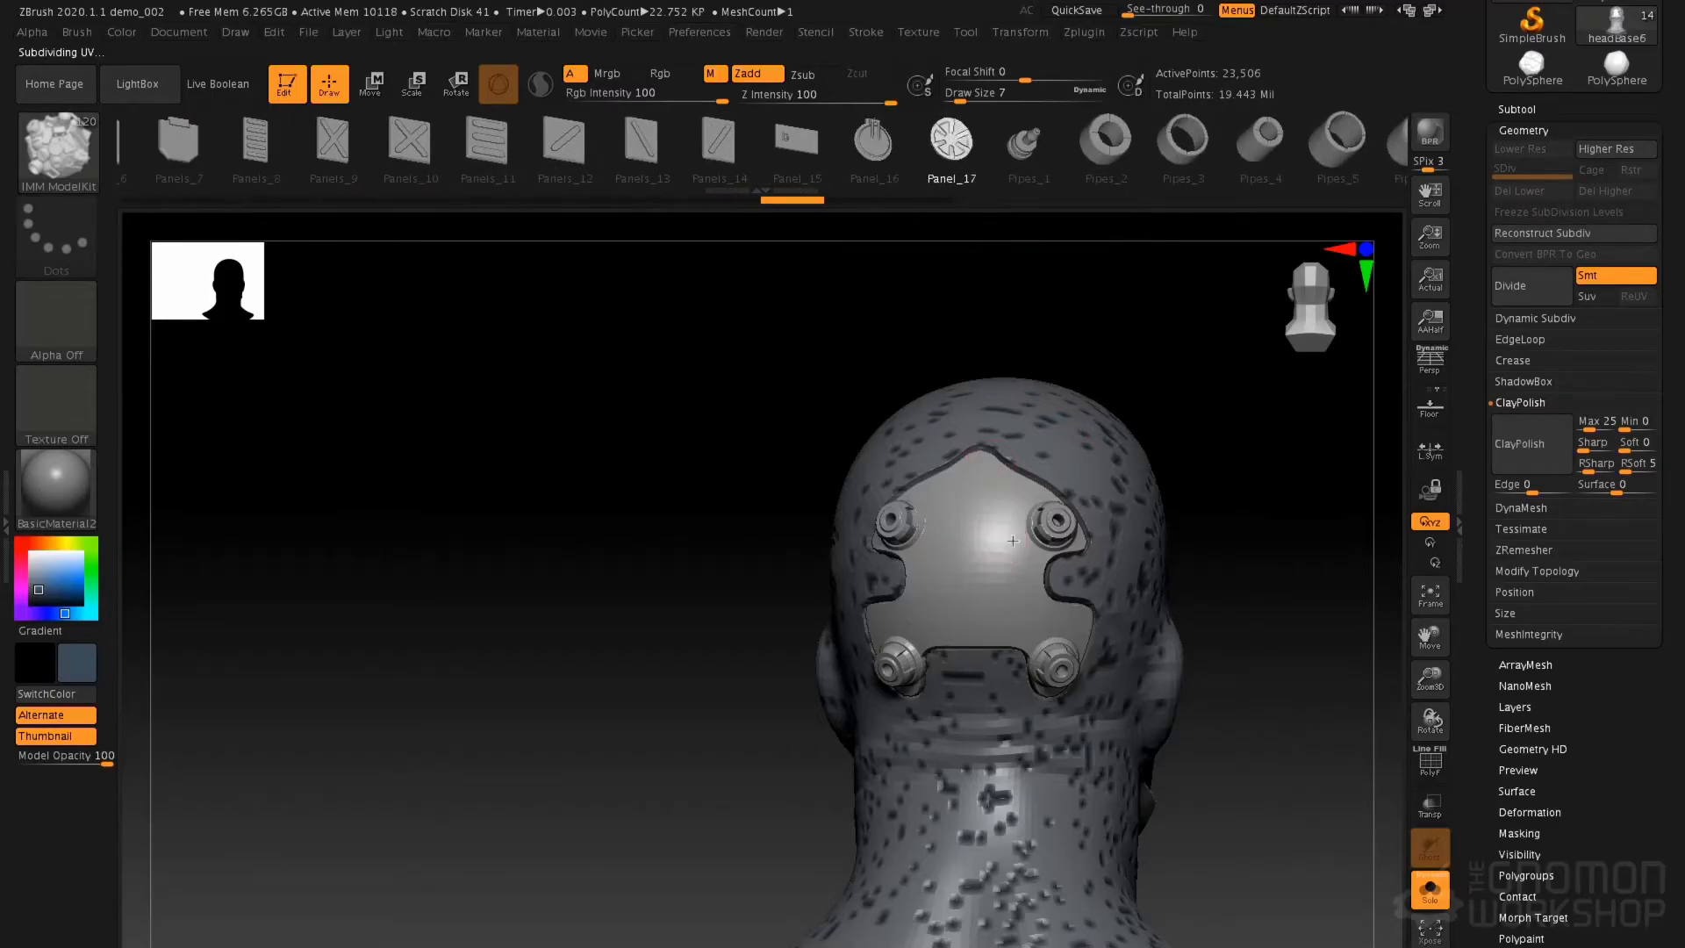
{"action": "right_click_drag", "start_coordinate": [1013, 541], "coordinate": [991, 556], "text": "alt"}
{"action": "left_click_drag", "start_coordinate": [973, 577], "coordinate": [1006, 583]}
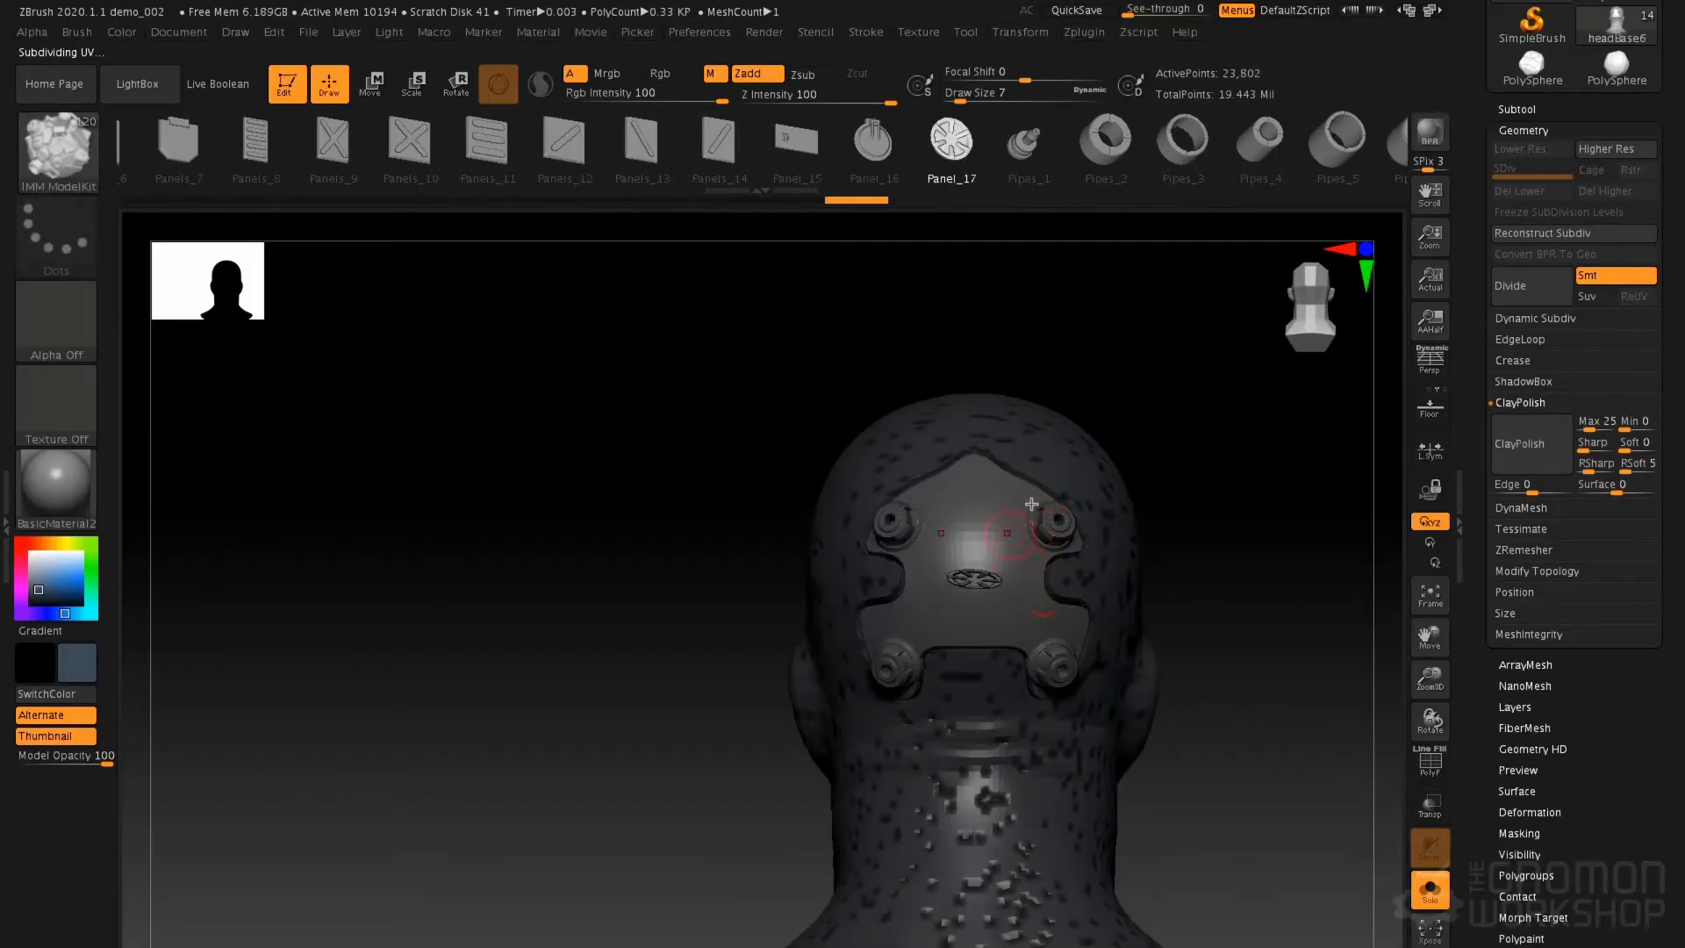
{"action": "key", "text": "ctrl+z"}
{"action": "key", "text": "space"}
{"action": "left_click_drag", "start_coordinate": [984, 519], "coordinate": [999, 520]}
{"action": "left_click_drag", "start_coordinate": [977, 580], "coordinate": [884, 518]}
{"action": "key", "text": "e"}
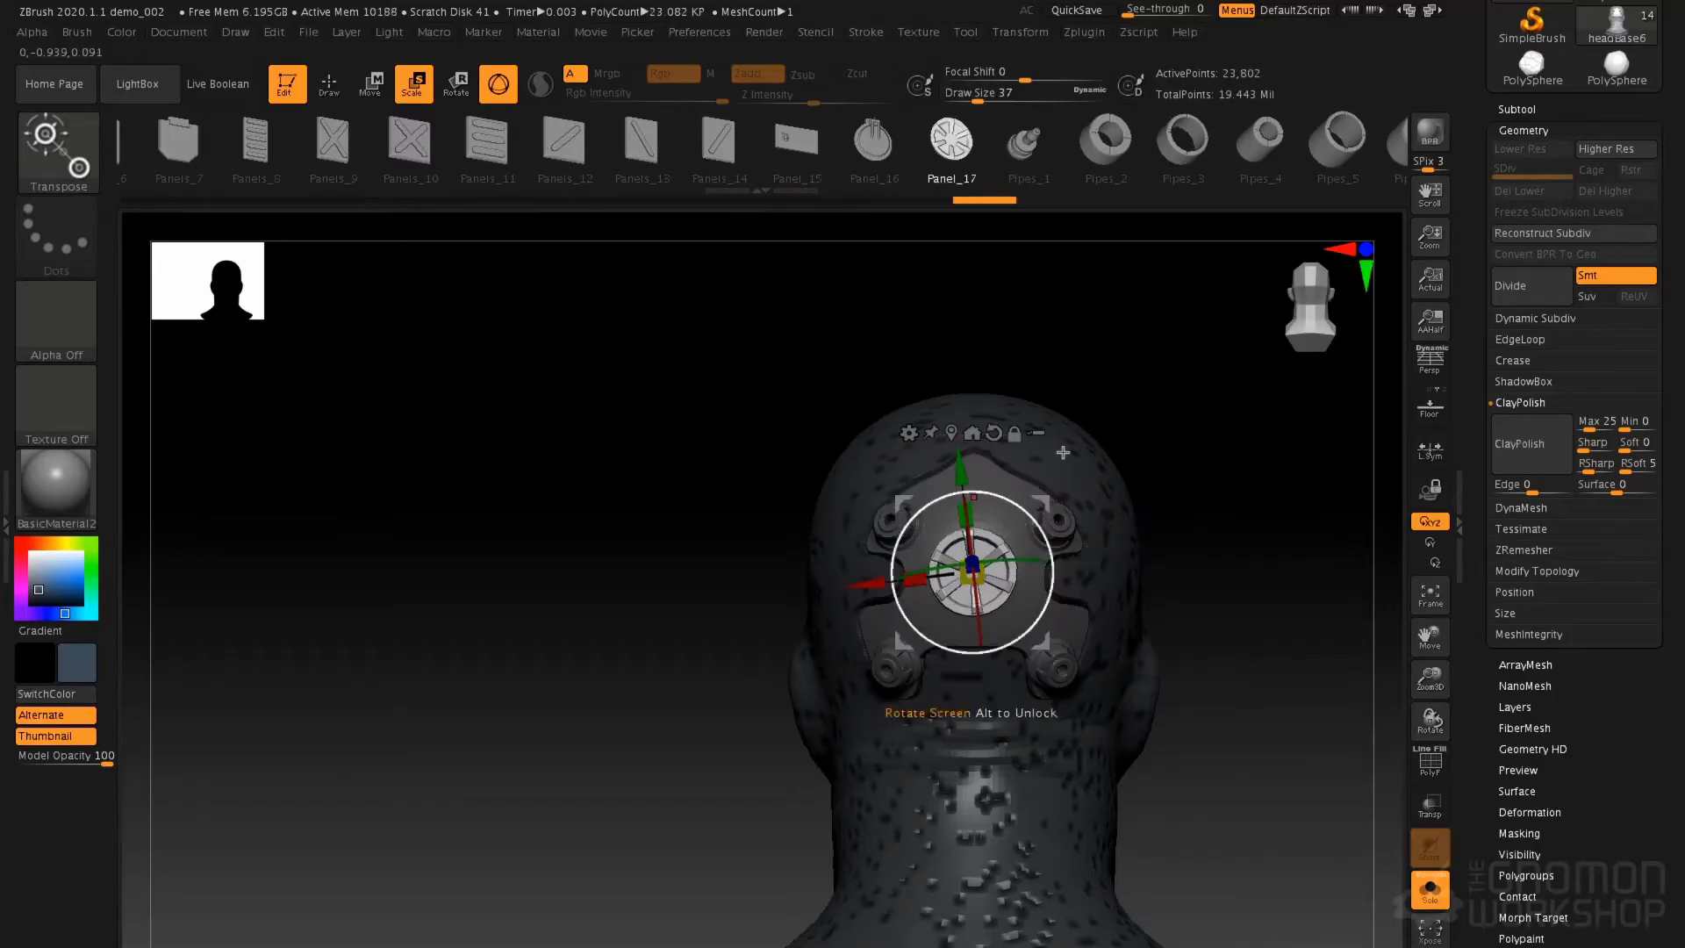
Return to Draw mode and try inserting the Panel_17 part on the jaw strap at draw size 7
{"action": "right_click_drag", "start_coordinate": [1063, 453], "coordinate": [973, 452]}
{"action": "mouse_move", "coordinate": [918, 383]}
{"action": "right_mouse_down"}
{"action": "mouse_move", "coordinate": [960, 376]}
{"action": "mouse_move", "coordinate": [946, 553]}
{"action": "mouse_move", "coordinate": [854, 573]}
{"action": "mouse_move", "coordinate": [979, 573]}
{"action": "mouse_move", "coordinate": [932, 413]}
{"action": "right_mouse_up"}
{"action": "key", "text": "q"}
{"action": "right_click_drag", "start_coordinate": [459, 655], "coordinate": [829, 478]}
{"action": "right_click_drag", "start_coordinate": [872, 572], "coordinate": [838, 371], "text": "alt"}
{"action": "right_click_drag", "start_coordinate": [843, 621], "coordinate": [1053, 575]}
{"action": "mouse_move", "coordinate": [579, 660]}
{"action": "right_mouse_down", "text": "alt"}
{"action": "mouse_move", "coordinate": [753, 669]}
{"action": "mouse_move", "coordinate": [633, 648]}
{"action": "right_mouse_up", "text": "alt"}
{"action": "key", "text": "space"}
{"action": "mouse_move", "coordinate": [681, 640]}
{"action": "left_mouse_down"}
{"action": "mouse_move", "coordinate": [659, 638]}
{"action": "mouse_move", "coordinate": [687, 696]}
{"action": "left_mouse_up"}
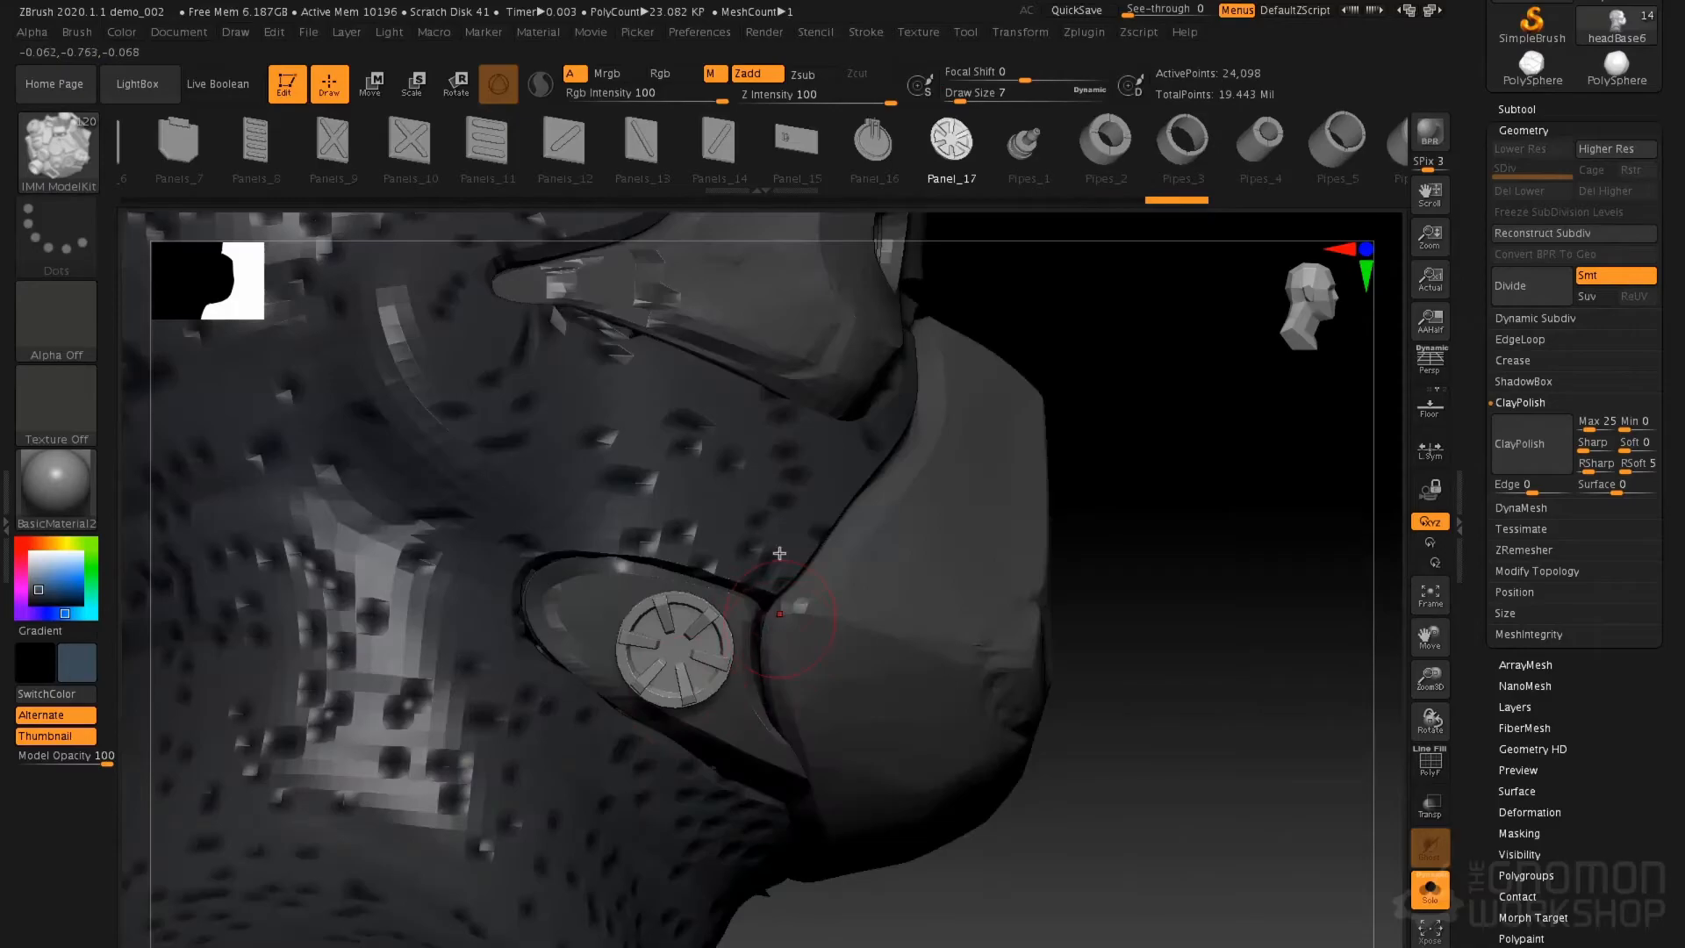
Choose Plates_5 as the insert mesh and set the draw size to 3 for the visor's upper strap end
{"action": "right_click_drag", "start_coordinate": [720, 606], "coordinate": [636, 562]}
{"action": "right_click_drag", "start_coordinate": [764, 561], "coordinate": [739, 780], "text": "alt"}
{"action": "right_click_drag", "start_coordinate": [630, 560], "coordinate": [680, 773], "text": "alt"}
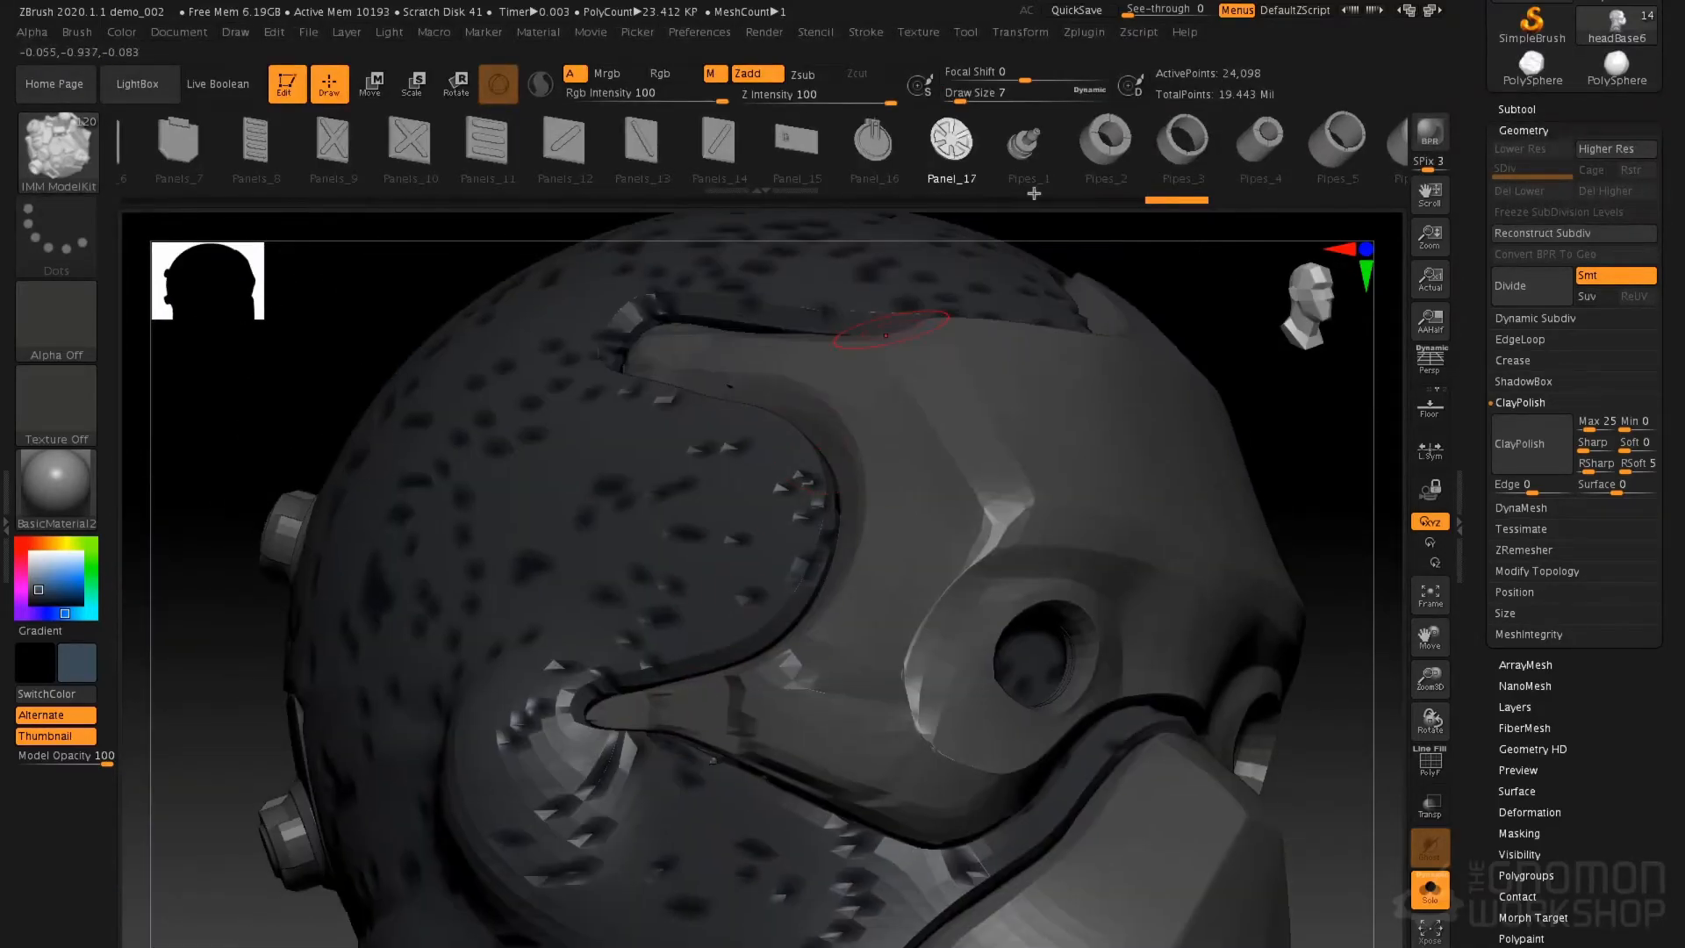
{"action": "left_click_drag", "start_coordinate": [1154, 138], "coordinate": [1038, 158]}
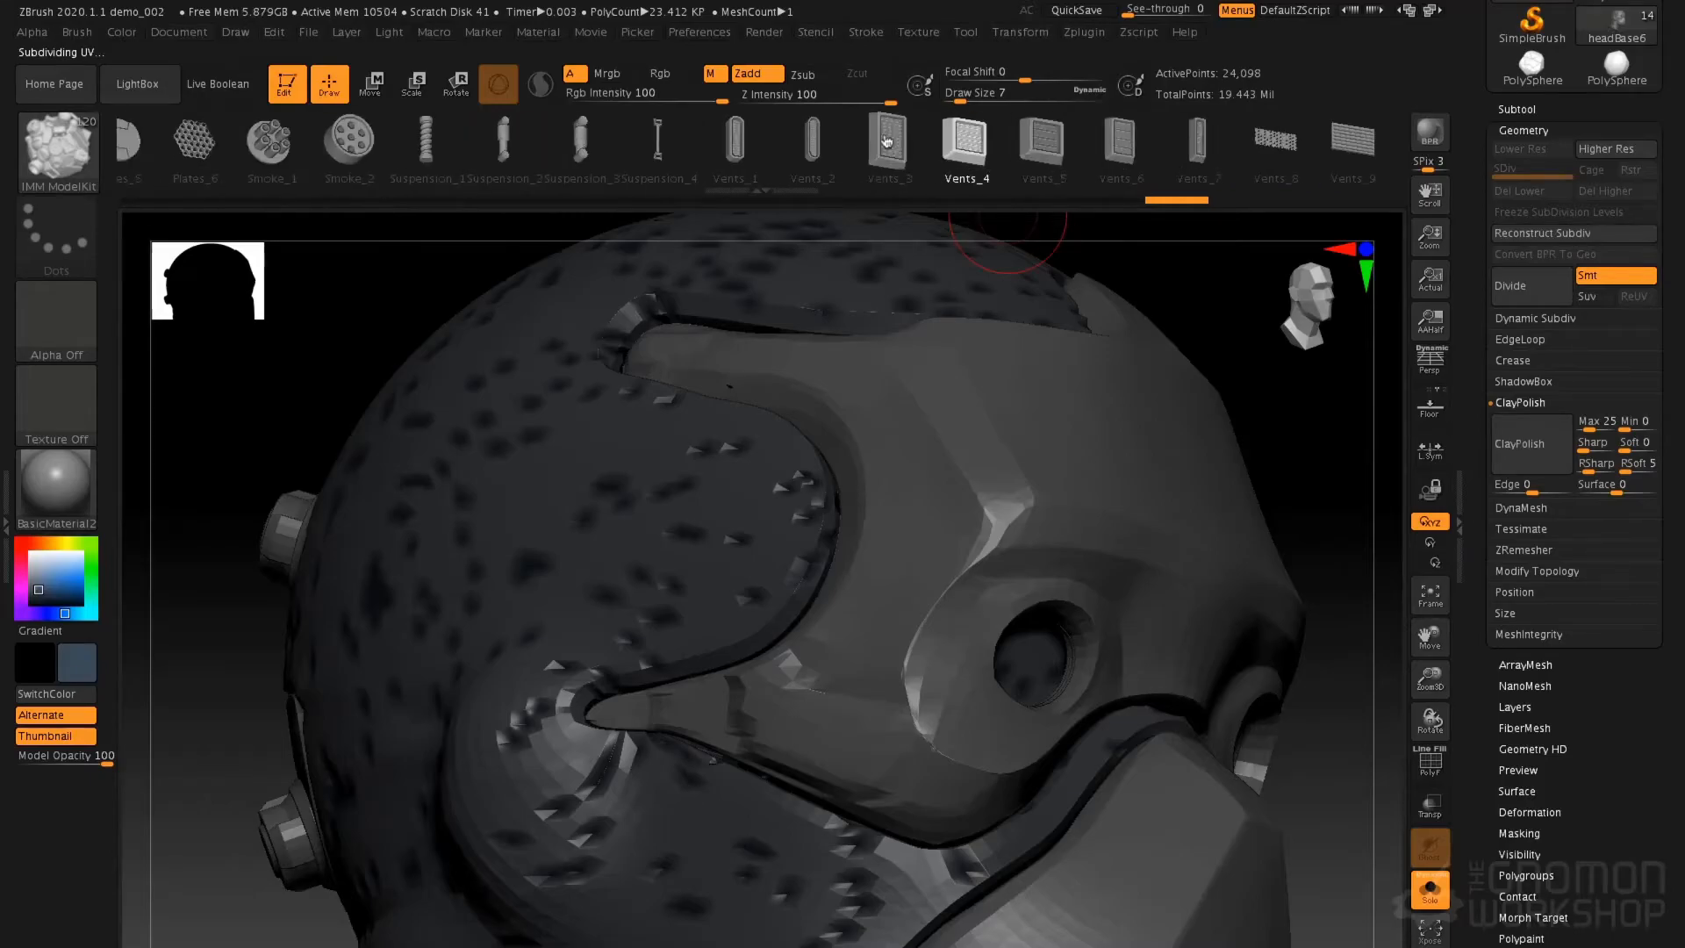
{"action": "left_click_drag", "start_coordinate": [299, 146], "coordinate": [741, 146]}
{"action": "left_click", "coordinate": [511, 145]}
{"action": "right_click_drag", "start_coordinate": [693, 362], "coordinate": [672, 332]}
{"action": "key", "text": "space"}
{"action": "left_click_drag", "start_coordinate": [664, 331], "coordinate": [666, 355]}
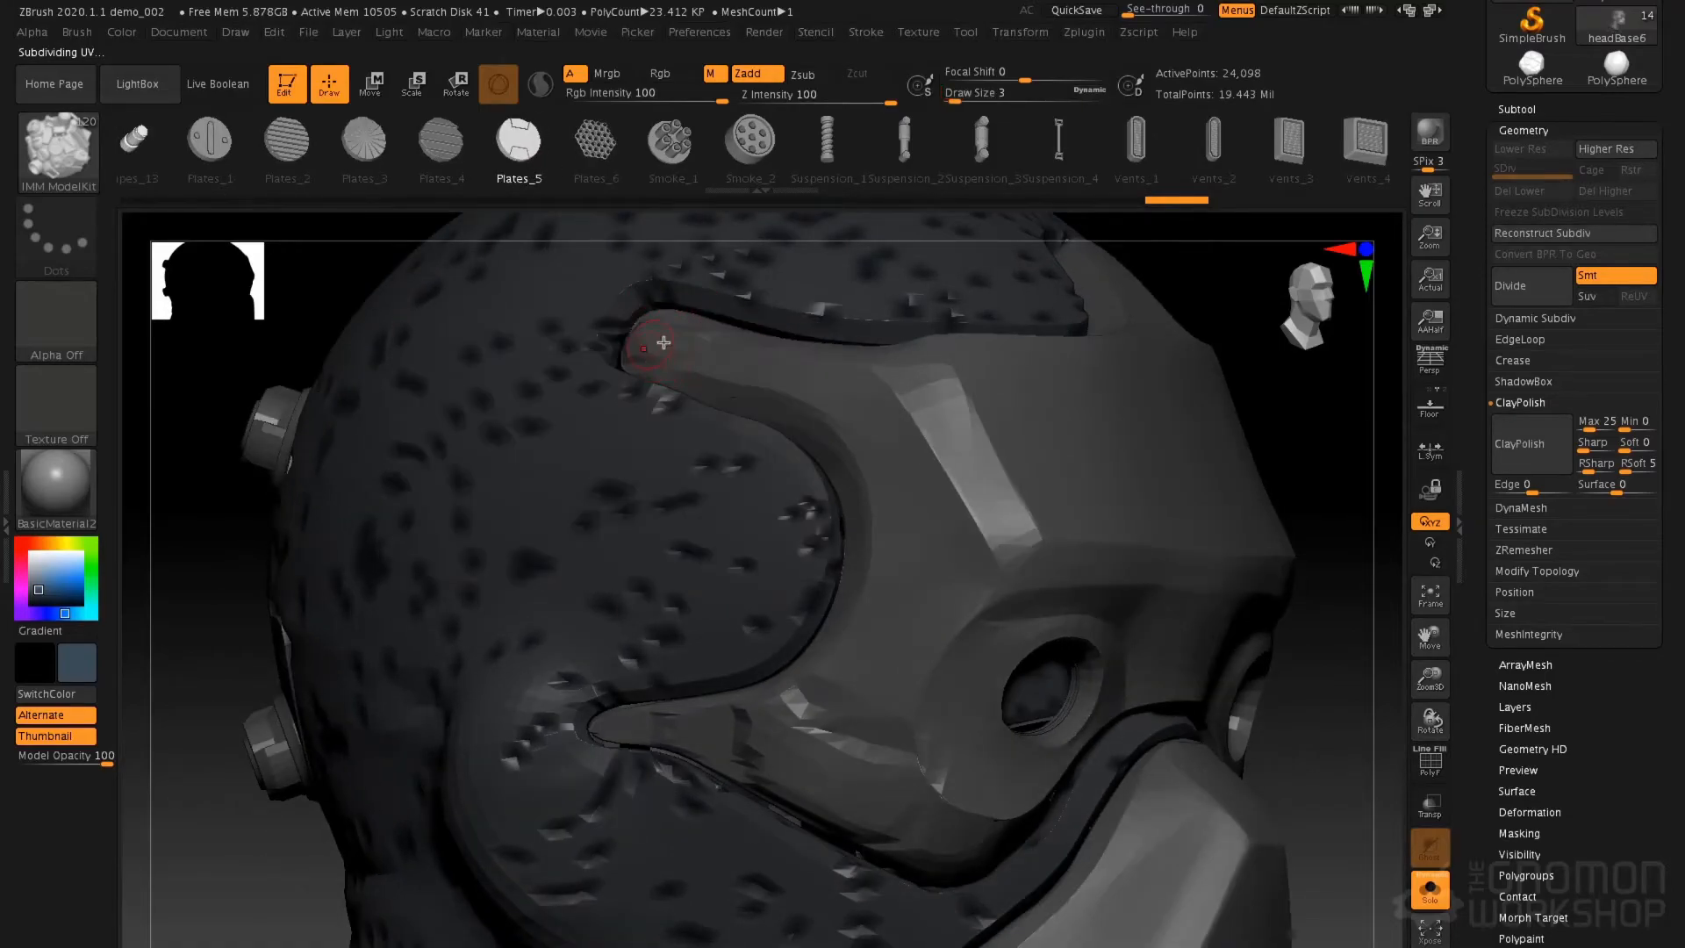
Switch the insert mesh back to Panel_17 and undo the part placed on the jaw strap
{"action": "right_click_drag", "start_coordinate": [1074, 343], "coordinate": [1010, 376]}
{"action": "right_click_drag", "start_coordinate": [1081, 569], "coordinate": [1155, 514], "text": "ctrl"}
{"action": "right_click_drag", "start_coordinate": [788, 588], "coordinate": [788, 432], "text": "alt"}
{"action": "mouse_move", "coordinate": [788, 432]}
{"action": "right_mouse_down", "text": "ctrl"}
{"action": "mouse_move", "coordinate": [873, 647]}
{"action": "mouse_move", "coordinate": [910, 549]}
{"action": "right_mouse_up", "text": "ctrl"}
{"action": "mouse_move", "coordinate": [1053, 158]}
{"action": "left_mouse_down"}
{"action": "mouse_move", "coordinate": [396, 155]}
{"action": "mouse_move", "coordinate": [1112, 158]}
{"action": "left_mouse_up"}
{"action": "left_click_drag", "start_coordinate": [827, 158], "coordinate": [1229, 158]}
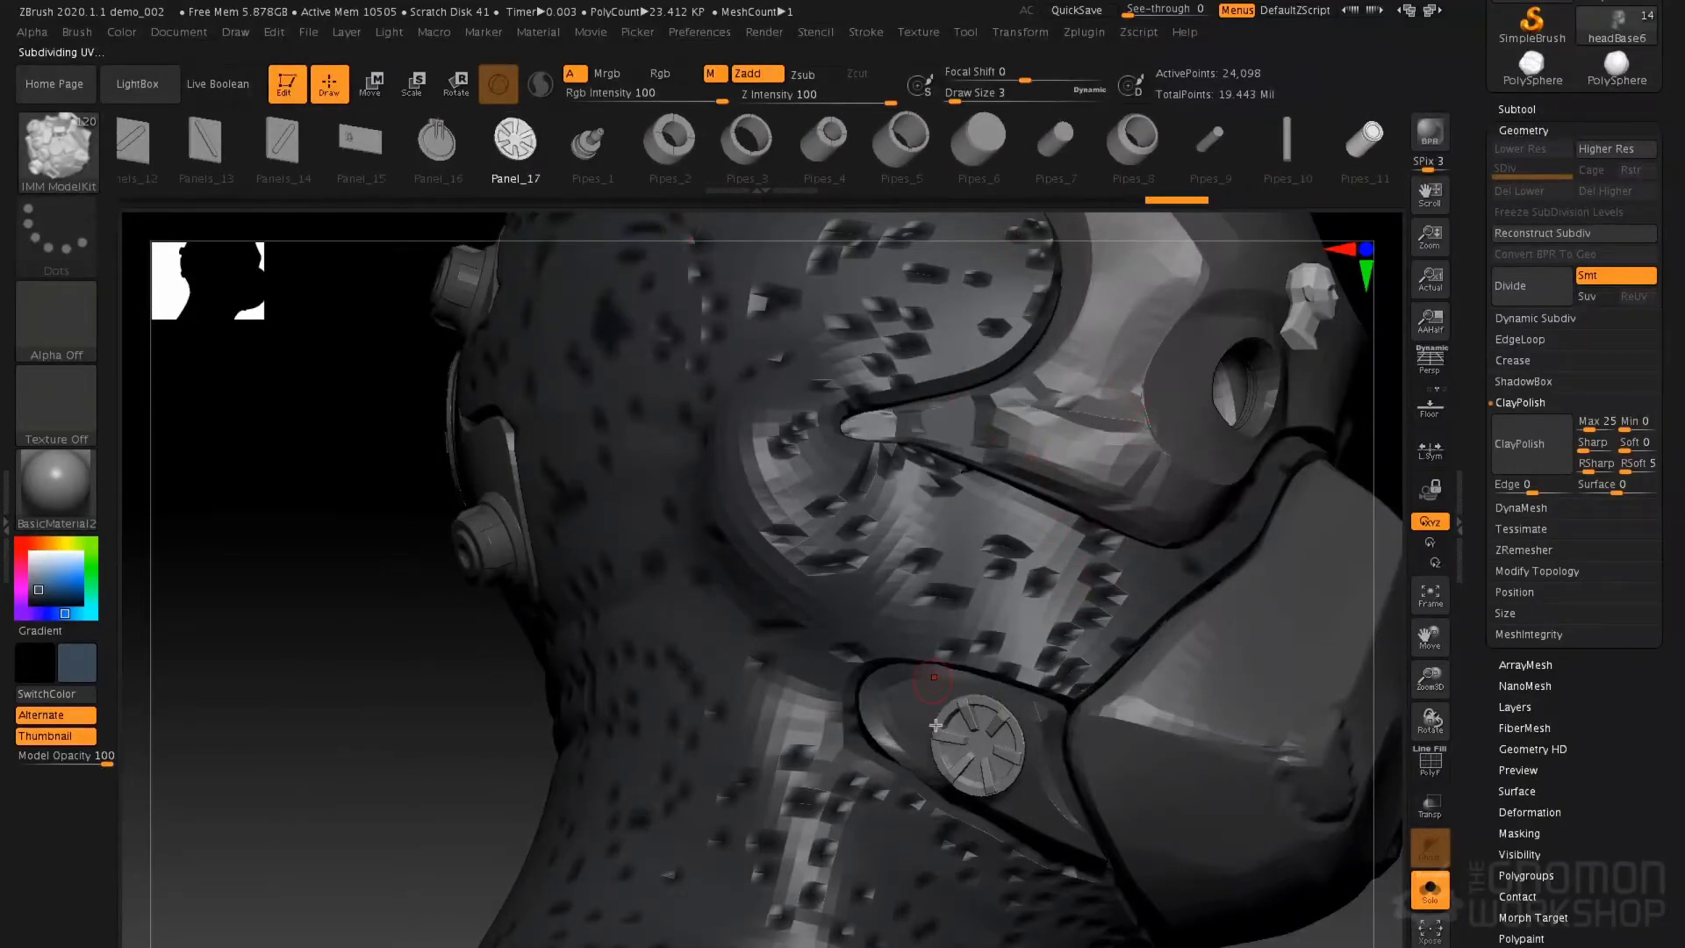
{"action": "key", "text": "ctrl+z"}
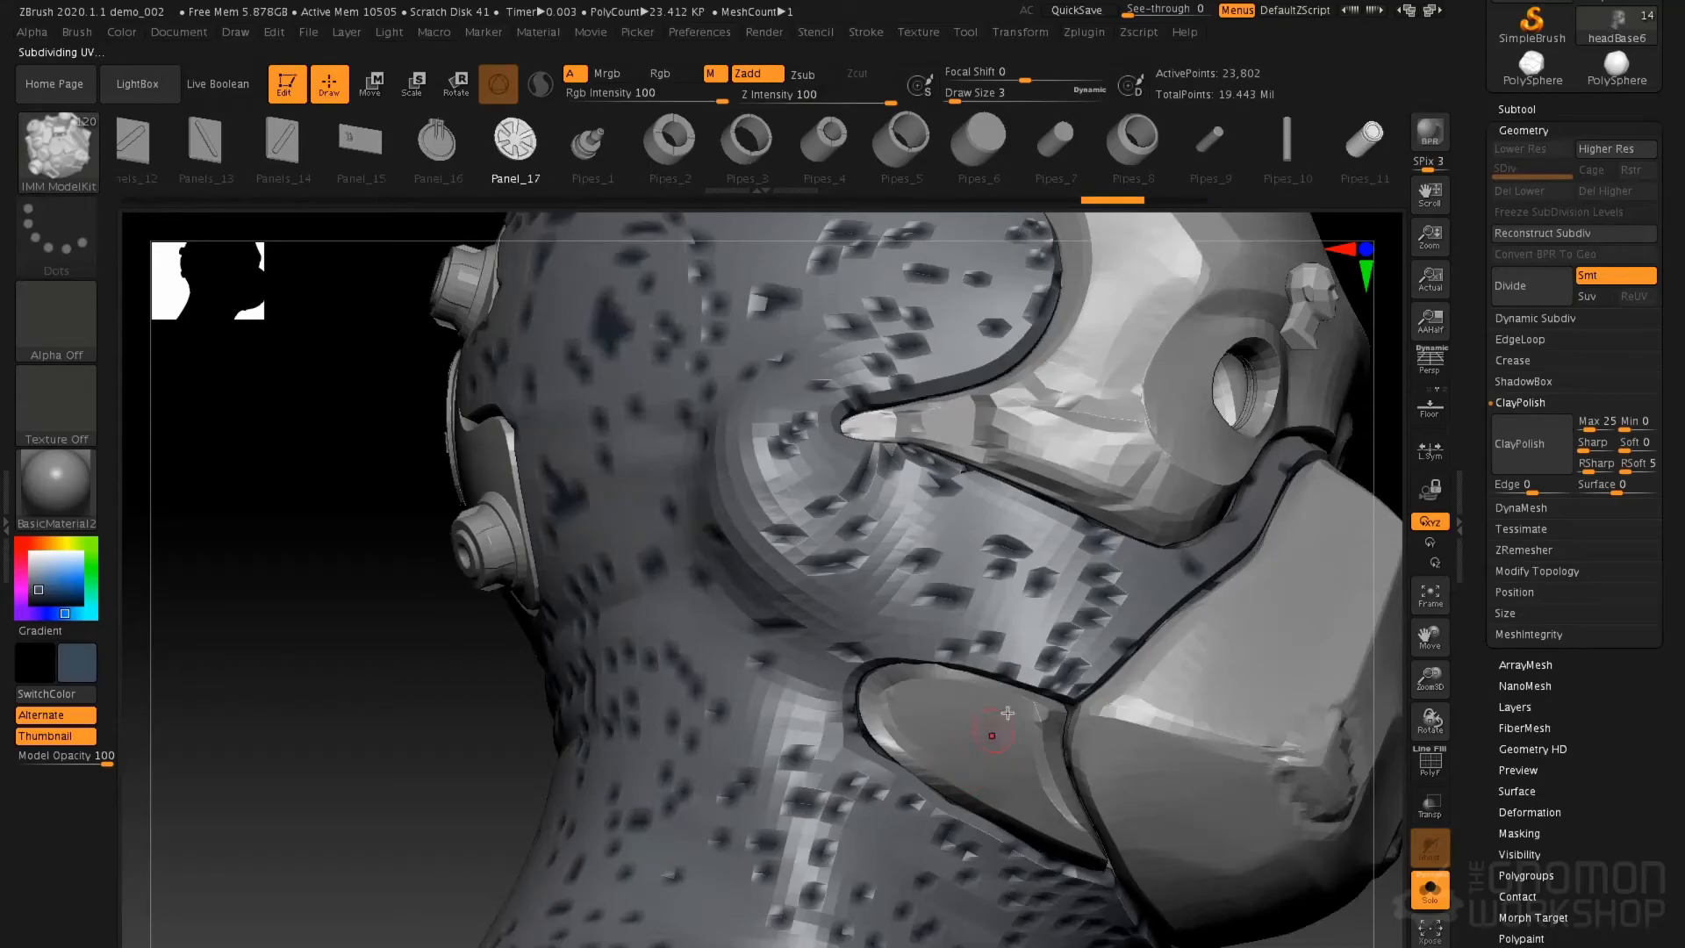
Try inserting Panel_17 at the jaw strap's rear end at draw size 3, and undo it
{"action": "right_click_drag", "start_coordinate": [983, 706], "coordinate": [684, 693]}
{"action": "right_click_drag", "start_coordinate": [1167, 588], "coordinate": [756, 744]}
{"action": "left_click_drag", "start_coordinate": [752, 695], "coordinate": [752, 693]}
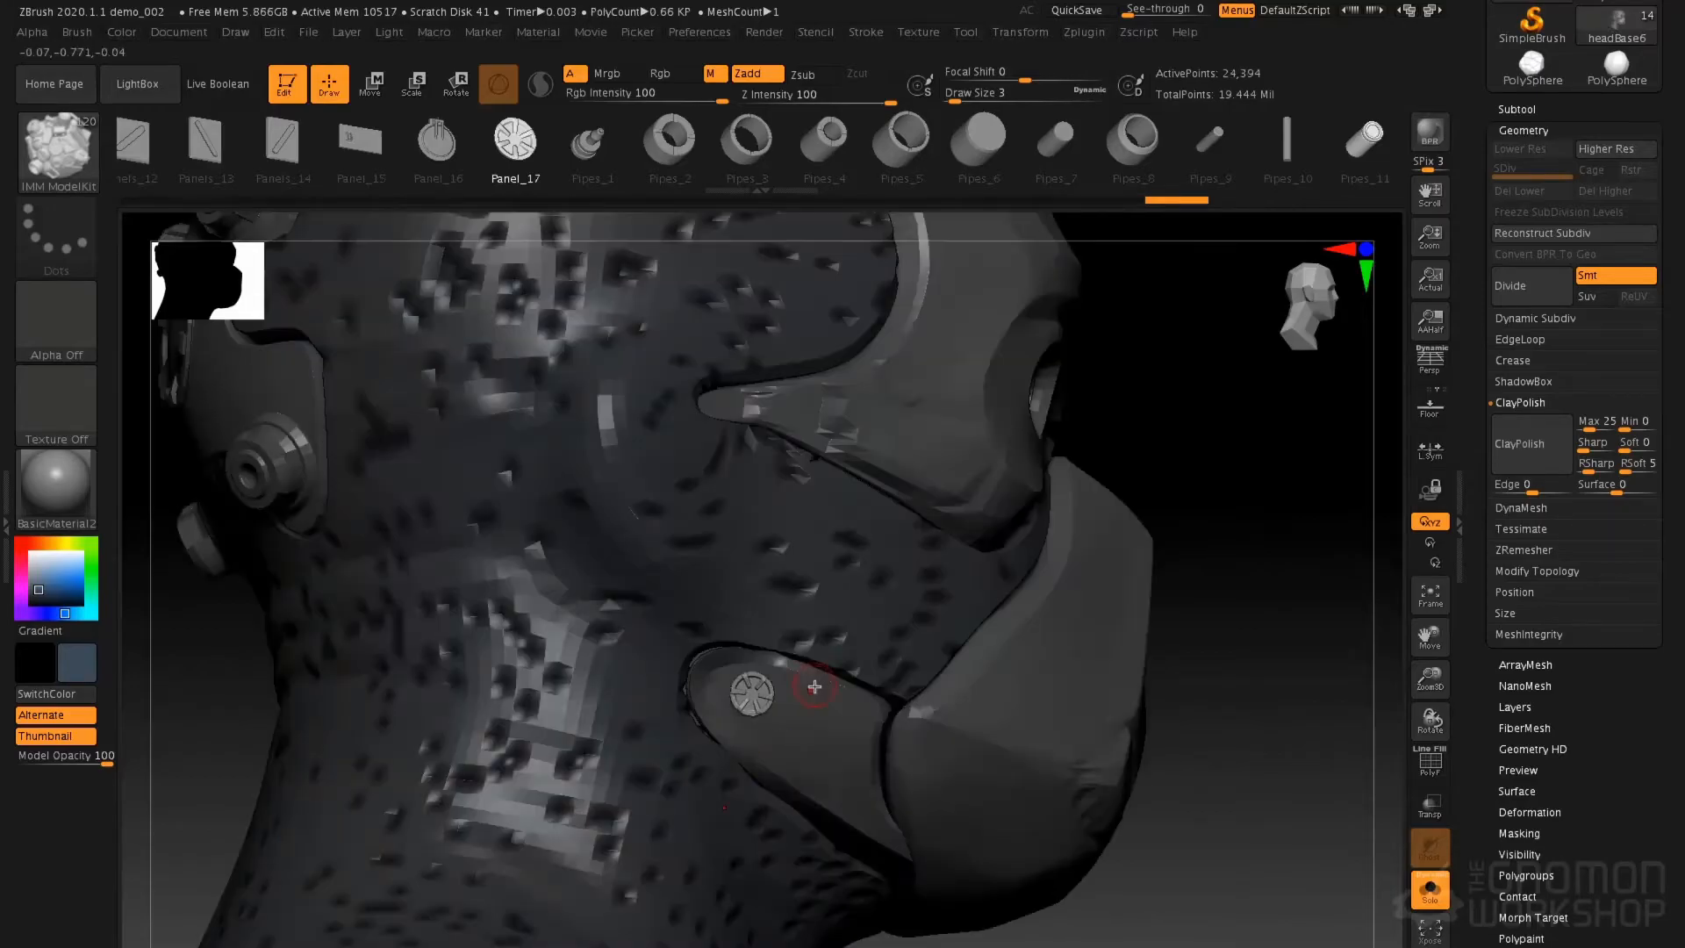
{"action": "key", "text": "ctrl+z"}
Insert Panel_17 on the jaw strap beside the mouth mask at draw size 8 and adjust its scale
{"action": "key", "text": "space"}
{"action": "mouse_move", "coordinate": [770, 689]}
{"action": "left_mouse_down"}
{"action": "mouse_move", "coordinate": [762, 718]}
{"action": "mouse_move", "coordinate": [809, 675]}
{"action": "left_mouse_up"}
{"action": "key", "text": "ctrl+z"}
{"action": "mouse_move", "coordinate": [822, 745]}
{"action": "left_mouse_down"}
{"action": "mouse_move", "coordinate": [827, 761]}
{"action": "mouse_move", "coordinate": [840, 740]}
{"action": "left_mouse_up"}
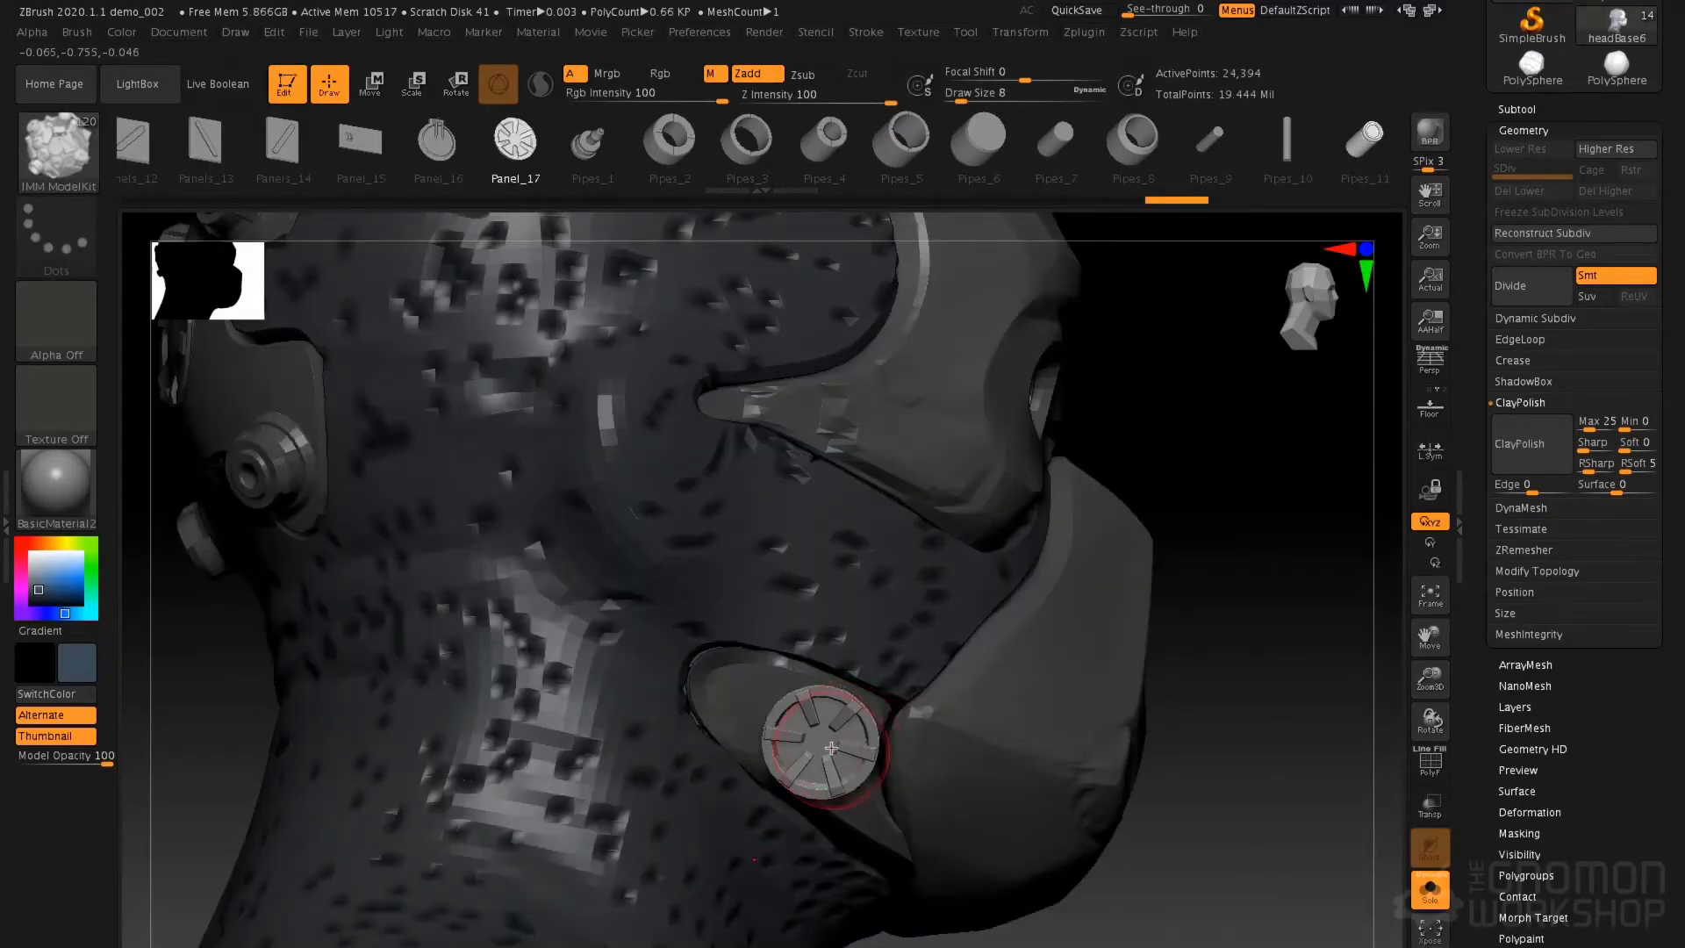
{"action": "key", "text": "e"}
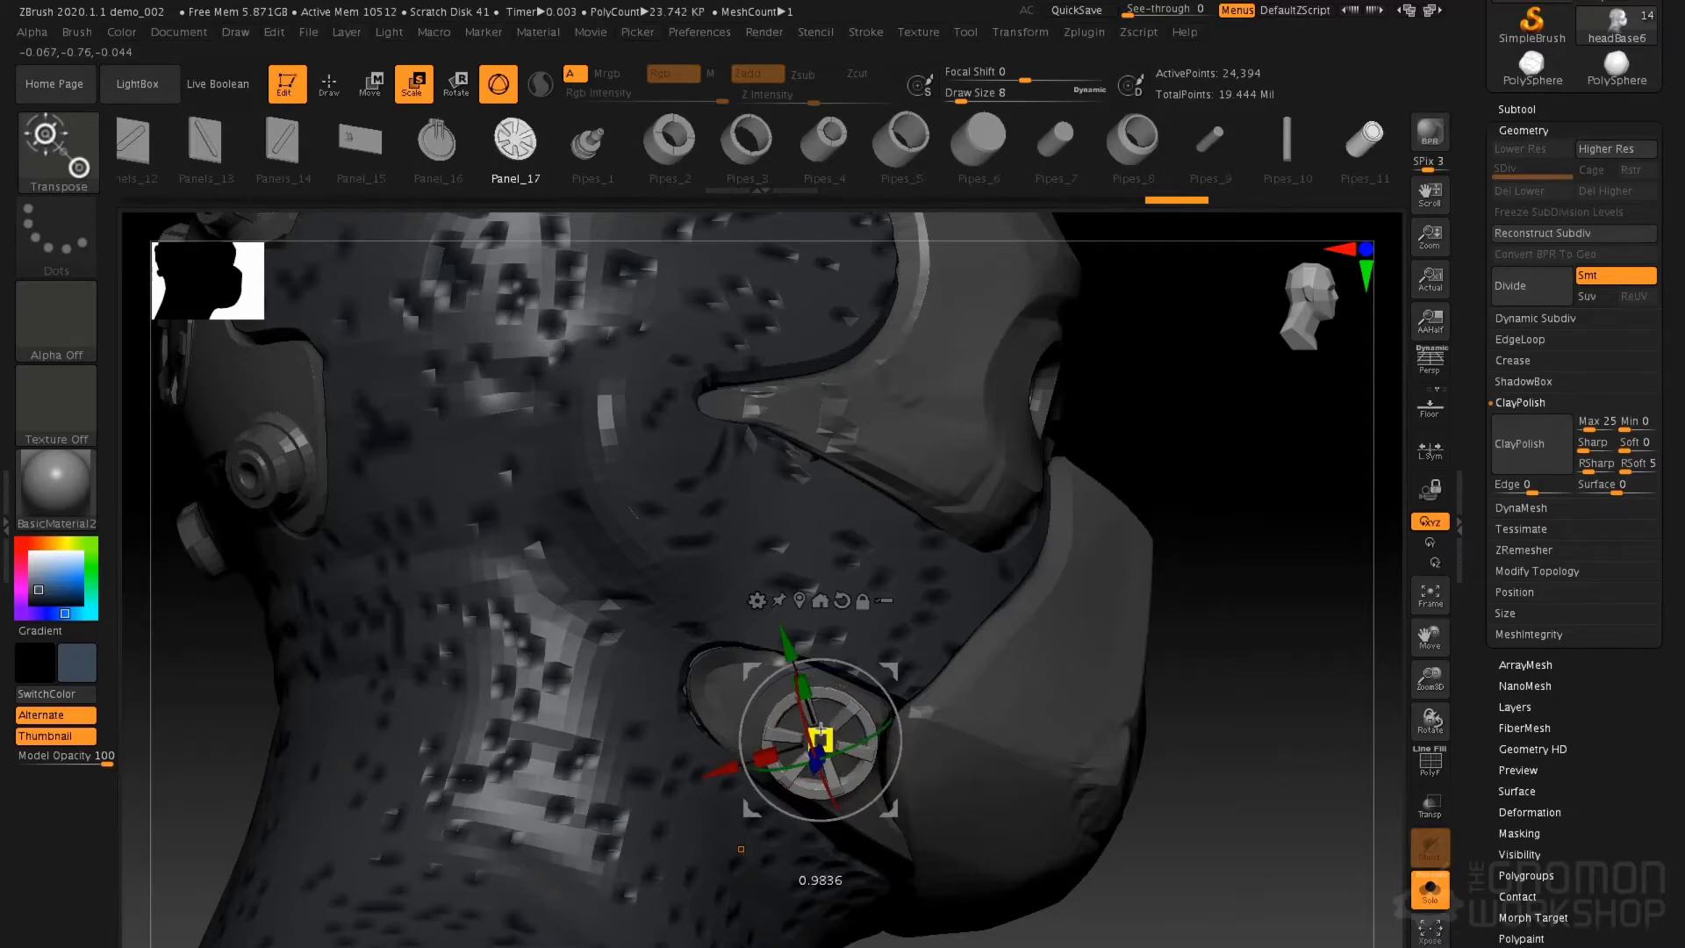
{"action": "right_click_drag", "start_coordinate": [870, 661], "coordinate": [763, 675]}
{"action": "key", "text": "q"}
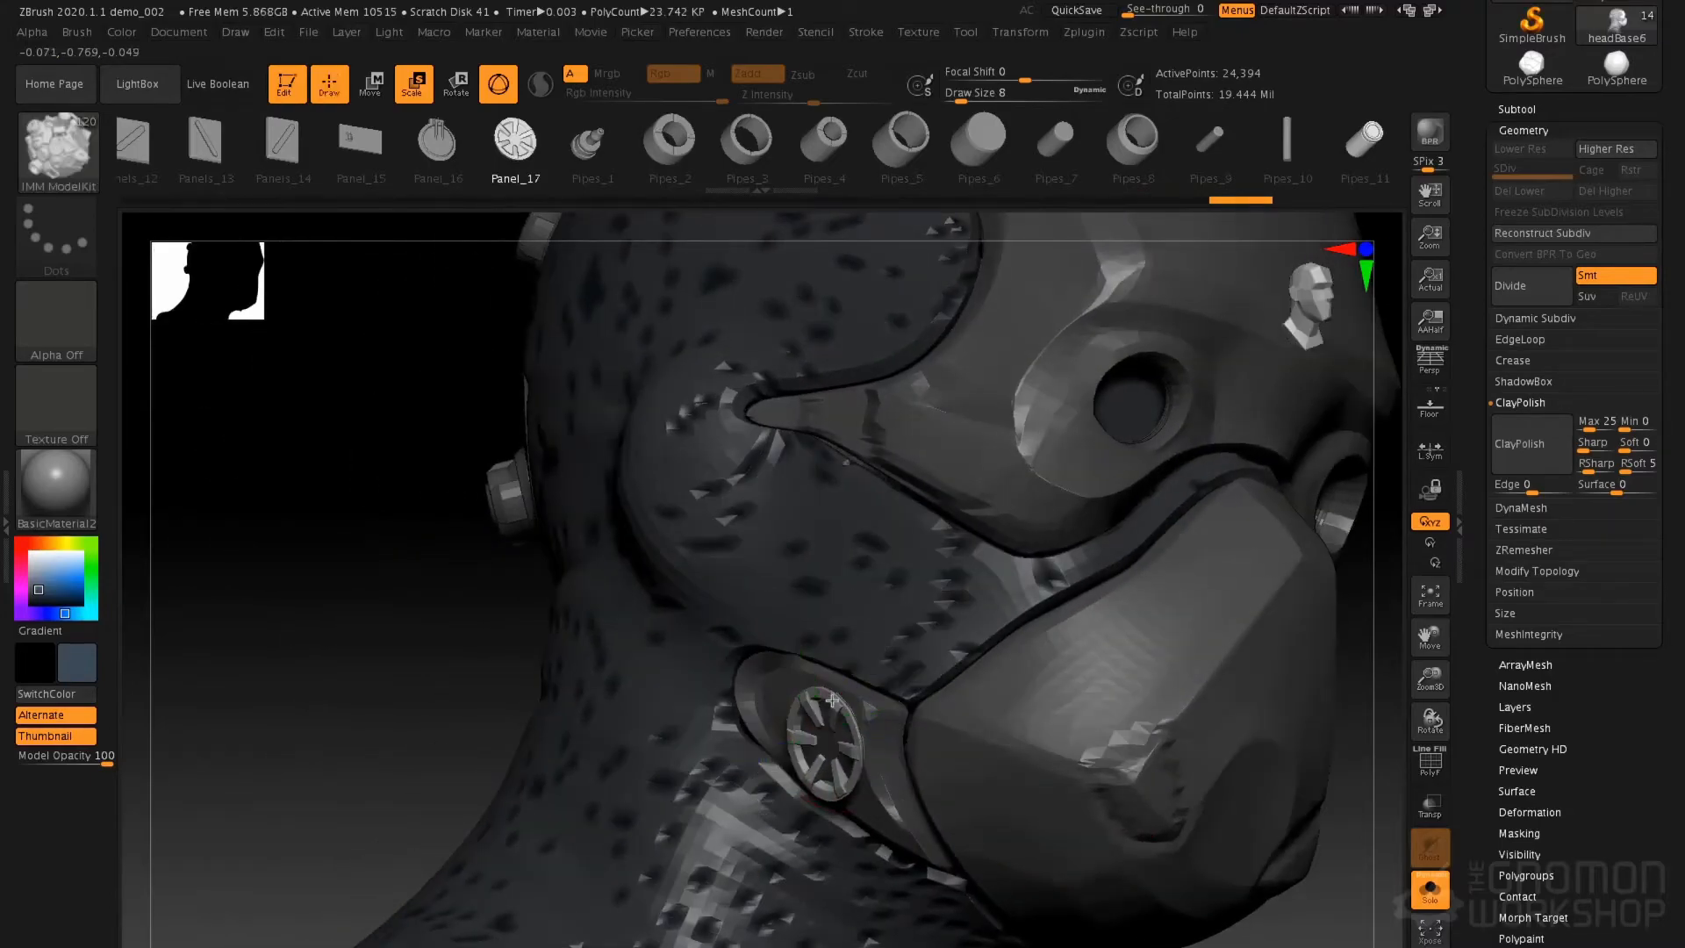
Choose Plates_5 and insert it at draw size 4 on the visor's upper strap end and its forehead tab
{"action": "right_click_drag", "start_coordinate": [804, 541], "coordinate": [767, 837]}
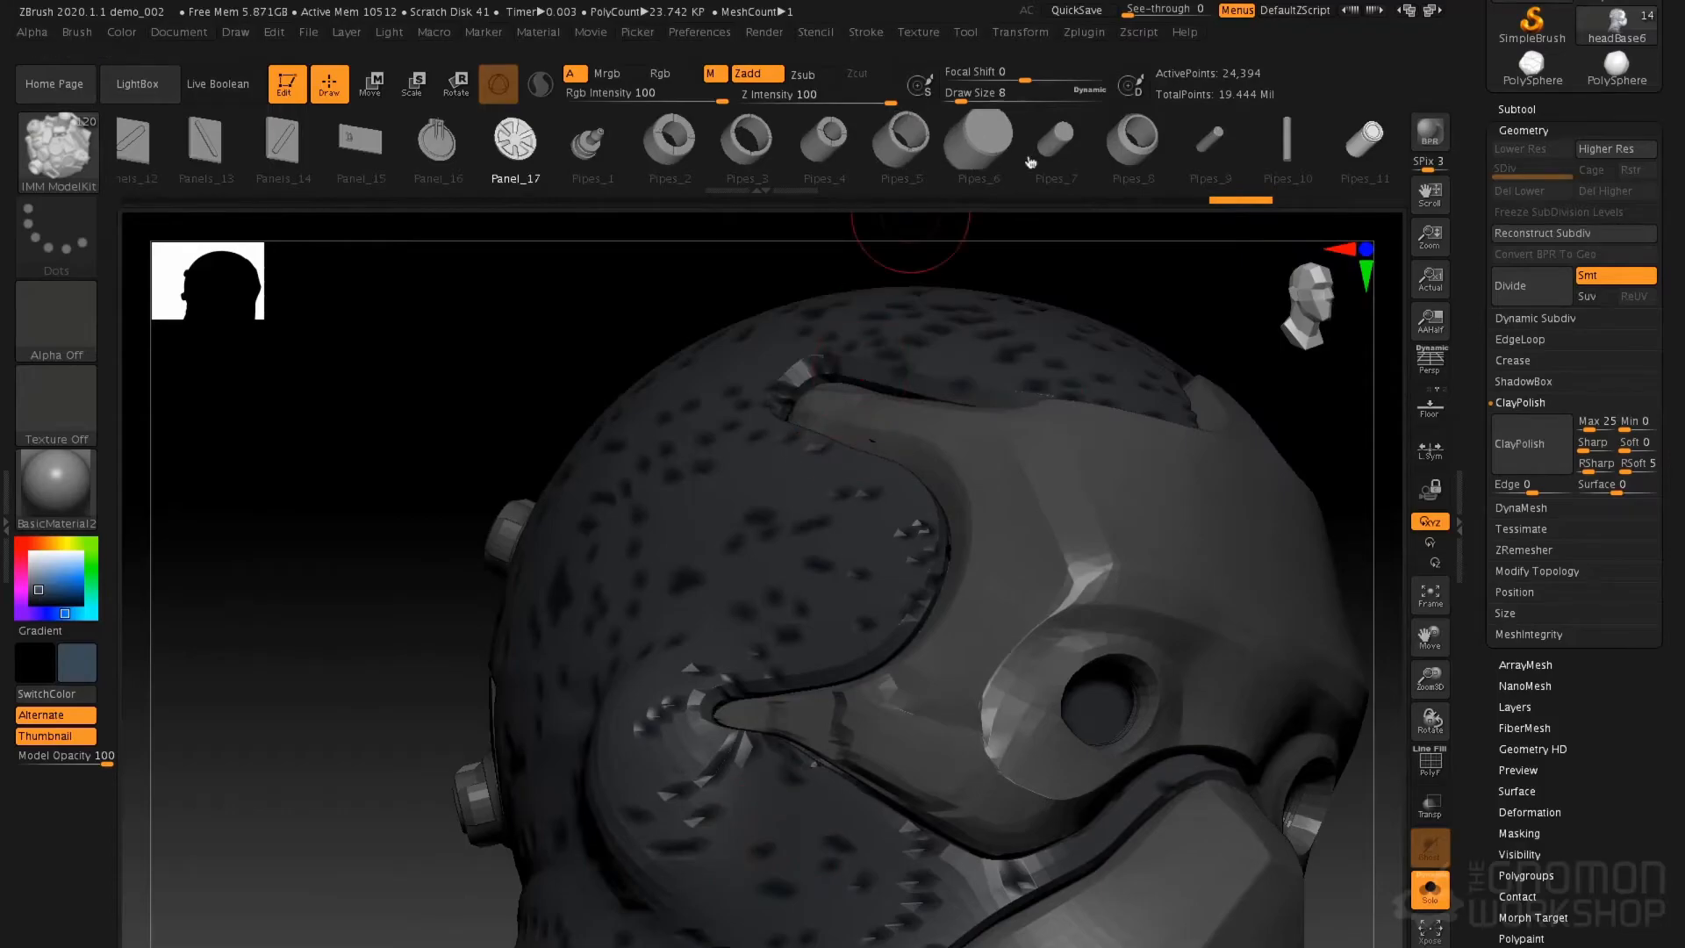
{"action": "scroll", "coordinate": [1030, 161], "scroll_direction": "down", "scroll_amount": 10}
{"action": "mouse_move", "coordinate": [955, 144]}
{"action": "left_mouse_down"}
{"action": "mouse_move", "coordinate": [927, 146]}
{"action": "mouse_move", "coordinate": [983, 148]}
{"action": "mouse_move", "coordinate": [813, 155]}
{"action": "mouse_move", "coordinate": [1046, 155]}
{"action": "left_mouse_up"}
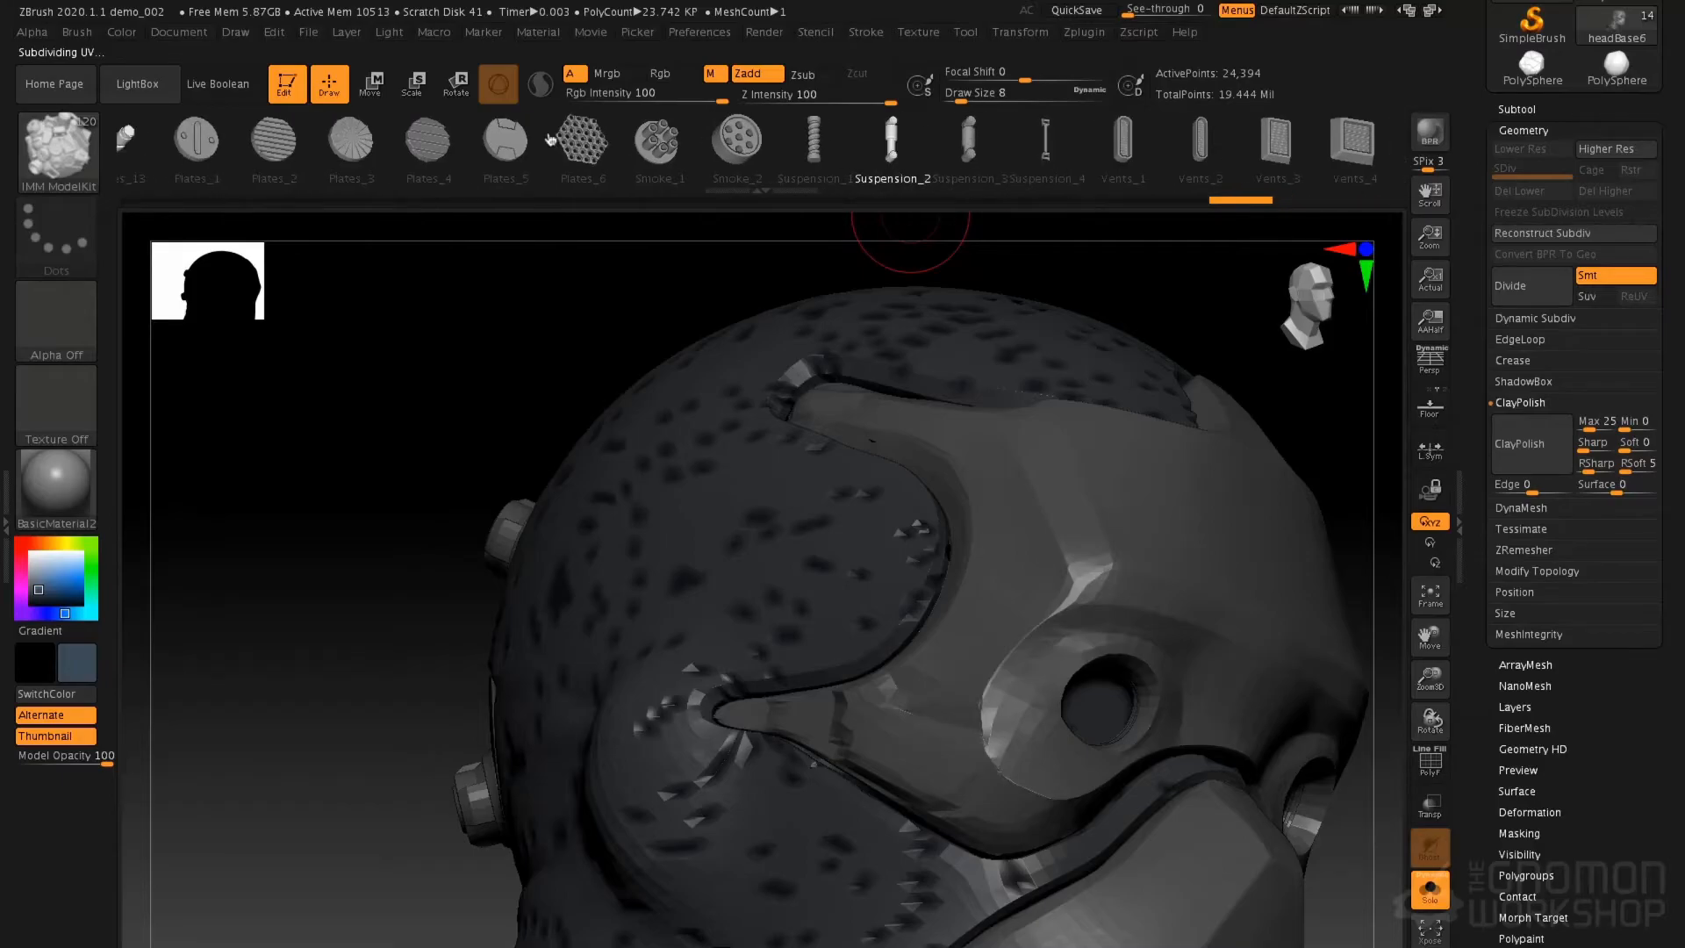
{"action": "left_click", "coordinate": [506, 141]}
{"action": "mouse_move", "coordinate": [772, 326]}
{"action": "right_mouse_down"}
{"action": "mouse_move", "coordinate": [780, 422]}
{"action": "mouse_move", "coordinate": [826, 429]}
{"action": "right_mouse_up"}
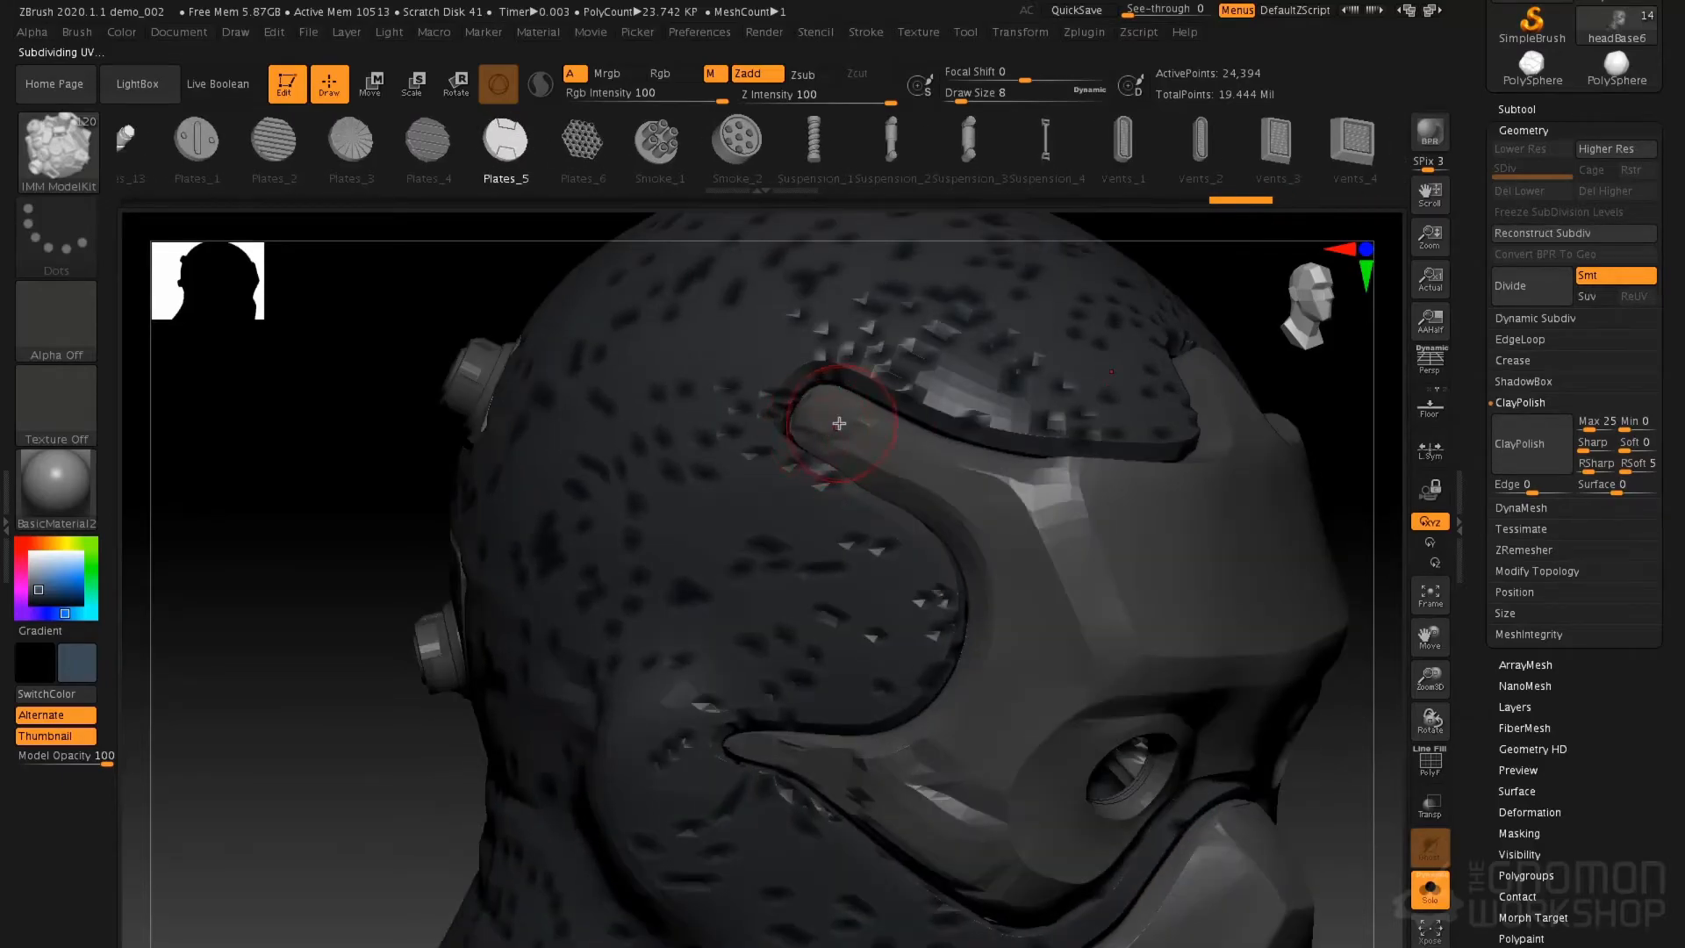
{"action": "right_click", "coordinate": [835, 414]}
{"action": "left_click_drag", "start_coordinate": [830, 410], "coordinate": [853, 427]}
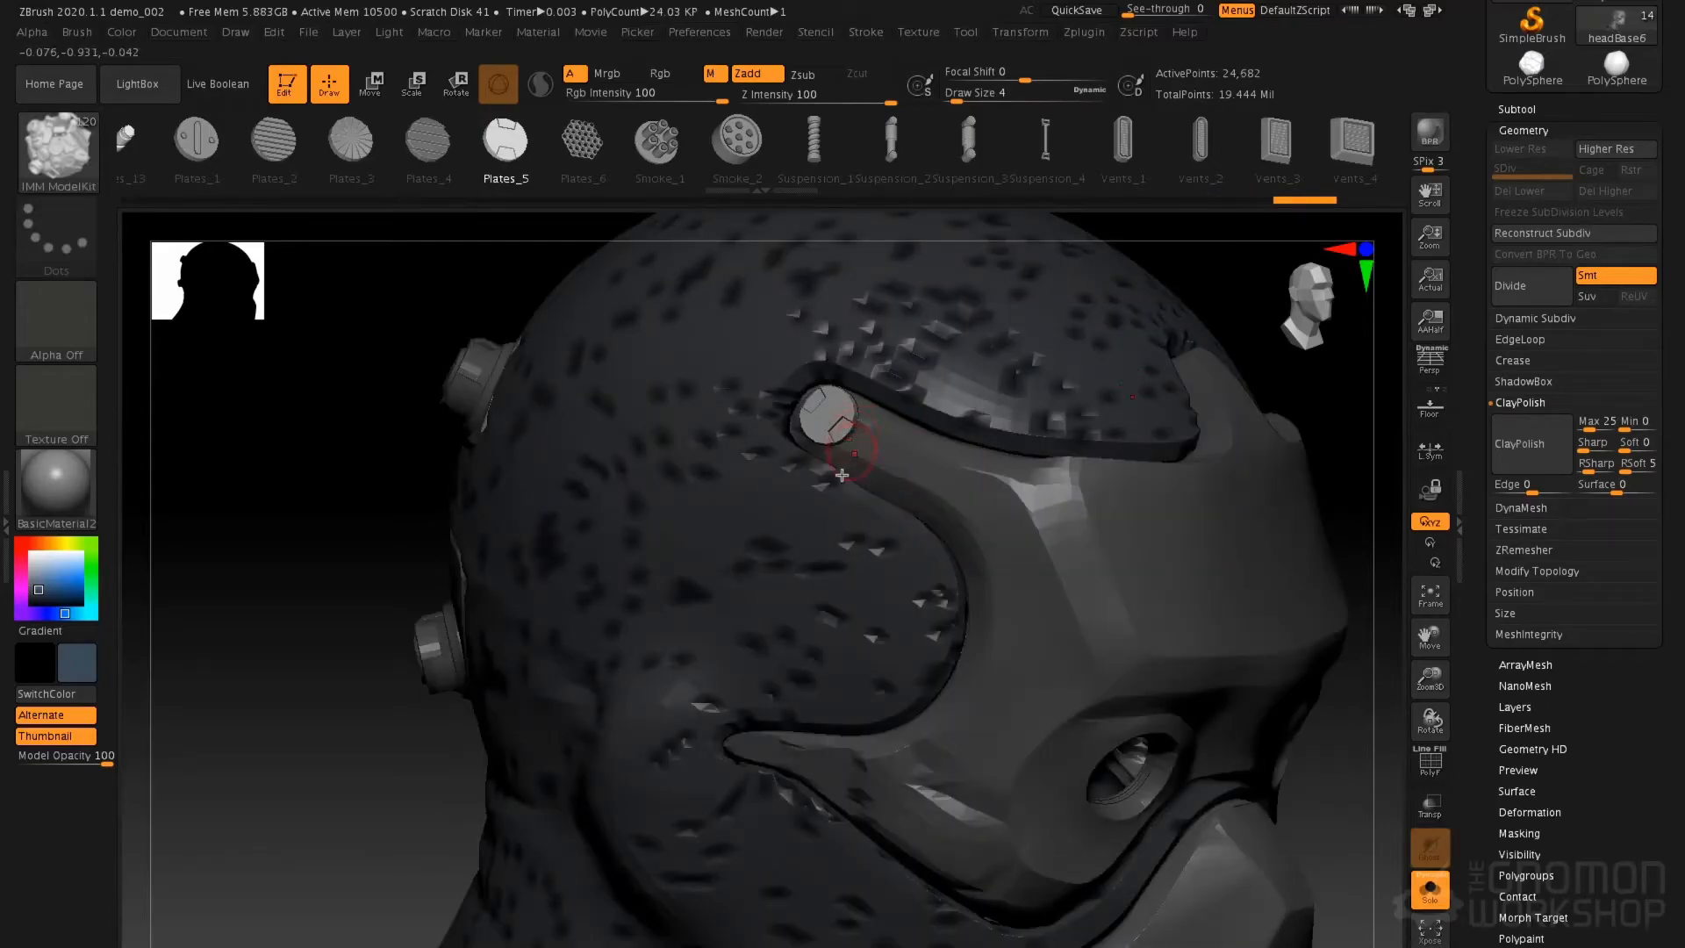
{"action": "right_click_drag", "start_coordinate": [1225, 421], "coordinate": [1186, 441]}
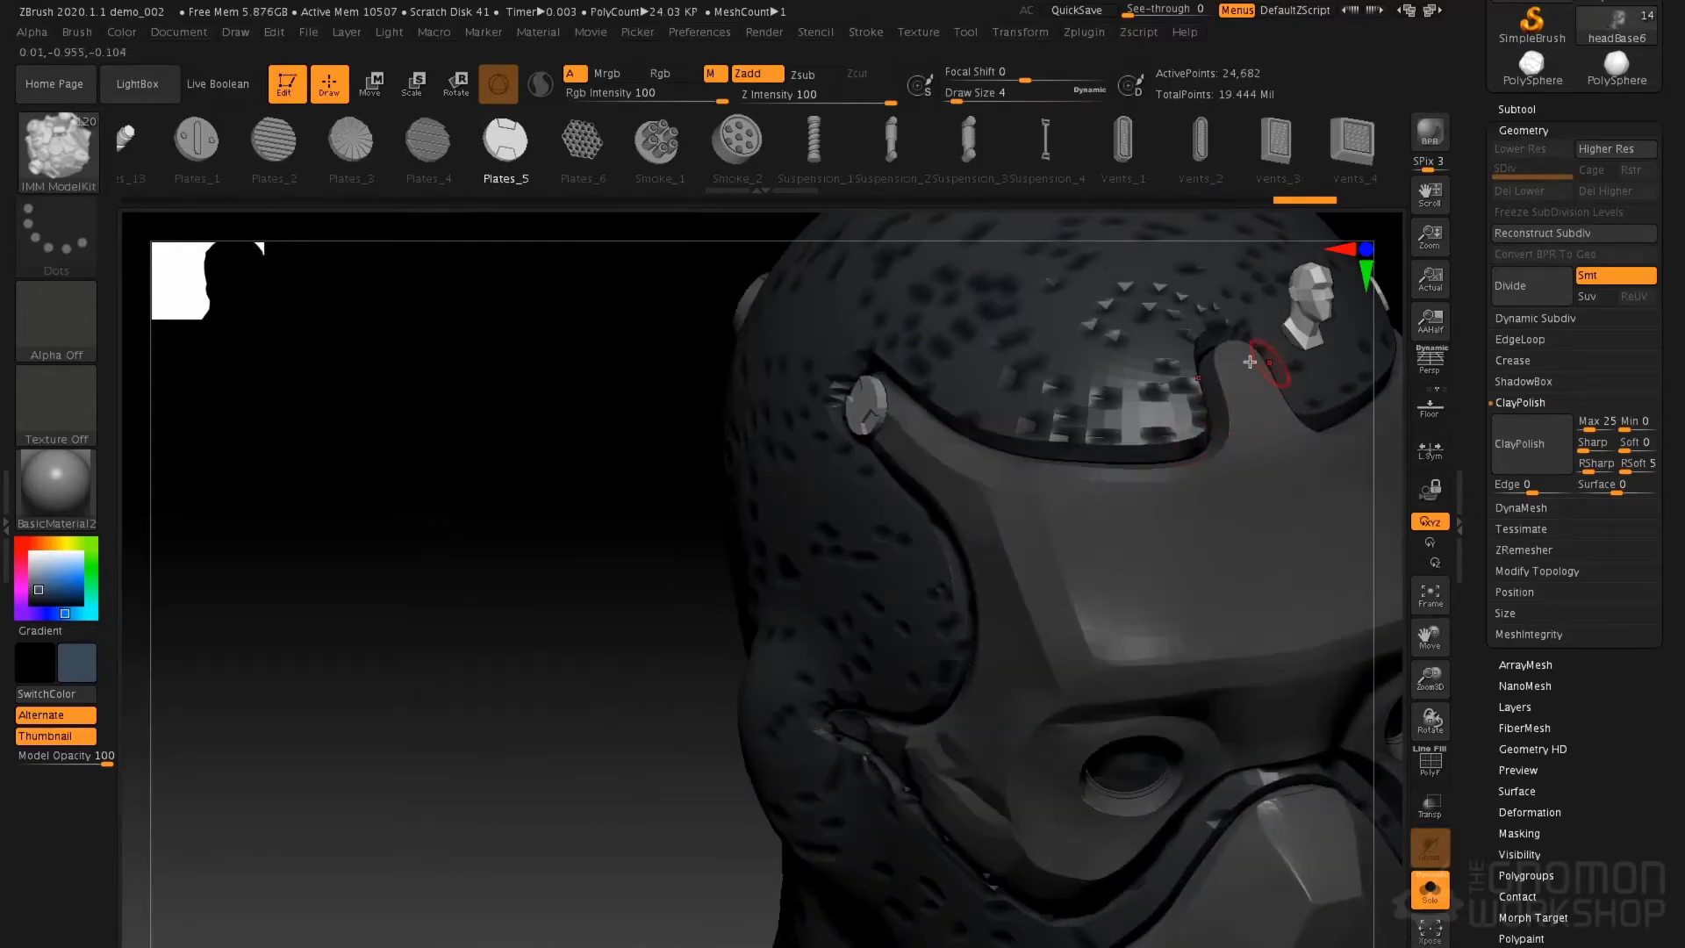
{"action": "left_click_drag", "start_coordinate": [1241, 366], "coordinate": [1250, 379]}
Insert two Plates_5 bolts side by side on the visor's lower side strap at draw size 2
{"action": "right_click_drag", "start_coordinate": [1181, 492], "coordinate": [851, 704]}
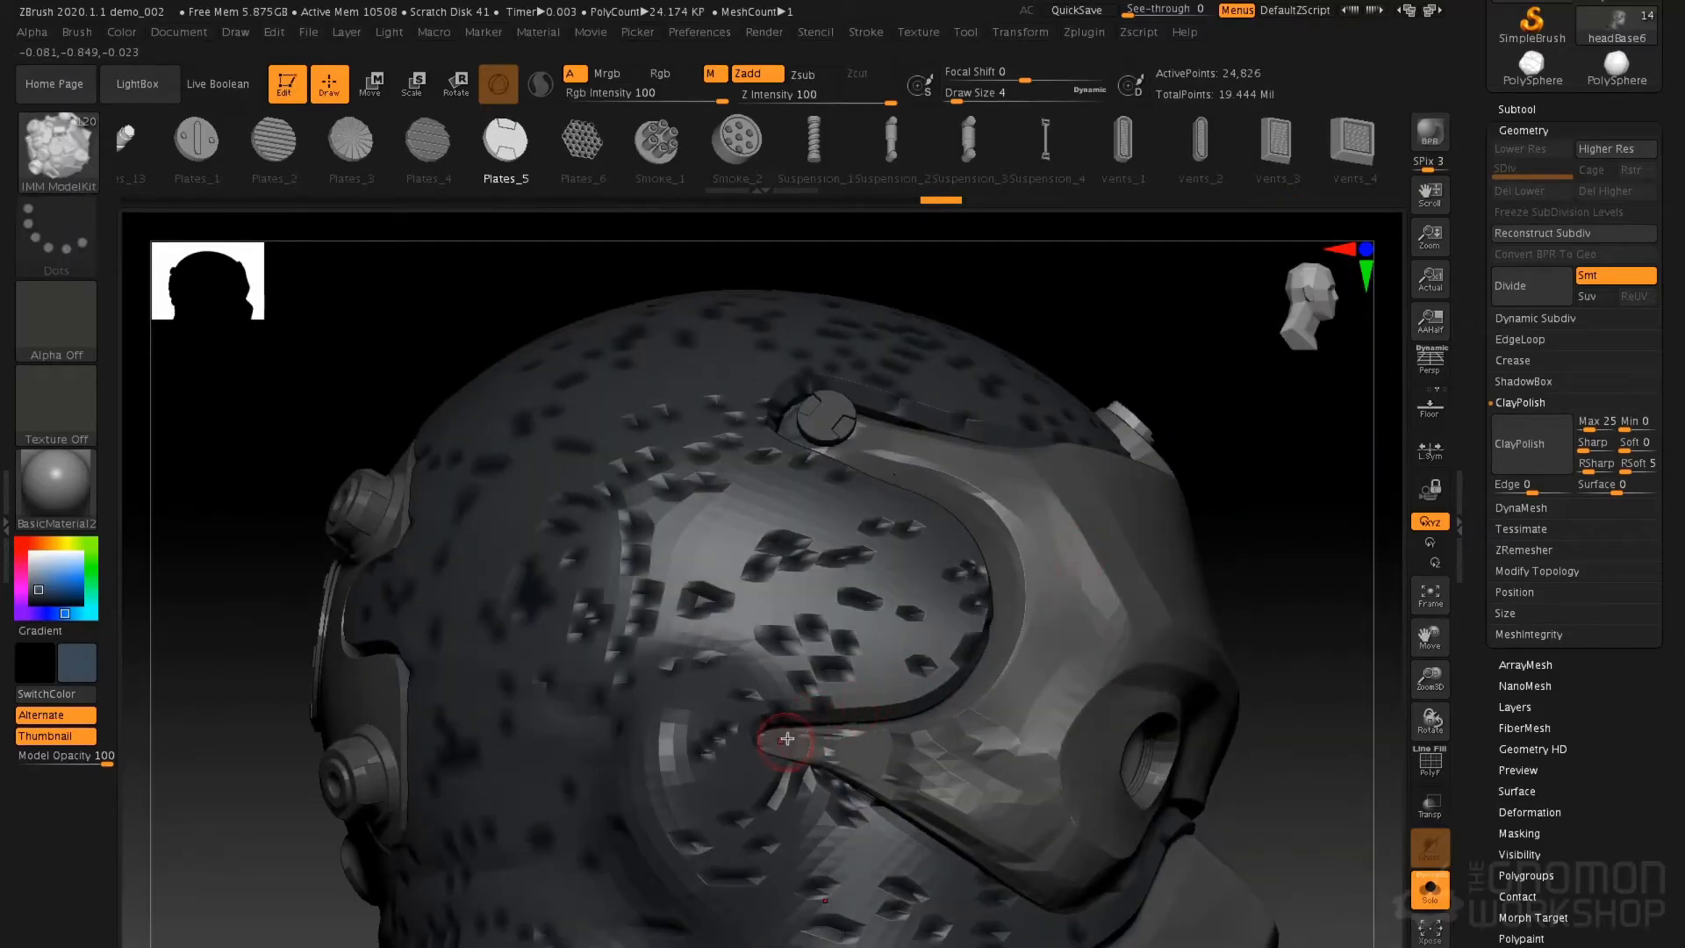
{"action": "key", "text": "space"}
{"action": "mouse_move", "coordinate": [788, 723]}
{"action": "left_mouse_down"}
{"action": "mouse_move", "coordinate": [789, 746]}
{"action": "mouse_move", "coordinate": [850, 749]}
{"action": "left_mouse_up"}
{"action": "right_click_drag", "start_coordinate": [896, 684], "coordinate": [860, 772]}
{"action": "right_click_drag", "start_coordinate": [830, 842], "coordinate": [829, 501], "text": "alt"}
{"action": "right_click_drag", "start_coordinate": [842, 743], "coordinate": [935, 782]}
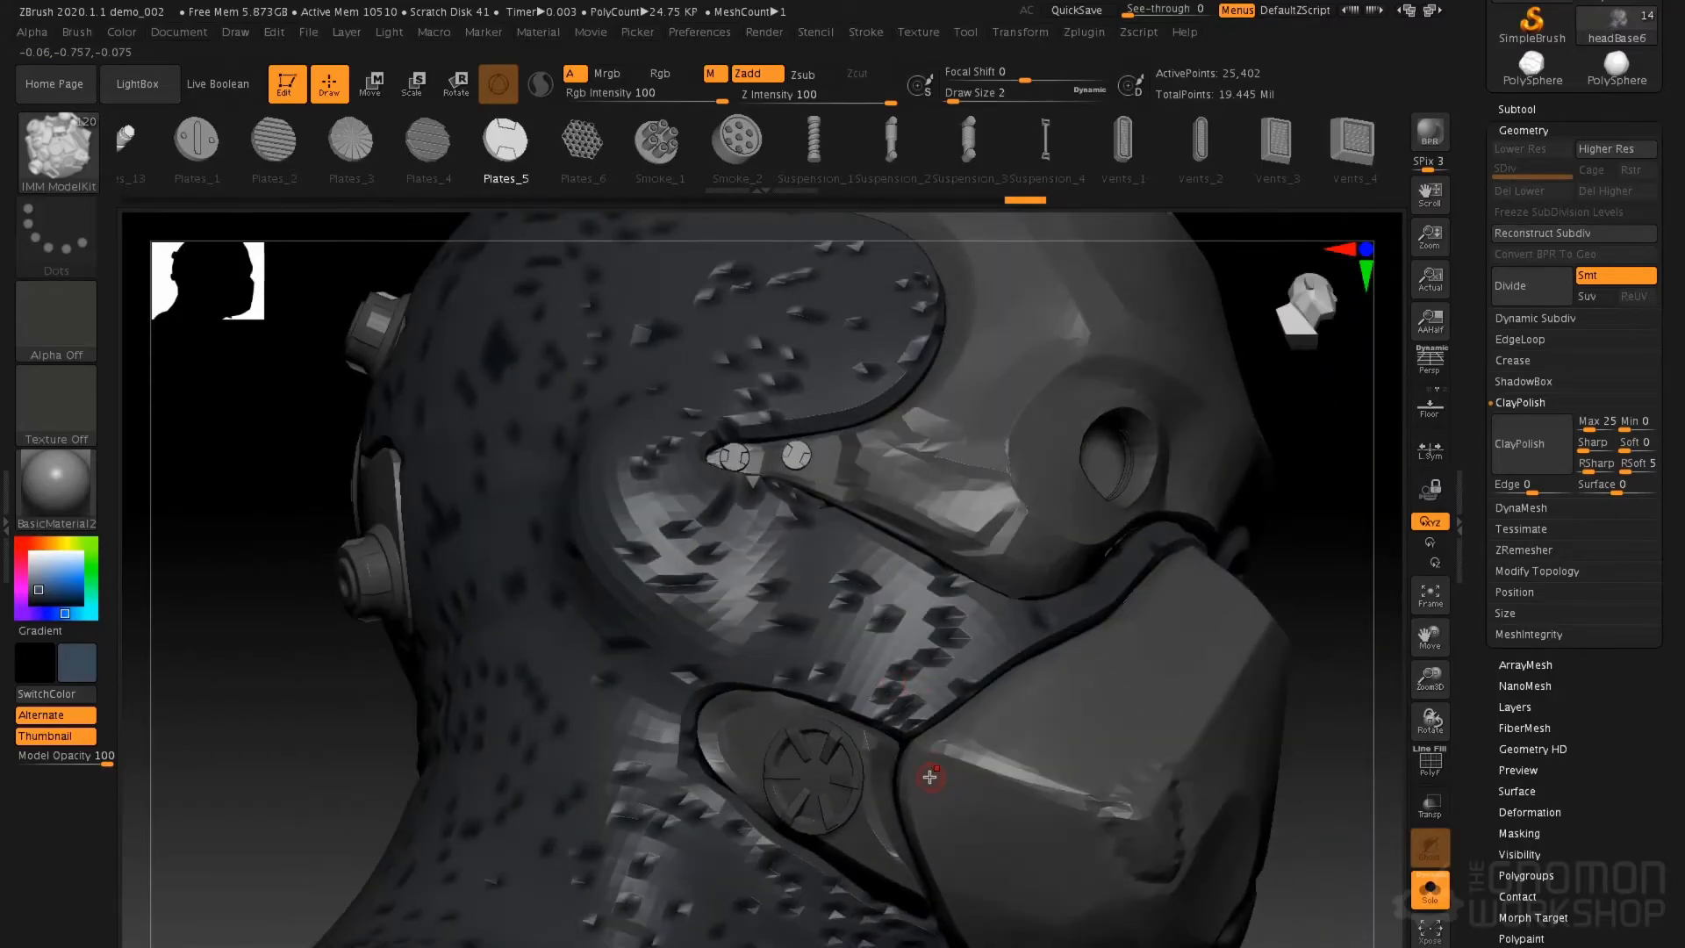
Insert two small Plates_5 bolts on the mouth mask's rear corner beside the jaw strap at draw size 2
{"action": "left_click_drag", "start_coordinate": [929, 778], "coordinate": [937, 787]}
{"action": "right_click_drag", "start_coordinate": [1168, 802], "coordinate": [968, 738]}
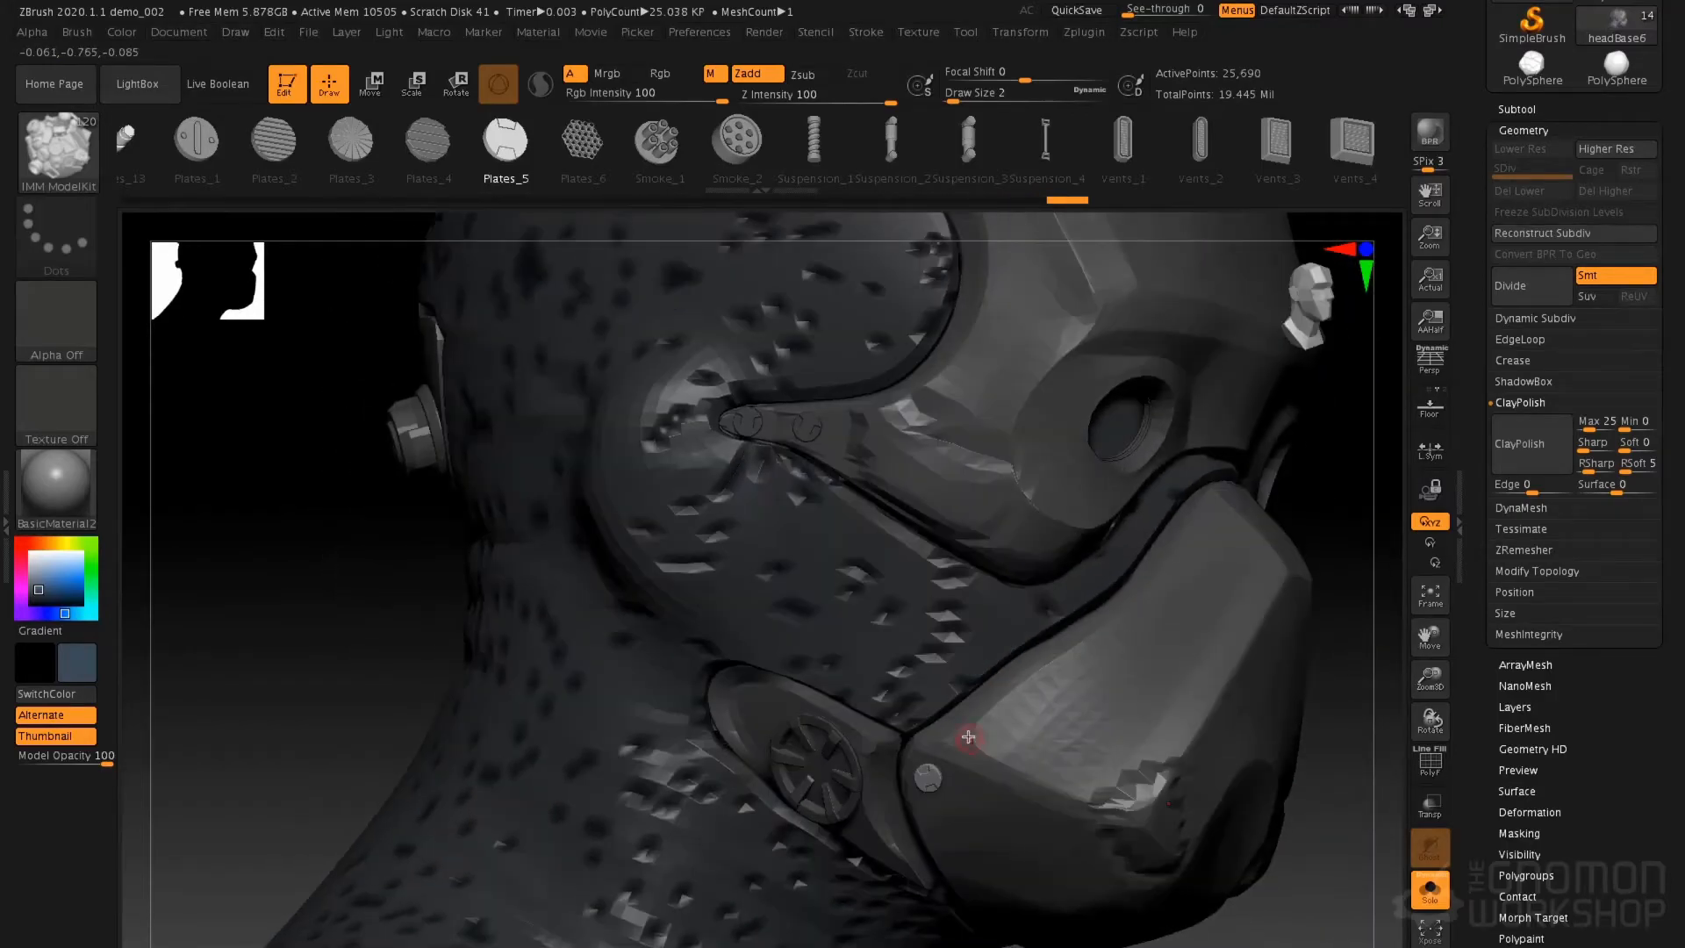
{"action": "left_click_drag", "start_coordinate": [965, 740], "coordinate": [969, 750]}
{"action": "mouse_move", "coordinate": [1037, 753]}
{"action": "right_mouse_down", "text": "ctrl"}
{"action": "mouse_move", "coordinate": [997, 645]}
{"action": "mouse_move", "coordinate": [881, 612]}
{"action": "mouse_move", "coordinate": [1022, 700]}
{"action": "right_mouse_up", "text": "ctrl"}
{"action": "left_click_drag", "start_coordinate": [839, 534], "coordinate": [879, 636], "text": "ctrl"}
{"action": "right_click_drag", "start_coordinate": [871, 517], "coordinate": [881, 596], "text": "ctrl"}
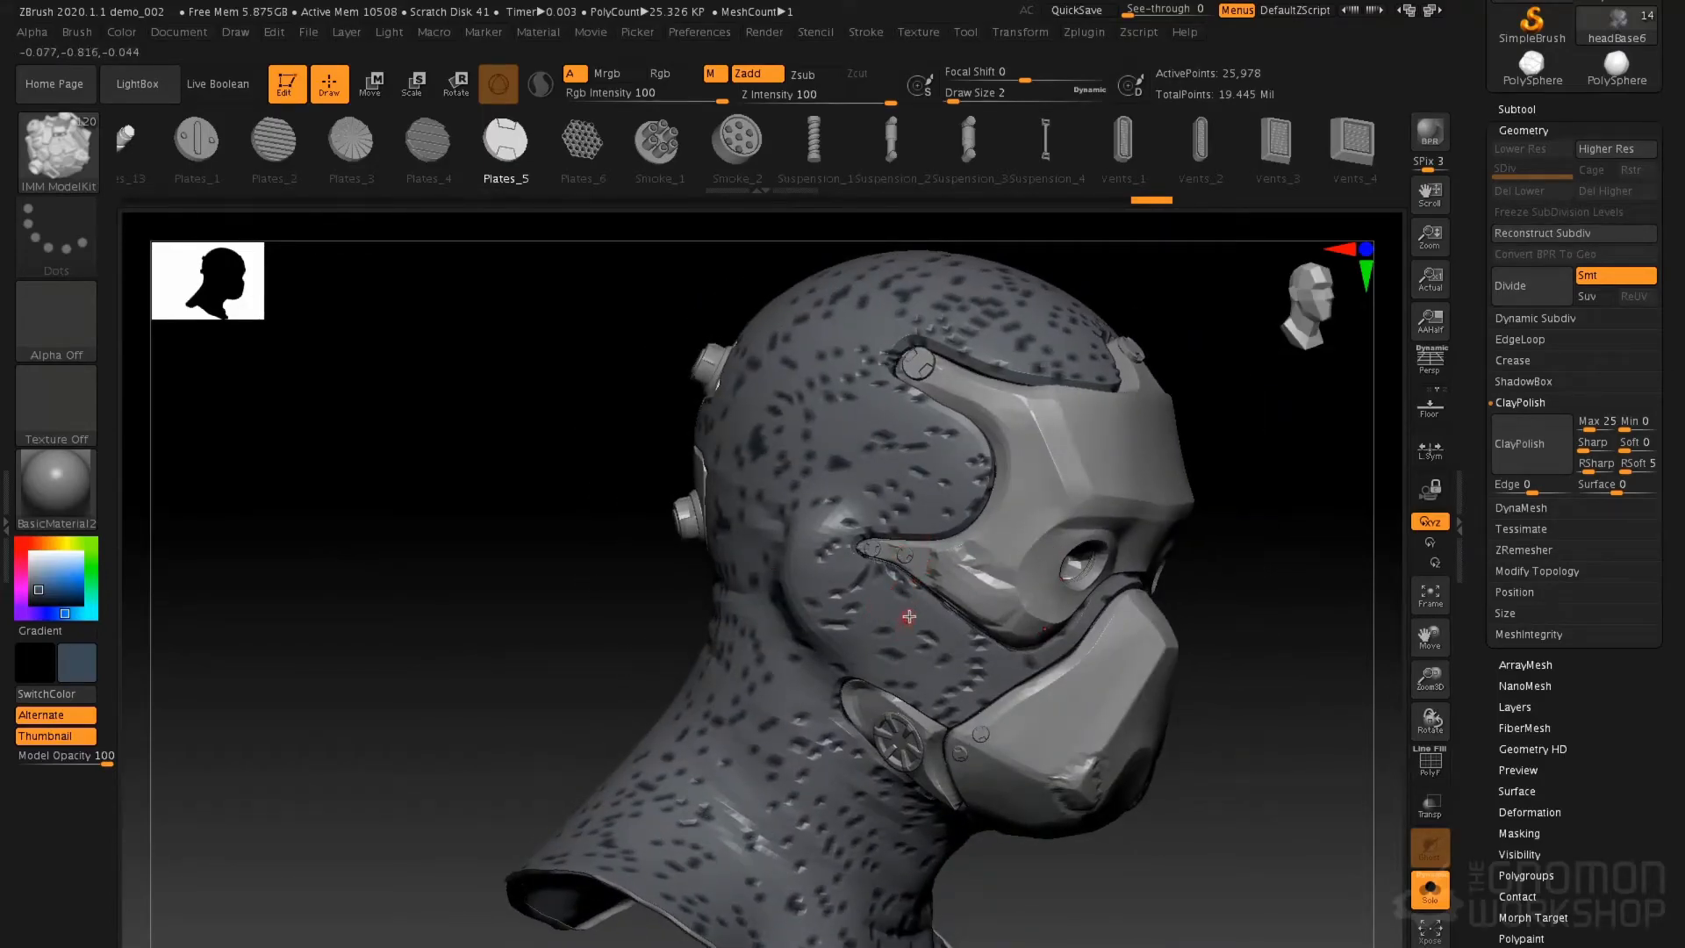
Turn on PolyFrame and hide the polygroups of the head surface and the visor
{"action": "key", "text": "shift+f"}
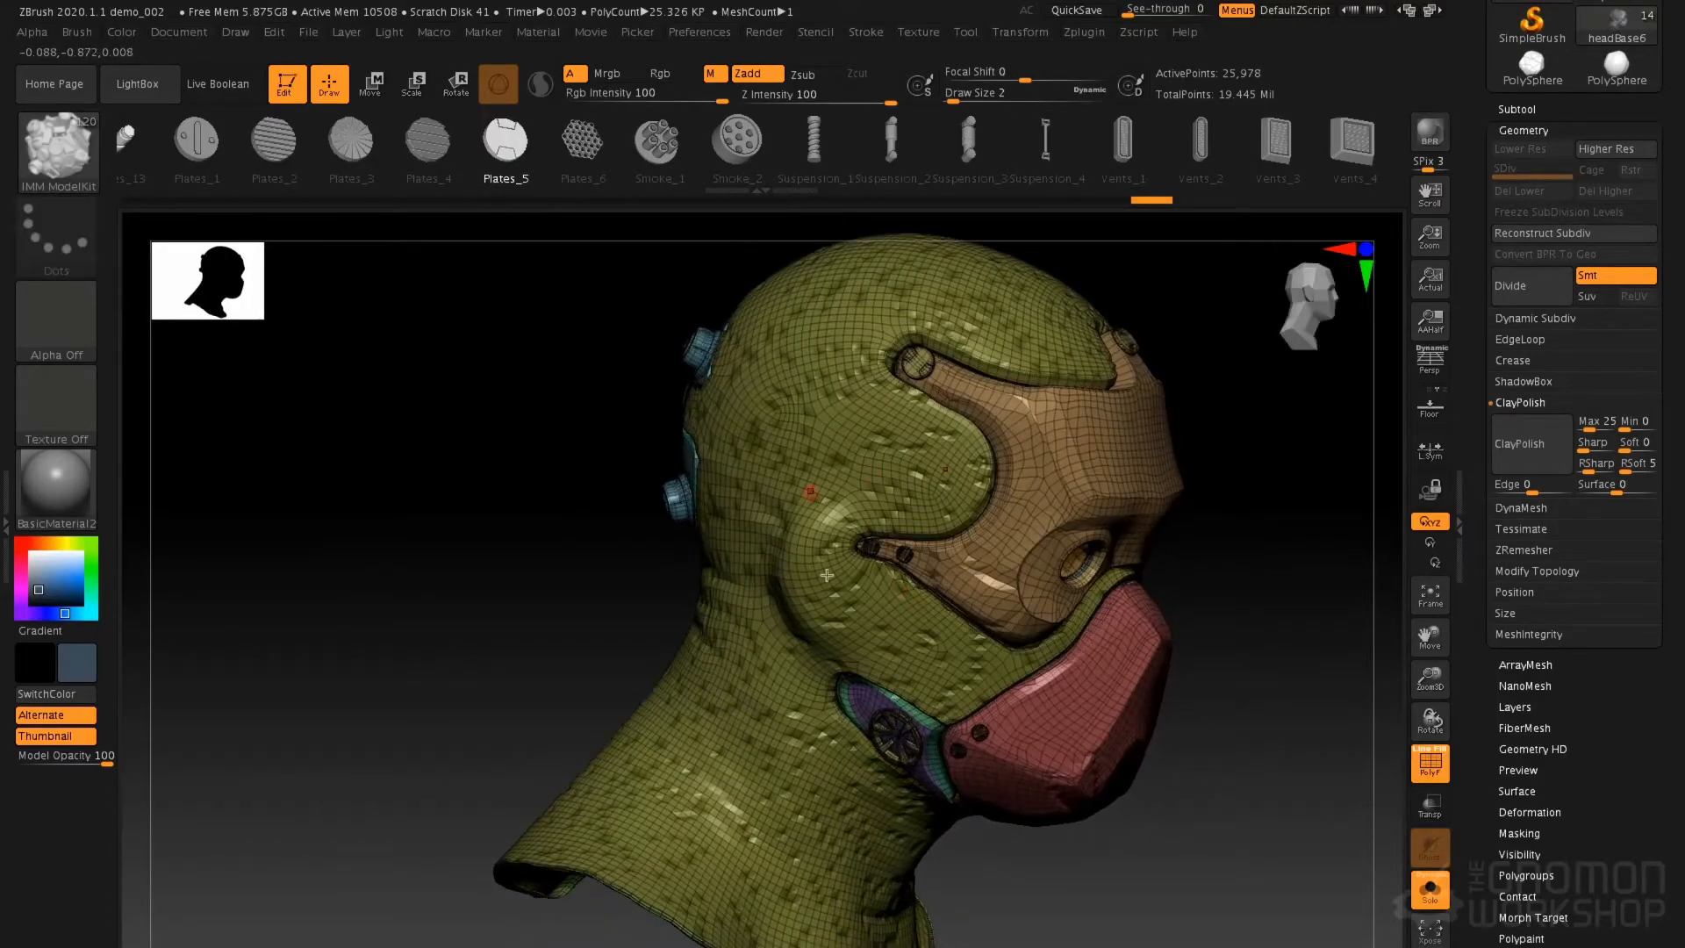
{"action": "left_click", "coordinate": [869, 497], "text": "ctrl+shift"}
{"action": "left_click", "coordinate": [941, 569], "text": "ctrl+shift"}
{"action": "left_click", "coordinate": [961, 569], "text": "ctrl+shift"}
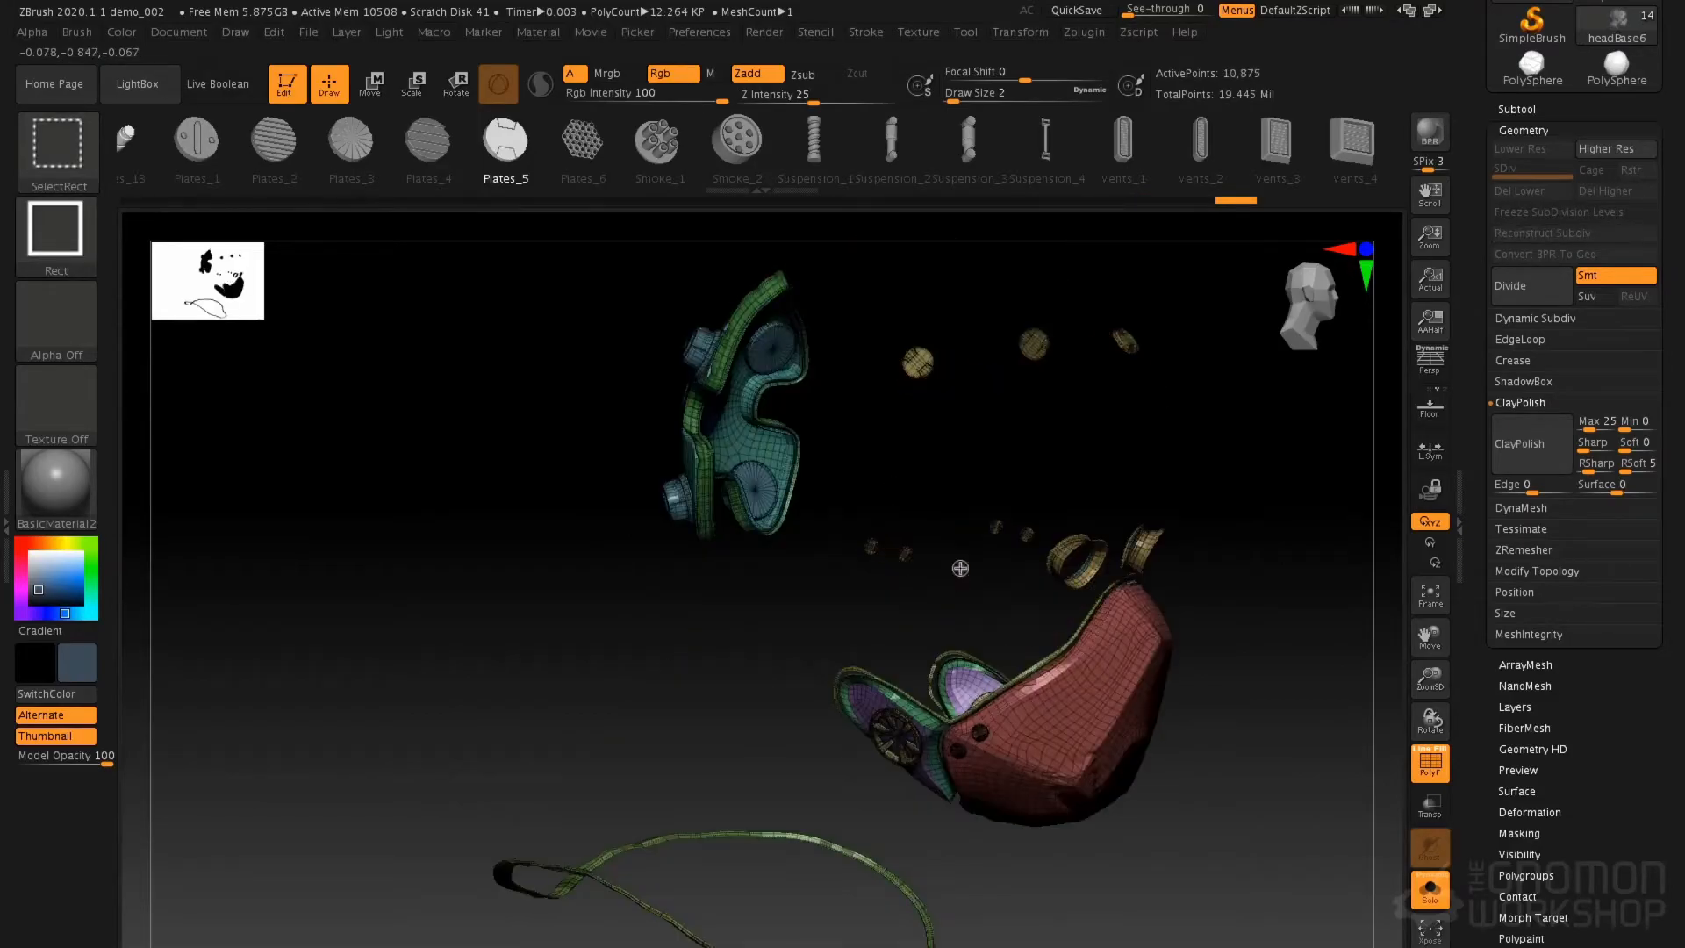
Hide the polygroups of the mouth mask and the jaw straps, including their edge strips
{"action": "left_click", "coordinate": [1049, 700], "text": "ctrl+shift"}
{"action": "left_click", "coordinate": [1013, 684], "text": "ctrl+shift"}
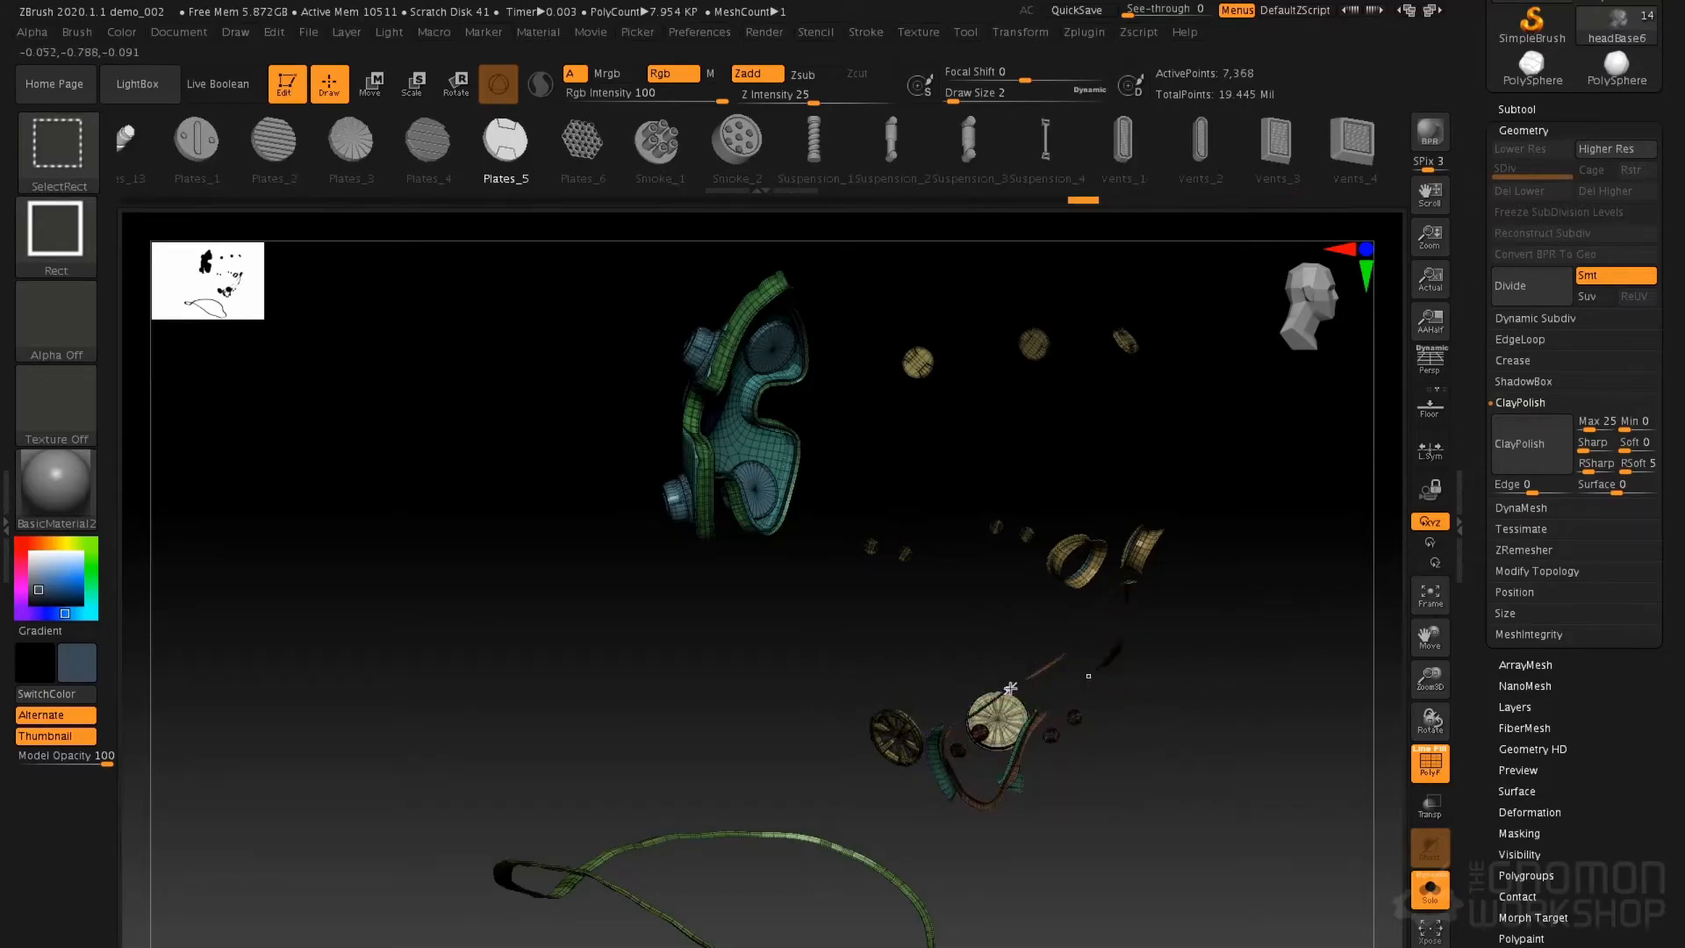
{"action": "left_click", "coordinate": [959, 786], "text": "ctrl+shift"}
{"action": "left_click_drag", "start_coordinate": [959, 786], "coordinate": [782, 767]}
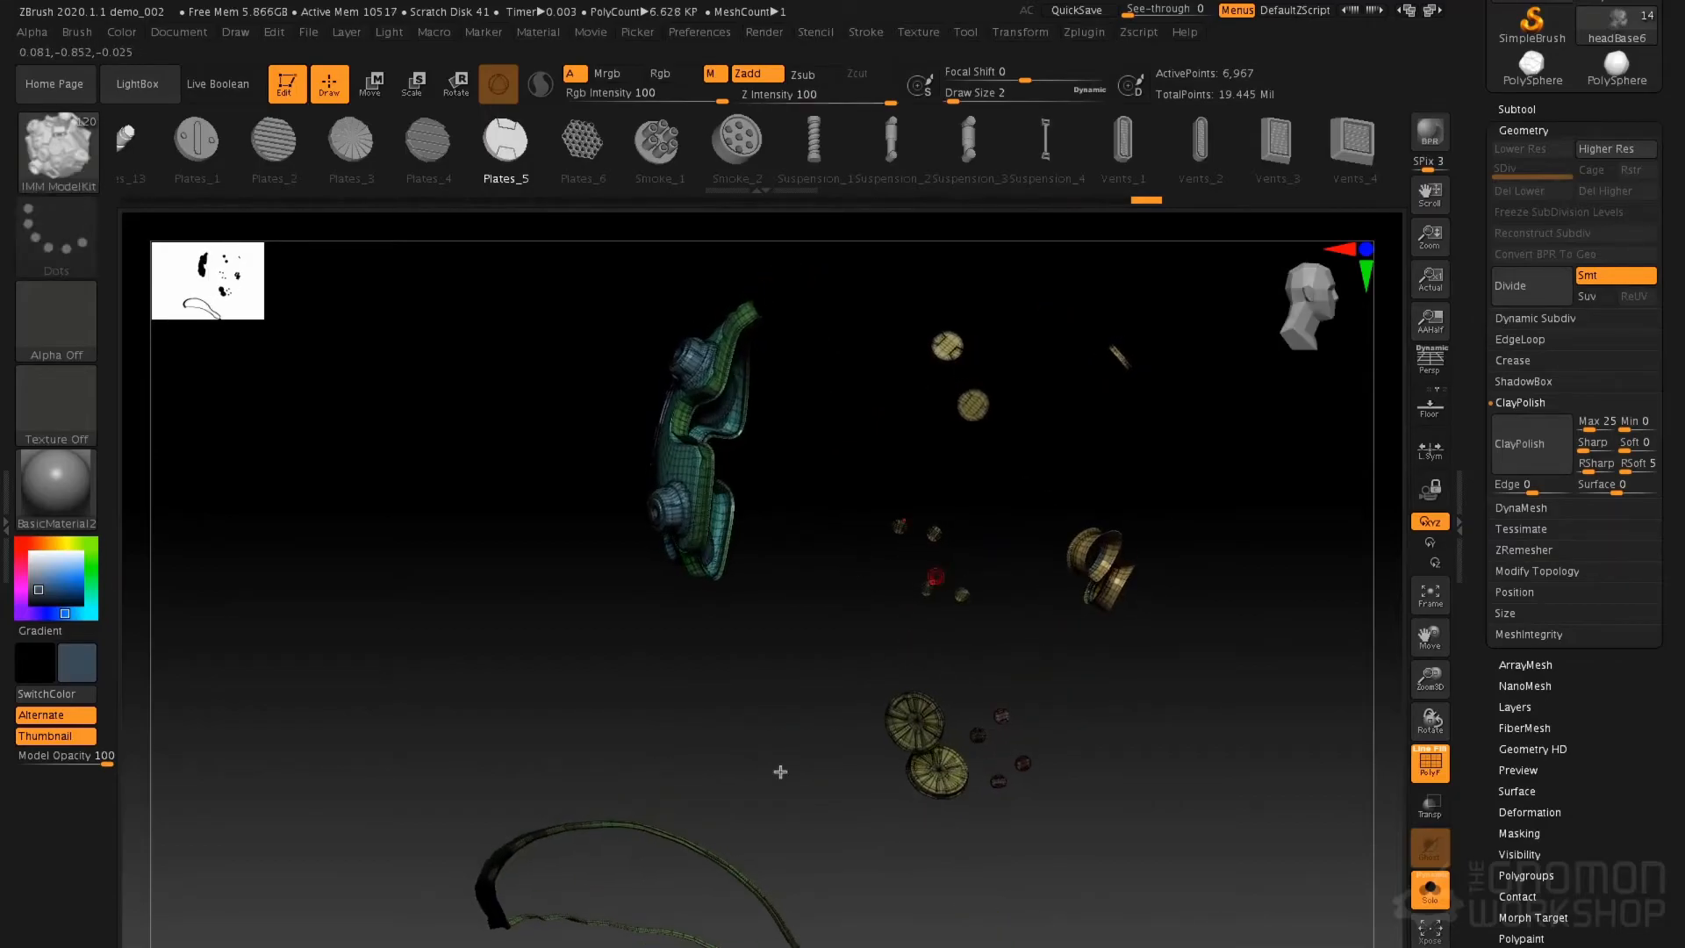
Hide the polygroups of the neck opening strip, the rear plate with its border, and the eye rings
{"action": "left_click", "coordinate": [746, 880], "text": "ctrl+shift"}
{"action": "left_click_drag", "start_coordinate": [770, 583], "coordinate": [827, 587]}
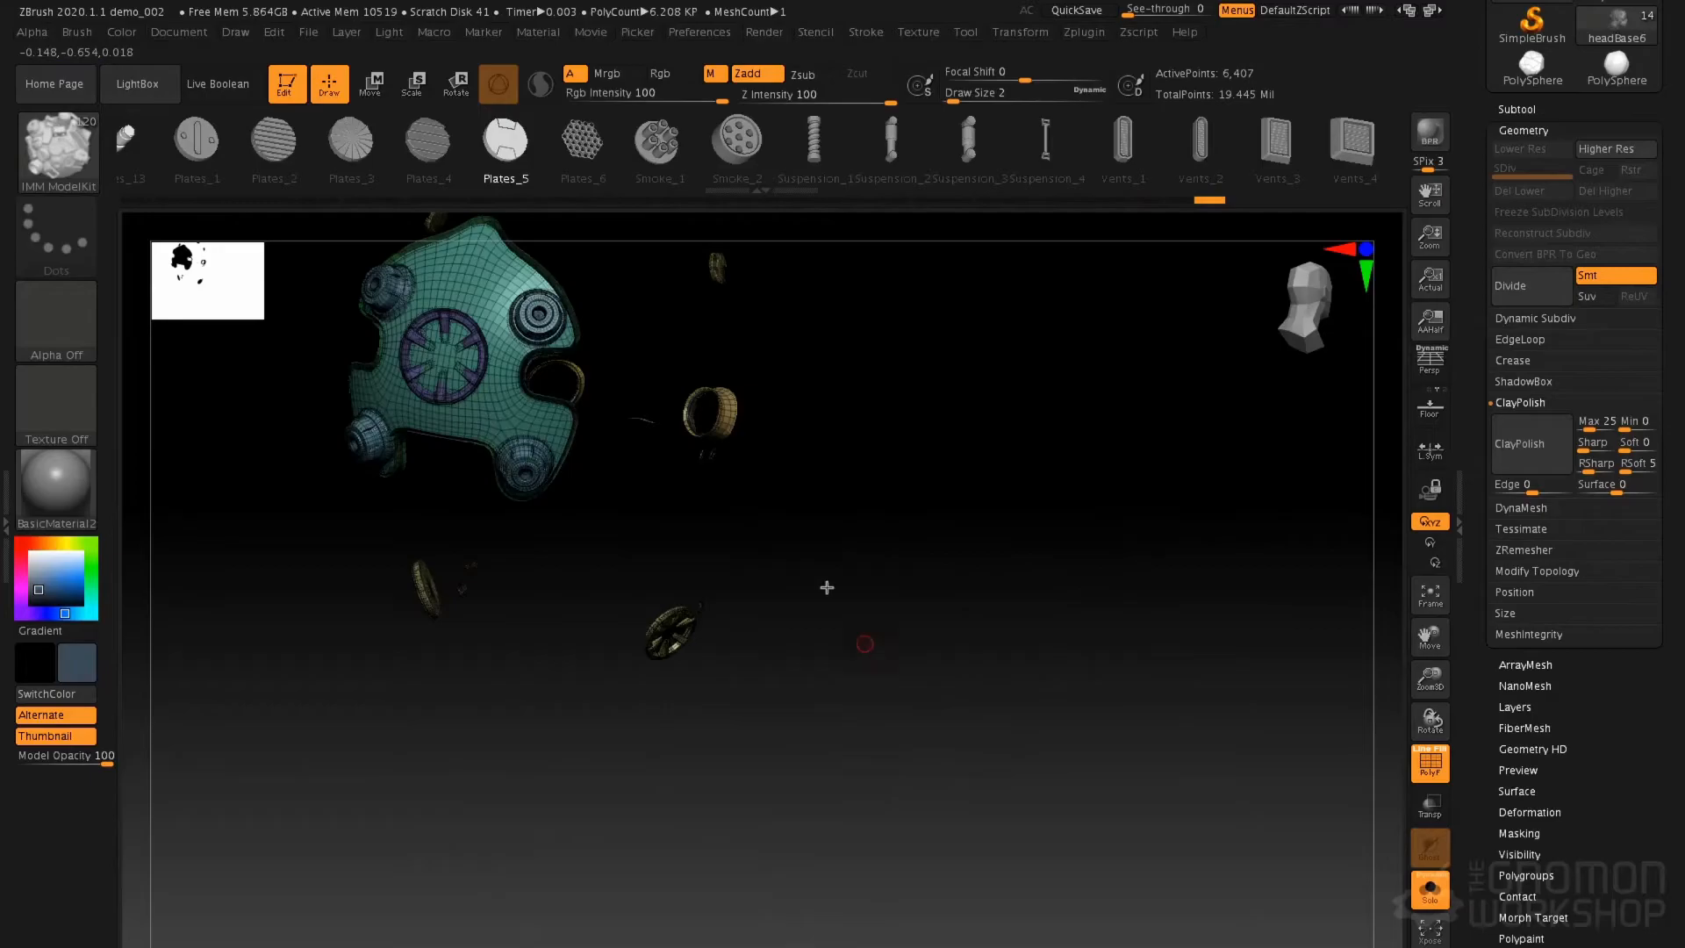
{"action": "left_click", "coordinate": [504, 428], "text": "ctrl+shift"}
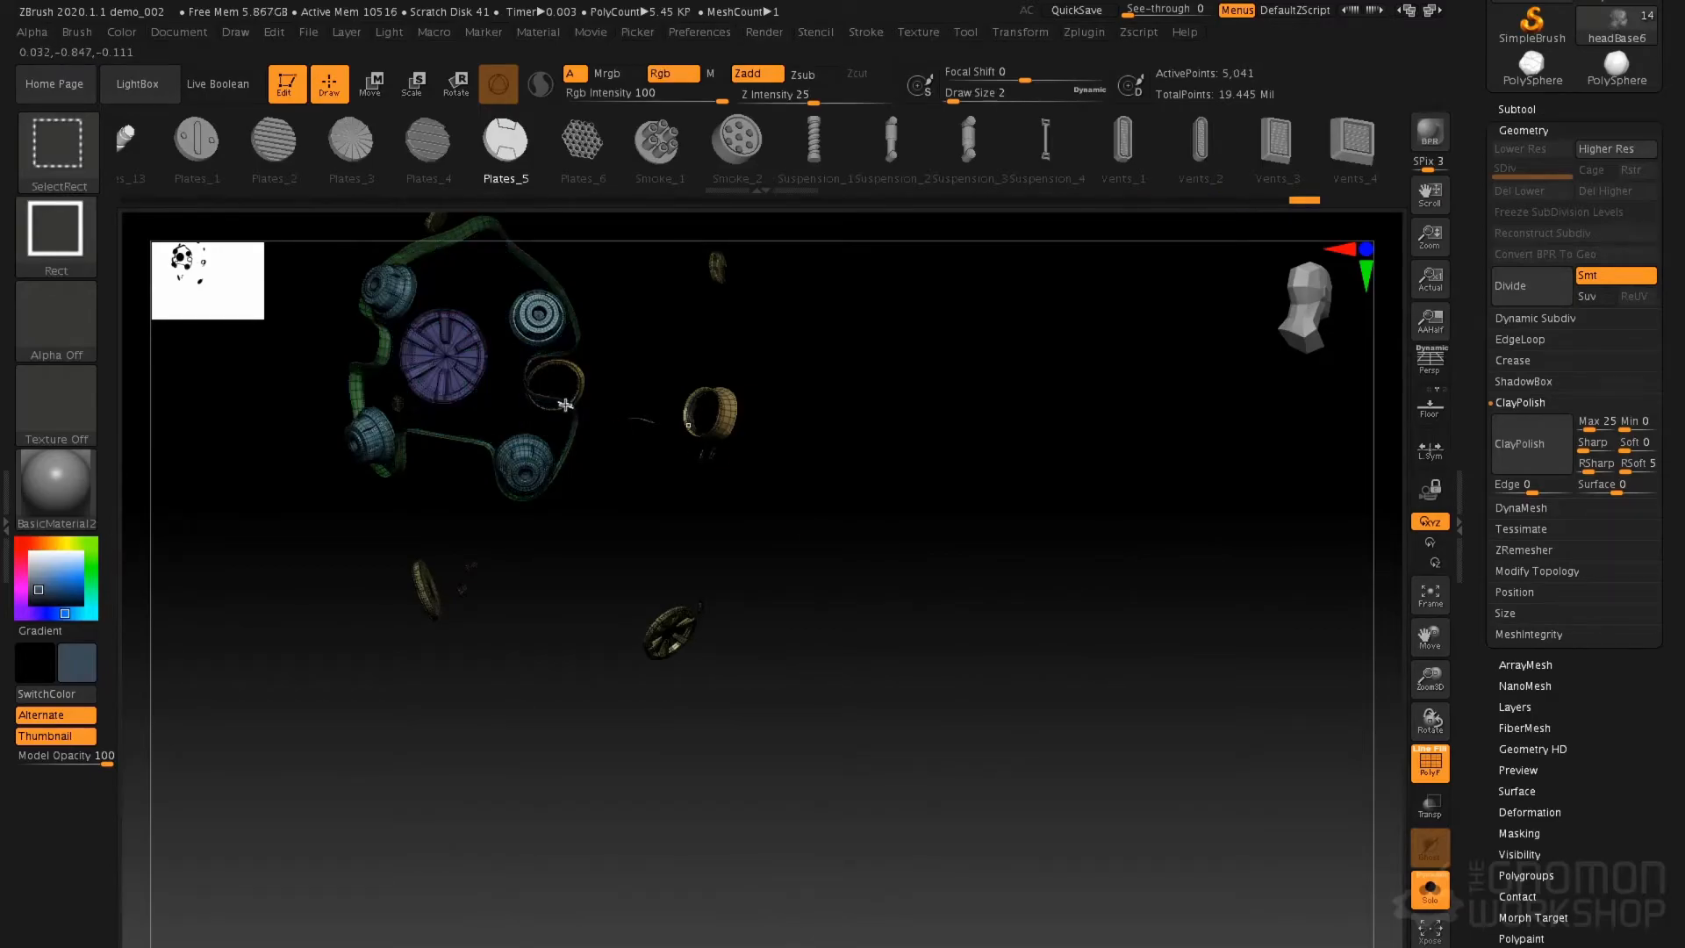
{"action": "left_click", "coordinate": [567, 405], "text": "ctrl+shift"}
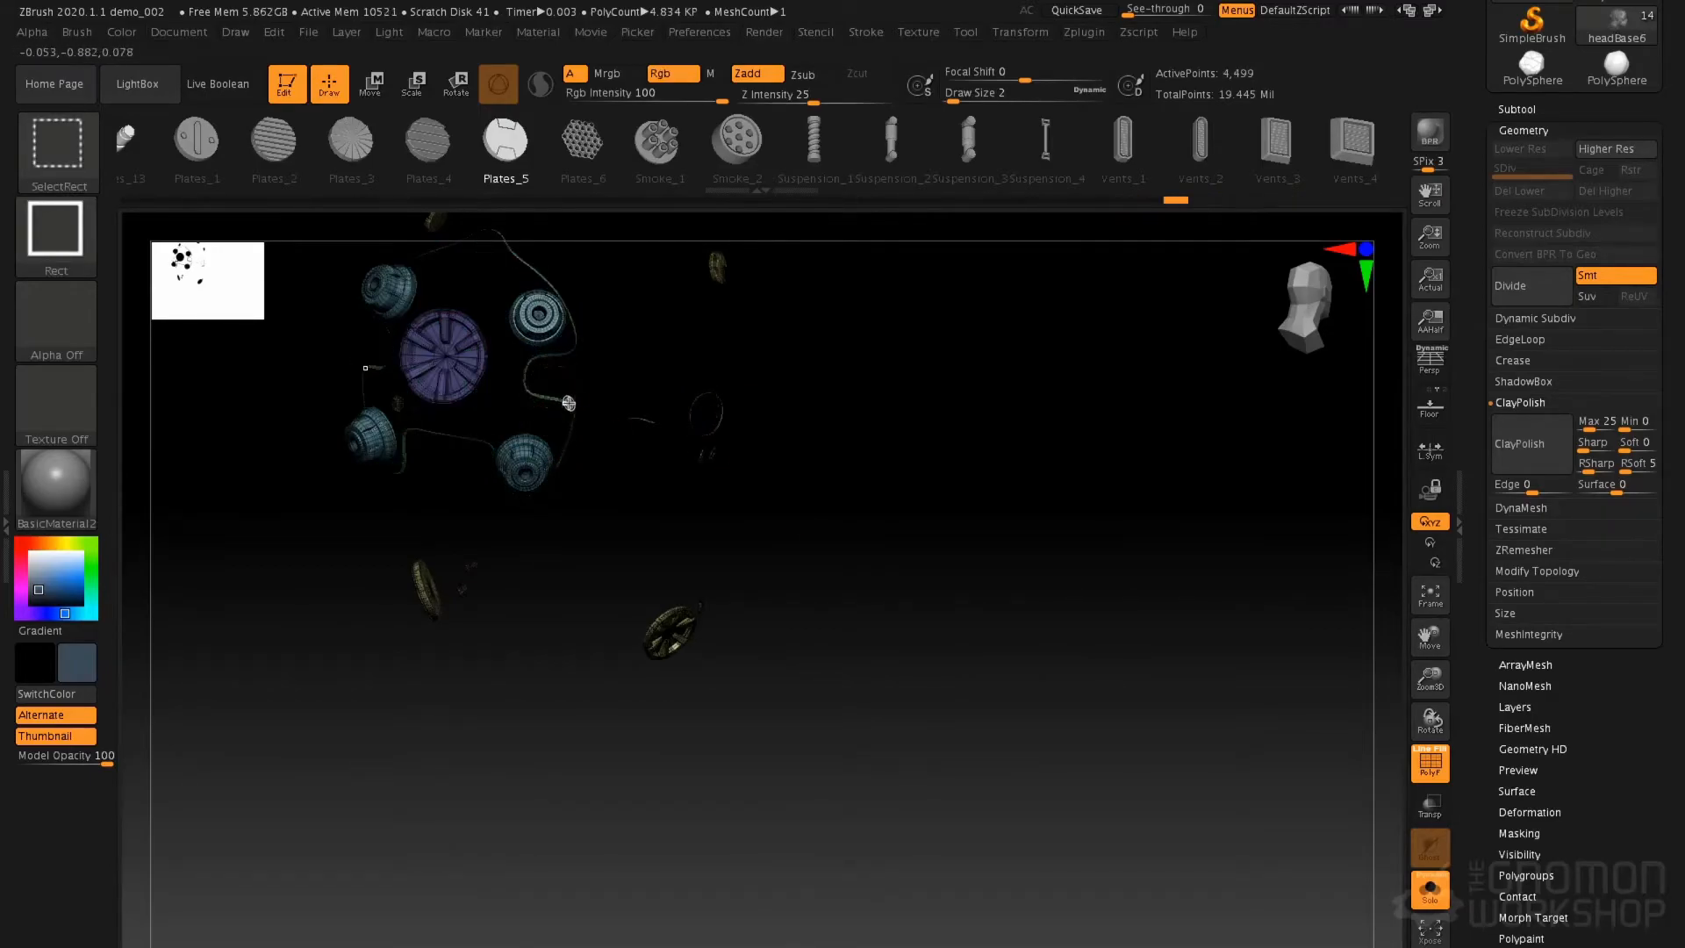
{"action": "mouse_move", "coordinate": [573, 410]}
{"action": "left_mouse_down"}
{"action": "mouse_move", "coordinate": [596, 377]}
{"action": "mouse_move", "coordinate": [772, 361]}
{"action": "left_mouse_up"}
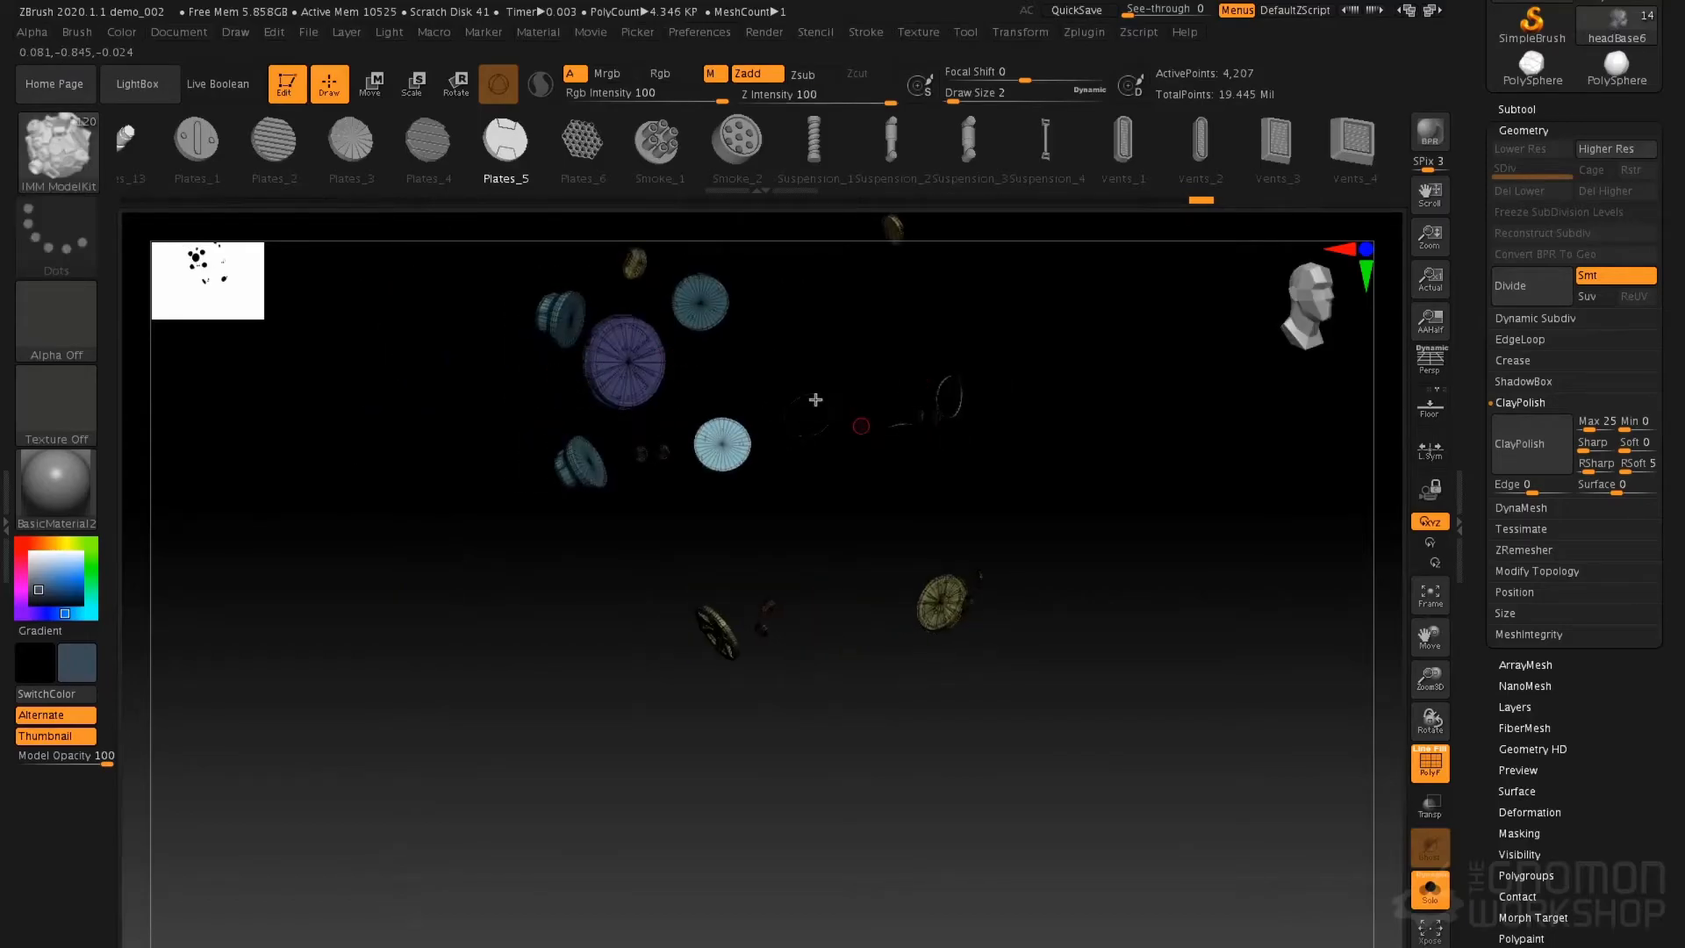
Hide the leftover thin edge loops, keeping only the inserted mechanical parts visible
{"action": "key", "text": "ctrl+shift"}
{"action": "mouse_move", "coordinate": [933, 400]}
{"action": "left_mouse_down"}
{"action": "mouse_move", "coordinate": [966, 477]}
{"action": "mouse_move", "coordinate": [949, 380]}
{"action": "mouse_move", "coordinate": [921, 414]}
{"action": "left_mouse_up"}
{"action": "key", "text": "ctrl+shift"}
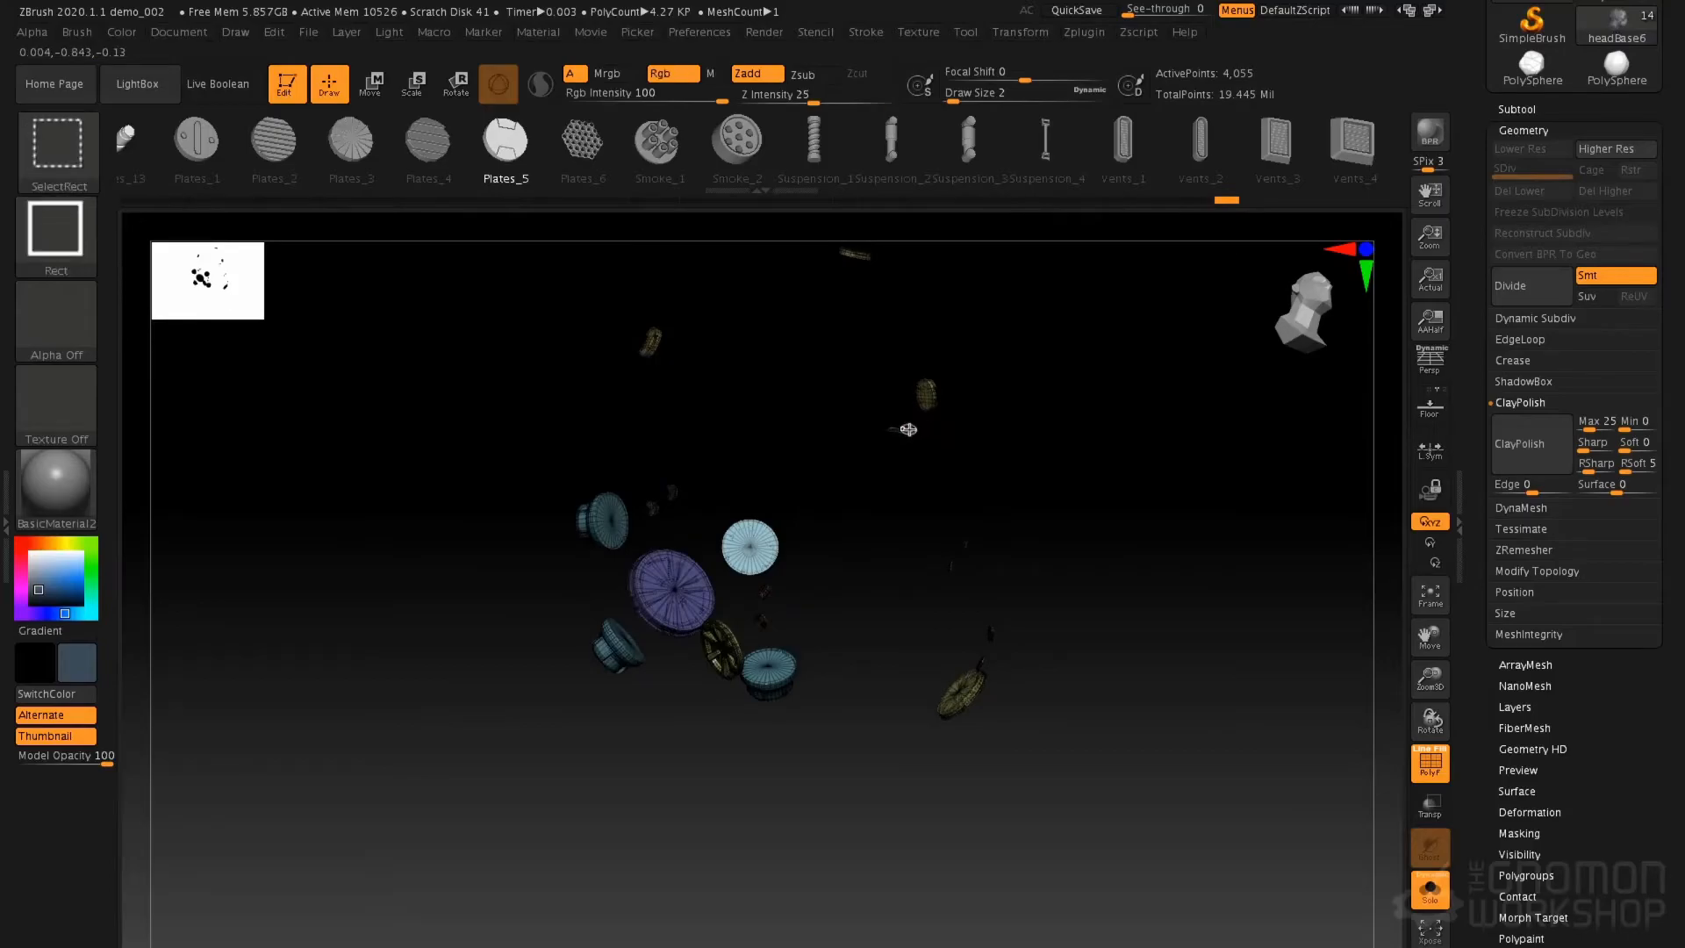
{"action": "left_click_drag", "start_coordinate": [954, 469], "coordinate": [839, 467]}
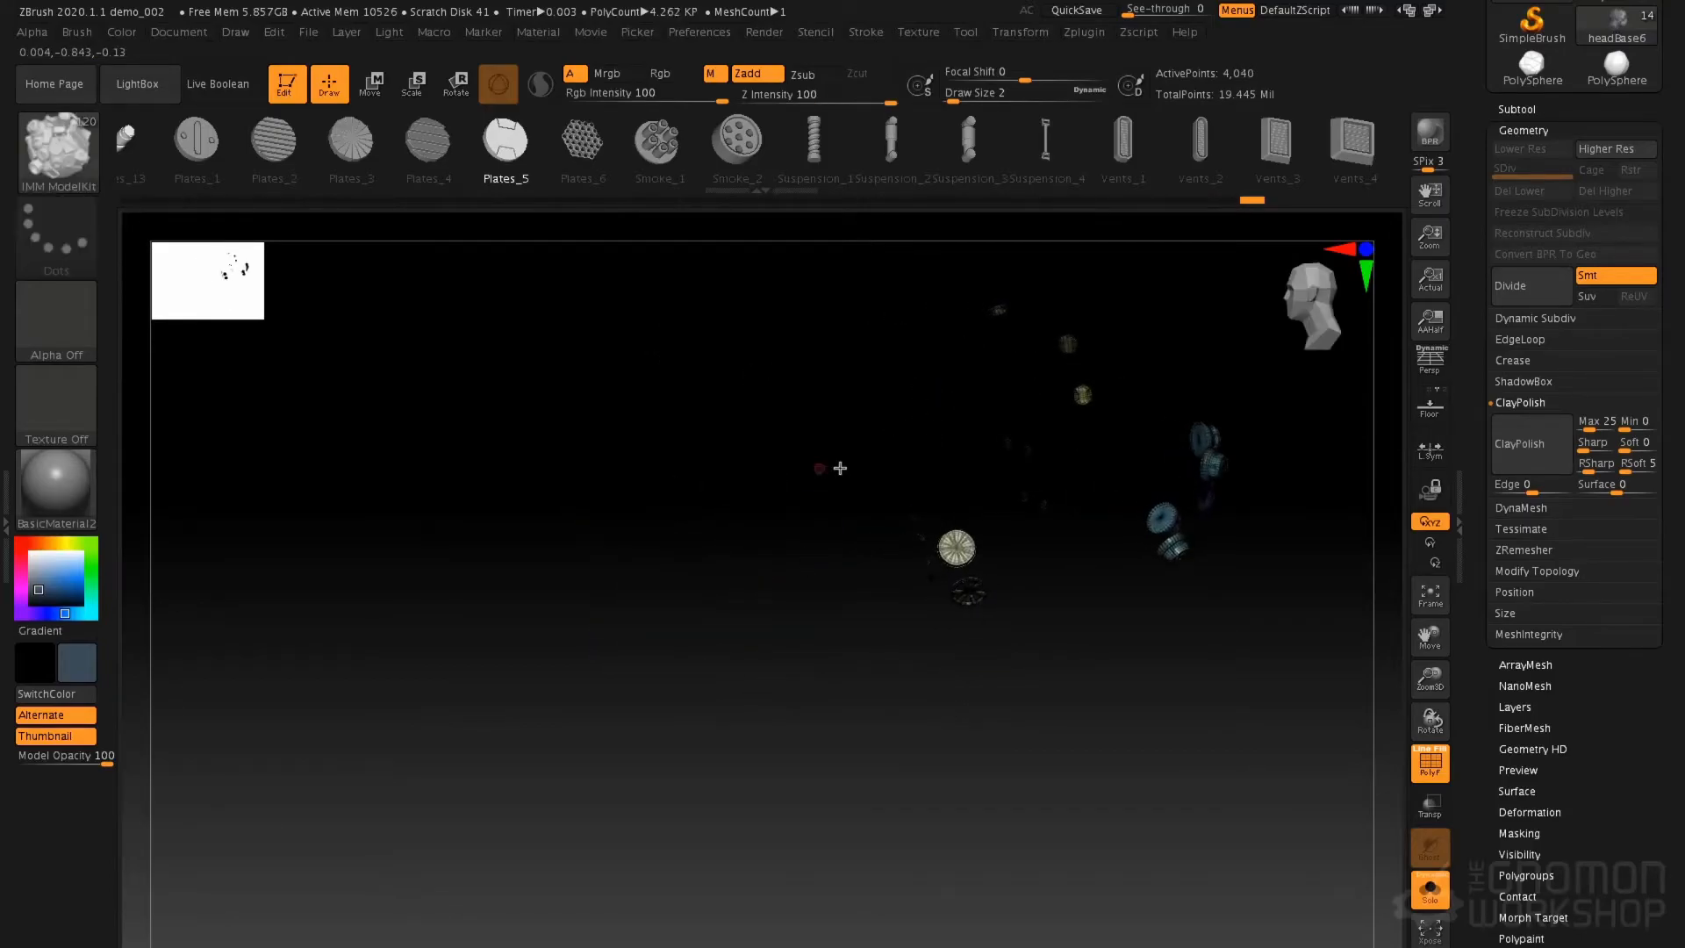
Turn off PolyFrame and delete the hidden geometry from the inserted-parts mesh
{"action": "key", "text": "shift+f"}
{"action": "left_click_drag", "start_coordinate": [946, 442], "coordinate": [866, 529]}
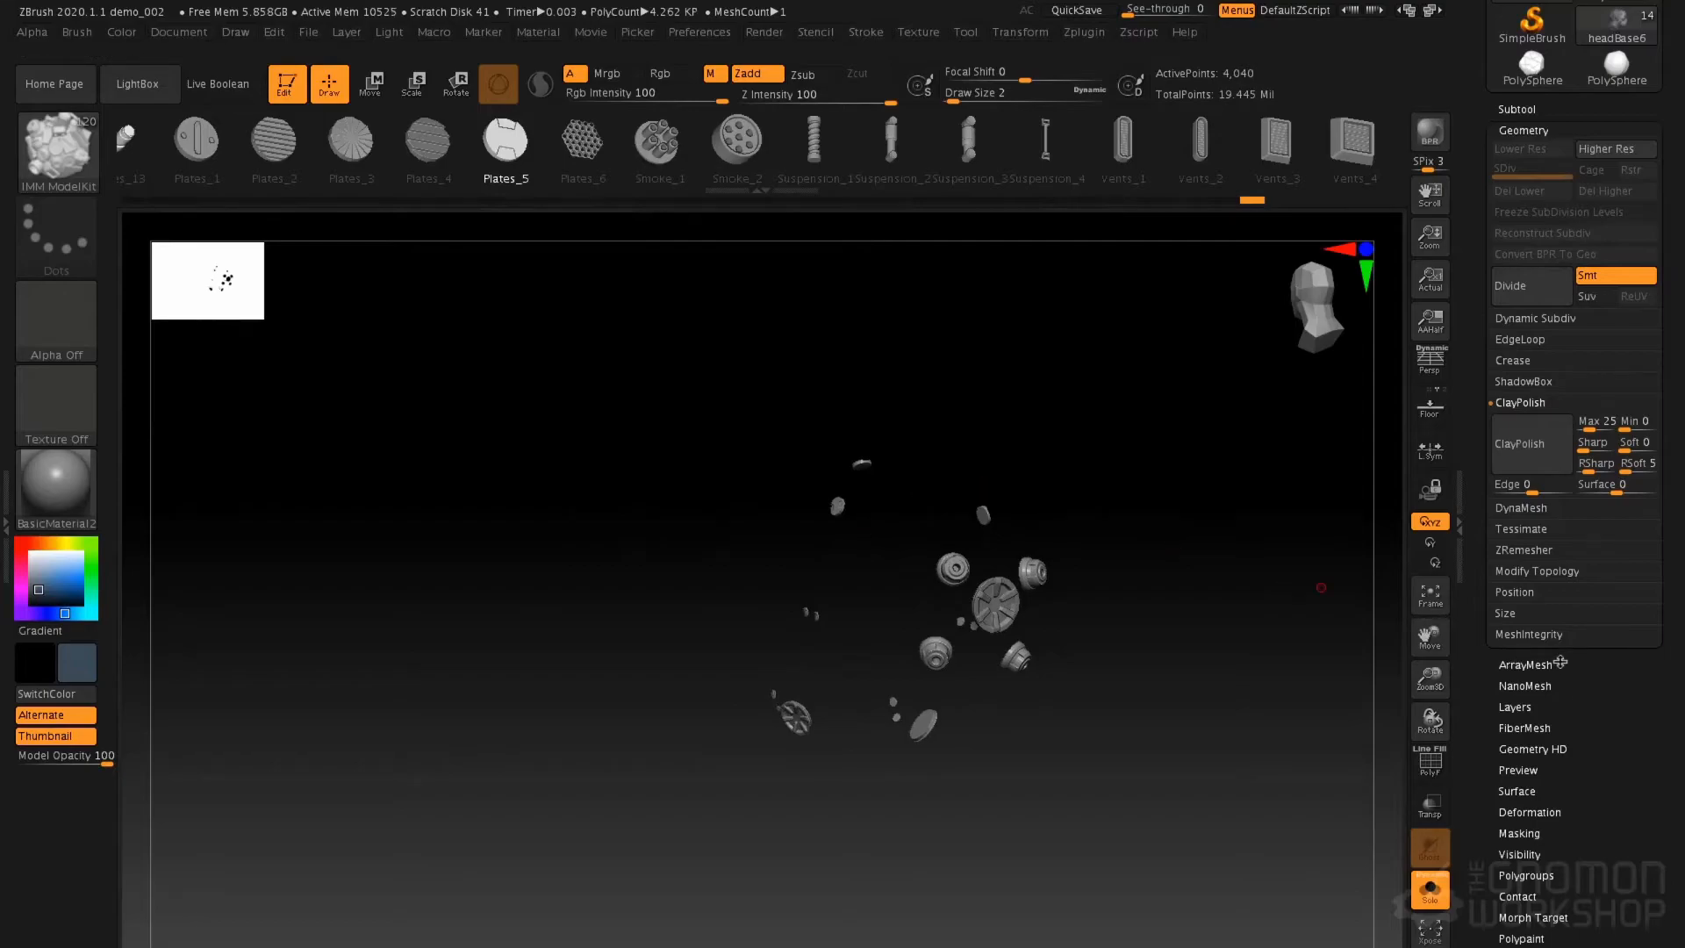
{"action": "left_click", "coordinate": [1560, 578]}
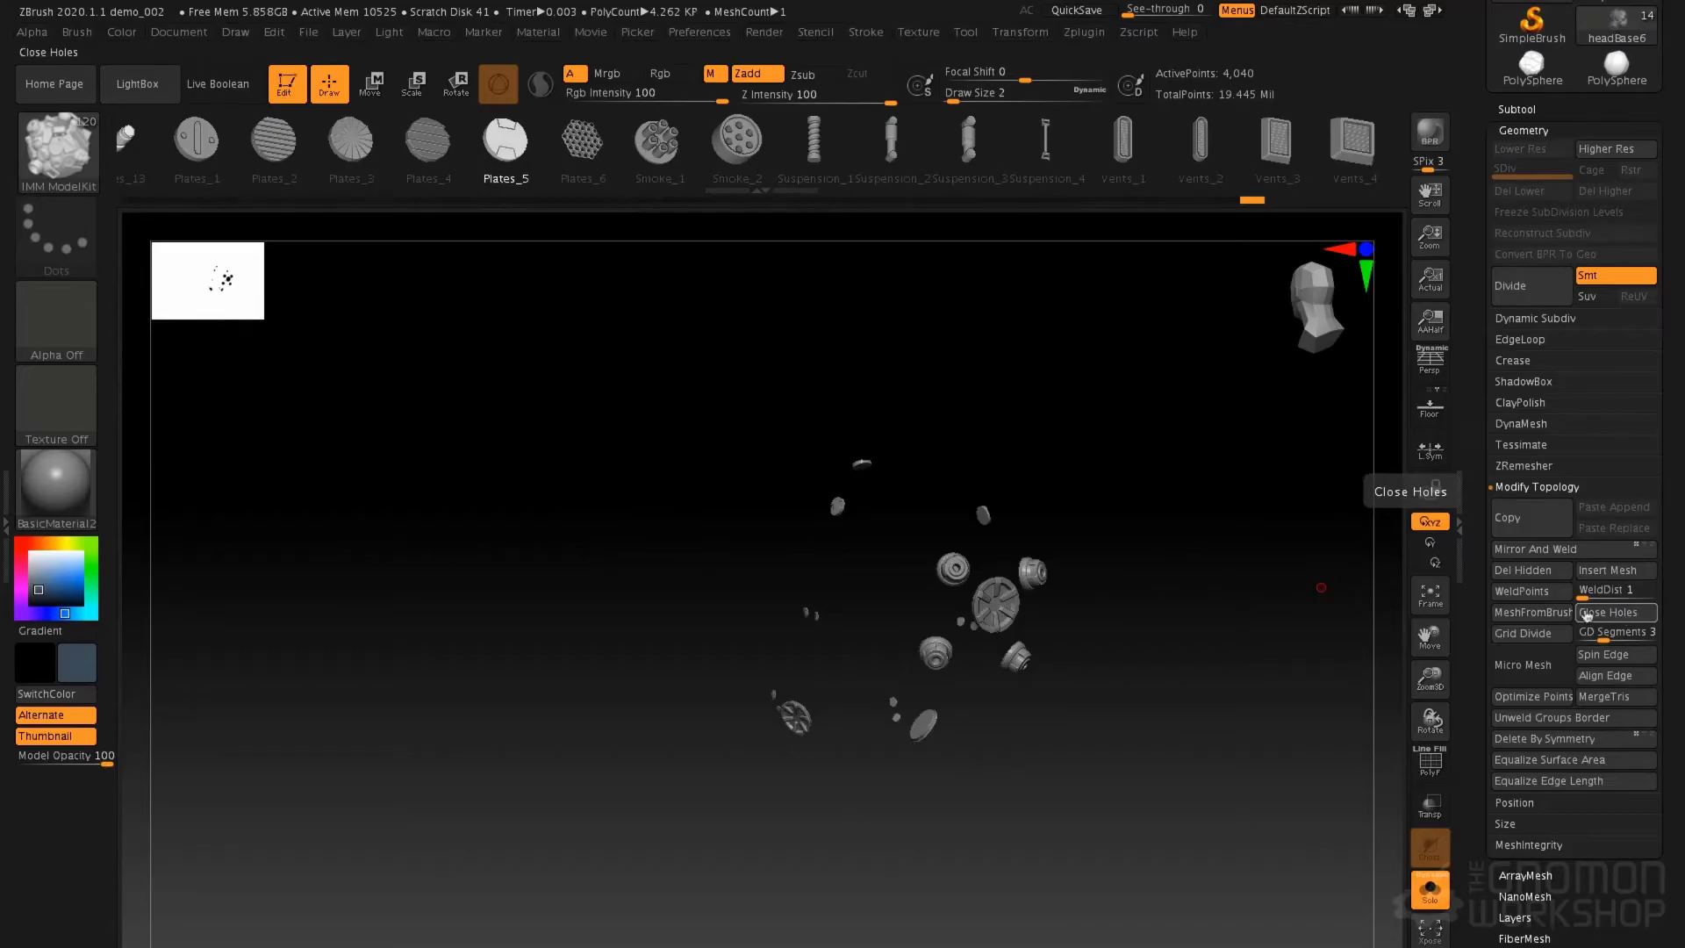
{"action": "left_click", "coordinate": [1543, 572]}
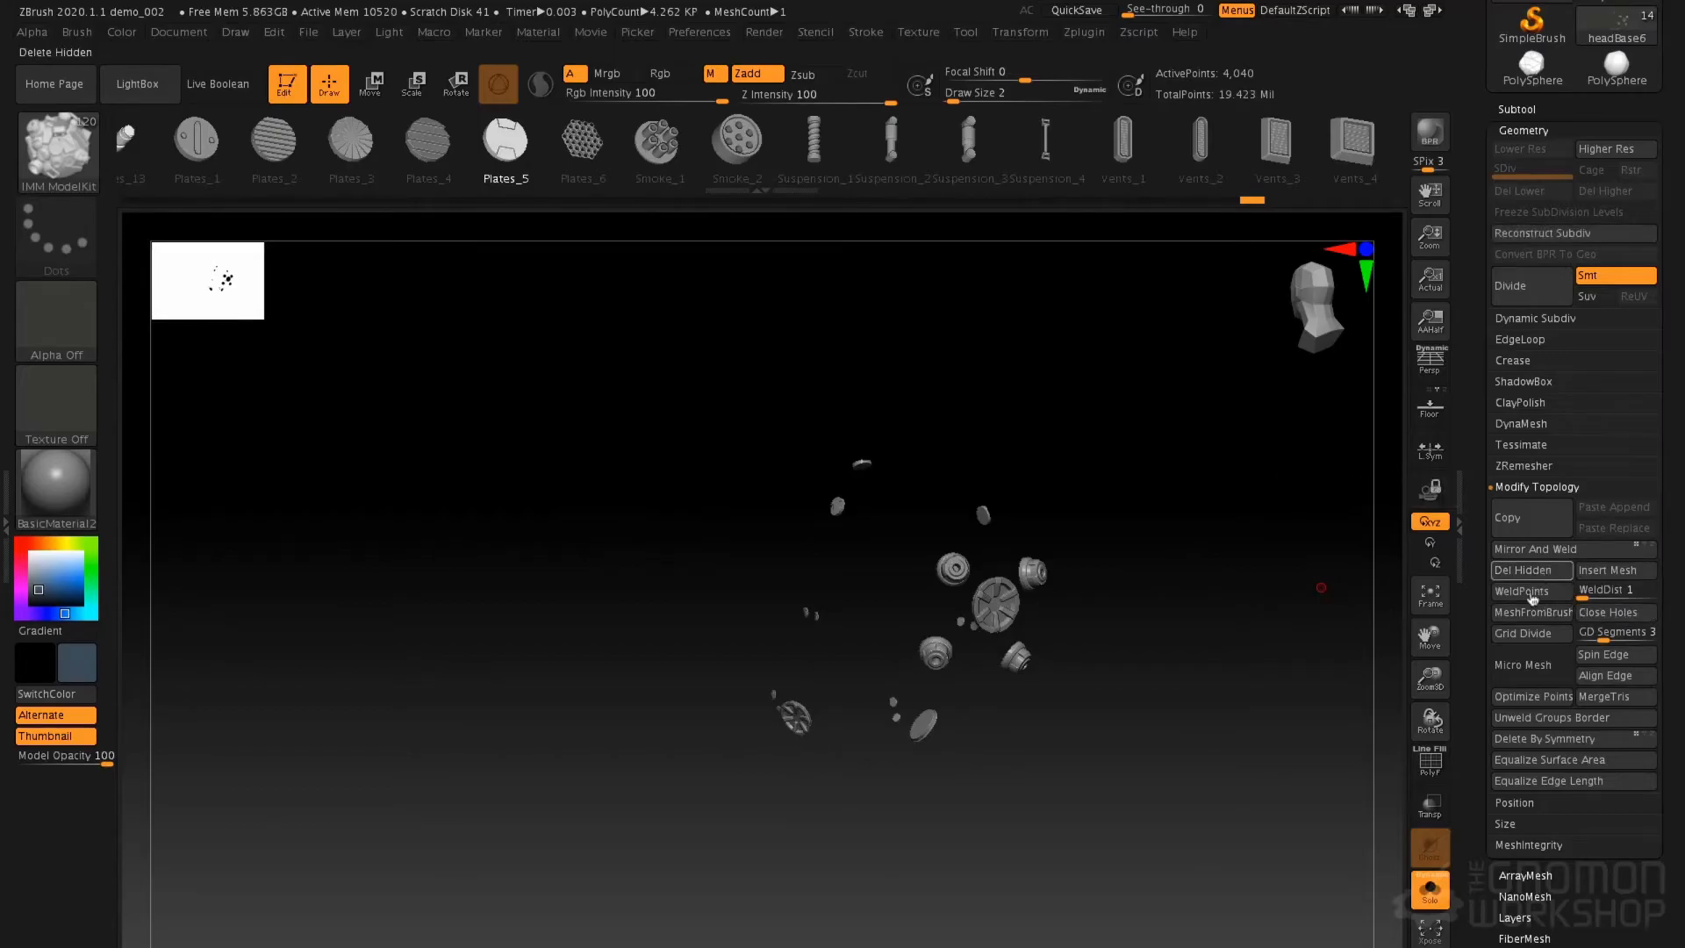
Choose the Green Metallic material and fill the inserted parts with it
{"action": "left_click", "coordinate": [68, 497]}
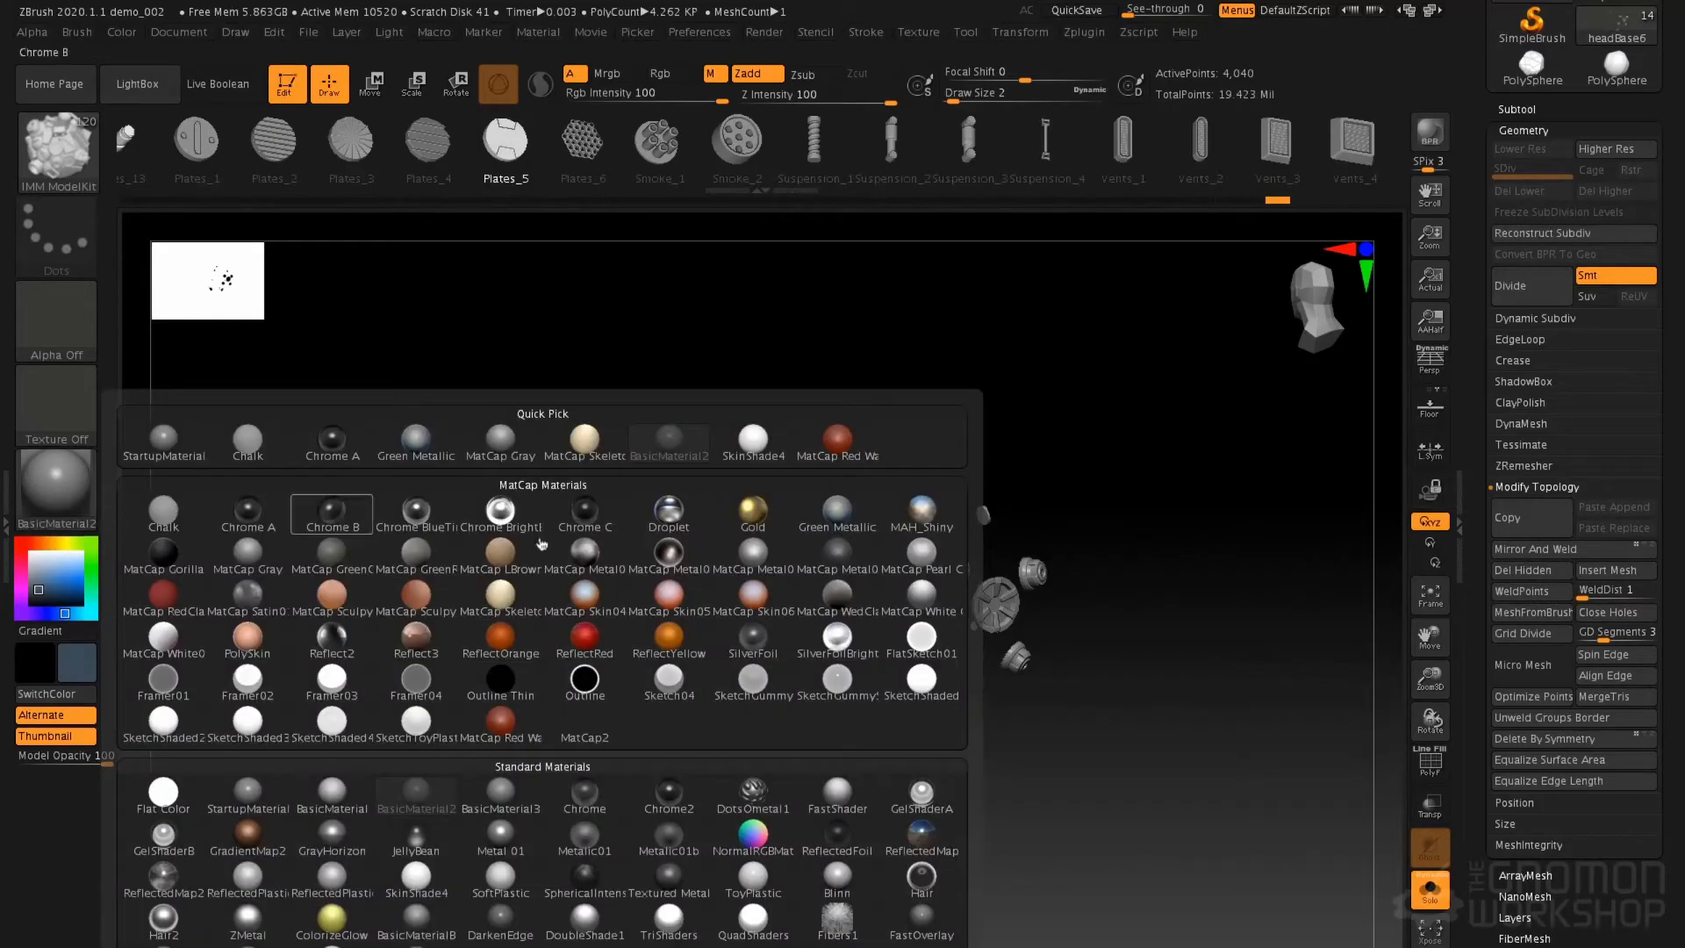
{"action": "left_click", "coordinate": [821, 519]}
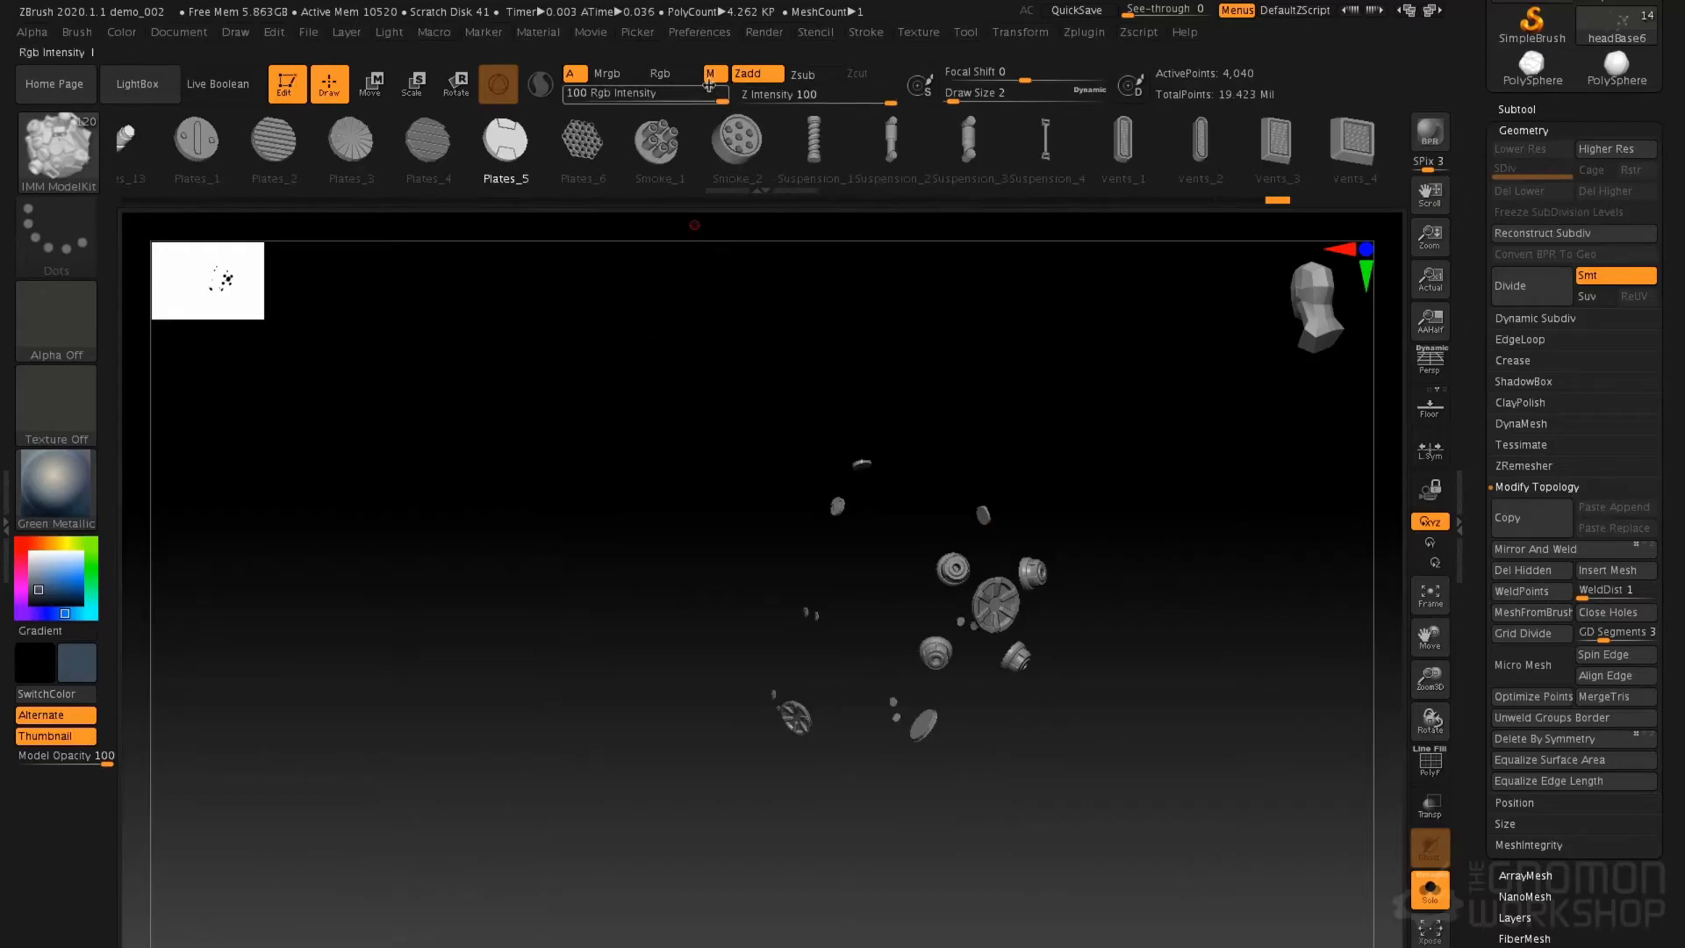
{"action": "left_click", "coordinate": [121, 31]}
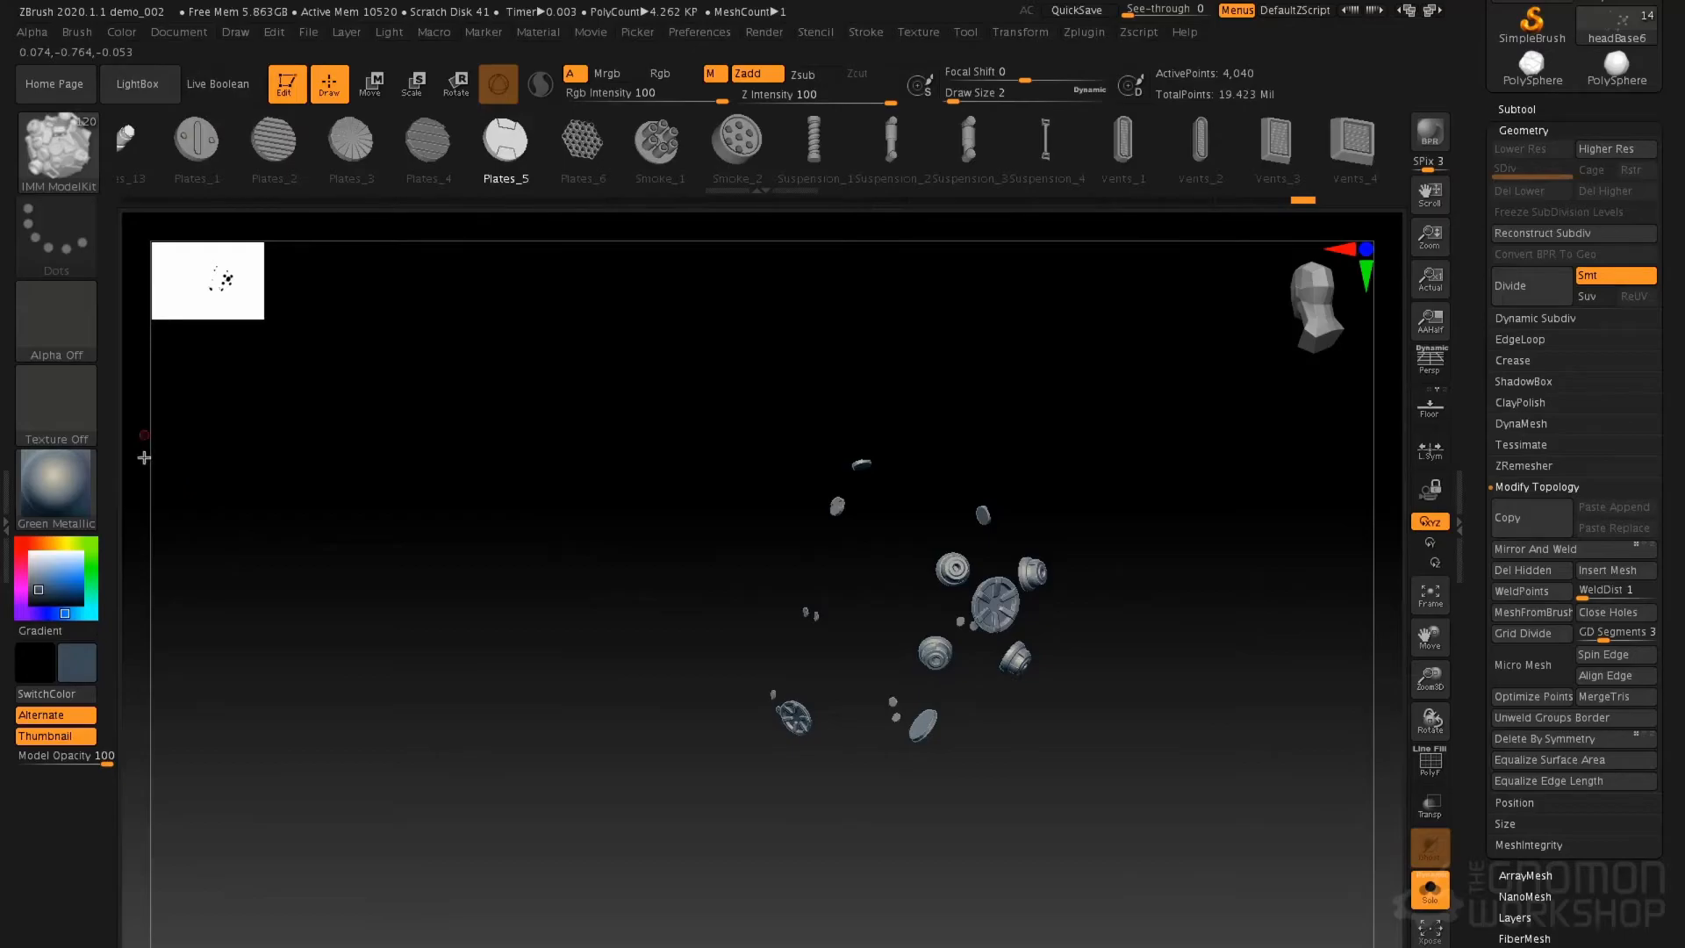
Set the active material to BasicMaterial2 and leave Solo mode to show the whole character
{"action": "left_click", "coordinate": [56, 487]}
{"action": "left_click", "coordinate": [418, 793]}
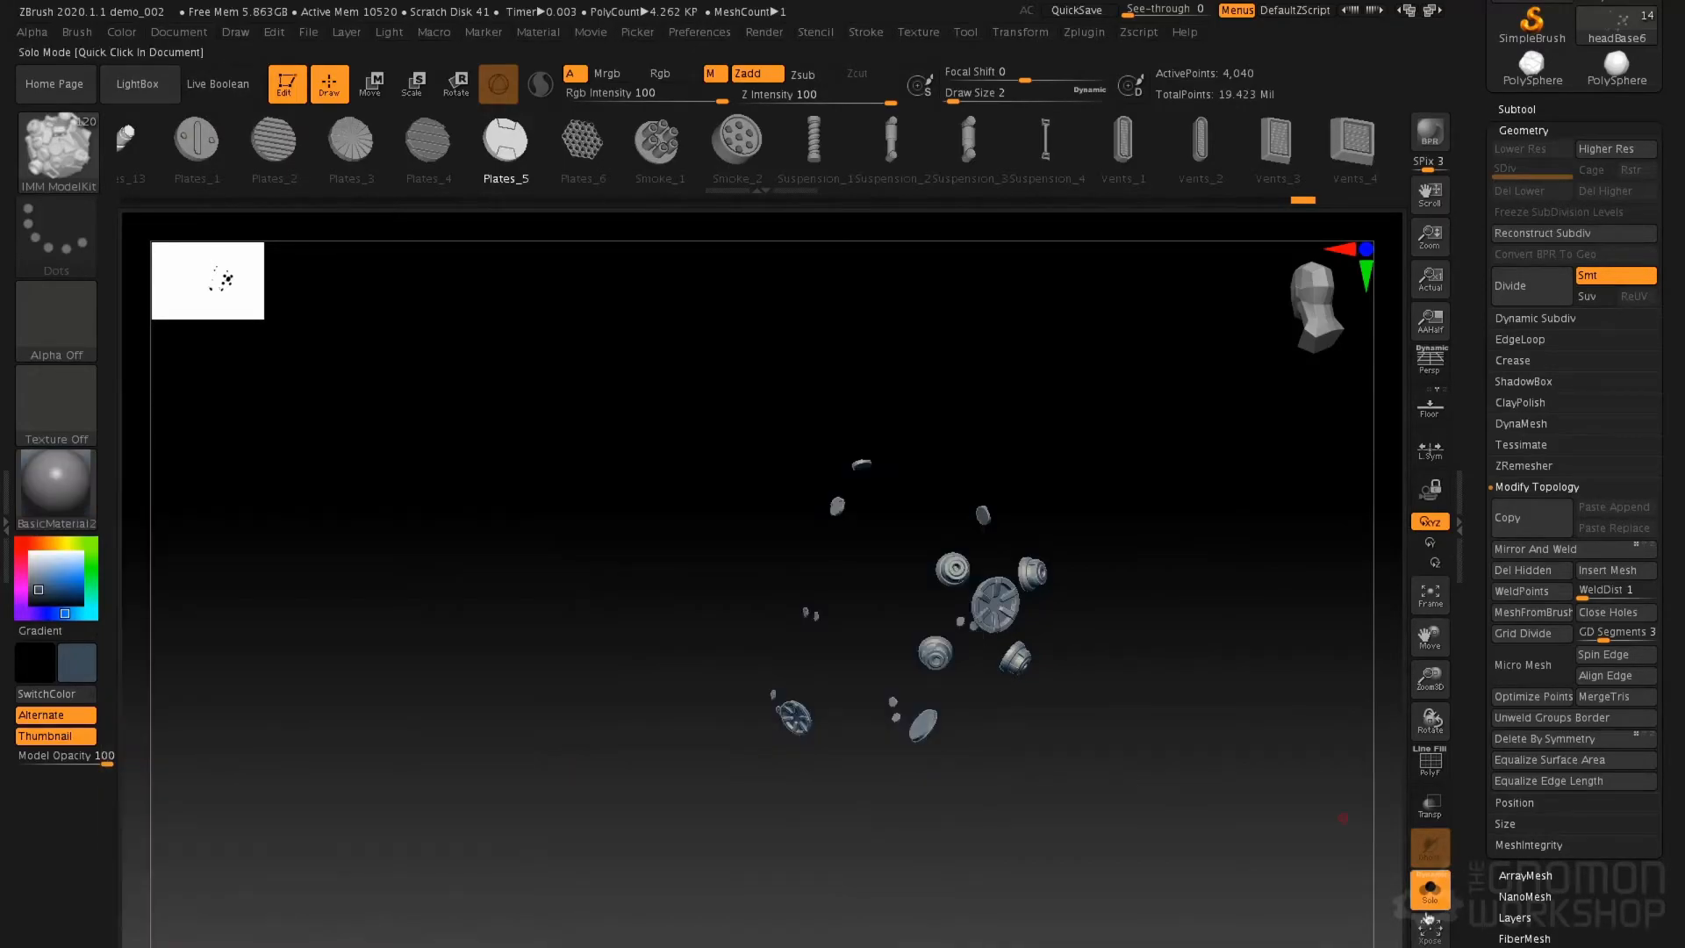
{"action": "left_click", "coordinate": [1443, 893]}
{"action": "left_click", "coordinate": [1443, 896]}
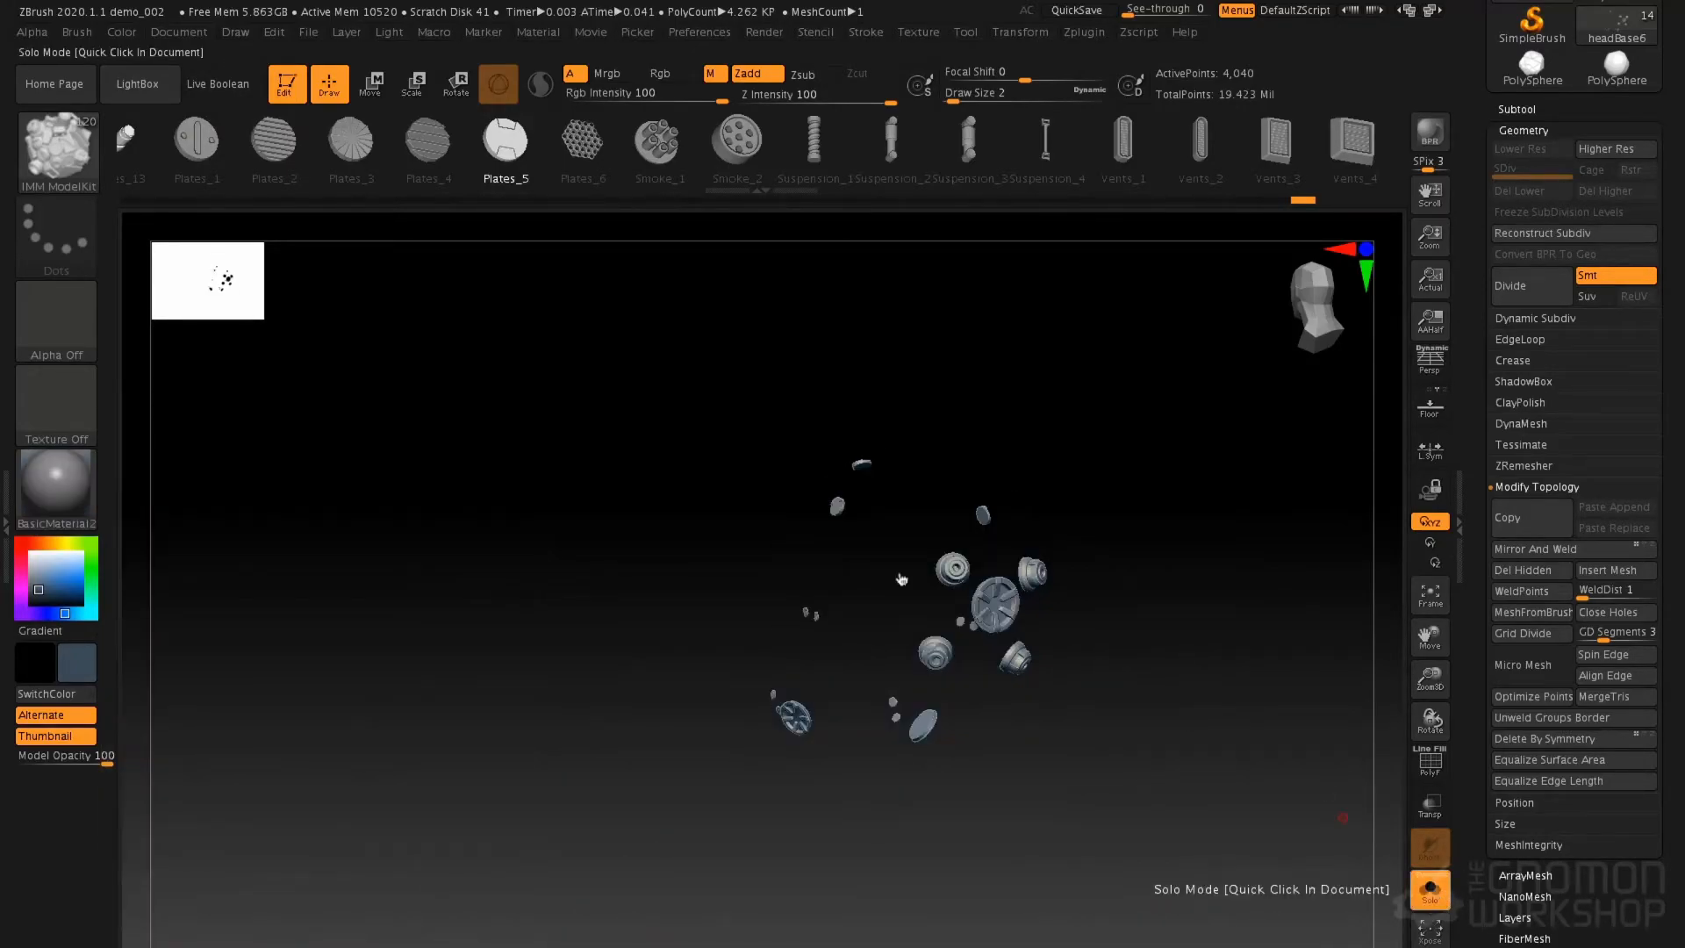
{"action": "left_click", "coordinate": [901, 580]}
{"action": "right_click_drag", "start_coordinate": [872, 606], "coordinate": [1042, 579]}
{"action": "right_click_drag", "start_coordinate": [926, 592], "coordinate": [1036, 569]}
{"action": "right_click_drag", "start_coordinate": [1004, 666], "coordinate": [957, 573], "text": "alt"}
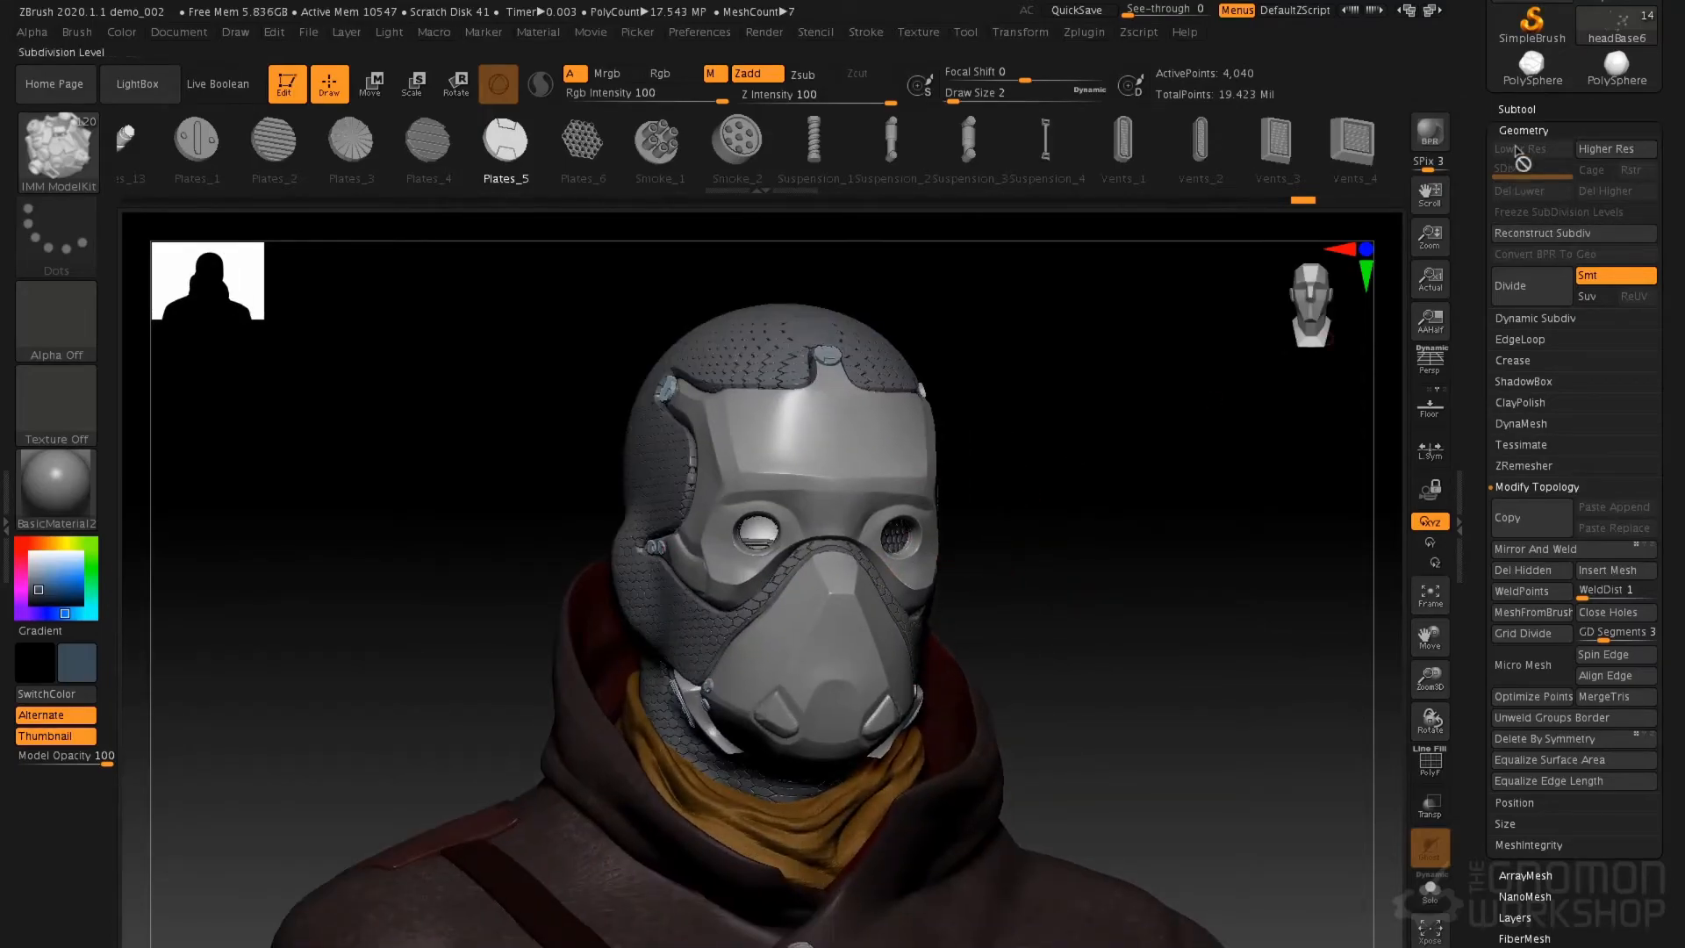
Select the headBase subtool and duplicate it
{"action": "left_click", "coordinate": [1528, 109]}
{"action": "mouse_move", "coordinate": [1543, 167]}
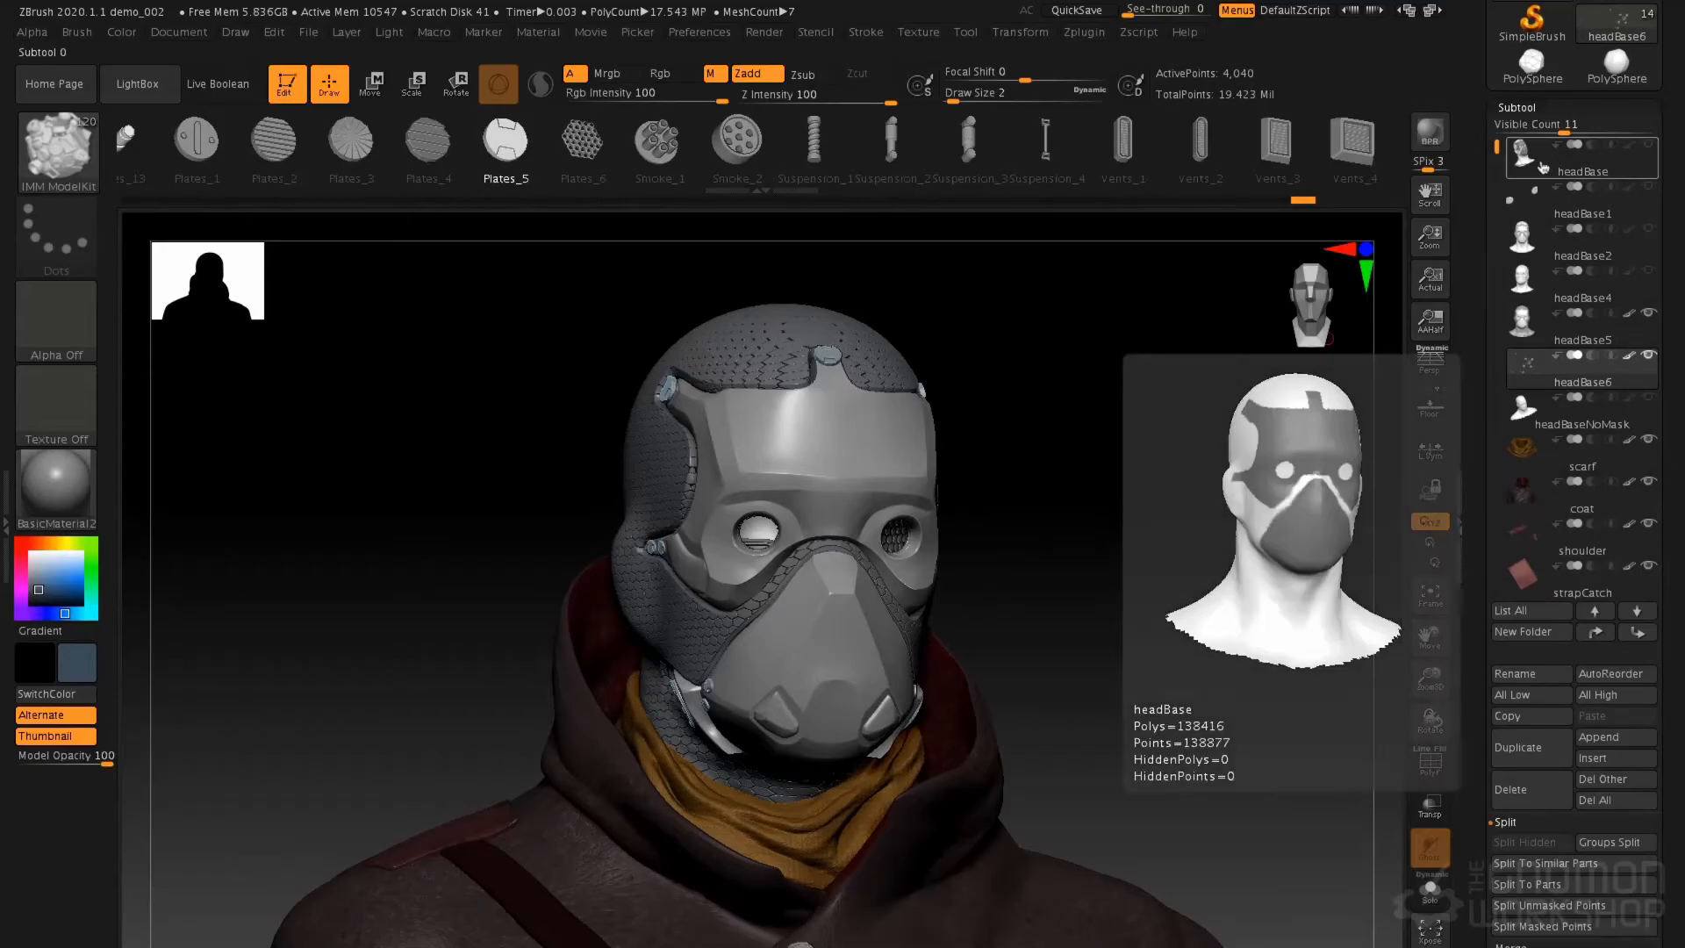
{"action": "left_click", "coordinate": [1527, 174]}
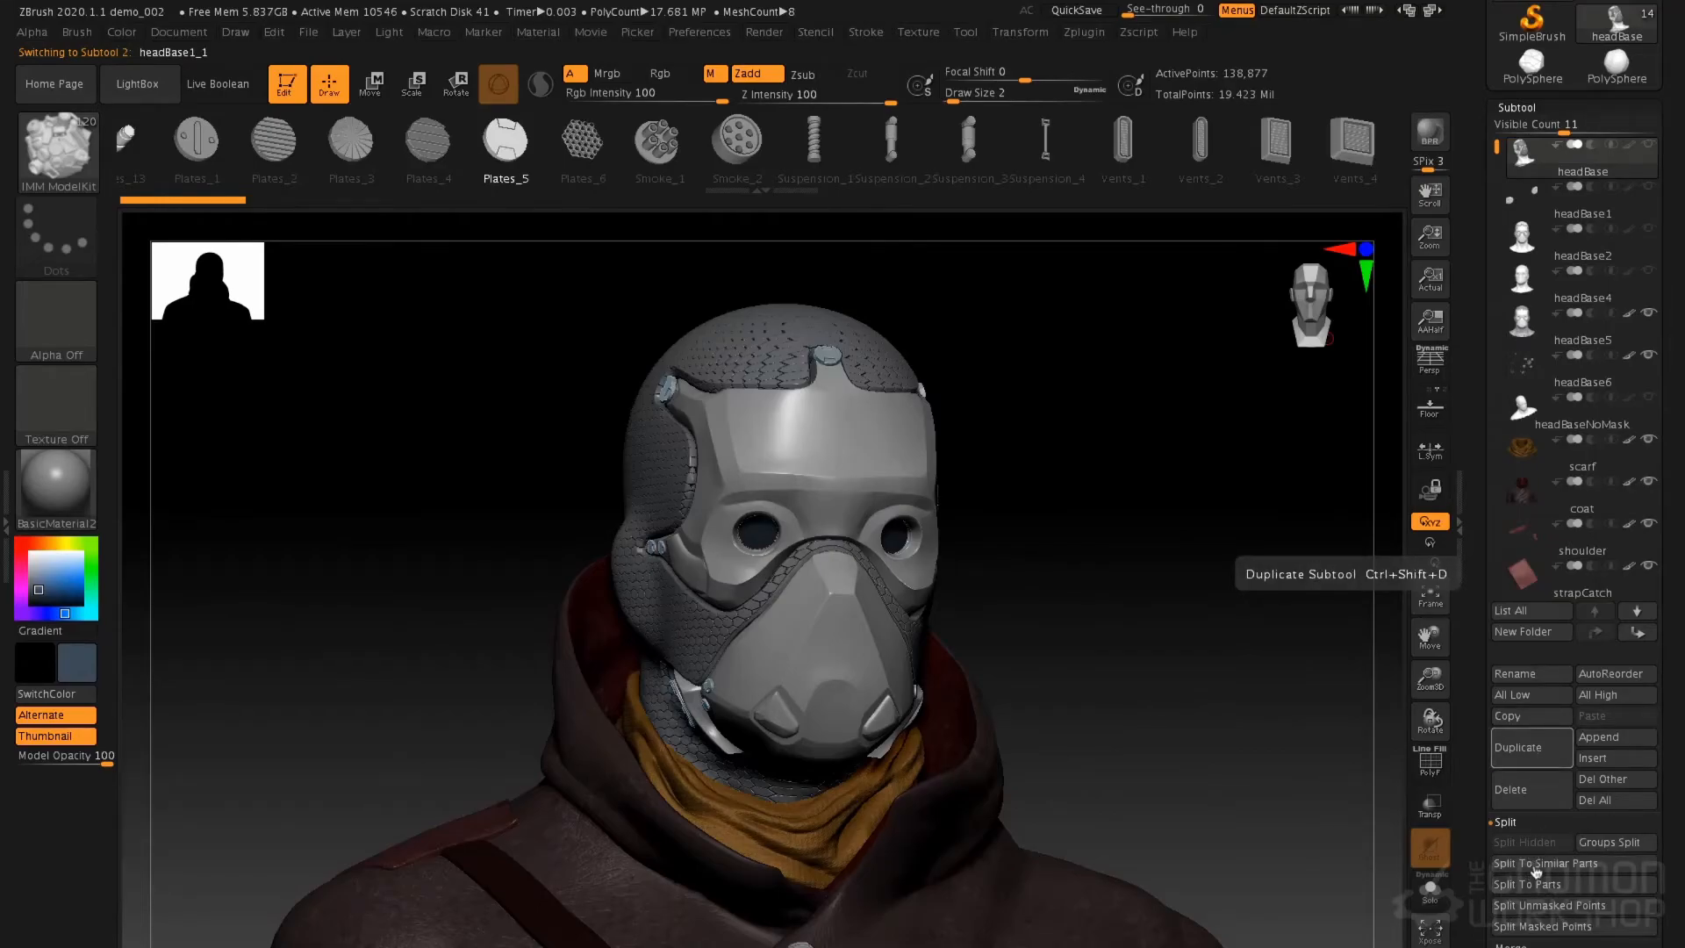
{"action": "left_click", "coordinate": [1532, 747]}
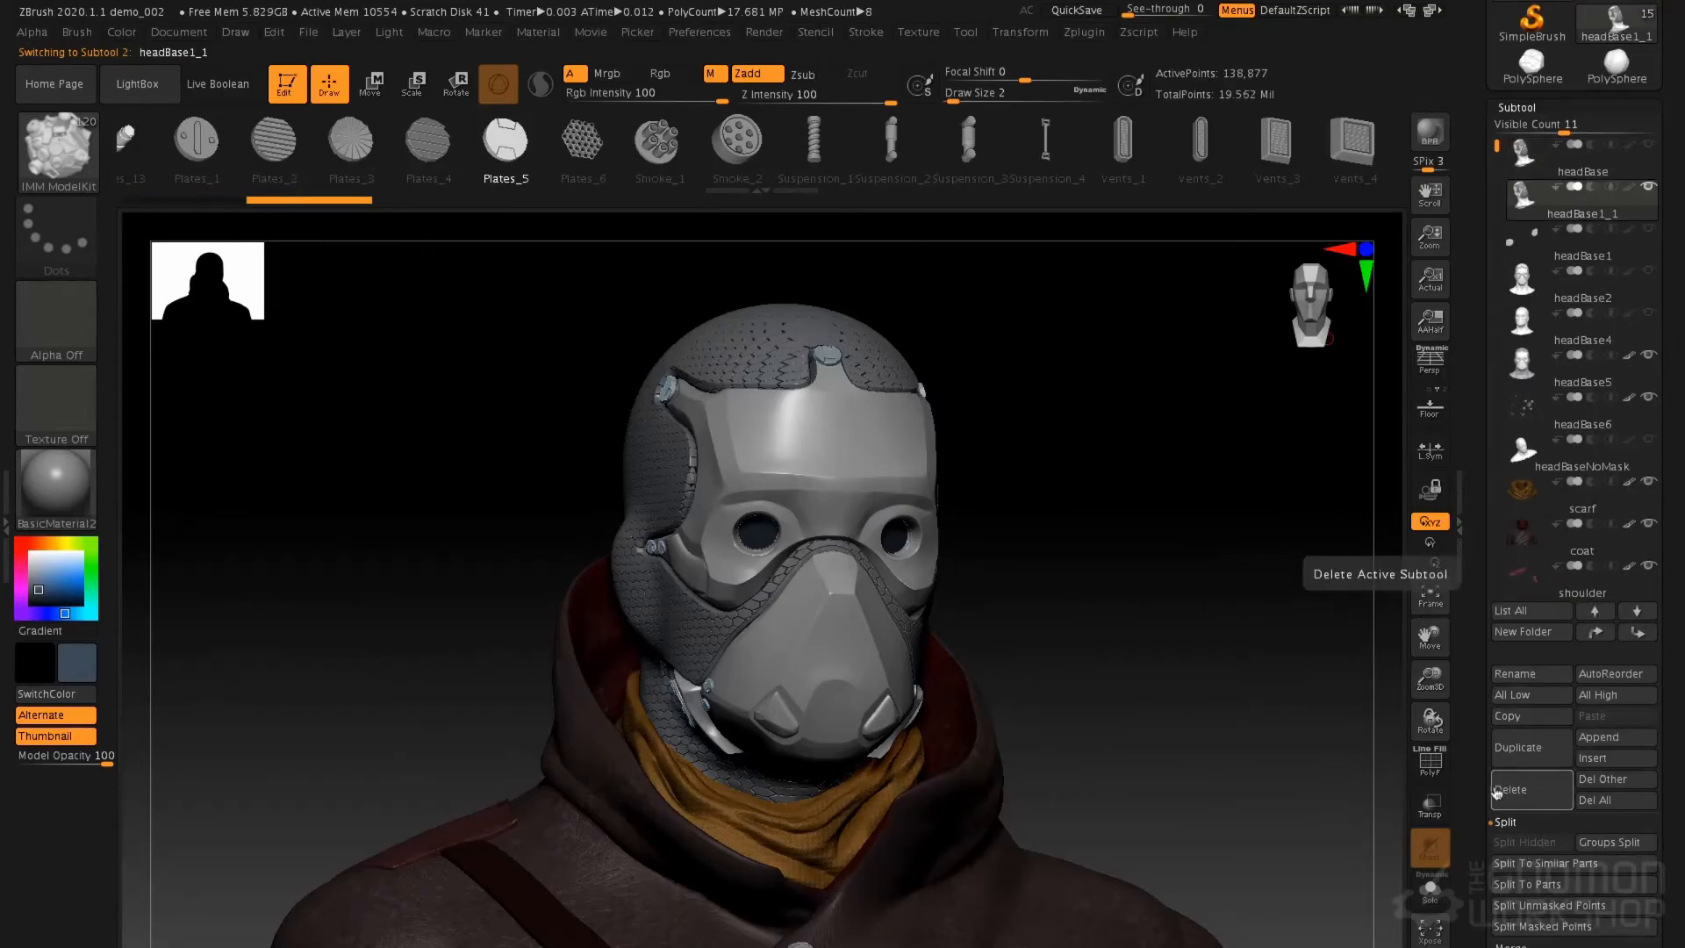
Isolate the duplicated head to recolor it white, open its Geometry settings, and show all the subtools again
{"action": "left_click", "coordinate": [1431, 895]}
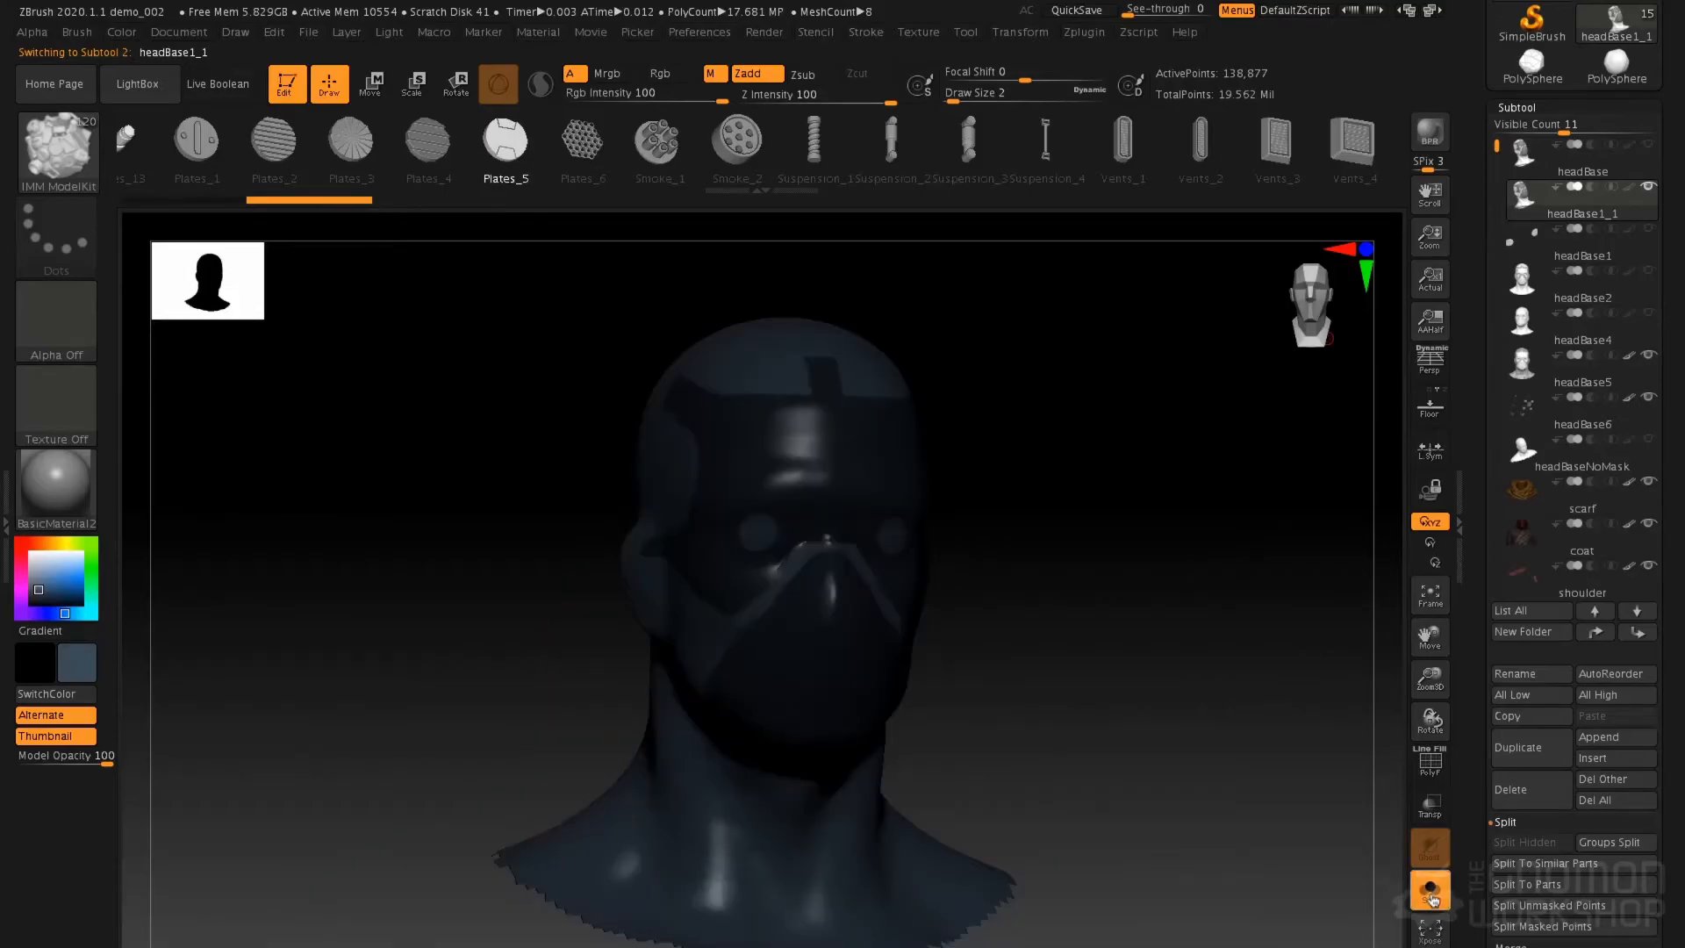
{"action": "left_click_drag", "start_coordinate": [76, 573], "coordinate": [30, 552]}
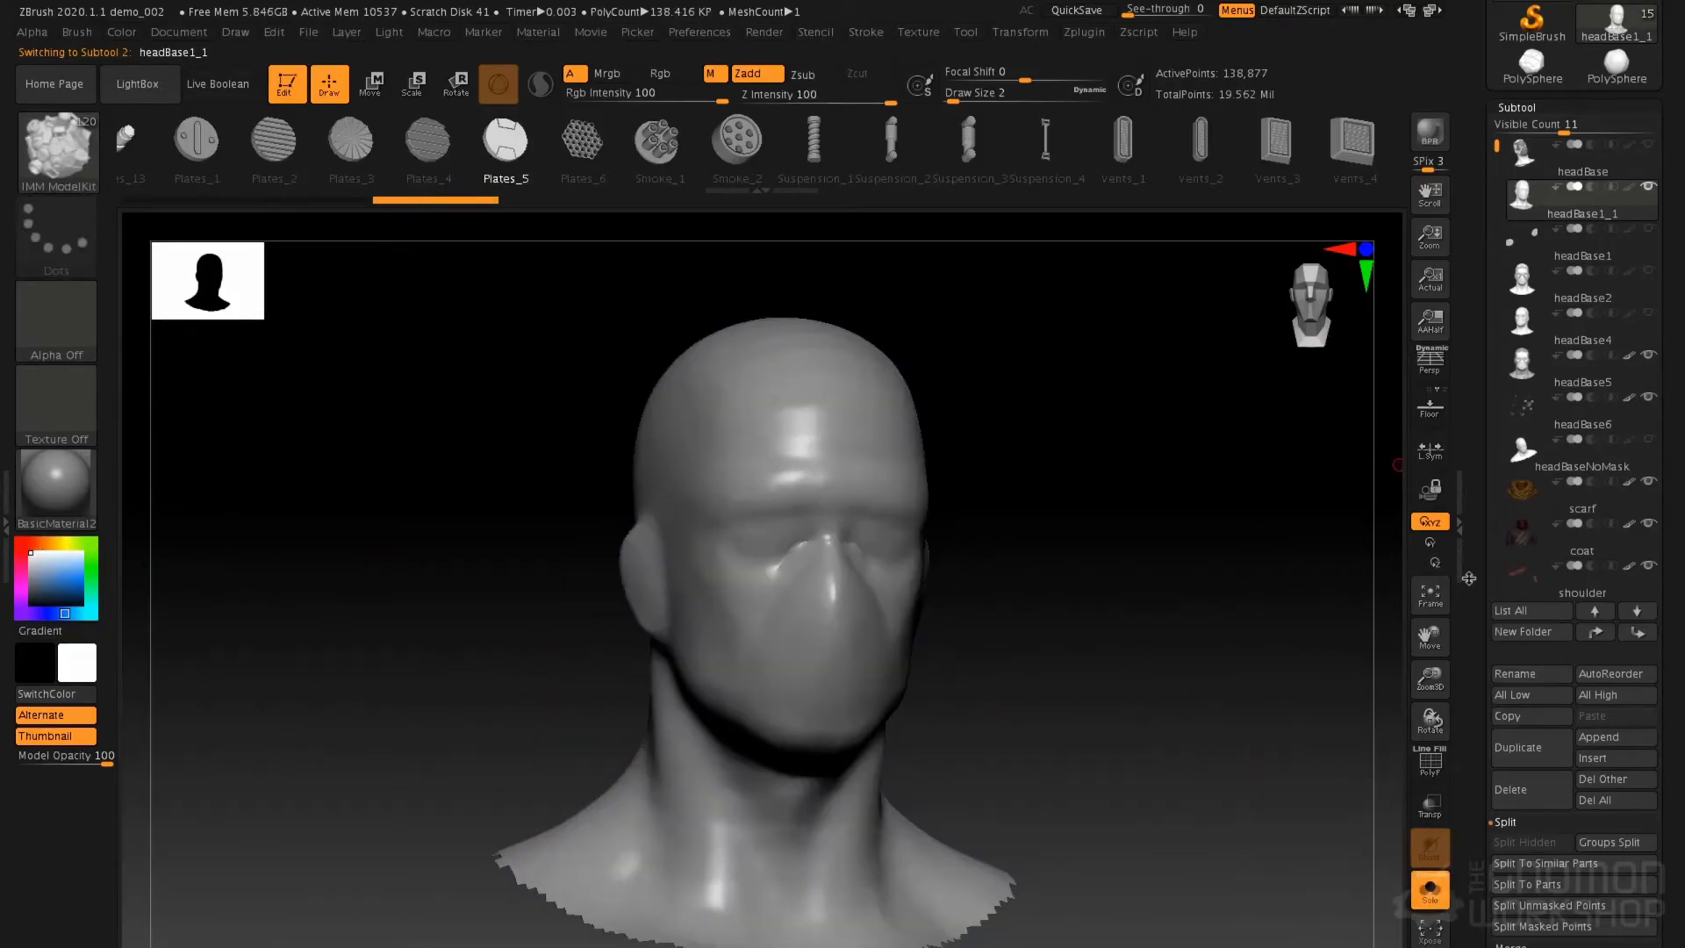
{"action": "scroll", "coordinate": [1544, 648], "scroll_direction": "down", "scroll_amount": 5}
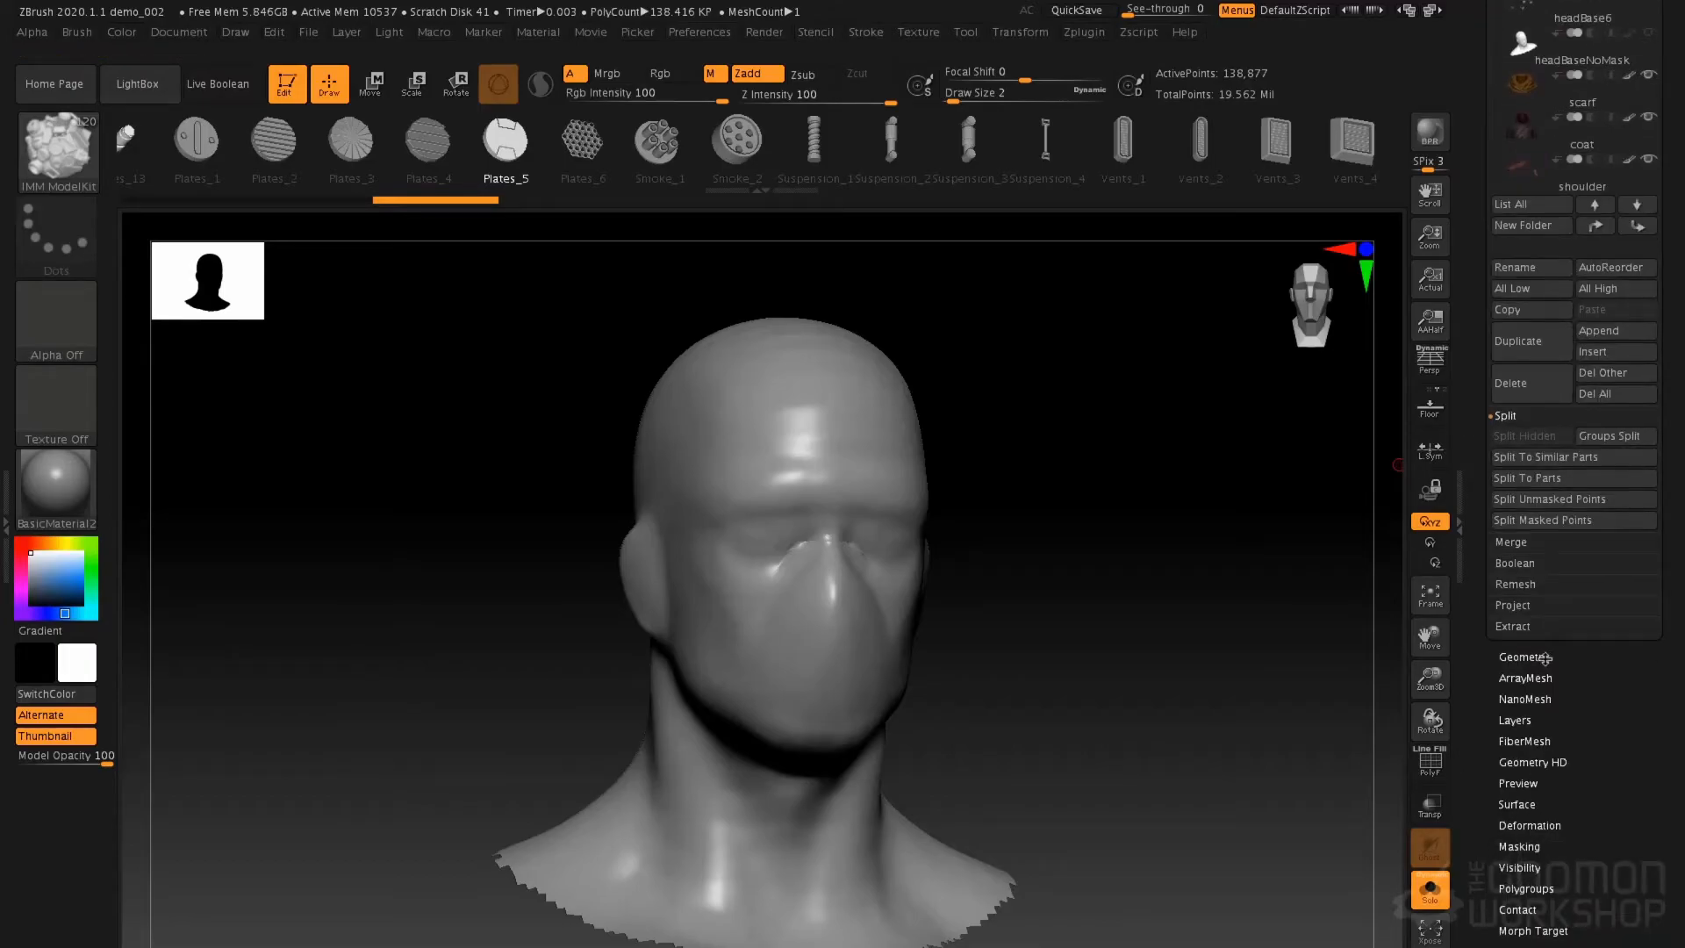
{"action": "left_click", "coordinate": [1526, 656]}
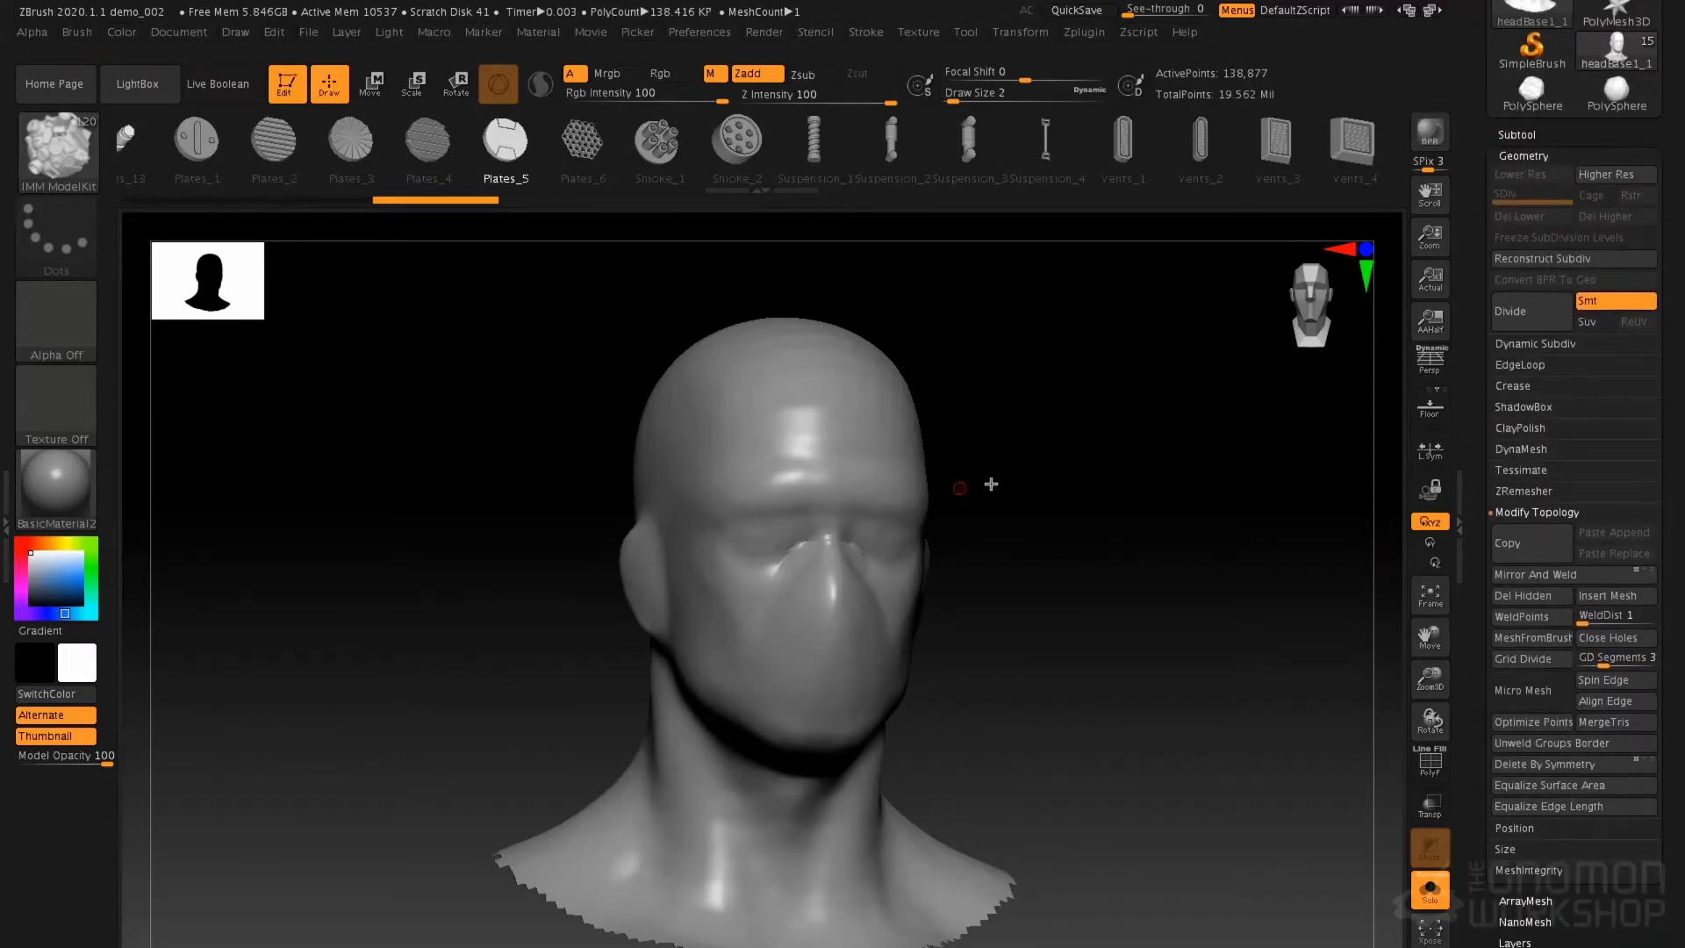
{"action": "left_click_drag", "start_coordinate": [991, 485], "coordinate": [1027, 493]}
{"action": "left_click_drag", "start_coordinate": [1050, 550], "coordinate": [999, 517]}
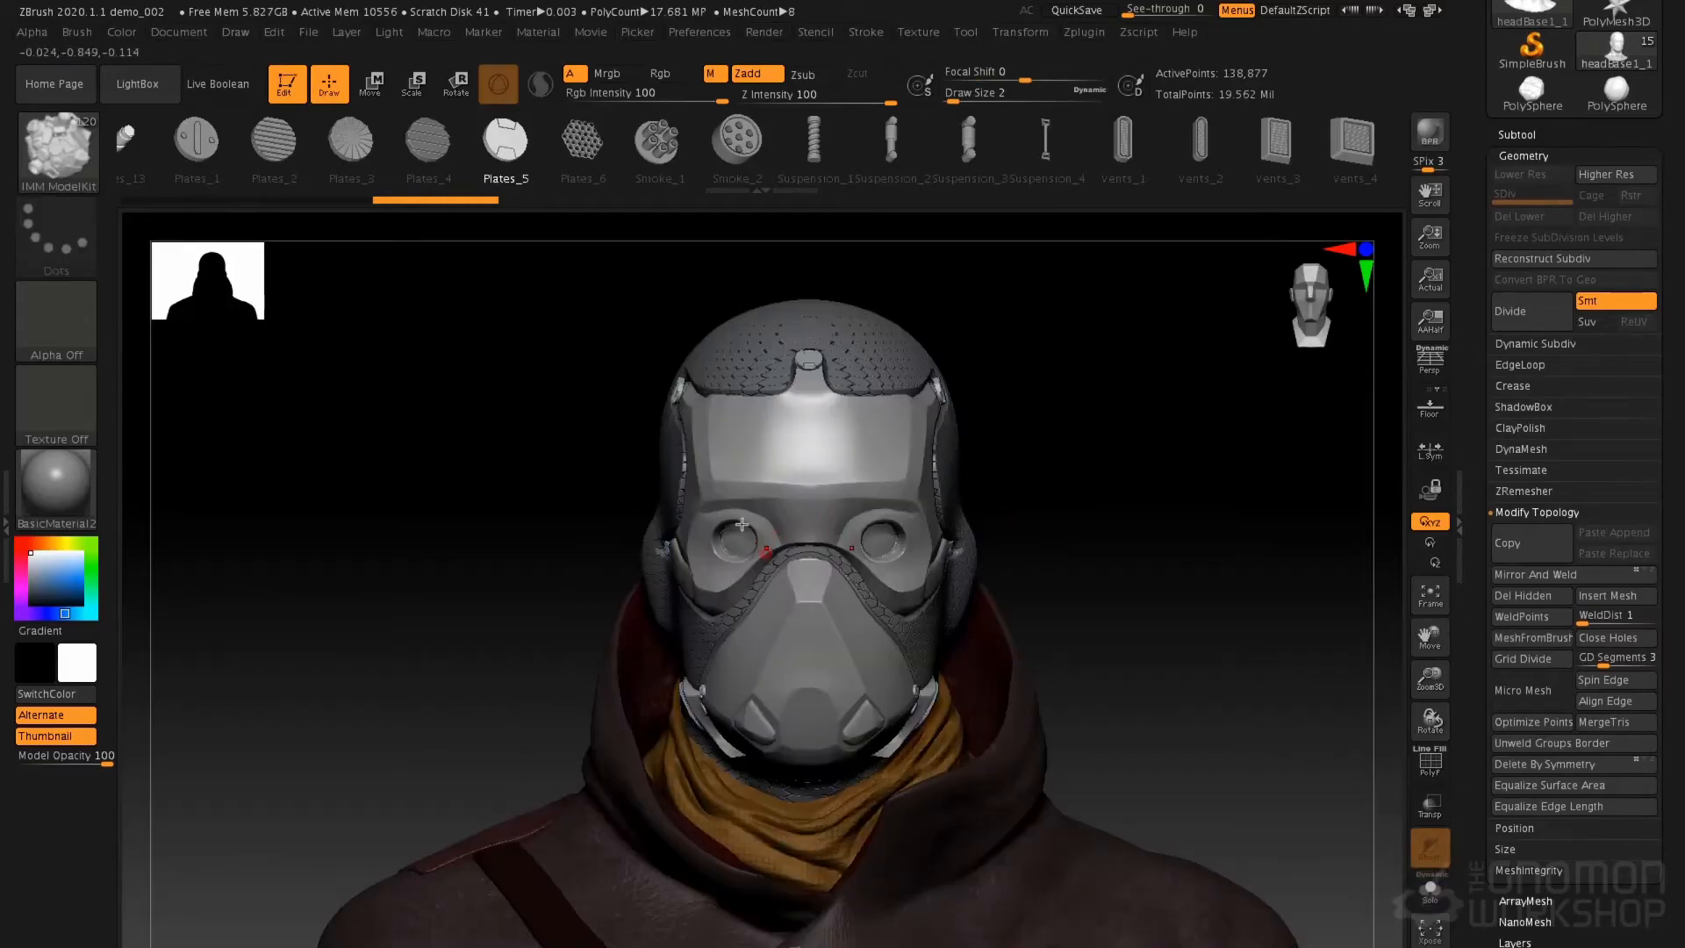
Try to fill the mask's eye sockets with the Smoke_1 insert mesh, redrawing it at a larger size
{"action": "right_click_drag", "start_coordinate": [741, 522], "coordinate": [793, 838], "text": "ctrl"}
{"action": "mouse_move", "coordinate": [741, 587]}
{"action": "right_mouse_down"}
{"action": "mouse_move", "coordinate": [772, 589]}
{"action": "mouse_move", "coordinate": [734, 594]}
{"action": "right_mouse_up"}
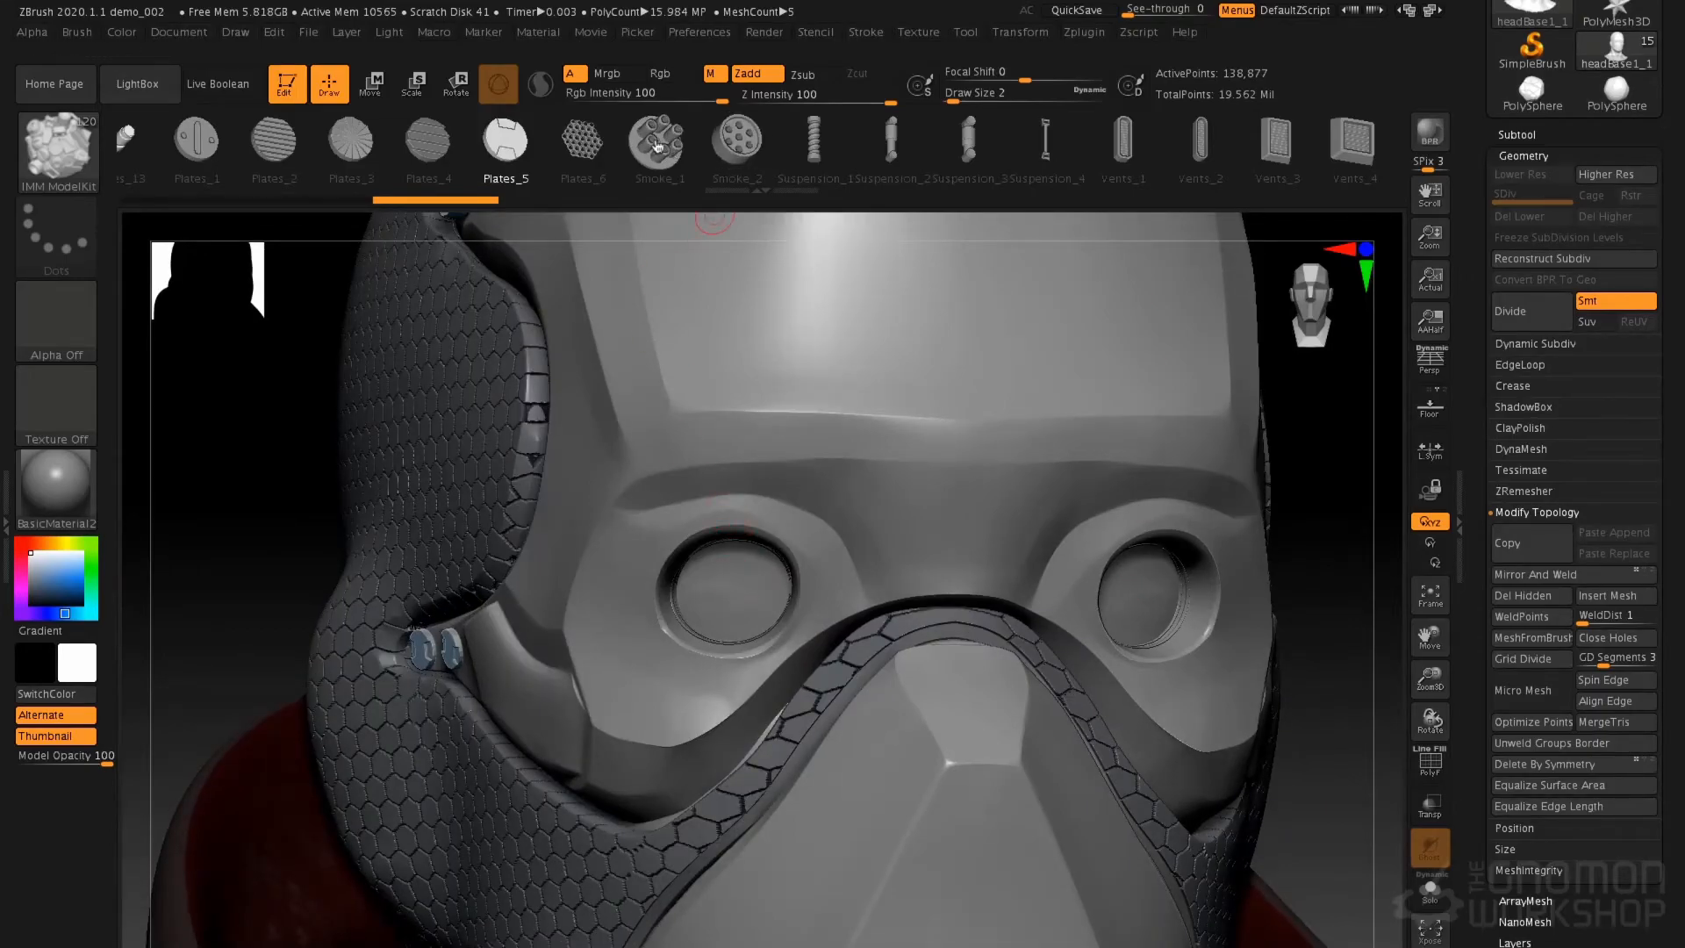
{"action": "left_click_drag", "start_coordinate": [731, 589], "coordinate": [696, 638]}
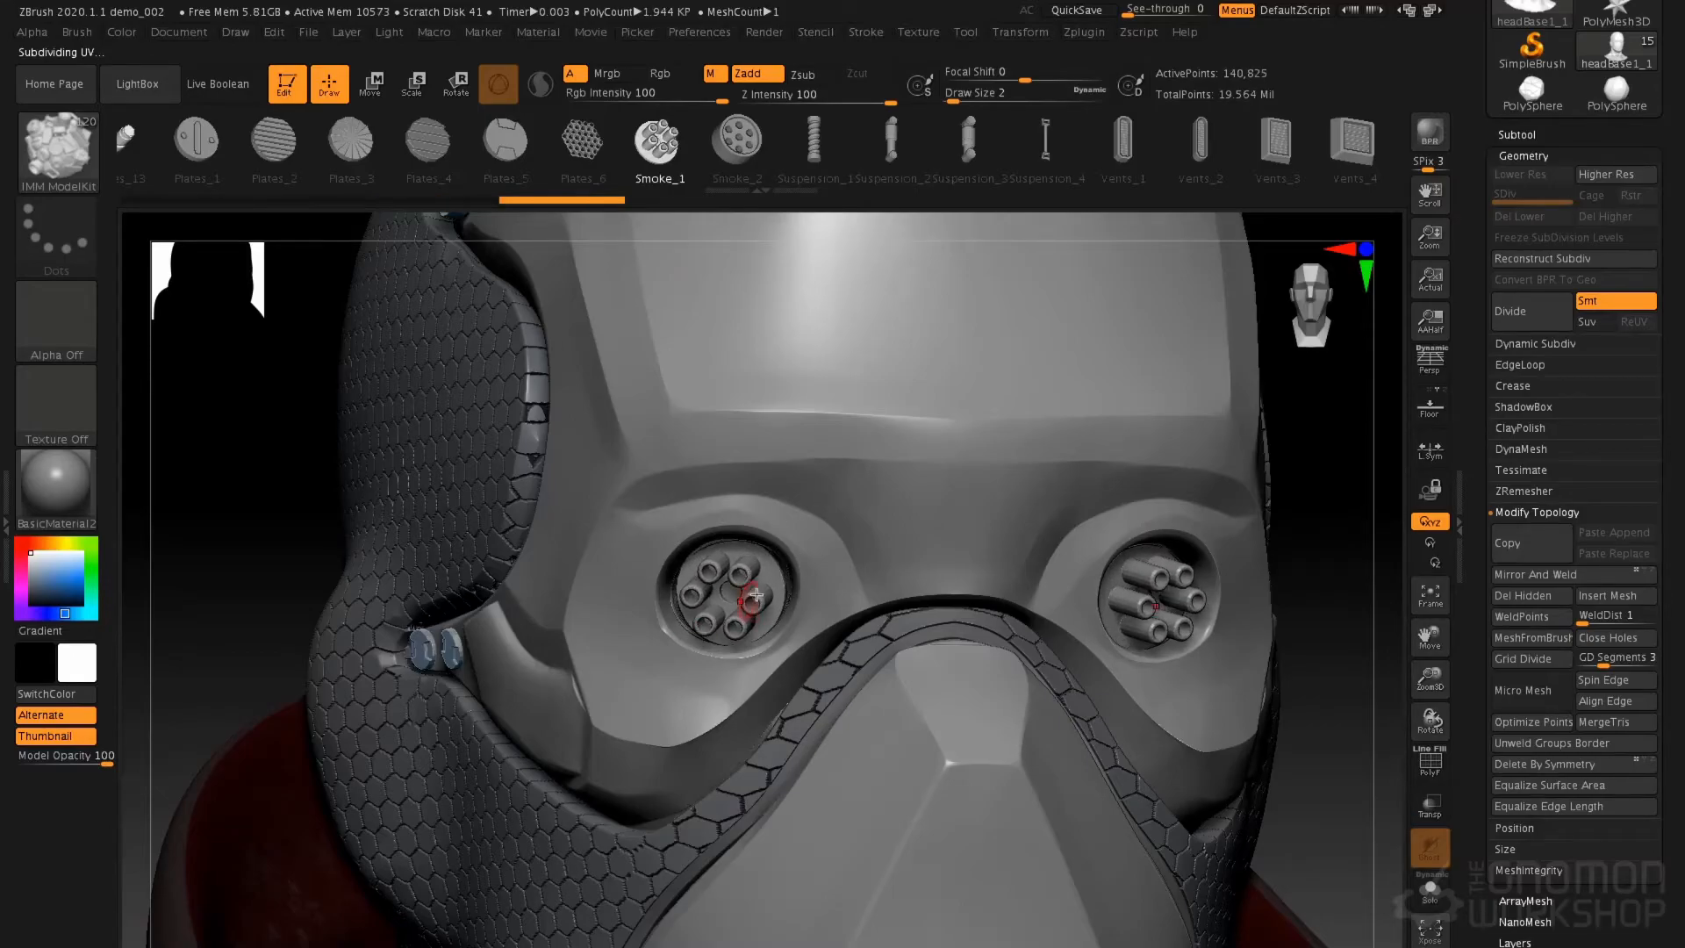
{"action": "key", "text": "ctrl"}
{"action": "key", "text": "ctrl+z"}
{"action": "left_click_drag", "start_coordinate": [732, 589], "coordinate": [746, 664]}
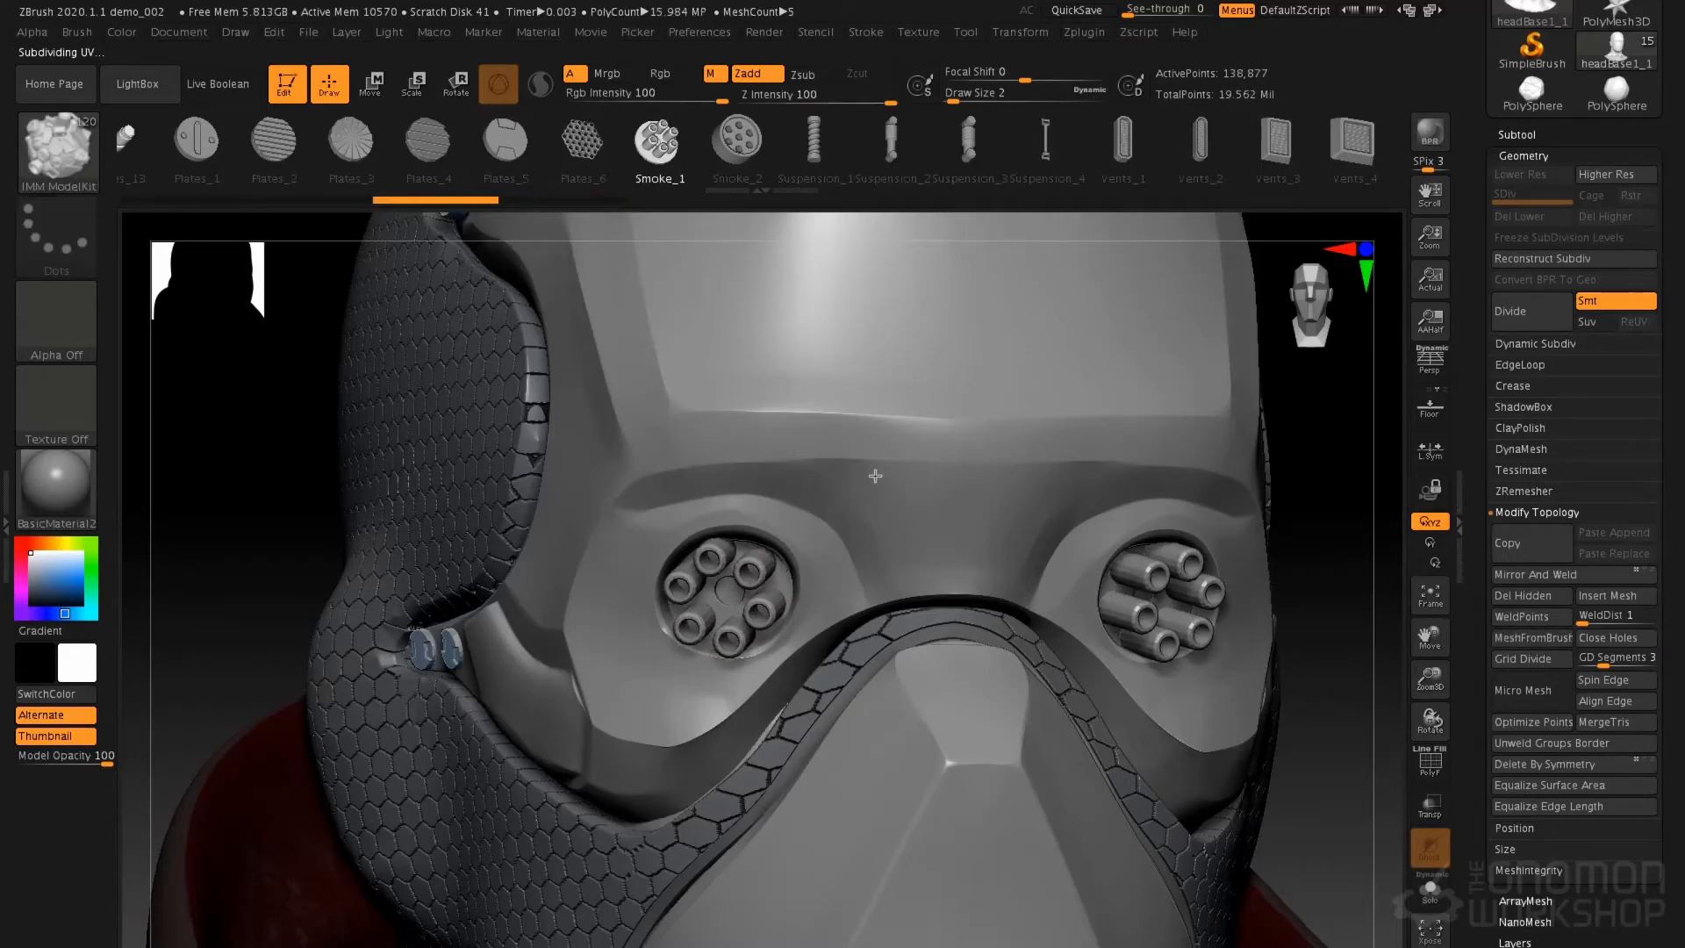
{"action": "right_click_drag", "start_coordinate": [839, 458], "coordinate": [874, 449]}
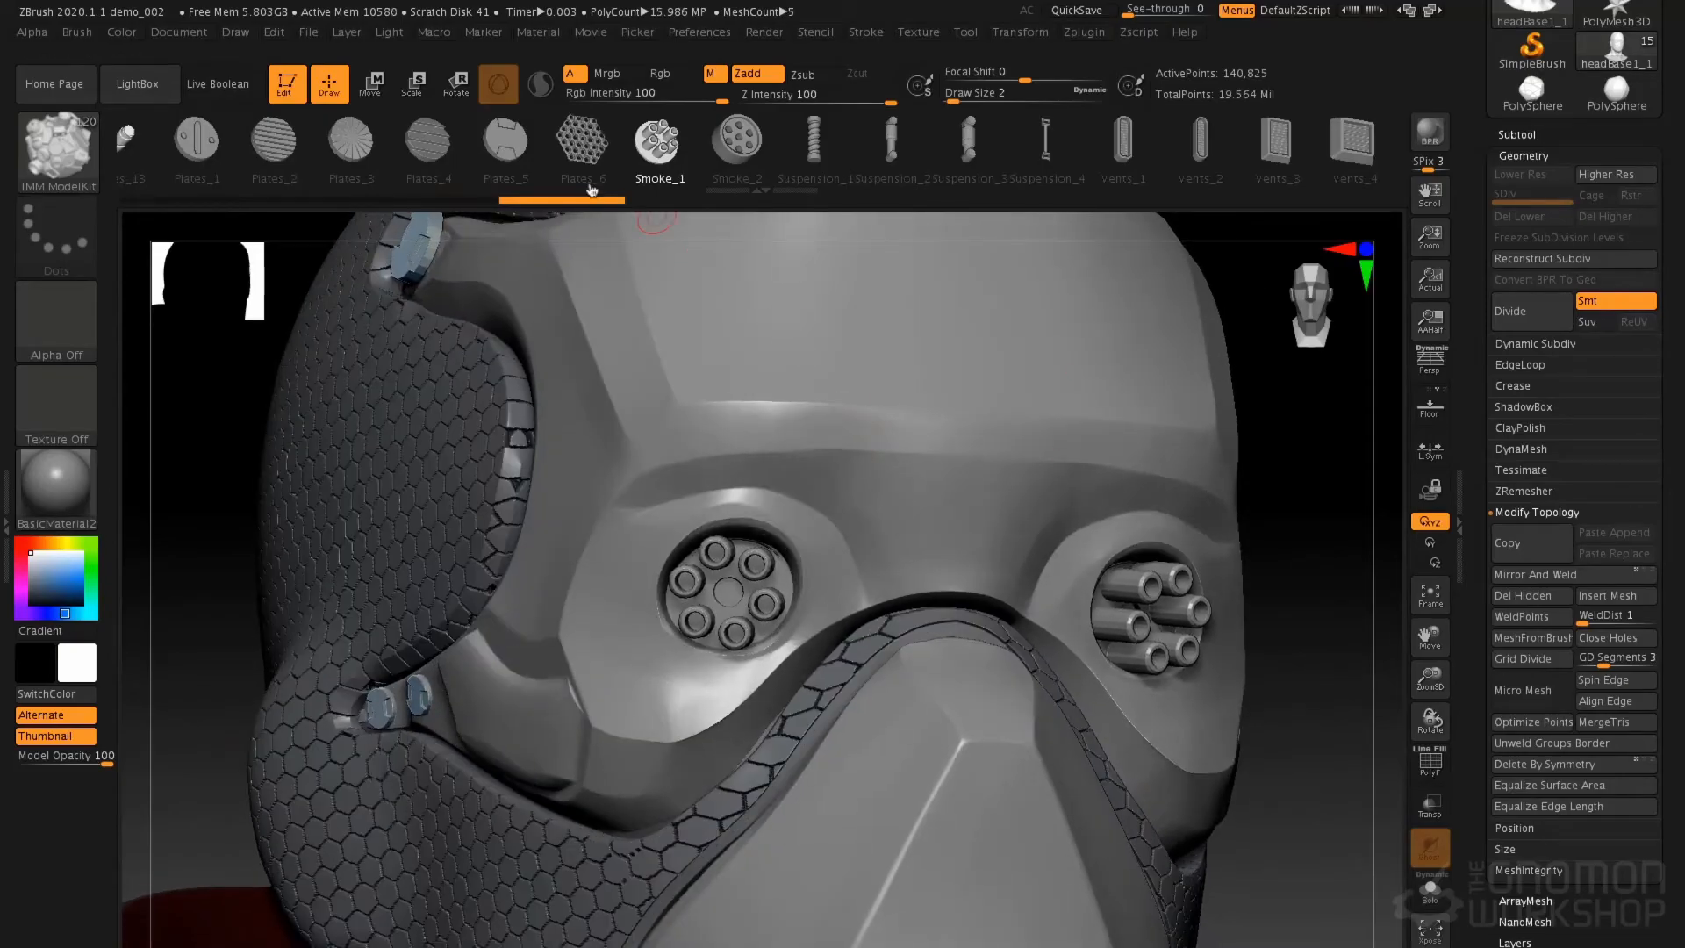
Undo the Smoke_1 clusters and insert the Fasteners_22 part centered in the eye sockets instead
{"action": "left_click_drag", "start_coordinate": [499, 154], "coordinate": [716, 142]}
{"action": "left_click", "coordinate": [644, 140]}
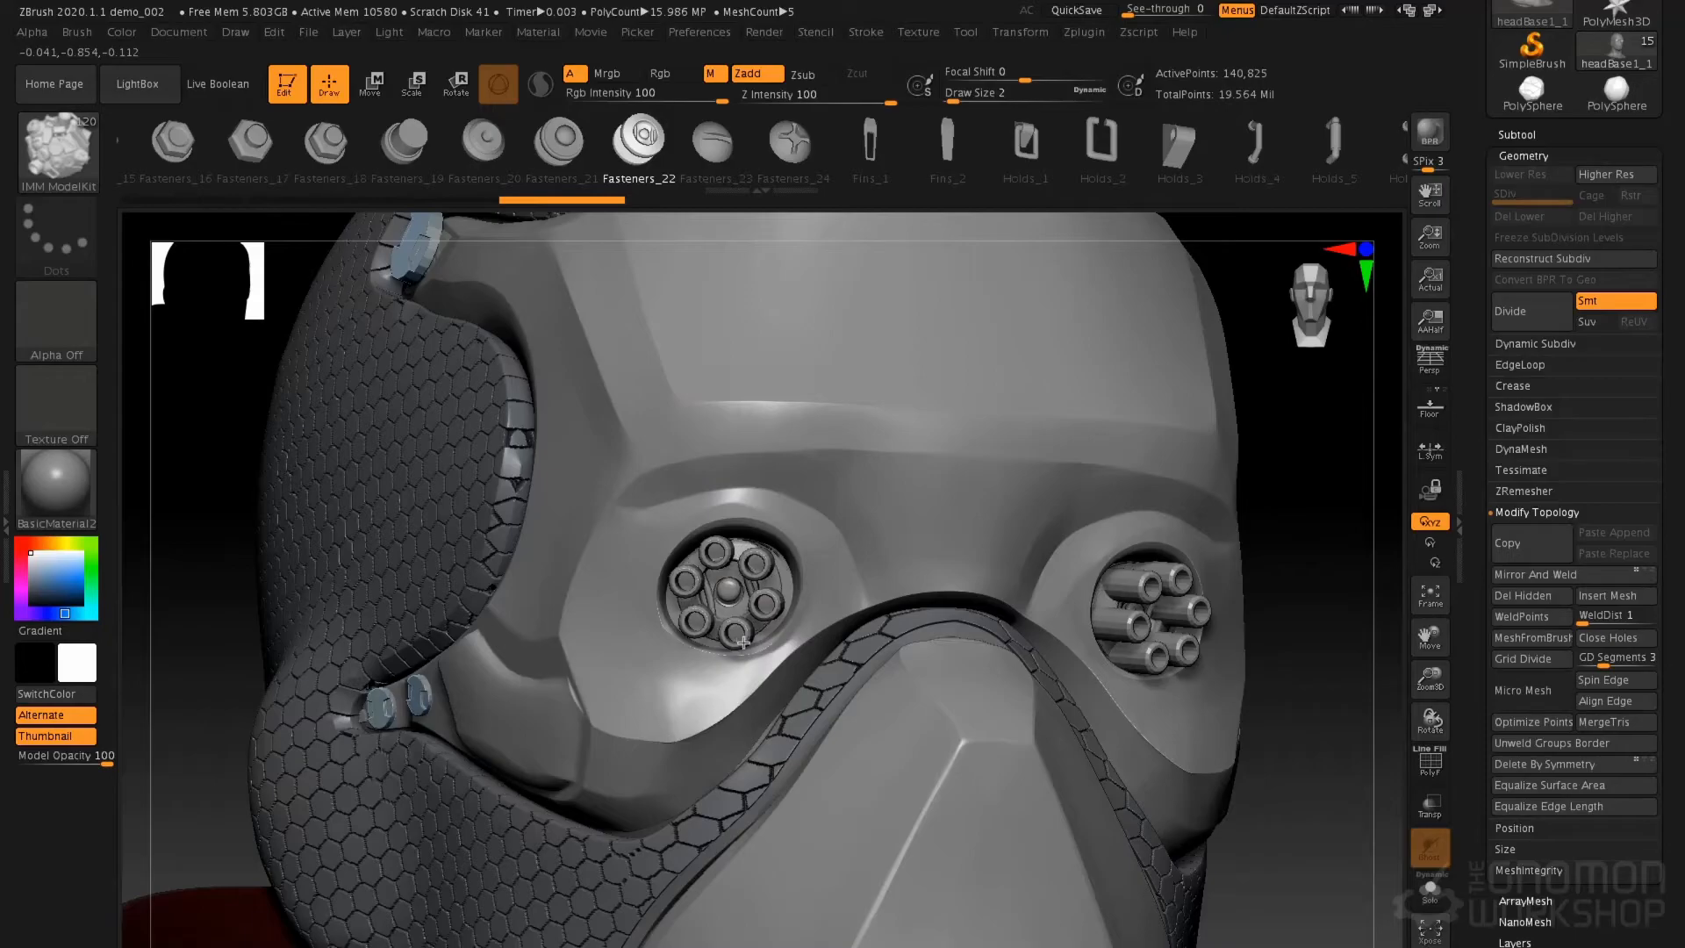
{"action": "left_click_drag", "start_coordinate": [759, 641], "coordinate": [792, 599]}
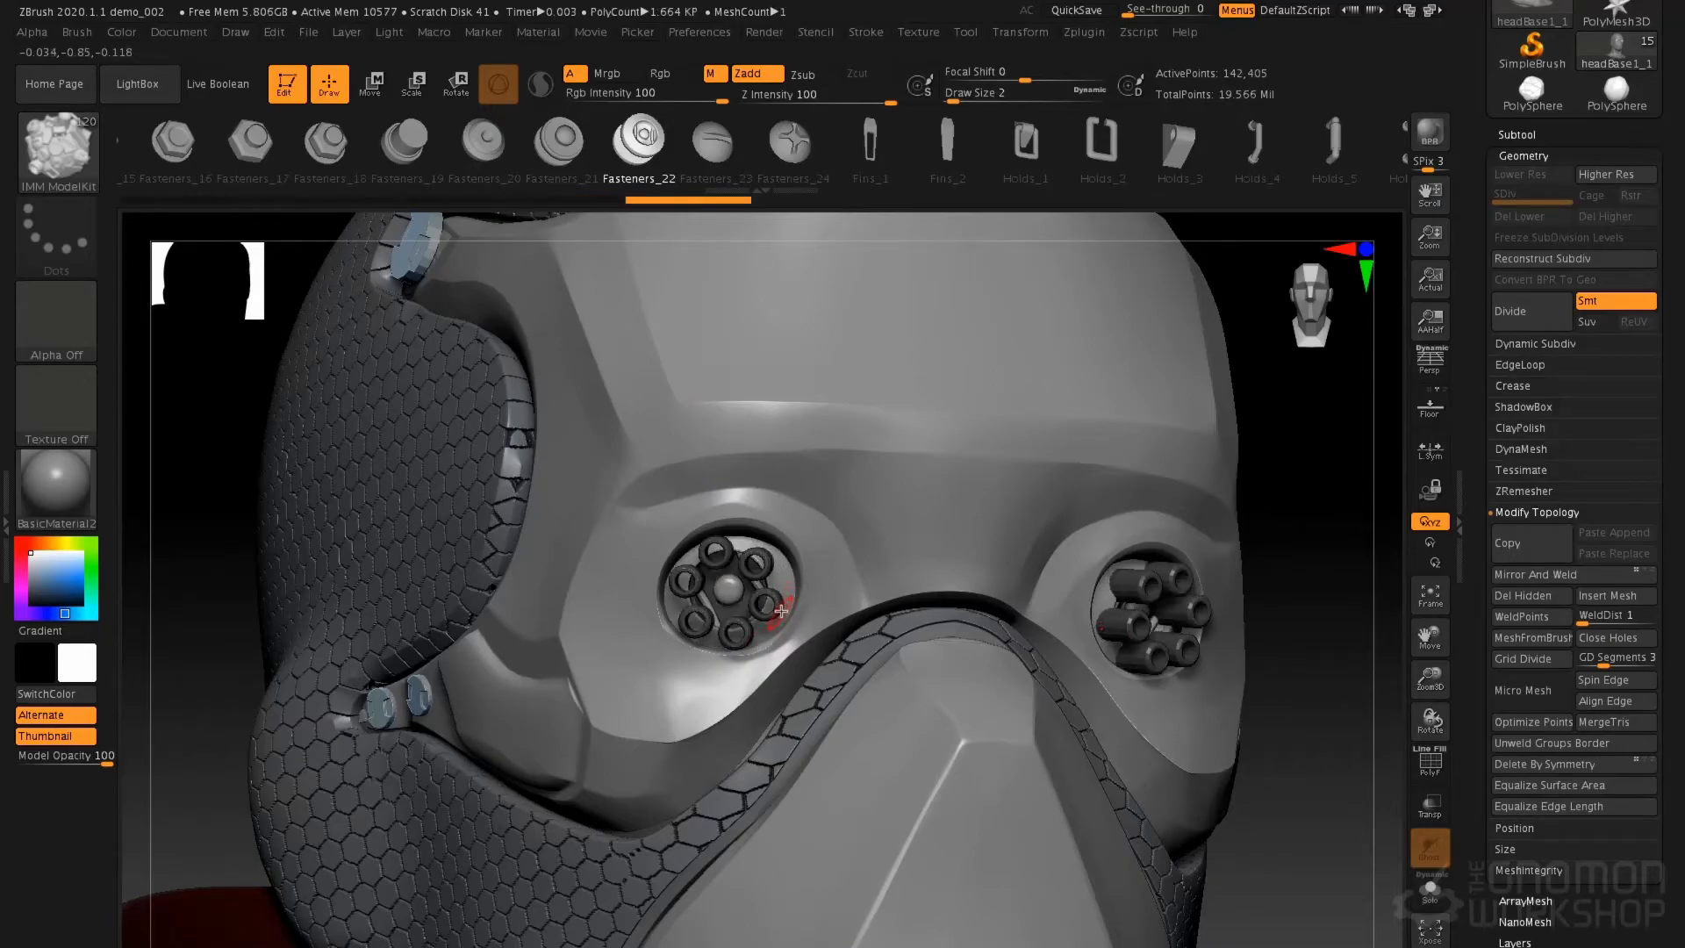
{"action": "key", "text": "ctrl+z"}
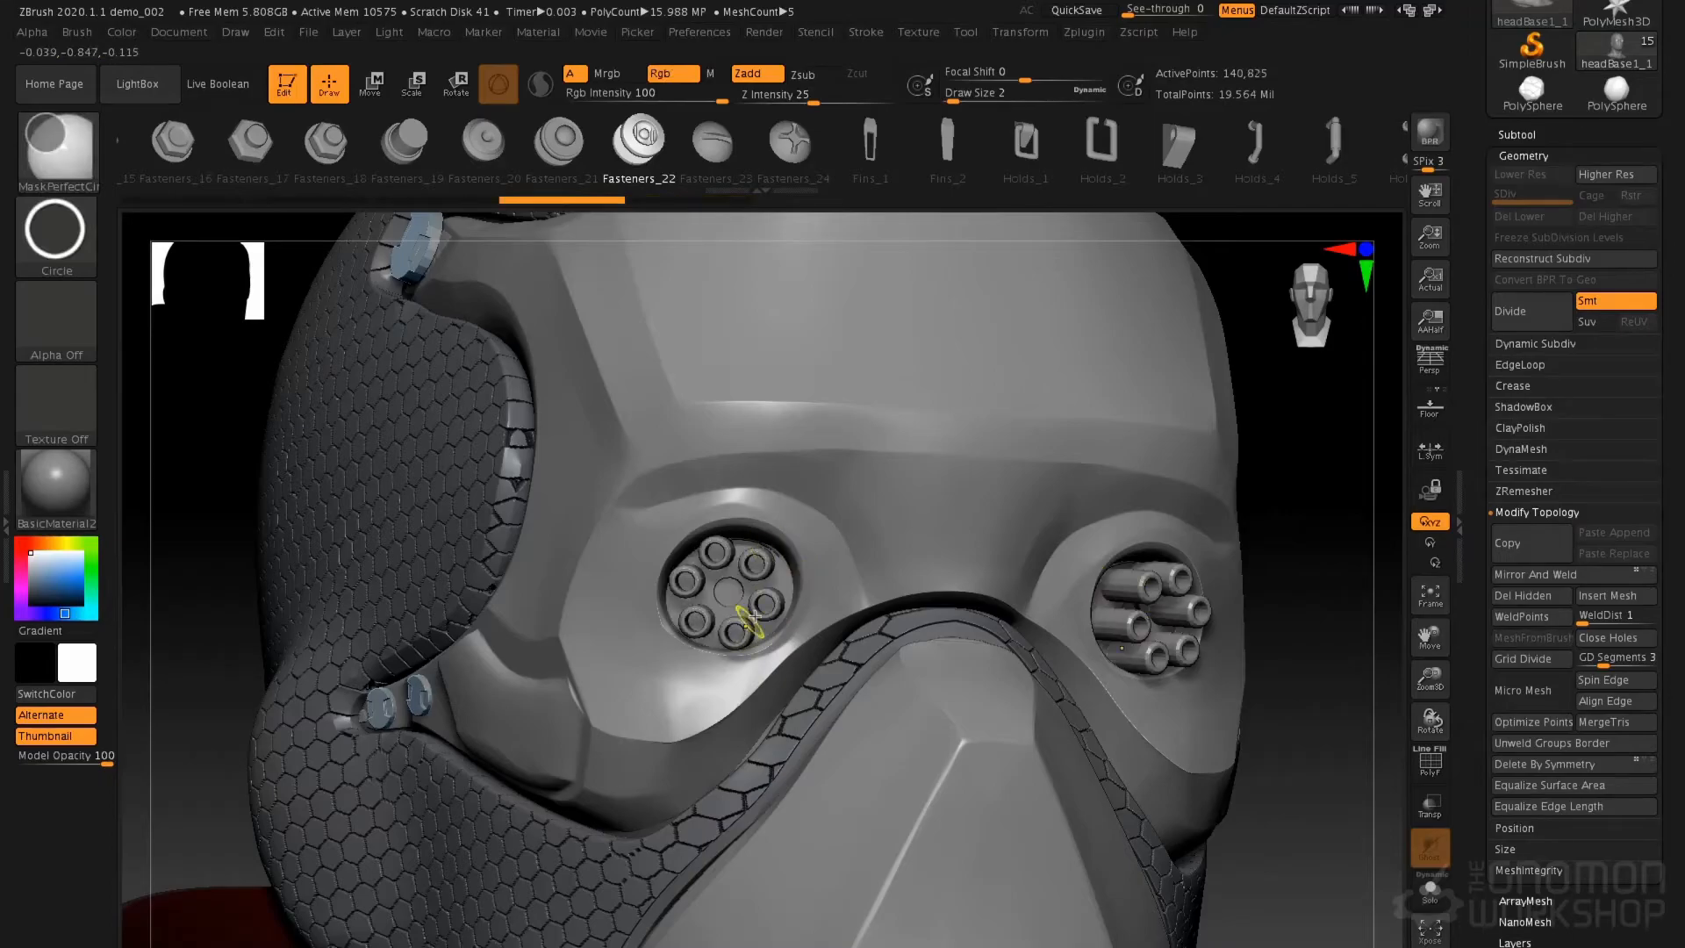
{"action": "key", "text": "ctrl+z"}
{"action": "left_click_drag", "start_coordinate": [727, 593], "coordinate": [757, 658]}
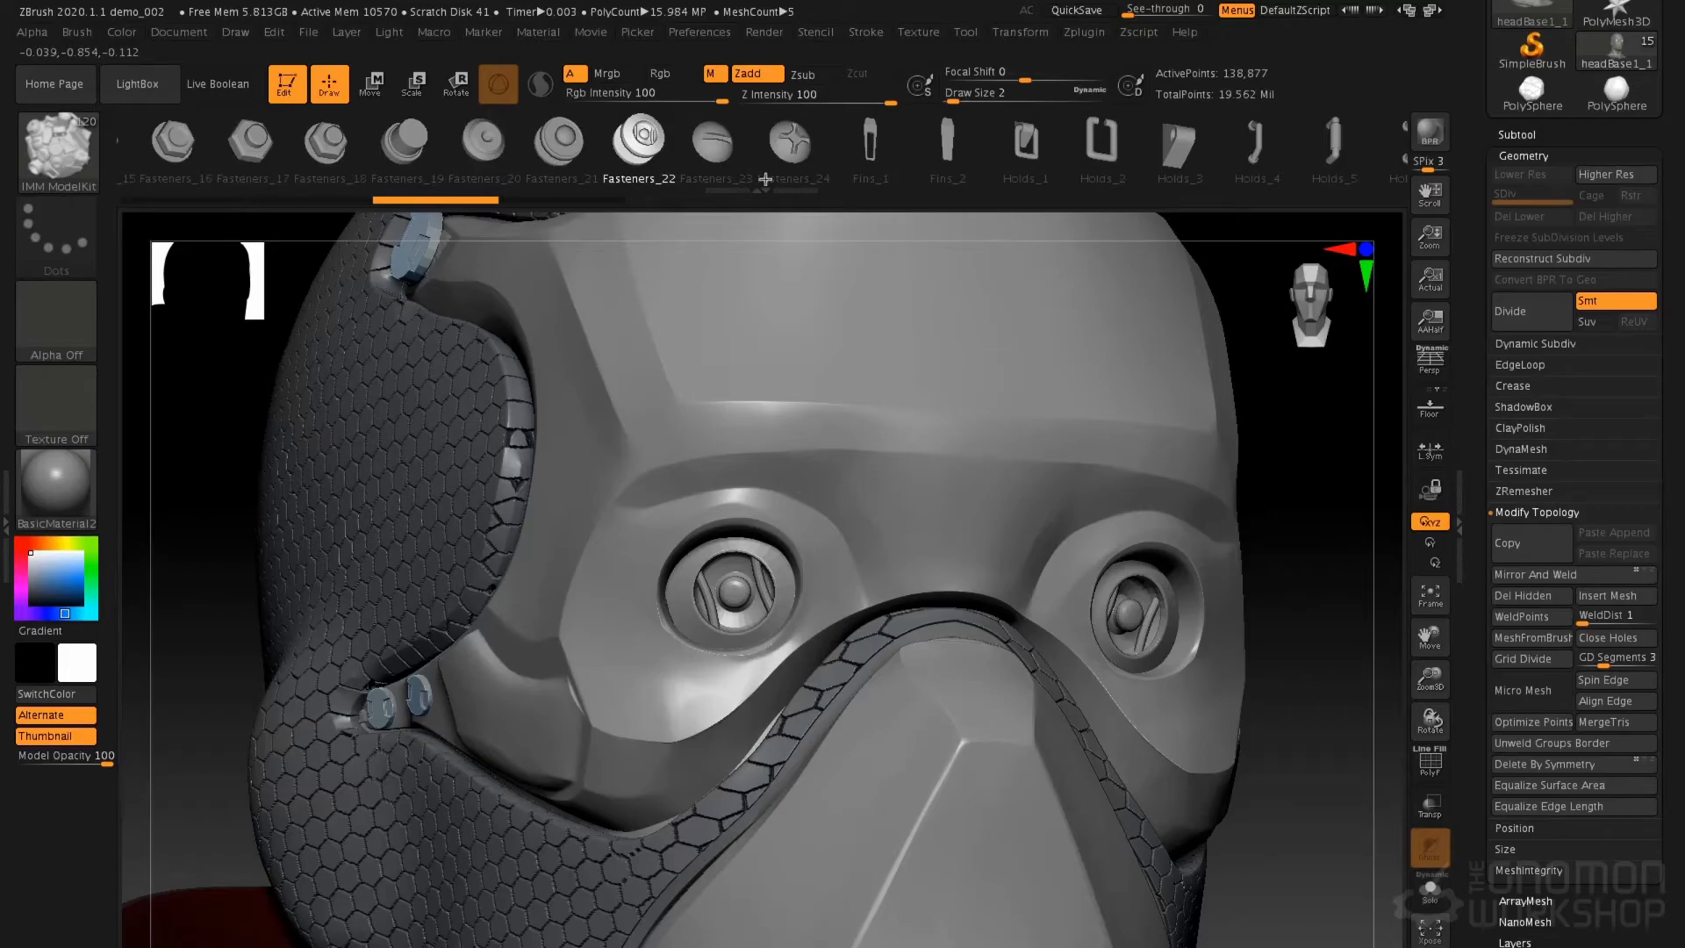
Choose the Fasteners_10 insert mesh and draw it as a ring around the center part of each eye socket
{"action": "left_click", "coordinate": [566, 151]}
{"action": "left_click_drag", "start_coordinate": [1093, 165], "coordinate": [580, 171]}
{"action": "left_click_drag", "start_coordinate": [992, 167], "coordinate": [540, 167]}
{"action": "left_click_drag", "start_coordinate": [769, 163], "coordinate": [1109, 167]}
{"action": "left_click_drag", "start_coordinate": [702, 147], "coordinate": [772, 156]}
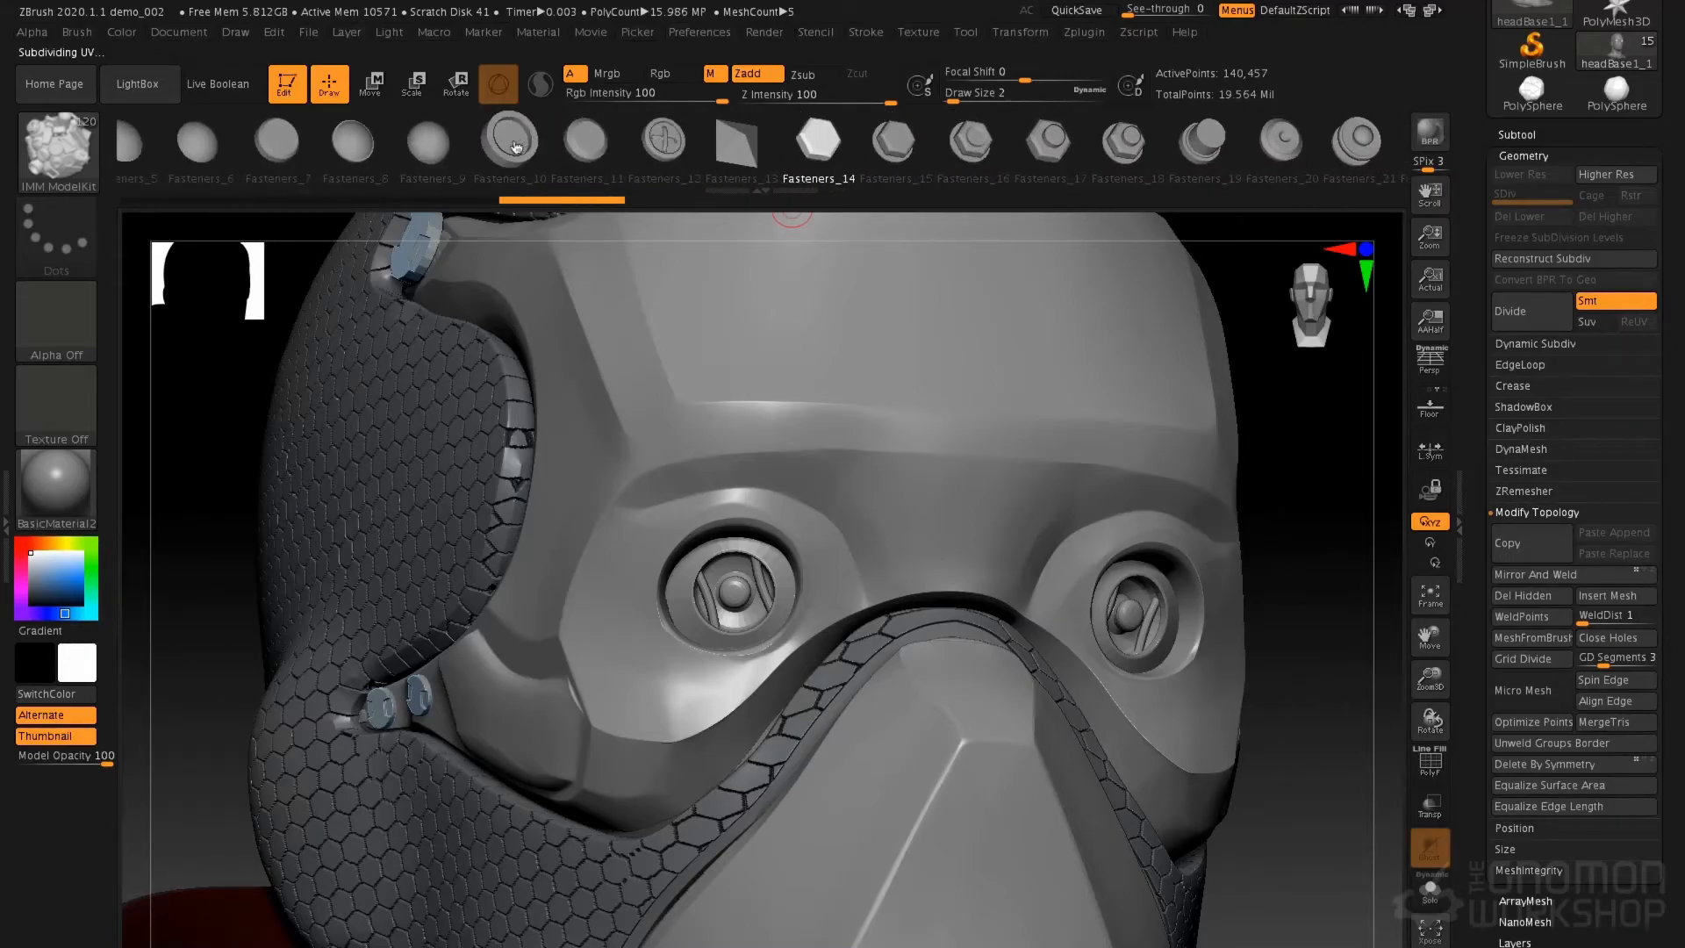
{"action": "left_click", "coordinate": [514, 147]}
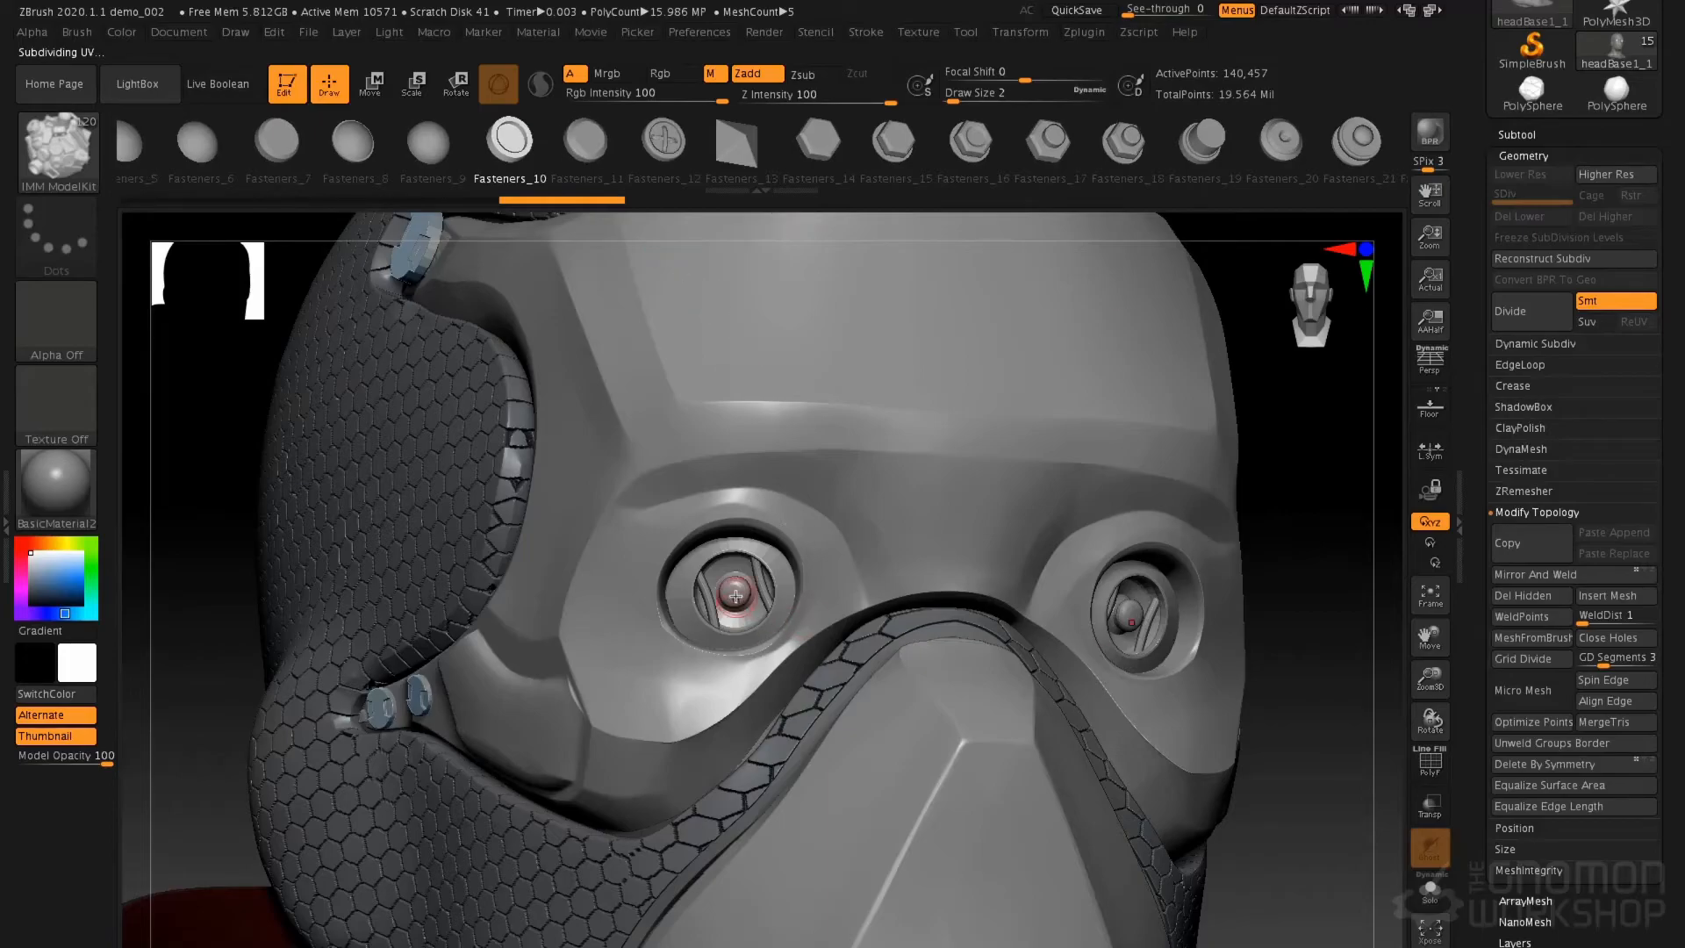
{"action": "left_click_drag", "start_coordinate": [735, 593], "coordinate": [843, 546]}
Use the Move gizmo to center the eye ring over the socket and adjust its size to the rim
{"action": "key", "text": "w"}
{"action": "right_click_drag", "start_coordinate": [787, 577], "coordinate": [887, 579]}
{"action": "left_click_drag", "start_coordinate": [826, 603], "coordinate": [809, 595]}
{"action": "right_click_drag", "start_coordinate": [850, 508], "coordinate": [776, 654]}
{"action": "left_click_drag", "start_coordinate": [782, 658], "coordinate": [773, 648]}
{"action": "left_click_drag", "start_coordinate": [721, 592], "coordinate": [716, 588]}
{"action": "left_click_drag", "start_coordinate": [764, 650], "coordinate": [762, 648]}
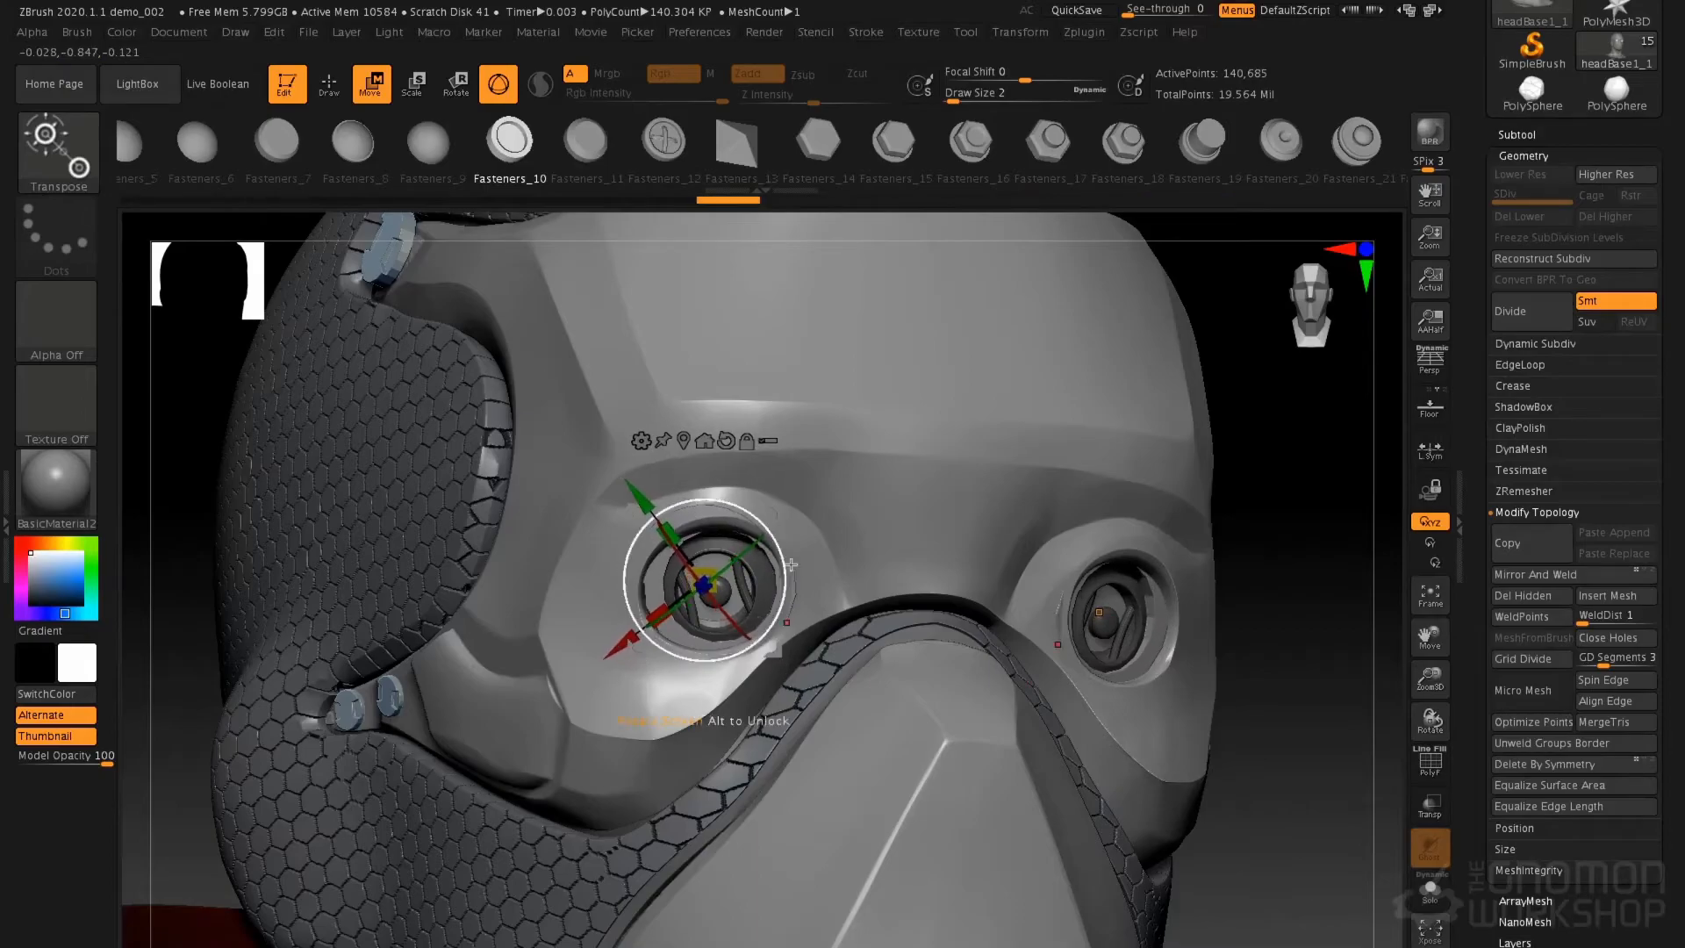
{"action": "left_click_drag", "start_coordinate": [716, 593], "coordinate": [708, 582]}
{"action": "left_click_drag", "start_coordinate": [784, 659], "coordinate": [776, 660]}
{"action": "right_click_drag", "start_coordinate": [684, 654], "coordinate": [773, 639]}
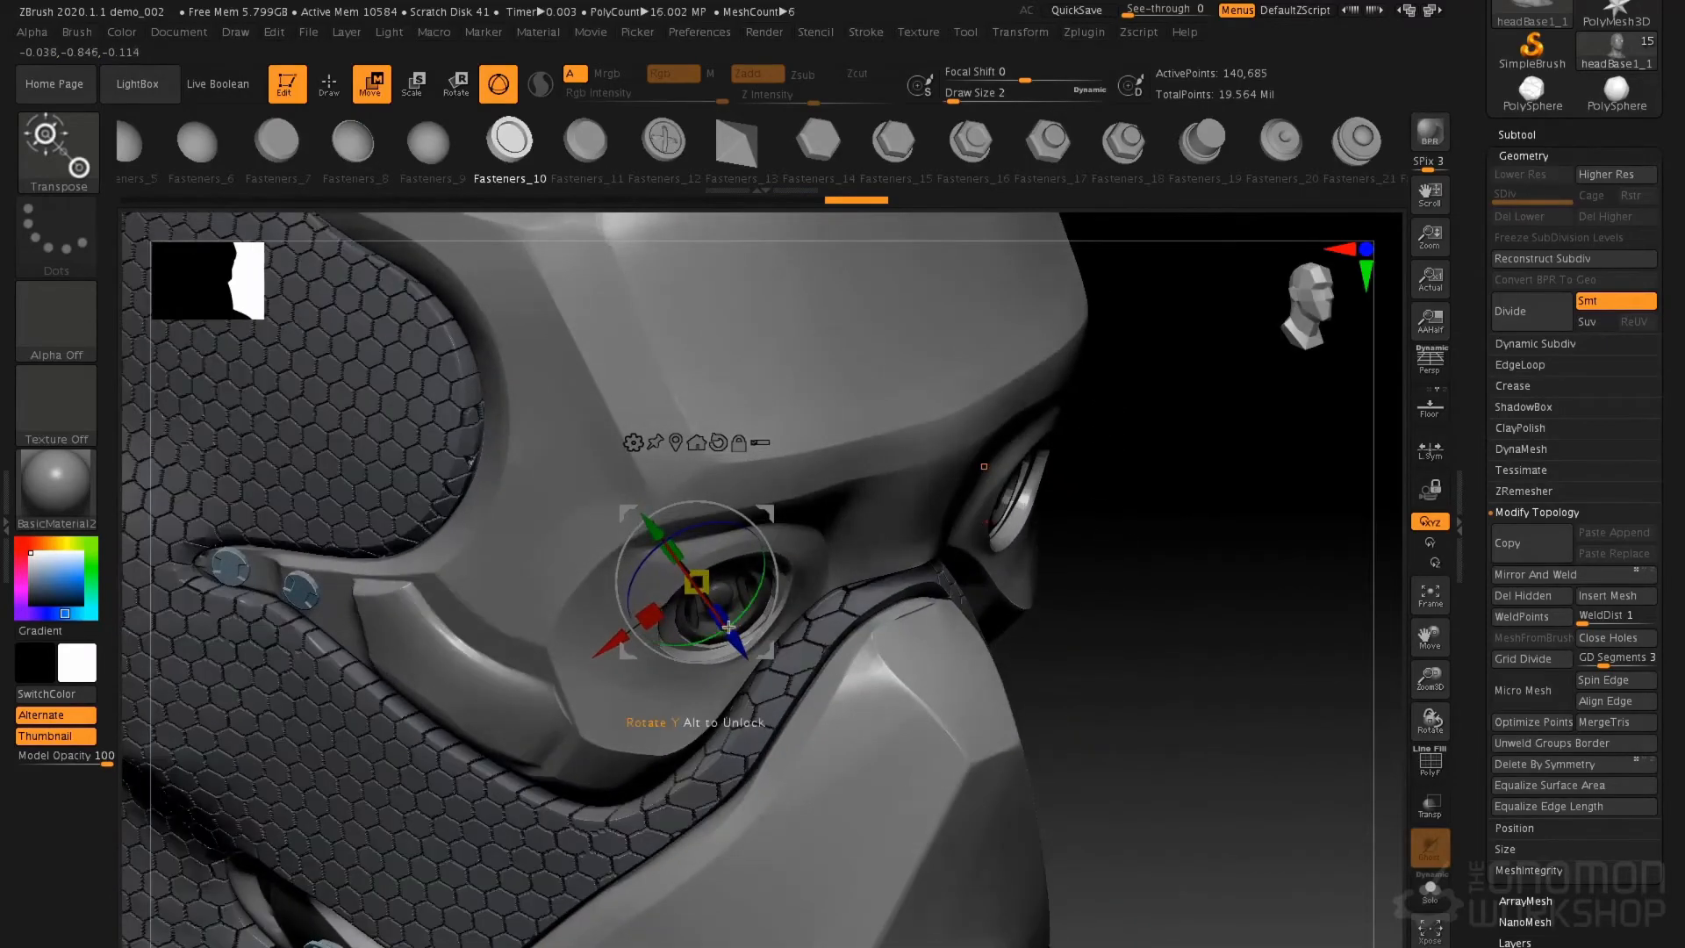
Shift the eye ring in depth along its own axis, undoing the last depth adjustment
{"action": "left_click_drag", "start_coordinate": [738, 644], "coordinate": [702, 737]}
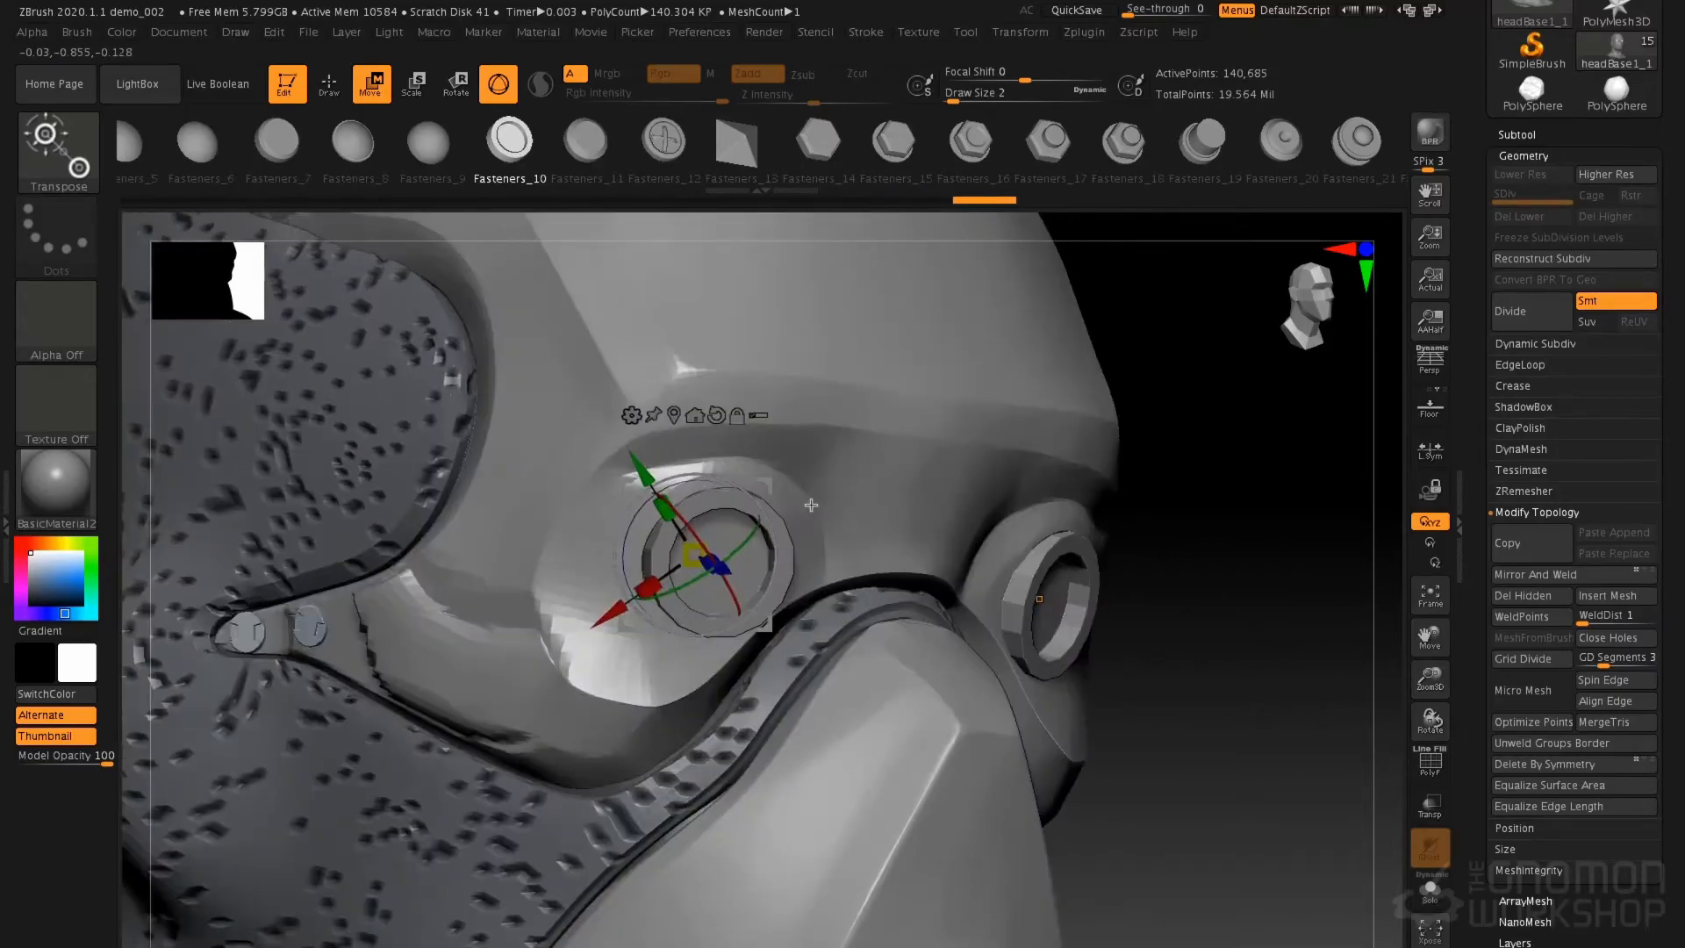
{"action": "right_click_drag", "start_coordinate": [811, 504], "coordinate": [764, 553]}
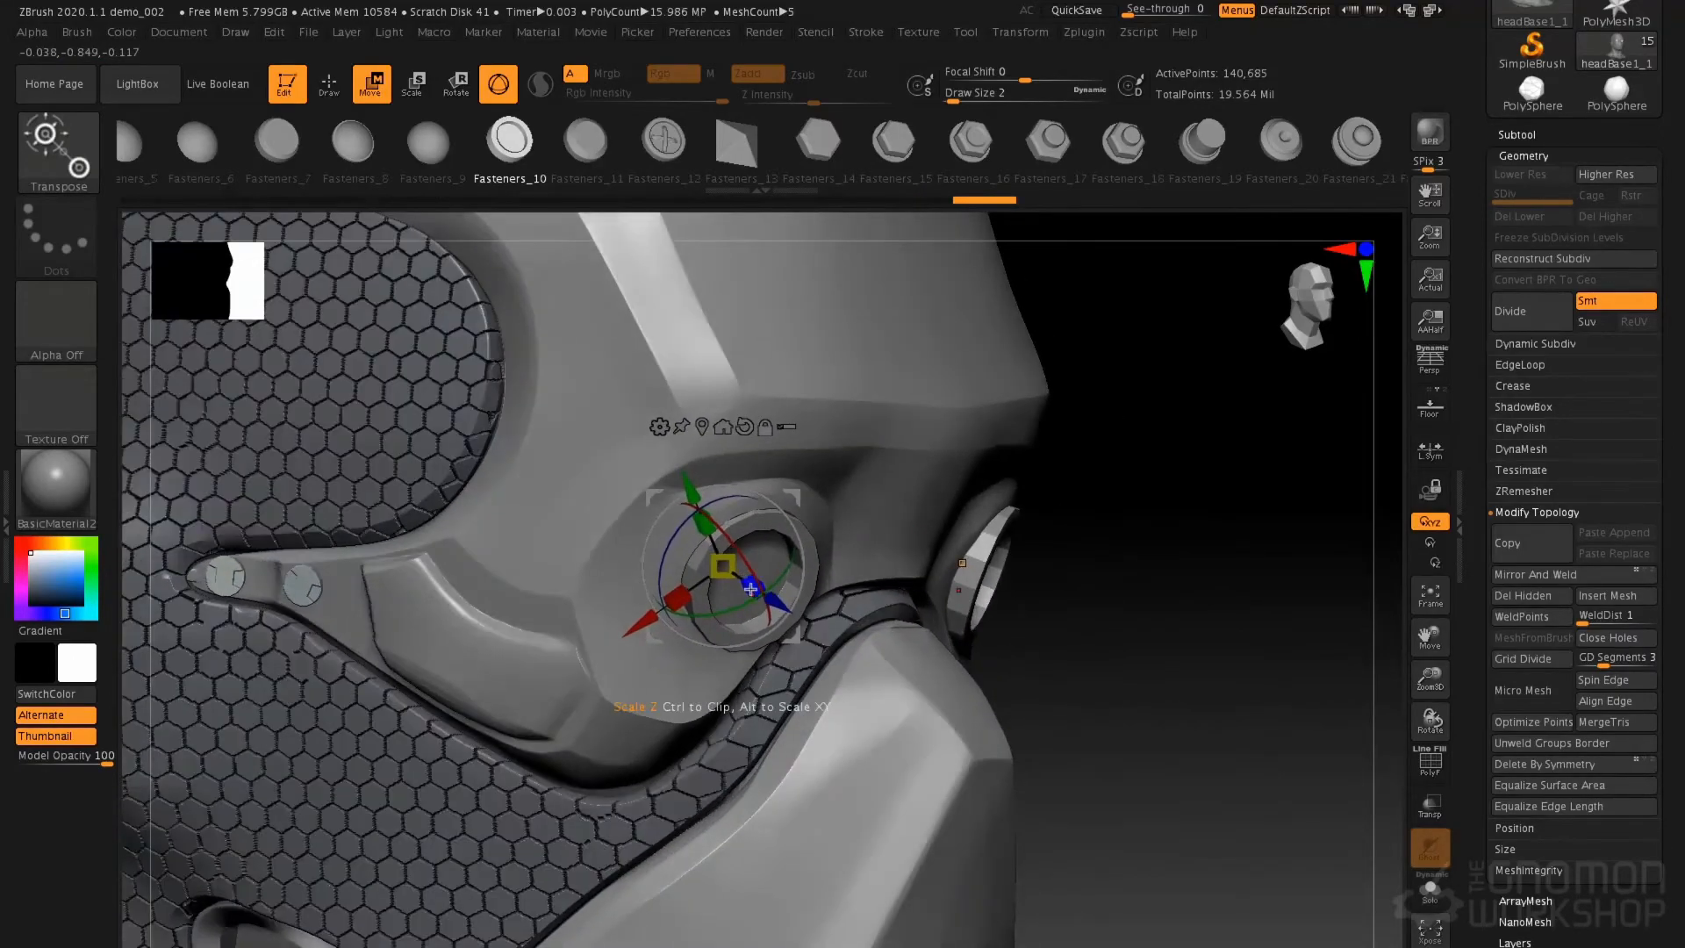
{"action": "left_click_drag", "start_coordinate": [766, 601], "coordinate": [790, 630]}
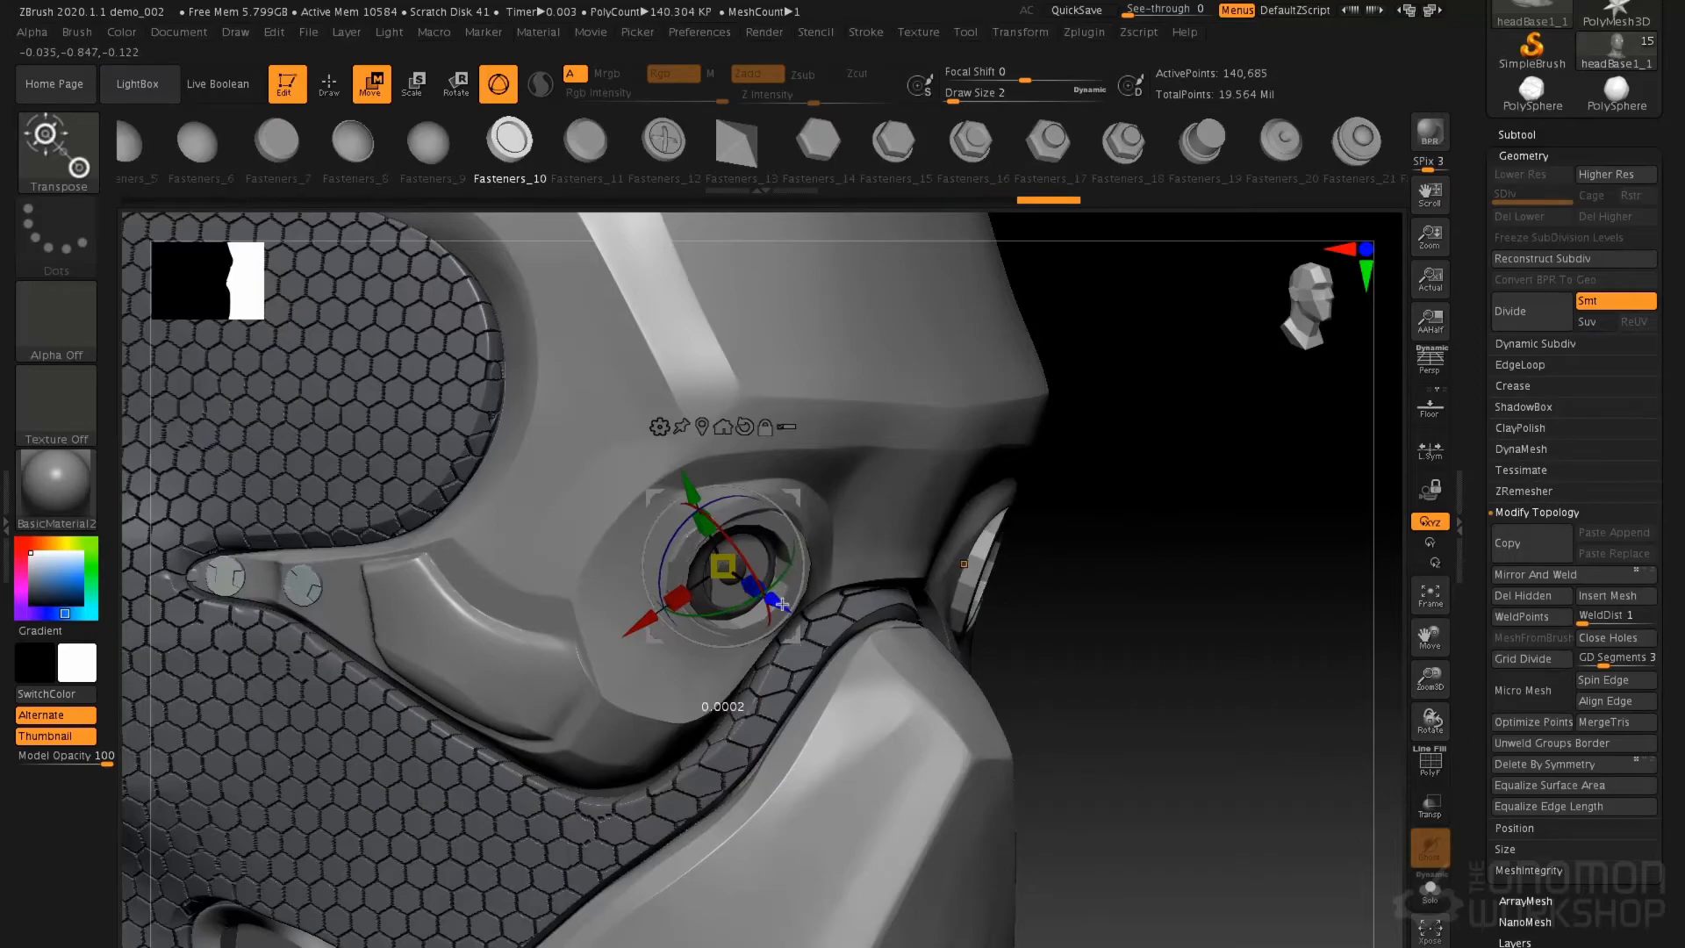
{"action": "left_click_drag", "start_coordinate": [787, 615], "coordinate": [820, 645]}
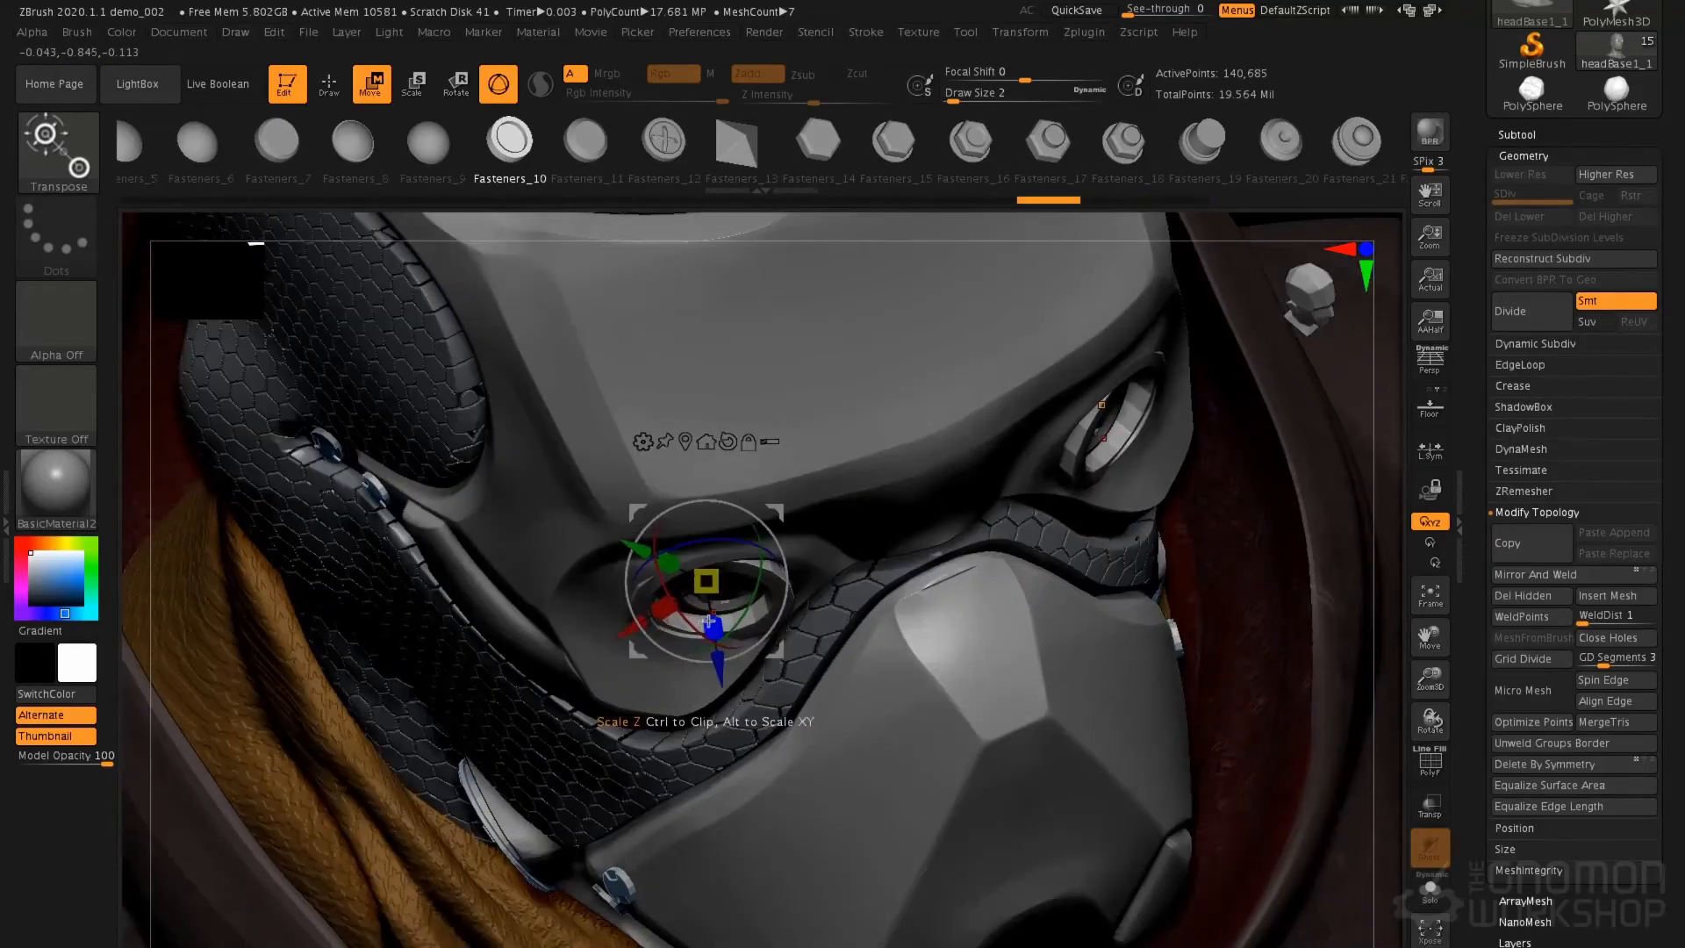
{"action": "left_click_drag", "start_coordinate": [713, 715], "coordinate": [725, 714]}
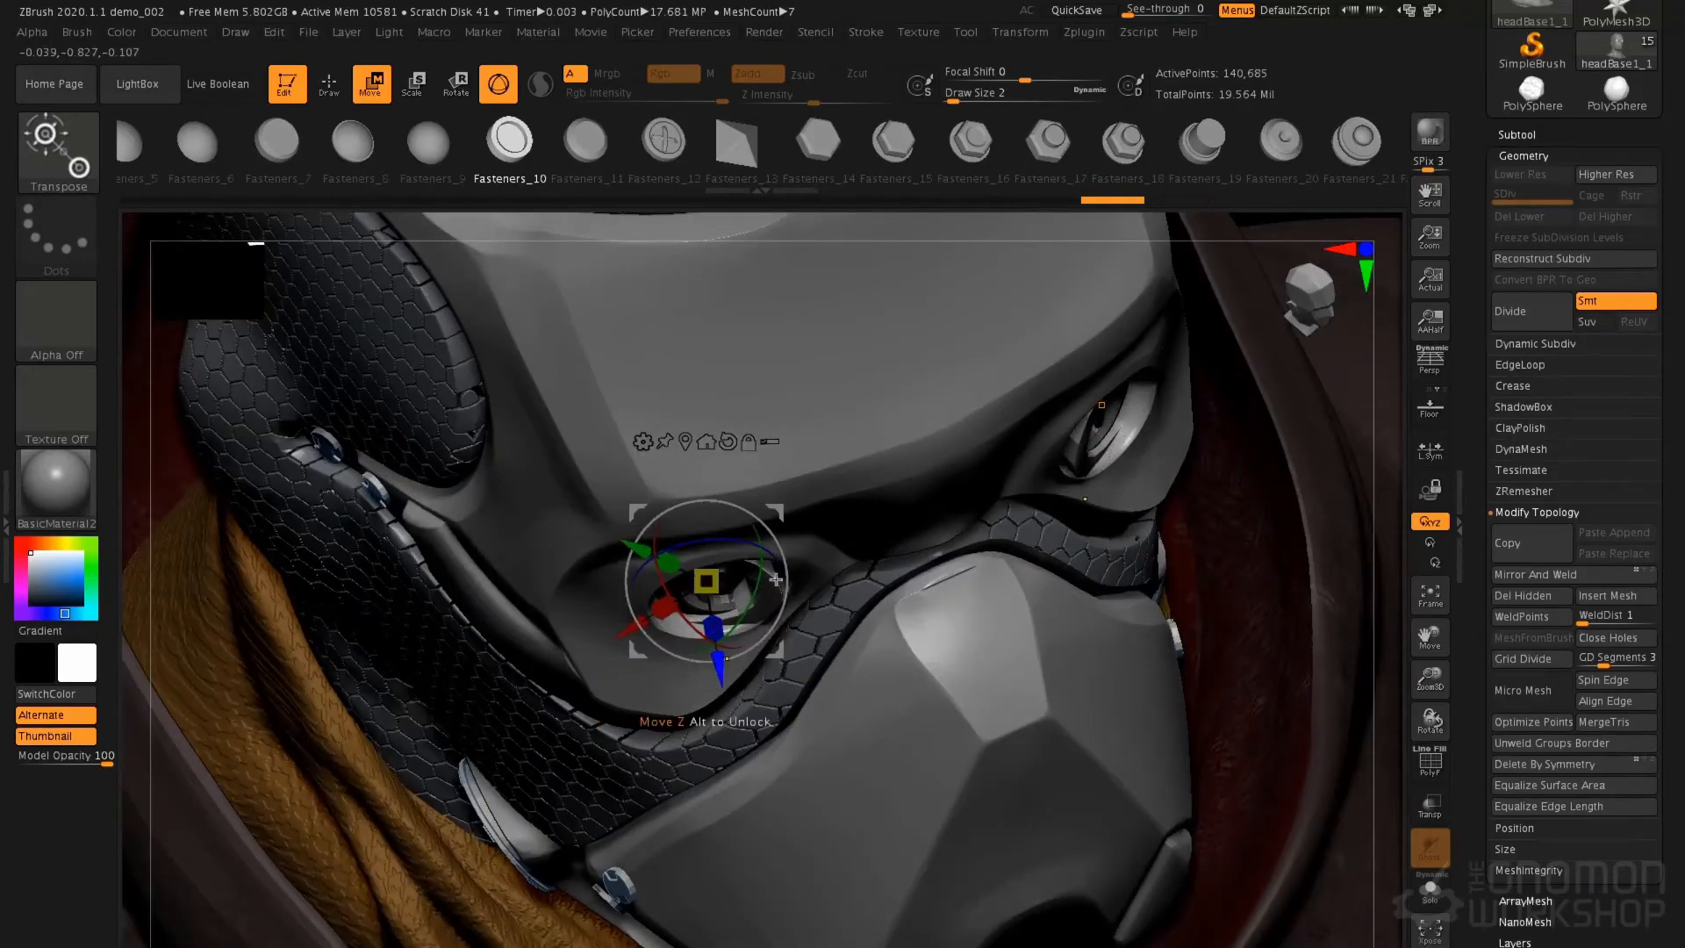
{"action": "key", "text": "ctrl+z"}
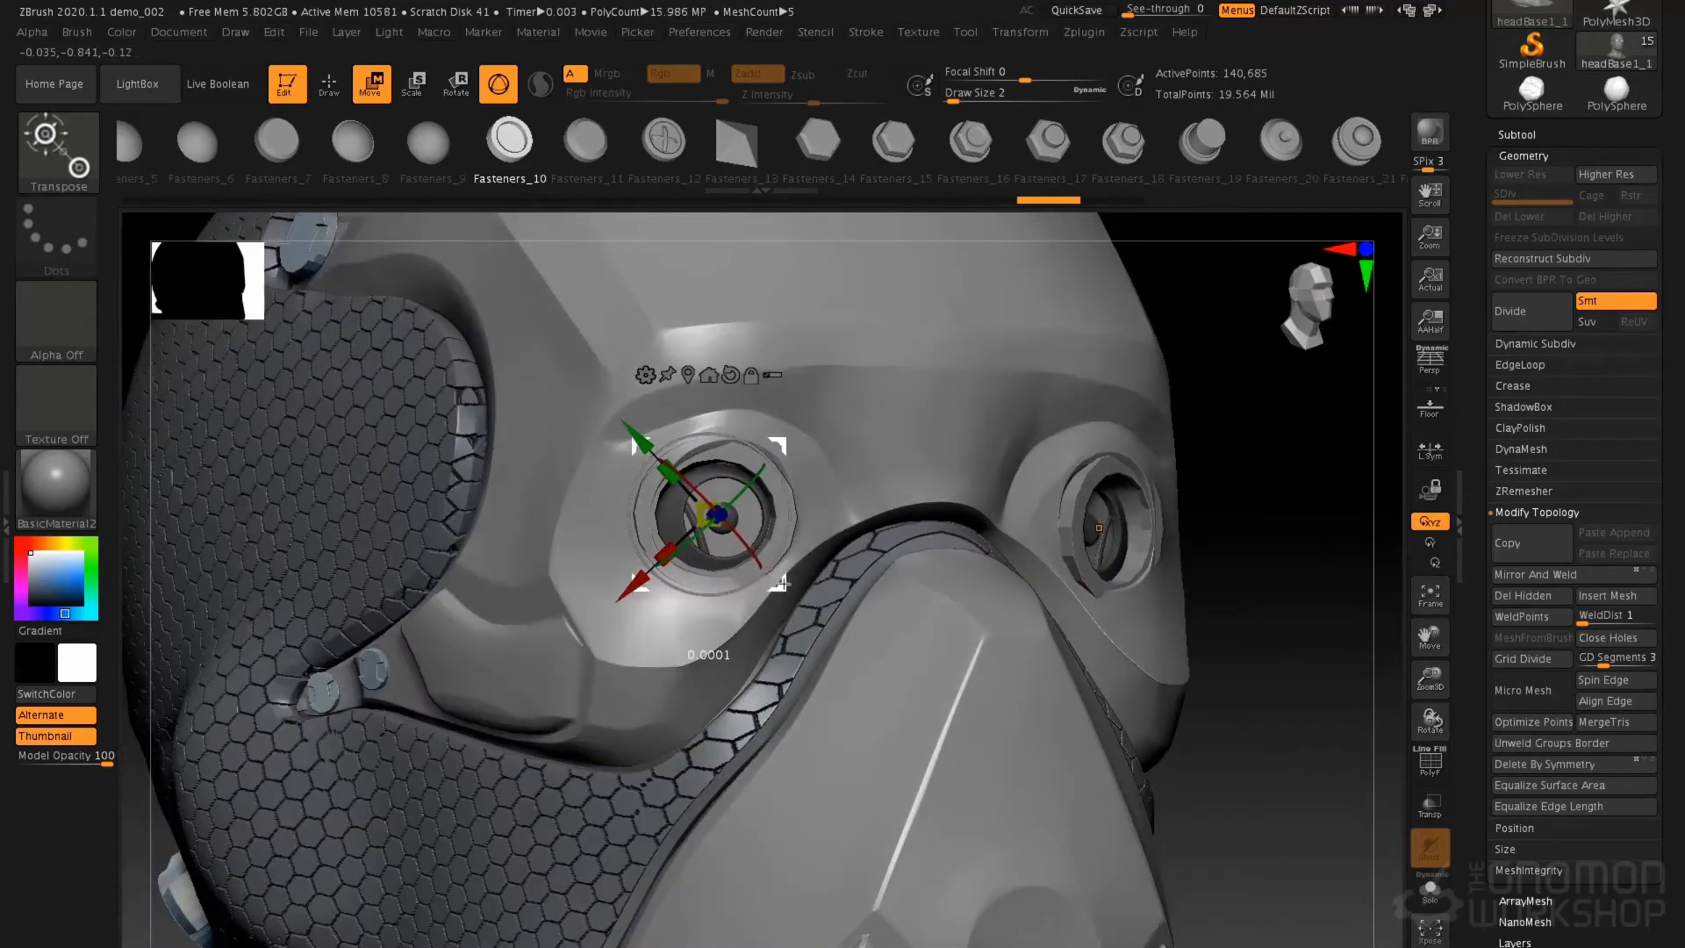
Fine-tune the eye ring's size and seating in the socket, and reset the gizmo's orientation
{"action": "left_click_drag", "start_coordinate": [784, 583], "coordinate": [793, 585]}
{"action": "right_click_drag", "start_coordinate": [794, 574], "coordinate": [796, 614]}
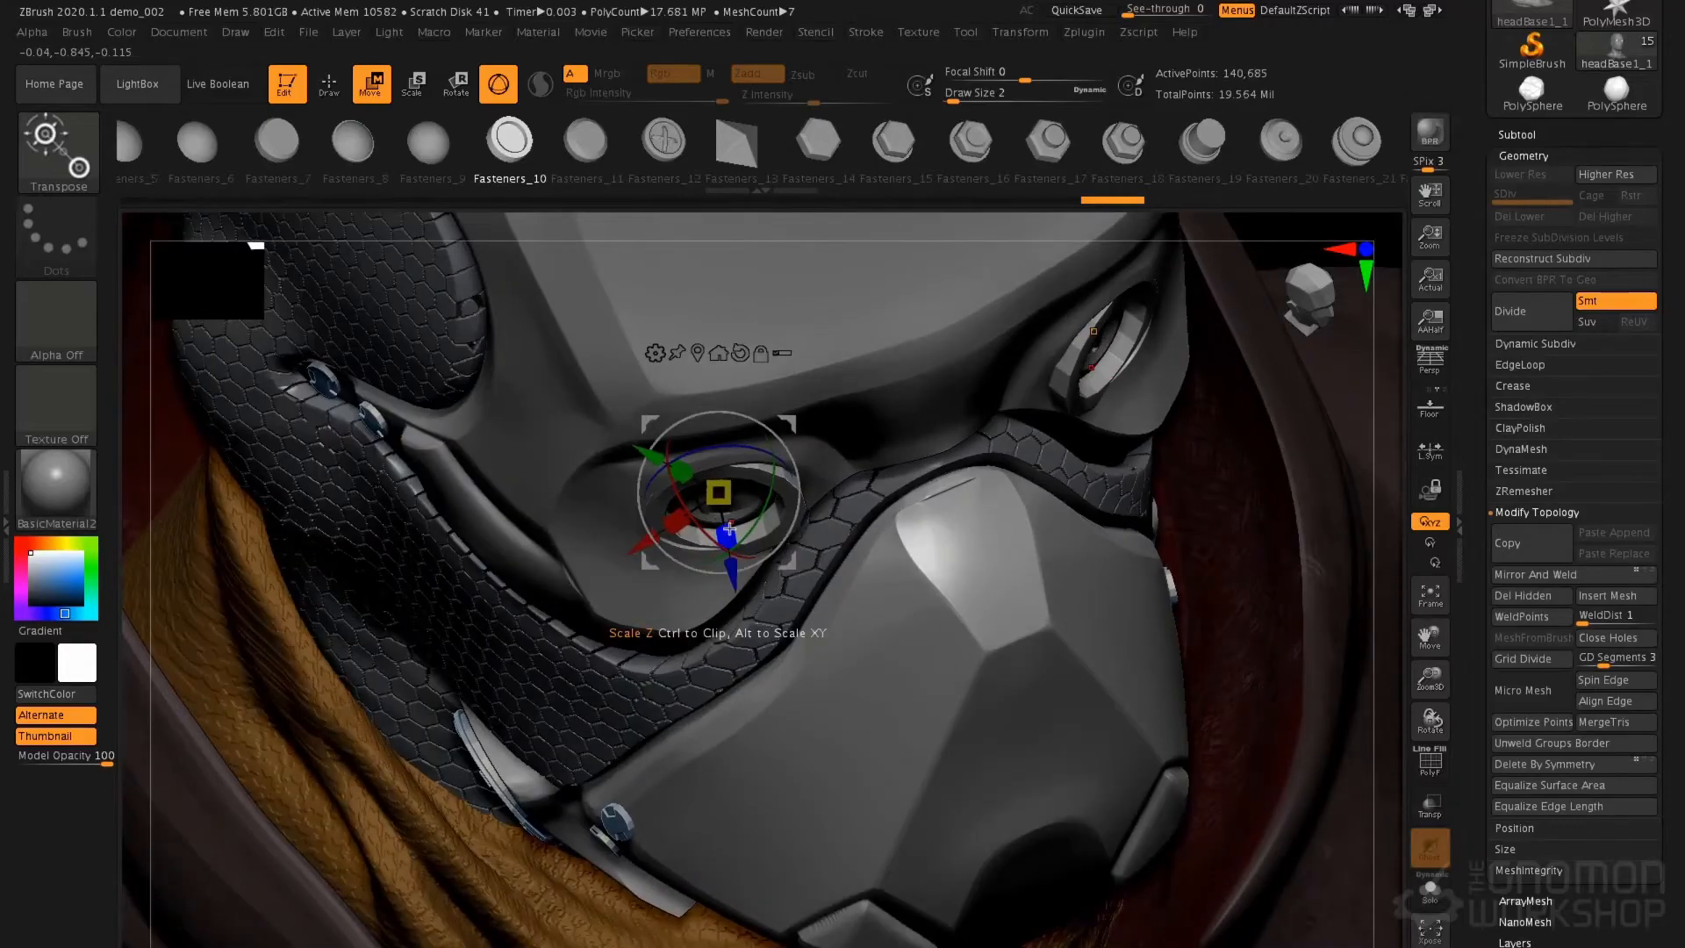
{"action": "mouse_move", "coordinate": [738, 566]}
{"action": "left_mouse_down"}
{"action": "mouse_move", "coordinate": [741, 587]}
{"action": "mouse_move", "coordinate": [736, 570]}
{"action": "left_mouse_up"}
{"action": "left_click_drag", "start_coordinate": [737, 581], "coordinate": [734, 568]}
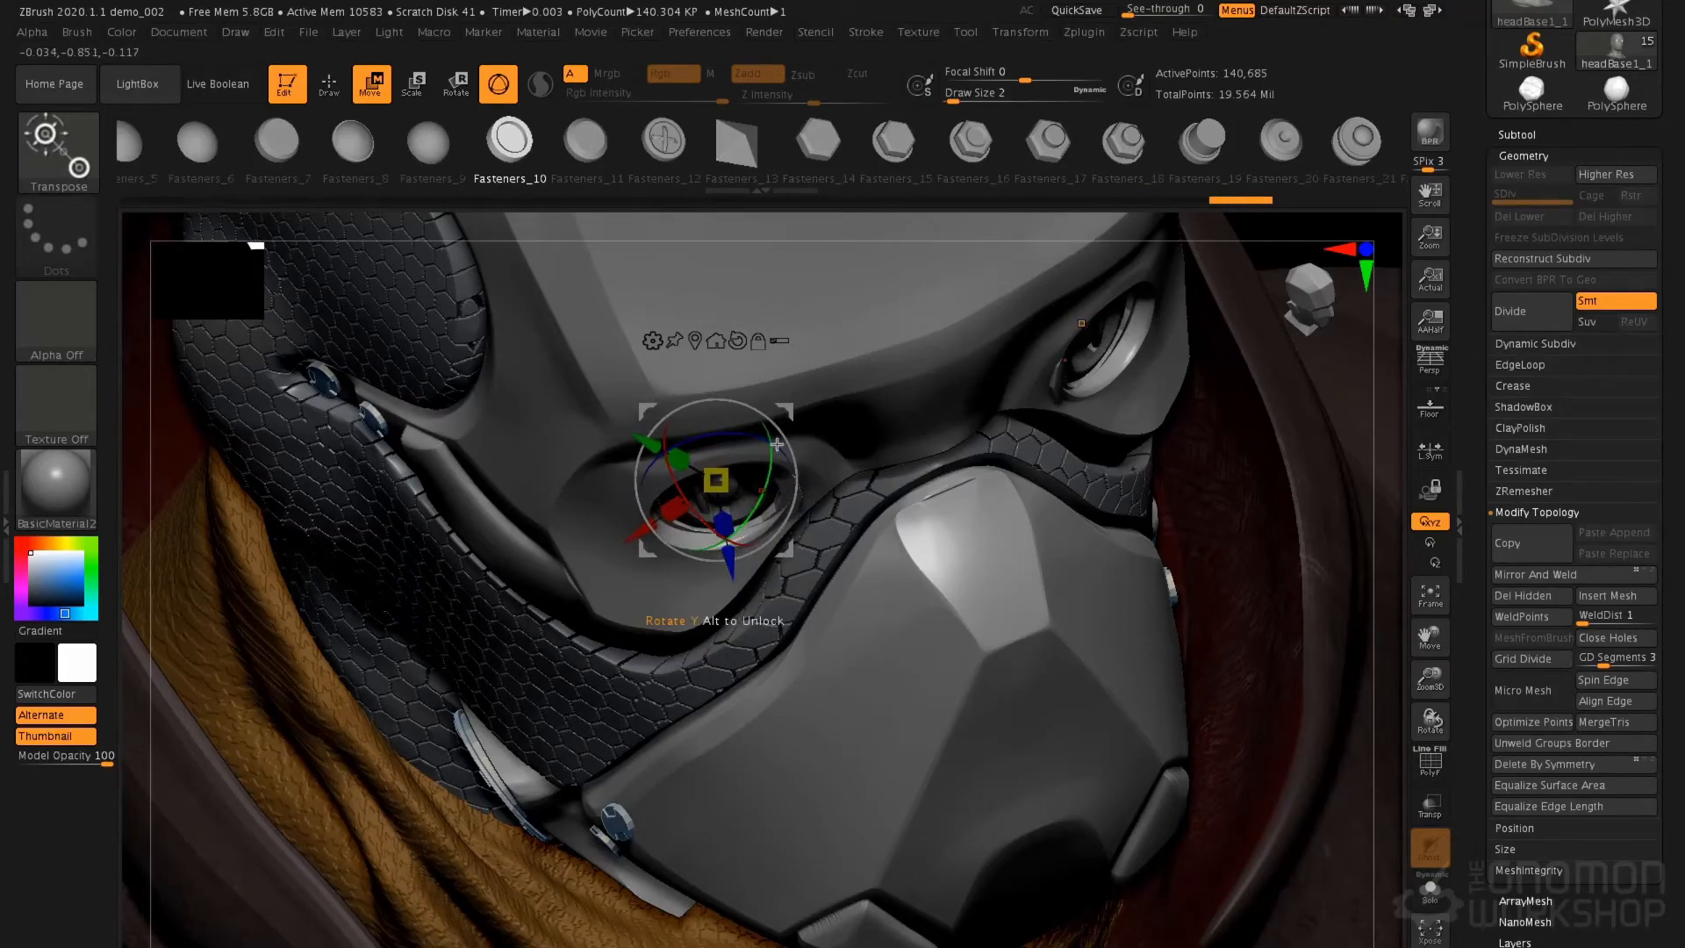
{"action": "left_click", "coordinate": [738, 340]}
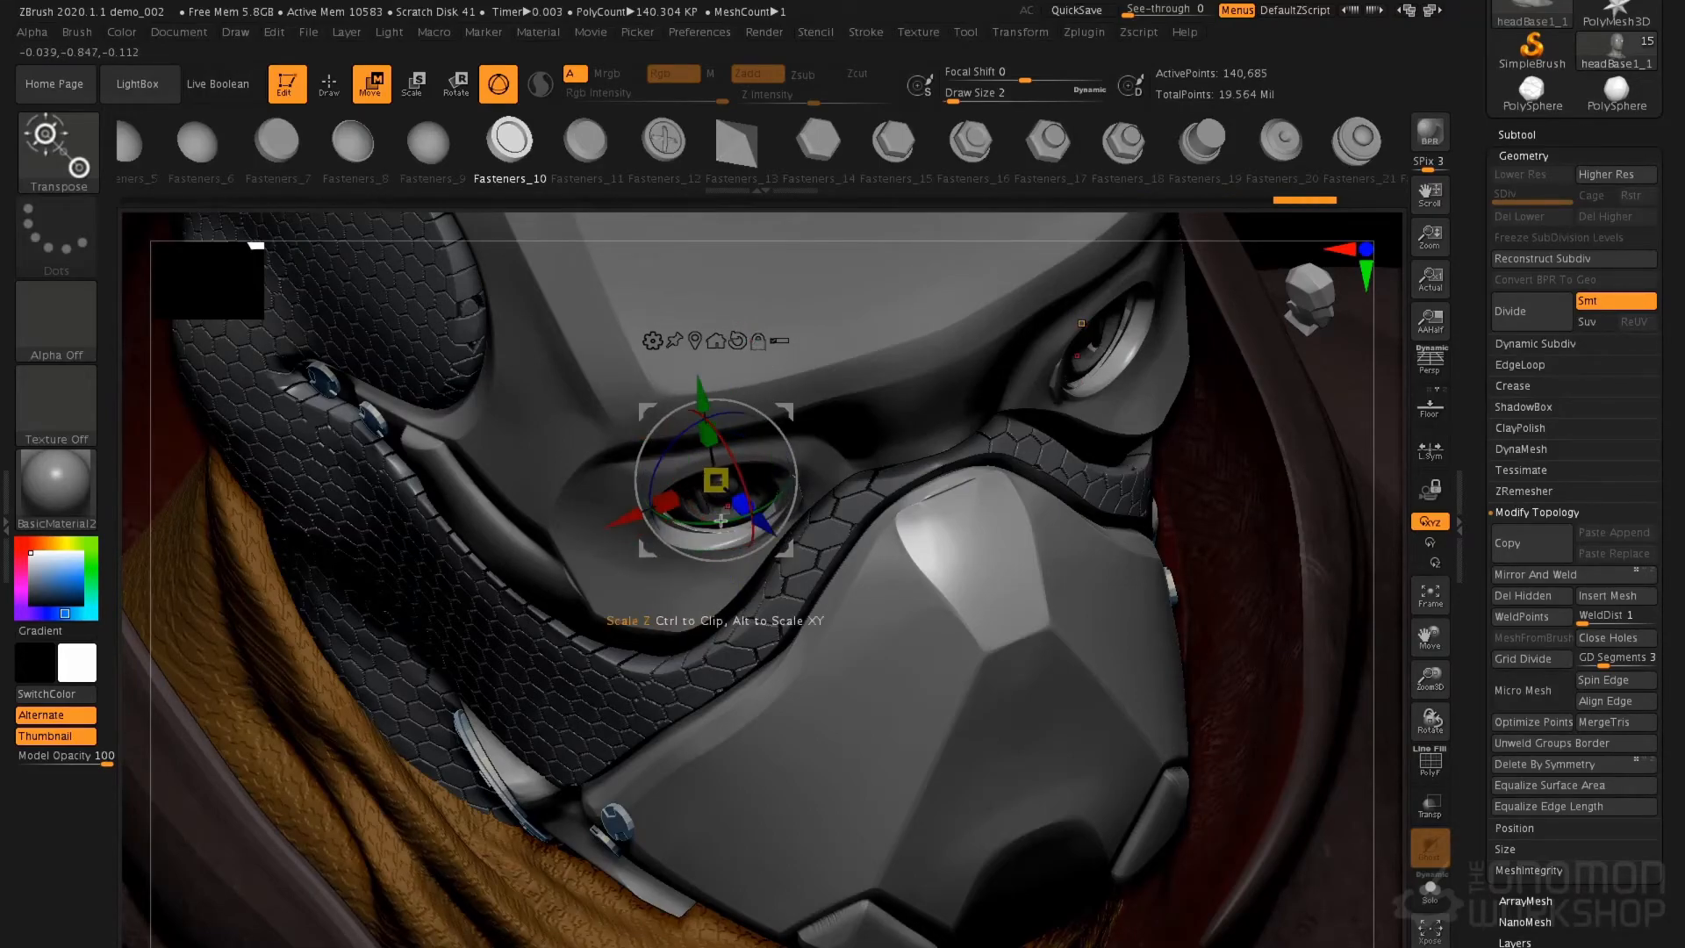
{"action": "left_click_drag", "start_coordinate": [726, 520], "coordinate": [726, 520]}
Align the eye ring with the socket rim using small gizmo adjustments and return to Draw mode
{"action": "mouse_move", "coordinate": [759, 597]}
{"action": "right_mouse_down"}
{"action": "mouse_move", "coordinate": [776, 502]}
{"action": "mouse_move", "coordinate": [749, 508]}
{"action": "mouse_move", "coordinate": [719, 428]}
{"action": "right_mouse_up"}
{"action": "left_click_drag", "start_coordinate": [720, 431], "coordinate": [707, 437]}
{"action": "right_click_drag", "start_coordinate": [715, 434], "coordinate": [781, 453]}
{"action": "left_click_drag", "start_coordinate": [675, 426], "coordinate": [671, 426]}
{"action": "key", "text": "q"}
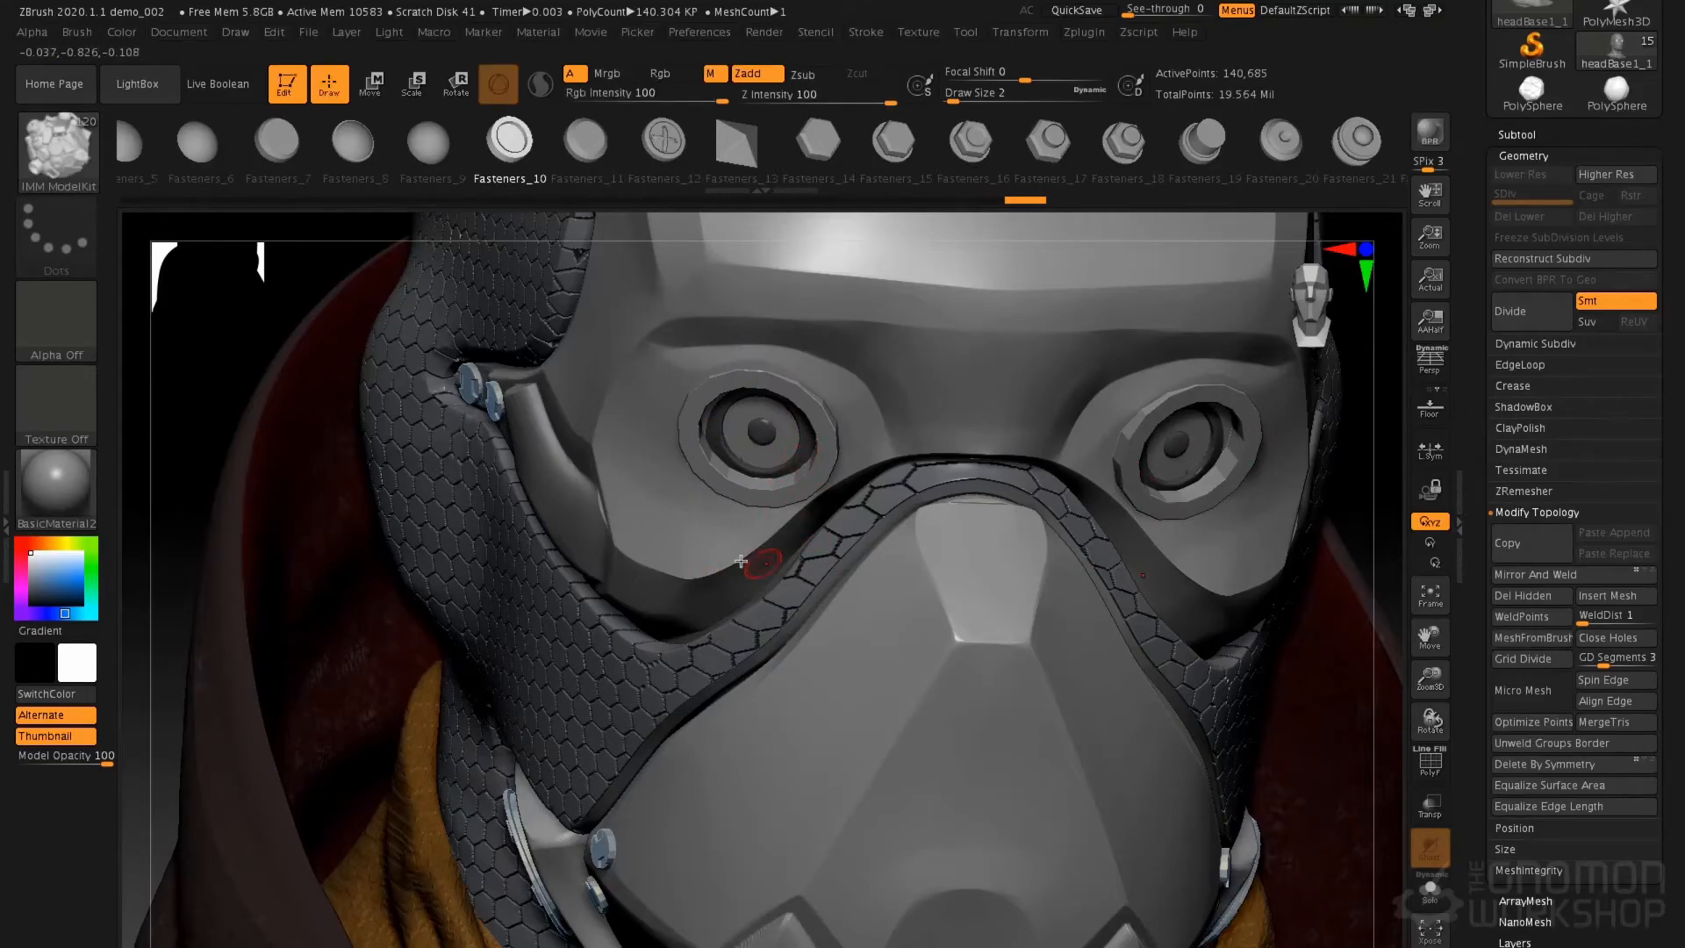
Isolate the faceted outer eye ring, and invert the visibility to leave the inner lens piece exposed
{"action": "key", "text": "ctrl+shift"}
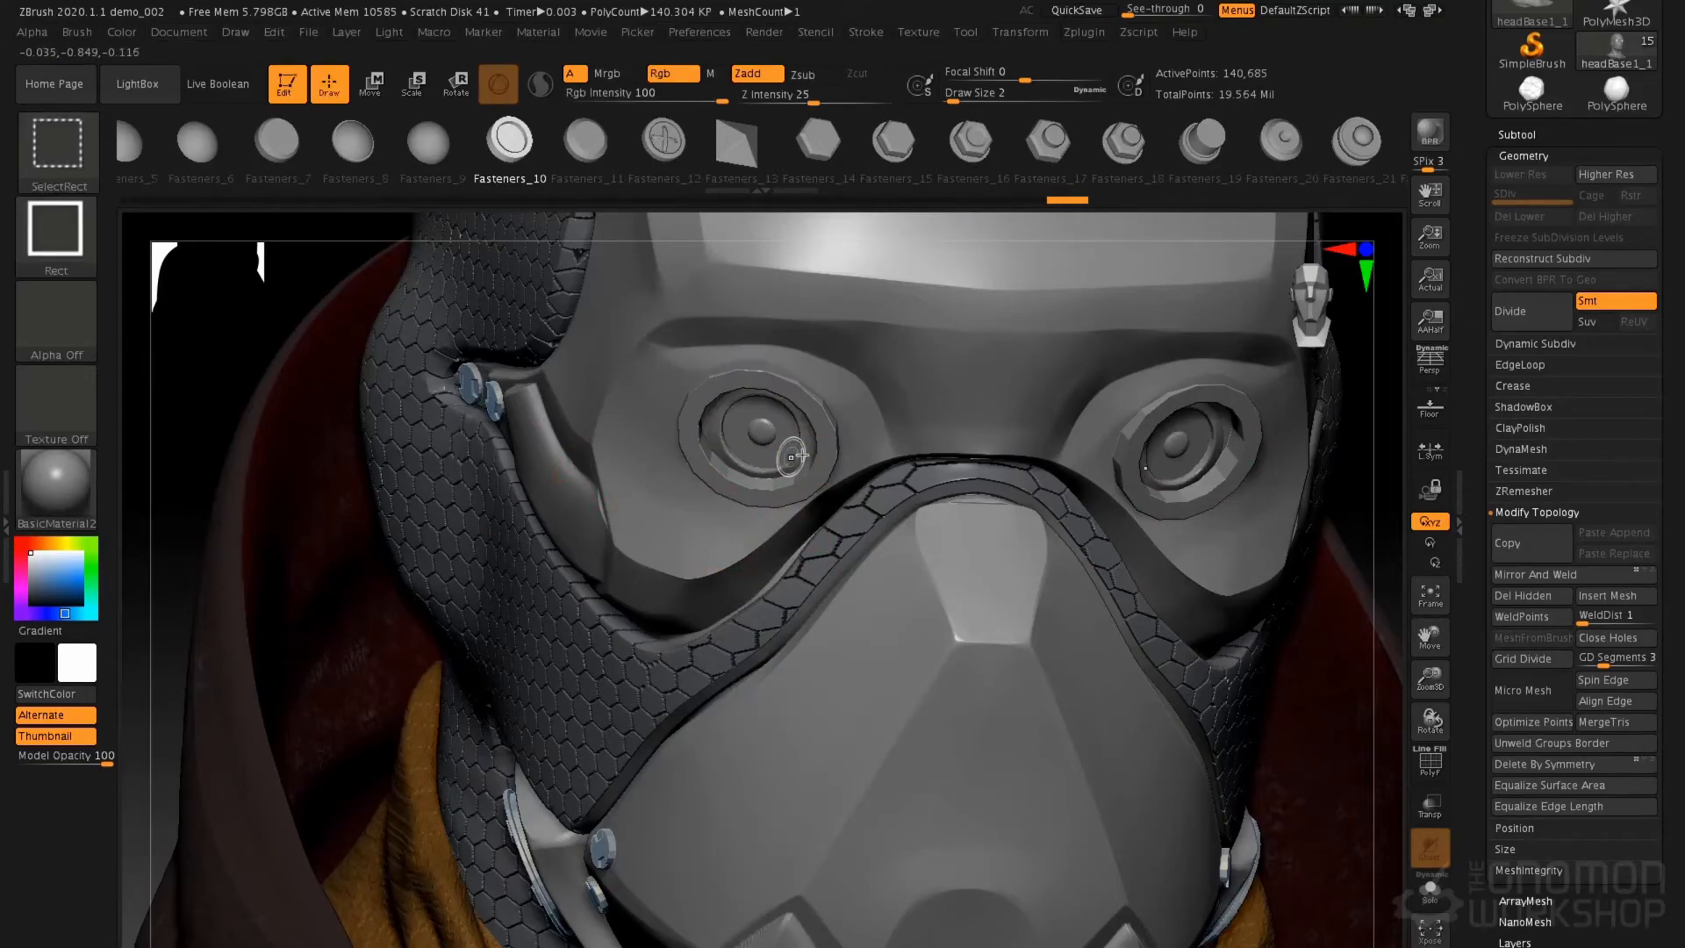
{"action": "left_click", "coordinate": [806, 452], "text": "ctrl+shift"}
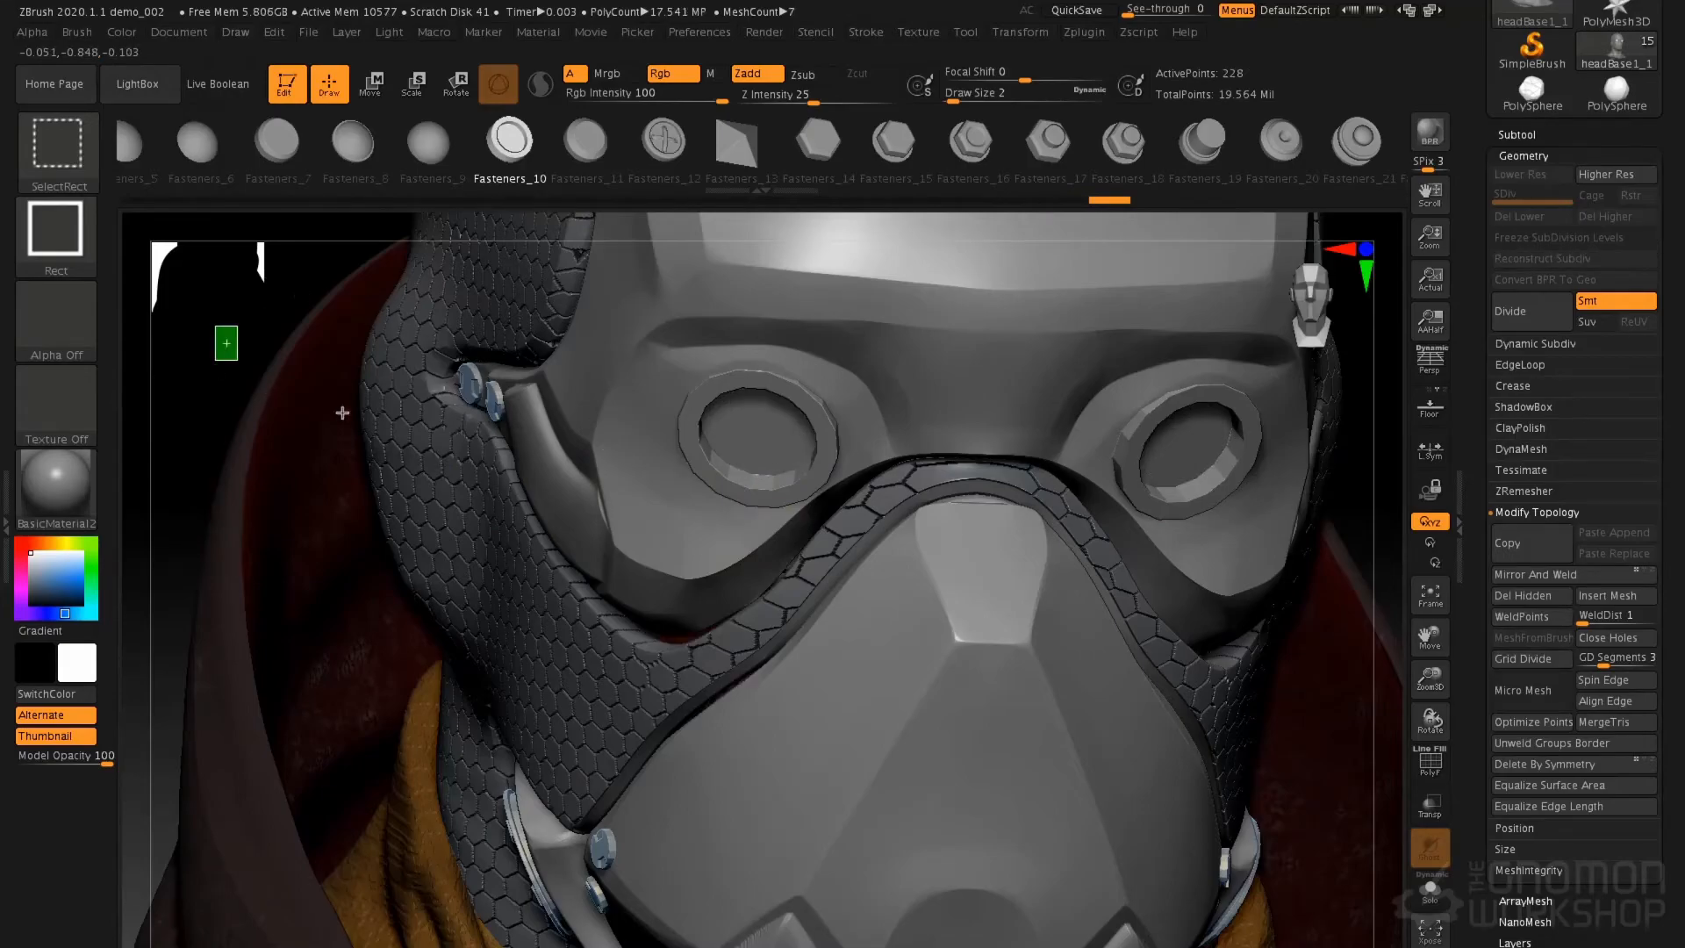
{"action": "left_click", "coordinate": [343, 413], "text": "ctrl+shift"}
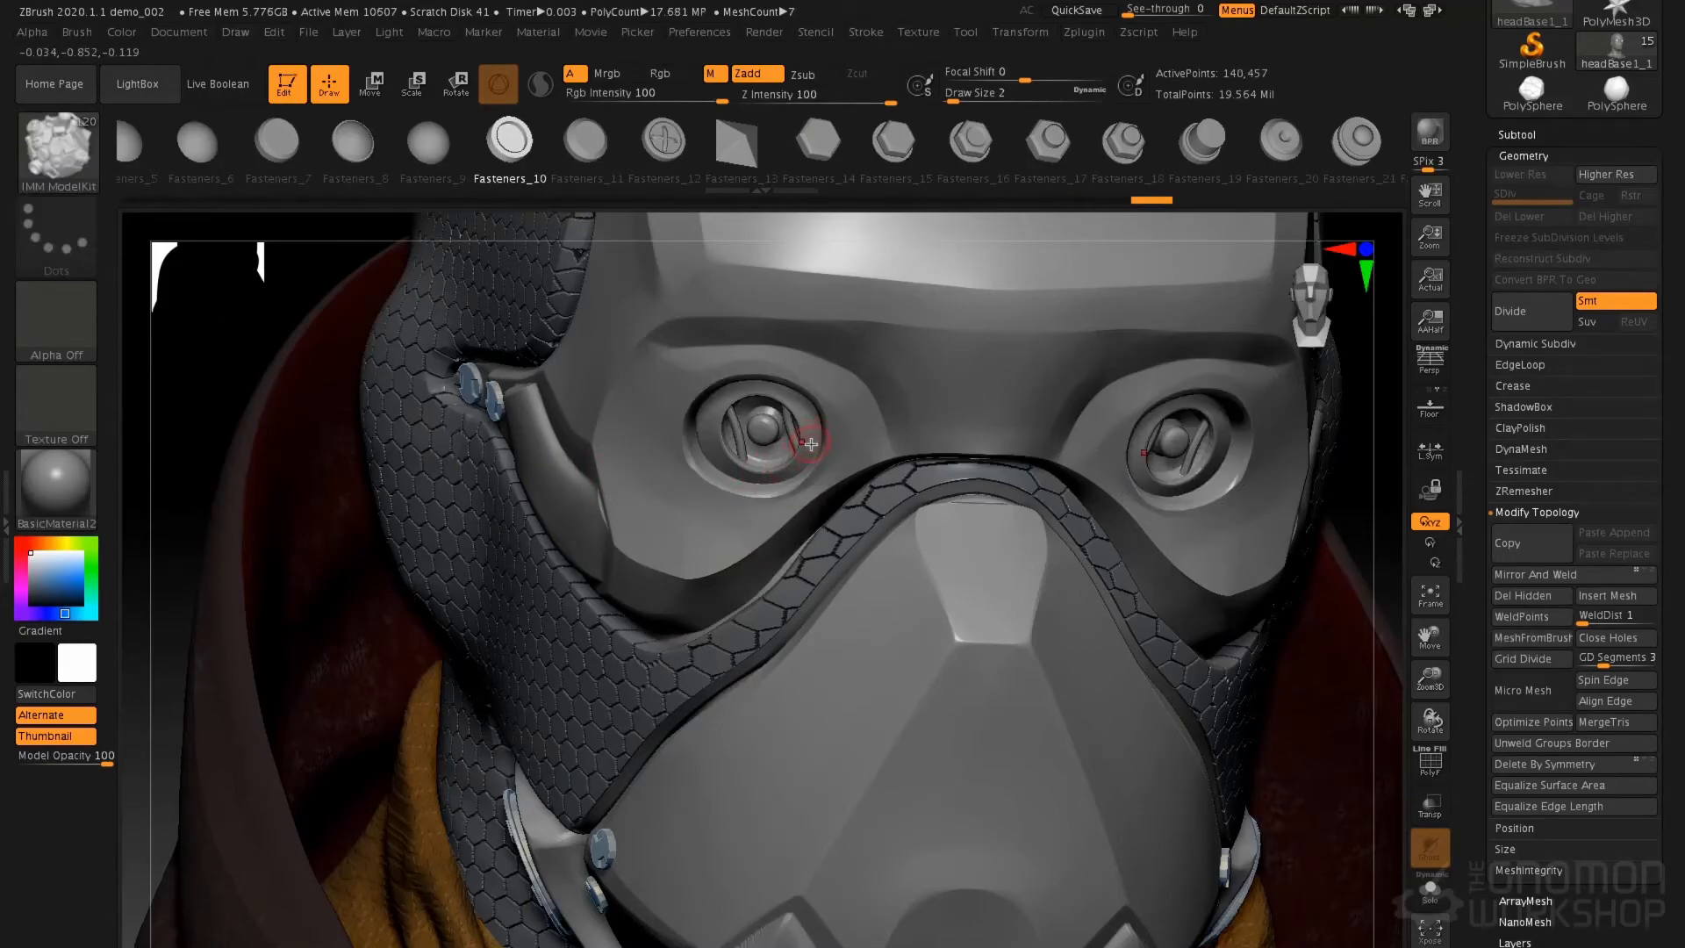
{"action": "key", "text": "ctrl"}
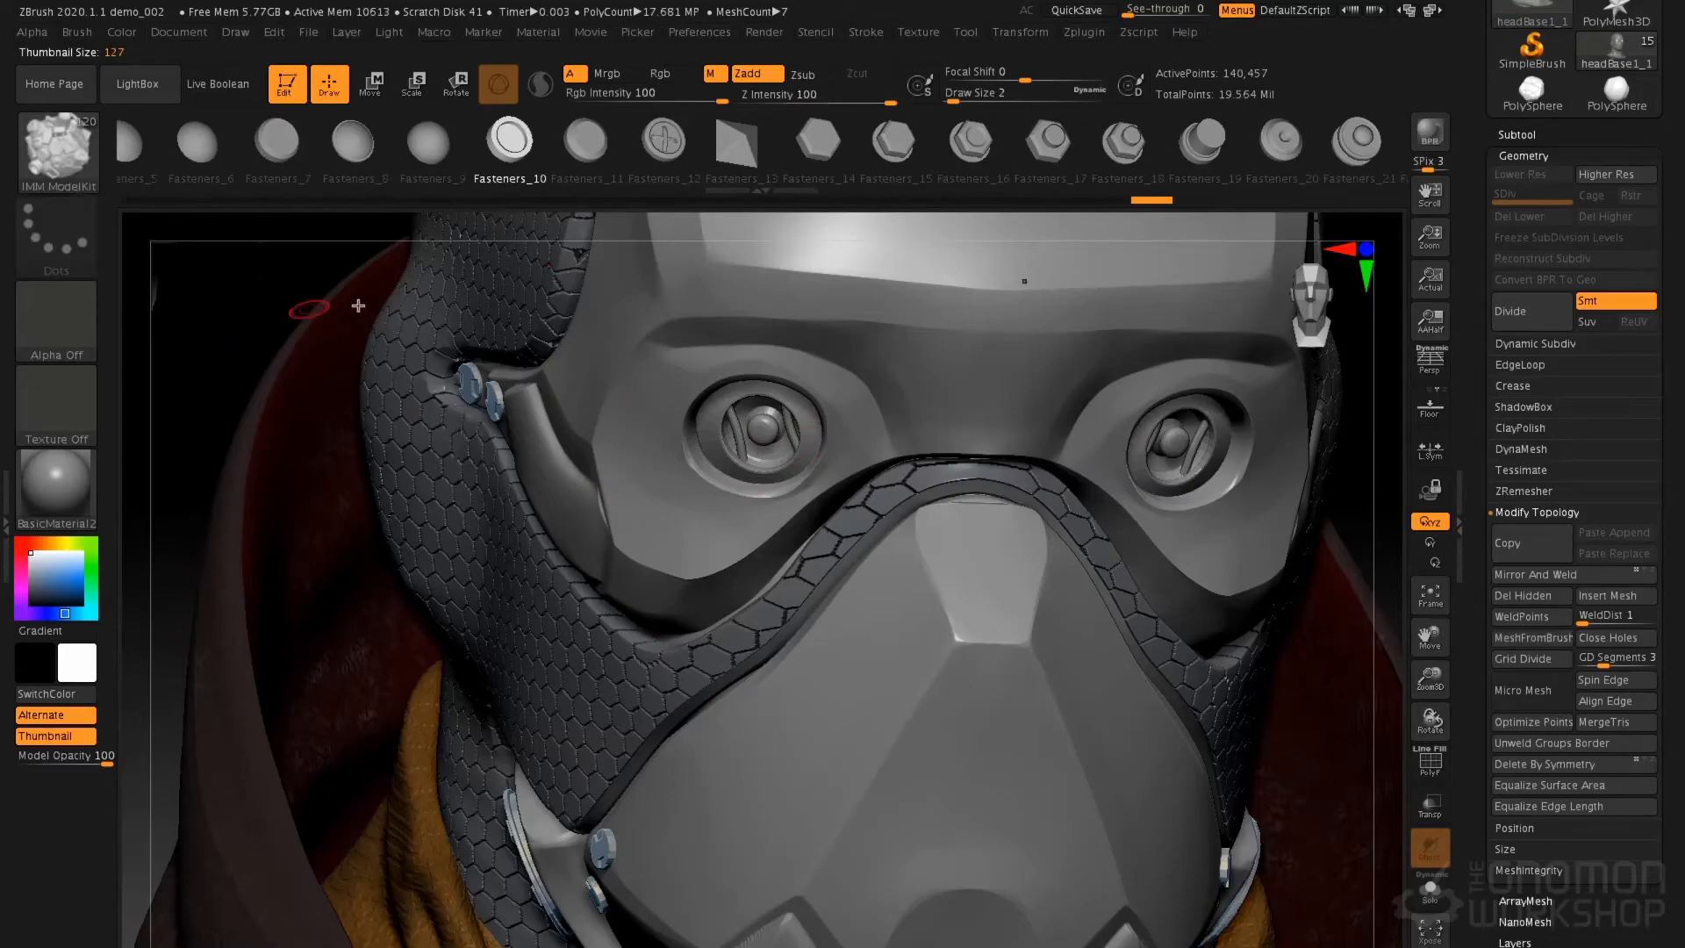
Solo the headBase1_1 subtool and hide the head's polygroups and the outer eye rings around the inner lens pieces
{"action": "left_click", "coordinate": [1430, 888]}
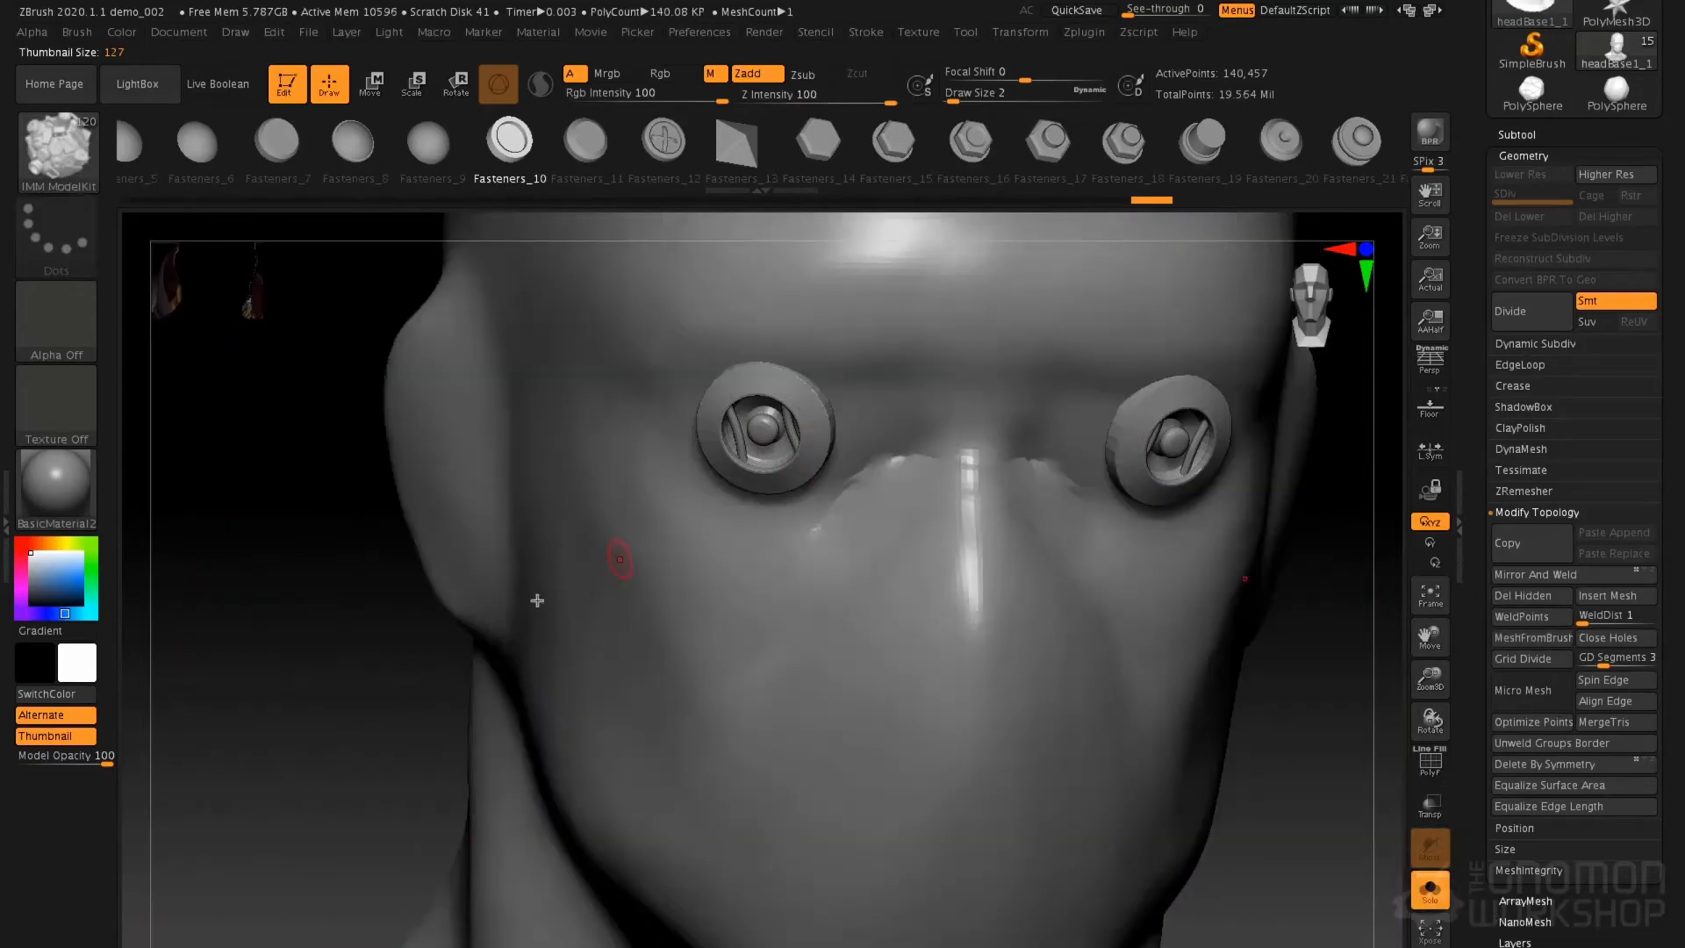
{"action": "key", "text": "ctrl+shift+z"}
{"action": "left_click", "coordinate": [909, 411], "text": "ctrl+shift"}
{"action": "left_click", "coordinate": [899, 395], "text": "ctrl+shift"}
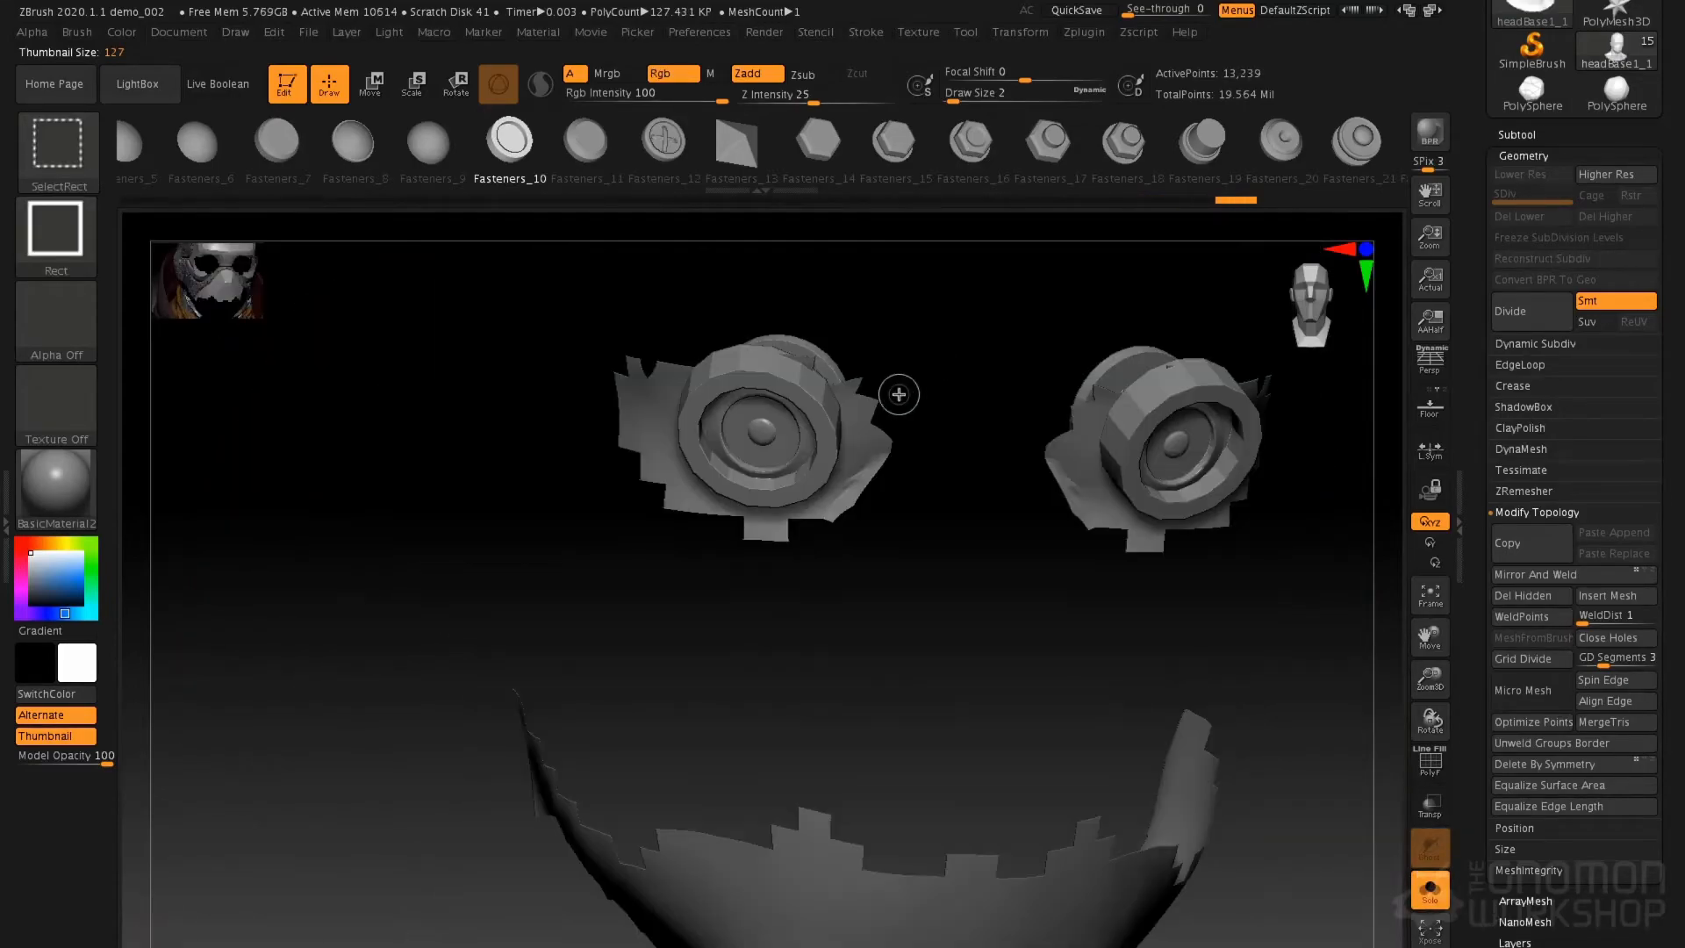
{"action": "left_click", "coordinate": [871, 445], "text": "ctrl+shift"}
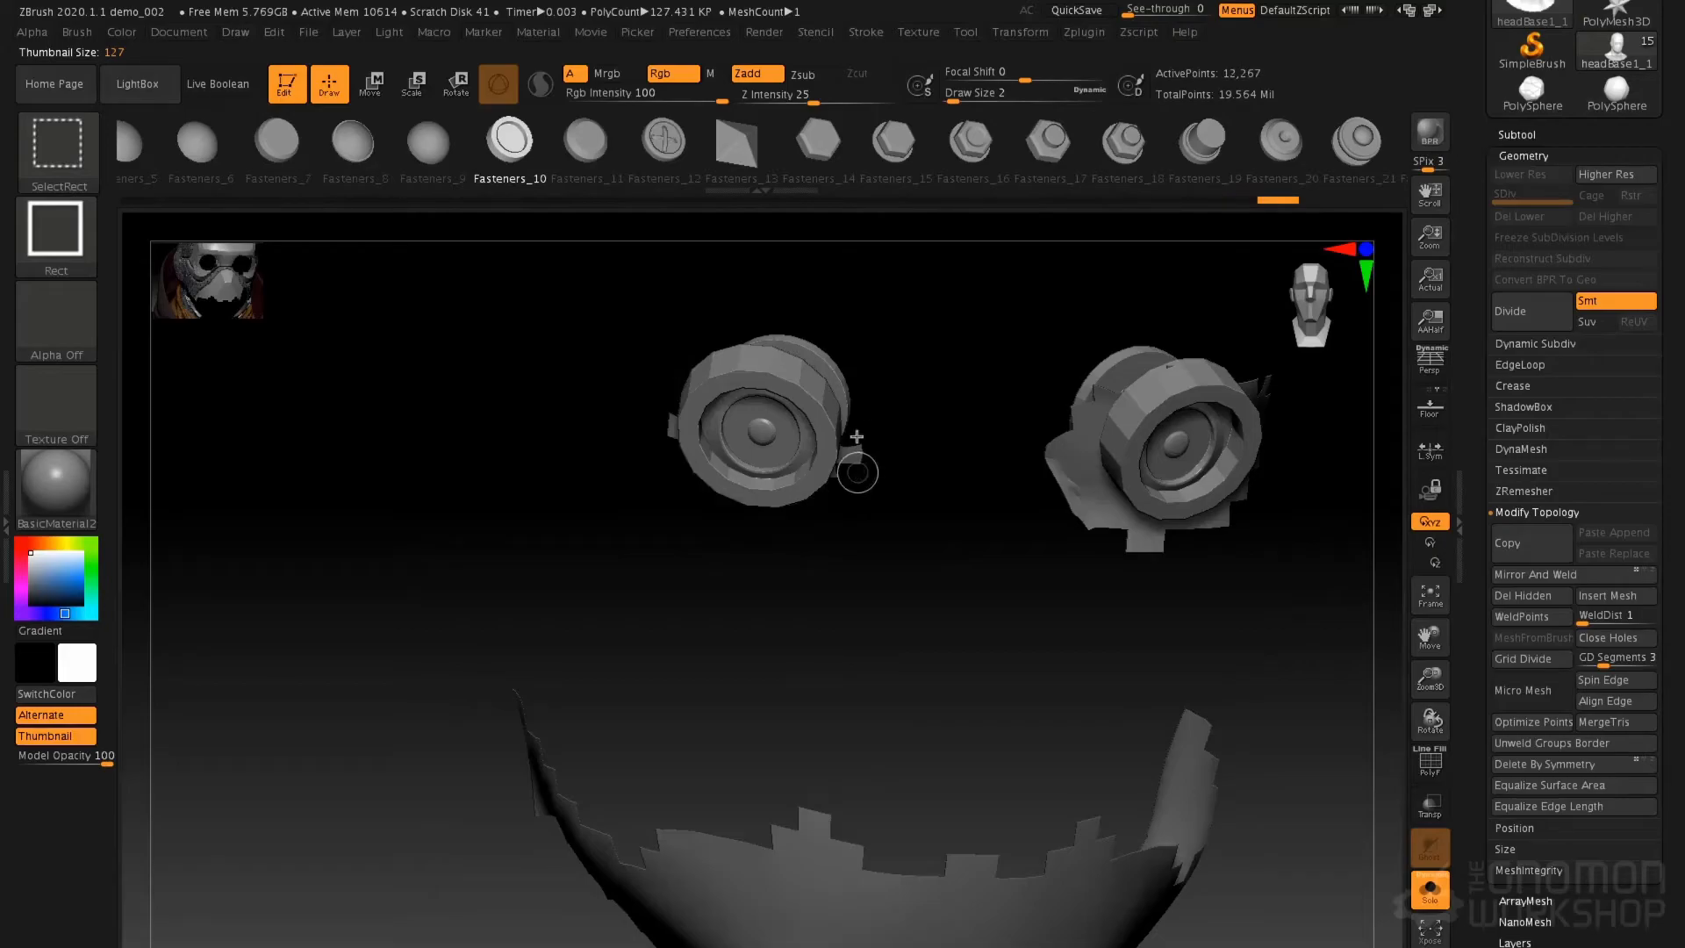
{"action": "left_click", "coordinate": [1065, 449], "text": "ctrl+shift"}
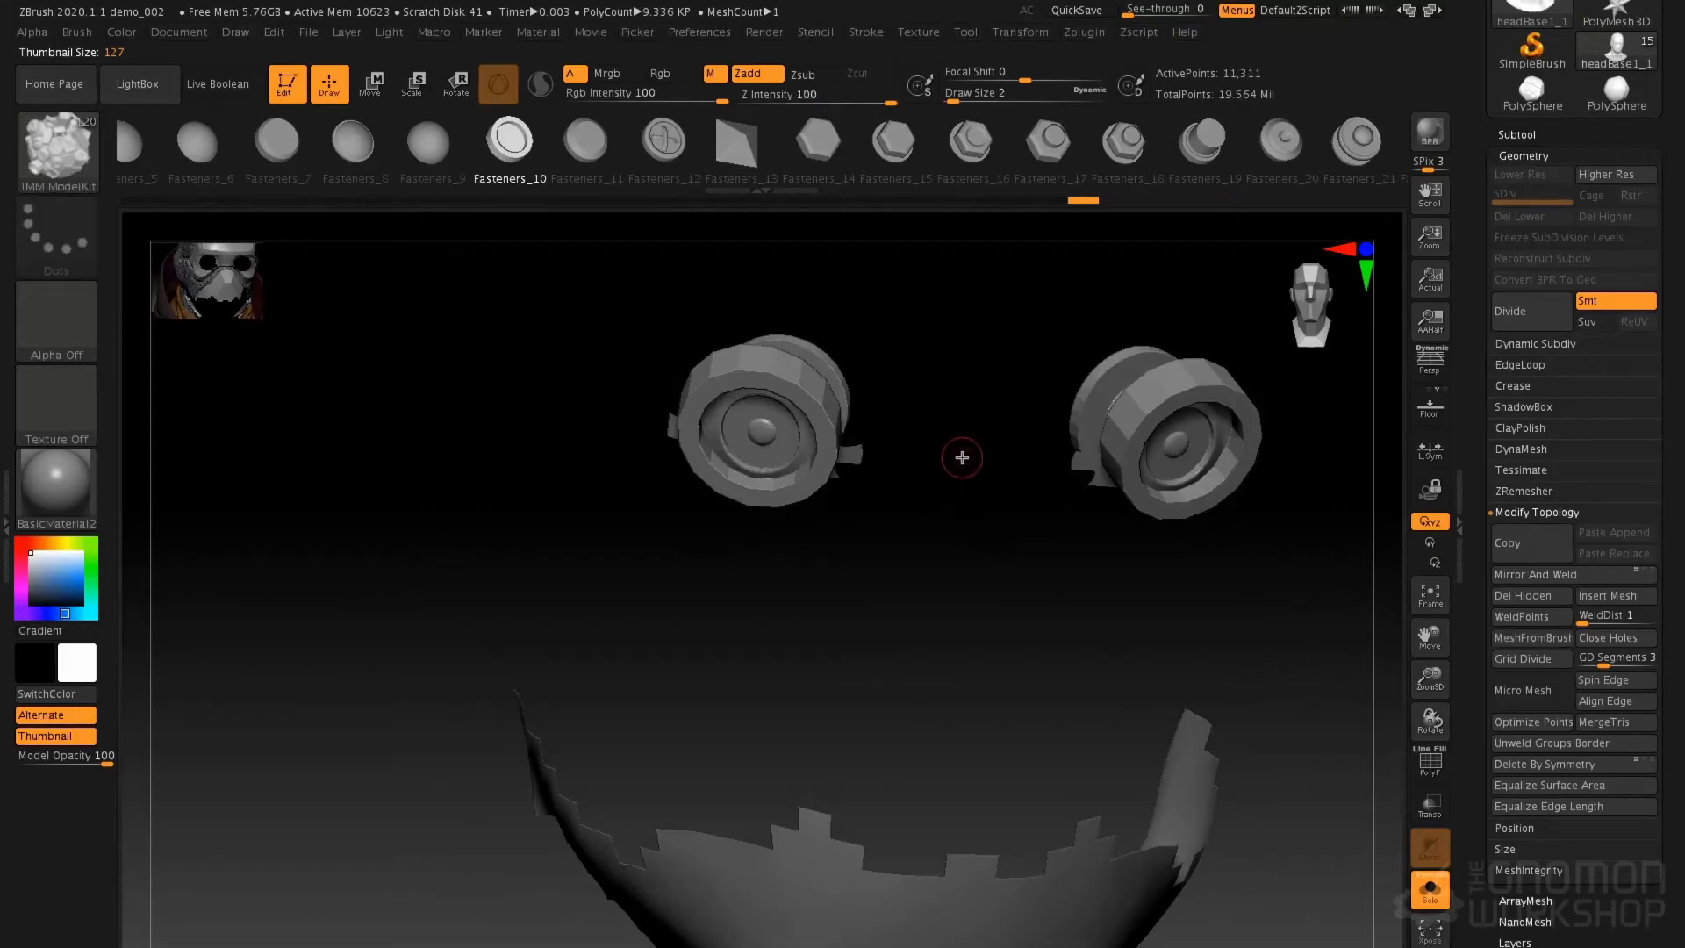
{"action": "left_click", "coordinate": [1126, 504], "text": "ctrl+shift"}
{"action": "left_click", "coordinate": [927, 876], "text": "ctrl+shift"}
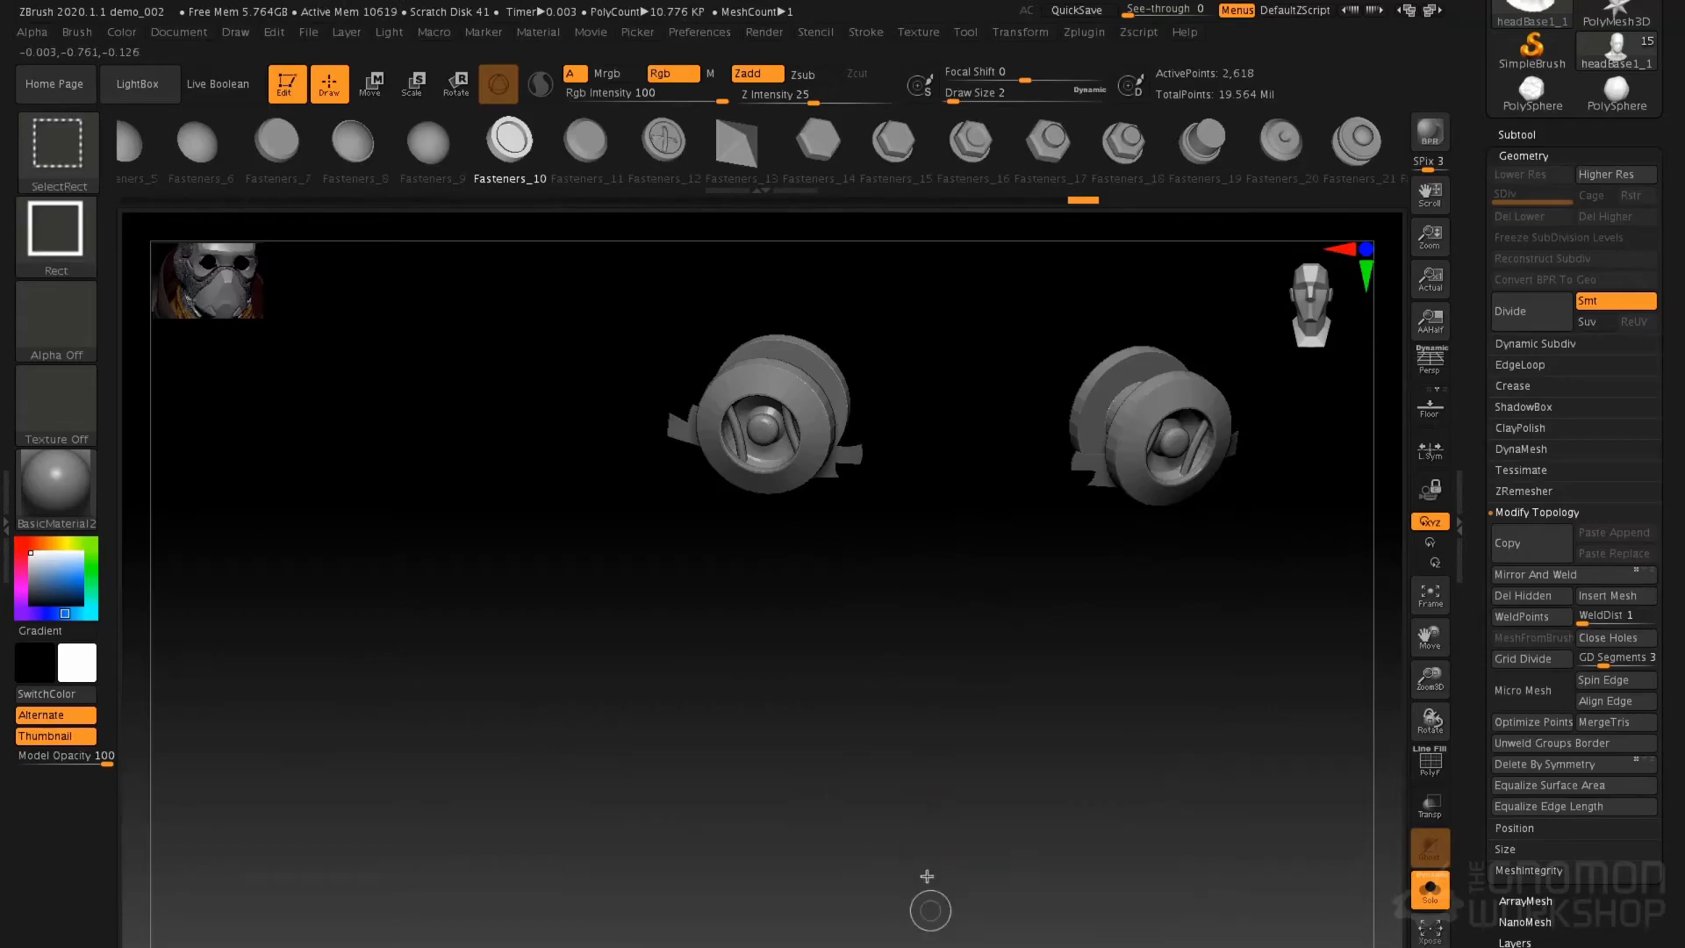
Hide the leftover head fragments, mask the isolated inner lens pieces, and show the whole subtool again
{"action": "left_click_drag", "start_coordinate": [1030, 455], "coordinate": [1080, 489]}
{"action": "left_click", "coordinate": [1088, 484], "text": "ctrl+shift"}
{"action": "left_click", "coordinate": [849, 478], "text": "ctrl+shift"}
{"action": "mouse_move", "coordinate": [914, 518]}
{"action": "left_mouse_down"}
{"action": "mouse_move", "coordinate": [928, 535]}
{"action": "mouse_move", "coordinate": [957, 510]}
{"action": "mouse_move", "coordinate": [921, 524]}
{"action": "mouse_move", "coordinate": [951, 597]}
{"action": "left_mouse_up"}
{"action": "key", "text": "ctrl"}
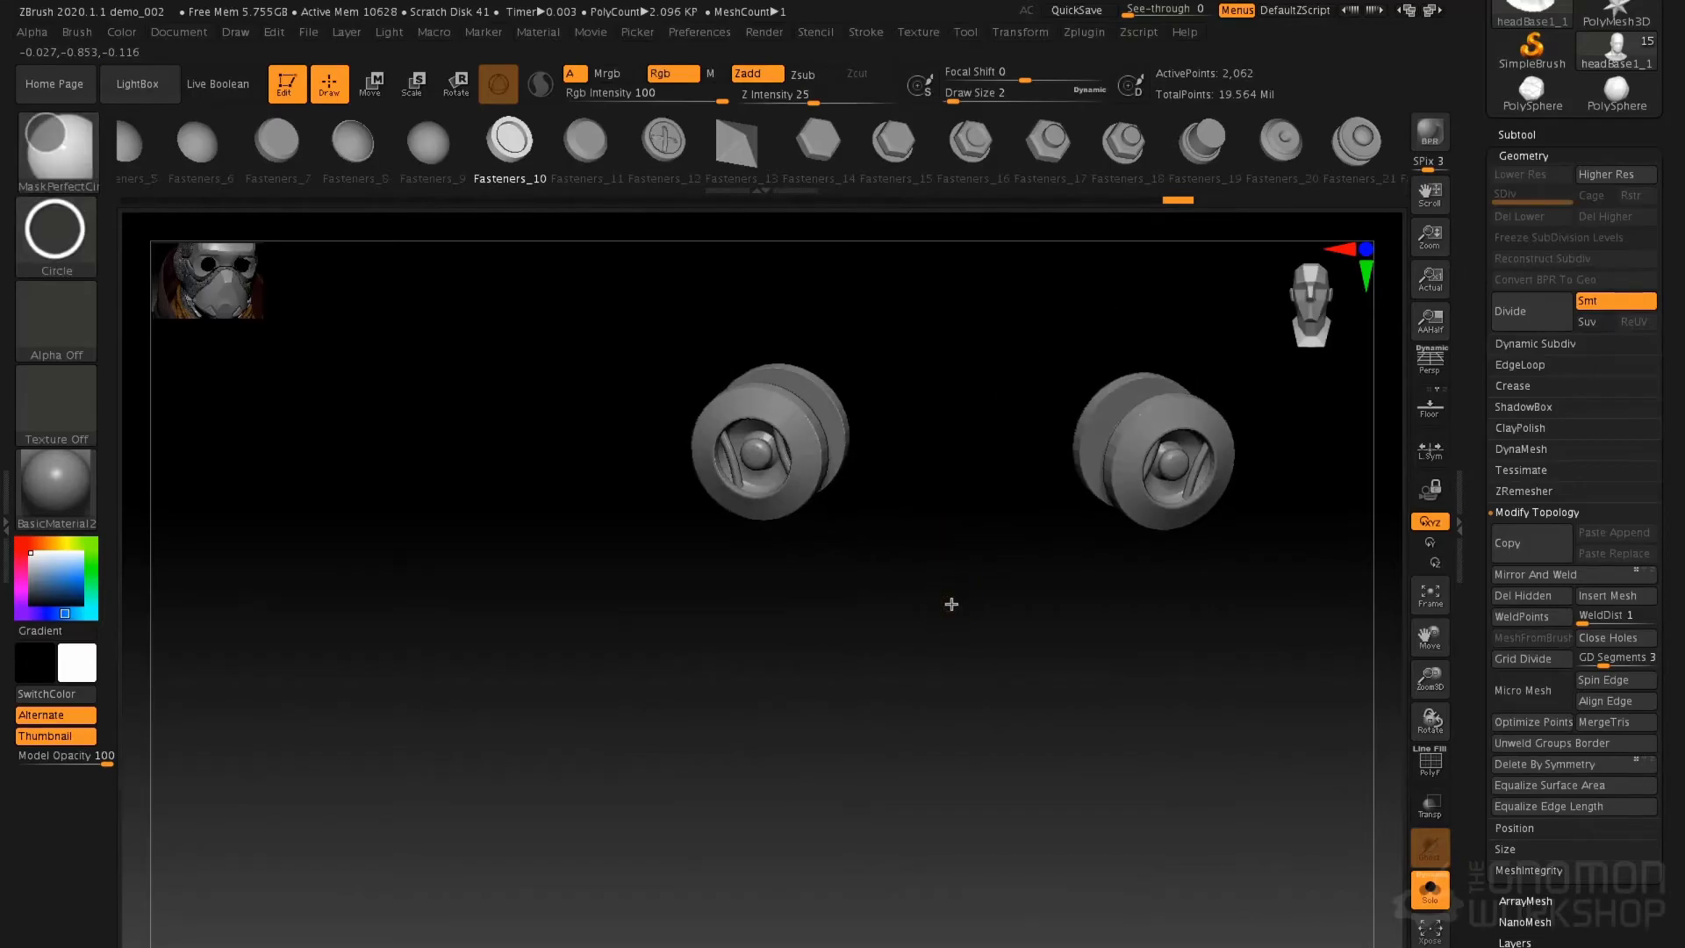
{"action": "left_click", "coordinate": [952, 603], "text": "ctrl"}
{"action": "left_click", "coordinate": [383, 482], "text": "ctrl+shift"}
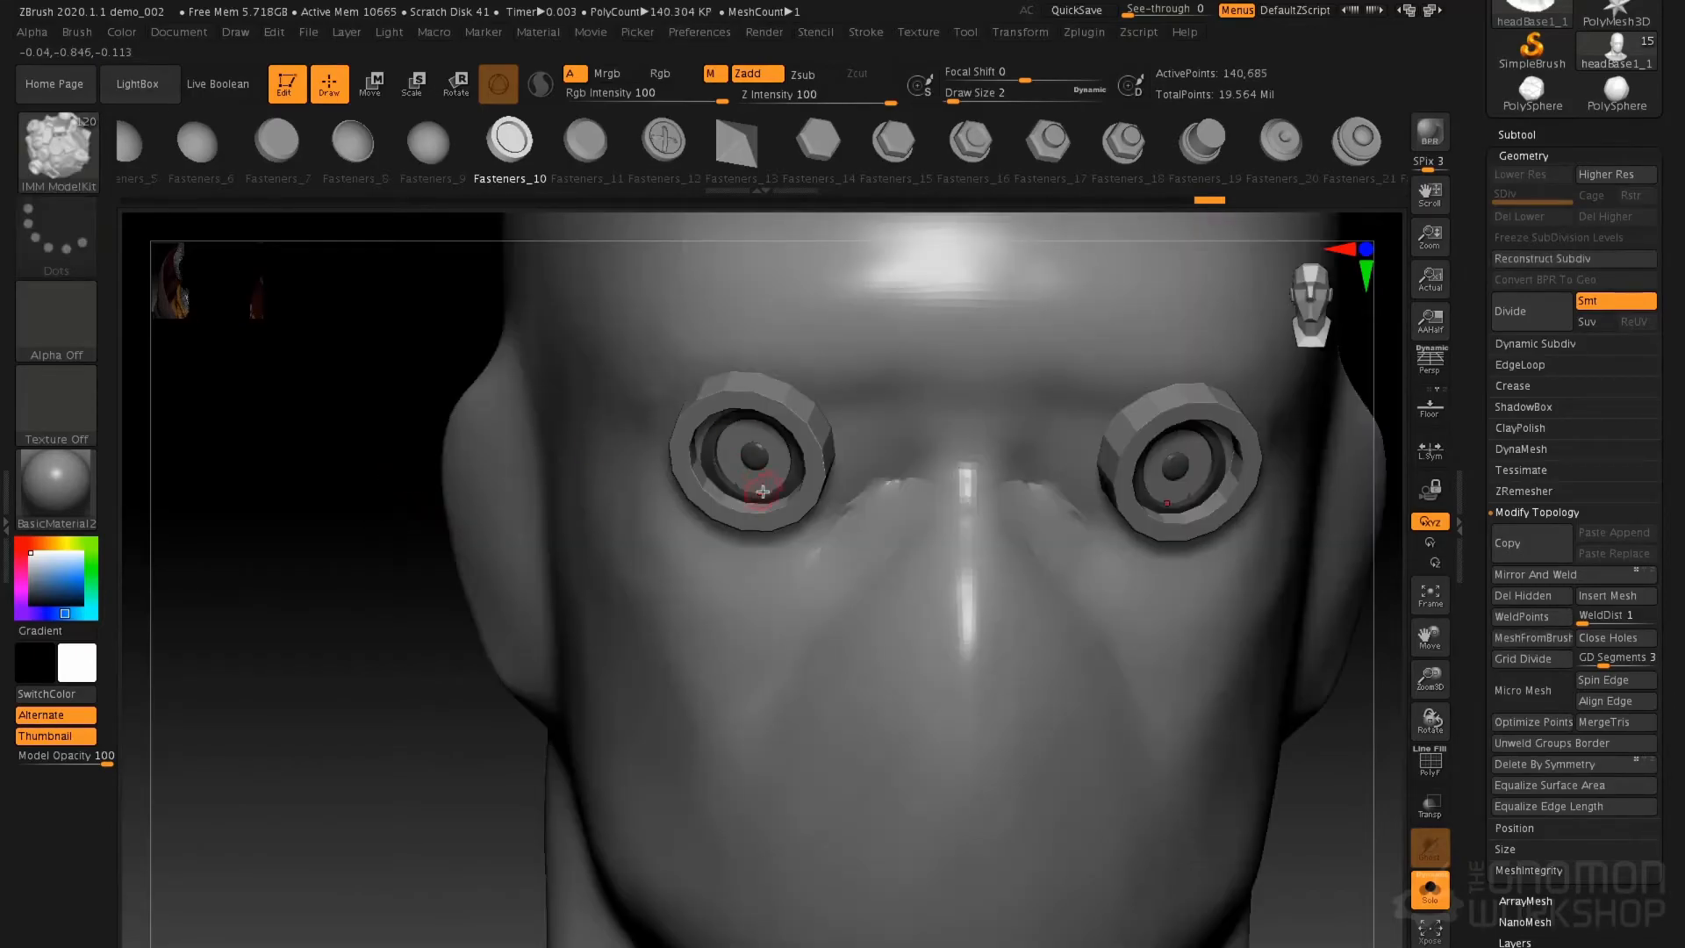
Invert the mask and move the inner lens piece forward along its own axis out of the outer ring
{"action": "key", "text": "w"}
{"action": "right_click_drag", "start_coordinate": [809, 509], "coordinate": [823, 552]}
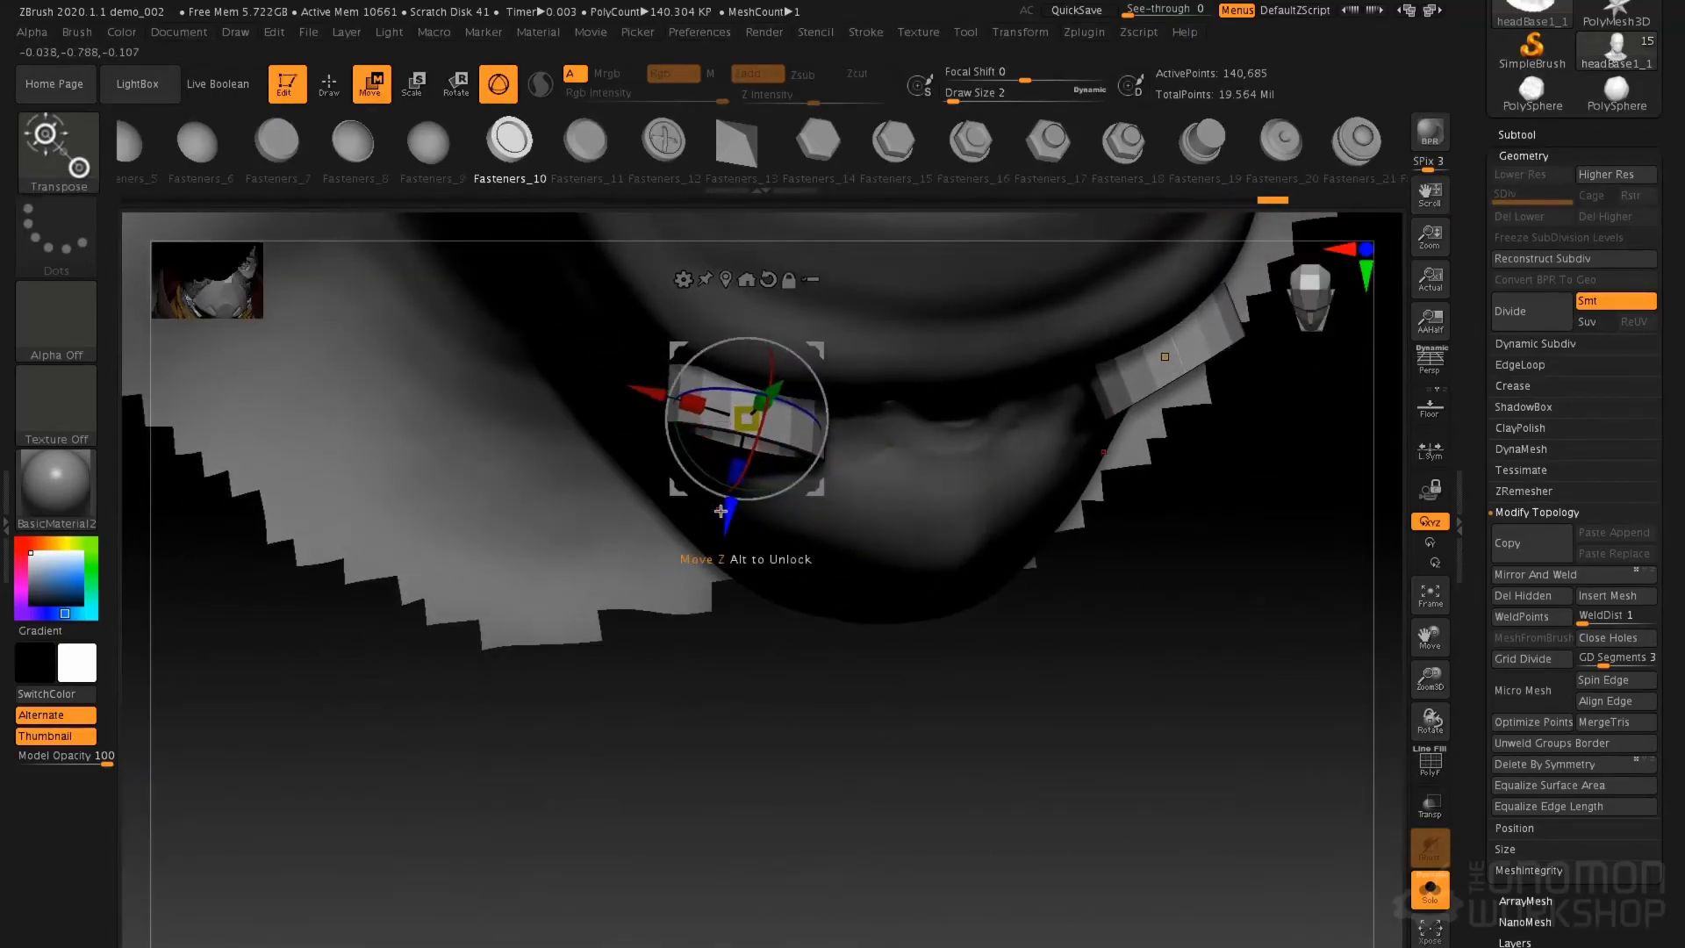
{"action": "left_click_drag", "start_coordinate": [721, 511], "coordinate": [718, 524]}
{"action": "key", "text": "ctrl+z"}
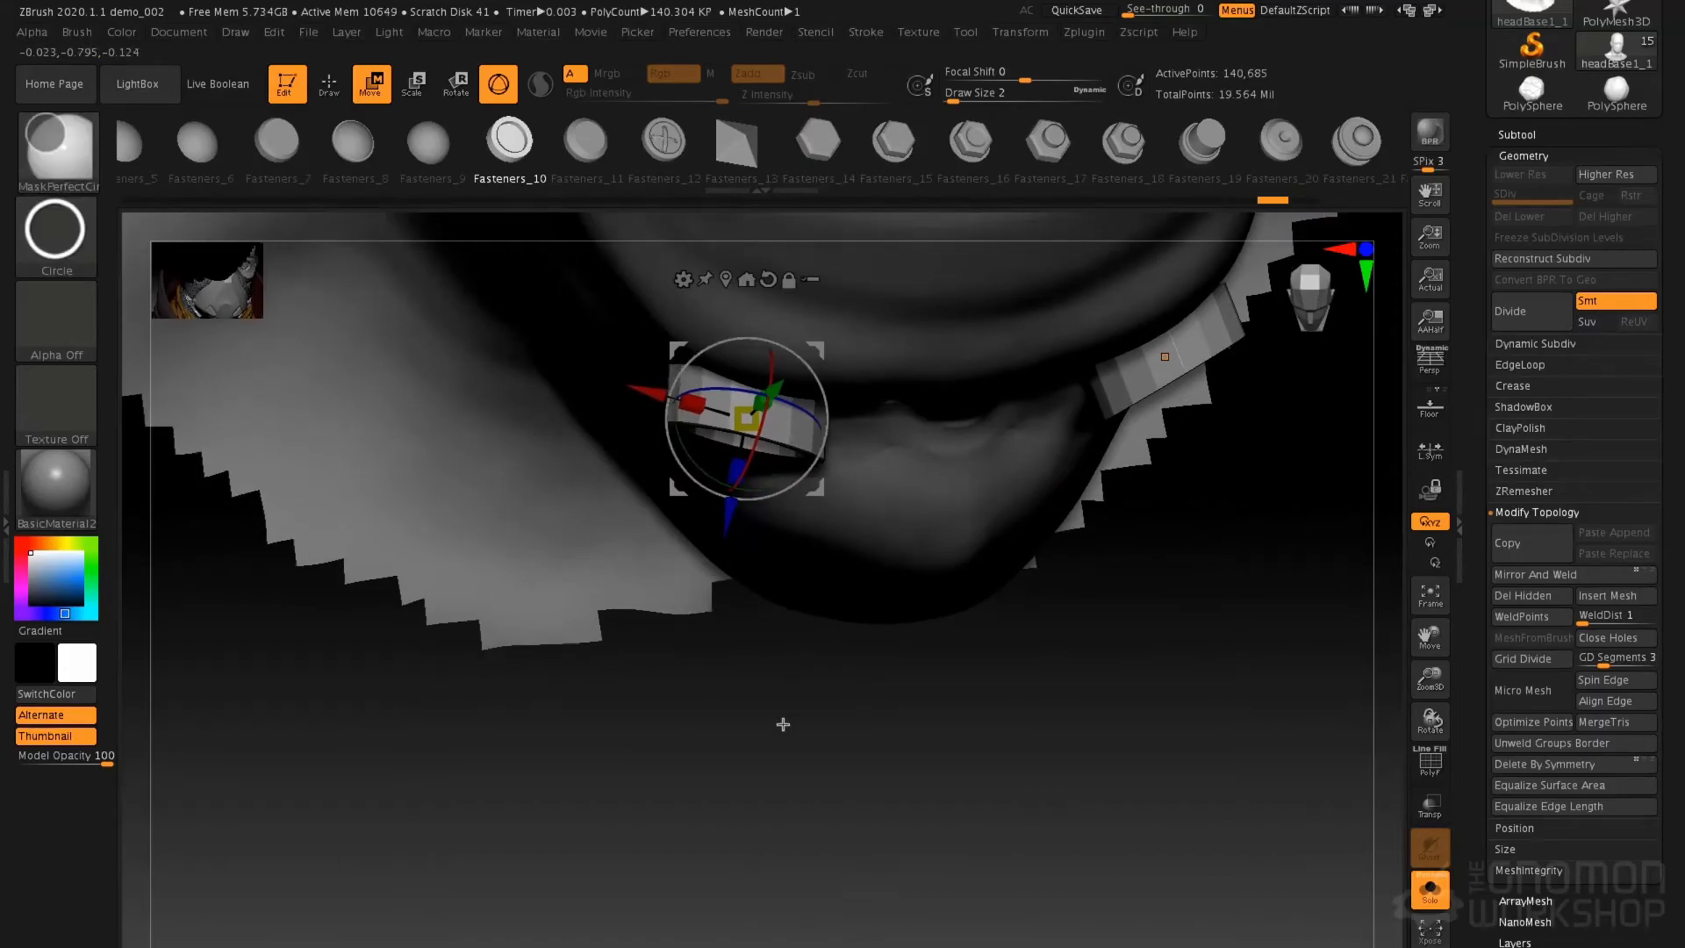
{"action": "left_click", "coordinate": [783, 724], "text": "ctrl"}
{"action": "left_click_drag", "start_coordinate": [728, 516], "coordinate": [721, 560]}
{"action": "left_click_drag", "start_coordinate": [764, 662], "coordinate": [764, 575]}
{"action": "right_click_drag", "start_coordinate": [765, 575], "coordinate": [757, 492]}
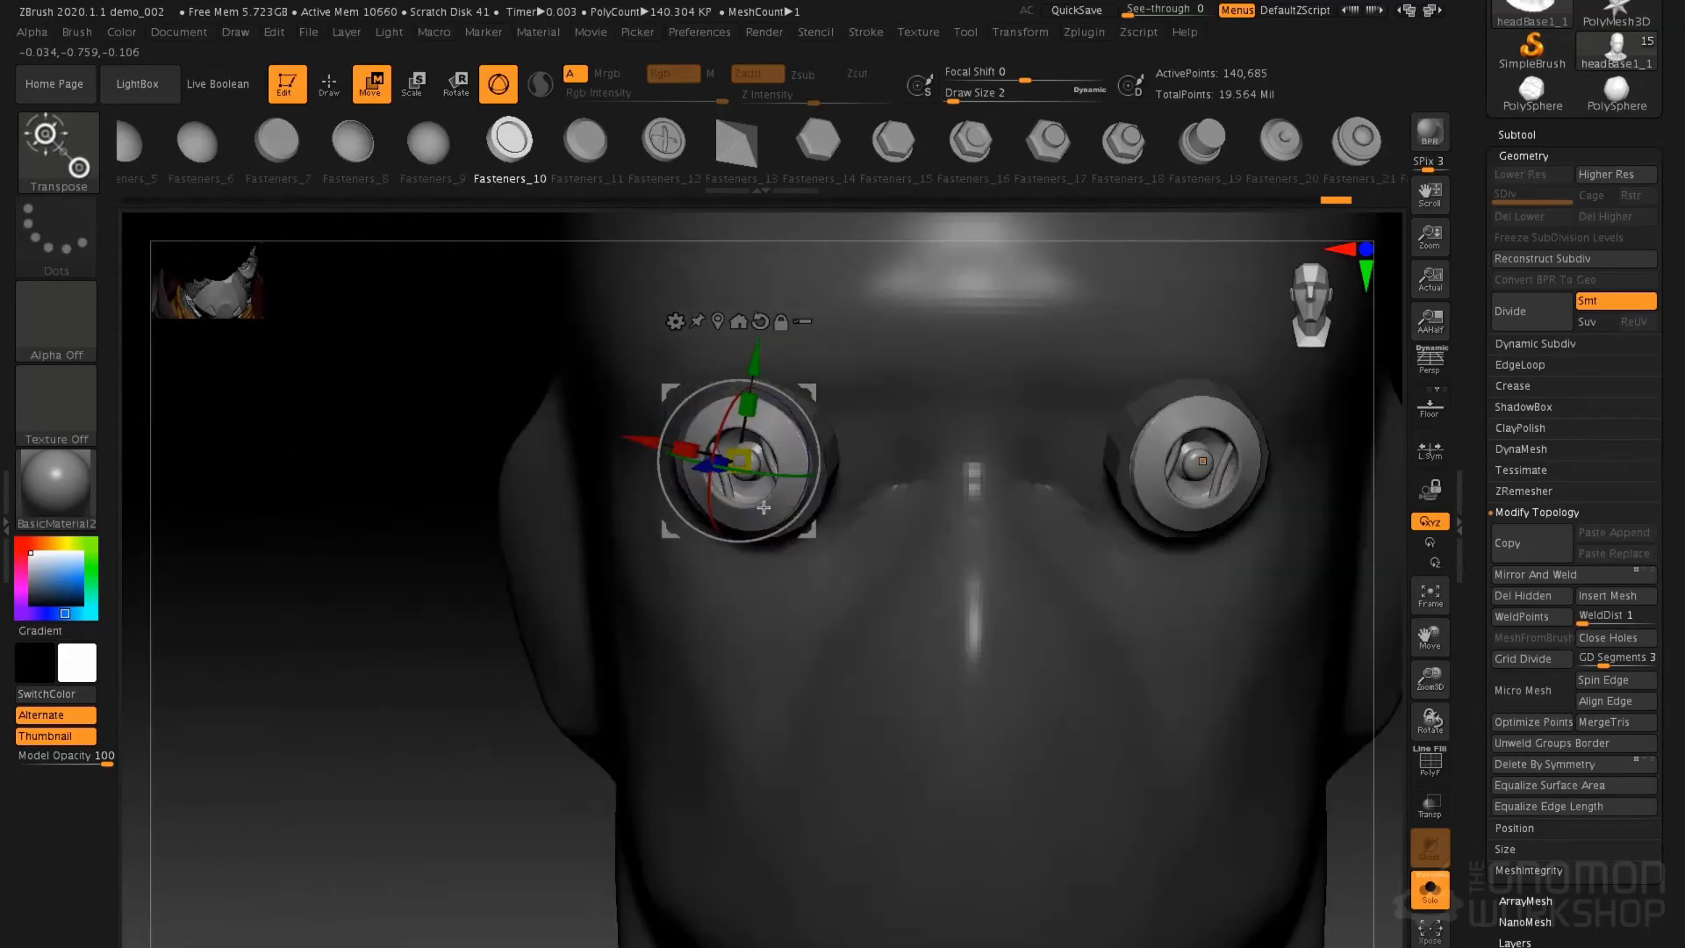
Center the inner lens piece within the outer ring using small gizmo moves, and clear the mask in Draw mode
{"action": "left_click_drag", "start_coordinate": [745, 460], "coordinate": [732, 462]}
{"action": "right_click_drag", "start_coordinate": [709, 462], "coordinate": [753, 463]}
{"action": "left_click_drag", "start_coordinate": [753, 463], "coordinate": [743, 461]}
{"action": "right_click_drag", "start_coordinate": [746, 467], "coordinate": [804, 525]}
{"action": "left_click_drag", "start_coordinate": [805, 526], "coordinate": [789, 528]}
{"action": "left_click_drag", "start_coordinate": [727, 456], "coordinate": [739, 454]}
{"action": "key", "text": "q"}
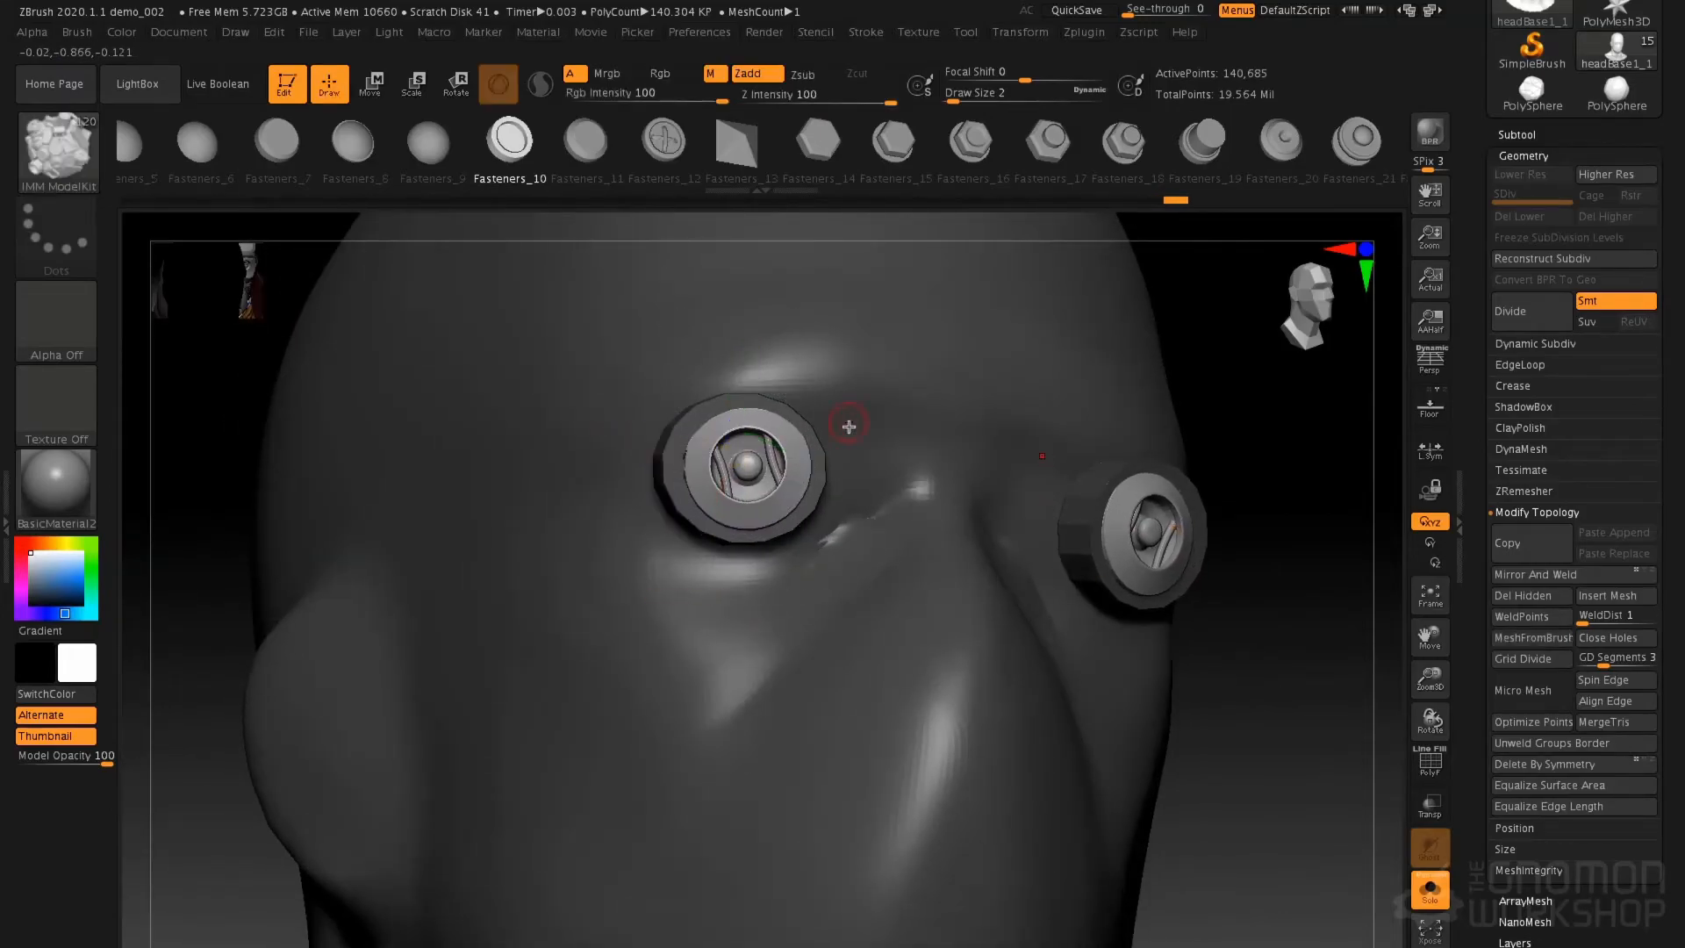
{"action": "left_click", "coordinate": [1247, 728], "text": "ctrl"}
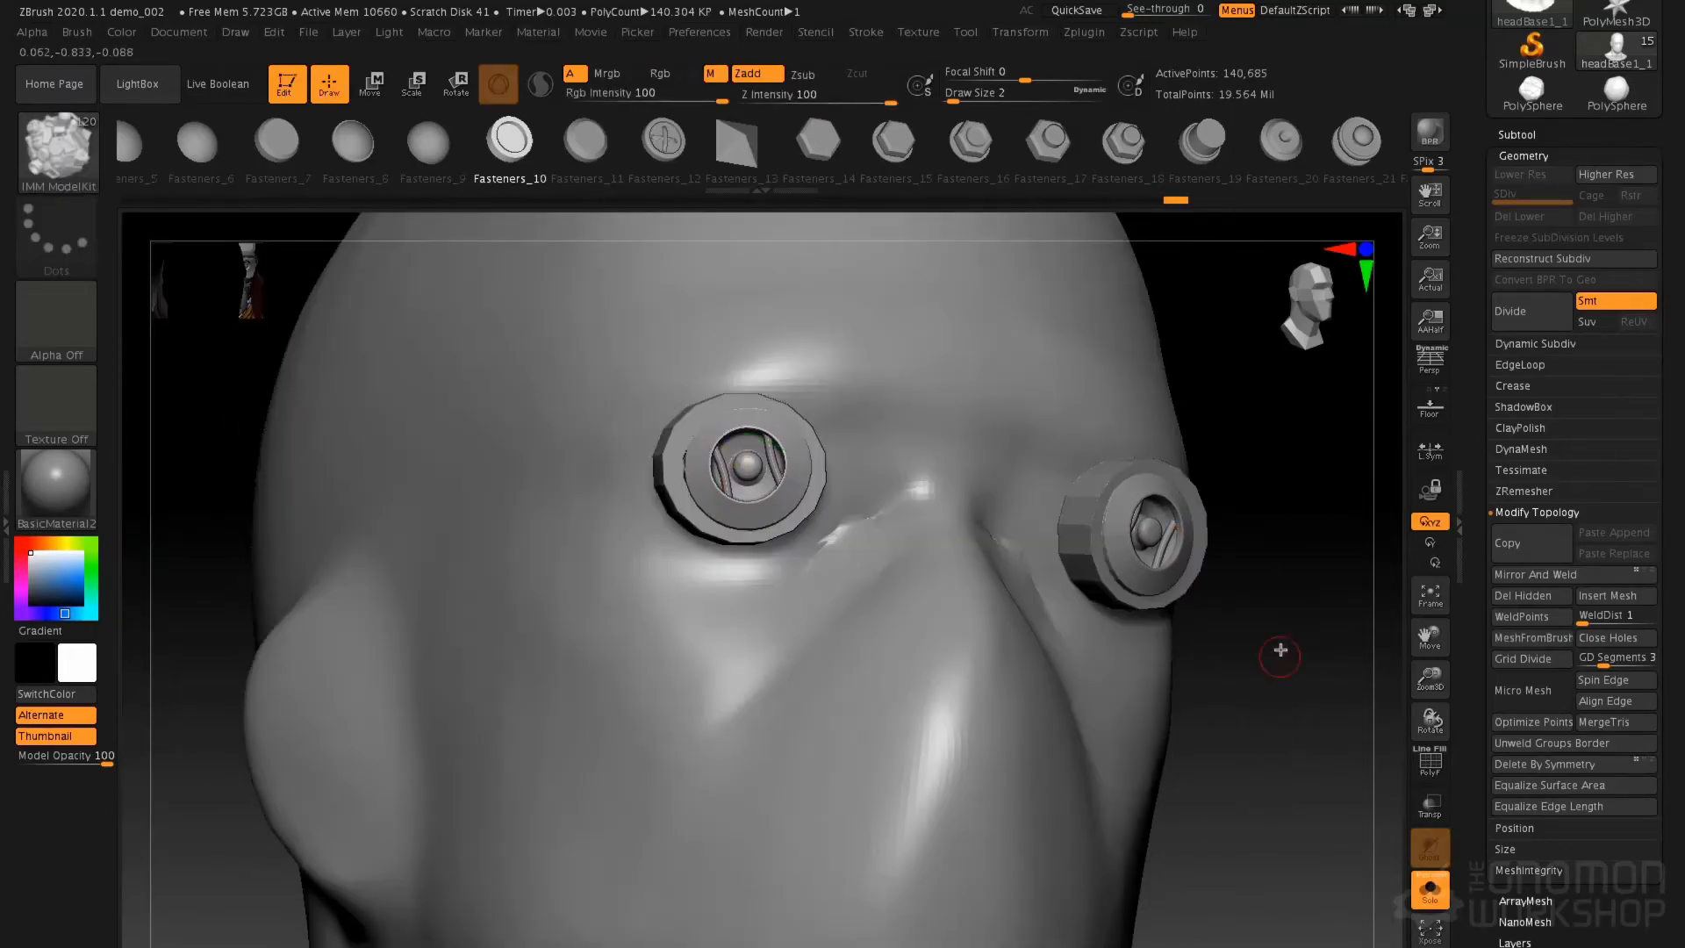
Show all subtools again and choose the Cones_2 insert mesh from the IMM ModelKit brush
{"action": "left_click", "coordinate": [1430, 891]}
{"action": "right_click_drag", "start_coordinate": [1229, 567], "coordinate": [740, 349]}
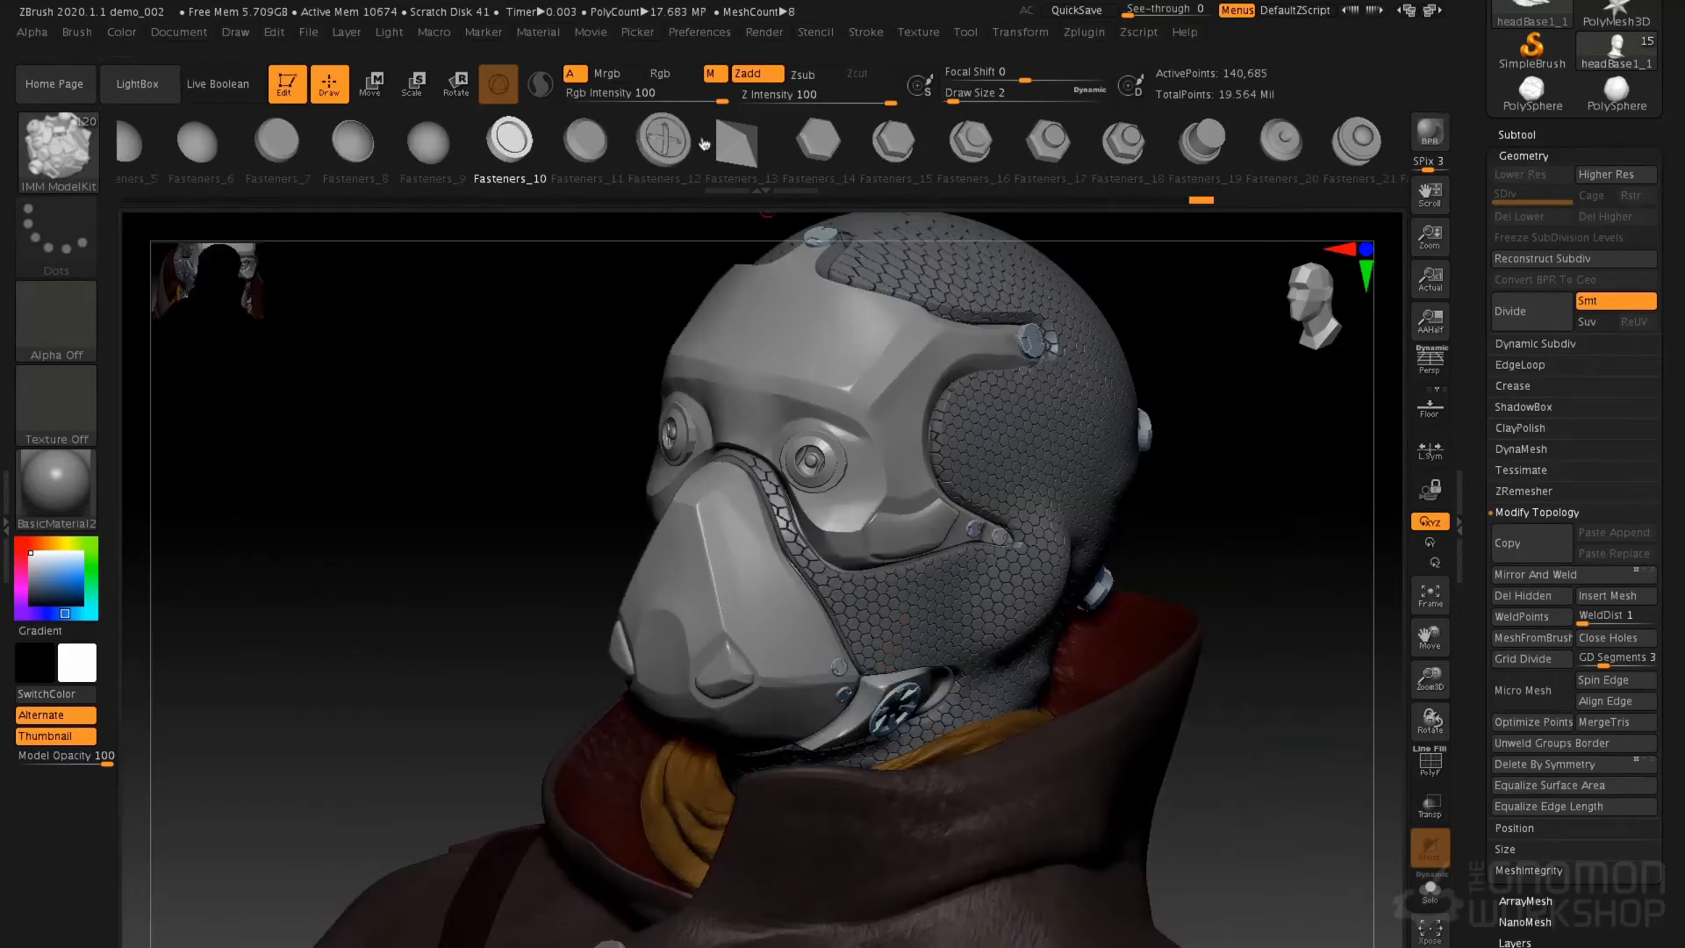
{"action": "left_click_drag", "start_coordinate": [571, 143], "coordinate": [1196, 145]}
{"action": "left_click_drag", "start_coordinate": [336, 140], "coordinate": [513, 137]}
{"action": "left_click", "coordinate": [426, 142]}
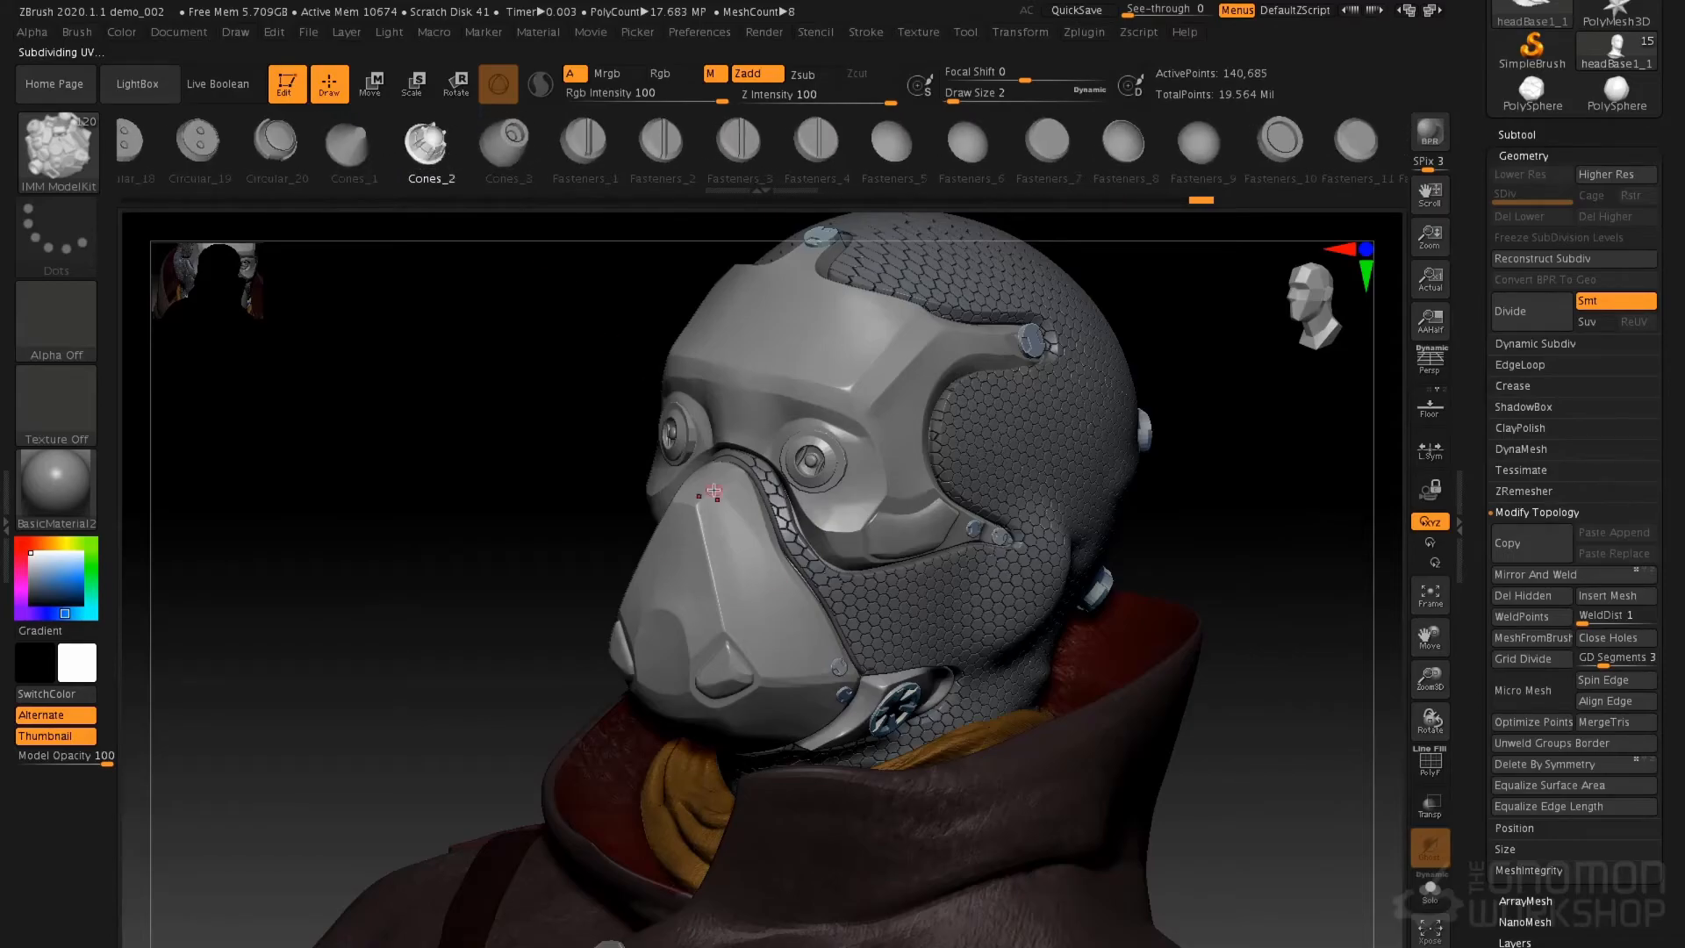
Try inserting a large Cones_2 filter on the side of the mask, and undo the insertion
{"action": "left_click_drag", "start_coordinate": [793, 649], "coordinate": [841, 626]}
{"action": "key", "text": "ctrl+z"}
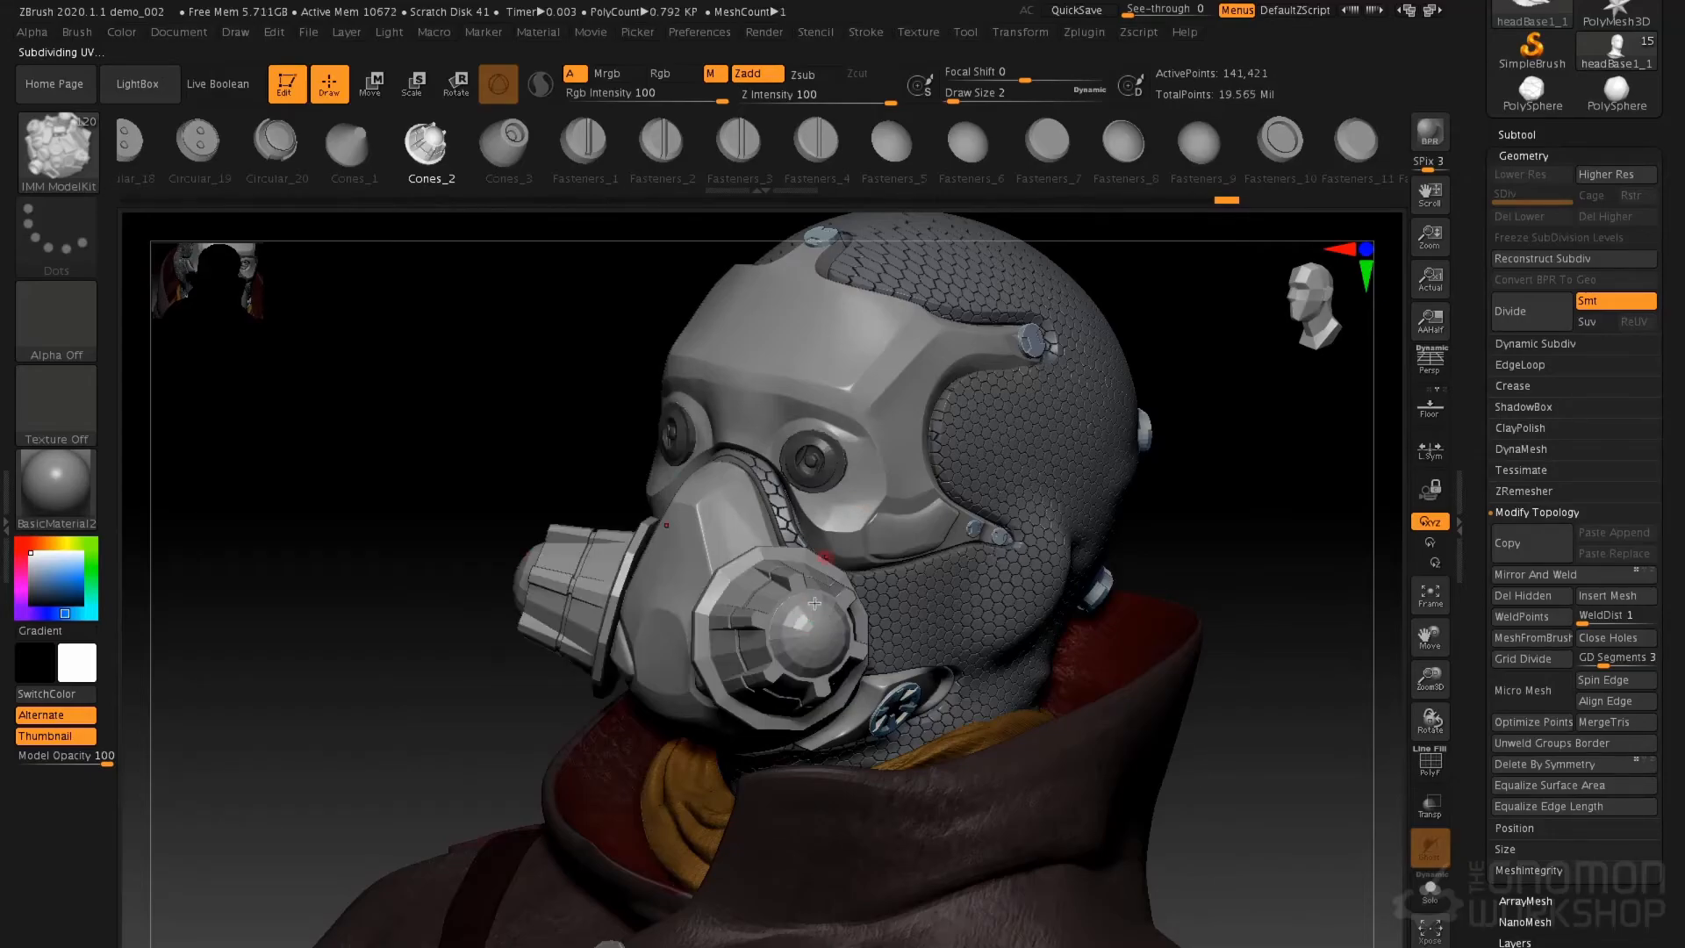
{"action": "key", "text": "ctrl"}
{"action": "key", "text": "ctrl+z"}
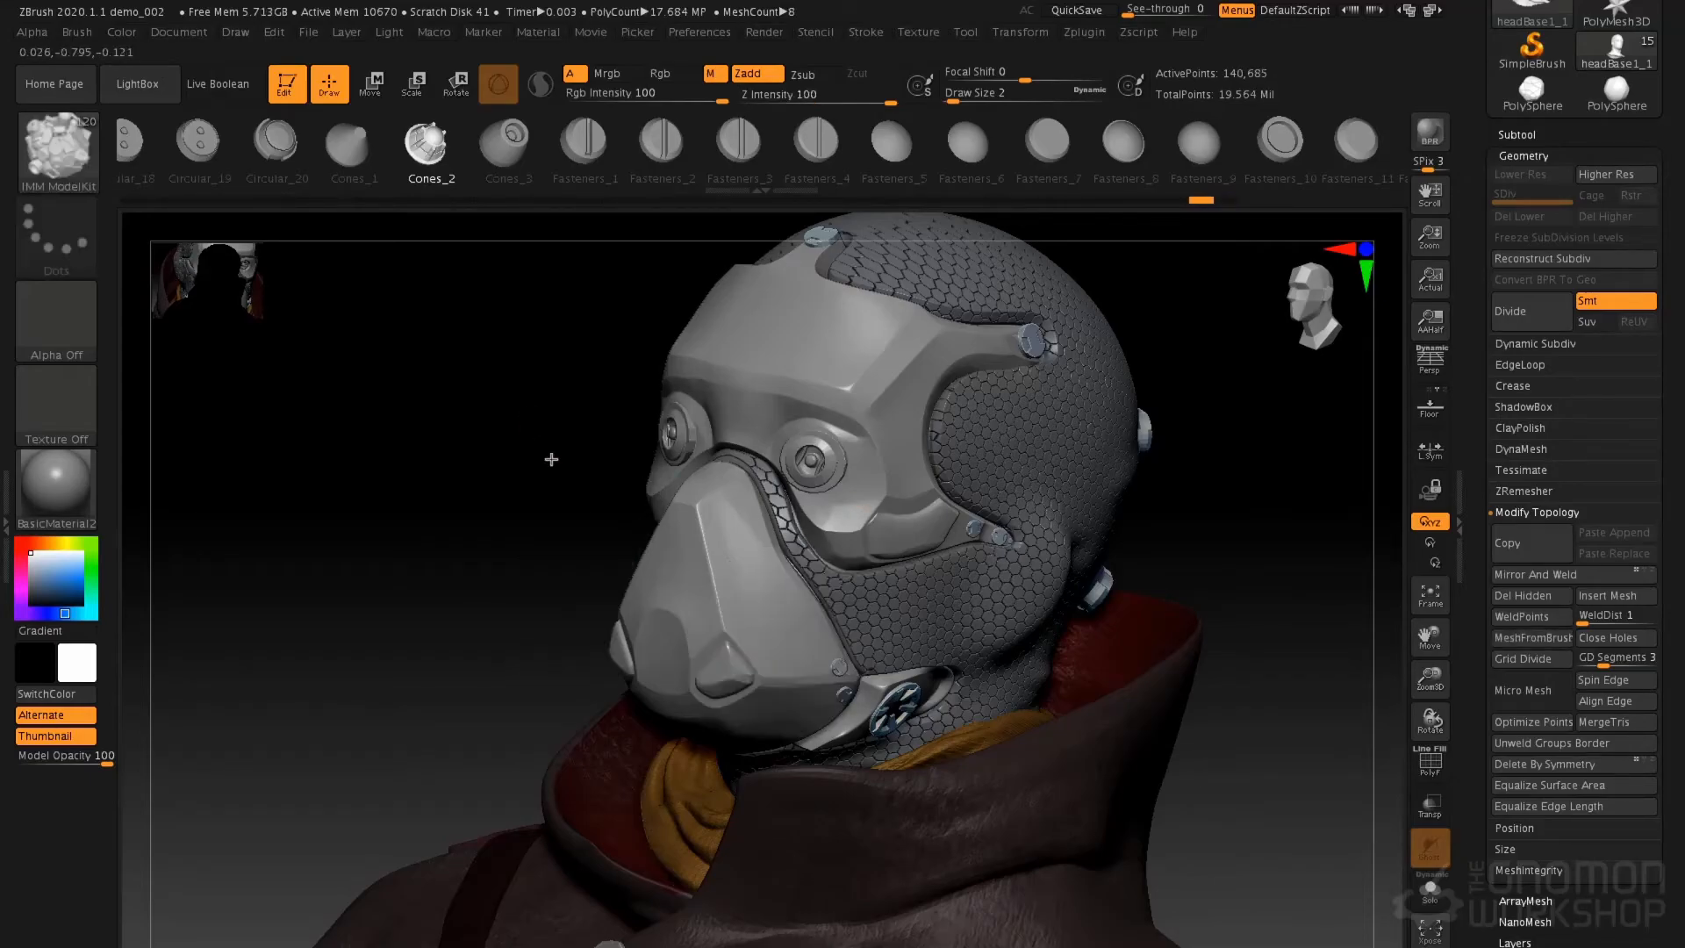
Set the draw size to 11 and insert a smaller Cones_2 filter on the mask's cheek
{"action": "left_click_drag", "start_coordinate": [550, 458], "coordinate": [553, 454]}
{"action": "key", "text": "space"}
{"action": "left_click_drag", "start_coordinate": [834, 550], "coordinate": [840, 551]}
{"action": "left_click_drag", "start_coordinate": [795, 633], "coordinate": [788, 664]}
{"action": "right_click_drag", "start_coordinate": [875, 525], "coordinate": [878, 524], "text": "shift"}
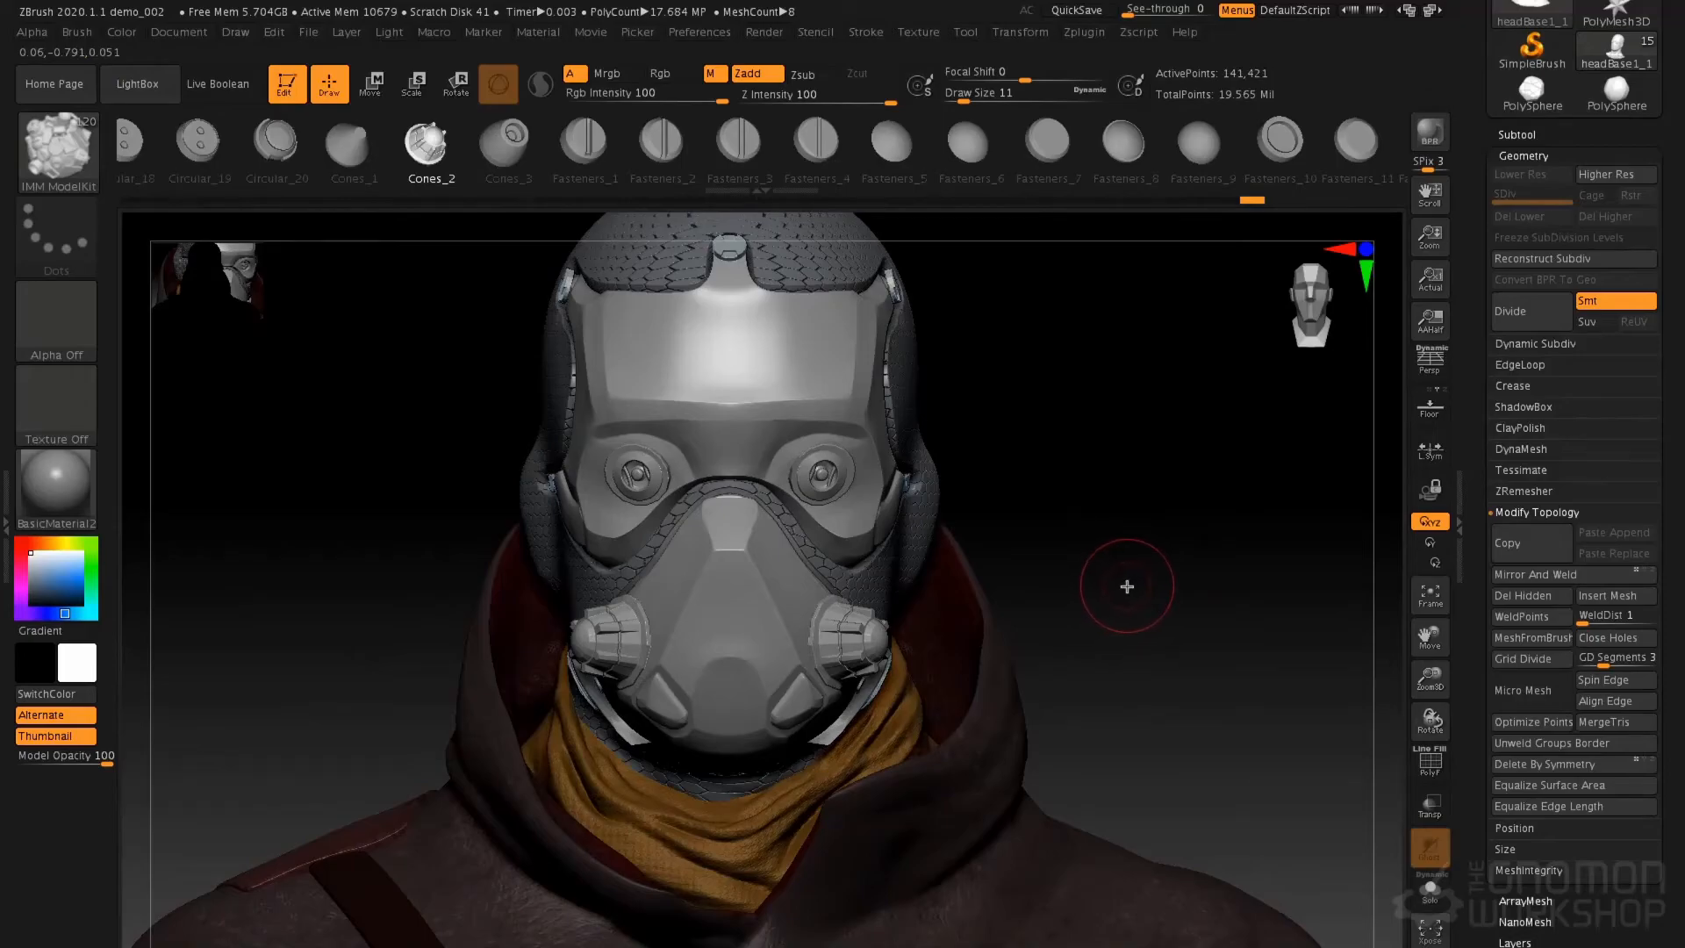
Solo the headBase1_1 subtool and assign a polygroup to each separate piece with Auto Groups
{"action": "left_click", "coordinate": [1430, 890]}
{"action": "right_click_drag", "start_coordinate": [781, 446], "coordinate": [928, 454]}
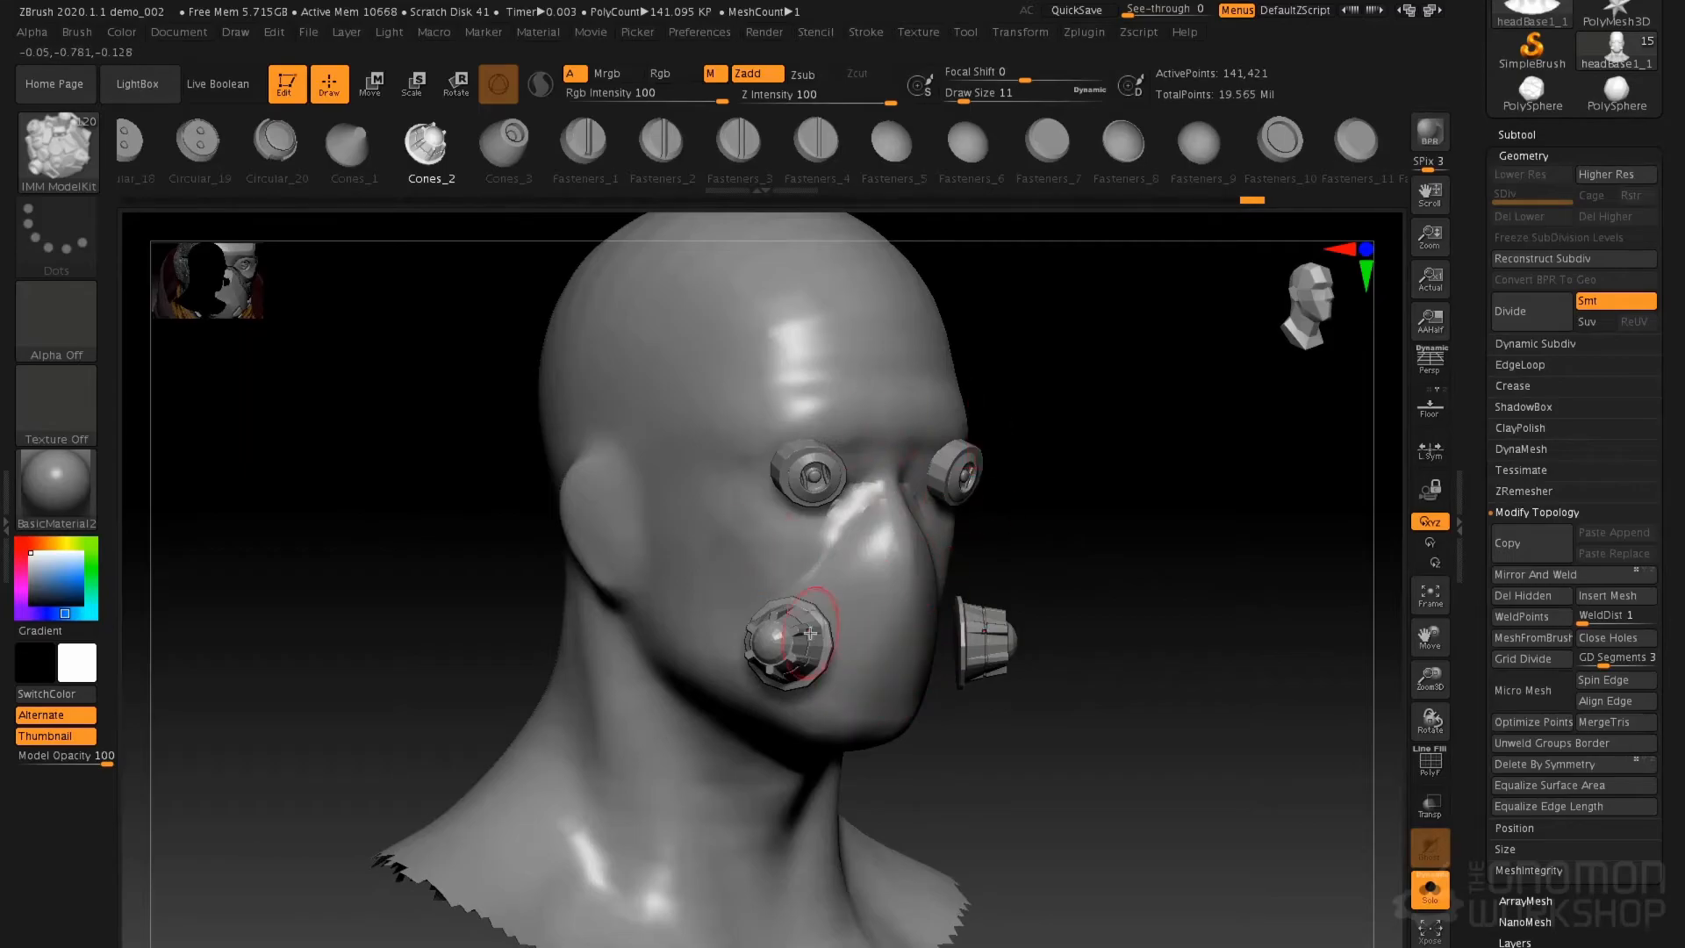
{"action": "scroll", "coordinate": [1656, 797], "scroll_direction": "down", "scroll_amount": 5}
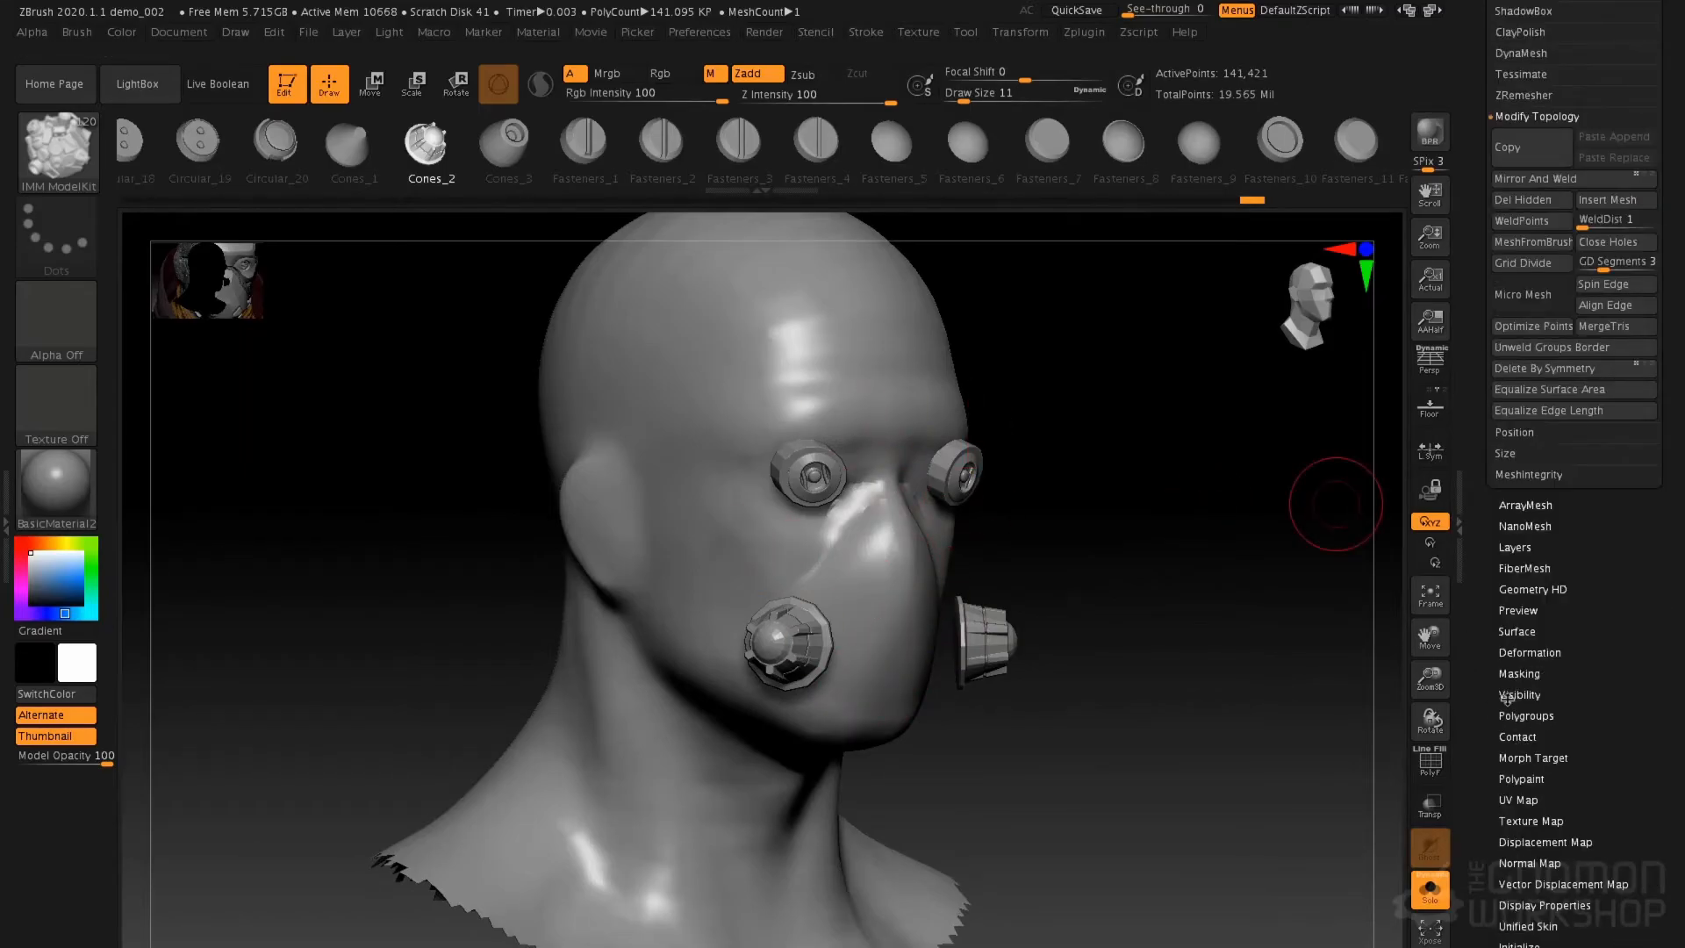
{"action": "scroll", "coordinate": [1561, 757], "scroll_direction": "down", "scroll_amount": 1}
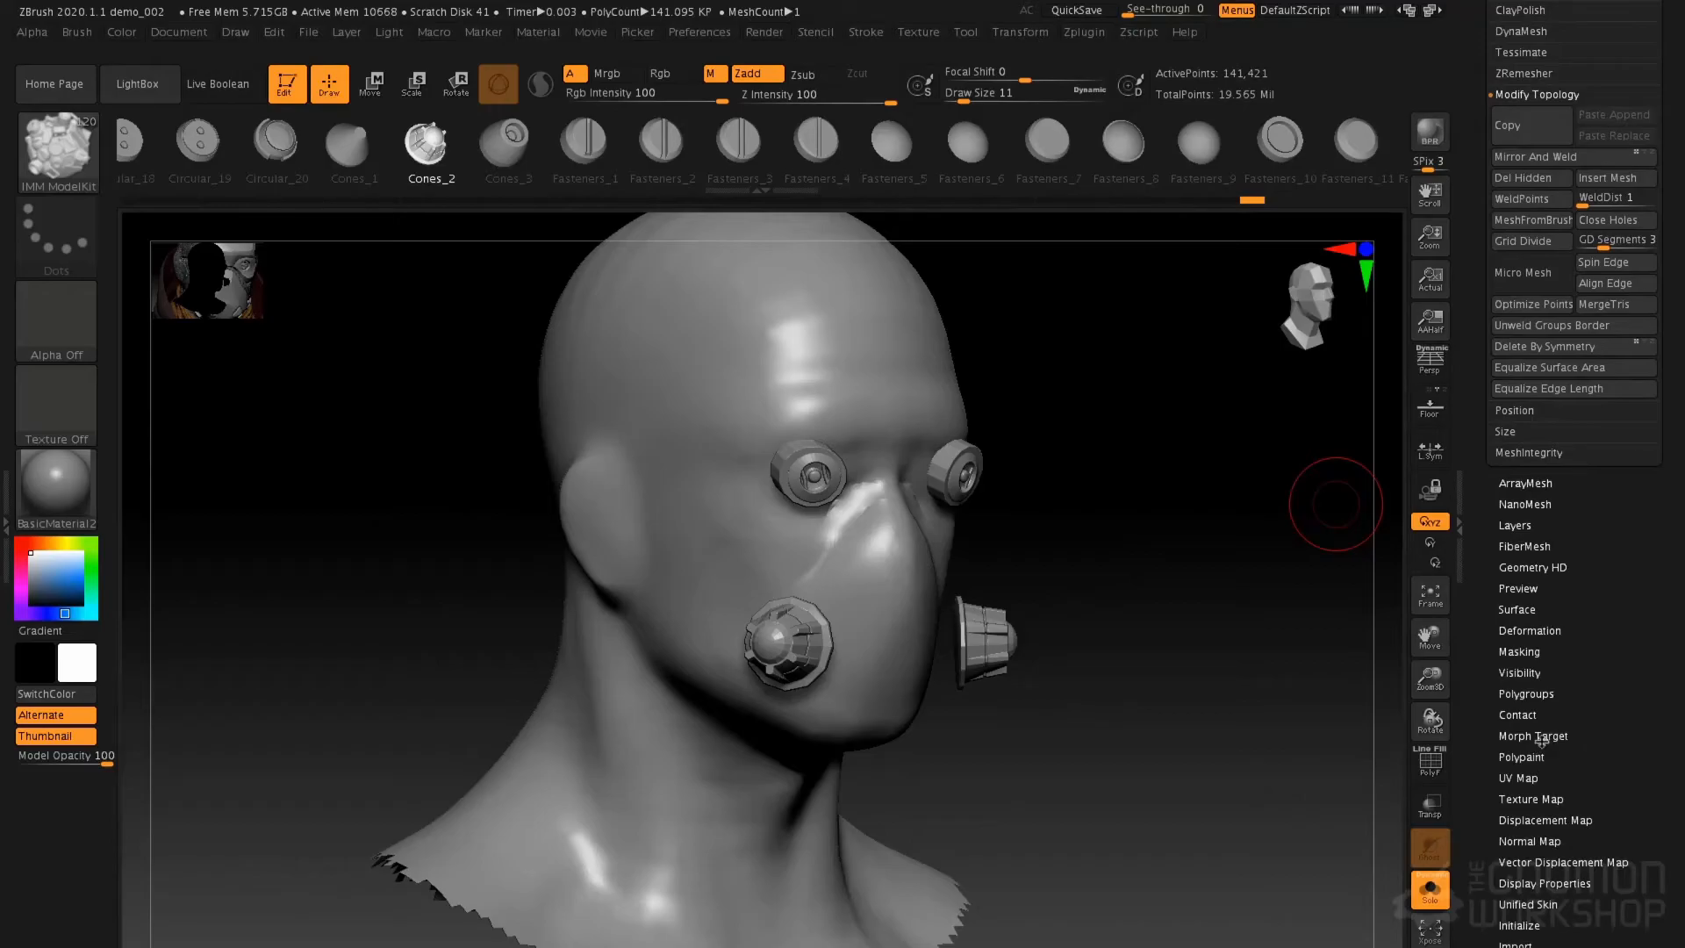
{"action": "left_click", "coordinate": [1544, 696]}
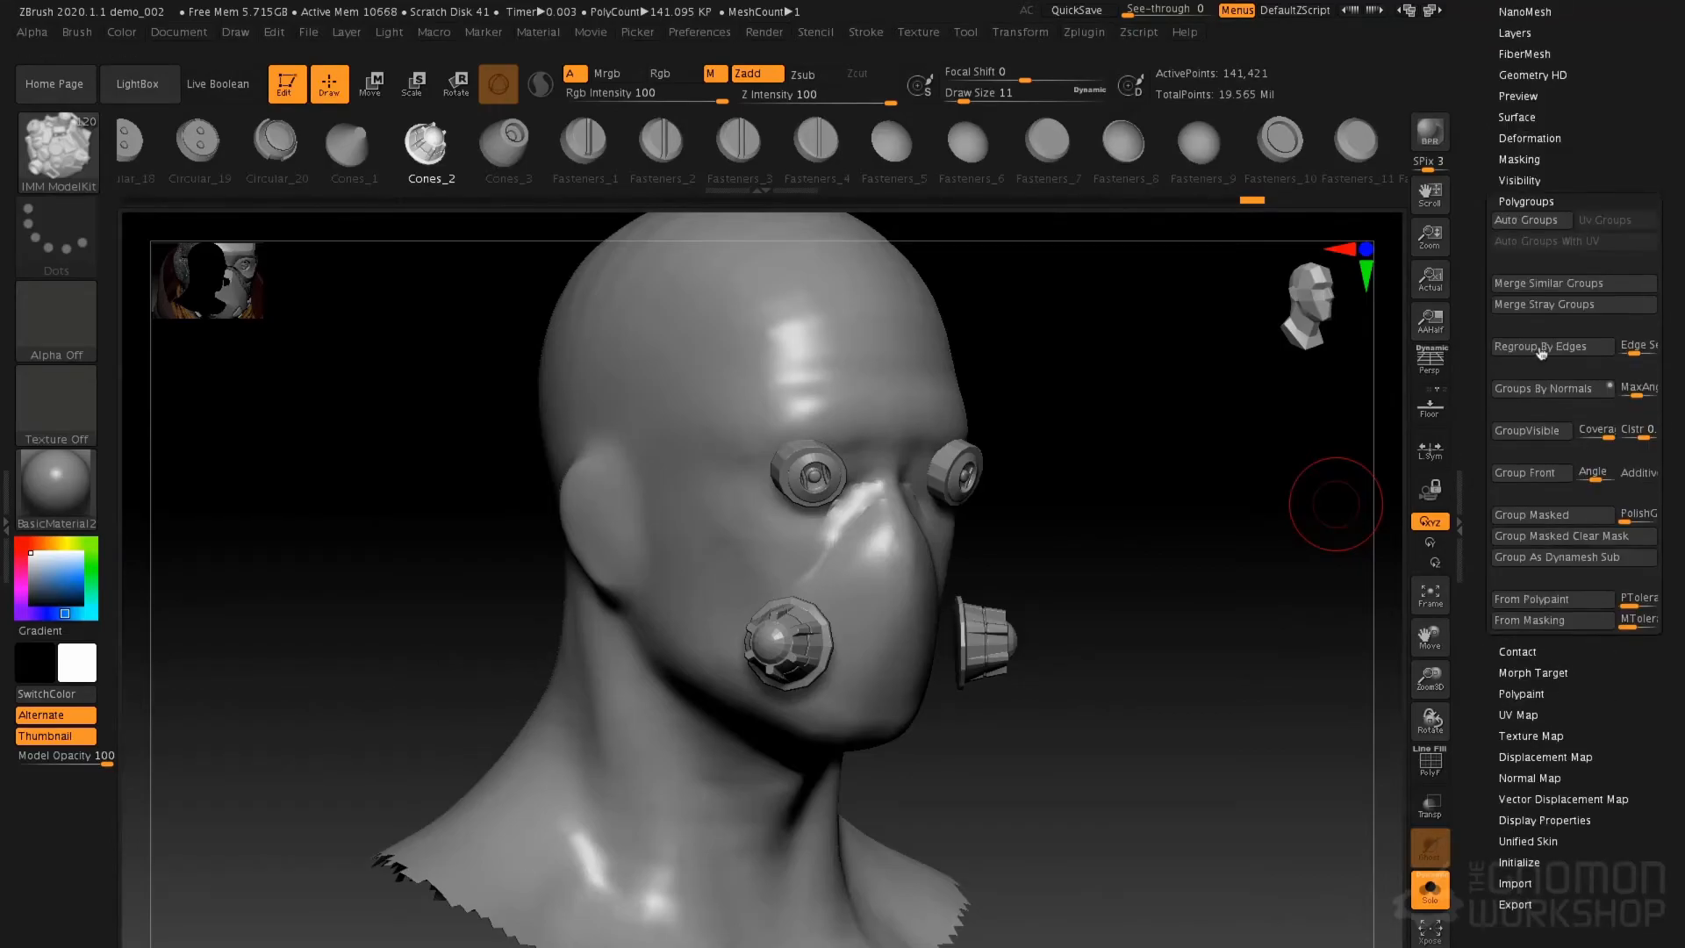
{"action": "left_click", "coordinate": [1551, 227]}
Hide the head's polygroup so only the eye and filter parts show, and delete the hidden geometry
{"action": "left_click", "coordinate": [869, 350], "text": "ctrl+shift"}
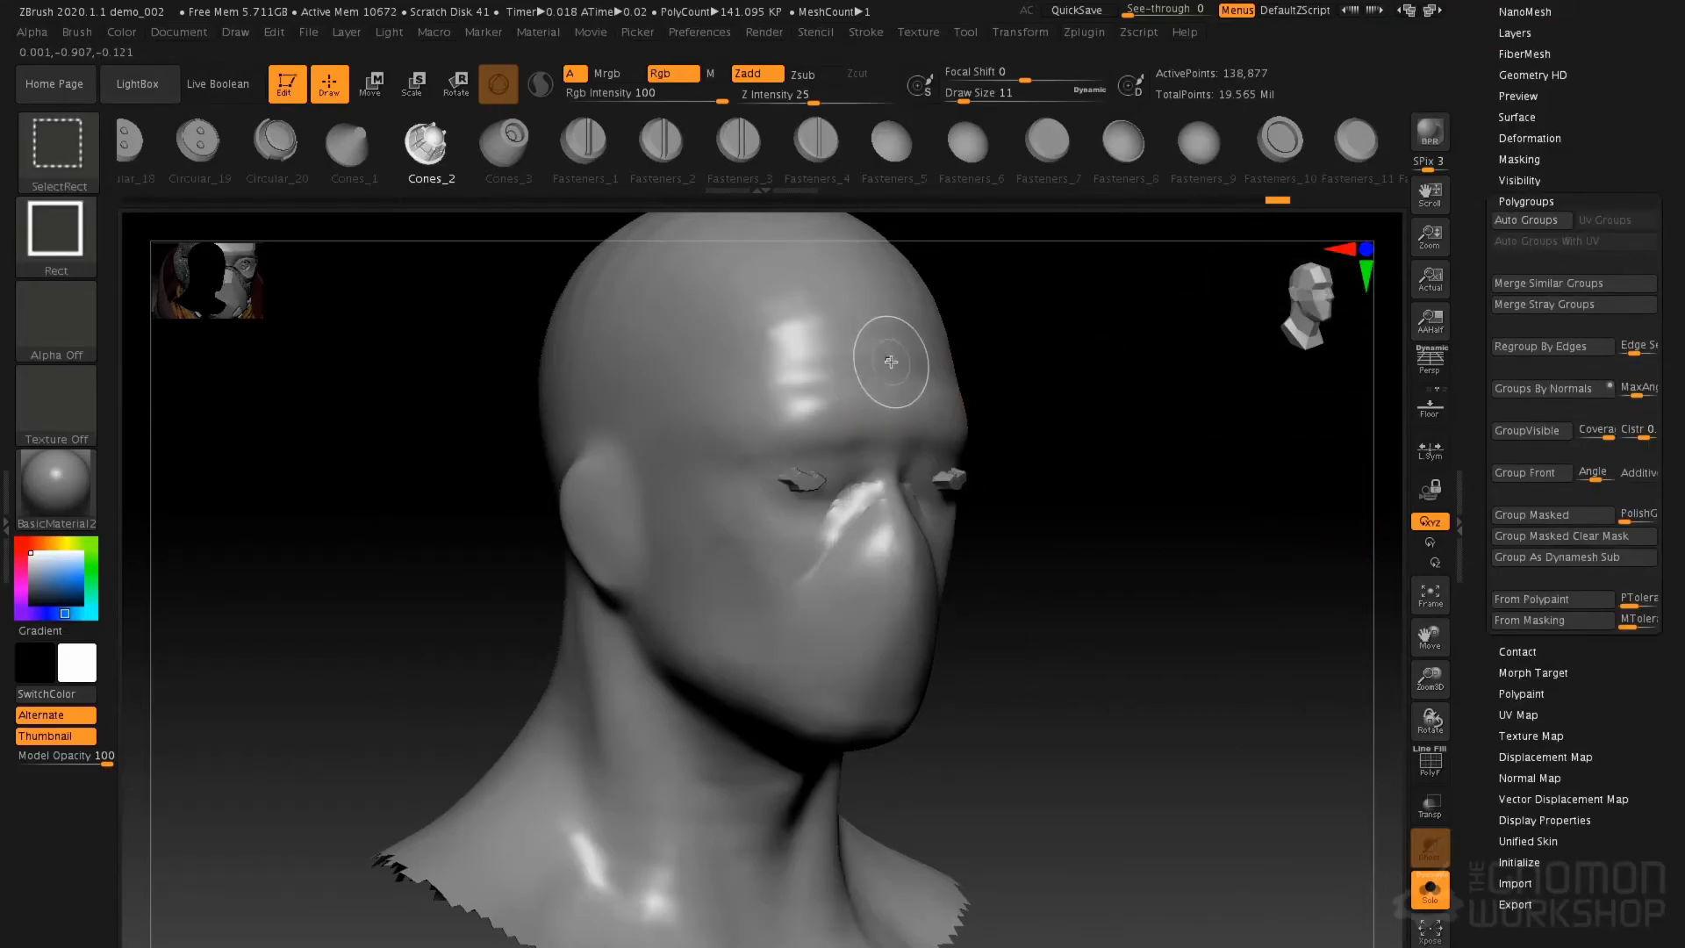
{"action": "left_click", "coordinate": [893, 361], "text": "ctrl+shift"}
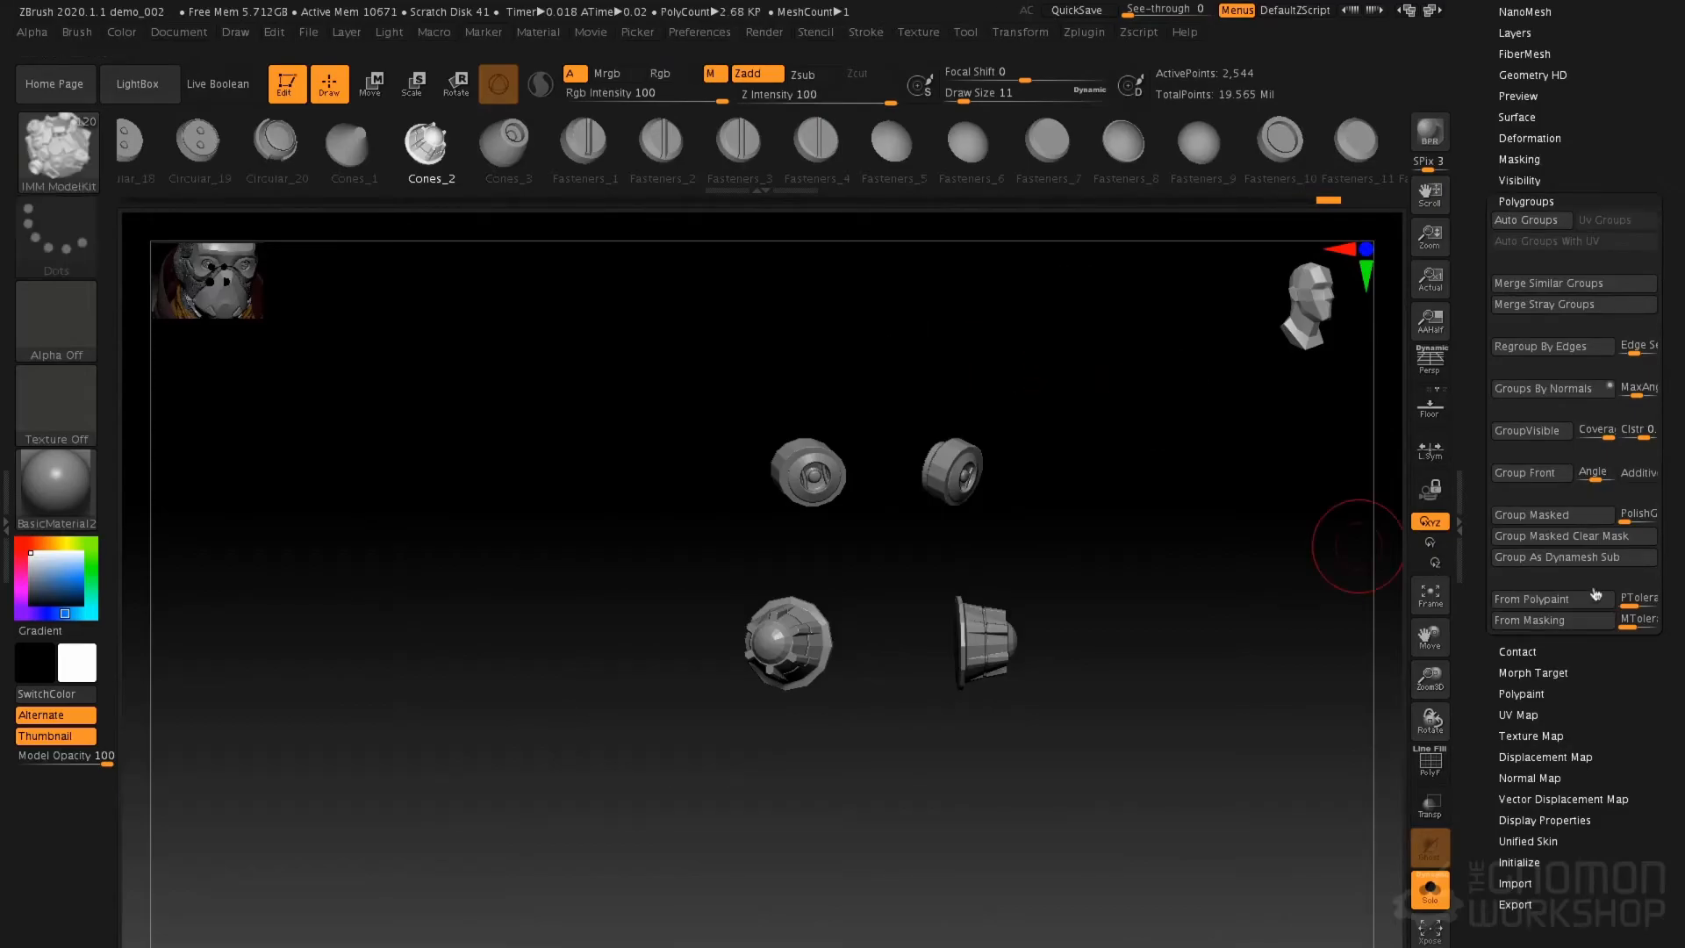
{"action": "scroll", "coordinate": [1606, 153], "scroll_direction": "up", "scroll_amount": 5}
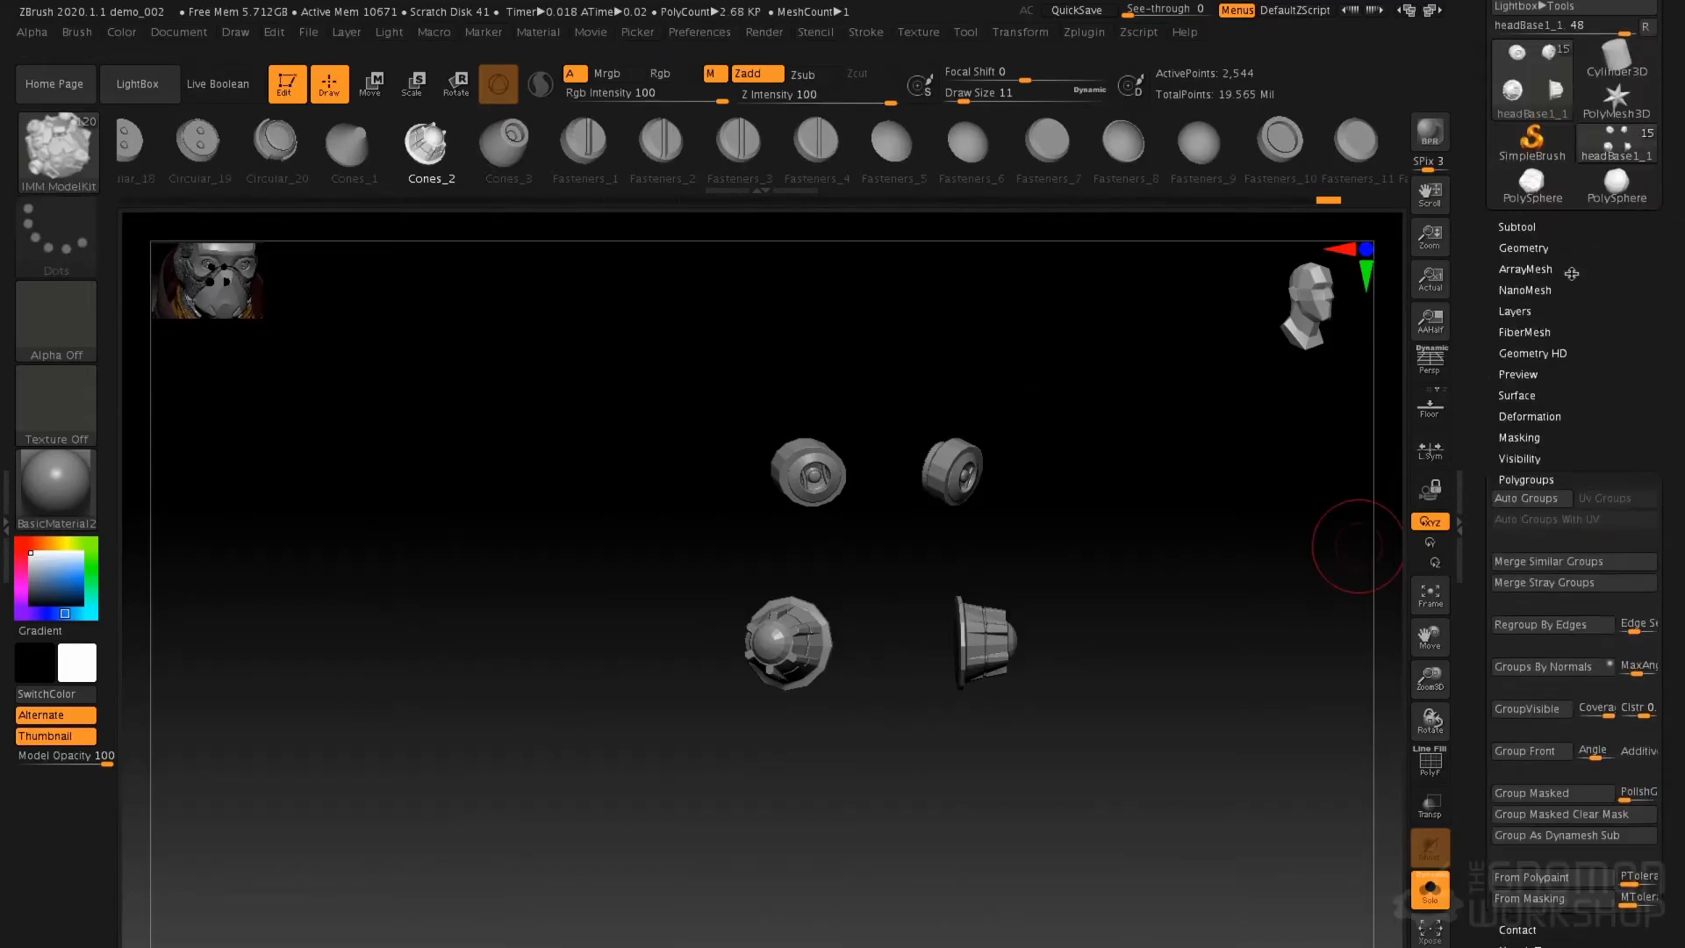
{"action": "left_click", "coordinate": [1539, 249]}
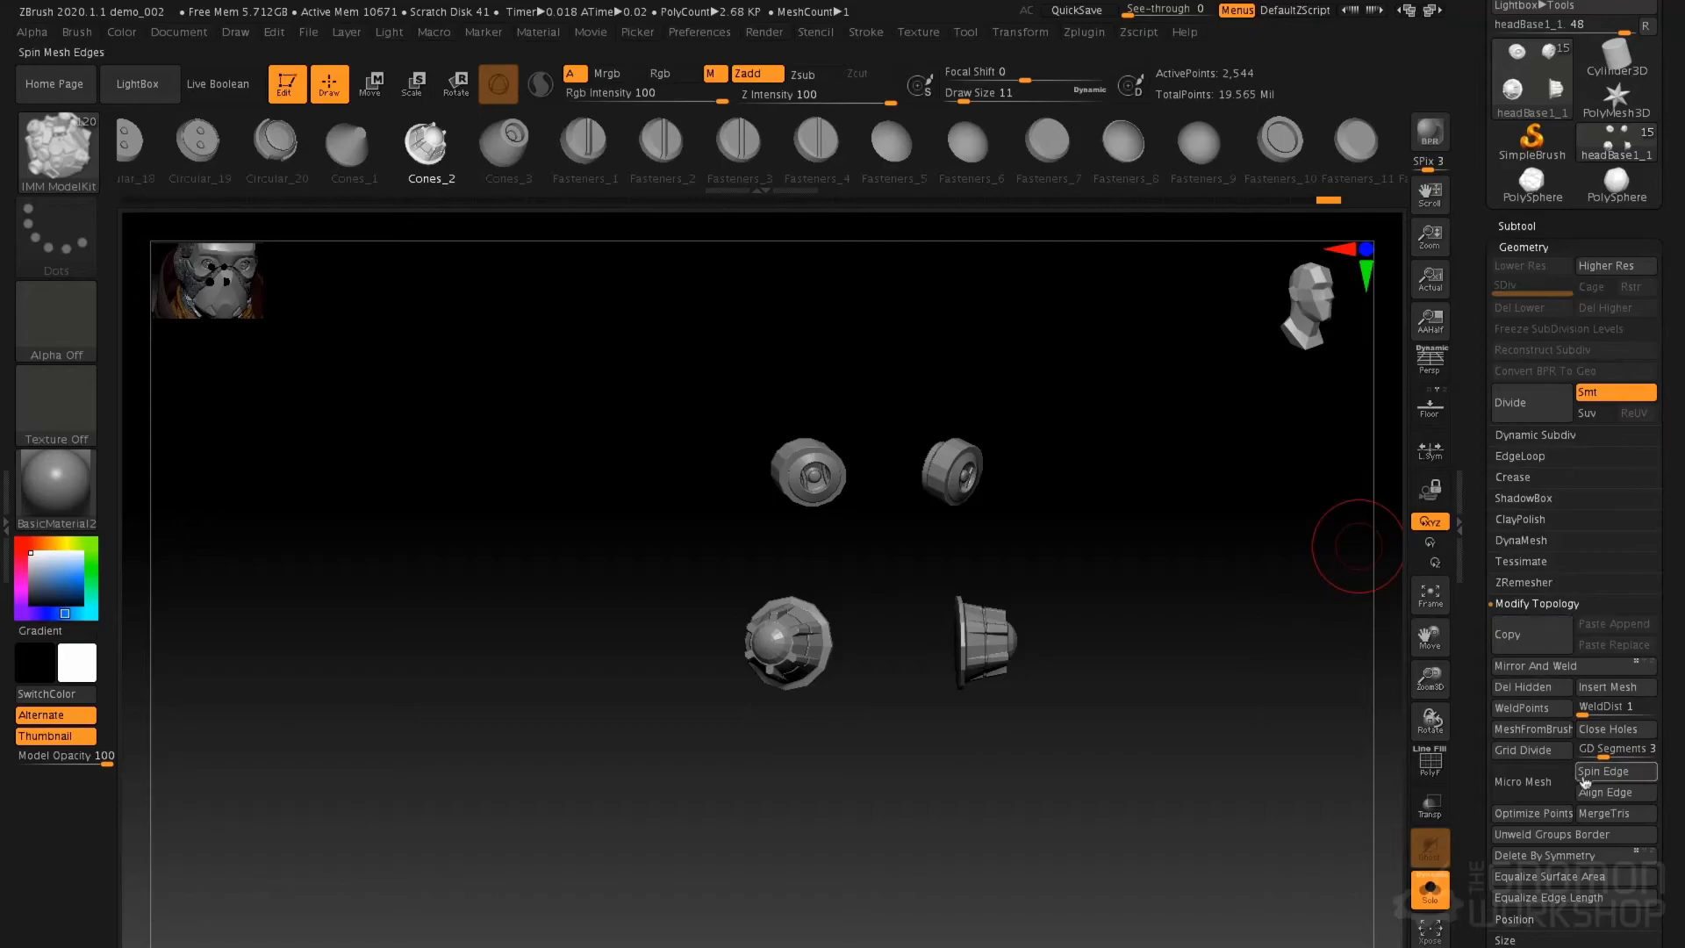
{"action": "left_click", "coordinate": [1527, 688]}
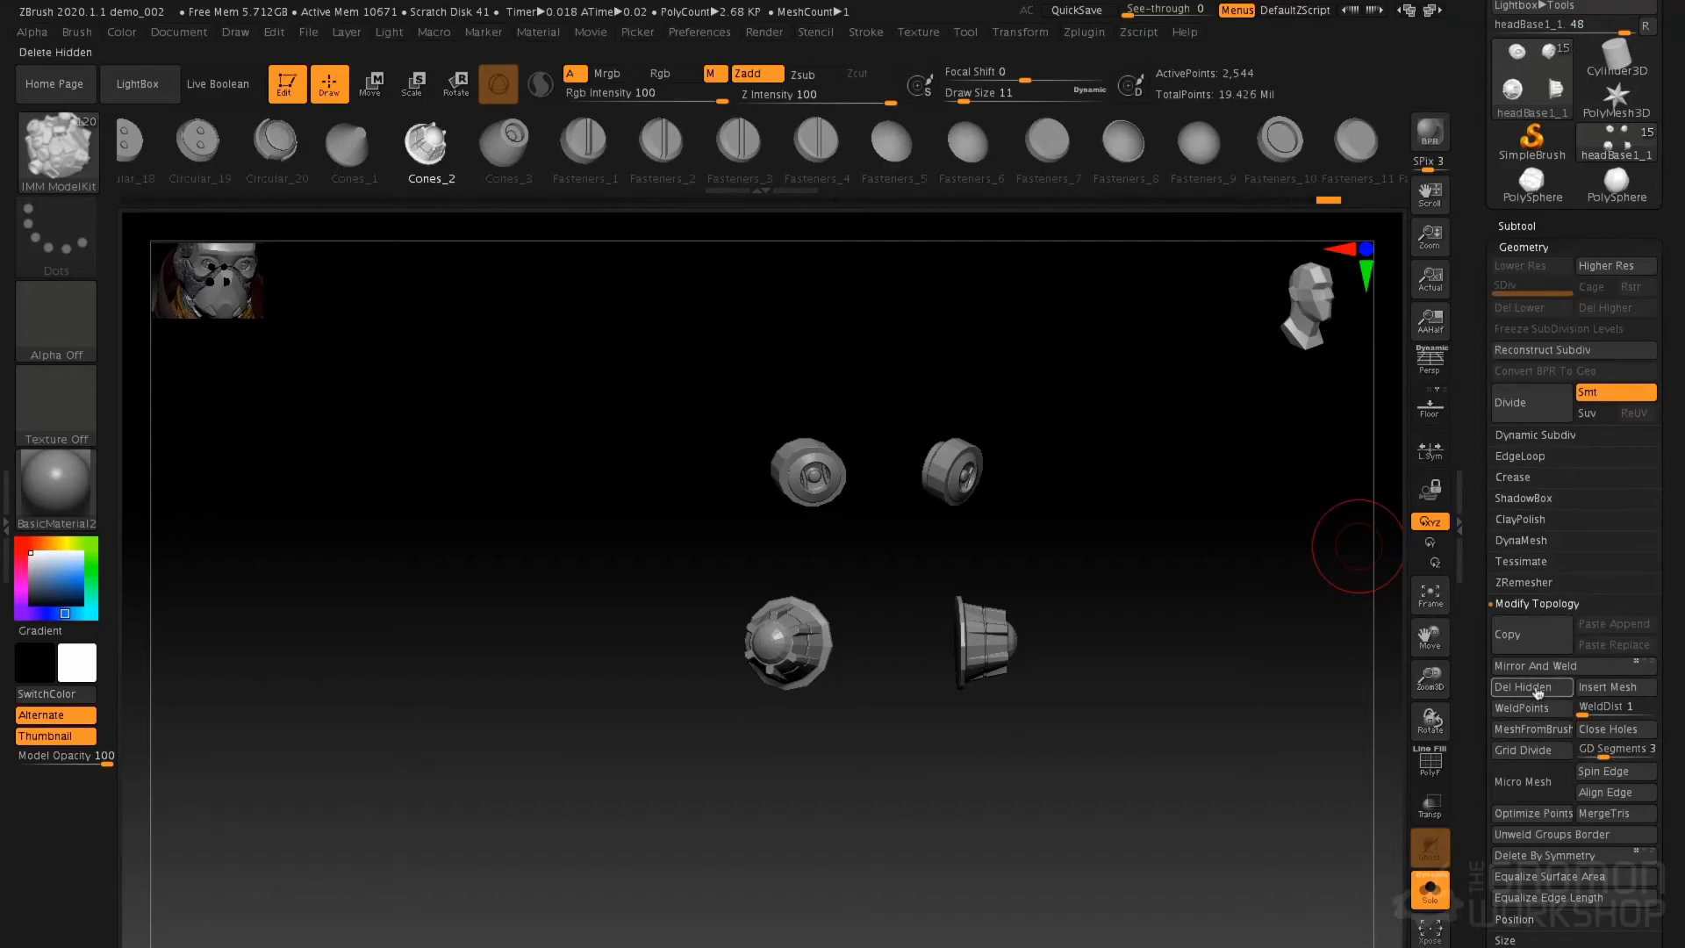
Turn off Solo to show the whole character and save the project as demo_003
{"action": "left_click", "coordinate": [1429, 869]}
{"action": "left_click_drag", "start_coordinate": [1350, 648], "coordinate": [1128, 588]}
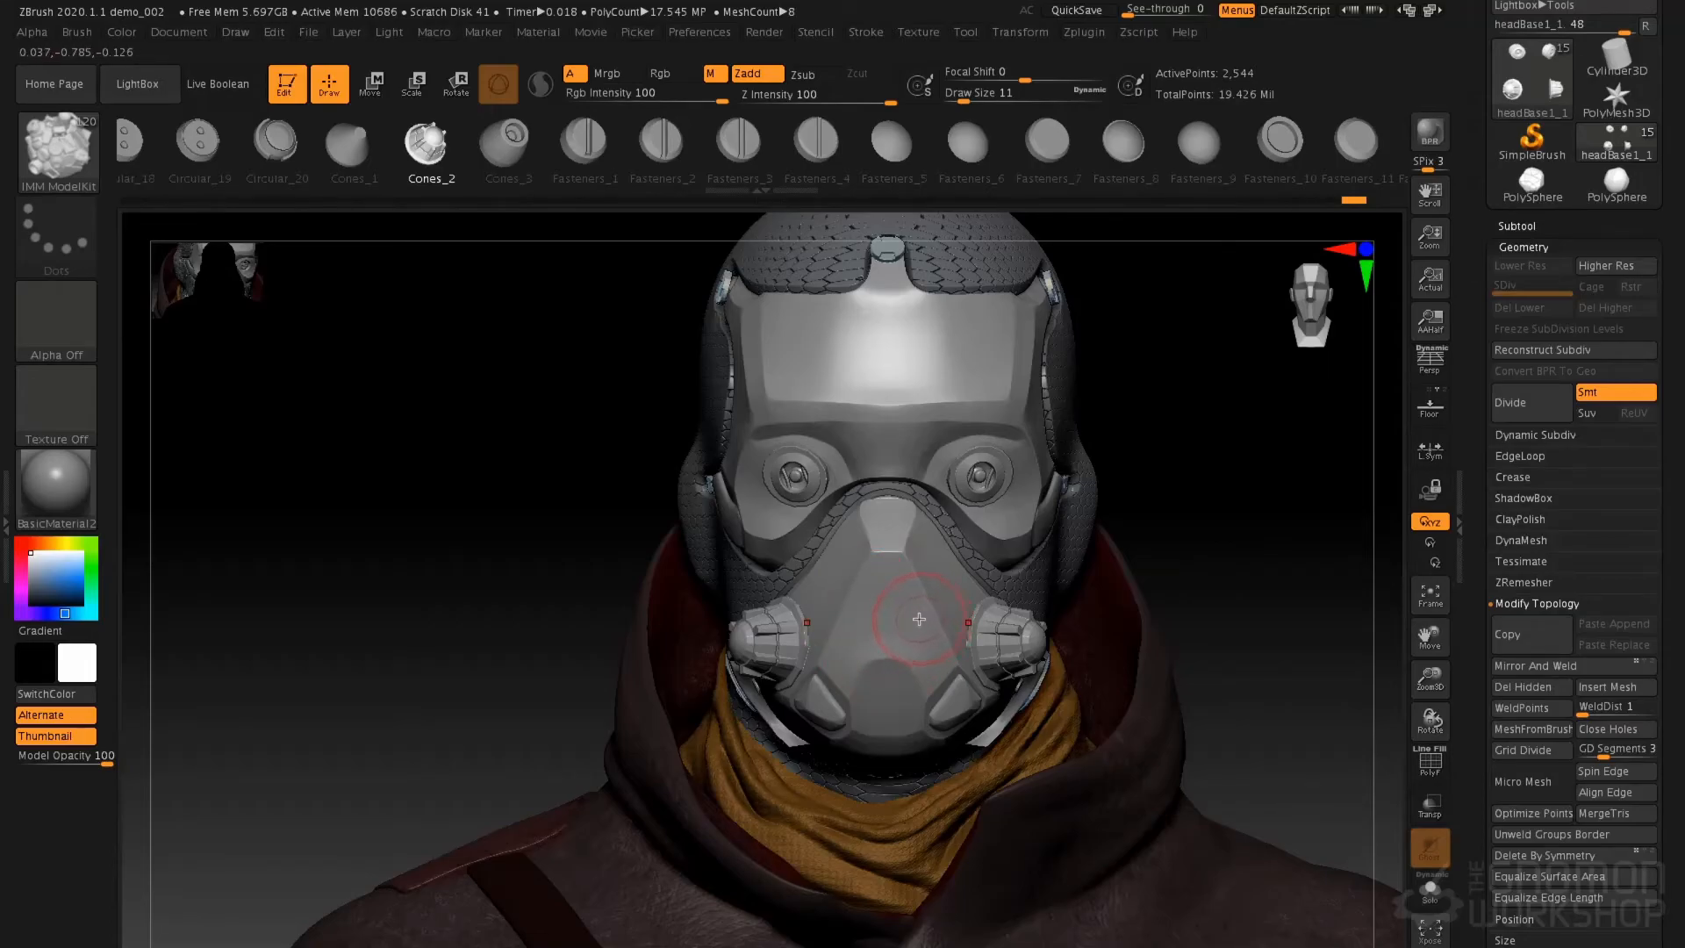
{"action": "key", "text": "ctrl+s"}
{"action": "key", "text": "Return"}
Switch the sculpting brush to Standard
{"action": "key", "text": "b"}
{"action": "key", "text": "s"}
{"action": "key", "text": "t"}
Select and solo the headBase5 subtool, duplicate it, and make the copy active
{"action": "left_click", "coordinate": [975, 587], "text": "alt"}
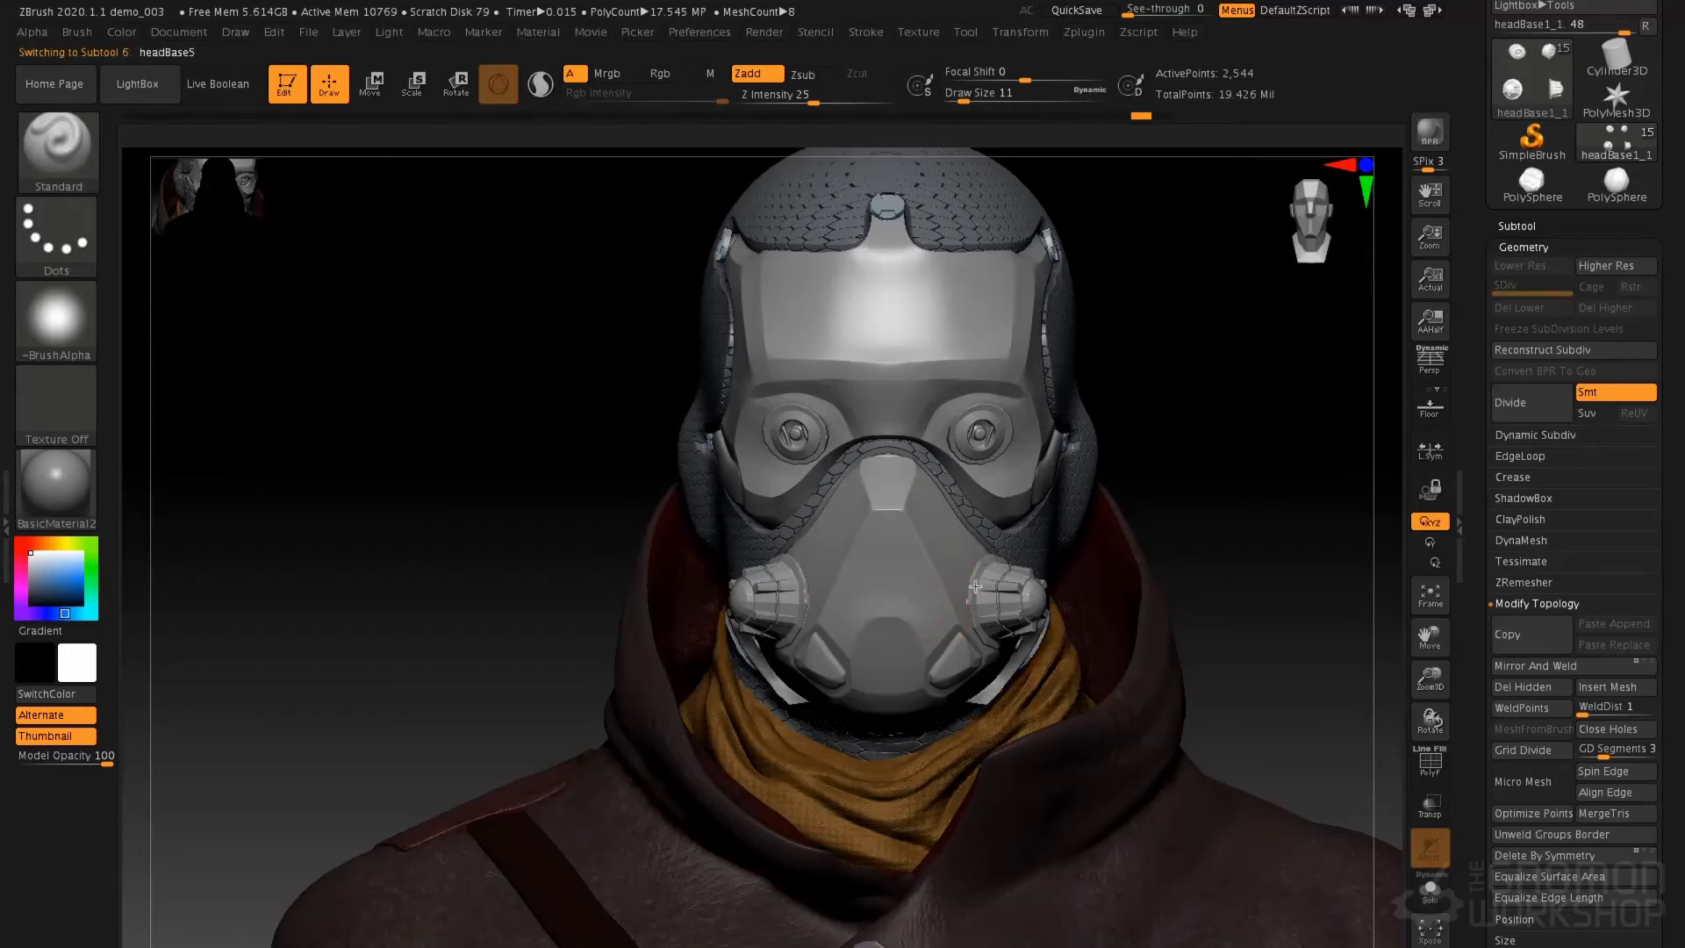
{"action": "left_click", "coordinate": [1430, 892]}
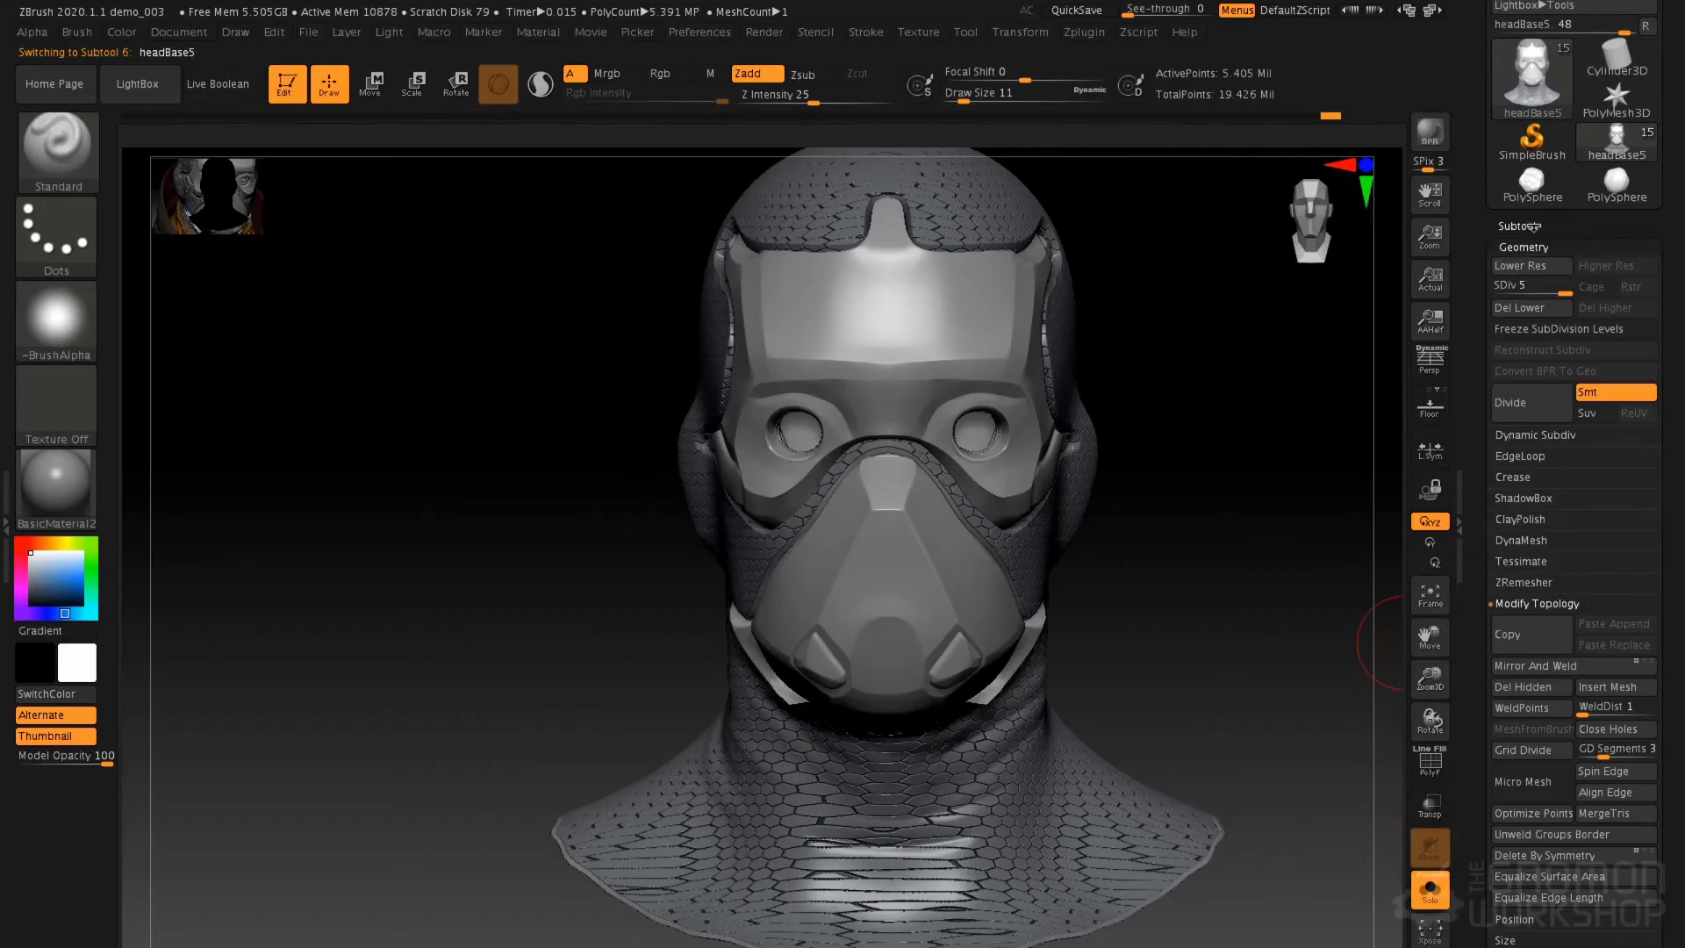
{"action": "left_click", "coordinate": [1521, 226]}
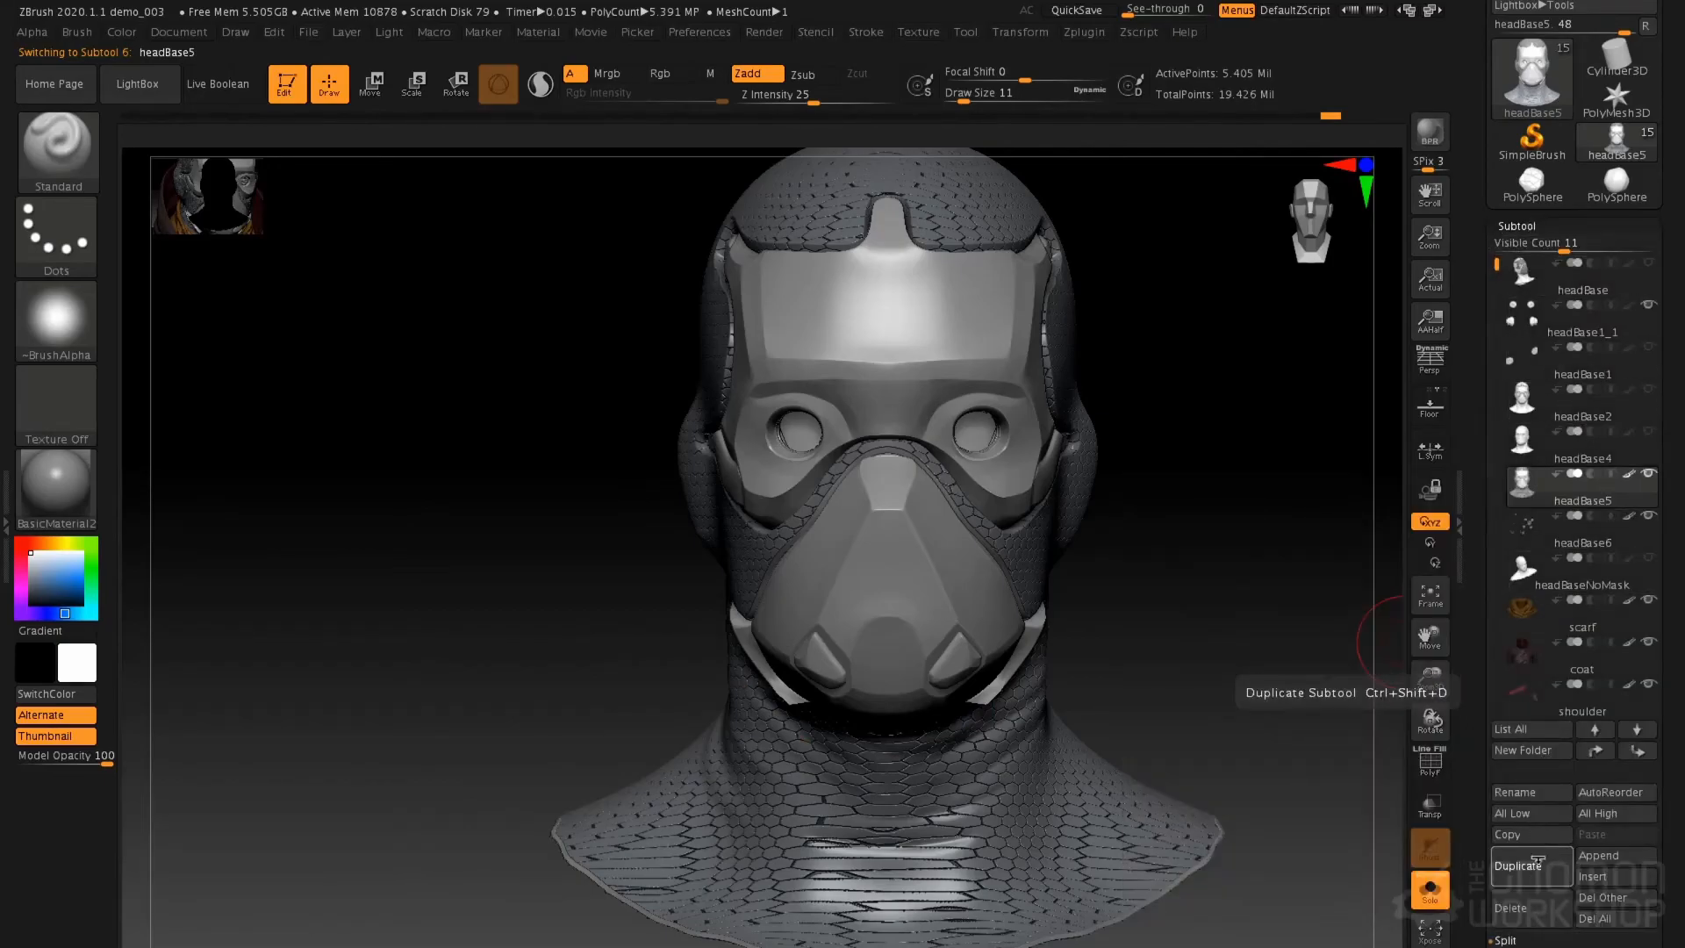
{"action": "left_click", "coordinate": [1540, 528]}
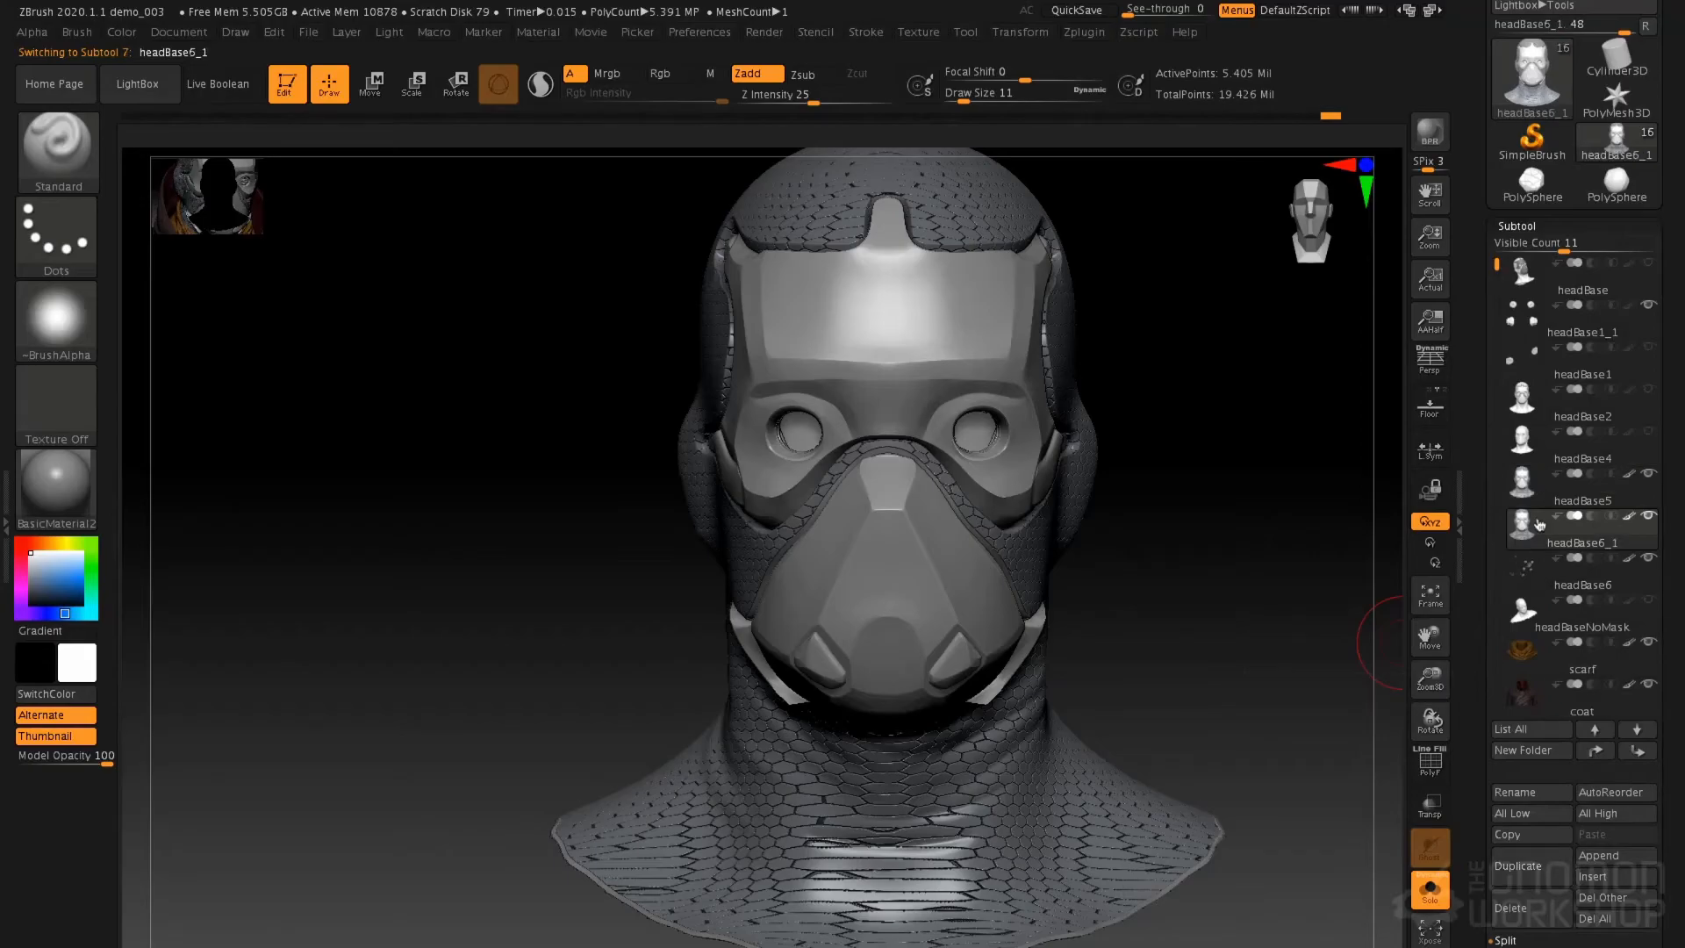
Isolate the nose-and-mouth mask polygroup with polyframe display on, and delete its lower subdivision levels and the hidden geometry
{"action": "left_click", "coordinate": [1516, 226]}
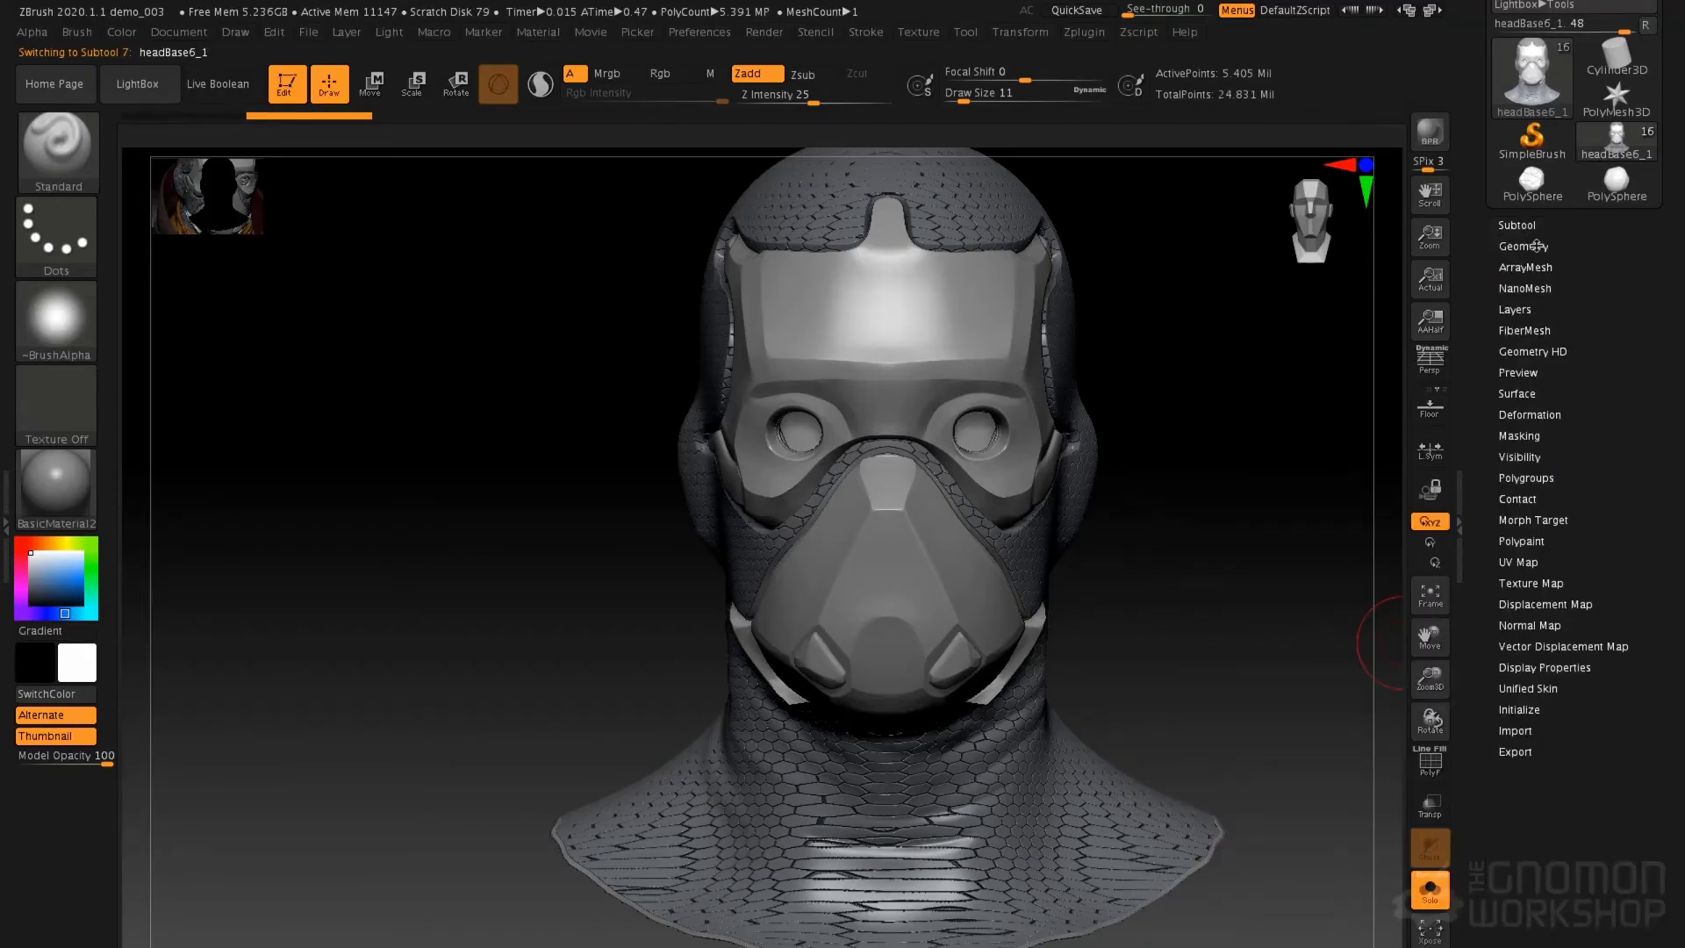
{"action": "left_click", "coordinate": [1545, 245]}
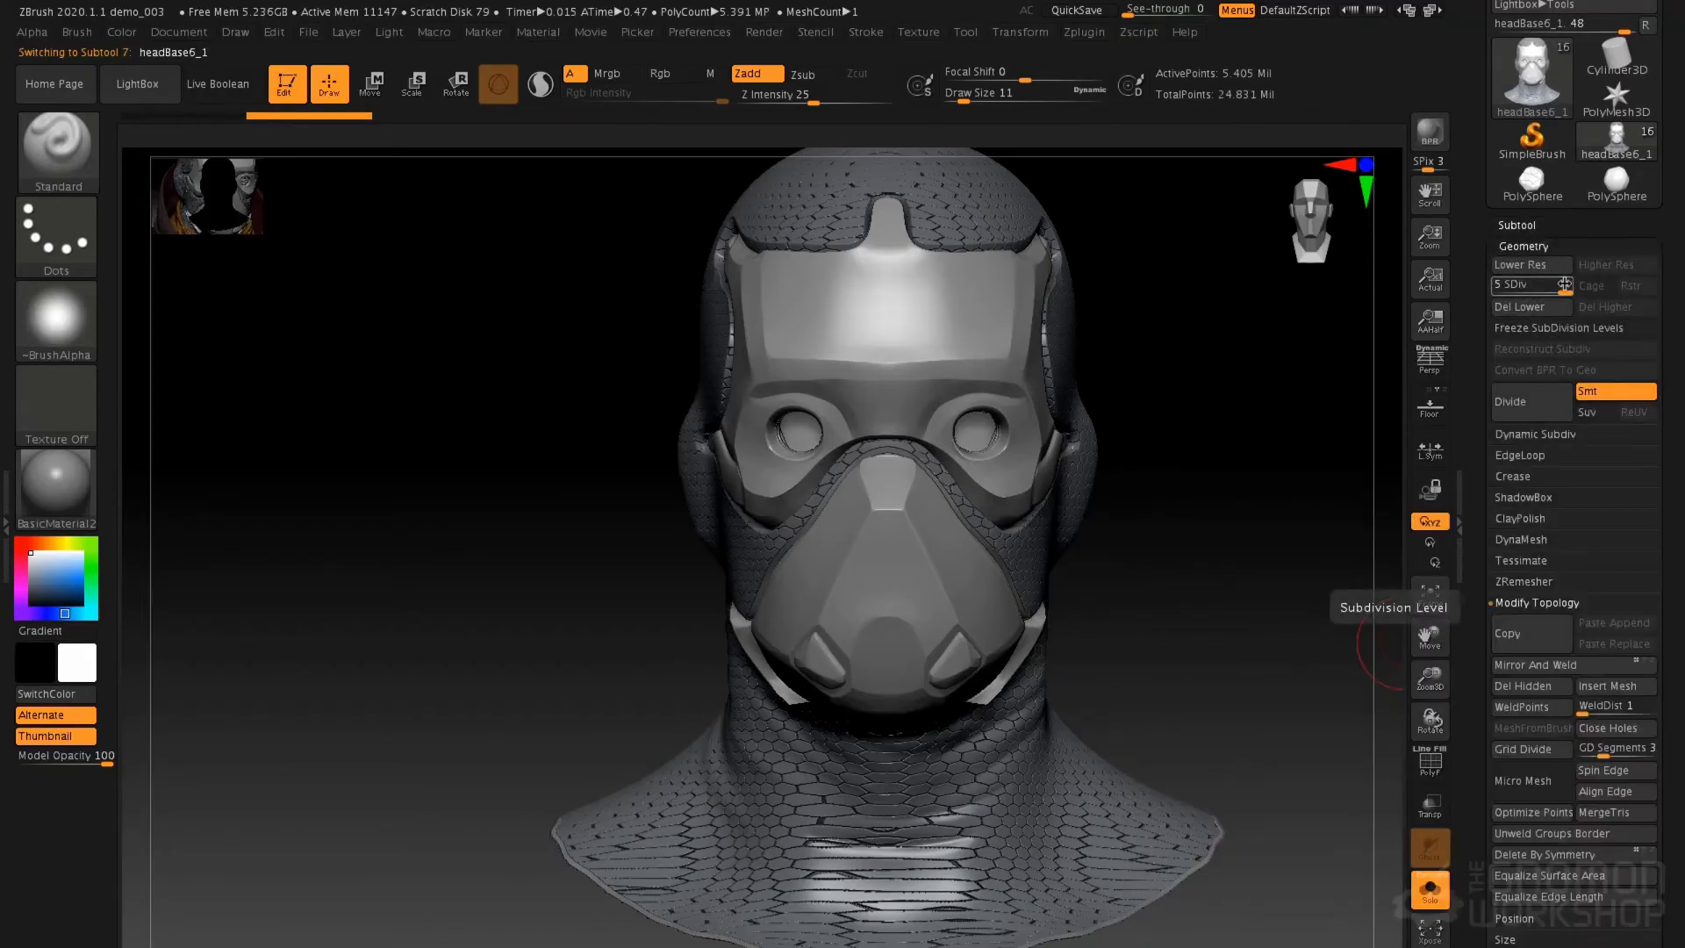
{"action": "key", "text": "shift"}
{"action": "key", "text": "shift+f"}
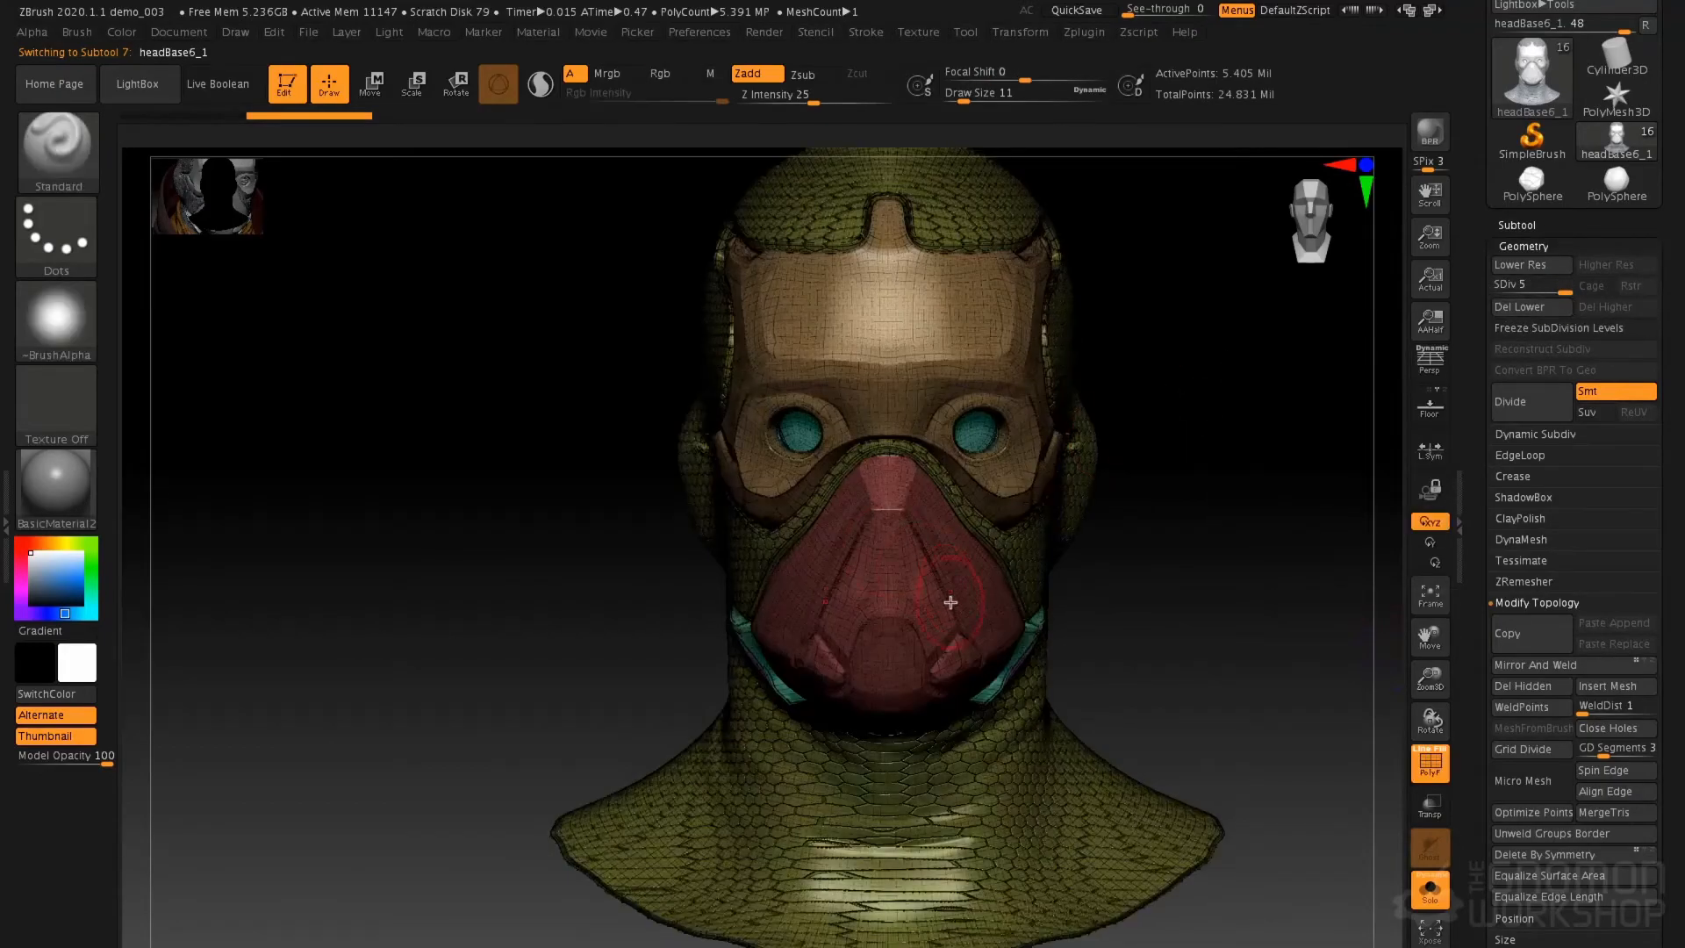
{"action": "key", "text": "ctrl+shift"}
{"action": "left_click", "coordinate": [956, 507], "text": "ctrl+shift"}
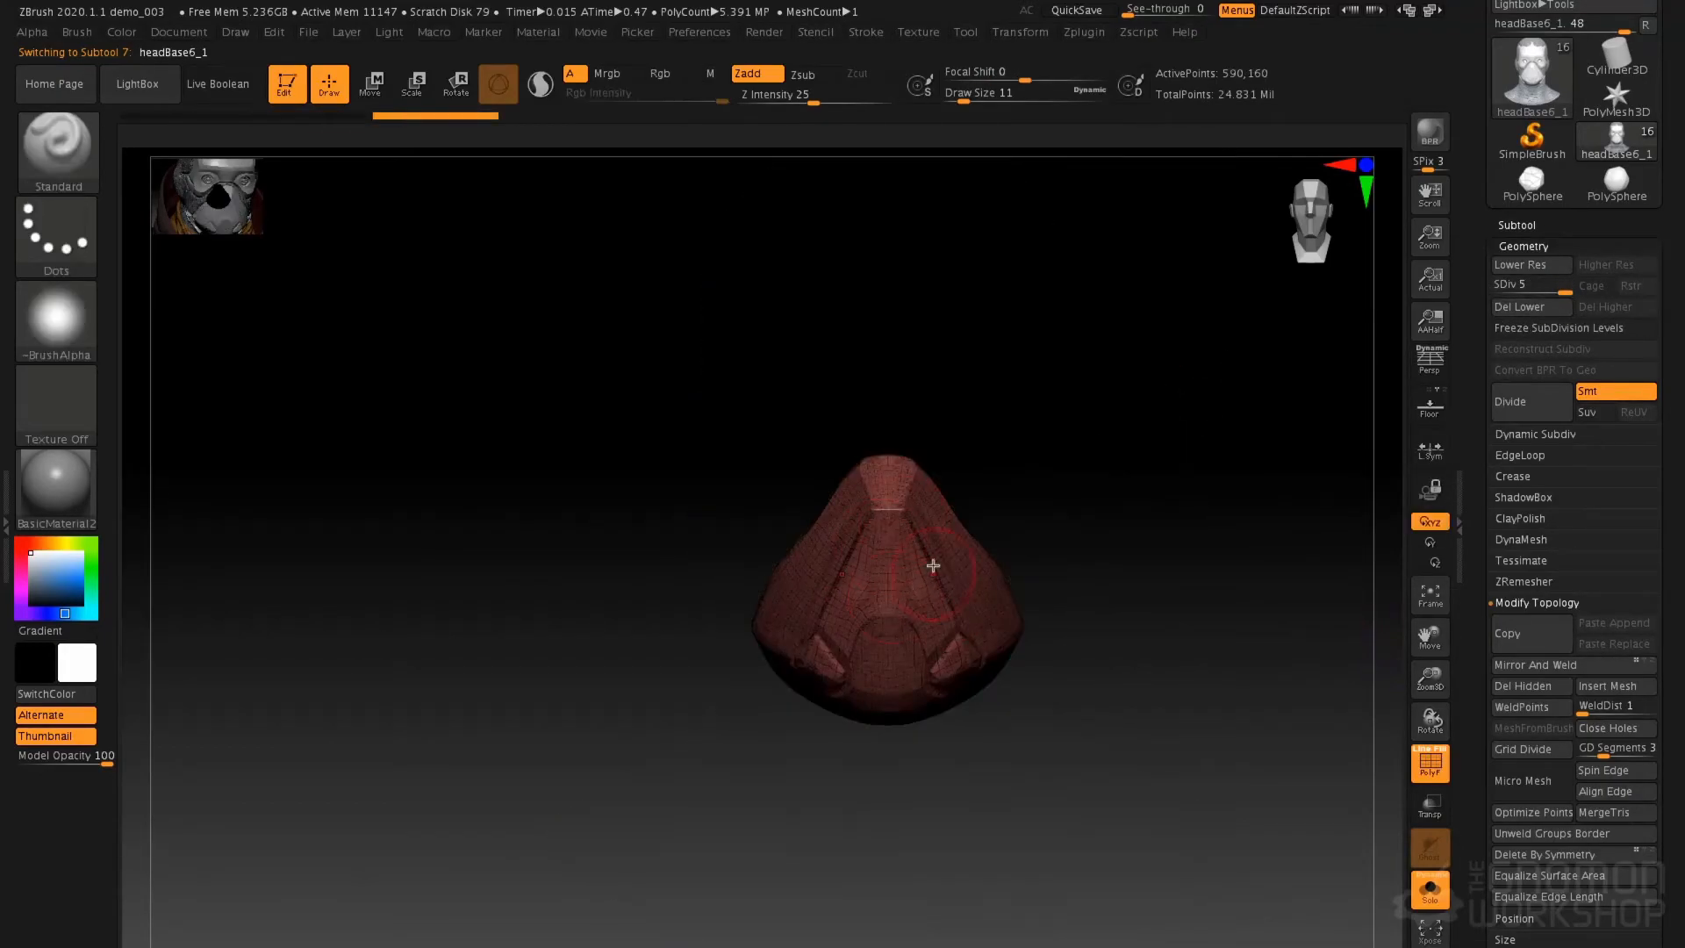
{"action": "left_click", "coordinate": [1520, 307]}
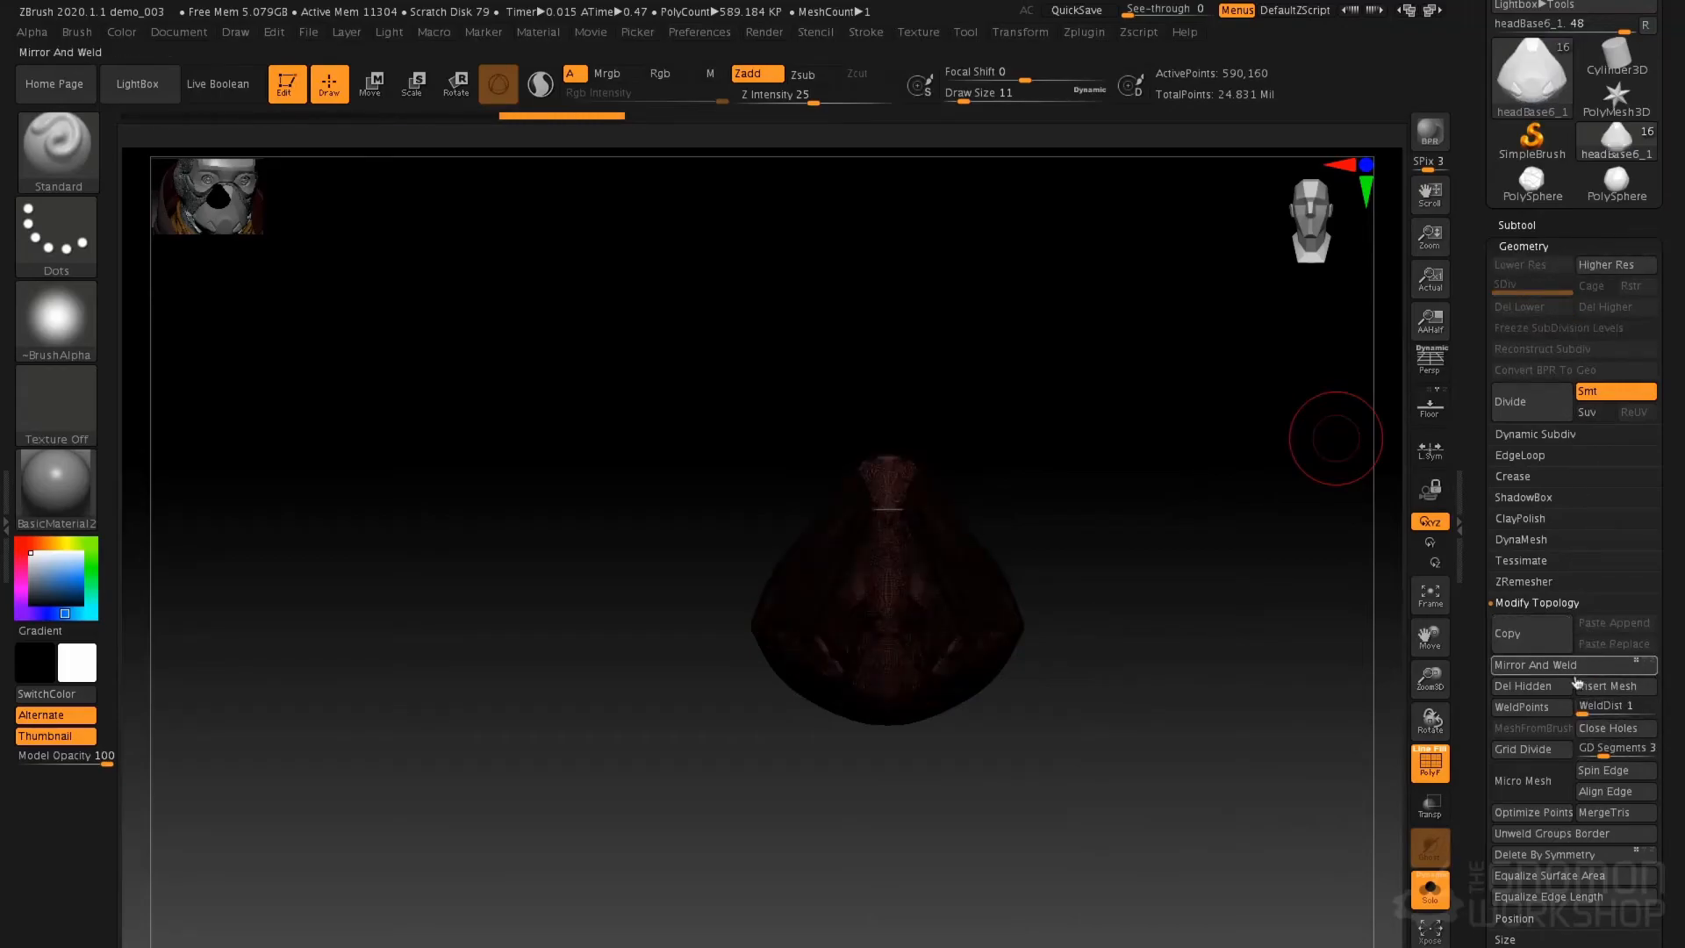
{"action": "left_click", "coordinate": [1538, 689]}
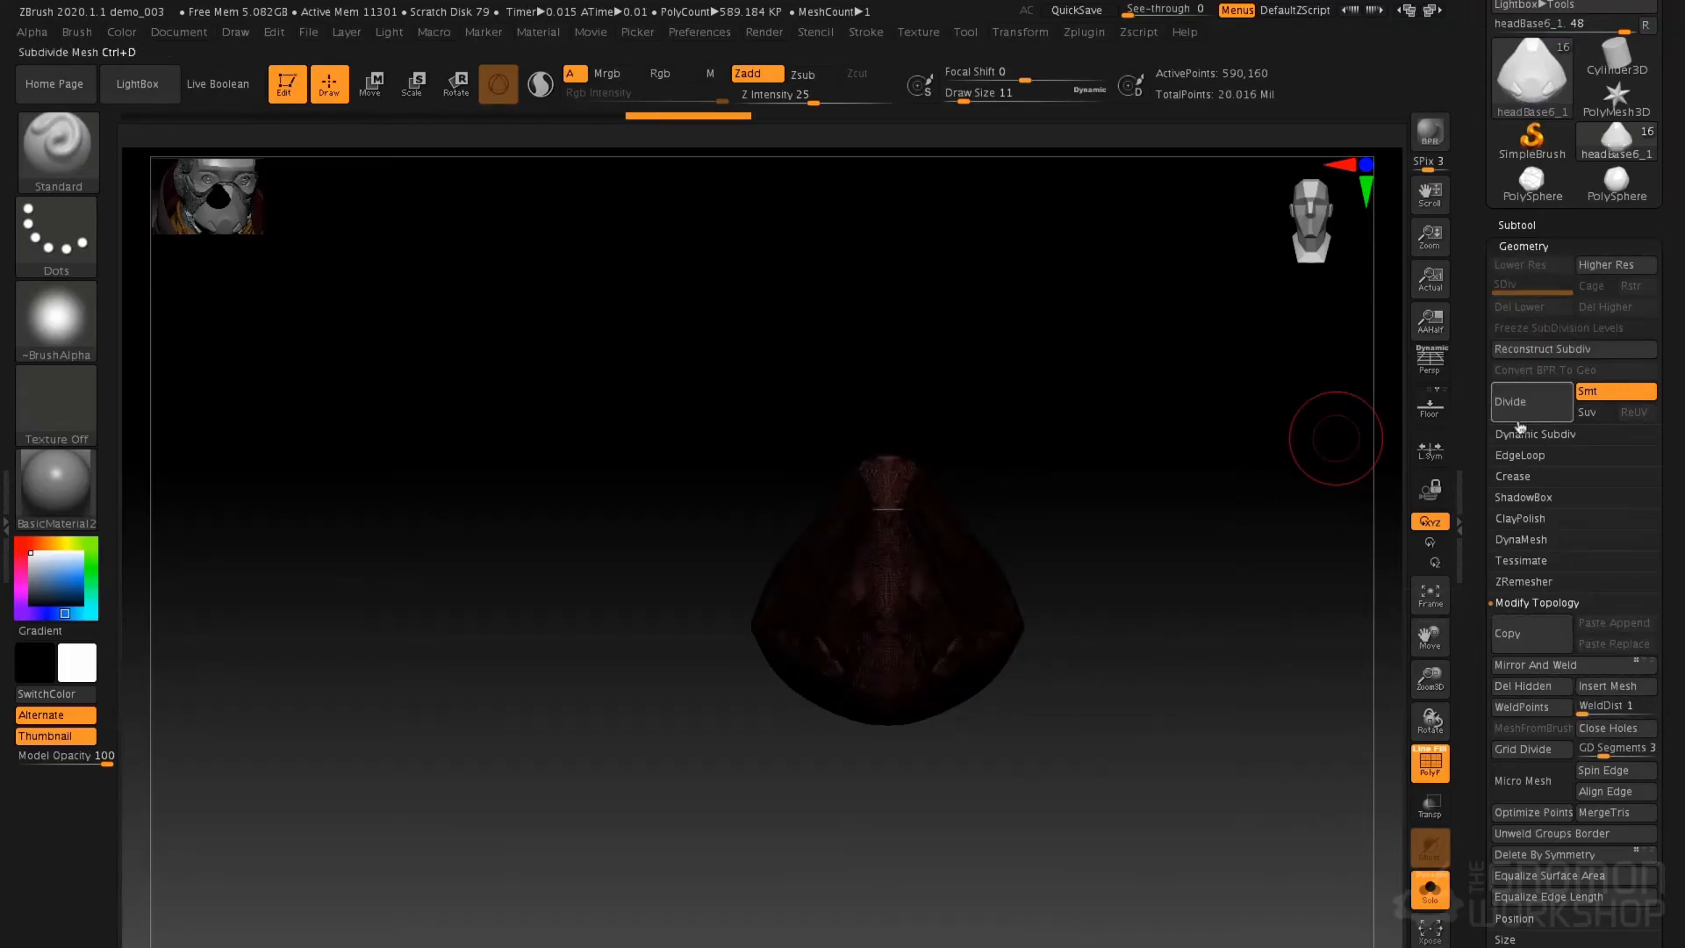
ZRemesh the isolated mask piece with a target polygon count of 0.2
{"action": "left_click", "coordinate": [1531, 582]}
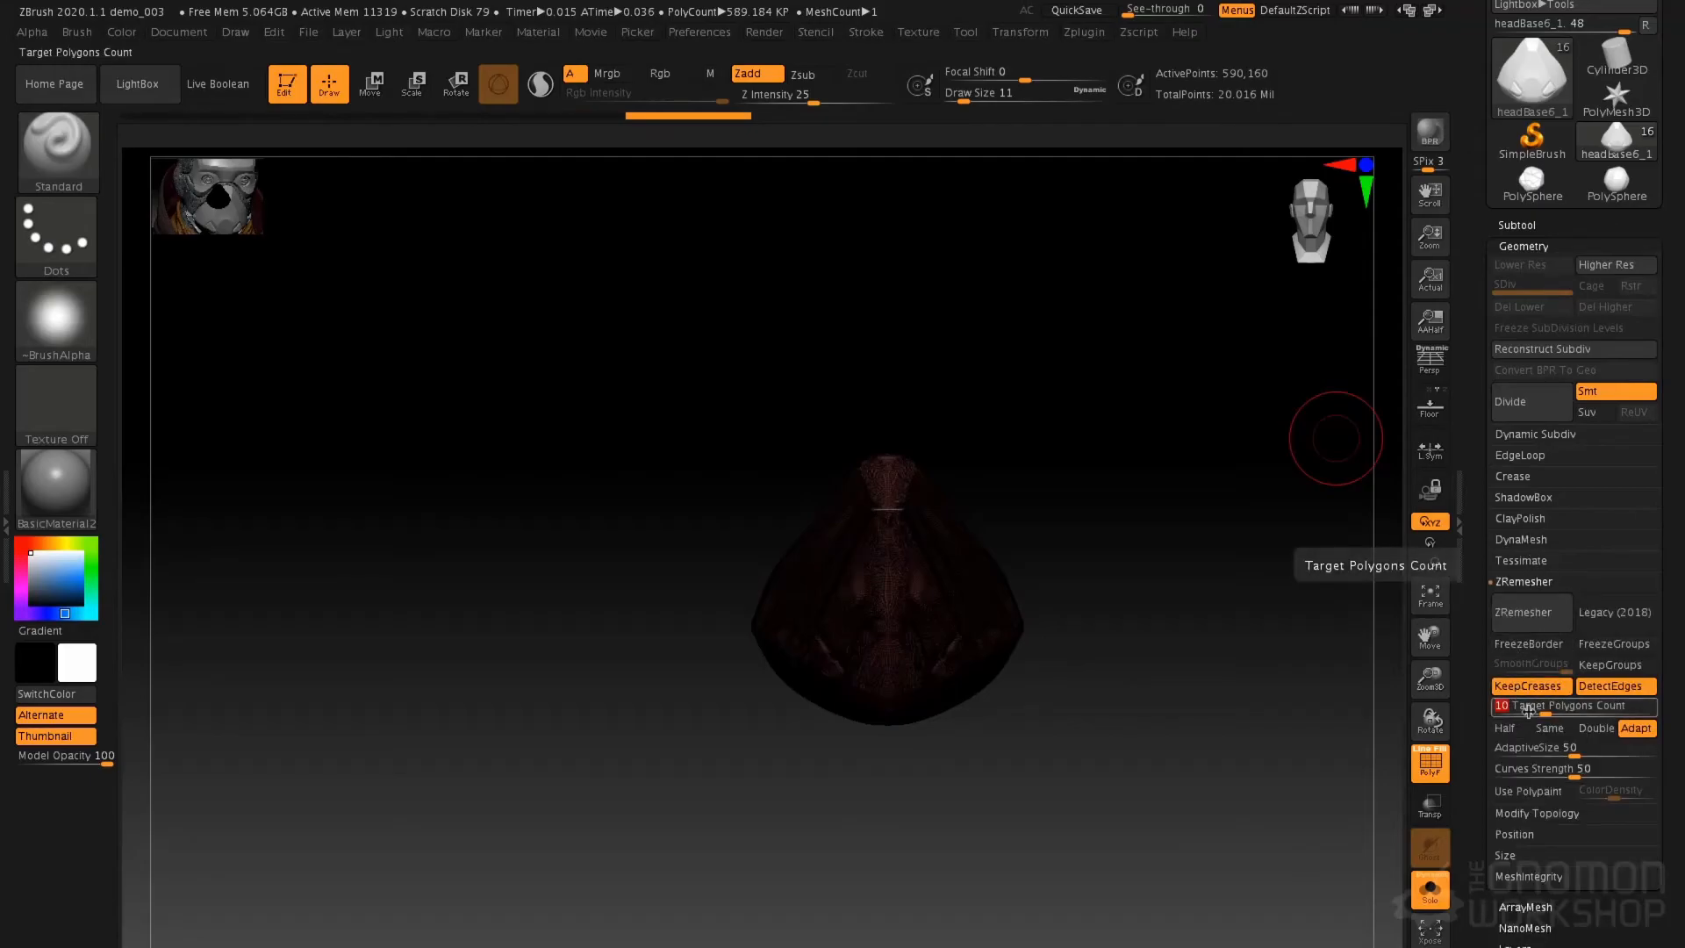
{"action": "key", "text": "Return"}
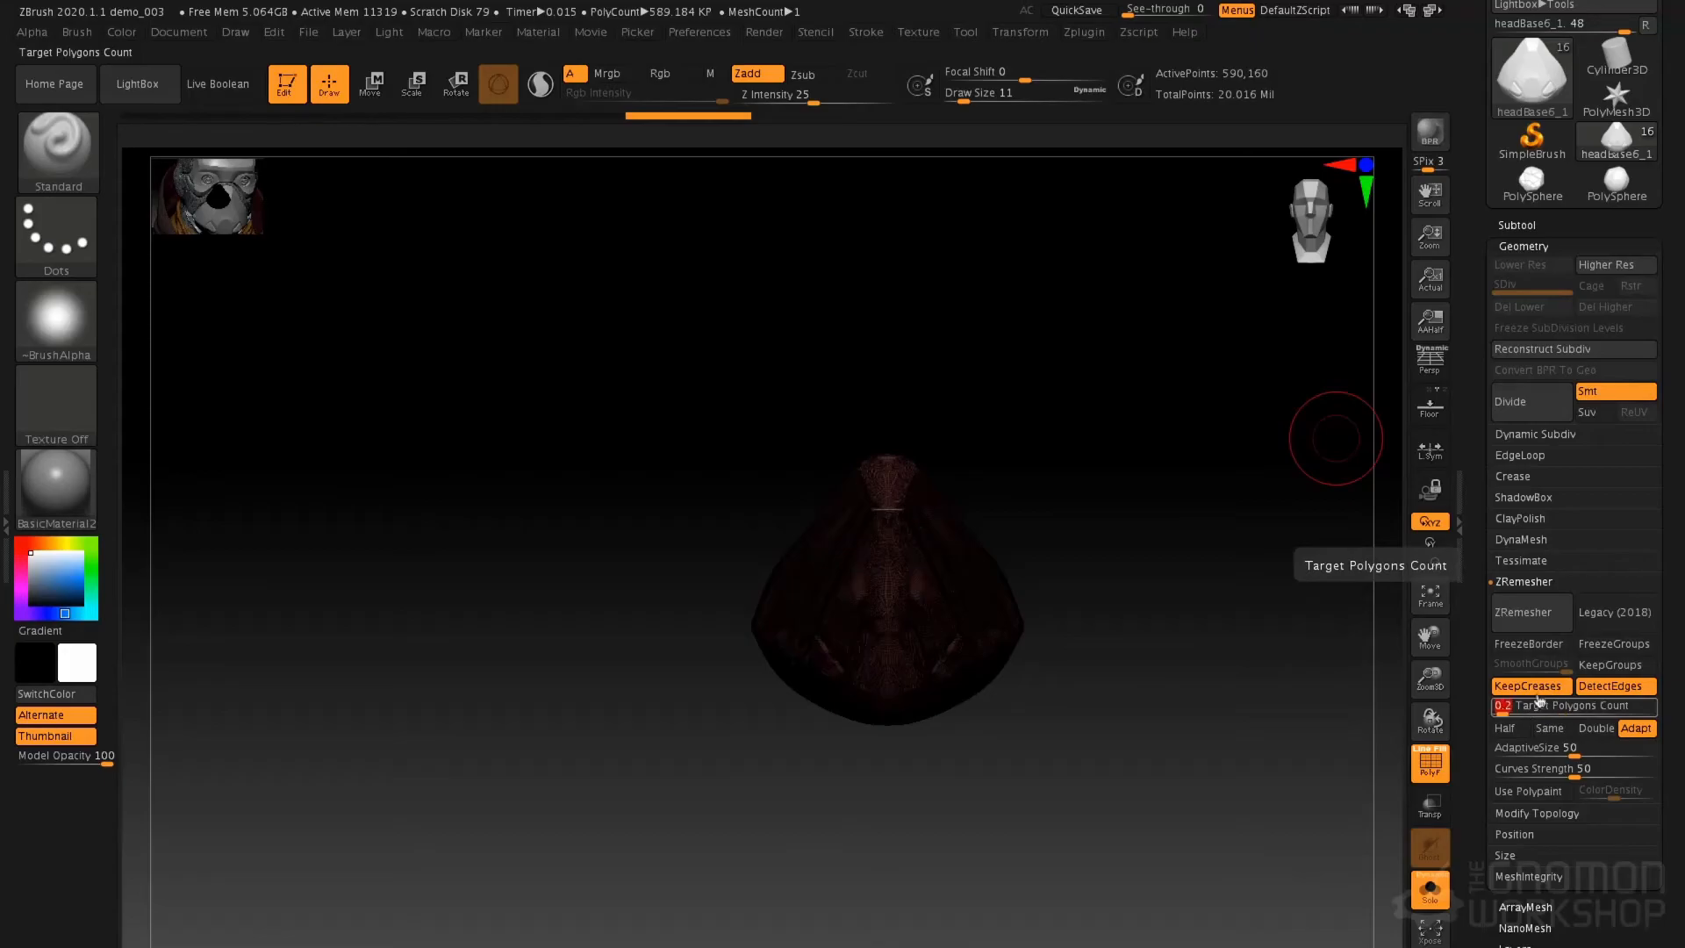
{"action": "left_click", "coordinate": [1532, 612]}
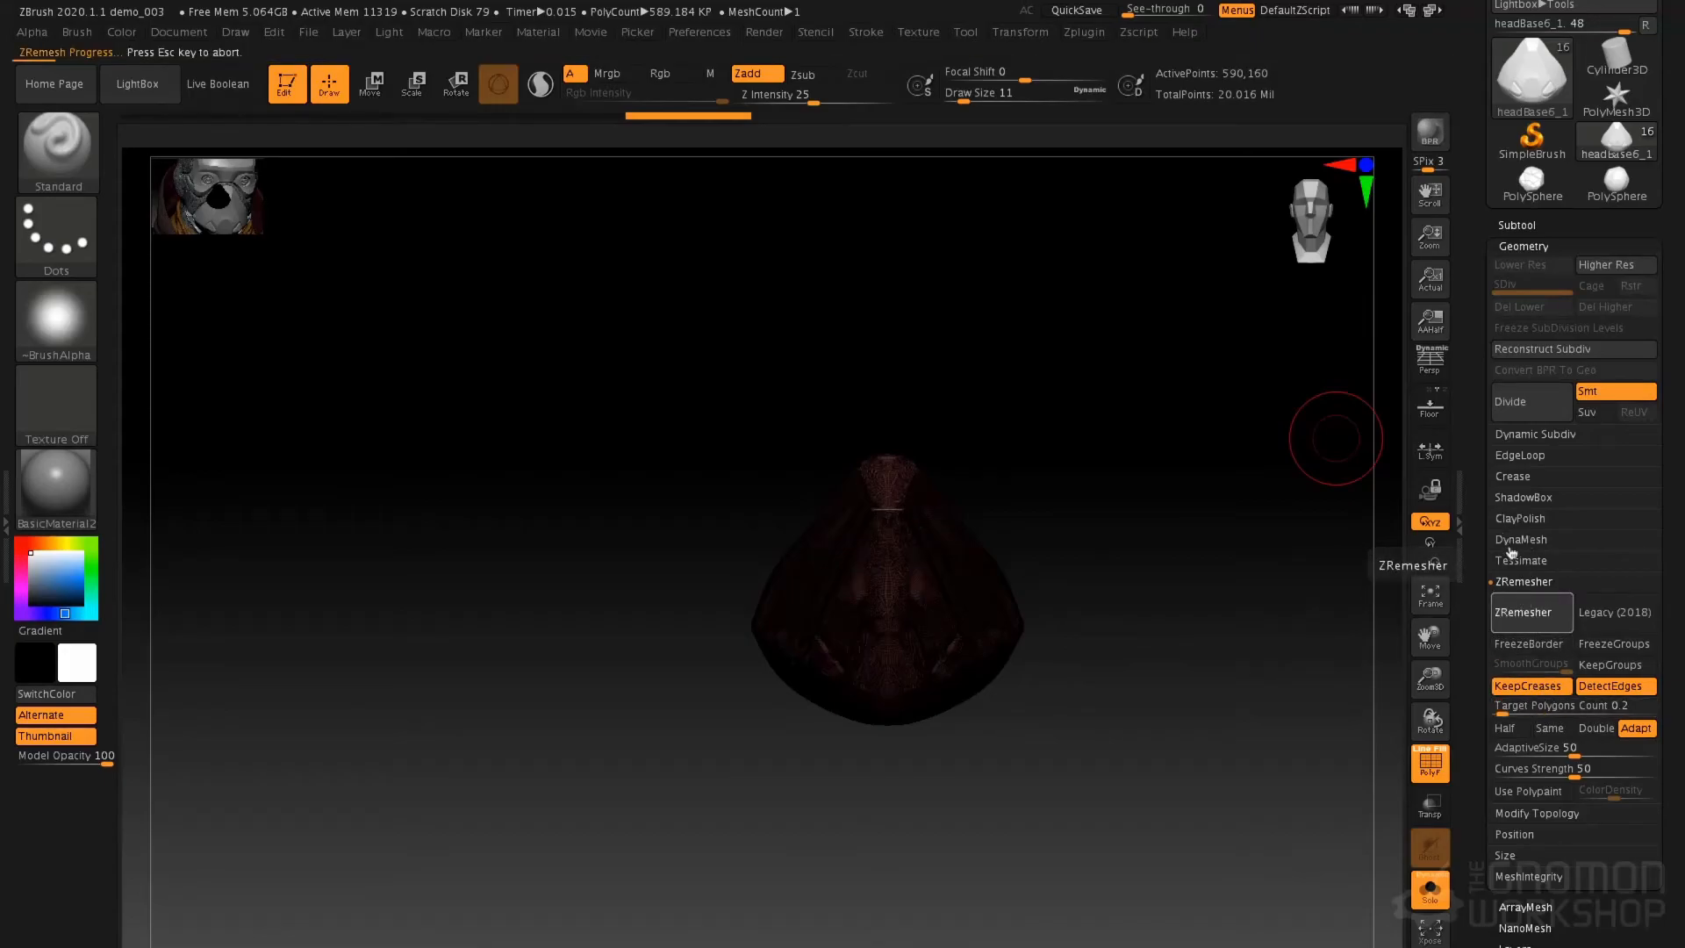
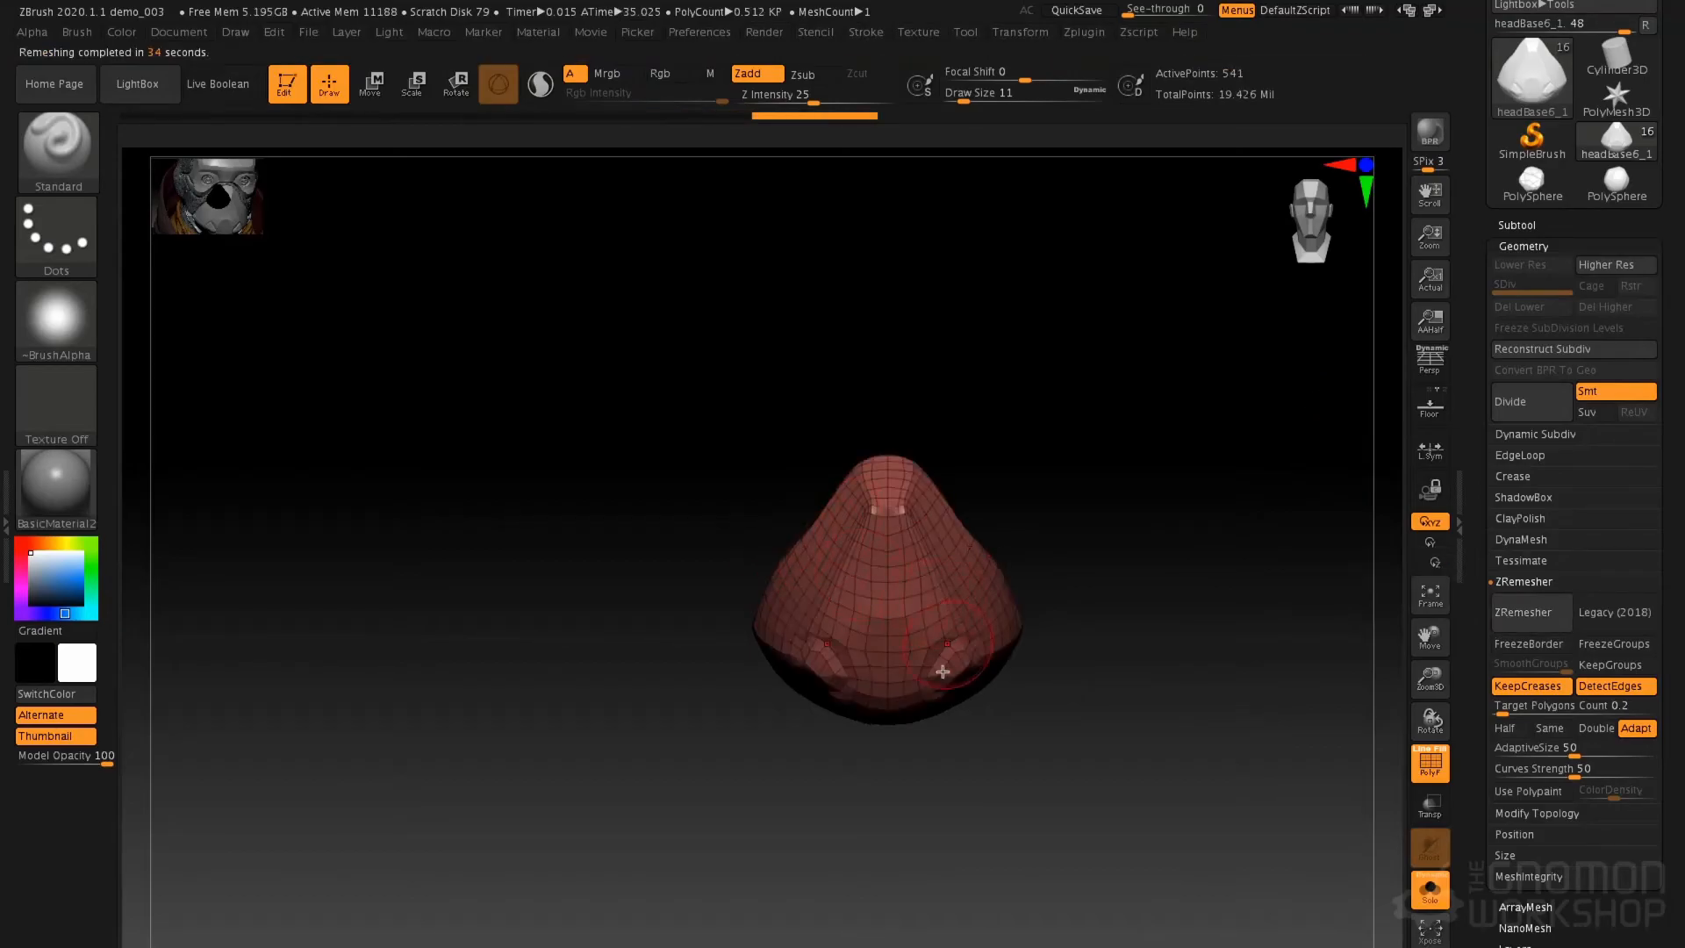
Switch to the ZModeler brush and set its polygon action to PolyGroup with the Polyloop target
{"action": "scroll", "coordinate": [948, 526], "scroll_direction": "up", "scroll_amount": 4}
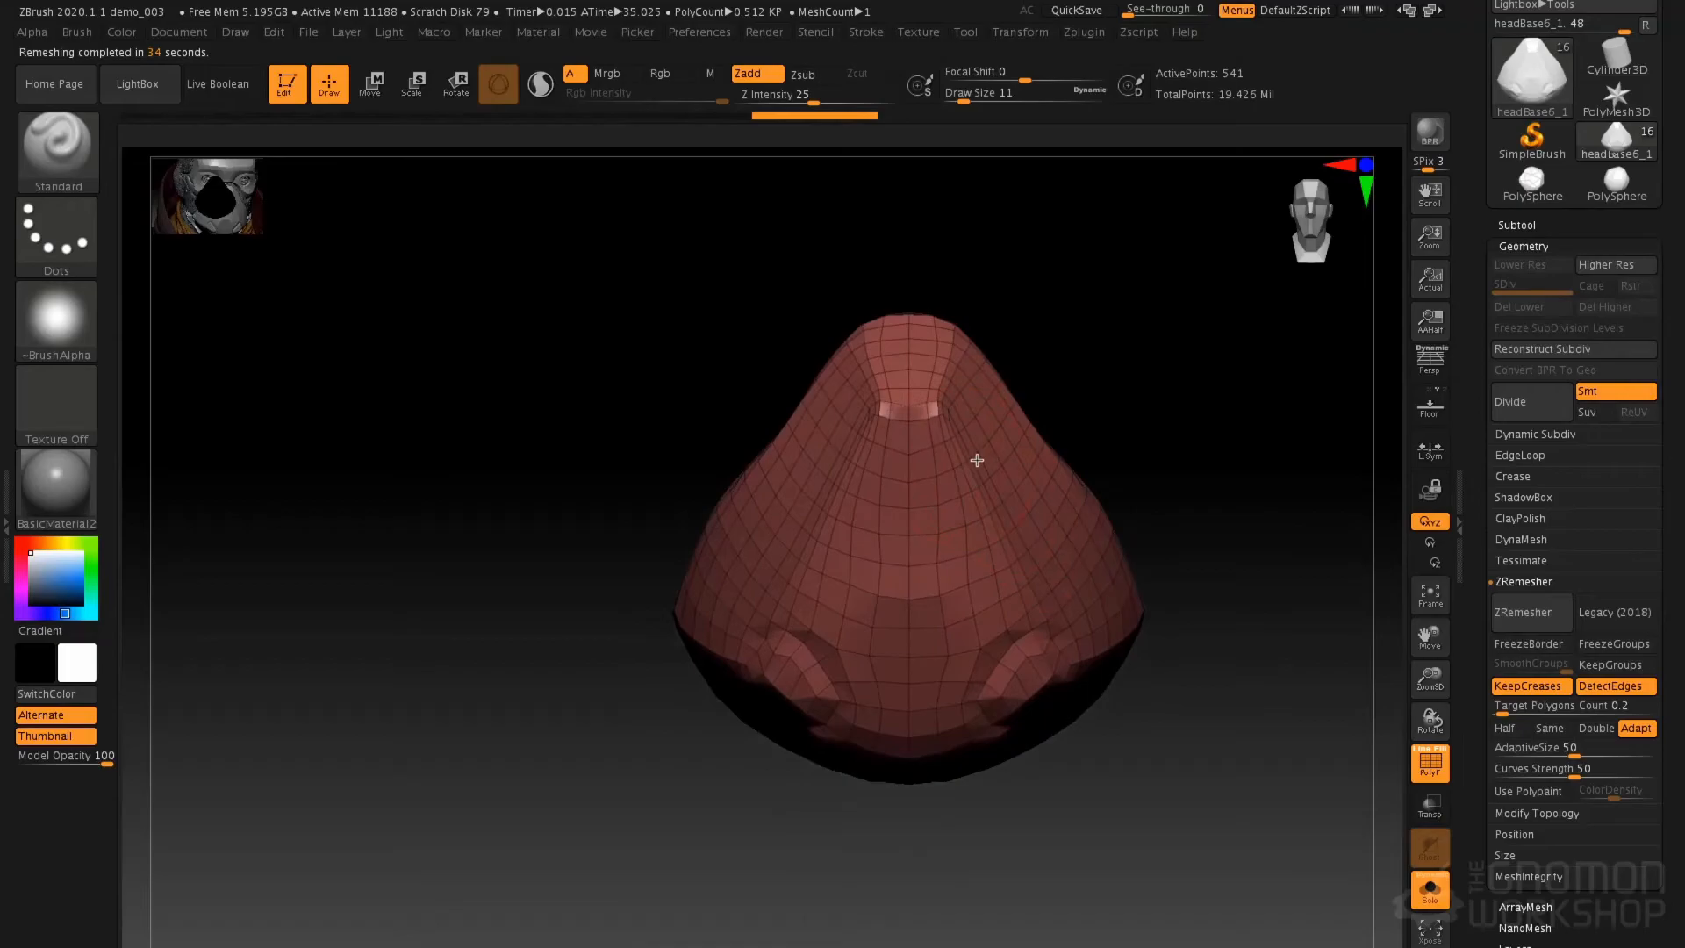
{"action": "right_click_drag", "start_coordinate": [966, 523], "coordinate": [956, 538], "text": "ctrl"}
{"action": "mouse_move", "coordinate": [913, 482]}
{"action": "right_mouse_down"}
{"action": "mouse_move", "coordinate": [955, 481]}
{"action": "mouse_move", "coordinate": [902, 475]}
{"action": "mouse_move", "coordinate": [941, 446]}
{"action": "mouse_move", "coordinate": [919, 486]}
{"action": "mouse_move", "coordinate": [937, 471]}
{"action": "right_mouse_up"}
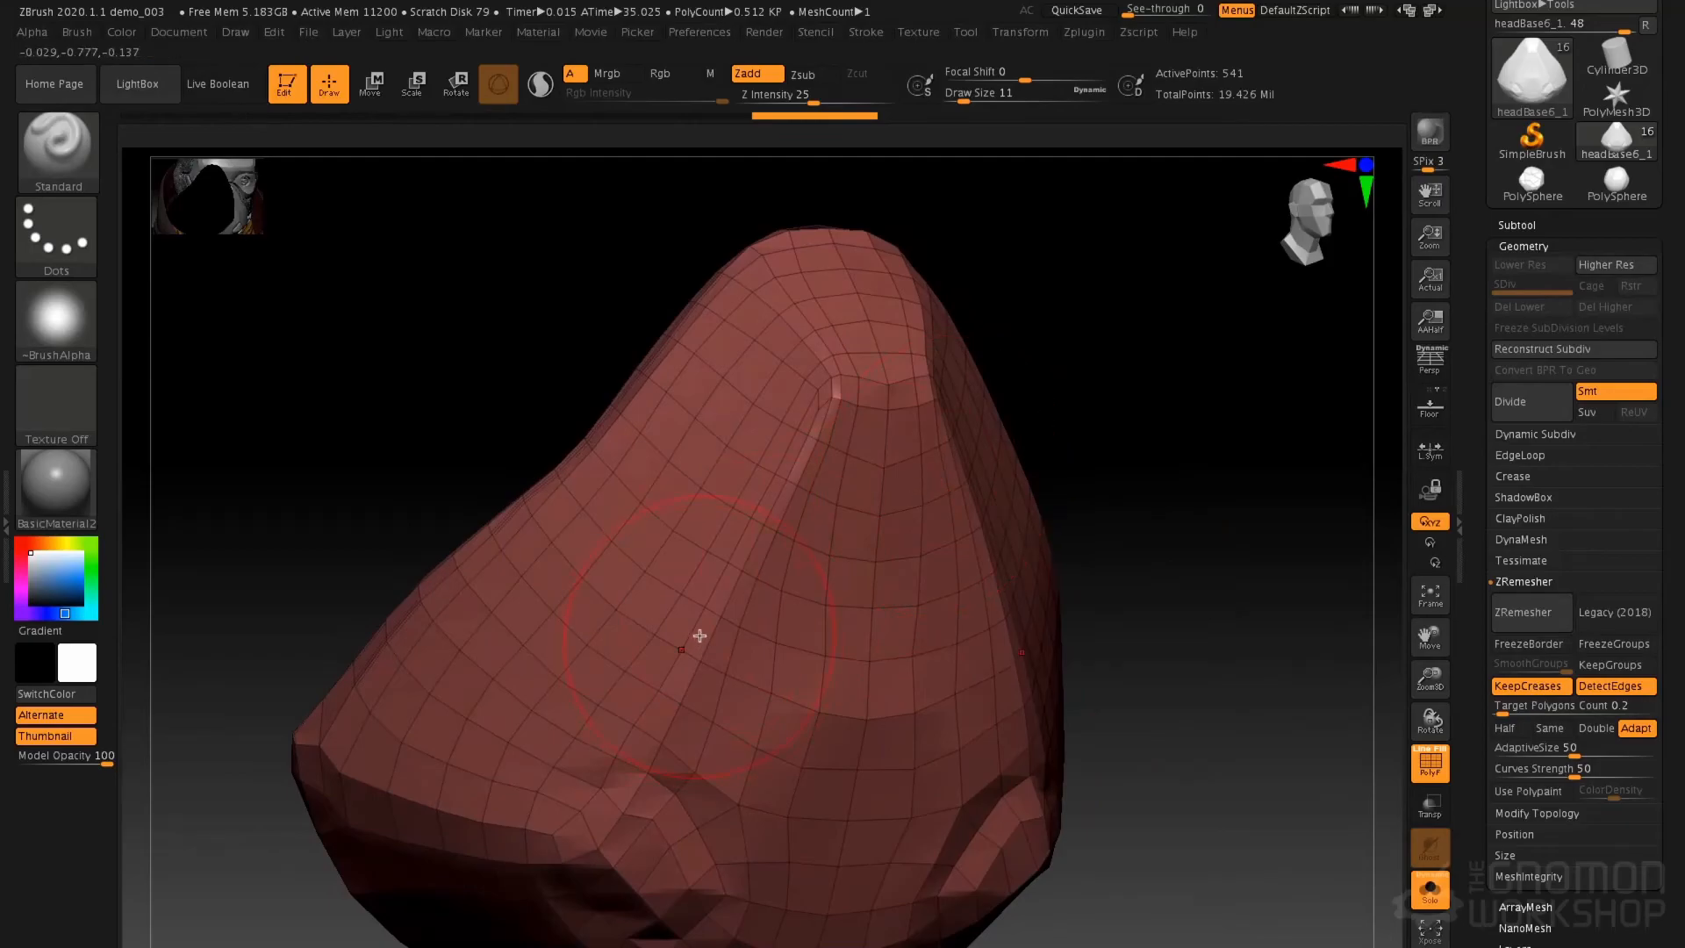
{"action": "key", "text": "b"}
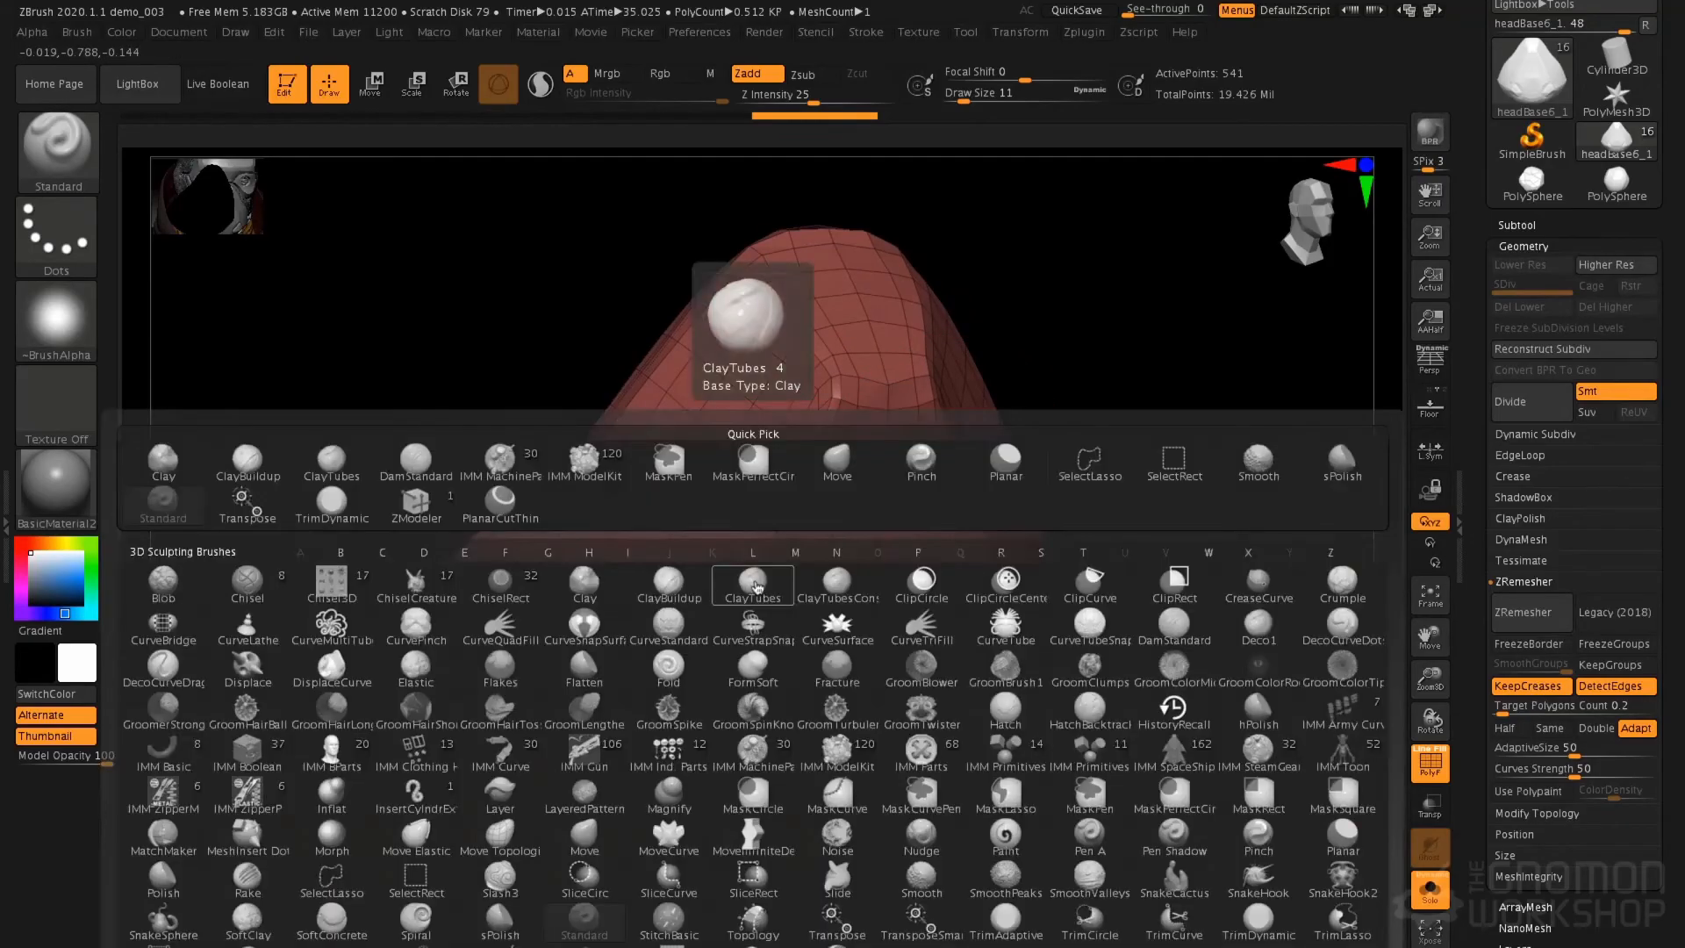
{"action": "key", "text": "z"}
{"action": "key", "text": "m"}
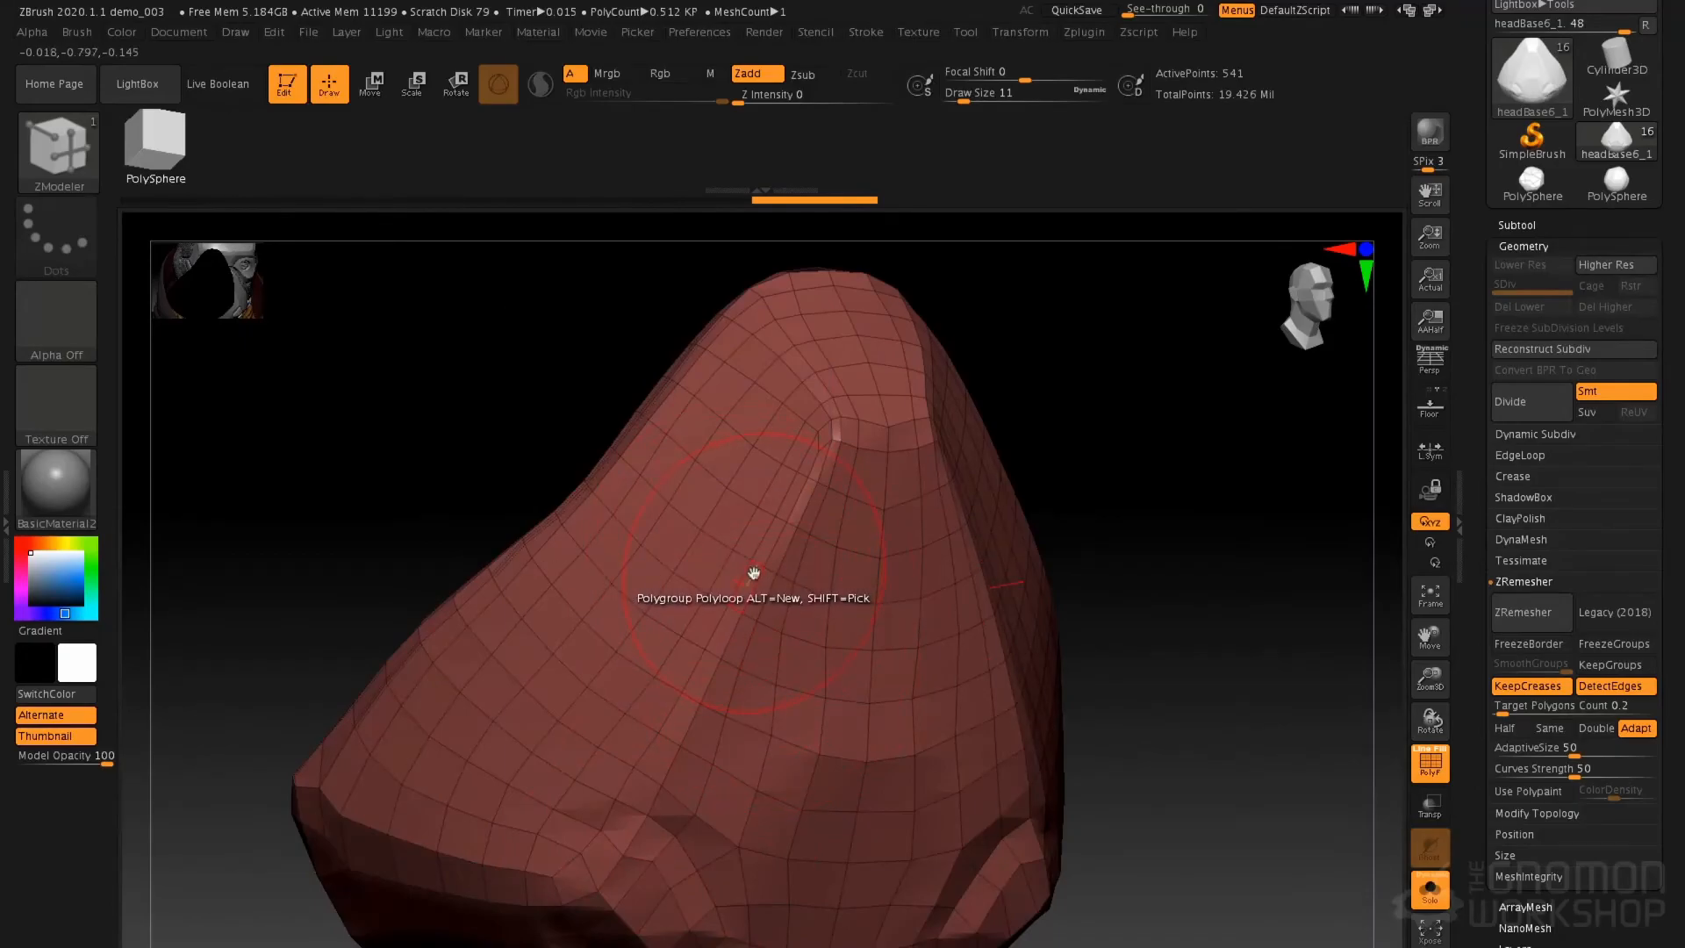
{"action": "key", "text": "space"}
{"action": "left_click", "coordinate": [877, 656]}
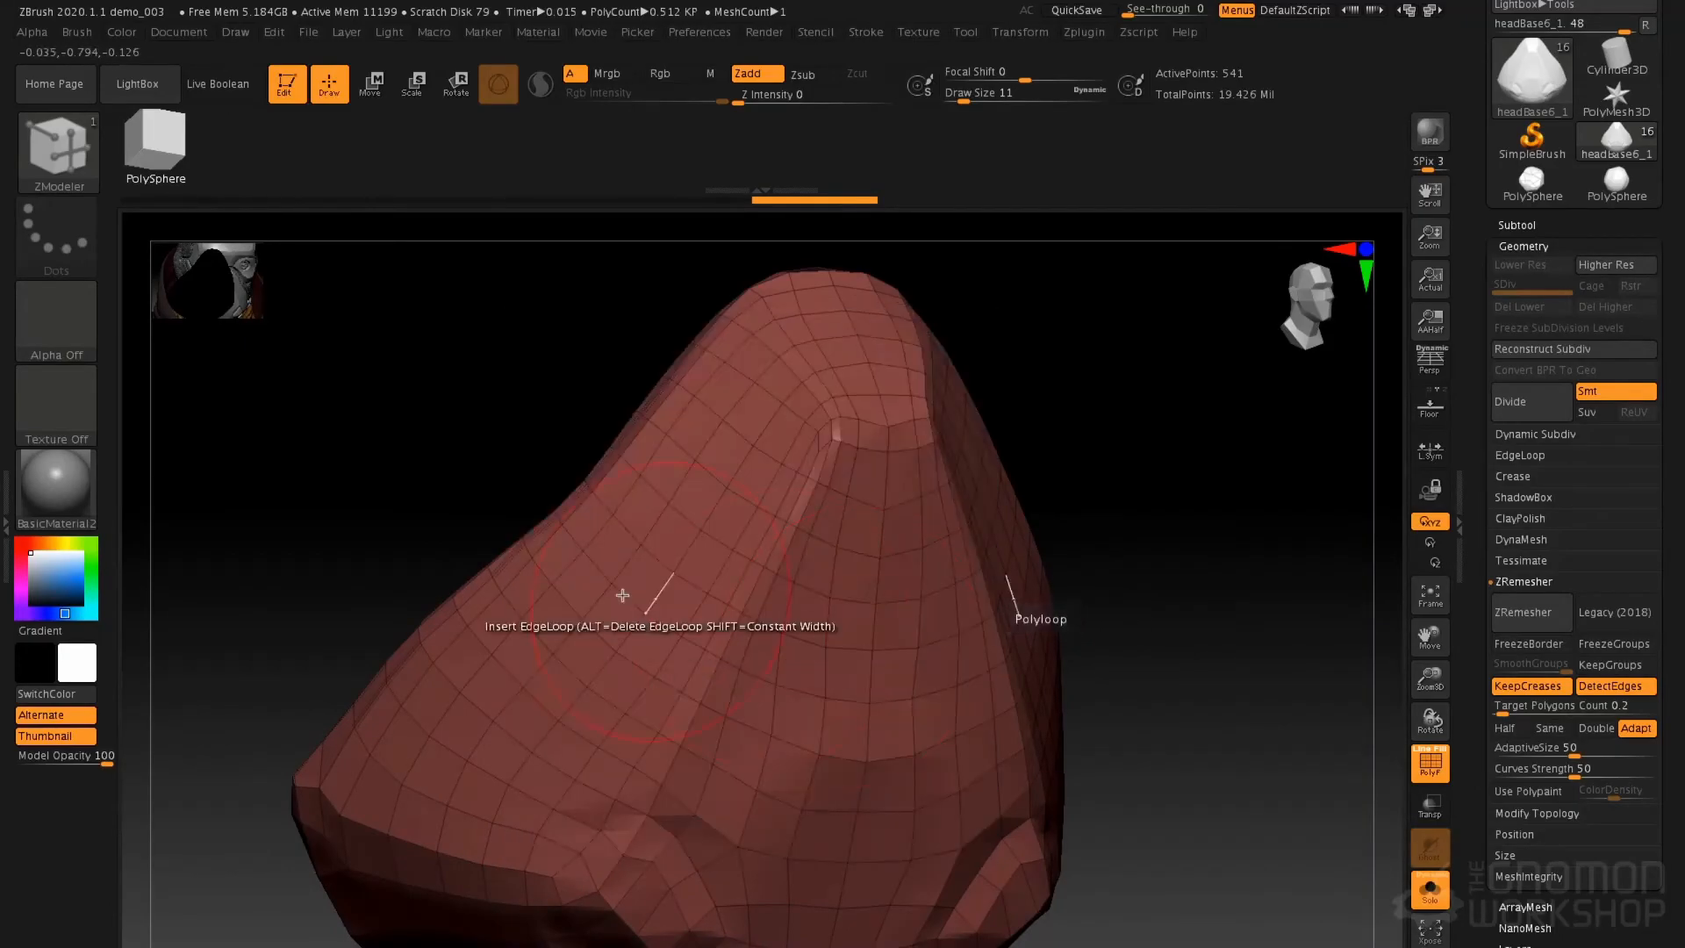
Assign one new polygroup to the polyloops along the mask's sides and rim, separating them from the front panel and filter bumps
{"action": "left_click", "coordinate": [711, 665]}
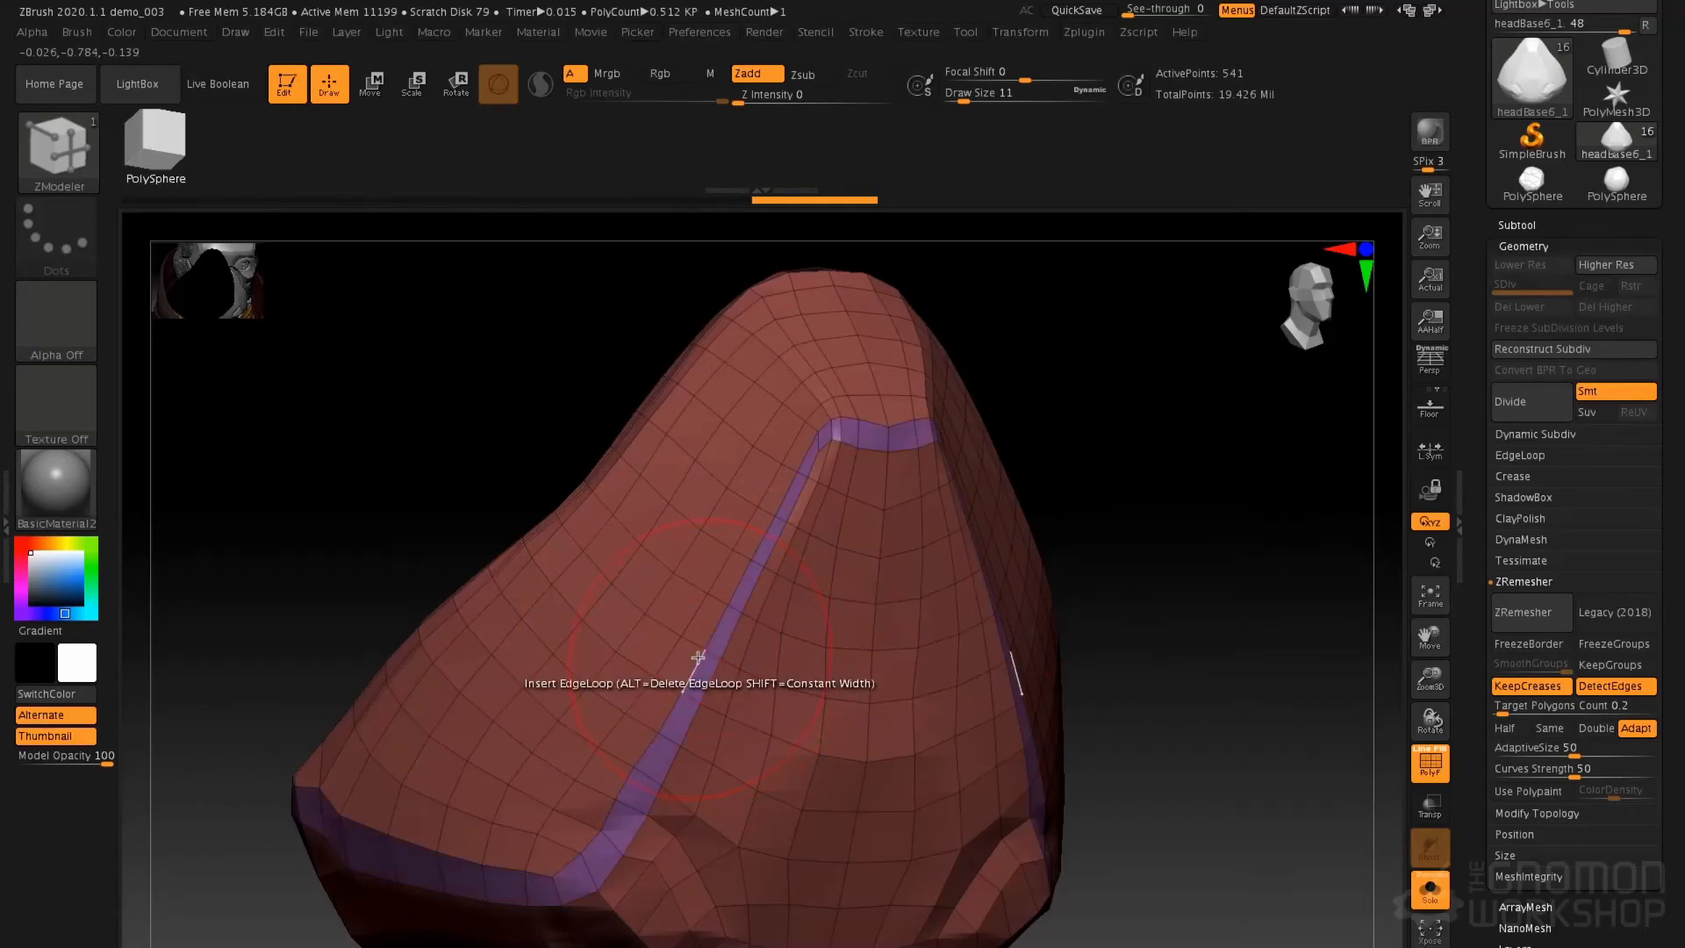
{"action": "left_click", "coordinate": [678, 654]}
{"action": "left_click", "coordinate": [654, 636]}
{"action": "left_click", "coordinate": [619, 607]}
{"action": "left_click", "coordinate": [565, 571]}
{"action": "right_click_drag", "start_coordinate": [625, 812], "coordinate": [457, 777]}
{"action": "mouse_move", "coordinate": [798, 697]}
{"action": "right_mouse_down"}
{"action": "mouse_move", "coordinate": [798, 734]}
{"action": "mouse_move", "coordinate": [771, 676]}
{"action": "mouse_move", "coordinate": [831, 635]}
{"action": "right_mouse_up"}
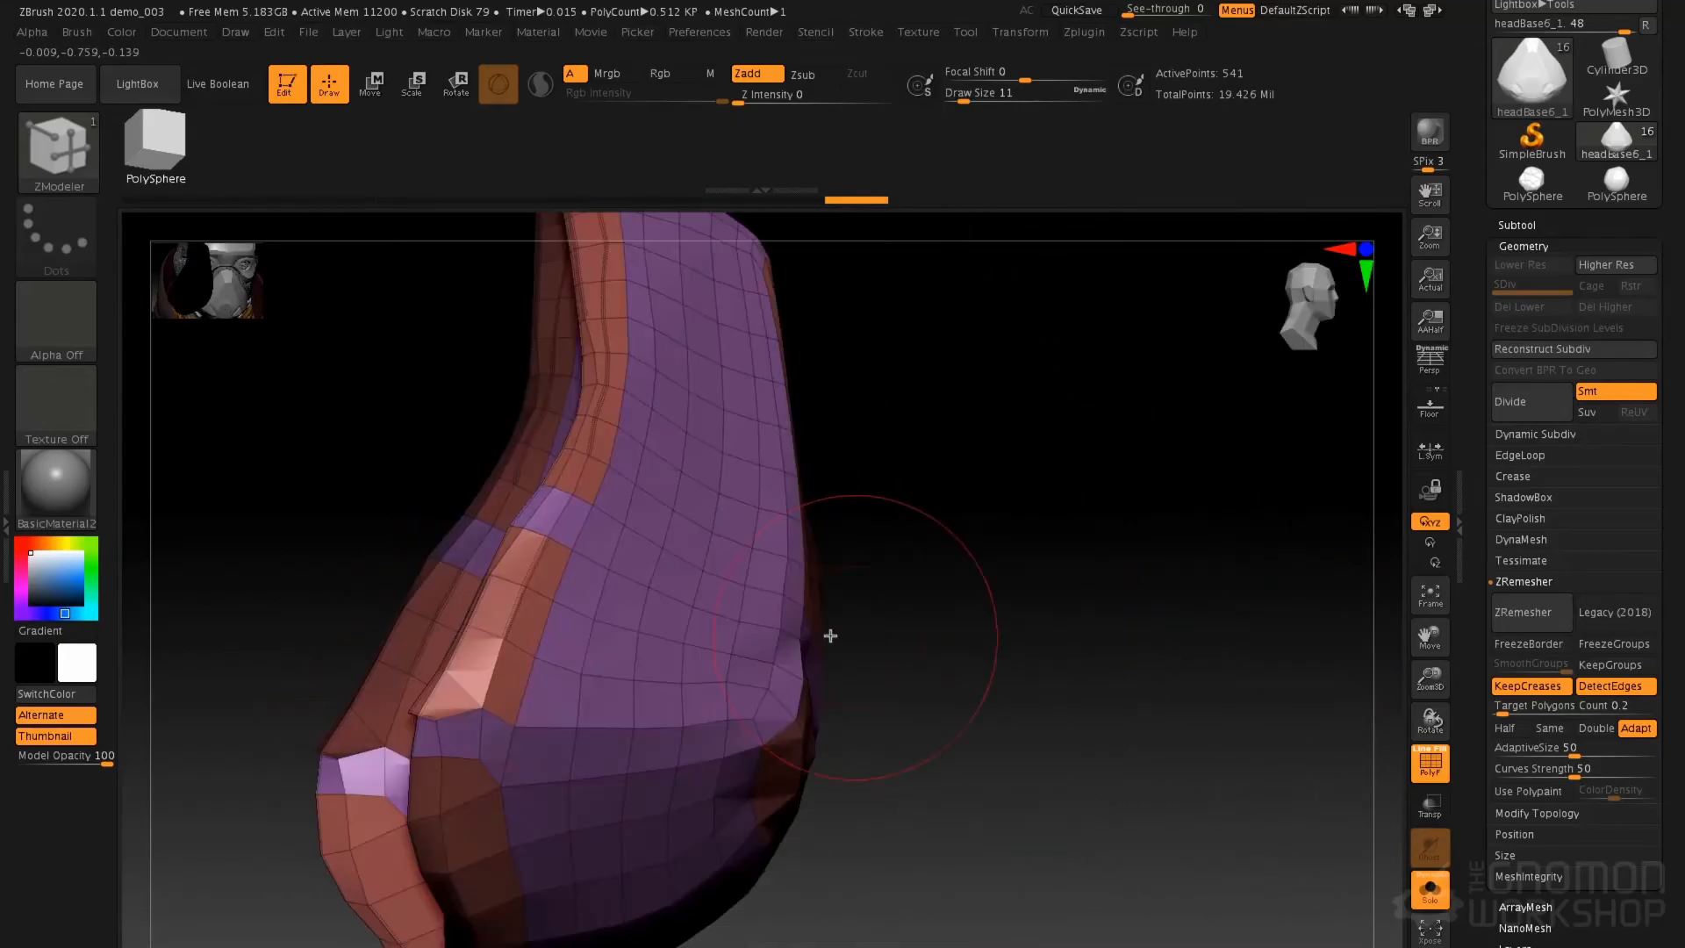
{"action": "left_click", "coordinate": [518, 602]}
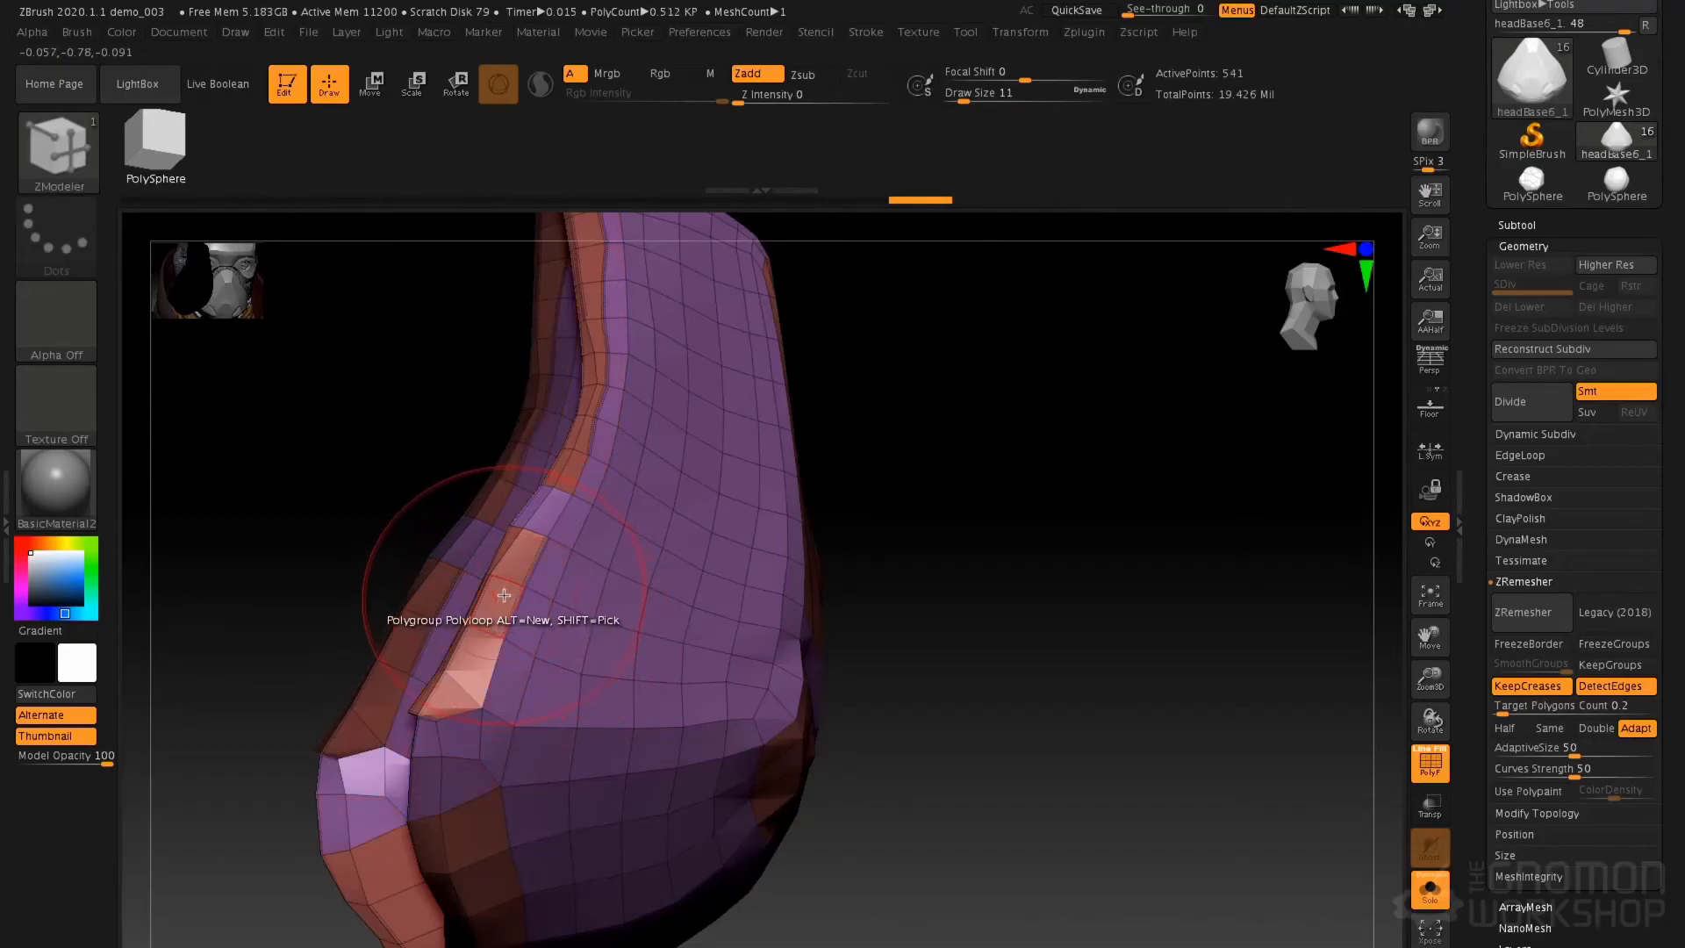
{"action": "right_click_drag", "start_coordinate": [558, 540], "coordinate": [630, 553]}
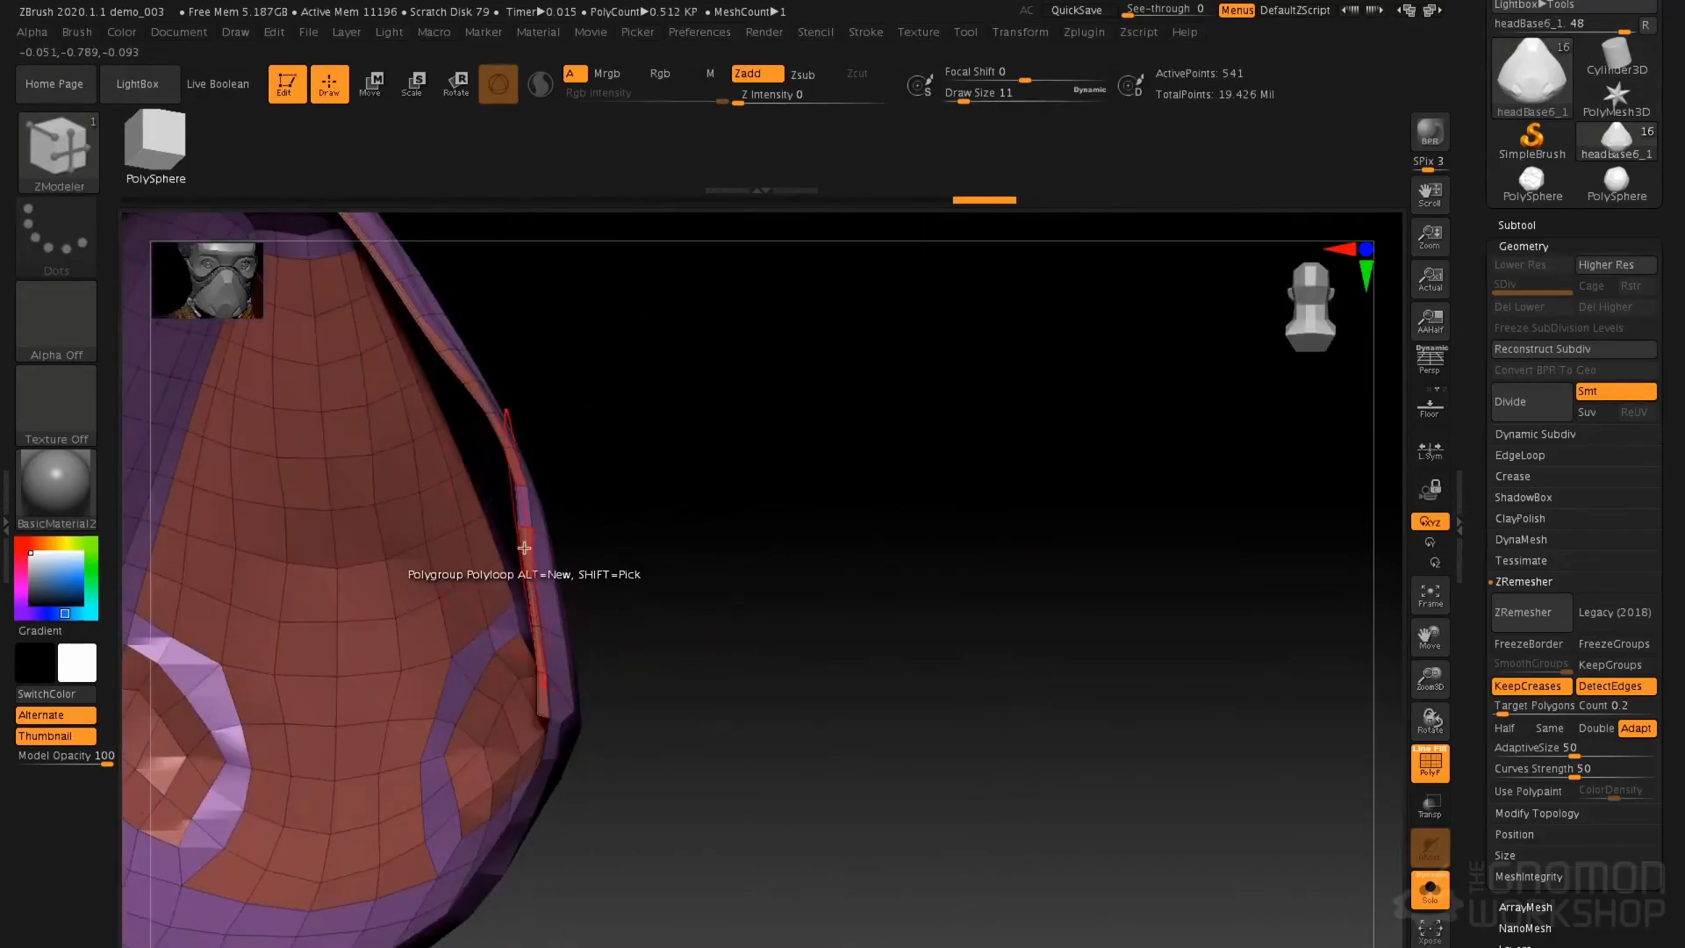
{"action": "right_click_drag", "start_coordinate": [583, 497], "coordinate": [478, 703]}
{"action": "mouse_move", "coordinate": [527, 615]}
{"action": "right_mouse_down", "text": "ctrl"}
{"action": "mouse_move", "coordinate": [538, 456]}
{"action": "mouse_move", "coordinate": [534, 567]}
{"action": "right_mouse_up", "text": "ctrl"}
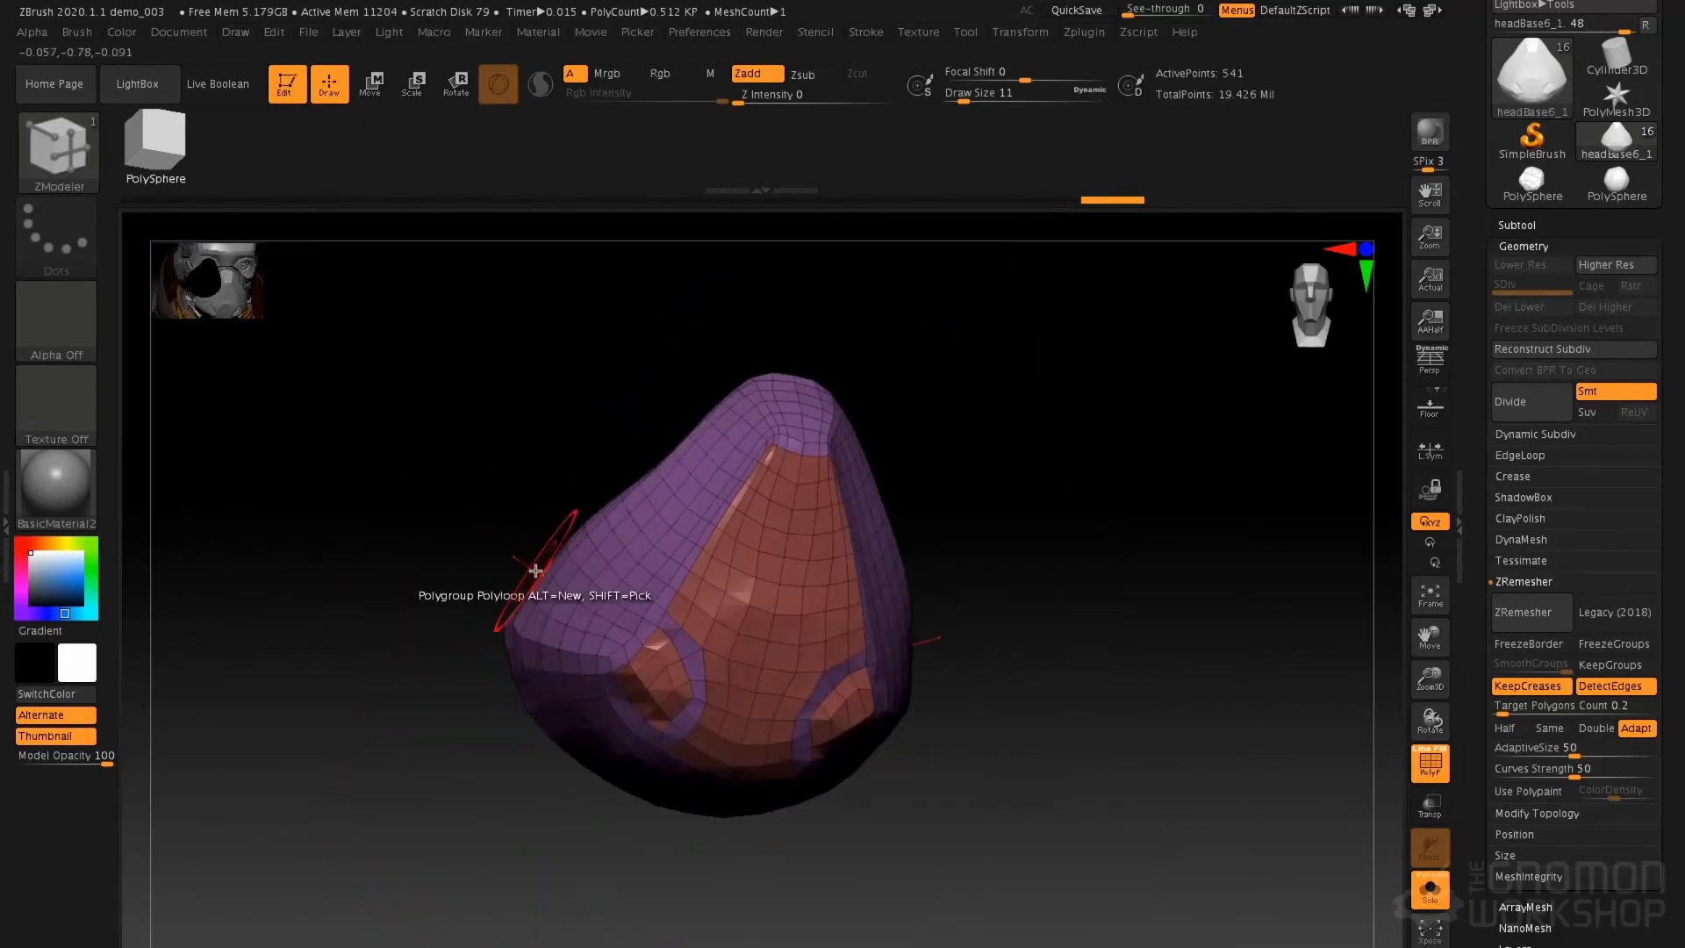
Hide the mask's side-and-rim polygroup so only the front panel and filter bumps show, and delete the hidden geometry
{"action": "left_click", "coordinate": [597, 589], "text": "ctrl+shift"}
{"action": "left_click", "coordinate": [493, 591], "text": "ctrl+shift"}
{"action": "right_click_drag", "start_coordinate": [493, 591], "coordinate": [430, 538]}
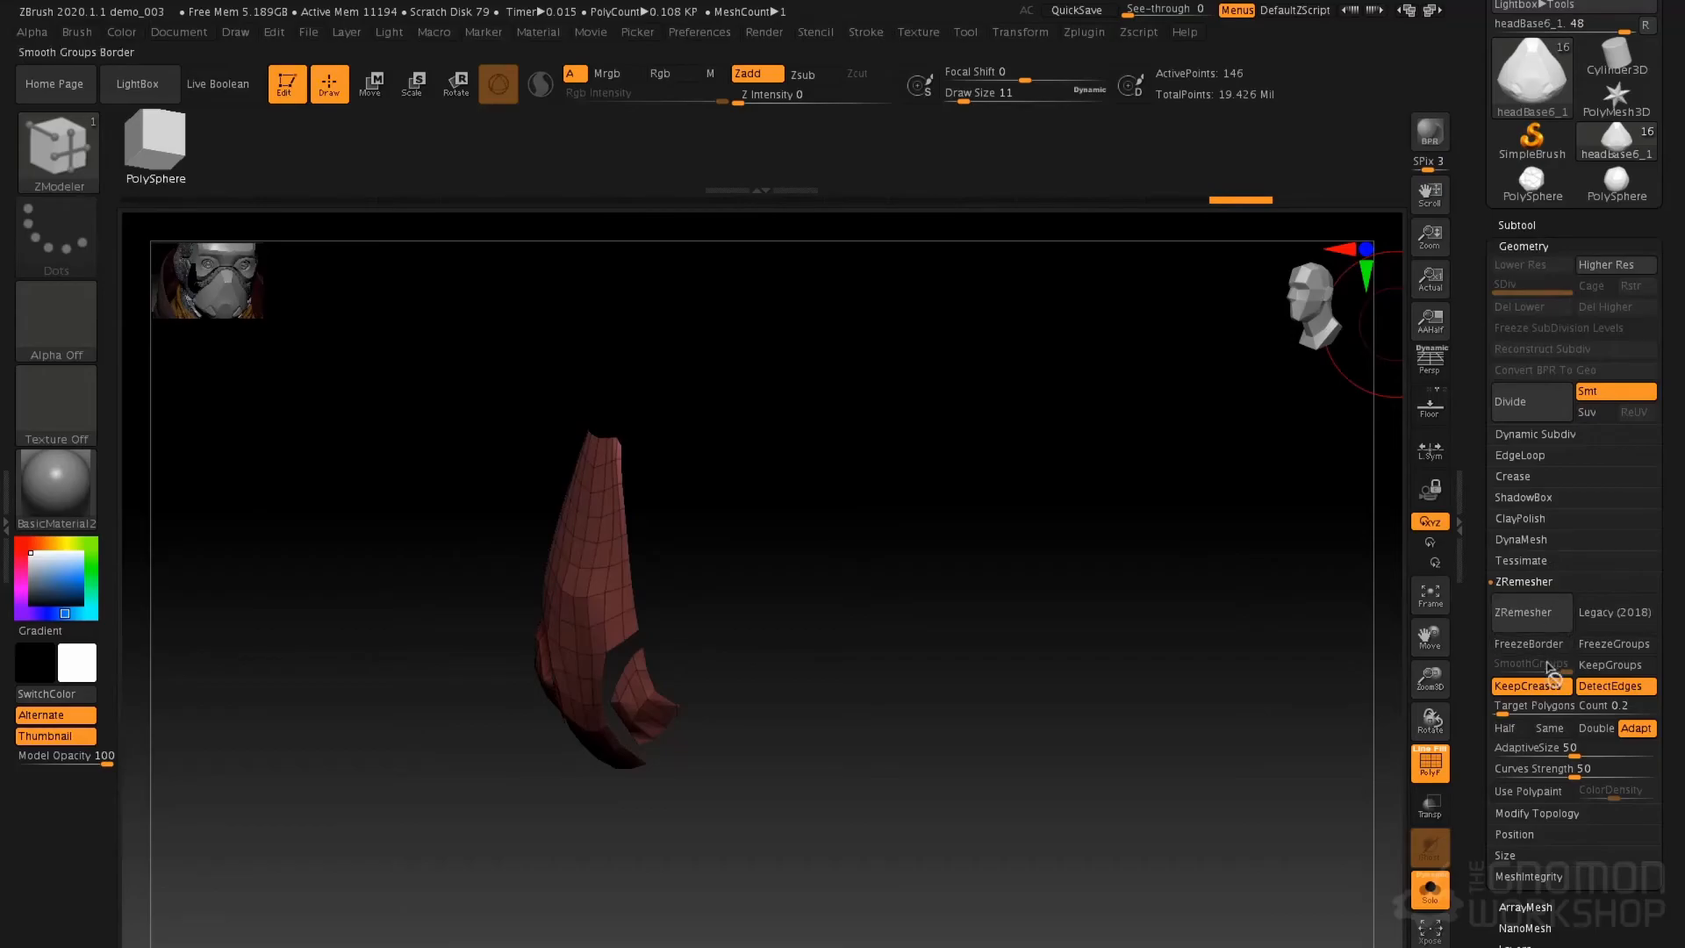
{"action": "left_click", "coordinate": [1552, 814]}
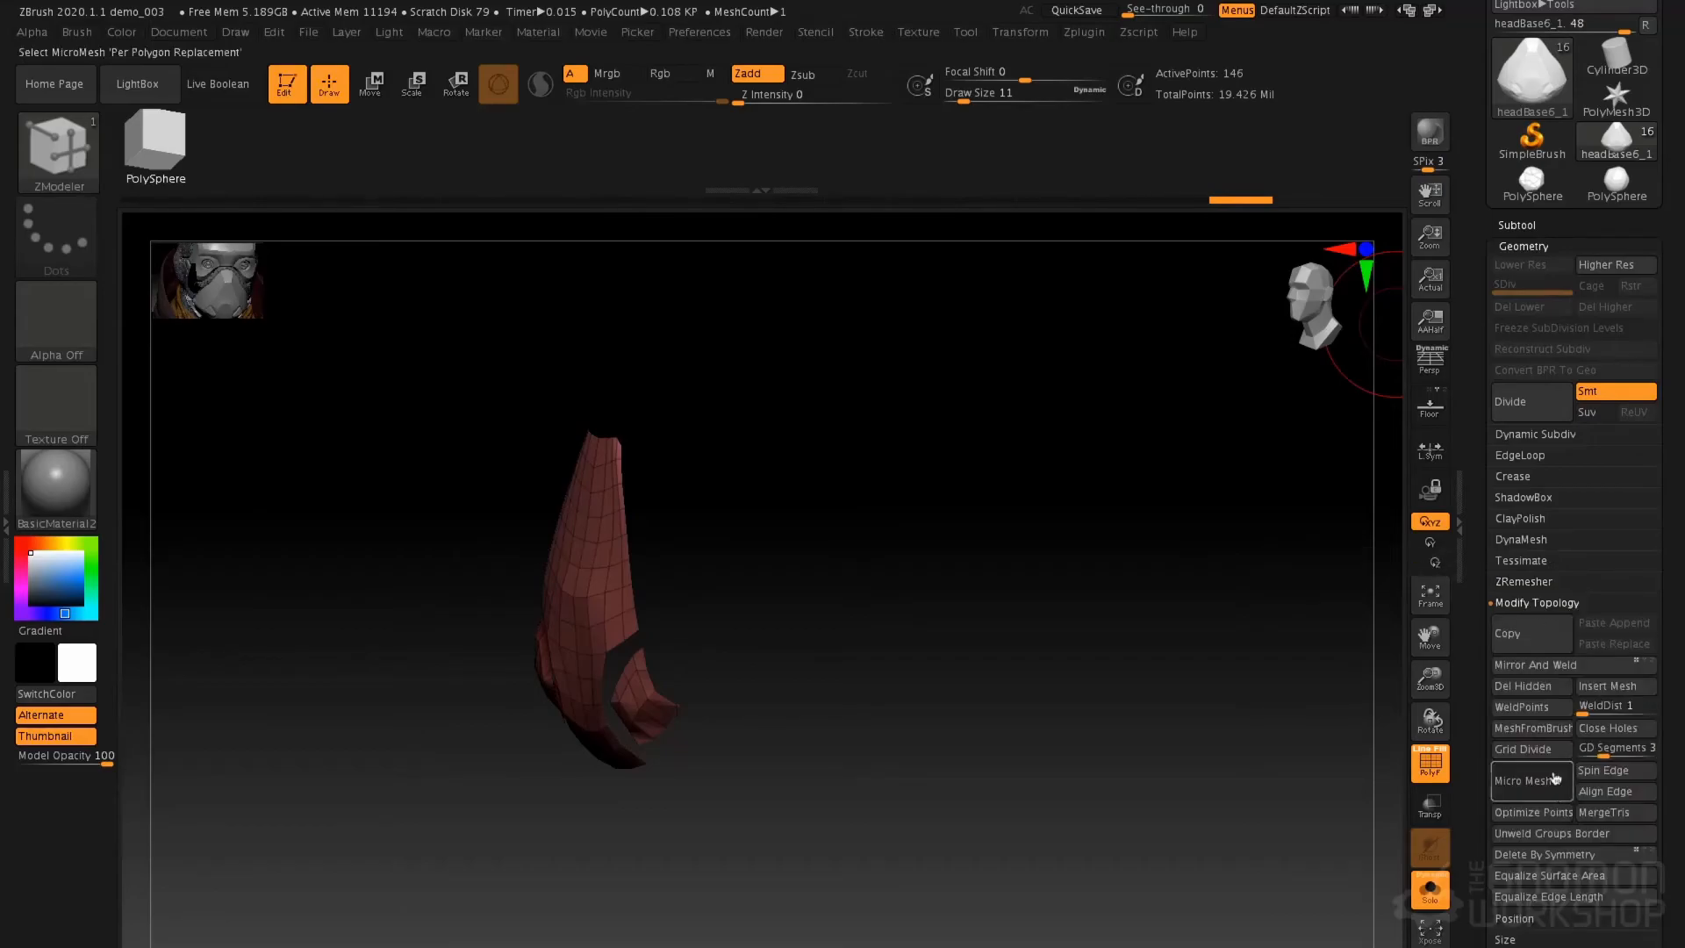
{"action": "left_click", "coordinate": [1534, 687]}
Select the IMM Primitives brush and create a NanoMesh brush from it
{"action": "mouse_move", "coordinate": [978, 632]}
{"action": "left_mouse_down"}
{"action": "mouse_move", "coordinate": [970, 575]}
{"action": "mouse_move", "coordinate": [990, 527]}
{"action": "mouse_move", "coordinate": [1016, 557]}
{"action": "mouse_move", "coordinate": [940, 538]}
{"action": "mouse_move", "coordinate": [940, 557]}
{"action": "left_mouse_up"}
{"action": "key", "text": "b"}
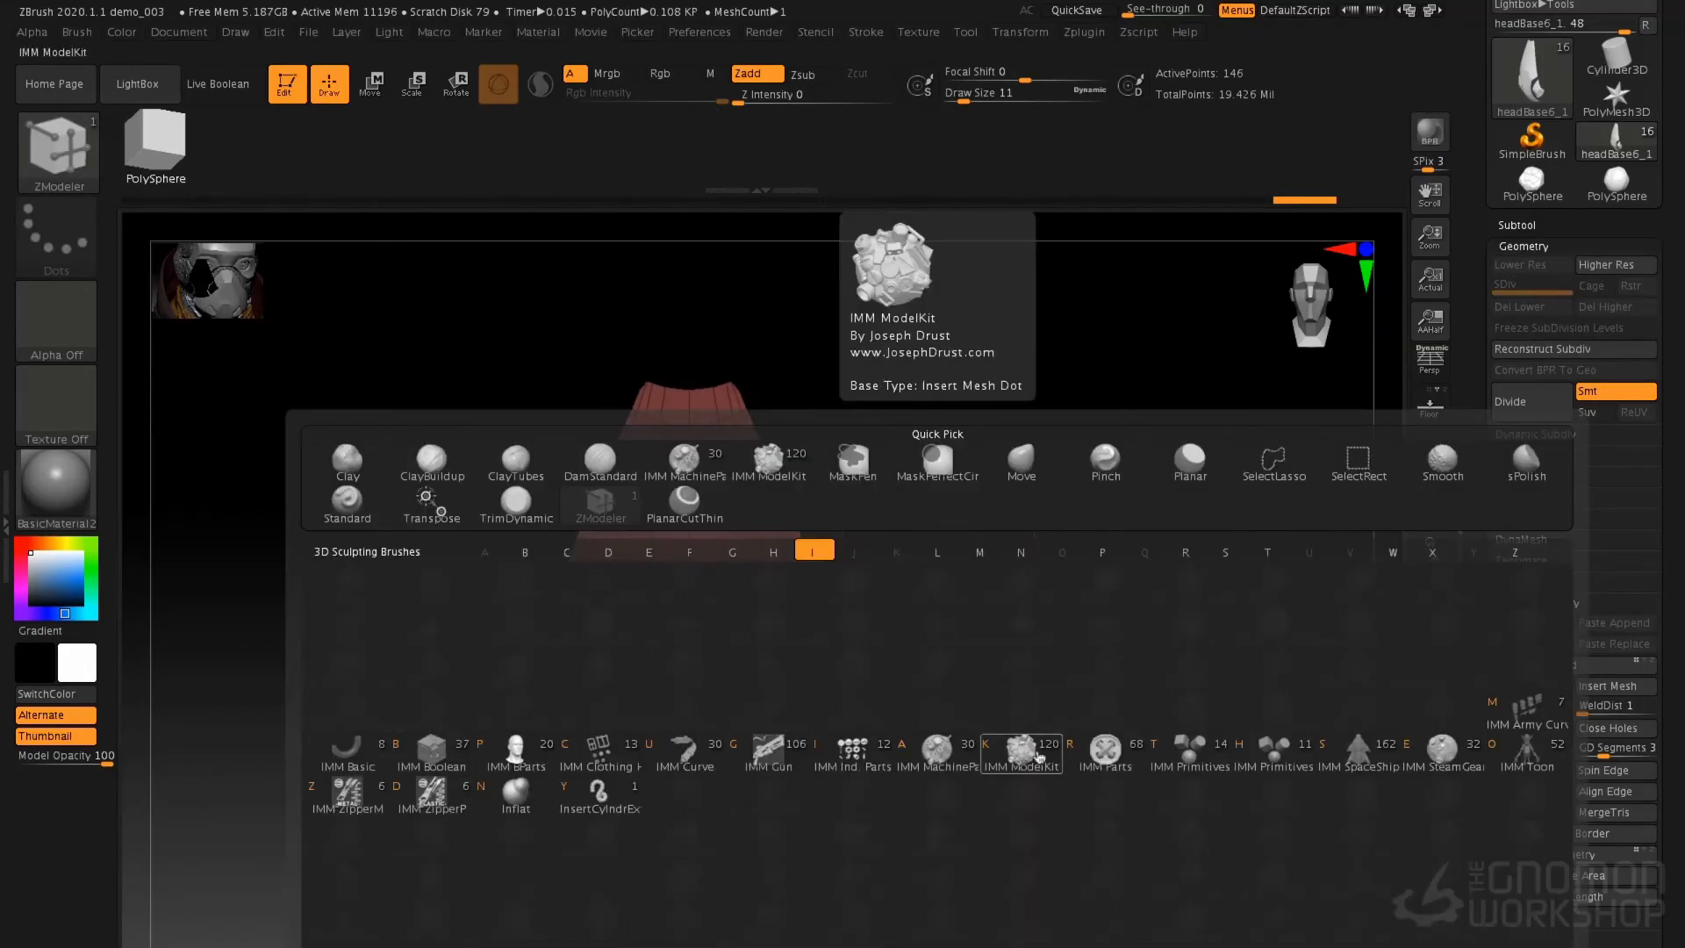
{"action": "left_click", "coordinate": [1185, 751]}
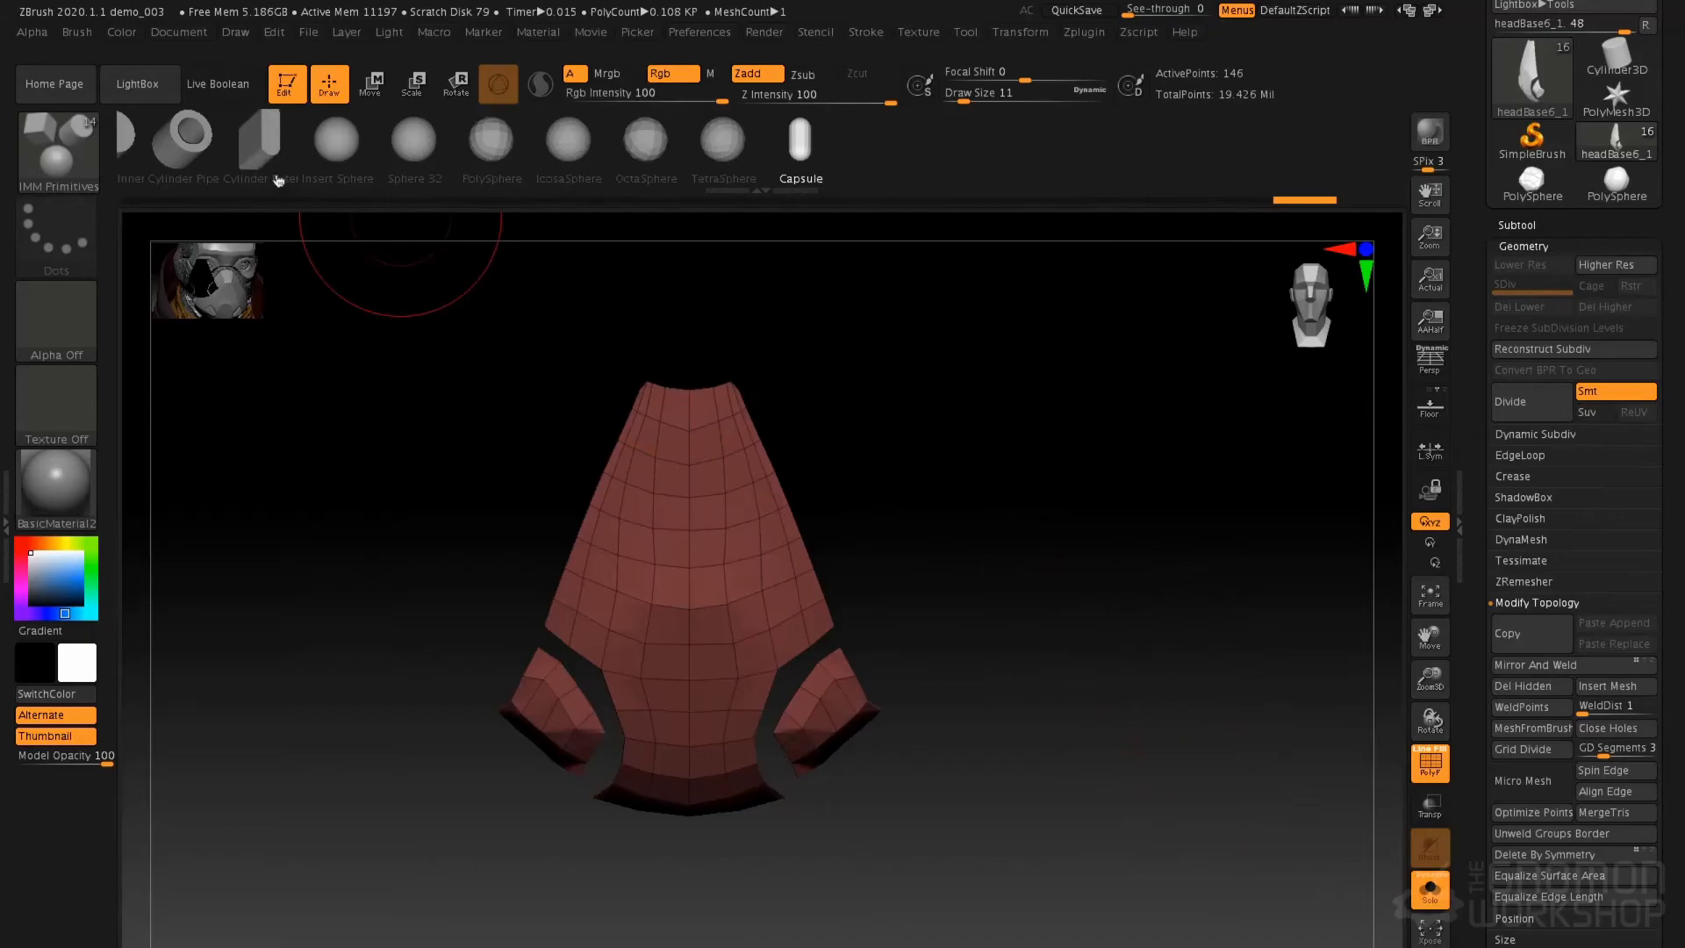
{"action": "left_click", "coordinate": [77, 32]}
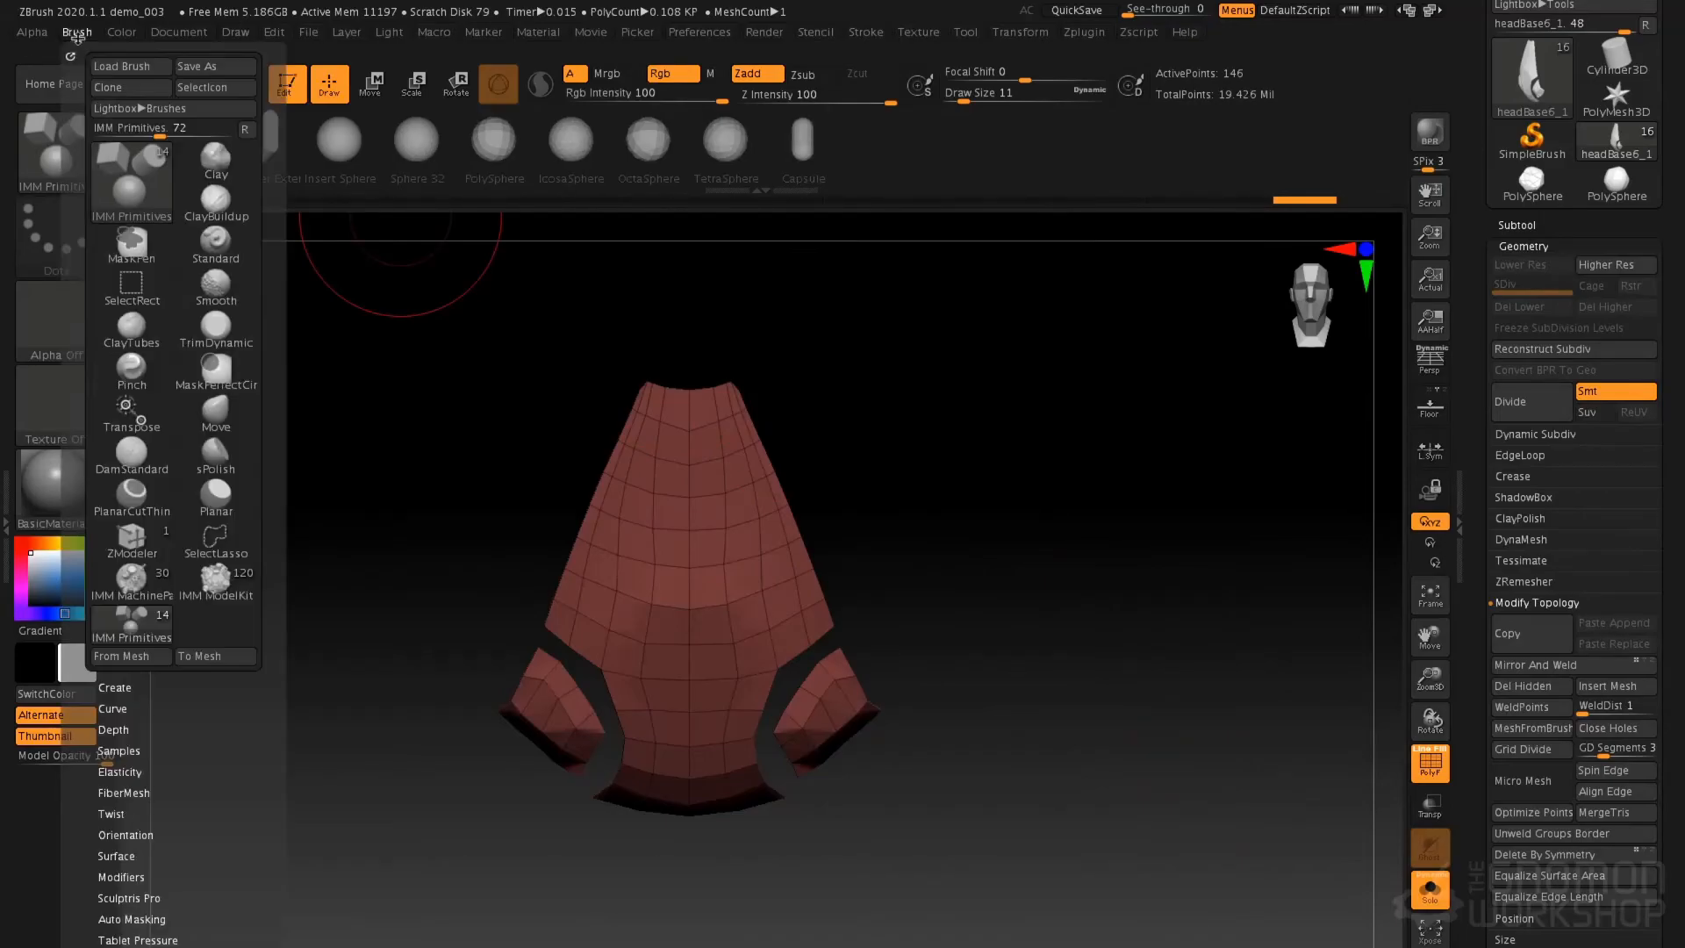
{"action": "left_click", "coordinate": [118, 687]}
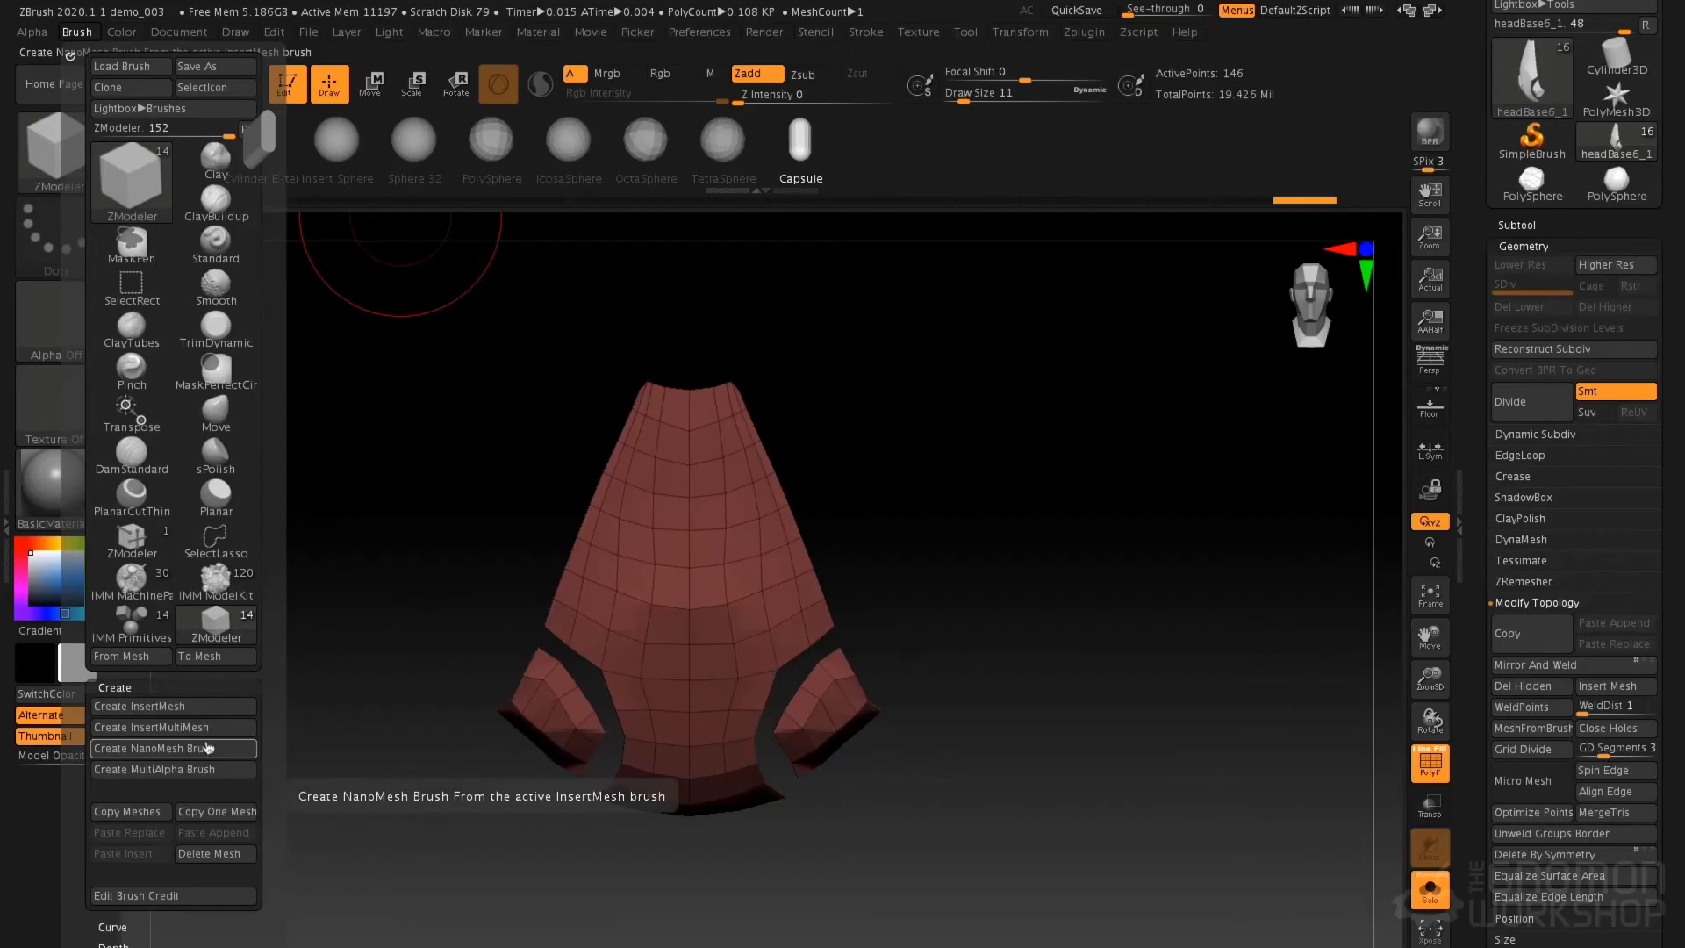
{"action": "left_click", "coordinate": [203, 751]}
Set the draw size to 4 and insert Cylinder Pipe NanoMeshes on the mask panels using the Polygroup All target
{"action": "key", "text": "space"}
{"action": "left_click_drag", "start_coordinate": [479, 321], "coordinate": [471, 321]}
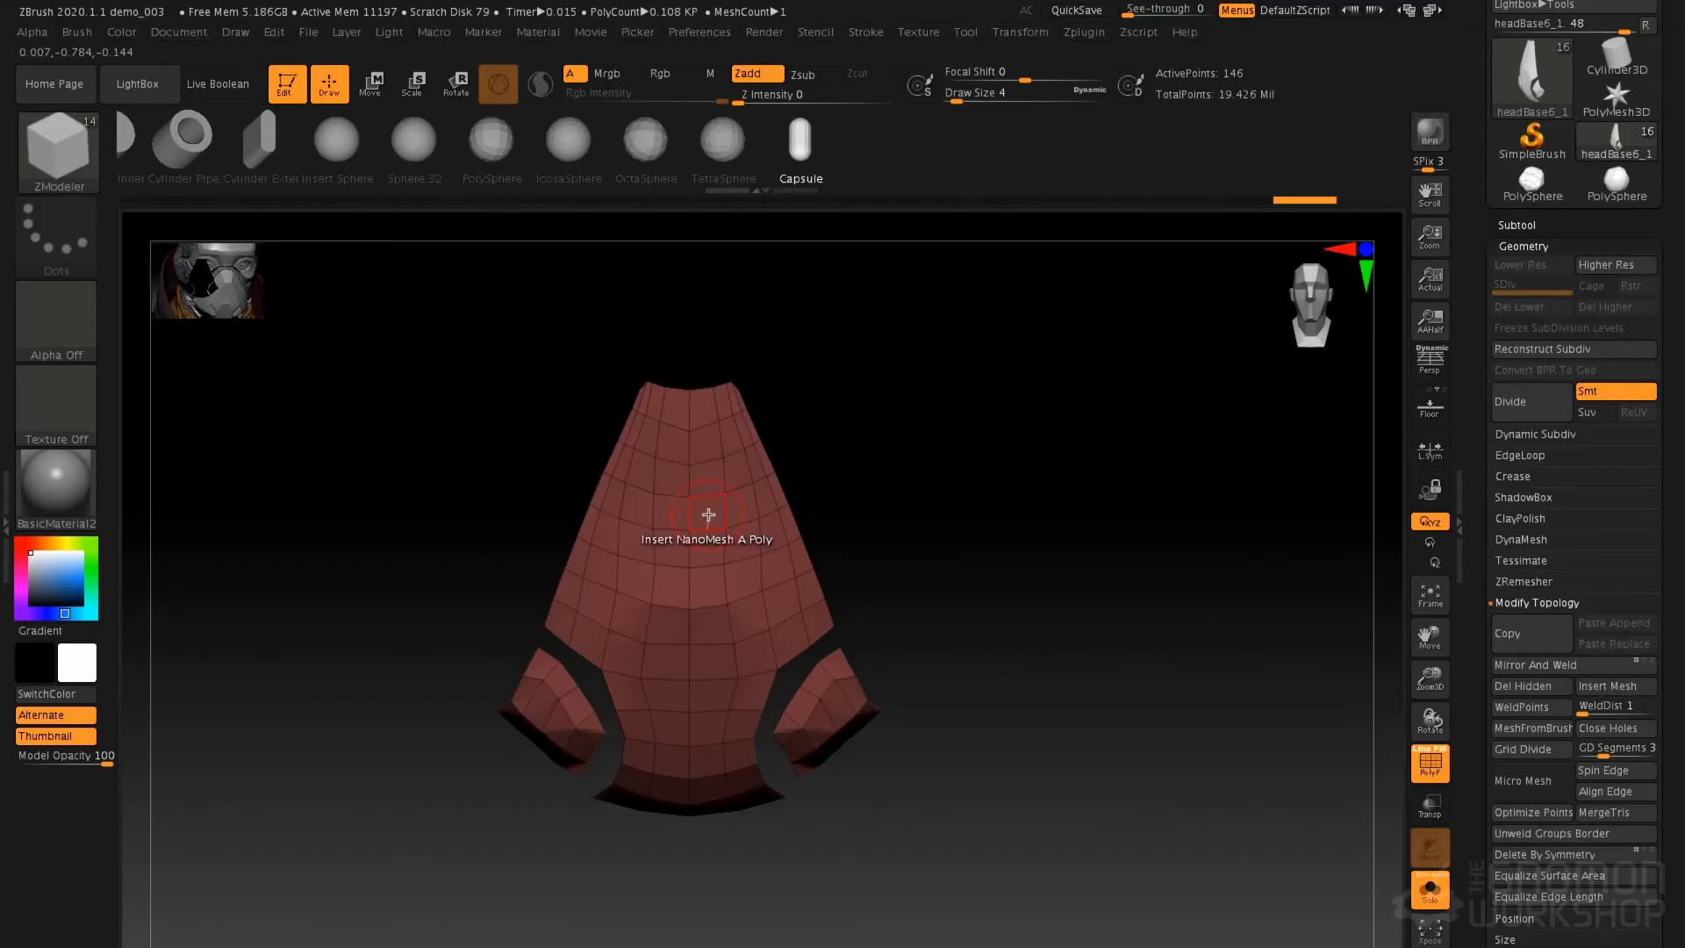
{"action": "key", "text": "space"}
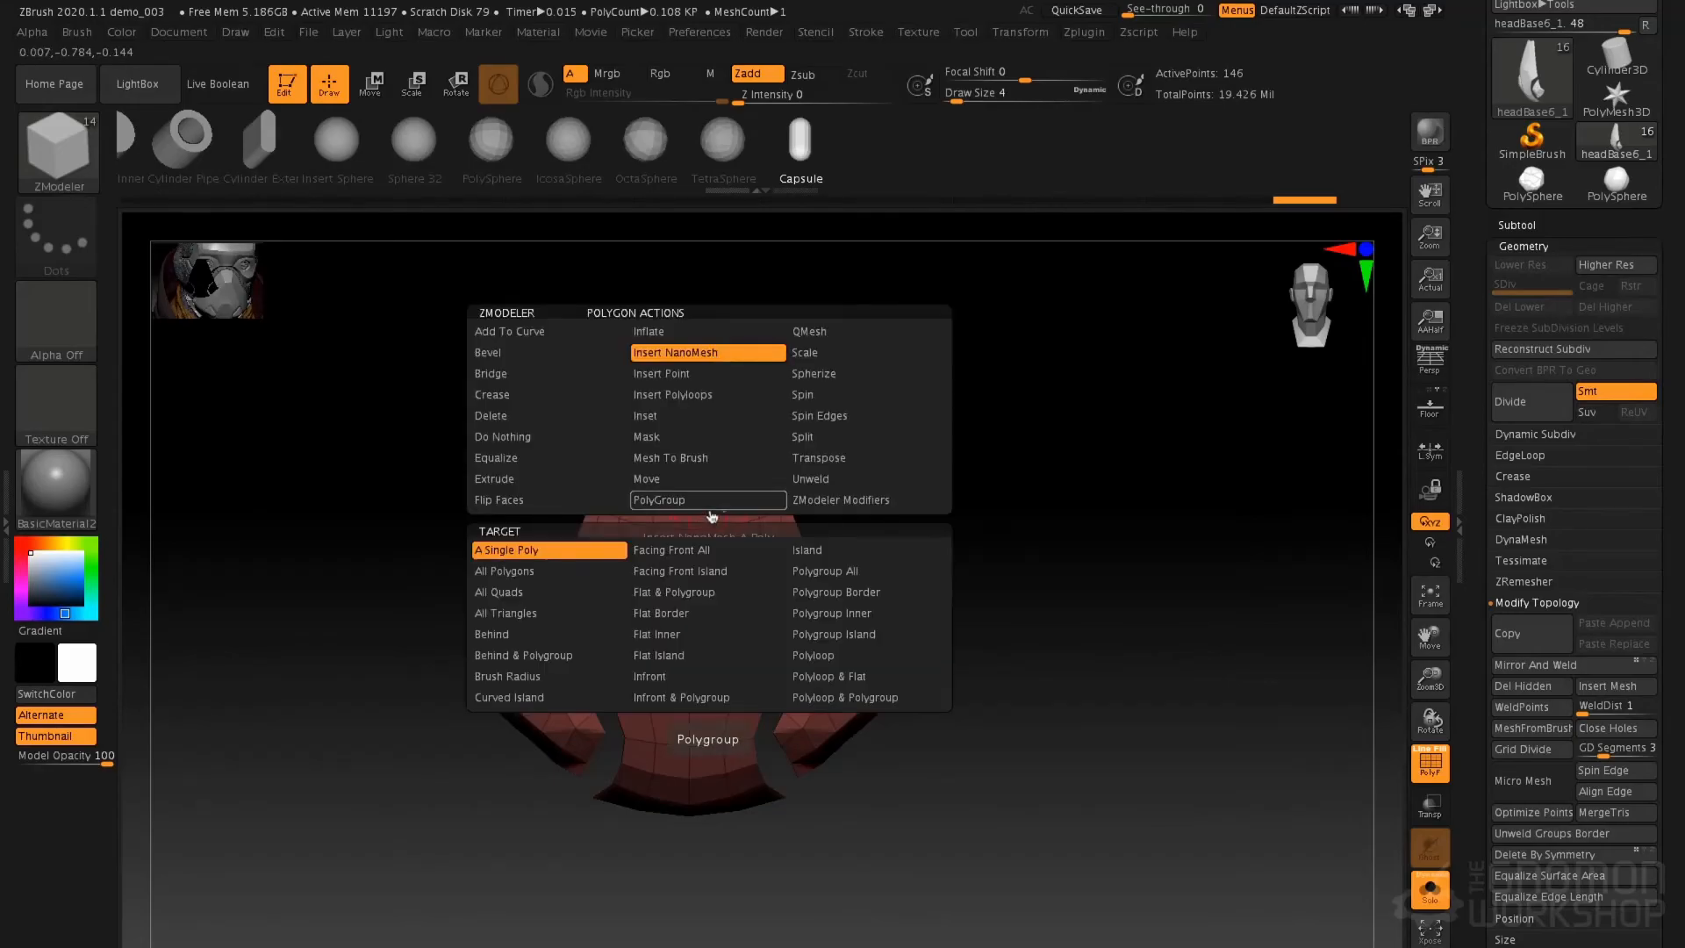
{"action": "left_click", "coordinate": [828, 573]}
{"action": "left_click", "coordinate": [198, 156]}
{"action": "left_click", "coordinate": [750, 549]}
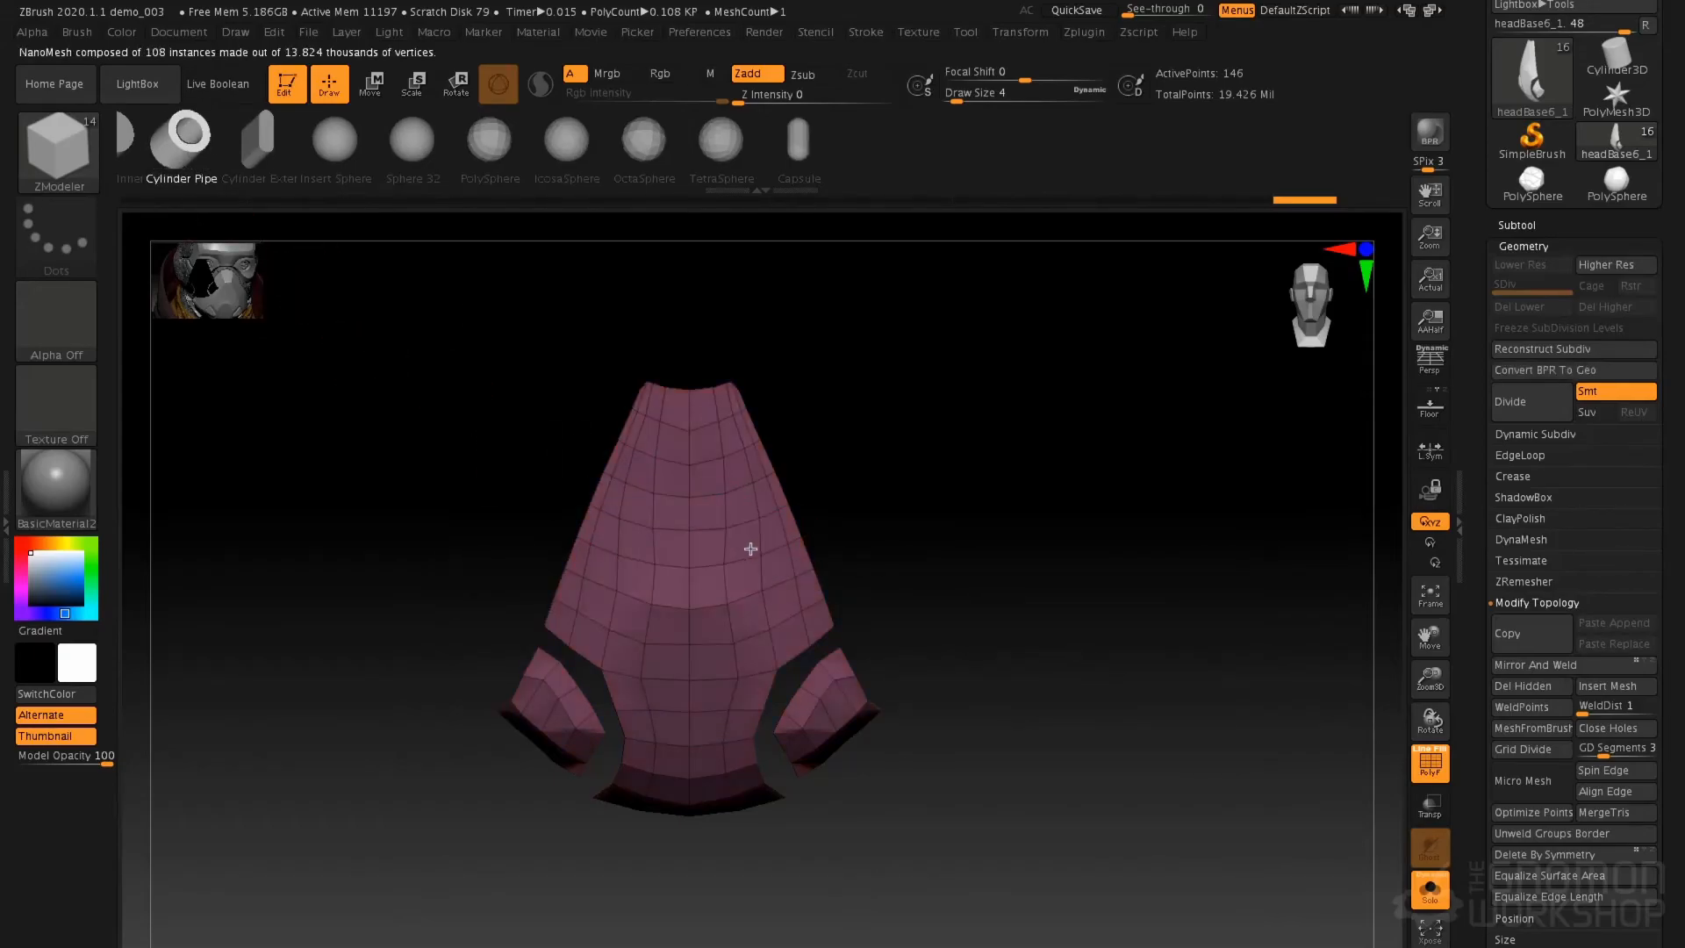
{"action": "left_click_drag", "start_coordinate": [834, 716], "coordinate": [974, 947]}
{"action": "left_click_drag", "start_coordinate": [979, 534], "coordinate": [1030, 483]}
Set the Cylinder Pipe NanoMesh to Fit and its size to about 0.63
{"action": "left_click", "coordinate": [1555, 245]}
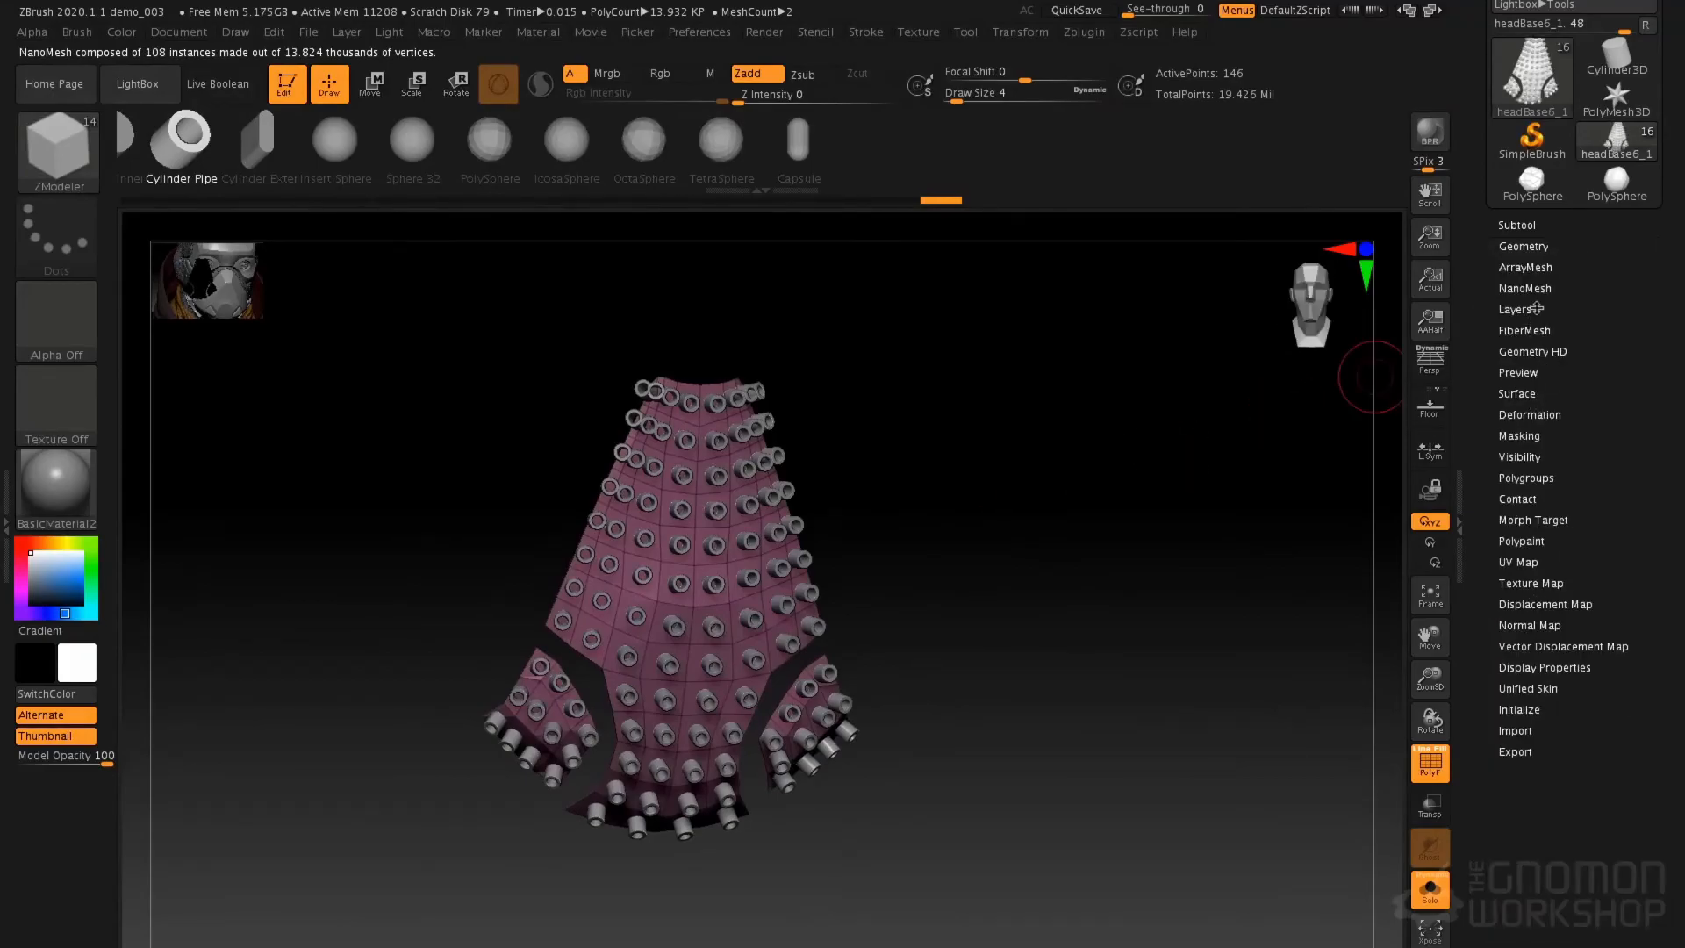
{"action": "left_click", "coordinate": [1538, 288]}
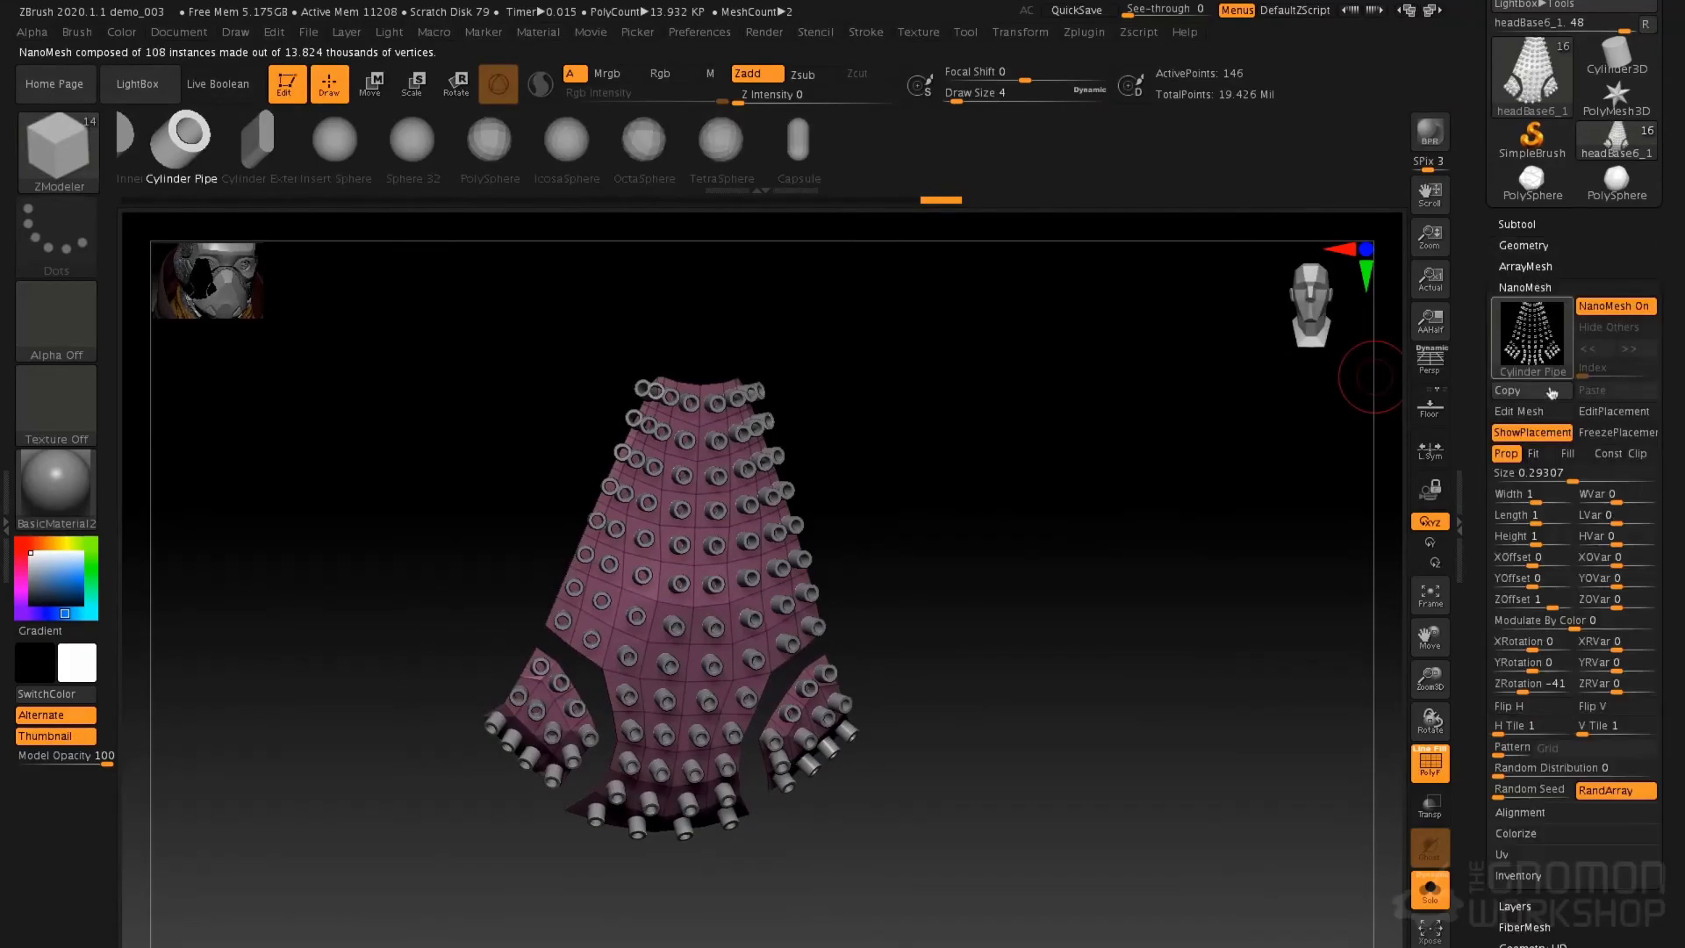
{"action": "left_click", "coordinate": [1545, 455]}
{"action": "left_click", "coordinate": [1543, 473]}
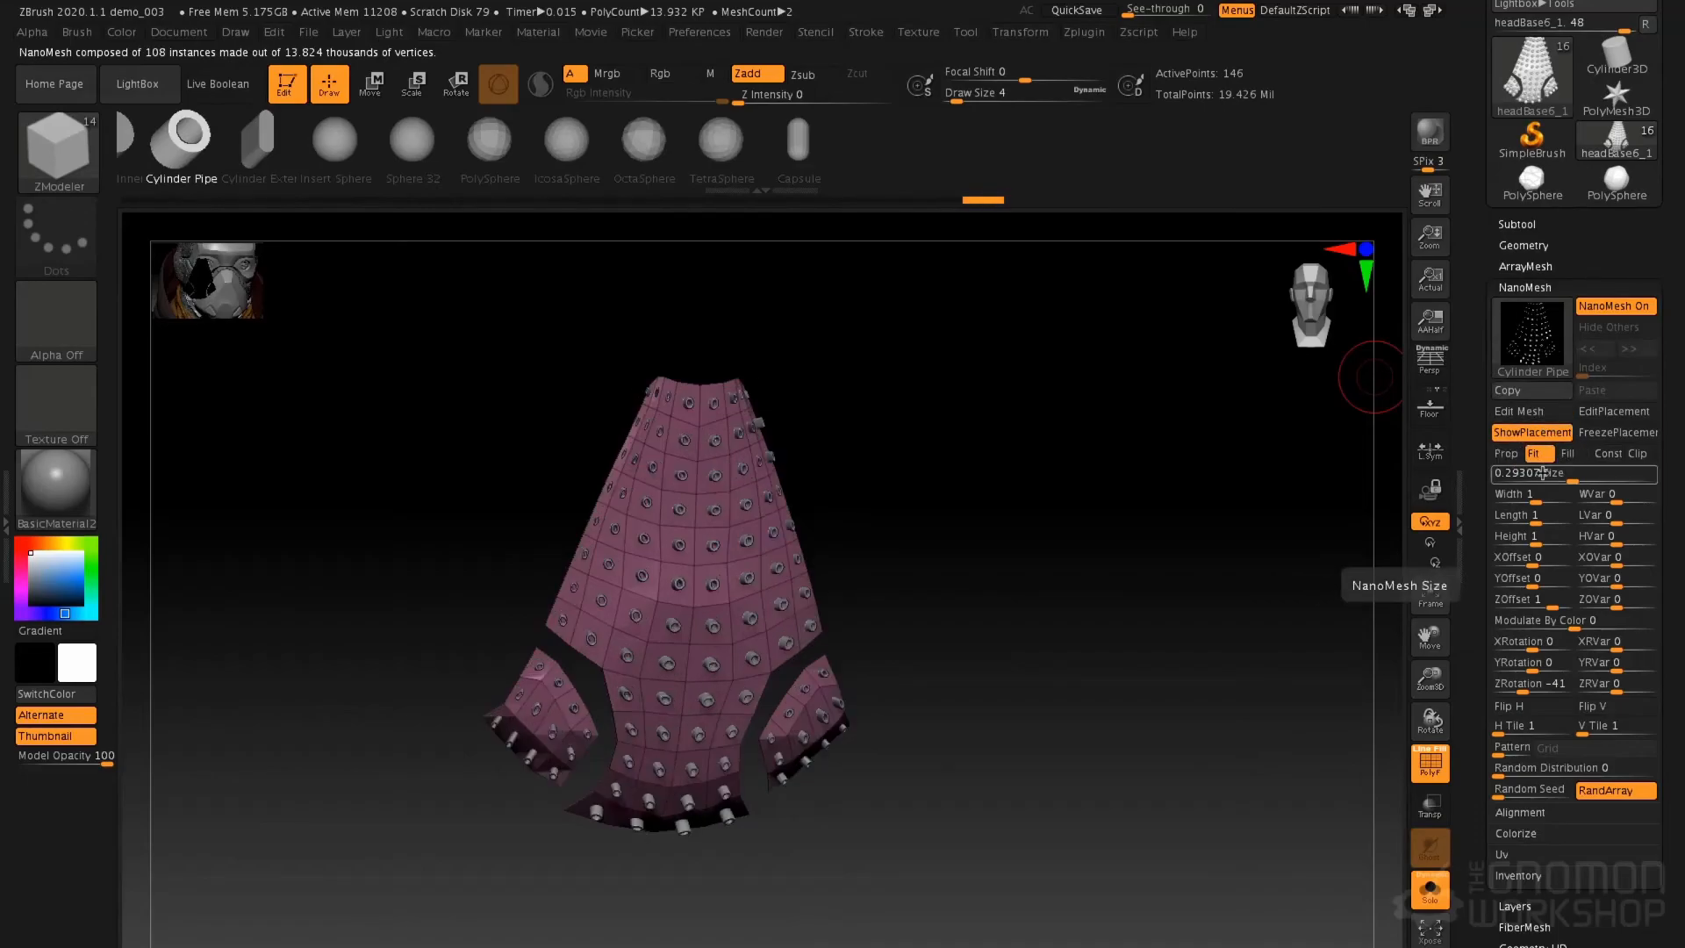
{"action": "left_click_drag", "start_coordinate": [1576, 474], "coordinate": [1578, 482]}
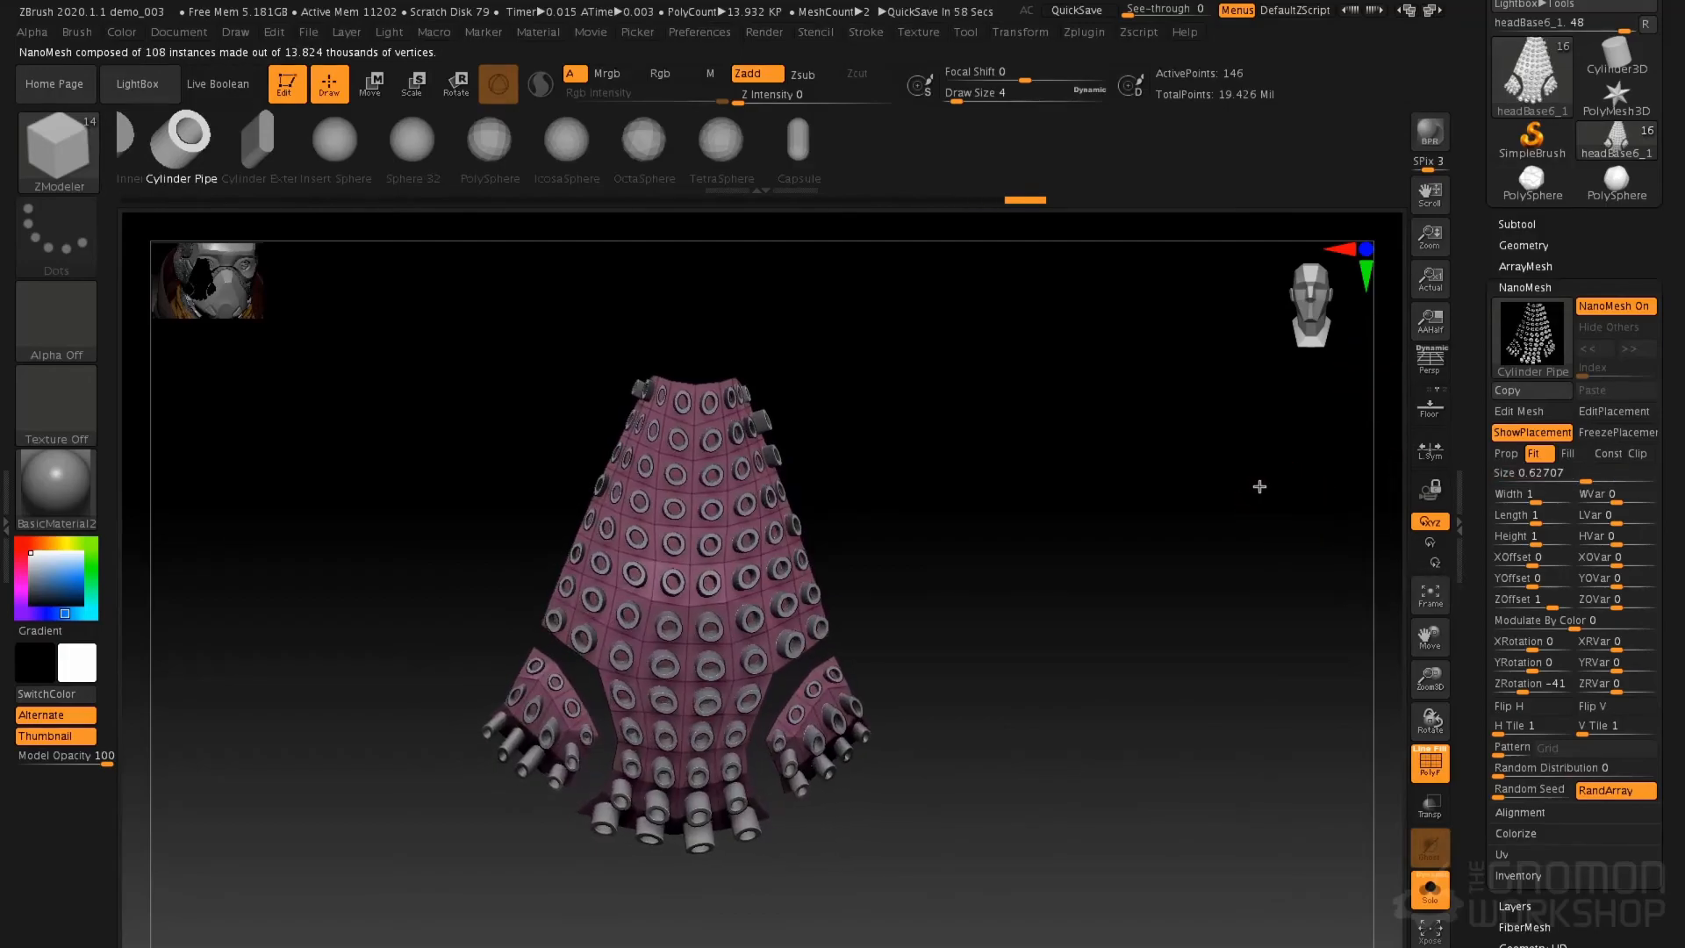
Inspect the NanoMesh pipes up close and turn NanoMesh off for the mask panels
{"action": "left_click_drag", "start_coordinate": [1254, 472], "coordinate": [1247, 543], "text": "alt"}
{"action": "mouse_move", "coordinate": [1247, 544]}
{"action": "left_mouse_down"}
{"action": "mouse_move", "coordinate": [1207, 557]}
{"action": "mouse_move", "coordinate": [1230, 548]}
{"action": "left_mouse_up"}
{"action": "left_click_drag", "start_coordinate": [1277, 605], "coordinate": [1272, 530]}
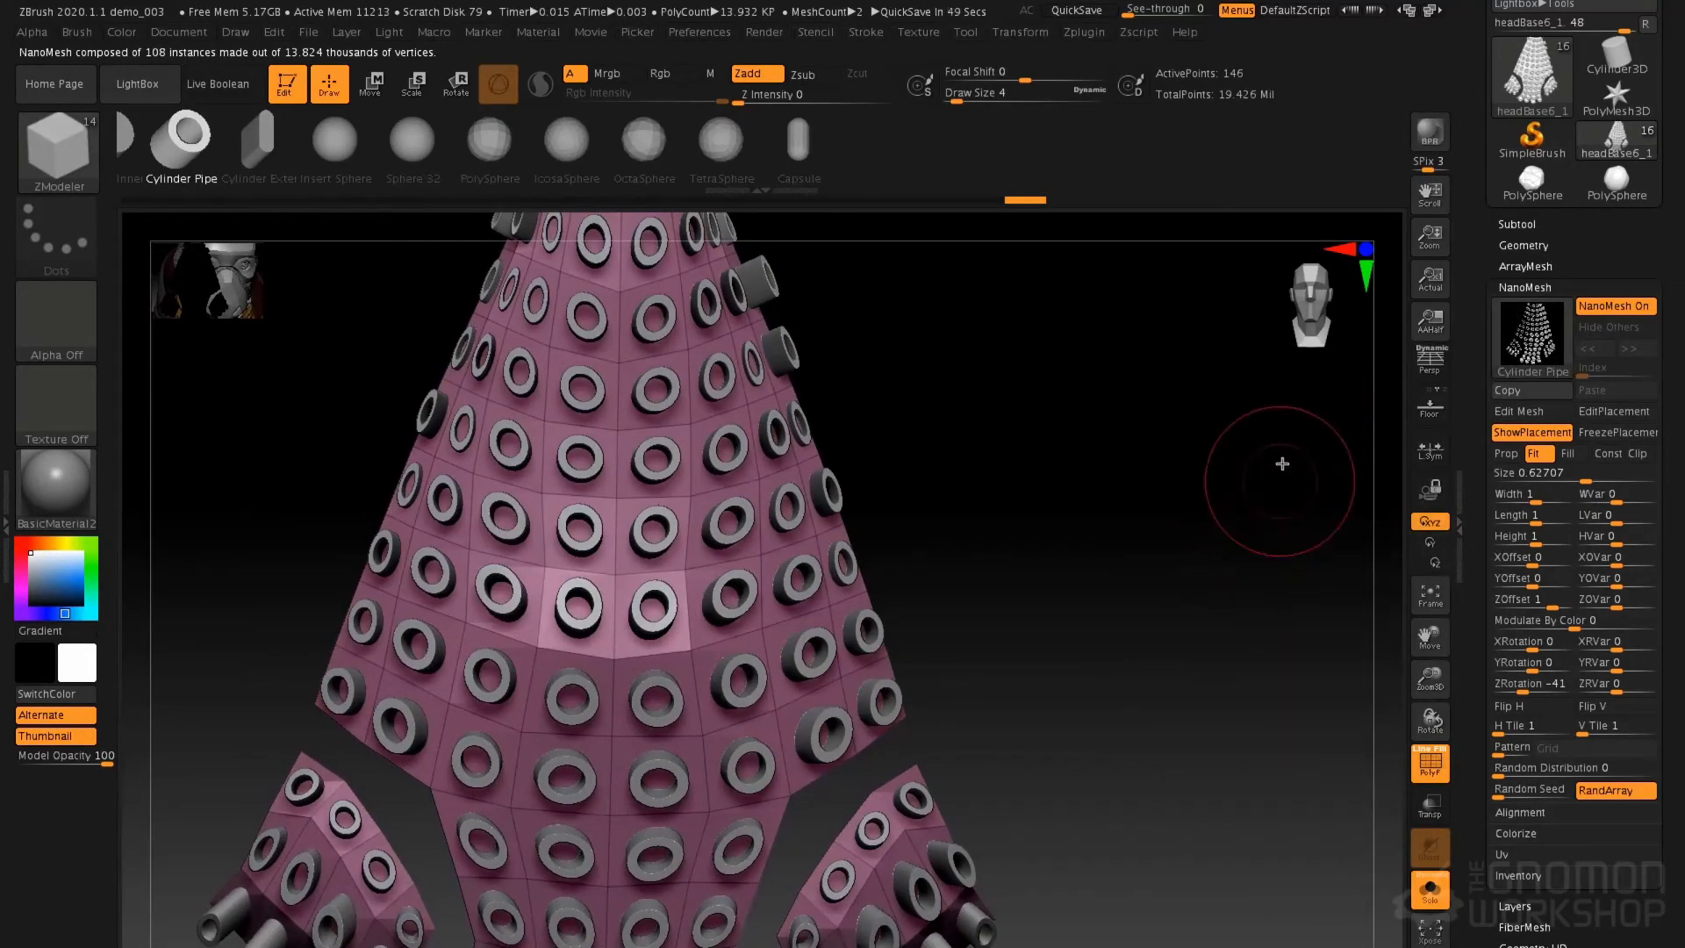
{"action": "left_click_drag", "start_coordinate": [1282, 463], "coordinate": [1299, 439], "text": "alt"}
{"action": "left_click", "coordinate": [1590, 311]}
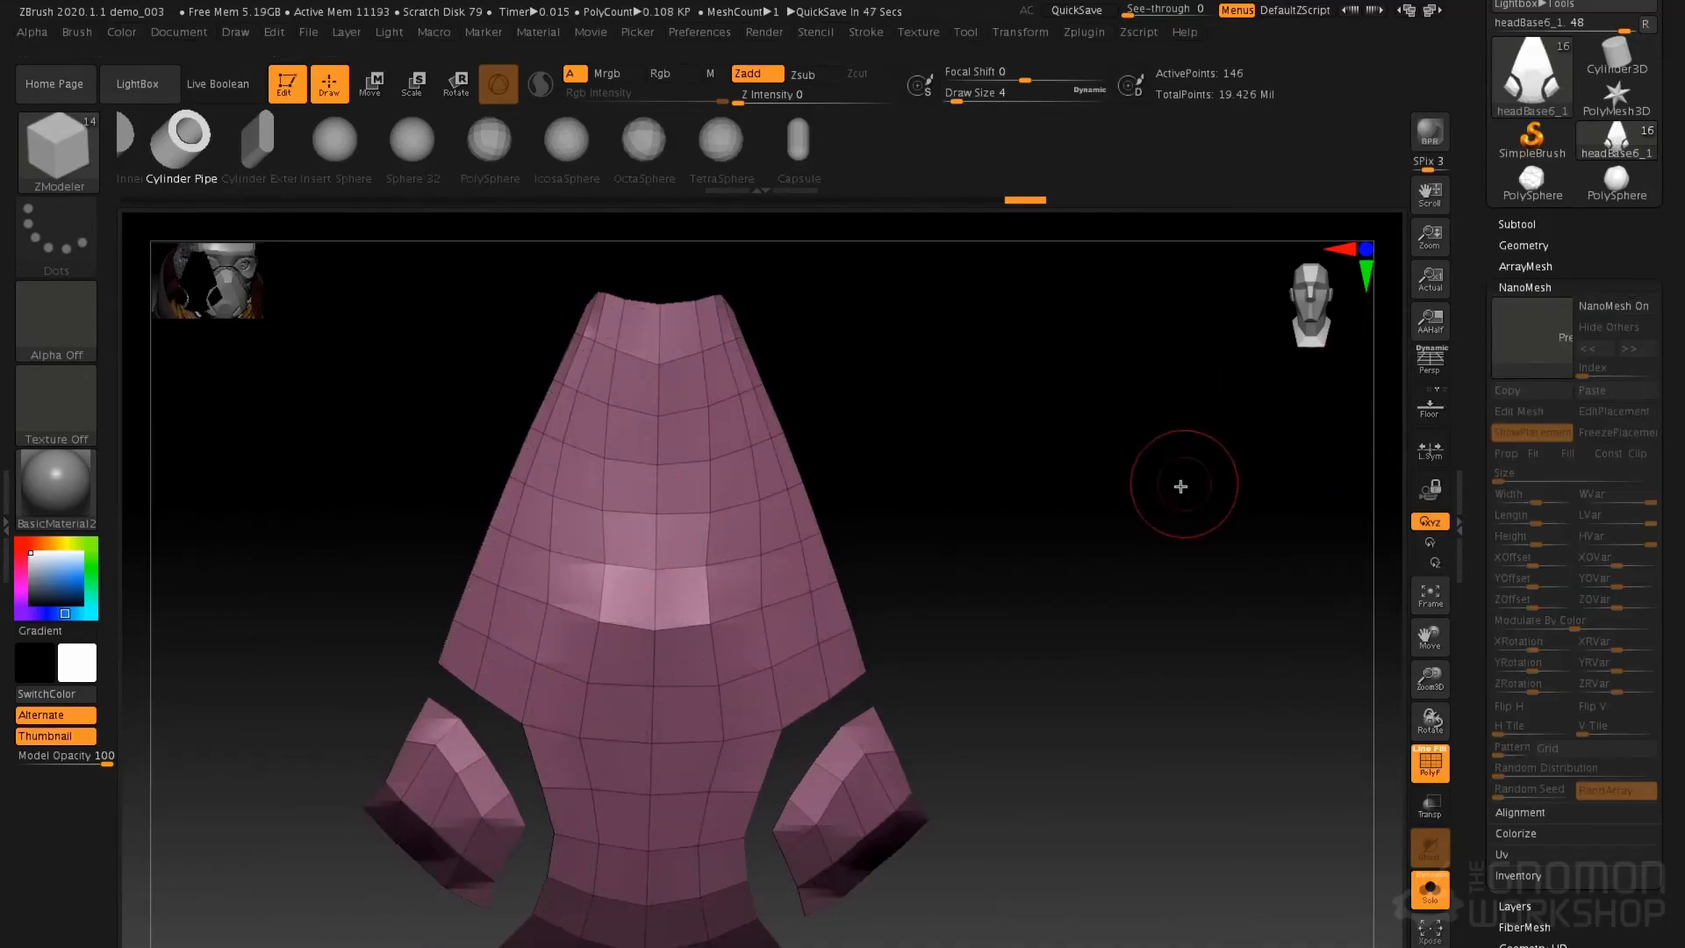
Smooth the outlines of the mask panels with the Polish By Features deformation, undoing the first attempt and reapplying it in its alternate mode
{"action": "left_click", "coordinate": [1528, 289]}
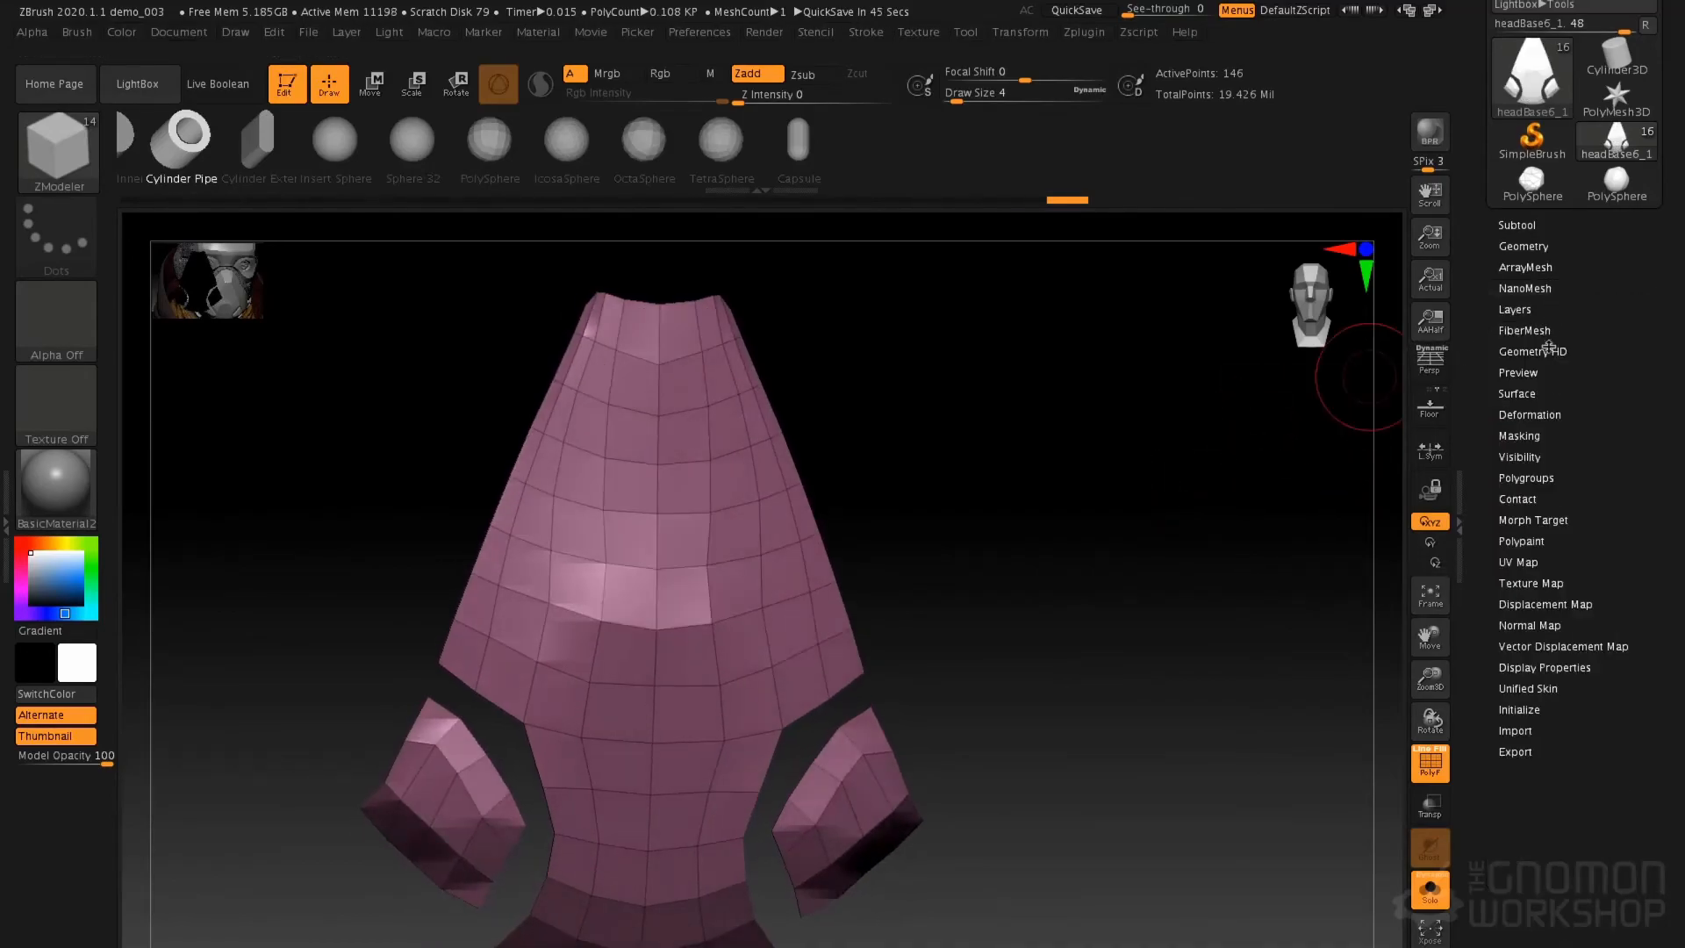
{"action": "left_click", "coordinate": [1538, 415]}
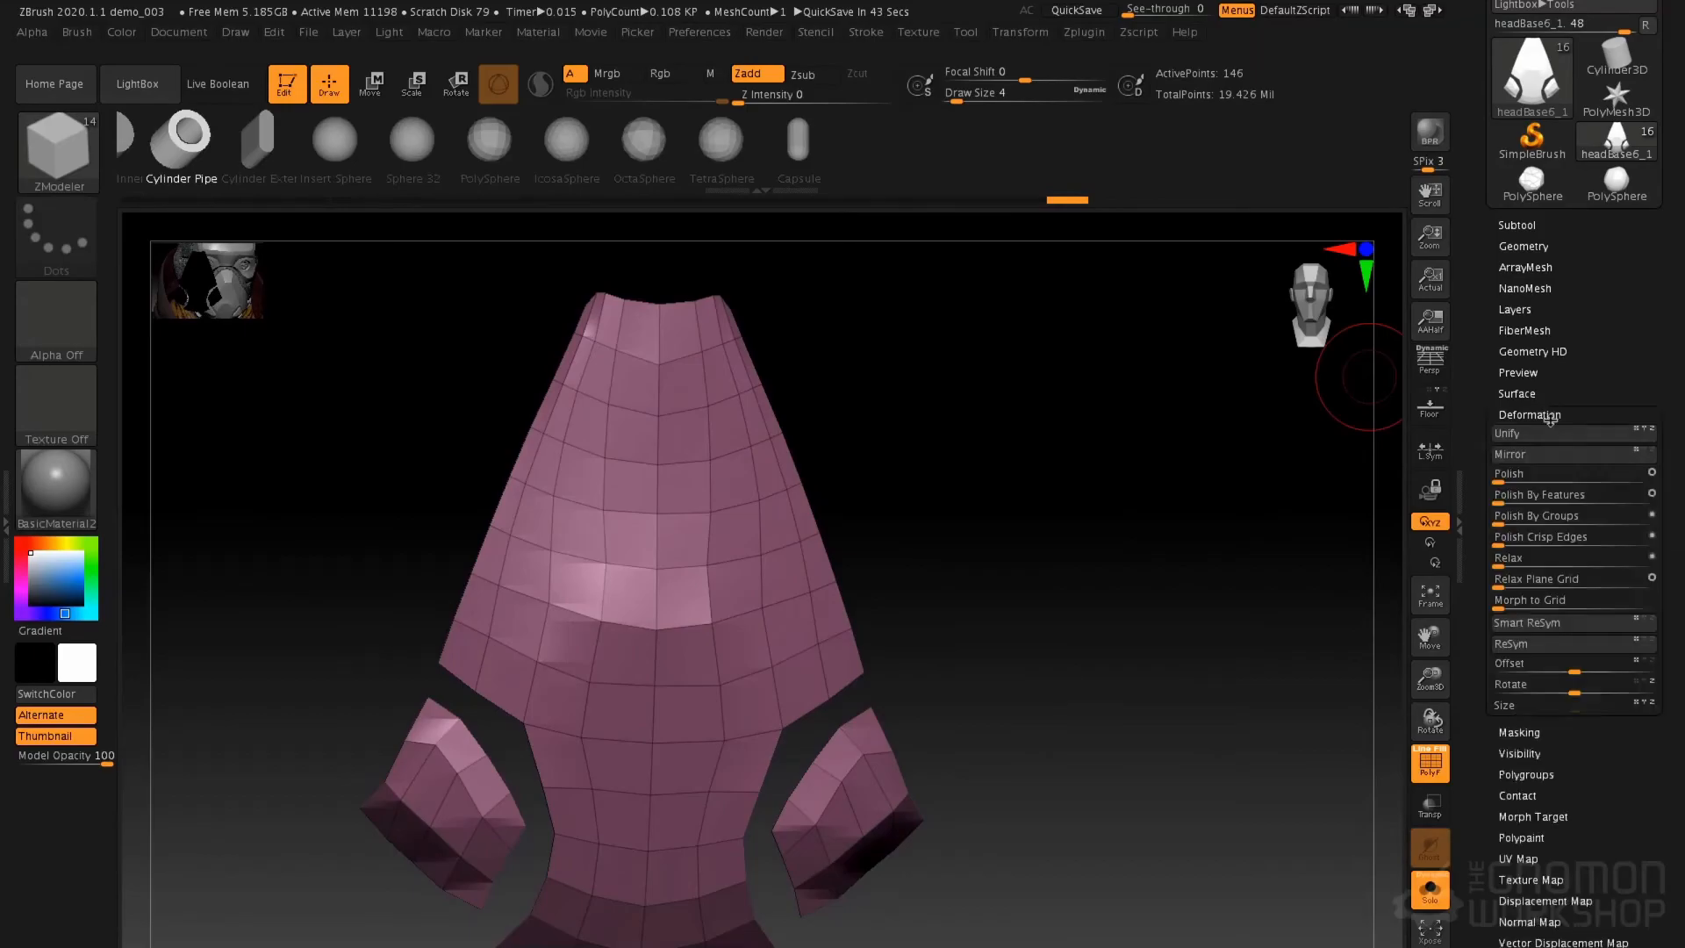
{"action": "left_click", "coordinate": [1519, 495]}
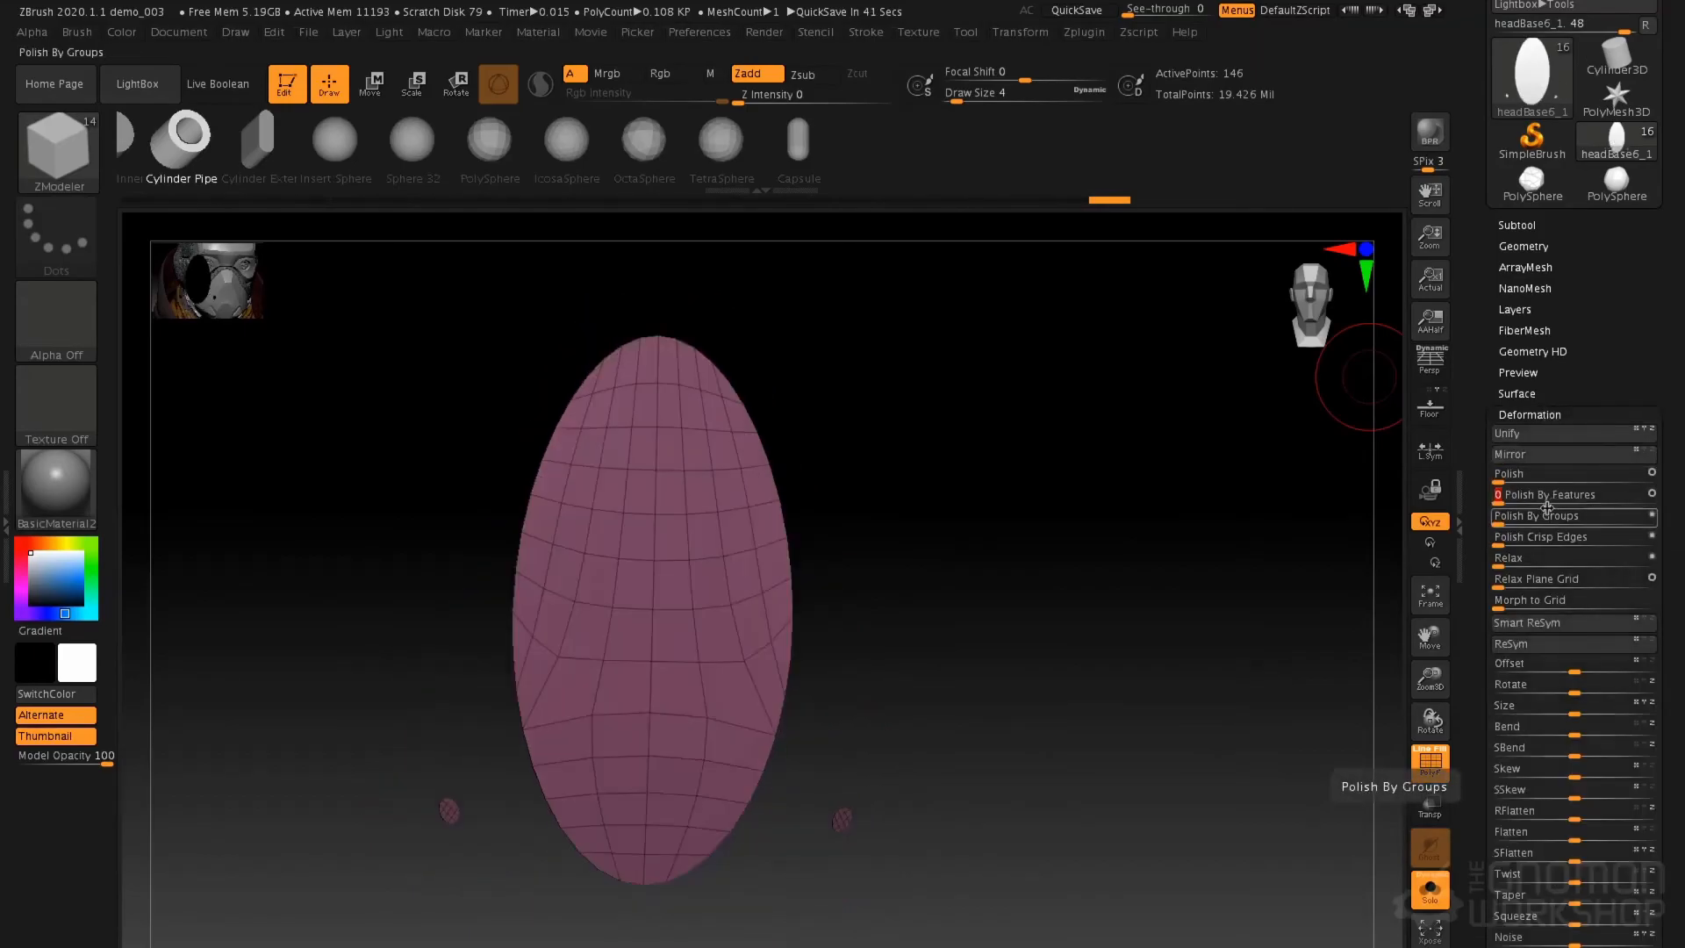
{"action": "key", "text": "ctrl+z"}
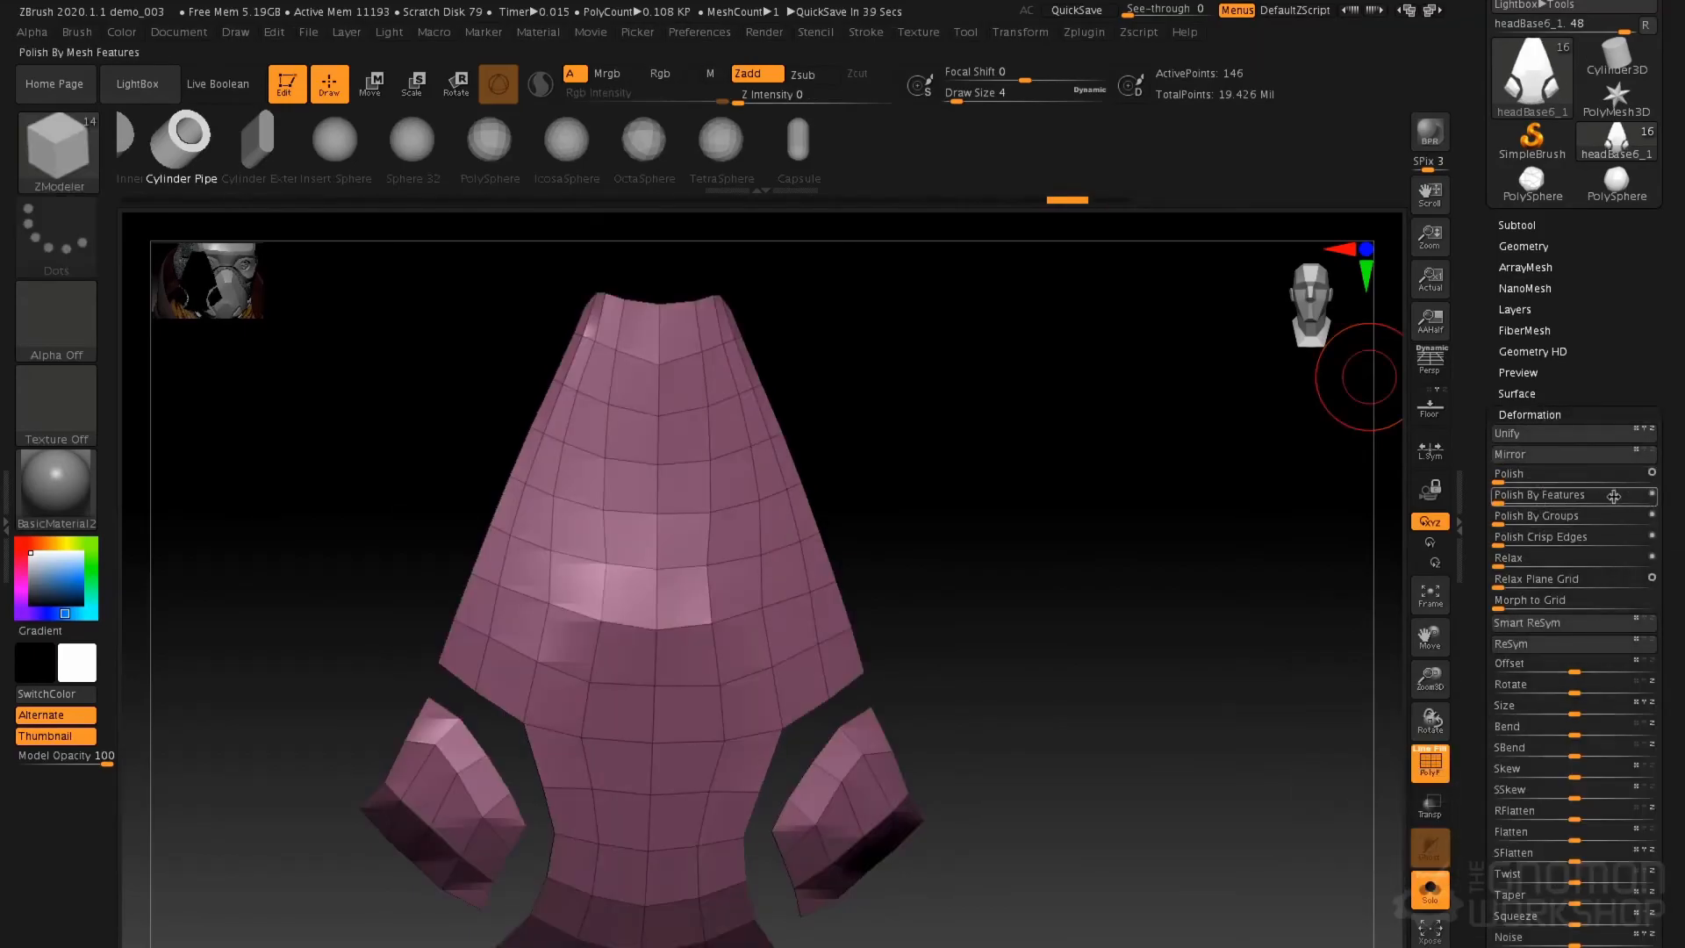
{"action": "left_click", "coordinate": [1505, 496]}
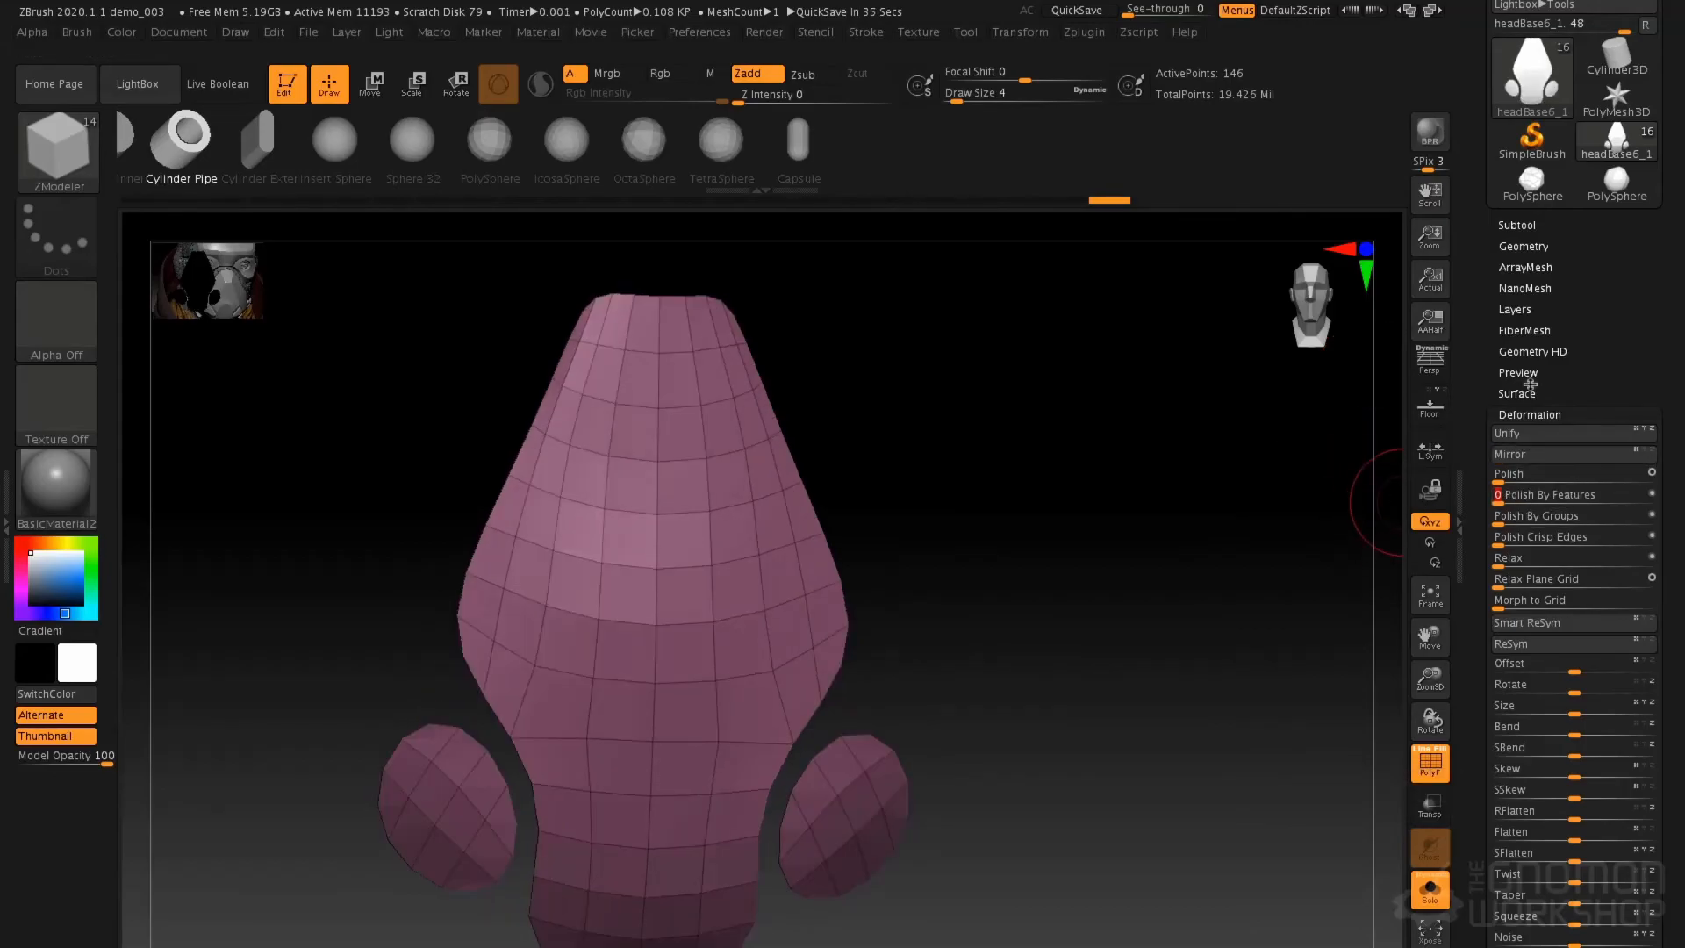
Turn NanoMesh on again for the smoothed panels, switch it to proportional mode and set its size to about 0.21
{"action": "left_click", "coordinate": [1525, 288]}
{"action": "left_click", "coordinate": [1533, 351]}
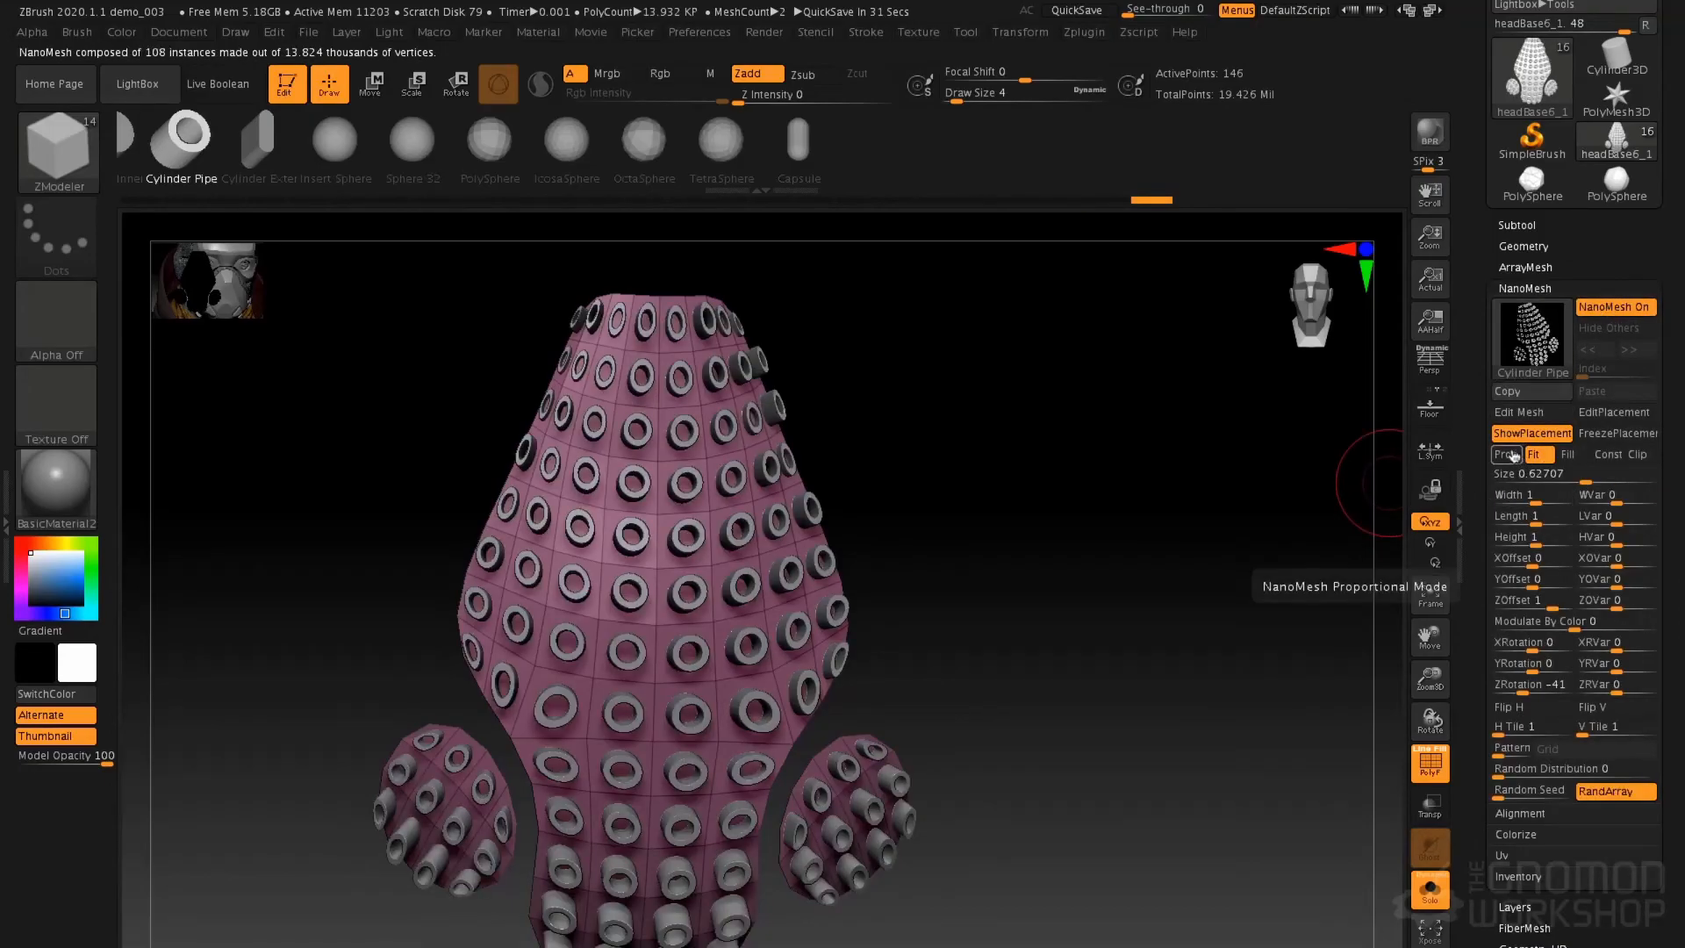
{"action": "left_click", "coordinate": [1506, 455]}
{"action": "mouse_move", "coordinate": [1203, 545]}
{"action": "left_mouse_down"}
{"action": "mouse_move", "coordinate": [1174, 546]}
{"action": "mouse_move", "coordinate": [1200, 543]}
{"action": "left_mouse_up"}
{"action": "left_click_drag", "start_coordinate": [1585, 475], "coordinate": [1555, 474]}
Lengthen the NanoMesh pipes to a height of about 3.06 and set their Z offset to about 0.07
{"action": "left_click_drag", "start_coordinate": [1225, 527], "coordinate": [1383, 547]}
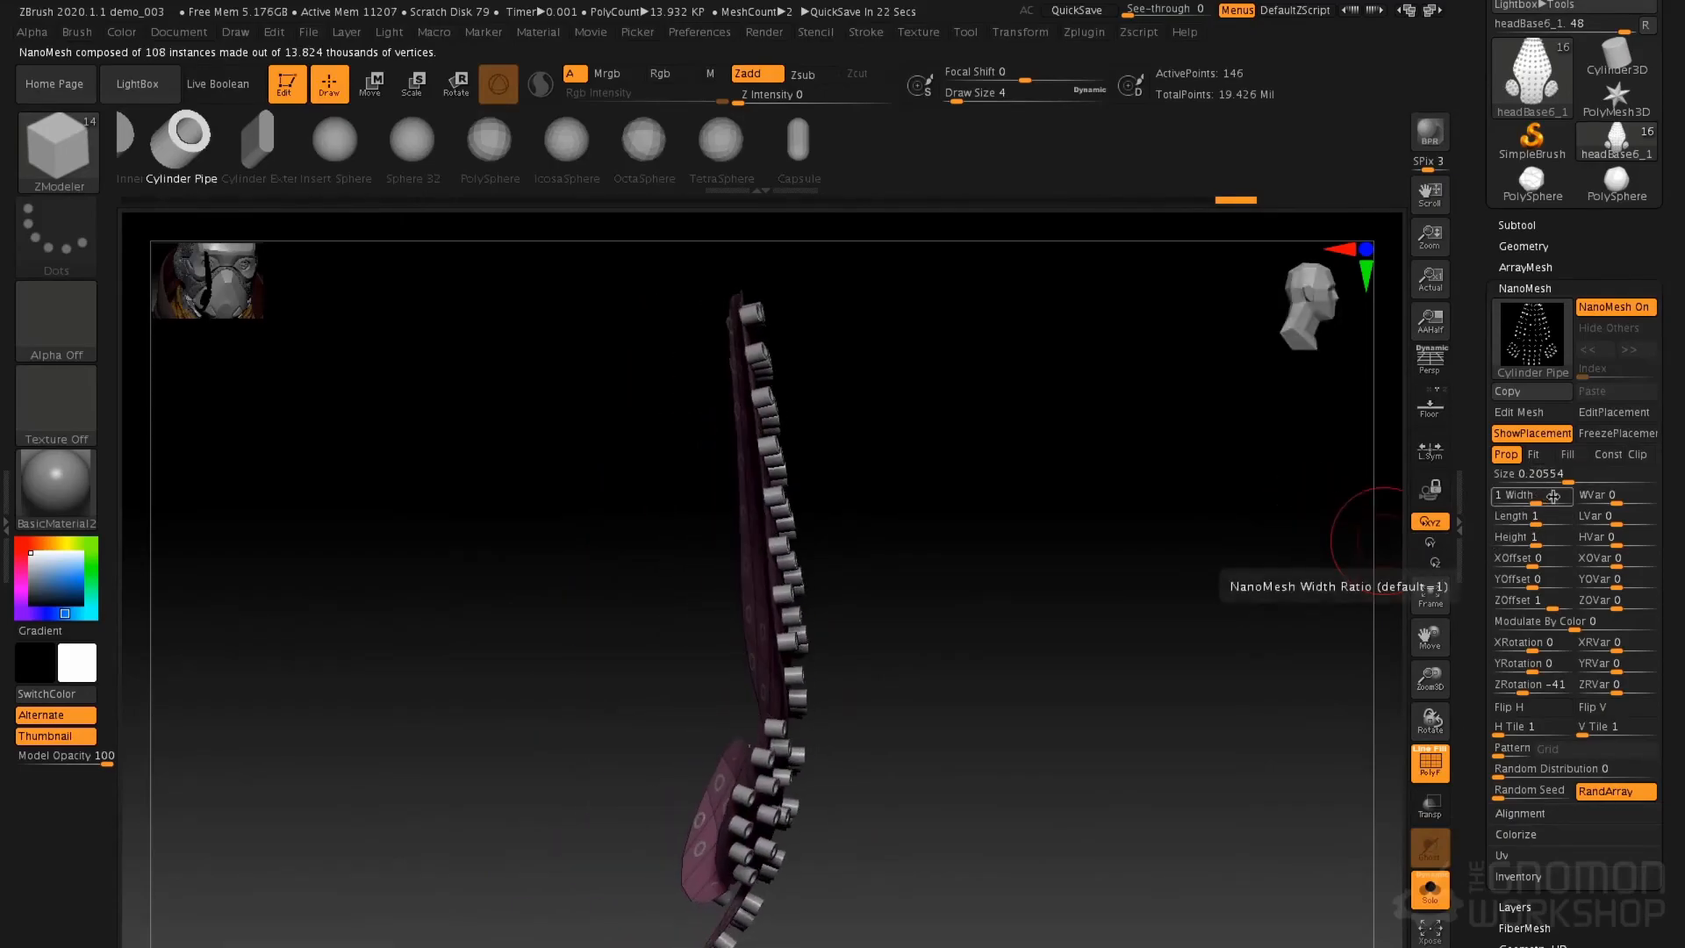
{"action": "left_click_drag", "start_coordinate": [1526, 518], "coordinate": [1552, 545]}
{"action": "key", "text": "ctrl+z"}
{"action": "left_click_drag", "start_coordinate": [1535, 609], "coordinate": [1543, 607]}
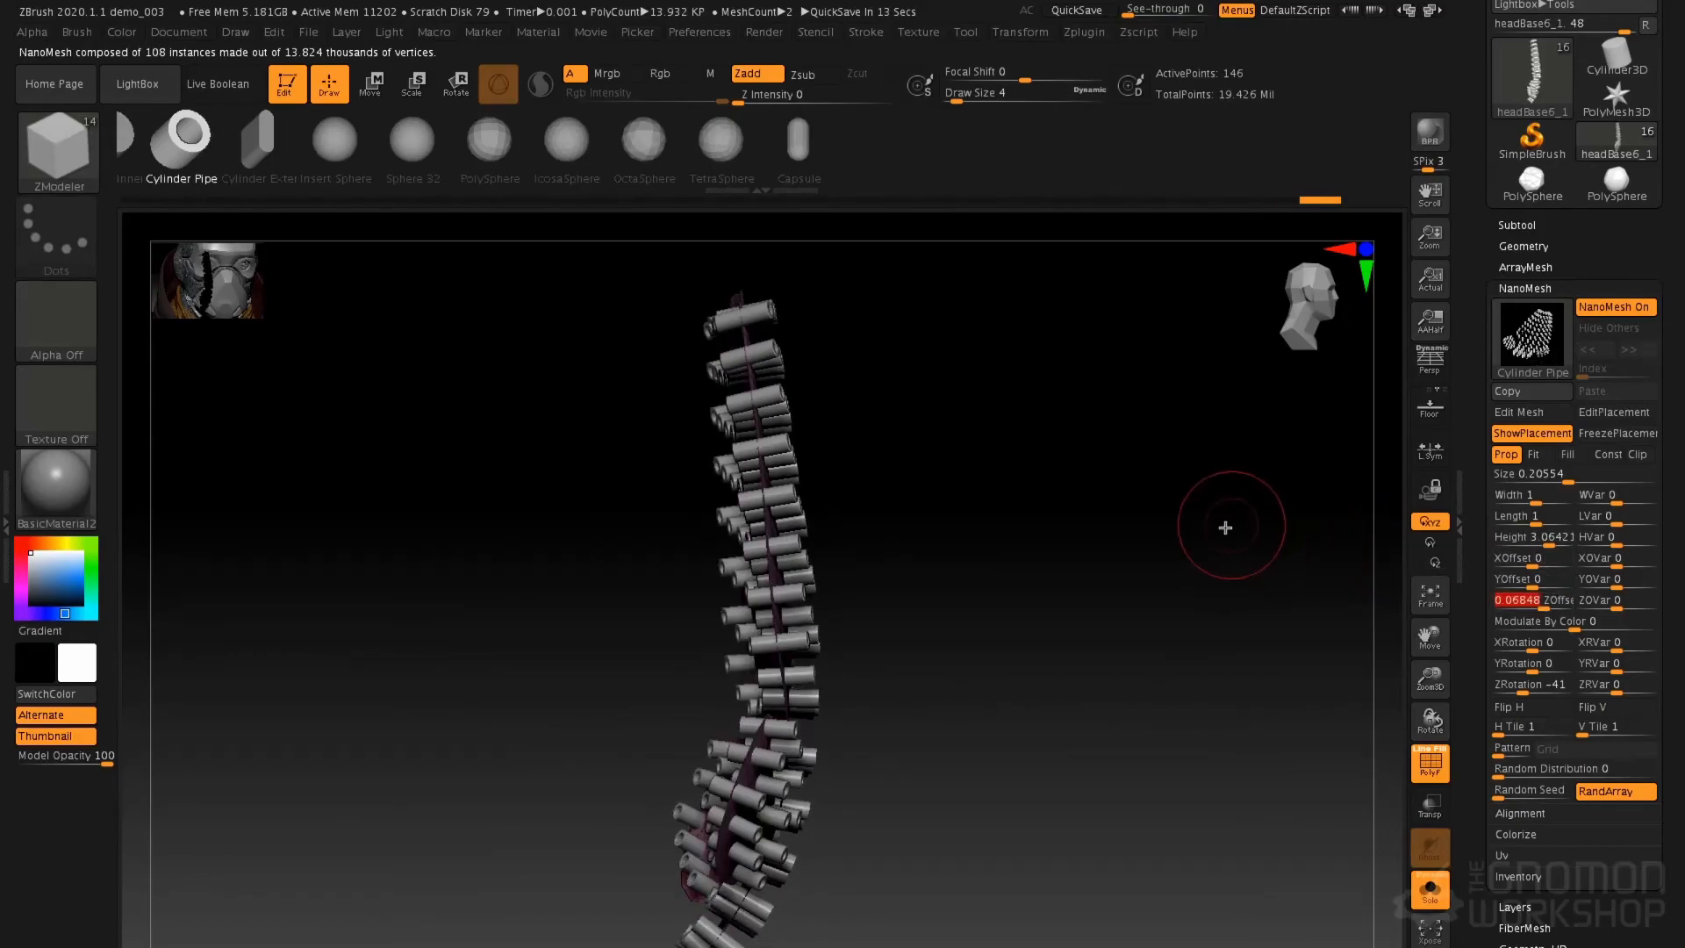
Set the NanoMesh pipes' height to about 4.54 and their size to about 0.33
{"action": "left_click_drag", "start_coordinate": [1230, 527], "coordinate": [1256, 538]}
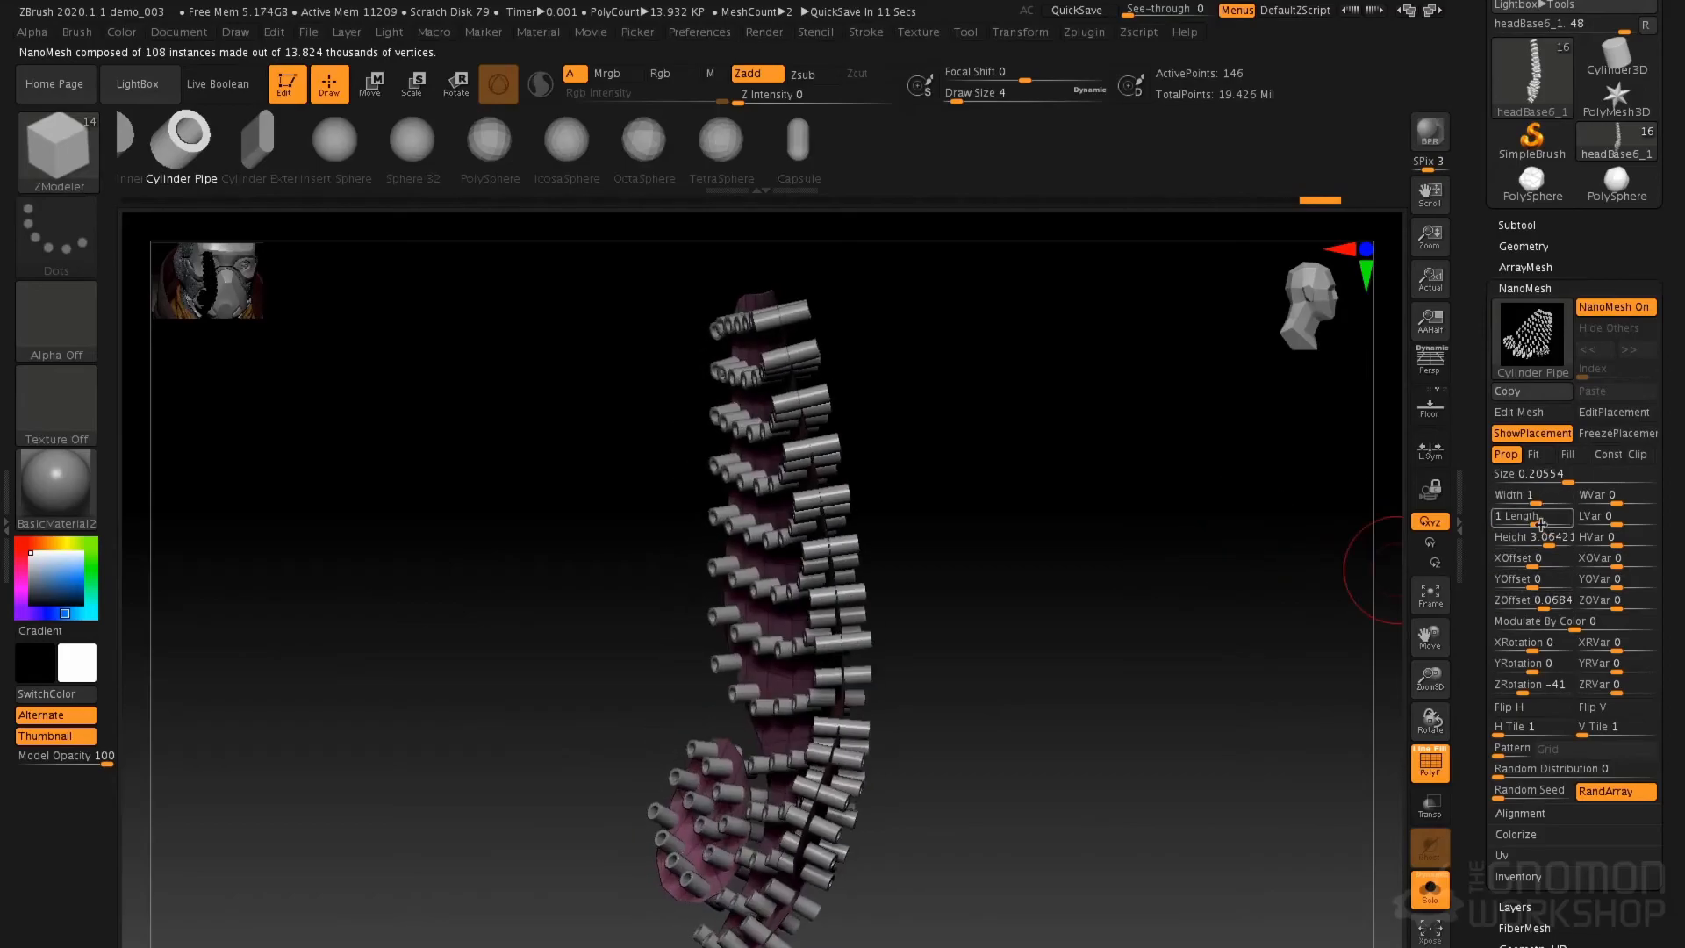
{"action": "left_click_drag", "start_coordinate": [1550, 544], "coordinate": [1554, 545]}
{"action": "left_click_drag", "start_coordinate": [1225, 510], "coordinate": [1229, 568]}
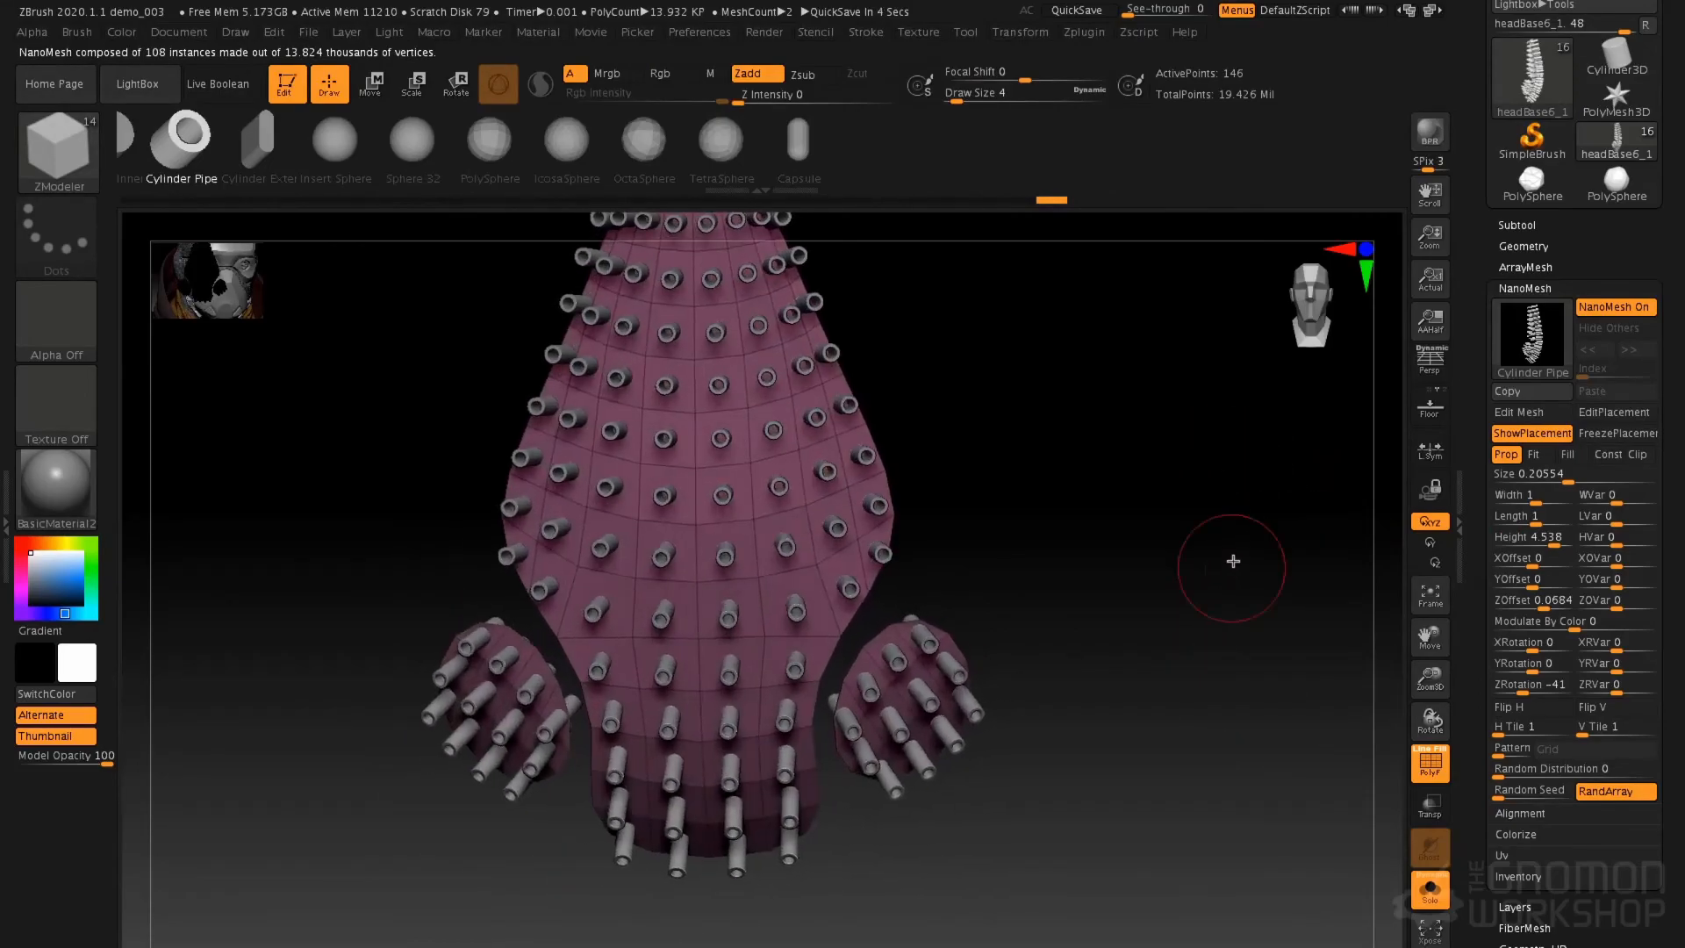
{"action": "left_click_drag", "start_coordinate": [1568, 473], "coordinate": [1579, 474]}
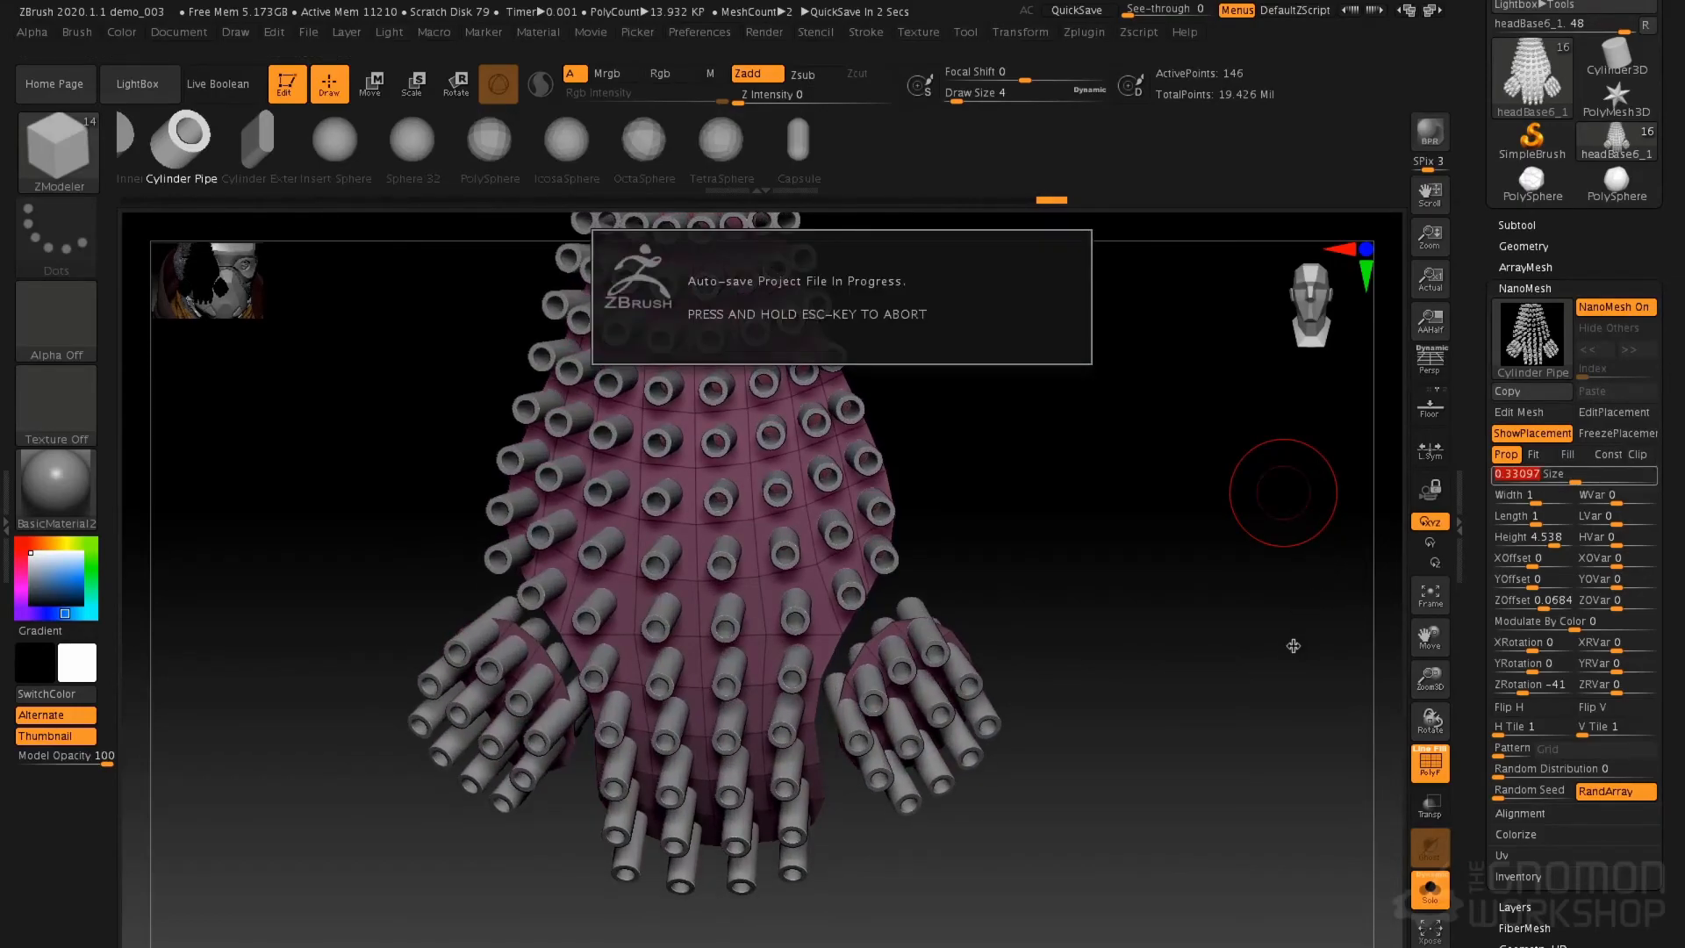
{"action": "left_click_drag", "start_coordinate": [1295, 641], "coordinate": [1185, 595]}
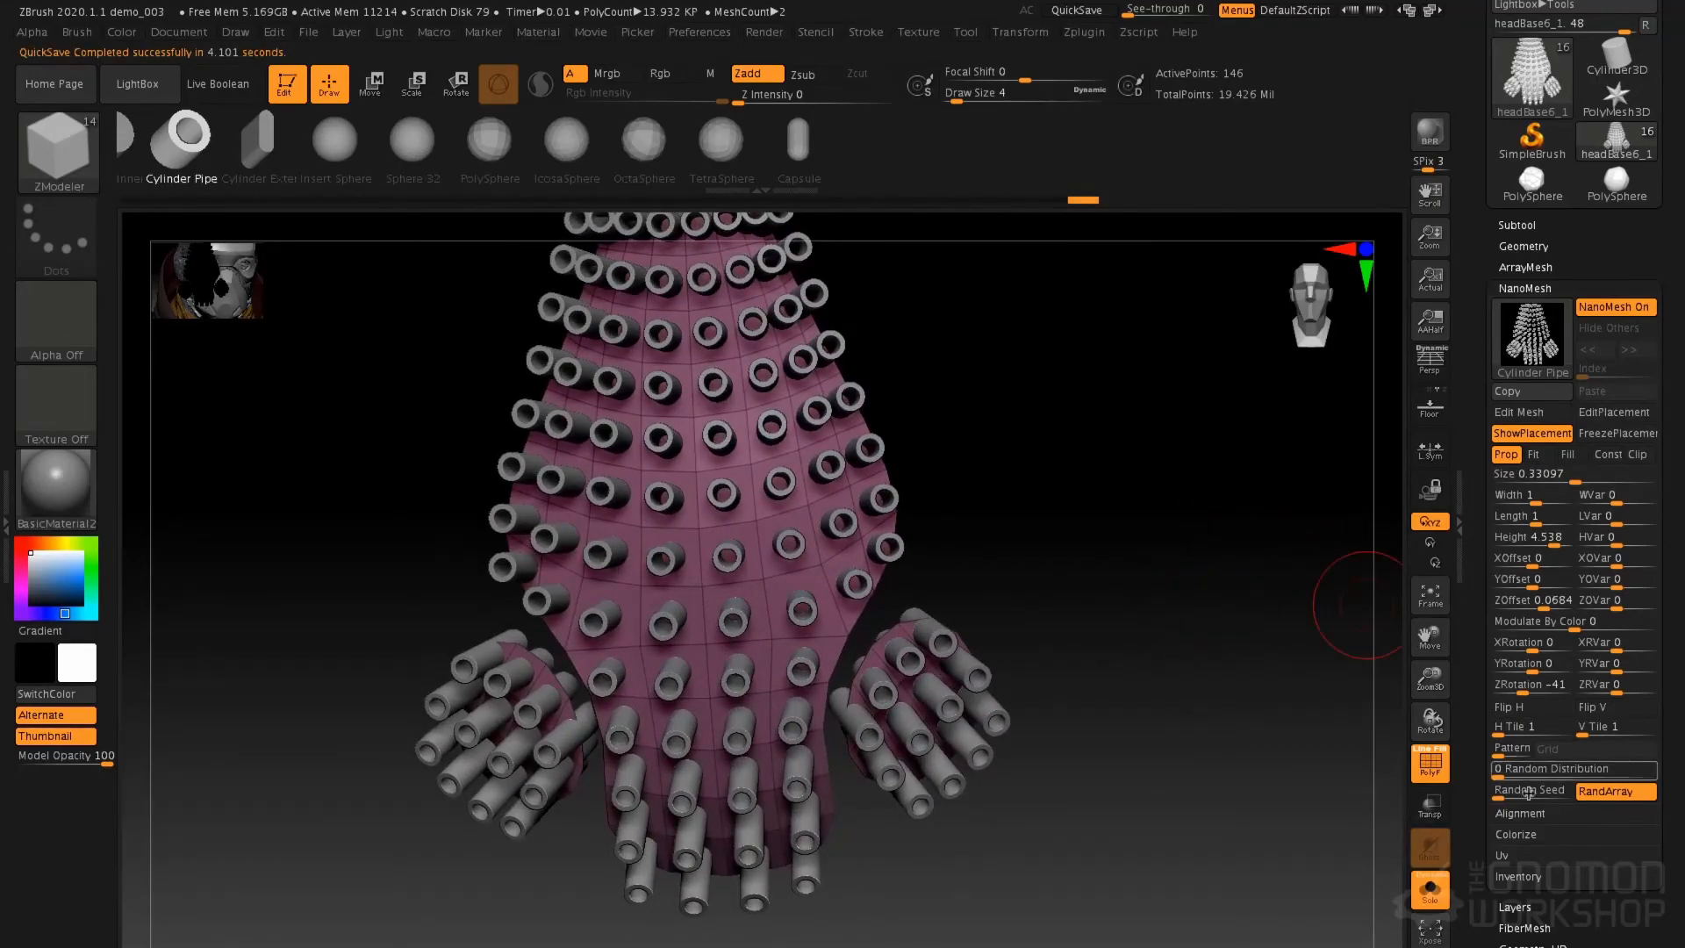
{"action": "left_click_drag", "start_coordinate": [1188, 762], "coordinate": [1177, 670]}
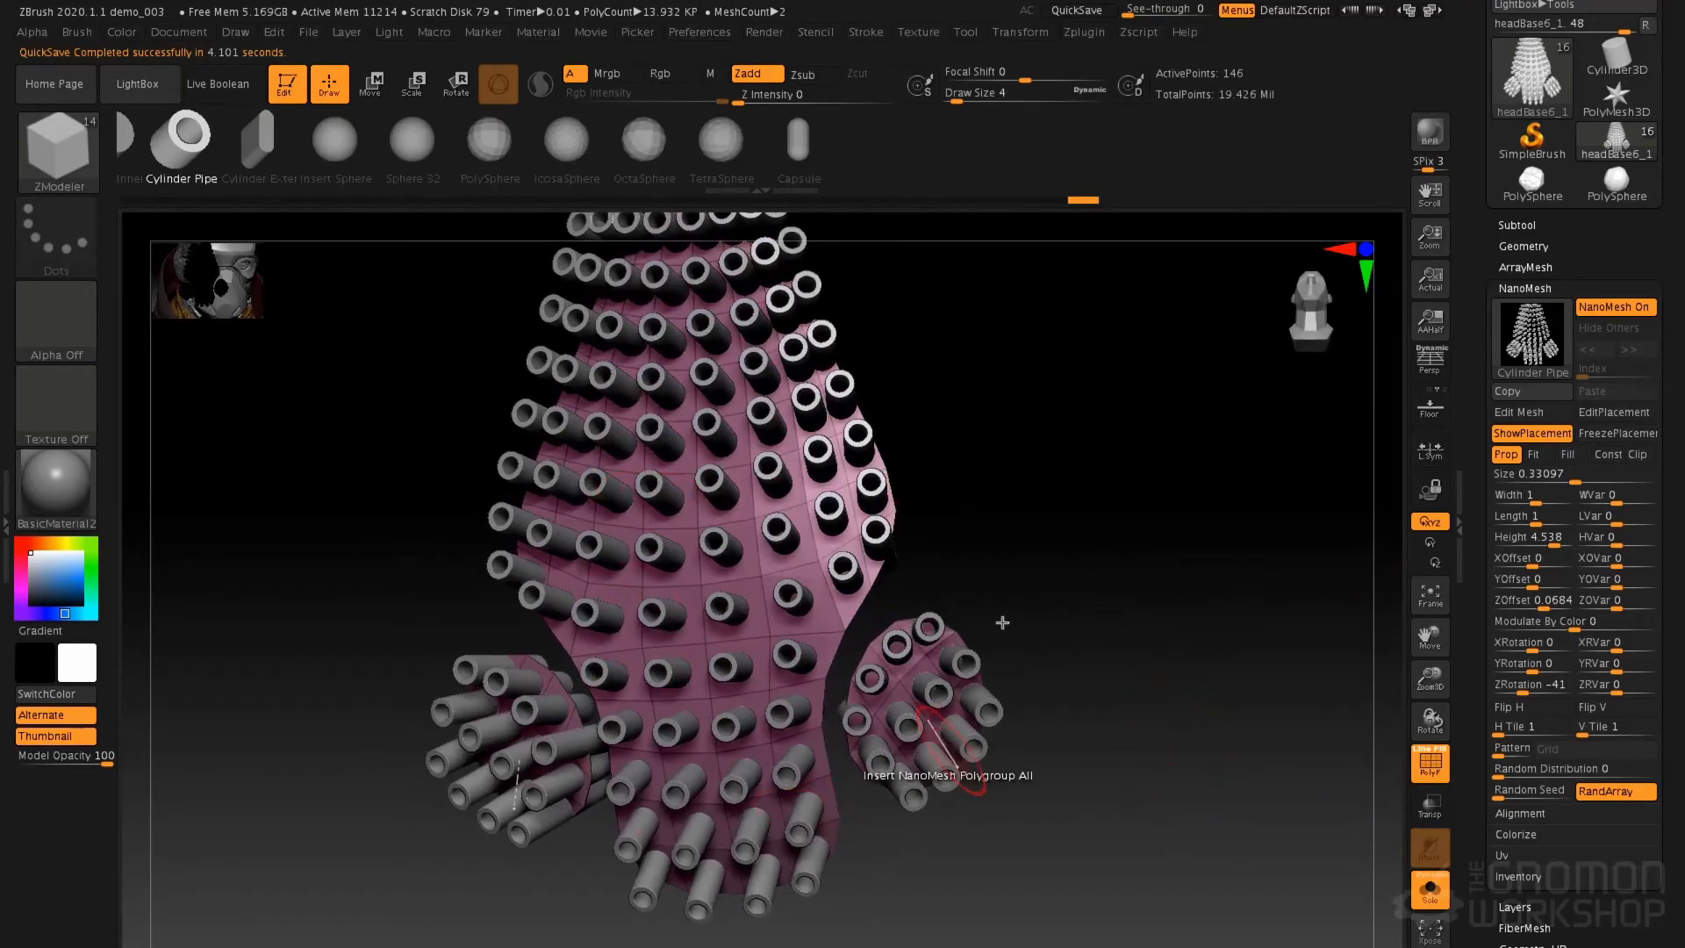
Convert the NanoMesh pipes to real geometry, then isolate them and delete the underlying panel surfaces
{"action": "left_click", "coordinate": [1533, 876]}
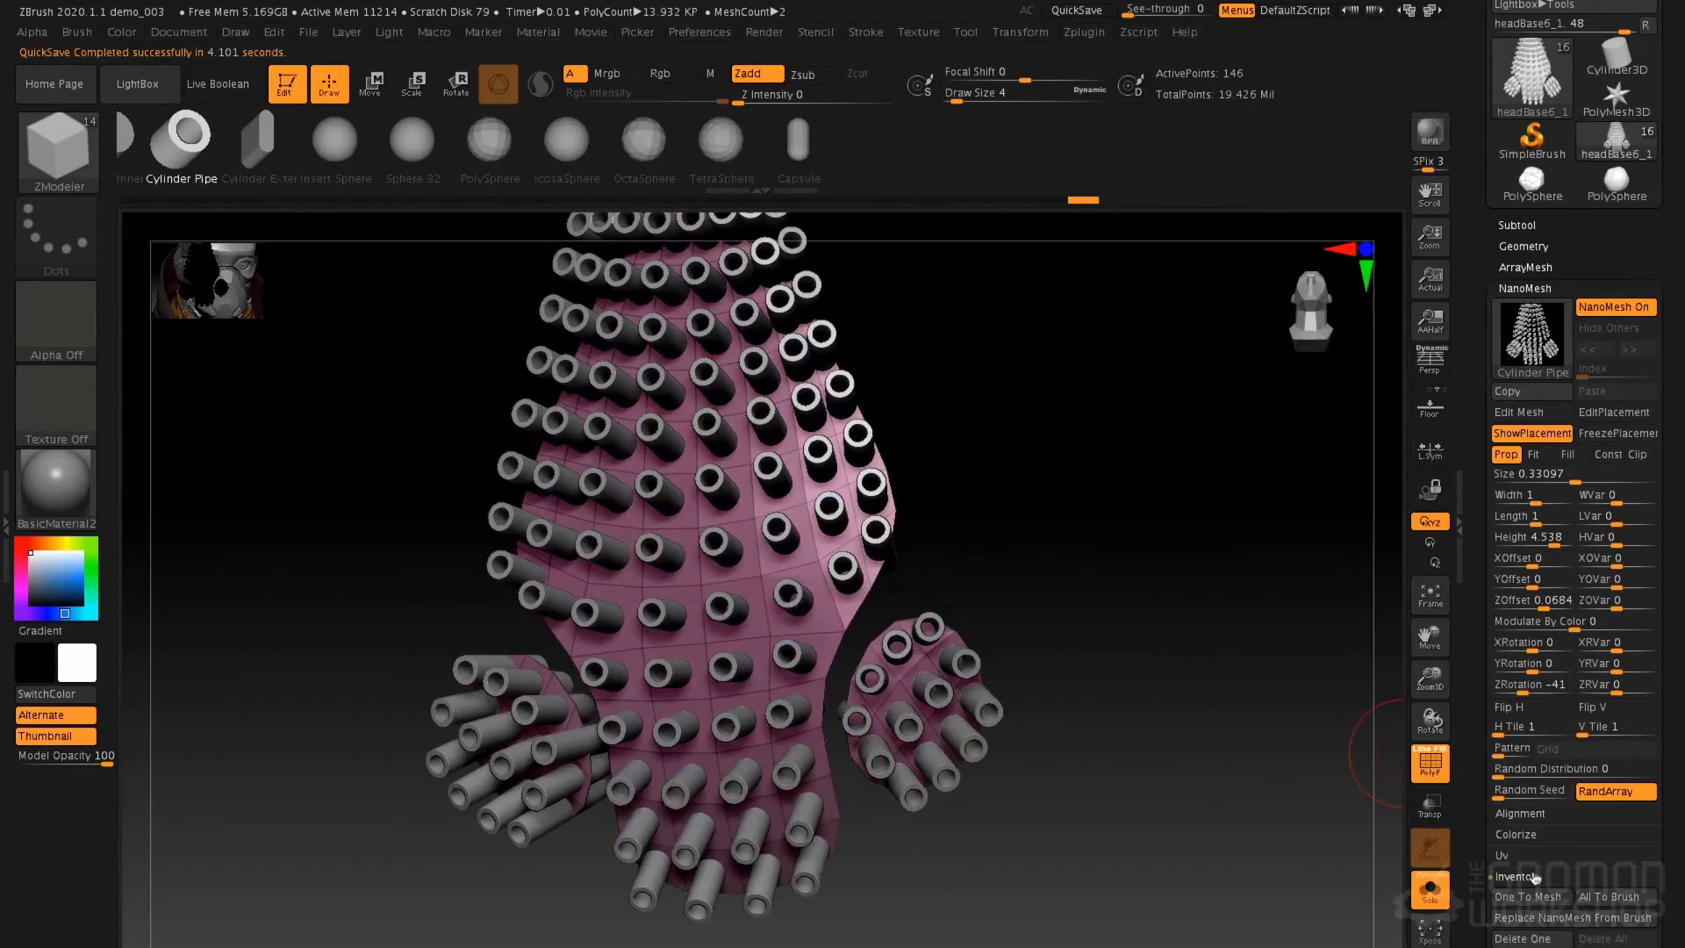
{"action": "left_click", "coordinate": [1512, 900]}
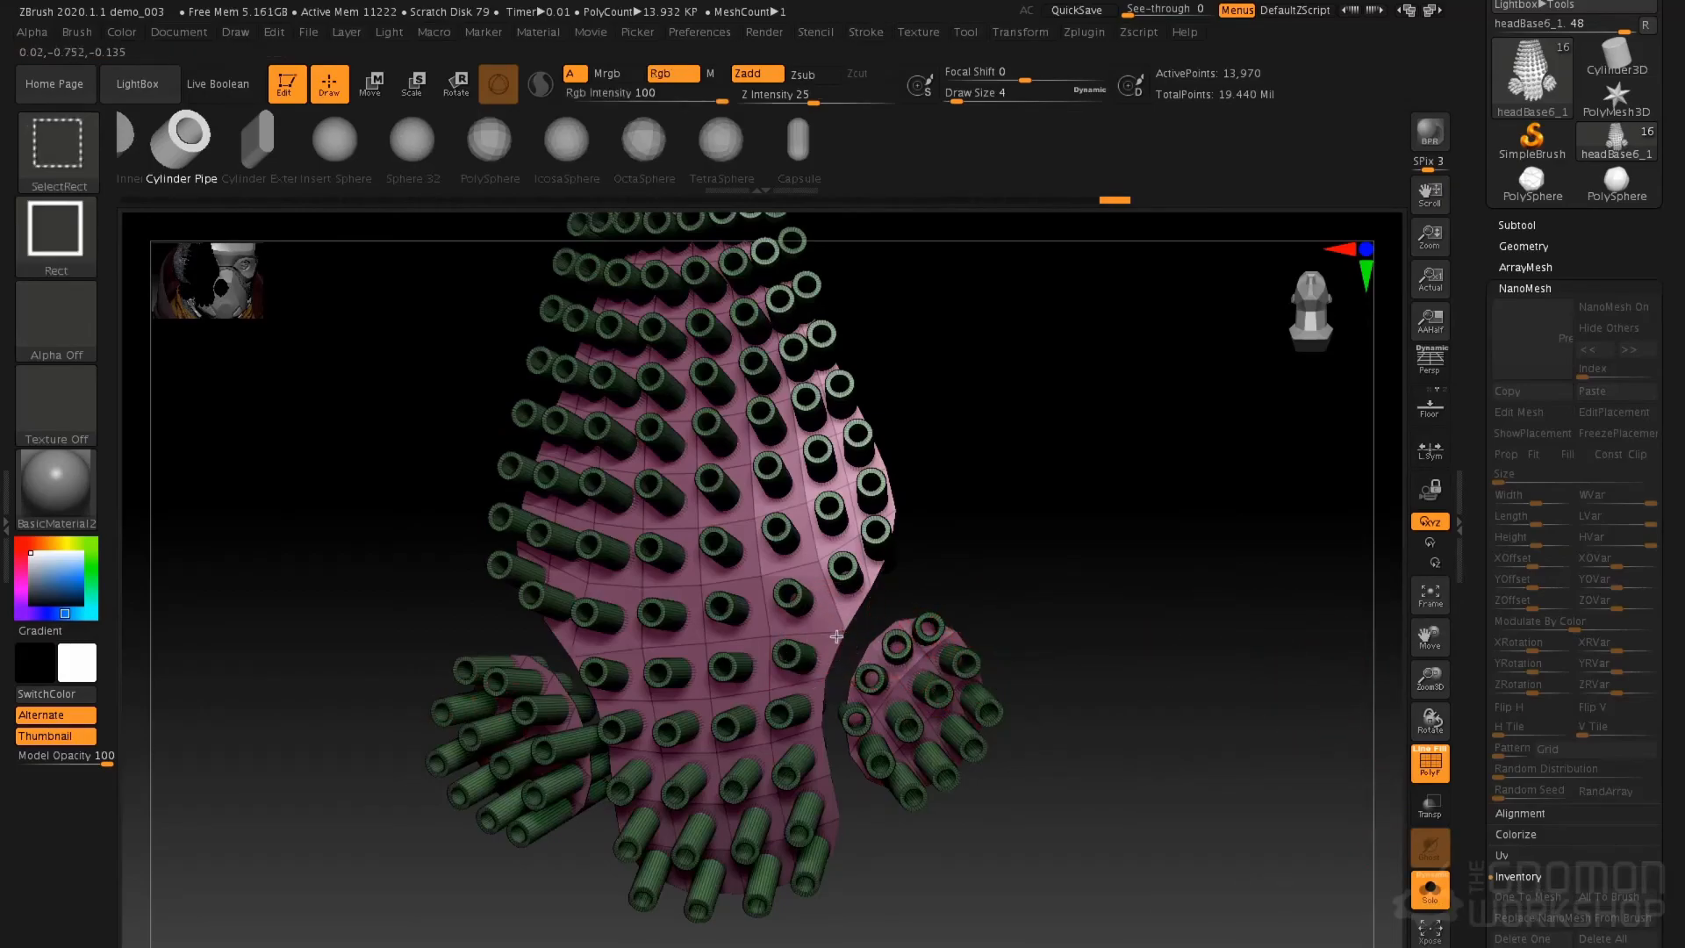
{"action": "left_click", "coordinate": [864, 624], "text": "ctrl+shift"}
{"action": "left_click", "coordinate": [1065, 541], "text": "ctrl+shift"}
{"action": "left_click", "coordinate": [1524, 246]}
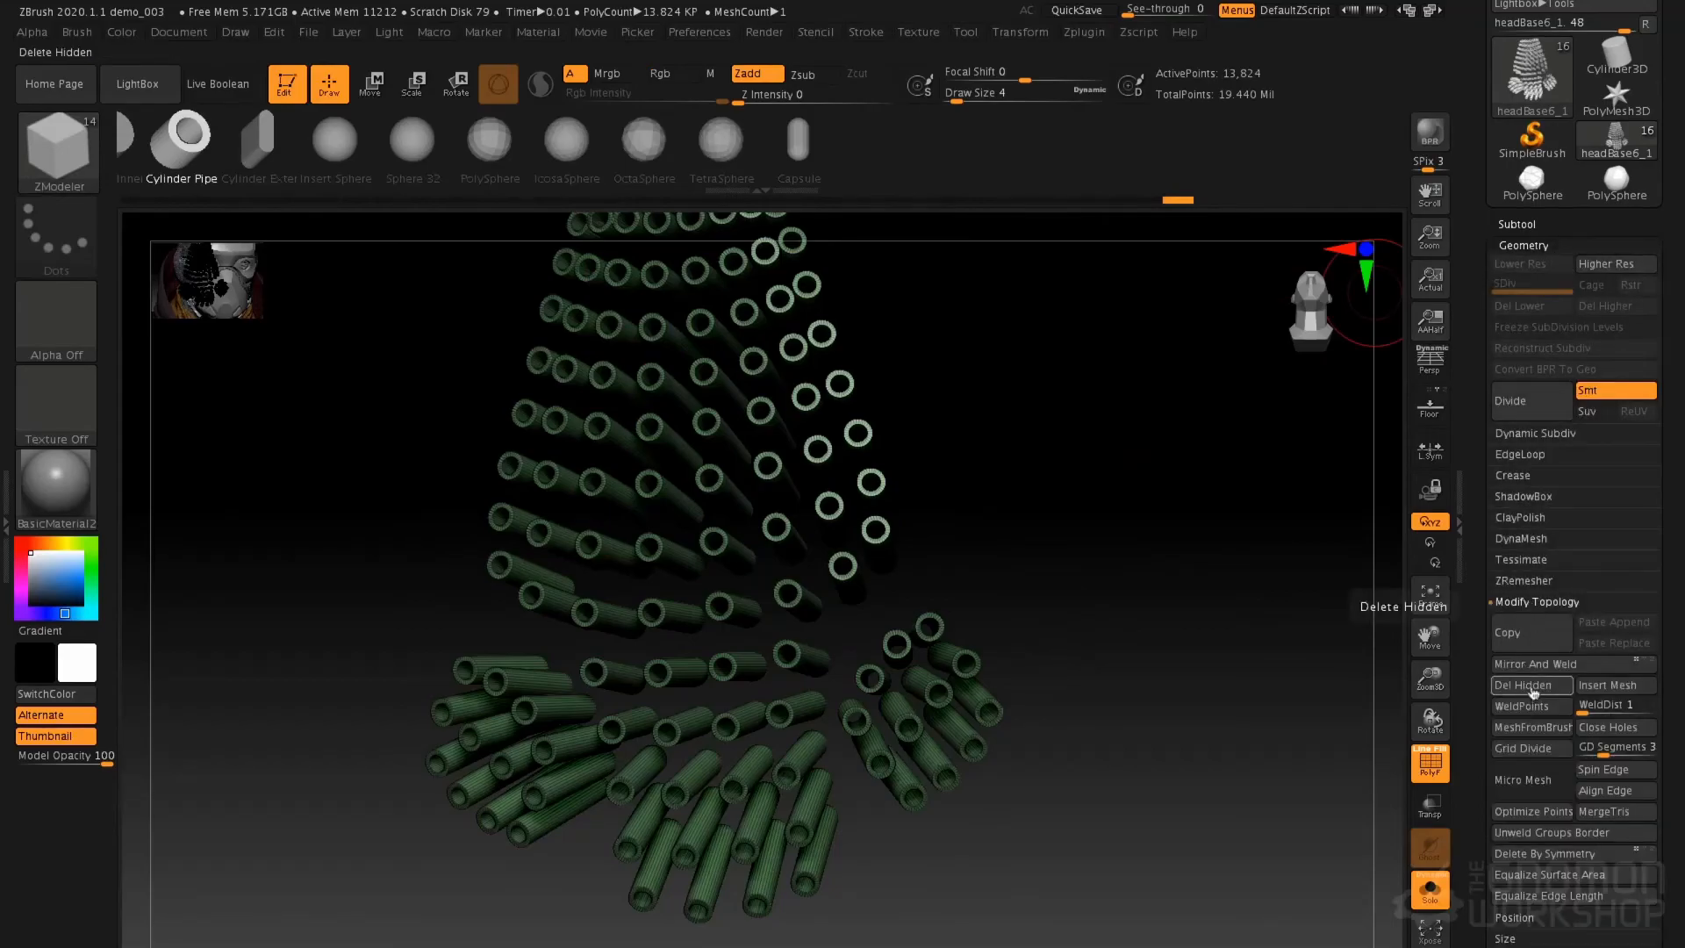
{"action": "left_click", "coordinate": [1533, 688]}
{"action": "left_click", "coordinate": [1524, 244]}
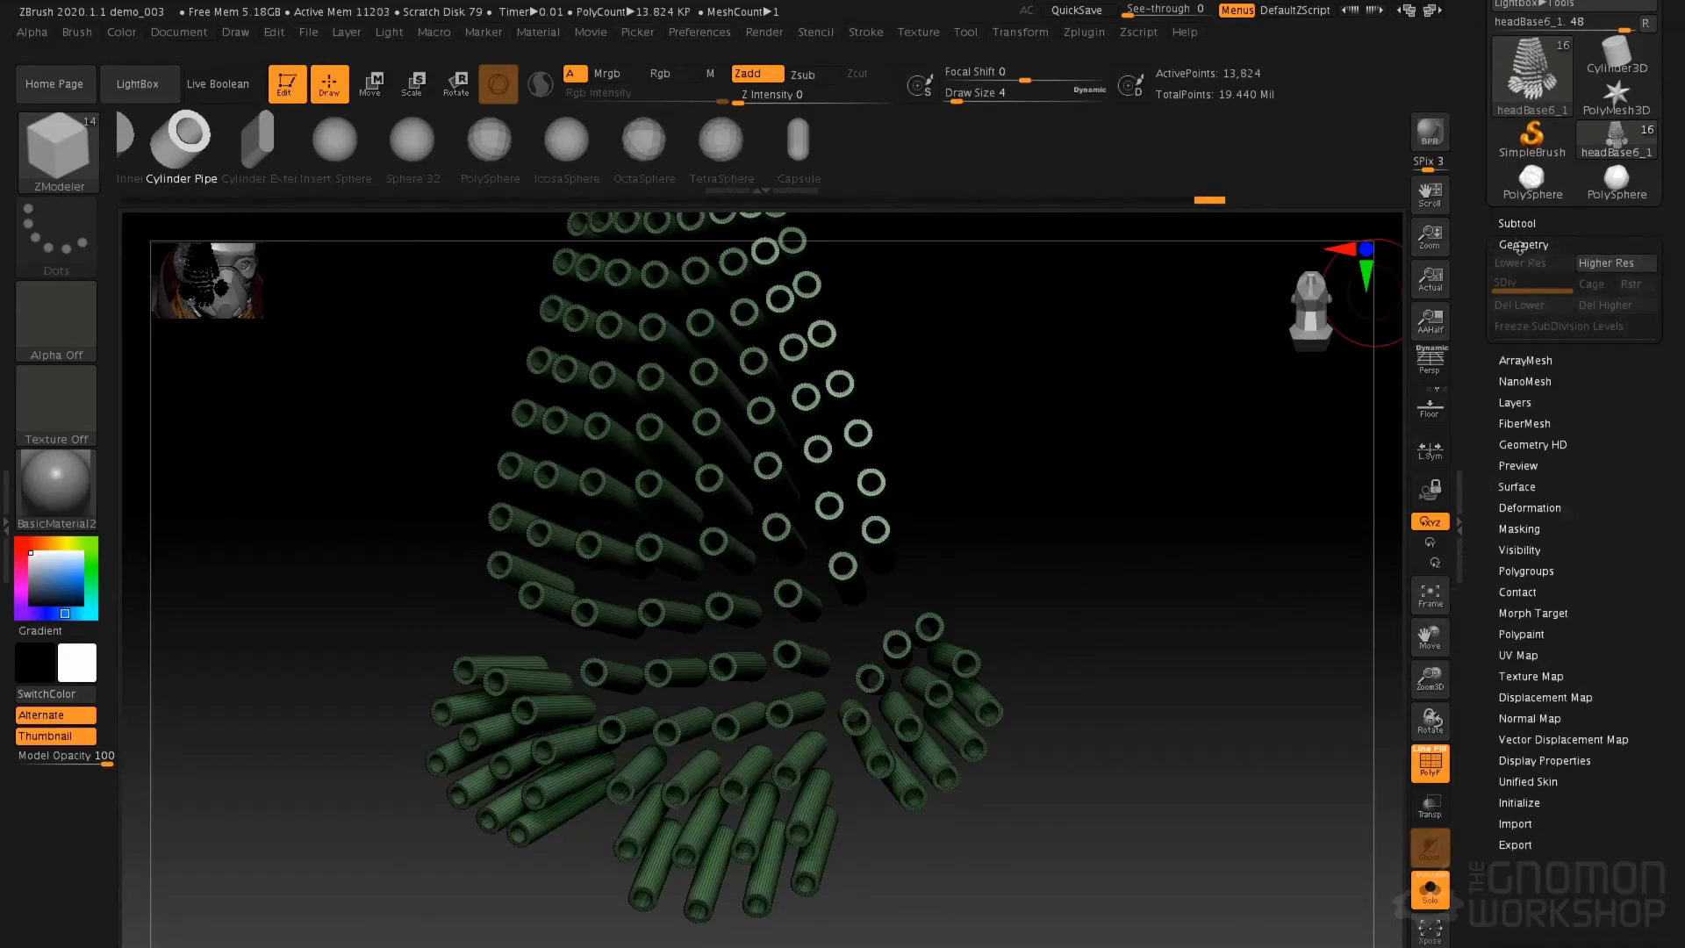
Show the pipes together with the rest of the model, examine how they sit on the respirator, and isolate them again
{"action": "left_click", "coordinate": [1524, 223]}
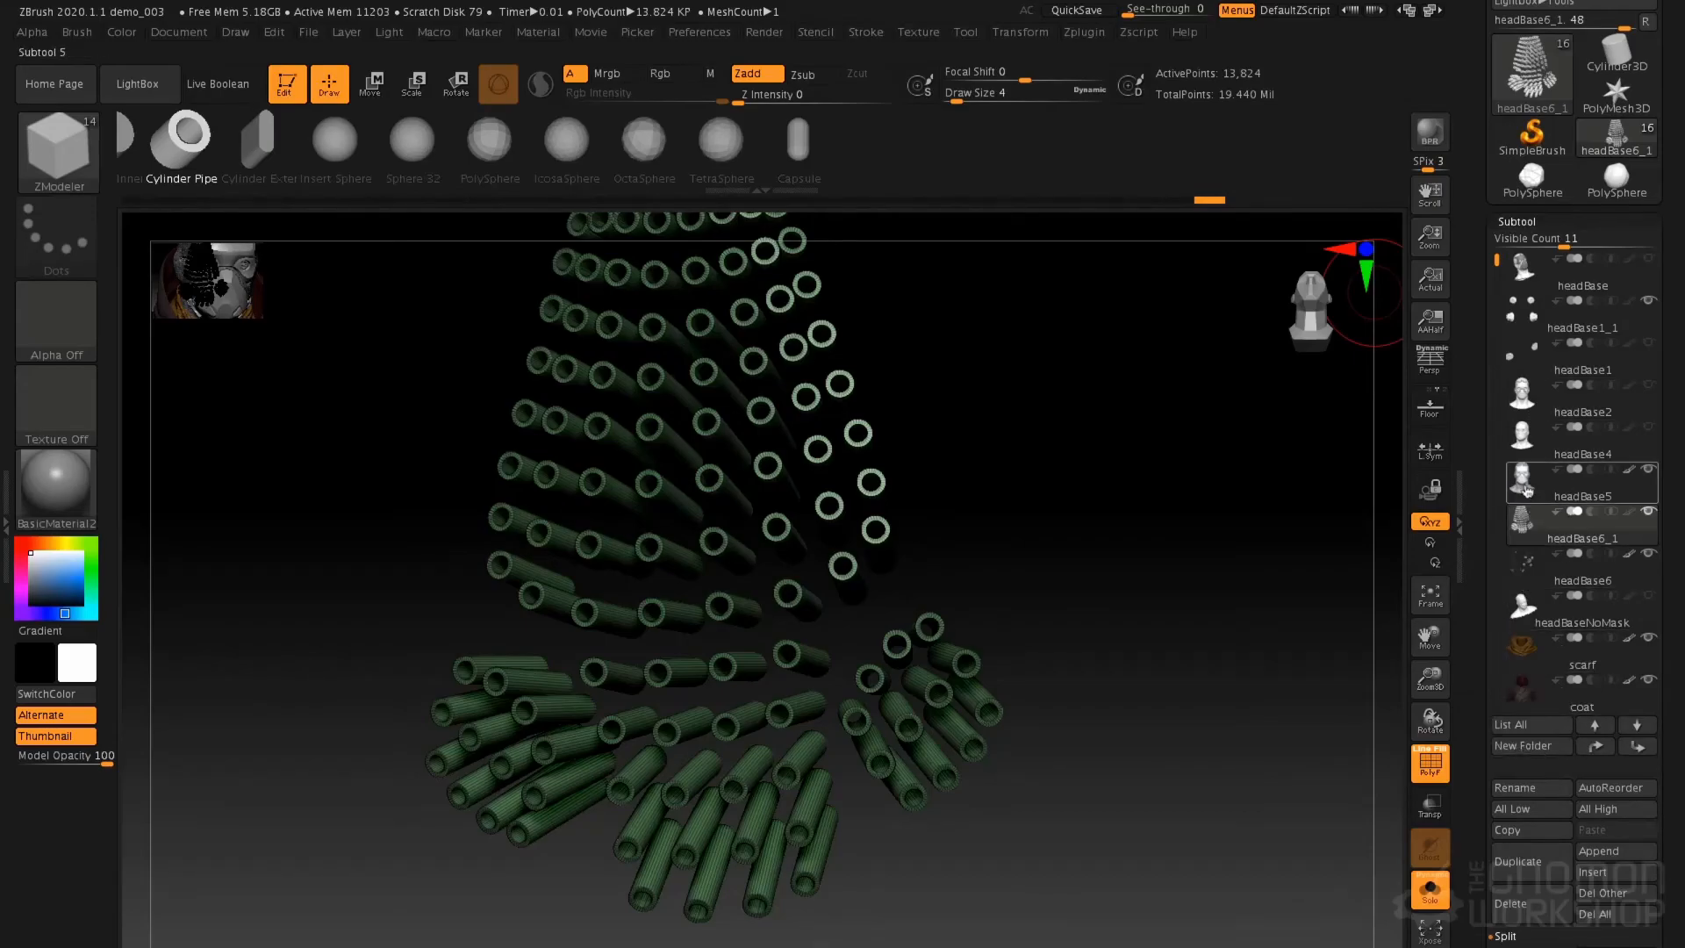
{"action": "mouse_move", "coordinate": [1524, 486]}
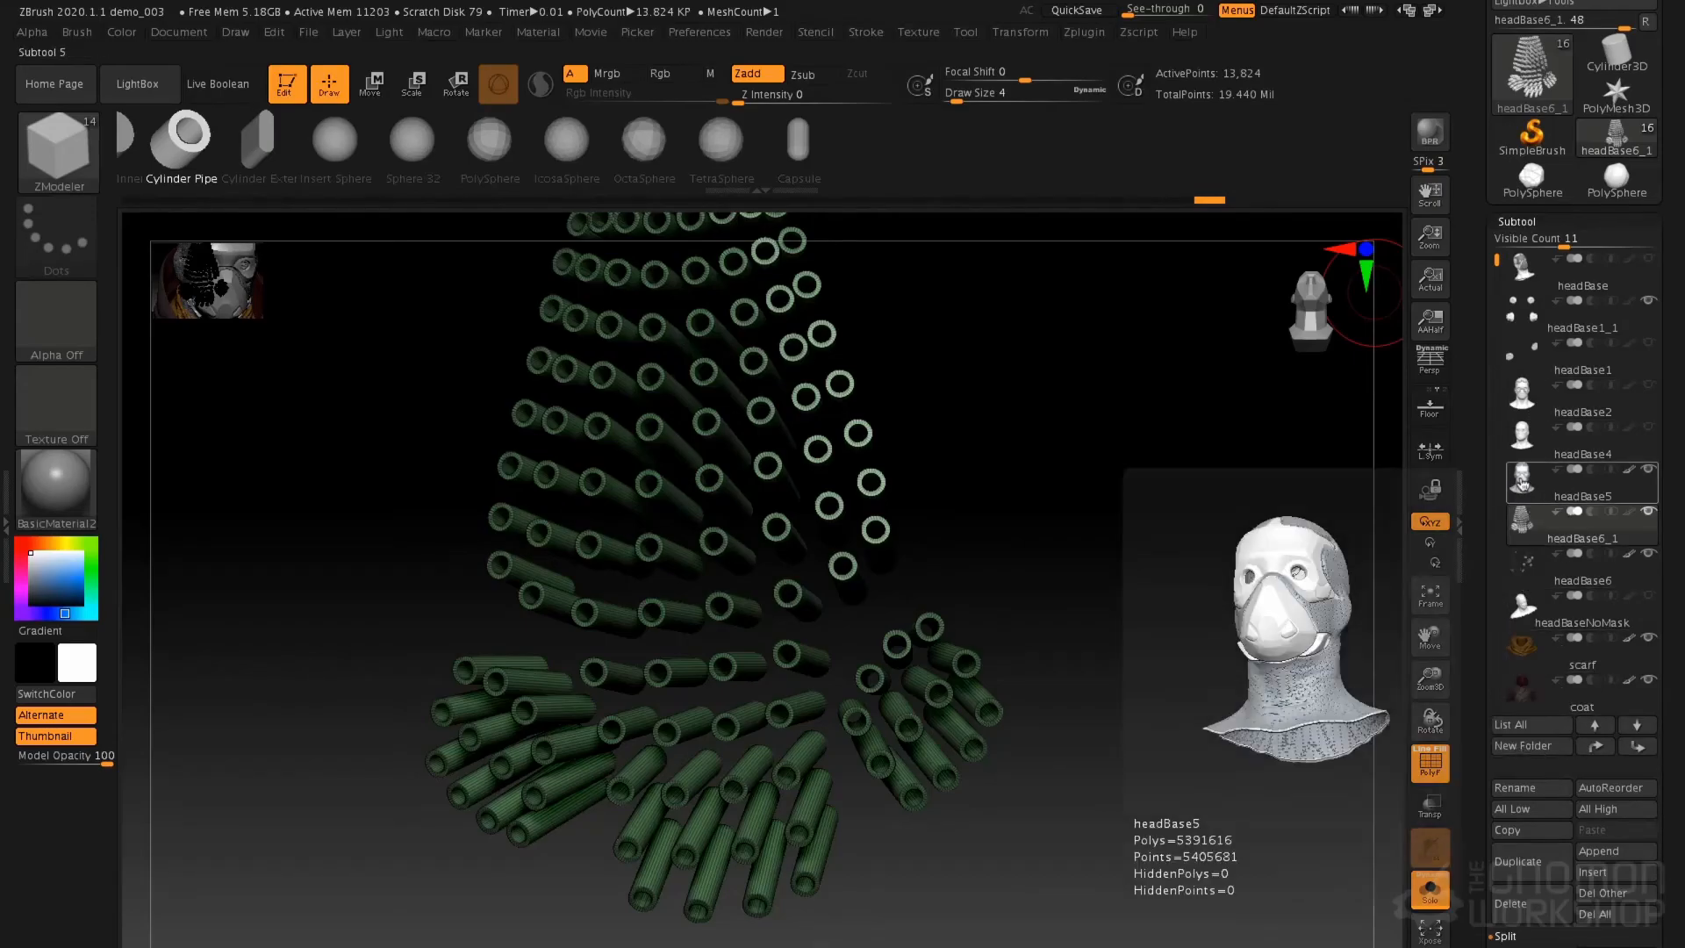
{"action": "left_click", "coordinate": [1521, 525]}
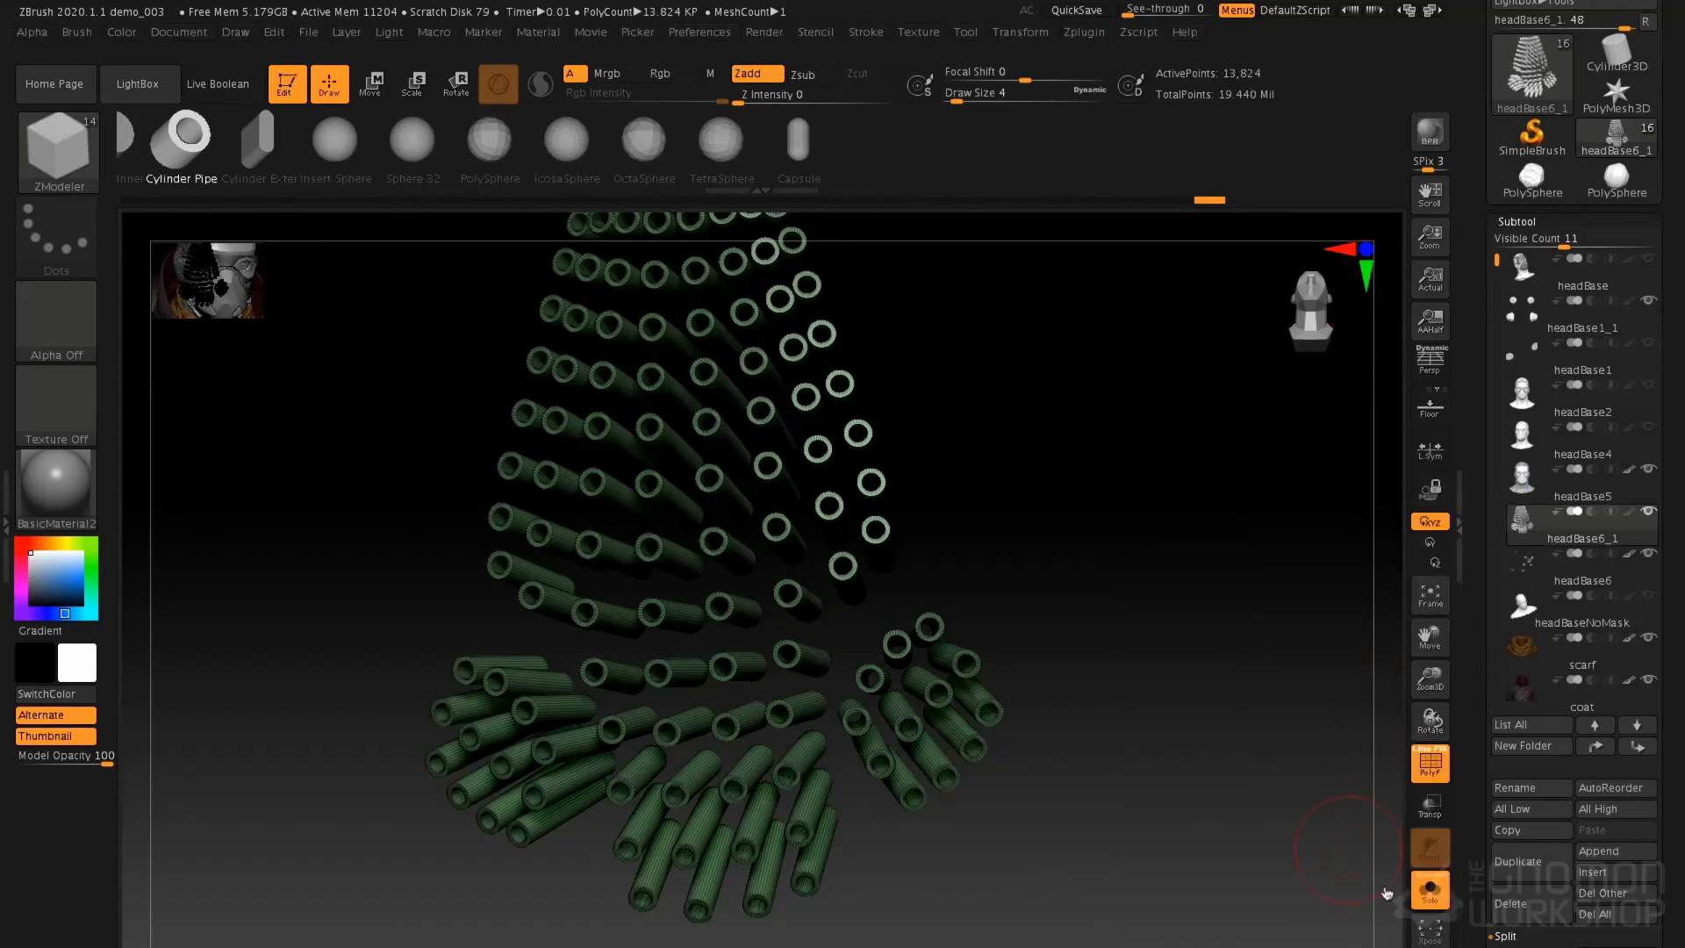
{"action": "left_click", "coordinate": [1432, 882]}
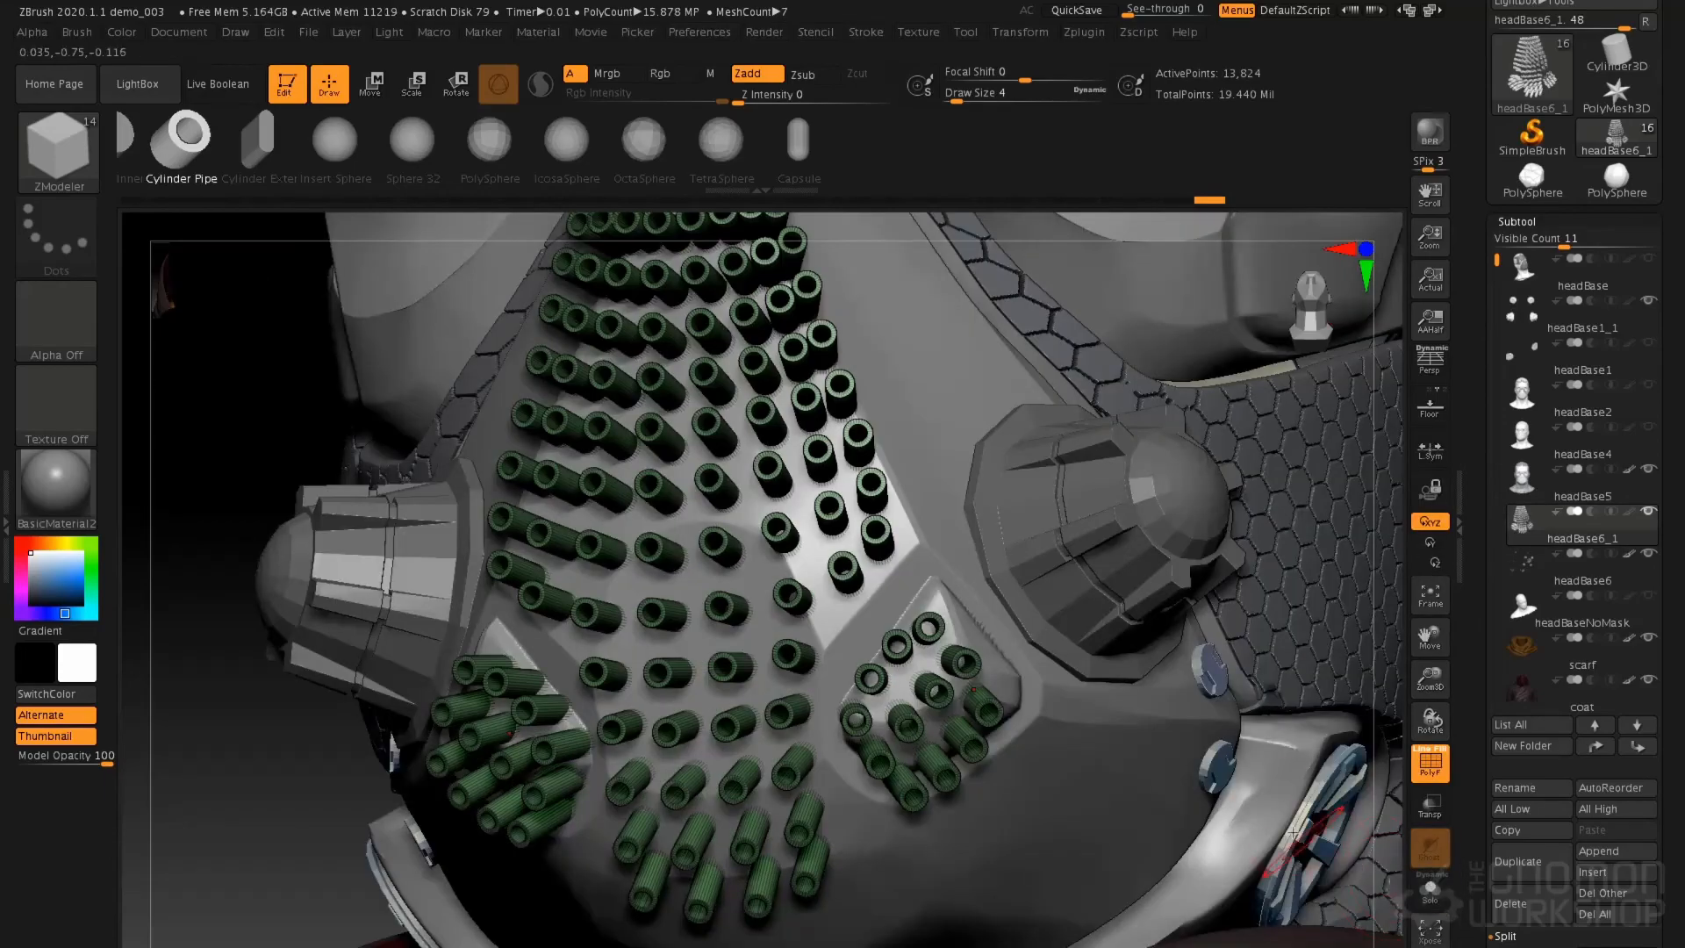
{"action": "right_click_drag", "start_coordinate": [929, 618], "coordinate": [1060, 616]}
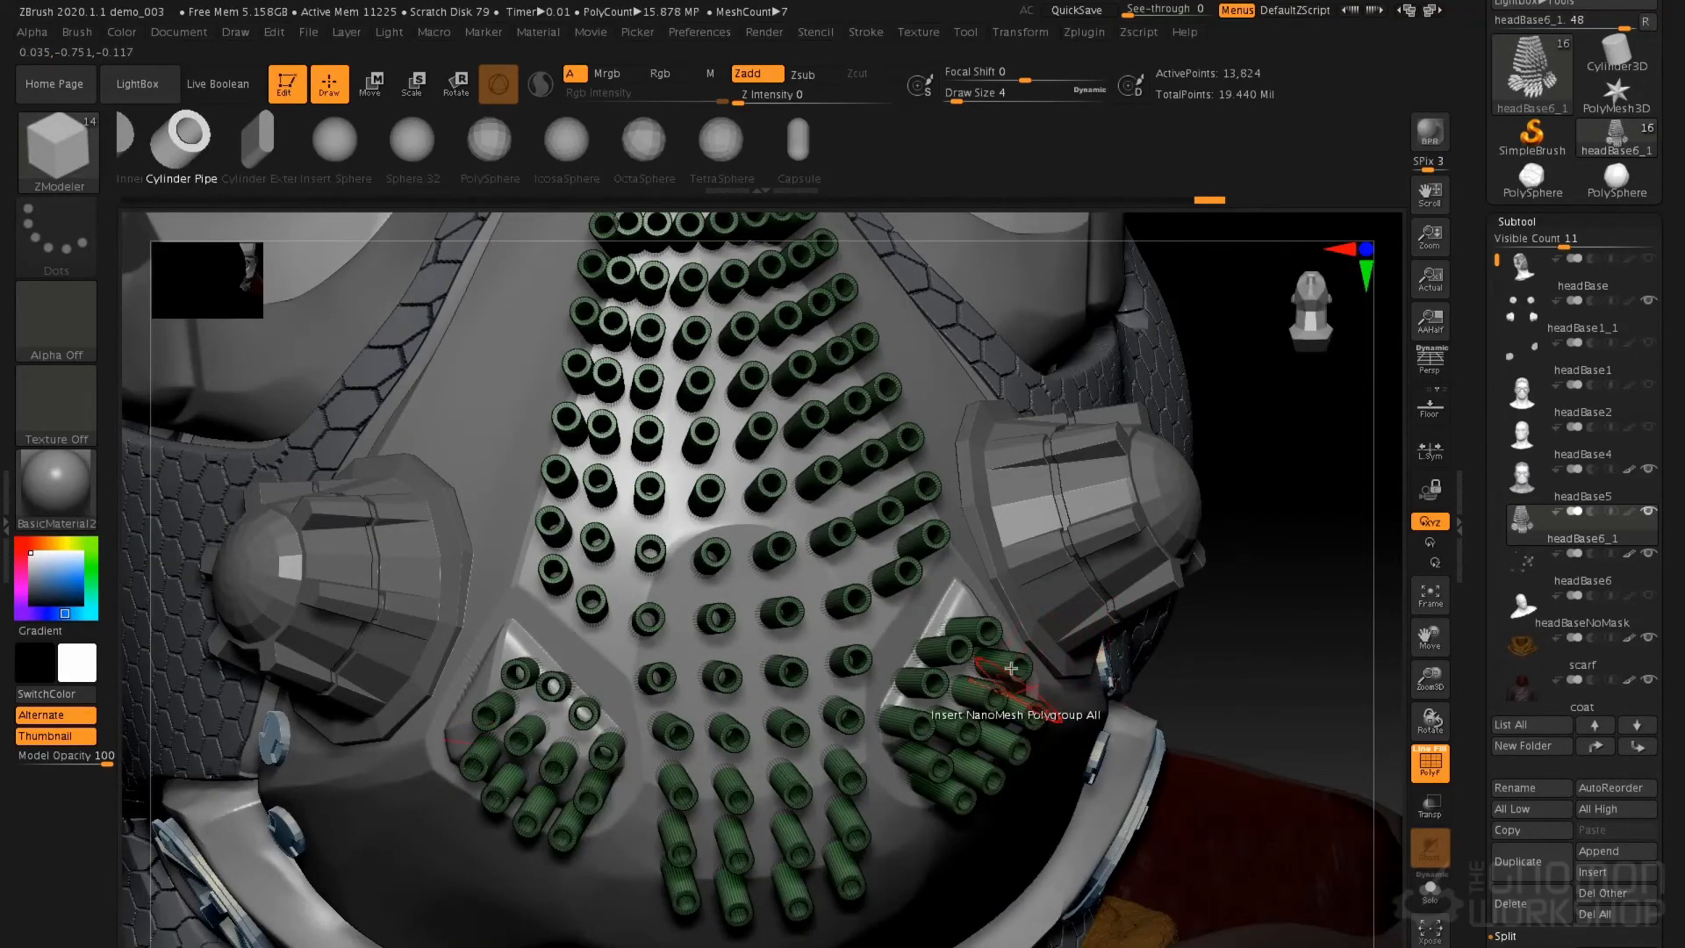
{"action": "right_click_drag", "start_coordinate": [683, 615], "coordinate": [527, 737]}
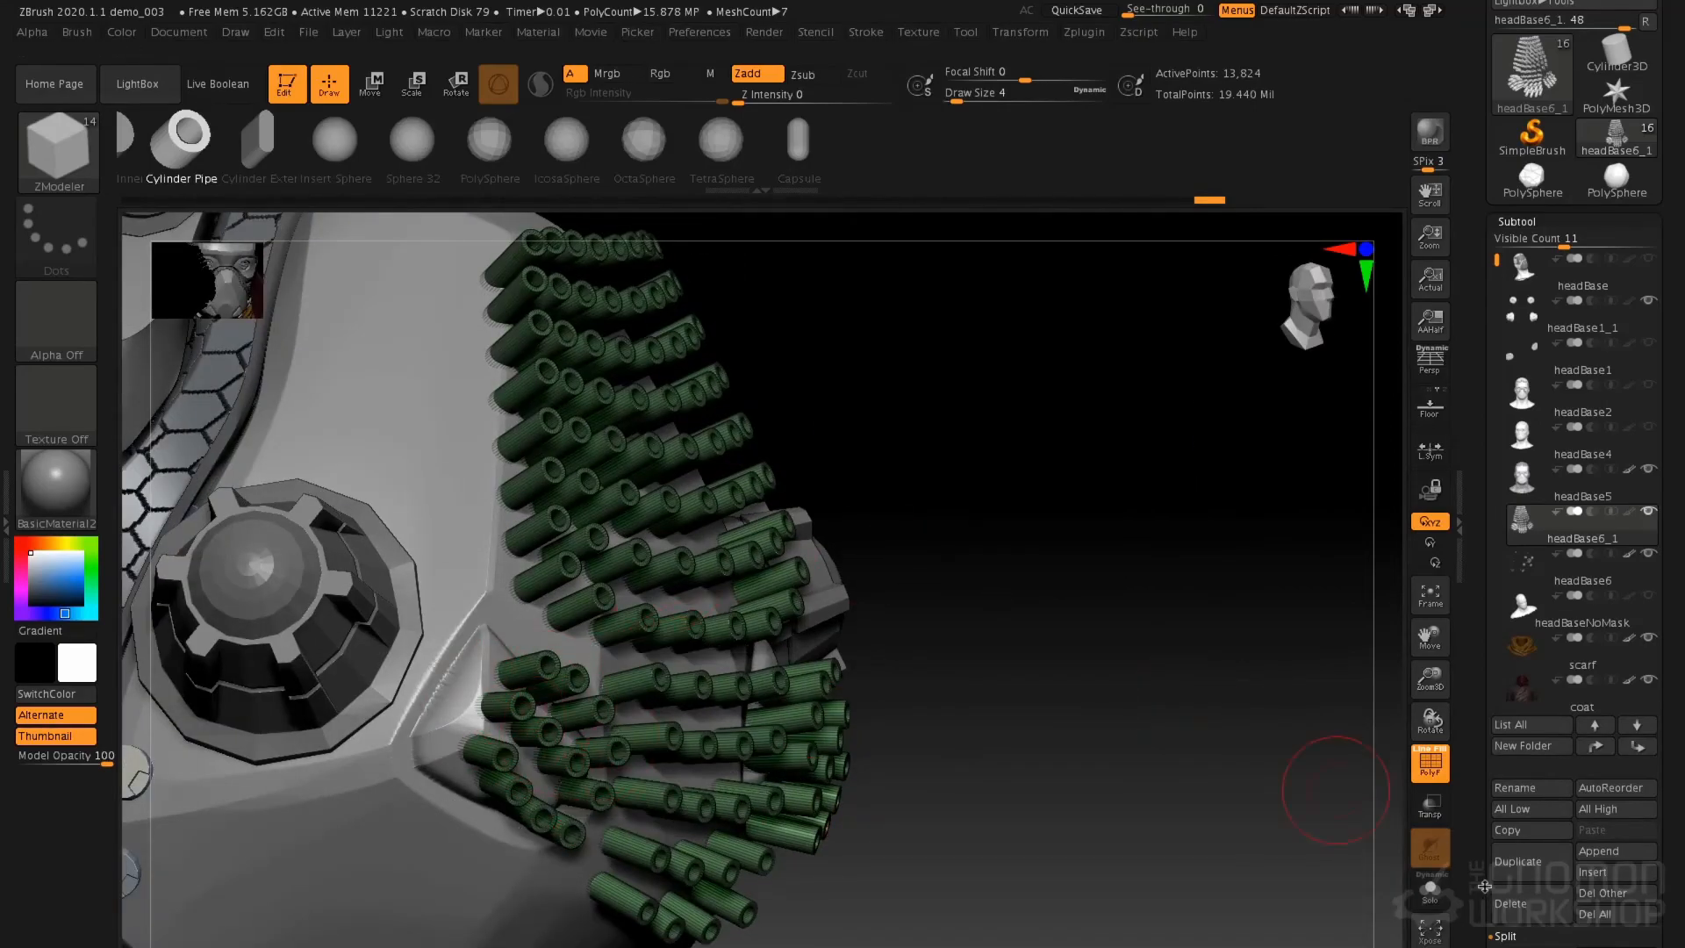
{"action": "left_click", "coordinate": [1430, 891]}
Hide the pipes of the two small side panels with the SelectLasso brush and delete them, keeping only the central group
{"action": "mouse_move", "coordinate": [1115, 669]}
{"action": "right_mouse_down"}
{"action": "mouse_move", "coordinate": [929, 624]}
{"action": "mouse_move", "coordinate": [965, 684]}
{"action": "right_mouse_up"}
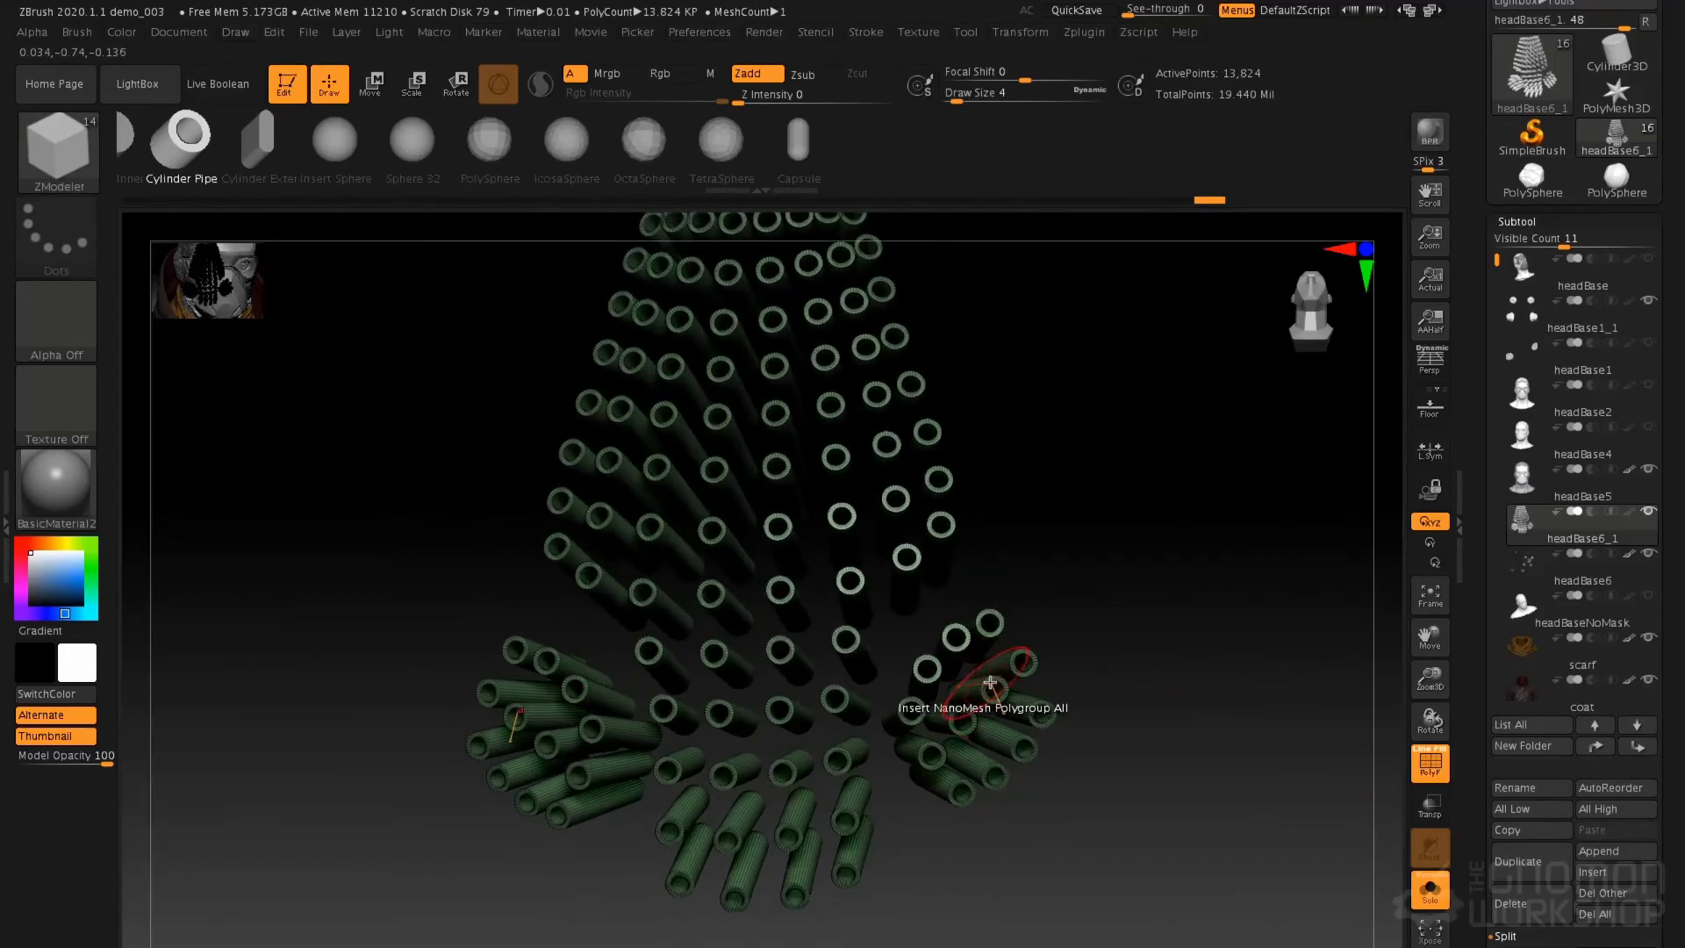
{"action": "key", "text": "b"}
{"action": "key", "text": "s"}
{"action": "key", "text": "l"}
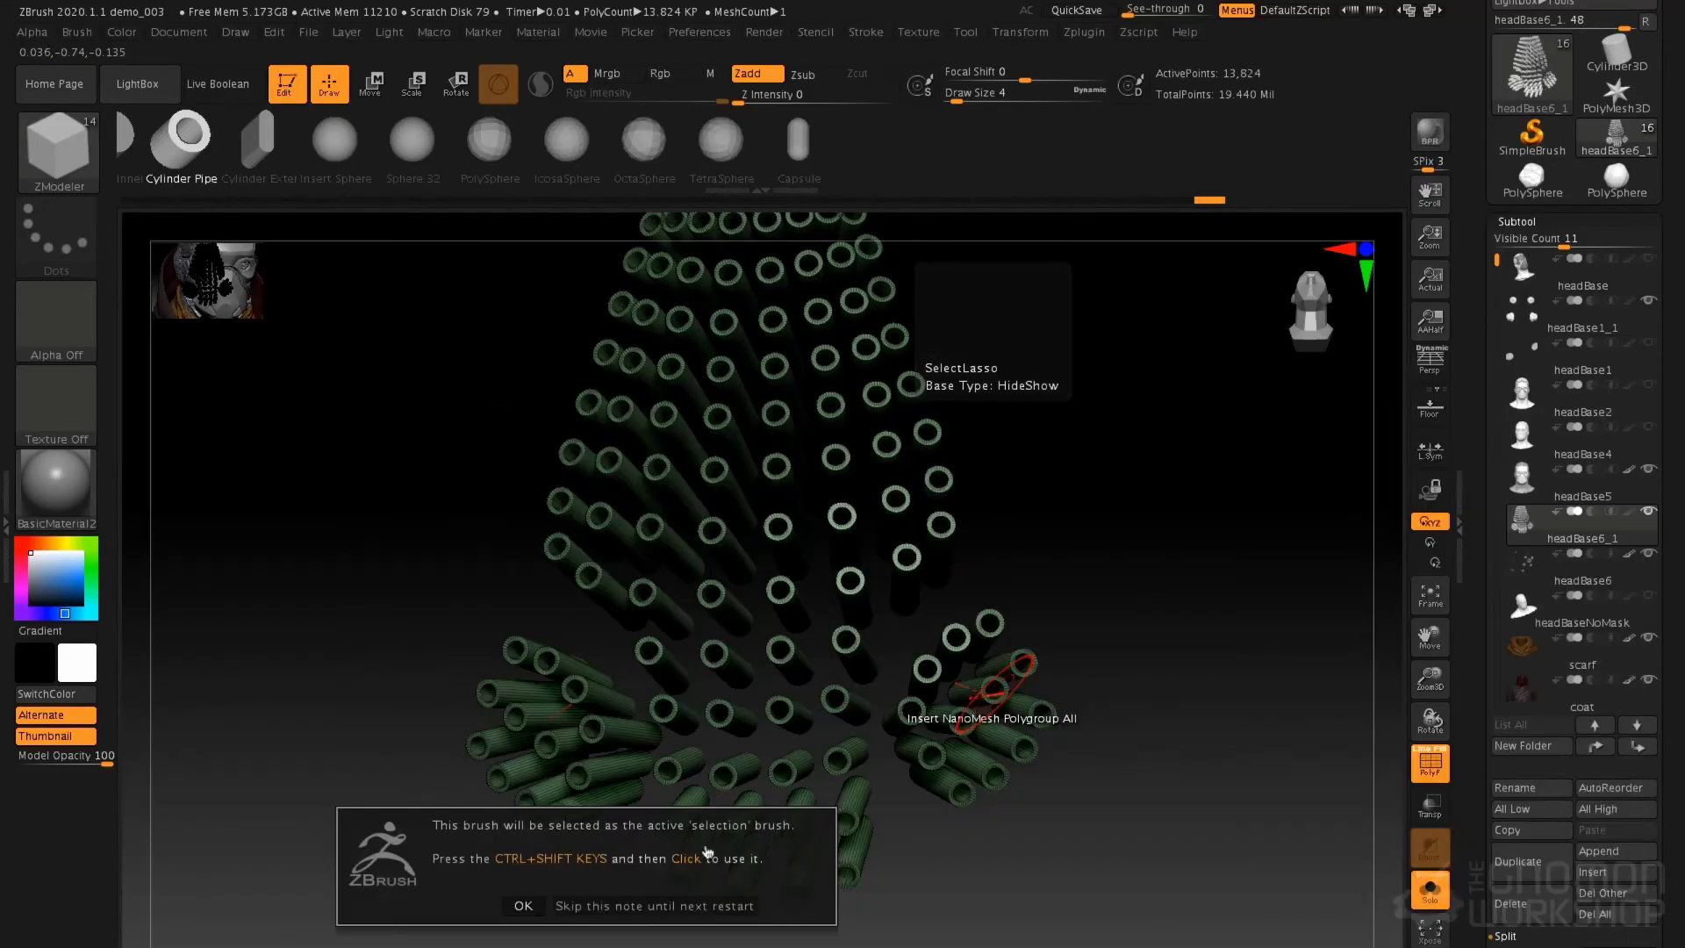
{"action": "left_click", "coordinate": [616, 912]}
{"action": "mouse_move", "coordinate": [1119, 597]}
{"action": "left_mouse_down", "text": "ctrl+shift"}
{"action": "mouse_move", "coordinate": [970, 572]}
{"action": "mouse_move", "coordinate": [877, 740]}
{"action": "mouse_move", "coordinate": [985, 873]}
{"action": "mouse_move", "coordinate": [1089, 834]}
{"action": "left_mouse_up", "text": "ctrl+shift"}
{"action": "left_click_drag", "start_coordinate": [1184, 733], "coordinate": [1122, 621]}
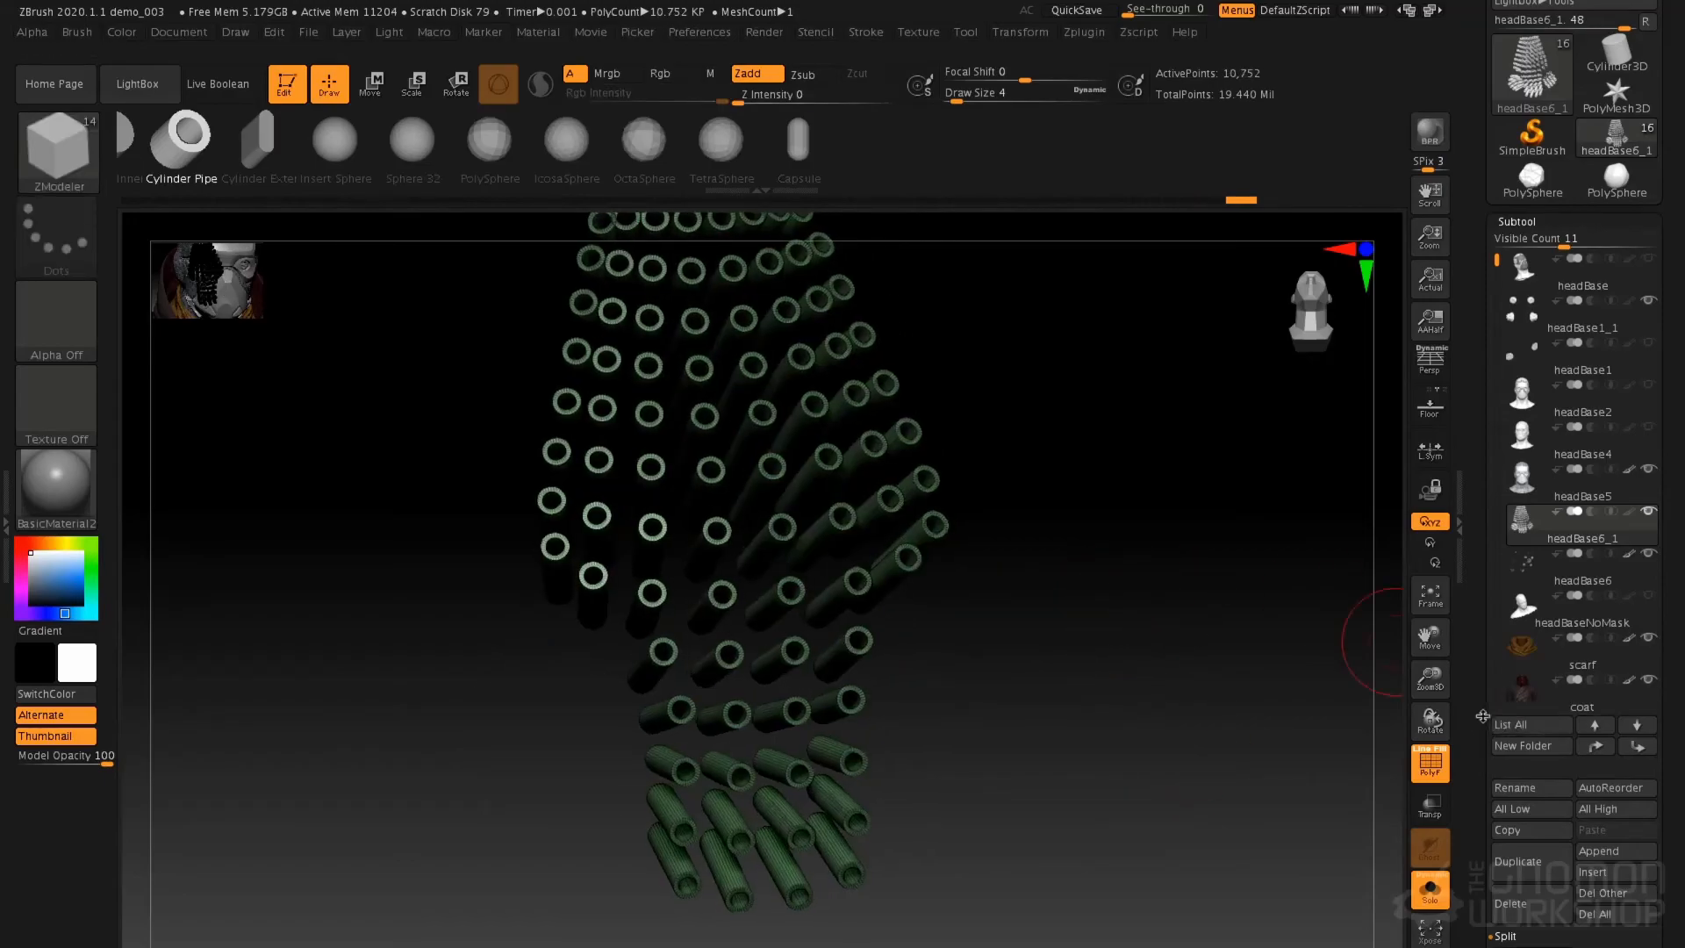
{"action": "scroll", "coordinate": [1483, 715], "scroll_direction": "down", "scroll_amount": 3}
{"action": "left_click", "coordinate": [1528, 887]}
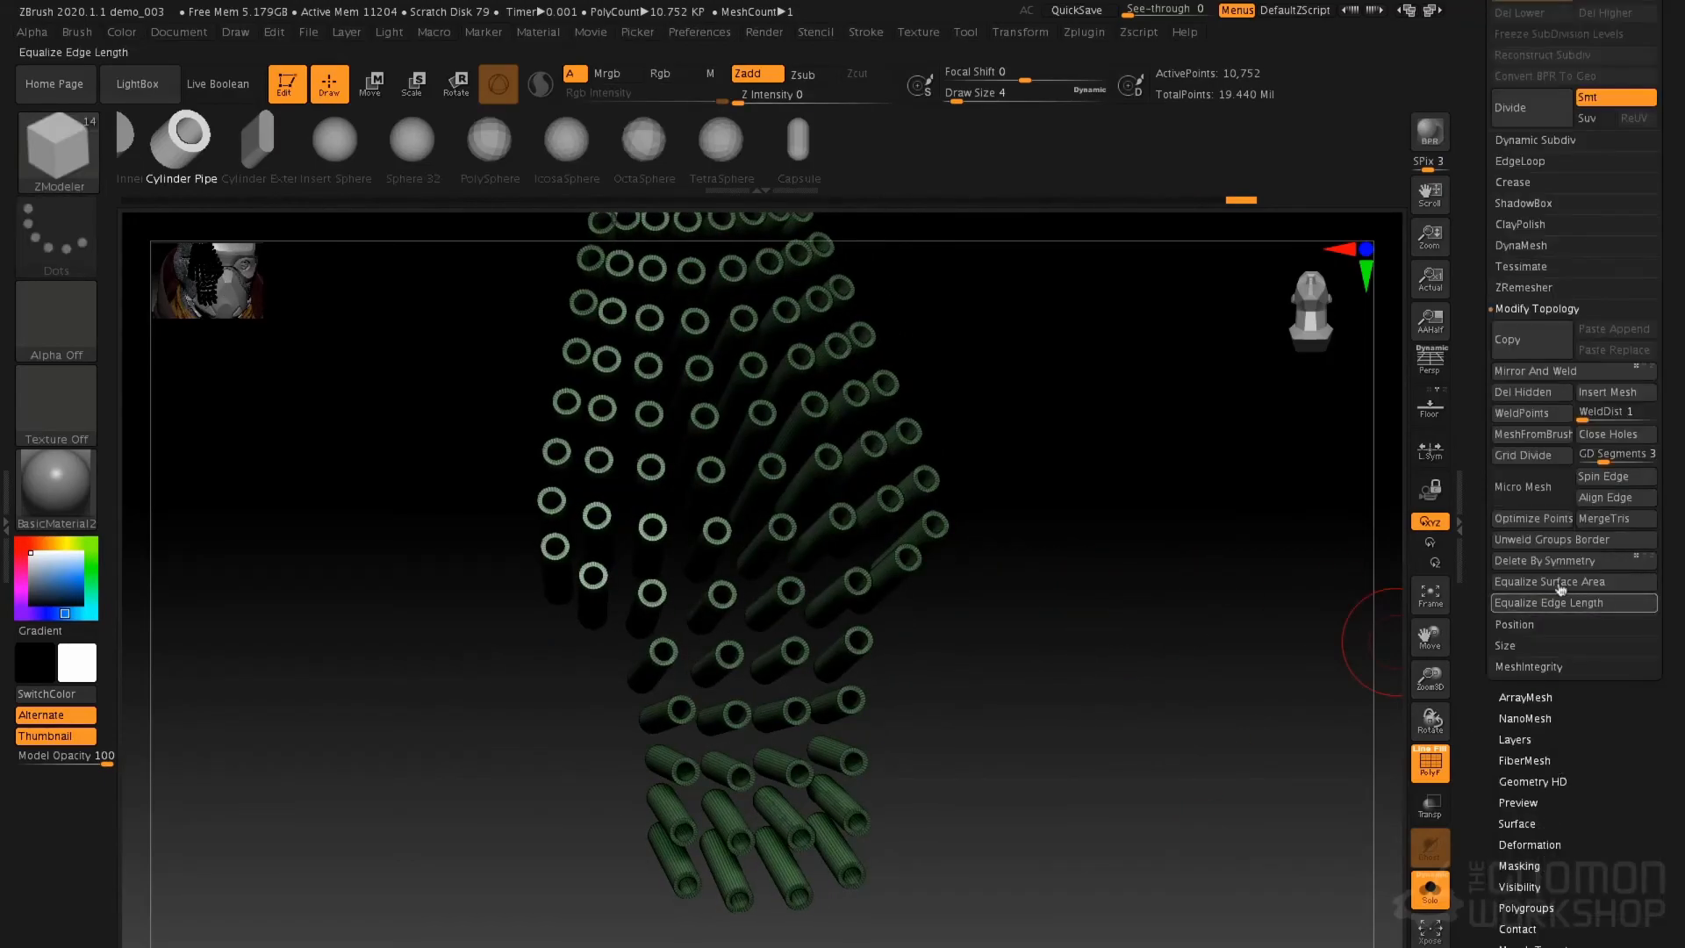
{"action": "left_click", "coordinate": [1551, 397]}
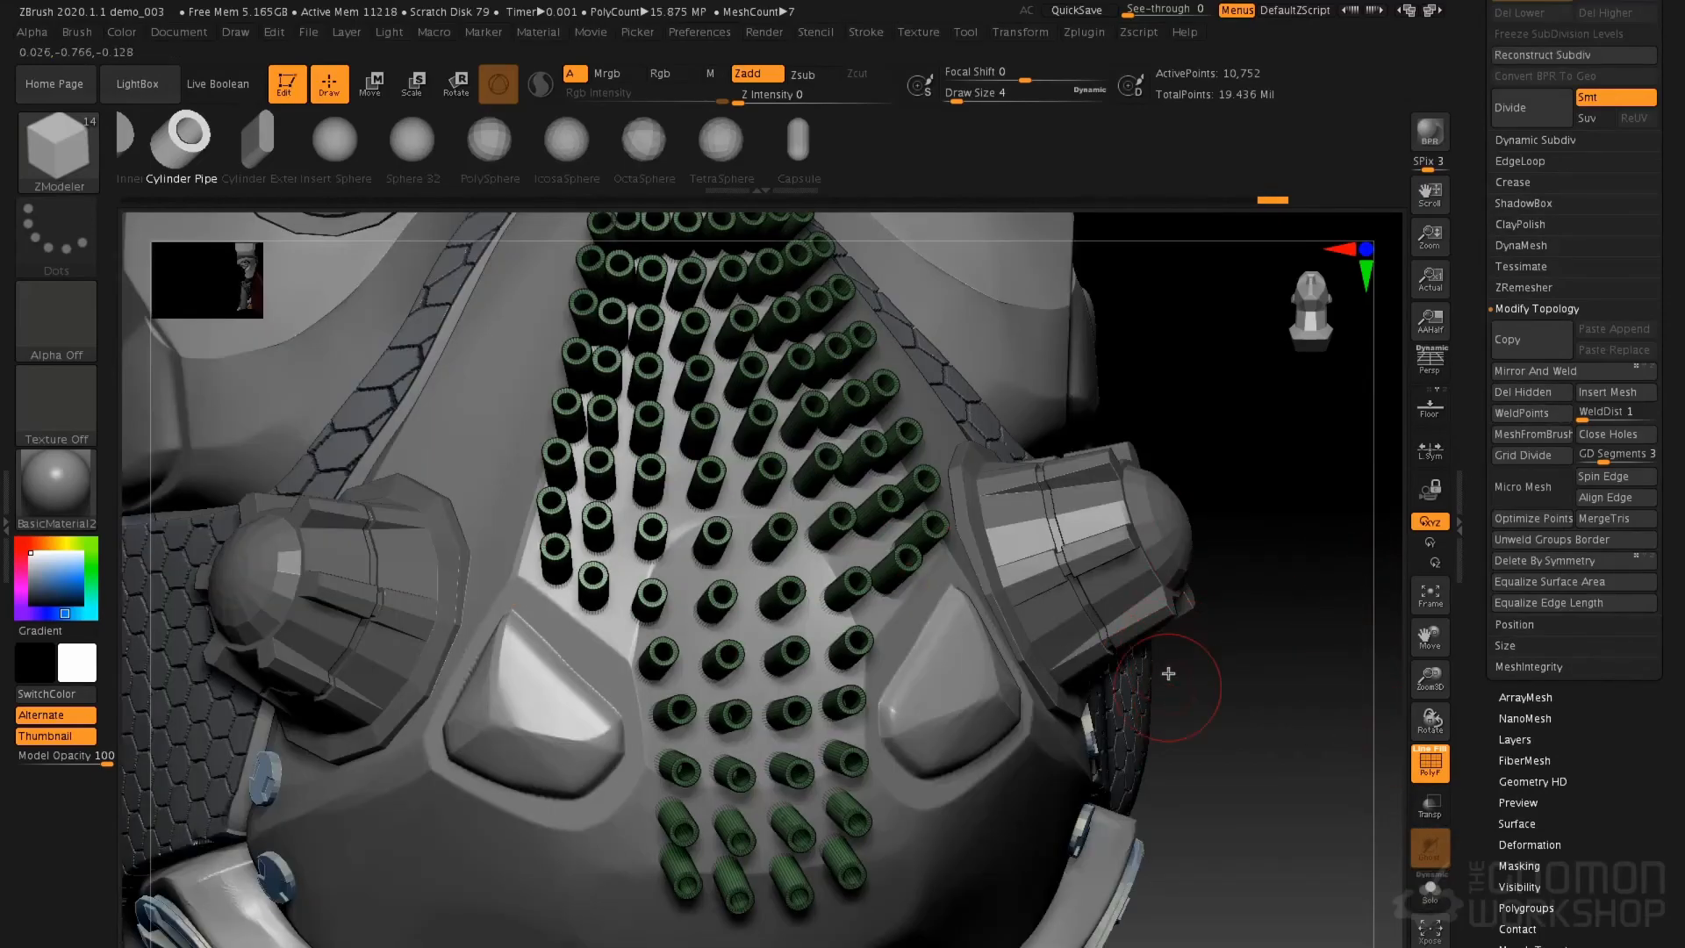
Check the remaining pipes against the full mask and make the headBase5 subtool active
{"action": "left_click_drag", "start_coordinate": [1169, 673], "coordinate": [1236, 451], "text": "alt"}
{"action": "left_click_drag", "start_coordinate": [1223, 568], "coordinate": [1229, 519]}
{"action": "left_click_drag", "start_coordinate": [1211, 601], "coordinate": [1056, 575], "text": "alt"}
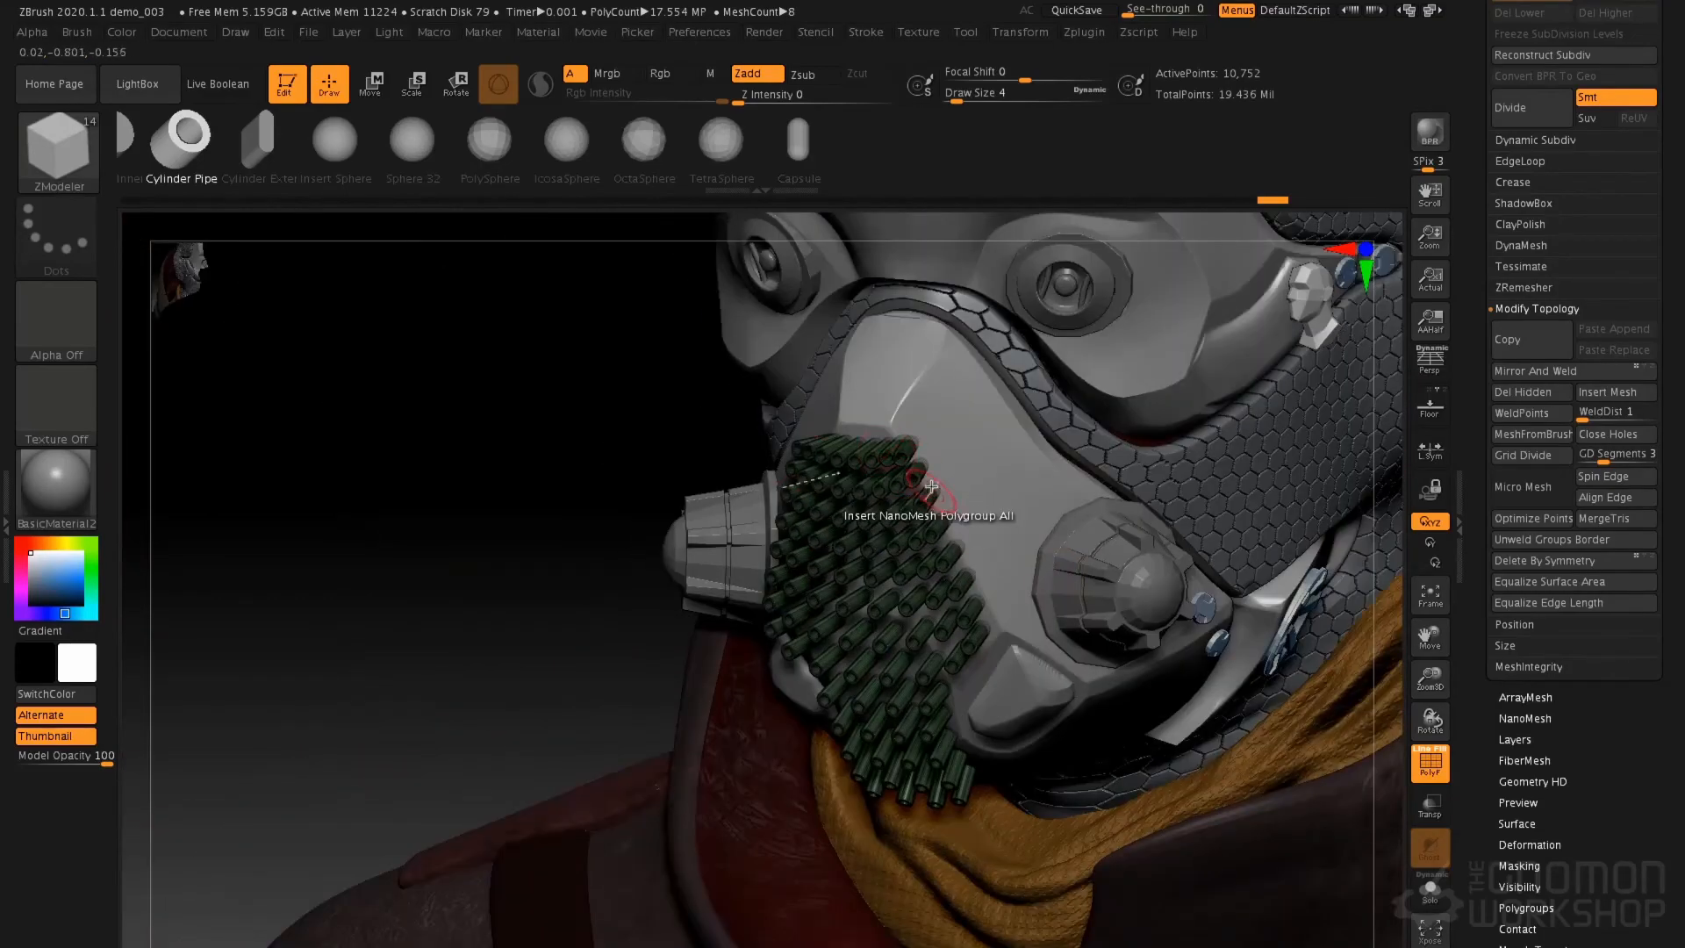
{"action": "left_click_drag", "start_coordinate": [1480, 373], "coordinate": [1487, 566]}
{"action": "left_click", "coordinate": [1534, 324]}
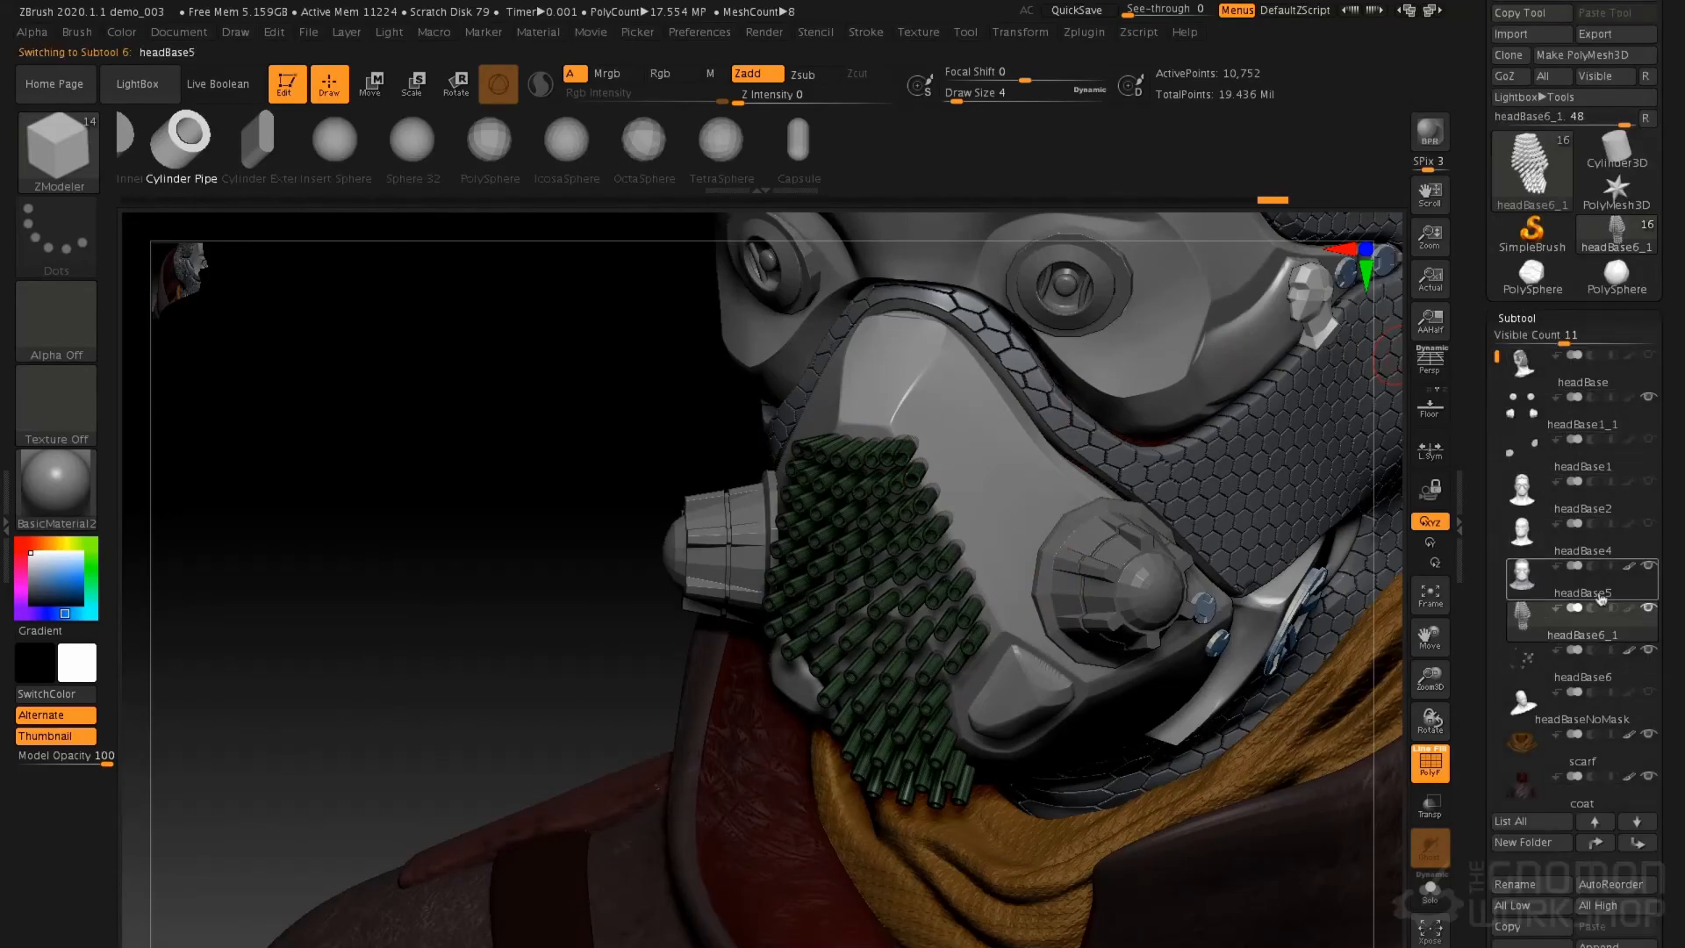
{"action": "left_click", "coordinate": [1603, 595]}
{"action": "mouse_move", "coordinate": [1521, 586]}
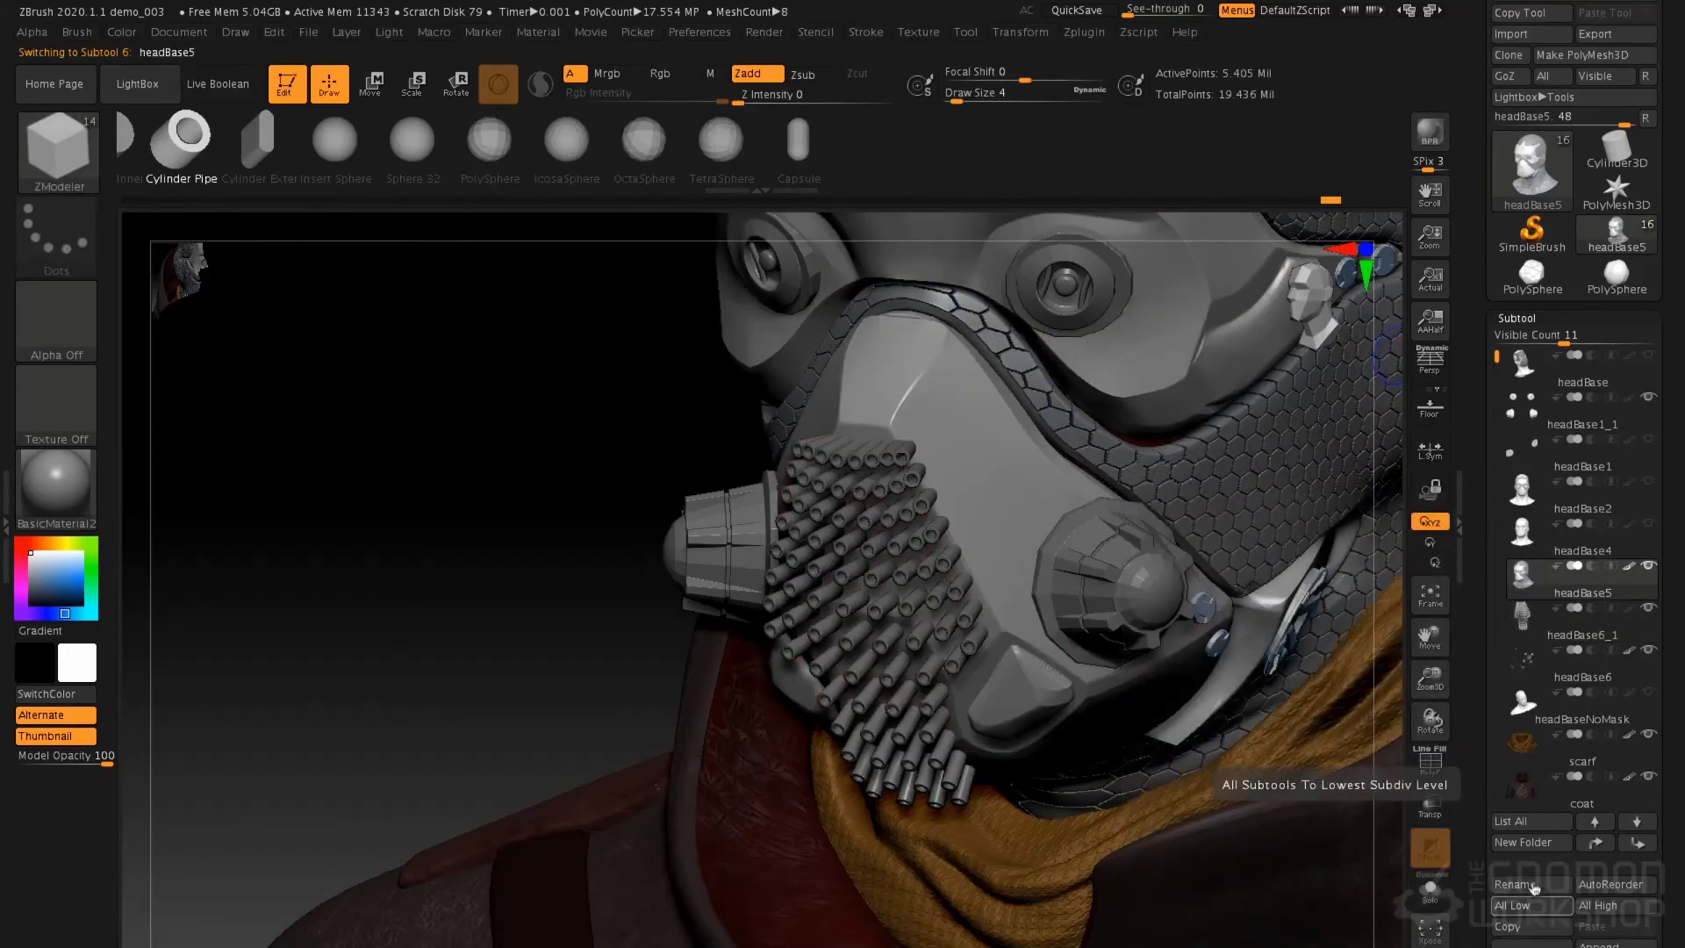
Group headBase5 and headBase6_1 in a new subtool folder titled headMaskPArts and save the project
{"action": "left_click", "coordinate": [1534, 844]}
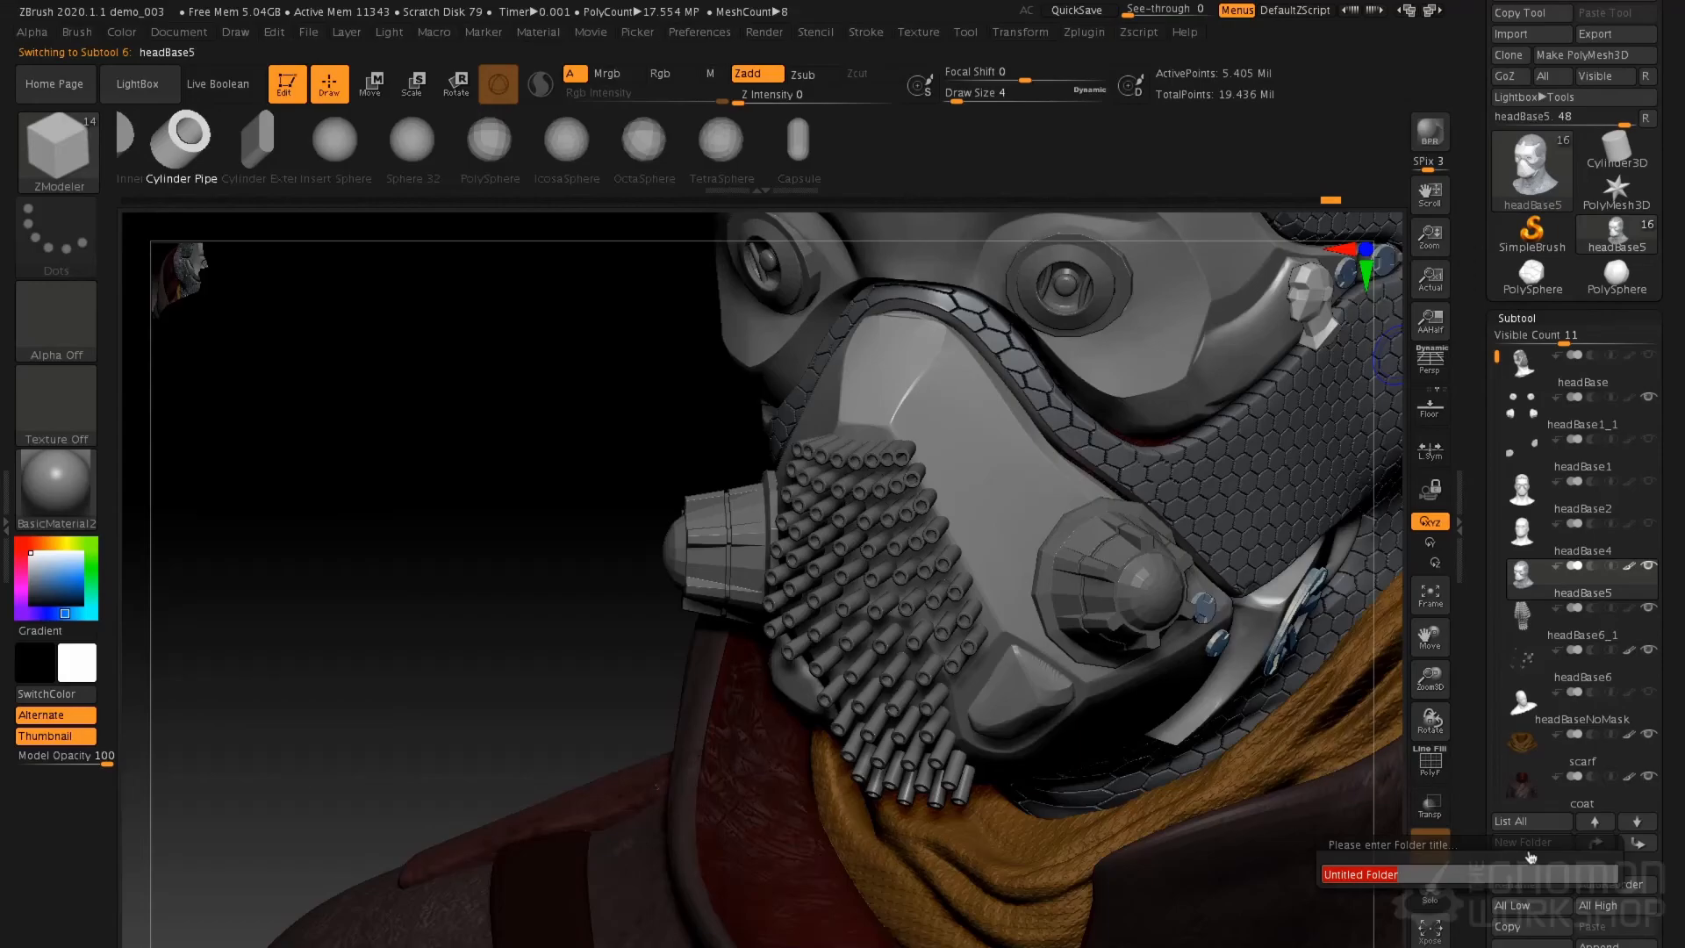
{"action": "type", "text": "headMaskPAr"}
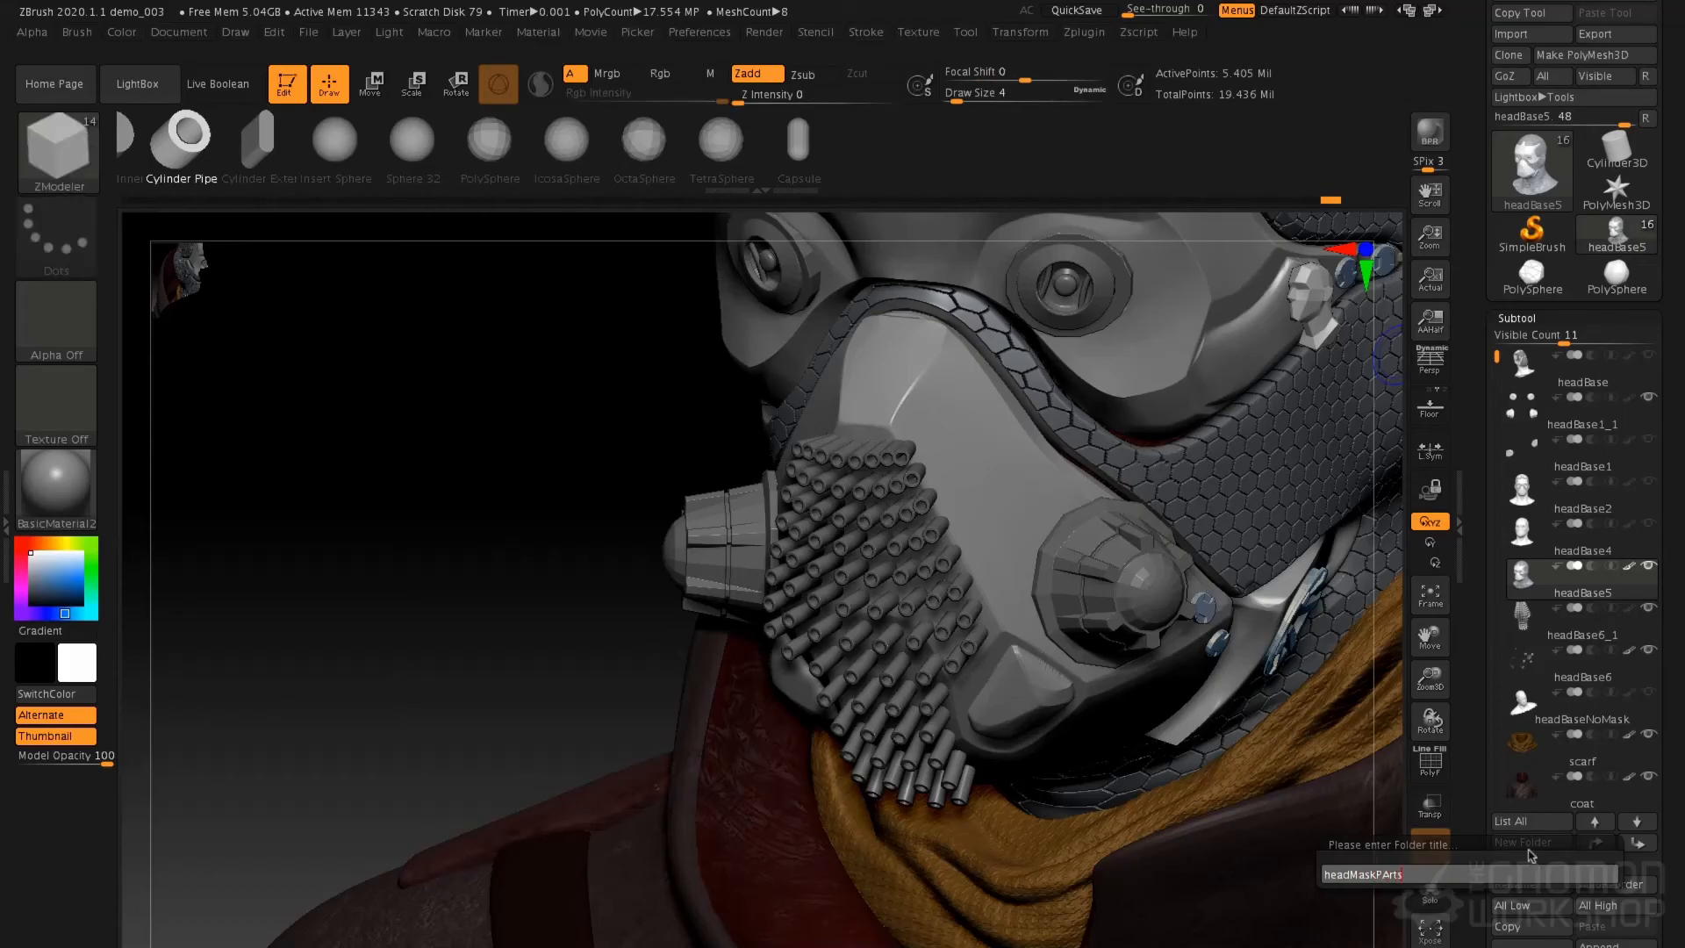
{"action": "type", "text": "ts"}
{"action": "key", "text": "Return"}
{"action": "left_click_drag", "start_coordinate": [1526, 664], "coordinate": [1538, 641]}
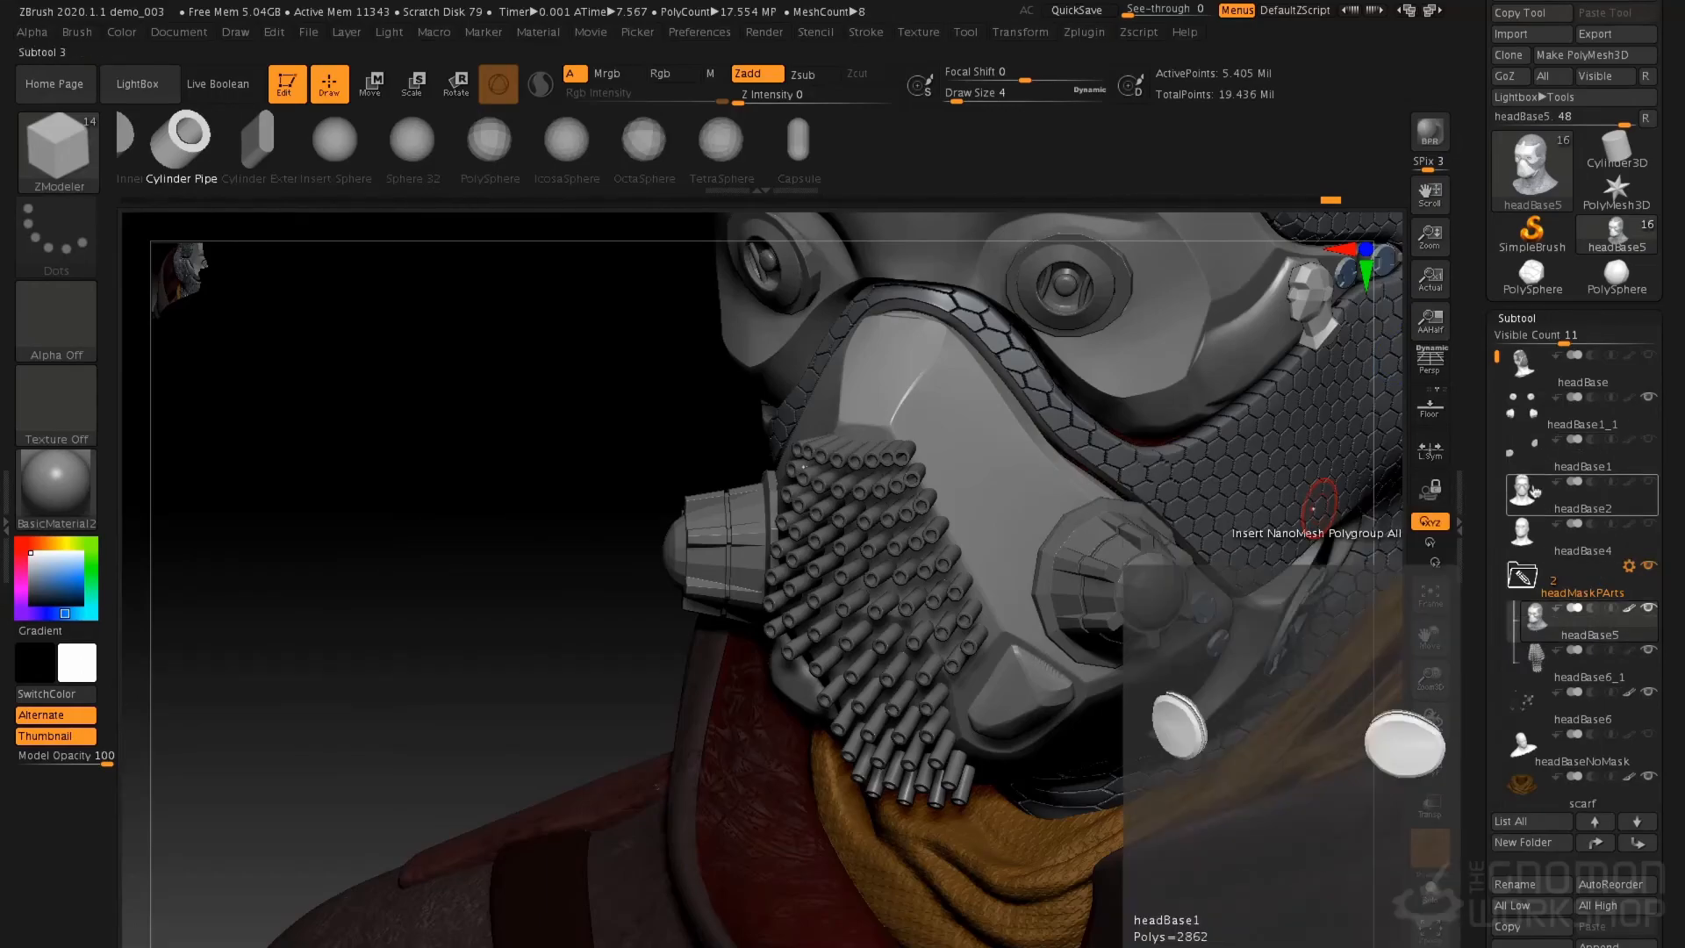
{"action": "key", "text": "ctrl+s"}
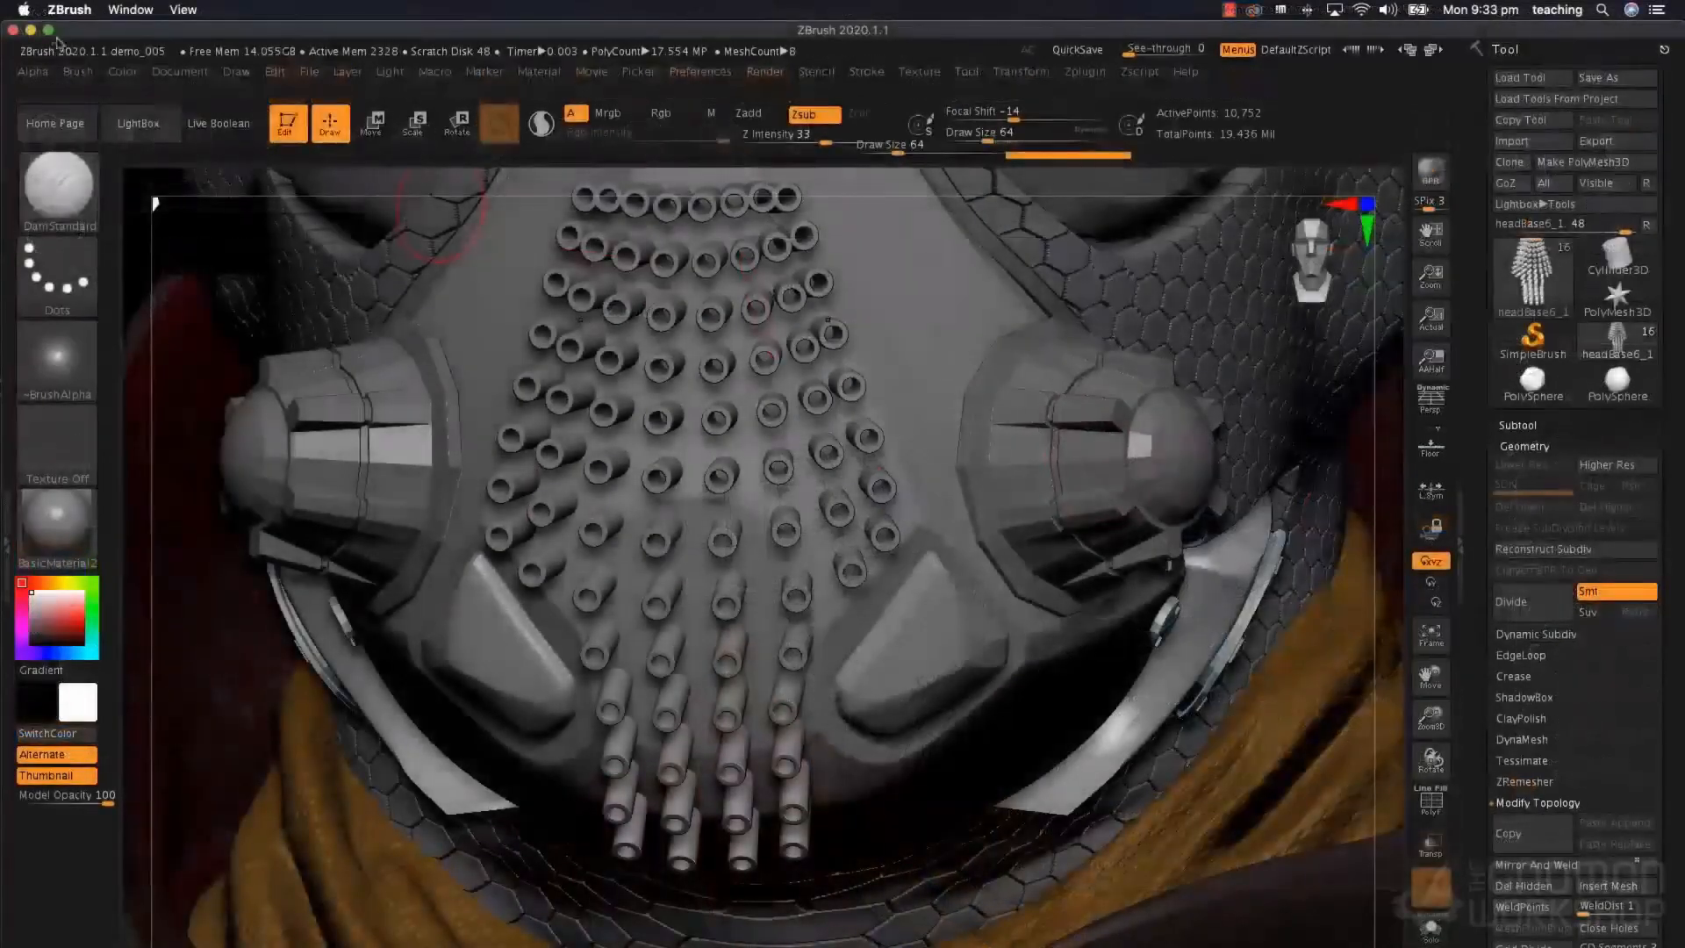
Delete the leftover headBase and headBase2 subtools from the model
{"action": "left_click", "coordinate": [48, 29]}
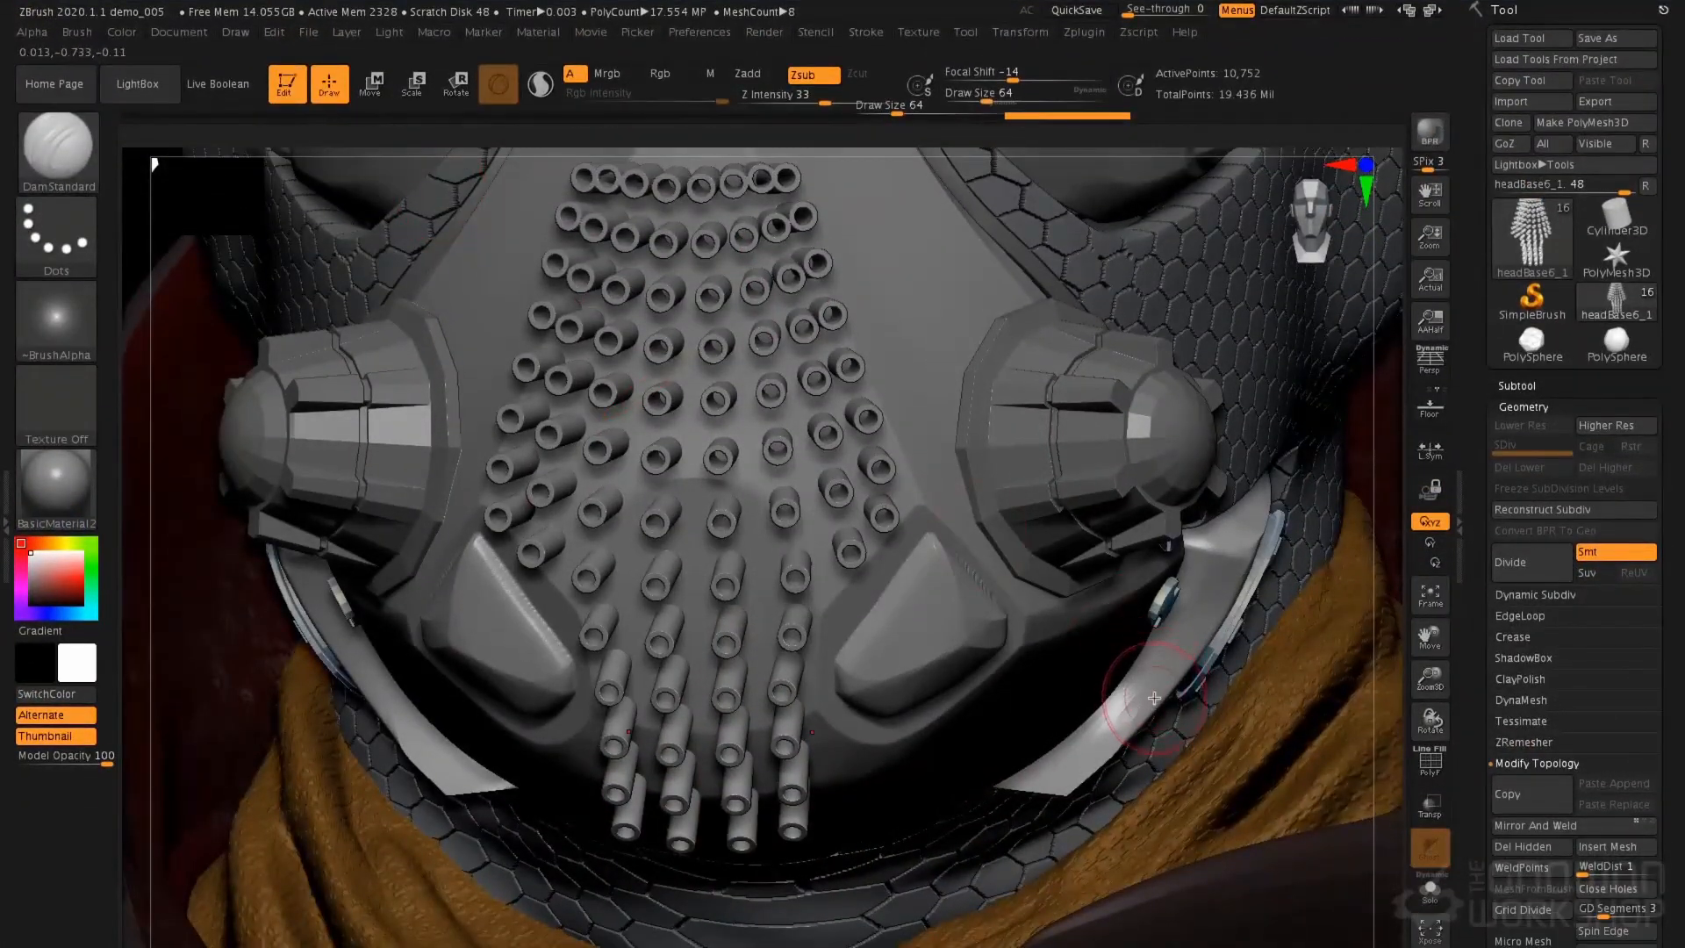
{"action": "right_click_drag", "start_coordinate": [959, 771], "coordinate": [954, 745], "text": "ctrl"}
{"action": "right_click_drag", "start_coordinate": [939, 646], "coordinate": [961, 637]}
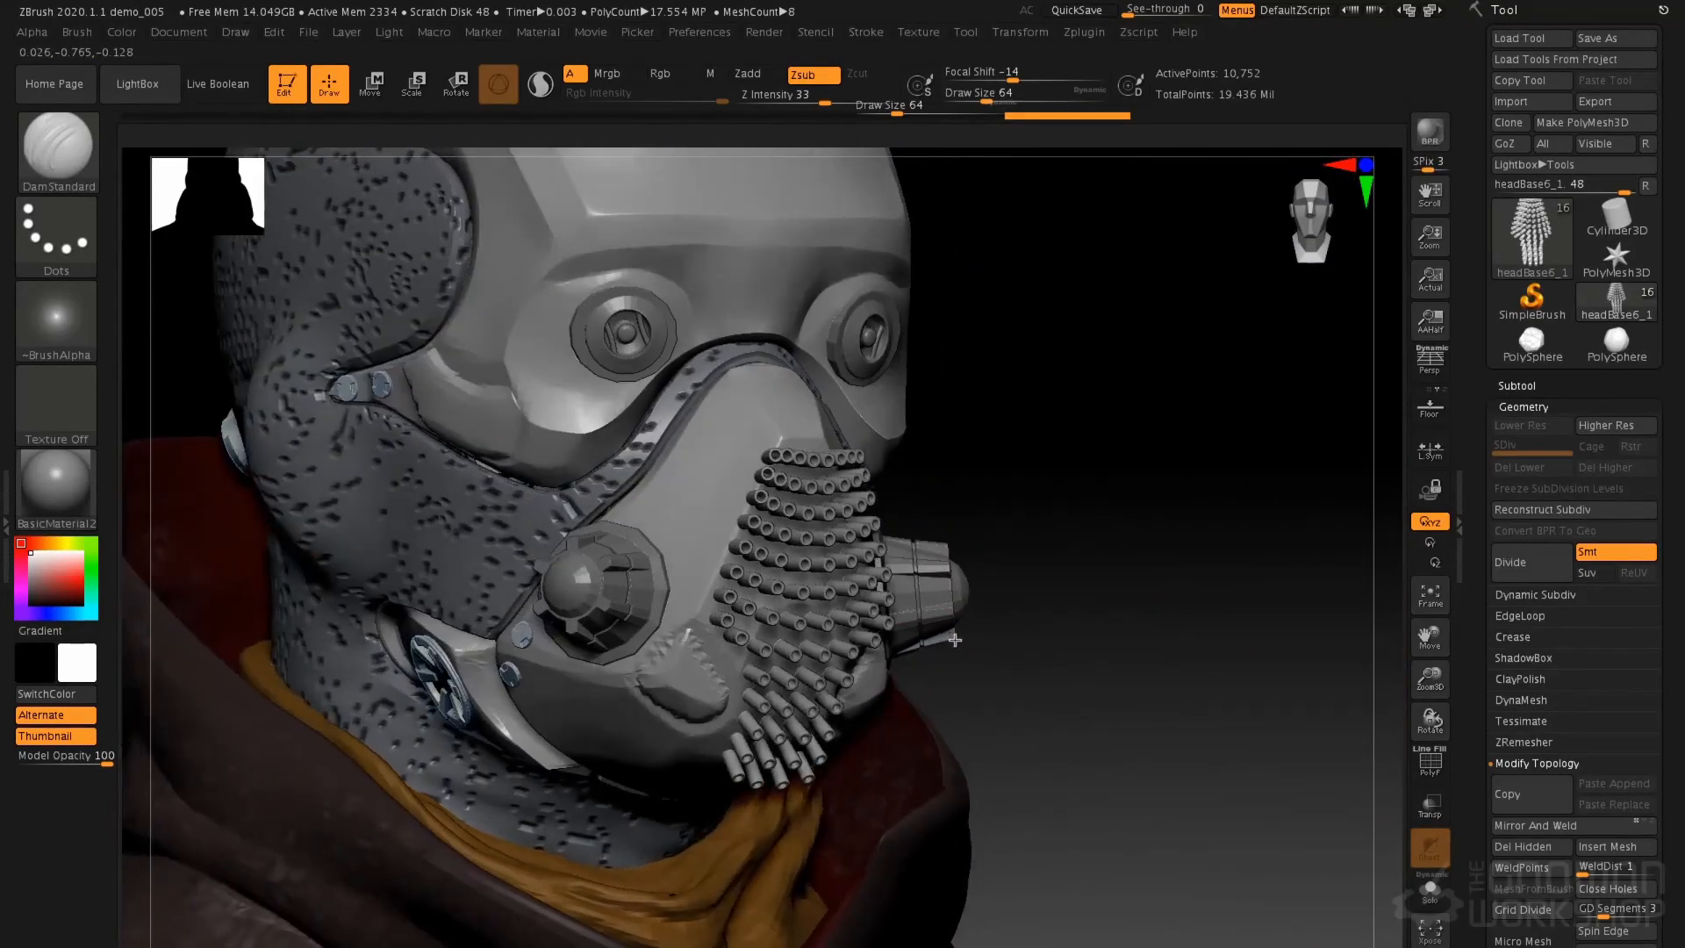
{"action": "left_click", "coordinate": [1528, 385]}
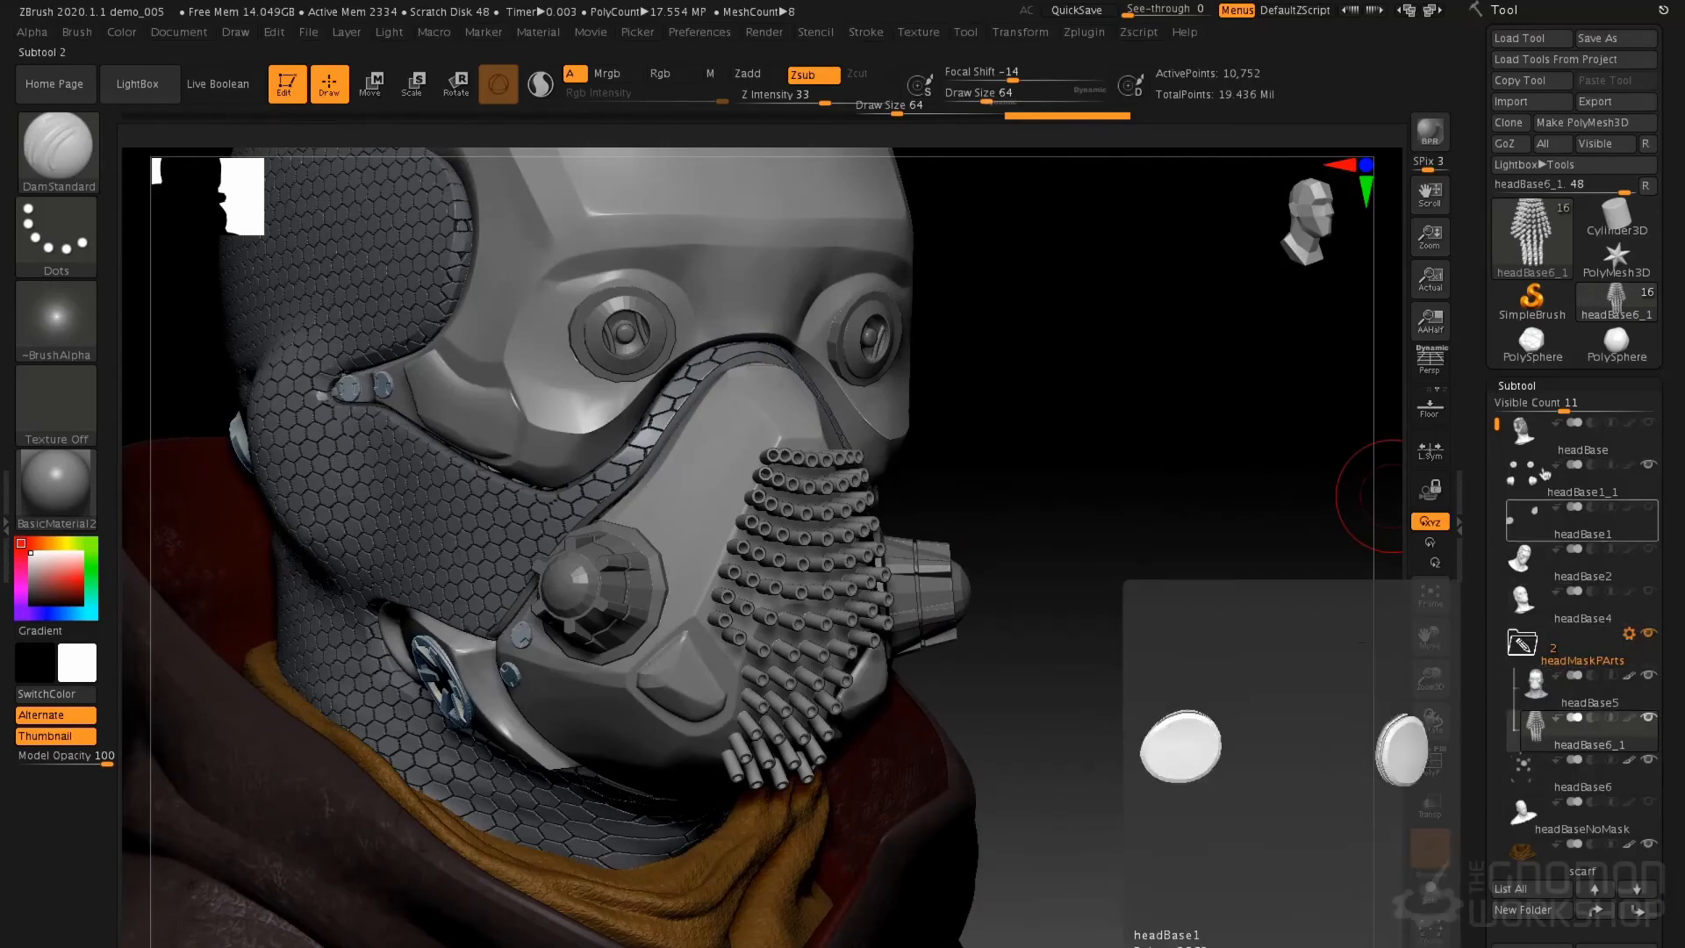
{"action": "left_click", "coordinate": [1523, 432]}
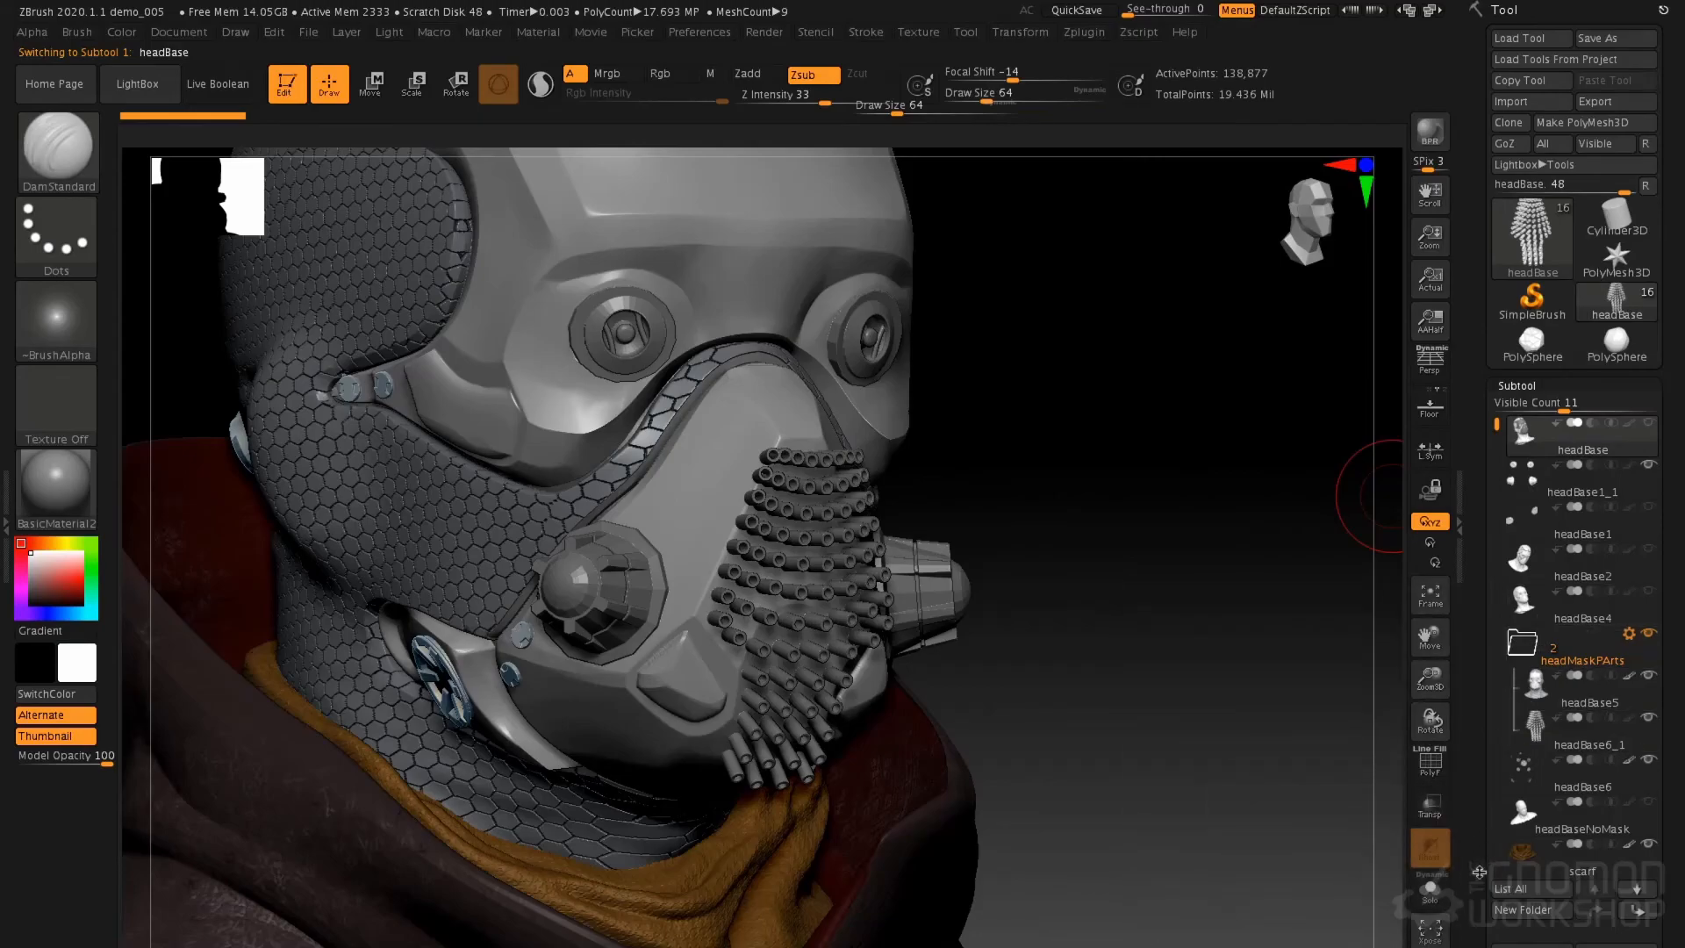
{"action": "left_click_drag", "start_coordinate": [1490, 843], "coordinate": [1490, 728]}
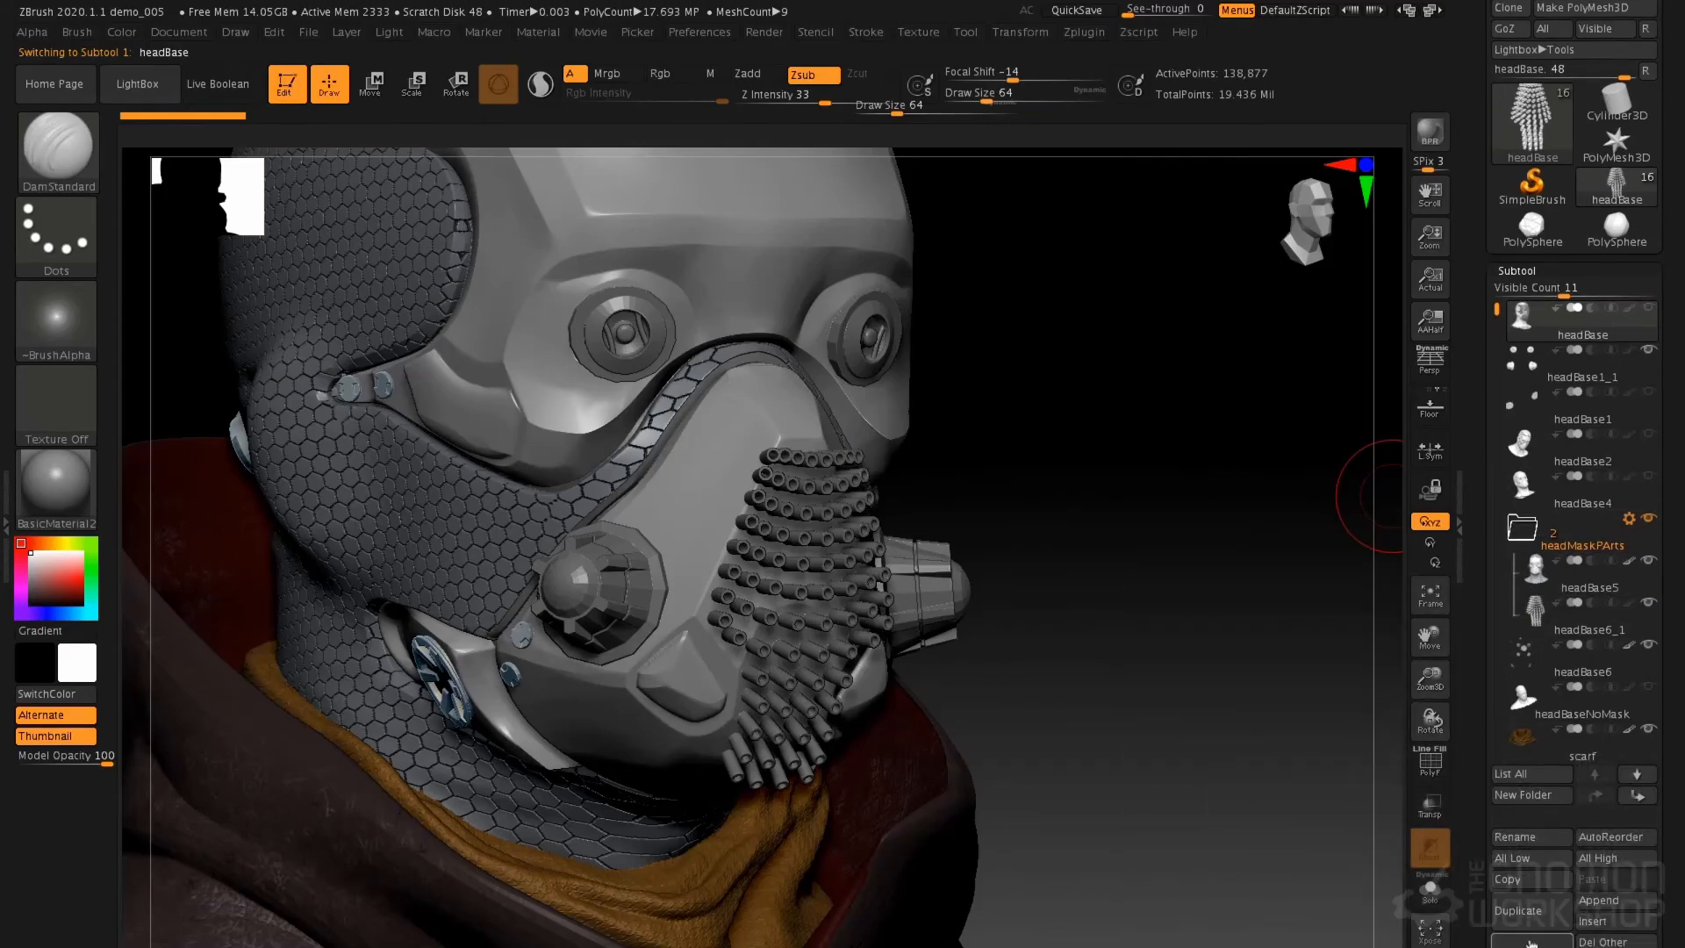
{"action": "left_click", "coordinate": [1529, 941]}
{"action": "key", "text": "Return"}
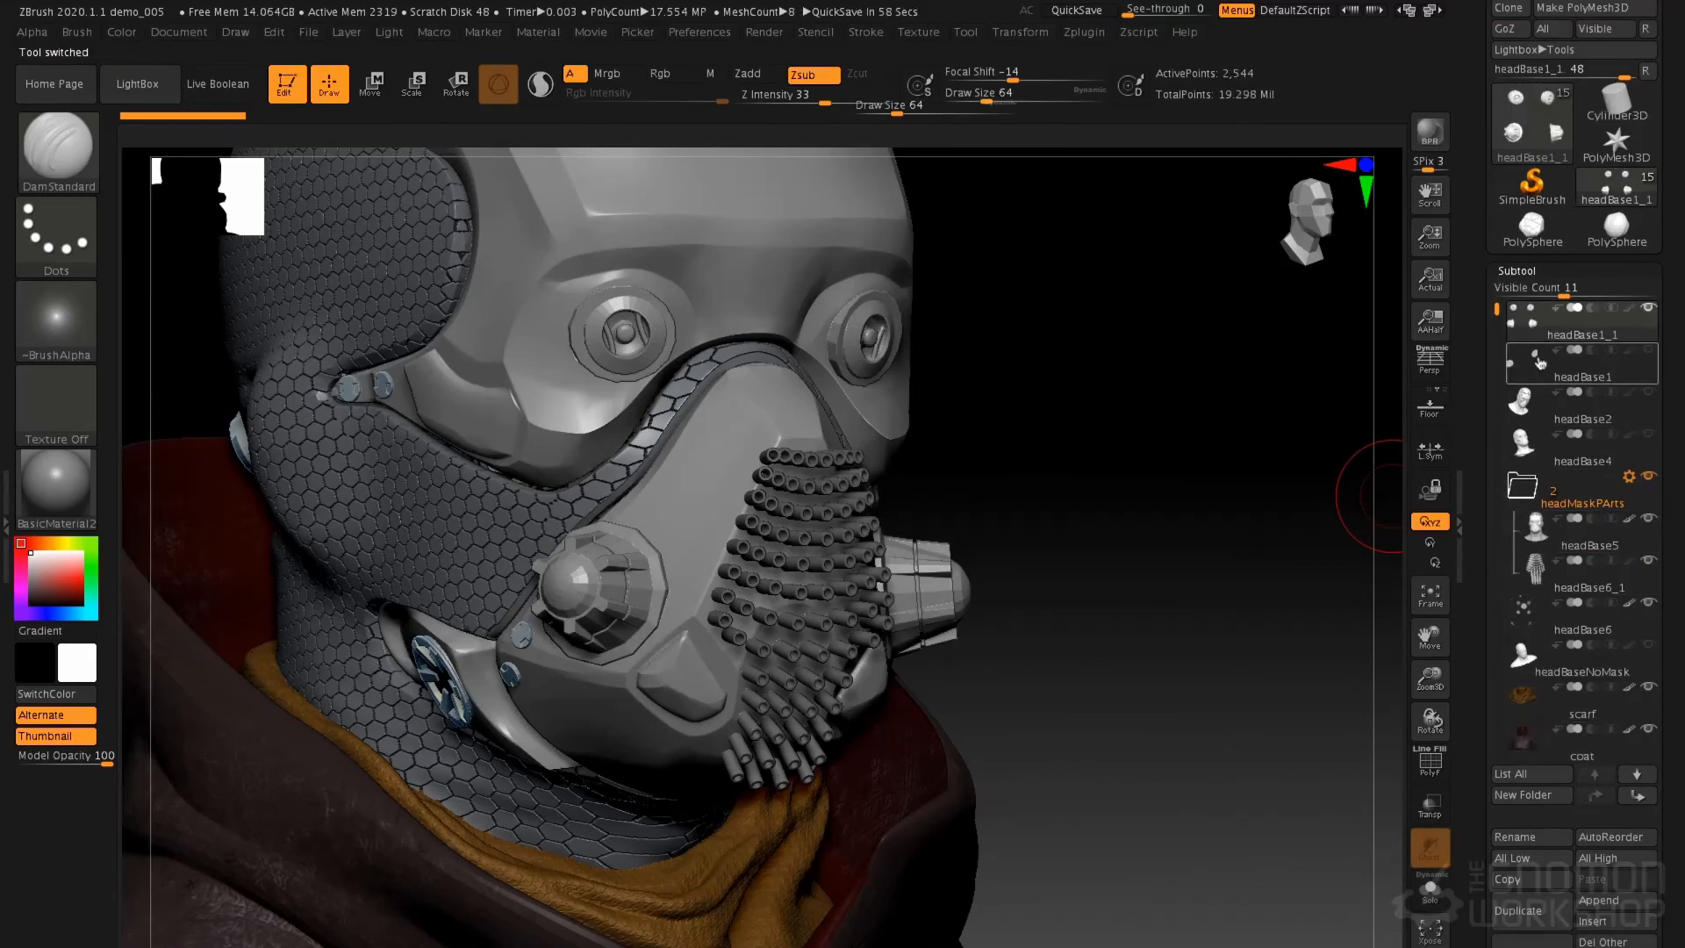
{"action": "left_click", "coordinate": [1533, 410]}
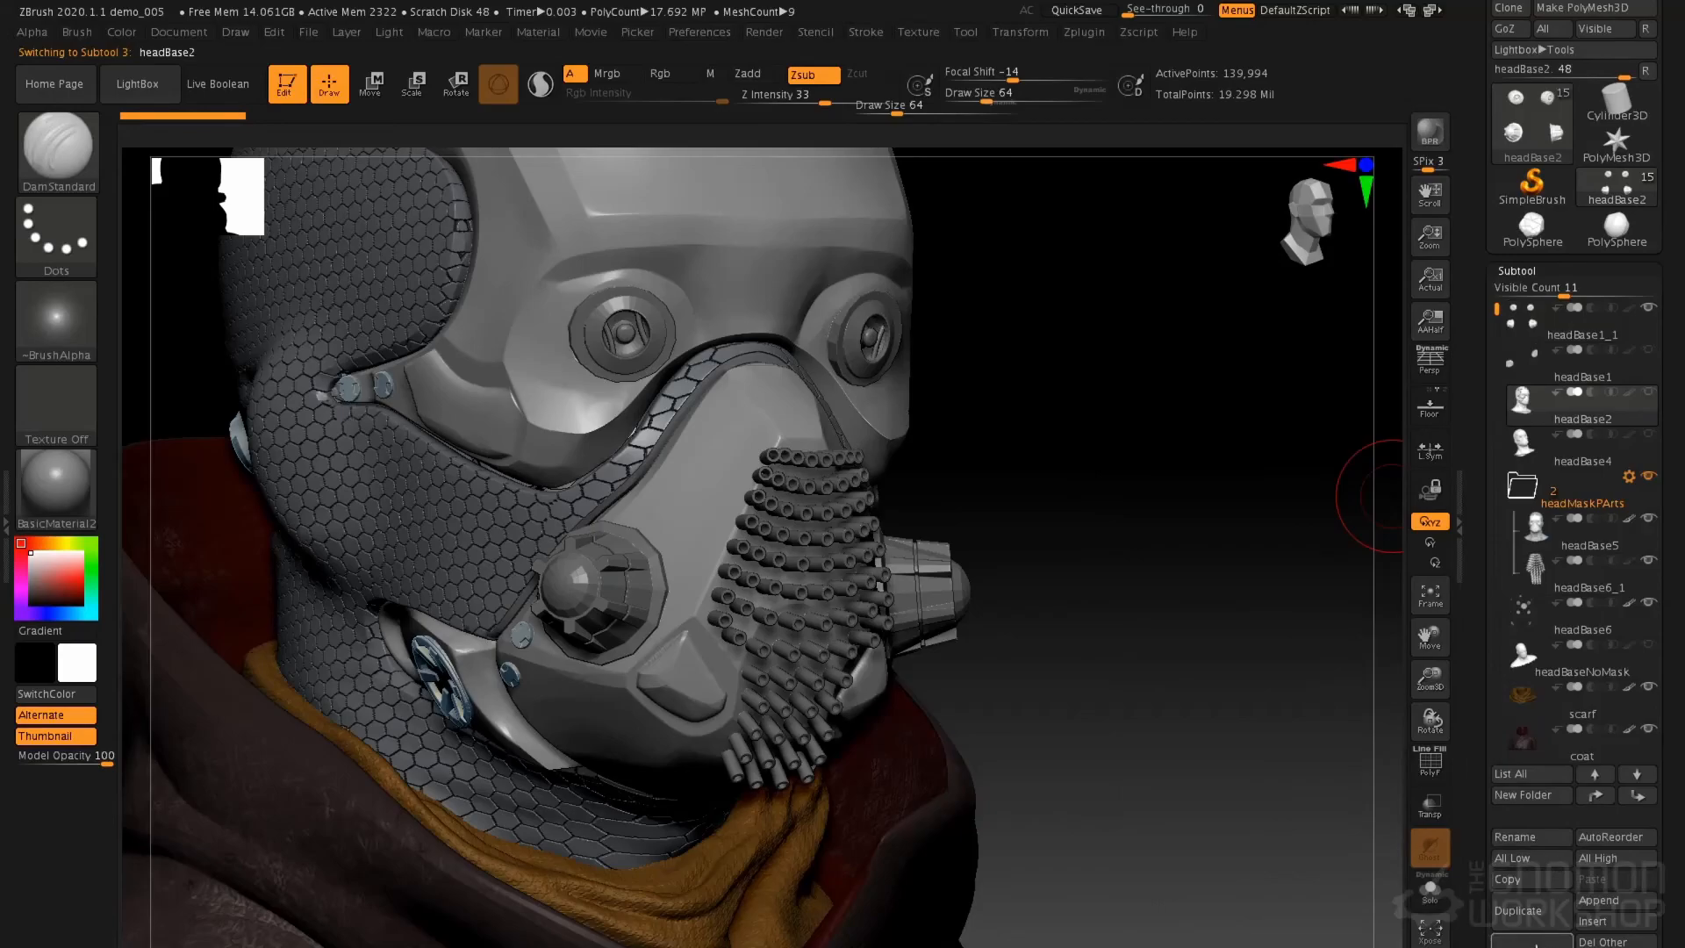
{"action": "left_click", "coordinate": [1111, 542]}
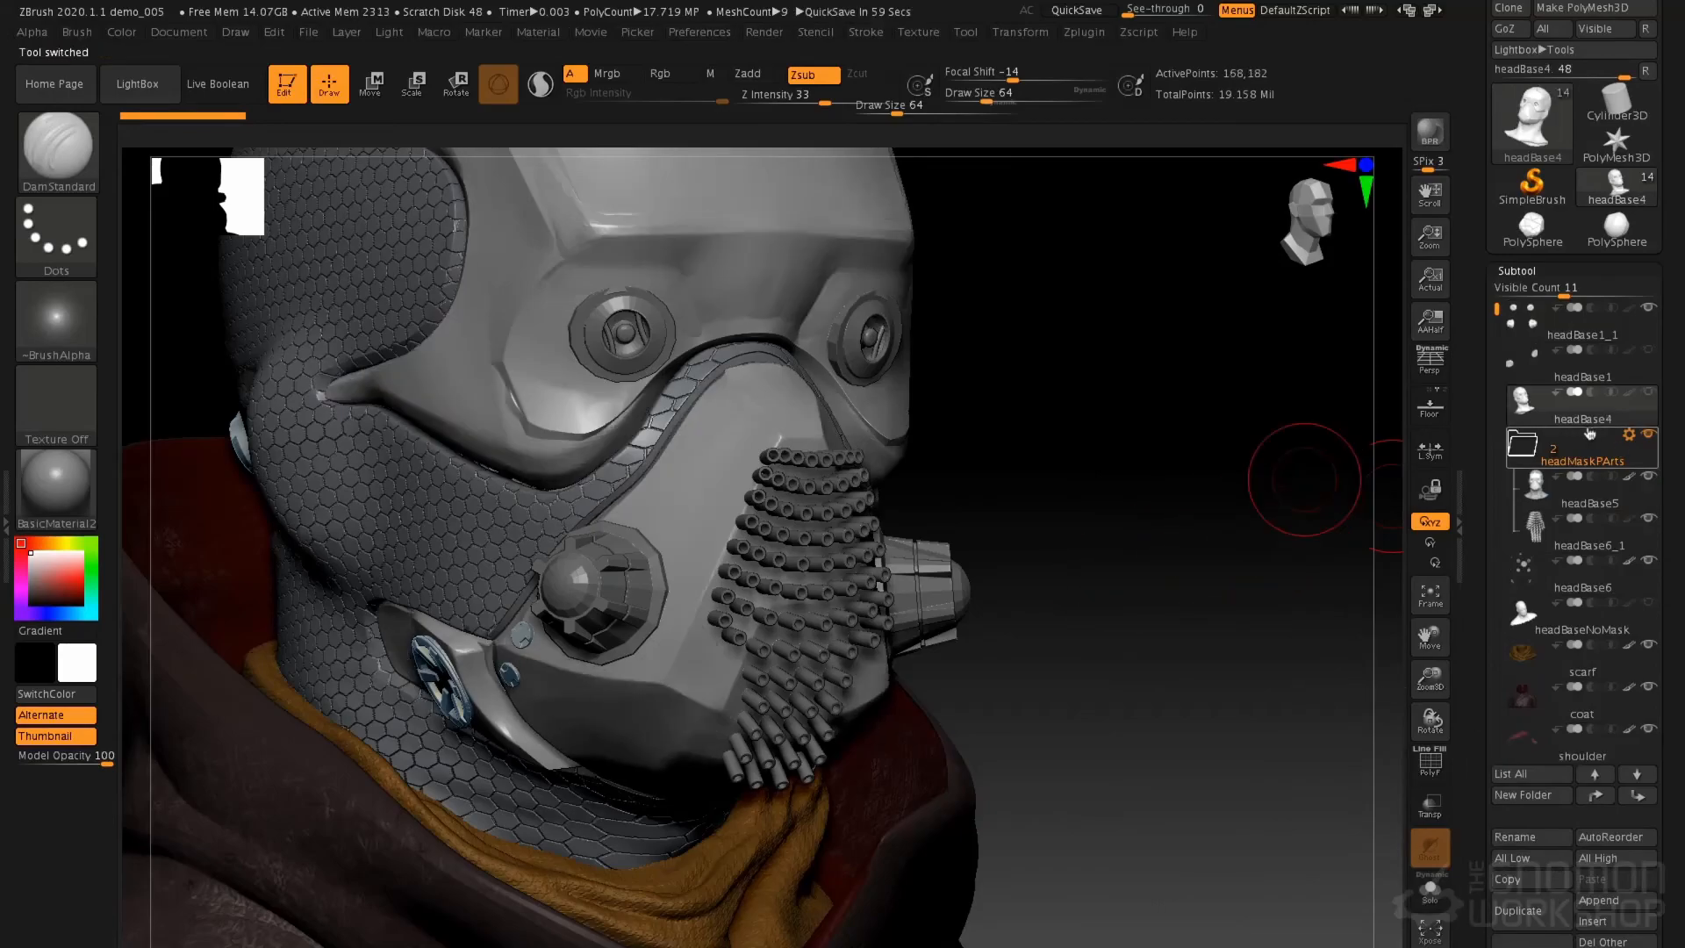
Isolate headBase4 to check it, and delete the headBase4 and headBaseNoMask subtools
{"action": "mouse_move", "coordinate": [1526, 402]}
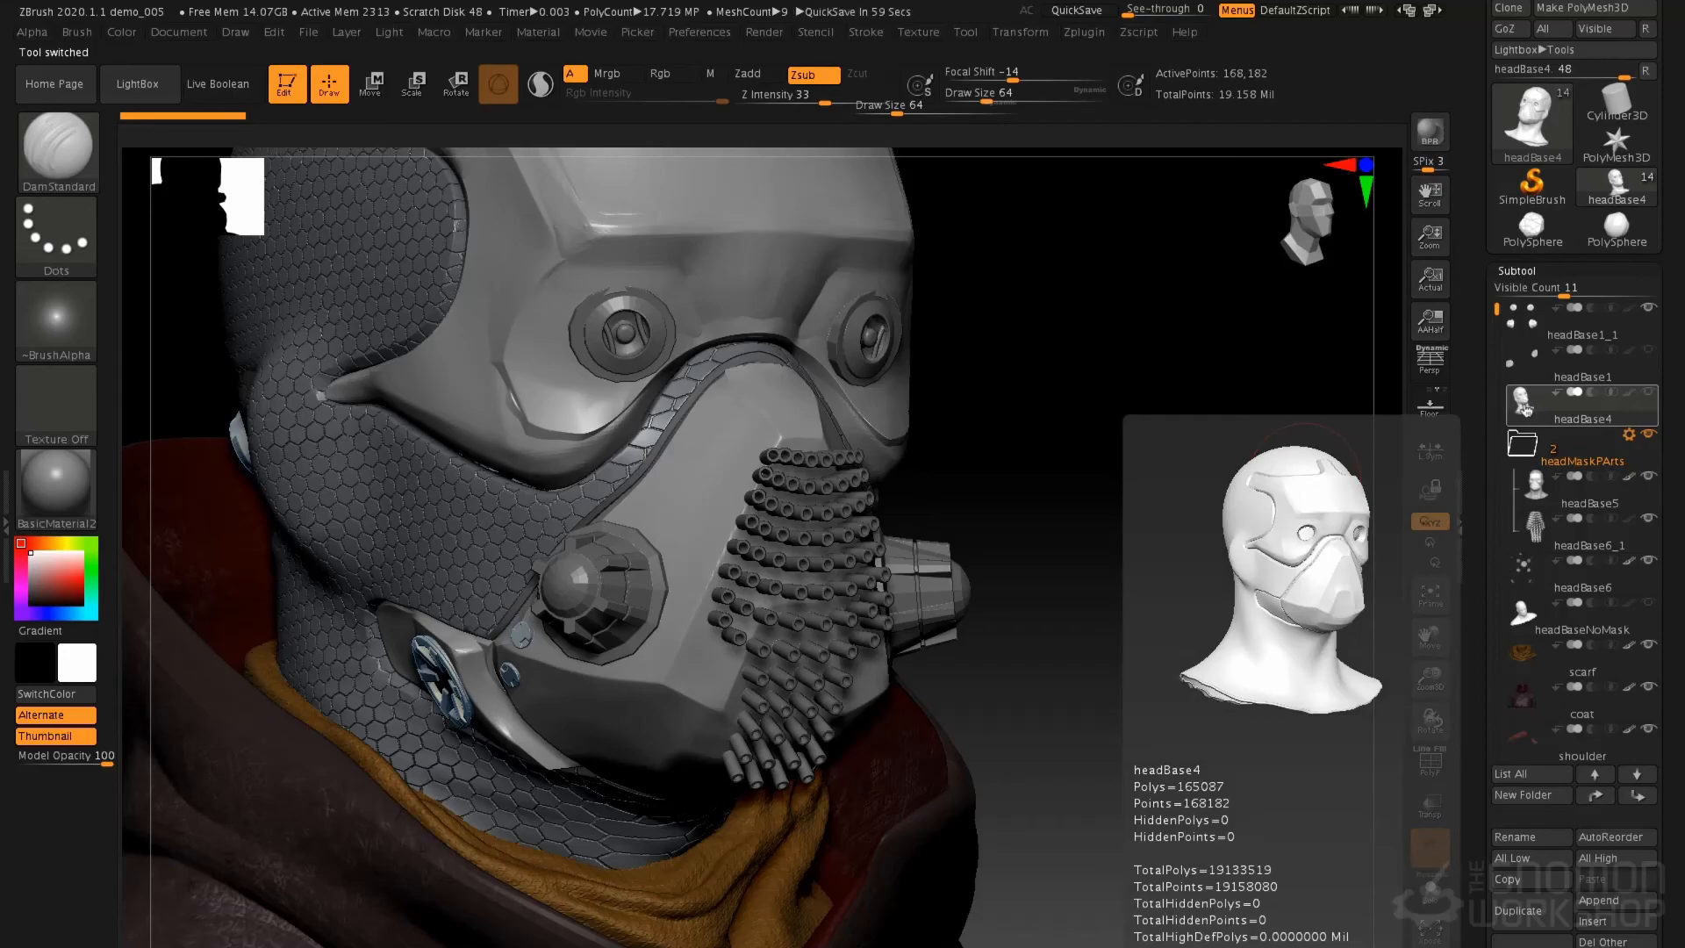
{"action": "left_click", "coordinate": [1435, 891]}
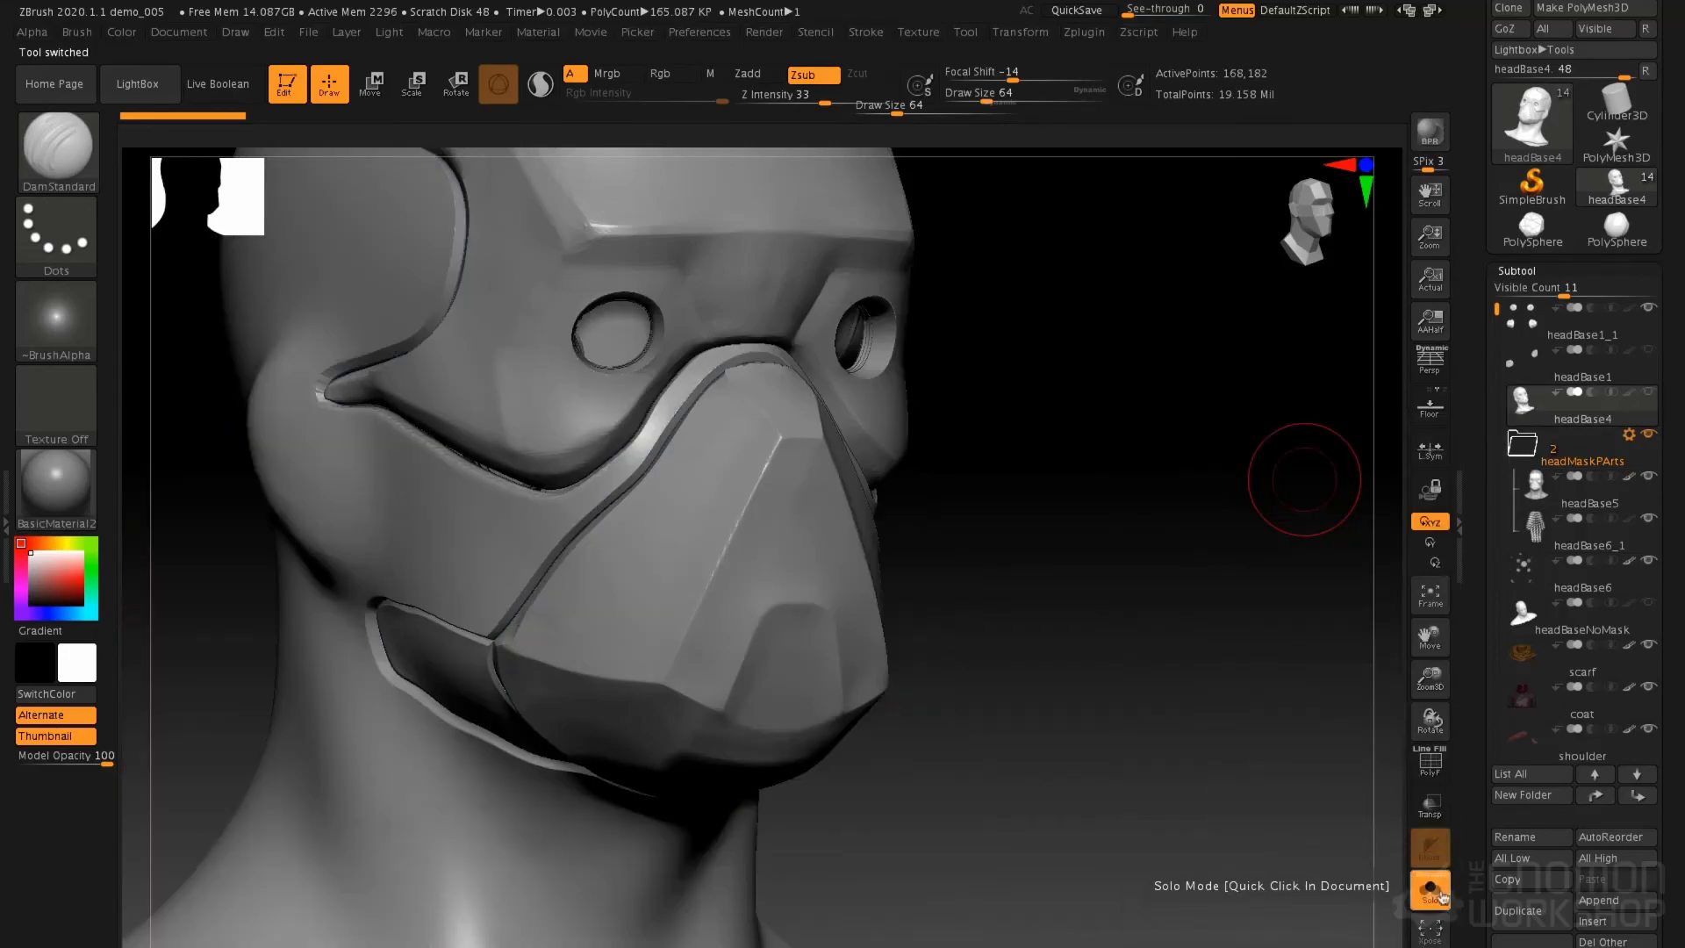
{"action": "left_click", "coordinate": [1513, 678]}
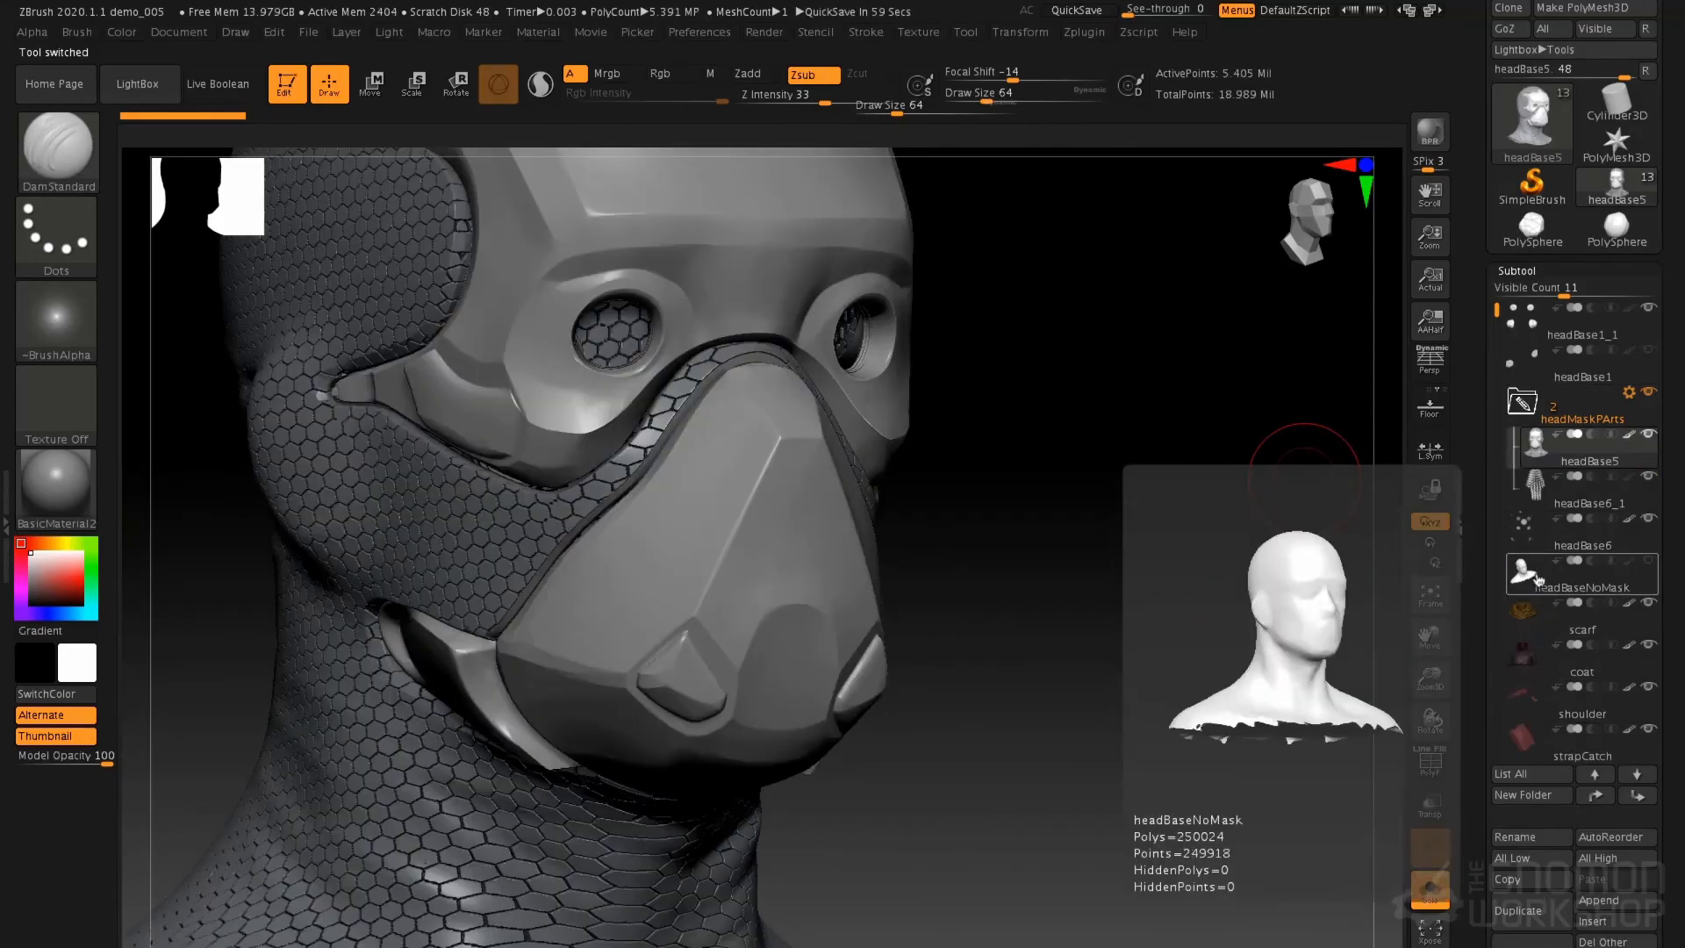
{"action": "left_click", "coordinate": [1539, 581]}
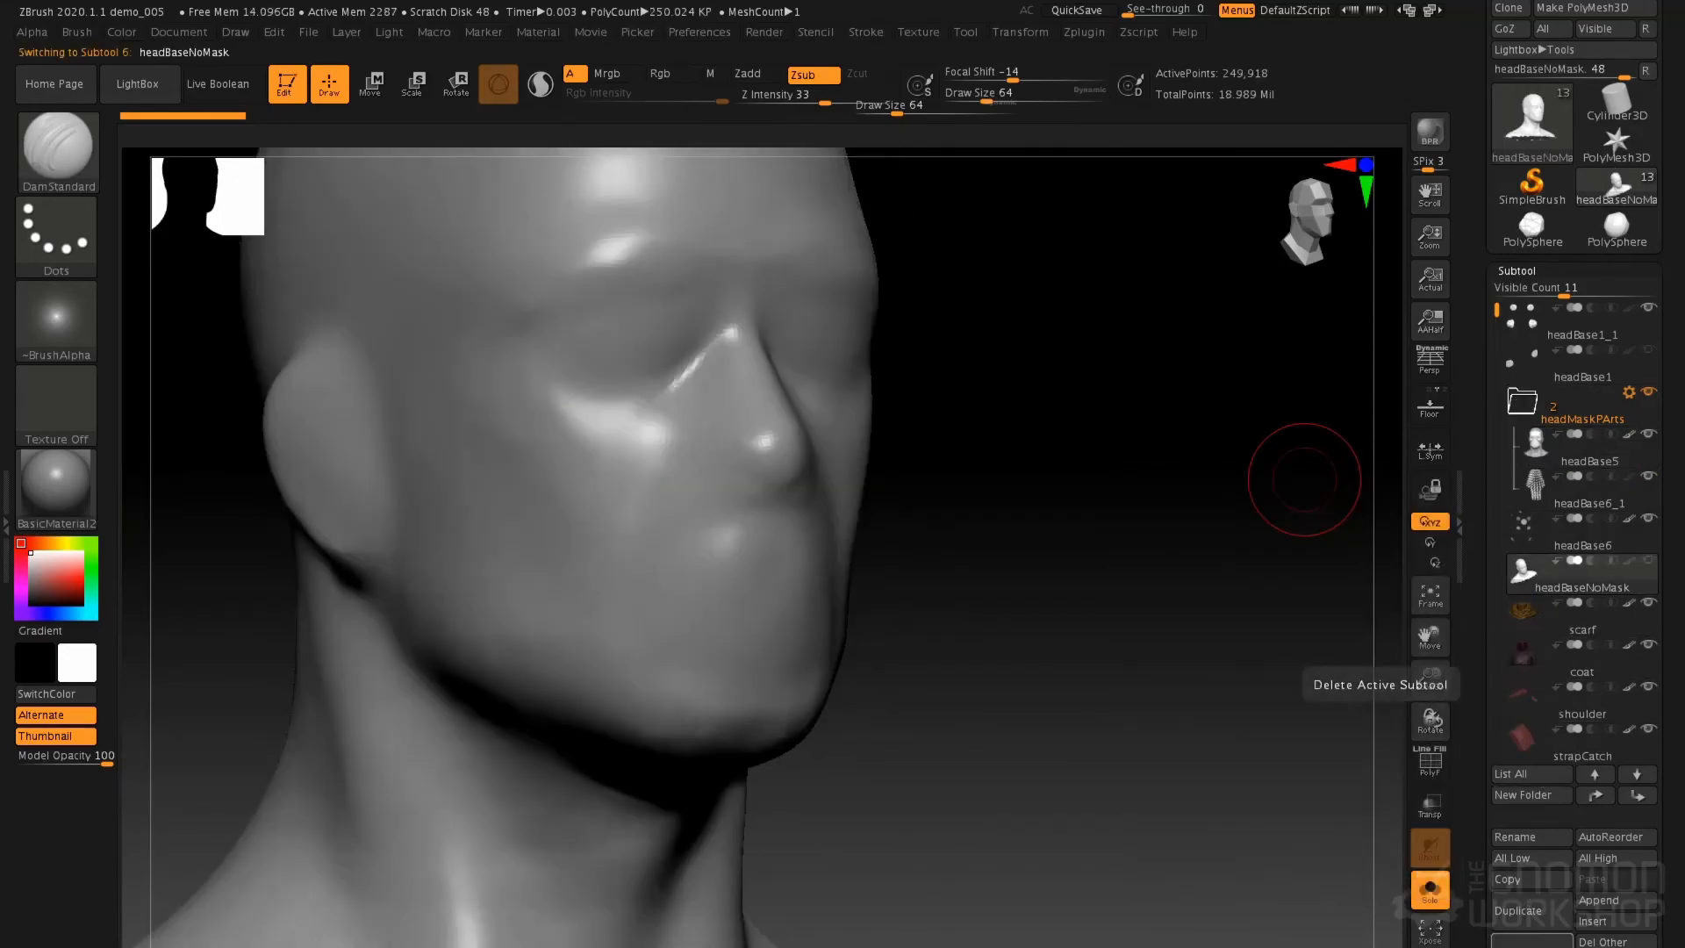
{"action": "left_click", "coordinate": [1514, 679]}
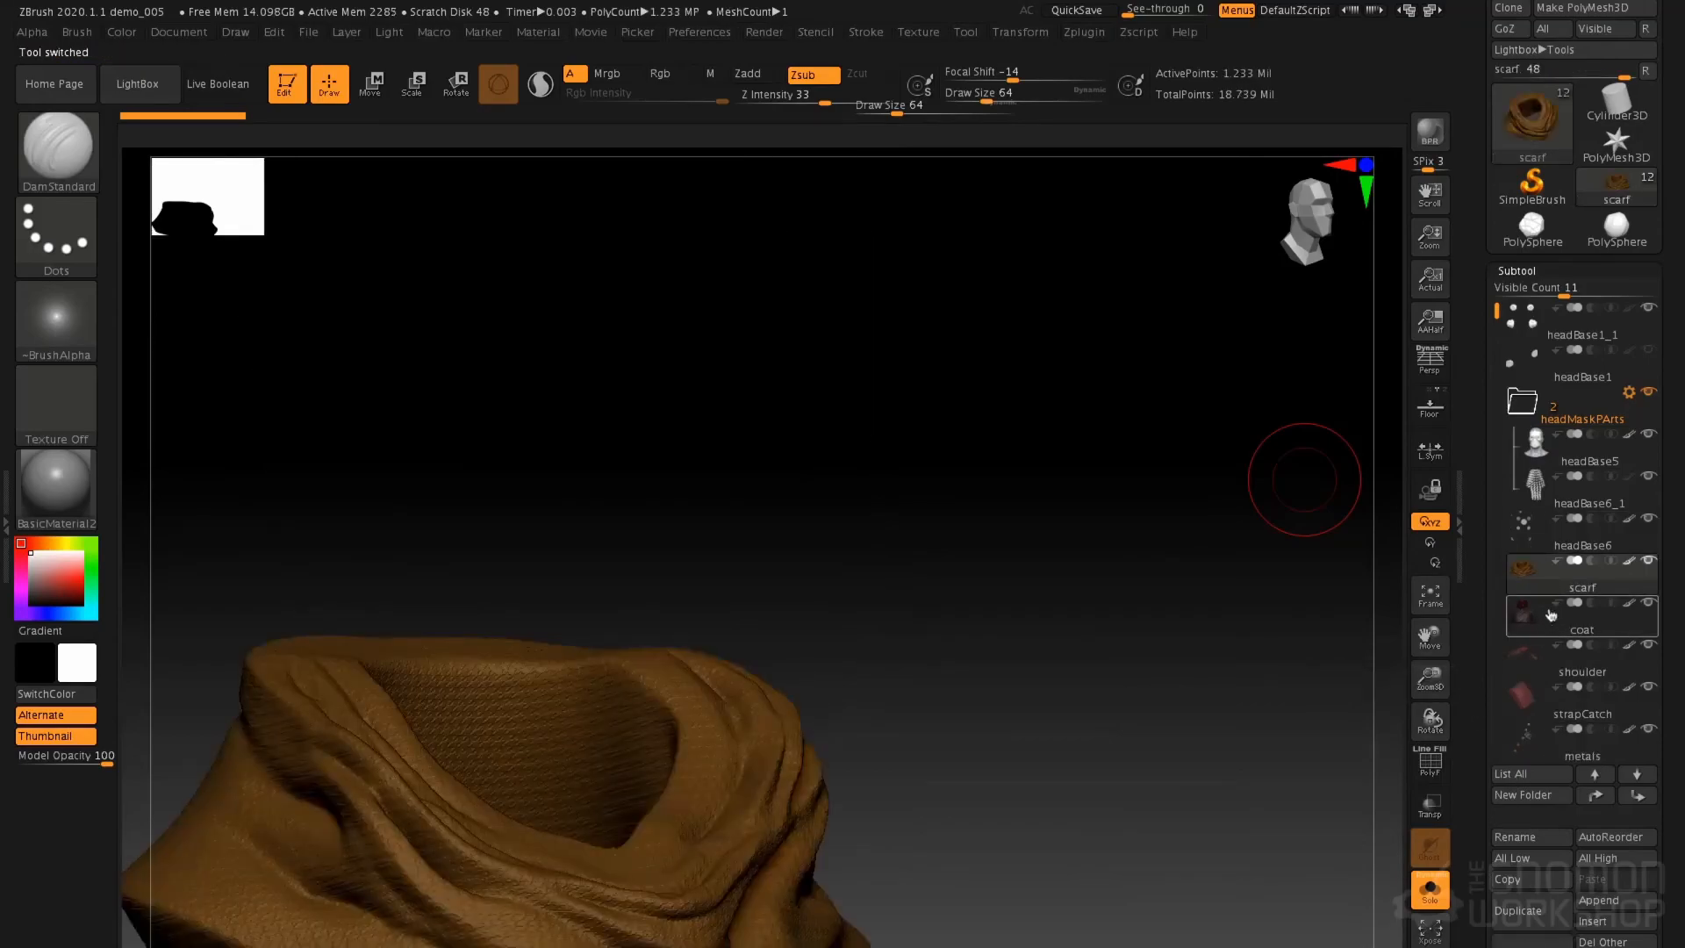
Create a subtool folder titled costume and place the scarf, coat, shoulder, strapCatch, metals and strap subtools in it
{"action": "left_click", "coordinate": [1534, 796]}
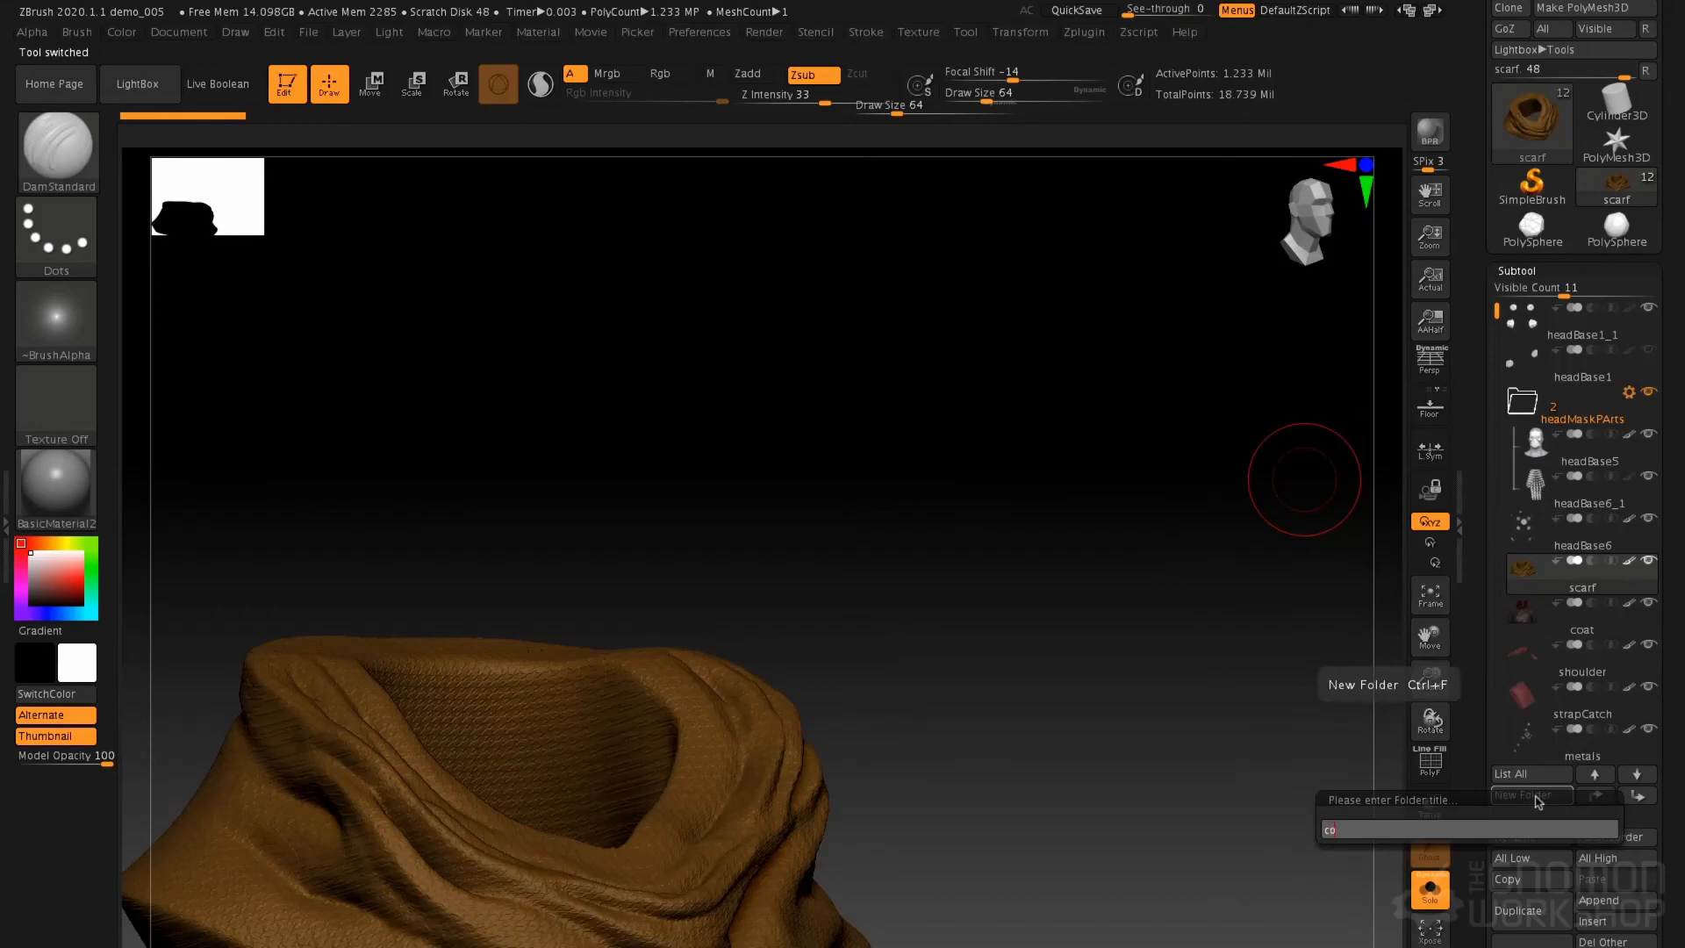
{"action": "type", "text": "costume"}
{"action": "key", "text": "Return"}
{"action": "left_click_drag", "start_coordinate": [1535, 660], "coordinate": [1534, 626]}
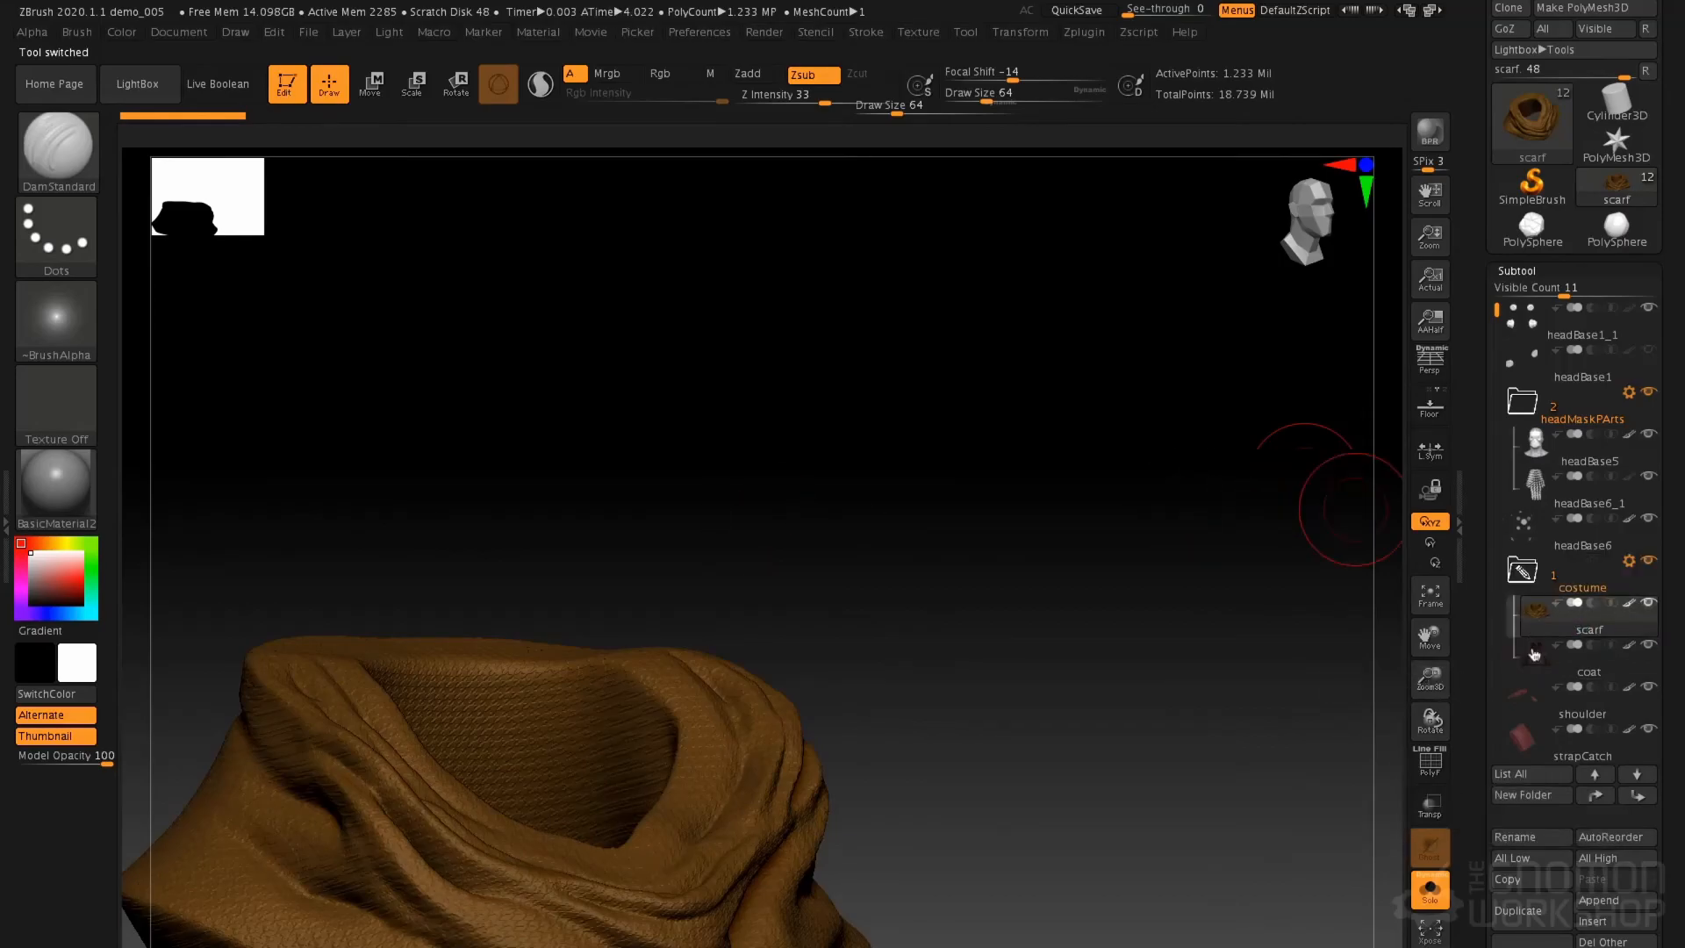
{"action": "left_click_drag", "start_coordinate": [1535, 701], "coordinate": [1534, 670]}
{"action": "left_click_drag", "start_coordinate": [1536, 742], "coordinate": [1536, 707]}
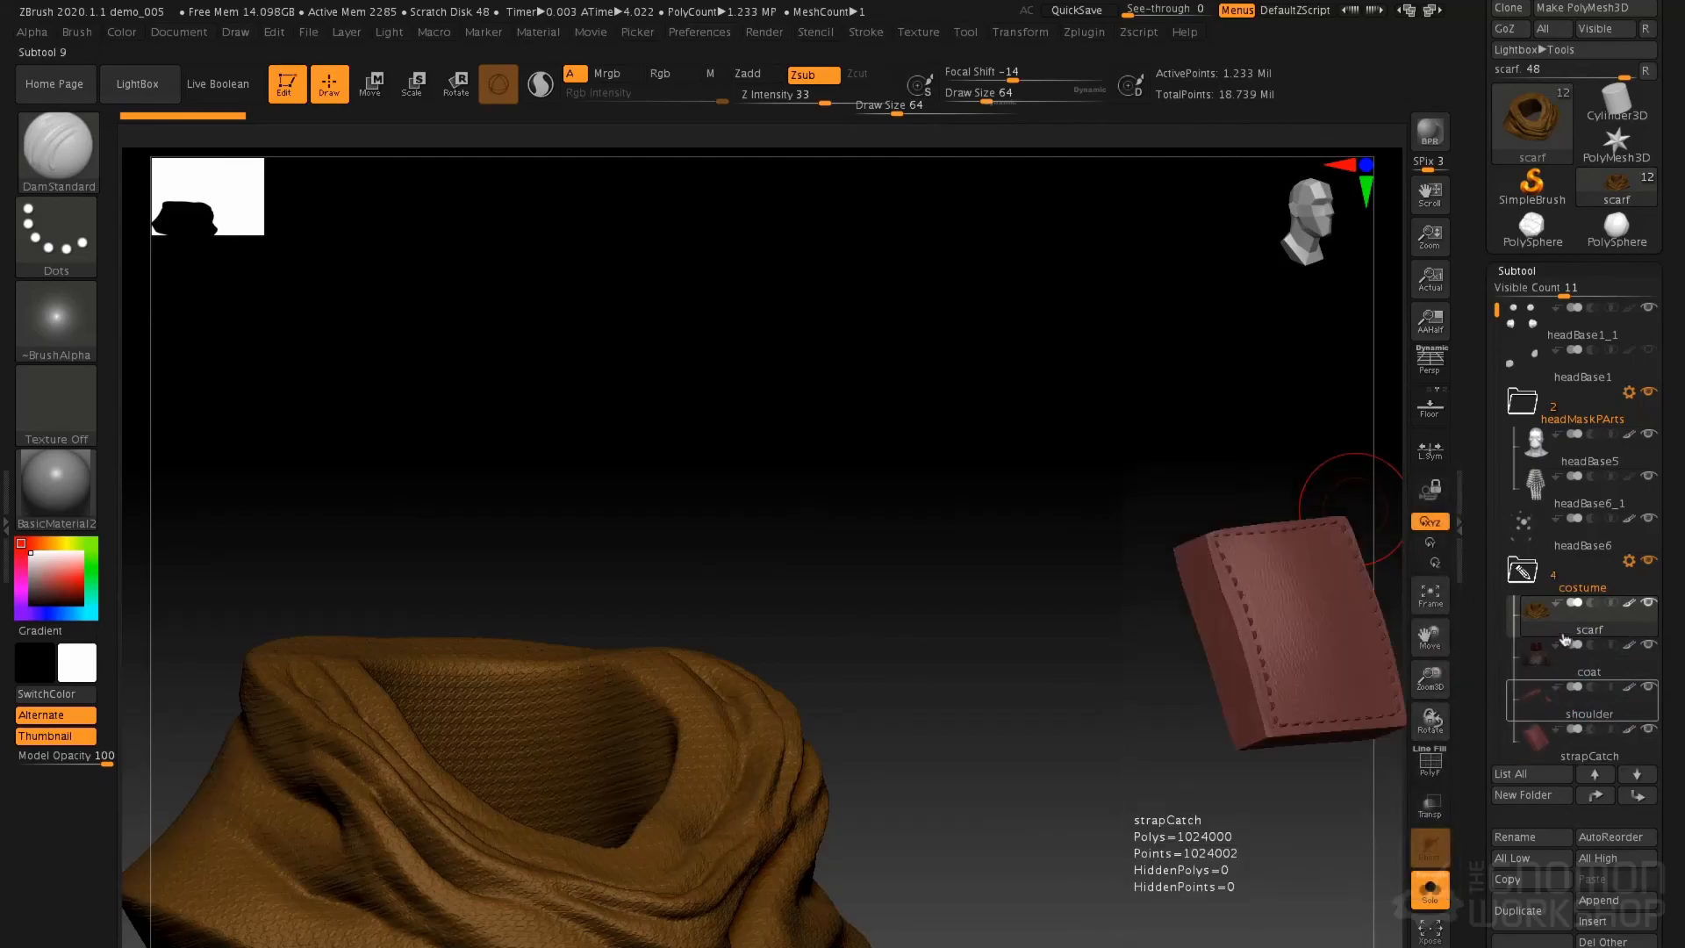
{"action": "left_click_drag", "start_coordinate": [1564, 294], "coordinate": [1590, 288]}
{"action": "left_click_drag", "start_coordinate": [1535, 785], "coordinate": [1534, 751]}
{"action": "left_click_drag", "start_coordinate": [1529, 830], "coordinate": [1533, 797]}
Delete the oldhead subtool and collapse the costume folder
{"action": "left_click", "coordinate": [1527, 869]}
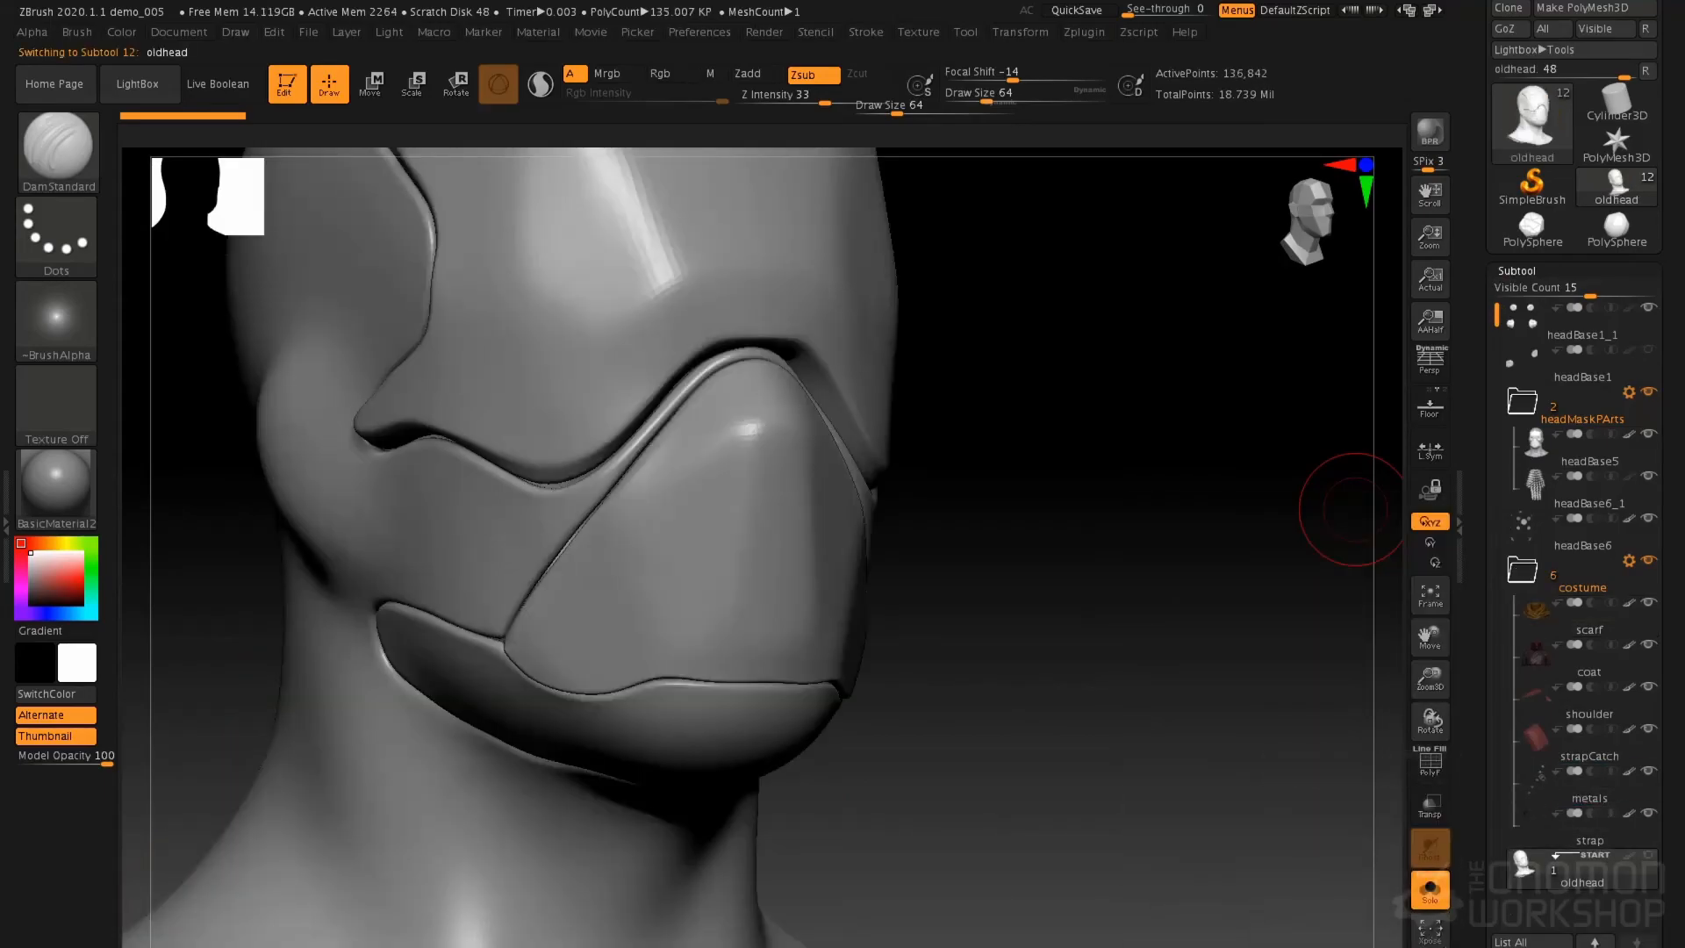
{"action": "left_click_drag", "start_coordinate": [1503, 931], "coordinate": [1503, 824]}
{"action": "left_click", "coordinate": [1523, 946]}
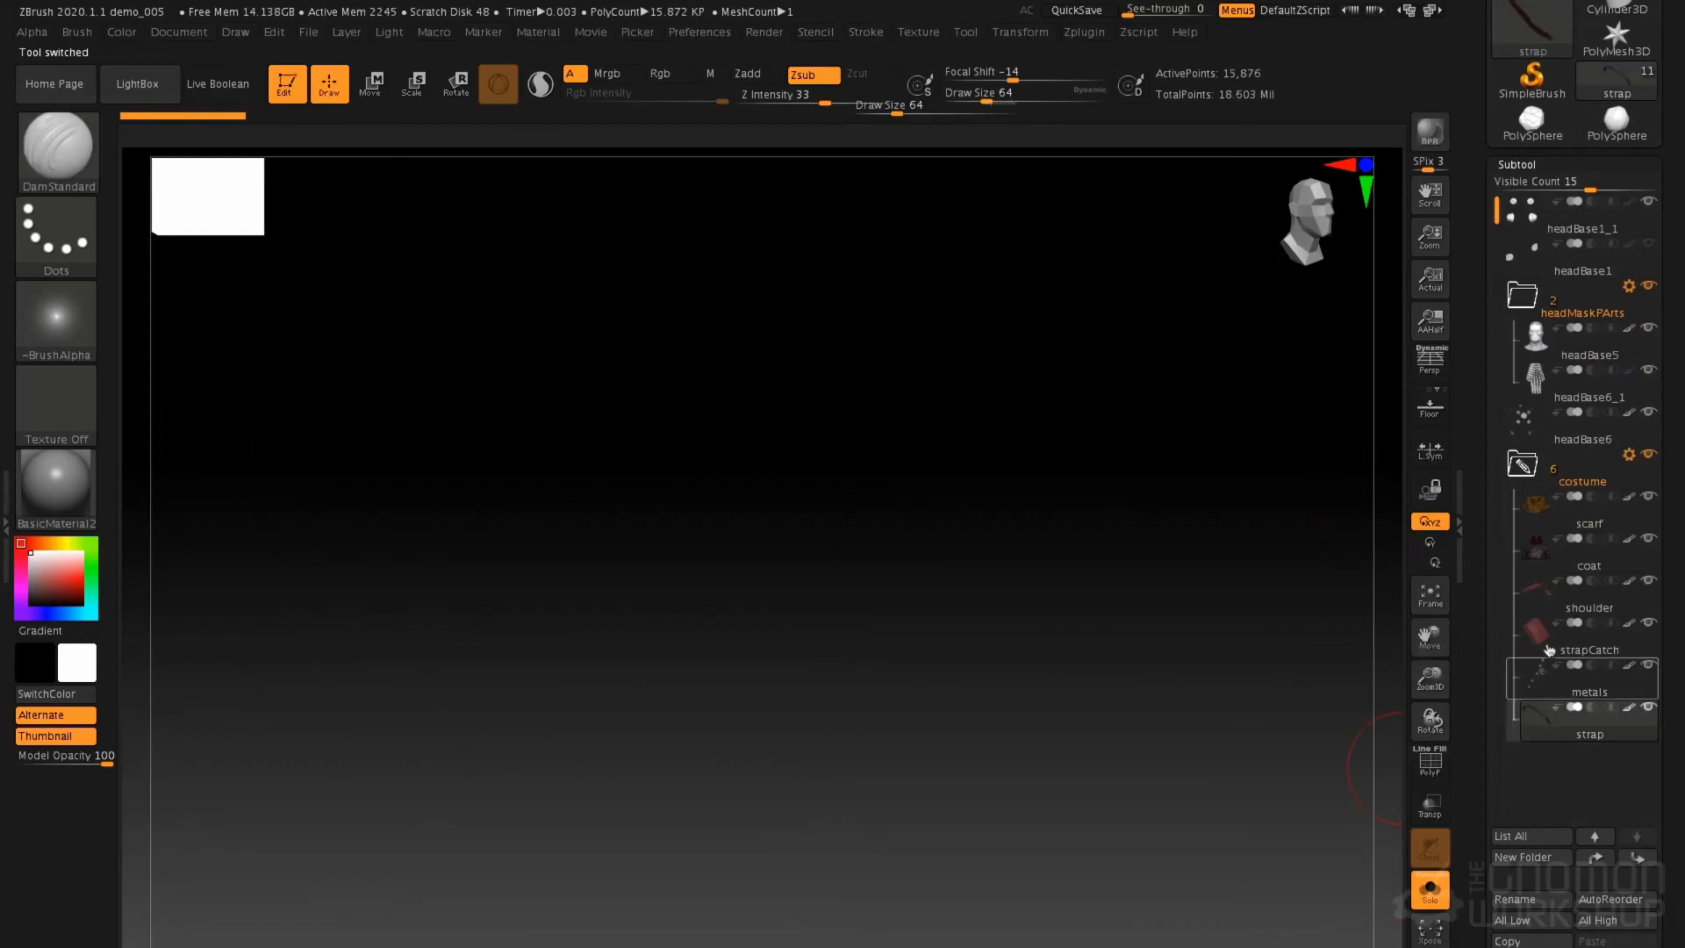
{"action": "left_click", "coordinate": [1523, 465]}
Show the whole model again, set the headBase6_1 pipes to subtract, and preview the cut in the respirator with Live Boolean
{"action": "mouse_move", "coordinate": [1531, 430]}
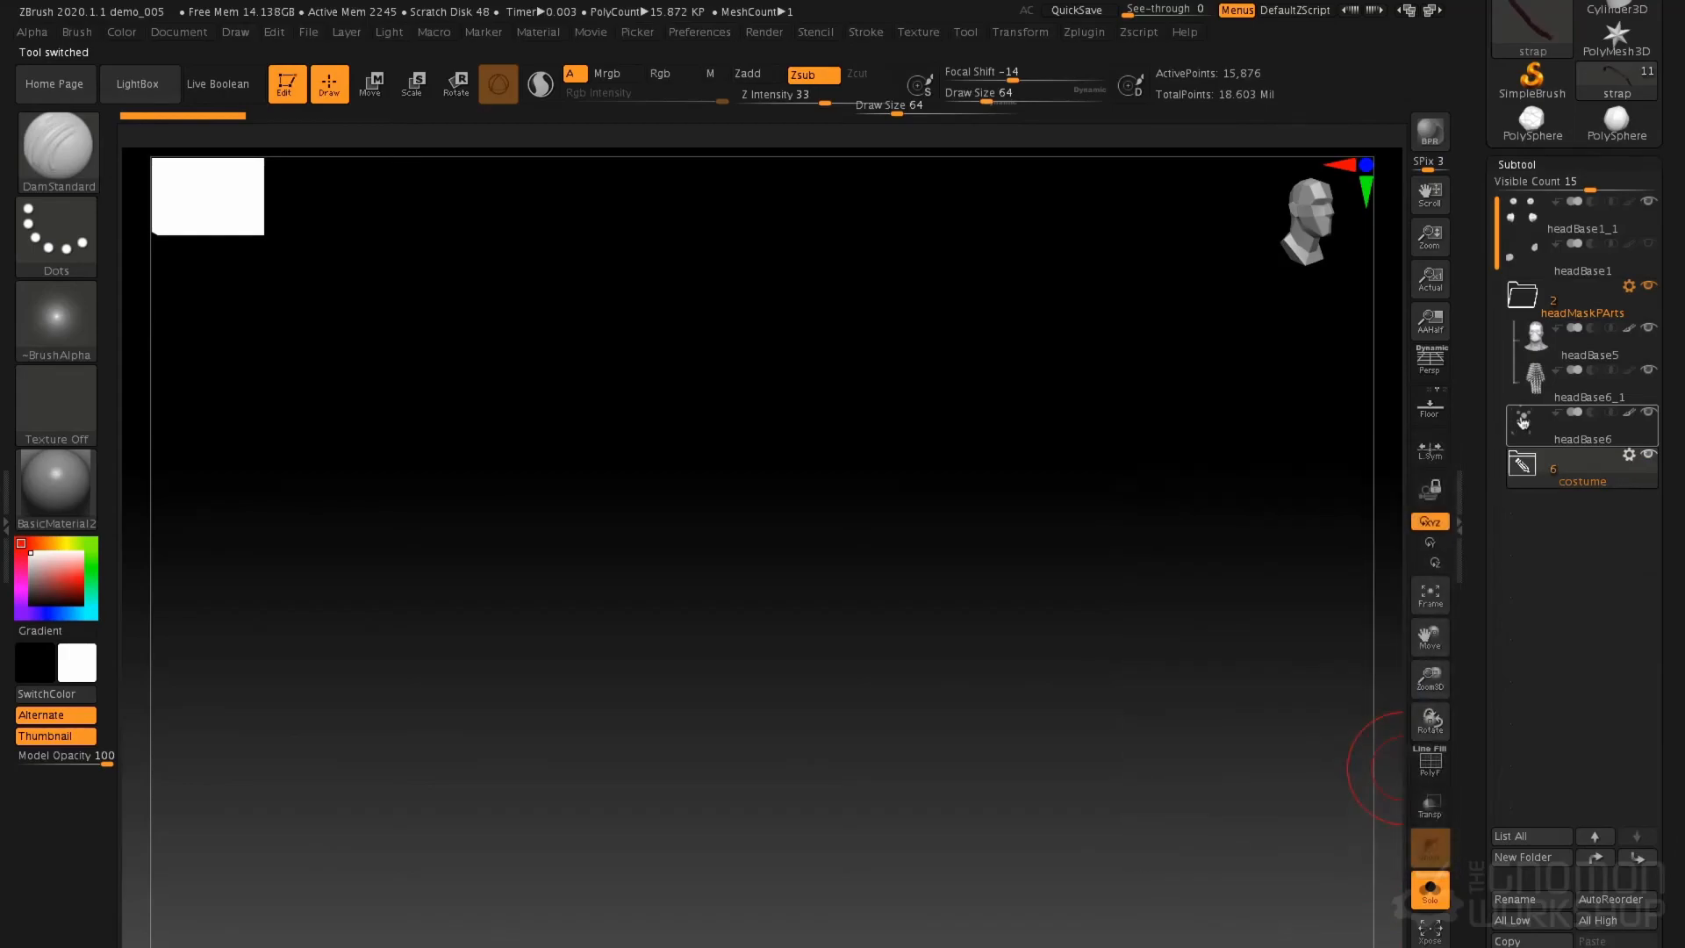
{"action": "left_click", "coordinate": [1523, 424]}
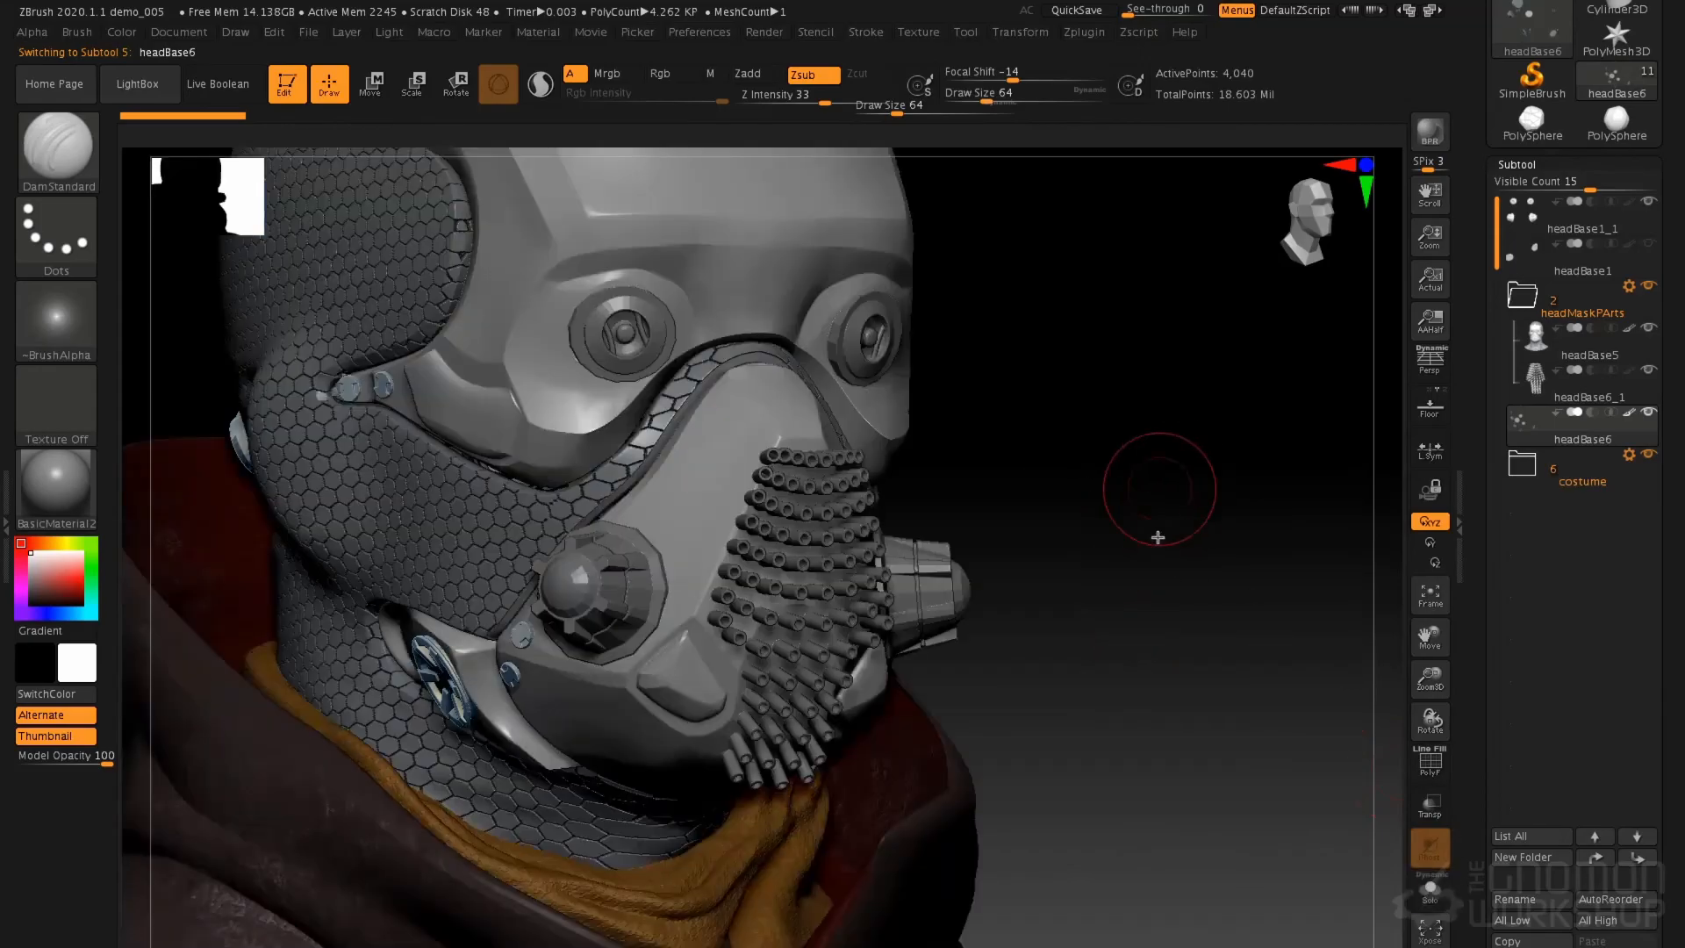
{"action": "left_click", "coordinate": [1532, 384]}
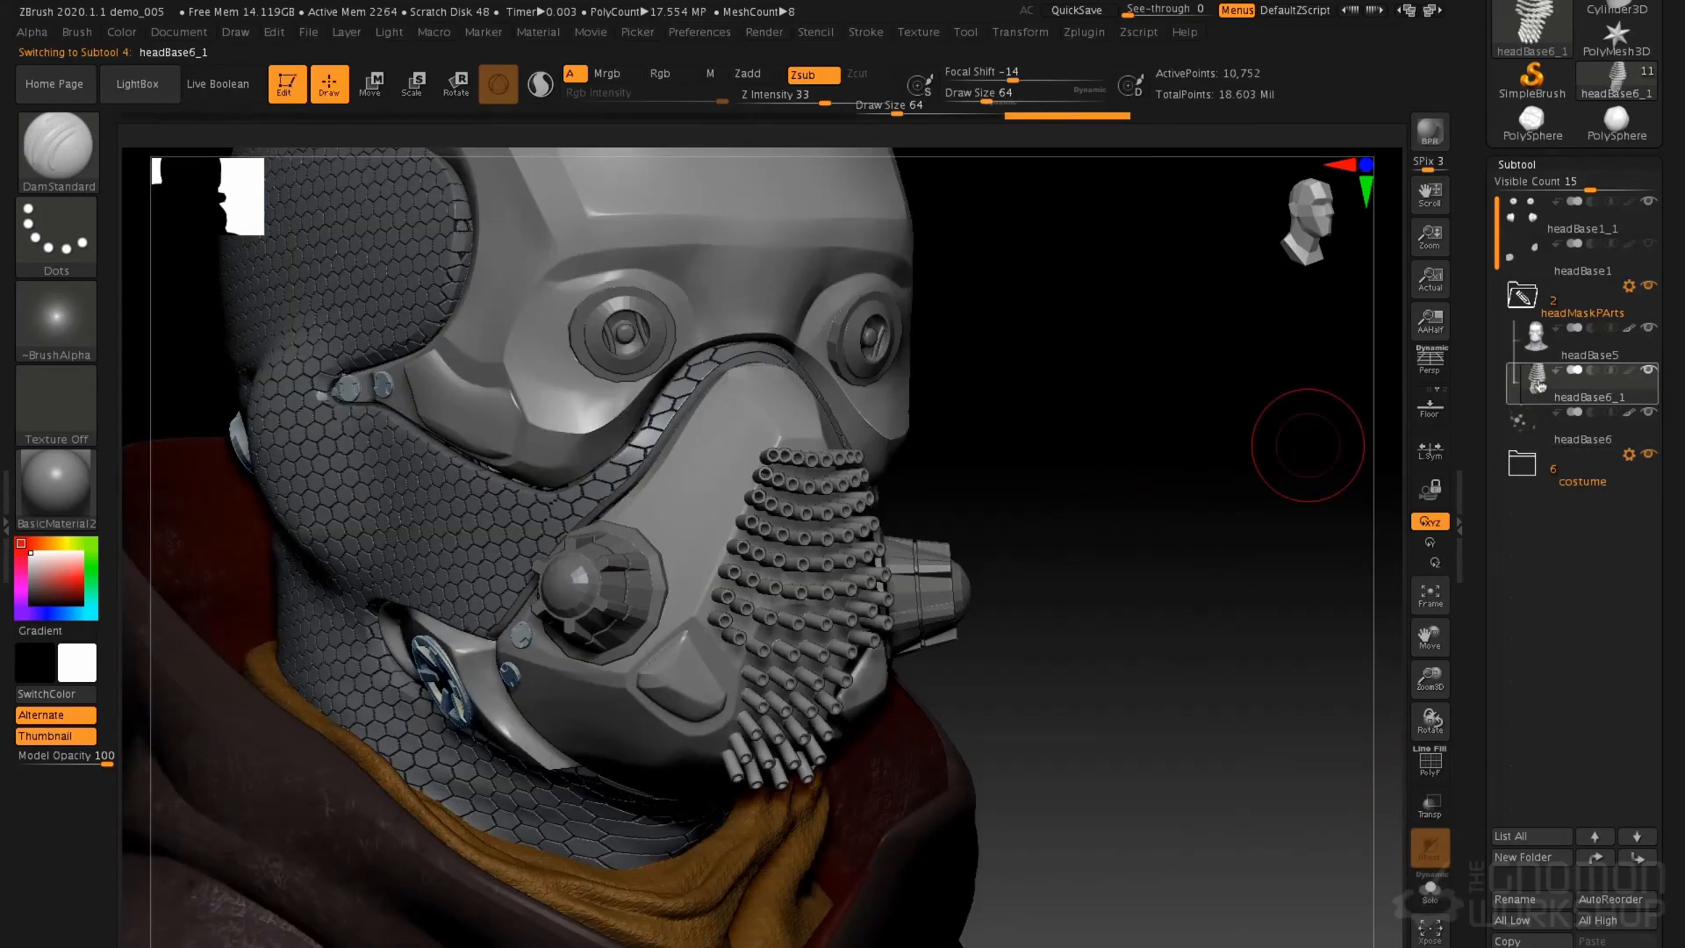
{"action": "left_click_drag", "start_coordinate": [1212, 527], "coordinate": [1192, 523], "text": "shift"}
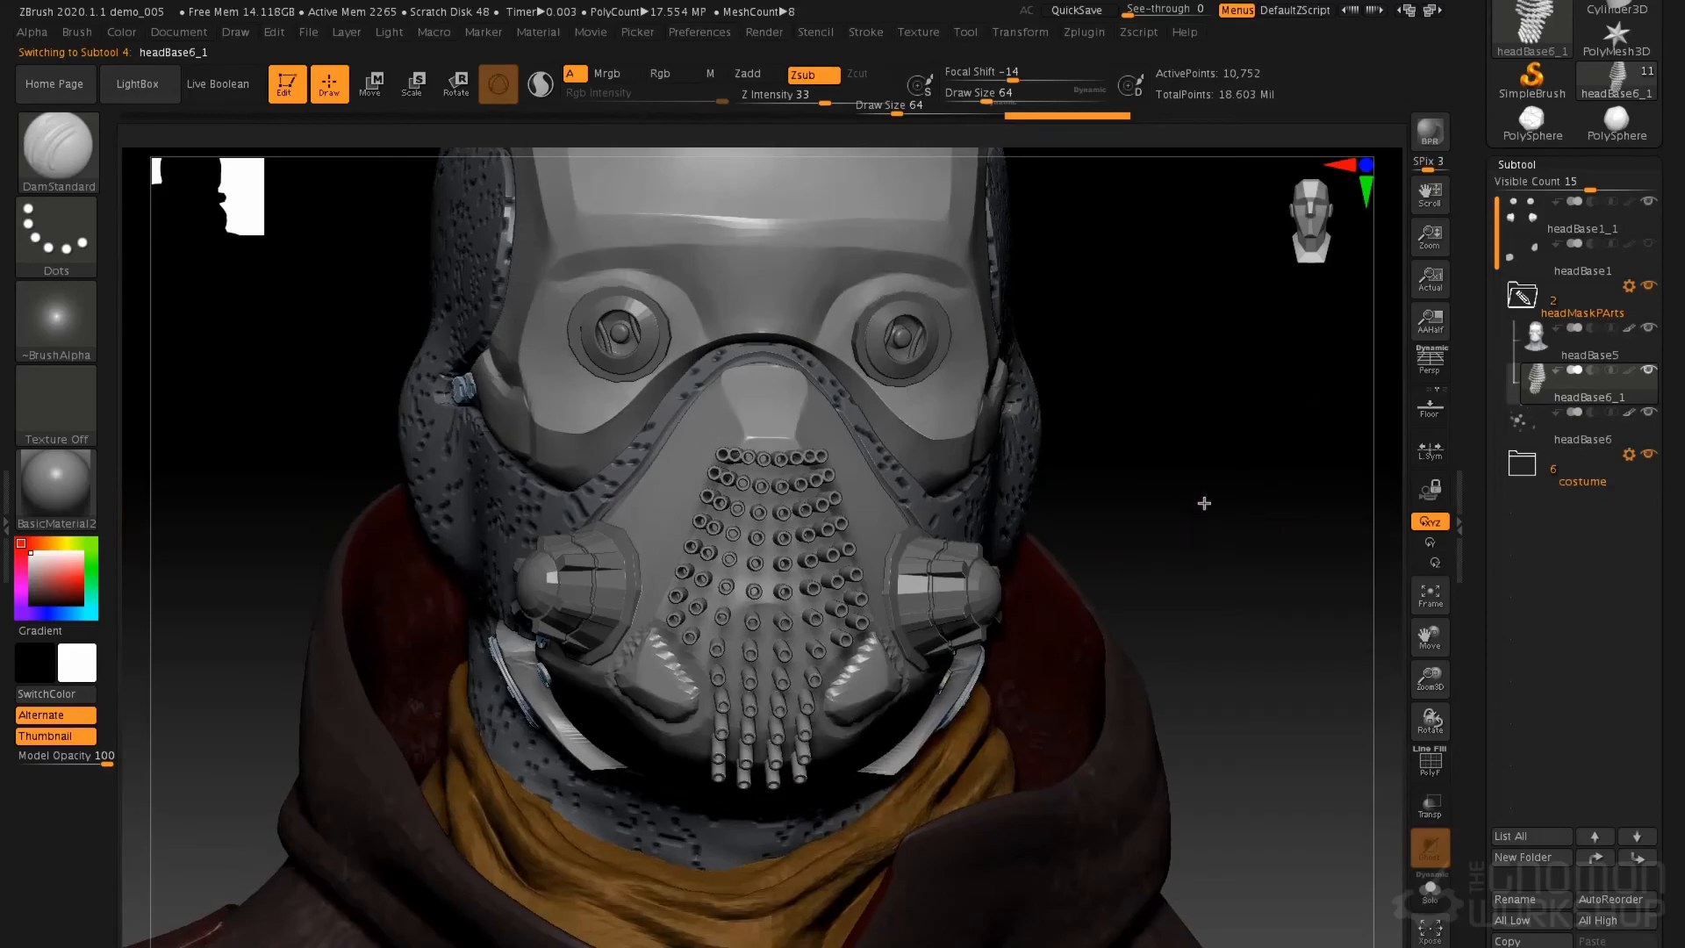
{"action": "mouse_move", "coordinate": [1529, 301]}
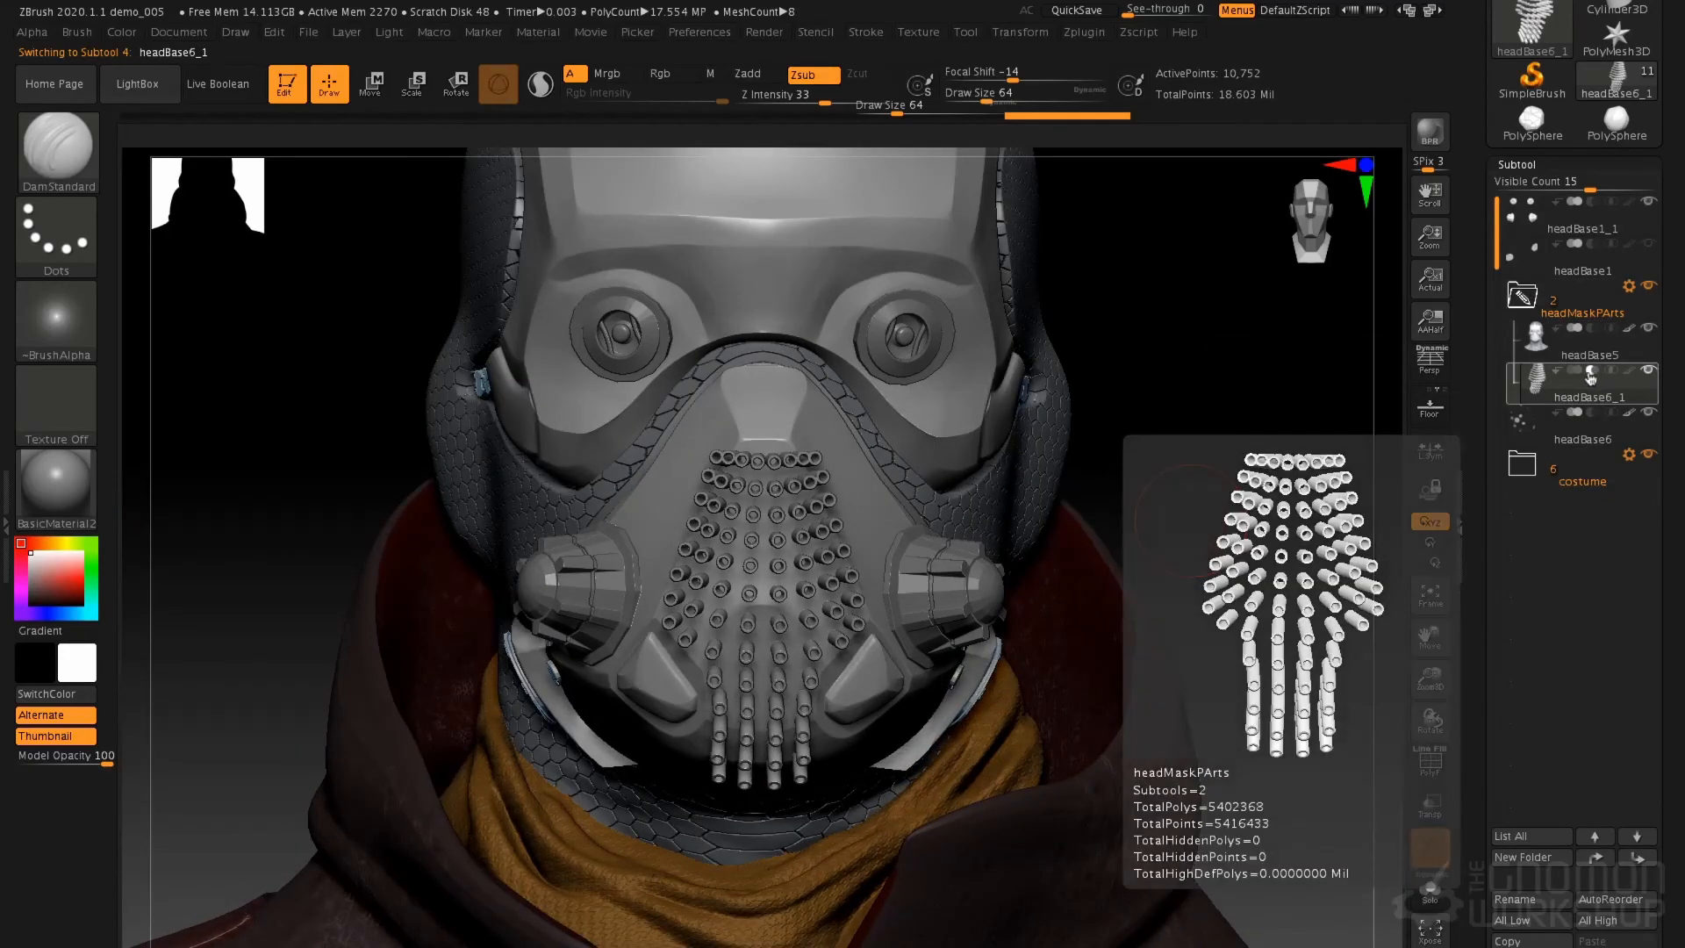
{"action": "mouse_move", "coordinate": [1537, 338]}
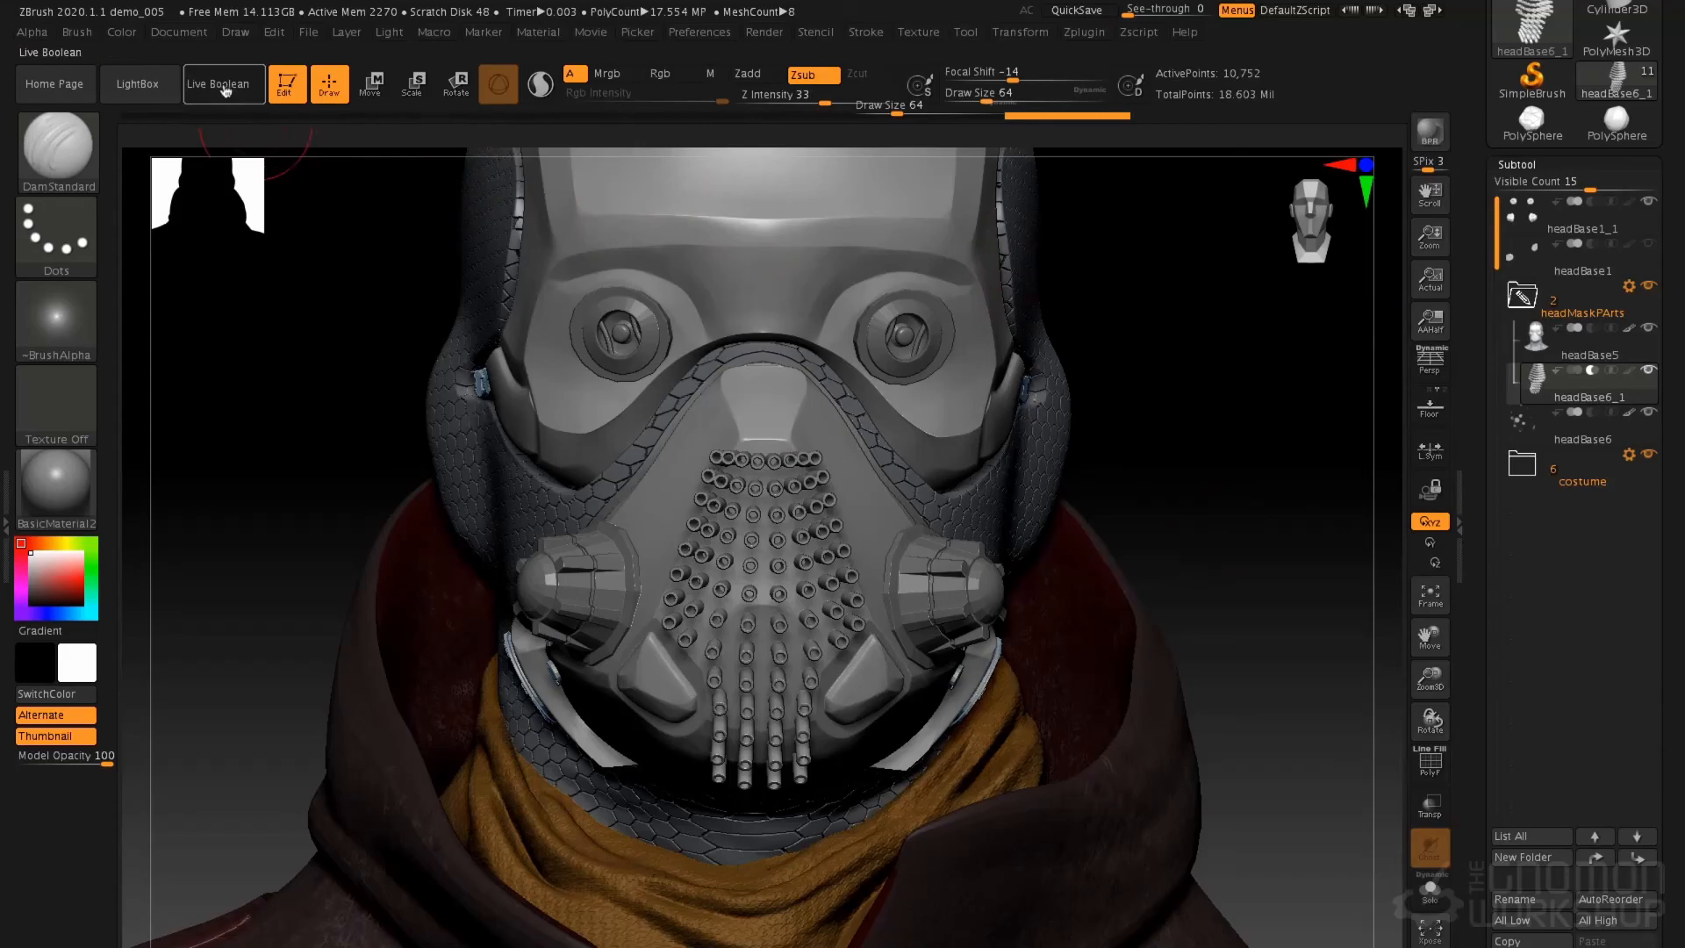
{"action": "left_click_drag", "start_coordinate": [1287, 471], "coordinate": [1246, 511]}
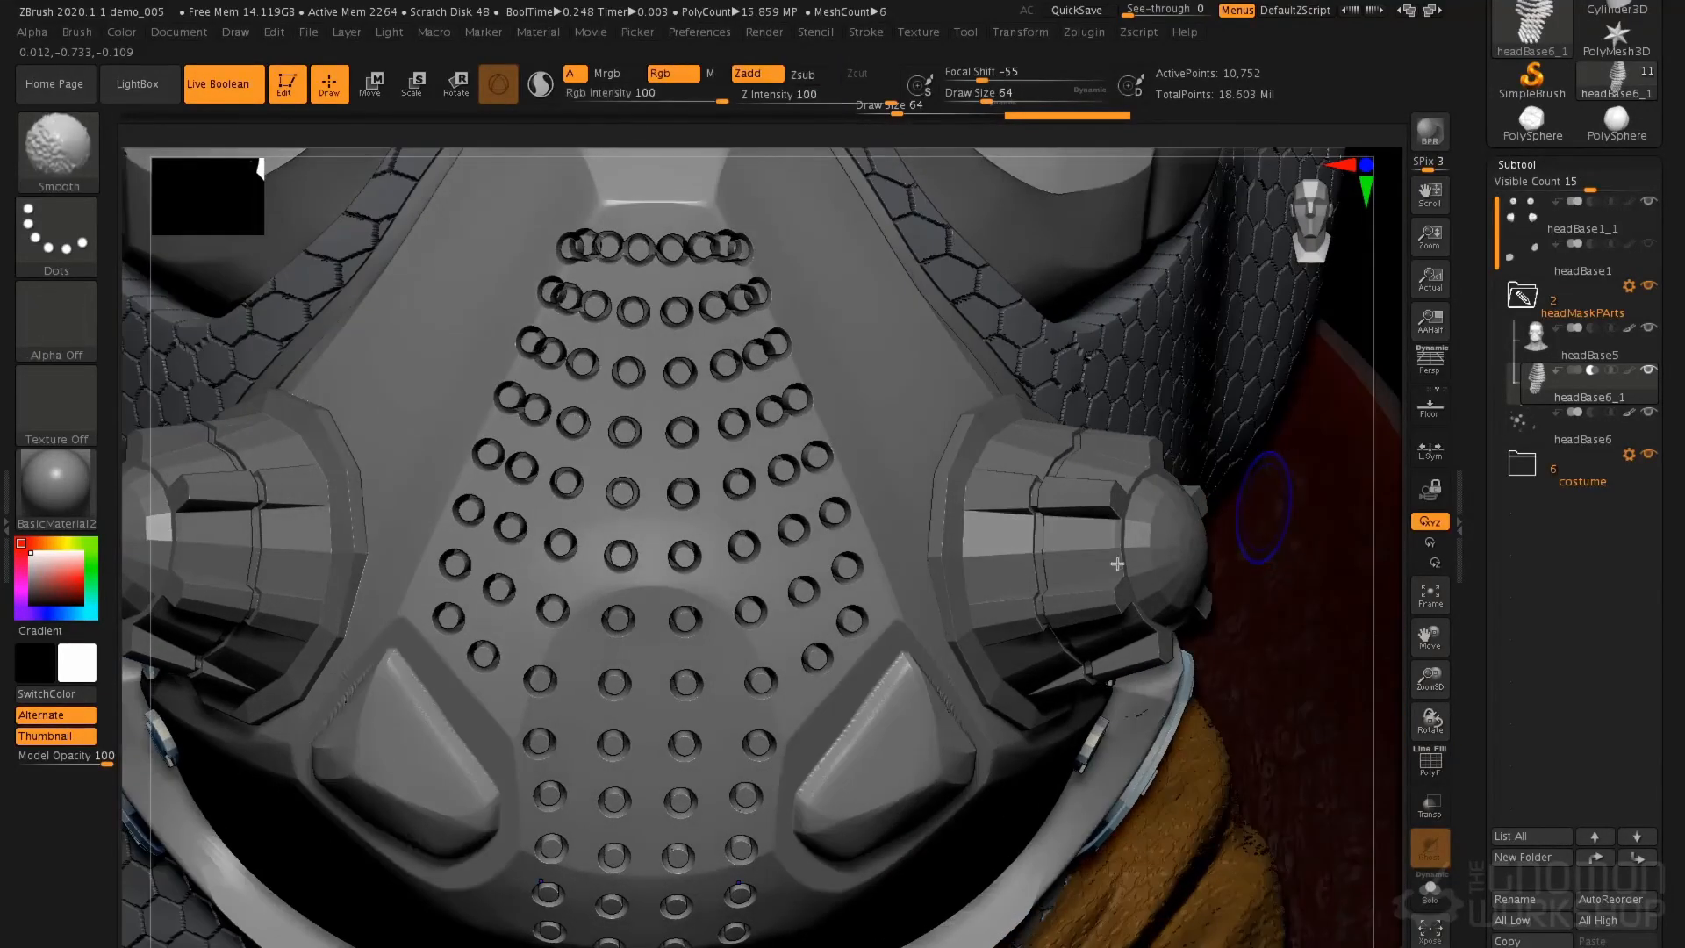
Display the polyframe on the pipes and give each pipe its own polygroup with Auto Groups
{"action": "key", "text": "shift+f"}
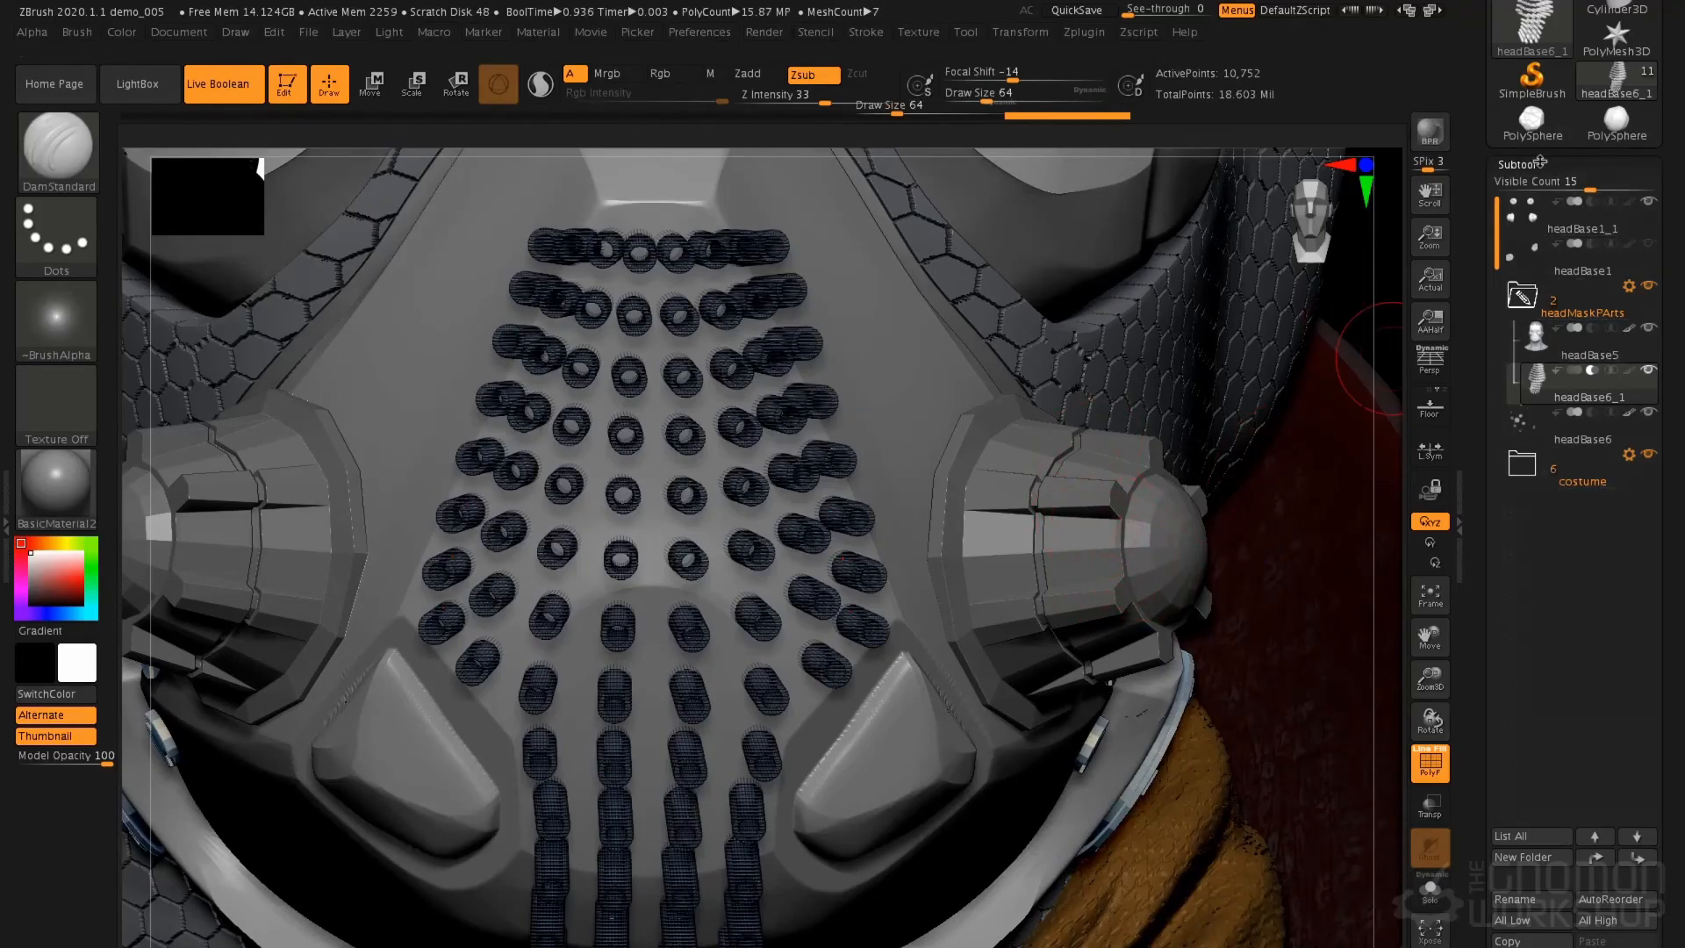
{"action": "left_click", "coordinate": [1538, 163]}
{"action": "left_click", "coordinate": [1546, 418]}
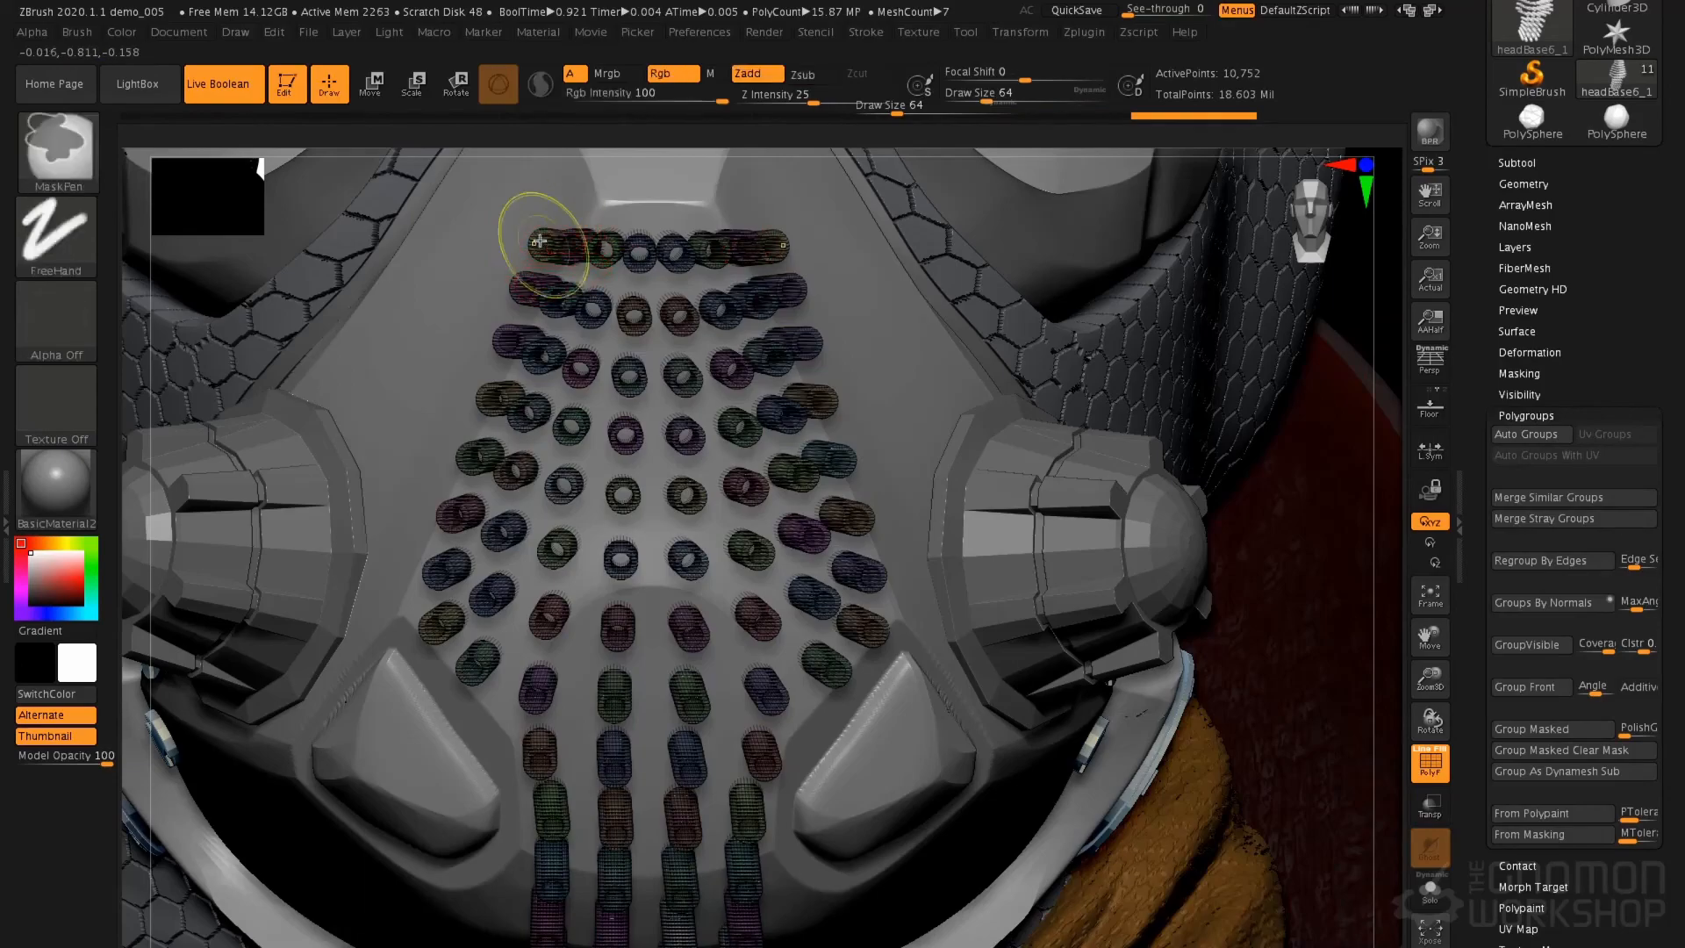
Switch to the Standard brush and try to hide the outermost pipe of the top row by its polygroup
{"action": "left_click", "coordinate": [548, 239], "text": "ctrl+shift"}
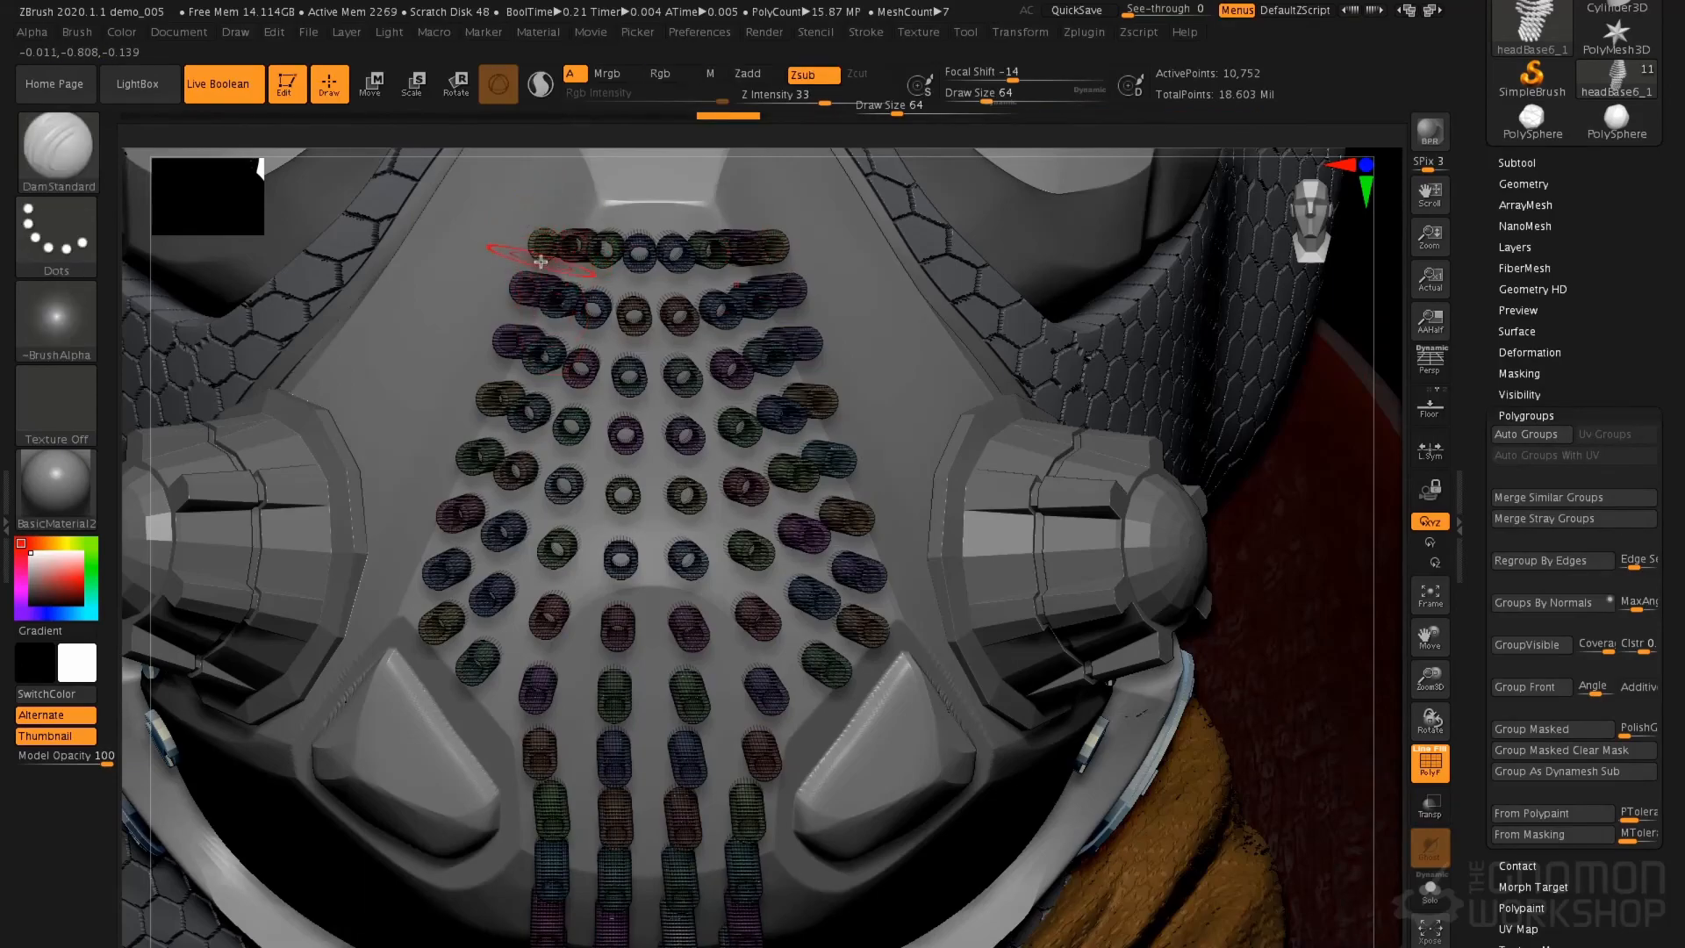
{"action": "key", "text": "b"}
{"action": "key", "text": "s"}
{"action": "key", "text": "t"}
{"action": "key", "text": "ctrl+shift"}
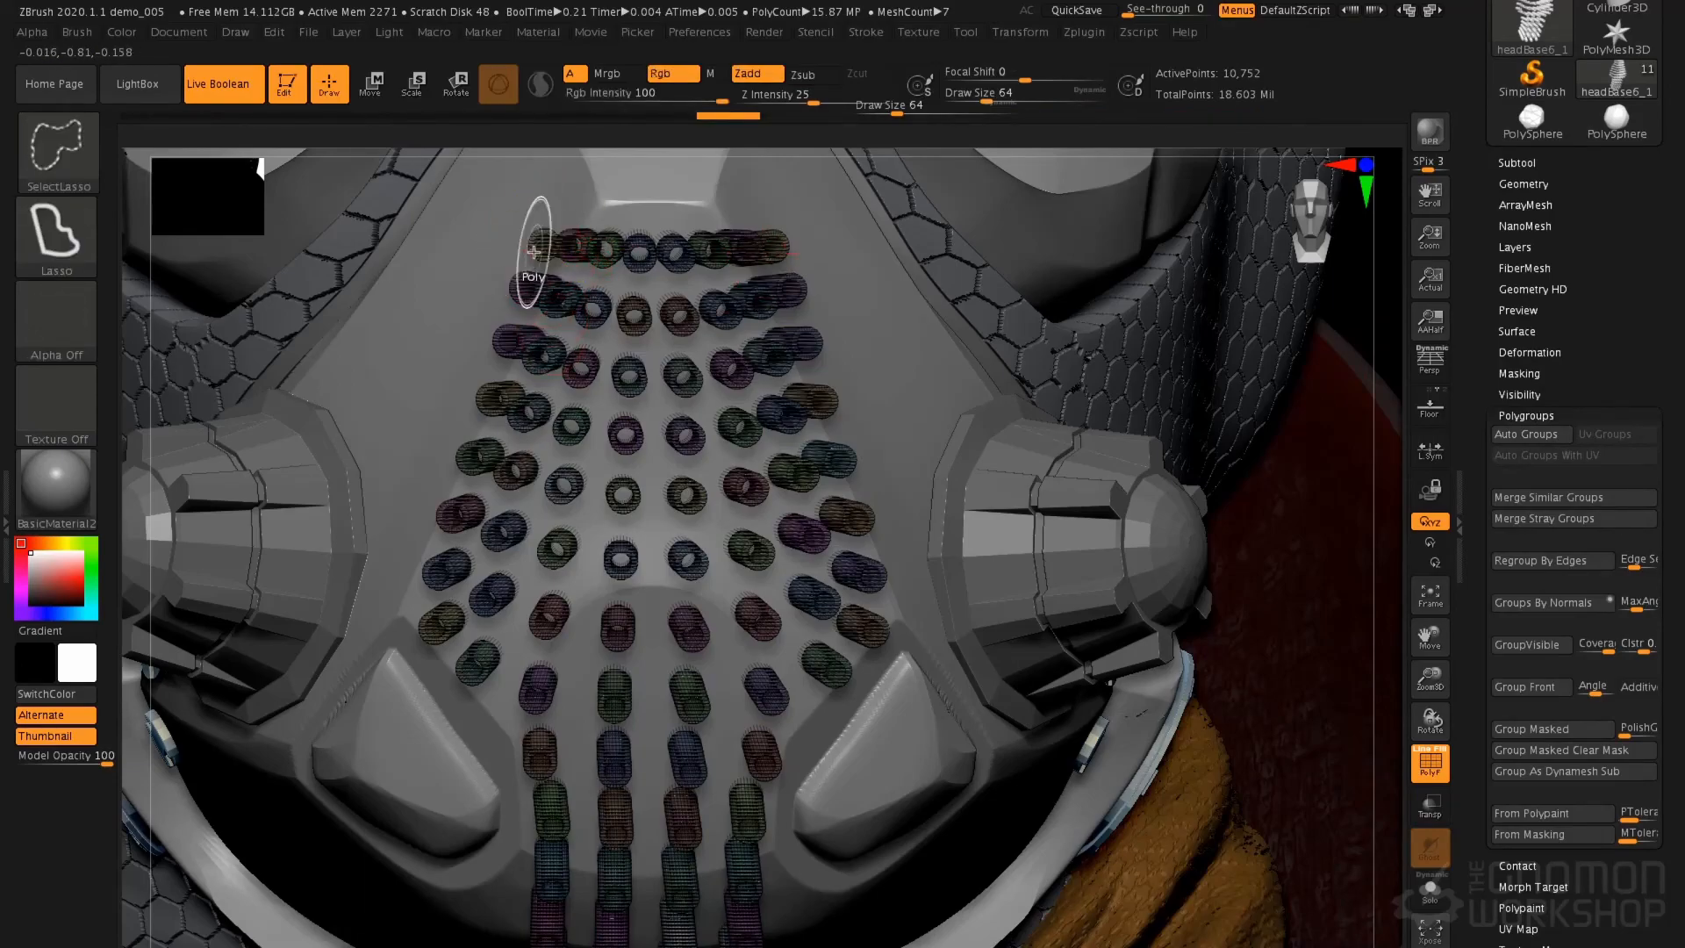
{"action": "left_click", "coordinate": [535, 252], "text": "ctrl+shift"}
{"action": "left_click", "coordinate": [540, 251], "text": "ctrl+shift"}
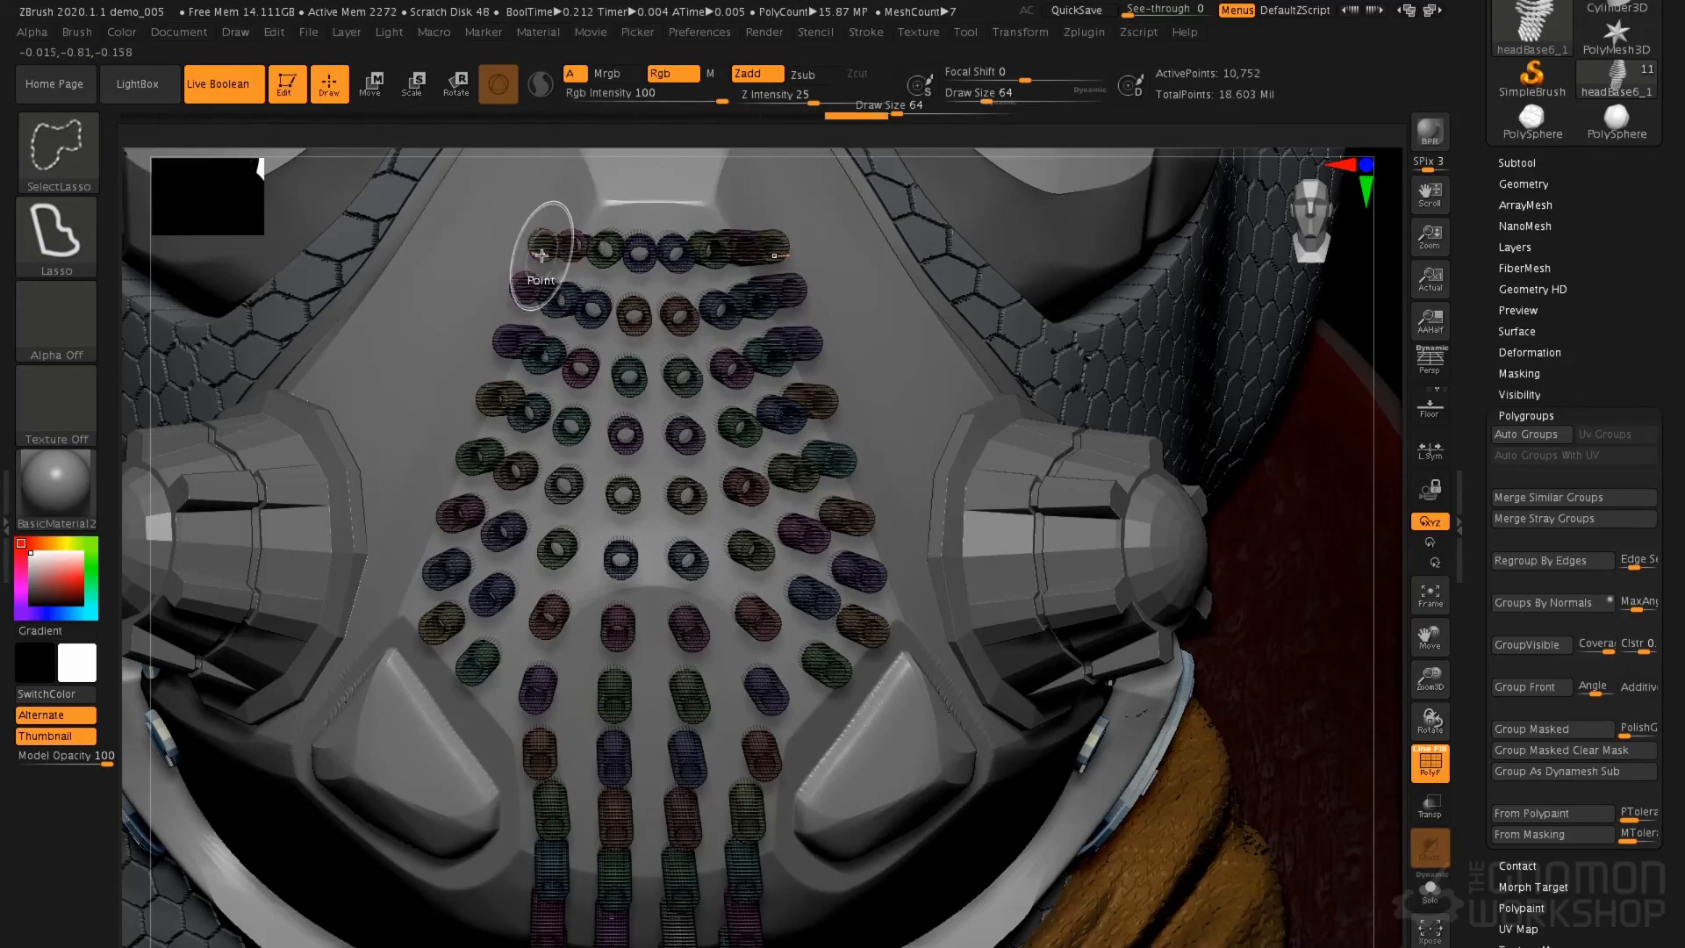
Isolate the pipes with Solo mode and reassign their polygroups with Auto Groups
{"action": "left_click", "coordinate": [1430, 889]}
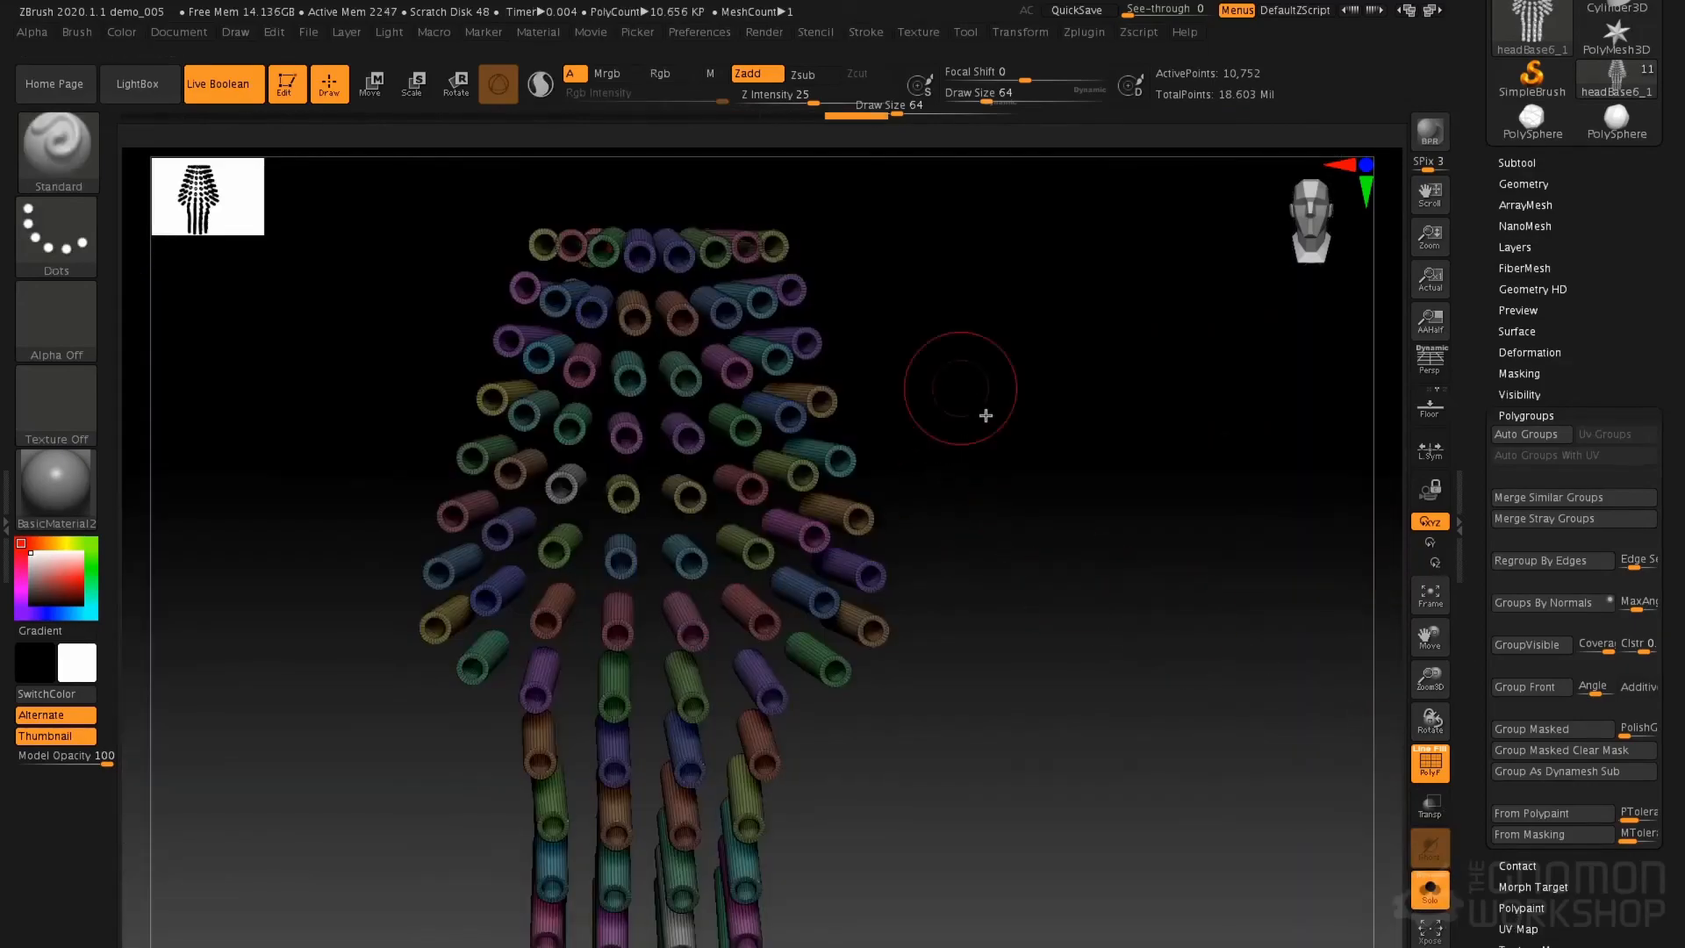
{"action": "left_click_drag", "start_coordinate": [986, 415], "coordinate": [1008, 462]}
{"action": "key", "text": "ctrl+shift"}
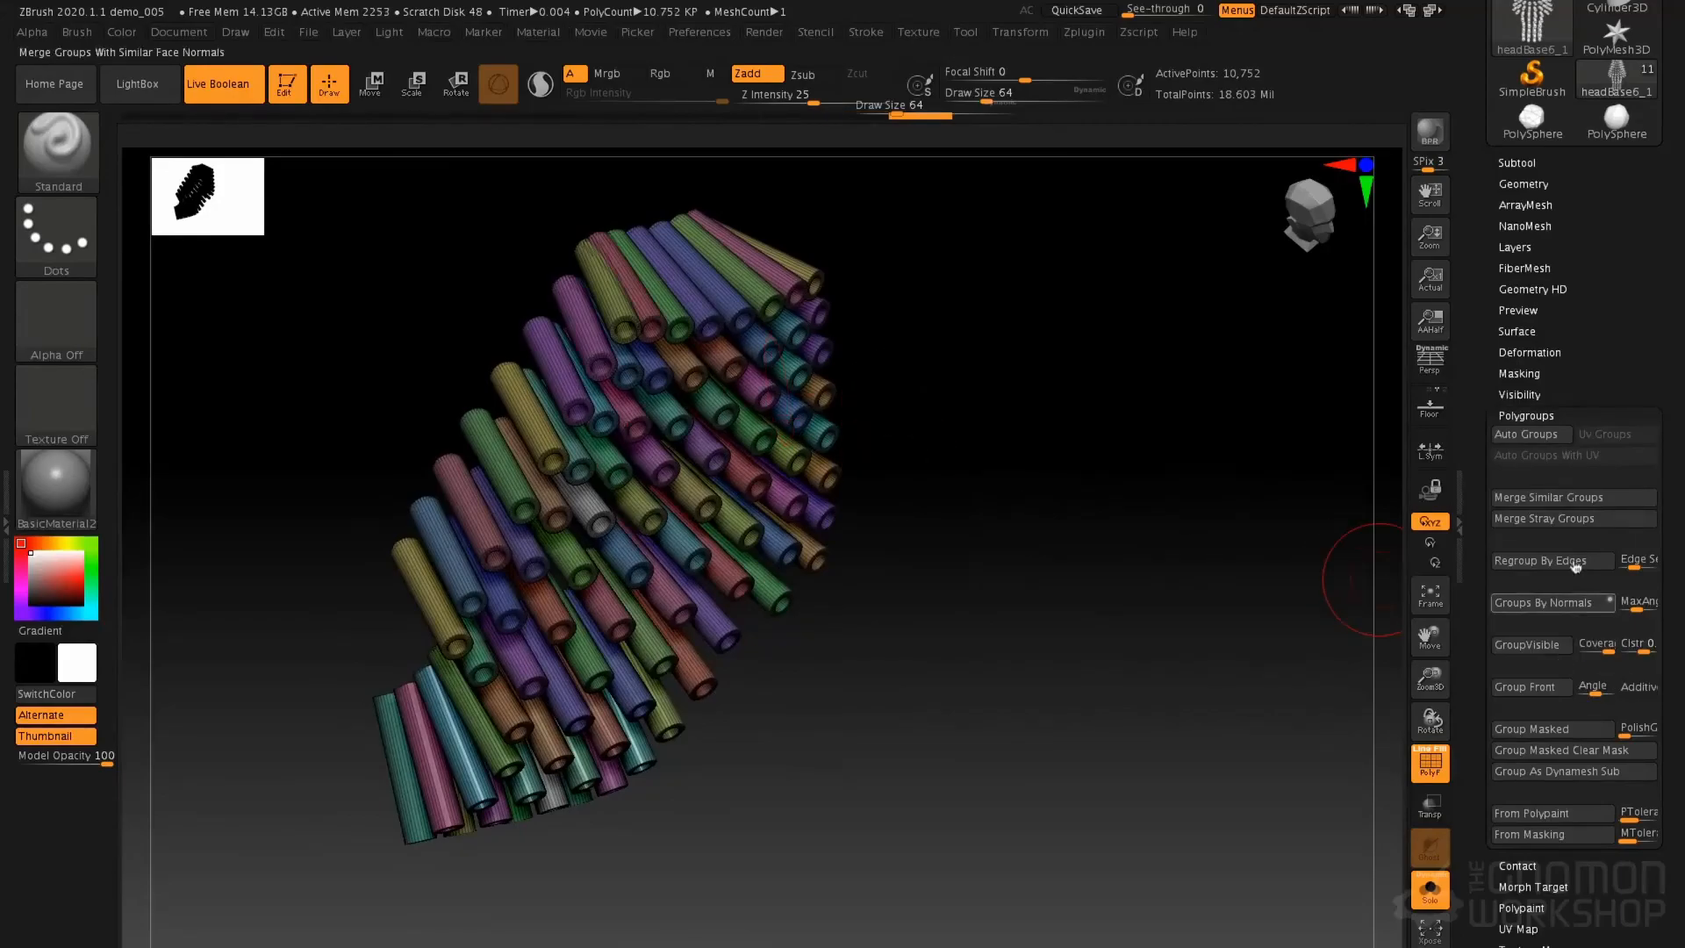
{"action": "left_click", "coordinate": [1557, 431]}
Hide the outermost pipes along one side of the pattern's top four rows by their polygroups, working from the fullest view of that side
{"action": "key", "text": "ctrl+shift"}
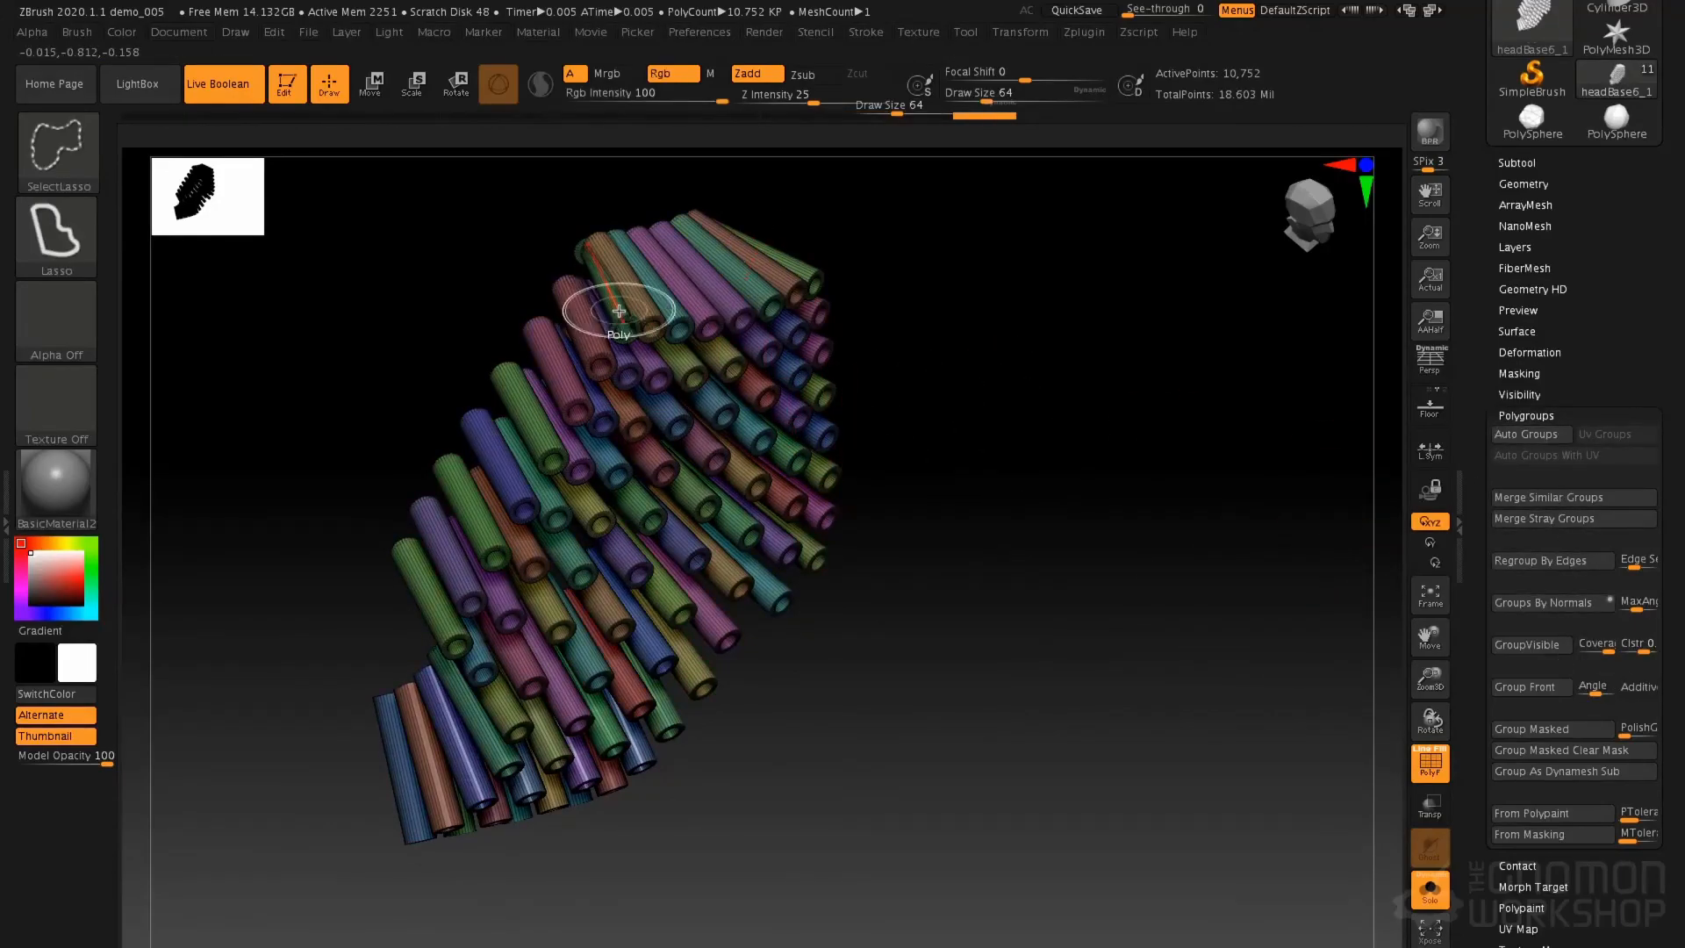
{"action": "left_click", "coordinate": [619, 325], "text": "ctrl+shift"}
{"action": "left_click", "coordinate": [597, 345], "text": "ctrl+shift"}
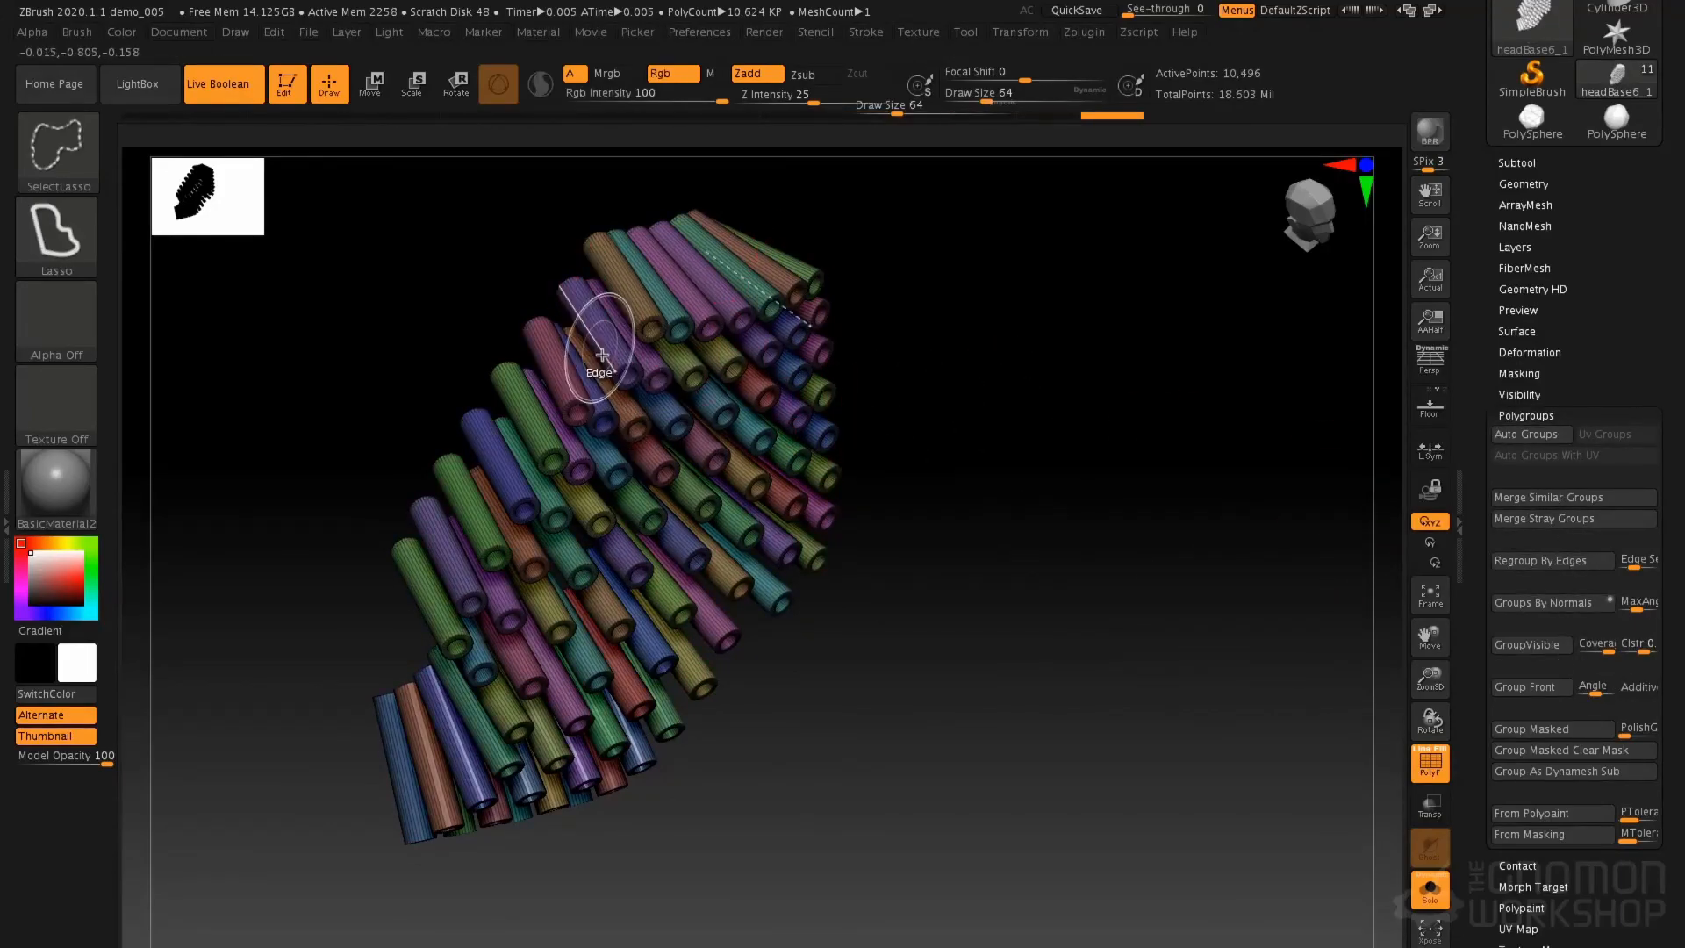
{"action": "right_click_drag", "start_coordinate": [600, 464], "coordinate": [572, 346]}
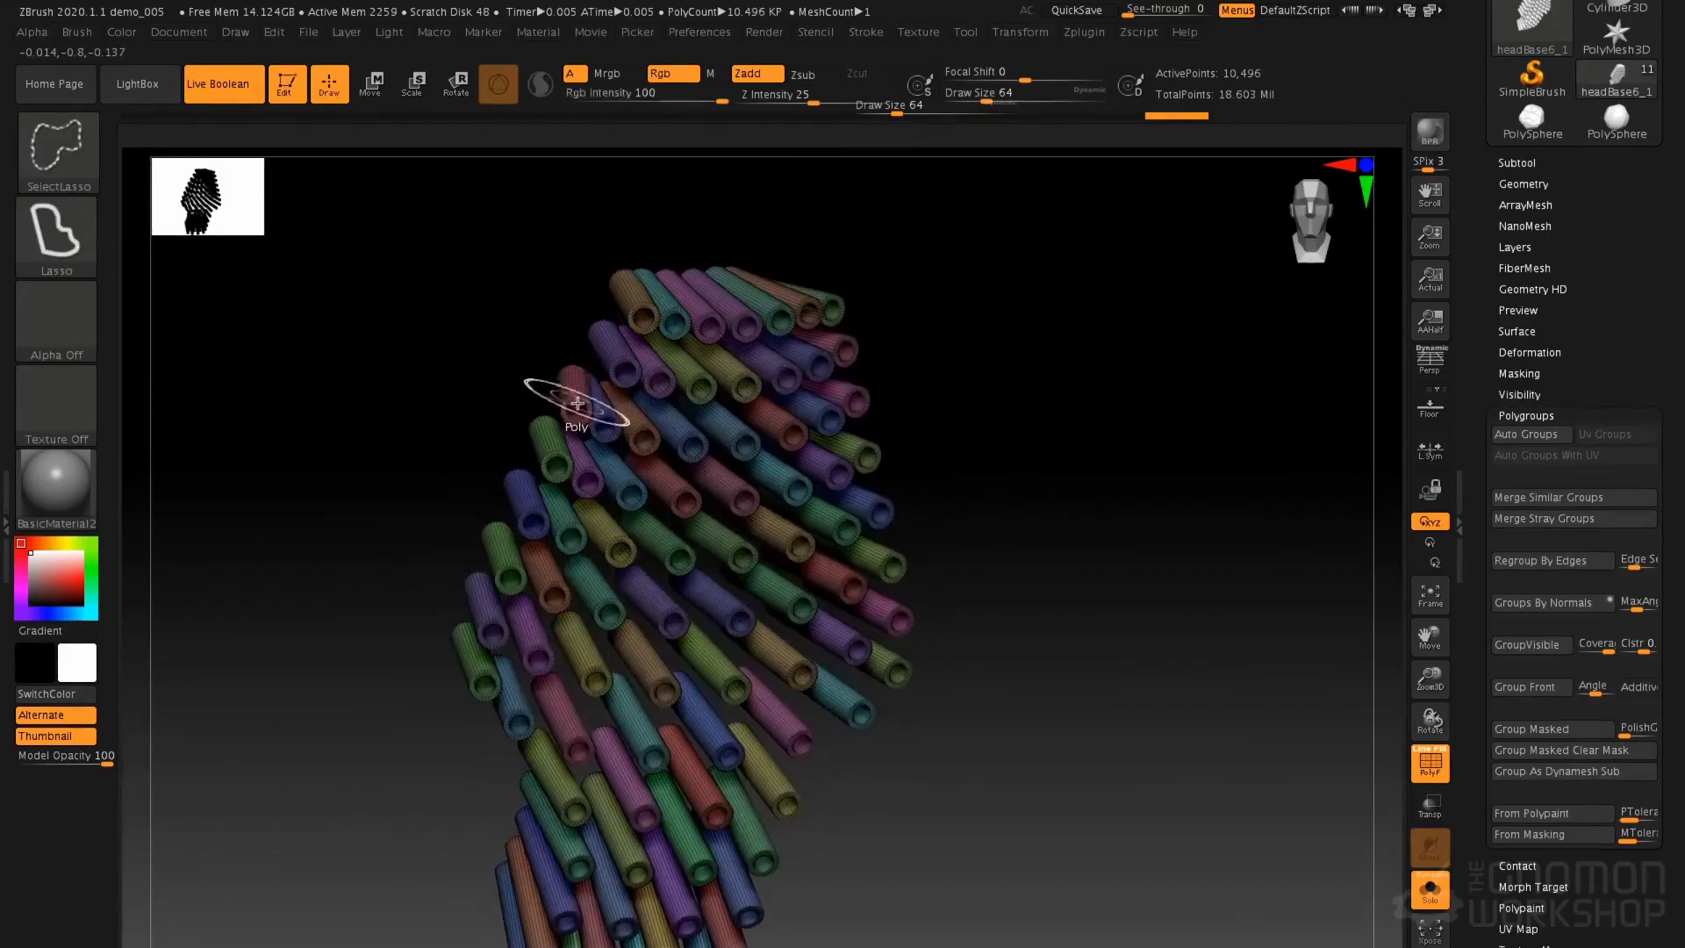
{"action": "left_click", "coordinate": [578, 402], "text": "ctrl+shift"}
{"action": "left_click", "coordinate": [577, 403], "text": "ctrl+shift"}
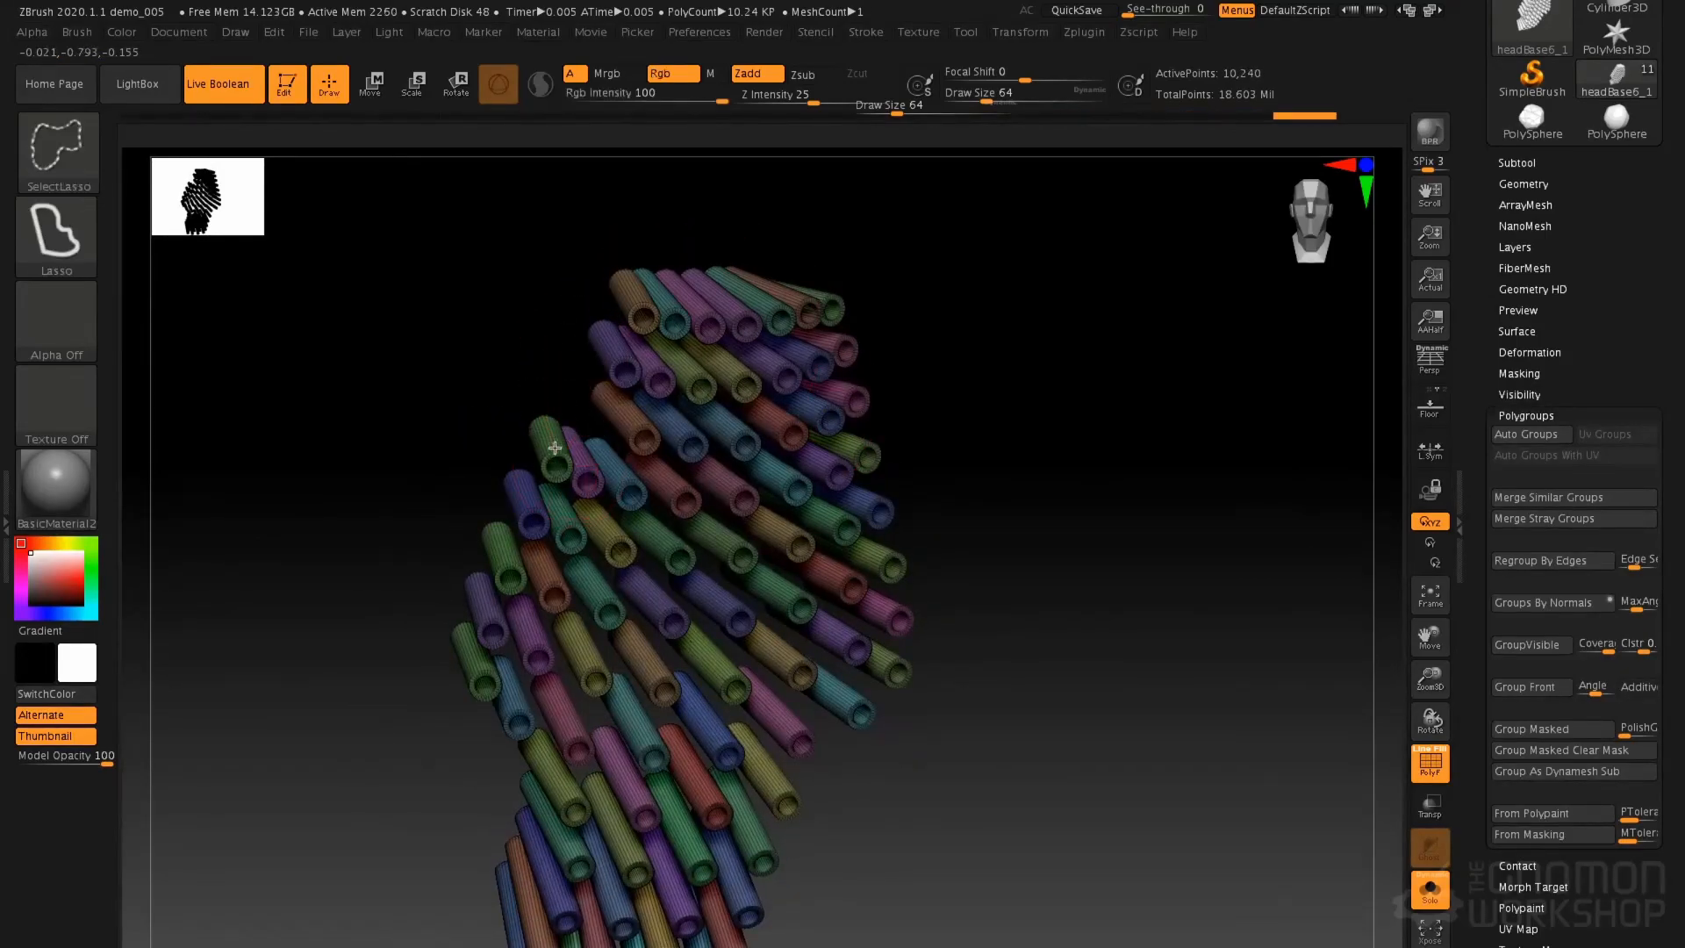
{"action": "left_click", "coordinate": [555, 454], "text": "ctrl+shift"}
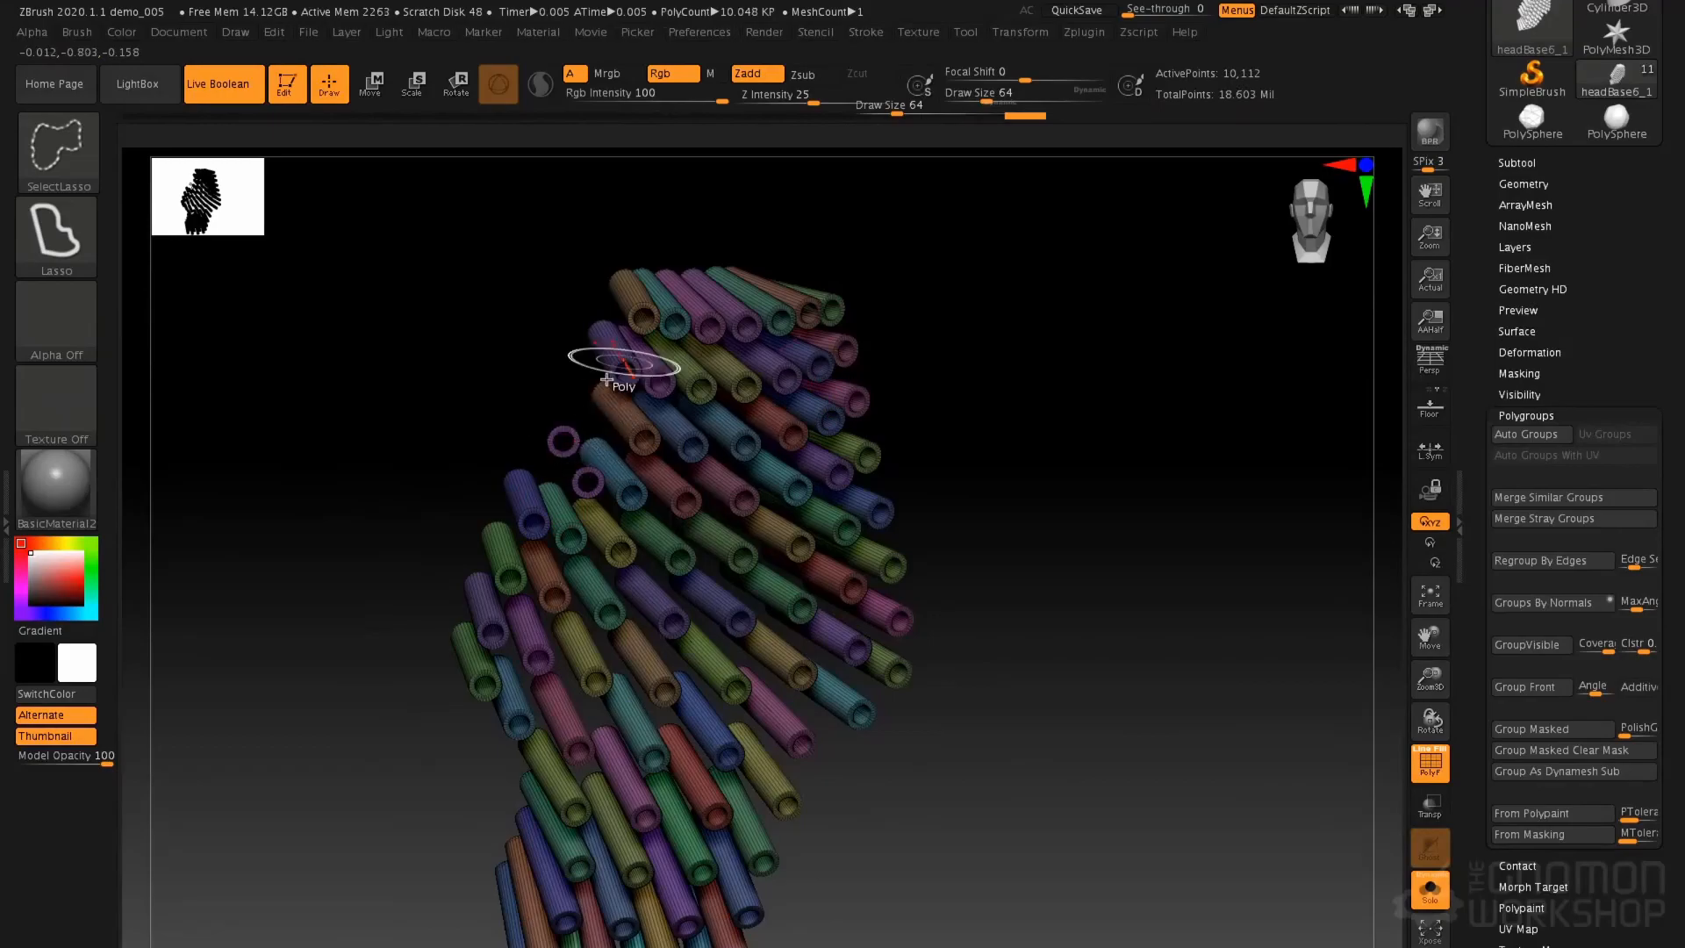
{"action": "left_click", "coordinate": [637, 295], "text": "ctrl+shift"}
{"action": "right_click_drag", "start_coordinate": [635, 425], "coordinate": [600, 362]}
{"action": "left_click", "coordinate": [597, 357], "text": "ctrl+shift"}
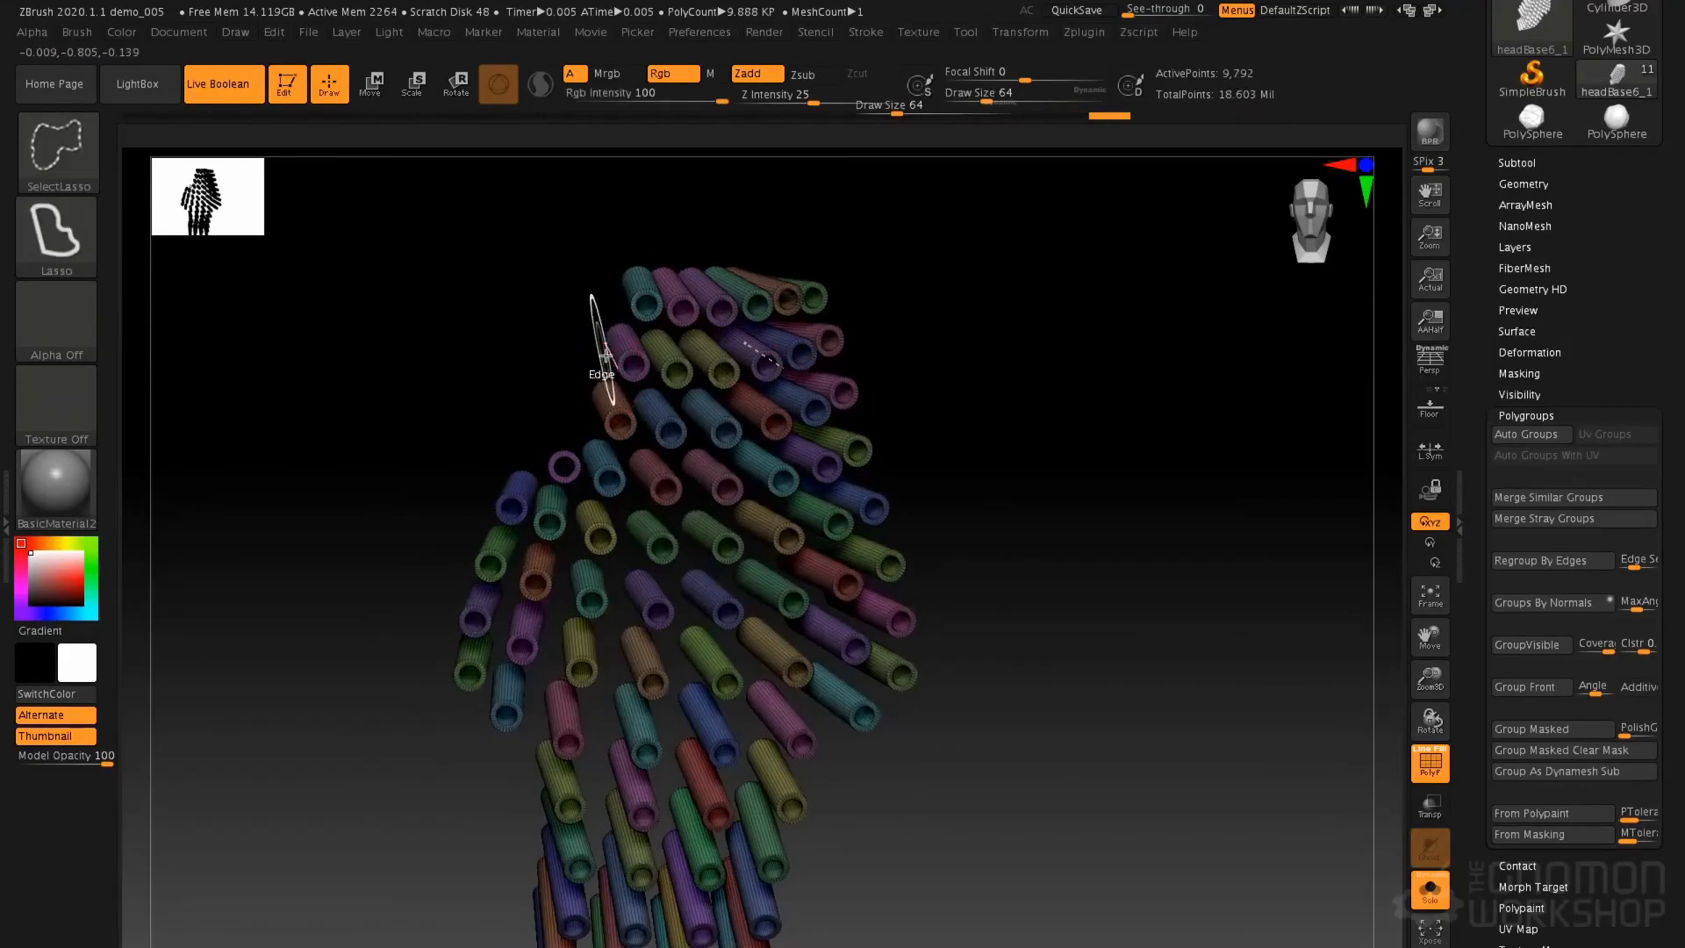
Hide the outermost pipe at the opposite end of each of the pattern's top three rows
{"action": "mouse_move", "coordinate": [679, 504]}
{"action": "right_mouse_down"}
{"action": "mouse_move", "coordinate": [571, 459]}
{"action": "mouse_move", "coordinate": [620, 414]}
{"action": "mouse_move", "coordinate": [888, 348]}
{"action": "right_mouse_up"}
{"action": "mouse_move", "coordinate": [887, 348]}
{"action": "left_mouse_down", "text": "ctrl+shift"}
{"action": "mouse_move", "coordinate": [865, 316]}
{"action": "mouse_move", "coordinate": [851, 345]}
{"action": "left_mouse_up", "text": "ctrl+shift"}
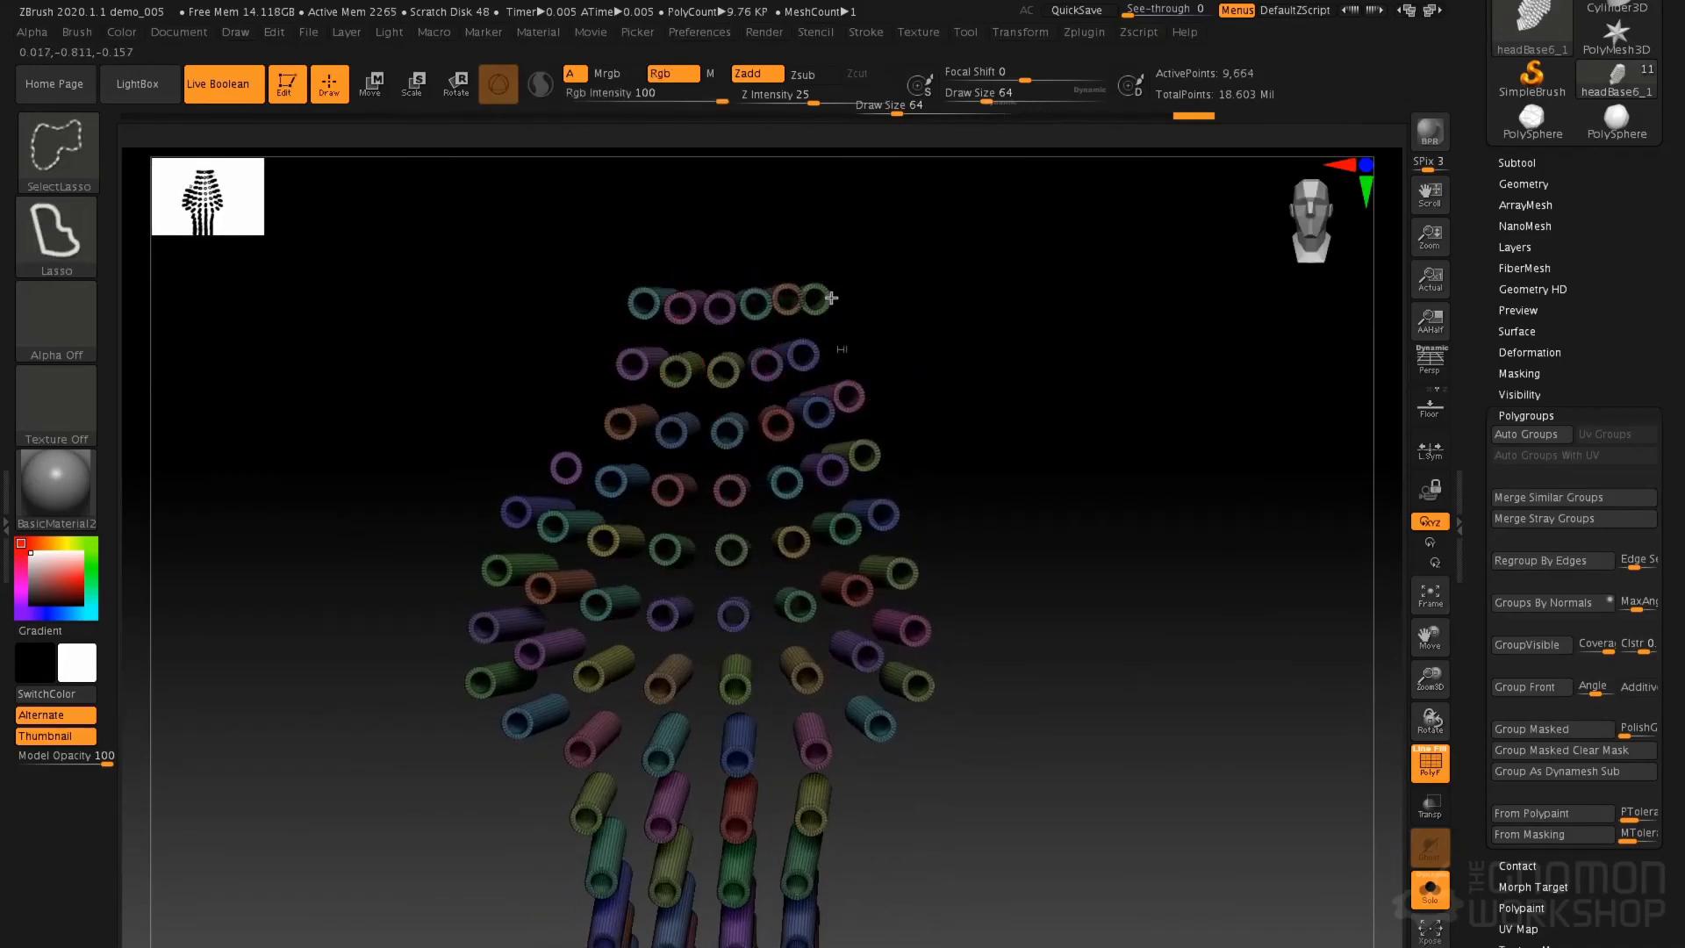
{"action": "mouse_move", "coordinate": [864, 379]}
{"action": "right_mouse_down"}
{"action": "mouse_move", "coordinate": [836, 423]}
{"action": "mouse_move", "coordinate": [864, 383]}
{"action": "right_mouse_up"}
{"action": "key", "text": "ctrl+shift"}
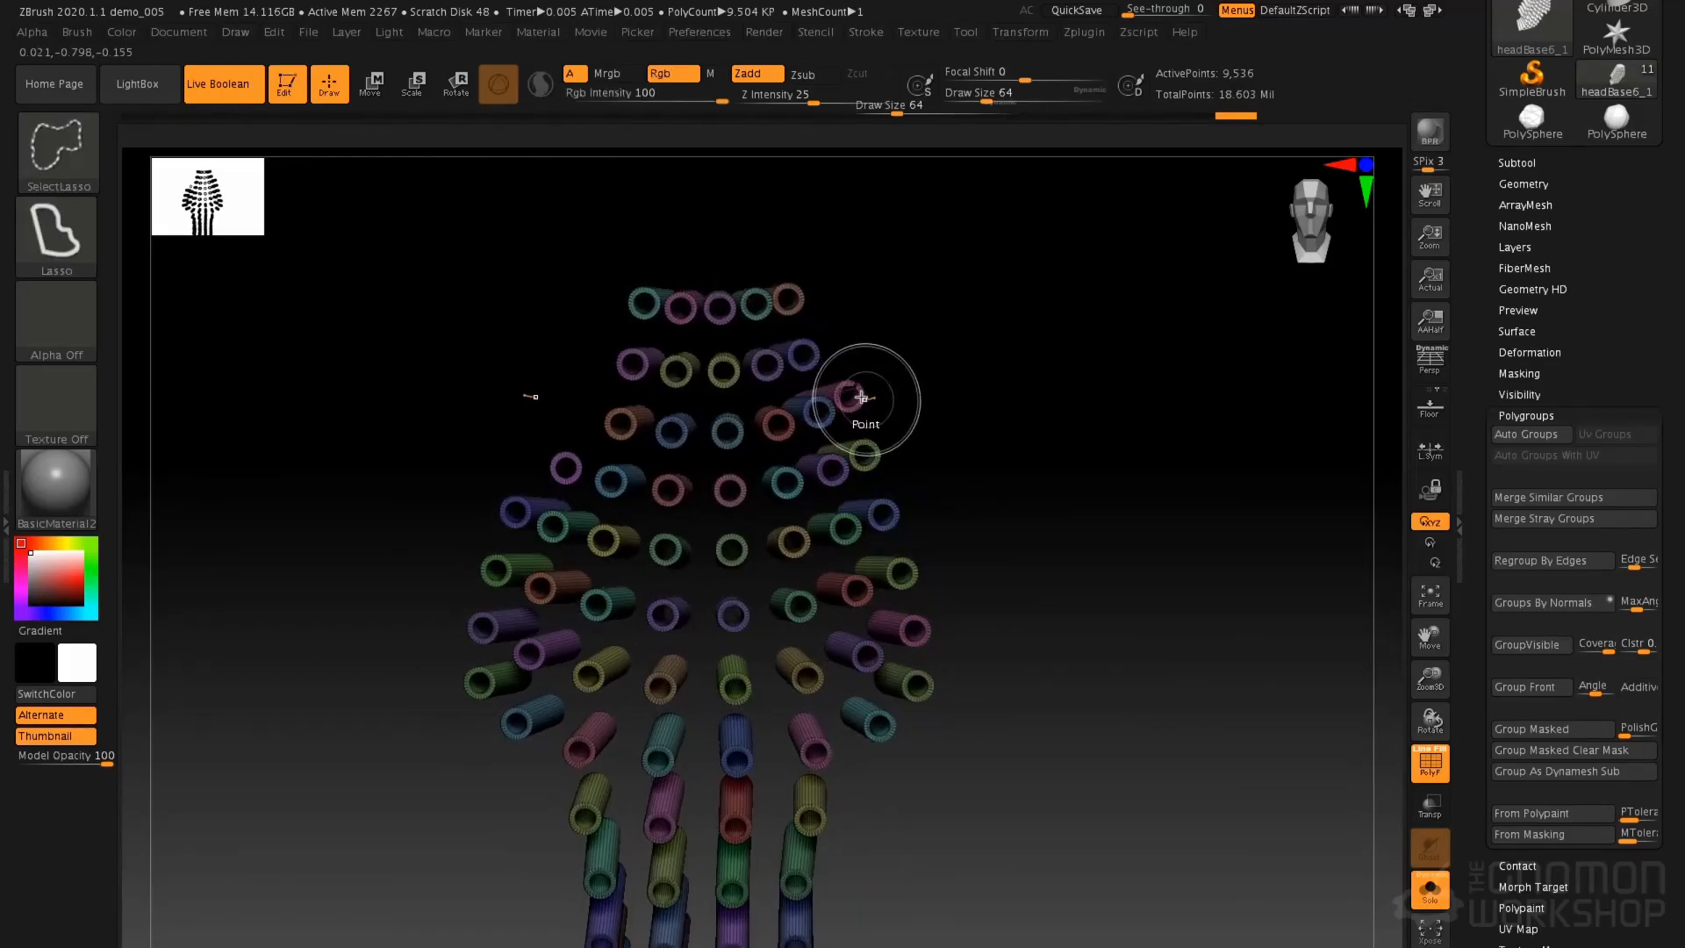
{"action": "left_click", "coordinate": [858, 403], "text": "ctrl+shift"}
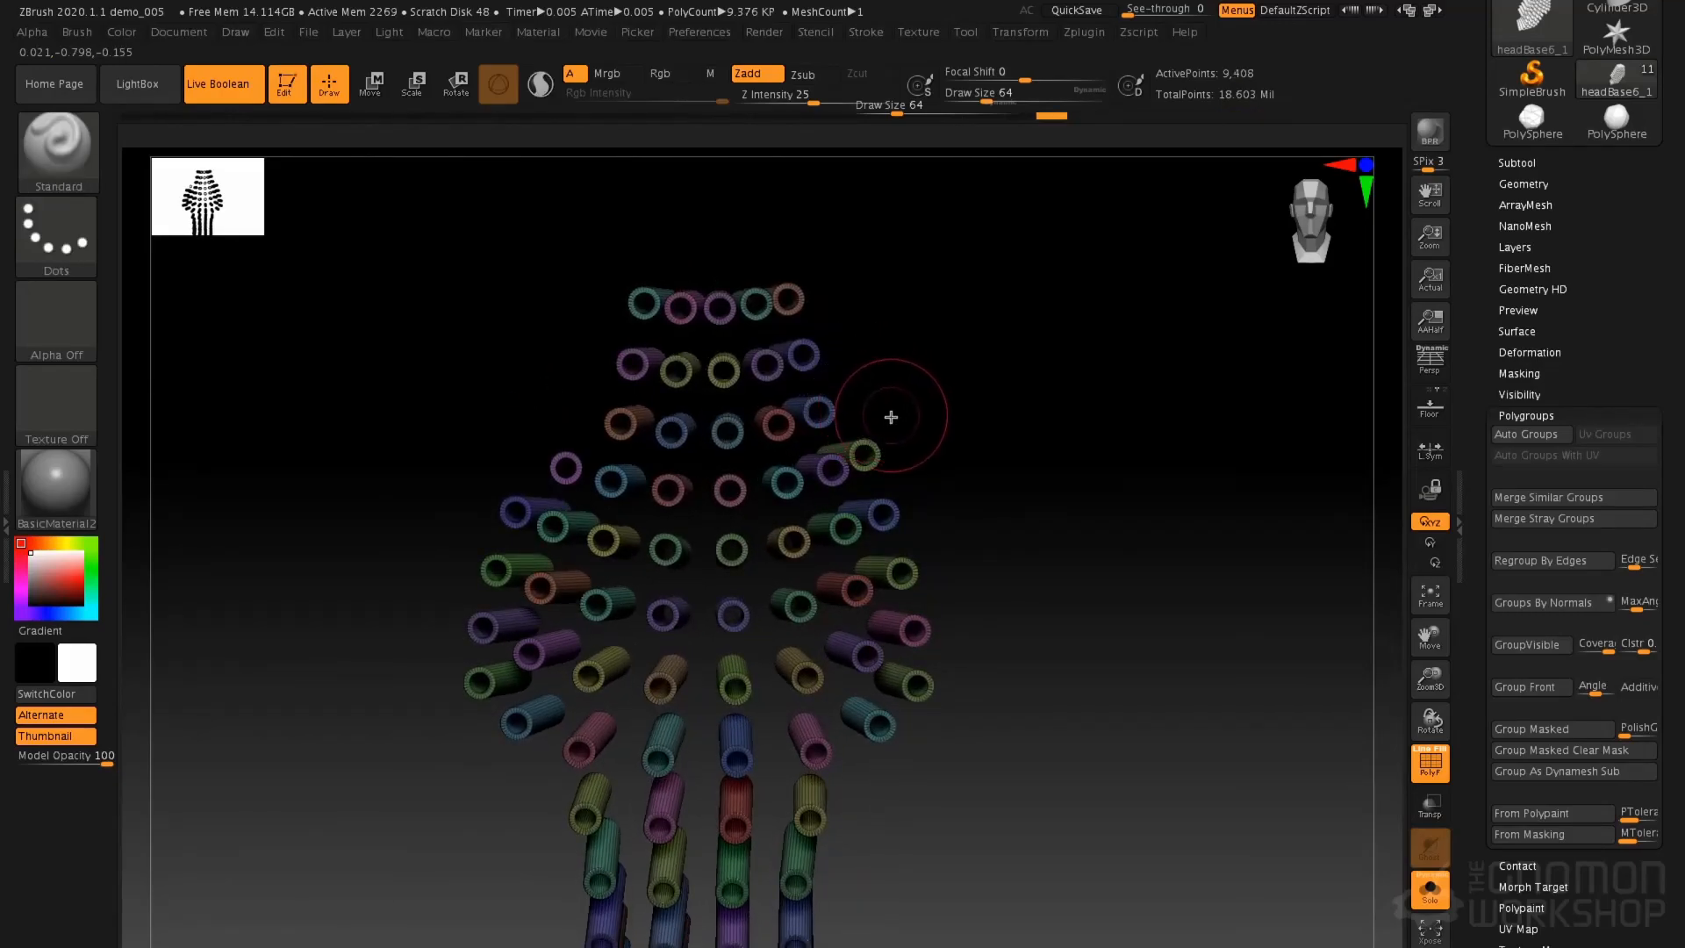
Set the selection brush to SelectRect and hide the outermost pipe of the fourth row on the same side
{"action": "key", "text": "b"}
{"action": "key", "text": "s"}
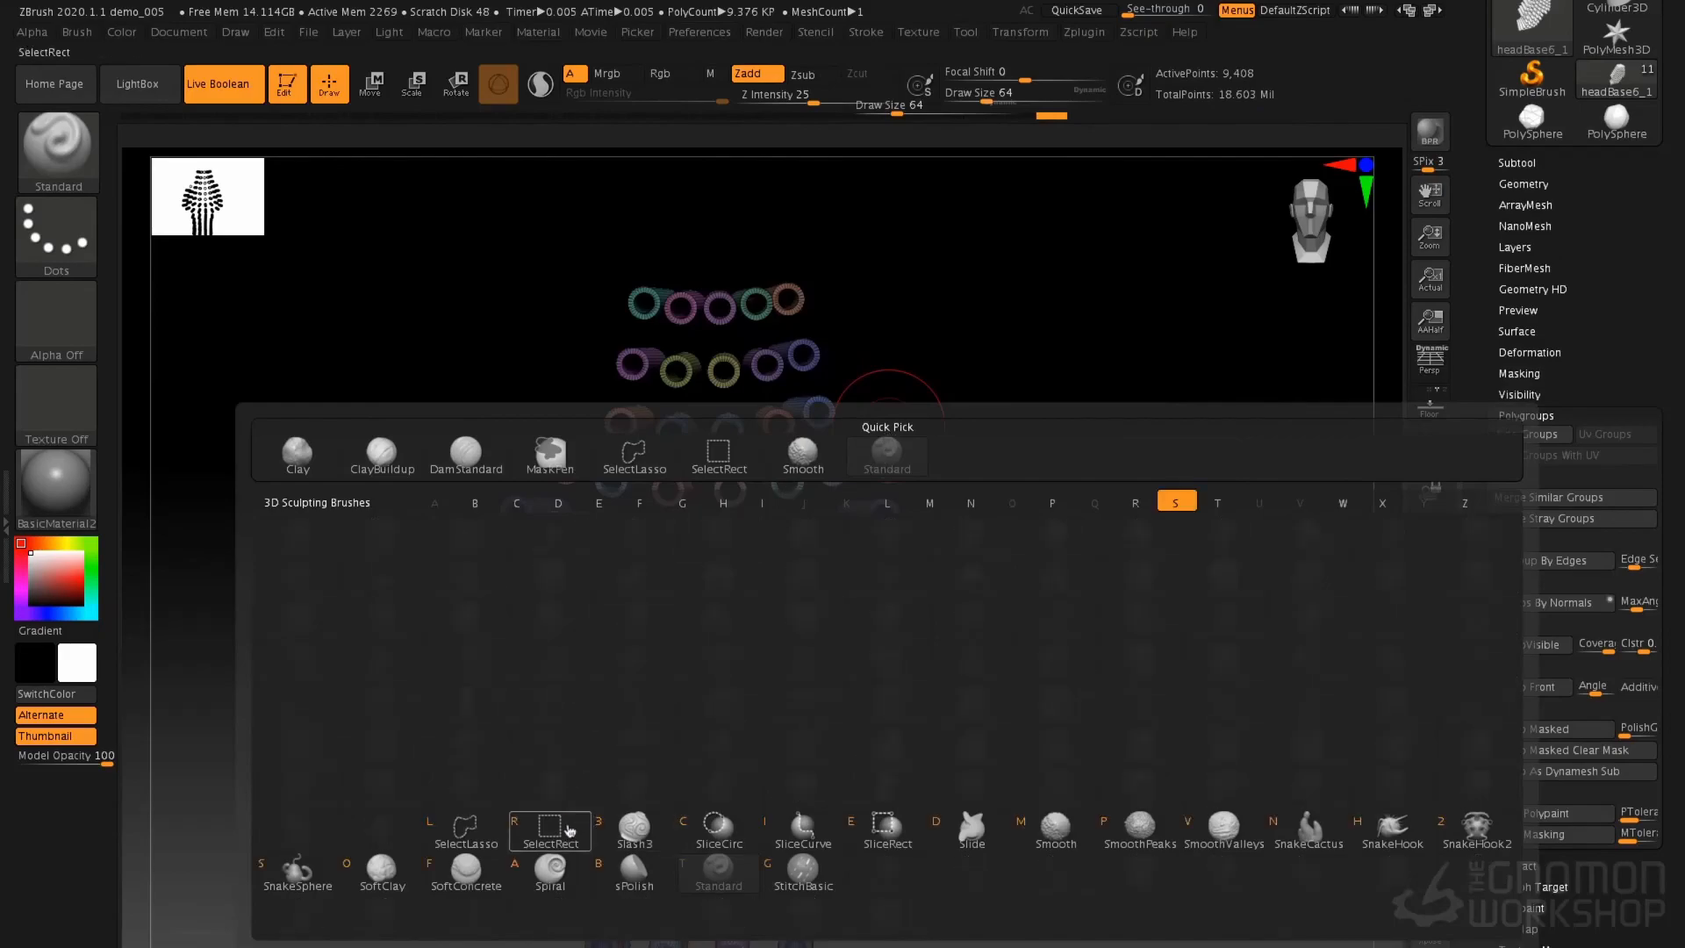
{"action": "left_click", "coordinate": [571, 829]}
{"action": "right_click_drag", "start_coordinate": [893, 442], "coordinate": [892, 471]}
{"action": "left_click", "coordinate": [871, 451], "text": "ctrl+shift"}
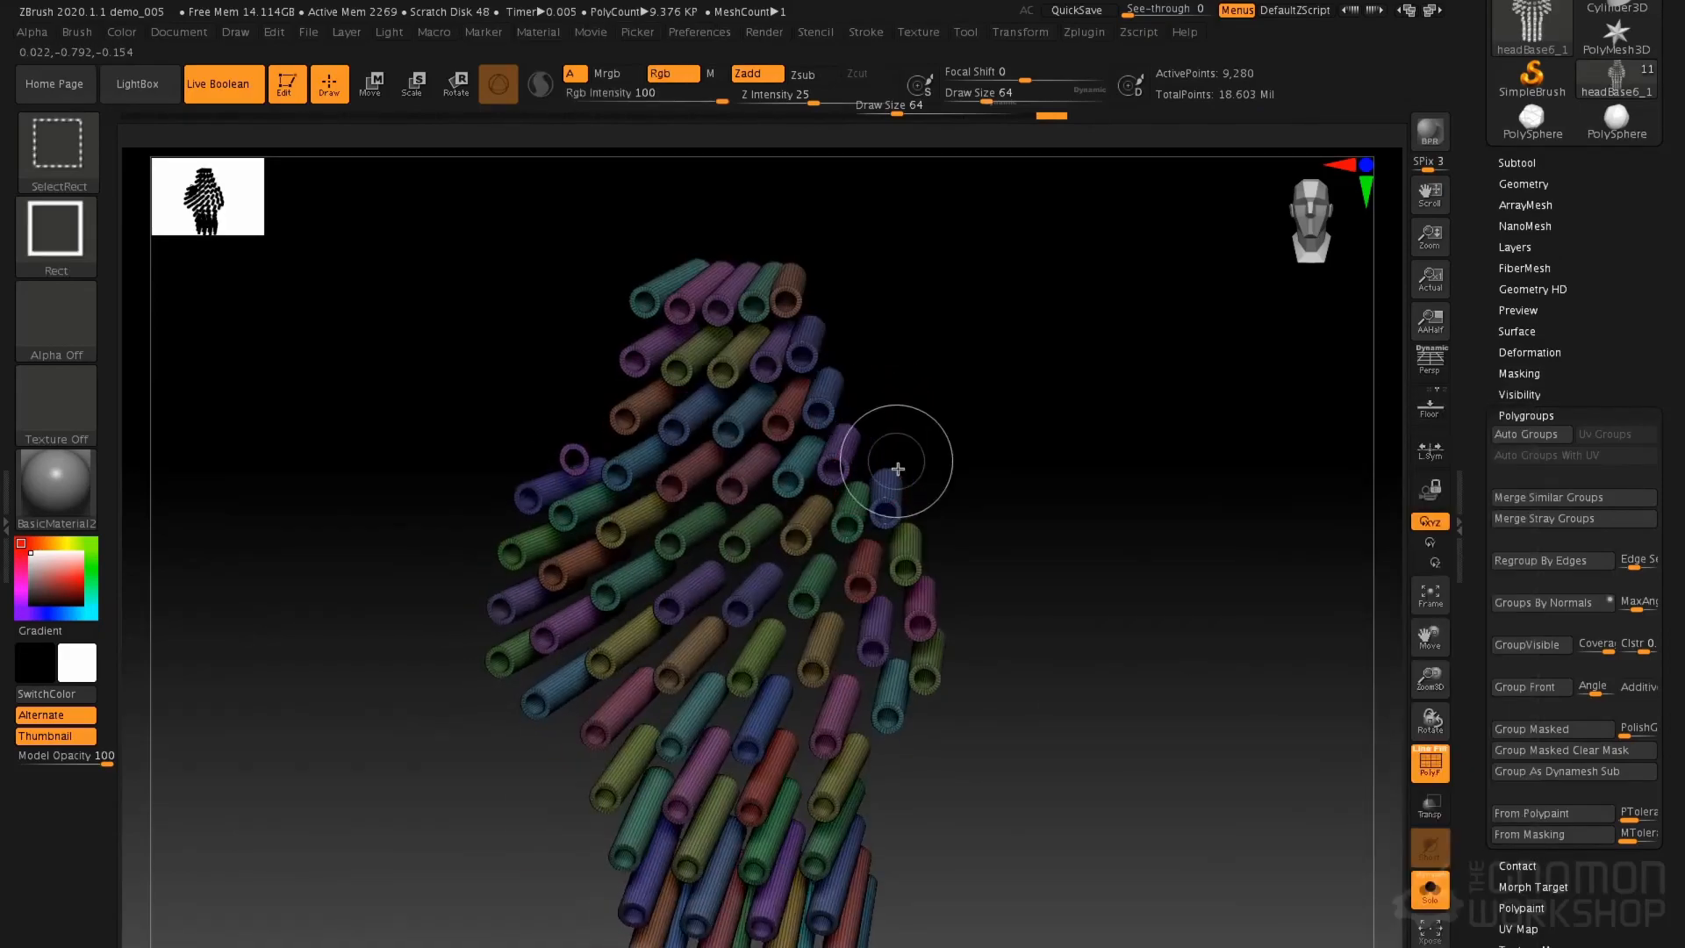
{"action": "left_click", "coordinate": [897, 507], "text": "ctrl+shift"}
{"action": "right_click_drag", "start_coordinate": [911, 489], "coordinate": [980, 387], "text": "shift"}
{"action": "key", "text": "ctrl+z"}
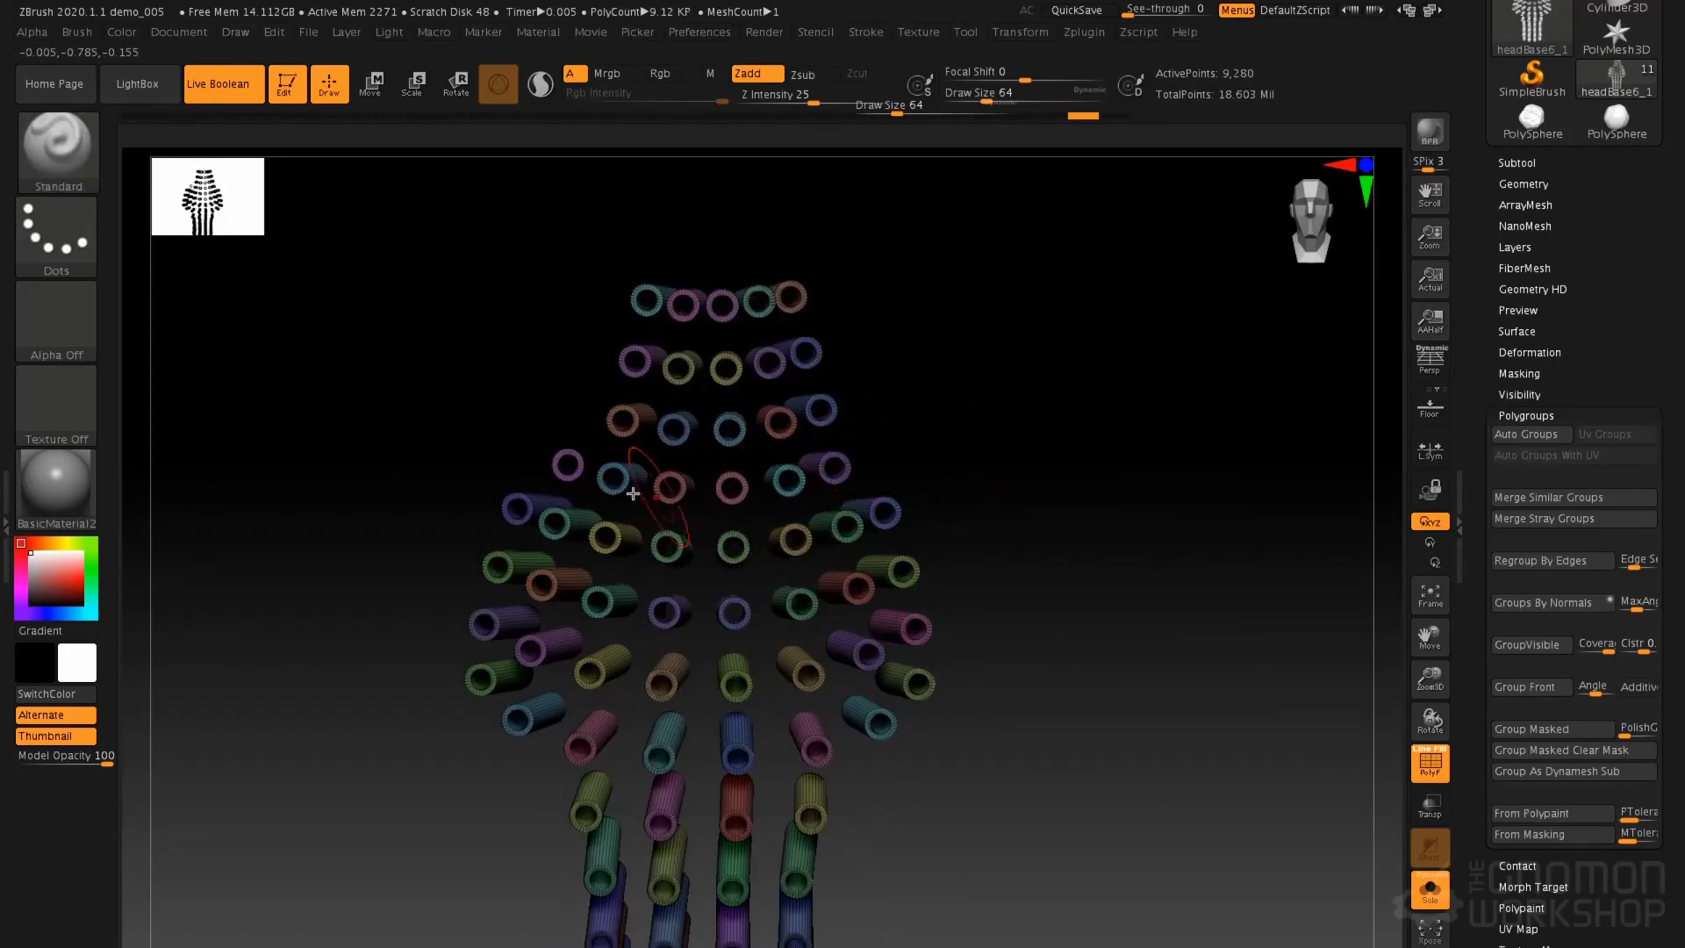
Hide the leftover pipe ring beside the fourth row and the outermost remaining pipe of each top four rows on the opposite side
{"action": "left_click", "coordinate": [566, 464], "text": "ctrl+shift"}
{"action": "right_click_drag", "start_coordinate": [833, 411], "coordinate": [825, 405]}
{"action": "left_click", "coordinate": [835, 460], "text": "ctrl+shift"}
{"action": "left_click", "coordinate": [830, 410], "text": "ctrl+shift"}
{"action": "left_click", "coordinate": [805, 353], "text": "ctrl+shift"}
{"action": "left_click", "coordinate": [793, 298], "text": "ctrl+shift"}
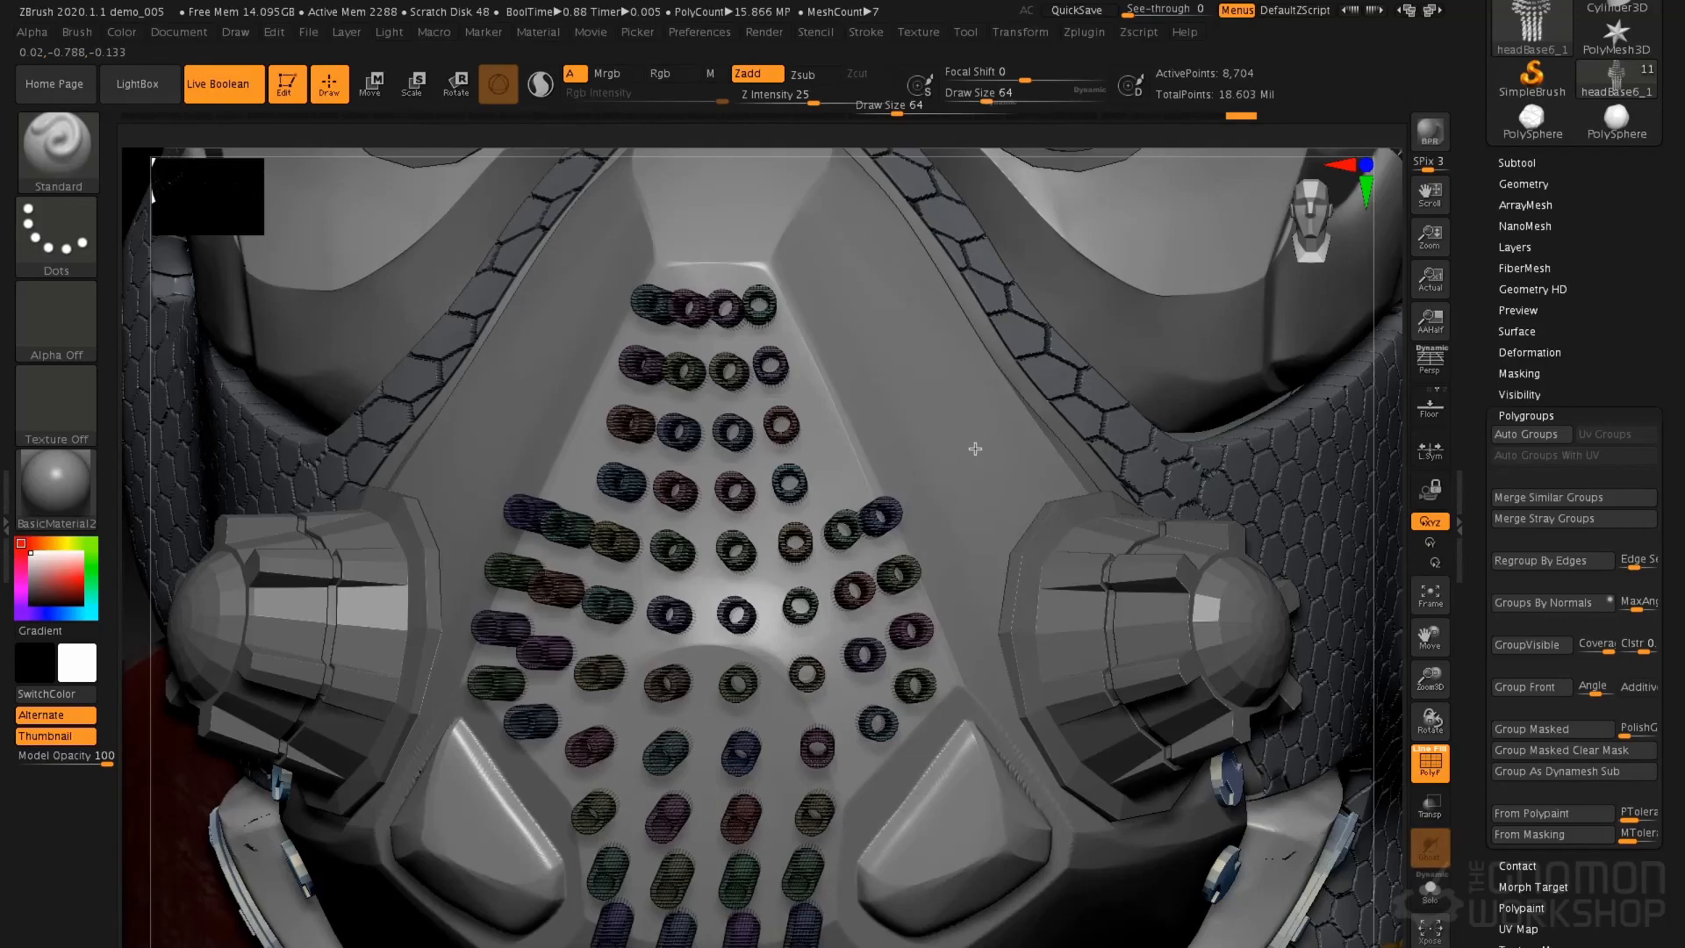
With the full model shown, hide the outermost pipe at both ends of the fifth row and the two middle pipes of the top row
{"action": "right_click_drag", "start_coordinate": [964, 421], "coordinate": [957, 383], "text": "shift"}
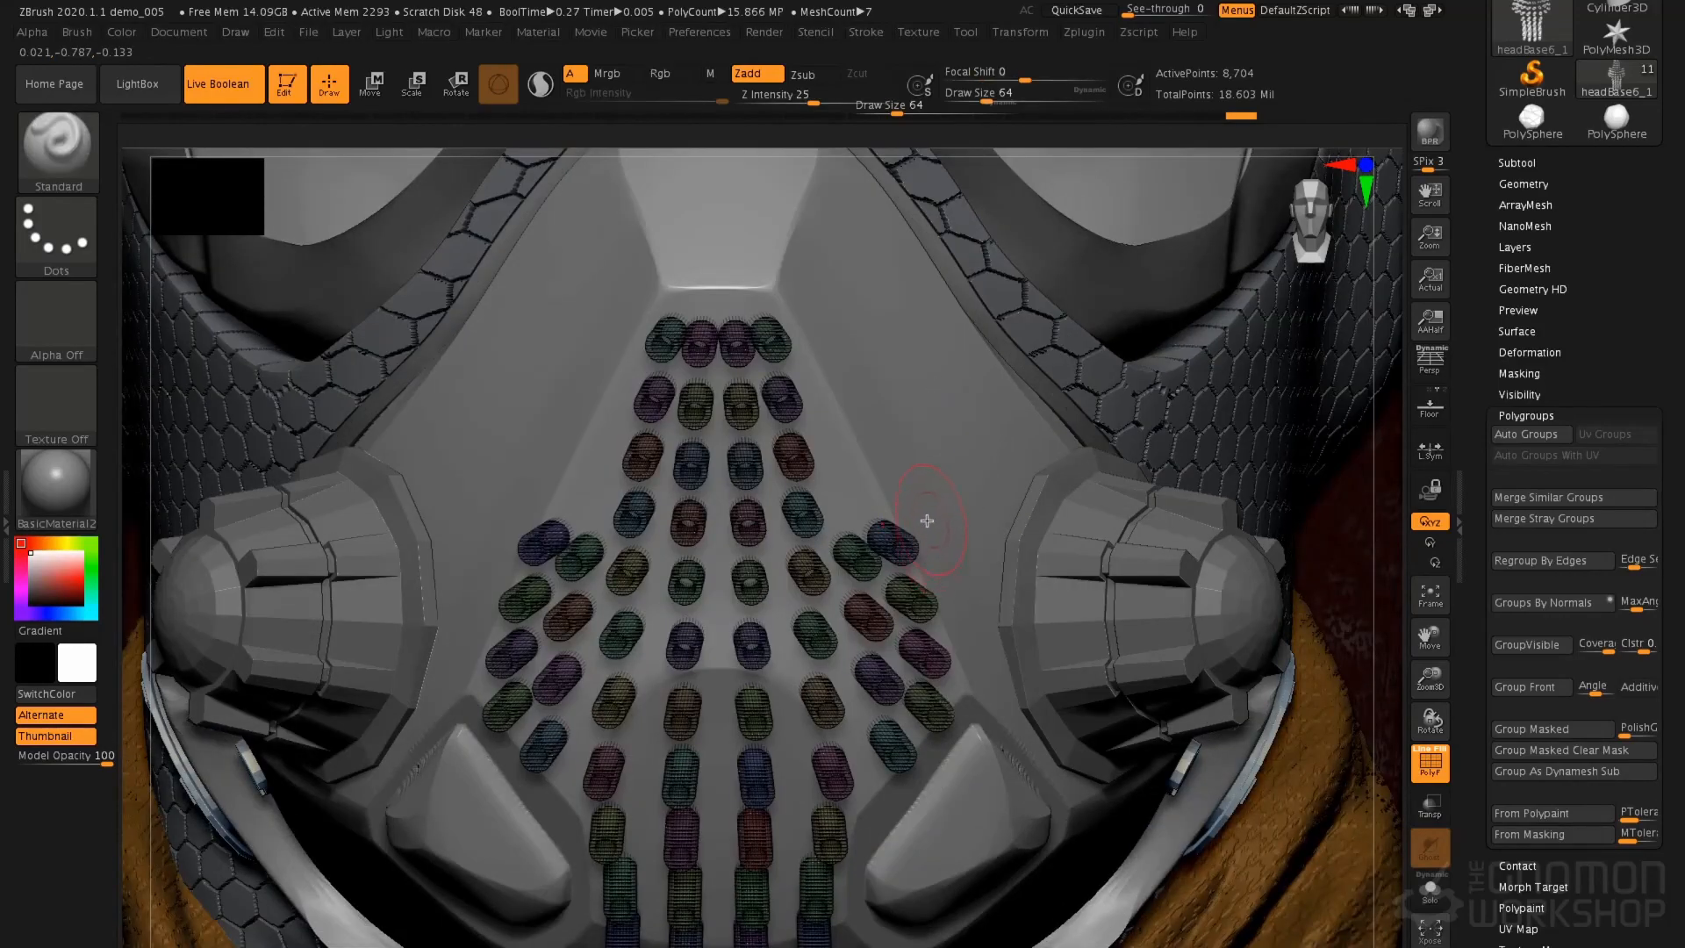
{"action": "left_click", "coordinate": [534, 546], "text": "ctrl+alt+shift"}
{"action": "left_click", "coordinate": [895, 546], "text": "ctrl+alt+shift"}
{"action": "left_click", "coordinate": [667, 342], "text": "ctrl+alt+shift"}
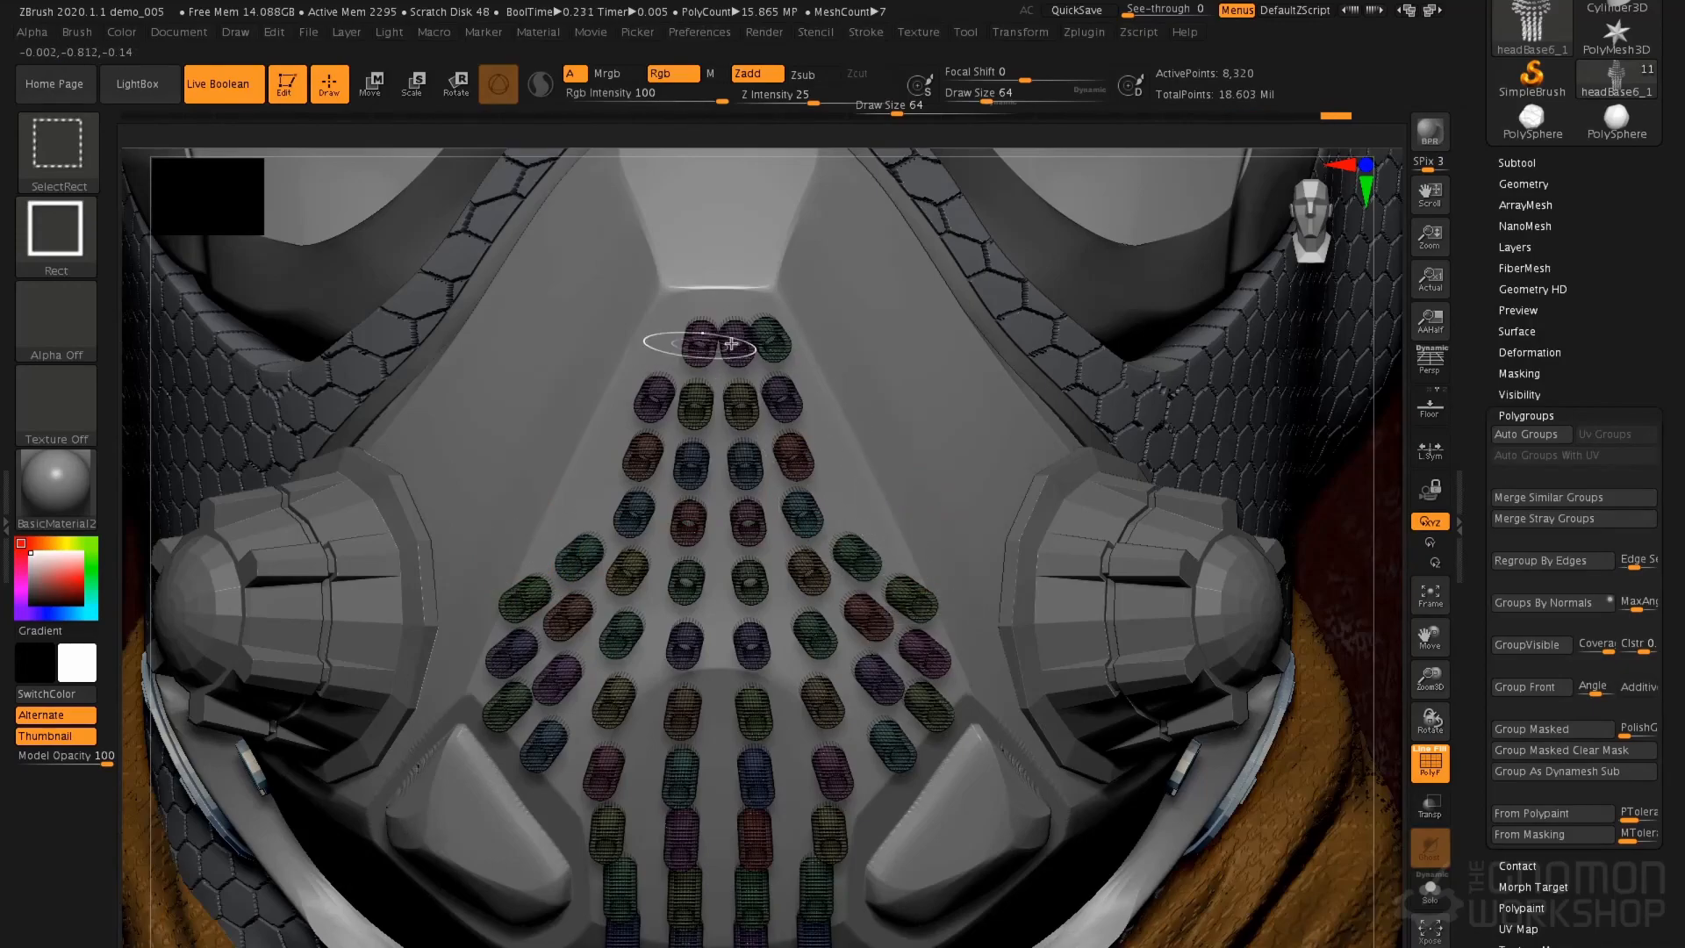
{"action": "left_click", "coordinate": [738, 342], "text": "ctrl+alt+shift"}
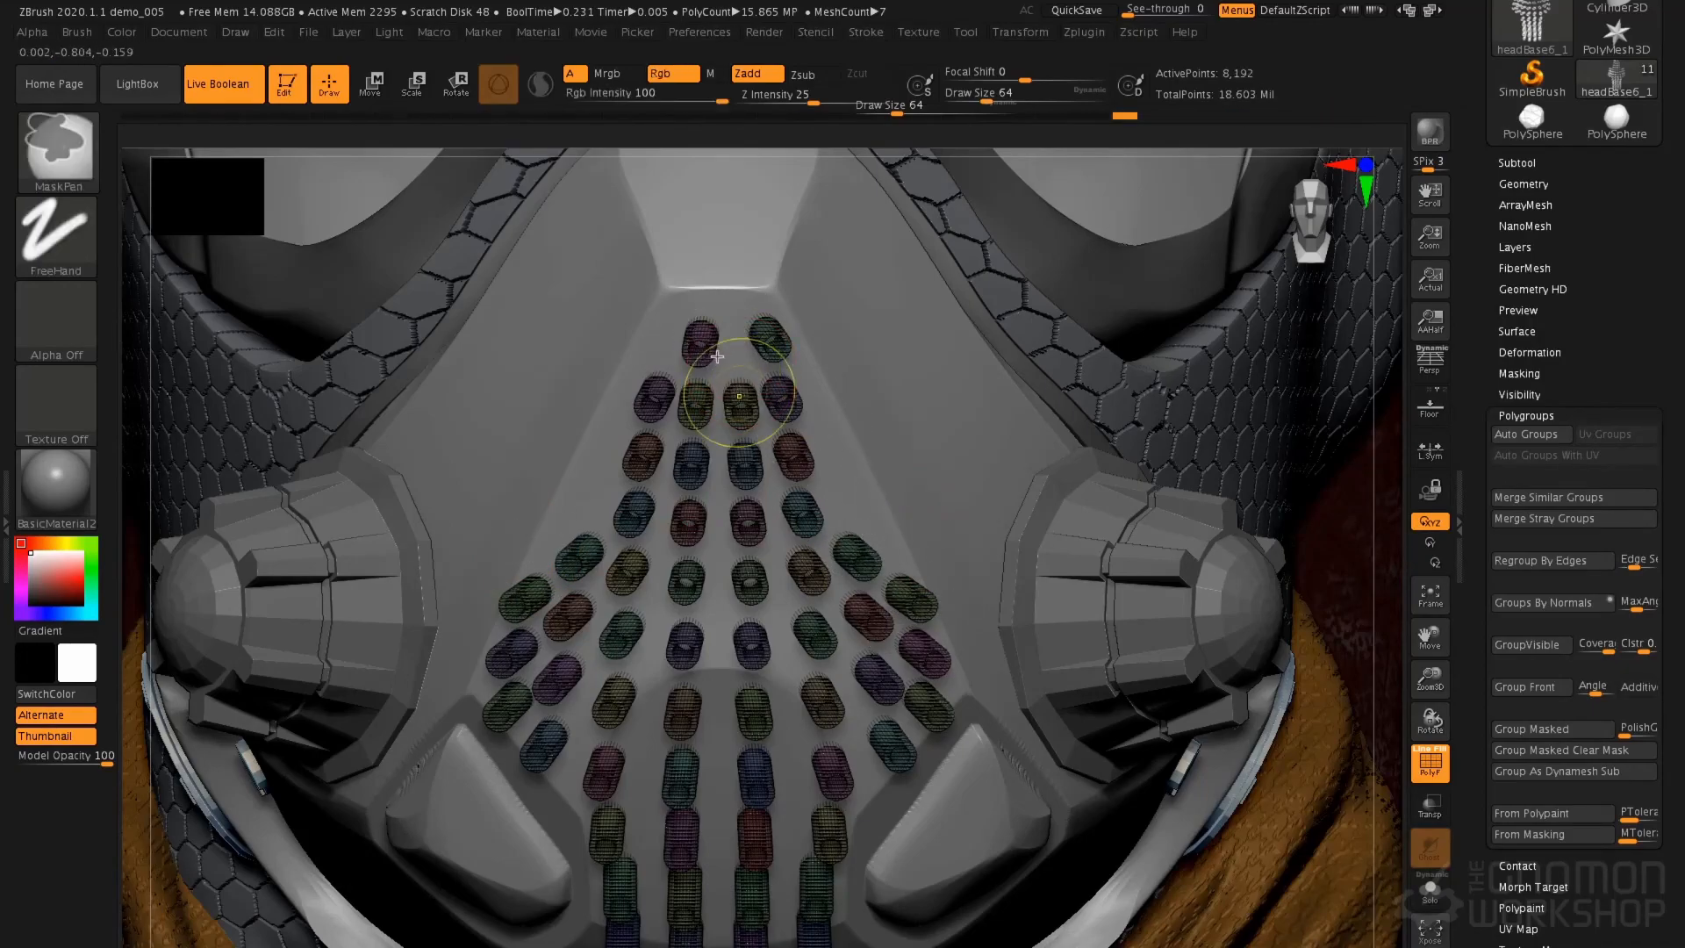
{"action": "key", "text": "ctrl+z"}
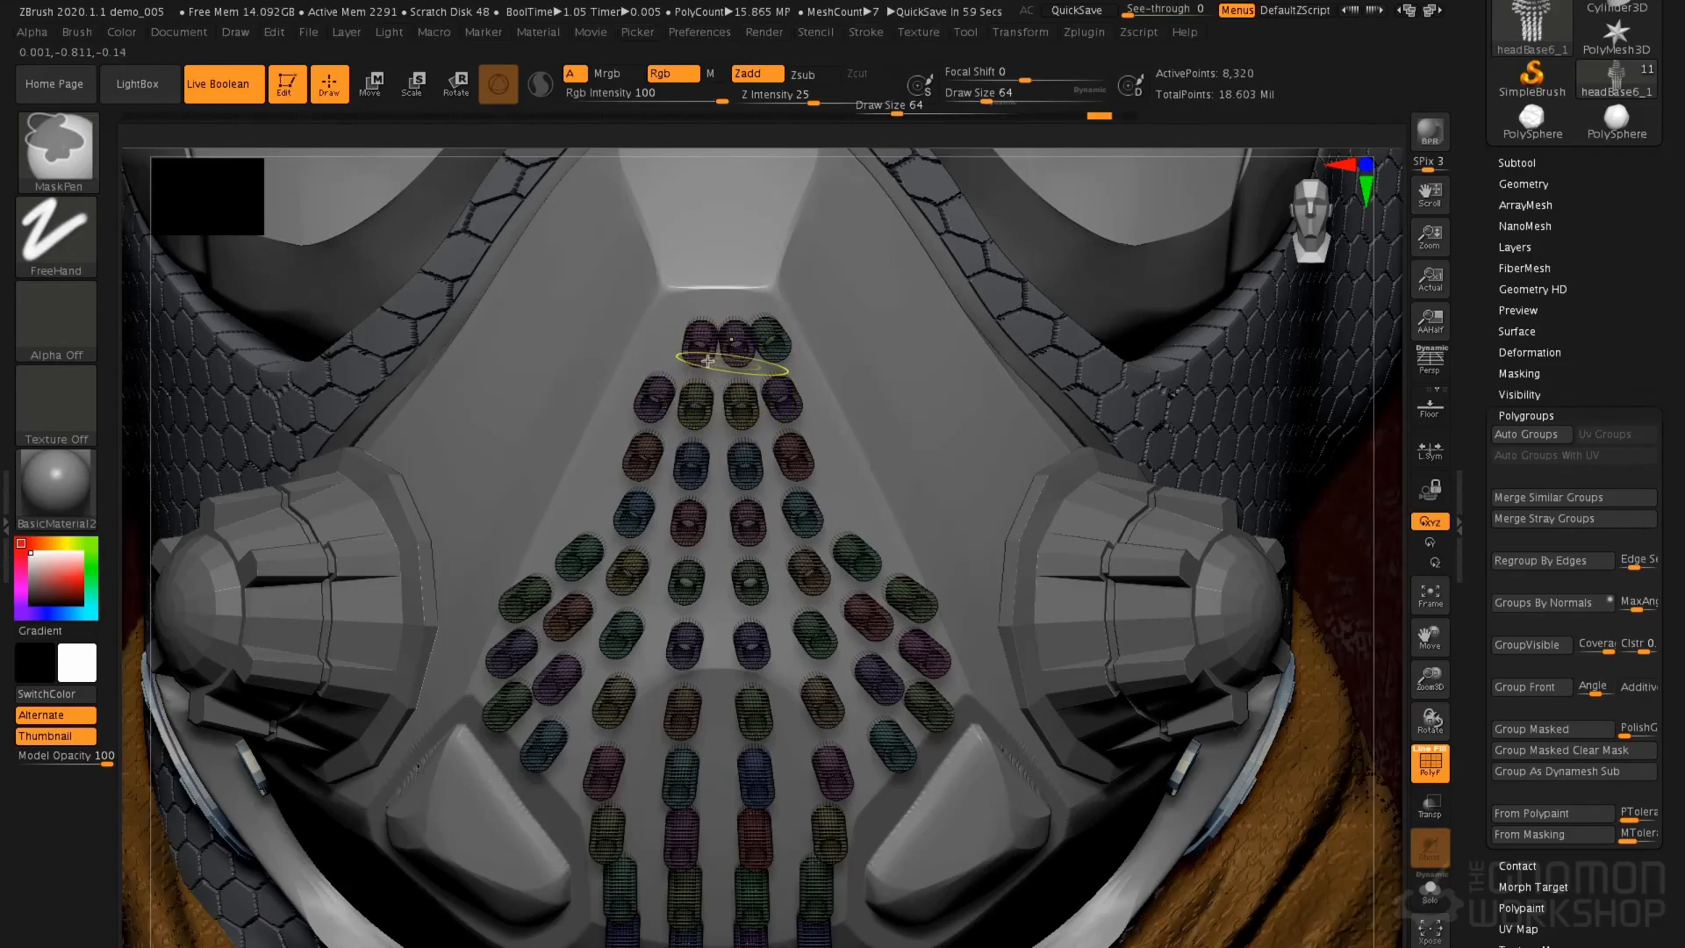
{"action": "key", "text": "ctrl+shift"}
{"action": "left_click", "coordinate": [740, 363], "text": "ctrl+alt+shift"}
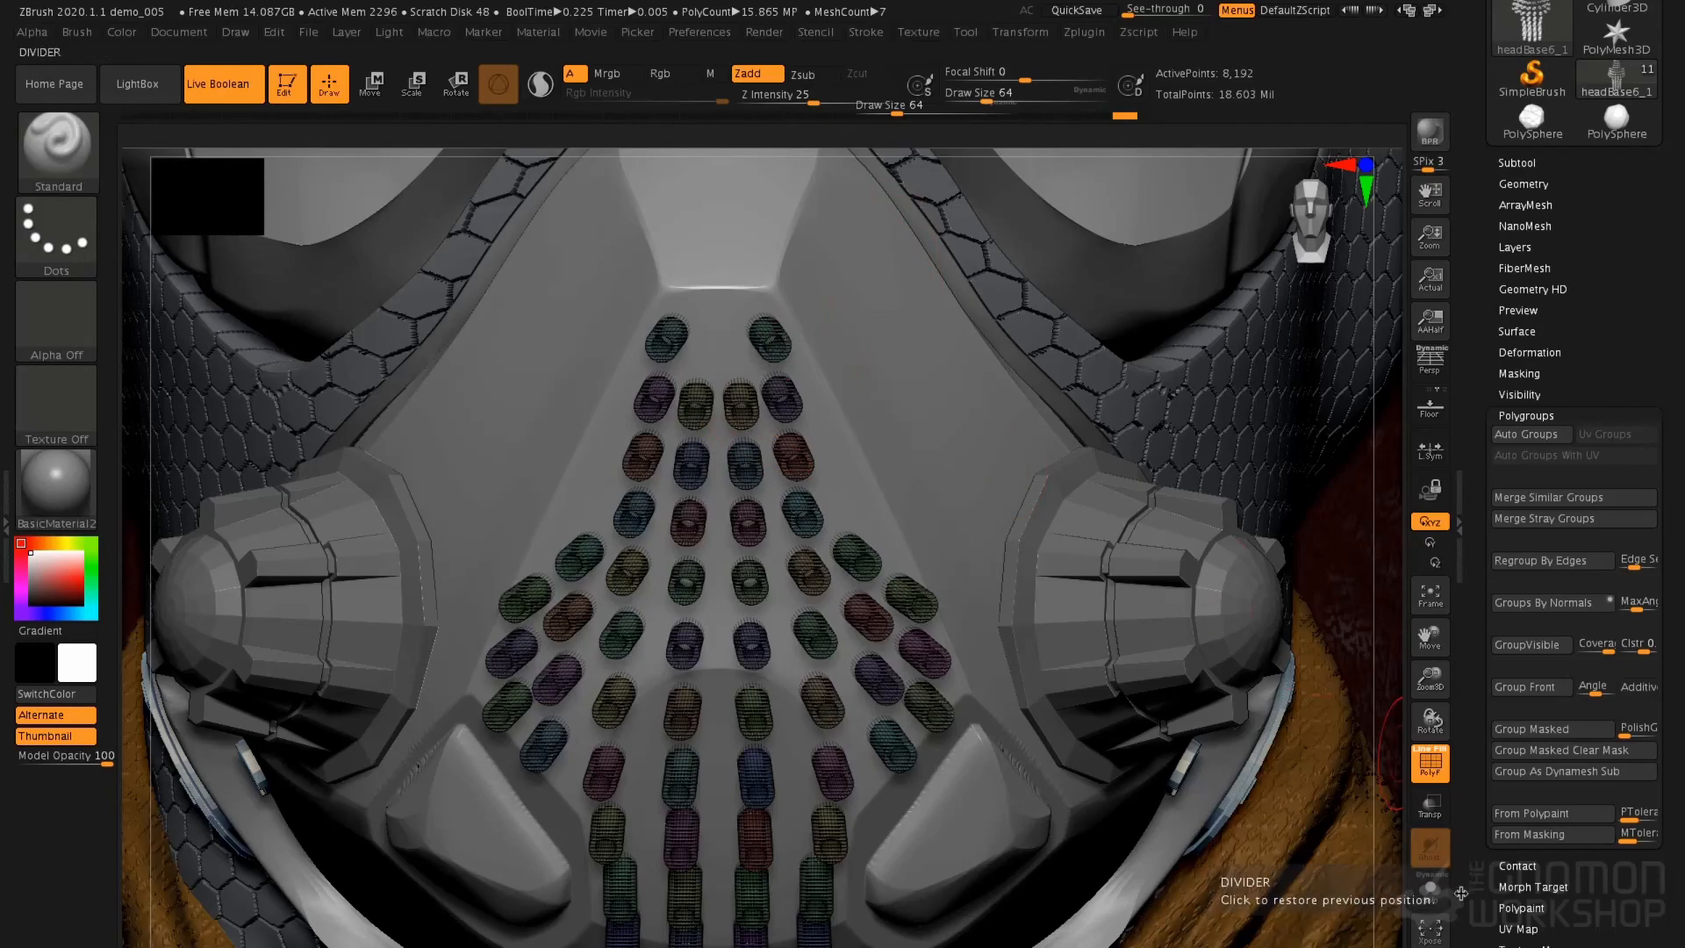
Turn off the polyframe and delete the hidden pipes from the geometry with Del Hidden
{"action": "key", "text": "shift"}
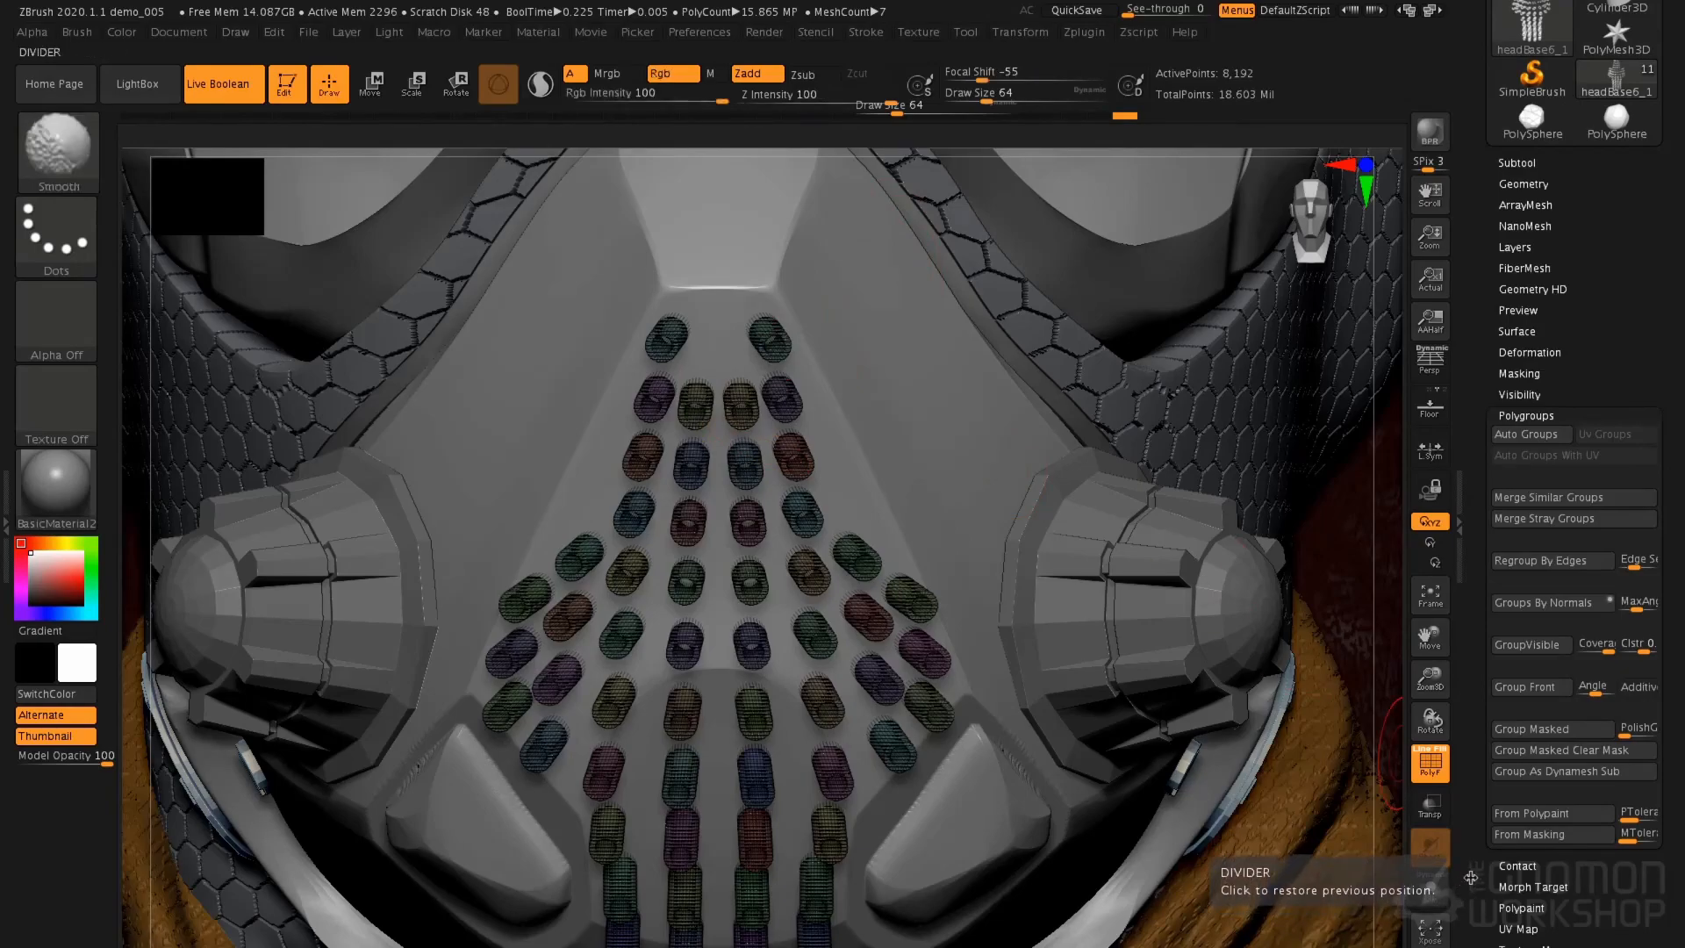
{"action": "key", "text": "shift+f"}
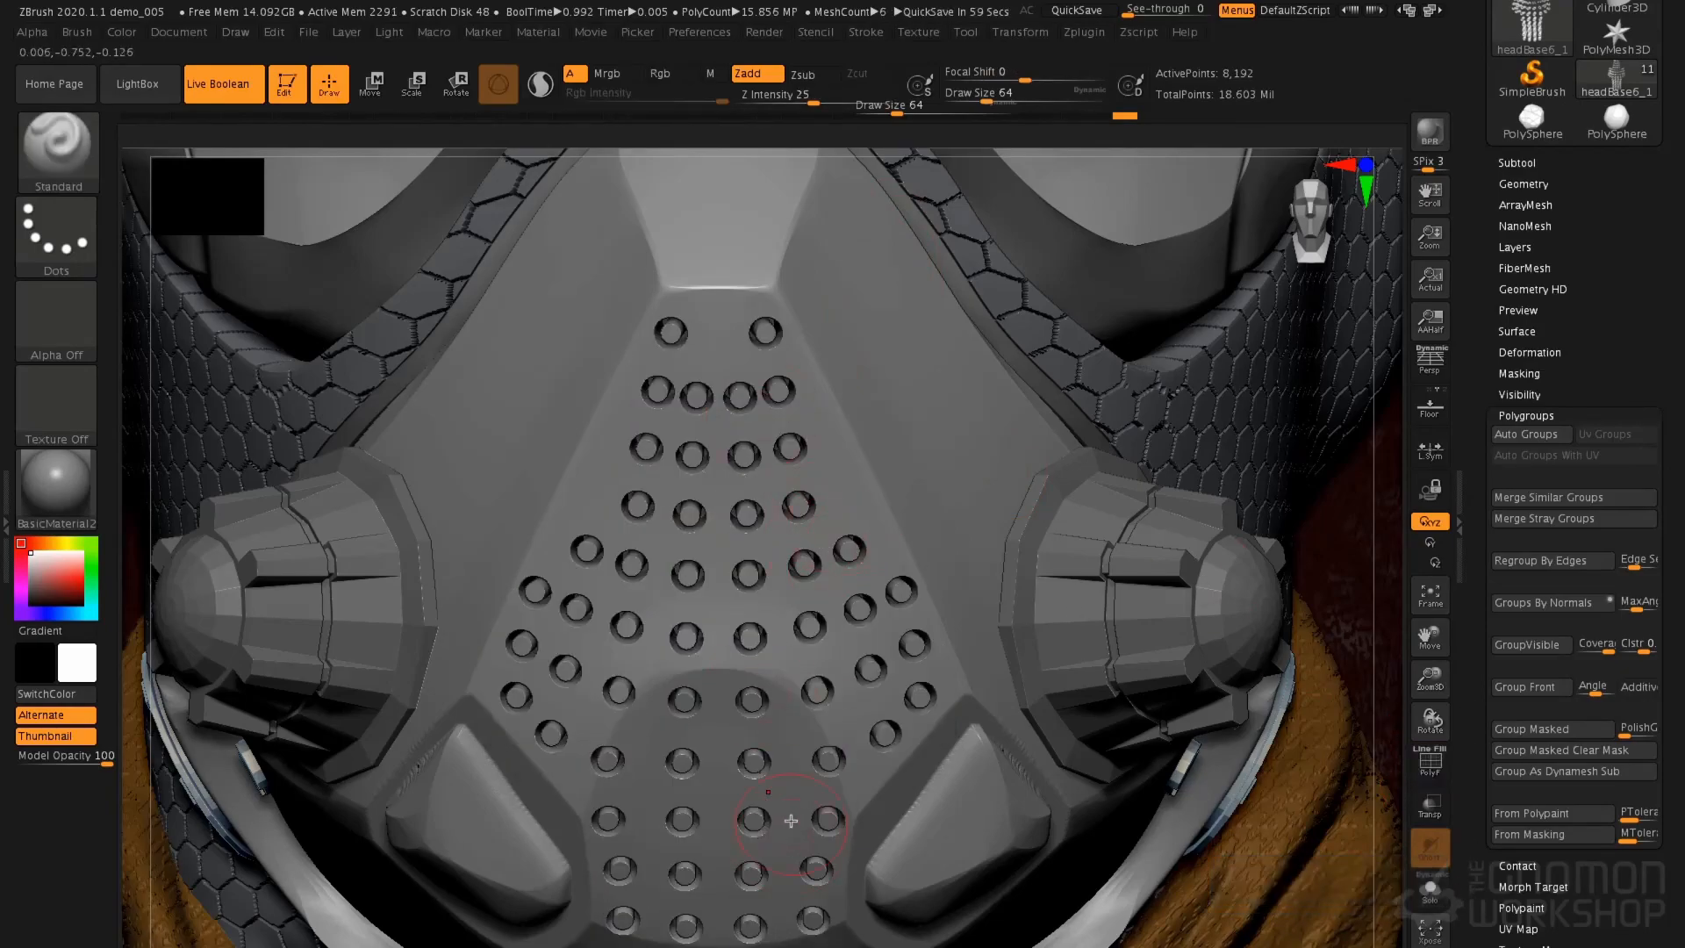
{"action": "left_click", "coordinate": [1547, 184]}
{"action": "left_click", "coordinate": [1547, 643]}
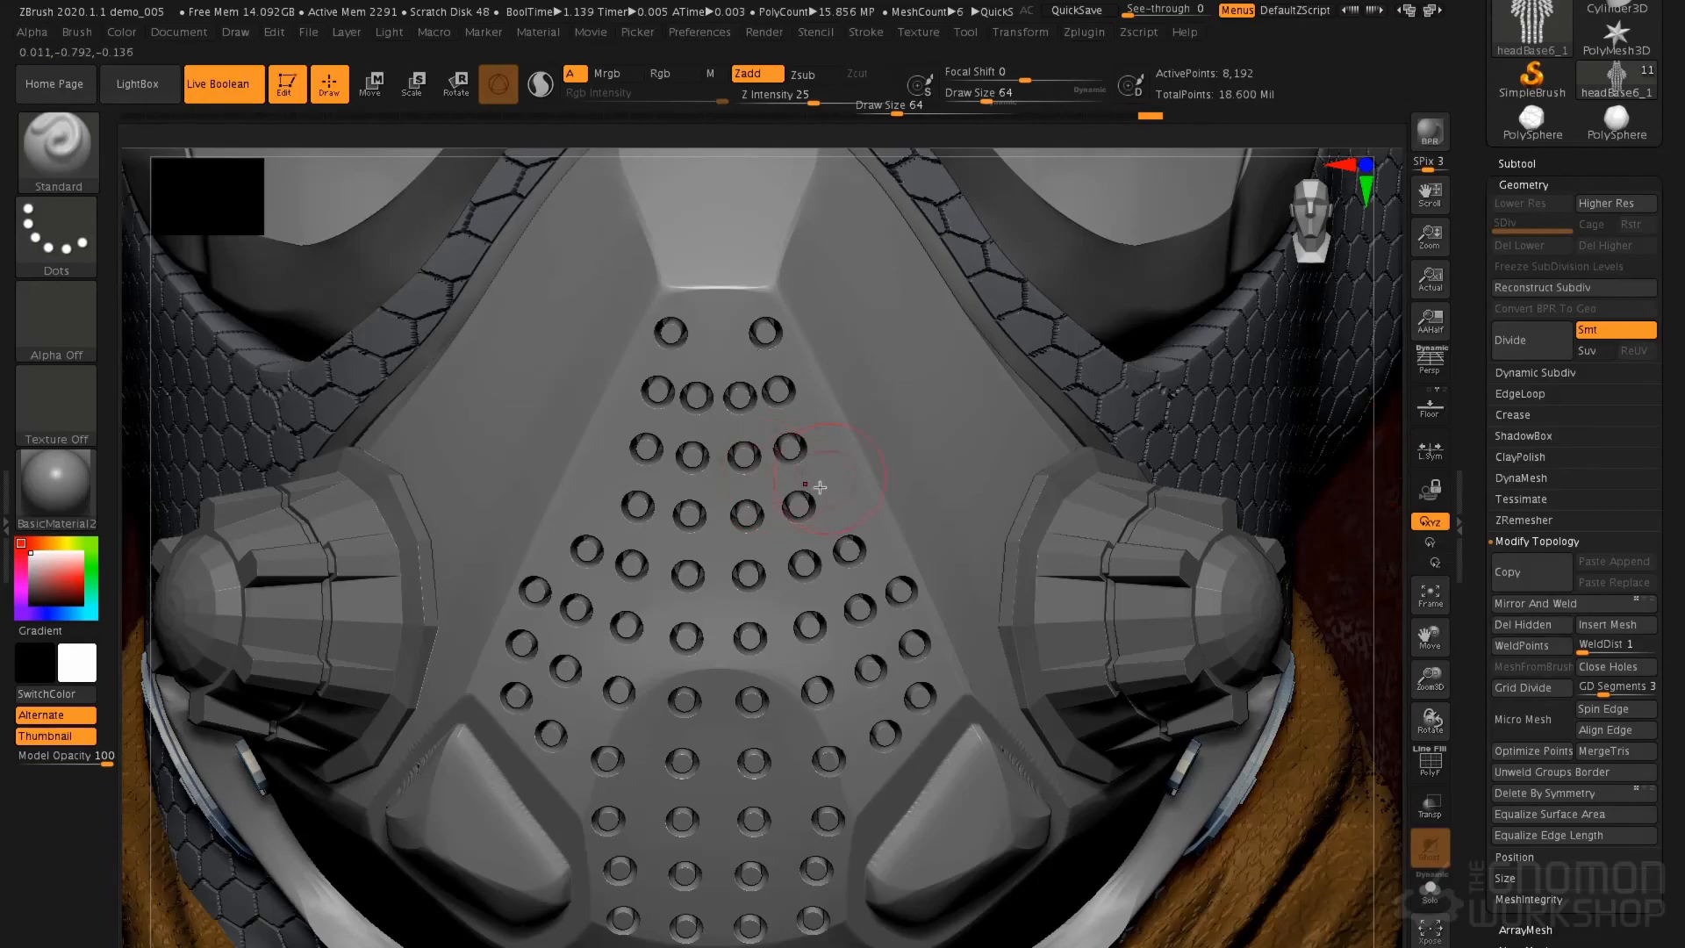
{"action": "key", "text": "f"}
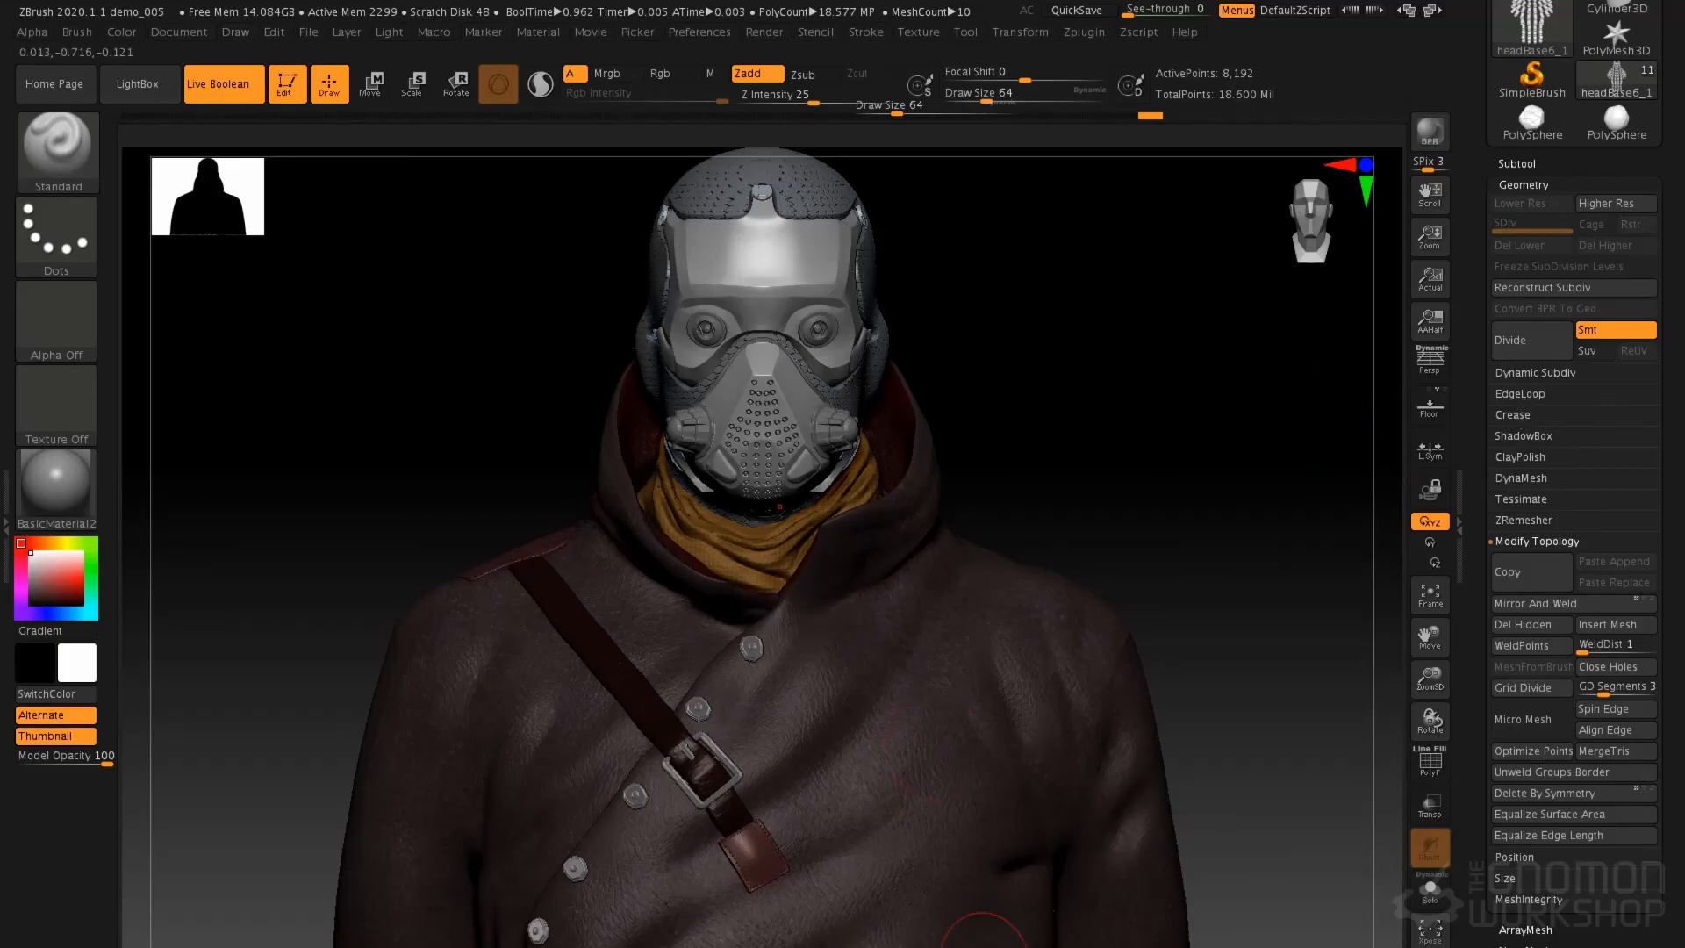
{"action": "left_click_drag", "start_coordinate": [1256, 462], "coordinate": [1243, 463]}
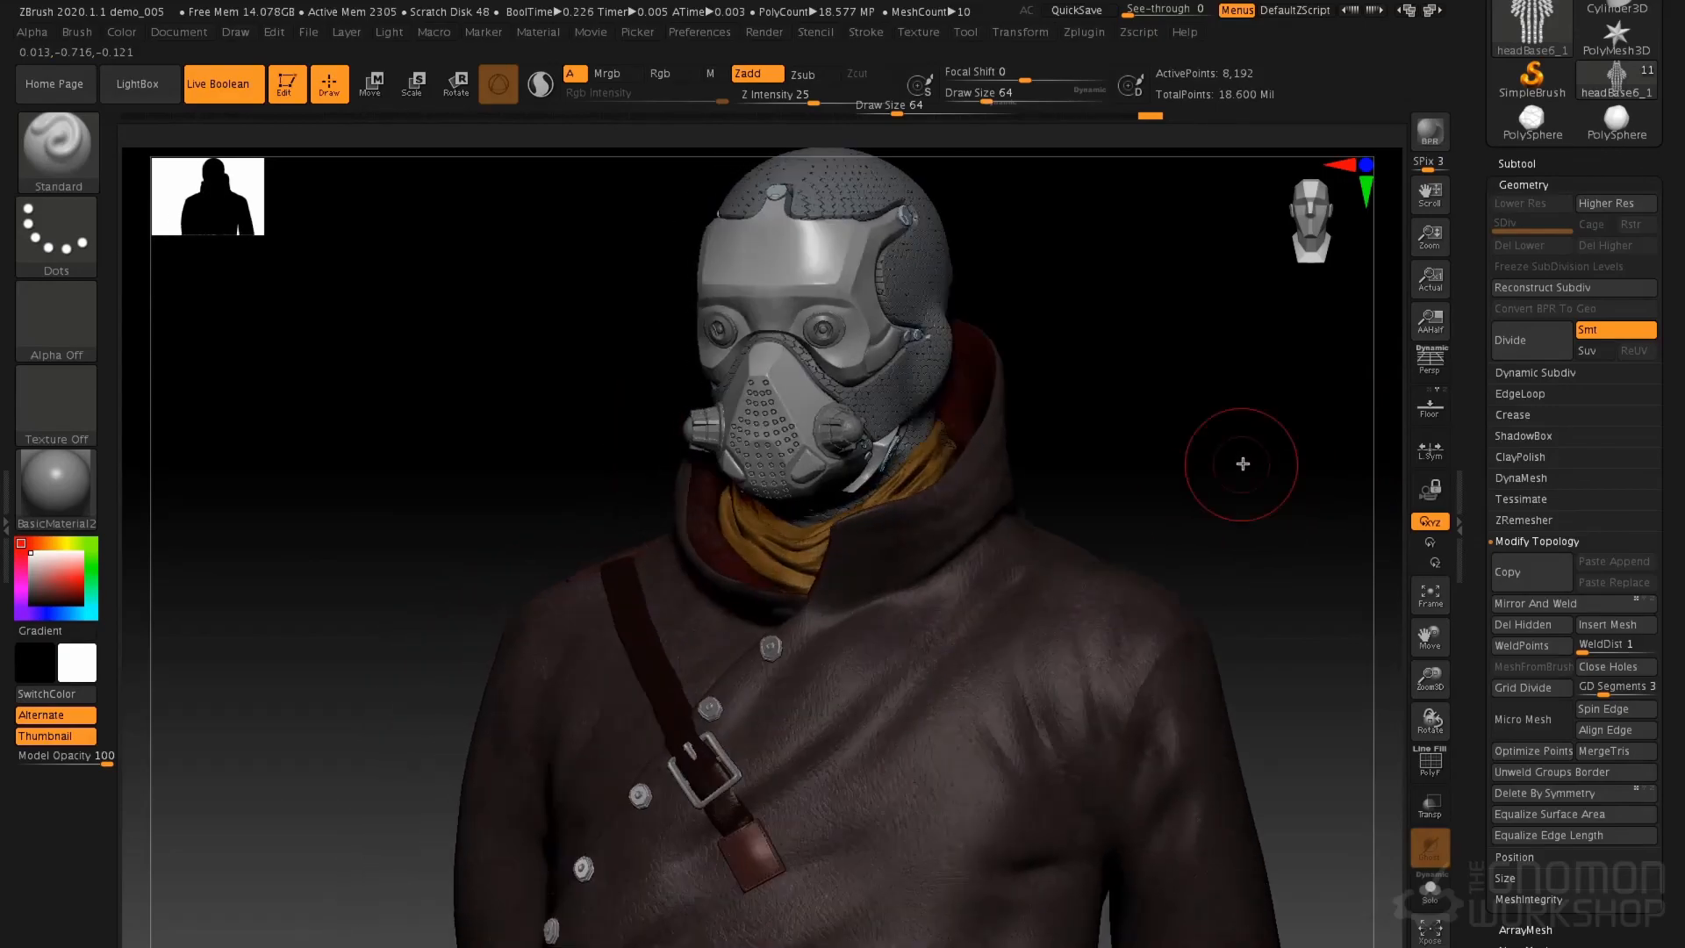